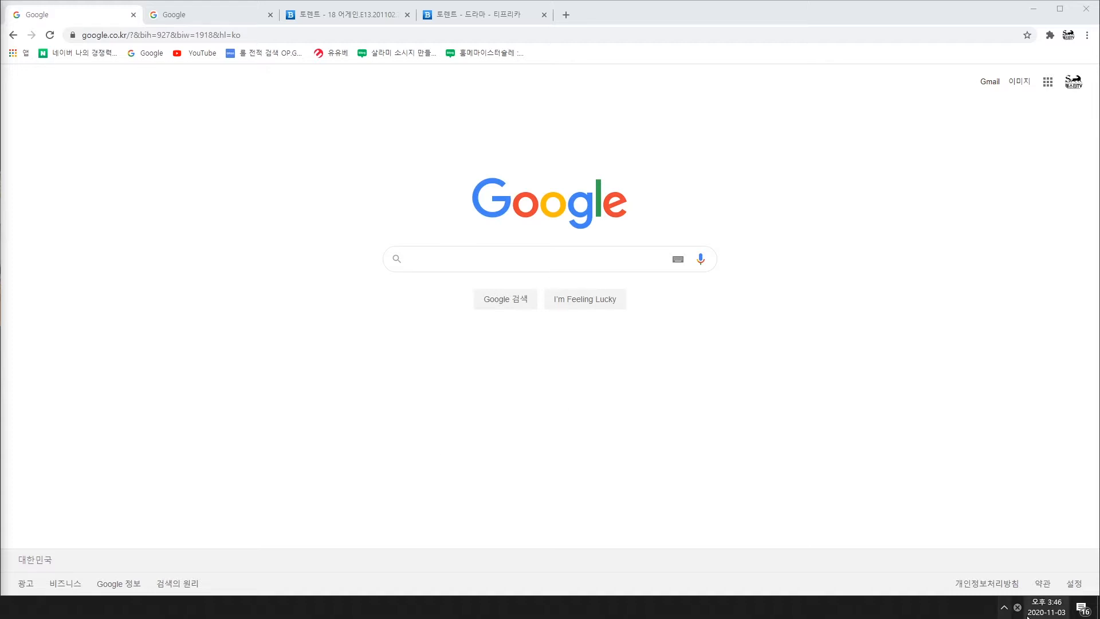
Step: Search Google for "빼빼로 목걸이"
click(1046, 606)
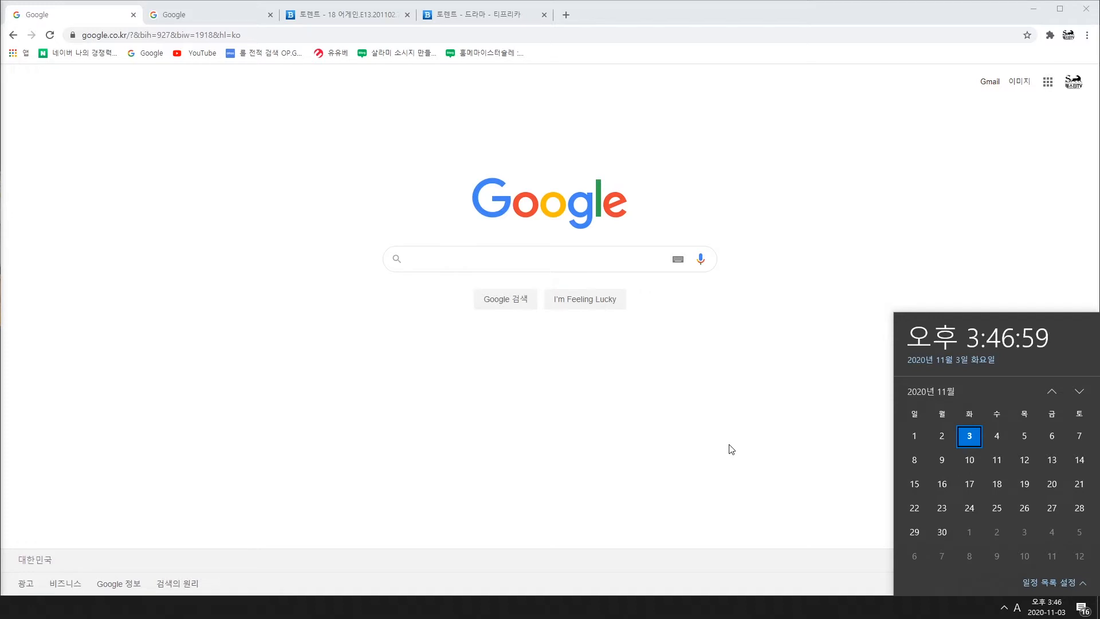
click(456, 263)
text(빼빼)
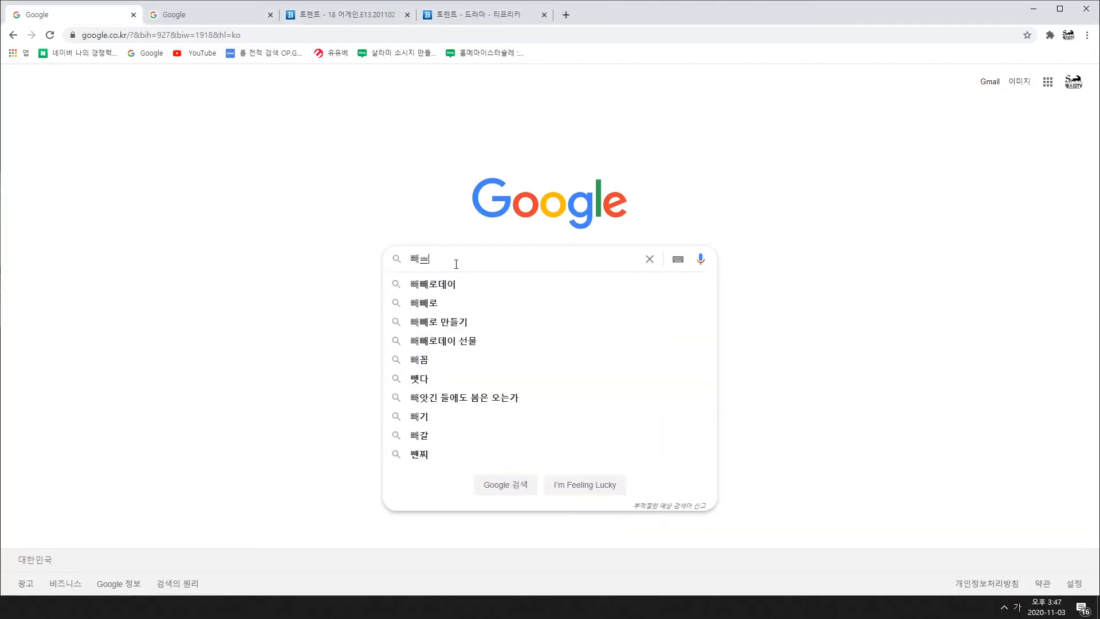
text(로 목걸)
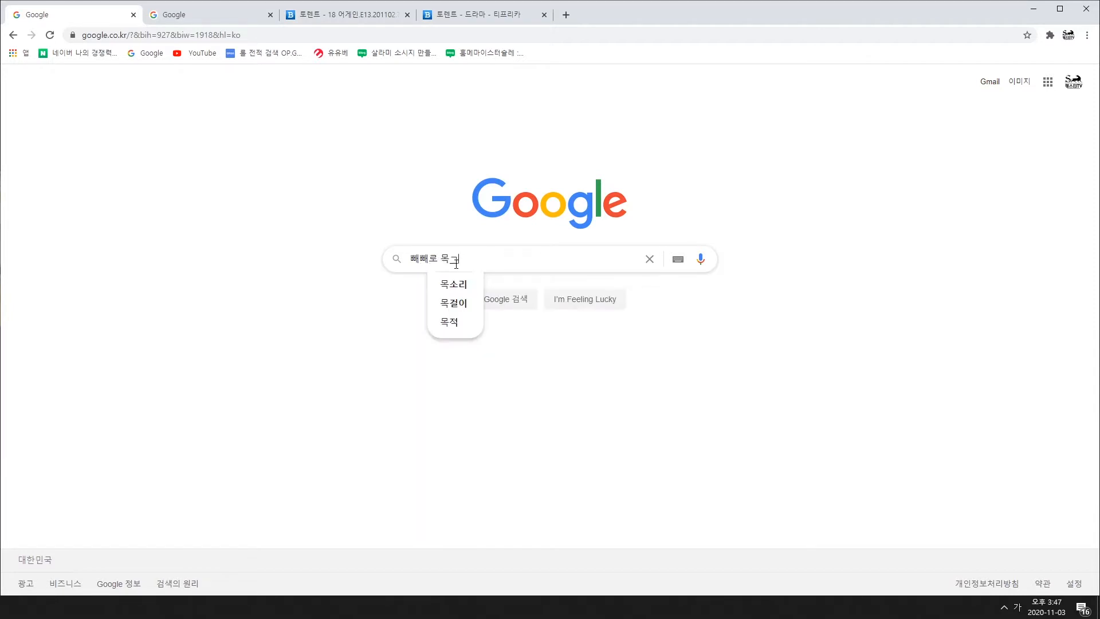
text(이)
key(Return)
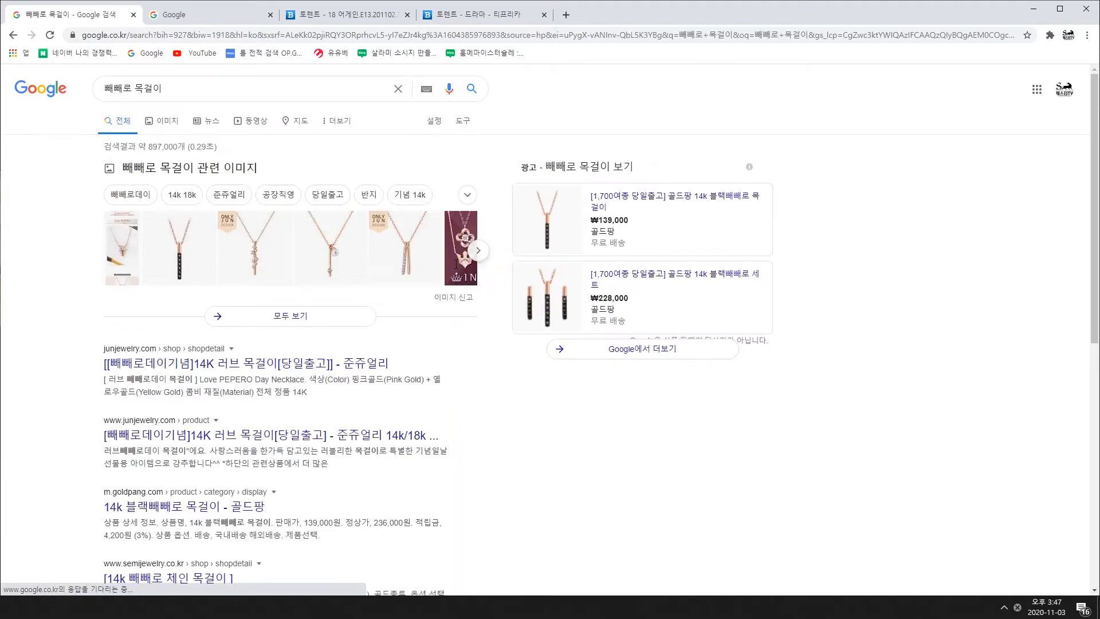
Step: Show all image results and open the rose-gold stick necklace with the stone-set lower half from m.blog.naver.com
click(309, 320)
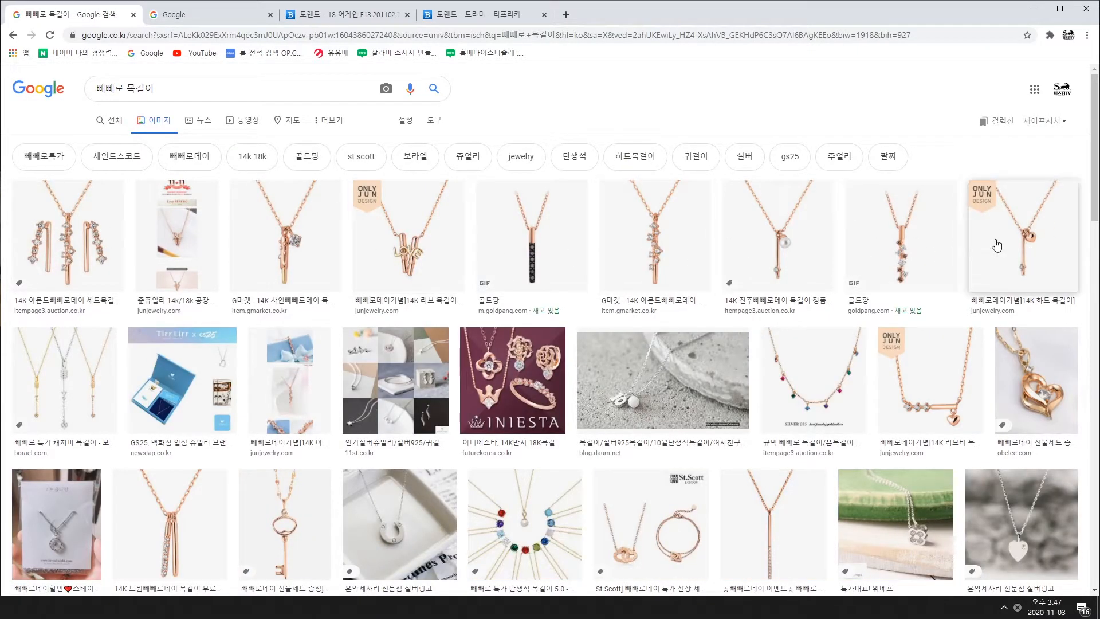
scroll(449, 408, down, 2)
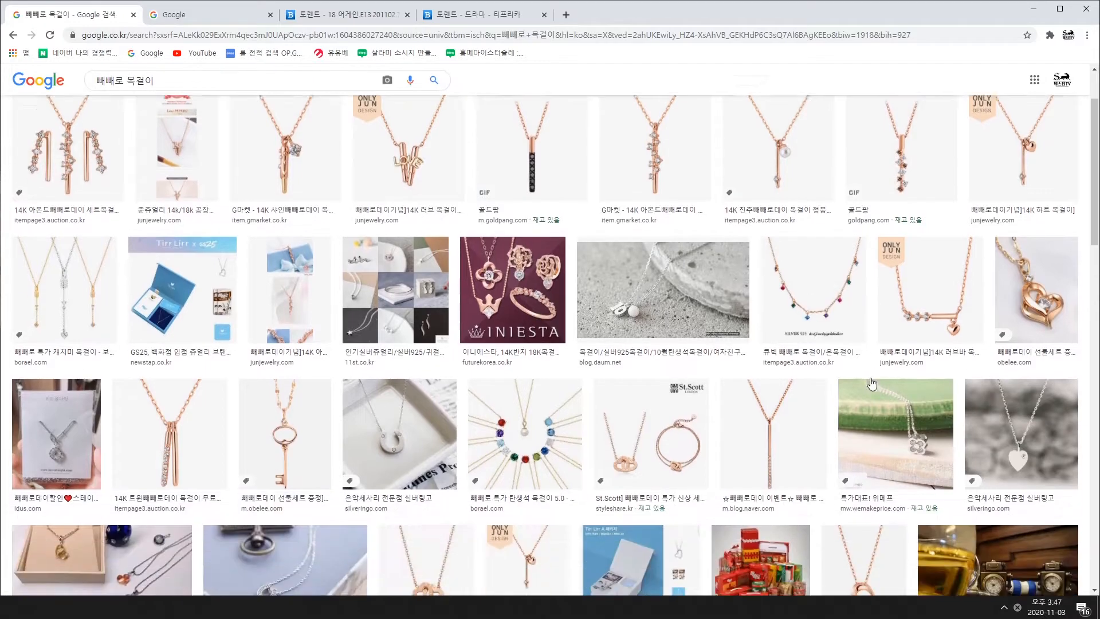
scroll(137, 344, down, 1)
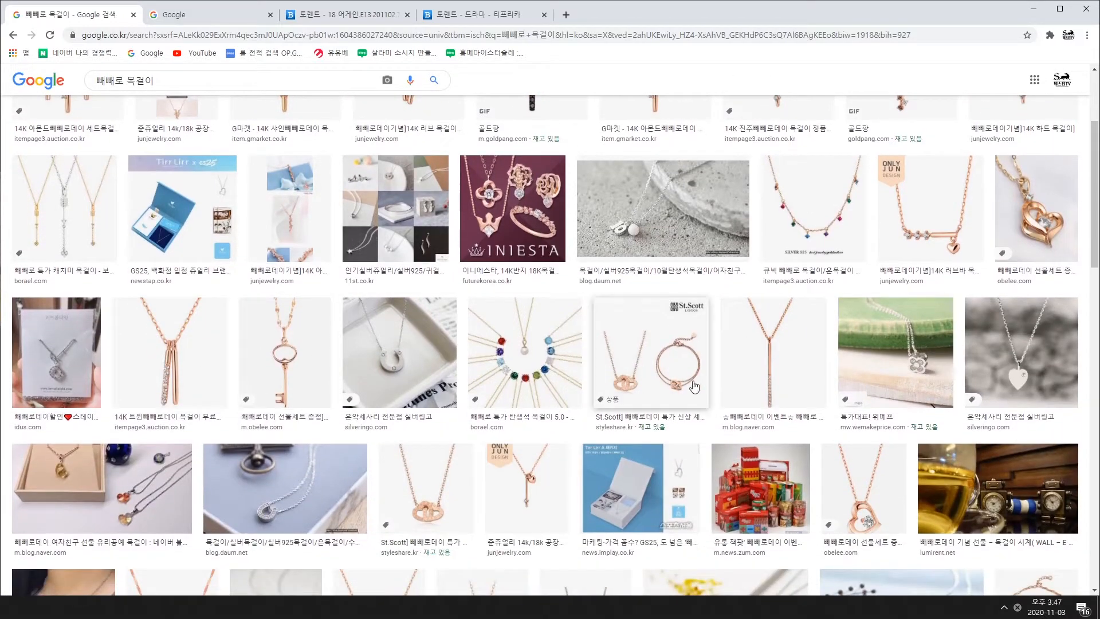
click(785, 358)
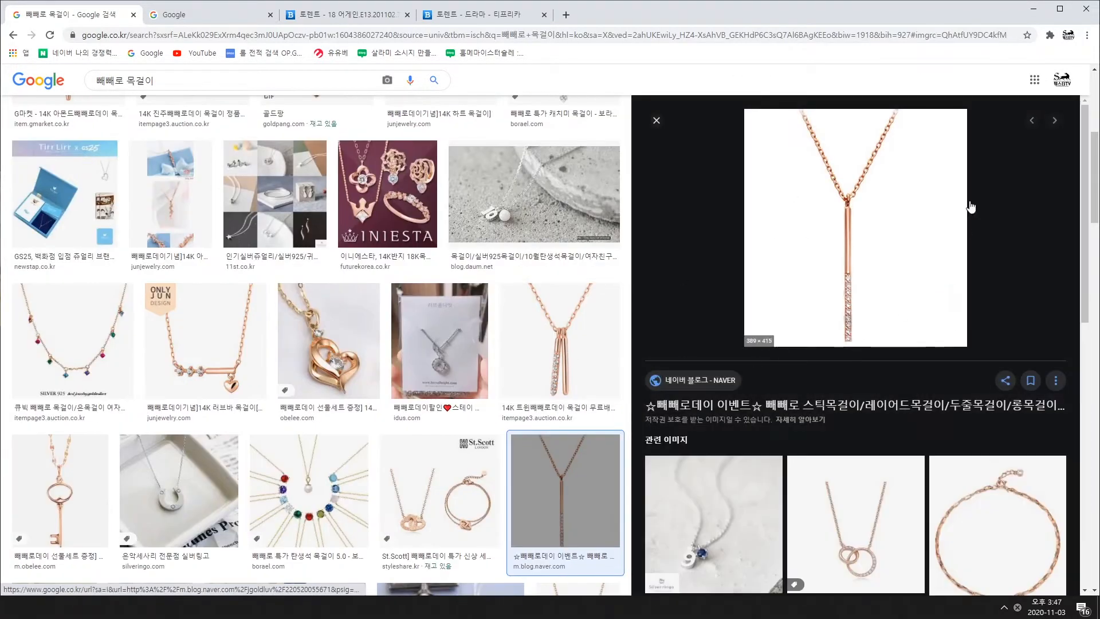
Step: Save the enlarged necklace image to the desktop as "빼빼로"
right_click(785, 224)
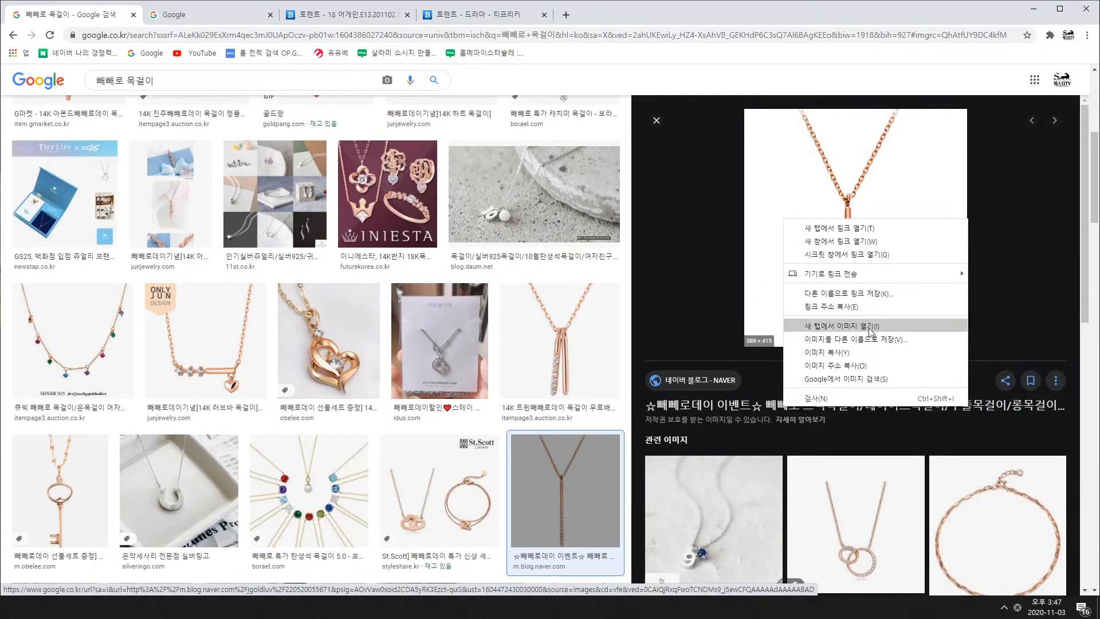
click(832, 343)
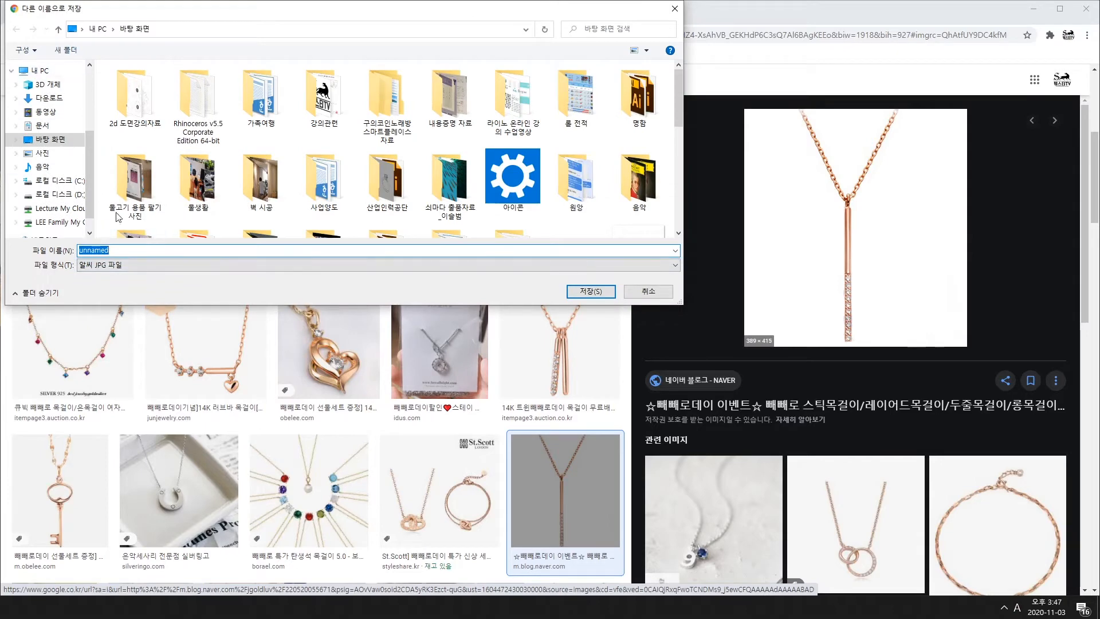
key(Hangul)
text(빼빼로)
key(Return)
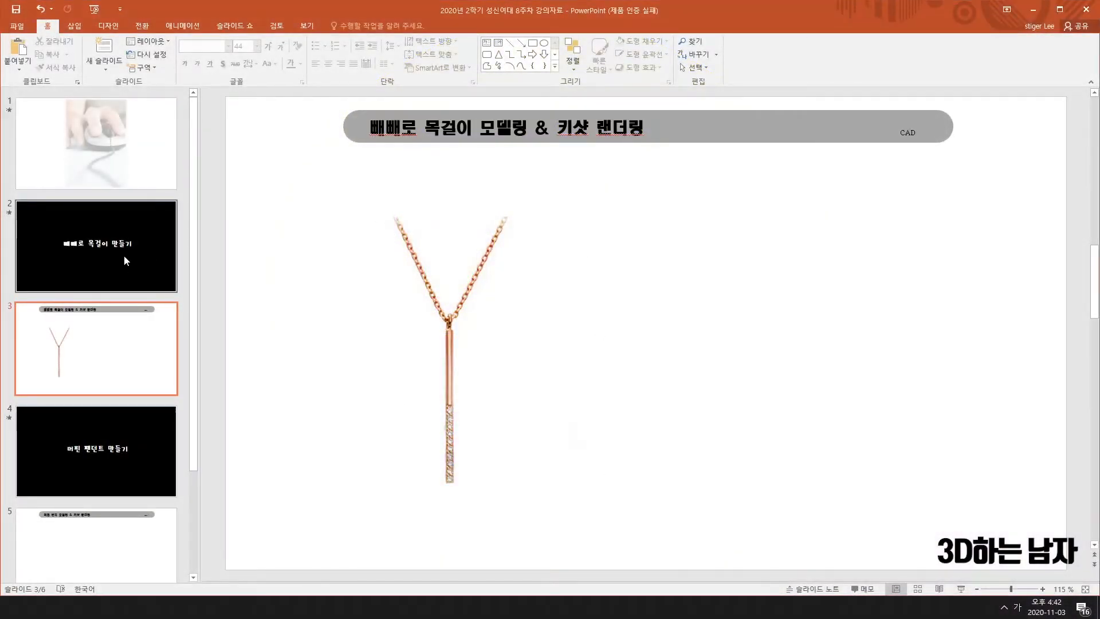
Step: Shift the necklace picture on slide 3 of the PowerPoint presentation slightly down and to the right
click(136, 249)
click(103, 367)
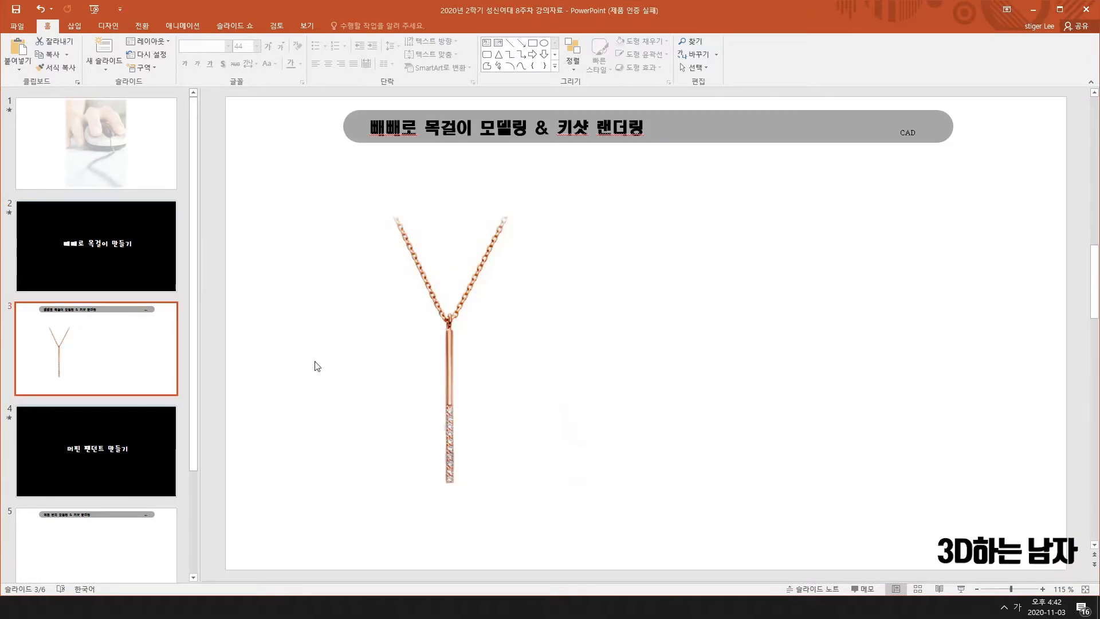
mouse_move(443, 356)
mouse_down()
mouse_move(484, 372)
mouse_move(457, 367)
mouse_up()
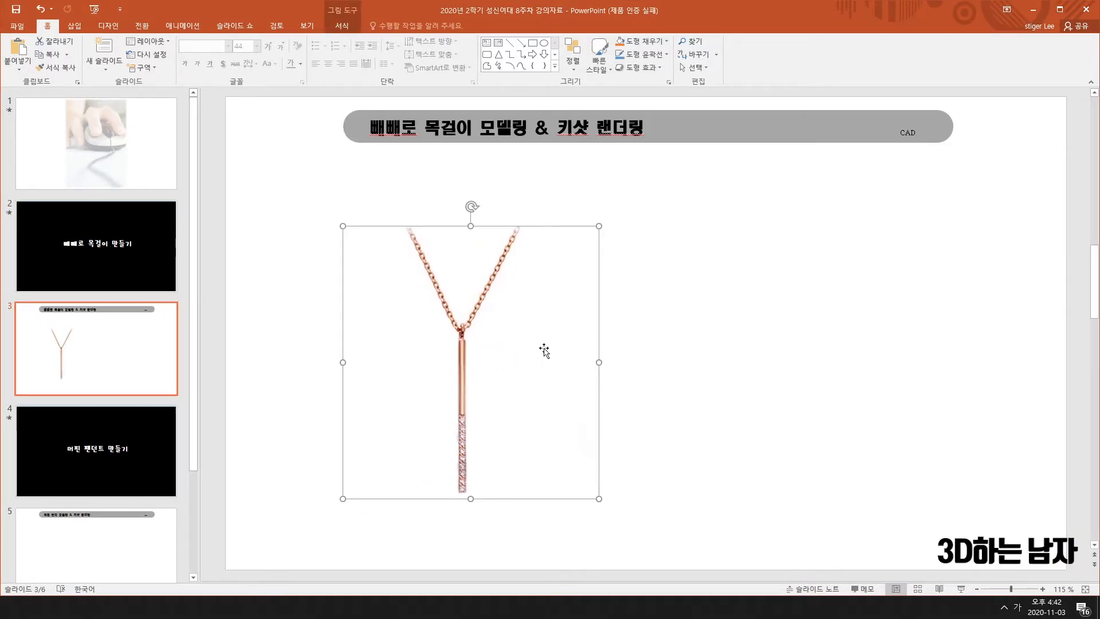
click(801, 370)
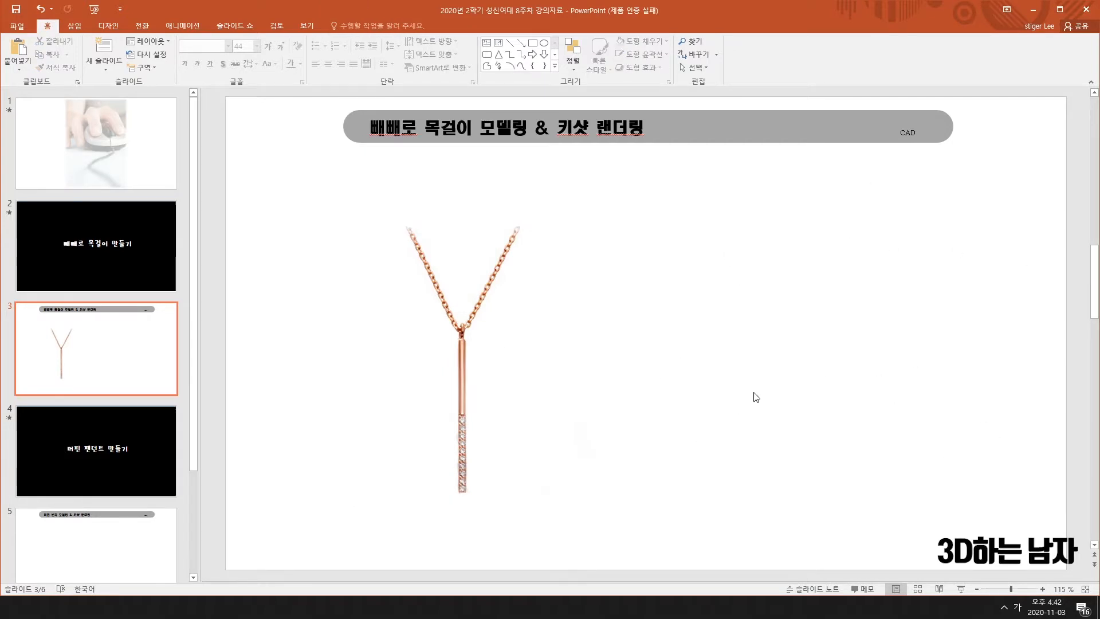
Step: Replace the word "팬던트" with "반지" in the title of slide 4 so it reads "머핀 반지 만들기"
click(67, 427)
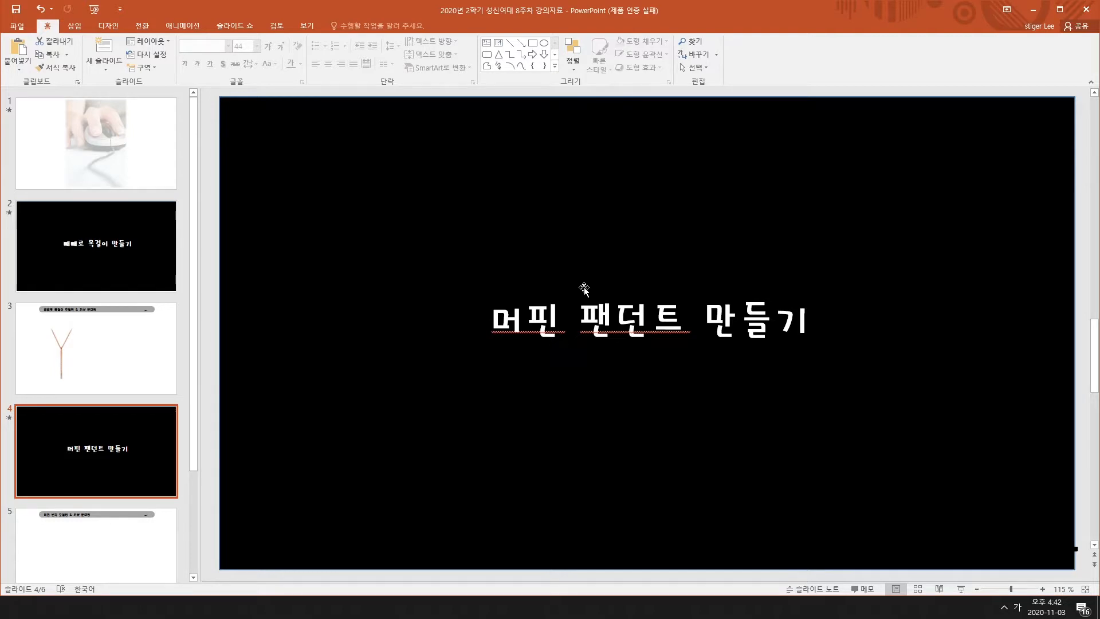
click(75, 379)
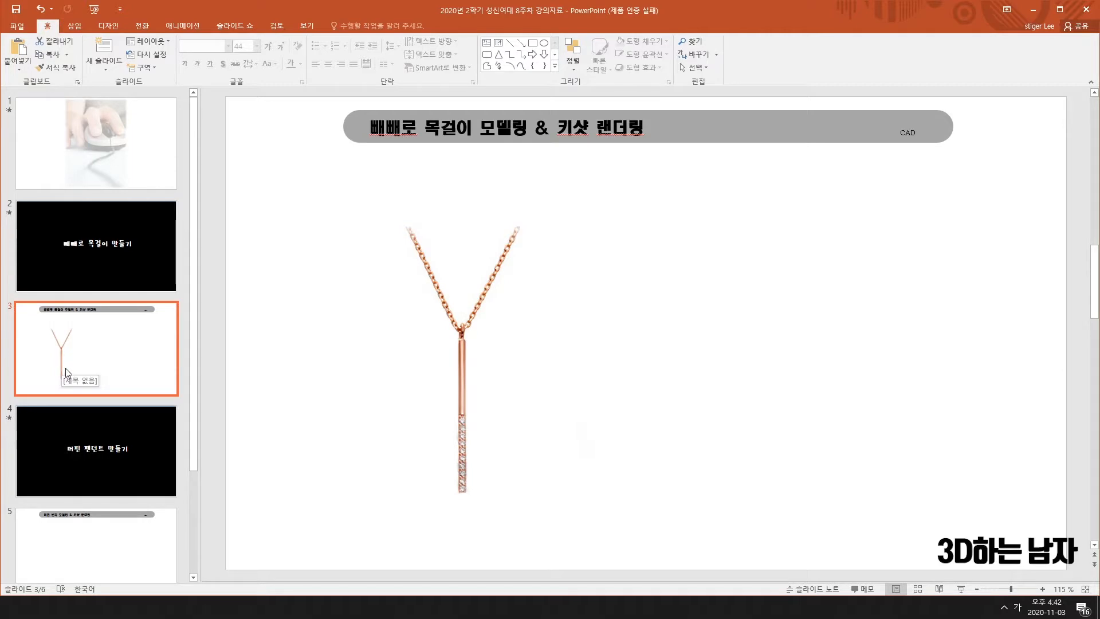
click(110, 441)
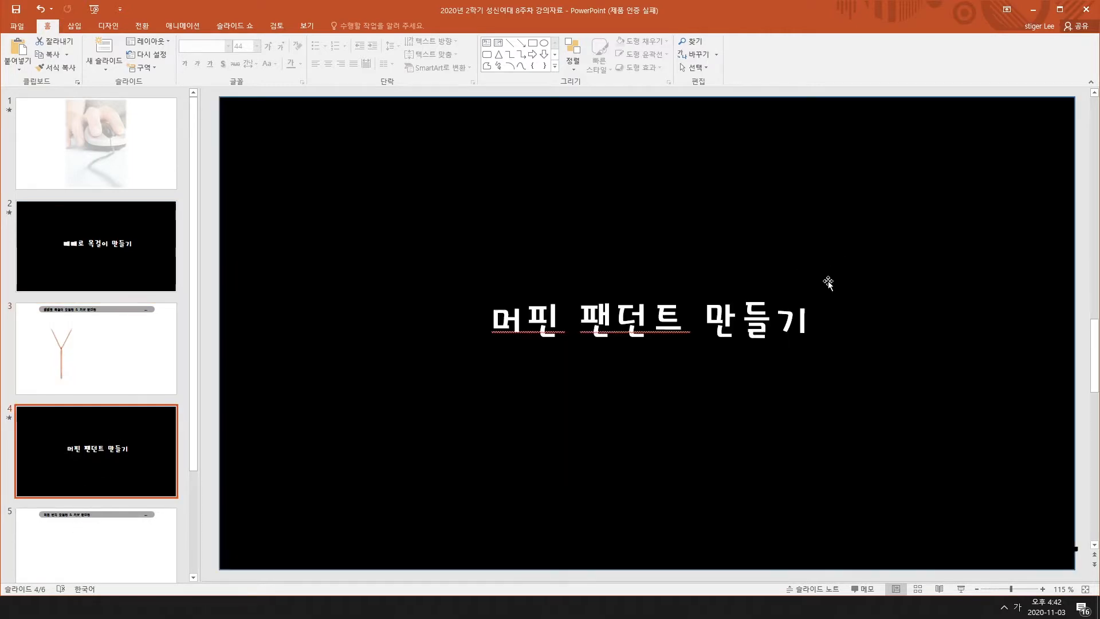
drag(690, 324, 589, 324)
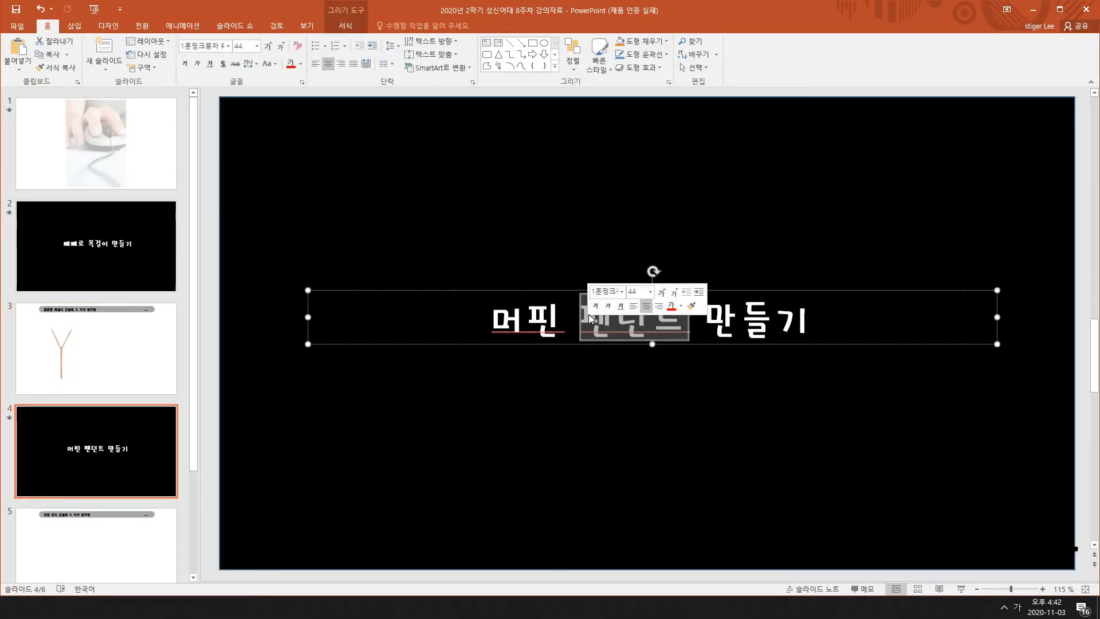
text(반지)
click(625, 432)
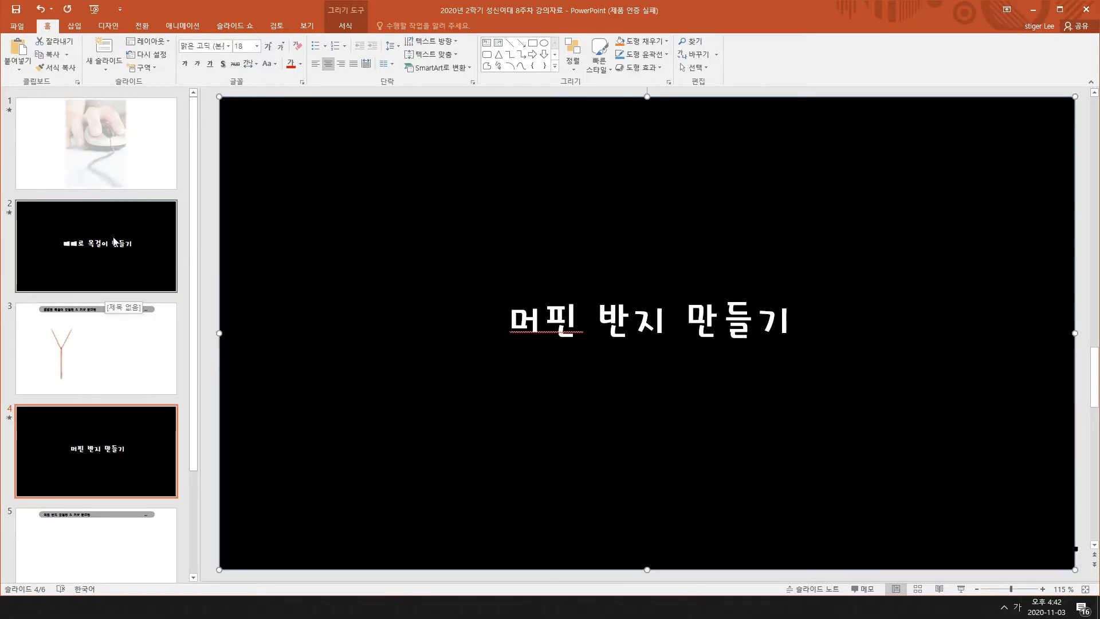
Step: Review the title slides 2 and 4 and the necklace picture slide 3
click(89, 277)
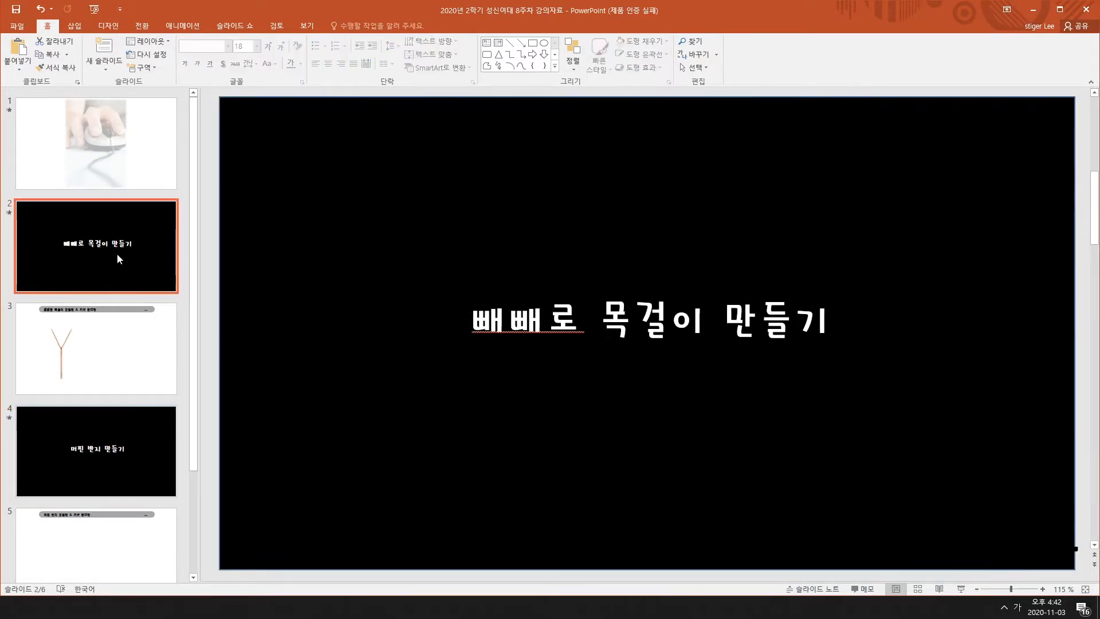
click(138, 438)
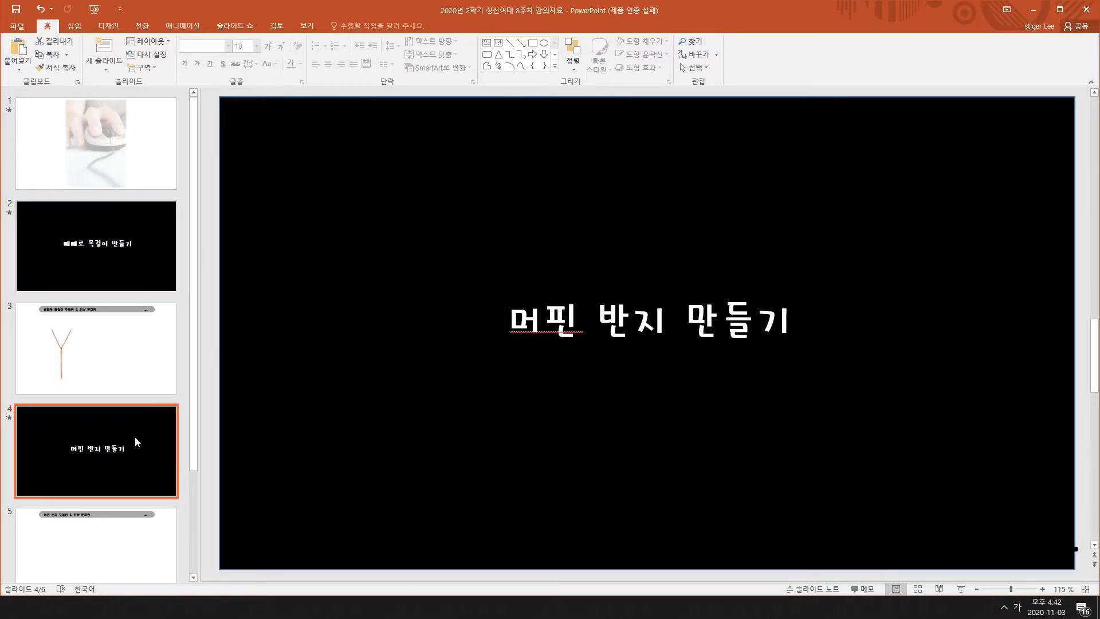
click(137, 363)
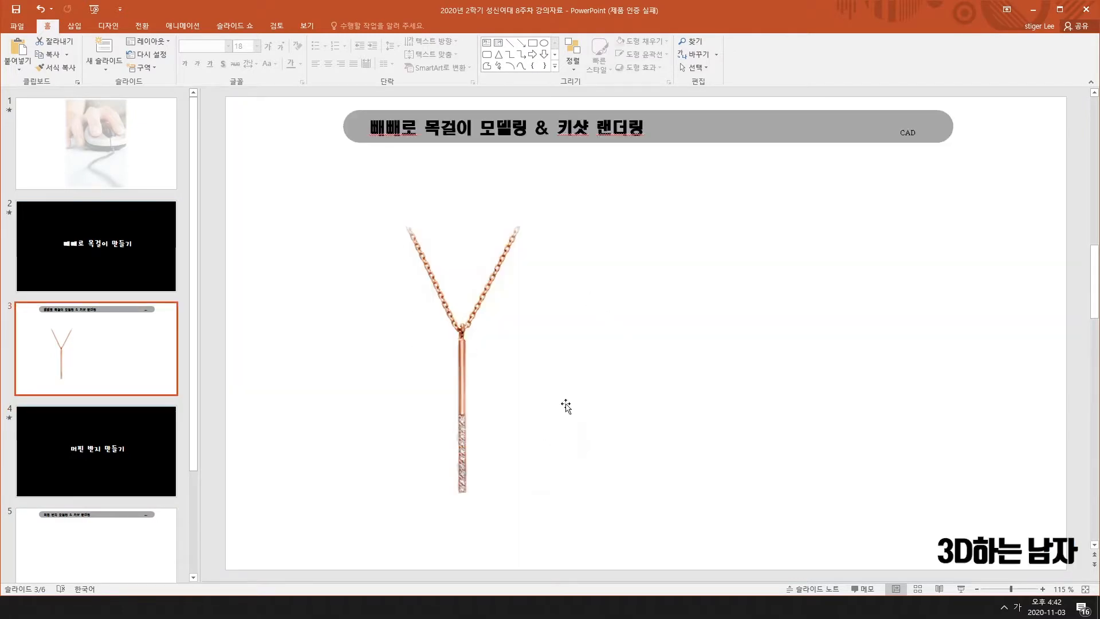
Step: Switch to Rhinoceros and maximize the Top viewport
click(1033, 9)
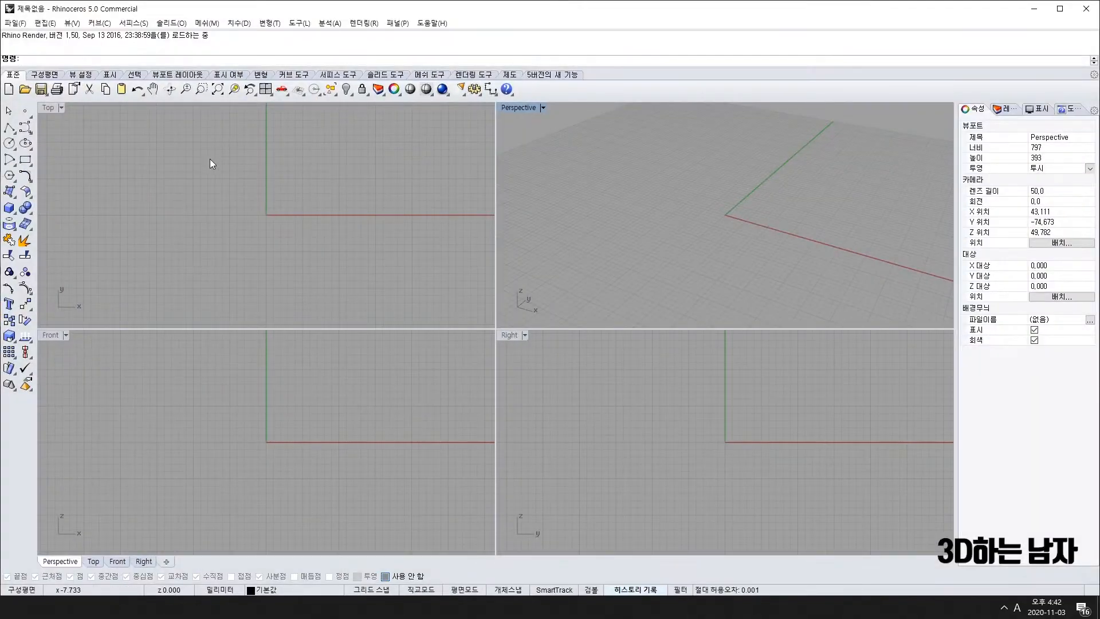
click(209, 163)
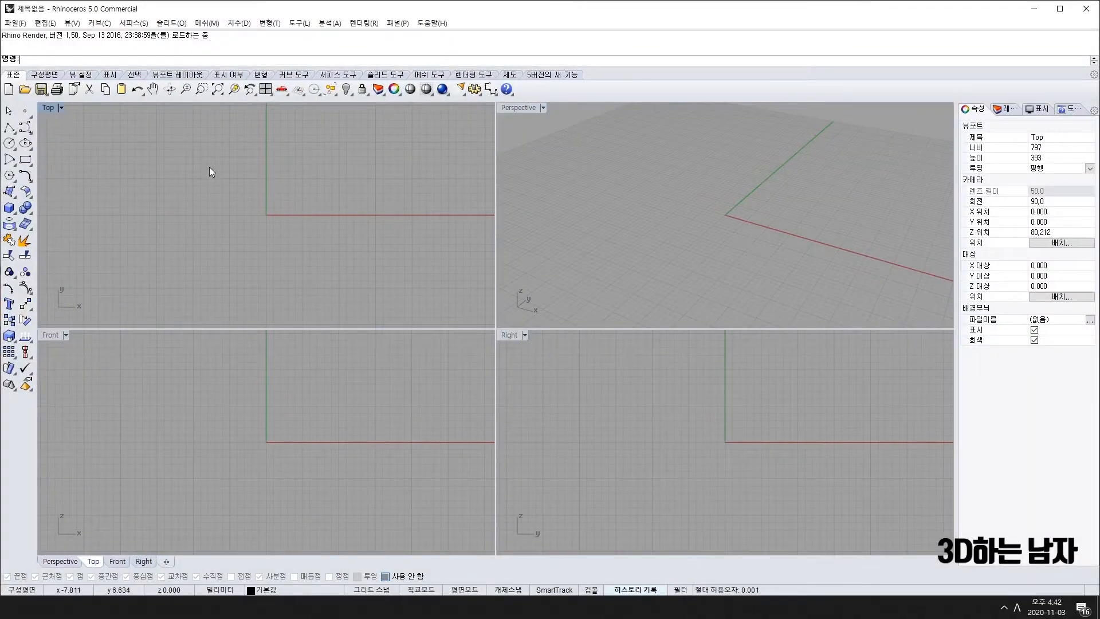
double_click(49, 108)
right_drag(621, 262, 553, 344)
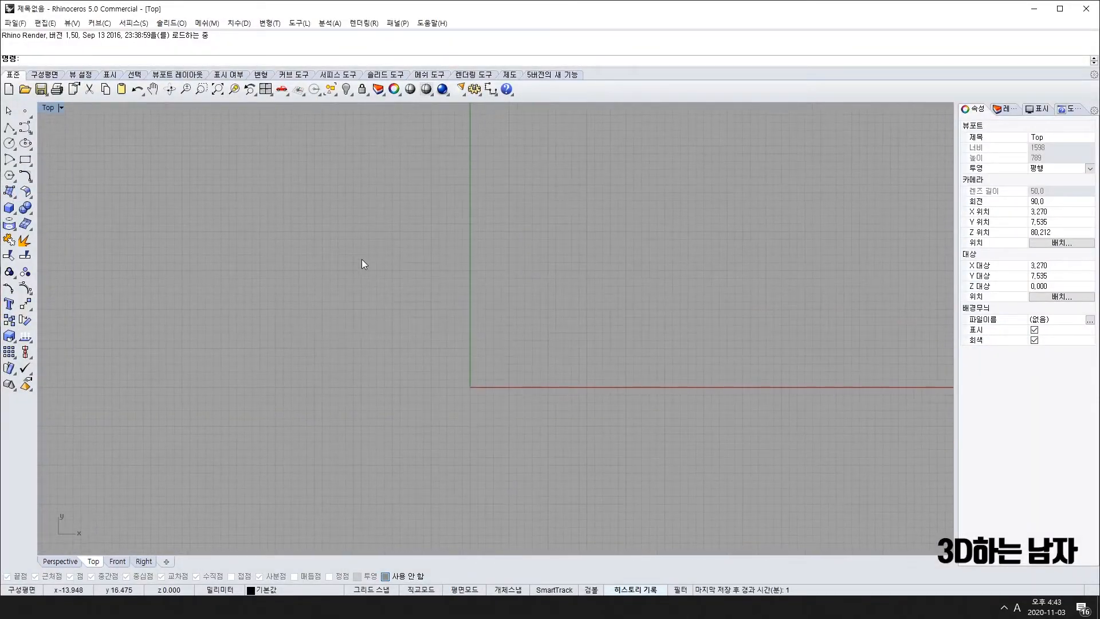
Step: Insert the "빼빼로" image as a picture frame from the origin to 40 mm along the X axis, with grid snap on
click(12, 197)
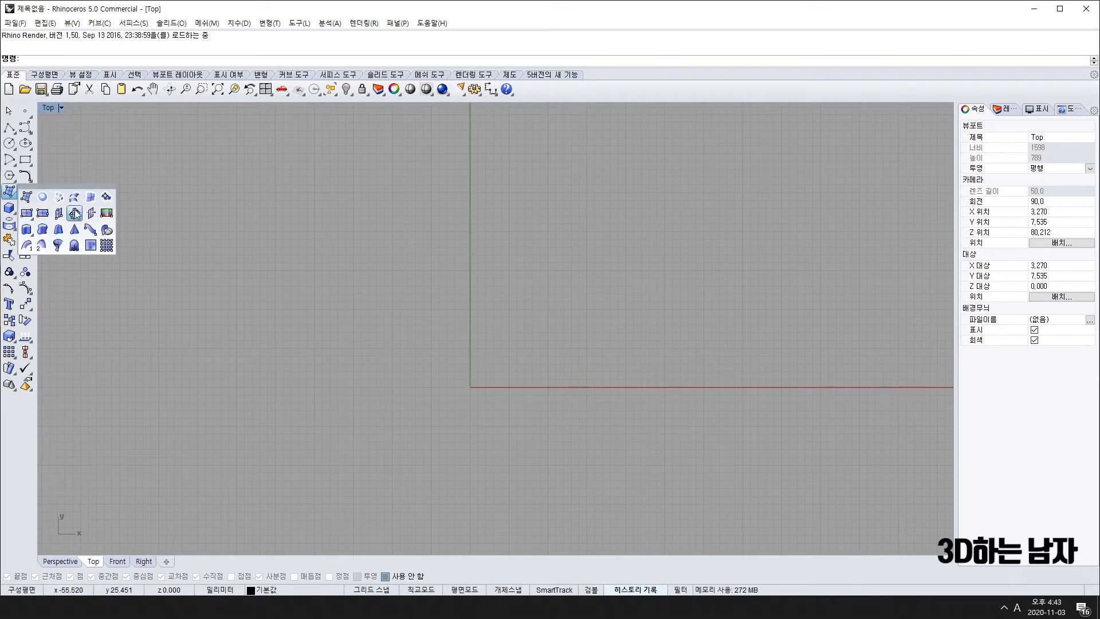
click(106, 214)
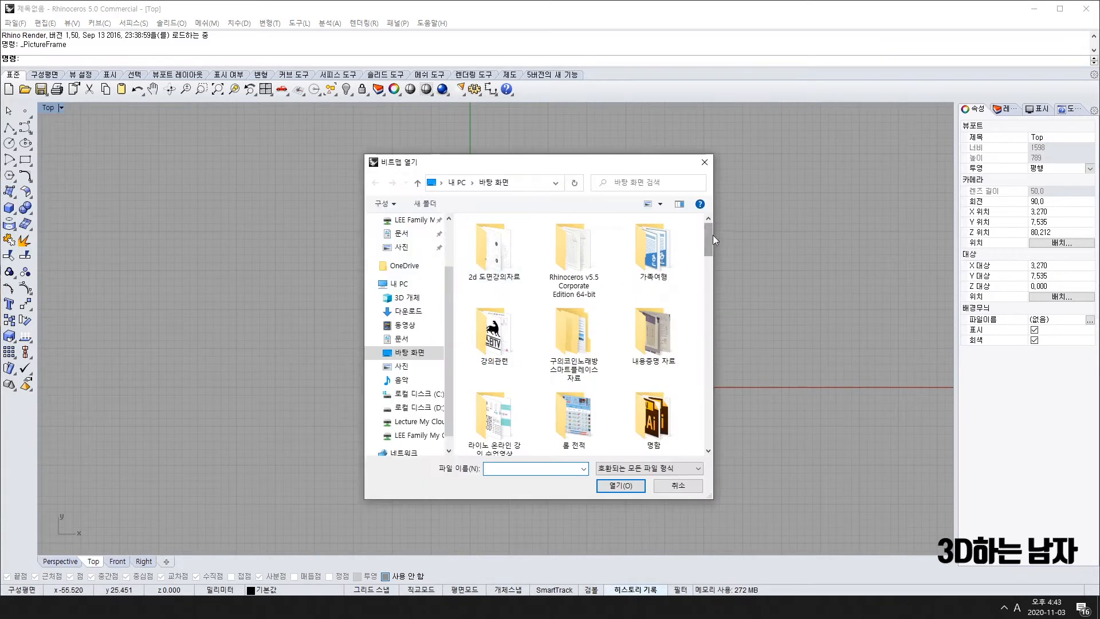
drag(713, 236, 713, 411)
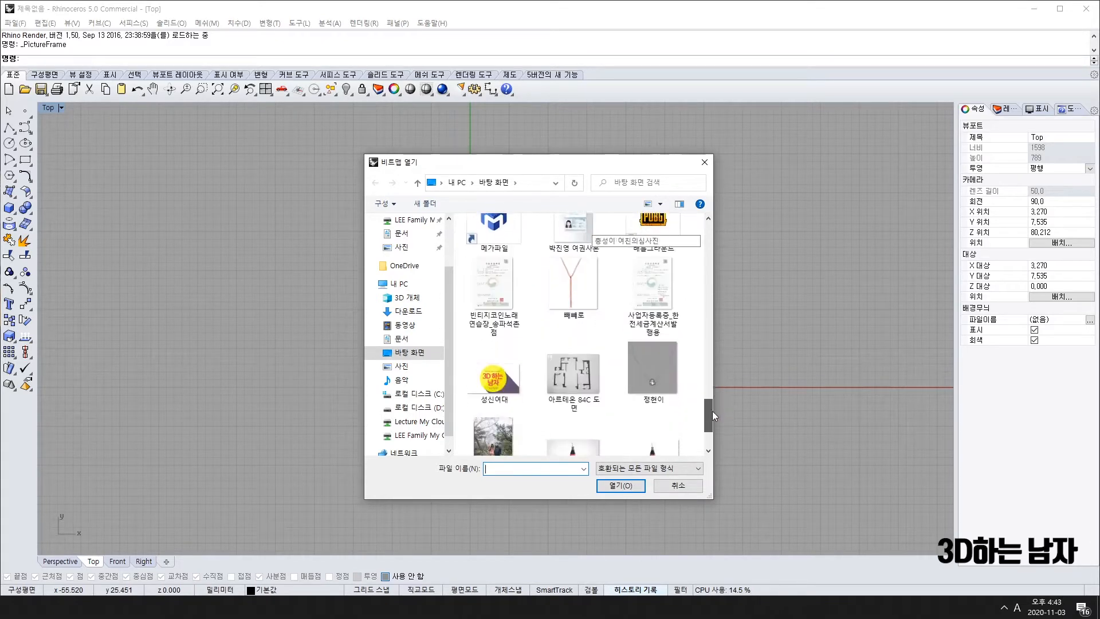
double_click(540, 292)
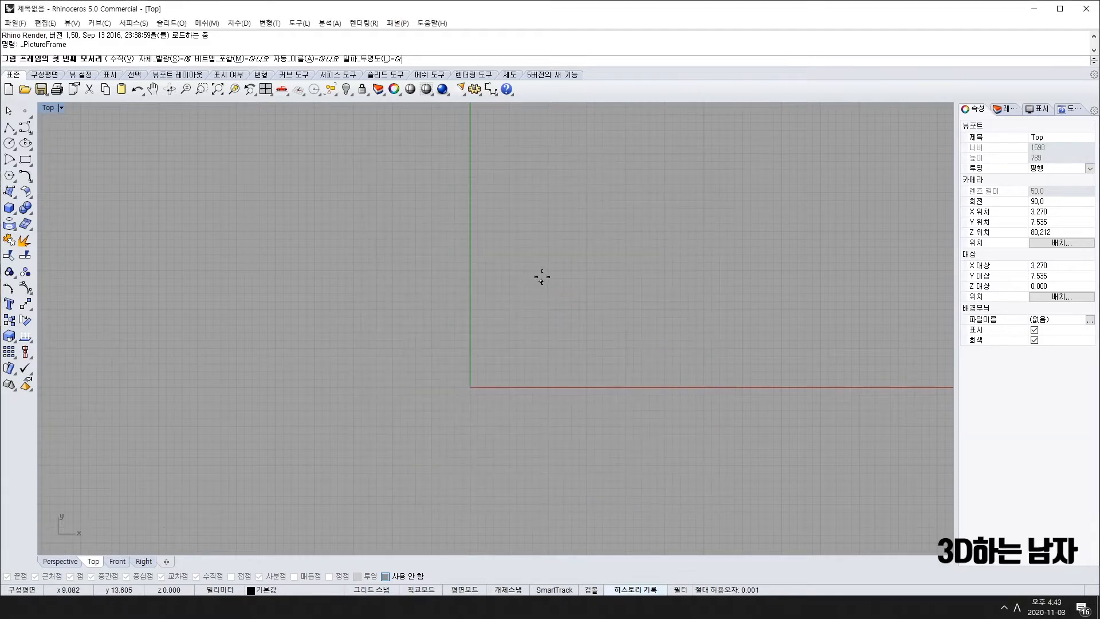
text(0)
key(Return)
key(F9)
click(781, 389)
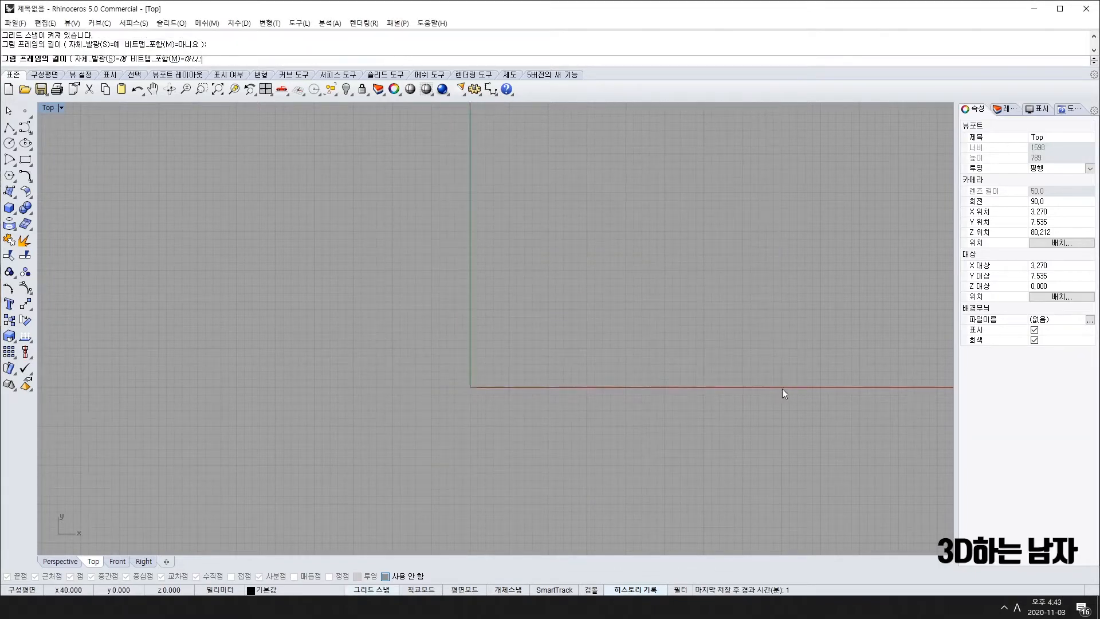
Step: Examine the placed necklace picture, both as a whole and along its bar and stone setting
scroll(747, 325, down, 2)
scroll(747, 325, down, 2)
right_drag(739, 329, 650, 352)
scroll(582, 324, up, 10)
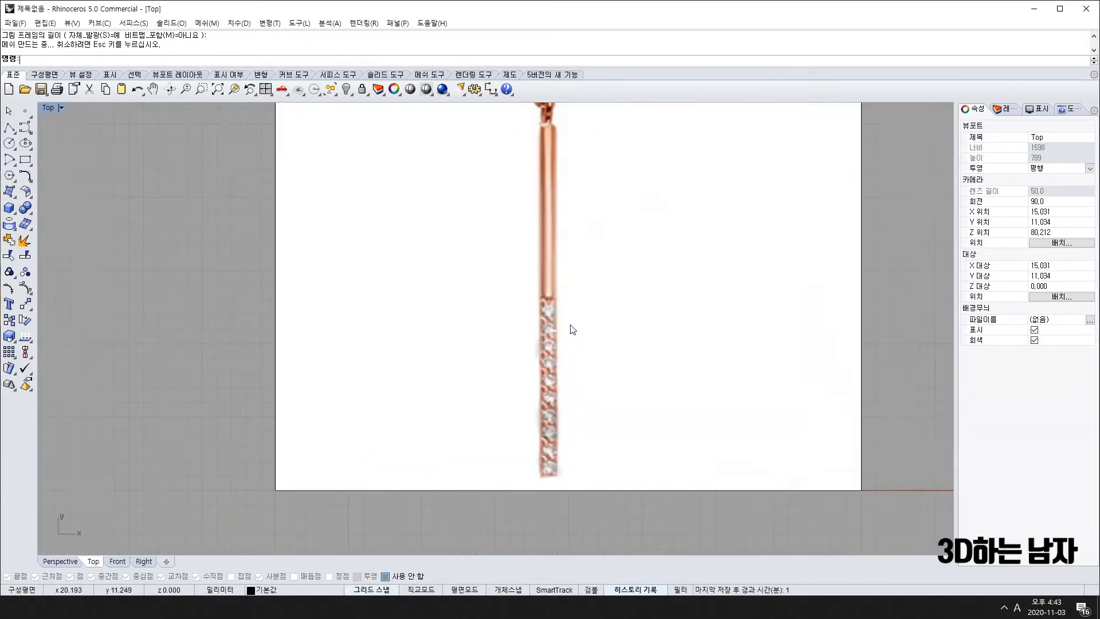
scroll(564, 318, down, 6)
scroll(551, 288, down, 4)
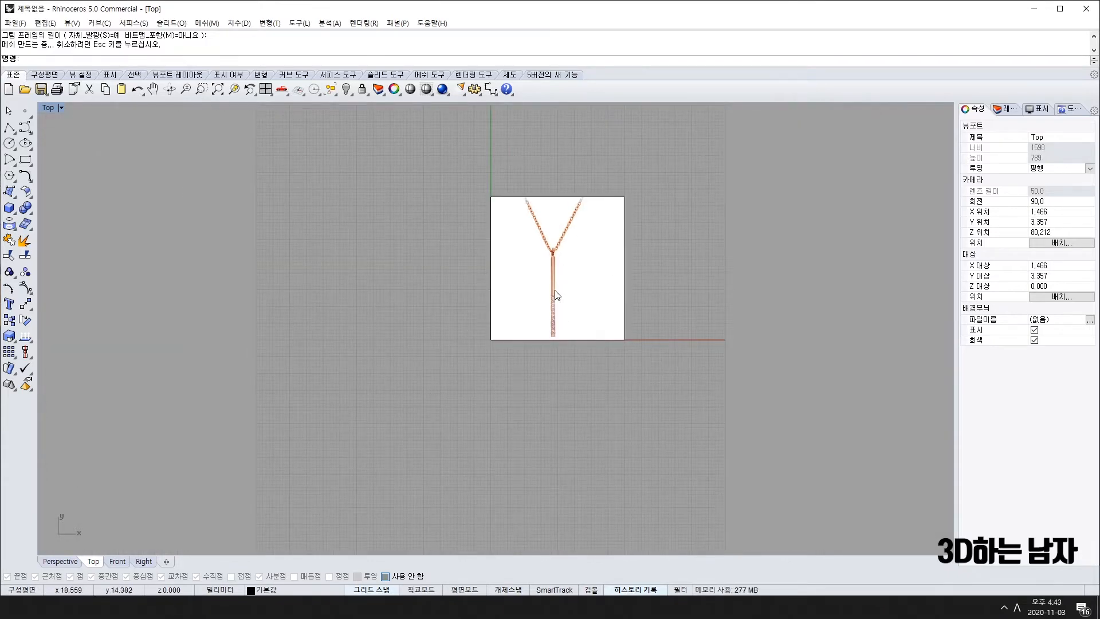
scroll(555, 290, up, 6)
scroll(556, 292, down, 4)
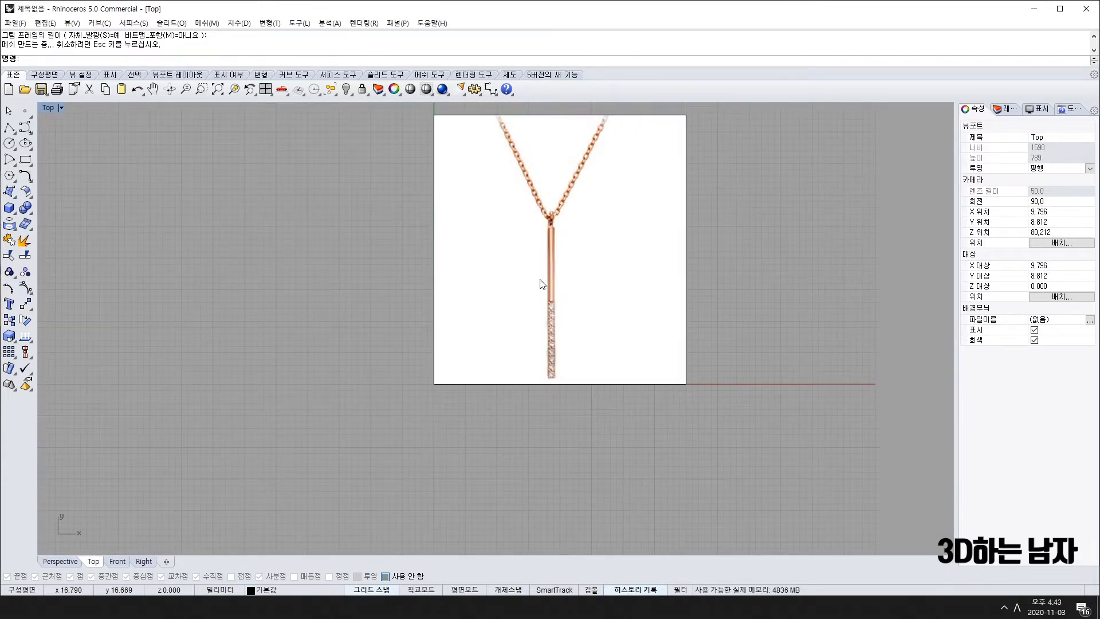
Step: Move the necklace picture so the top of its bar sits at the origin, with grid snap off
text(m)
key(Return)
click(566, 259)
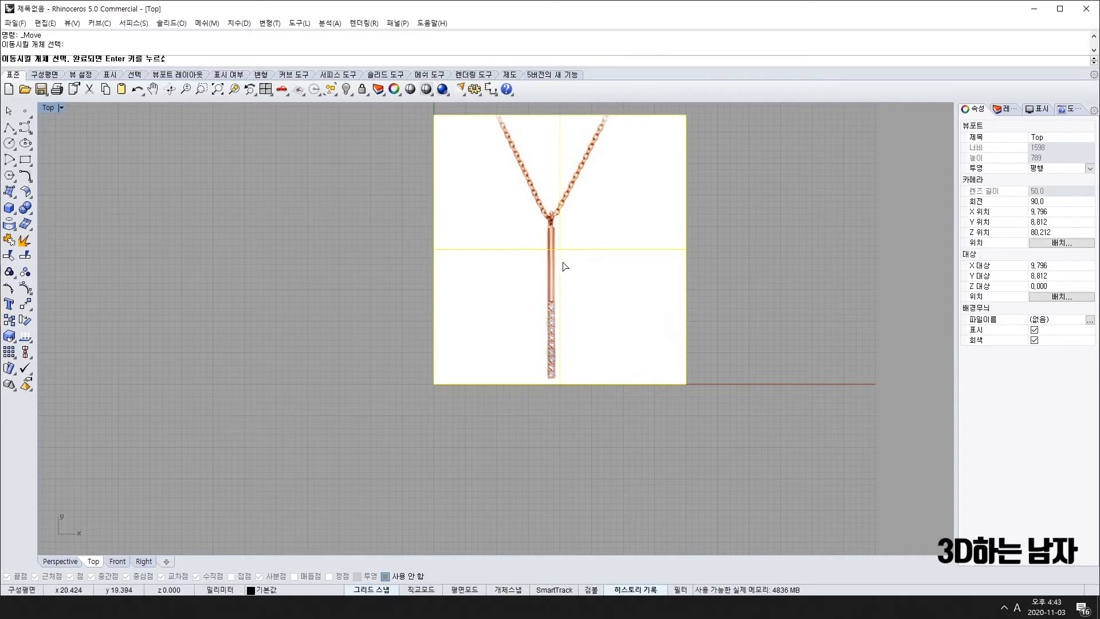
key(Return)
scroll(553, 264, up, 4)
key(F9)
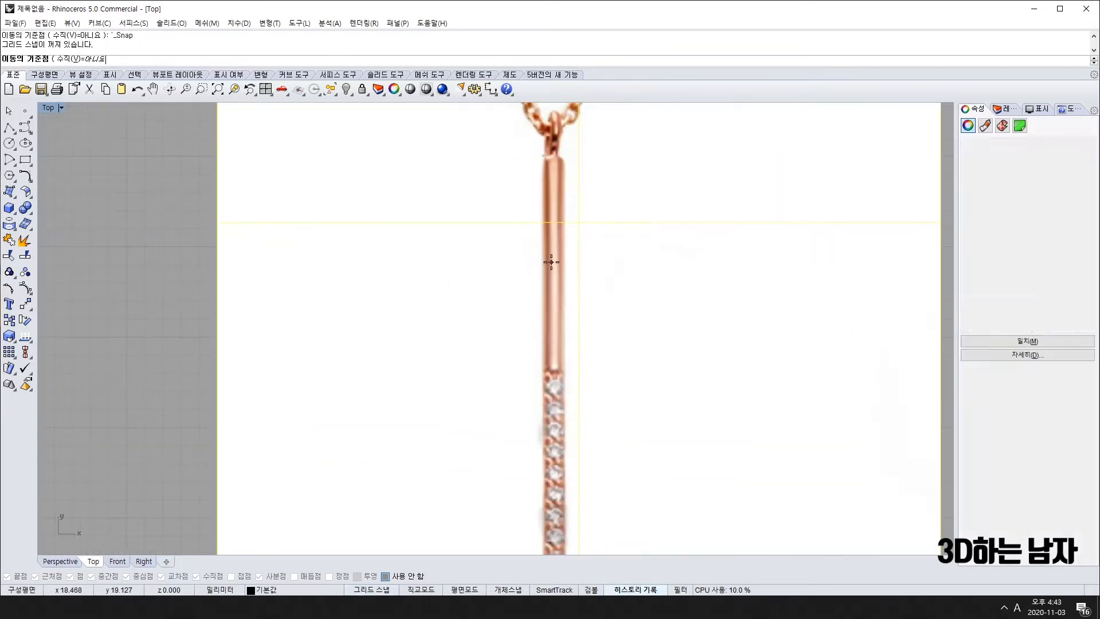
click(555, 156)
scroll(555, 161, down, 3)
text(0)
key(Return)
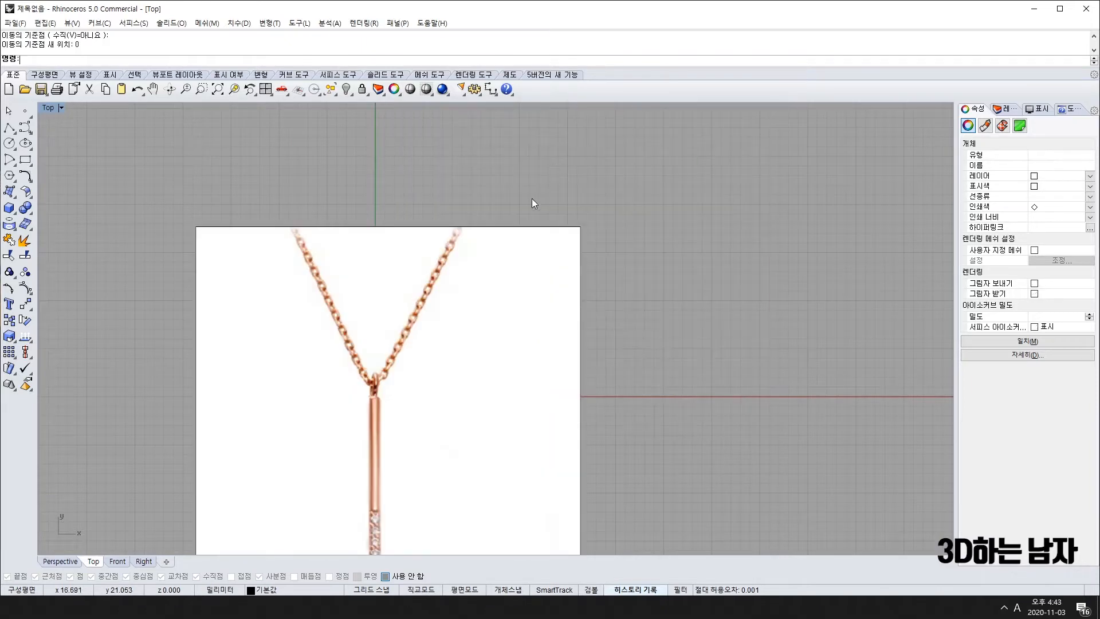
scroll(504, 283, down, 3)
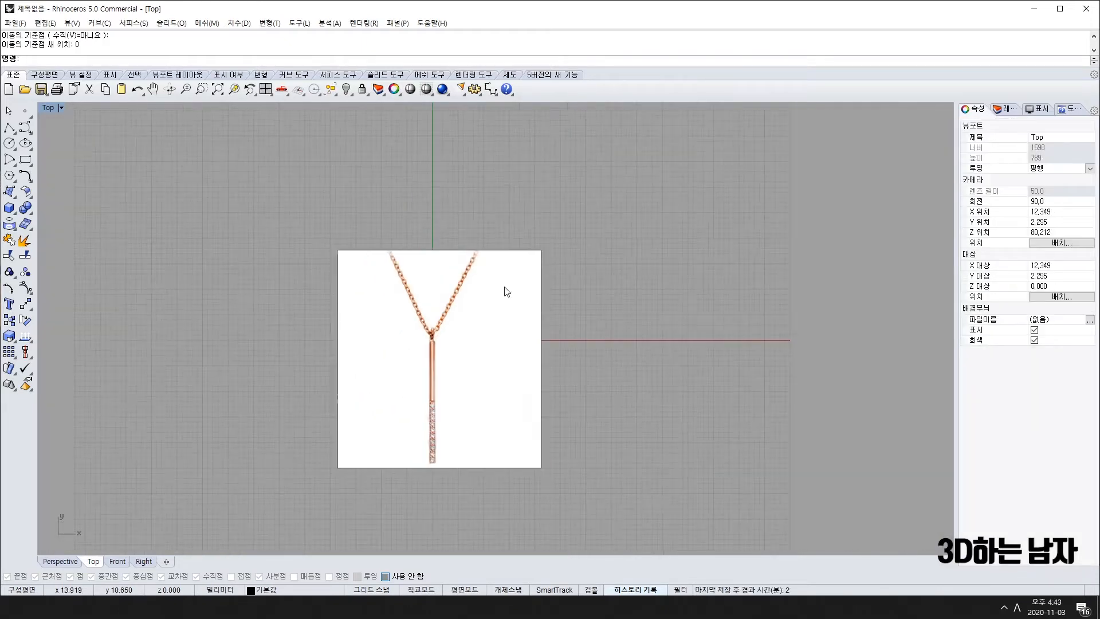
Step: Raise the transparency of the picture frame's material so the grid axes show through the necklace picture
click(1006, 112)
click(974, 109)
click(491, 318)
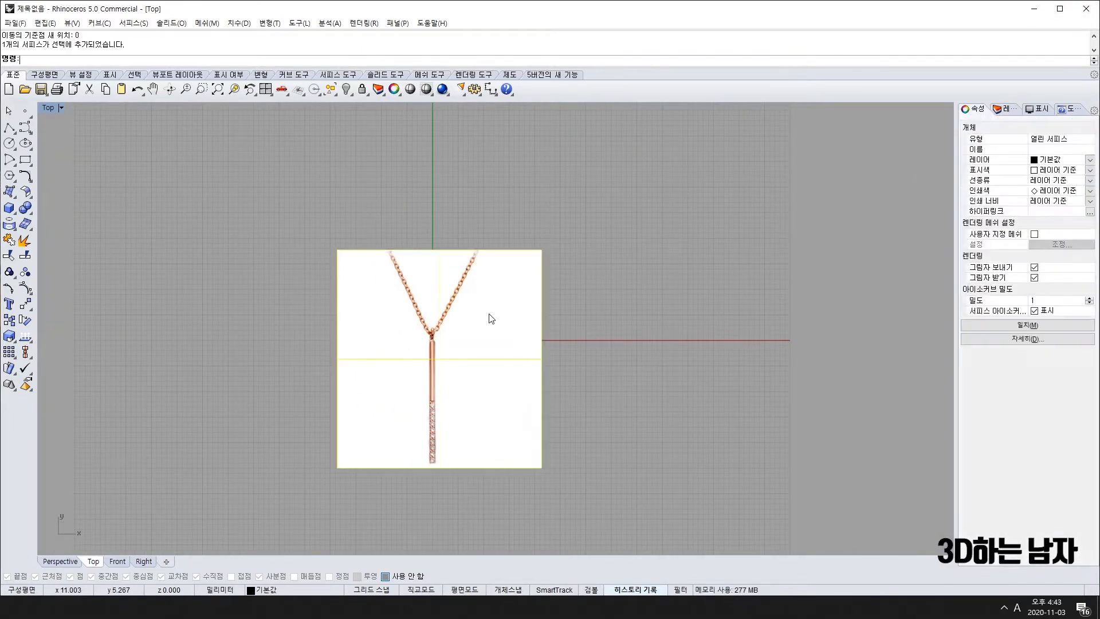
click(985, 126)
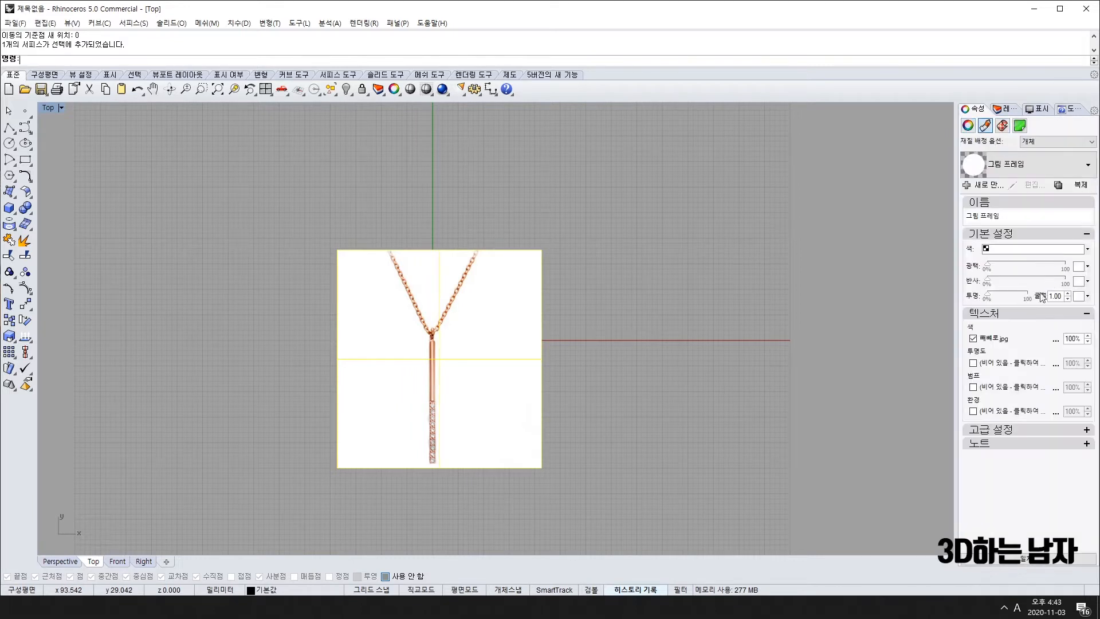
drag(988, 296, 1020, 296)
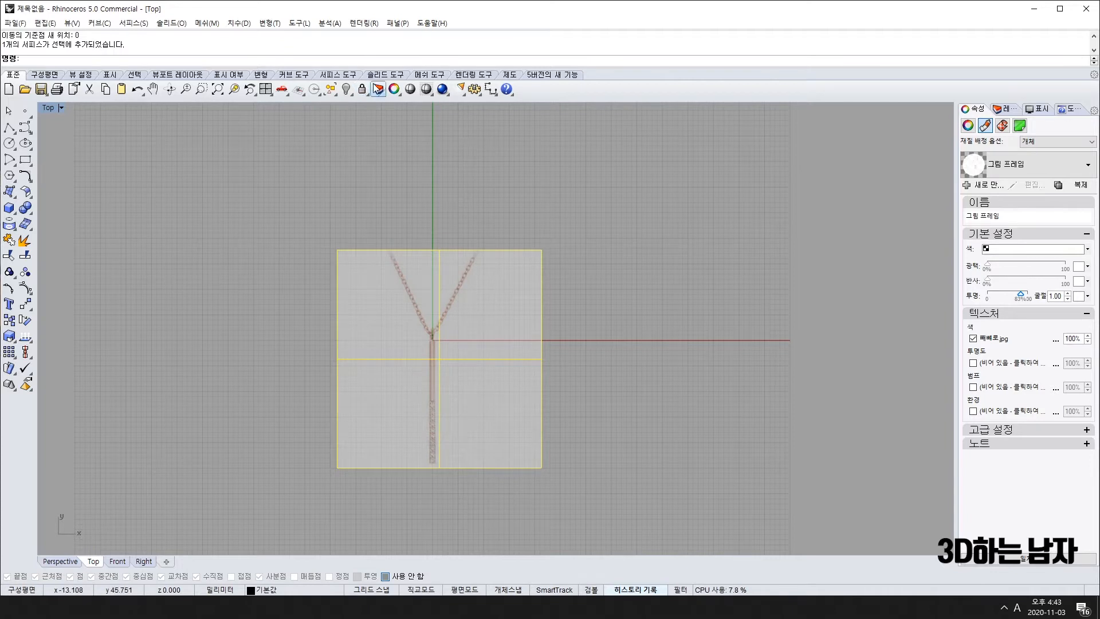
click(628, 320)
Step: Dimension the bar's length from the origin to its lower end, placing the dimension beside the bar
scroll(401, 360, up, 4)
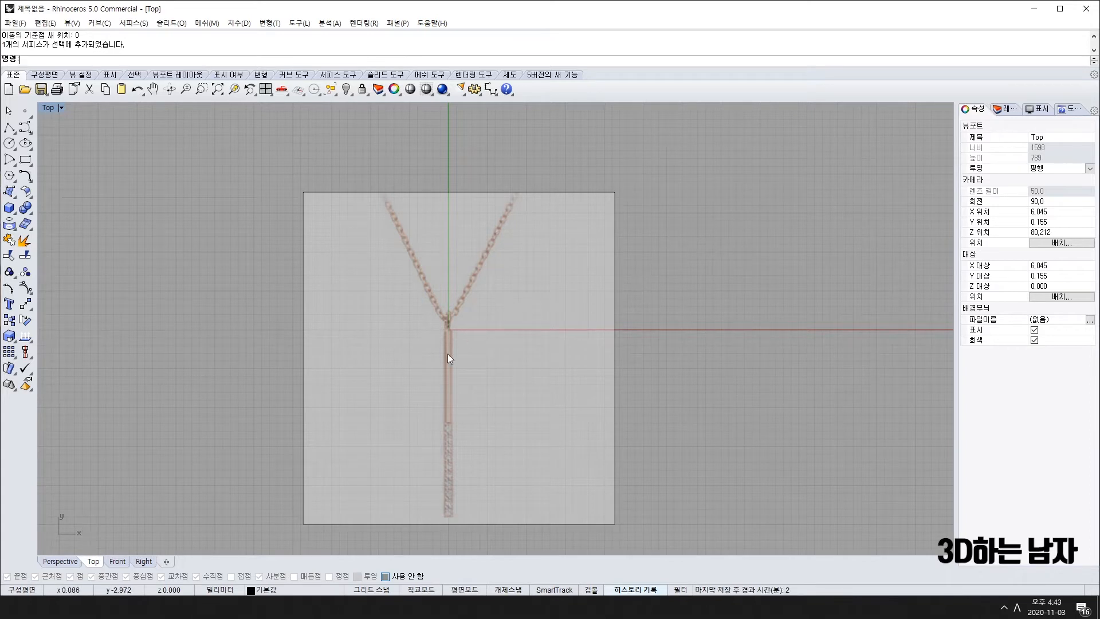
scroll(449, 338, down, 5)
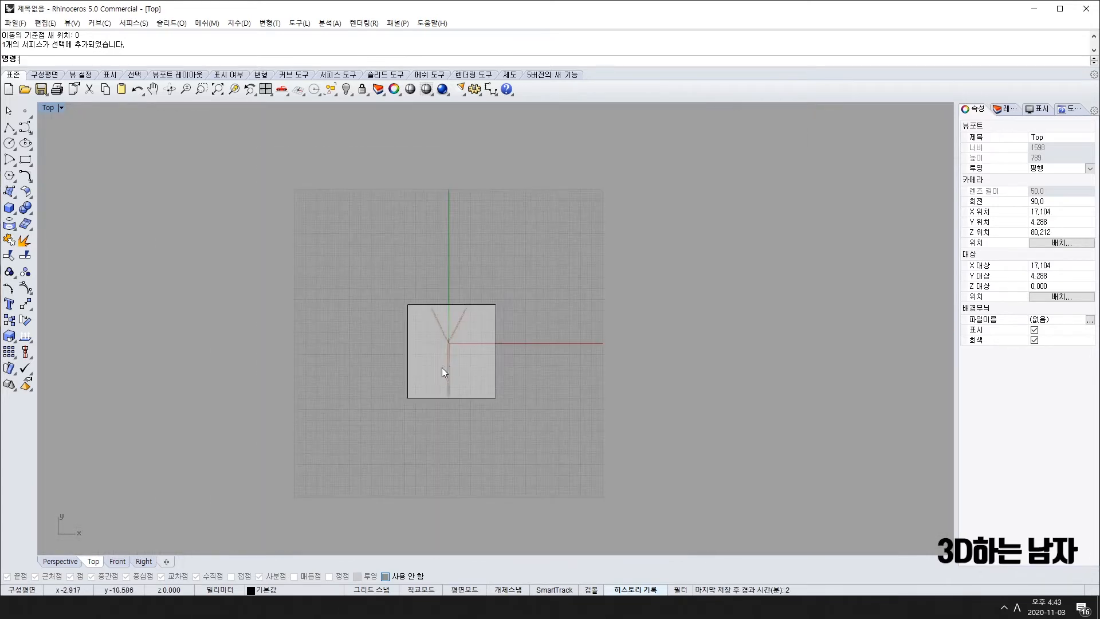
scroll(460, 343, down, 2)
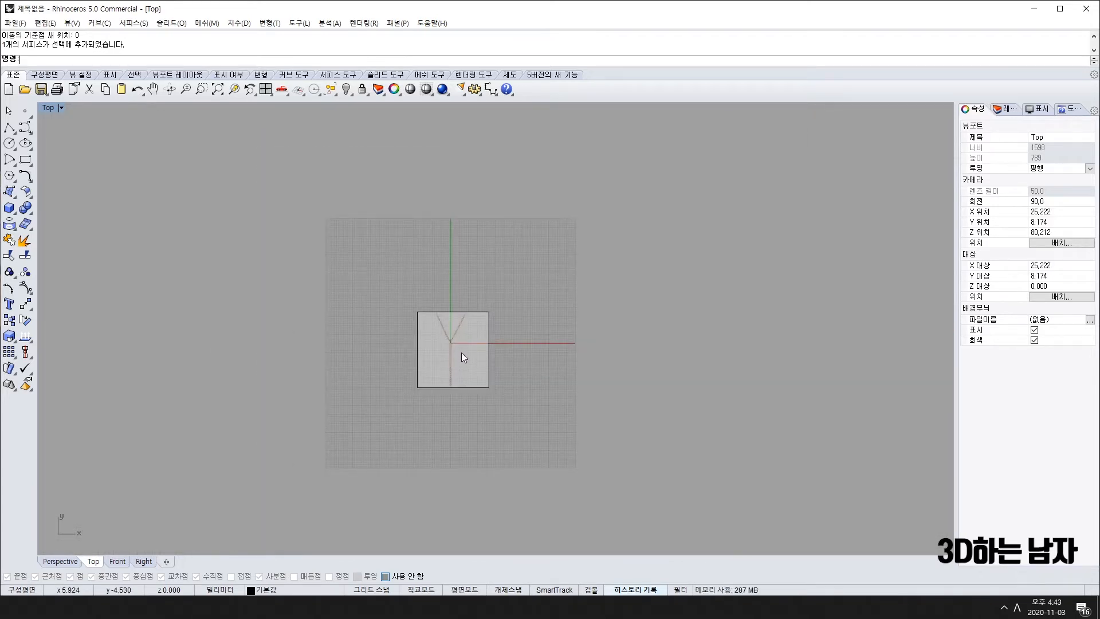
scroll(447, 353, up, 5)
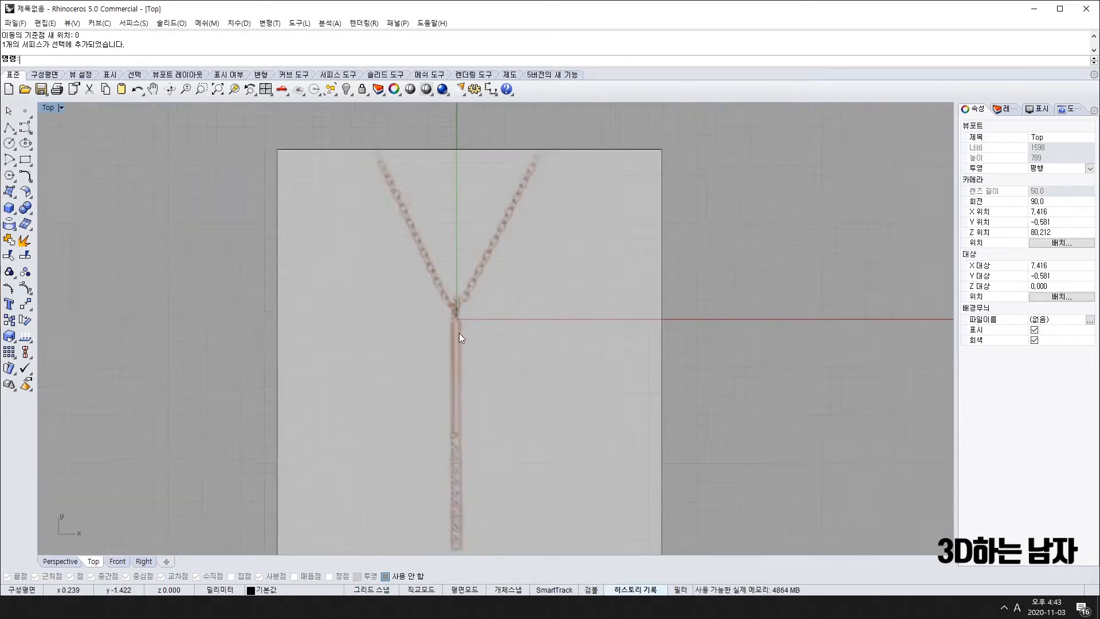
scroll(460, 329, down, 2)
right_drag(512, 347, 511, 351)
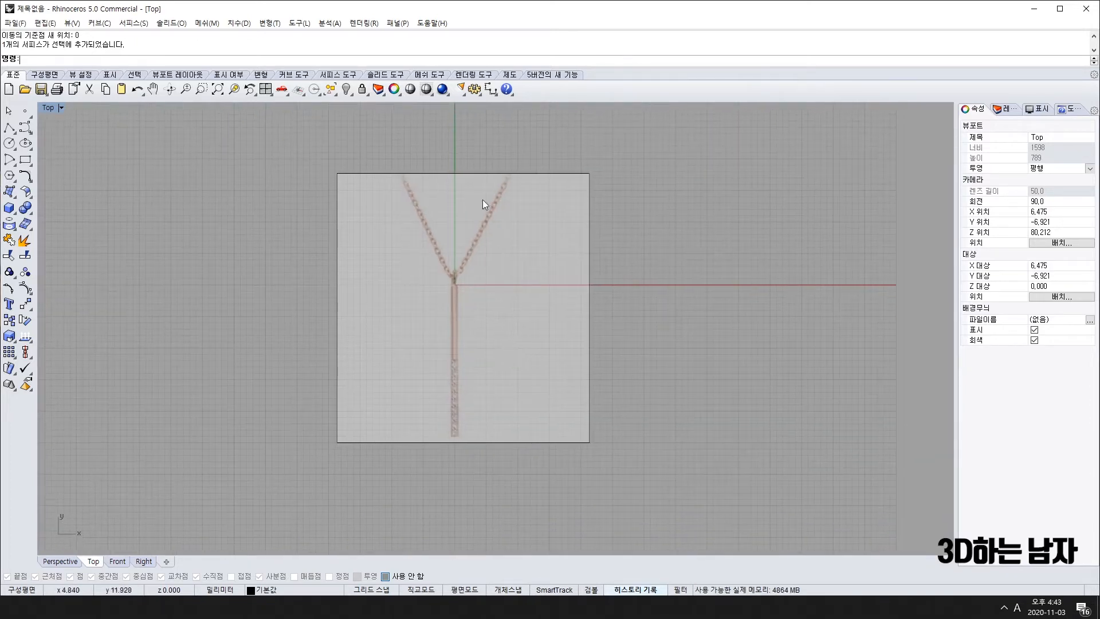
click(491, 89)
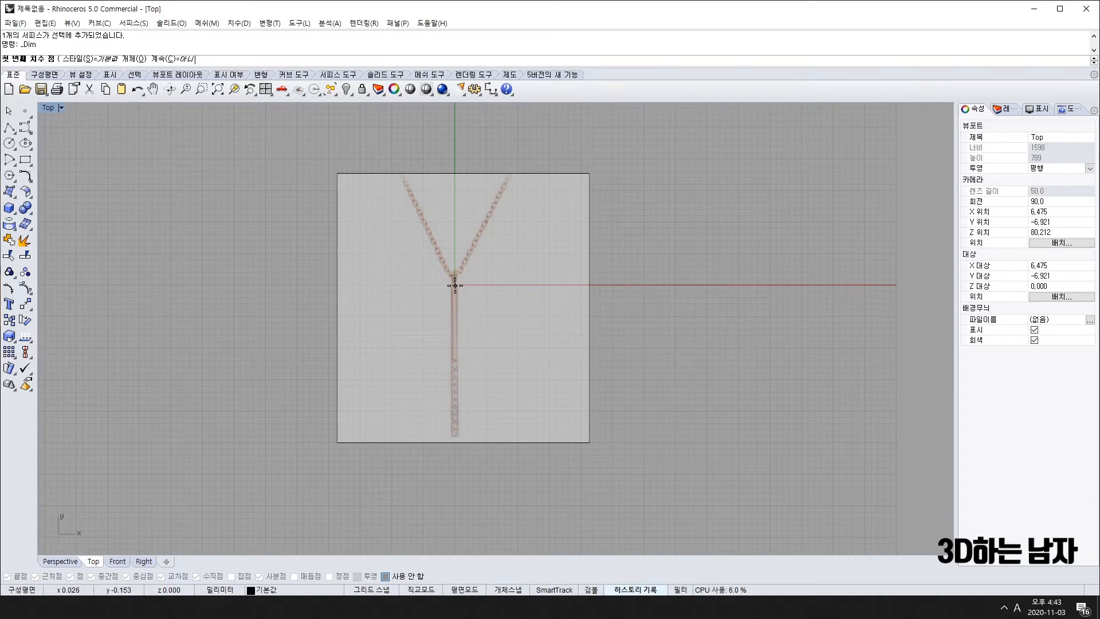
text(0)
key(Return)
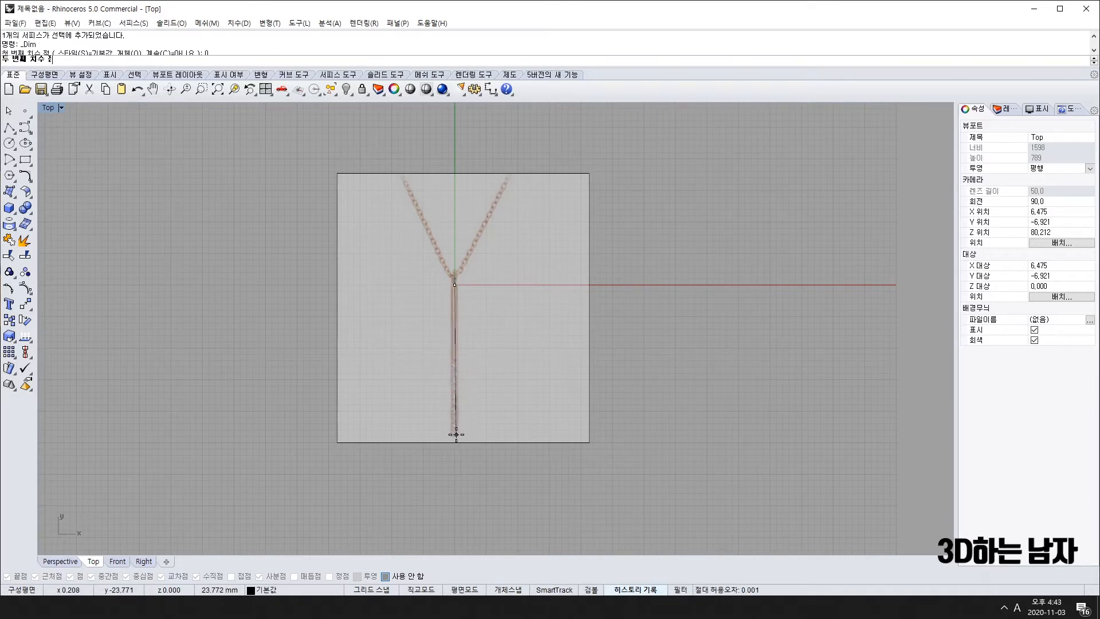
click(455, 437)
click(503, 423)
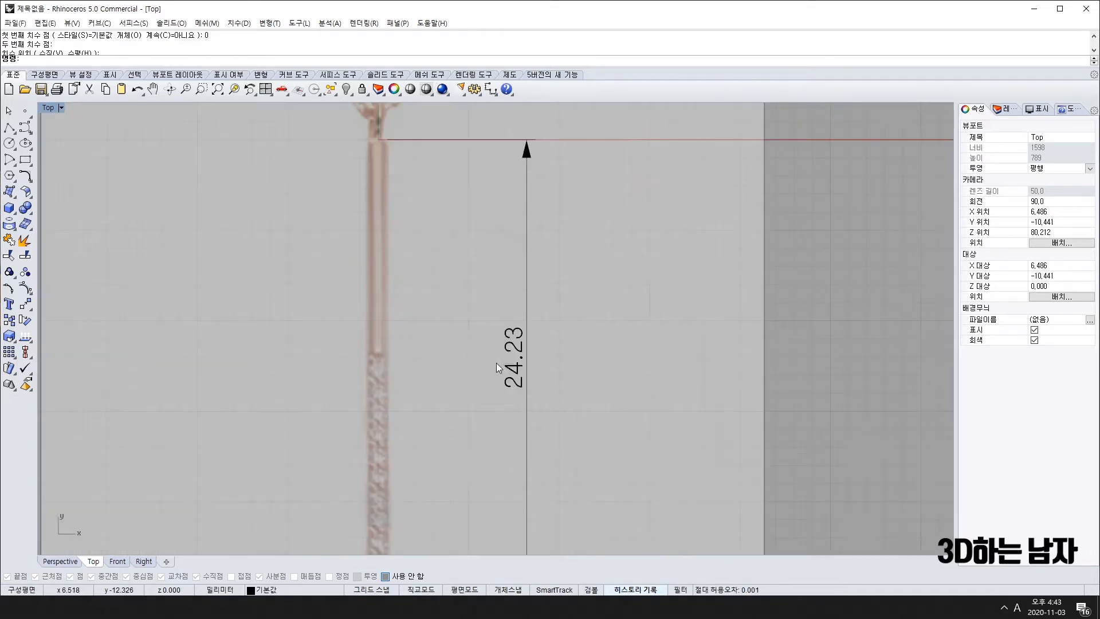
scroll(496, 362, up, 10)
scroll(516, 358, down, 6)
Step: Delete the linear dimension of the bar's length
click(522, 344)
click(552, 307)
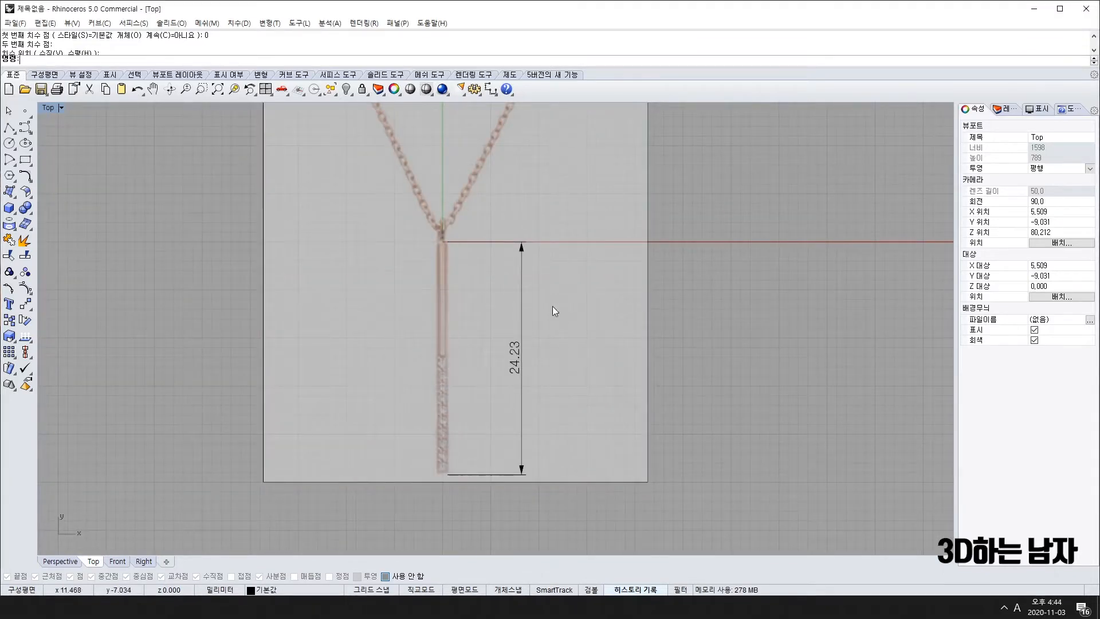
click(513, 351)
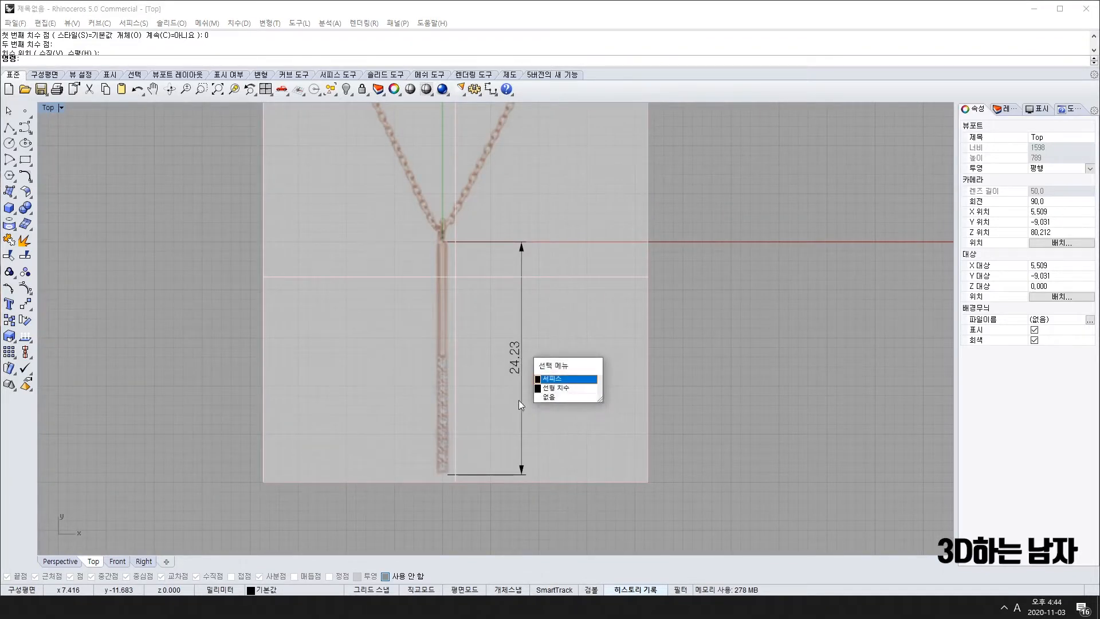
click(554, 388)
key(Delete)
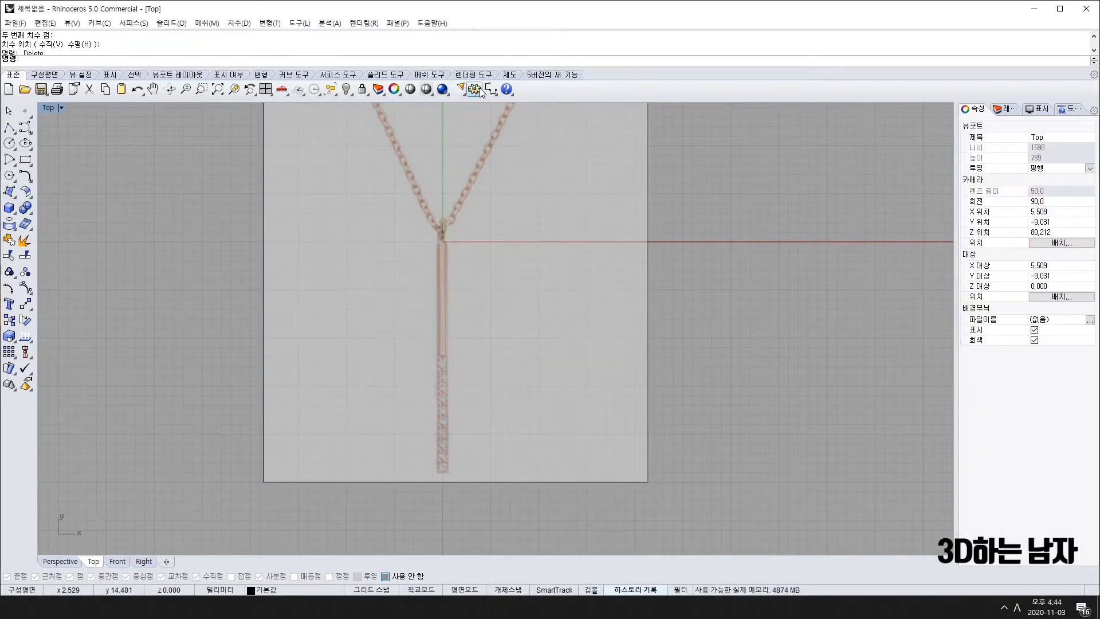
Step: Measure the bar's width between its two side edges with a dimension, without placing it
click(475, 89)
scroll(461, 299, up, 5)
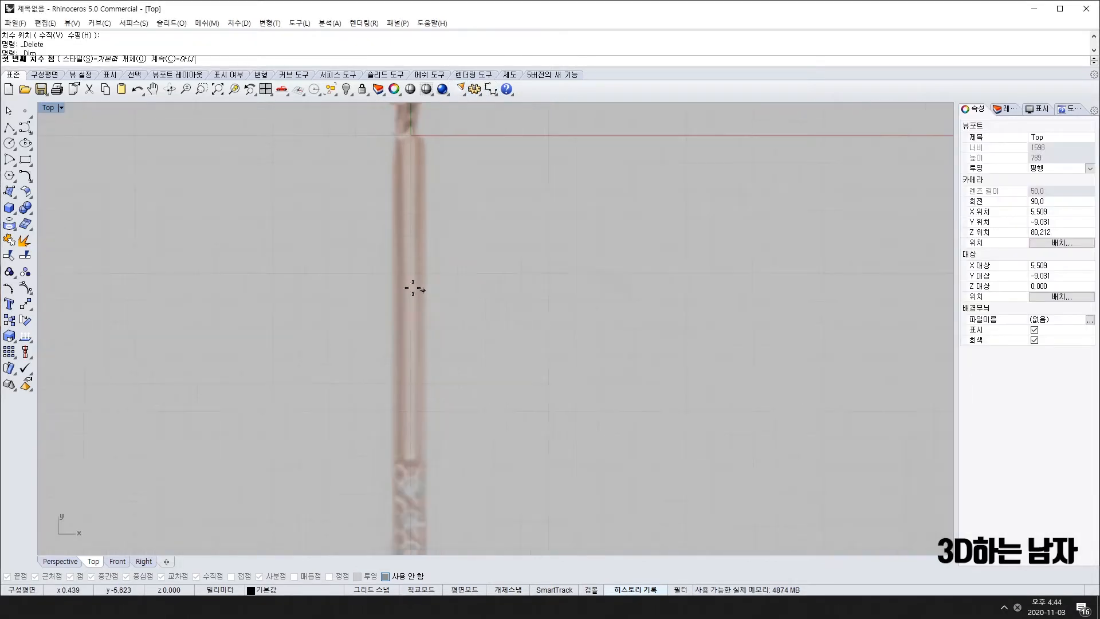
click(395, 282)
click(425, 281)
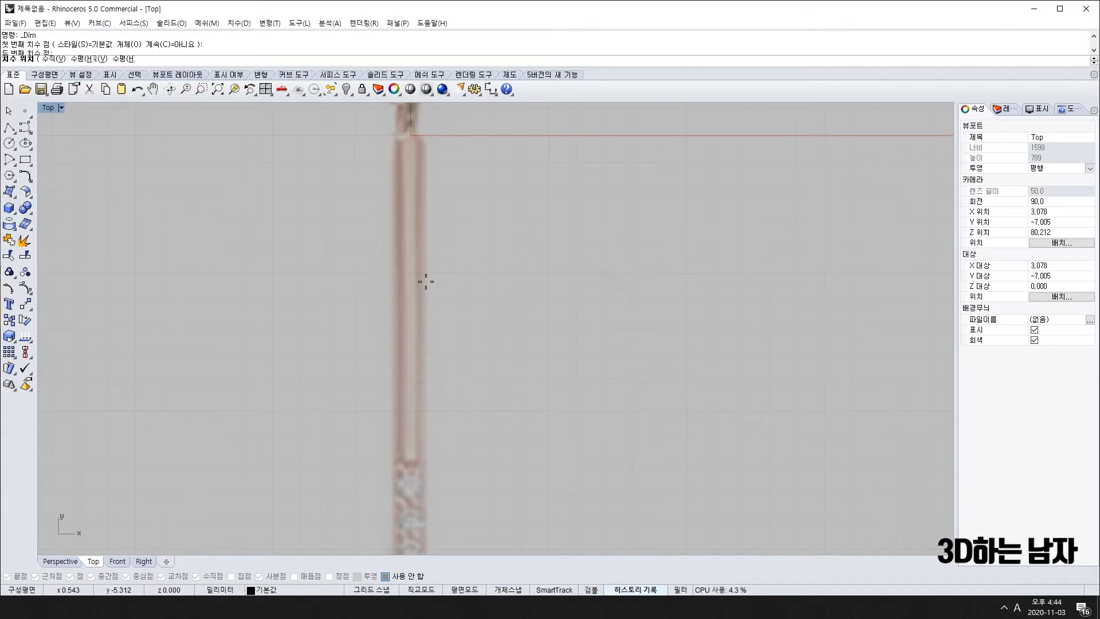
scroll(436, 329, down, 4)
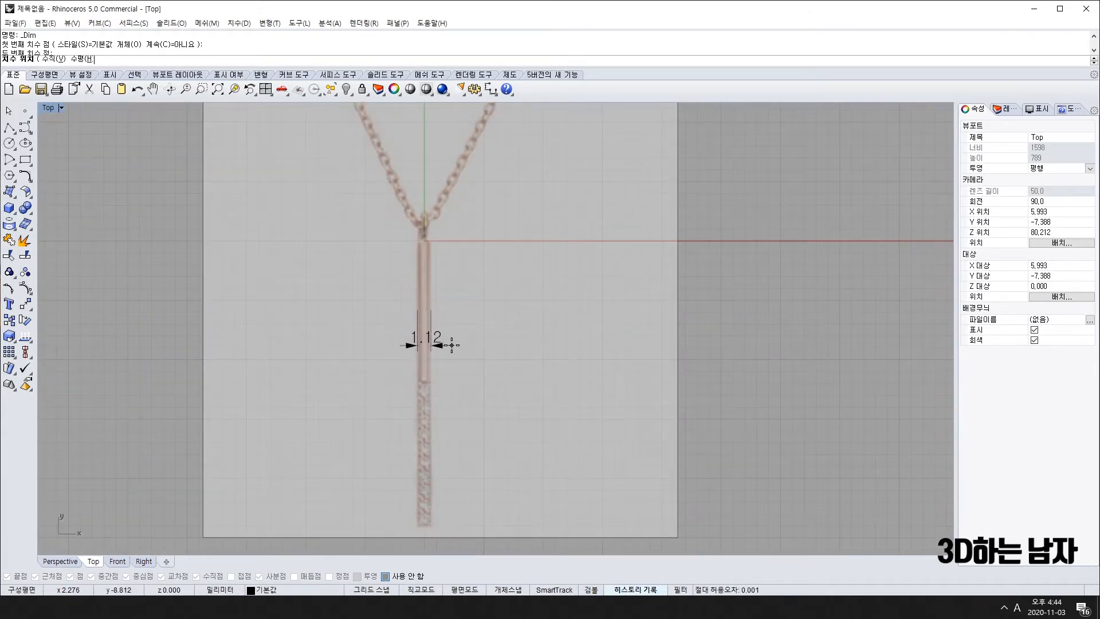
scroll(449, 307, up, 1)
scroll(452, 311, down, 4)
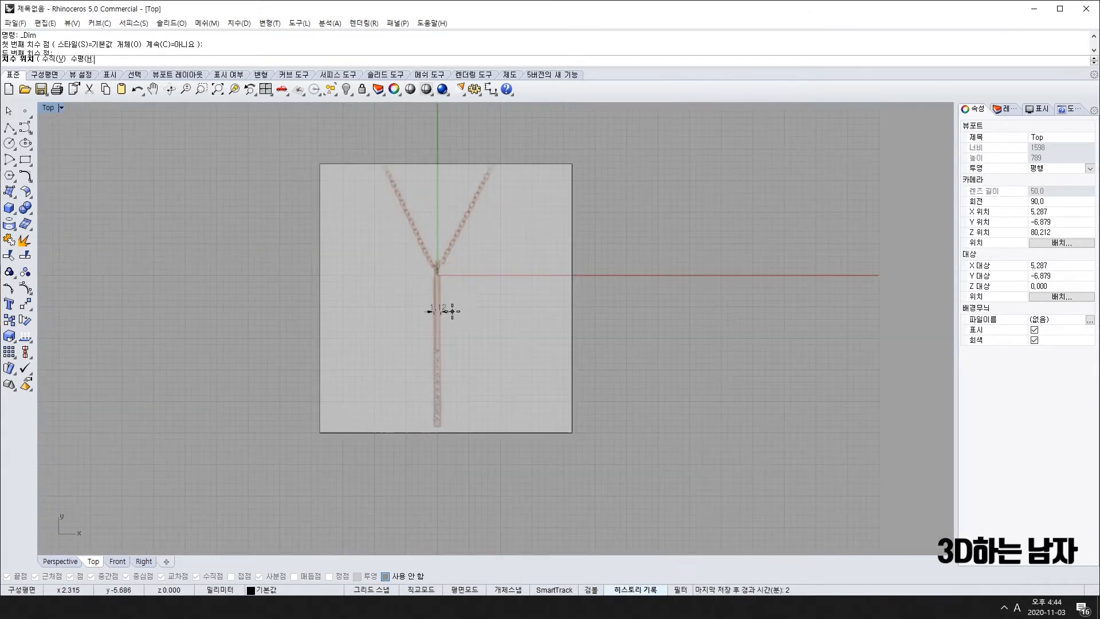
key(Escape)
Step: Scale the picture in 2D from the bar's left edge, referencing its width with ortho on, to 1.5 mm
scroll(439, 301, up, 5)
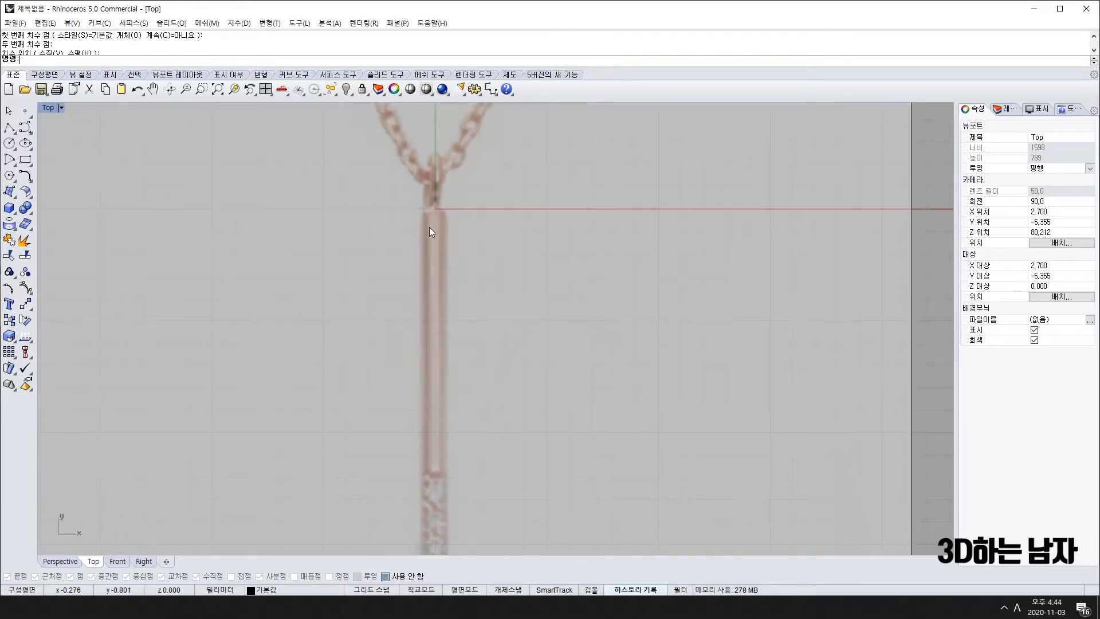
key(Return)
click(421, 265)
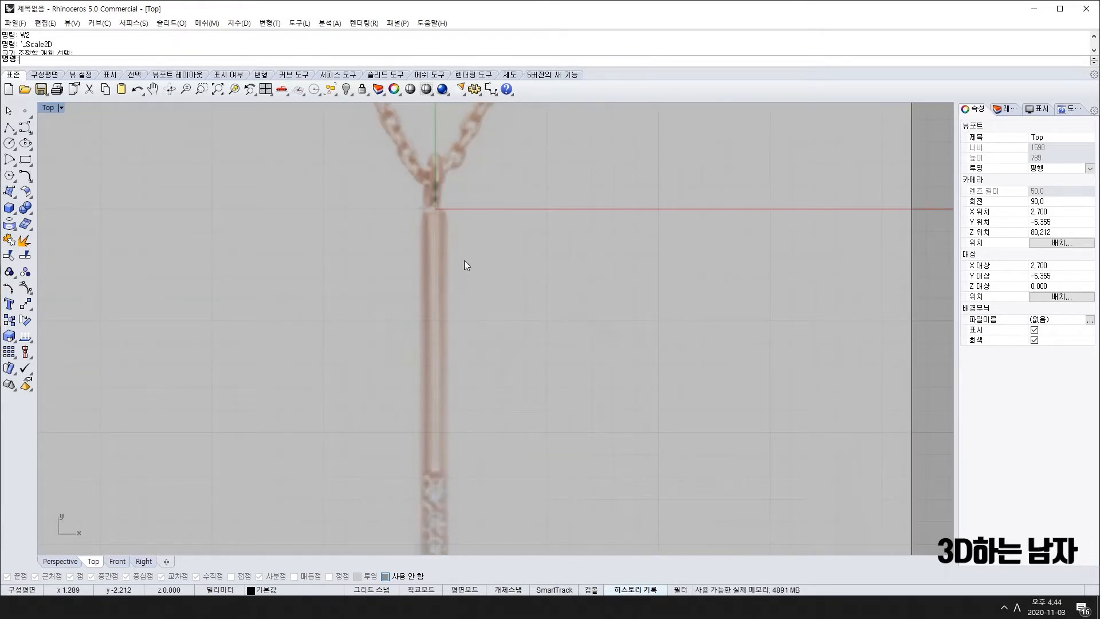
click(9, 337)
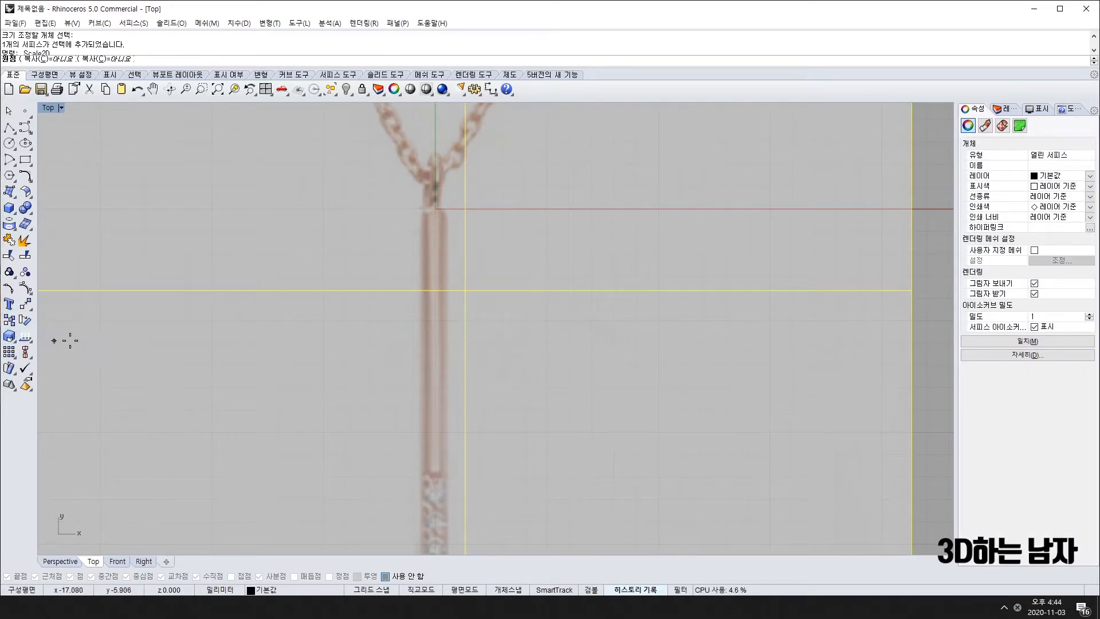
click(422, 229)
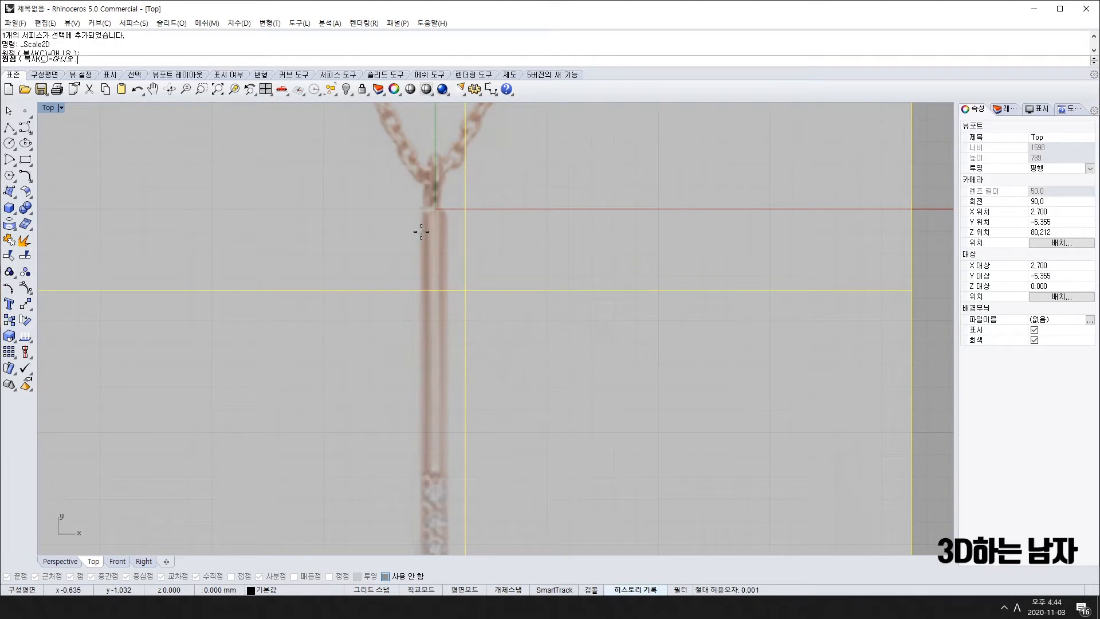
key(F8)
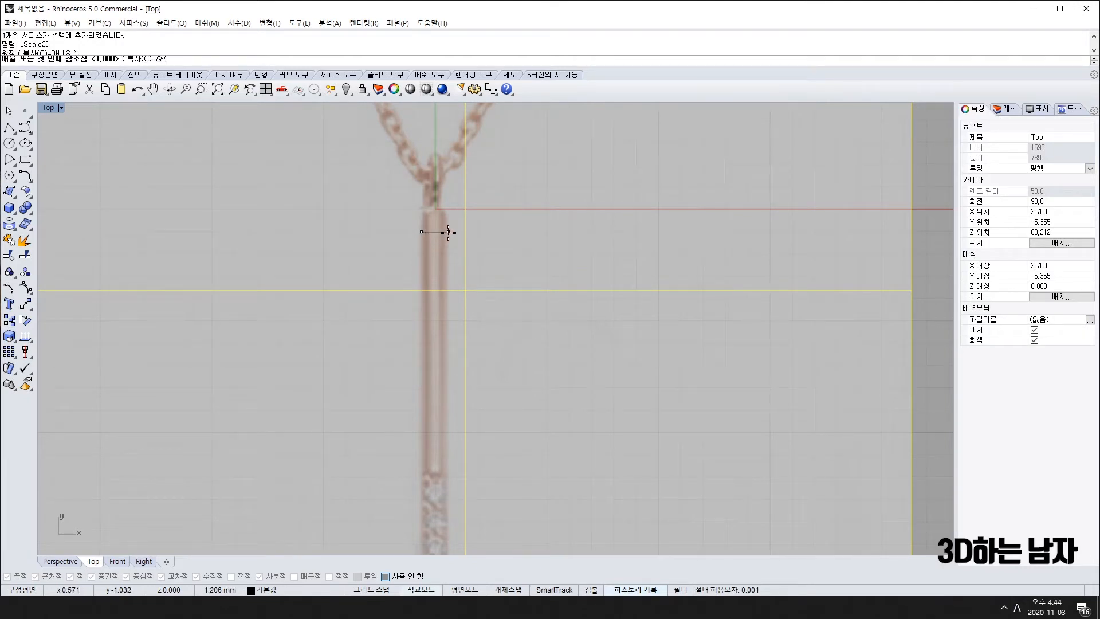
click(448, 232)
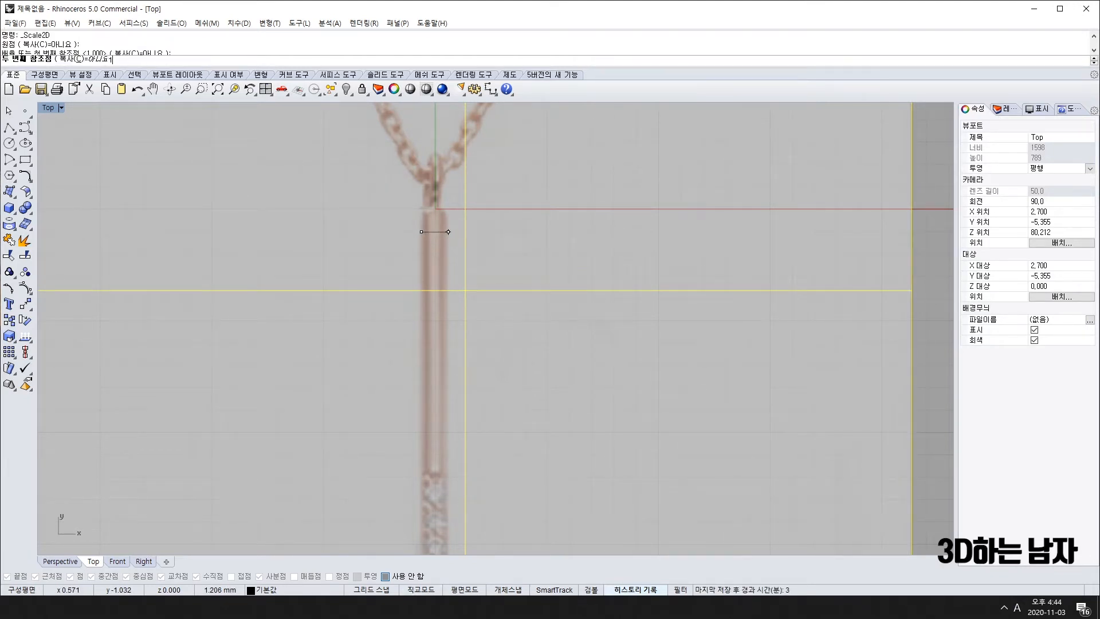
text(1.5)
key(Return)
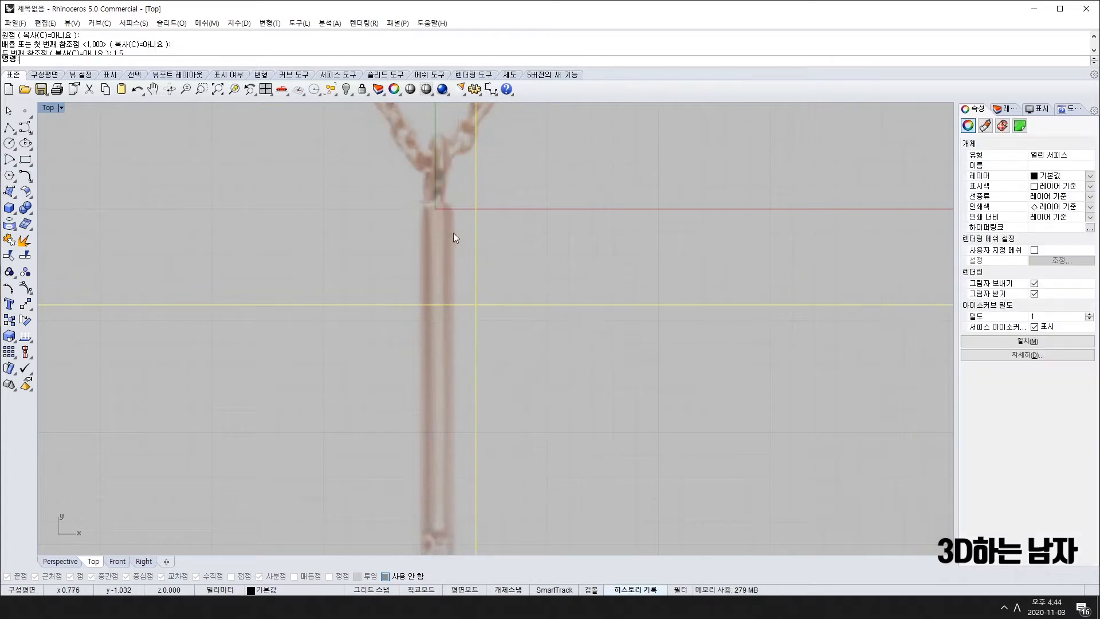
Step: Move the scaled picture from a point just above the bar's top end to the origin
scroll(479, 218, up, 8)
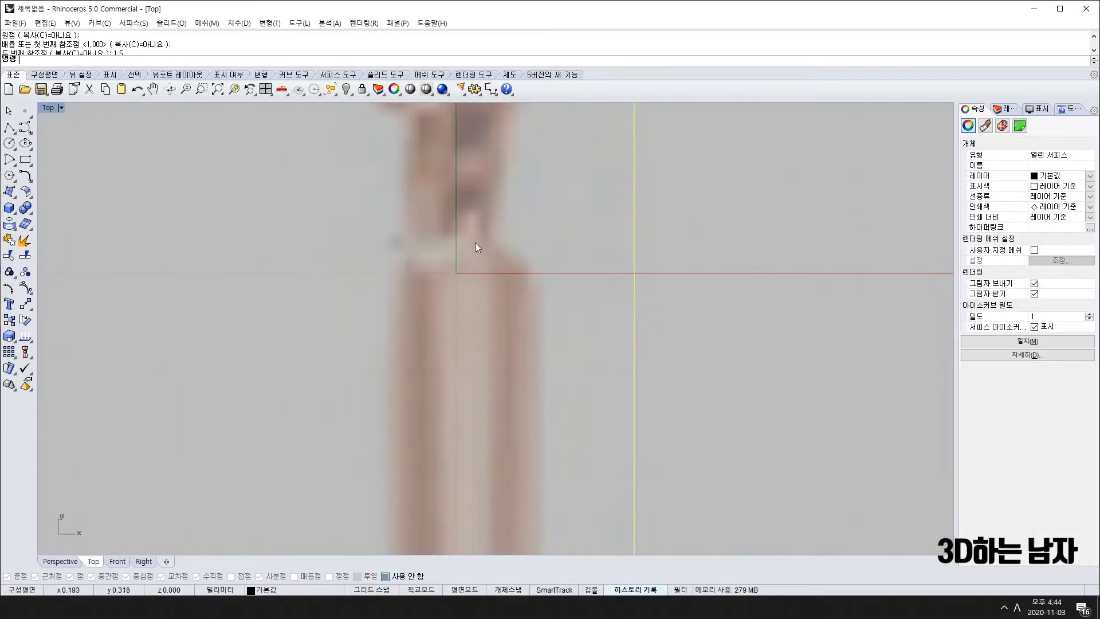
text(M)
key(Return)
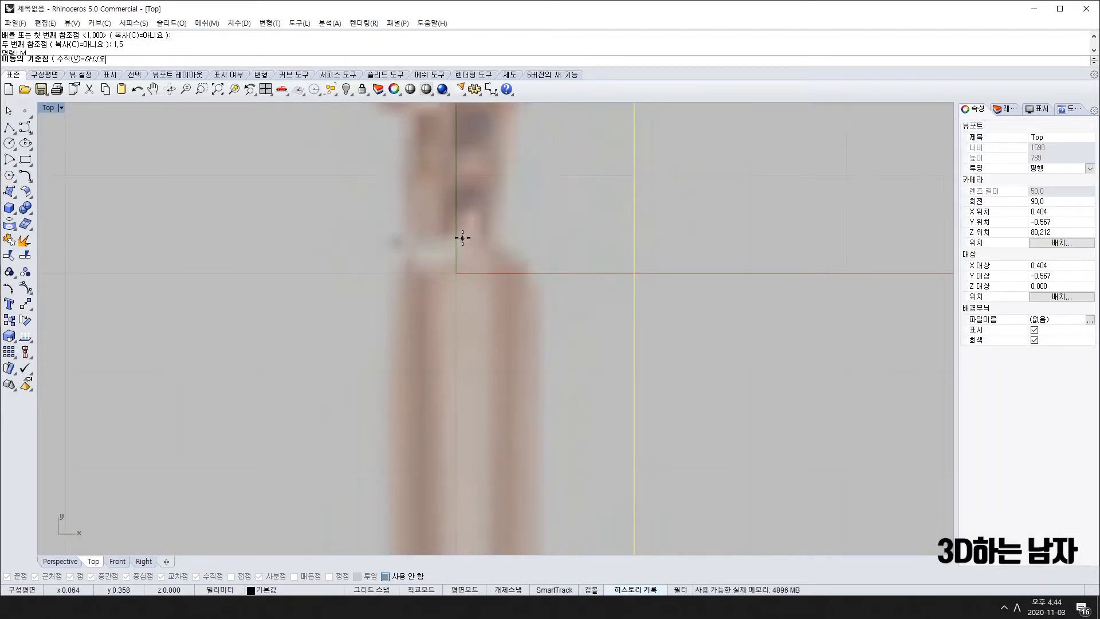
click(463, 238)
click(490, 246)
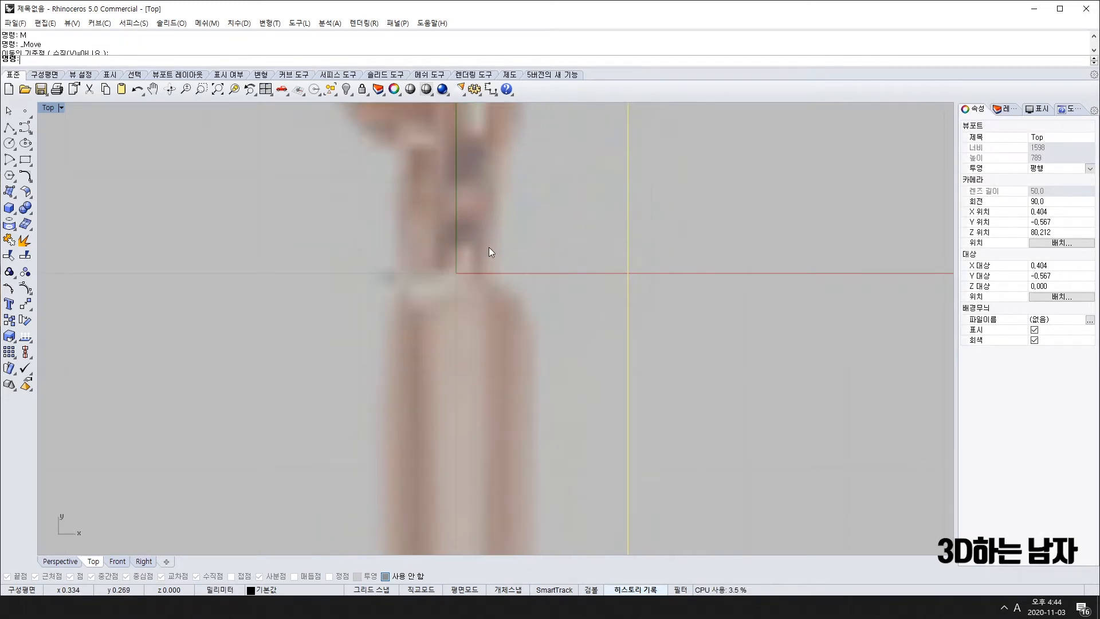
Step: Measure the bar's length from the origin to its bottom end with a linear dimension, without placing it
scroll(469, 289, down, 8)
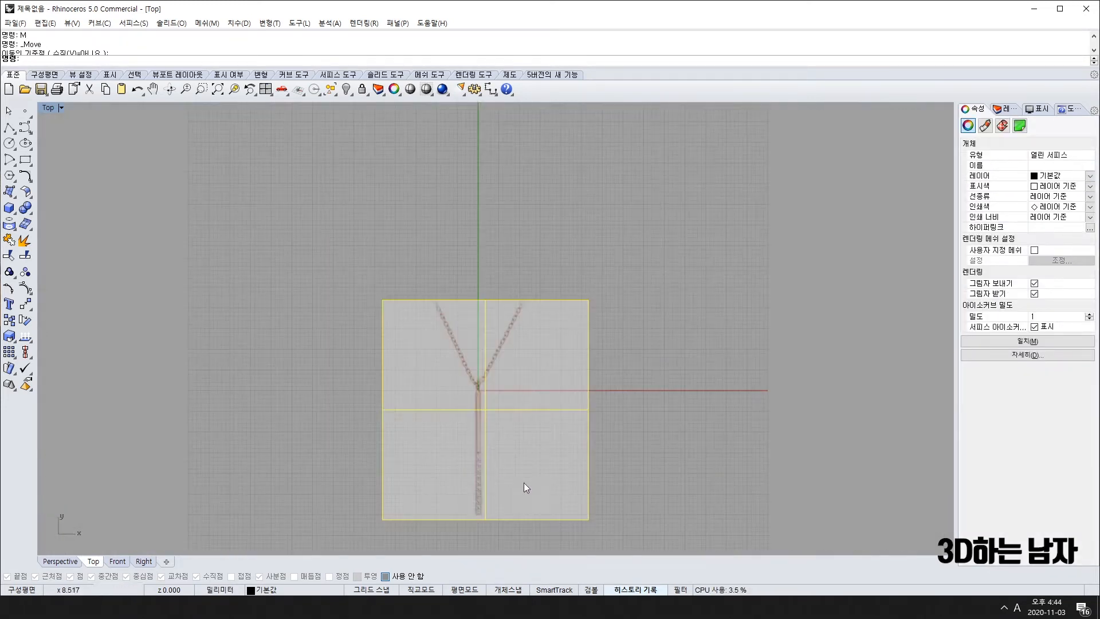
right_drag(562, 493, 520, 412)
scroll(464, 362, up, 2)
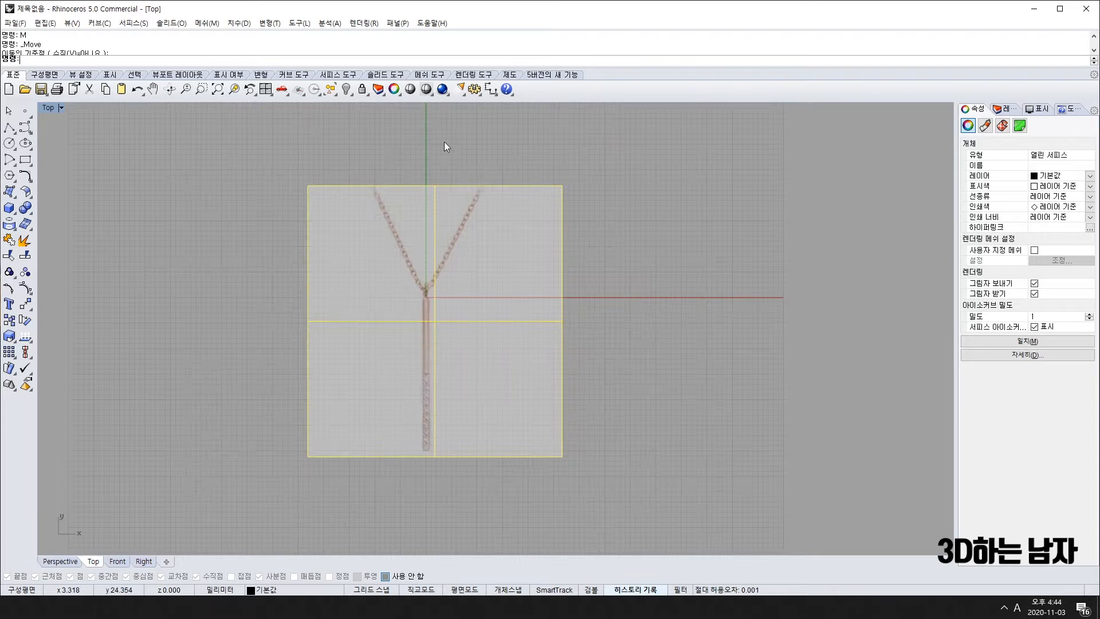
click(487, 85)
scroll(427, 295, up, 6)
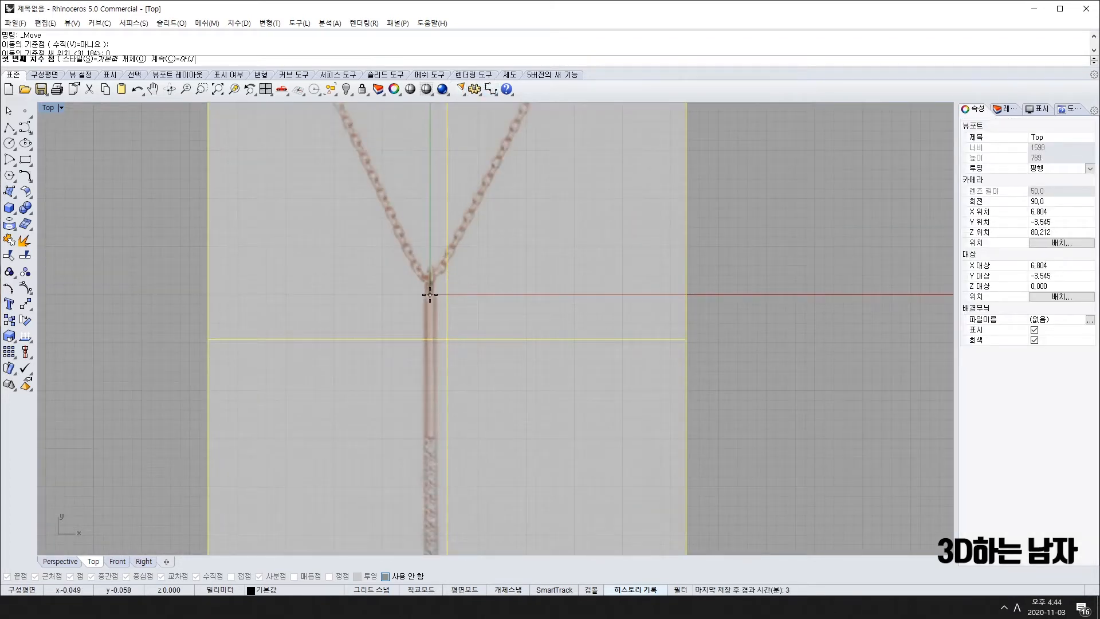
click(429, 294)
right_drag(432, 437, 425, 336)
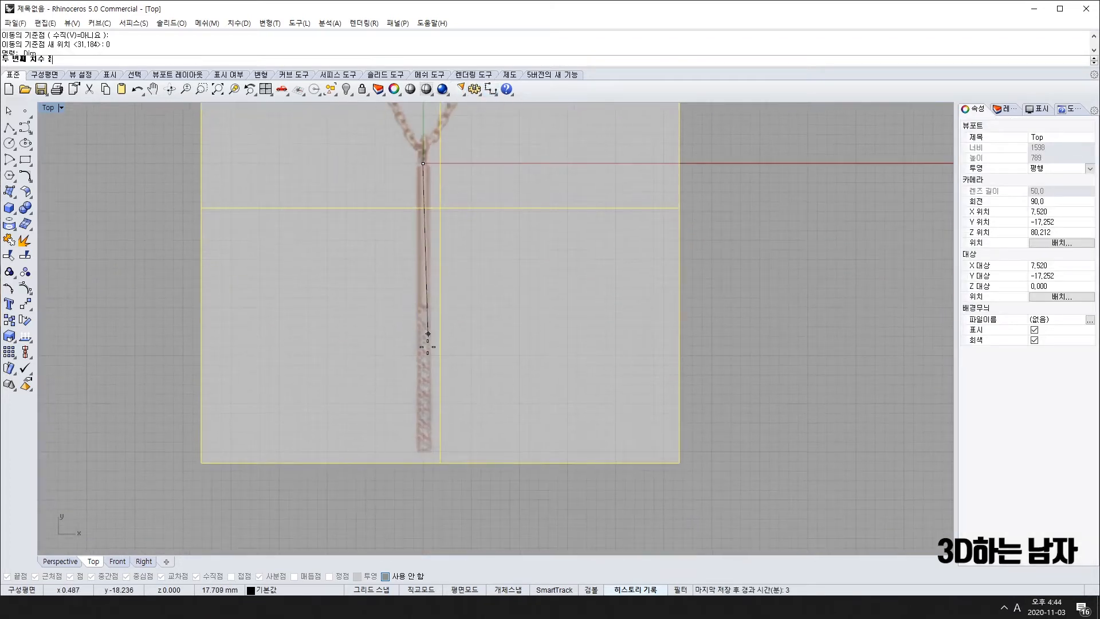
click(423, 452)
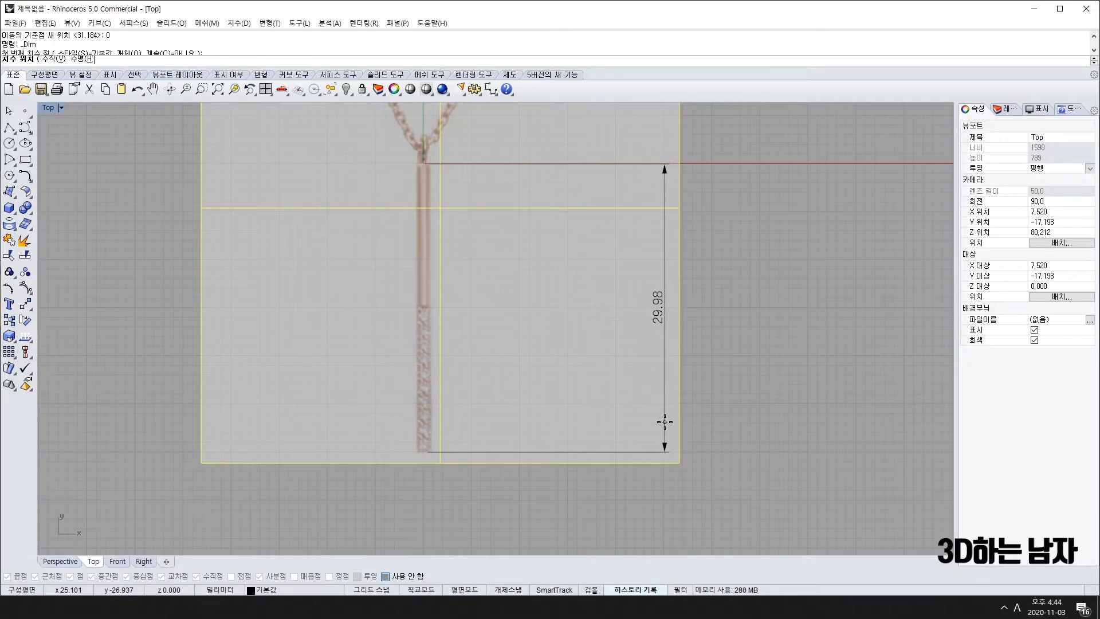
key(Escape)
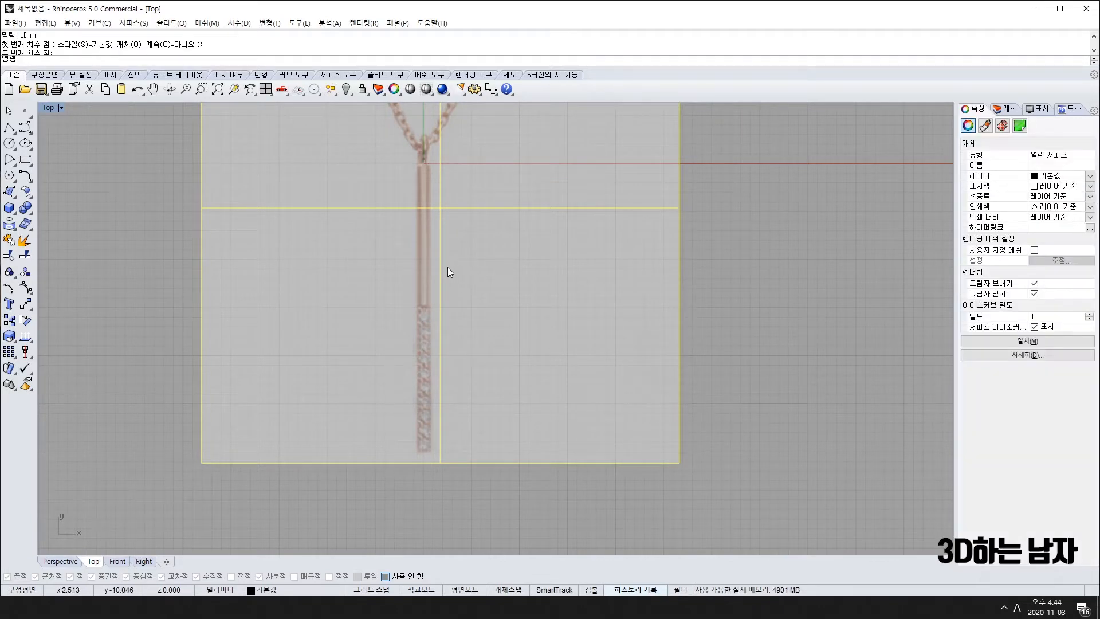
Step: Lock the necklace picture
scroll(450, 283, down, 3)
scroll(447, 276, up, 3)
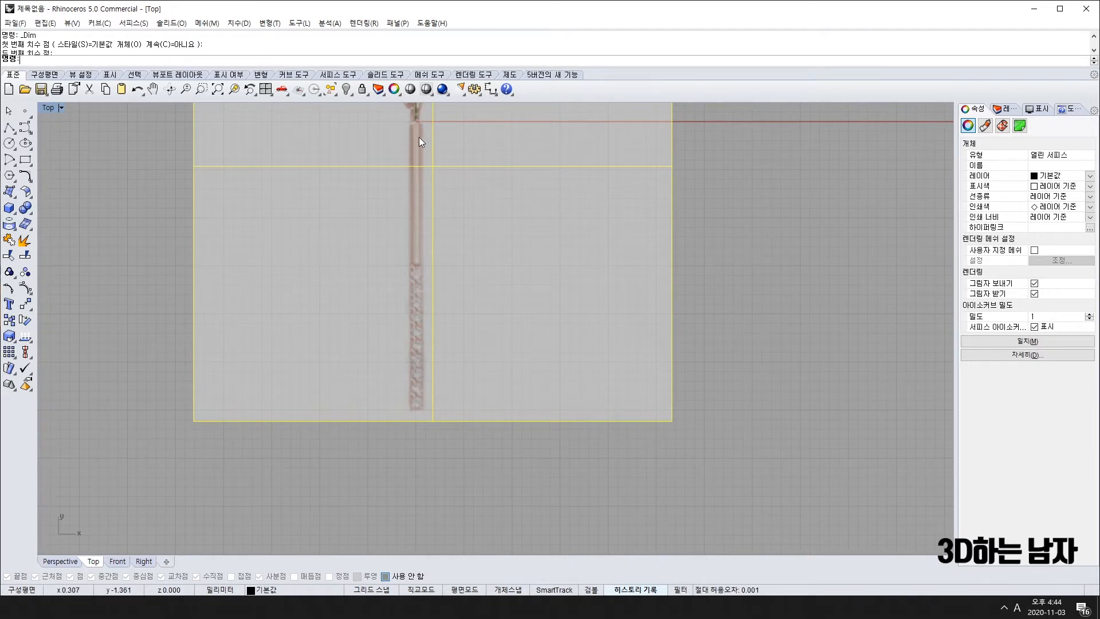
scroll(414, 345, down, 3)
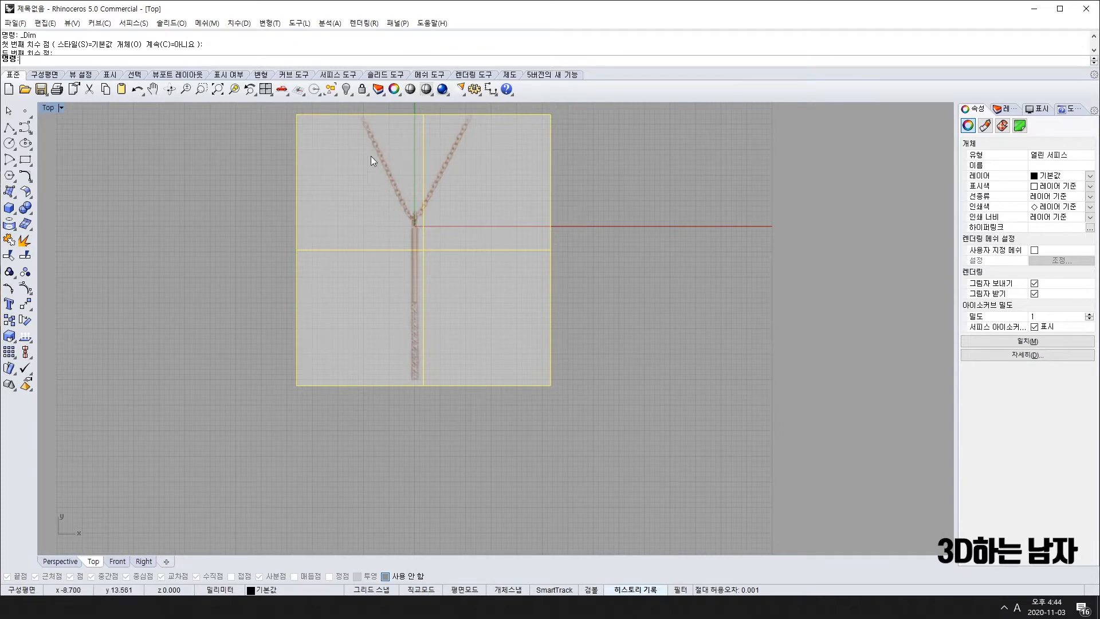
scroll(428, 248, up, 2)
scroll(444, 263, down, 3)
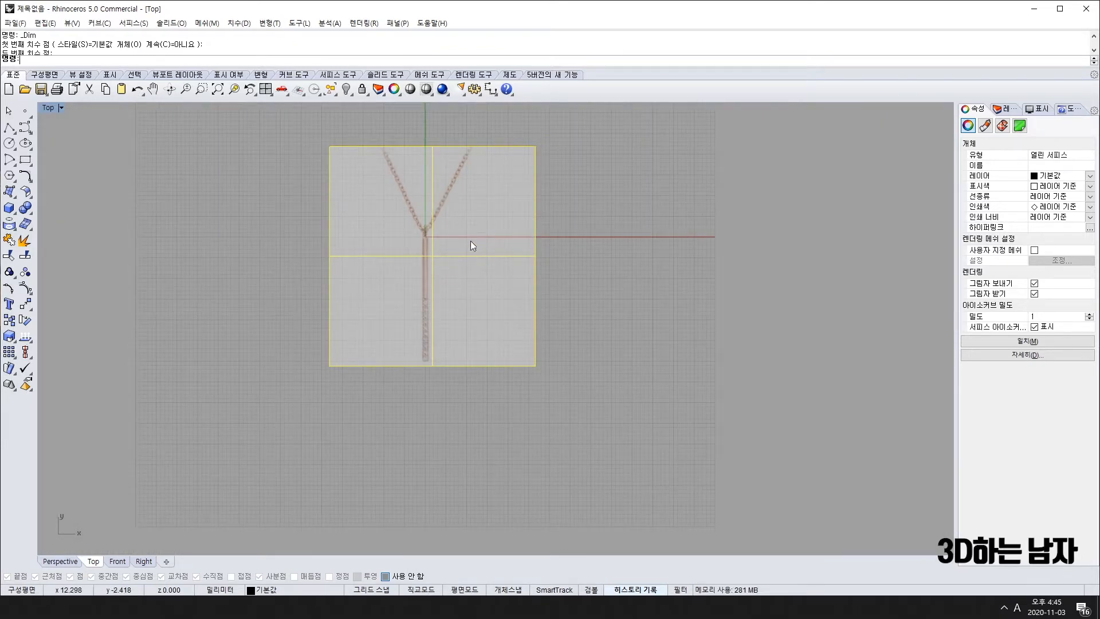
scroll(426, 267, up, 2)
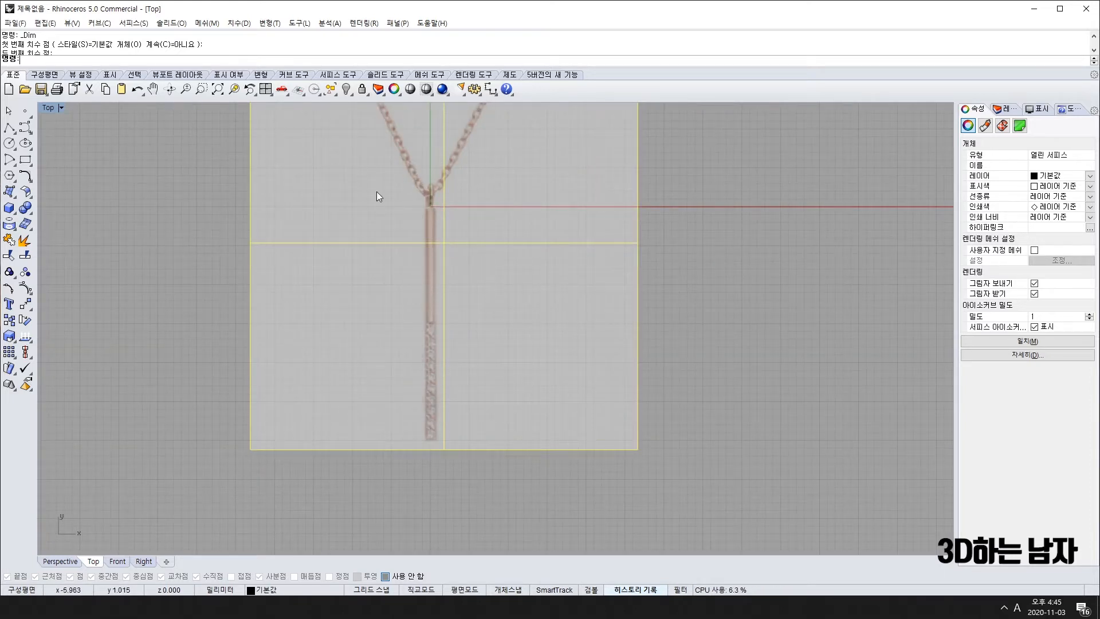
click(361, 90)
Step: Draw a 30 mm polyline from the origin straight down the bar's centre with ortho on
scroll(362, 244, down, 3)
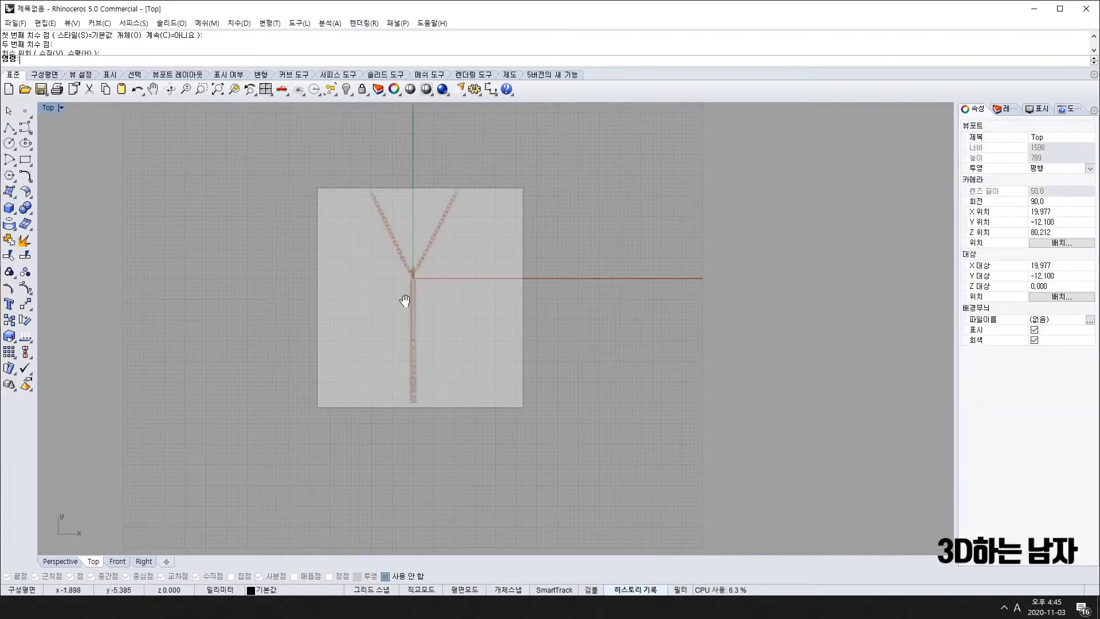
scroll(401, 301, up, 4)
scroll(405, 372, down, 2)
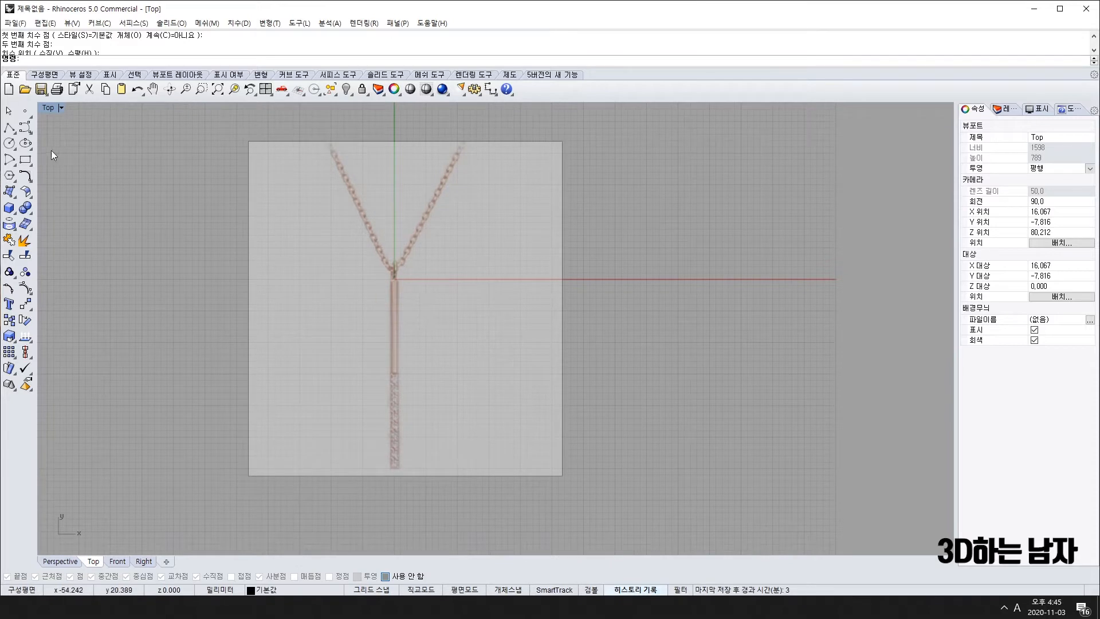
click(9, 128)
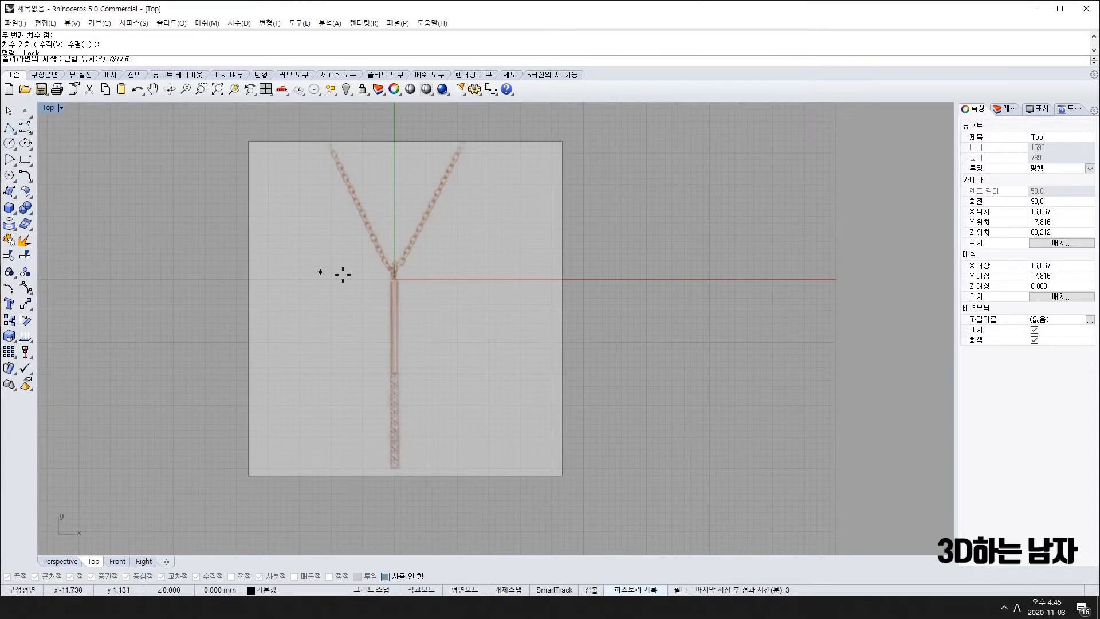
click(395, 279)
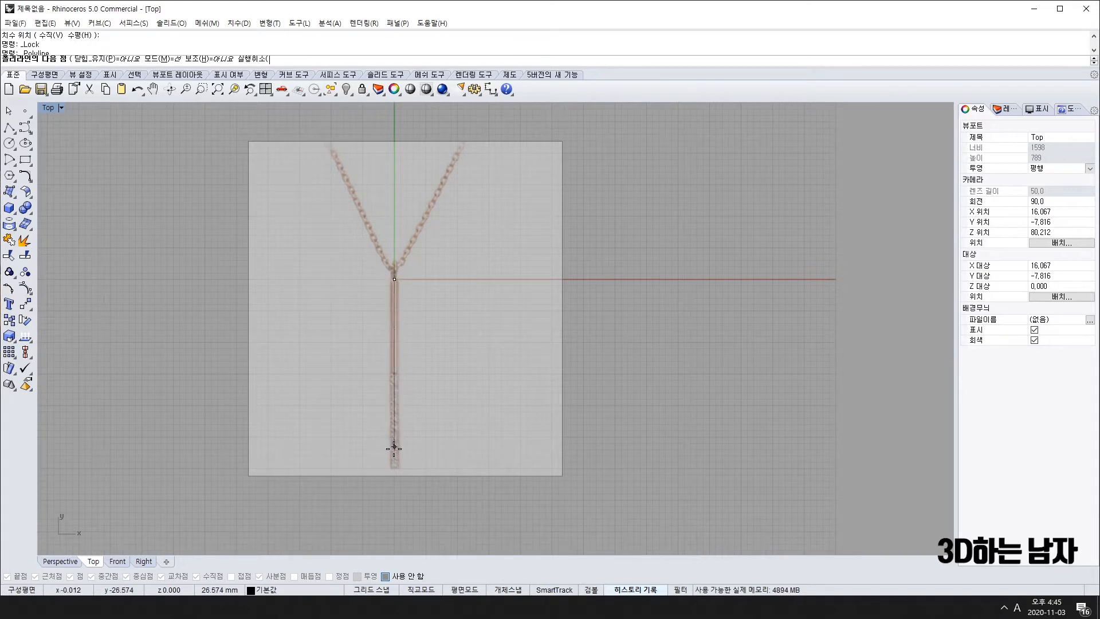
scroll(393, 447, up, 1)
text(3)
key(Return)
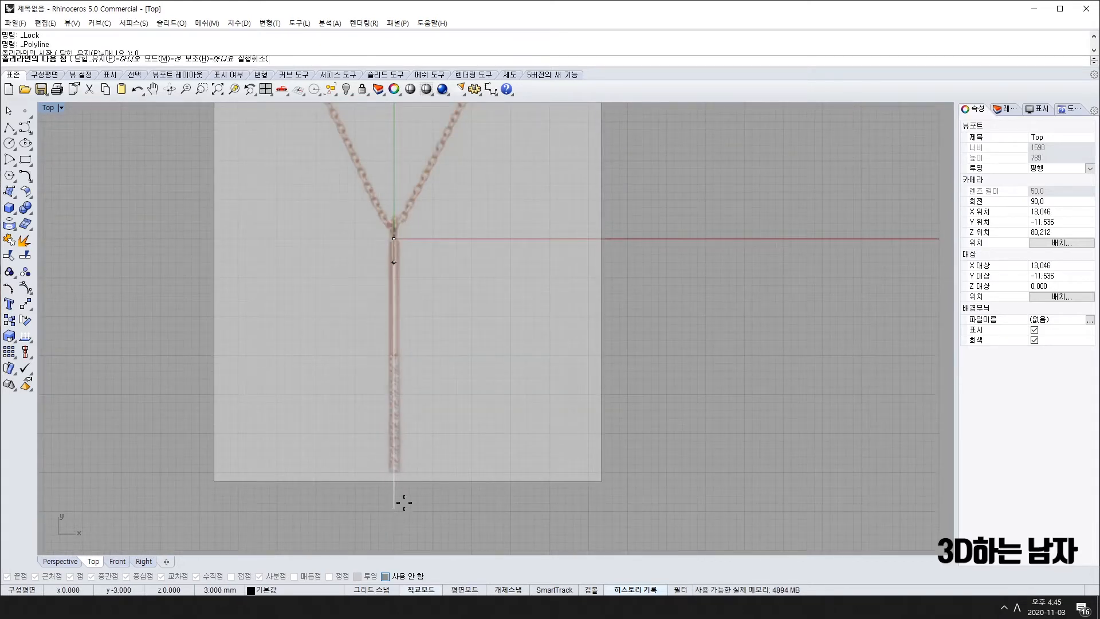
text(30)
key(Return)
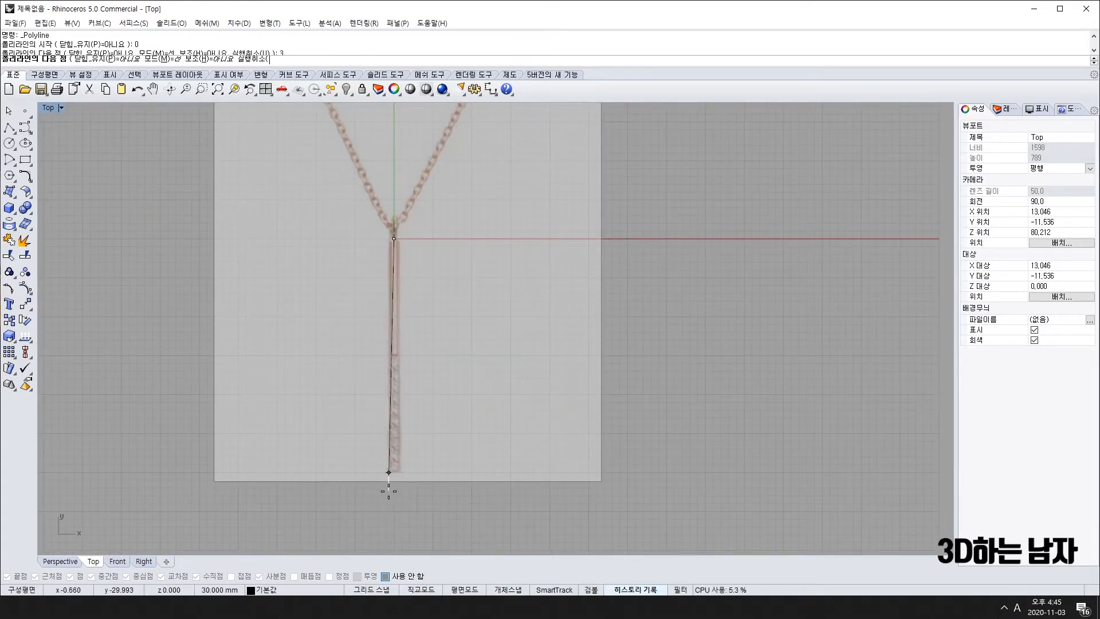
key(F8)
click(394, 484)
key(Return)
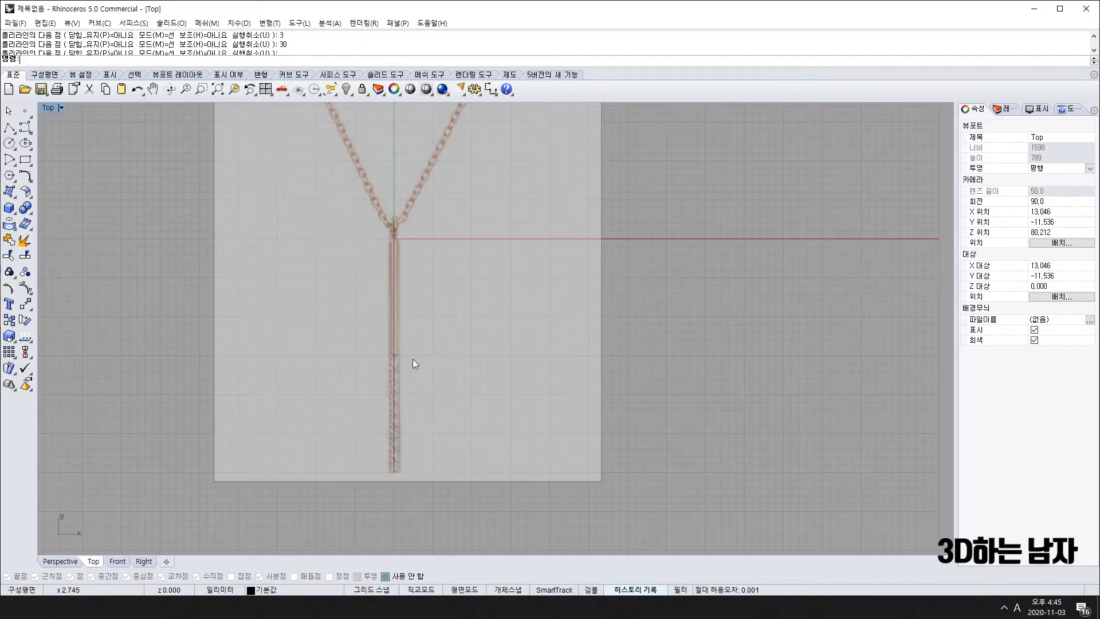
Step: Create a pipe around the centre line with round caps and a 1.5 mm diameter at both ends
scroll(391, 277, up, 2)
click(394, 278)
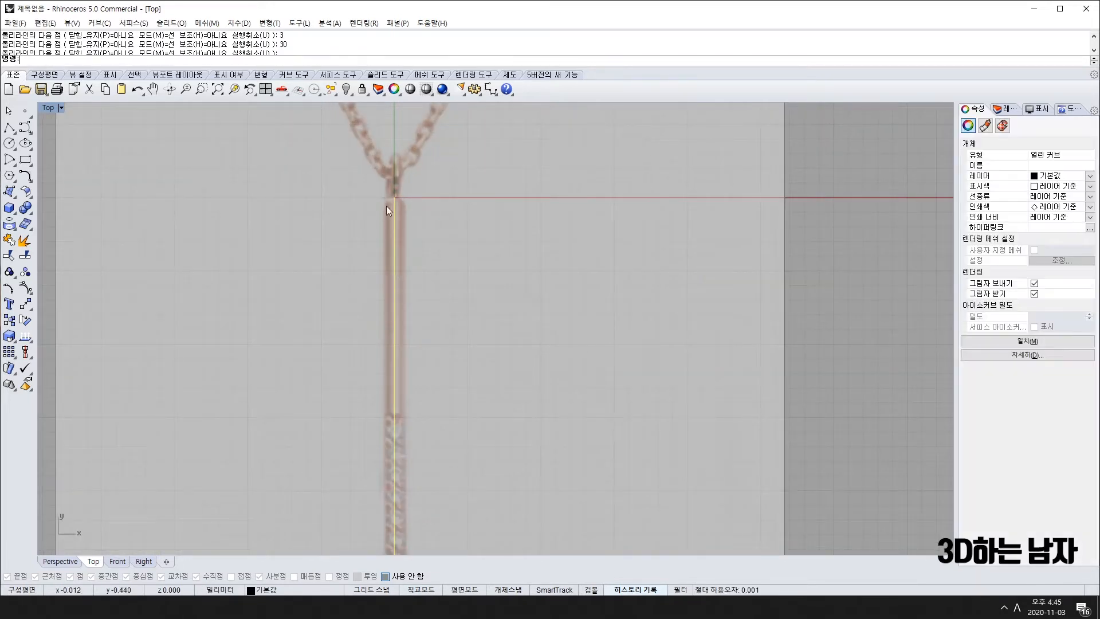
click(11, 212)
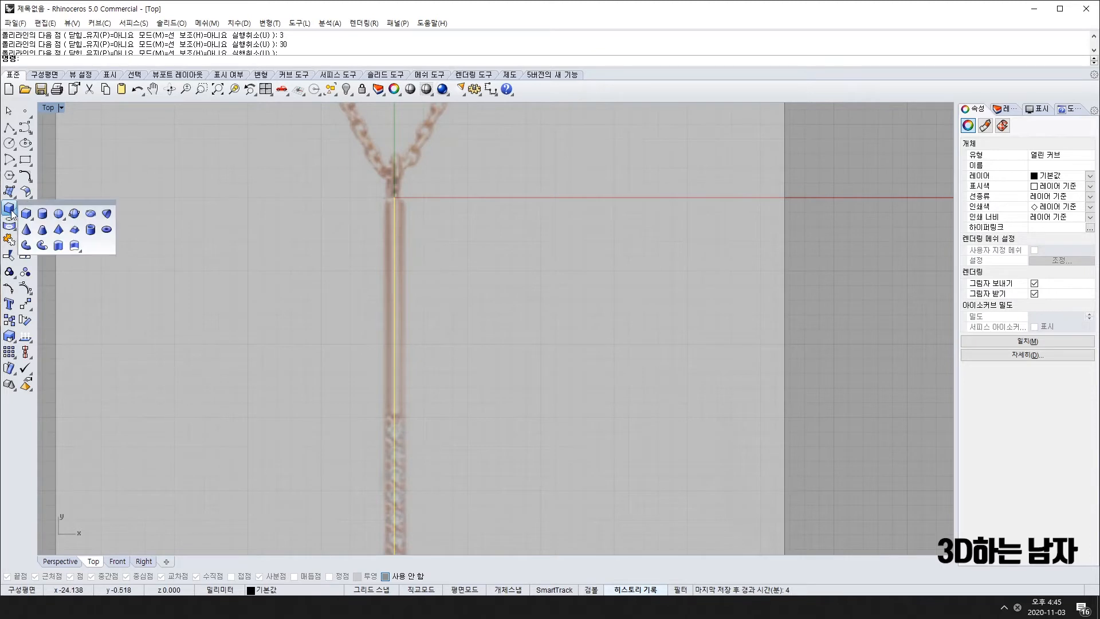
click(46, 246)
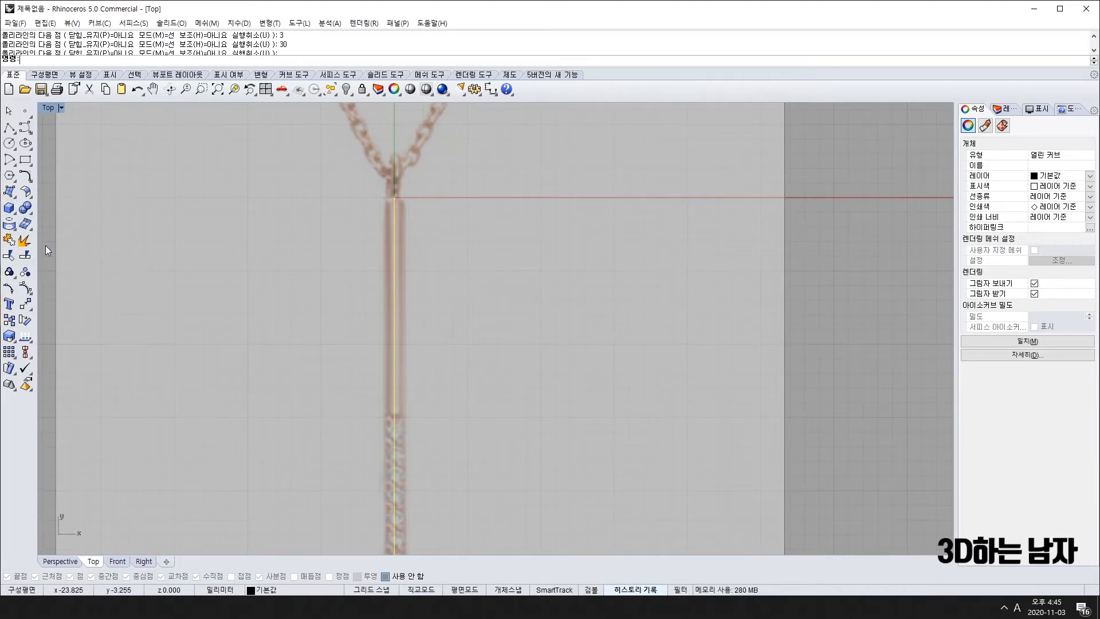
click(220, 197)
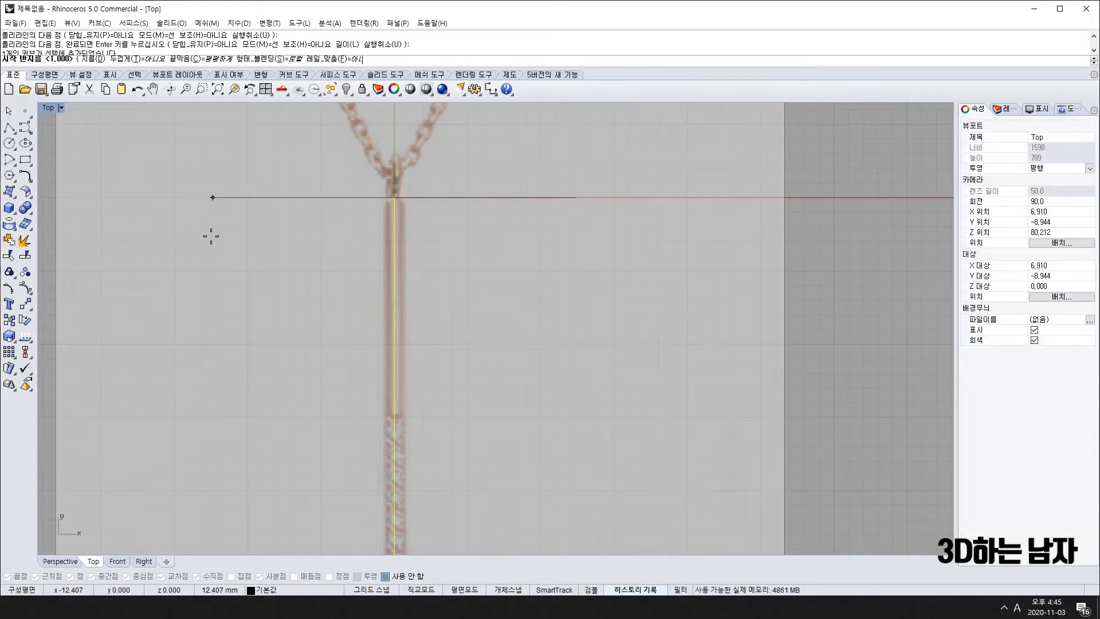
click(95, 59)
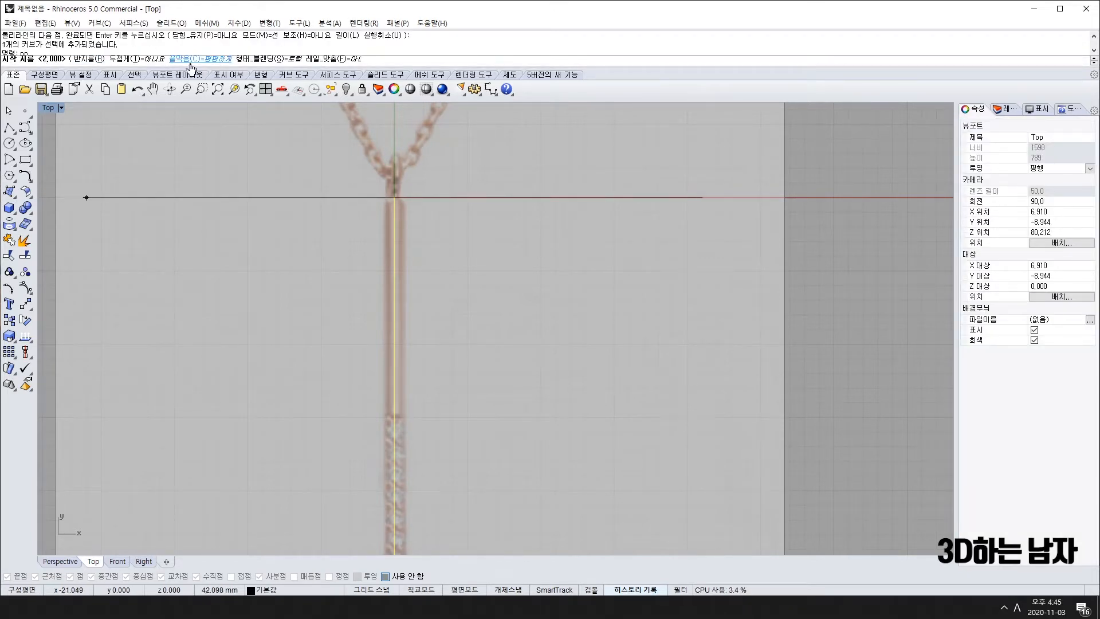
click(211, 59)
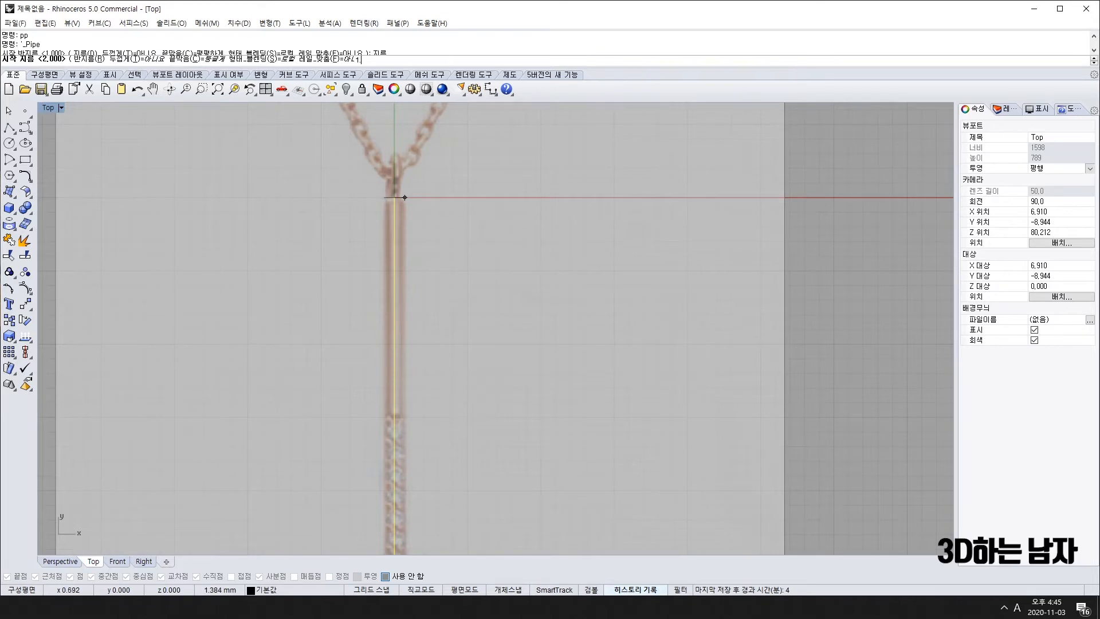
key(Return)
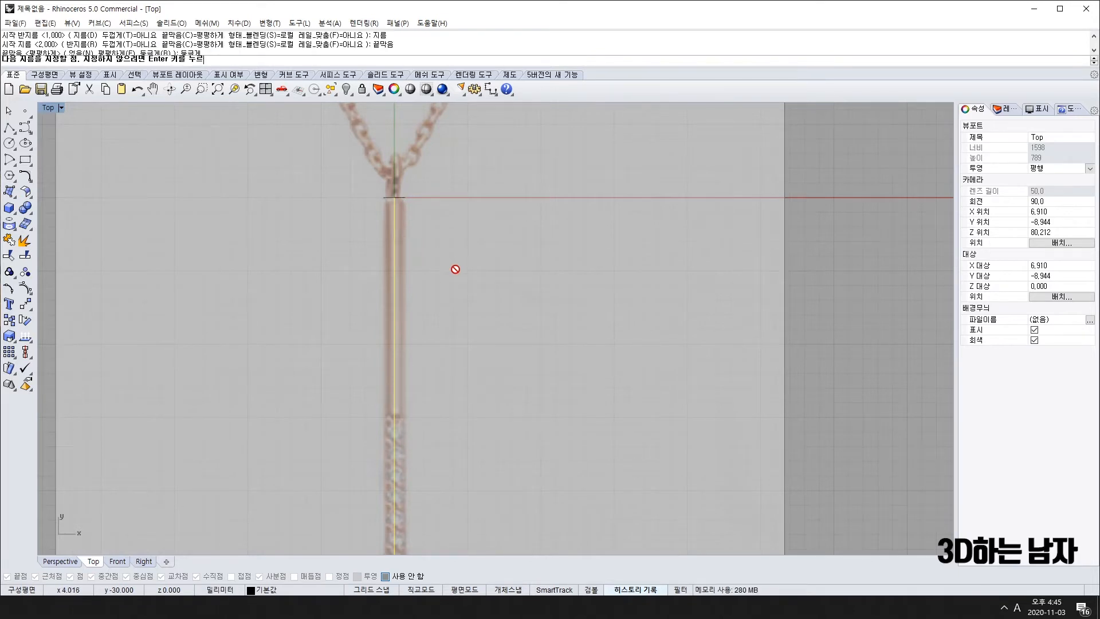
key(Return)
Step: Examine how the pipe's rounded top and bottom ends sit against the bar in the picture
scroll(455, 267, down, 3)
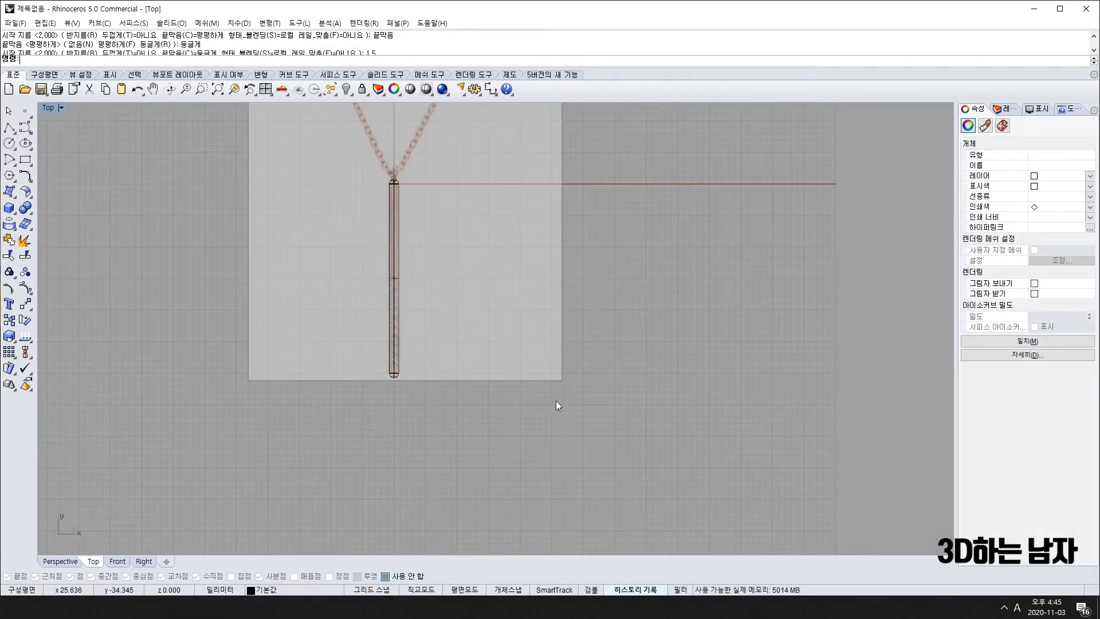
scroll(394, 367, up, 5)
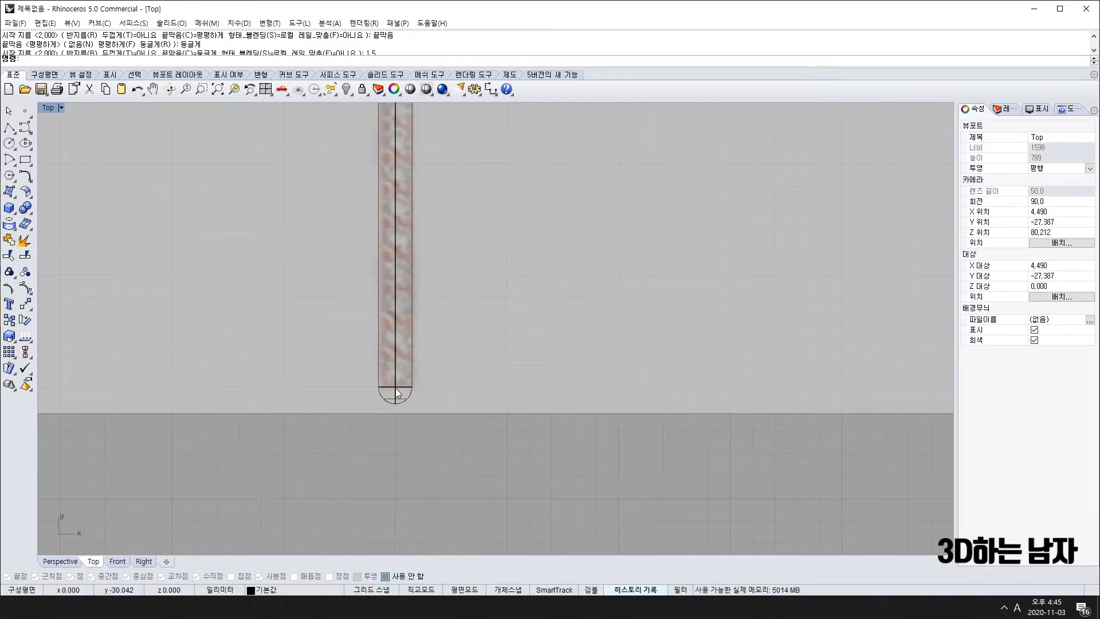
scroll(395, 388, down, 4)
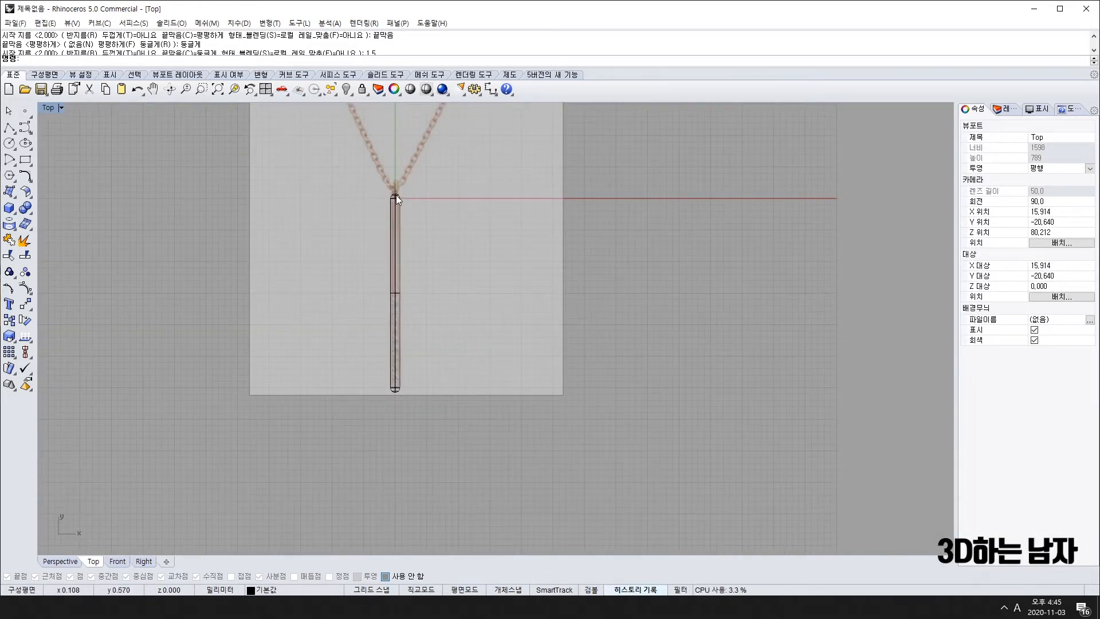
click(396, 392)
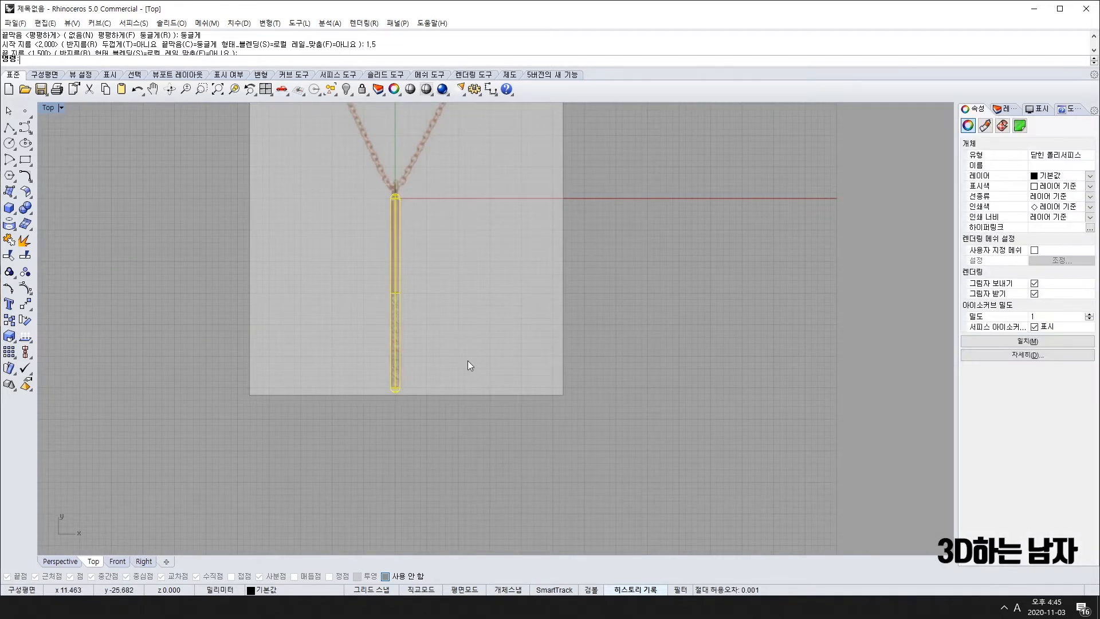
scroll(418, 282, up, 5)
scroll(370, 189, down, 4)
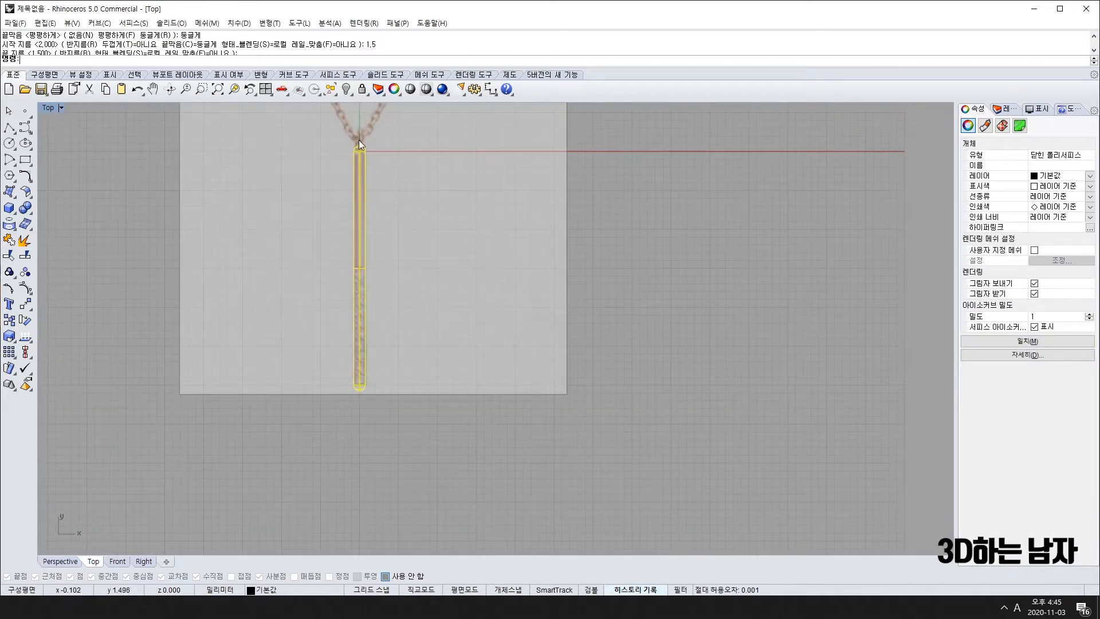
scroll(346, 270, down, 3)
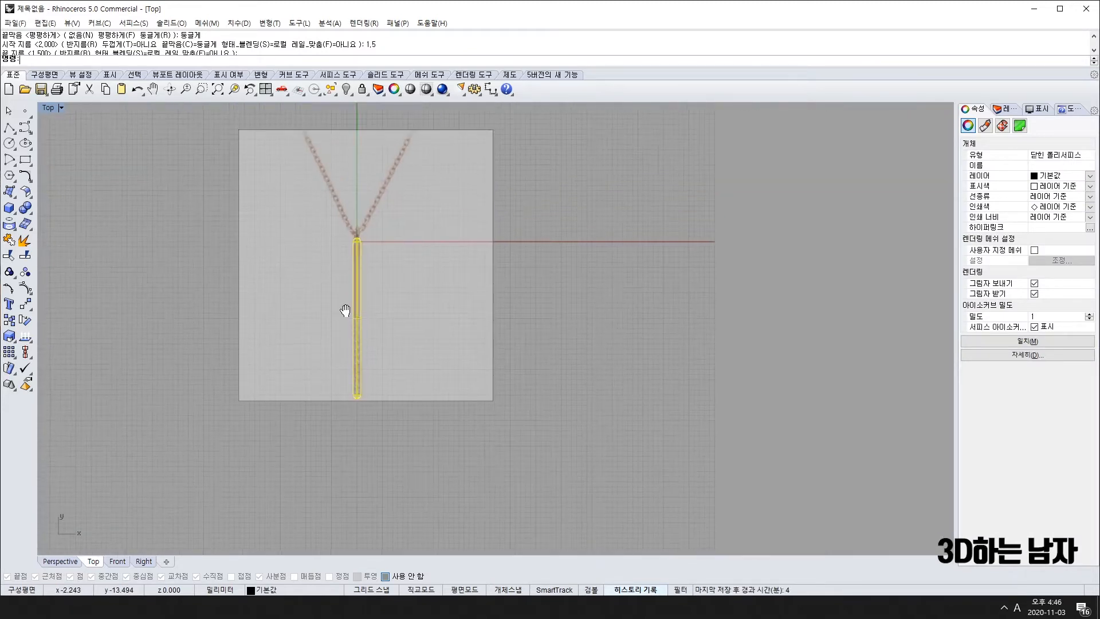
Step: Examine the pipe's middle against the picture, where the bar's plain part meets its textured part
scroll(355, 285, up, 10)
scroll(350, 286, down, 5)
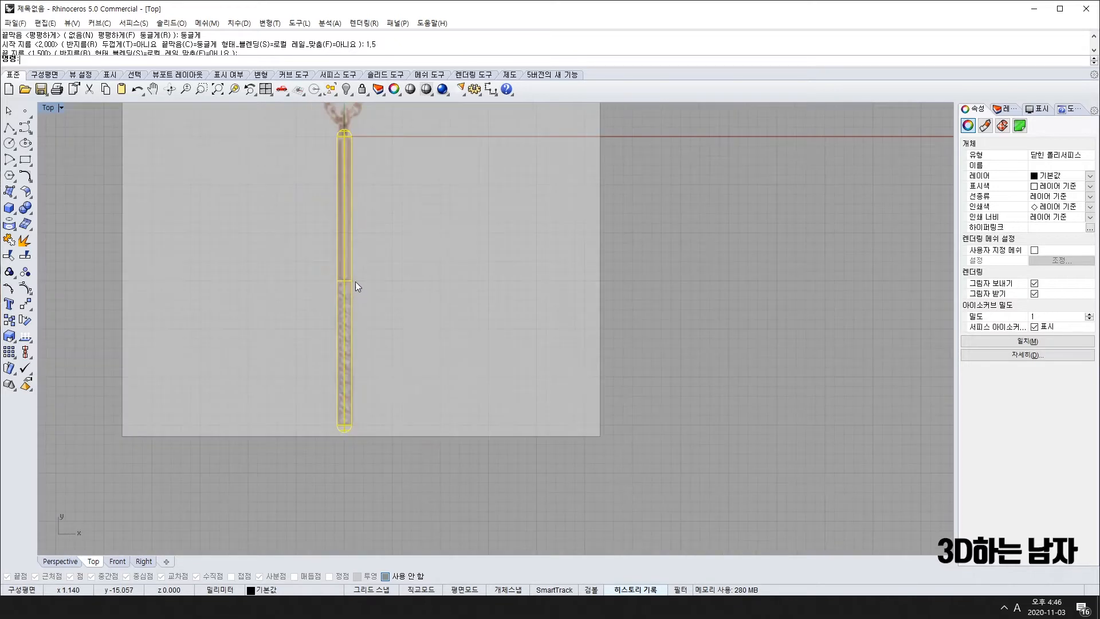
scroll(315, 281, up, 5)
scroll(360, 281, down, 4)
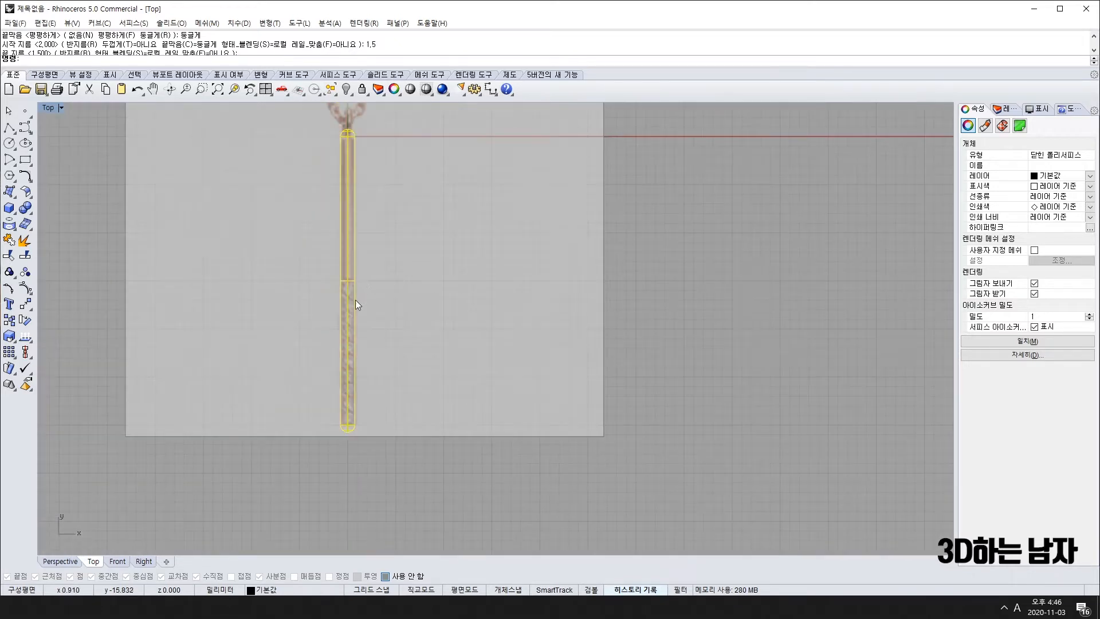
scroll(355, 419, up, 6)
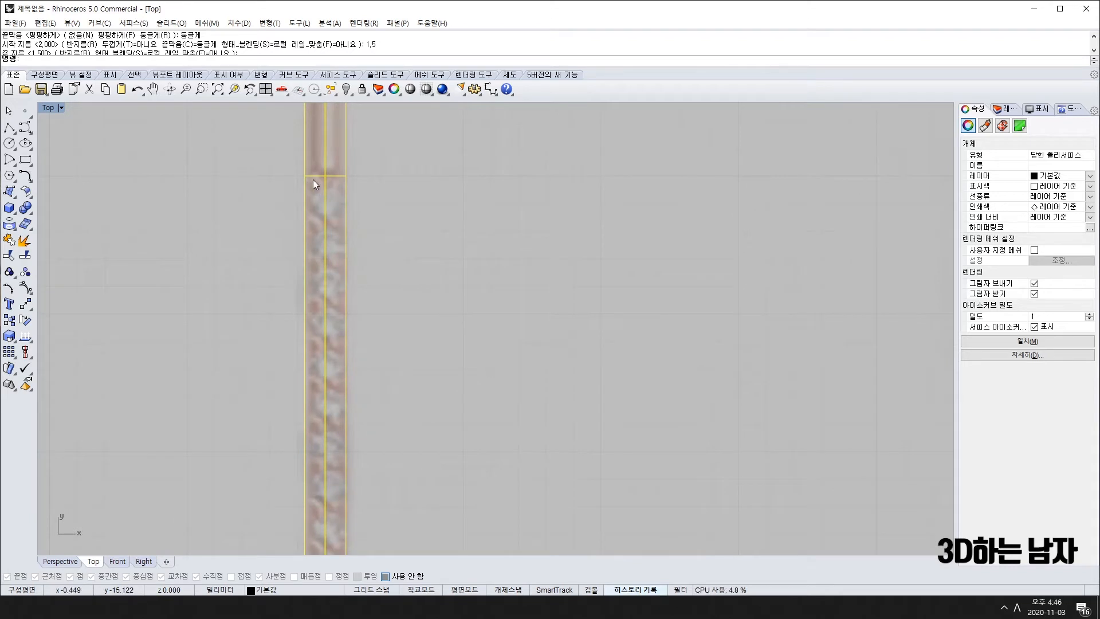
scroll(346, 178, down, 9)
click(423, 189)
scroll(566, 214, down, 8)
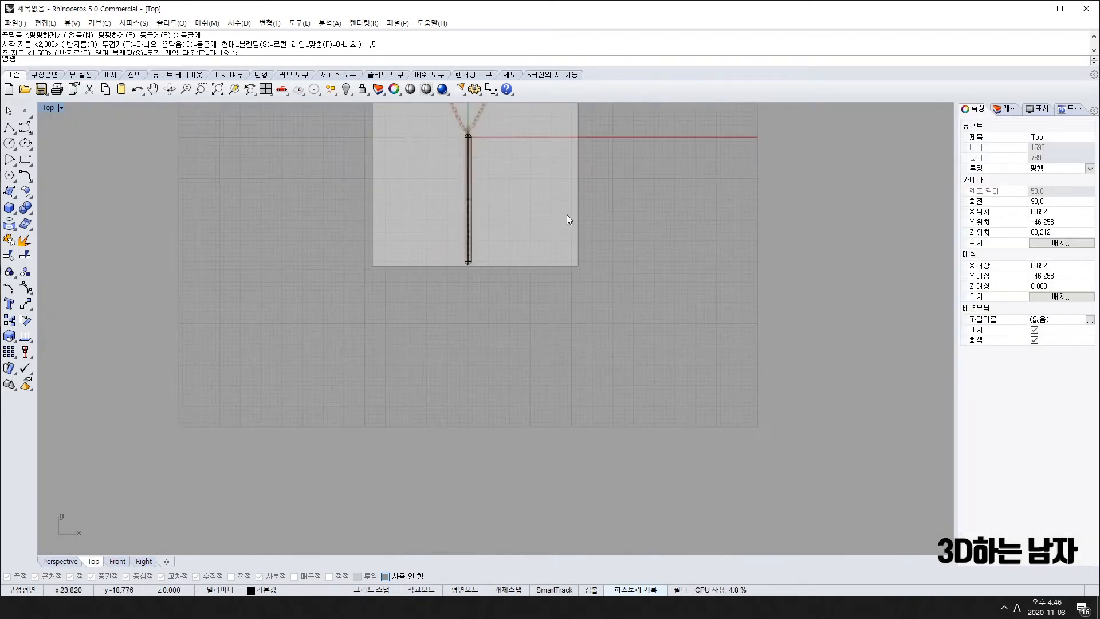
right_drag(566, 214, 494, 311)
scroll(393, 274, up, 5)
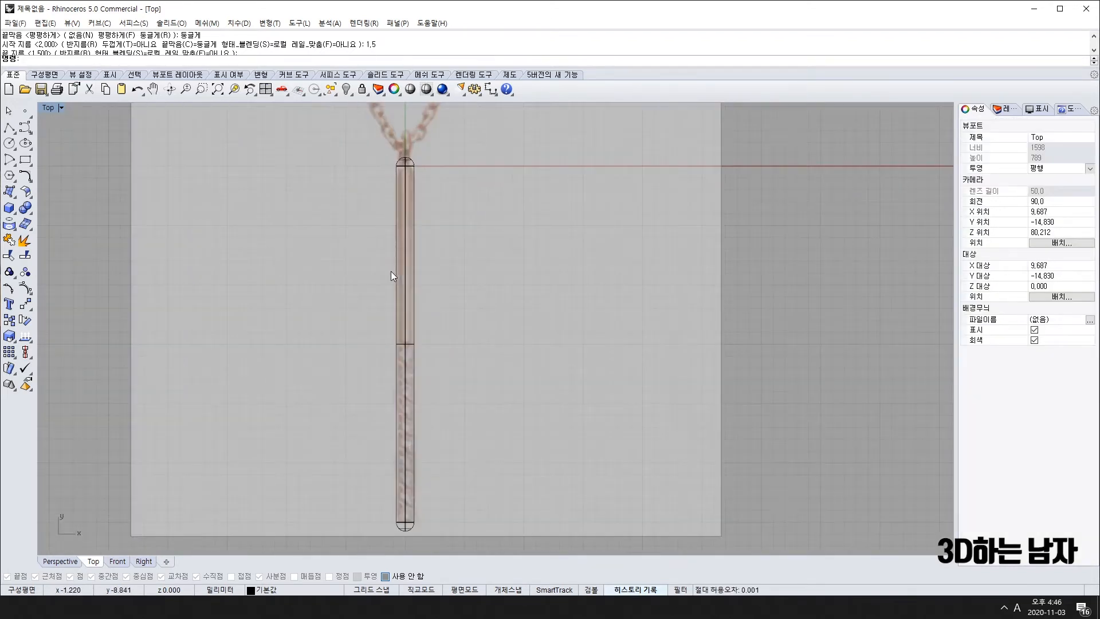
Step: Examine how the pipe's rounded top end meets the chain link in the picture, and compare the whole bar with it
scroll(415, 210, down, 4)
scroll(409, 189, up, 11)
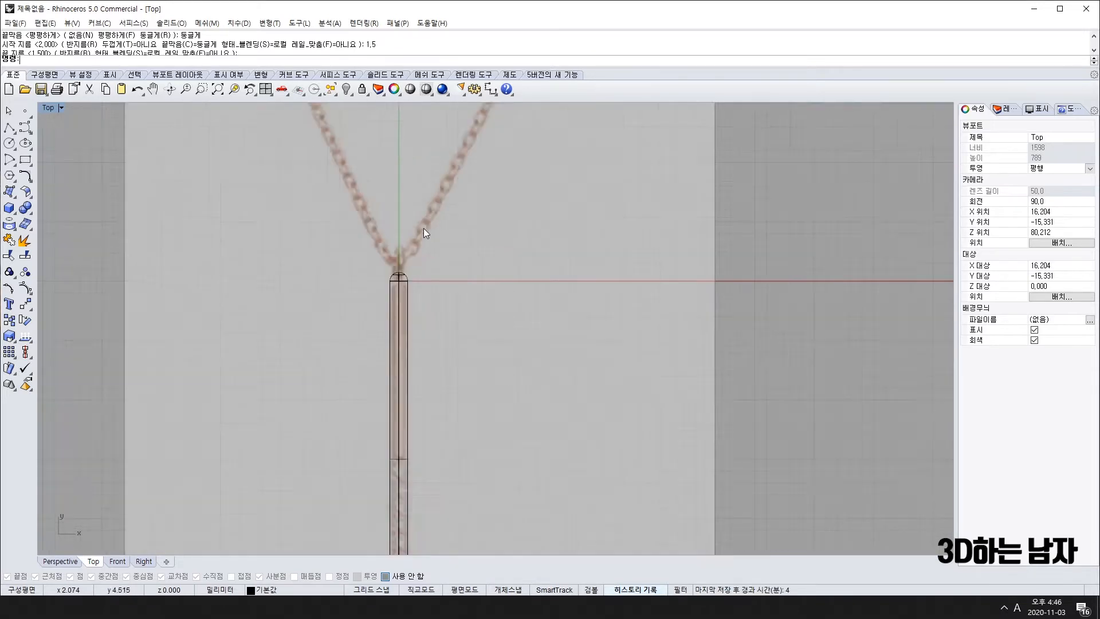
scroll(387, 297, up, 1)
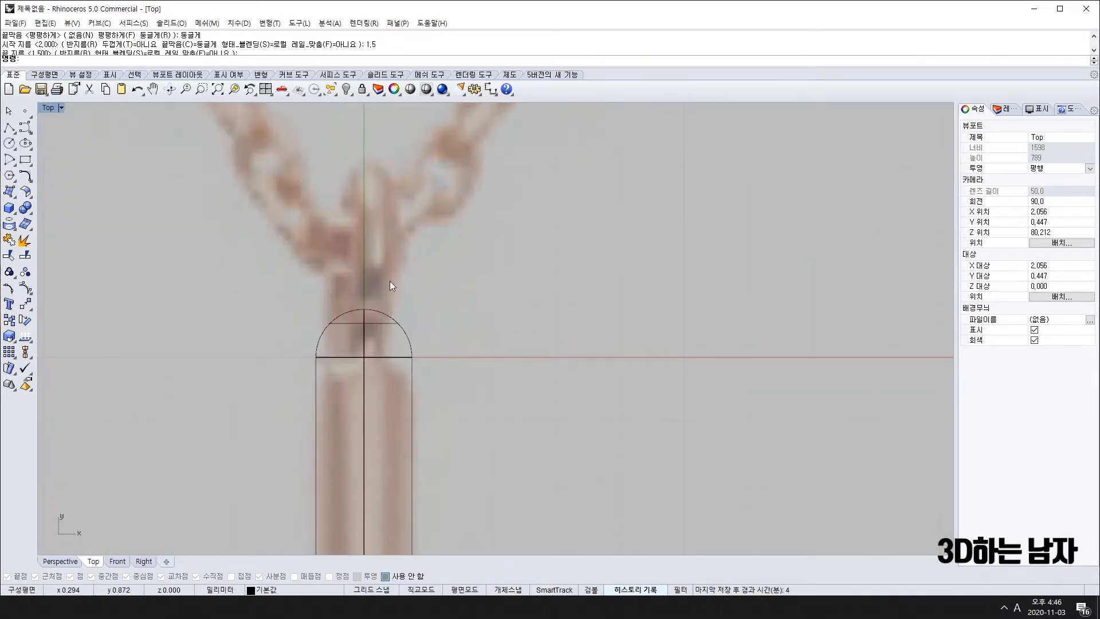
scroll(361, 276, down, 10)
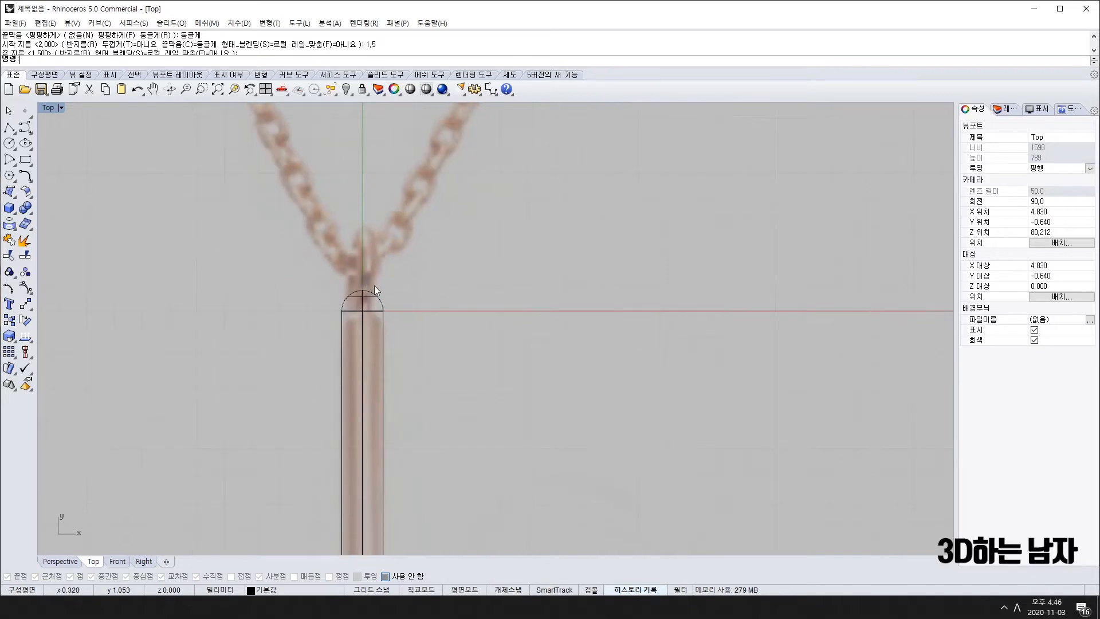
scroll(387, 299, down, 3)
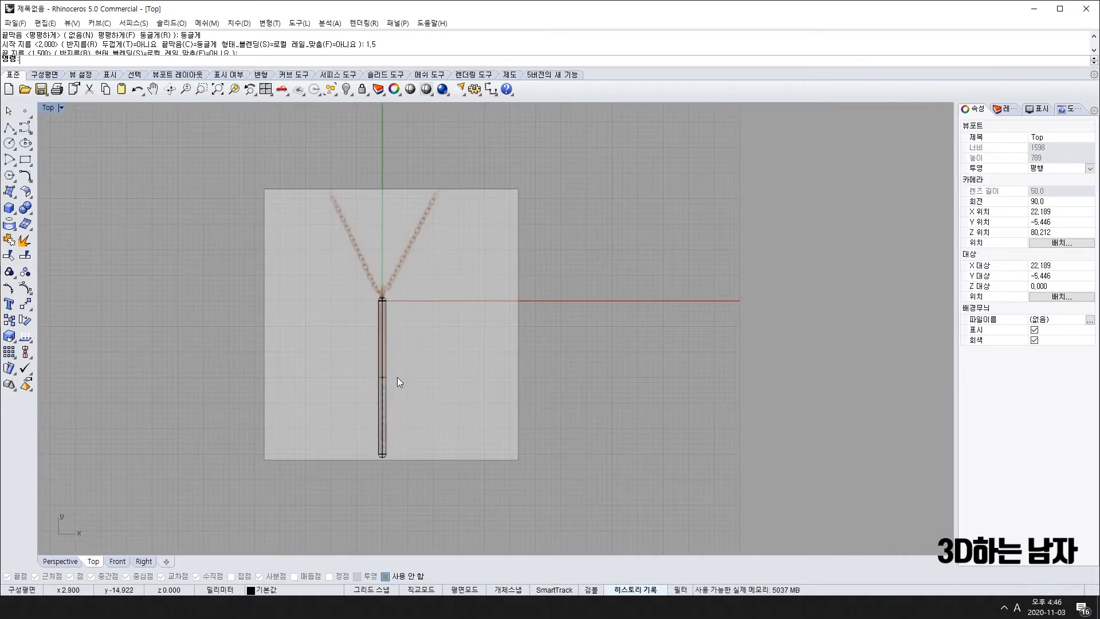
scroll(390, 376, up, 2)
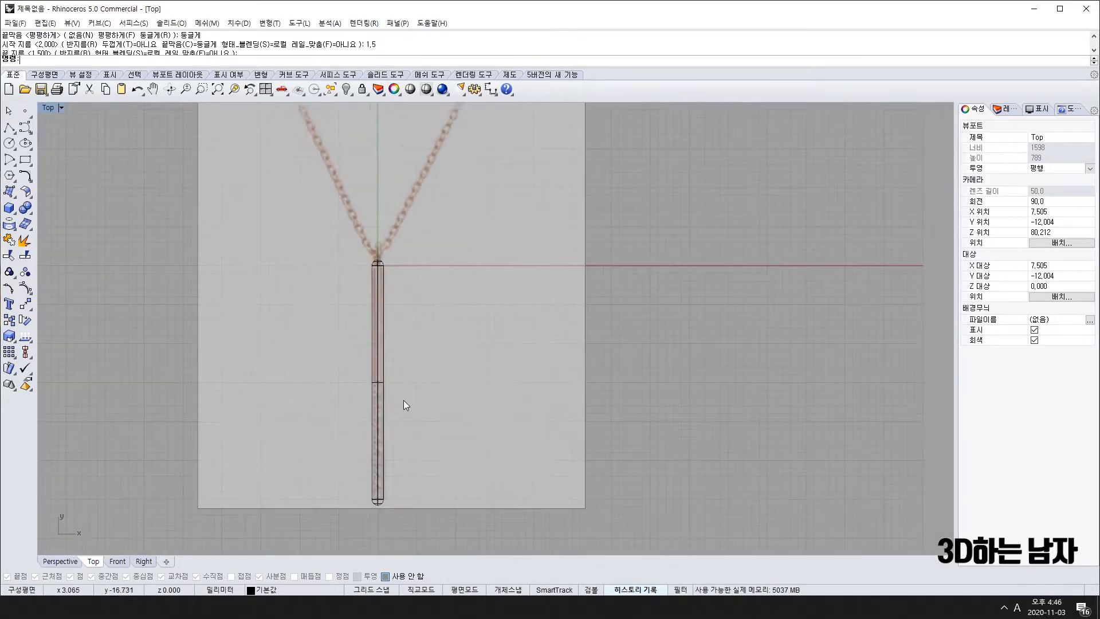
right_drag(419, 414, 413, 335)
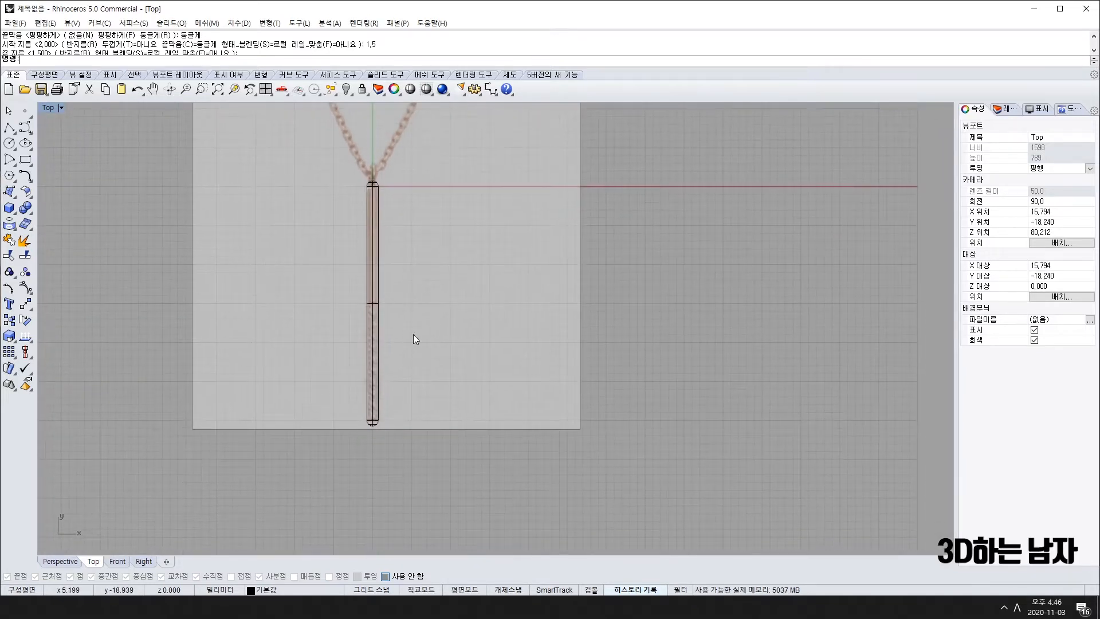
Step: Examine the pipe in perspective and the texture pattern on its lower half, from the middle seam to the rounded end
double_click(47, 110)
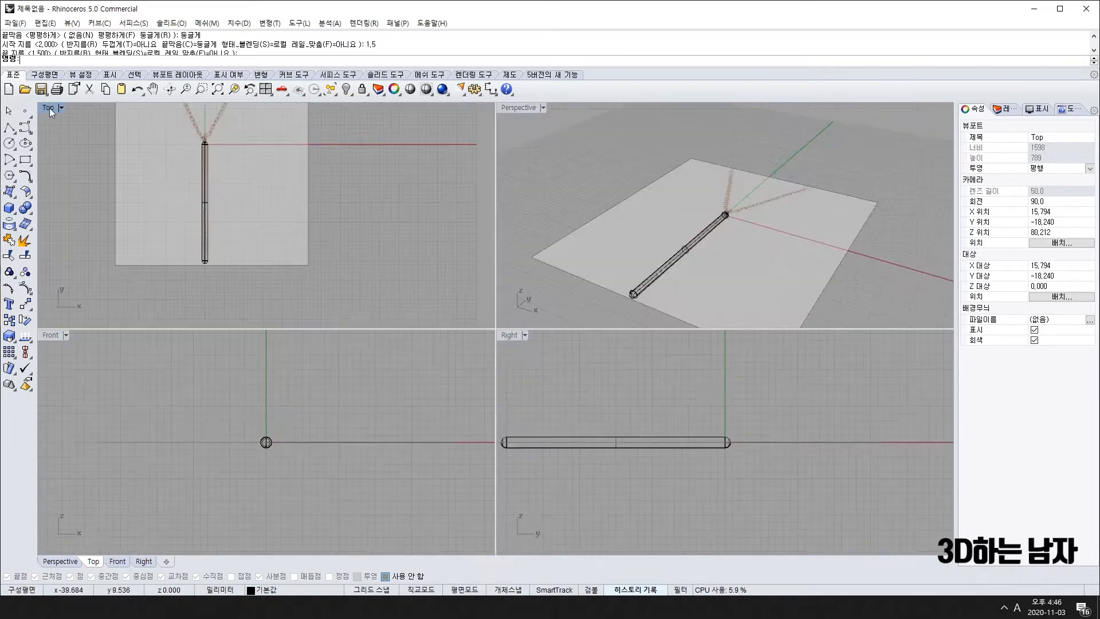
right_drag(723, 256, 700, 249)
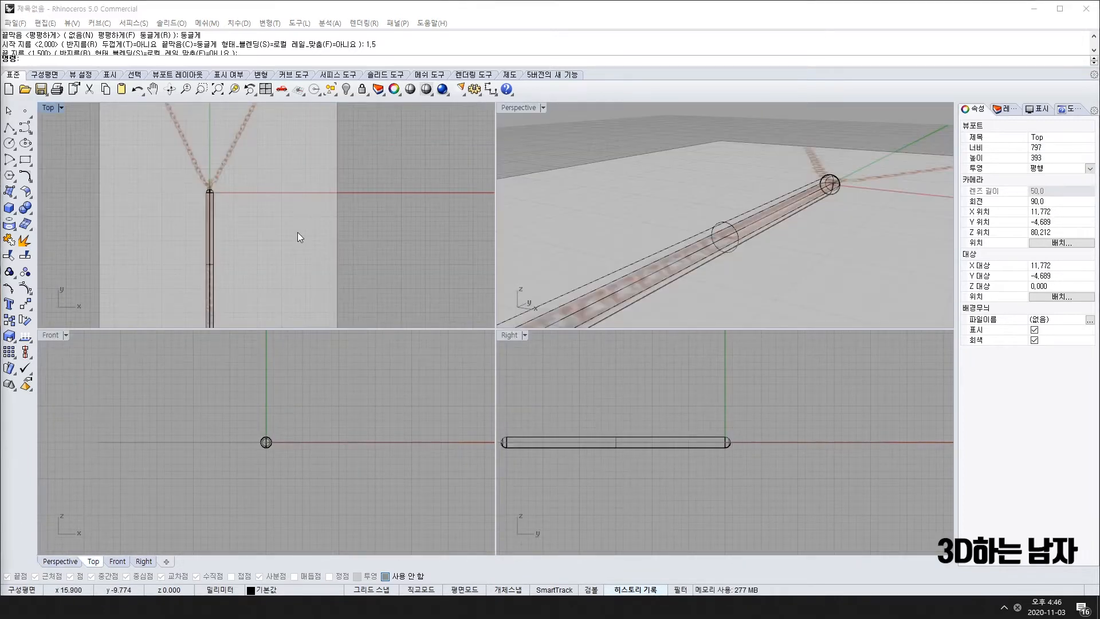
right_drag(288, 220, 305, 212)
scroll(223, 275, down, 2)
scroll(221, 272, up, 8)
double_click(49, 109)
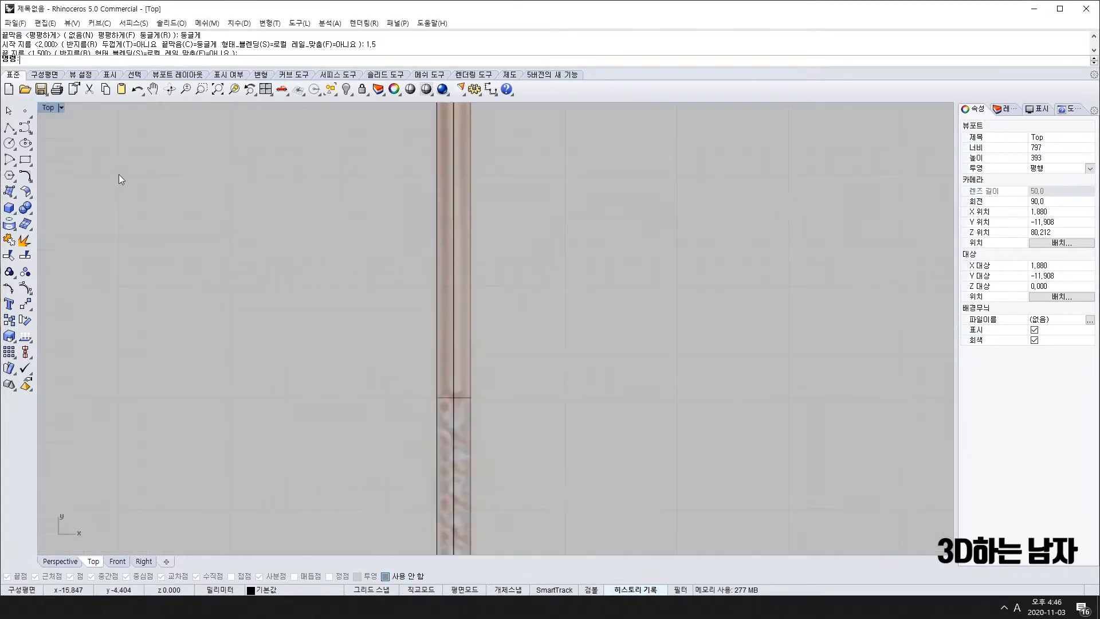
scroll(366, 308, down, 7)
right_drag(406, 401, 404, 365)
scroll(404, 361, up, 6)
scroll(404, 275, up, 1)
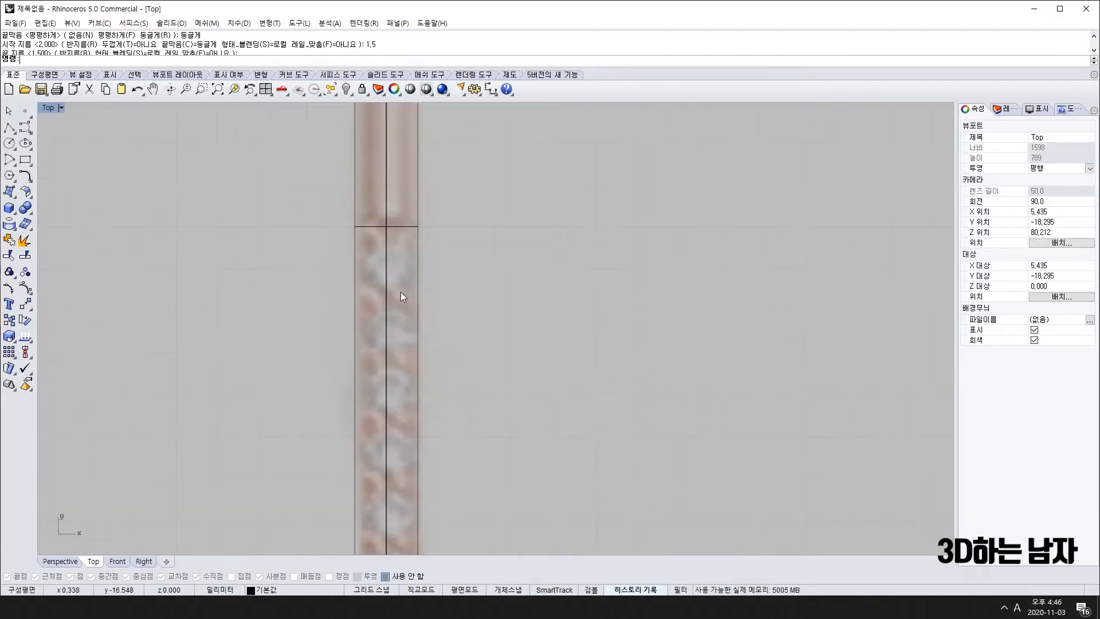
scroll(387, 231, down, 3)
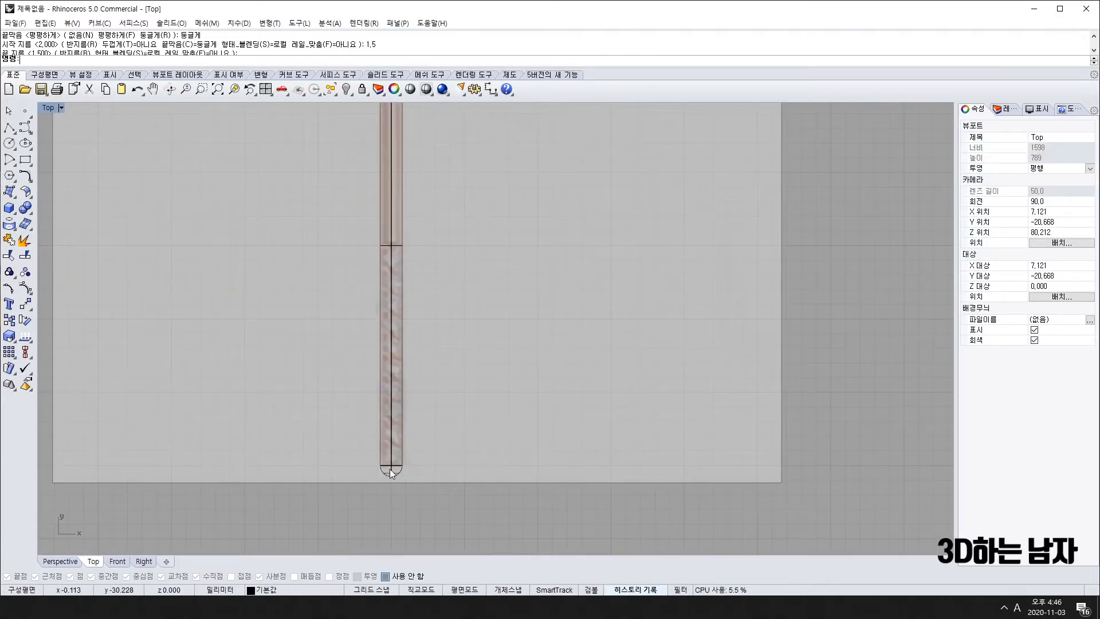
scroll(393, 241, up, 4)
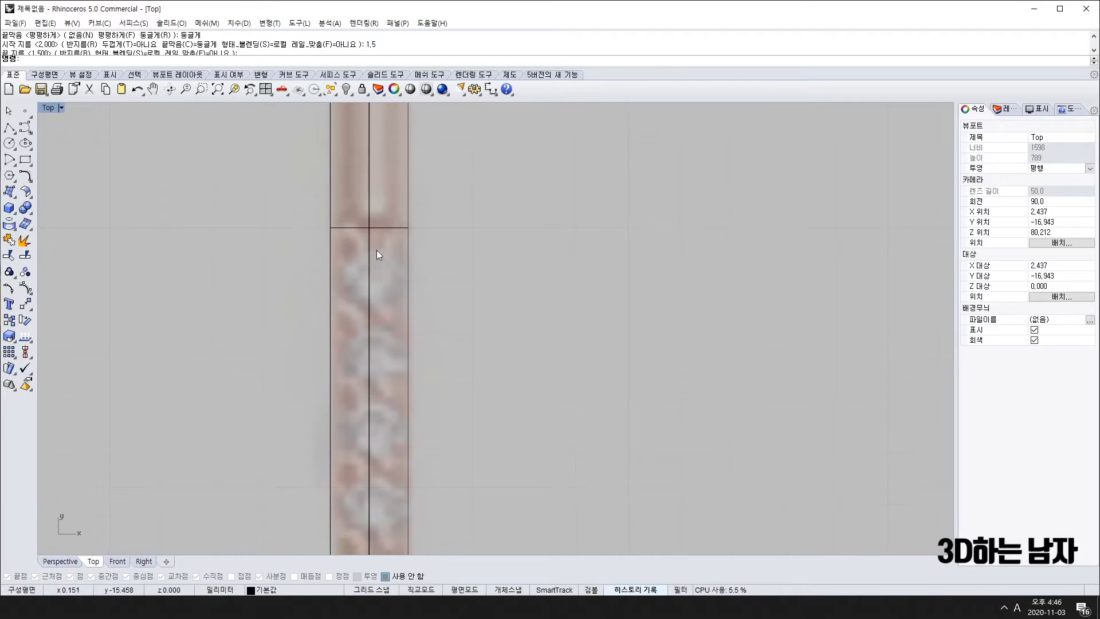
scroll(375, 253, down, 4)
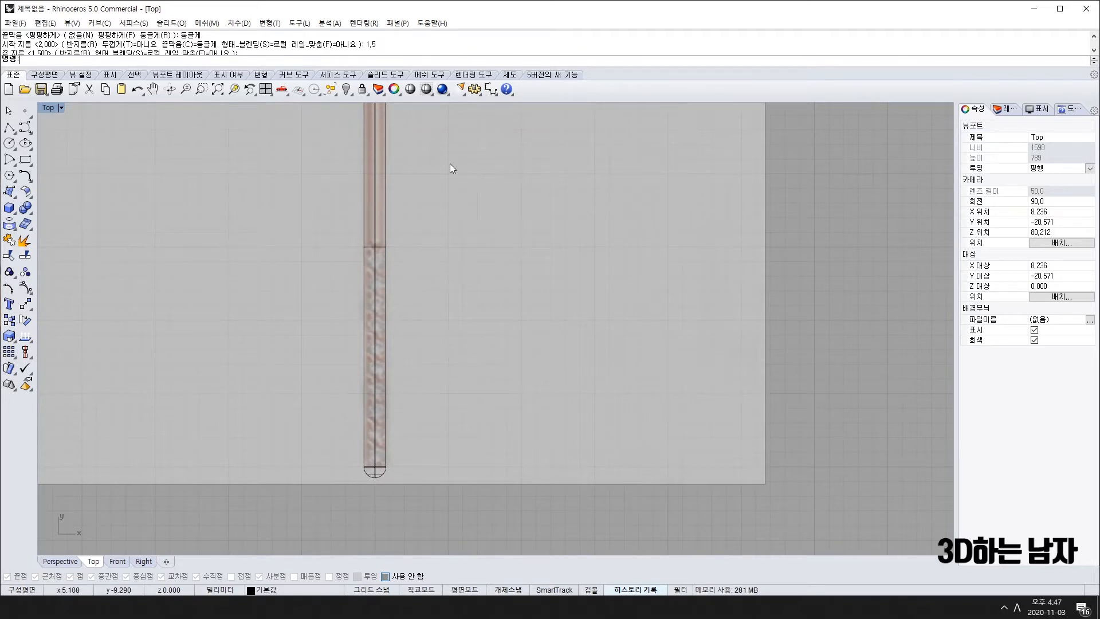
Step: Measure the width of the texture pattern just below the bar's middle with a temporary horizontal dimension
click(491, 89)
scroll(344, 253, up, 4)
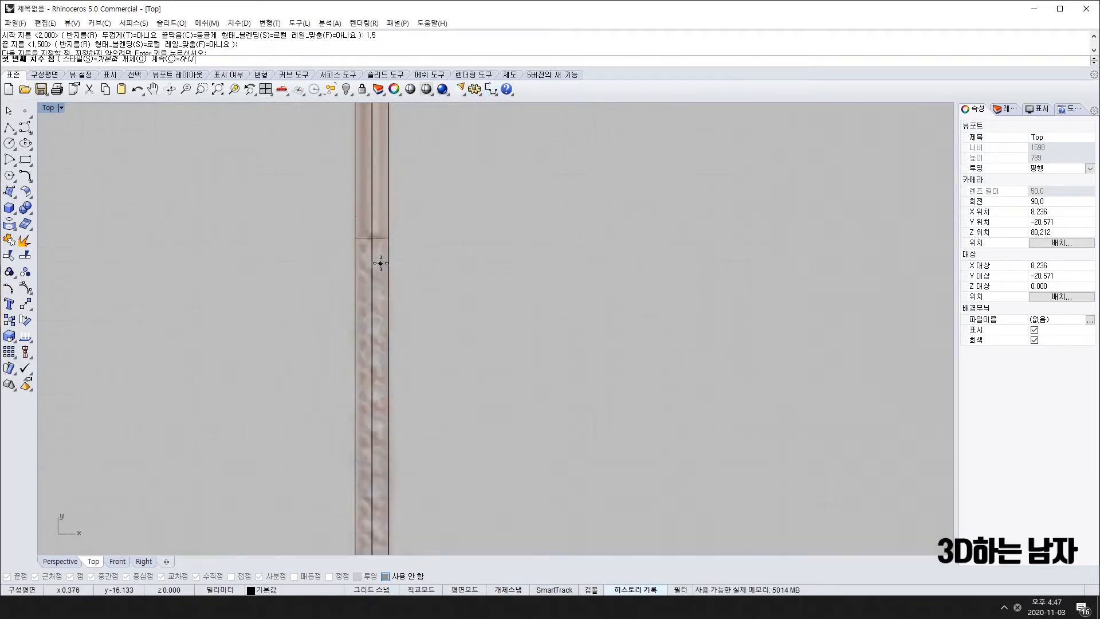
click(336, 255)
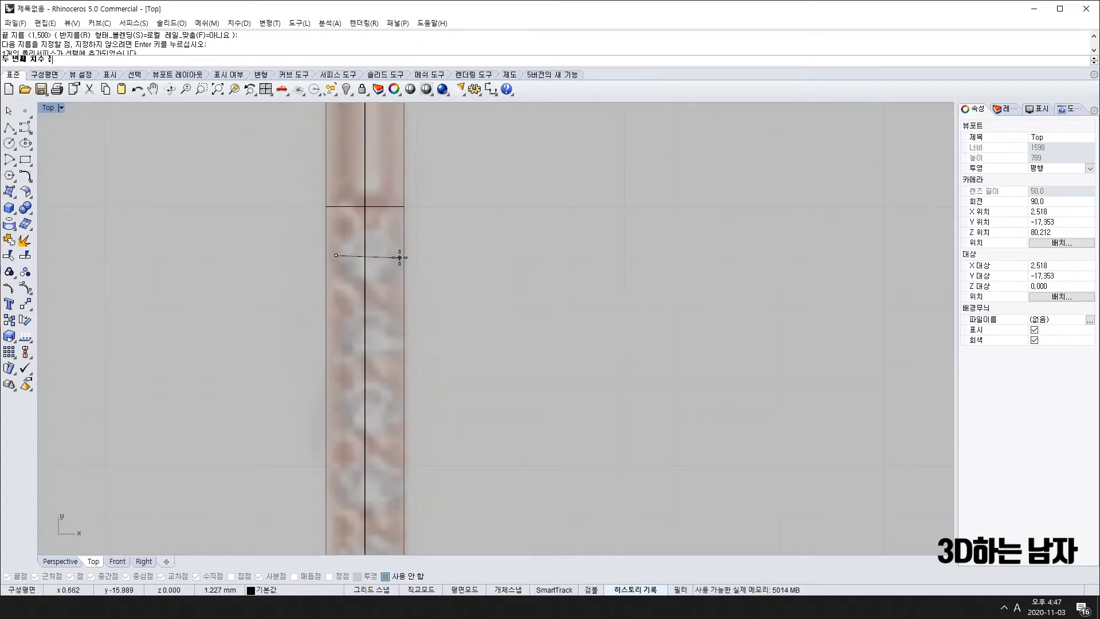
click(401, 252)
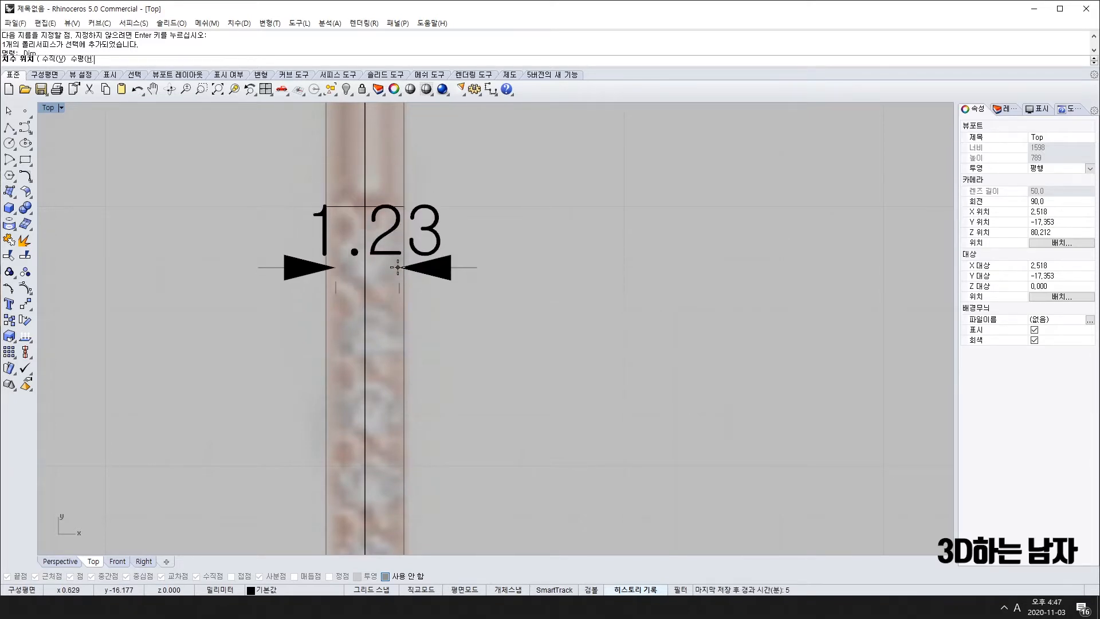
key(Escape)
scroll(446, 267, down, 3)
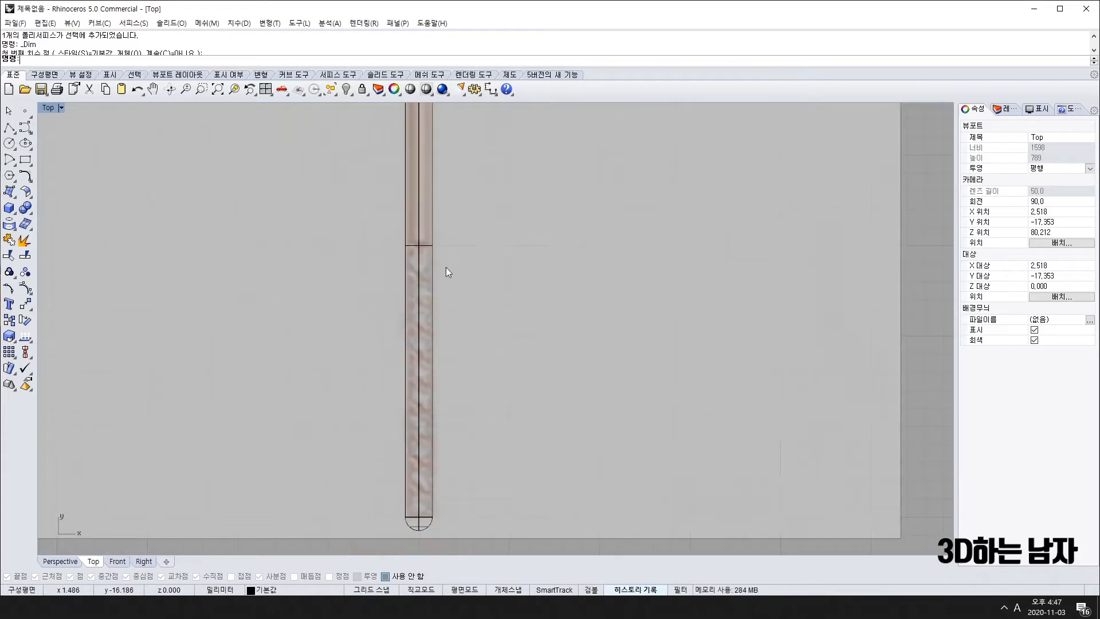
Step: With grid snap on, draw a 2 × 1 mm rectangle in the Front view, its lower edge centred on the pipe's centre
scroll(424, 260, up, 2)
scroll(424, 262, down, 5)
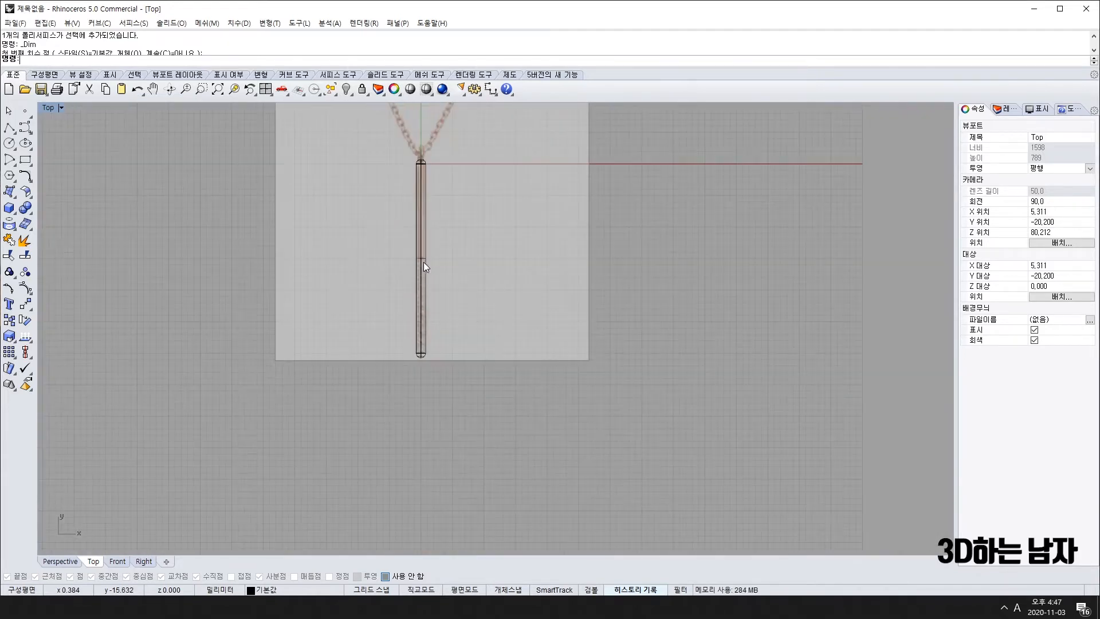
double_click(48, 109)
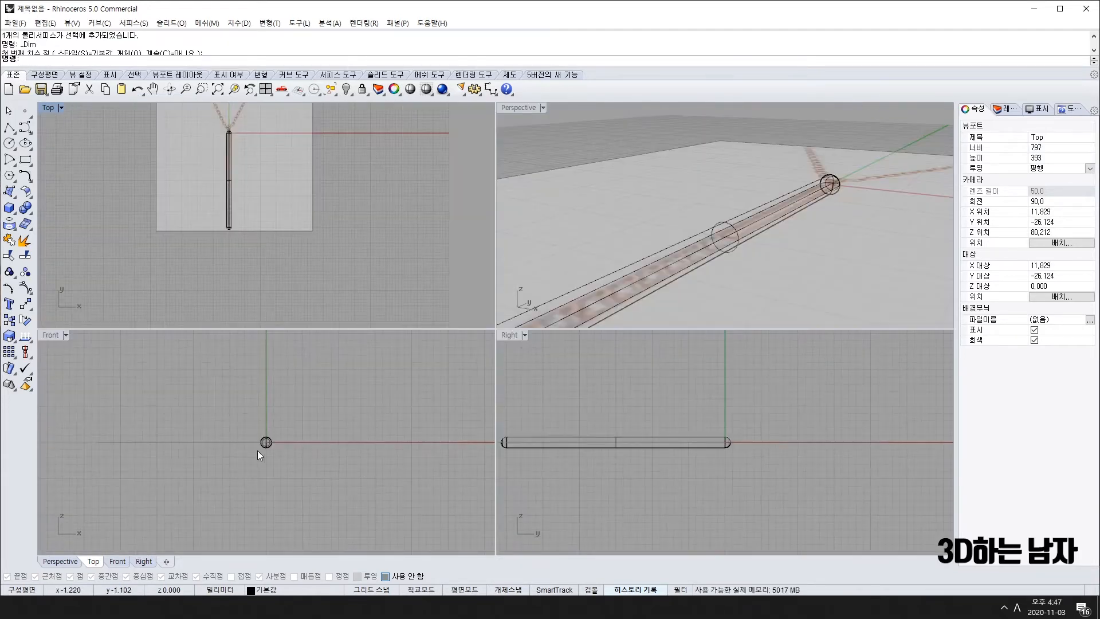
scroll(259, 455, up, 5)
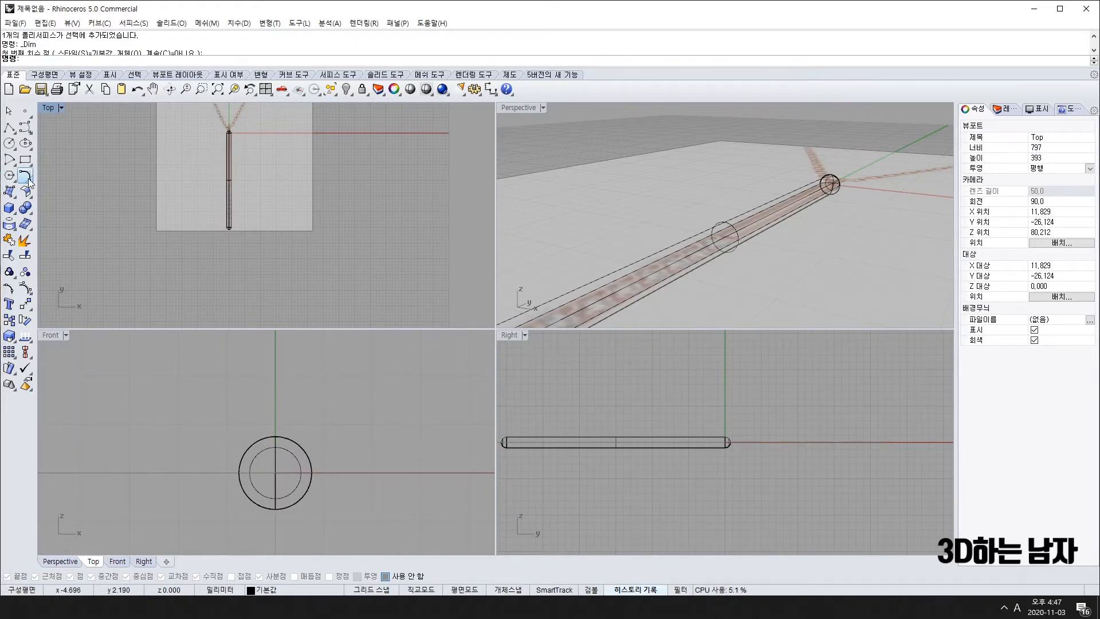
click(26, 160)
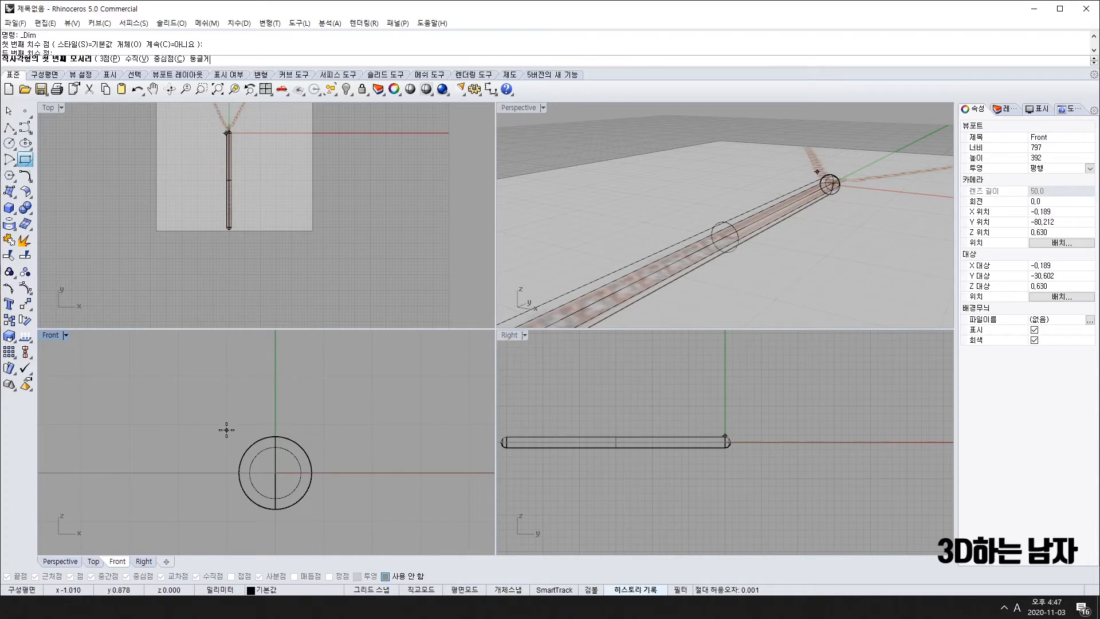
key(F9)
click(228, 473)
click(324, 424)
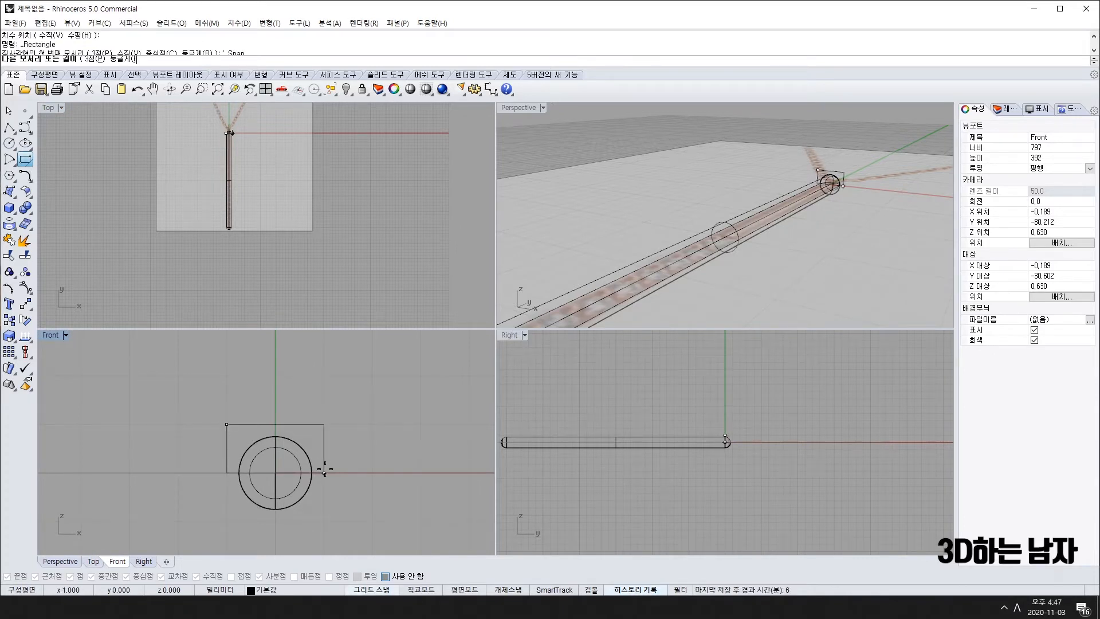
Step: Move the rectangle along the bar in the Right view to just beyond the pipe's lower rounded end
right_drag(642, 305, 630, 227)
scroll(724, 439, up, 3)
scroll(724, 439, down, 5)
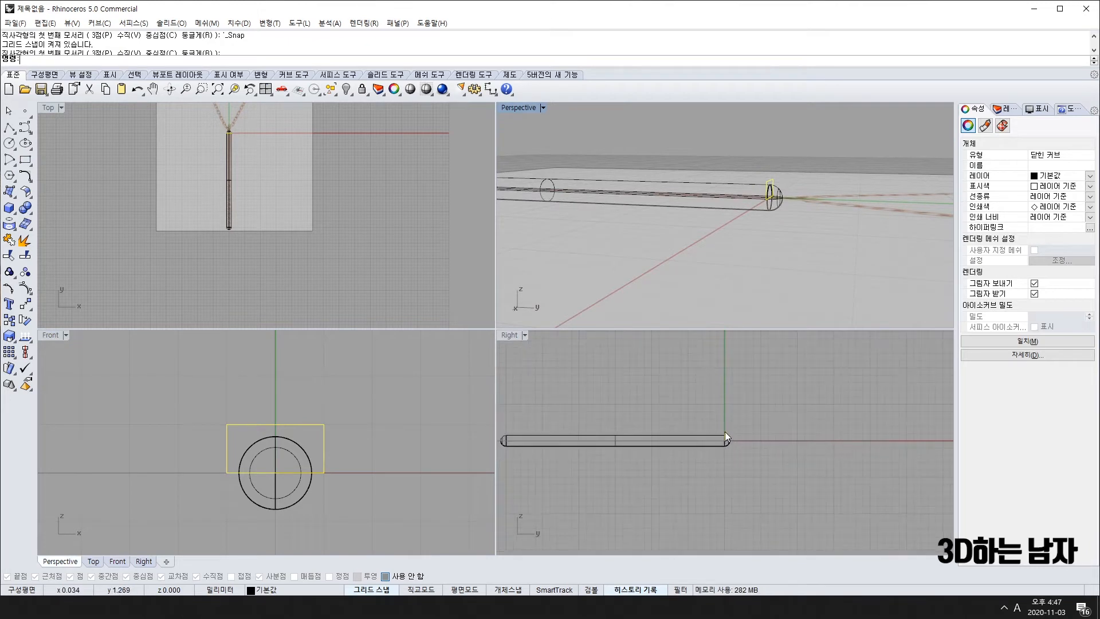
drag(726, 431, 501, 431)
right_drag(527, 430, 550, 430)
scroll(641, 425, up, 8)
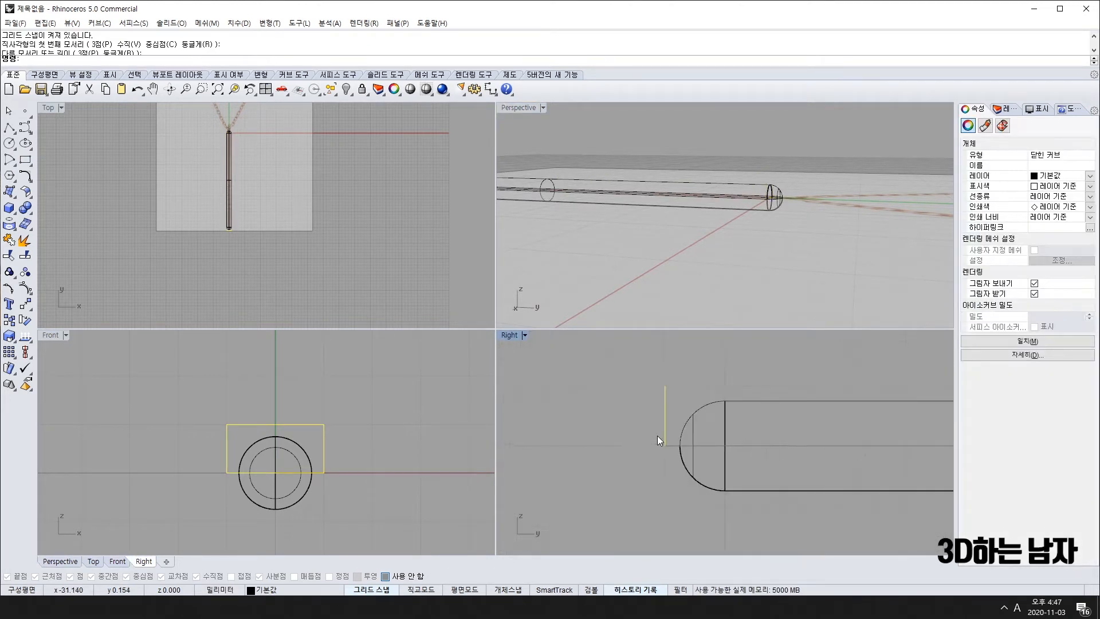
scroll(680, 372, down, 6)
scroll(242, 260, up, 5)
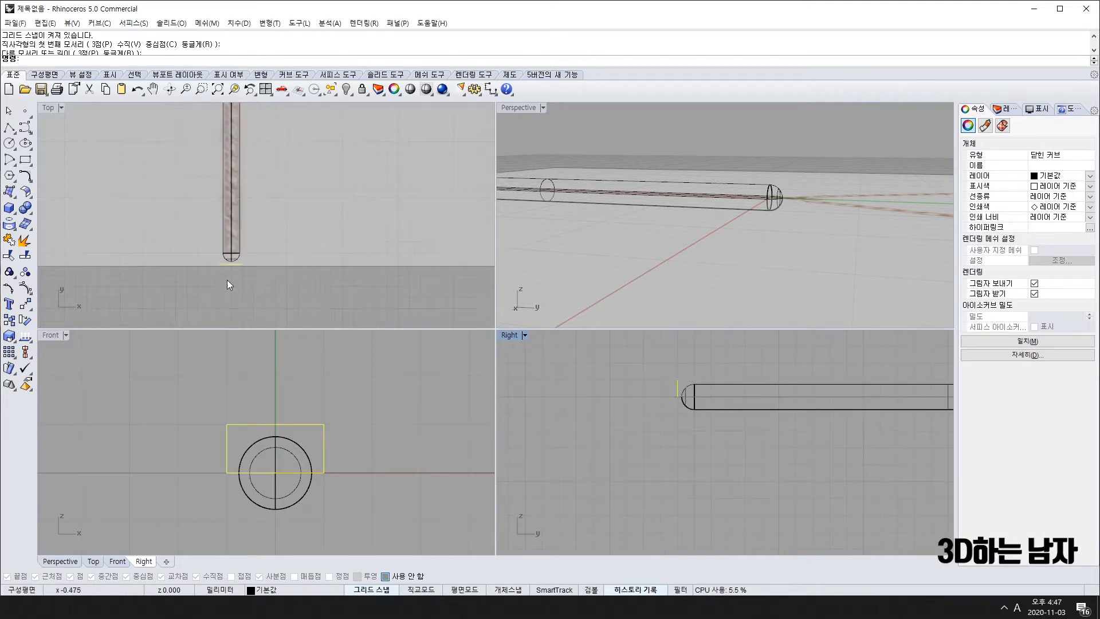
scroll(249, 253, down, 4)
scroll(222, 204, up, 5)
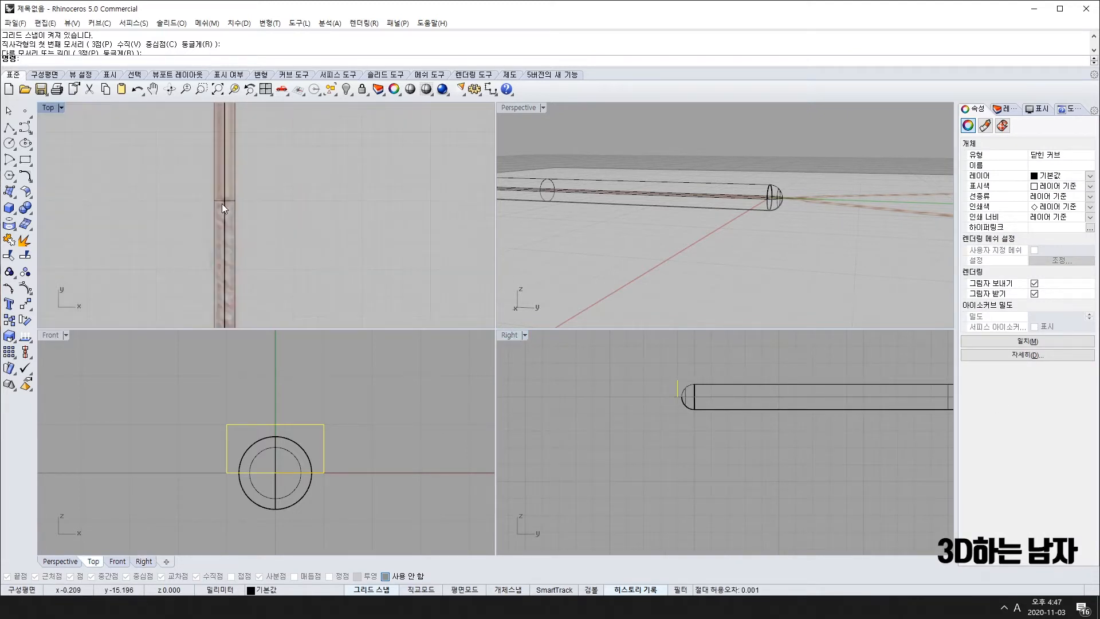
scroll(222, 204, up, 2)
scroll(222, 206, down, 2)
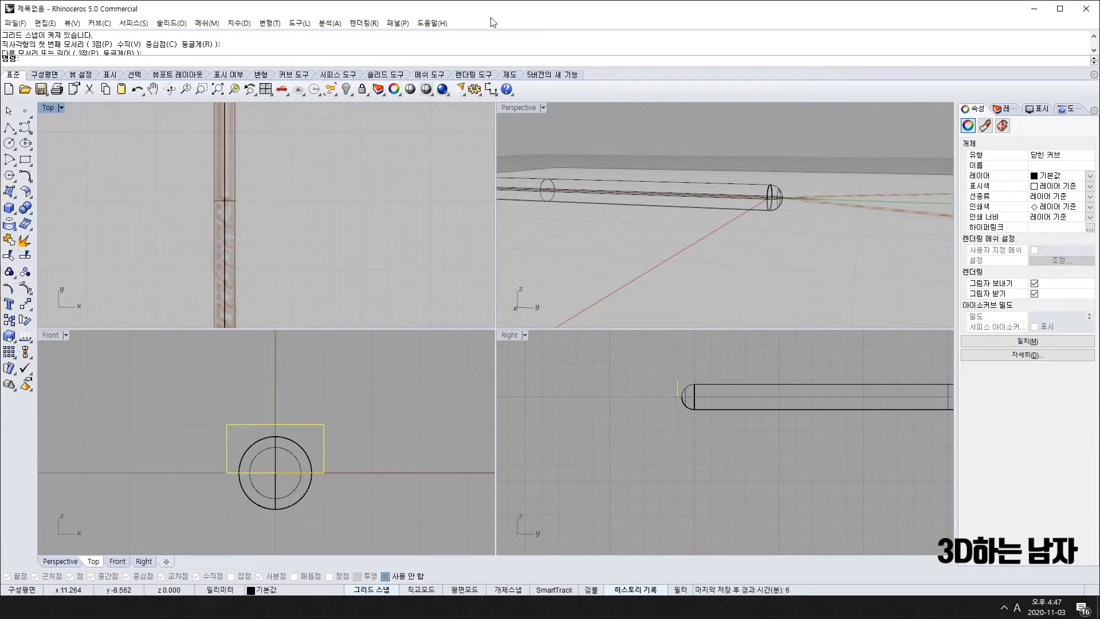
Step: Measure the pipe's radius in the Front view from its centre to its lowest point with a temporary dimension, using object snaps
click(491, 90)
click(275, 474)
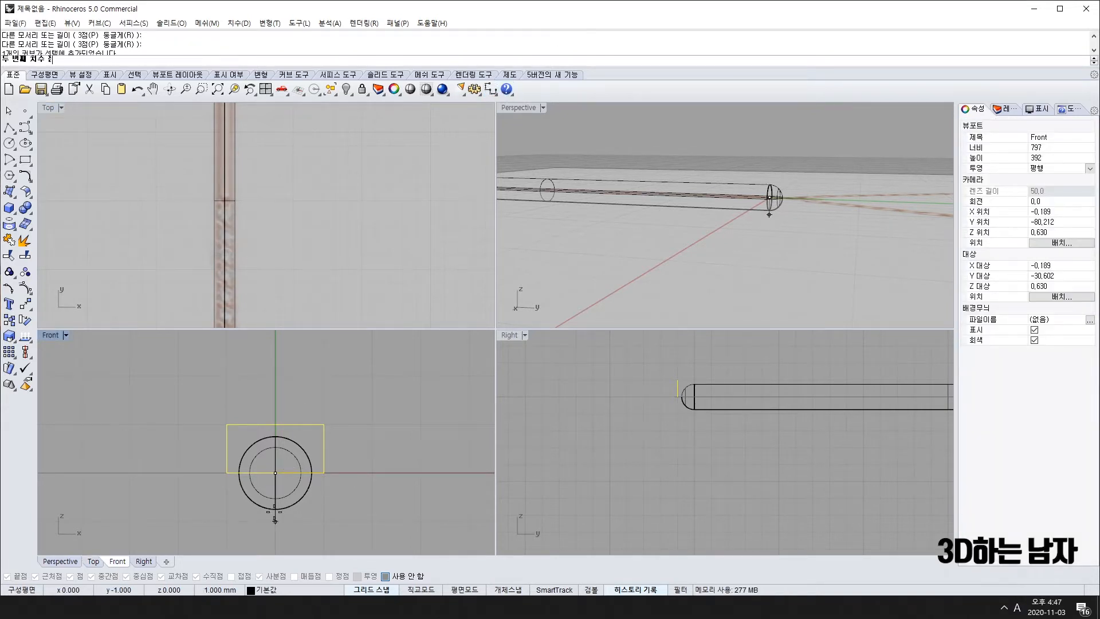
click(275, 510)
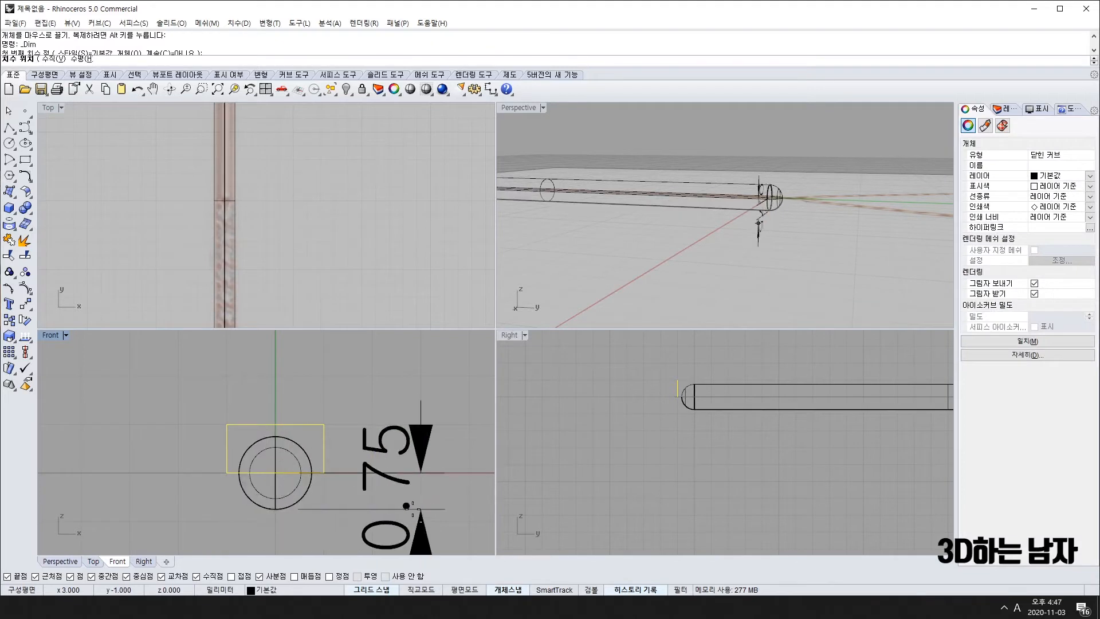
scroll(417, 509, down, 3)
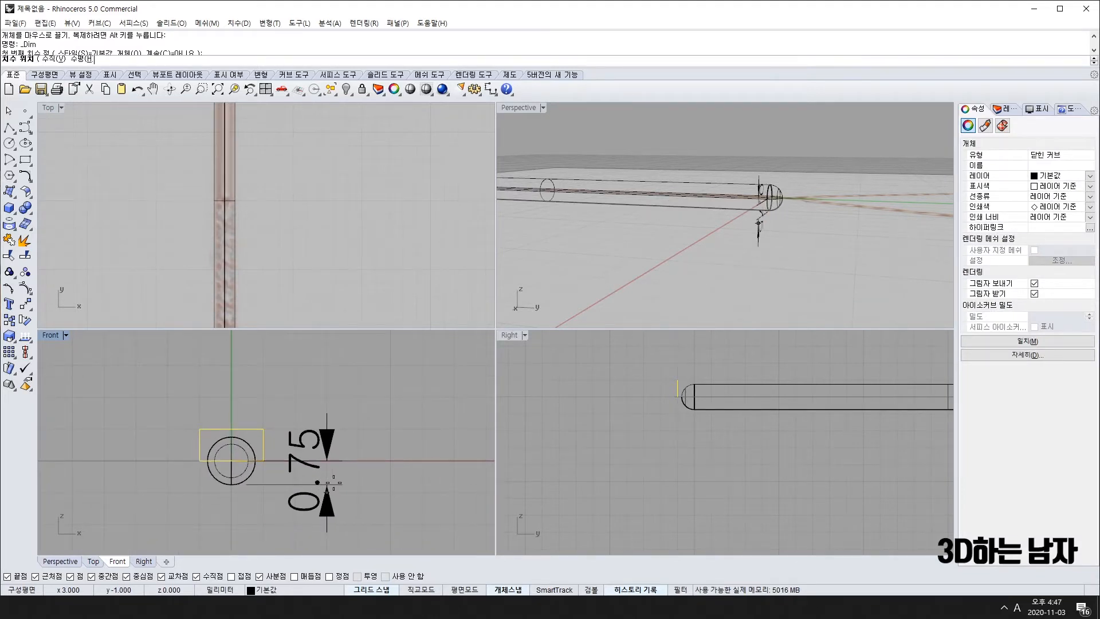
key(Escape)
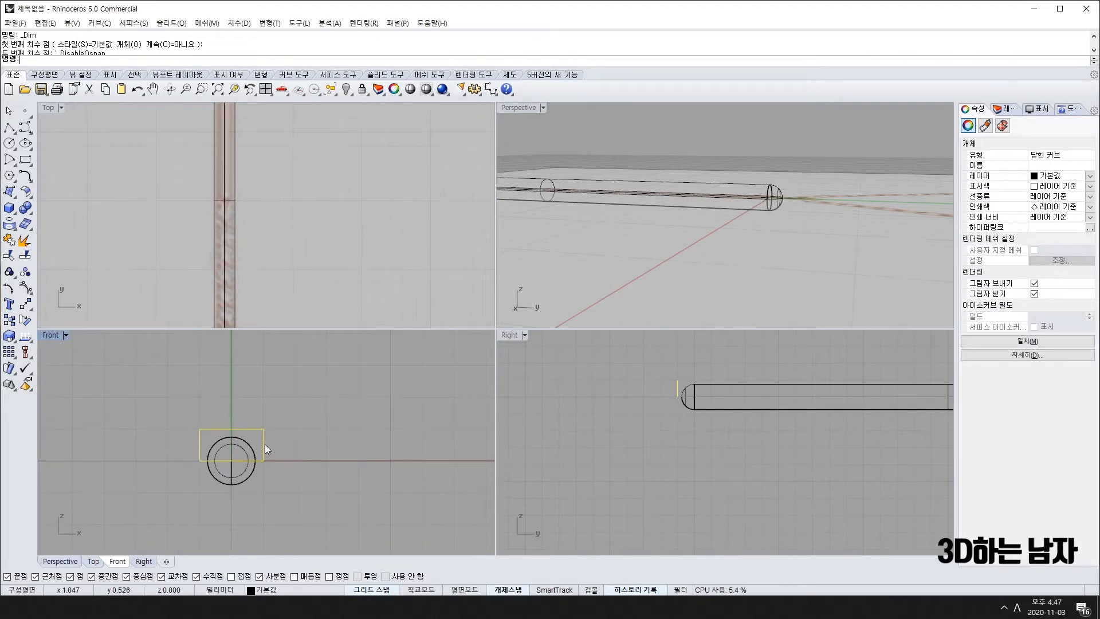
Step: Try nudging the rectangle upward by 0.15 mm in 0.03 mm steps, and nudge it back down to the pipe's centre
scroll(246, 456, up, 5)
key(alt+Up)
key(alt+Up)
key(alt+Up)
key(alt+Up)
key(alt+Up)
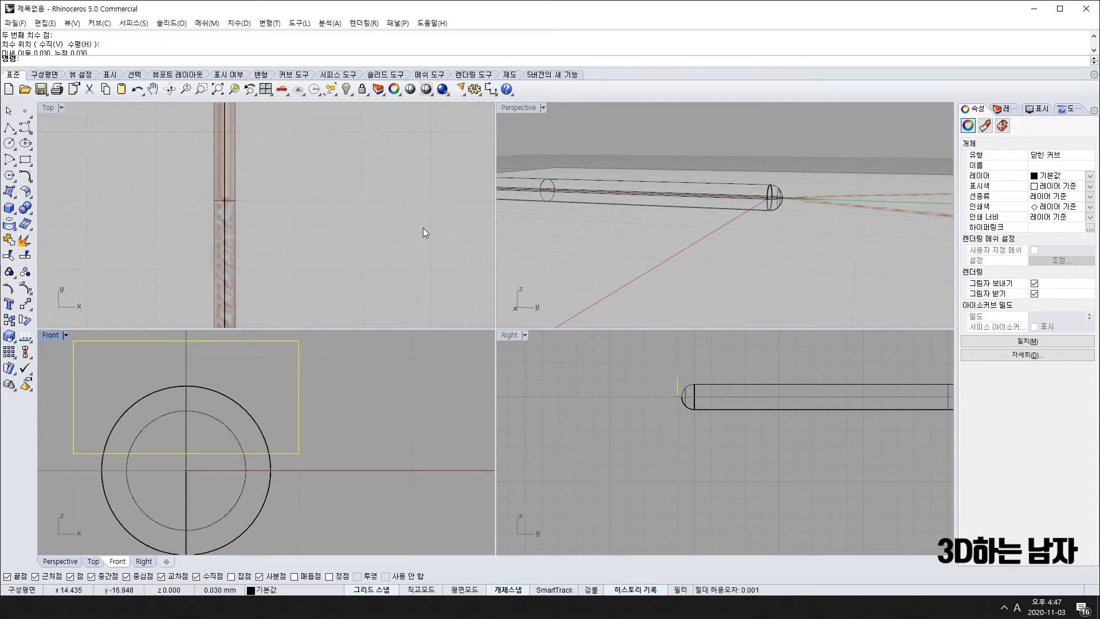
key(alt+Down)
key(alt+Down)
key(alt+Down)
key(alt+Down)
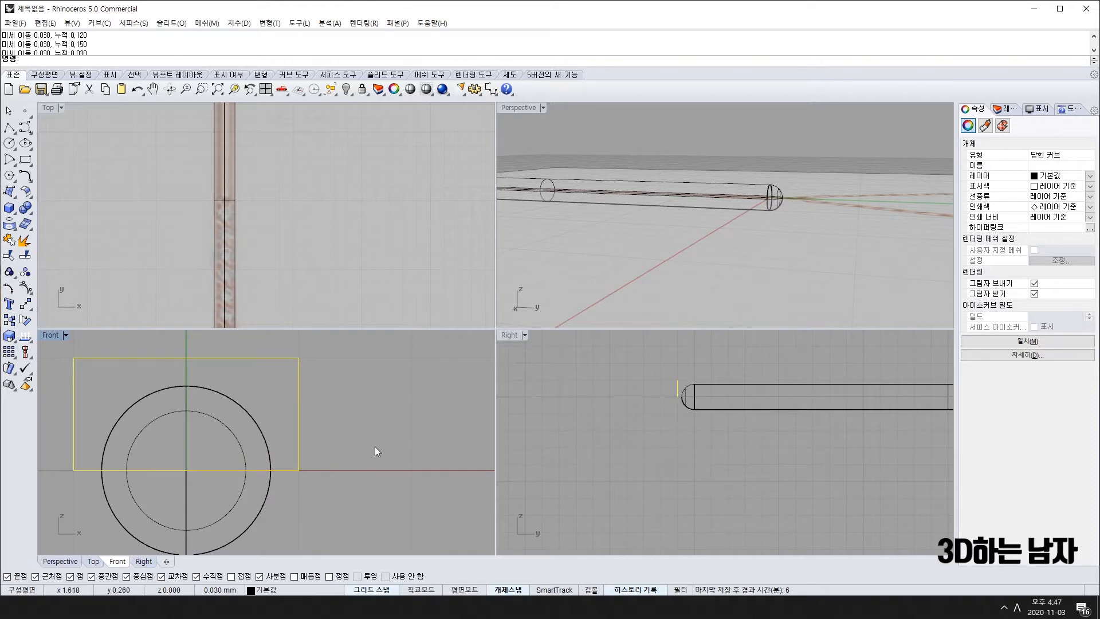
Step: Move the rectangle straight up by 0.15 mm in the Front view
right_click(393, 465)
click(394, 467)
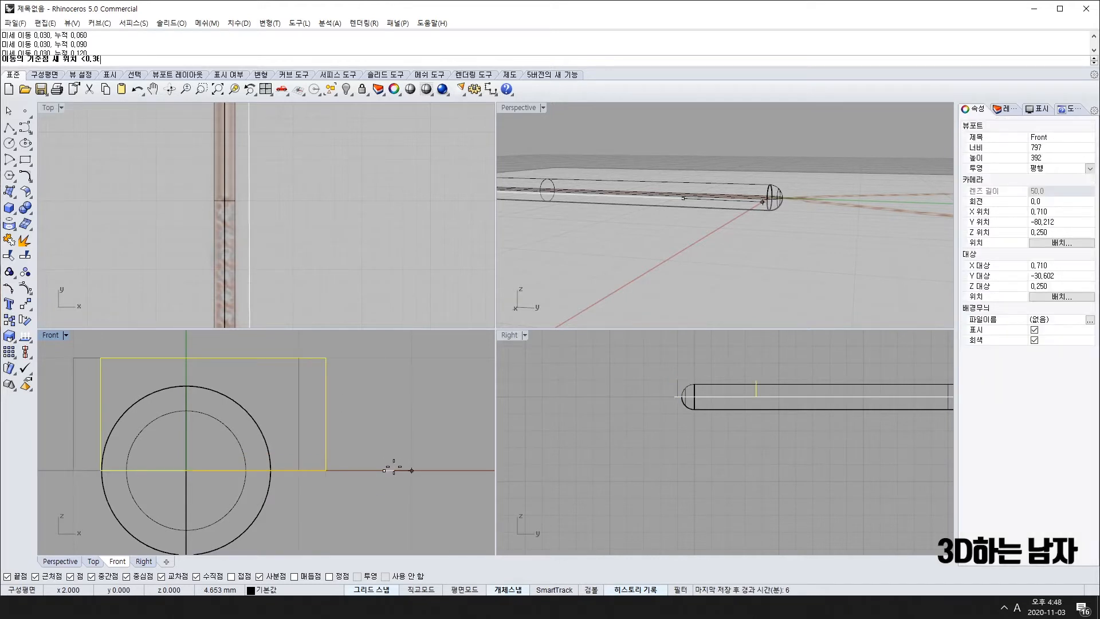
key(F8)
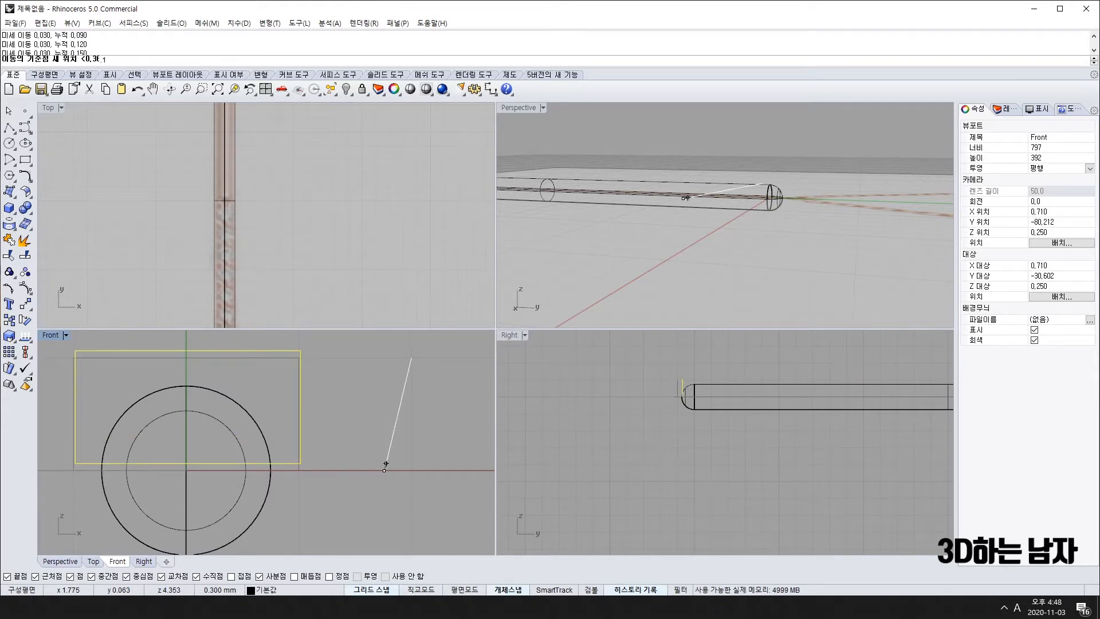
click(390, 378)
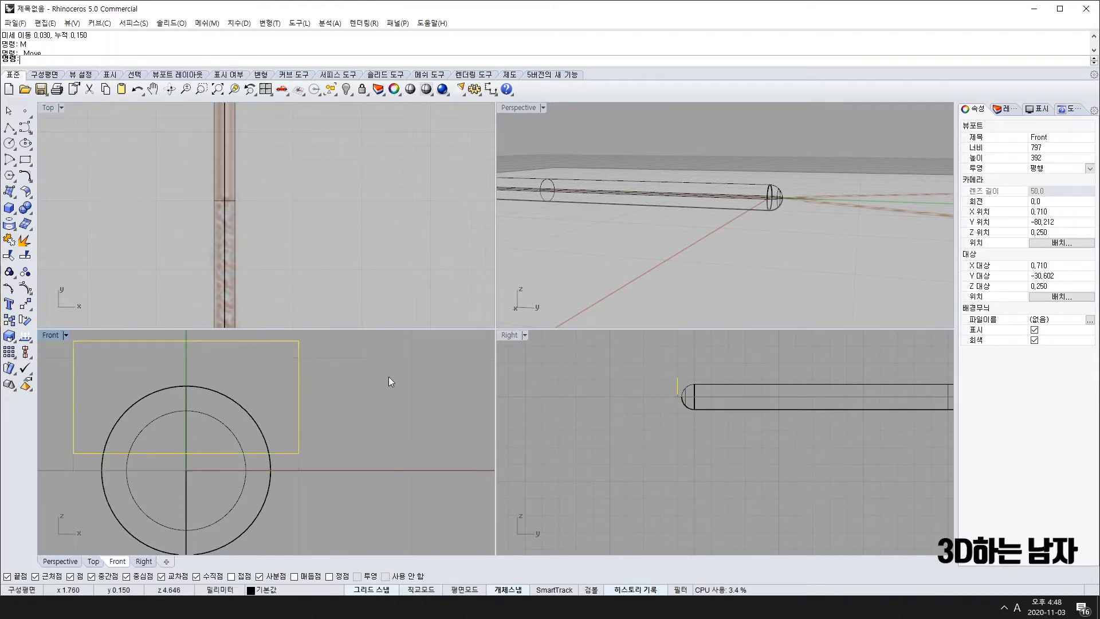
Step: Extrude the rectangle as a 16 mm solid along the bar in the Top view, ending at the bar's lengthwise middle
scroll(229, 208, down, 4)
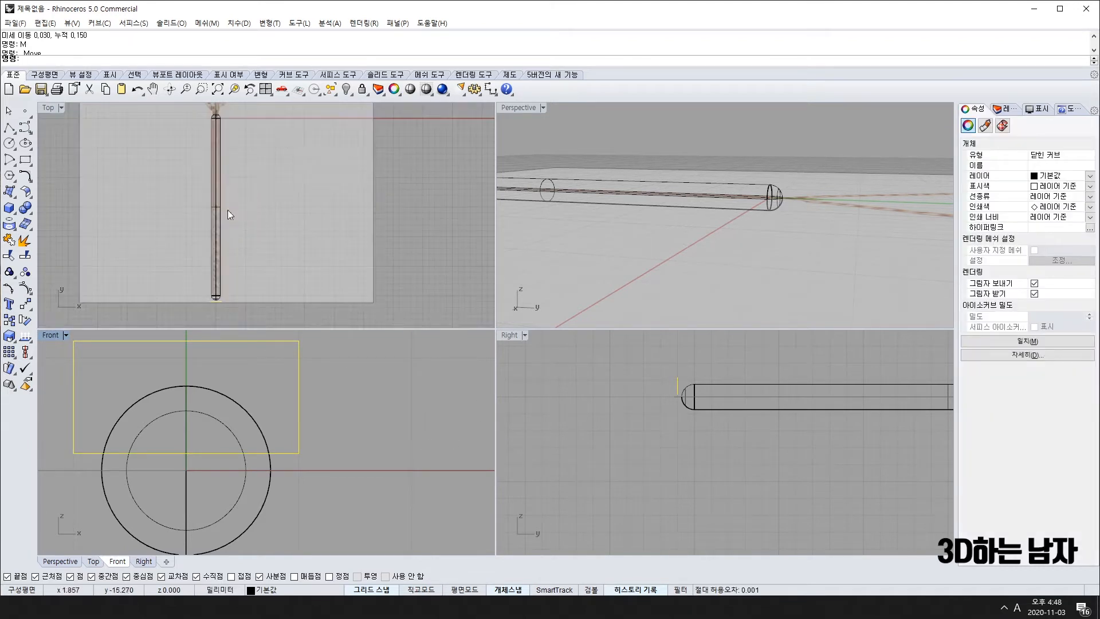
right_drag(228, 209, 256, 221)
text(e)
key(space)
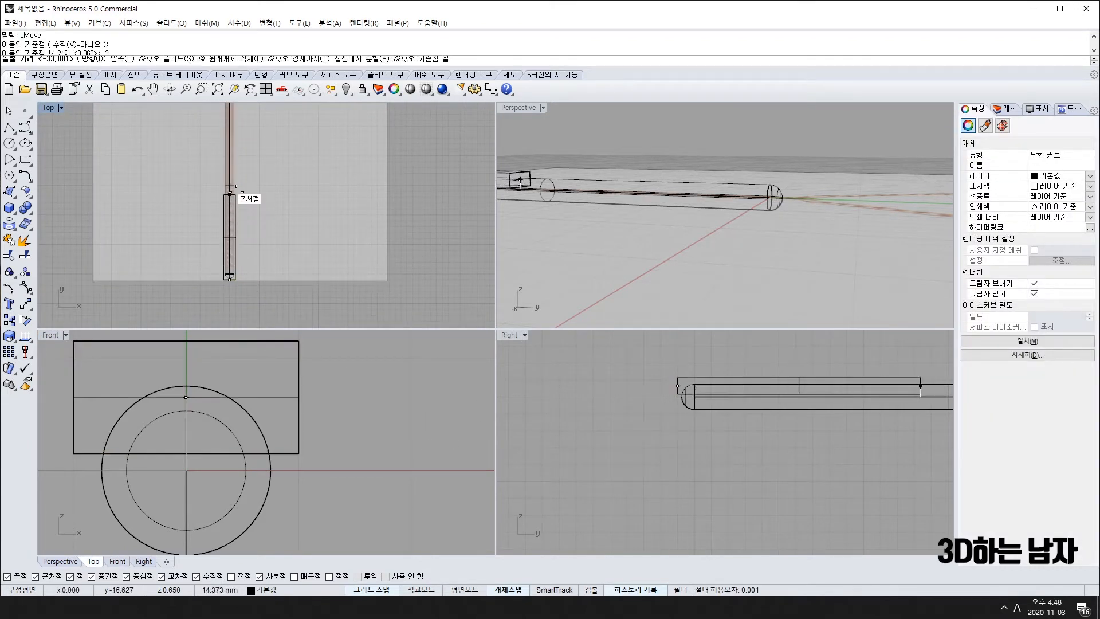
scroll(236, 188, up, 12)
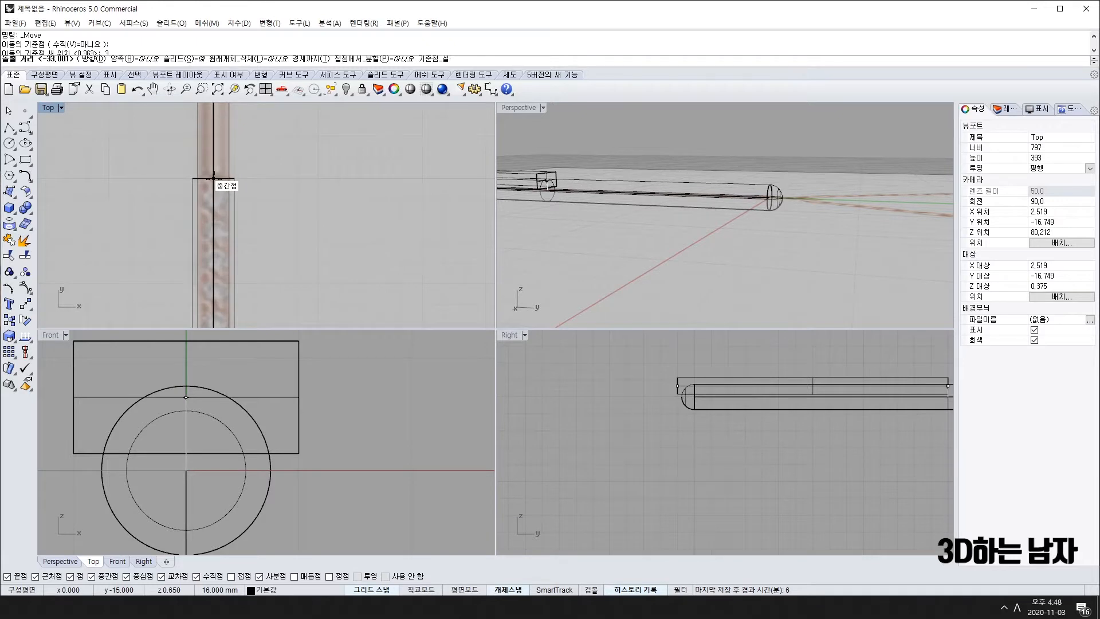
scroll(213, 179, up, 8)
key(Escape)
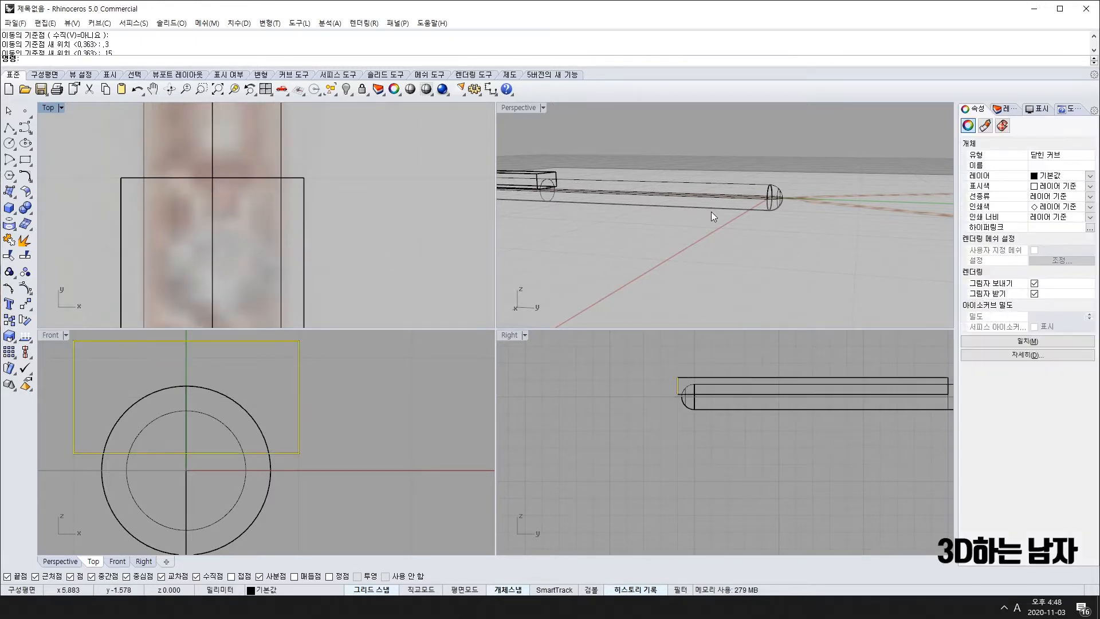
Step: Switch the Perspective view to shaded display, with the bar and the extruded box in sight
scroll(710, 212, down, 10)
right_drag(637, 247, 684, 270)
click(684, 269)
scroll(592, 222, up, 10)
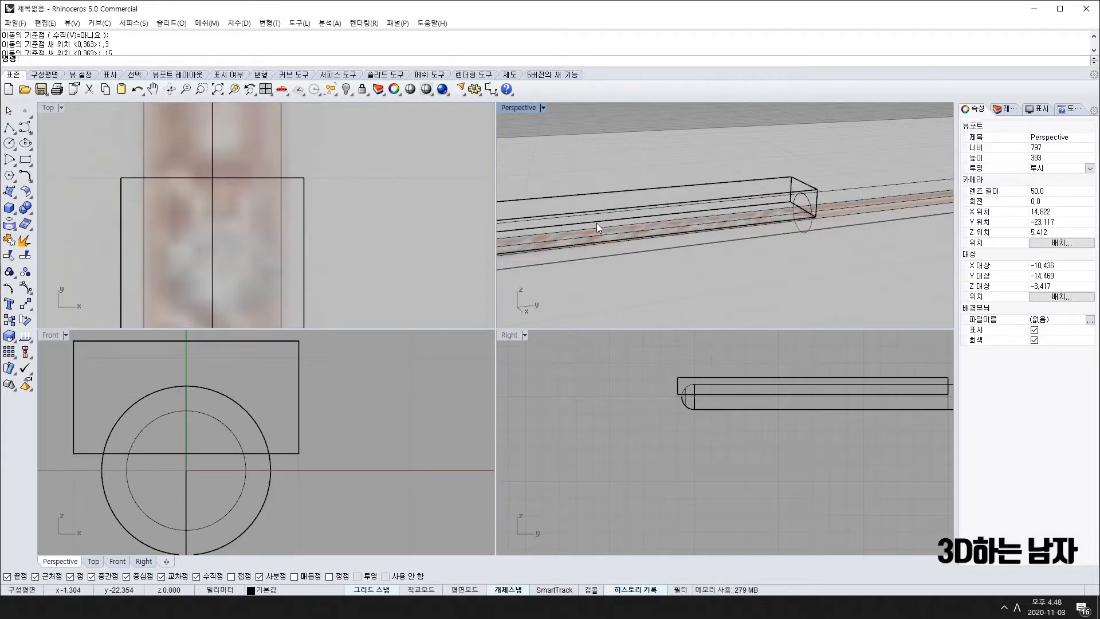
scroll(596, 222, down, 5)
click(520, 109)
click(533, 148)
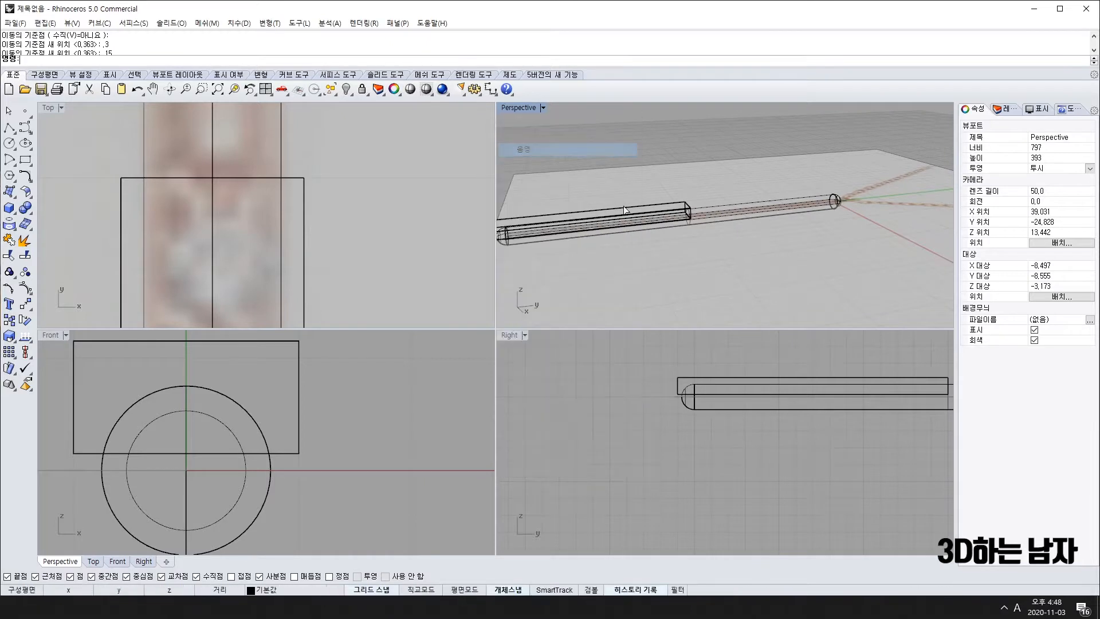
mouse_move(671, 265)
right_down()
mouse_move(675, 275)
mouse_move(707, 270)
mouse_move(701, 314)
mouse_move(619, 284)
mouse_move(584, 290)
mouse_move(601, 312)
right_up()
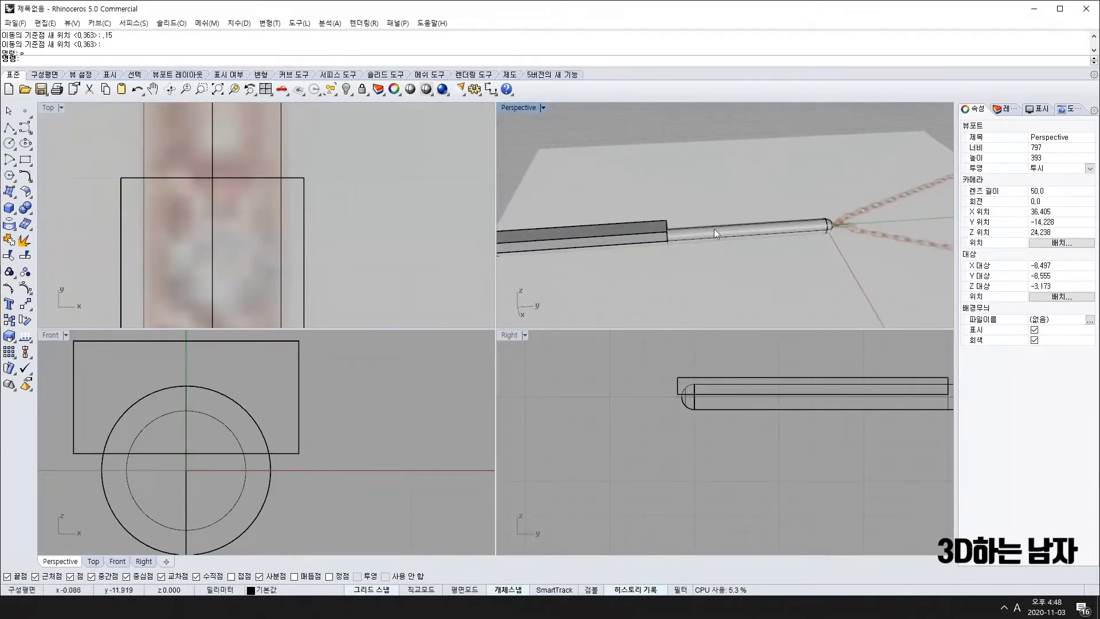
Step: Subtract the extruded box from the bar with Boolean Difference to cut away the upper part of its lower half
click(716, 228)
click(26, 217)
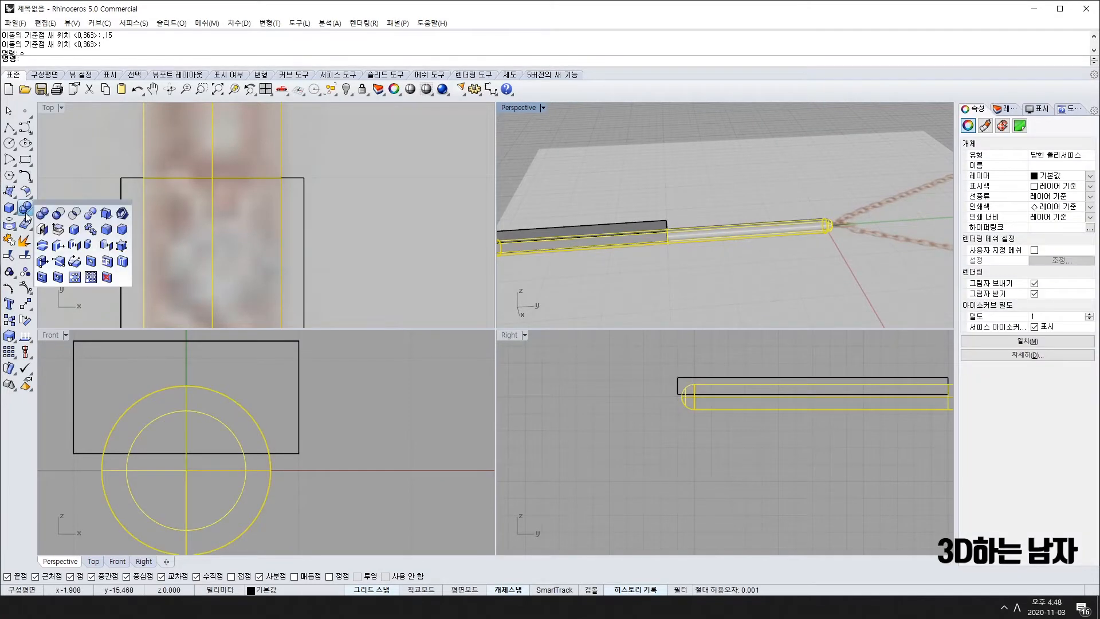
click(58, 213)
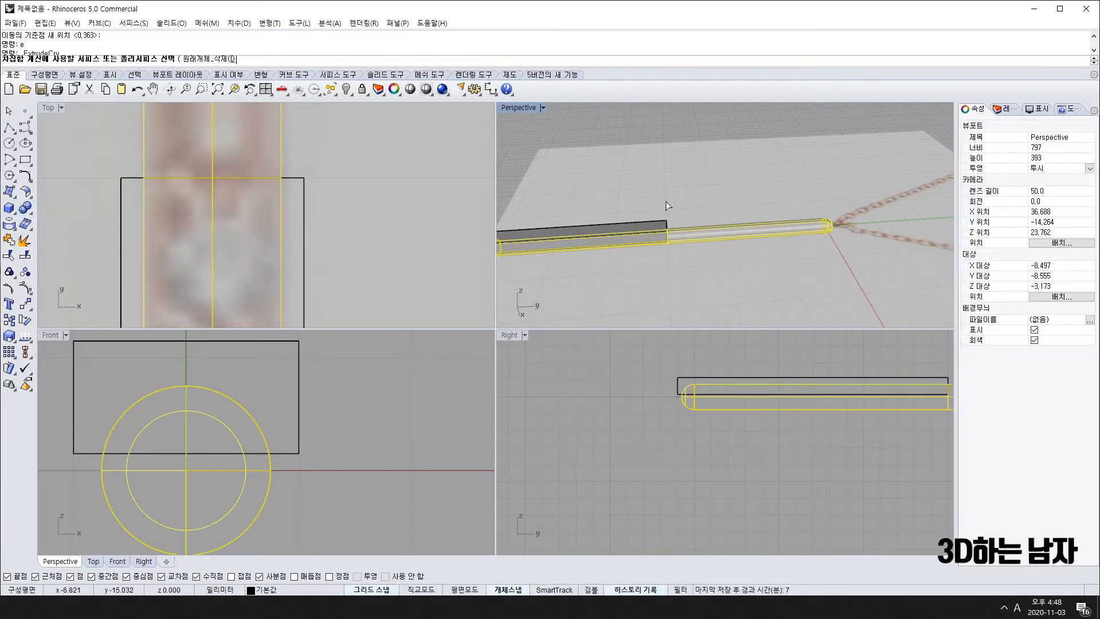
click(656, 222)
right_drag(737, 291, 714, 272)
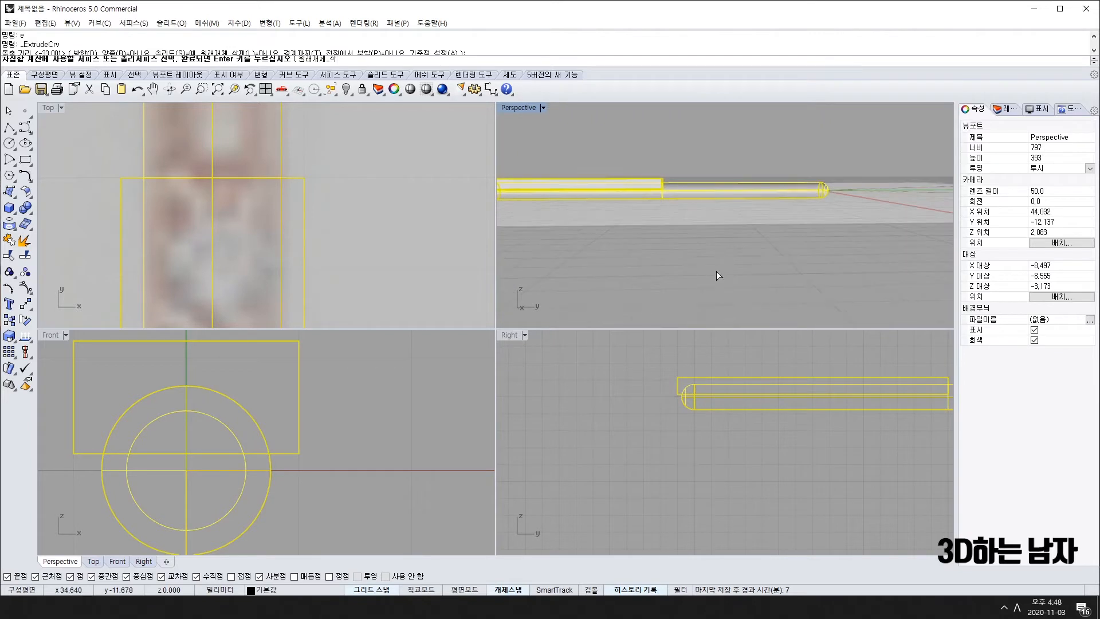
key(Return)
Step: Examine the cut bar's step, flat face and rounded end in the Perspective, Right and Top views
scroll(681, 247, down, 7)
right_drag(671, 221, 757, 235)
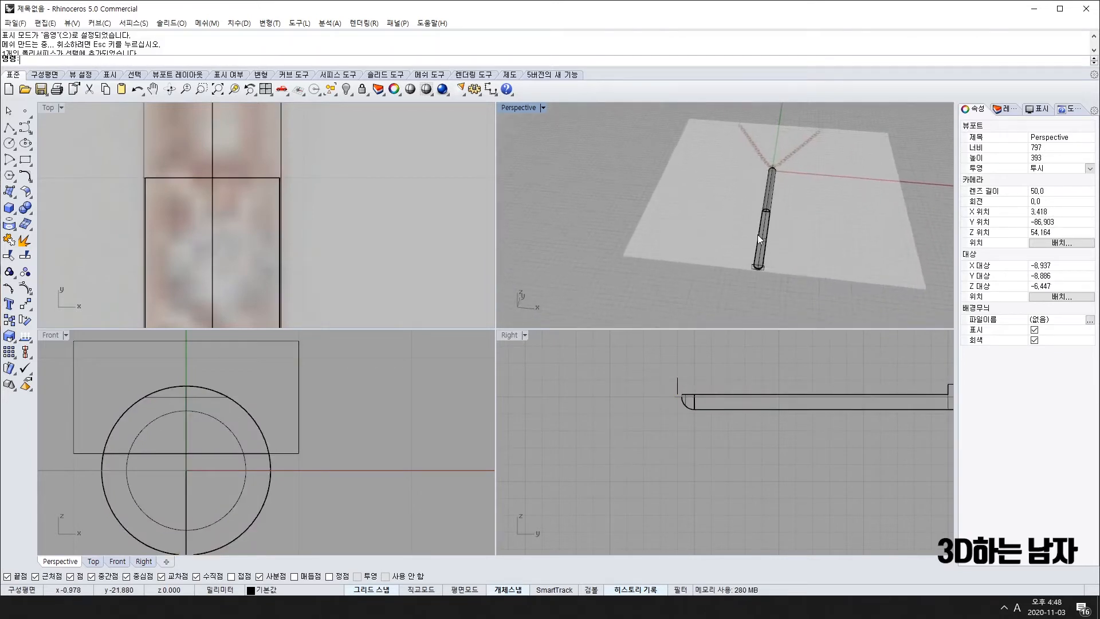
scroll(779, 189, up, 8)
right_drag(780, 188, 774, 233)
right_drag(776, 256, 727, 232)
right_drag(656, 251, 660, 242)
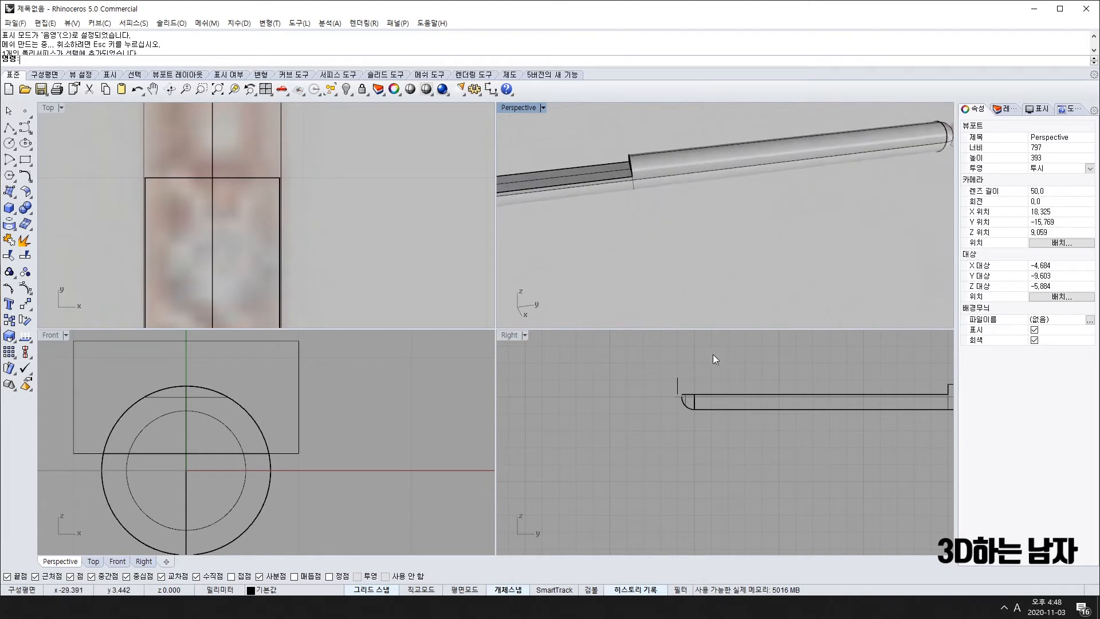
scroll(837, 411, up, 4)
scroll(736, 395, up, 6)
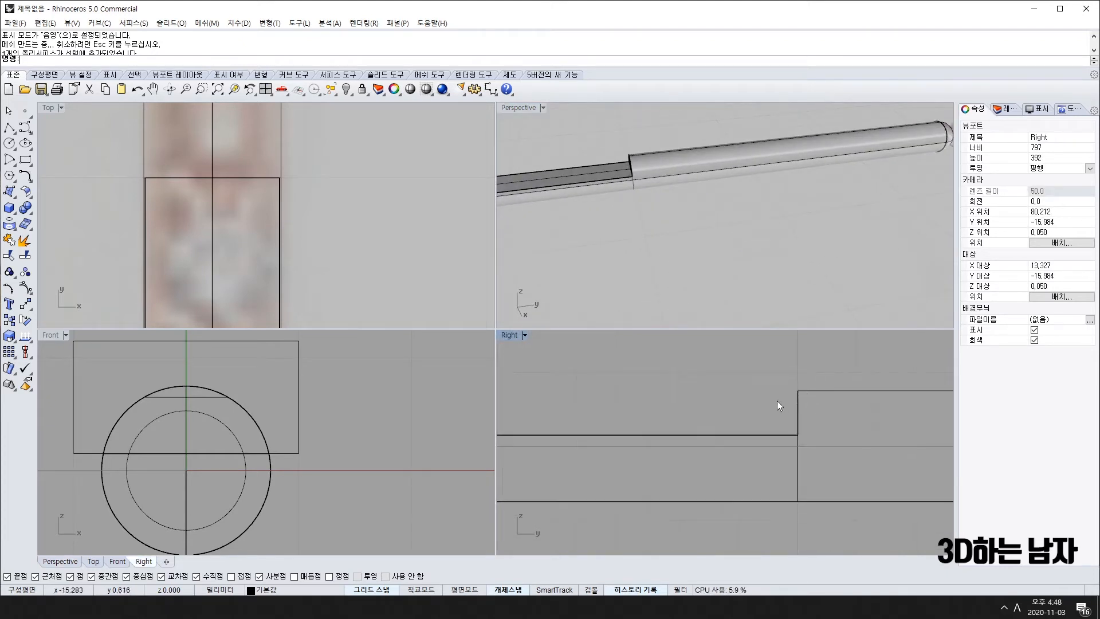
right_drag(723, 228, 562, 256)
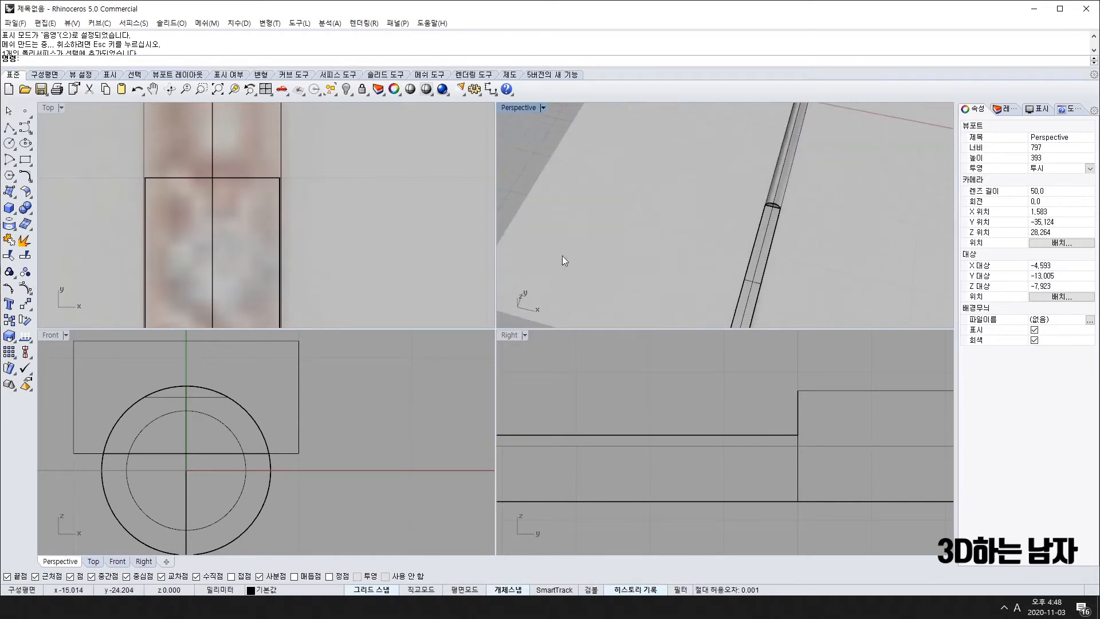
scroll(230, 239, down, 4)
scroll(231, 239, down, 2)
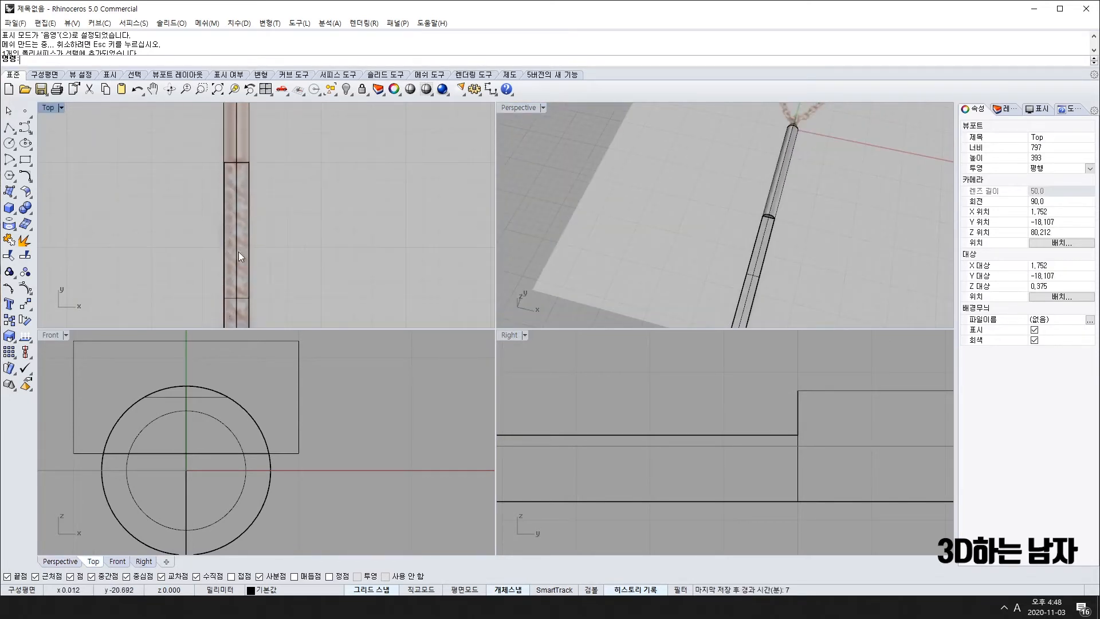
scroll(240, 174, up, 5)
right_drag(765, 208, 695, 255)
scroll(762, 204, up, 6)
scroll(741, 187, down, 5)
scroll(525, 204, up, 8)
scroll(544, 246, down, 7)
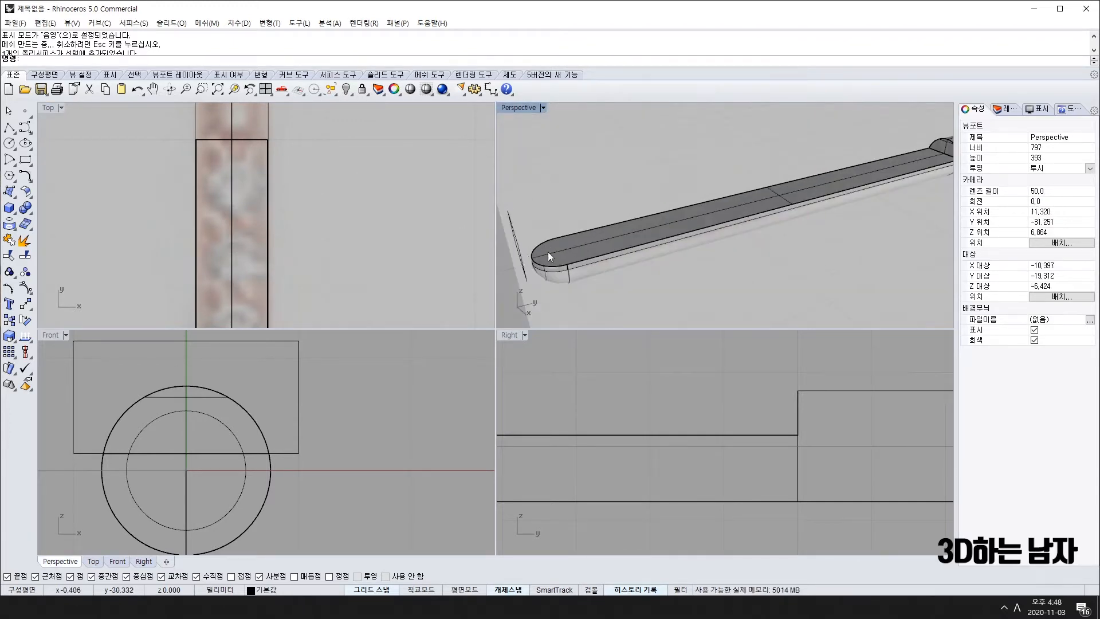
scroll(303, 233, down, 5)
right_drag(328, 290, 258, 218)
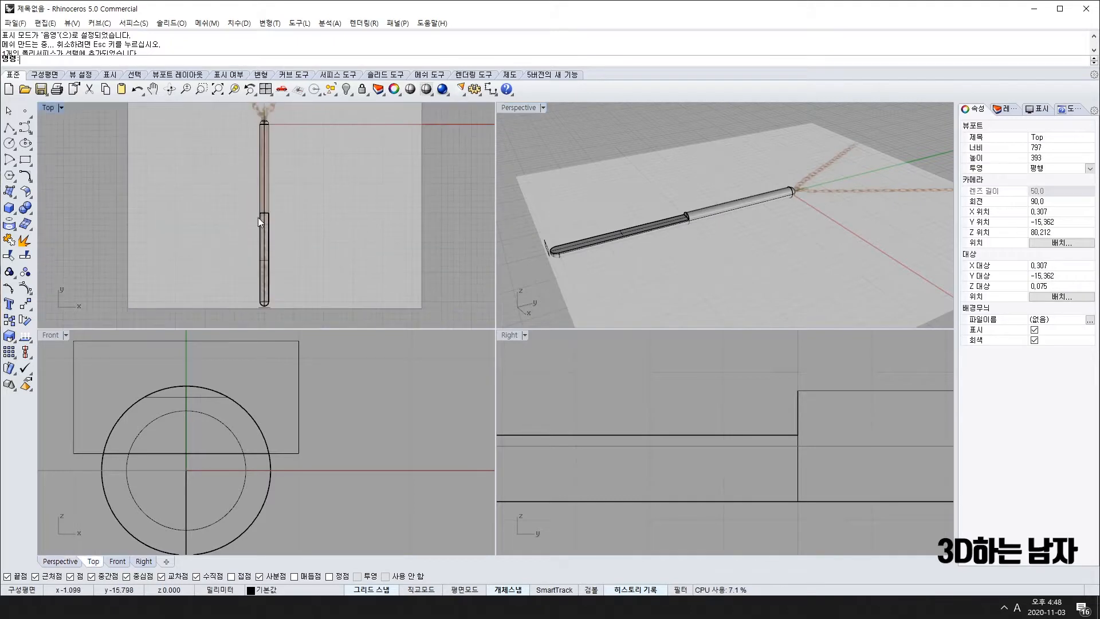
scroll(264, 224, up, 5)
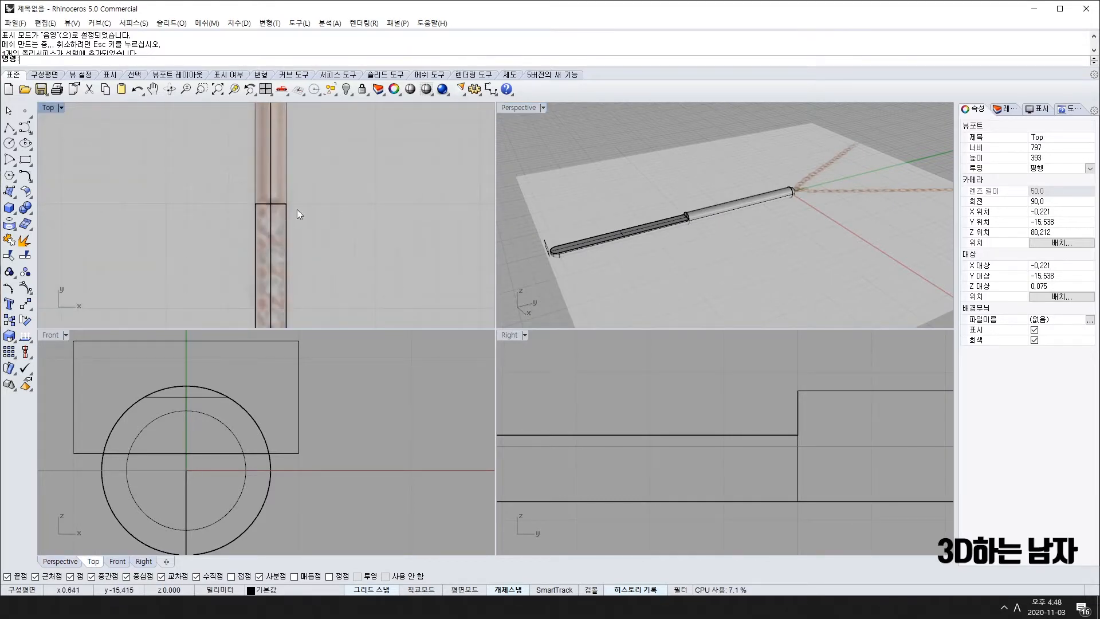
Step: Open the Dia-round-1(1mm) file from the desktop in Rhino 6, copy its diamond and paste it into the necklace model in Rhino 5
click(1034, 9)
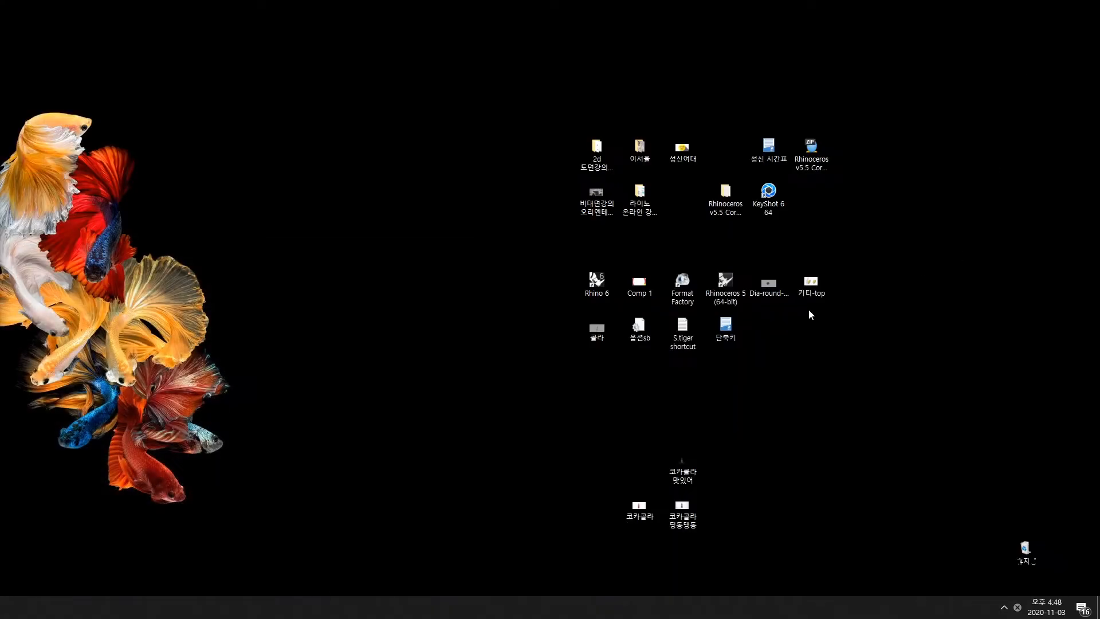
double_click(777, 281)
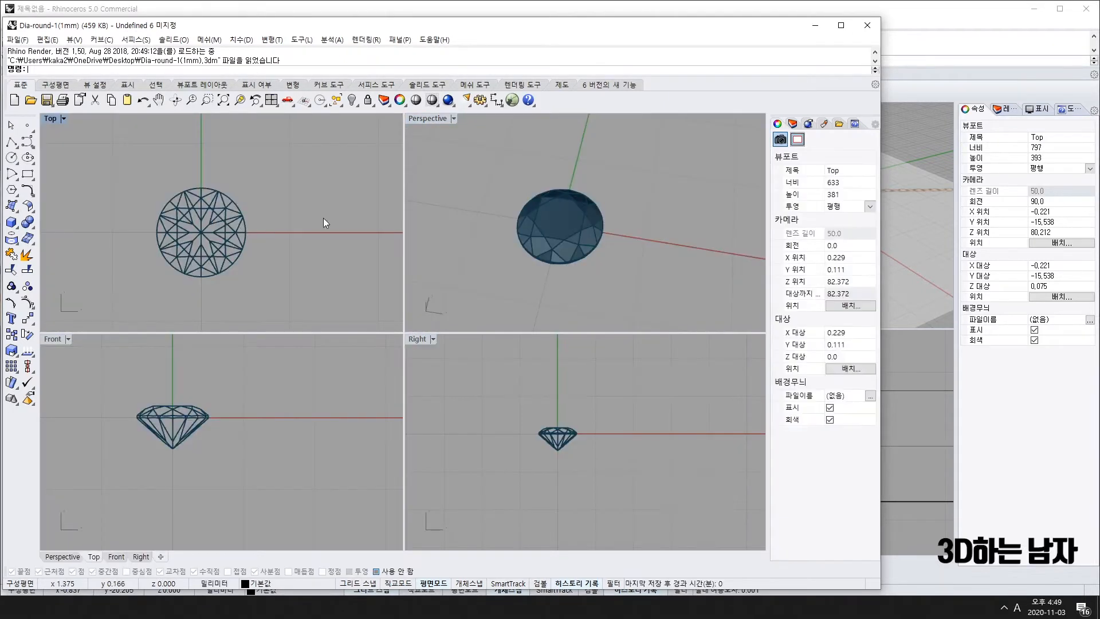
click(224, 229)
key(ctrl+c)
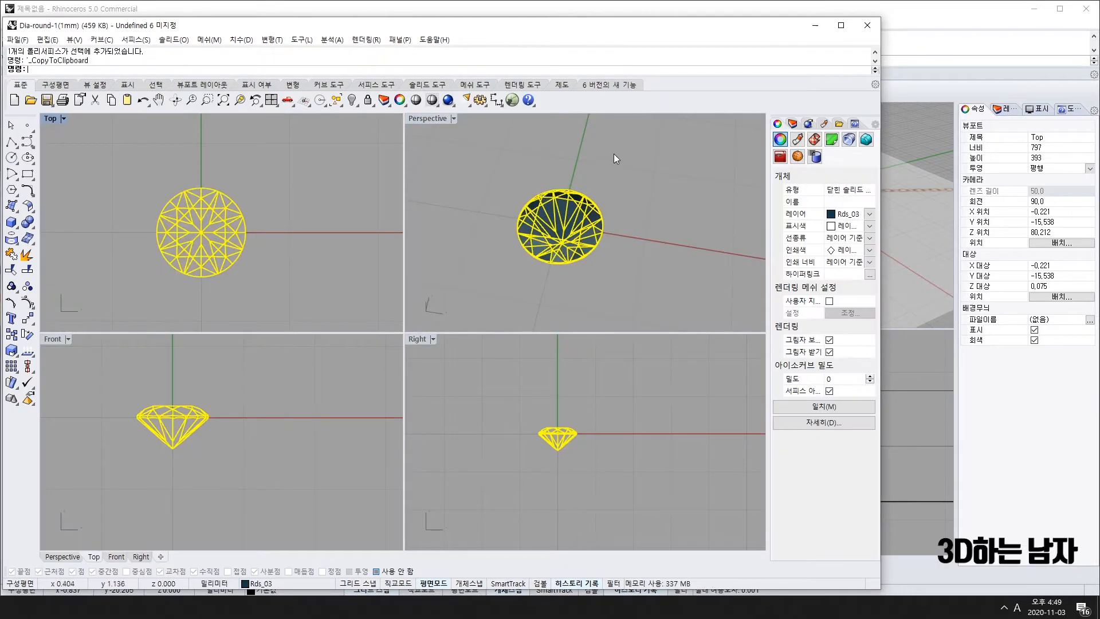
click(813, 26)
key(ctrl+v)
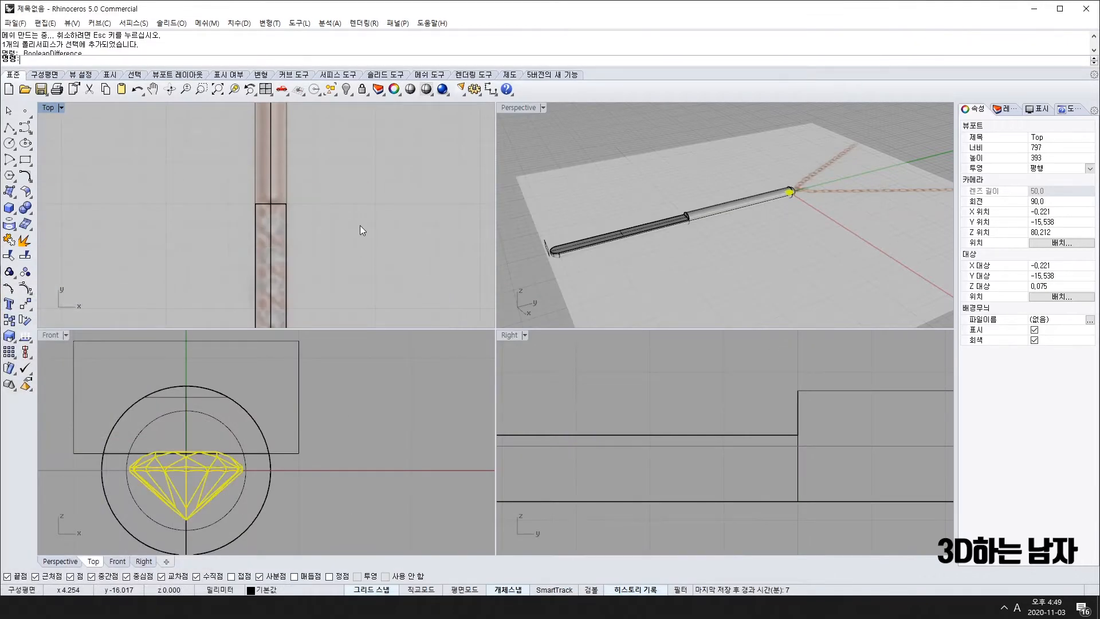
Step: With grid snap off, move the pasted diamond about 8 mm sideways from the bar along the X axis in the Top view
scroll(343, 204, down, 18)
scroll(335, 169, up, 20)
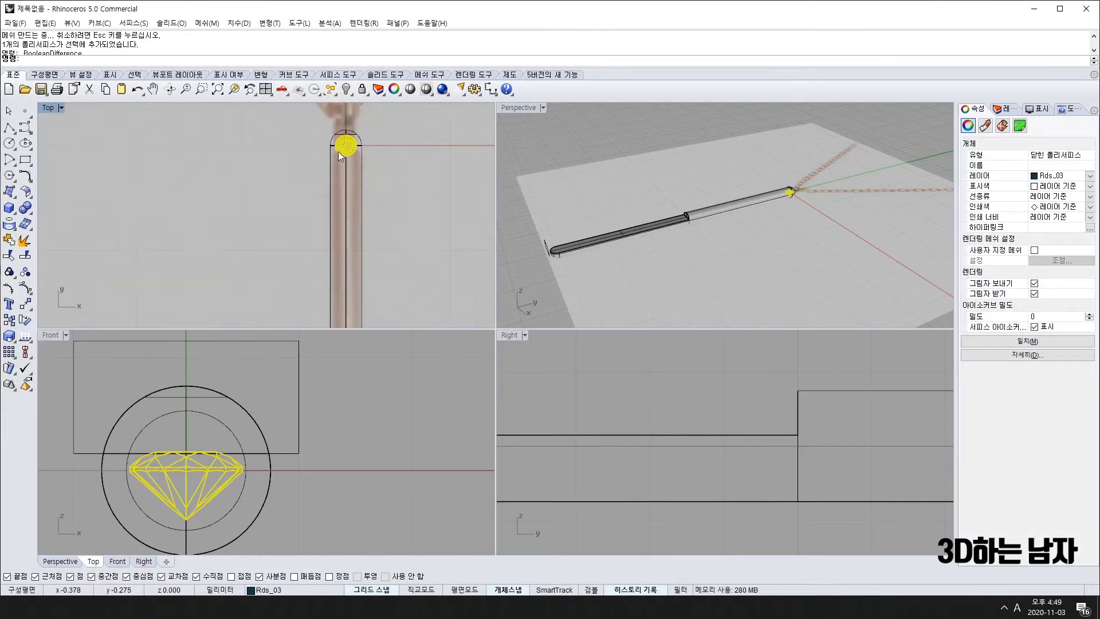
right_drag(379, 157, 219, 209)
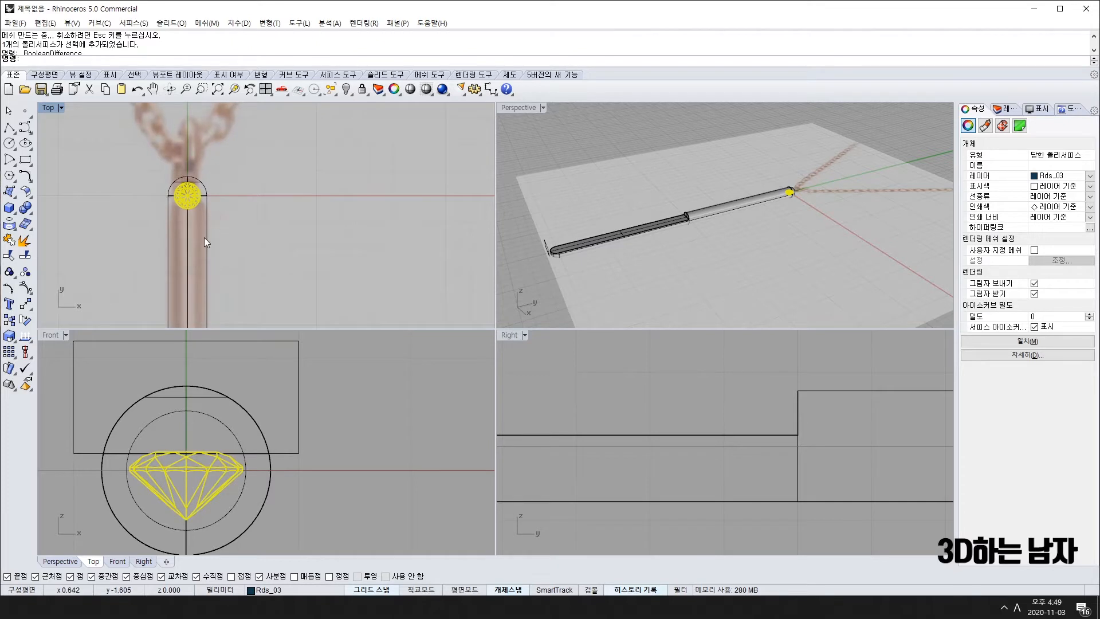
key(F9)
drag(184, 191, 322, 182)
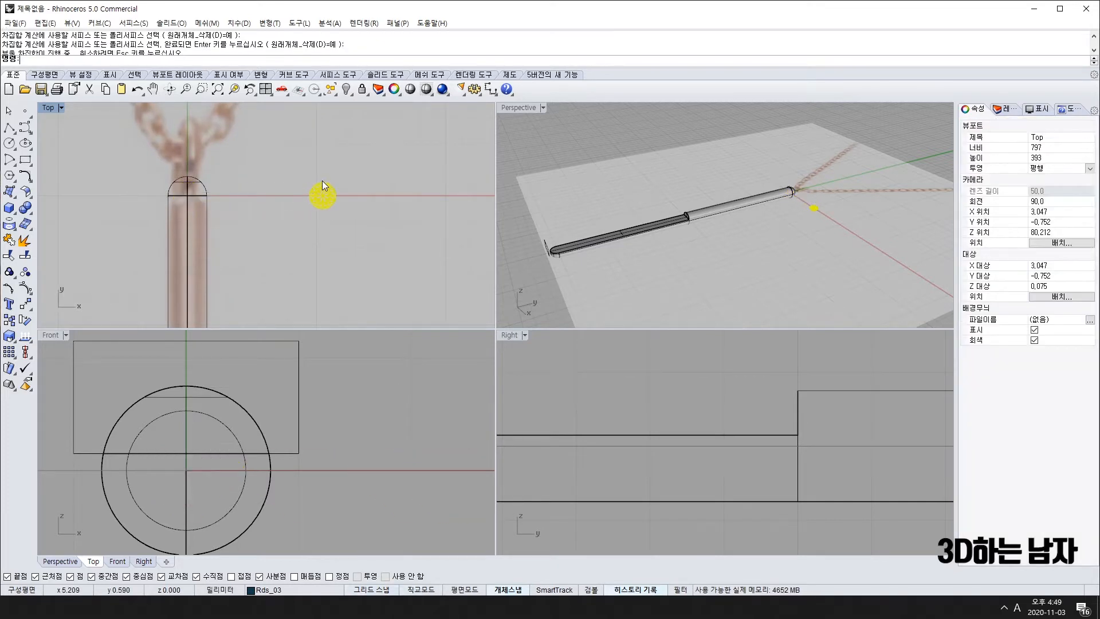
key(ctrl+z)
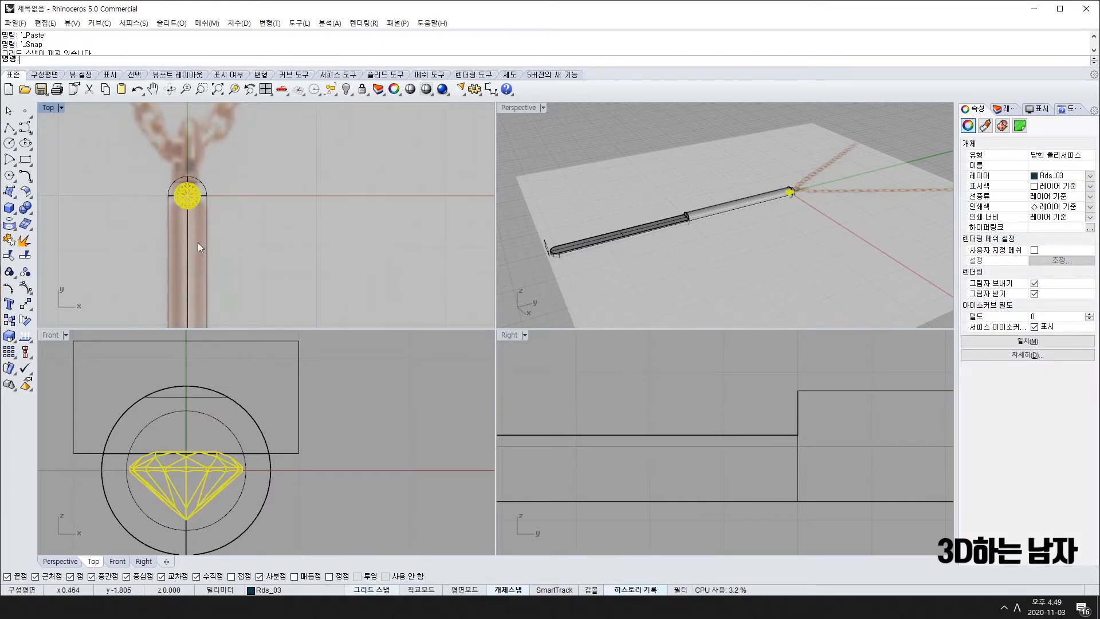
drag(193, 183, 400, 182)
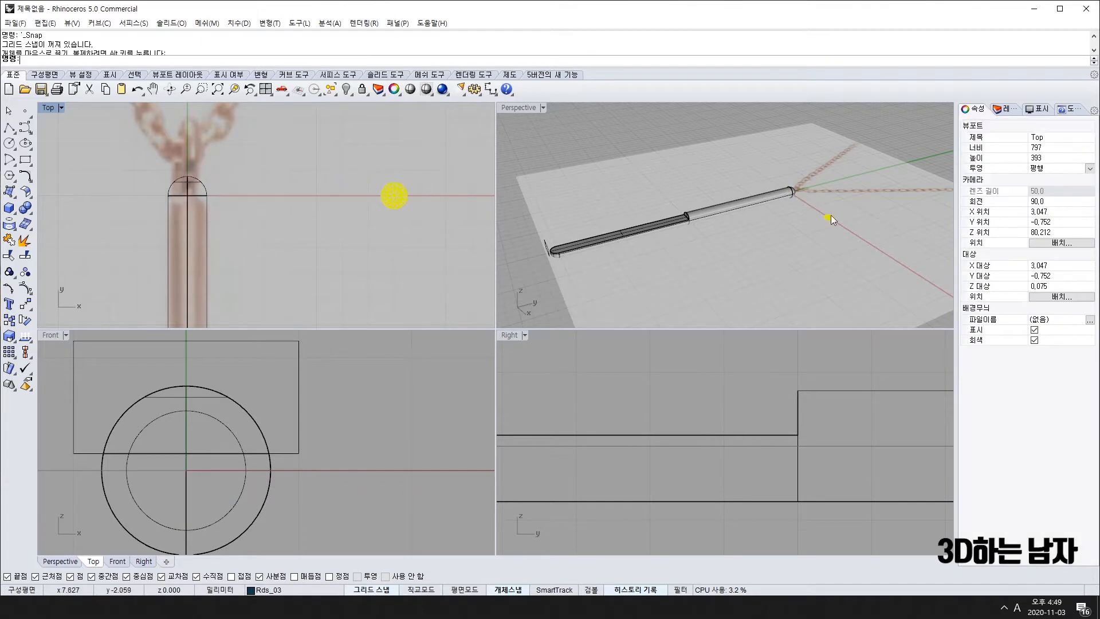
Step: Examine the diamond's depth and size against the bar's thickness in the Perspective and Right views
right_drag(833, 227, 844, 219)
scroll(830, 207, up, 7)
click(824, 232)
scroll(775, 441, down, 15)
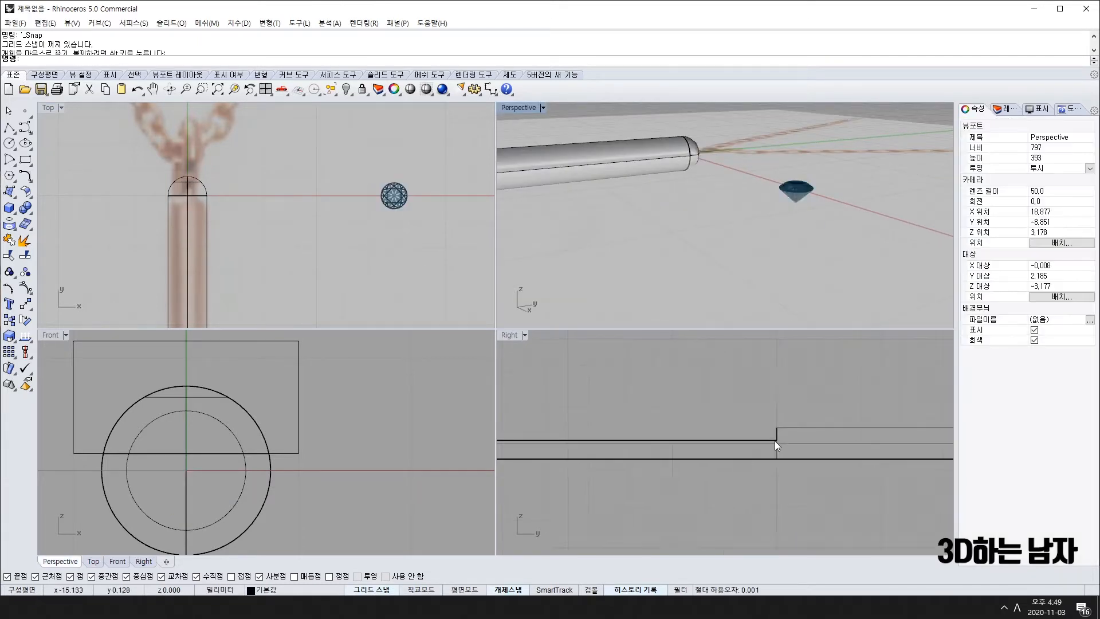
right_drag(852, 441, 707, 441)
scroll(700, 439, up, 11)
scroll(677, 422, up, 2)
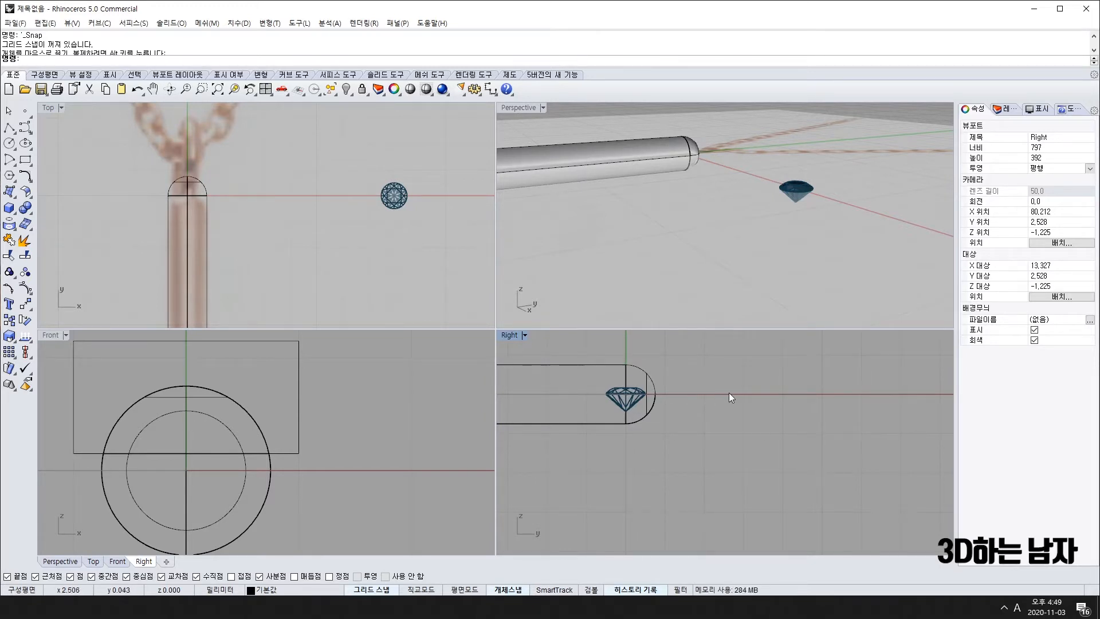
scroll(634, 396, up, 4)
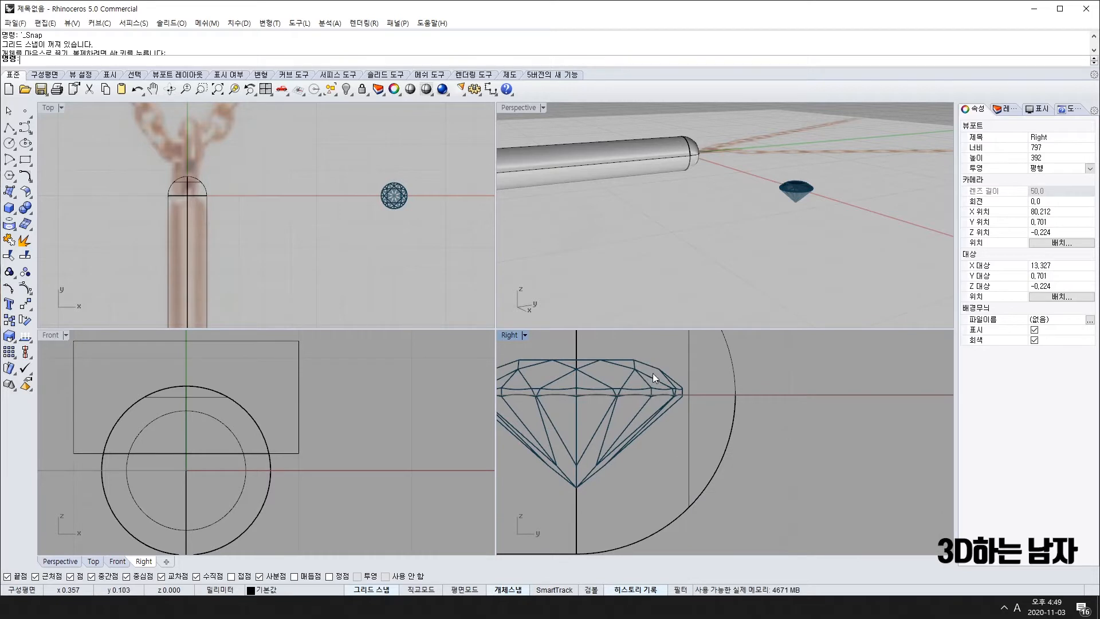
right_drag(721, 263, 723, 204)
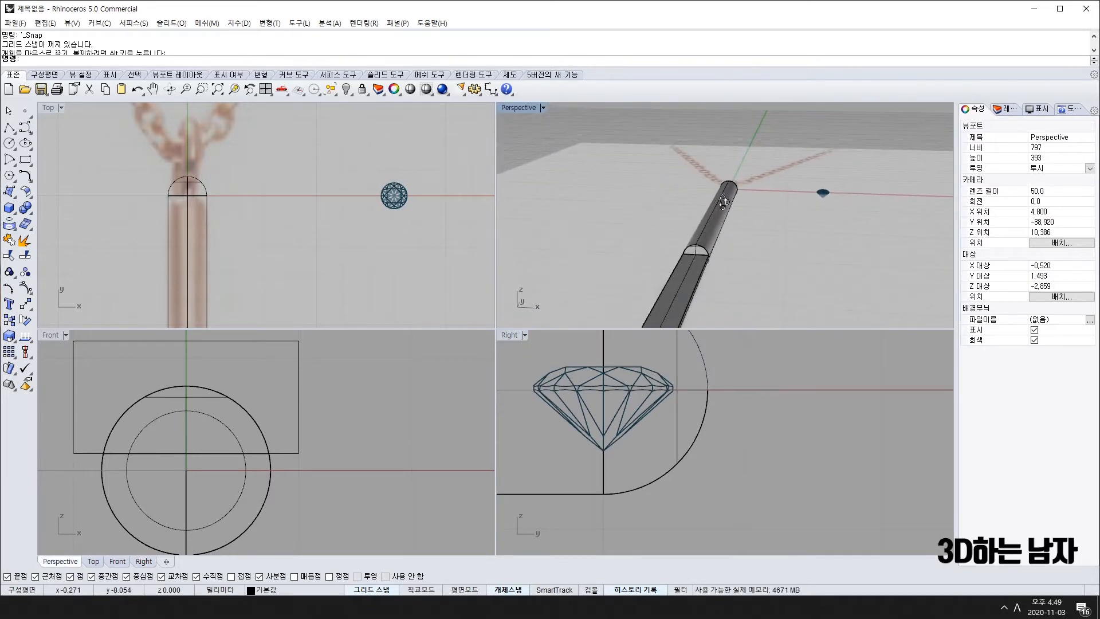
scroll(690, 270, down, 8)
right_drag(694, 262, 718, 300)
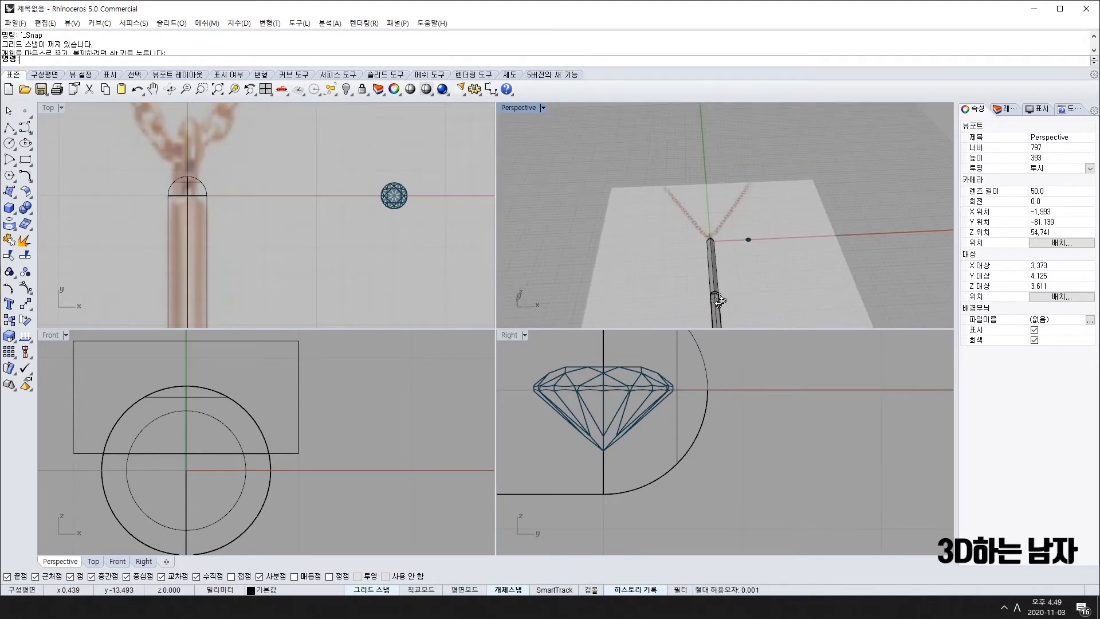
Step: Draw a 10 mm horizontal reference line from the bar's lowest point along X beneath the diamond in the Front view, using grid snap
right_drag(380, 201, 313, 214)
click(324, 210)
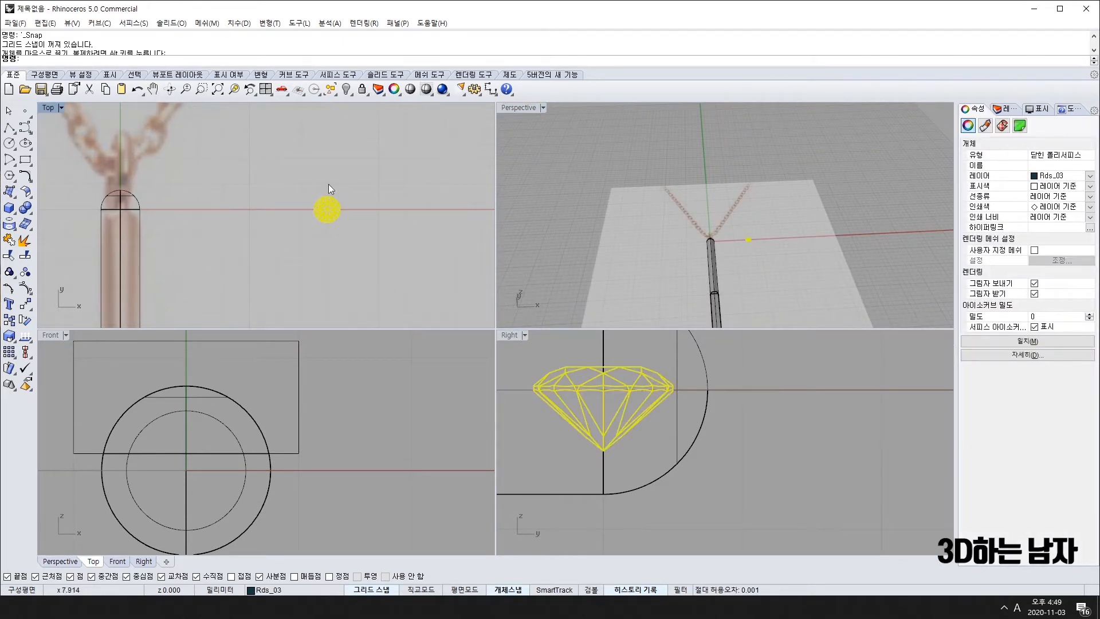
scroll(342, 428, down, 5)
right_drag(404, 444, 328, 435)
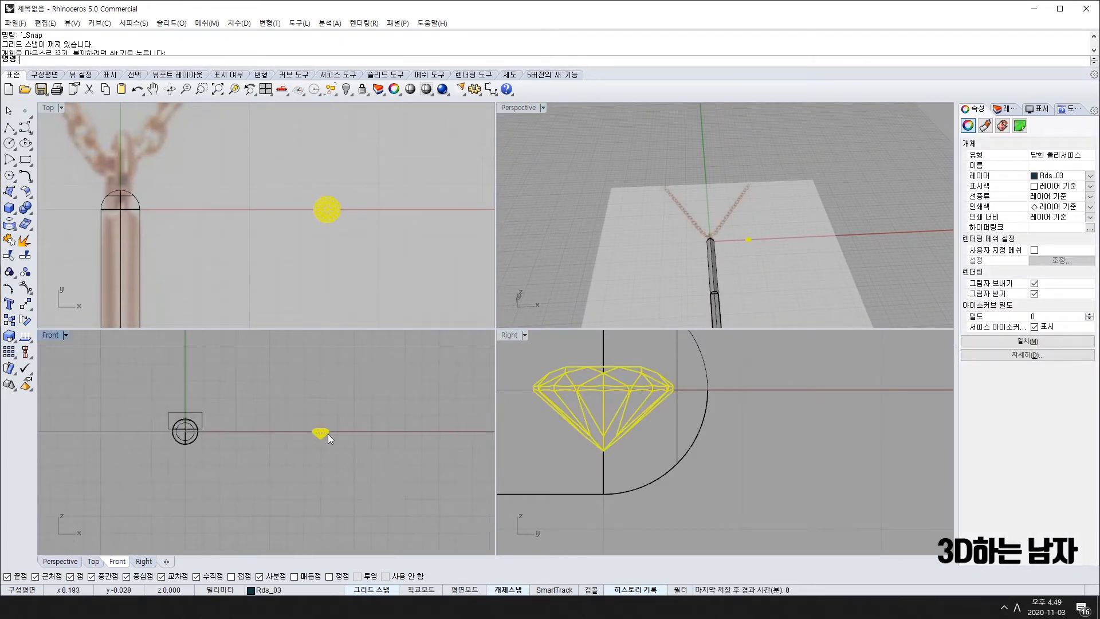
scroll(311, 445, up, 5)
scroll(308, 444, up, 6)
scroll(308, 443, down, 8)
right_drag(195, 462, 313, 426)
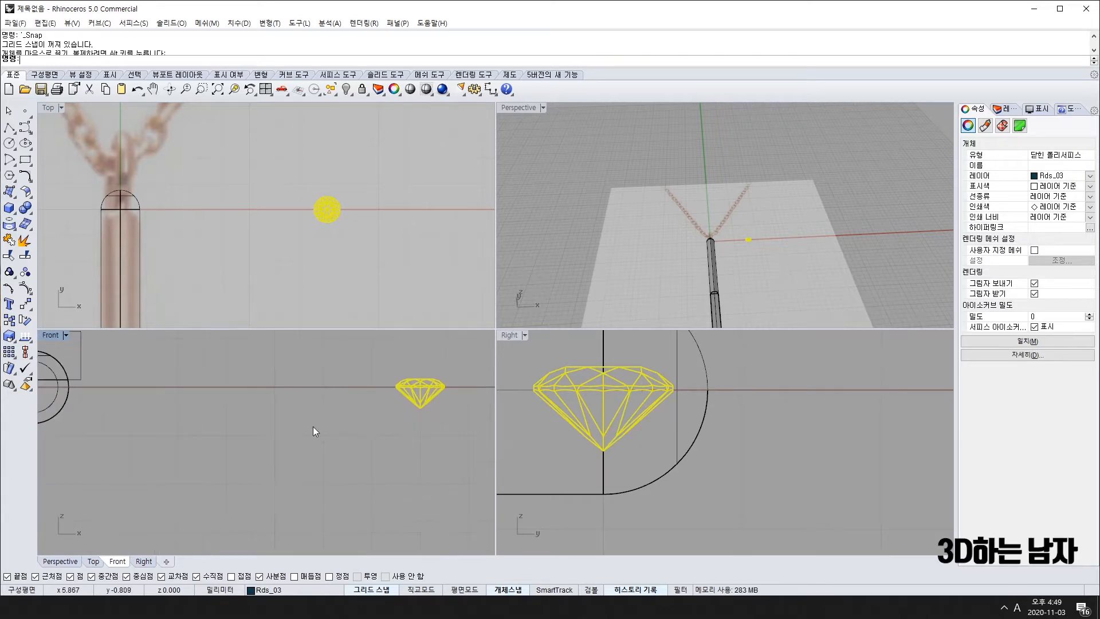
scroll(312, 426, down, 4)
click(9, 127)
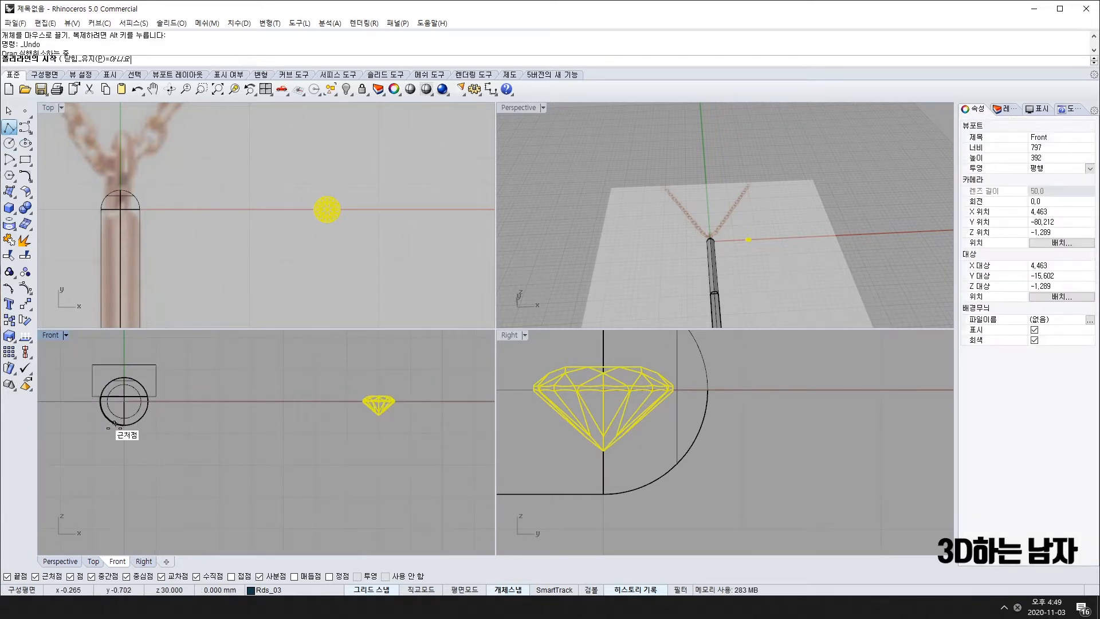
click(125, 425)
key(F9)
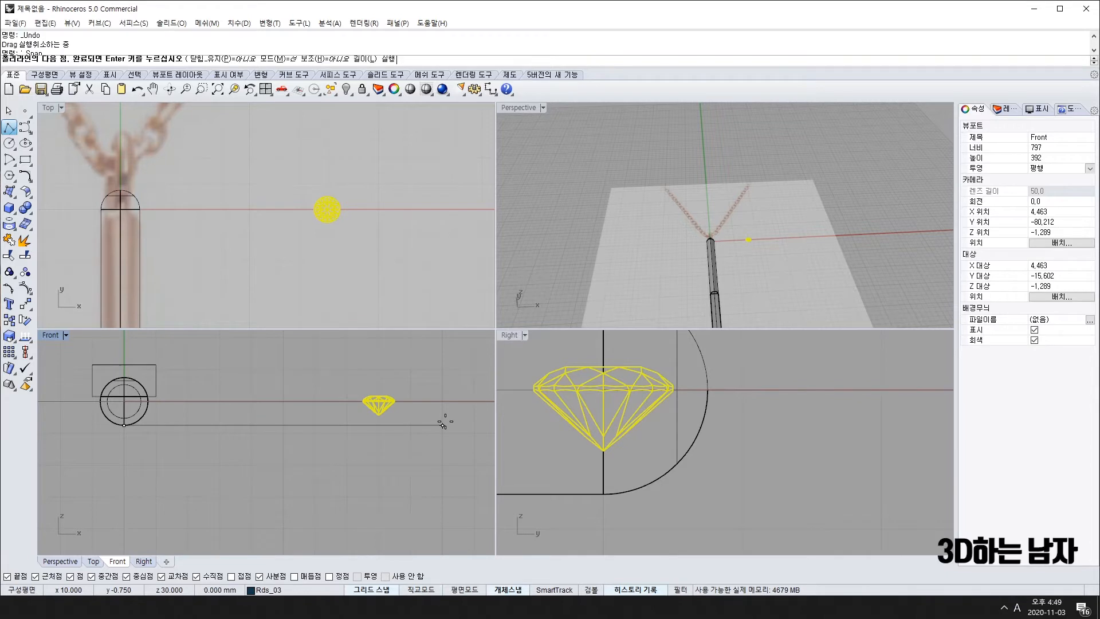
click(442, 426)
key(Return)
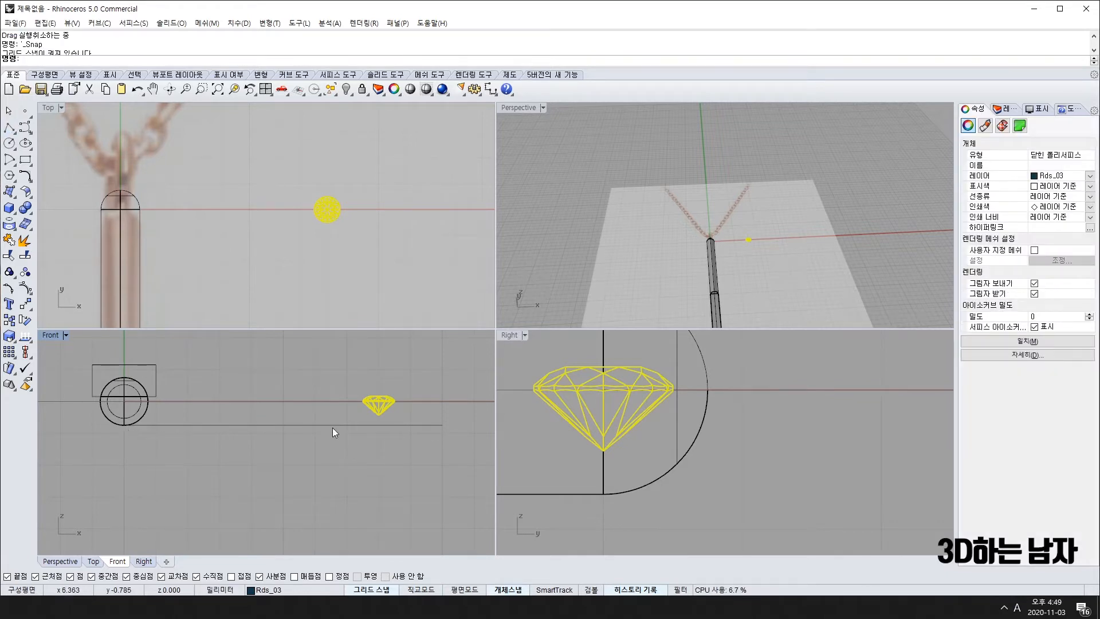
Step: Measure the cut bar's thickness from its flat face down to its lowest point in the Front view, without keeping the dimension
scroll(369, 425, up, 5)
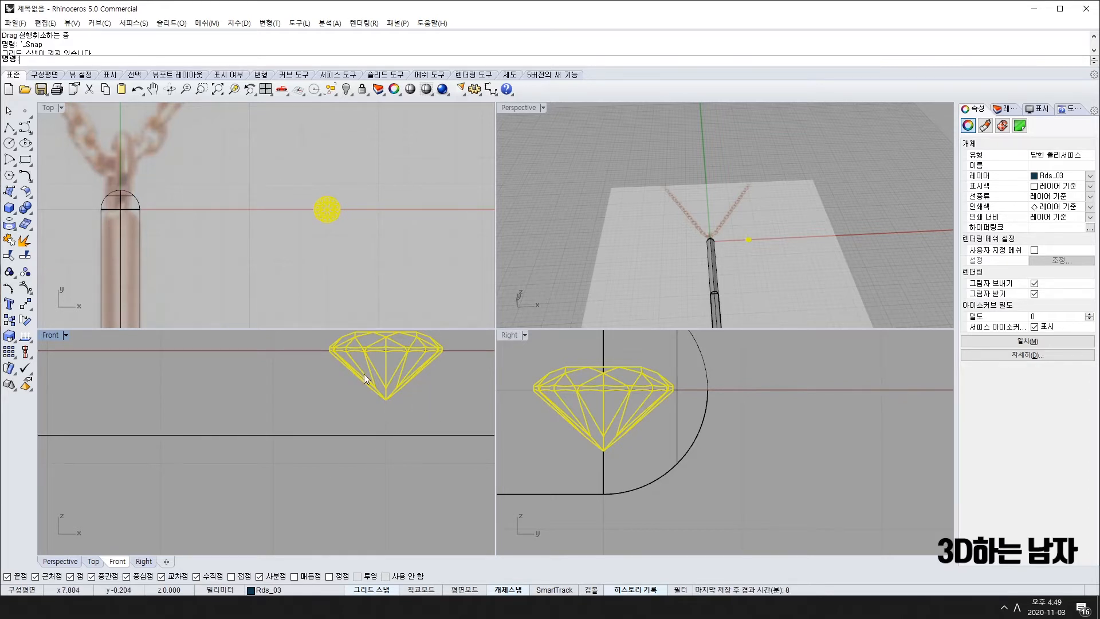
right_drag(698, 286, 709, 218)
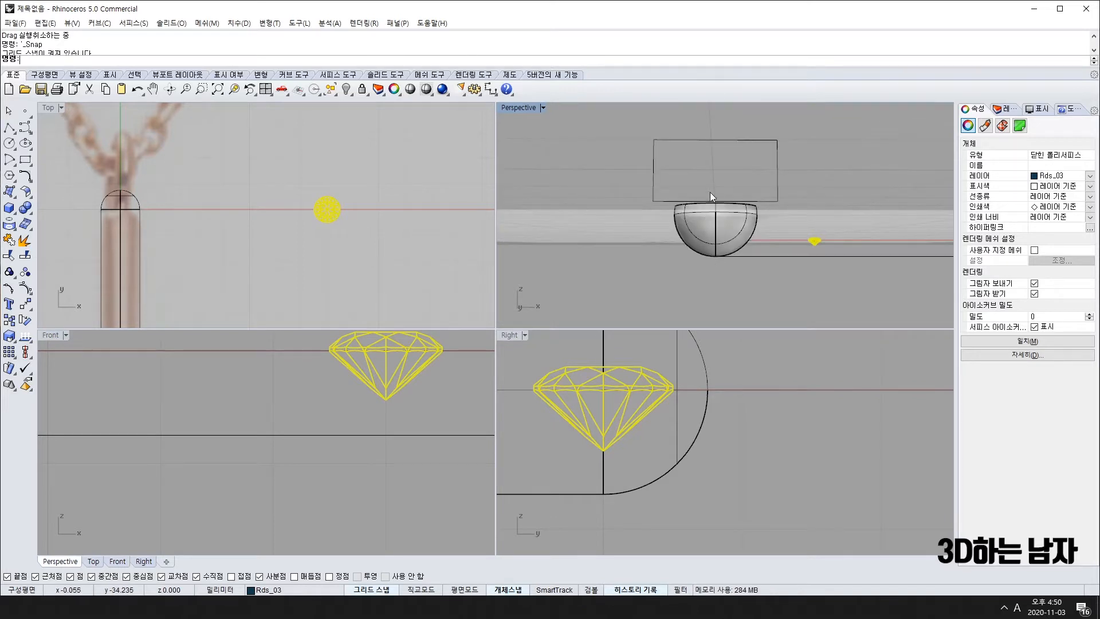
scroll(377, 366, down, 5)
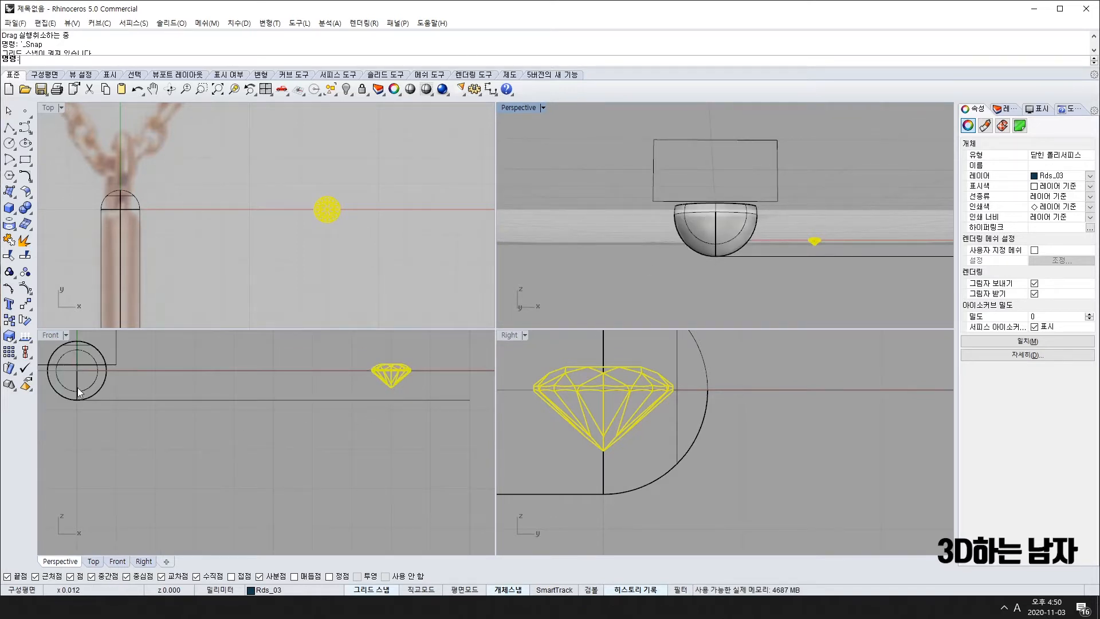
click(490, 90)
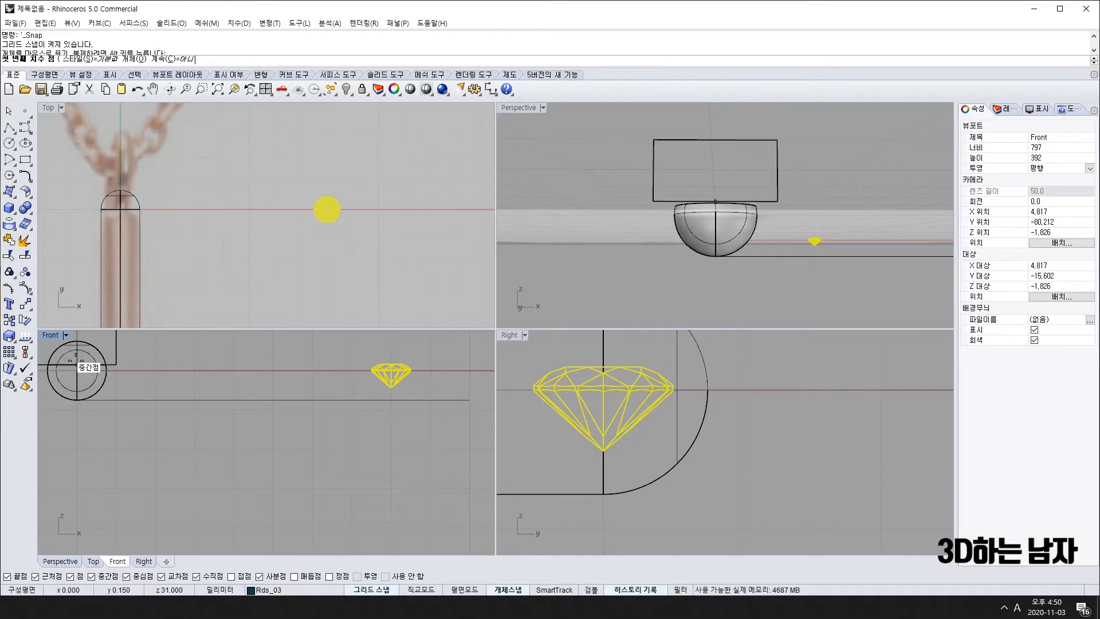
click(77, 400)
right_drag(72, 415, 294, 424)
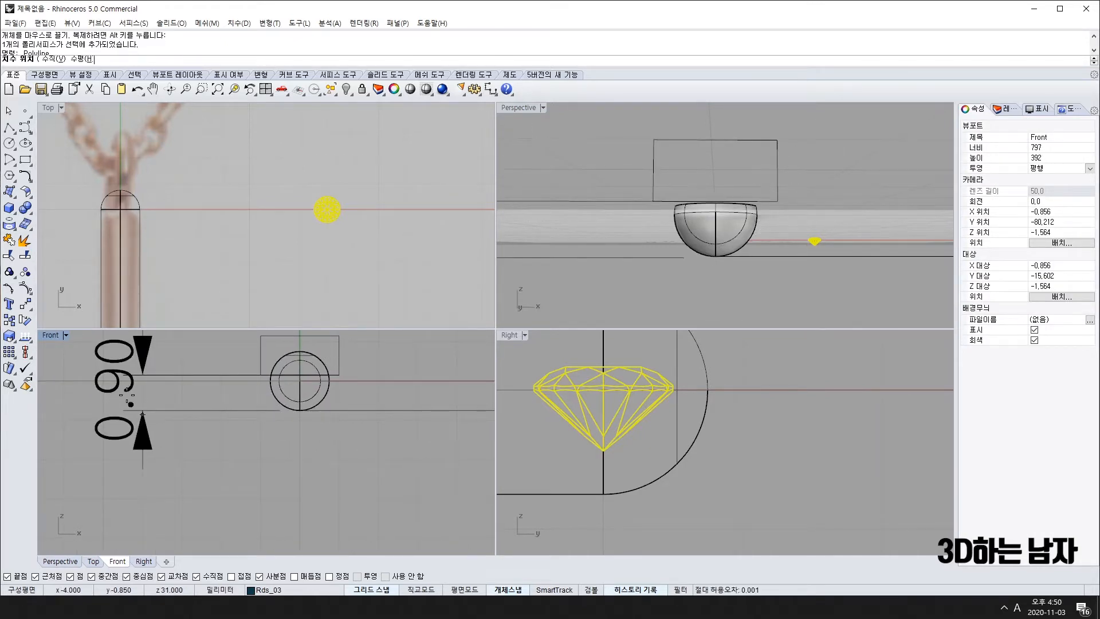
key(Escape)
scroll(307, 399, up, 5)
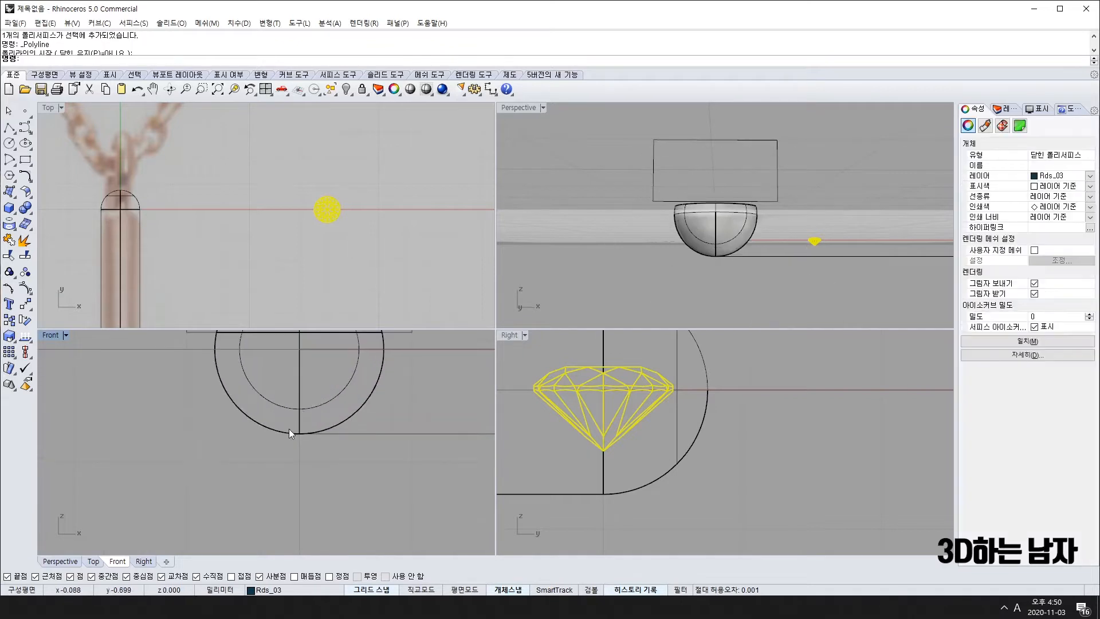
Step: With grid snap off, begin a cutter profile polyline with a vertical segment from below the reference line up to the diamond's sloping pavilion edge
scroll(304, 425, down, 9)
right_drag(474, 438, 245, 439)
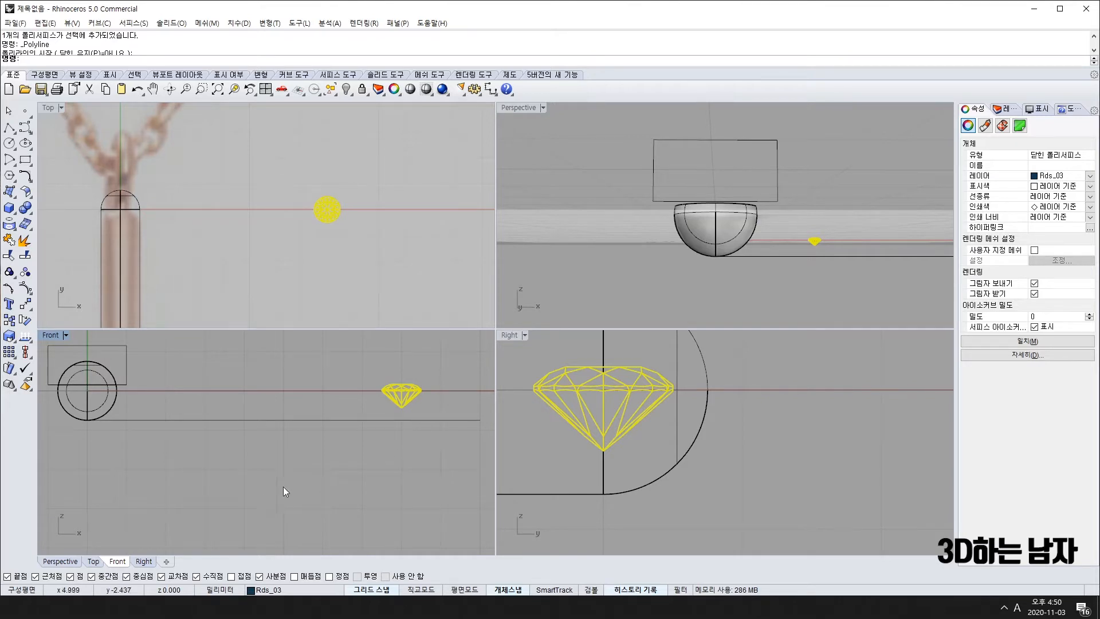
scroll(408, 433, up, 6)
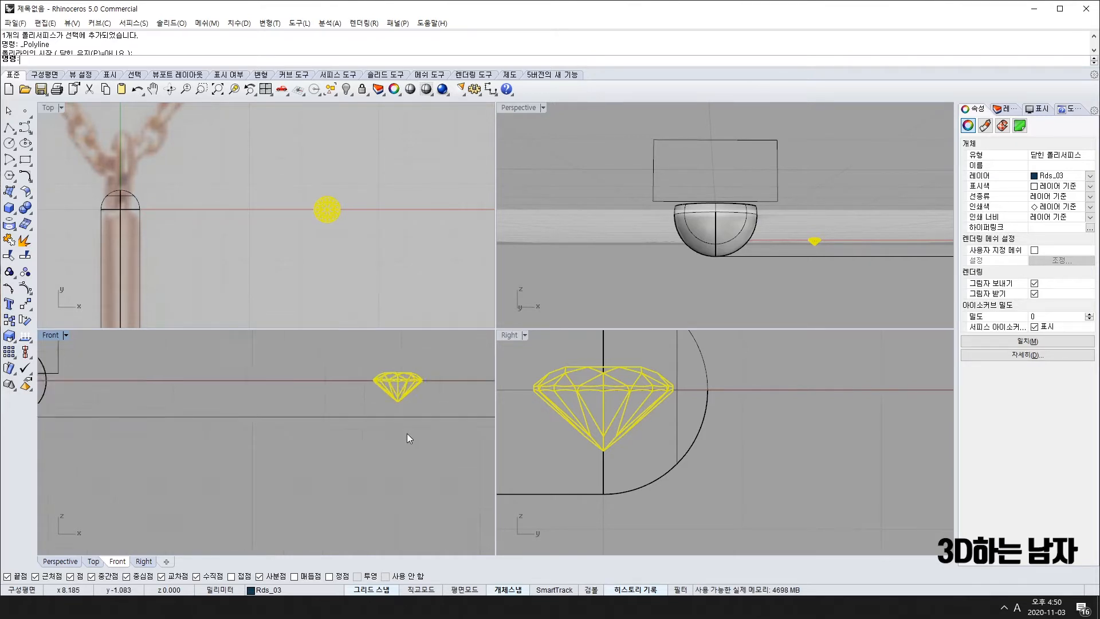
right_drag(403, 432, 355, 463)
right_click(350, 463)
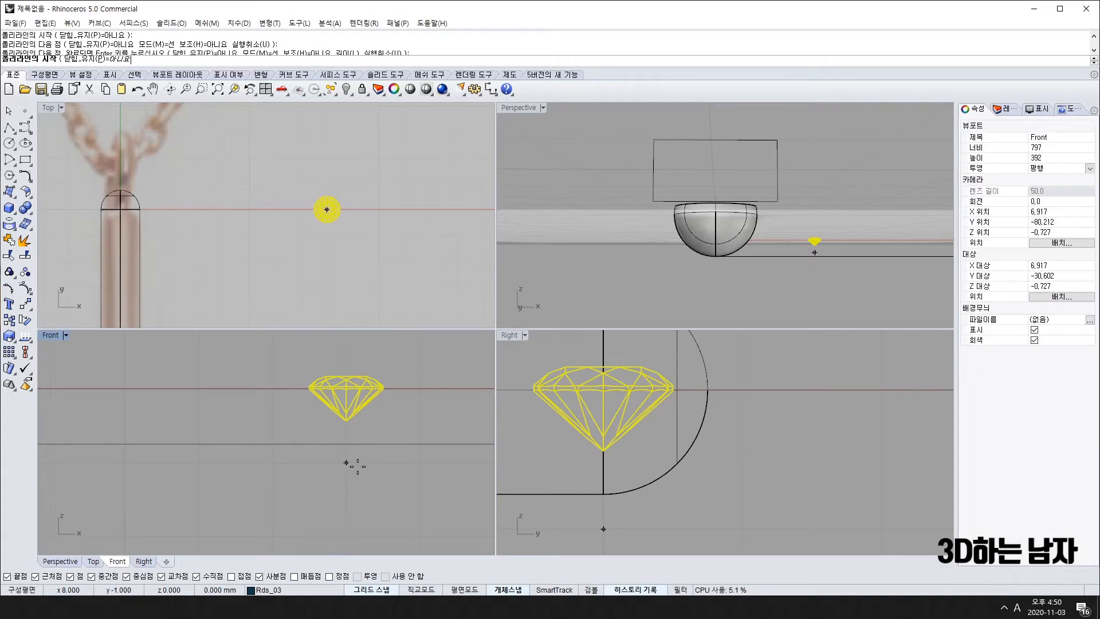
key(F9)
click(362, 464)
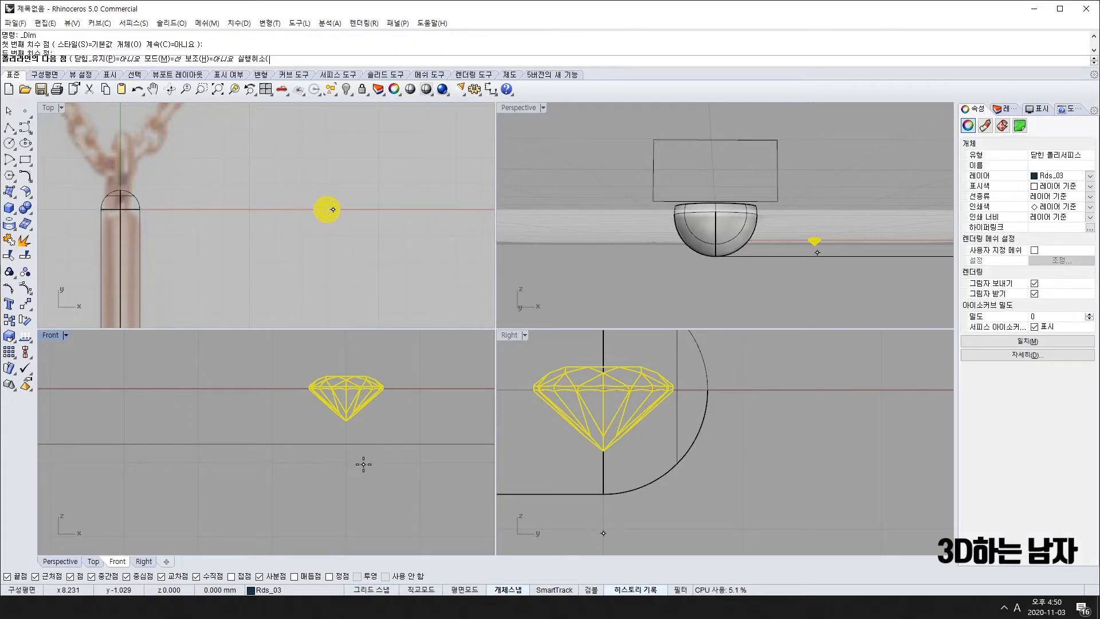
scroll(363, 421, up, 4)
scroll(357, 404, up, 2)
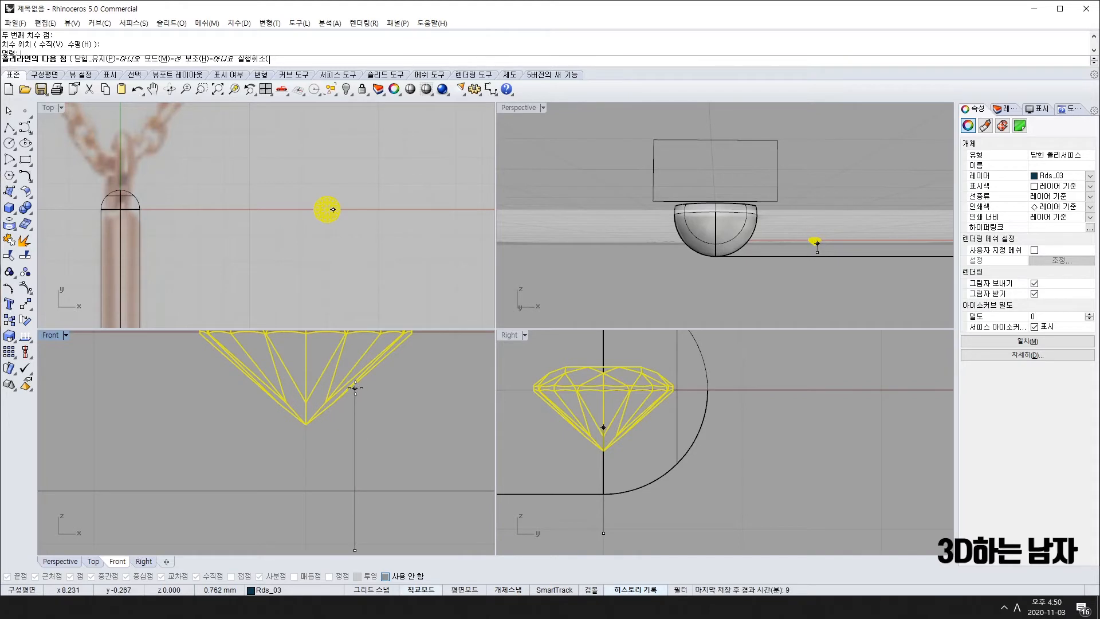
click(355, 396)
Step: Continue the profile just outside the diamond's pavilion, around the girdle and over the crown, and finish with a vertical segment above the table
scroll(375, 379, up, 4)
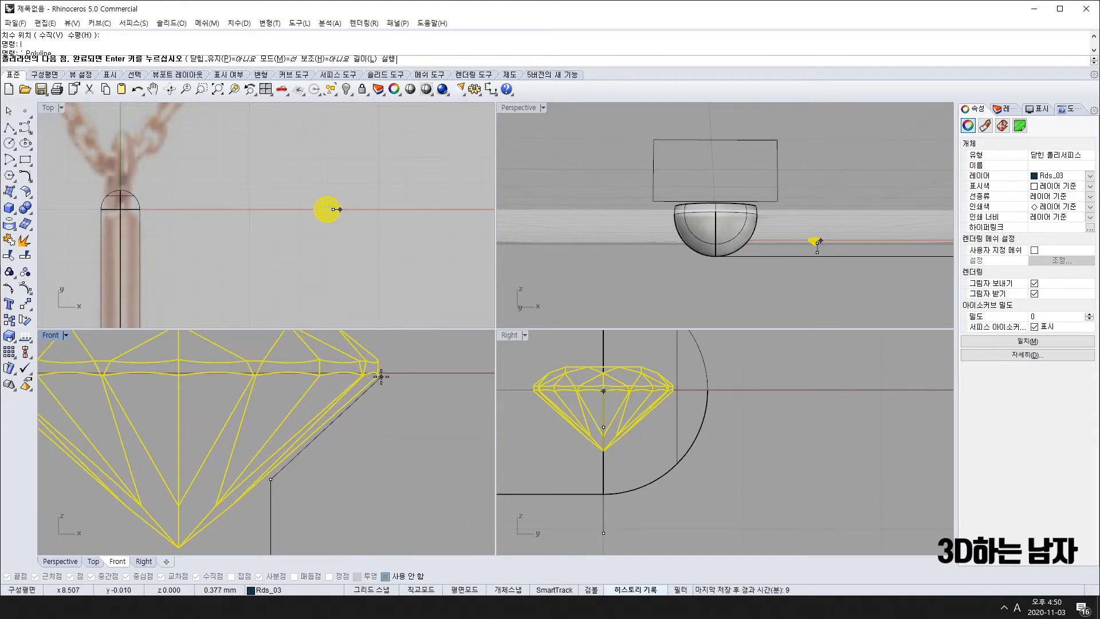
click(380, 377)
scroll(384, 359, down, 3)
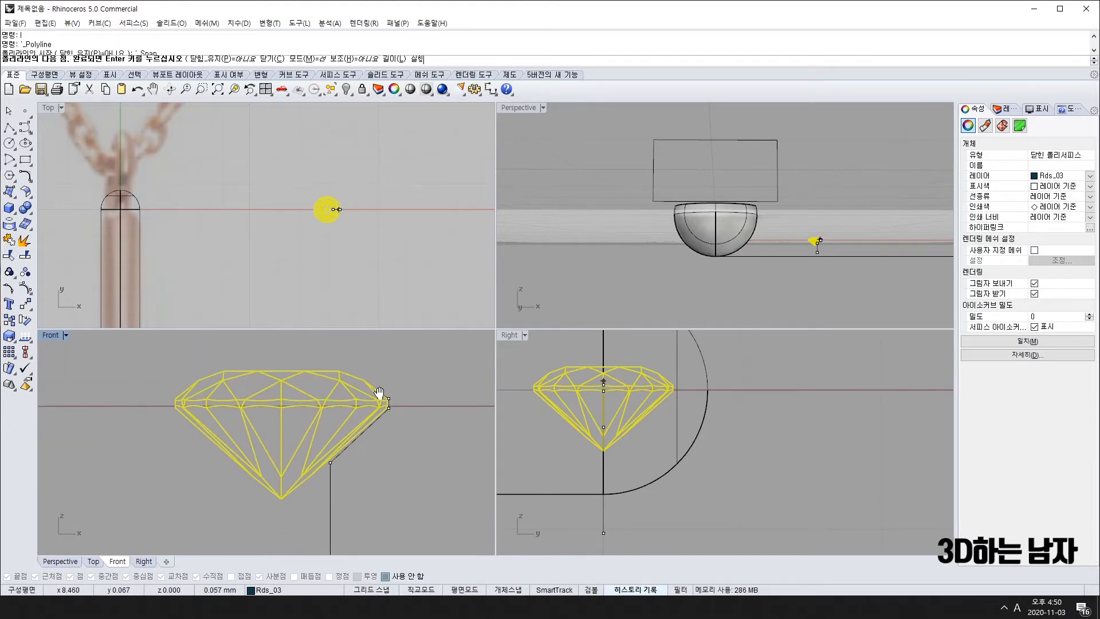
click(346, 374)
scroll(347, 401, down, 3)
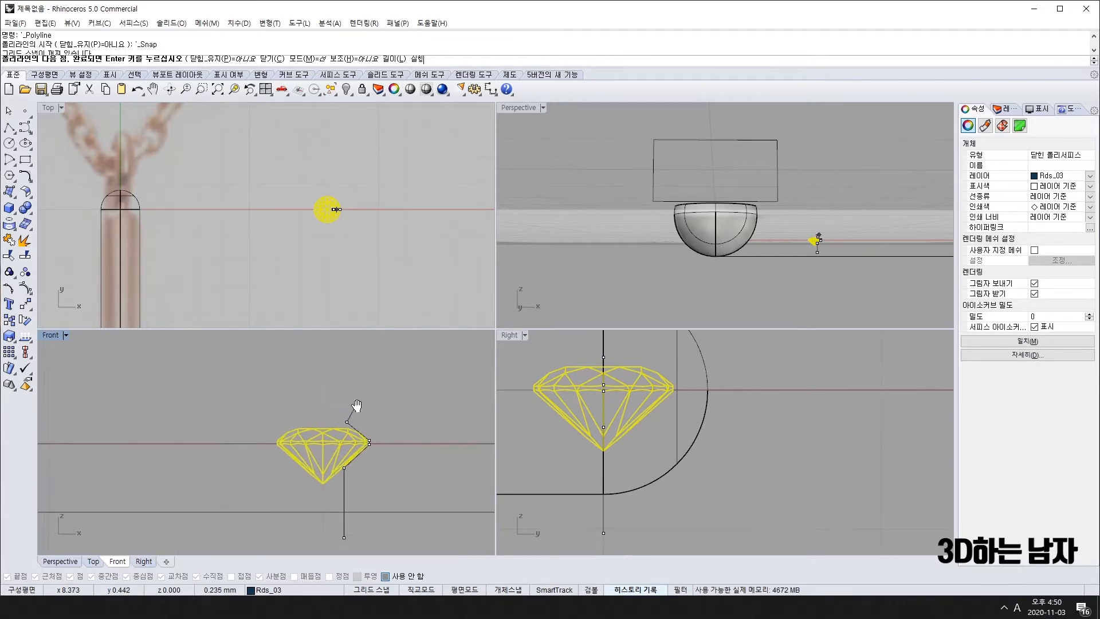
click(342, 373)
key(Return)
Step: Revolve the profile 360 degrees around a vertical axis through the diamond's bottom tip
scroll(342, 404, down, 3)
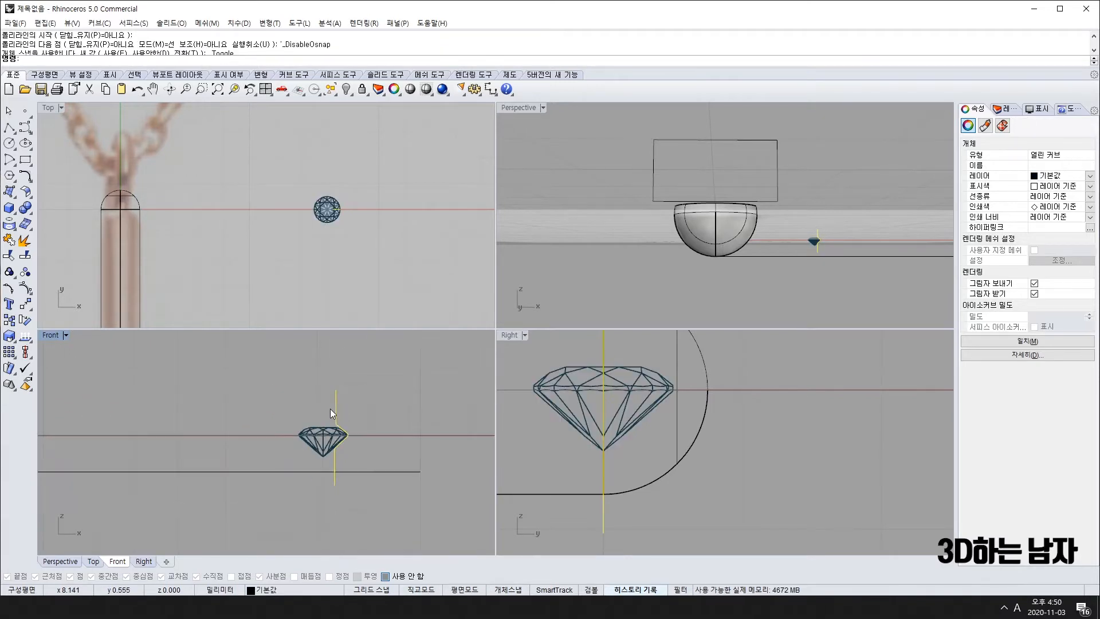
text(rev)
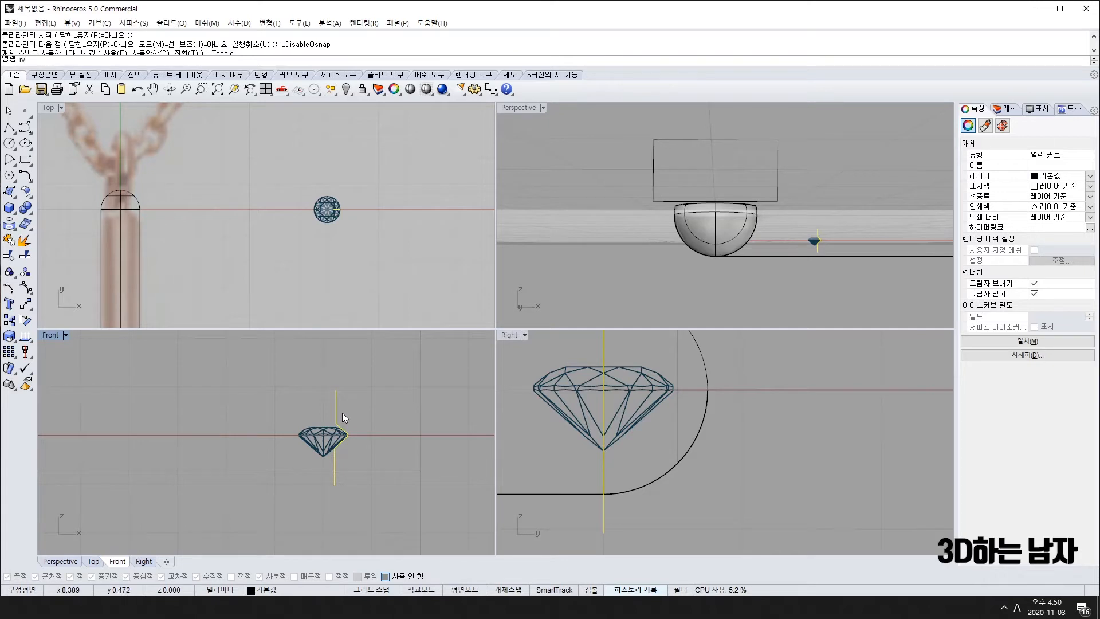
key(Return)
key(F3)
click(322, 456)
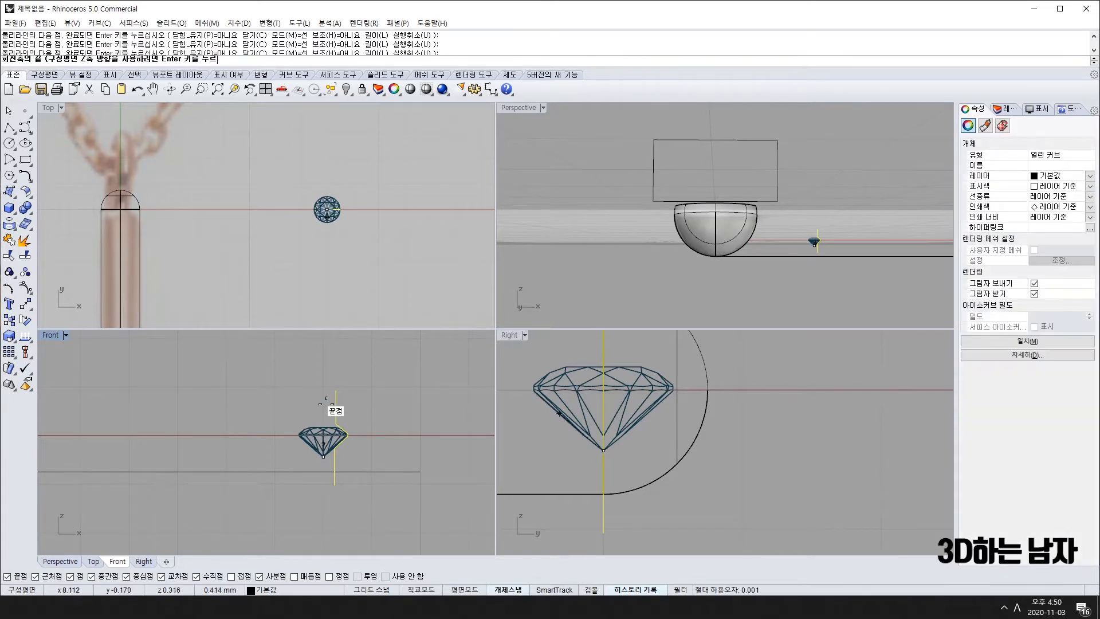
click(321, 367)
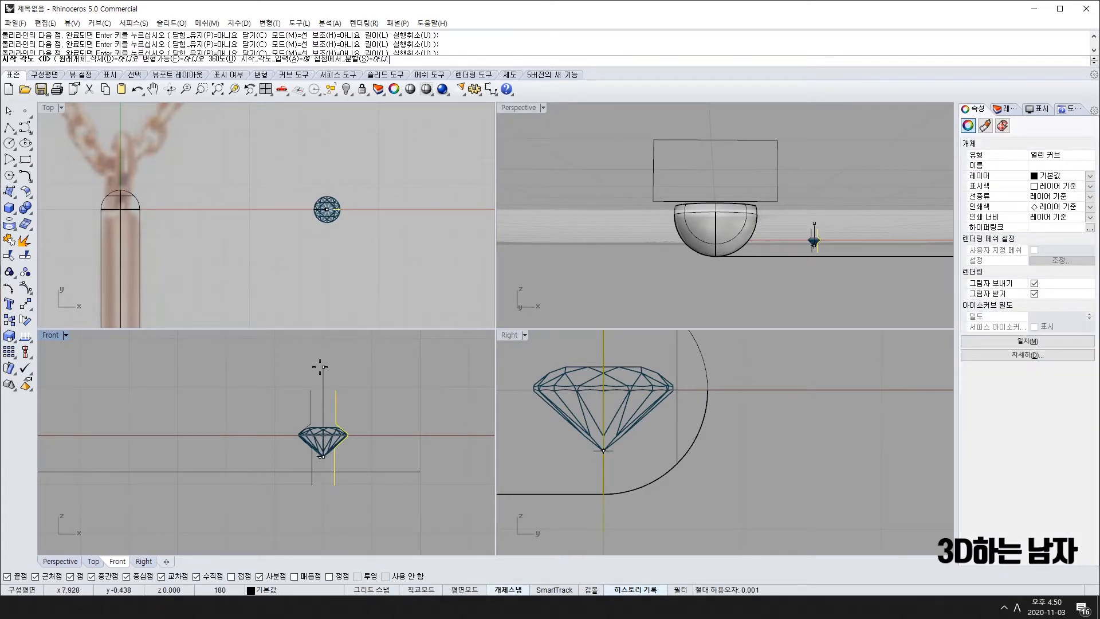
key(Return)
key(Return)
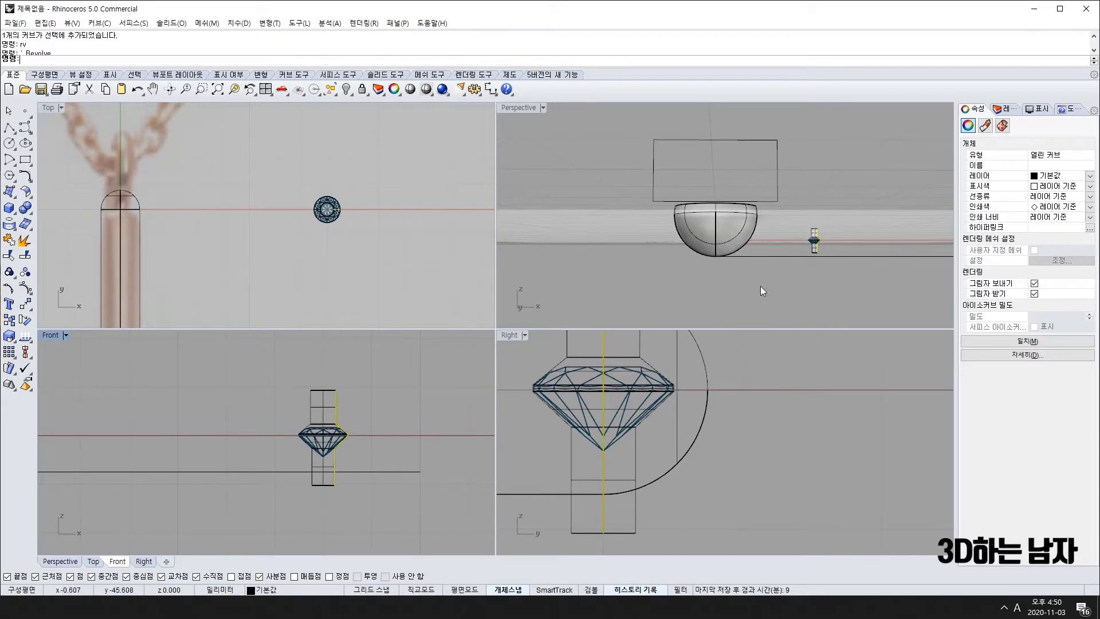
Step: Cap the open ends of the revolved cutter to make it a closed solid, and check it in the Perspective view
click(761, 284)
right_drag(761, 280, 765, 324)
scroll(339, 425, up, 3)
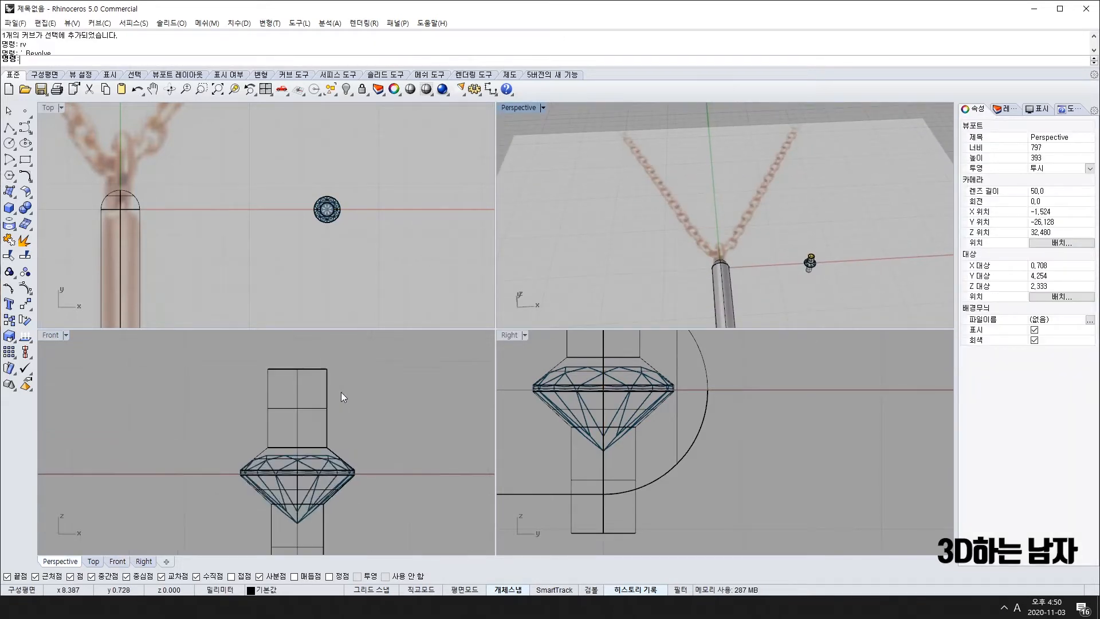
drag(341, 392, 258, 416)
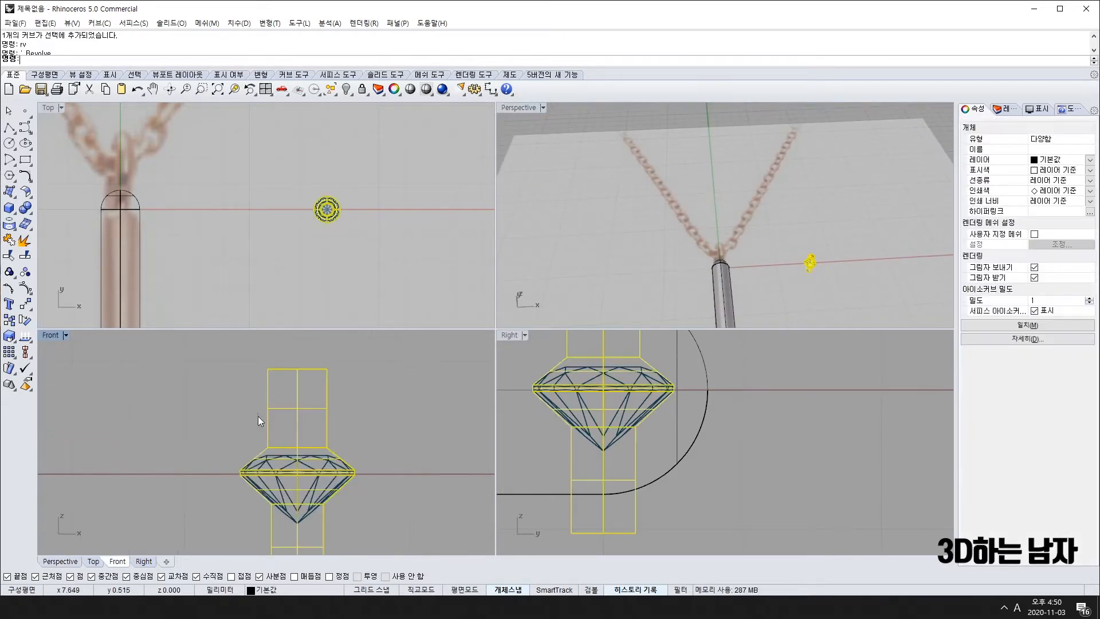
click(24, 211)
click(45, 234)
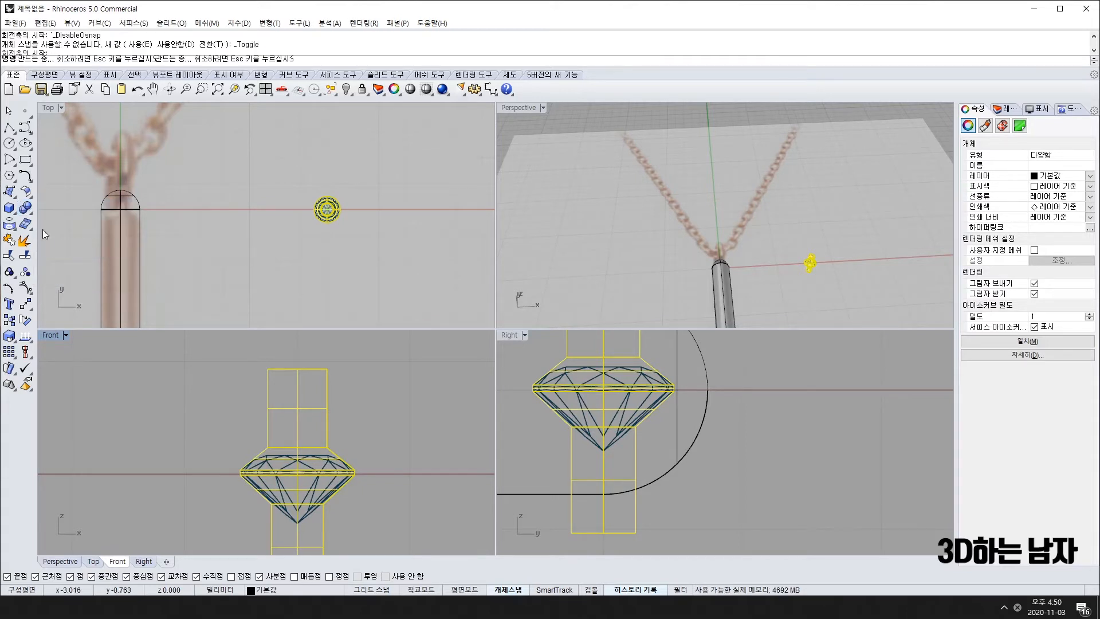
click(845, 292)
scroll(828, 253, up, 5)
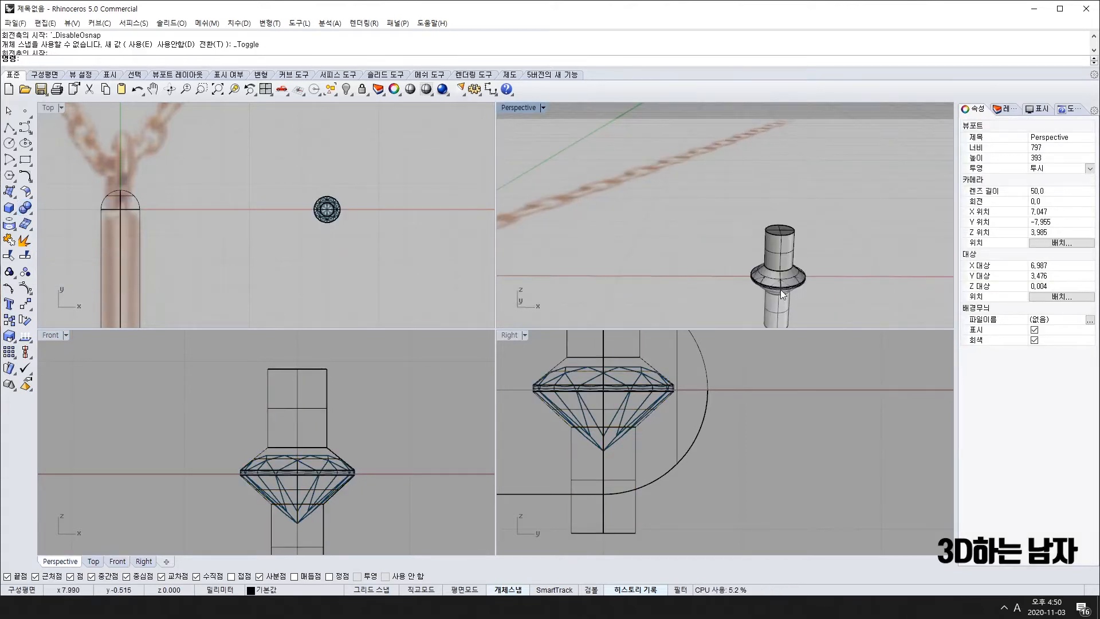
right_drag(782, 295, 814, 262)
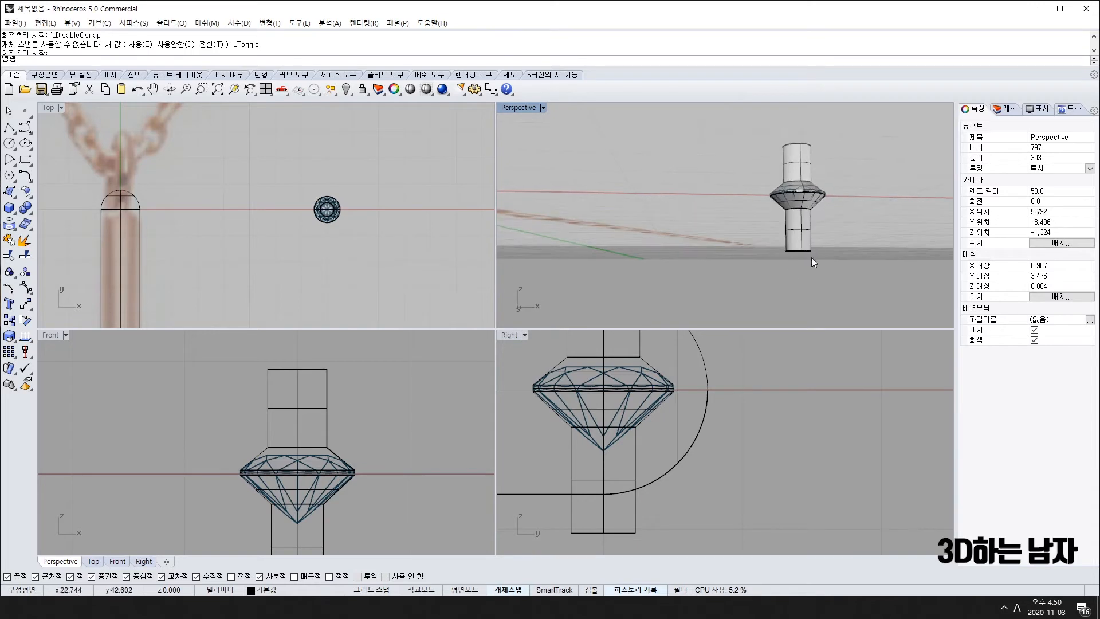
Step: Select the diamond with its cutter and examine their size against the bar's cut section in the Right and Top views
scroll(567, 461, down, 6)
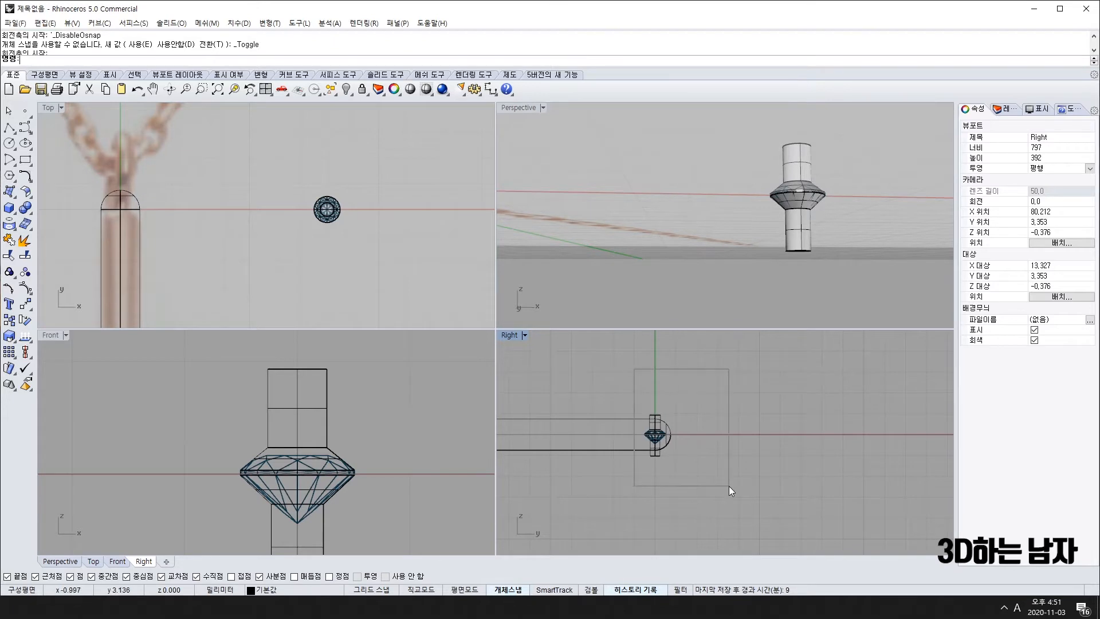
drag(729, 486, 729, 487)
scroll(324, 244, down, 6)
right_drag(280, 251, 305, 149)
scroll(243, 258, down, 8)
right_drag(249, 272, 263, 226)
scroll(258, 244, up, 18)
scroll(280, 224, down, 17)
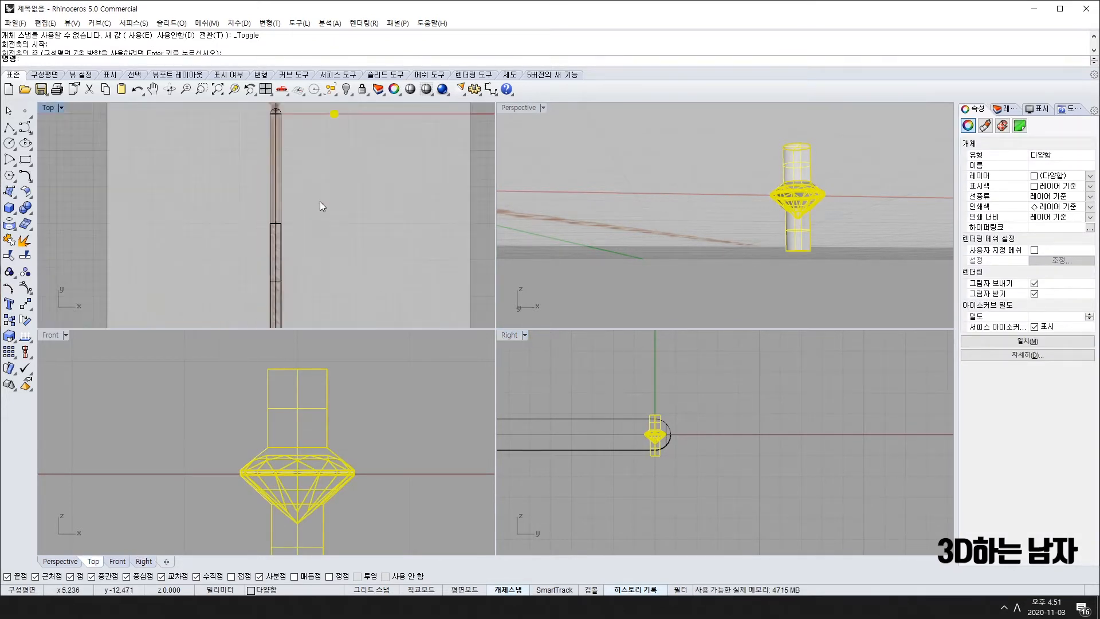
scroll(320, 201, down, 2)
right_drag(325, 115, 289, 220)
scroll(289, 220, up, 16)
right_drag(325, 305, 292, 246)
scroll(291, 244, up, 9)
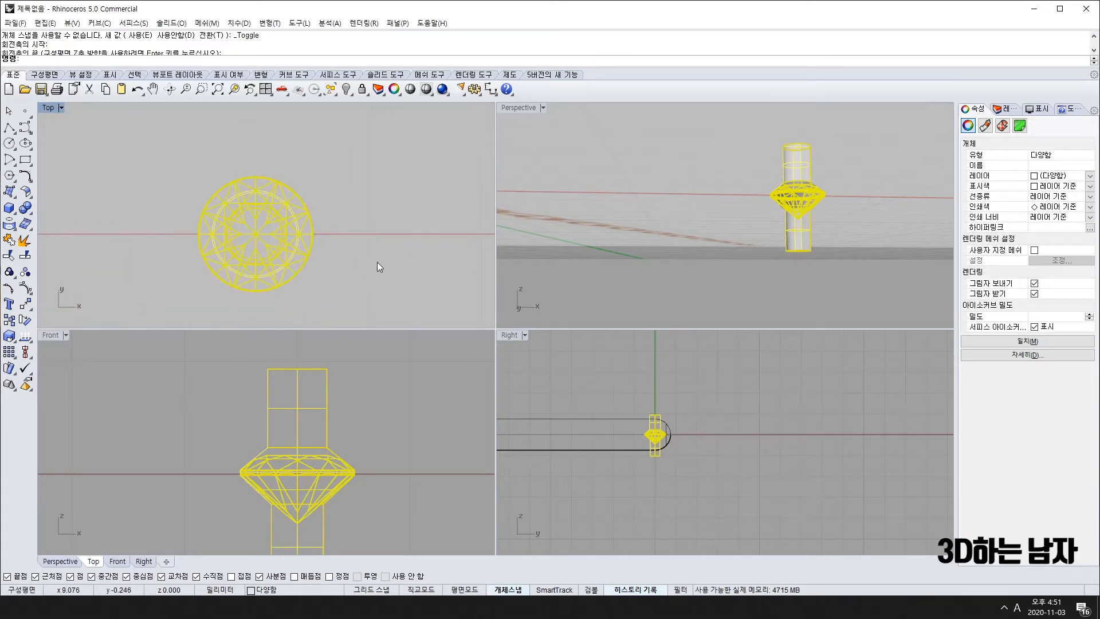
key(Escape)
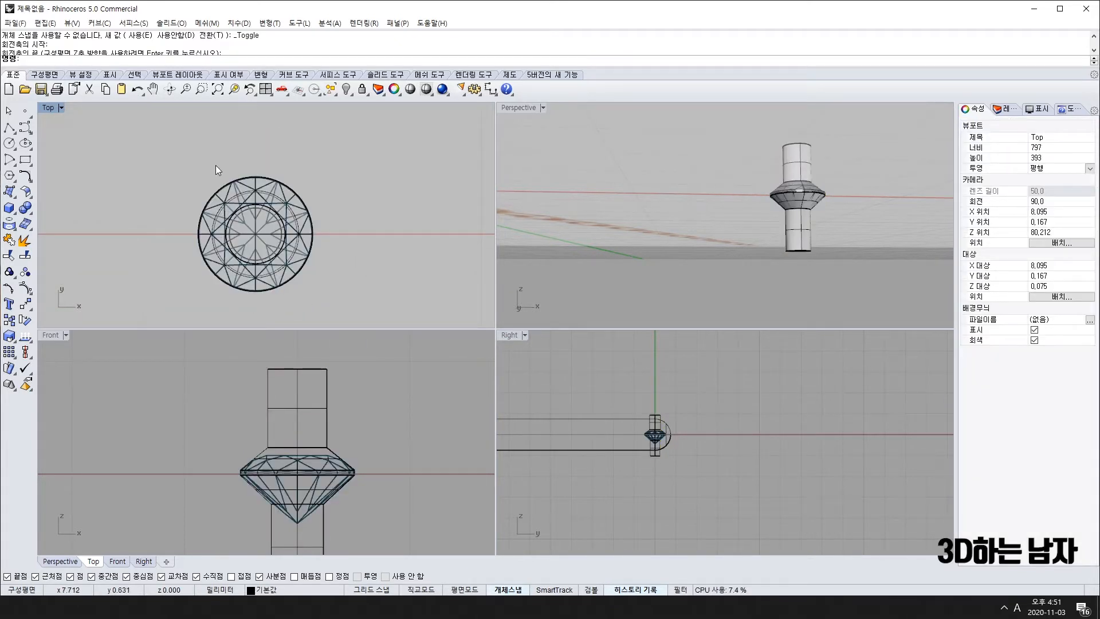
Step: Draw a 1.2 mm diameter circle centred on the diamond in the Top view
click(10, 146)
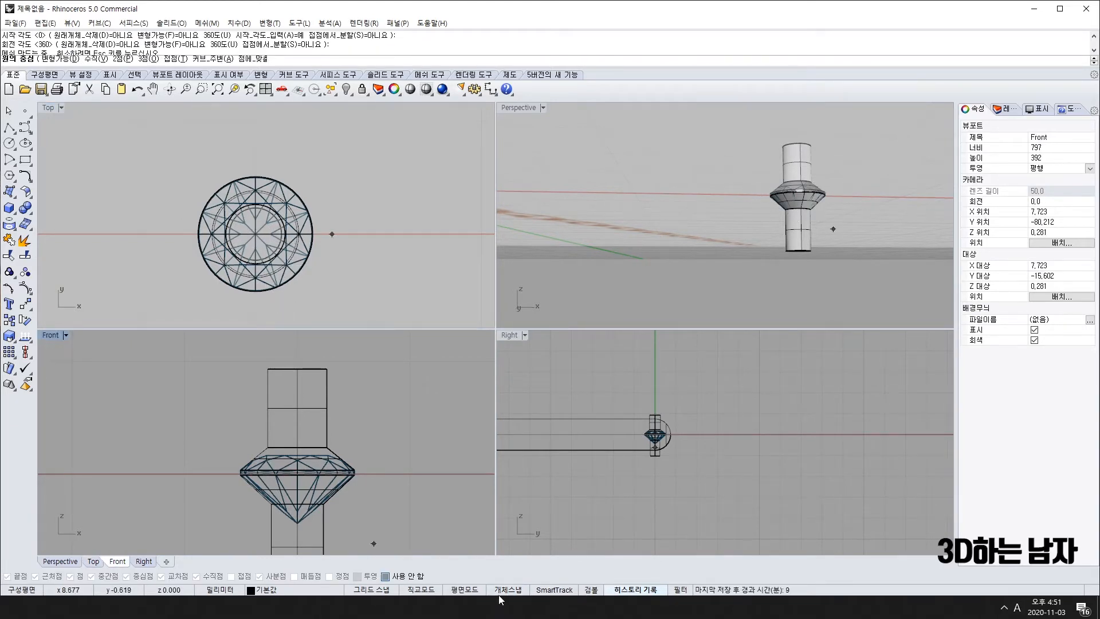
click(255, 235)
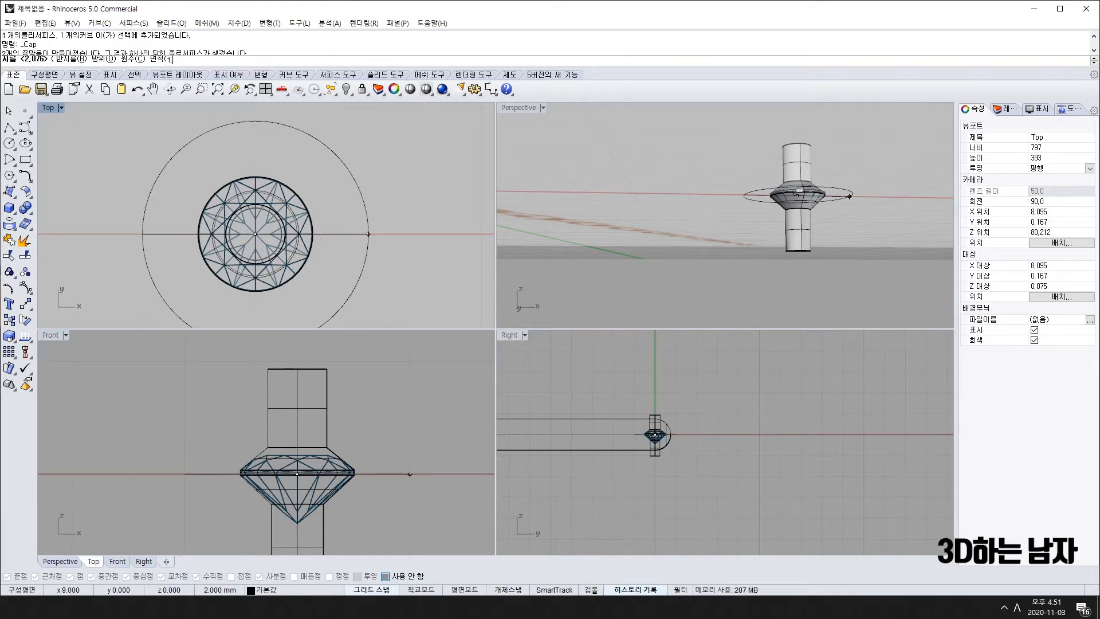
key(Return)
click(319, 253)
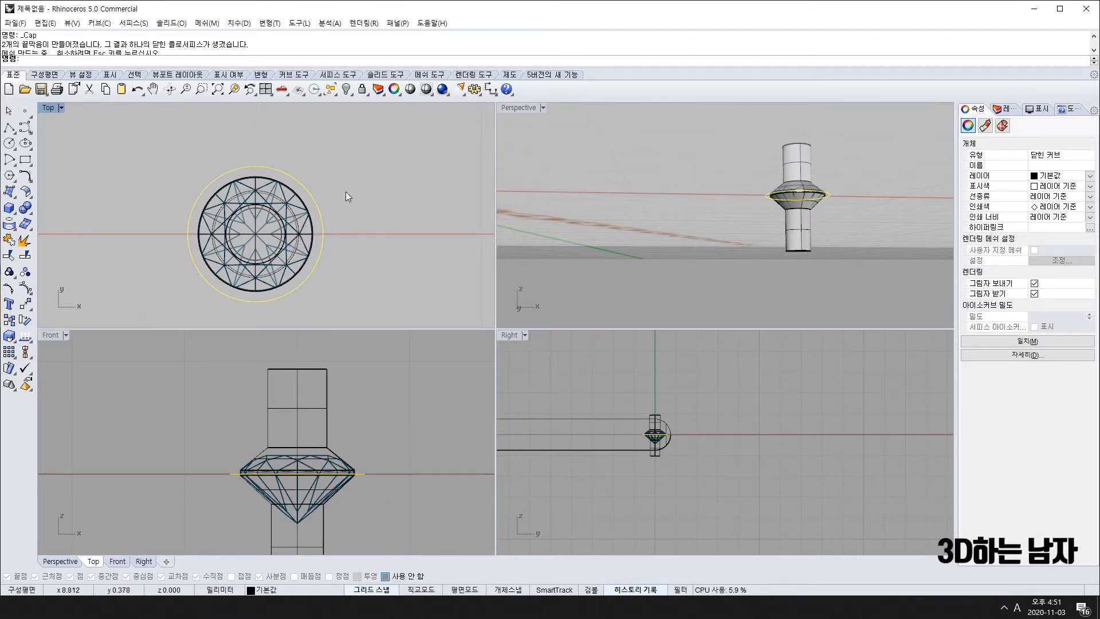
click(363, 205)
Step: Create a new red layer and move the stone-seat cutter onto it
click(297, 372)
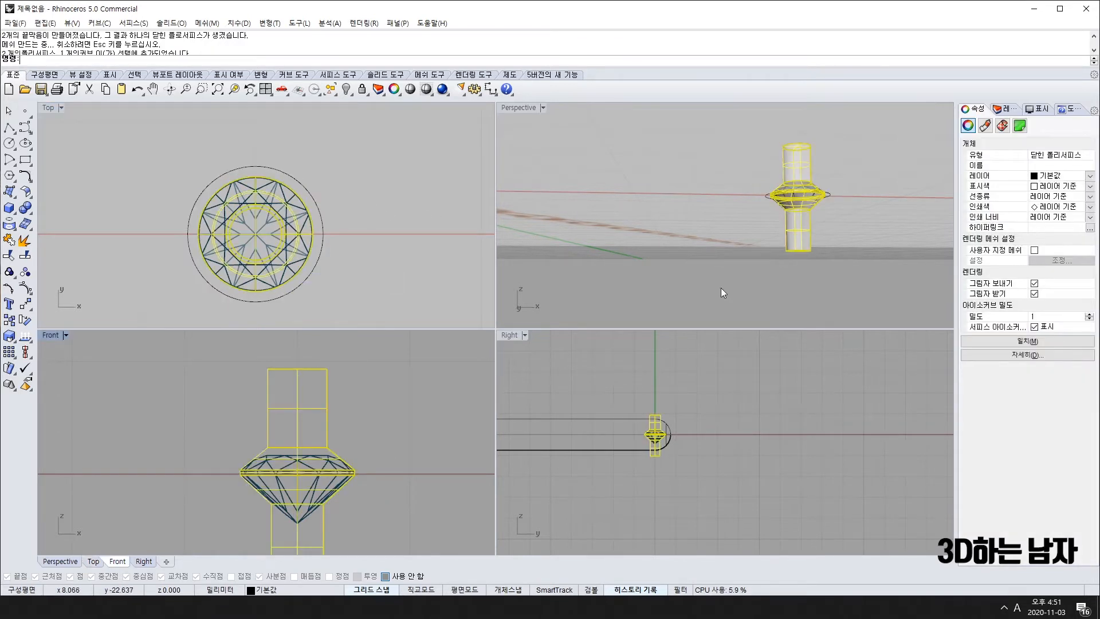
click(1003, 109)
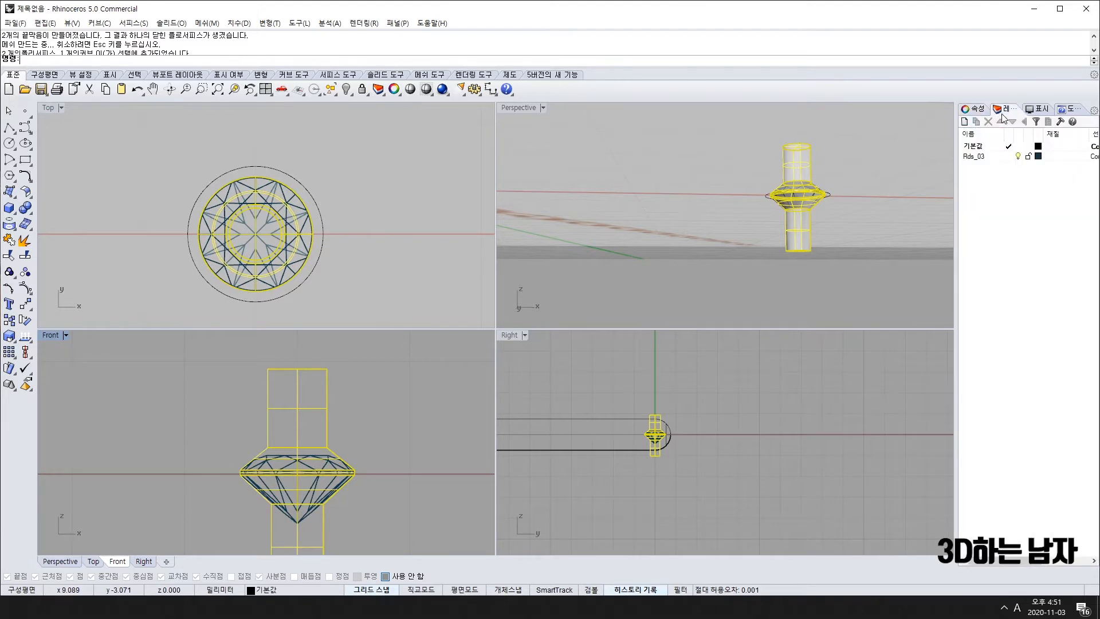
right_click(1043, 197)
click(1048, 201)
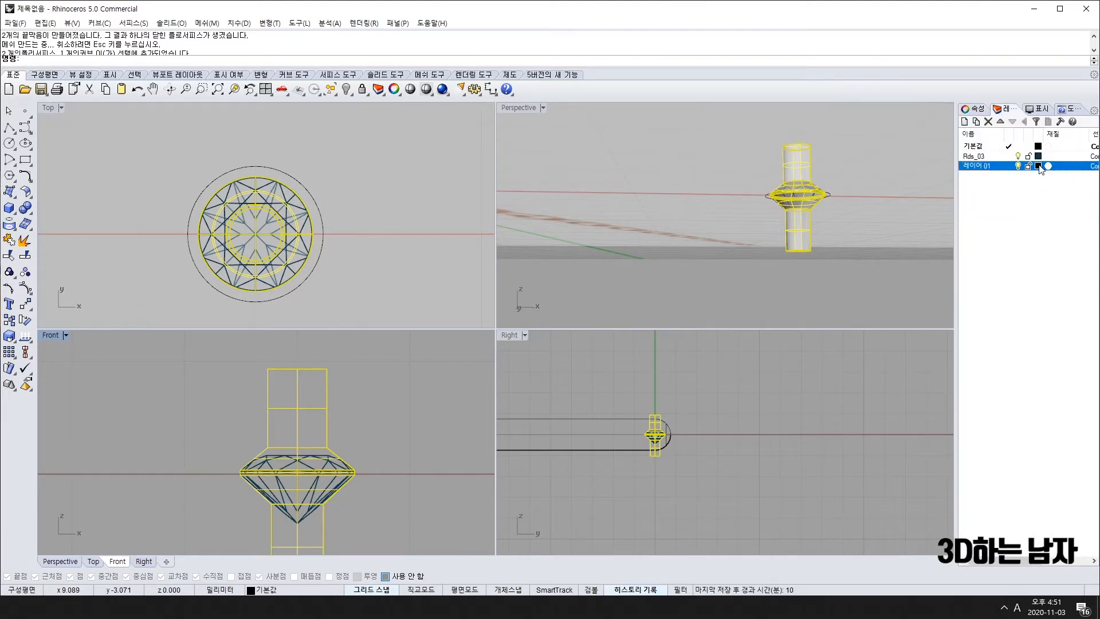
click(1038, 166)
click(356, 270)
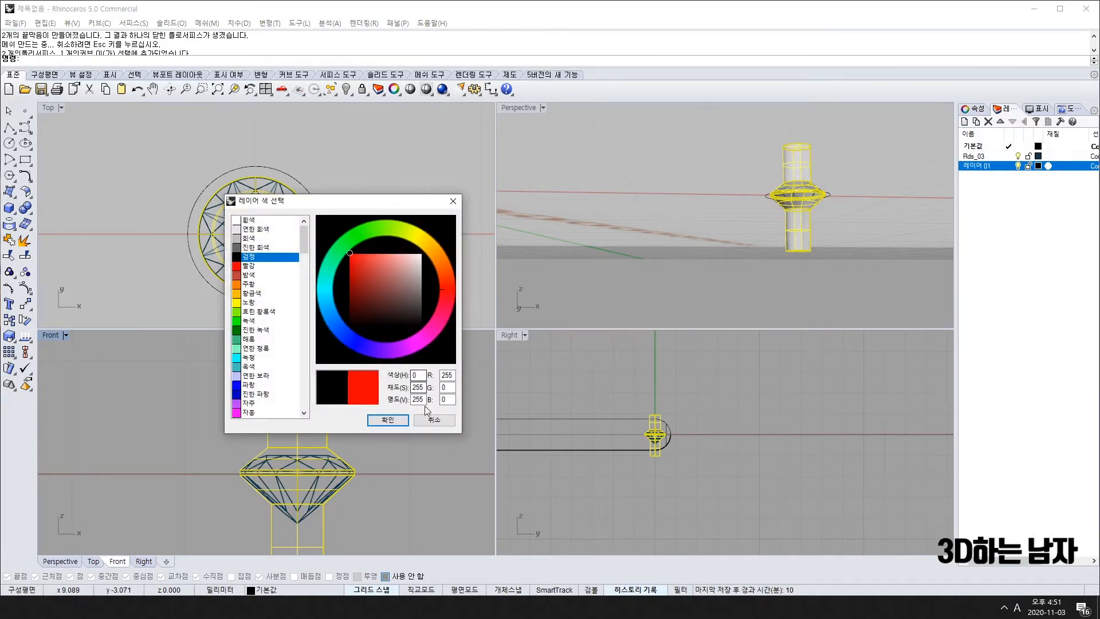
click(387, 420)
right_click(1010, 171)
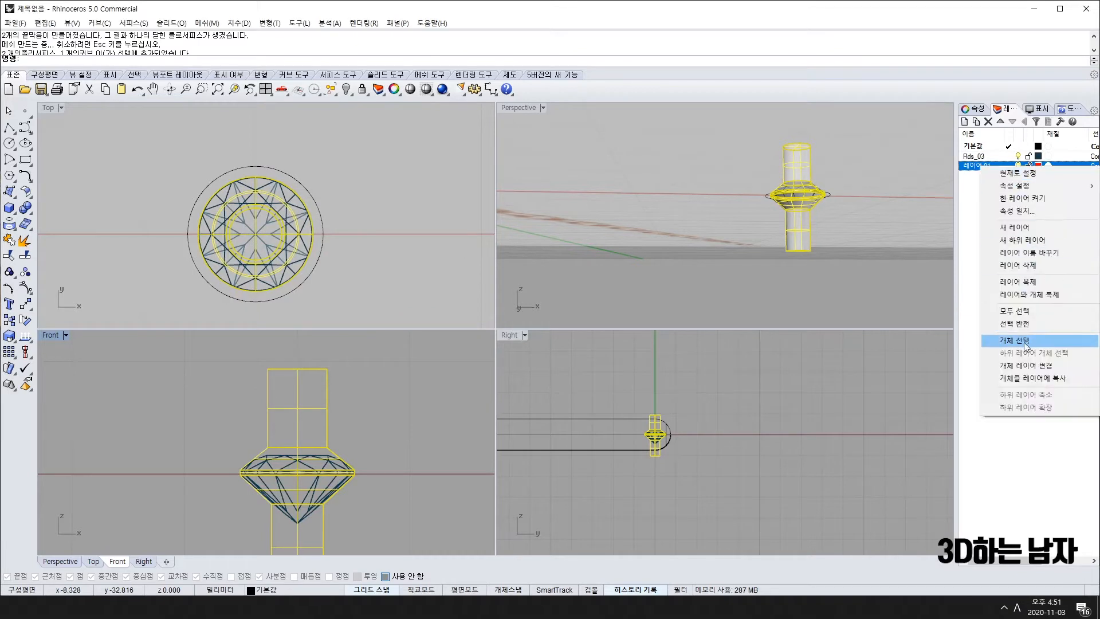
click(1020, 367)
click(723, 205)
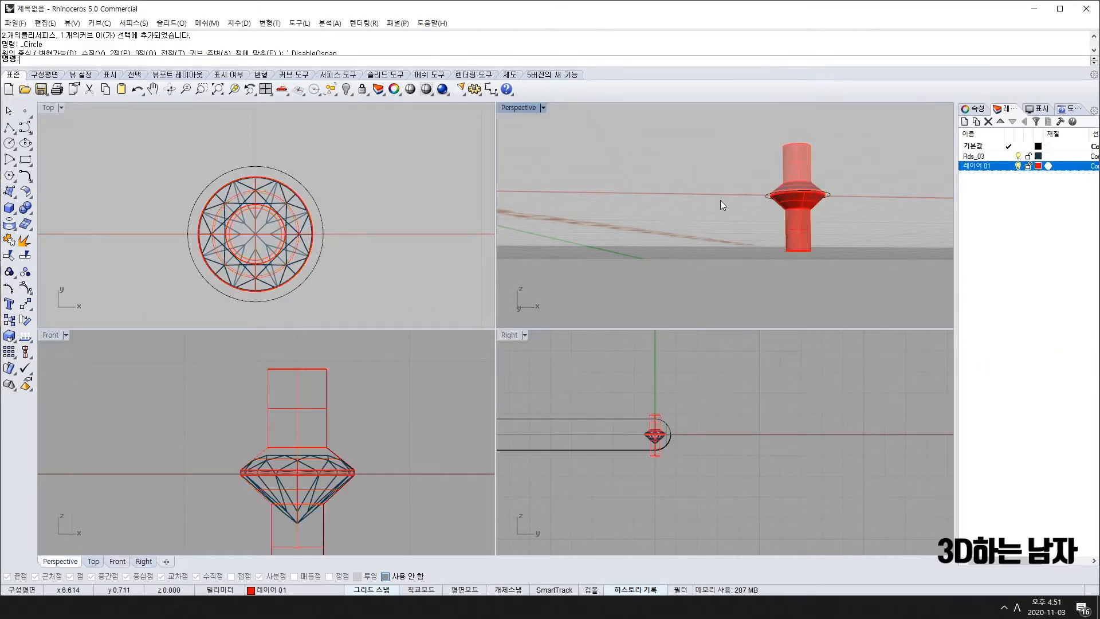
Step: Create a new blue layer and move the circle around the diamond onto it
click(316, 204)
right_click(1059, 212)
click(1064, 221)
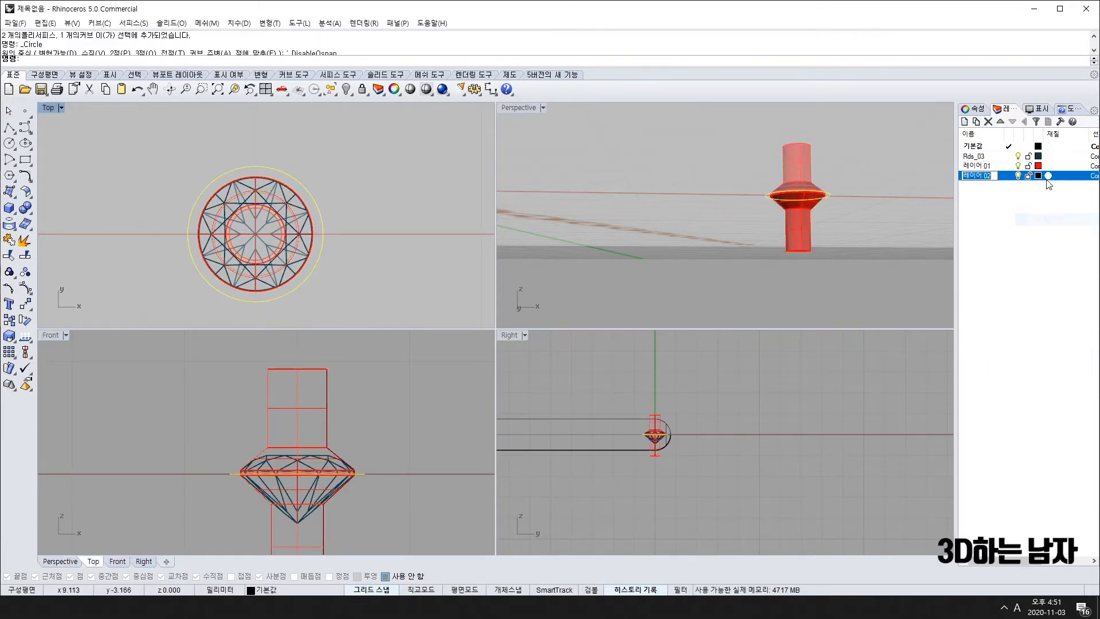
click(1038, 175)
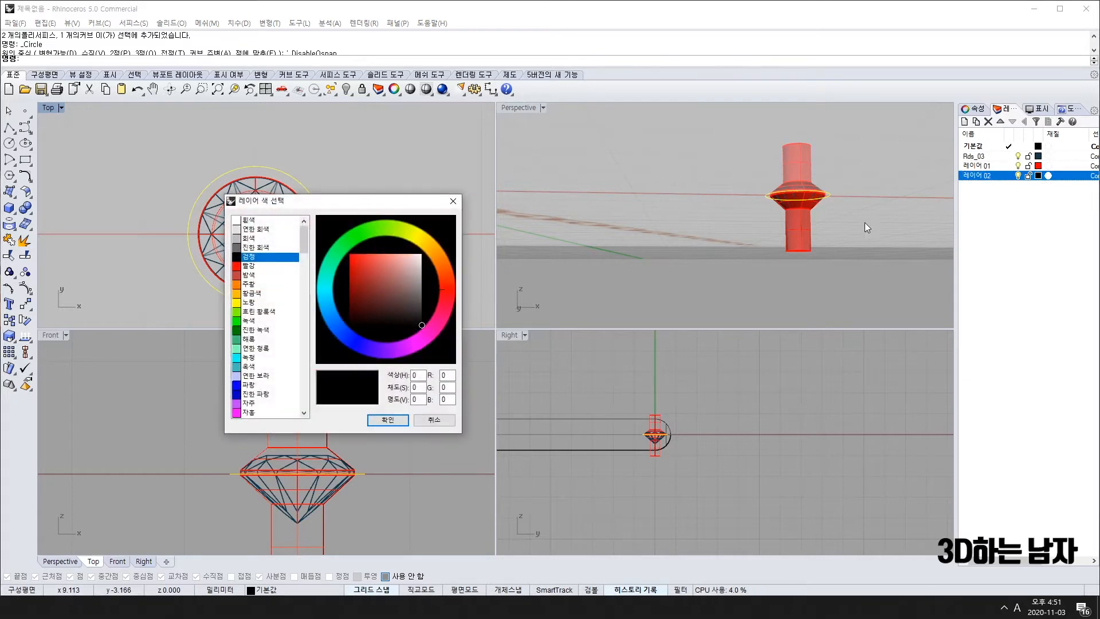
click(241, 385)
click(389, 420)
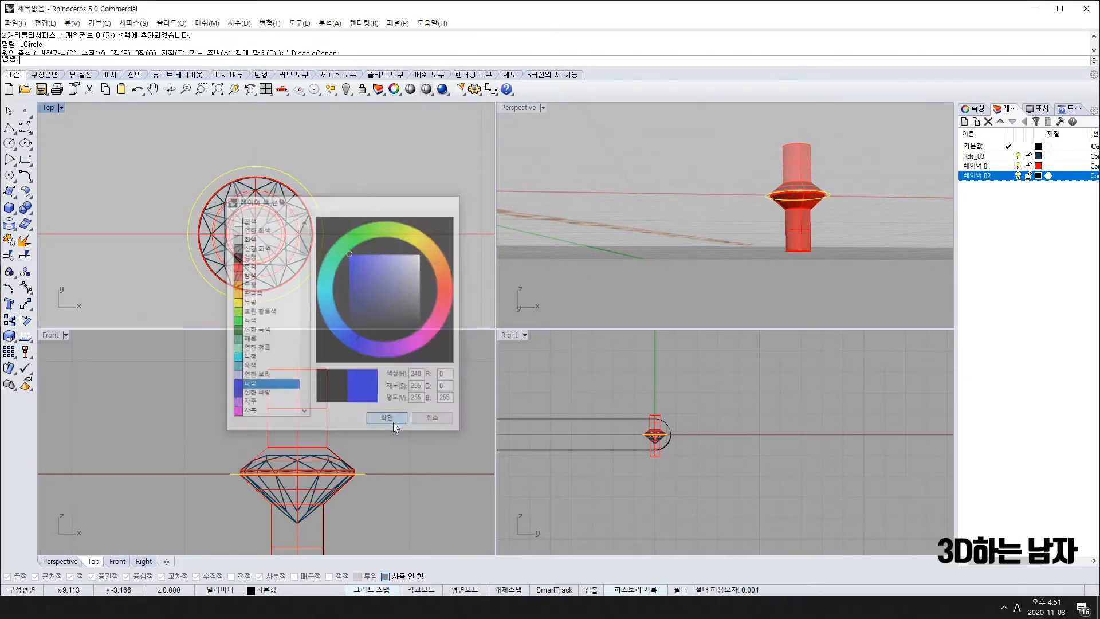
right_click(1007, 175)
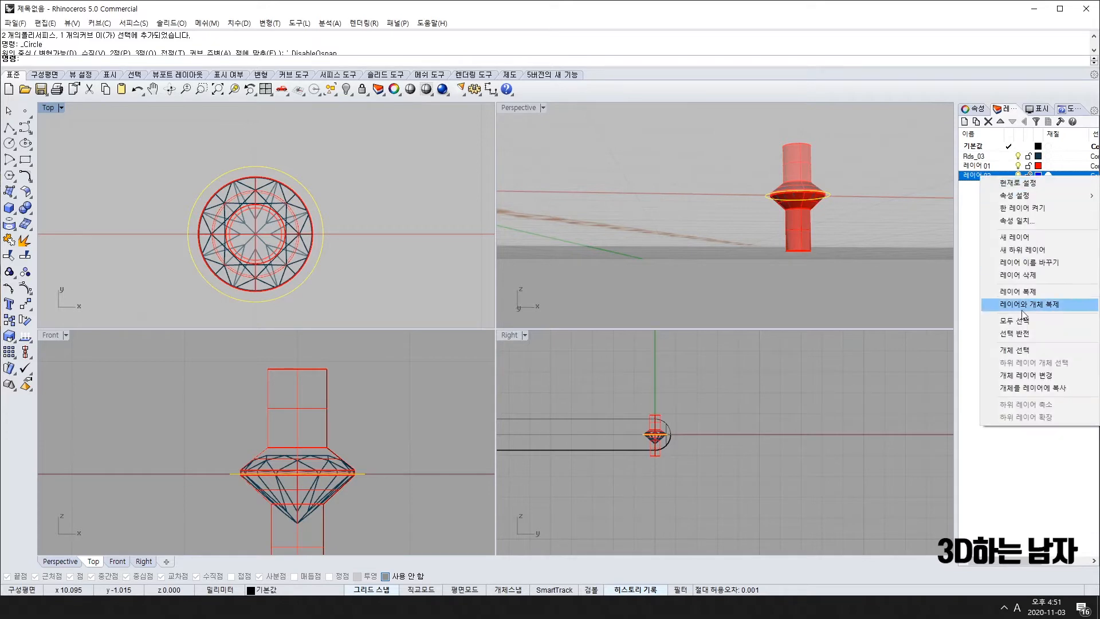
click(1039, 374)
Step: Draw a 0.4 mm diameter circle on the X axis at x 11, beside the diamond in the Top view
scroll(342, 180, down, 3)
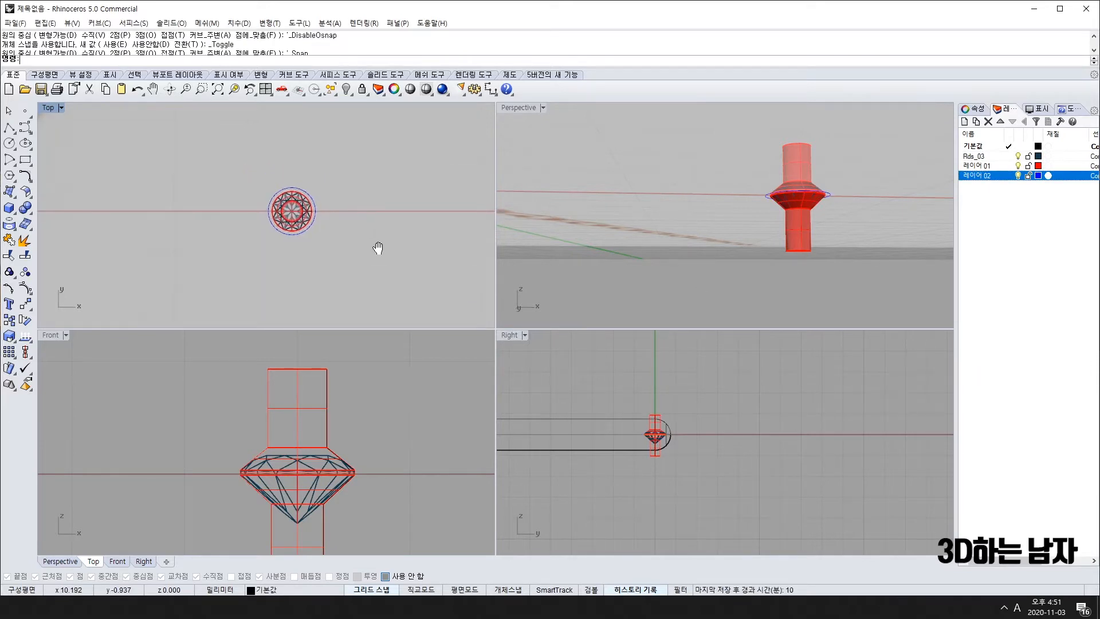
drag(209, 161, 335, 283)
right_drag(817, 243, 823, 241)
scroll(307, 210, down, 6)
right_drag(363, 219, 294, 199)
scroll(237, 178, up, 9)
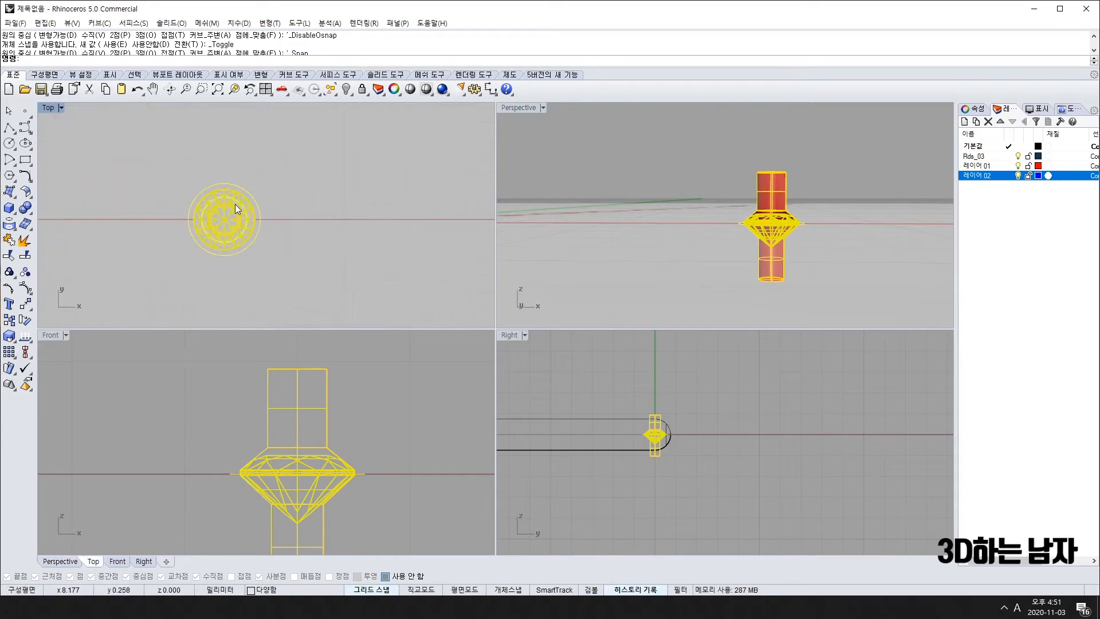
click(9, 143)
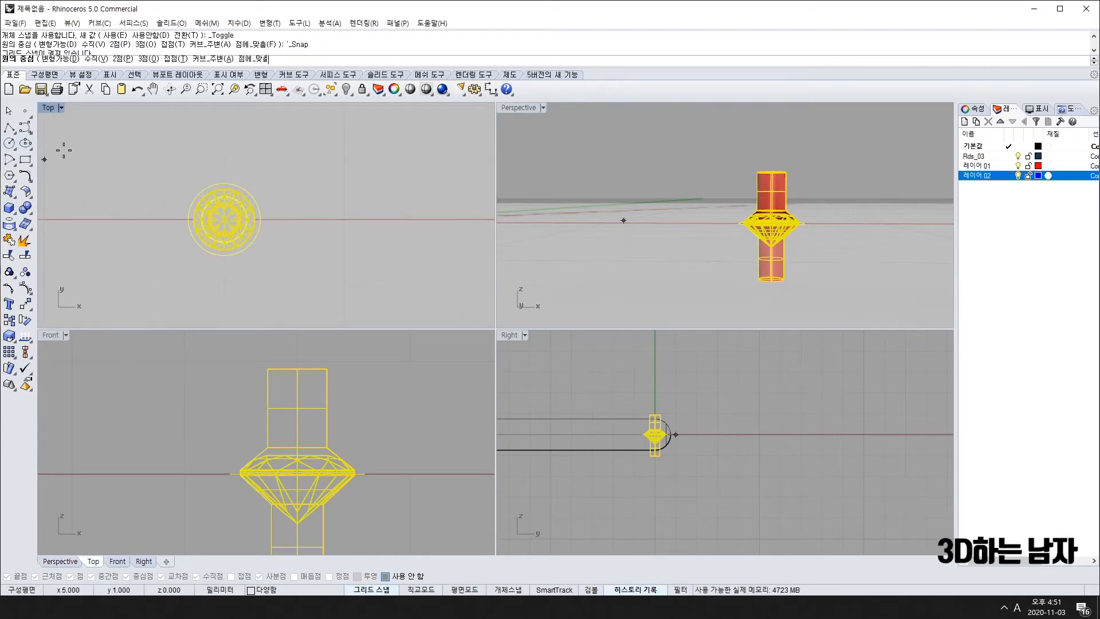
click(404, 219)
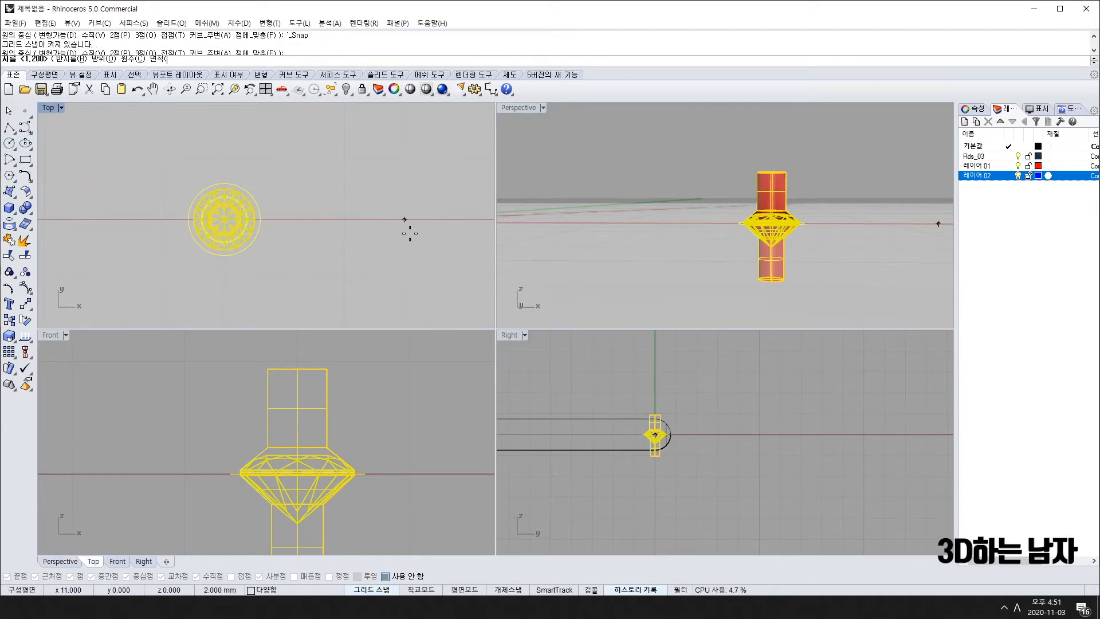
text(1.2)
key(Return)
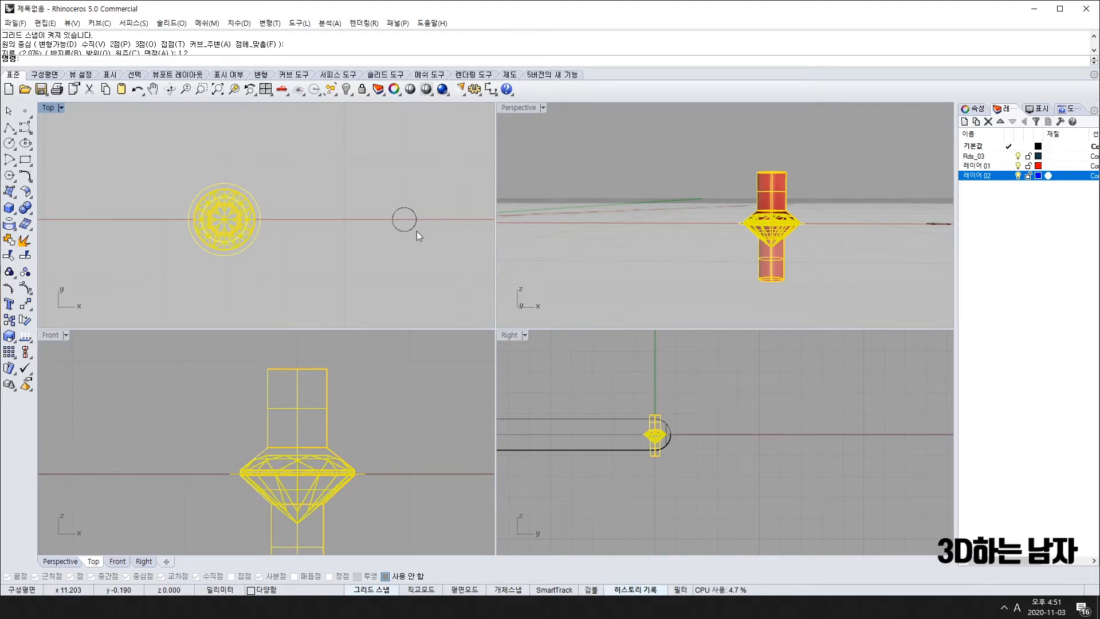
Step: Extrude the 0.4 mm circle to both sides as a solid, reaching up to the shoulder where the cutter's upper shaft begins
click(413, 228)
scroll(407, 434, down, 5)
right_drag(407, 434, 324, 442)
text(e)
key(Return)
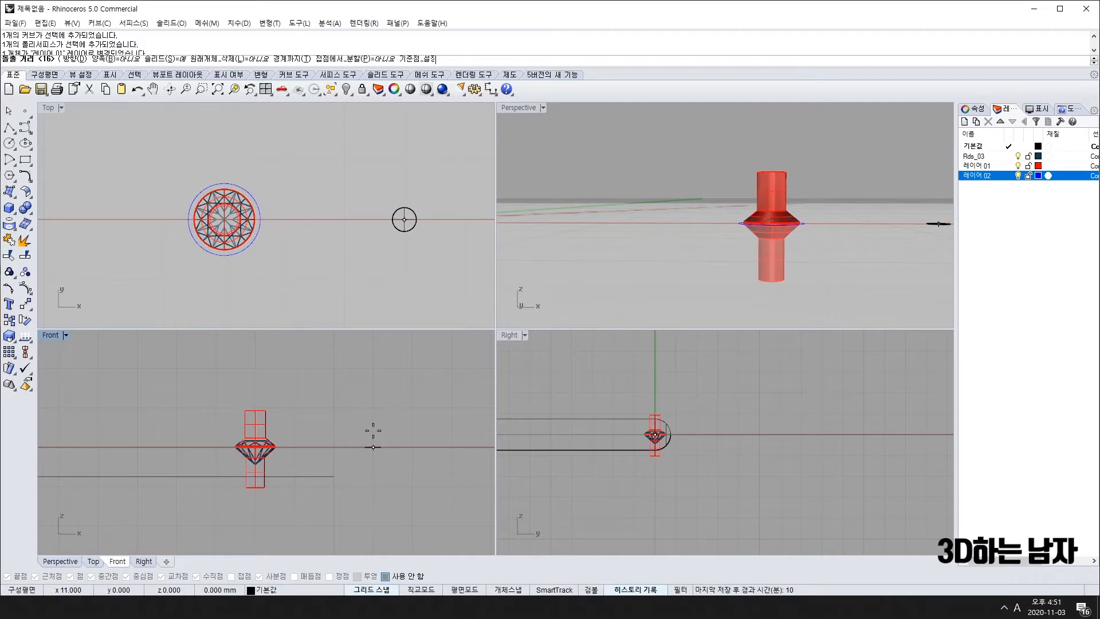
click(114, 60)
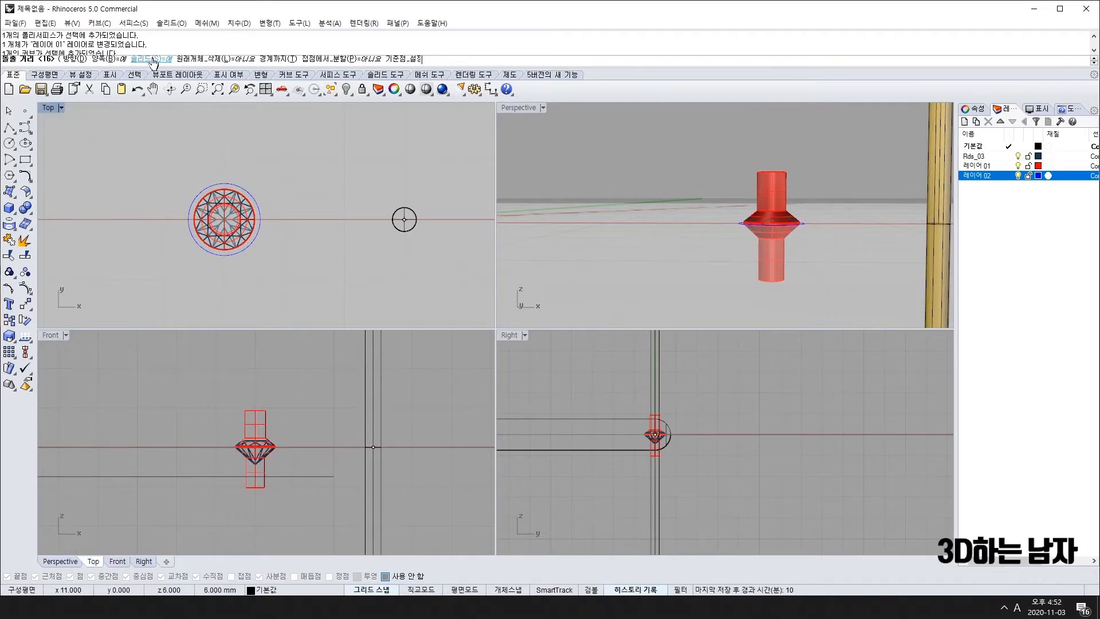
click(152, 59)
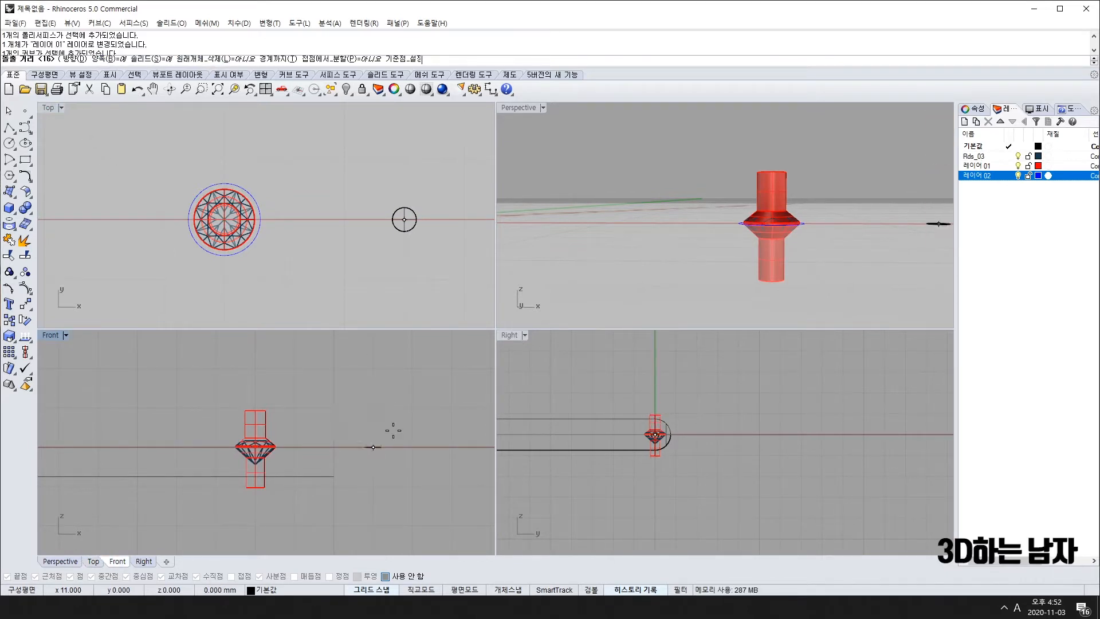
scroll(381, 433, up, 3)
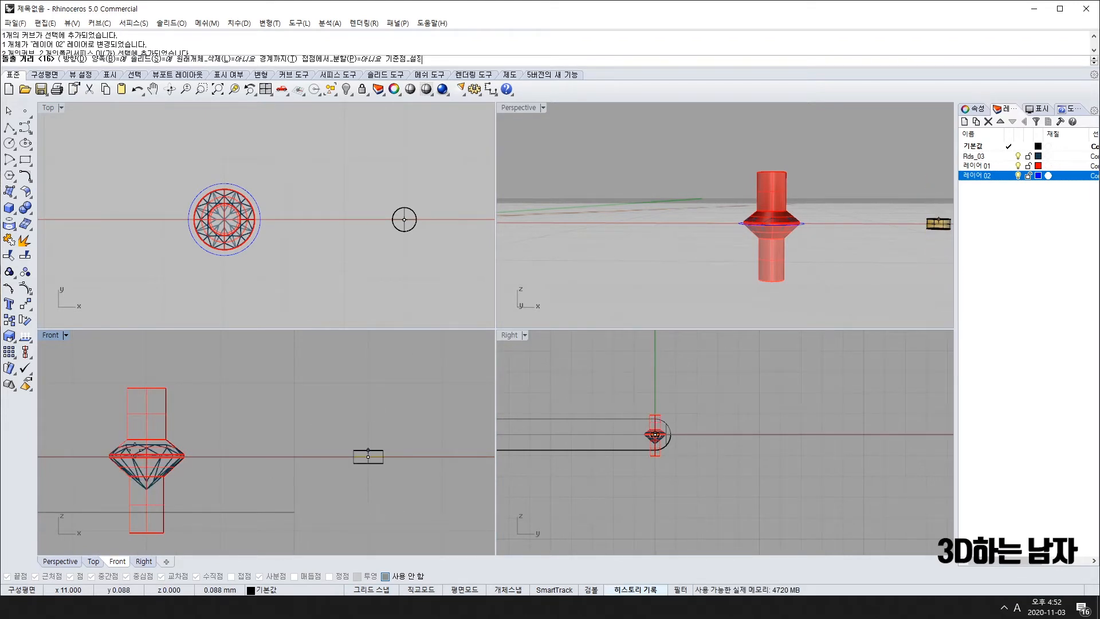
click(169, 438)
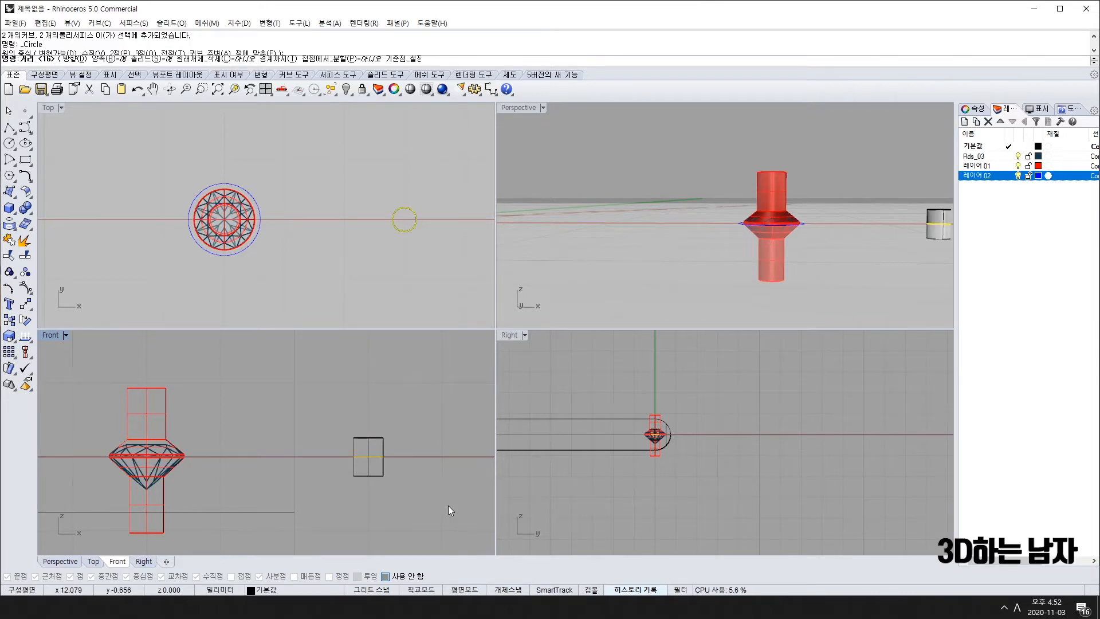
click(432, 439)
Step: Fillet the top edge of the small cylinder with a 0.19 mm radius to form a domed prong
right_drag(855, 291, 820, 300)
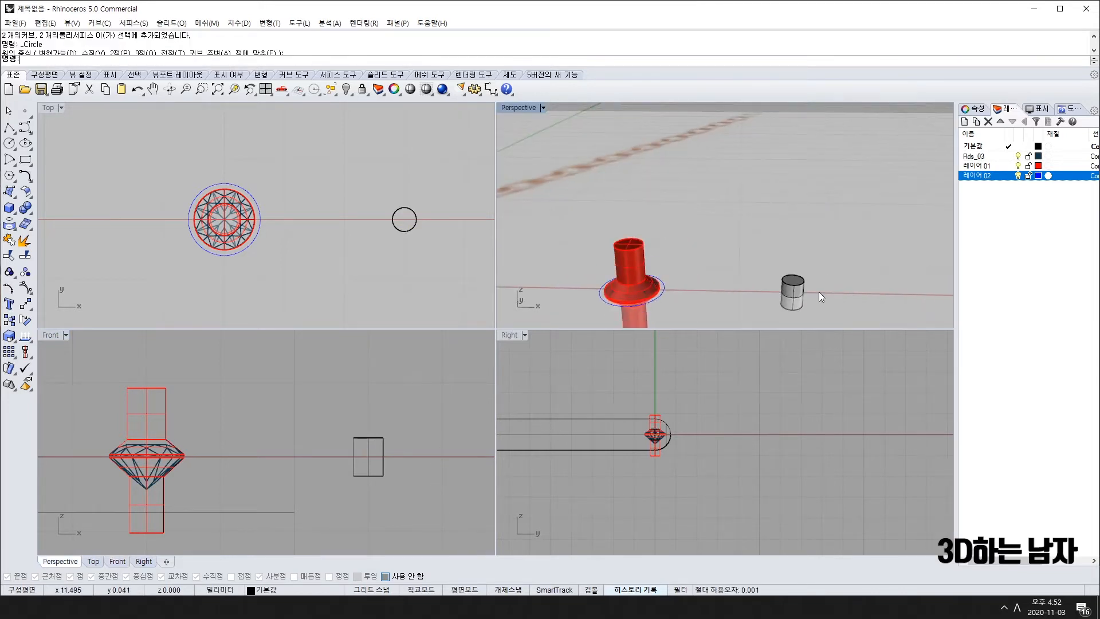
scroll(815, 294, up, 5)
scroll(556, 194, down, 5)
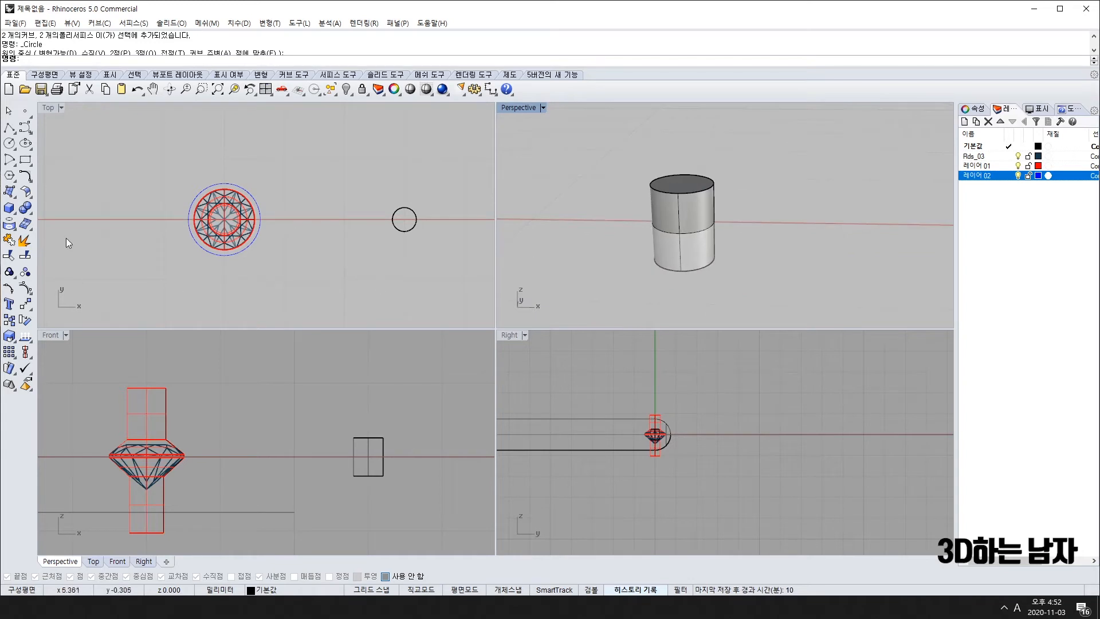
click(25, 207)
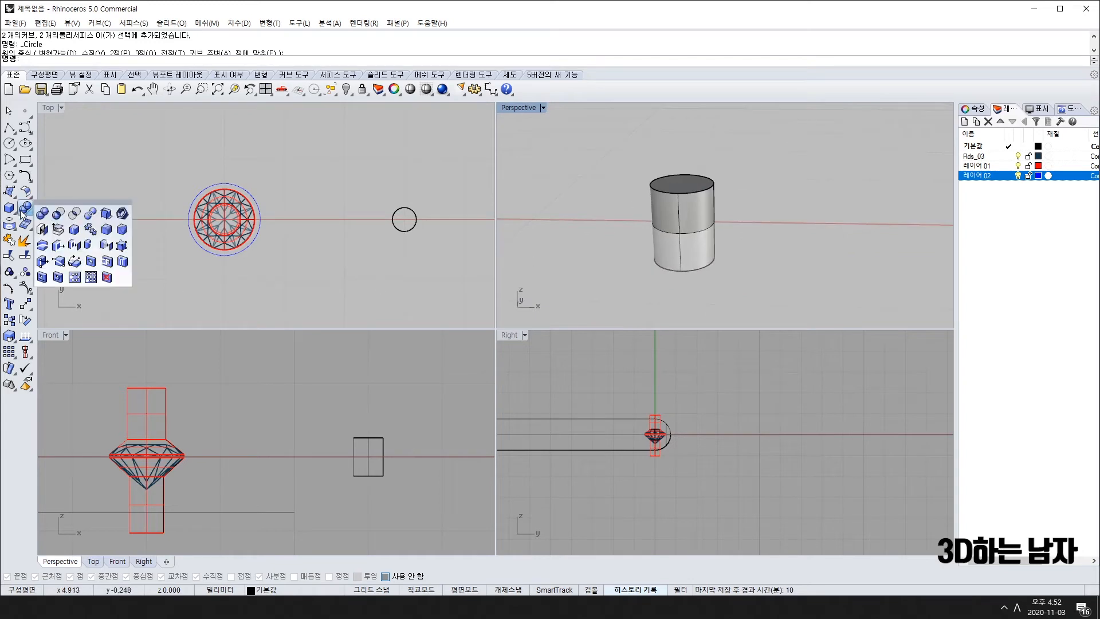
click(107, 231)
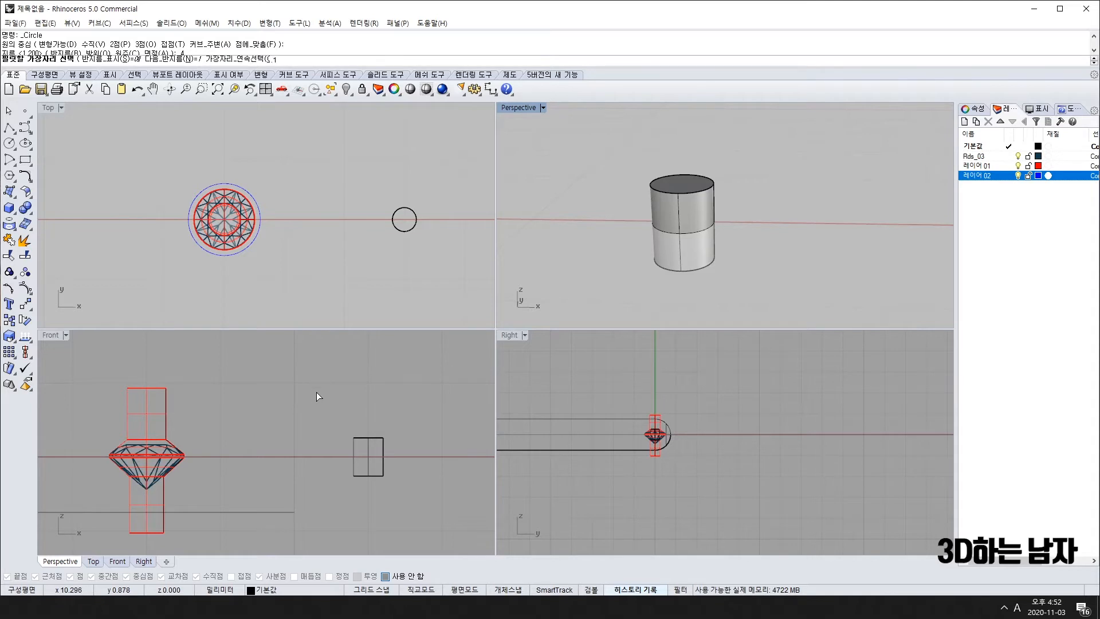
key(Return)
drag(332, 424, 422, 450)
key(Return)
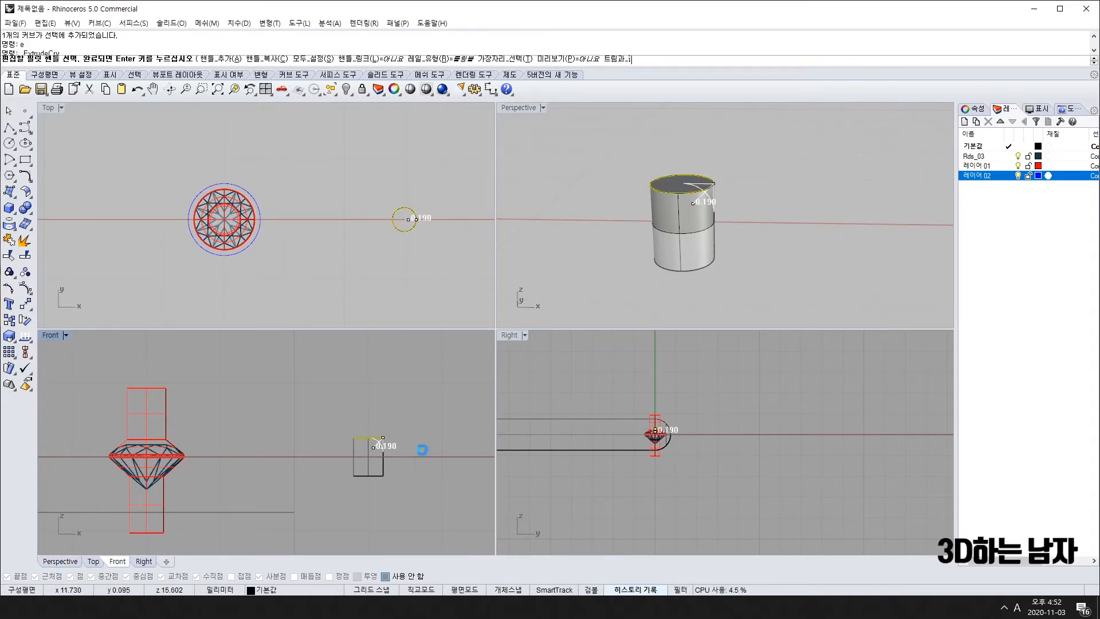
key(Return)
Step: Draw a horizontal guide line in the Front view from the base of the prong's dome to past the far side of the diamond
mouse_move(714, 236)
right_down()
mouse_move(771, 317)
mouse_move(724, 228)
right_up()
text(pl)
key(Return)
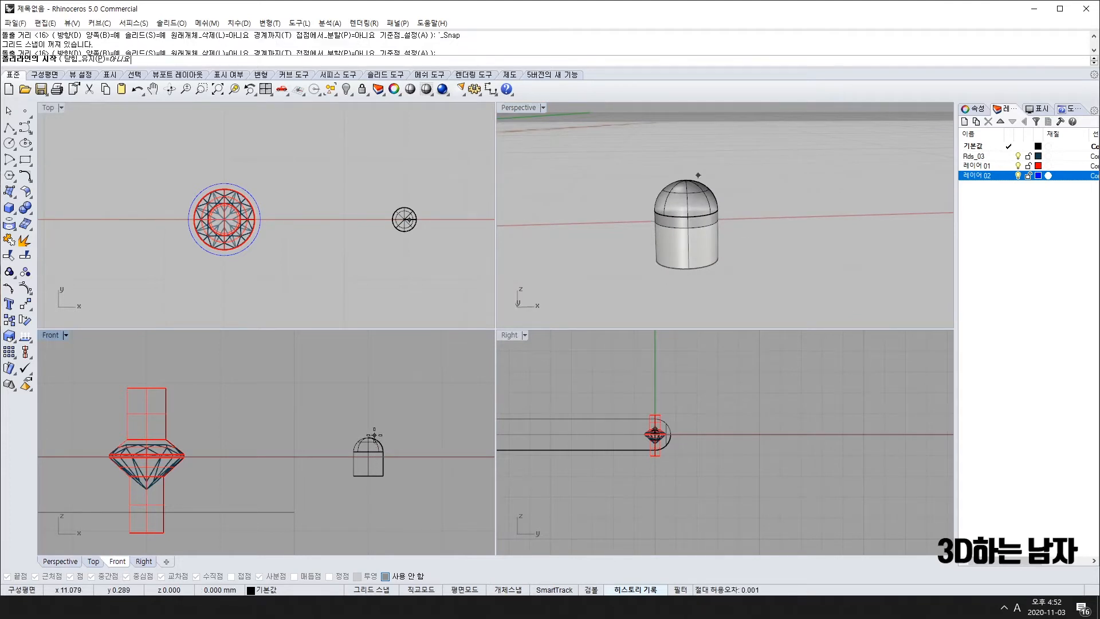
click(353, 452)
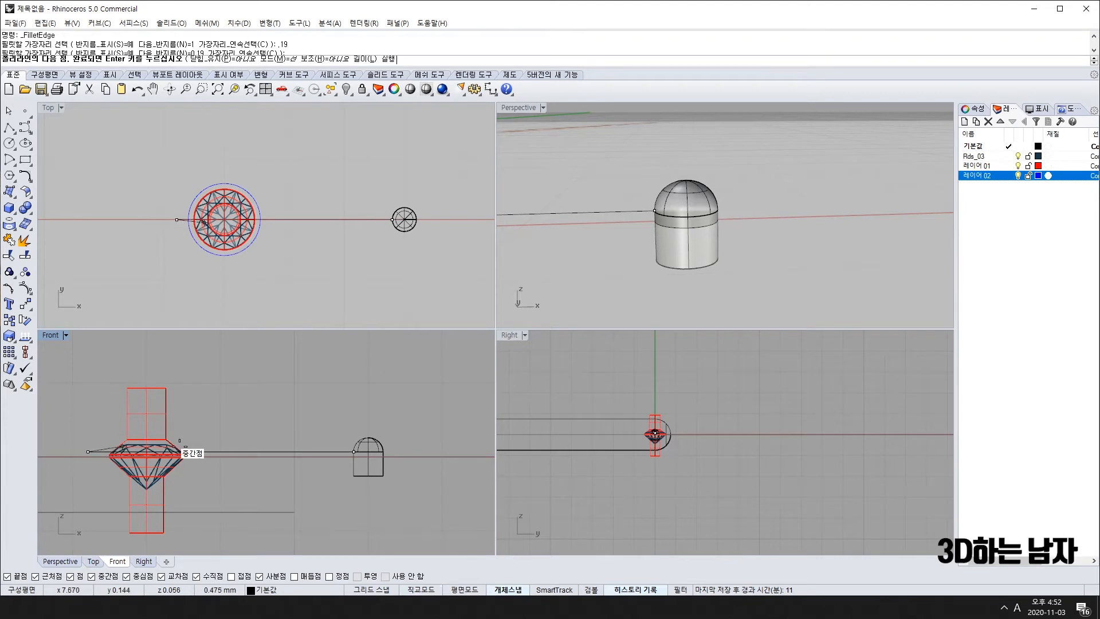
click(183, 457)
key(Return)
Step: Raise the domed prong about 0.03 mm relative to the guide line and delete the line
scroll(295, 446, up, 3)
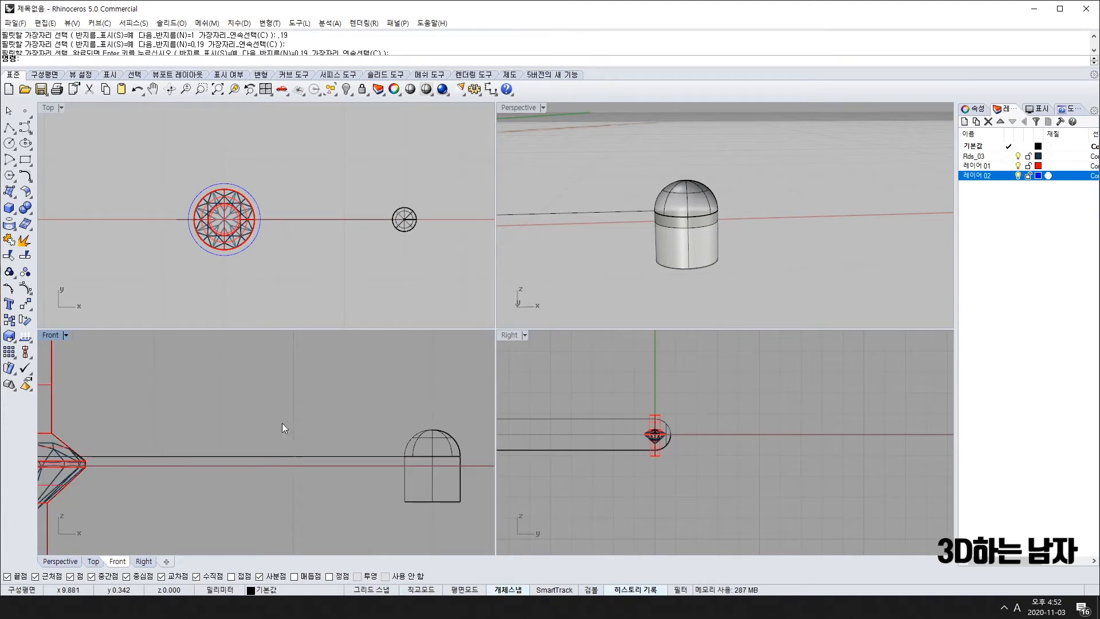
click(434, 432)
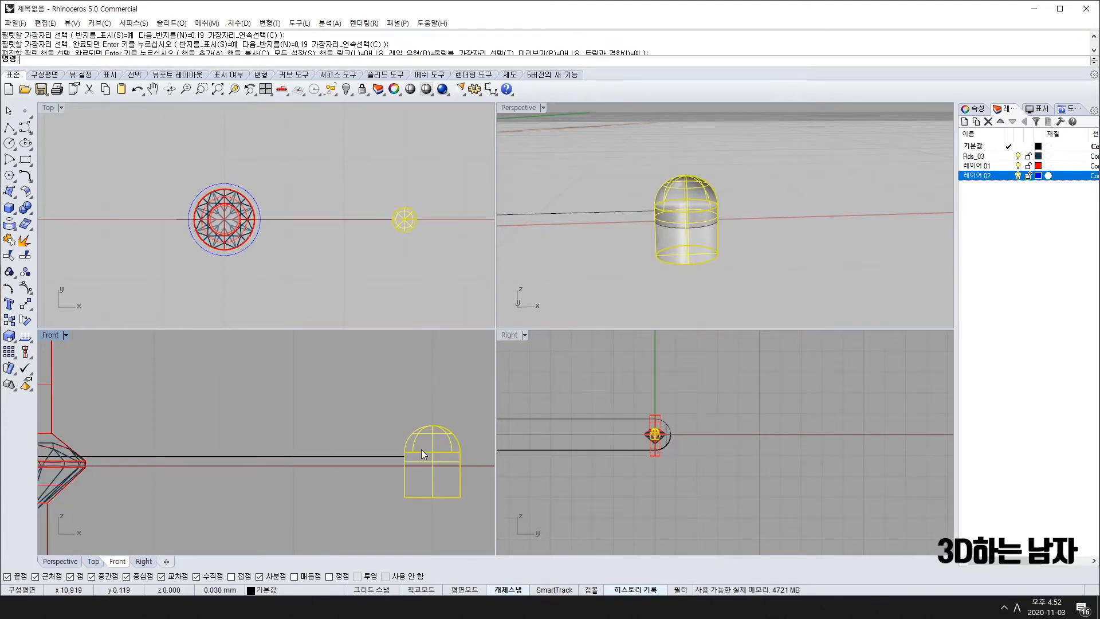
key(Return)
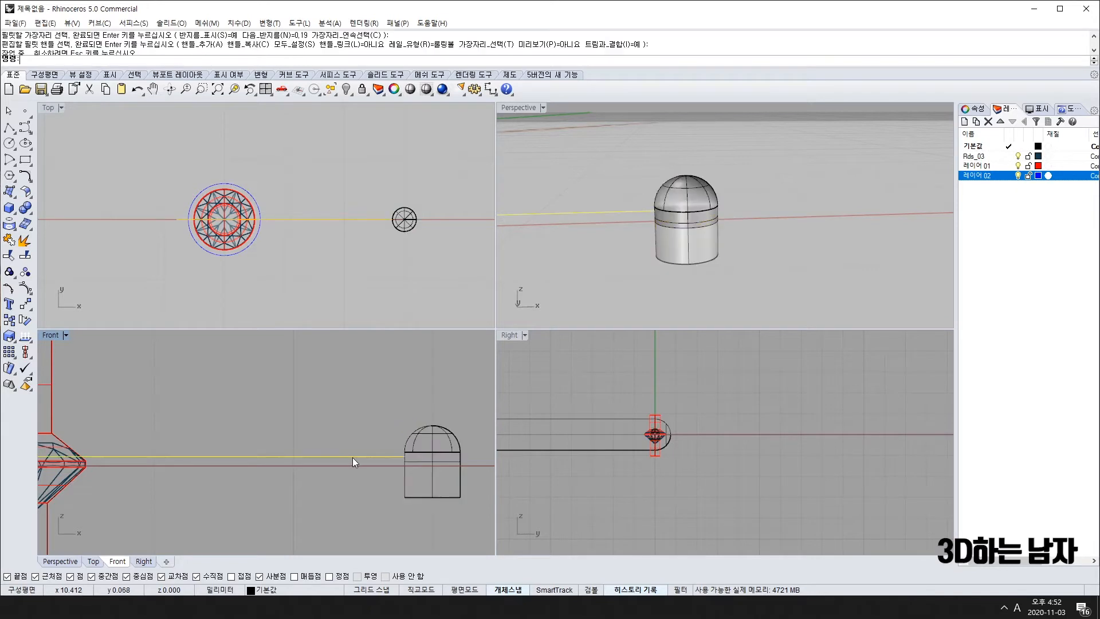
scroll(352, 458, down, 1)
scroll(355, 456, down, 2)
Step: Add a new dark green layer and assign the domed prong to it
click(393, 450)
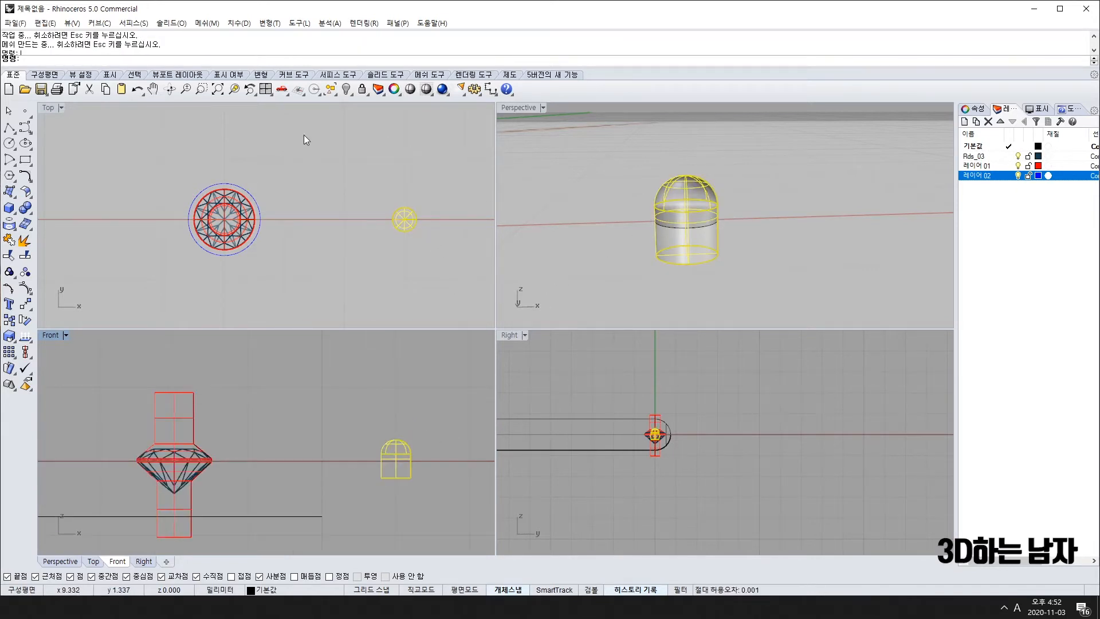
right_click(1034, 207)
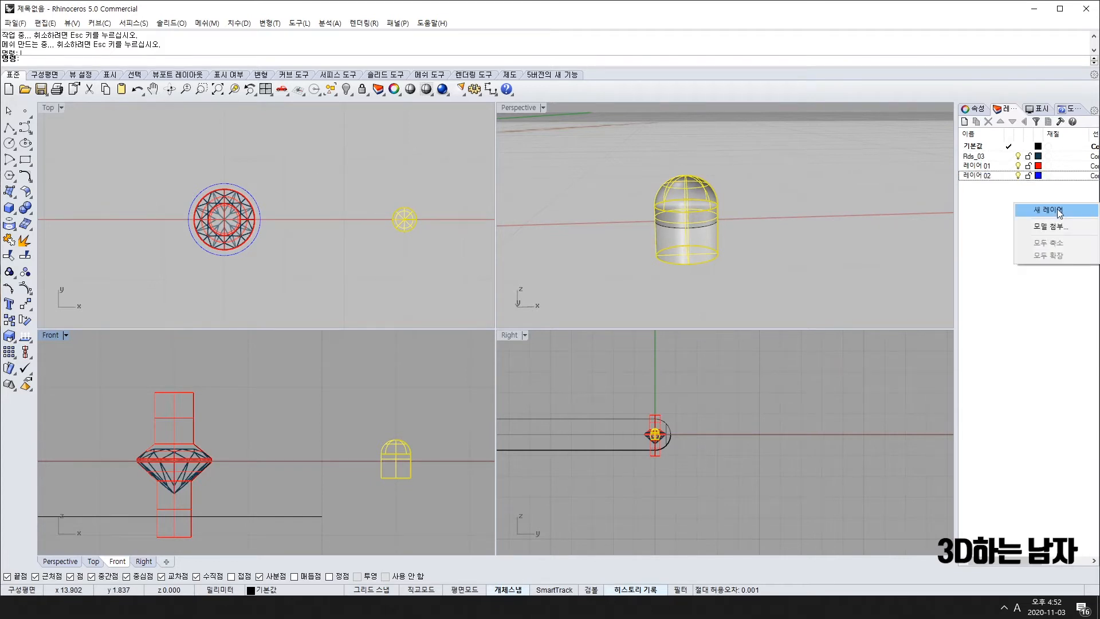
click(1040, 208)
click(1038, 185)
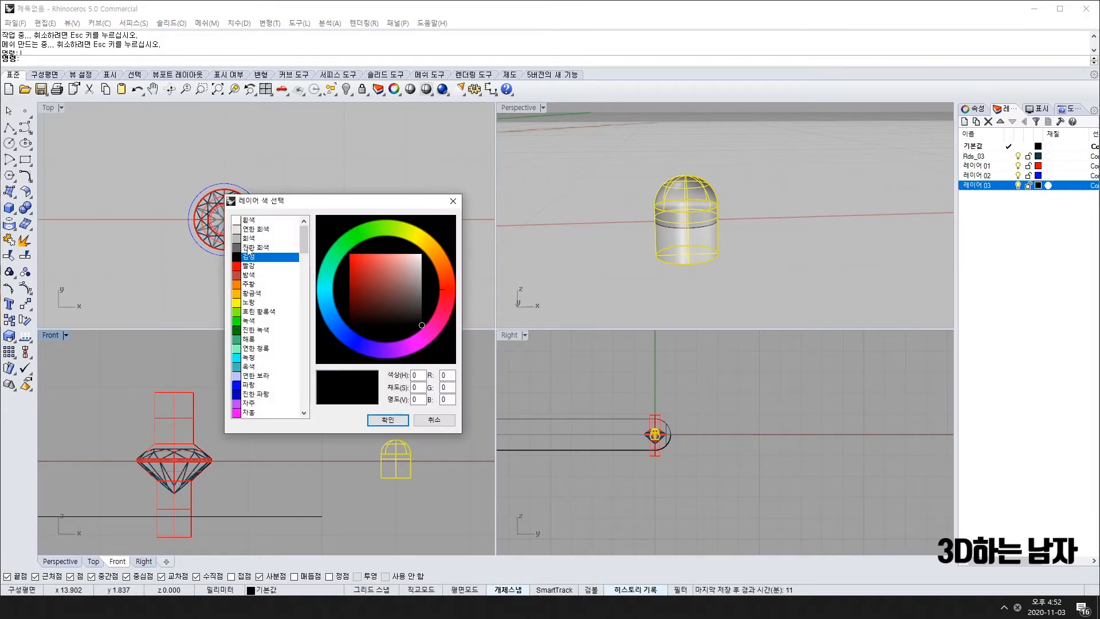
click(249, 320)
click(253, 330)
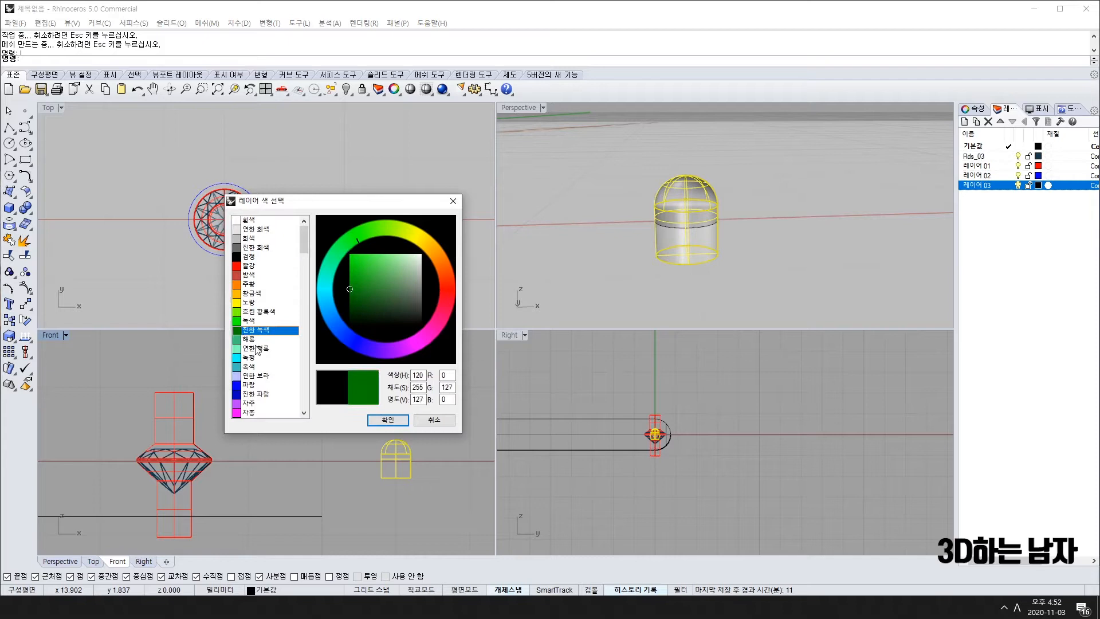
click(387, 419)
right_click(1012, 187)
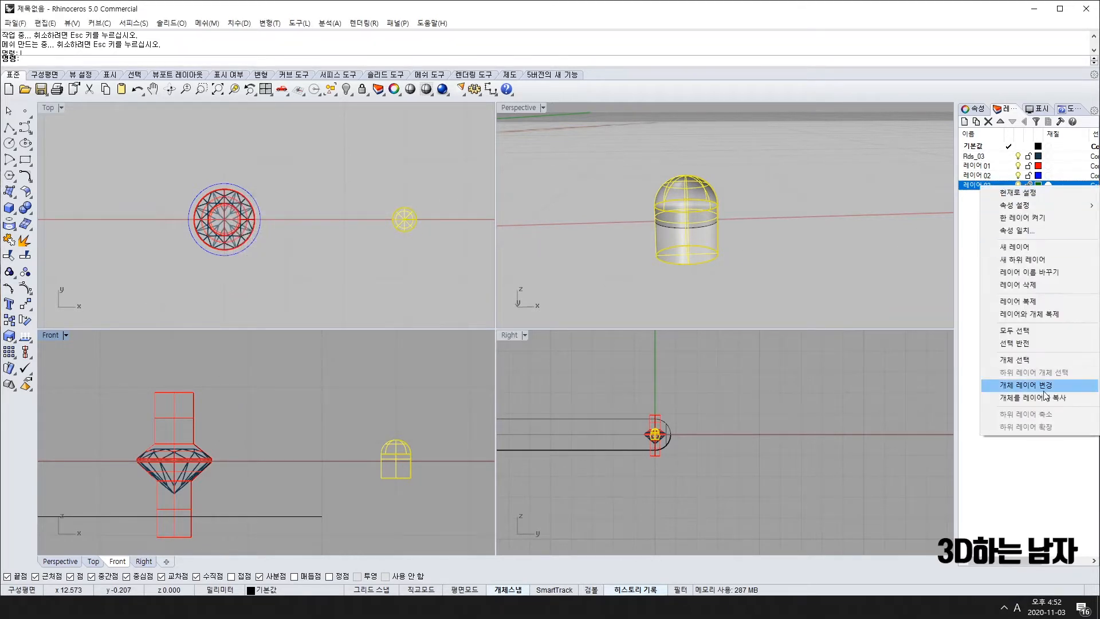
click(1044, 385)
scroll(336, 189, down, 10)
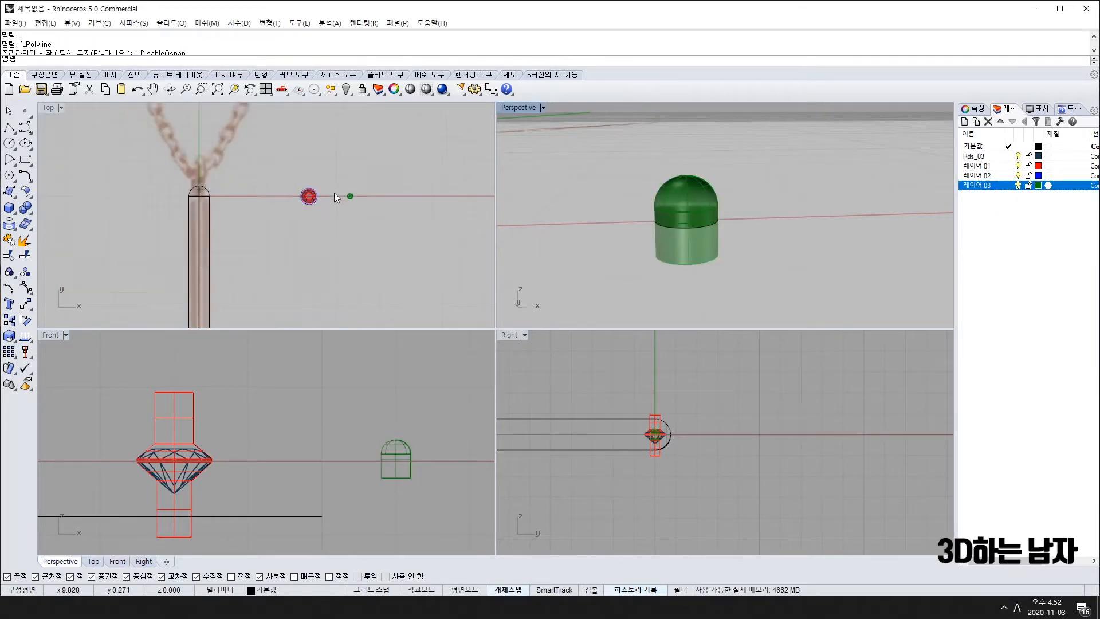
key(ctrl+a)
scroll(389, 206, up, 2)
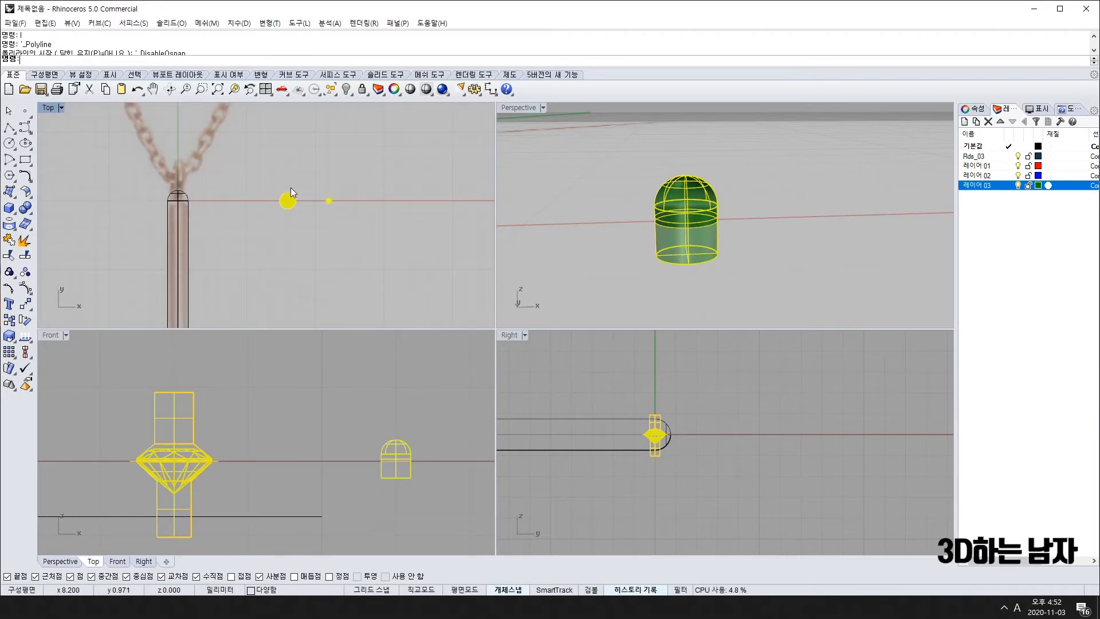
click(275, 243)
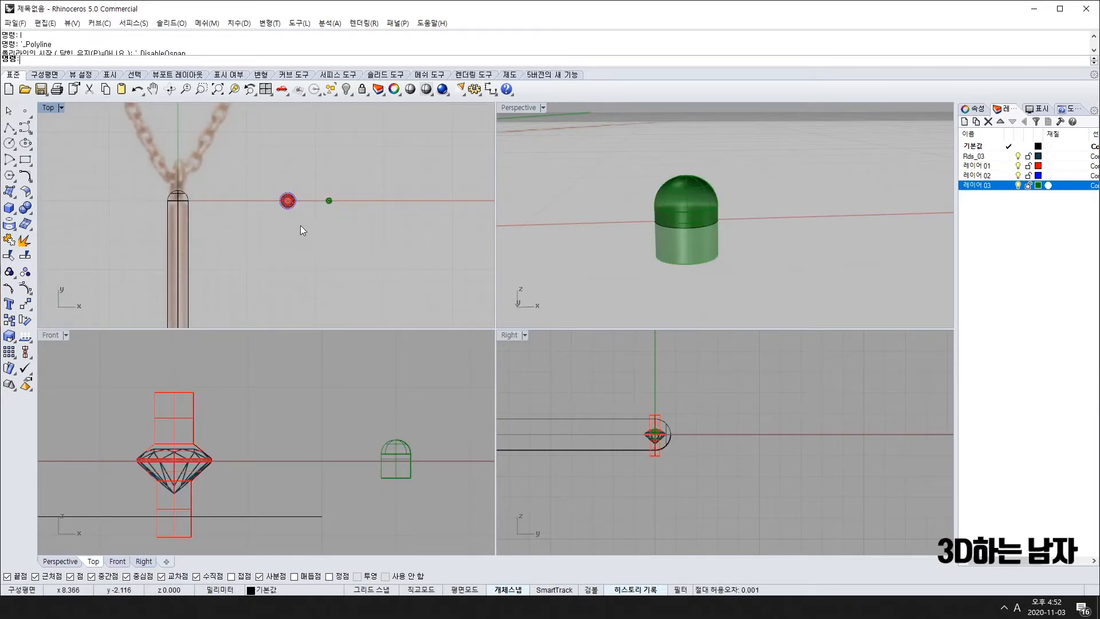
right_drag(281, 232, 325, 136)
scroll(314, 207, down, 4)
right_drag(315, 236, 301, 257)
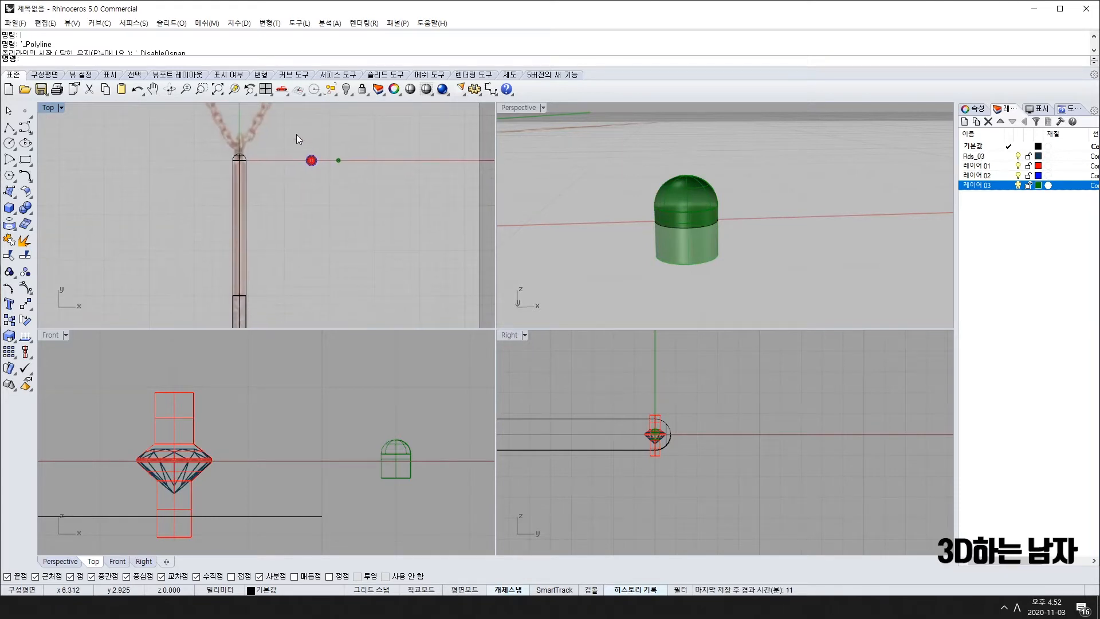
Step: Select the diamond with its seat cutter and spacing circle, and inspect the flat recess on the stick
drag(332, 187, 332, 189)
scroll(273, 254, up, 5)
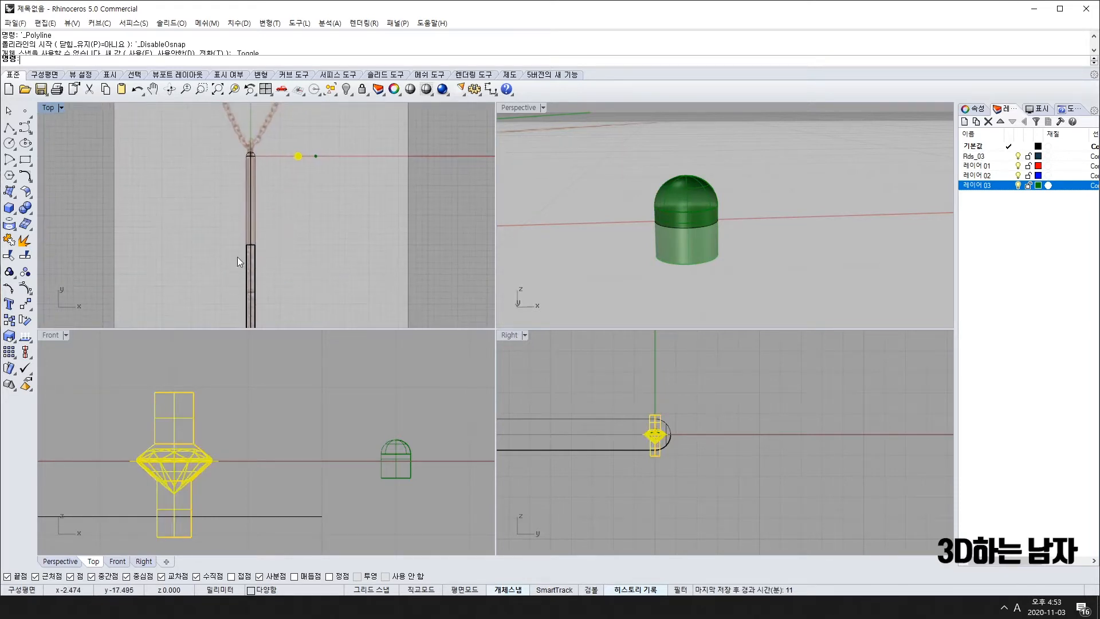
scroll(250, 252, up, 2)
scroll(249, 254, down, 6)
right_drag(334, 274, 326, 241)
scroll(234, 179, down, 4)
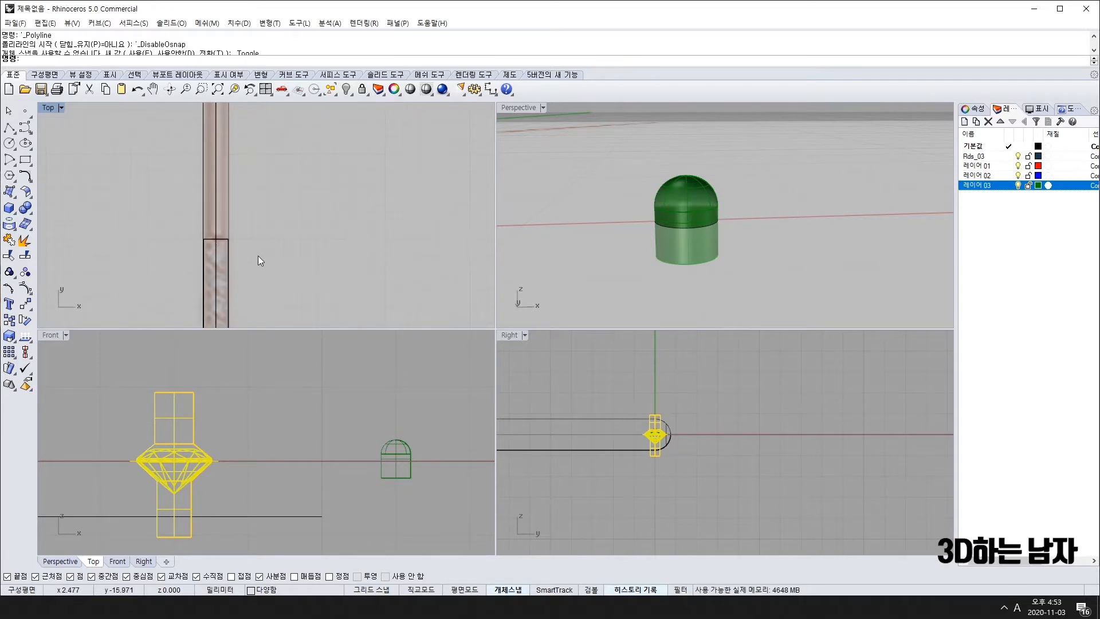
right_drag(333, 174, 365, 150)
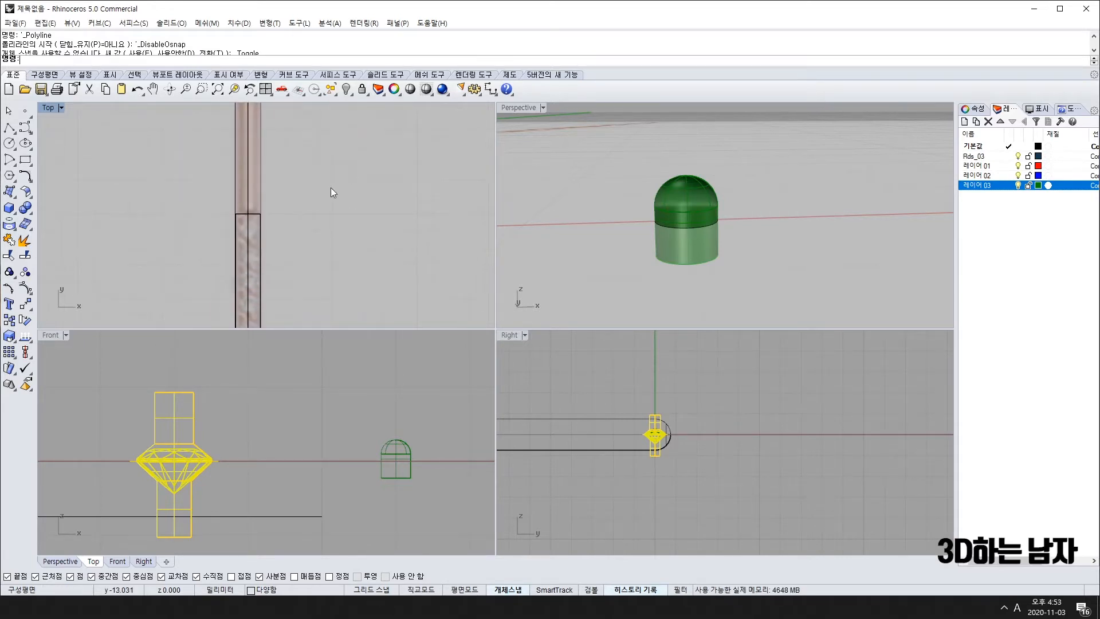
scroll(643, 200, down, 5)
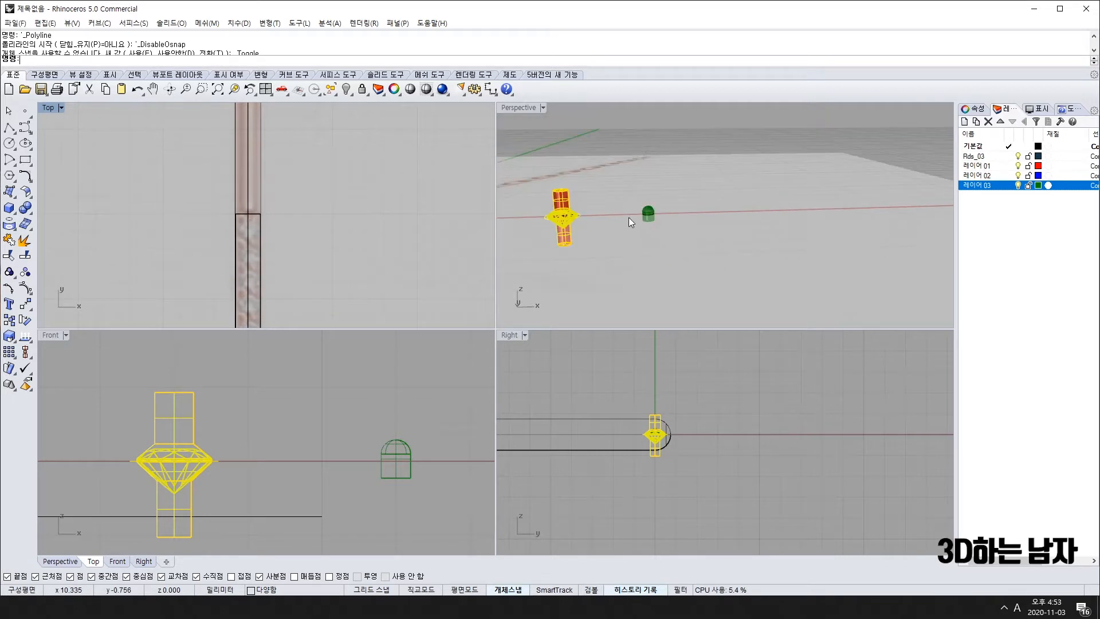
right_drag(577, 237, 790, 205)
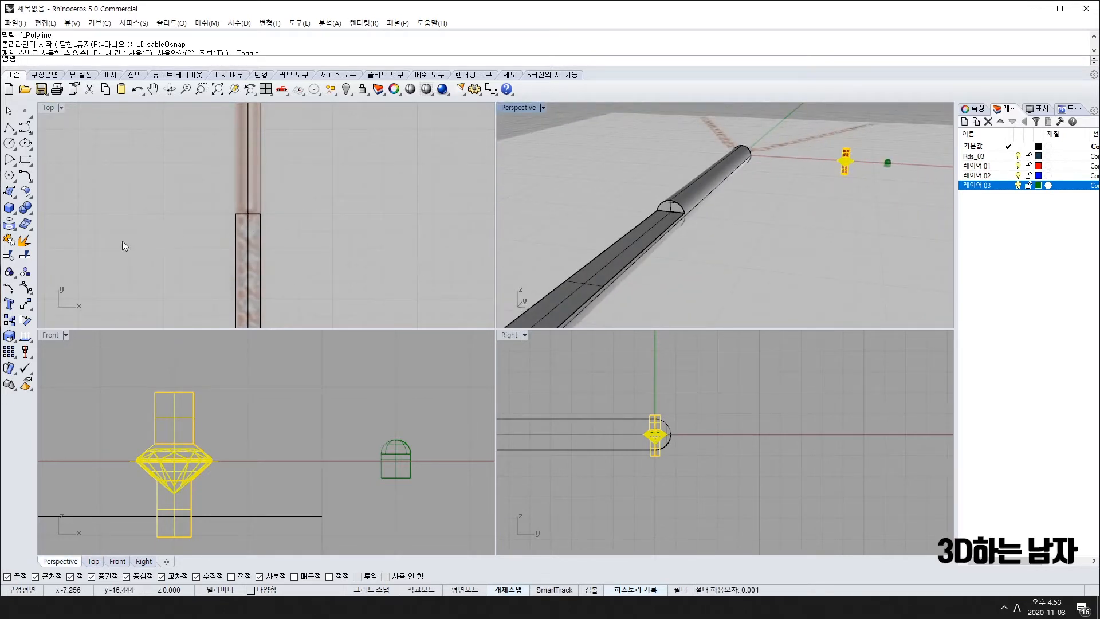
click(25, 304)
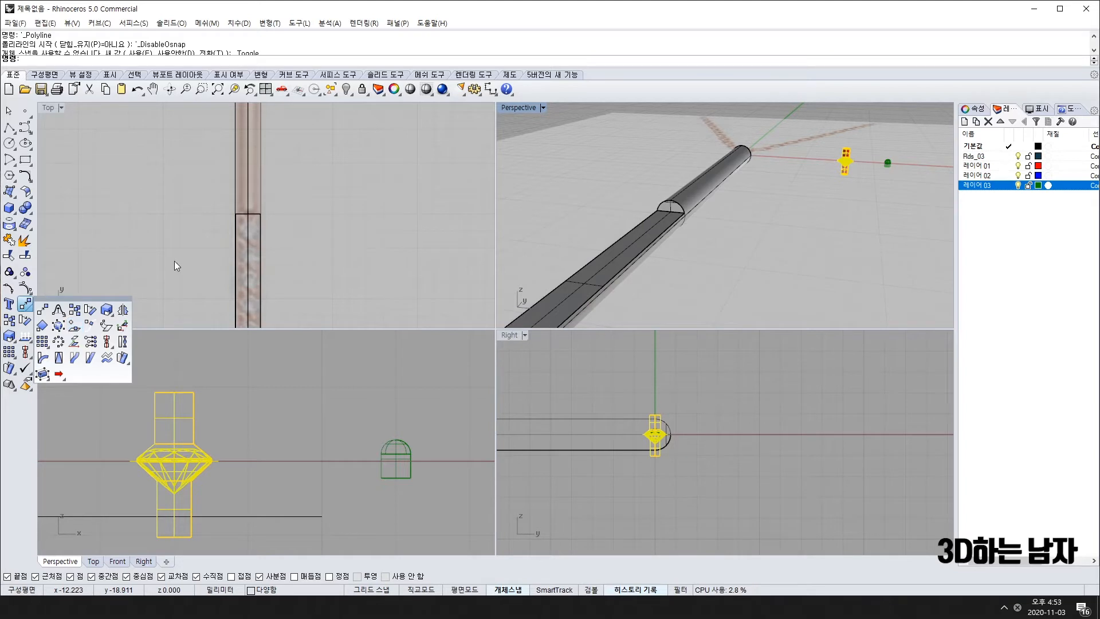
right_drag(673, 224, 688, 270)
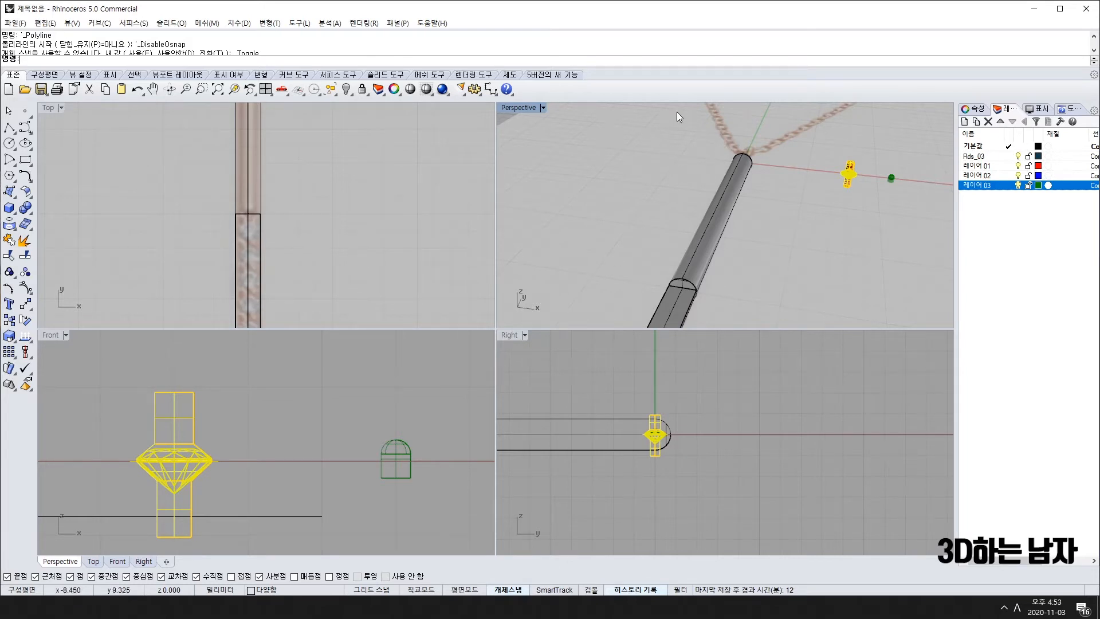
right_drag(626, 304, 875, 179)
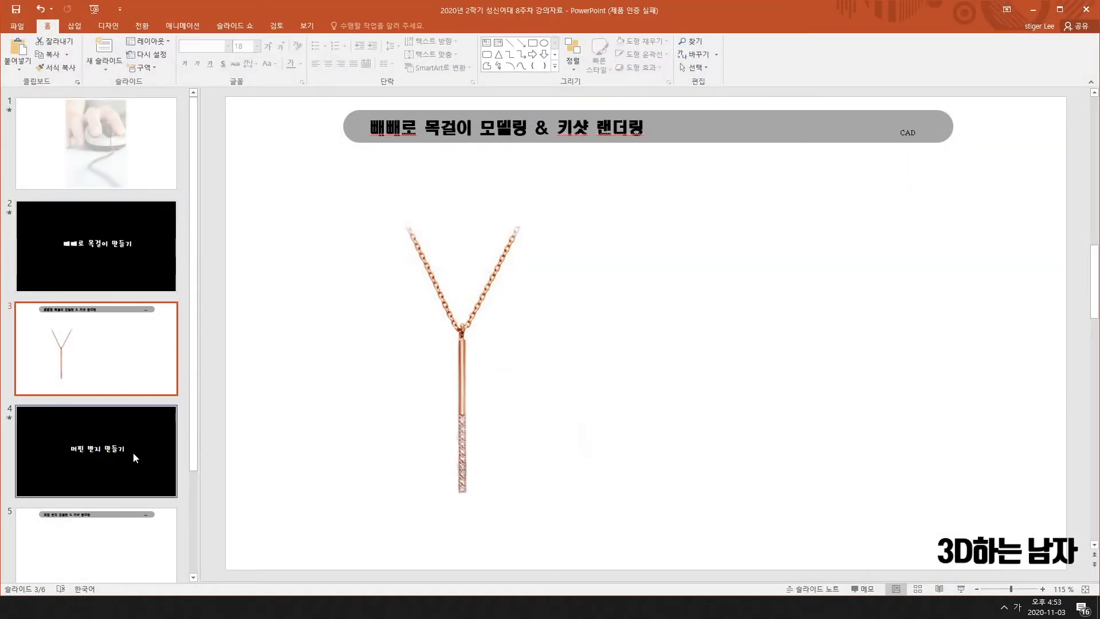
Step: Check the necklace reference slide in PowerPoint and return to Rhino
click(133, 452)
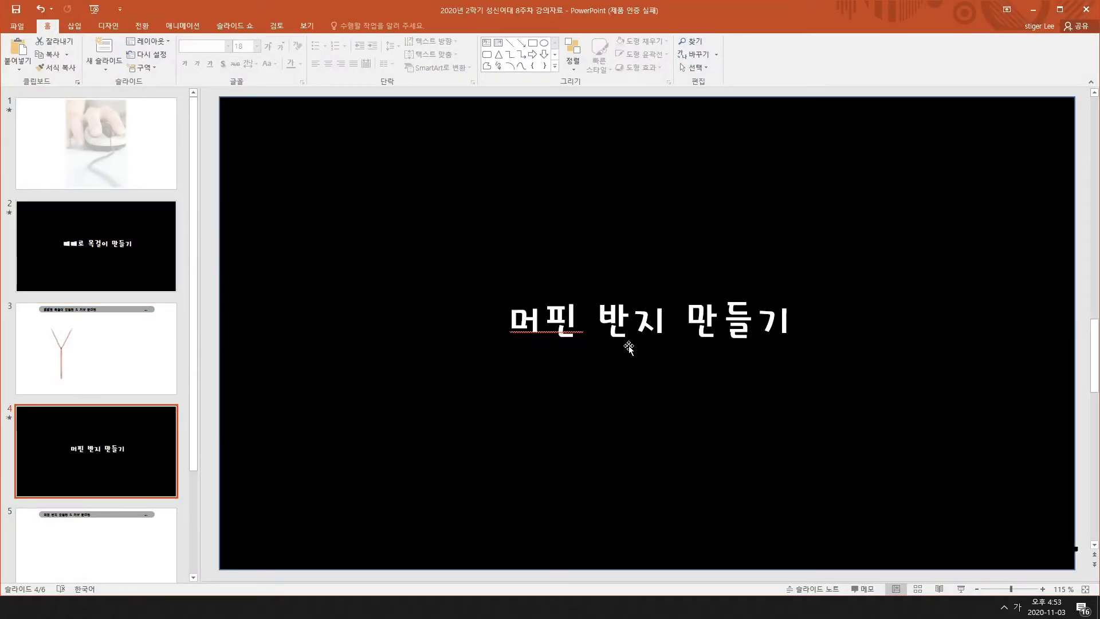
click(67, 365)
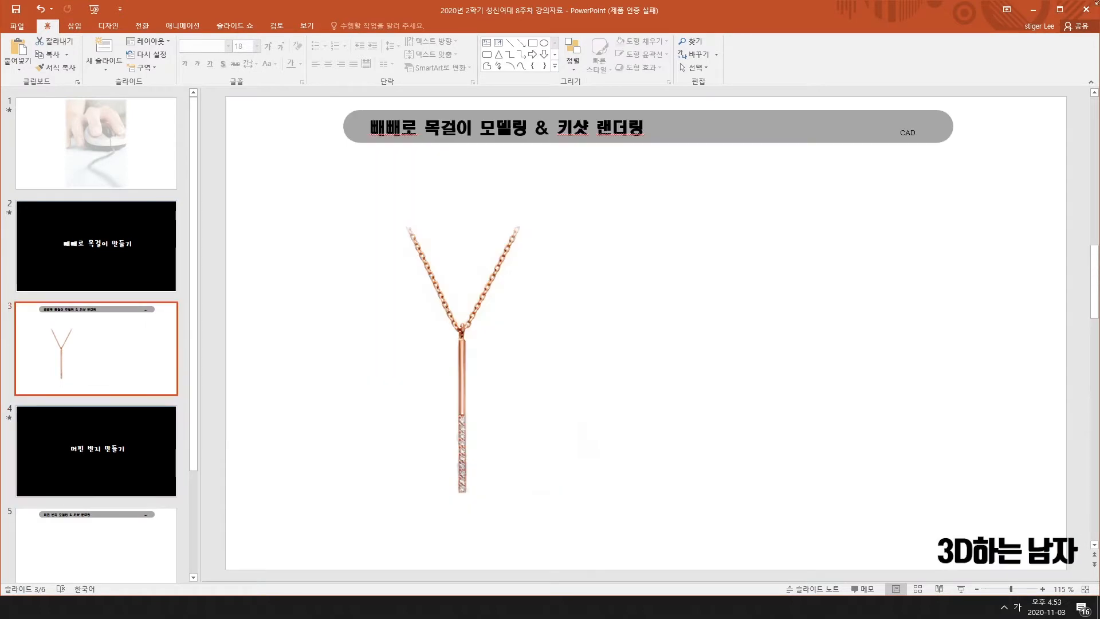
click(1034, 11)
Step: Start Orient on Surface for the diamond set with grid snap on, setting the base point at the diamond's centre and a reference point along the X axis
right_drag(707, 219, 836, 184)
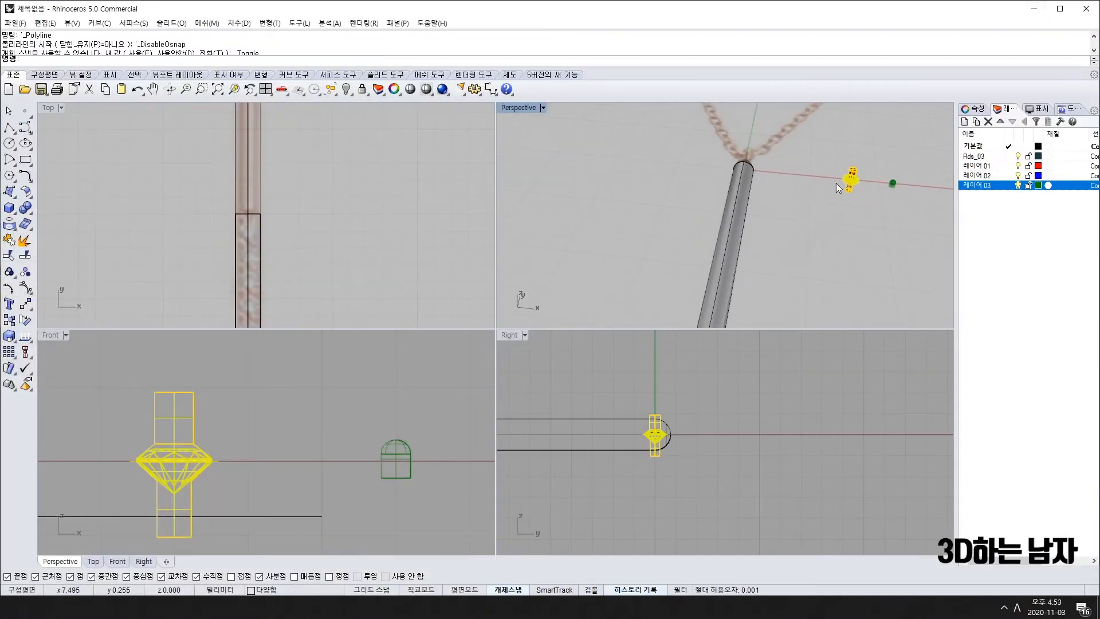
scroll(309, 177, down, 6)
right_drag(369, 123, 266, 256)
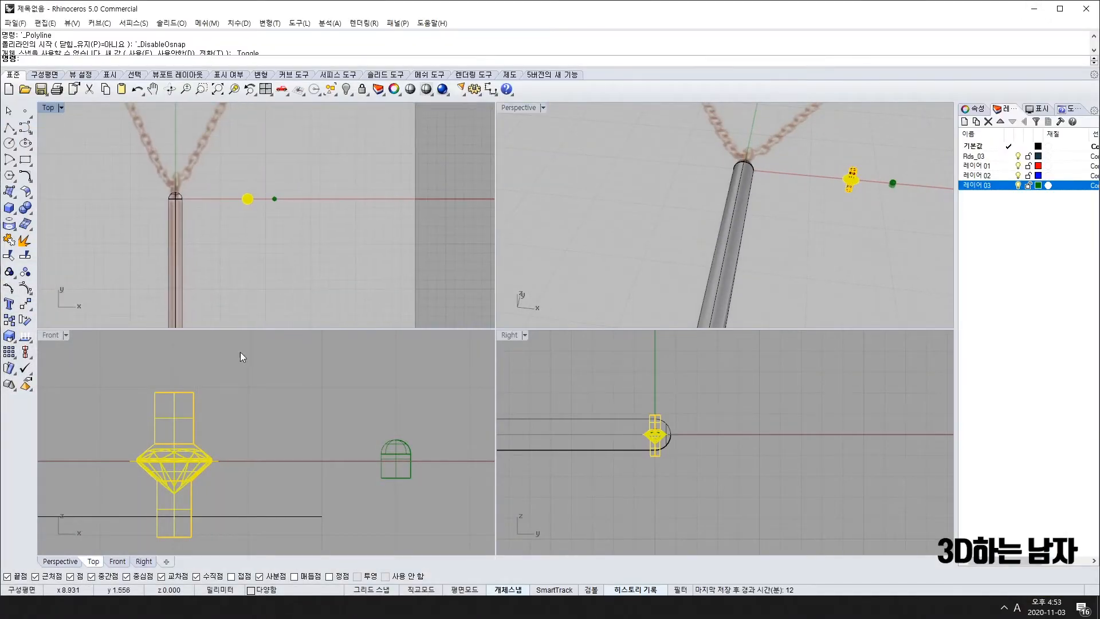
scroll(172, 441, down, 5)
scroll(140, 438, up, 4)
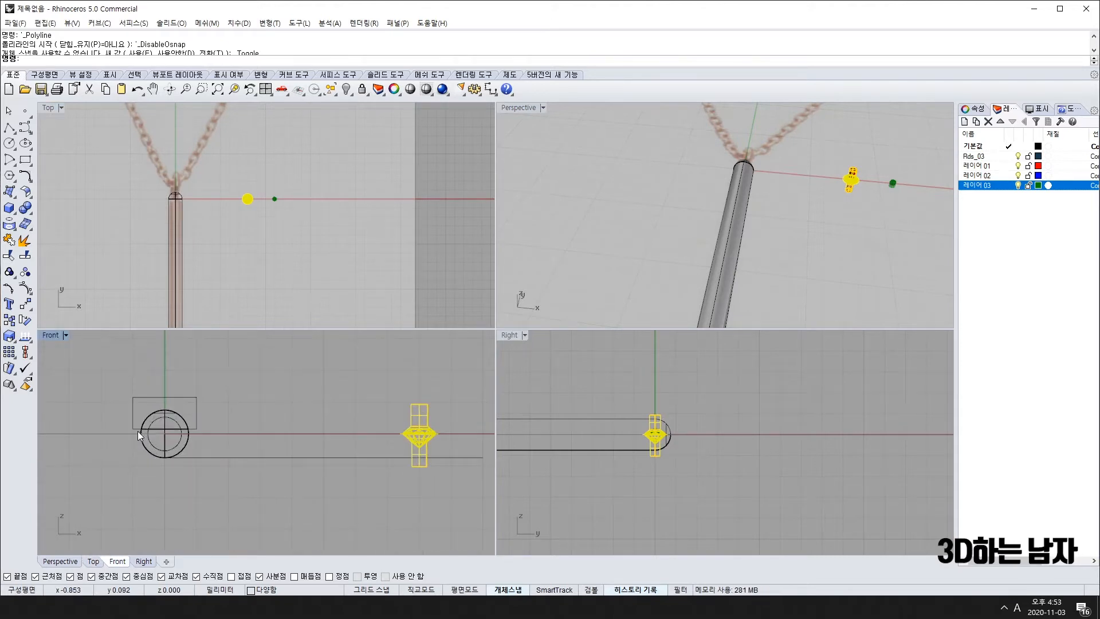
scroll(165, 427, up, 4)
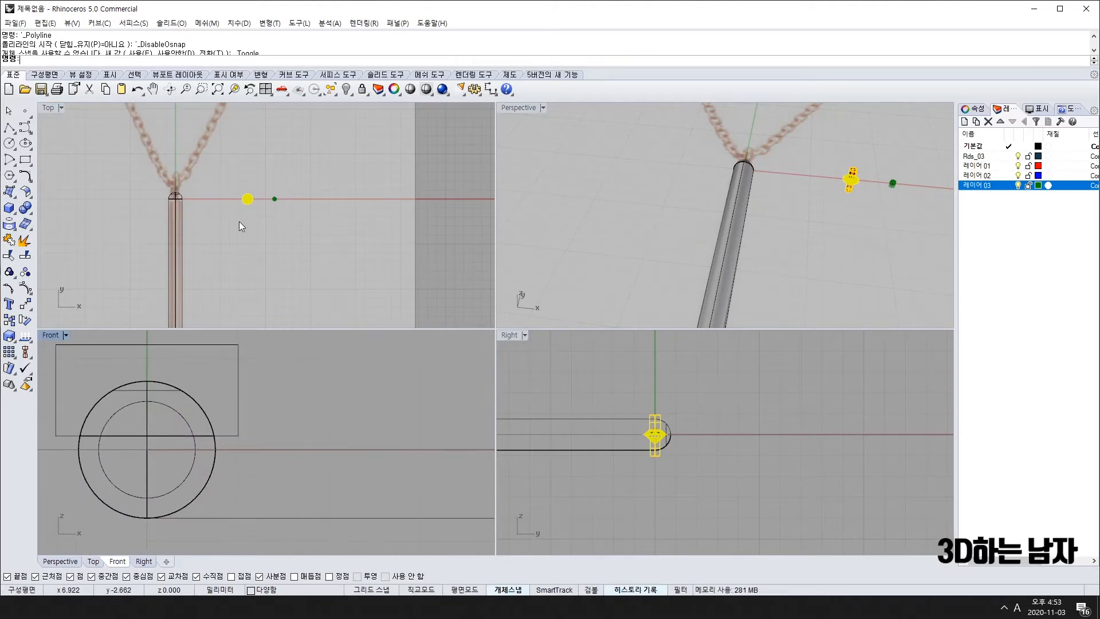
scroll(242, 194, up, 4)
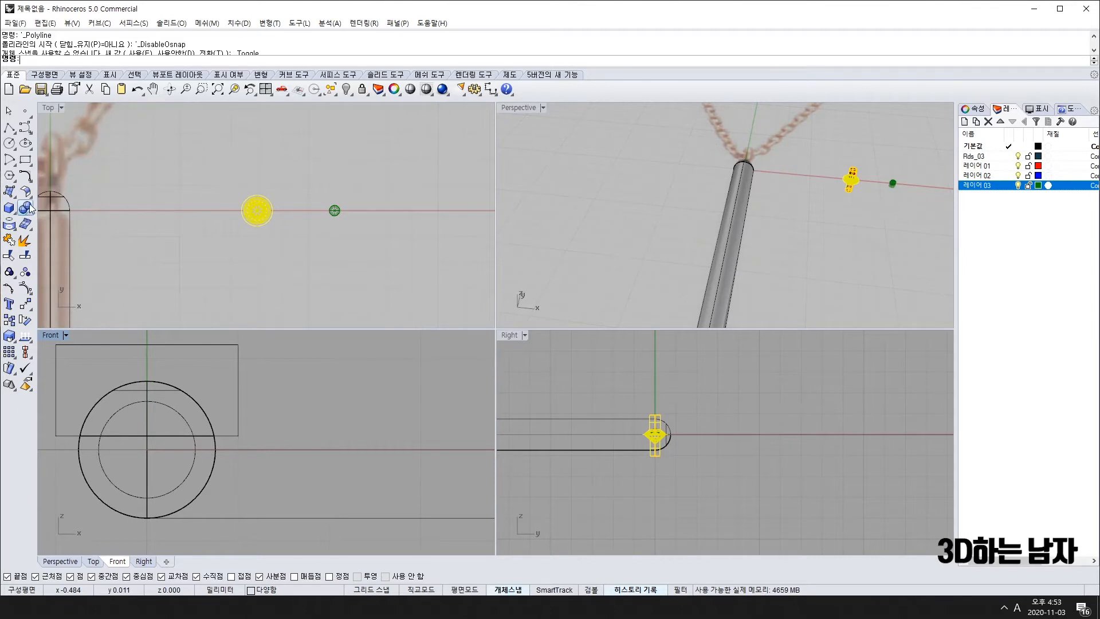
click(26, 305)
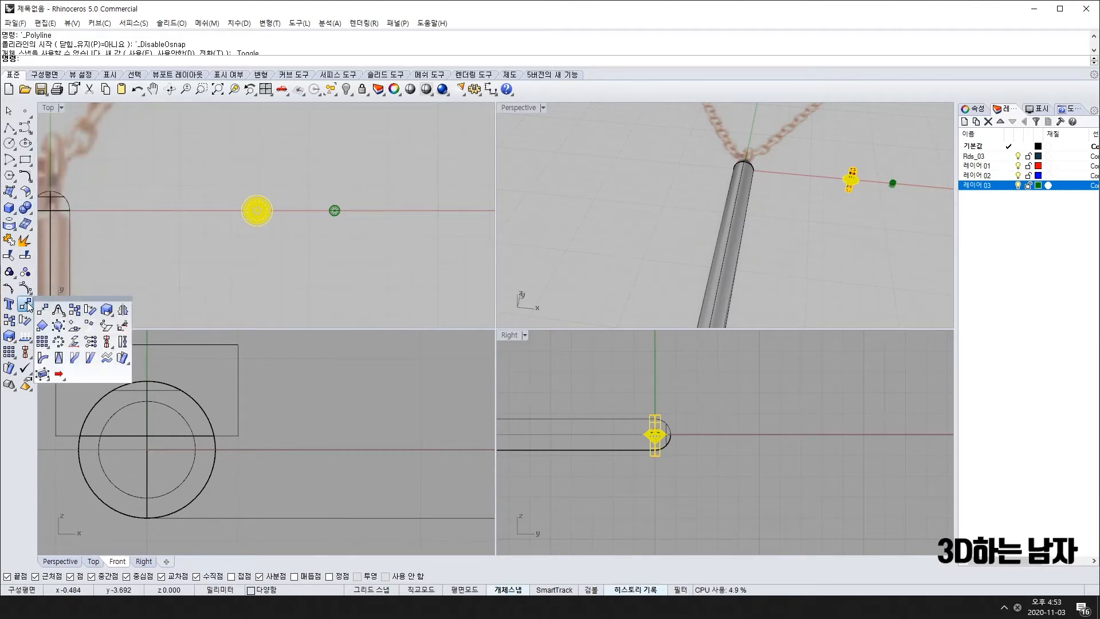
click(74, 327)
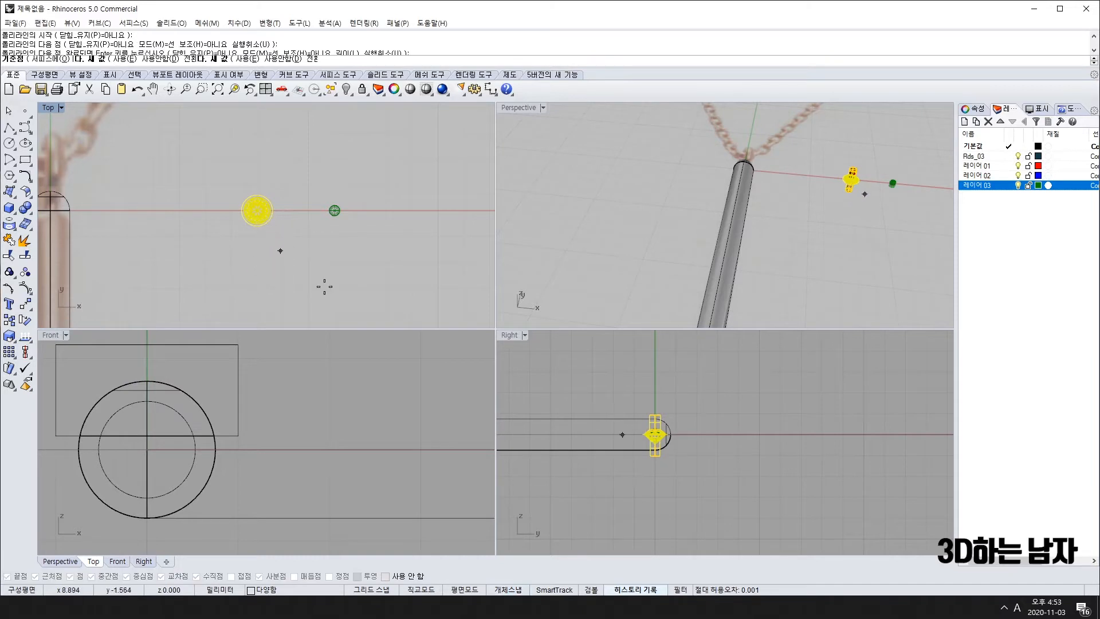
click(375, 591)
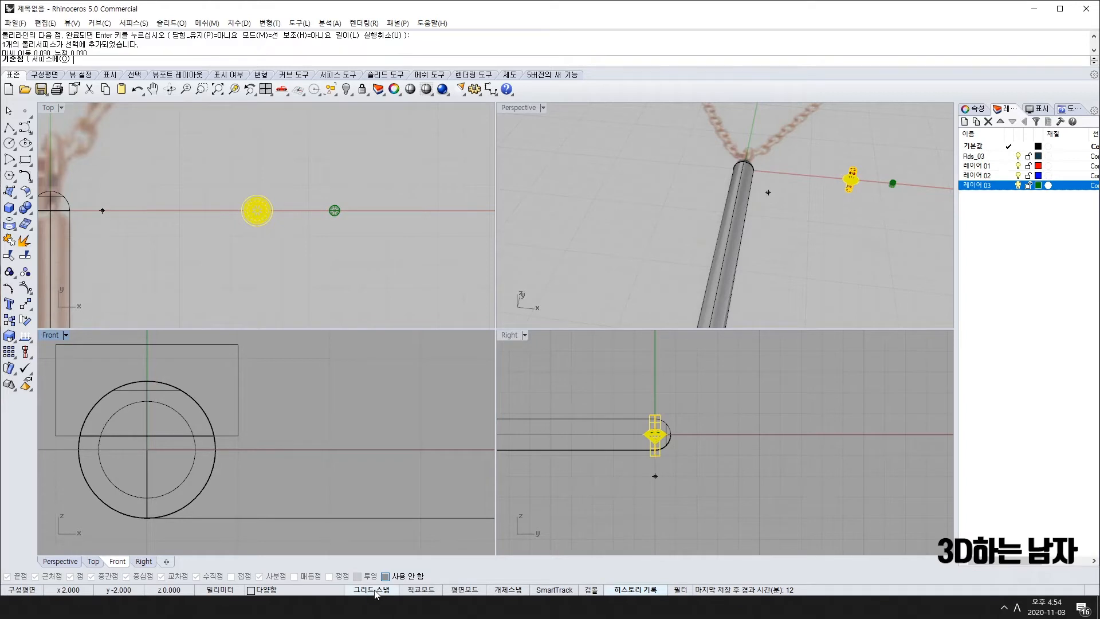
scroll(257, 210, up, 3)
click(255, 213)
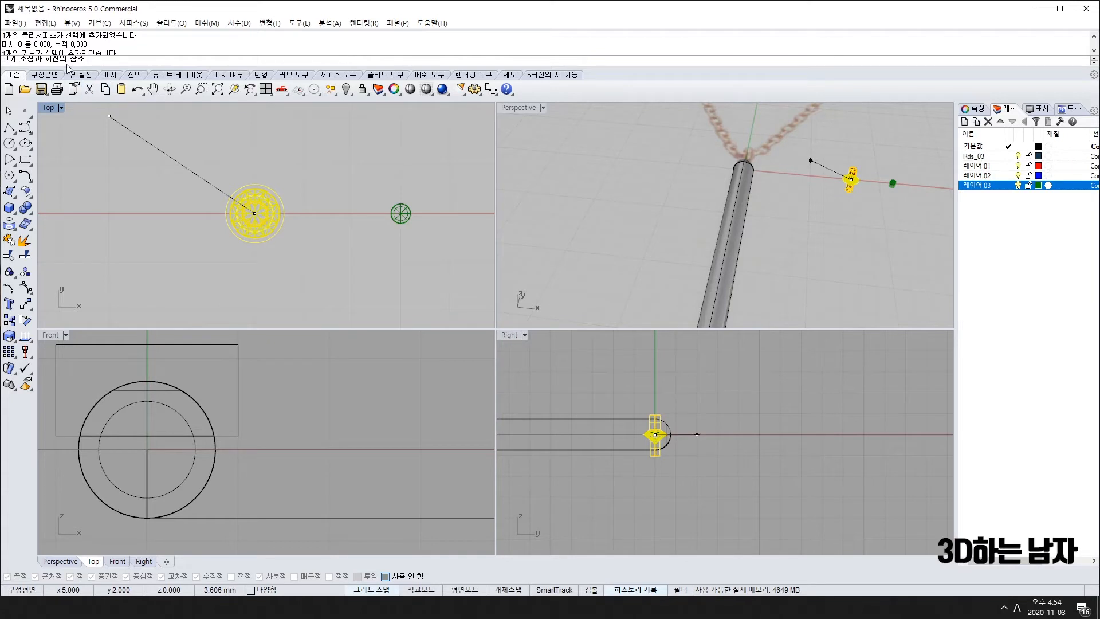
click(305, 214)
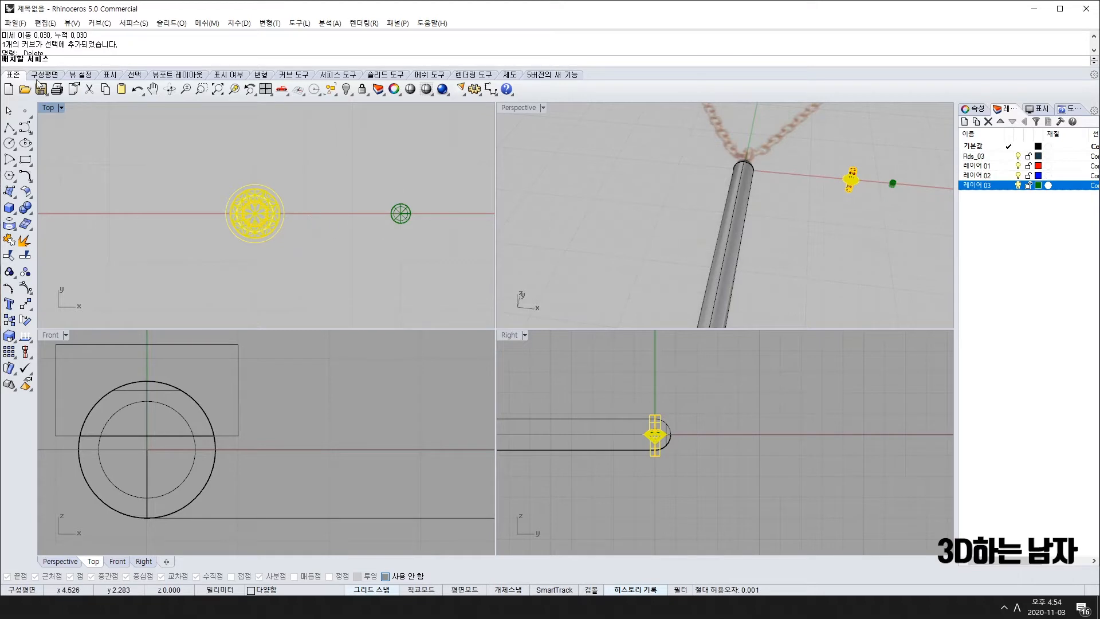
Step: Choose the stick's flat cut face as the target surface, with uniform scale 1.0, rotation 0.0 and the original shape kept
scroll(704, 219, down, 5)
scroll(704, 218, up, 5)
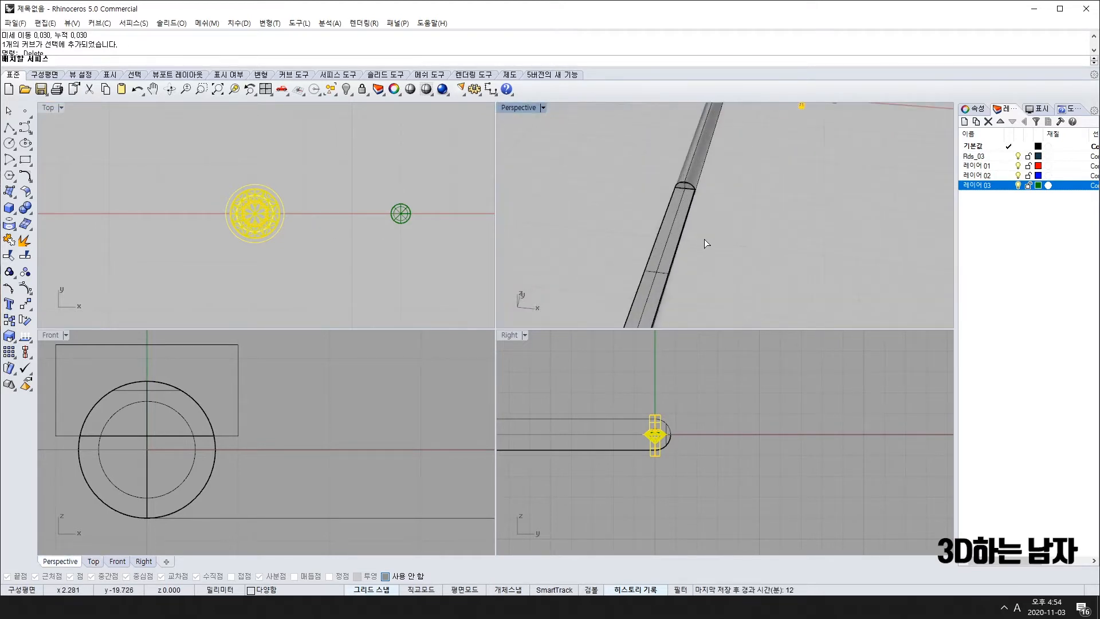
right_drag(678, 214, 689, 184)
click(699, 208)
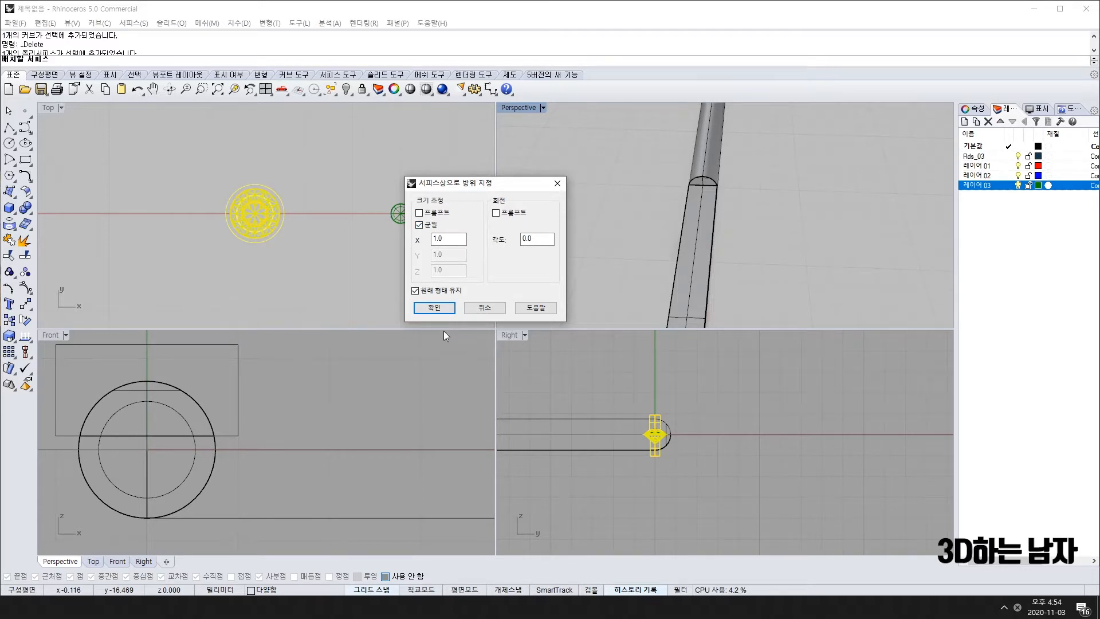
click(441, 308)
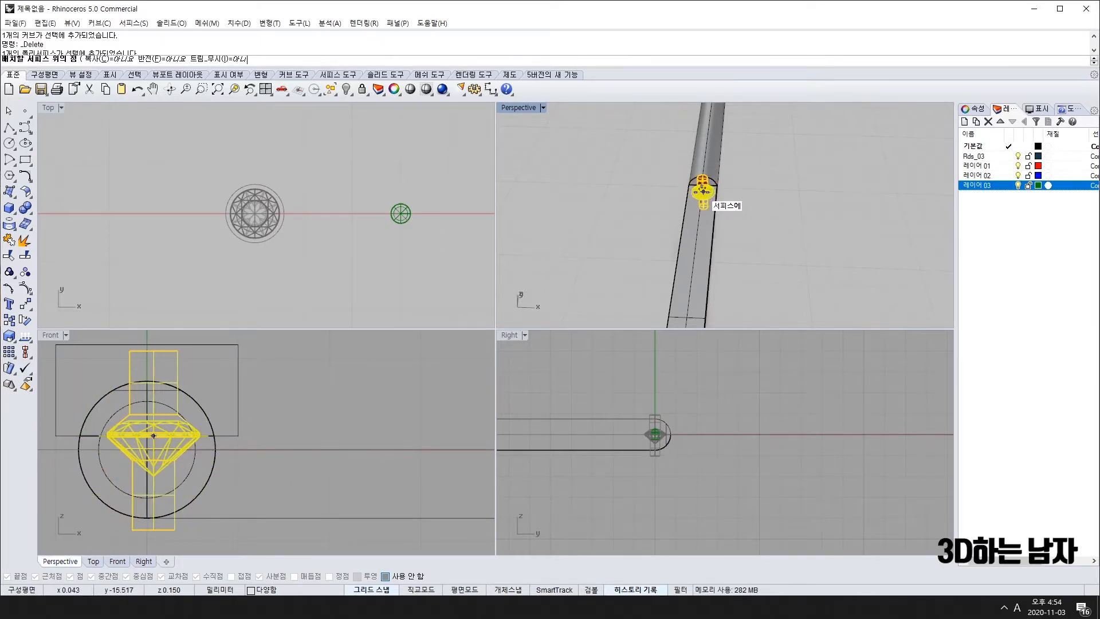
Step: Turn on copying and place the oriented diamond set on the stick's centreline at the upper end of the recess
click(110, 60)
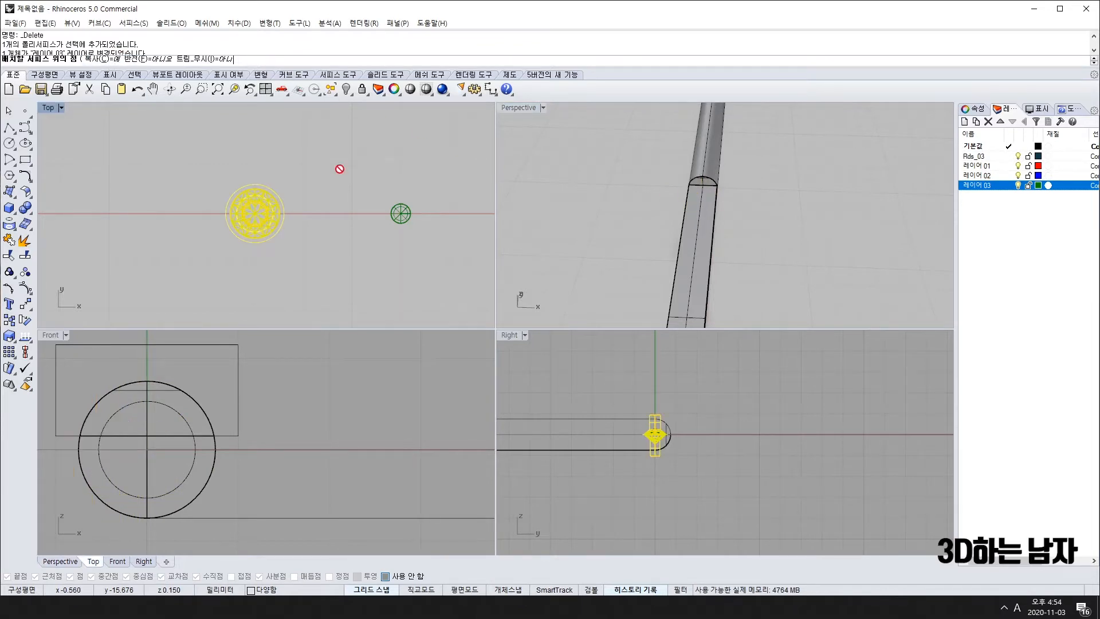
scroll(690, 202, down, 6)
right_drag(215, 241, 239, 148)
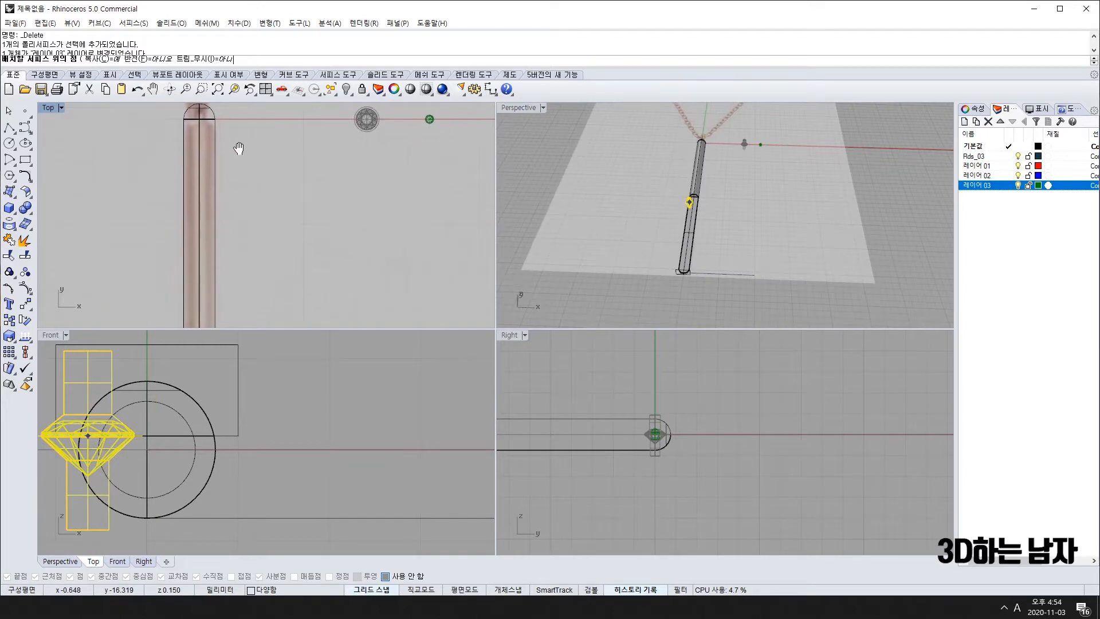
double_click(48, 107)
scroll(372, 321, down, 5)
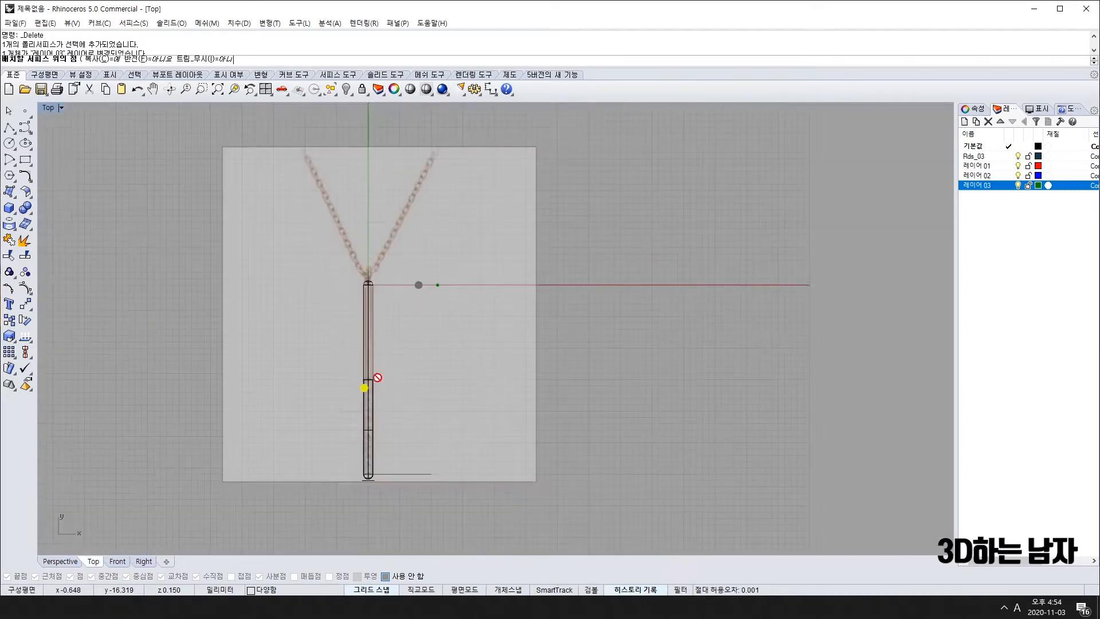
scroll(367, 360, up, 8)
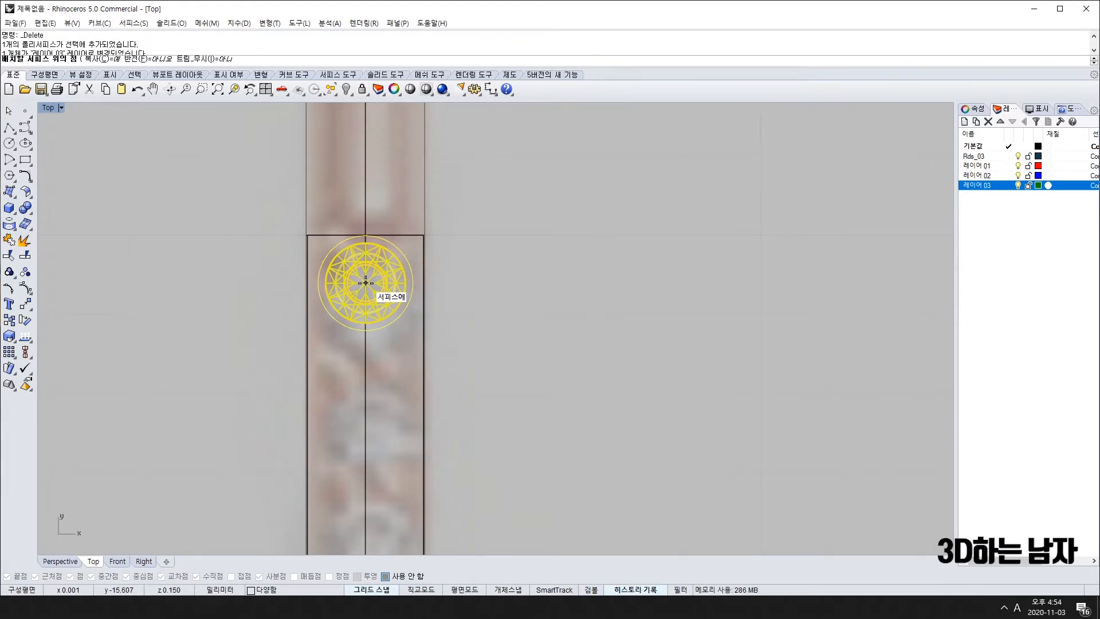
click(366, 283)
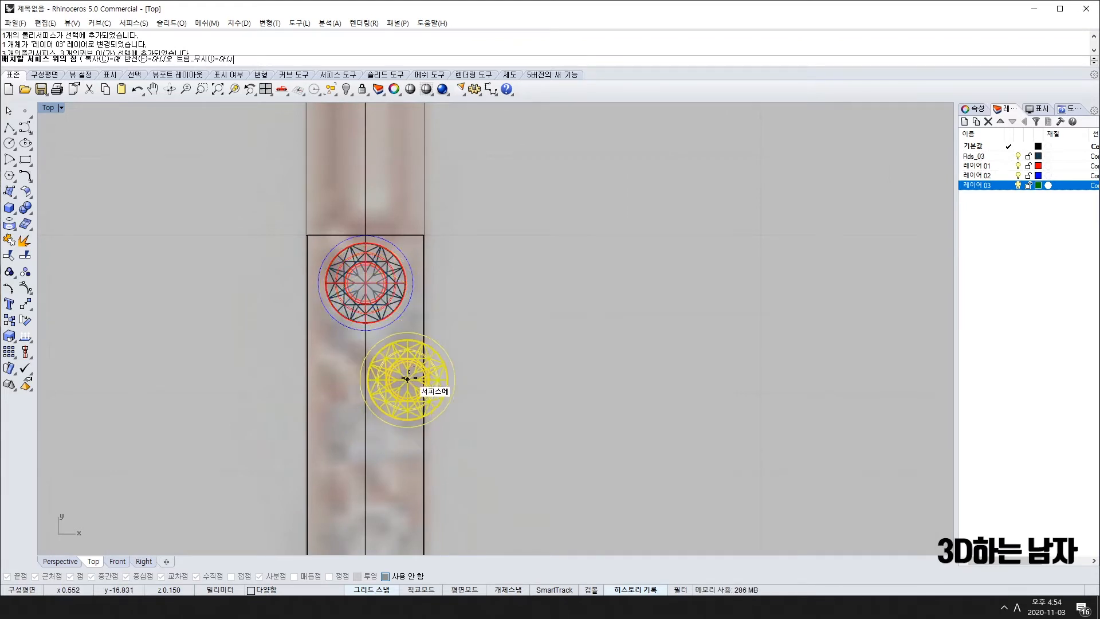
scroll(399, 401, down, 3)
key(Return)
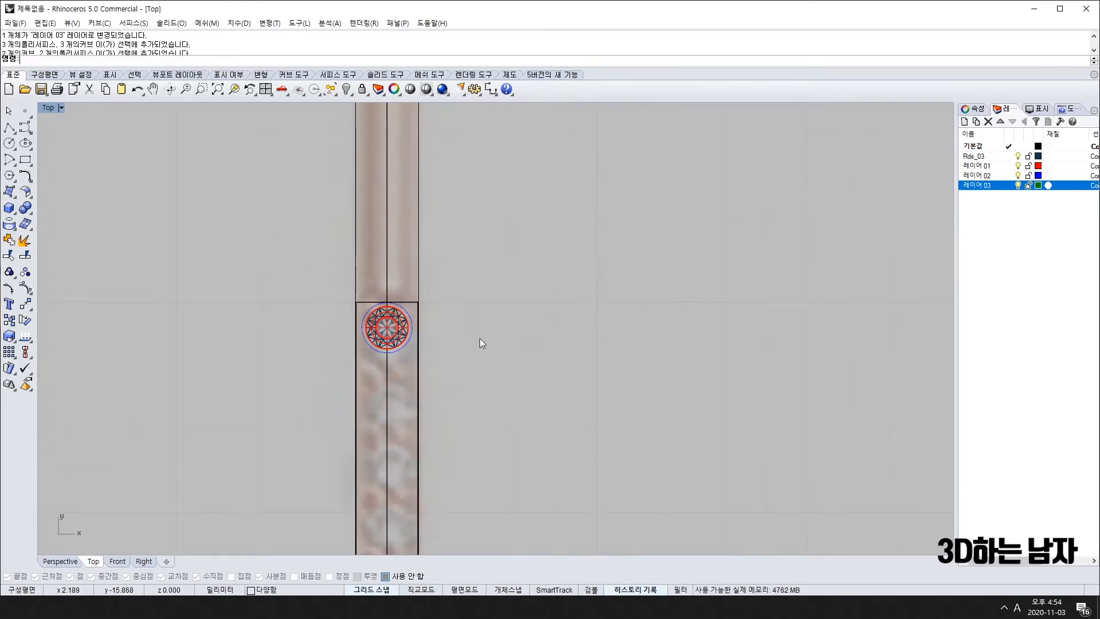
Step: Select the placed diamond with its seat cutter and spacing circle at the upper end of the recess
scroll(562, 360, down, 5)
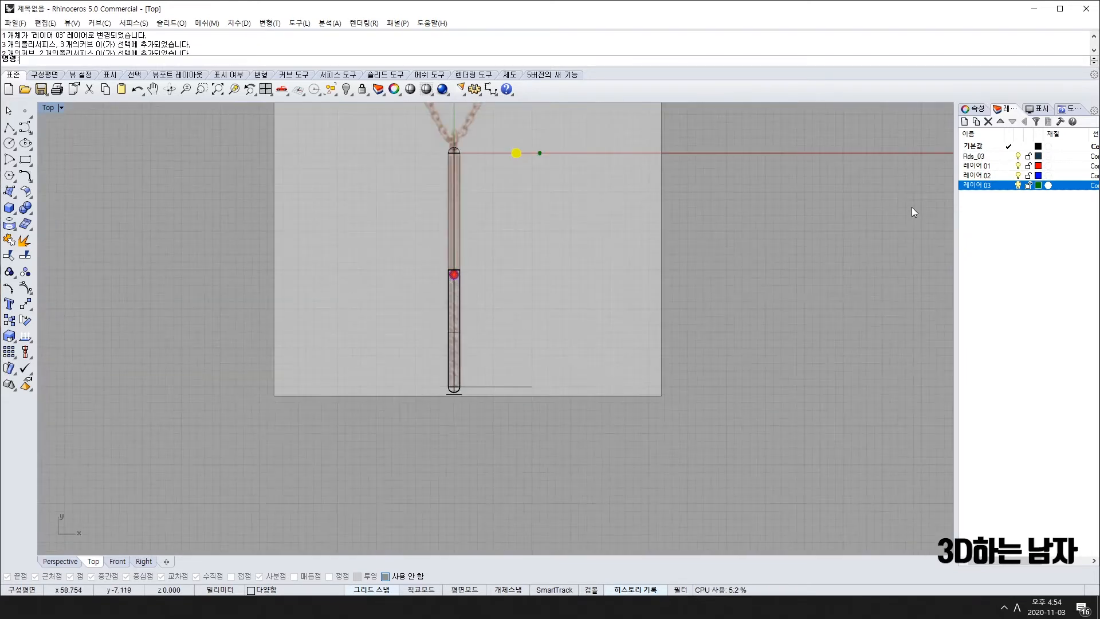
scroll(447, 275, up, 5)
scroll(479, 287, down, 2)
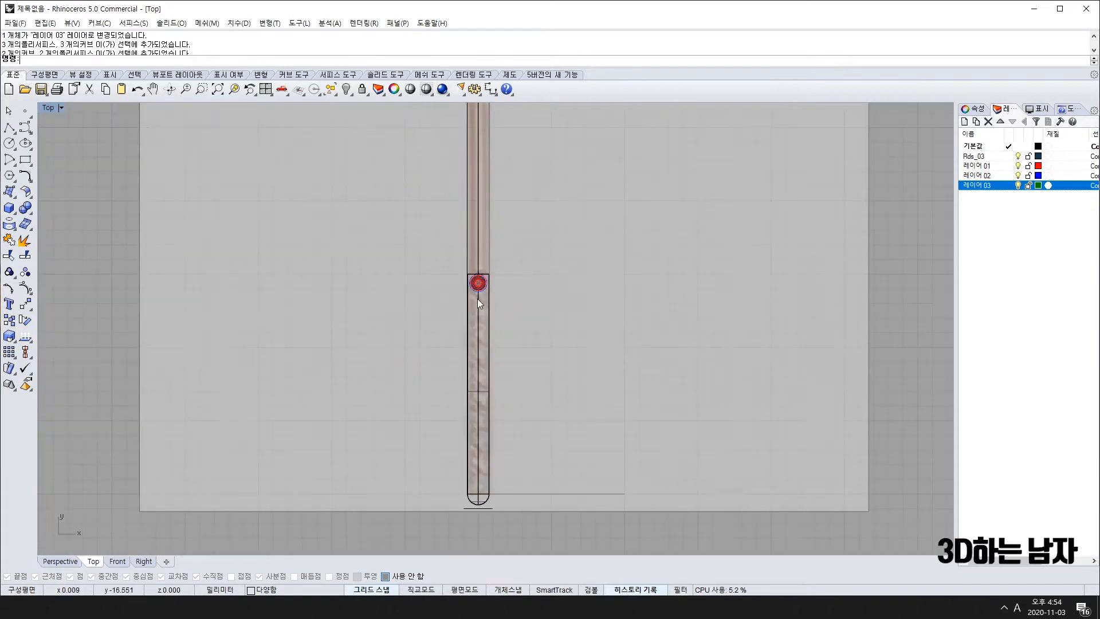
scroll(493, 299, up, 5)
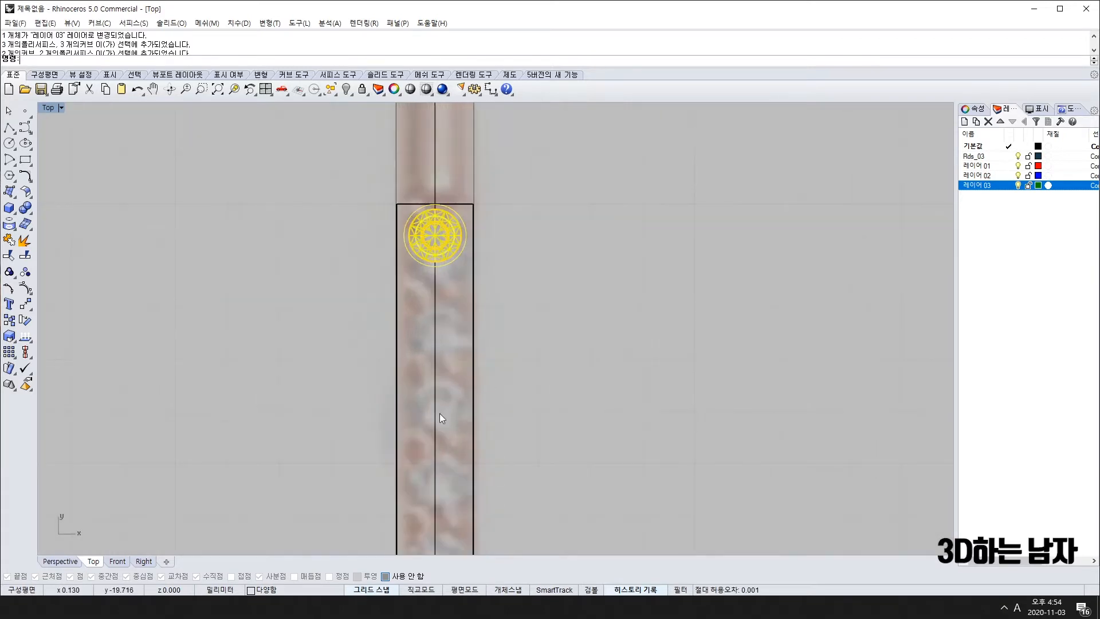
scroll(439, 415, down, 3)
right_drag(441, 171, 446, 301)
scroll(435, 286, up, 10)
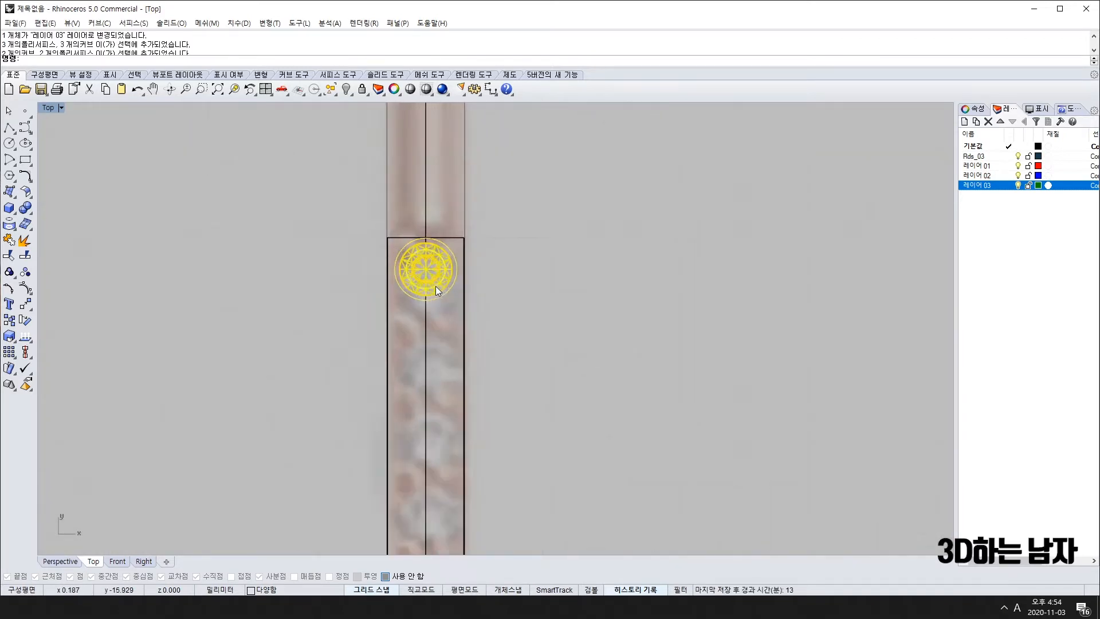
text(c)
key(space)
click(441, 259)
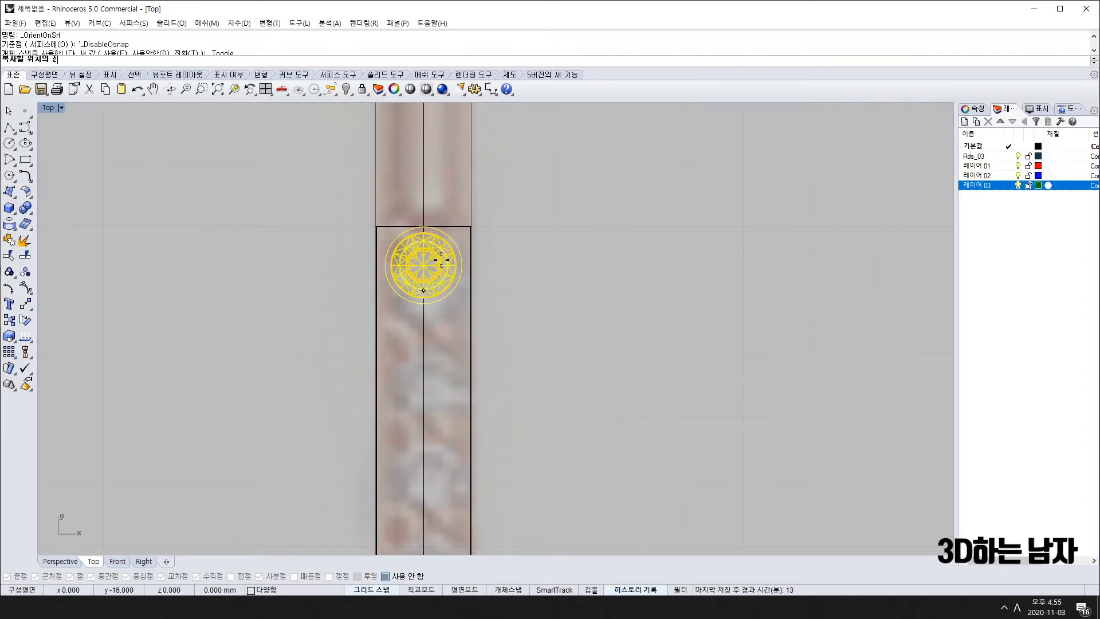
key(Escape)
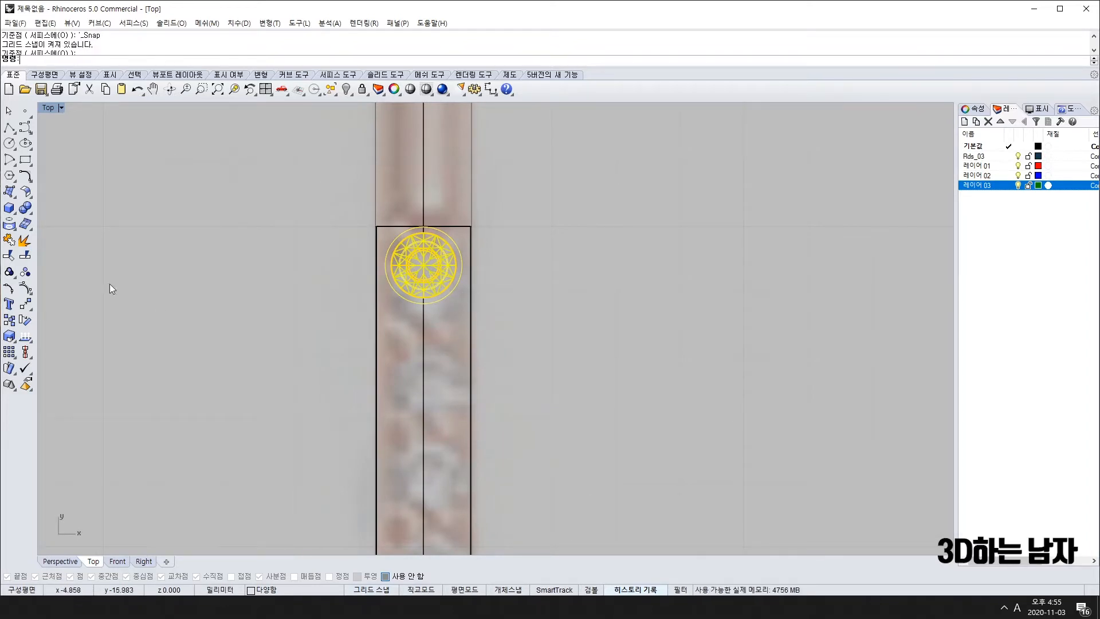
Step: Copy the diamond set straight down the recess three times with ortho on and grid snap off, spacing circles slightly overlapping, out to about 3.3 mm
click(10, 336)
click(527, 257)
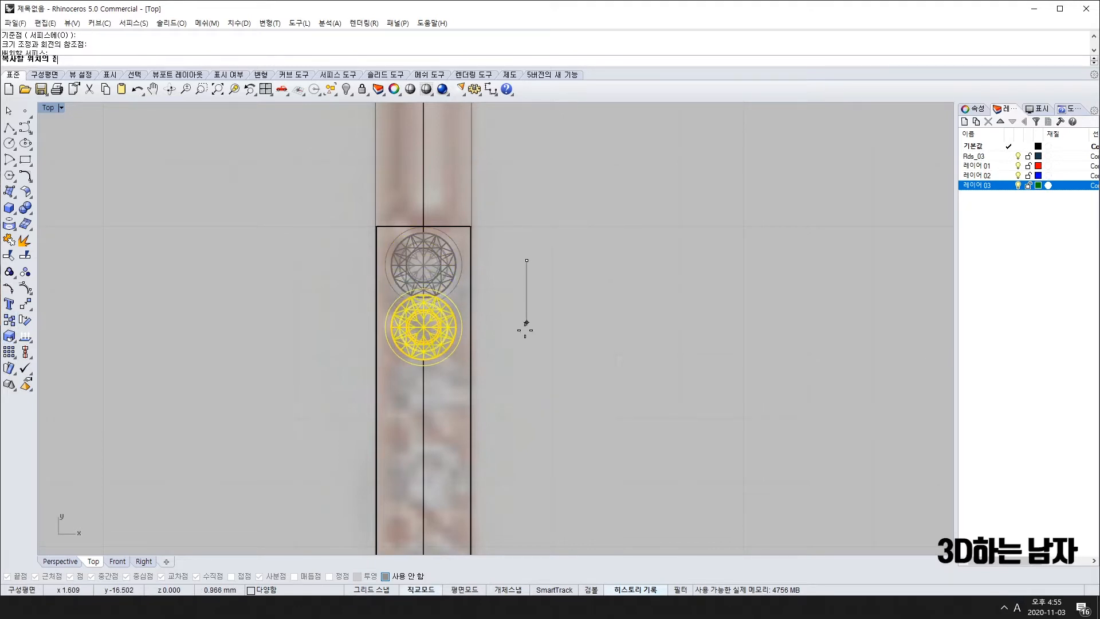
scroll(526, 327, up, 5)
click(511, 331)
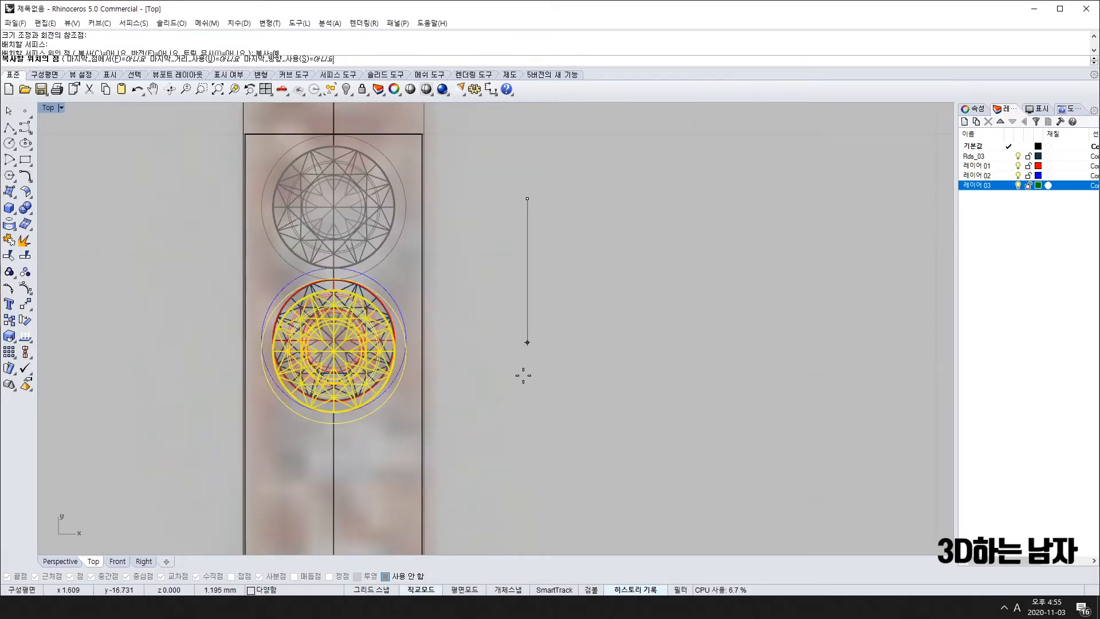
right_drag(530, 426, 535, 340)
click(532, 380)
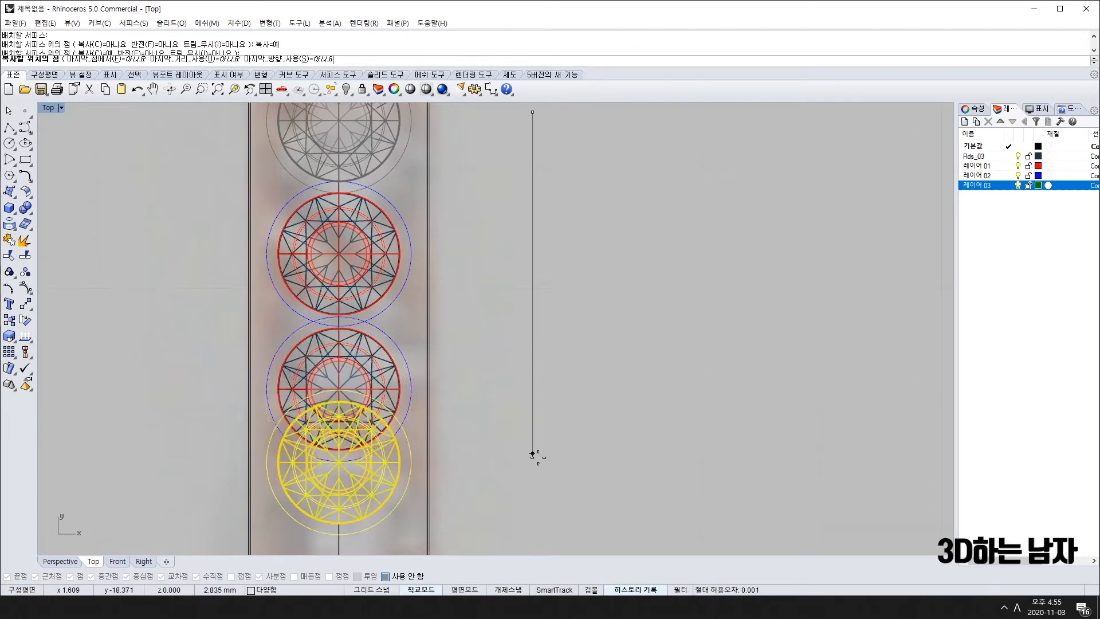
right_drag(535, 455, 536, 368)
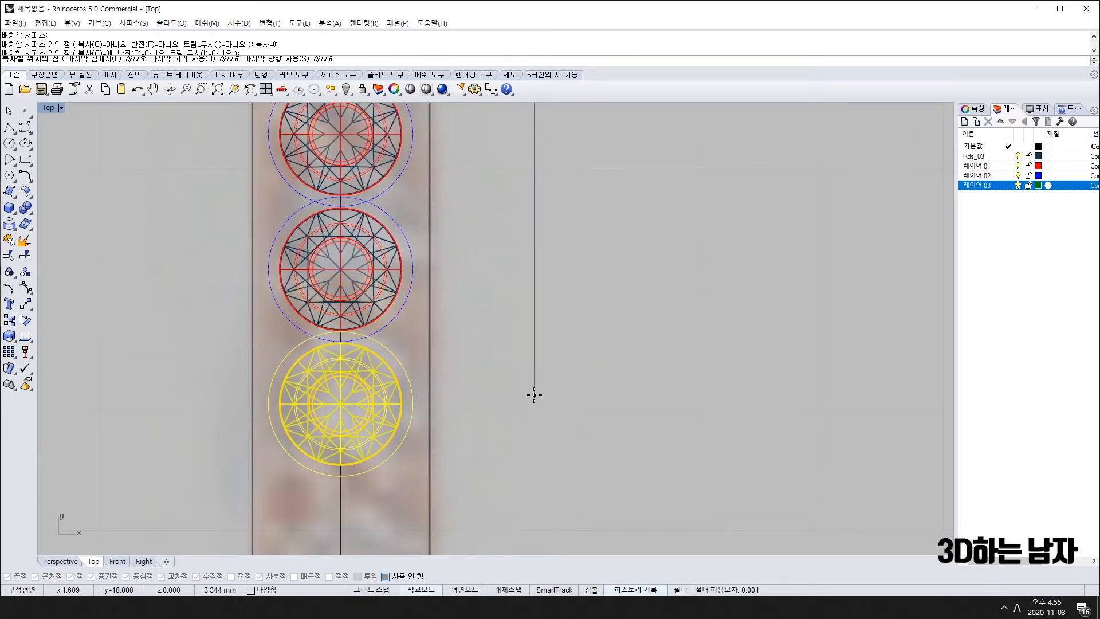
click(533, 396)
Step: Add four more evenly spaced diamond copies down the recess, reaching about 7.8 mm from the first stone
right_drag(544, 508, 555, 366)
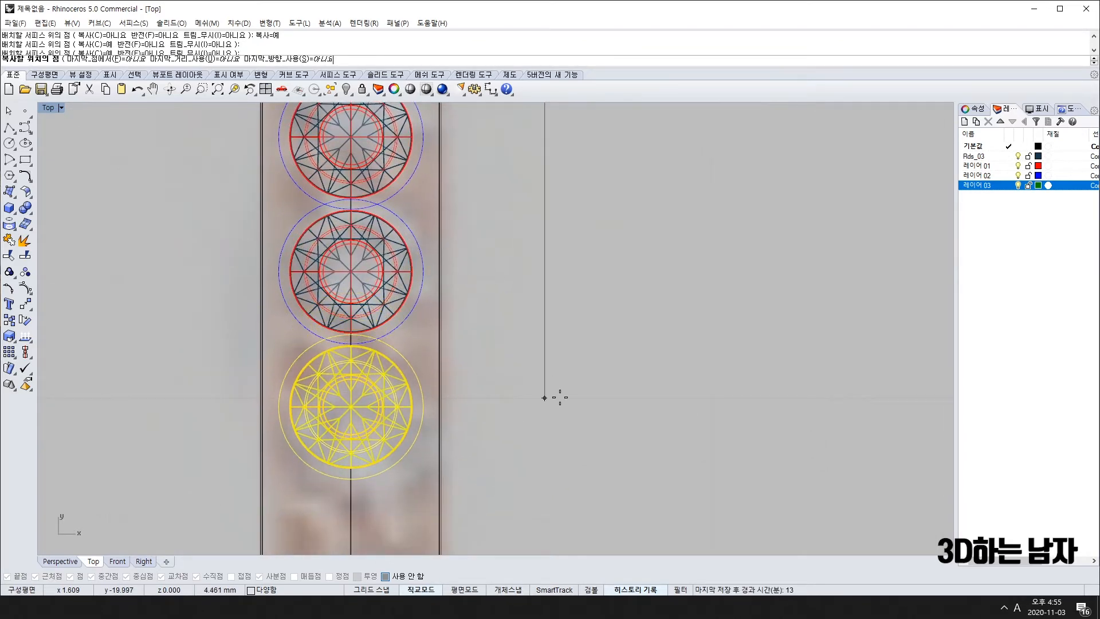
click(558, 397)
right_drag(564, 488, 565, 337)
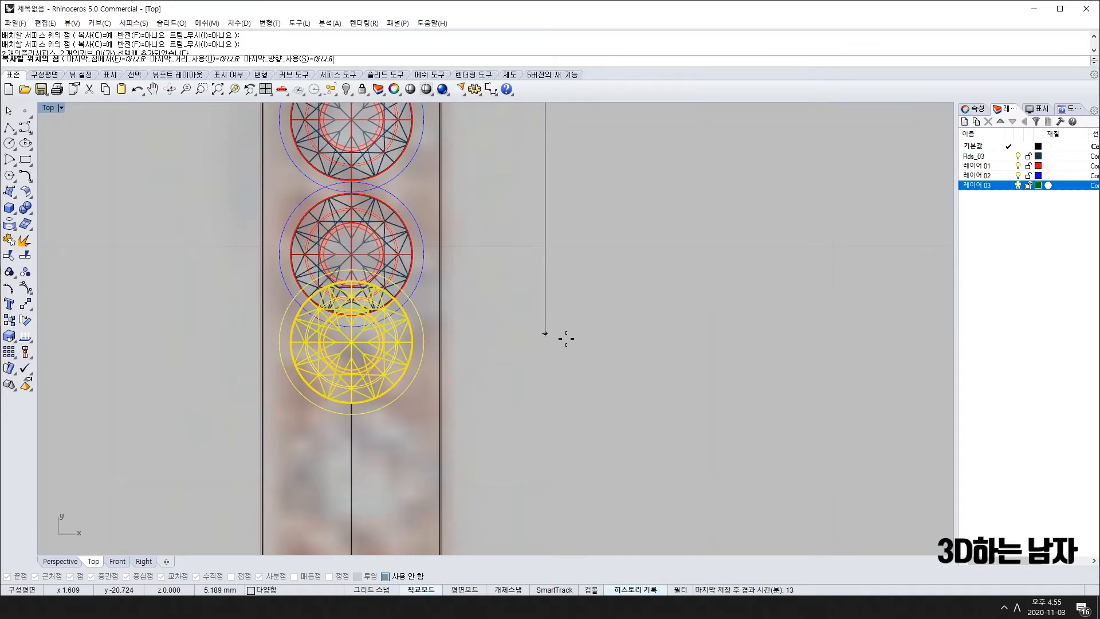
click(565, 378)
right_drag(578, 475, 584, 383)
click(584, 376)
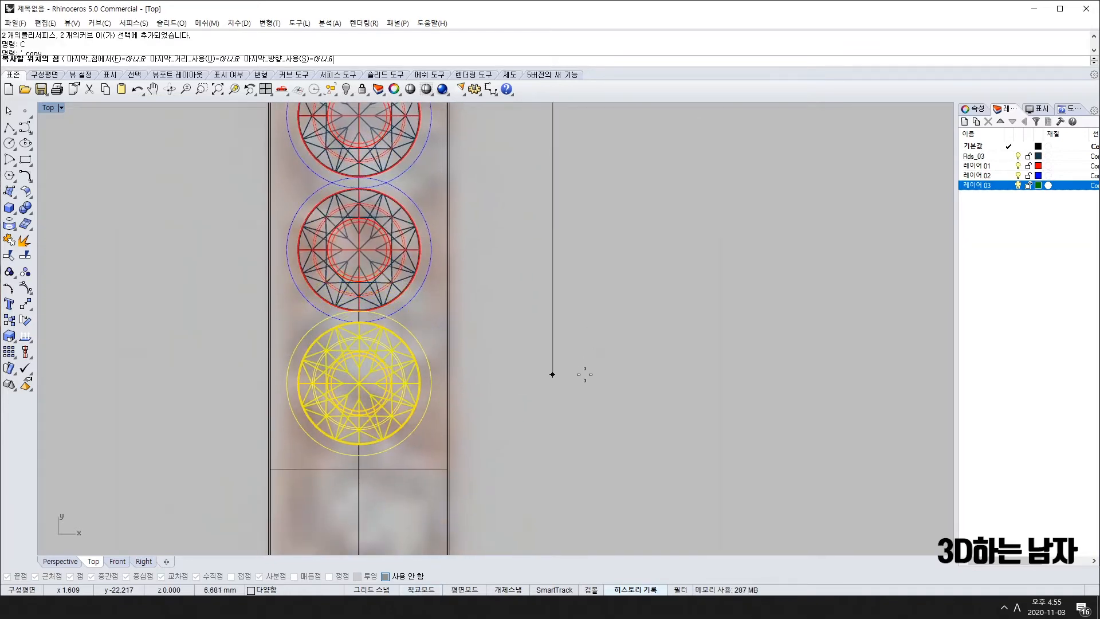
right_drag(572, 509, 565, 339)
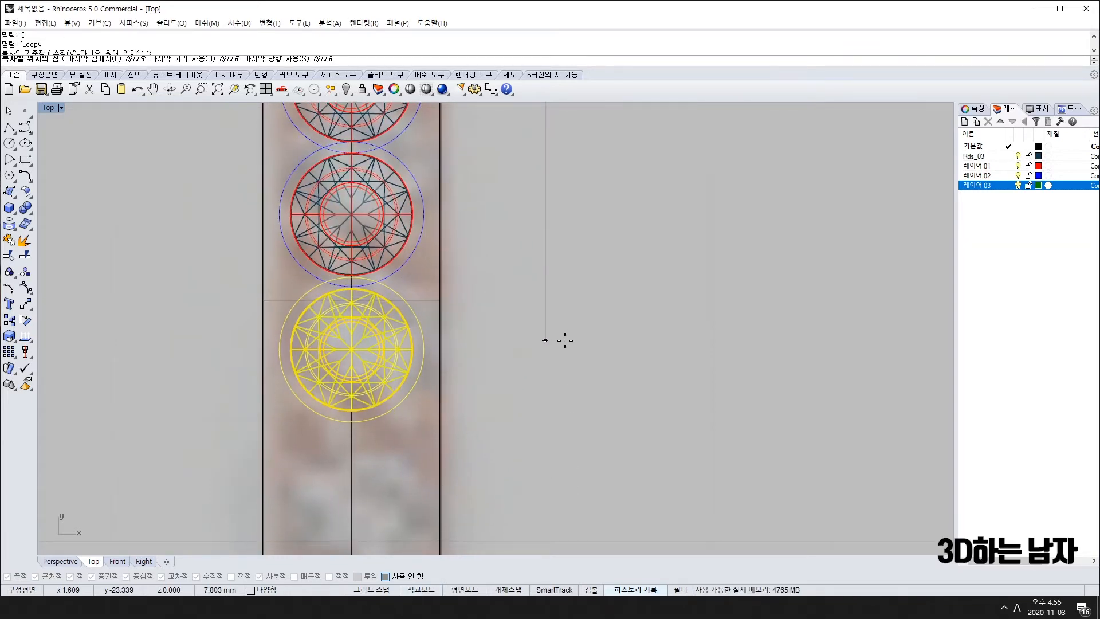
click(565, 340)
Step: Continue the evenly spaced diamond copies to the stick's rounded tip, placing the last about 14.5 mm from the first, and finish copying
right_drag(568, 505, 569, 337)
click(576, 340)
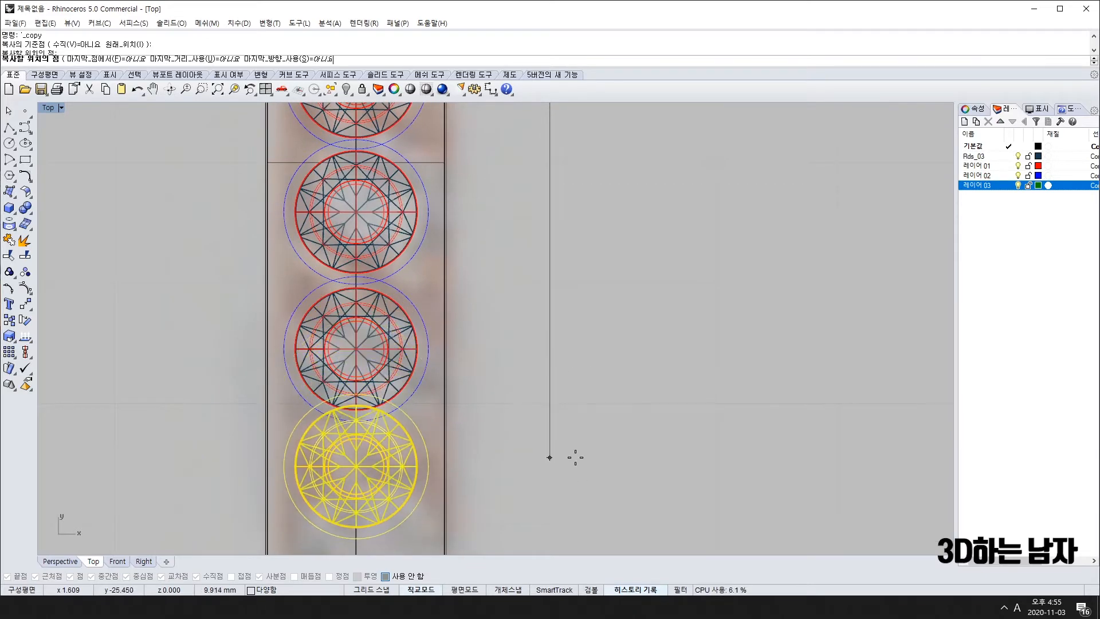
key(F9)
right_drag(546, 408, 567, 265)
key(F8)
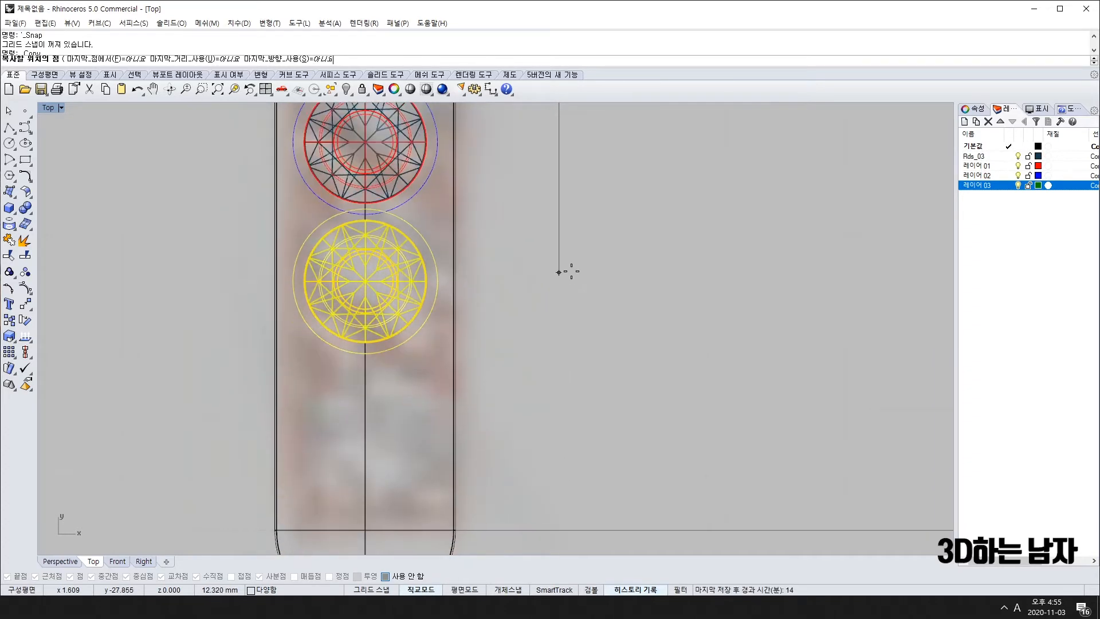
click(573, 267)
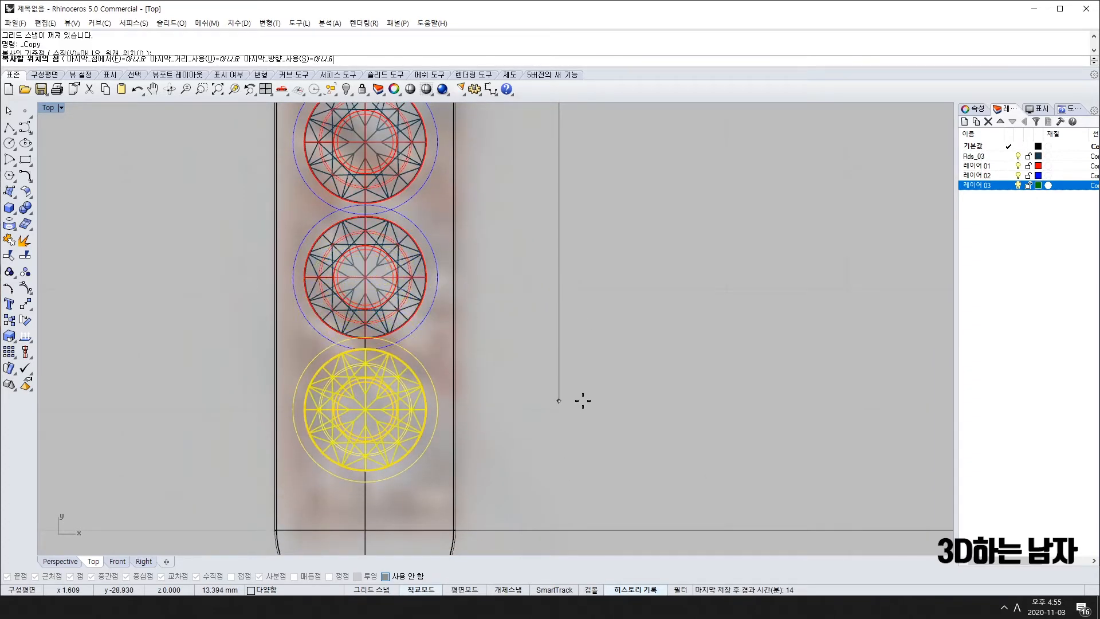
right_drag(585, 409, 587, 336)
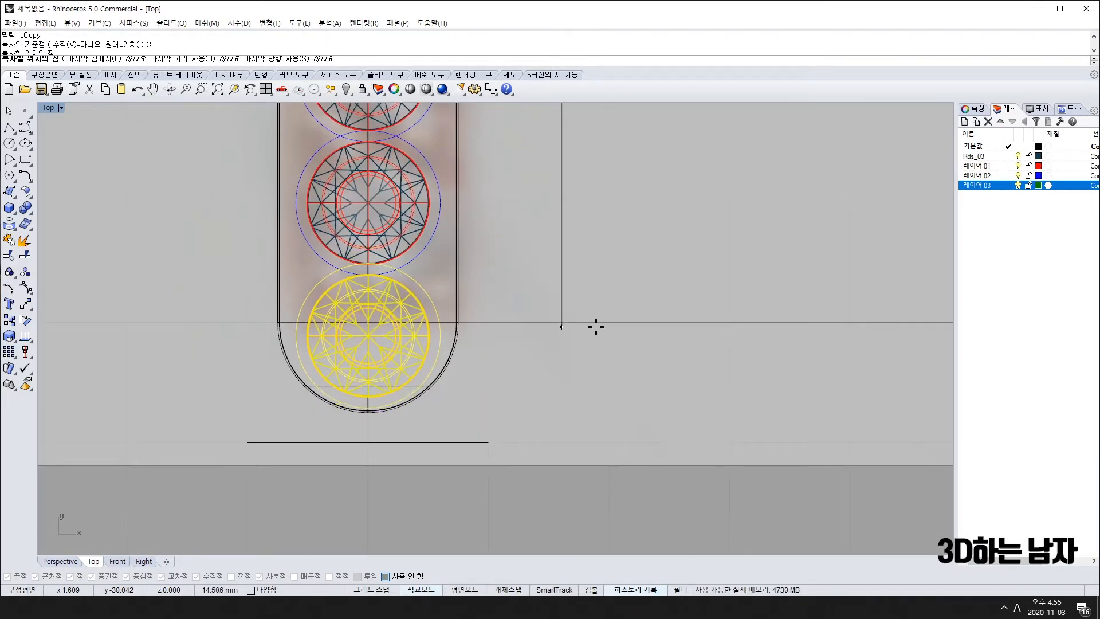
click(596, 326)
key(Return)
Step: Examine the row of diamonds and cutters in the perspective and side views, especially how the end stone sits in the rounded tip
scroll(703, 343, down, 6)
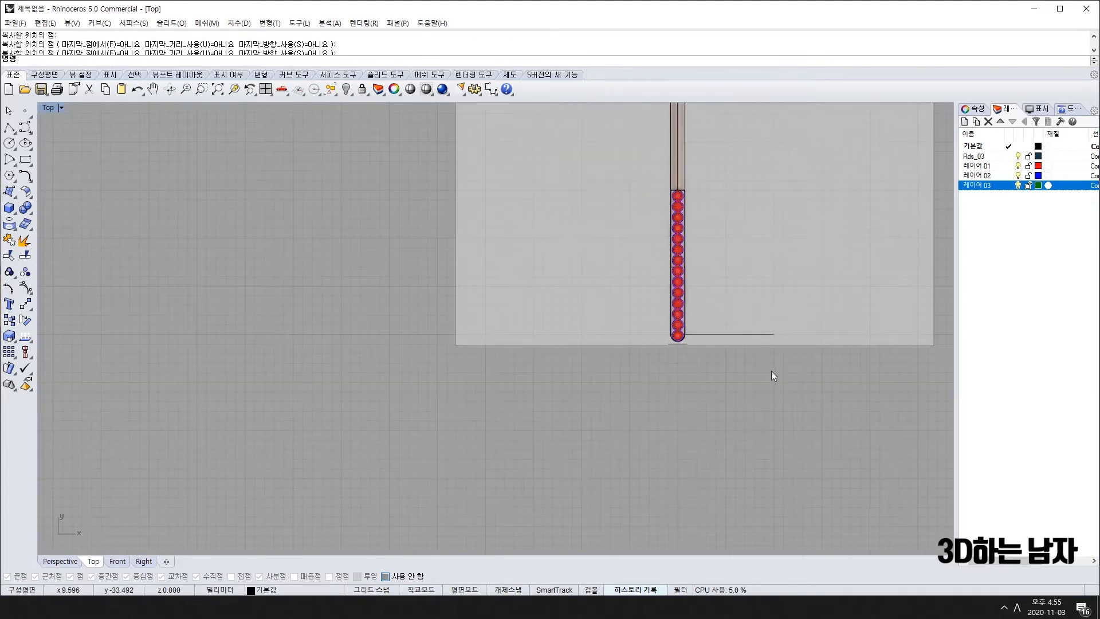
right_drag(771, 371, 729, 341)
double_click(59, 114)
right_drag(711, 258, 678, 286)
scroll(689, 304, up, 12)
scroll(688, 304, down, 7)
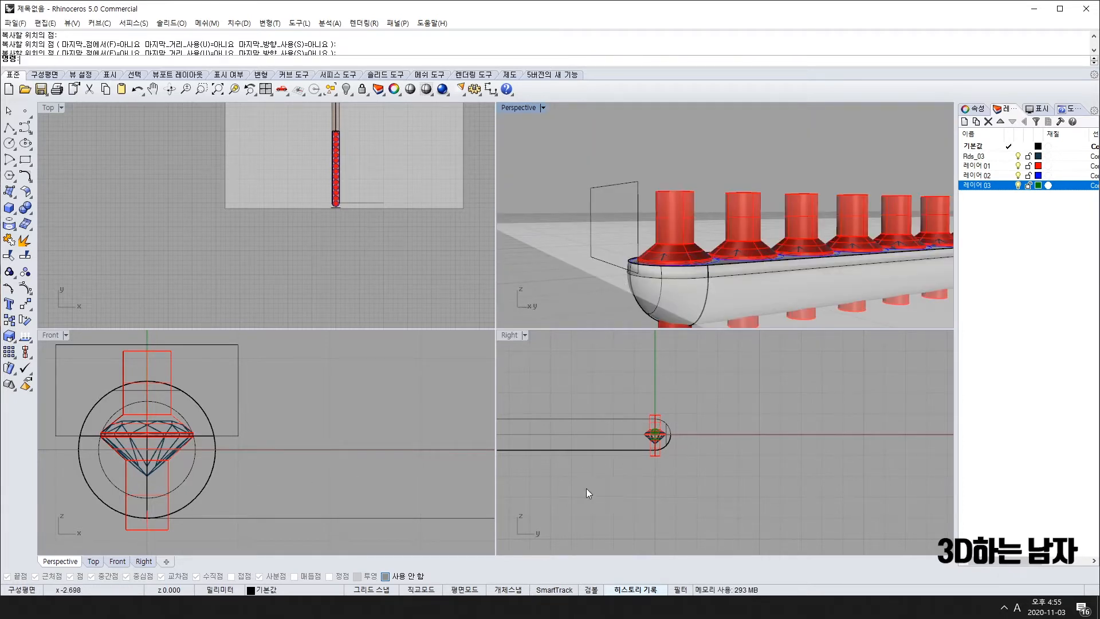
scroll(606, 450, down, 5)
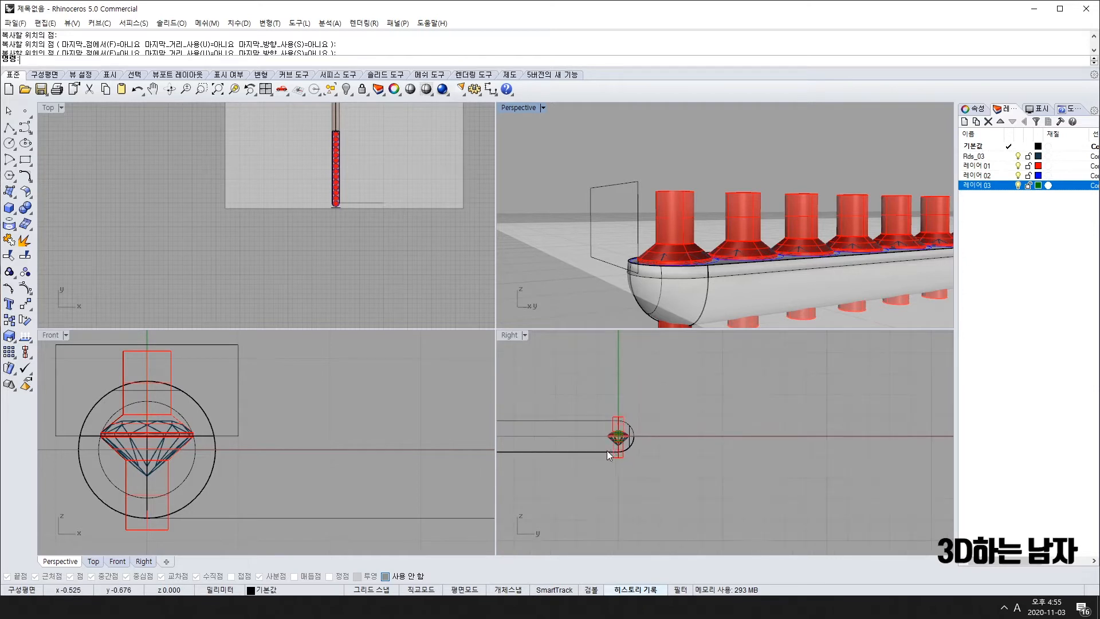
scroll(540, 441, up, 3)
scroll(539, 437, up, 10)
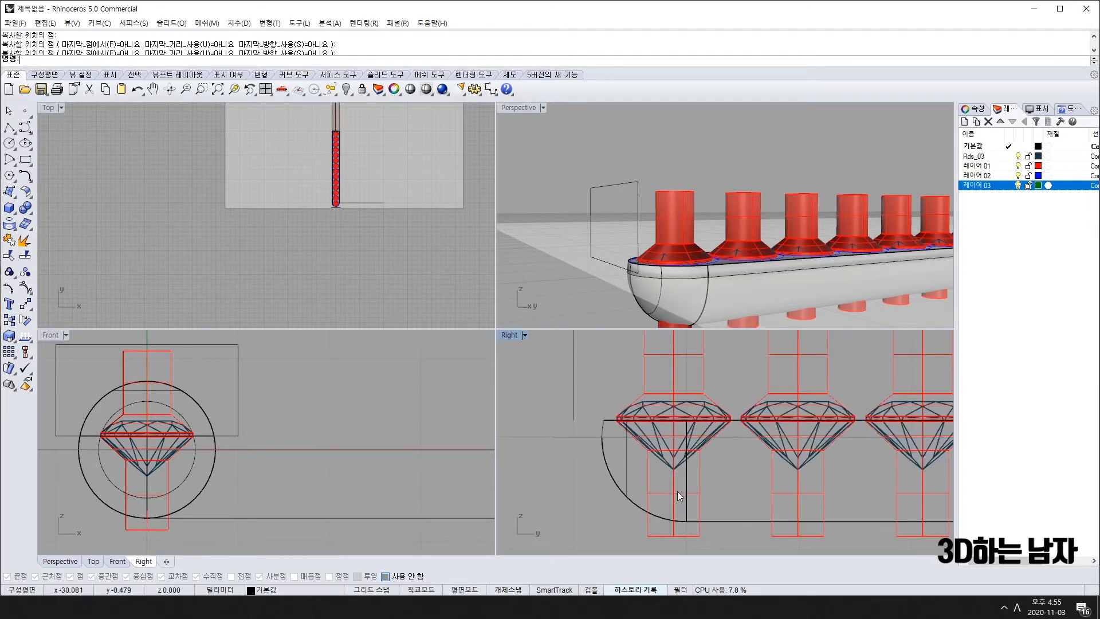
scroll(659, 475, down, 3)
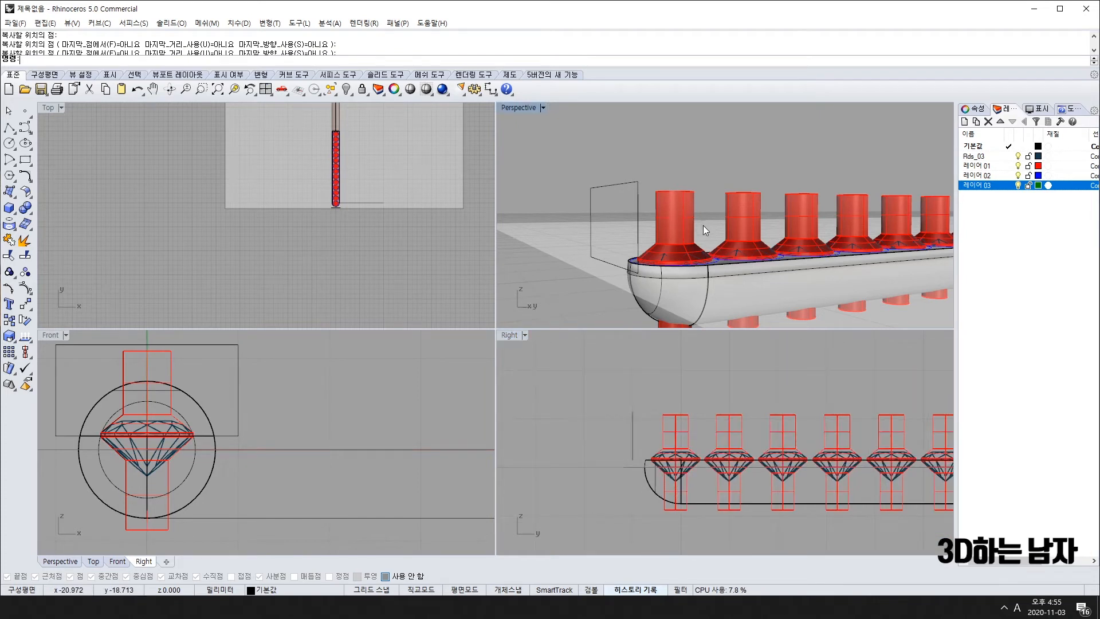
Step: Select the whole row of diamonds, cutters and spacing circles in the top view, leaving the rectangle curve beyond the tip out of the selection
scroll(703, 225, up, 5)
scroll(328, 208, up, 10)
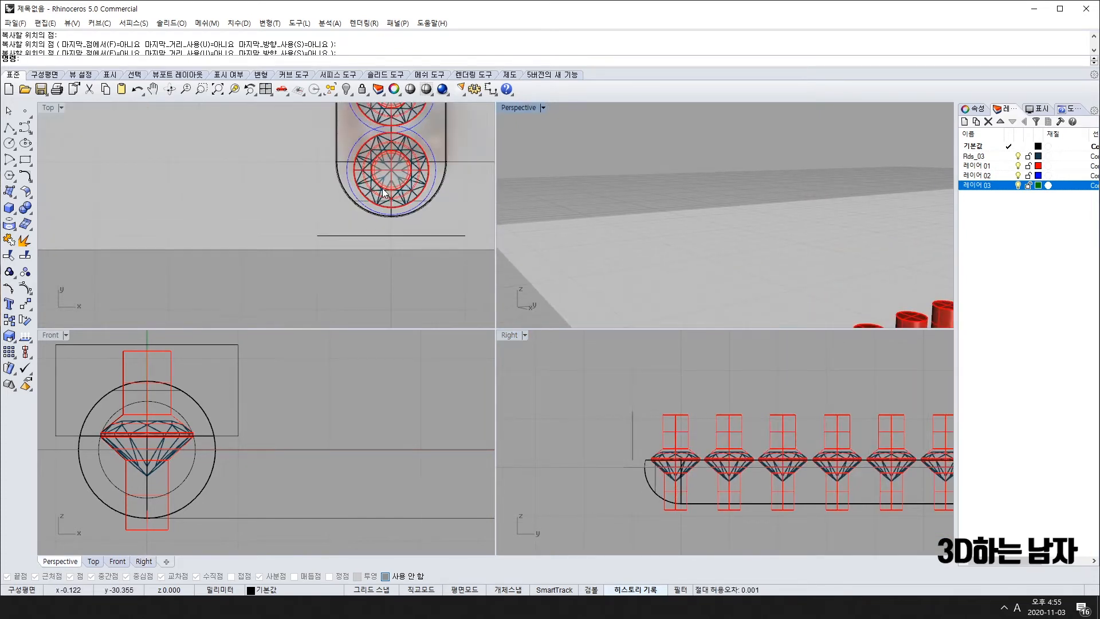
scroll(384, 193, up, 2)
scroll(384, 193, down, 8)
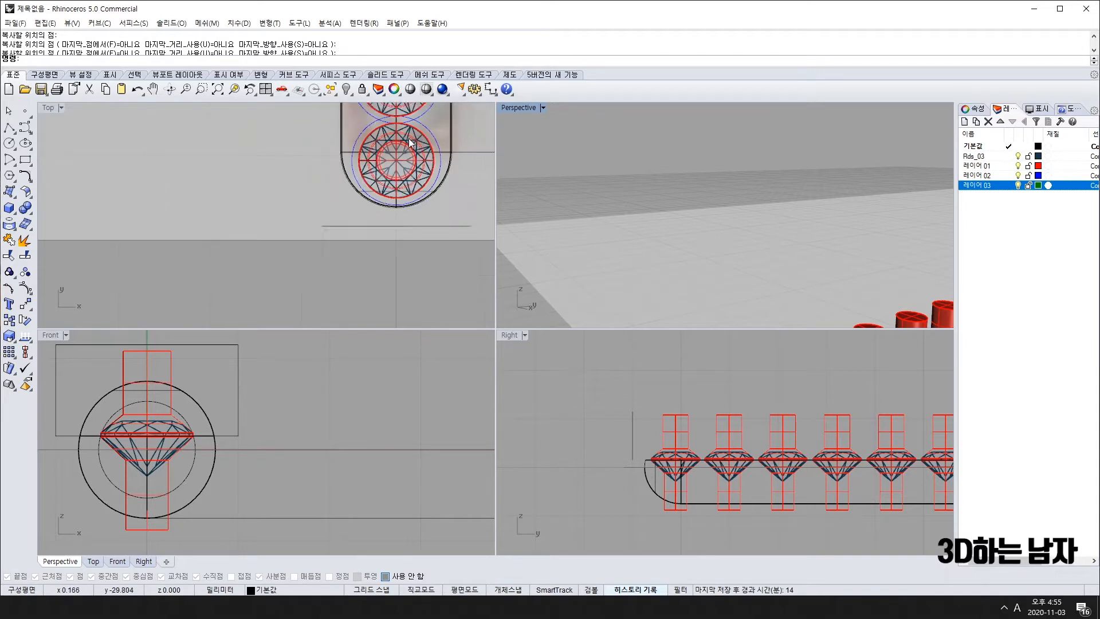
scroll(376, 204, up, 3)
scroll(375, 203, up, 8)
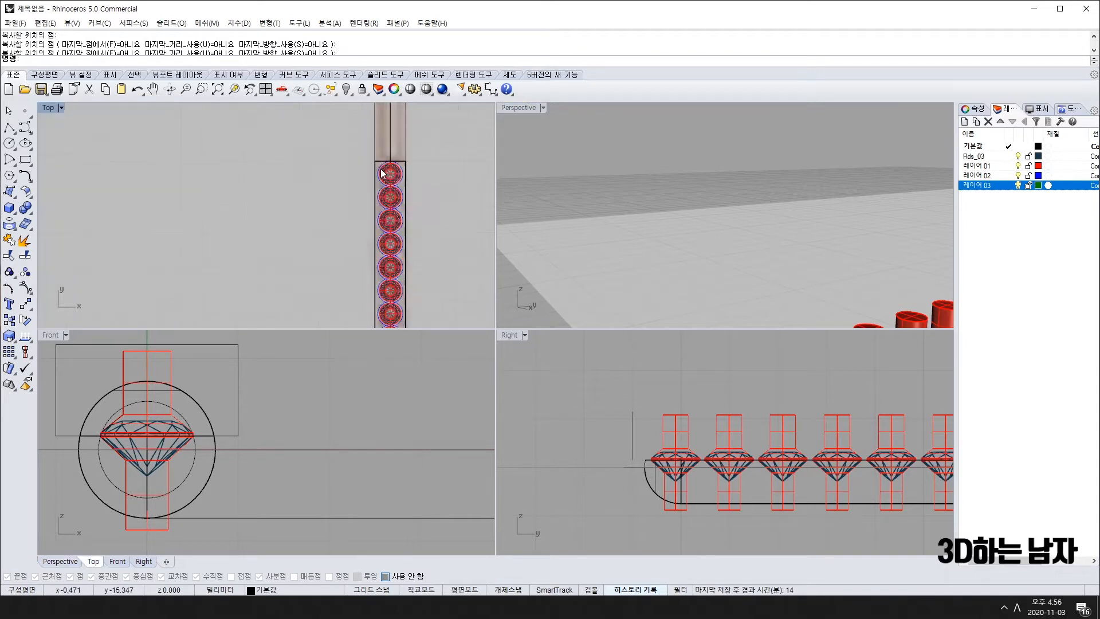
scroll(383, 173, down, 4)
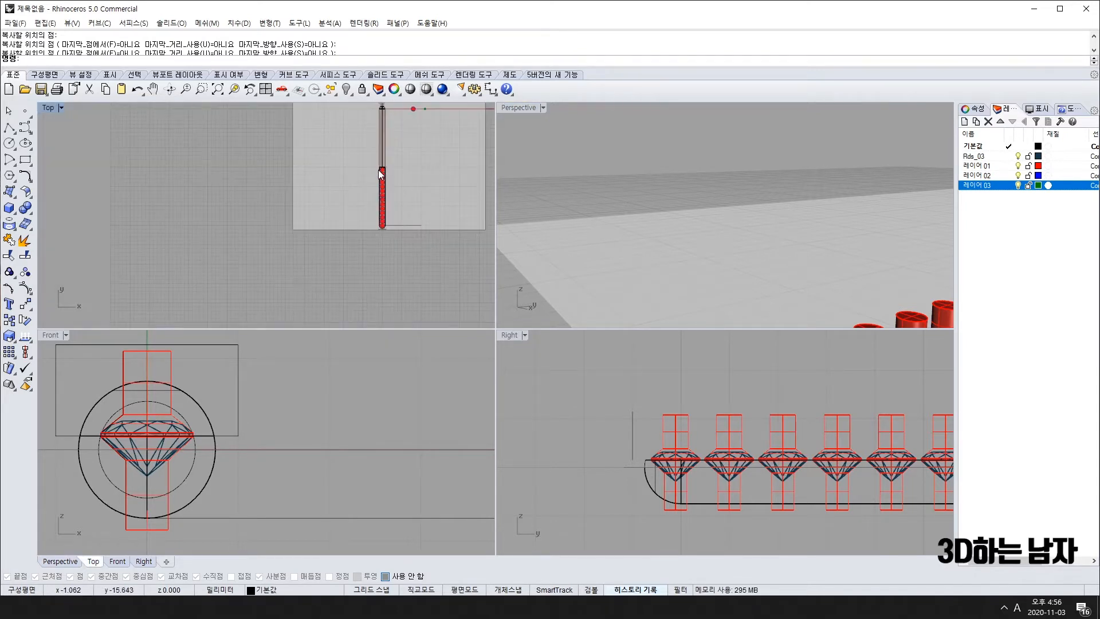
drag(360, 159, 400, 244)
scroll(366, 250, up, 8)
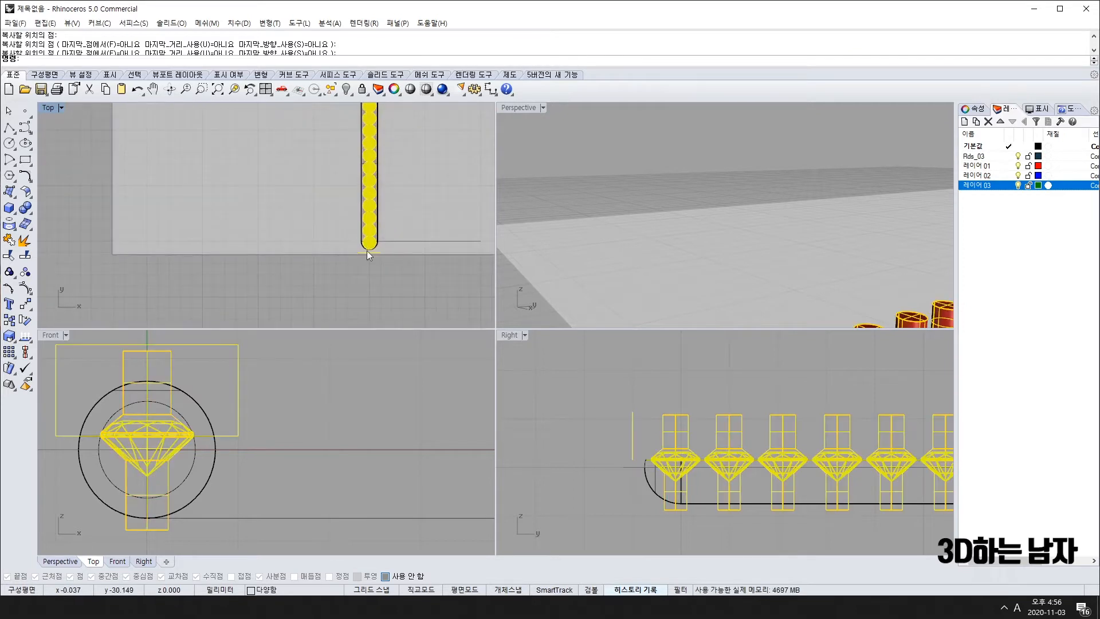
ctrl+click(385, 242)
scroll(377, 239, up, 10)
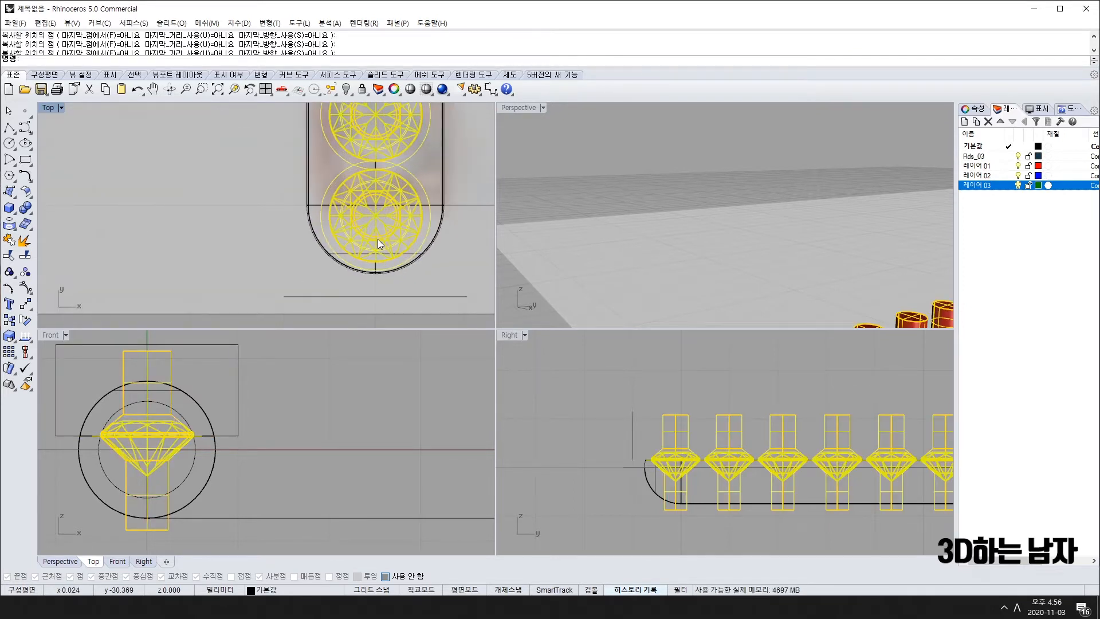
Step: Nudge the selected diamond row about 0.03 mm up in the top view, check its fit at the recess's upper end, and deselect it
key(ctrl+alt+Up)
key(ctrl+alt+Up)
key(ctrl+alt+Up)
scroll(379, 217, down, 12)
right_drag(378, 216, 368, 382)
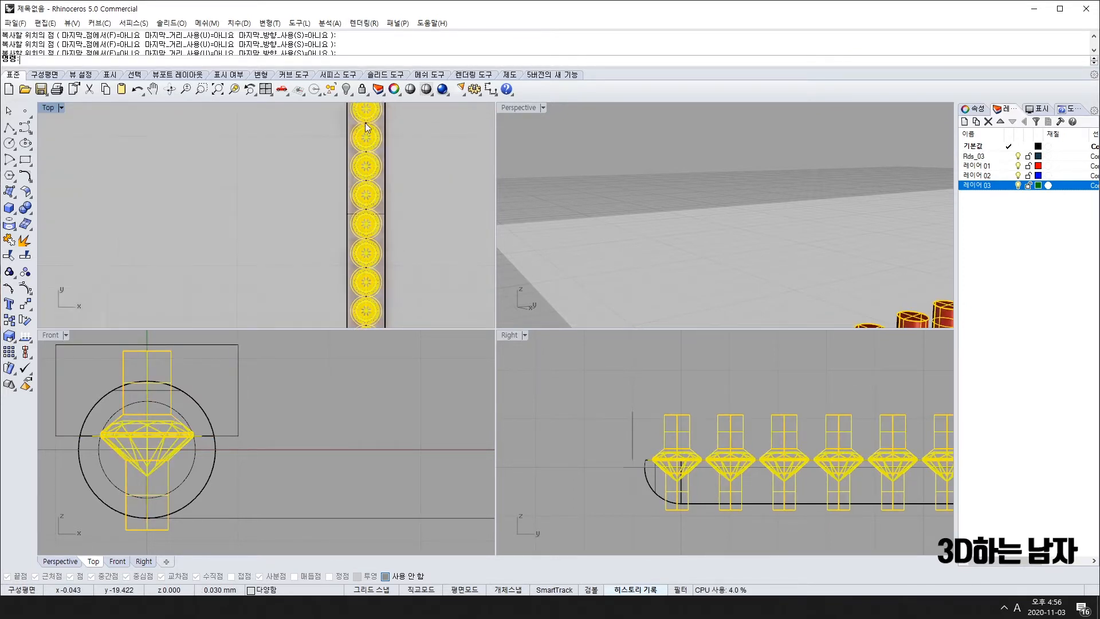
scroll(363, 140, up, 5)
scroll(363, 124, up, 2)
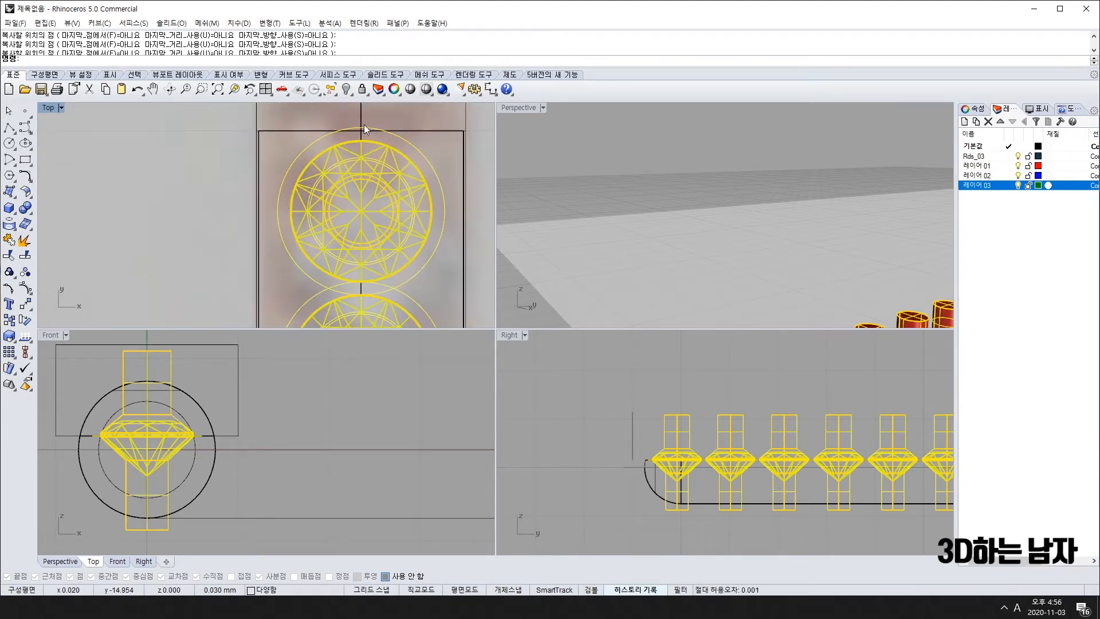
scroll(363, 125, down, 4)
click(438, 161)
Step: Examine the shifted row of diamonds and cutters along the stick in the top and perspective views
scroll(447, 180, down, 10)
right_drag(459, 256, 338, 267)
scroll(308, 200, up, 5)
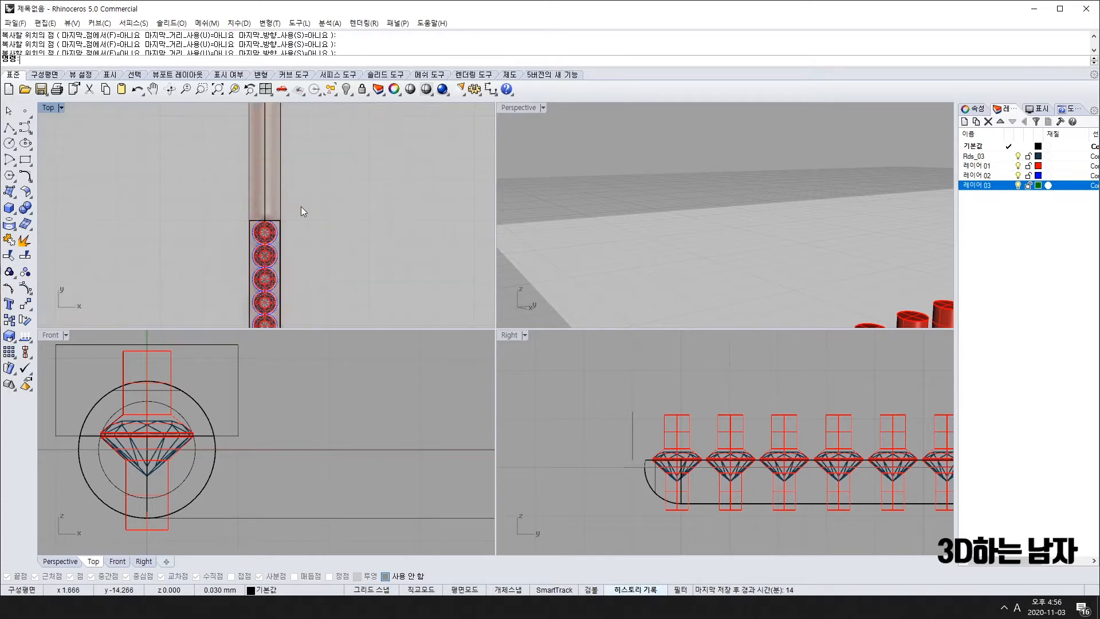
scroll(888, 270, down, 7)
right_drag(888, 270, 818, 257)
scroll(747, 232, up, 10)
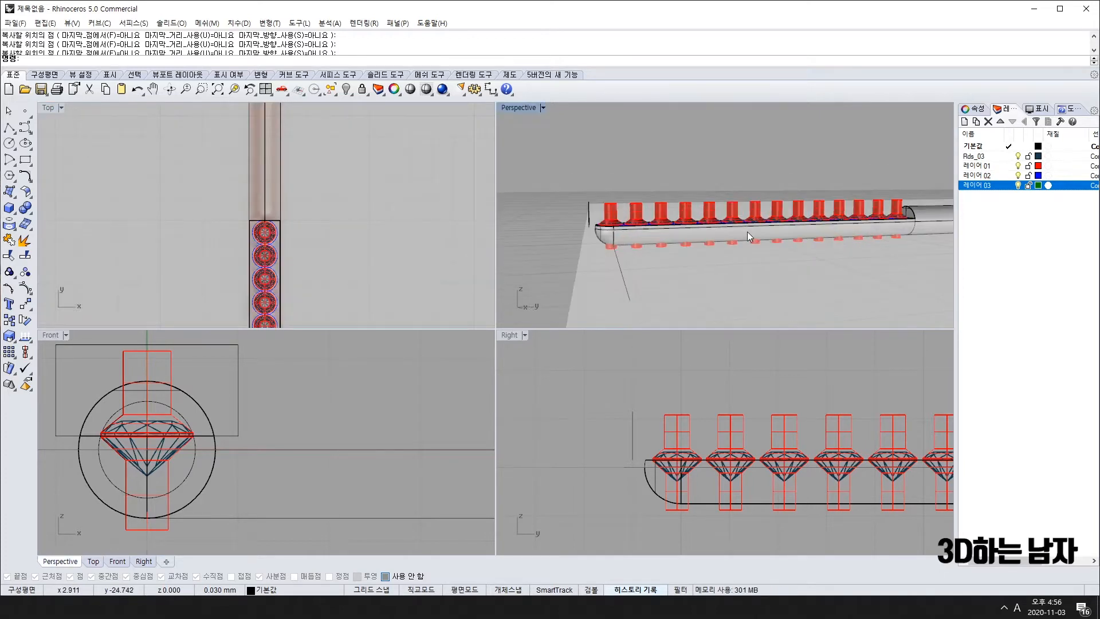
scroll(747, 227, down, 8)
right_drag(776, 221, 779, 229)
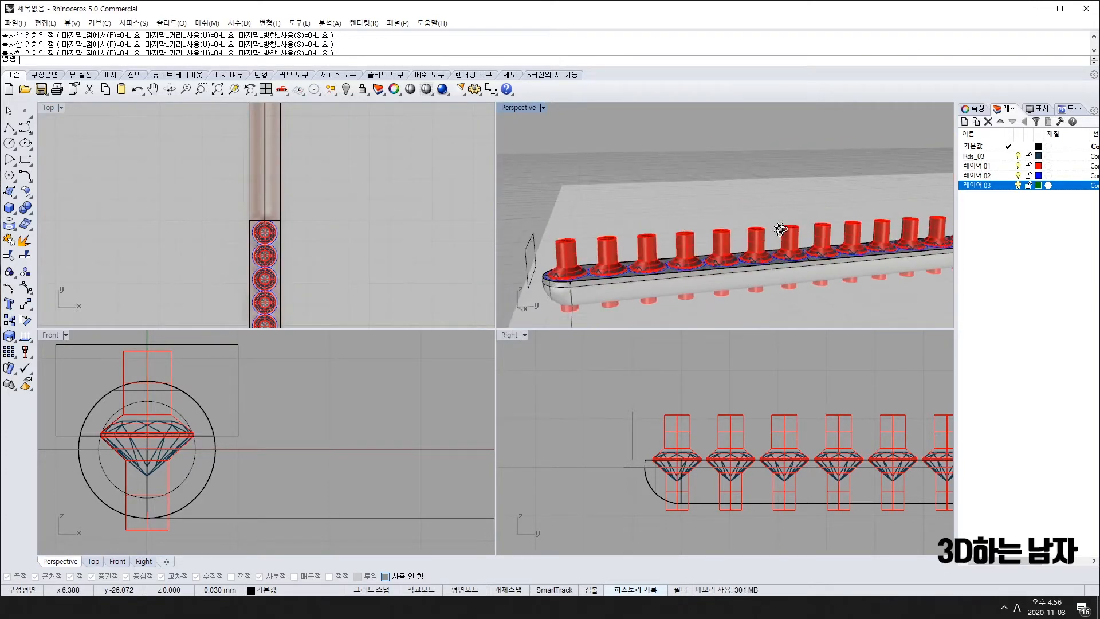
Step: Set up Orient on Surface with copying for the small domed prong, based at its centre, using the recess's flat face as target surface
scroll(465, 197, down, 4)
right_drag(464, 197, 253, 303)
scroll(335, 243, up, 6)
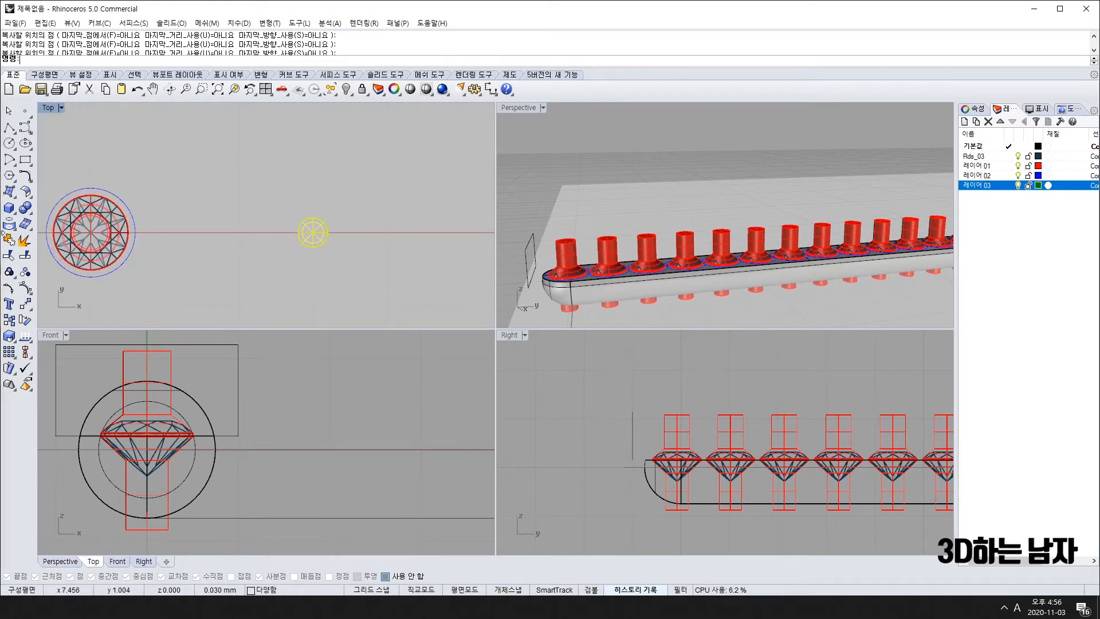
click(27, 296)
click(25, 304)
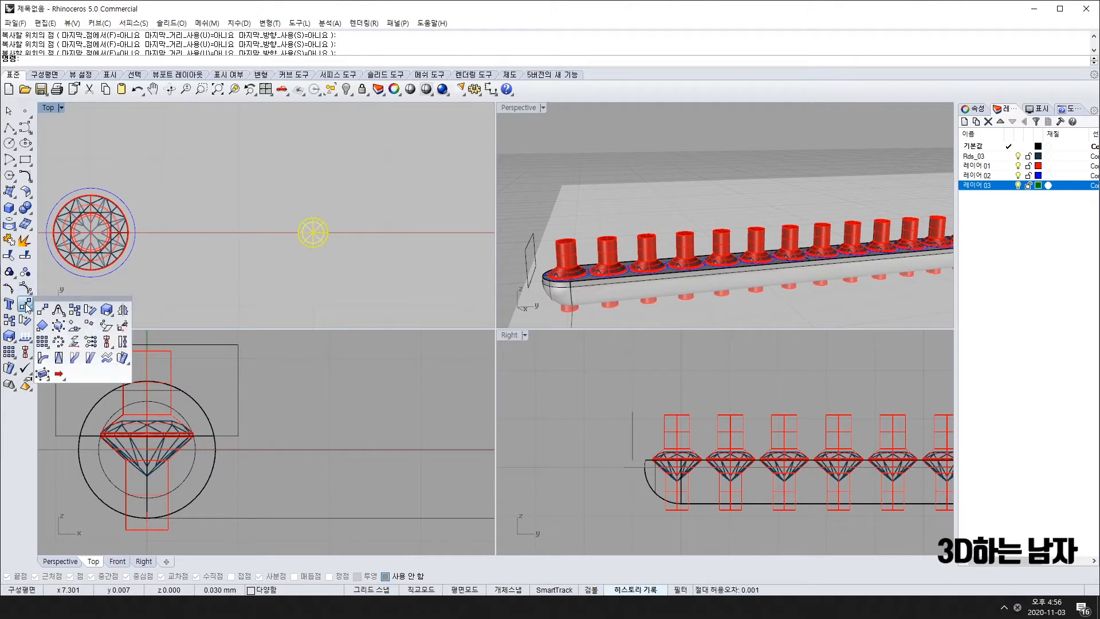
click(74, 327)
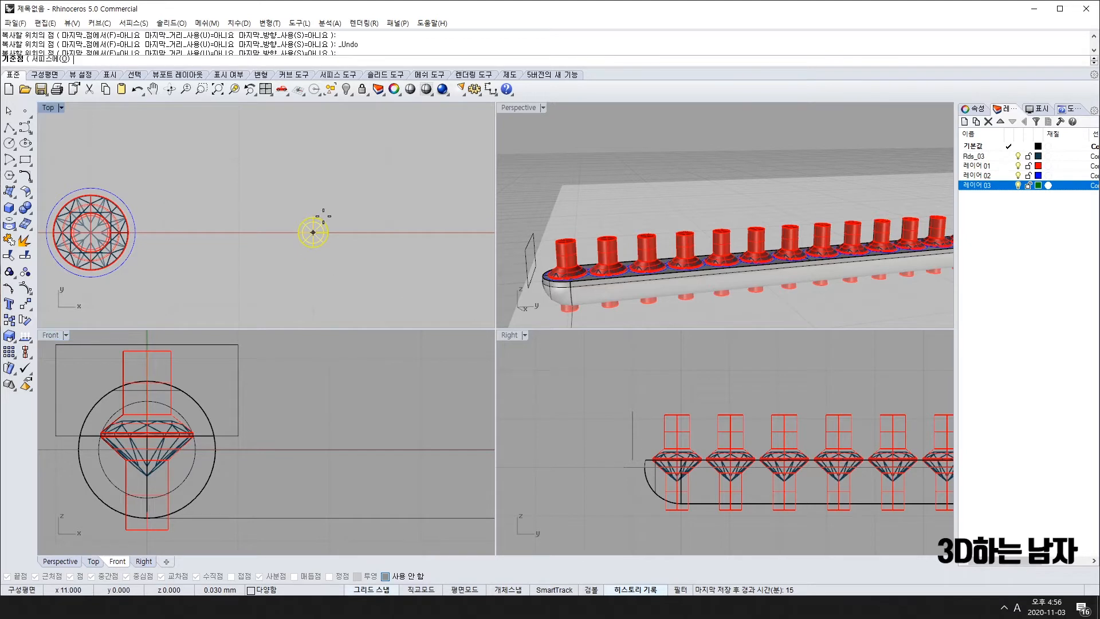
key(Return)
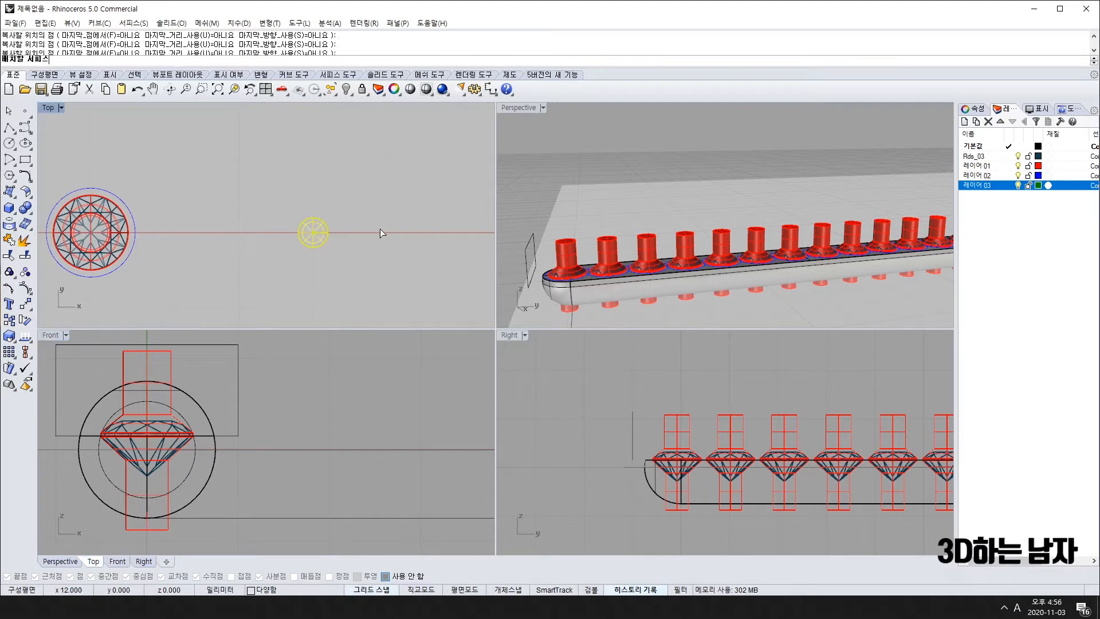
right_drag(630, 213, 847, 250)
scroll(847, 250, up, 5)
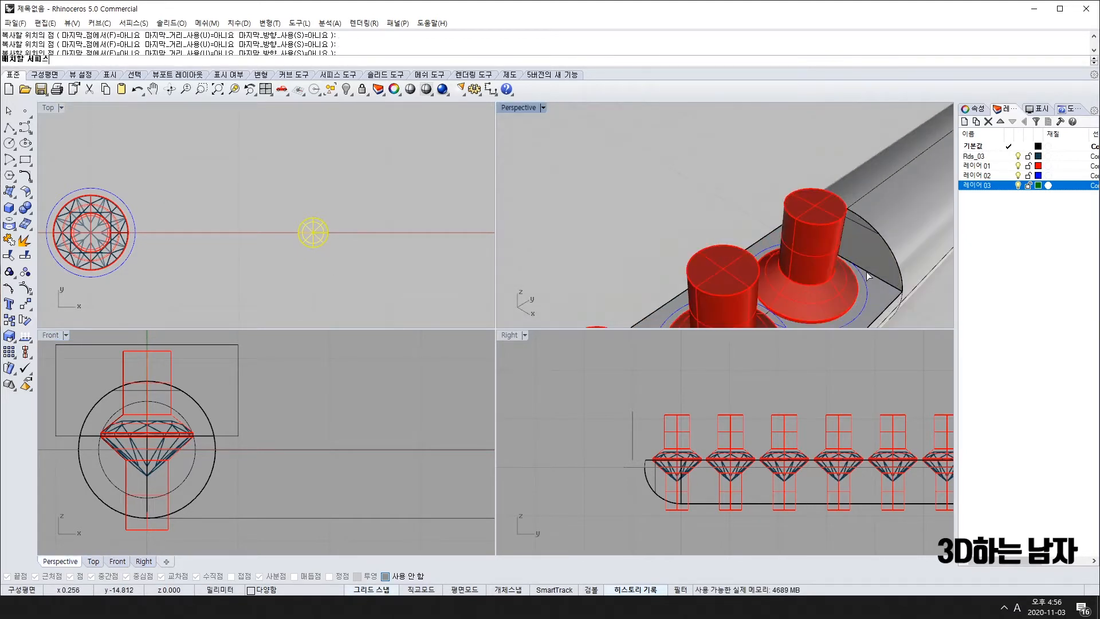
click(874, 293)
click(433, 316)
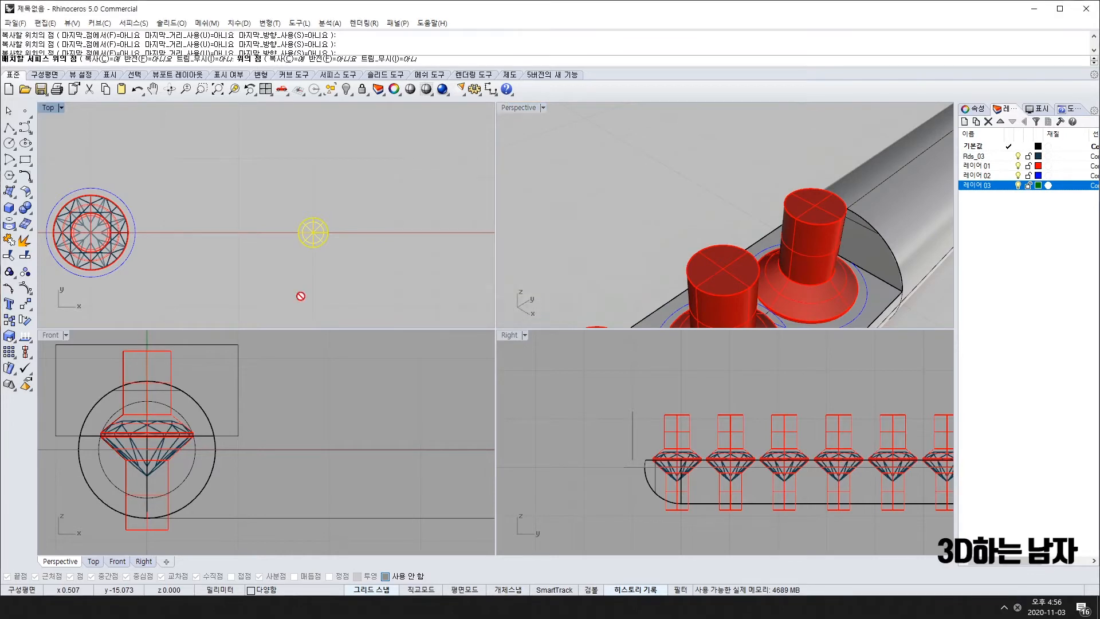
Step: Place prong copies in the recess's upper-left corner and on the left side of the first two gaps between stones
scroll(189, 243, down, 12)
right_drag(154, 289, 246, 207)
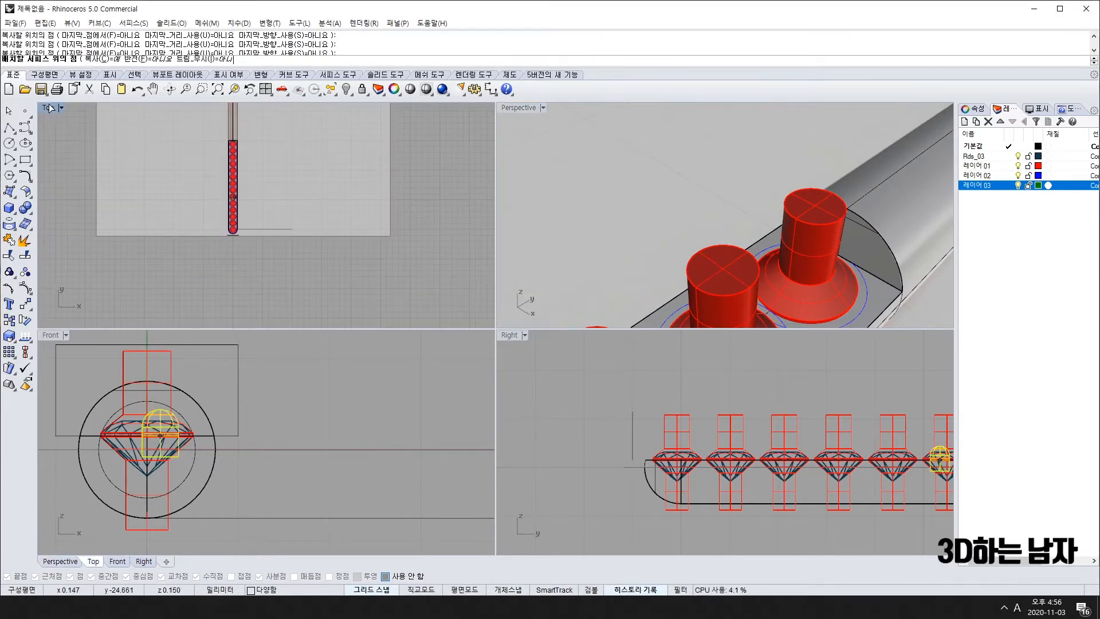
double_click(50, 108)
scroll(427, 189, up, 10)
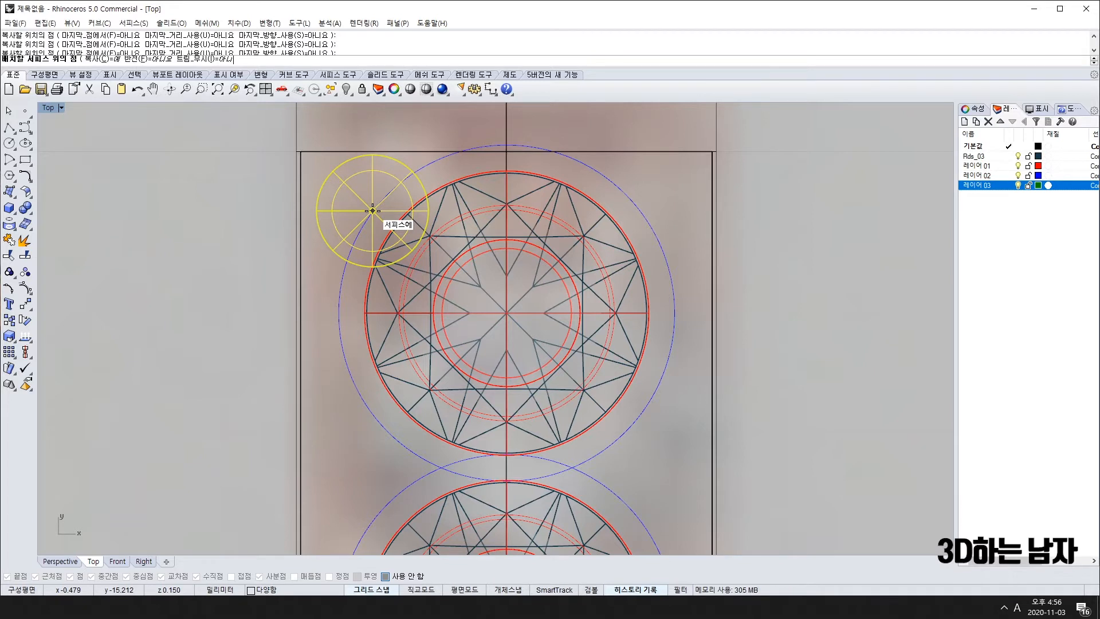
click(373, 210)
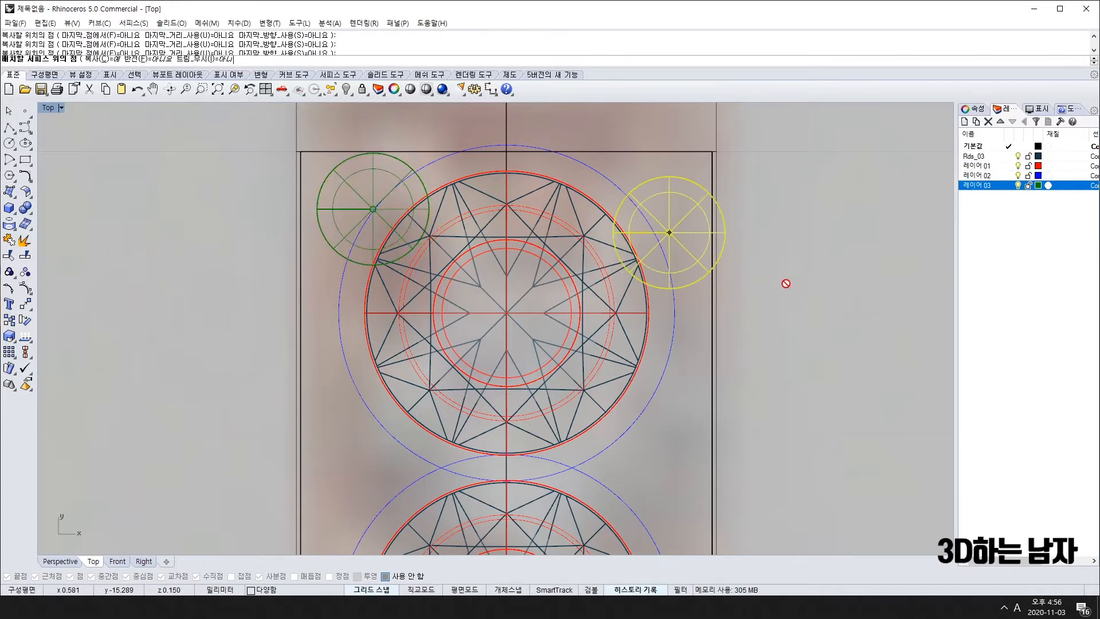
click(419, 468)
scroll(544, 435, down, 5)
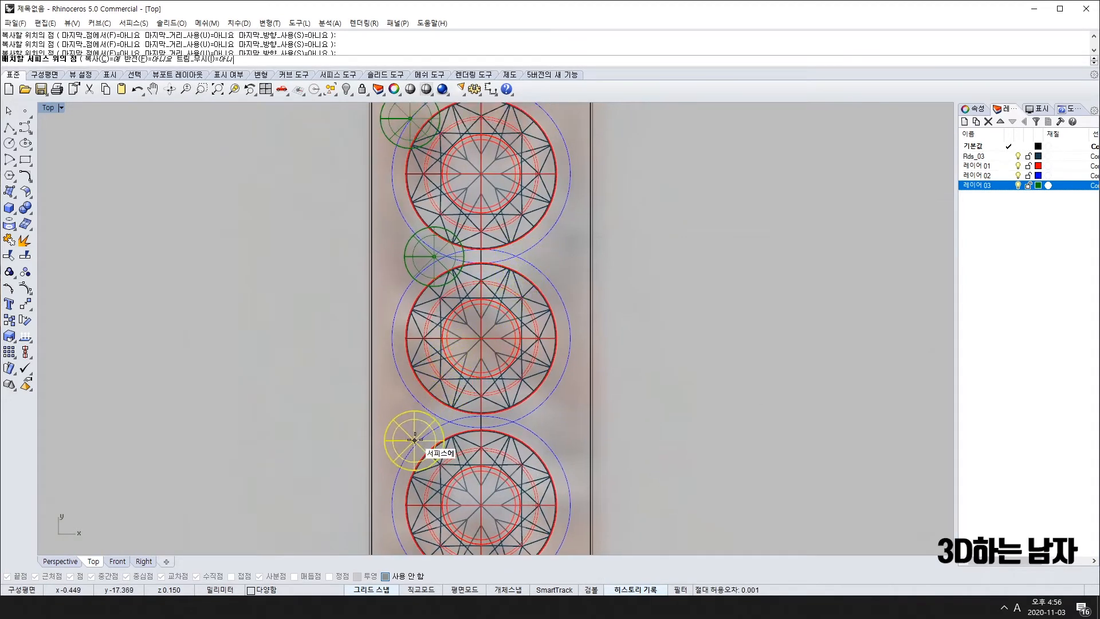
scroll(422, 432, up, 4)
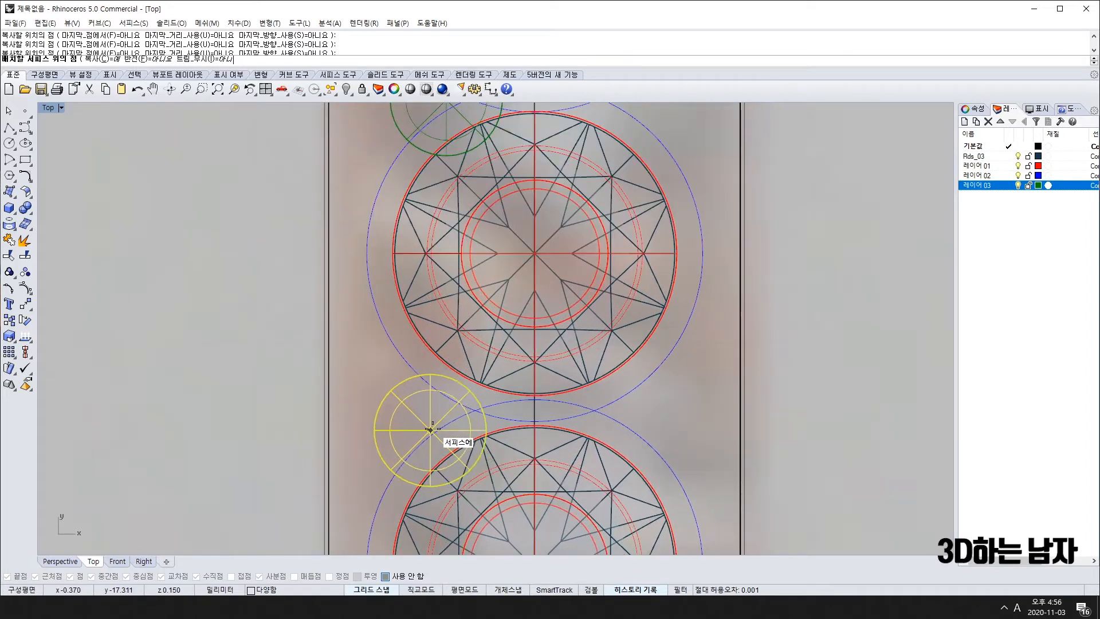
click(455, 410)
scroll(504, 376, down, 5)
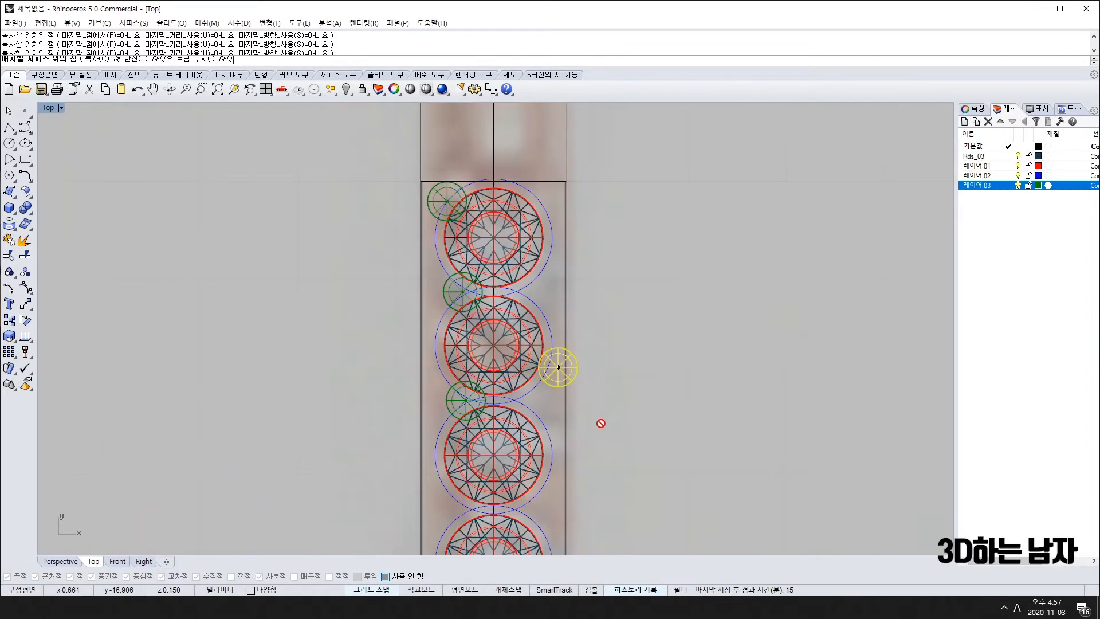
Step: Continue the prong copies down the recess's left side, placing one at each gap from the third through the sixth
right_drag(435, 385, 461, 205)
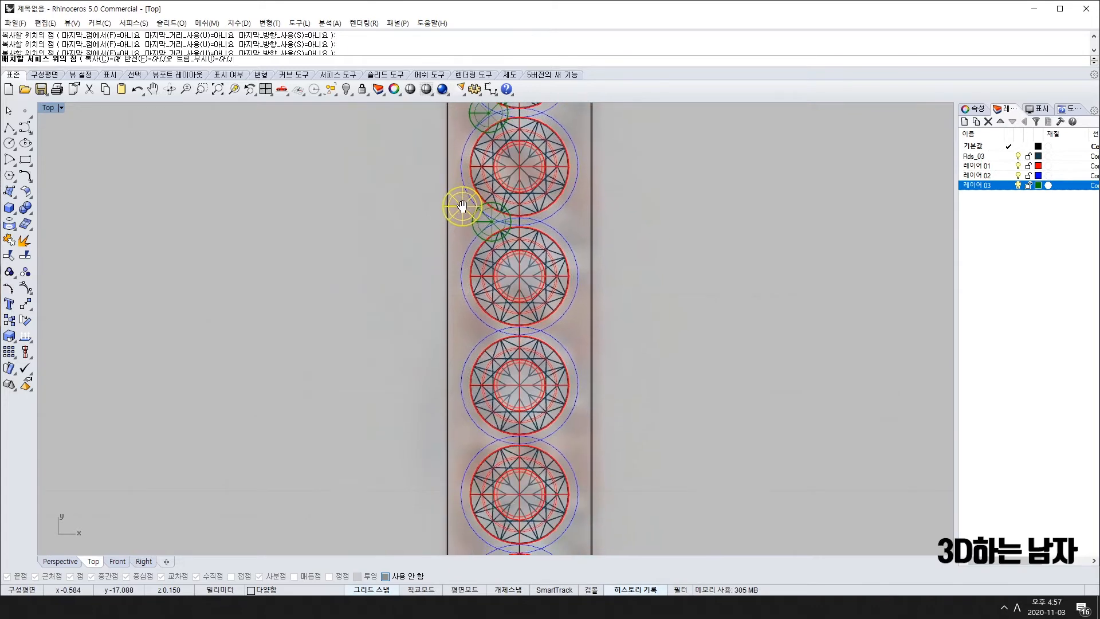
scroll(484, 299, up, 4)
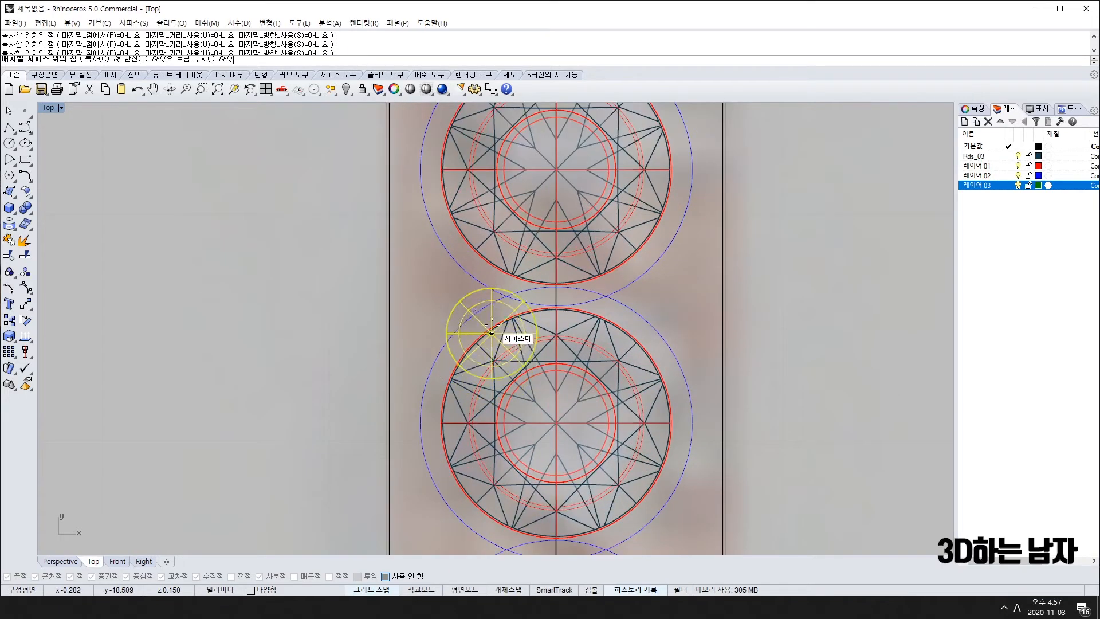
click(489, 296)
right_drag(491, 411, 511, 205)
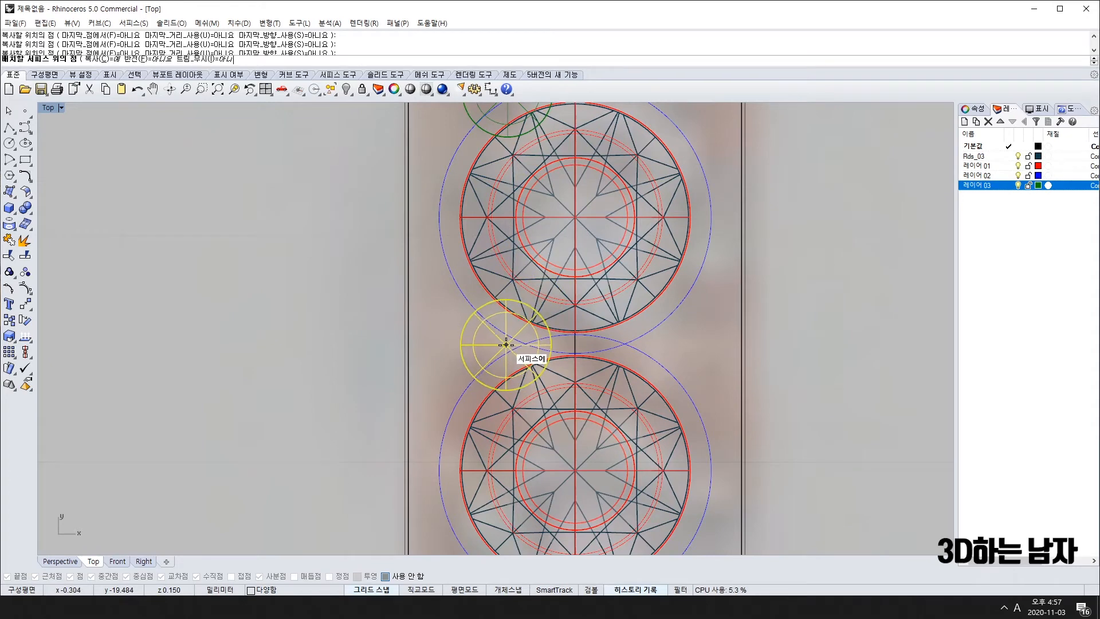
right_drag(515, 460, 530, 203)
click(519, 341)
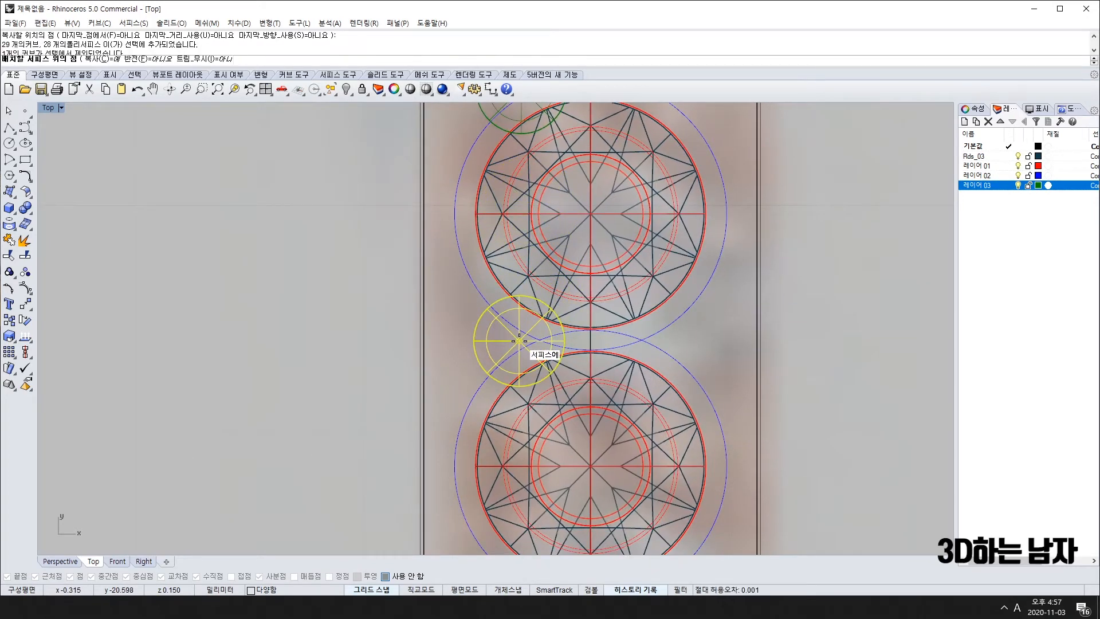
right_drag(524, 472, 549, 183)
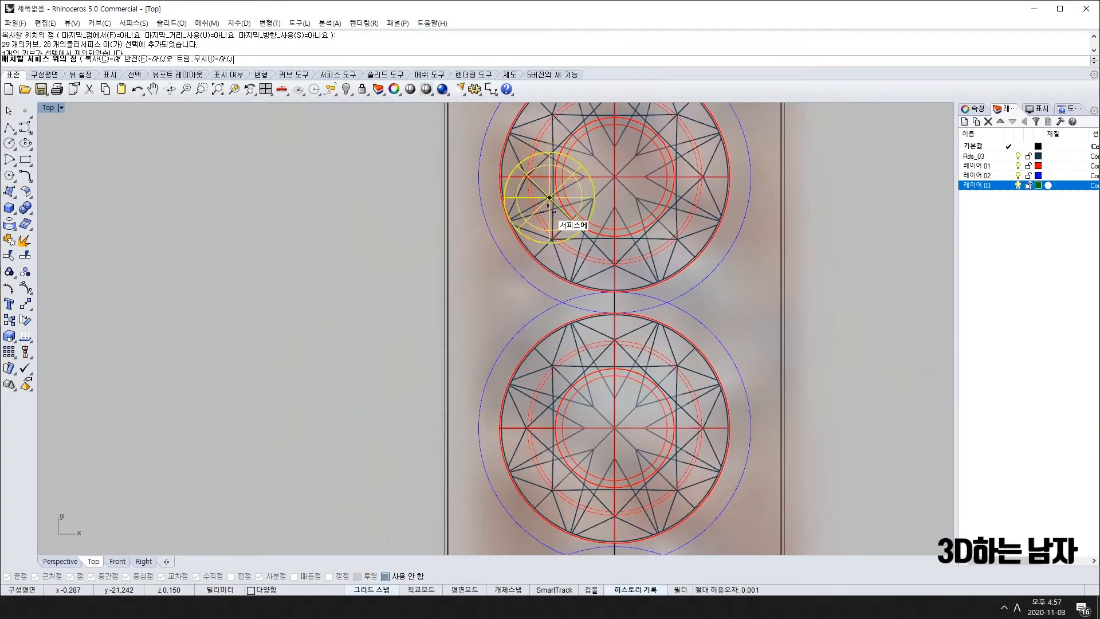
click(542, 303)
Step: Place four more left-side prong copies, one at each gap from the seventh through the tenth
right_drag(534, 451, 547, 277)
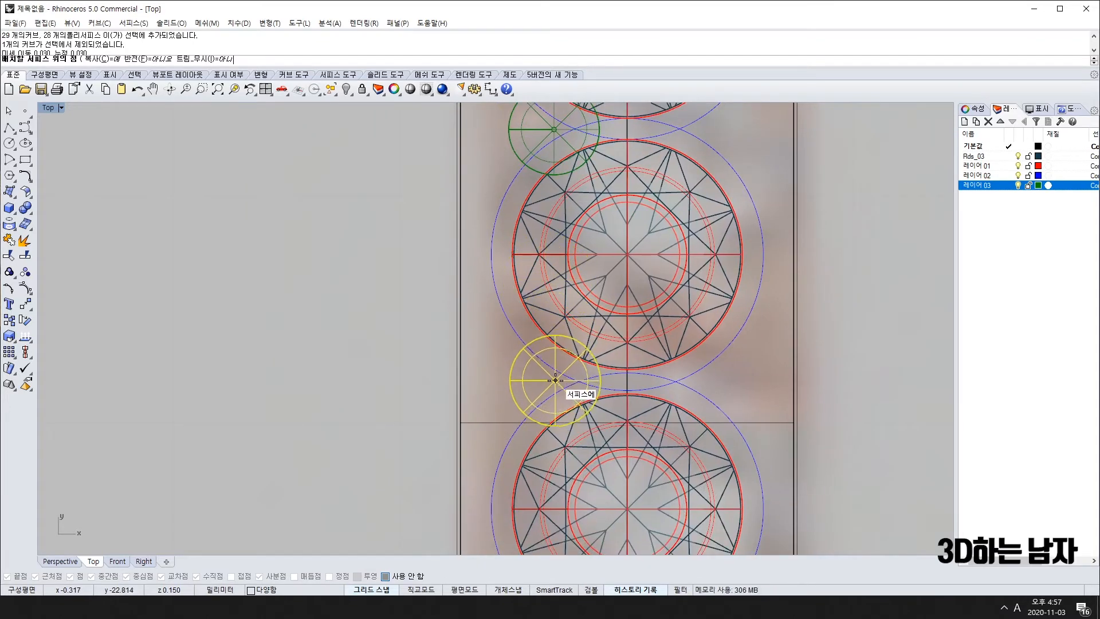
click(555, 380)
right_drag(577, 487, 581, 276)
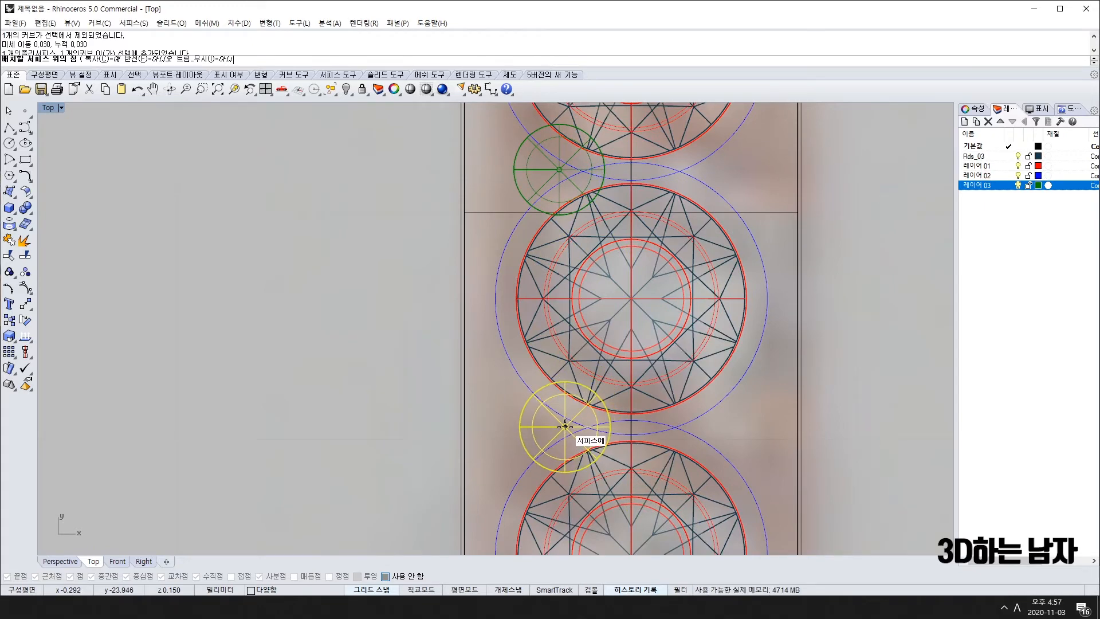
click(565, 426)
right_drag(566, 507, 573, 203)
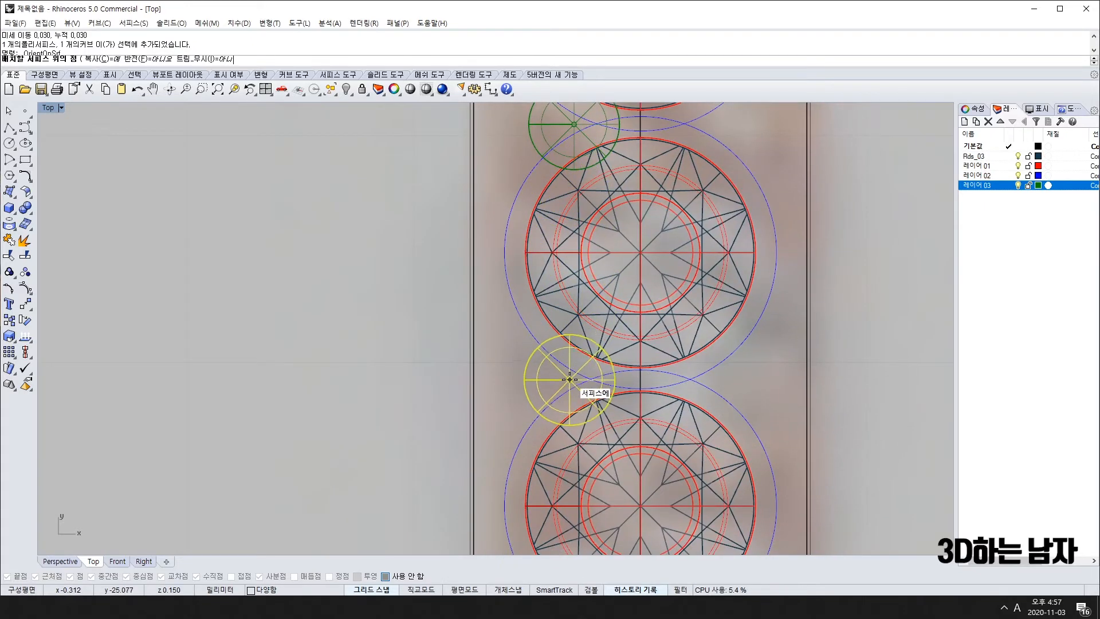
click(570, 379)
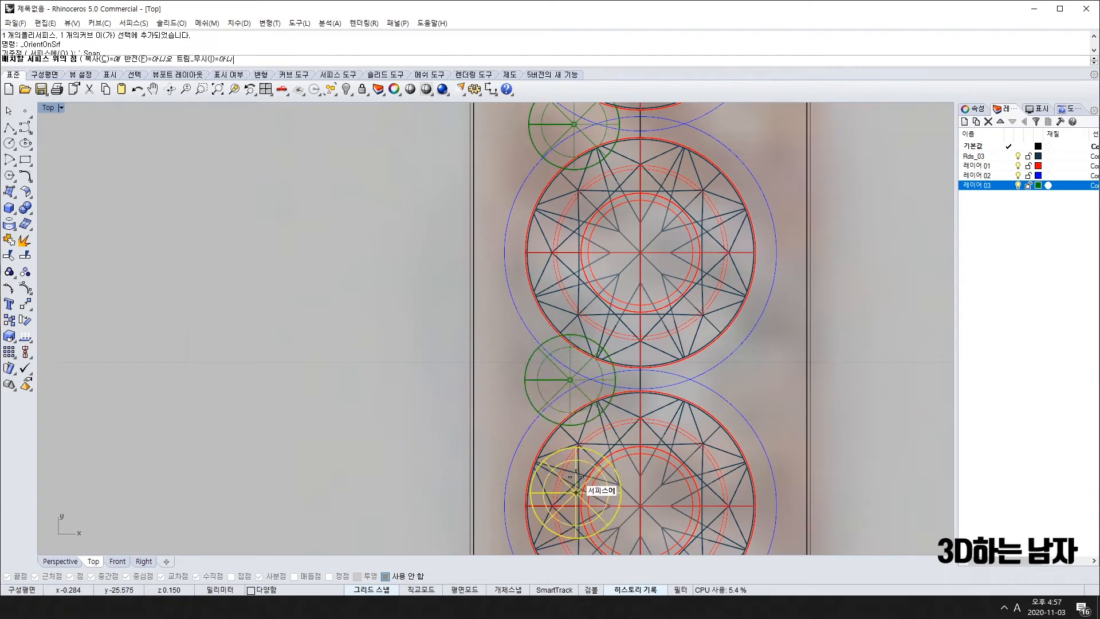
right_drag(576, 492, 593, 211)
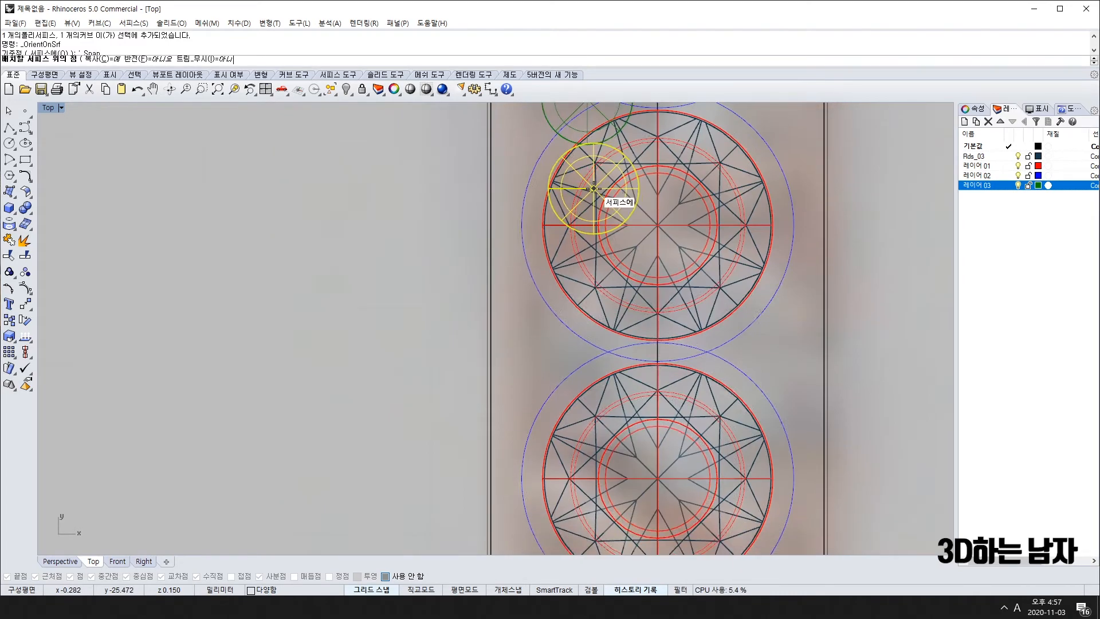
click(590, 352)
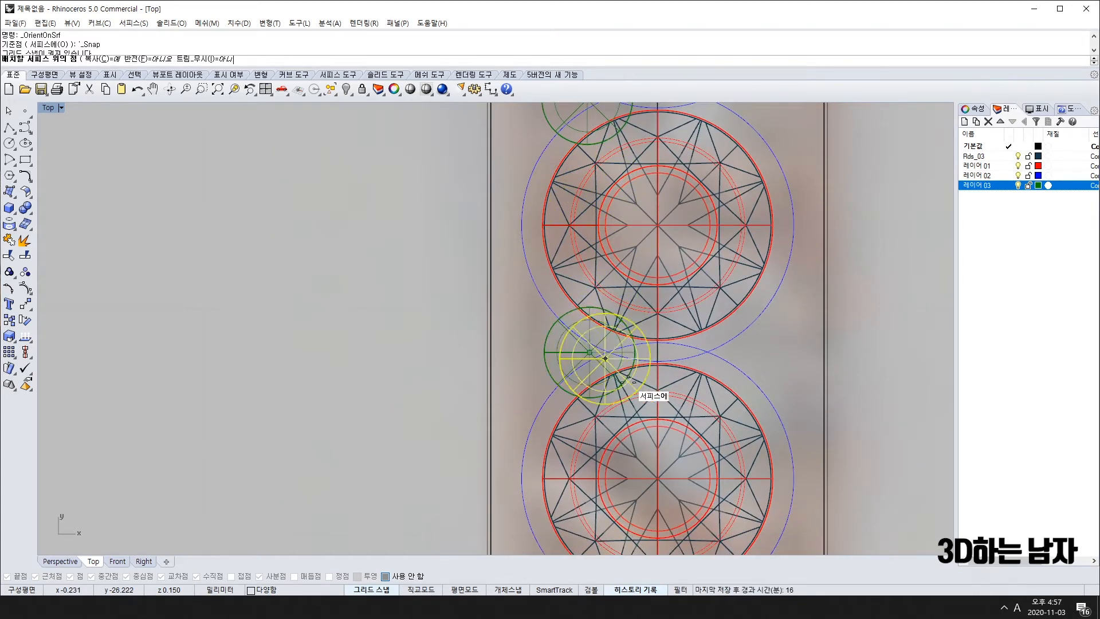
Step: Place prong copies on the left side of the last three gaps between stones, down to the end stone
right_drag(584, 493, 622, 275)
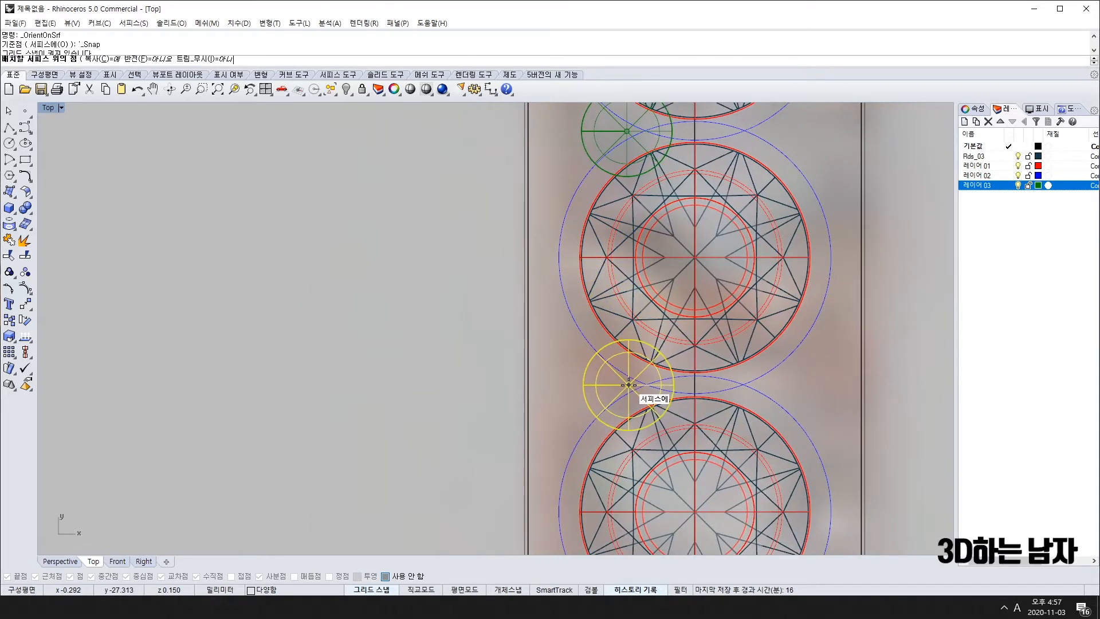
click(626, 385)
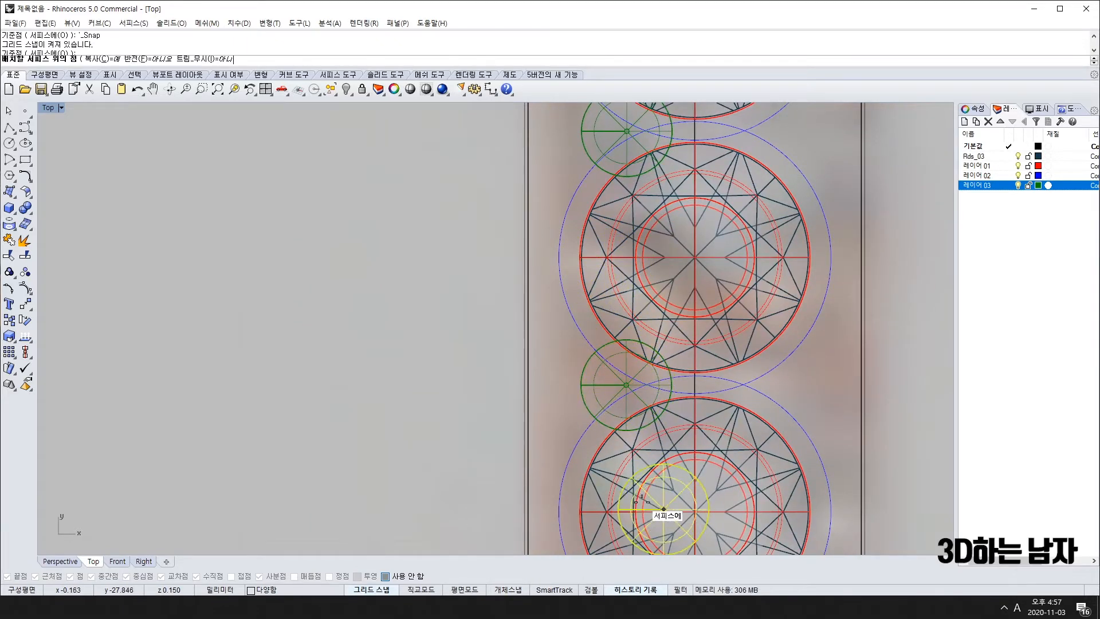
right_drag(651, 504, 652, 465)
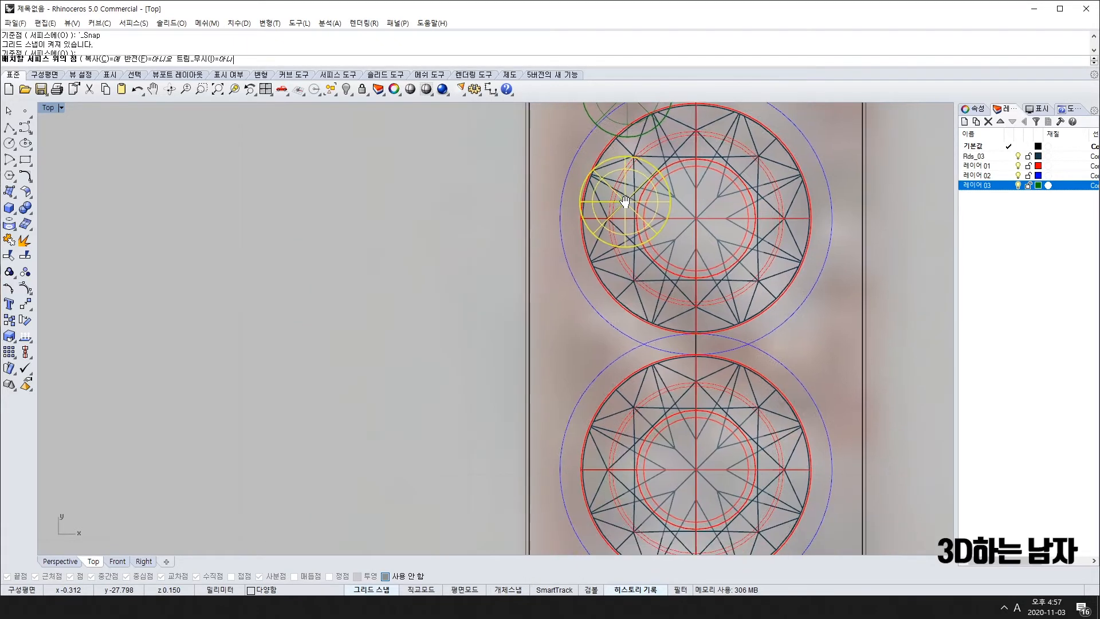
click(629, 346)
right_drag(626, 510, 648, 221)
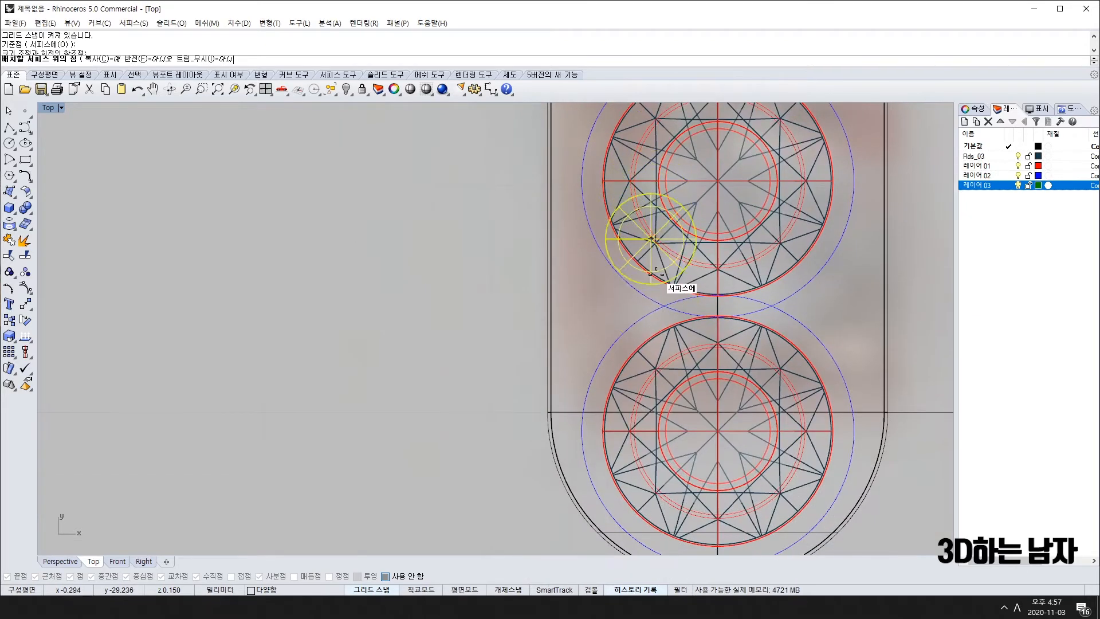
click(647, 305)
Step: Place a prong copy on the stick's centreline at the rounded tip, overlapping the end stone's lower edge
right_drag(630, 513, 629, 392)
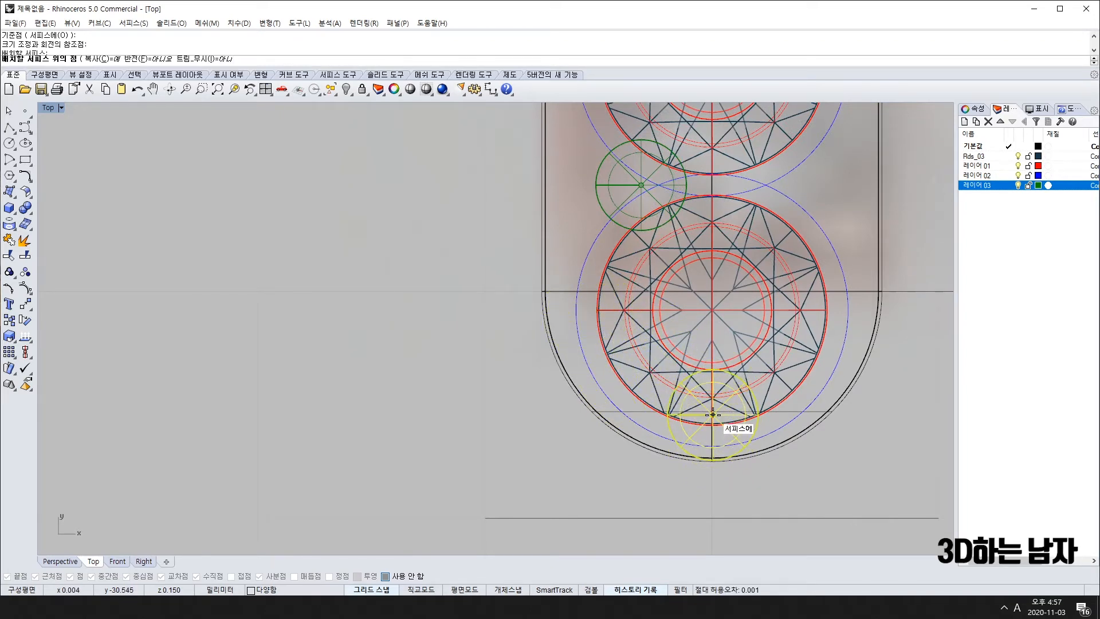
scroll(712, 414, down, 2)
scroll(716, 418, up, 4)
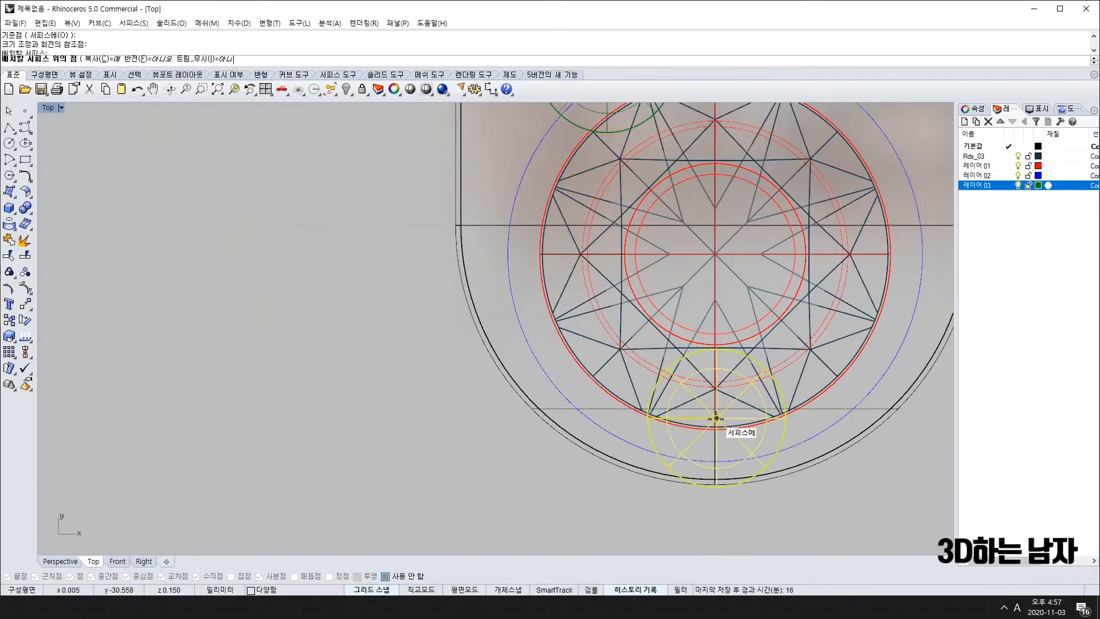
Step: Finish the surface placement of prong copies along one side of the stone row
scroll(718, 404, down, 3)
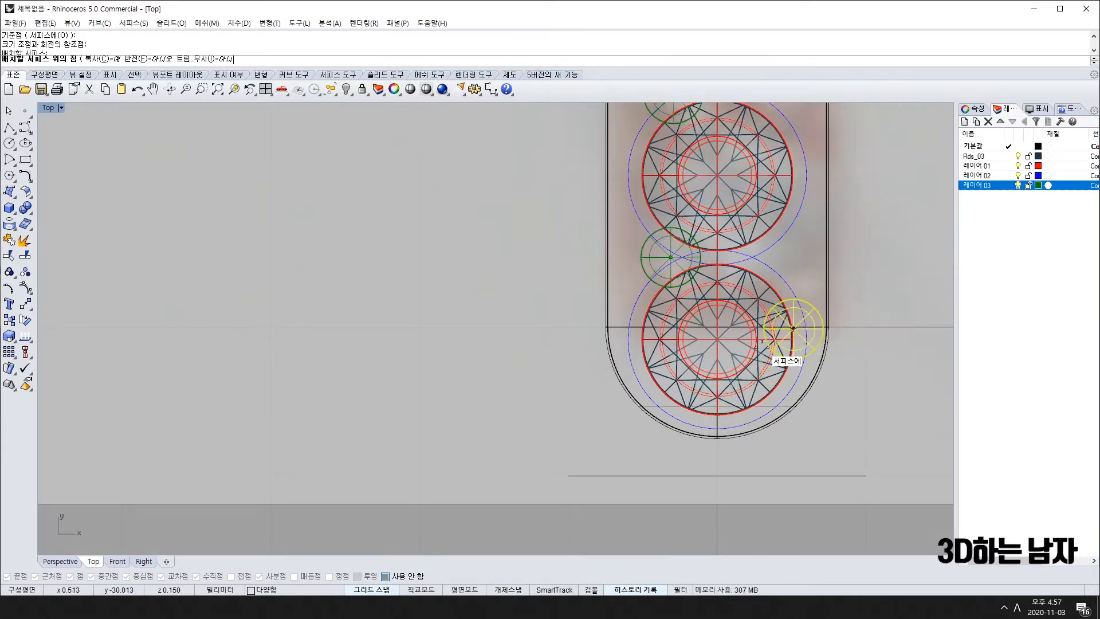
scroll(687, 396, up, 5)
scroll(648, 387, down, 10)
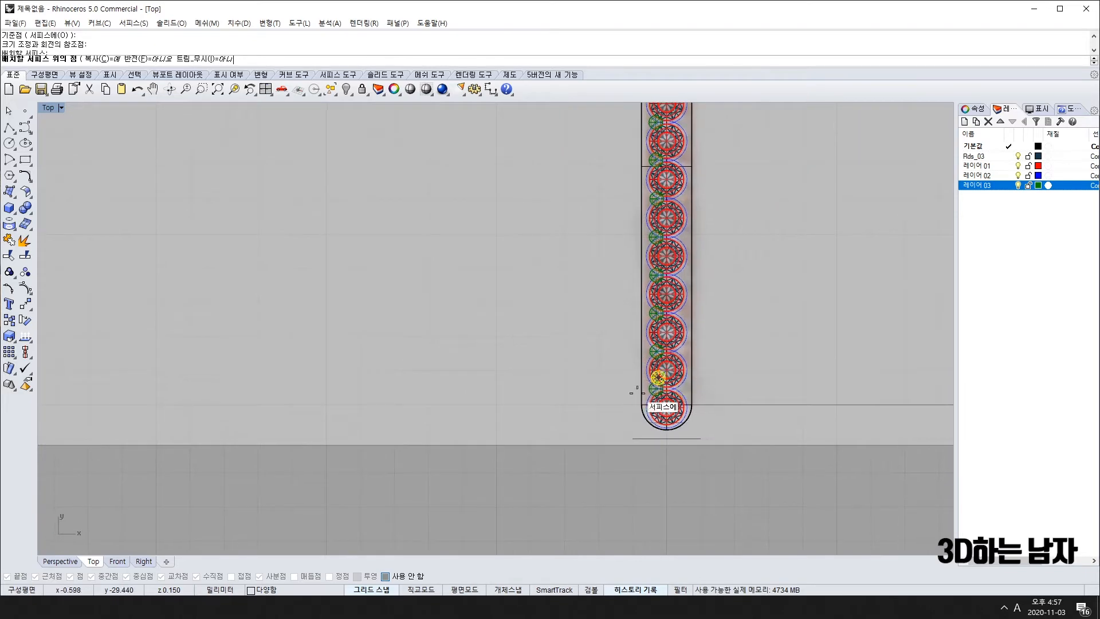
scroll(650, 405, up, 4)
scroll(650, 403, down, 6)
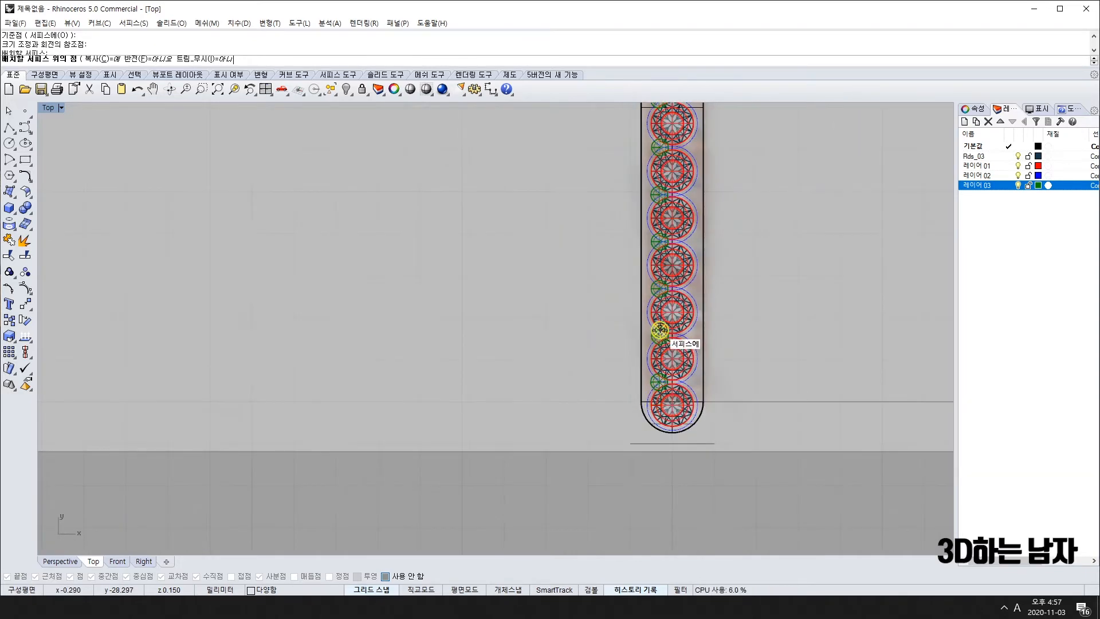
right_click(659, 326)
Step: Delete the lowest stone at the bar's rounded end together with its red cutter and blue spacing circle
scroll(601, 221, down, 8)
right_drag(590, 151, 607, 232)
scroll(608, 231, up, 12)
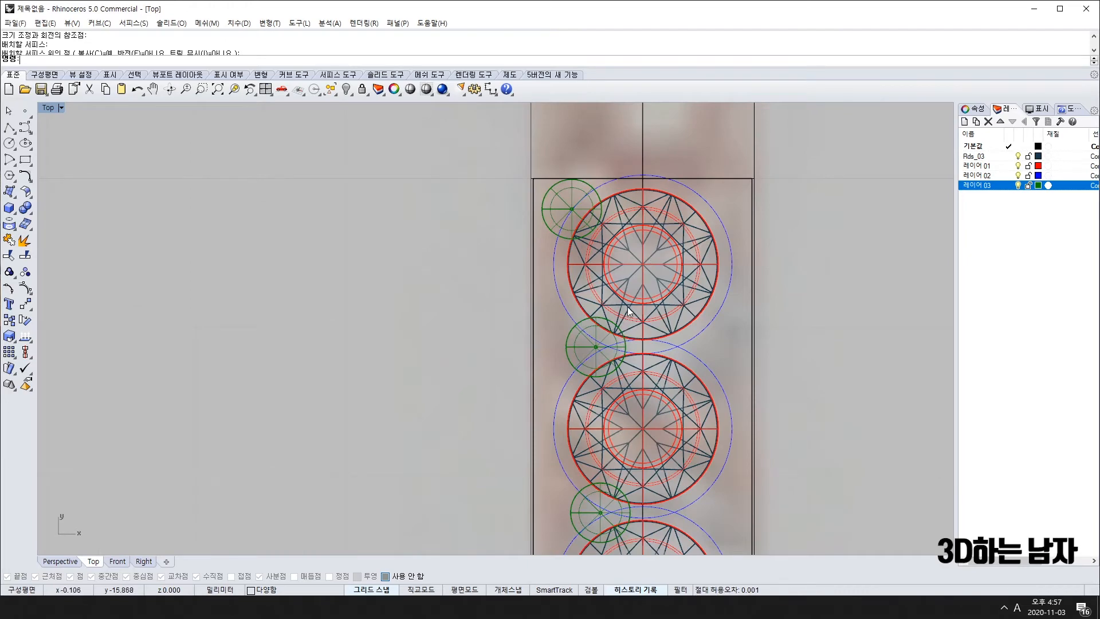
scroll(632, 249, down, 2)
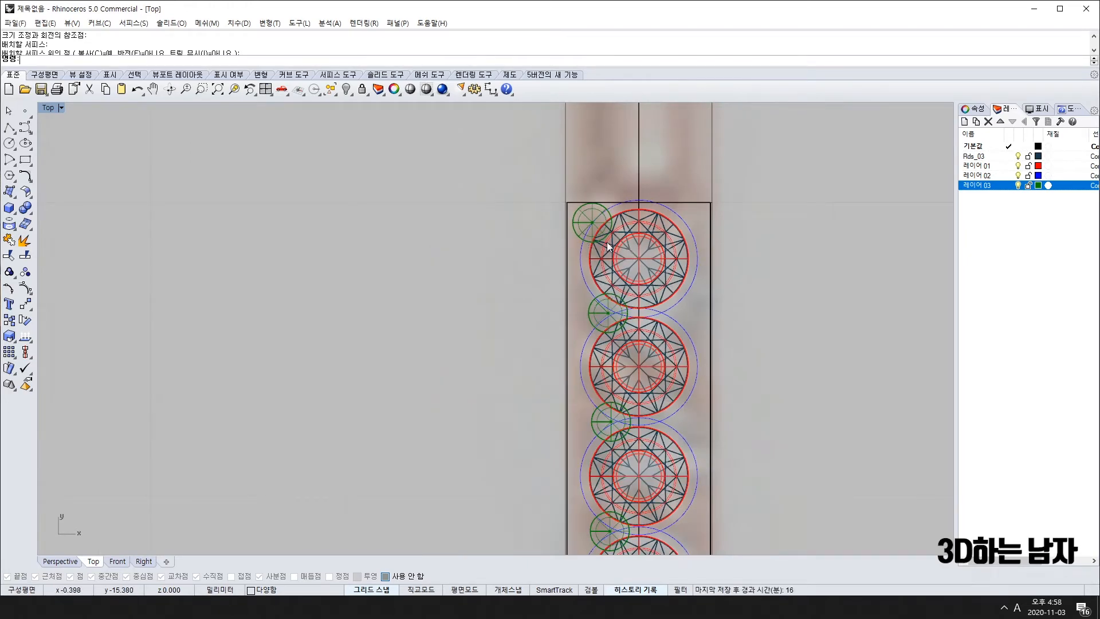
scroll(681, 385, down, 7)
right_drag(718, 471, 683, 151)
scroll(628, 364, up, 6)
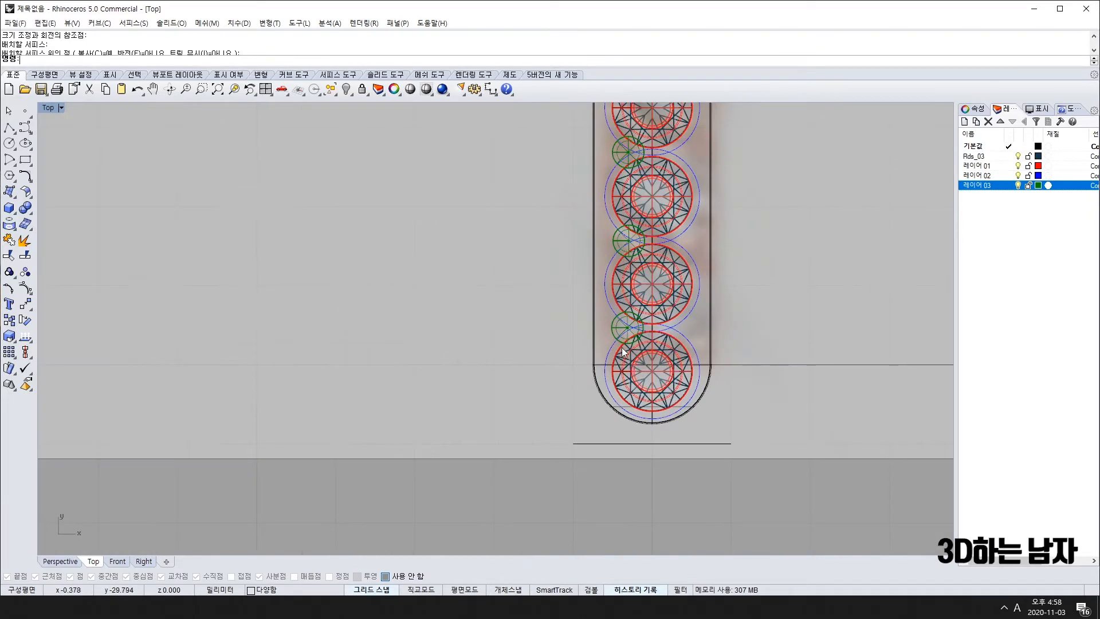
scroll(621, 347, up, 2)
drag(534, 304, 761, 464)
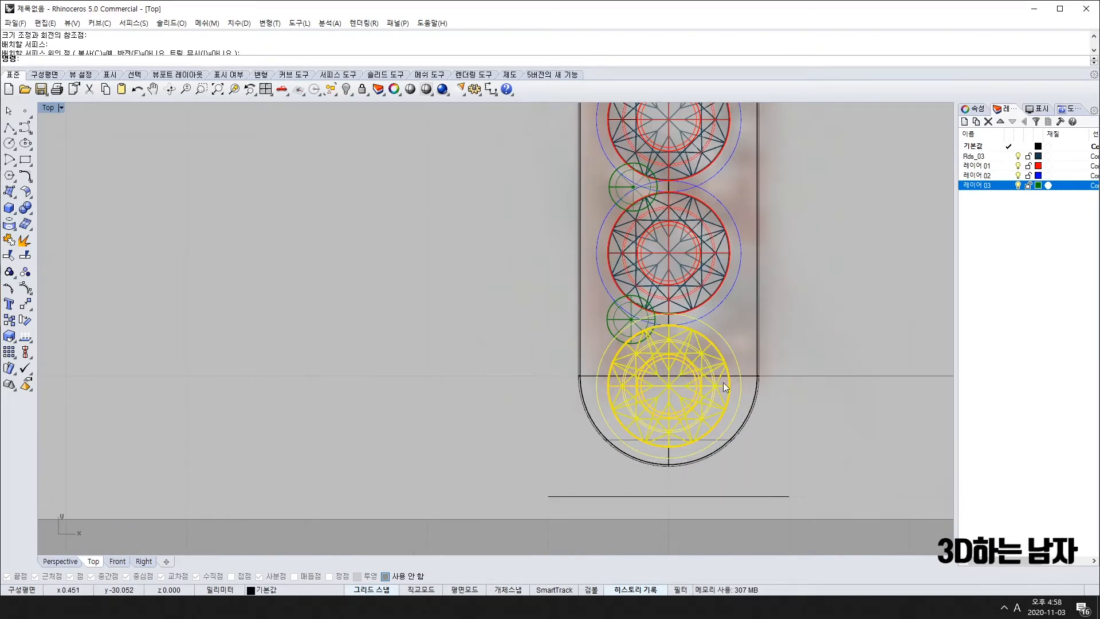
key(Delete)
Step: Move all remaining stones, spacing circles and prongs down toward the bar's rounded end, fine-tuning with 0.03 mm nudges
scroll(669, 355, down, 8)
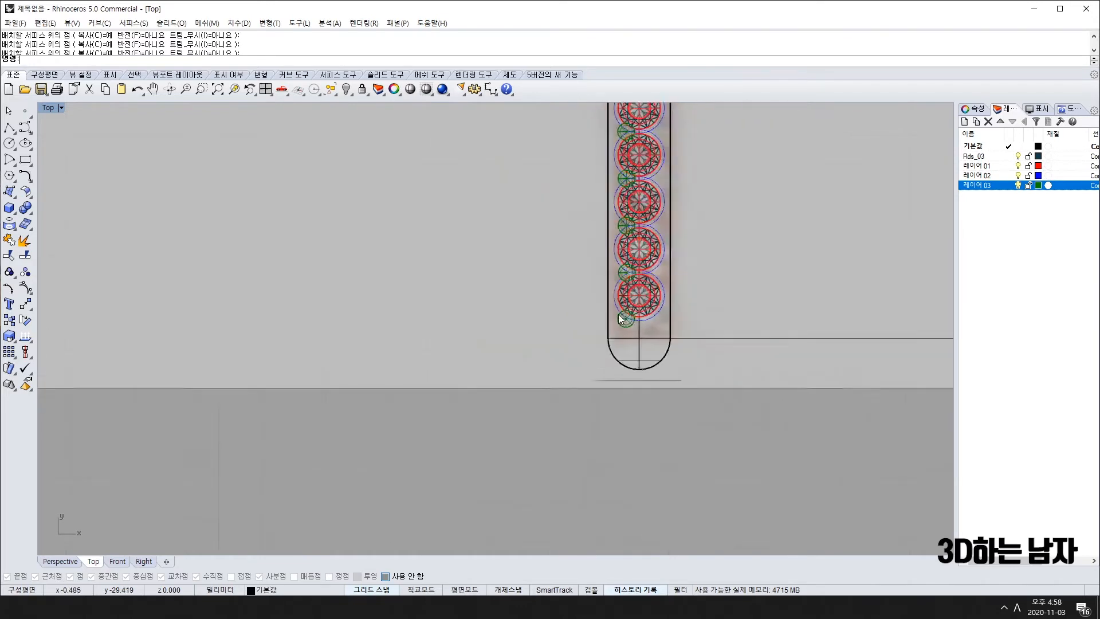
right_drag(584, 237, 589, 297)
right_drag(586, 175, 578, 237)
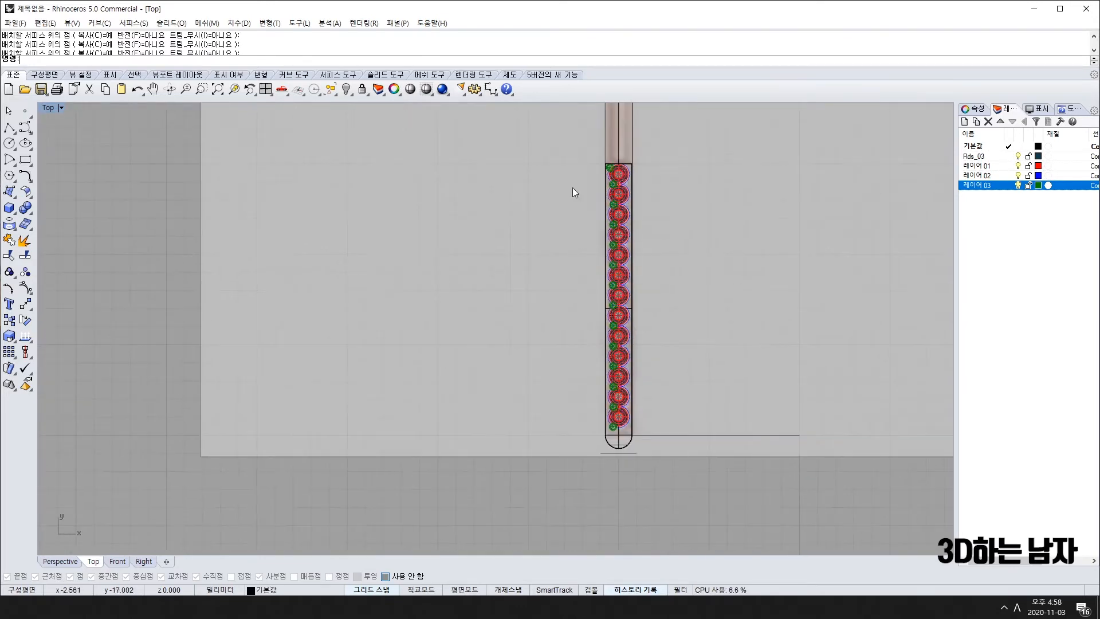
mouse_move(563, 154)
mouse_down()
mouse_move(662, 320)
mouse_move(671, 456)
mouse_up()
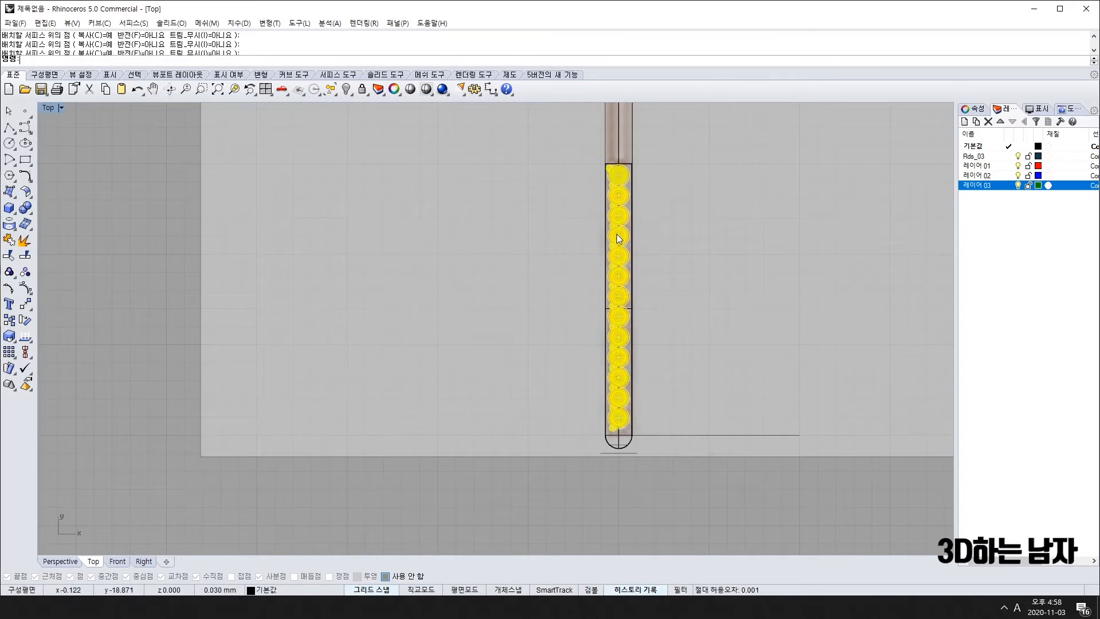
drag(617, 234, 621, 242)
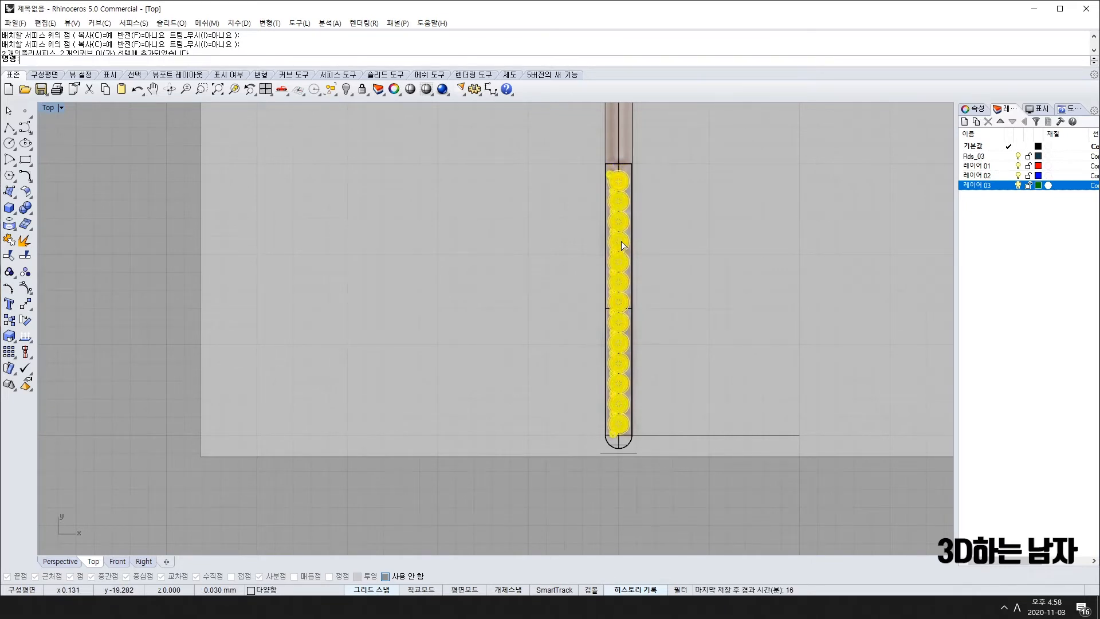
key(alt+Down)
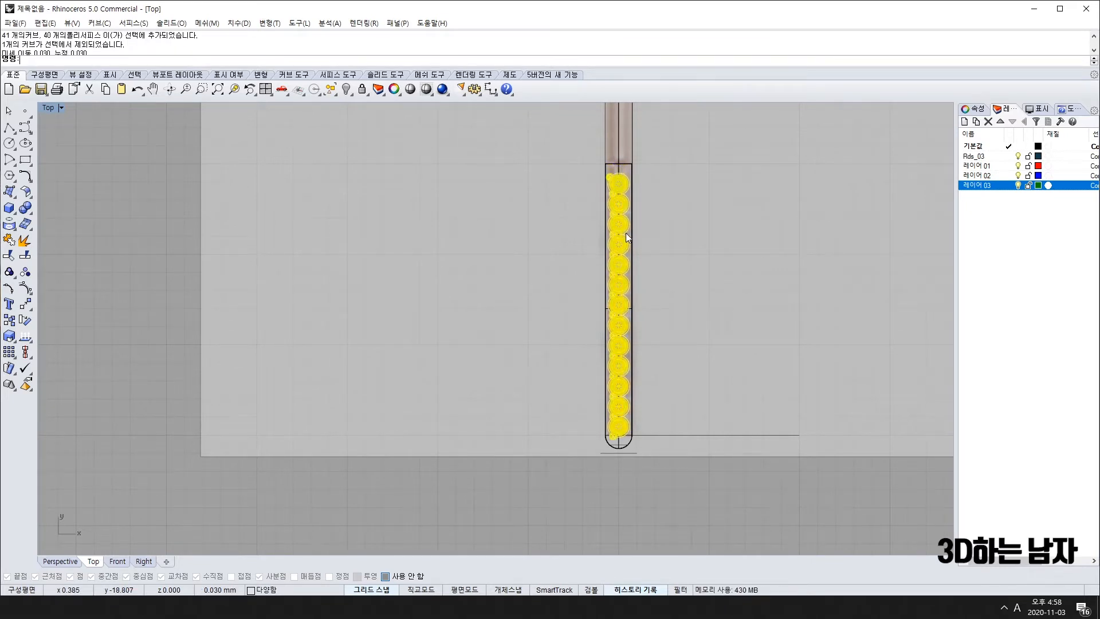
click(661, 231)
Step: Nudge the lowest prong and its outline circle slightly right and down beside the last stone in 0.03 mm increments
scroll(626, 177, up, 3)
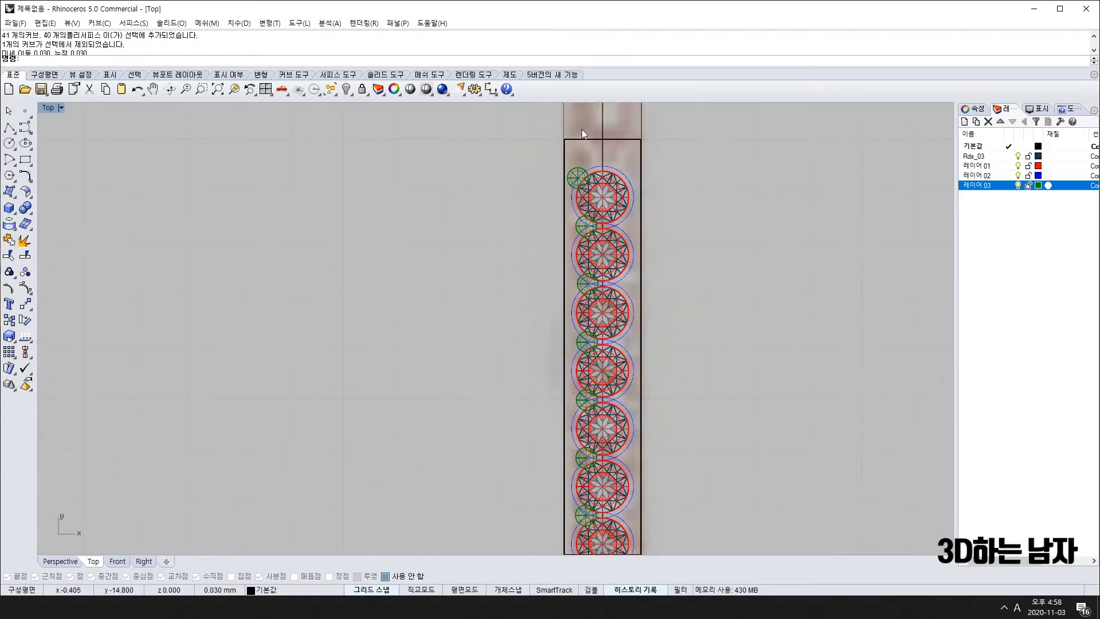
scroll(670, 213, down, 5)
scroll(651, 408, up, 3)
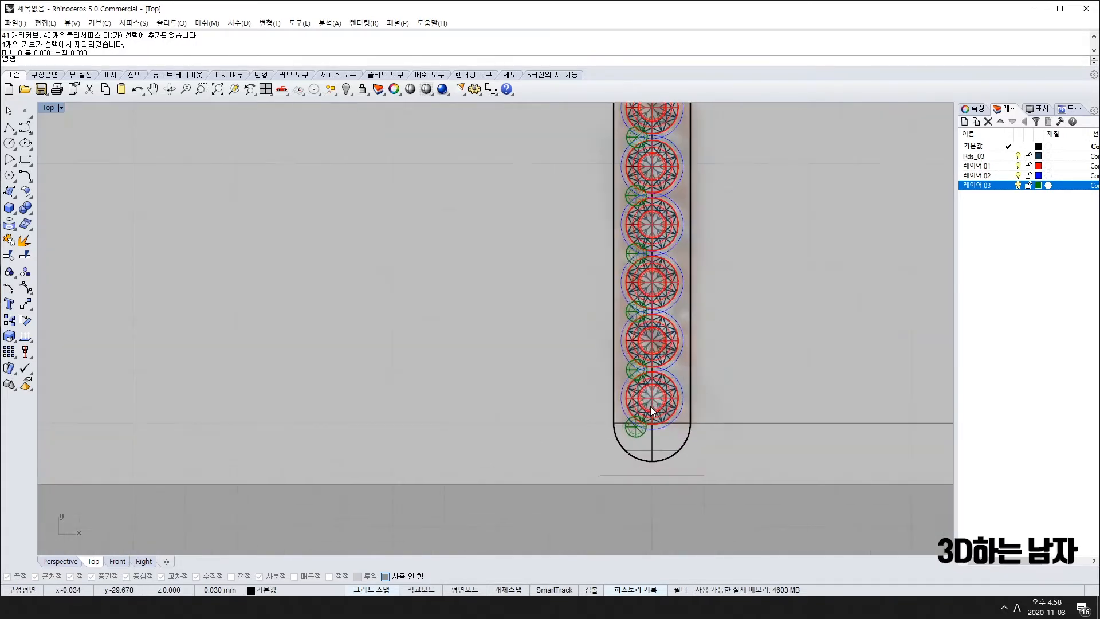
scroll(641, 428, up, 4)
click(631, 436)
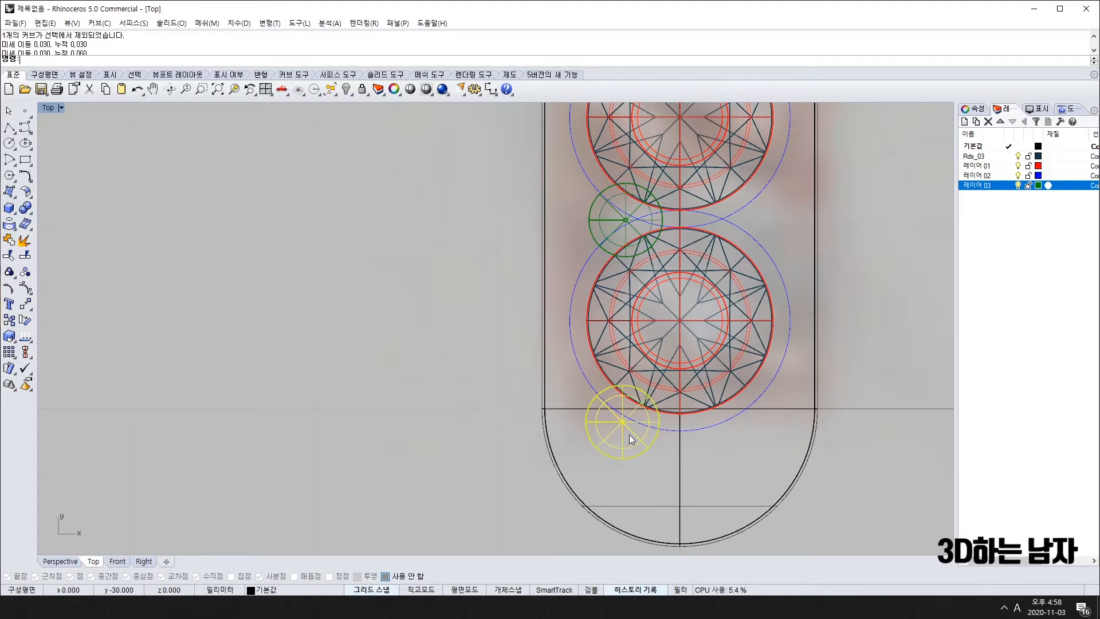
key(alt+Right)
key(alt+Right)
key(alt+Right)
key(alt+Right)
key(alt+Right)
key(alt+Right)
key(alt+Down)
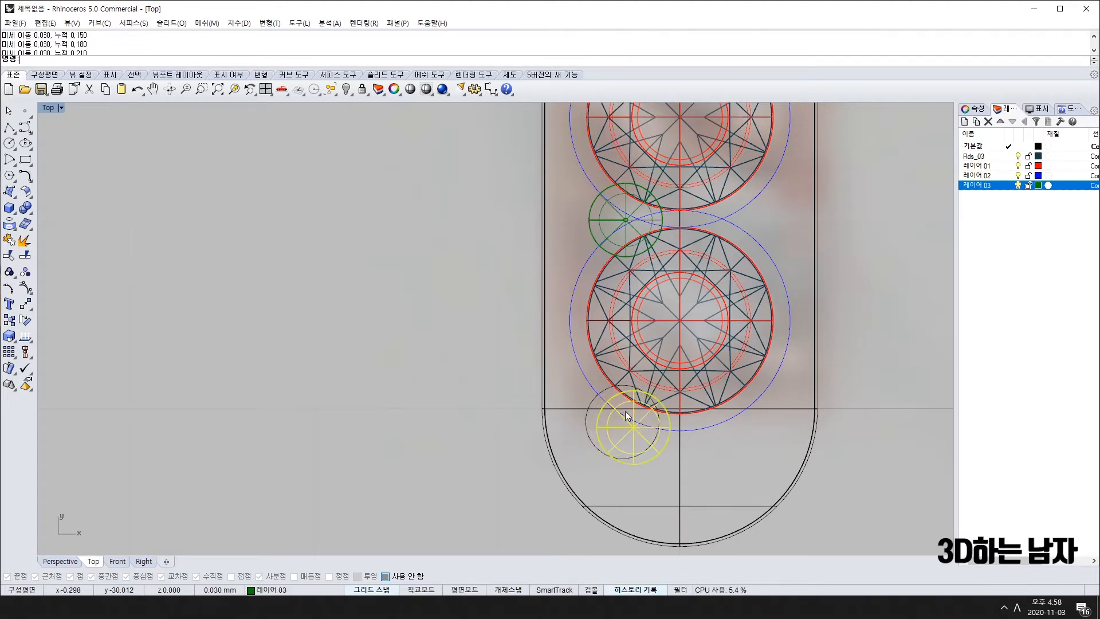
key(alt+Left)
key(alt+Right)
key(alt+Left)
key(Escape)
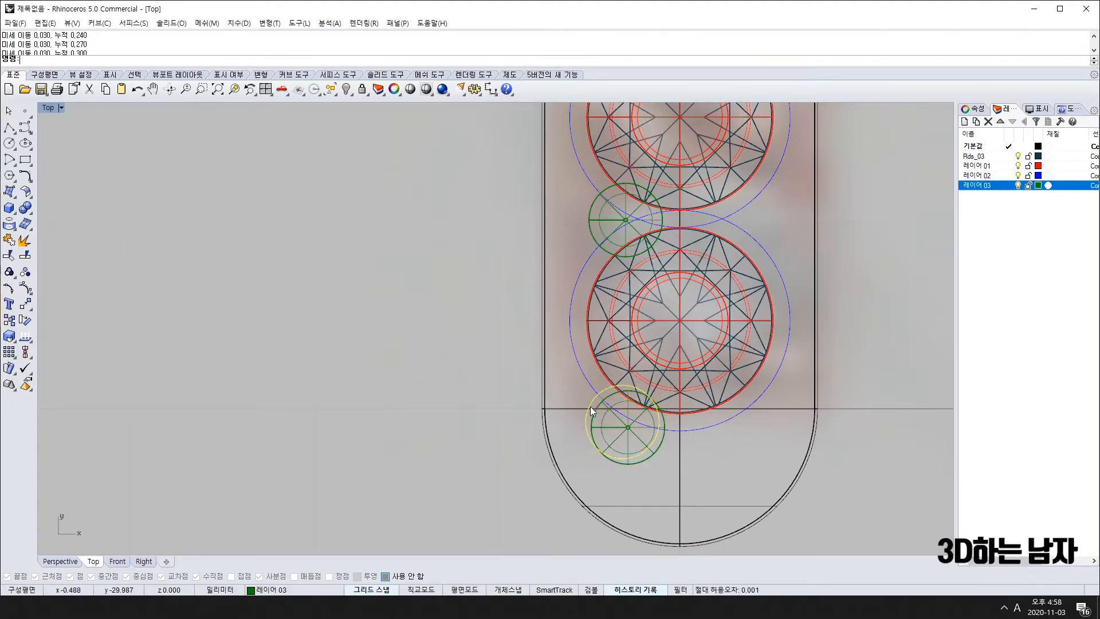
scroll(626, 352, down, 2)
key(alt+Right)
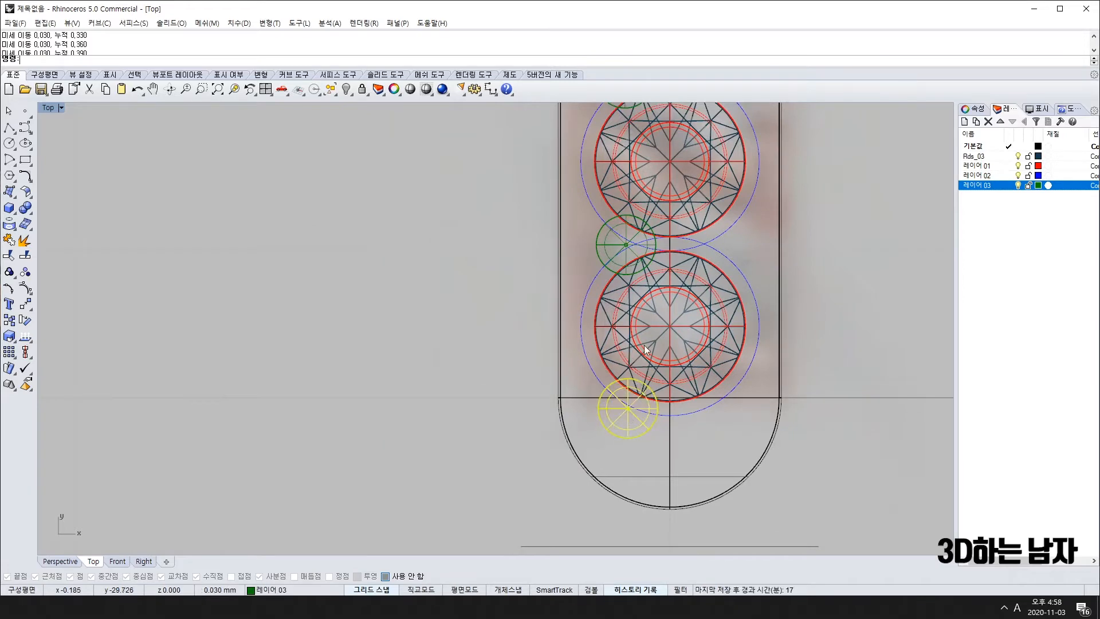
Step: With grid snap off, copy the top stone's blue spacing circle to the left so it overlaps the prong between the first two stones
scroll(653, 293, down, 3)
right_drag(662, 242, 596, 490)
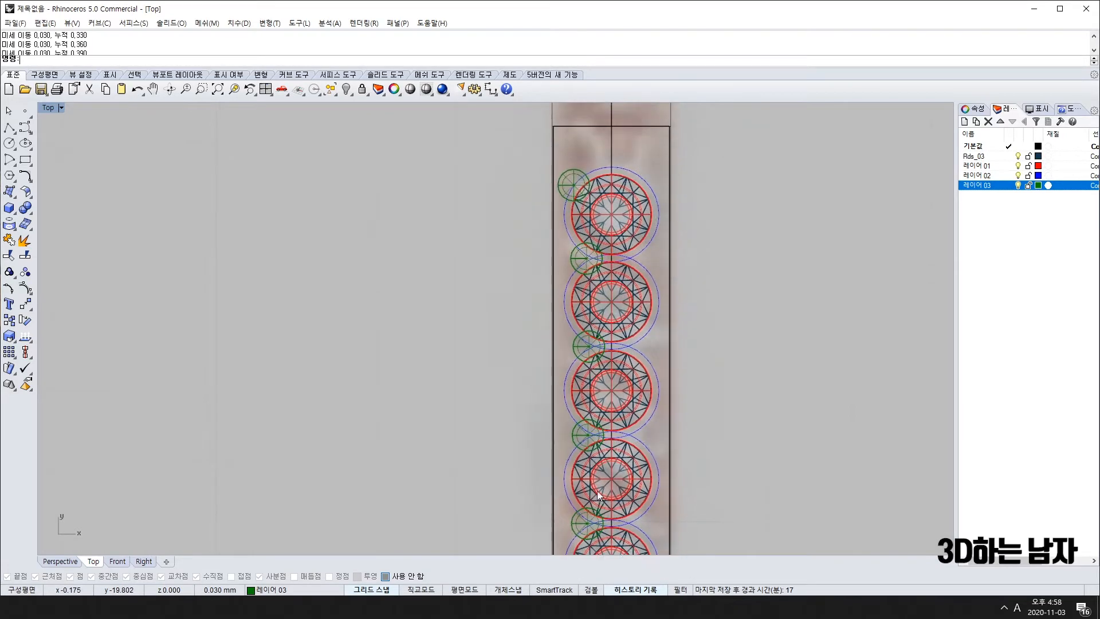
right_drag(611, 293, 606, 404)
scroll(593, 360, up, 12)
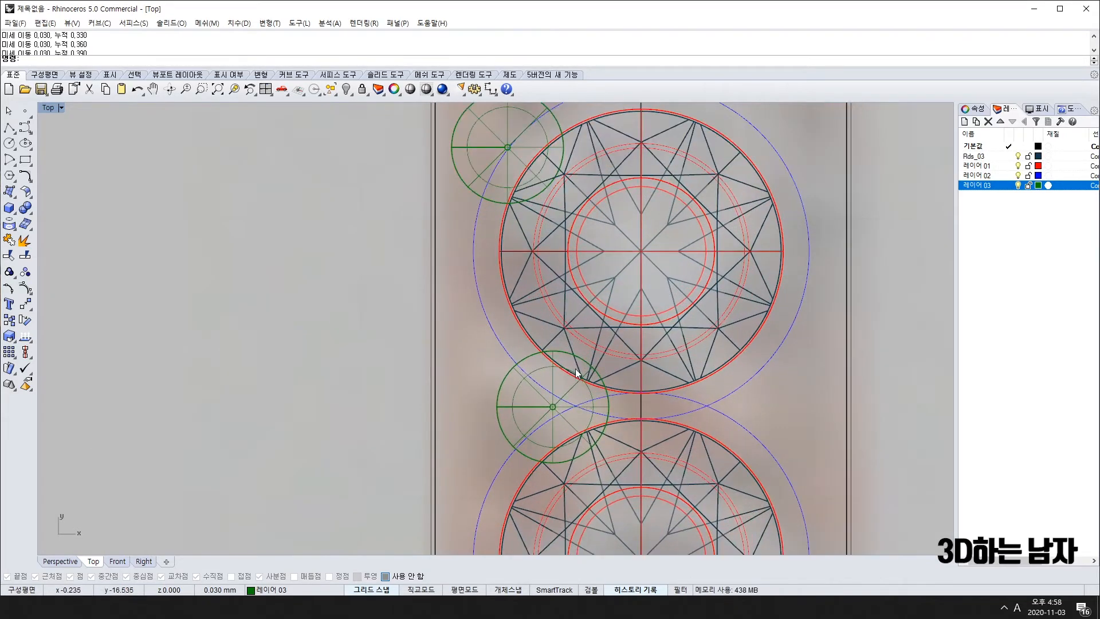
scroll(546, 424, up, 3)
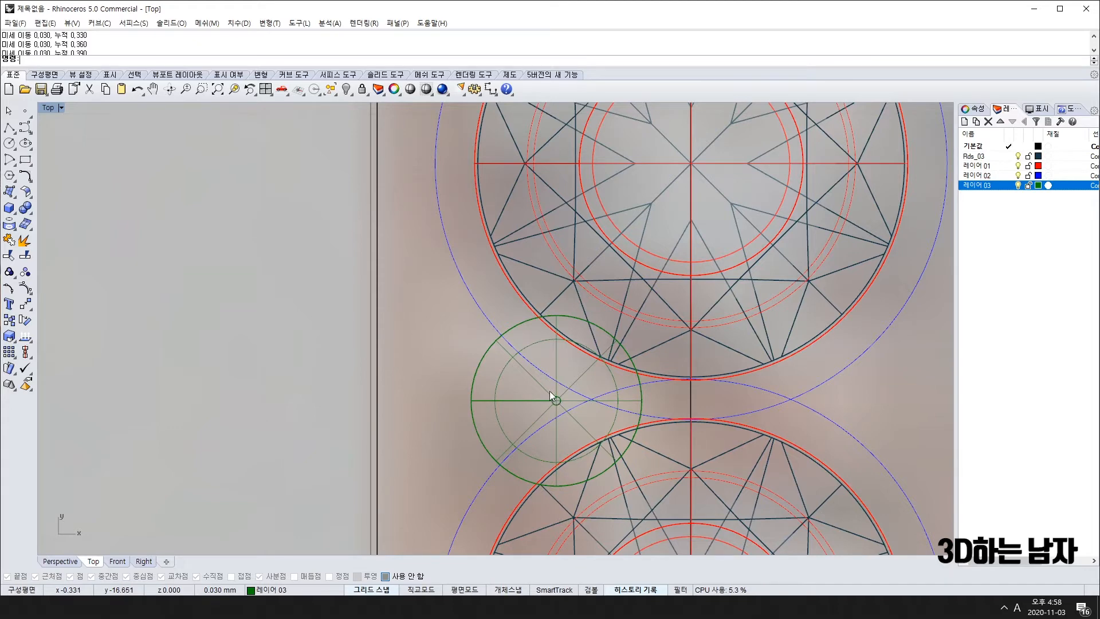
click(490, 314)
scroll(490, 313, down, 5)
key(Return)
click(558, 294)
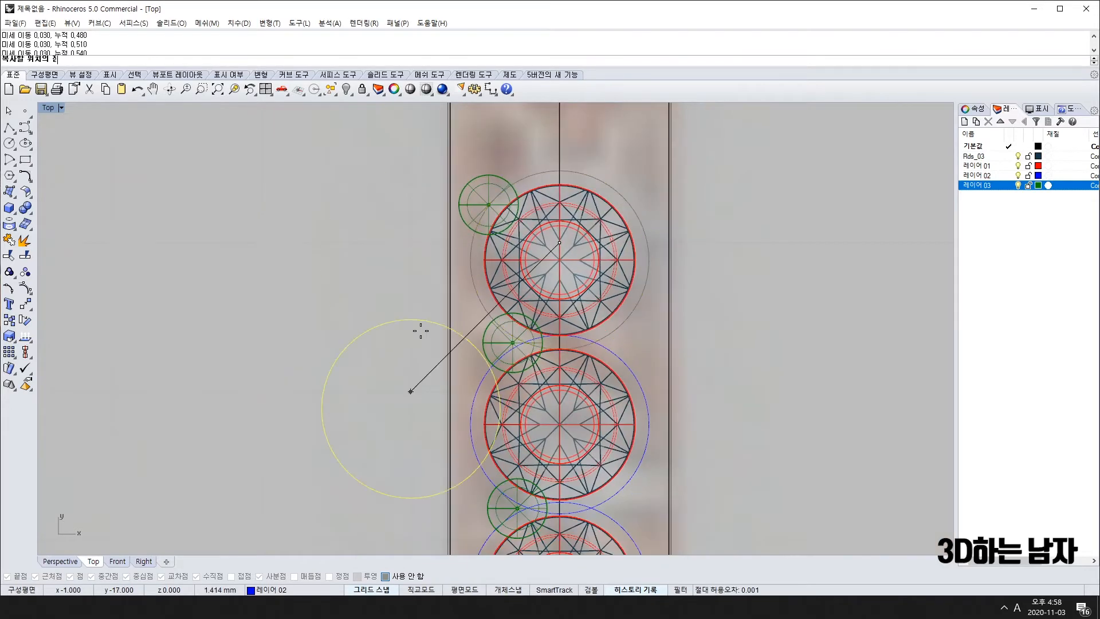
scroll(454, 313, up, 4)
key(F9)
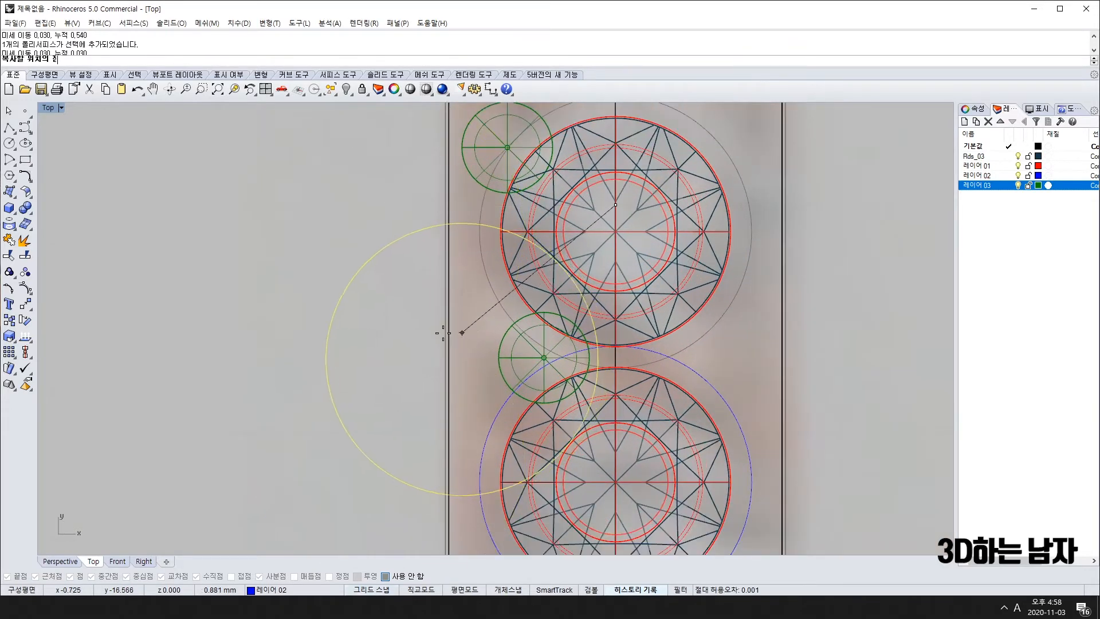
click(393, 327)
key(Return)
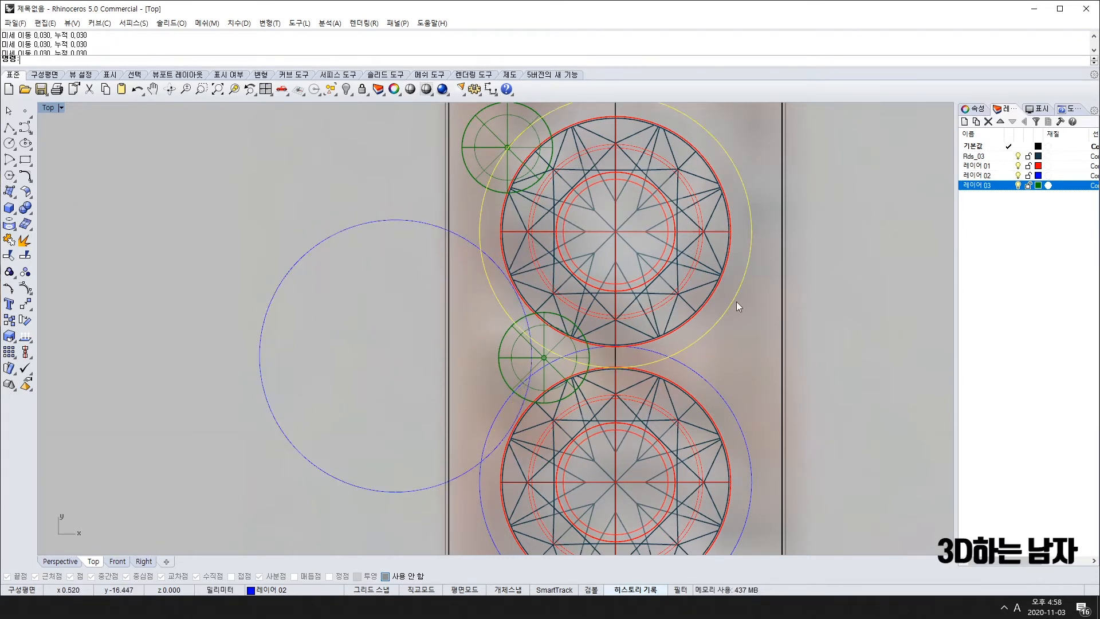
Step: Compare the copied spacing circle with the prong and the neighbouring stones' circles, and delete the copy
click(500, 411)
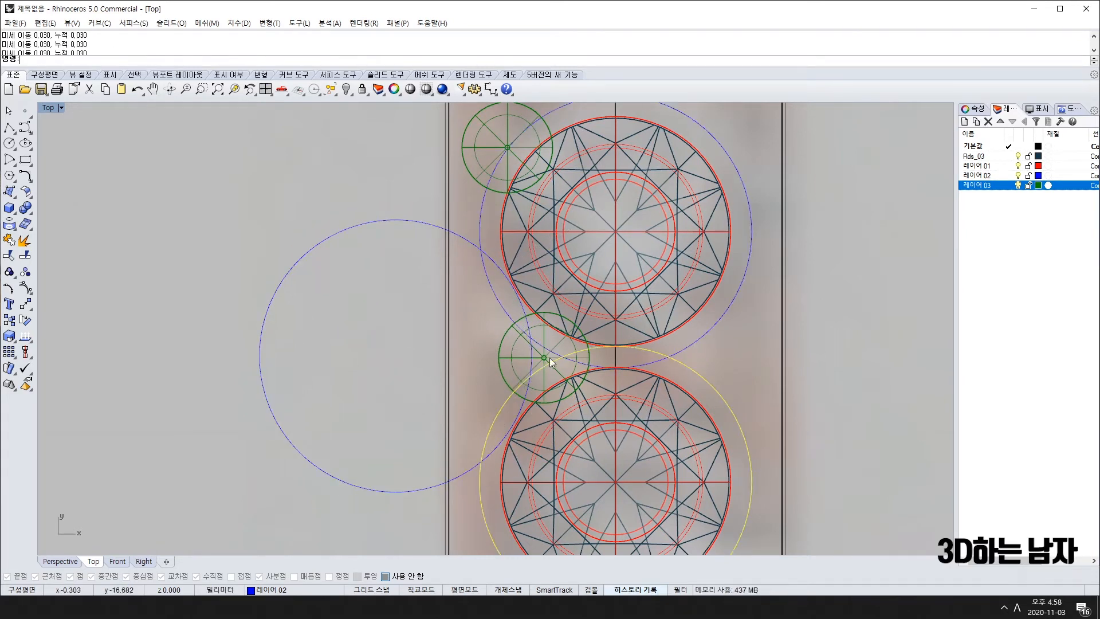
scroll(614, 354, up, 4)
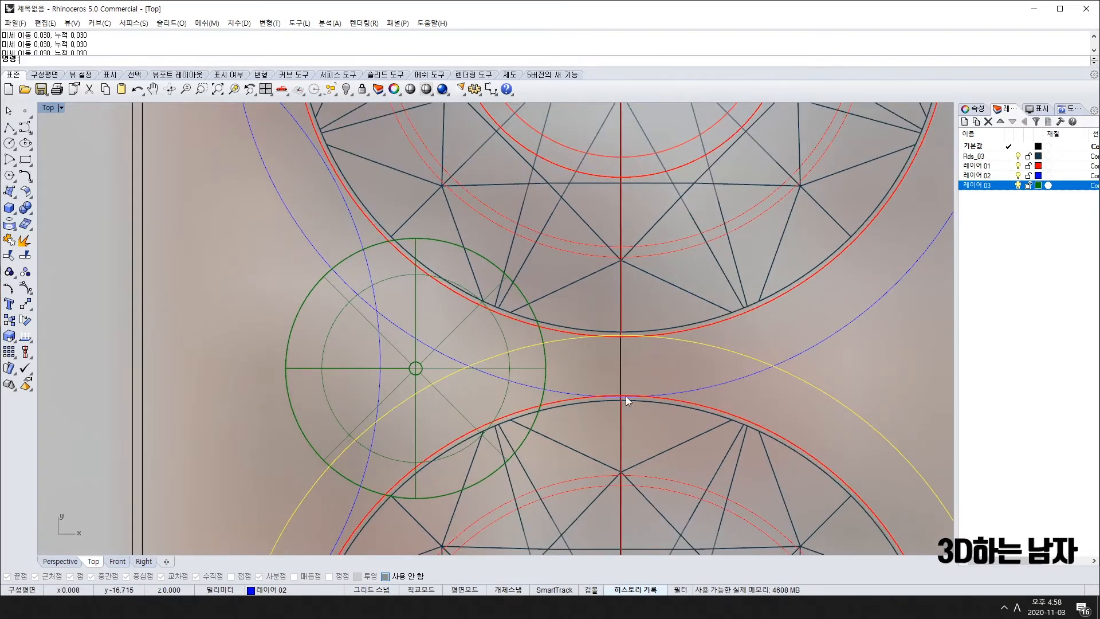
scroll(608, 386, down, 4)
scroll(577, 380, up, 4)
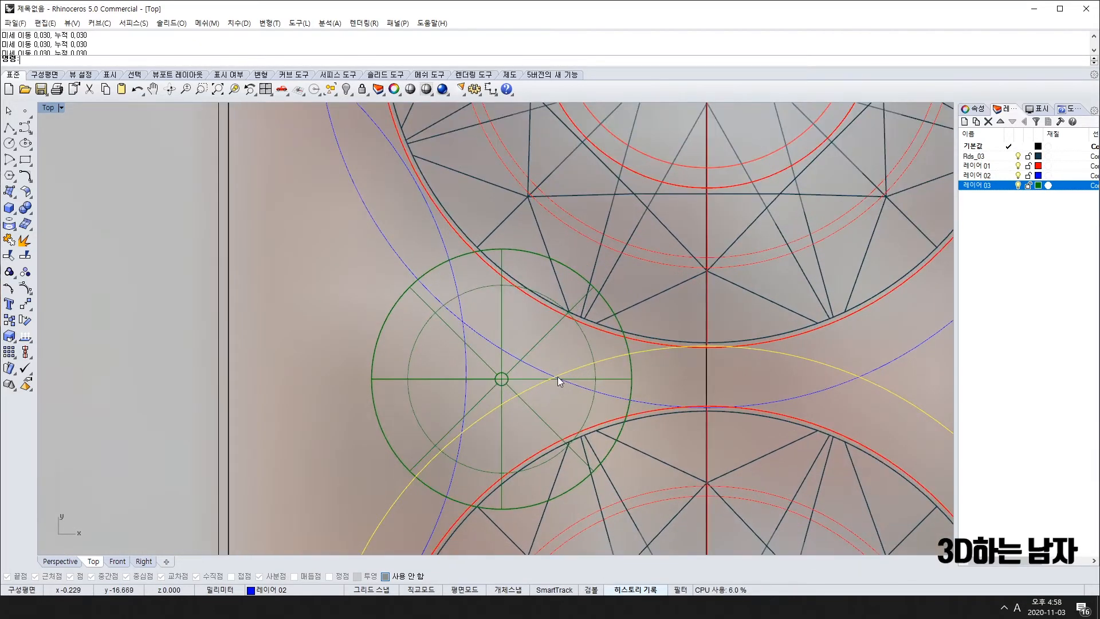
scroll(845, 376, down, 4)
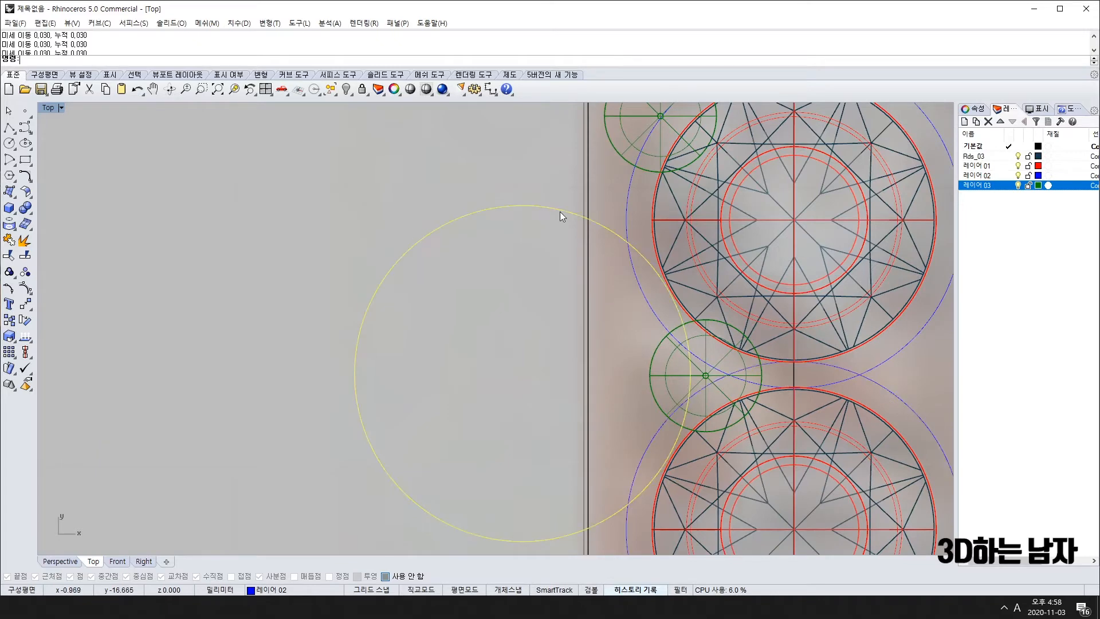
scroll(731, 370, up, 5)
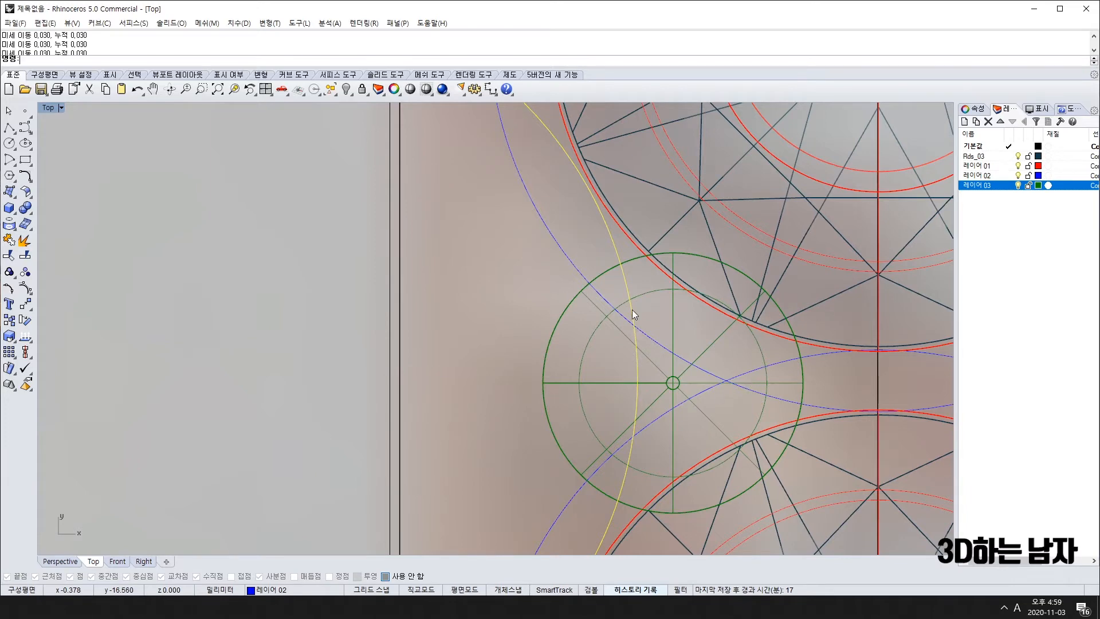
scroll(667, 381, down, 3)
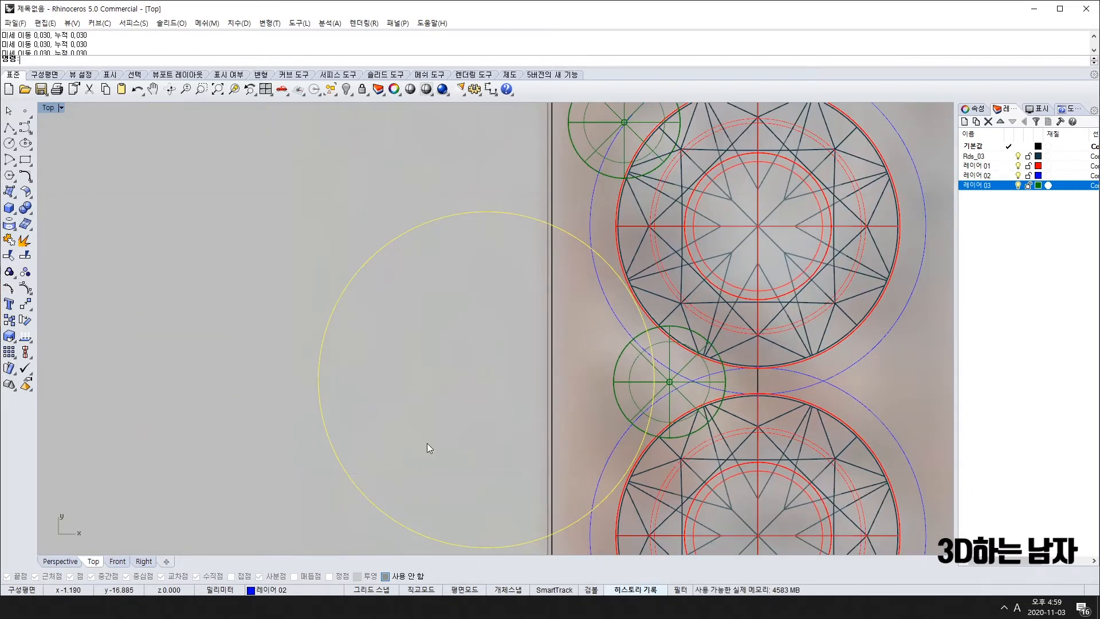
key(Delete)
Step: Examine how the prong between the first two stones overlaps the edges of both stones
click(634, 371)
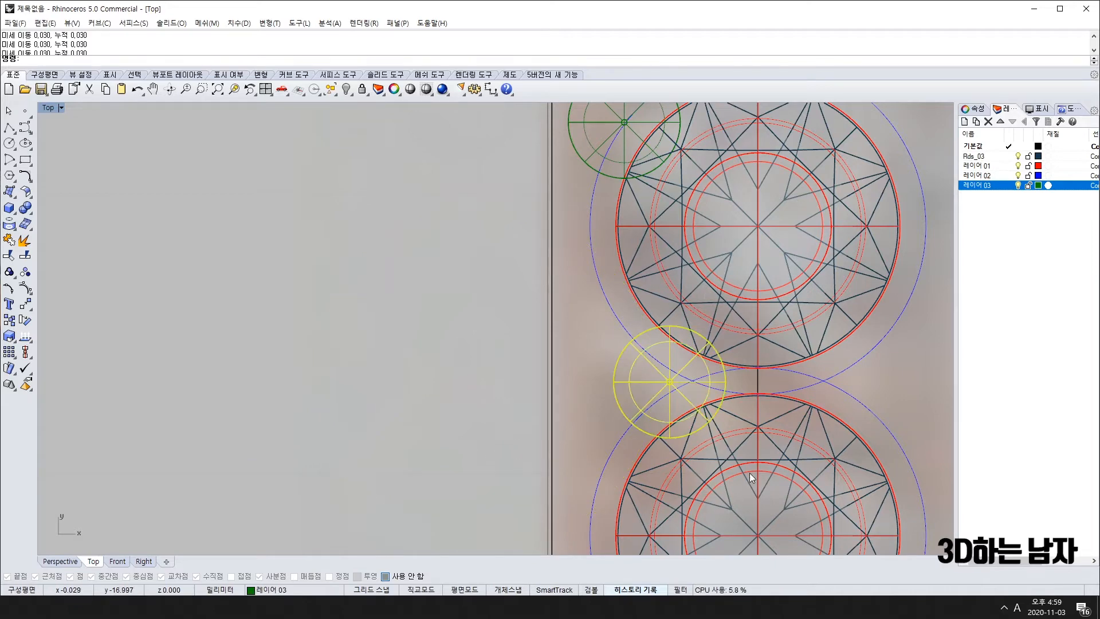
scroll(750, 473, down, 2)
right_drag(754, 476, 641, 415)
scroll(572, 368, up, 8)
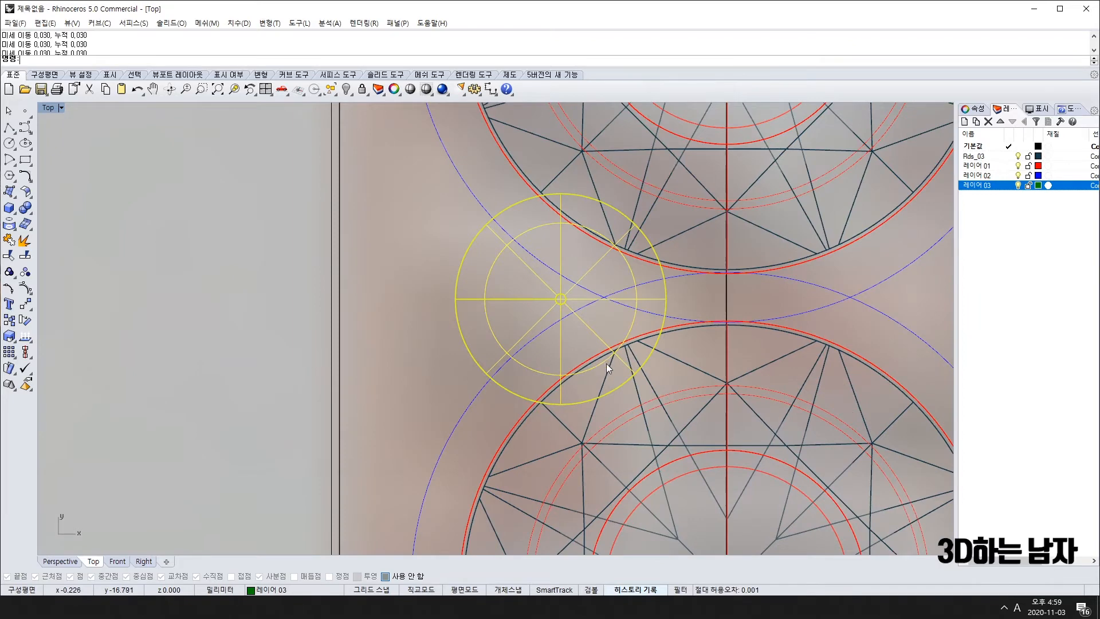
click(606, 364)
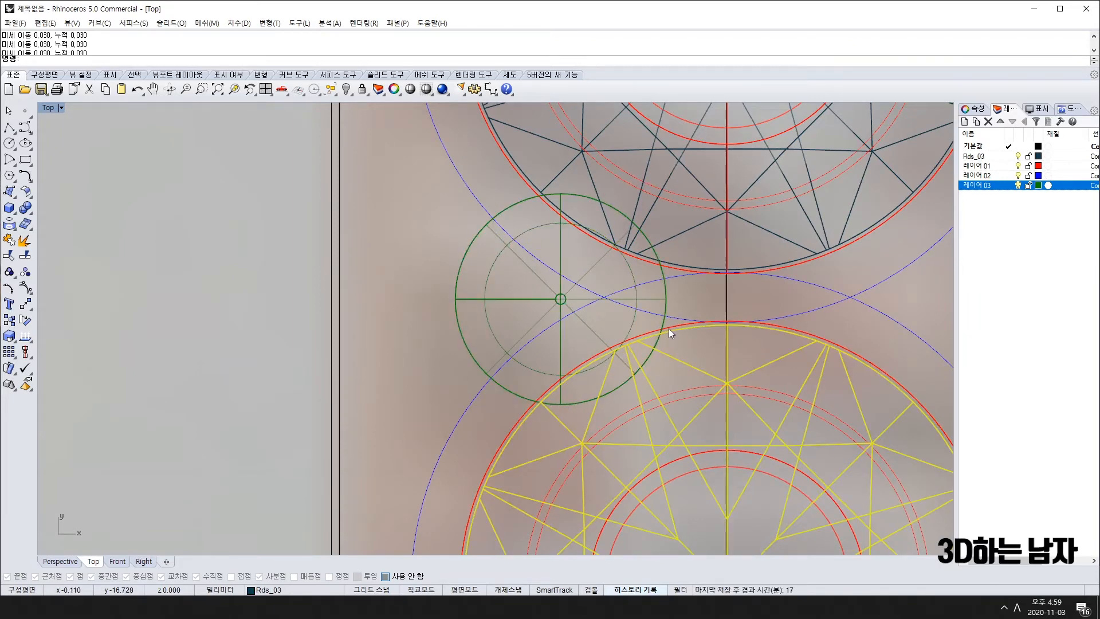
scroll(487, 390, down, 12)
key(Escape)
scroll(441, 426, down, 4)
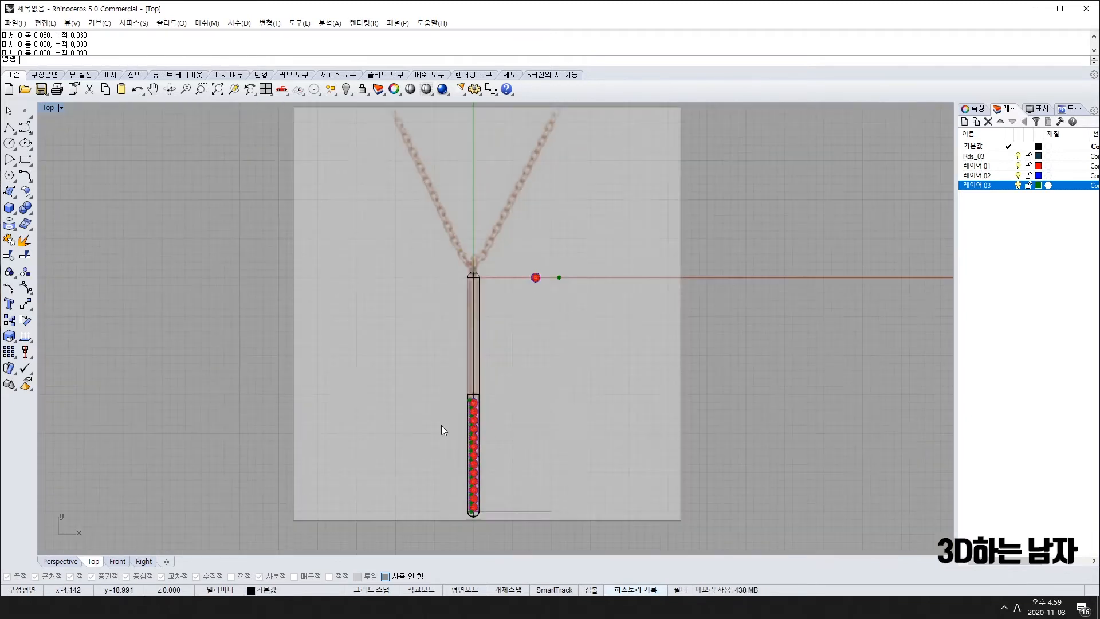
Step: Nudge the top prong slightly right and up beside the first stone in 0.03 mm increments
scroll(459, 436, up, 8)
click(452, 390)
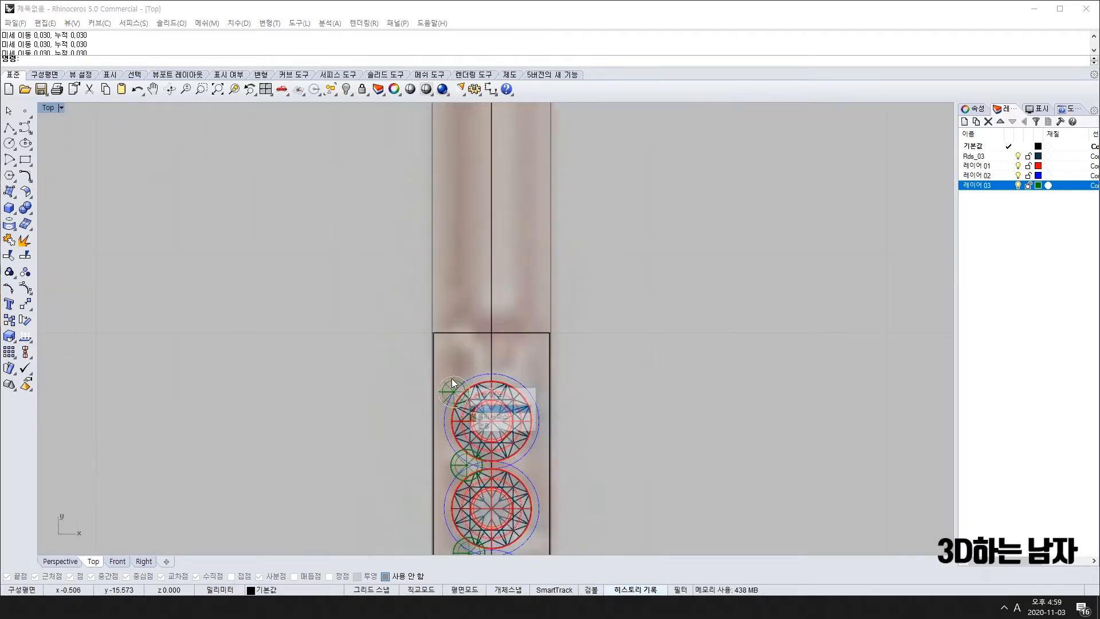
click(501, 409)
key(Delete)
click(454, 390)
key(alt+Right)
key(alt+Right)
key(alt+Up)
key(alt+Up)
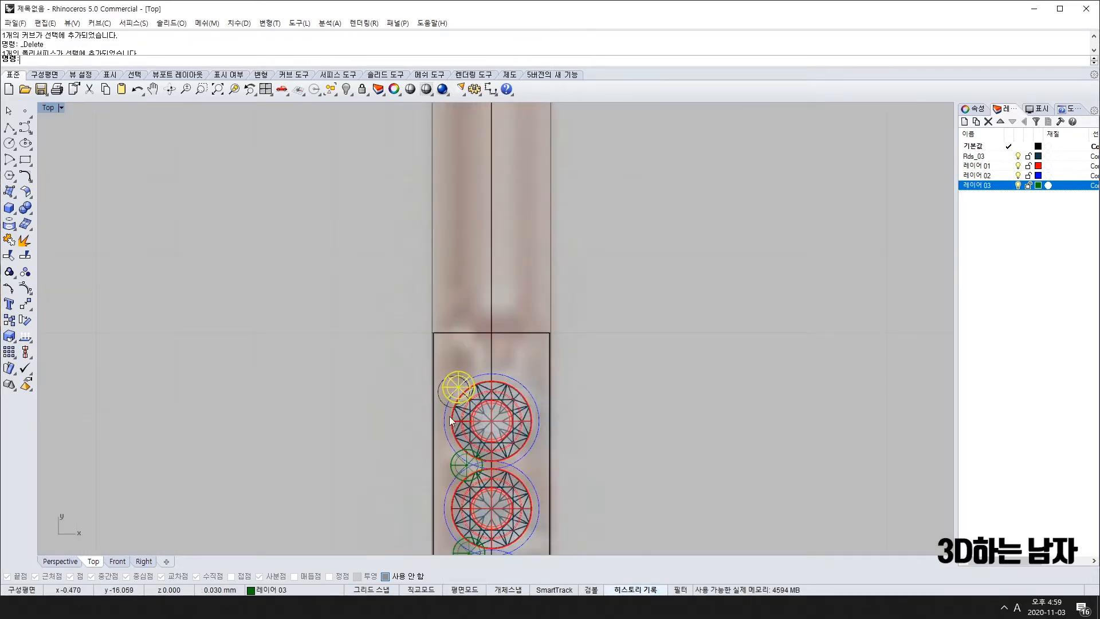
click(439, 393)
Step: Examine the prongs along the stone row from the top stone down to the bar's rounded end
scroll(511, 460, down, 4)
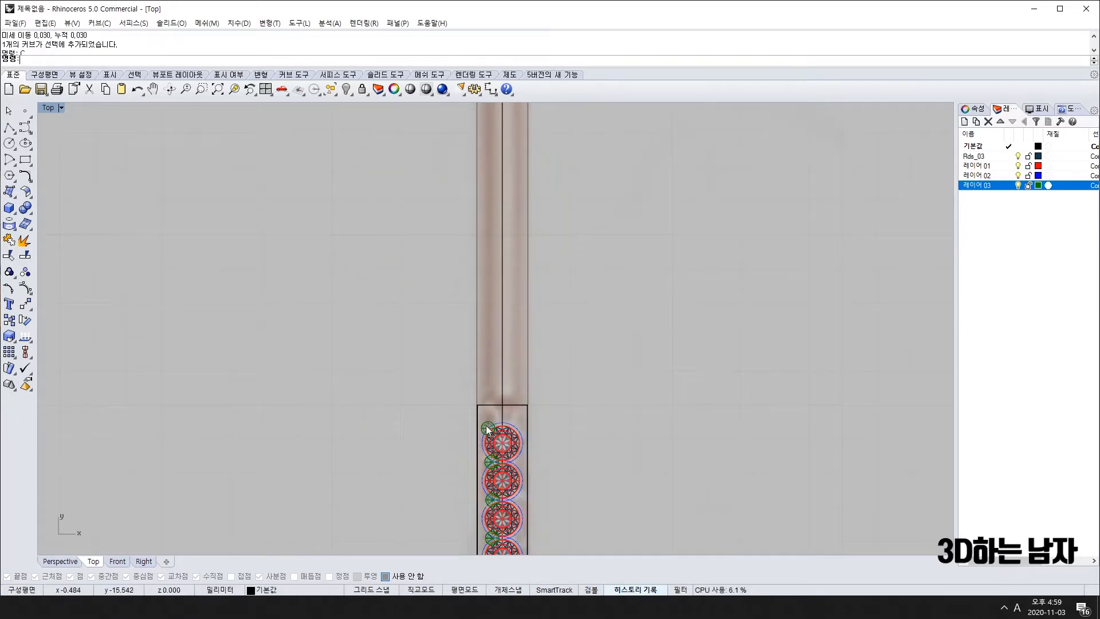
text(c)
key(Return)
scroll(539, 353, down, 5)
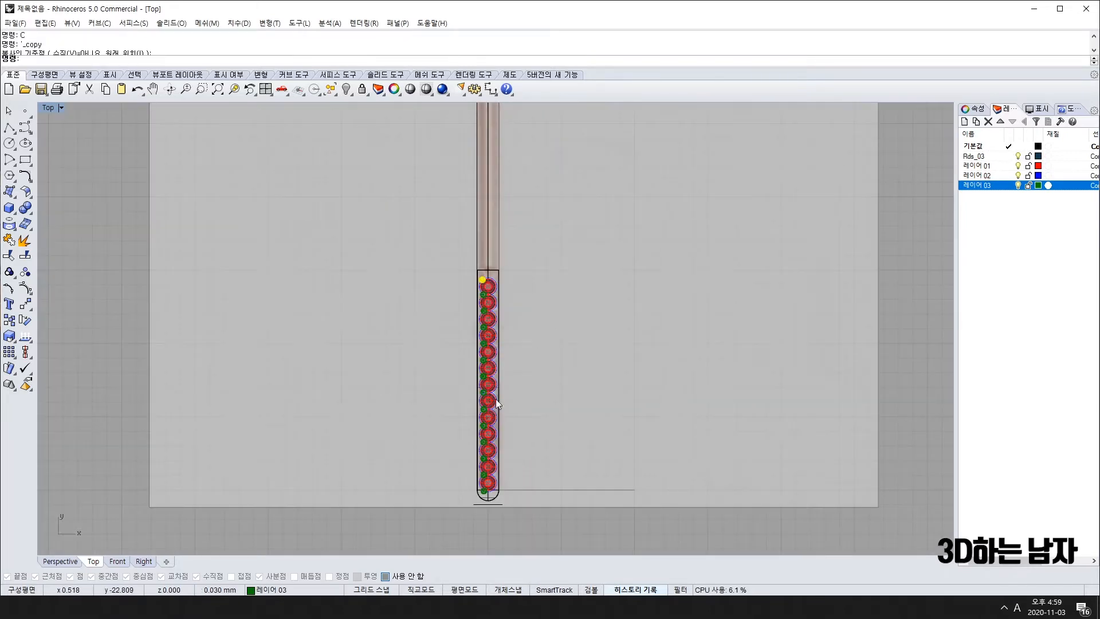
scroll(489, 499, up, 5)
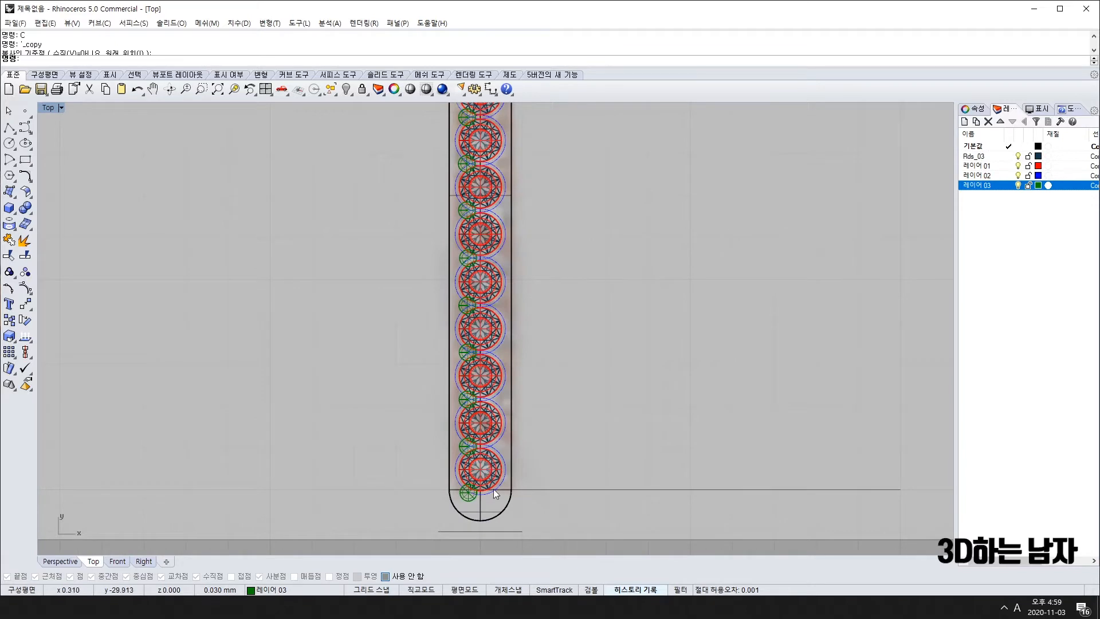
scroll(504, 230, down, 4)
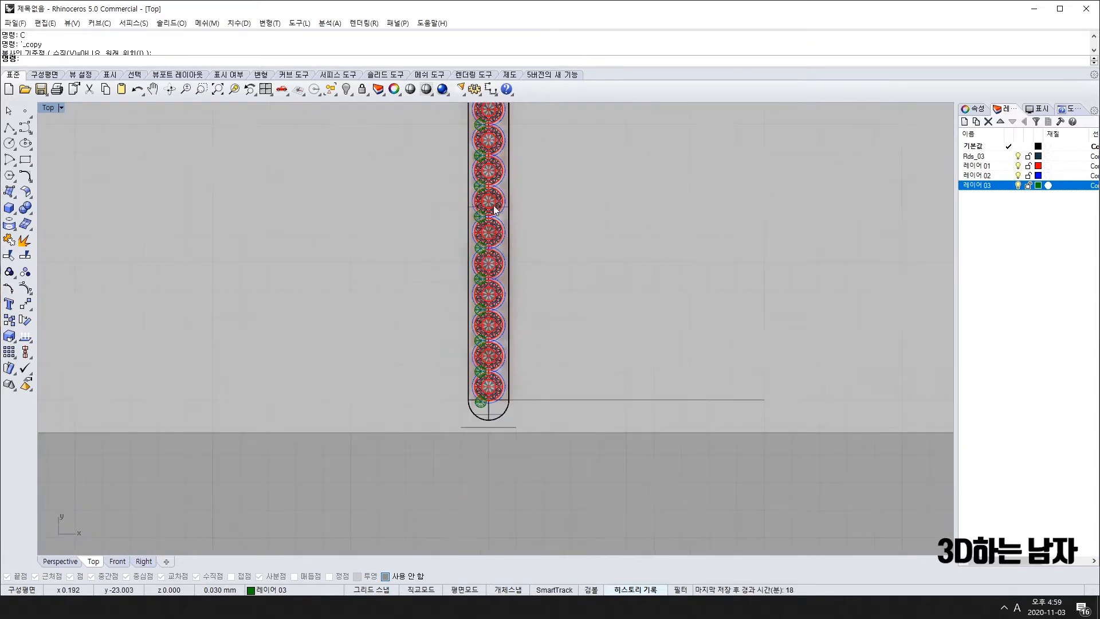
right_drag(493, 205, 478, 330)
right_drag(463, 163, 465, 275)
scroll(462, 258, down, 3)
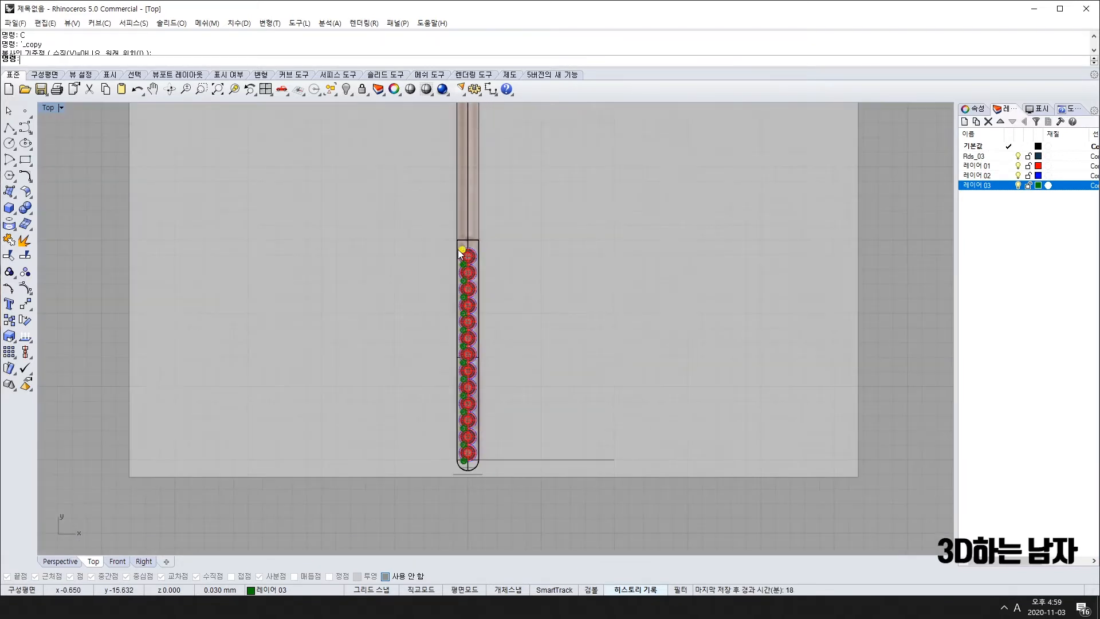
Step: Delete the whole row of stones, spacing circles and prongs on the bar, plus the horizontal construction line at its lower end
drag(417, 238, 500, 483)
key(Delete)
click(542, 460)
key(Delete)
Step: Dimension the diameter of the separate stone beside the bar, and delete the dimension
scroll(546, 418, down, 4)
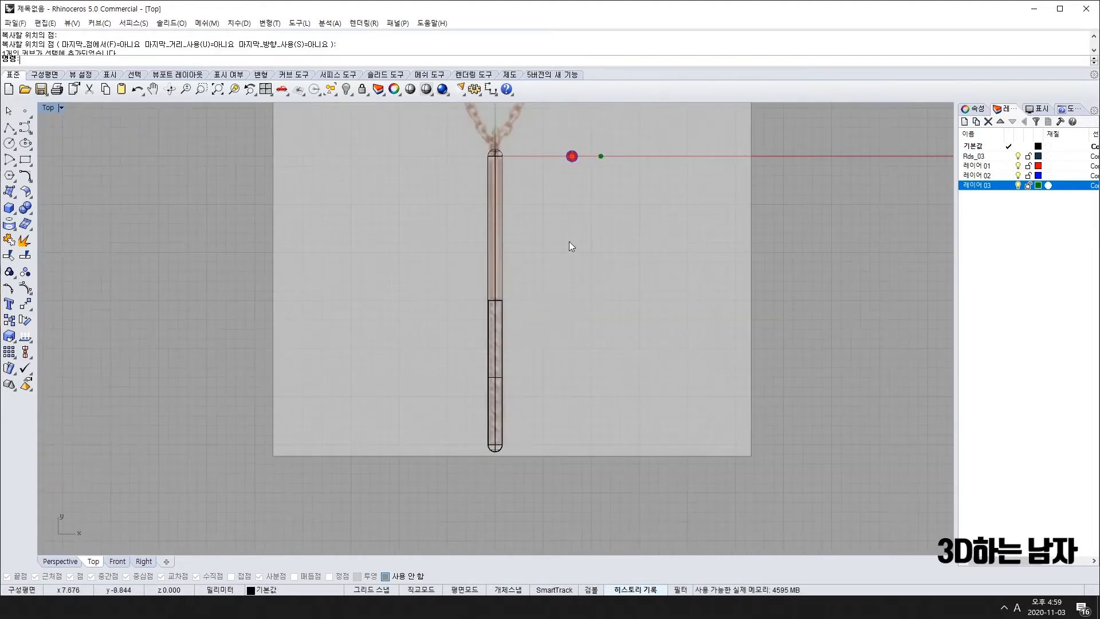
right_drag(572, 160, 502, 310)
scroll(502, 311, up, 4)
scroll(502, 310, up, 5)
drag(427, 209, 592, 424)
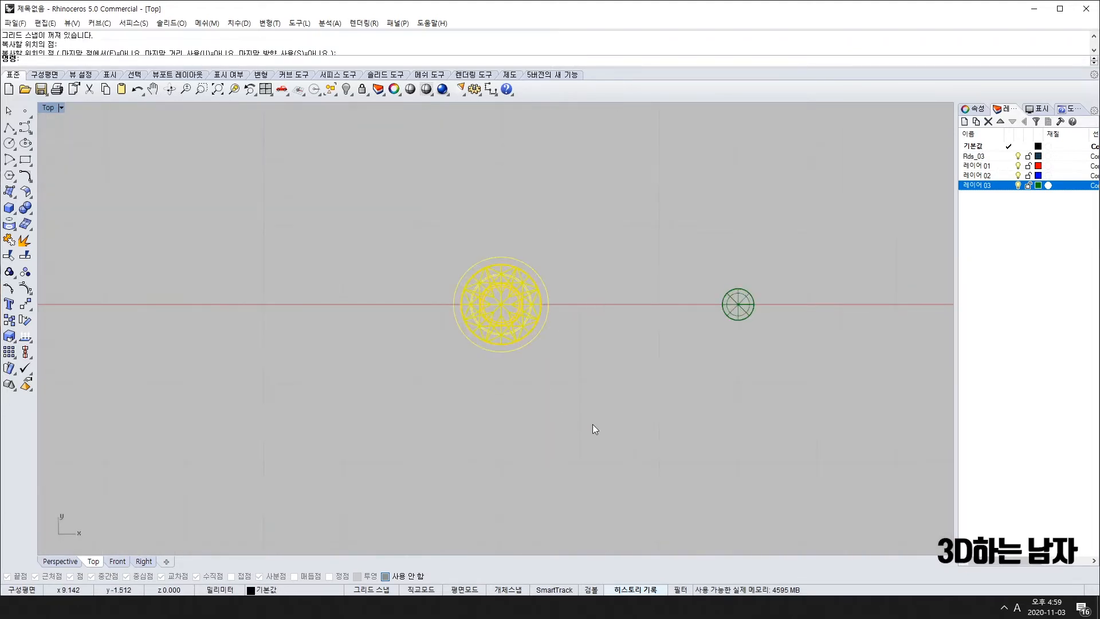
click(491, 89)
scroll(484, 338, up, 5)
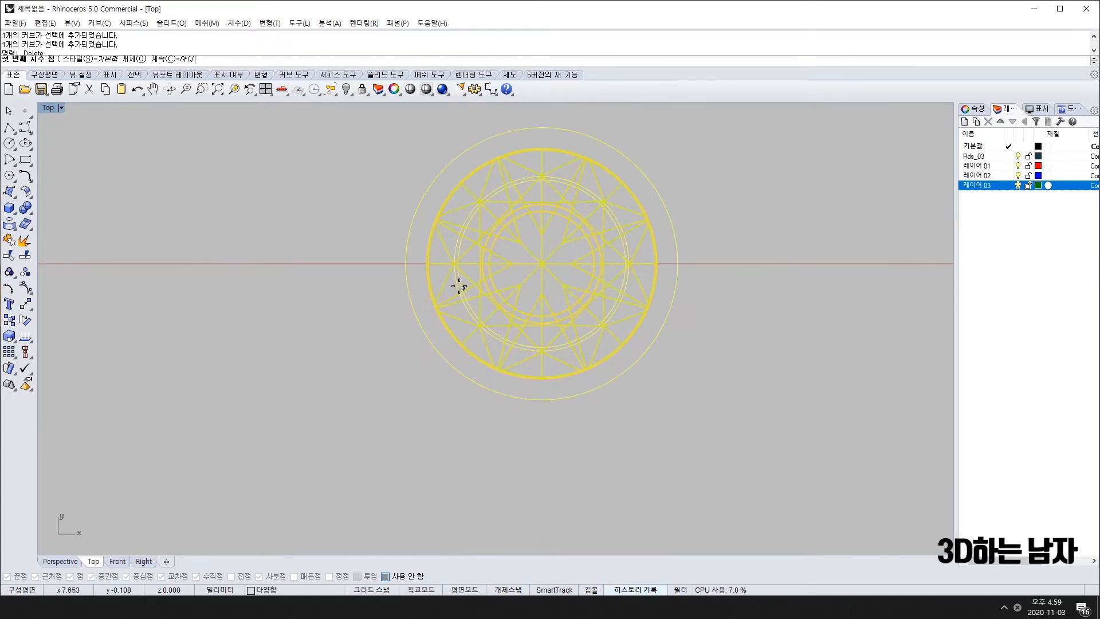
click(432, 264)
click(650, 265)
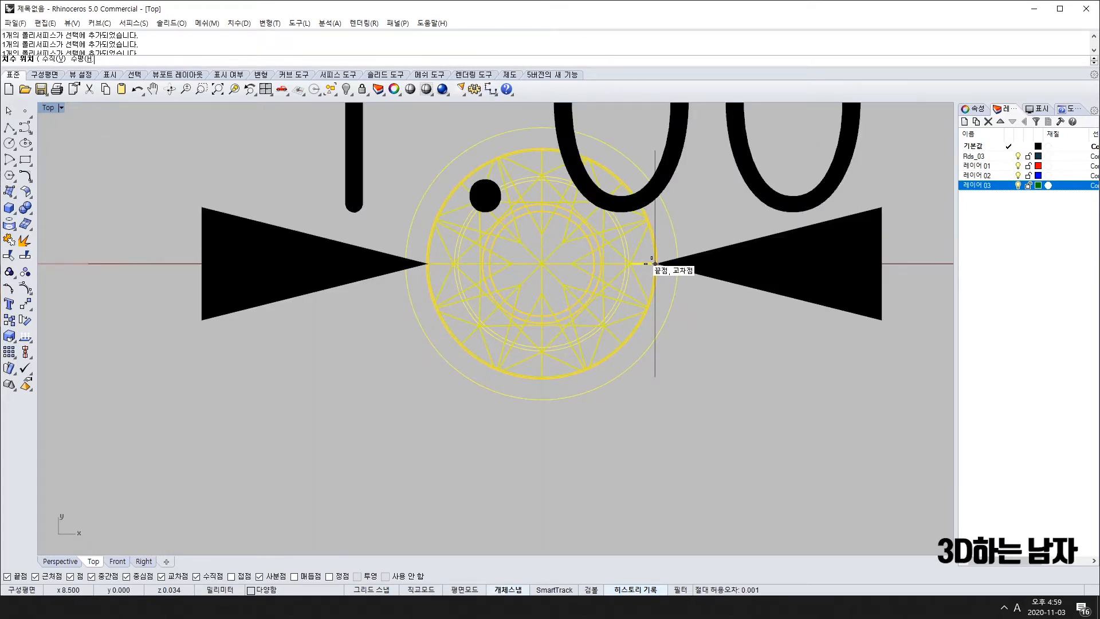
scroll(647, 226, down, 4)
right_drag(637, 216, 636, 321)
click(638, 239)
click(662, 204)
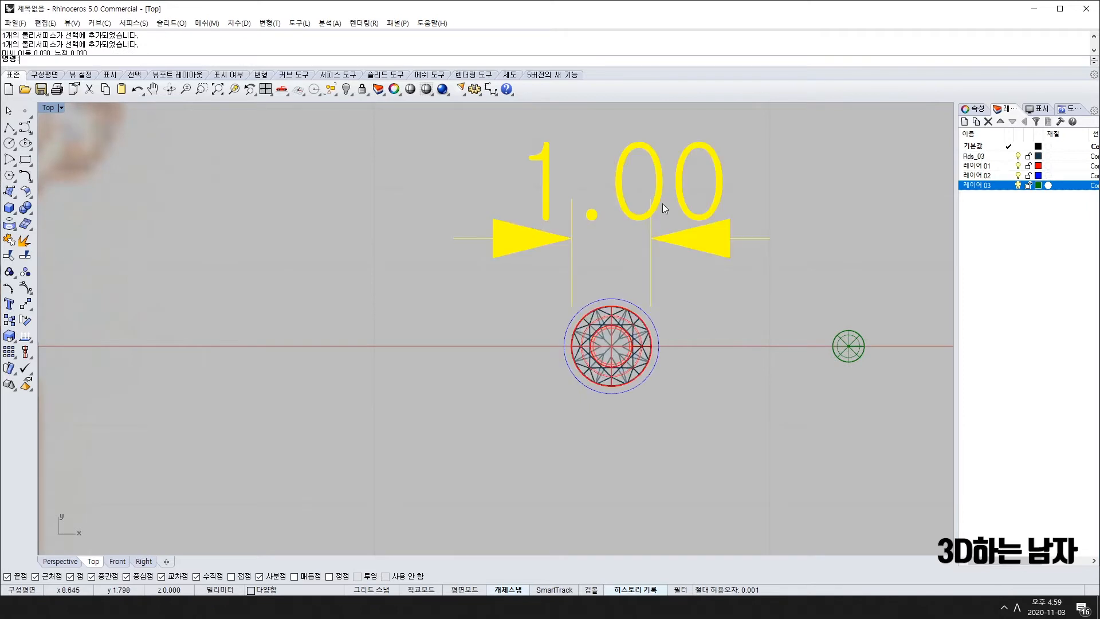
click(645, 297)
click(668, 198)
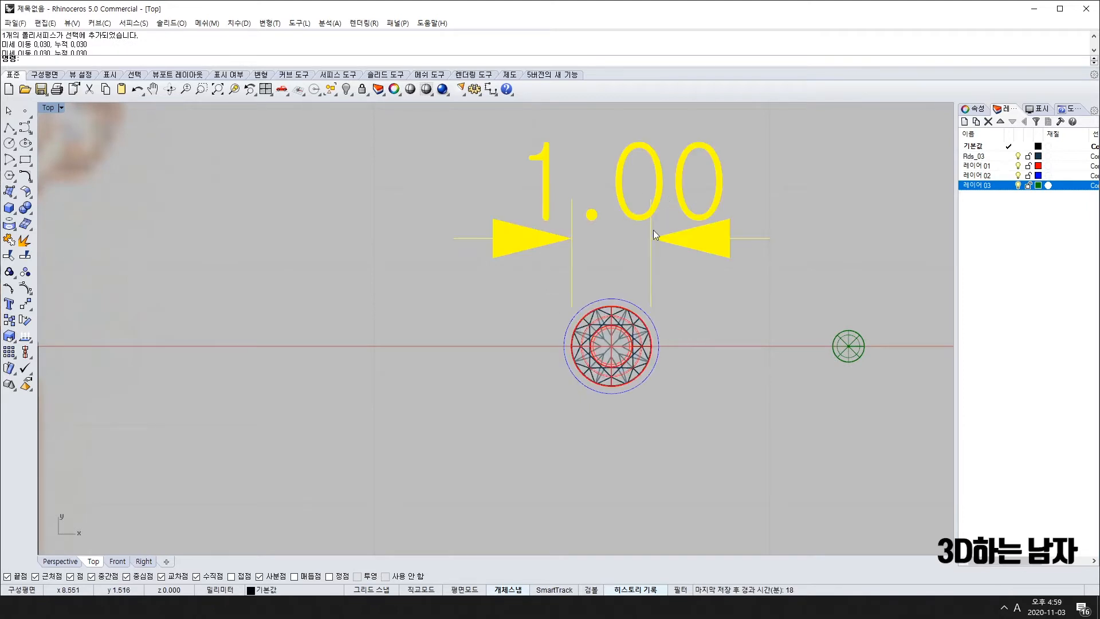
key(Delete)
Step: With grid snap on, scale the separate stone and its spacing circle about the stone's centre by a factor of 1.2
drag(527, 229, 732, 467)
scroll(629, 357, up, 4)
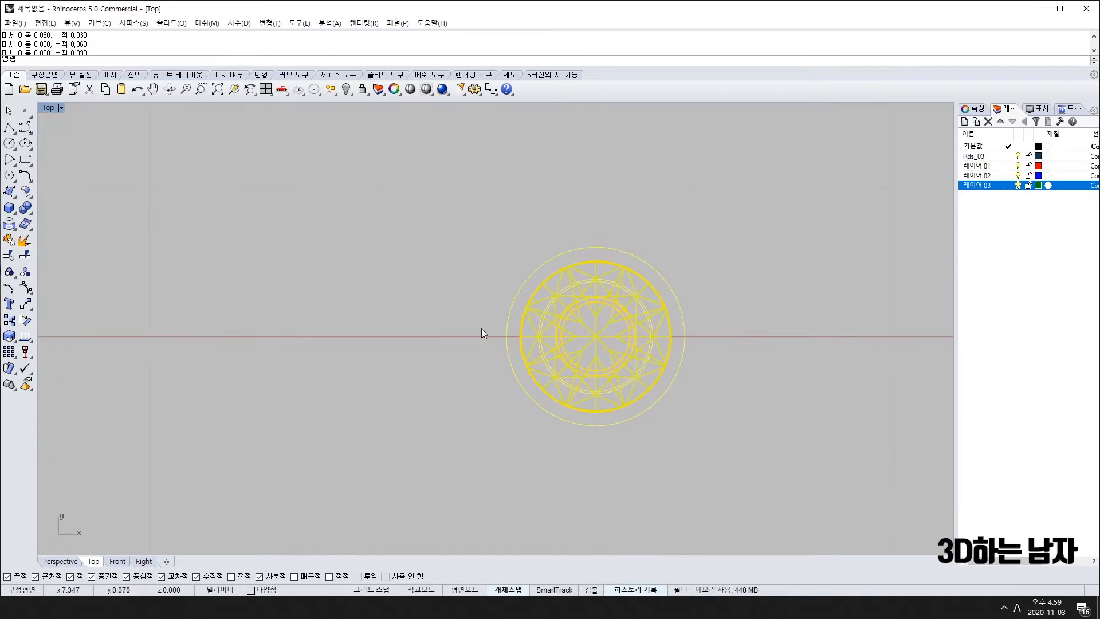
click(11, 339)
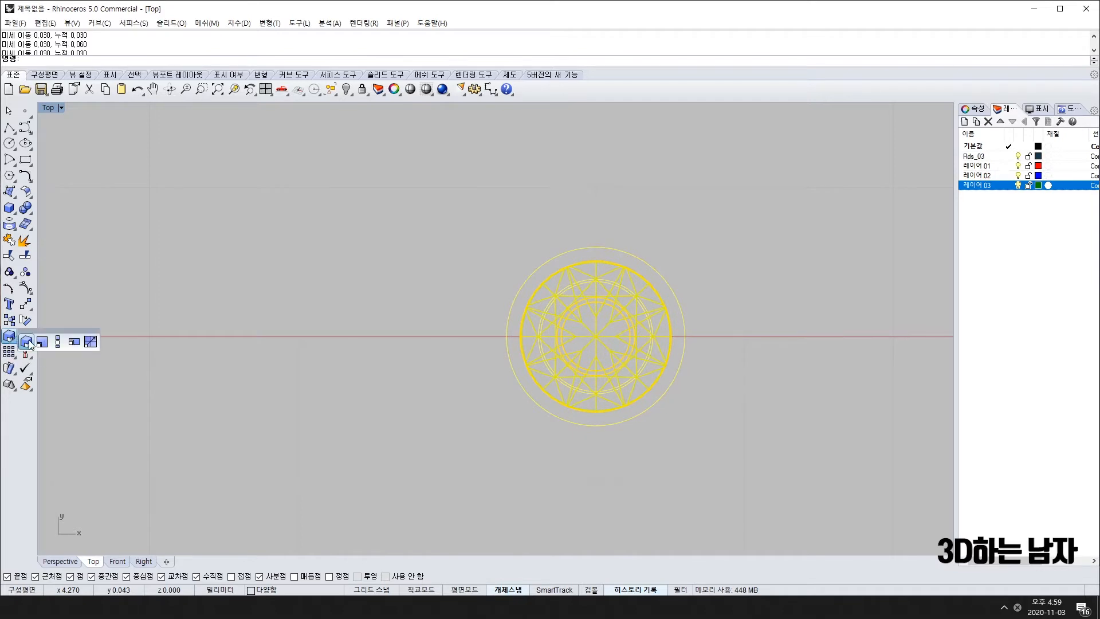
click(31, 342)
key(F3)
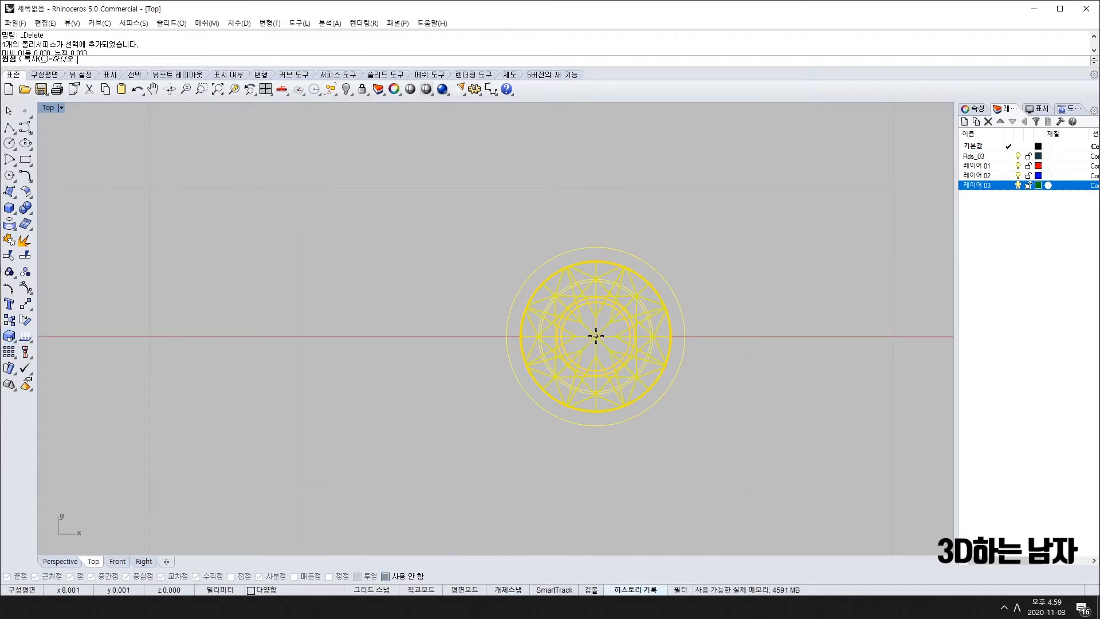
key(F9)
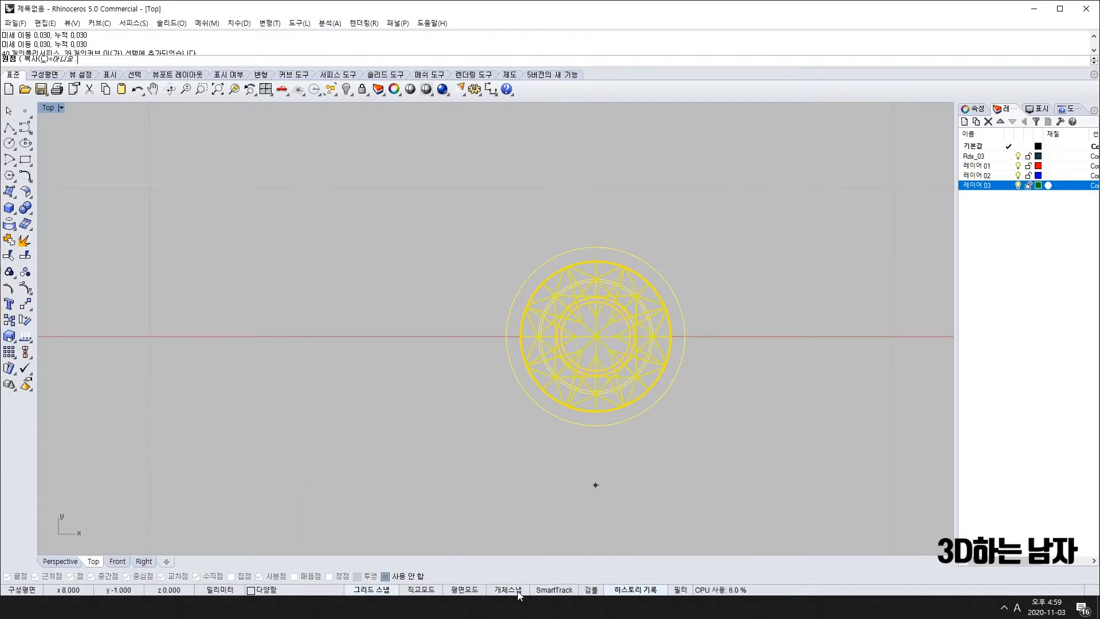
click(596, 336)
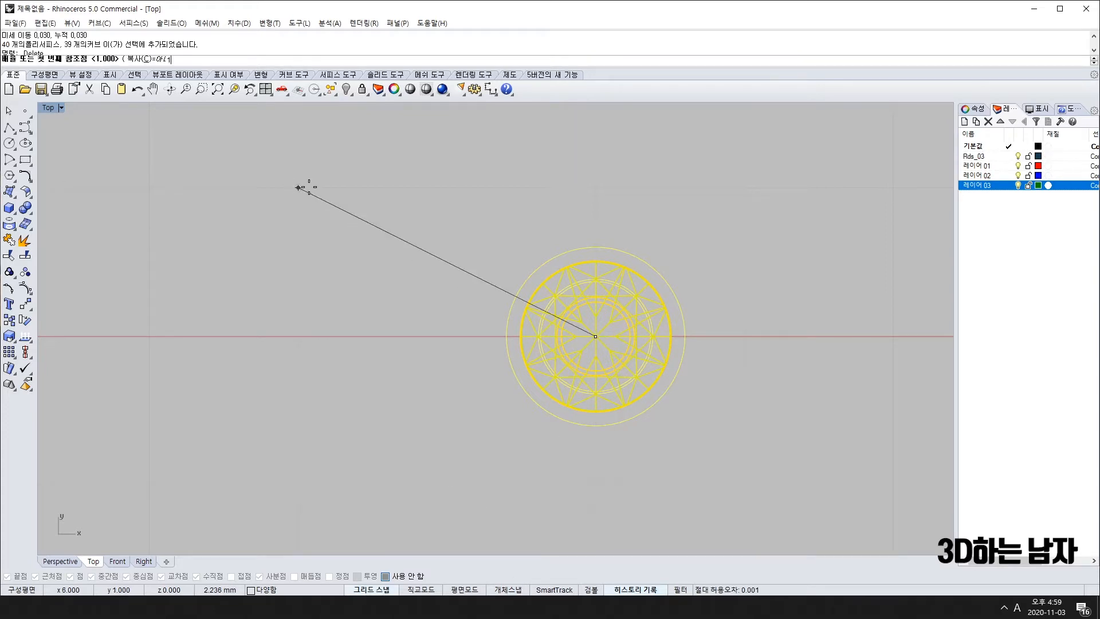
key(Return)
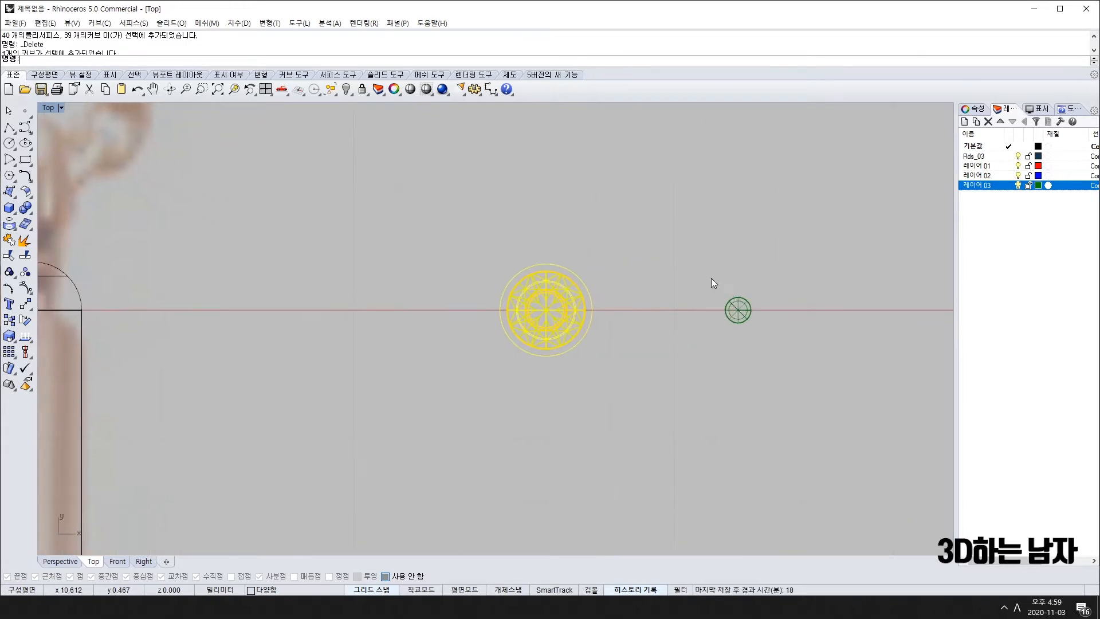
Step: Scale the separate prong and its outline about its centre by the same factor of 1.2
click(737, 310)
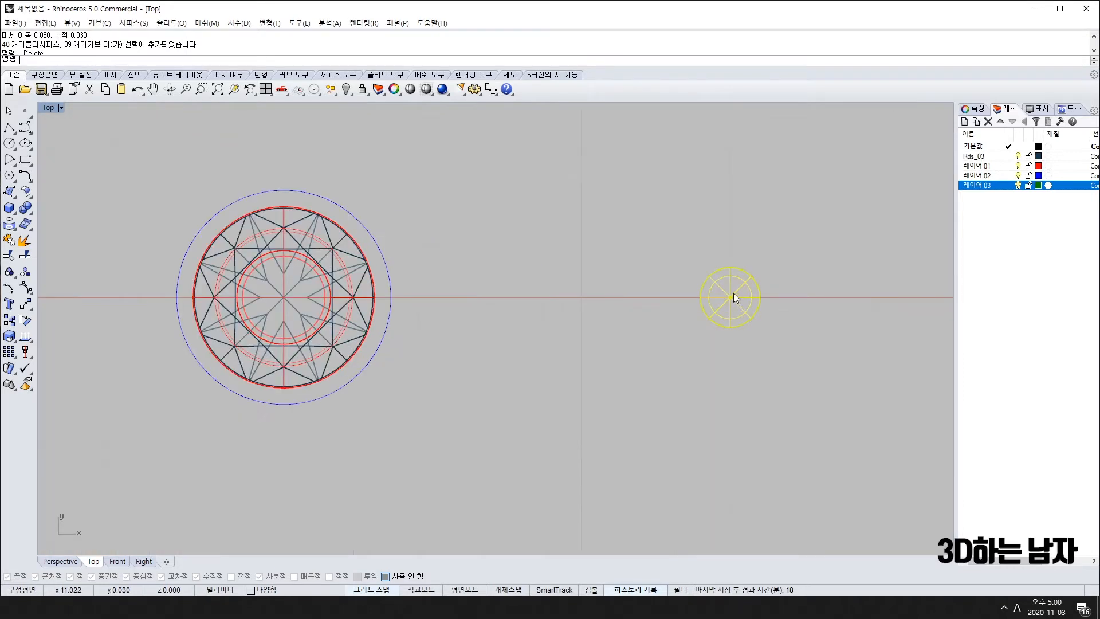
click(729, 297)
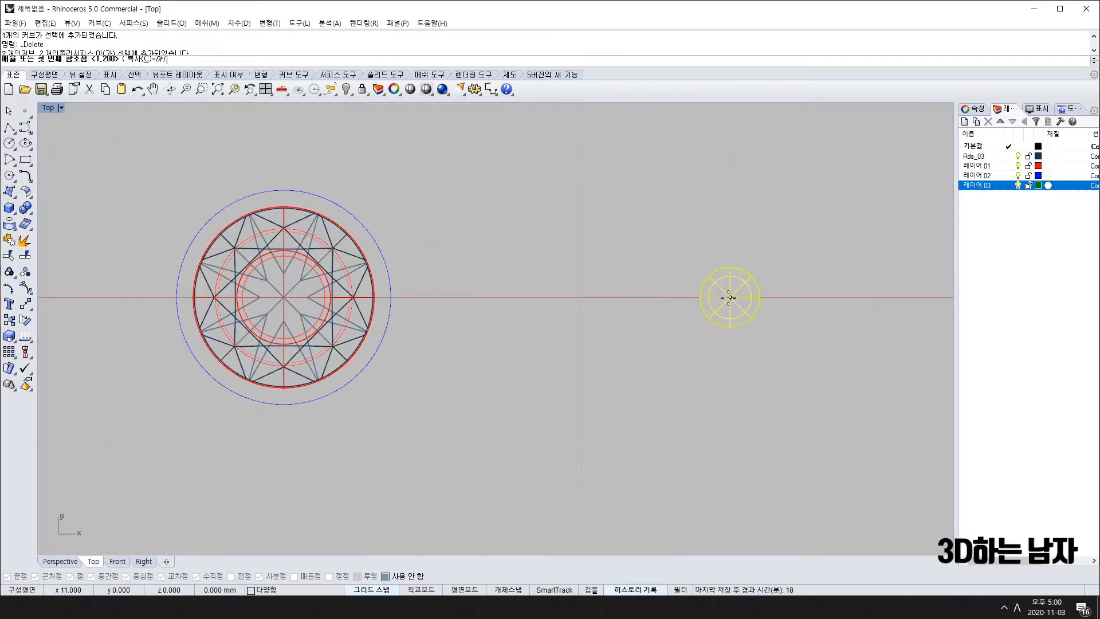
key(Return)
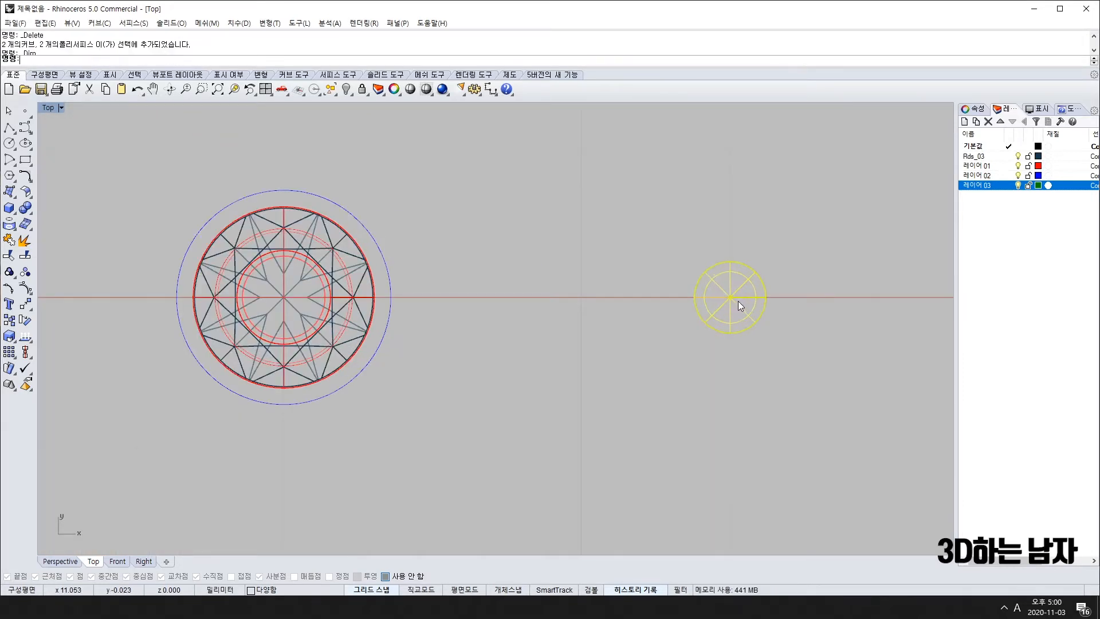
Step: Set up Orient on Surface for the stone and its circle from the stone's centre onto the bar's flat seat, with scale 1.0 and rotation 0
scroll(611, 334, down, 4)
drag(397, 232, 562, 387)
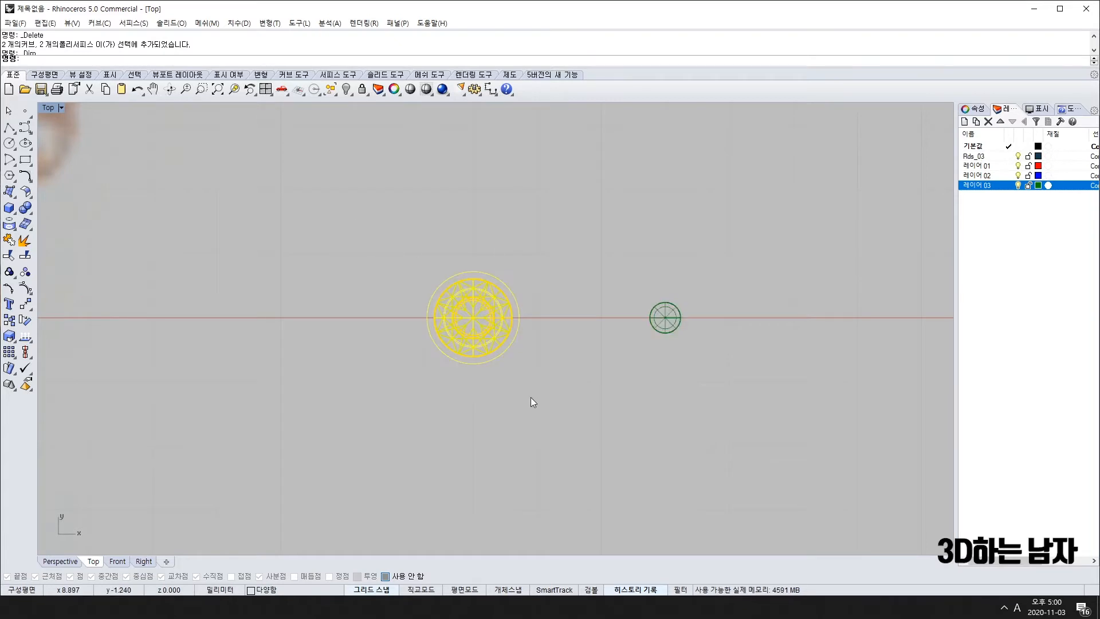
click(23, 303)
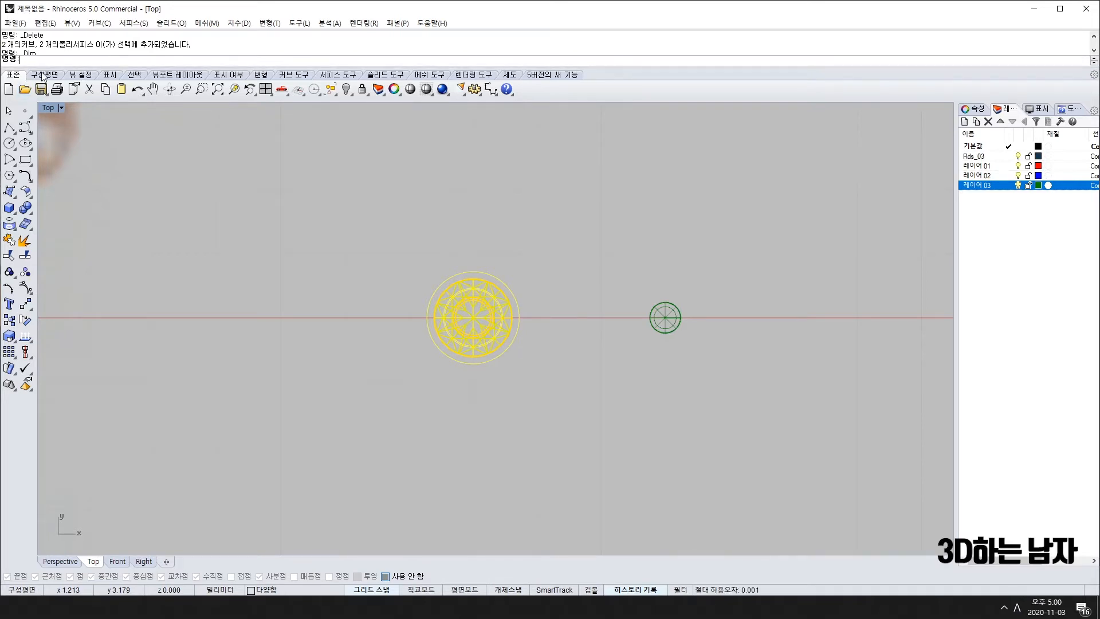
text(or)
key(Return)
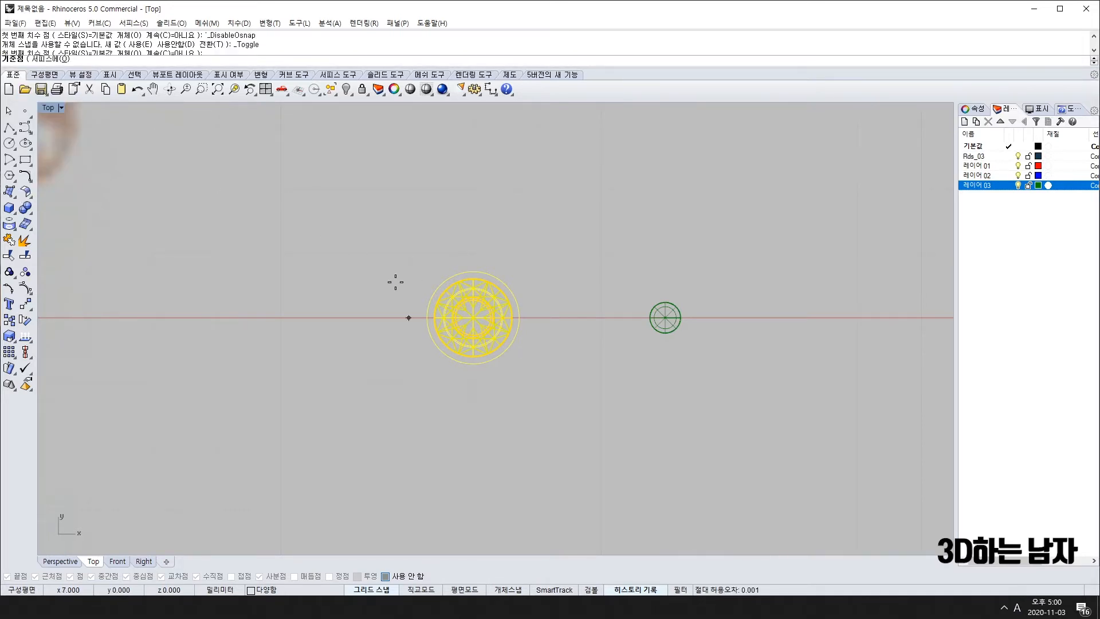
click(473, 317)
click(538, 317)
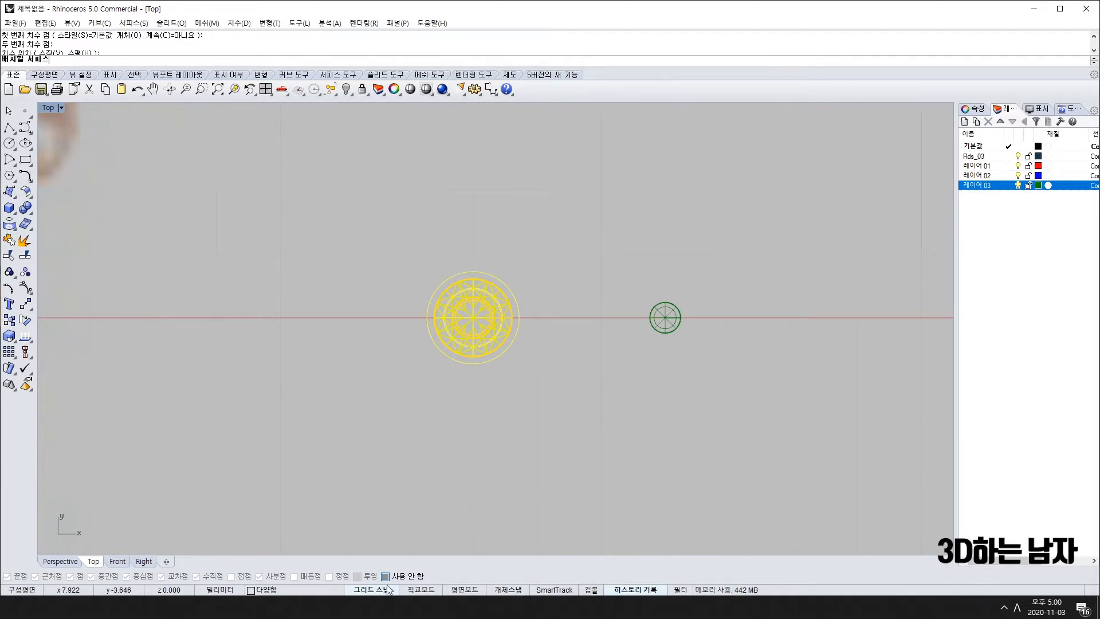
scroll(380, 386, down, 15)
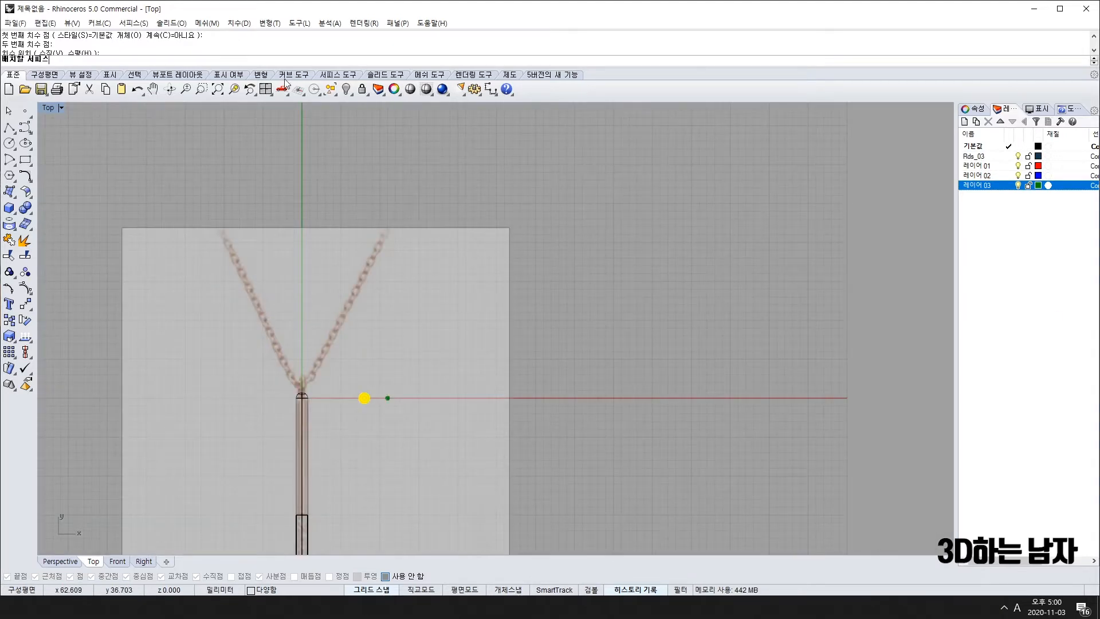
double_click(50, 108)
click(773, 288)
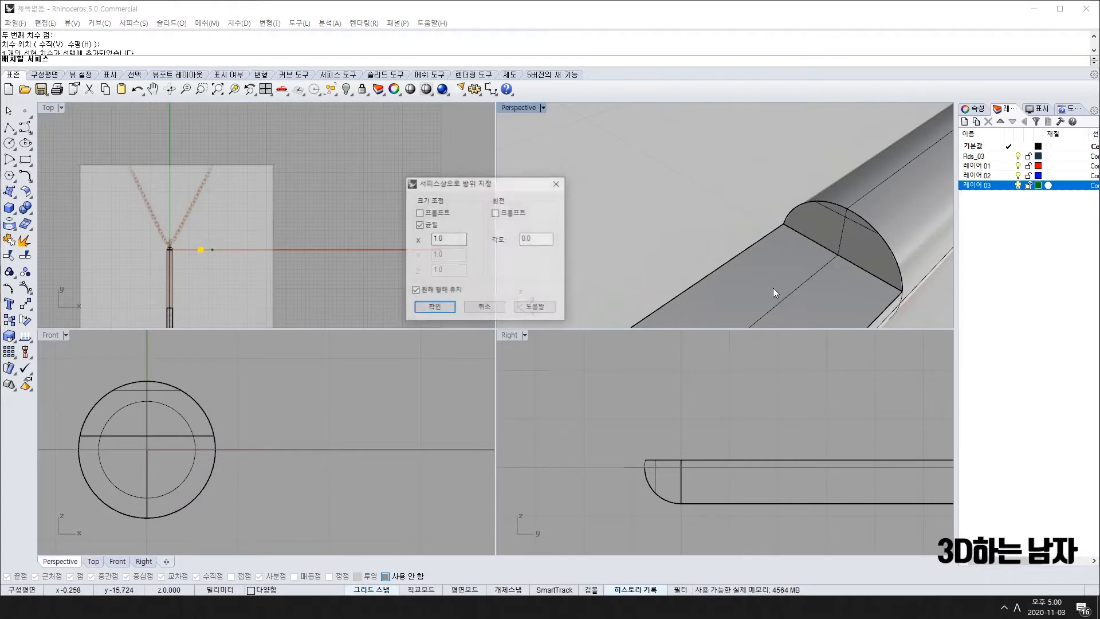
click(437, 308)
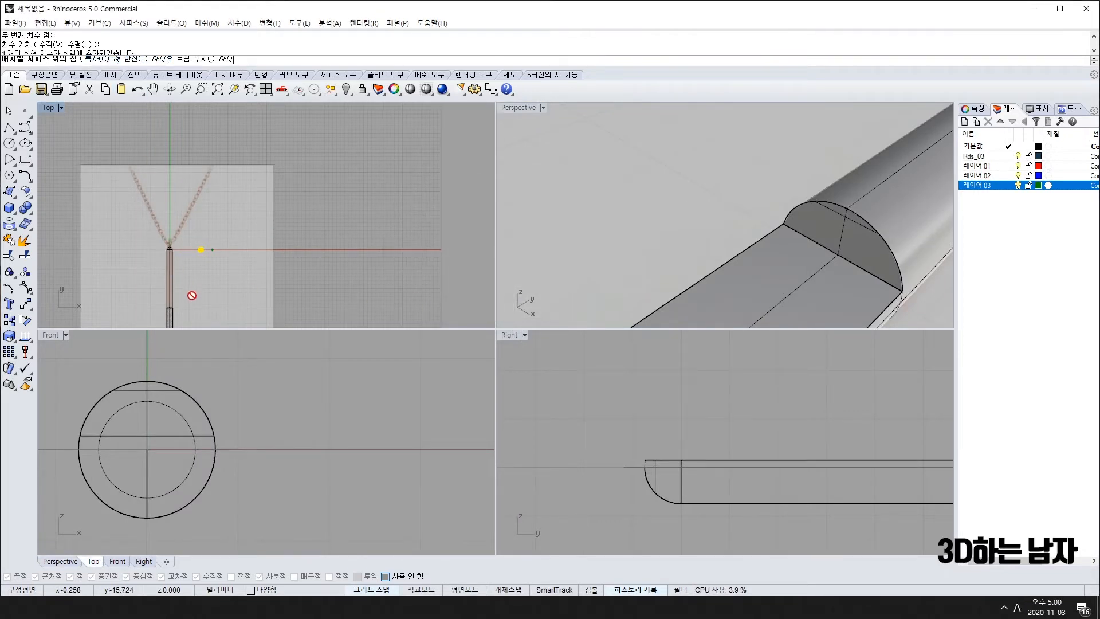
Step: Place one copy of the stone on the seat's centreline just below the seat's upper edge
scroll(229, 196, up, 8)
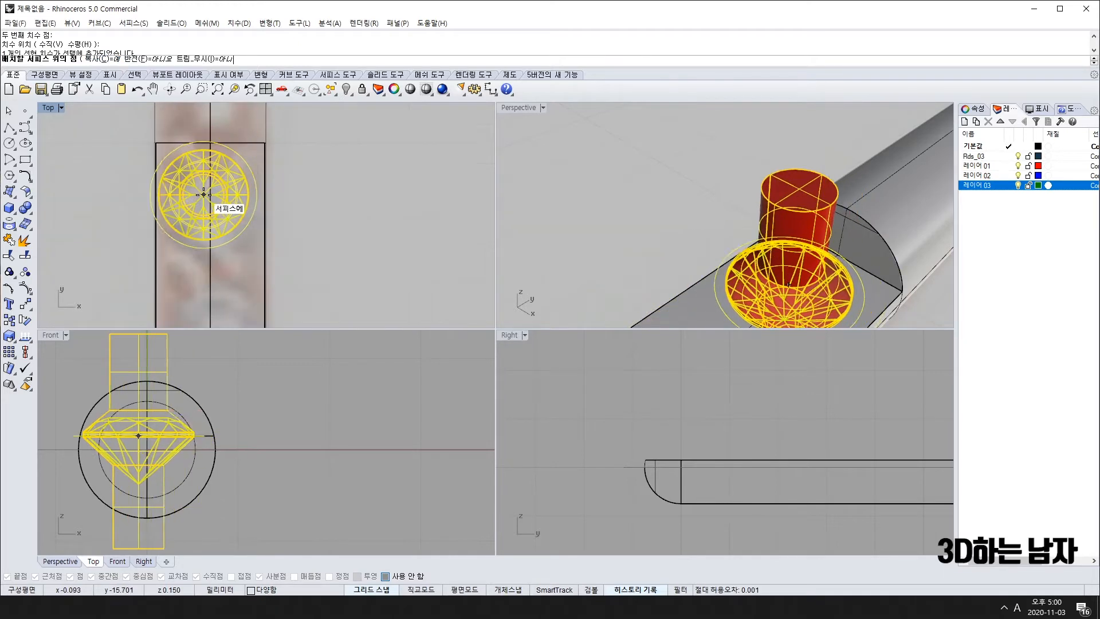
scroll(208, 194, up, 2)
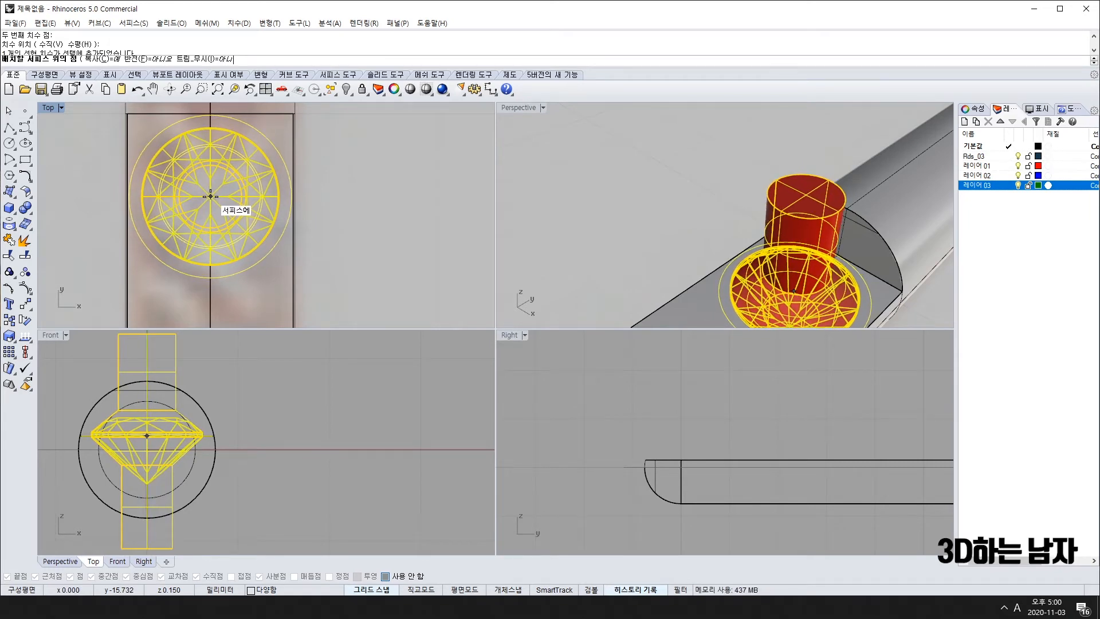
click(210, 197)
right_click(150, 318)
Step: With grid snap off and ortho on, copy the placed stone and its circle straight down so the two circles touch
scroll(181, 236, down, 8)
drag(101, 168, 341, 292)
double_click(48, 107)
scroll(308, 252, down, 5)
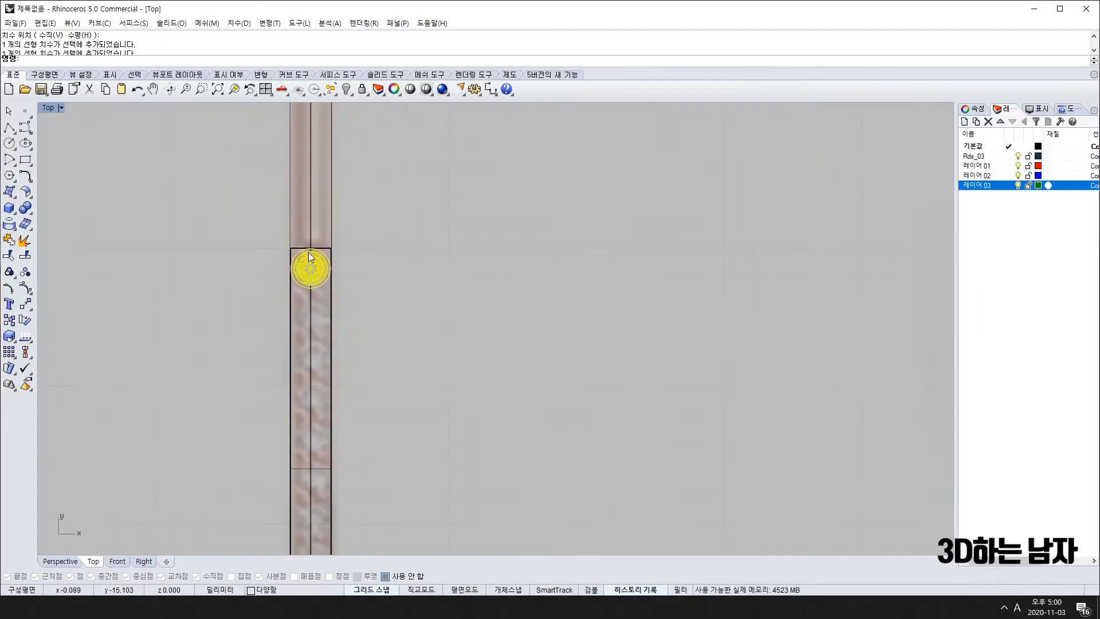
scroll(348, 290, up, 4)
right_click(348, 285)
click(347, 275)
scroll(356, 304, up, 8)
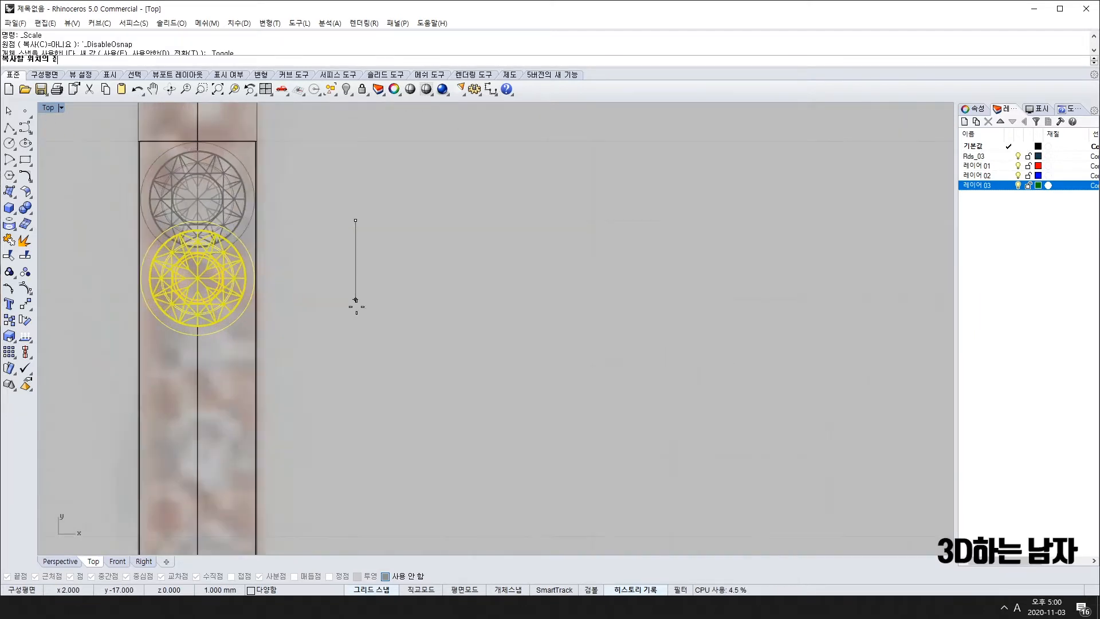
key(F9)
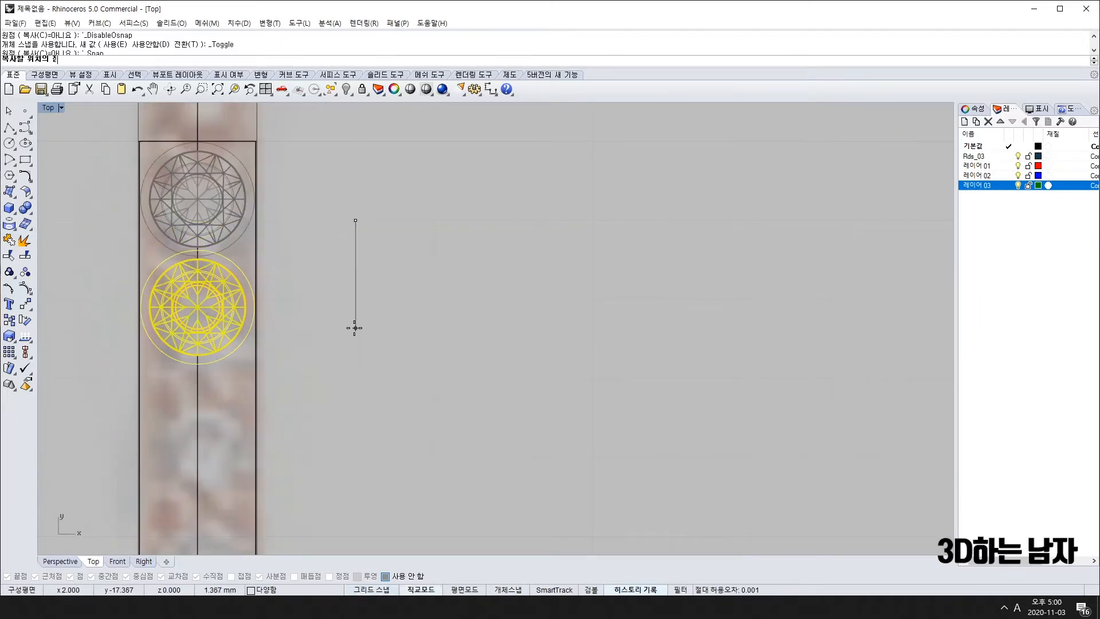
click(368, 432)
Step: Continue copying the stone and its circle down the upper half of the seat, each circle touching the previous one
right_drag(360, 483, 372, 304)
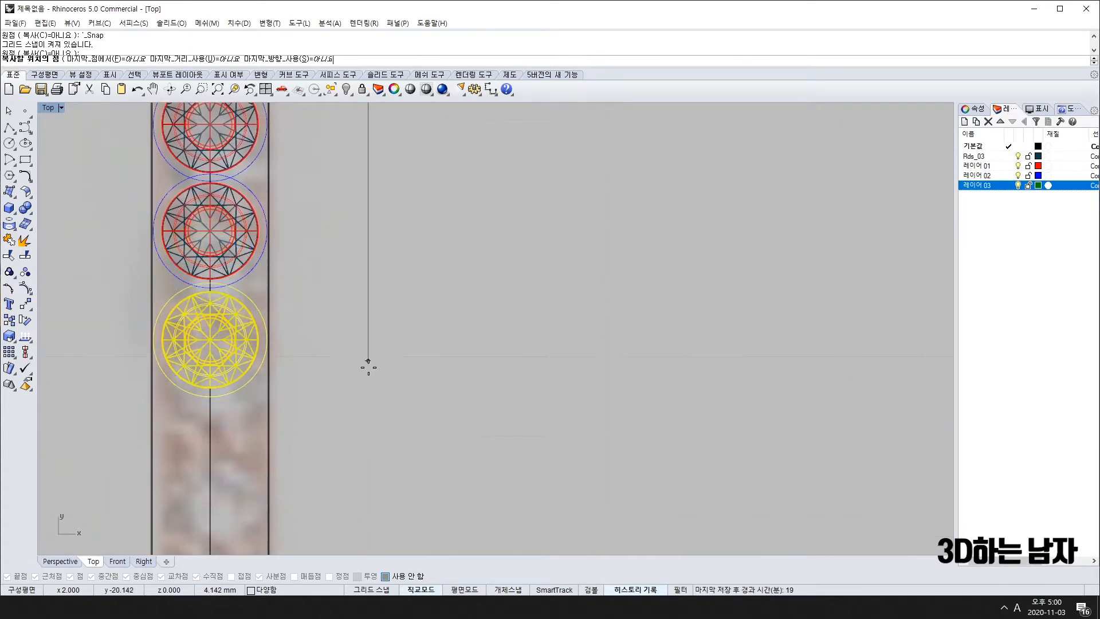
click(369, 359)
right_drag(368, 462, 379, 348)
click(380, 359)
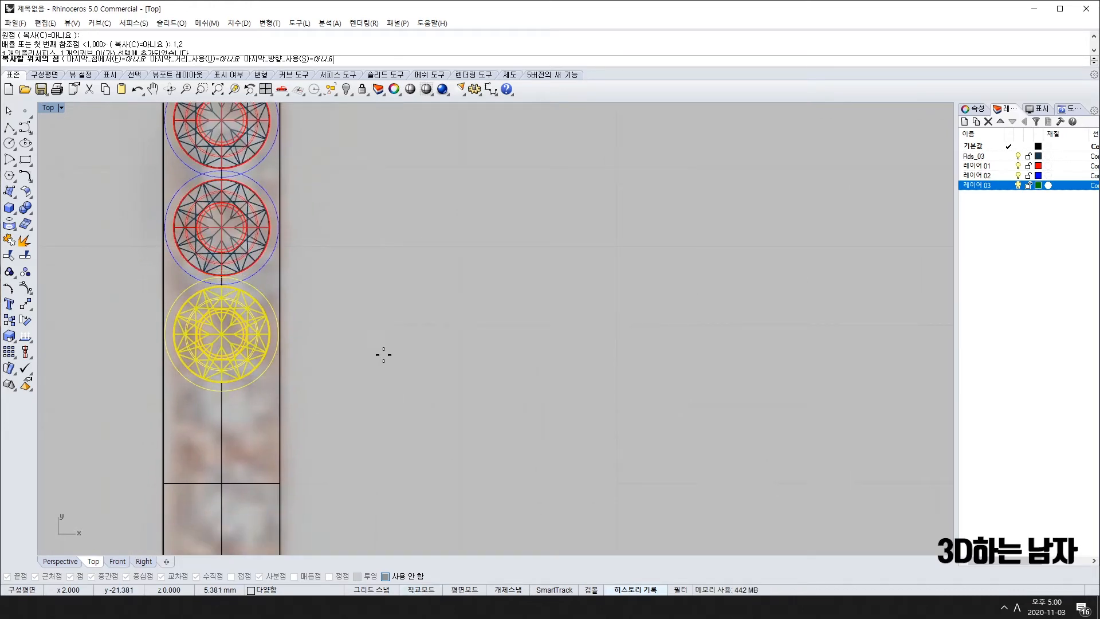
right_drag(381, 445, 391, 333)
click(388, 348)
right_drag(389, 427, 403, 333)
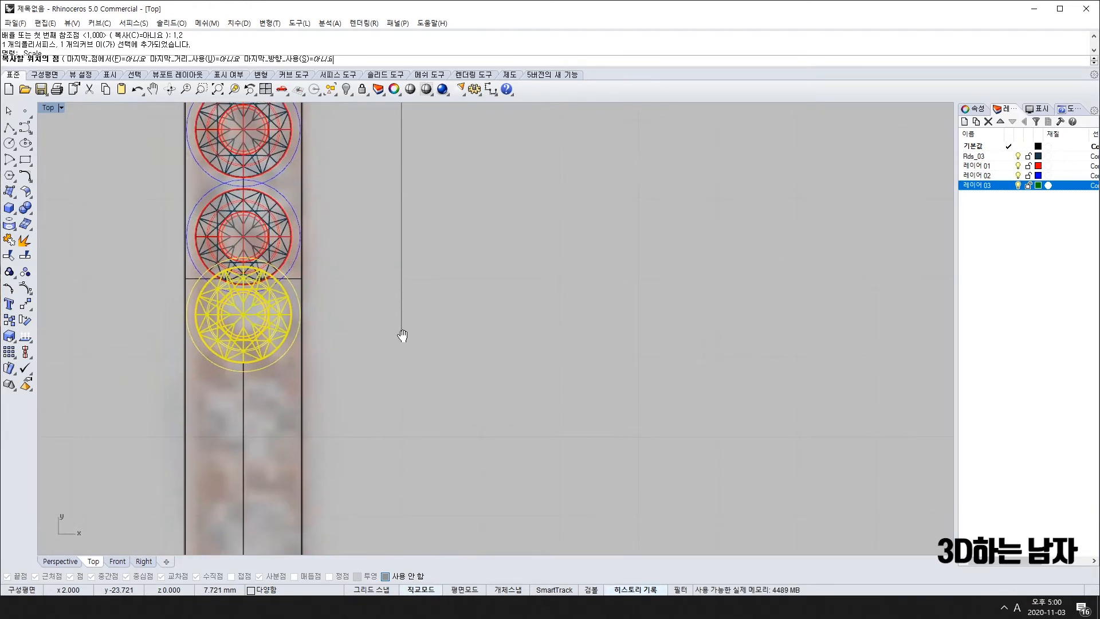
click(395, 361)
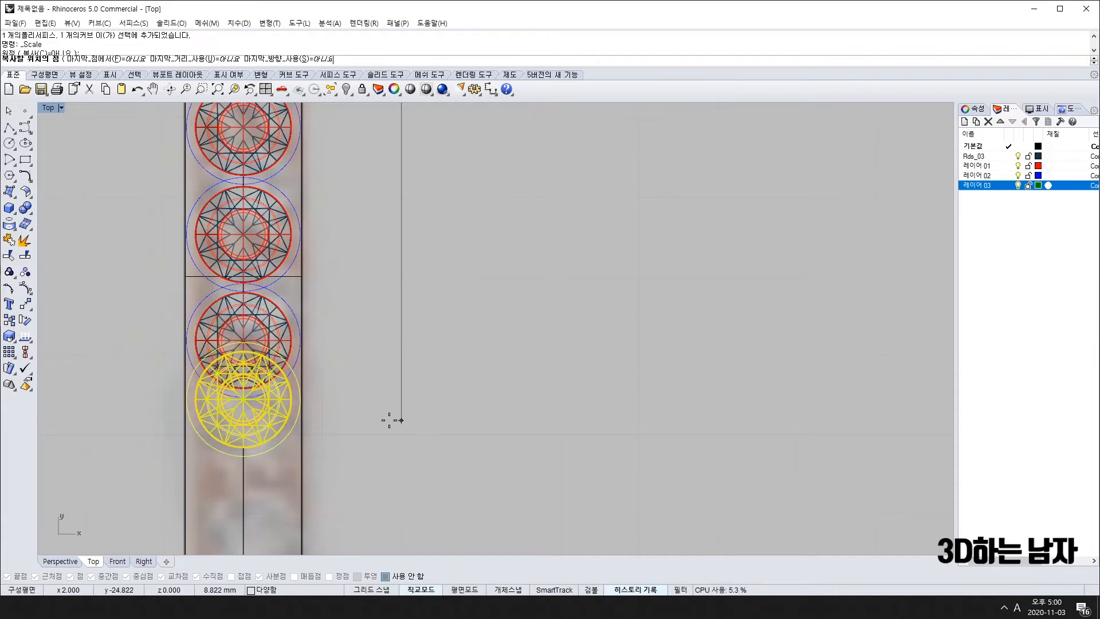
Step: Fill the lower half of the seat with circle-to-circle stone copies until the row reaches the rounded end, and finish copying
right_drag(388, 420, 396, 321)
click(388, 368)
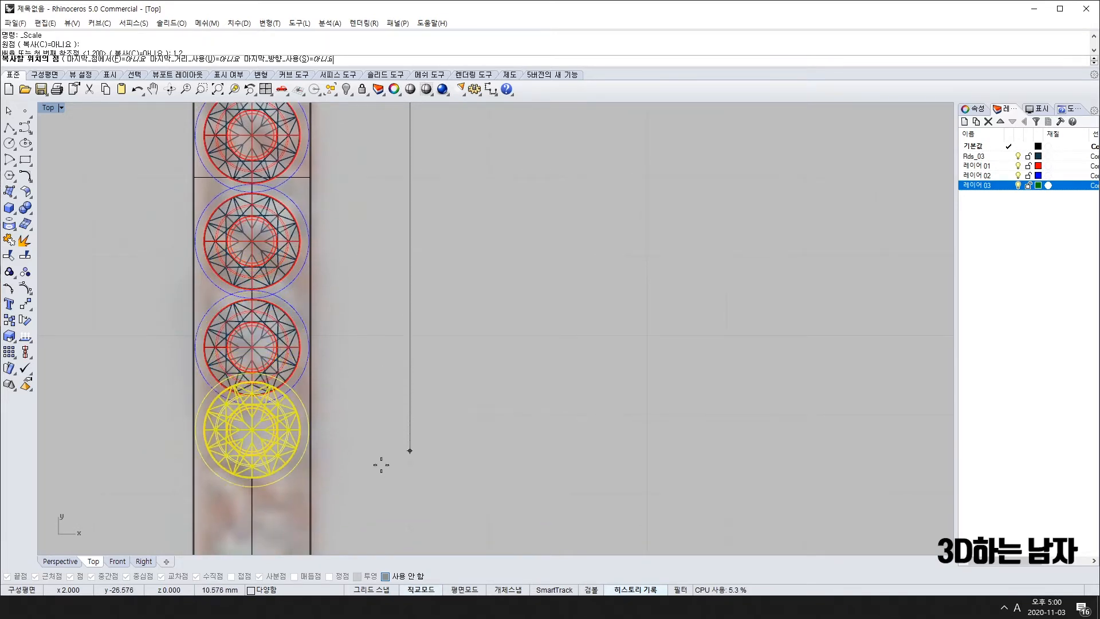
right_drag(381, 462, 387, 368)
click(393, 362)
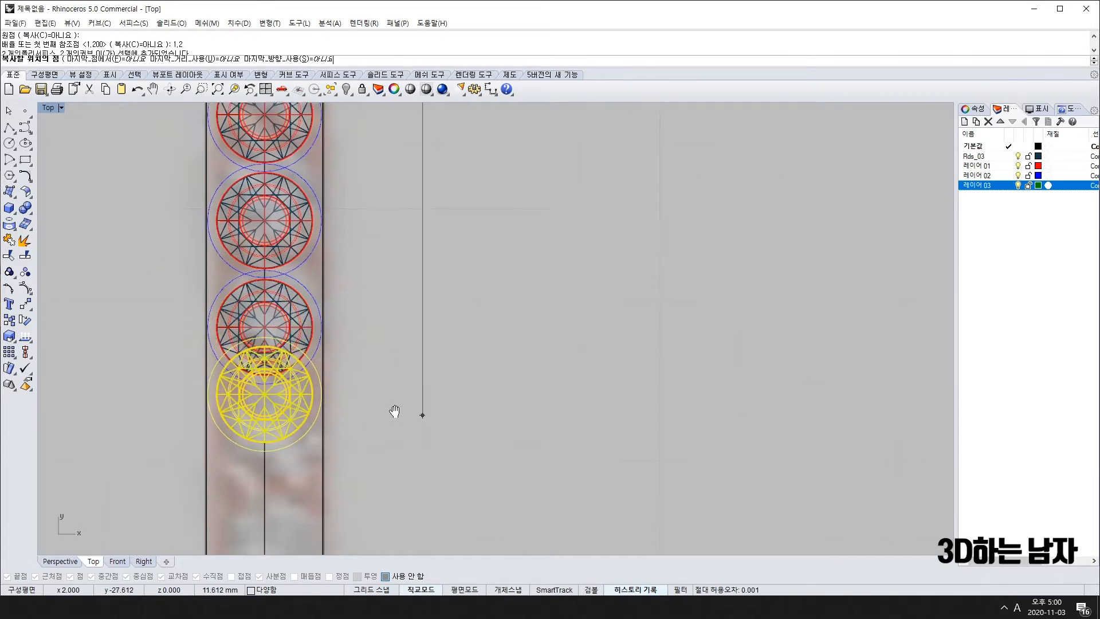
right_drag(393, 410, 393, 366)
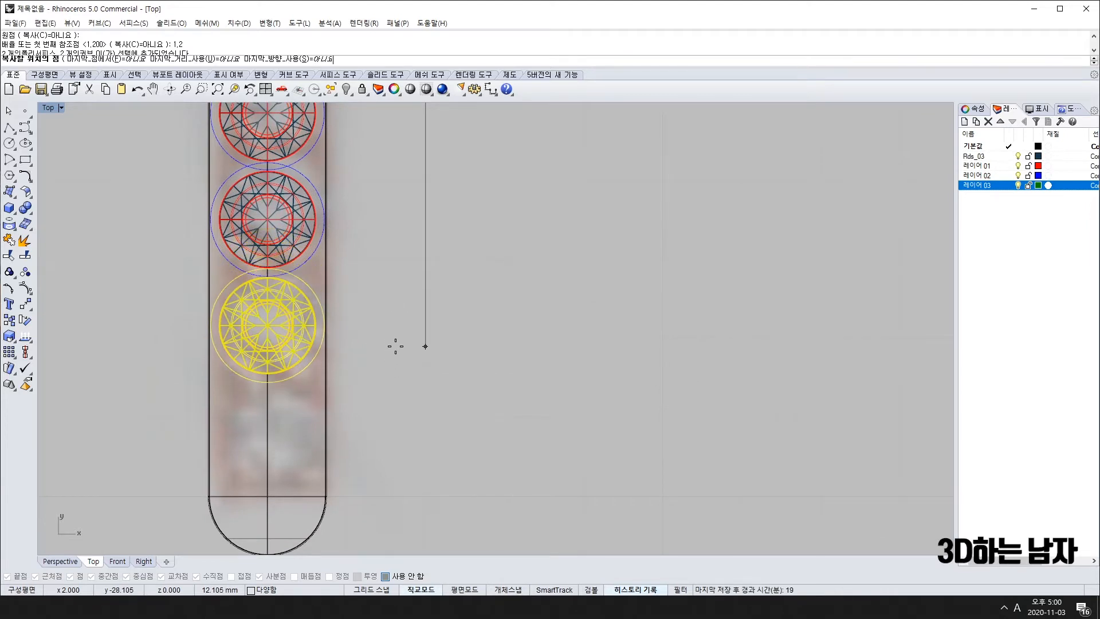
click(395, 344)
right_drag(389, 427, 395, 317)
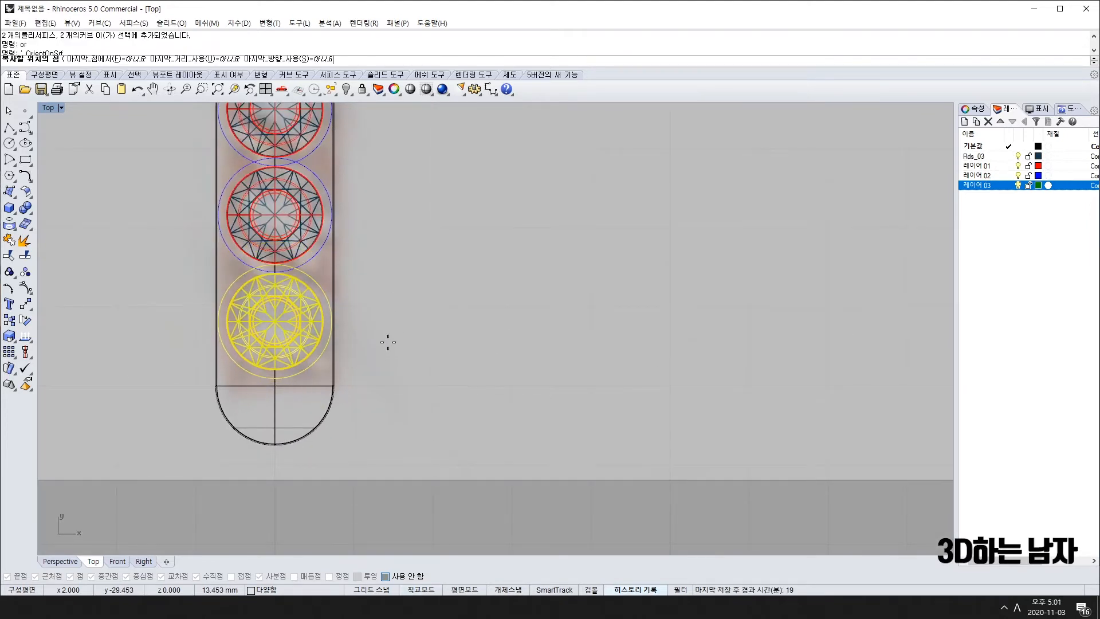
click(385, 339)
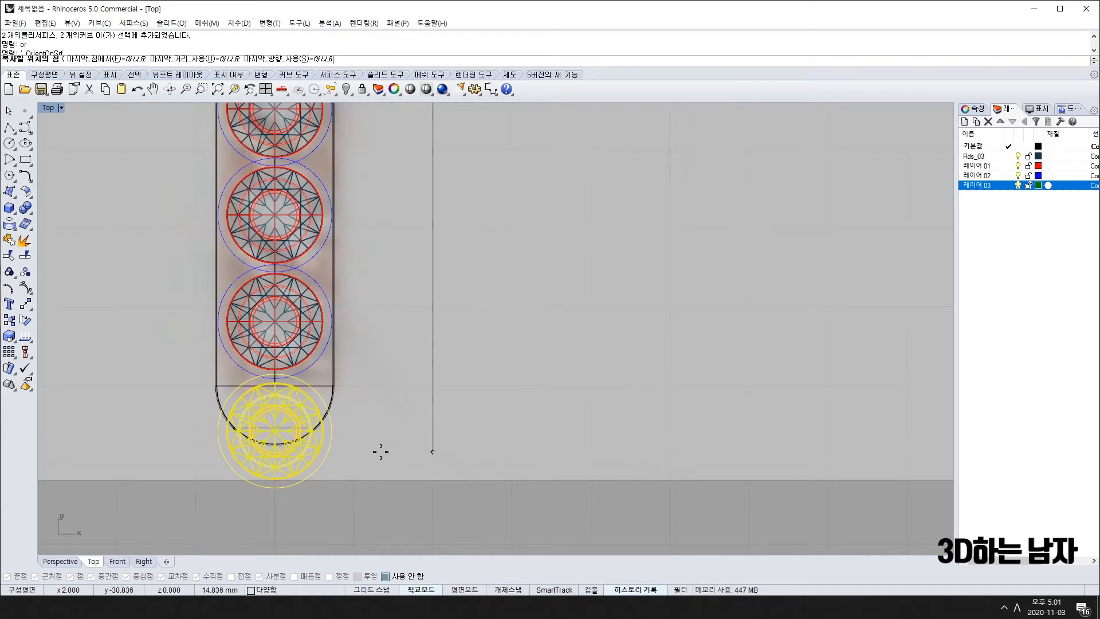
right_click(393, 357)
Step: Nudge the whole row of stones and circles downward in 0.03 mm steps to centre it between the seat's ends, then turn grid snap on
scroll(392, 358, down, 10)
right_drag(366, 255, 380, 413)
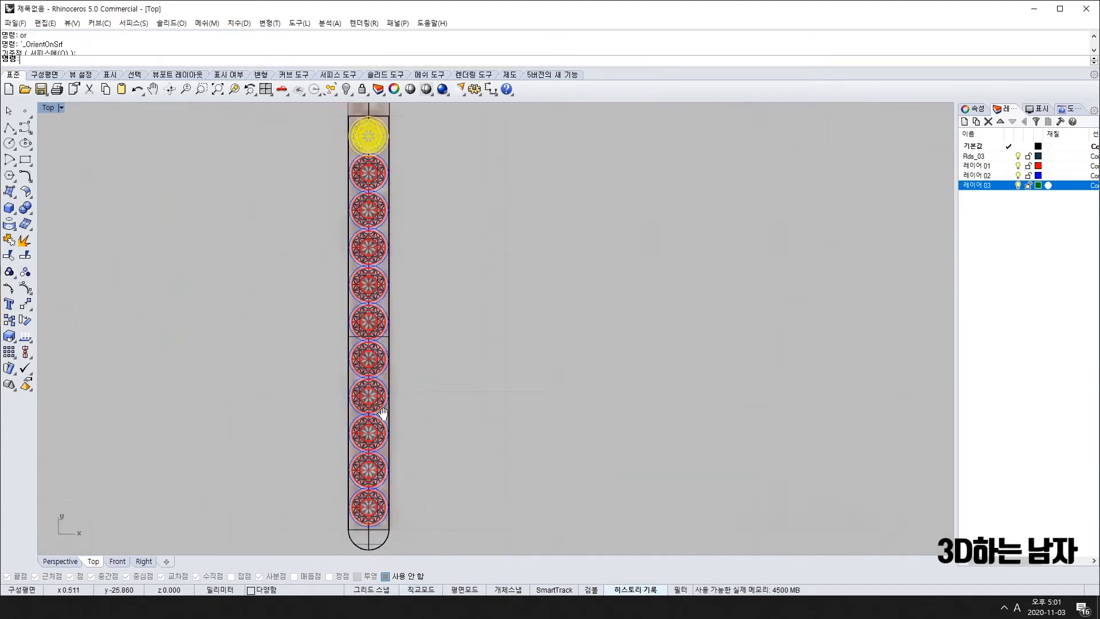
scroll(381, 365, down, 6)
drag(339, 249, 444, 462)
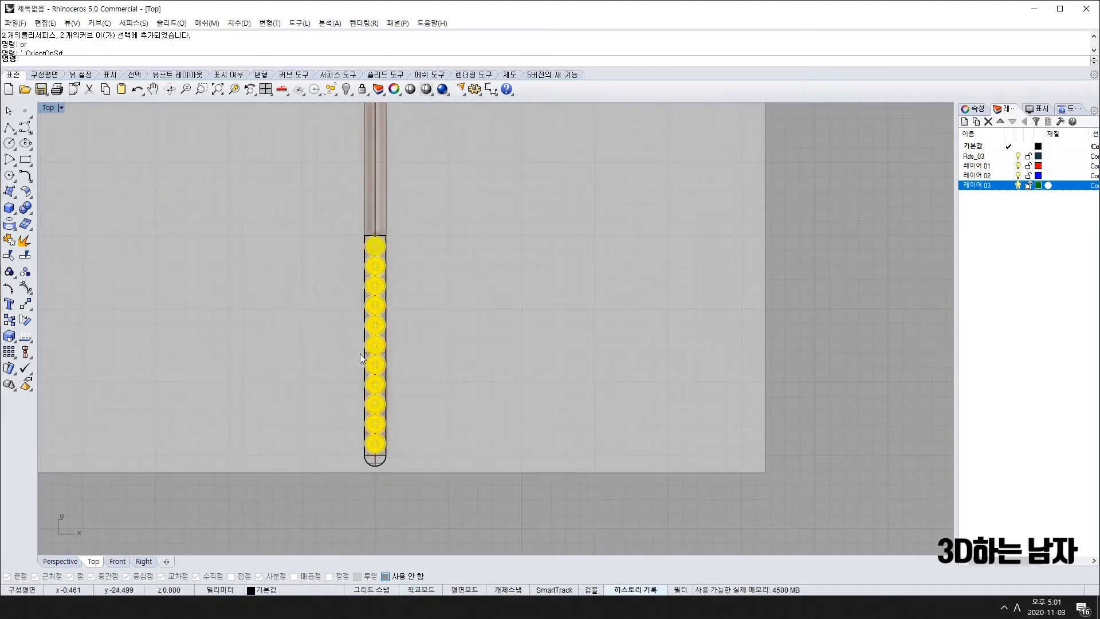
scroll(370, 286, up, 4)
right_drag(438, 453, 408, 333)
key(alt+Down)
key(alt+Down)
key(alt+Down)
key(alt+Down)
key(alt+Down)
key(alt+Down)
key(alt+Down)
key(alt+Down)
key(alt+Down)
key(alt+Down)
scroll(413, 289, down, 4)
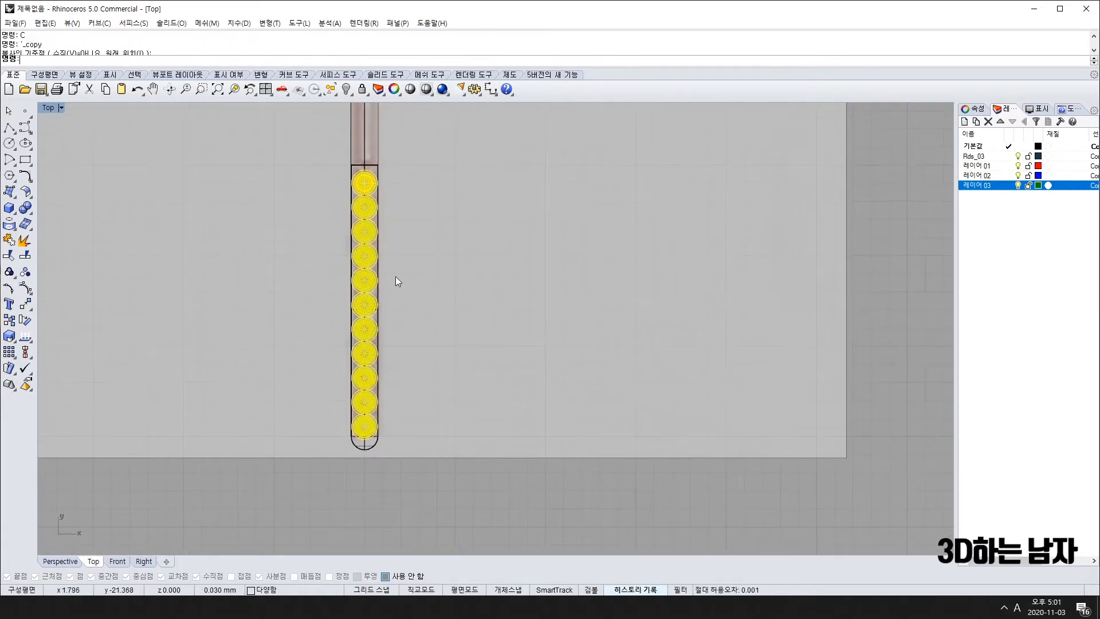
scroll(365, 179, up, 2)
click(360, 149)
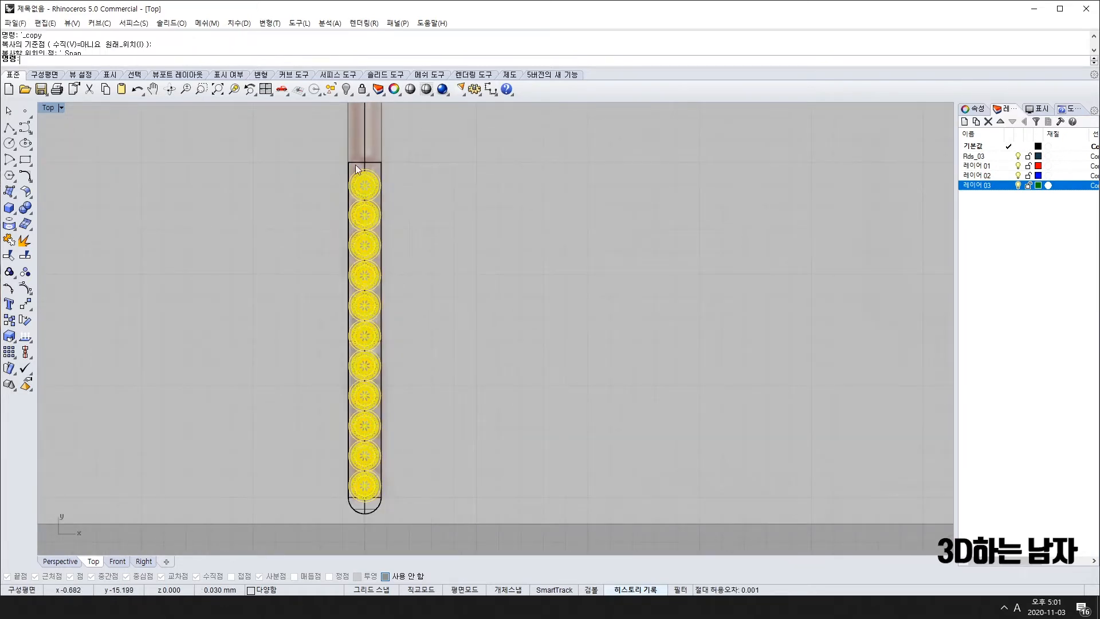
key(F9)
click(445, 448)
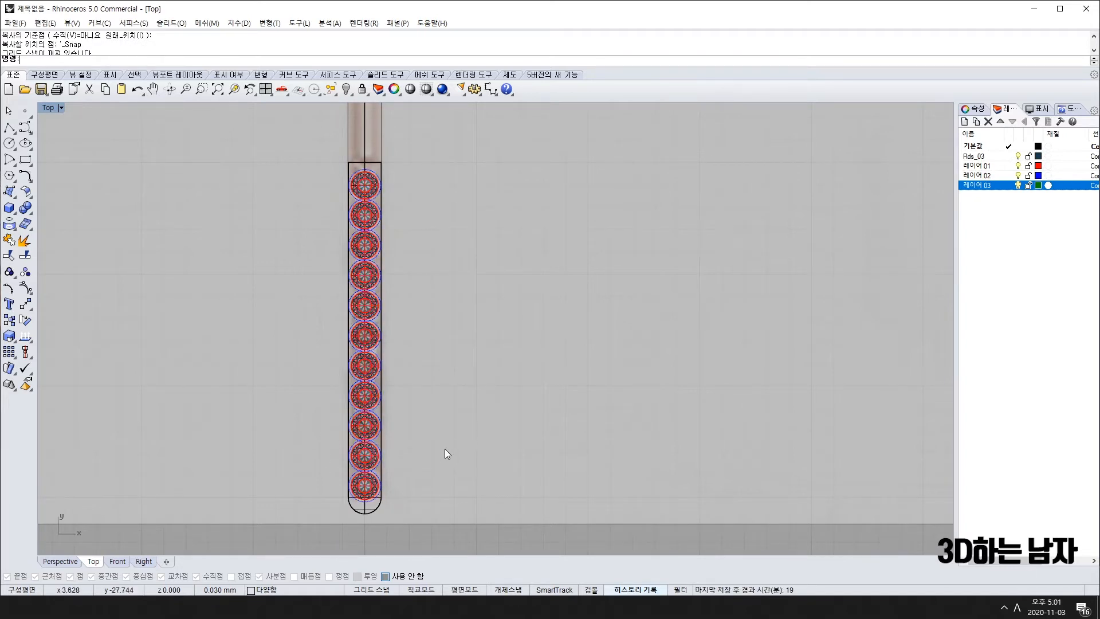
Step: Set up Orient on Surface for the separate prong and its outline from the prong's centre onto the bar's flat seat, with scale 1.0 and rotation 0
scroll(411, 383, down, 4)
scroll(480, 353, down, 4)
right_drag(554, 311, 541, 389)
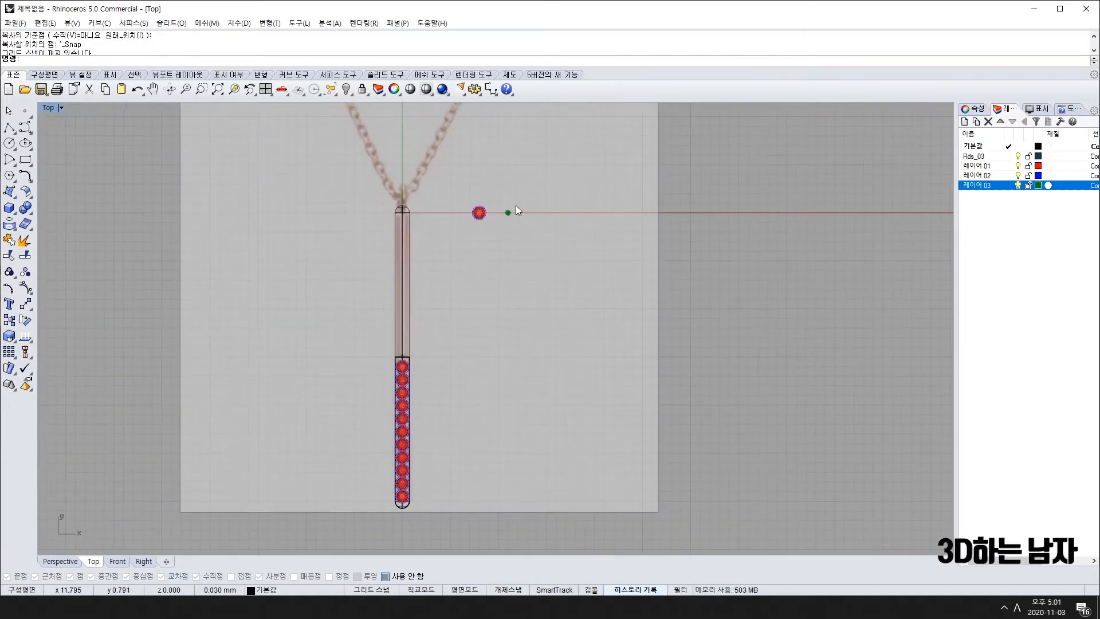
scroll(510, 215, up, 6)
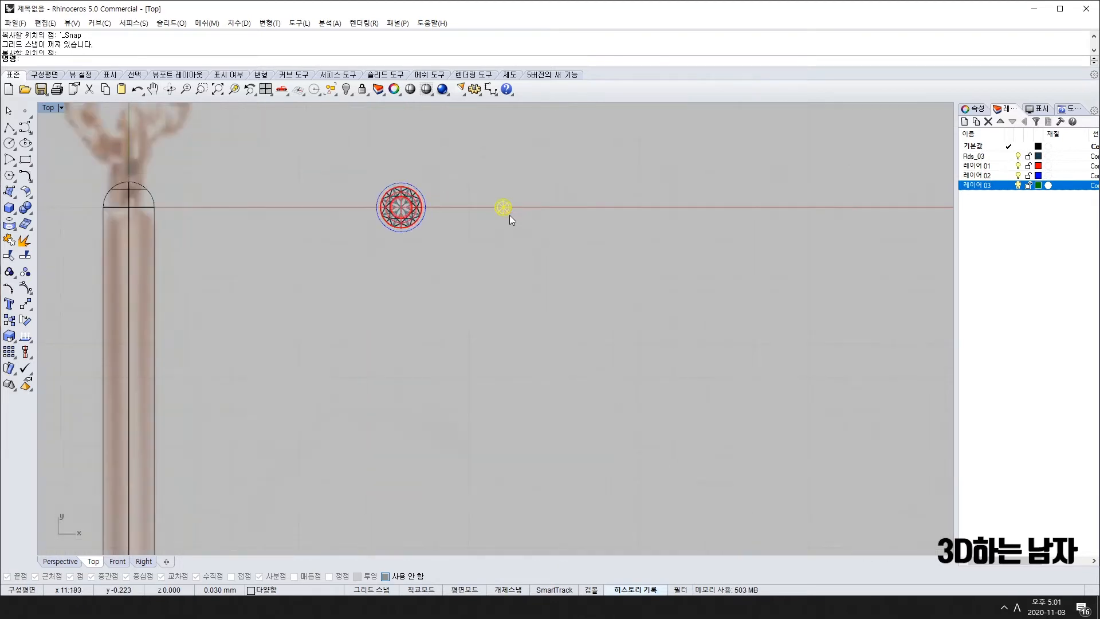
key(Return)
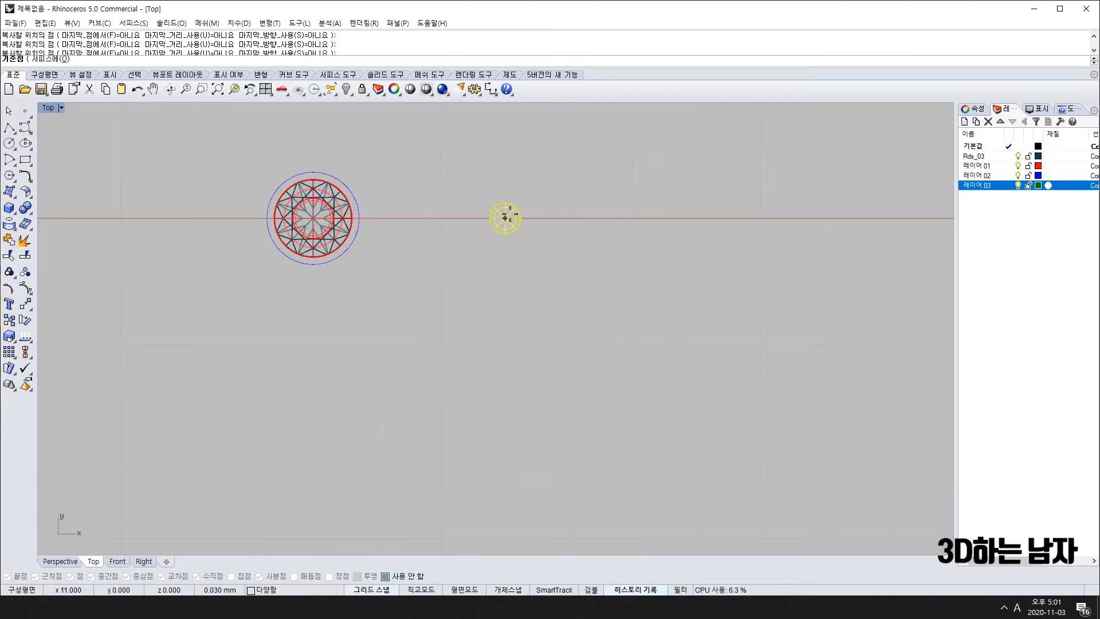
click(520, 219)
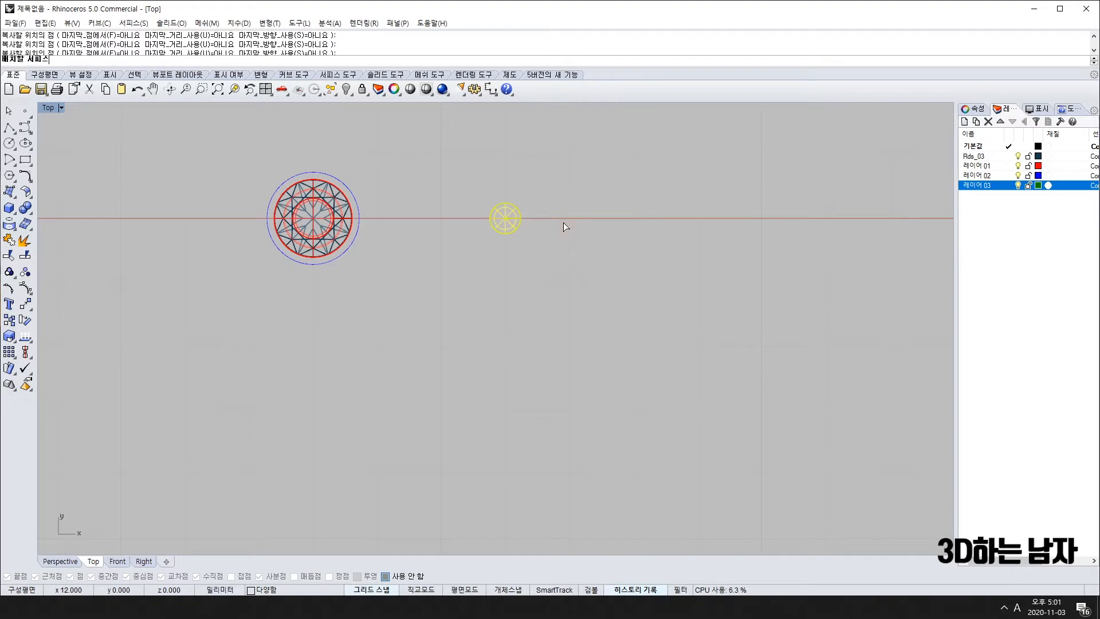
double_click(50, 108)
click(862, 299)
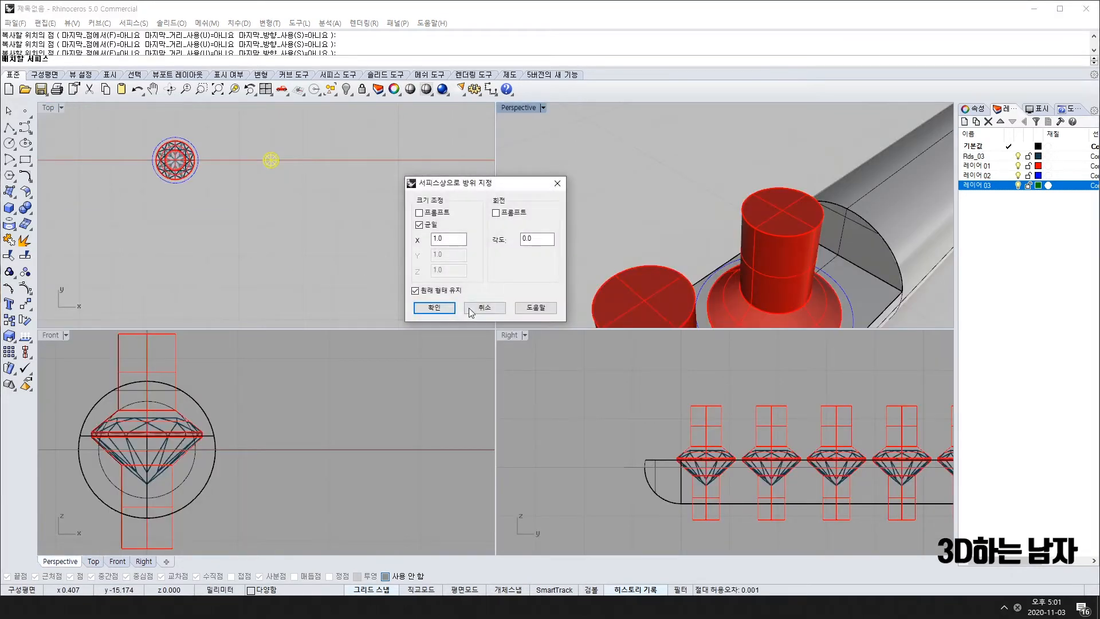
click(433, 313)
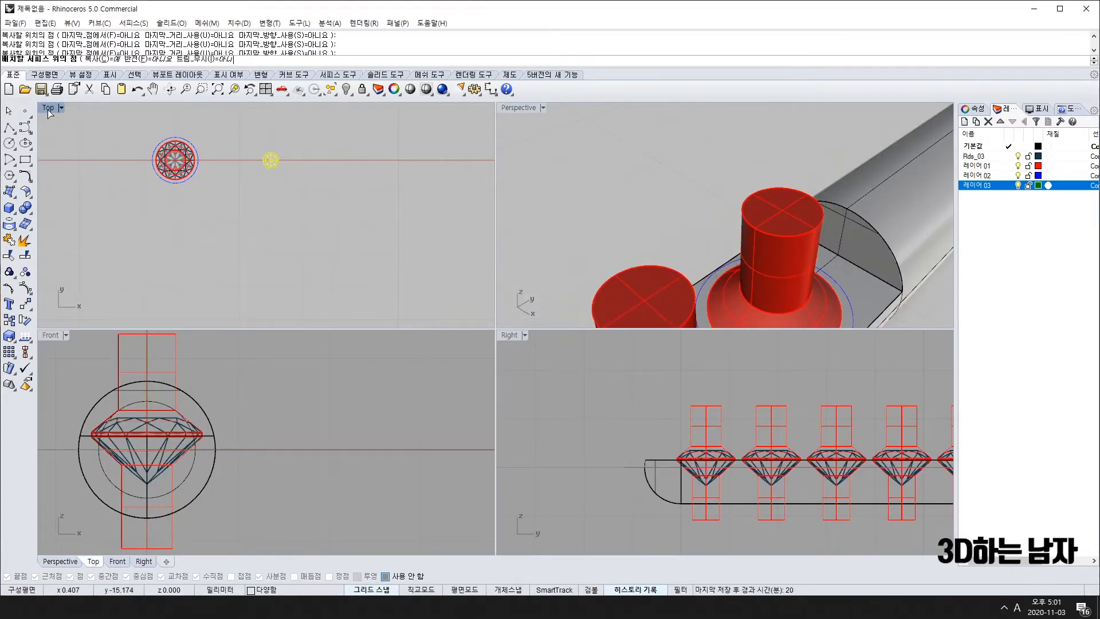
Step: Place prong copies at the first stone's upper-left side and at the left of the next two gaps between stones
double_click(50, 108)
scroll(252, 383, down, 5)
scroll(363, 314, up, 5)
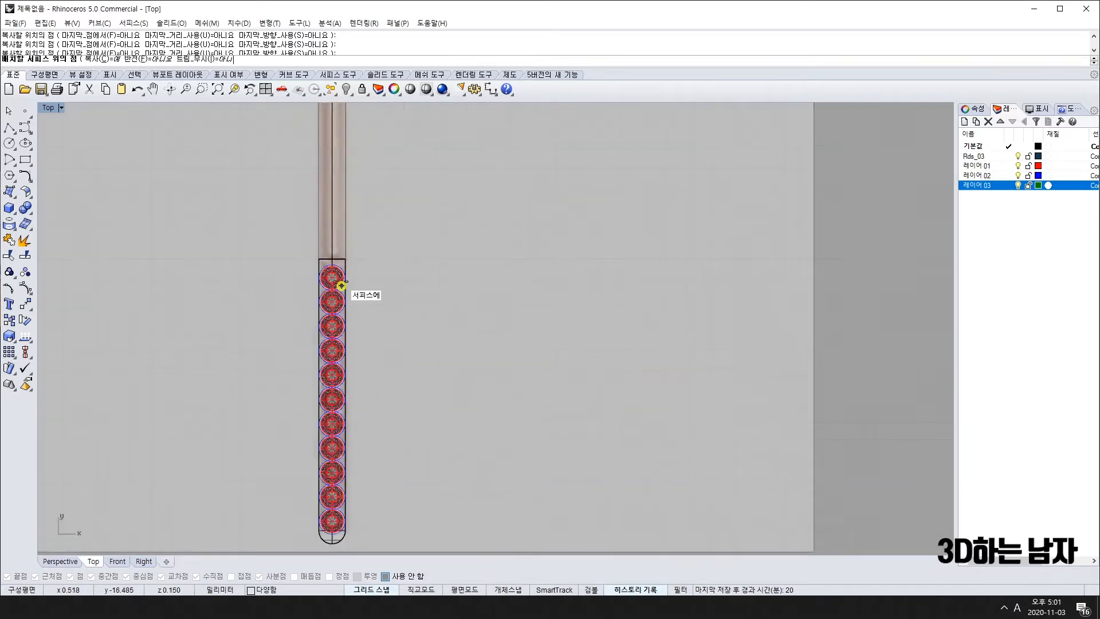
scroll(342, 284, up, 6)
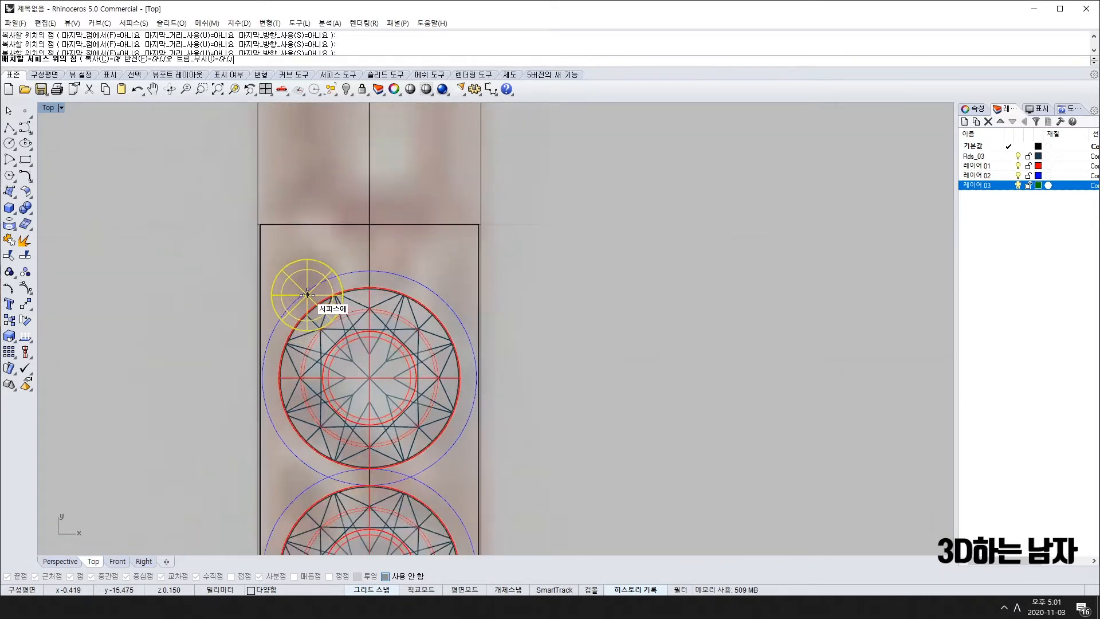
scroll(307, 295, up, 1)
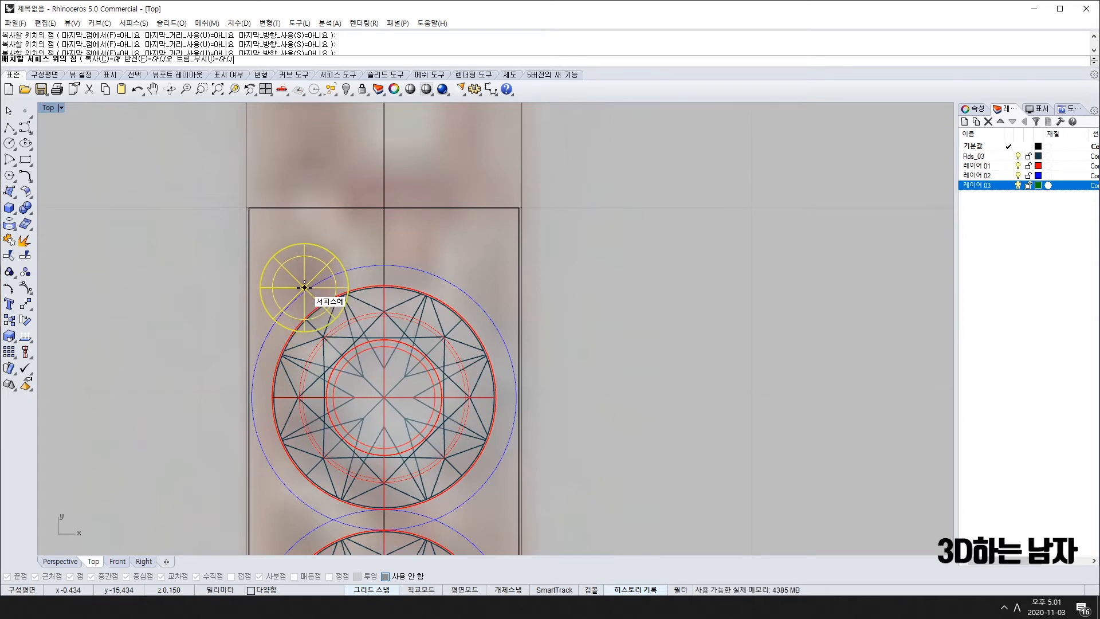
click(304, 288)
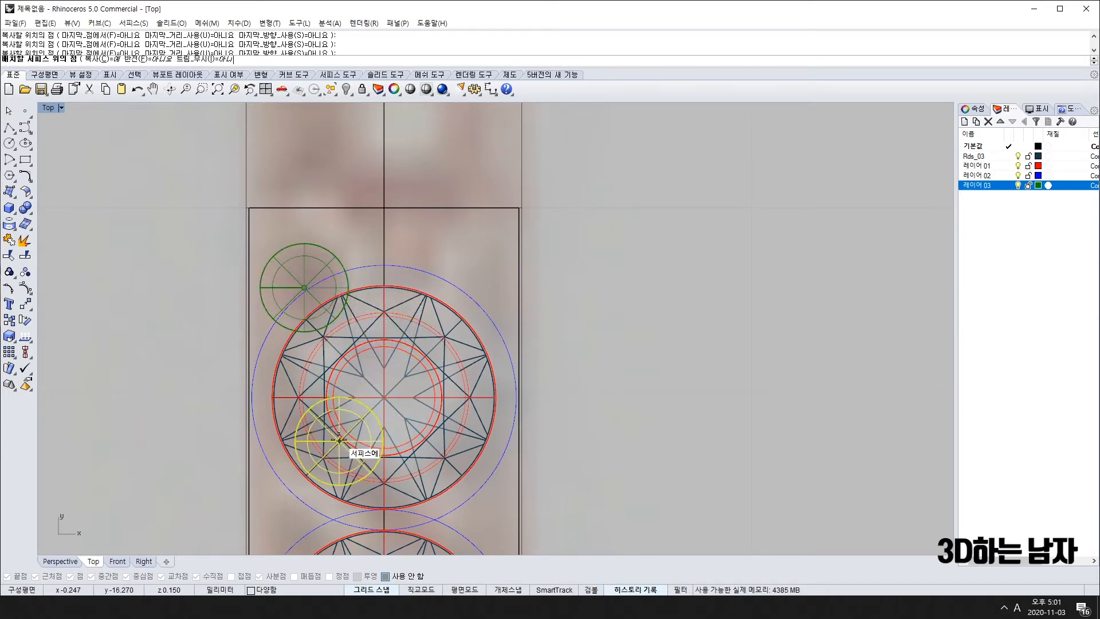
right_drag(328, 471, 340, 334)
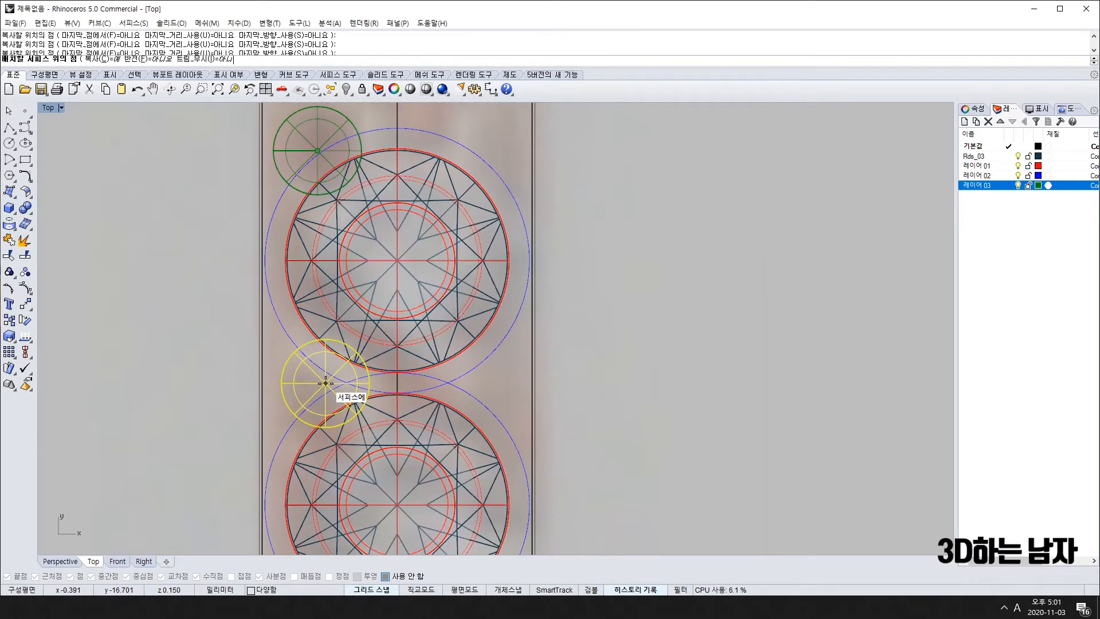
click(325, 383)
right_drag(307, 504, 319, 363)
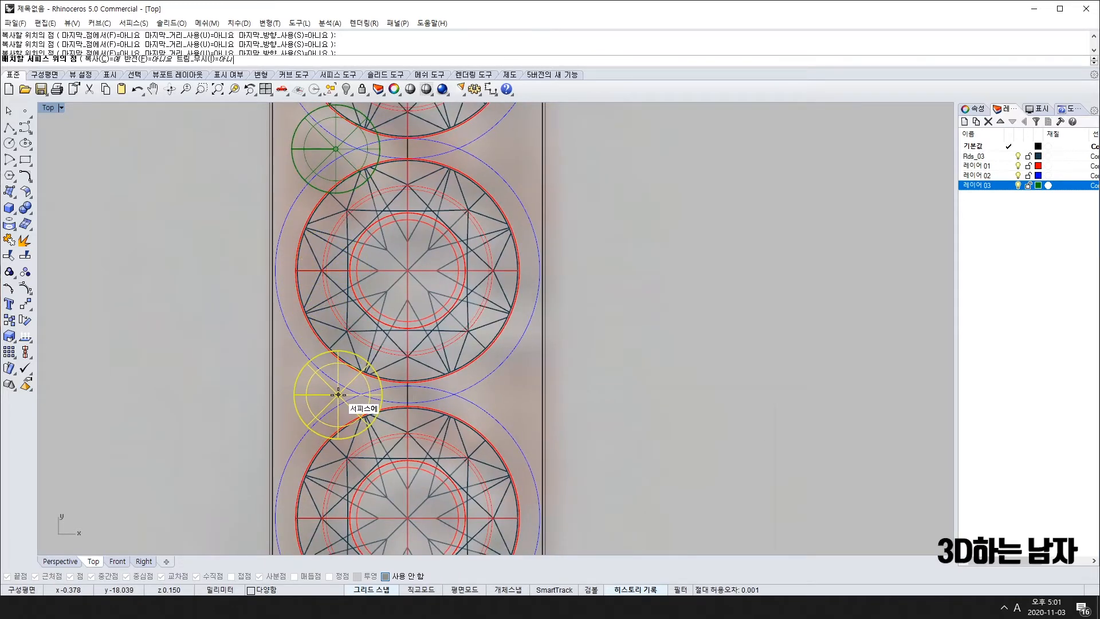
click(337, 395)
Step: Place one more prong copy at the left of the gap between the third and fourth stones, and end the placement
right_drag(336, 511, 356, 248)
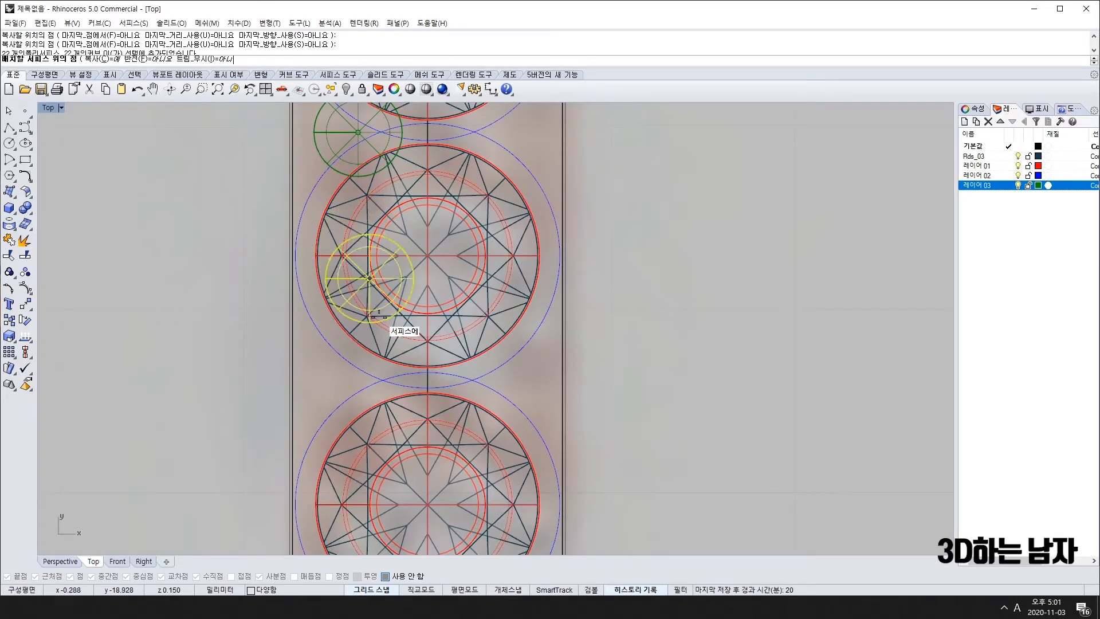
click(361, 381)
scroll(360, 381, down, 6)
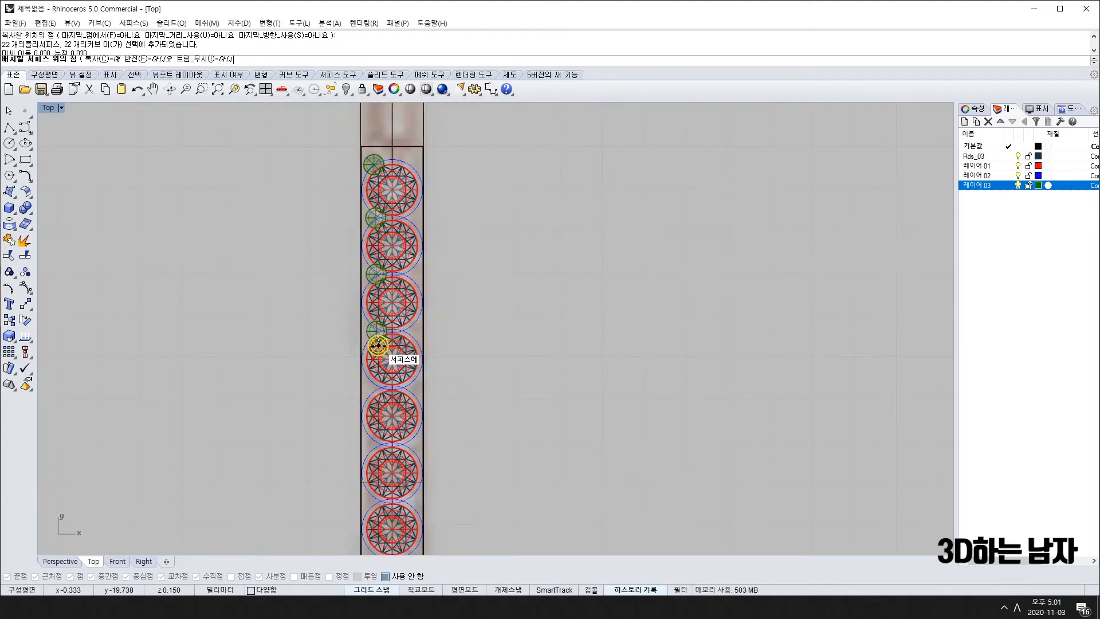
scroll(379, 211, up, 8)
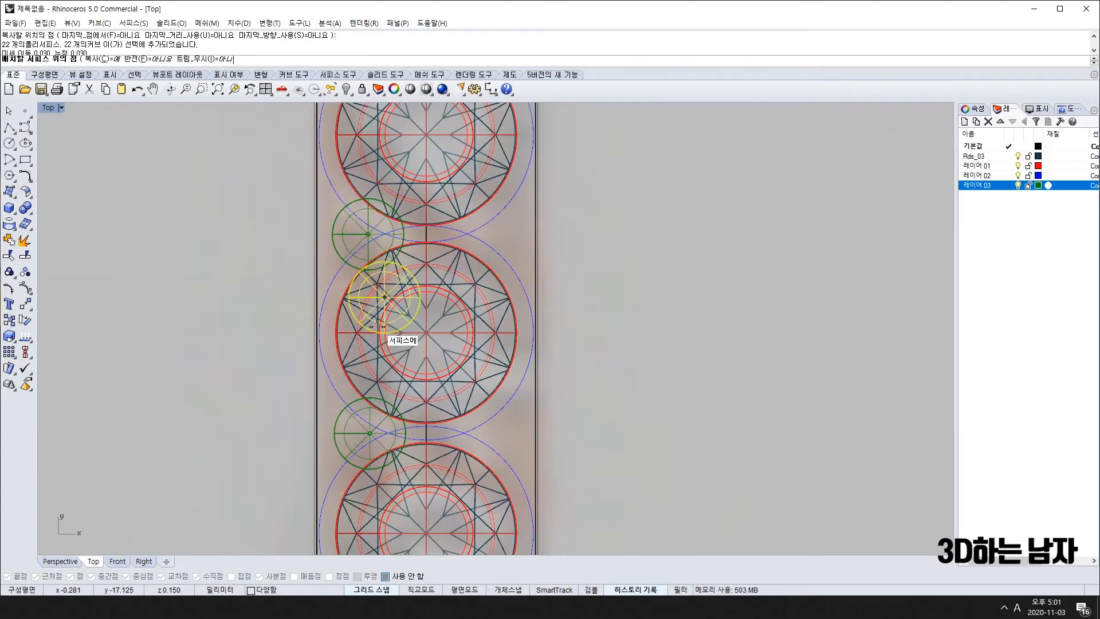
right_click(320, 442)
Step: Delete the prong copies and their outline circles beside the first stone's upper-left side and at the left of the first two gaps
click(355, 430)
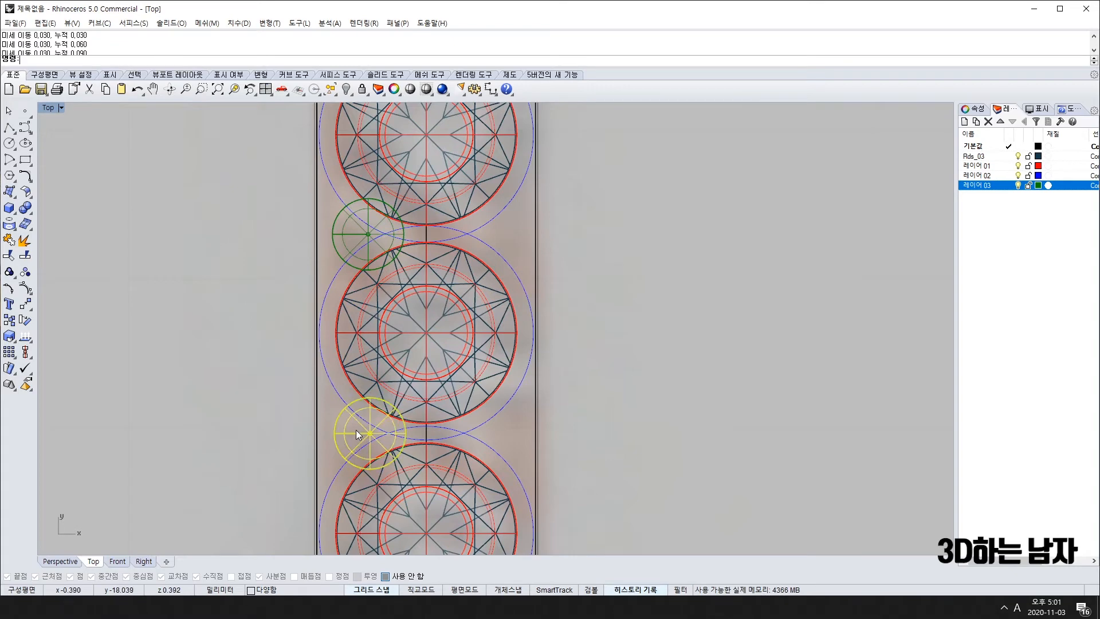
key(Delete)
click(346, 239)
scroll(346, 239, down, 6)
key(Delete)
right_drag(344, 125, 332, 241)
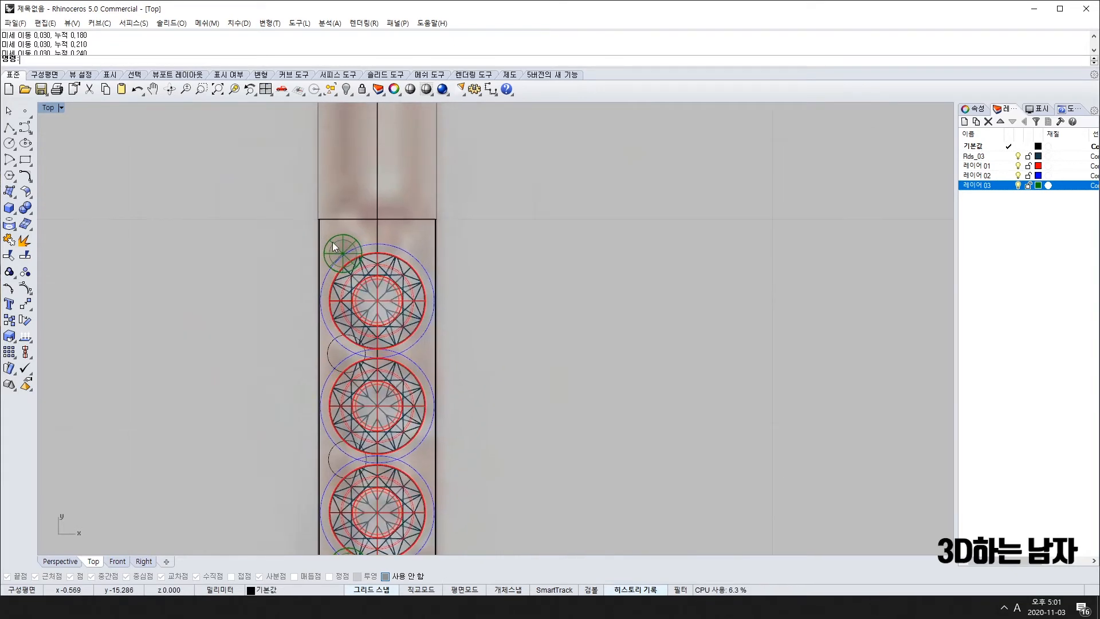
click(327, 346)
key(Delete)
click(329, 457)
key(Delete)
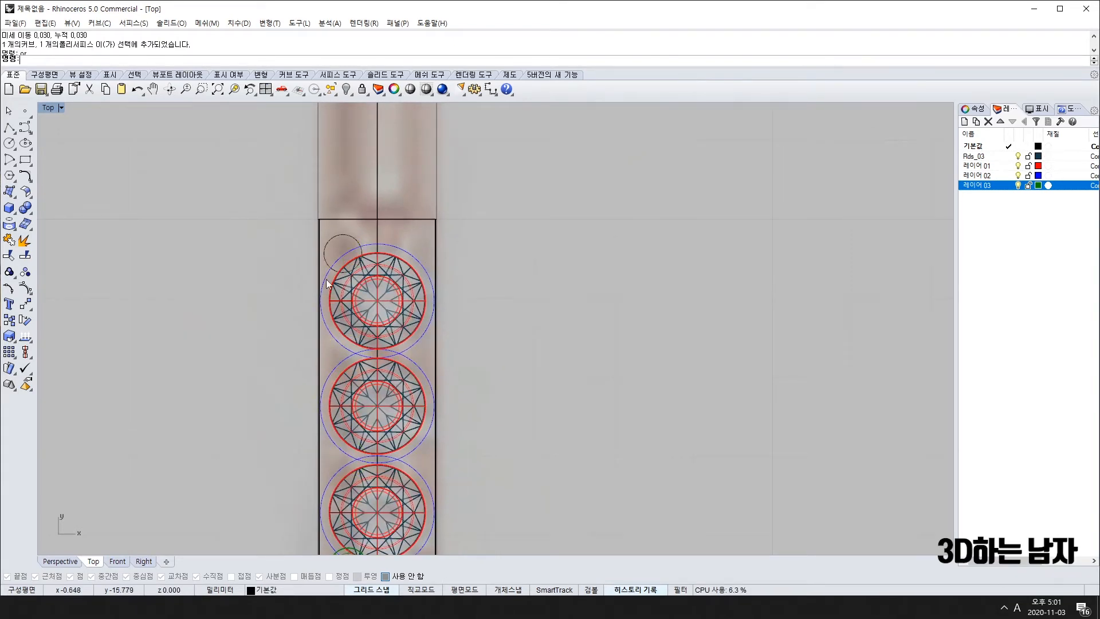
click(336, 239)
key(Delete)
Step: Measure the width of the separate prong standing beside the spare stone, without keeping the dimension
scroll(512, 258, down, 5)
right_drag(724, 292, 586, 329)
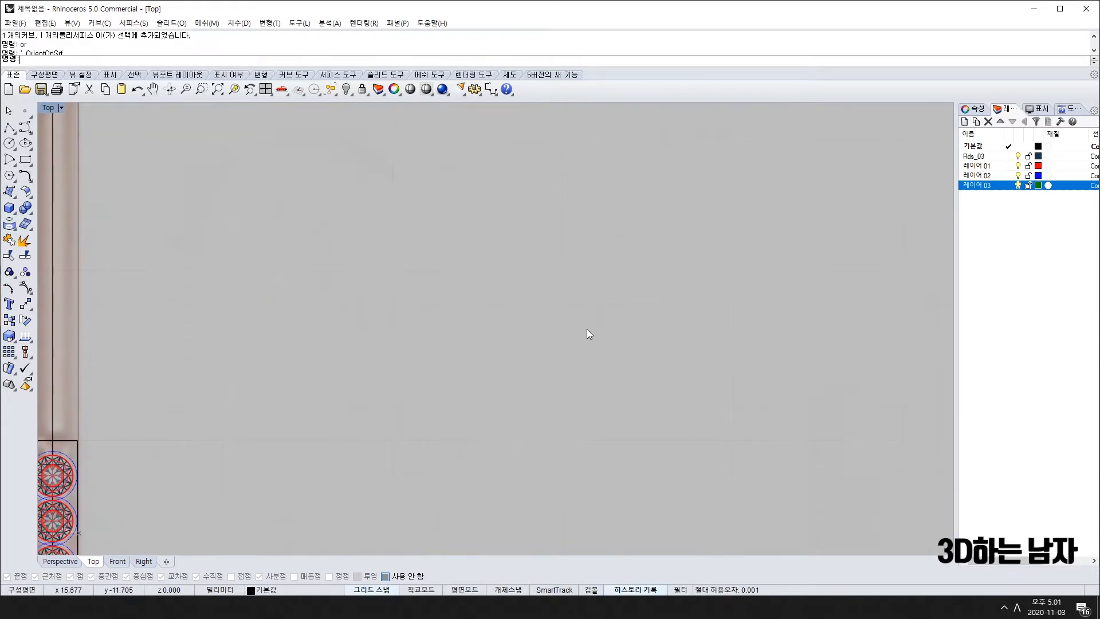
scroll(586, 329, down, 9)
right_drag(530, 183, 469, 282)
scroll(471, 282, up, 12)
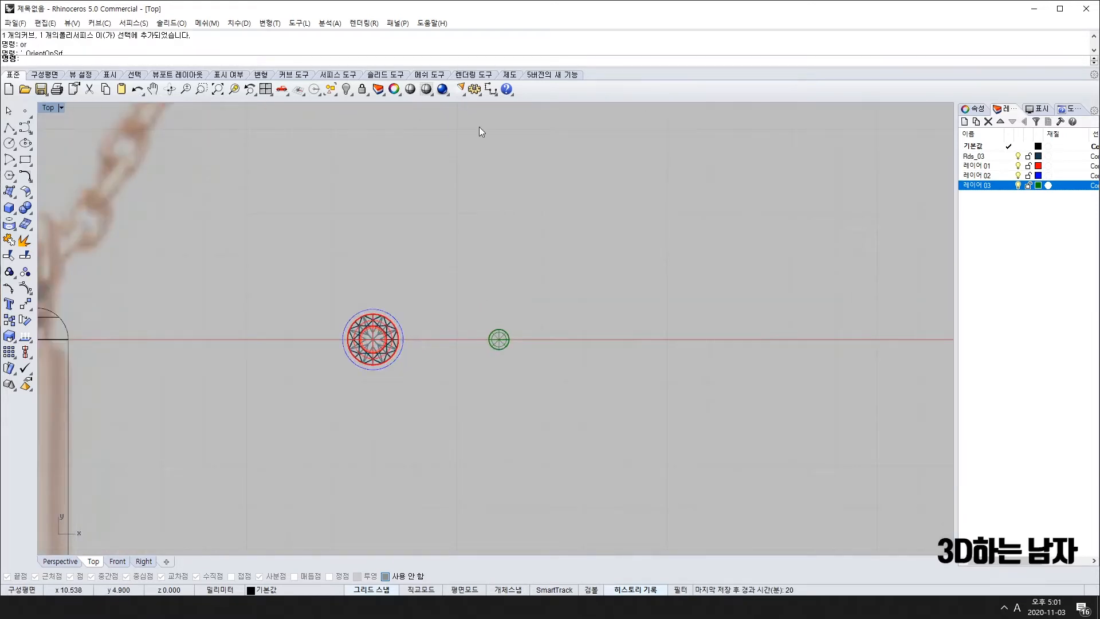
click(492, 89)
scroll(464, 373, up, 9)
scroll(531, 309, up, 9)
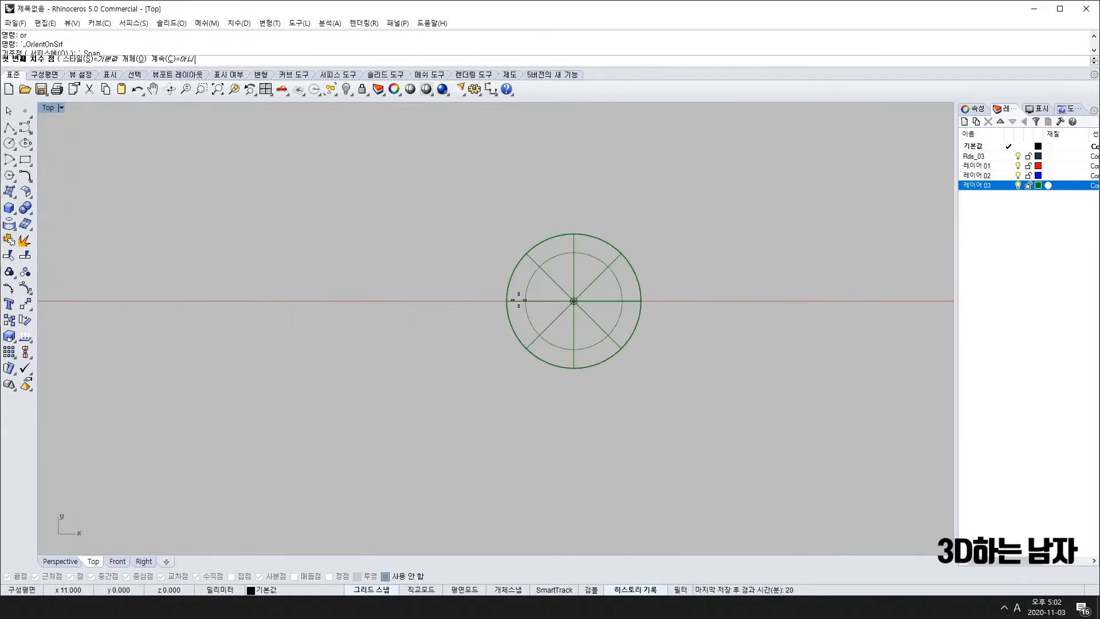
click(507, 301)
click(640, 301)
scroll(632, 238, down, 9)
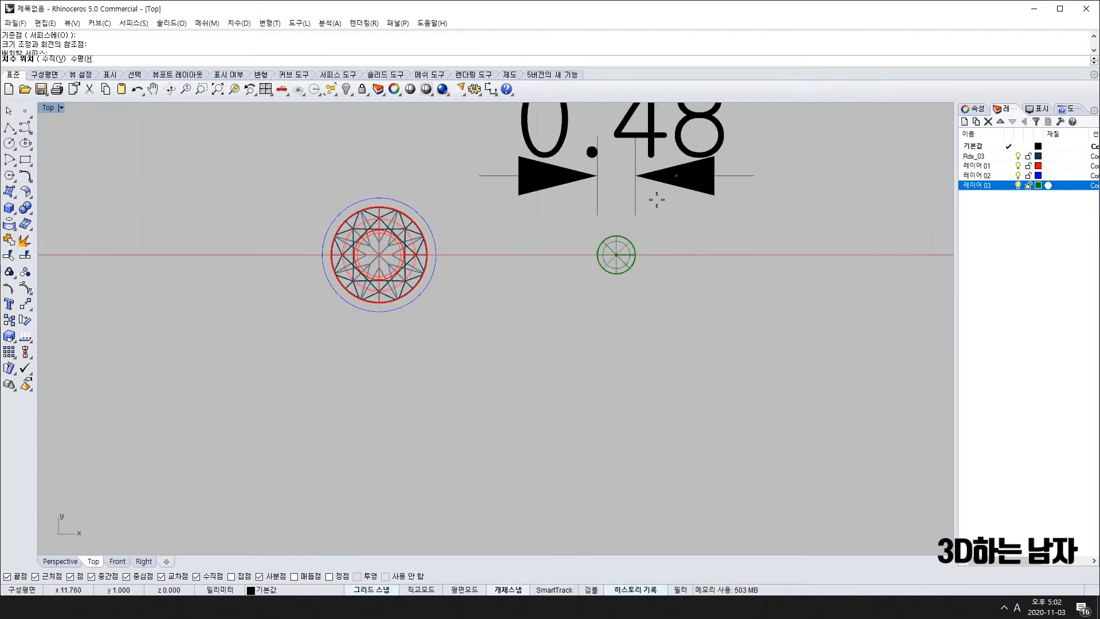
key(Escape)
Step: Scale the separate prong by a factor of 1.1 about its centre, with object snap off
click(627, 267)
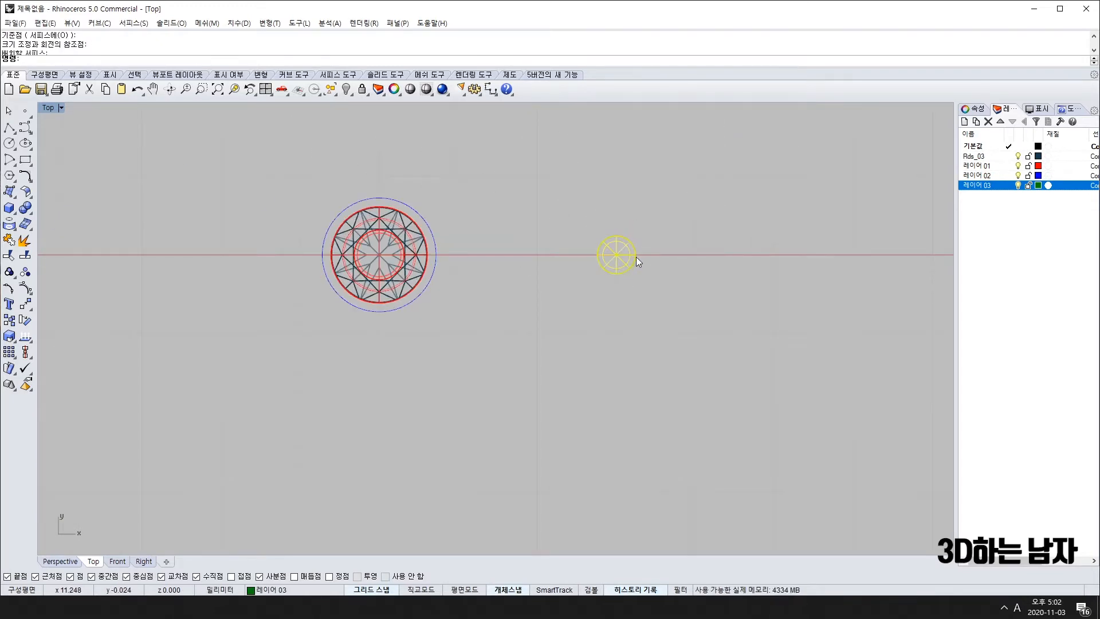
scroll(636, 257, up, 6)
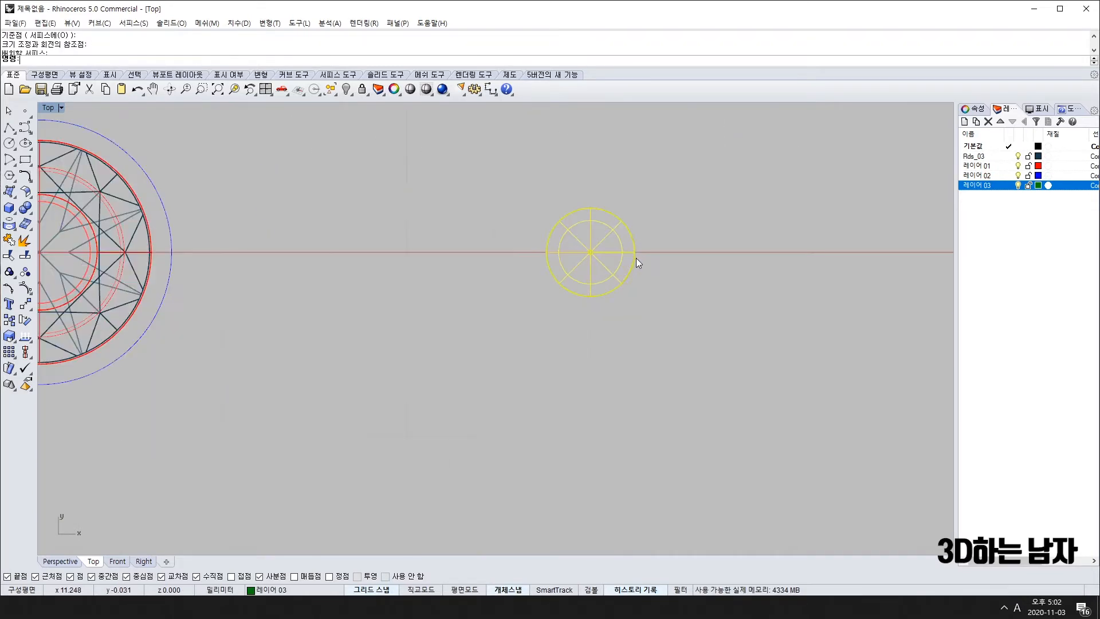
click(7, 338)
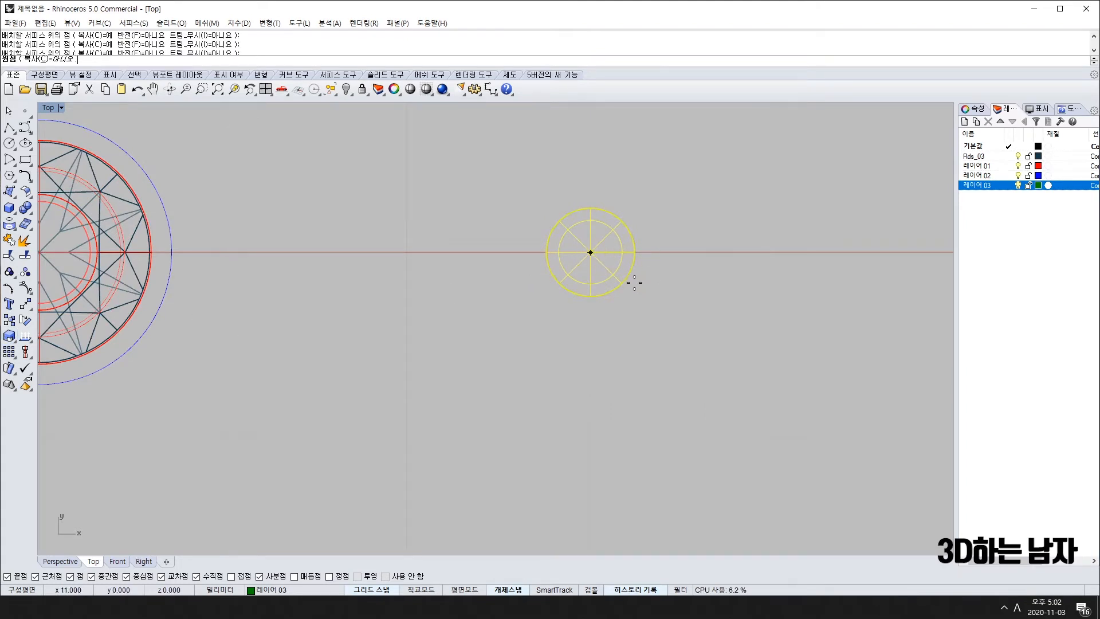
click(510, 590)
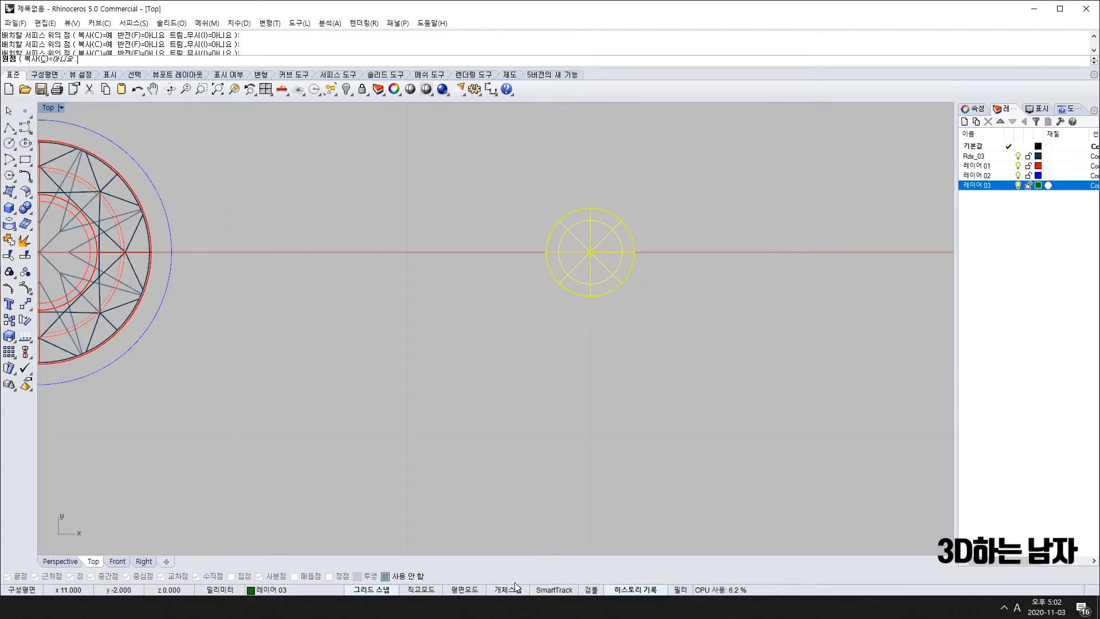
click(590, 252)
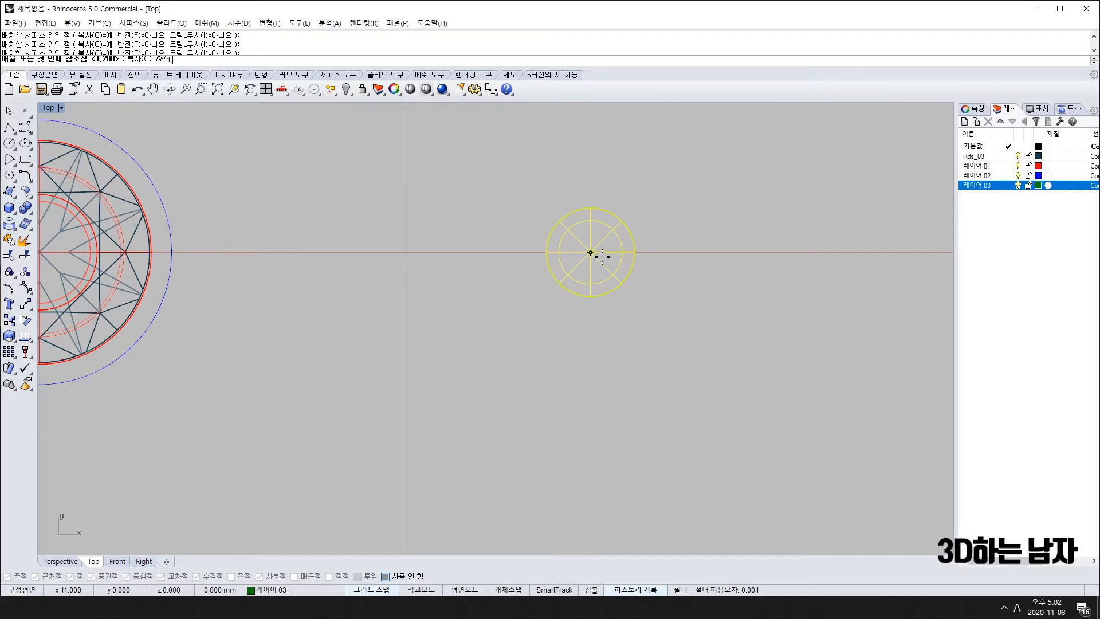
key(Return)
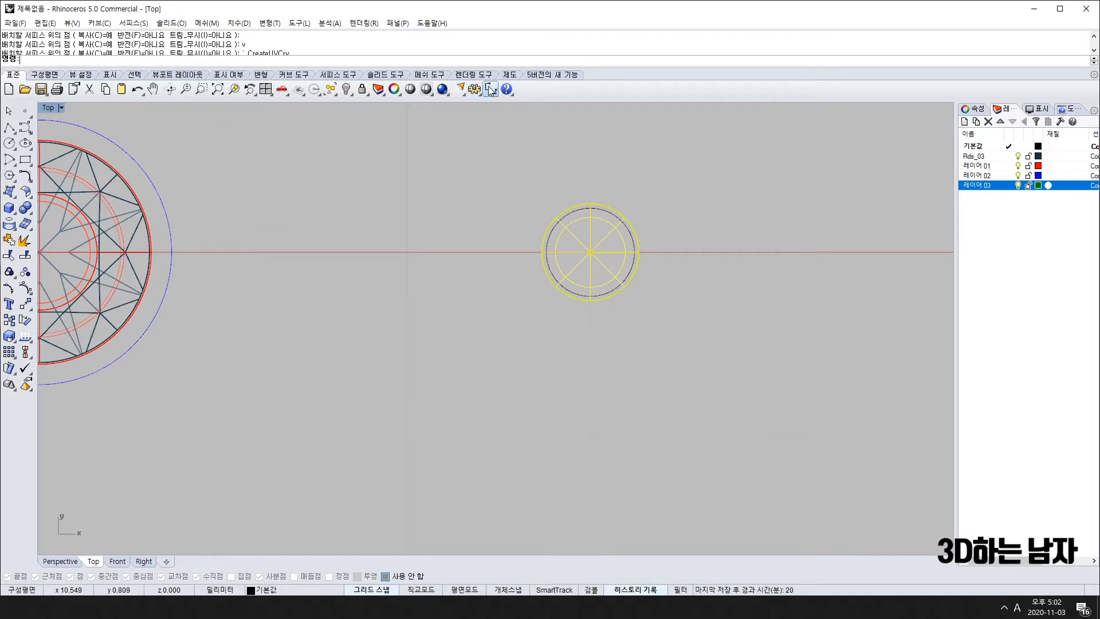
Step: Measure the enlarged prong's width across its outer edge, without keeping the dimension
click(491, 91)
click(542, 252)
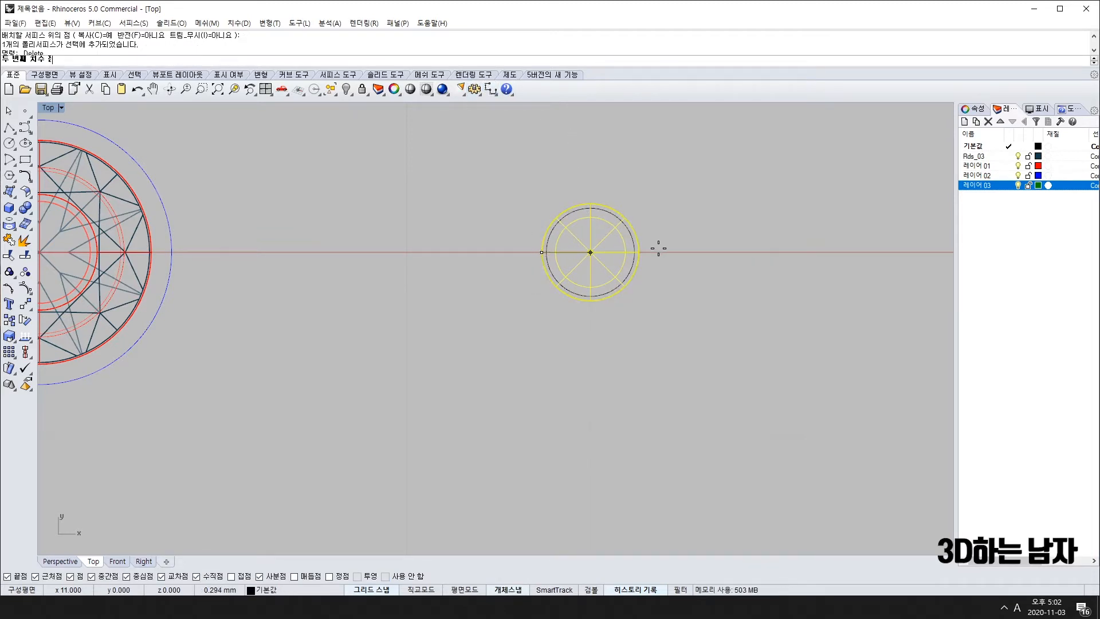
click(639, 252)
scroll(652, 189, down, 5)
key(Escape)
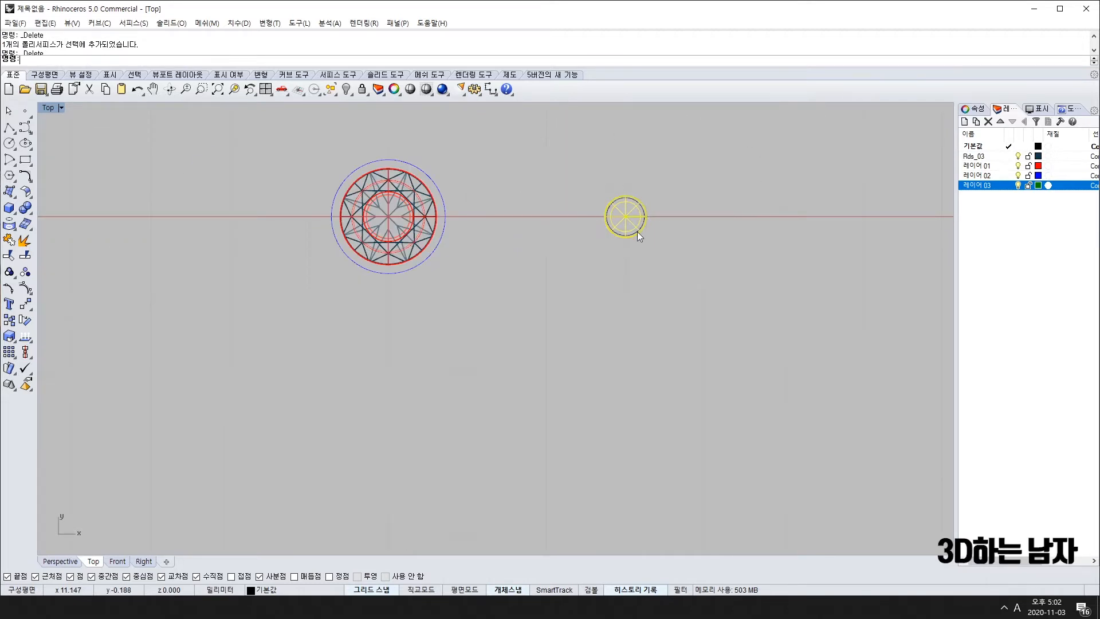
Step: Delete the separate prong's old outline circle and start Orient on Surface for the enlarged prong, using its centre as base point
scroll(637, 231, up, 5)
key(Escape)
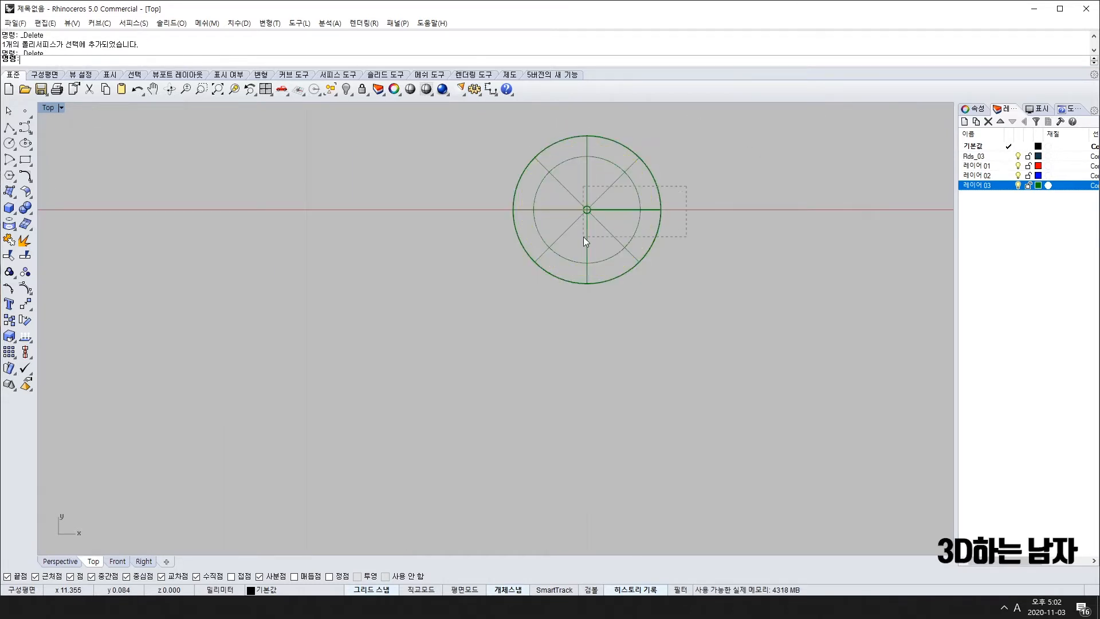
drag(583, 236, 600, 246)
text(os)
key(space)
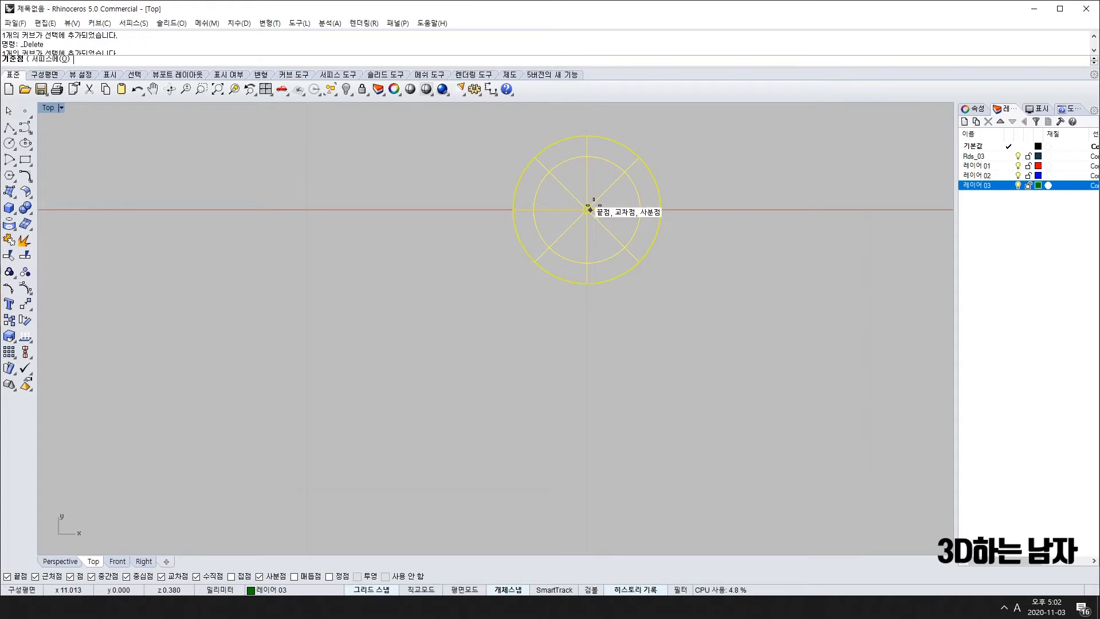
click(507, 589)
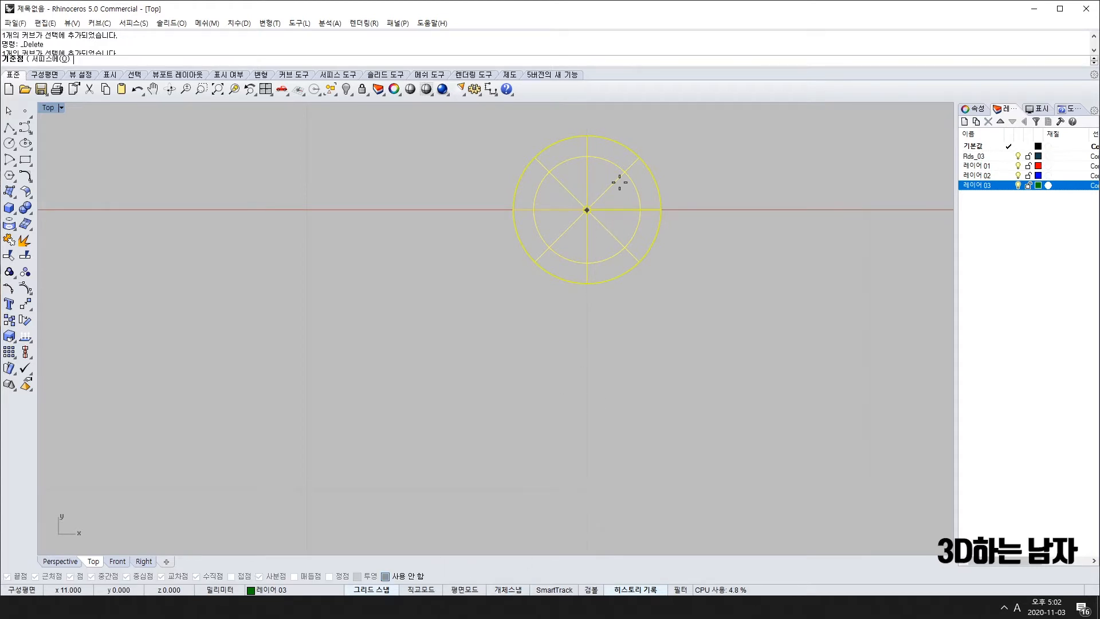
click(588, 210)
click(866, 210)
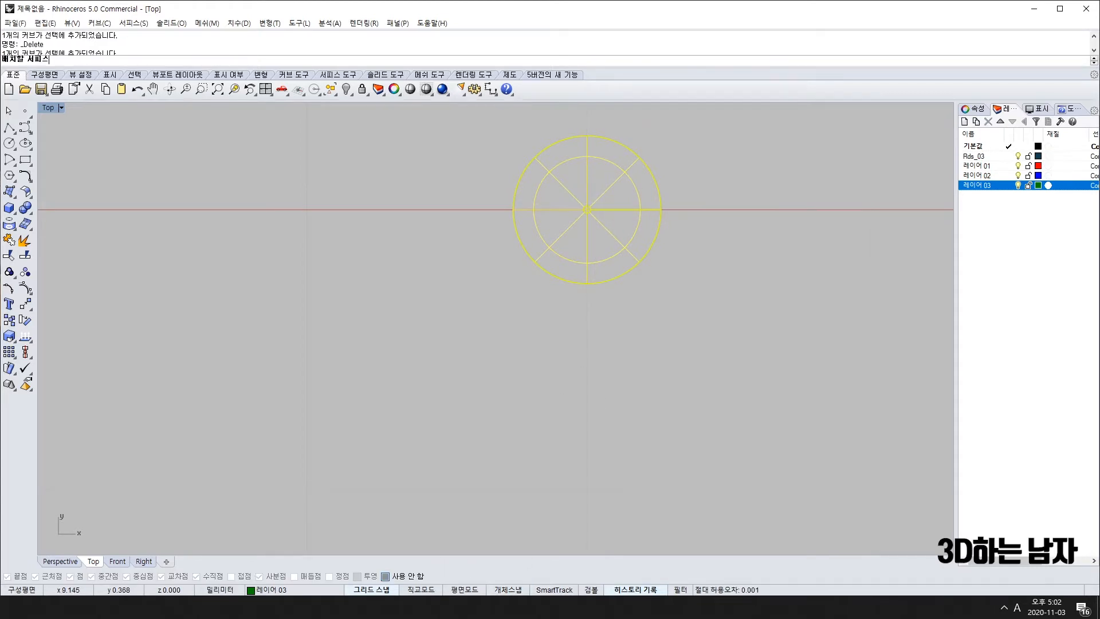
Step: Choose the bar's flat seat as the target surface for the prong and accept the orientation options with copying on
double_click(52, 111)
scroll(286, 215, down, 20)
right_drag(123, 237, 191, 160)
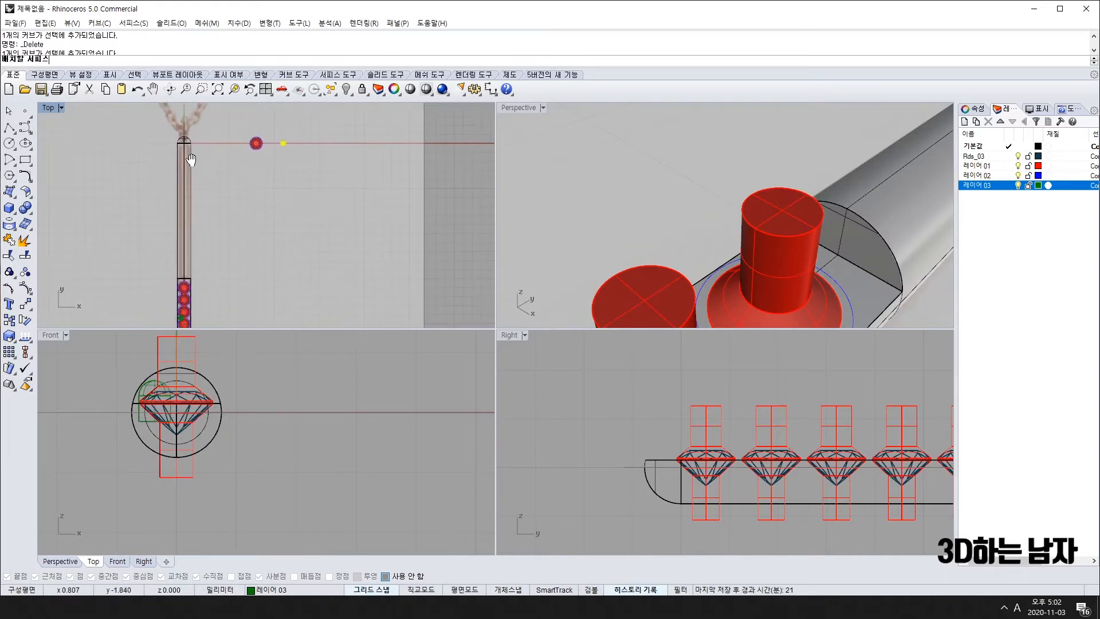
click(862, 293)
click(433, 307)
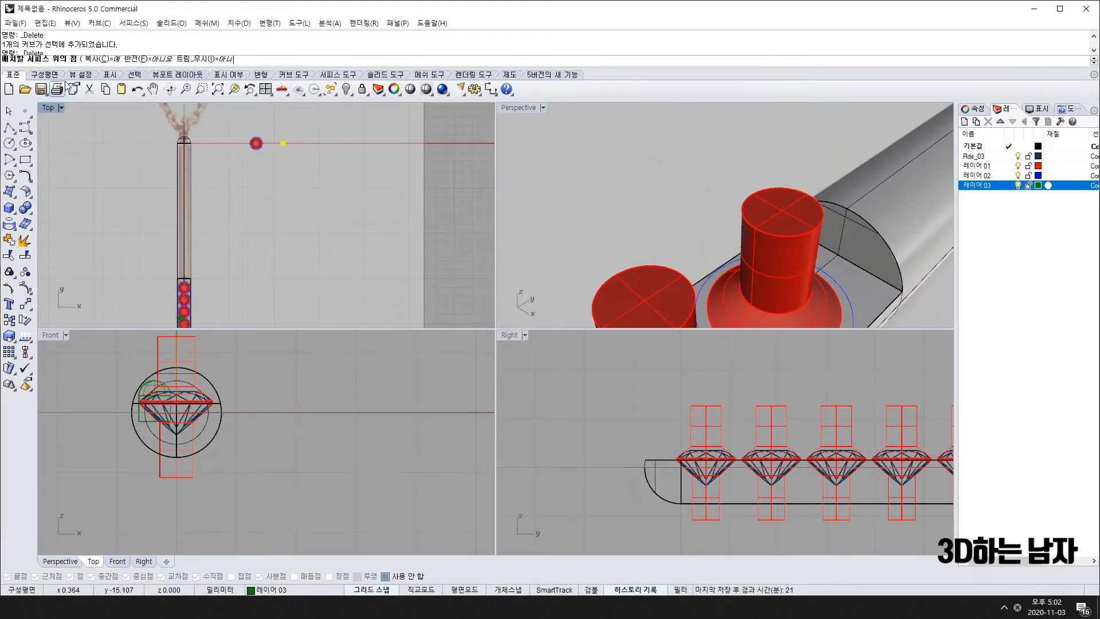
Step: Place enlarged prong copies at the first stone's upper-left side and at the left of the gap between the first and second stones
double_click(50, 112)
scroll(298, 338, up, 10)
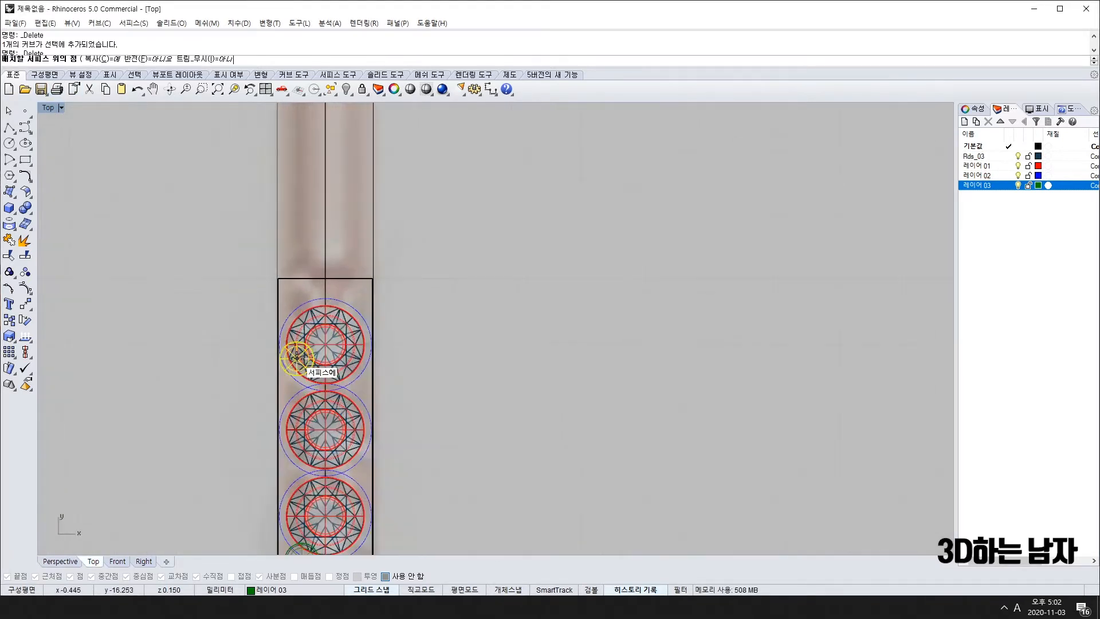
scroll(287, 309, up, 3)
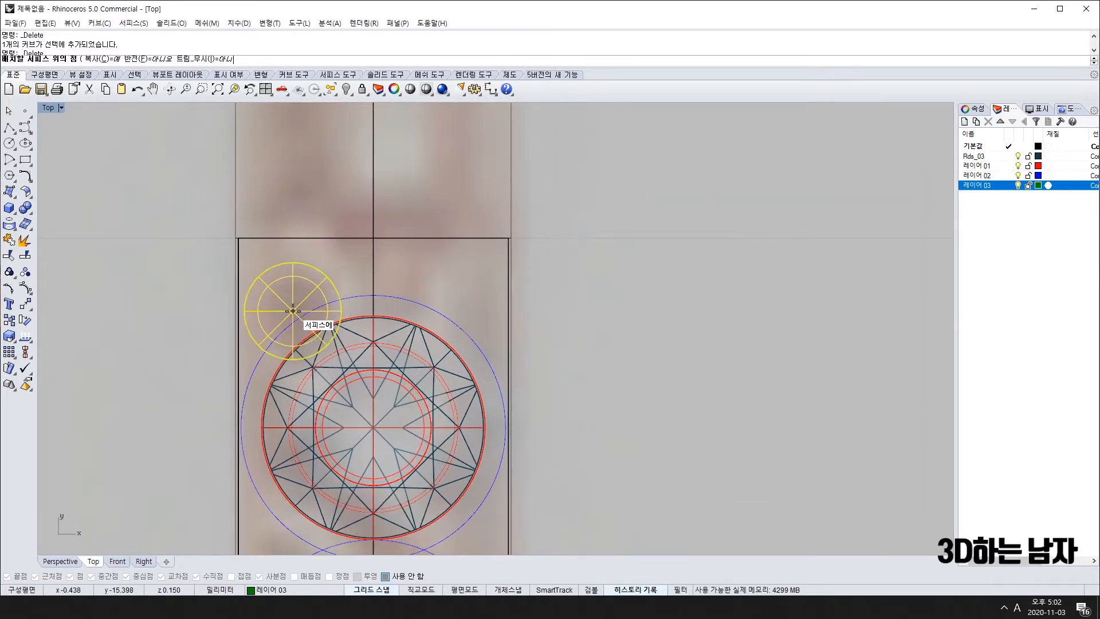
click(294, 314)
right_drag(299, 416, 303, 206)
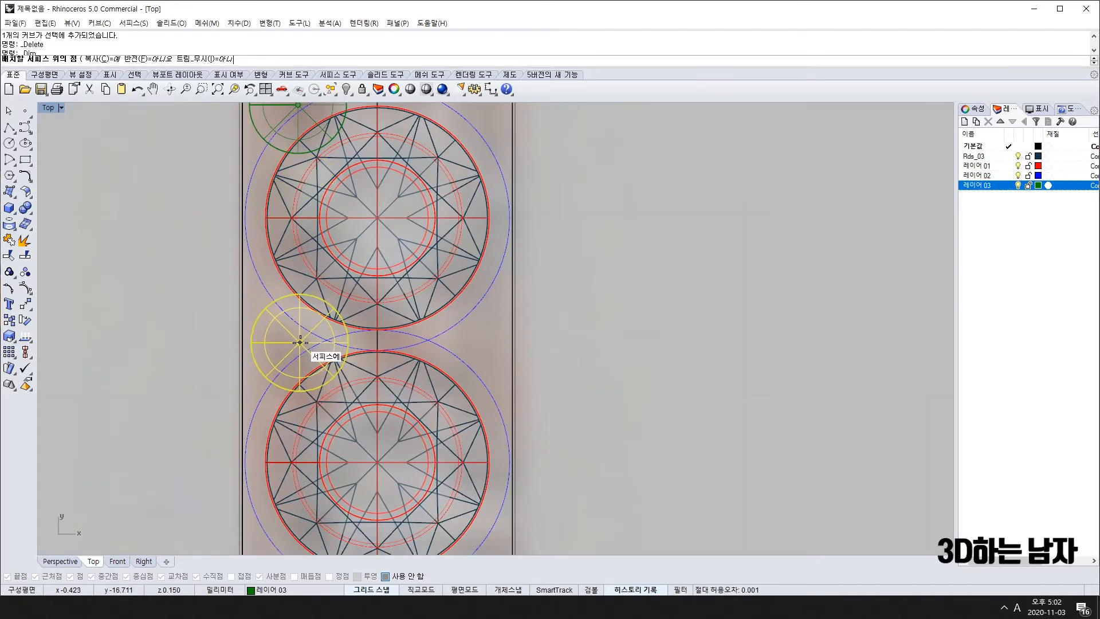
click(301, 339)
Step: Place prong copies at the left of the gaps between the second and third stones and the third and fourth stones
scroll(329, 426, down, 3)
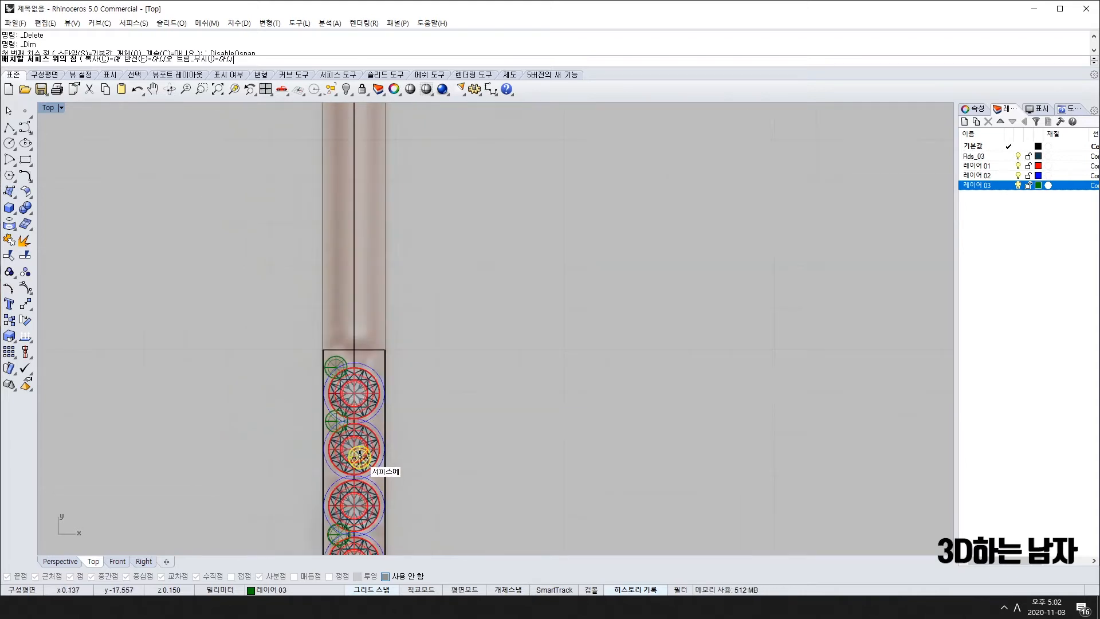
scroll(356, 447, down, 3)
click(341, 421)
scroll(354, 393, up, 3)
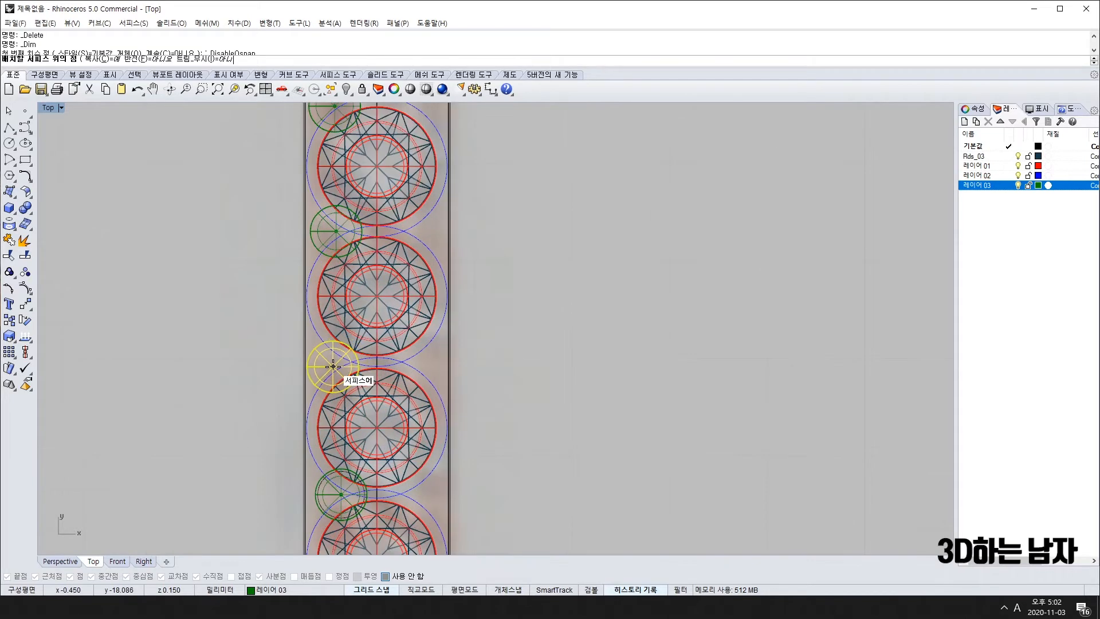
scroll(333, 367, up, 2)
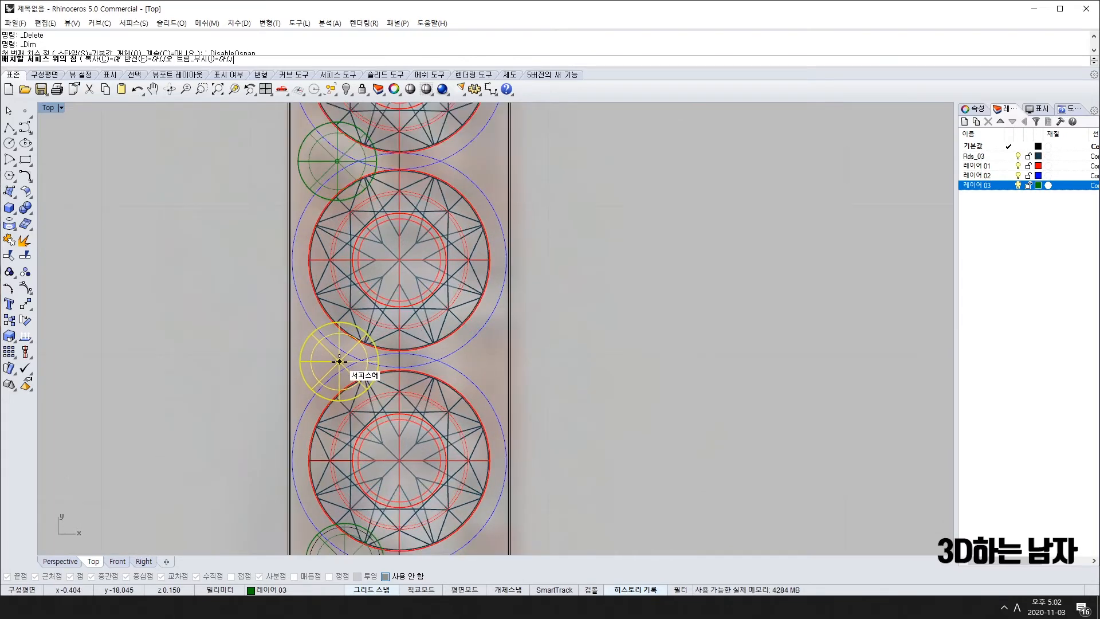
click(343, 362)
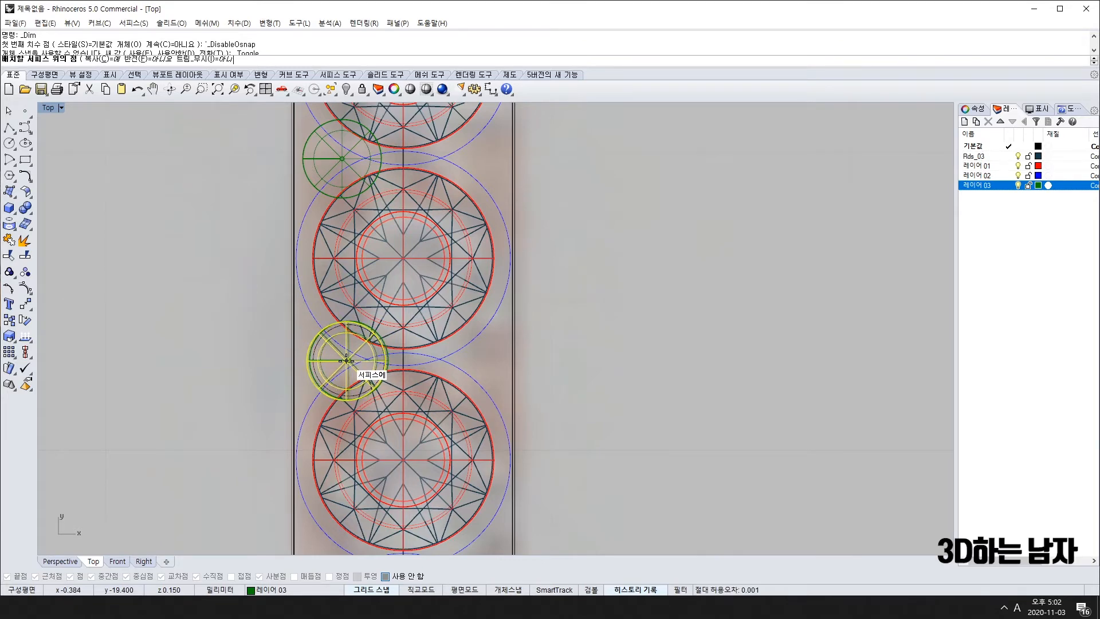
Step: Place prong copies at the left of the next three gaps, from the fourth stone down to the seventh
right_drag(357, 465, 360, 182)
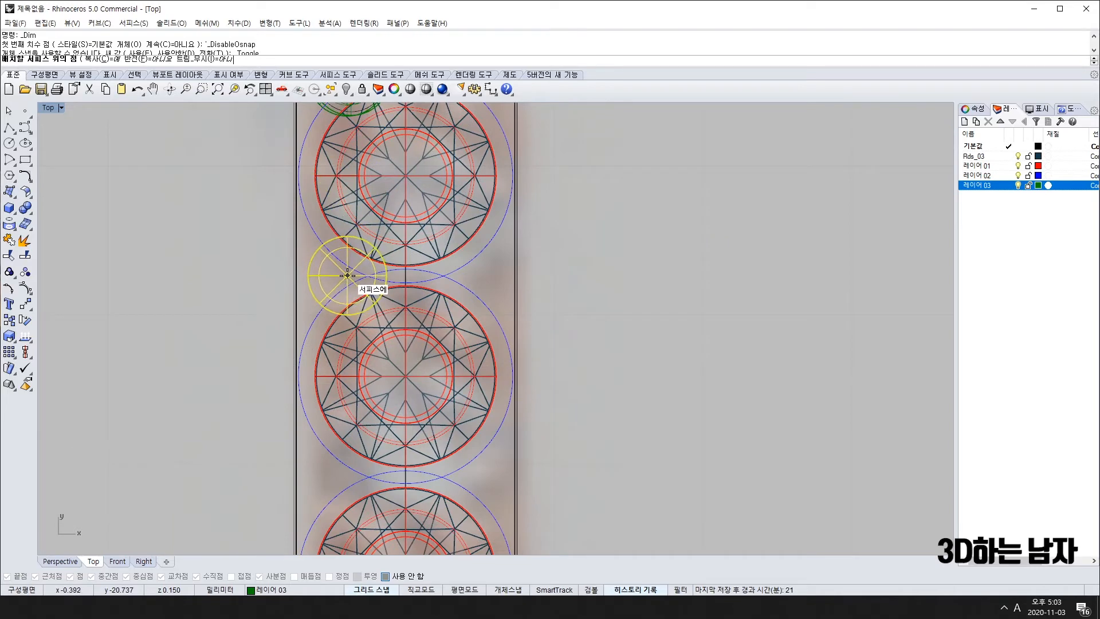
click(347, 276)
right_drag(366, 419, 365, 332)
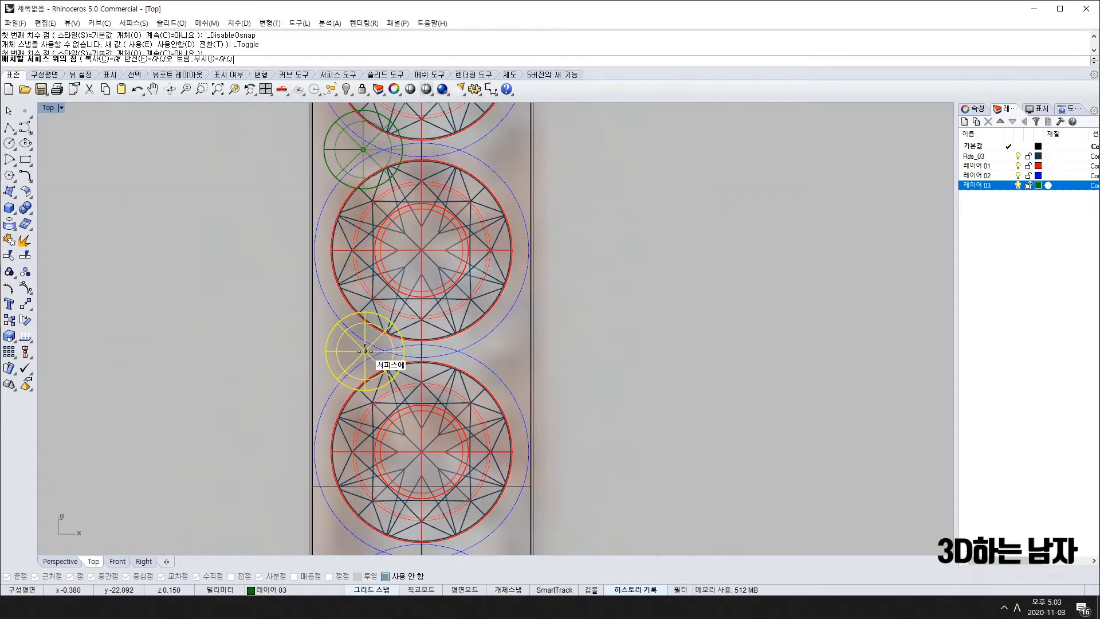
click(364, 351)
right_drag(383, 451, 396, 230)
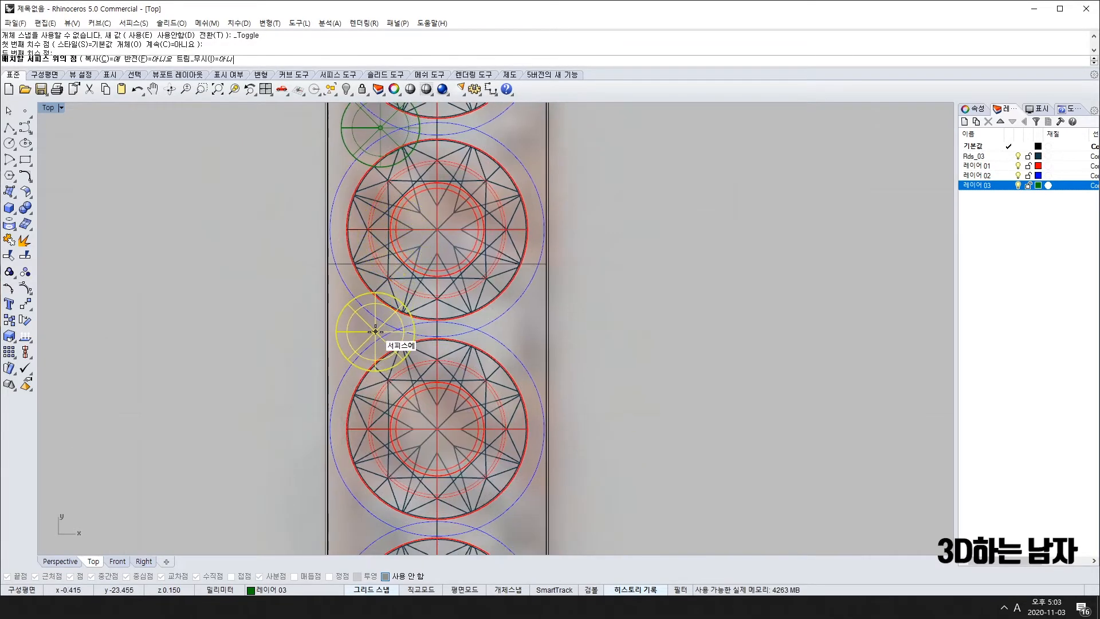
click(375, 331)
Step: Place prong copies at the left of the next four gaps, from the seventh stone down to the eleventh
mouse_move(376, 330)
right_down()
mouse_move(372, 356)
mouse_move(387, 348)
right_up()
click(377, 359)
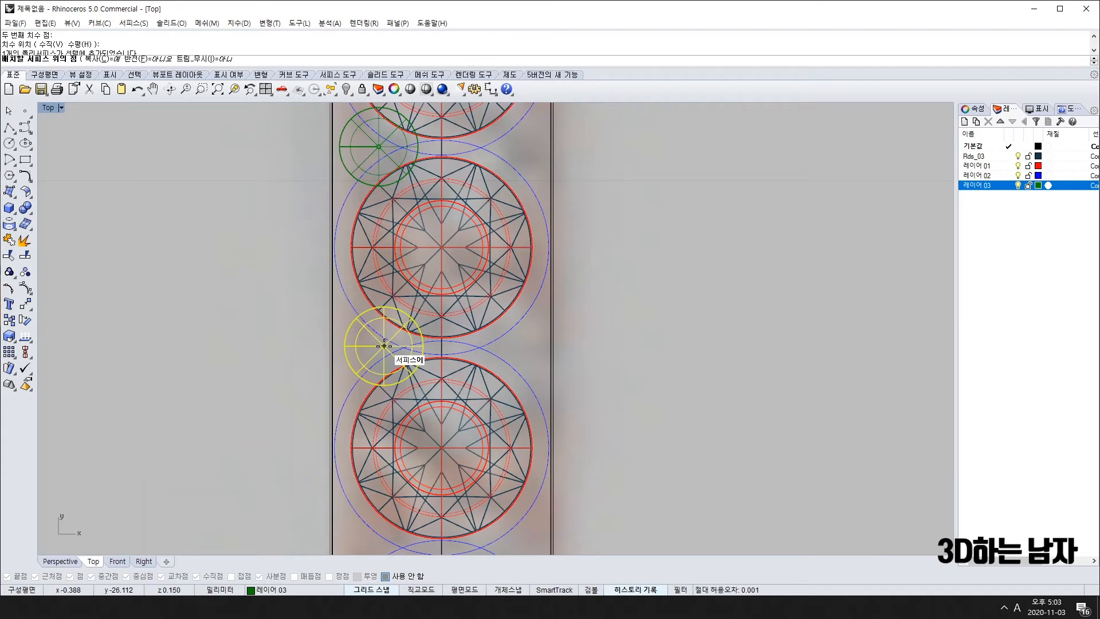
click(384, 346)
right_drag(390, 506, 390, 344)
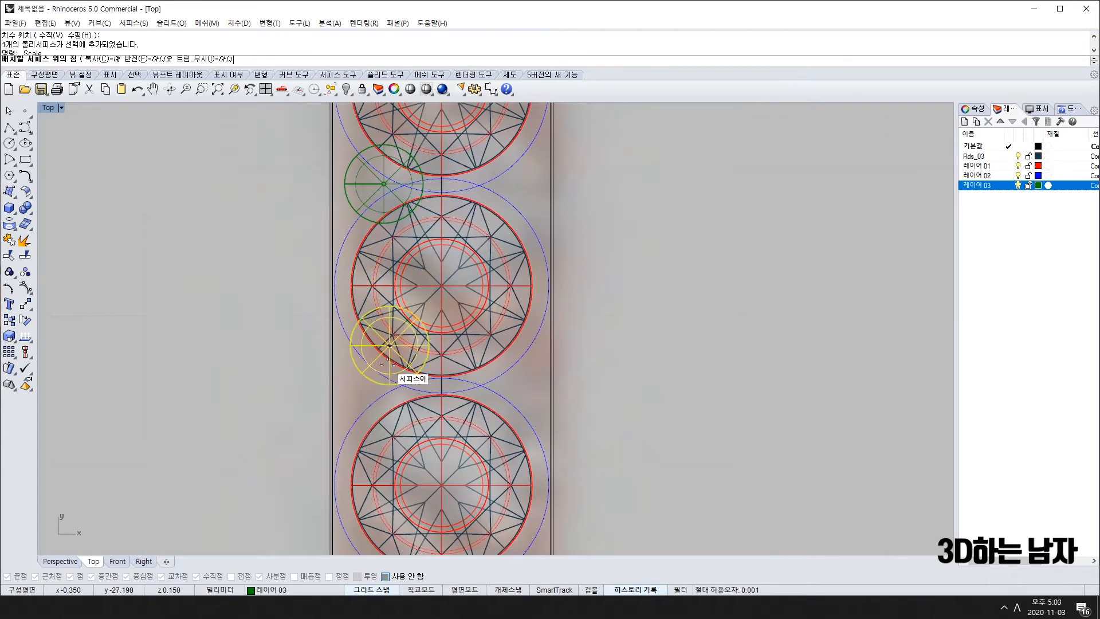
click(384, 386)
right_drag(383, 386, 399, 412)
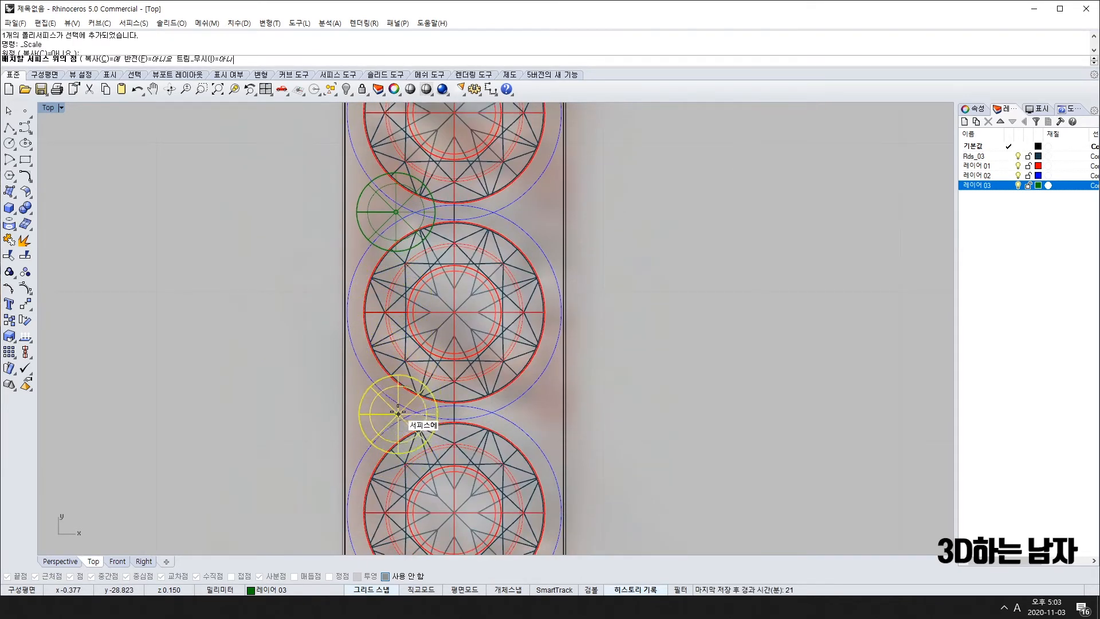
click(399, 413)
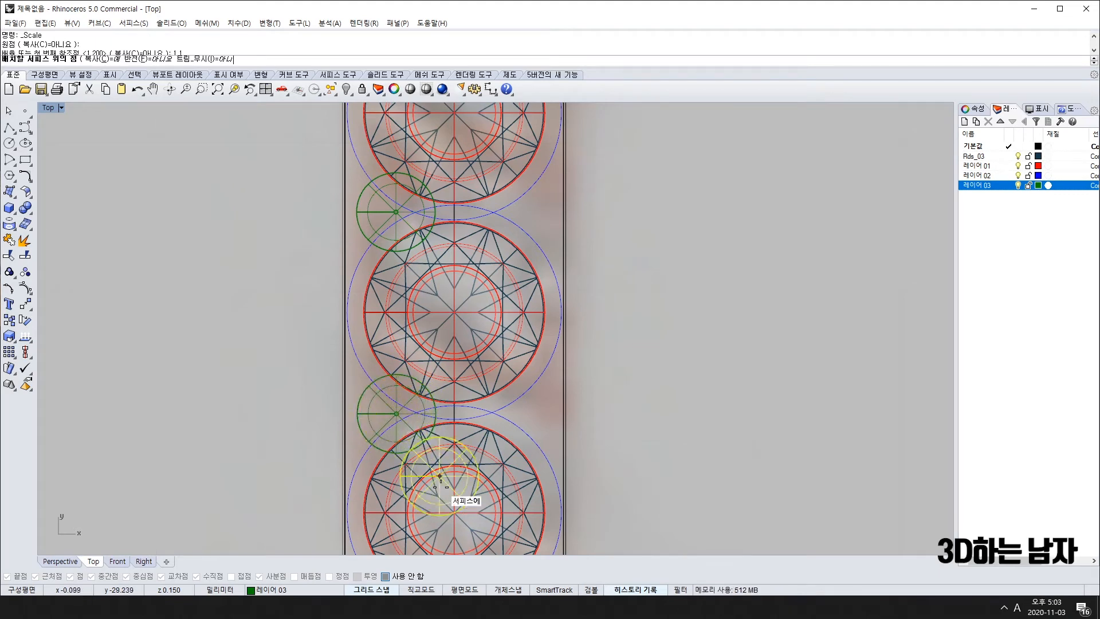
Step: Place prong copies at the last stone's lower-left side and on the centre line of the seat's rounded end
right_drag(440, 476, 428, 212)
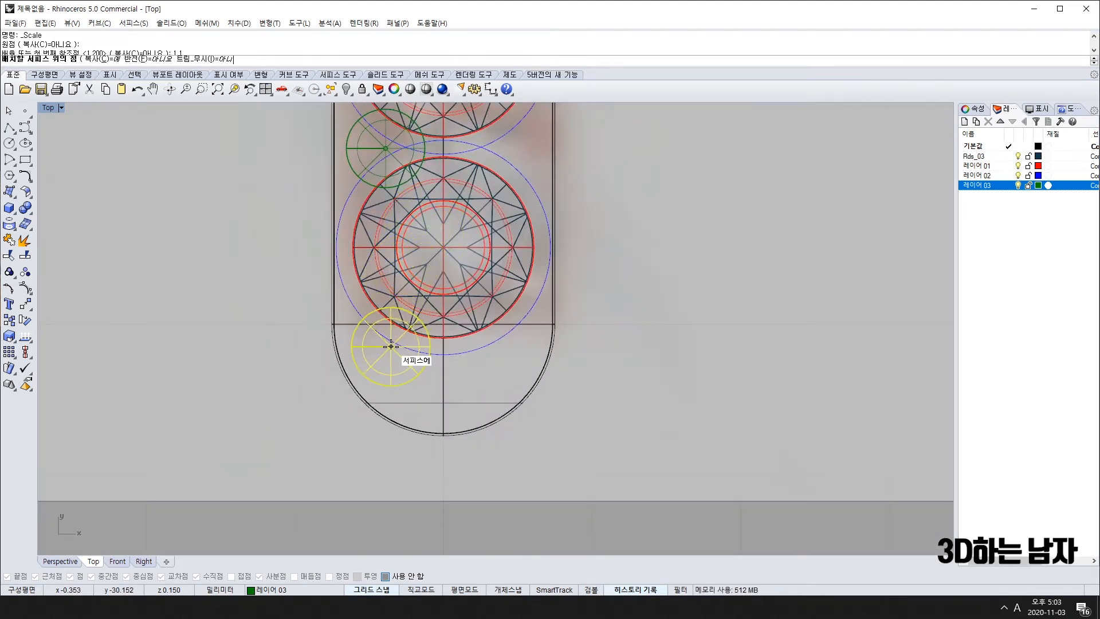
click(387, 343)
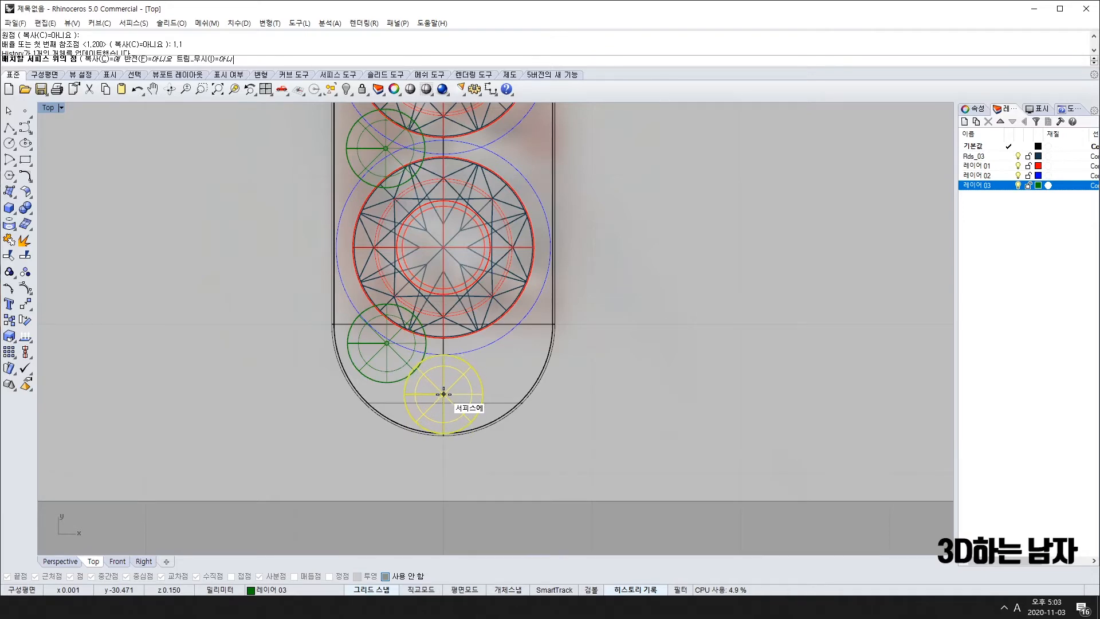
click(443, 390)
scroll(569, 317, down, 3)
scroll(573, 310, down, 2)
right_click(655, 339)
scroll(485, 327, up, 10)
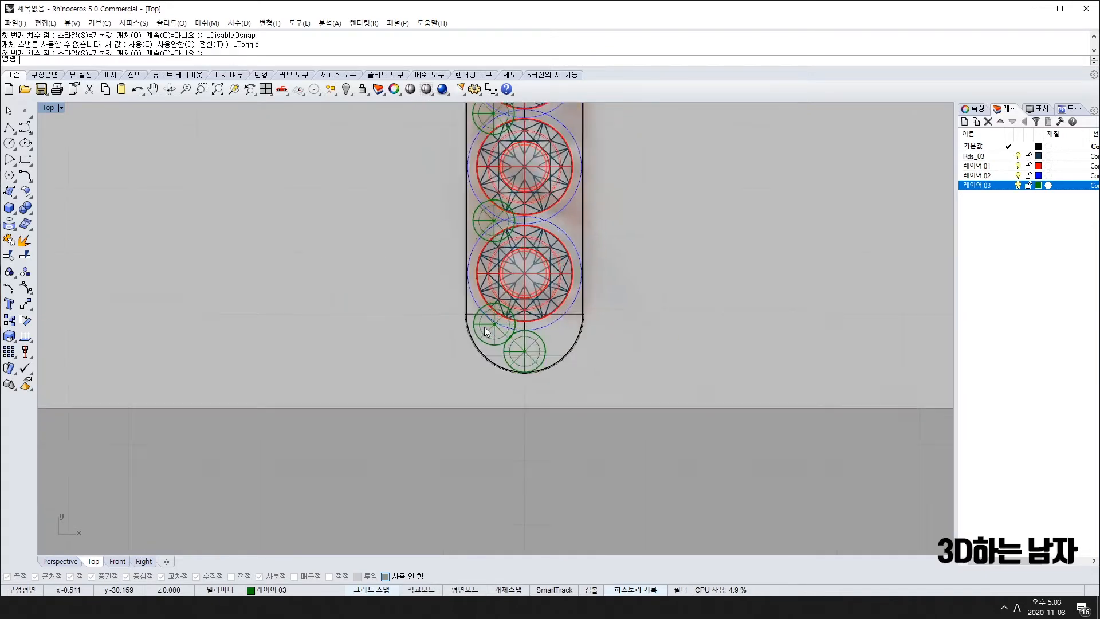
Step: Nudge the prong at the last stone's lower-left side outward to the left and slightly up toward the stone
click(510, 327)
key(Left)
key(Left)
key(Up)
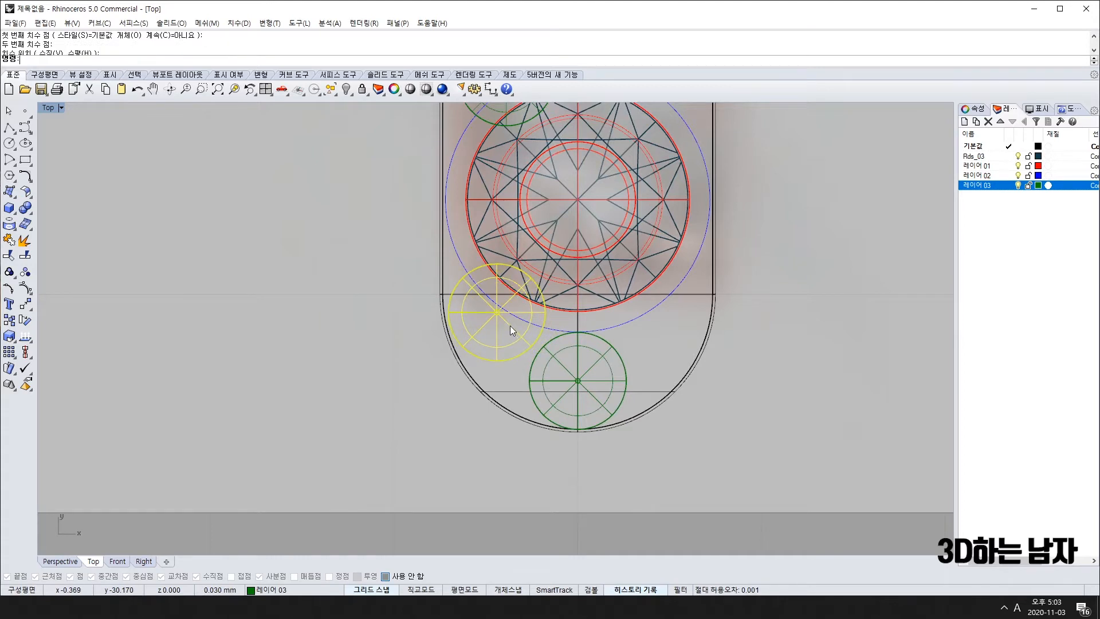
key(Right)
Step: Delete the duplicate prong at the left of the gap between the third and fourth stones
scroll(641, 312, down, 2)
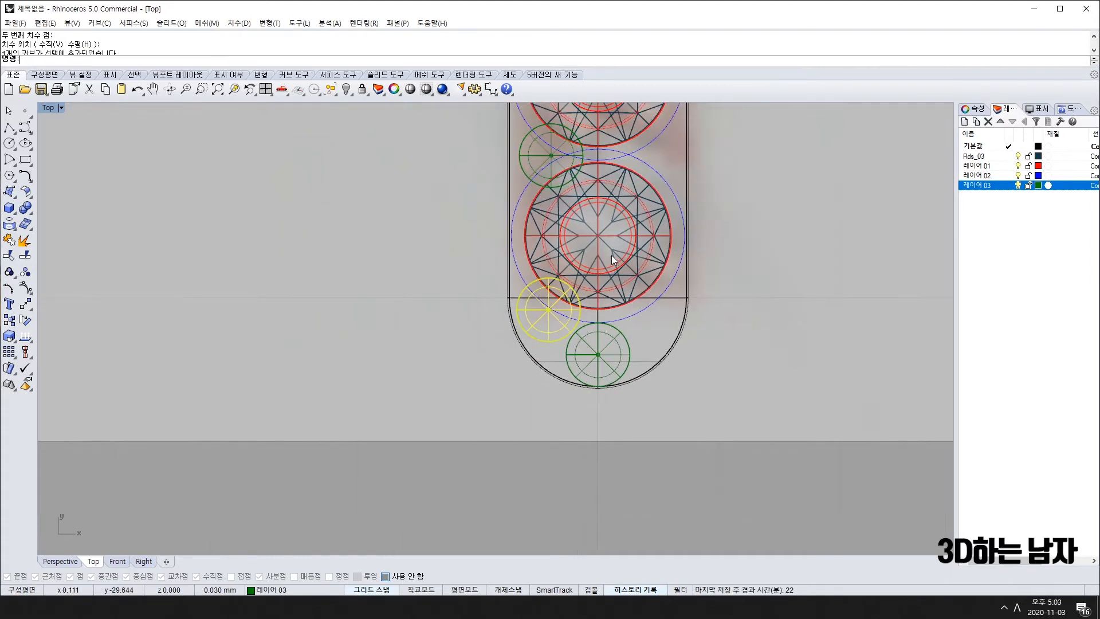
right_drag(612, 236, 607, 308)
scroll(565, 207, down, 5)
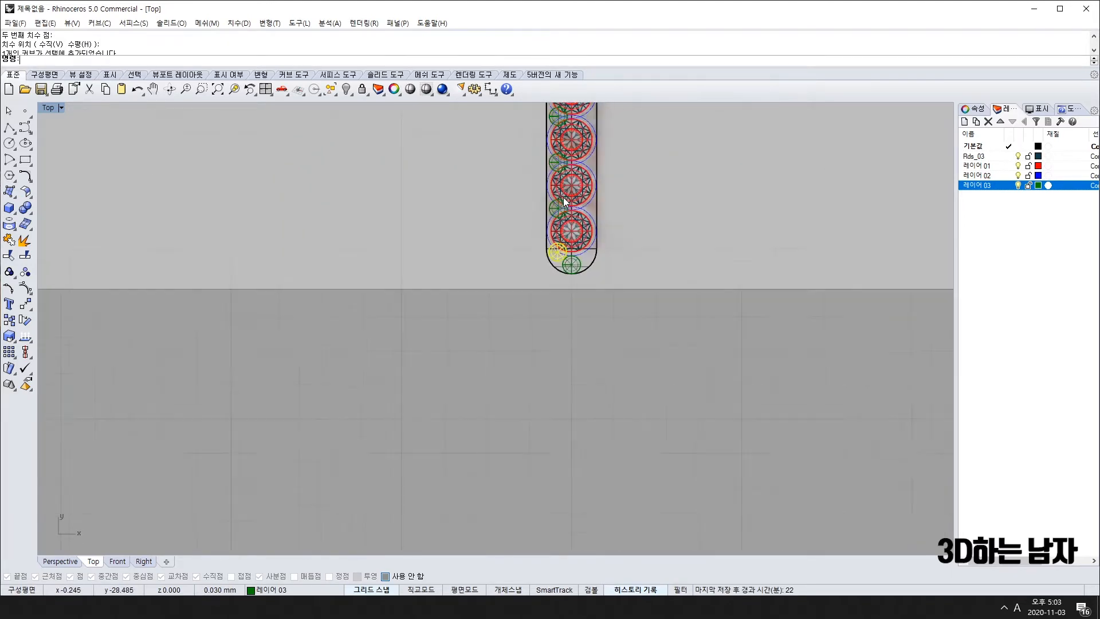
scroll(559, 223, up, 4)
scroll(551, 256, up, 6)
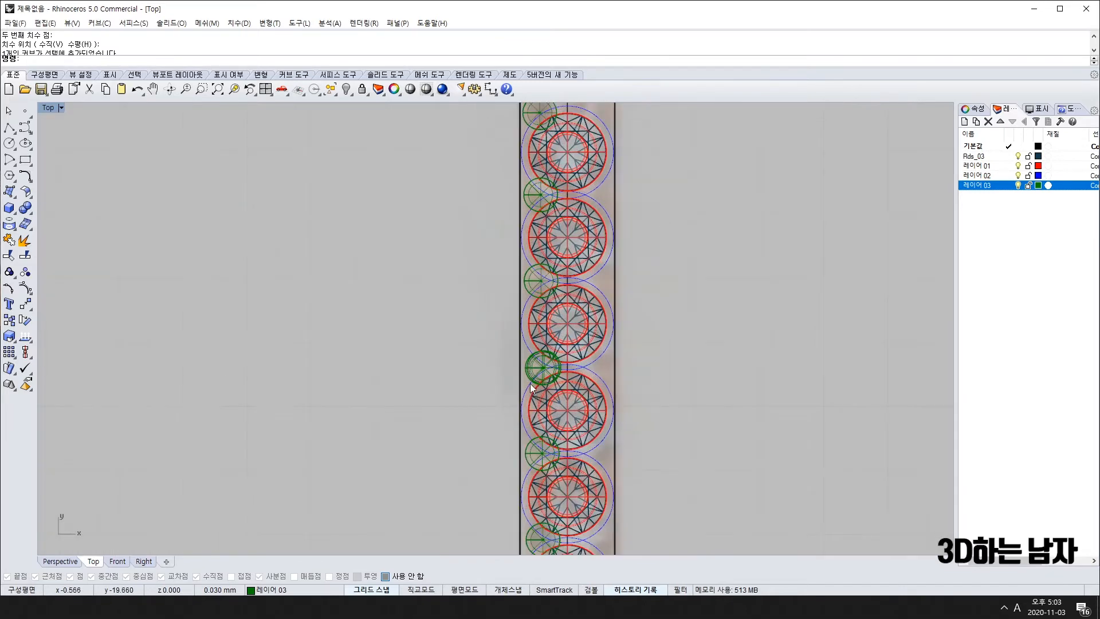
click(606, 381)
key(Delete)
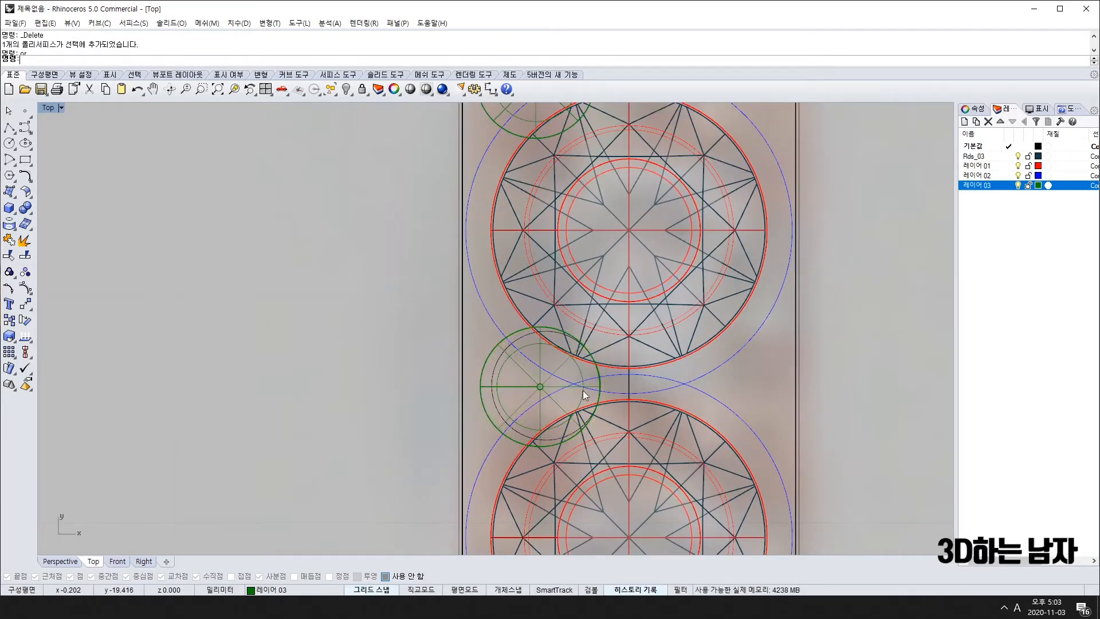
Step: Nudge the prong at the first stone's upper-left side up and slightly toward the bar's centre line
scroll(562, 381, down, 6)
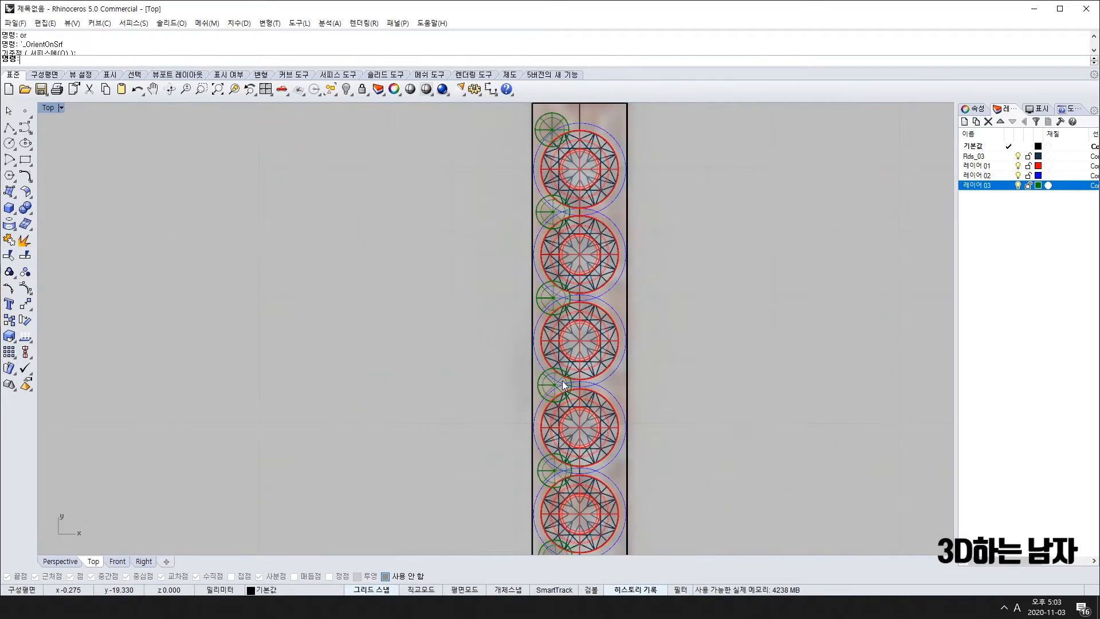
click(555, 287)
scroll(558, 276, up, 6)
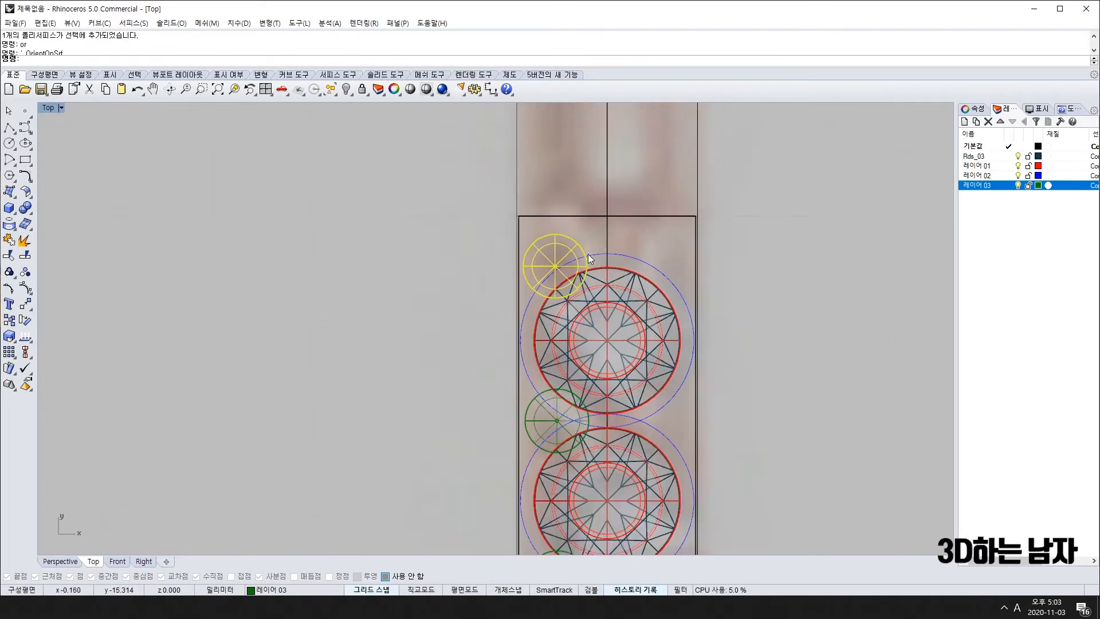
click(602, 261)
click(604, 258)
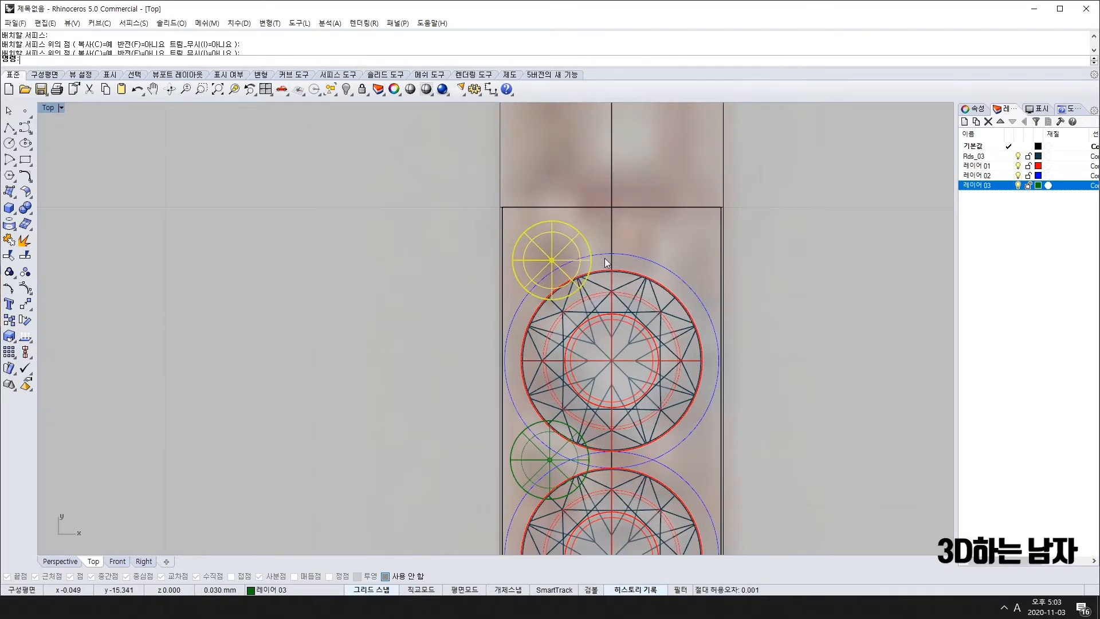
Step: Mirror the whole left column of prongs across the bar's vertical centre line, keeping the originals
scroll(572, 290, down, 6)
scroll(573, 295, down, 4)
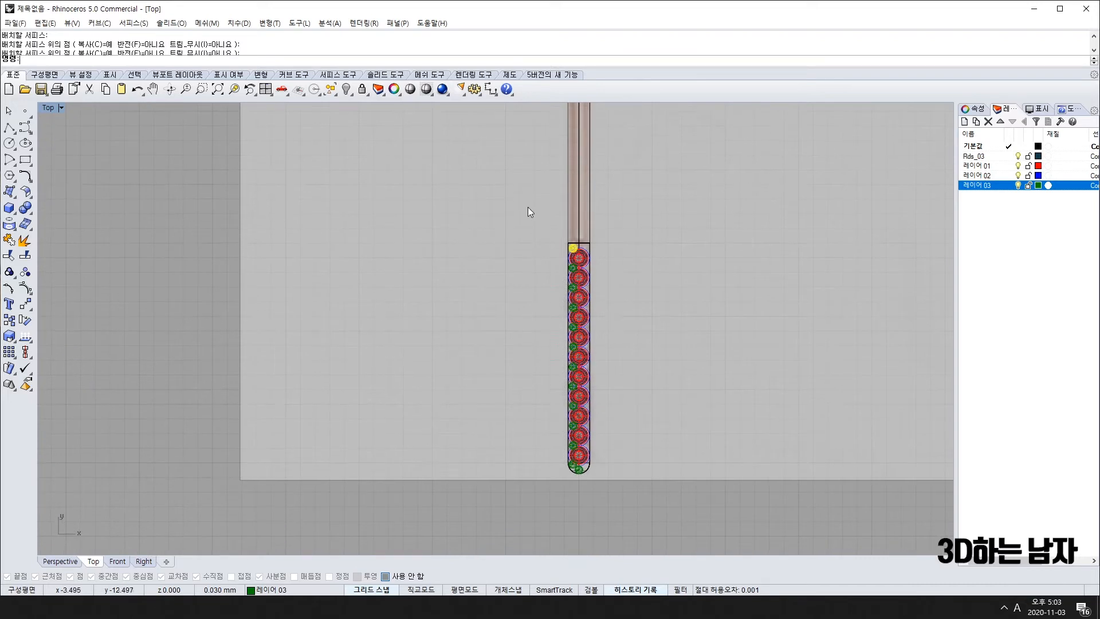
drag(528, 207, 579, 501)
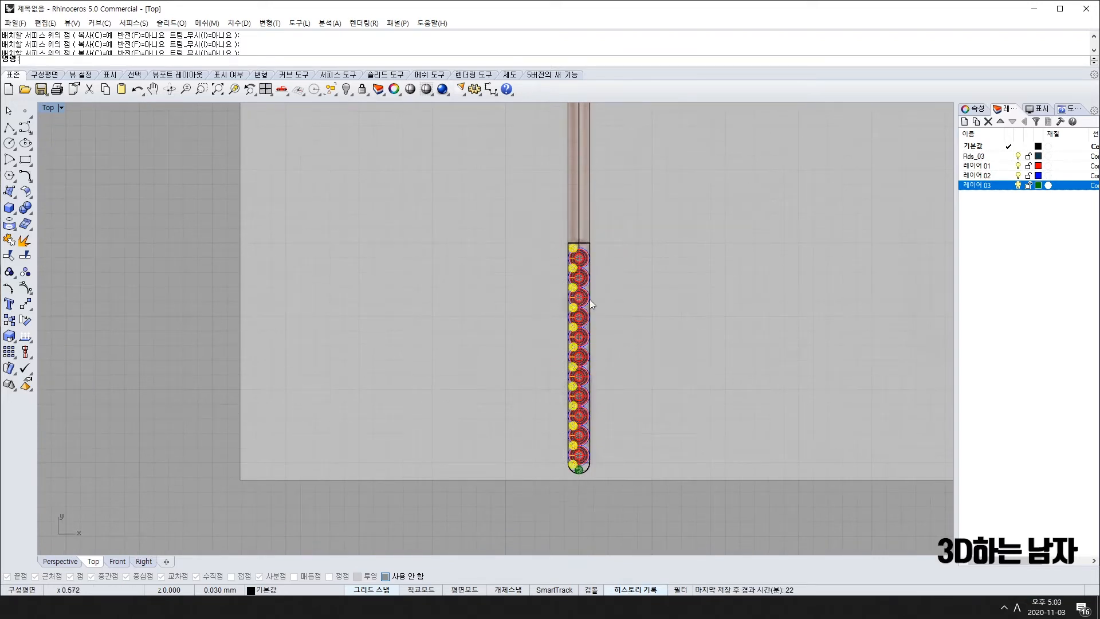
scroll(589, 292, up, 13)
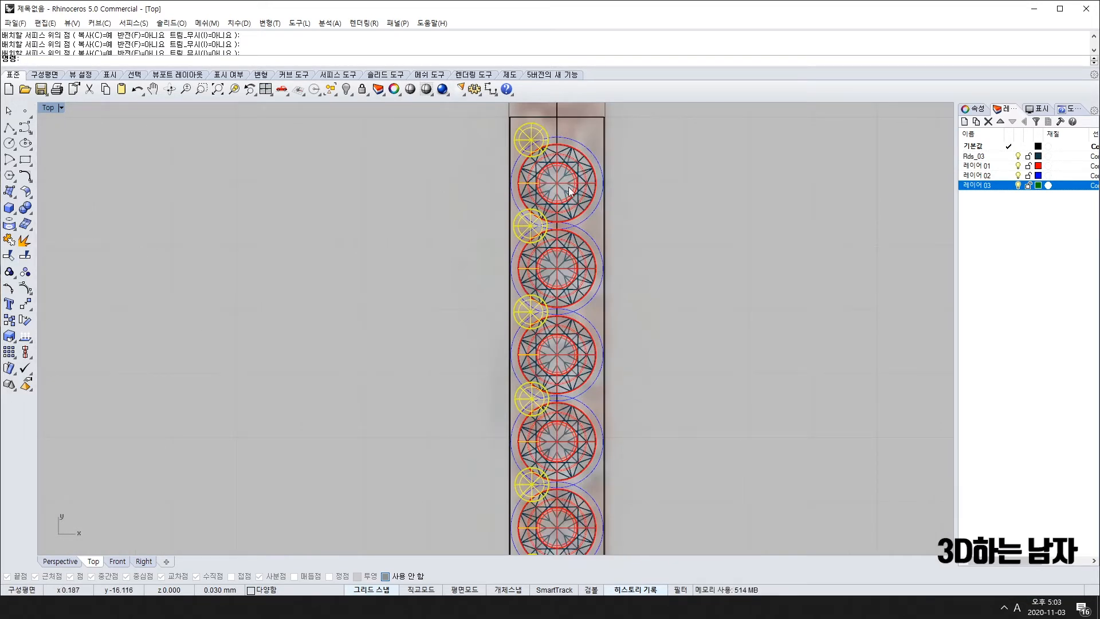
click(29, 309)
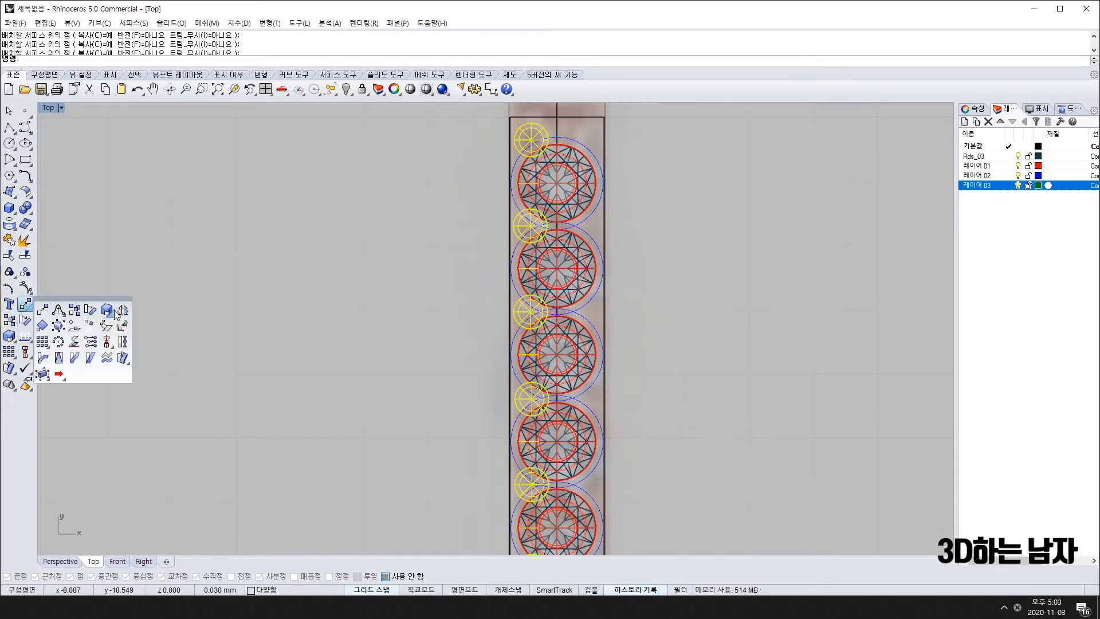
click(604, 5)
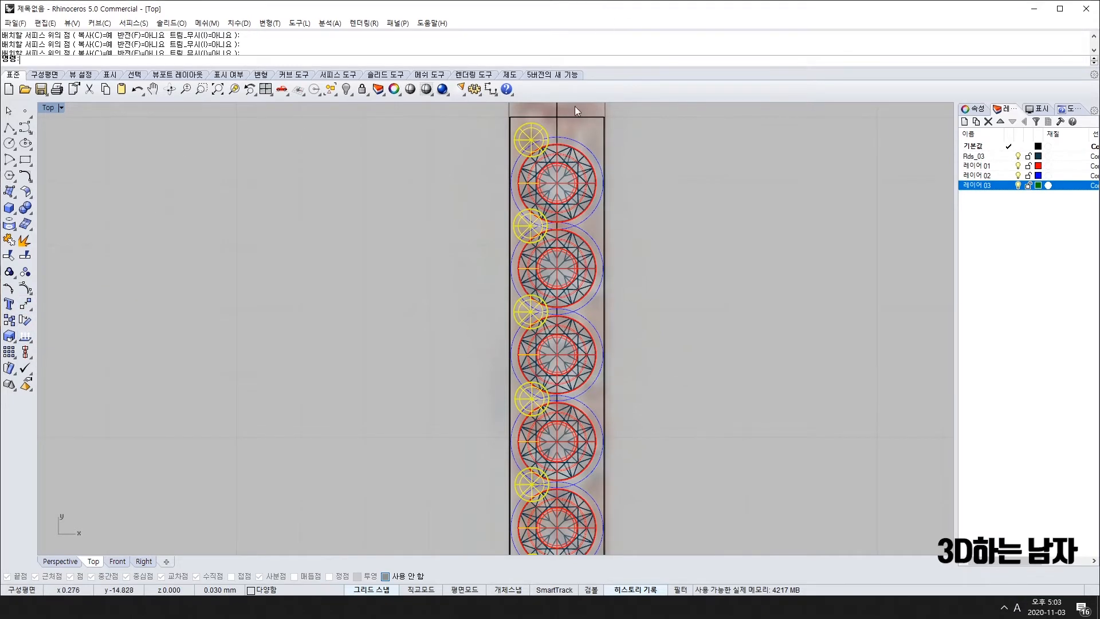
text(mi)
key(space)
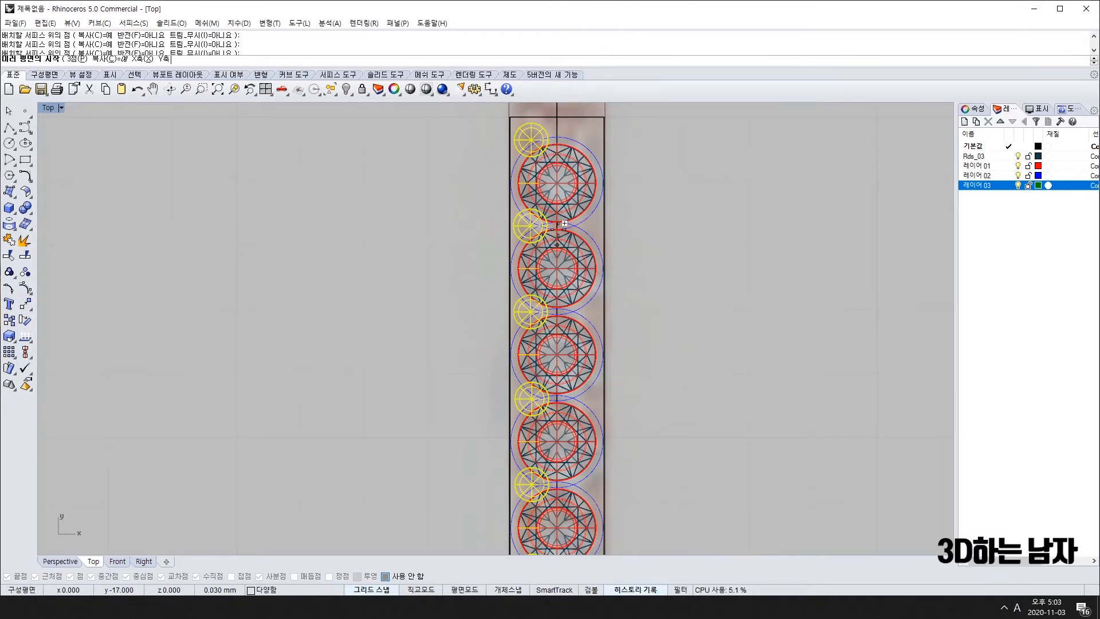
key(Return)
click(562, 392)
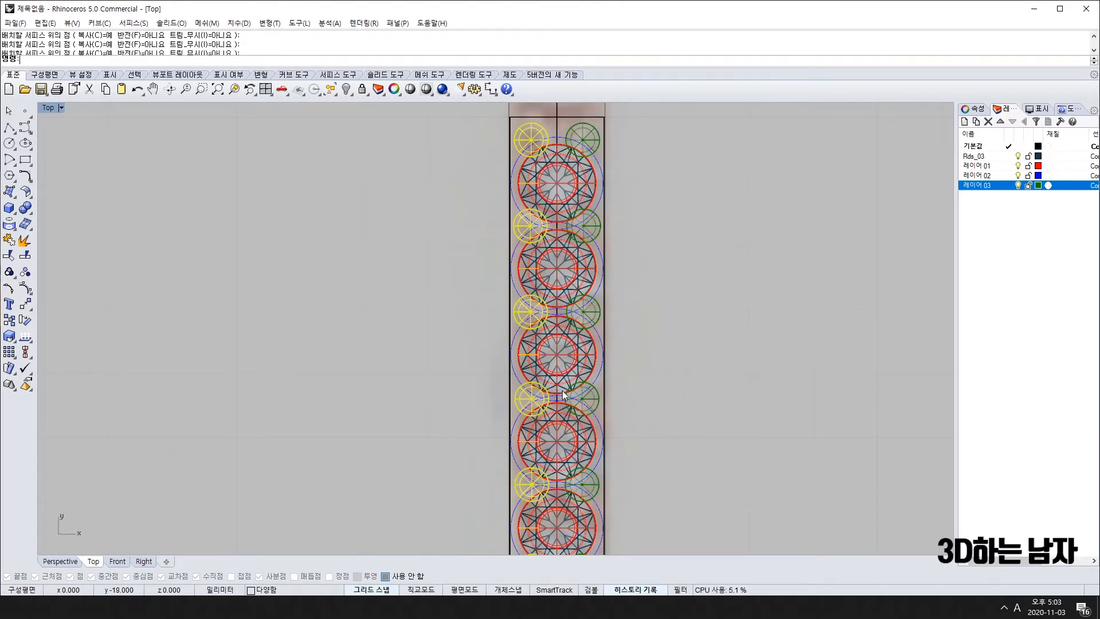
click(741, 351)
Step: Examine both prong columns in the top view along the stone row down to the seat's rounded end
scroll(748, 349, down, 6)
right_drag(748, 359, 682, 262)
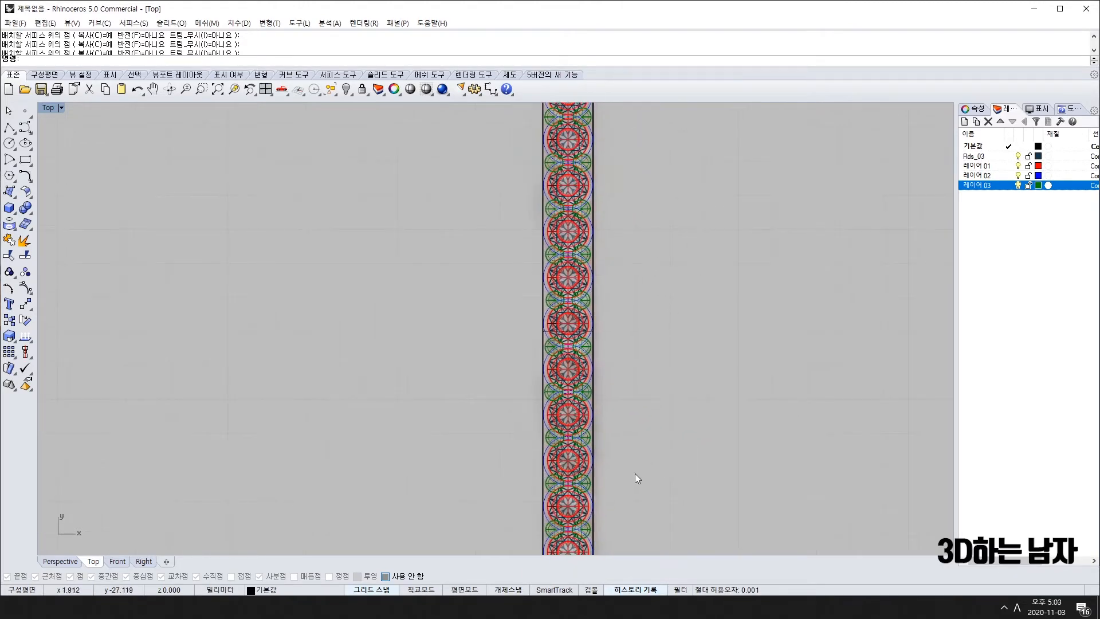
right_drag(638, 479, 628, 387)
scroll(553, 194, up, 10)
scroll(569, 232, down, 10)
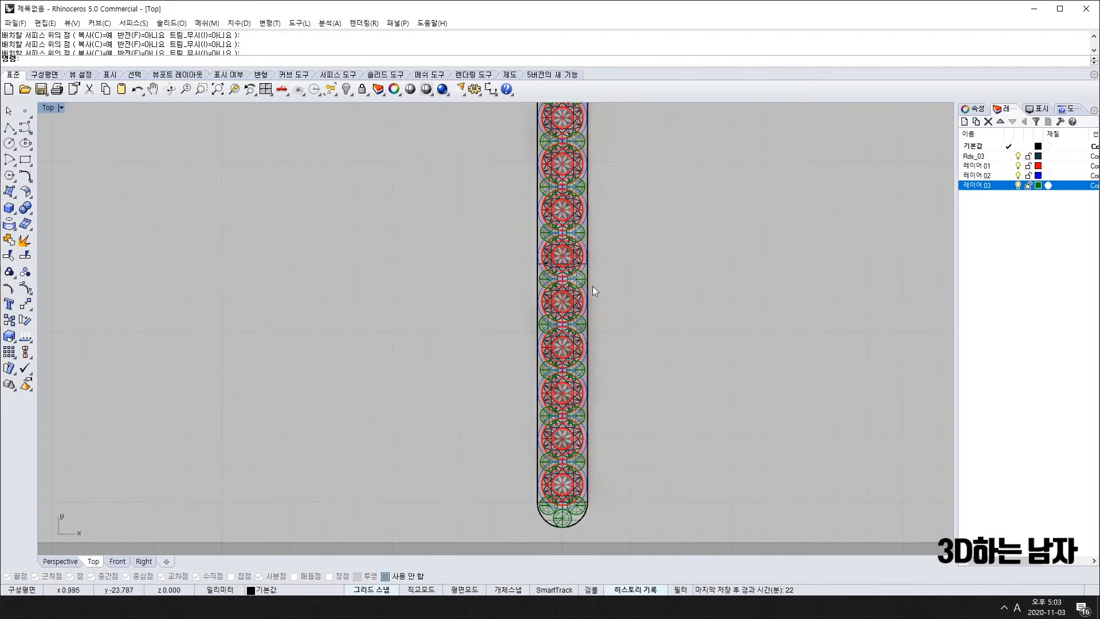
scroll(592, 289, down, 2)
scroll(808, 220, down, 6)
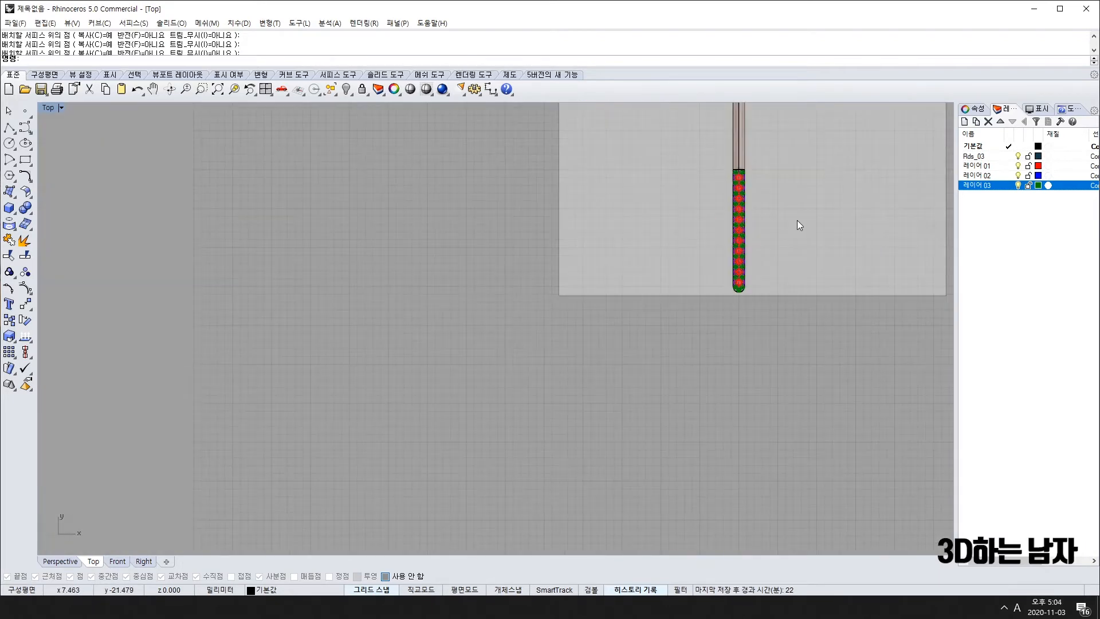
right_drag(798, 225, 642, 308)
Step: Return to the four-viewport layout and examine the prongs and stone cutters along the bar in the perspective view
double_click(49, 110)
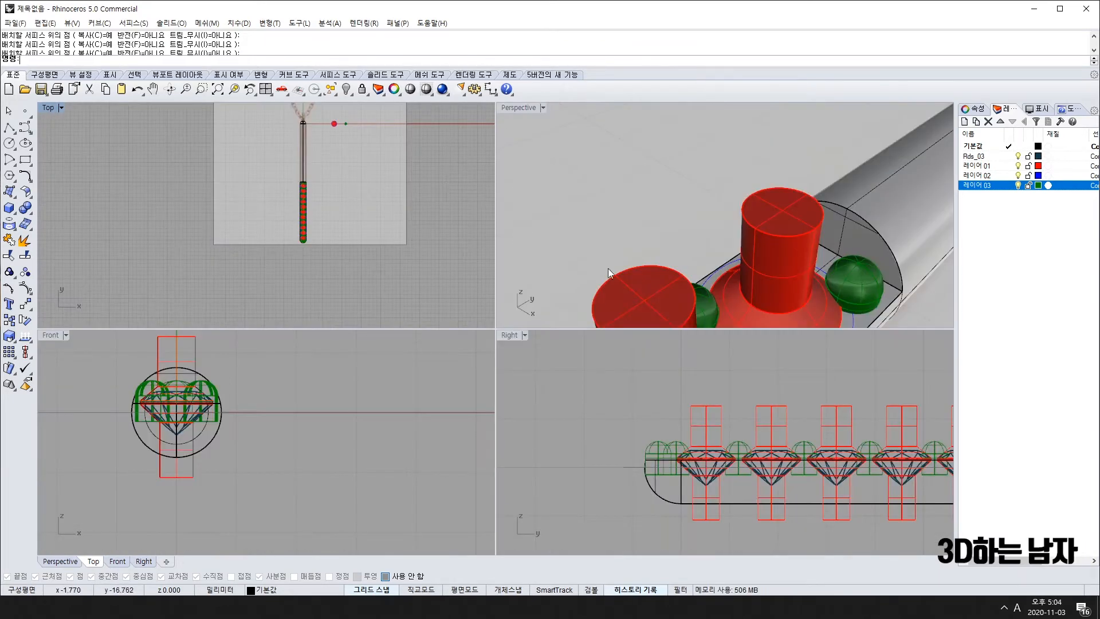
scroll(749, 259, down, 8)
right_drag(751, 289, 740, 243)
scroll(740, 206, up, 6)
scroll(739, 205, up, 3)
right_drag(739, 205, 690, 226)
scroll(654, 208, down, 6)
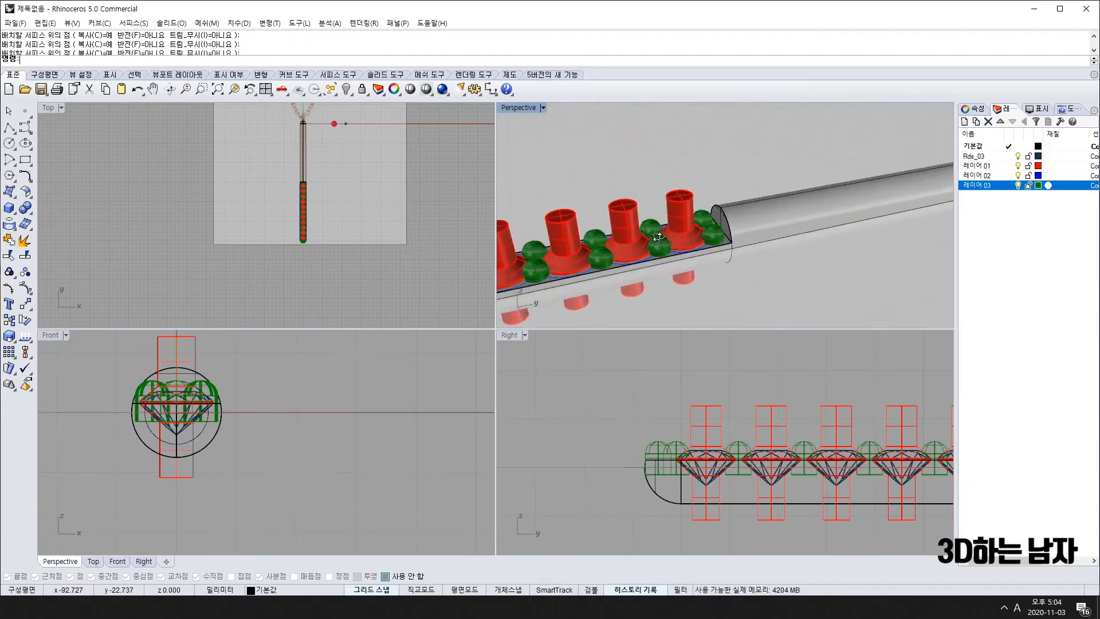
scroll(695, 230, up, 5)
scroll(717, 236, down, 4)
scroll(717, 236, down, 6)
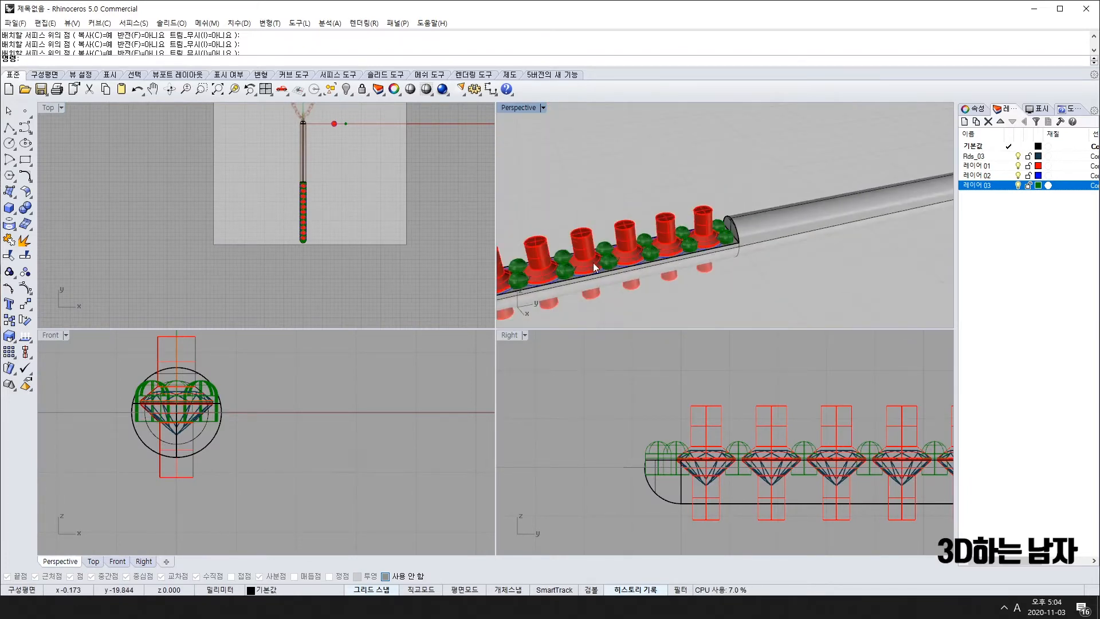
scroll(604, 203, up, 4)
right_drag(604, 204, 647, 213)
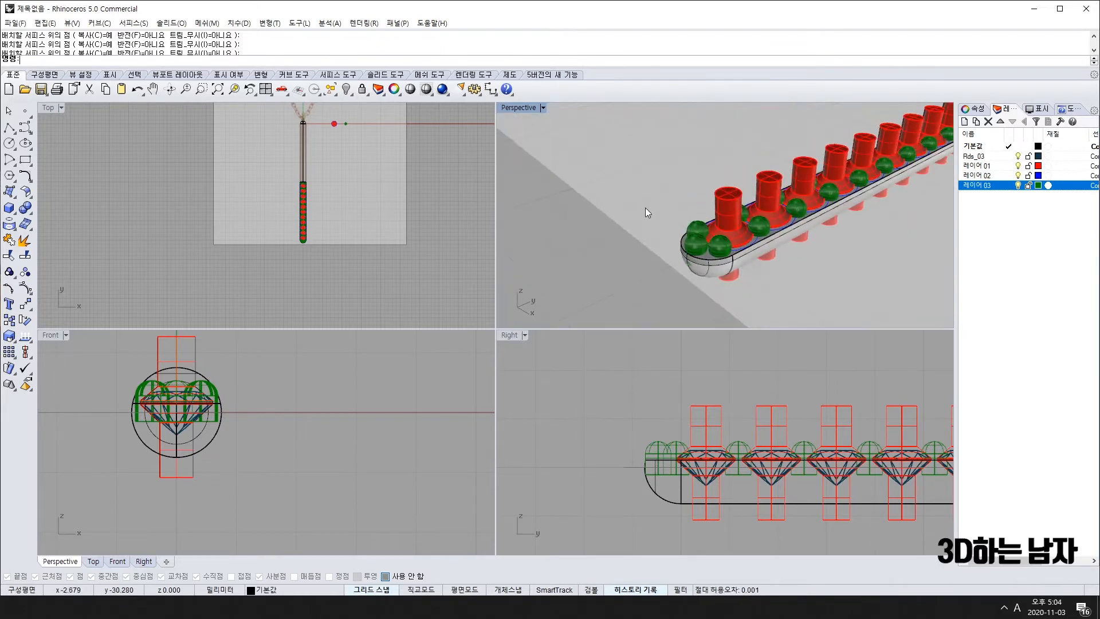
Step: Subtract all stone cutters on layer 레이어 01 from the bar and the prongs on layer 레이어 03 with Boolean Difference
click(761, 251)
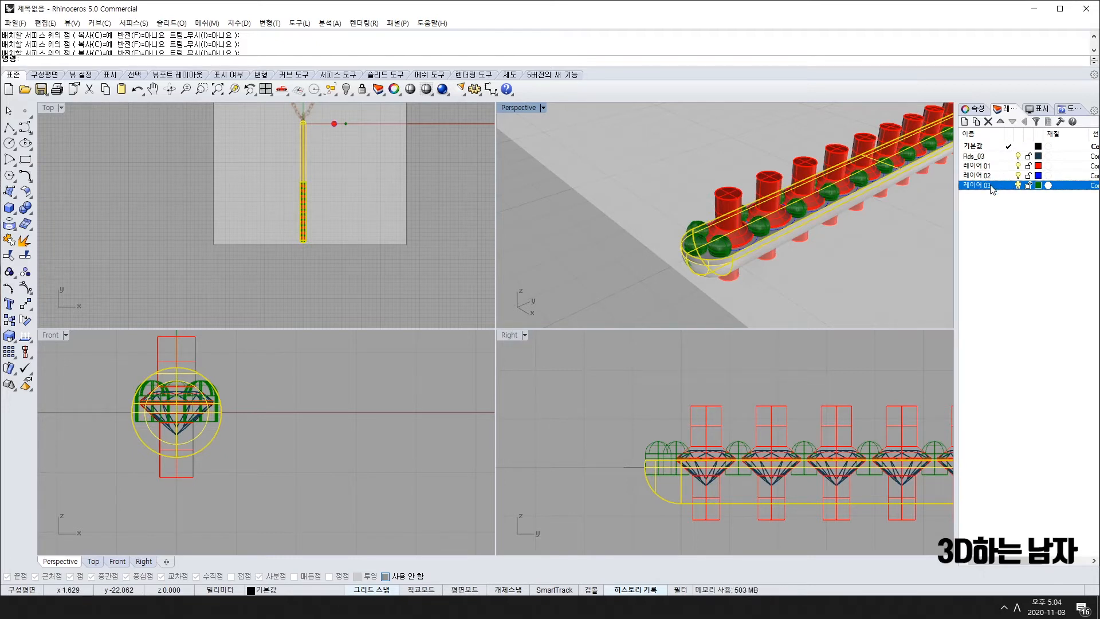
right_click(991, 186)
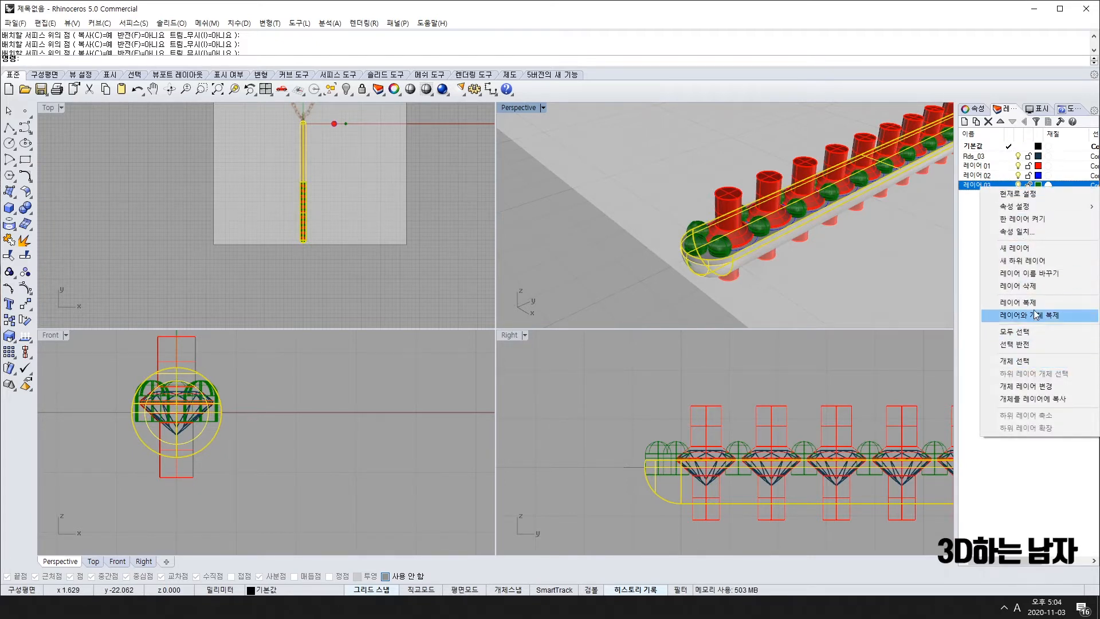
click(1033, 332)
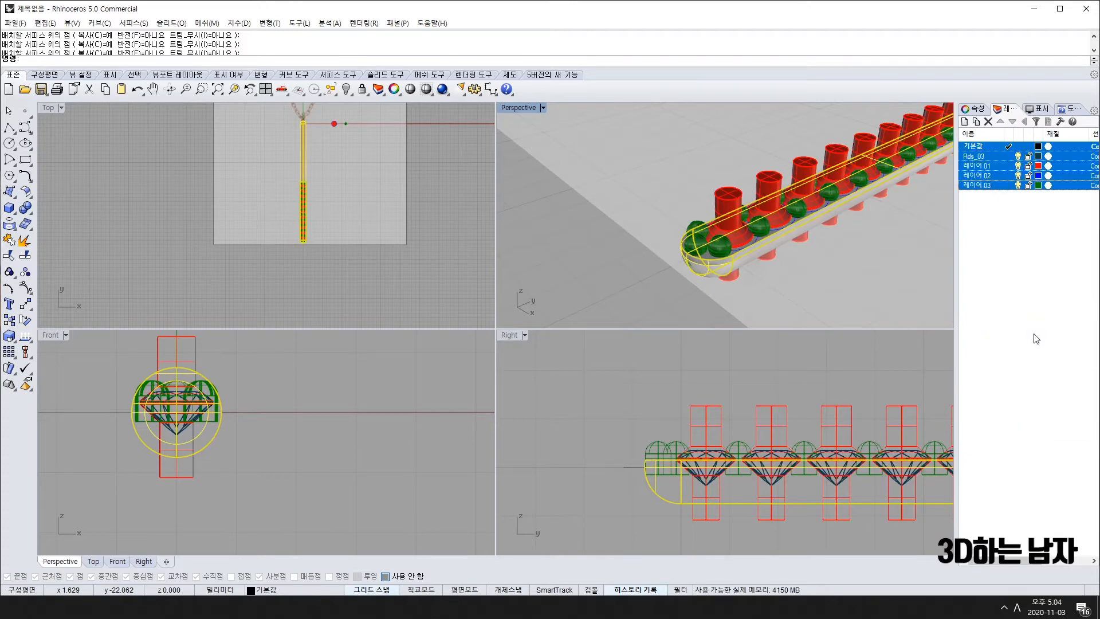
click(993, 187)
right_click(993, 186)
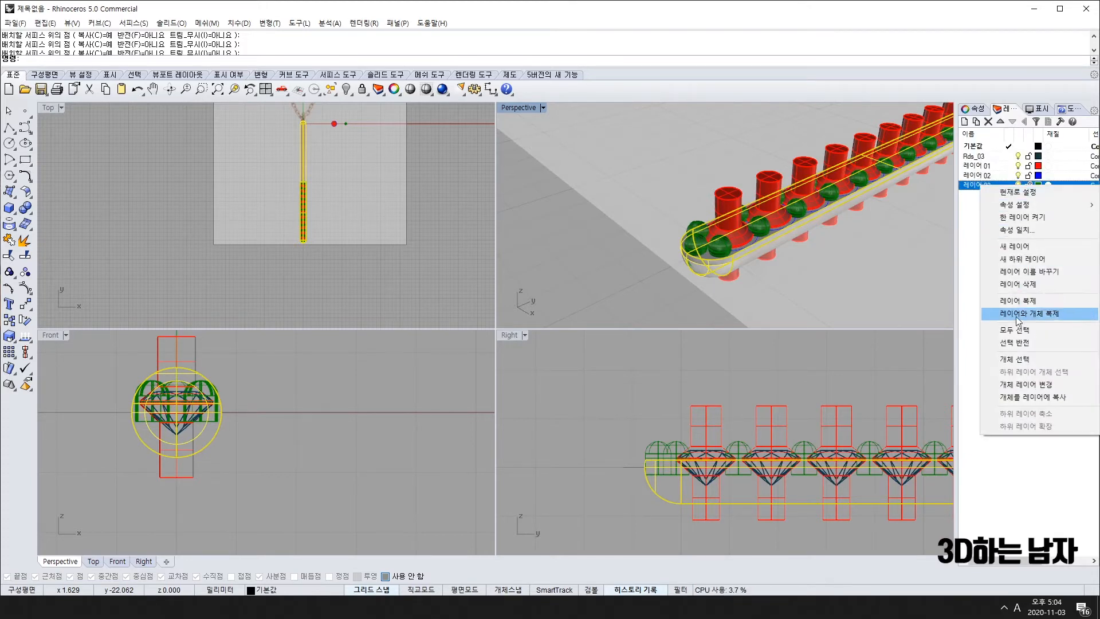
click(1026, 361)
right_drag(878, 249, 844, 254)
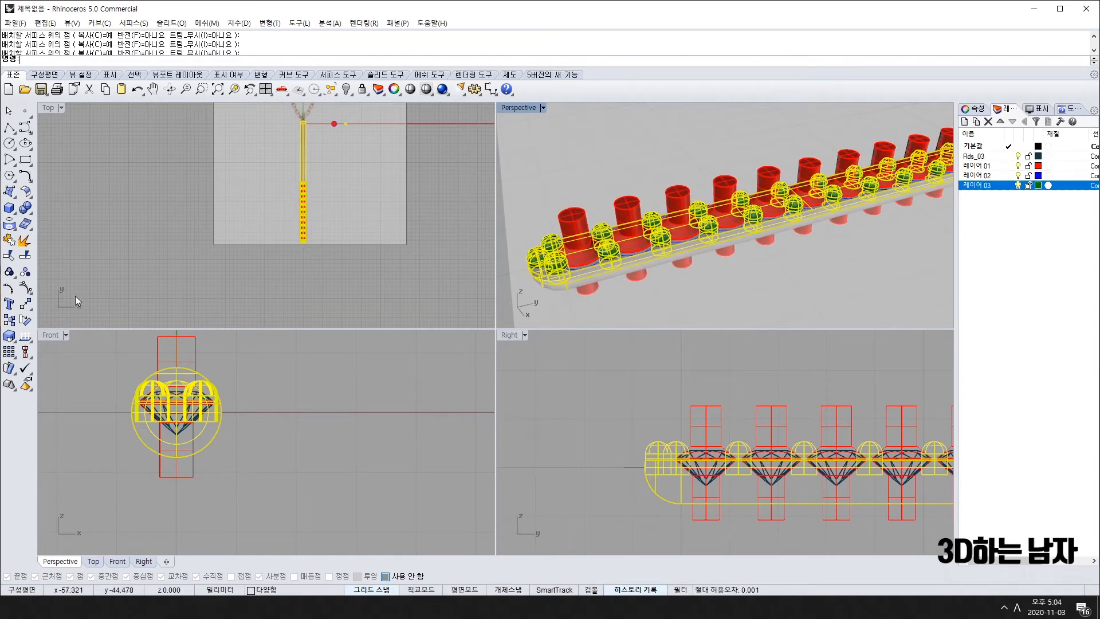
click(30, 212)
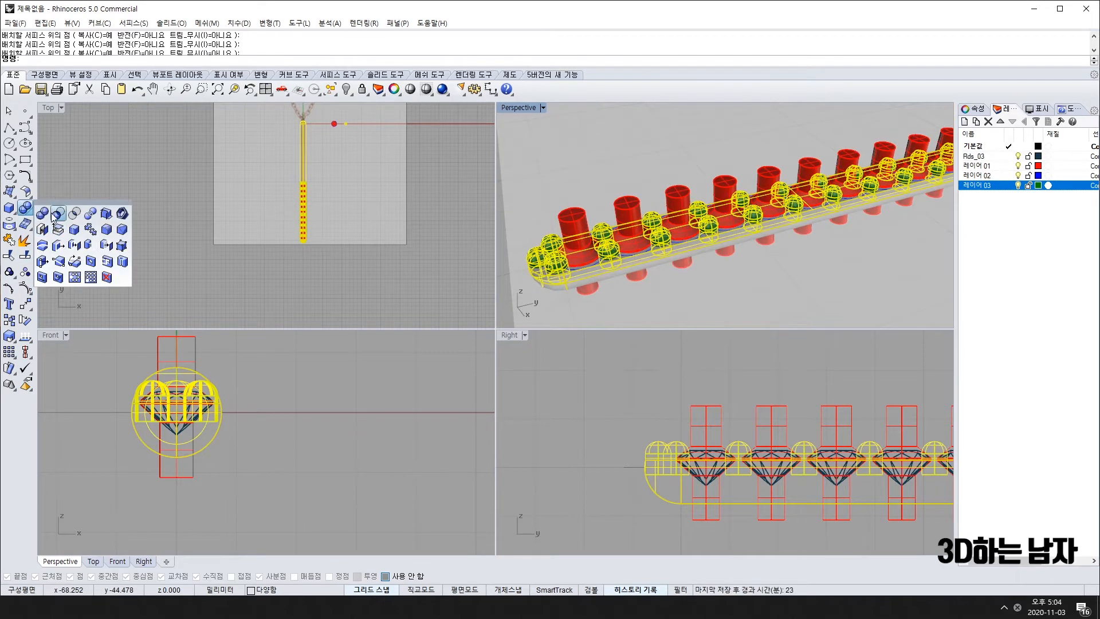
click(57, 213)
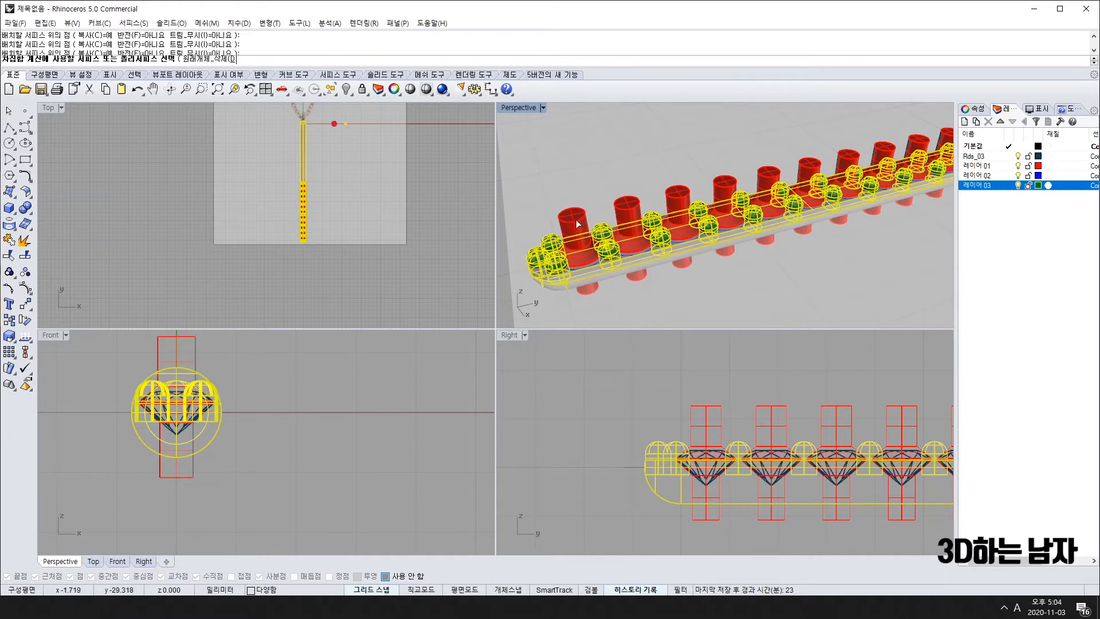
right_click(977, 166)
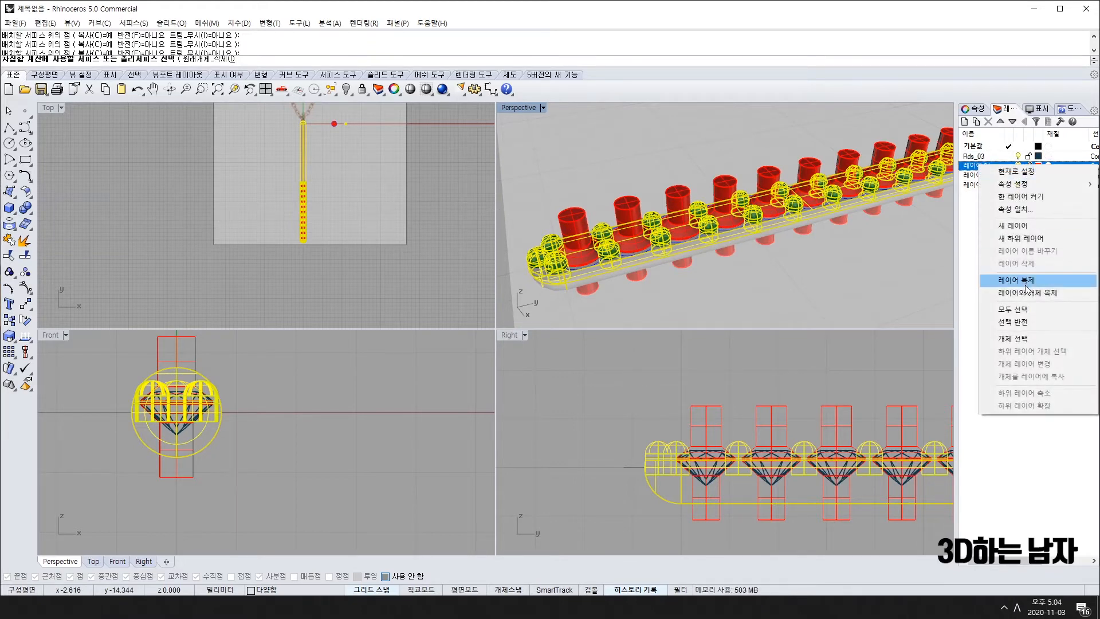
click(1031, 332)
key(Return)
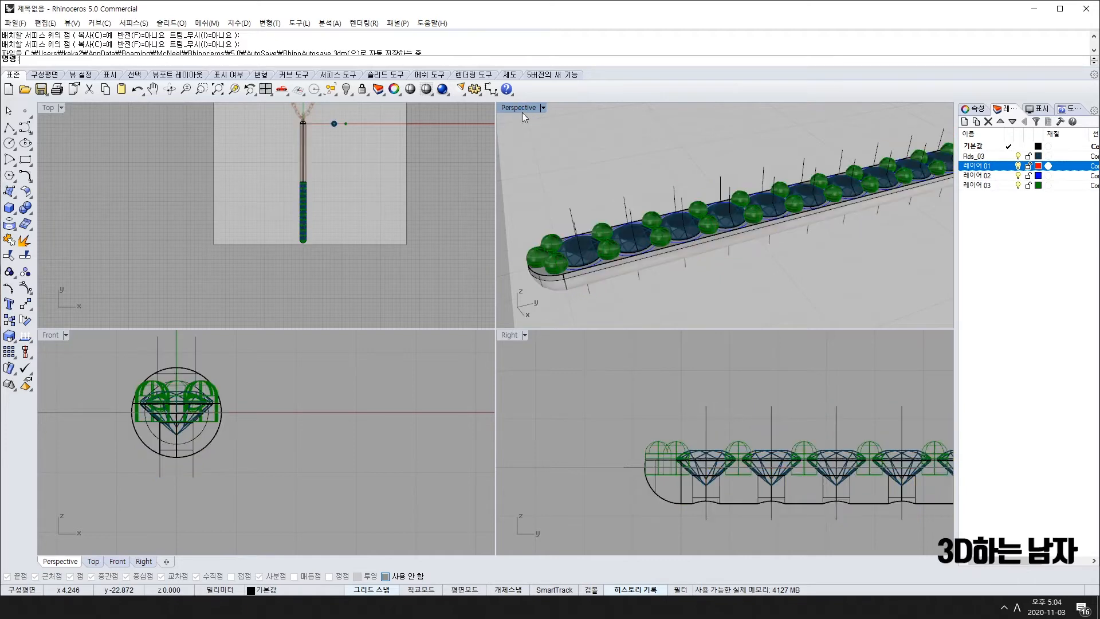
Step: Hide the five round stones nearest the inner end of the flat seat, one after another, in the perspective view
double_click(519, 107)
right_drag(506, 231, 612, 304)
shift+right_drag(755, 253, 616, 309)
scroll(622, 199, up, 10)
click(648, 170)
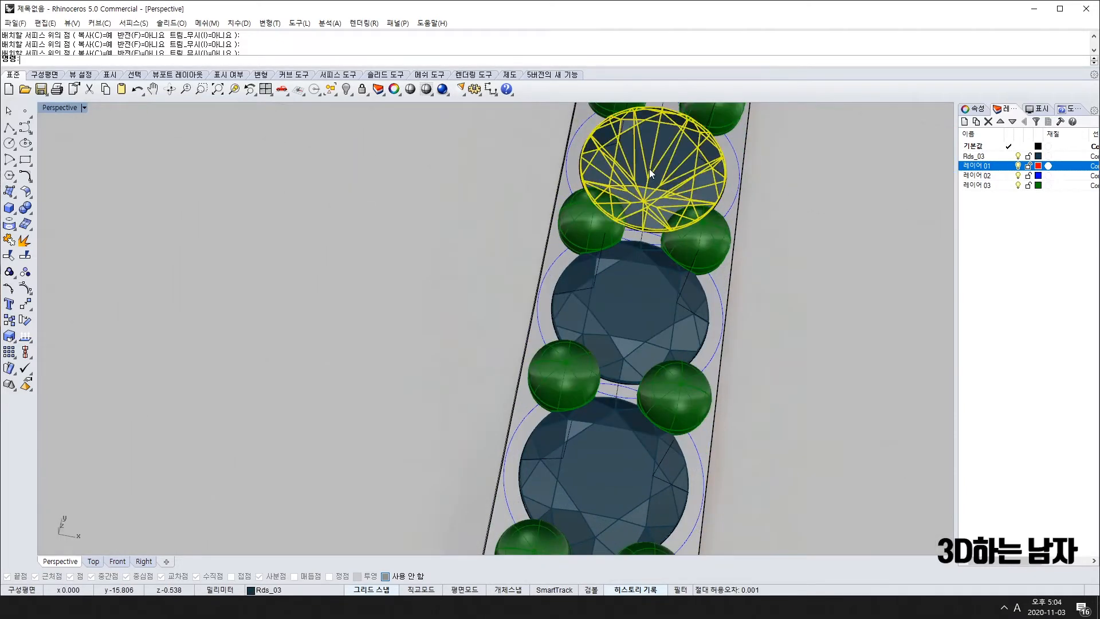
scroll(649, 169, down, 3)
scroll(654, 163, up, 3)
key(alt+Up)
right_drag(675, 183, 642, 225)
scroll(646, 146, down, 6)
right_drag(646, 147, 568, 269)
click(558, 290)
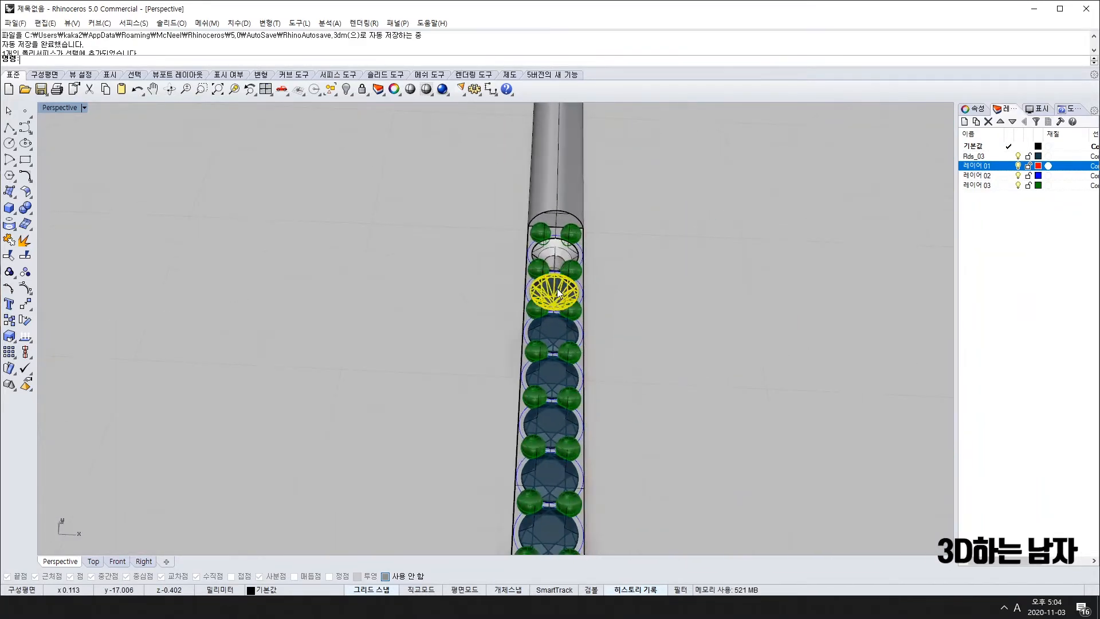
key(Delete)
click(555, 334)
key(Delete)
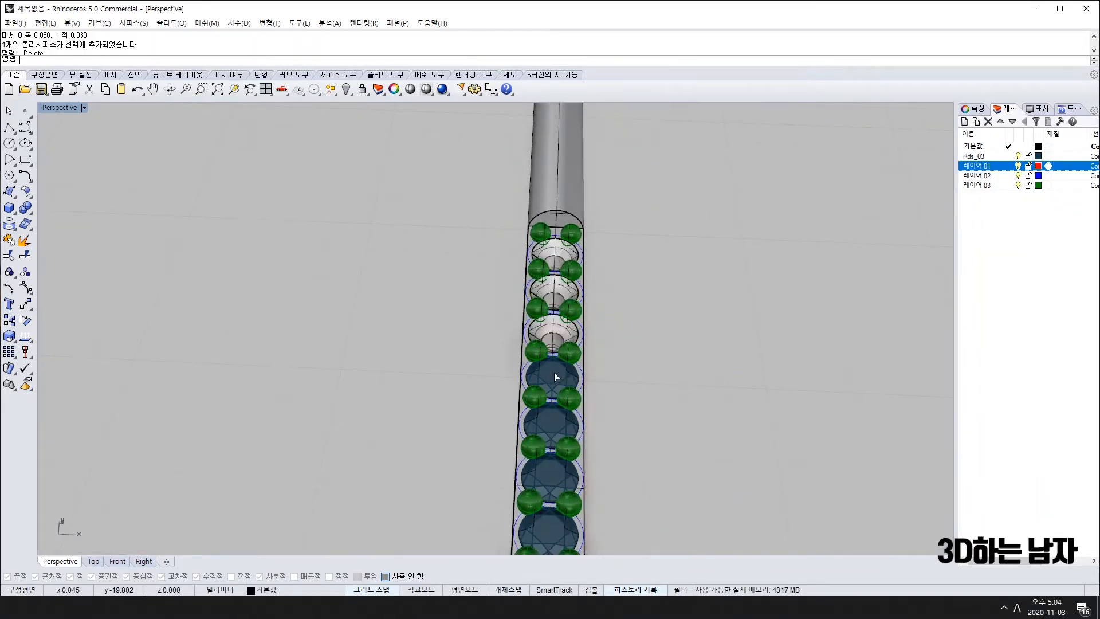
click(554, 373)
key(Delete)
click(552, 422)
key(Delete)
Step: Hide the remaining round stones one by one down to the bar's rounded end
scroll(553, 424, down, 3)
scroll(554, 427, down, 3)
click(554, 339)
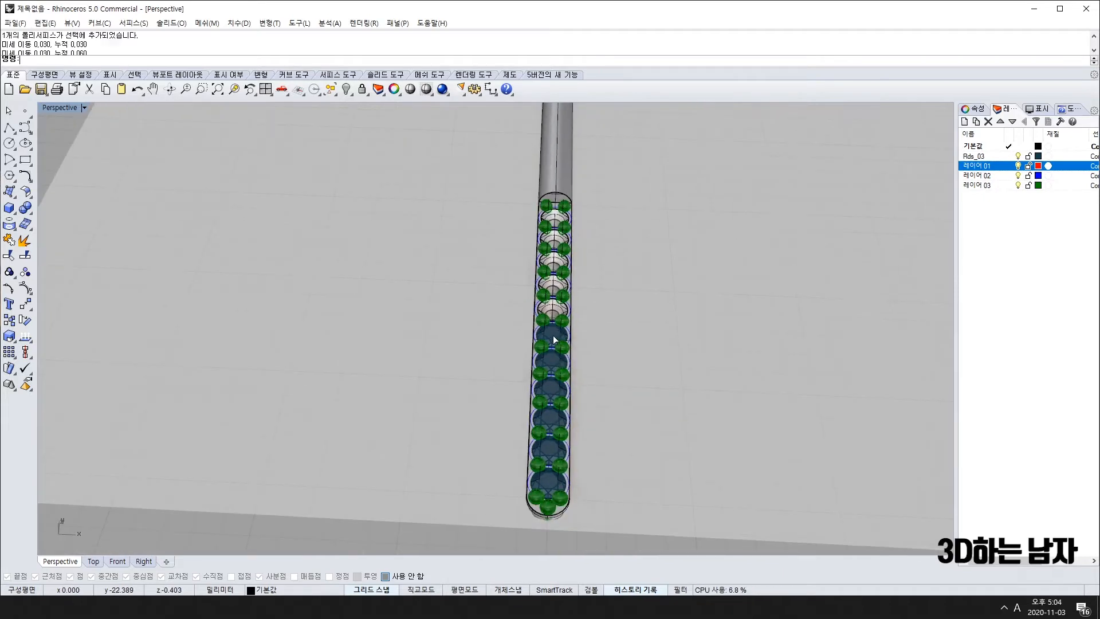
key(Delete)
click(548, 364)
key(Delete)
click(551, 392)
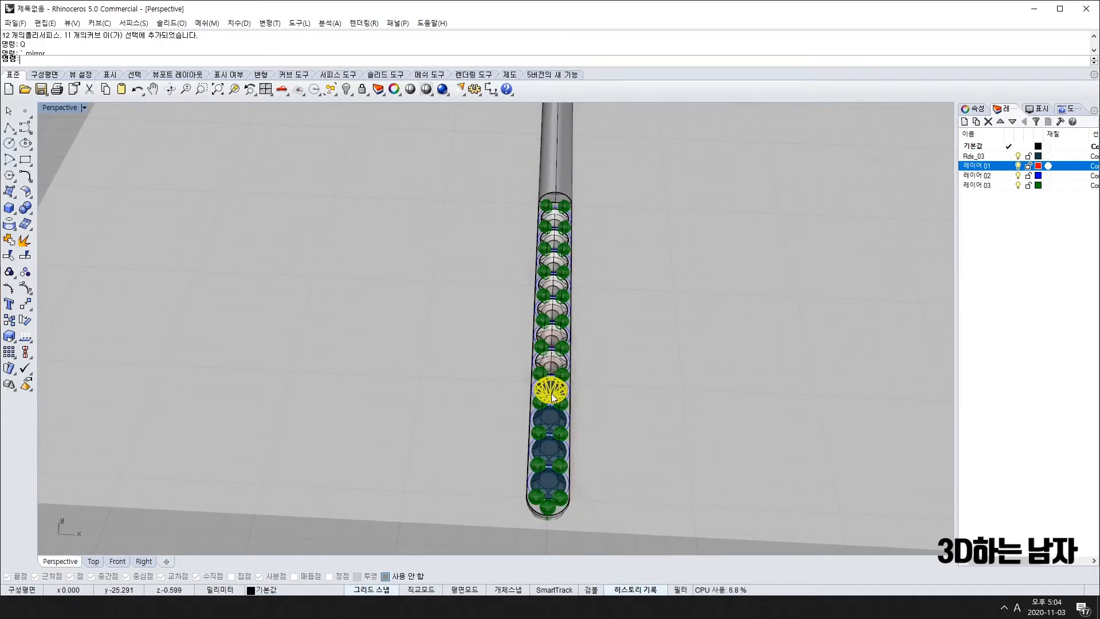
key(Delete)
click(550, 422)
key(Delete)
click(549, 455)
text(h)
key(Return)
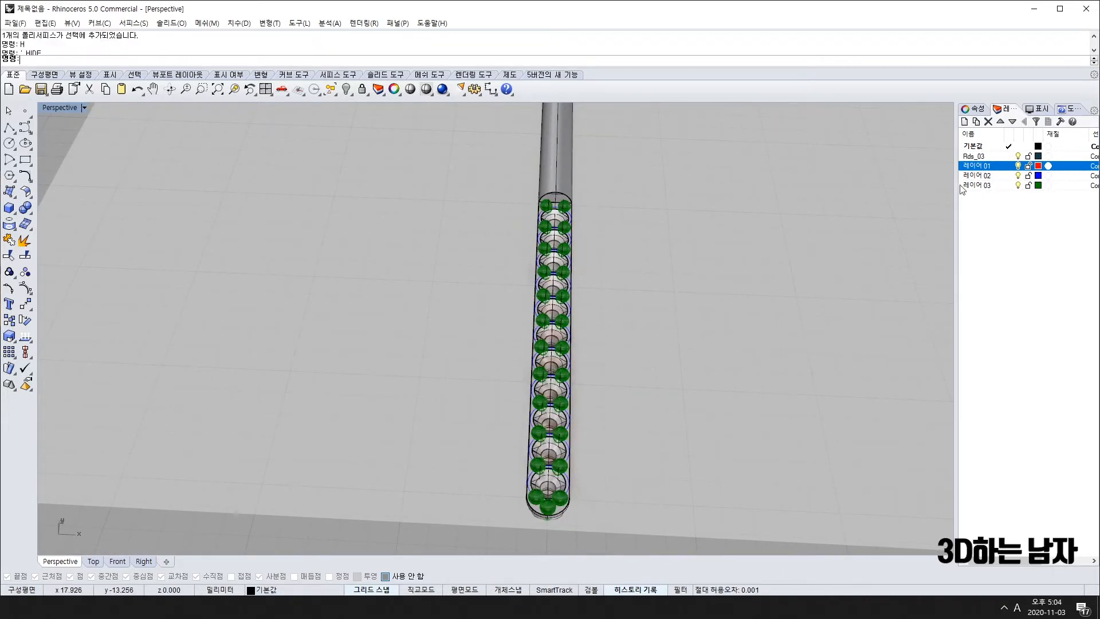
Step: Return to the four-viewport layout and move all prongs and the curves along the stone row to layer 기본값
scroll(577, 253, down, 6)
right_drag(531, 224, 520, 270)
double_click(64, 105)
scroll(309, 223, up, 3)
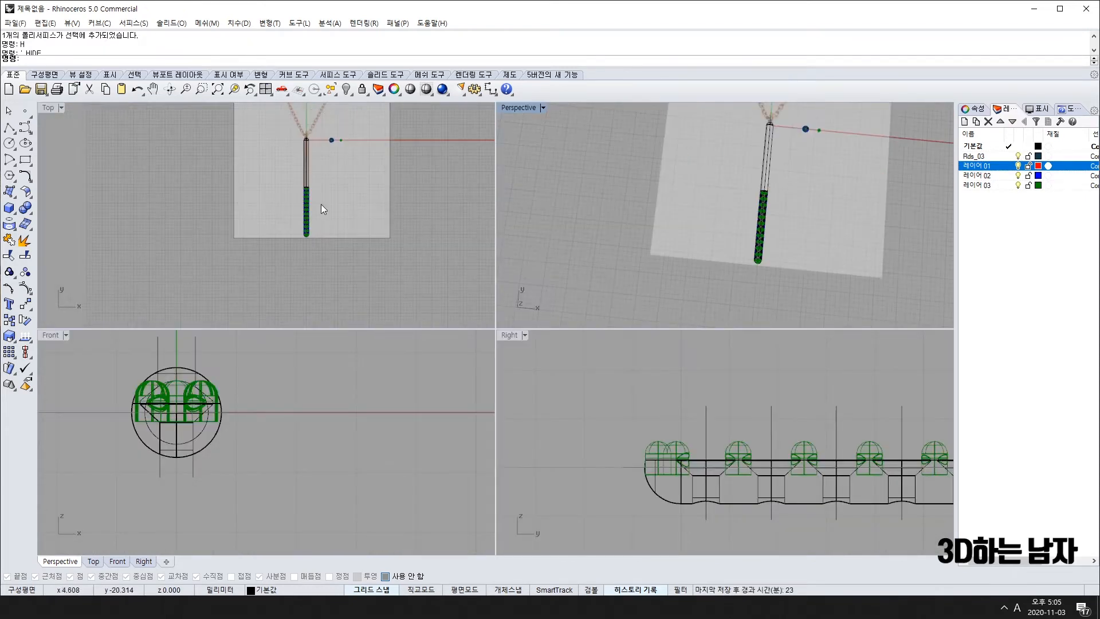
scroll(736, 201, down, 4)
right_drag(736, 201, 693, 231)
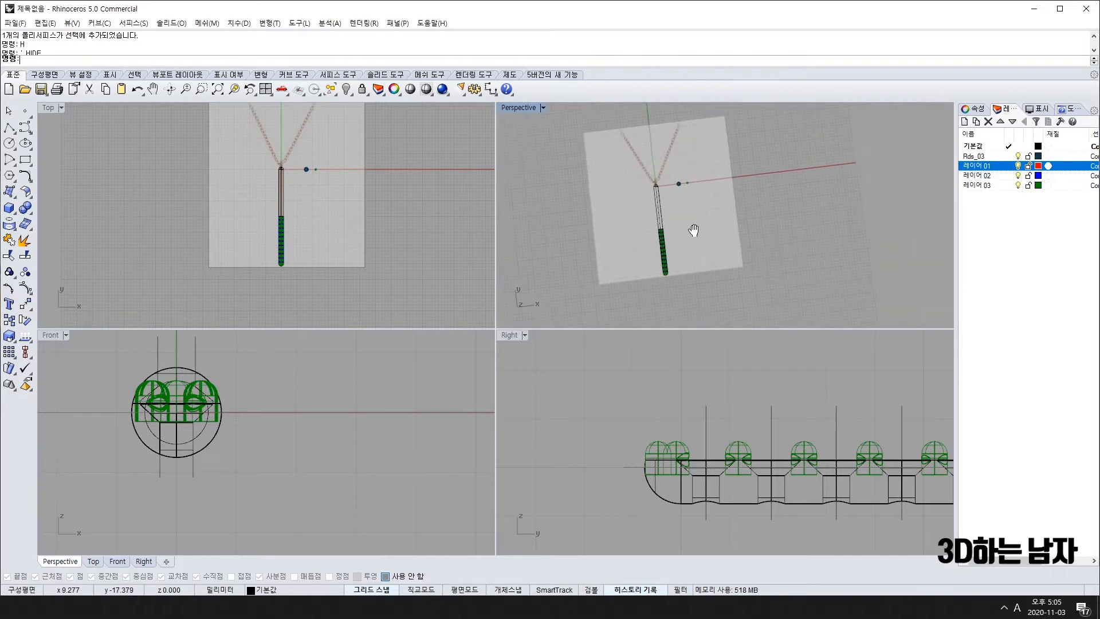
scroll(653, 184, up, 4)
scroll(663, 194, down, 4)
scroll(652, 217, up, 8)
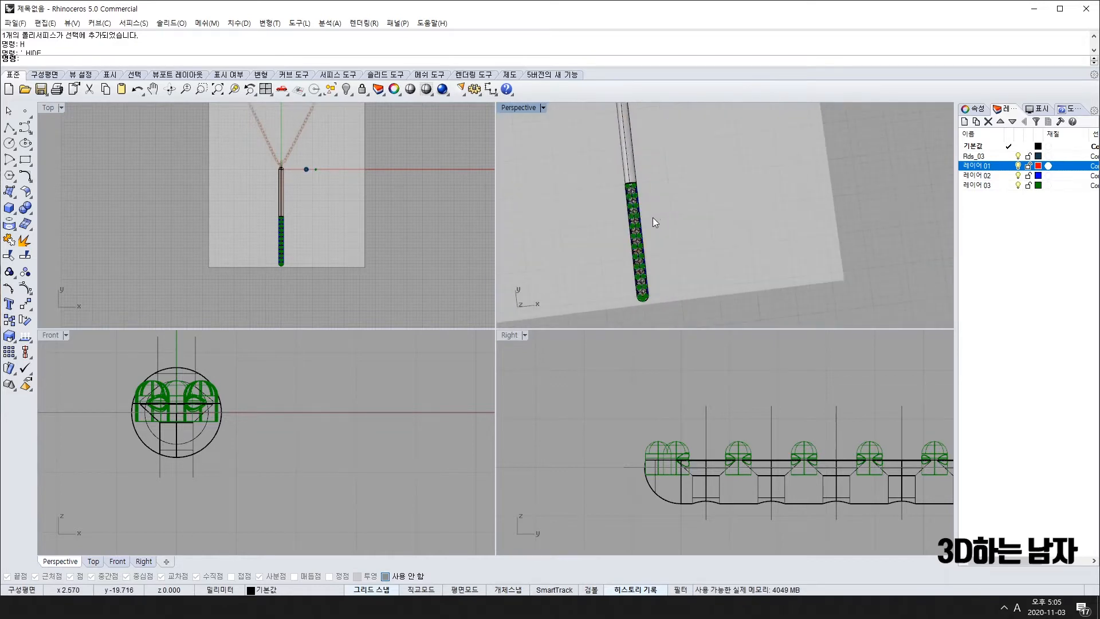
scroll(635, 212, down, 5)
right_drag(635, 212, 599, 198)
drag(592, 146, 663, 308)
click(980, 147)
right_click(980, 147)
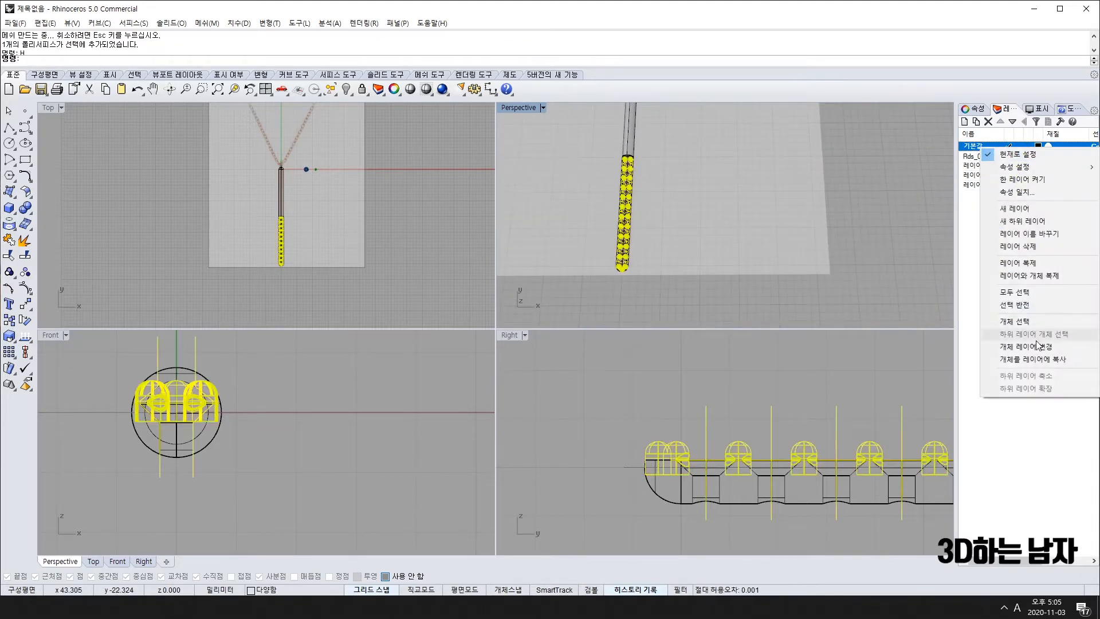
click(1014, 344)
Step: Select all construction curves along the bar and remove them, leaving the bar and prongs
scroll(623, 170, up, 10)
right_drag(623, 170, 659, 240)
scroll(692, 192, down, 8)
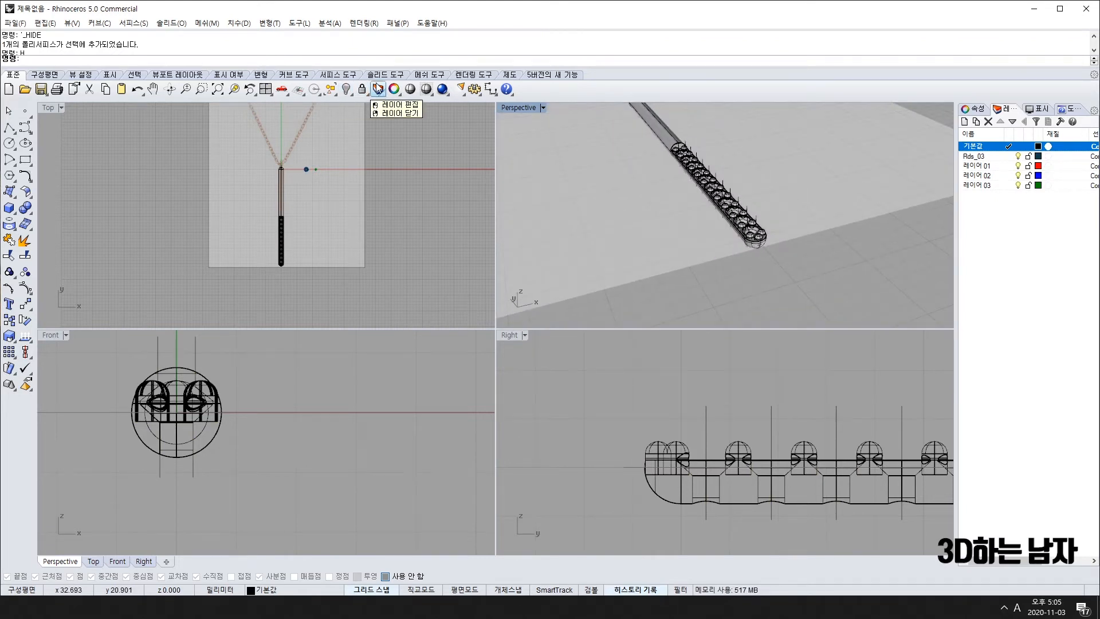
click(345, 90)
click(397, 164)
right_drag(659, 189, 692, 134)
scroll(692, 134, up, 10)
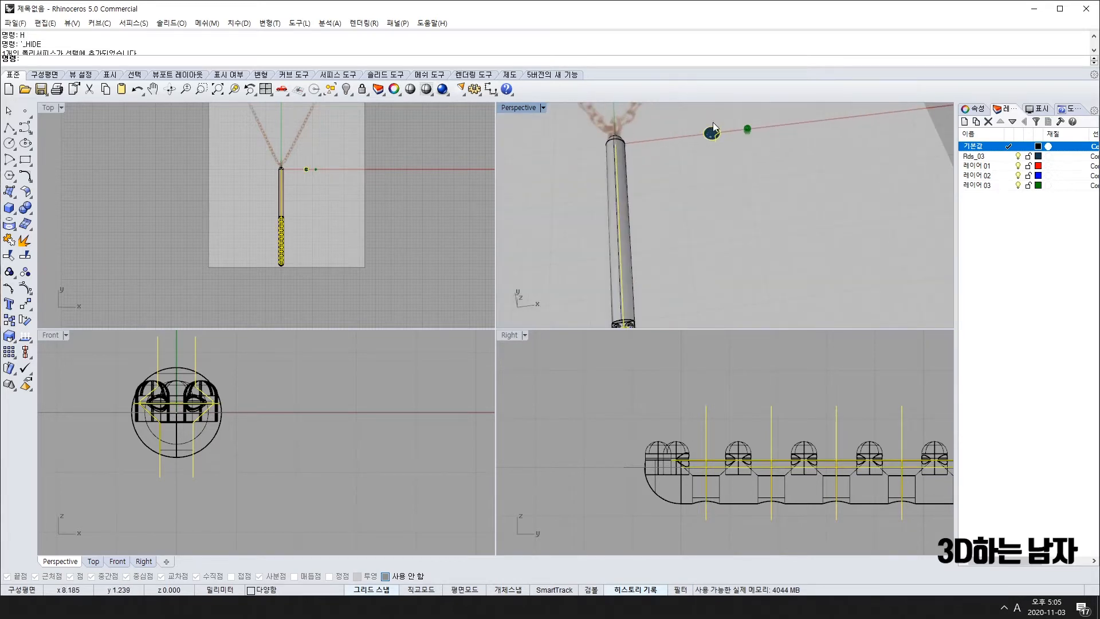
scroll(649, 175, down, 5)
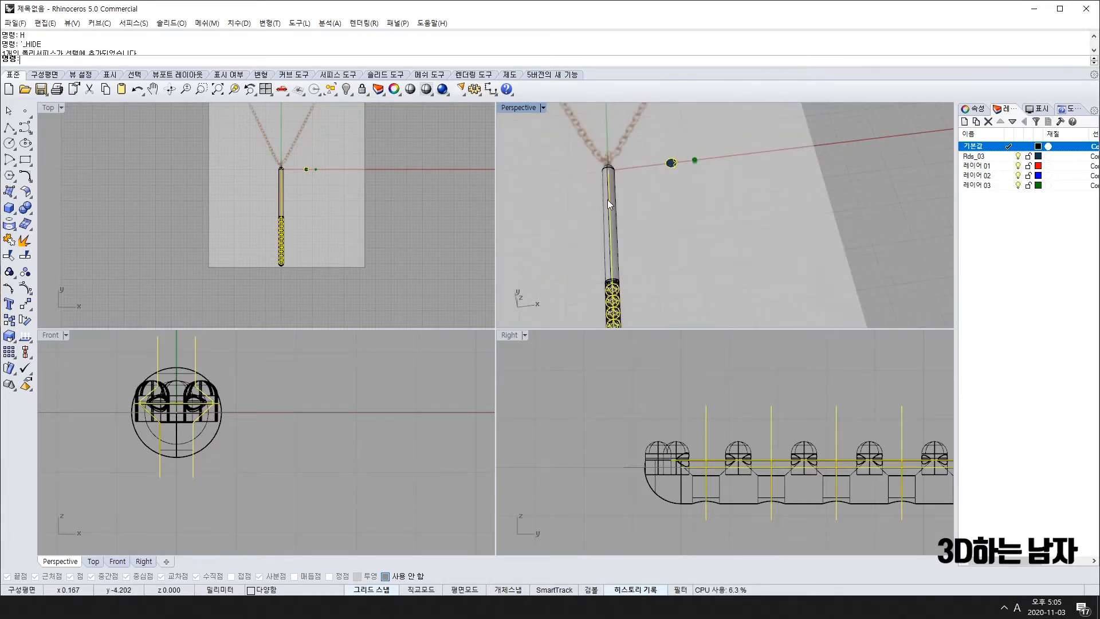
text(H)
key(Return)
scroll(579, 229, down, 4)
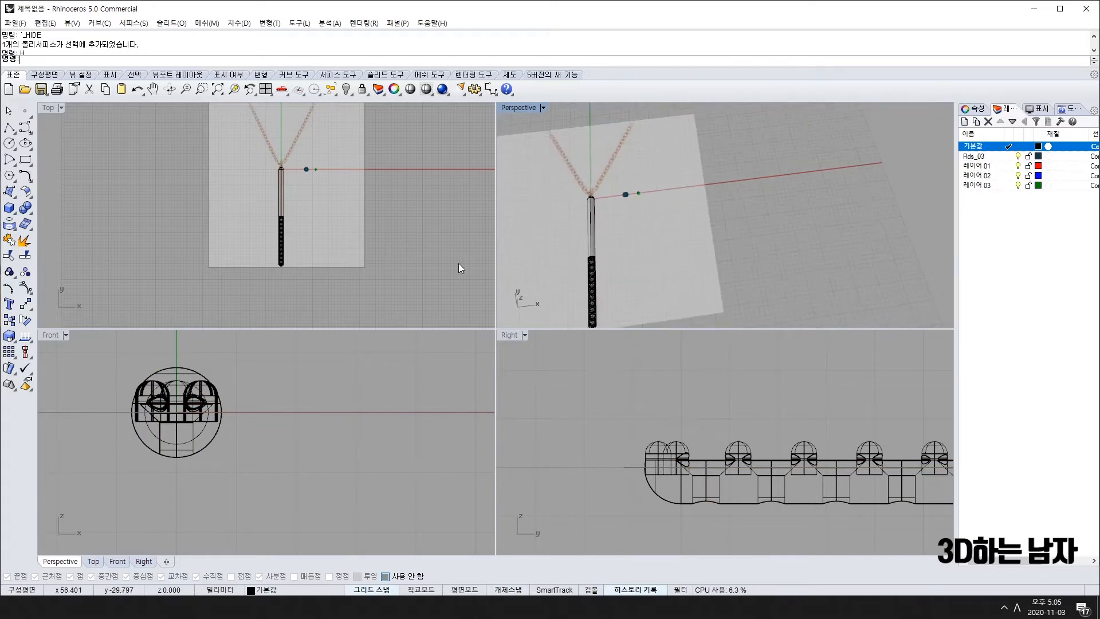
Step: Set the perspective view to rendered display, maximize it and examine the prongs and cut stone seats along the bar
scroll(280, 204, up, 3)
right_drag(628, 239, 607, 224)
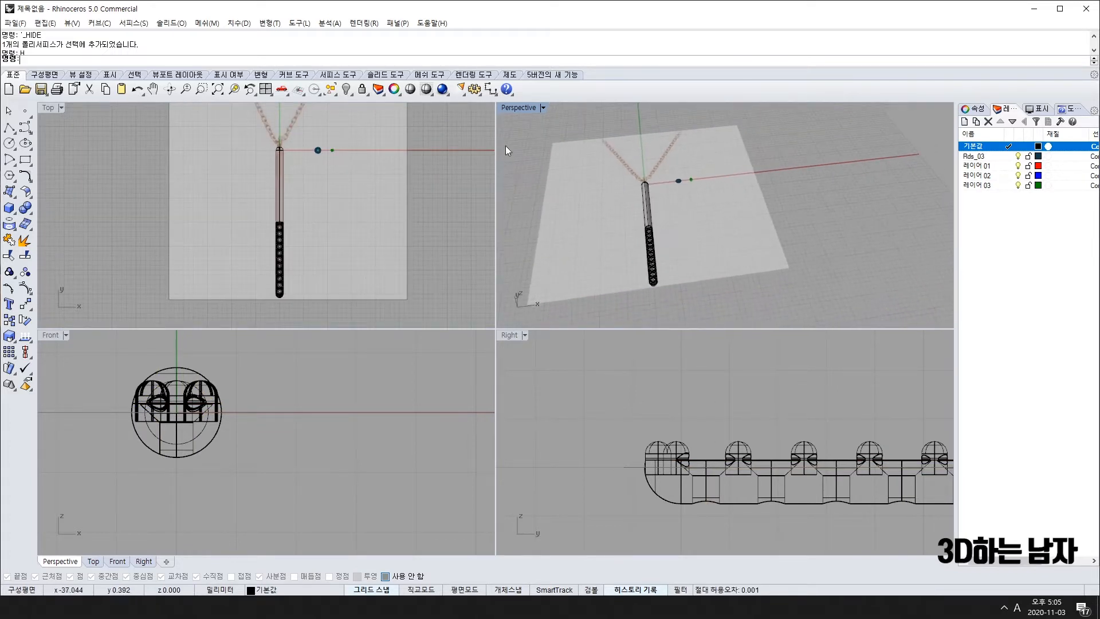
click(520, 107)
click(538, 162)
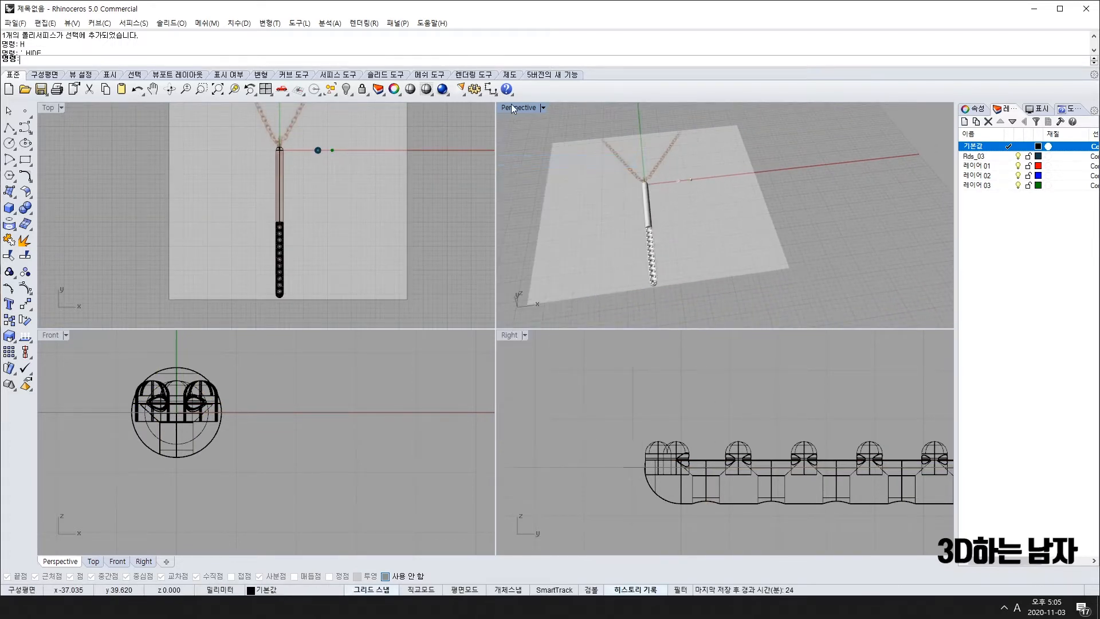
double_click(516, 107)
scroll(397, 348, up, 10)
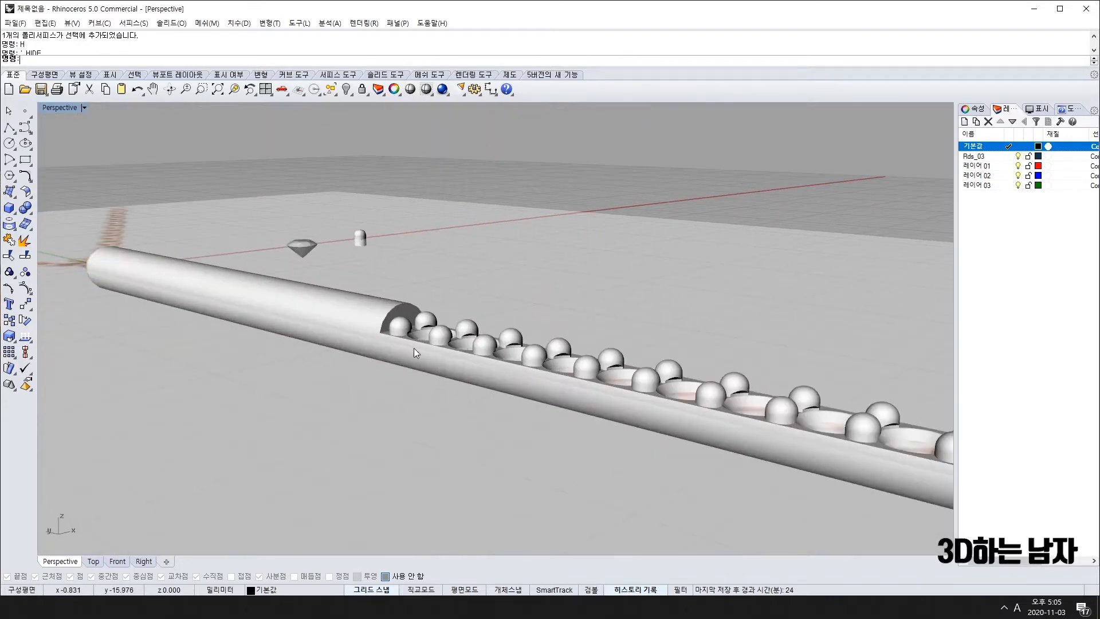
scroll(385, 384, down, 5)
right_drag(385, 384, 365, 416)
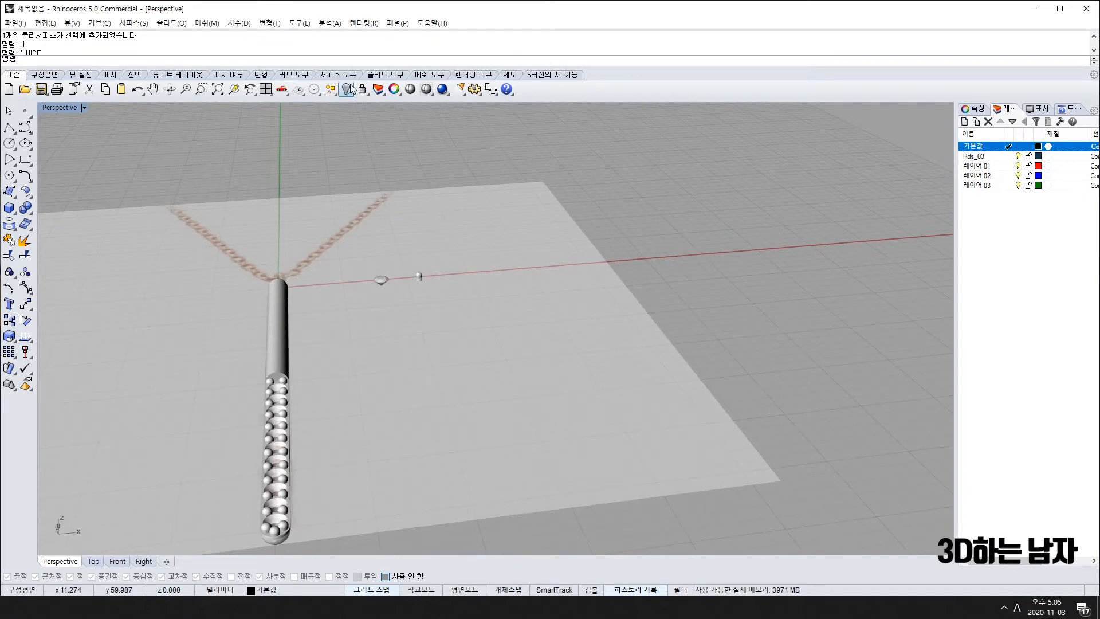
Step: Show the hidden stones again and examine them between the prongs from several angles
right_click(348, 87)
scroll(272, 418, up, 13)
scroll(301, 349, down, 10)
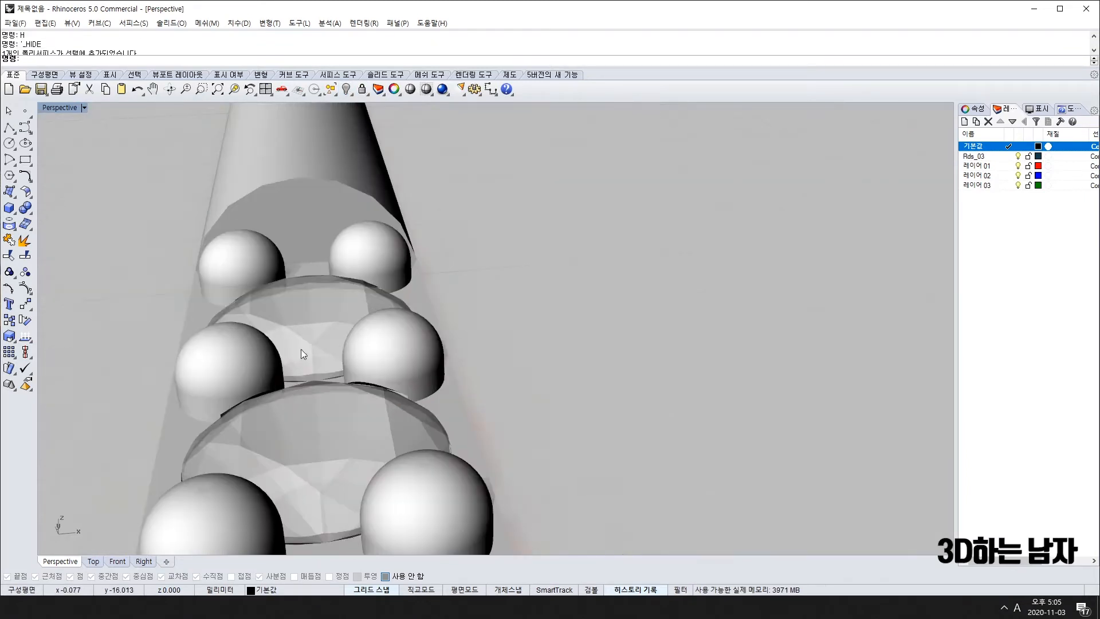
mouse_move(310, 321)
right_down()
mouse_move(356, 307)
mouse_move(331, 425)
mouse_move(306, 318)
right_up()
right_drag(307, 474, 271, 291)
scroll(315, 328, up, 12)
right_drag(315, 323, 263, 368)
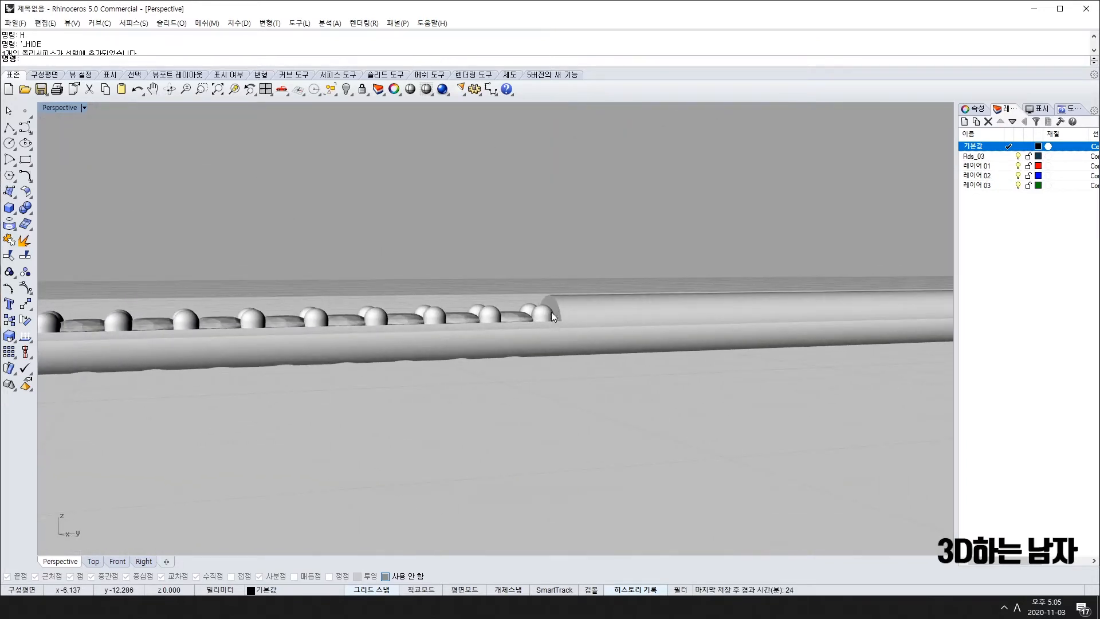
scroll(551, 312, down, 4)
right_drag(458, 341, 350, 393)
scroll(349, 388, down, 10)
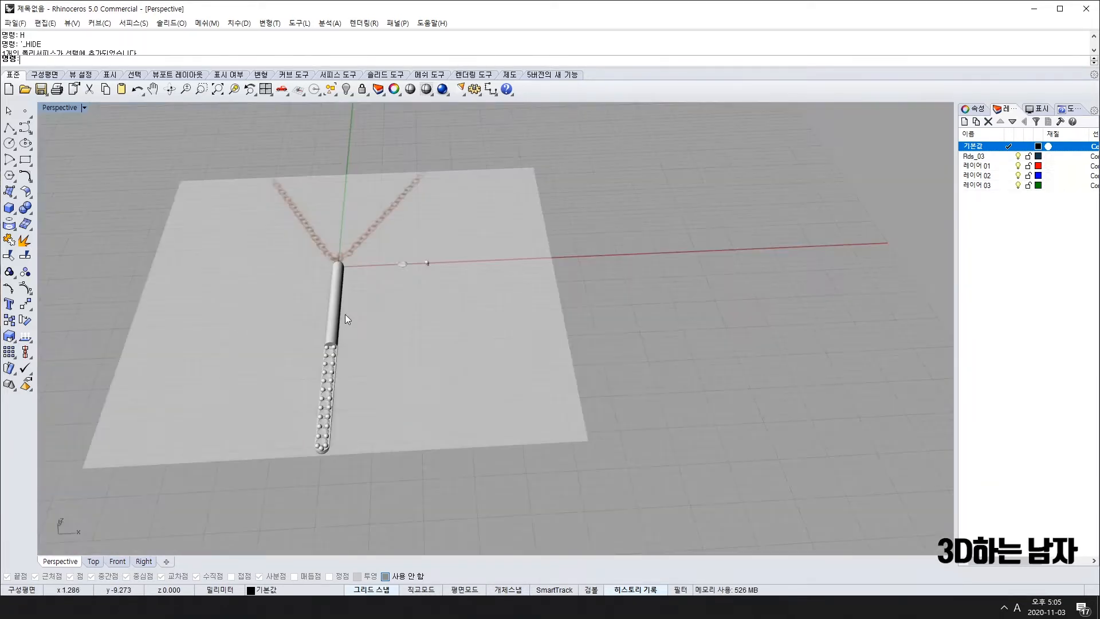
right_drag(345, 314, 346, 396)
scroll(329, 381, down, 7)
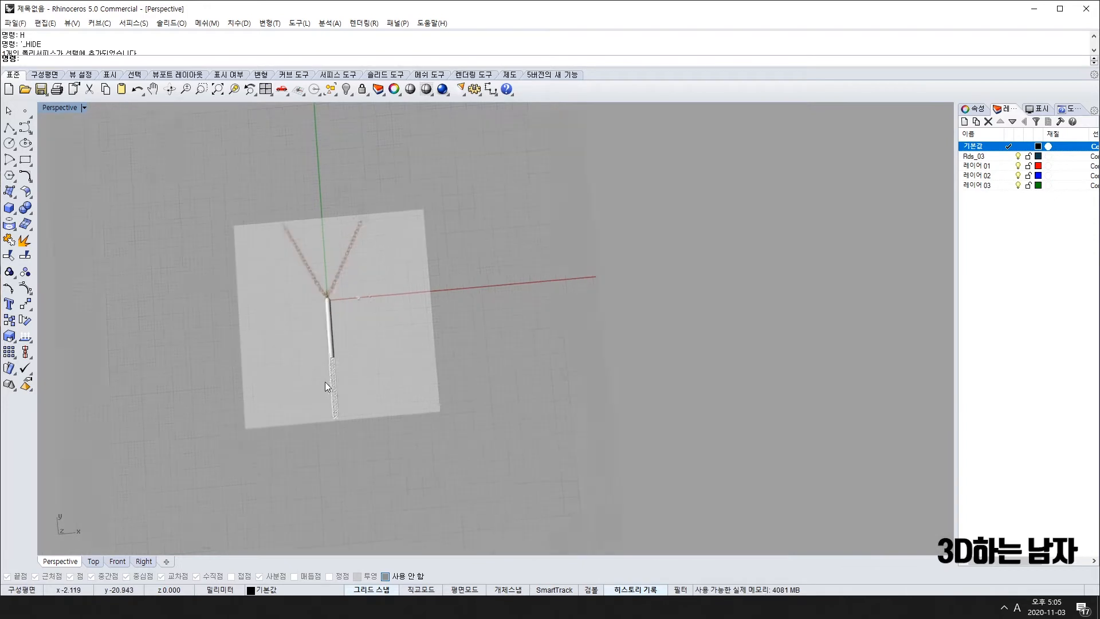
scroll(325, 381, up, 2)
Step: Return to the four-viewport layout and set the perspective view to the shaded display mode (음영)
double_click(64, 109)
scroll(269, 189, up, 4)
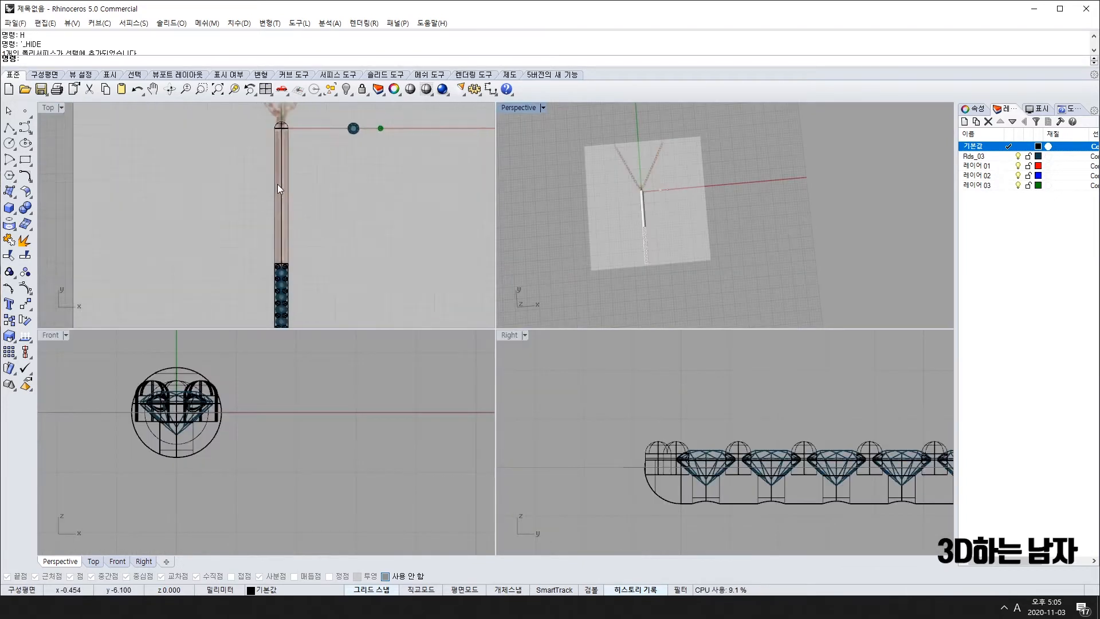
click(522, 108)
click(536, 160)
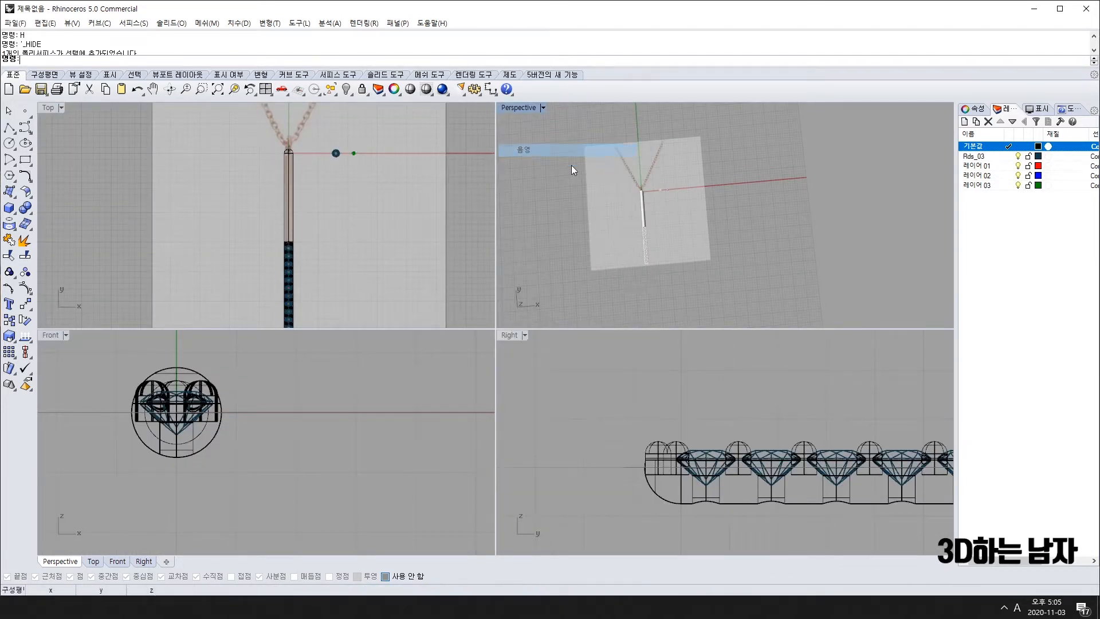
Step: Draw a circle about 1.2 mm in diameter on the horizontal axis just beyond the bar's domed chain end in the Right view
scroll(284, 204, up, 5)
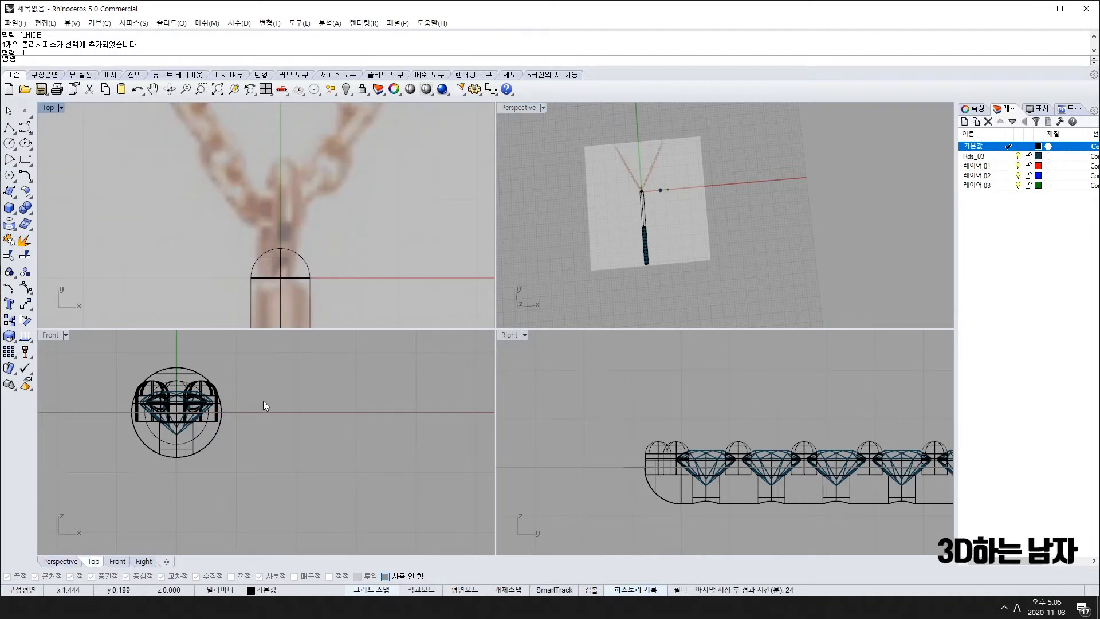
scroll(735, 484, down, 3)
right_drag(792, 477, 634, 472)
scroll(637, 462, up, 5)
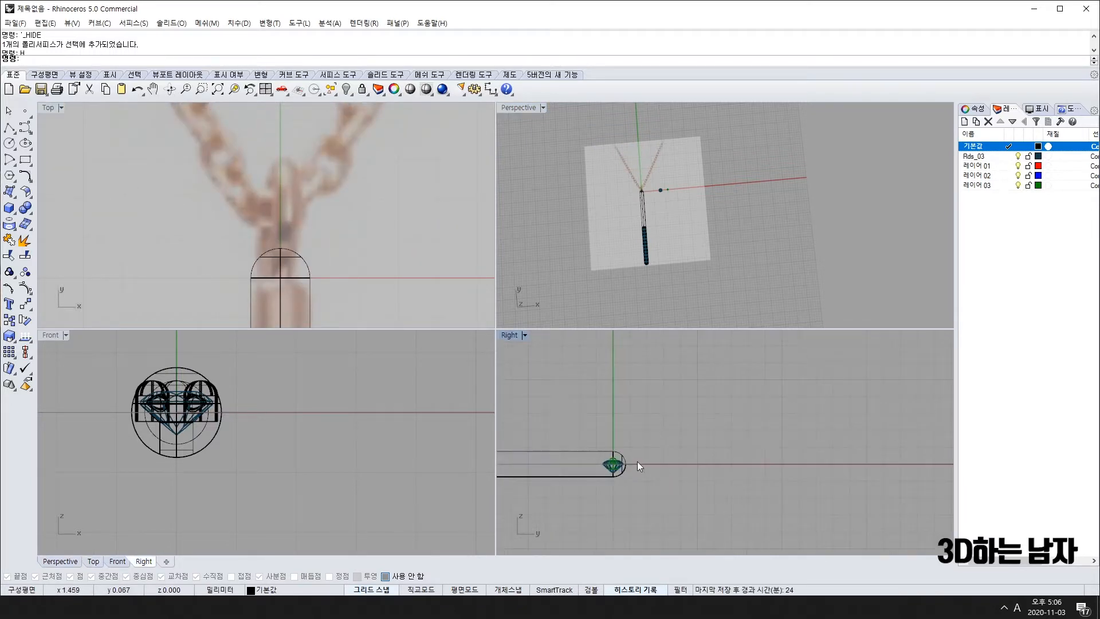
click(11, 143)
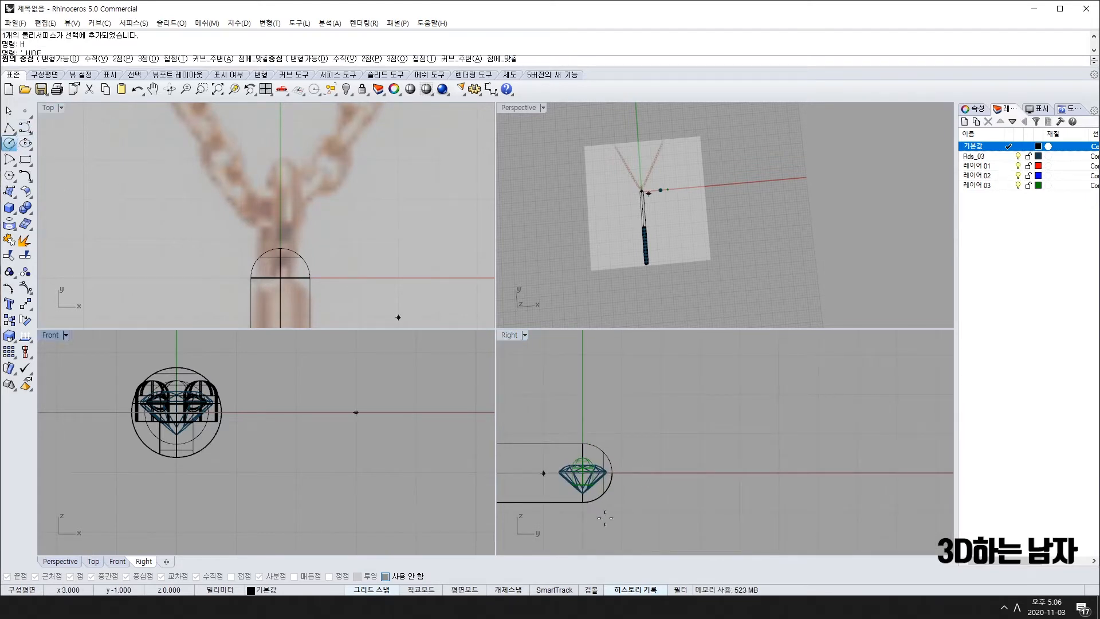
click(661, 473)
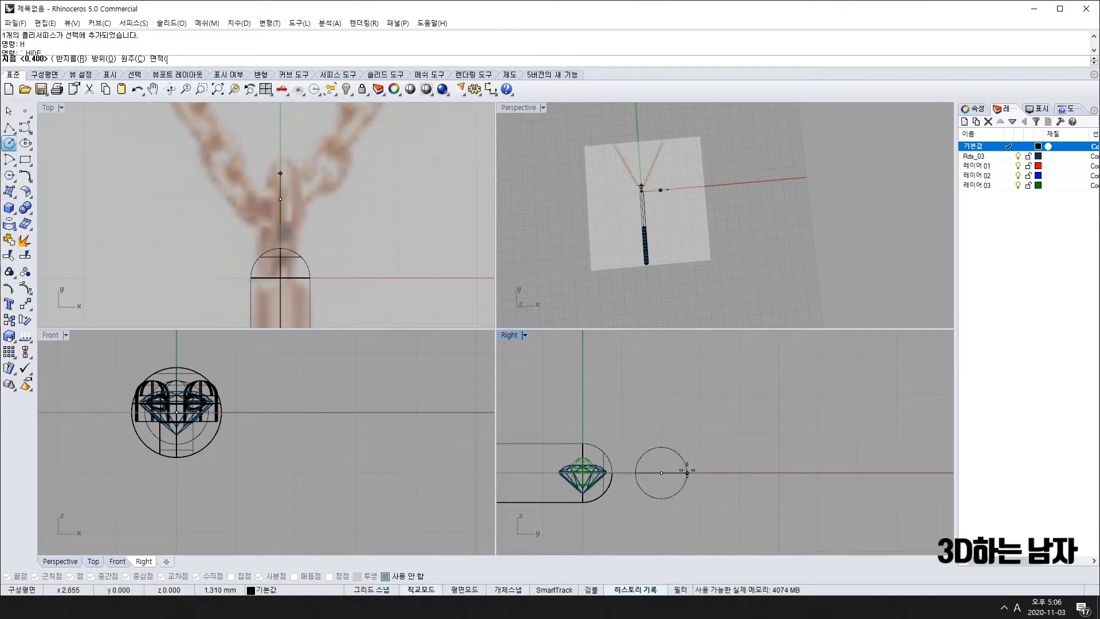
click(685, 473)
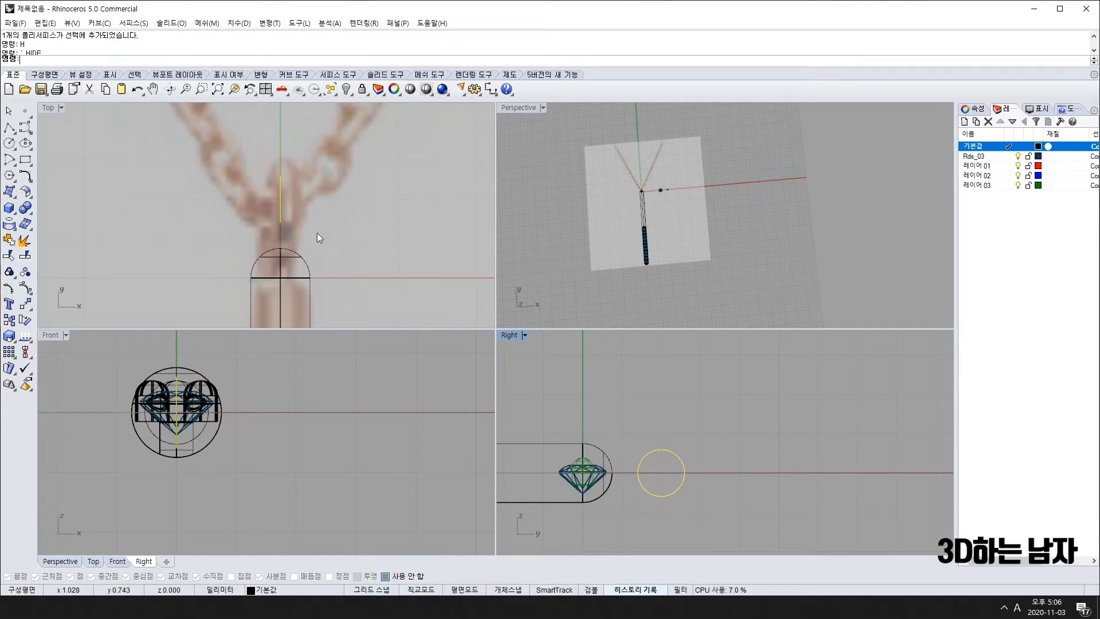
Step: Turn the circle into a round ring with a Pipe about 0.5 mm in diameter
click(12, 225)
click(10, 193)
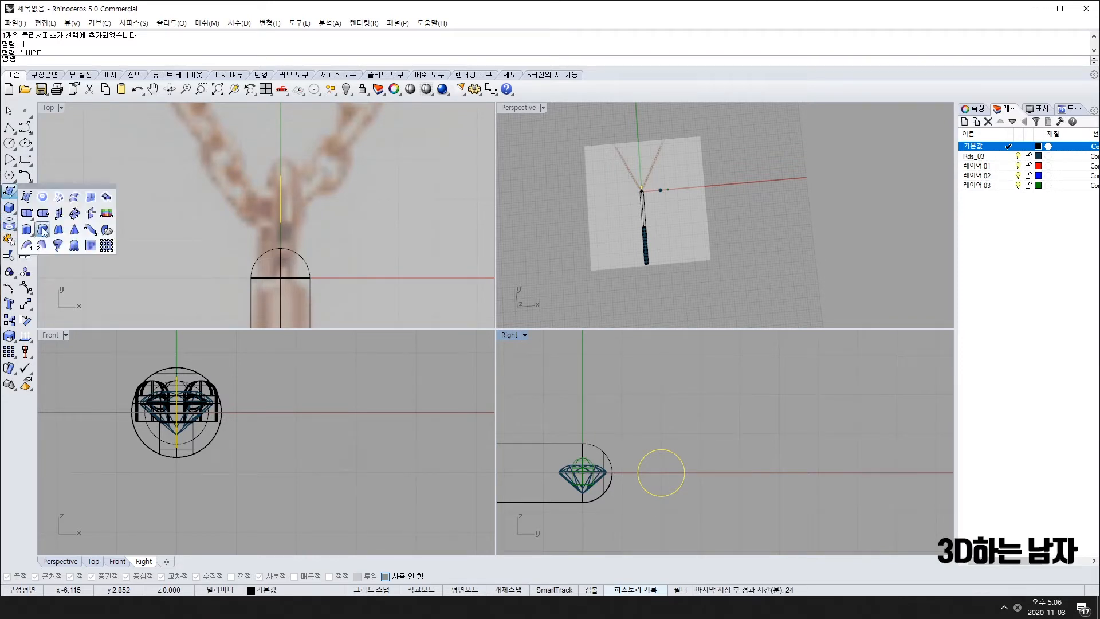
click(10, 208)
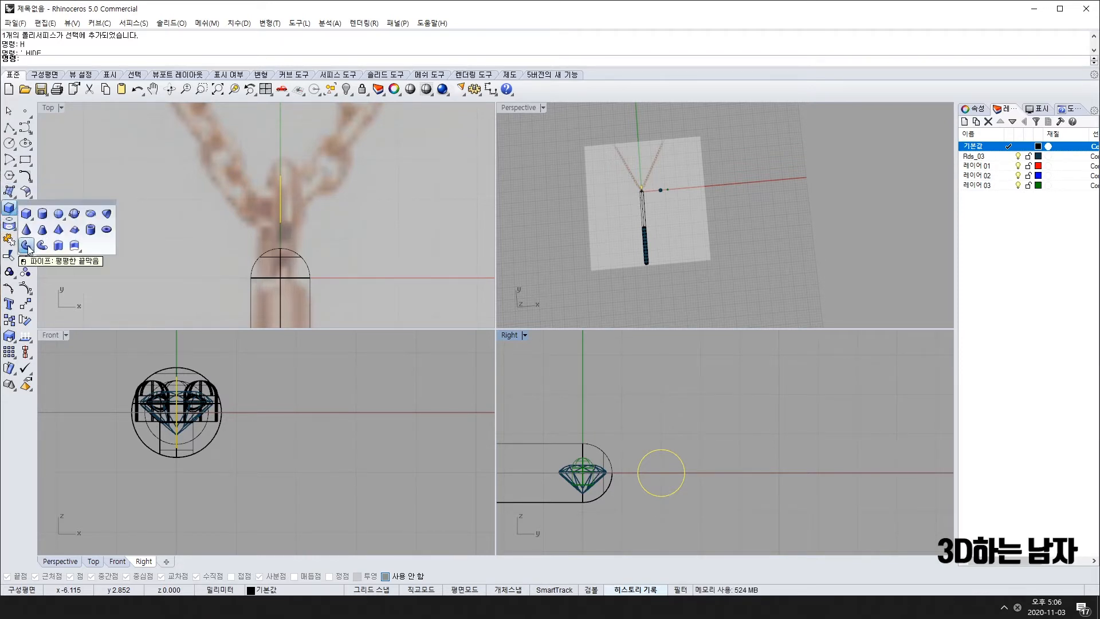
click(26, 247)
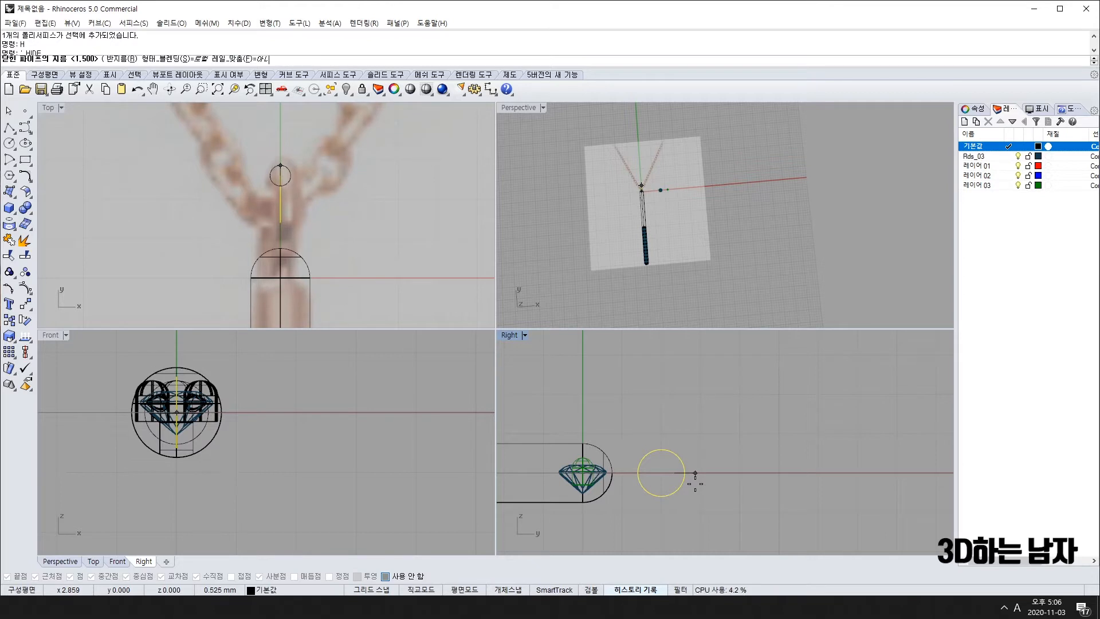
click(697, 475)
key(Return)
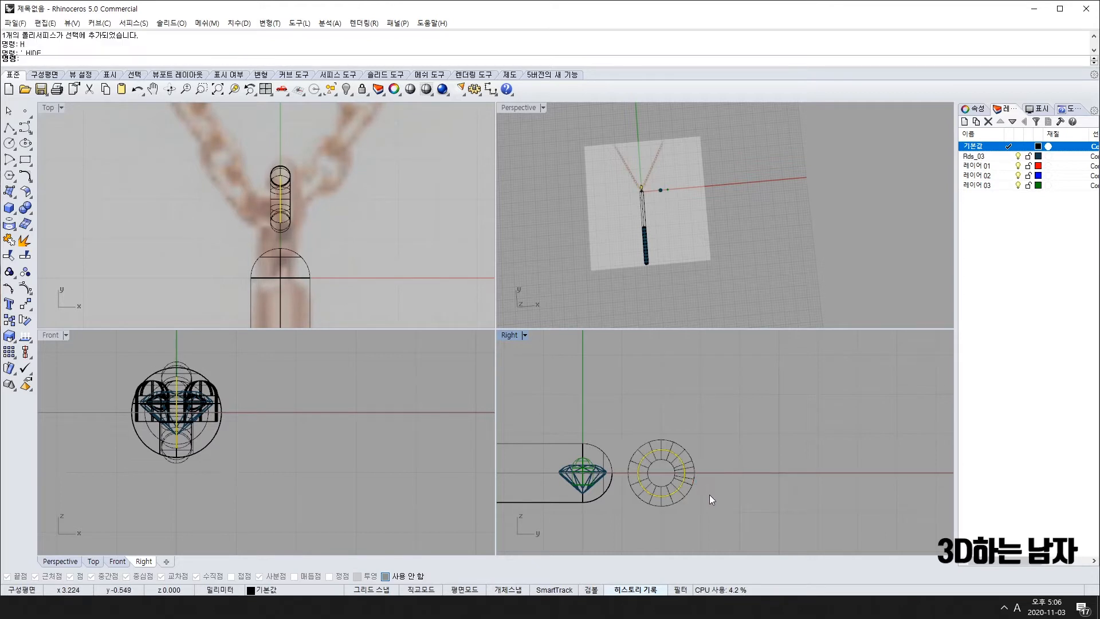
Step: Measure the diameter of the ring's hole with a temporary dimension and compare the ring with the reference photo in the Top view
scroll(669, 471, up, 4)
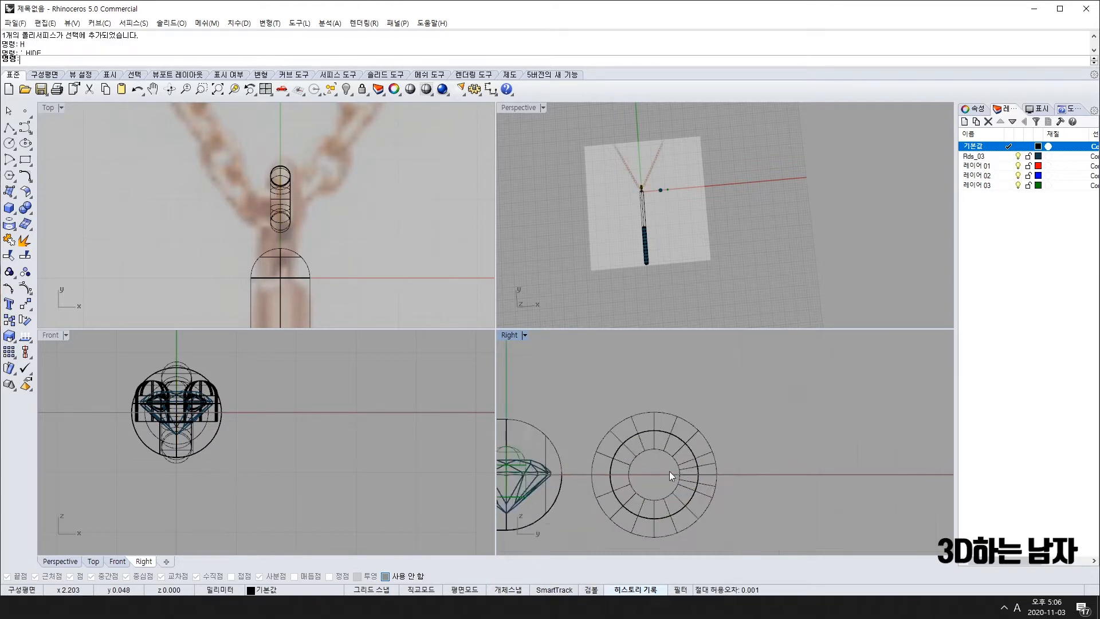
click(490, 90)
click(649, 508)
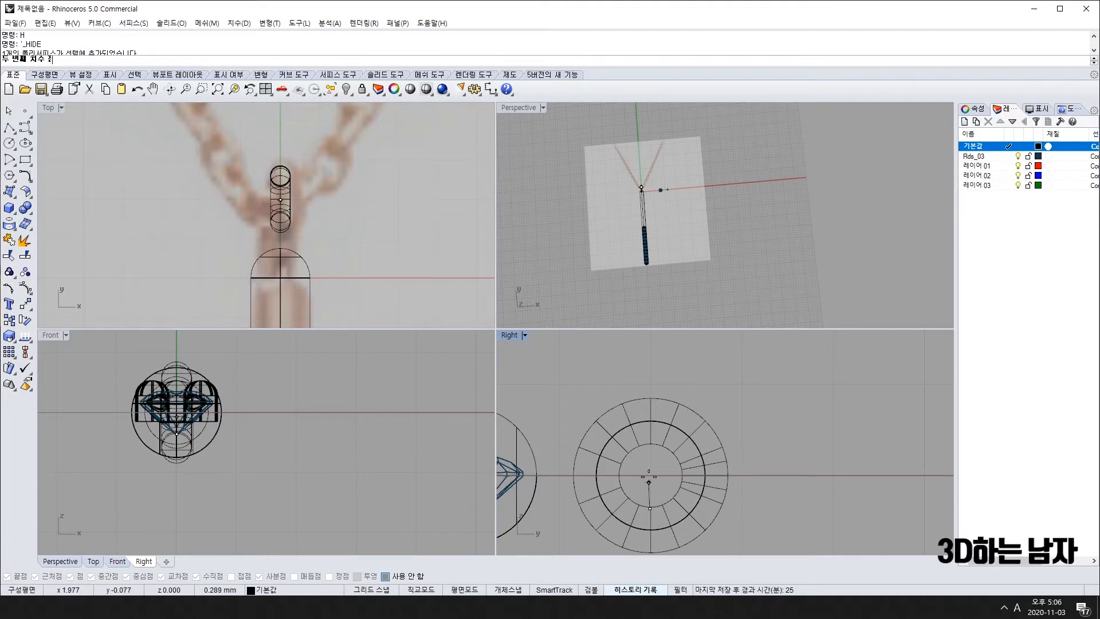
click(651, 445)
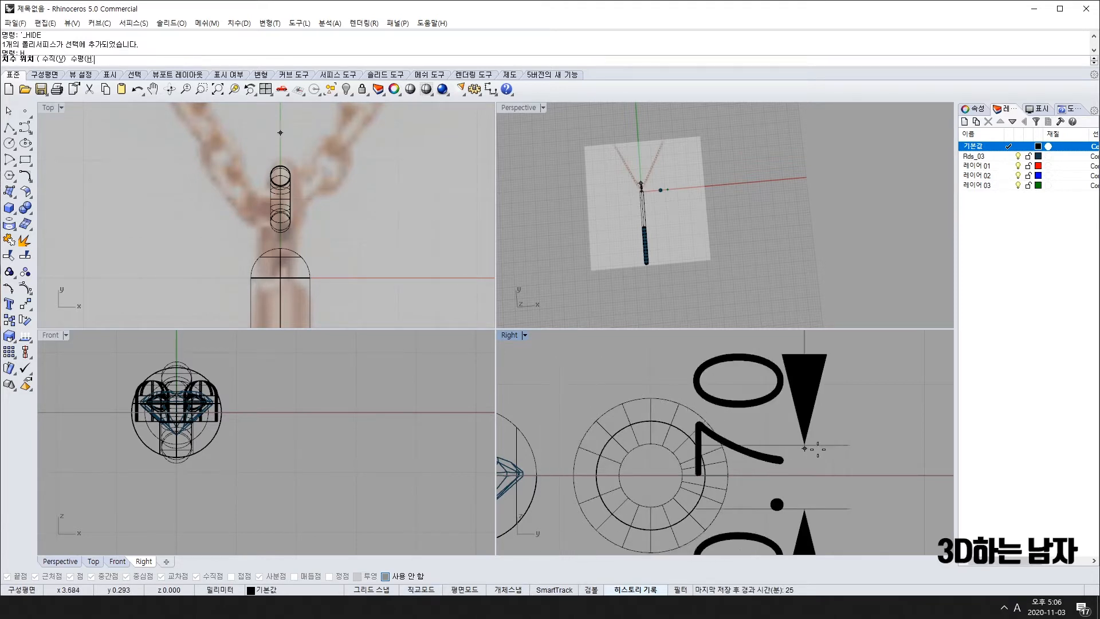
scroll(802, 452, down, 3)
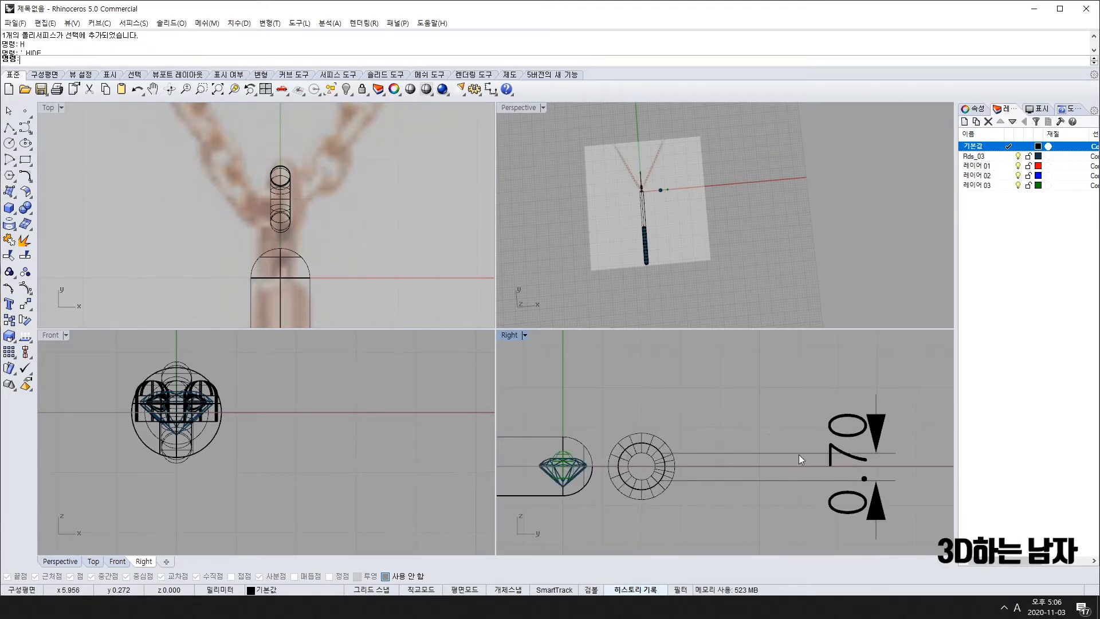
key(Escape)
scroll(291, 190, up, 2)
scroll(257, 205, down, 3)
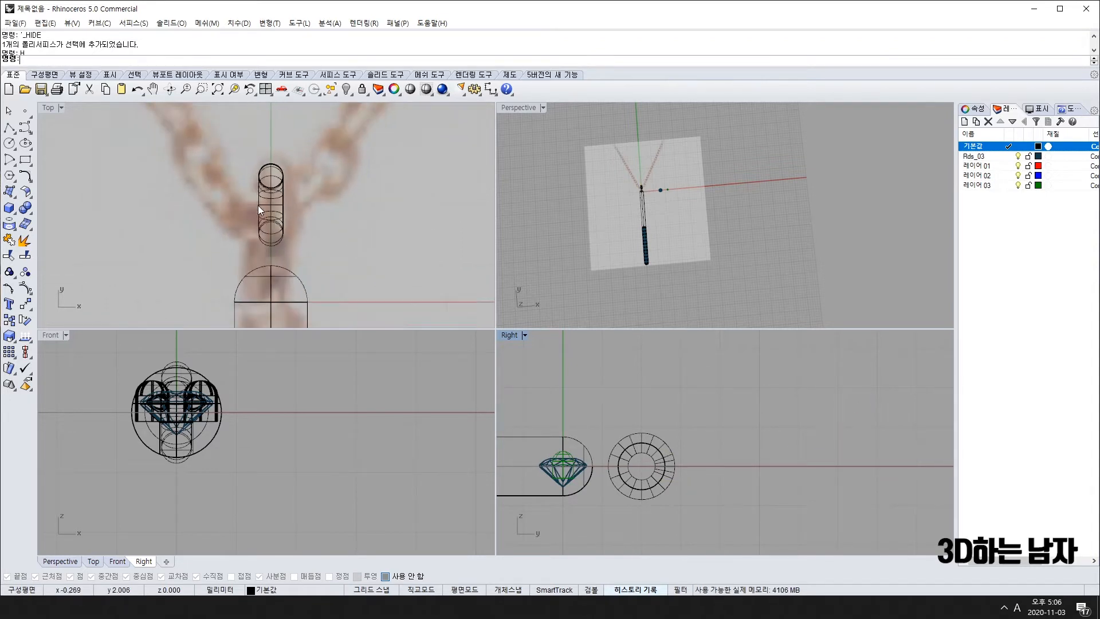
scroll(280, 223, up, 2)
scroll(286, 235, down, 1)
scroll(286, 235, down, 2)
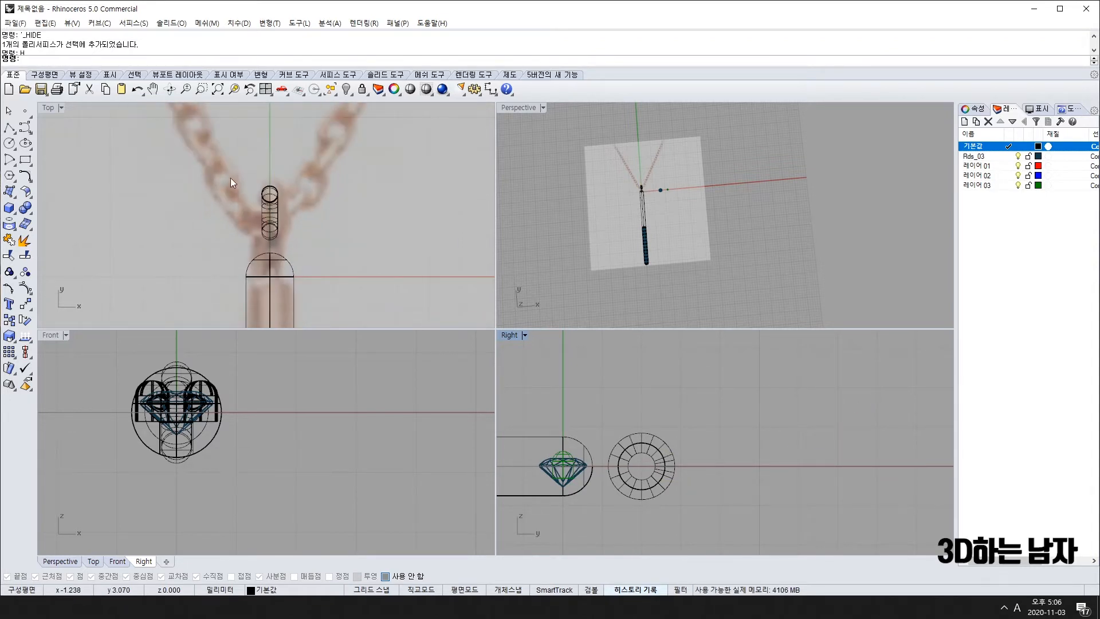
Step: Delete the piped ring and scale its circle up about 1.5 times from its centre in the Right view
drag(230, 178, 319, 259)
click(738, 463)
click(676, 471)
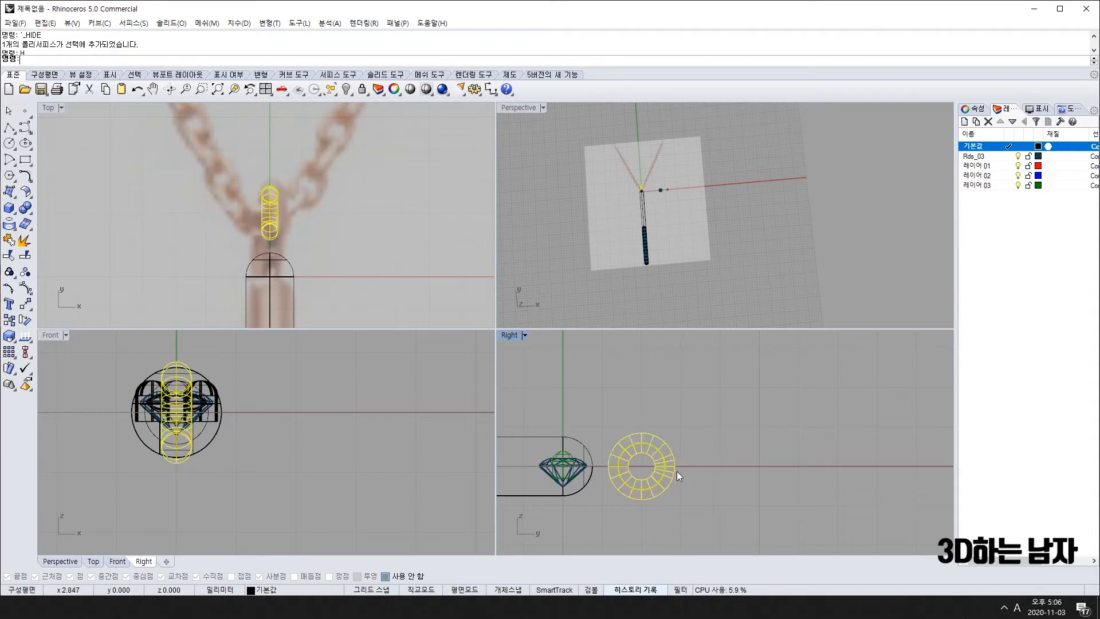
text(H)
key(Return)
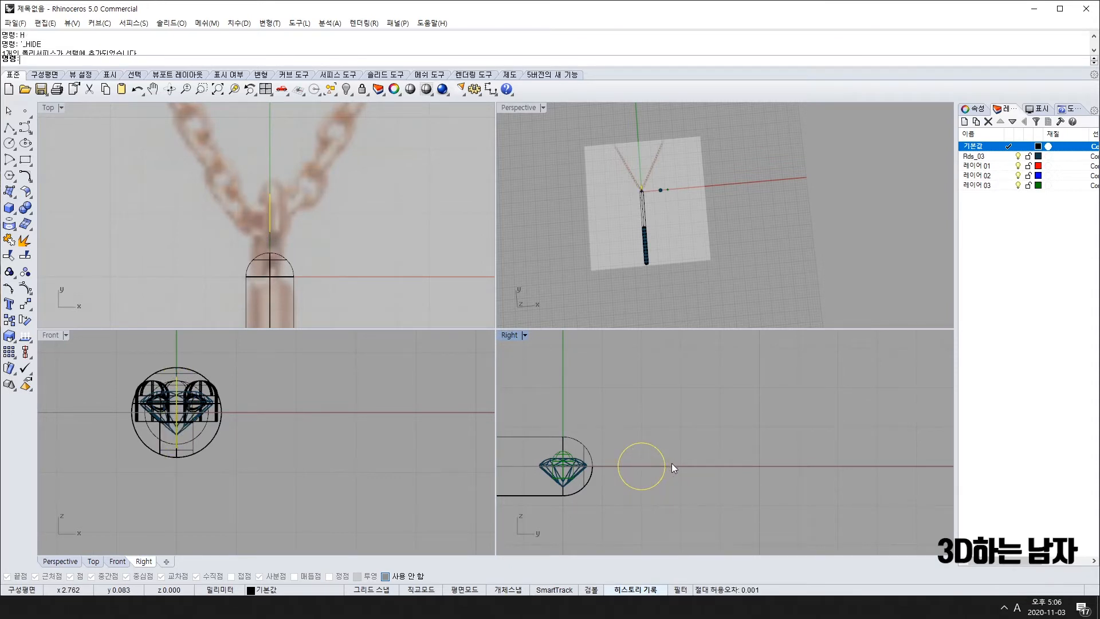
text(S)
key(Return)
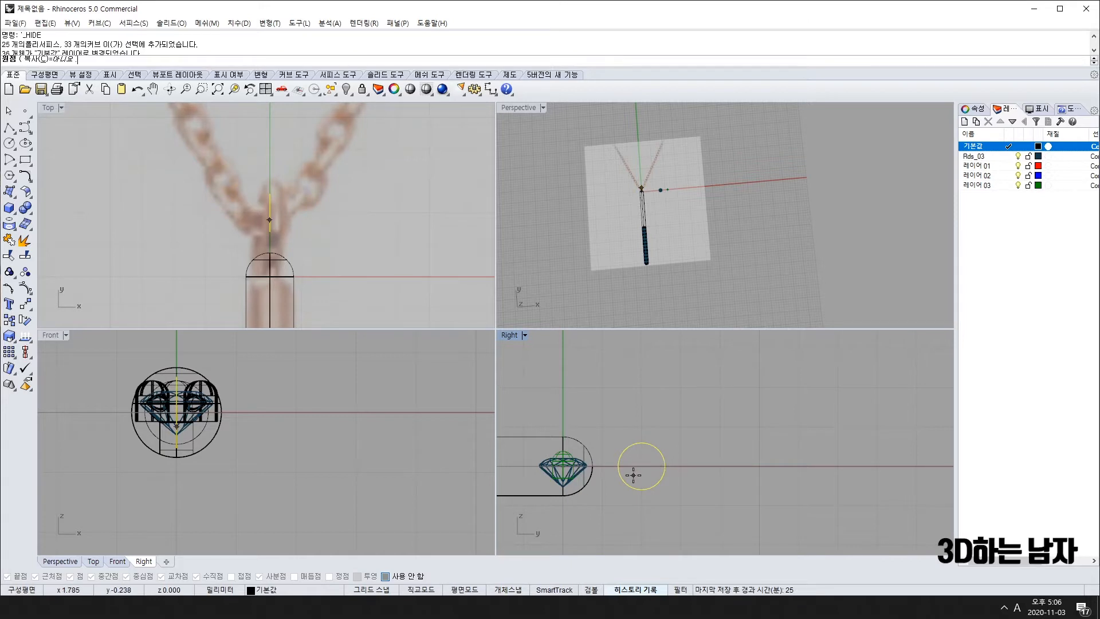
click(641, 466)
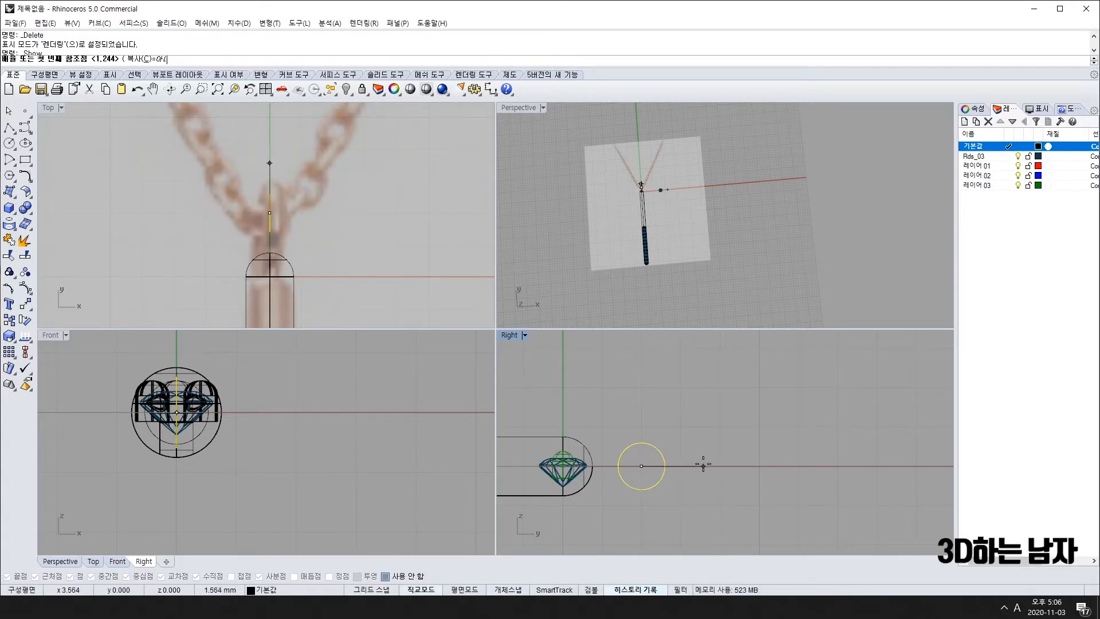
click(711, 466)
click(740, 464)
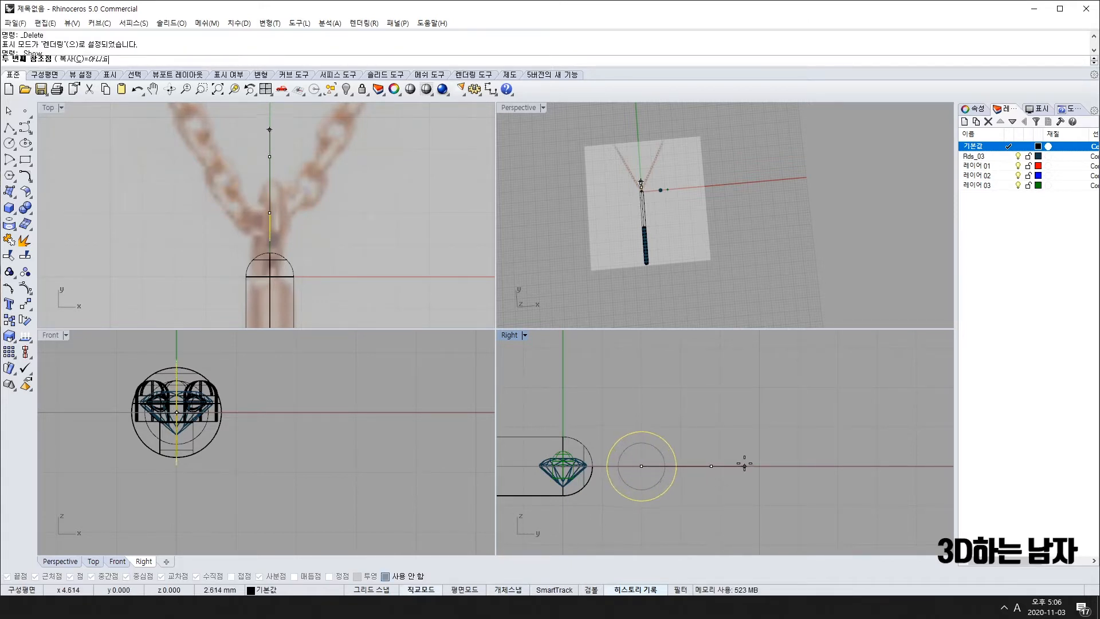
Step: Turn the enlarged circle into a ring with a Pipe 0.5 mm in diameter and compare it with the reference photo
text(pp)
key(Return)
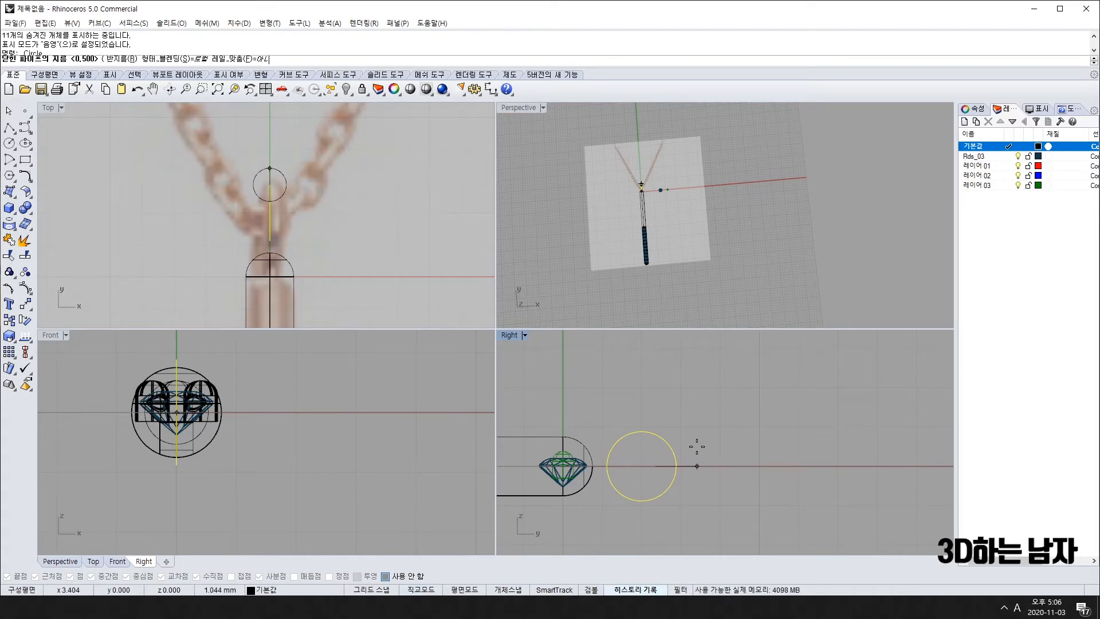
text(5)
key(Return)
key(Return)
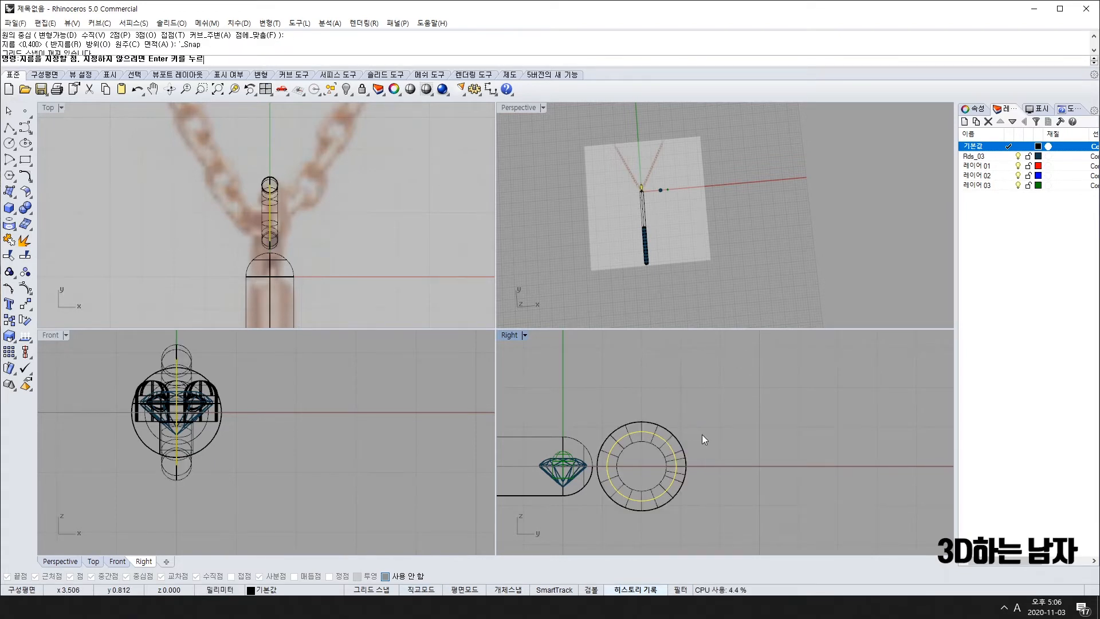
scroll(274, 200, up, 2)
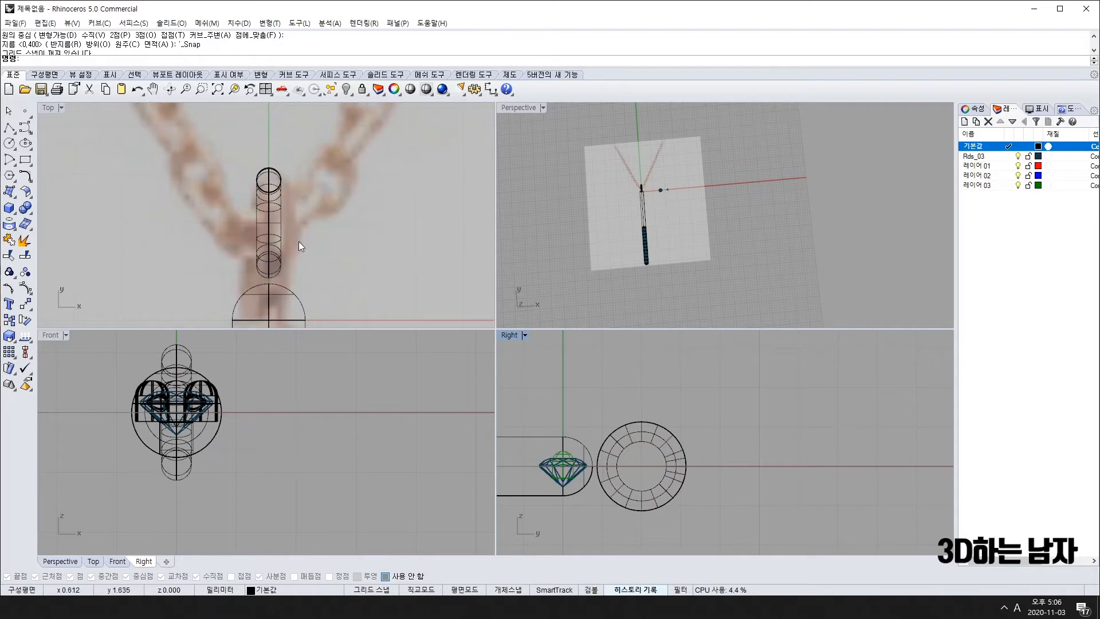
scroll(321, 296, down, 3)
scroll(307, 213, up, 5)
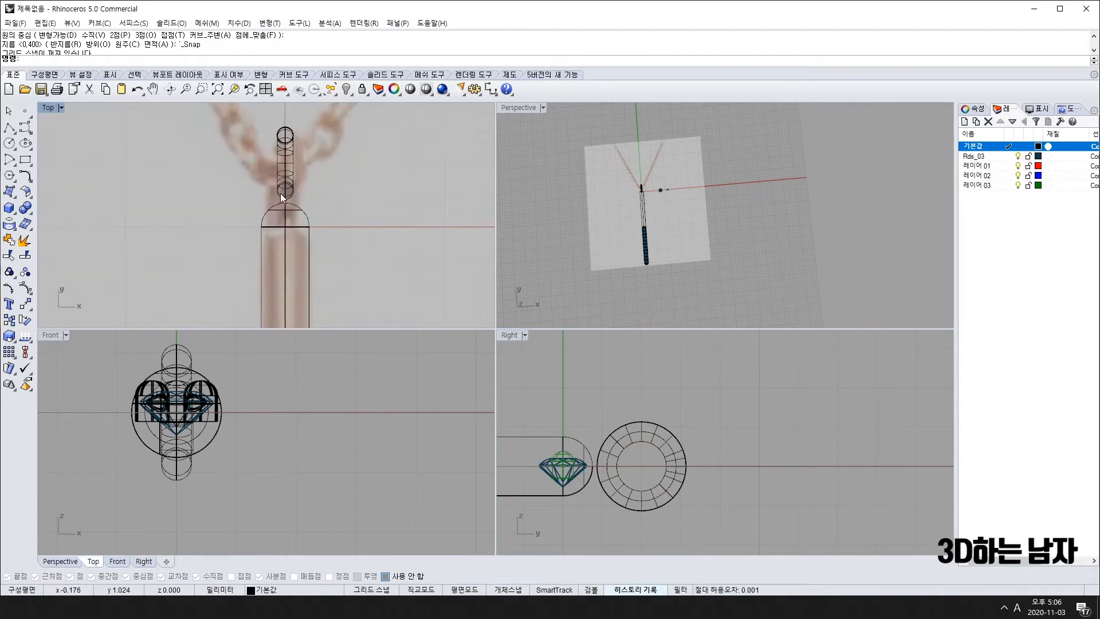
scroll(309, 166, down, 3)
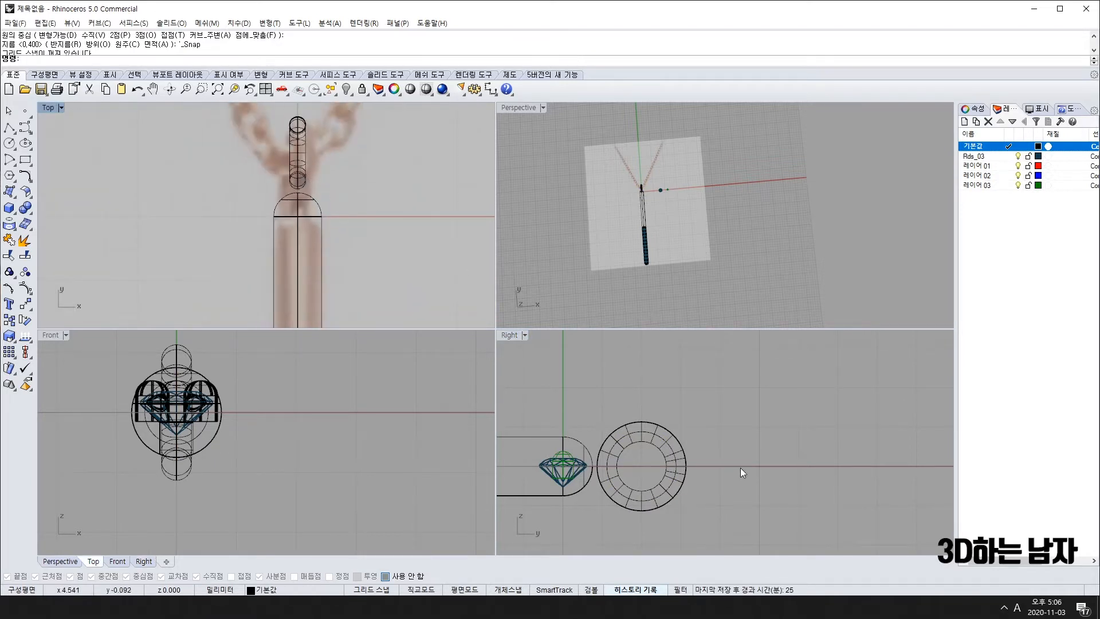
Step: Replace the ring with a Pipe 0.7 mm in diameter along the same circle and check it against the photo in the Top view
click(669, 459)
key(Delete)
click(673, 449)
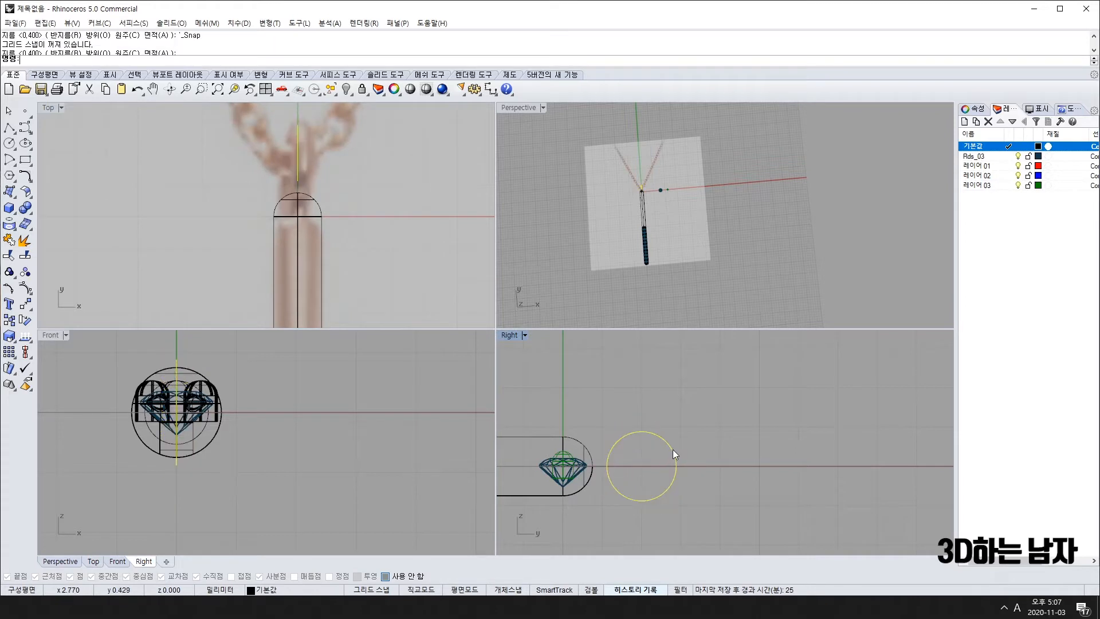
text(pi)
key(Return)
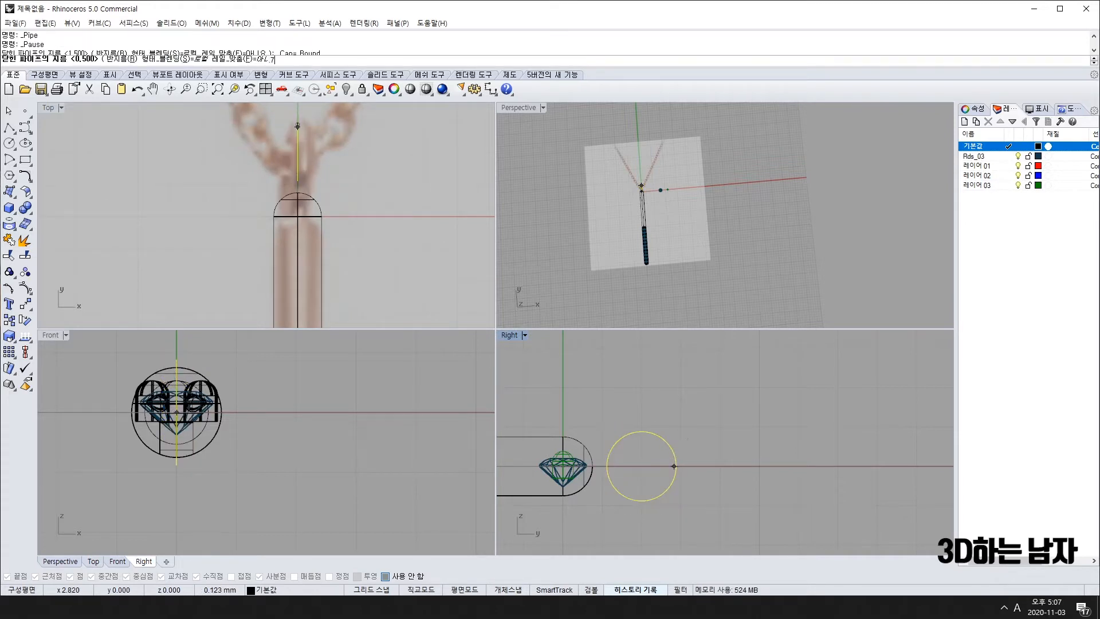
text(.5)
key(Return)
key(Return)
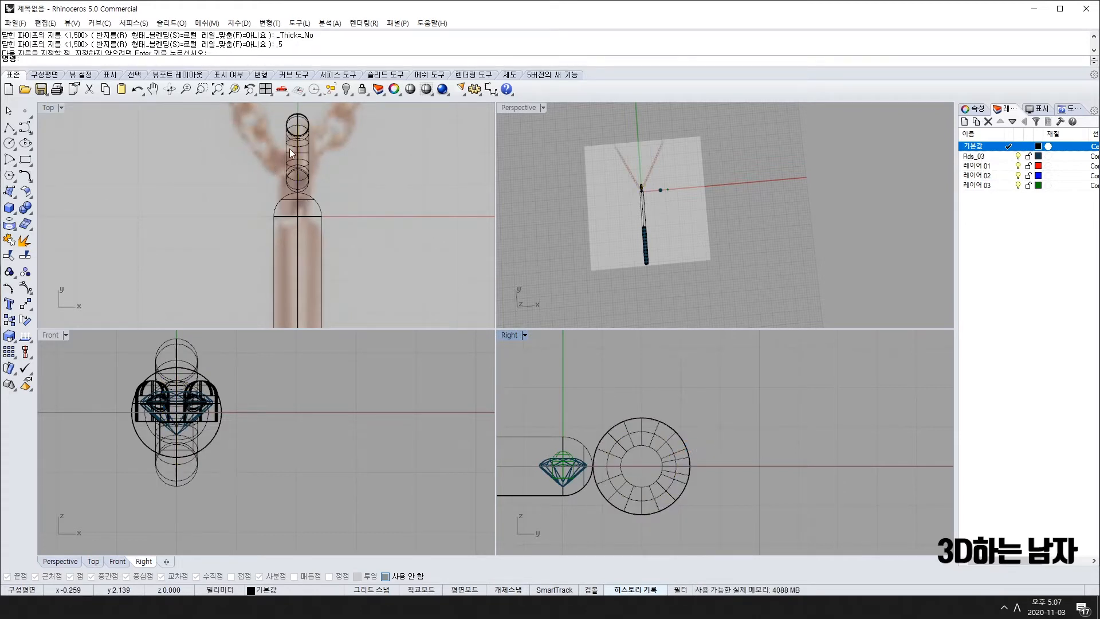
scroll(290, 149, down, 5)
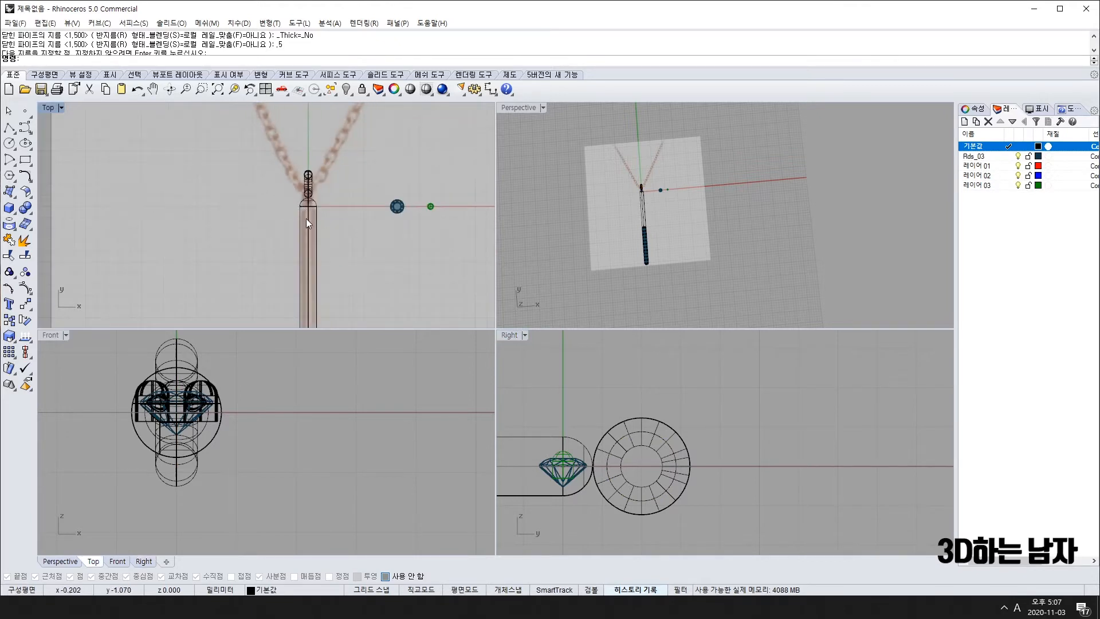
scroll(306, 218, up, 3)
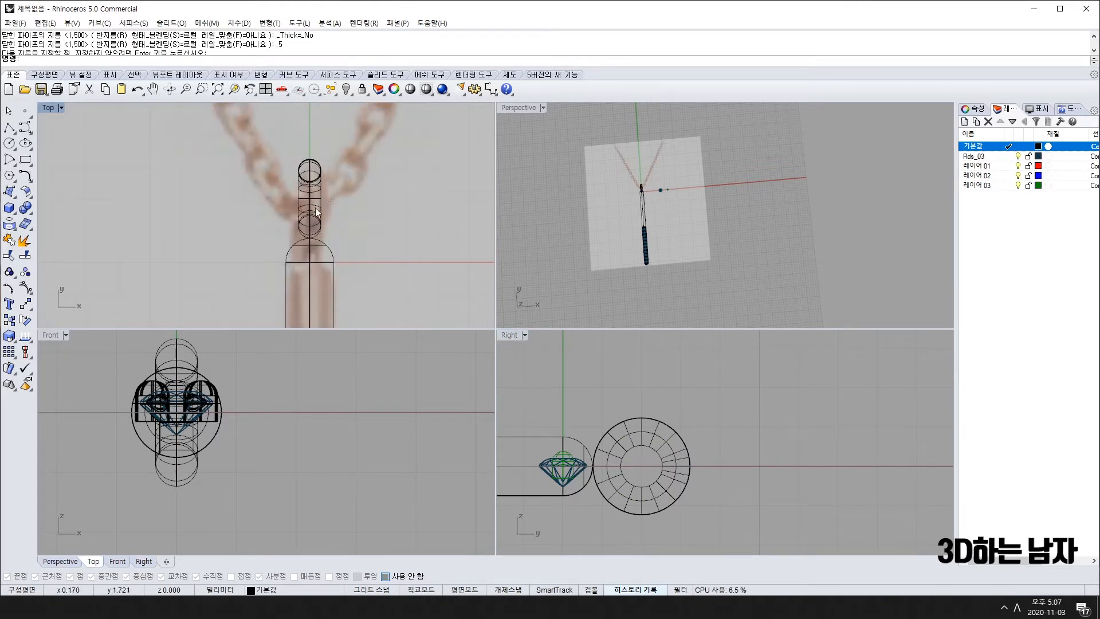
scroll(315, 208, up, 3)
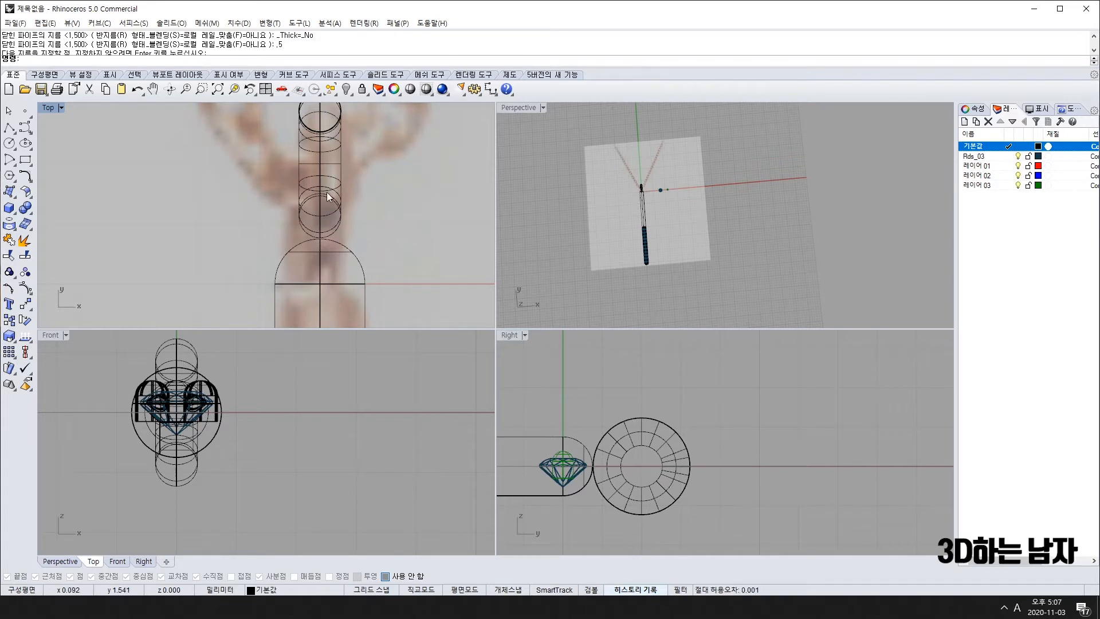
Step: Delete the 0.7 mm ring and scale its circle up slightly from its centre in the Right view
click(666, 466)
text(.5)
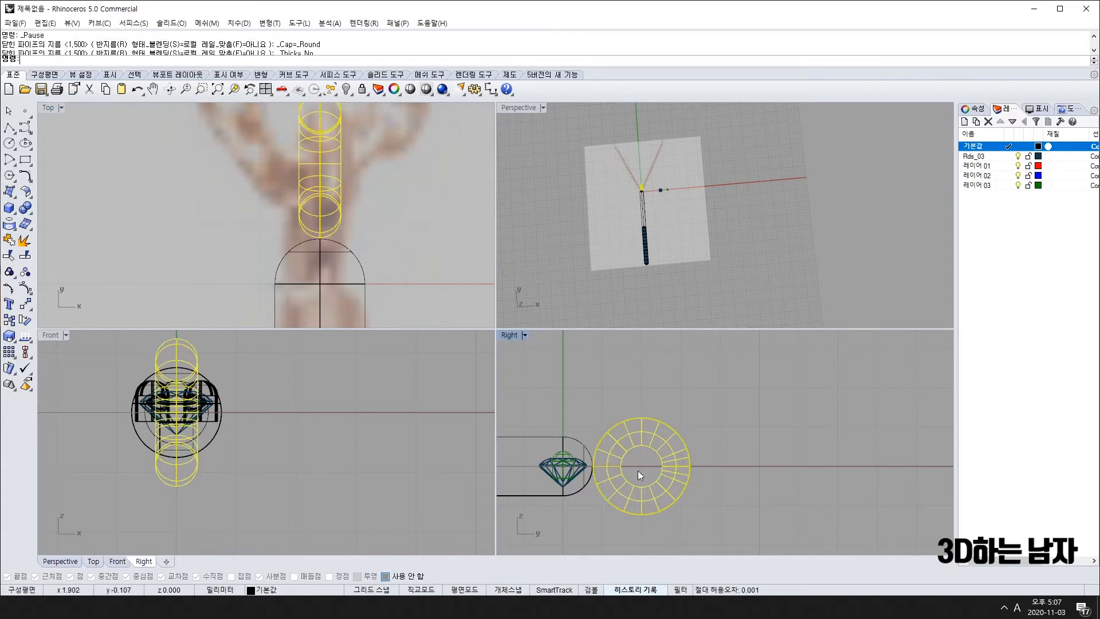
key(Return)
text(s)
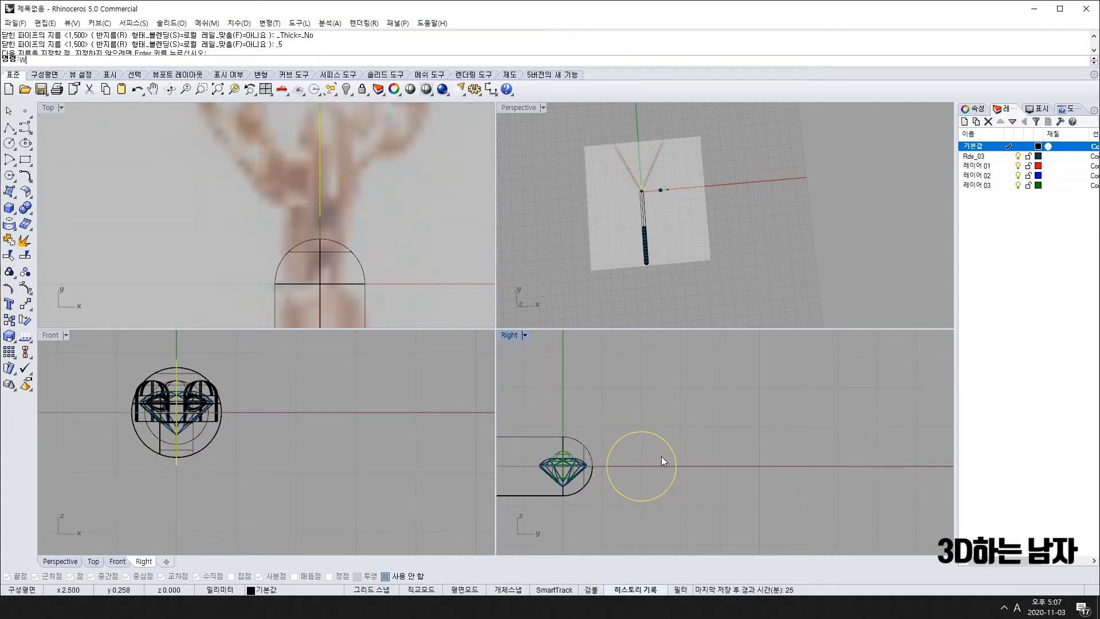
key(Return)
click(627, 485)
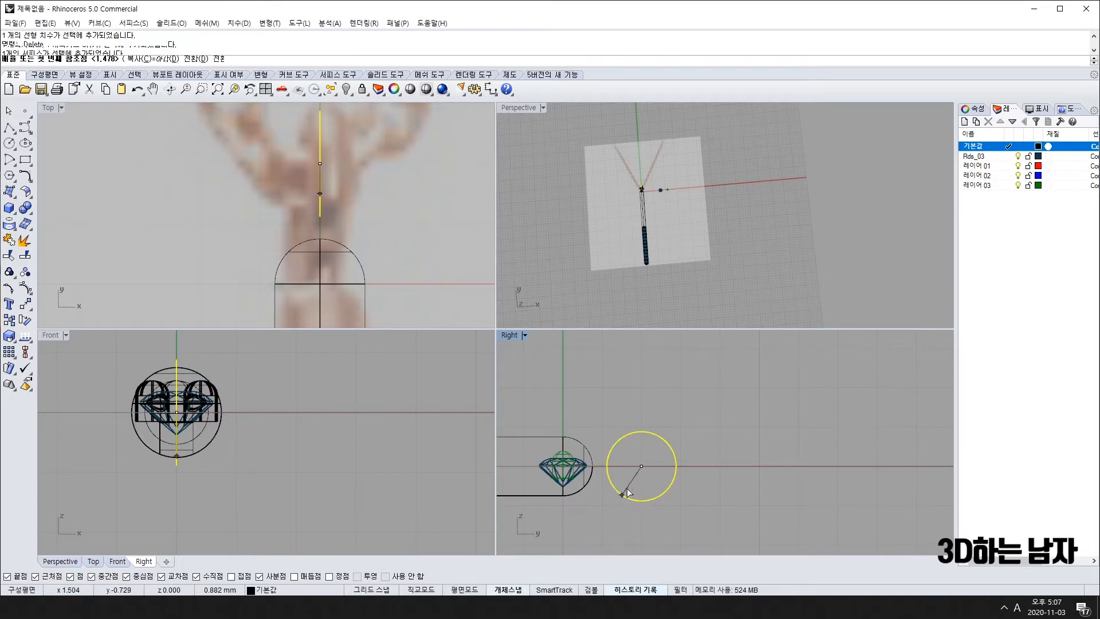
click(768, 465)
key(Escape)
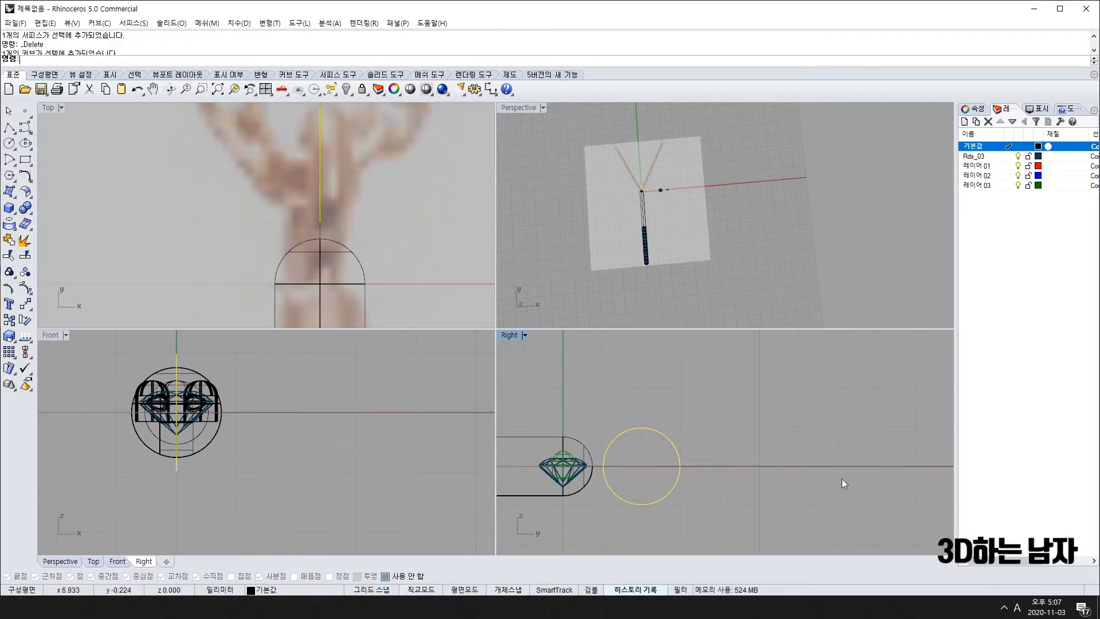
Step: Pipe the circle into a thicker ring, its tube about two thirds of the bar's width, and compare it with the photo
text(Pipe)
key(Return)
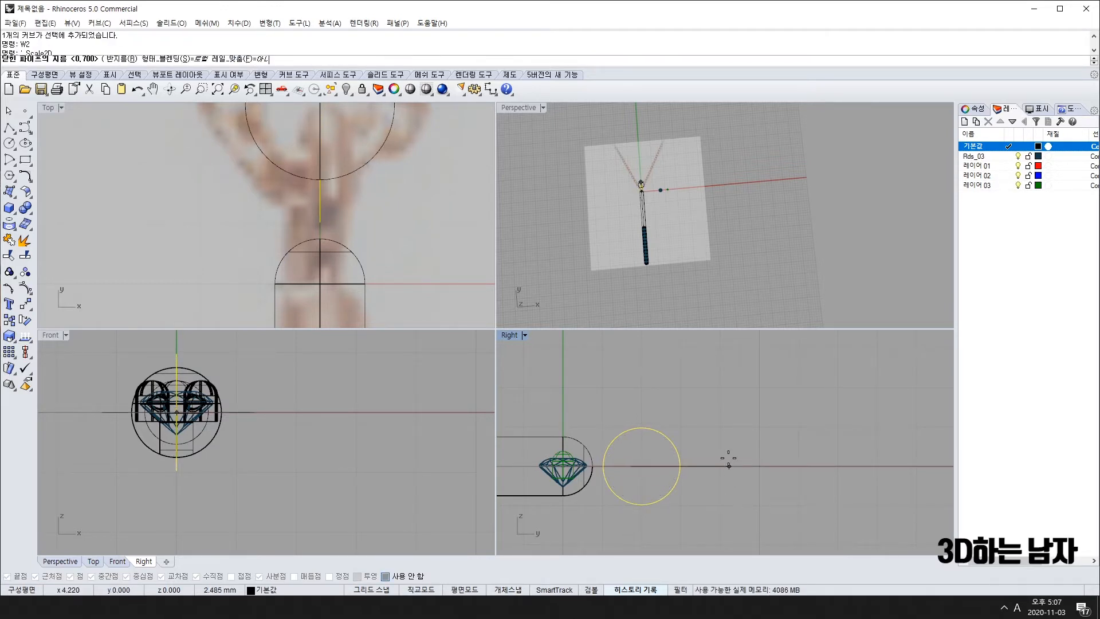
key(Return)
key(Return)
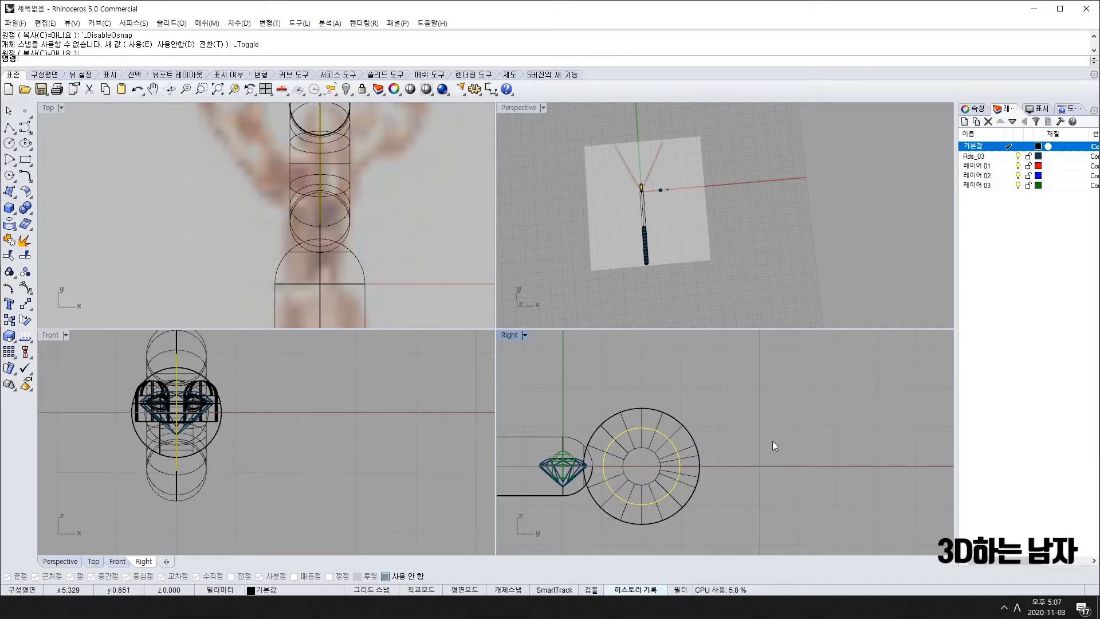
click(763, 432)
scroll(361, 235, down, 4)
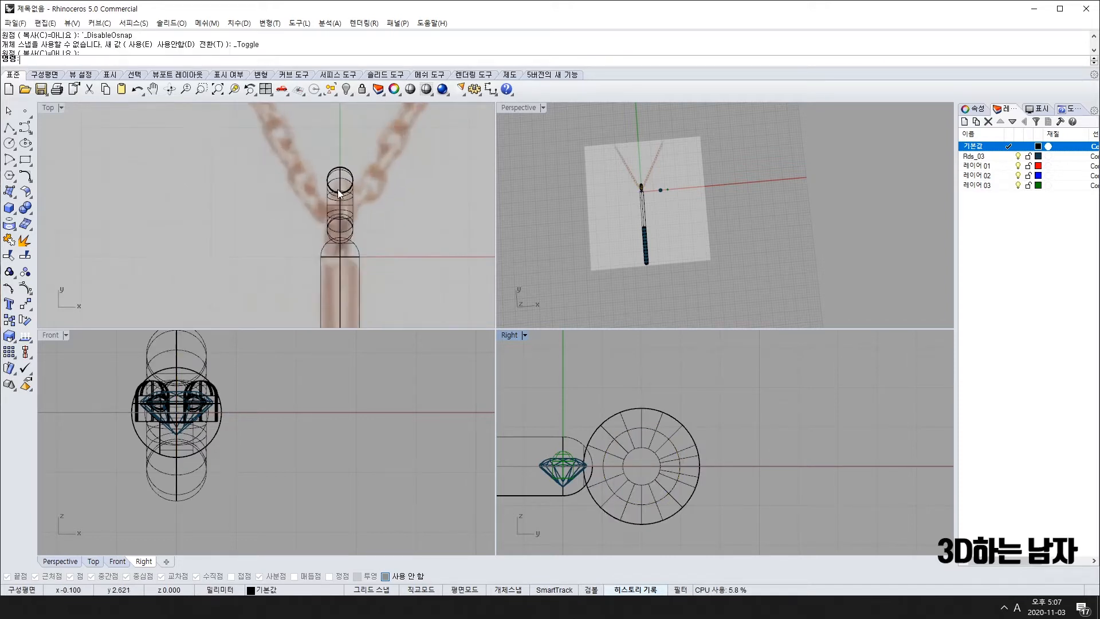
right_drag(340, 192, 347, 218)
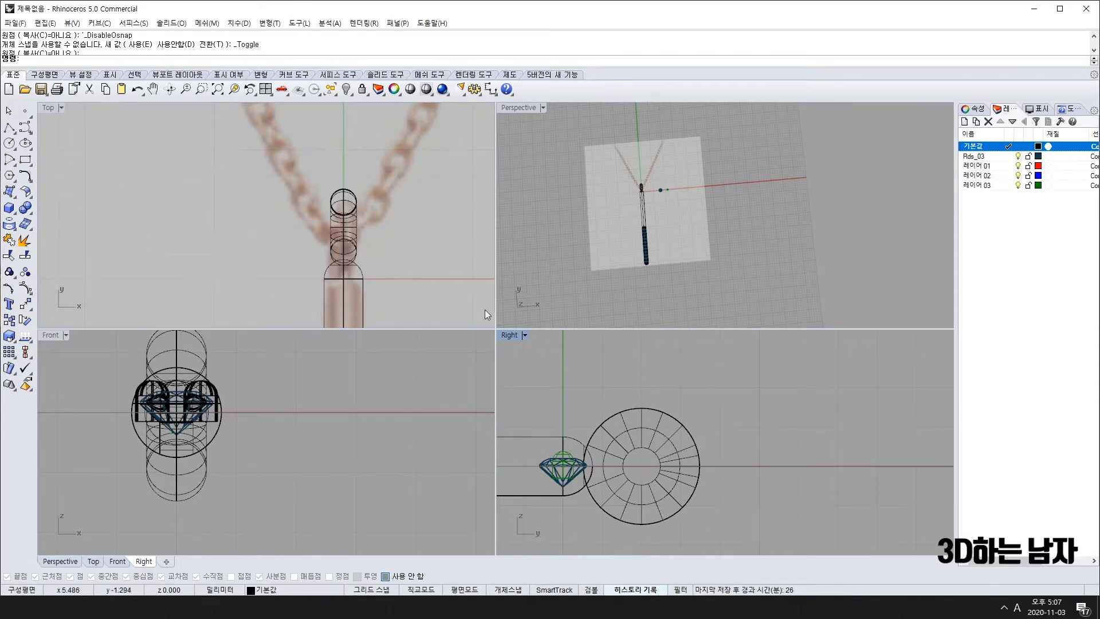
Step: Delete the thick ring and scale its circle up from its centre until it almost touches the bar's domed end
click(669, 460)
key(Delete)
click(679, 462)
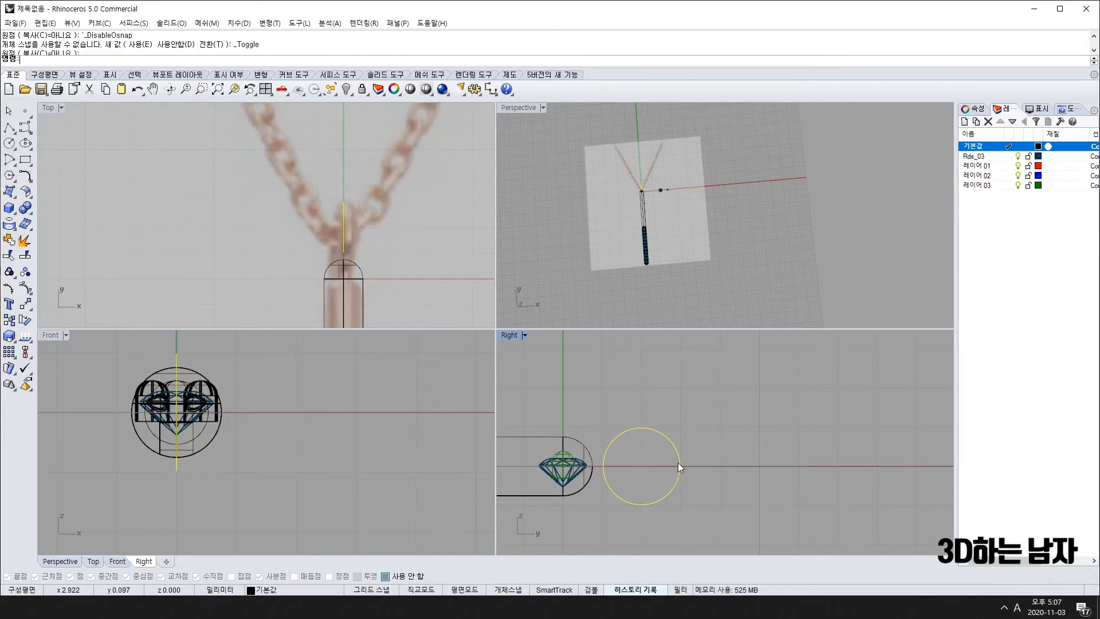
text(sc)
key(space)
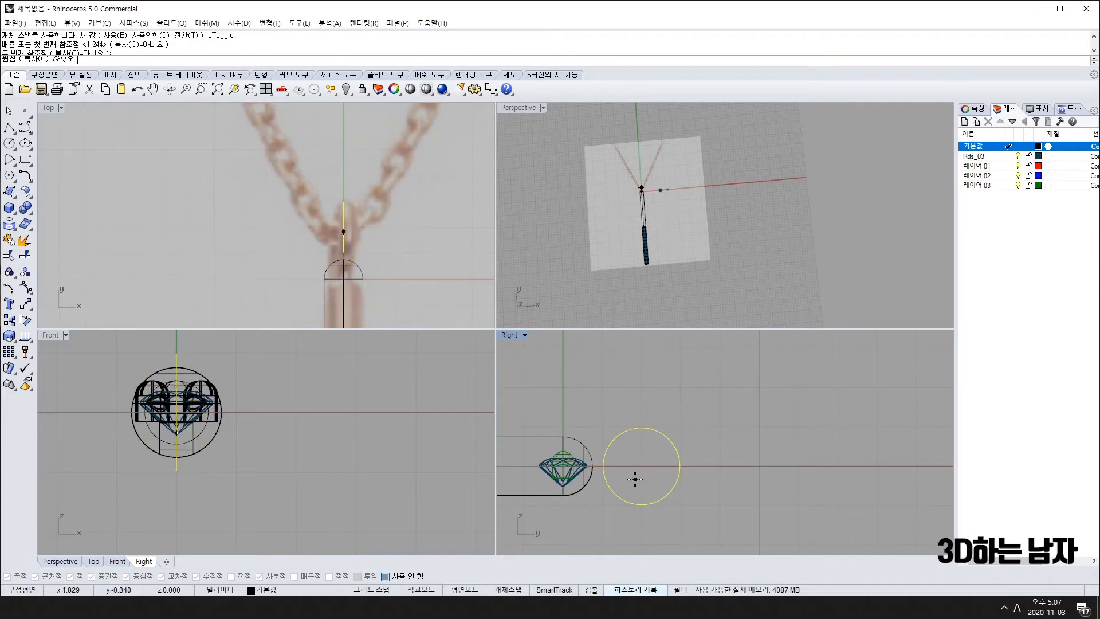
key(F3)
click(632, 503)
click(762, 466)
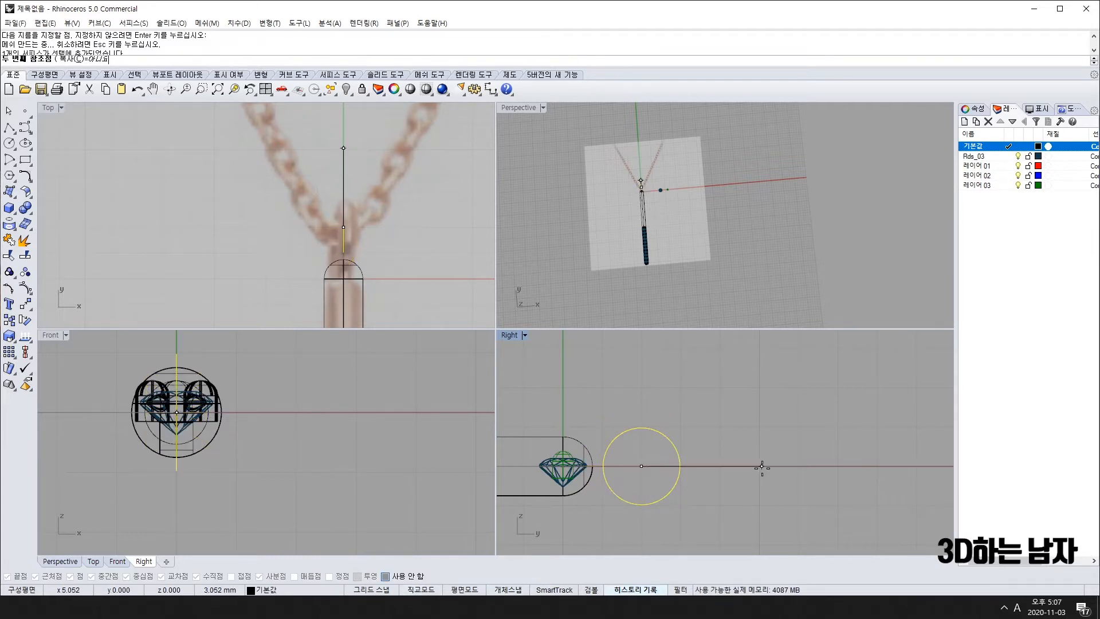
key(Escape)
Step: Turn the enlarged circle into a ring with a Pipe of the same thickness as the previous ring, overlapping the bar's domed end
text(P)
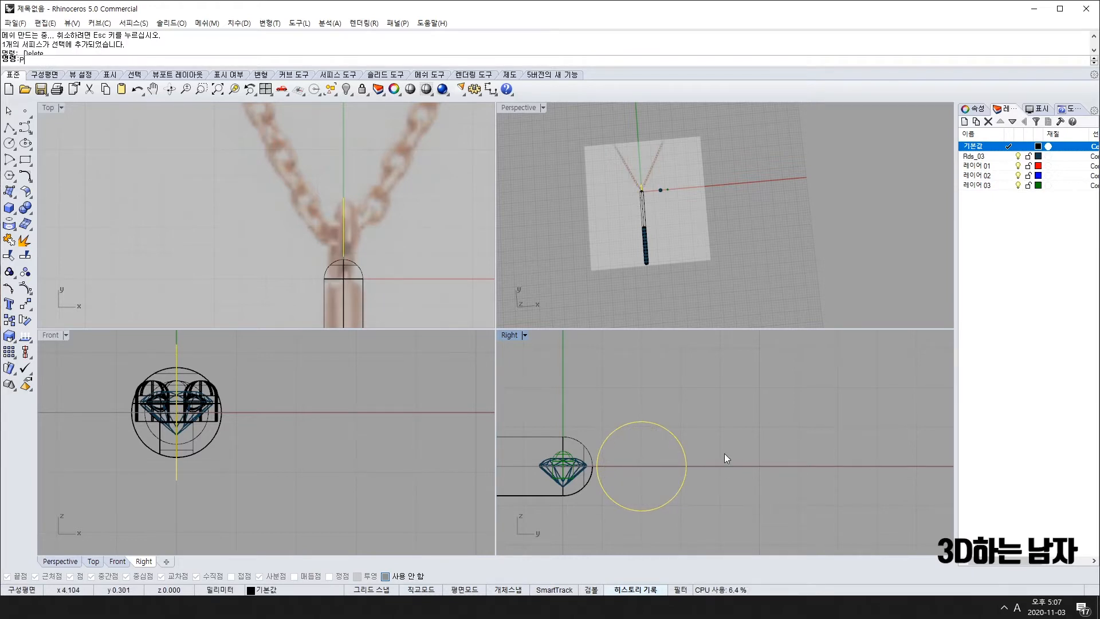
text(i)
key(space)
key(space)
key(space)
key(space)
key(space)
key(space)
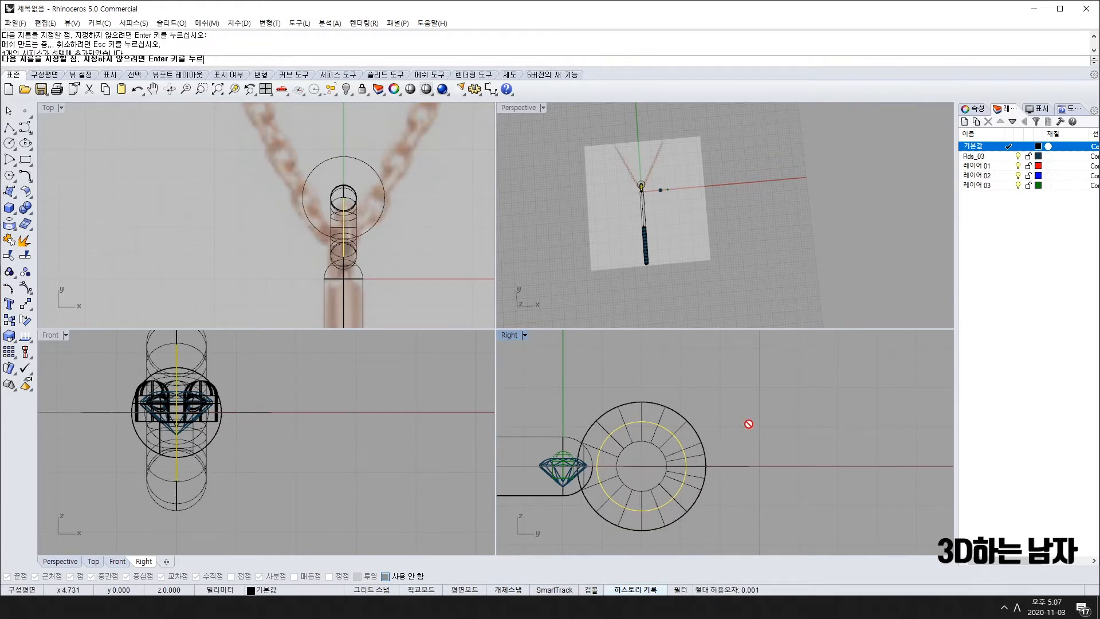
Step: Measure the ring's inner opening with a vertical dimension in the Right view, and delete the dimension
key(space)
key(ctrl+z)
text(W2)
key(space)
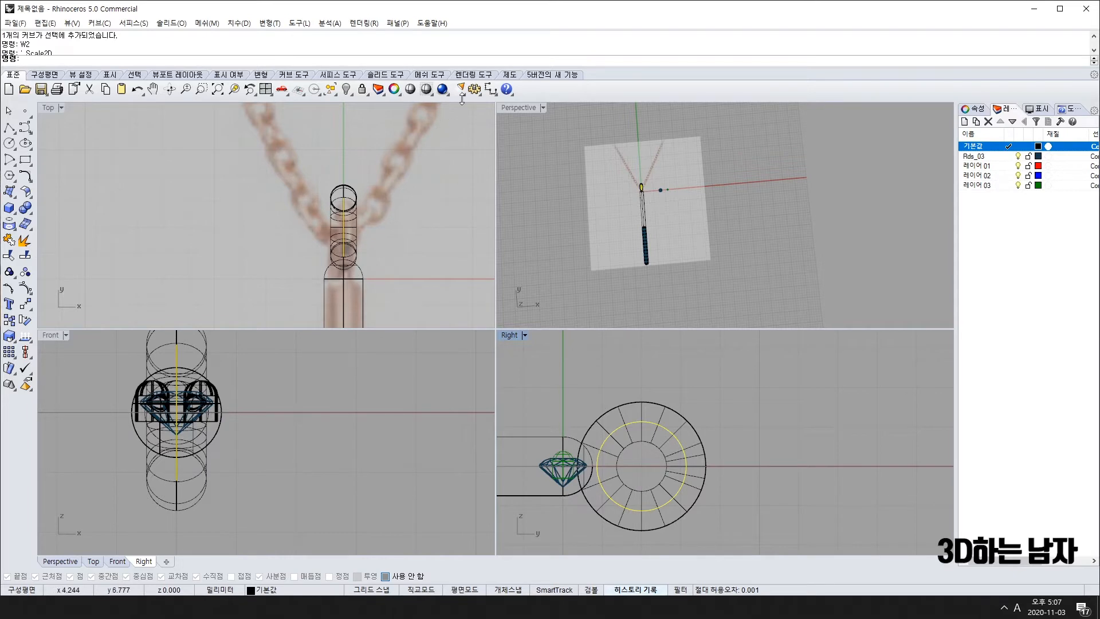
click(490, 89)
key(F4)
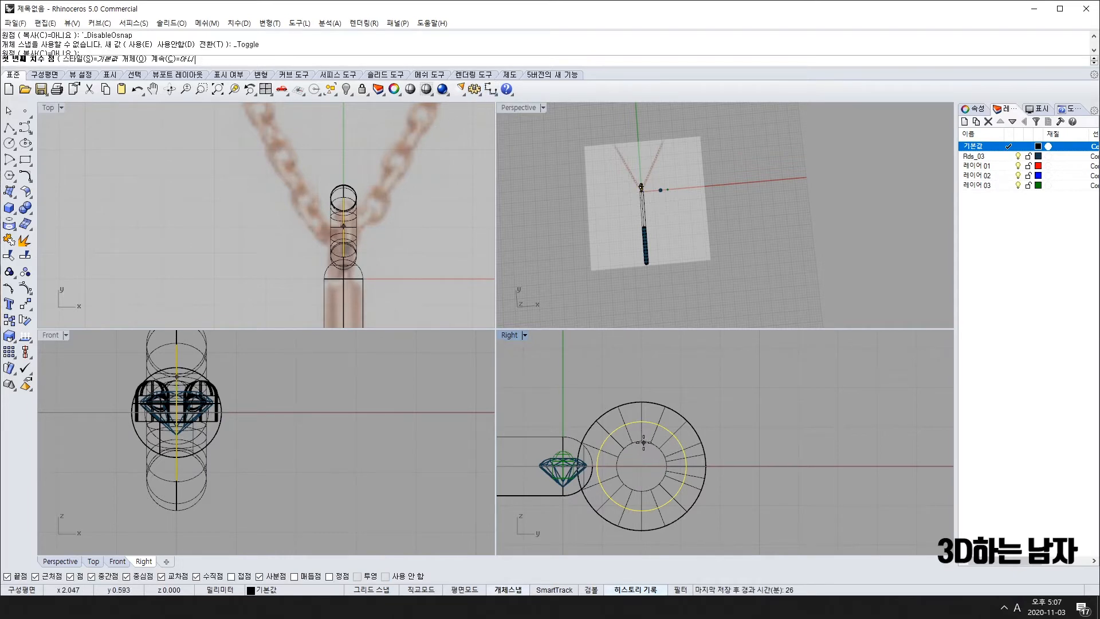
click(641, 442)
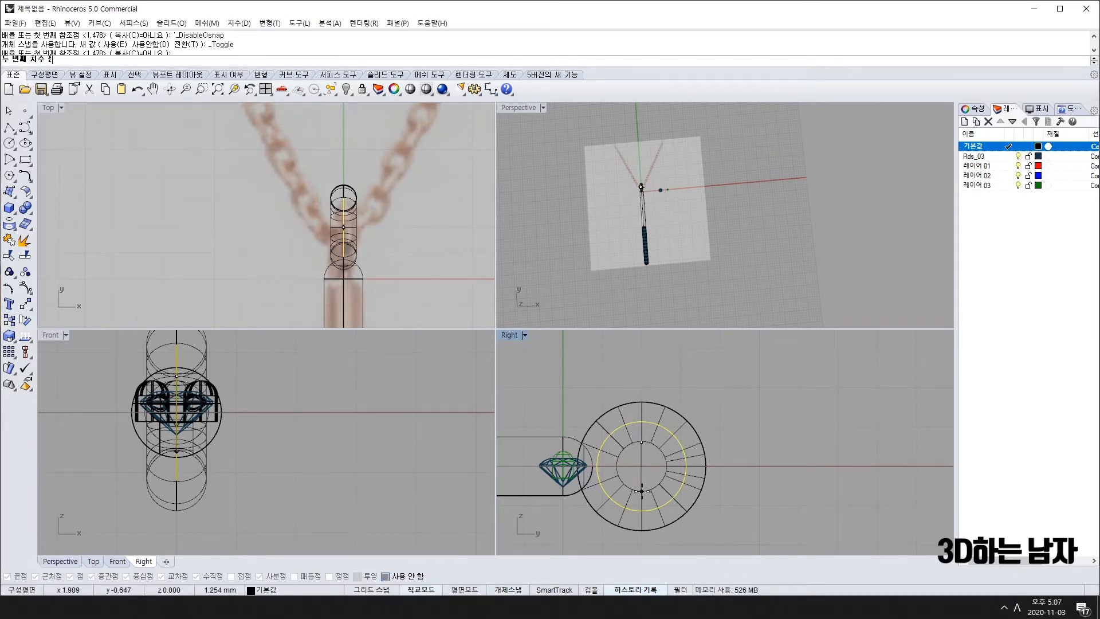
click(641, 492)
click(809, 478)
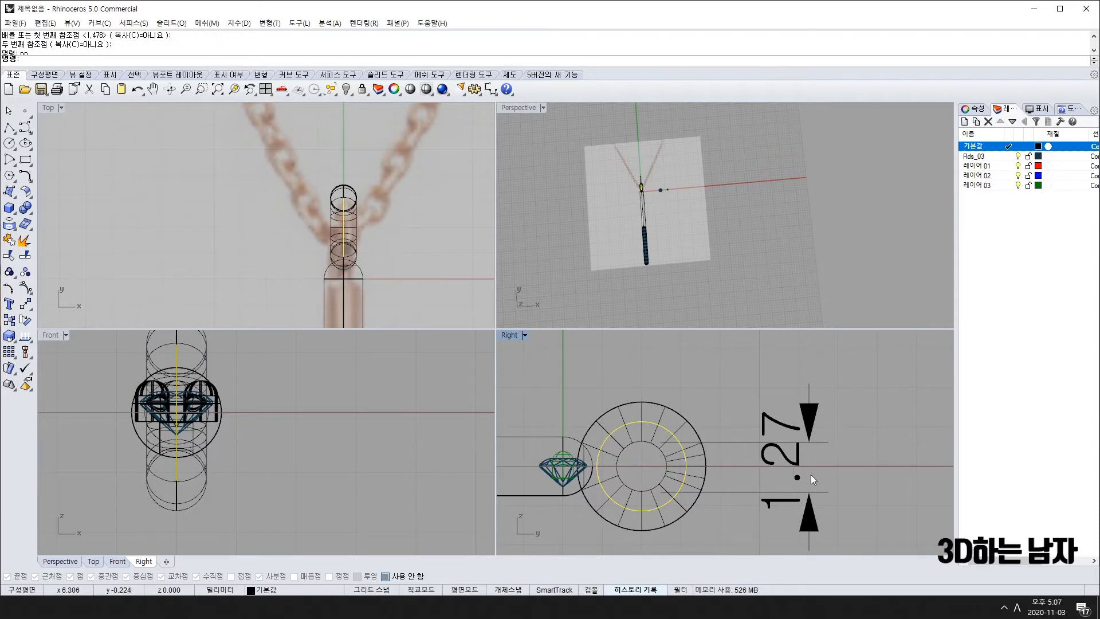
click(798, 461)
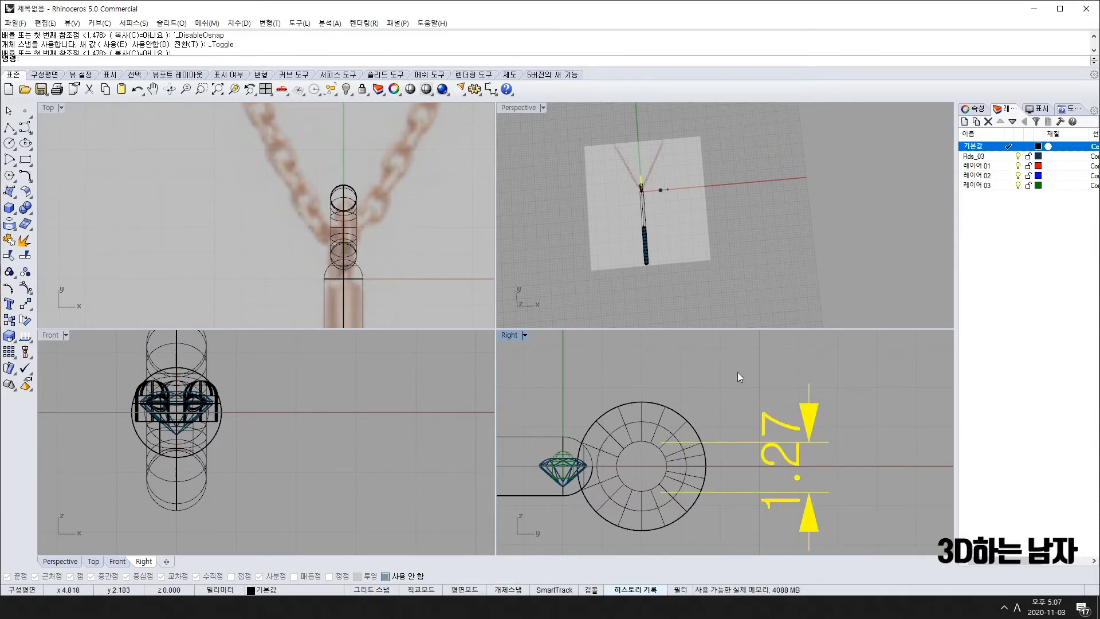
key(Delete)
Step: Delete the current ring and pipe its circle again with a 0.8 mm diameter
scroll(641, 183, up, 10)
right_drag(666, 274, 609, 176)
click(669, 464)
key(Delete)
click(677, 446)
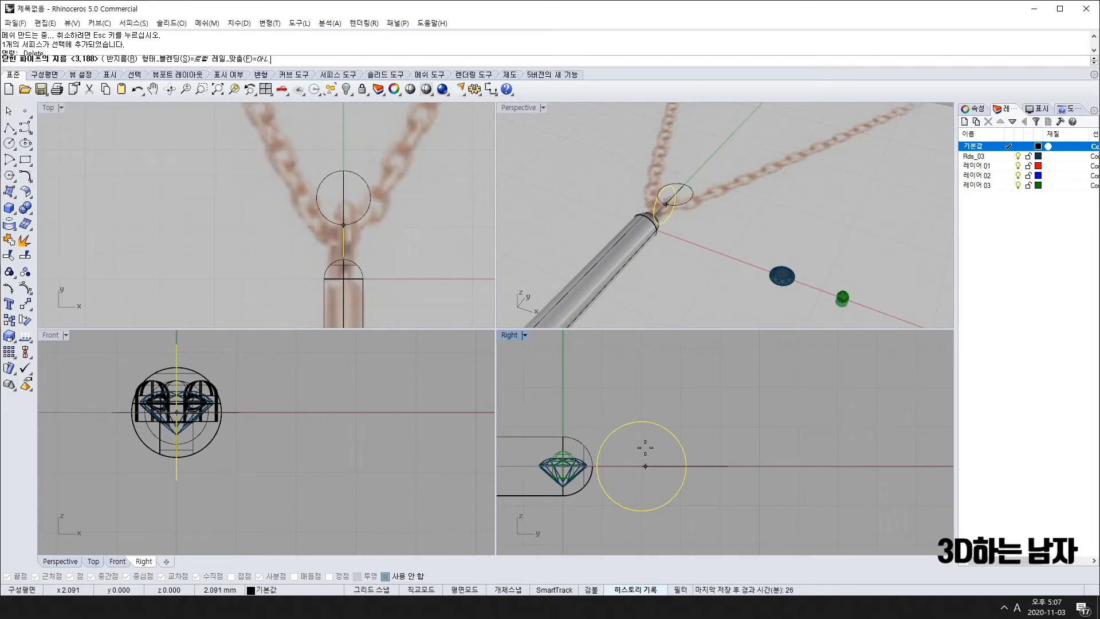
text(0.8)
key(Return)
key(Return)
click(766, 447)
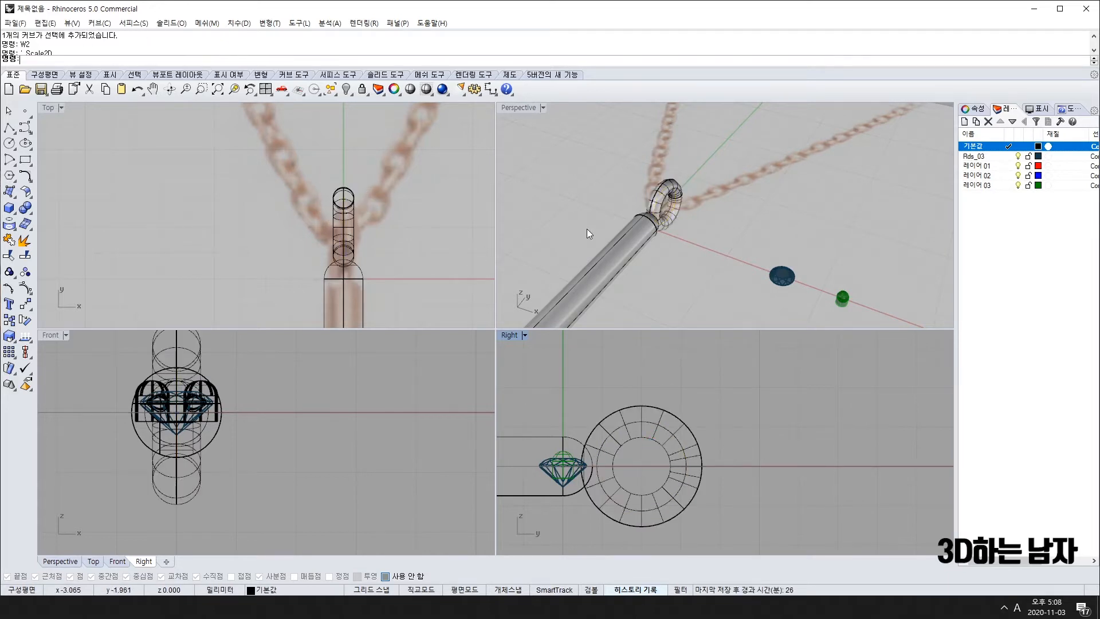
Step: Delete the guide circle running through the 0.8 mm ring, leaving the ring surface in place
click(687, 469)
click(734, 501)
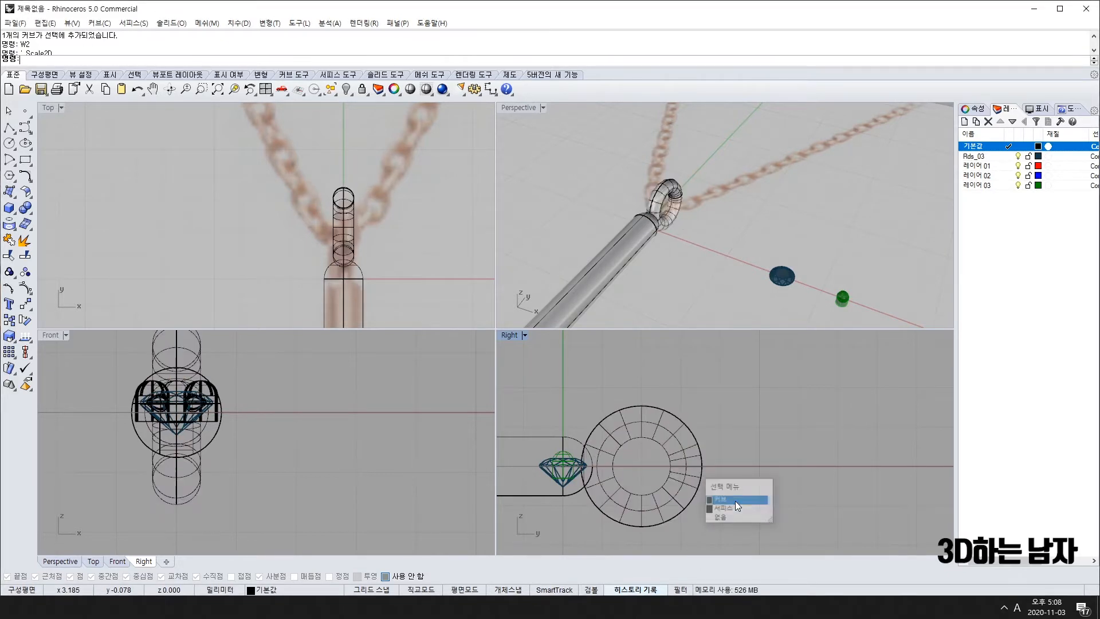
key(Delete)
Step: Compare the ring's size and the chain links with the photo in the Perspective and Top views
right_drag(721, 257, 682, 177)
scroll(669, 207, down, 10)
scroll(377, 214, down, 5)
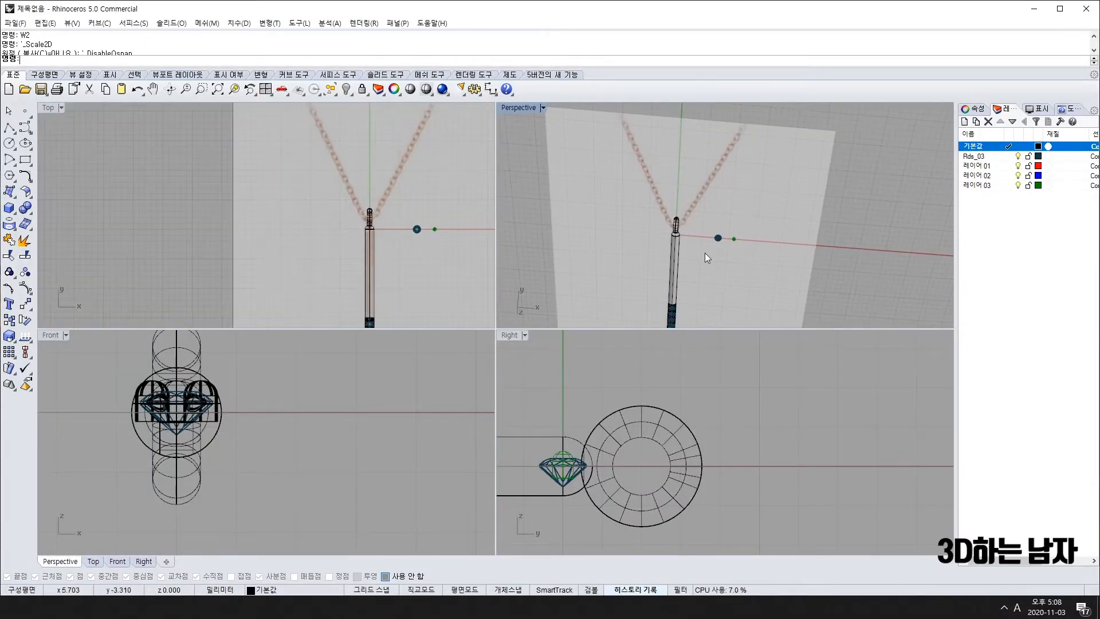
right_drag(707, 258, 749, 196)
scroll(394, 203, up, 1)
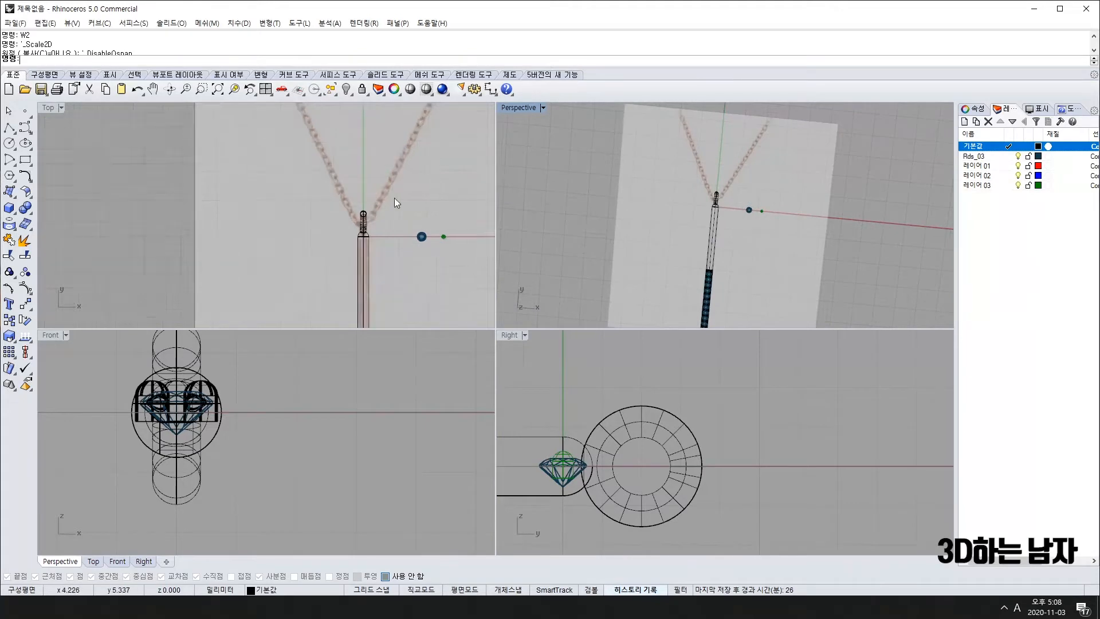
scroll(394, 203, up, 3)
scroll(334, 251, down, 5)
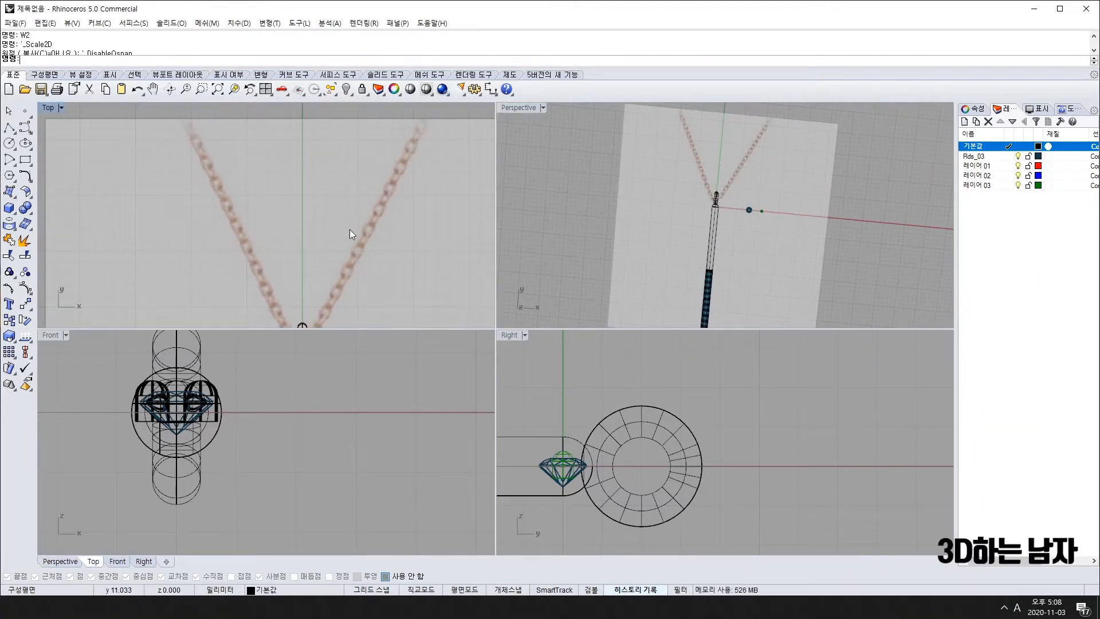
right_drag(355, 263, 410, 194)
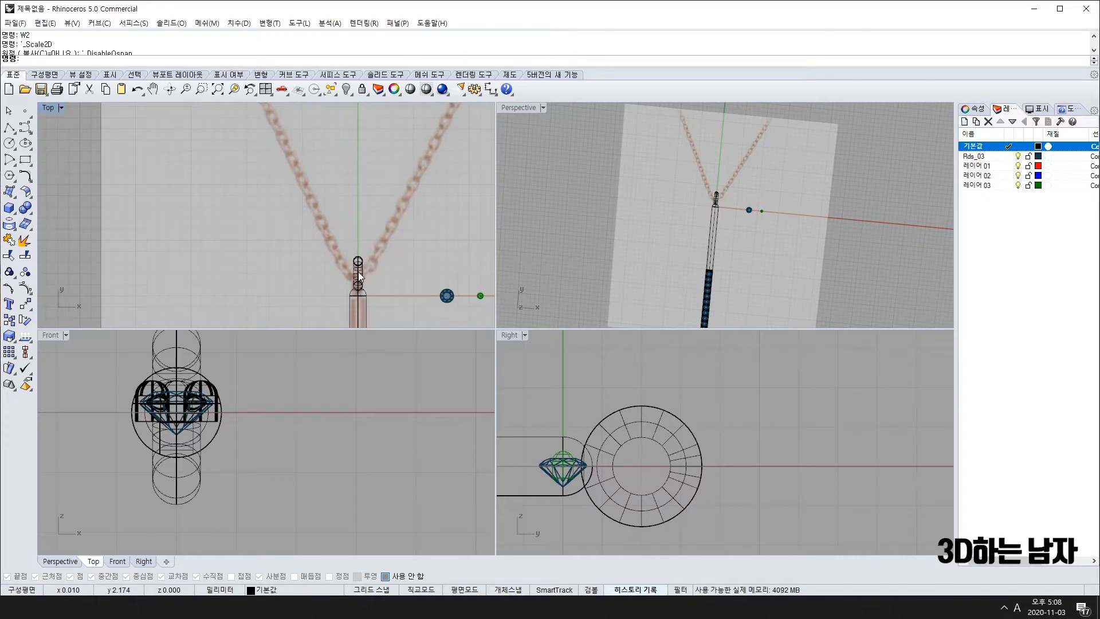
scroll(360, 275, up, 3)
right_drag(380, 250, 324, 253)
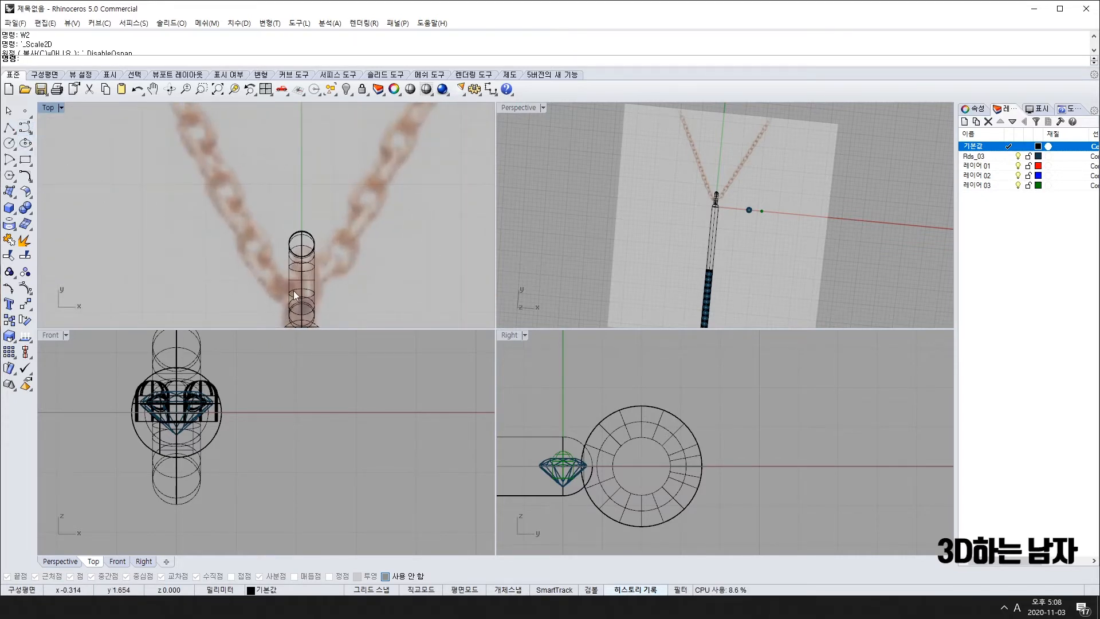
scroll(329, 276, down, 5)
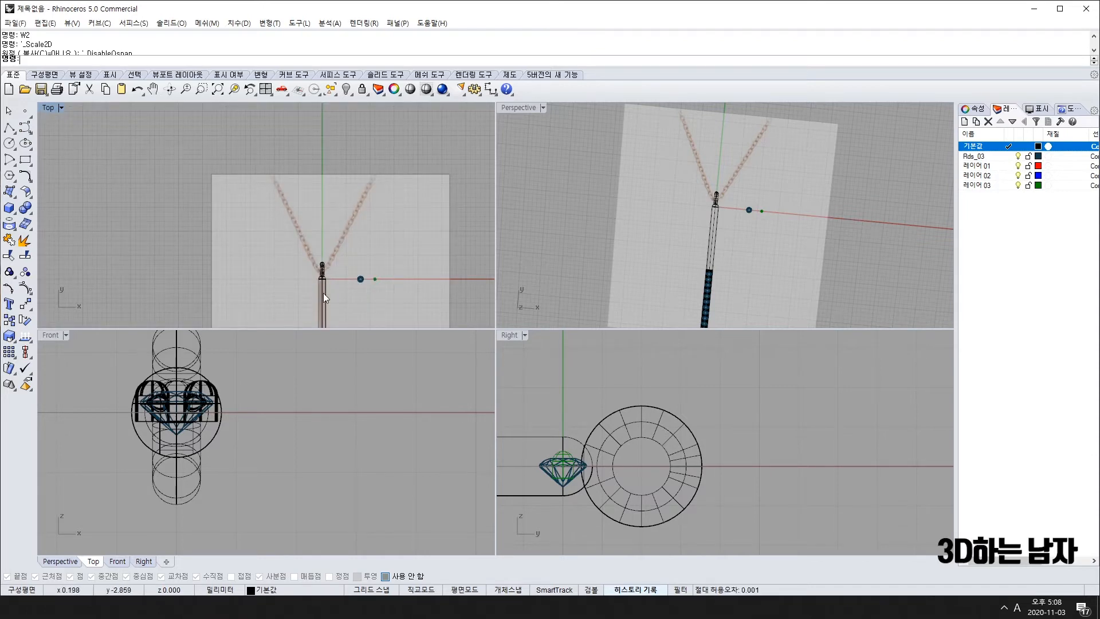
scroll(304, 306, up, 5)
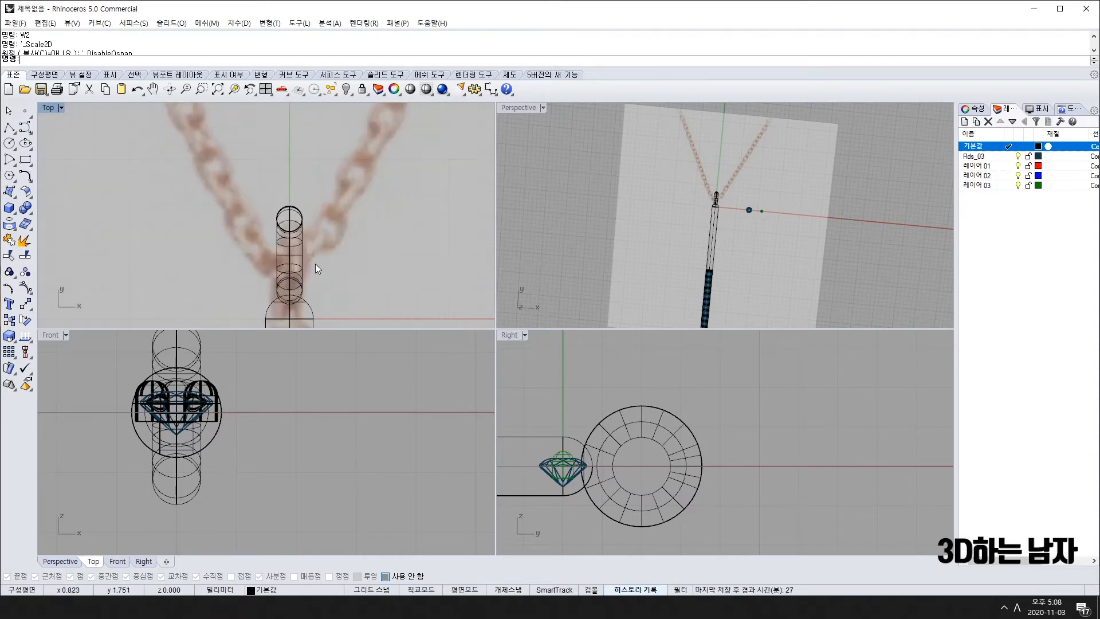
Step: Draw a small circle beside the photo's right-hand chain in the Top view and rebuild it with 12 points and degree 3
click(10, 143)
click(372, 208)
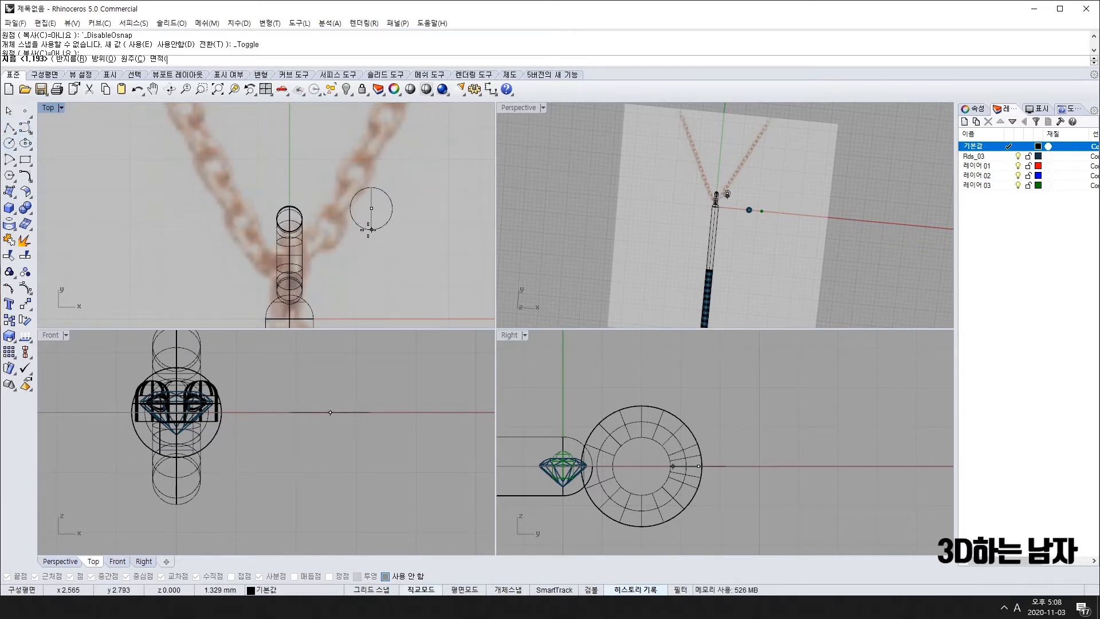
click(387, 225)
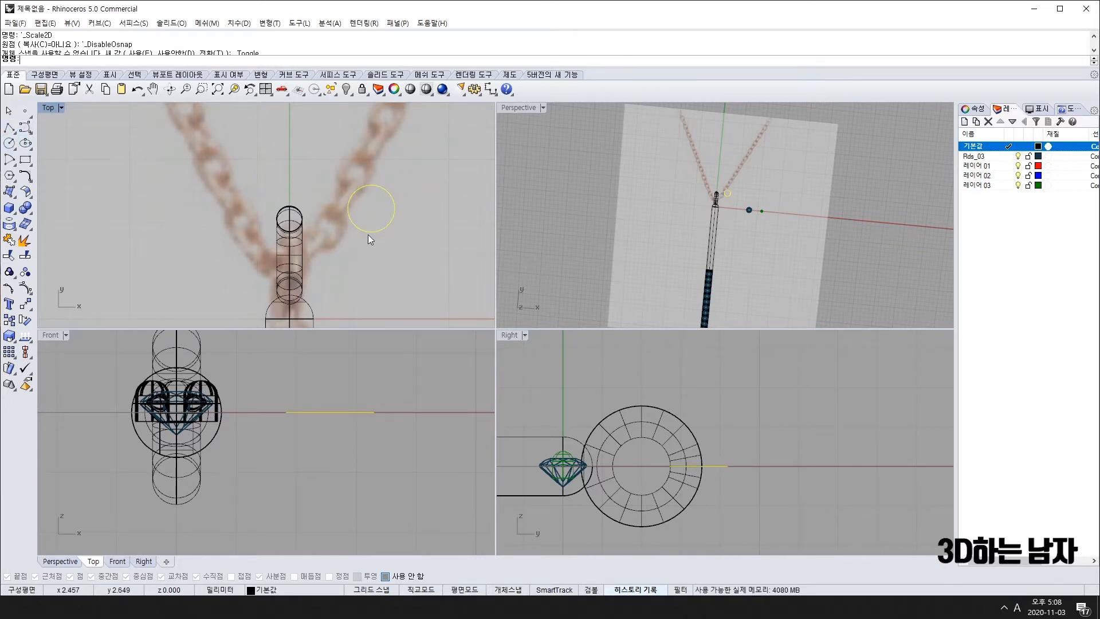
click(25, 176)
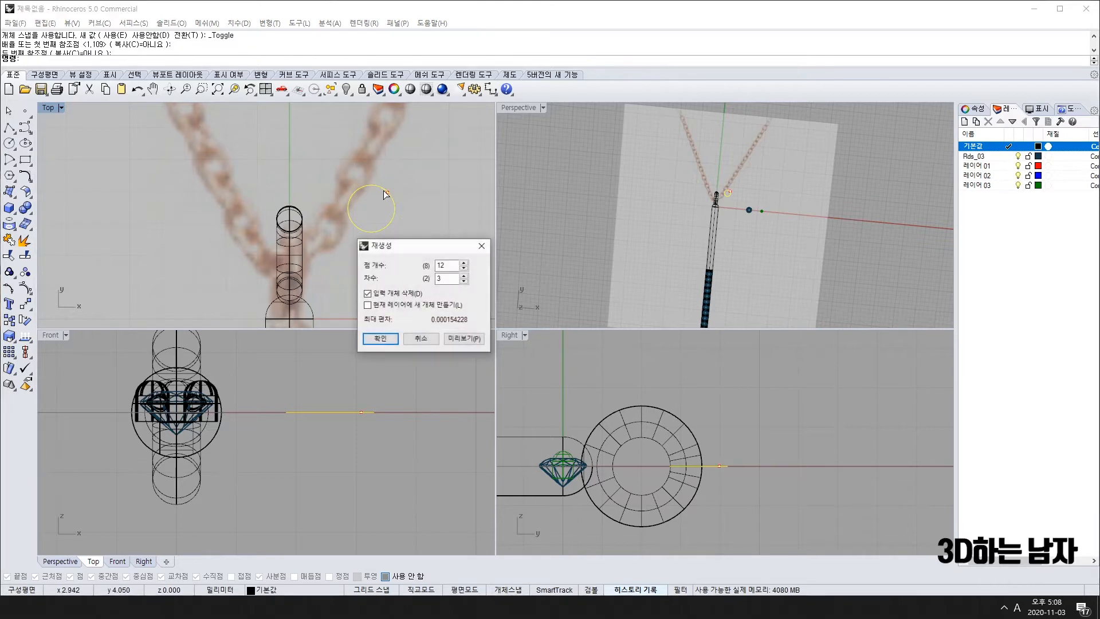
click(445, 267)
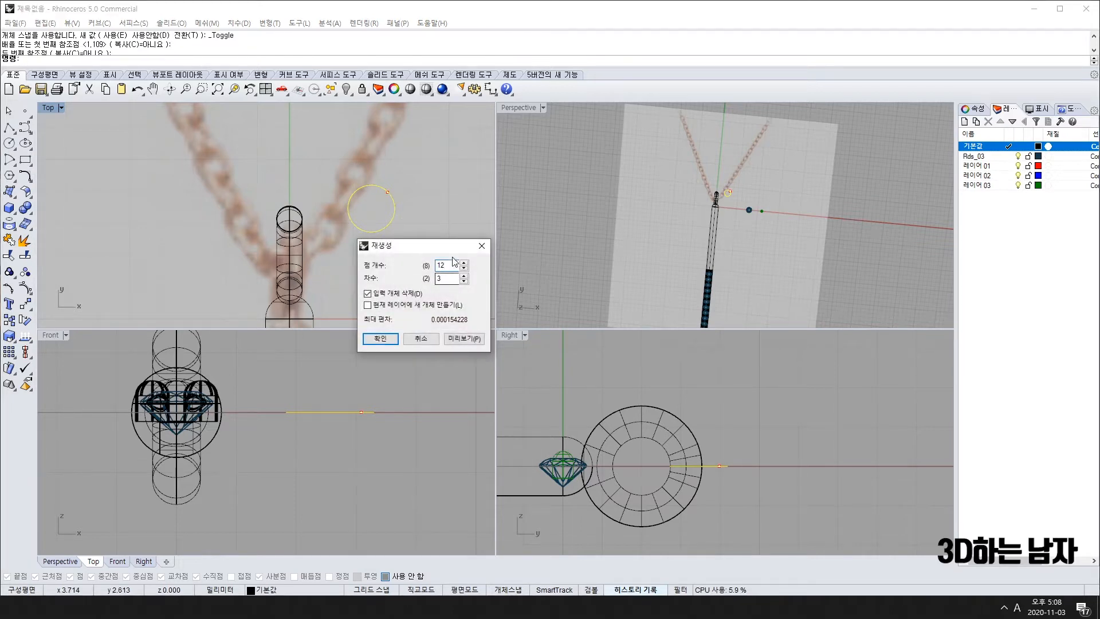
click(388, 341)
Step: Show the circle's control points and scale the upper and lower groups apart vertically to form an upright oval
text(pp)
key(Return)
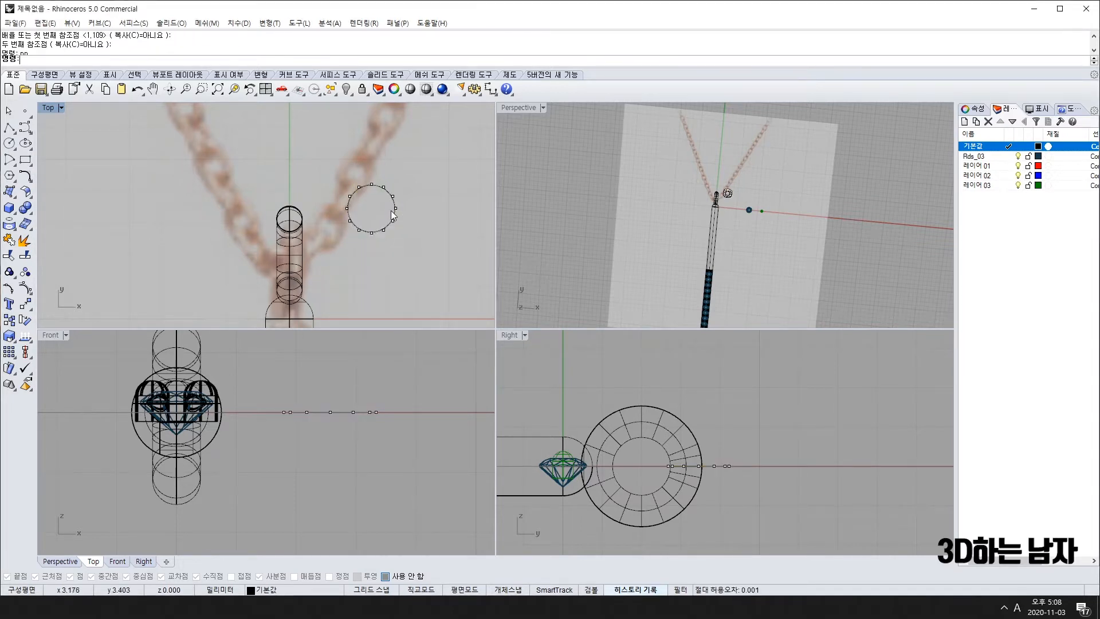
drag(337, 213, 397, 242)
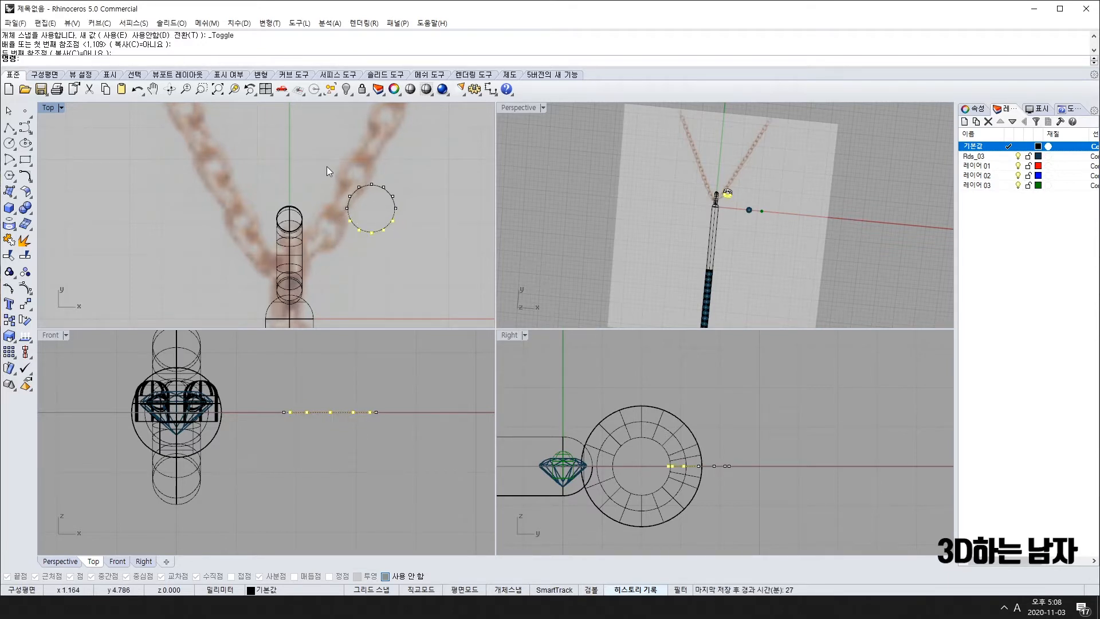
drag(411, 199, 411, 201)
key(Return)
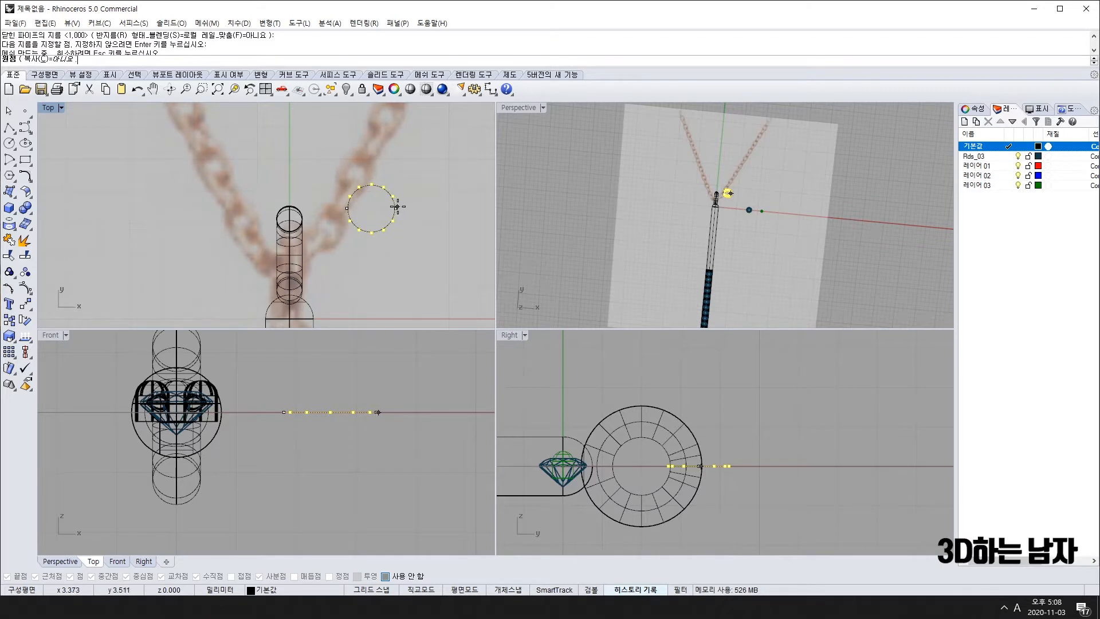
click(396, 210)
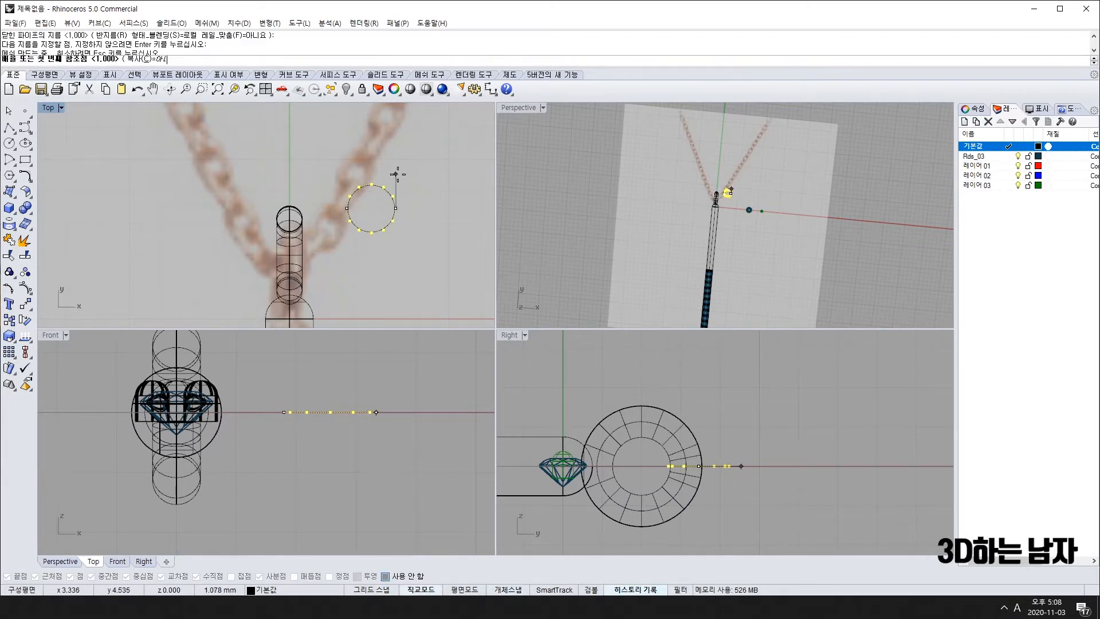
click(395, 168)
click(397, 162)
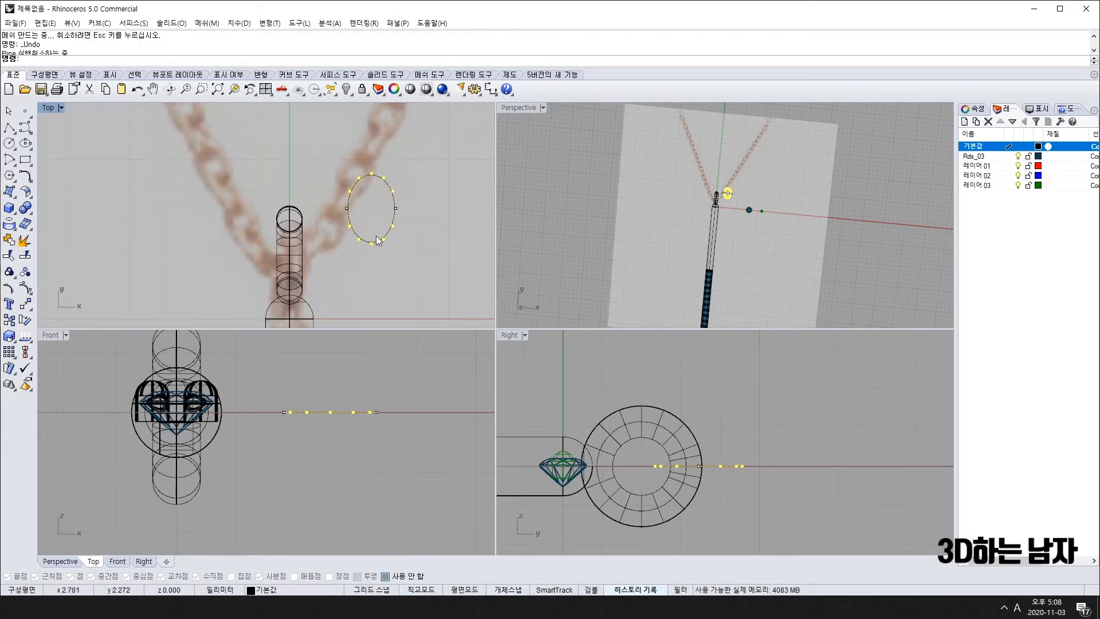
Step: Scale the oval's topmost and bottommost control points slightly closer together to flatten its ends
drag(365, 152, 380, 262)
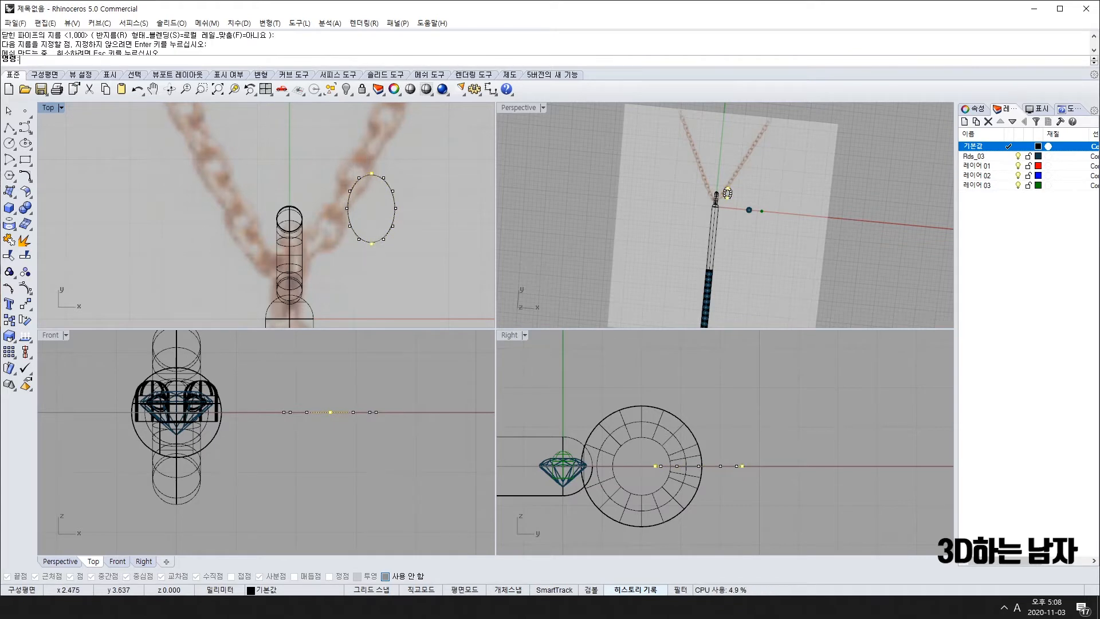
key(Return)
click(397, 209)
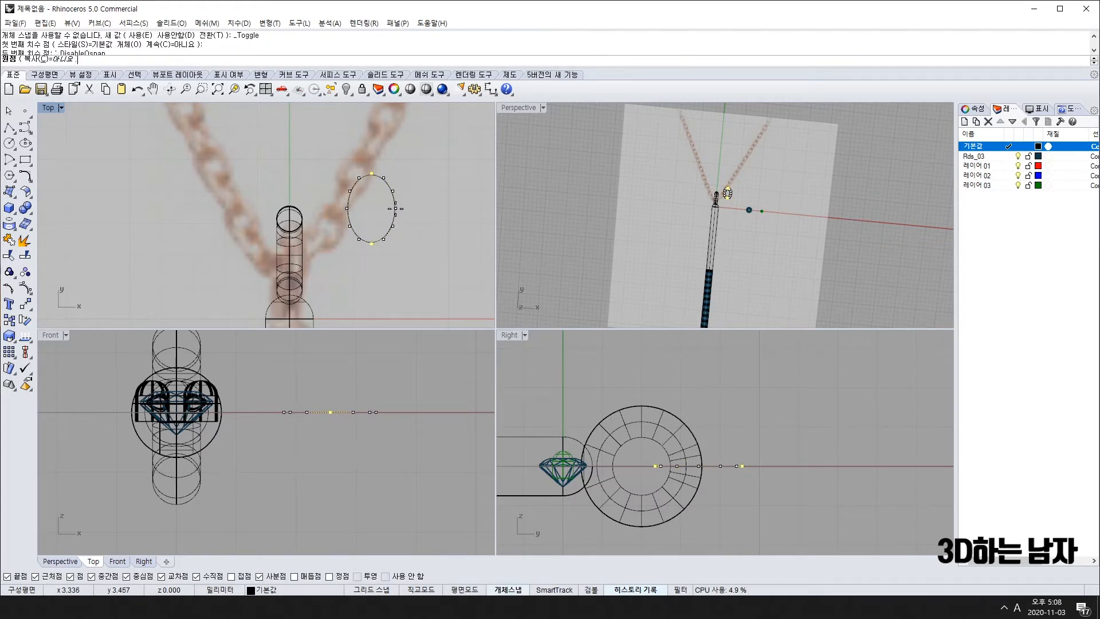
click(396, 129)
click(395, 136)
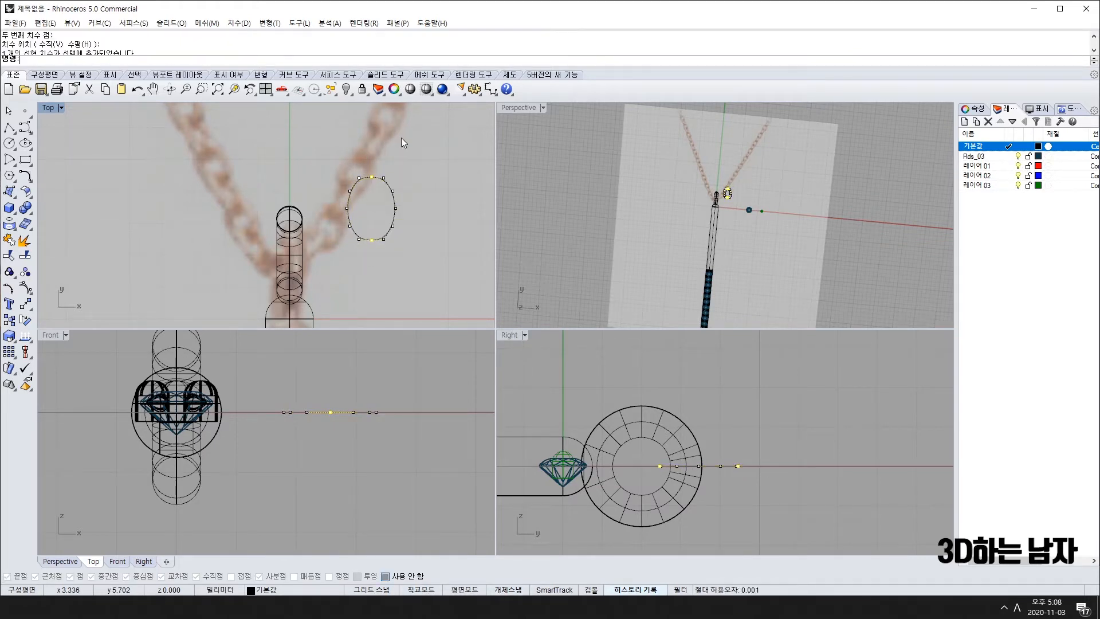
Step: Scale the three control points on each side of the oval slightly inward horizontally to narrow and straighten its sides
drag(336, 183, 358, 229)
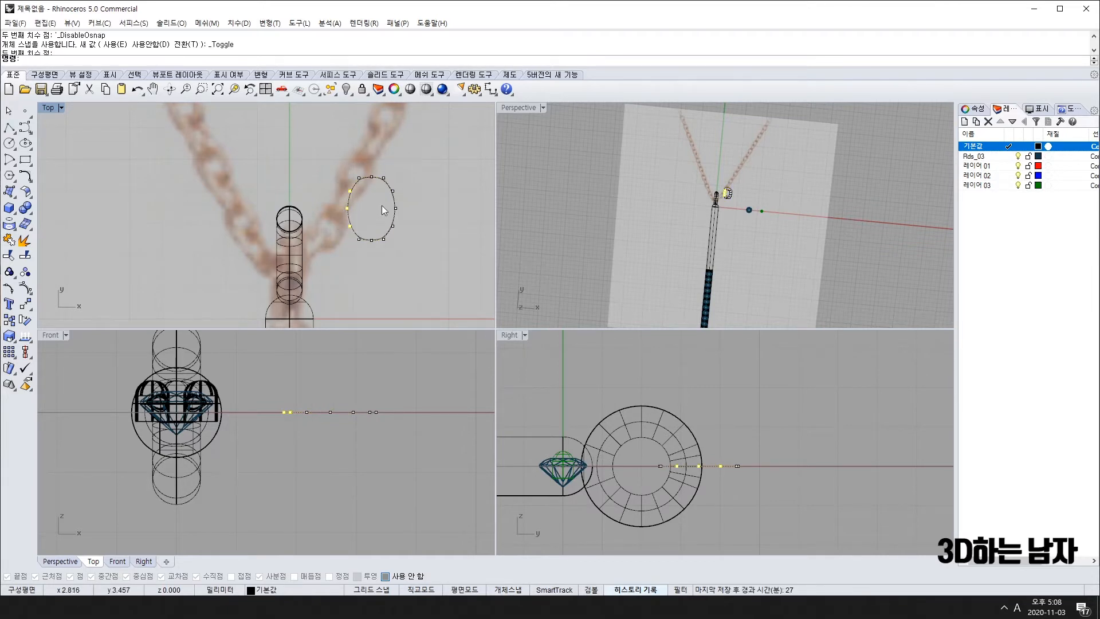
shift+drag(387, 172, 411, 235)
text(s1)
key(space)
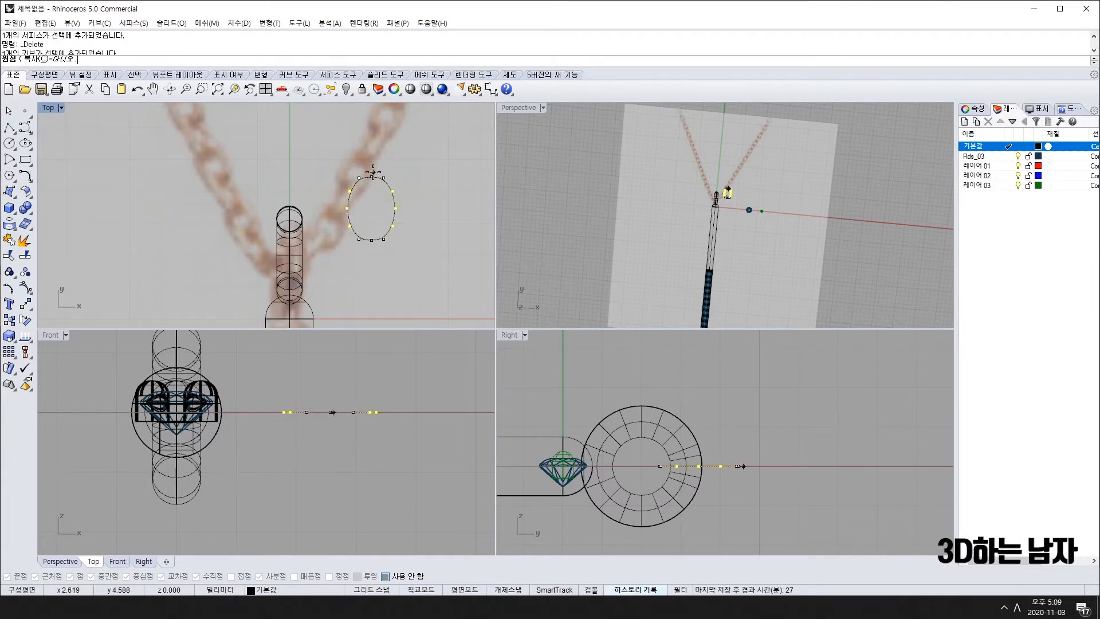
click(372, 177)
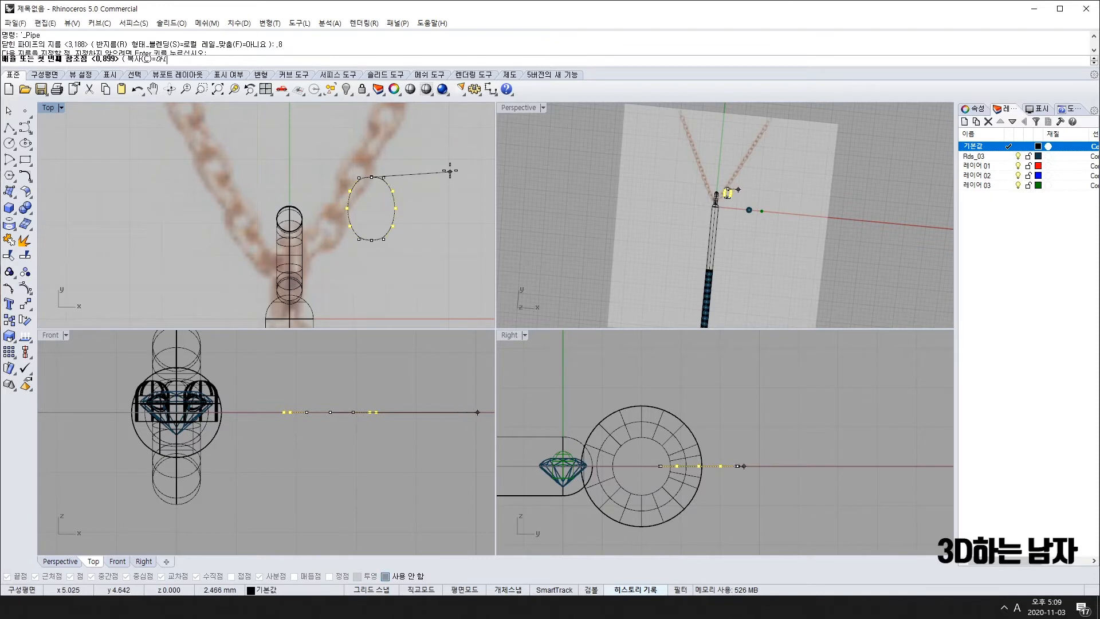
click(451, 176)
click(444, 176)
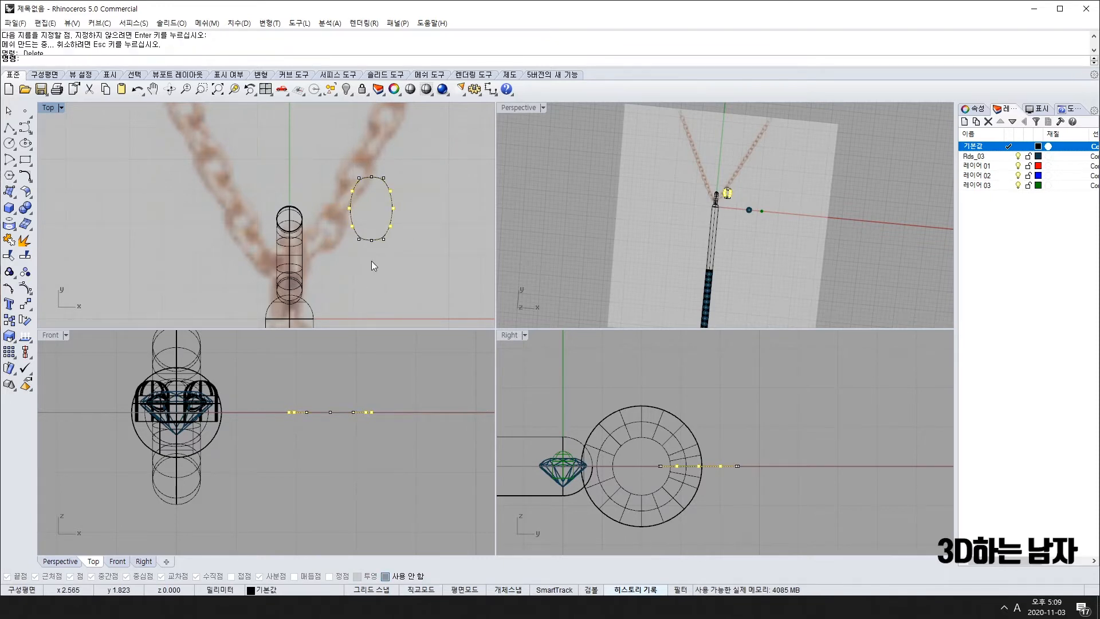
Step: Hide the control points, pipe the oval curve with a 0.4 mm diameter to form a chain link, and select the link
key(Escape)
click(392, 189)
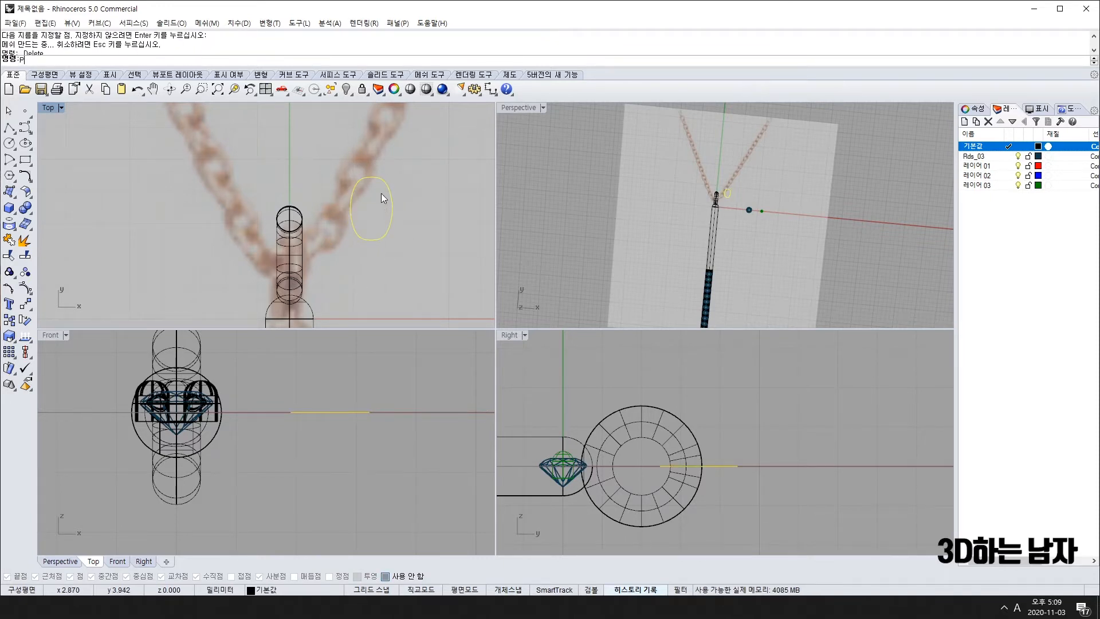
text(ipe)
key(Return)
text(0.4)
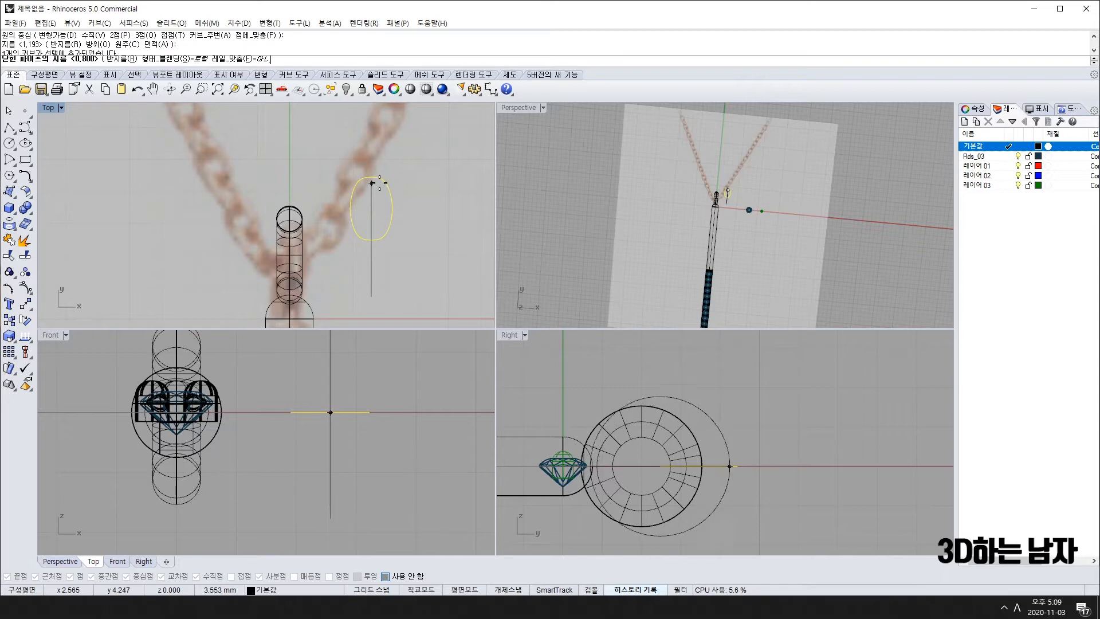
key(Return)
key(Return)
scroll(395, 221, up, 4)
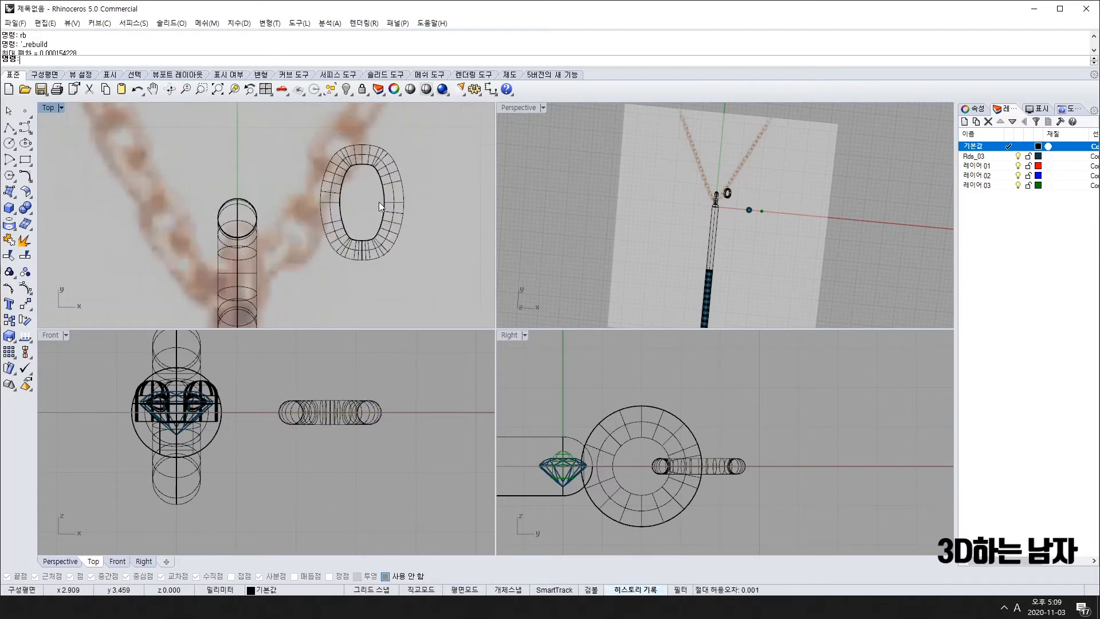
click(380, 202)
scroll(275, 261, down, 8)
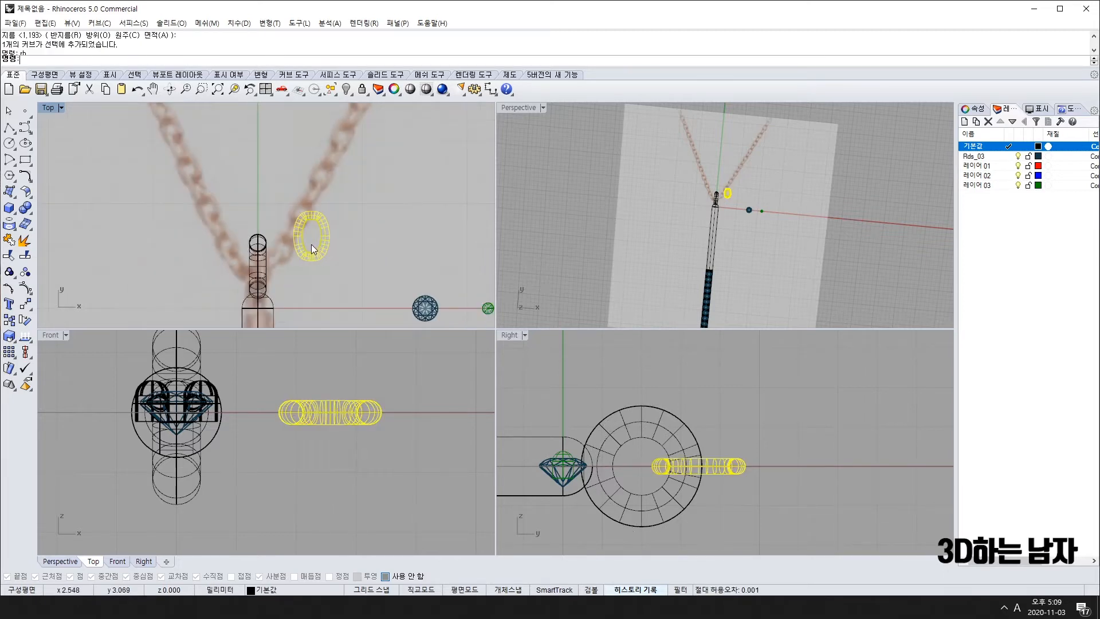
Step: Scale the oval chain link down uniformly about its centre in the Top view
text(sc)
key(Return)
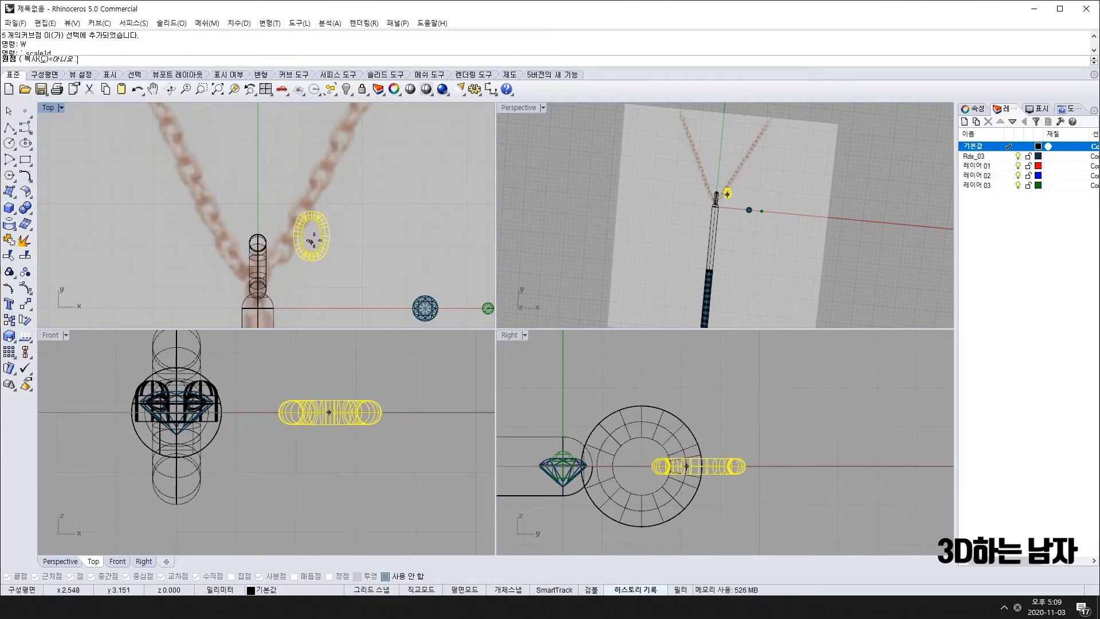
click(311, 242)
shift+click(310, 183)
shift+click(305, 201)
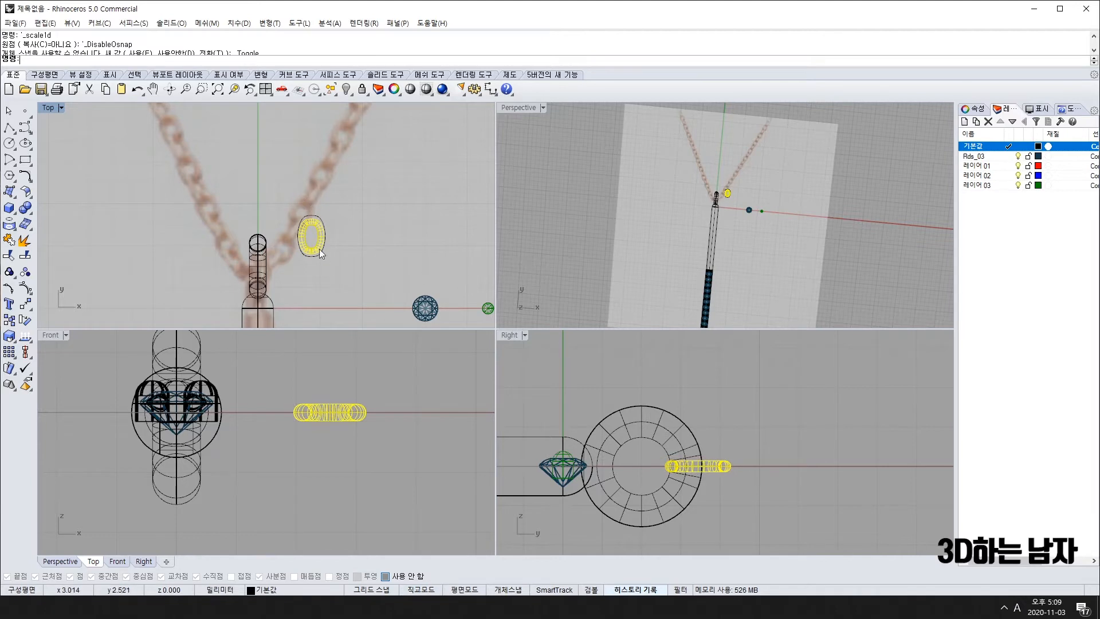
Step: Delete the leftover oval curve and move the chain link onto the photo's right chain strand
click(325, 218)
key(Delete)
scroll(319, 237, up, 4)
drag(323, 239, 309, 213)
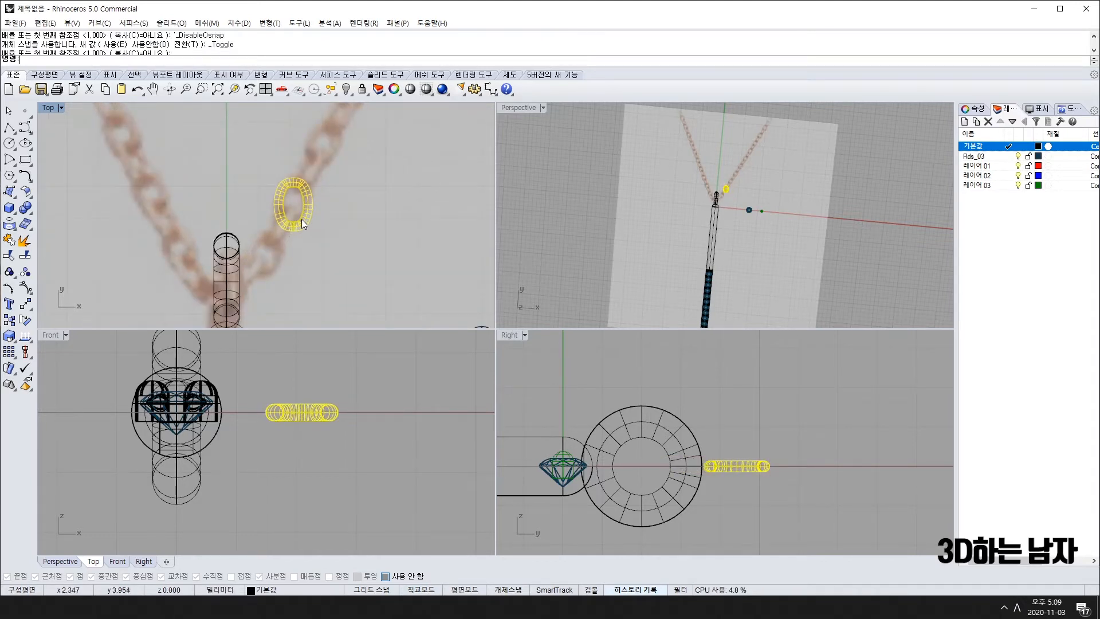
Step: Scale the chain link down slightly again about its centre to match the link size in the photo
key(space)
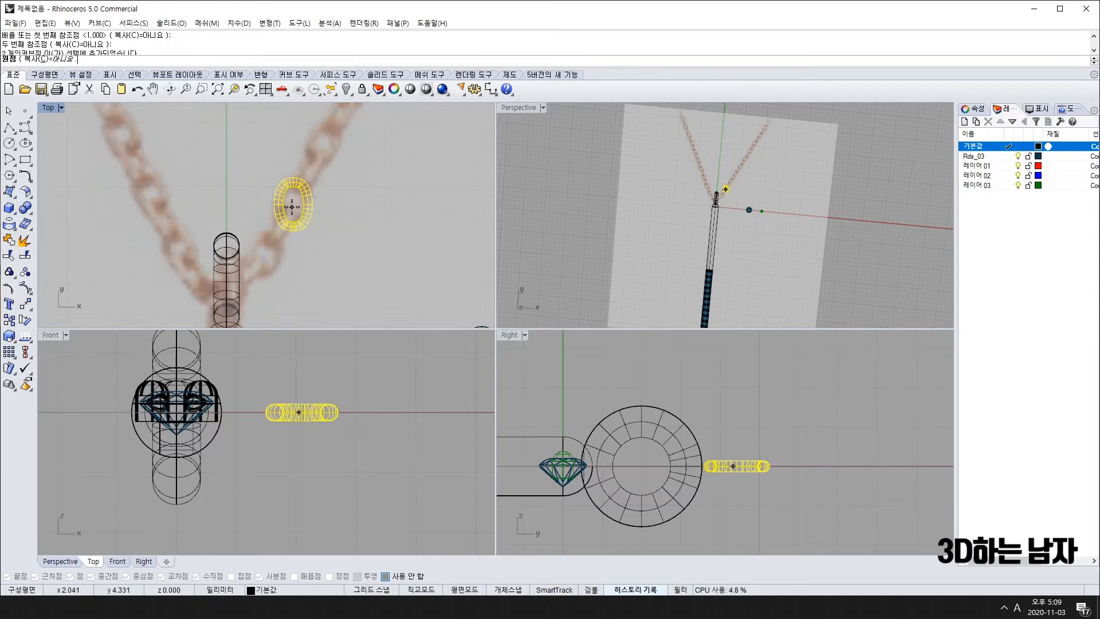
click(292, 204)
shift+click(290, 165)
click(293, 173)
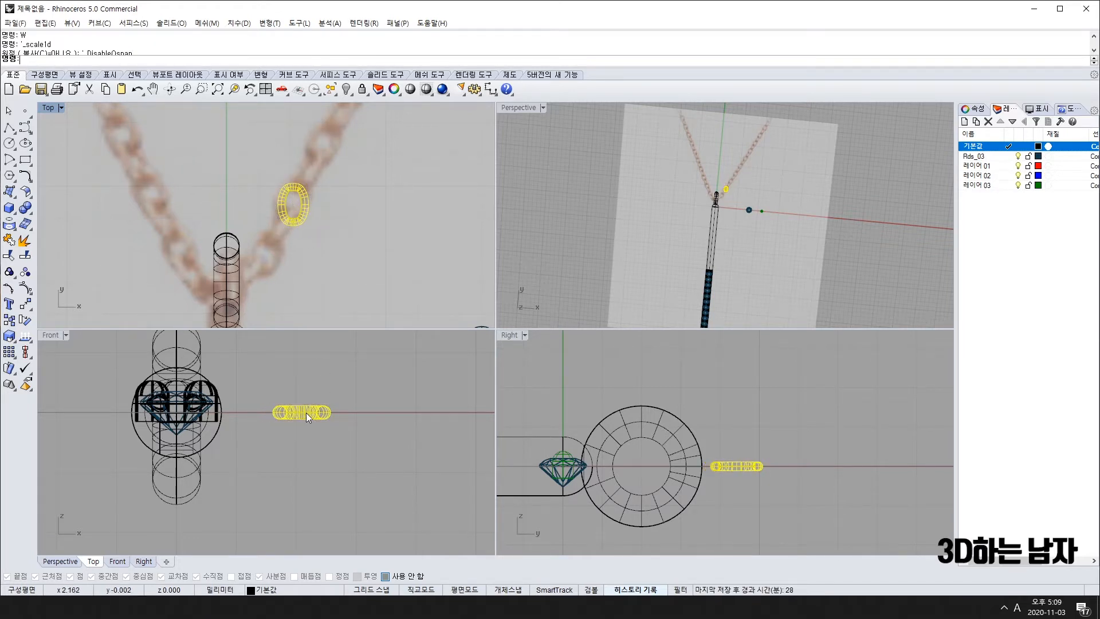
Step: Copy the chain link straight down so the copy overlaps the lower end of the original
text(c)
key(space)
click(290, 213)
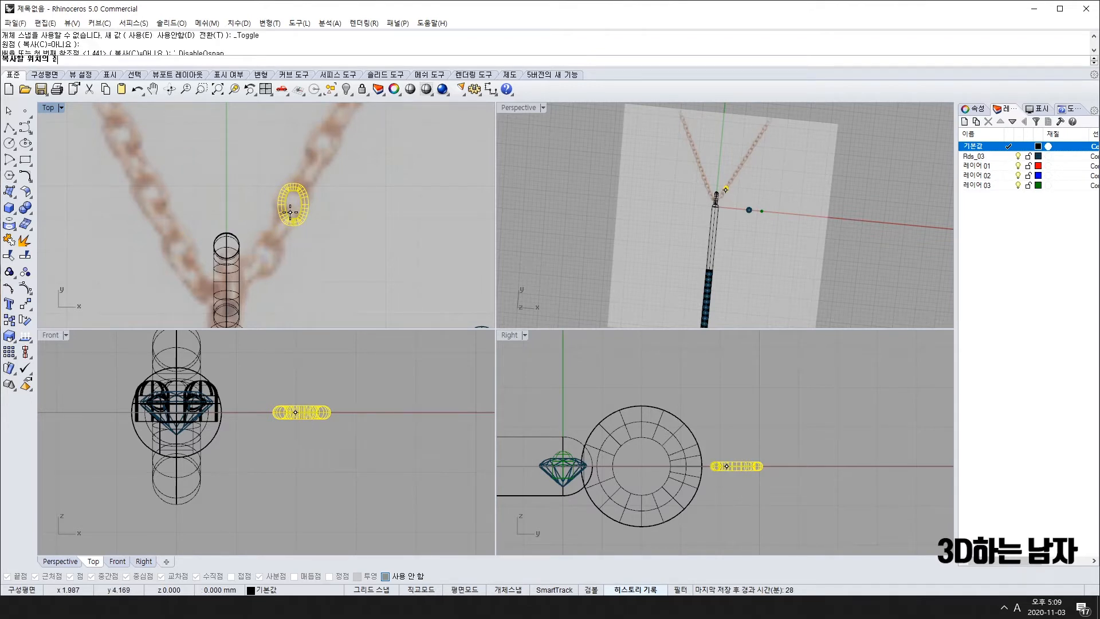
click(290, 234)
key(Return)
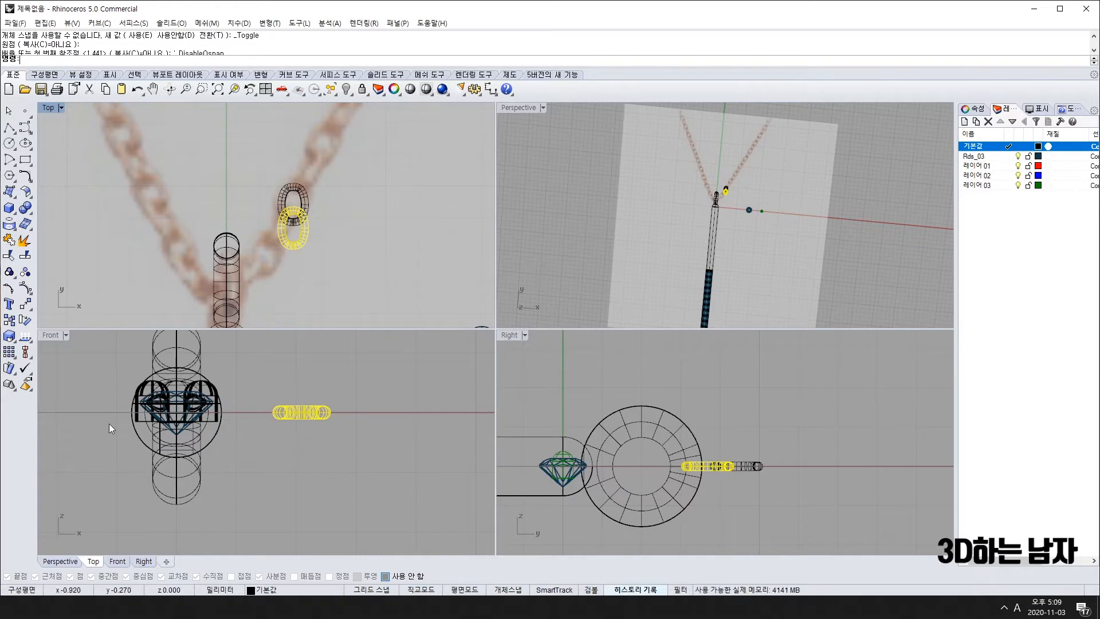
Step: Rotate the lower link 90 degrees in the Front view so it interlocks with the upper link, and centre it beneath that link
click(25, 320)
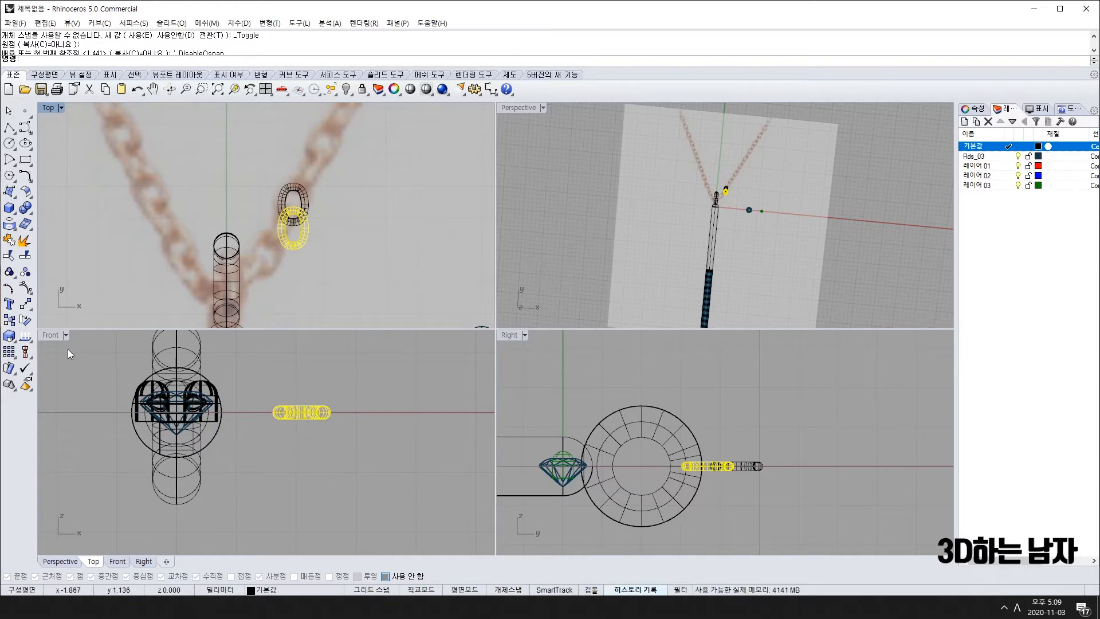
click(303, 413)
shift+click(302, 351)
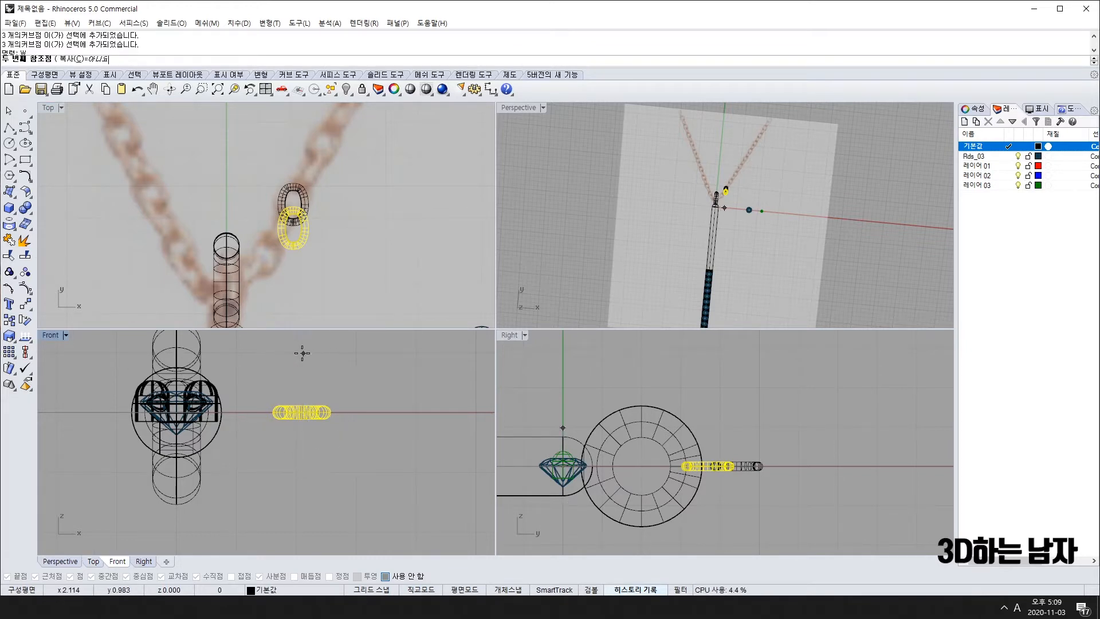
shift+click(375, 395)
key(Escape)
scroll(292, 227, up, 4)
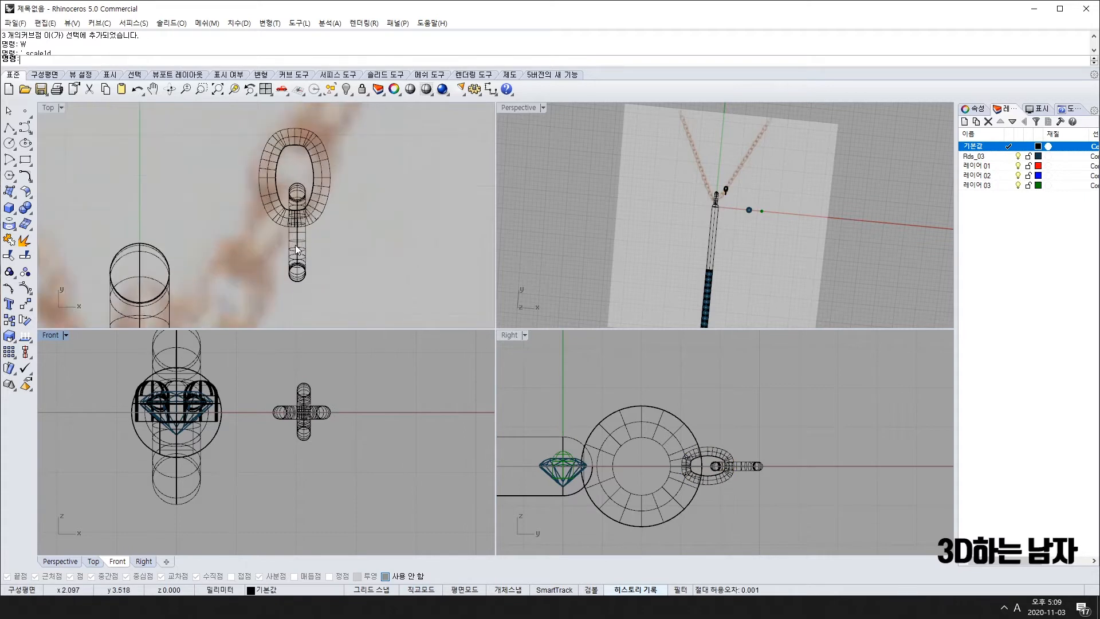
click(294, 245)
key(Escape)
scroll(365, 250, down, 3)
scroll(389, 269, down, 4)
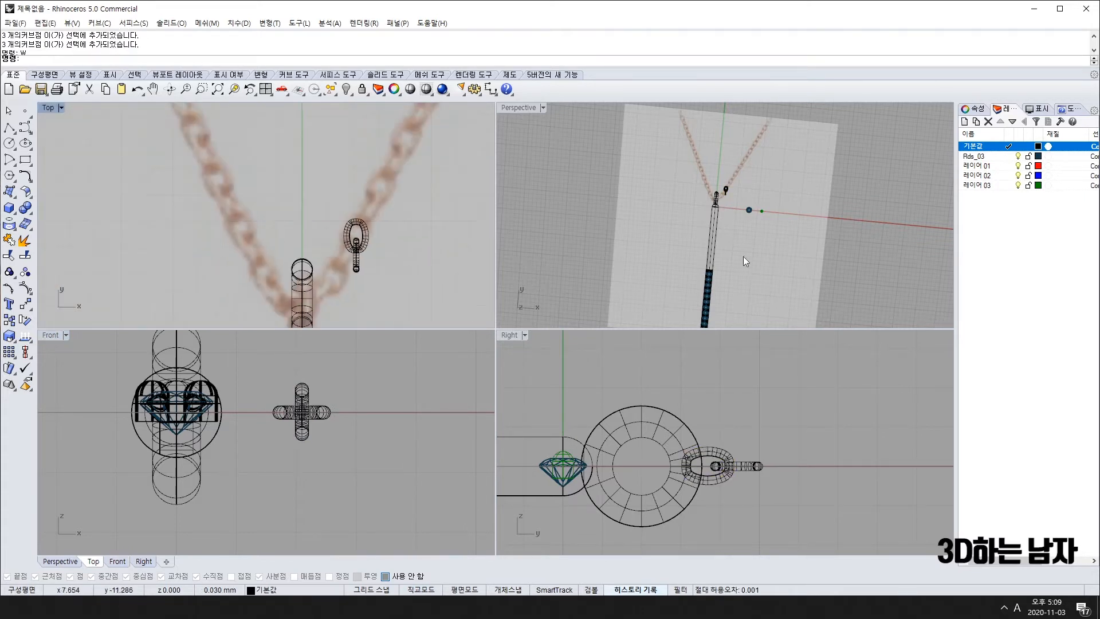
Step: Select the interlocked link pair and place two copies straight below it, each hooking into the previous pair
right_drag(744, 256, 720, 217)
scroll(731, 203, up, 14)
click(745, 255)
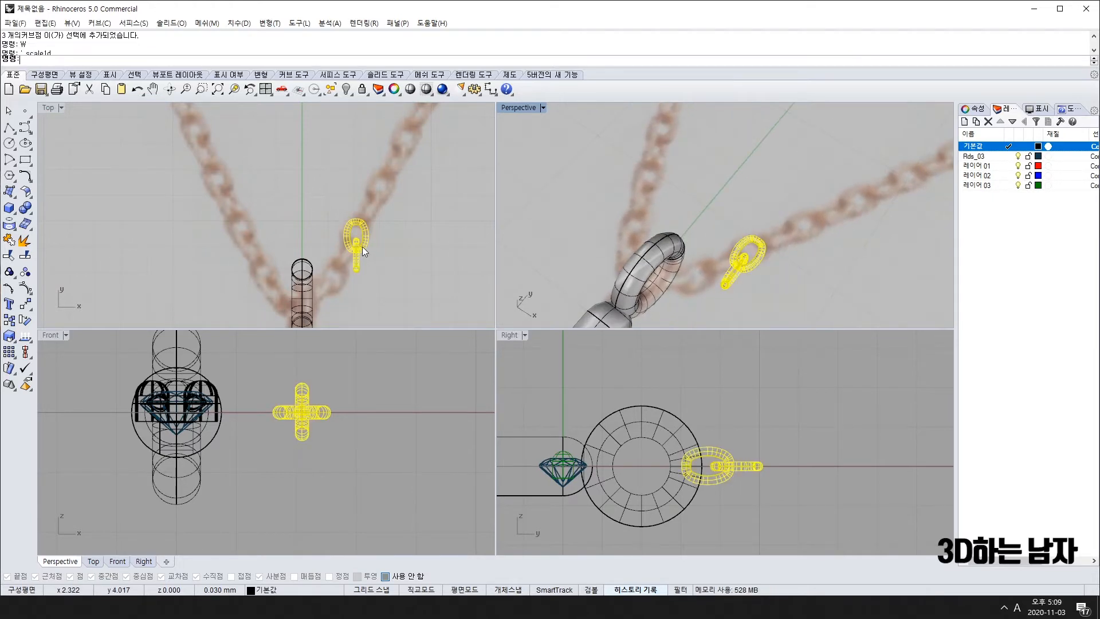
scroll(361, 235, down, 3)
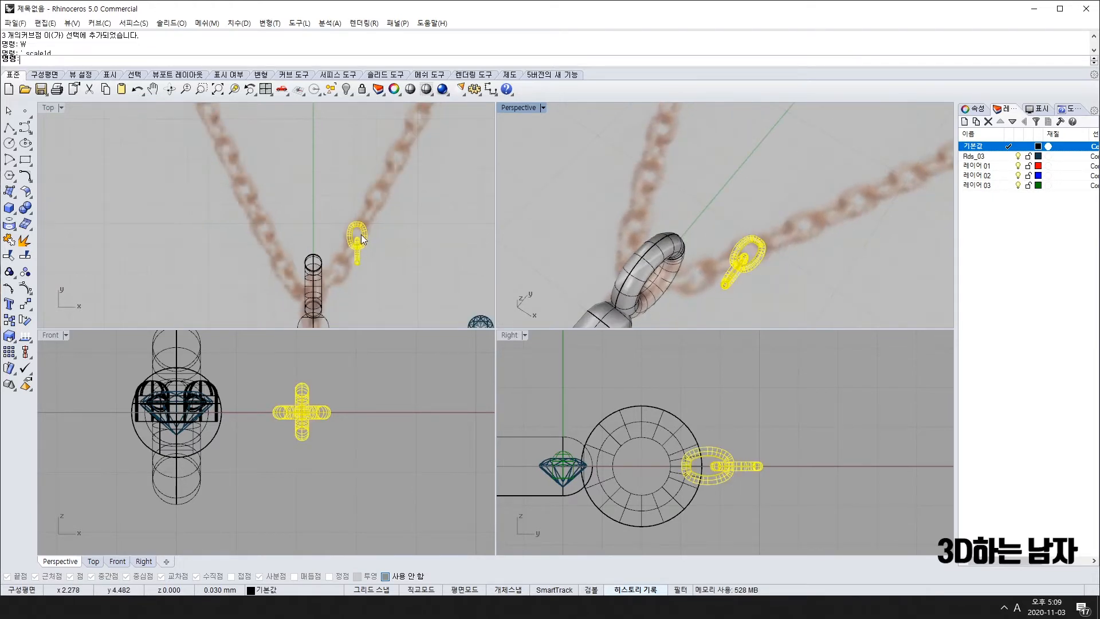
scroll(358, 241, up, 5)
text(c)
key(space)
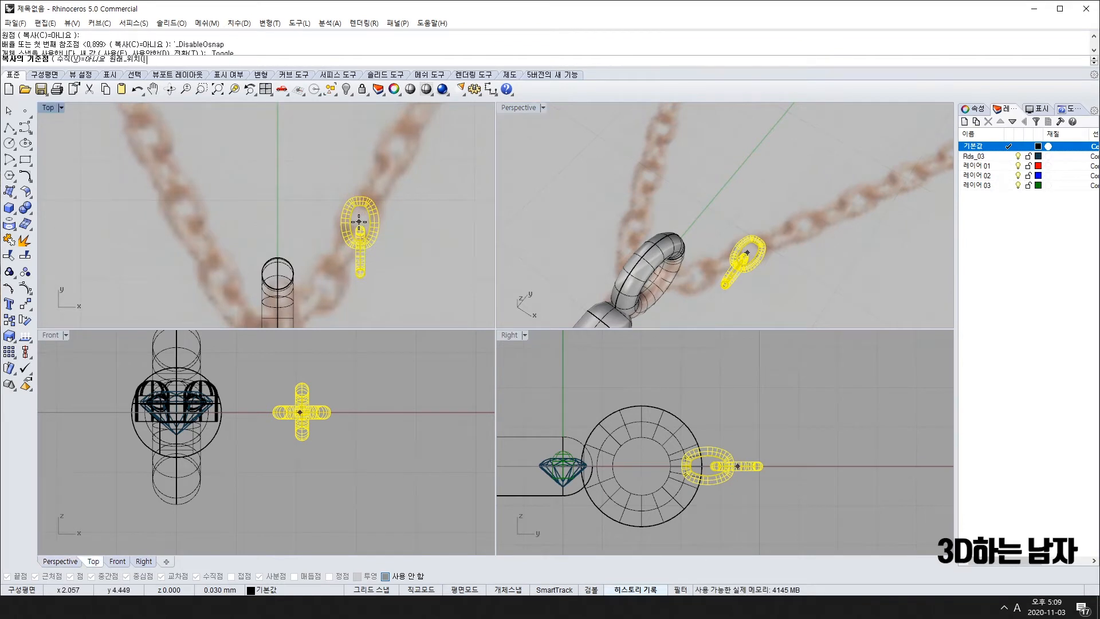
click(359, 224)
click(359, 285)
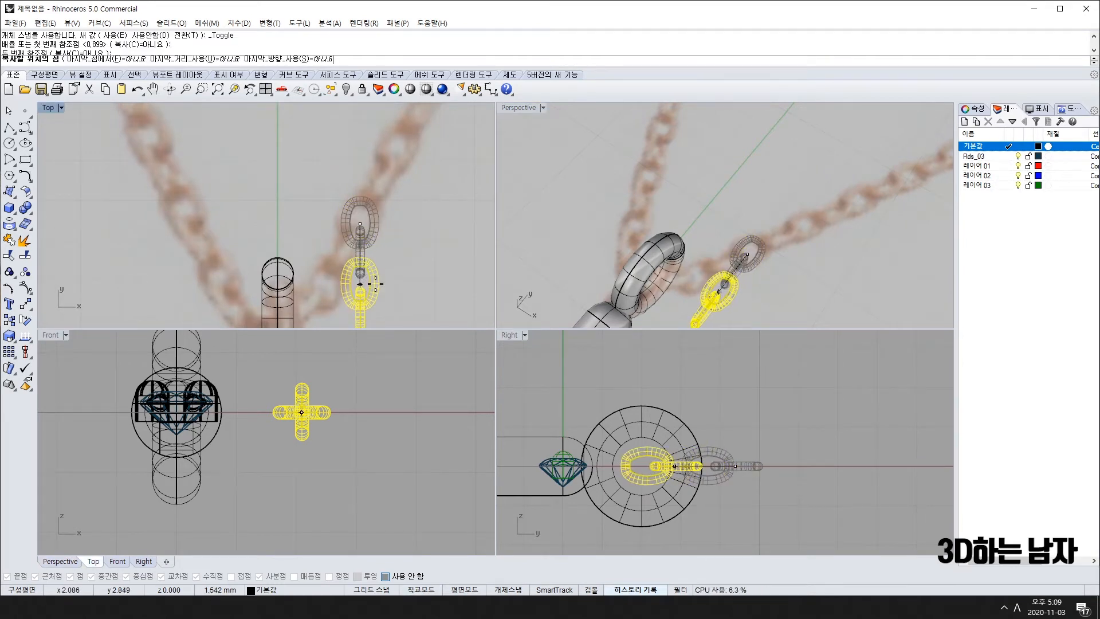
right_drag(394, 287, 388, 185)
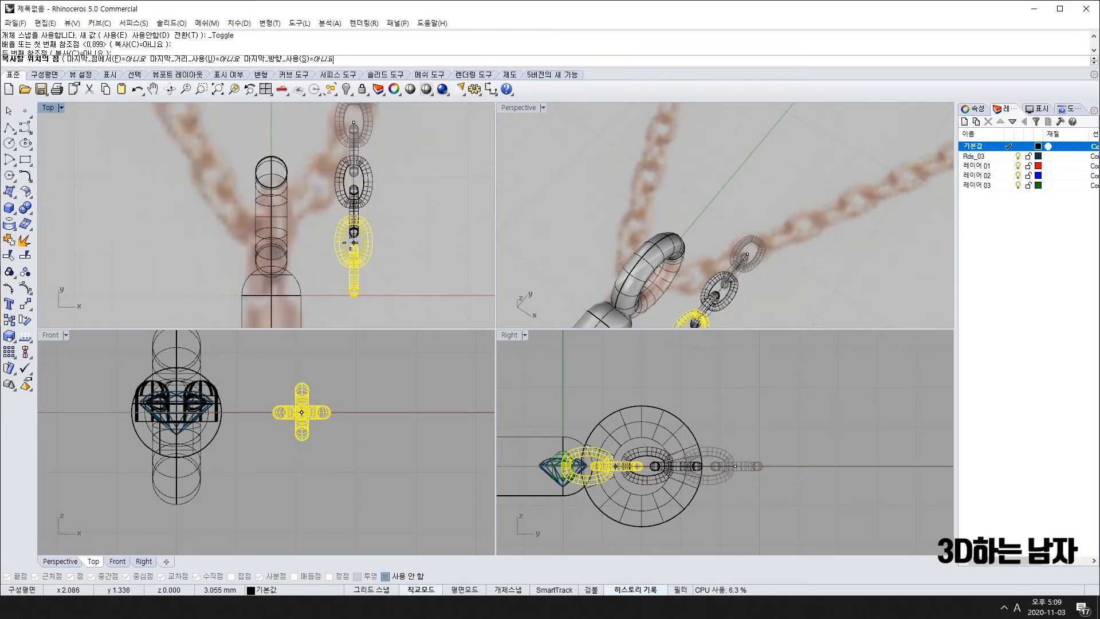
shift+click(354, 243)
scroll(352, 243, down, 8)
key(space)
Step: Select the six-link segment and place three copies end to end straight below it to lengthen the chain
drag(335, 161, 367, 269)
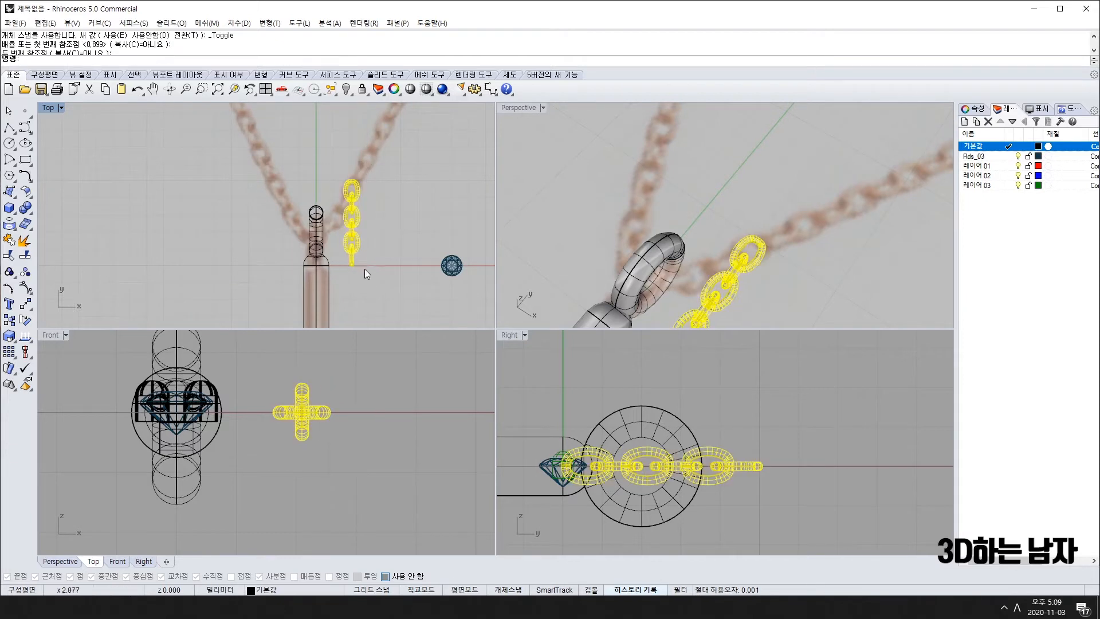
scroll(376, 258, down, 2)
right_drag(376, 258, 345, 218)
scroll(344, 212, up, 2)
text(c)
key(space)
key(space)
click(361, 189)
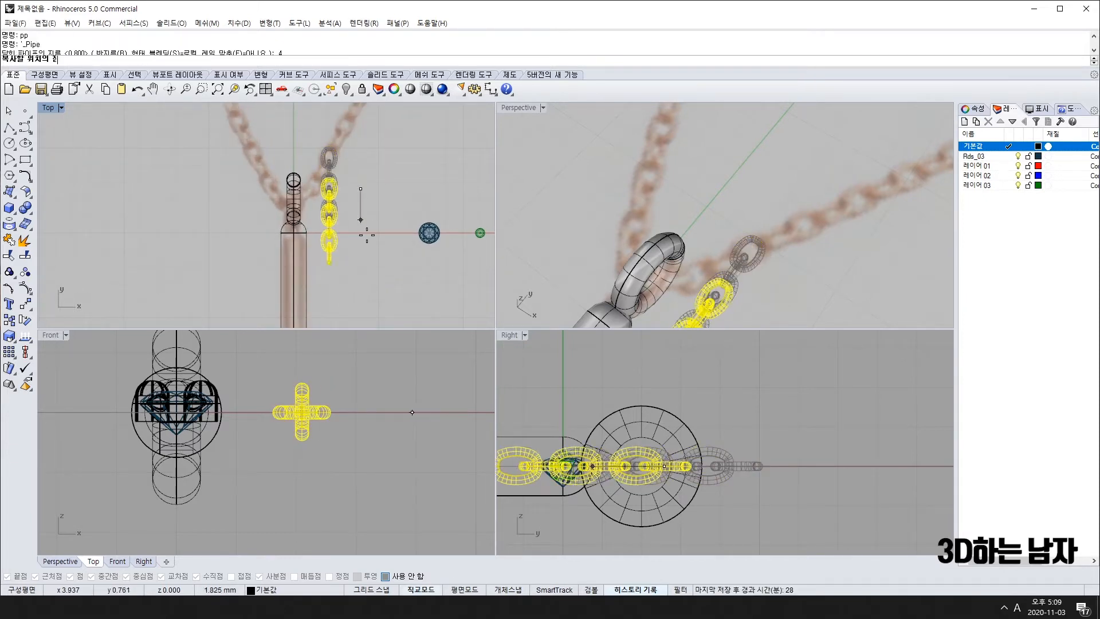
click(367, 265)
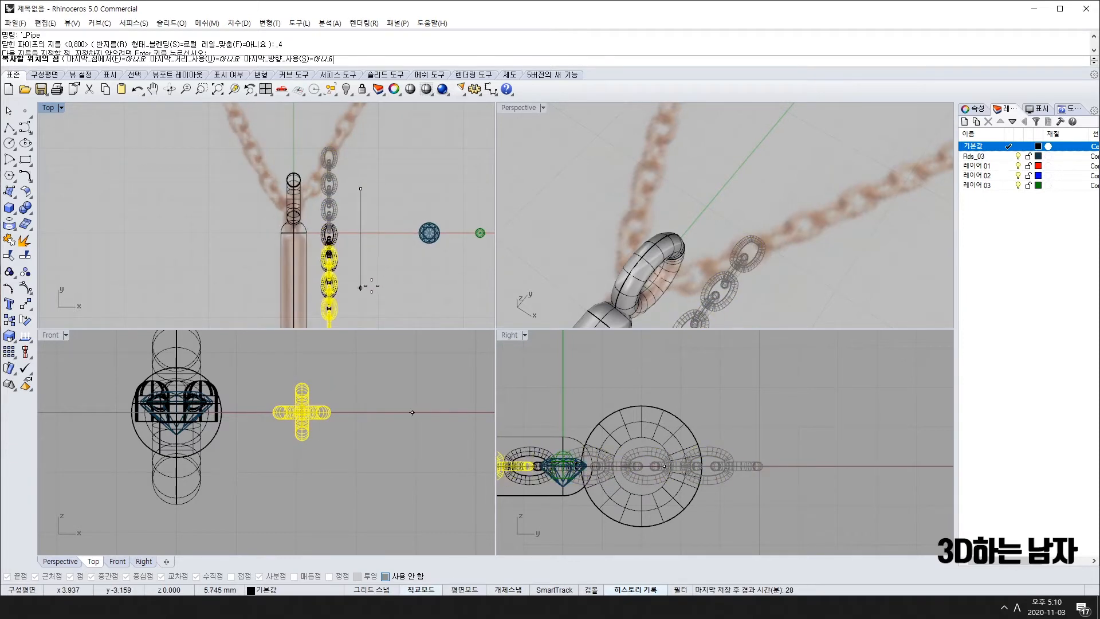
right_drag(368, 345, 357, 266)
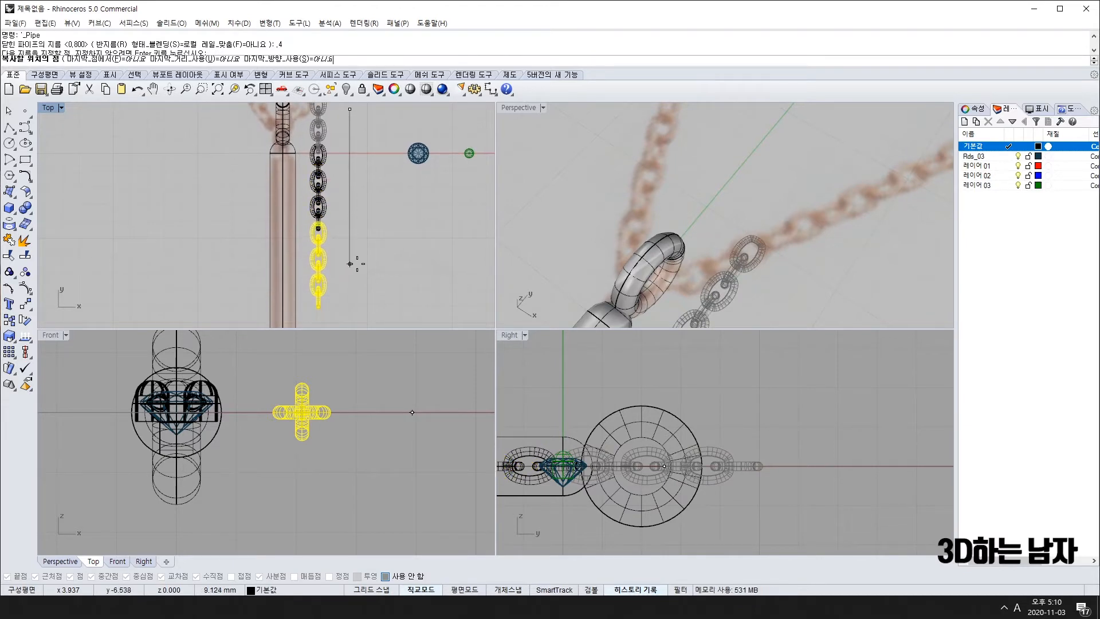
click(358, 263)
right_drag(357, 308, 359, 211)
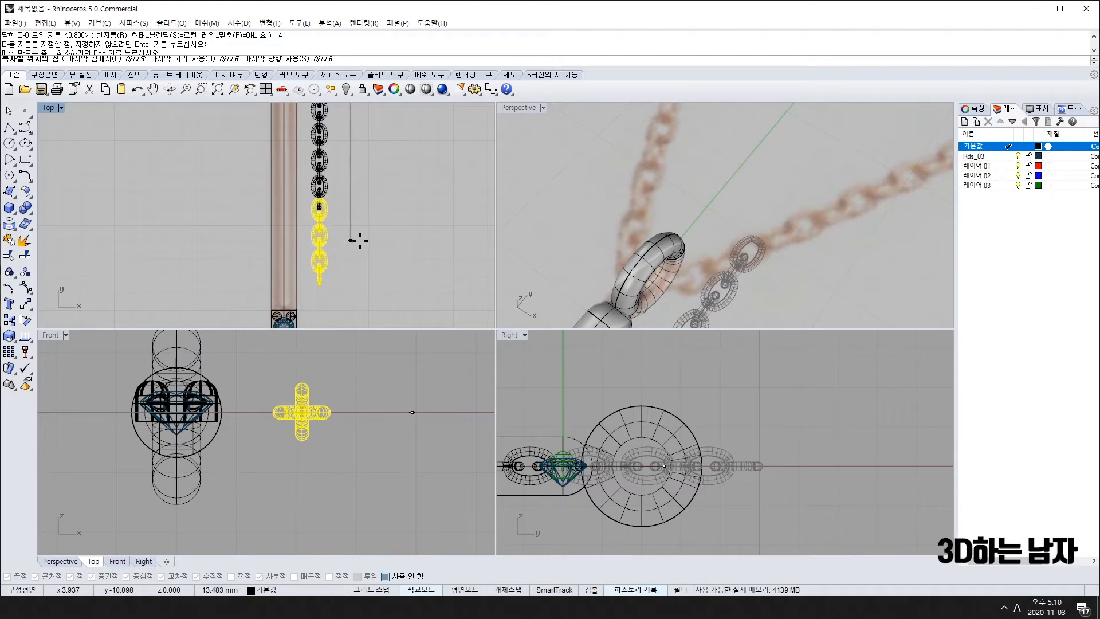
click(360, 241)
key(space)
scroll(359, 241, down, 8)
key(Escape)
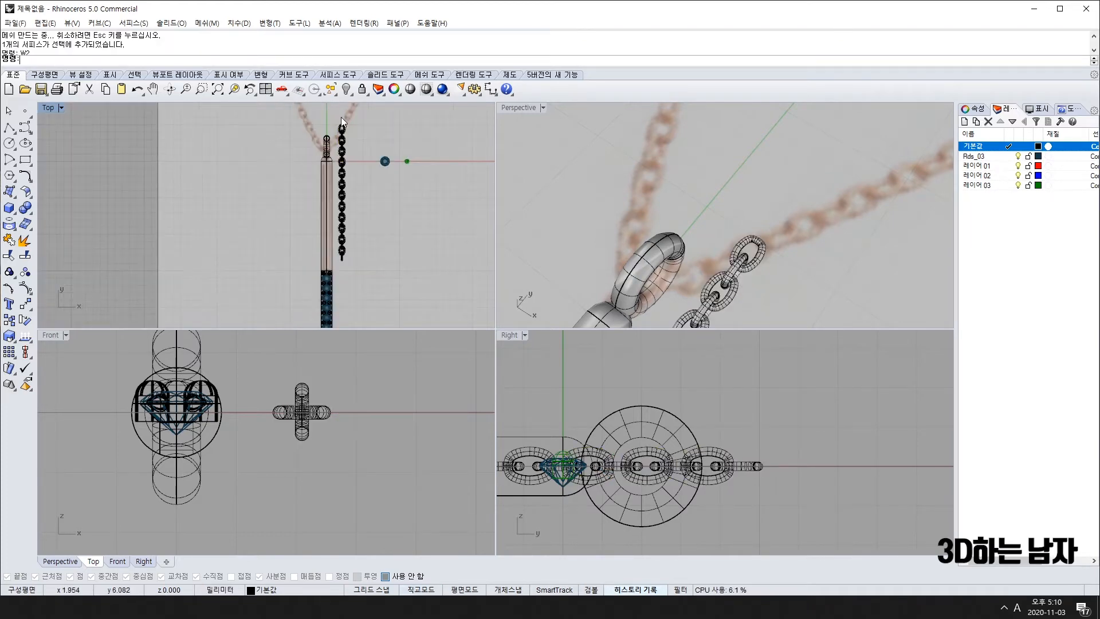
Step: Move the whole chain so its top link sits on the upper end of the photo's right chain strand
drag(344, 138, 370, 279)
scroll(352, 237, down, 4)
right_drag(352, 237, 358, 278)
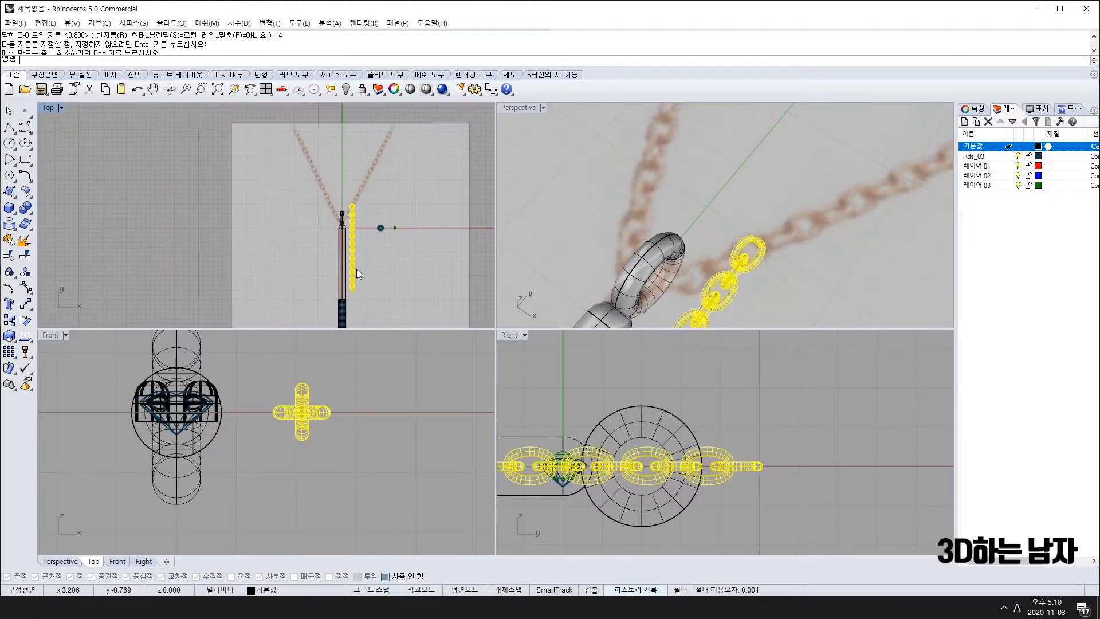
drag(353, 262, 400, 192)
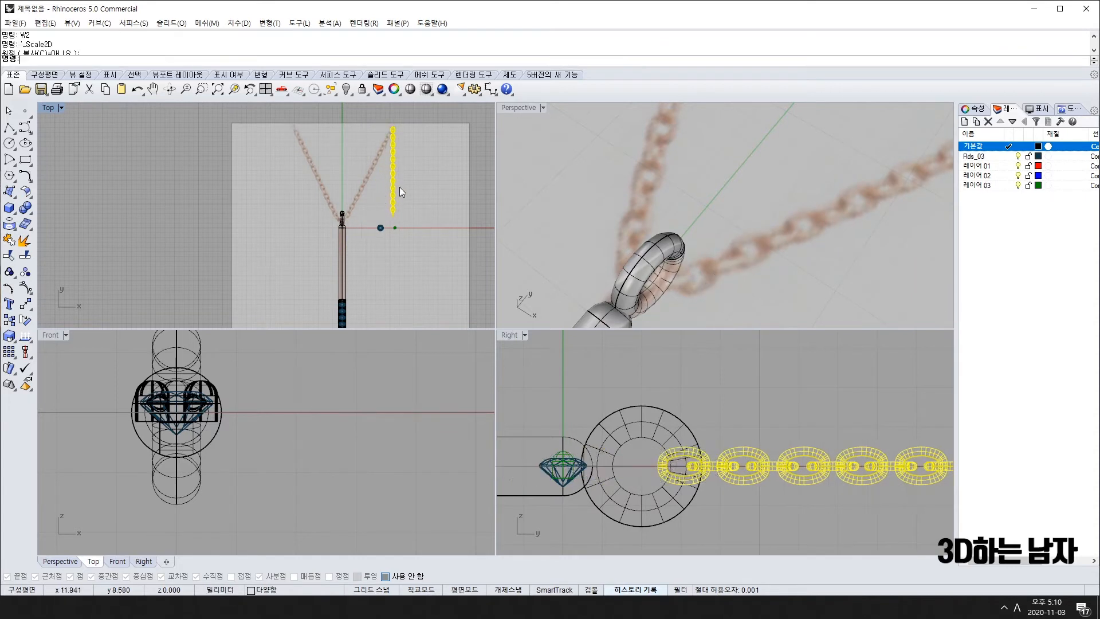
Step: Delete the two spare stones lying on the horizontal axis beside the pendant
scroll(399, 228, up, 5)
drag(327, 216, 441, 274)
key(Delete)
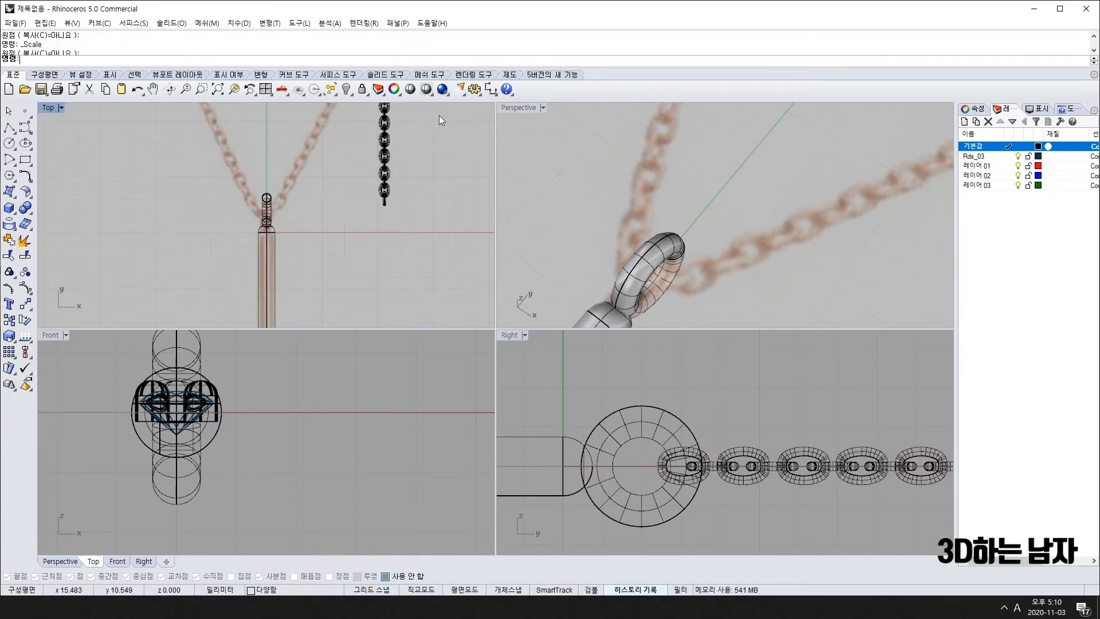
Step: Copy the lowest three link pairs straight down to extend the chain's lower end
drag(358, 142, 421, 215)
text(c)
key(space)
click(418, 163)
scroll(417, 212, up, 6)
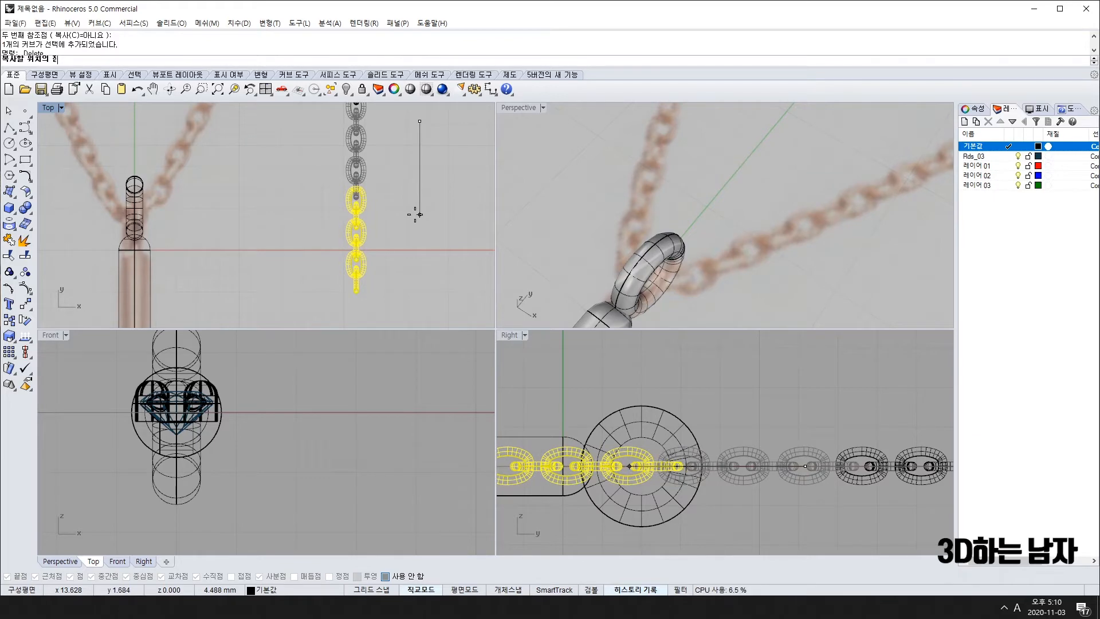
click(414, 217)
key(space)
scroll(416, 217, down, 6)
key(Escape)
scroll(425, 201, down, 4)
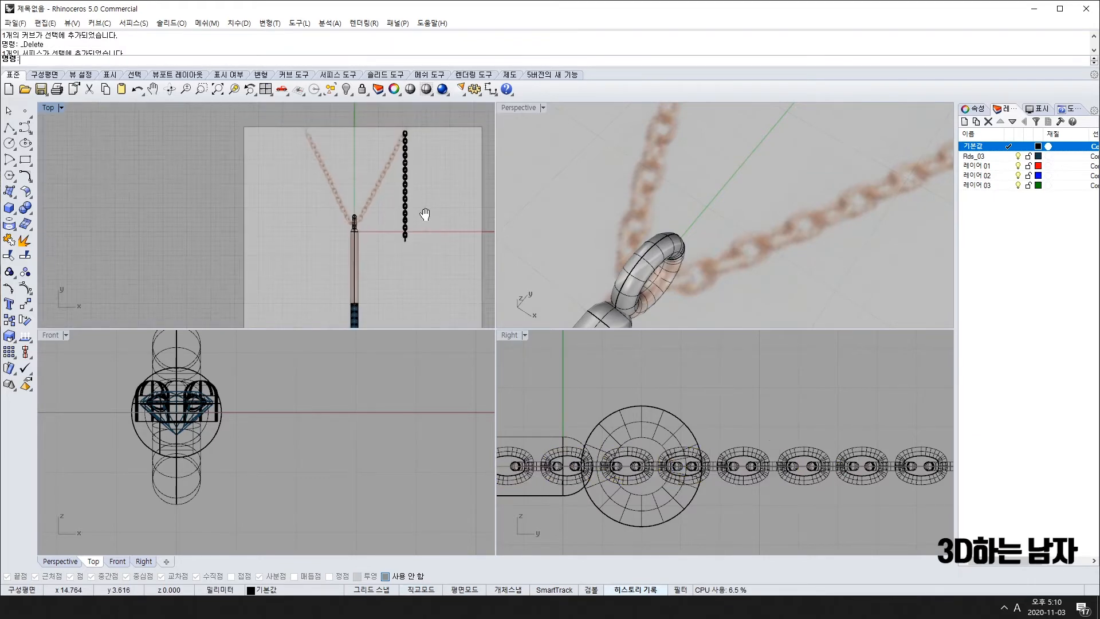
Step: Rotate the whole chain about its top link until it follows the slanted right chain strand in the photo
drag(379, 135, 439, 294)
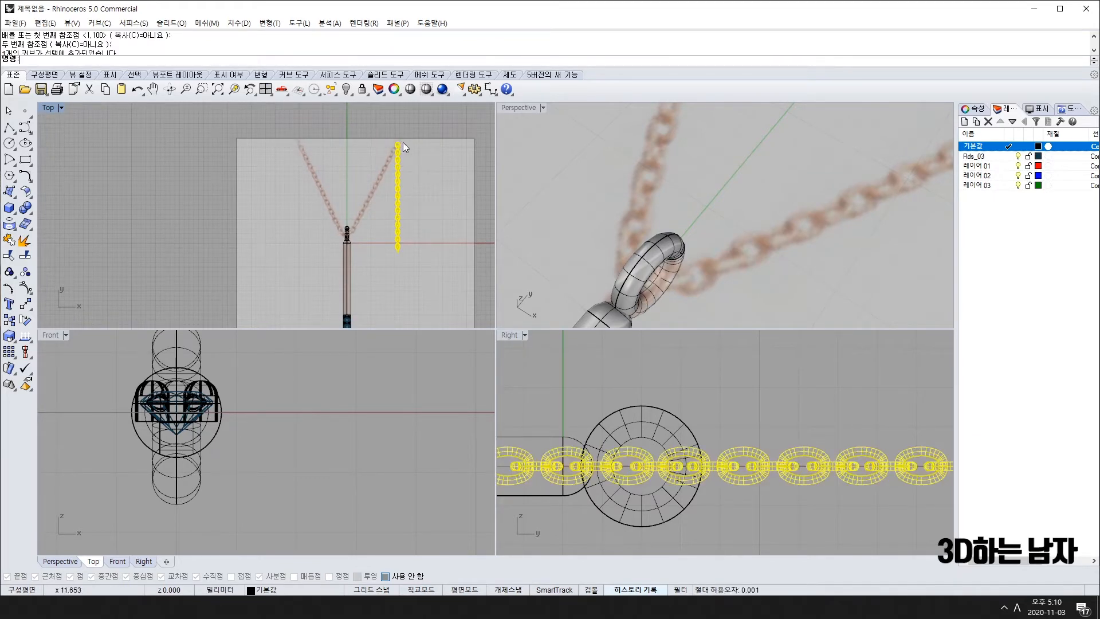
text(sc)
key(space)
click(397, 142)
shift+click(407, 296)
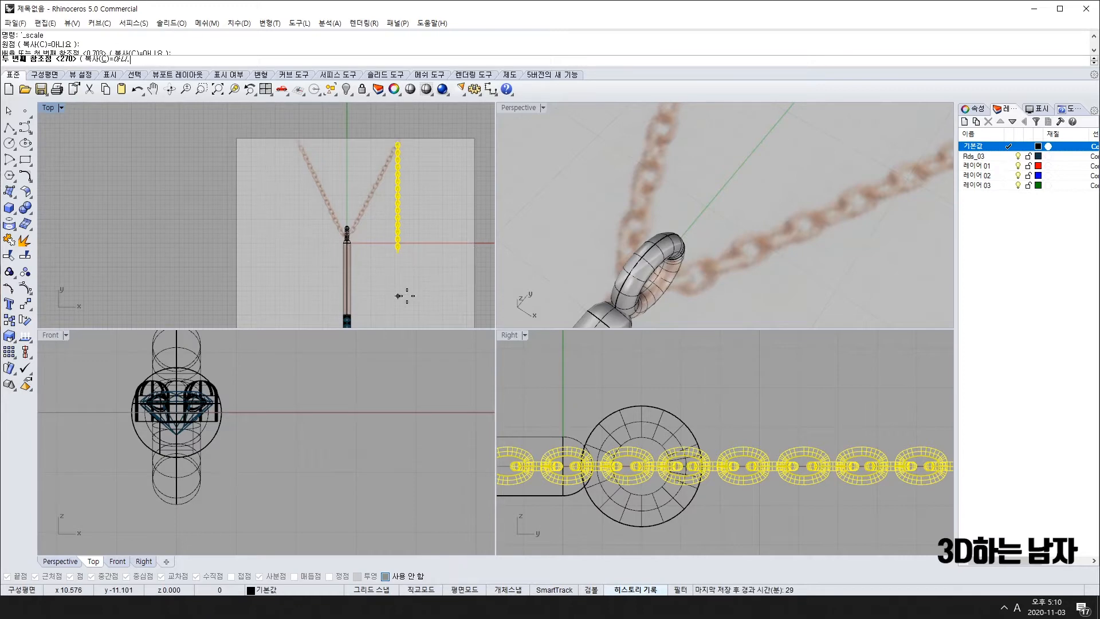
scroll(341, 228, up, 4)
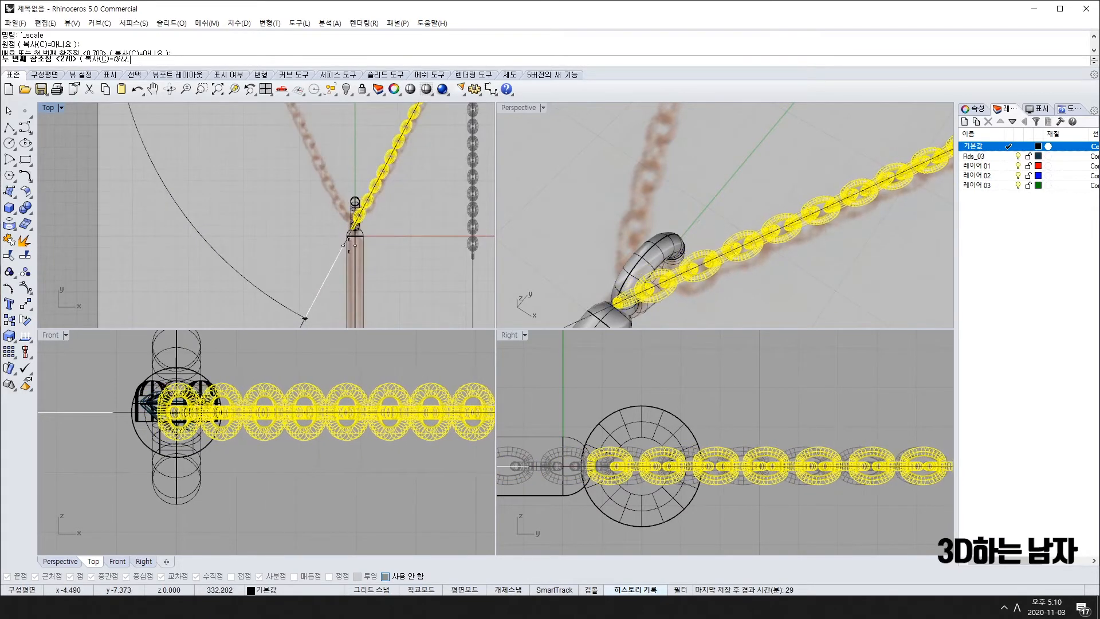
scroll(348, 245, down, 2)
right_drag(347, 236, 334, 284)
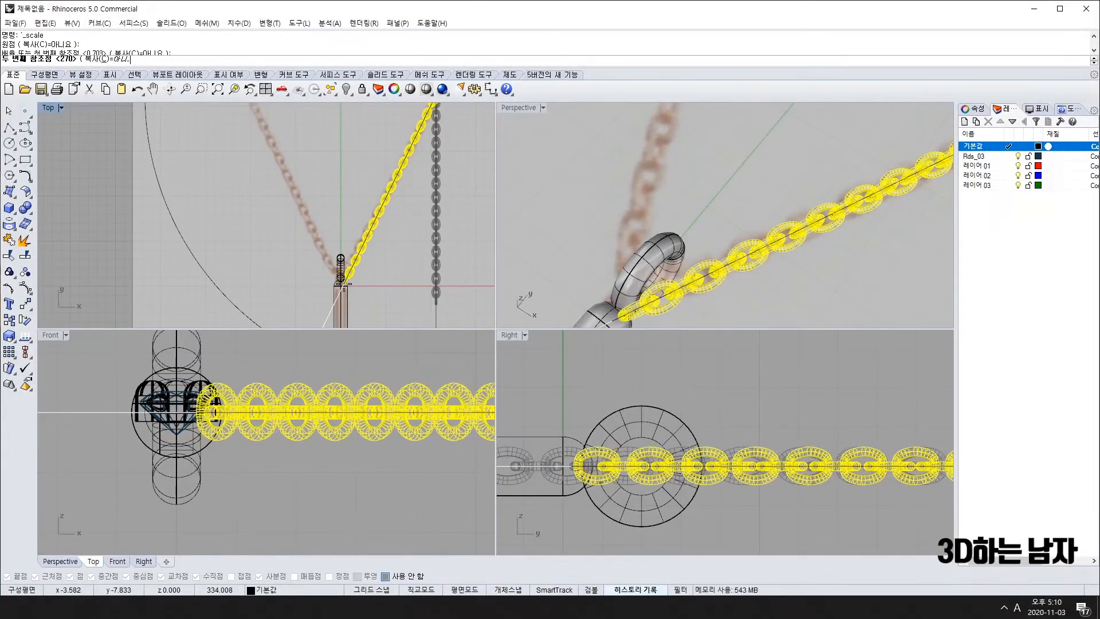
click(338, 275)
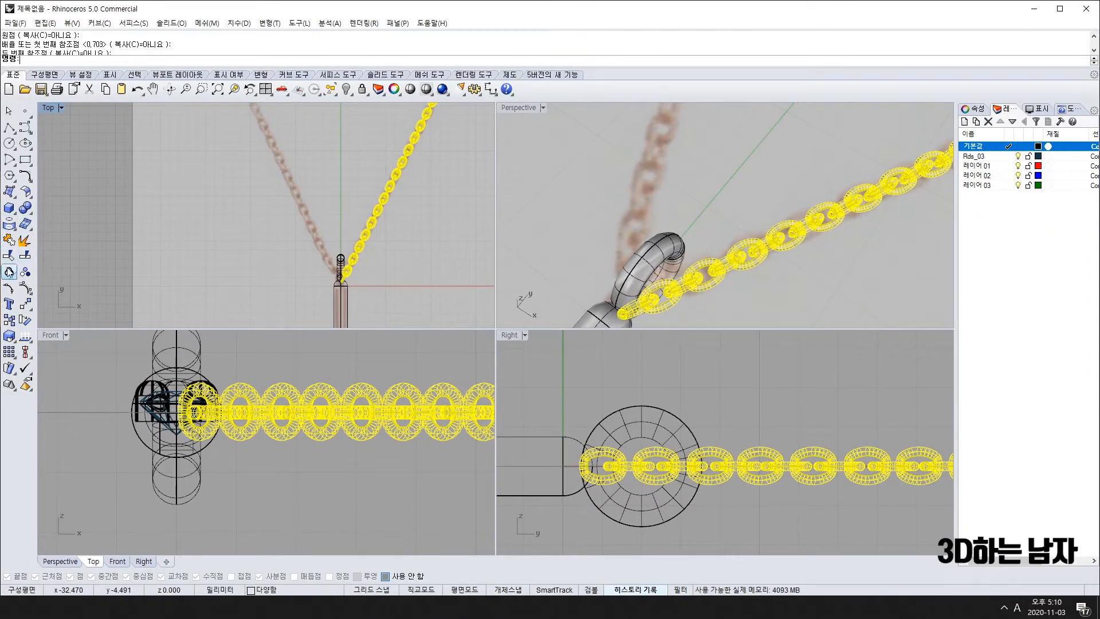
Step: Move the slanted chain slightly upward so its lowest link sits beside the pendant's connecting ring
scroll(310, 254, down, 3)
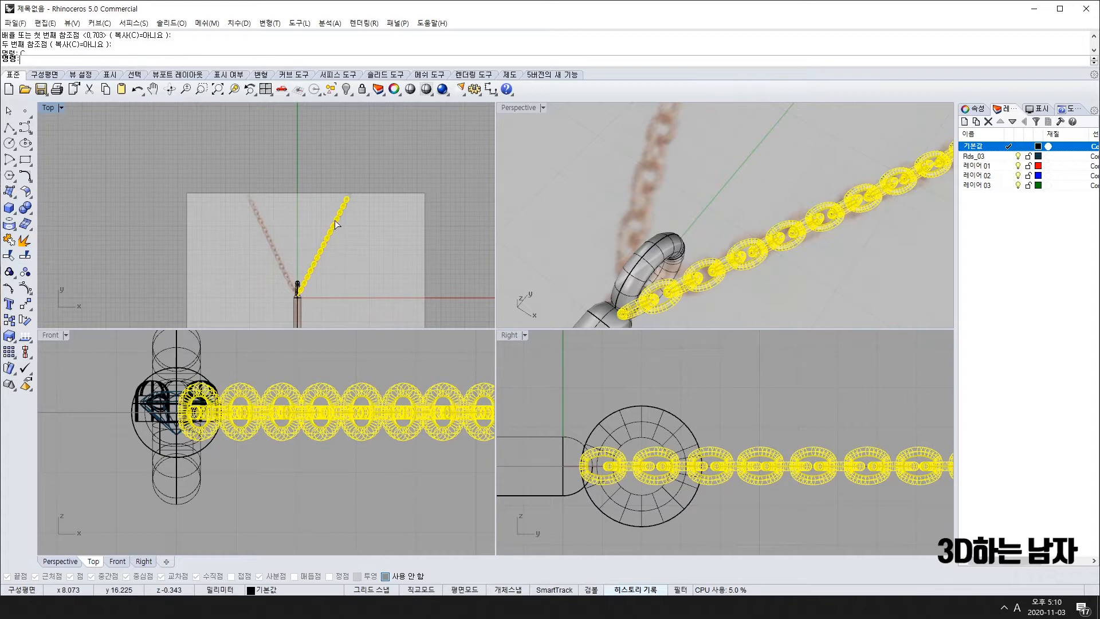
drag(337, 223, 282, 281)
scroll(338, 219, up, 3)
scroll(321, 274, down, 3)
scroll(274, 298, up, 3)
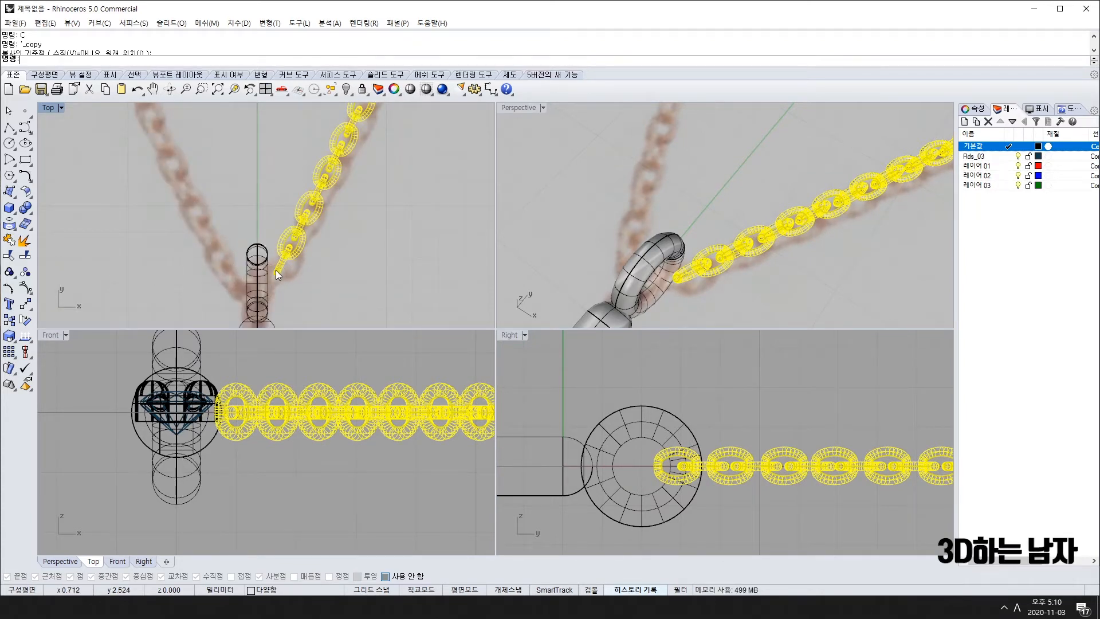
scroll(275, 259, down, 10)
right_drag(242, 228, 278, 298)
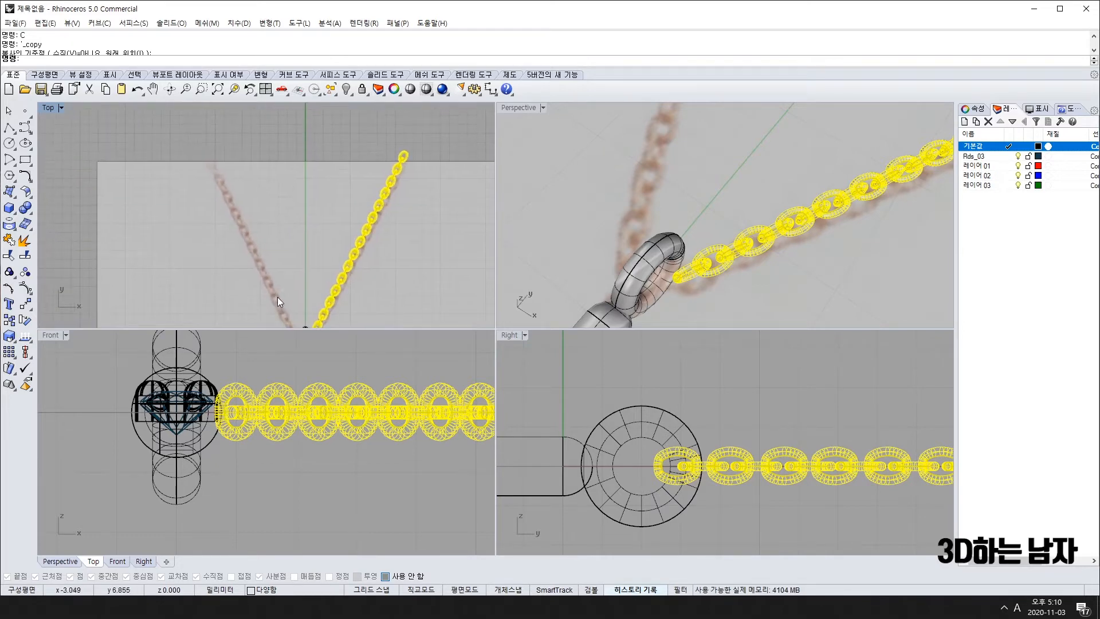
Step: Mirror the slanted right chain across the vertical axis through the origin to create the left chain strand
text(mi)
key(Return)
text(0)
key(Return)
shift+click(307, 154)
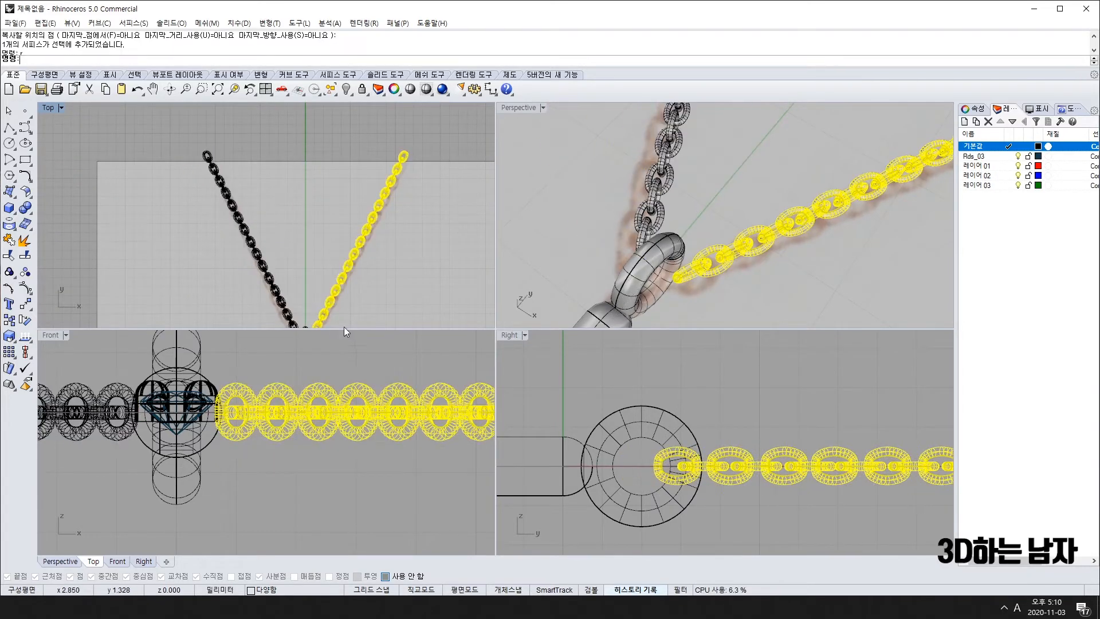
Step: Ungroup the right chain so its individual links can be selected
scroll(435, 303, down, 4)
right_drag(436, 303, 385, 249)
scroll(283, 254, up, 10)
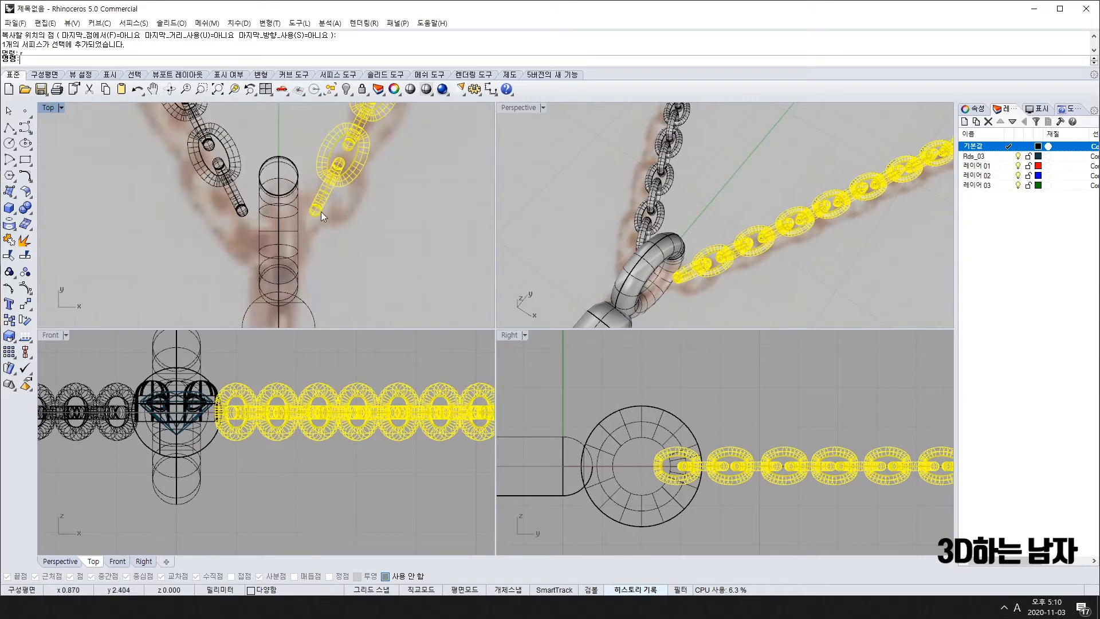
click(383, 198)
click(365, 173)
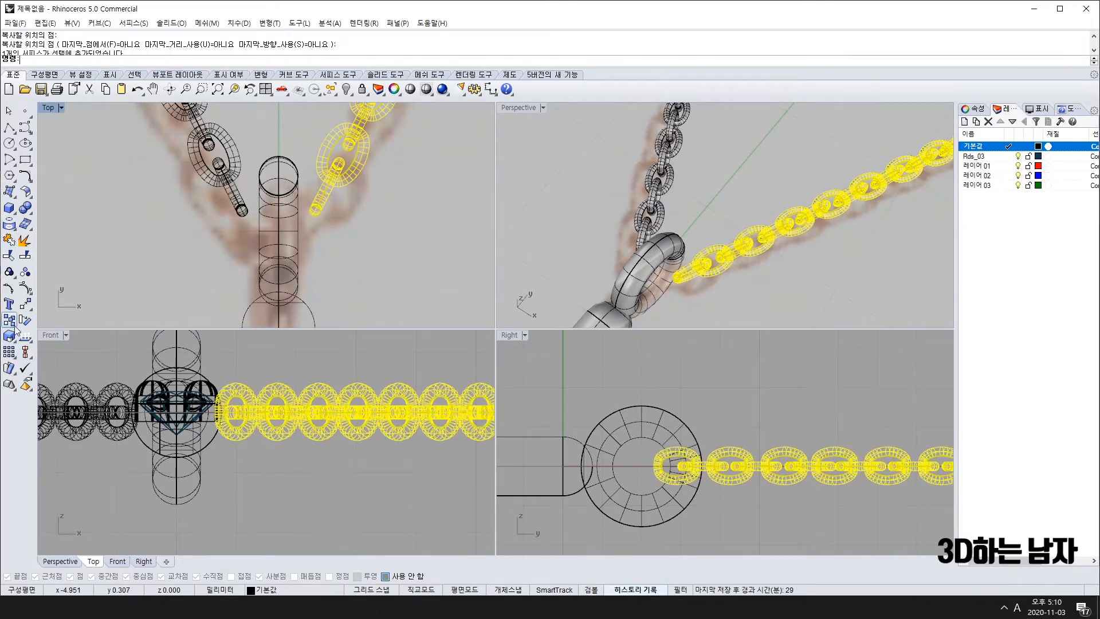
click(25, 272)
key(Escape)
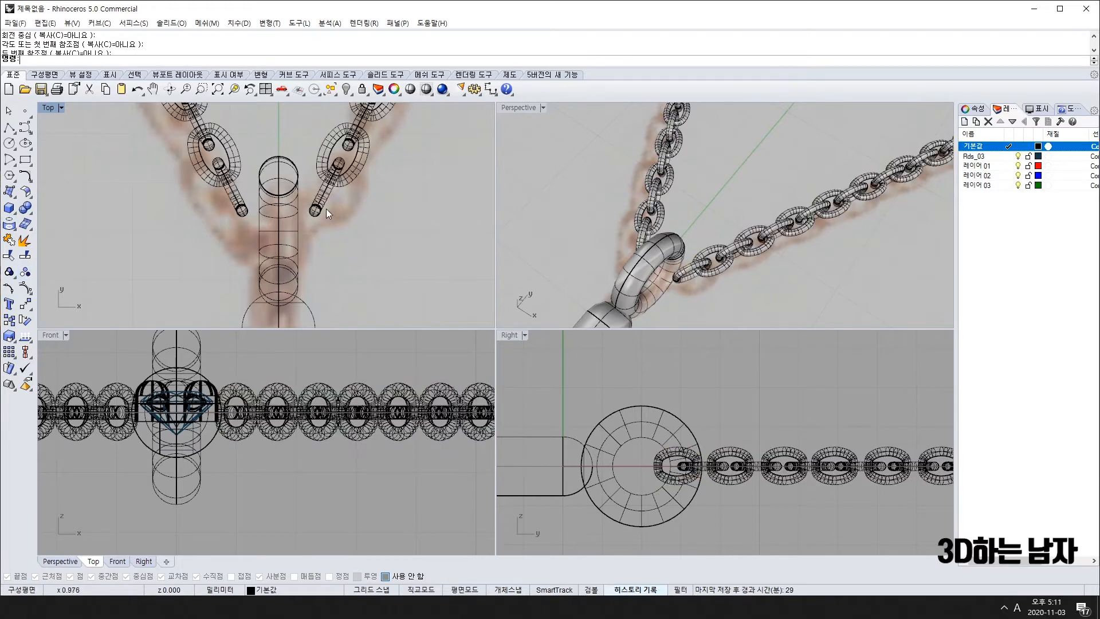
Step: Copy the right chain's lowest edge-on link to the empty area beside the pendant
click(322, 189)
text(c)
key(space)
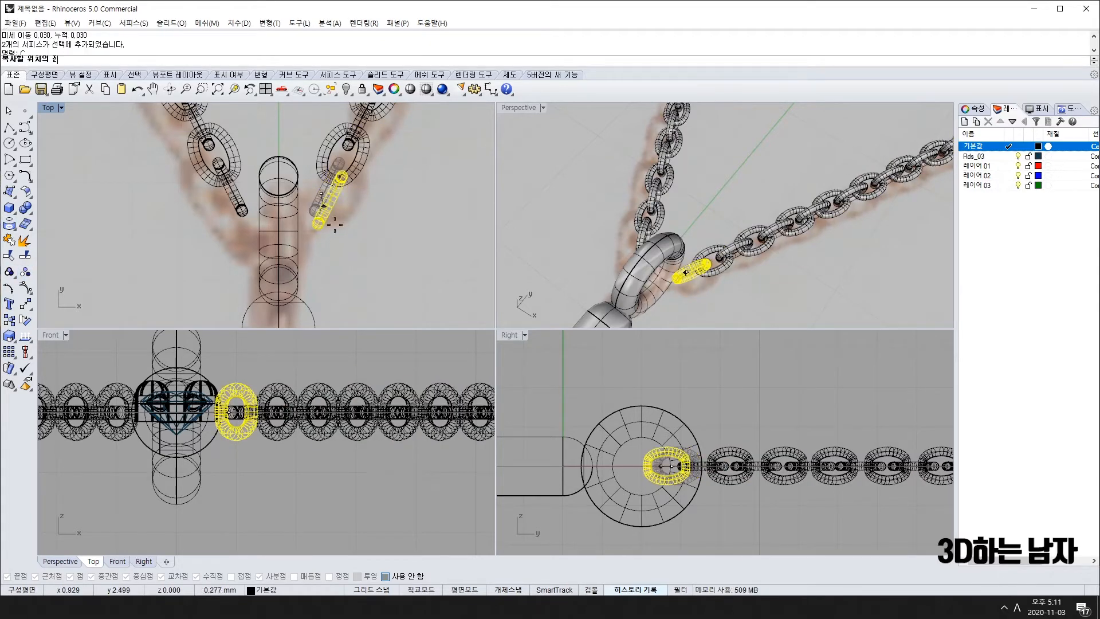
click(321, 194)
click(366, 247)
key(space)
drag(352, 207, 401, 292)
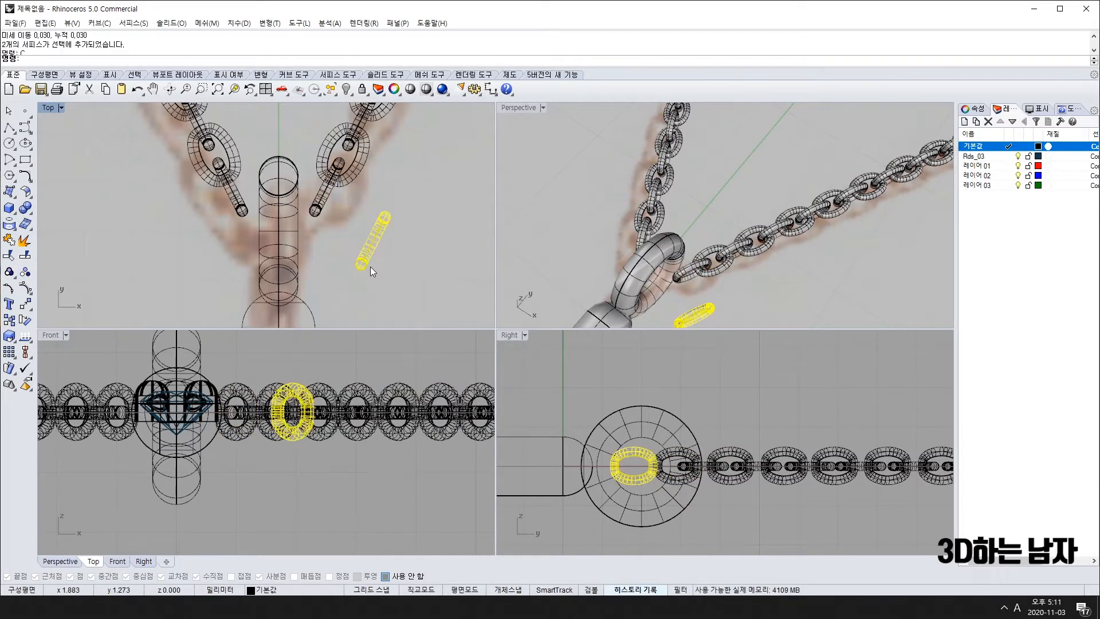
Step: Rotate the copied link about its centre until it lies horizontally
text(ro)
key(space)
click(374, 240)
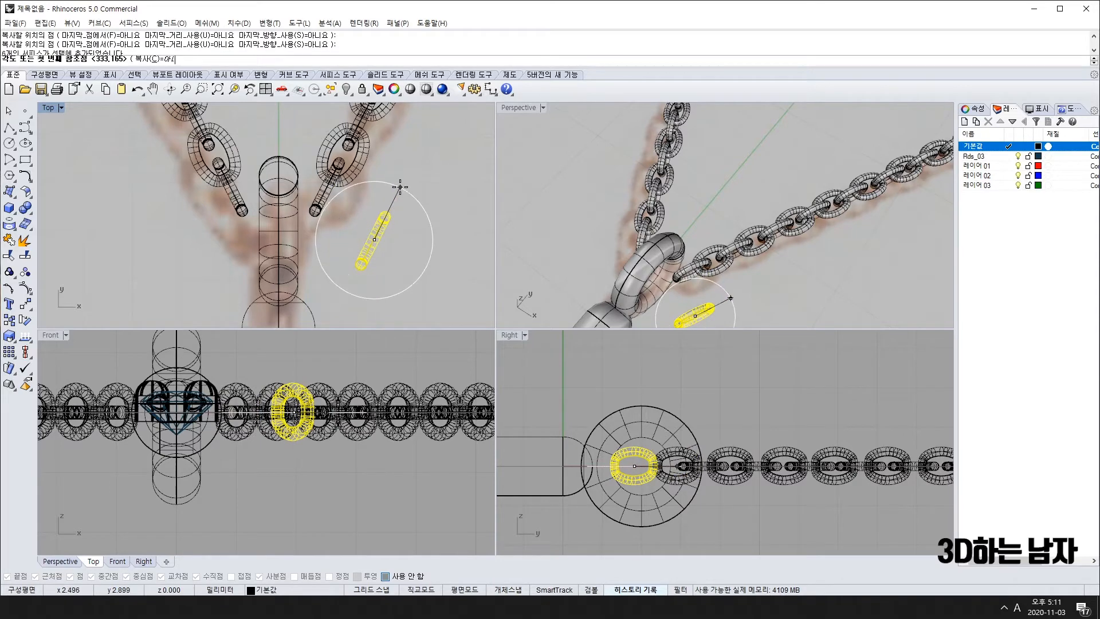
click(400, 187)
click(446, 243)
Step: Move the horizontal link onto the connecting ring and try to rotate it about its left end
drag(372, 245, 262, 210)
text(r)
key(space)
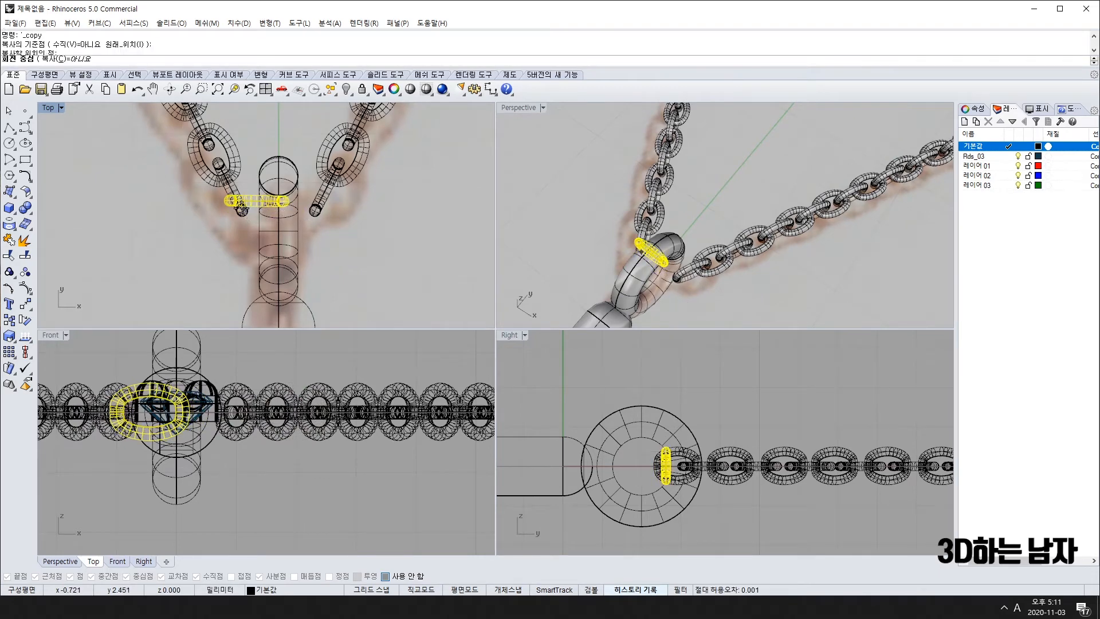
click(231, 201)
click(303, 207)
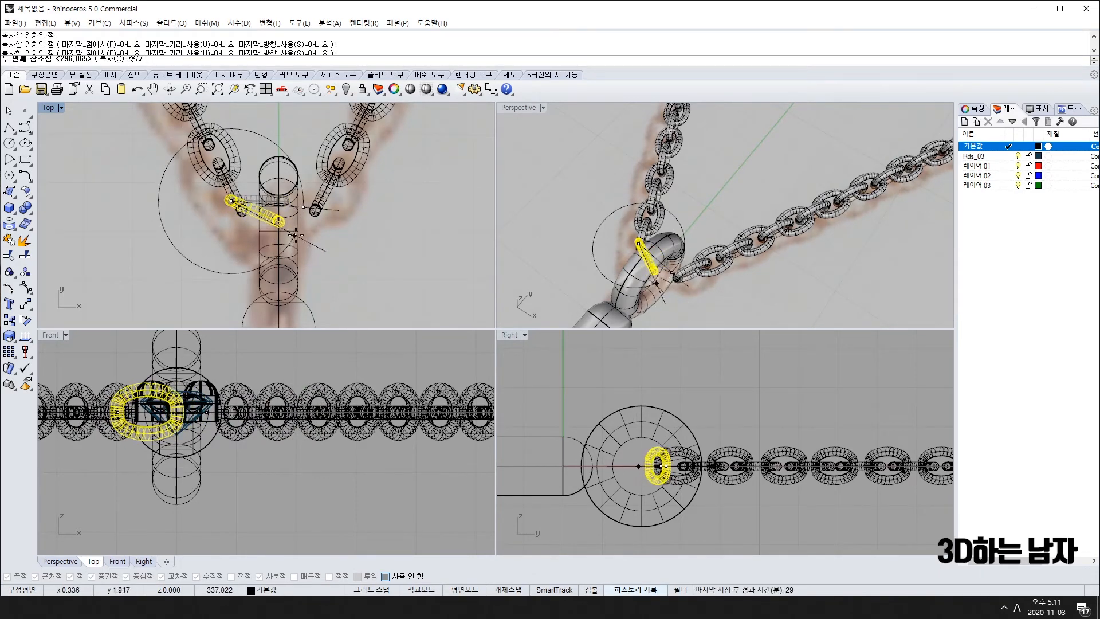
key(Escape)
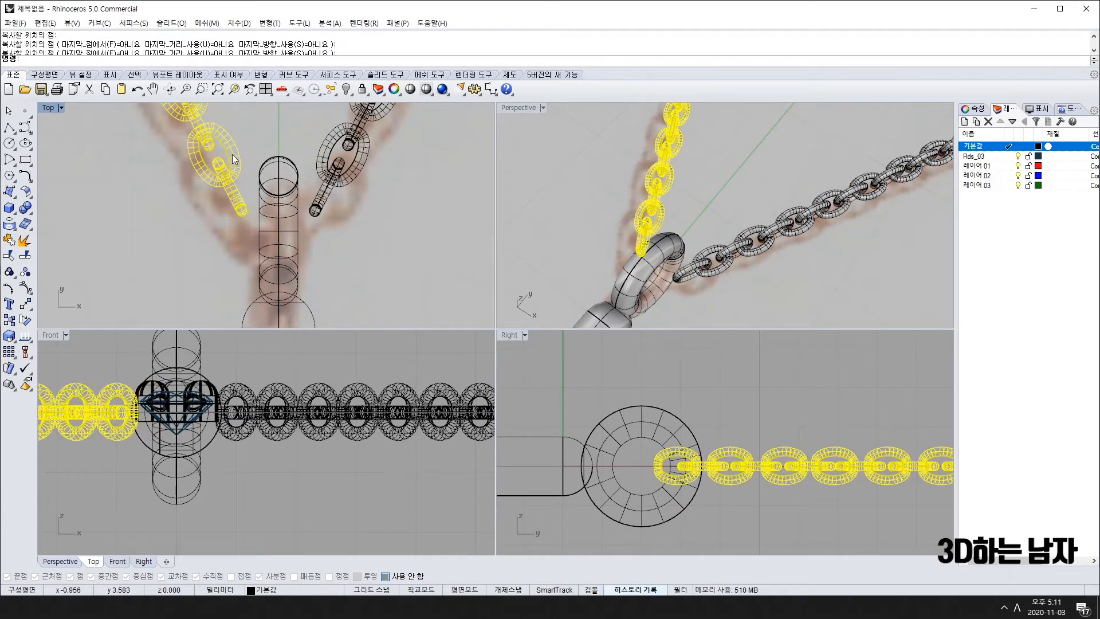
Step: Ungroup the left chain and copy its lowest flat link down so it interlocks with the chain's last link
click(27, 275)
click(201, 181)
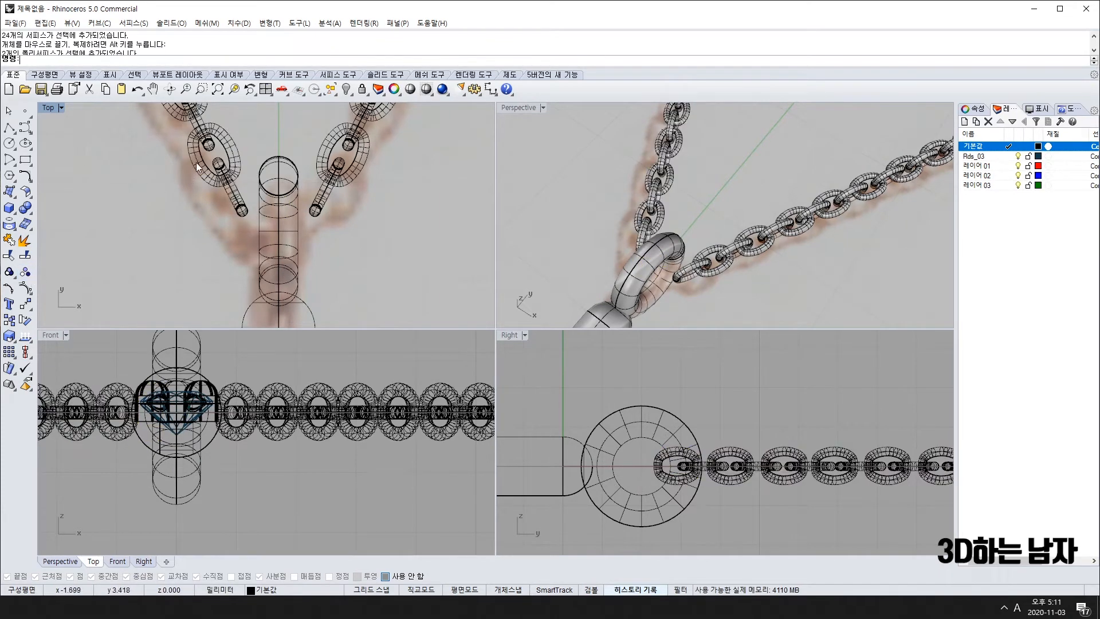
click(199, 167)
text(C)
key(Return)
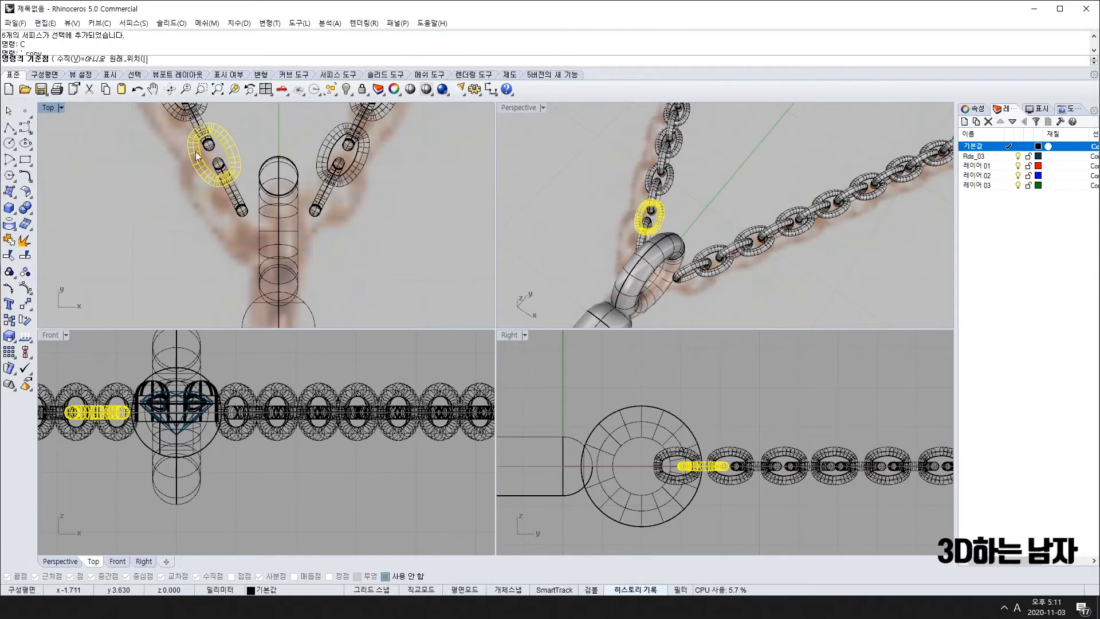
click(208, 174)
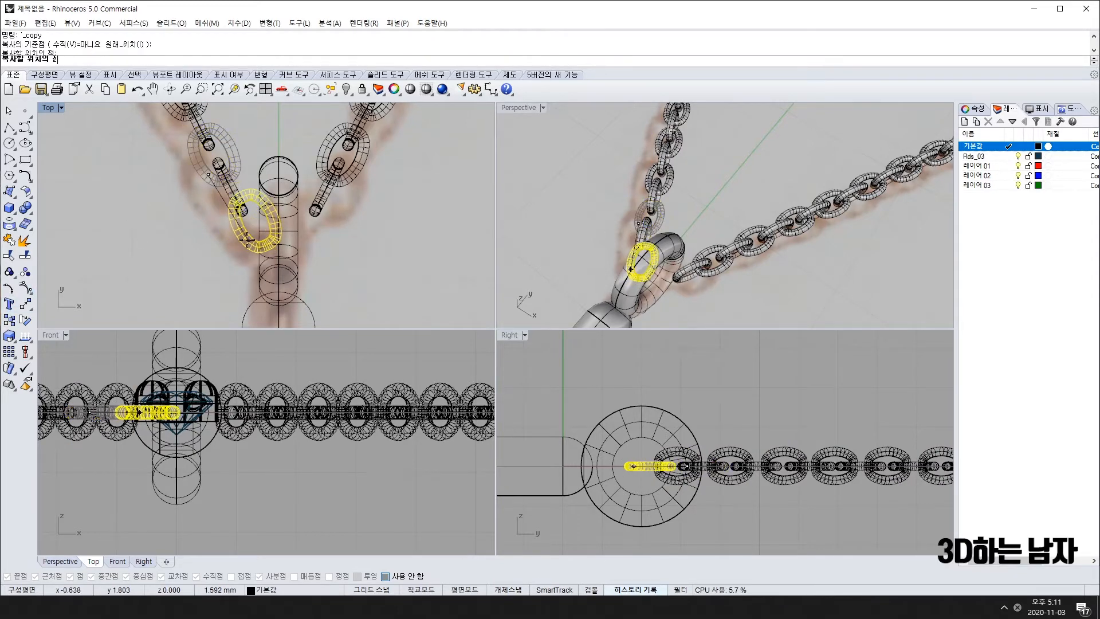
click(238, 239)
key(Return)
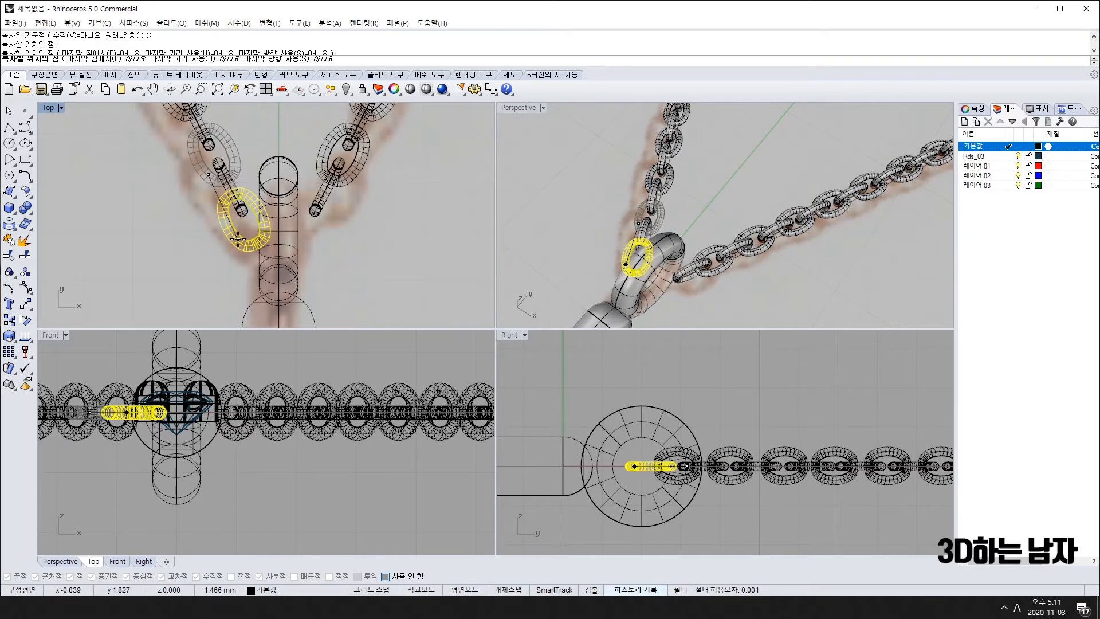
Step: Mirror the added flat link across the vertical axis onto the right chain's lower end
key(Return)
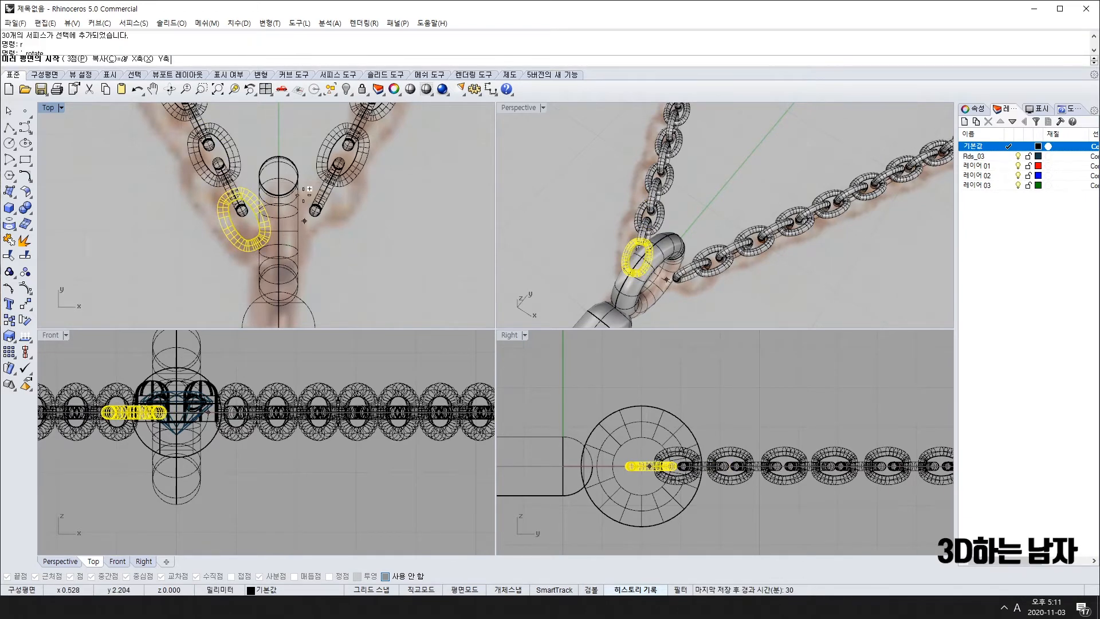
click(279, 266)
click(280, 138)
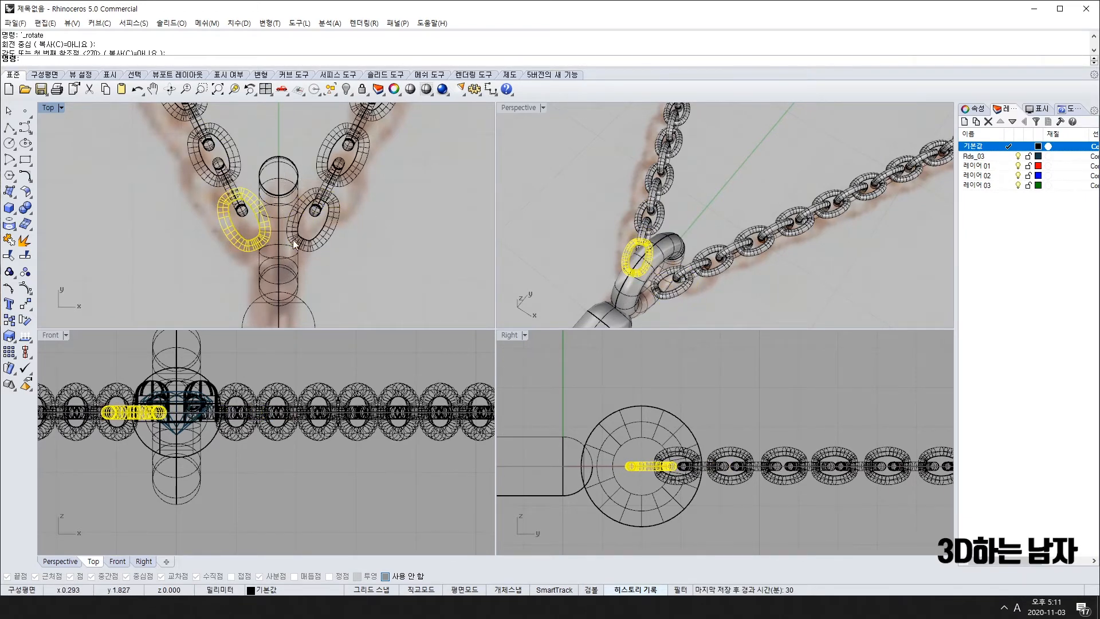
key(Escape)
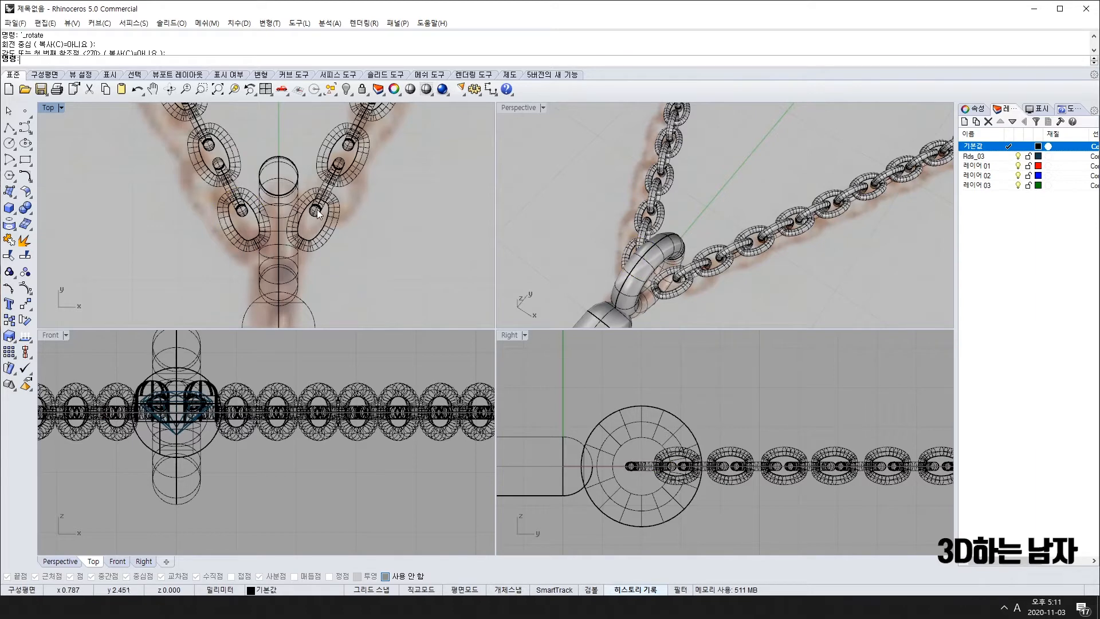
Step: Copy the right chain's lowest edge-on link to the middle of the connecting ring, between the two chain ends
click(318, 210)
text(c)
key(Return)
click(322, 199)
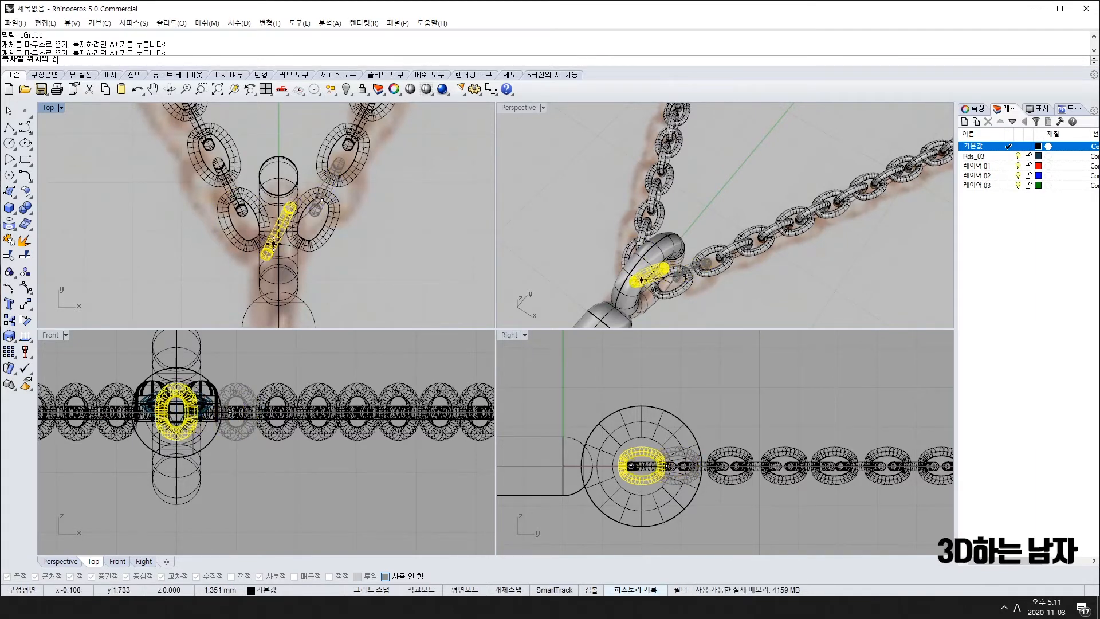
click(282, 224)
key(Return)
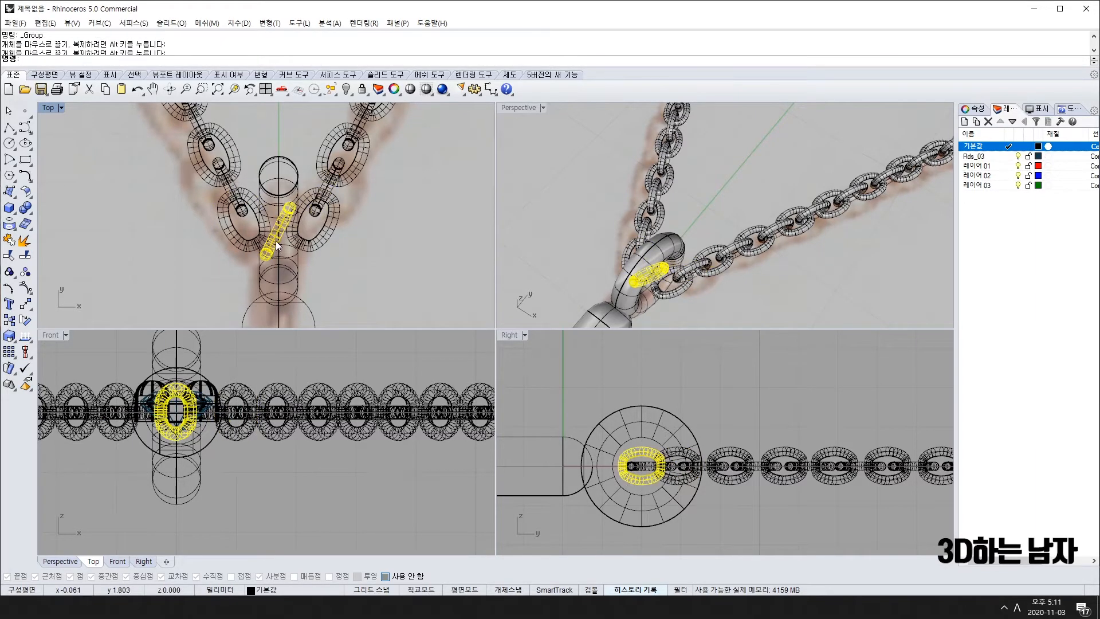
Step: Rotate the link inside the ring about its centre to horizontal so it joins both chain ends
text(r)
key(Return)
click(277, 233)
click(298, 196)
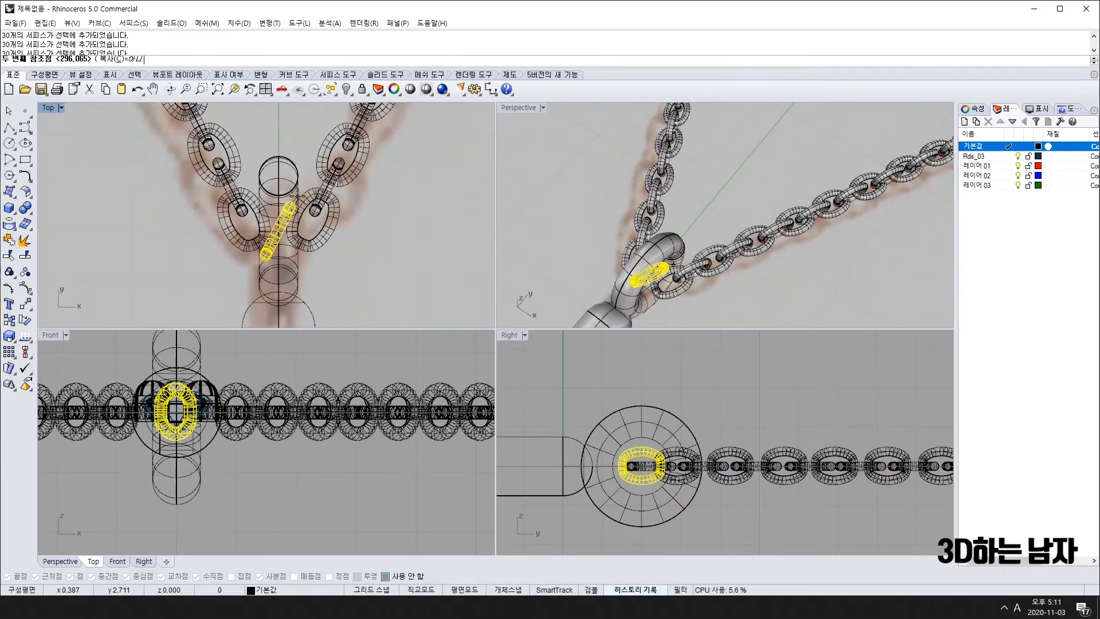
click(328, 238)
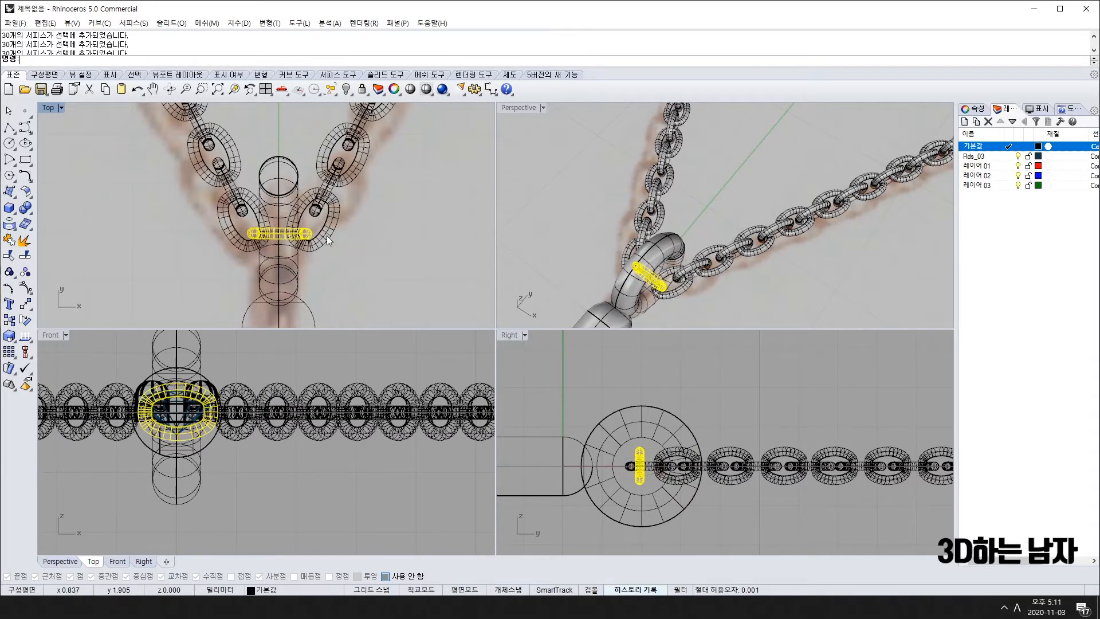
click(389, 279)
Step: Examine the joint between chains and ring and compare the whole pendant with the reference photo
scroll(695, 292, down, 6)
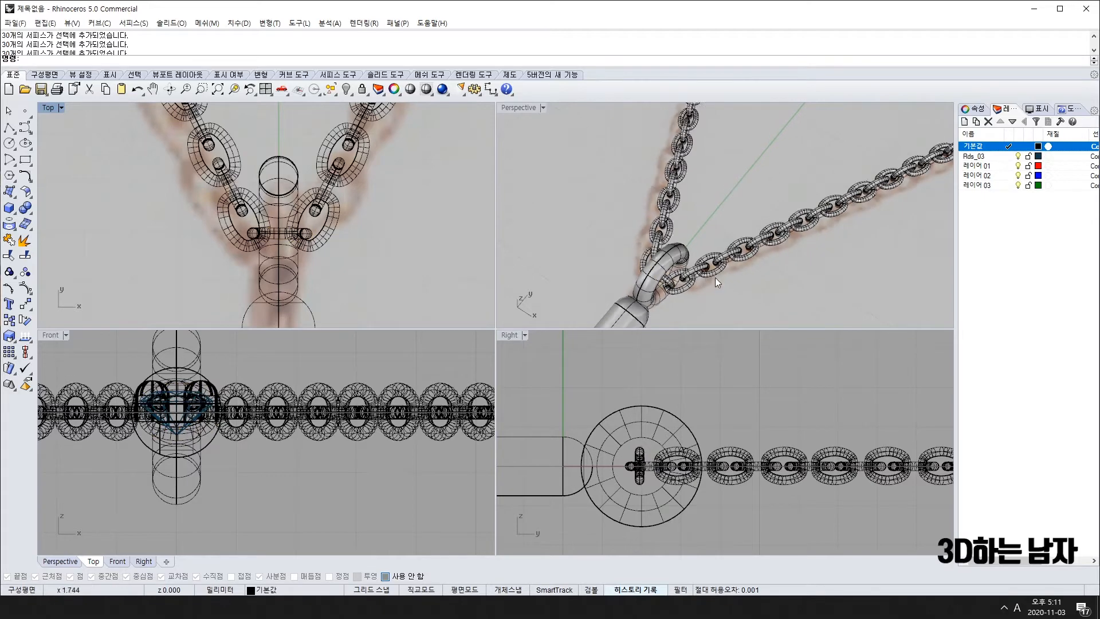
scroll(705, 240, up, 2)
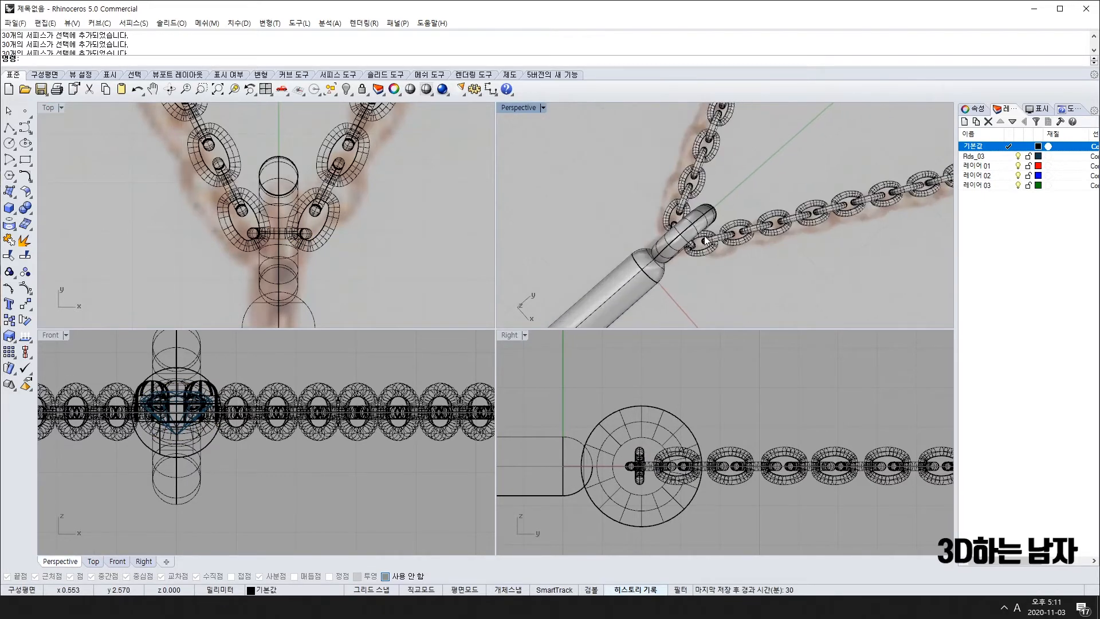
right_drag(683, 286, 725, 179)
scroll(331, 249, down, 6)
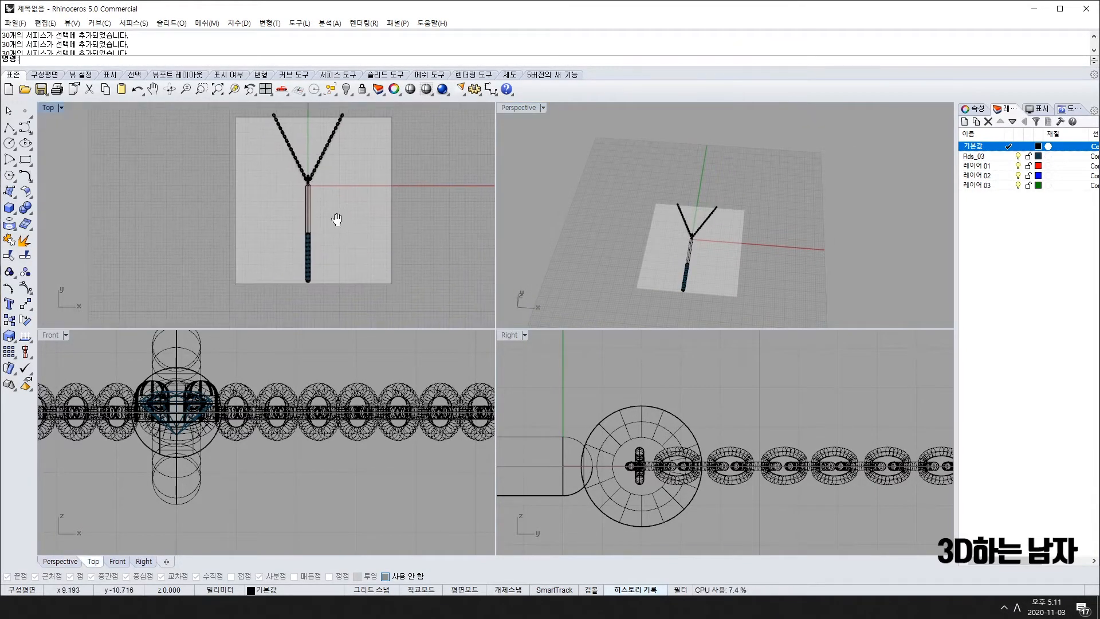
right_drag(353, 257, 322, 213)
scroll(319, 201, up, 9)
scroll(320, 202, down, 8)
scroll(292, 198, up, 9)
scroll(292, 198, down, 9)
right_drag(323, 170, 368, 256)
scroll(309, 194, up, 7)
scroll(310, 195, down, 7)
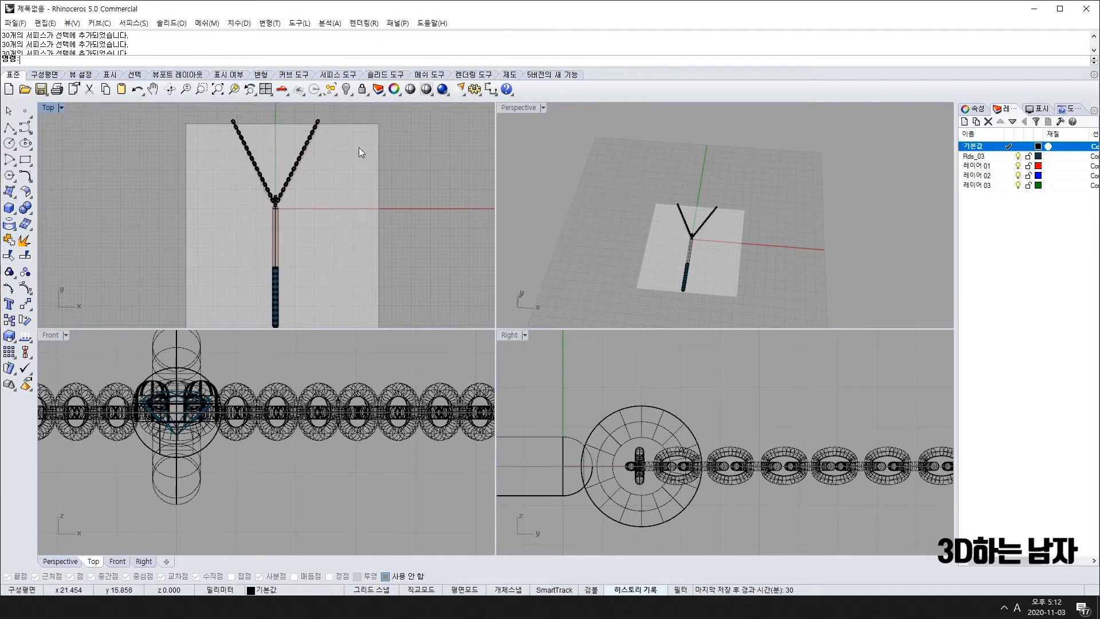
Step: Unlock the reference photo behind the model and delete it
right_click(362, 89)
click(355, 210)
key(Delete)
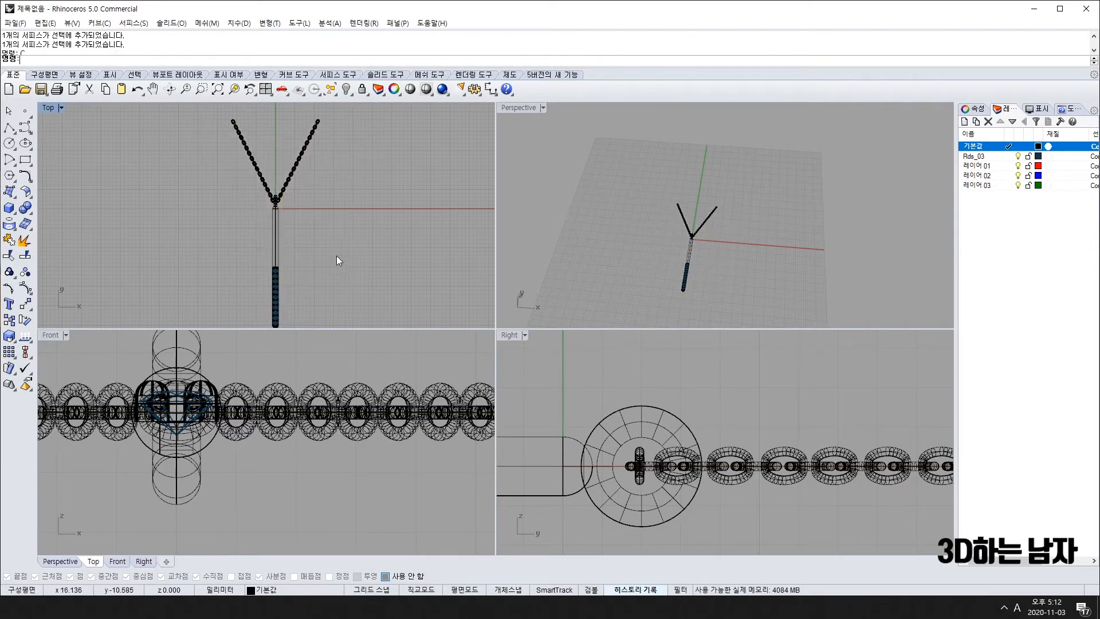
Step: Examine the whole pendant with both chains in an enlarged top view
scroll(326, 293, down, 3)
right_drag(325, 291, 314, 263)
double_click(48, 107)
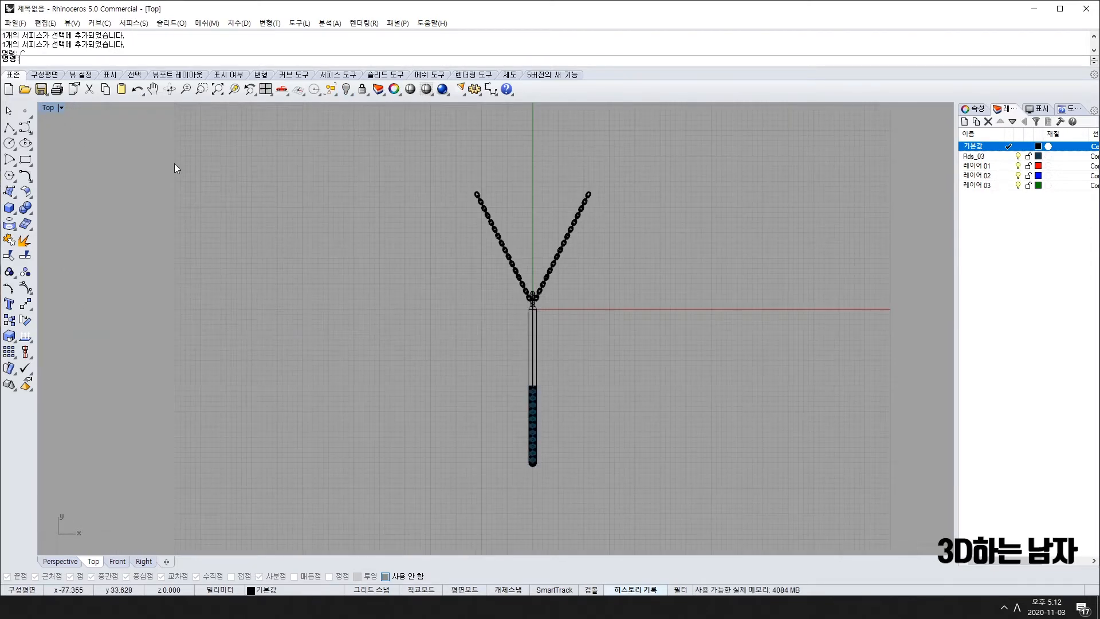
scroll(535, 328, up, 5)
scroll(536, 332, up, 2)
click(538, 332)
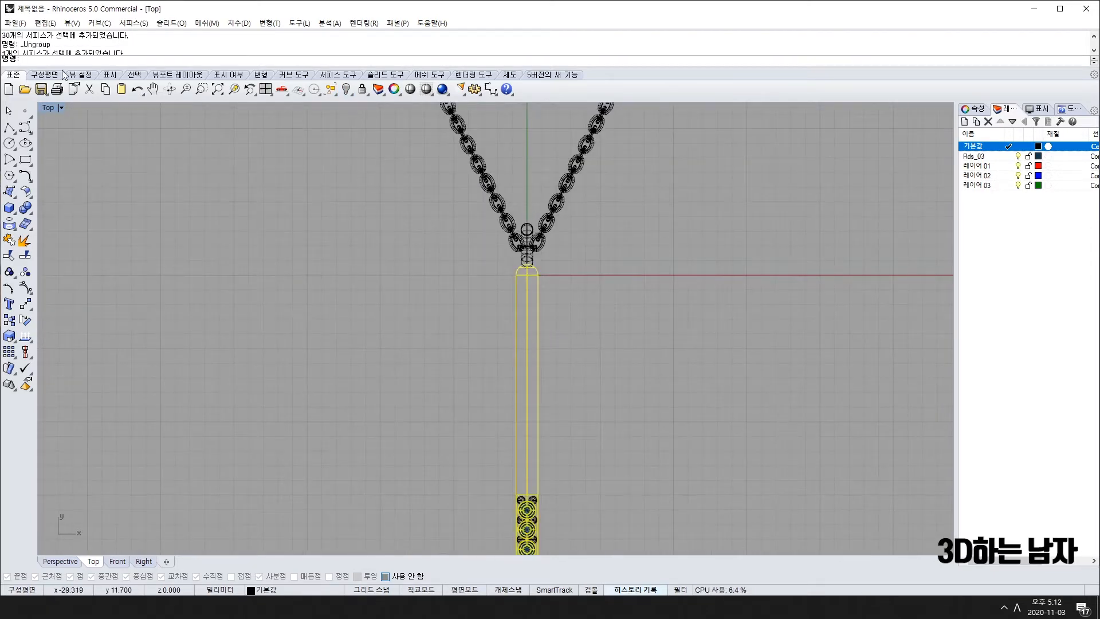
double_click(49, 110)
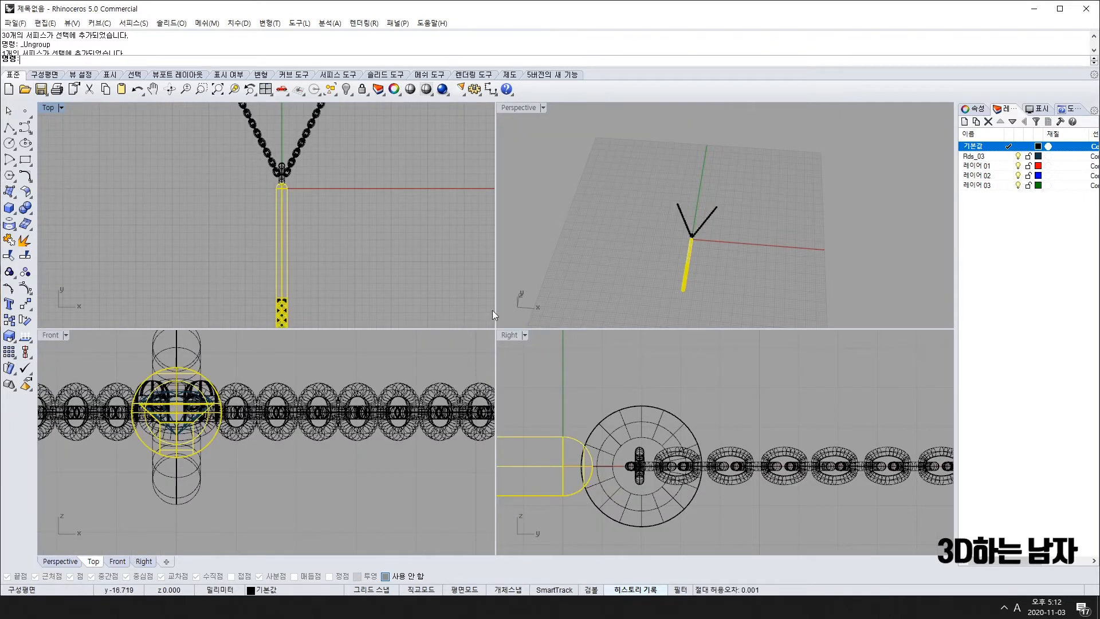
click(634, 431)
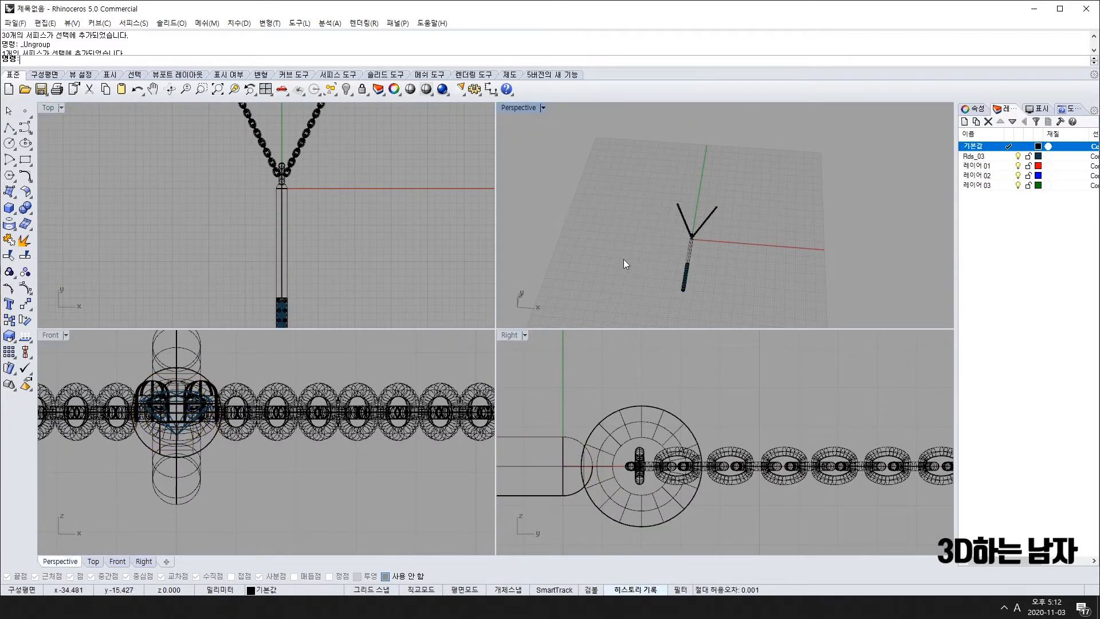
Step: Select the uppermost stone in the pendant bar's stone row
scroll(679, 272, up, 5)
scroll(696, 279, up, 3)
click(723, 254)
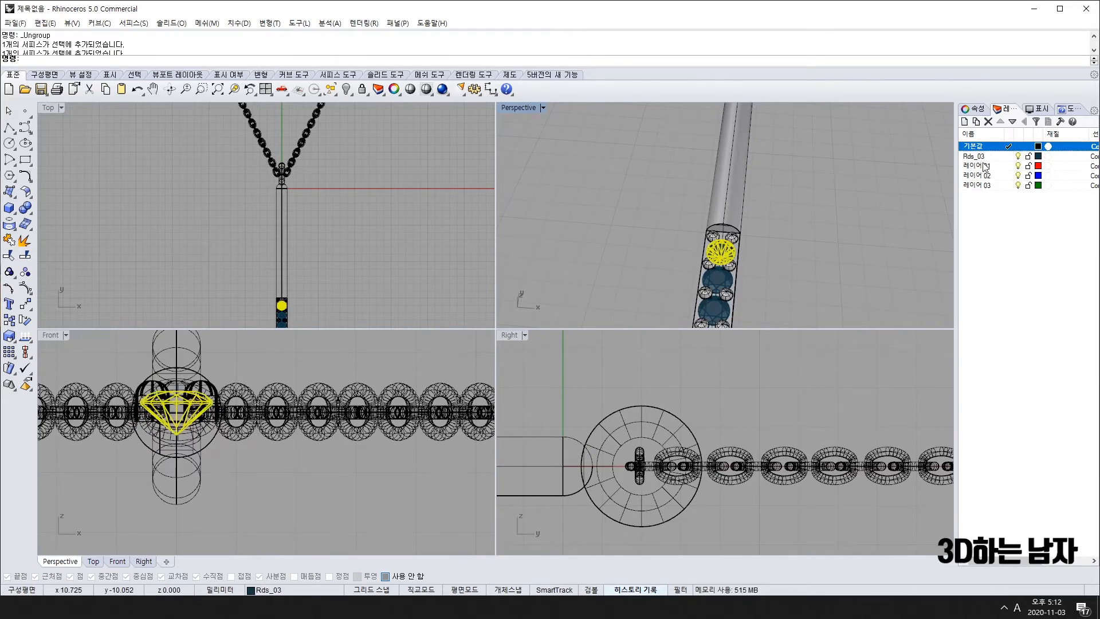
Step: Clear the stone selection and examine the gem-set section of the pendant and where it meets the plain bar
click(716, 286)
click(784, 269)
scroll(730, 282, down, 8)
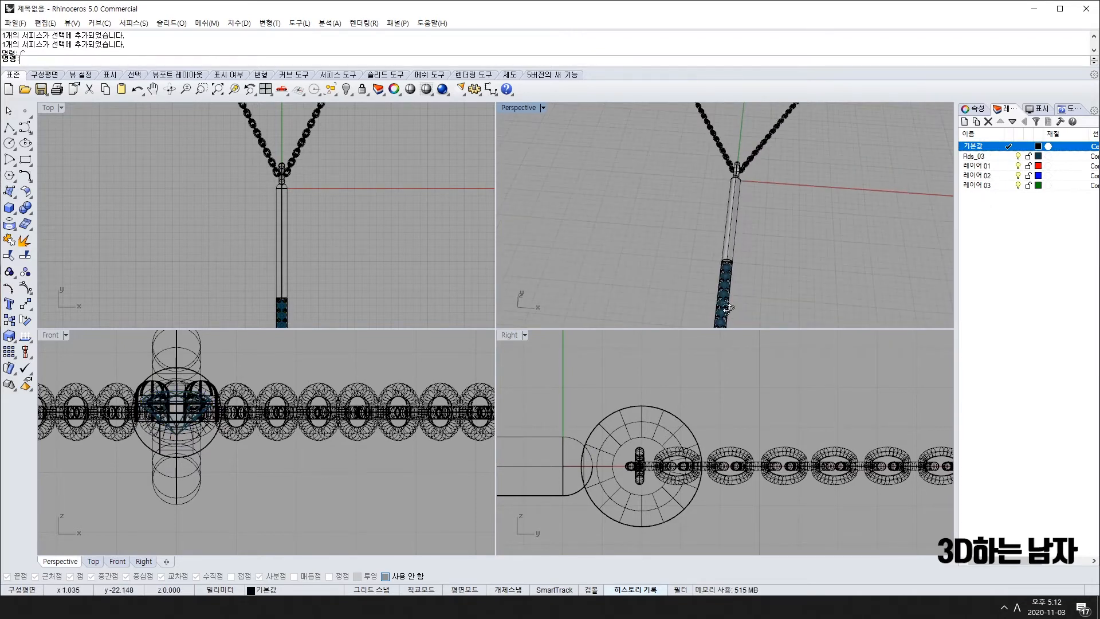
right_drag(732, 297, 703, 314)
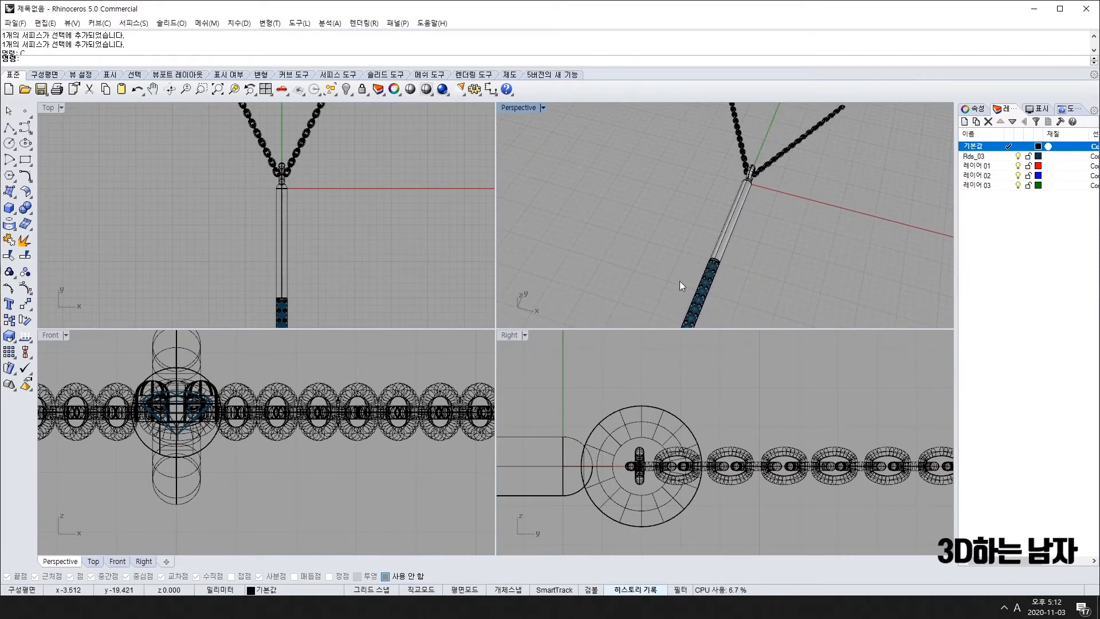
right_drag(333, 283, 328, 223)
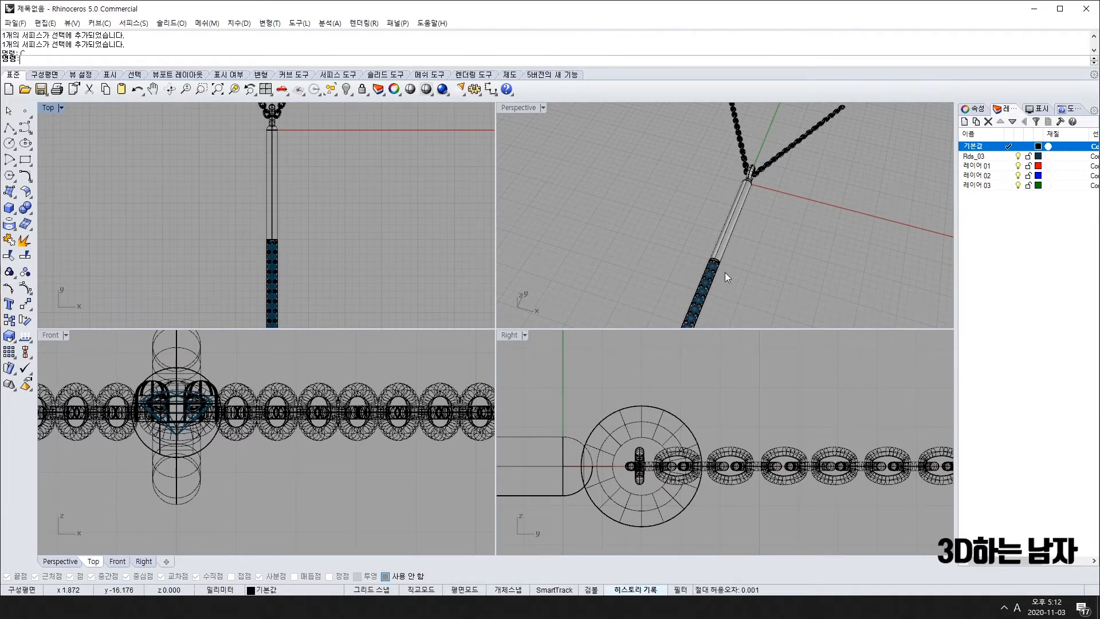
right_drag(313, 287, 299, 244)
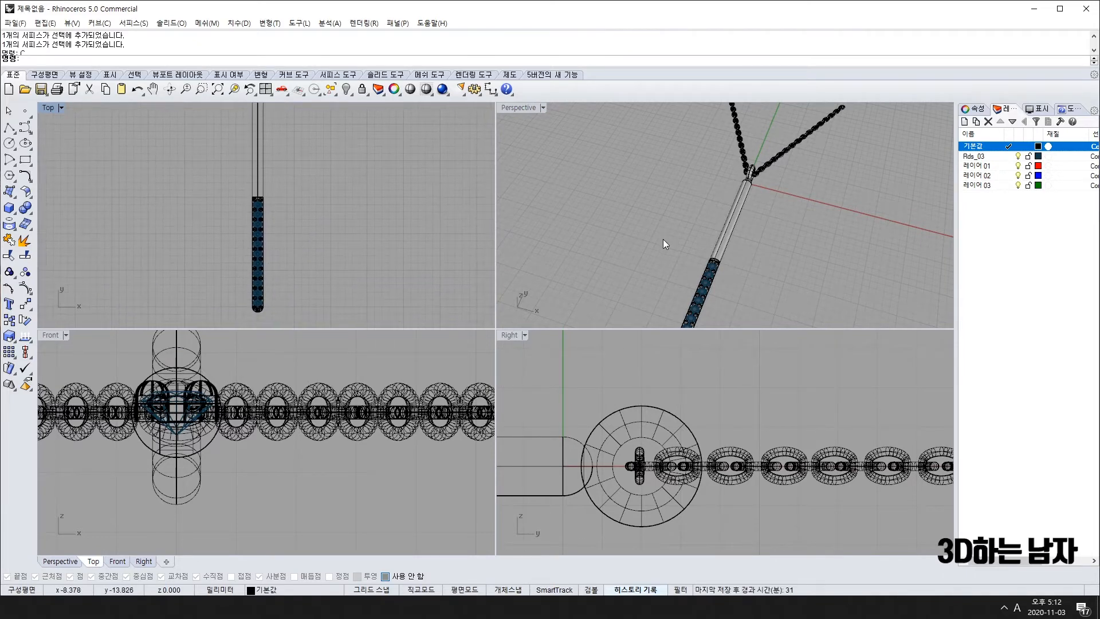
scroll(721, 273, up, 6)
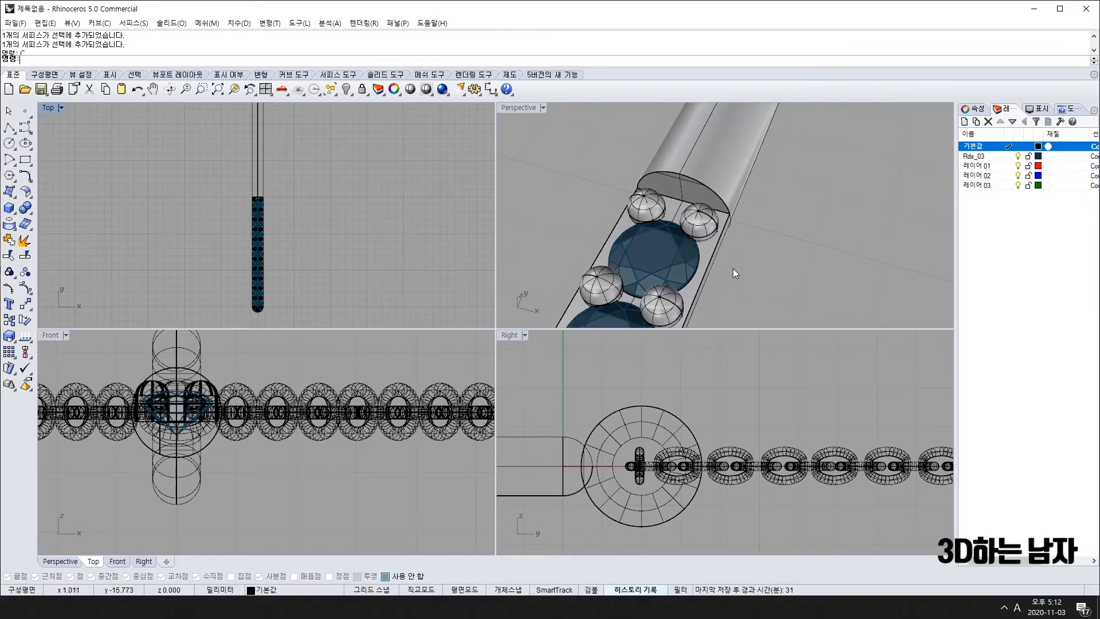
right_drag(733, 269, 623, 233)
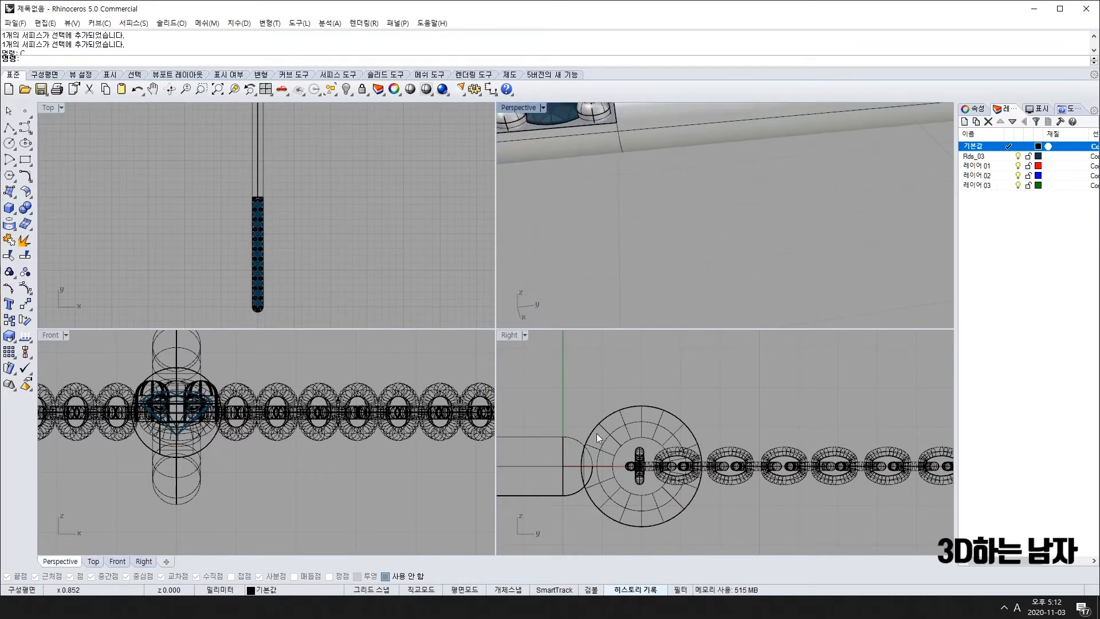
Step: Draw a straight vertical line in the Right view through the junction between the gem-set section and the plain bar
scroll(573, 467, down, 8)
right_drag(525, 486, 823, 442)
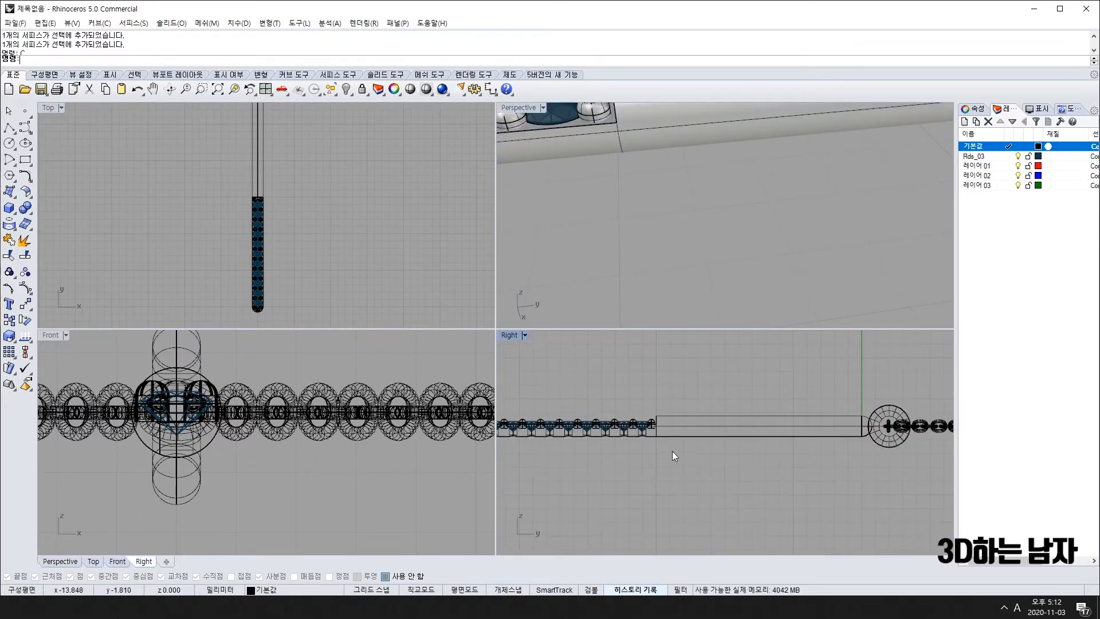
scroll(654, 419, up, 8)
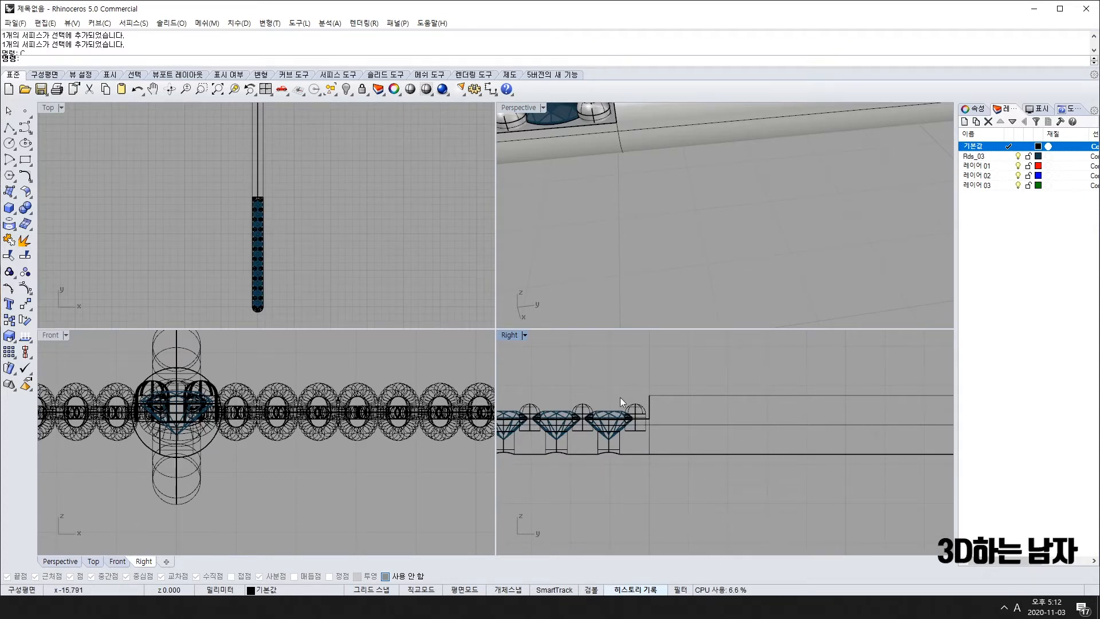
text(pl)
key(space)
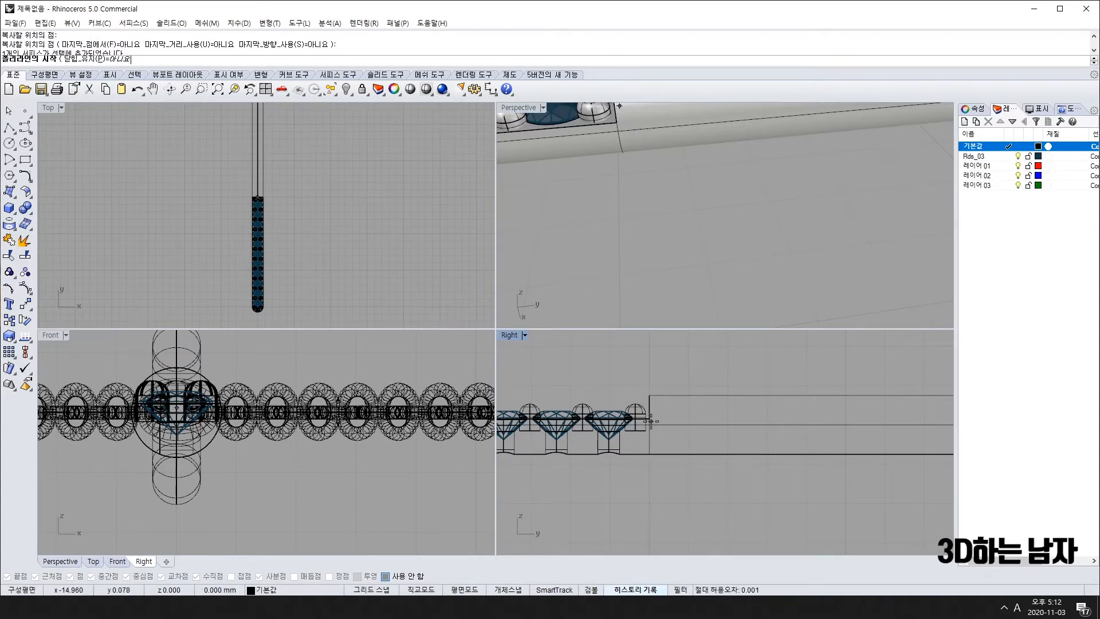
alt+click(649, 419)
scroll(649, 527, down, 5)
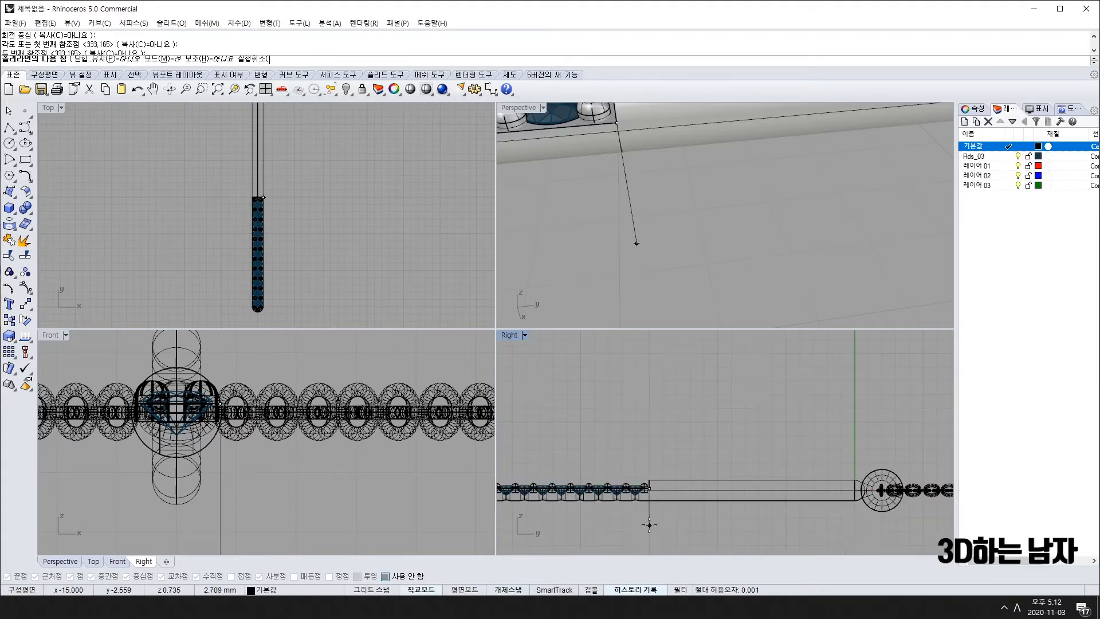
right_drag(651, 523, 654, 381)
click(653, 495)
key(Return)
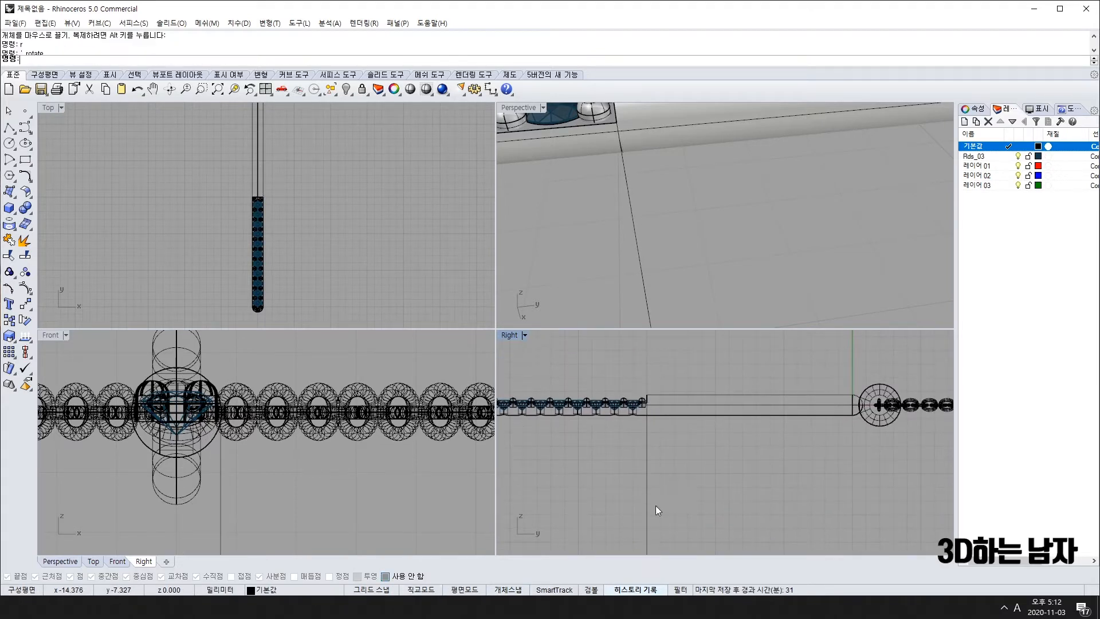
Step: Try to cut the bar with the vertical line at the junction, and delete the line
click(648, 502)
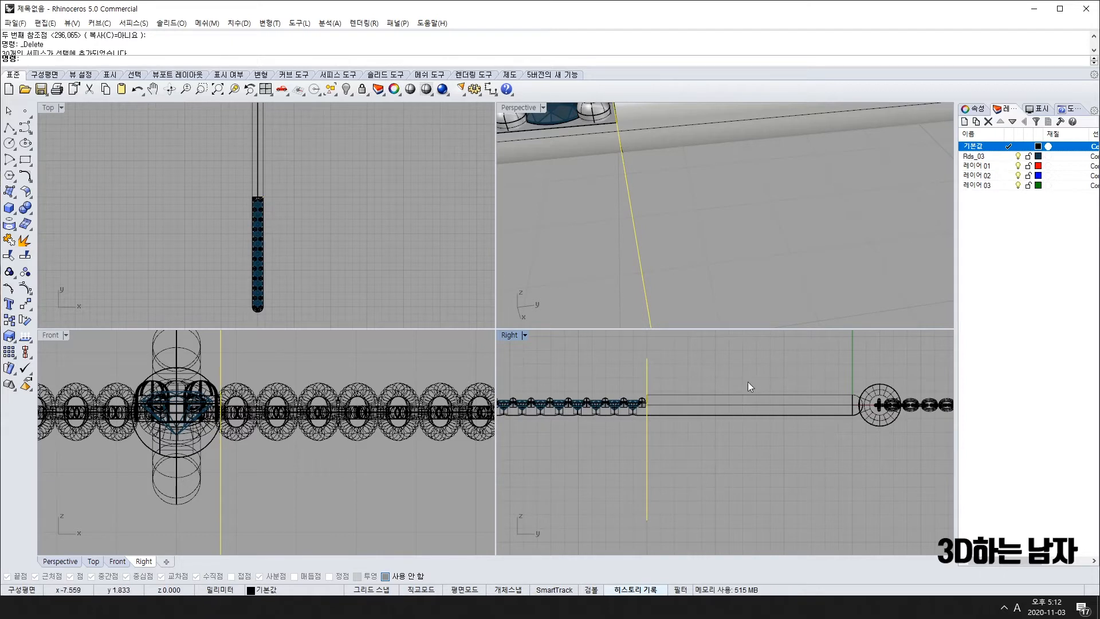
click(742, 408)
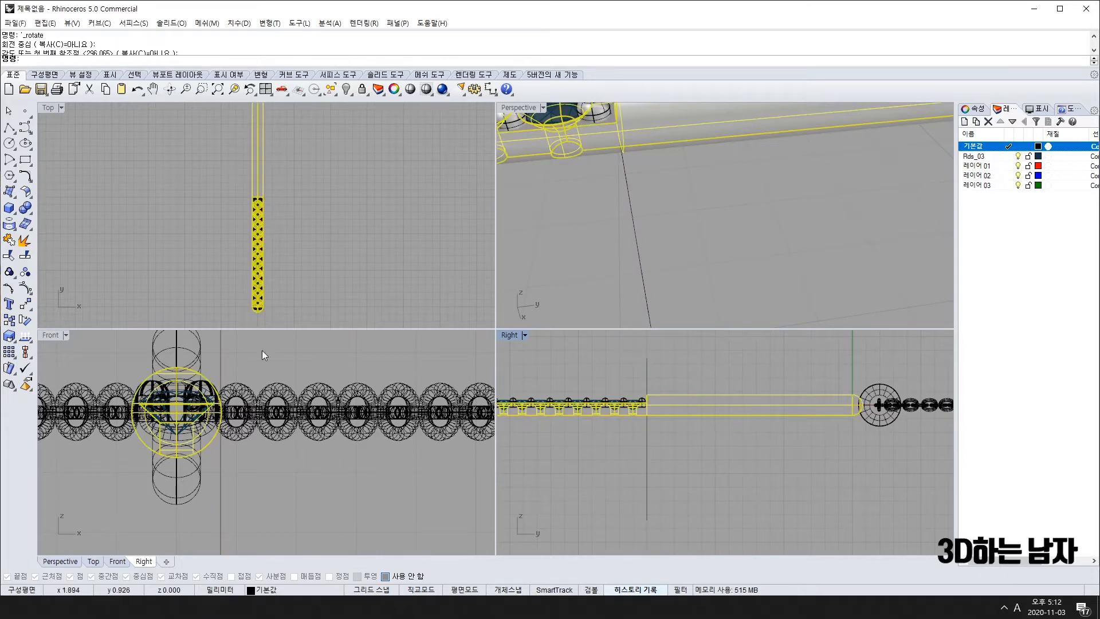
click(10, 255)
click(646, 450)
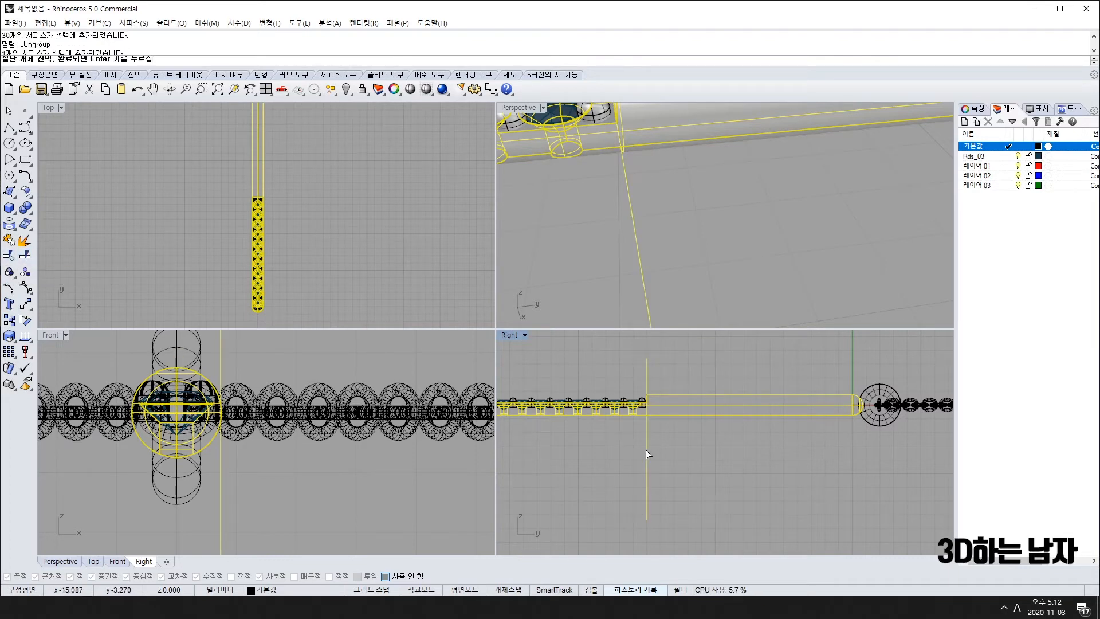
key(Escape)
click(651, 452)
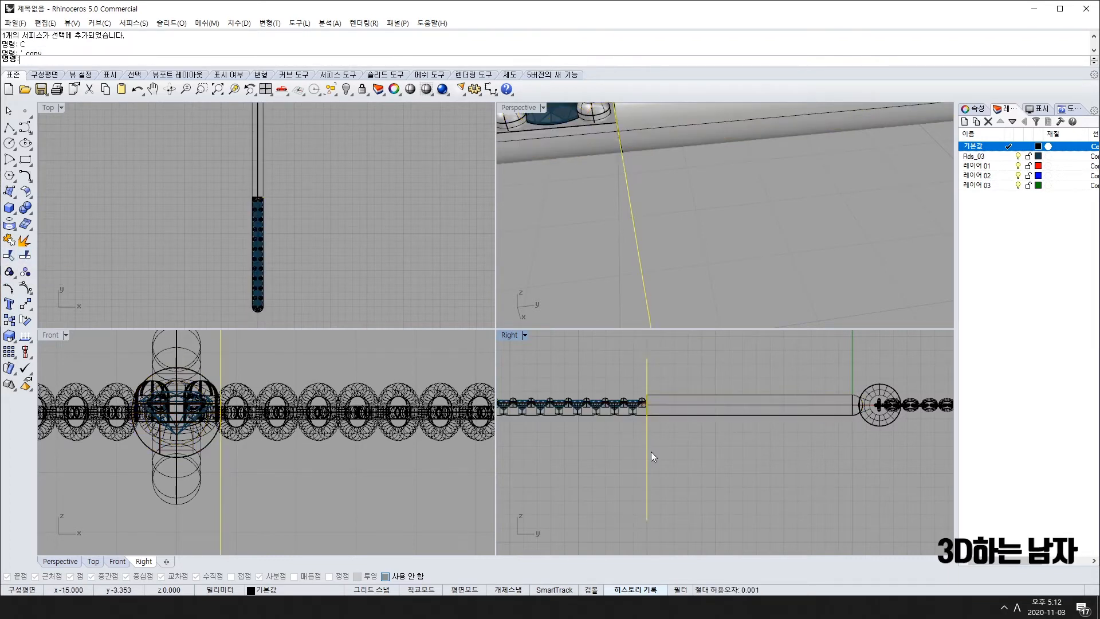
key(Delete)
Step: Move the plain bar, the connecting ring and both chain strands to layer 레이어 01
click(686, 404)
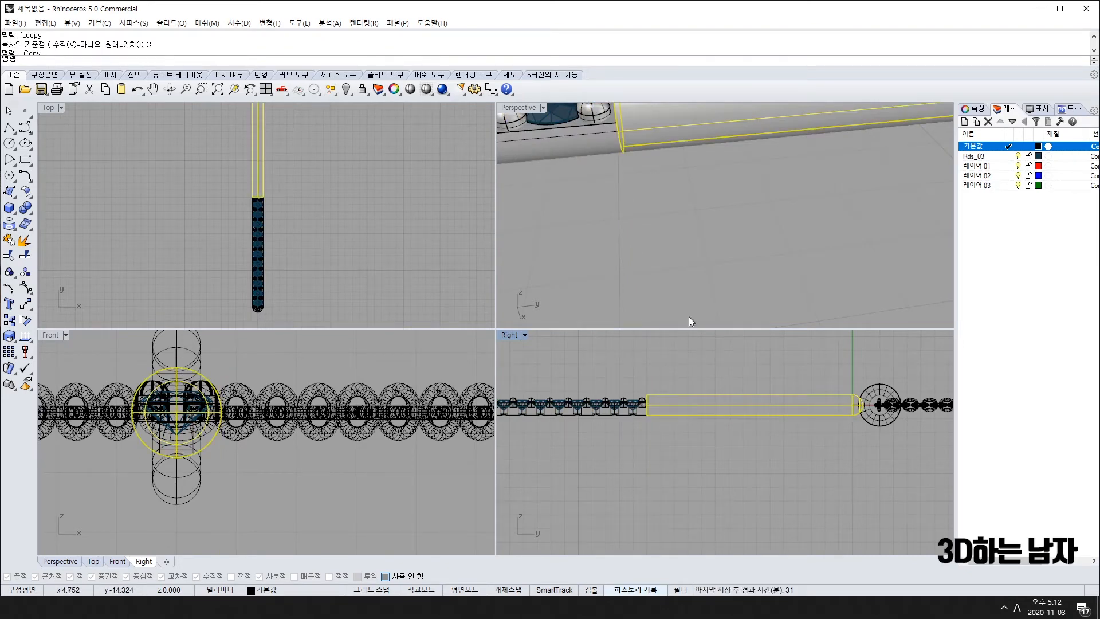
scroll(700, 293, down, 7)
right_drag(716, 256, 716, 215)
scroll(716, 215, up, 5)
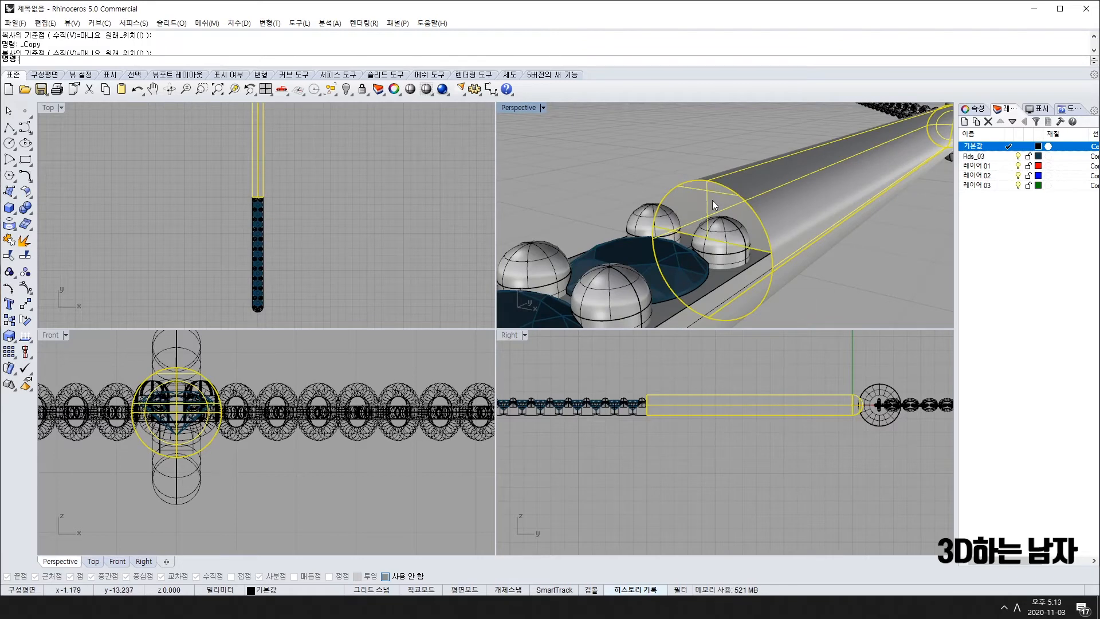
scroll(713, 200, down, 5)
right_drag(775, 239, 761, 287)
scroll(763, 217, down, 7)
scroll(834, 270, down, 3)
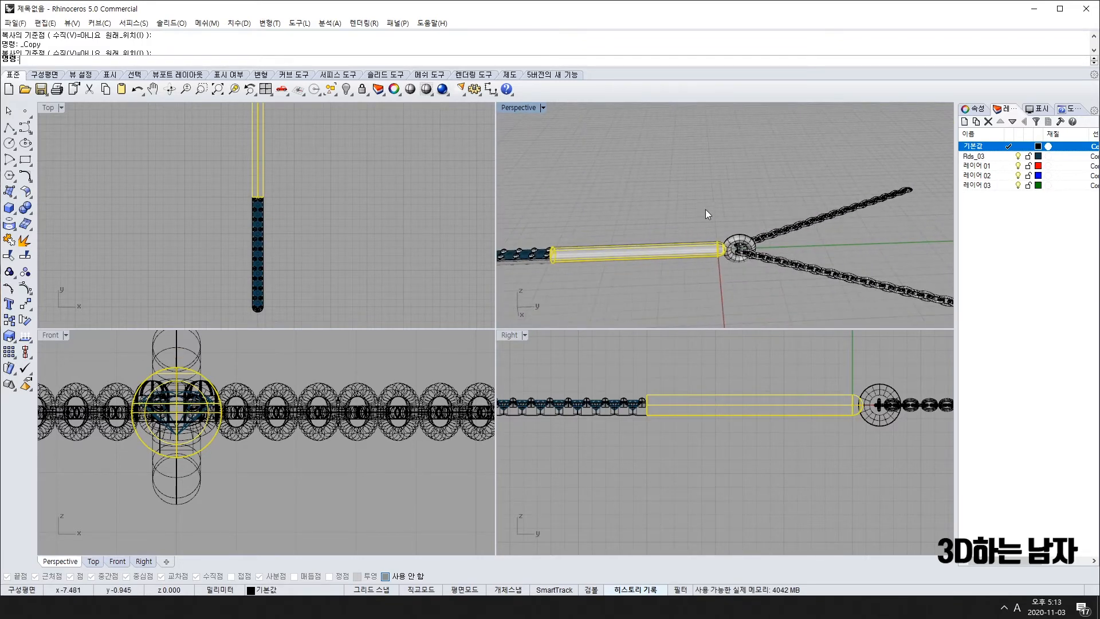
drag(737, 199, 777, 286)
scroll(774, 255, down, 2)
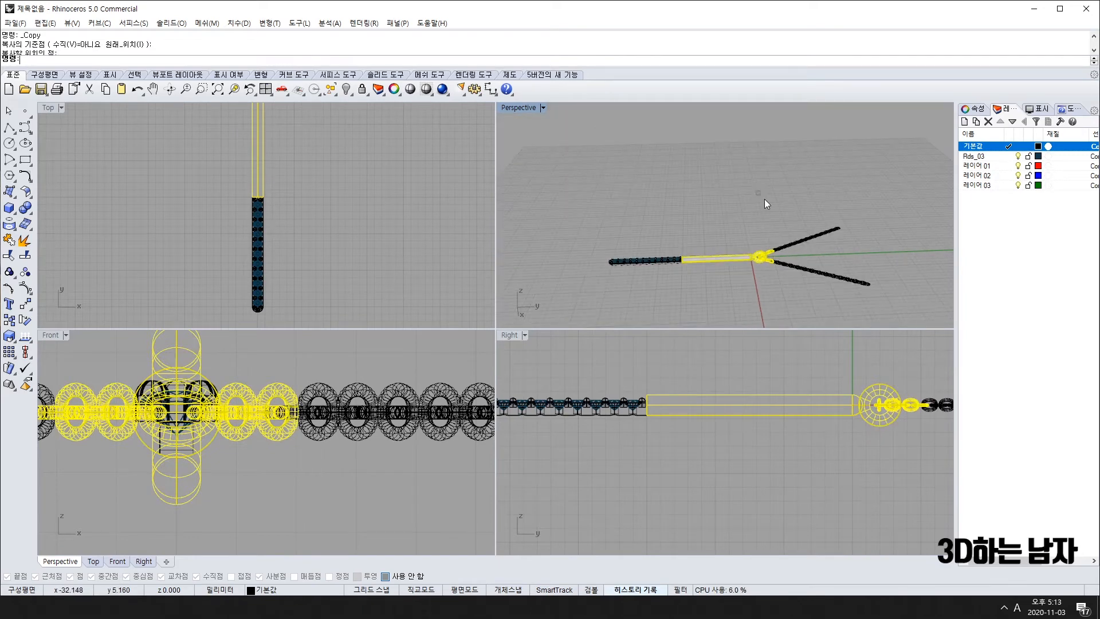
drag(764, 198, 895, 307)
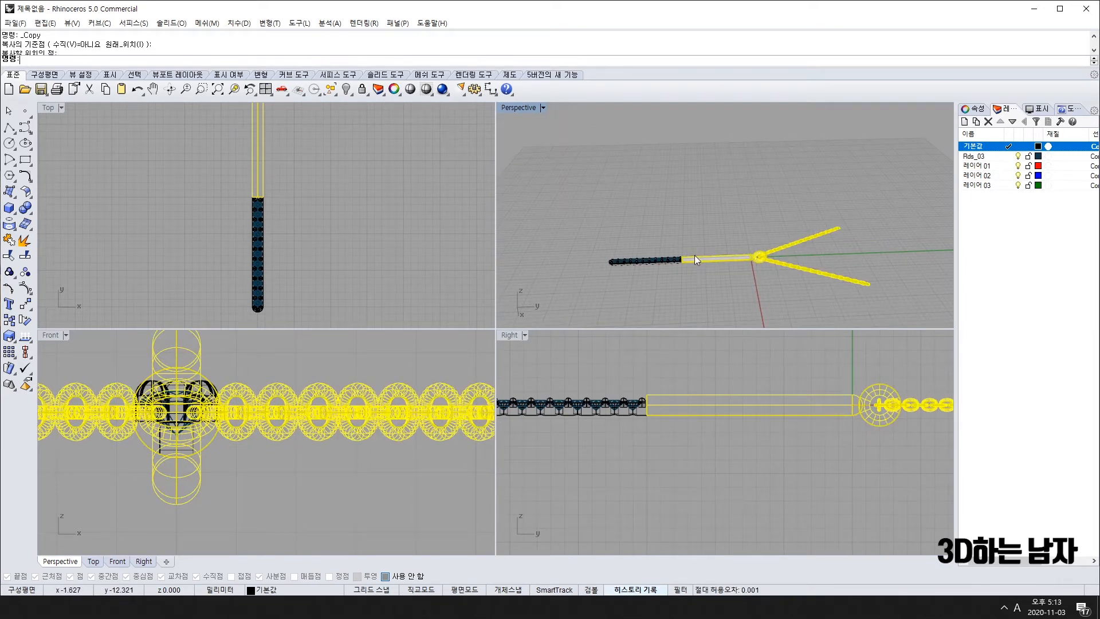
right_drag(694, 255, 926, 200)
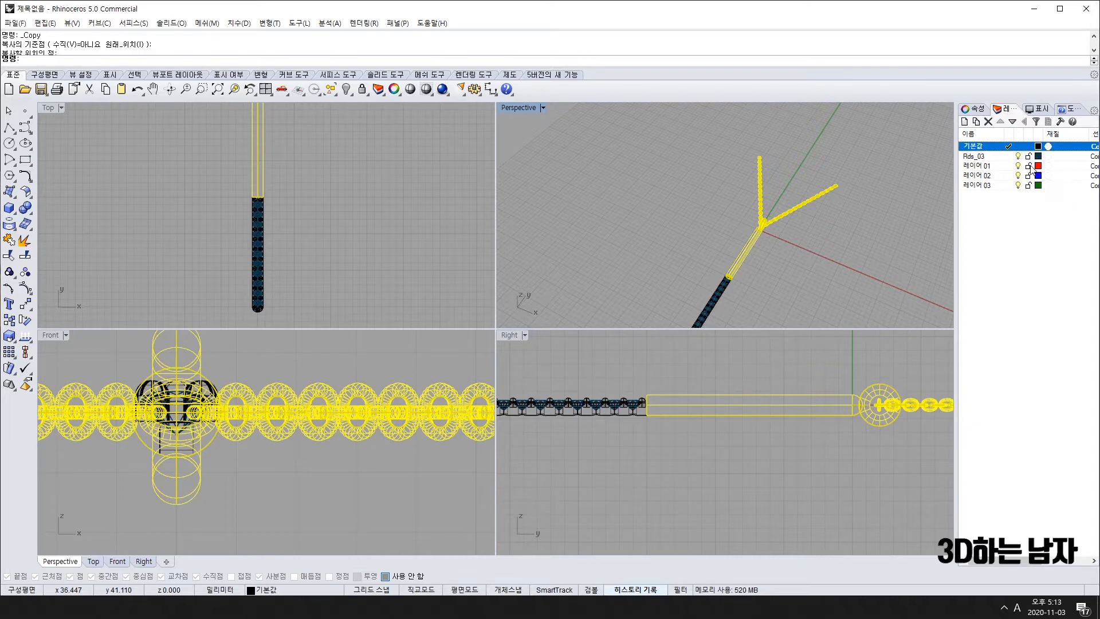
right_click(989, 170)
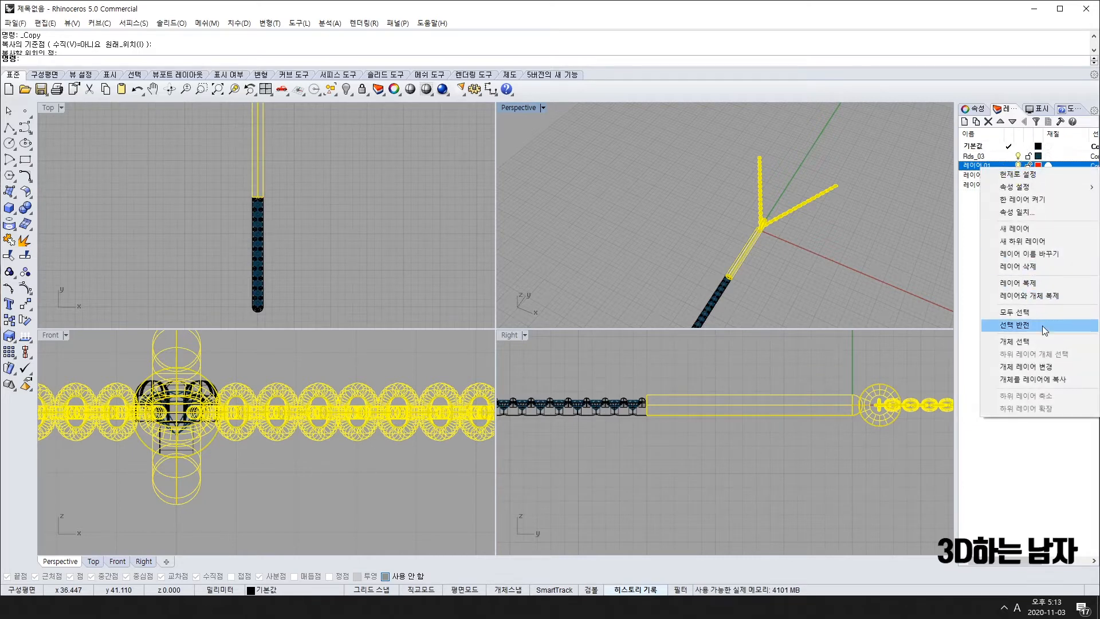
click(1042, 367)
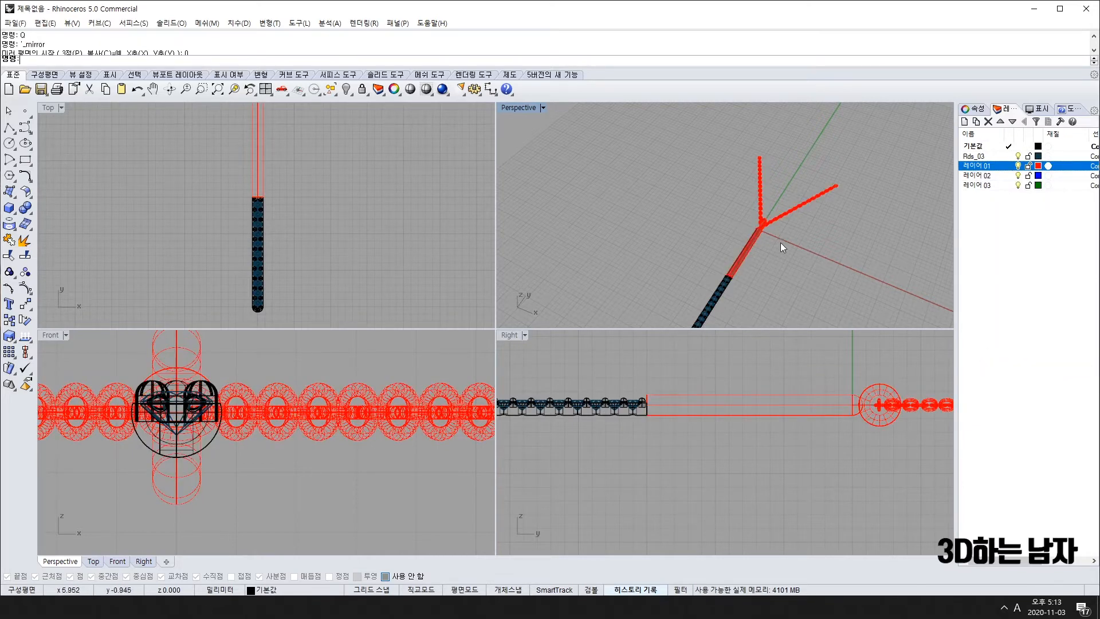
Step: Set the colour of layer 레이어 01 to 황금색 (gold)
right_drag(800, 273, 717, 245)
click(1038, 166)
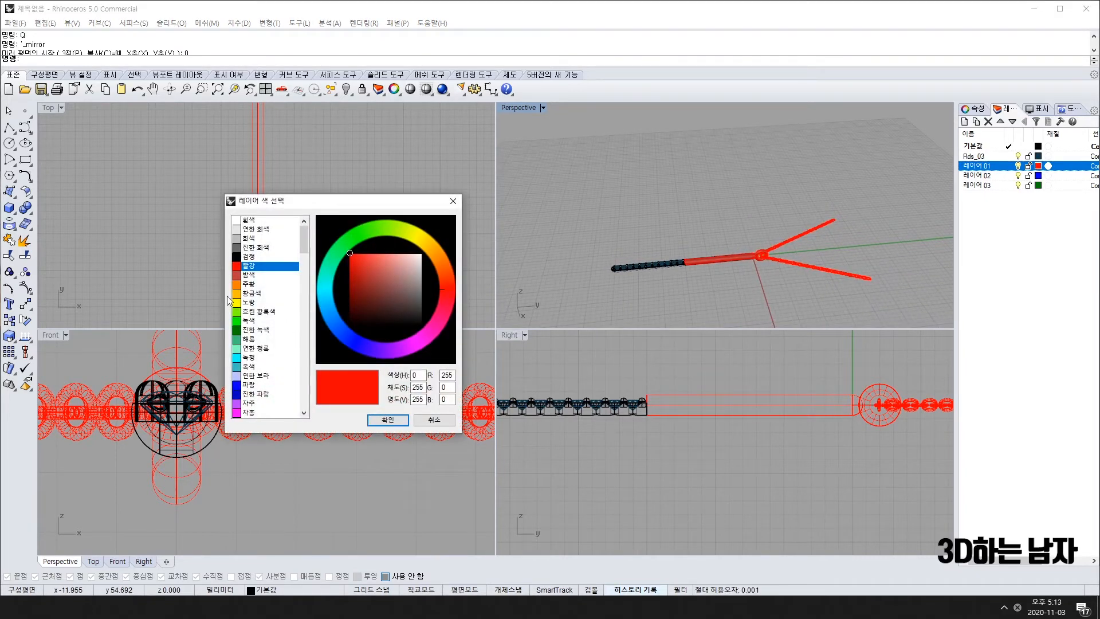
click(250, 293)
click(388, 420)
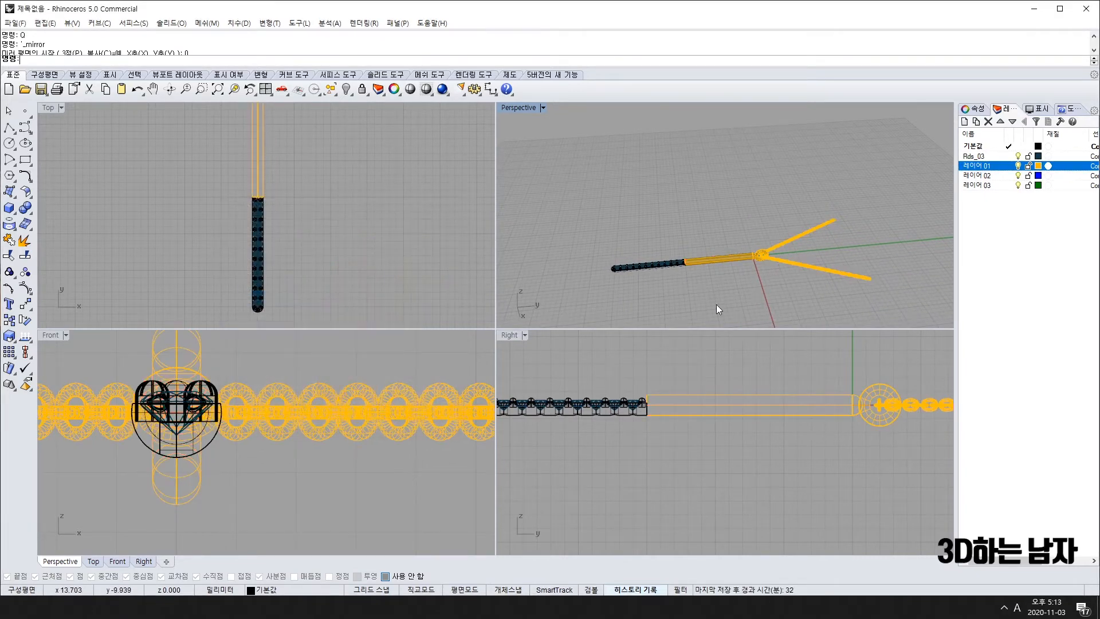
right_drag(716, 304, 713, 252)
scroll(699, 252, up, 3)
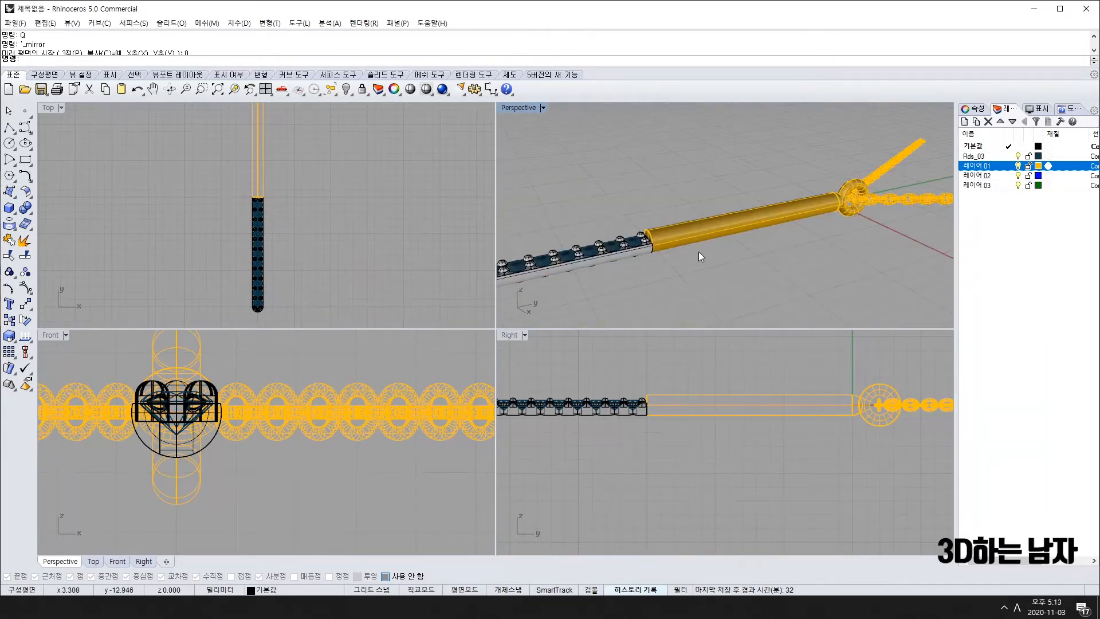
scroll(669, 236, down, 5)
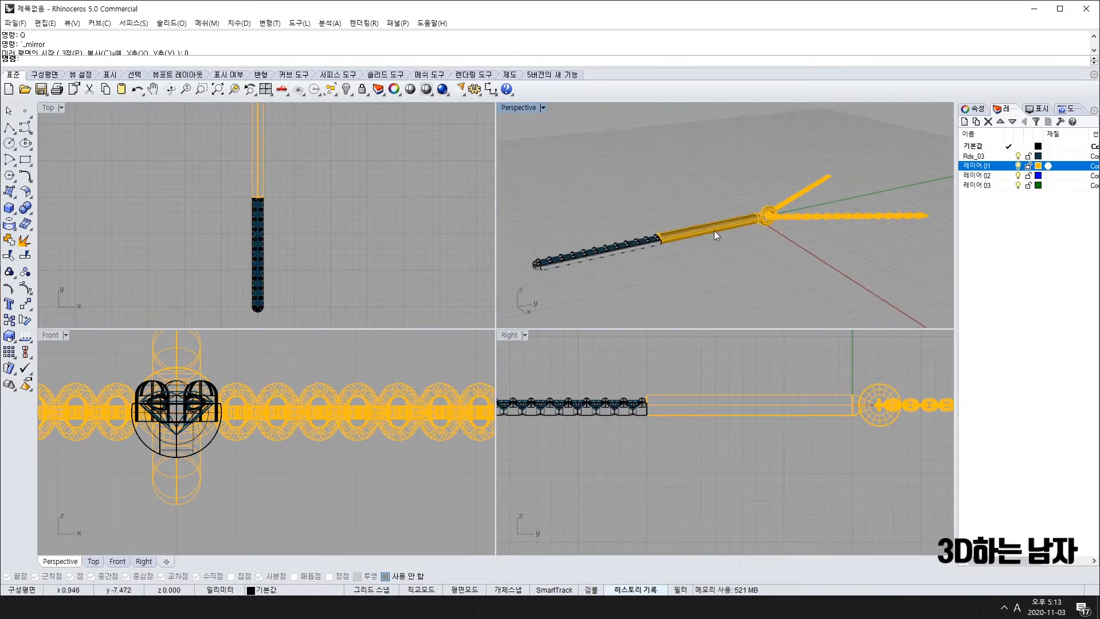
Step: Select the prong setting without the stones and the plain bar, hiding layer Rds_03 only while selecting
click(1022, 157)
drag(212, 192, 311, 324)
scroll(661, 240, up, 10)
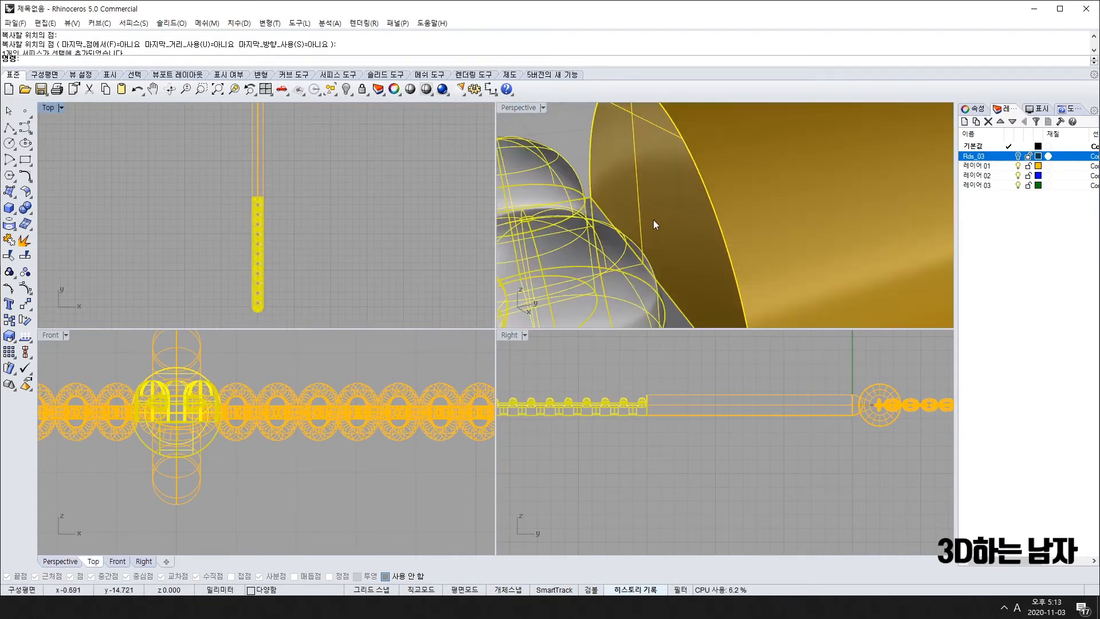
ctrl+click(659, 217)
scroll(659, 217, down, 7)
right_drag(655, 251, 627, 266)
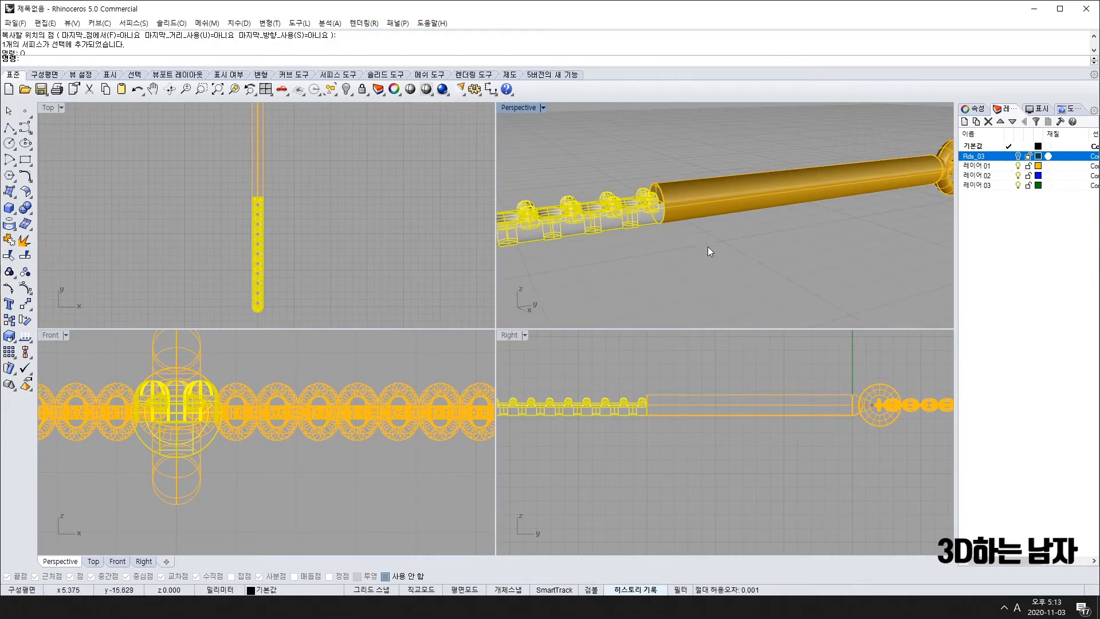
click(1017, 156)
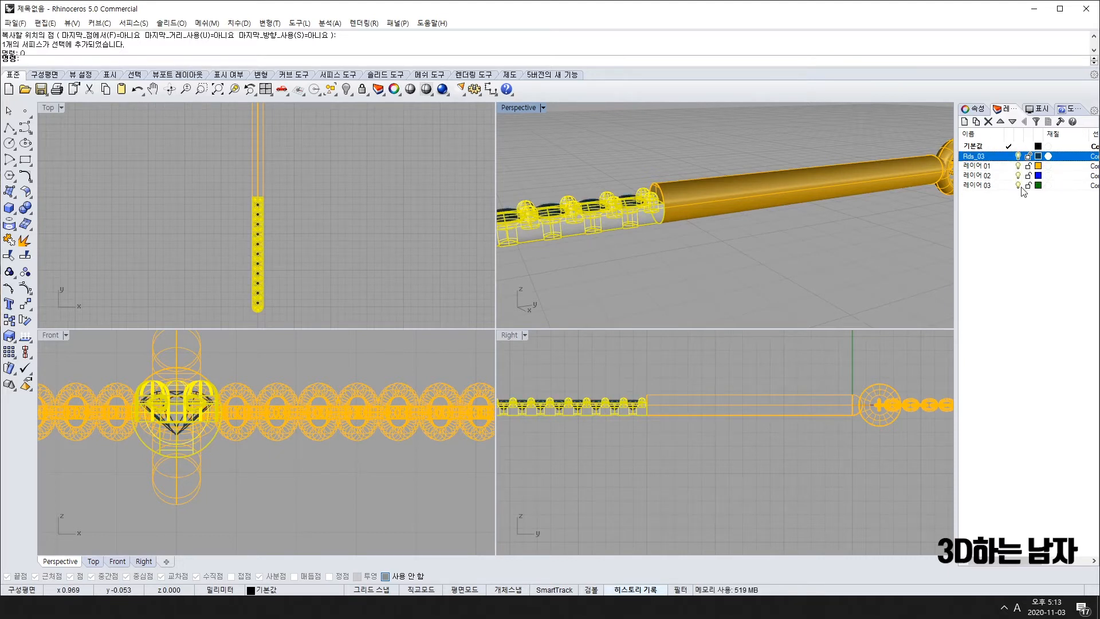
Step: Delete the layers 레이어 02 and 레이어 03
click(1000, 175)
shift+click(997, 185)
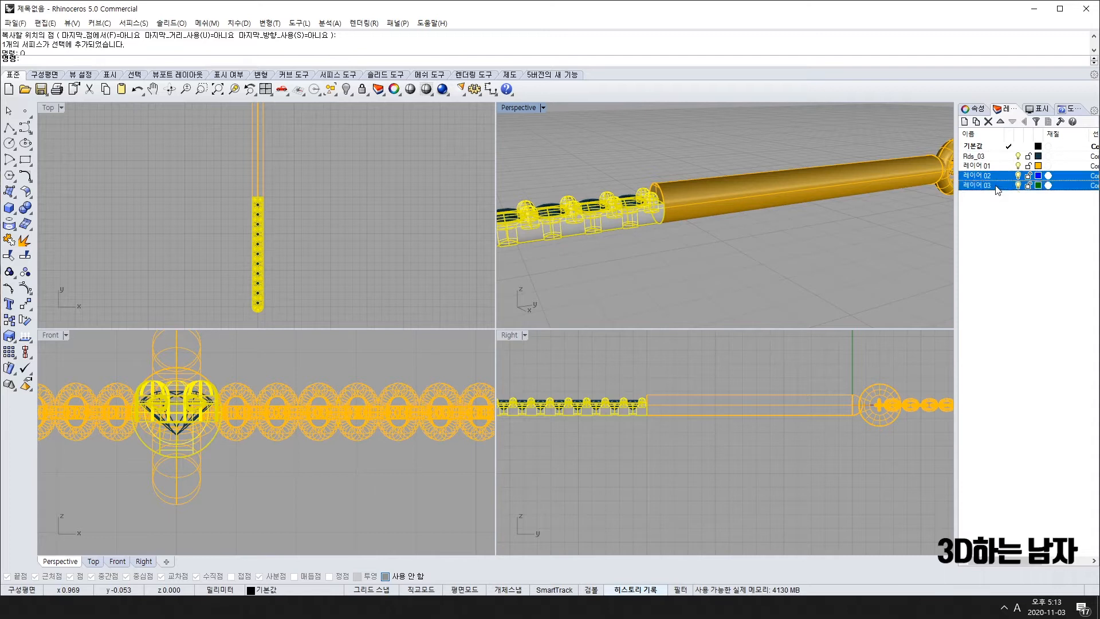
right_click(1001, 189)
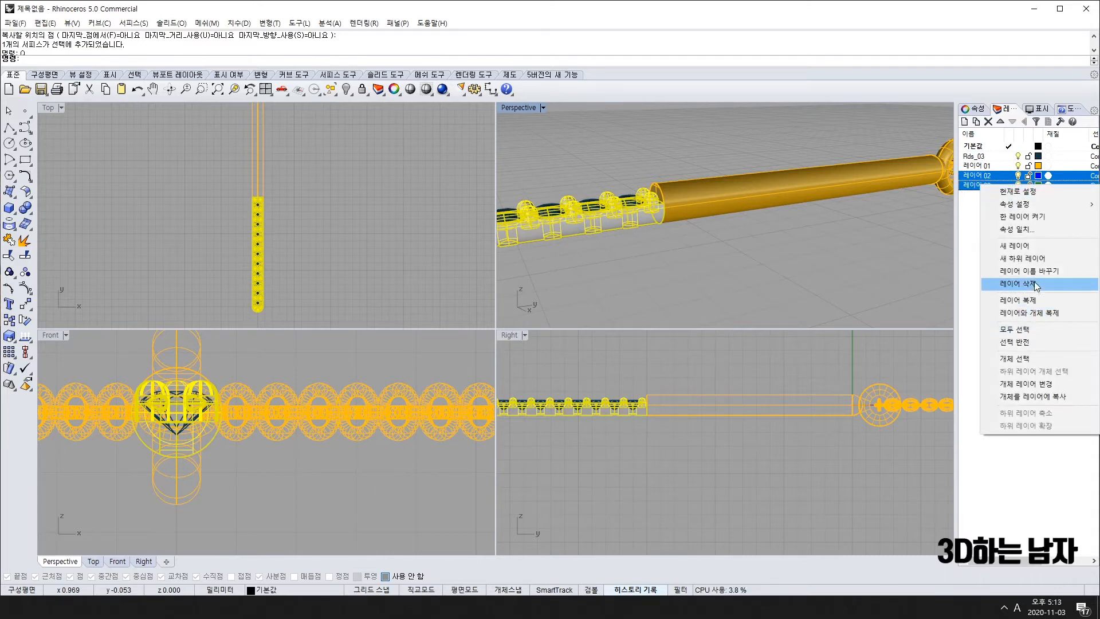
click(1014, 283)
Step: Rename the default layer 기본값 as 흑니켈도금
click(977, 146)
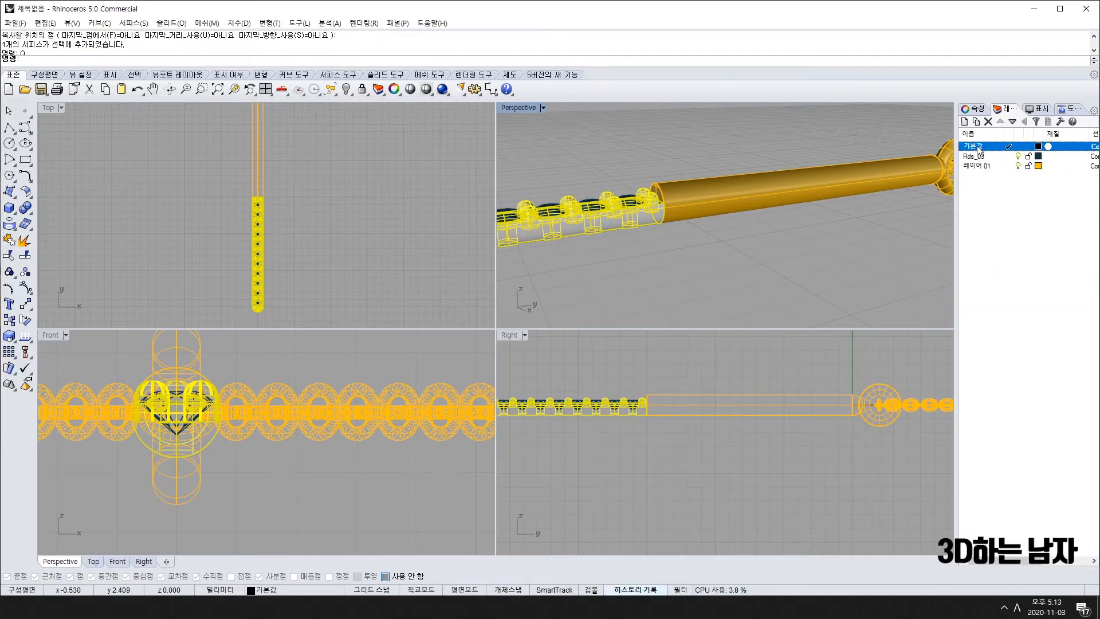
right_click(977, 146)
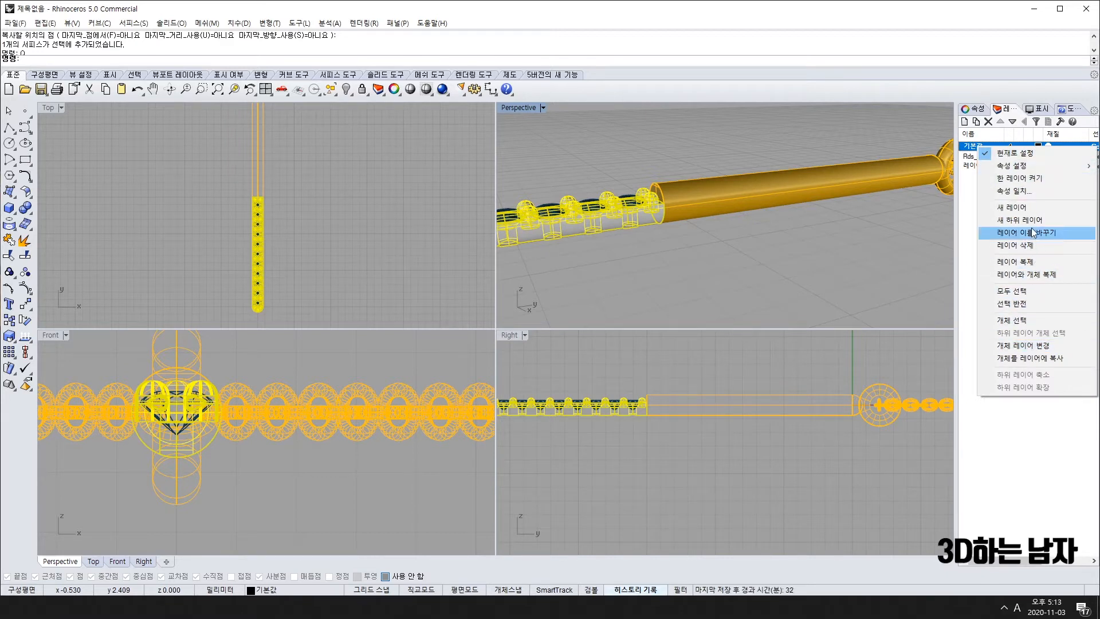
click(1031, 232)
text(g)
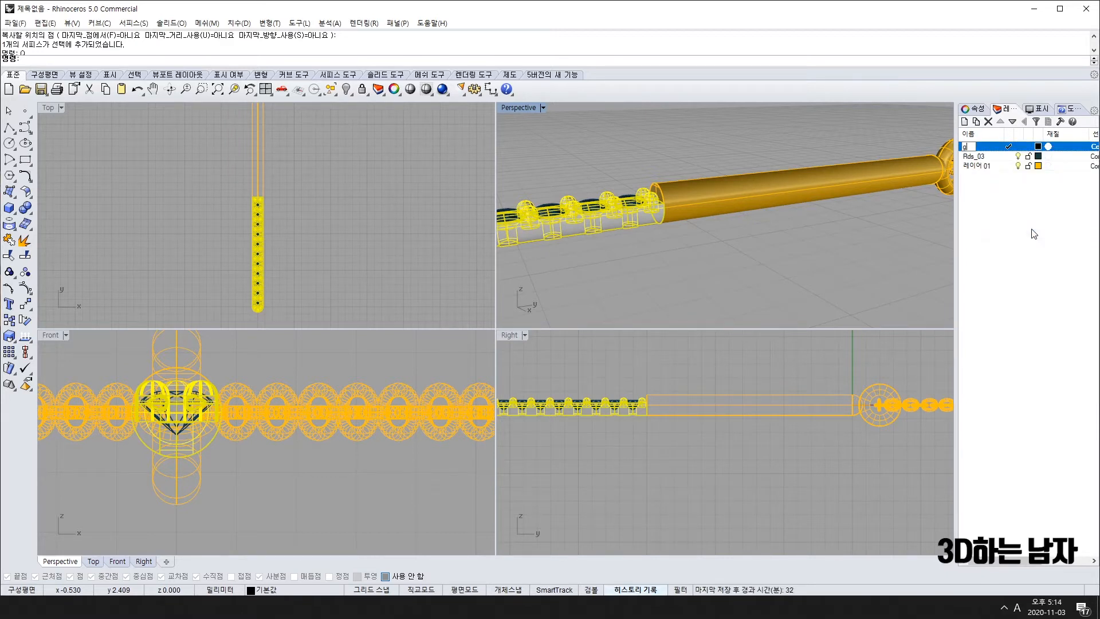
key(BackSpace)
key(BackSpace)
key(BackSpace)
text(흑니켈)
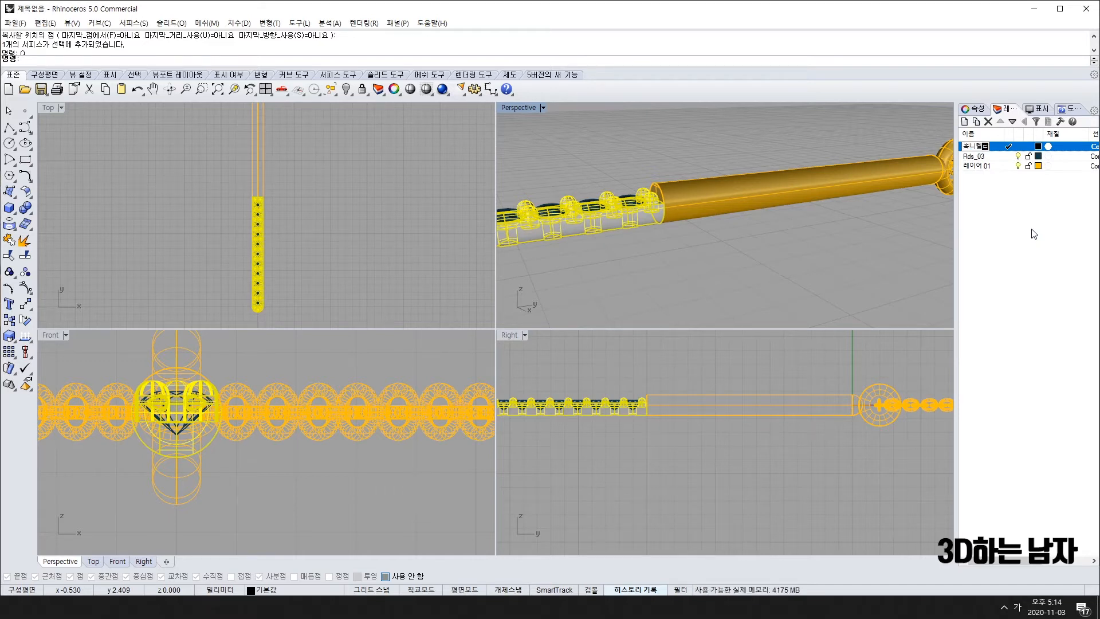
text(도금)
key(Return)
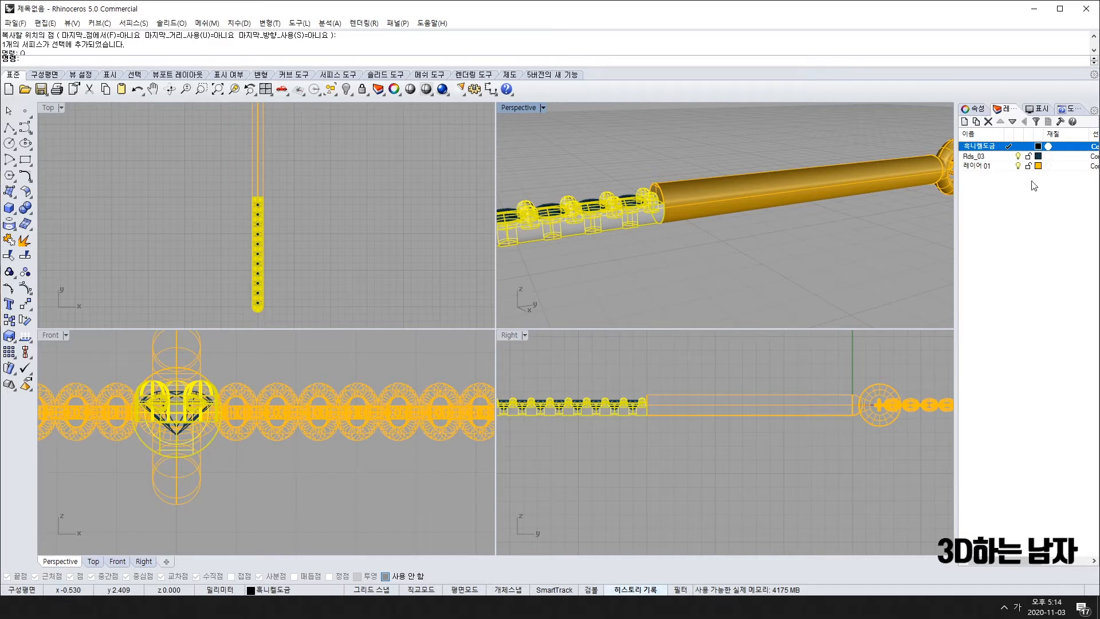
Step: Rename the layer Rds_03 as 보석
right_click(996, 157)
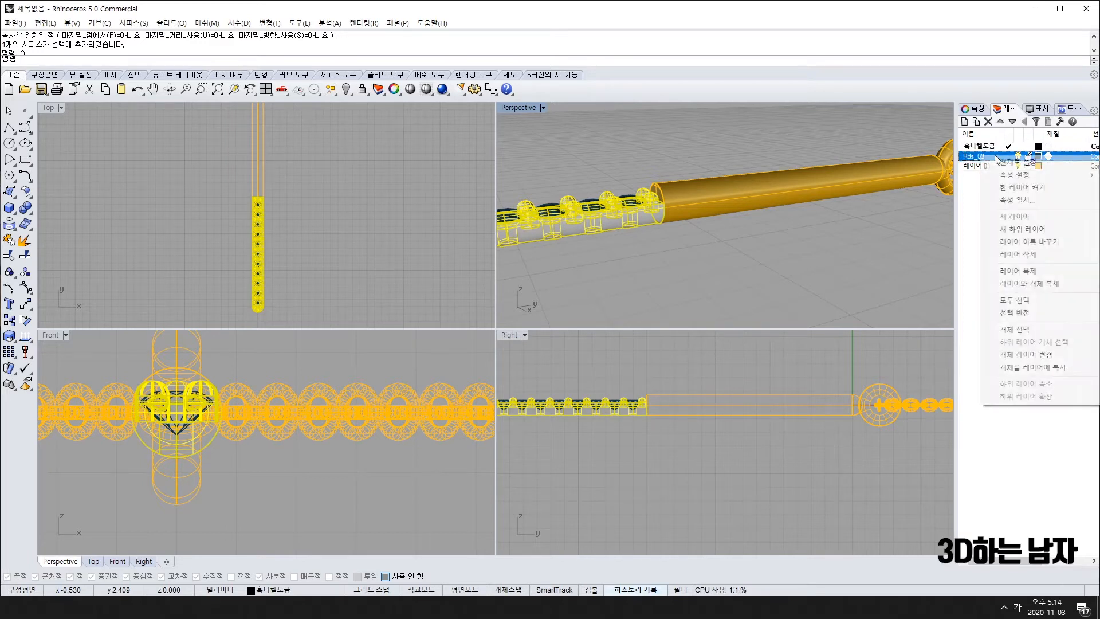
click(1037, 243)
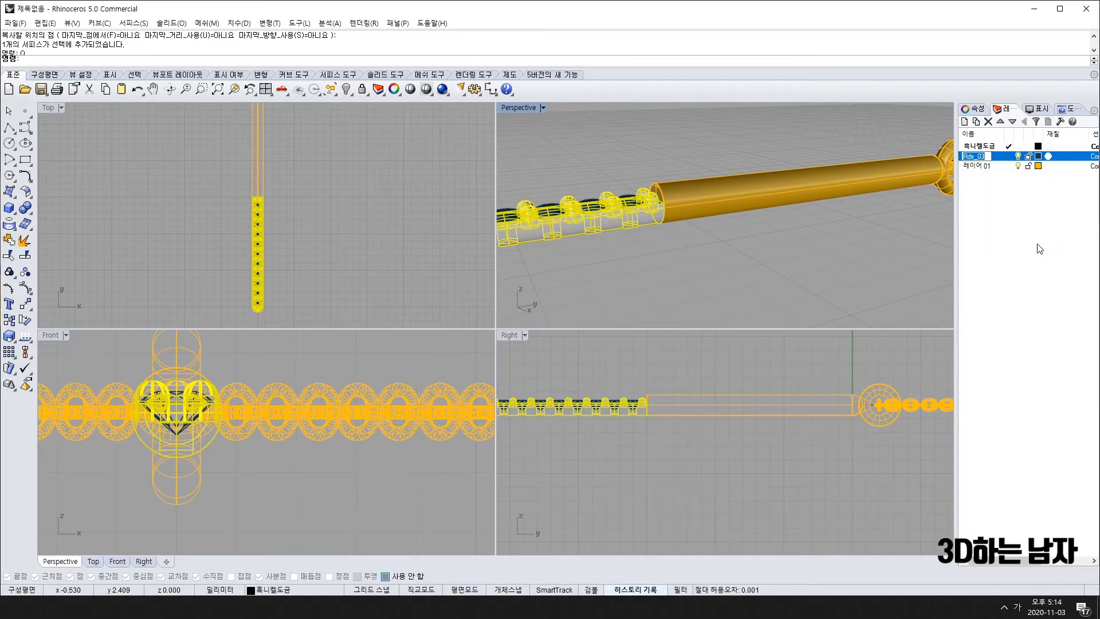
text(보석)
key(Return)
Step: Rename the layer 레이어 01 as 14kyg and clear the object selection
right_click(981, 166)
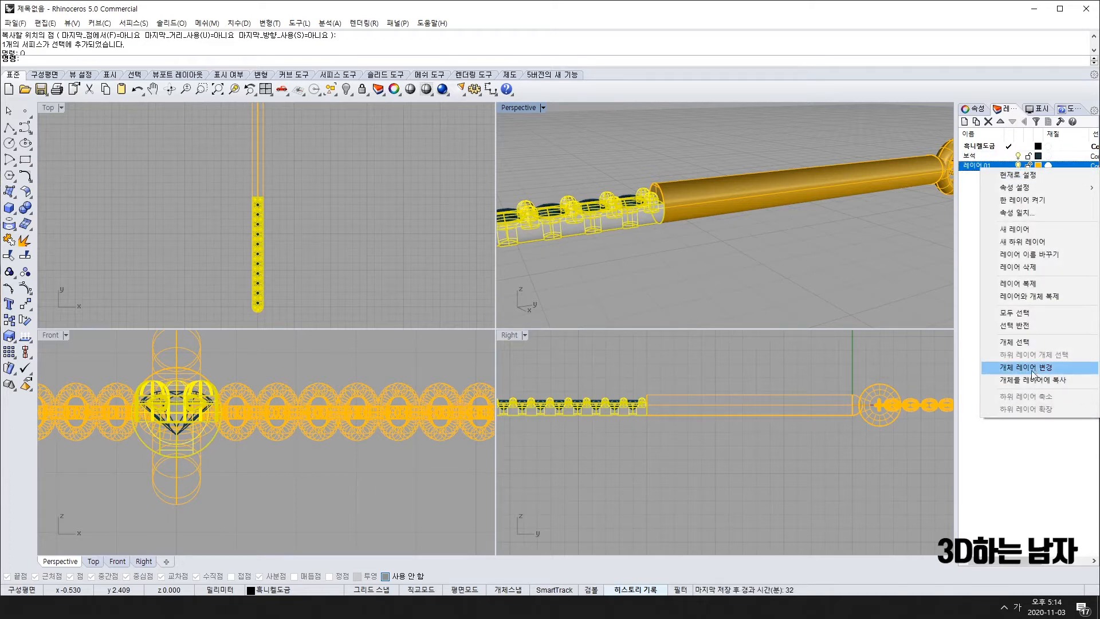
click(1027, 257)
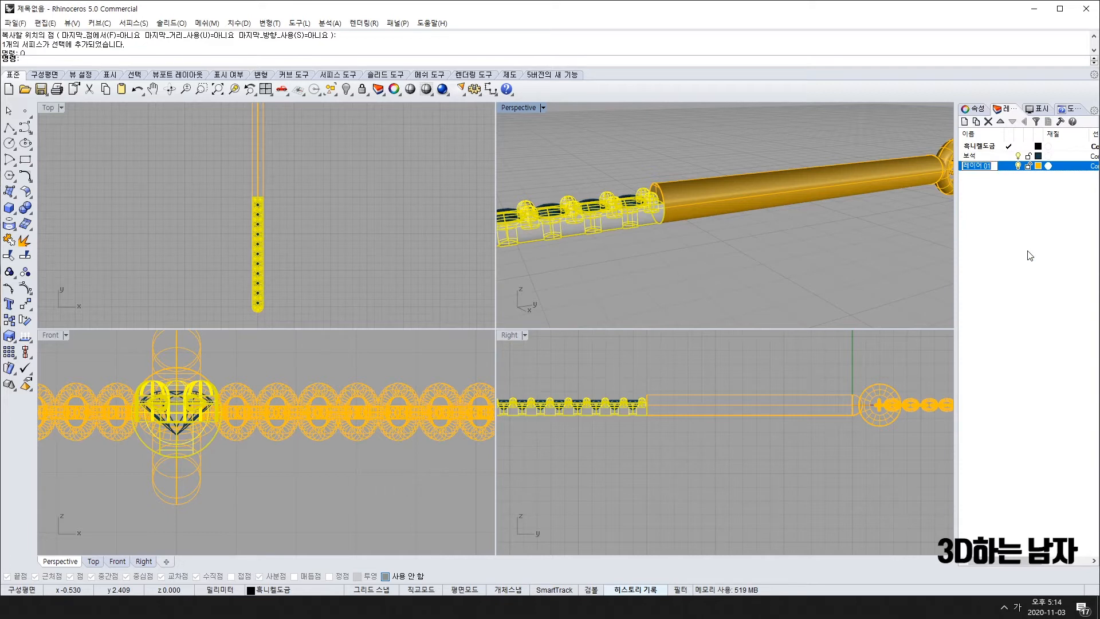
text(14k)
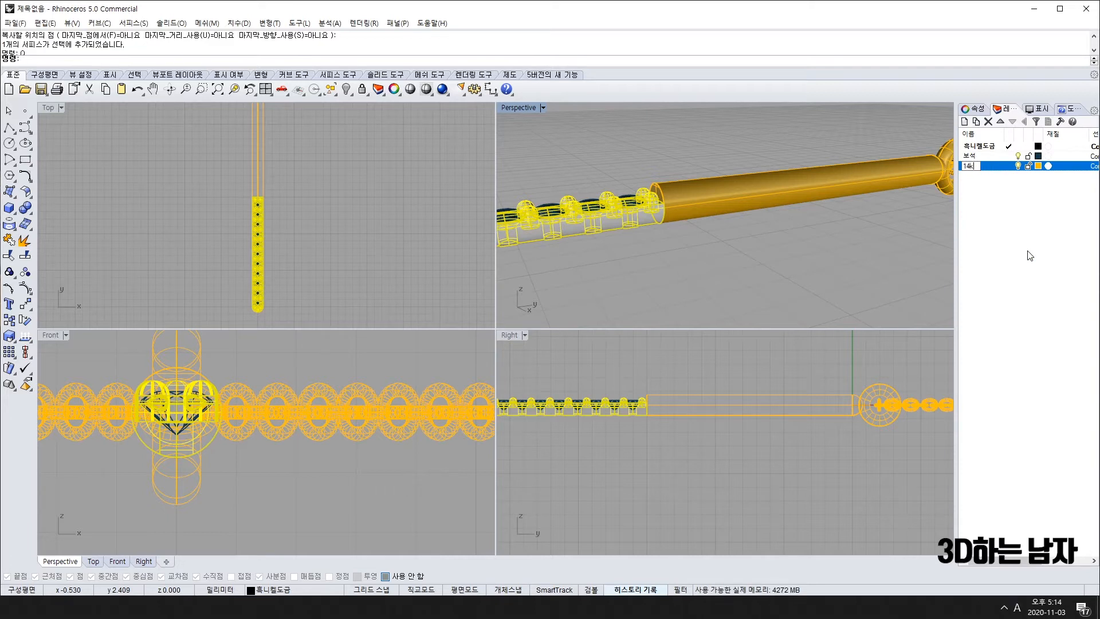
text(yg)
key(Return)
click(704, 231)
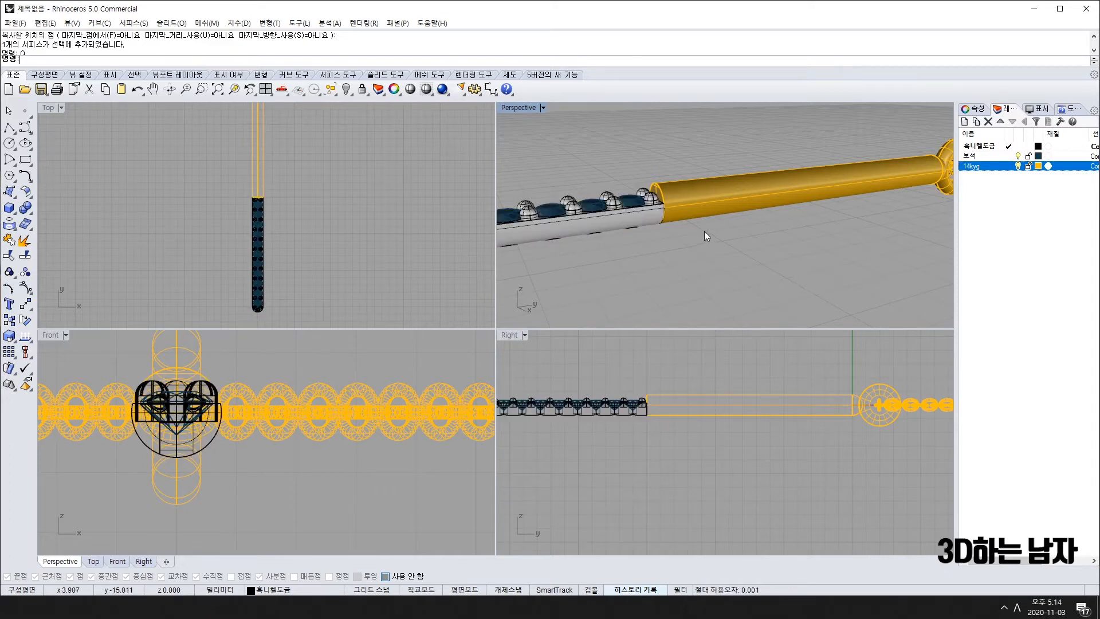
Step: Save the model on the desktop as 빼빼로 목걸이 in the Rhino 5 3D model (*.3dm) format
right_drag(703, 232, 766, 238)
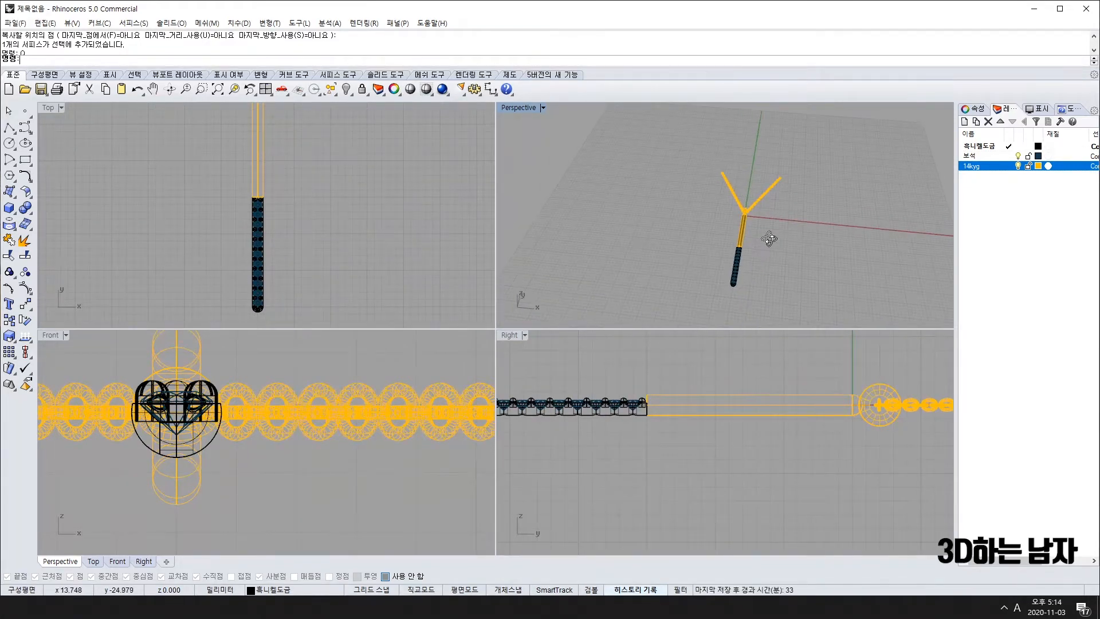
click(23, 23)
click(67, 117)
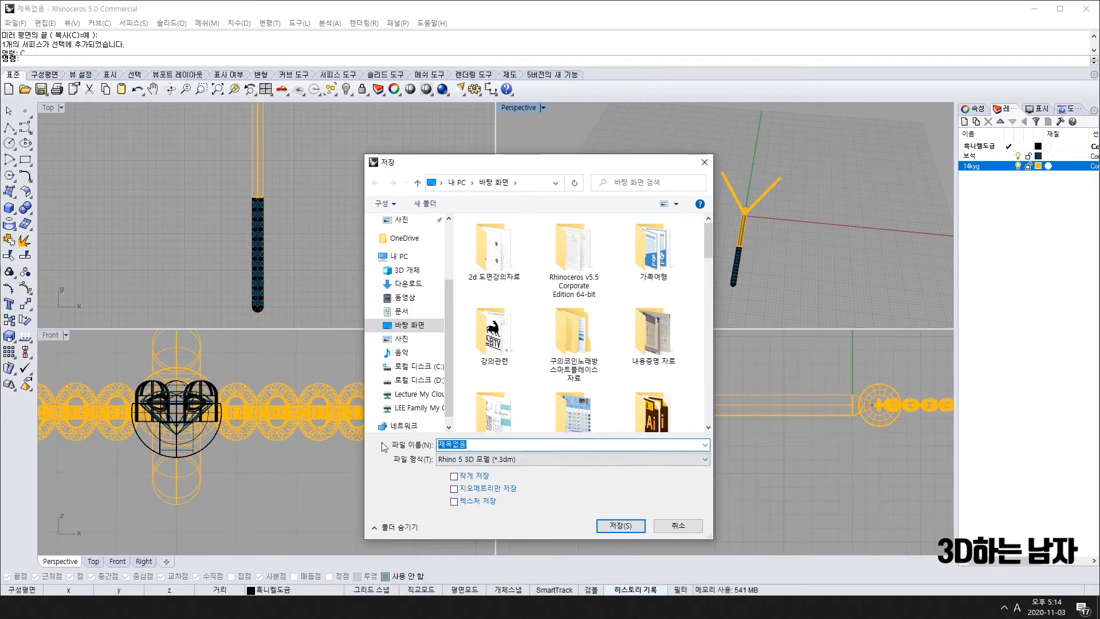
text(Q)
key(Hangul)
text(빼빼)
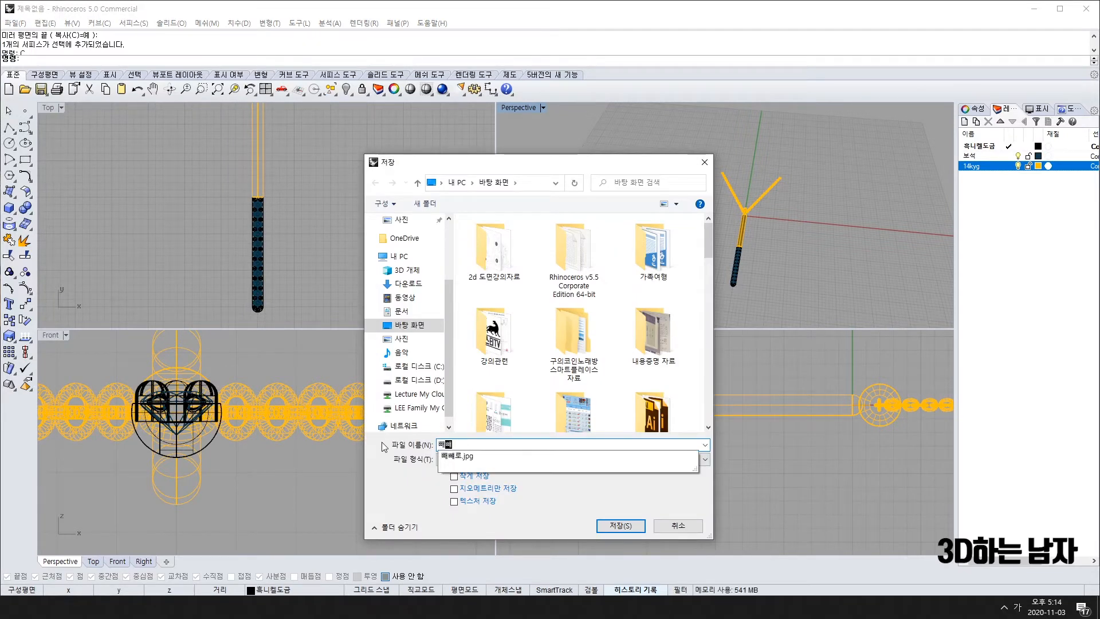
text(로 ㅁ)
text(걸이)
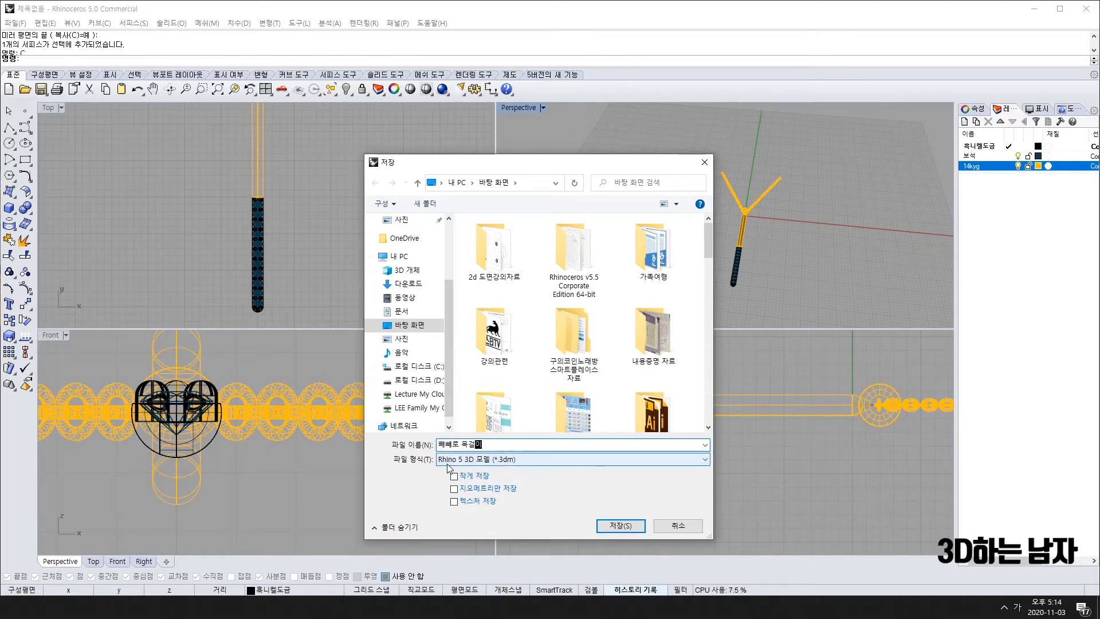
click(468, 460)
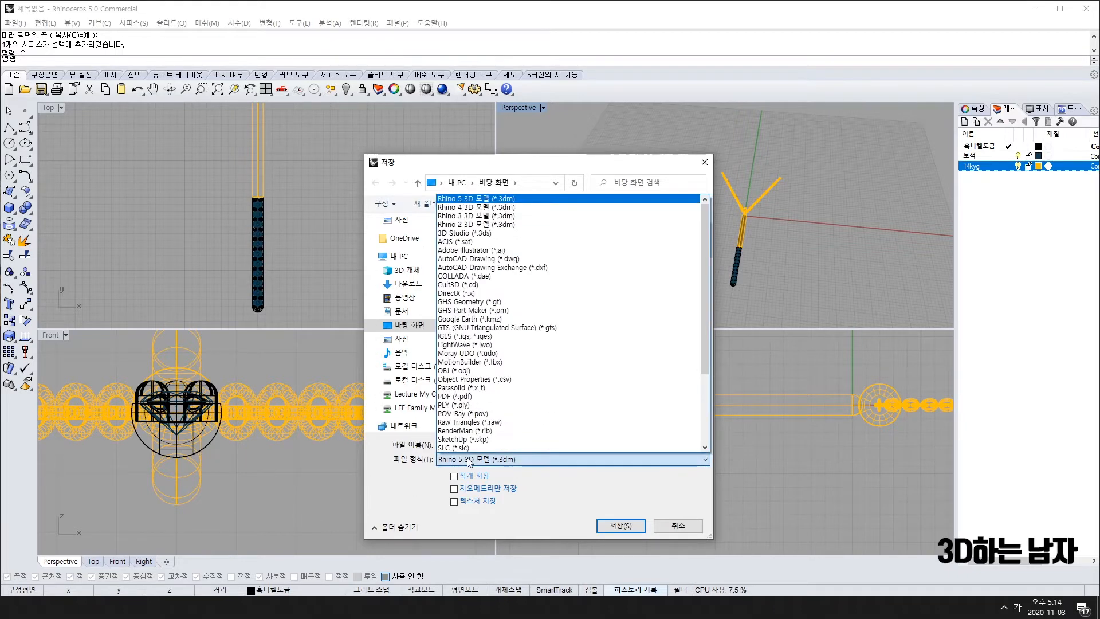
click(464, 198)
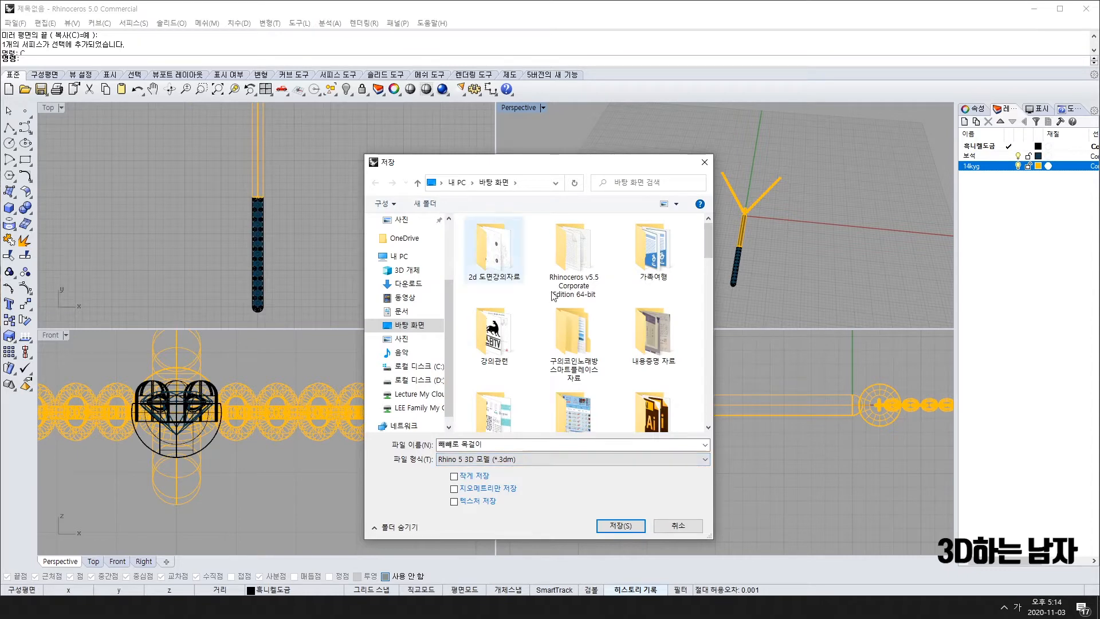
click(601, 528)
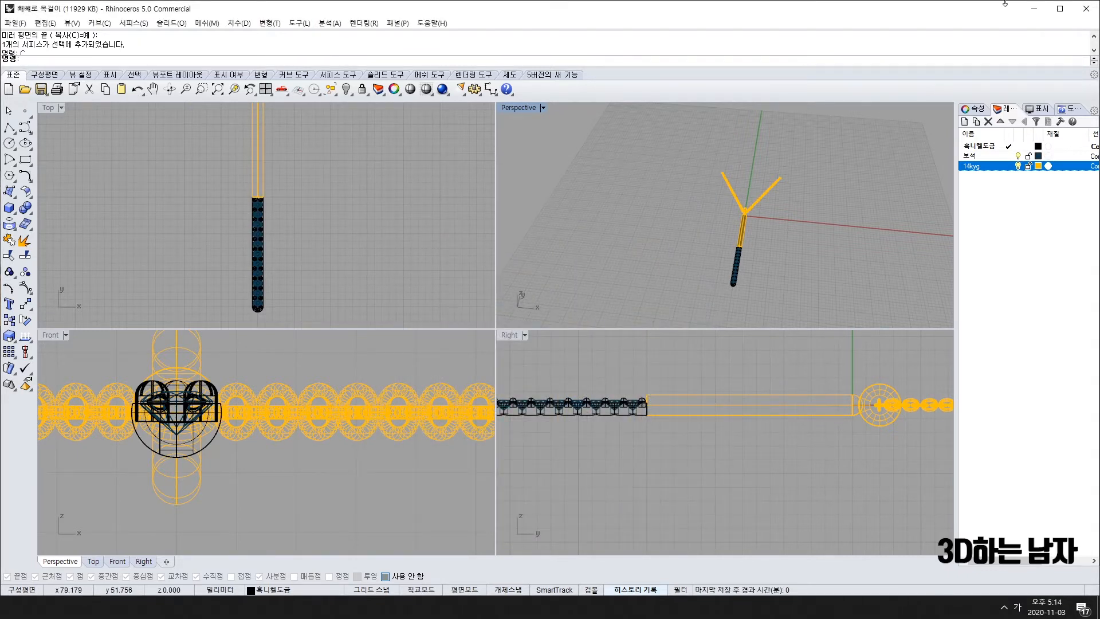
Step: Switch to KeyShot 6, ignoring the software update, and import 빼빼로 목걸이.3dm with its NURBS data
click(1036, 11)
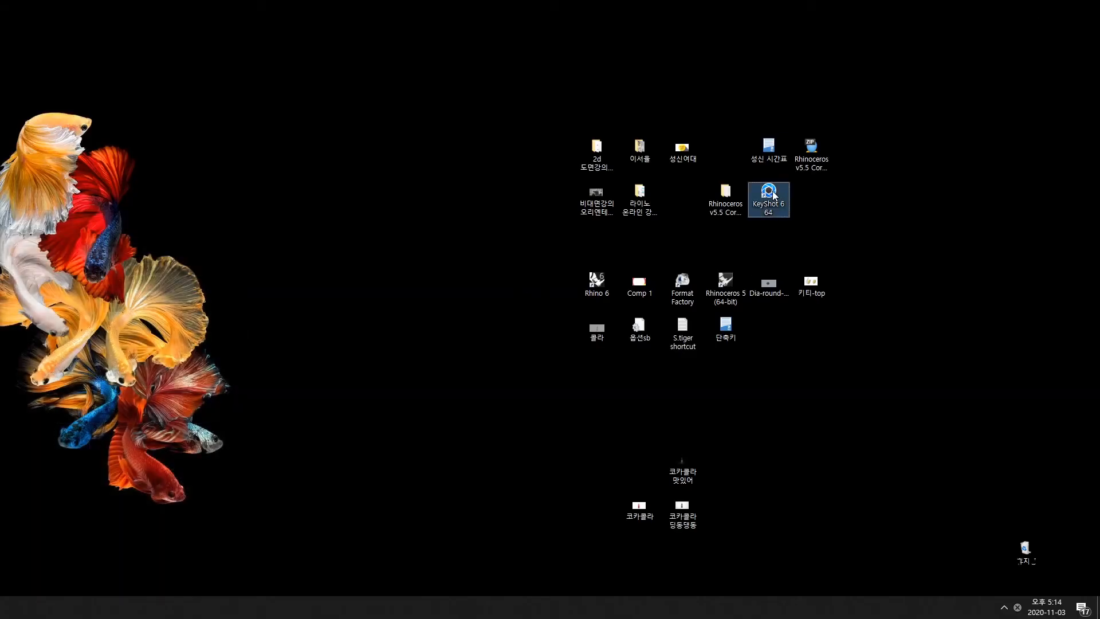
double_click(773, 196)
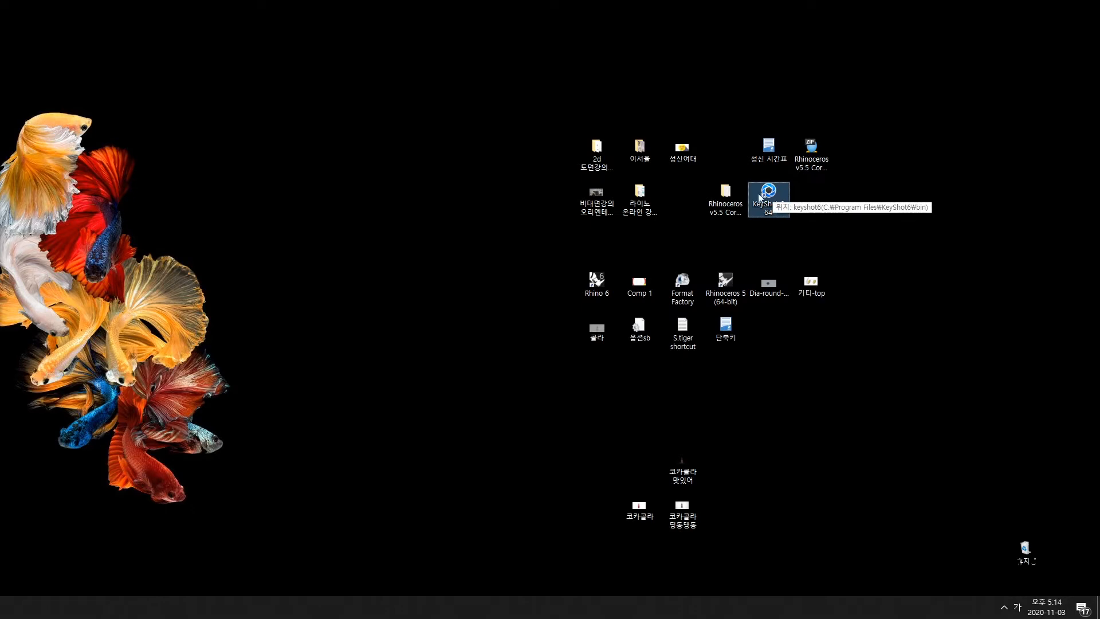
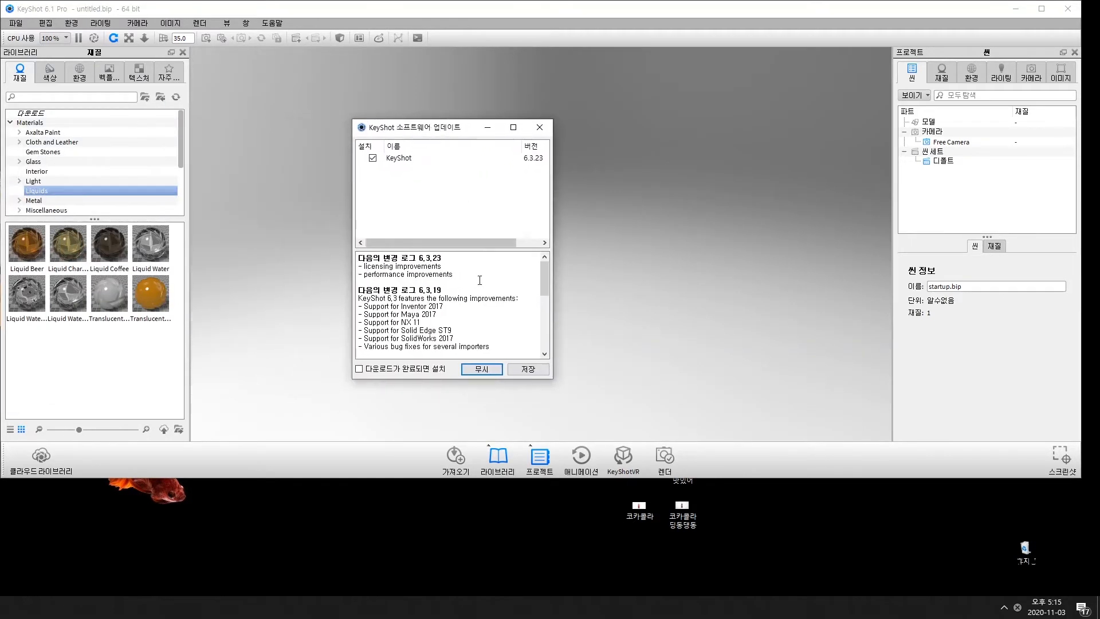
click(494, 370)
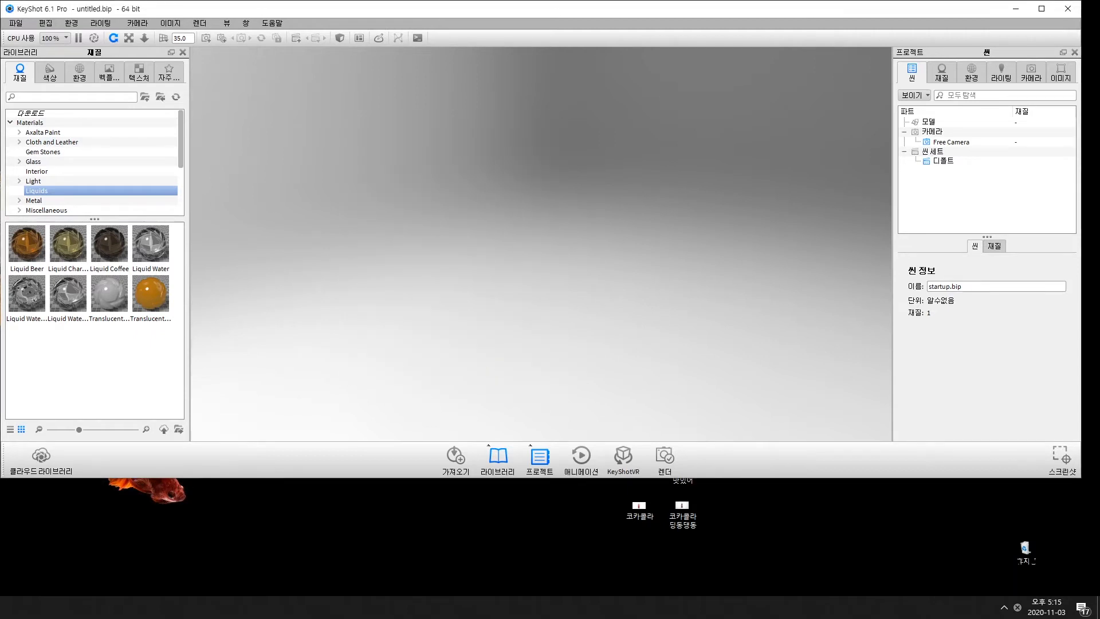
drag(610, 222, 610, 232)
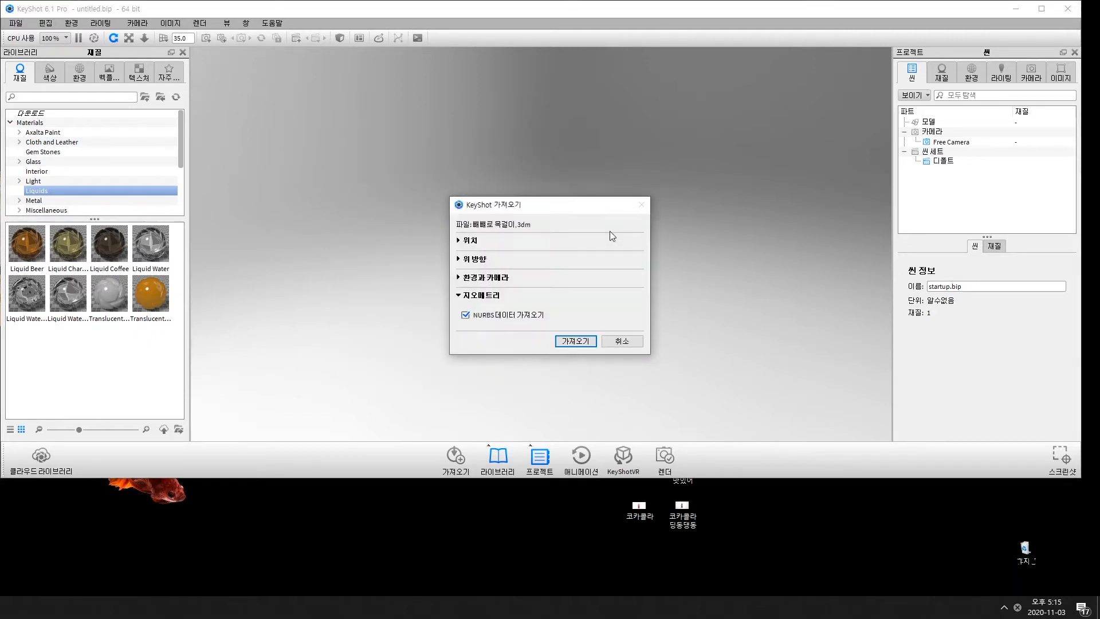
click(576, 342)
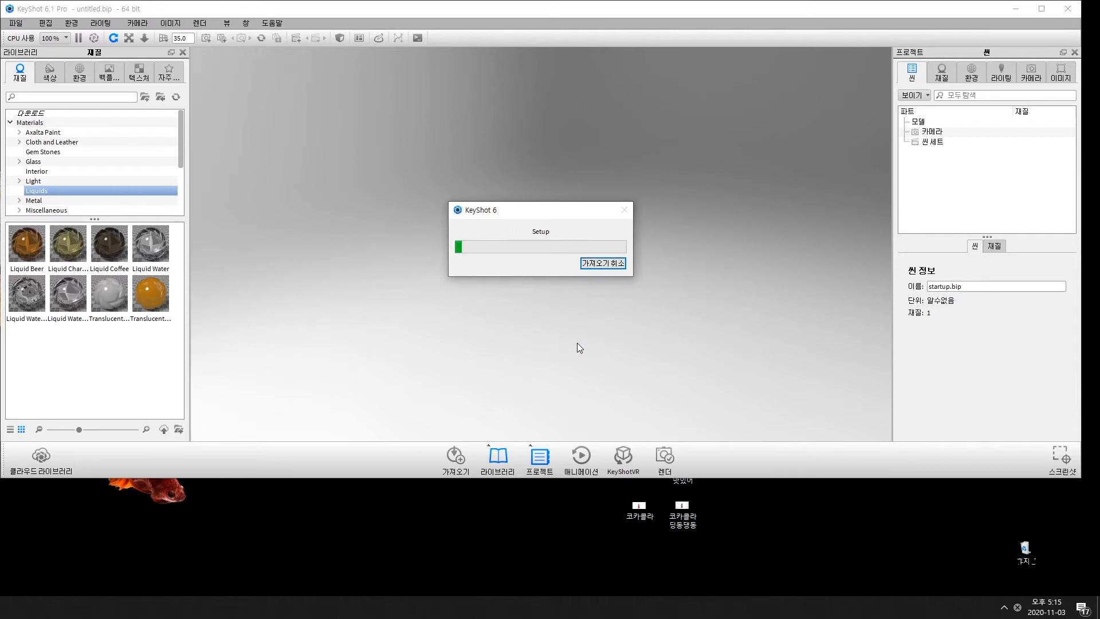
Step: Set the scene's lighting preset to 제품 (product)
drag(615, 273, 568, 250)
scroll(567, 258, up, 6)
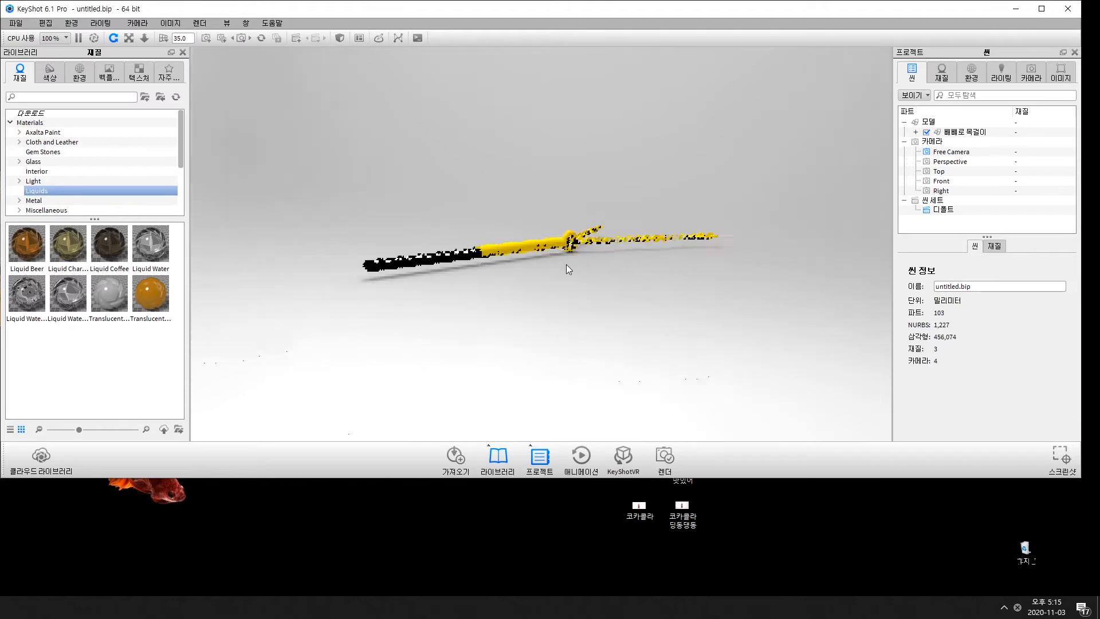
scroll(565, 225, down, 8)
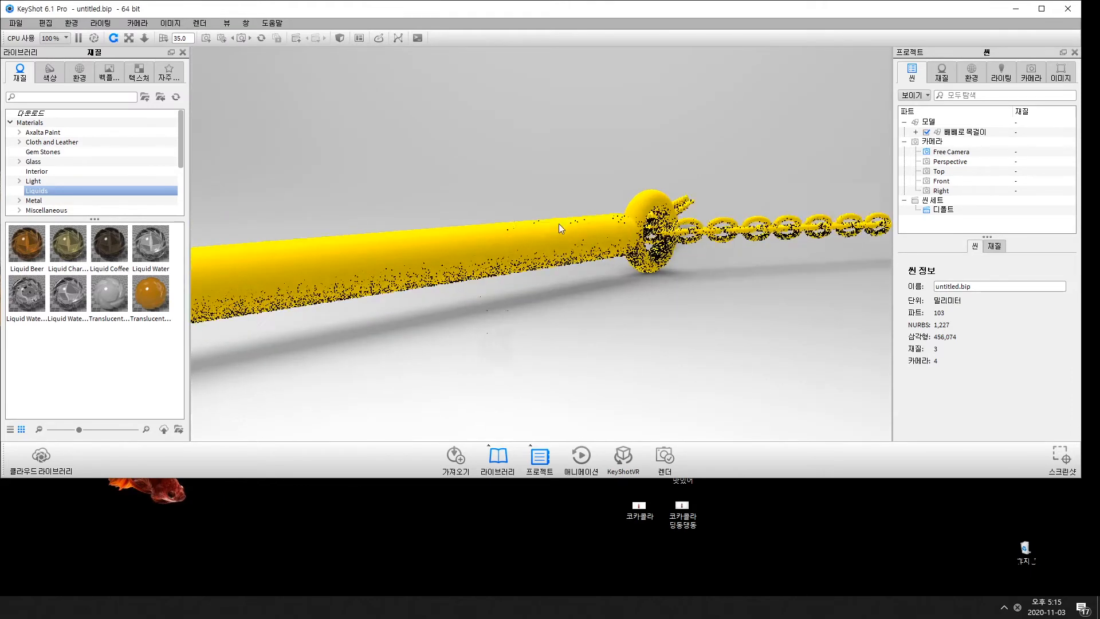
drag(356, 191, 527, 337)
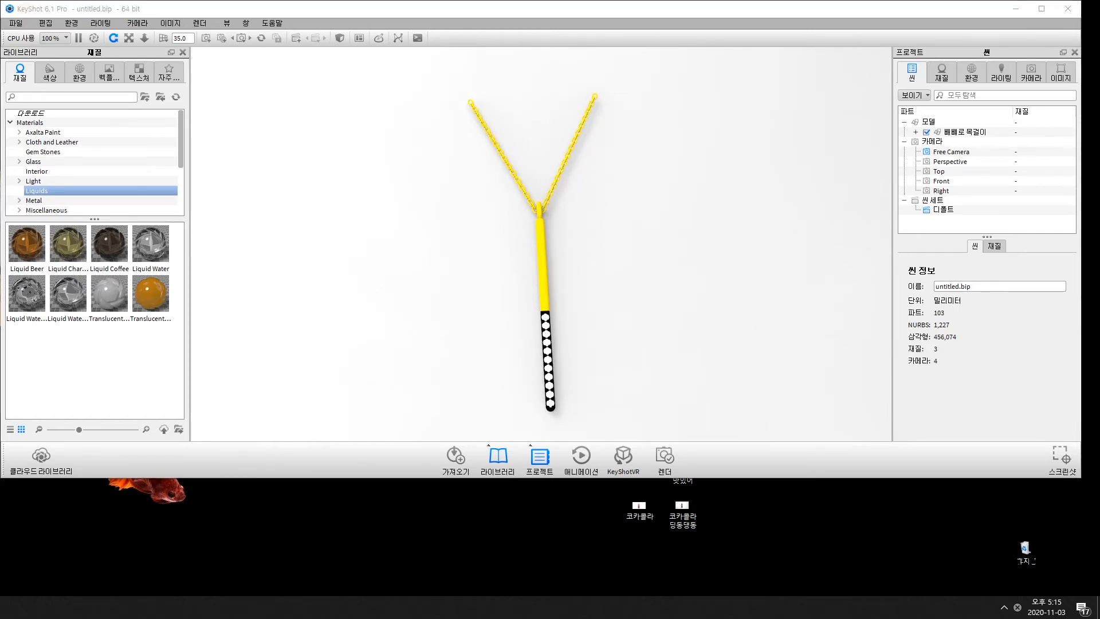
drag(663, 326, 606, 310)
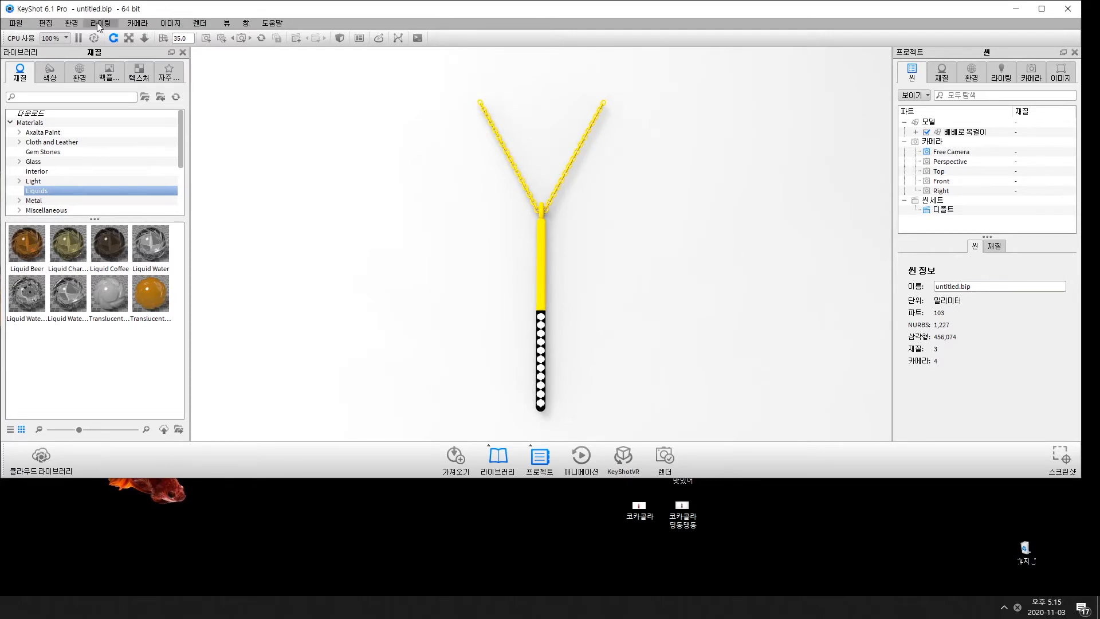
click(111, 23)
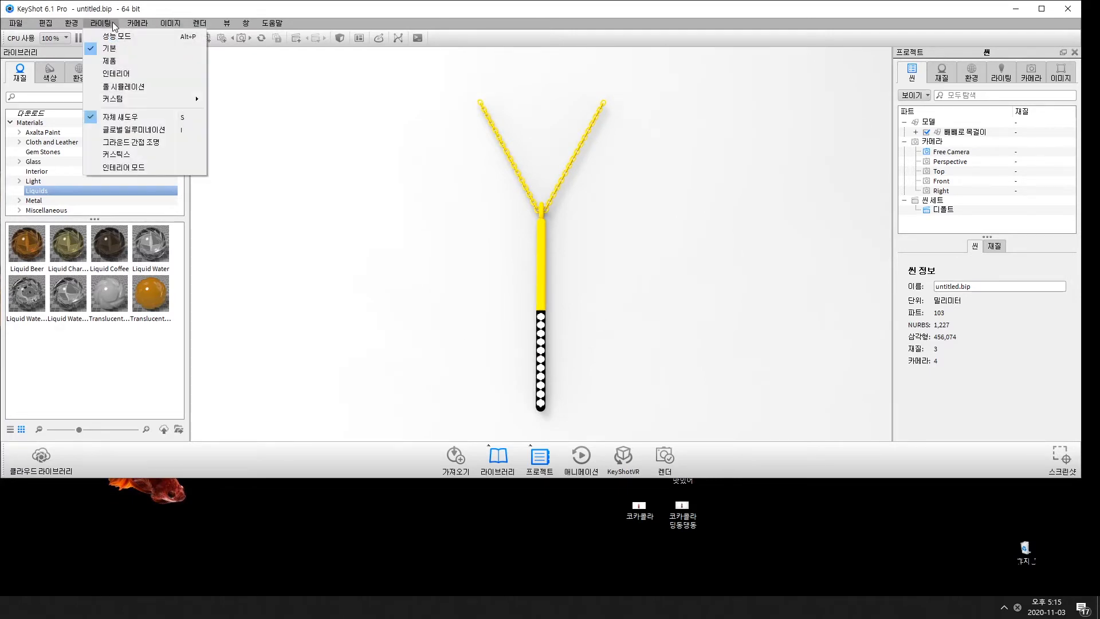
click(115, 61)
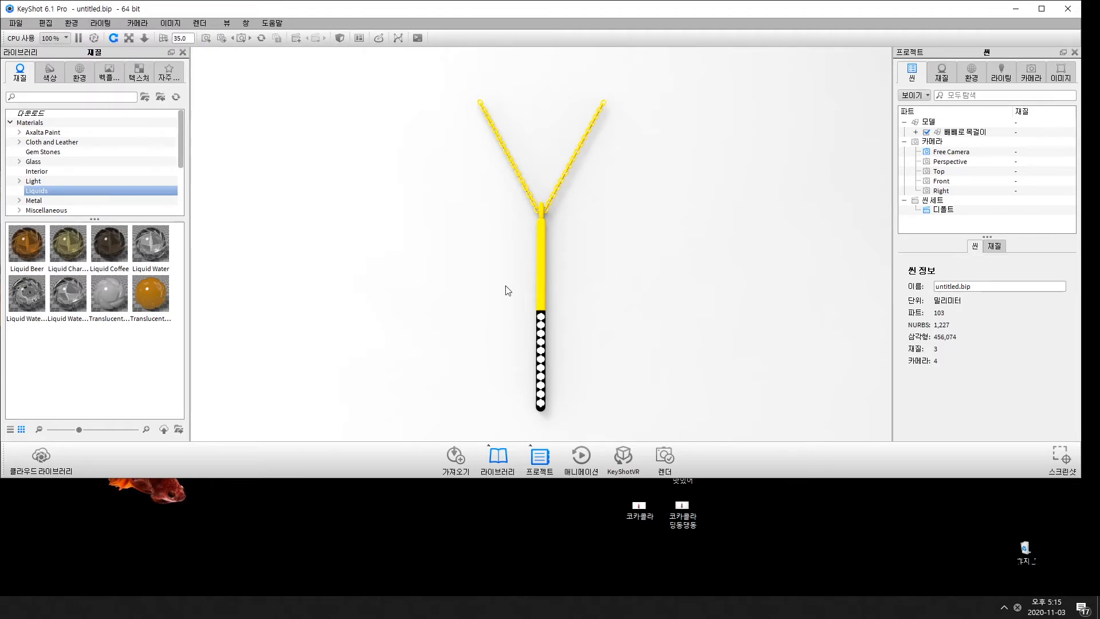
Step: Apply the Gold 18k metal material to the yellow upper rod and chain of the pendant necklace
drag(504, 290, 329, 383)
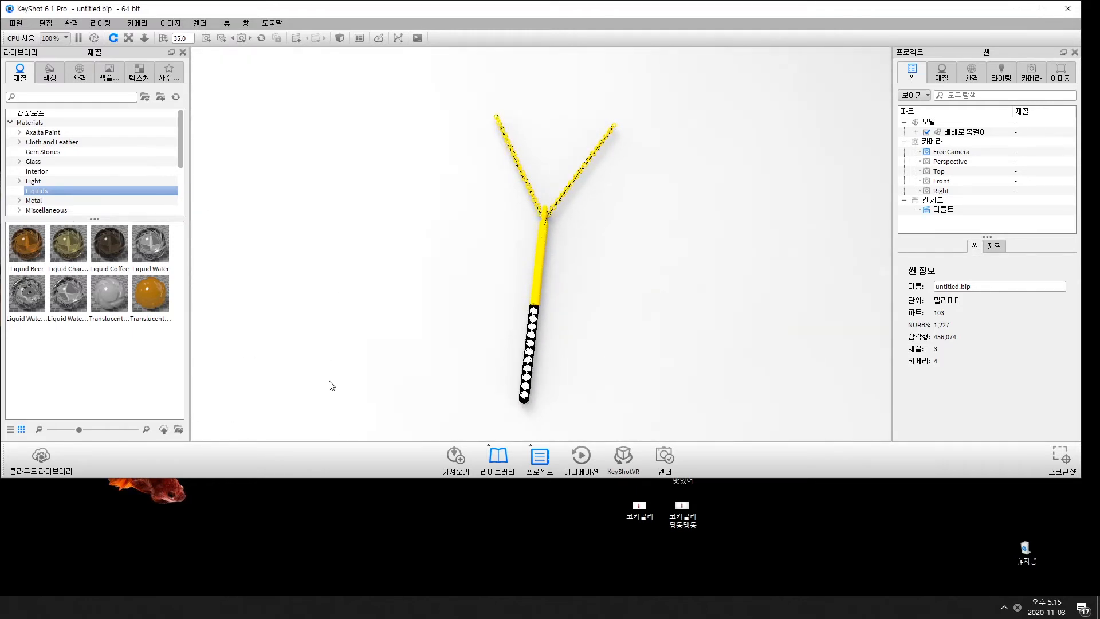
drag(424, 285, 456, 296)
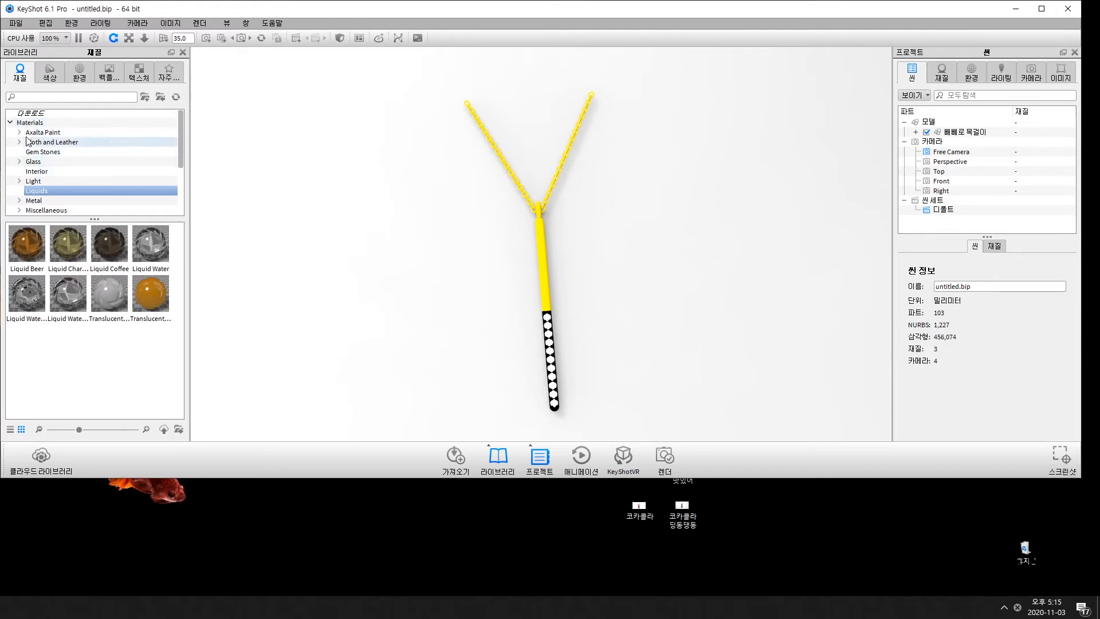
scroll(50, 189, down, 2)
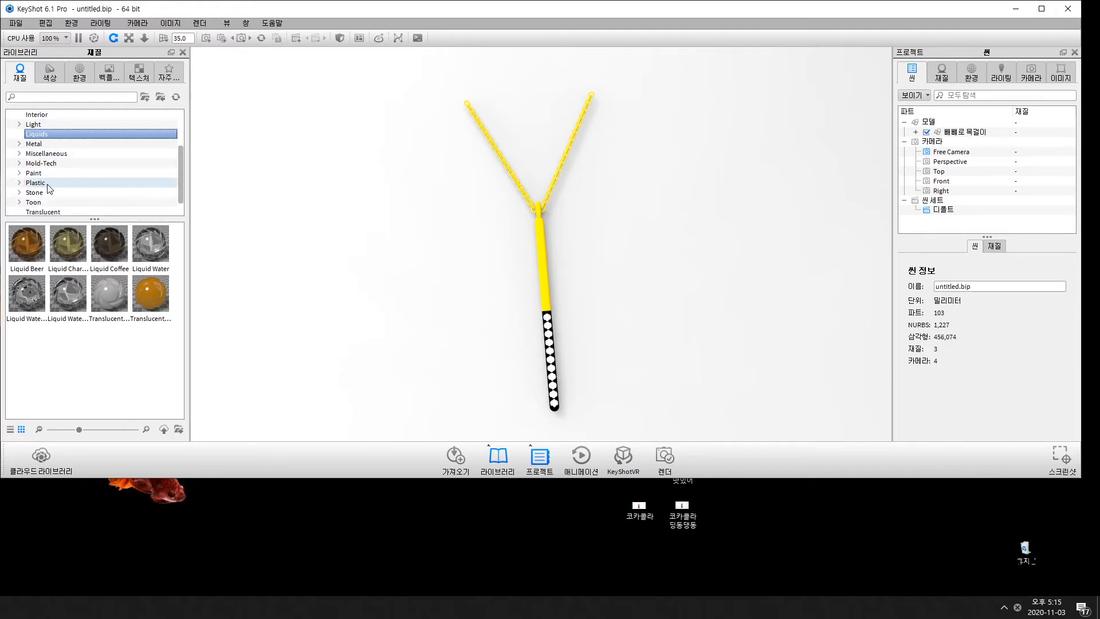
scroll(49, 189, up, 1)
click(46, 172)
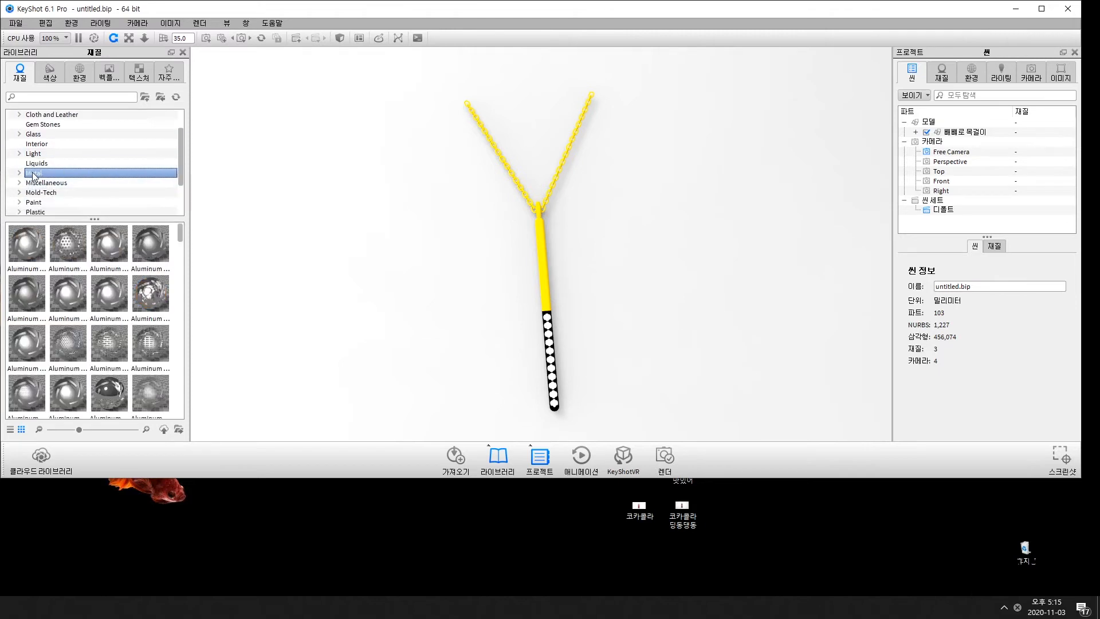
scroll(87, 286, down, 3)
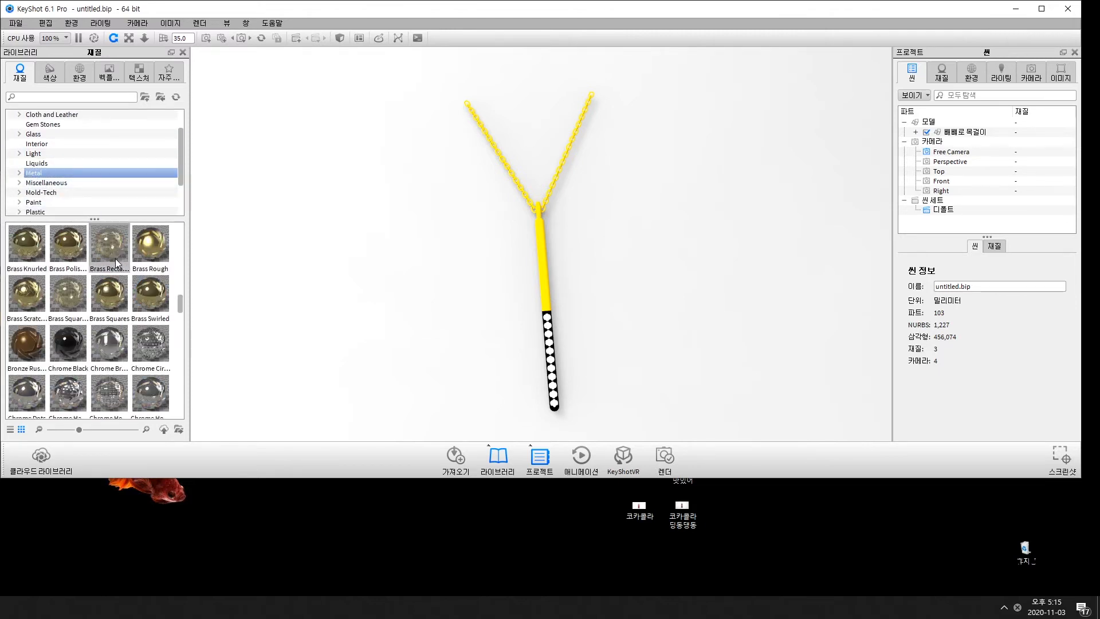
scroll(122, 273, down, 5)
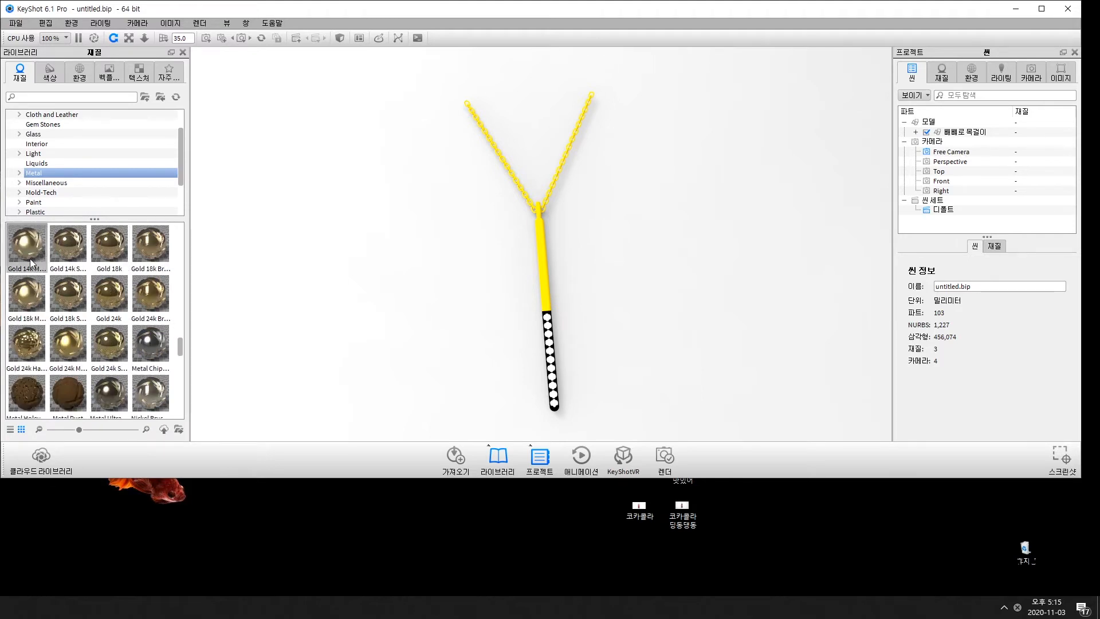
scroll(130, 316, down, 3)
scroll(128, 315, up, 3)
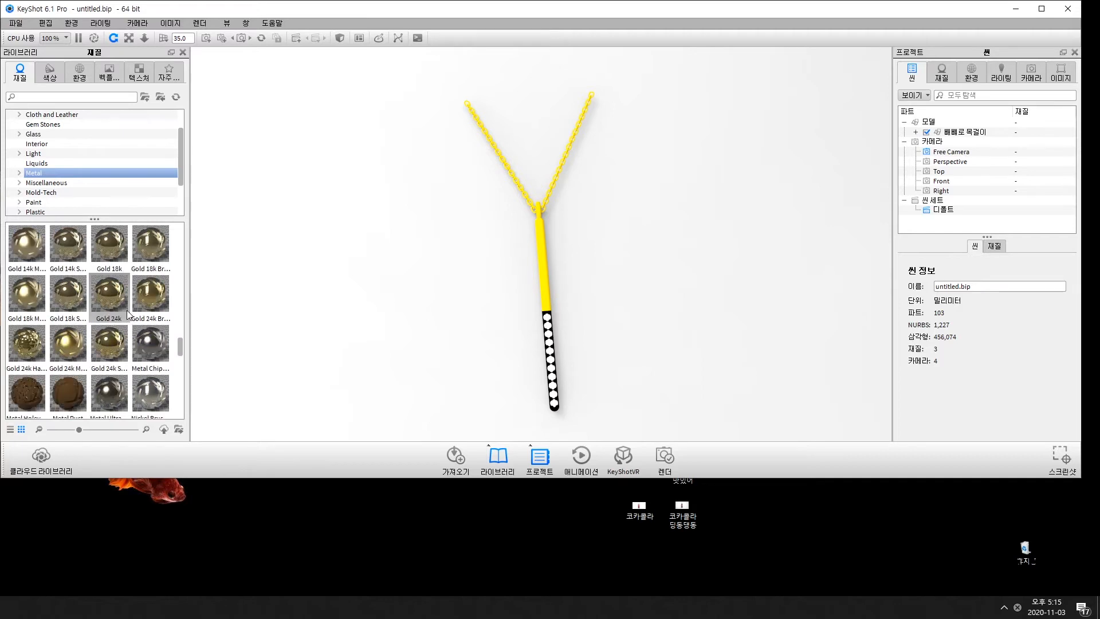
drag(114, 247, 542, 232)
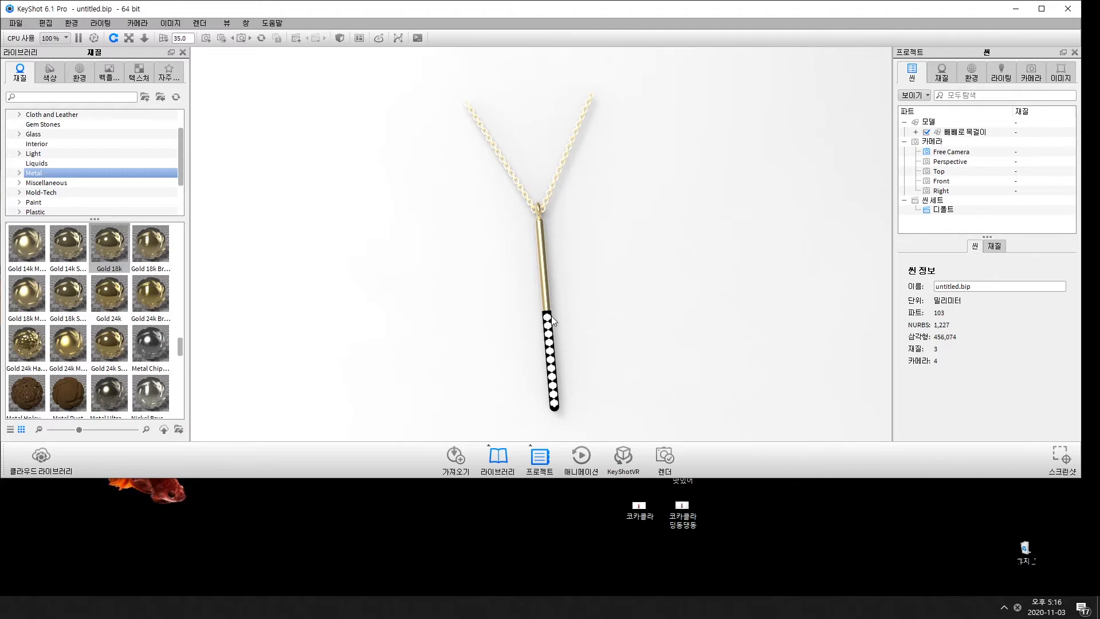
Step: Apply the Chrome Black metal material to the 흑니켈도금 group of the necklace model
scroll(164, 339, down, 4)
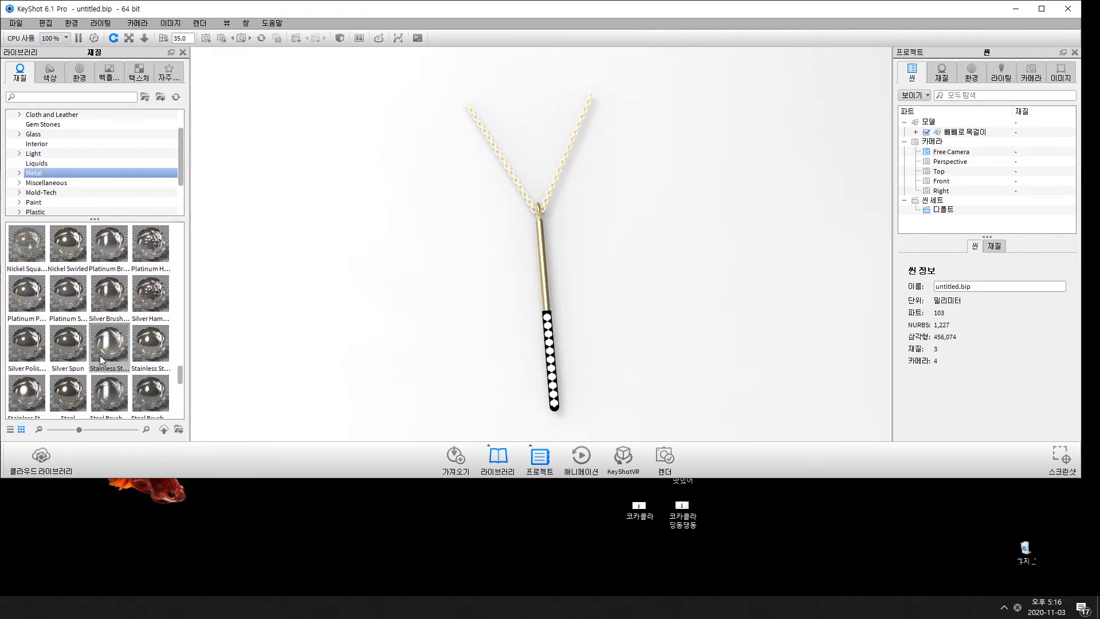
scroll(107, 346, up, 3)
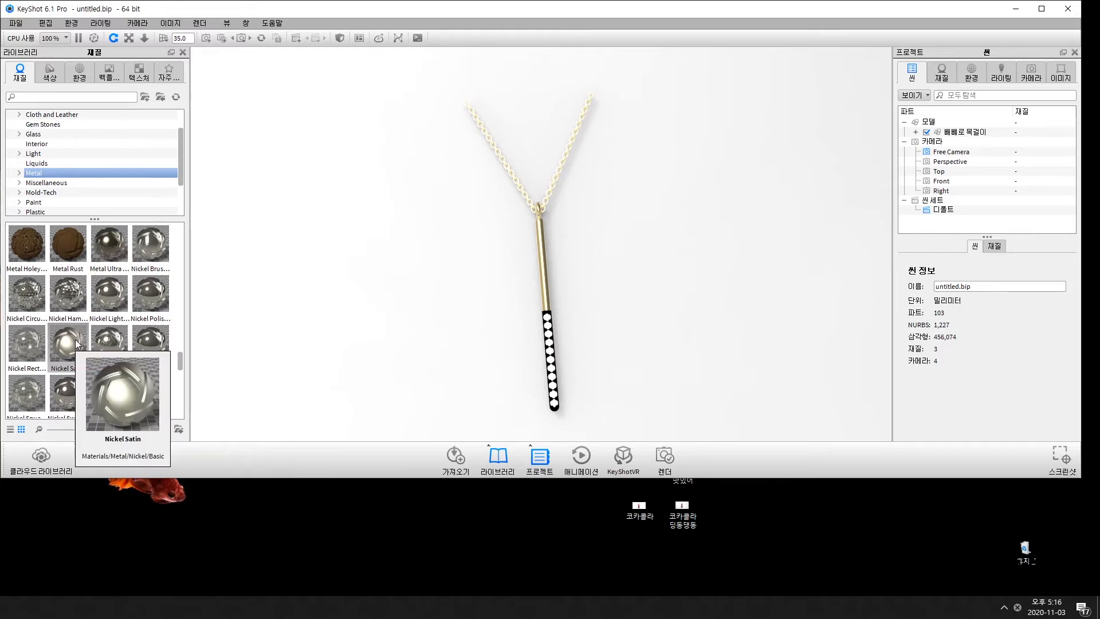
click(19, 173)
scroll(71, 183, down, 3)
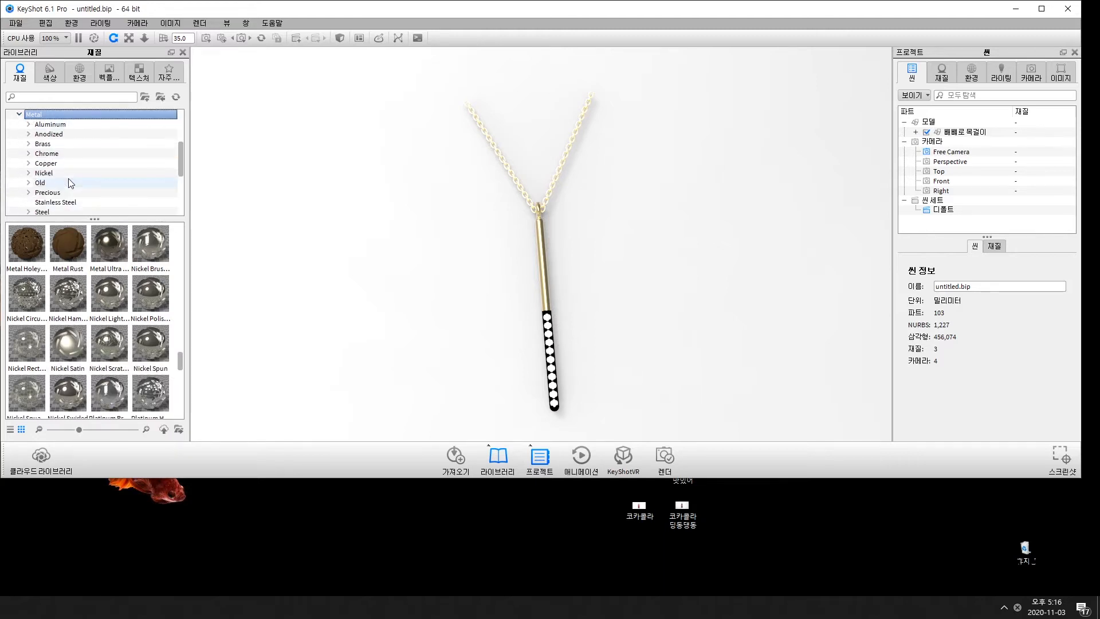
click(44, 144)
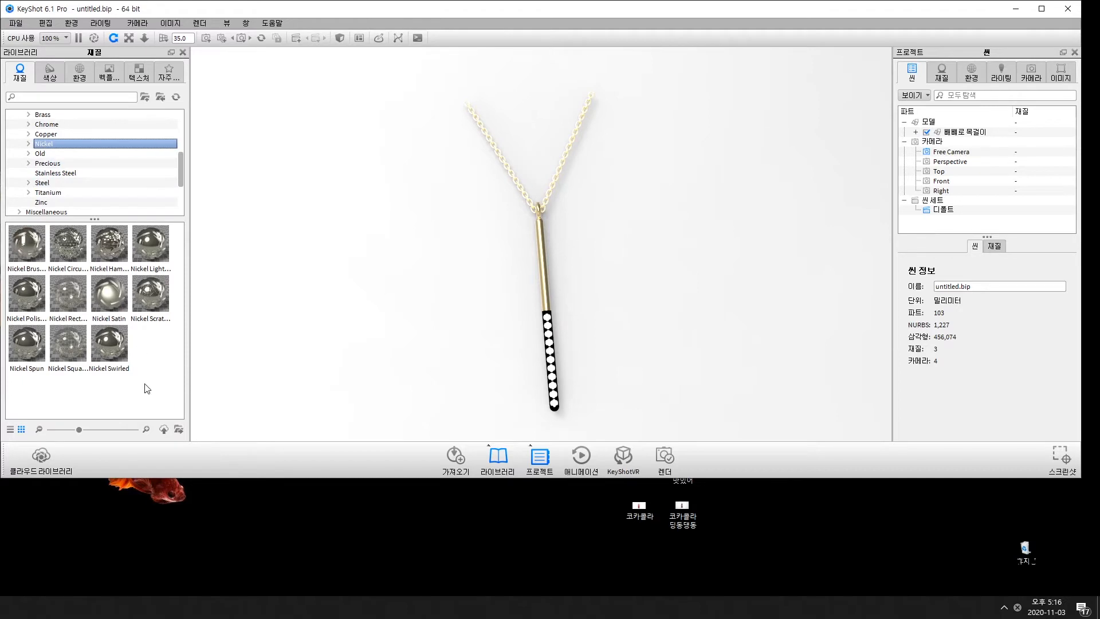
click(57, 124)
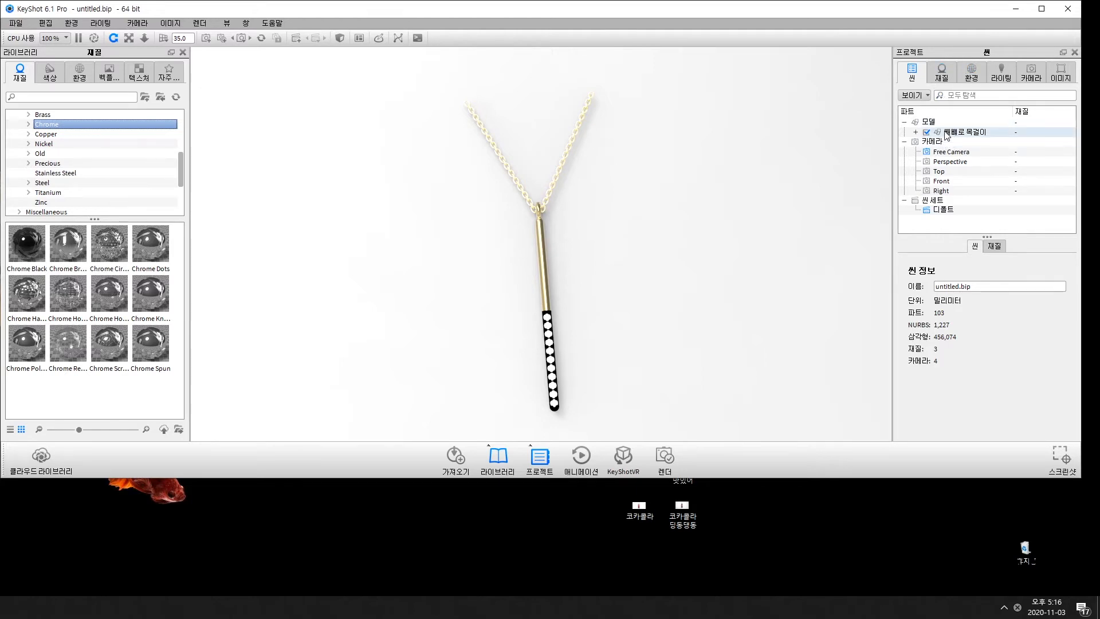
click(915, 132)
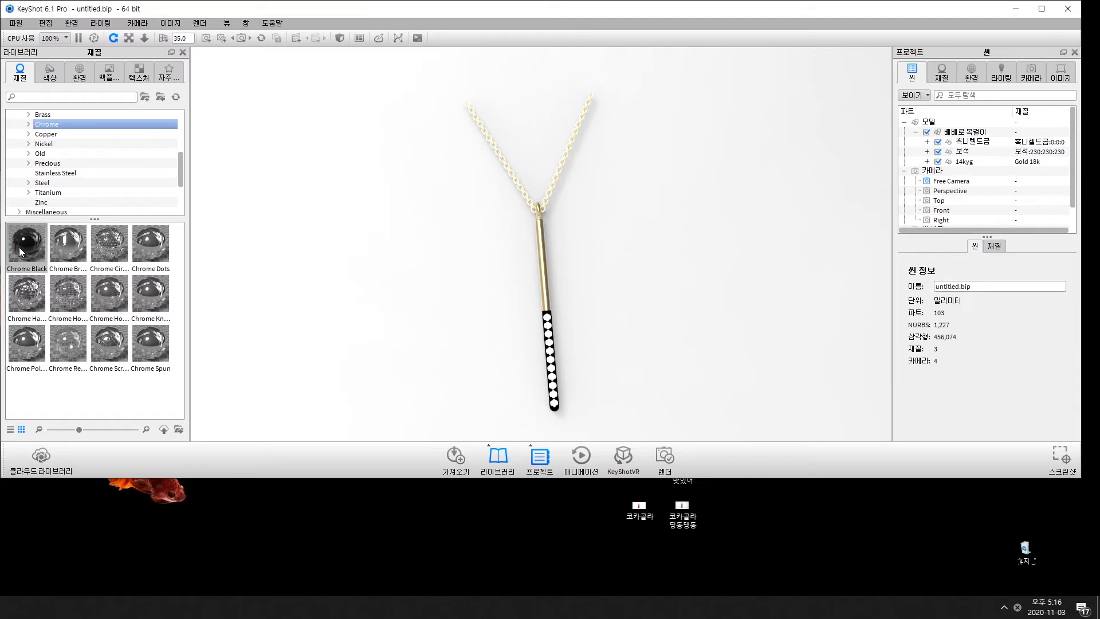
drag(20, 250, 958, 147)
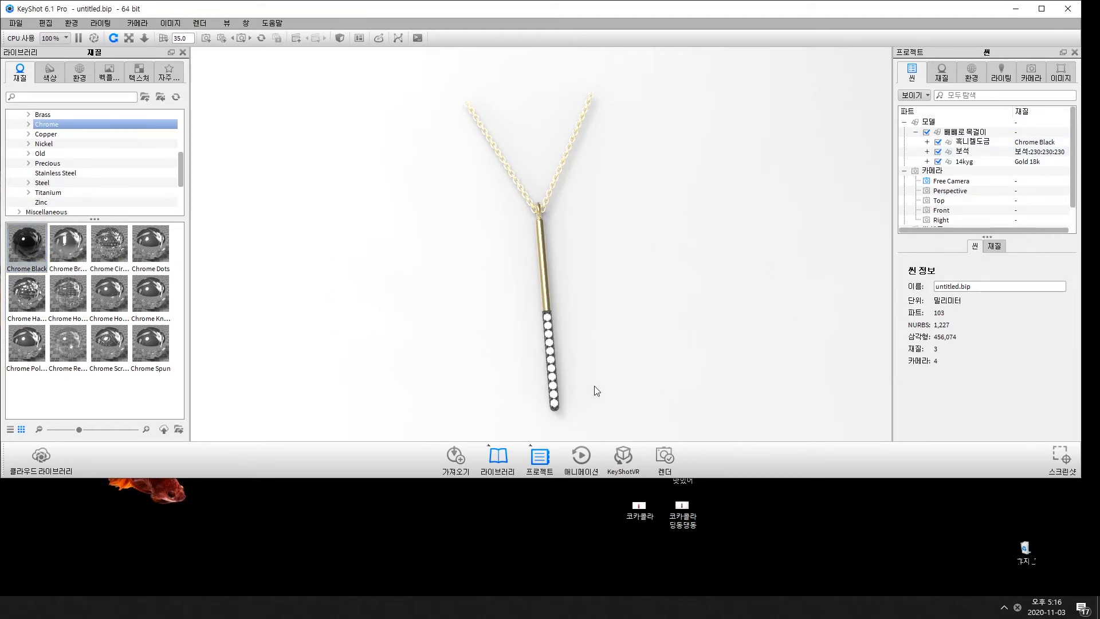
Step: Apply the Gem Stone Smokey Quartz material to the 보석 group of the necklace model
drag(596, 391, 416, 384)
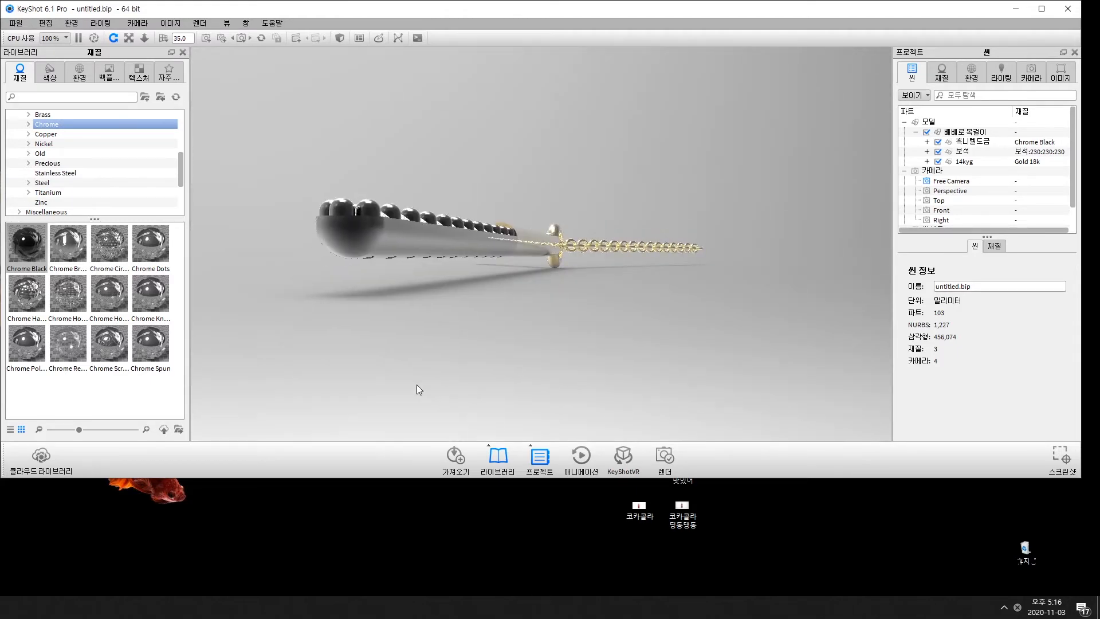
drag(394, 245, 591, 368)
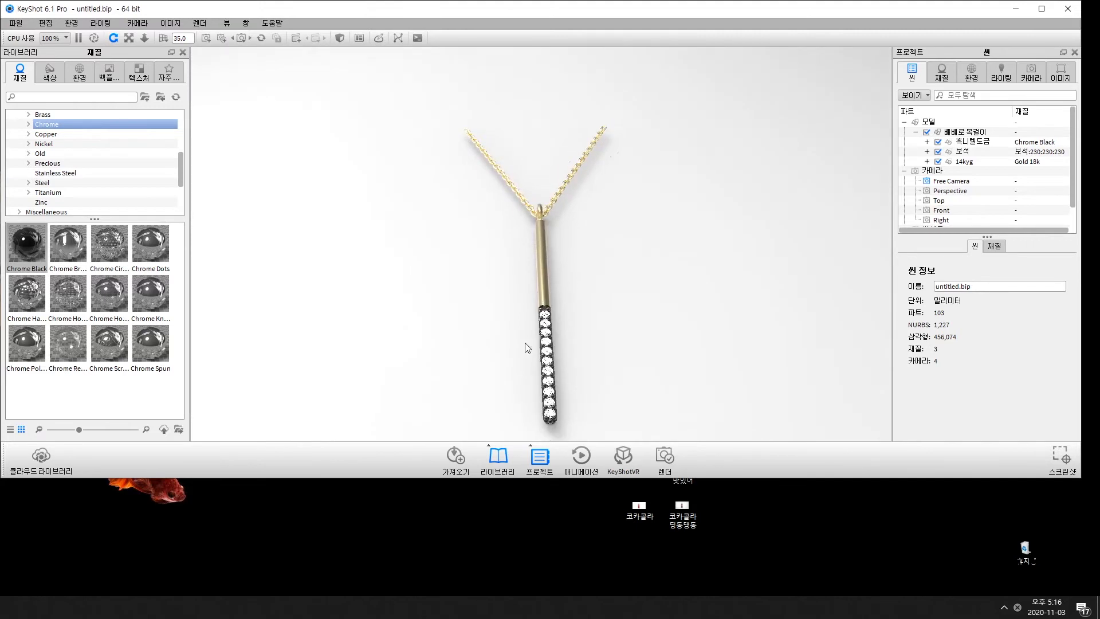
drag(418, 257, 418, 372)
drag(514, 375, 512, 397)
scroll(512, 397, down, 5)
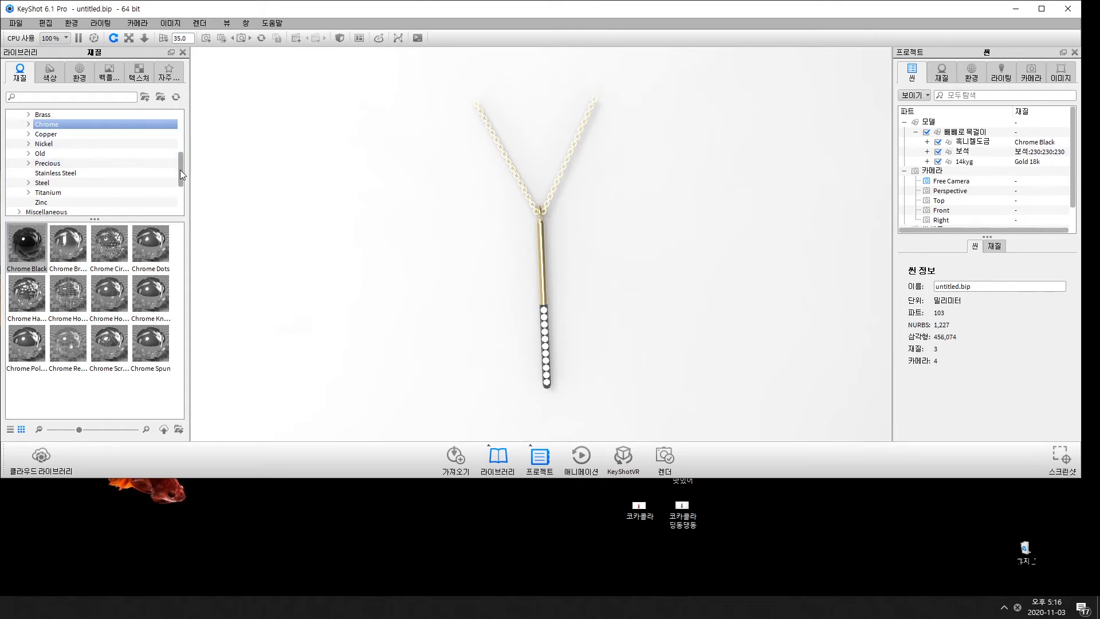
drag(180, 169, 180, 150)
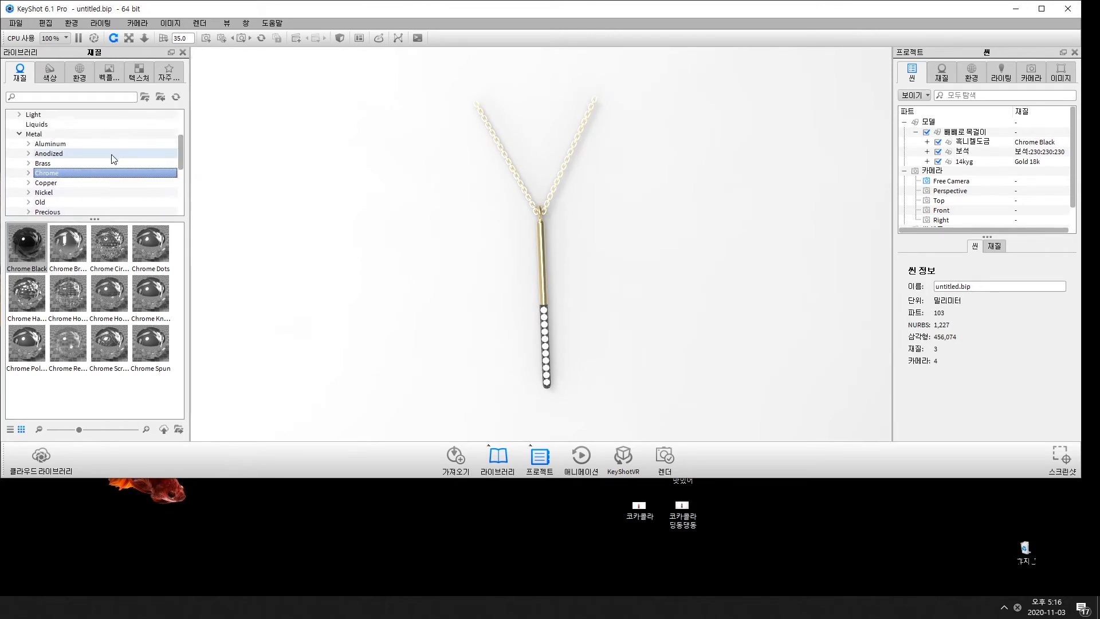
scroll(85, 164, up, 3)
click(49, 152)
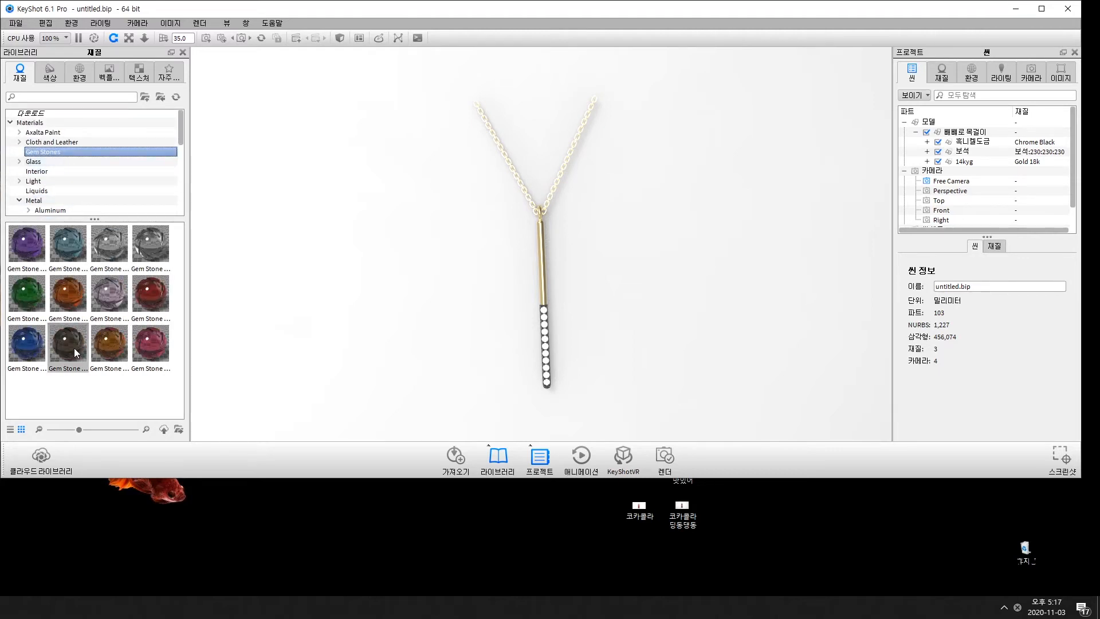
mouse_move(75, 346)
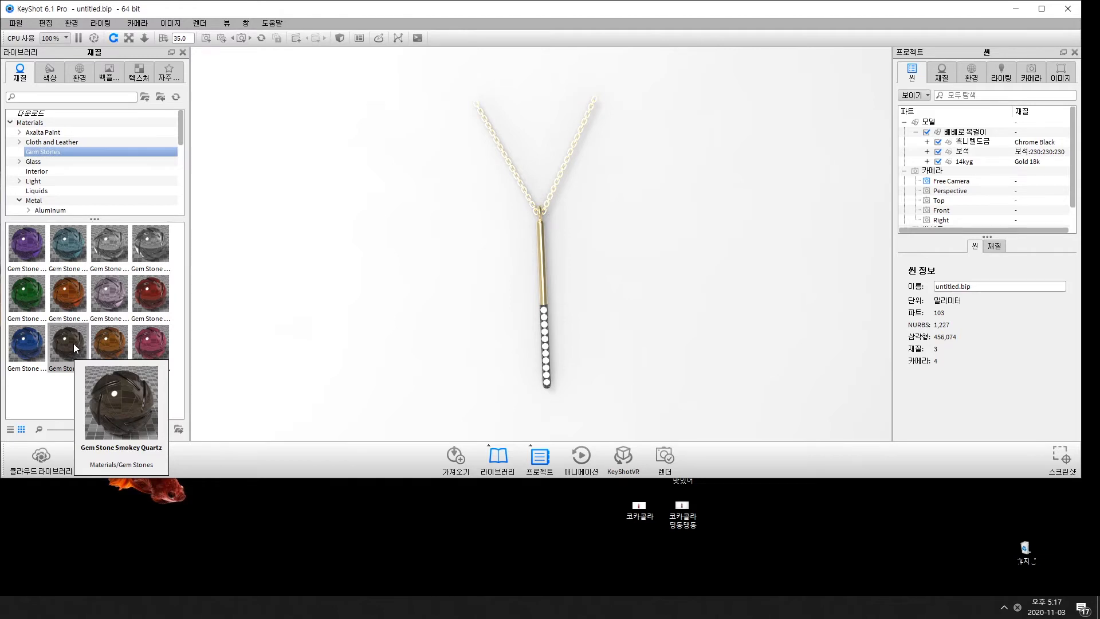
drag(73, 343, 962, 152)
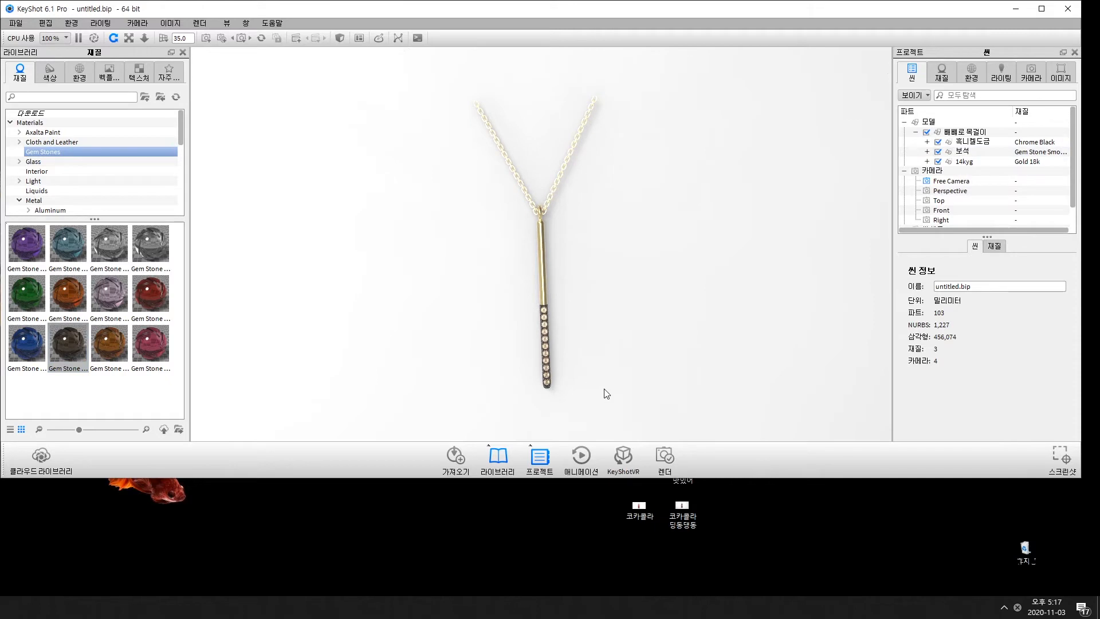
Step: Open the 보석 group's Smokey Quartz material for editing and raise its refractive index (굴절률) to 1.926
drag(606, 394, 575, 310)
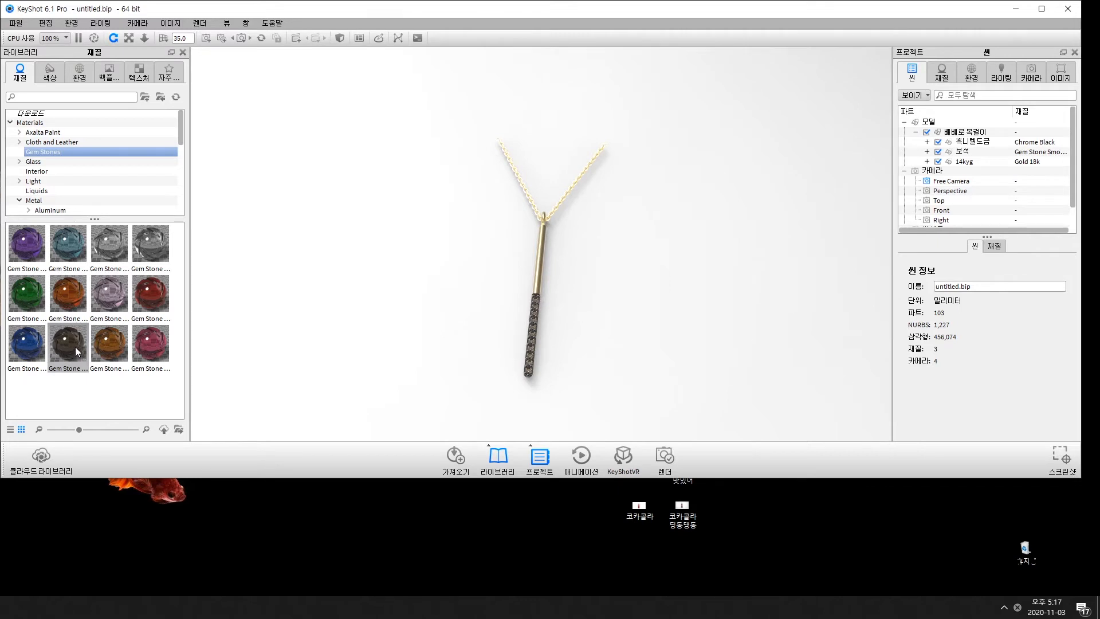
click(967, 153)
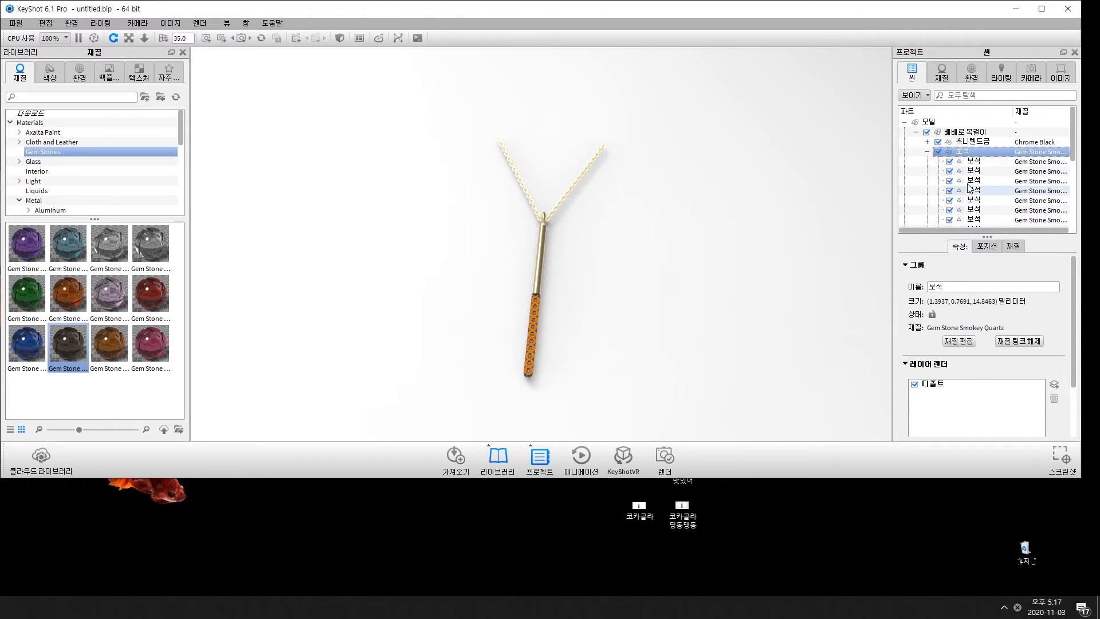
click(954, 342)
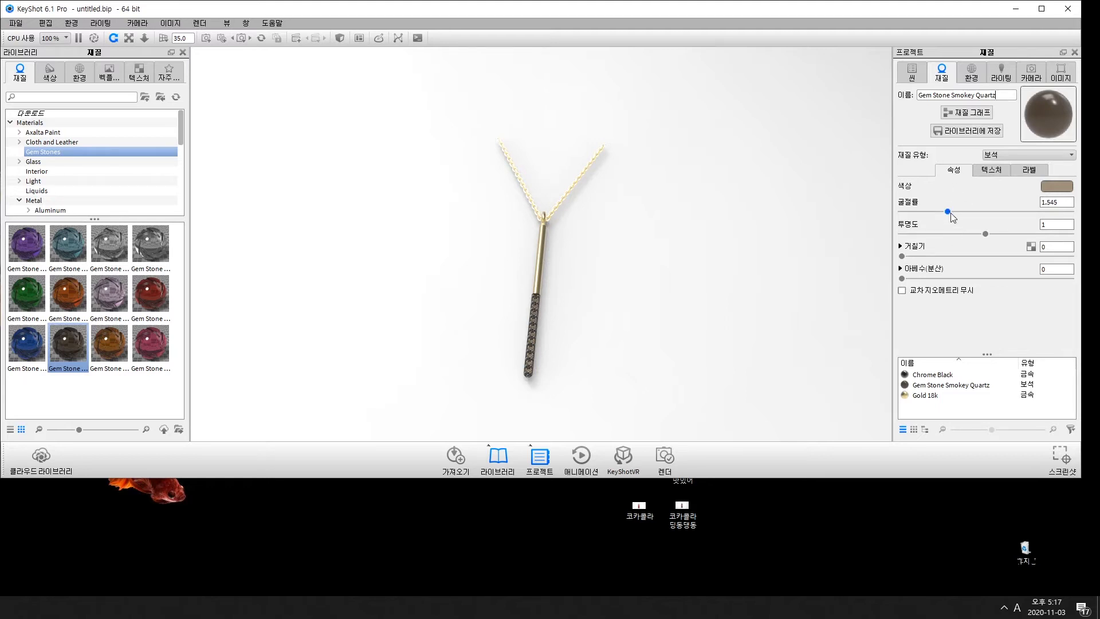
drag(949, 212, 957, 213)
drag(965, 215, 977, 213)
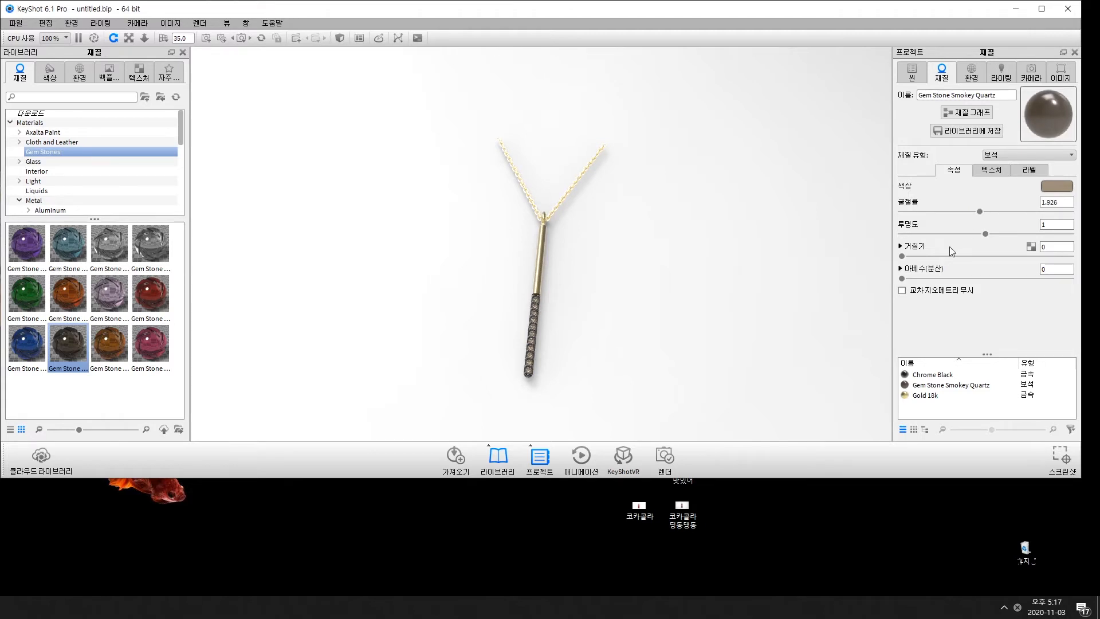
Step: Darken the Smokey Quartz gem colour to RGB 133, 118, 100 and accept it
click(1063, 188)
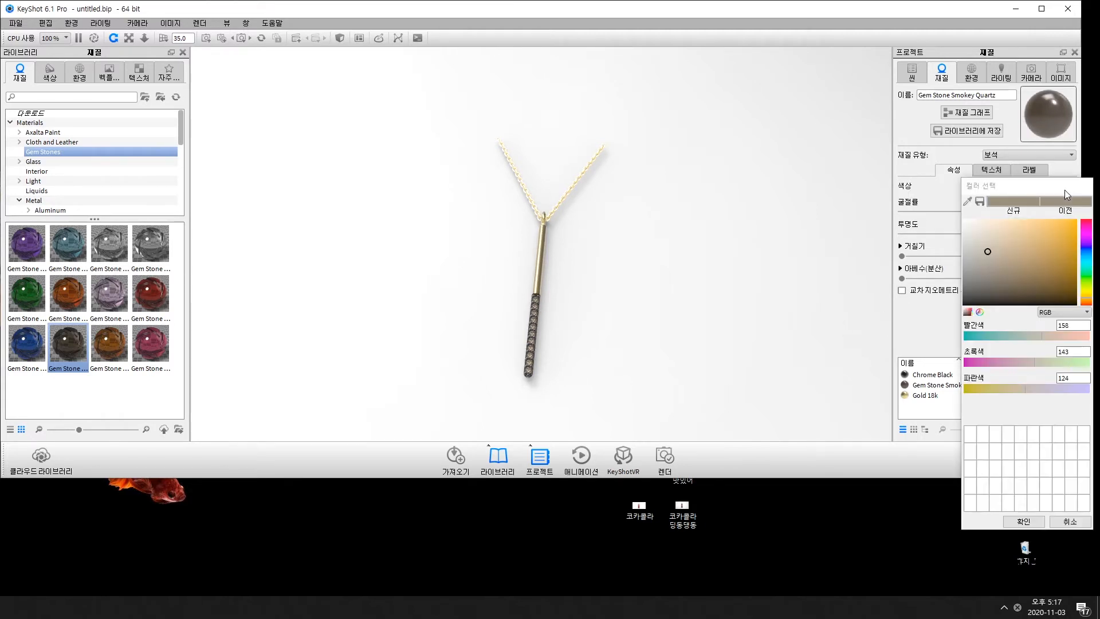
click(983, 280)
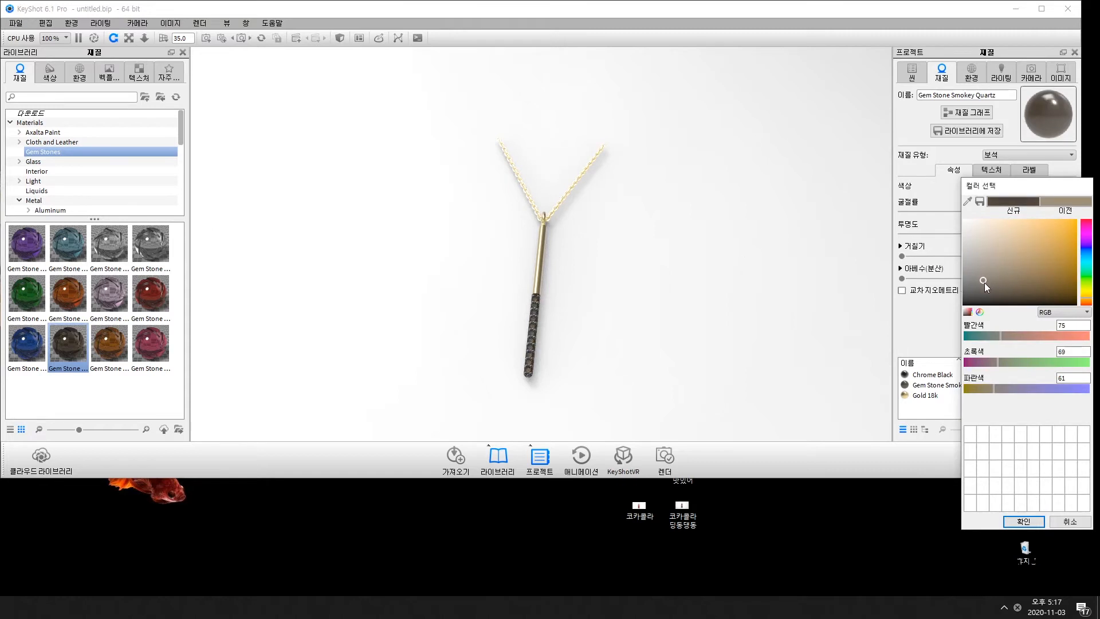
click(991, 259)
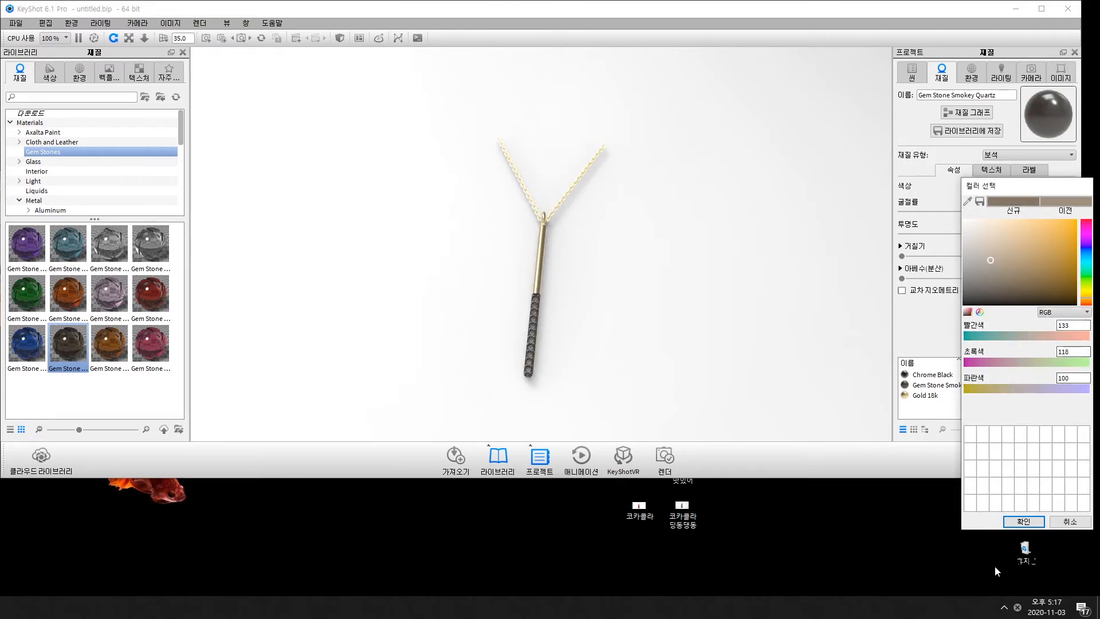
click(1024, 522)
Step: Examine the gold, black chrome and gem materials on the necklace from several angles and distances
drag(520, 373, 521, 355)
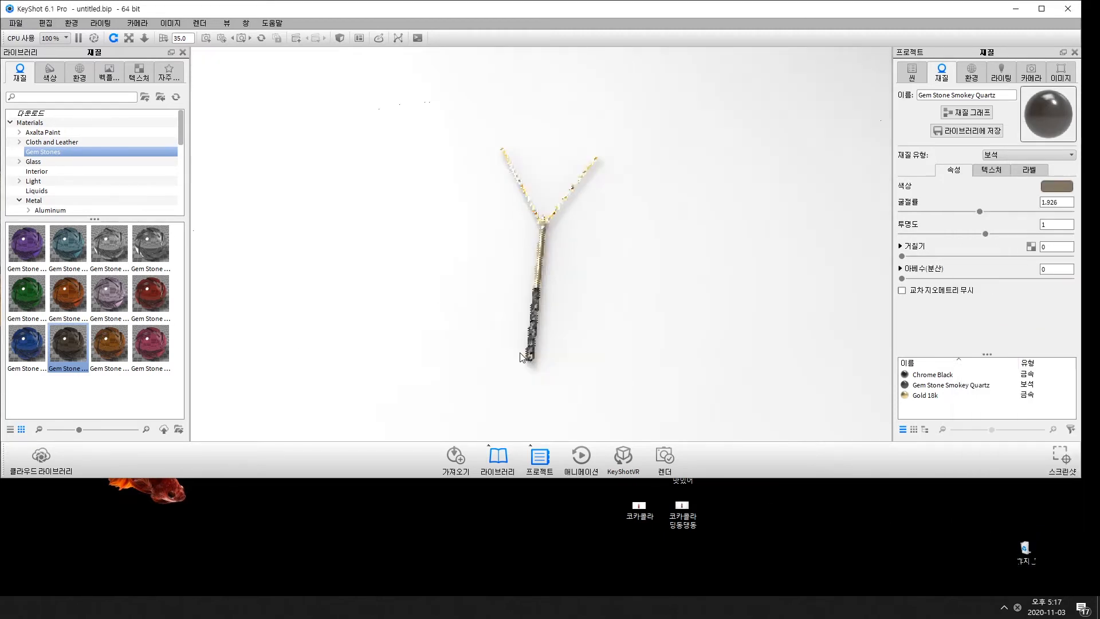
scroll(539, 371, up, 5)
drag(462, 382, 563, 336)
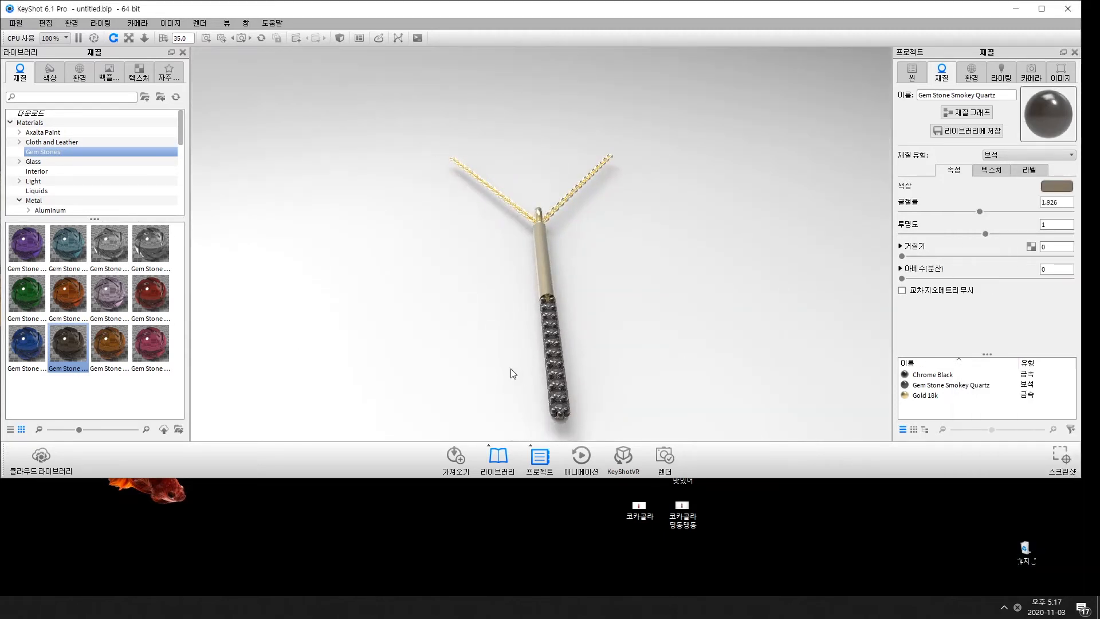
drag(510, 369, 504, 421)
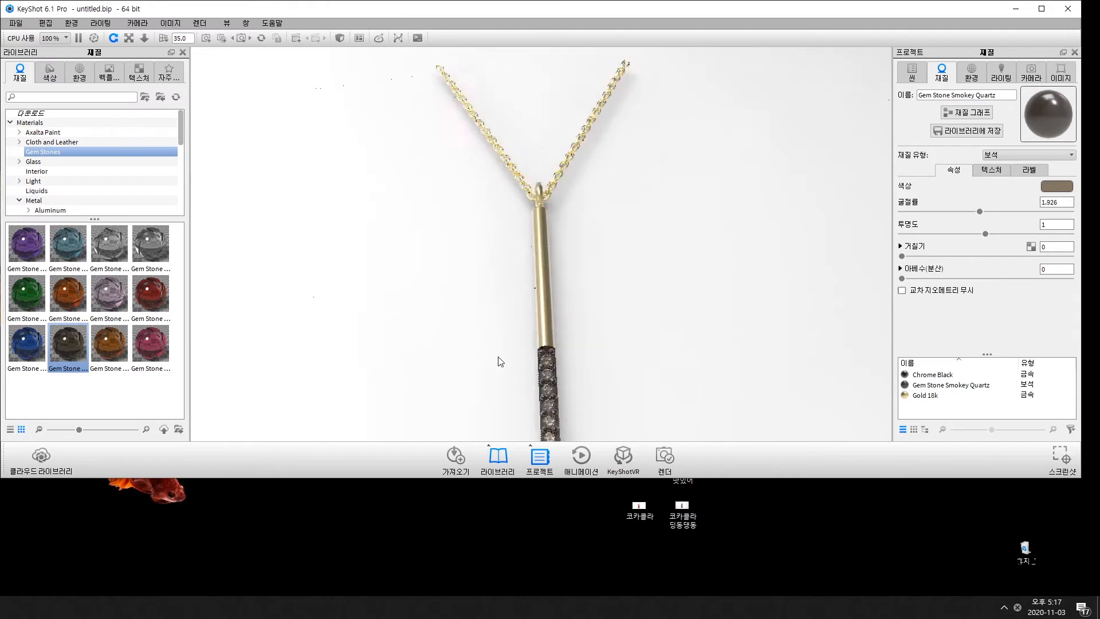
scroll(499, 380, down, 5)
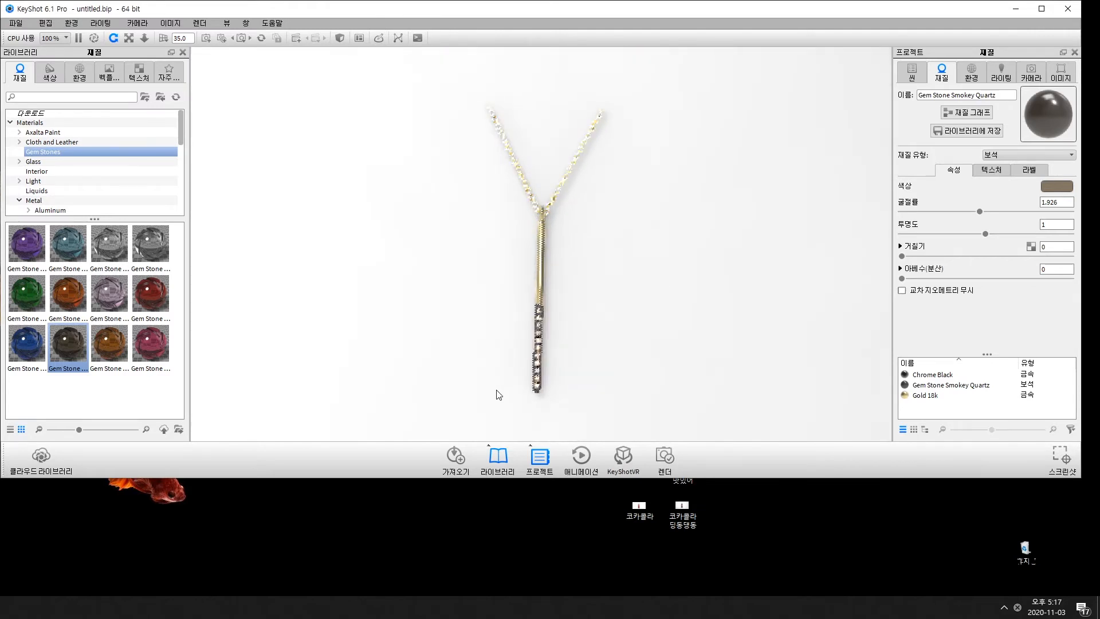
drag(497, 391, 526, 366)
scroll(482, 340, up, 3)
scroll(483, 339, down, 3)
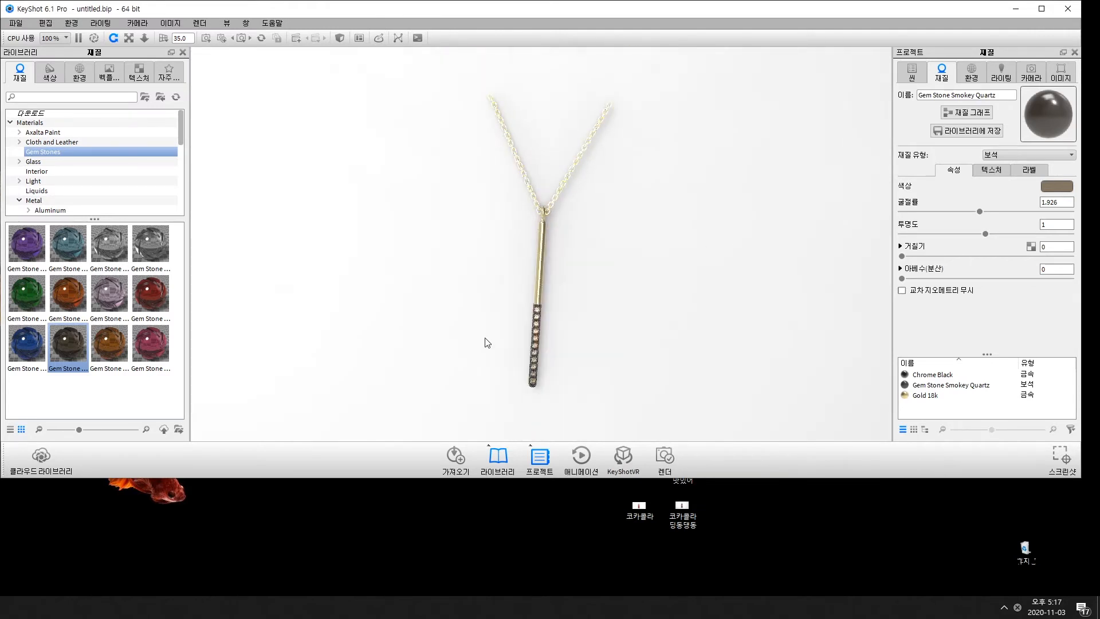
scroll(486, 343, down, 2)
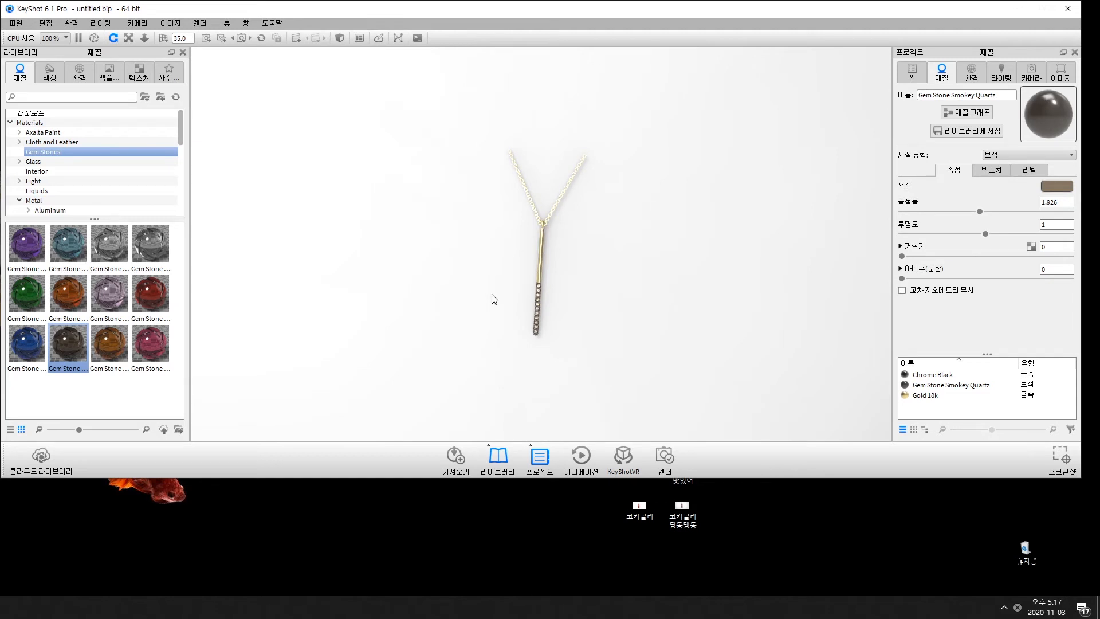
Step: Try the darkest Studio backdrop backplate behind the necklace
scroll(540, 301, up, 2)
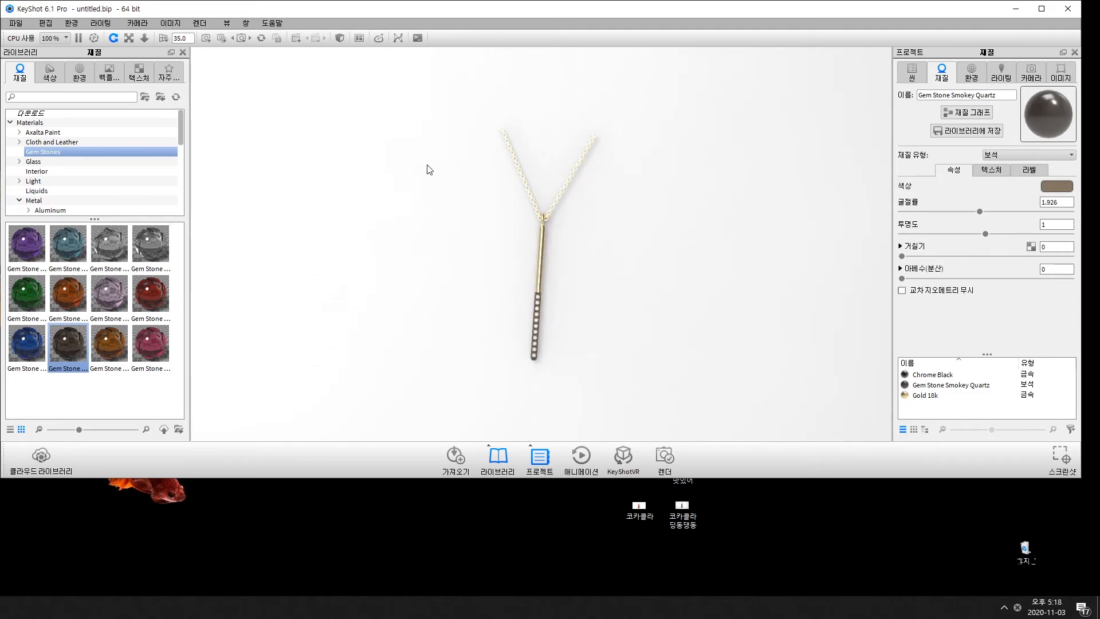
click(117, 75)
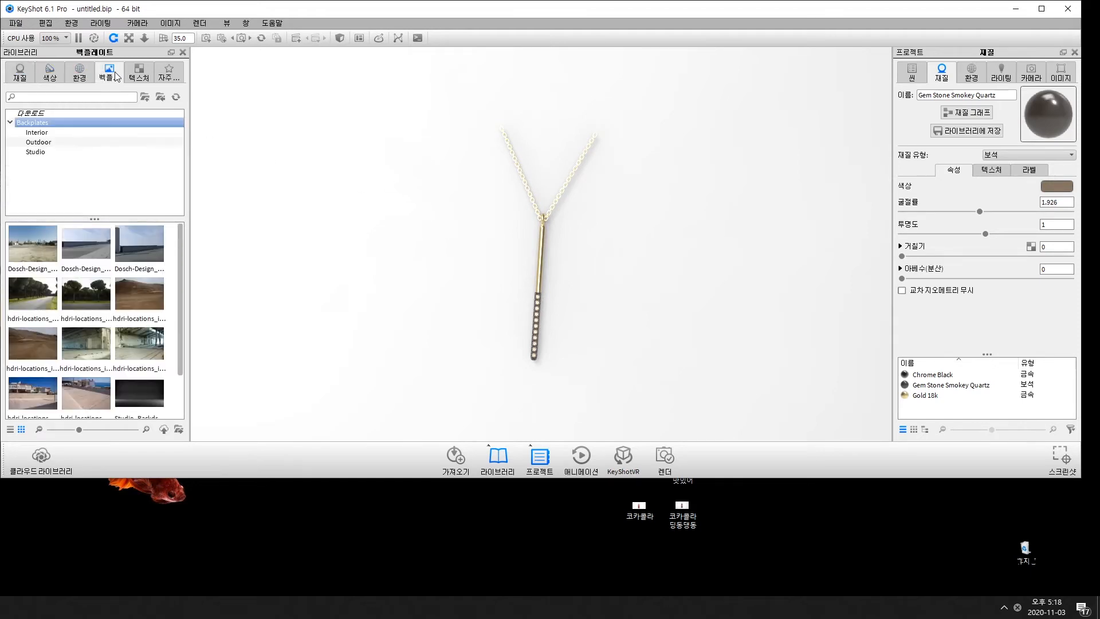
click(45, 152)
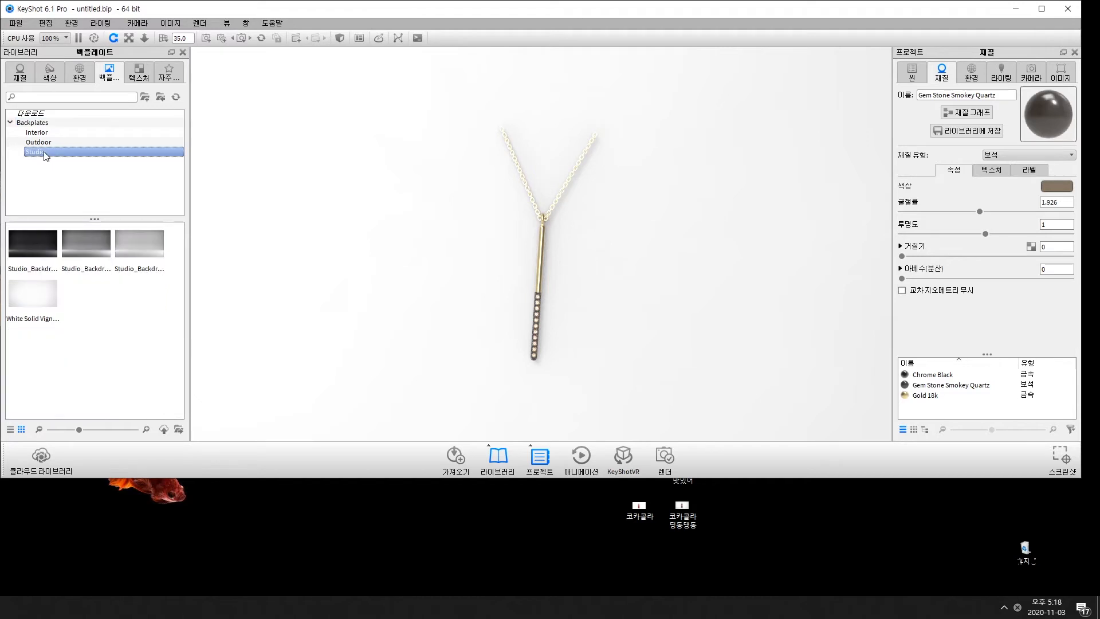
drag(39, 242, 461, 221)
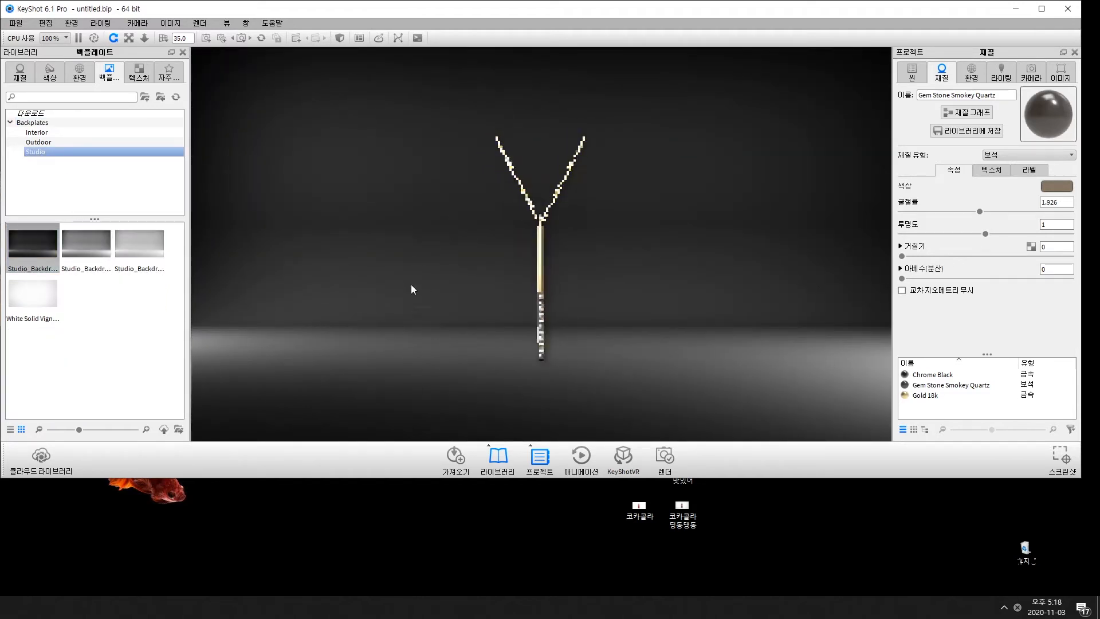
drag(411, 284, 415, 188)
drag(545, 241, 501, 283)
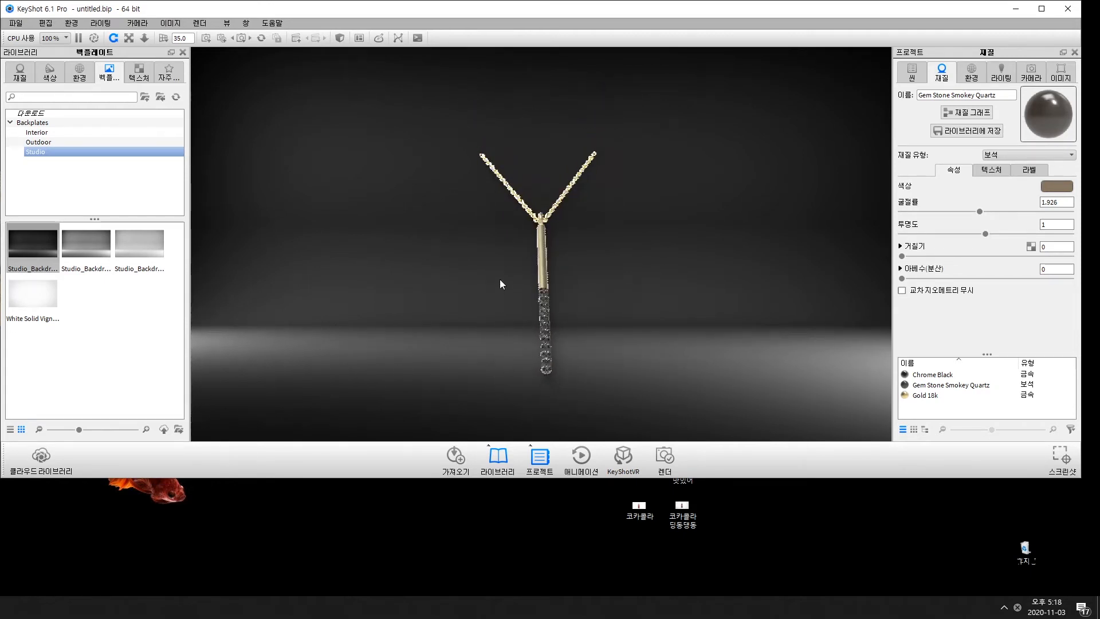
Step: Browse the Outdoor, Interior and Studio backplates and try the White Solid Vignette backplate behind the necklace
click(46, 142)
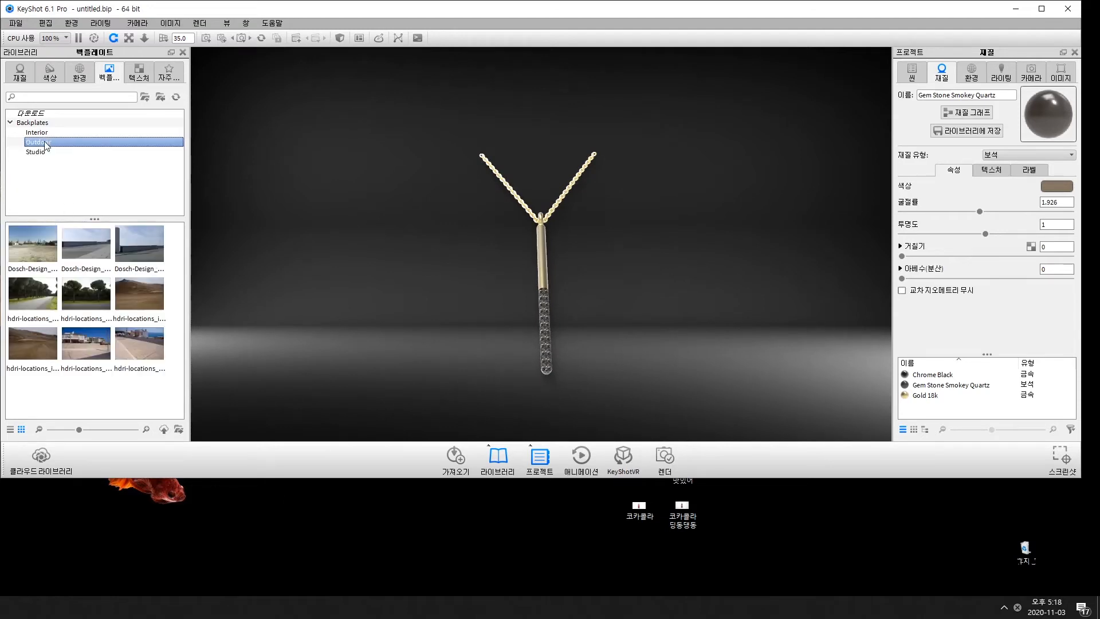
click(43, 133)
click(36, 122)
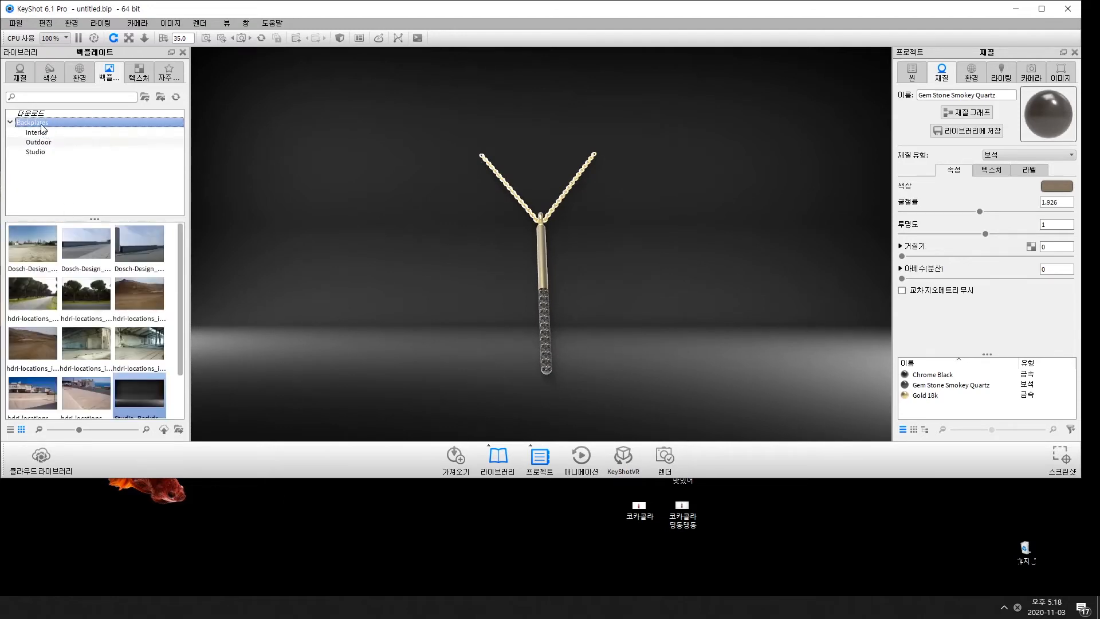
scroll(138, 355, down, 1)
scroll(138, 356, up, 1)
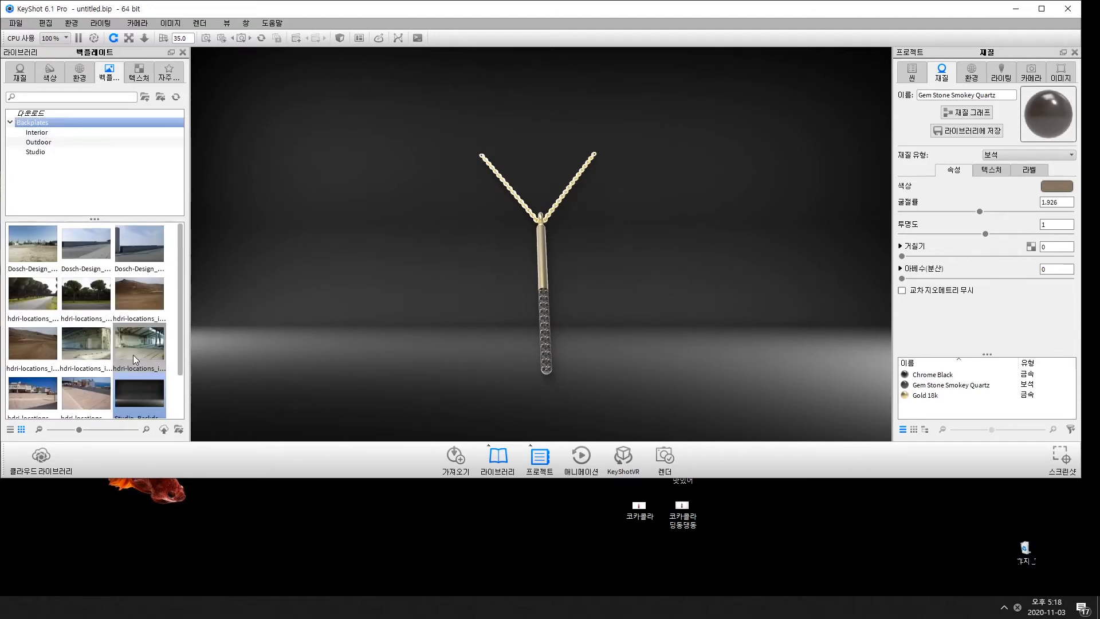
click(39, 133)
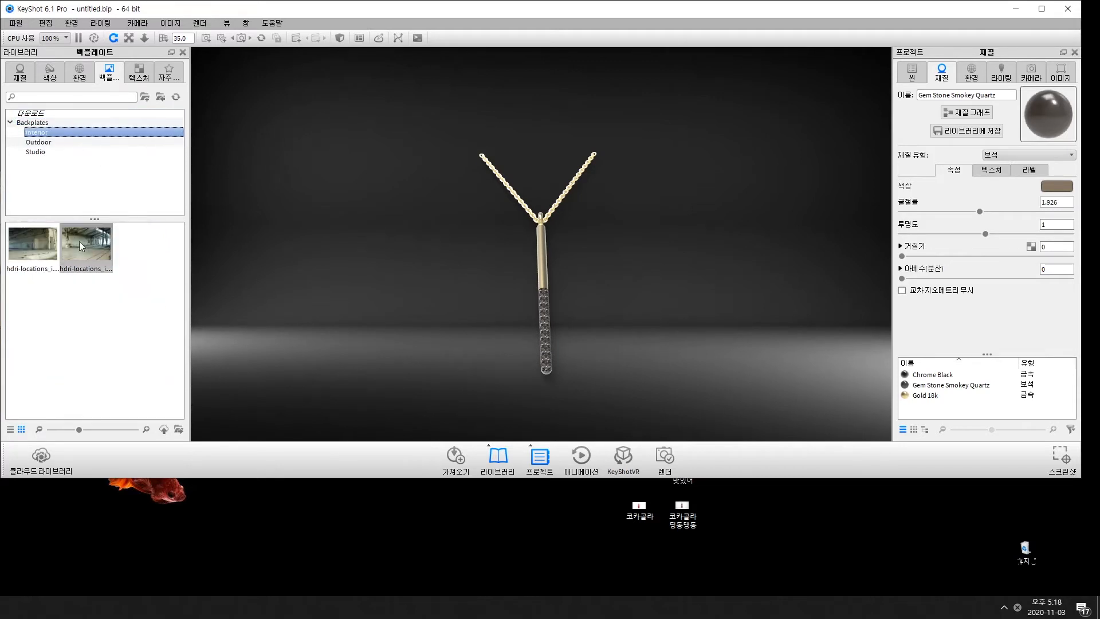
click(35, 152)
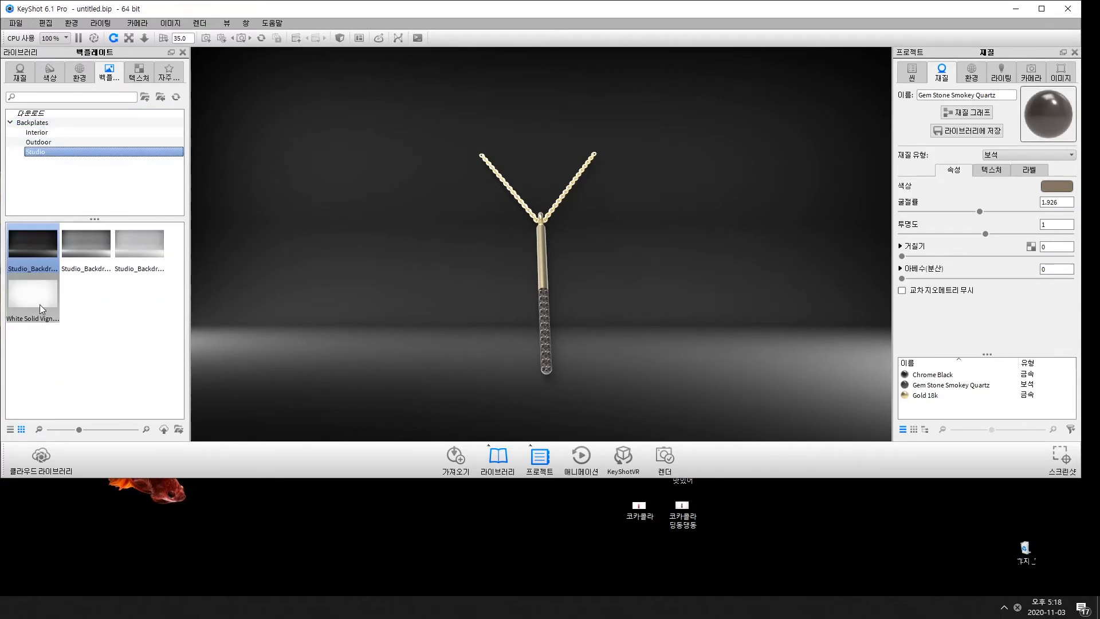
drag(32, 293, 665, 281)
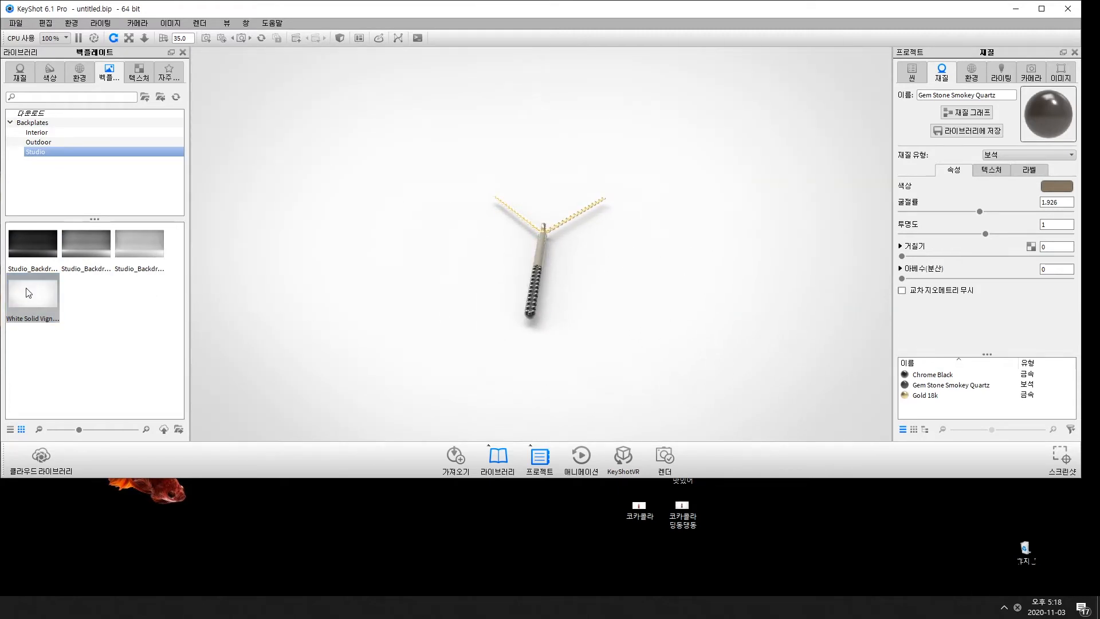
Step: Set the environment background to a solid dark grey colour, RGB 49, 47, 47, and accept it
click(969, 73)
click(928, 226)
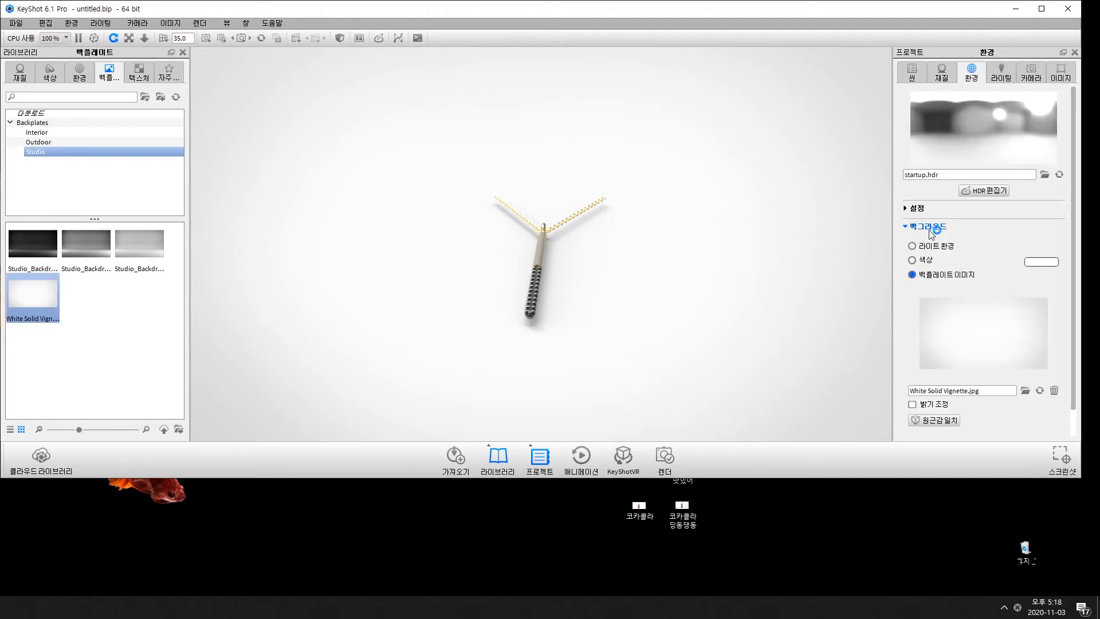
click(1041, 262)
mouse_move(961, 270)
mouse_down()
mouse_move(934, 257)
mouse_move(939, 243)
mouse_move(918, 224)
mouse_move(924, 287)
mouse_up()
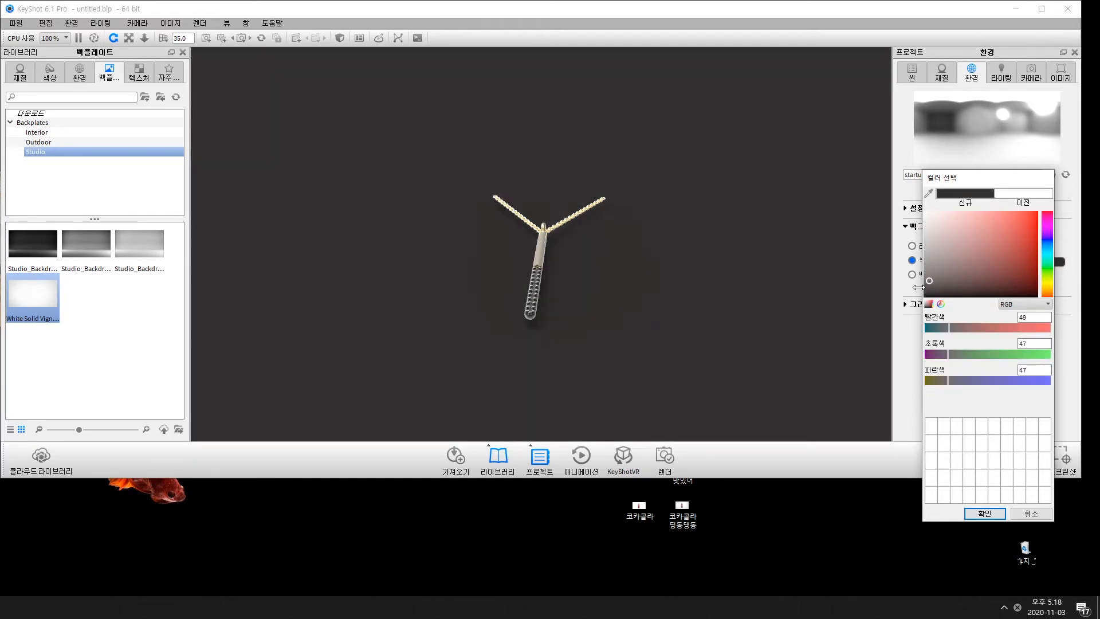
scroll(624, 277, up, 5)
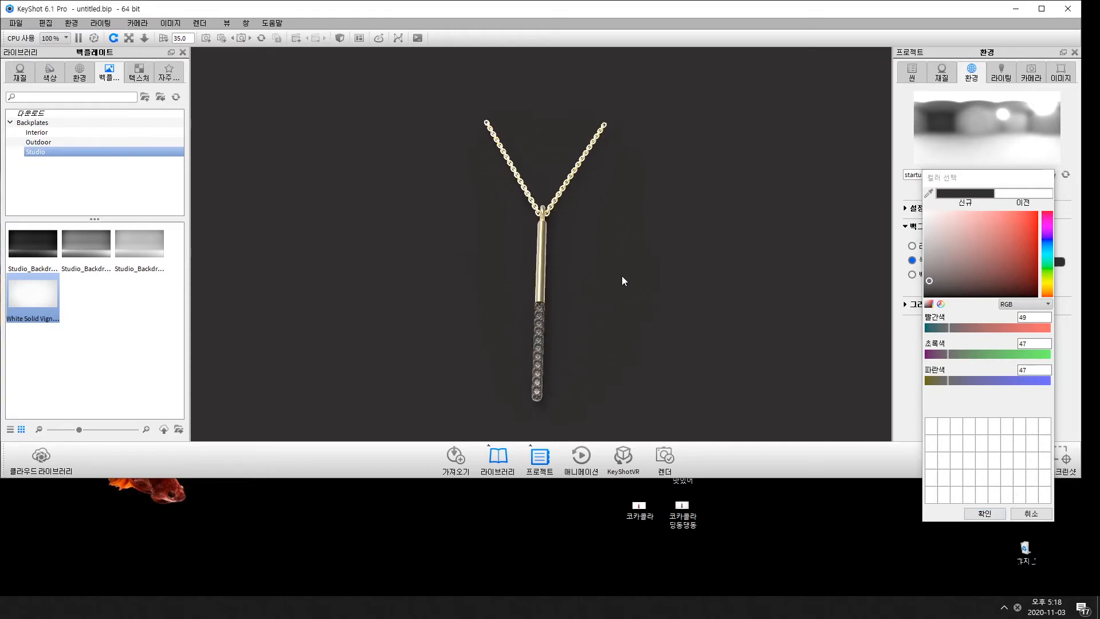
scroll(625, 275, up, 2)
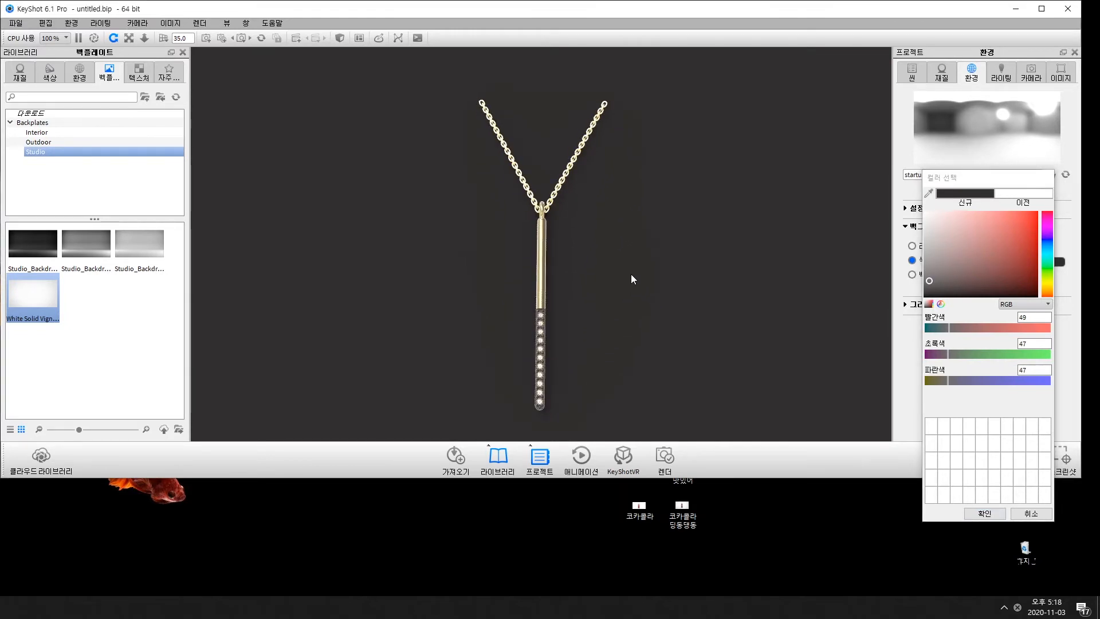
click(984, 514)
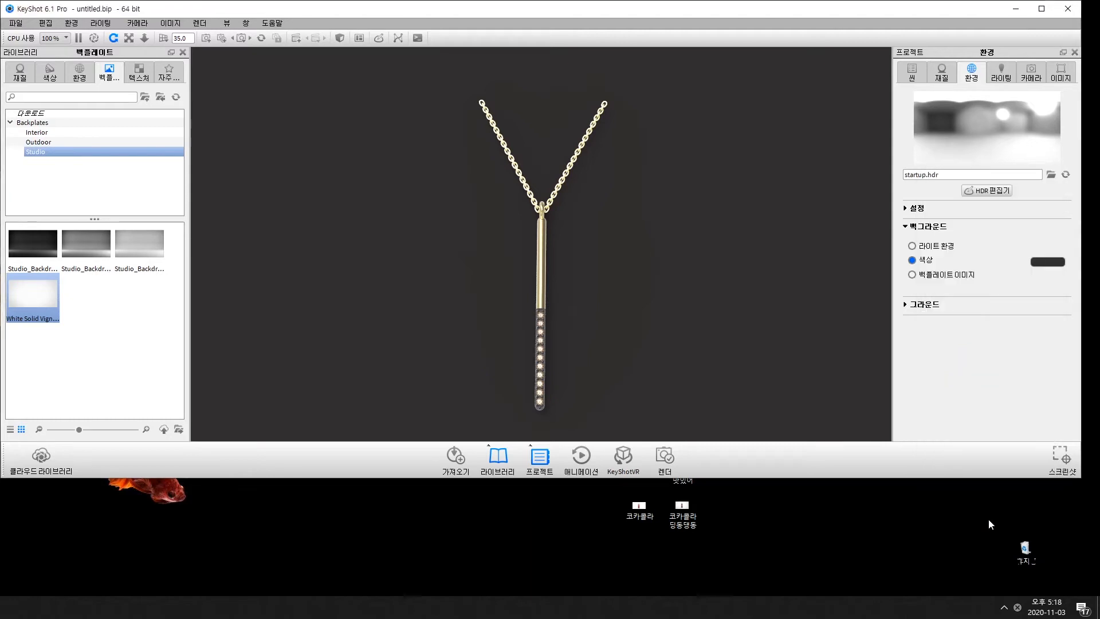
Step: Try the 2 Panels 2k and 3 Point Sharp Medium 2k studio environments on the necklace
click(79, 72)
drag(33, 237, 307, 201)
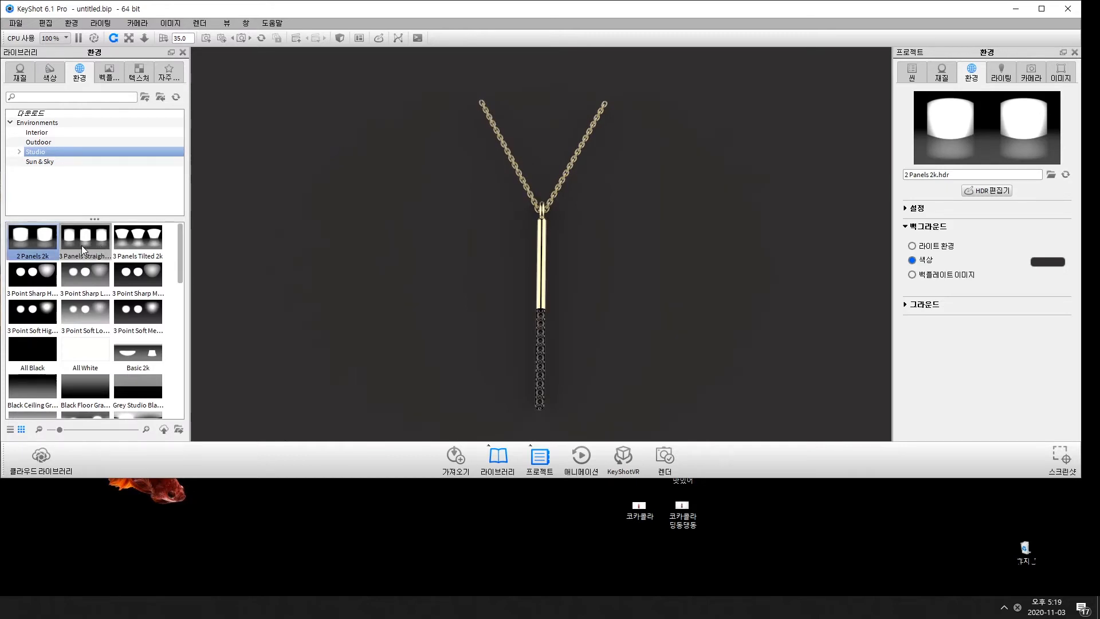
drag(136, 274, 377, 227)
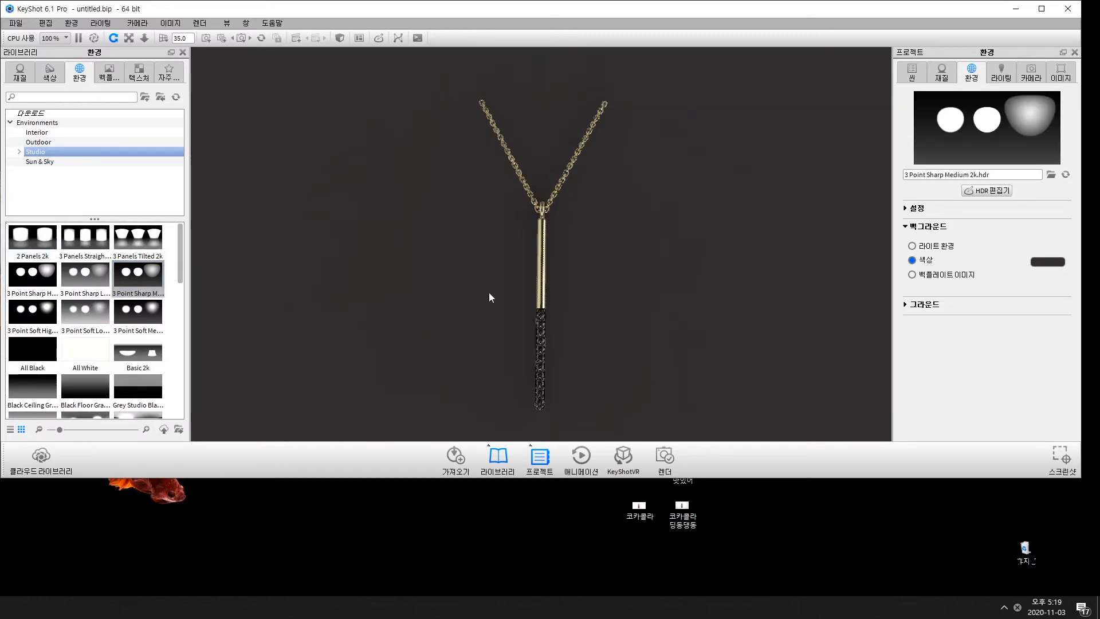
mouse_move(414, 296)
mouse_down()
mouse_move(427, 262)
mouse_move(424, 277)
mouse_up()
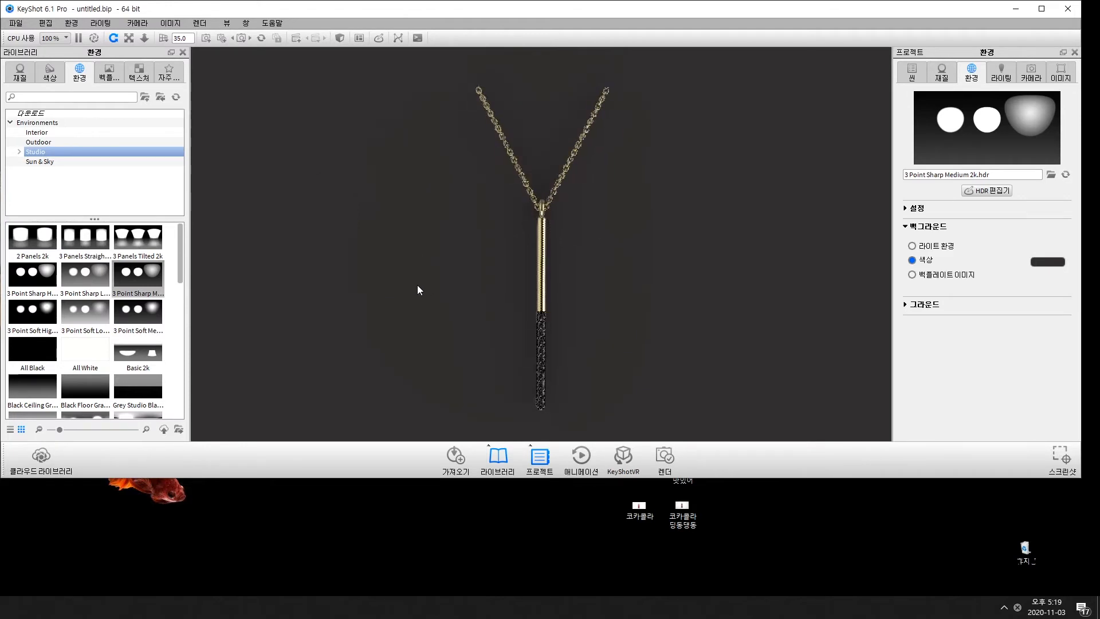
drag(495, 355, 493, 347)
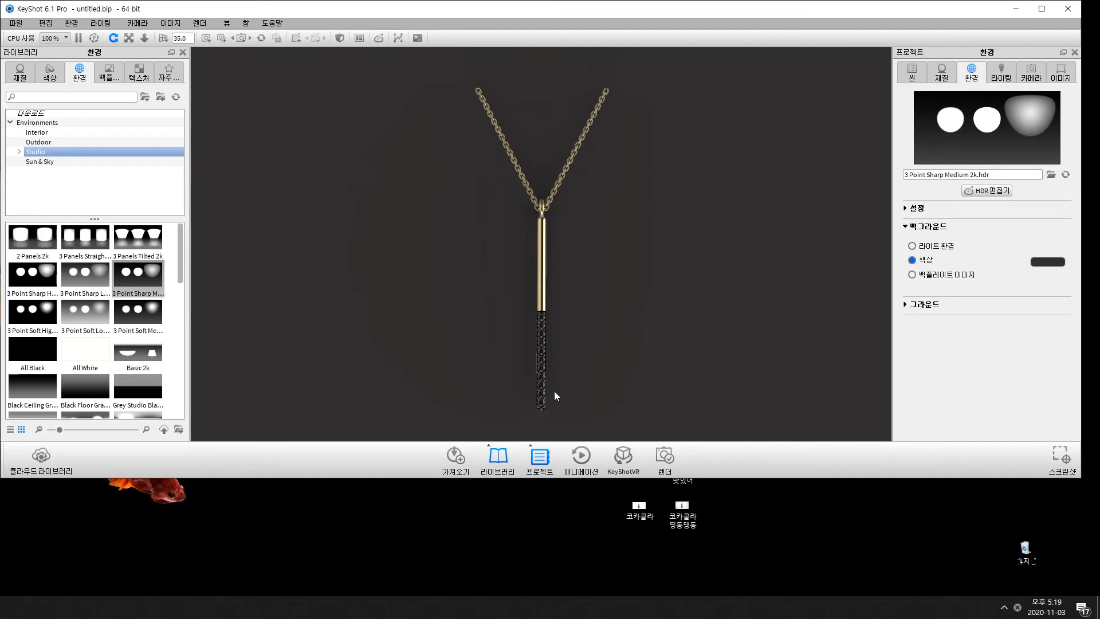
Step: Try the Light Tent White Open 2 2k, Light Tent Black Open 1 2k, Light Tent Black Open 3 2k and 3 Panels Tilted 2k environments
scroll(146, 302, down, 5)
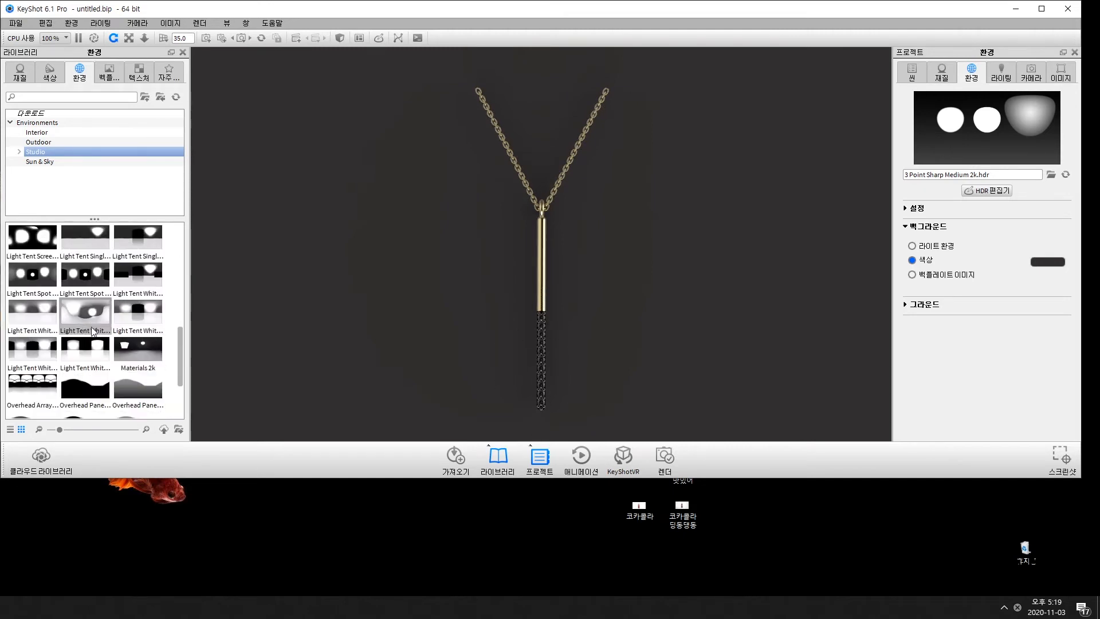
drag(317, 292, 318, 291)
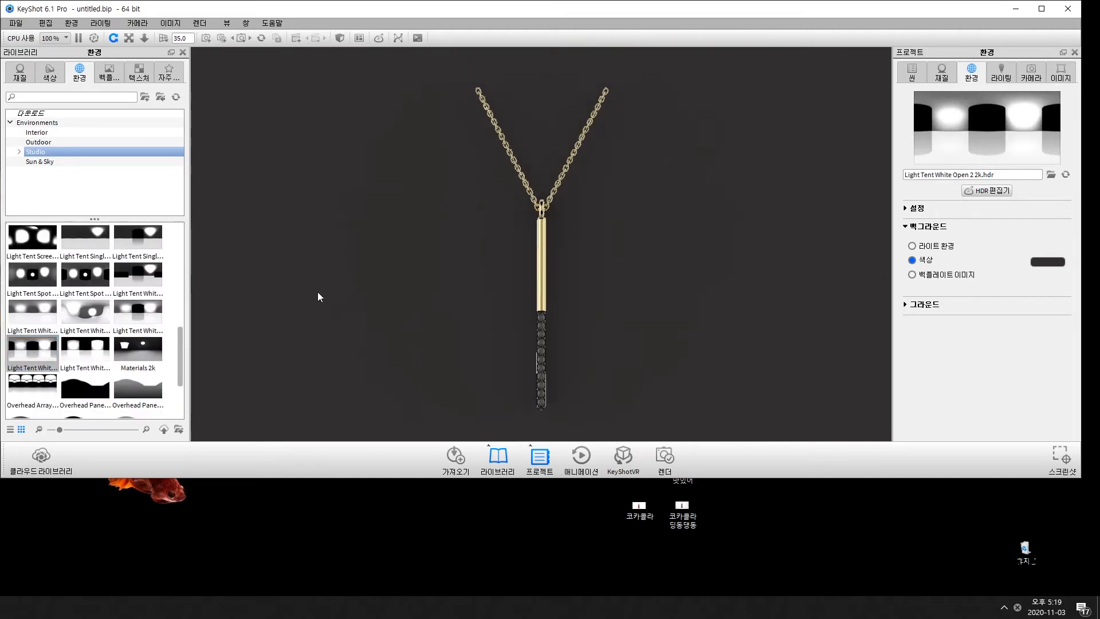
scroll(40, 349, up, 5)
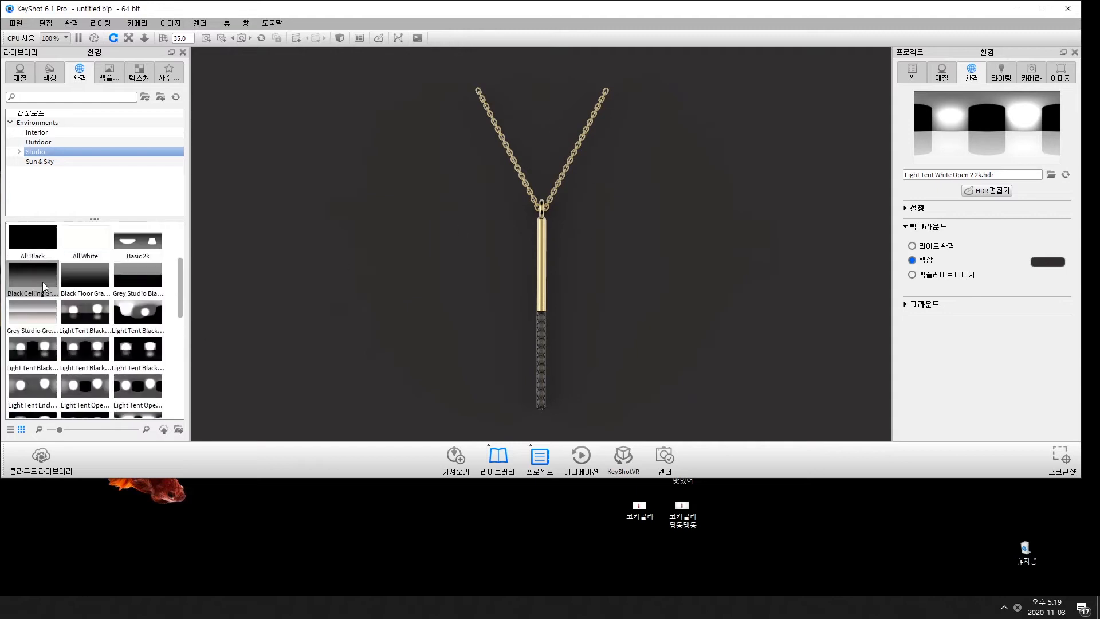
drag(41, 355, 329, 273)
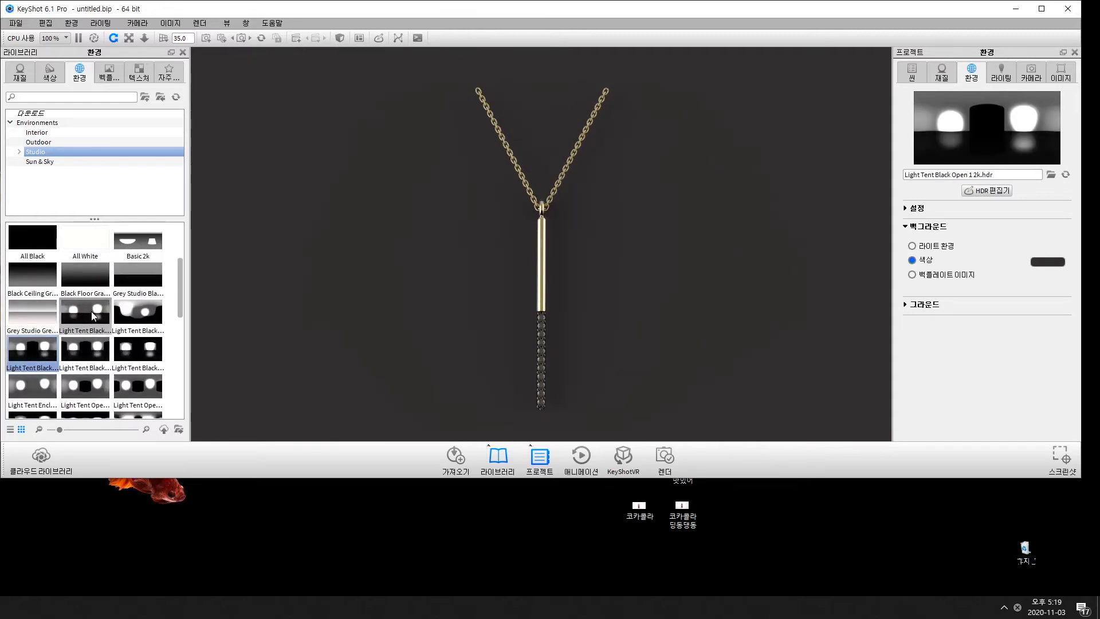
drag(146, 352, 360, 282)
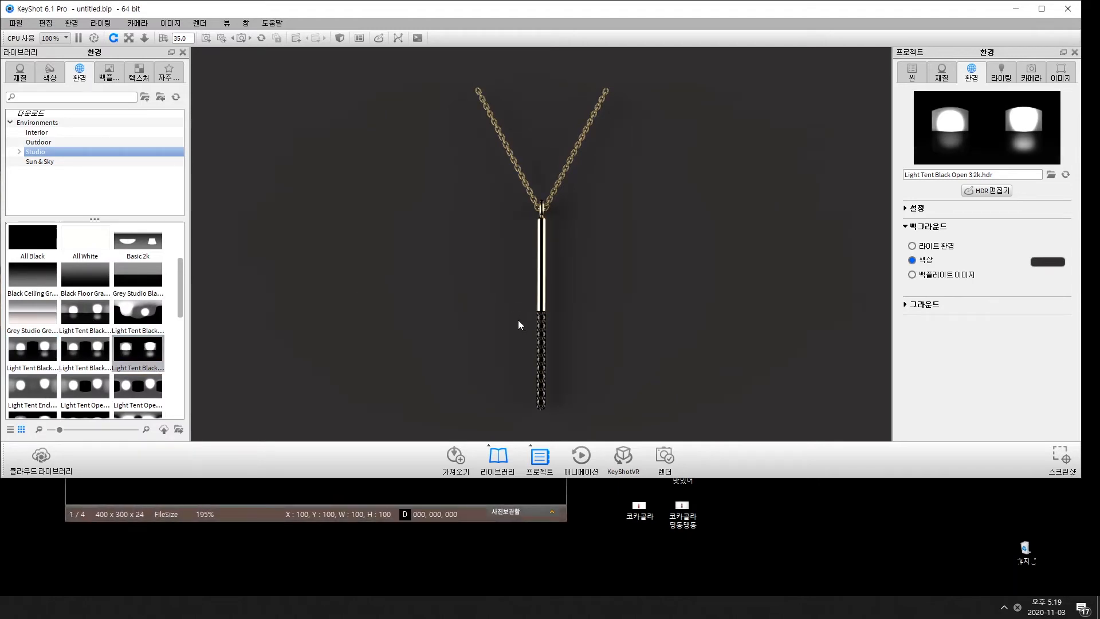
drag(394, 297, 414, 254)
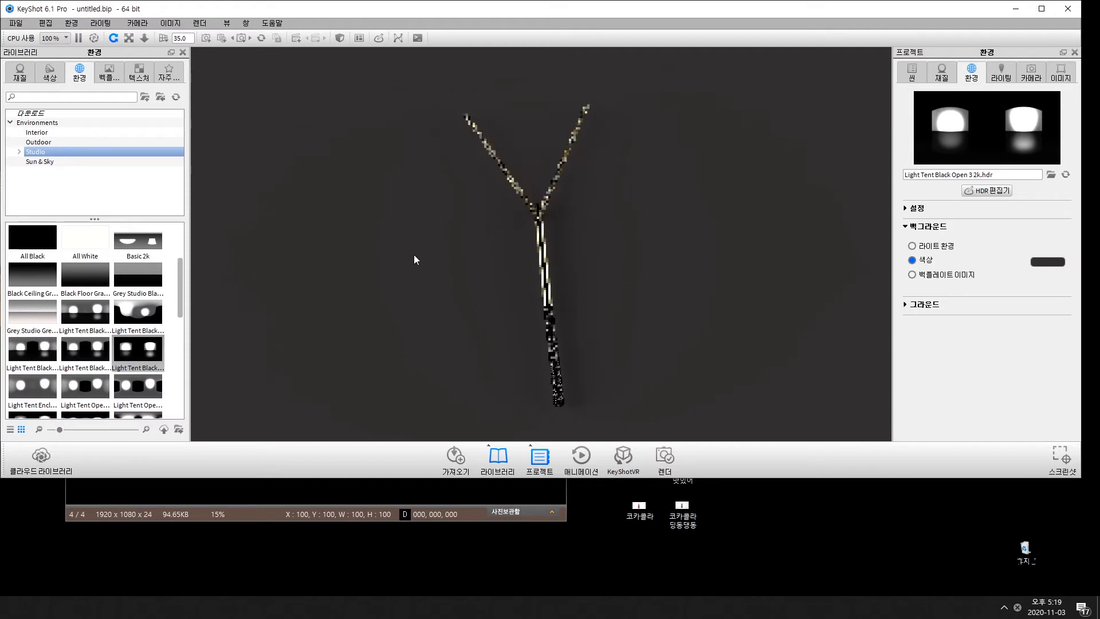
scroll(115, 286, up, 2)
drag(145, 243, 328, 241)
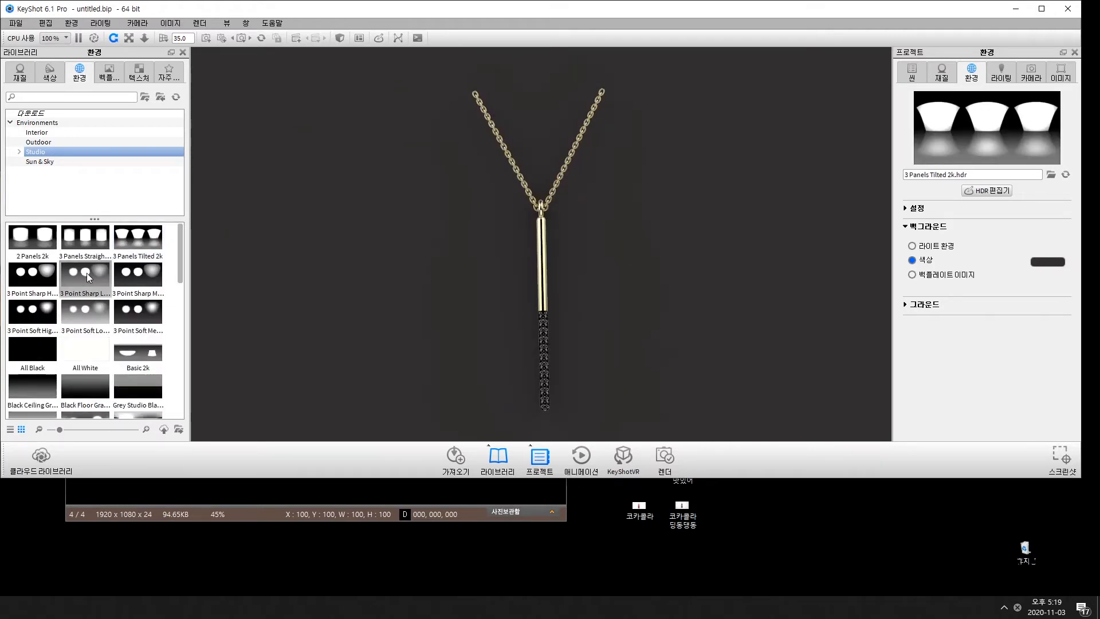
Step: Light the necklace with the 3 Point Sharp Low 2k studio environment
drag(88, 273, 305, 256)
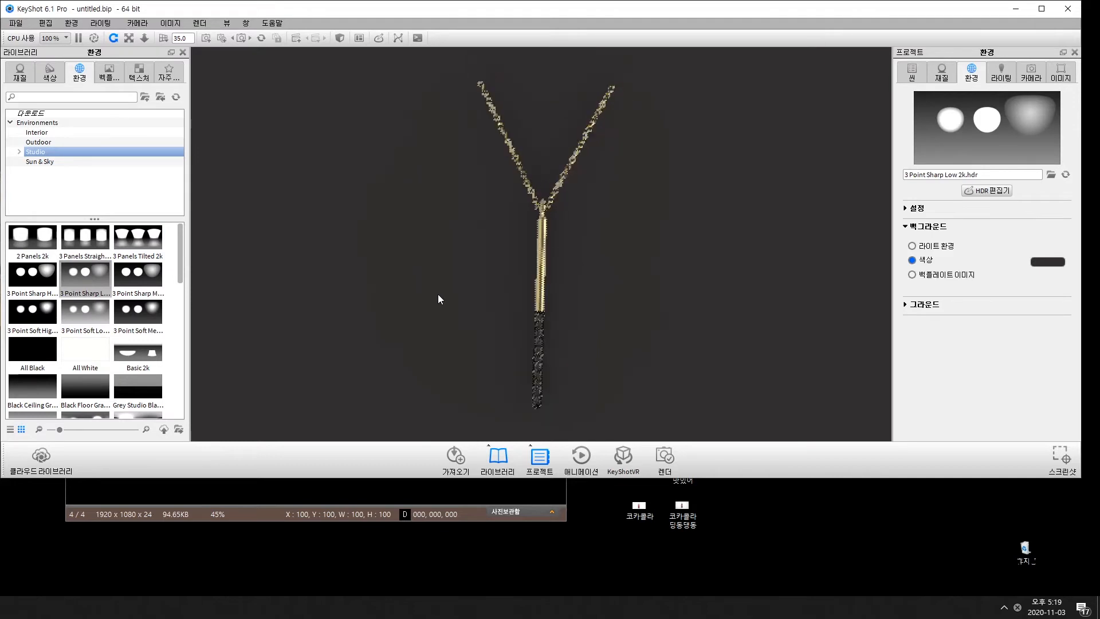
drag(438, 299, 481, 394)
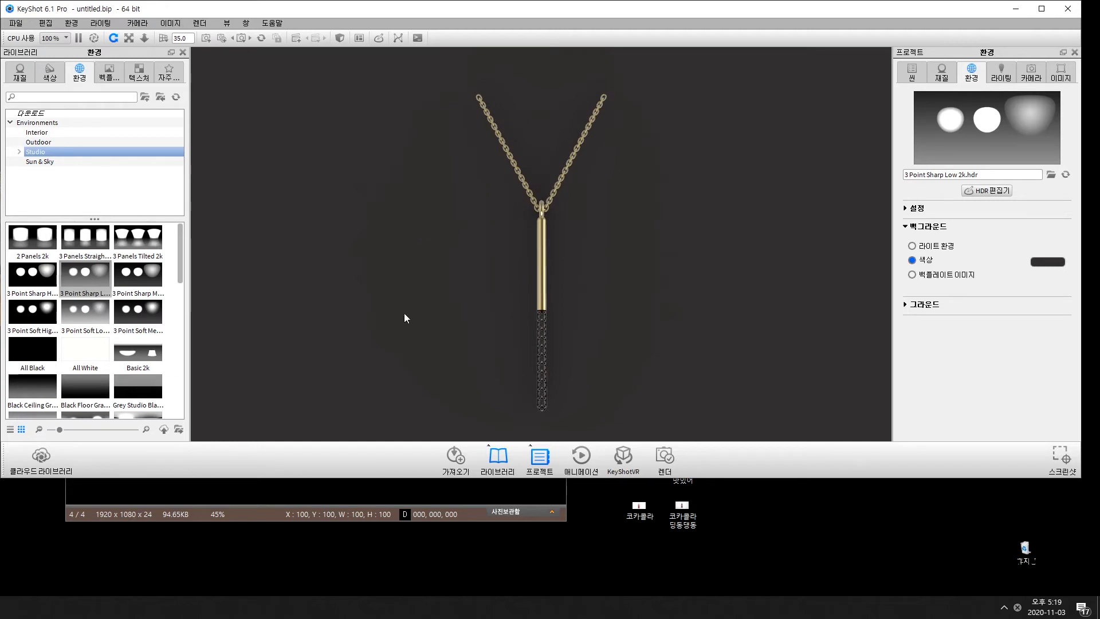
drag(394, 270, 470, 269)
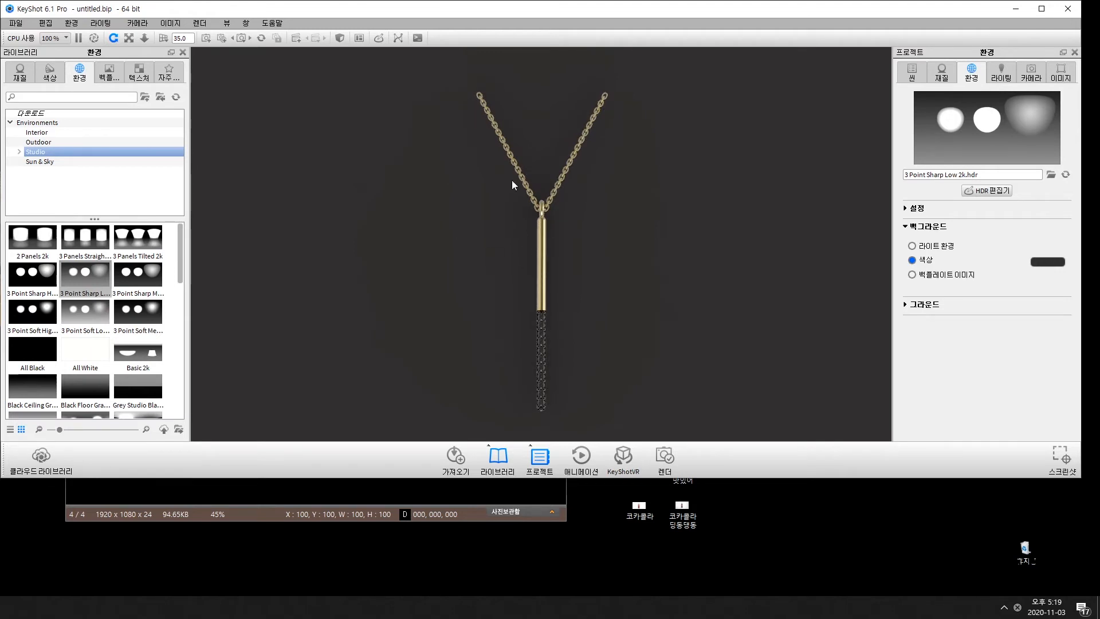
Step: Open the render options, switch the quality mode to advanced control (고급 제어) and set ray bounces (레이 바운스) to 6
click(200, 23)
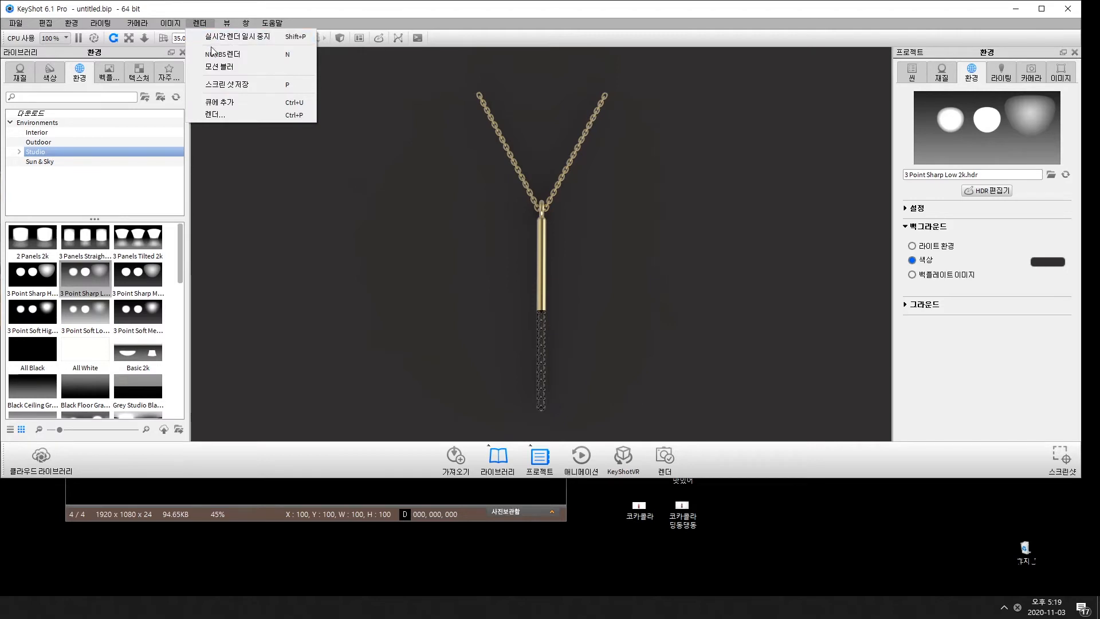
click(215, 116)
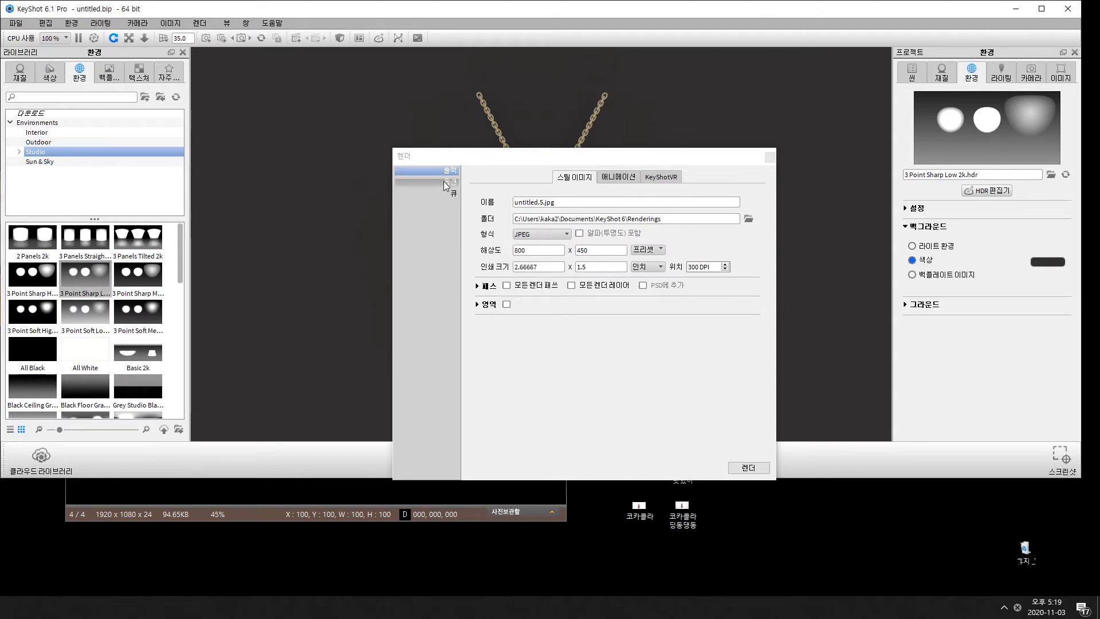
click(446, 182)
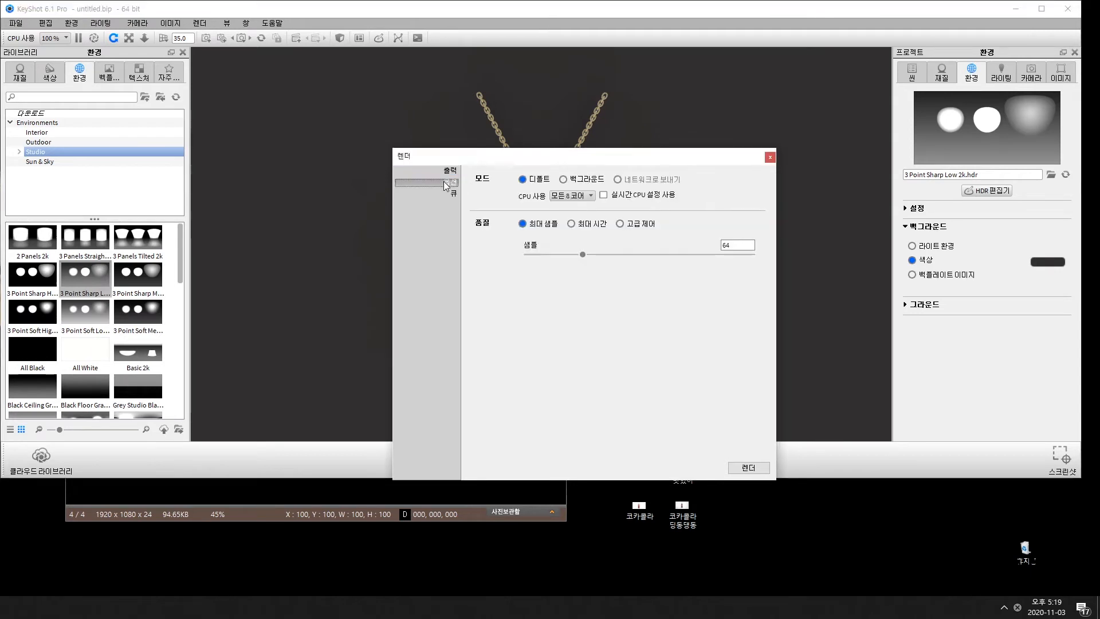
click(620, 223)
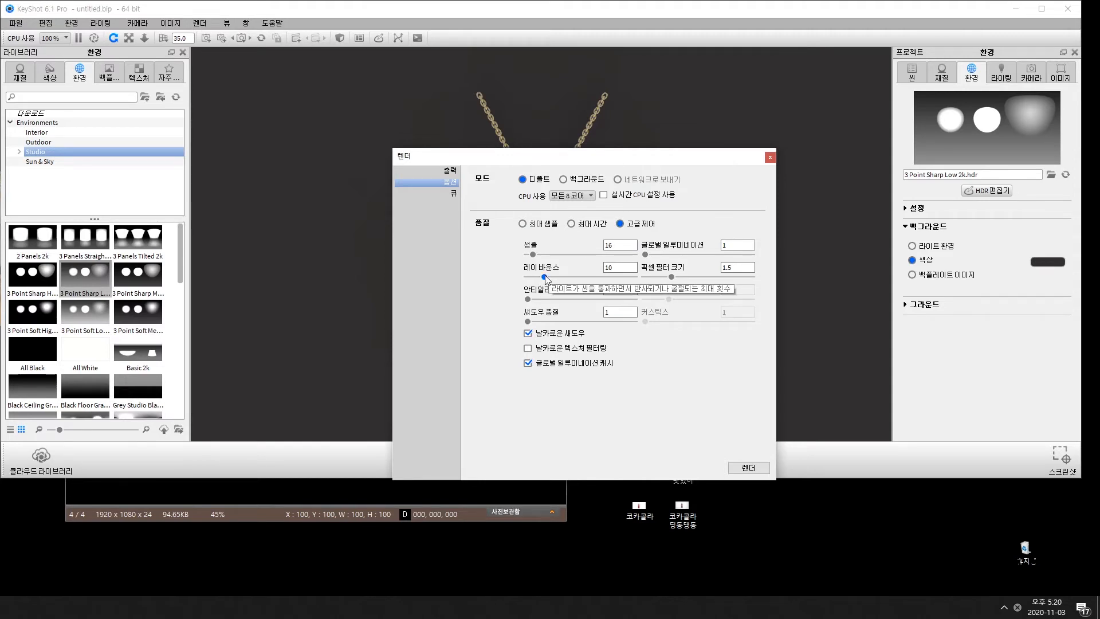
drag(545, 277, 539, 281)
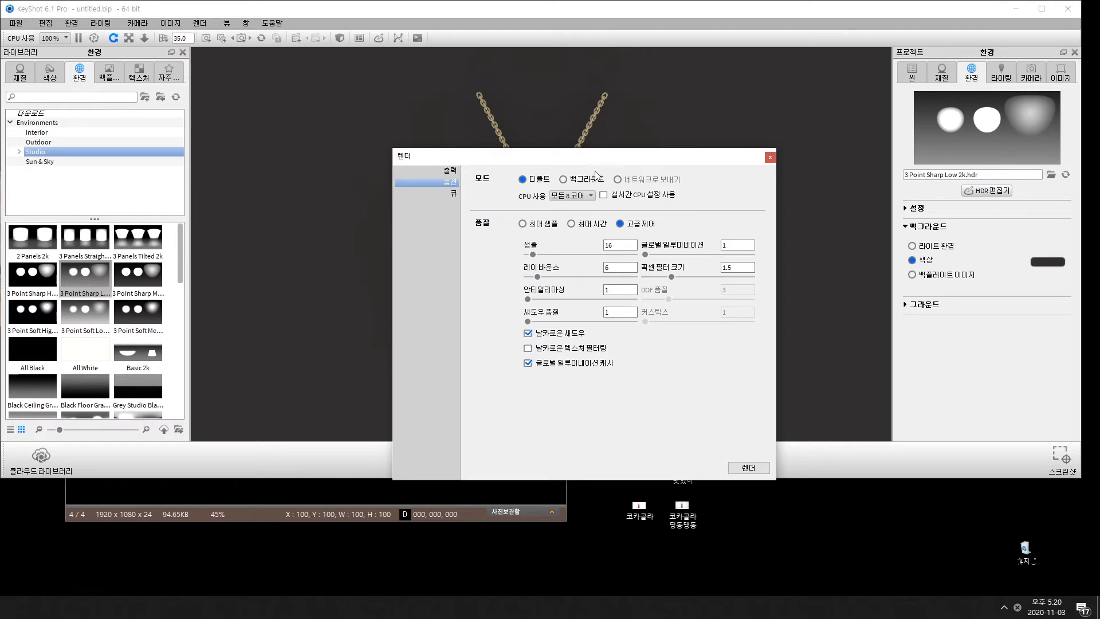
Step: Set the render quality to 93 samples (샘플), antialiasing (안티알리아싱) 3 and shadow quality (섀도우 품질) 2.17
drag(600, 161, 218, 151)
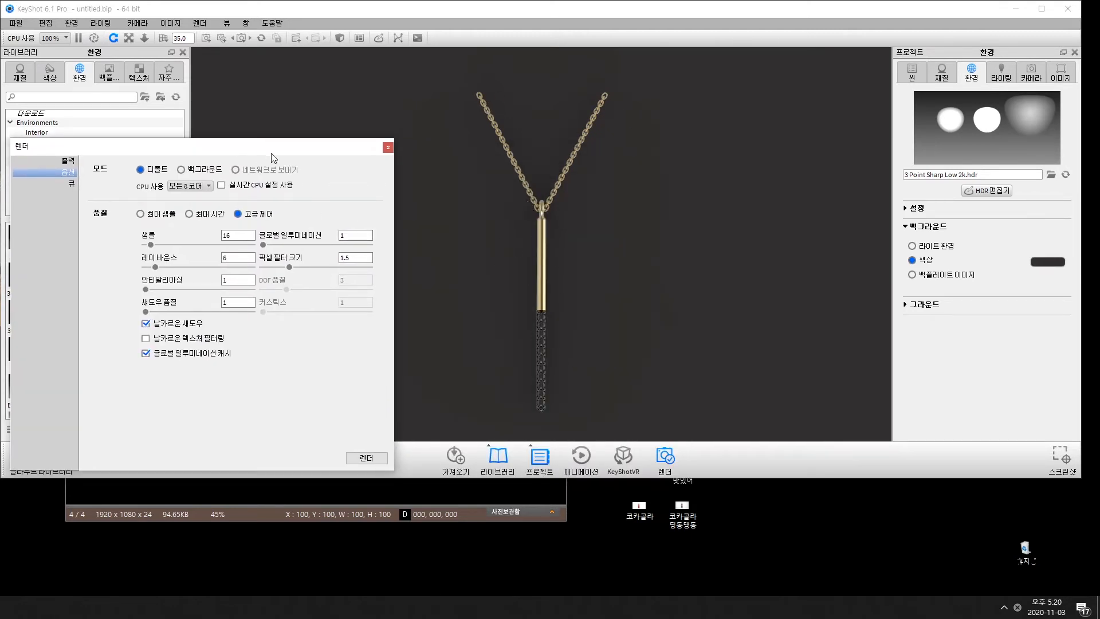
drag(273, 157, 722, 137)
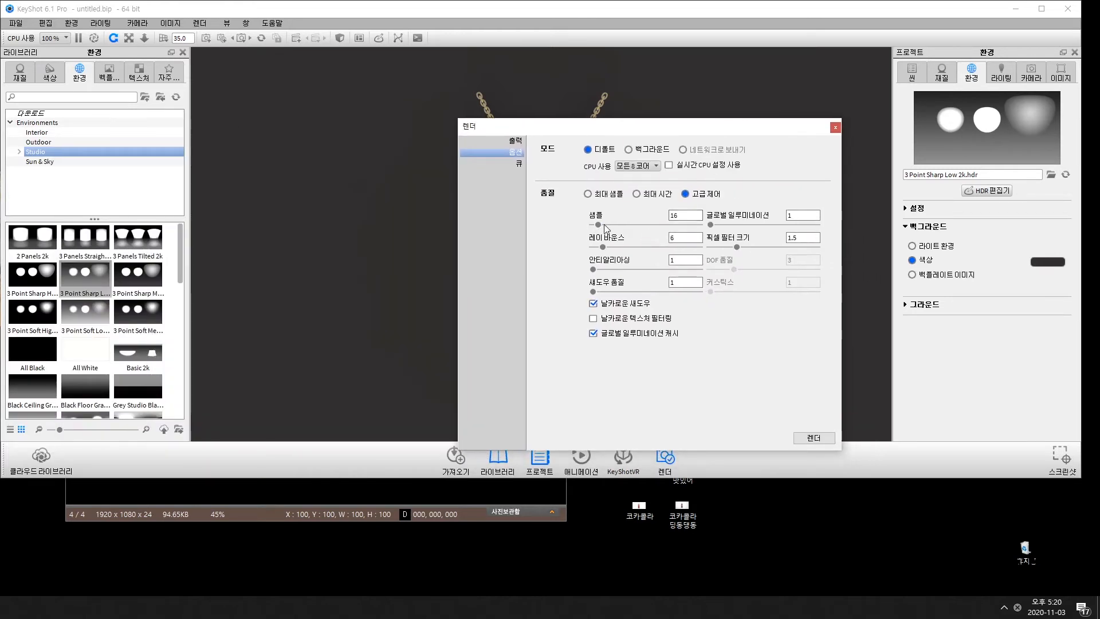
drag(604, 225, 631, 227)
drag(597, 272, 602, 275)
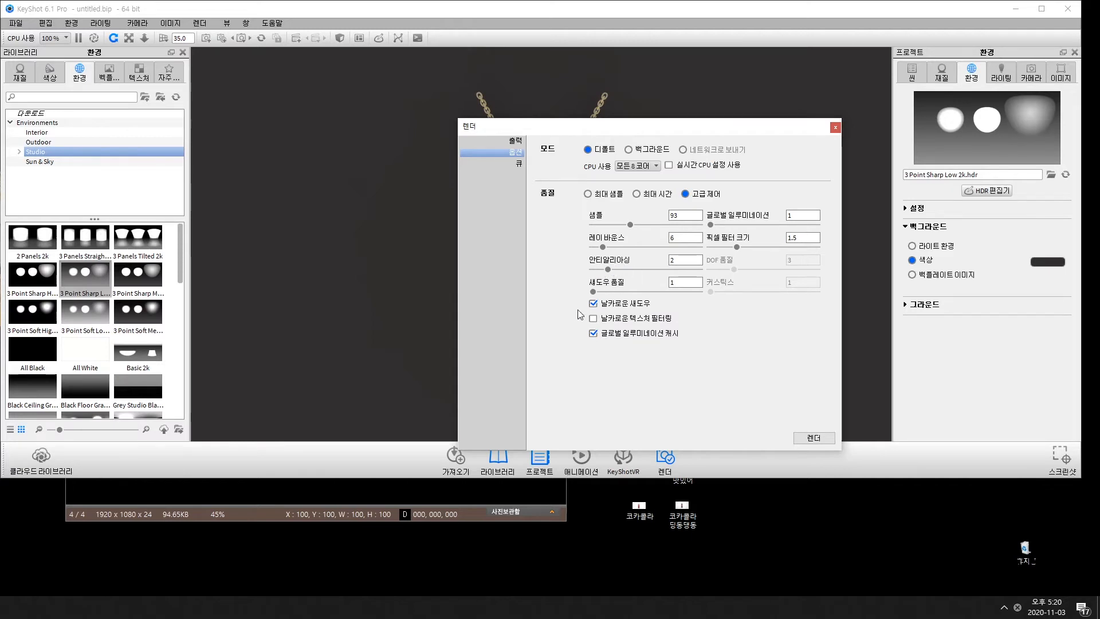
drag(607, 270, 621, 269)
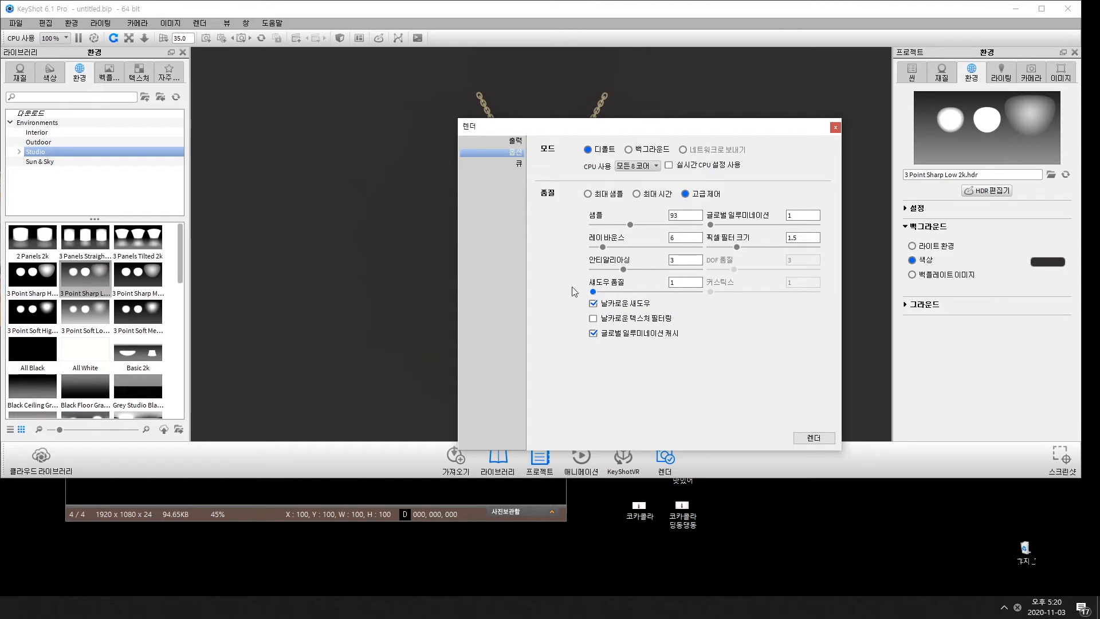
mouse_move(594, 293)
mouse_down()
mouse_move(620, 295)
mouse_move(605, 297)
mouse_up()
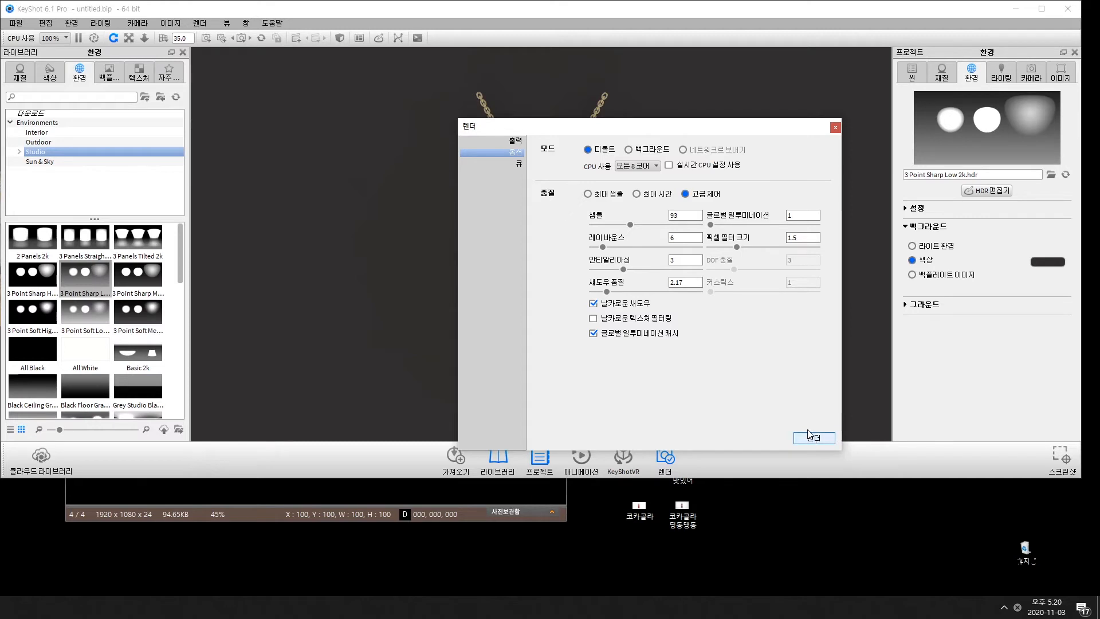
Step: Configure the still image output as PNG with alpha transparency (알파(투명도) 포함), with the desktop (바탕 화면) as destination folder
click(509, 143)
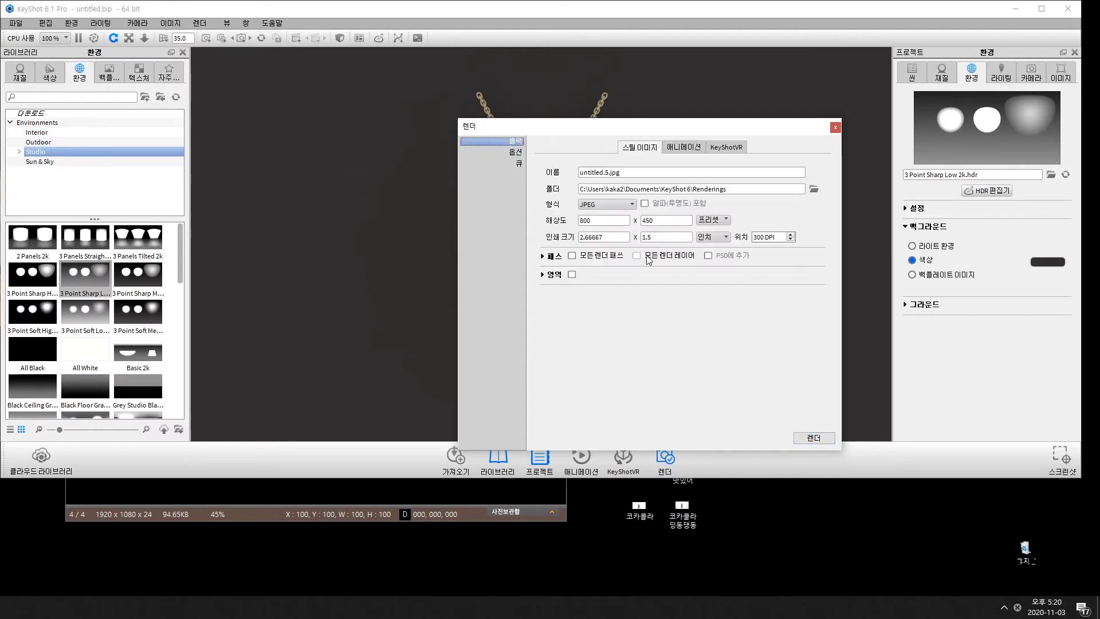
click(605, 205)
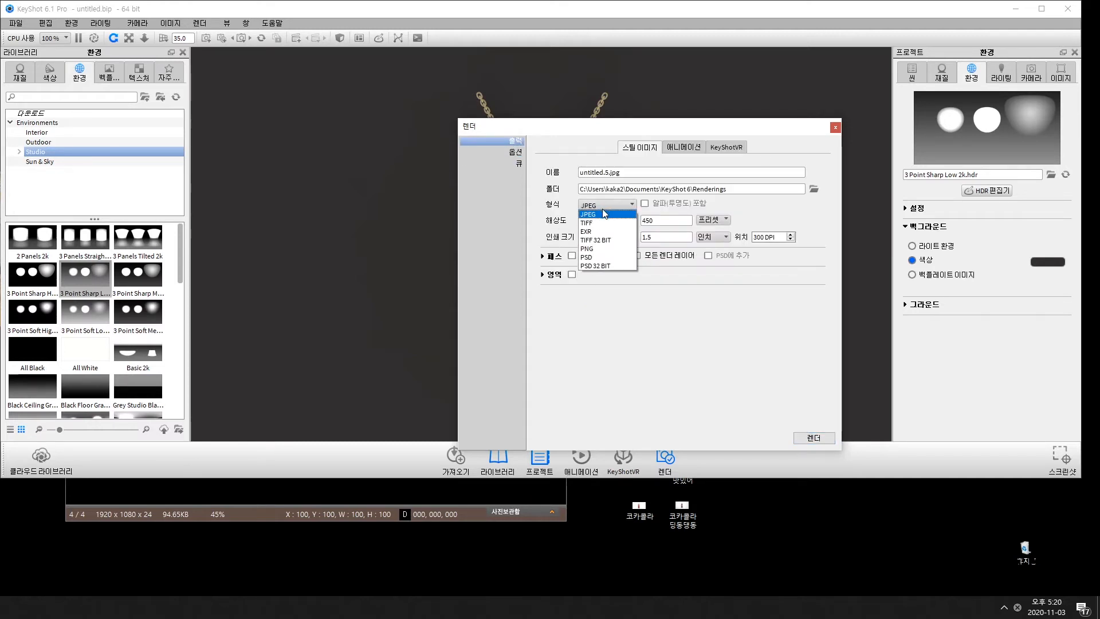
click(597, 251)
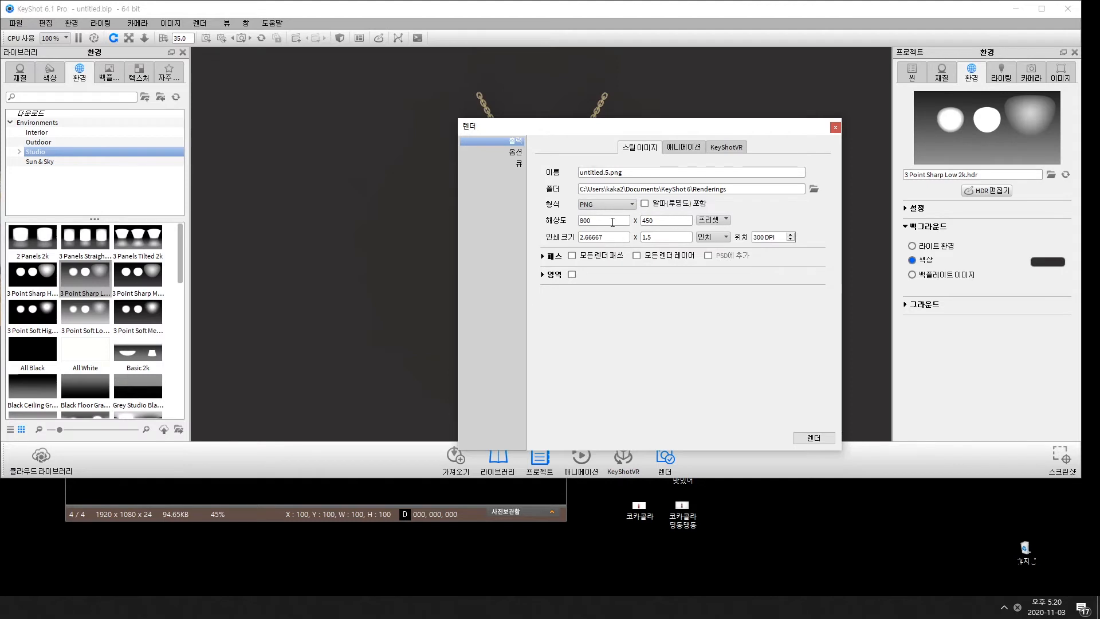
click(646, 204)
click(813, 189)
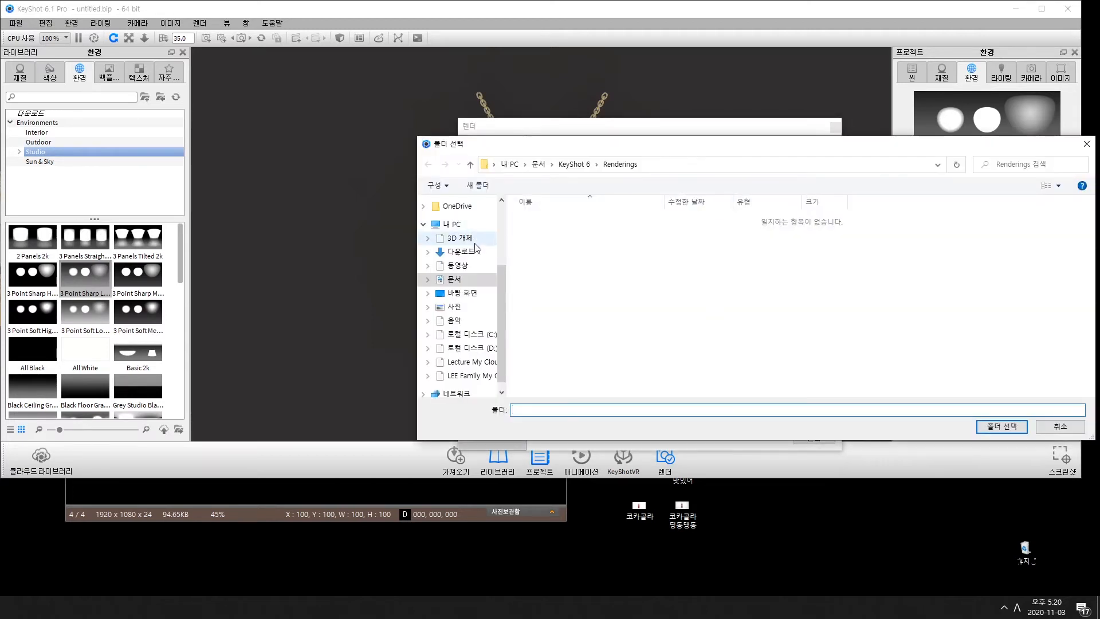
click(463, 293)
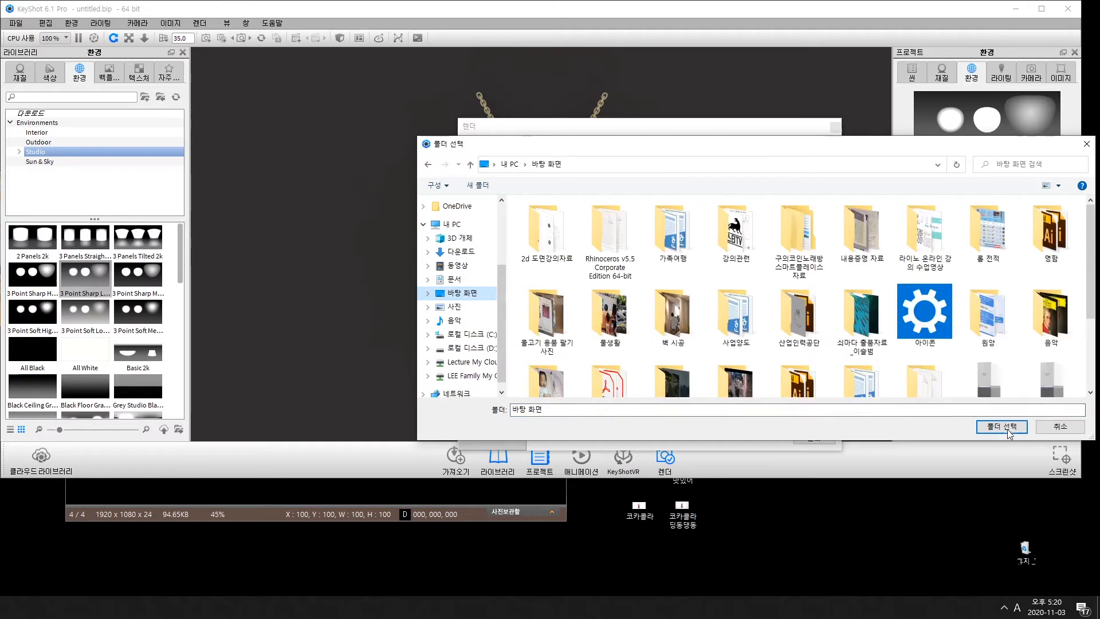
click(1002, 426)
Step: Render the necklace image and save it to the desktop as 빼빼로 랜더링 in PNG format
click(813, 438)
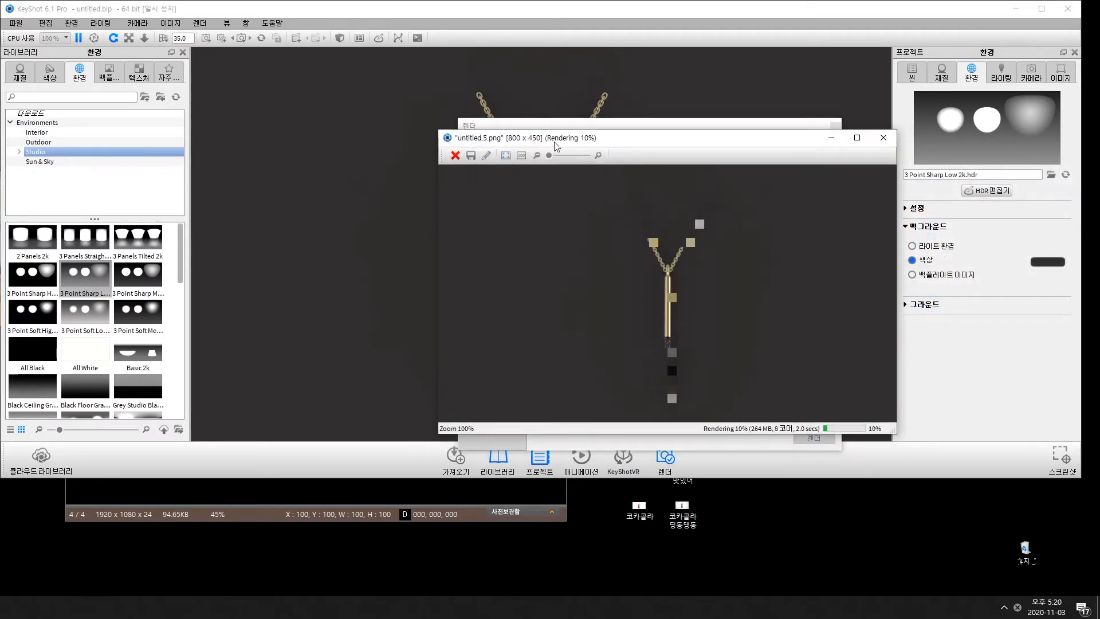
drag(619, 142, 594, 166)
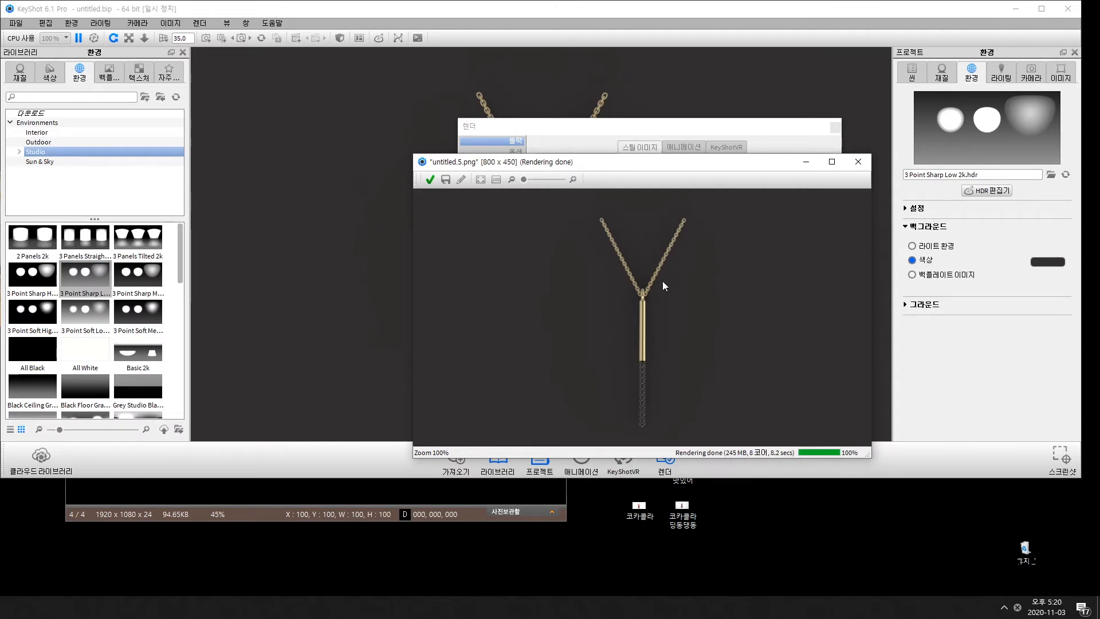
click(445, 179)
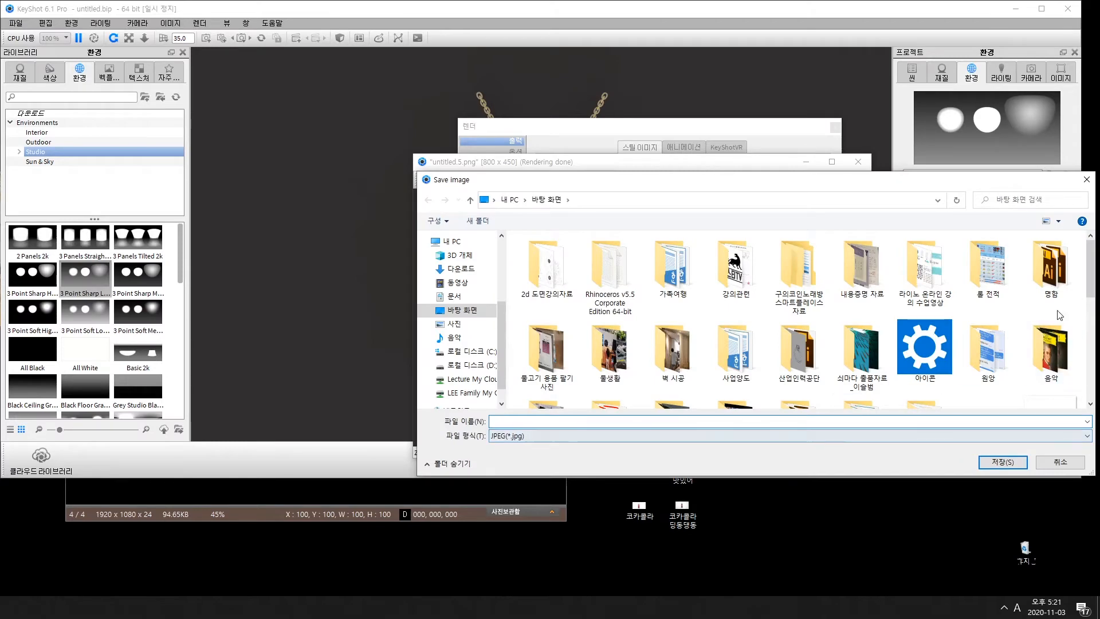
drag(1090, 284, 1089, 385)
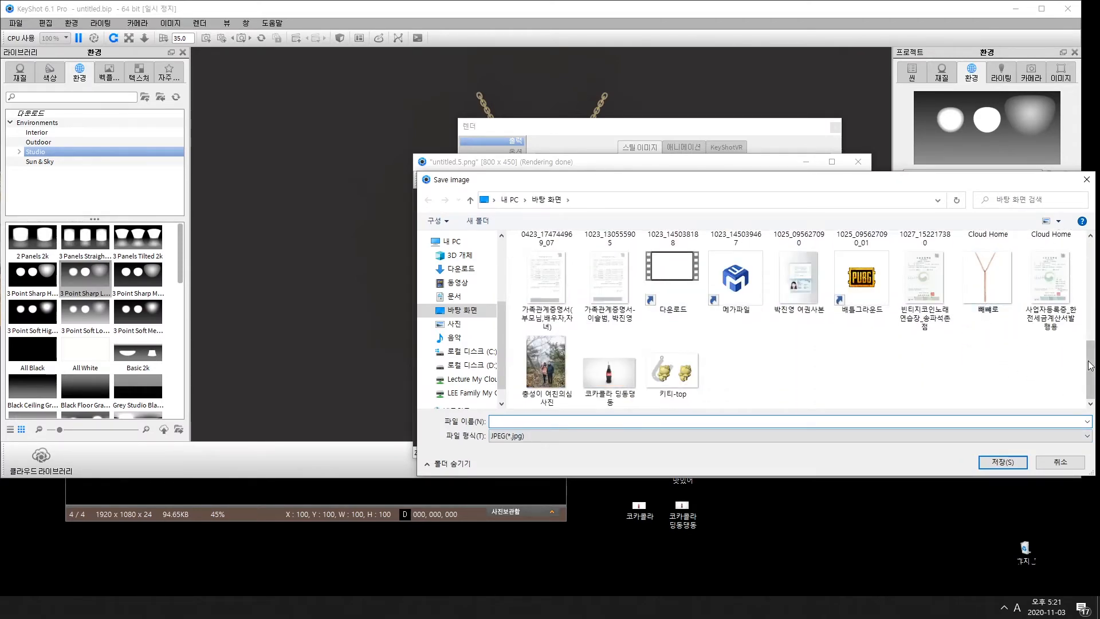
scroll(1090, 365, up, 3)
scroll(1091, 372, down, 3)
text(빼빼로 랜더링)
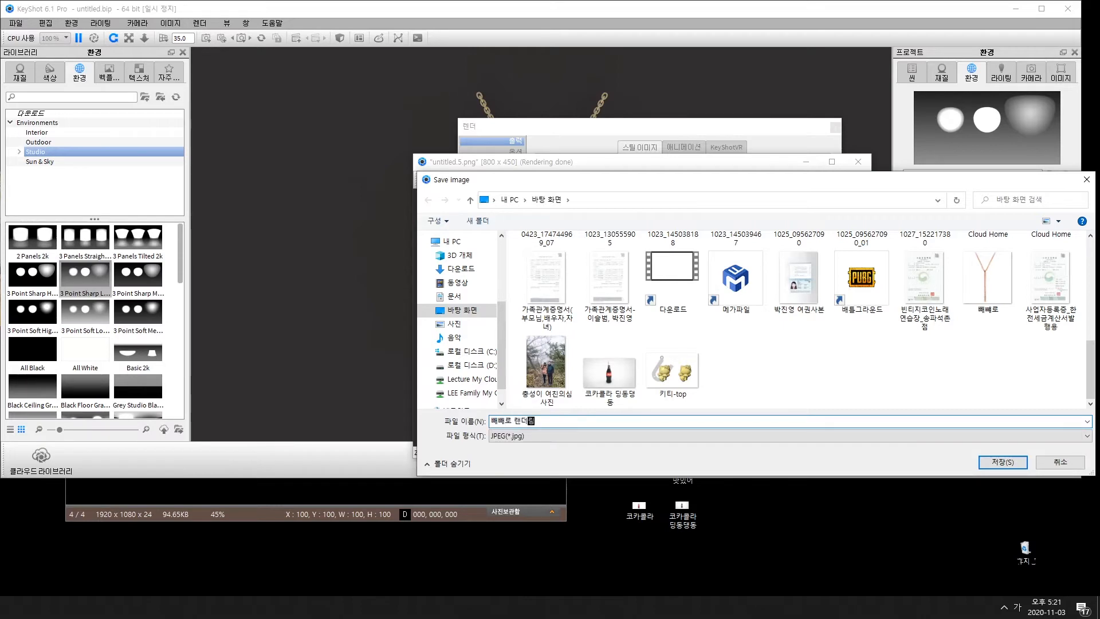
click(544, 434)
click(522, 454)
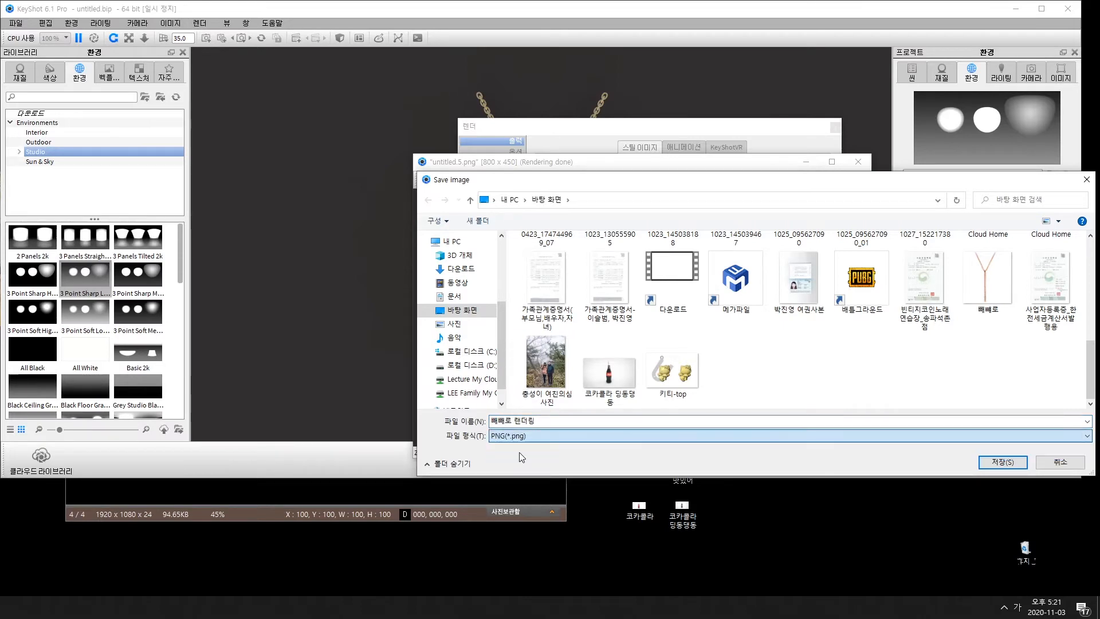
click(1018, 464)
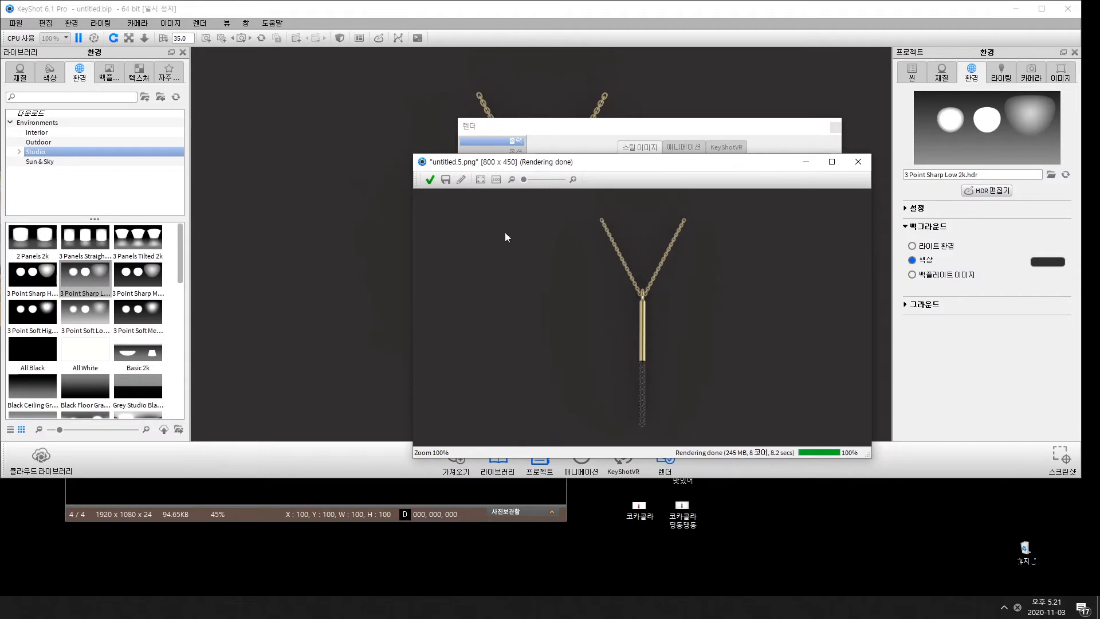
Step: Close the finished render and the render settings, minimize KeyShot and close the White Solid Vignette.jpg image viewer
click(858, 161)
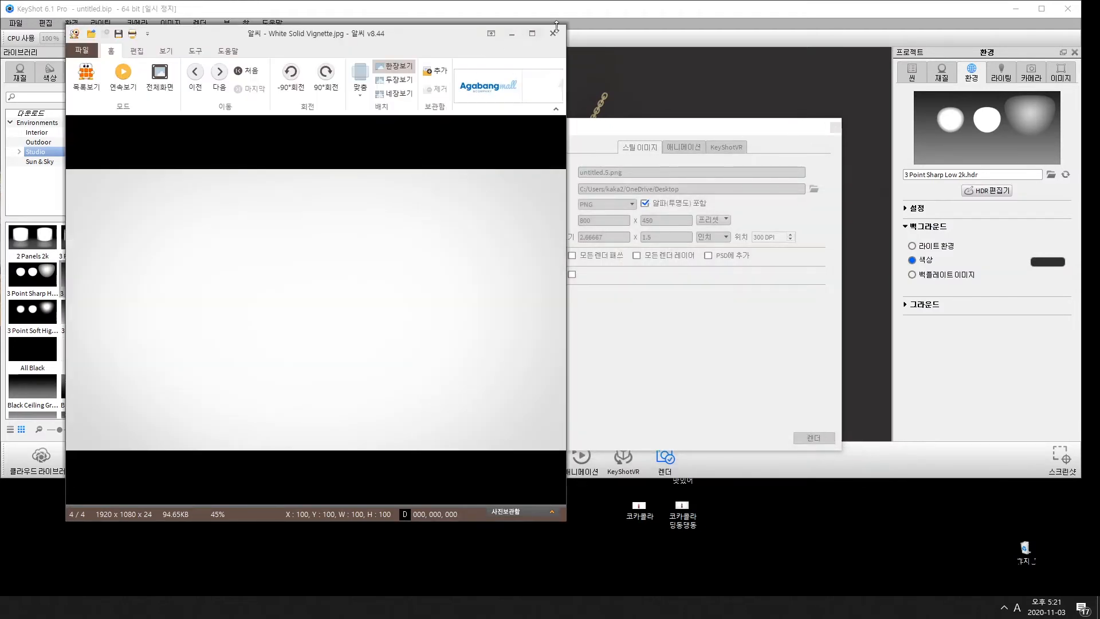
click(554, 33)
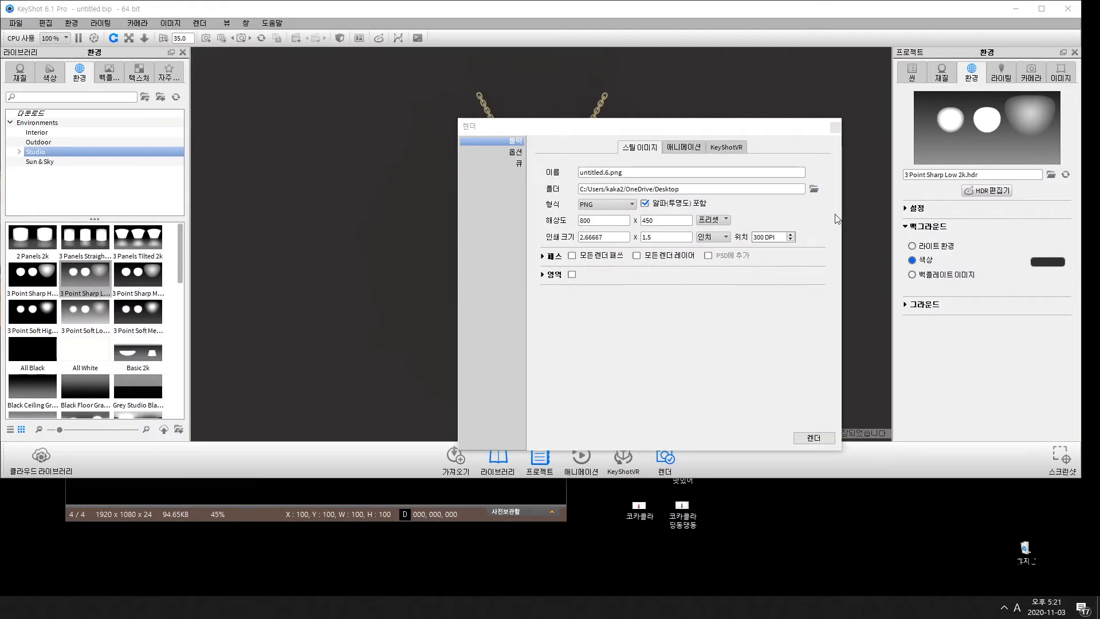
click(836, 127)
click(1016, 9)
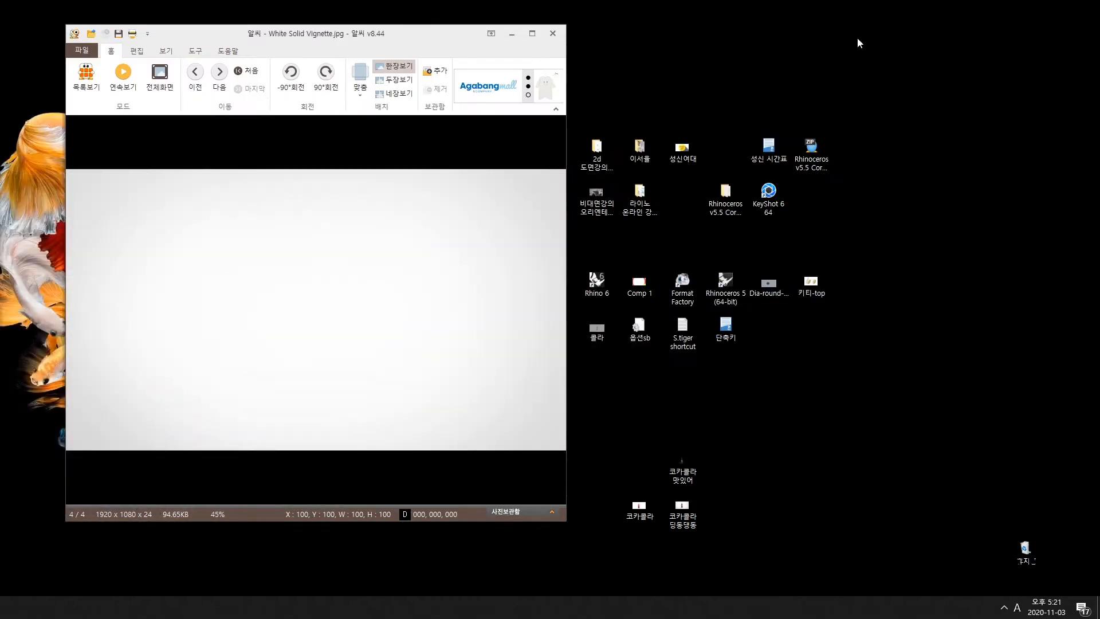
click(552, 33)
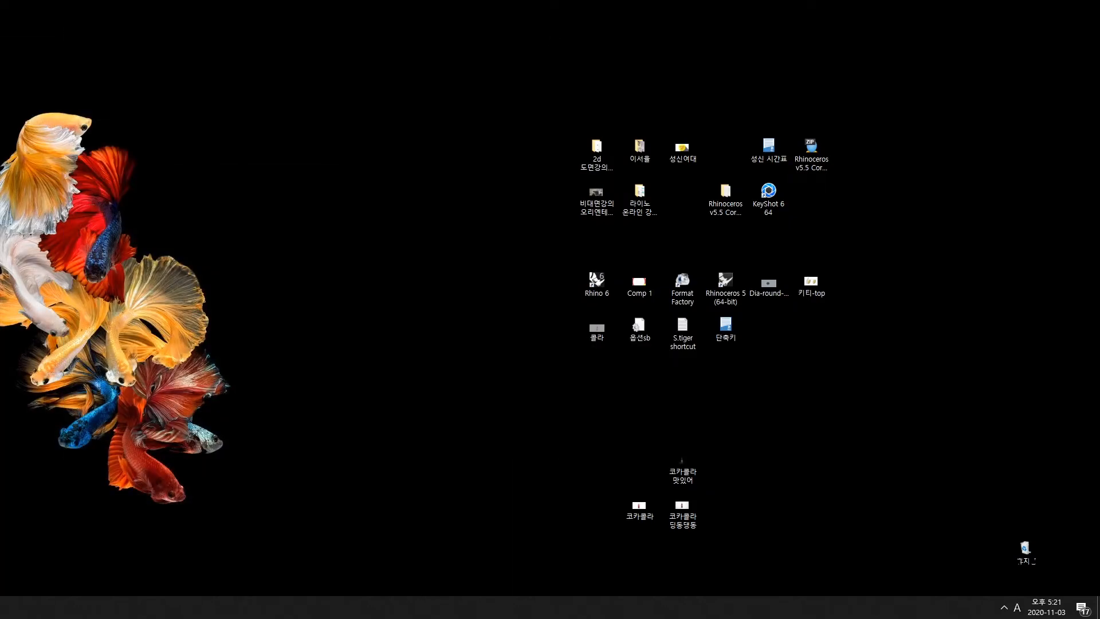
Step: Move both rendered files to a free desktop area, switch to PowerPoint and insert untitled.5 and 빼빼로 랜더링 on slide 3
drag(0, 304, 476, 288)
drag(0, 401, 510, 286)
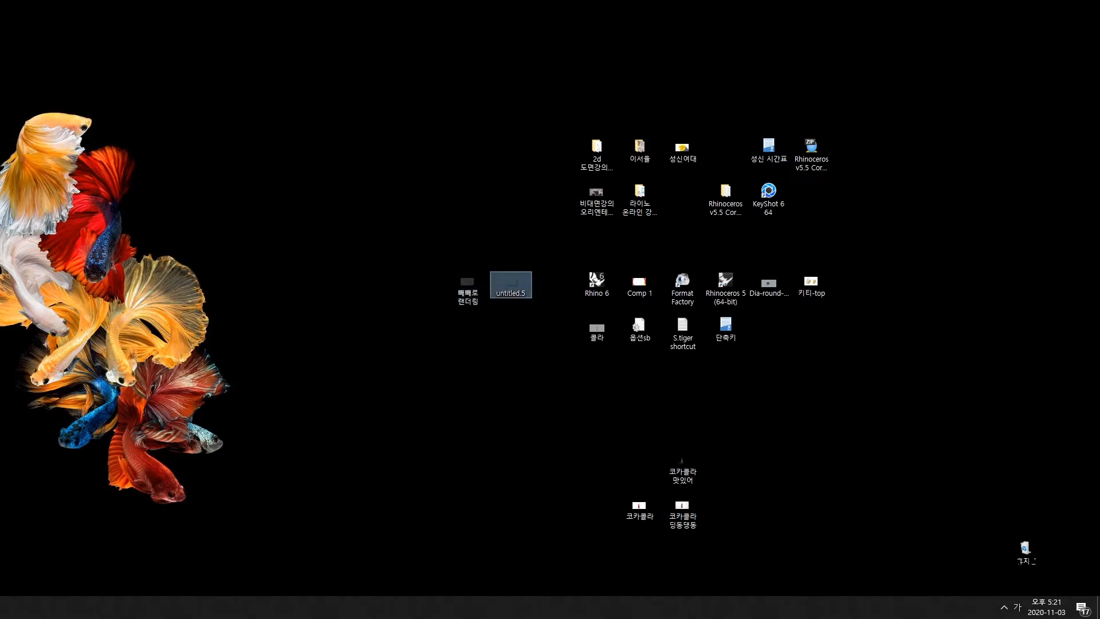
key(alt+Tab)
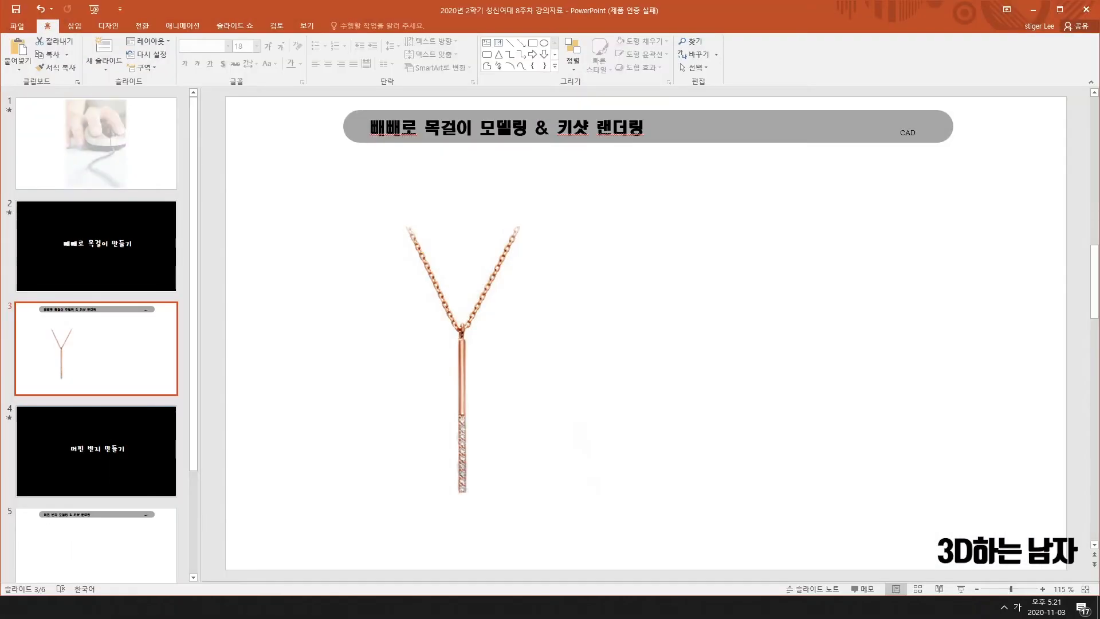
drag(580, 7, 958, 42)
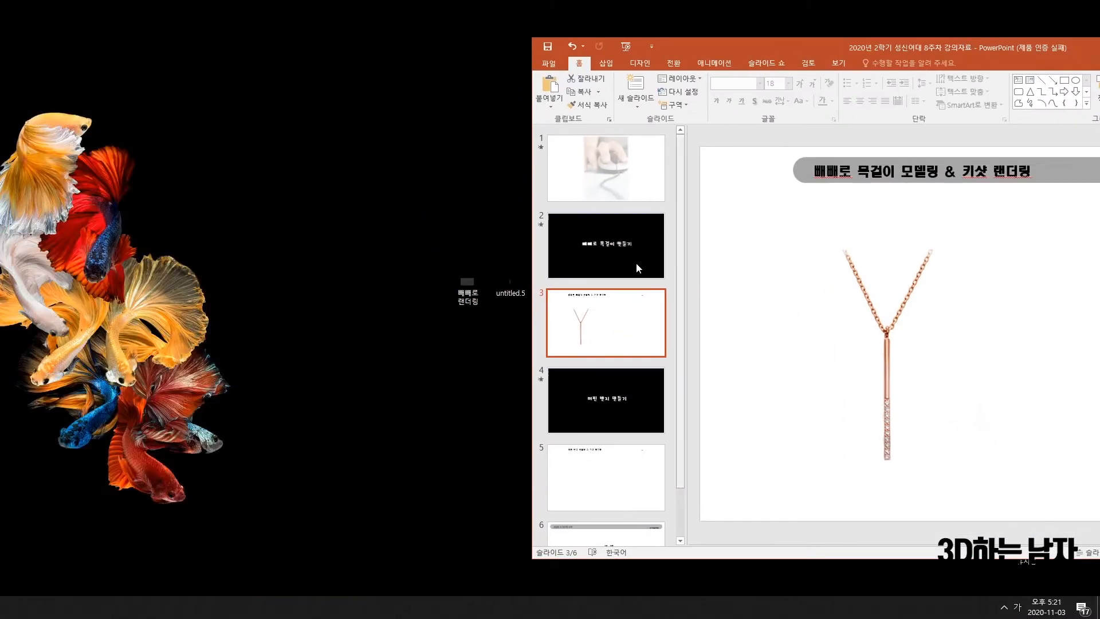
drag(500, 295, 978, 304)
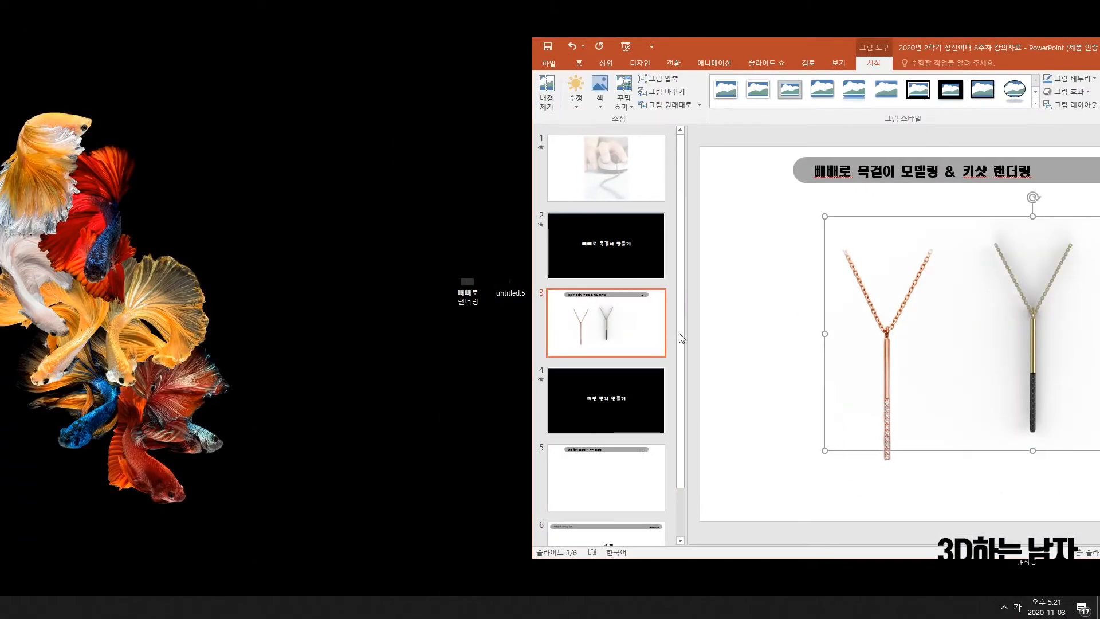
drag(467, 287, 899, 355)
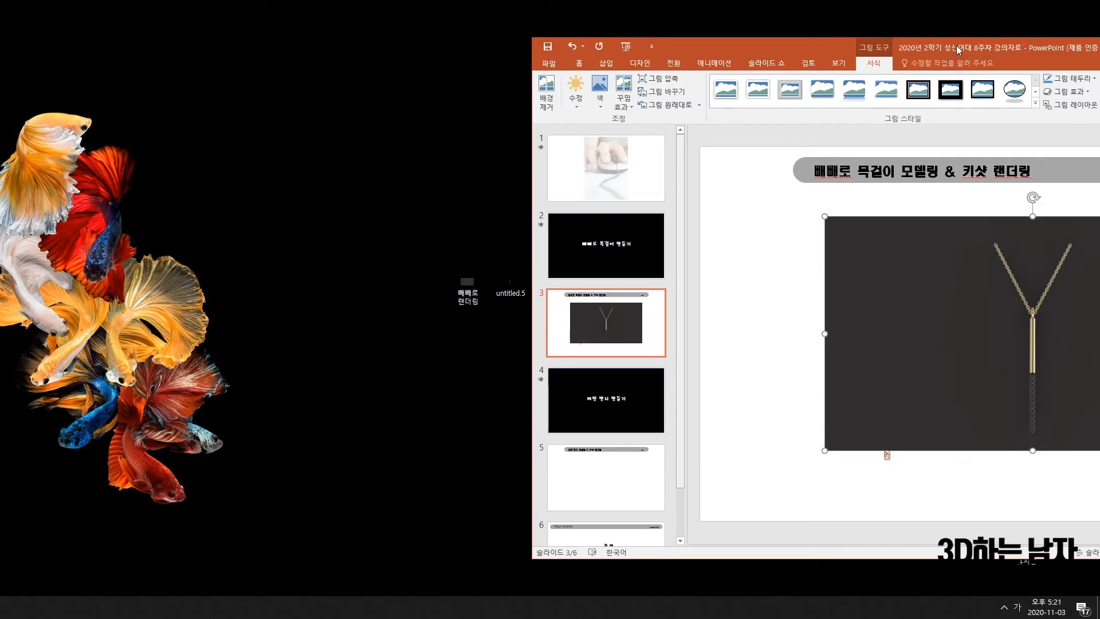
Step: Maximize the PowerPoint window again and delete the dark-background necklace render from slide 3, keeping the transparent one
drag(957, 49, 633, 67)
double_click(633, 67)
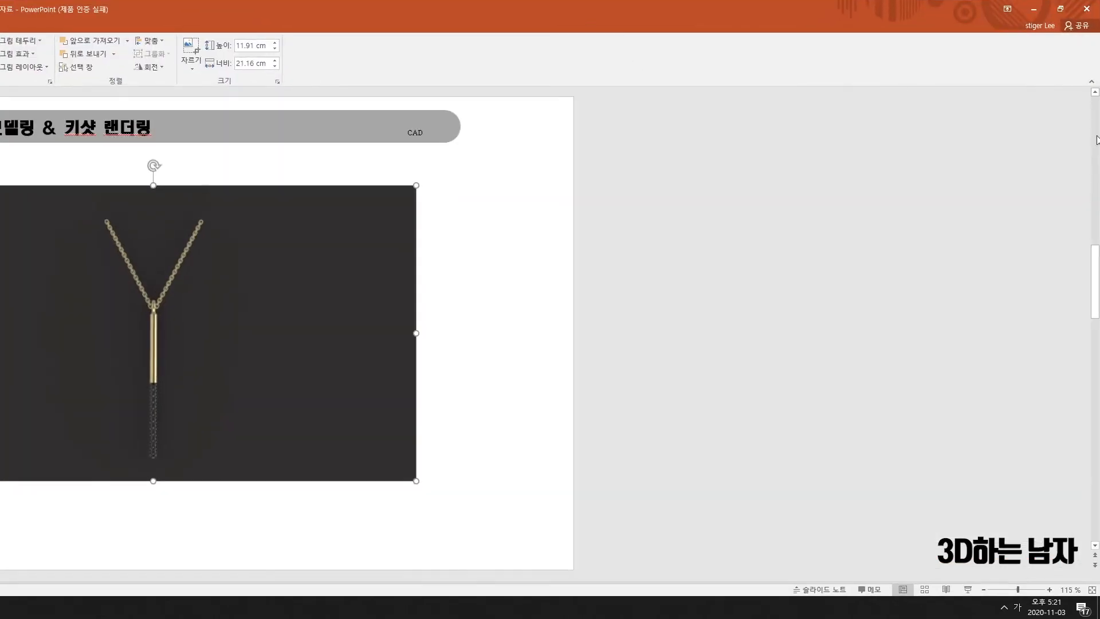
drag(911, 10, 831, 31)
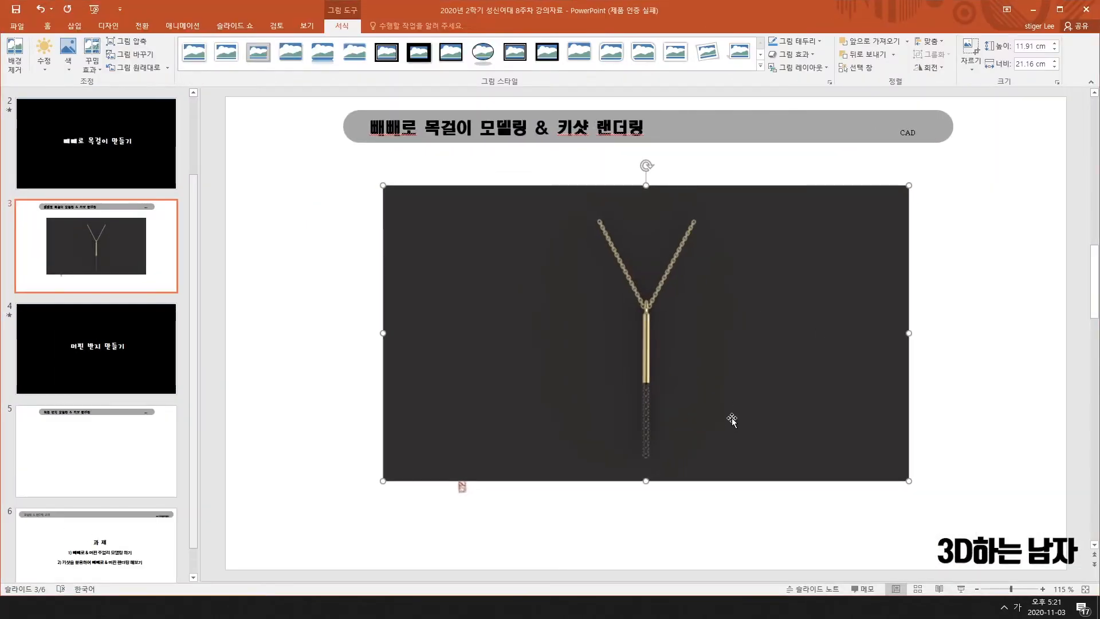
click(991, 270)
drag(773, 320, 663, 437)
drag(679, 248, 928, 252)
drag(494, 436, 518, 335)
key(Delete)
Step: Place the transparent necklace render to the right of the rose-gold reference necklace, aligned with its height
click(821, 337)
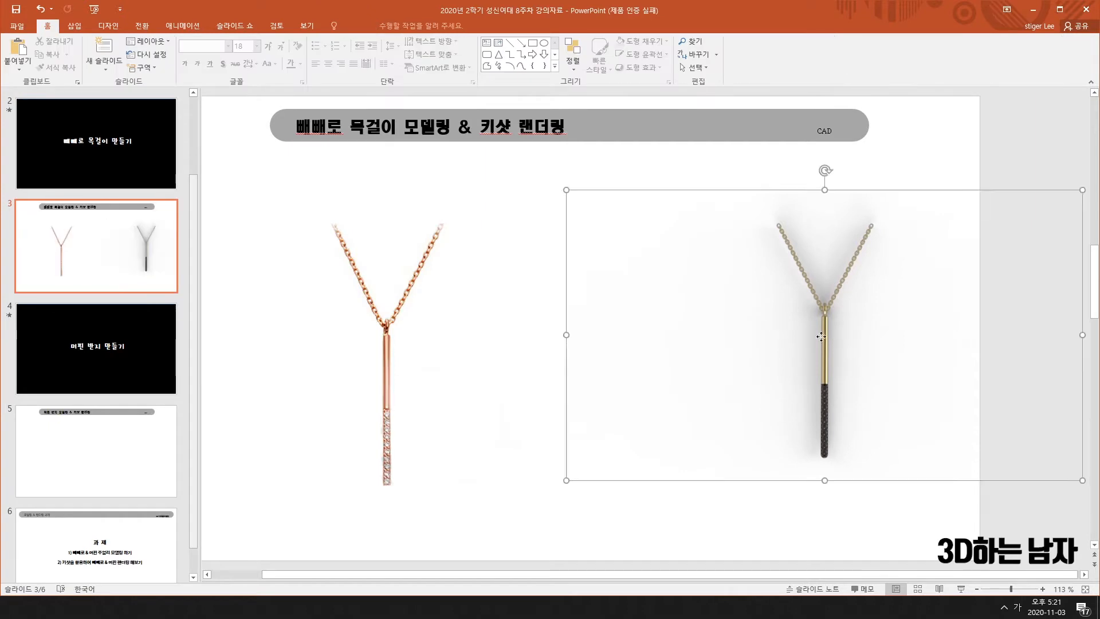
drag(821, 336, 719, 359)
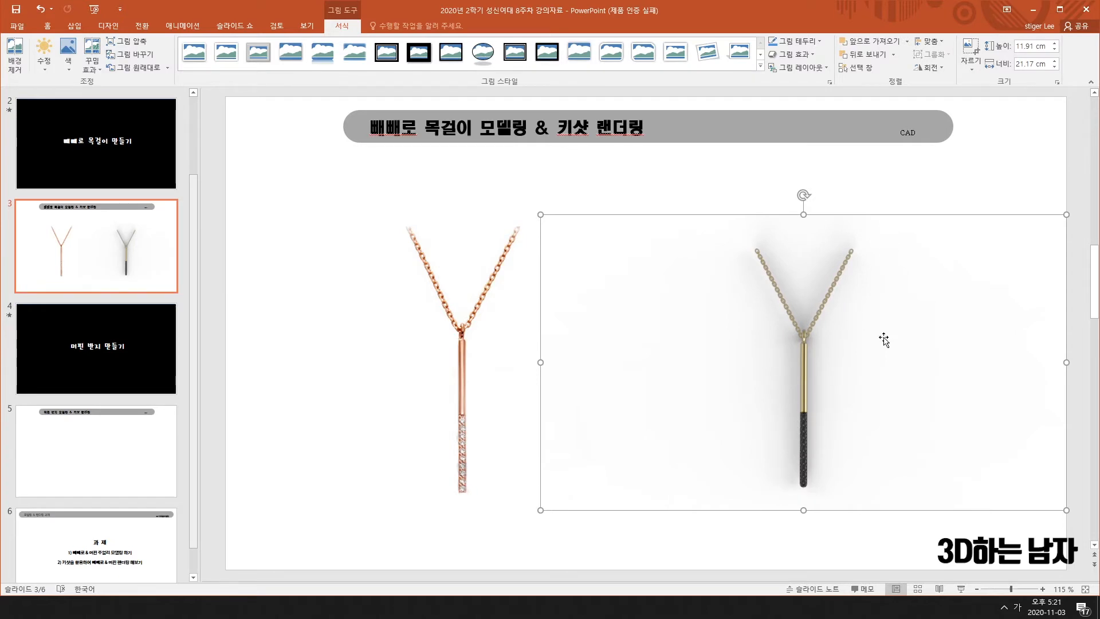
click(451, 347)
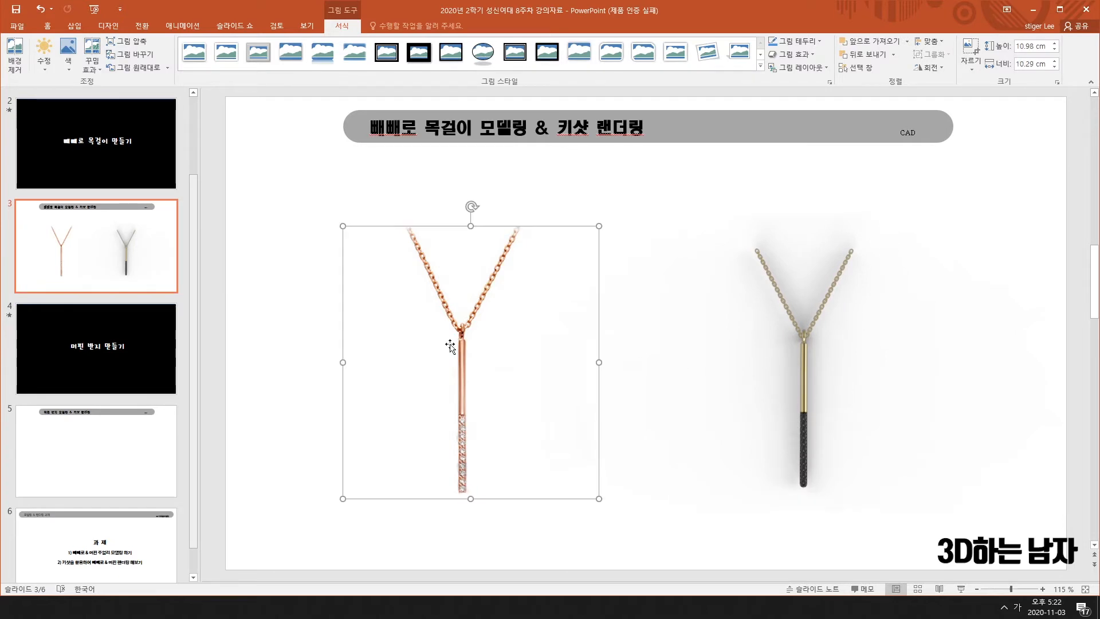
click(823, 364)
drag(808, 359, 815, 367)
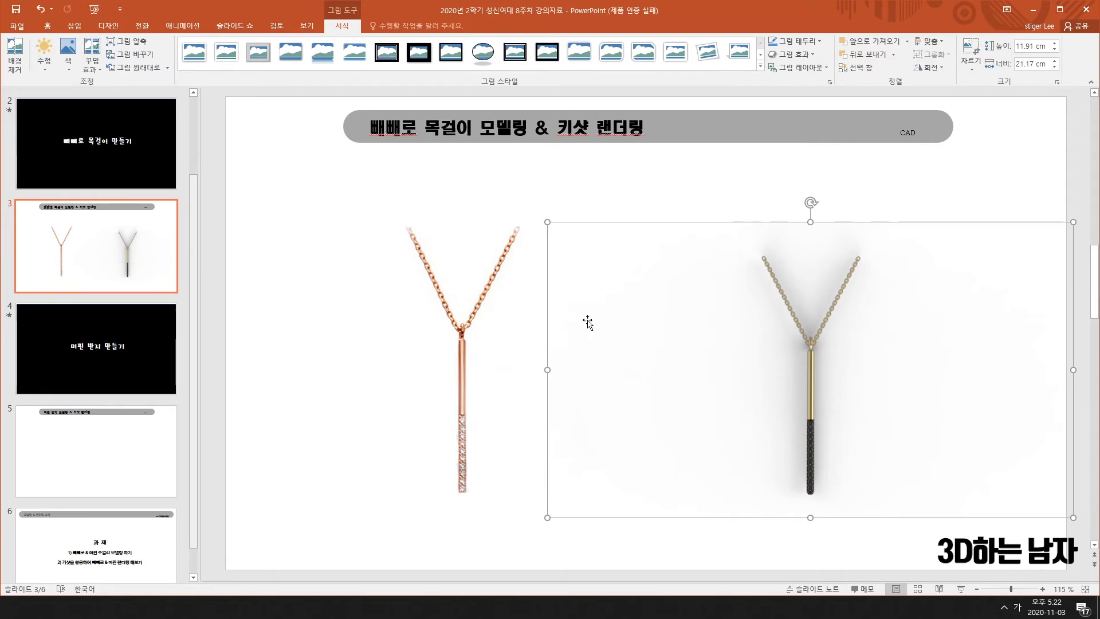
Step: Switch to Chrome, close the torrent drama listing, and search Google Images for 주얼리 모델
key(alt+Tab)
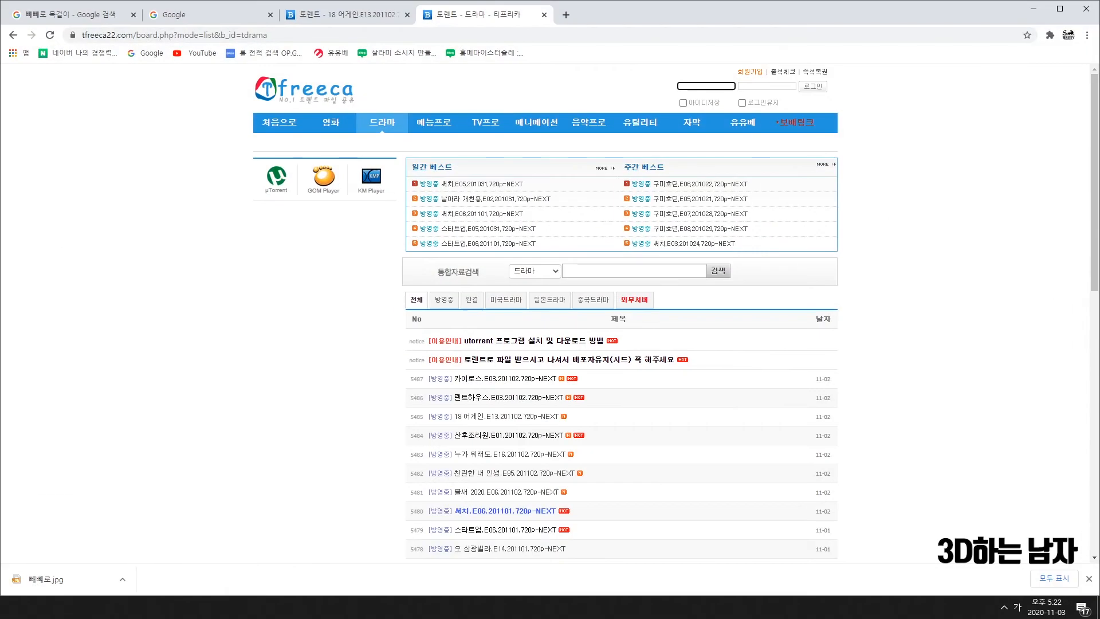
click(545, 15)
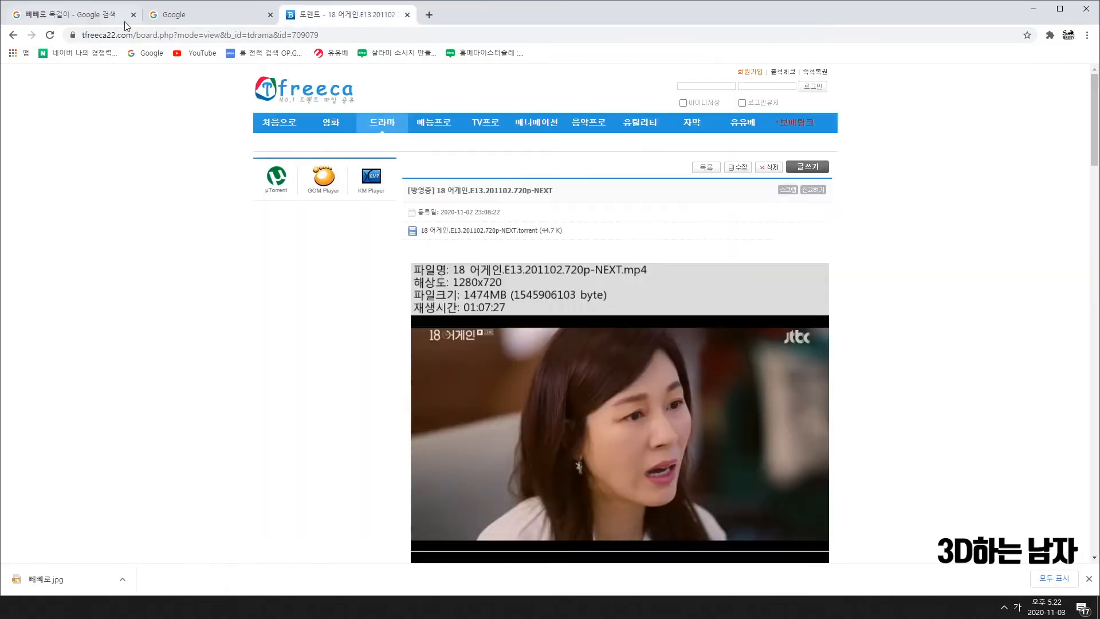
click(66, 17)
drag(201, 79, 86, 80)
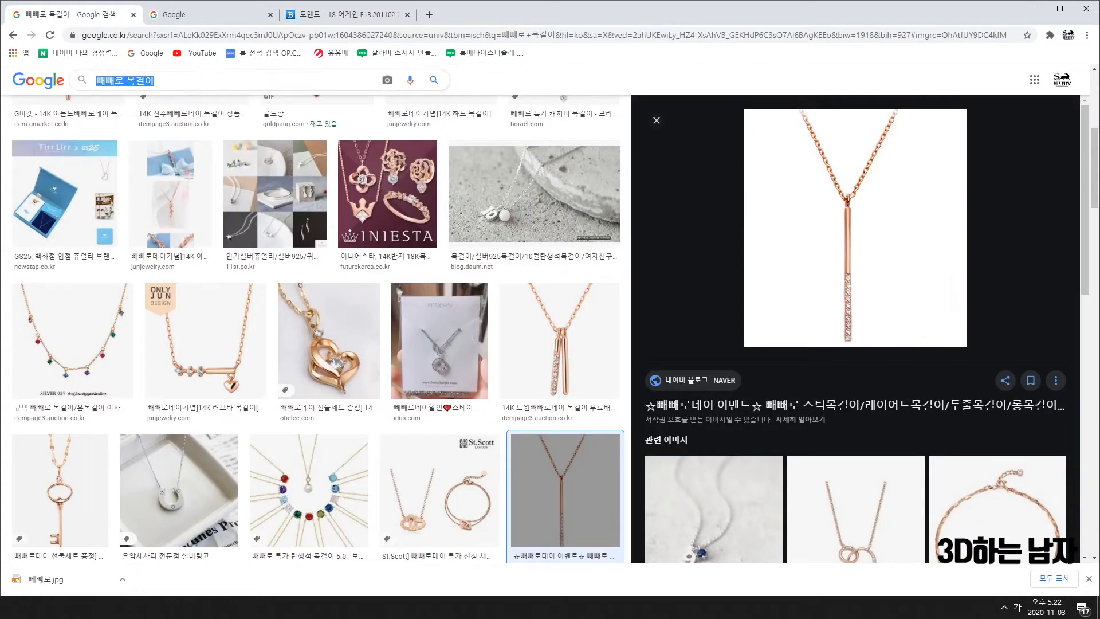
text(주얼리)
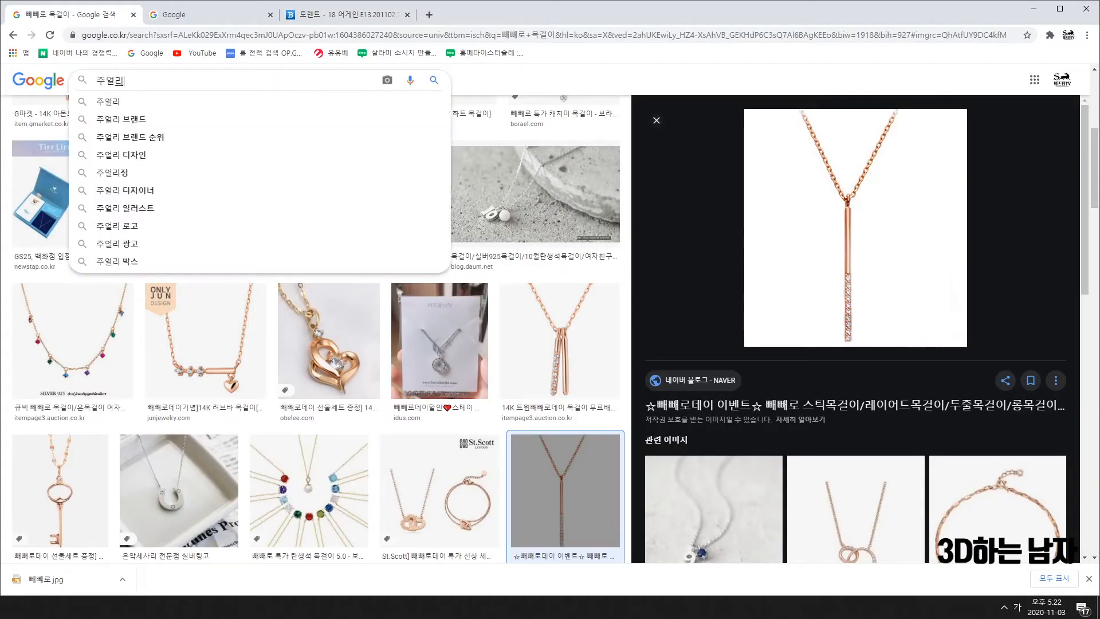
text( 뮐델)
key(Return)
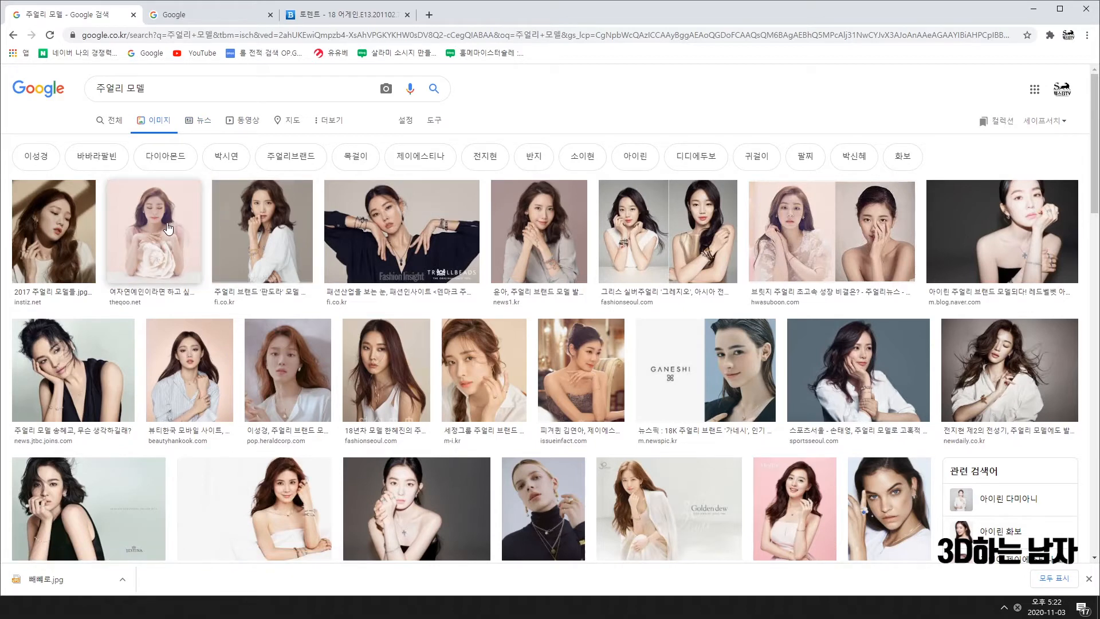
Step: Open the portrait of the model in a black dotted sheer blouse from the image results and save it to the desktop
scroll(209, 212, down, 8)
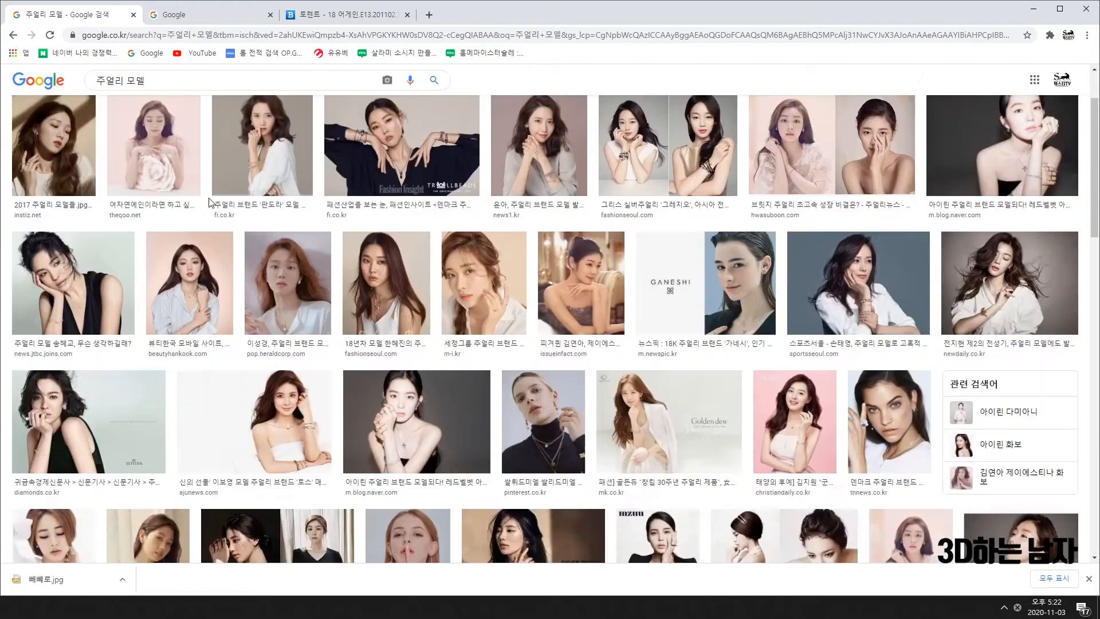
scroll(209, 215, down, 5)
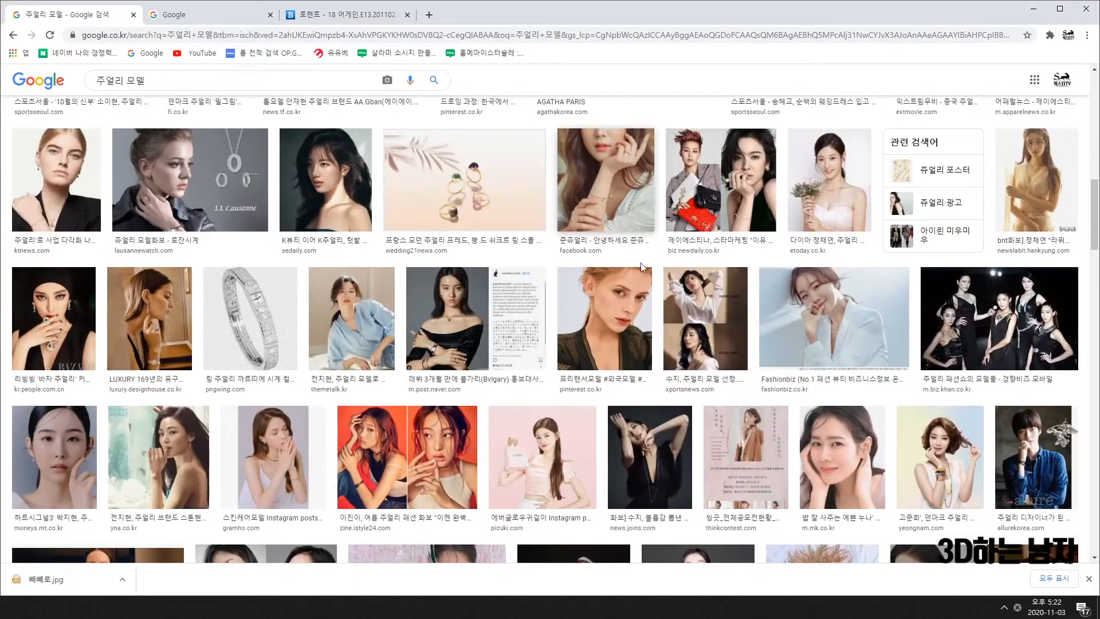
click(620, 304)
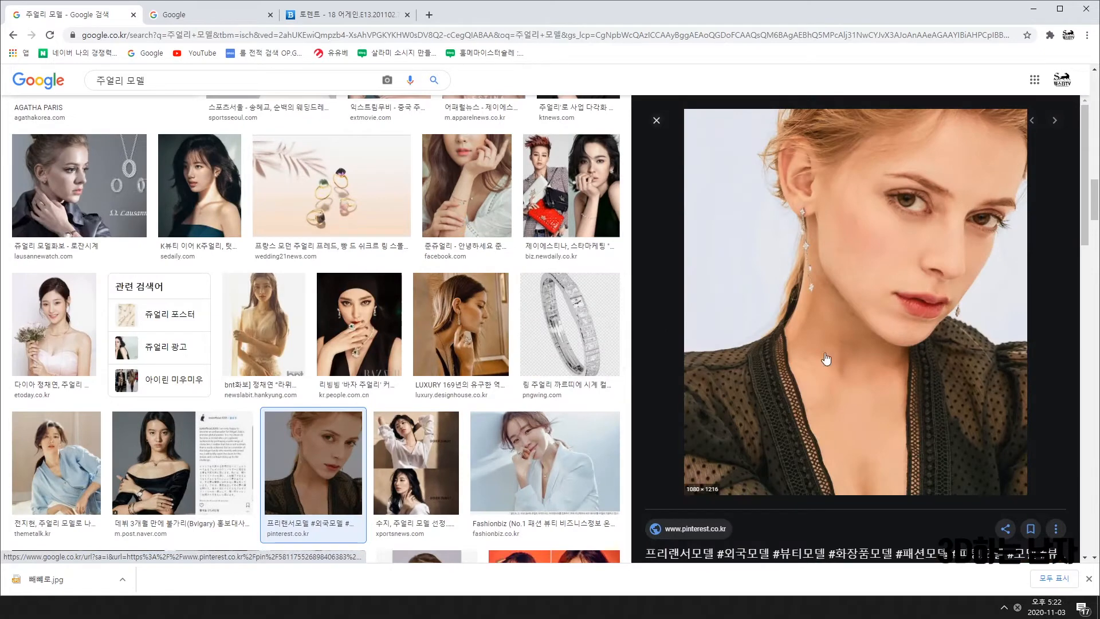
right_click(870, 235)
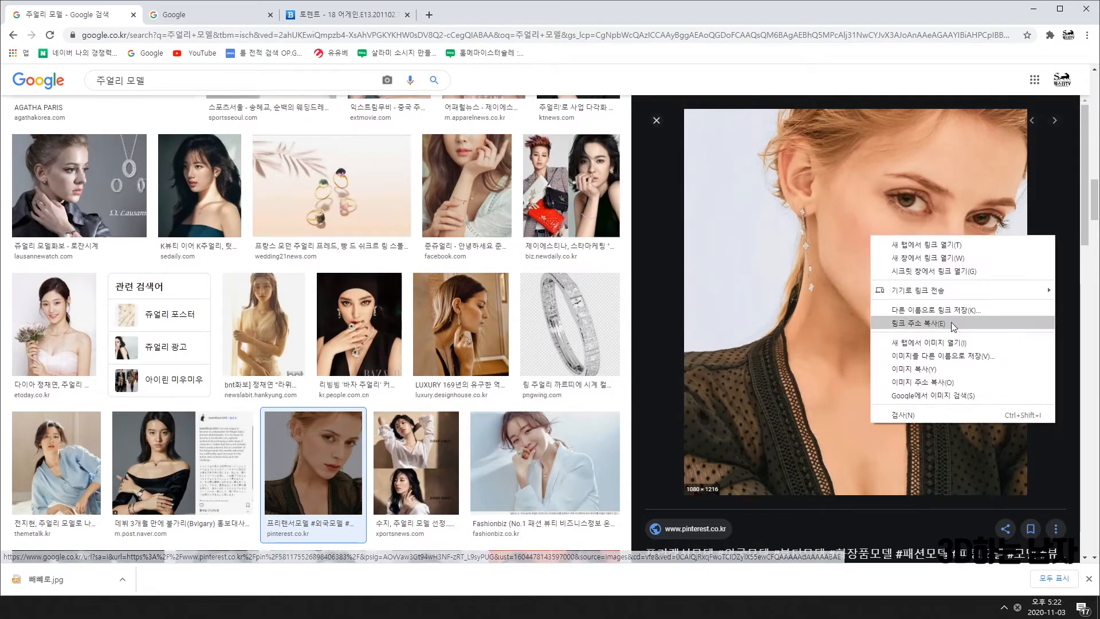
click(952, 356)
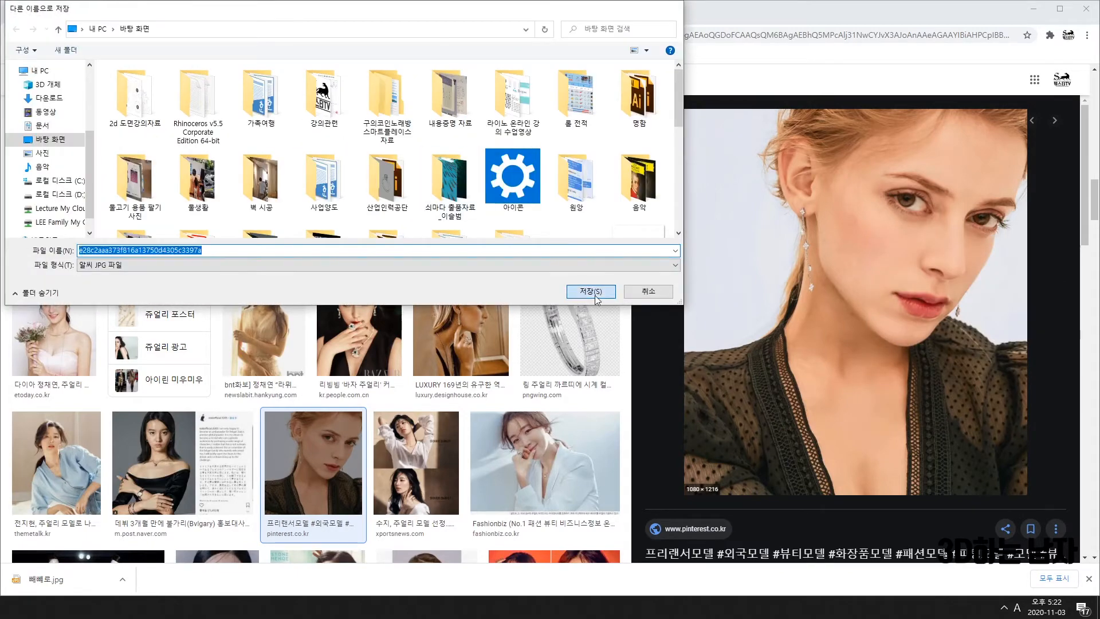
click(591, 291)
Step: Switch to PowerPoint, duplicate slide 3, and on the copy delete the rose-gold reference necklace and shift the render slightly upward
key(alt+Tab)
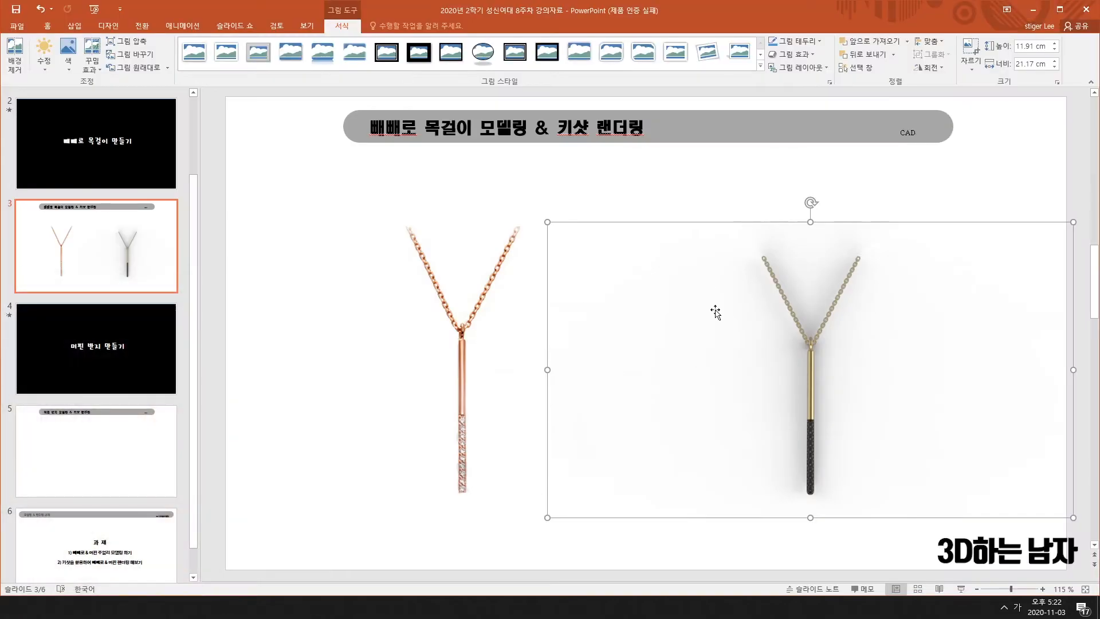
right_click(106, 264)
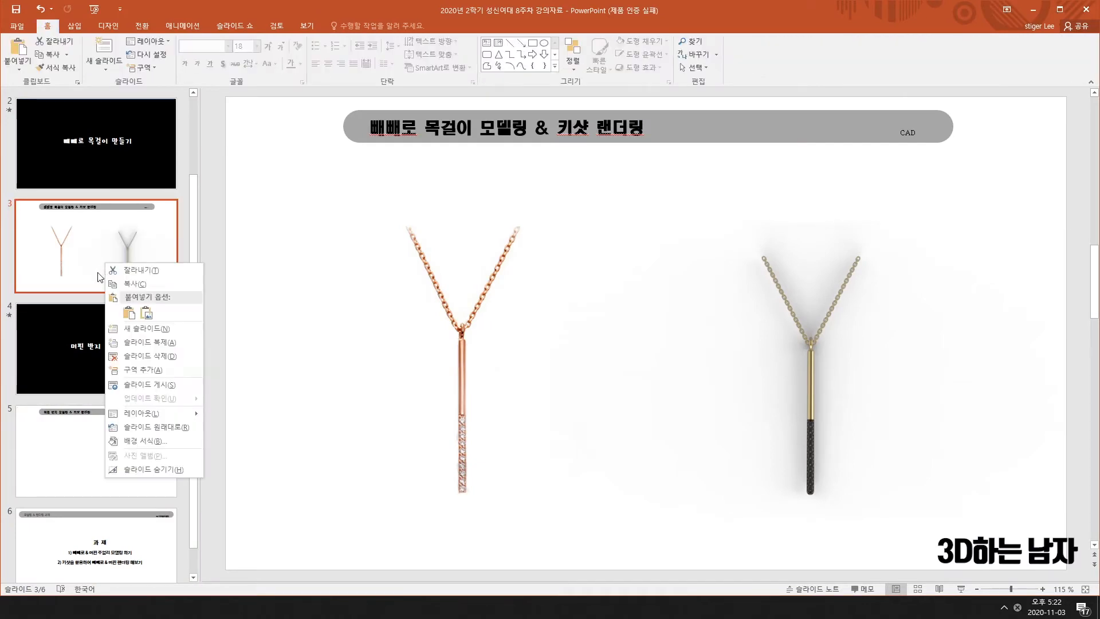
click(149, 342)
click(464, 320)
key(Delete)
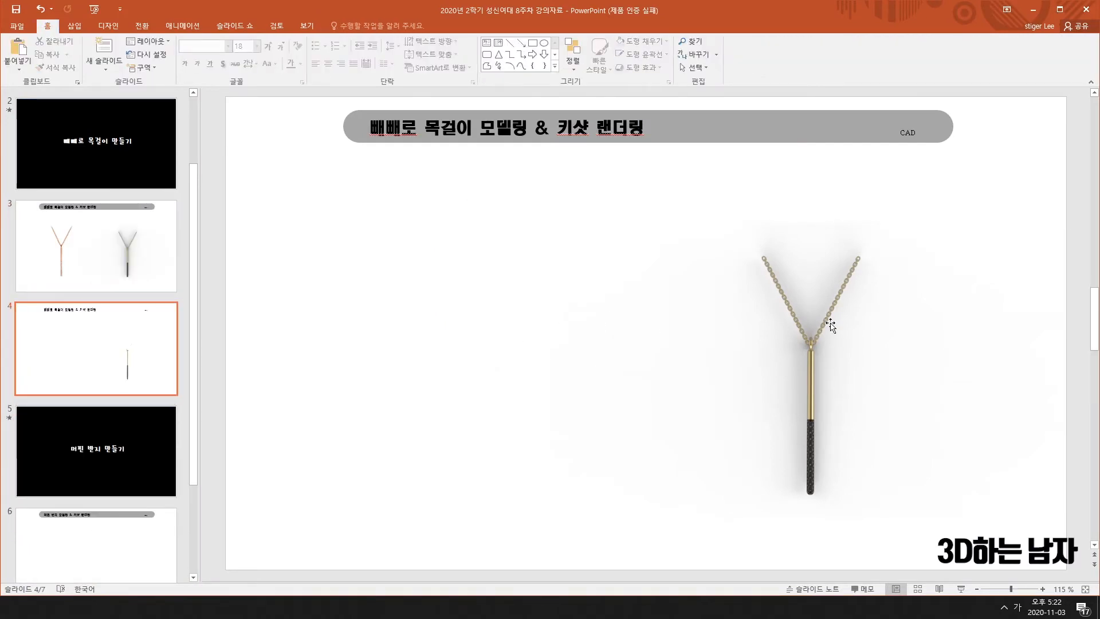
mouse_move(815, 345)
mouse_down()
mouse_move(764, 348)
mouse_move(828, 332)
mouse_up()
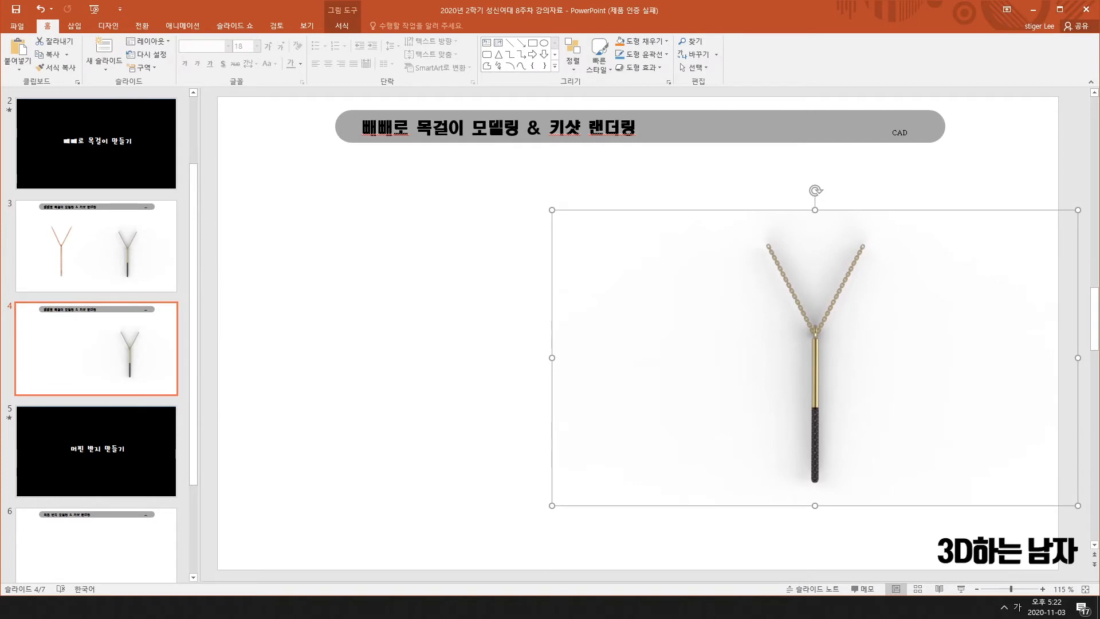
Step: Paste the model portrait onto slide 4, shrink it to about 13.9 × 12.3 cm and place it left of the necklace render
key(ctrl+v)
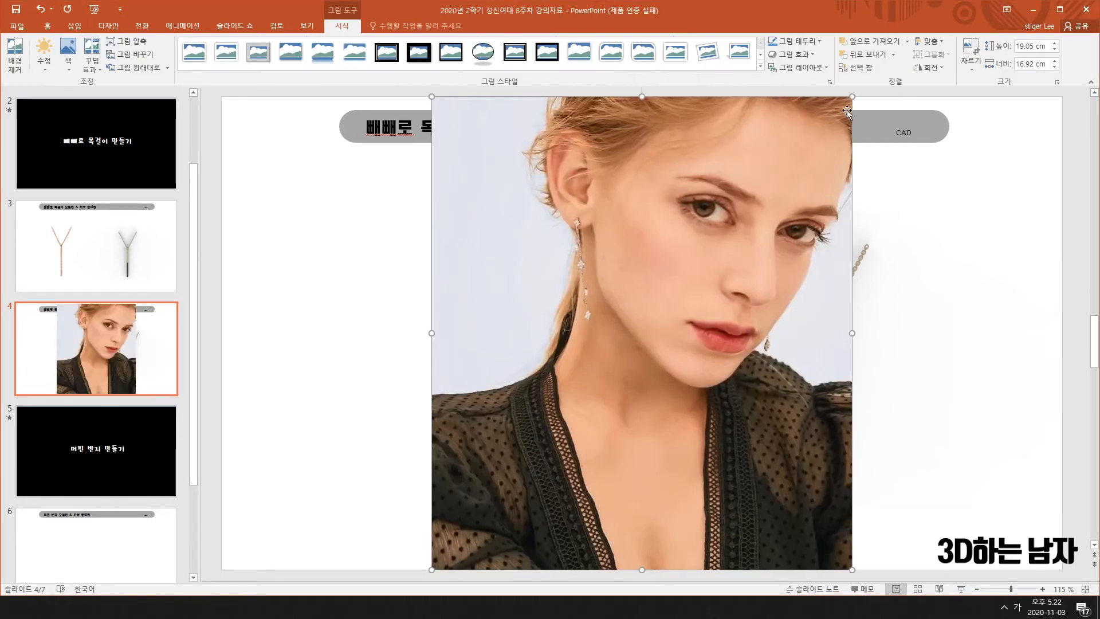
drag(851, 98, 698, 224)
drag(609, 290, 581, 233)
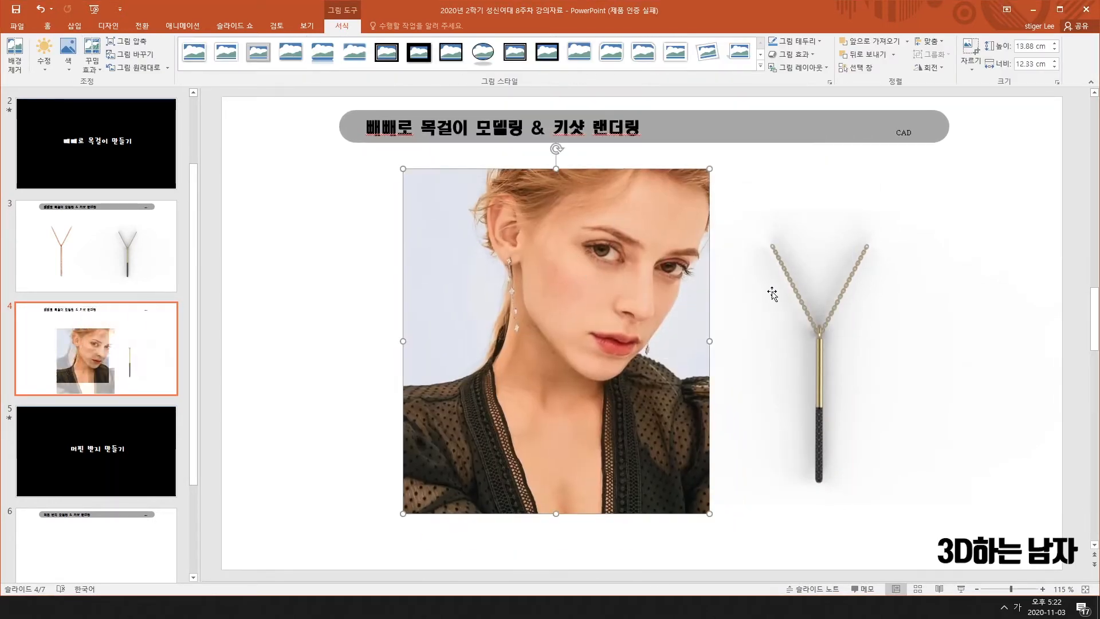
Step: Bring the necklace render to the front, shrink it to about 7.4 × 13.1 cm and place it over the model's neckline
click(825, 328)
right_click(821, 328)
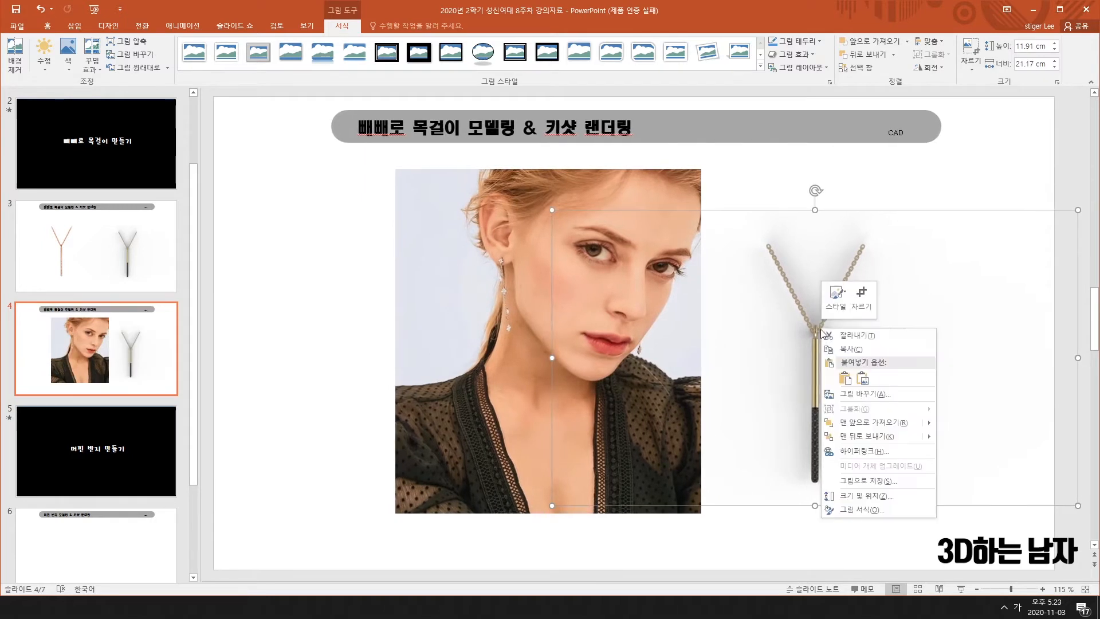
click(861, 424)
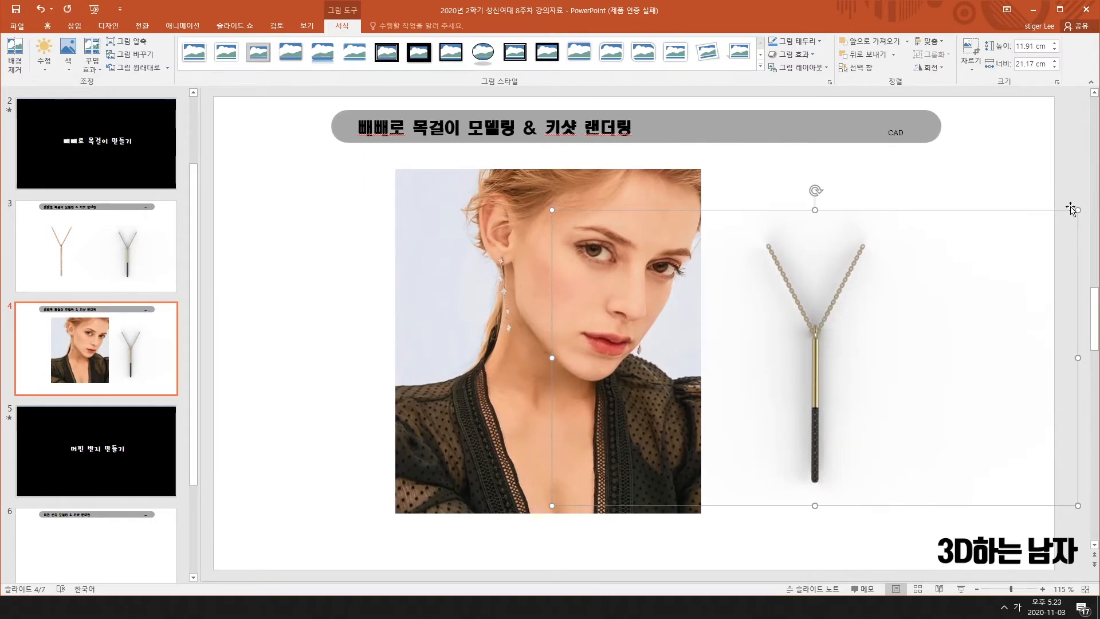
drag(1070, 207, 883, 321)
drag(729, 422, 558, 456)
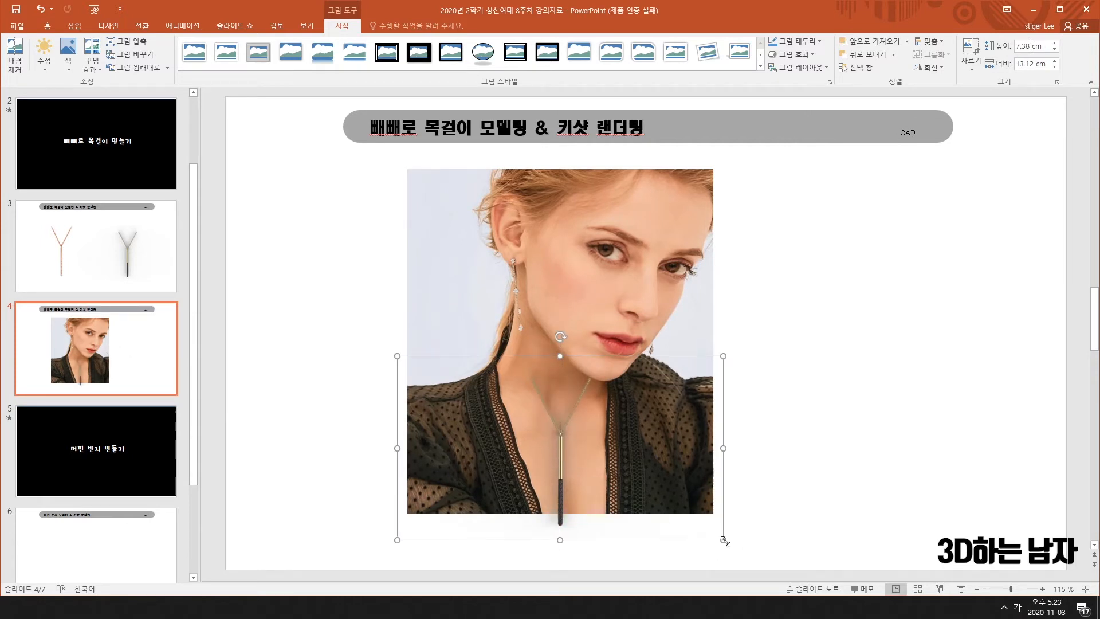
Step: Resize the necklace render to about 5.6 × 10 cm and center it on the model's chest
drag(725, 540, 625, 484)
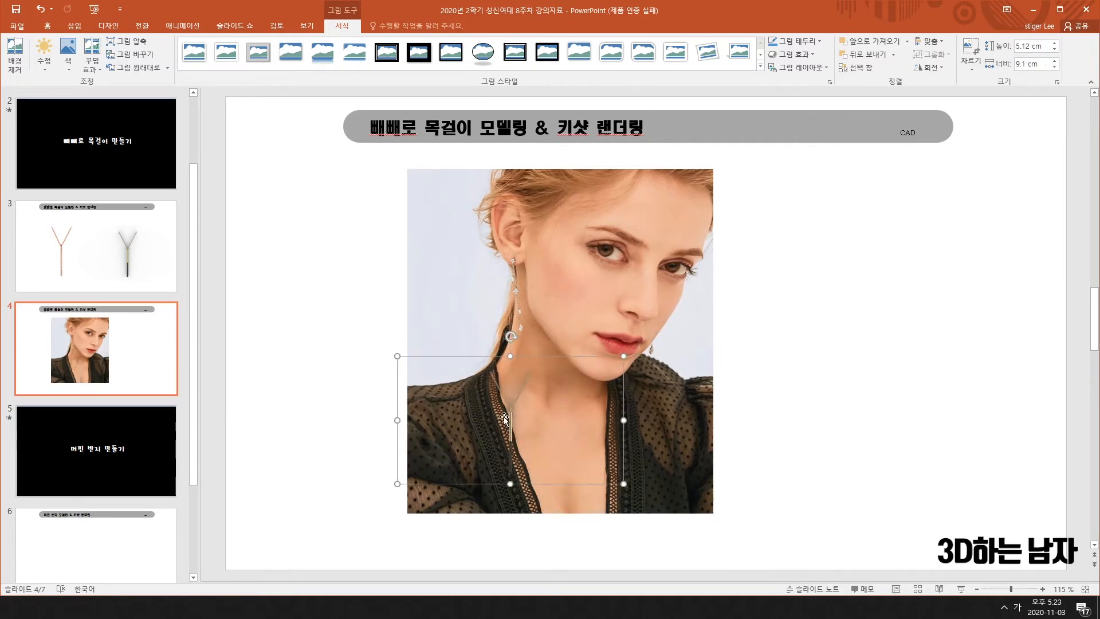
drag(504, 417, 545, 441)
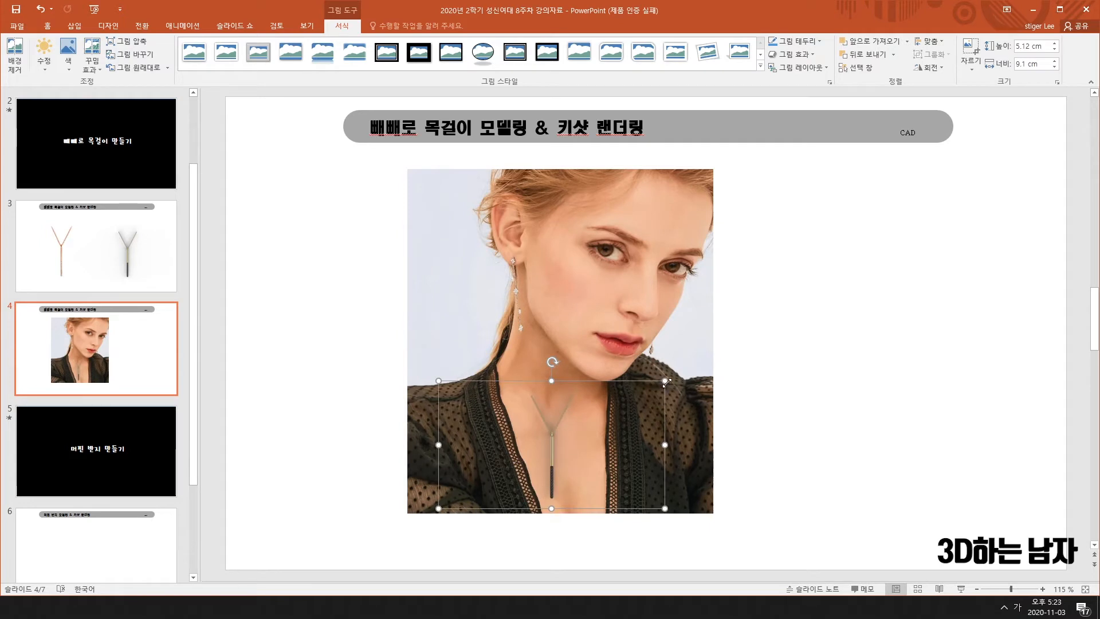
drag(666, 382, 690, 370)
drag(548, 424, 558, 440)
click(892, 490)
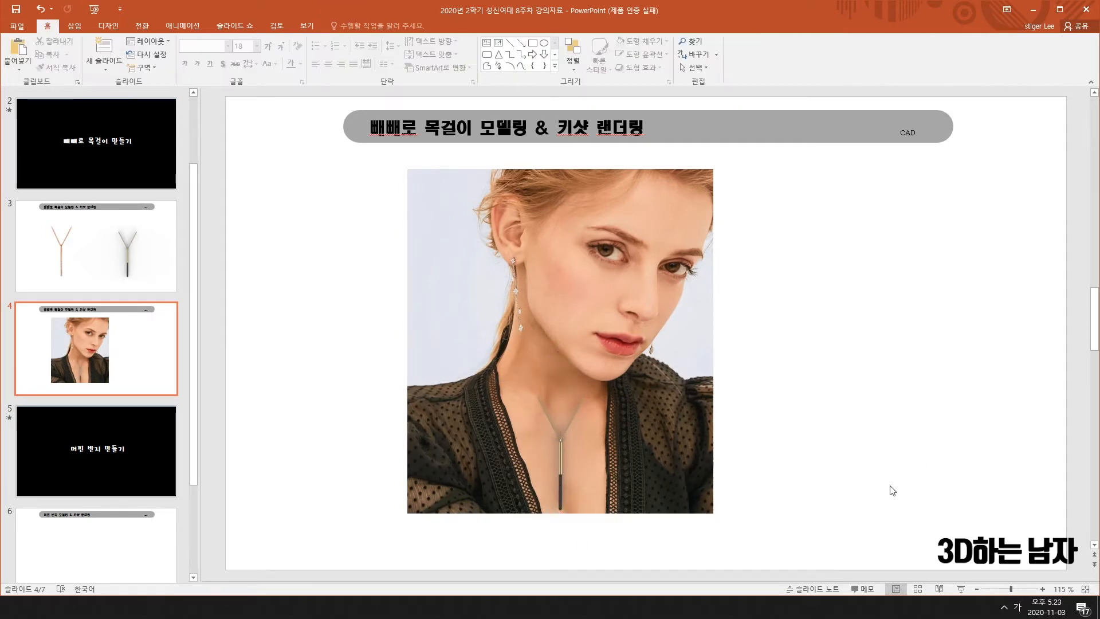
Step: Reduce the necklace render to about 4 × 7.2 cm and reposition it between the blouse's lace edges
click(563, 467)
drag(683, 522, 613, 483)
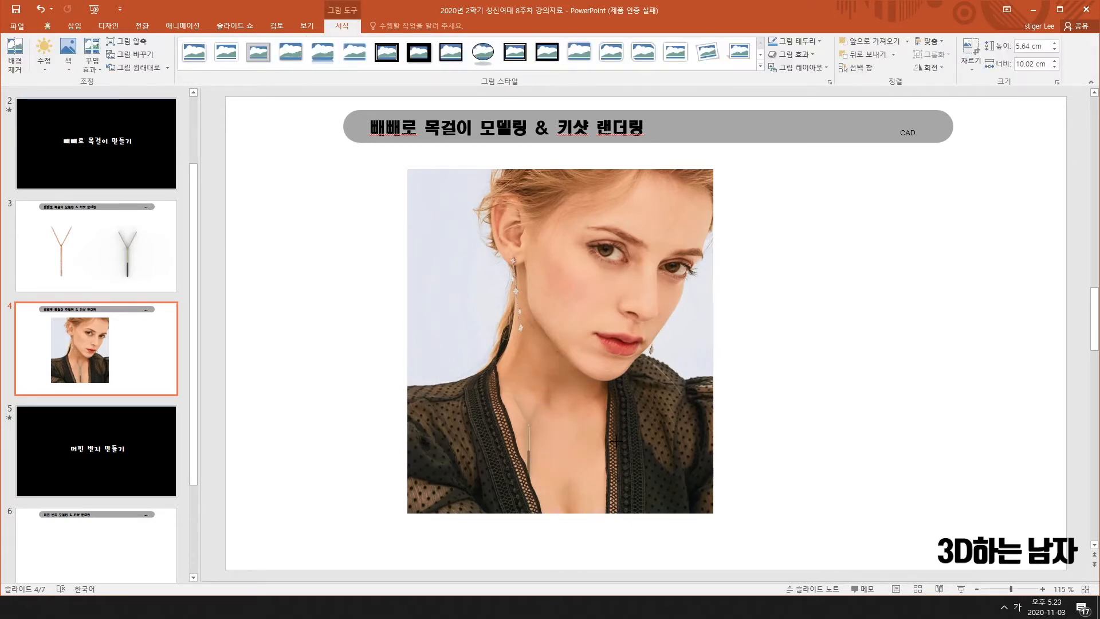
drag(520, 435, 562, 471)
click(972, 424)
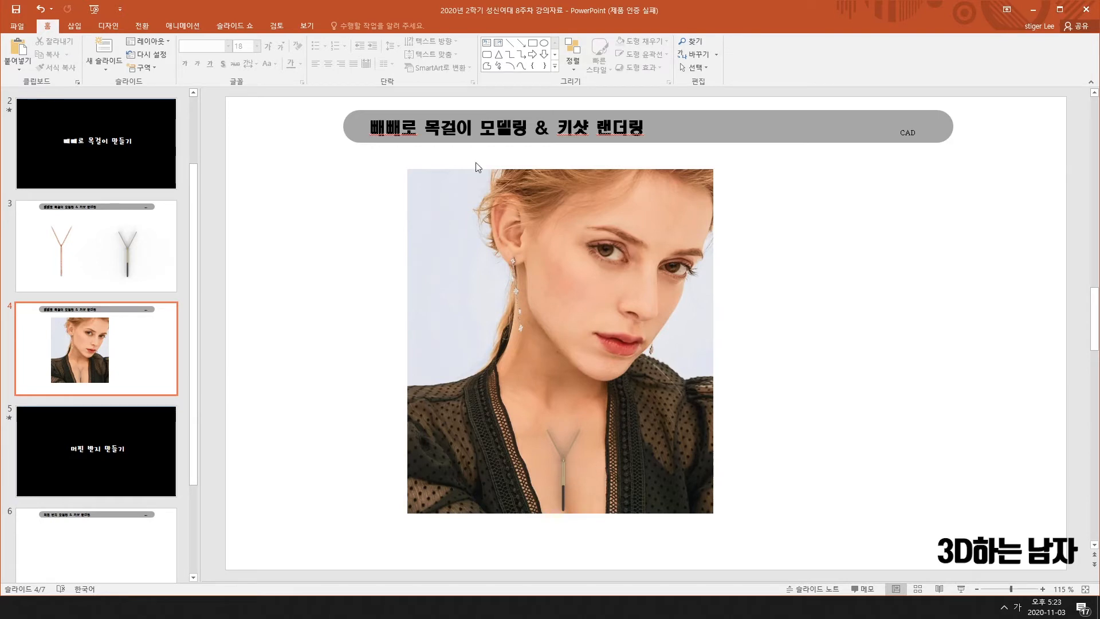
Step: Enlarge the necklace render to about 10.3 × 18.4 cm beside the portrait, then clear both pictures from slide 4 and minimize PowerPoint
click(564, 473)
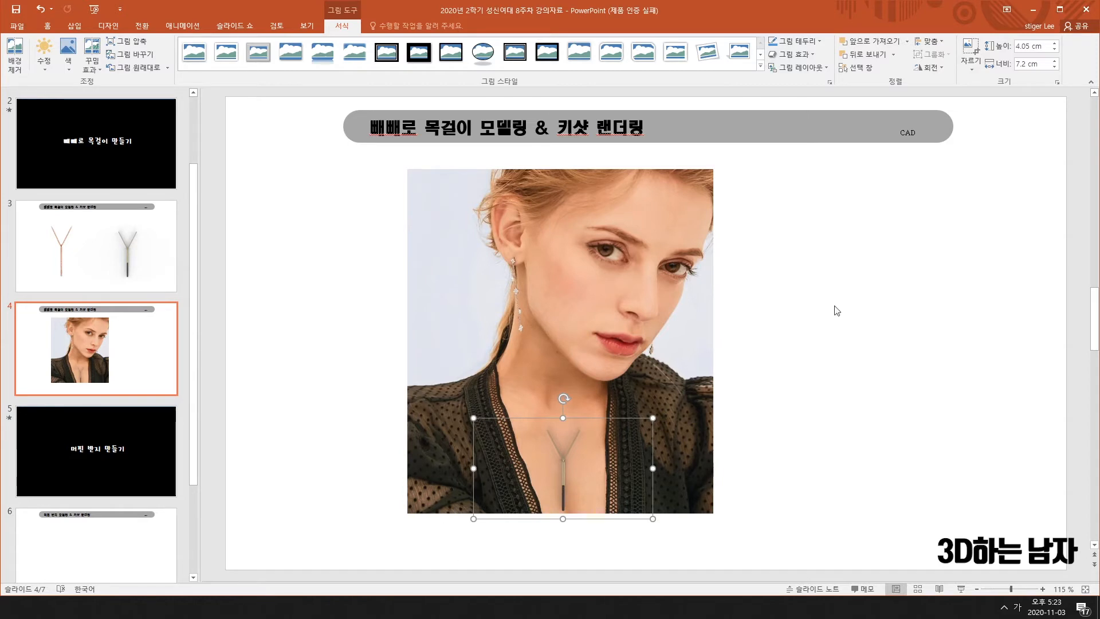
drag(653, 418, 741, 262)
drag(650, 376, 519, 371)
drag(576, 406, 911, 338)
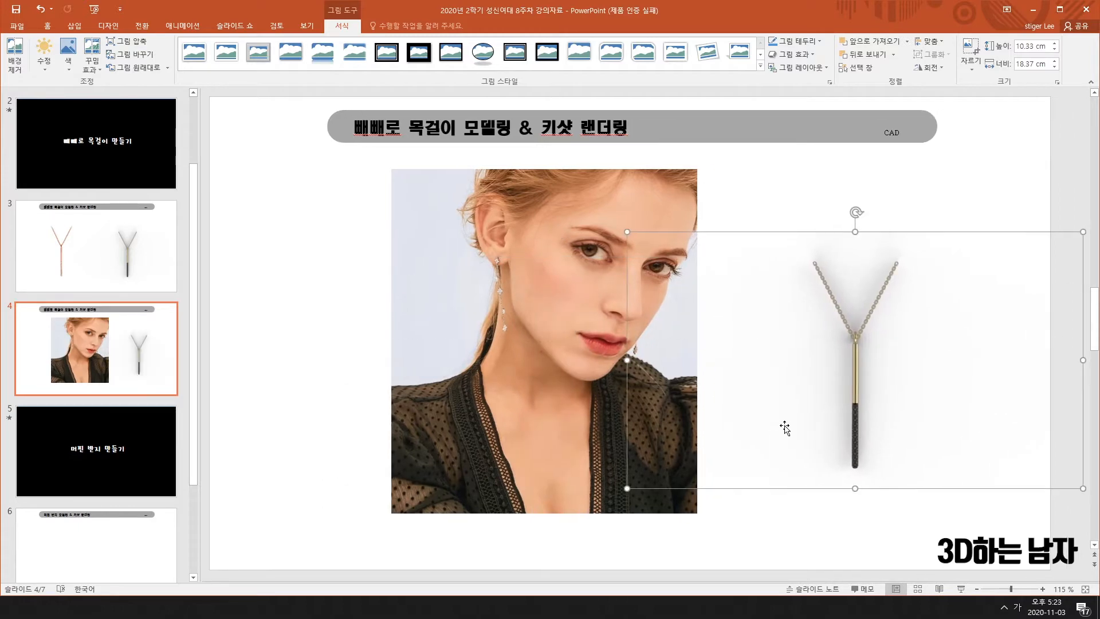
key(ctrl+z)
key(Delete)
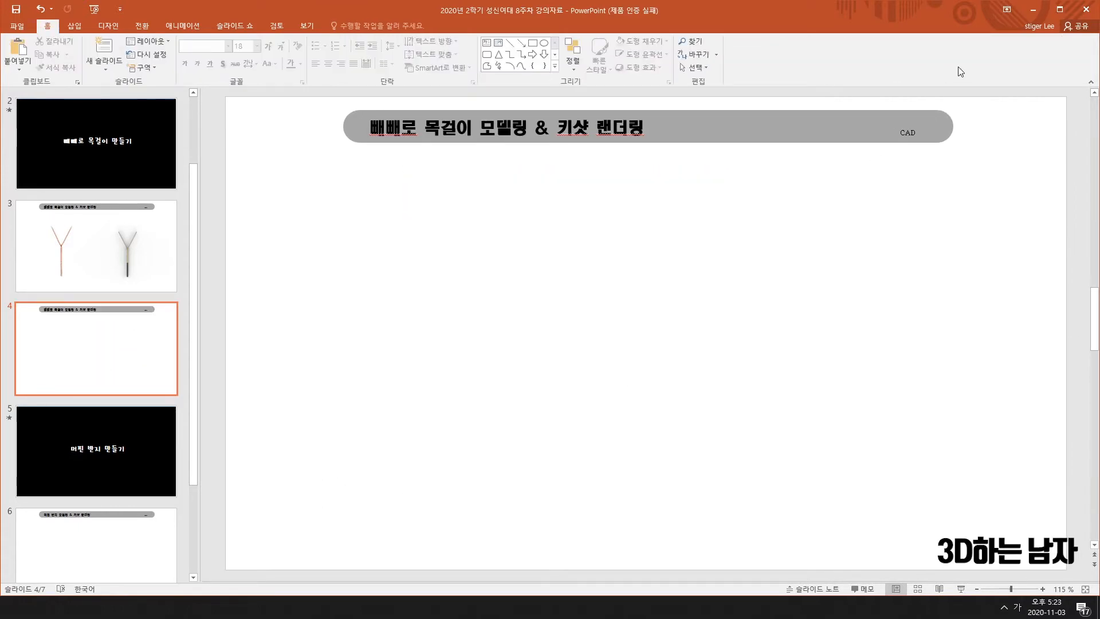
click(1022, 9)
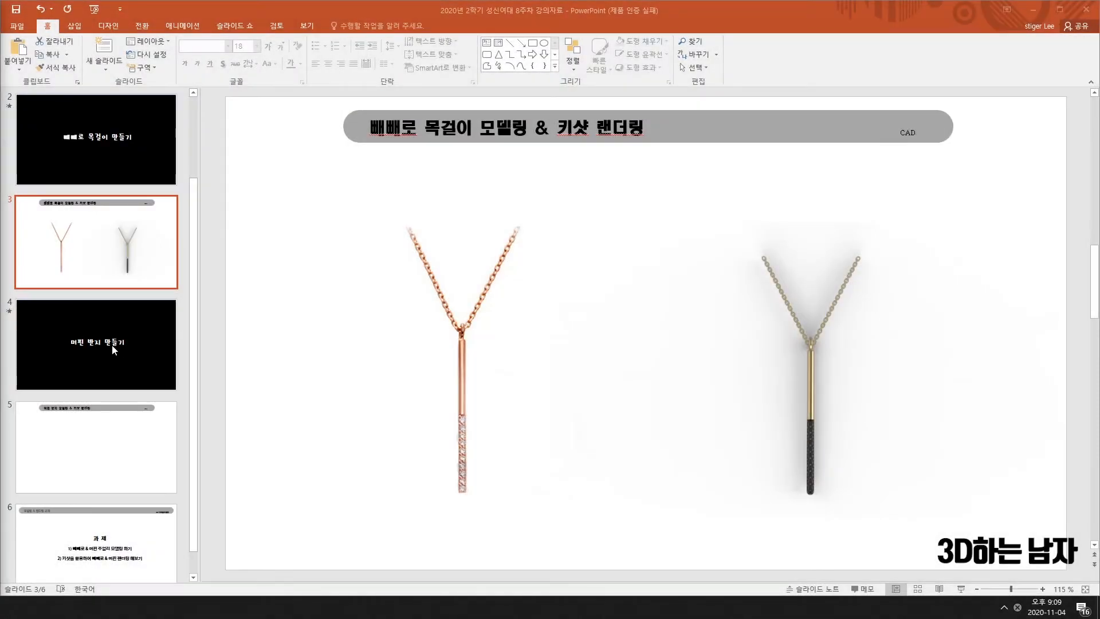
Step: Show the 머핀 반지 만들기 title slide, switch to the muffin ring model in Rhino and examine its band and setting from several sides
click(111, 345)
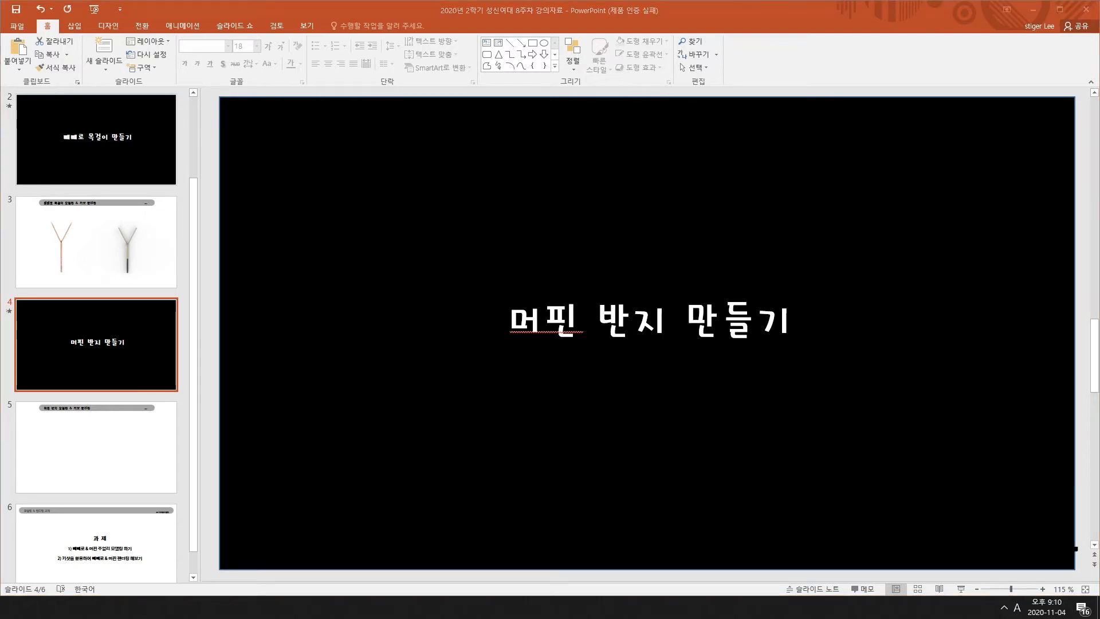
key(alt+Tab)
right_drag(727, 231, 680, 133)
scroll(732, 184, up, 12)
scroll(706, 163, down, 10)
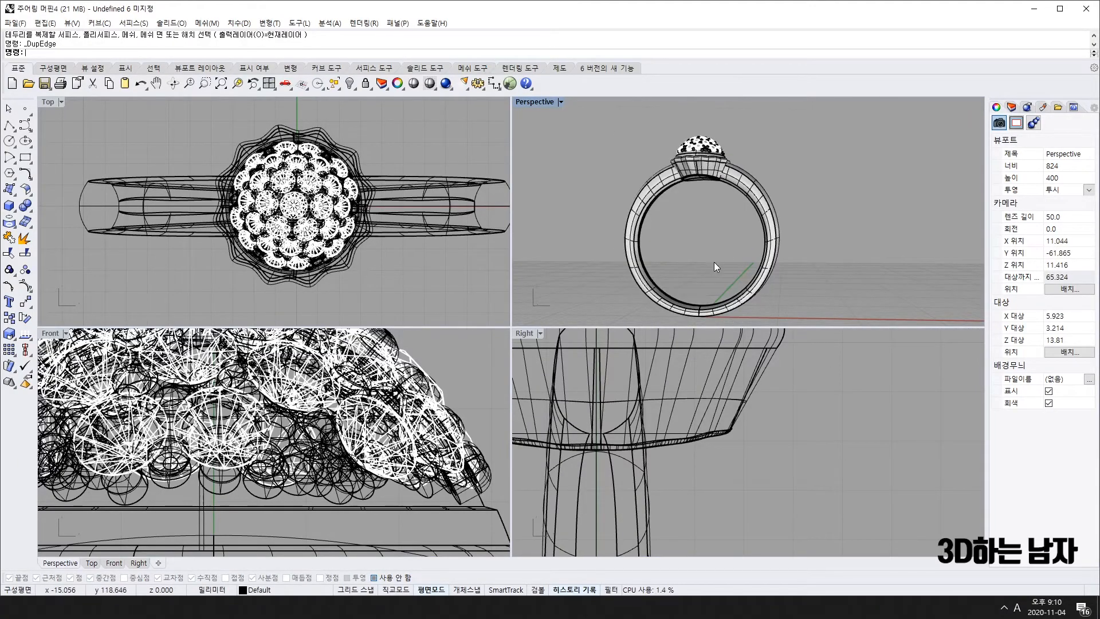
right_drag(714, 262, 715, 184)
scroll(710, 163, up, 12)
scroll(678, 160, down, 4)
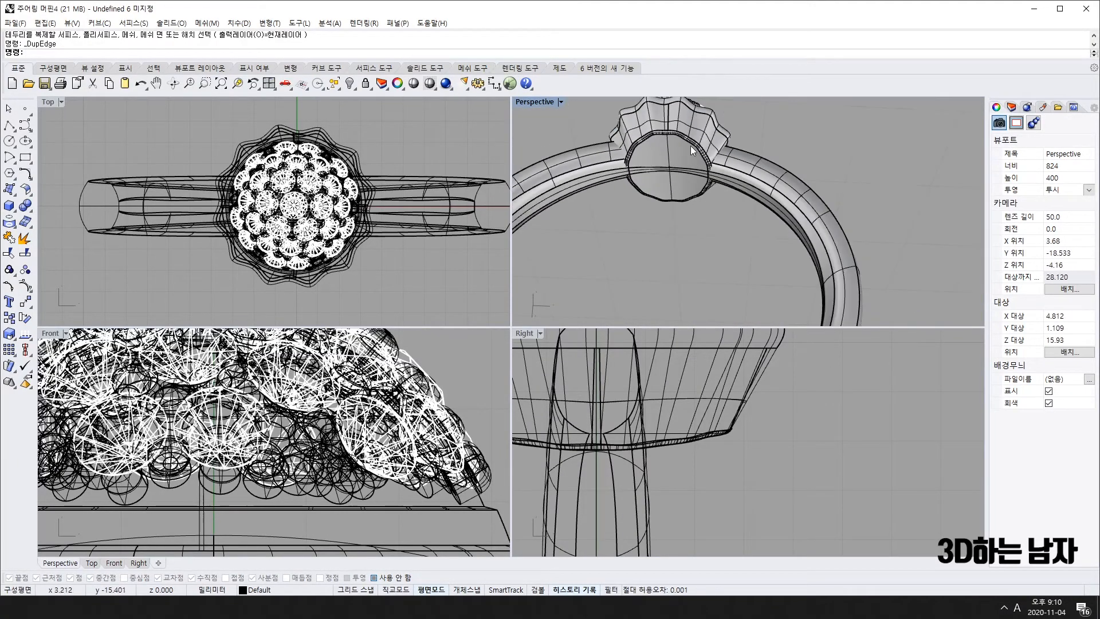
mouse_move(668, 138)
right_down()
mouse_move(705, 318)
mouse_move(726, 288)
mouse_move(664, 150)
right_up()
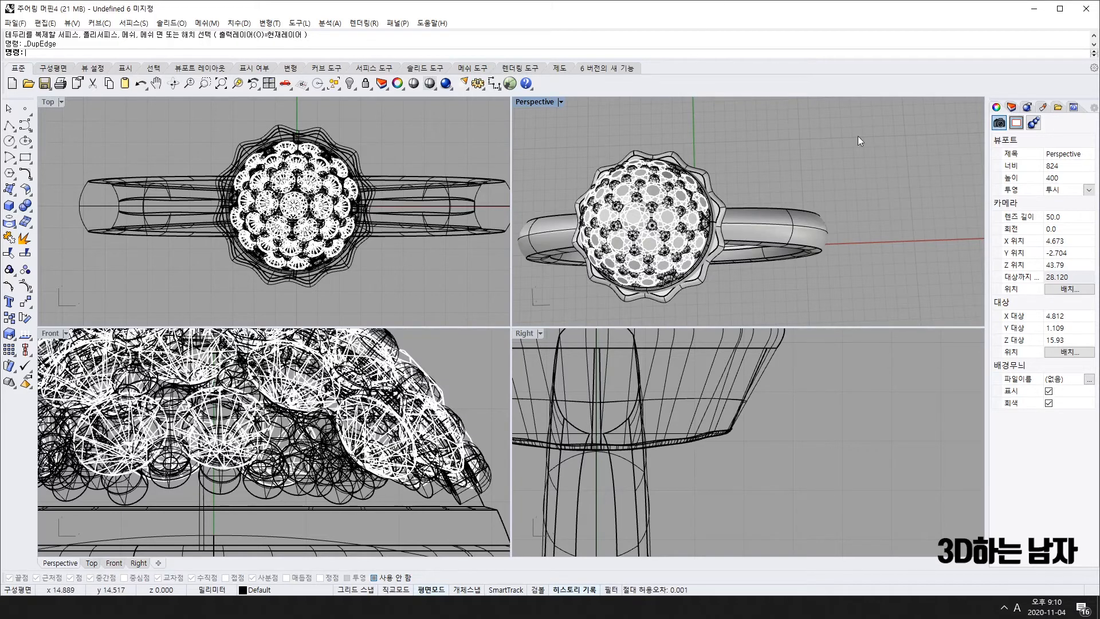
right_drag(642, 301, 661, 245)
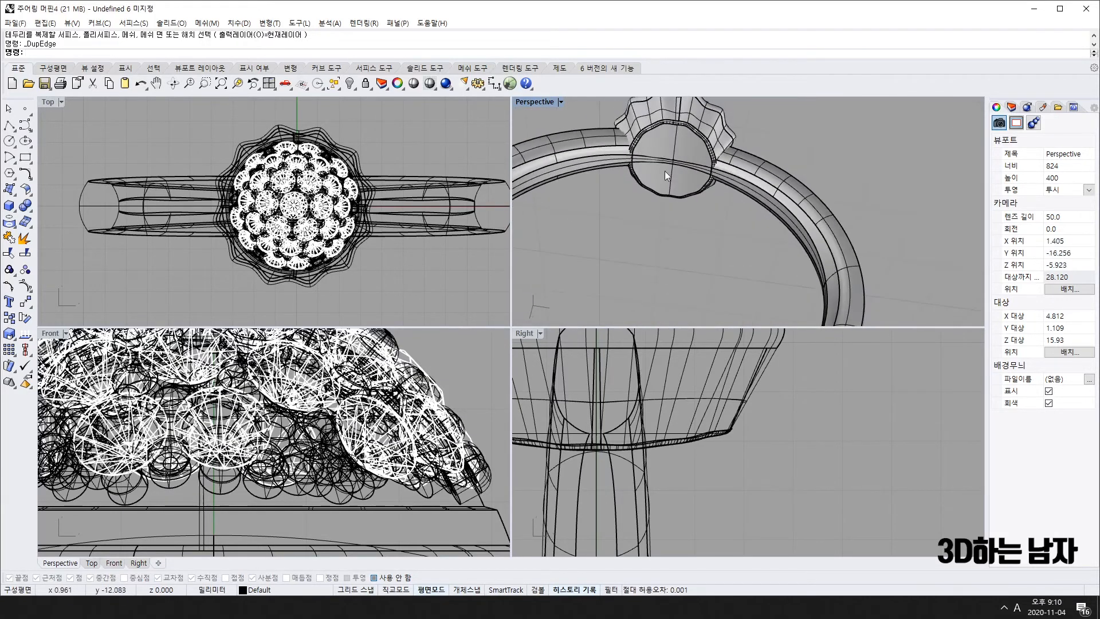
Step: Examine the ring's gem-paved dome and the small prongs between the stones up close and from above
right_drag(664, 171, 583, 222)
mouse_move(723, 174)
right_down()
mouse_move(664, 162)
mouse_move(687, 138)
mouse_move(754, 195)
mouse_move(780, 246)
mouse_move(726, 189)
mouse_move(753, 295)
mouse_move(721, 195)
right_up()
scroll(720, 165, up, 10)
scroll(727, 186, up, 4)
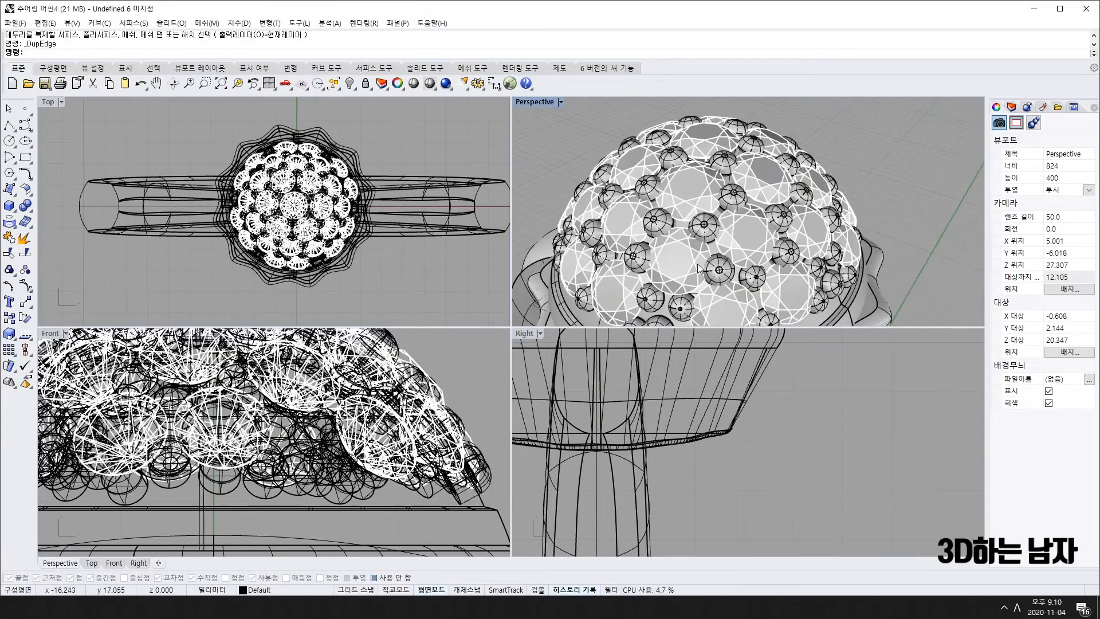
right_drag(698, 268, 756, 270)
scroll(691, 189, down, 8)
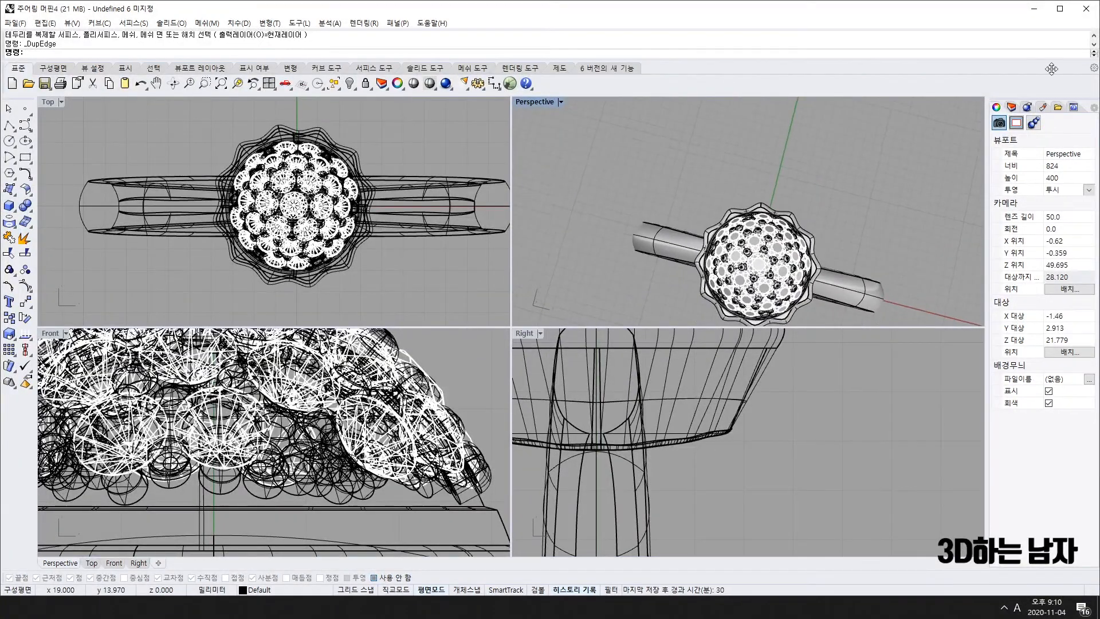
Step: Leave the finished muffin ring model and switch to the empty 빼빼로 목걸이 scene in Rhinoceros 5.0, ready for modelling at the origin
click(1086, 9)
click(21, 344)
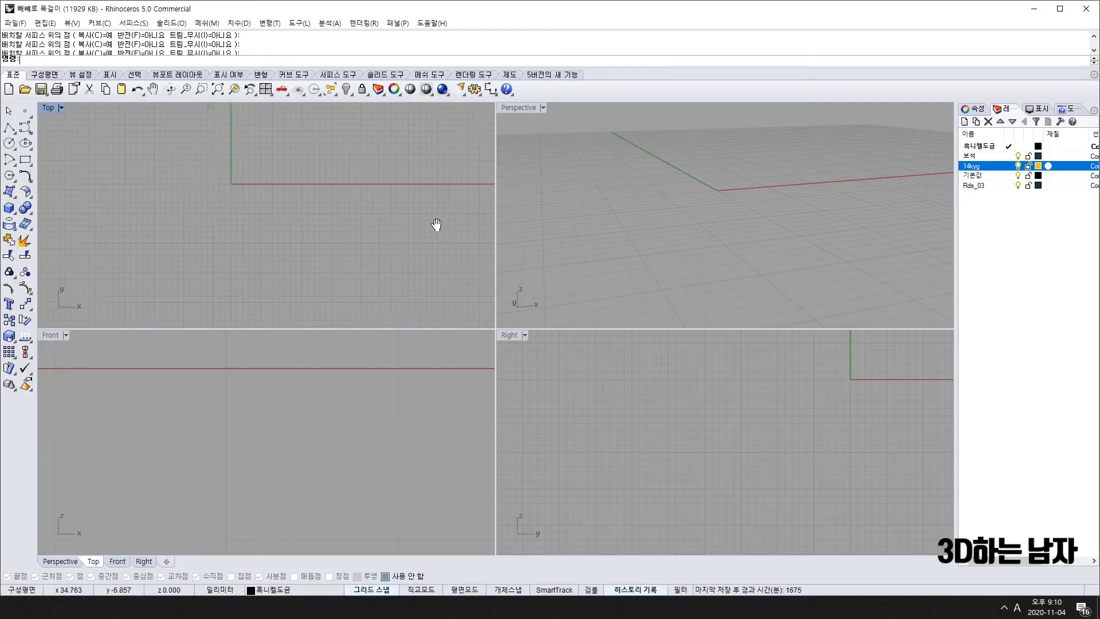
scroll(435, 226, up, 1)
click(711, 179)
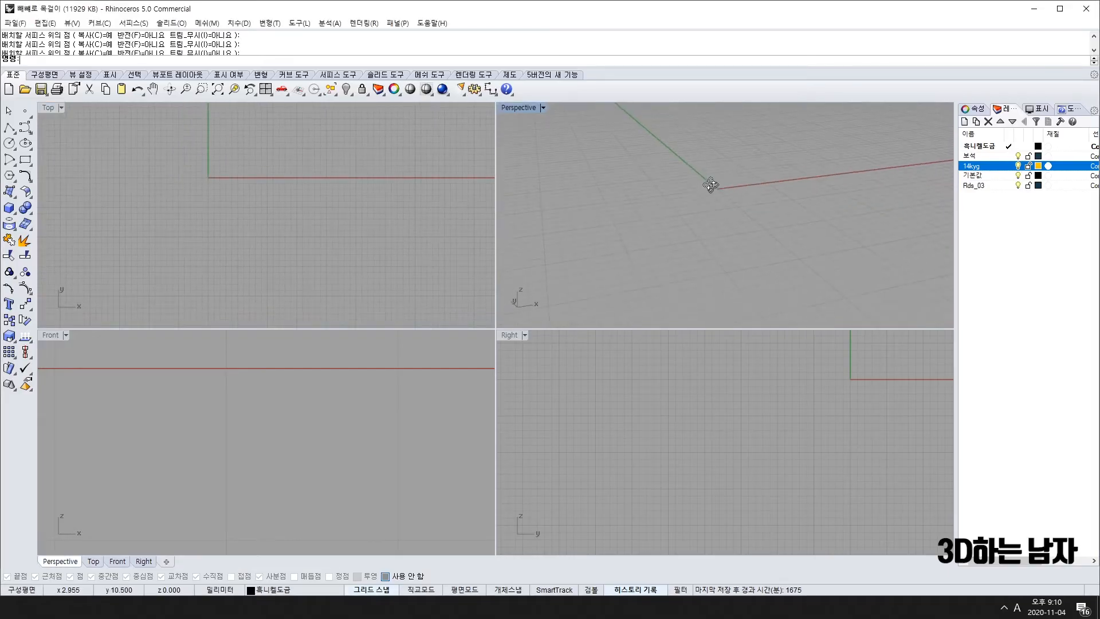
right_drag(710, 184, 752, 187)
right_drag(243, 179, 271, 205)
scroll(250, 219, down, 4)
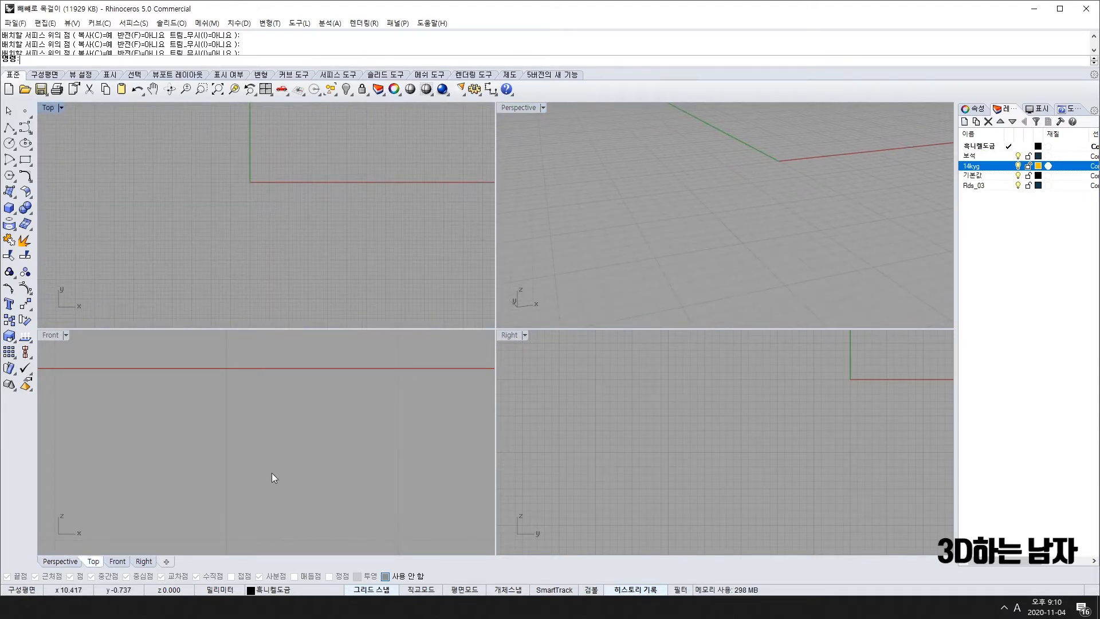
scroll(291, 461, down, 5)
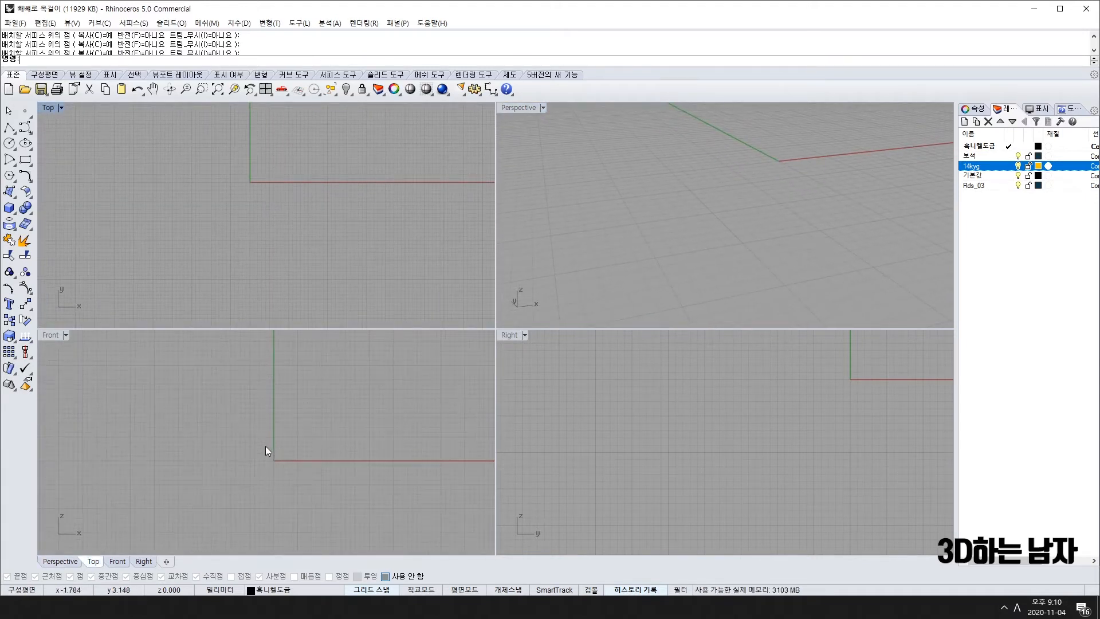
right_drag(266, 446, 315, 452)
right_drag(262, 214, 296, 216)
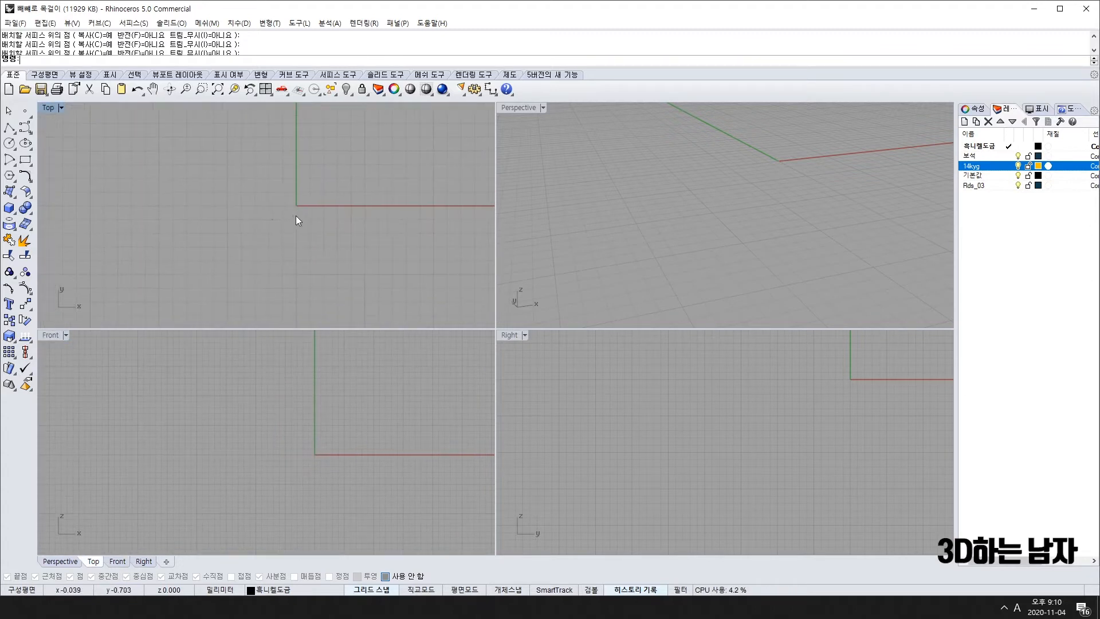
Step: Create a sphere 3 mm in diameter centred on the origin and delete it again
click(10, 208)
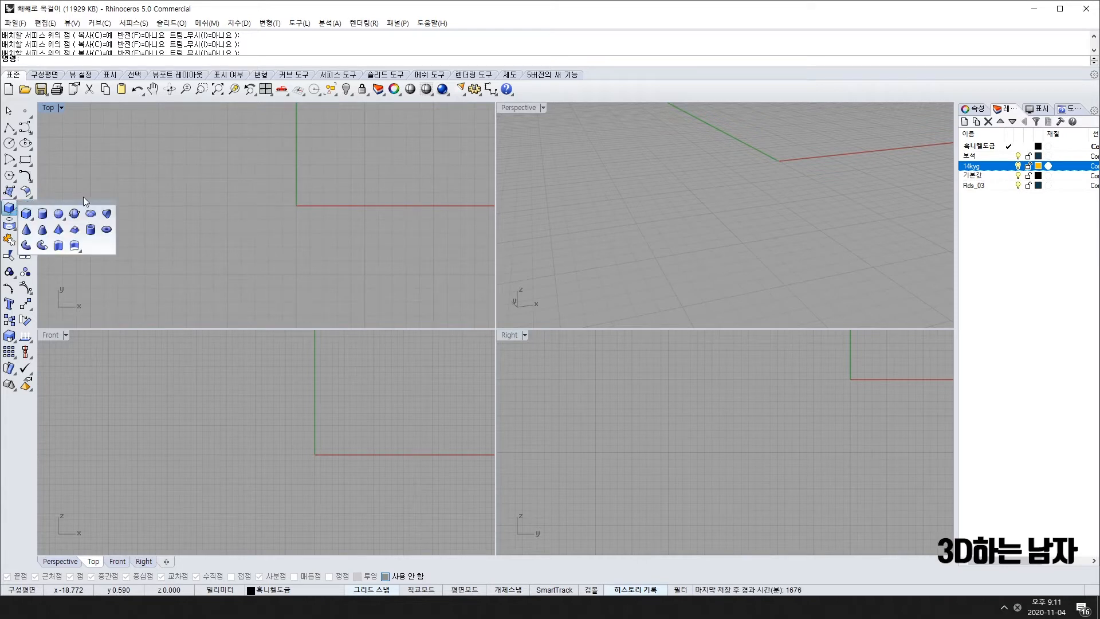
click(58, 213)
key(Escape)
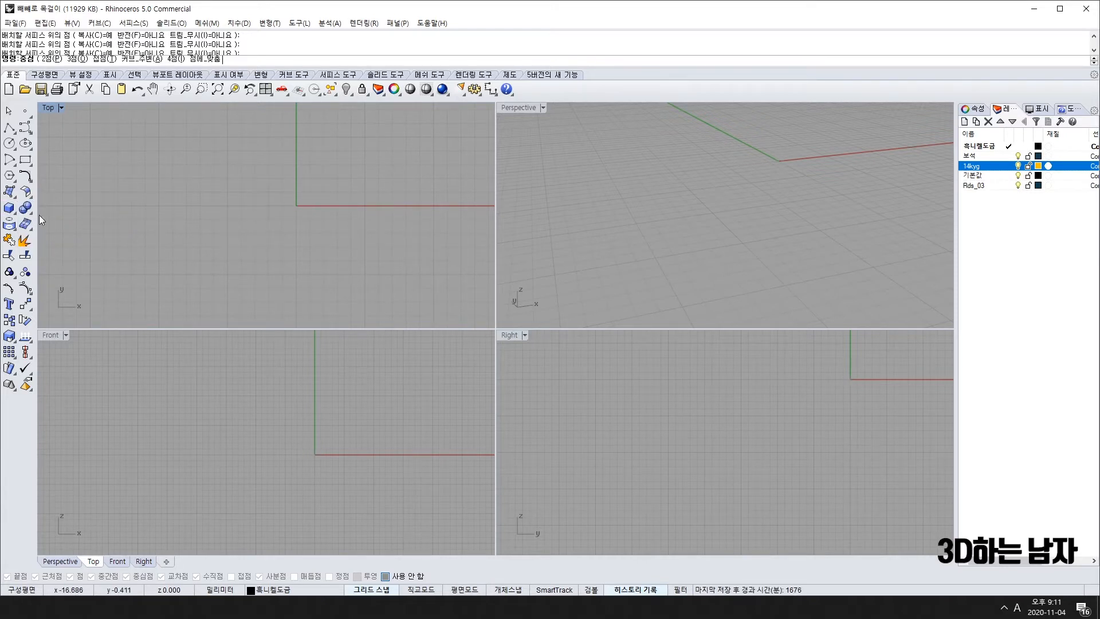
click(10, 208)
drag(44, 206, 90, 165)
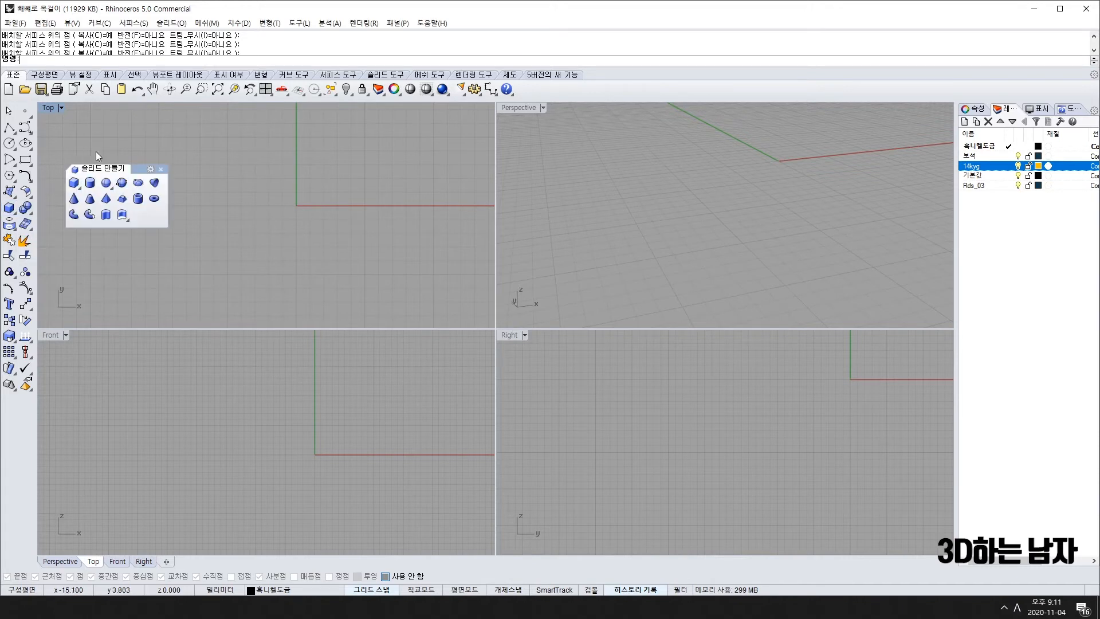
click(106, 184)
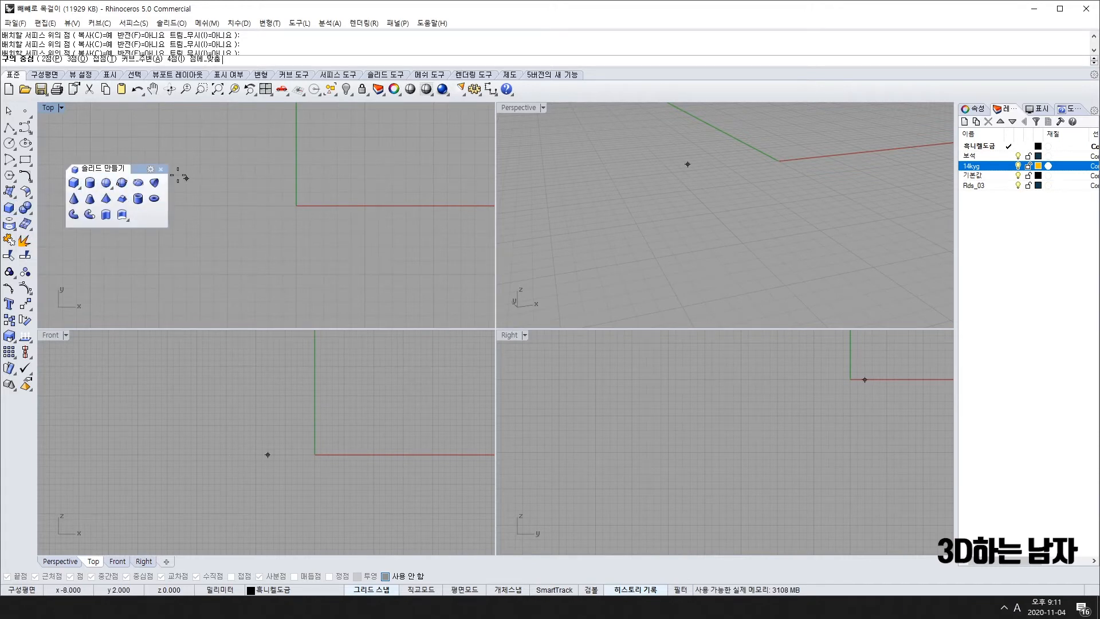
click(161, 170)
click(296, 206)
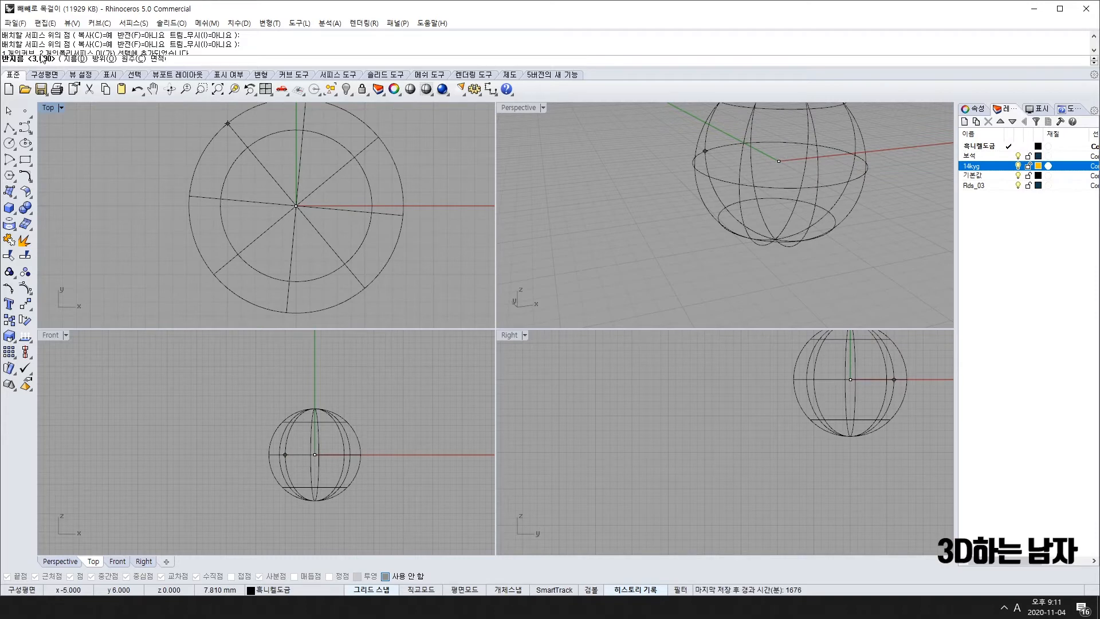
click(74, 61)
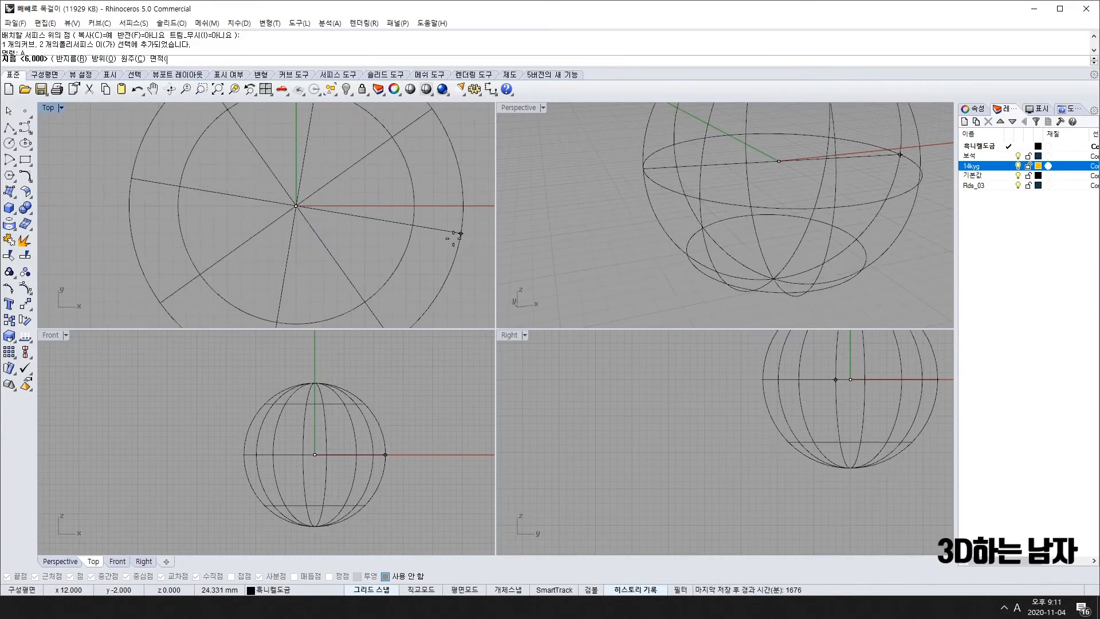
text(3)
key(Return)
scroll(332, 461, up, 10)
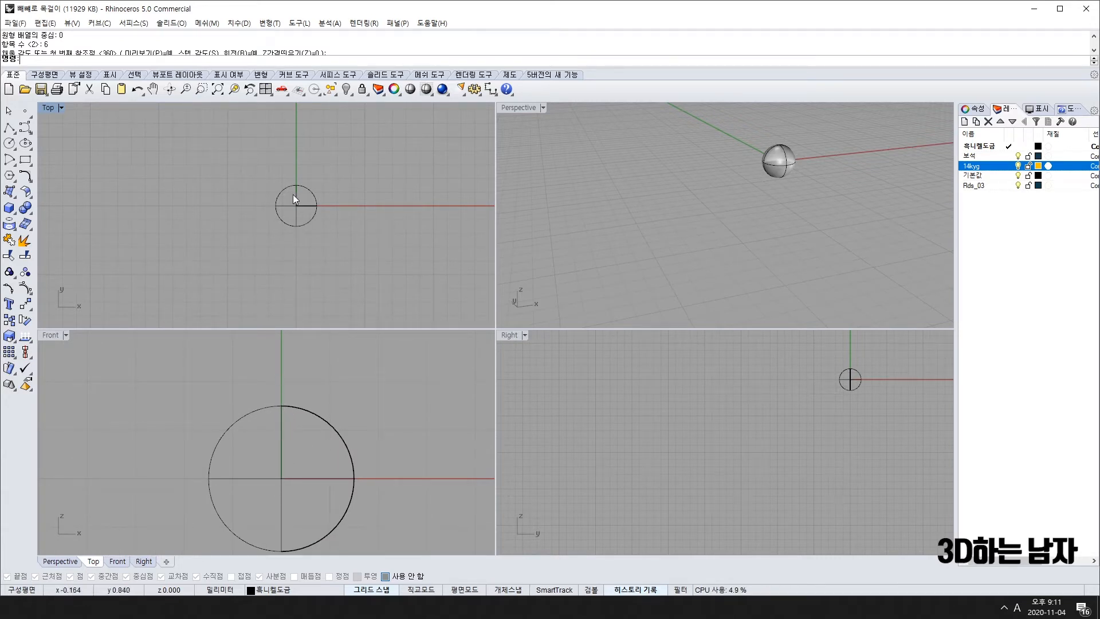
click(276, 197)
key(Delete)
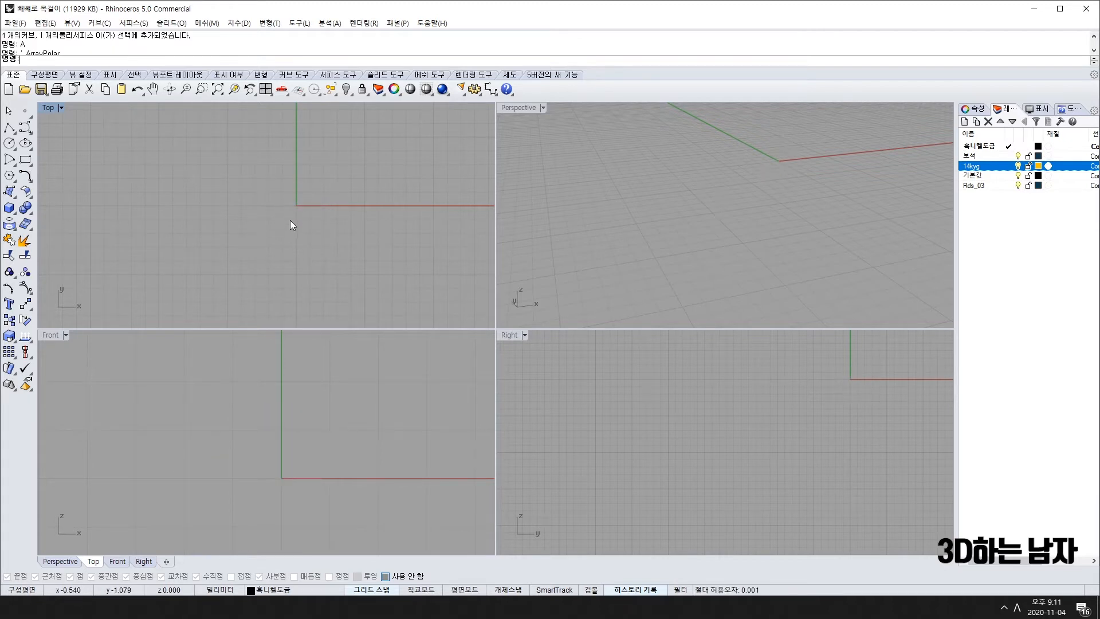
Step: Create a sphere 6 mm in diameter centred on the origin
right_drag(290, 220, 288, 219)
click(9, 211)
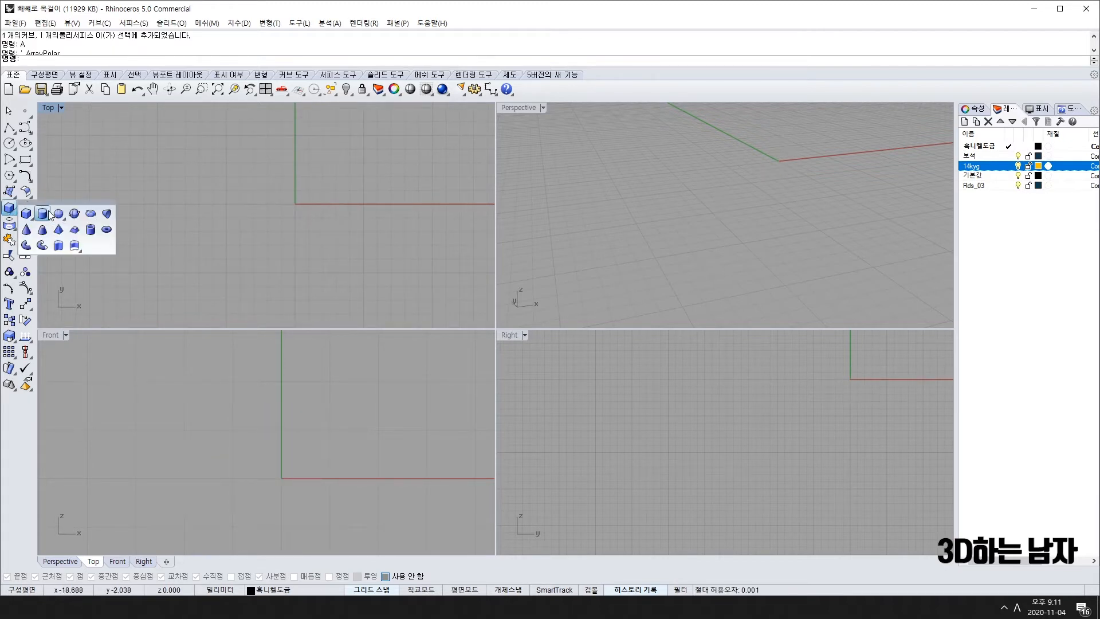
click(50, 214)
click(304, 216)
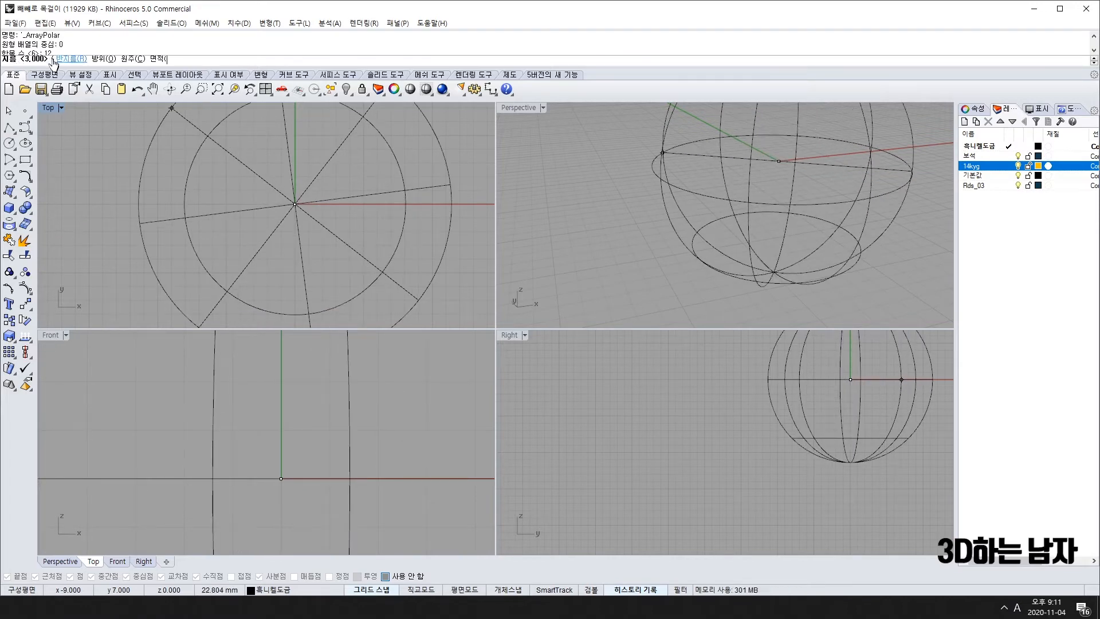
text(6)
key(Return)
scroll(269, 435, down, 6)
right_drag(283, 446, 301, 419)
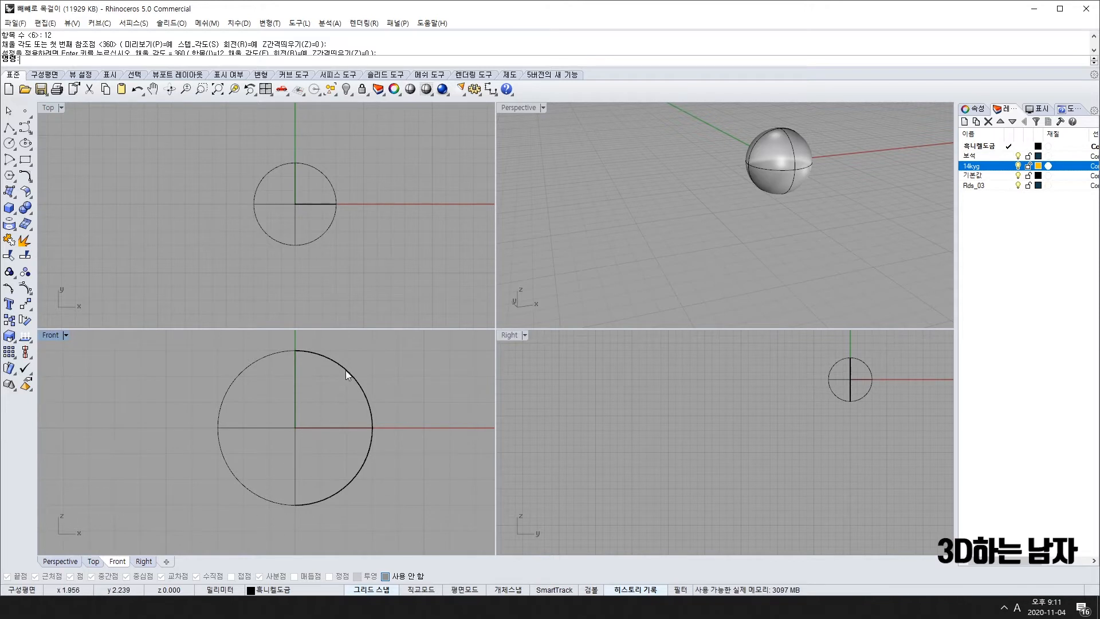
Step: Rotate the sphere by 270° about the origin in the Front view, turning its seam to the underside
click(305, 355)
click(380, 383)
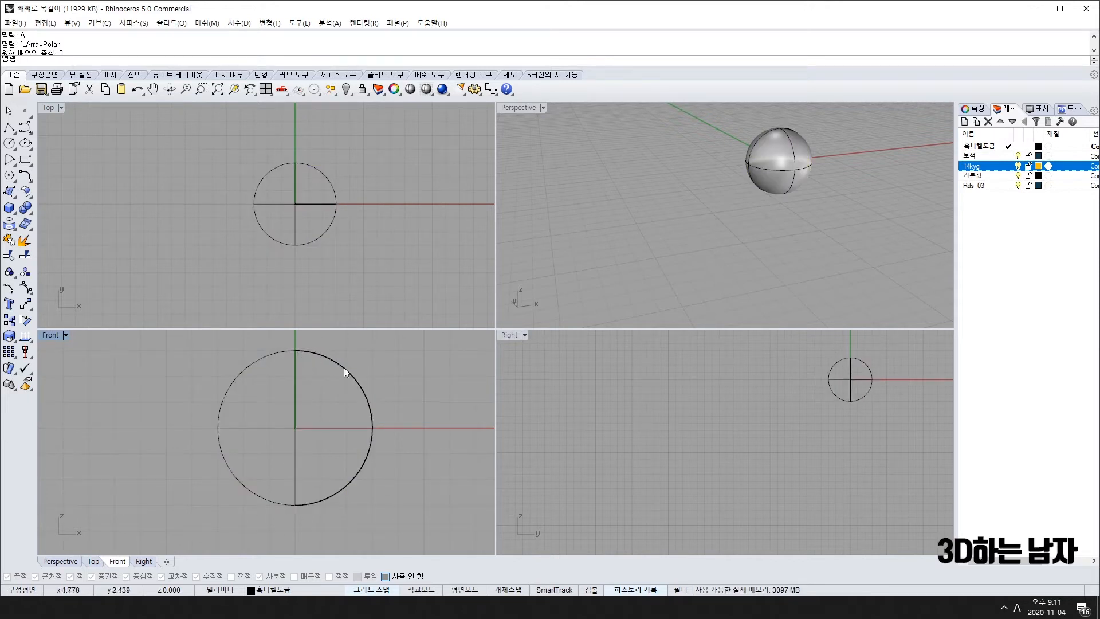
click(311, 354)
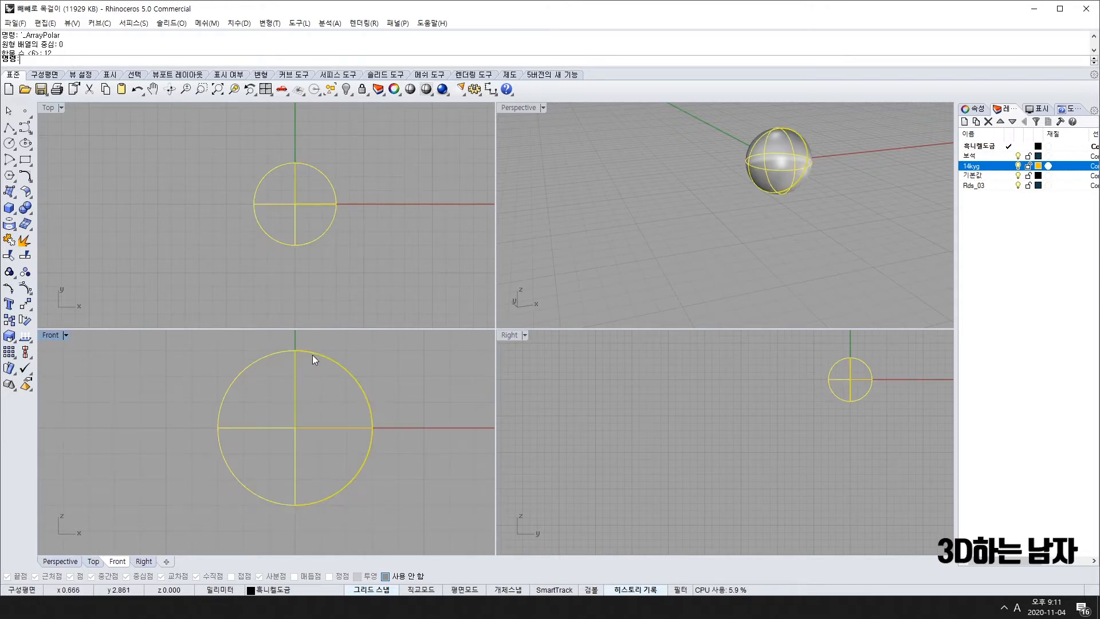
click(27, 322)
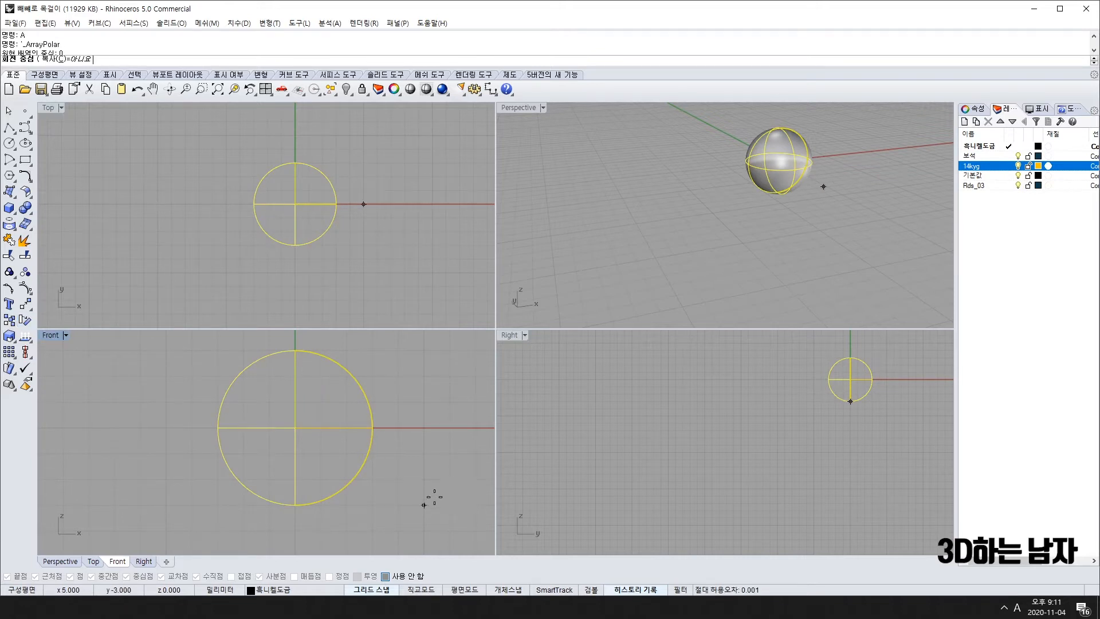
text(0)
key(Return)
click(295, 350)
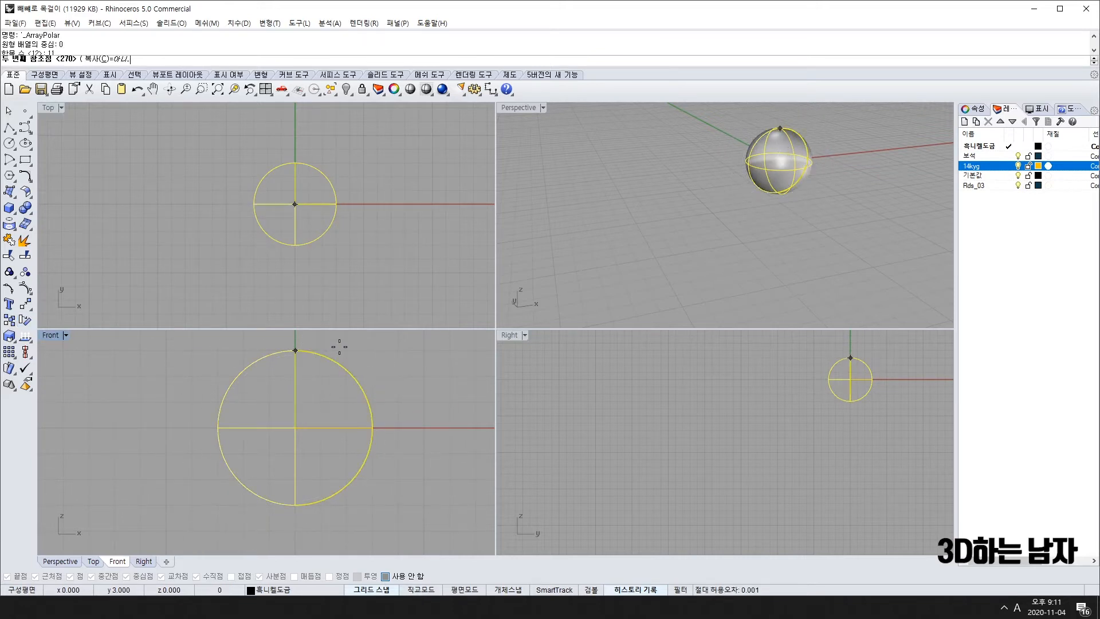
key(Return)
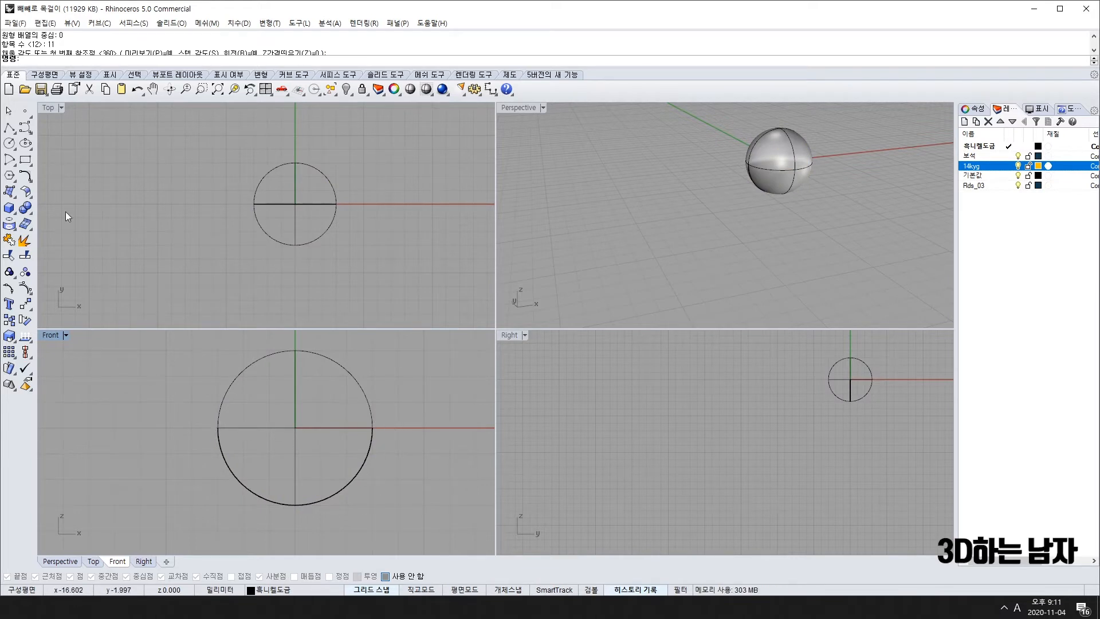
Step: Draw a horizontal line along the X axis through the sphere's centre in the Front view, from about x -7 to 6
click(10, 126)
click(199, 204)
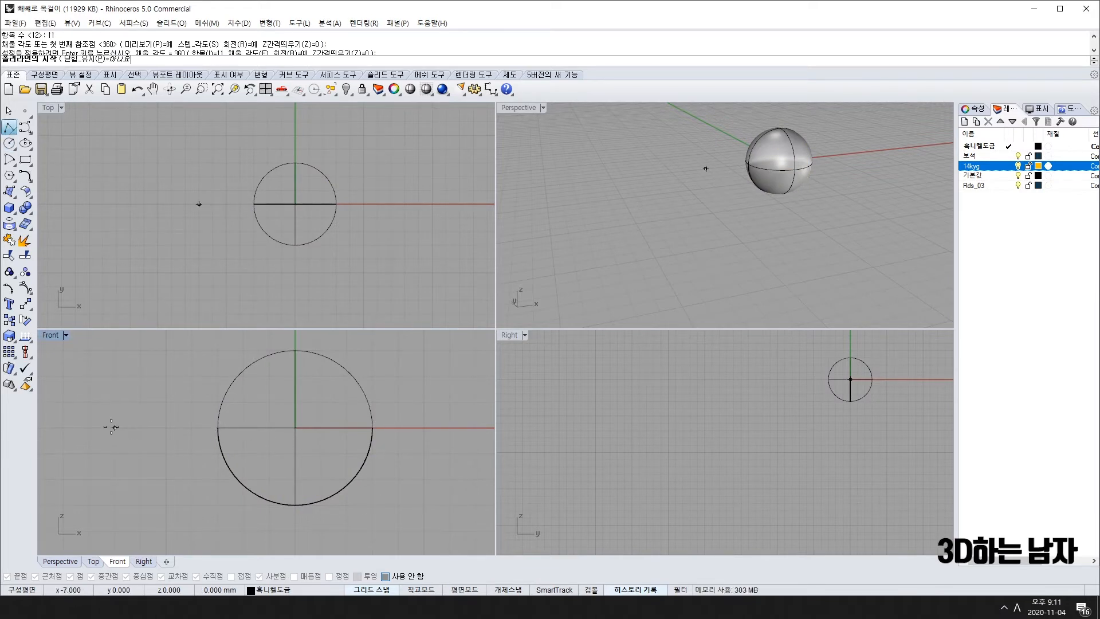
click(450, 428)
key(Return)
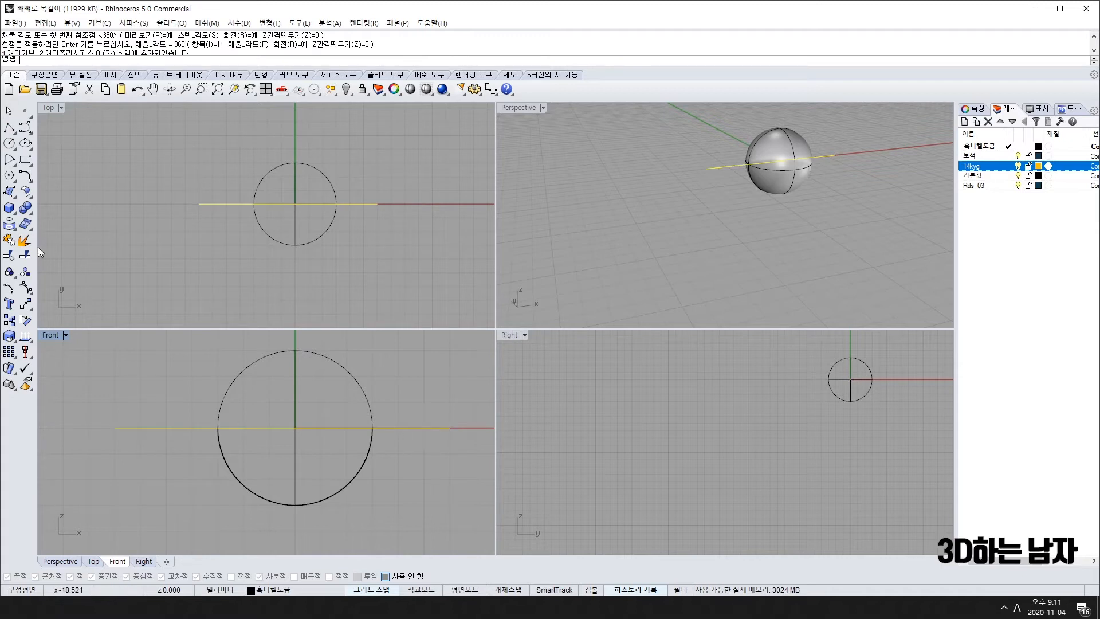
Step: Trim away the sphere's lower half with the horizontal line and delete the line, leaving an upper dome
click(24, 239)
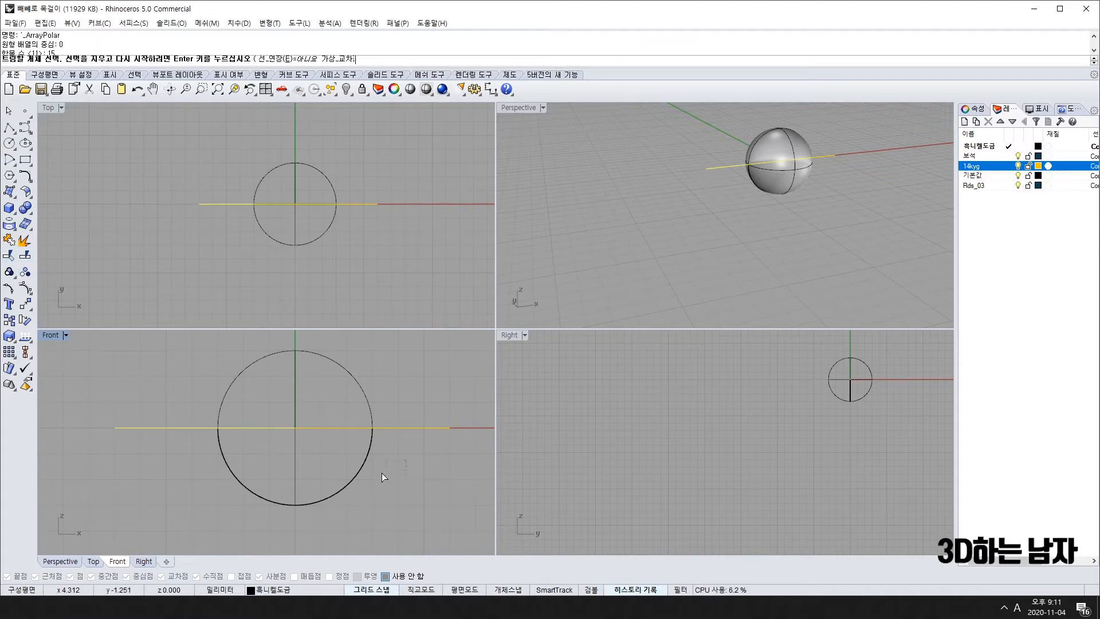
drag(381, 473, 164, 514)
key(Return)
key(Delete)
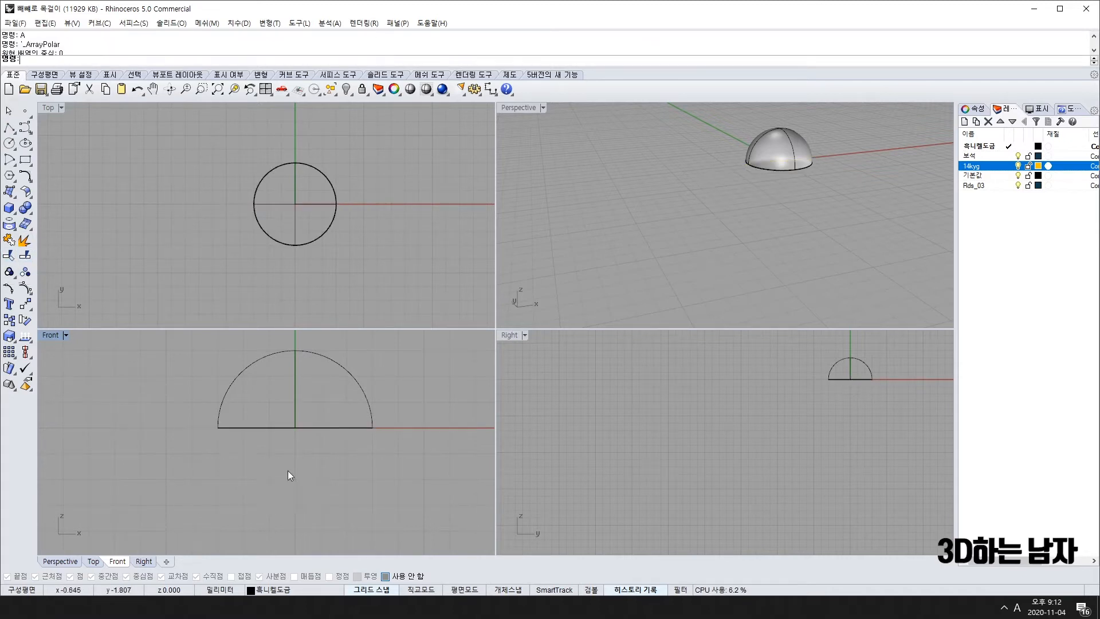
Step: Draw a 6 mm diameter circle centred on the origin along the dome's base edge and select that curve
right_drag(823, 205, 841, 291)
scroll(798, 231, up, 7)
mouse_move(798, 232)
right_down()
mouse_move(810, 231)
mouse_move(768, 145)
mouse_move(847, 216)
mouse_move(813, 229)
right_up()
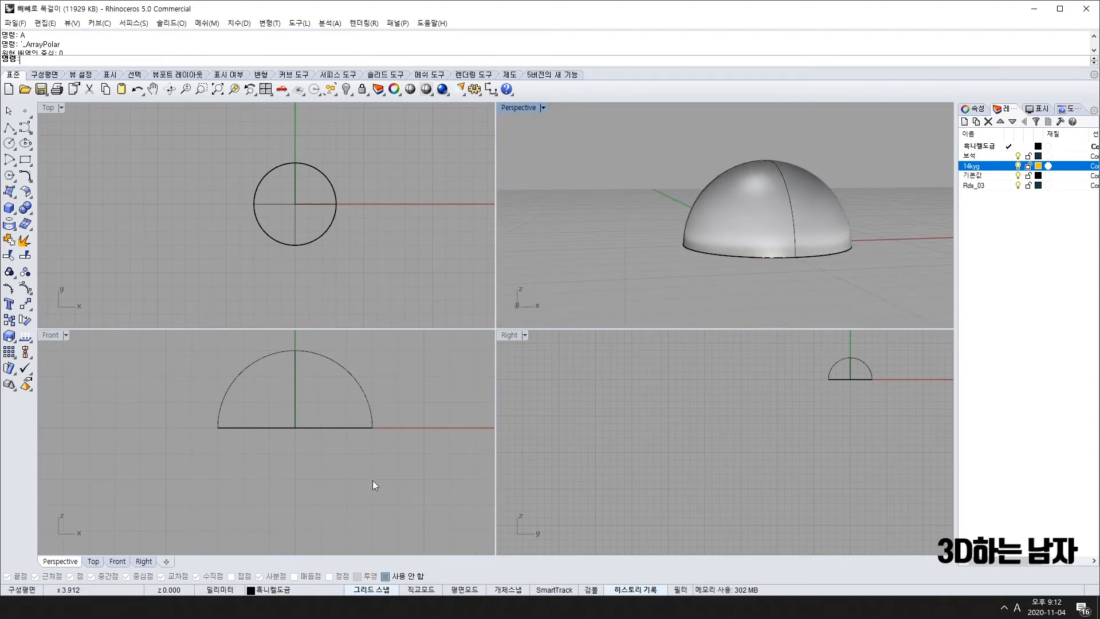
scroll(331, 185, up, 6)
scroll(332, 184, down, 2)
right_drag(300, 212, 309, 231)
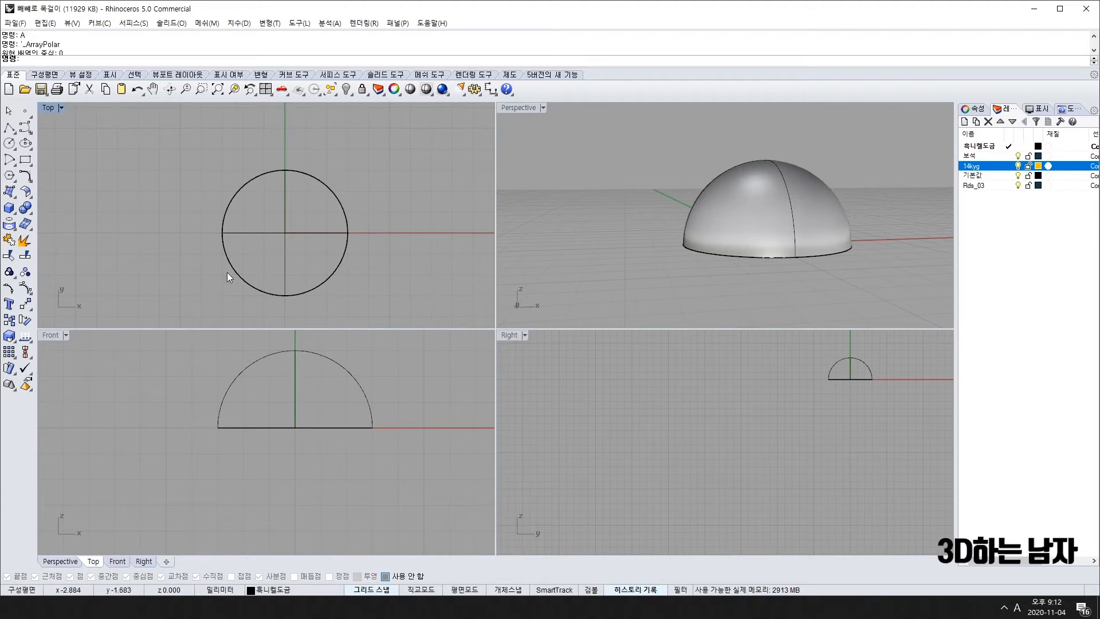
click(9, 143)
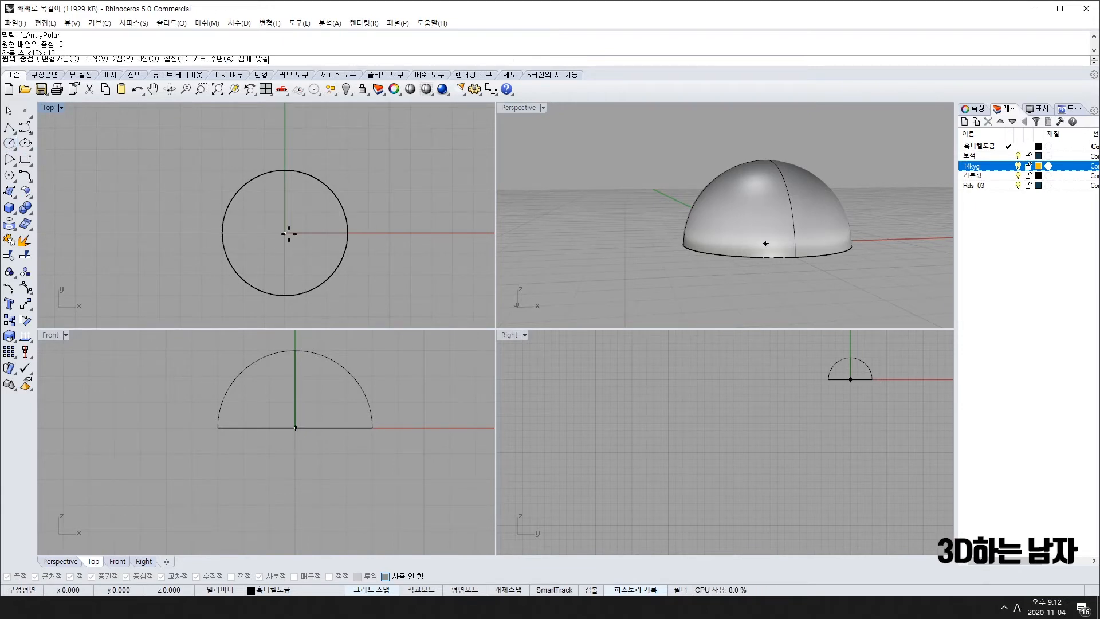
click(284, 233)
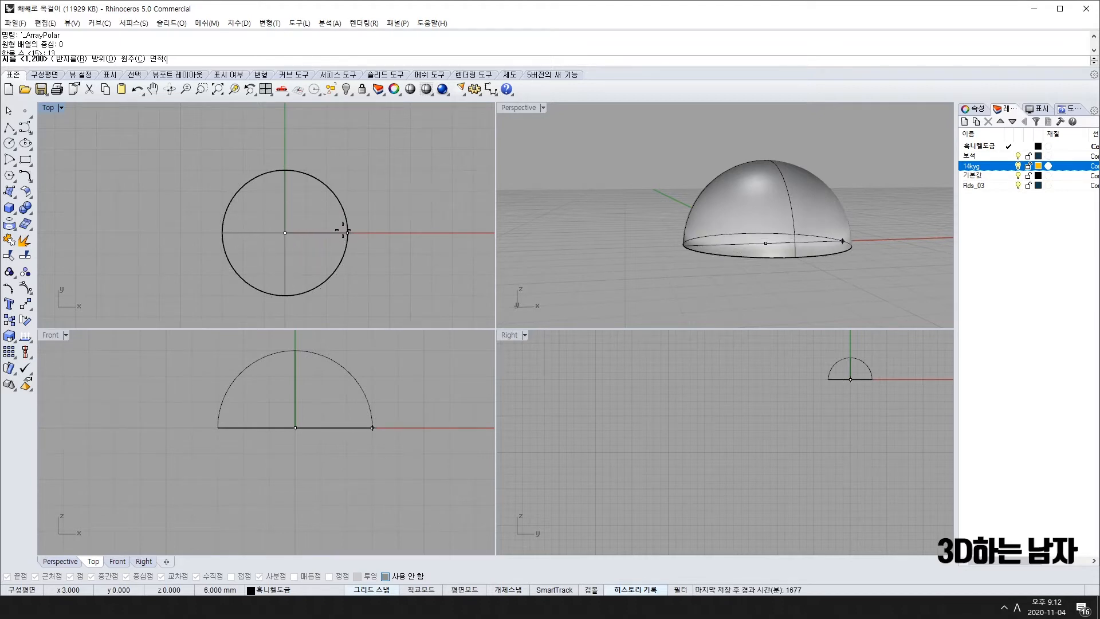
key(Escape)
click(346, 222)
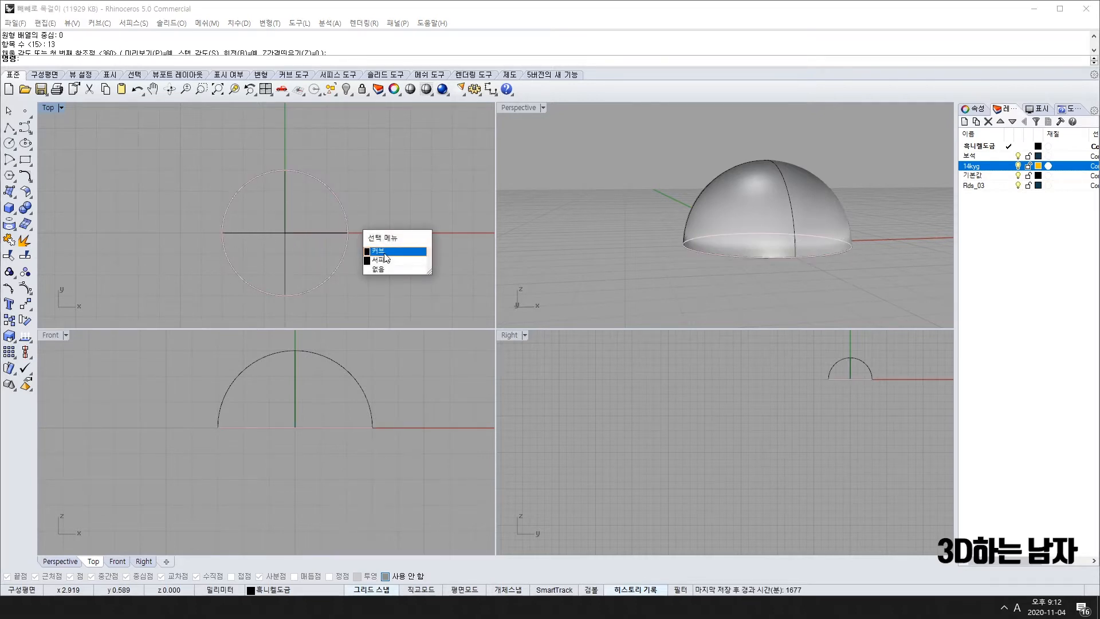
click(385, 252)
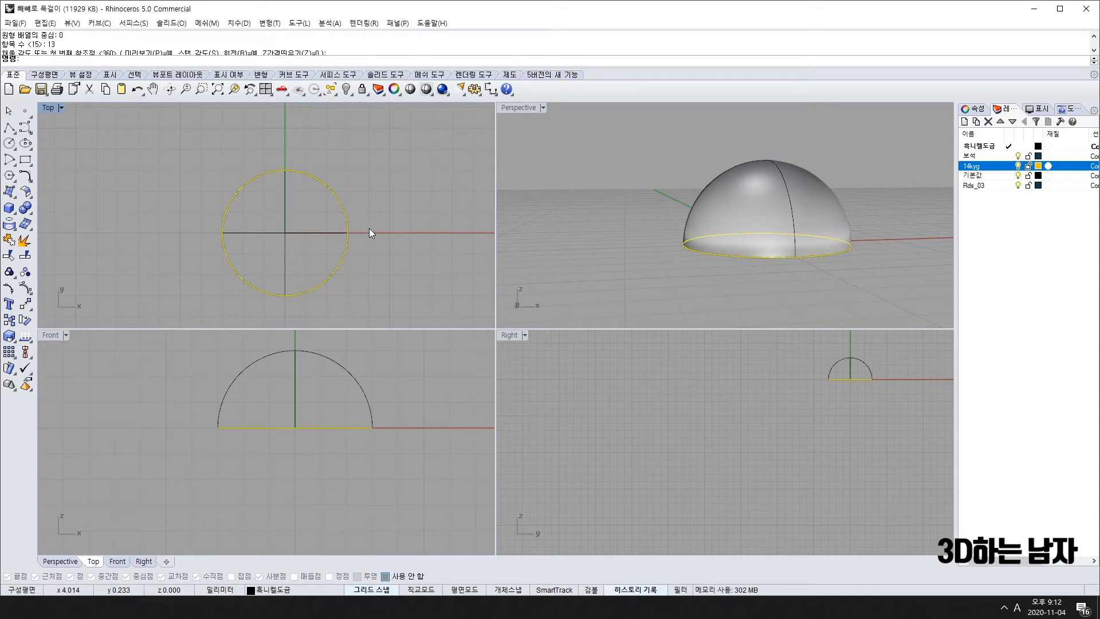
Step: Draw a concentric circle about 8 mm in diameter around the dome's base, centred on the origin
click(9, 143)
click(285, 232)
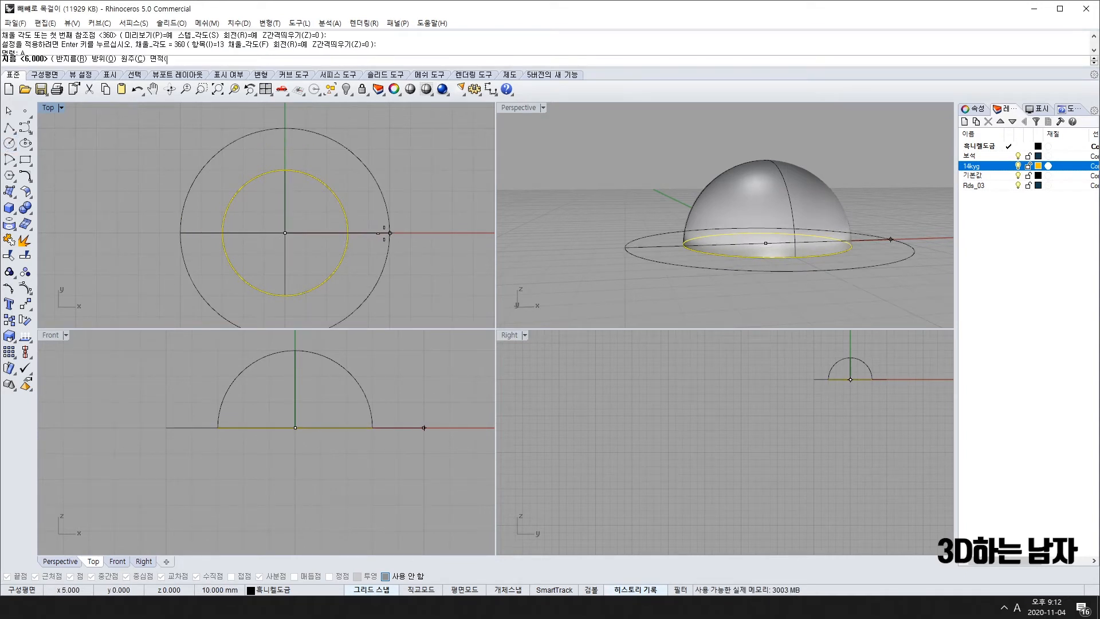
click(368, 233)
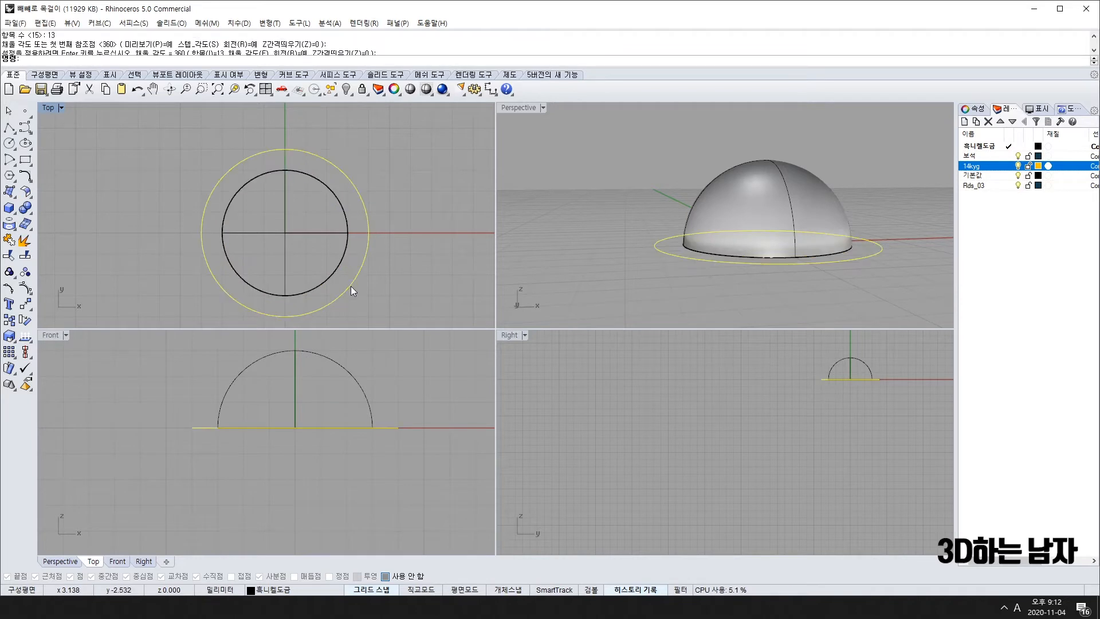
Step: Copy the 6 mm base circle 2.5 mm straight down in the Front view
click(344, 252)
click(373, 285)
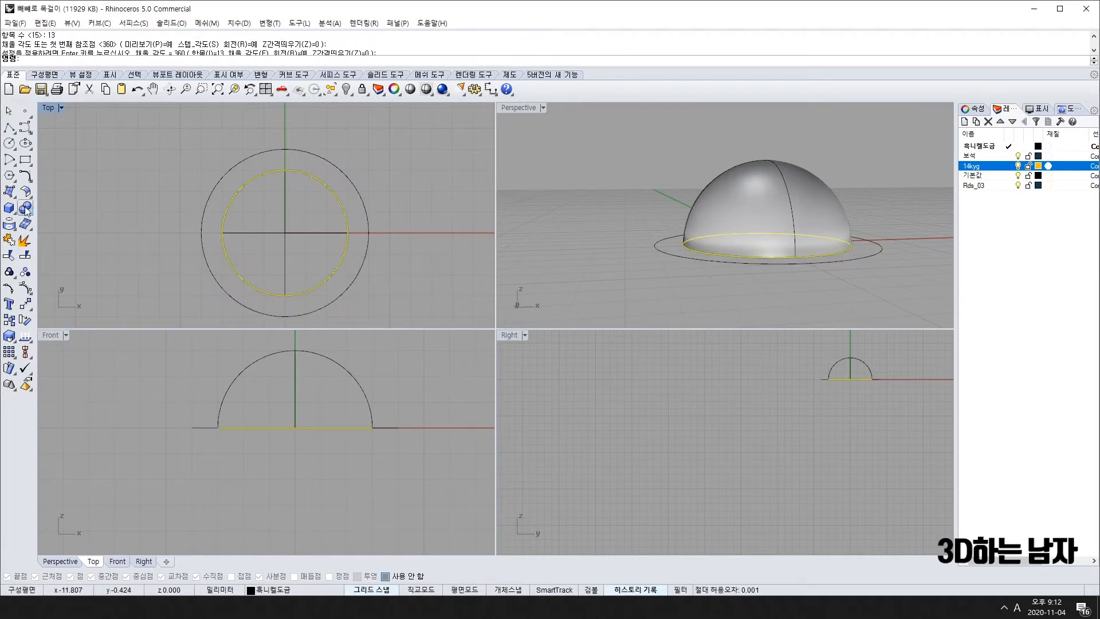
click(9, 321)
click(432, 433)
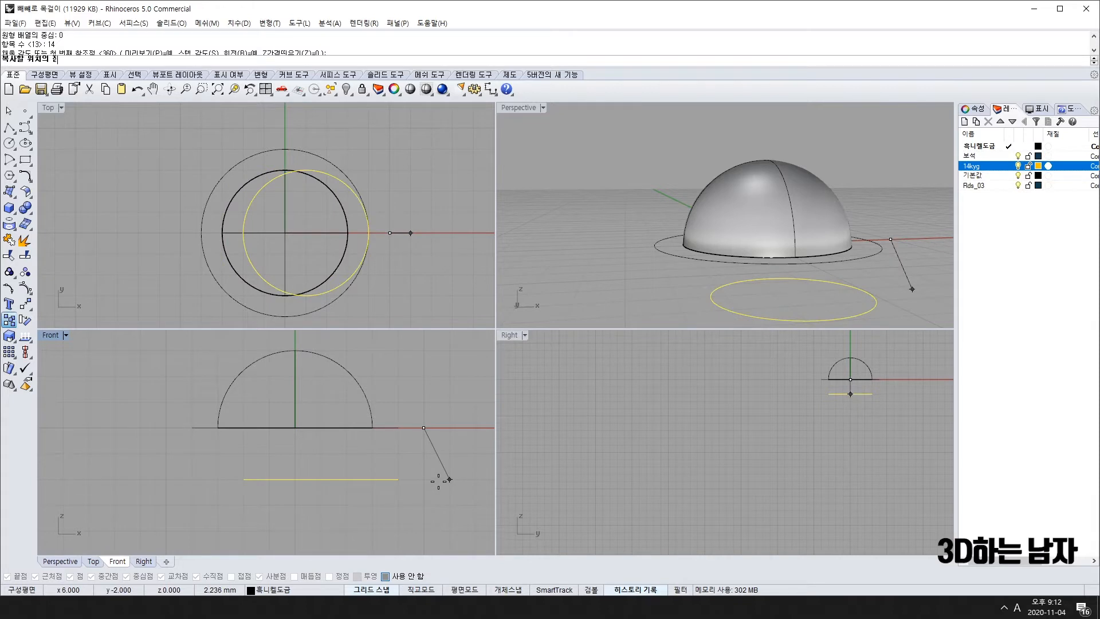
text(2.5)
key(Return)
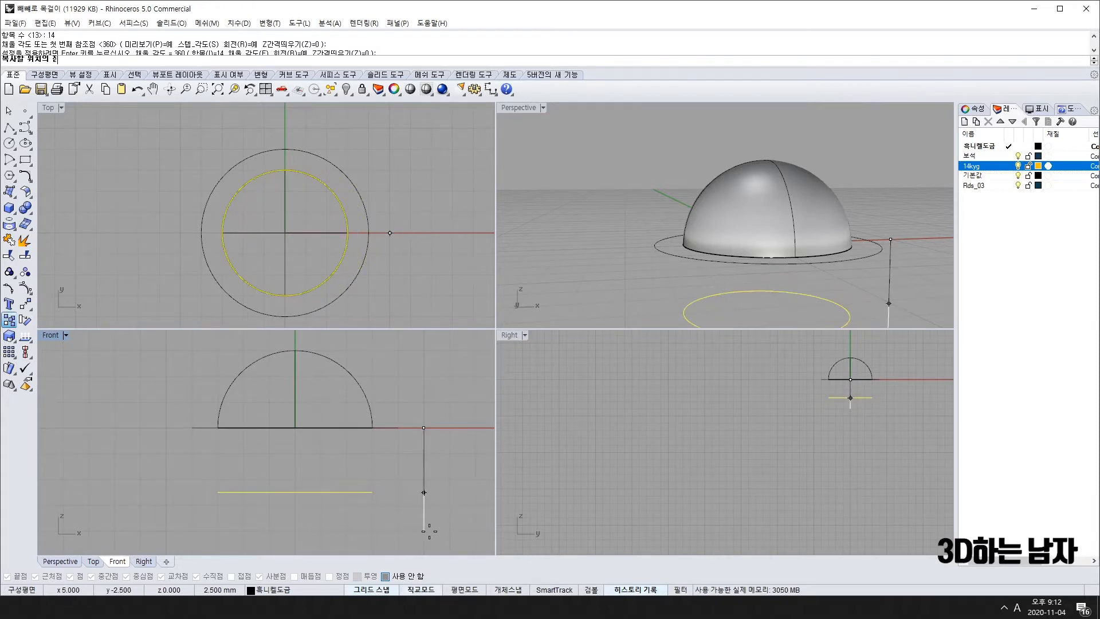
shift+click(424, 530)
right_click(424, 499)
click(421, 497)
click(343, 491)
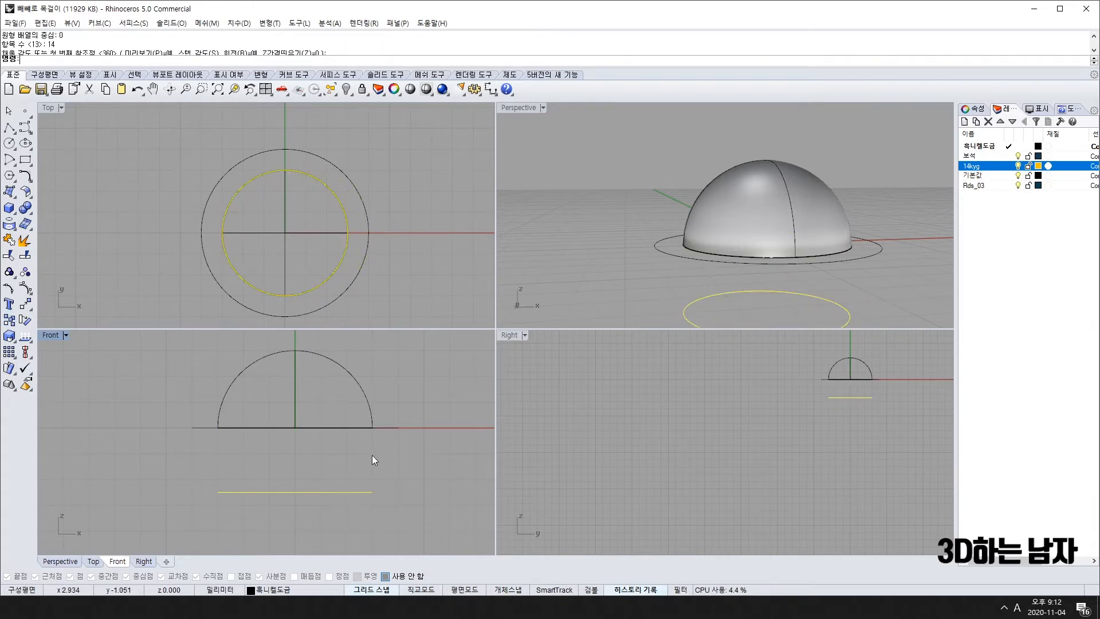
key(ctrl+z)
key(ctrl+z)
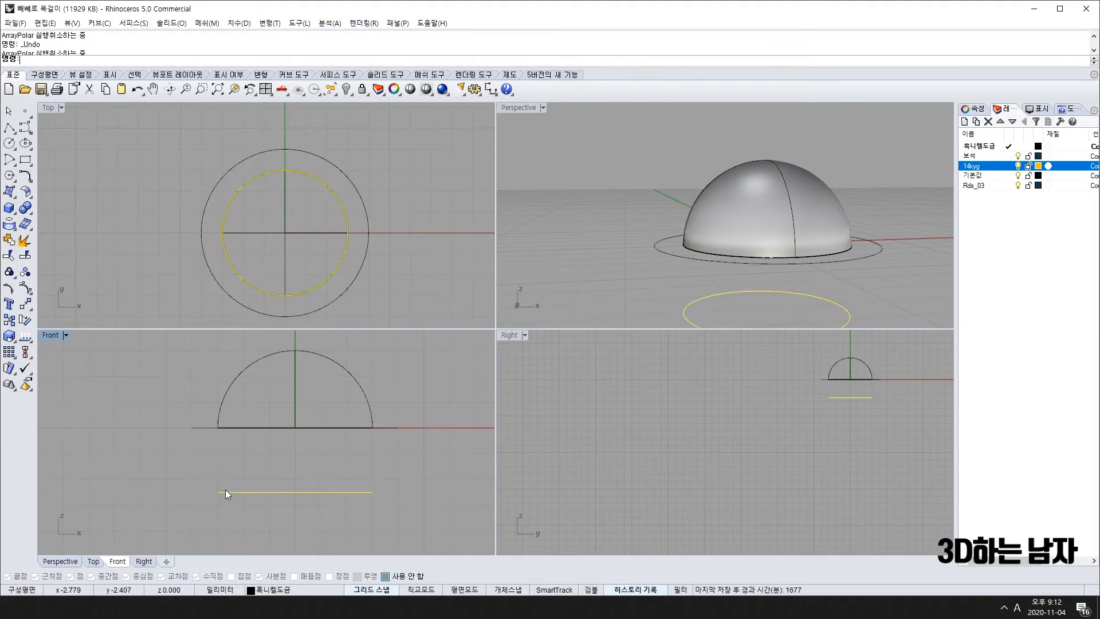
Step: Select the three circles and rebuild them with 16 points and degree 3, deleting the input curves
click(589, 269)
right_drag(659, 256, 721, 309)
scroll(739, 244, down, 7)
scroll(745, 252, up, 5)
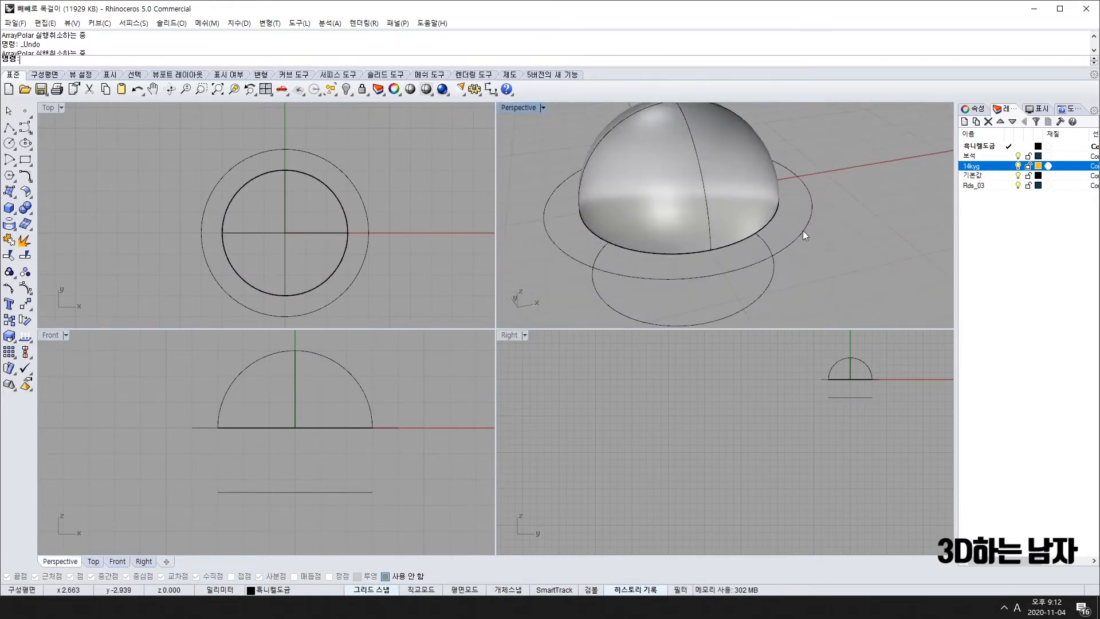
click(803, 234)
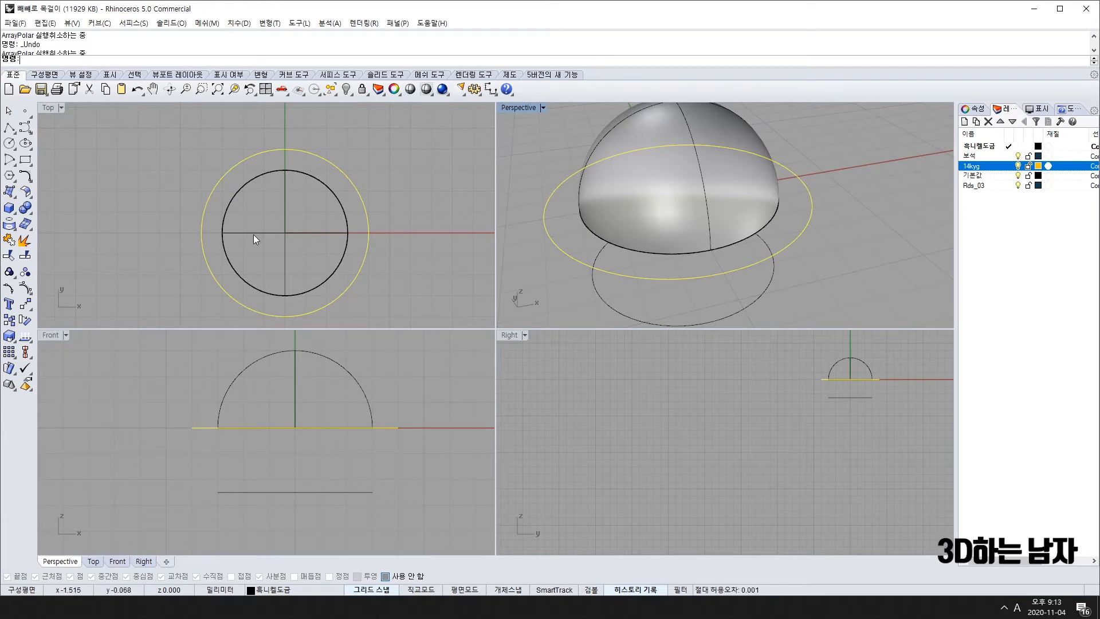
click(366, 493)
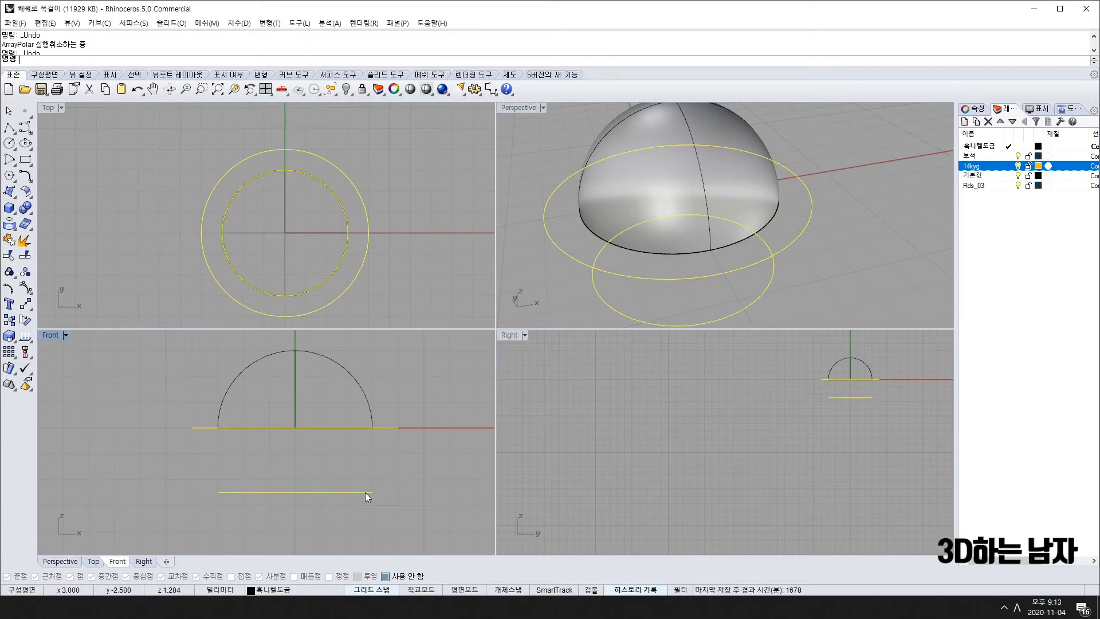
key(ctrl+z)
click(786, 222)
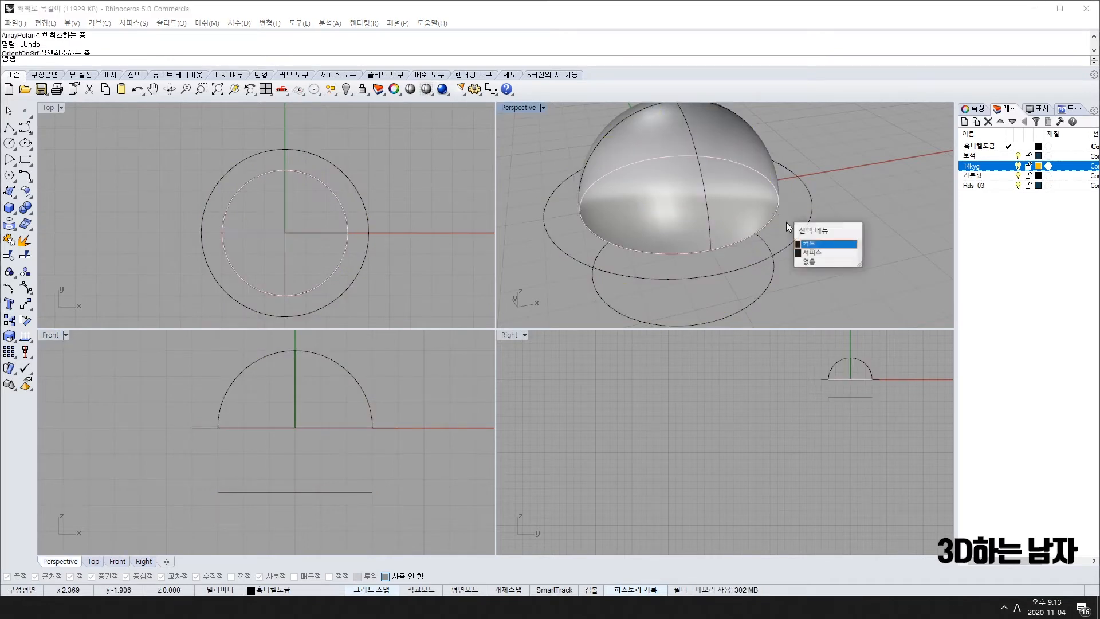
click(816, 243)
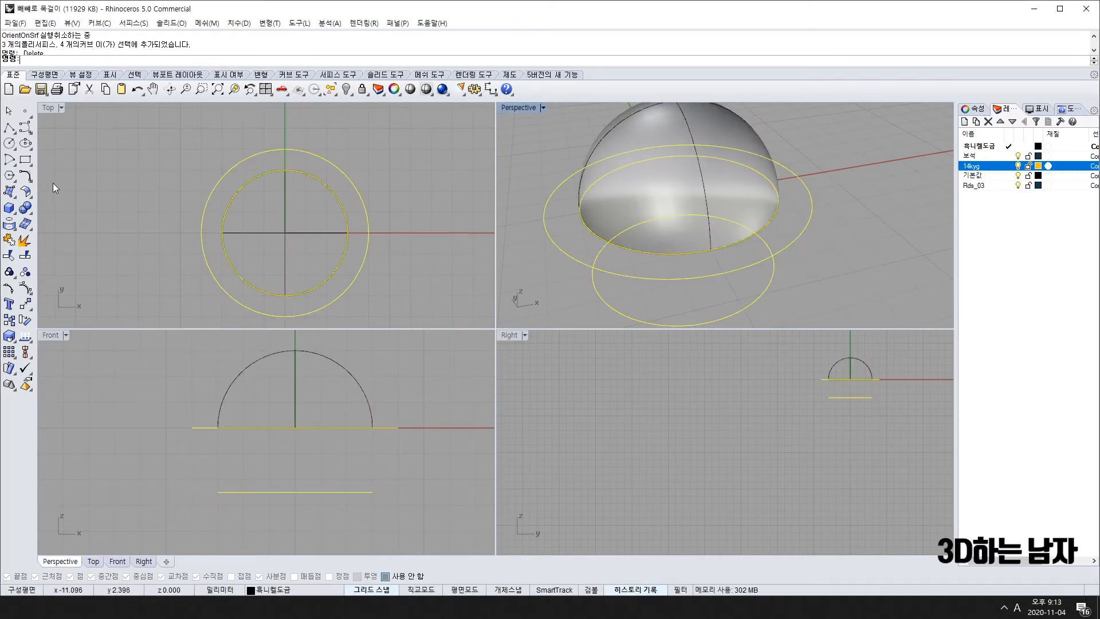
click(30, 180)
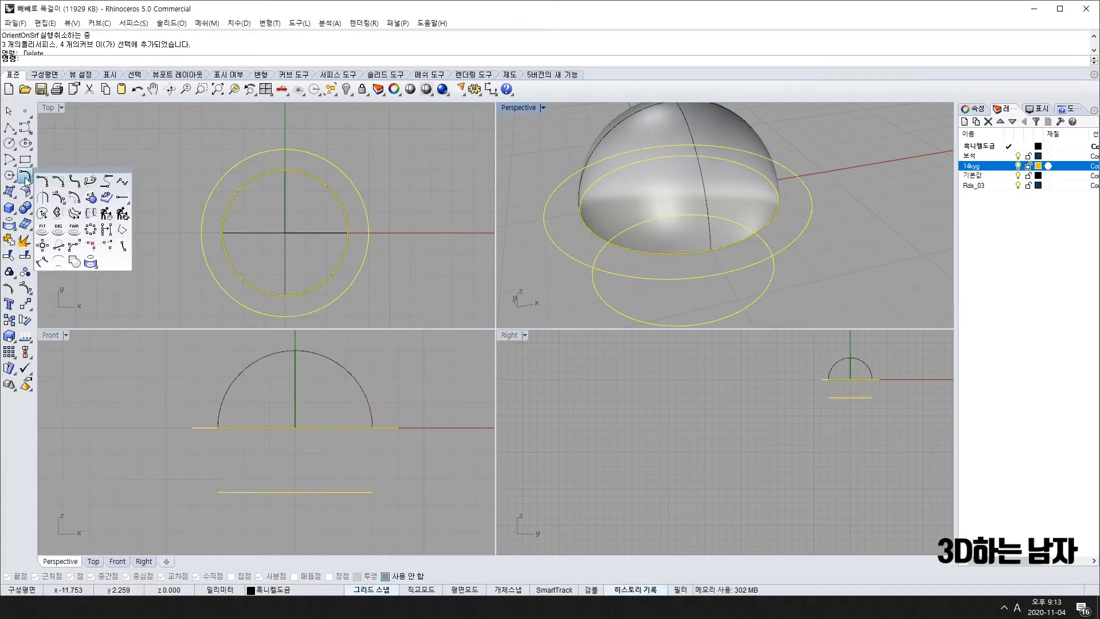
click(106, 215)
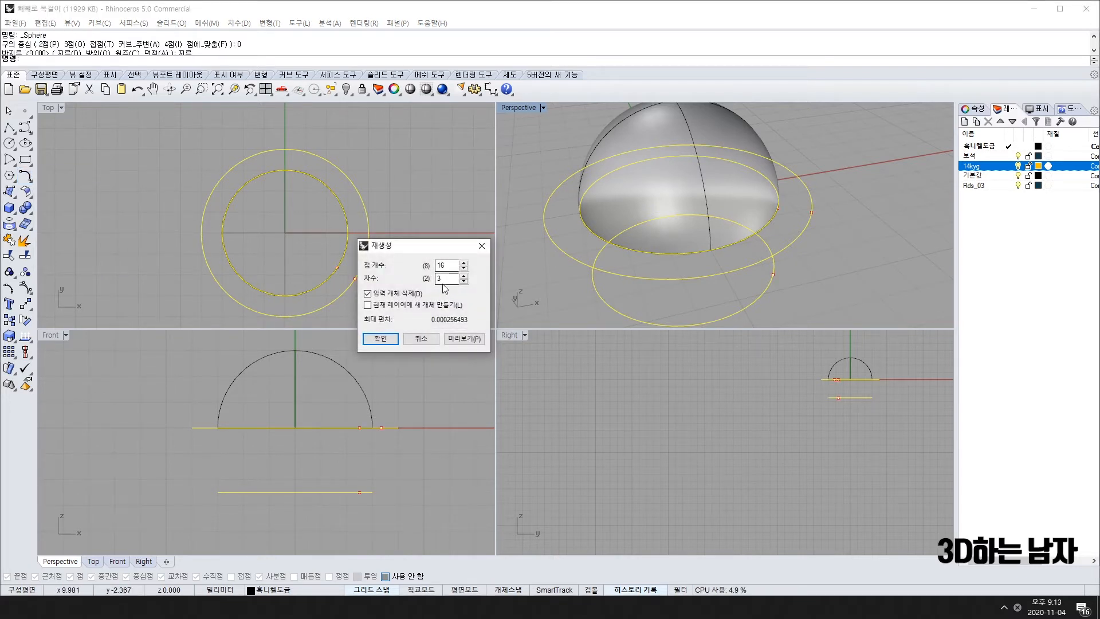
click(380, 339)
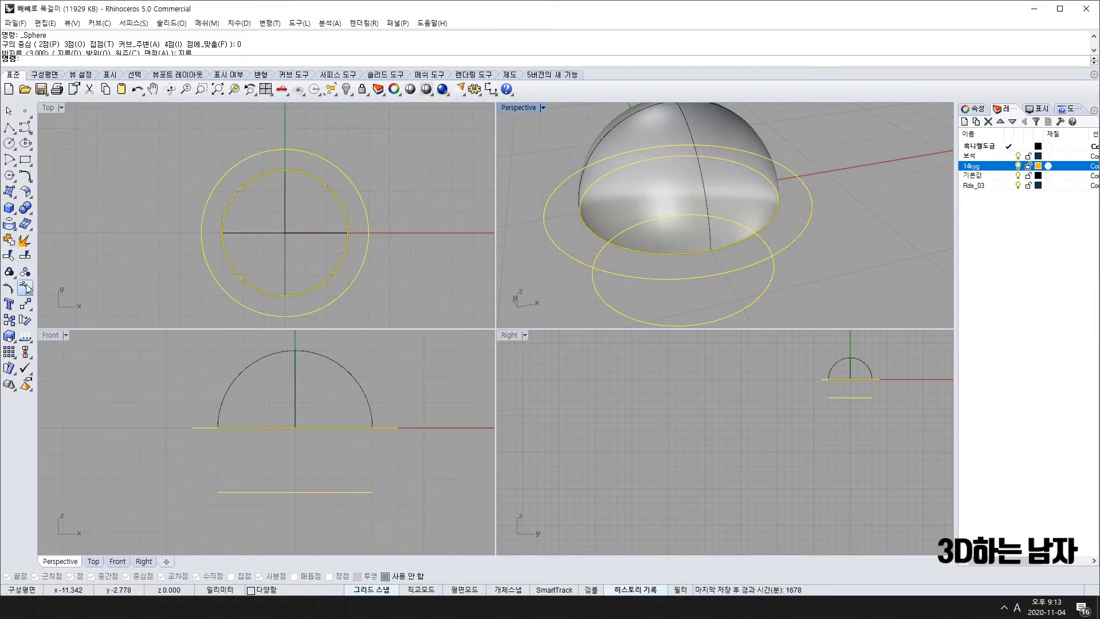
Step: Rotate the three rebuilt circles 90 degrees about the origin in the Top view
click(24, 320)
click(284, 233)
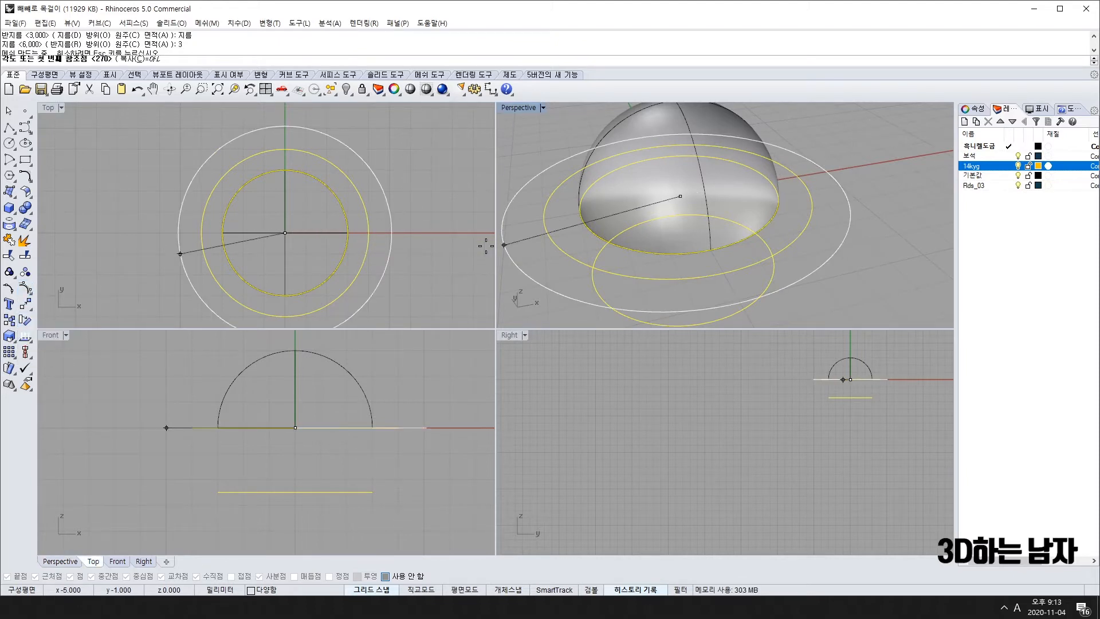
click(440, 234)
shift+click(292, 122)
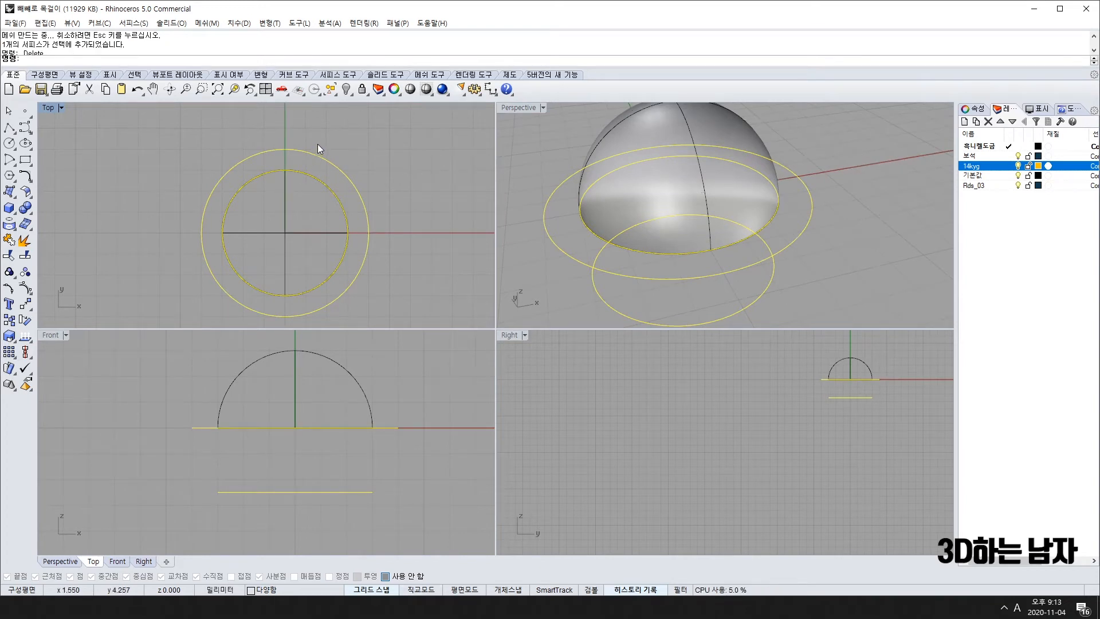
Step: Show the control points of only the outer circle and select every other point around it
key(F10)
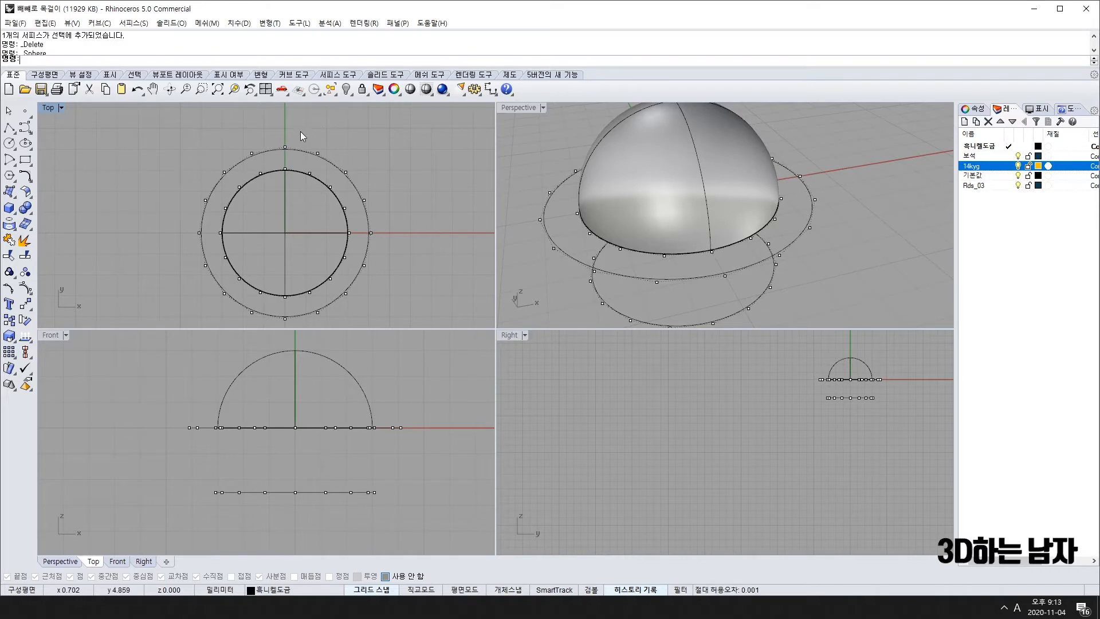
key(F11)
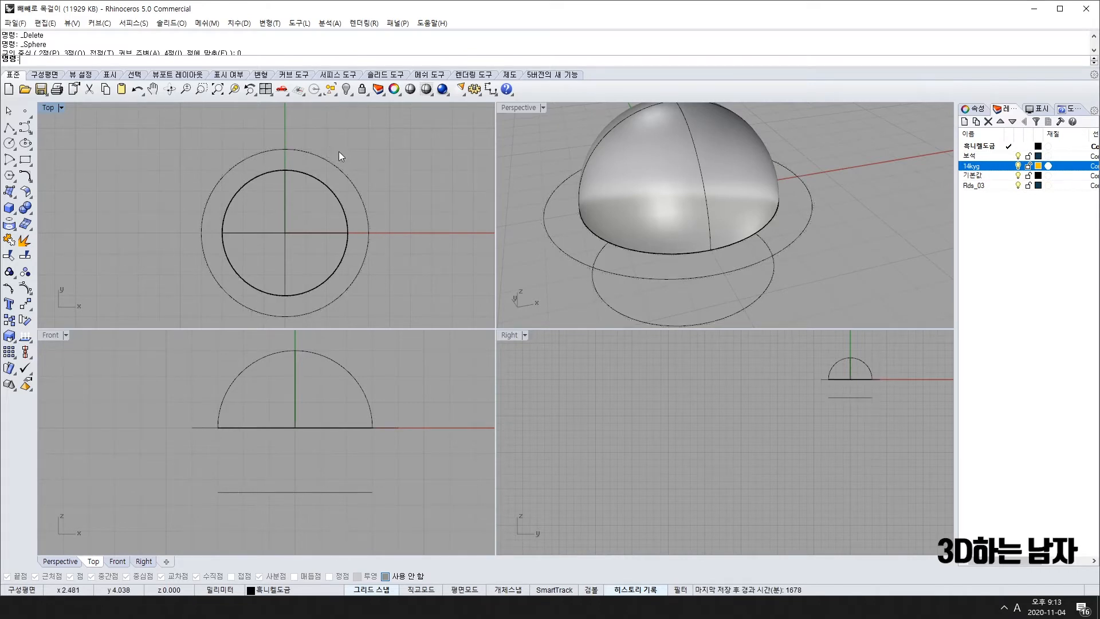
click(806, 228)
key(F10)
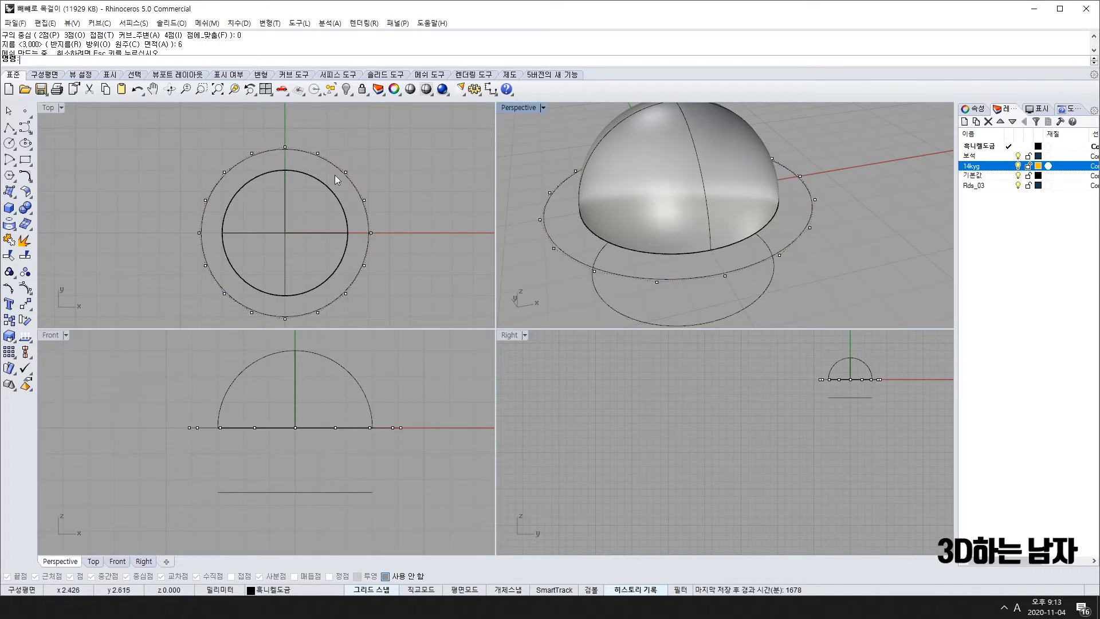
drag(309, 124, 377, 218)
shift+drag(352, 255, 375, 277)
shift+drag(310, 301, 326, 327)
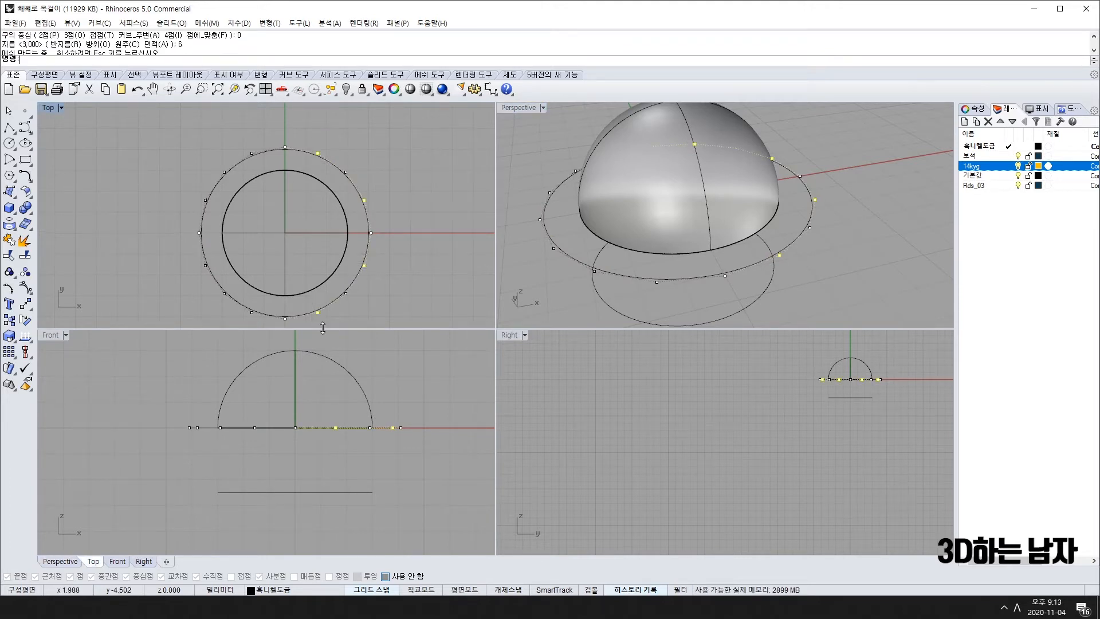
shift+drag(184, 253, 216, 278)
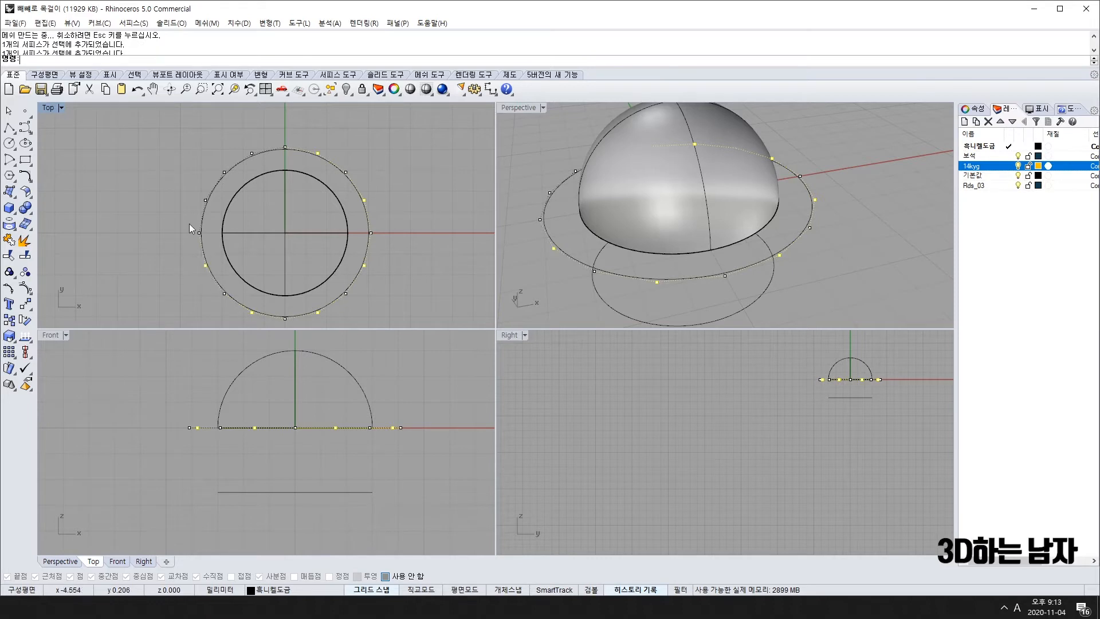
shift+drag(195, 189, 217, 208)
shift+drag(238, 142, 259, 163)
Step: Scale the selected control points in 2D about the origin by 0.75 to scallop the outer circle, and hide its points
text(ro)
key(Return)
text(0)
key(Return)
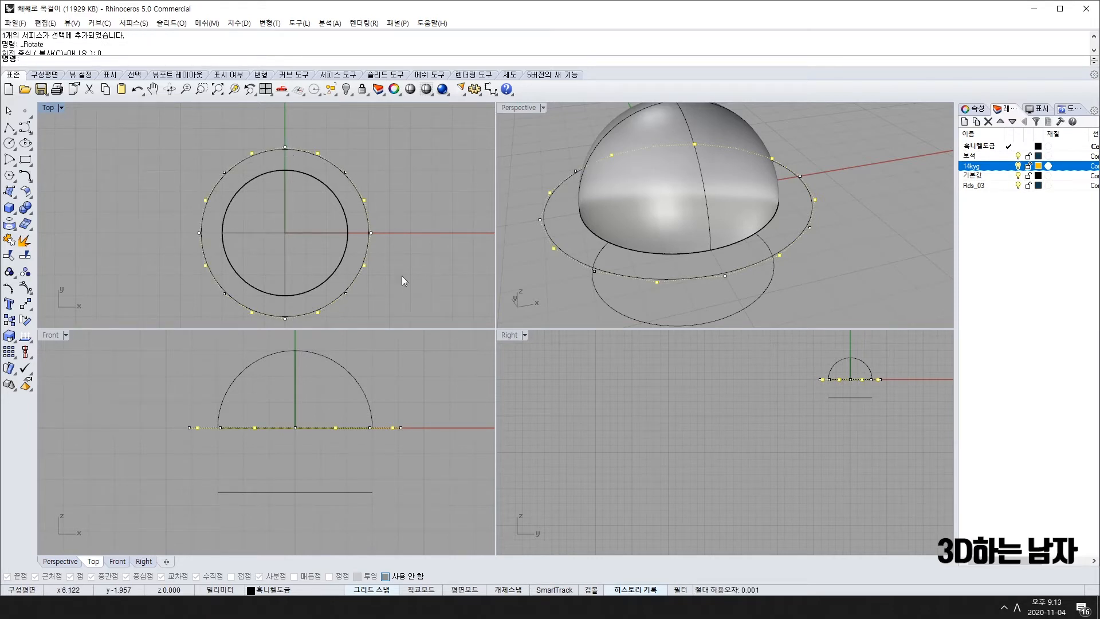
scroll(270, 225, down, 4)
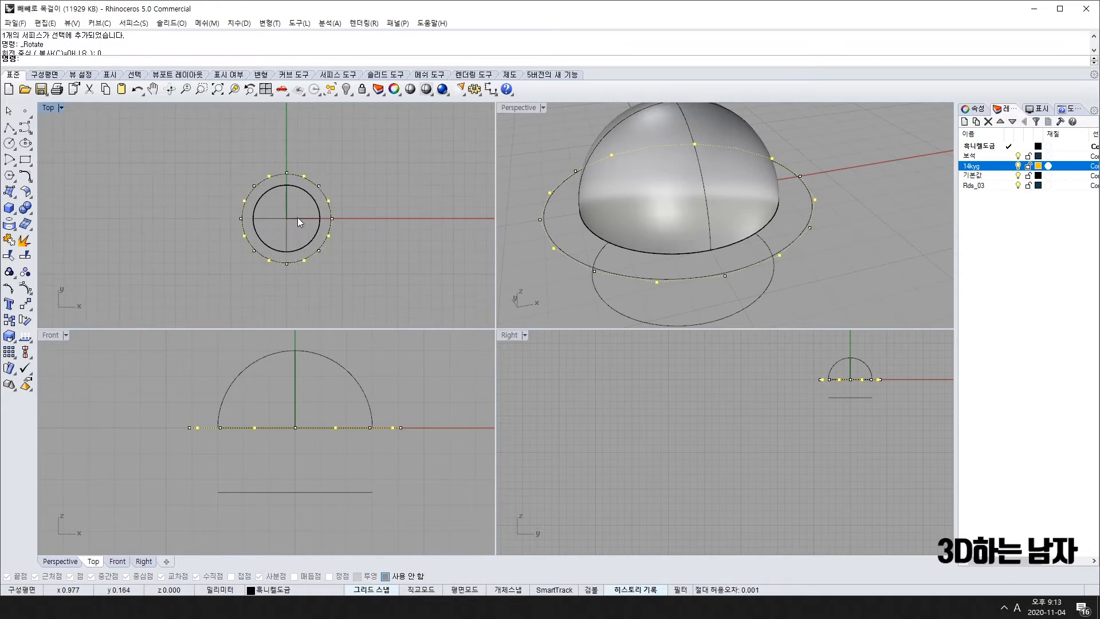
click(11, 339)
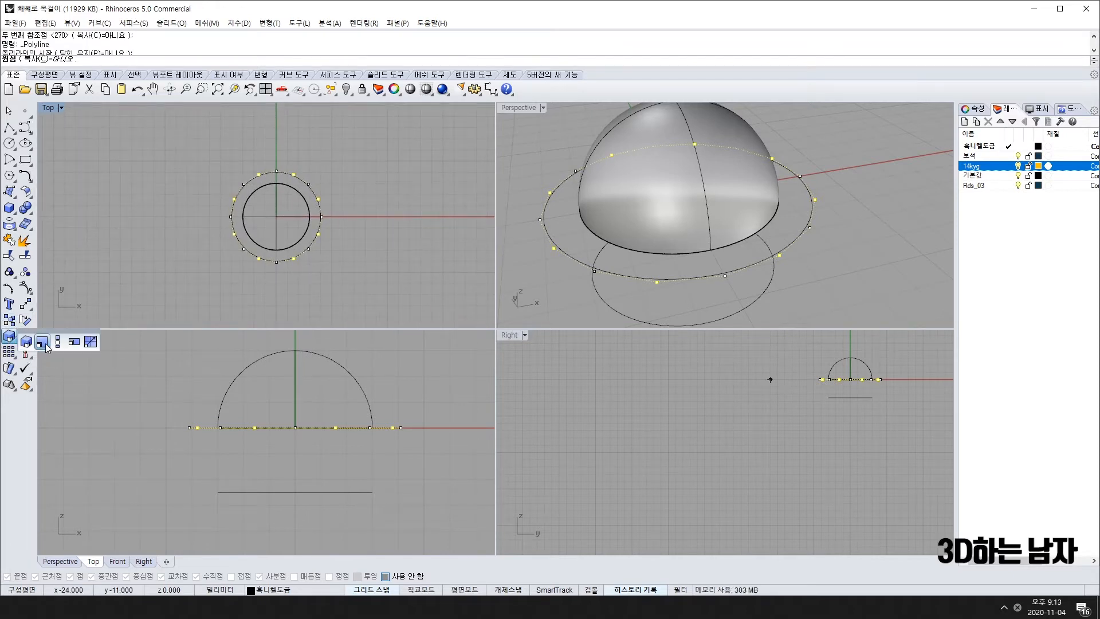
click(46, 344)
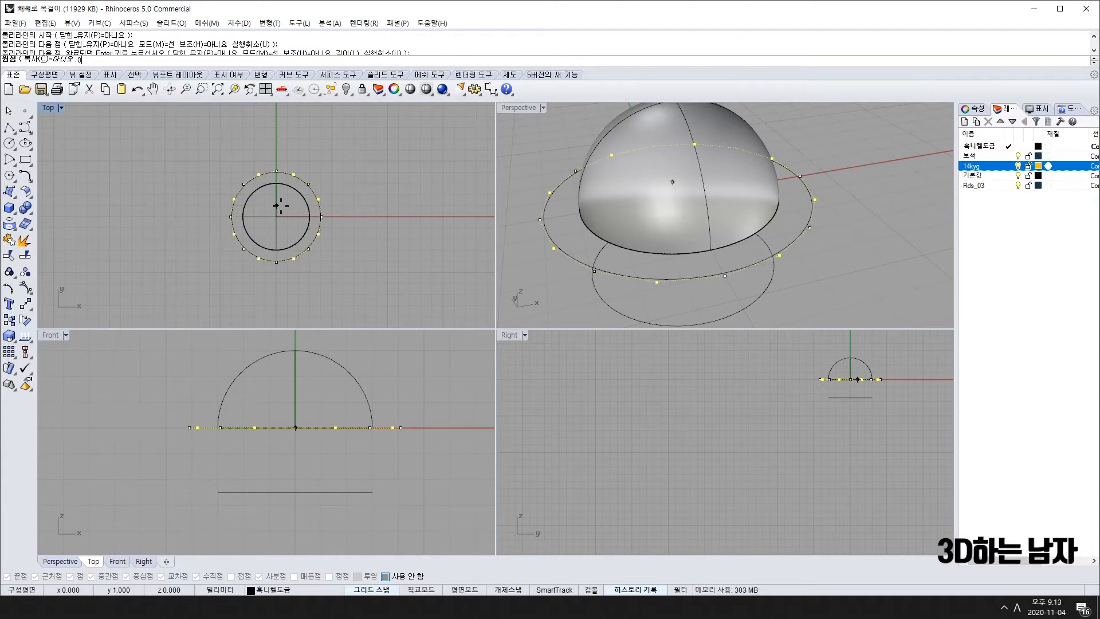
key(Return)
shift+click(412, 220)
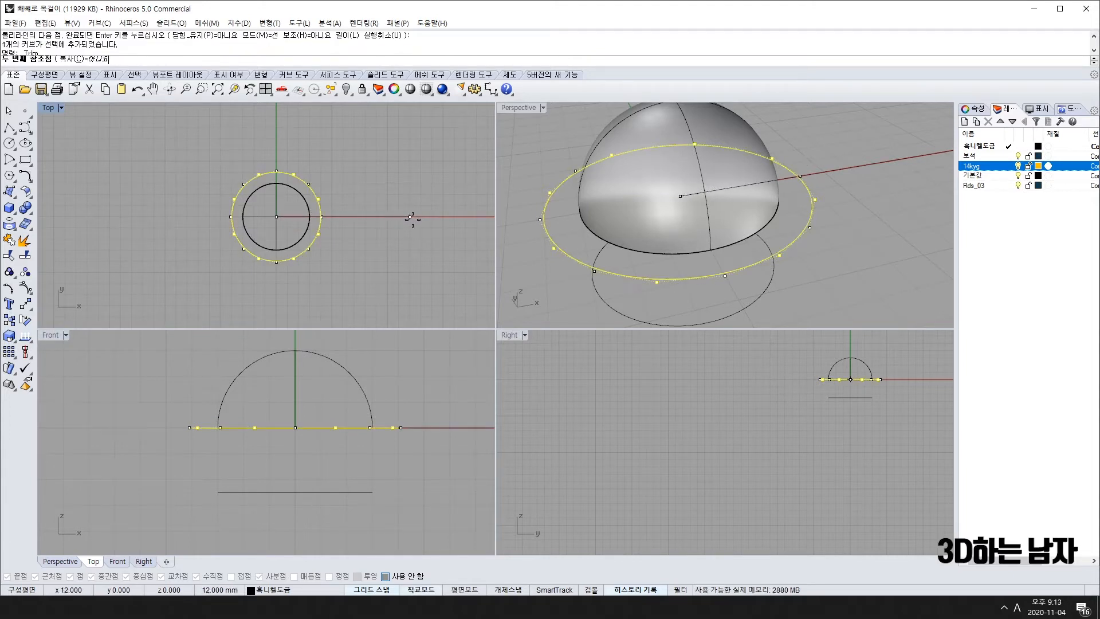
click(377, 217)
scroll(289, 189, up, 6)
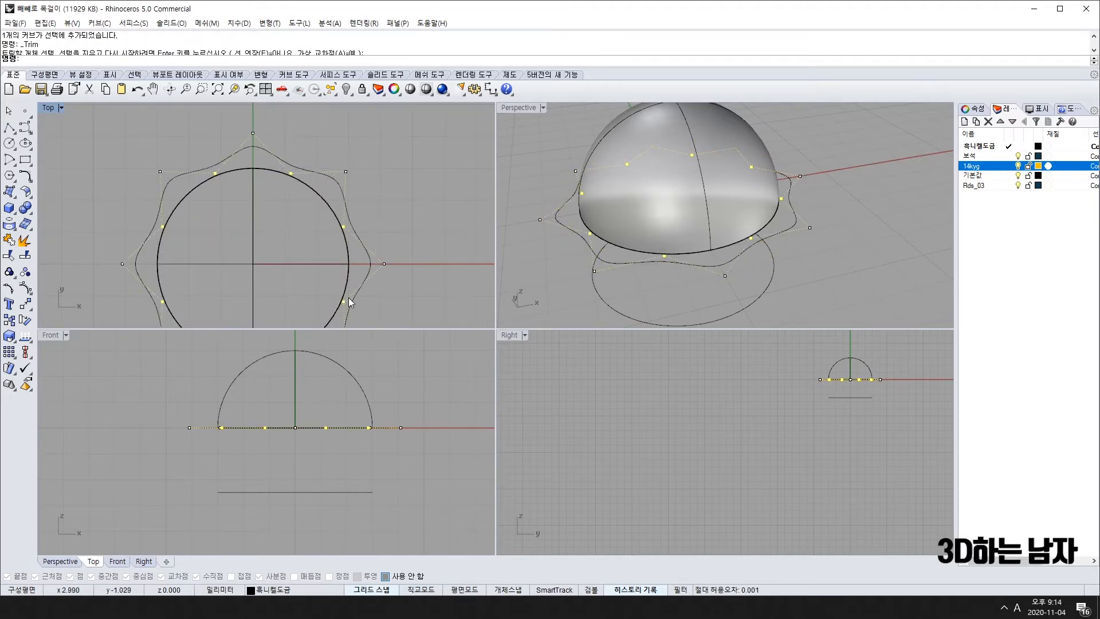
right_drag(348, 297, 298, 208)
scroll(321, 252, down, 2)
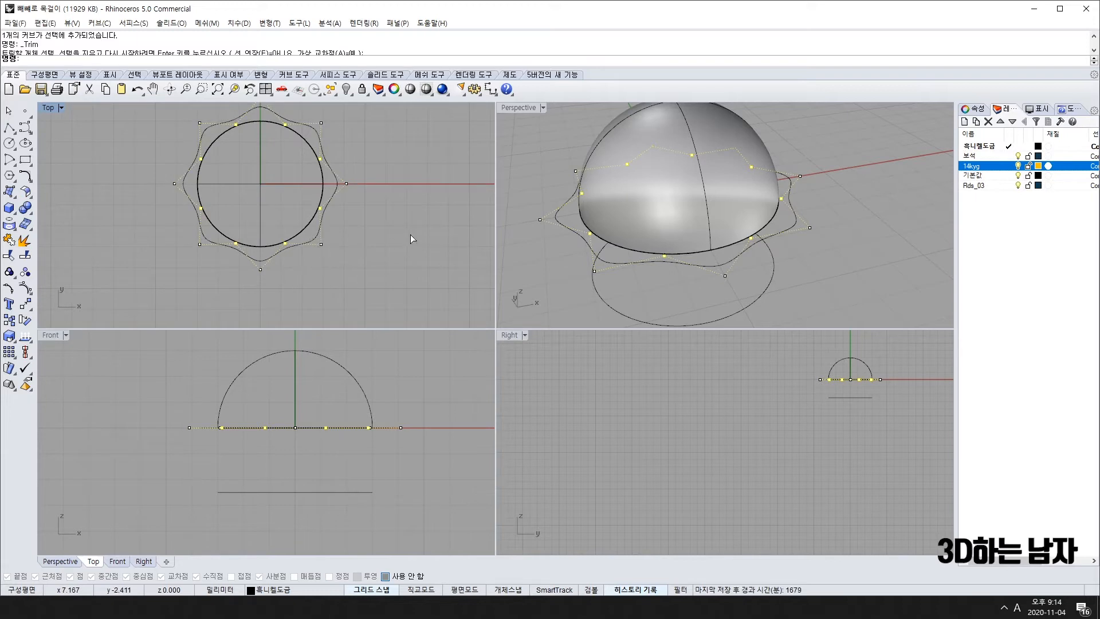
key(Escape)
Step: Copy the scalloped curve 1 mm straight down in the Front view
mouse_move(806, 263)
right_down()
mouse_move(778, 222)
mouse_move(805, 203)
mouse_move(754, 260)
mouse_move(776, 208)
right_up()
click(771, 197)
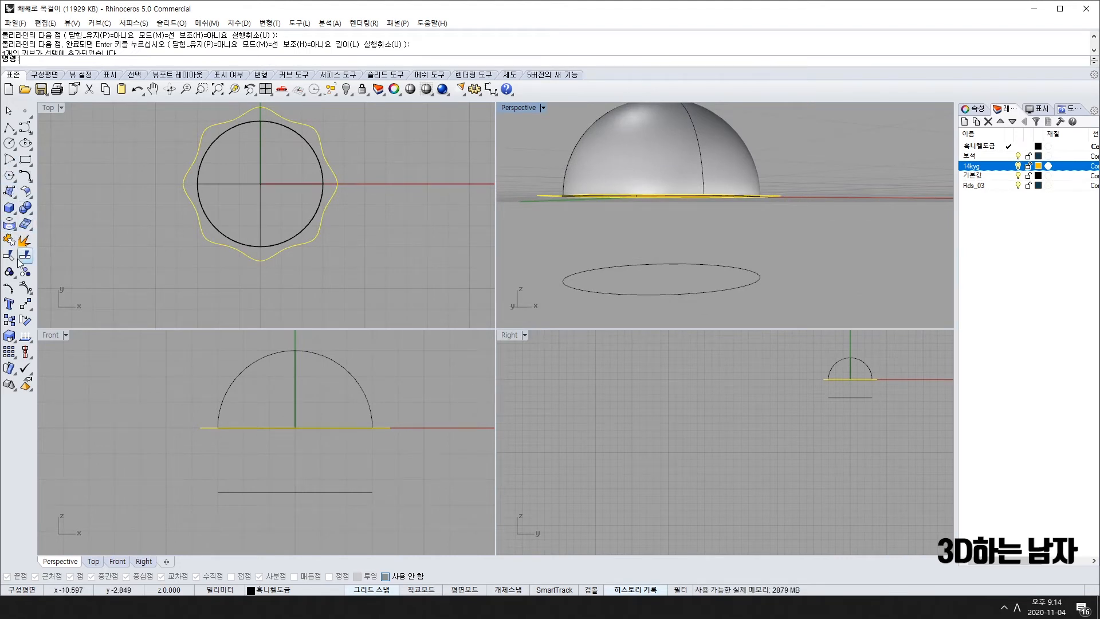
click(26, 303)
click(450, 427)
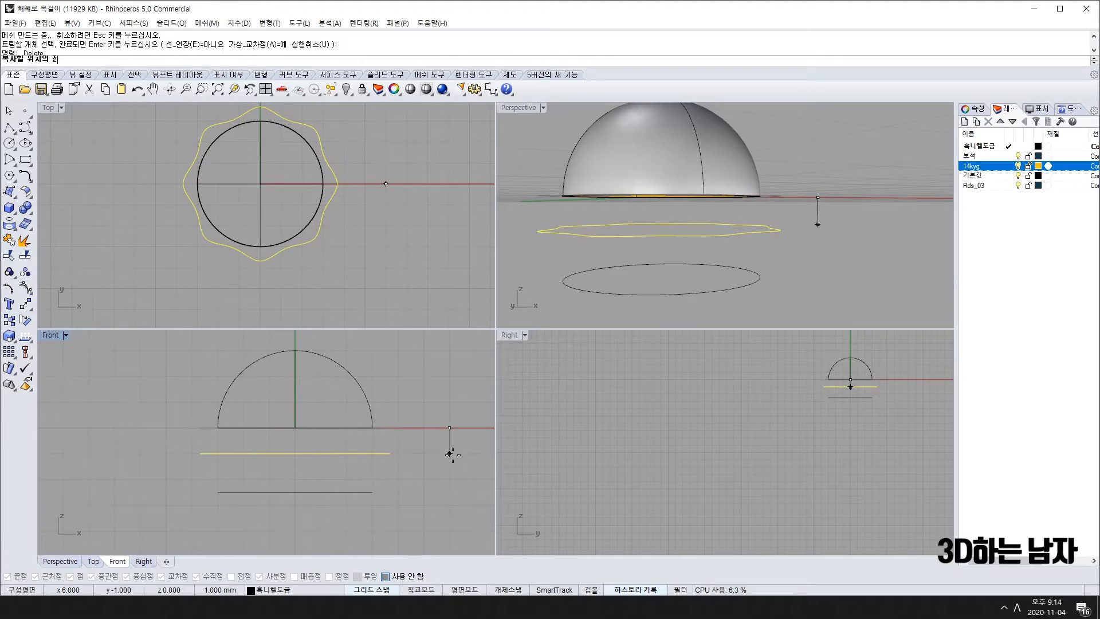
click(450, 452)
key(Escape)
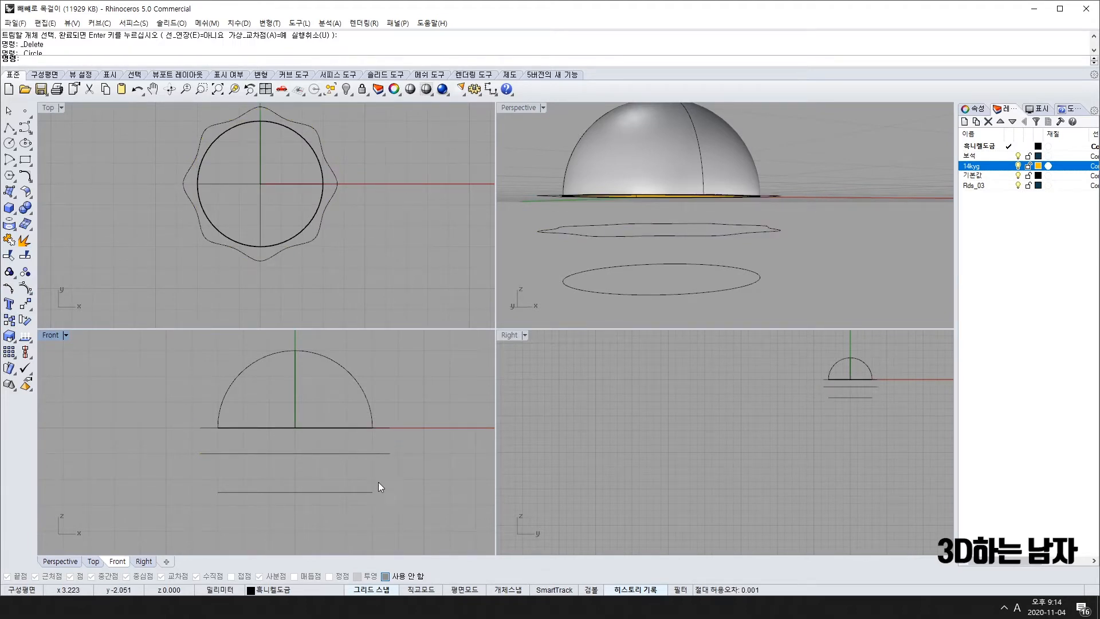
Step: Scale the lower scalloped copy slightly smaller in 2D about the origin in the Top view
click(376, 454)
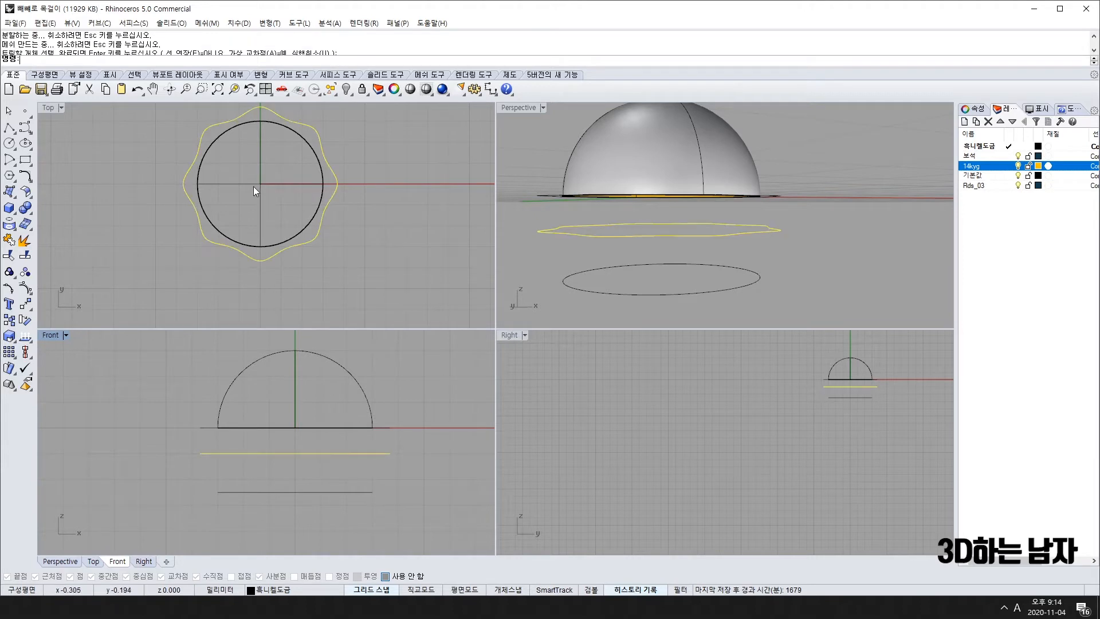
right_drag(253, 186, 250, 215)
key(Return)
click(257, 211)
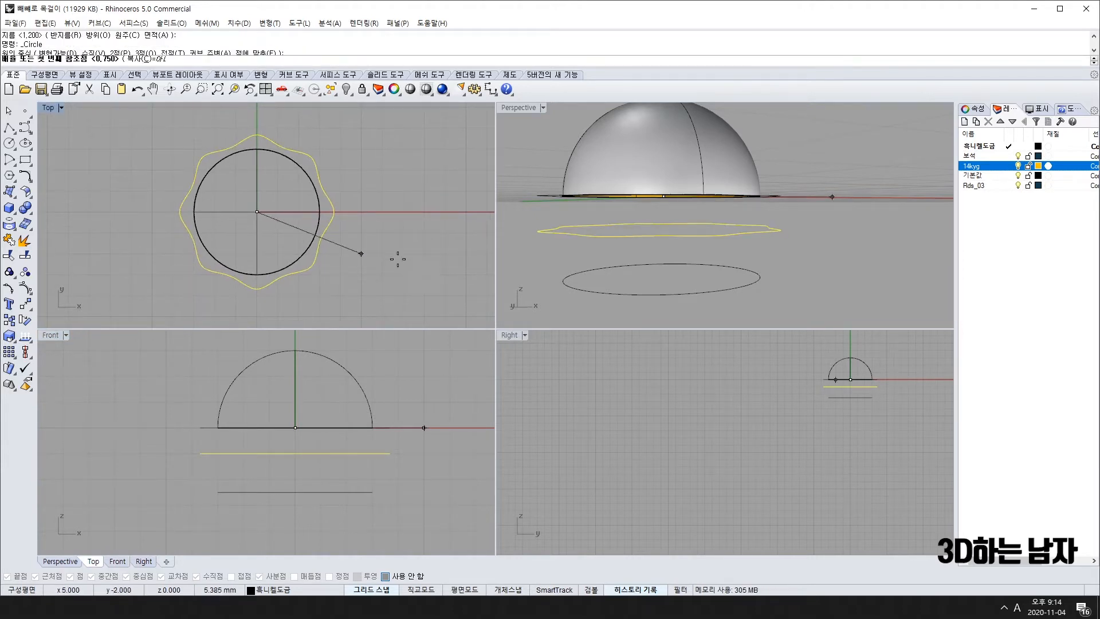
click(444, 211)
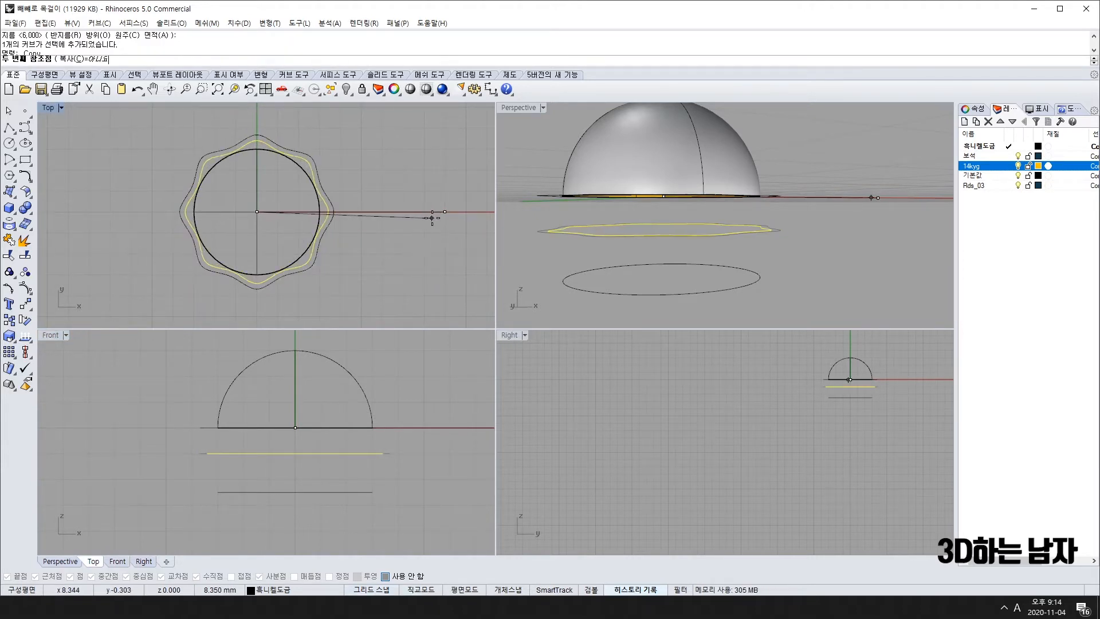
click(434, 212)
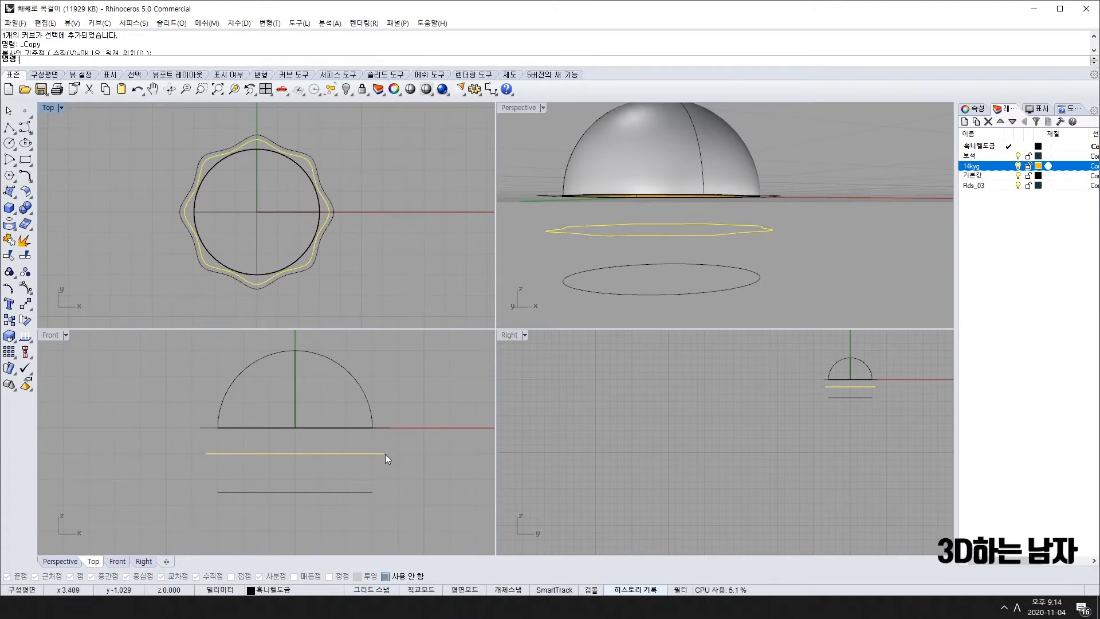
Step: Try to loft the two scalloped curves and the bottom circle with the Straight sections style
shift+click(389, 427)
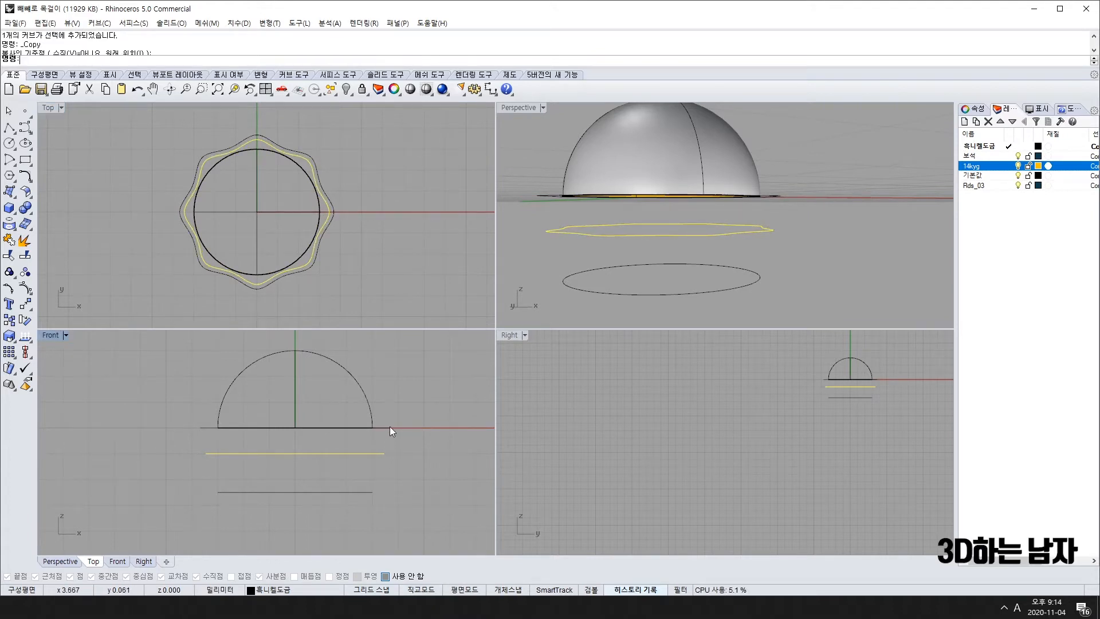
shift+click(369, 491)
right_drag(607, 238, 753, 191)
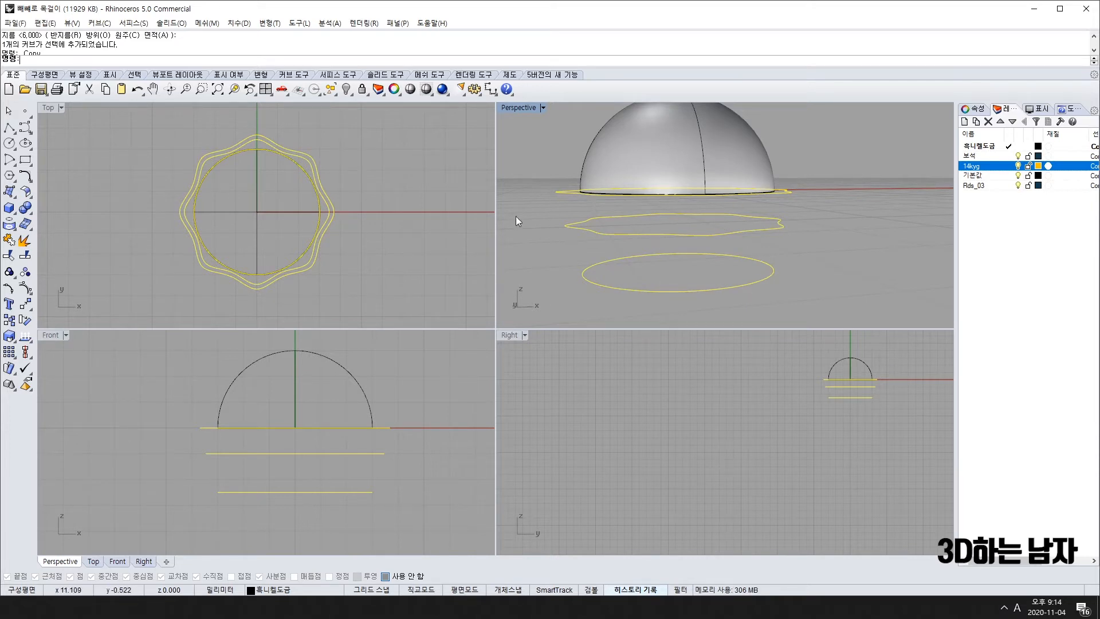
right_drag(390, 208, 353, 197)
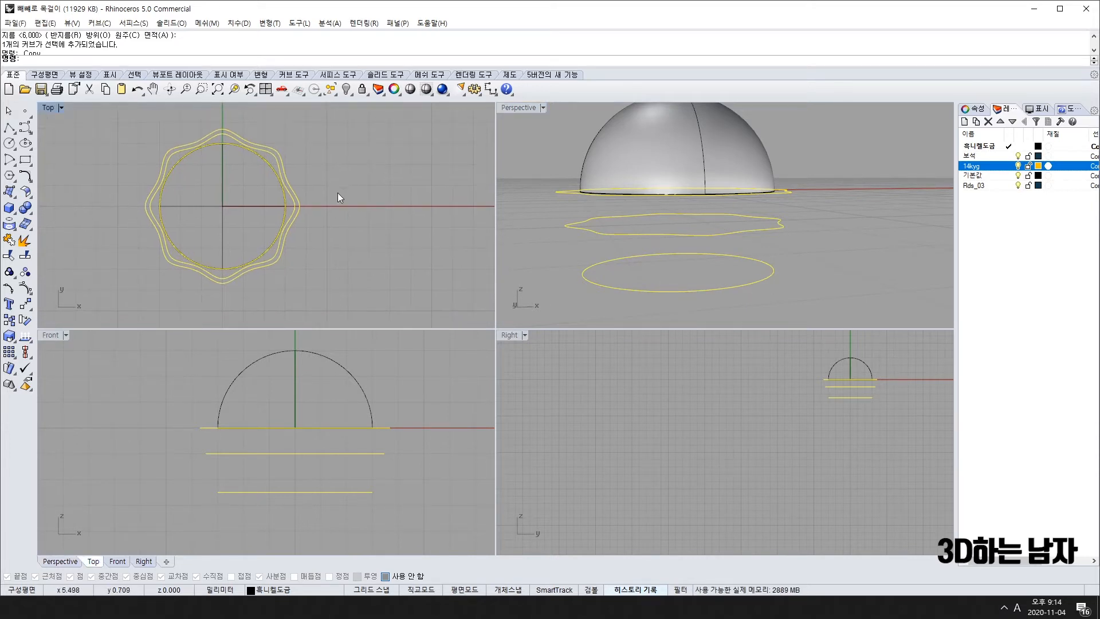
click(9, 191)
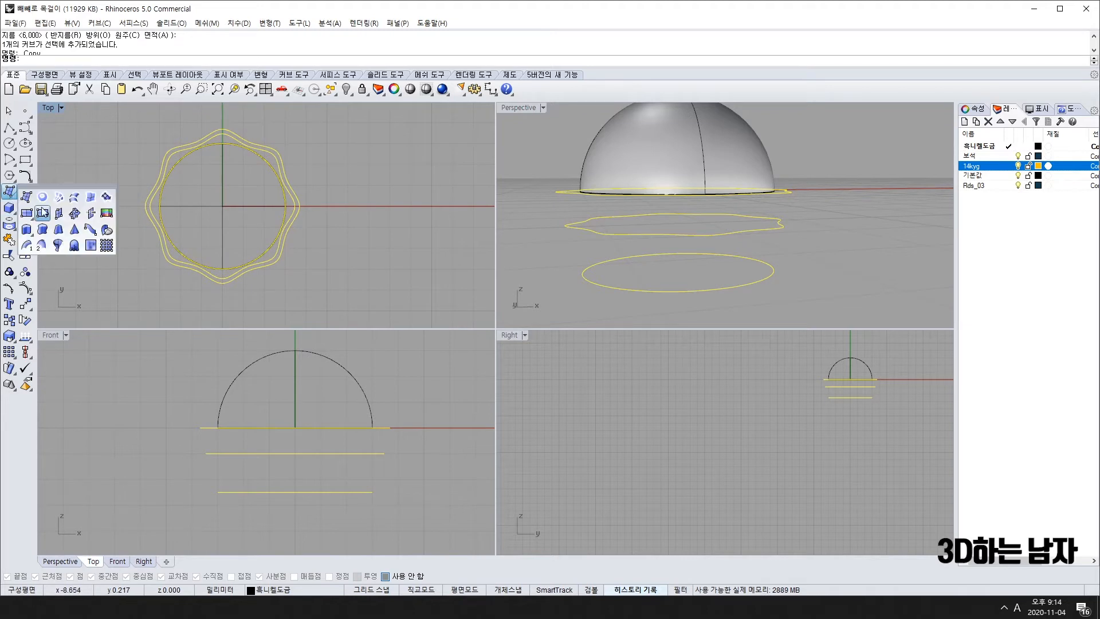
click(75, 198)
right_click(564, 319)
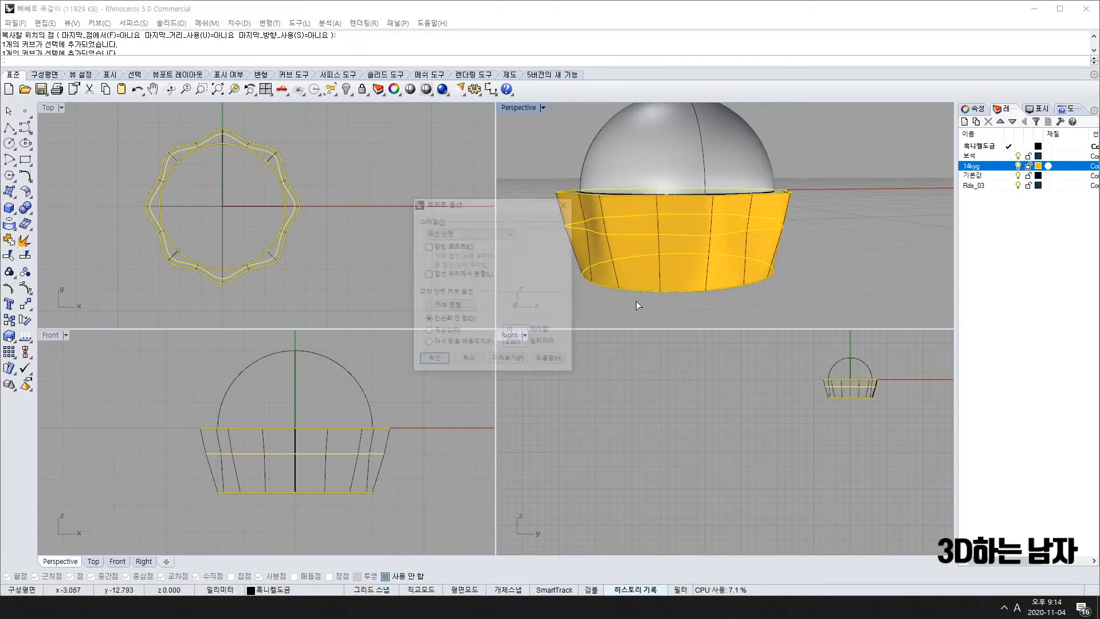
click(435, 358)
Step: Inspect the lofted cup wall and delete its surface
right_drag(550, 241, 608, 234)
click(753, 239)
right_drag(637, 271, 717, 284)
click(751, 263)
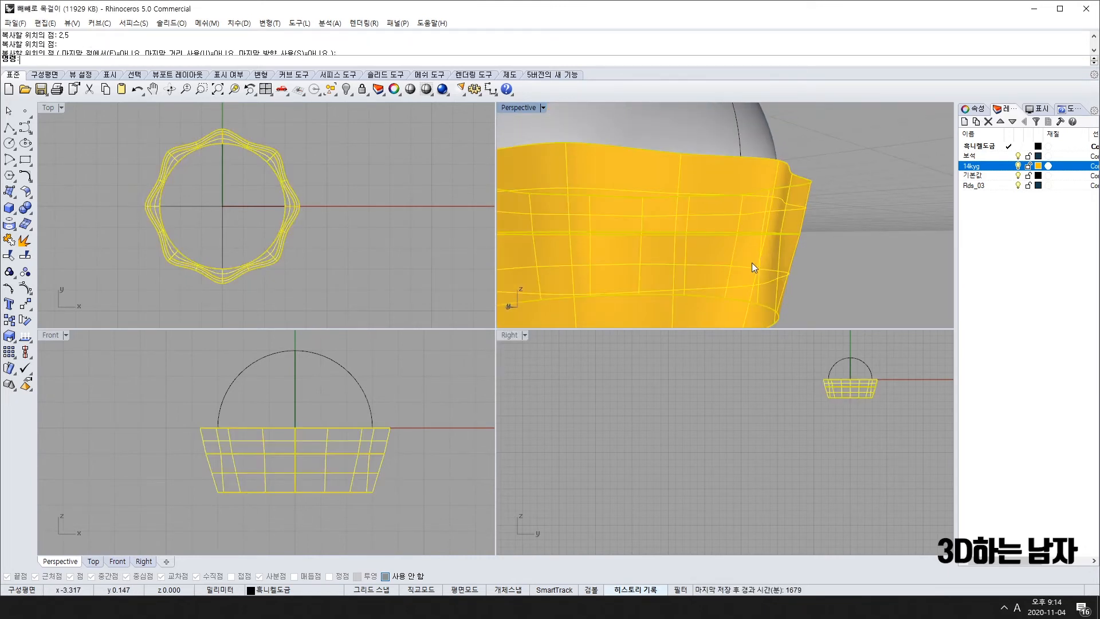
click(737, 281)
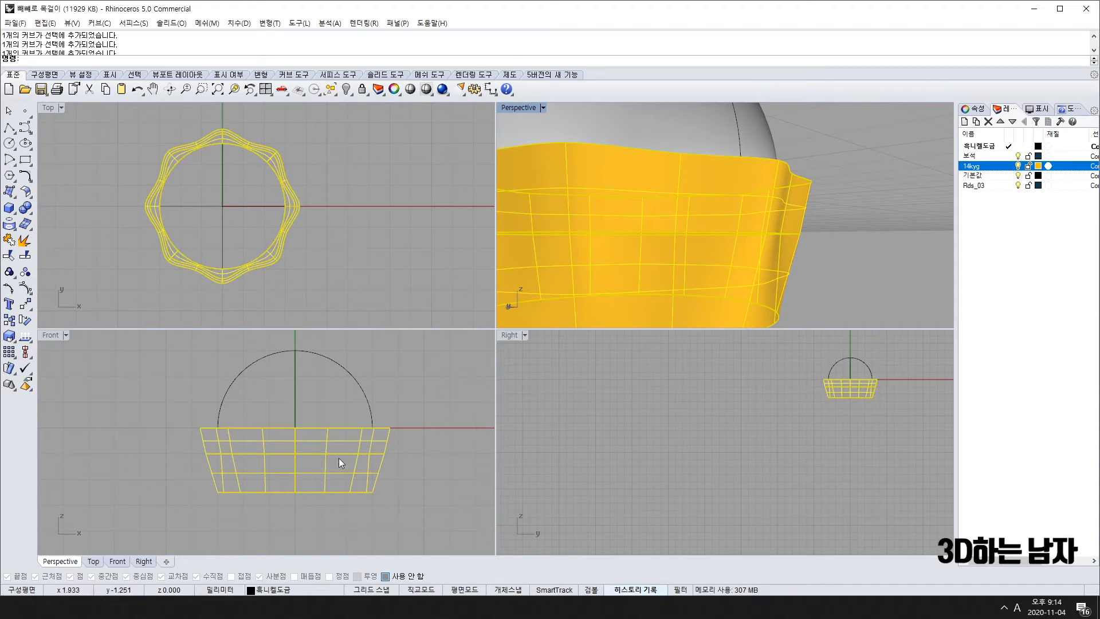
click(407, 273)
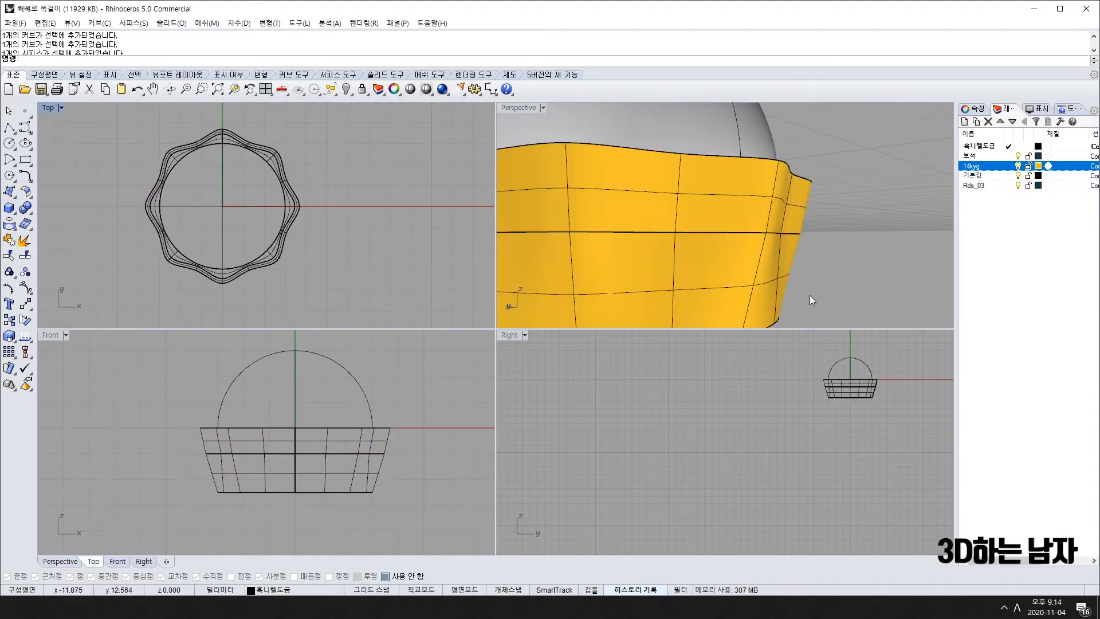
click(771, 275)
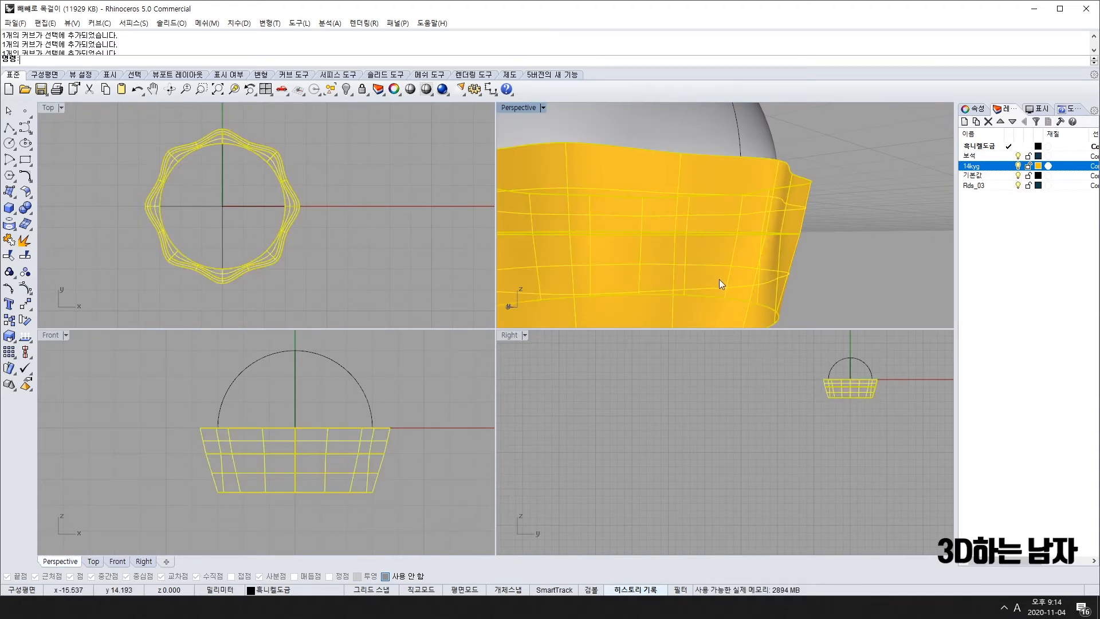
key(Delete)
Step: Scale the middle scalloped curve slightly larger in 2D about the origin in the Top view
click(779, 233)
scroll(790, 246, down, 3)
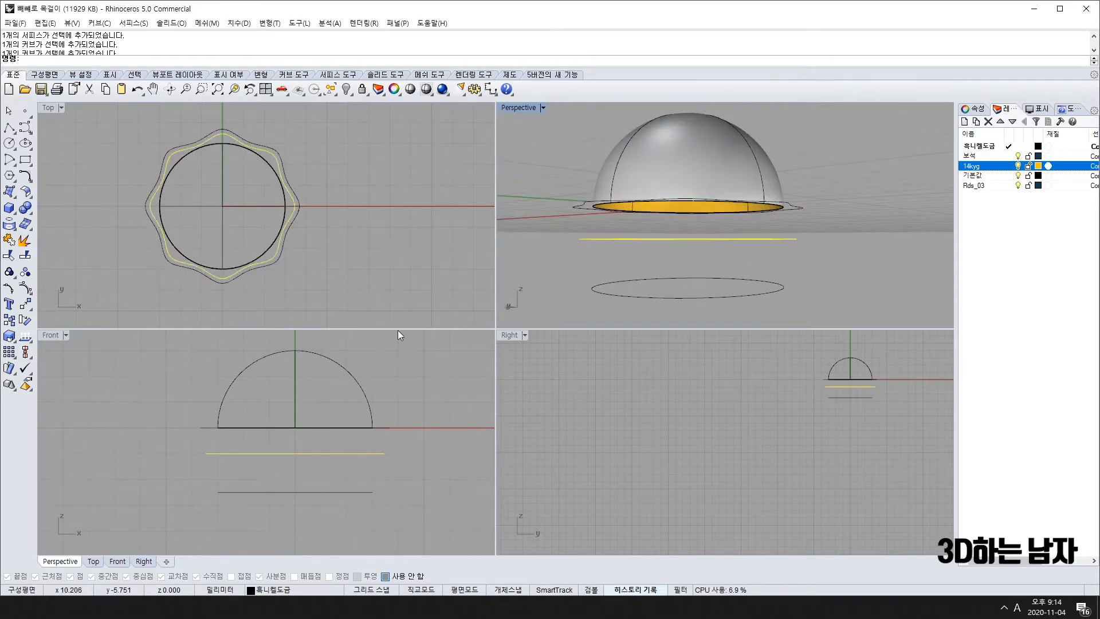
right_drag(230, 218, 235, 221)
text(sc)
key(Return)
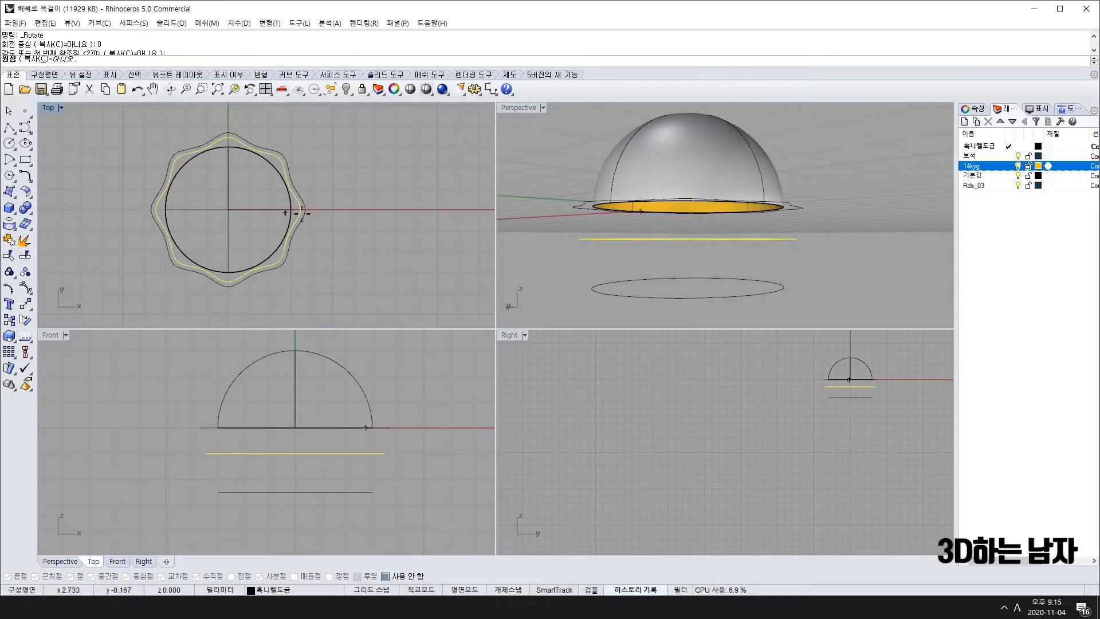
key(Escape)
key(F10)
key(F11)
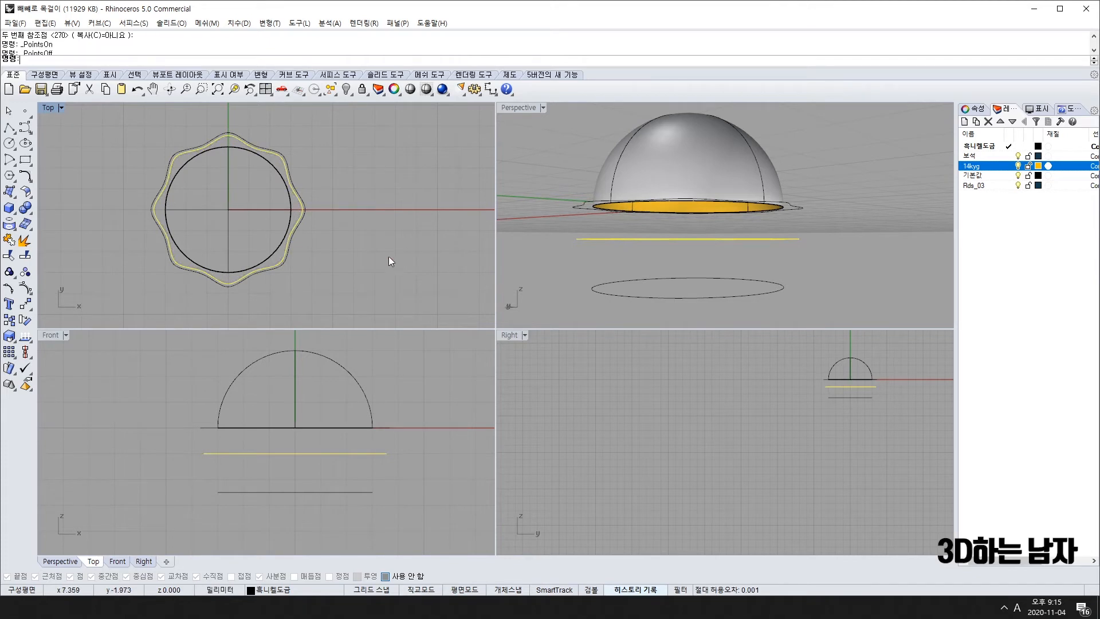
Step: Loft the two scalloped curves and the bottom circle into the cup wall using the Loose style
drag(424, 425, 359, 503)
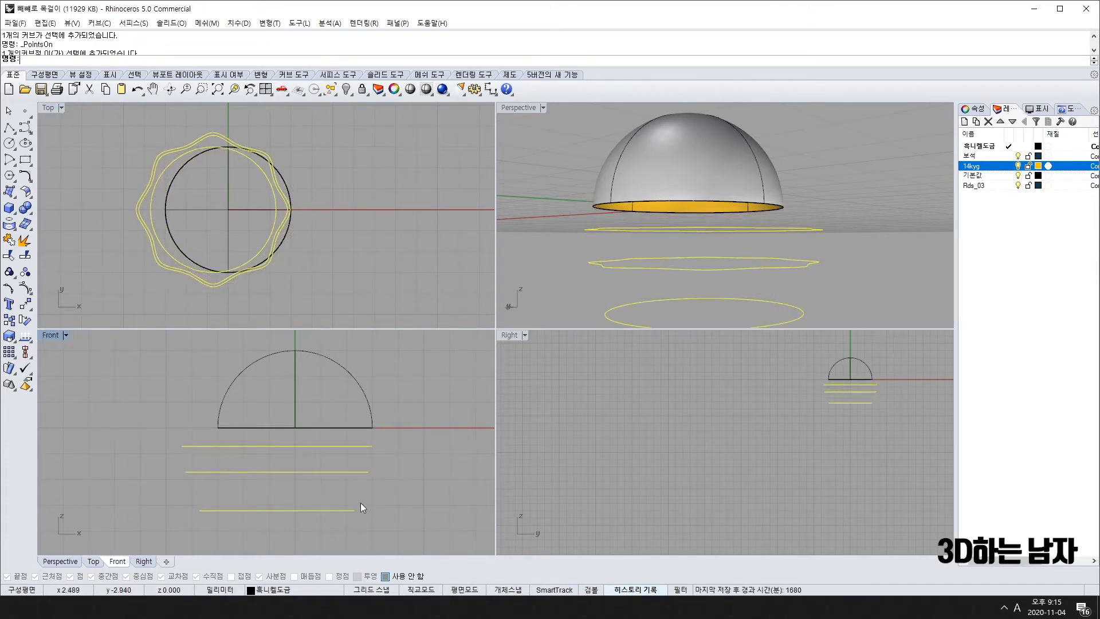
key(Return)
key(Return)
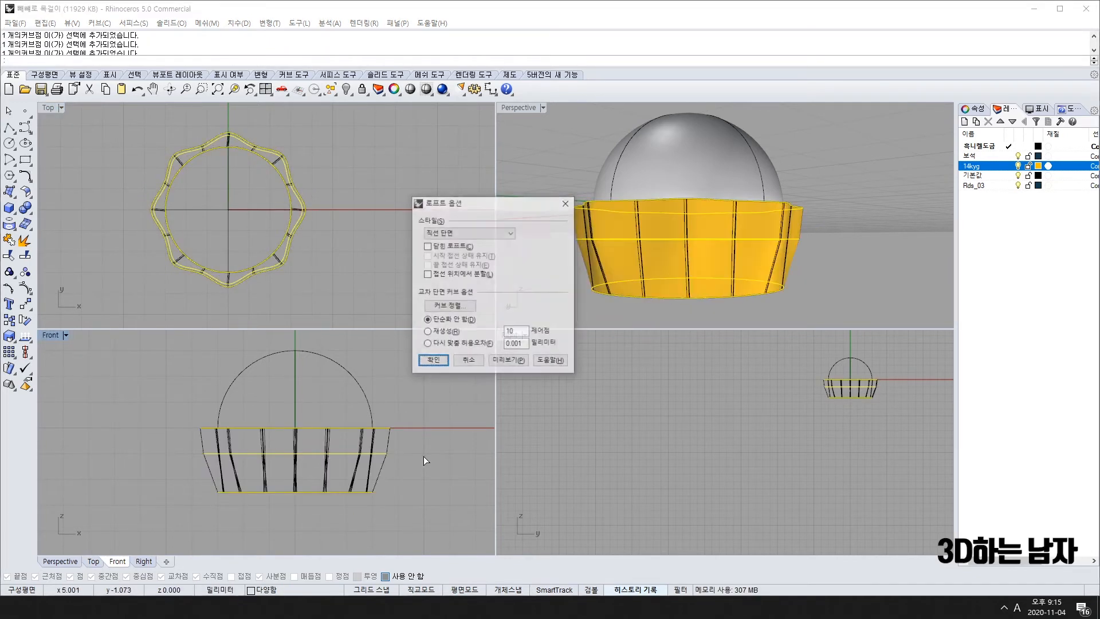
right_drag(768, 290, 636, 280)
click(461, 233)
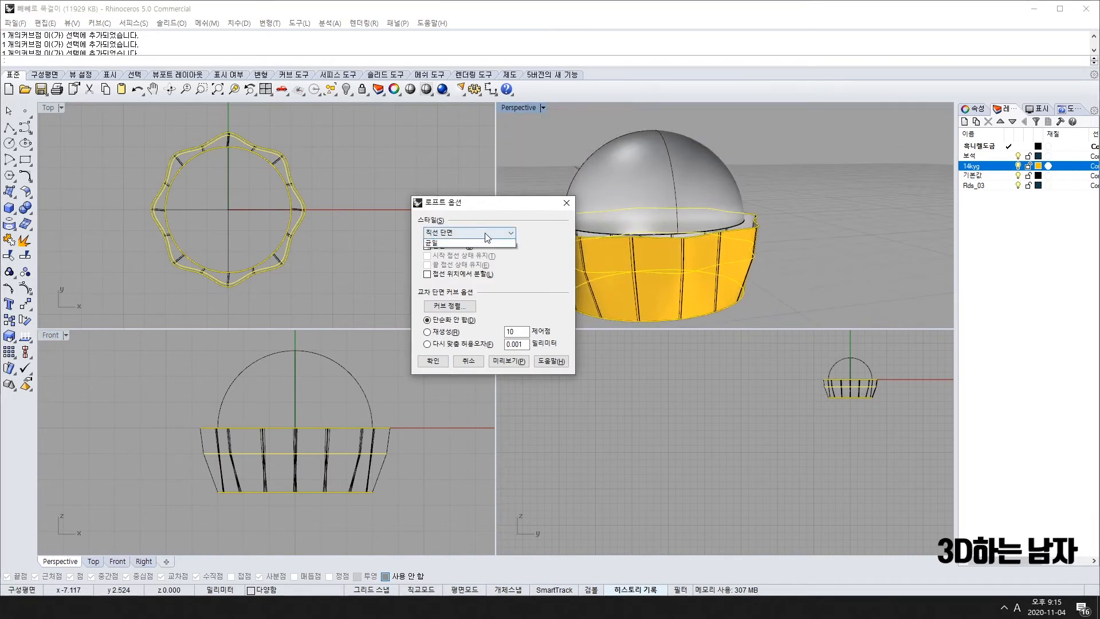
click(455, 252)
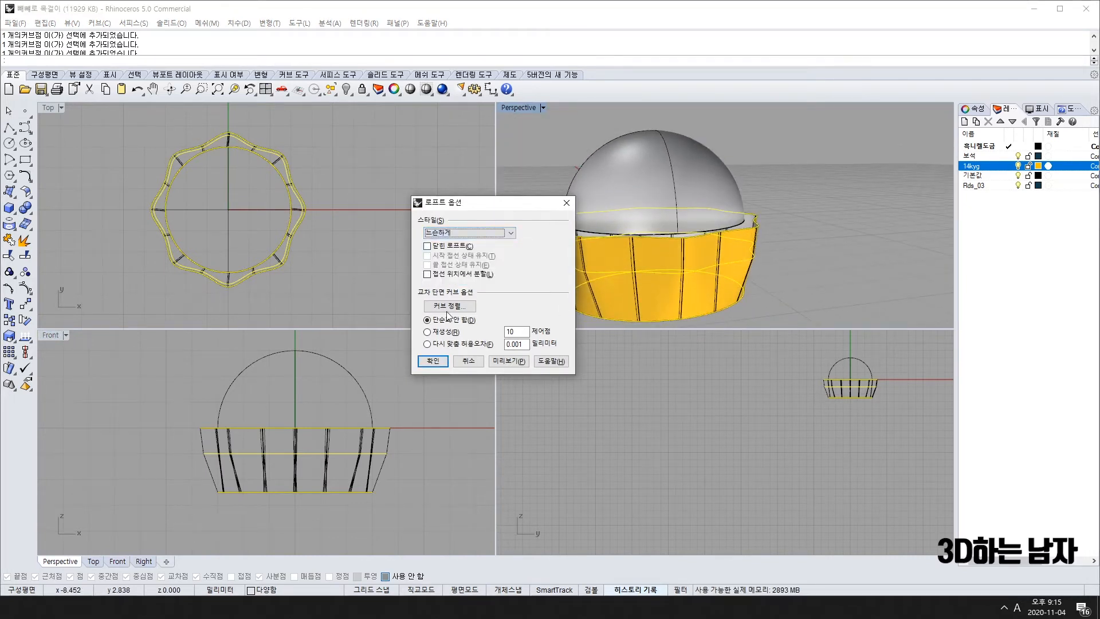
click(509, 361)
right_drag(795, 297, 795, 214)
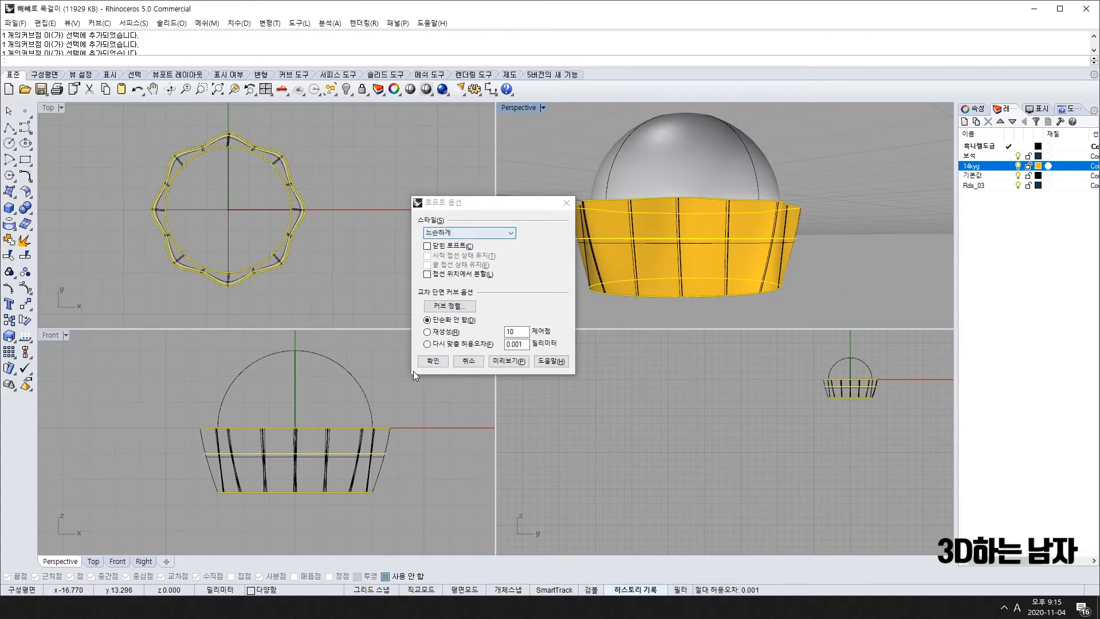
click(432, 361)
Step: Delete the leftover middle scalloped curve and bottom circle from the lofted cup wall
right_drag(829, 249, 658, 146)
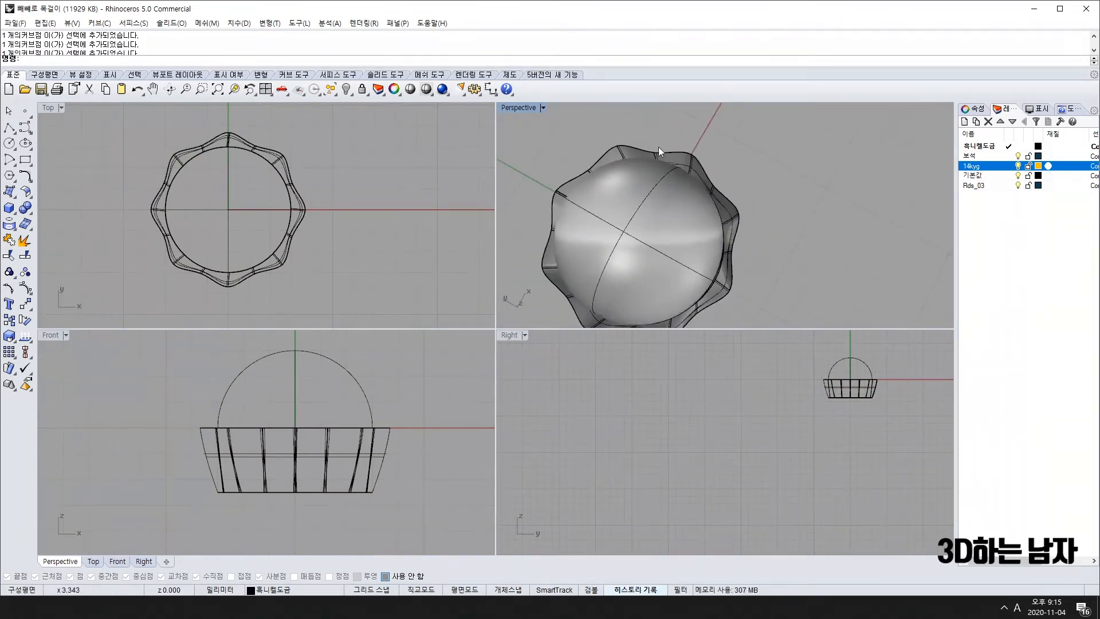
right_drag(720, 259, 720, 166)
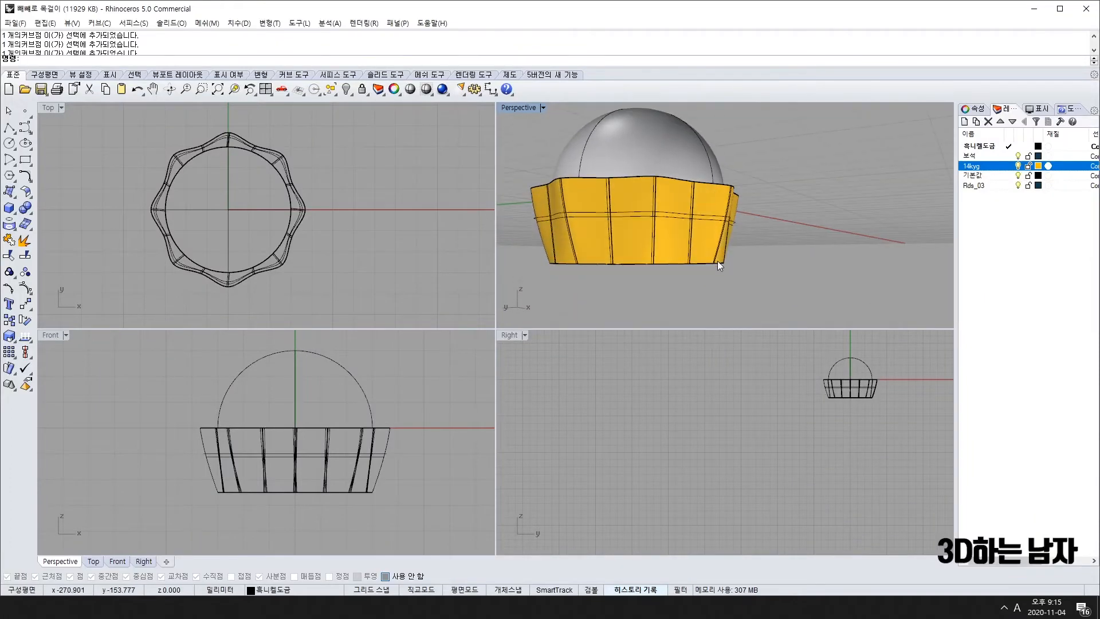
right_drag(704, 241, 735, 257)
scroll(744, 243, up, 3)
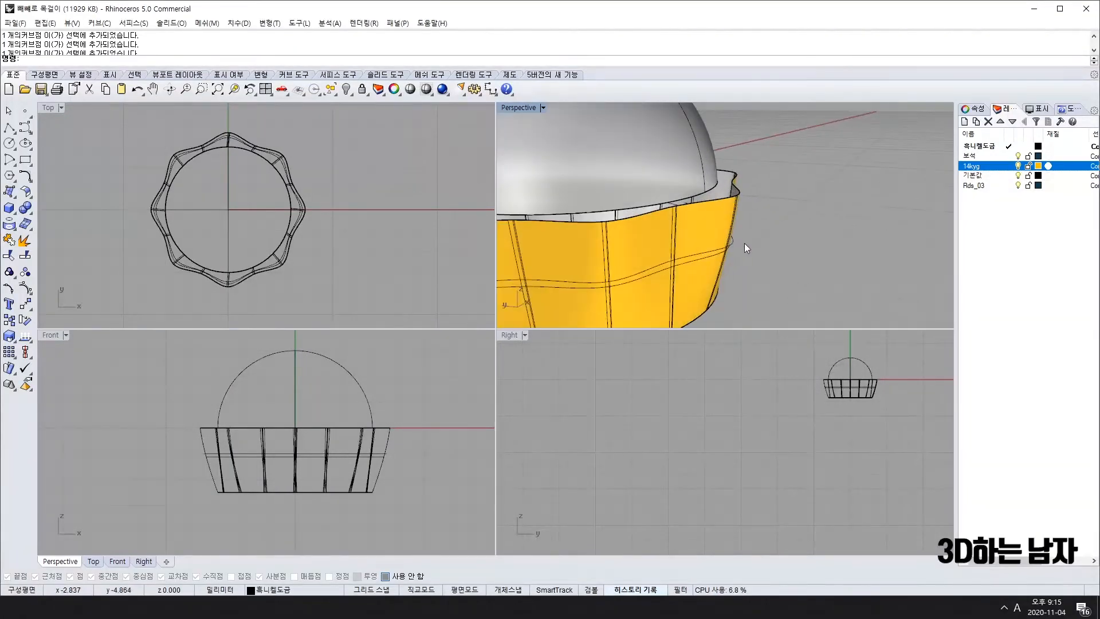
click(735, 244)
click(734, 250)
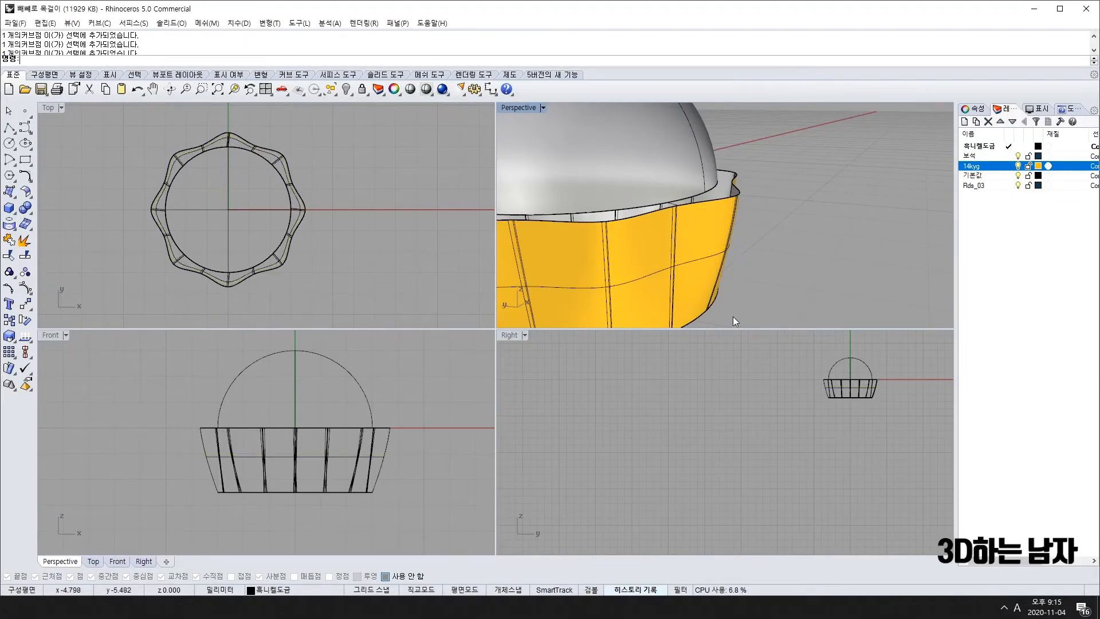
click(711, 305)
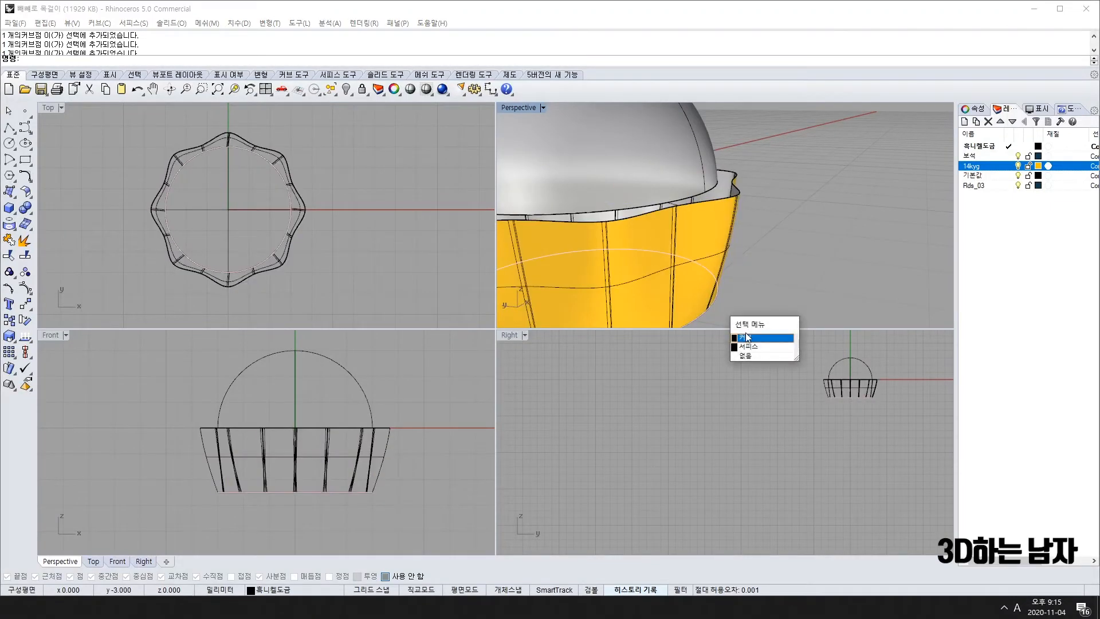
click(746, 336)
right_click(771, 224)
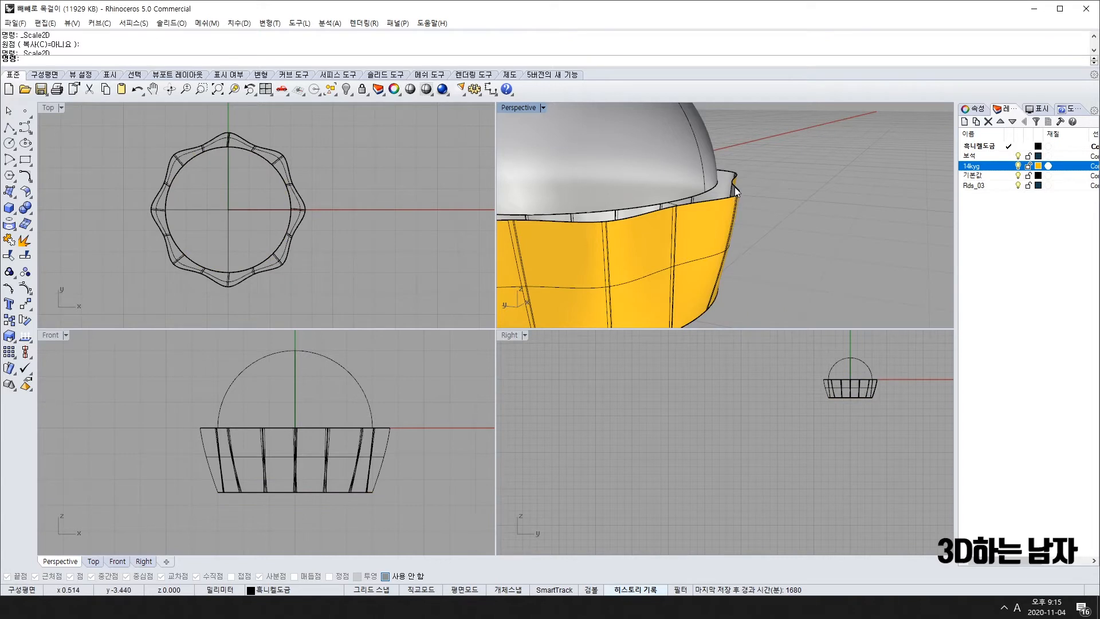
Step: Fill the flat rim between the dome's base circle and the scalloped top curve with a surface
scroll(736, 200, up, 5)
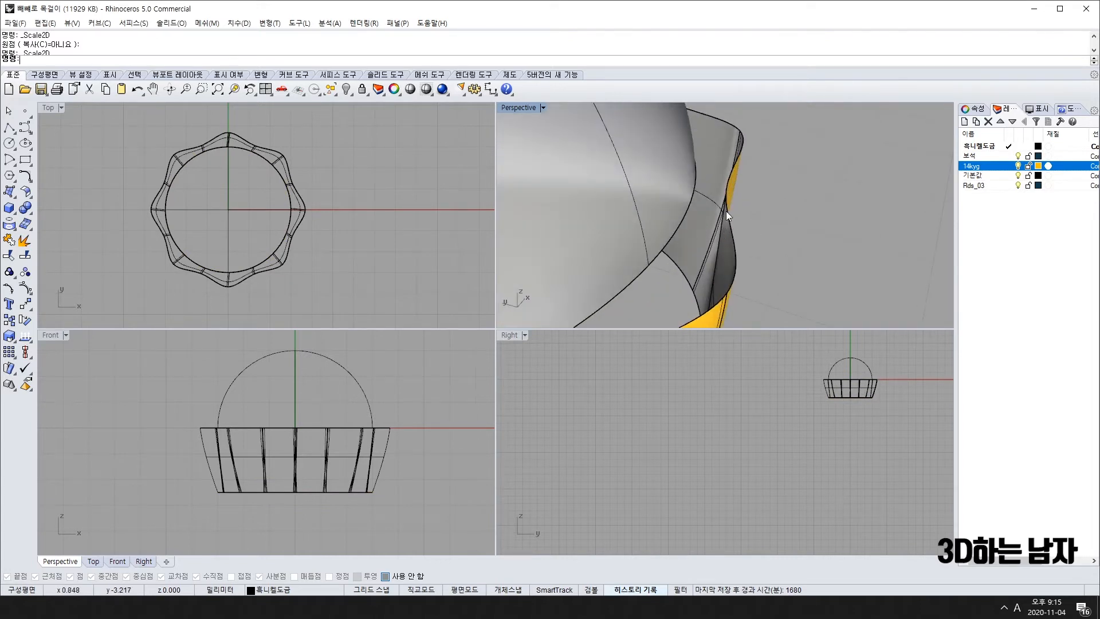
click(729, 179)
click(772, 205)
shift+click(691, 200)
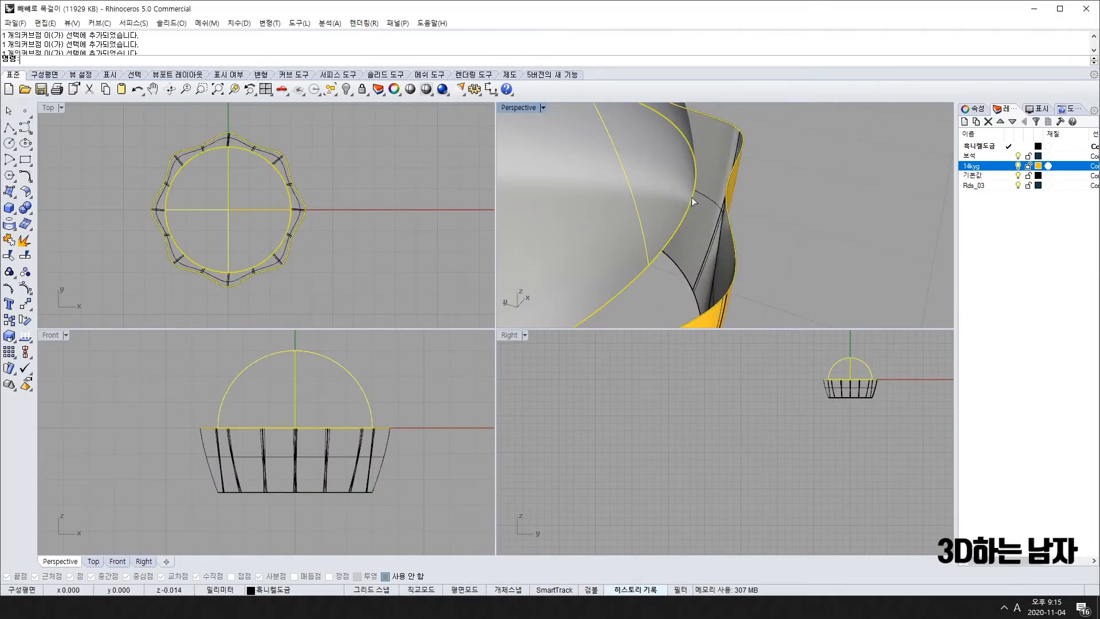
right_click(691, 202)
key(Escape)
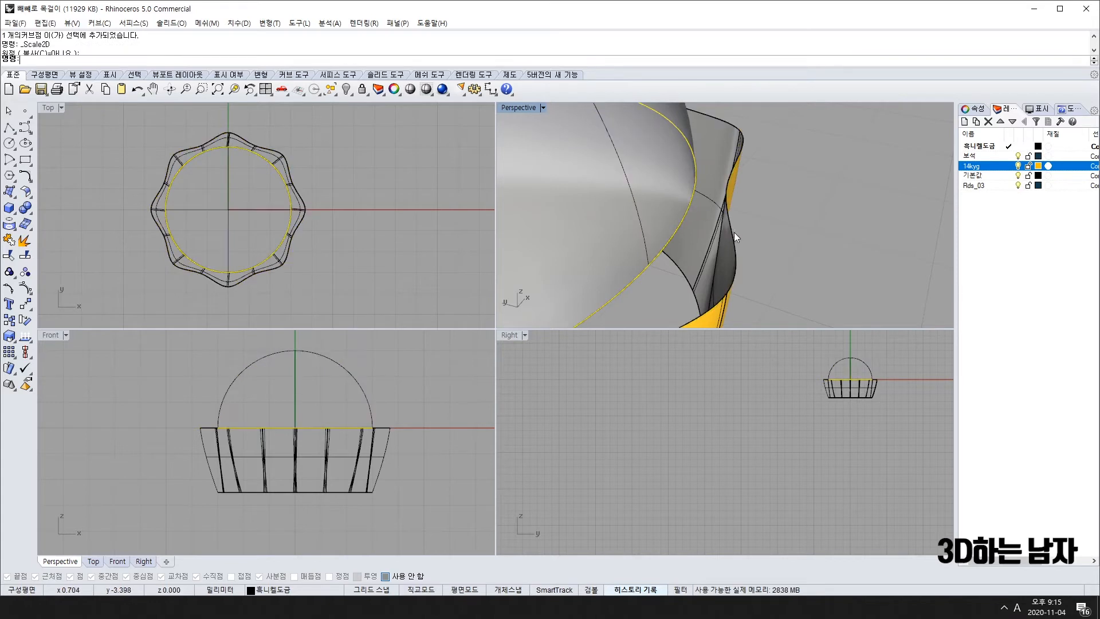
click(732, 194)
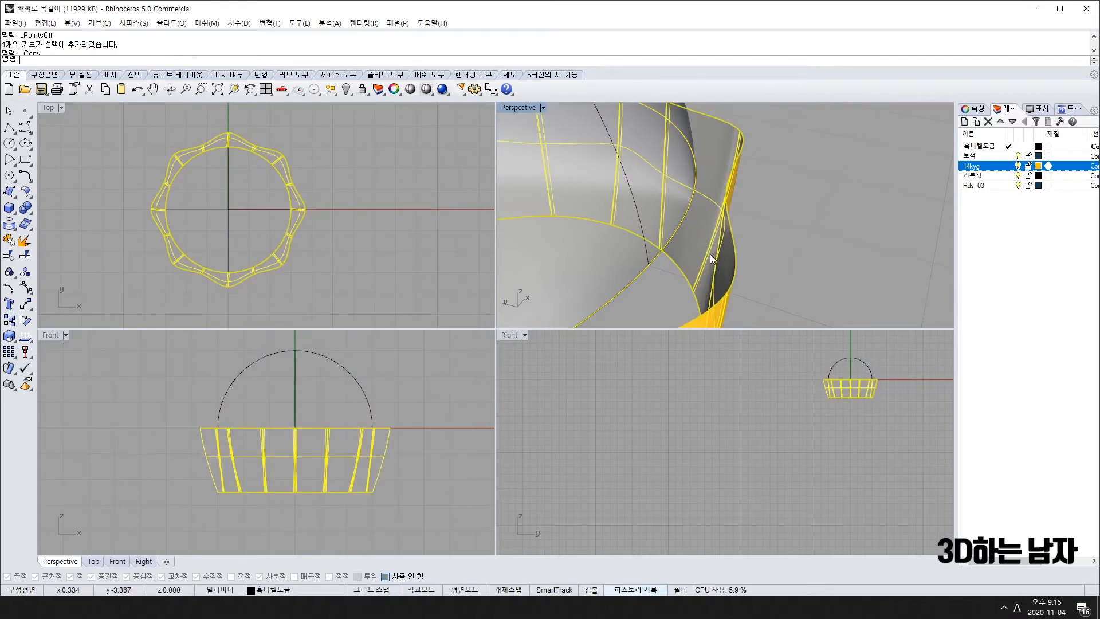
click(739, 164)
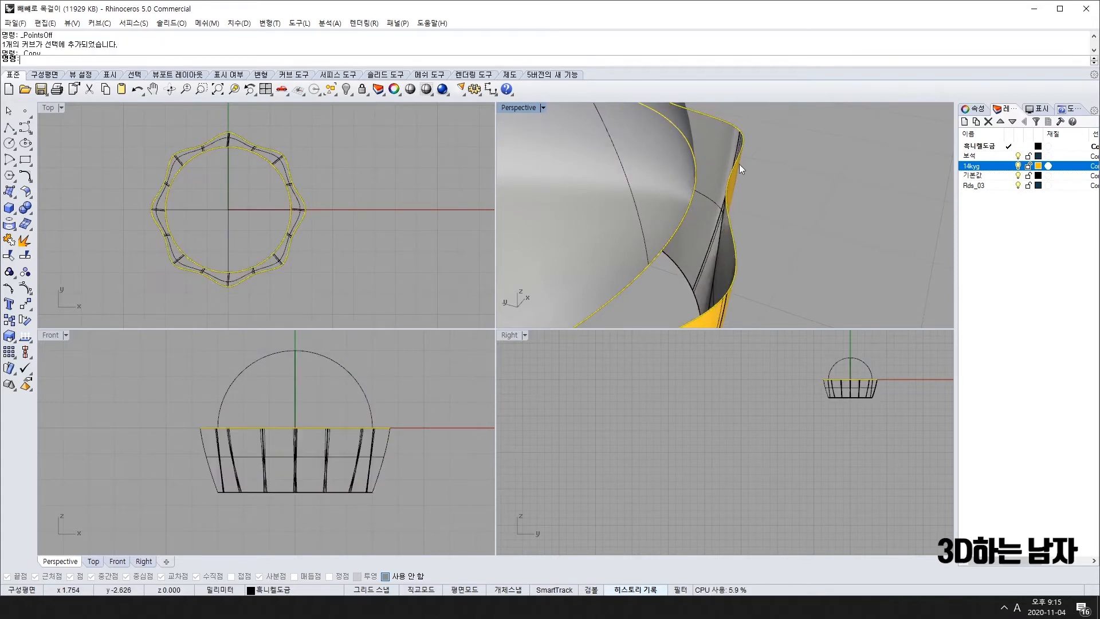
click(25, 193)
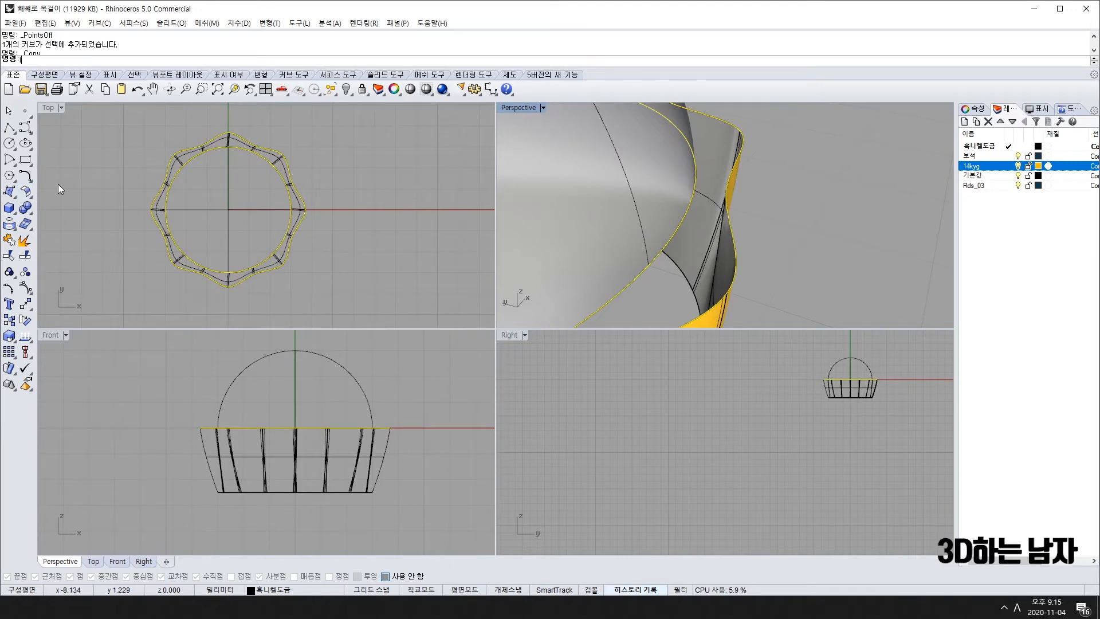
click(806, 223)
Step: Join the dome, rim surface and cup wall into one polysurface
scroll(793, 226, down, 6)
mouse_move(792, 226)
right_down()
mouse_move(737, 294)
mouse_move(712, 295)
mouse_move(775, 114)
mouse_move(808, 157)
mouse_move(801, 238)
mouse_move(790, 217)
right_up()
scroll(790, 215, down, 7)
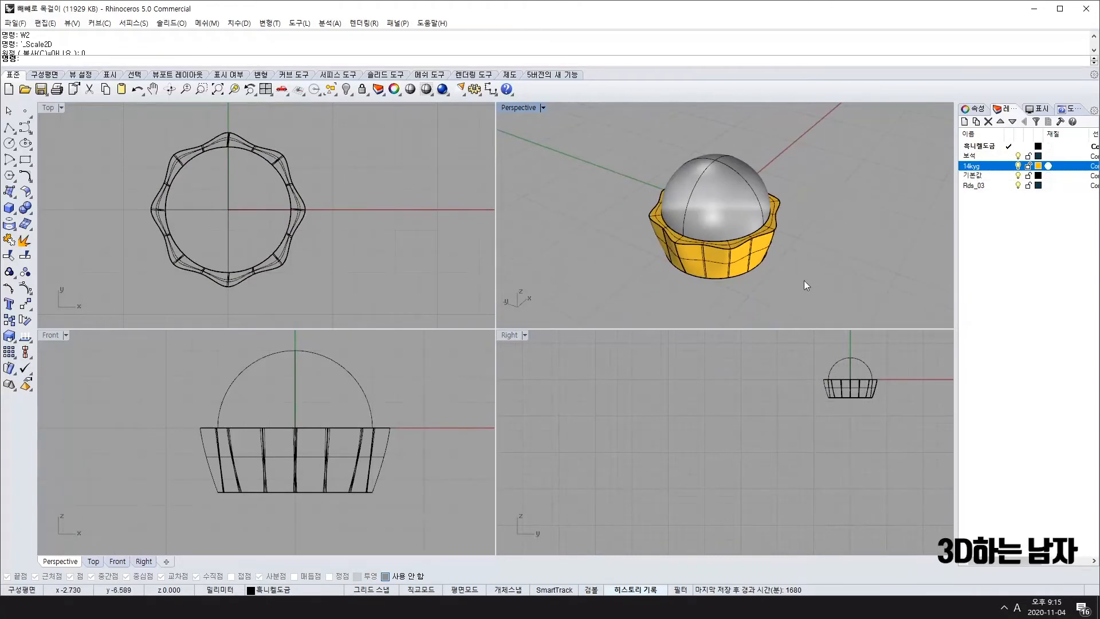
right_drag(804, 280, 824, 197)
click(707, 240)
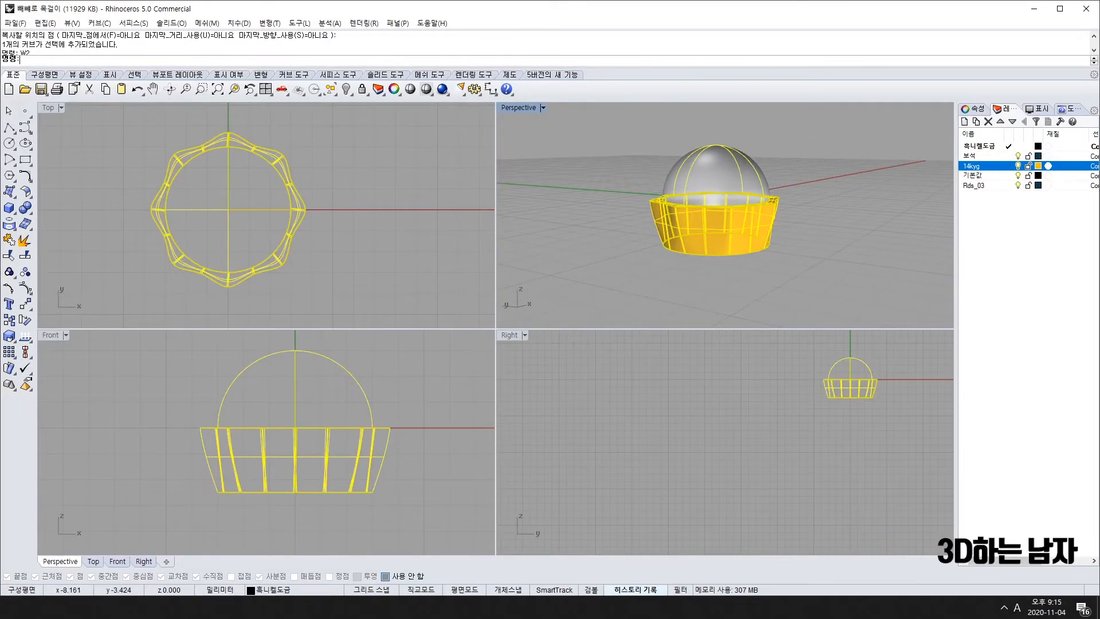
click(9, 240)
click(134, 356)
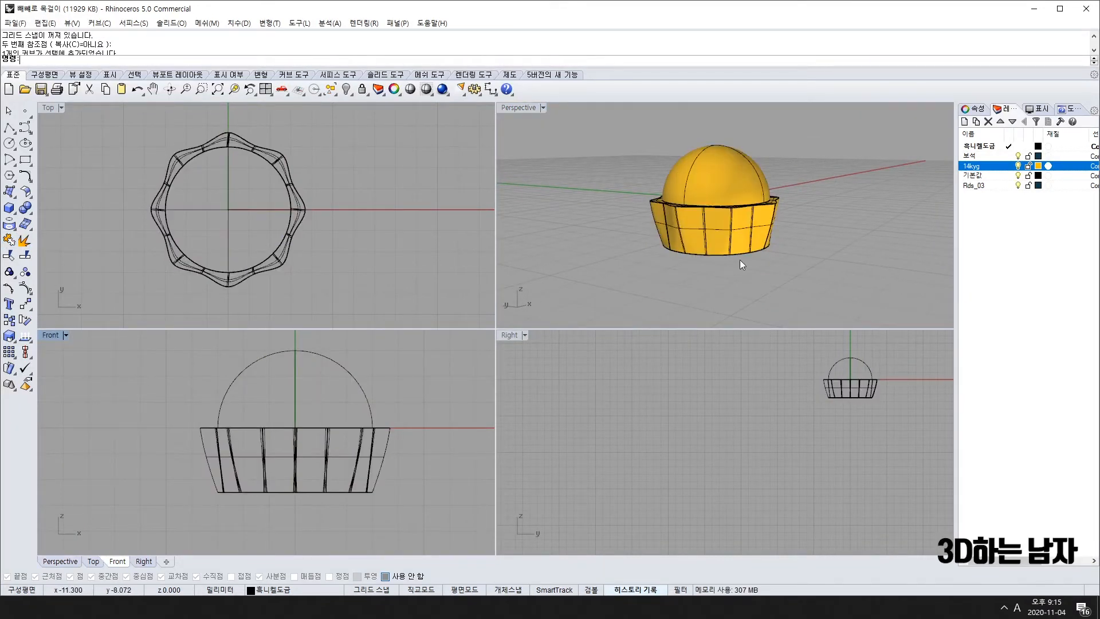
Step: Cap the planar hole at the bottom of the joined muffin body
right_drag(741, 261, 761, 326)
right_drag(732, 201, 729, 212)
click(698, 180)
click(29, 215)
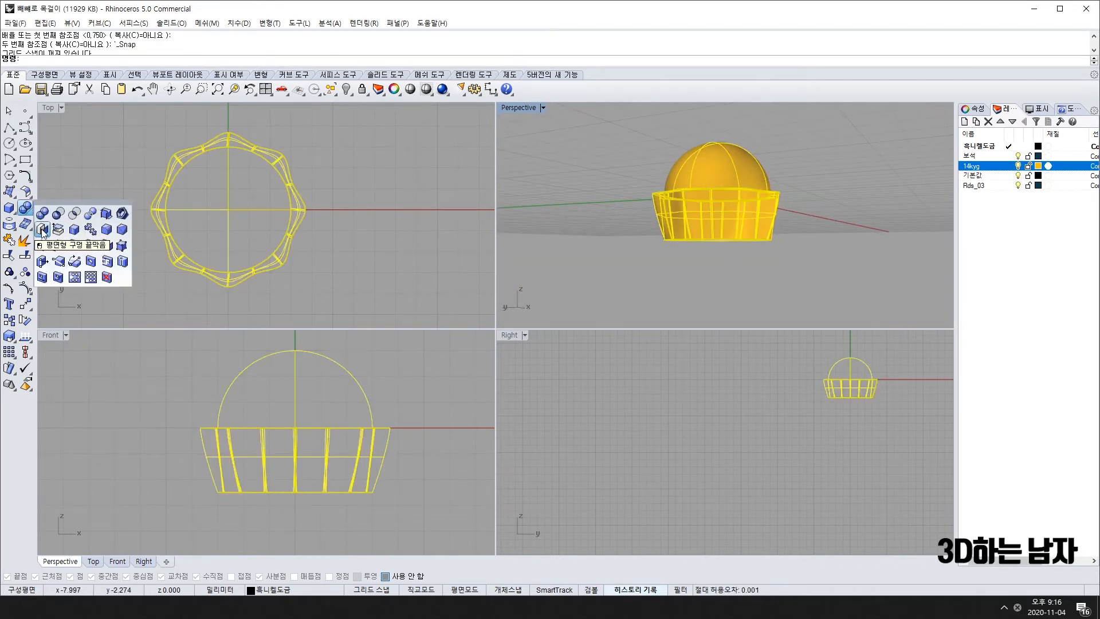
click(29, 62)
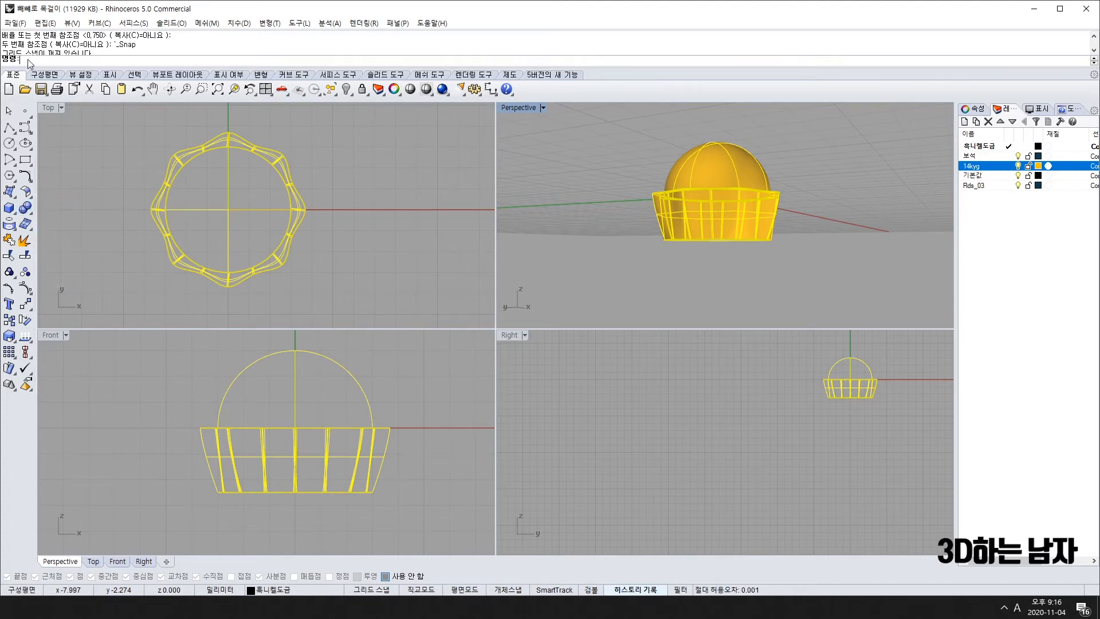
text(loft)
key(Return)
click(624, 272)
right_drag(621, 267, 819, 222)
mouse_move(730, 162)
right_down()
mouse_move(729, 229)
mouse_move(735, 164)
right_up()
scroll(719, 206, up, 5)
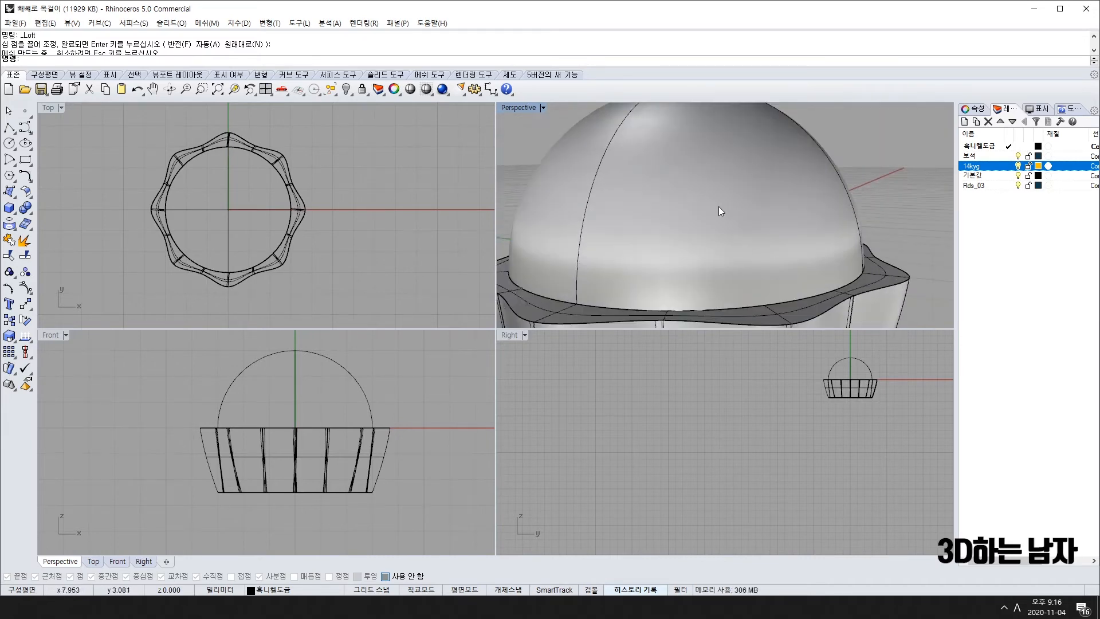
Step: Inspect the capped muffin body from several angles, checking the dome, the scalloped rim and the cup wall
scroll(720, 213, down, 5)
mouse_move(720, 213)
right_down()
mouse_move(656, 118)
mouse_move(724, 189)
mouse_move(732, 233)
mouse_move(545, 258)
right_up()
right_drag(723, 193, 719, 172)
right_drag(695, 239, 743, 156)
scroll(758, 210, up, 6)
right_drag(758, 210, 754, 252)
scroll(734, 158, down, 7)
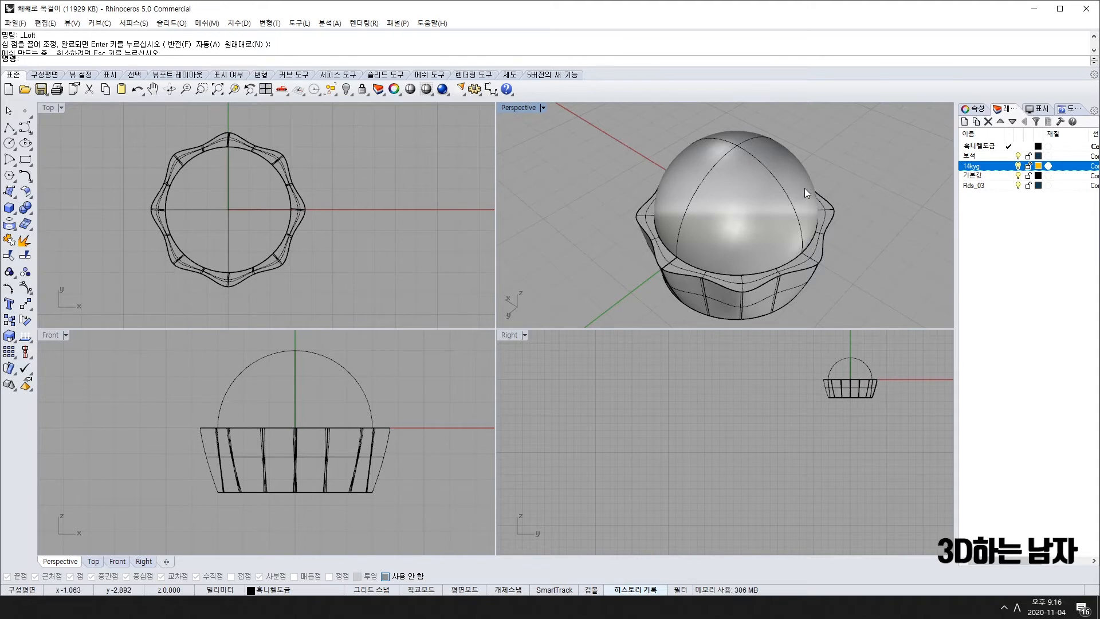
right_drag(804, 188, 416, 265)
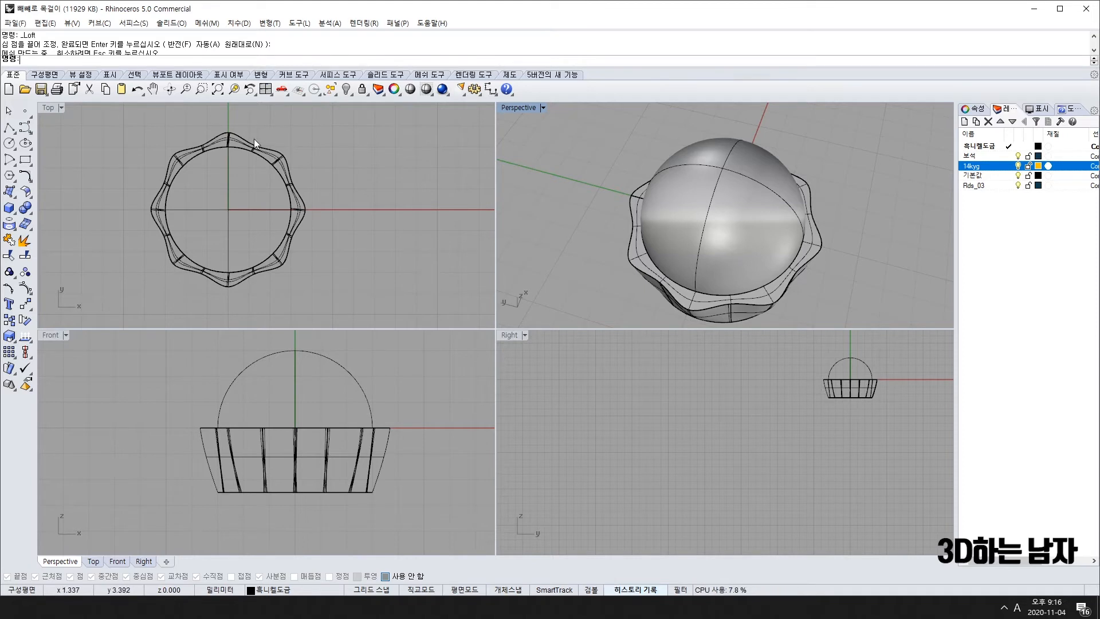
right_drag(778, 218, 510, 295)
scroll(362, 200, down, 3)
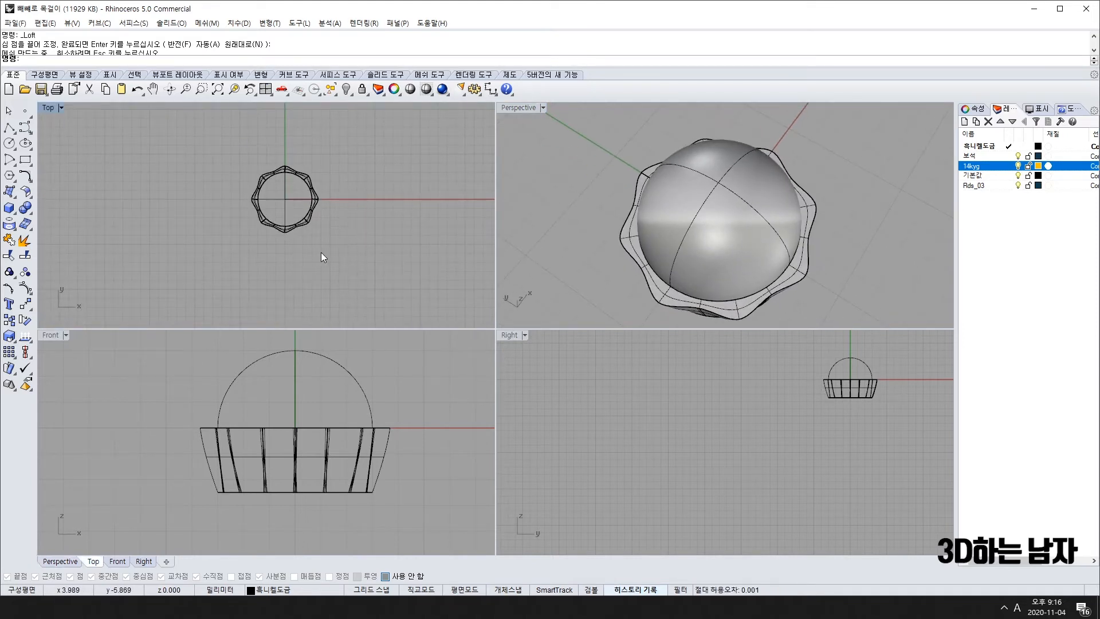
right_drag(781, 276, 726, 141)
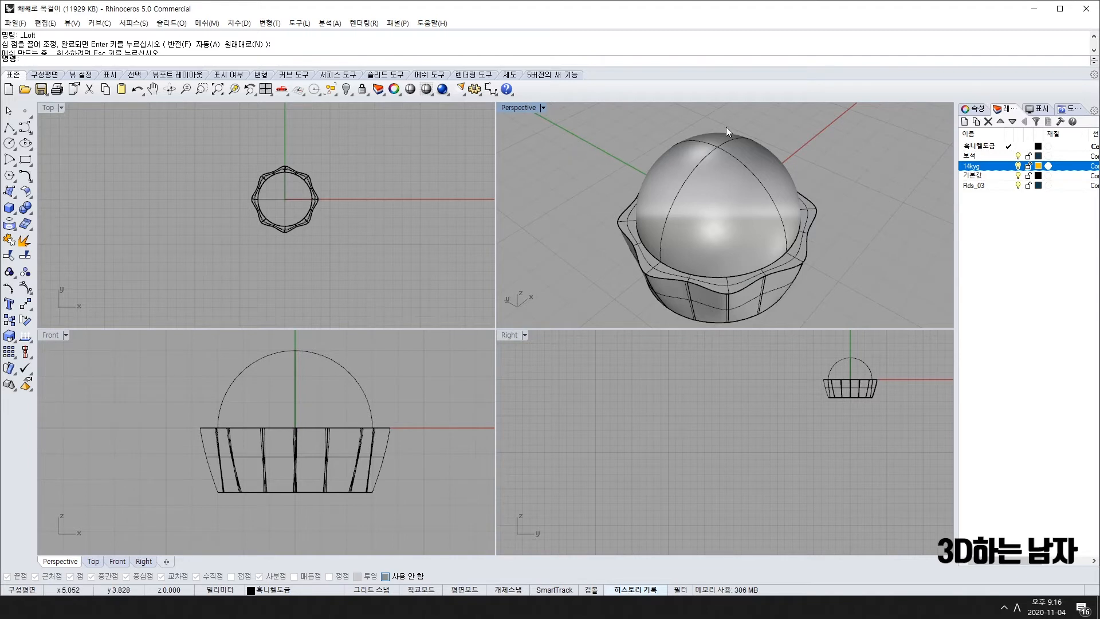
right_drag(672, 182, 755, 135)
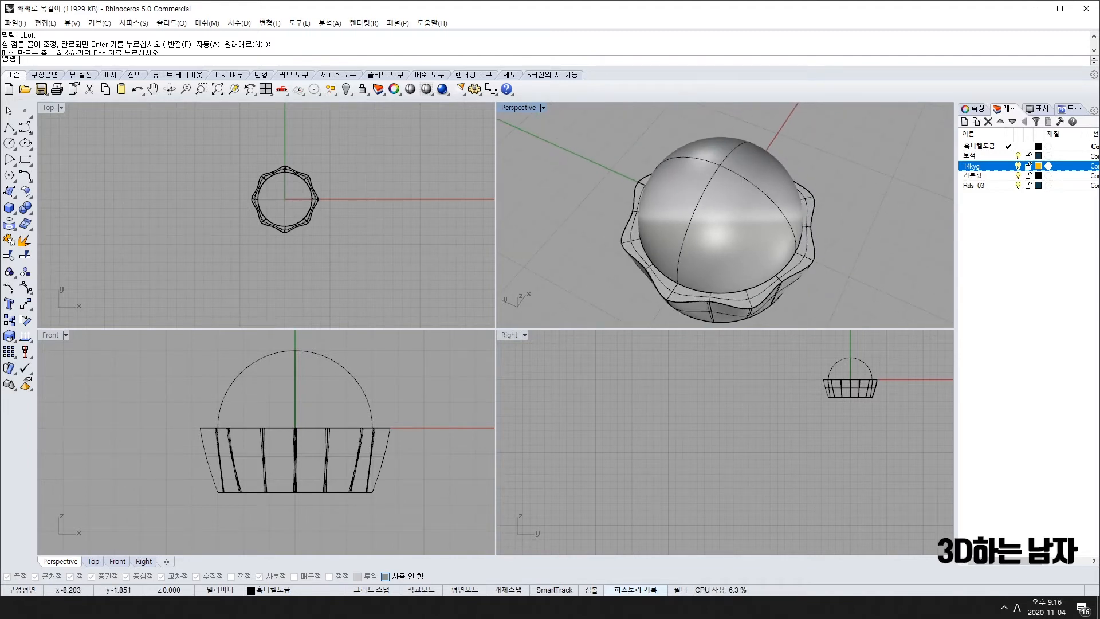
Step: Copy the round diamond from the Dia-round-1(1mm) file and paste it into the muffin model
key(alt+Tab)
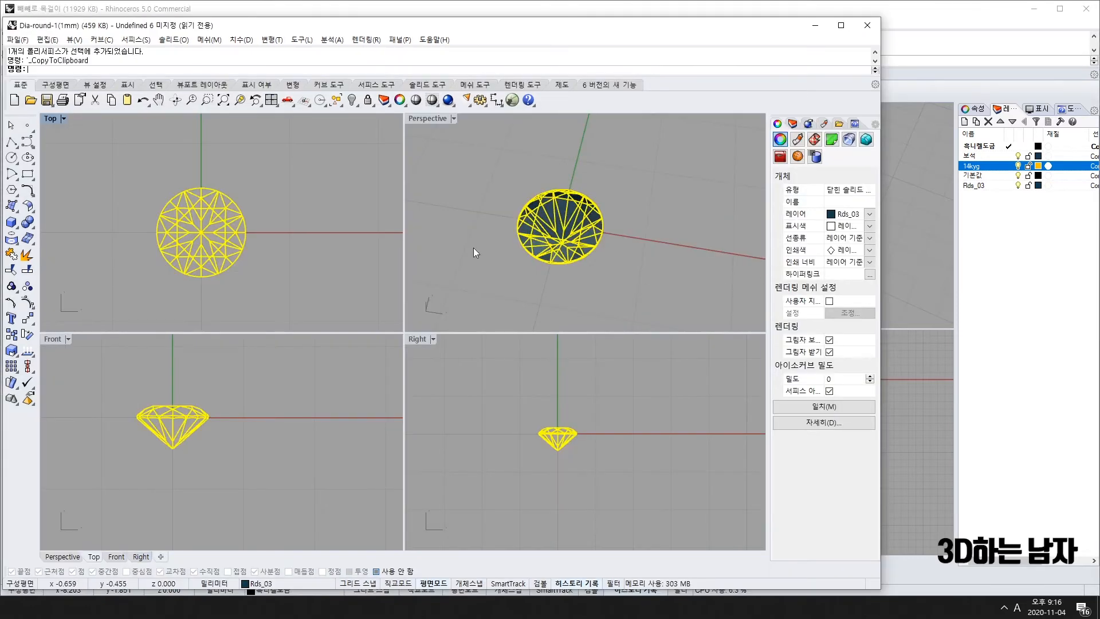
key(ctrl+c)
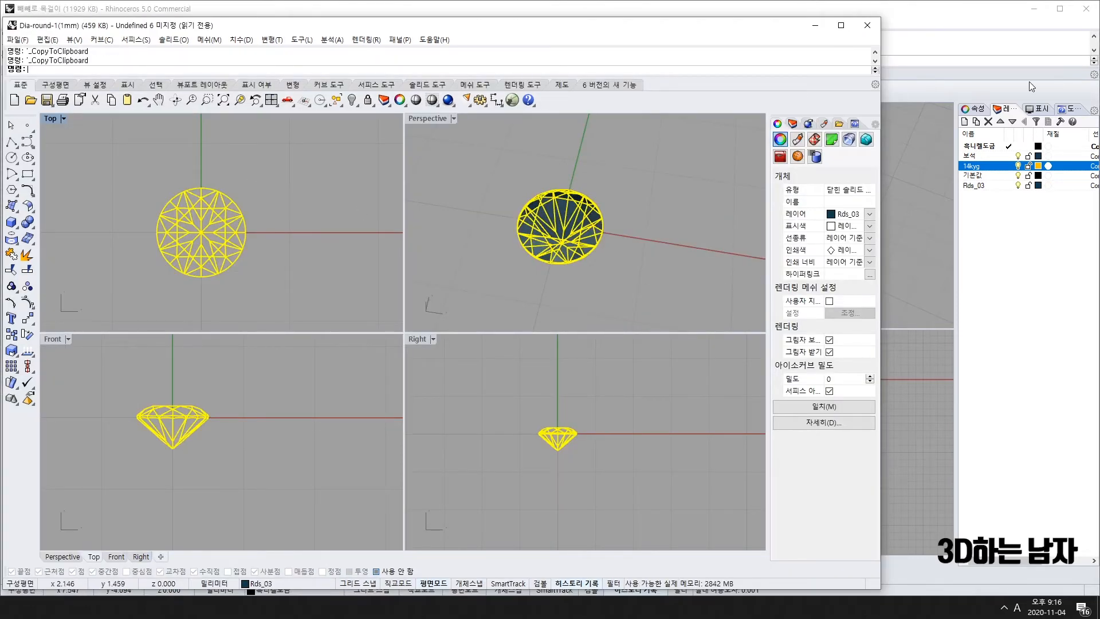
click(815, 25)
click(414, 248)
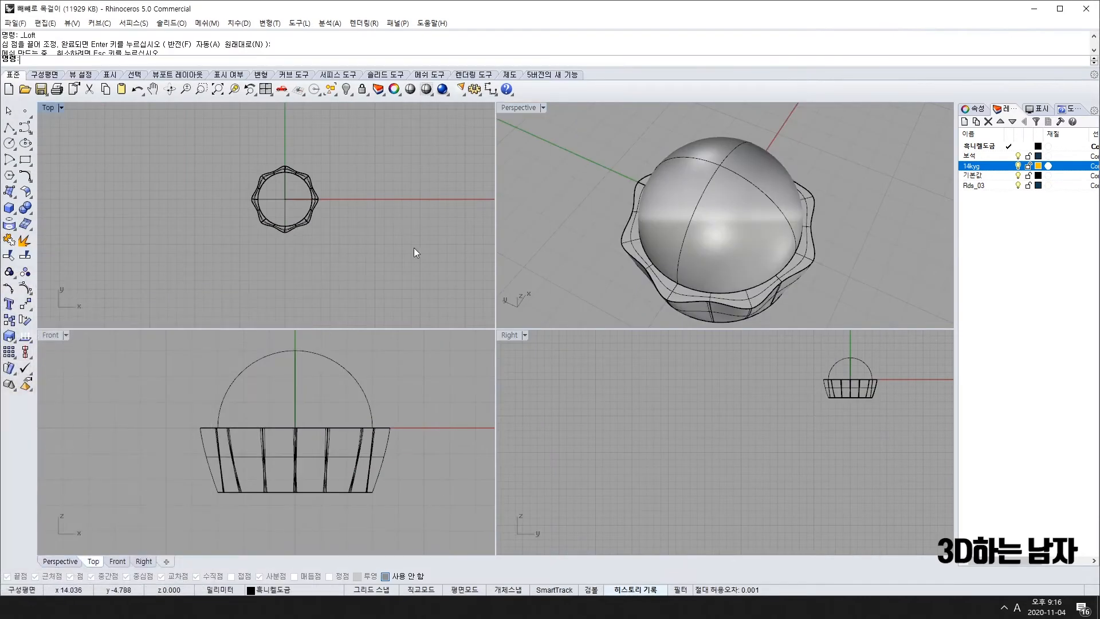
scroll(427, 261, up, 1)
key(ctrl+v)
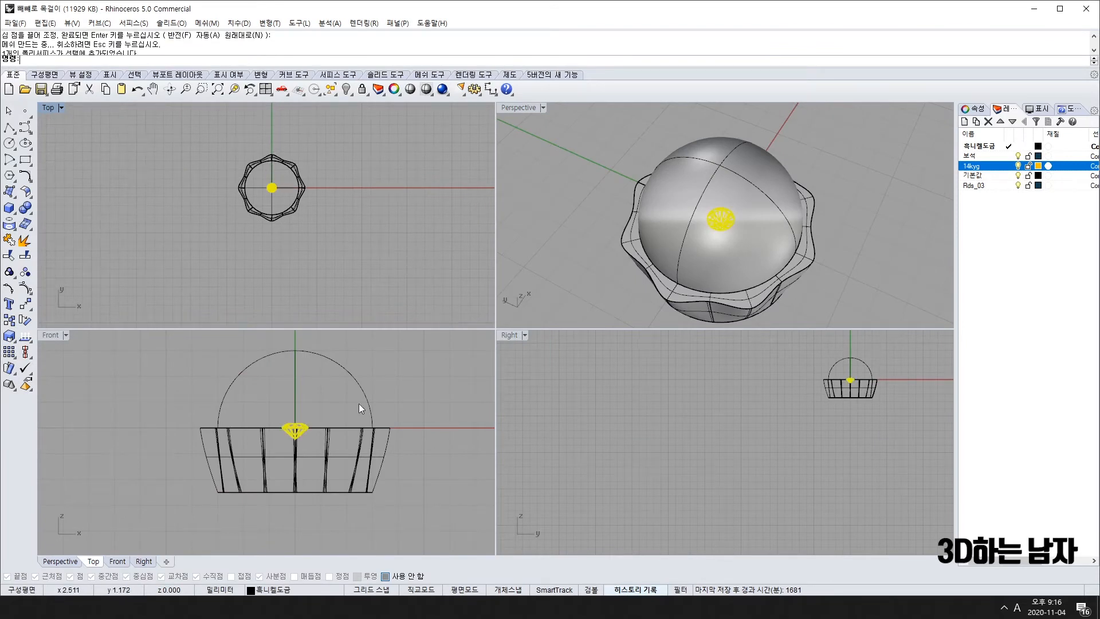
Step: Move the pasted diamond about 10 mm along the X axis, clear of the muffin body
scroll(308, 429, up, 2)
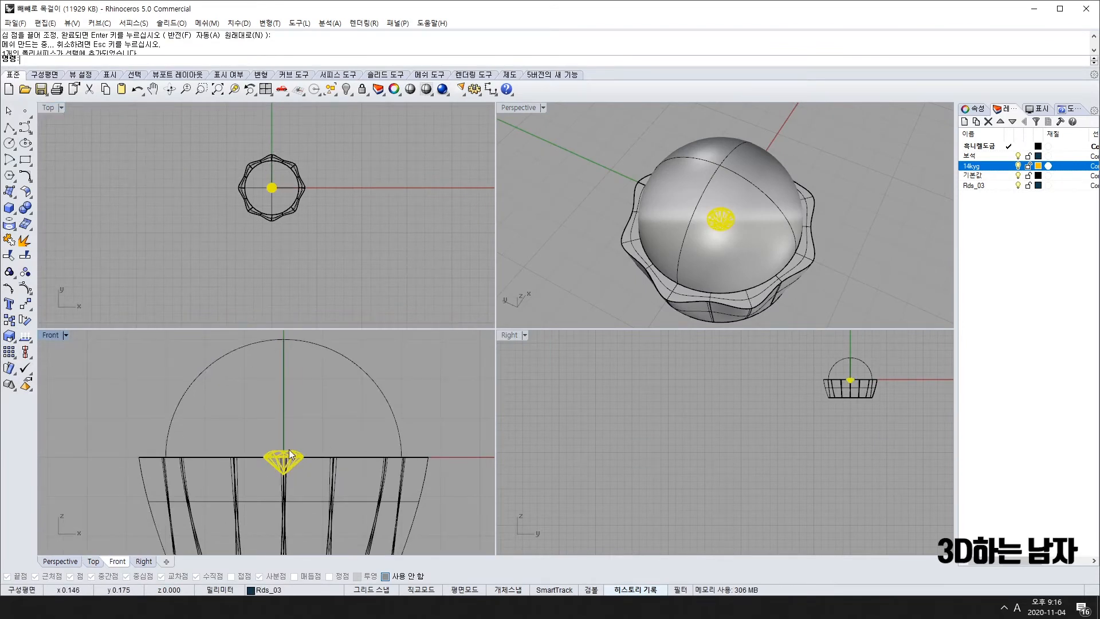
scroll(291, 454, down, 3)
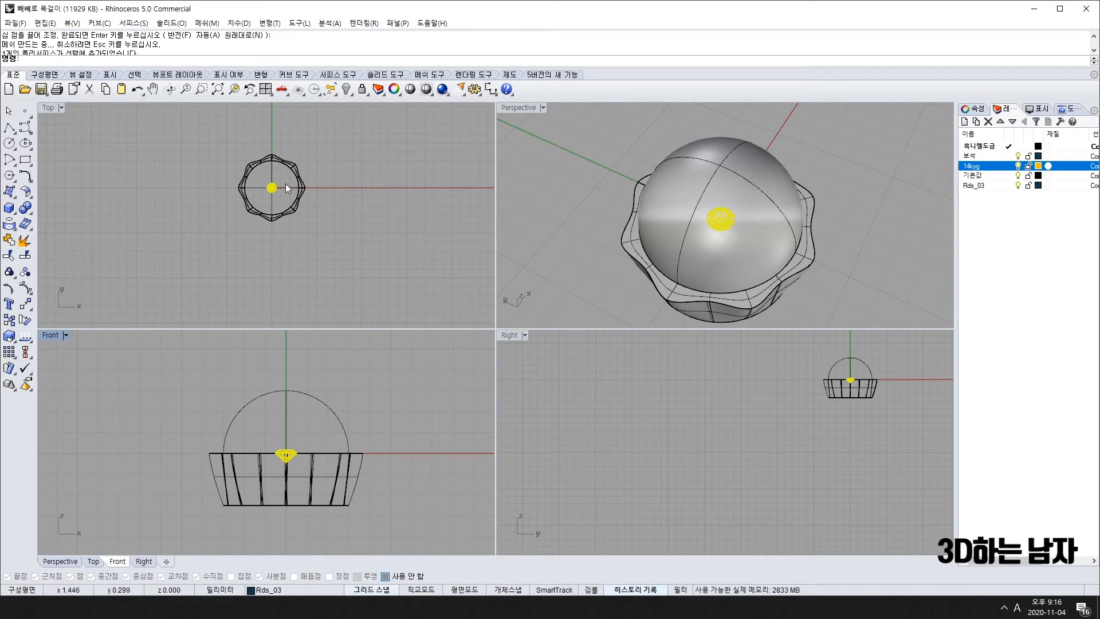
drag(285, 183, 363, 189)
scroll(363, 189, up, 5)
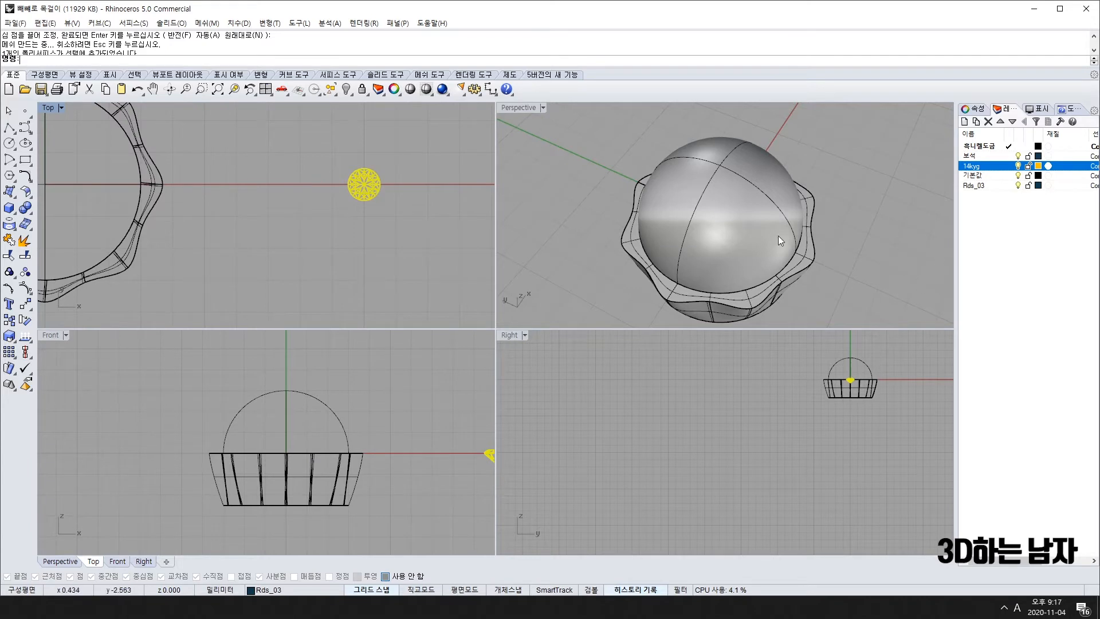
scroll(778, 236, down, 4)
shift+right_drag(860, 191, 824, 214)
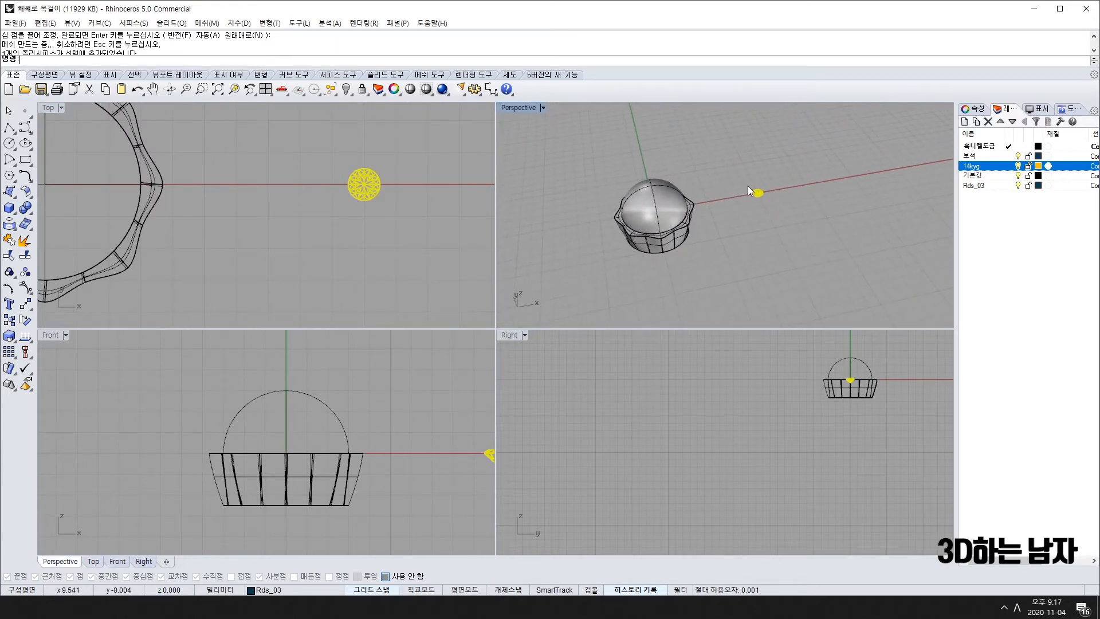
right_drag(401, 466, 223, 434)
Step: Start a polyline in the Front view with a vertical segment rising from below the diamond to its sloping pavilion edge
double_click(52, 336)
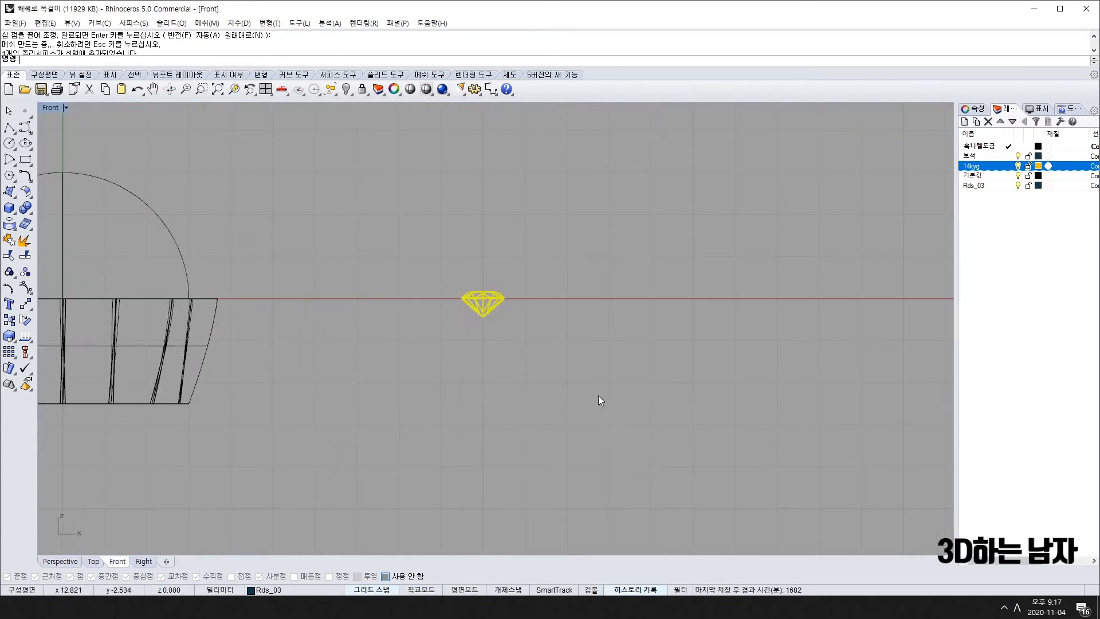
scroll(598, 396, up, 3)
scroll(501, 305, up, 1)
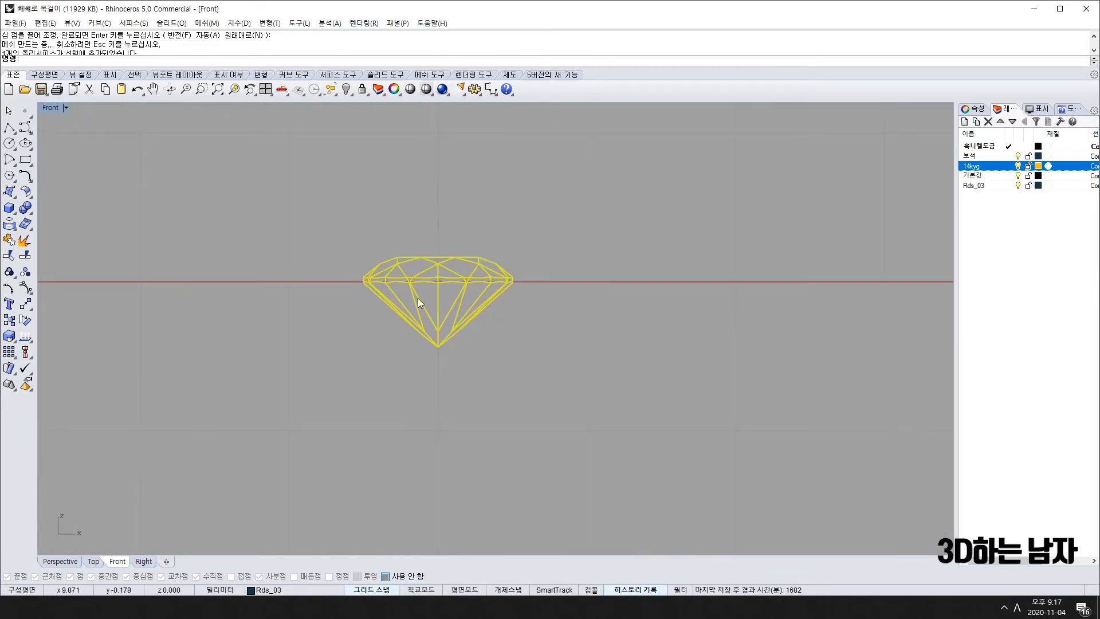
click(8, 128)
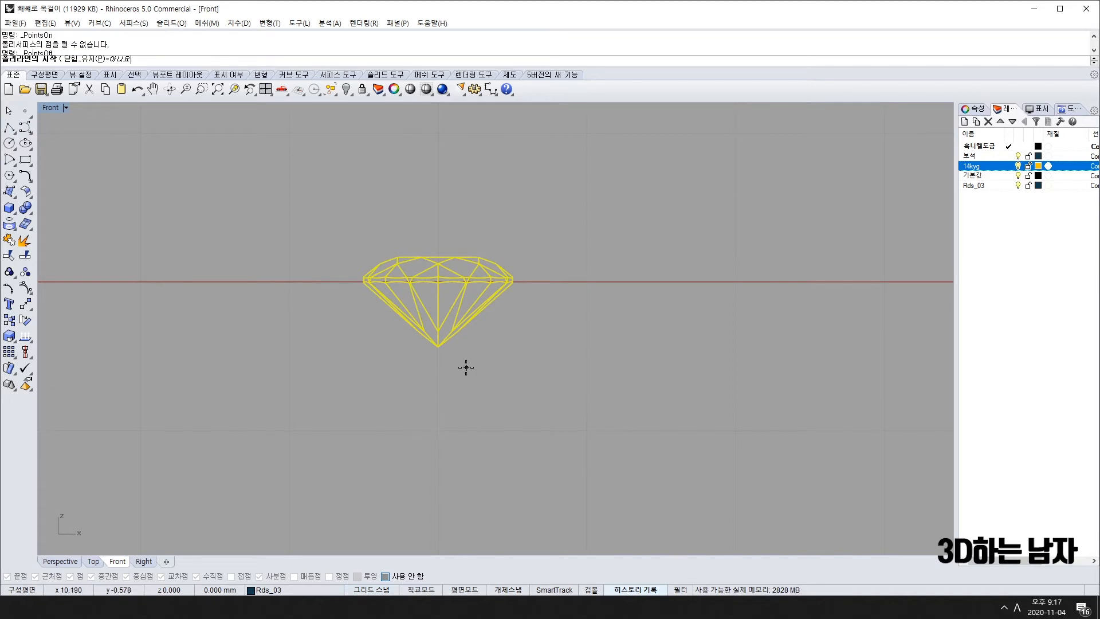
scroll(472, 379, up, 2)
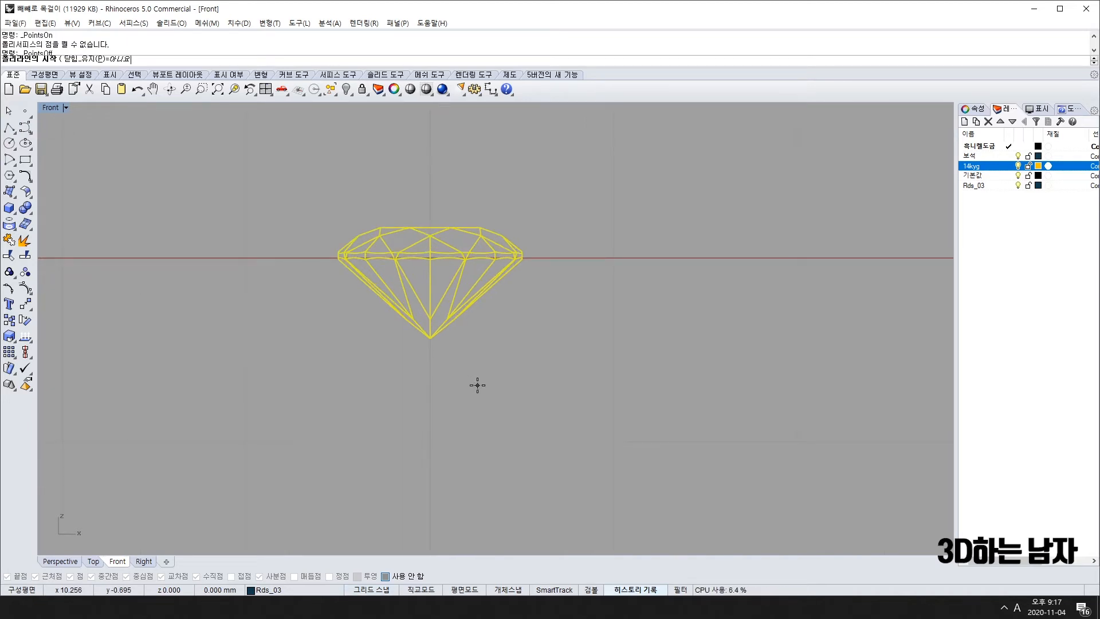
click(477, 385)
click(477, 304)
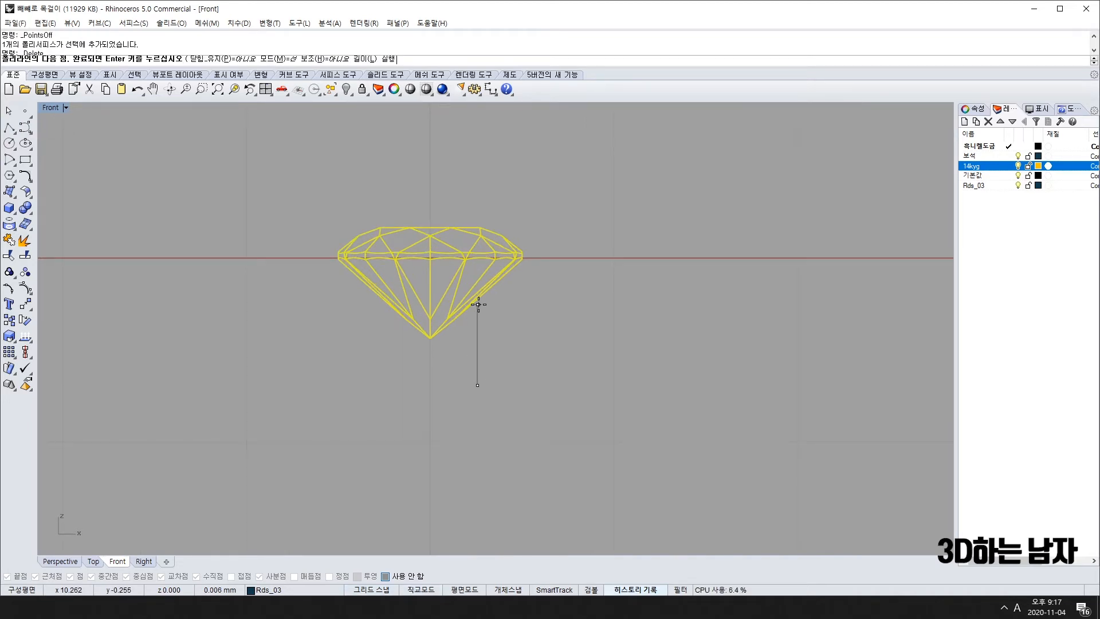
scroll(521, 255, up, 3)
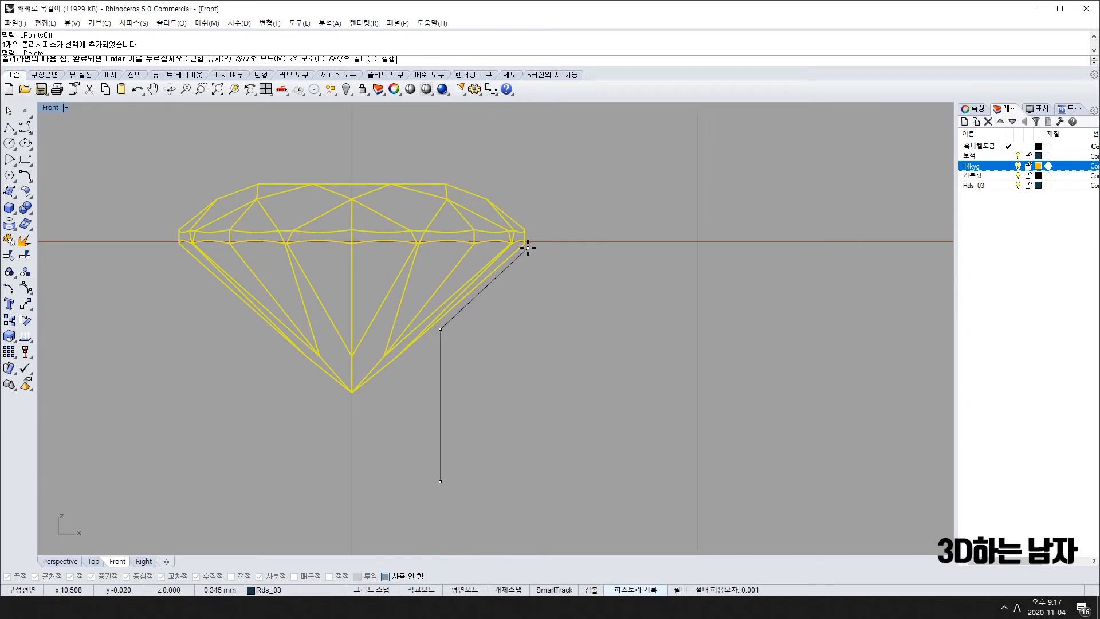
key(ctrl+z)
scroll(433, 339, up, 10)
click(457, 286)
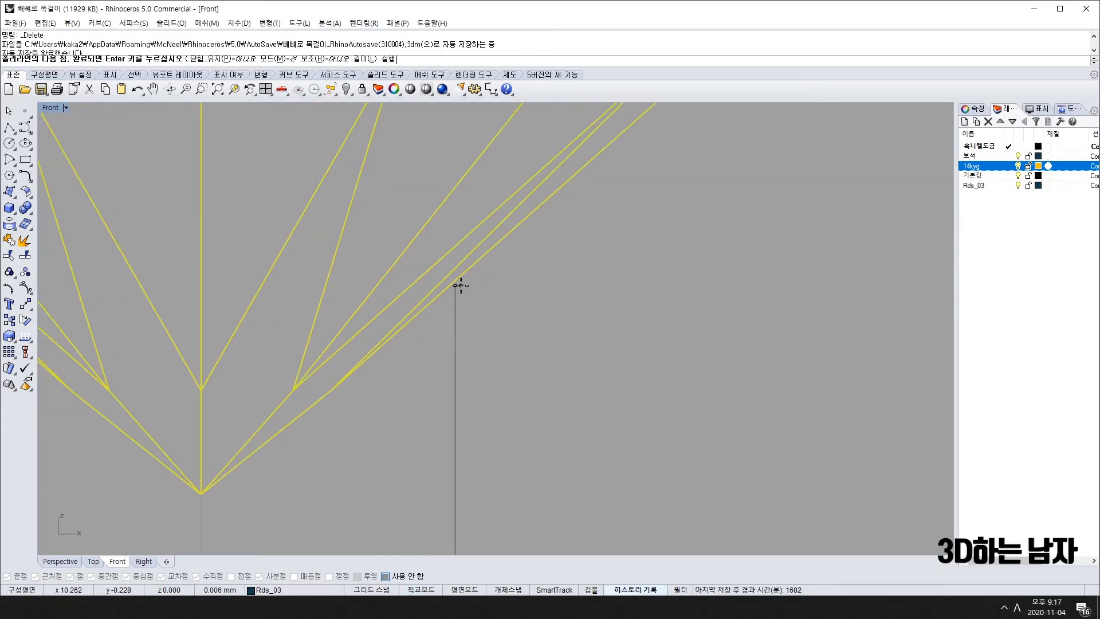
Step: Continue the polyline up the pavilion slope, along the girdle, inward above the crown, and finish with a vertical segment
scroll(513, 295, down, 5)
click(573, 251)
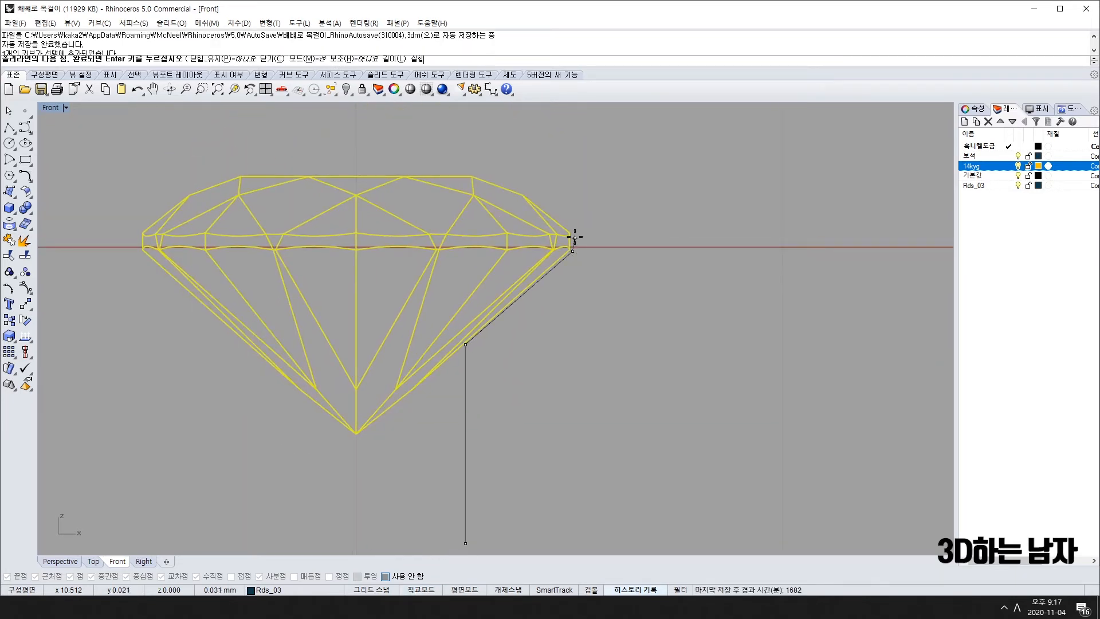
click(570, 233)
scroll(534, 195, down, 2)
click(487, 150)
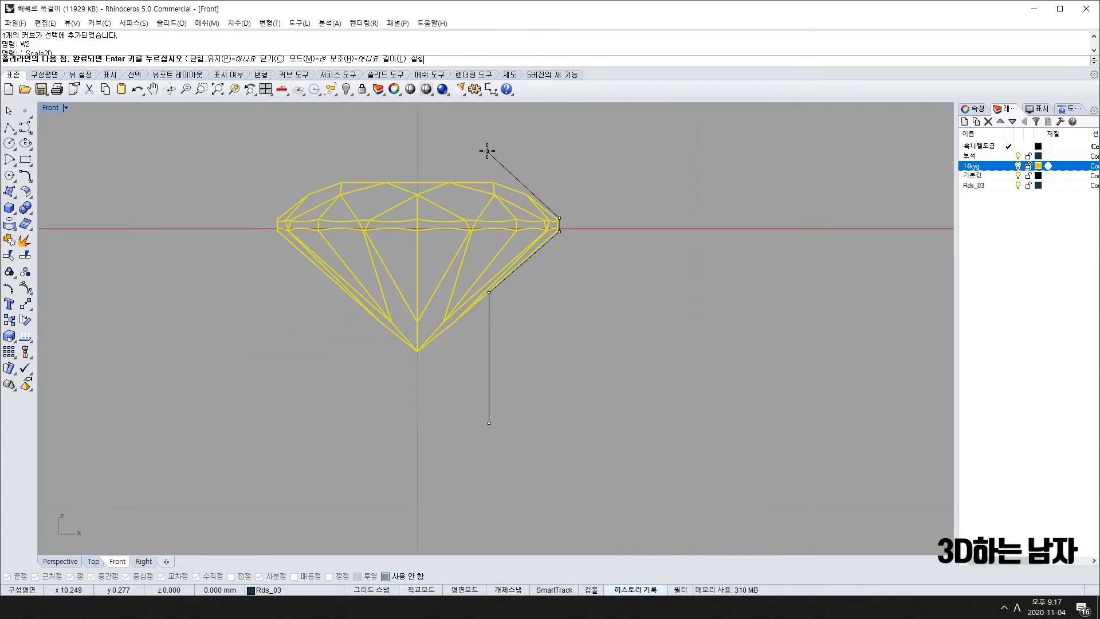
scroll(487, 150, down, 4)
right_drag(487, 150, 499, 248)
shift+click(502, 173)
right_click(504, 187)
Step: Nudge the bottom end point of the cutter profile slightly upward to shorten its lower vertical segment
click(500, 187)
scroll(479, 342, up, 5)
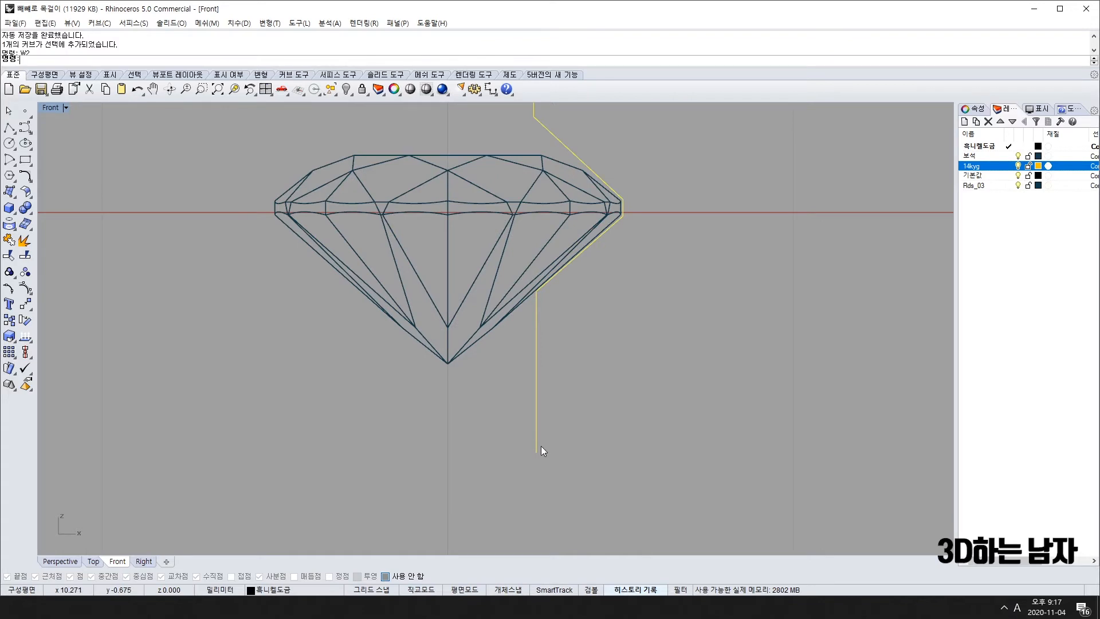
drag(520, 442, 575, 487)
key(alt+Up)
key(alt+Up)
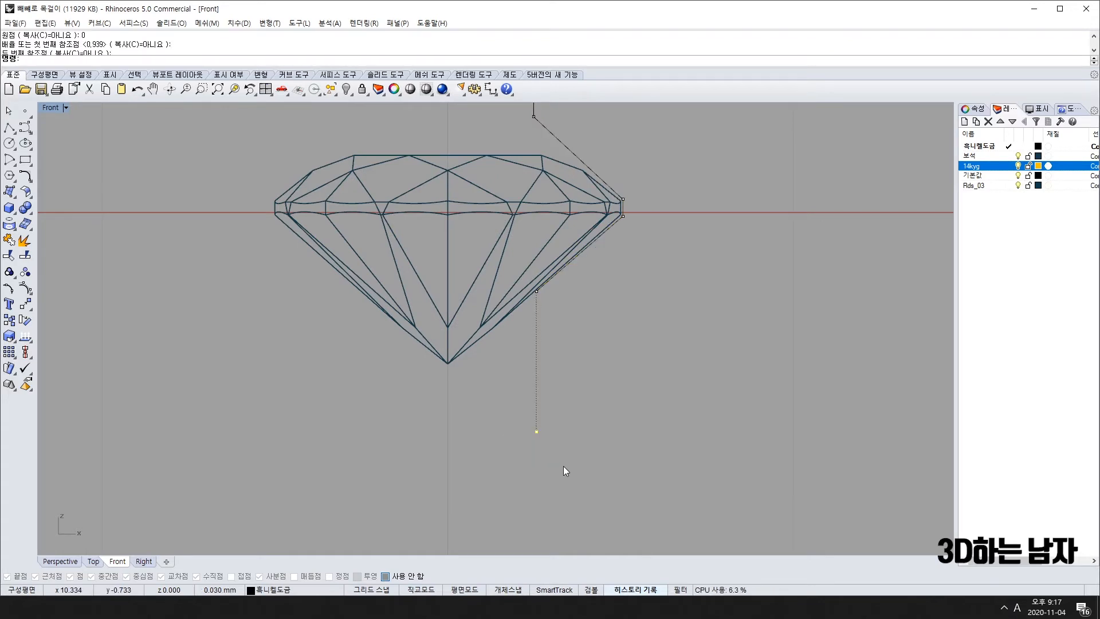
key(alt+Down)
key(Escape)
key(Escape)
scroll(566, 427, down, 8)
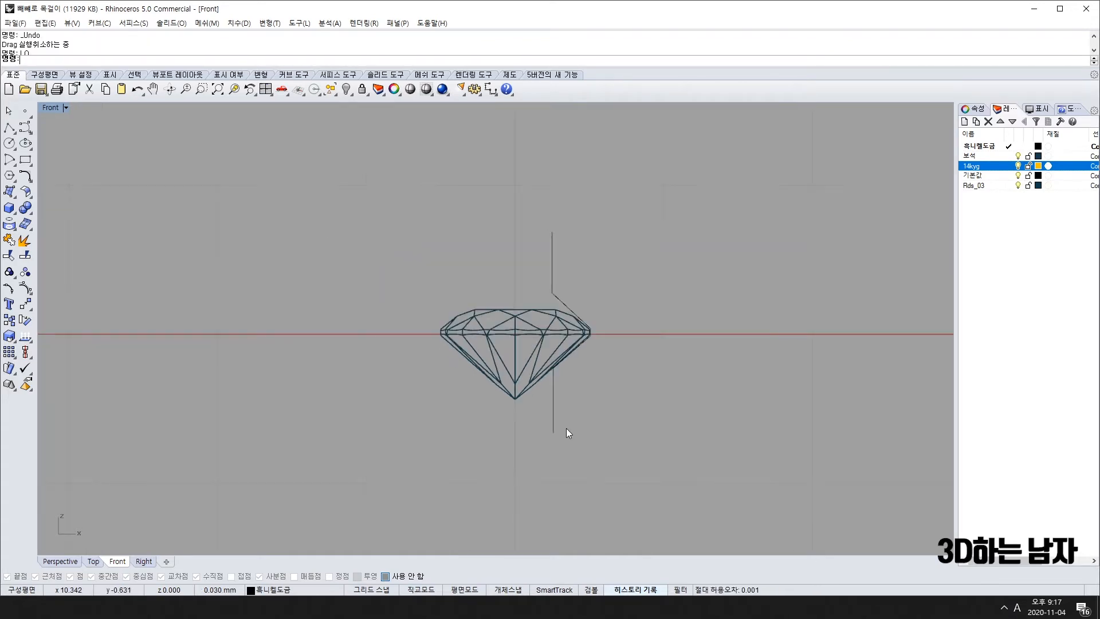
Step: Revolve the cutter profile a full turn around the vertical axis through the diamond's culet
click(557, 423)
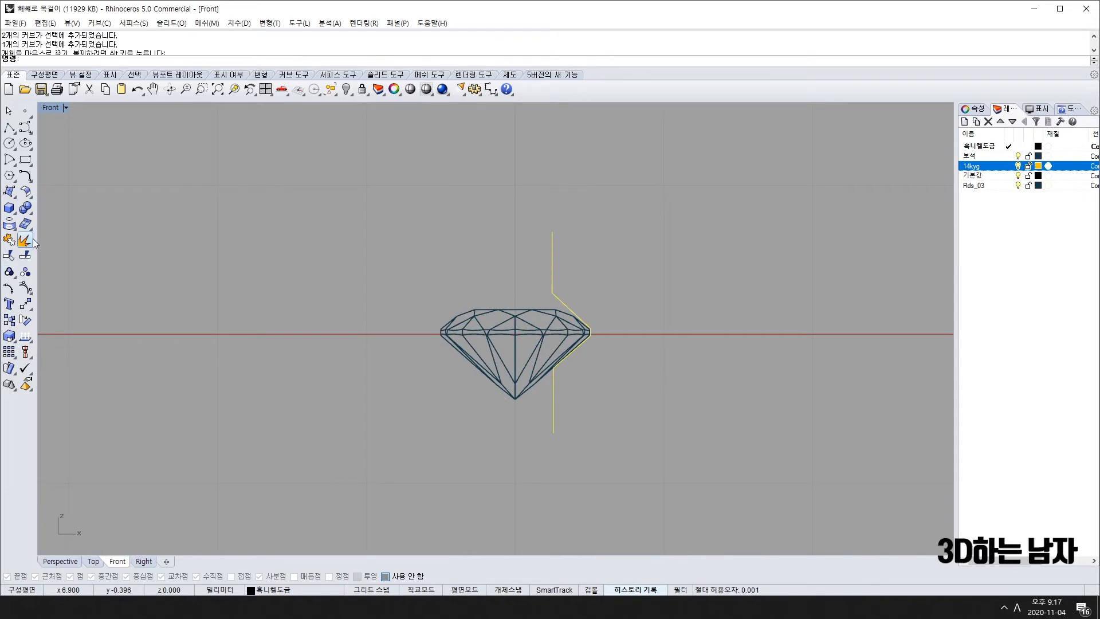
click(9, 191)
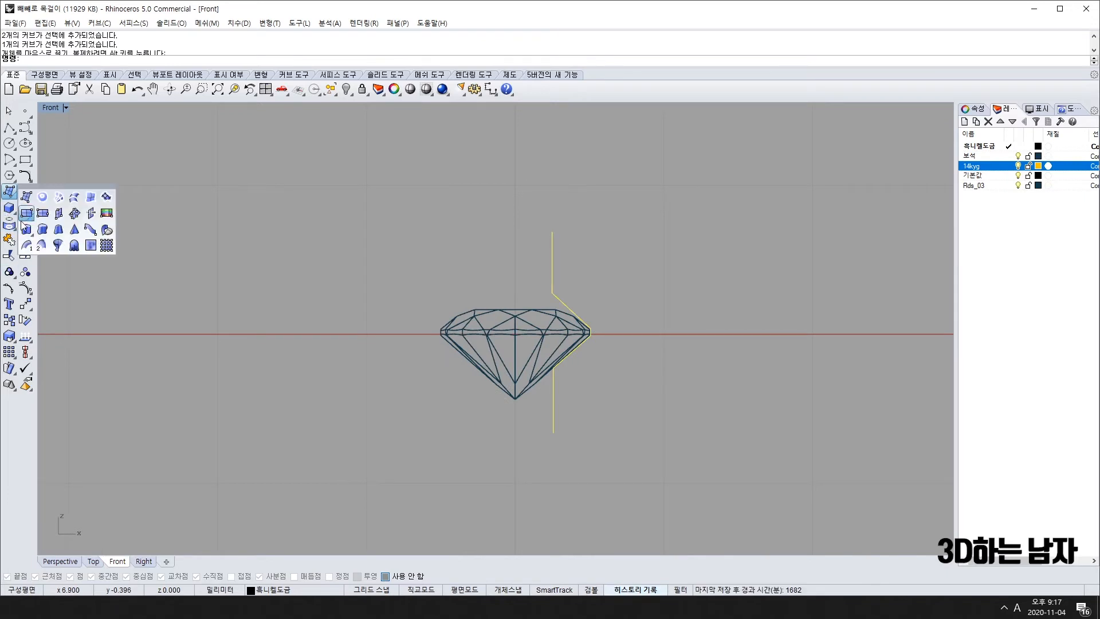
click(50, 246)
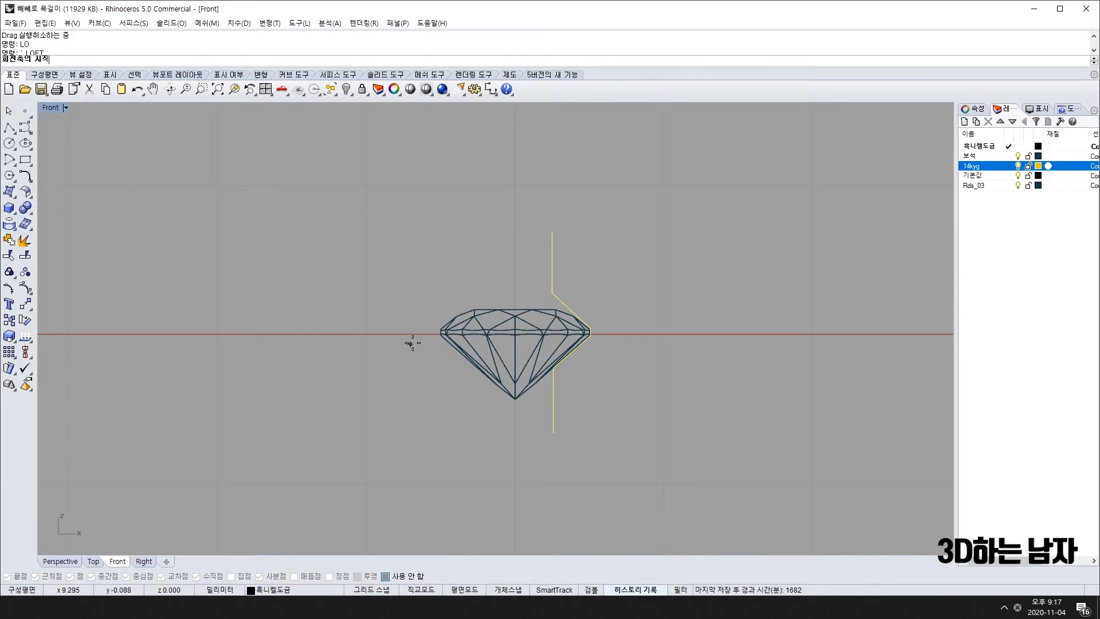
click(515, 399)
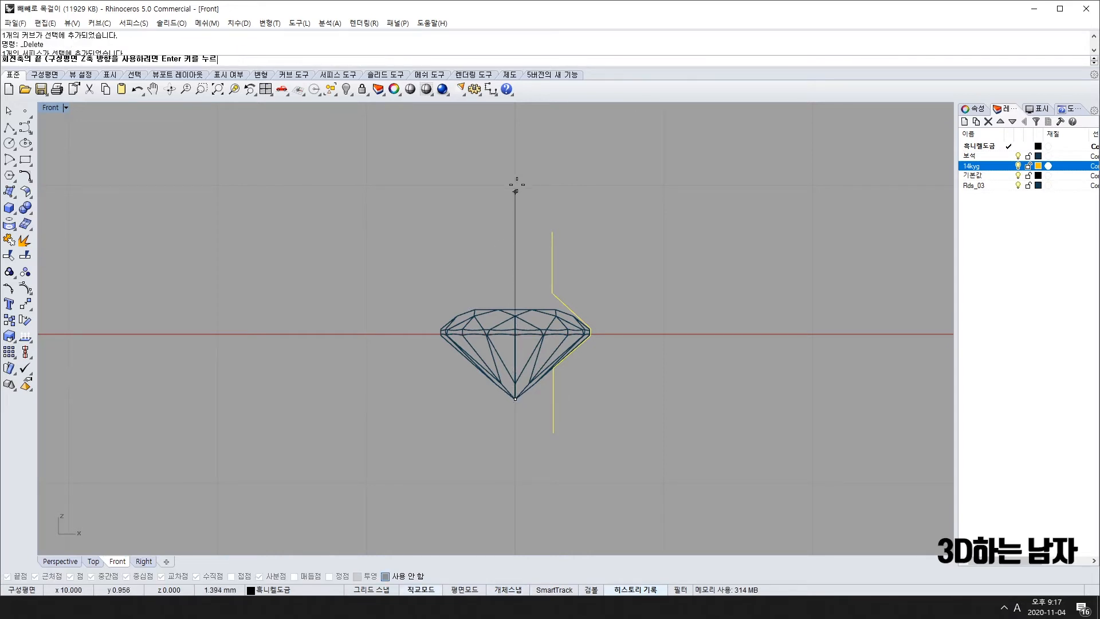
click(515, 161)
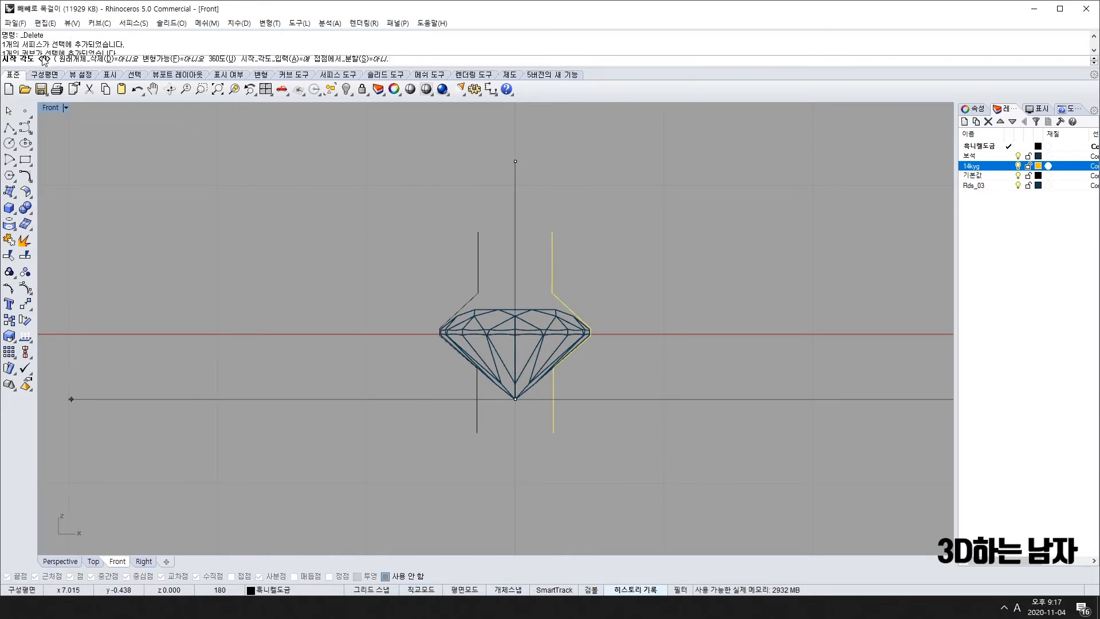
key(Return)
key(Return)
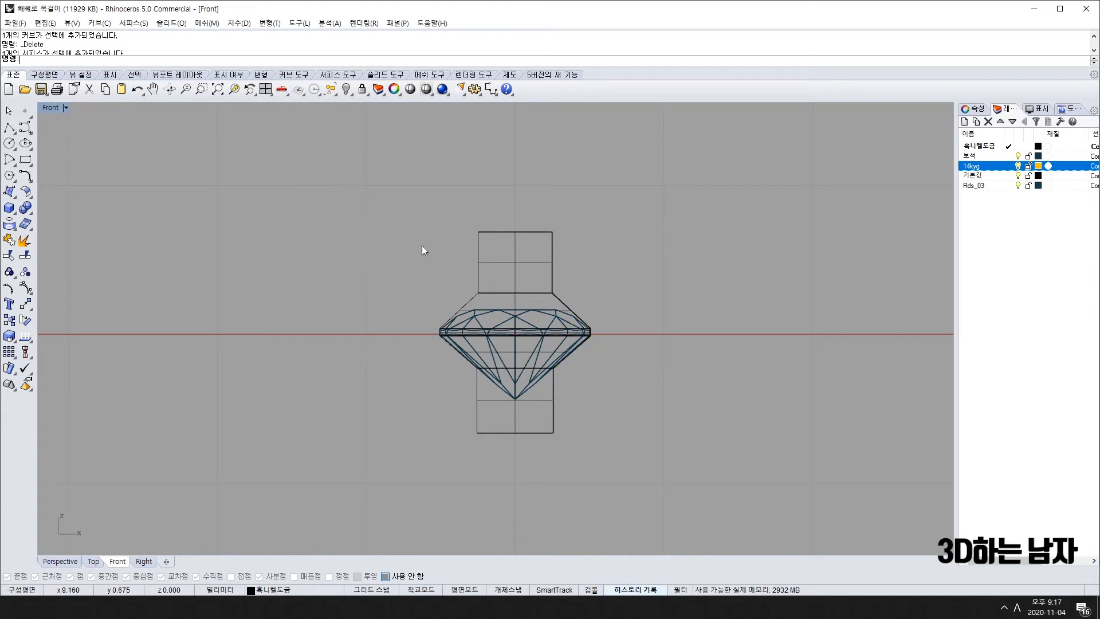
Step: Cap the planar openings at both ends of the revolved stone cutter
click(517, 263)
double_click(56, 113)
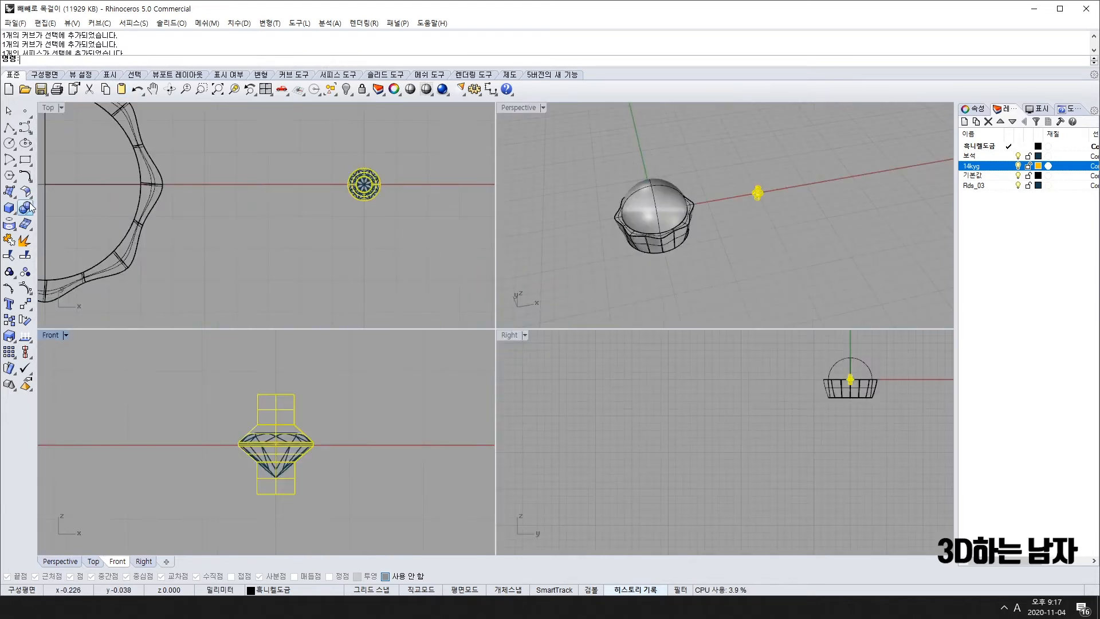
click(30, 209)
click(42, 230)
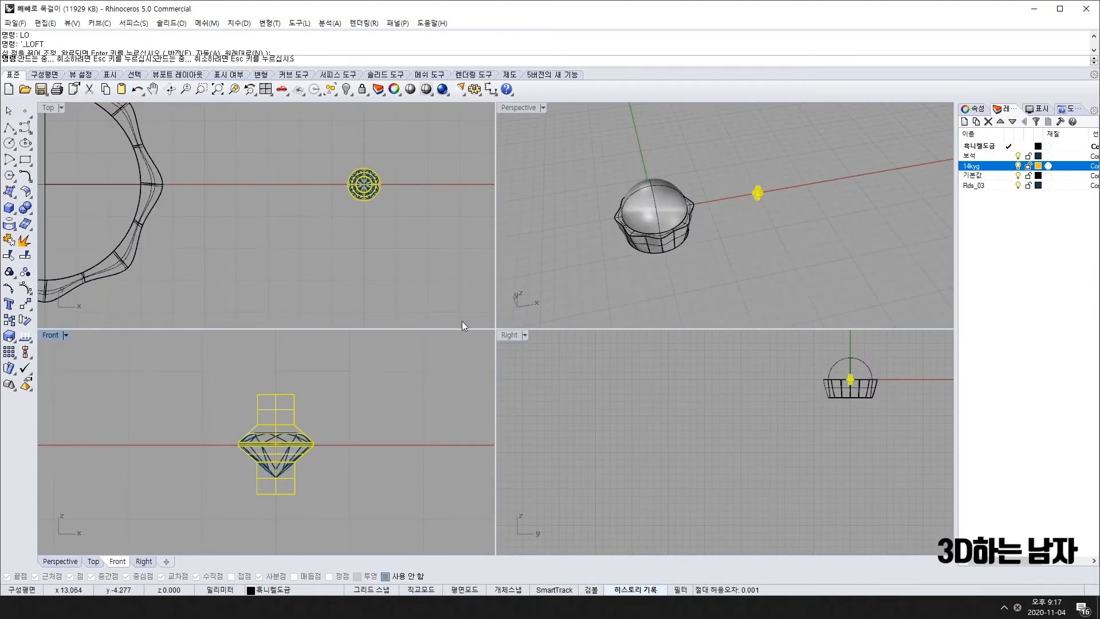
click(359, 300)
scroll(275, 511, up, 4)
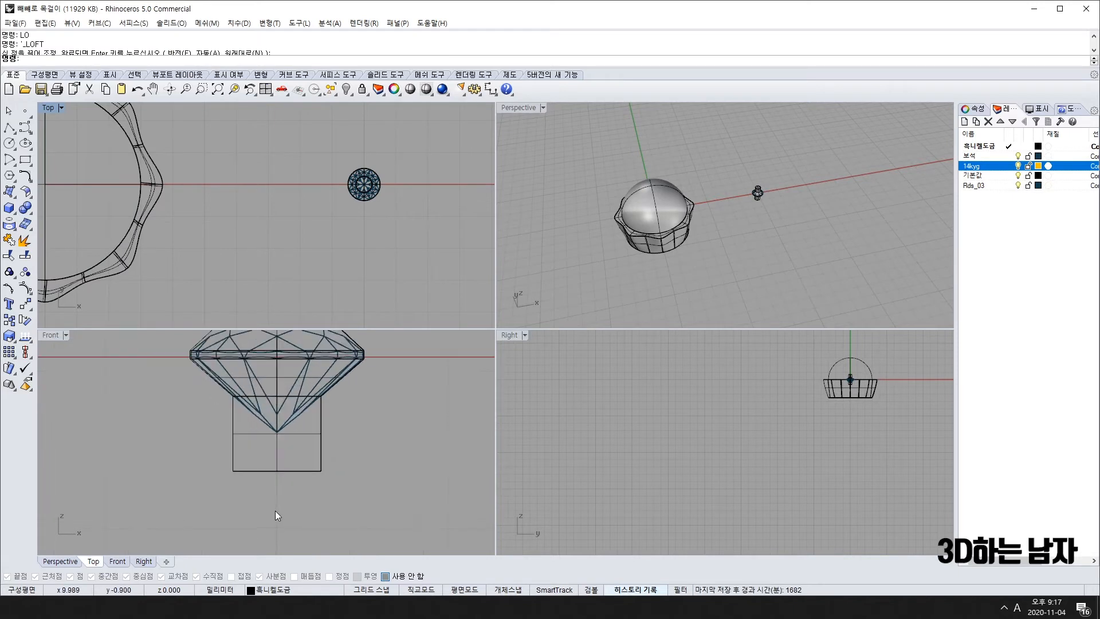
click(28, 210)
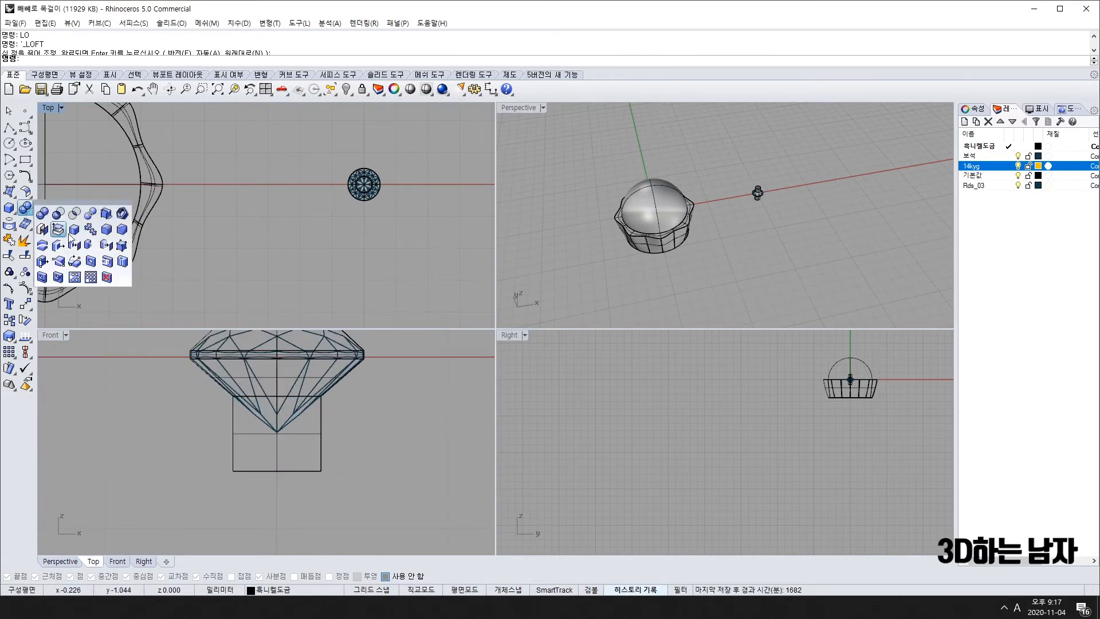
Step: Fillet the bottom edge of the stone cutter solid with a 0.2 radius
click(106, 230)
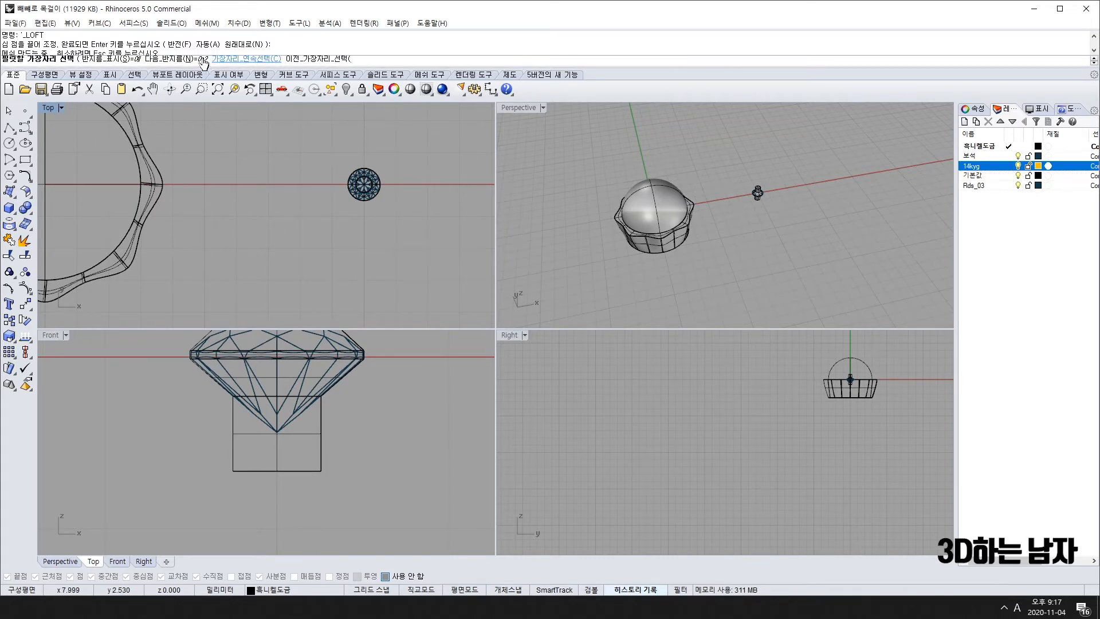
drag(199, 445, 390, 495)
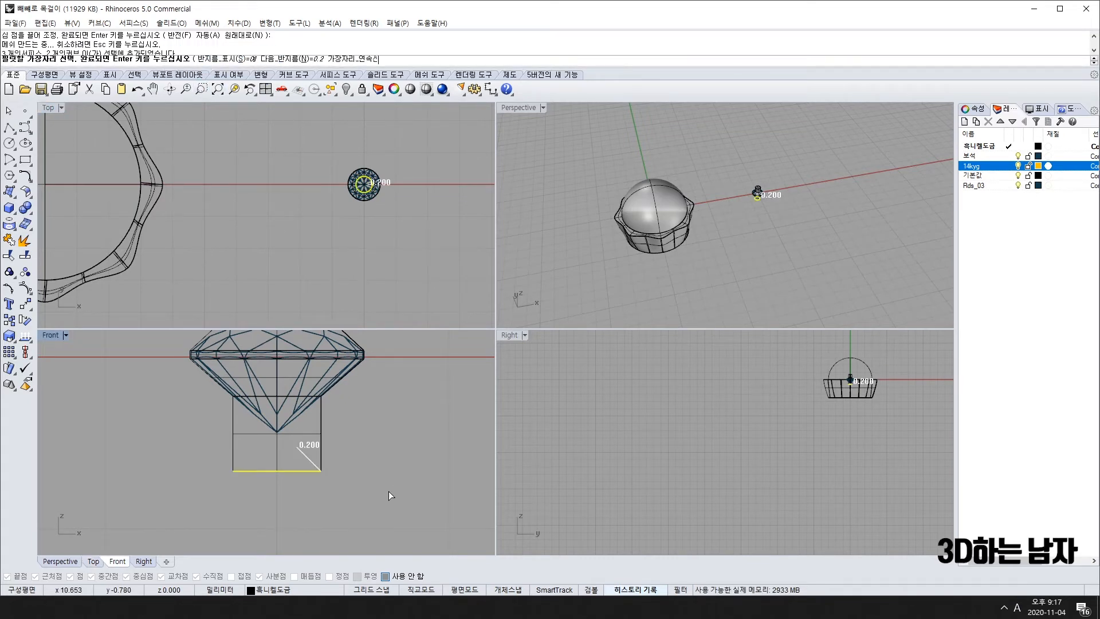
key(Return)
key(Return)
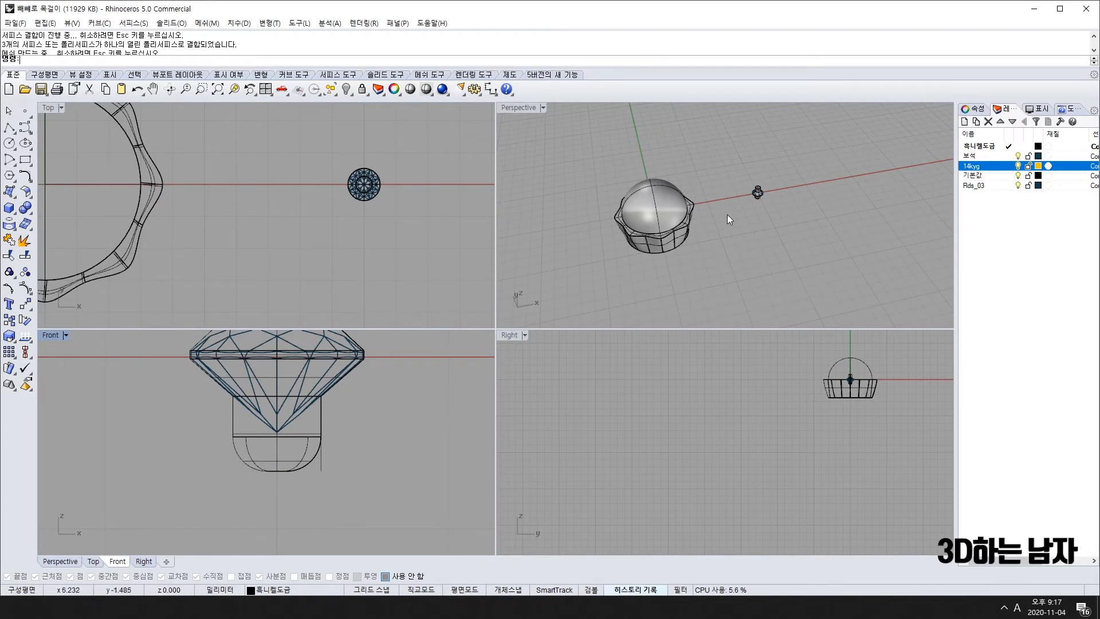
right_drag(727, 215, 794, 165)
scroll(772, 218, up, 10)
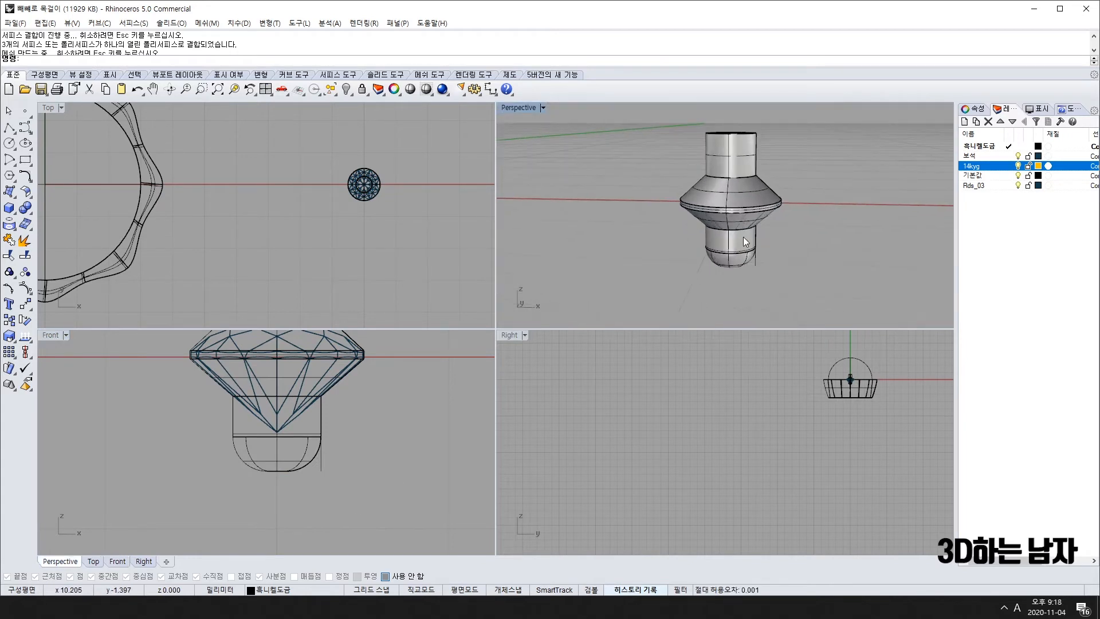
Step: Draw a 1.2 mm diameter circle around the gem, centred on the gem's centre in the top view
scroll(452, 230, down, 6)
right_drag(335, 203, 275, 225)
scroll(265, 221, up, 15)
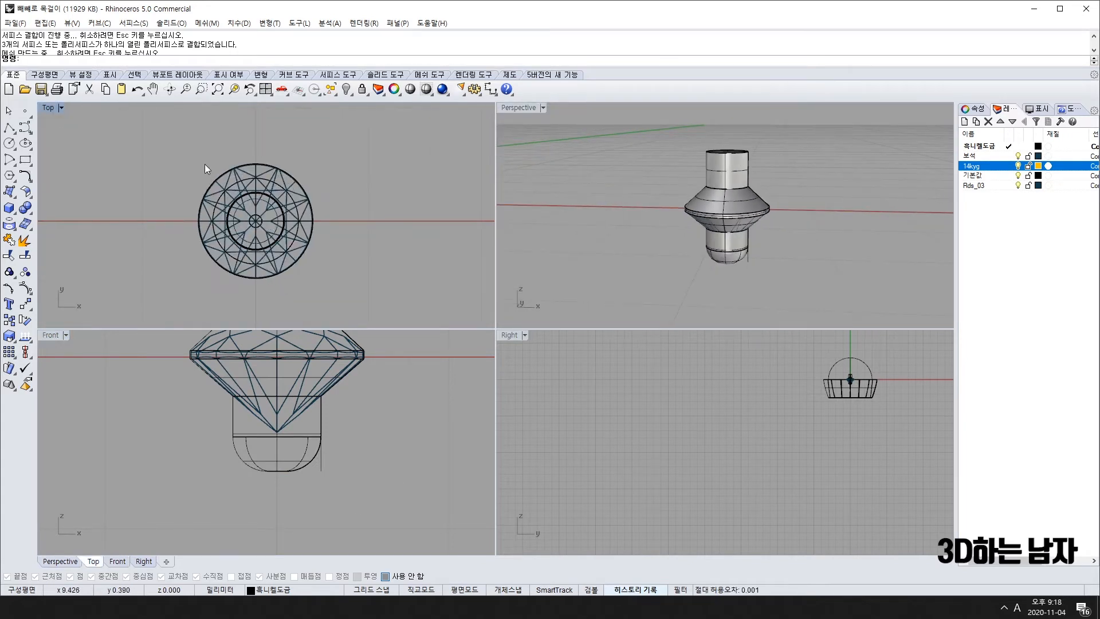
click(9, 143)
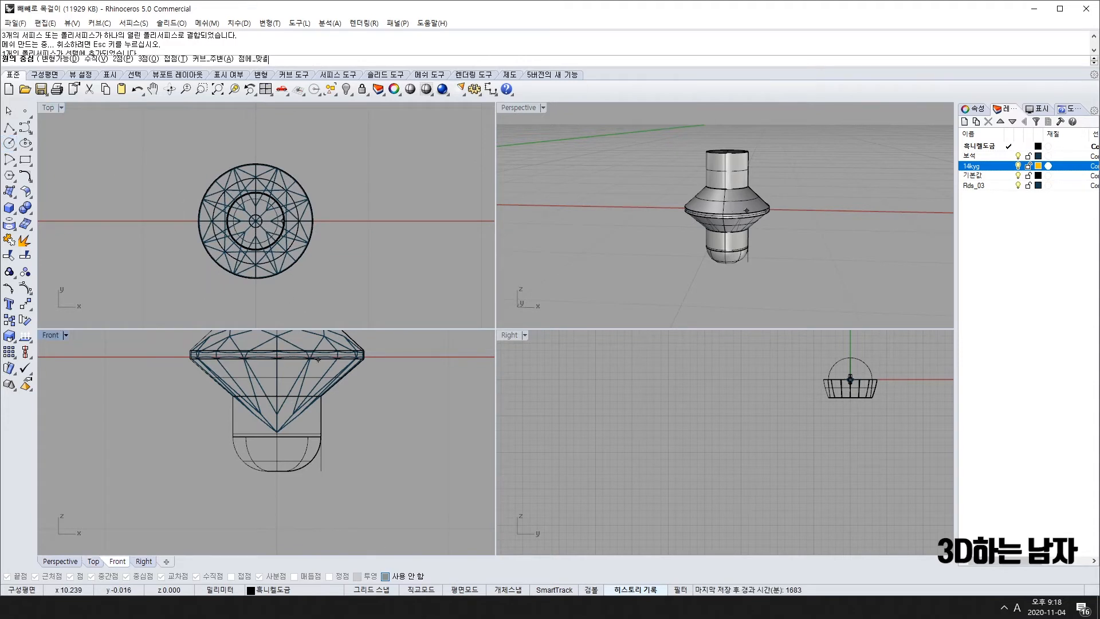
click(256, 222)
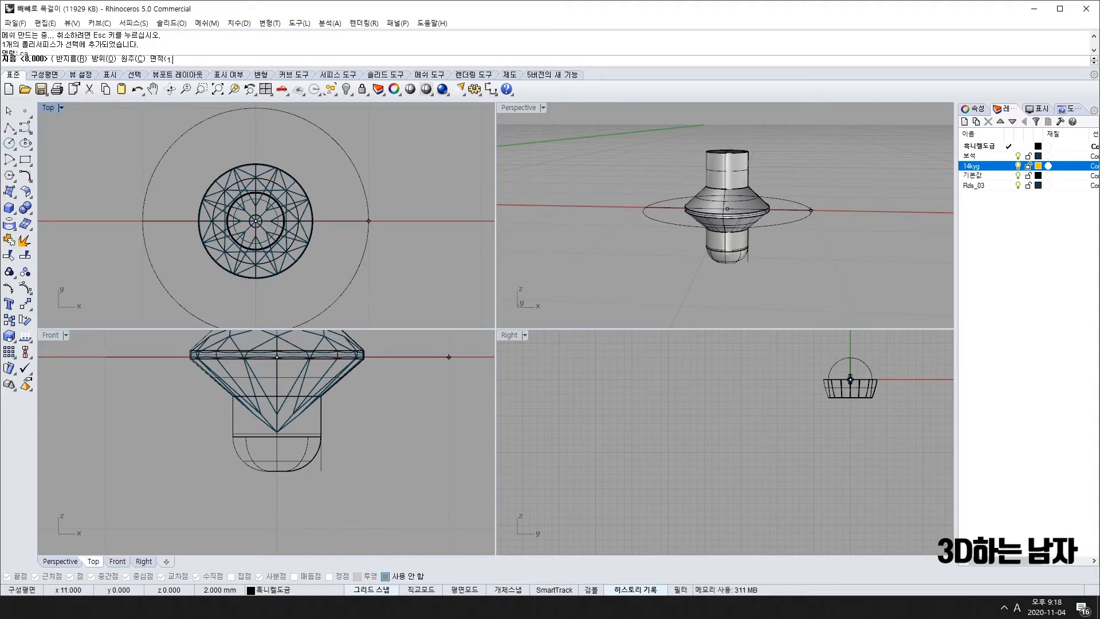
key(Escape)
click(325, 190)
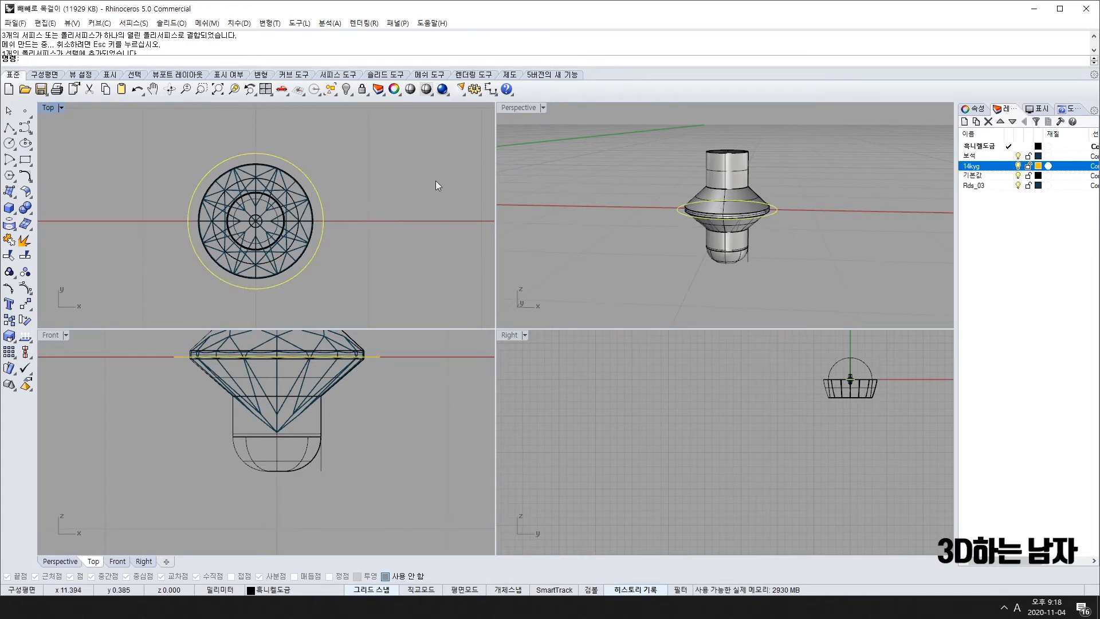
Step: Delete the leftover profile line beside the cutter and move the cutter solid to the 14kyg layer
click(750, 258)
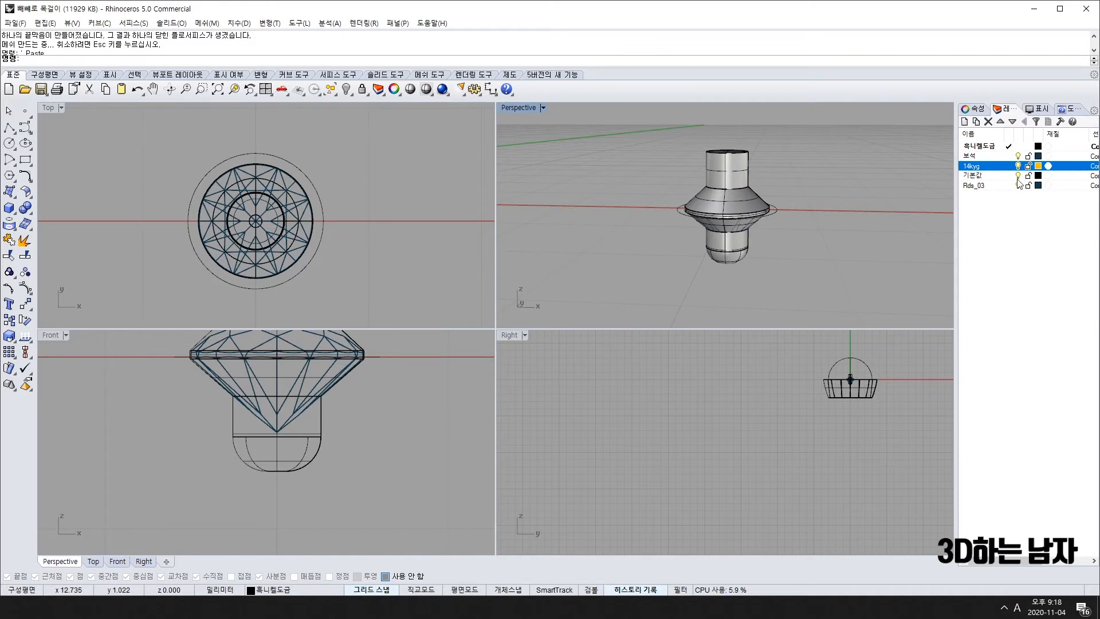
click(716, 170)
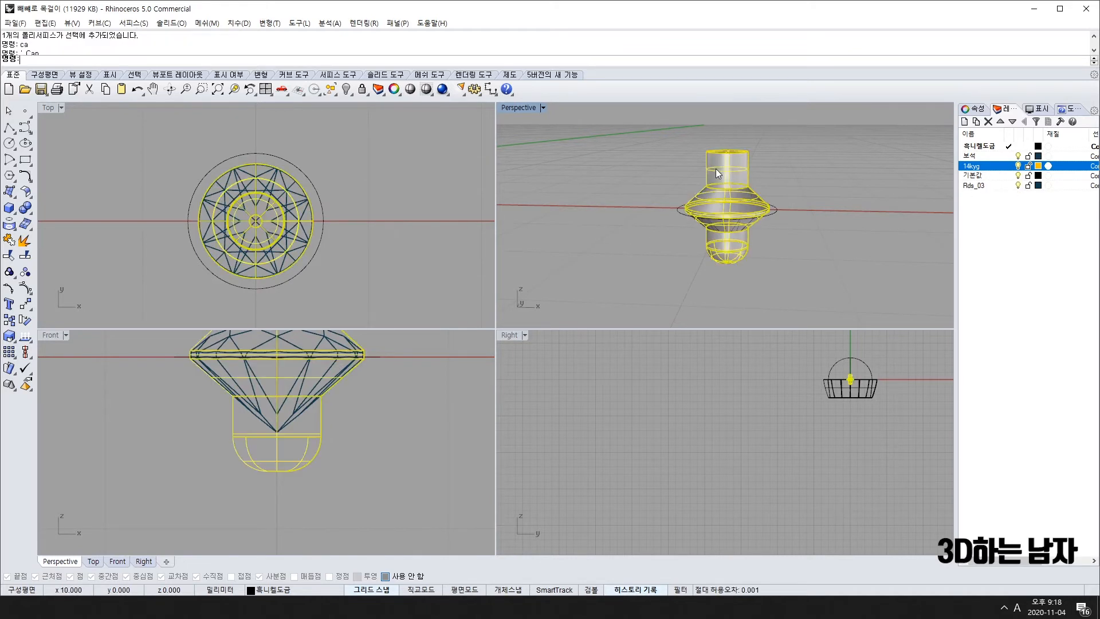
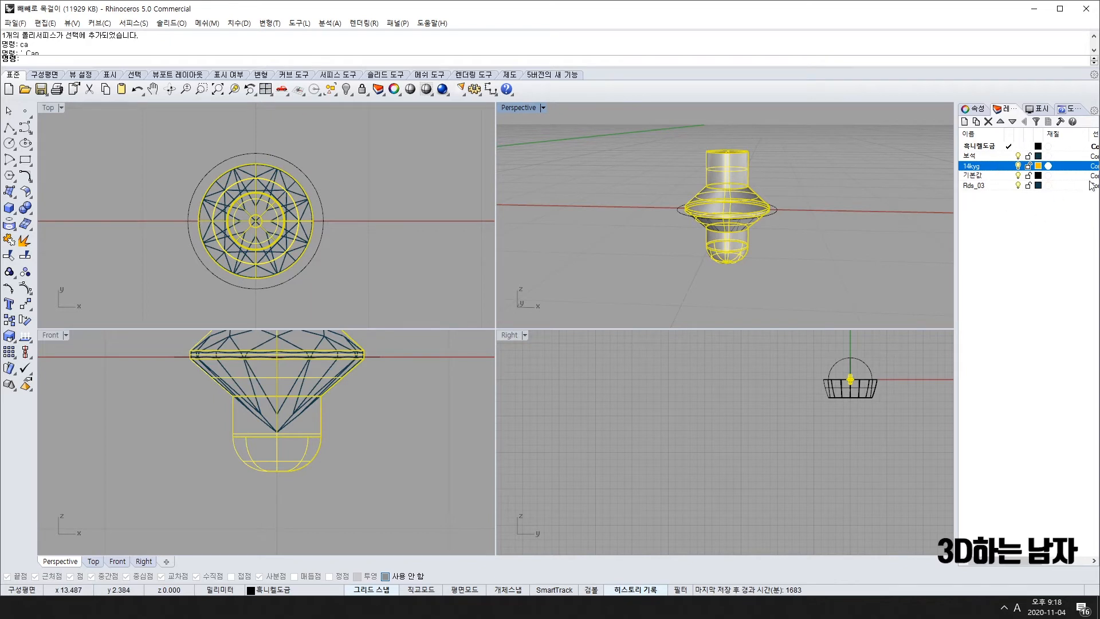
right_click(1003, 171)
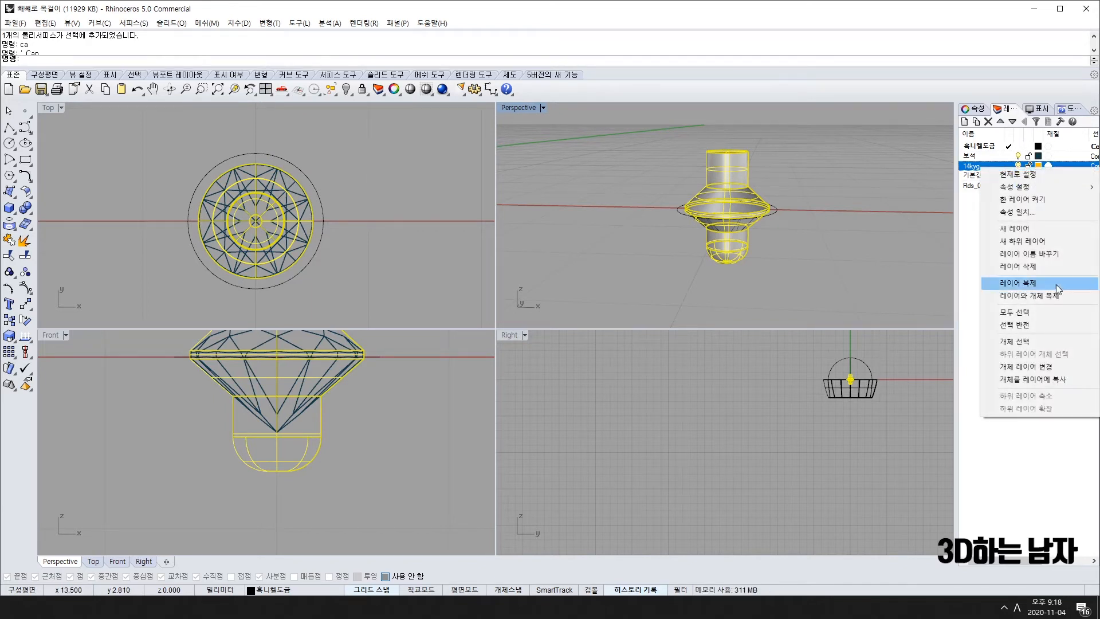
click(1031, 369)
right_drag(658, 263, 643, 177)
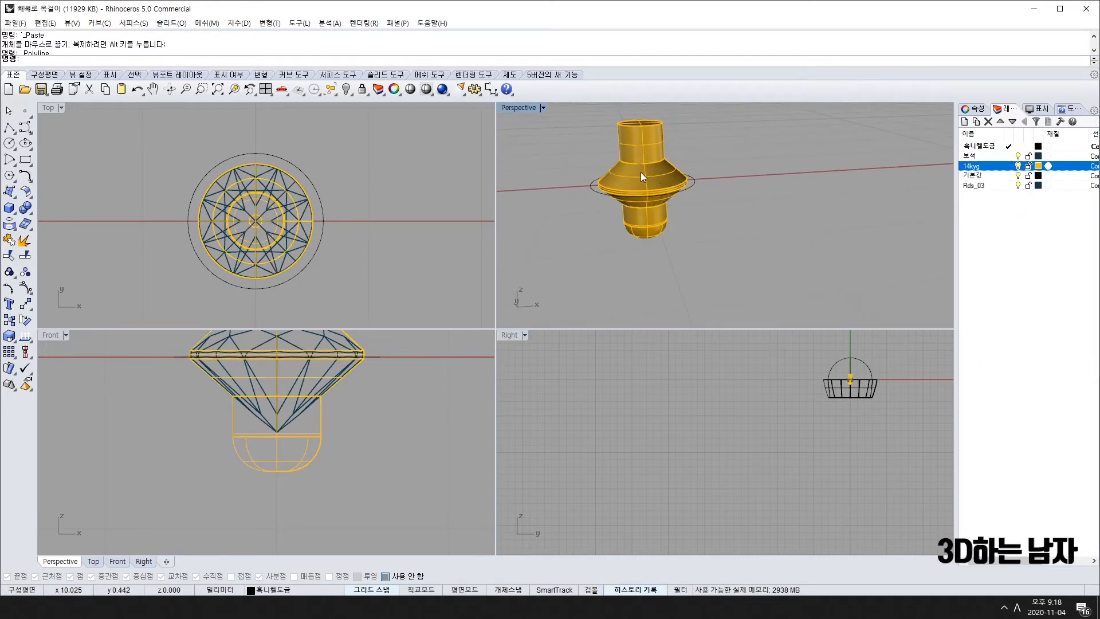
Step: Change the colour of the 기본값 layer to blue (파랑)
click(1006, 185)
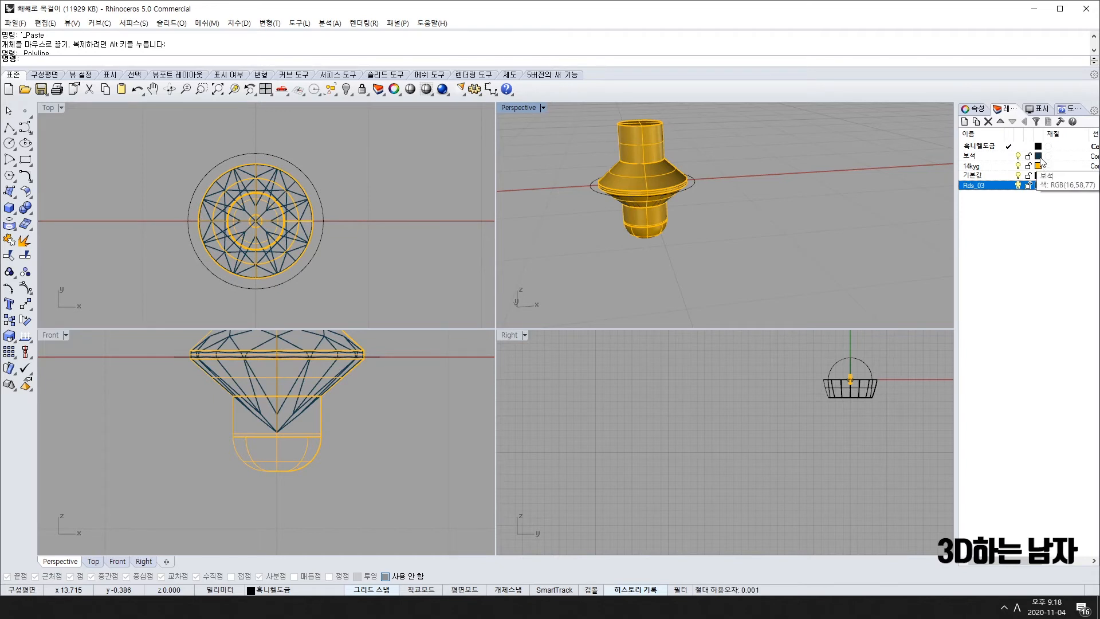
click(1038, 176)
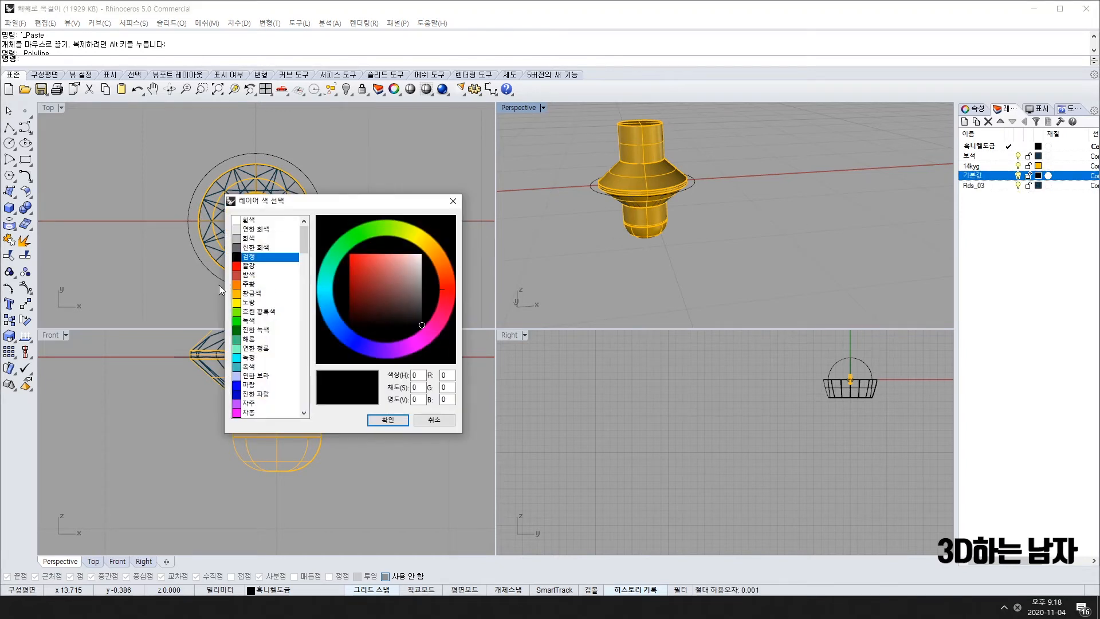
click(247, 385)
click(388, 419)
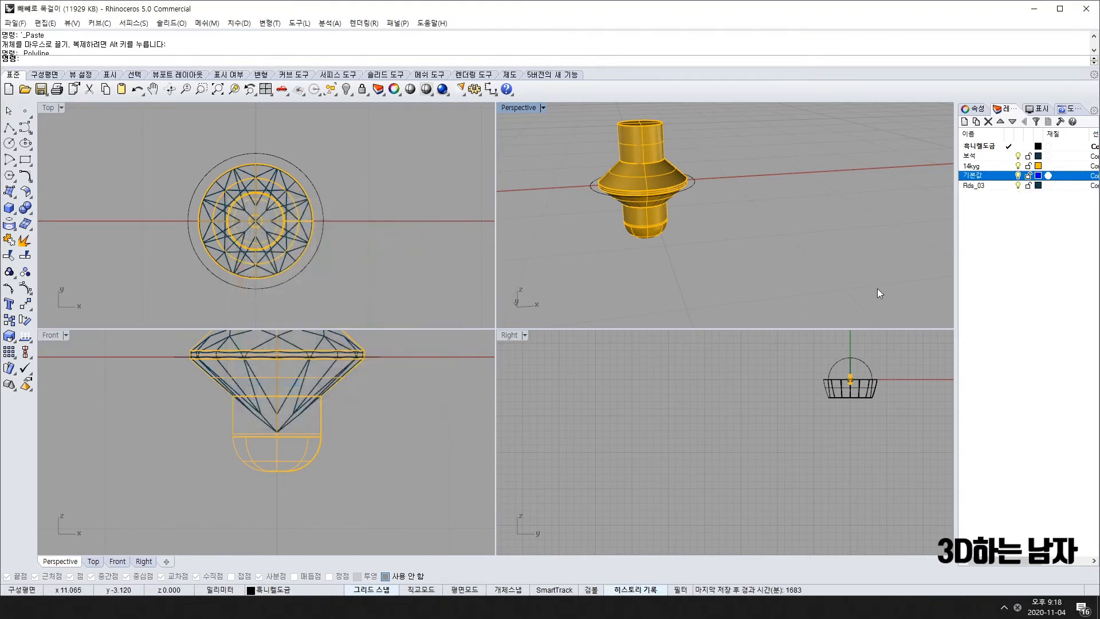
Step: Move the circle around the gem to the 기본값 layer
click(694, 185)
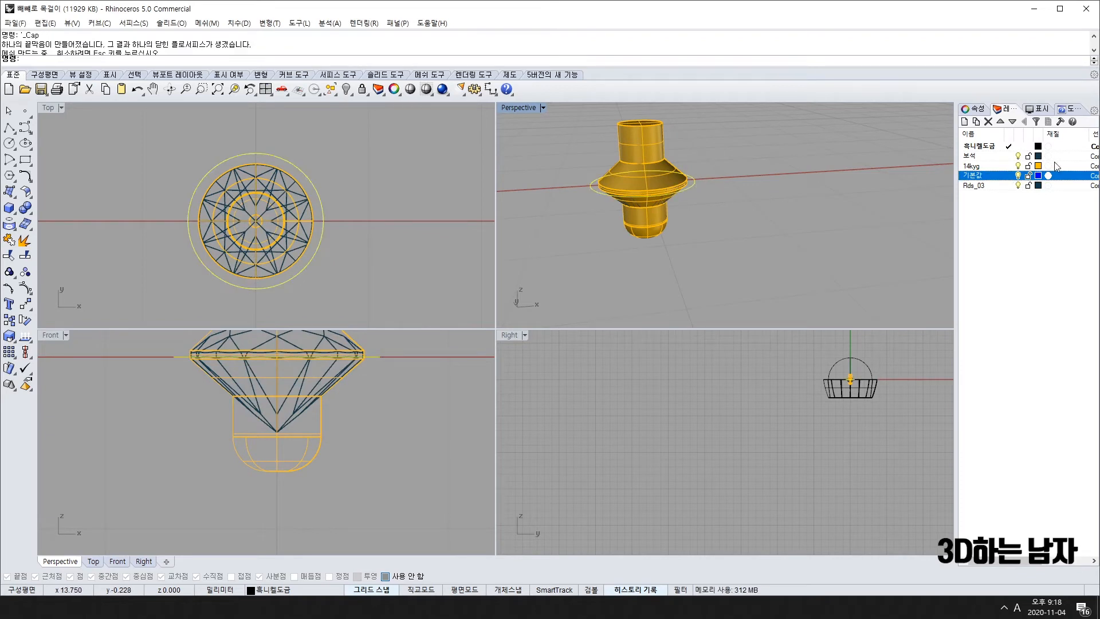
right_click(1002, 181)
click(1021, 378)
click(739, 172)
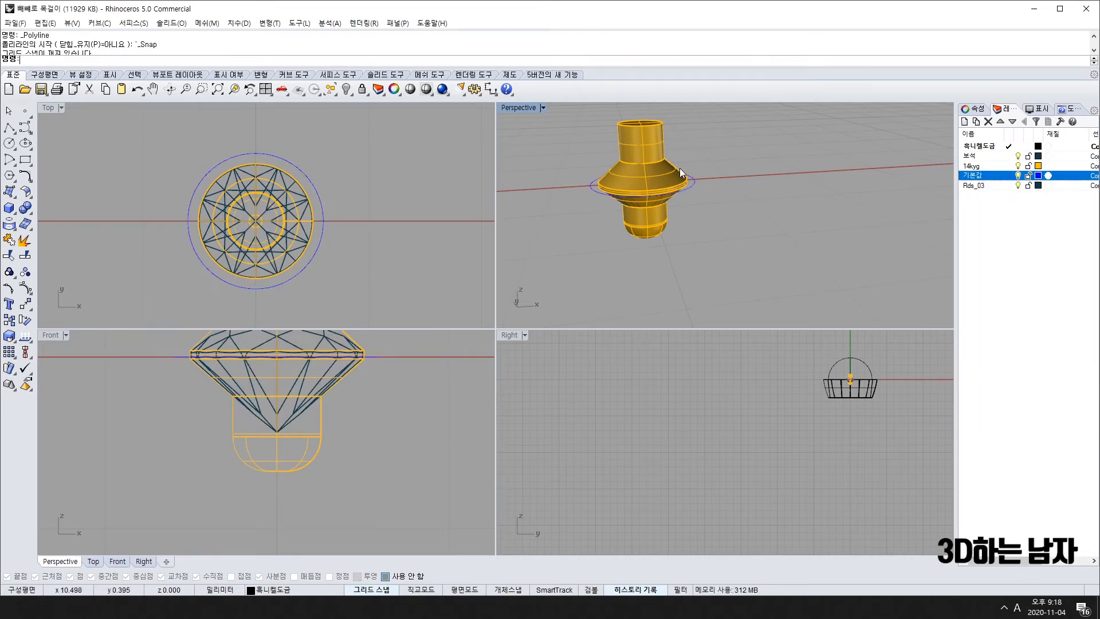
Step: Draw a small circle centred on the X axis at x = 14, y = 0 in the top view
right_drag(738, 173, 662, 228)
scroll(664, 236, up, 16)
scroll(203, 197, down, 8)
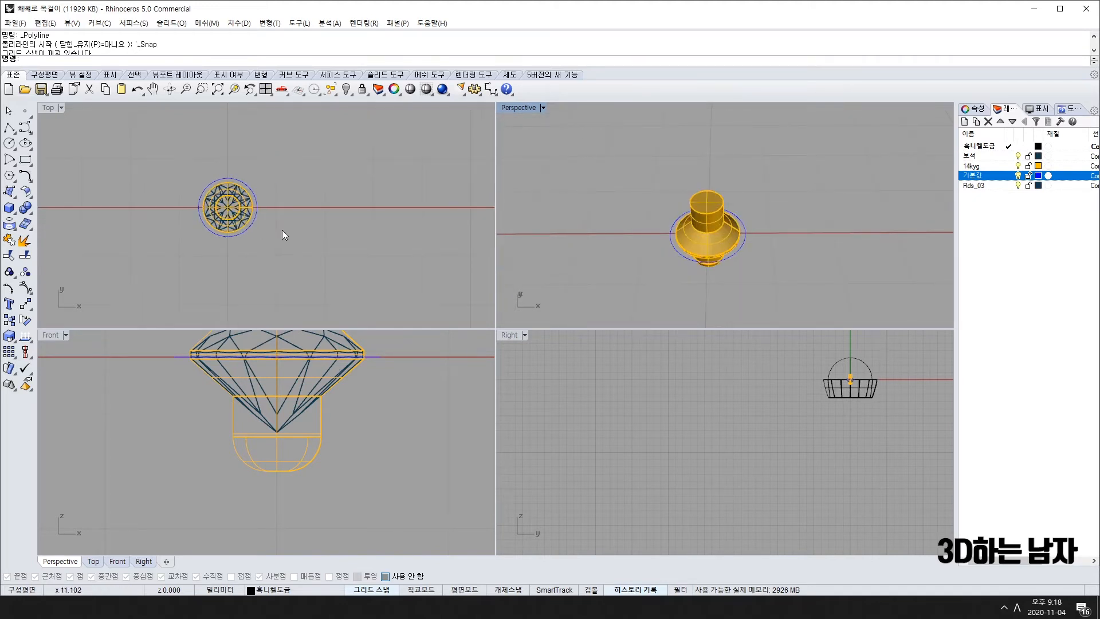
right_drag(282, 230, 269, 236)
right_drag(426, 229, 367, 225)
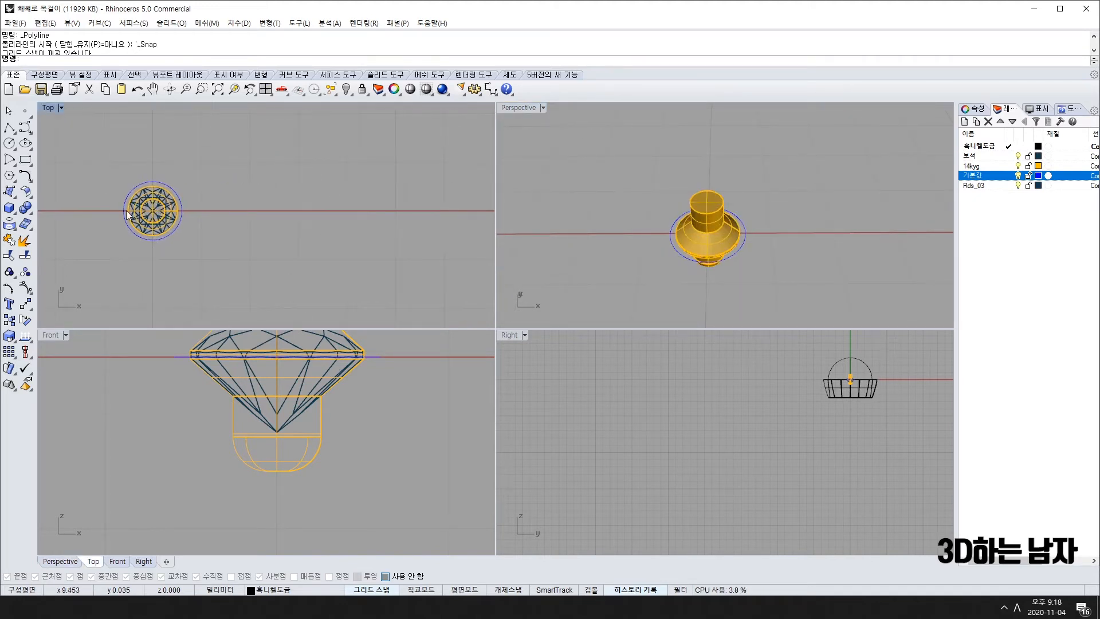
click(9, 143)
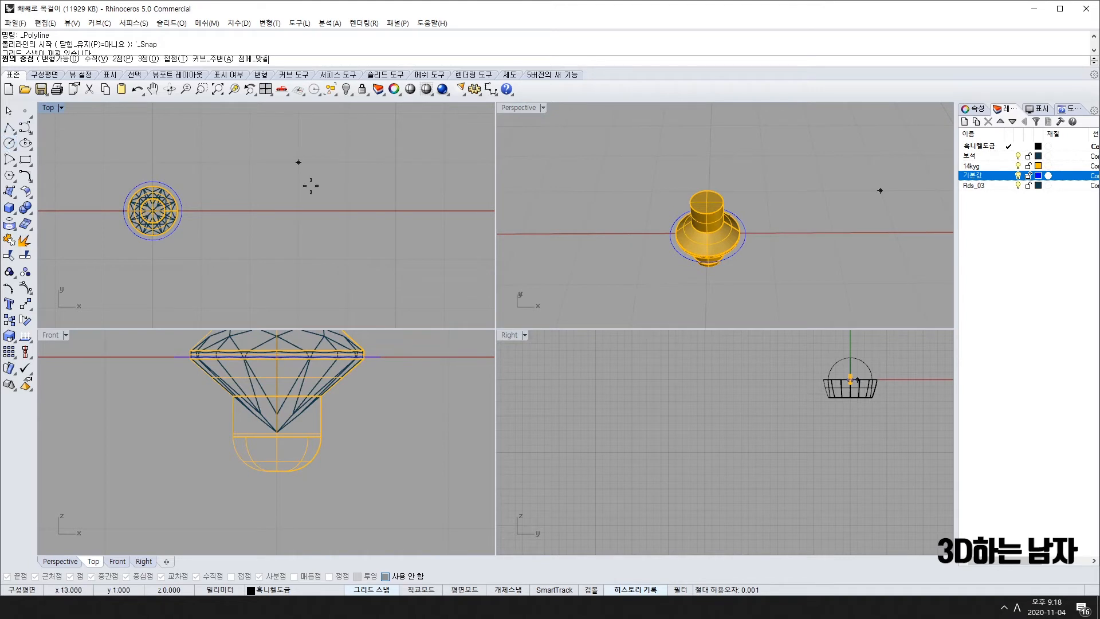
click(347, 211)
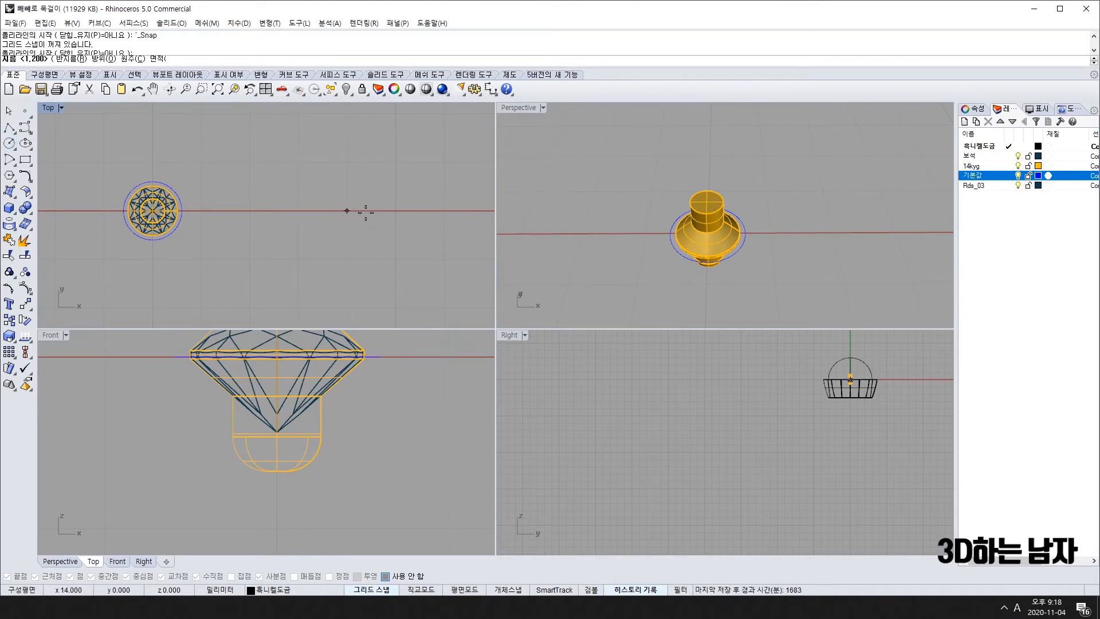
key(Return)
drag(379, 243, 379, 242)
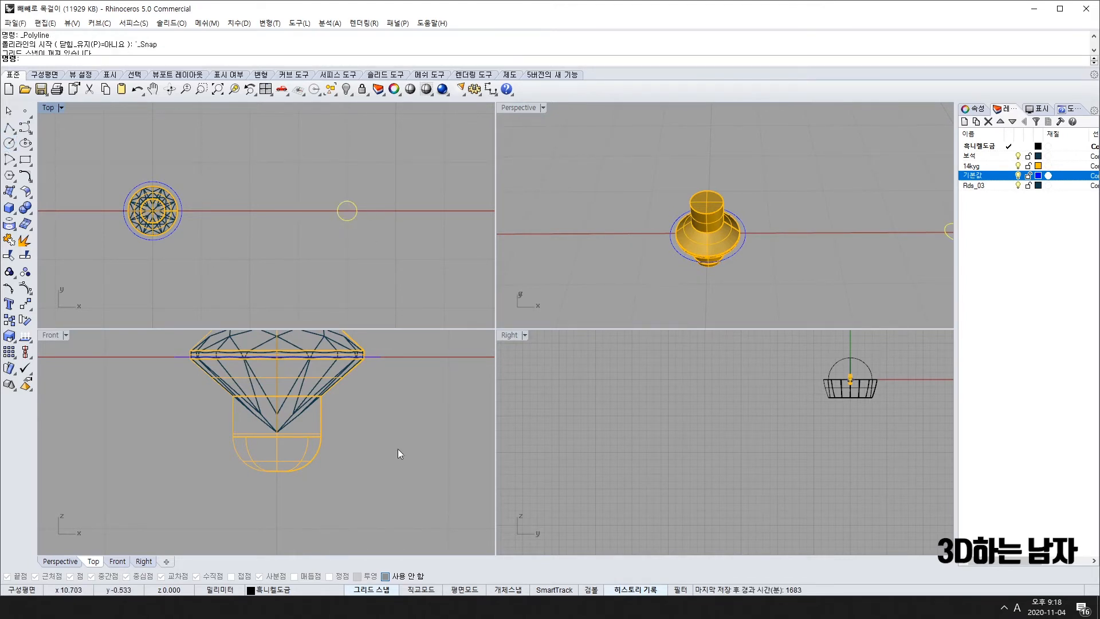
Step: Move the small circle along the X axis toward the gem, to x = 12
scroll(401, 447, down, 3)
right_drag(412, 437, 256, 432)
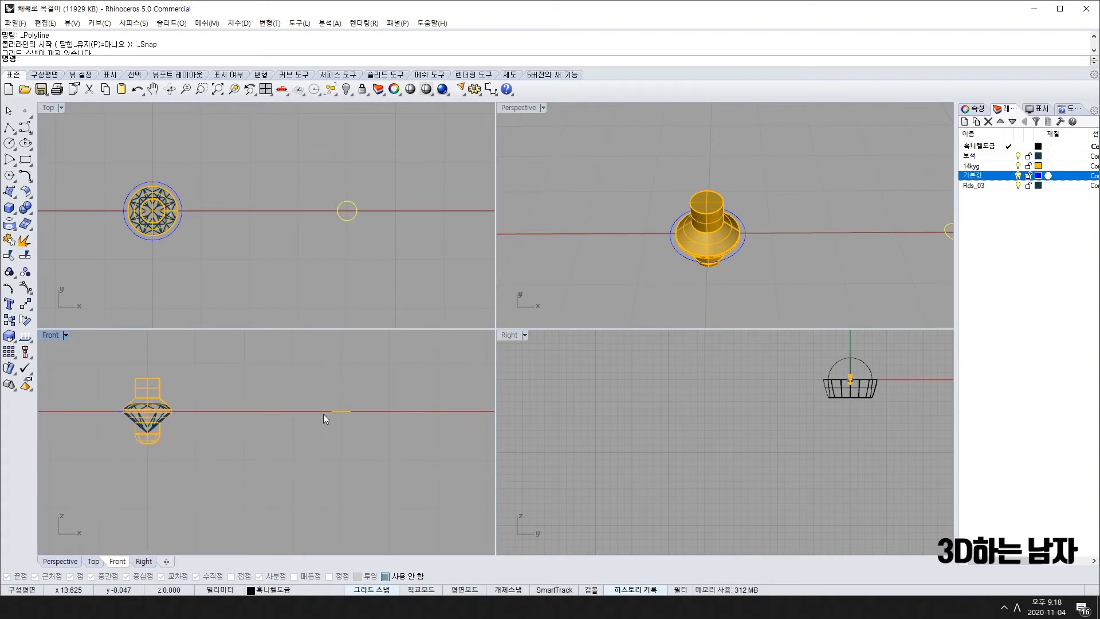
drag(354, 215, 257, 216)
scroll(239, 406, up, 2)
right_drag(184, 428, 336, 398)
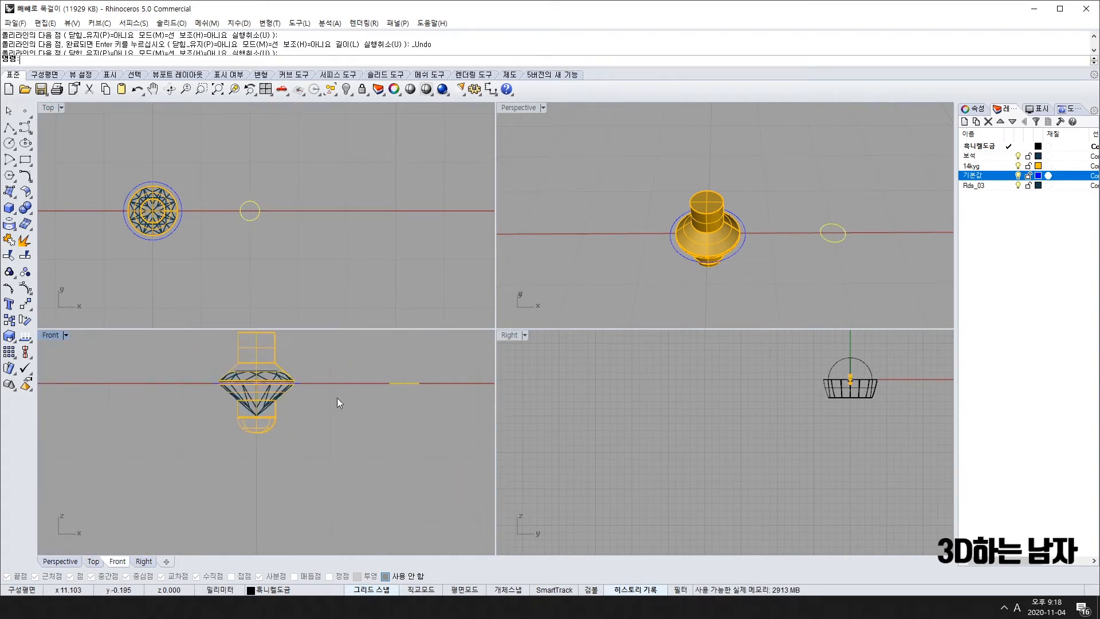
Step: Extrude the small circle to both sides in the front view, about 0.227 mm each way
key(ctrl+m)
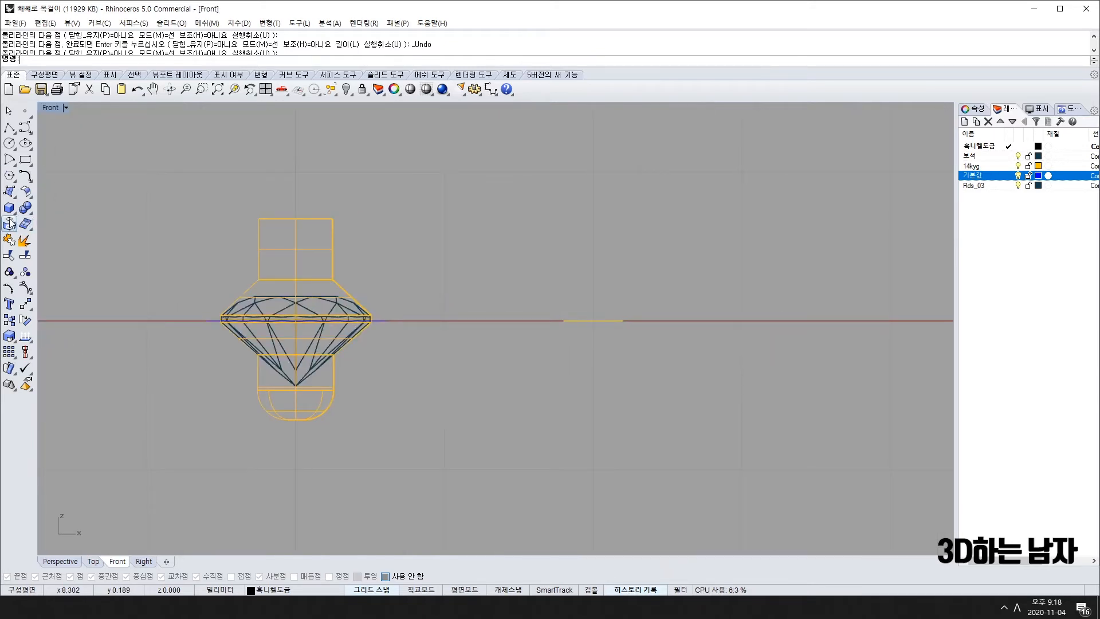
click(13, 195)
click(29, 228)
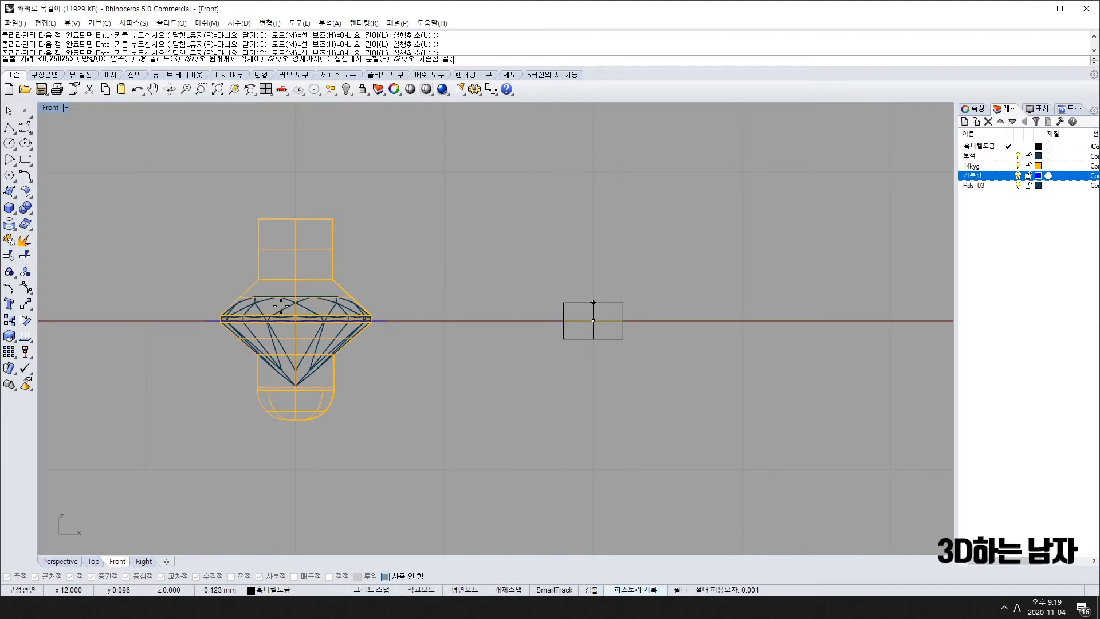
click(331, 287)
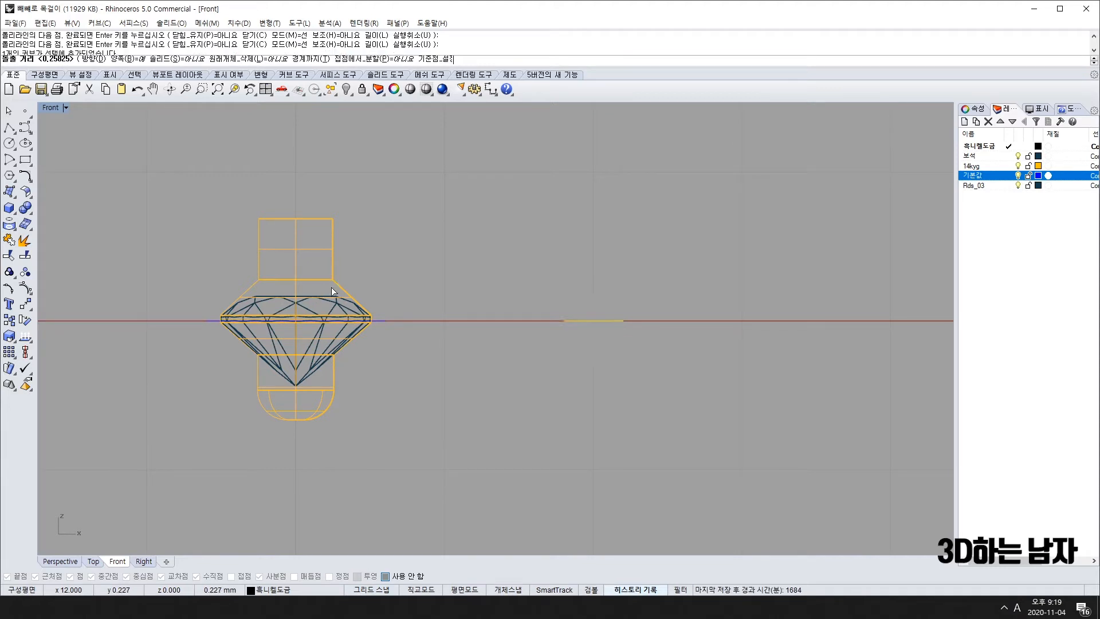
Step: Cap the open ends of the extruded small cylinder to make it solid
double_click(50, 108)
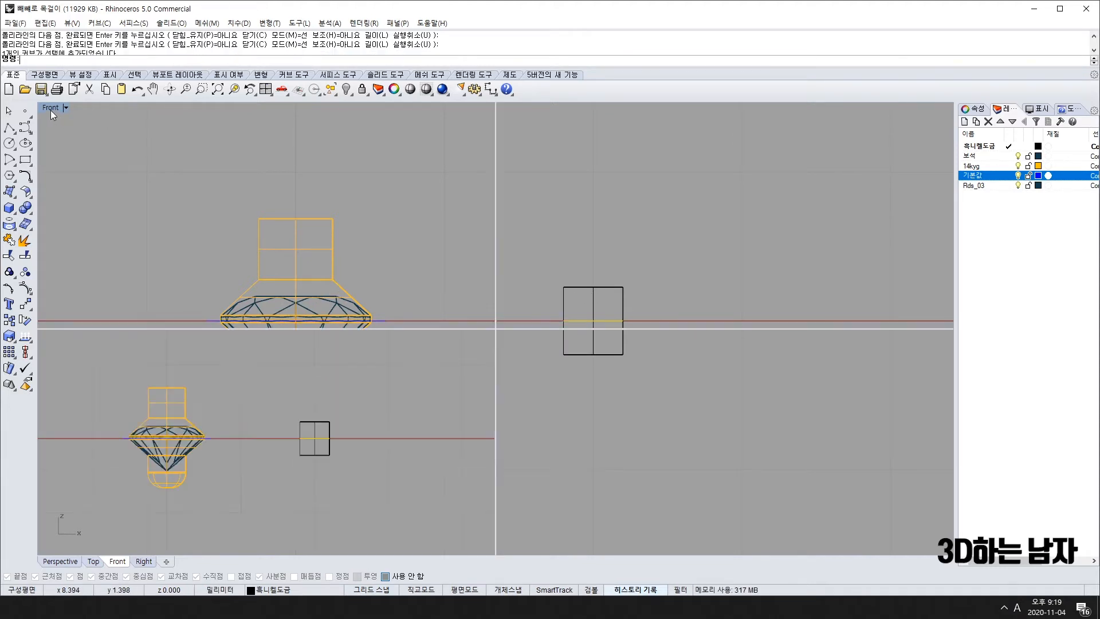
right_drag(877, 233, 872, 246)
click(872, 246)
scroll(819, 230, up, 6)
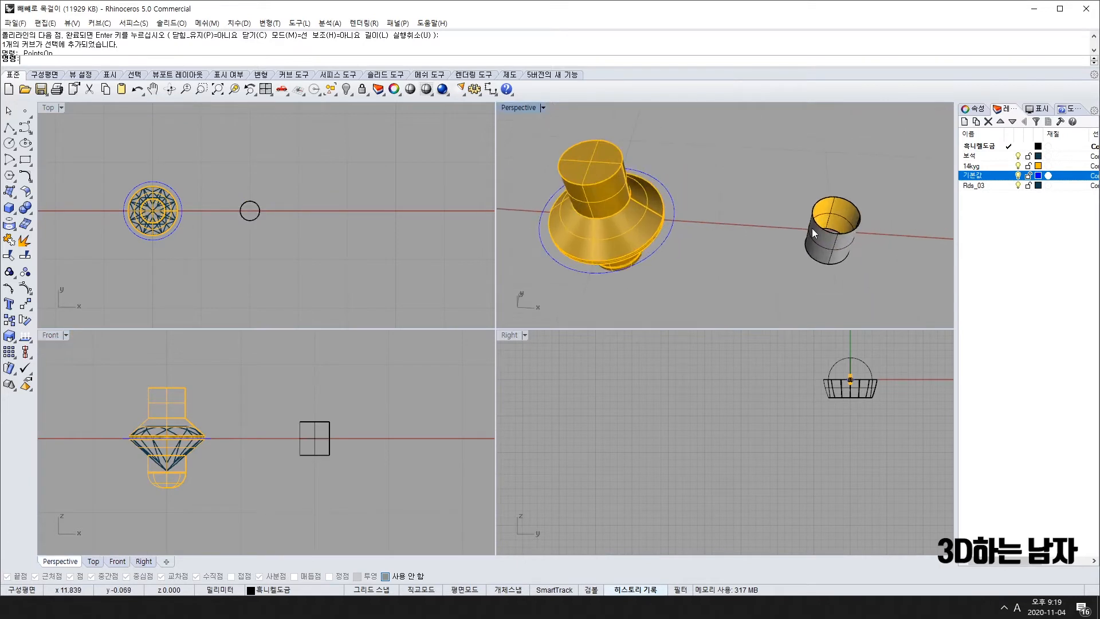
click(842, 213)
text(cap)
key(Return)
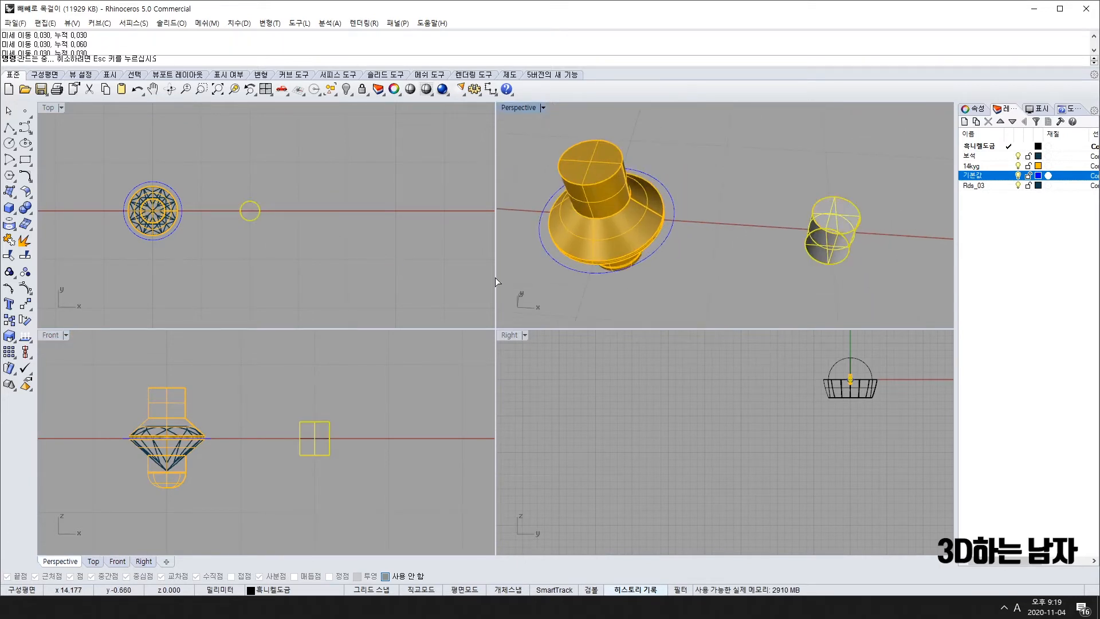
key(Escape)
Step: Try to fillet the top edge of the small cylinder with a 0.2 radius
scroll(314, 438, up, 6)
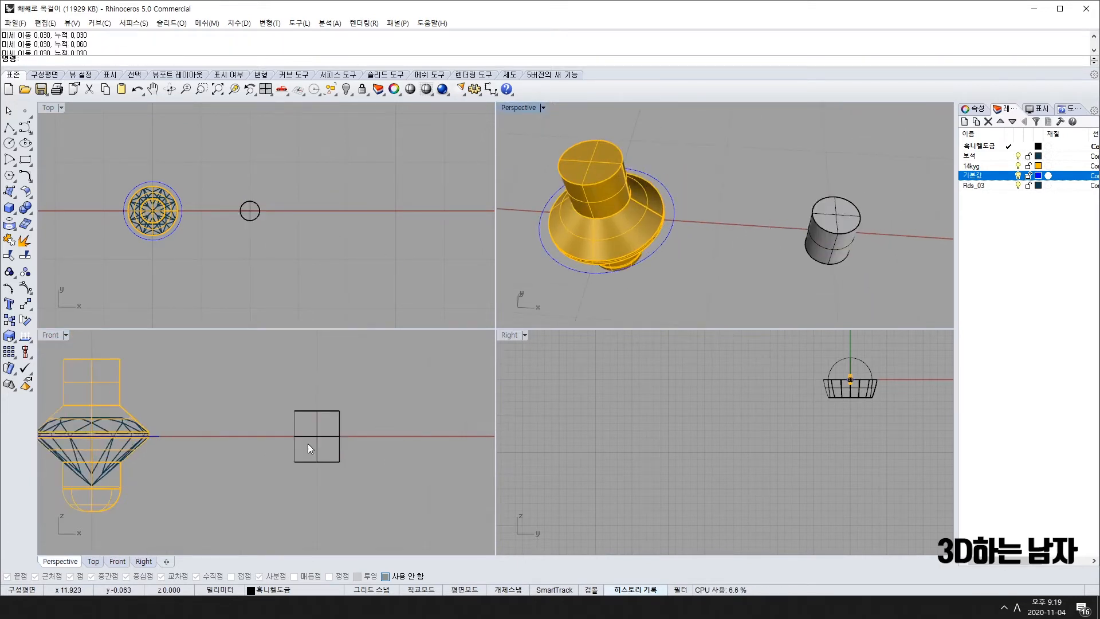
text(fe)
key(Return)
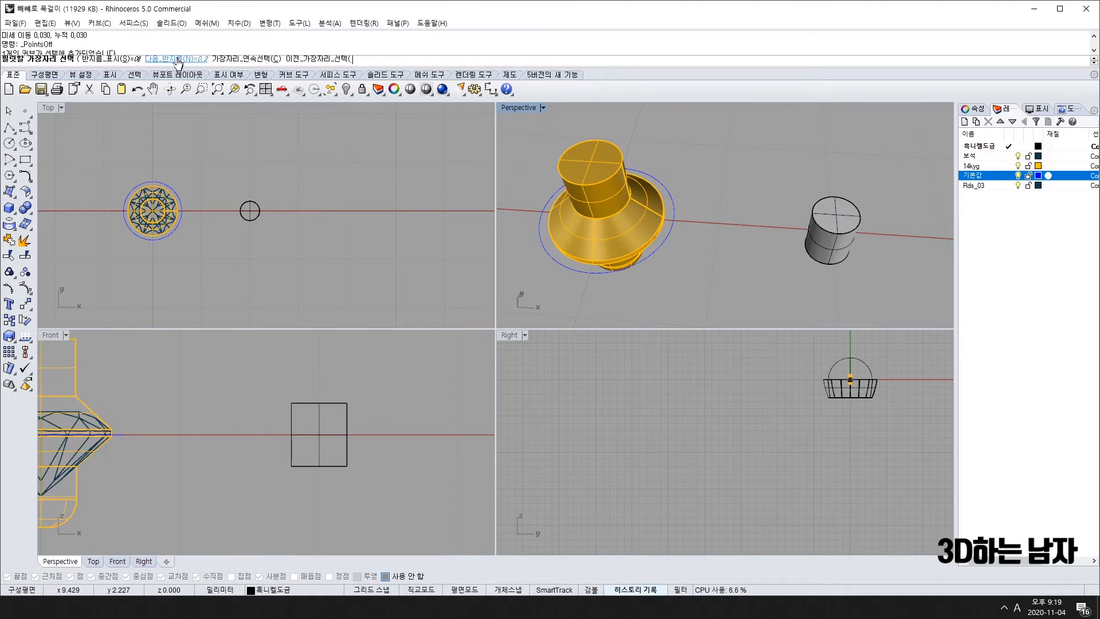
drag(237, 393, 391, 423)
key(Return)
key(Return)
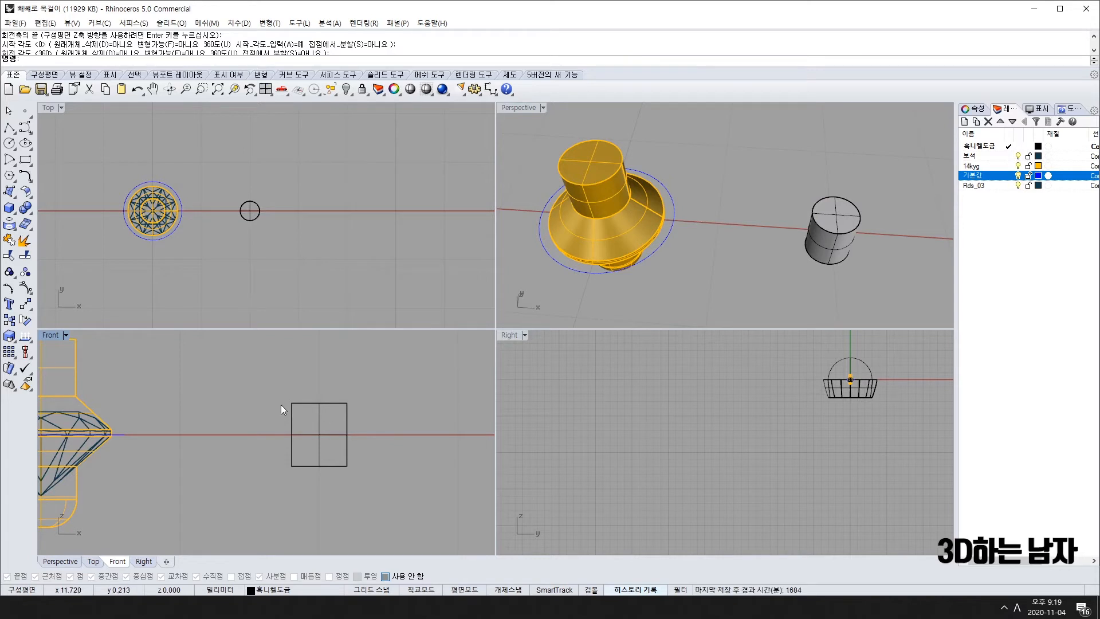
Step: Fillet the top edge of the small cylinder with a 0.2 radius to give it a domed top
key(Return)
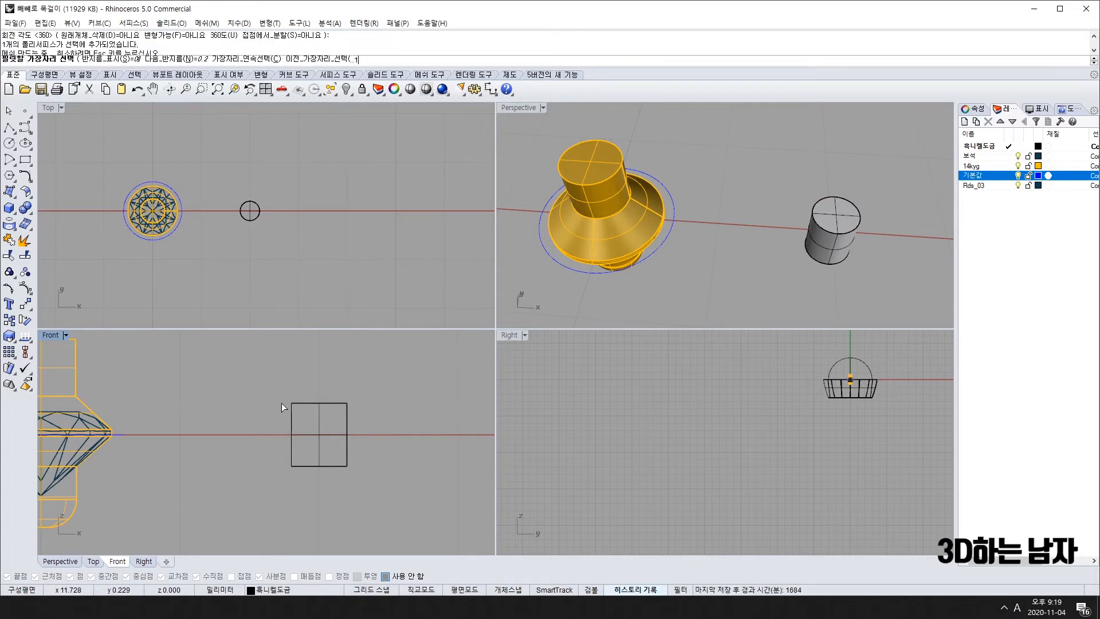
key(Return)
drag(264, 391, 371, 418)
key(Return)
key(Return)
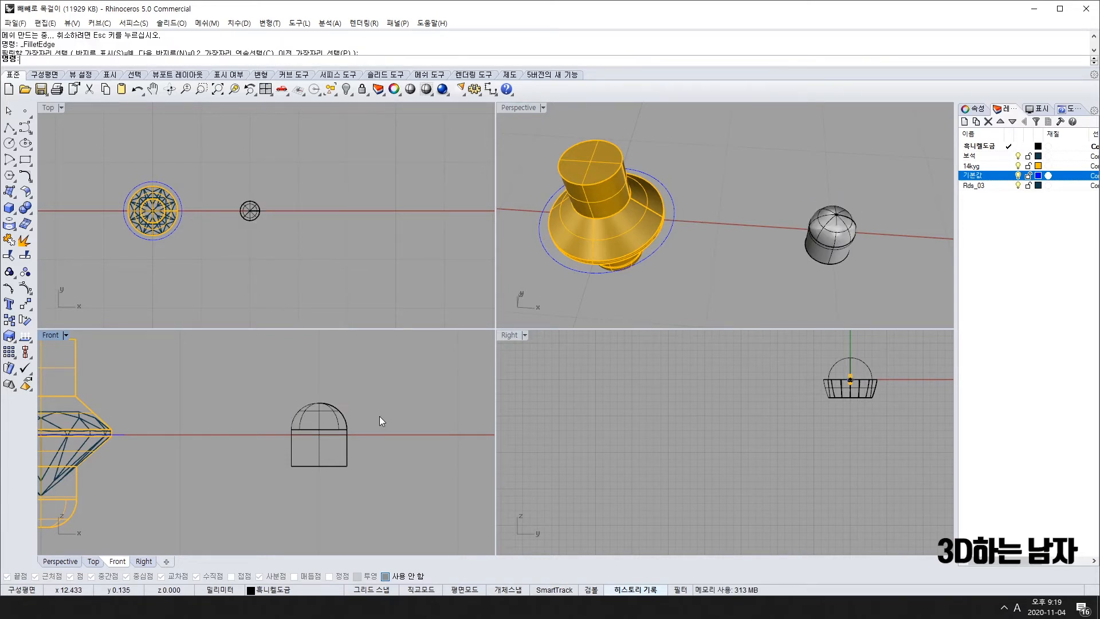
Step: Recolour the Rds_03 layer dark green and assign the domed prong to that layer
right_drag(787, 264, 800, 205)
click(838, 213)
click(1038, 186)
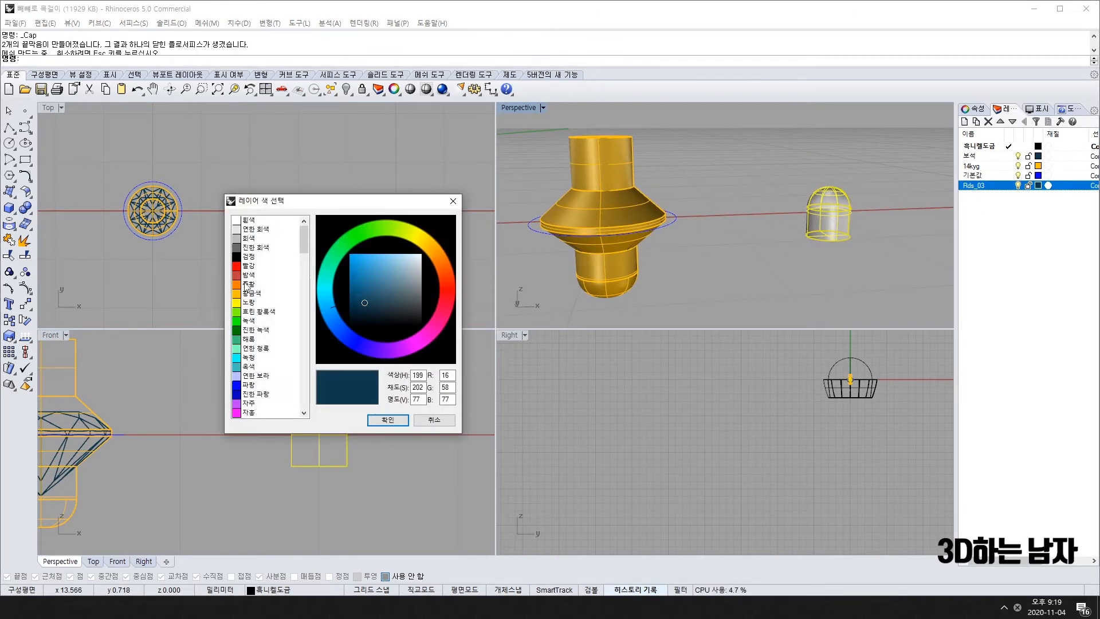
click(246, 330)
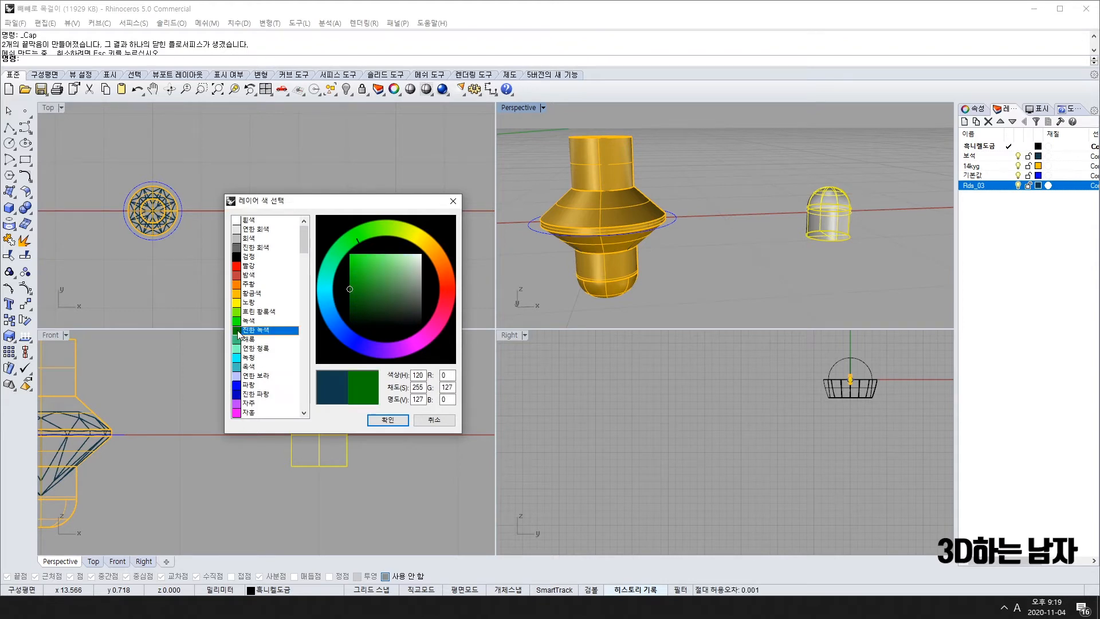
click(381, 421)
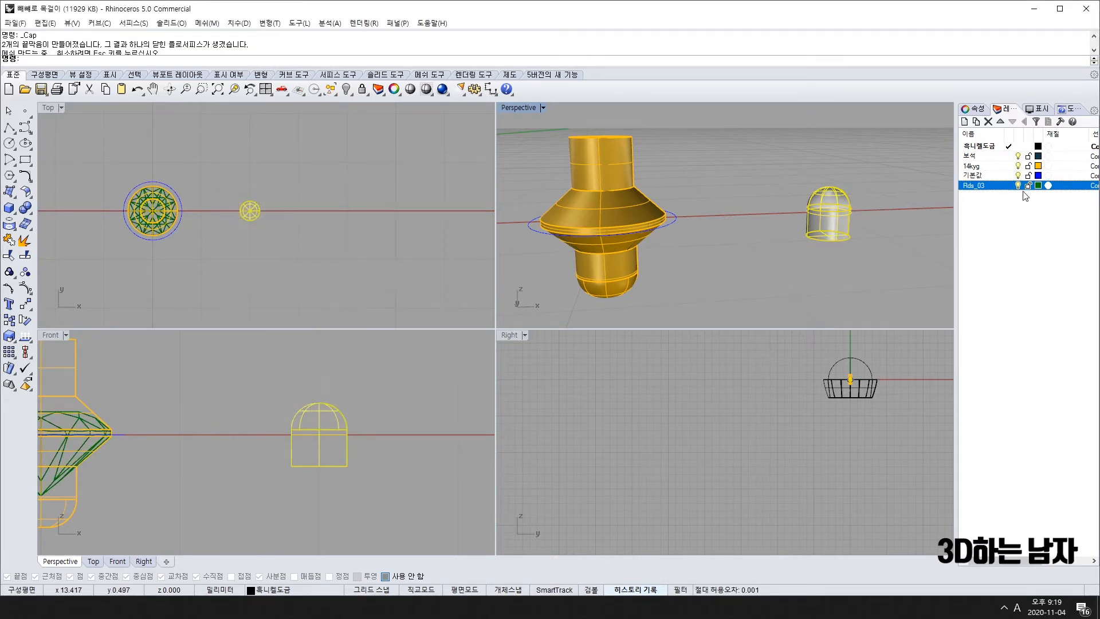
right_click(1019, 188)
click(1045, 392)
click(778, 263)
Step: Select the gem together with its cutter and spacing circle, leaving out the small prong
scroll(740, 236, down, 7)
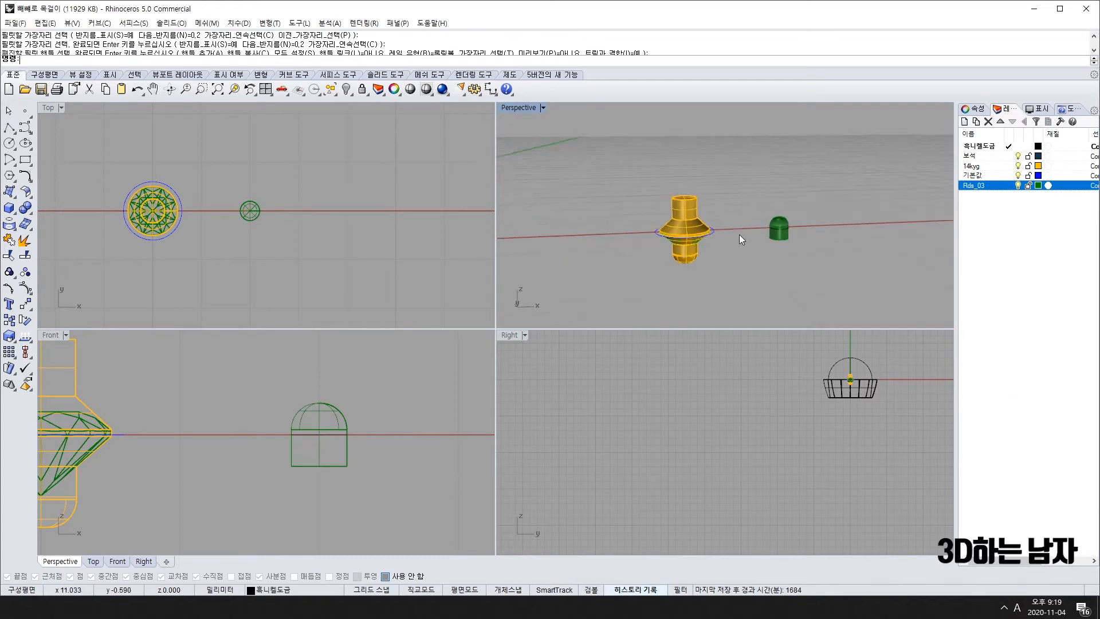
right_drag(739, 236, 717, 301)
scroll(189, 280, down, 6)
right_drag(122, 280, 258, 235)
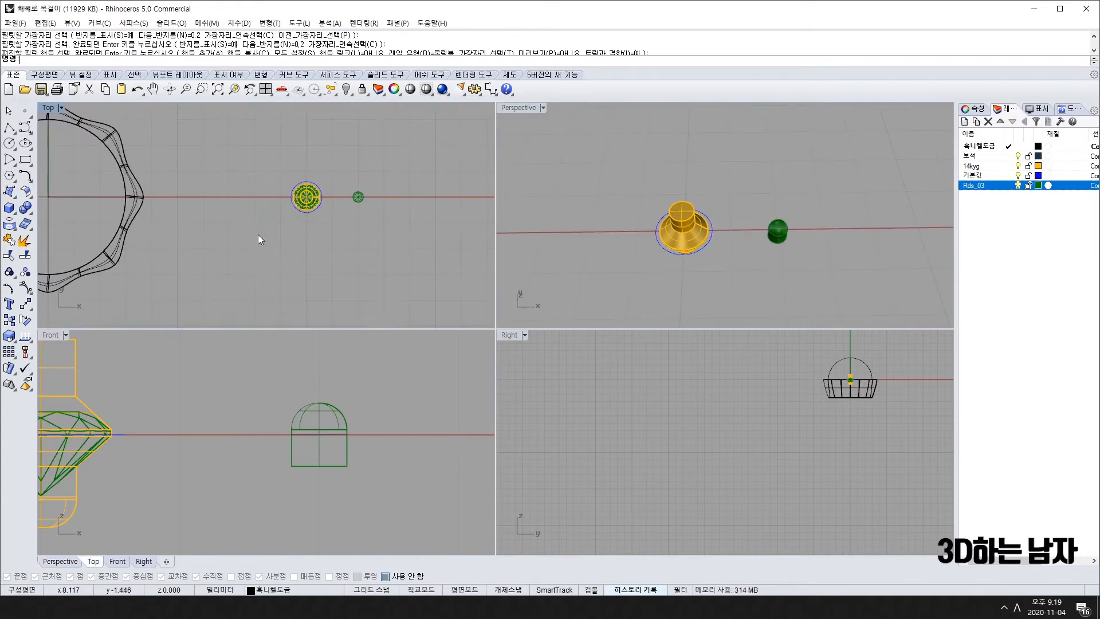
scroll(312, 203, up, 10)
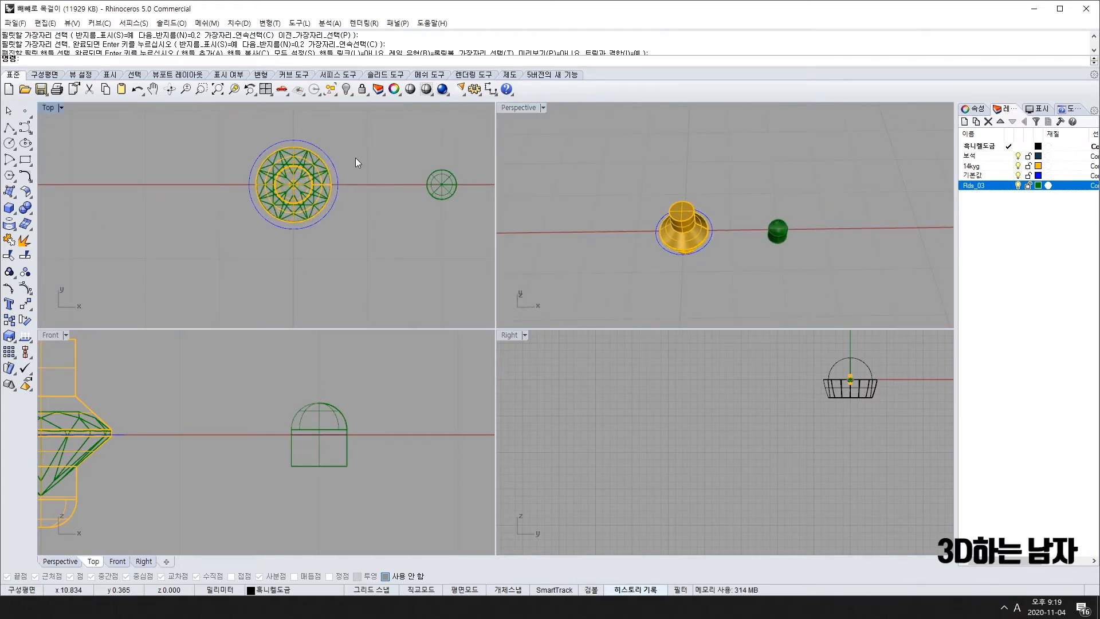
scroll(64, 488, down, 3)
right_drag(64, 489, 132, 487)
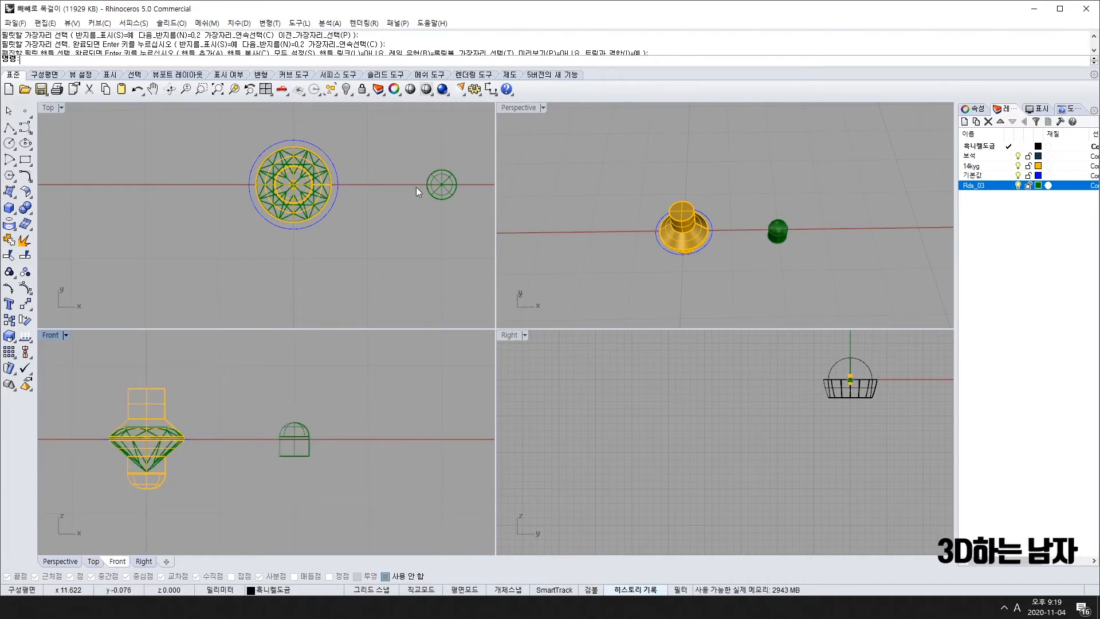
scroll(344, 212, down, 8)
drag(252, 146, 361, 265)
right_drag(116, 235, 259, 244)
scroll(611, 175, down, 10)
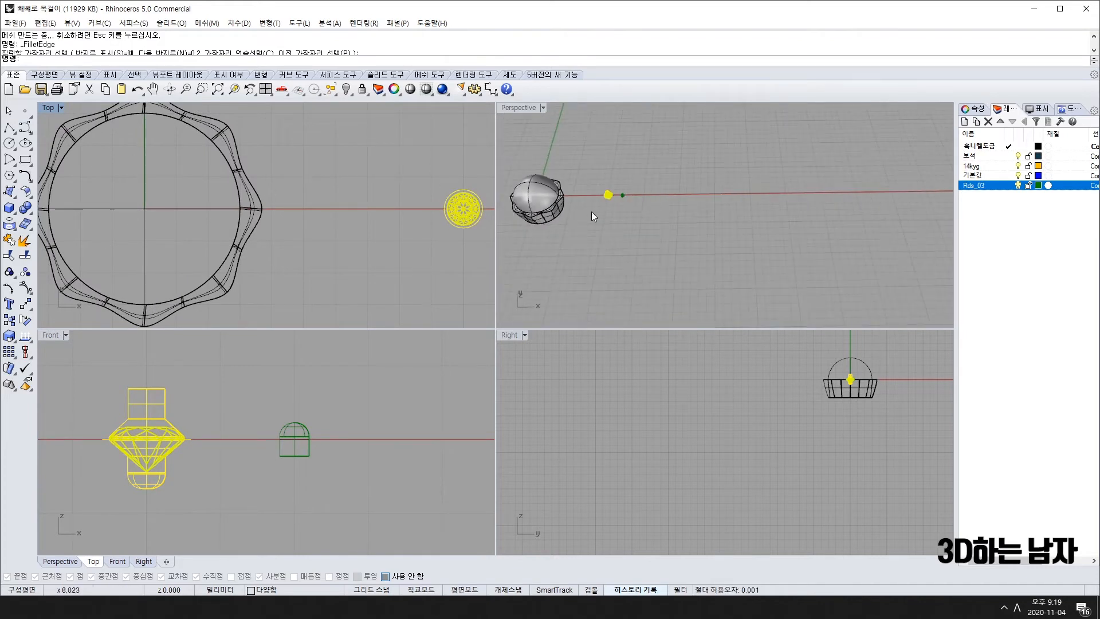
scroll(701, 213, up, 10)
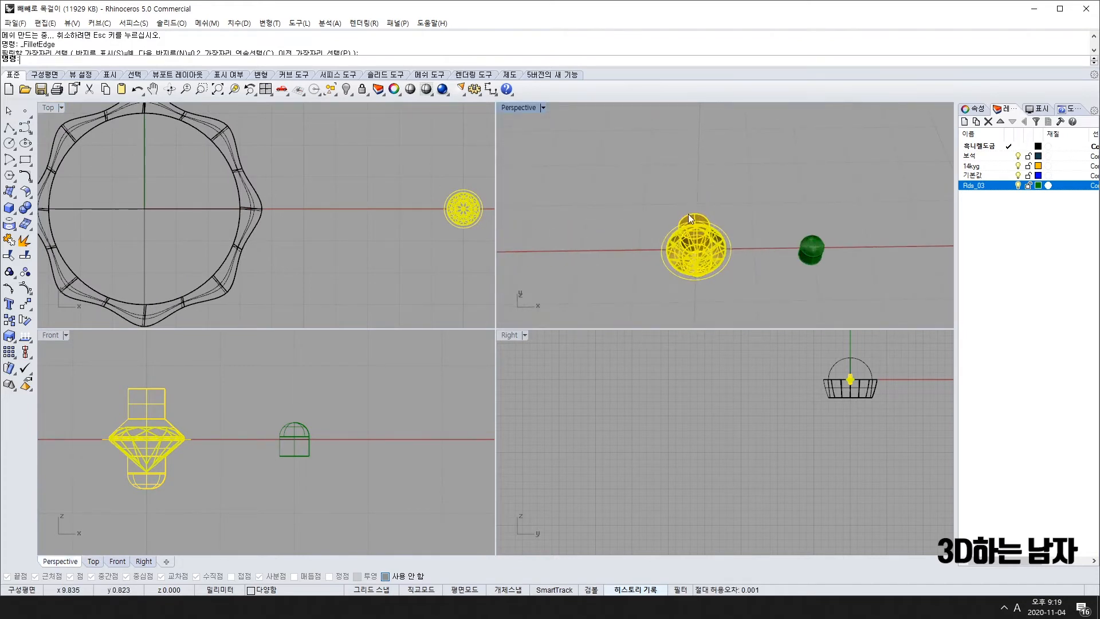
scroll(687, 220, down, 3)
right_drag(705, 203, 709, 234)
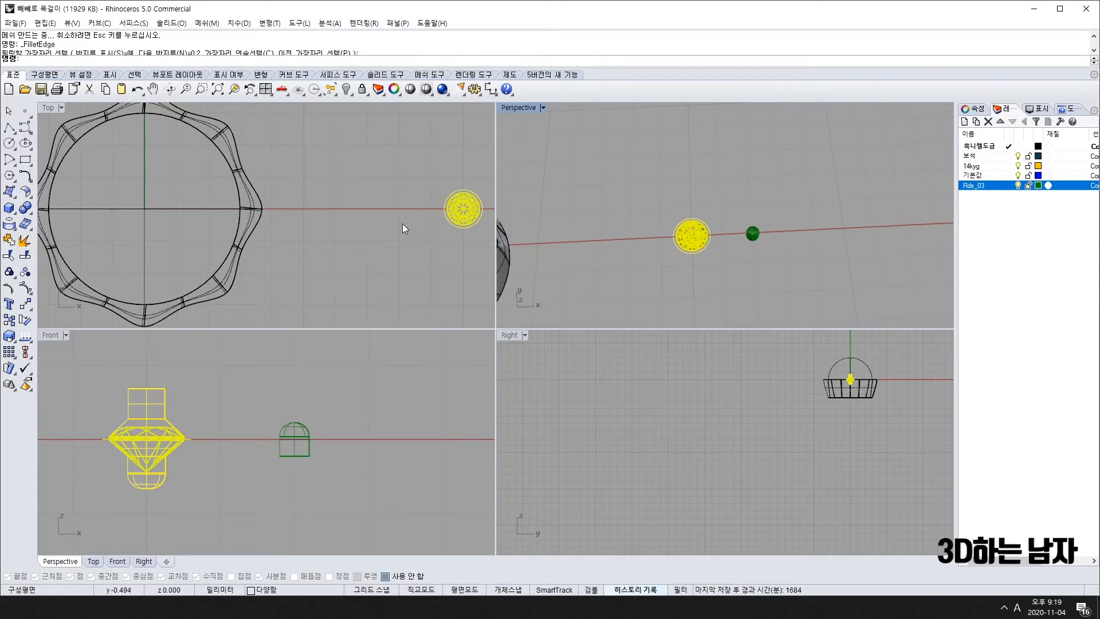
right_drag(439, 239, 338, 236)
scroll(338, 236, down, 4)
right_drag(406, 256, 360, 230)
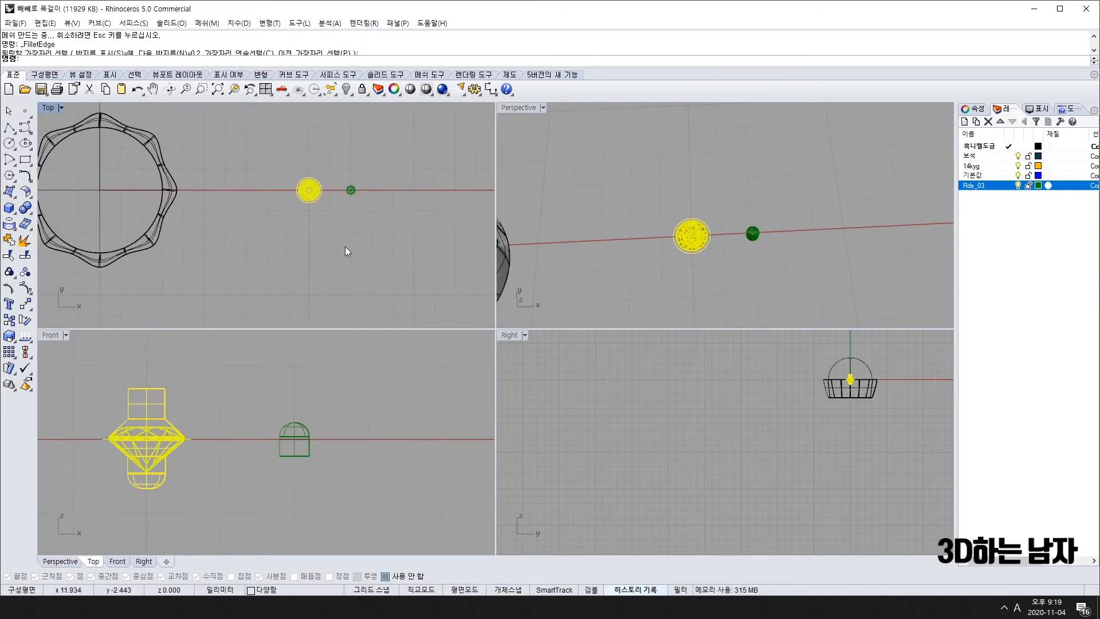
Step: Run OrientOnSrf on the selected gem set with grid snap on, picking the gem centre as base and x = 11 as reference point
click(26, 305)
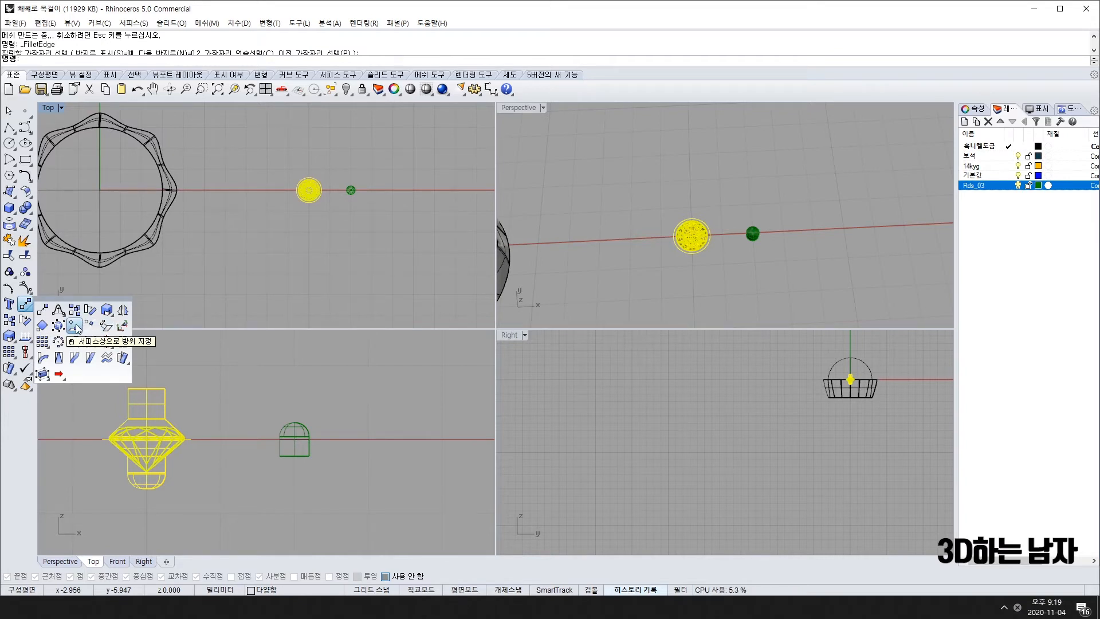
click(24, 63)
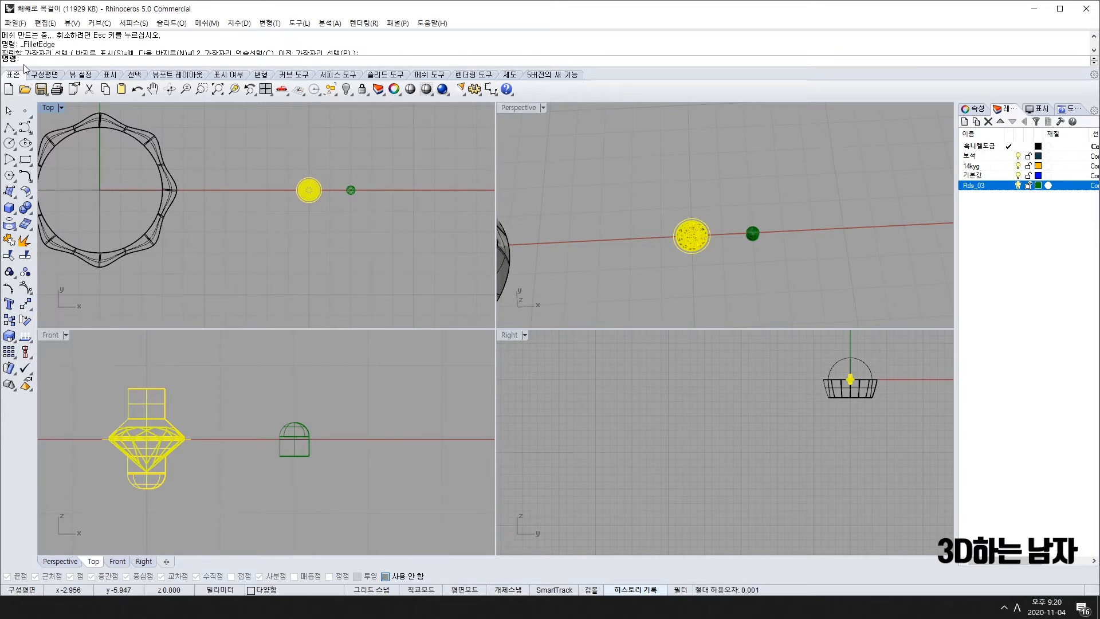
text(ci)
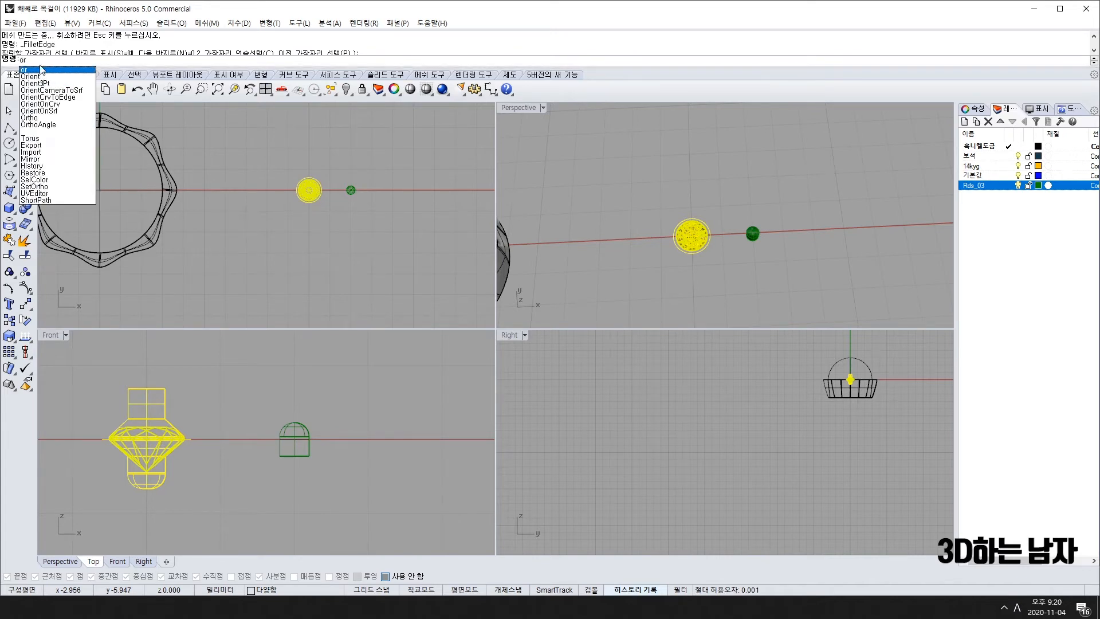
key(Return)
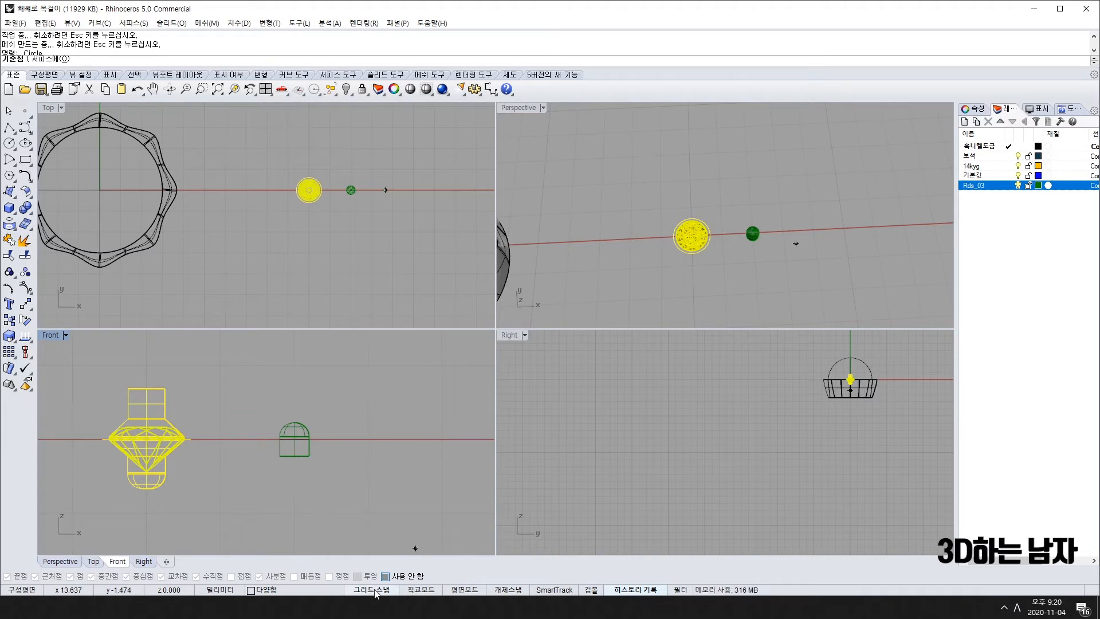
scroll(294, 193, up, 6)
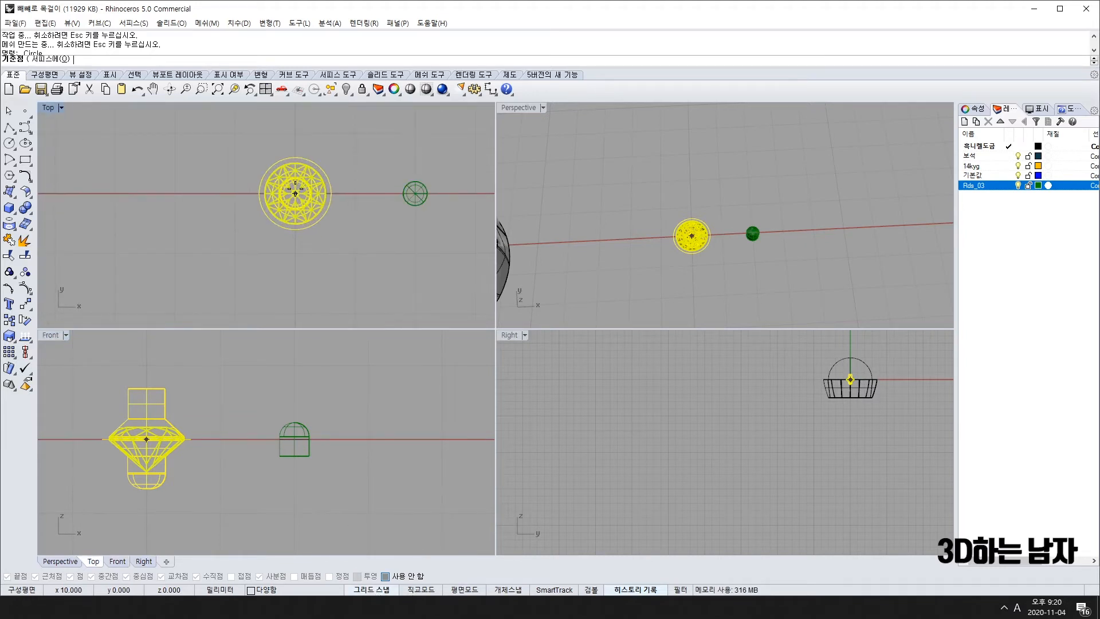
click(295, 194)
text(1.2)
key(Return)
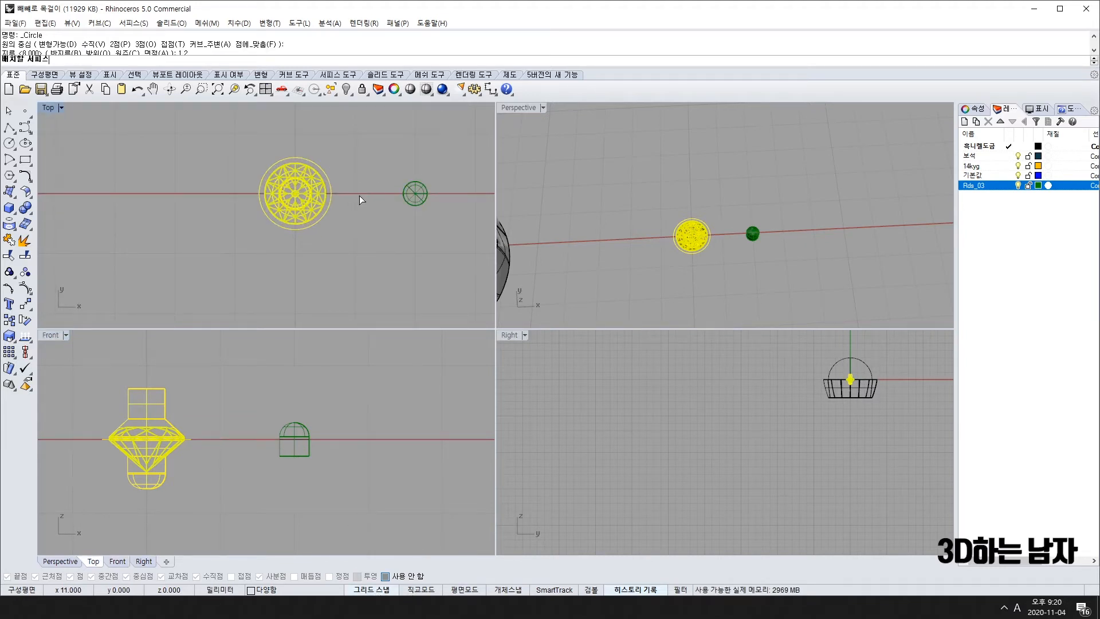
Step: Pick the dome as the target surface and accept uniform scale 1.0, rotation 0.0 and rigid orientation
right_drag(596, 266, 710, 233)
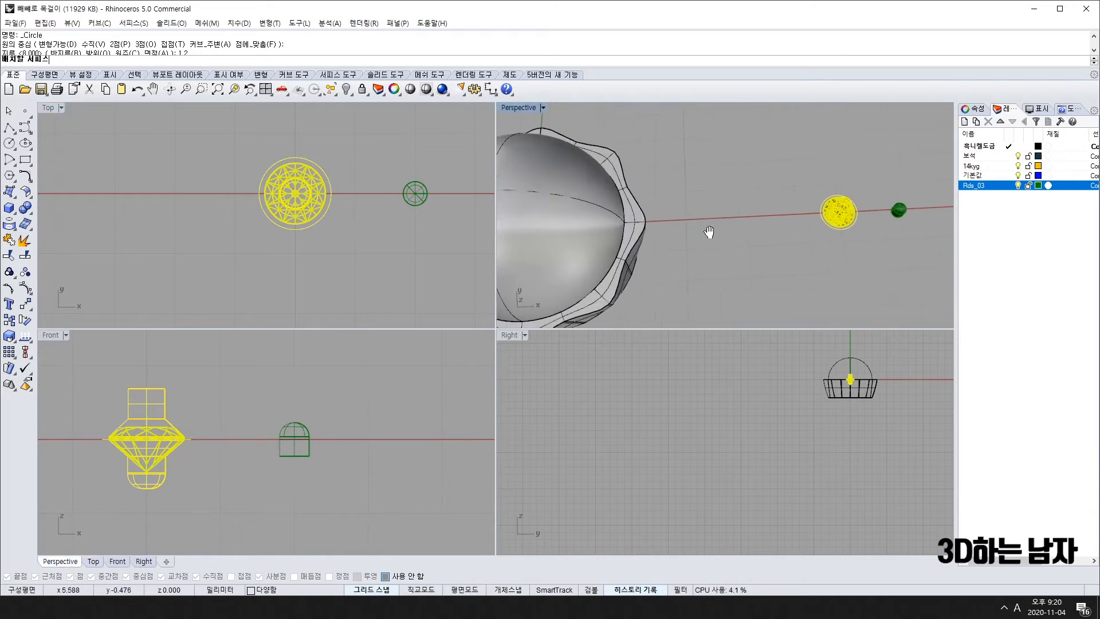
right_drag(552, 210, 593, 187)
scroll(548, 180, down, 4)
click(610, 183)
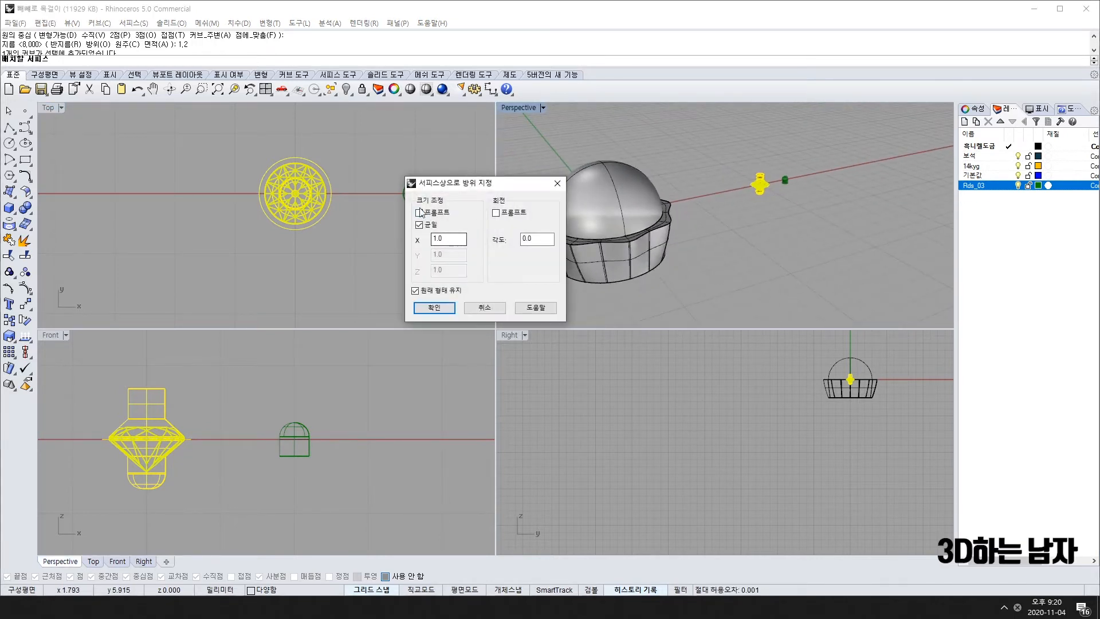
click(429, 308)
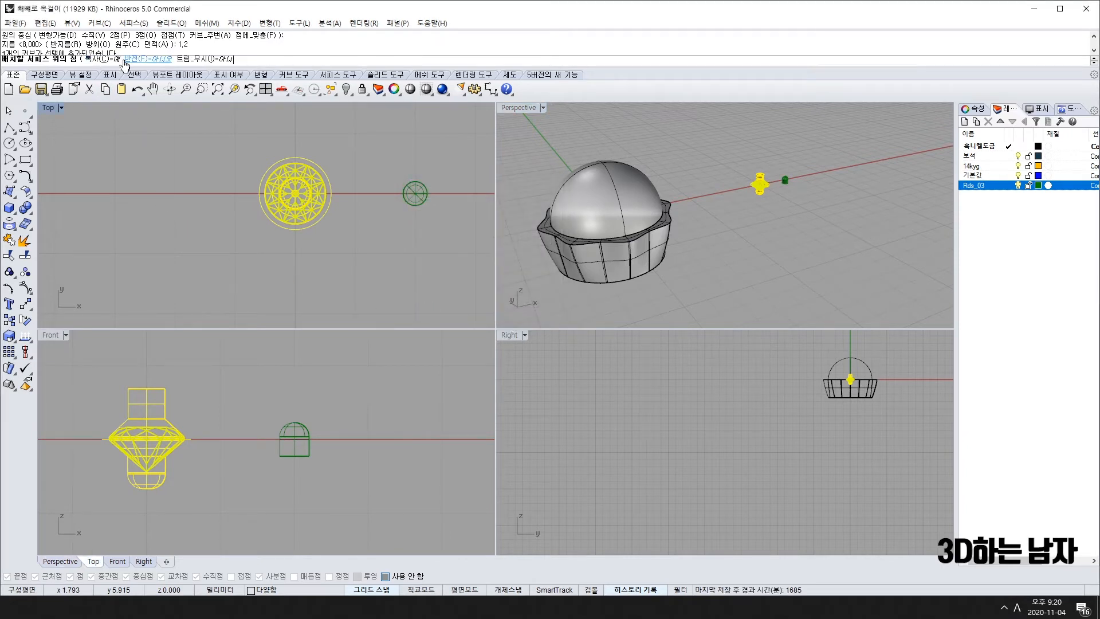
Step: Place the first copy of the gem set at the apex of the dome in the top view
scroll(131, 182, down, 6)
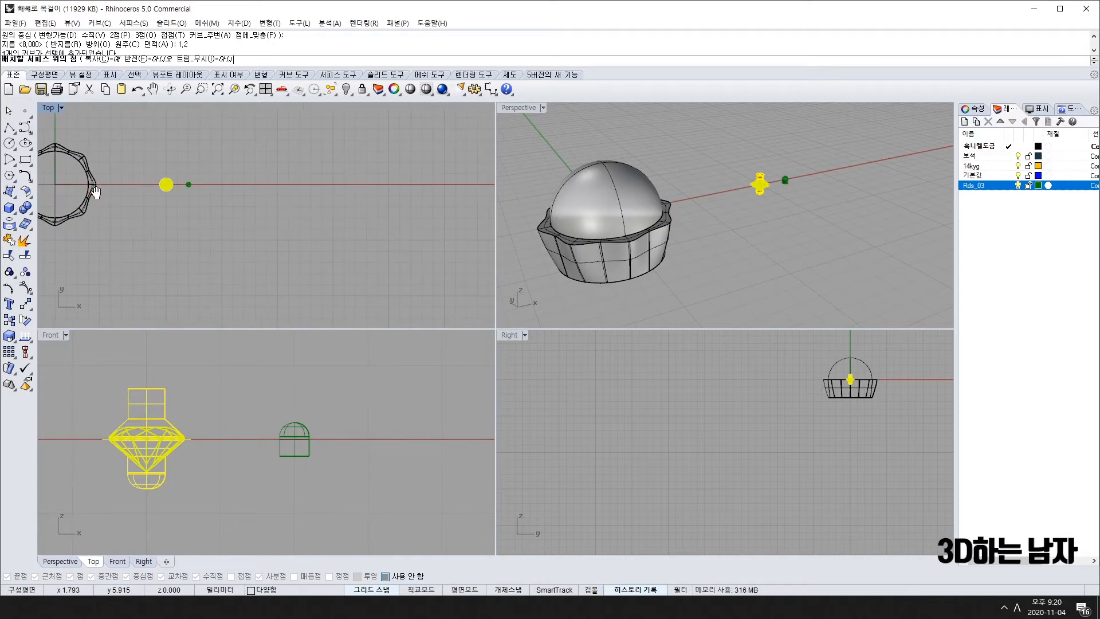
right_drag(95, 190, 249, 189)
scroll(207, 178, up, 19)
scroll(219, 196, up, 10)
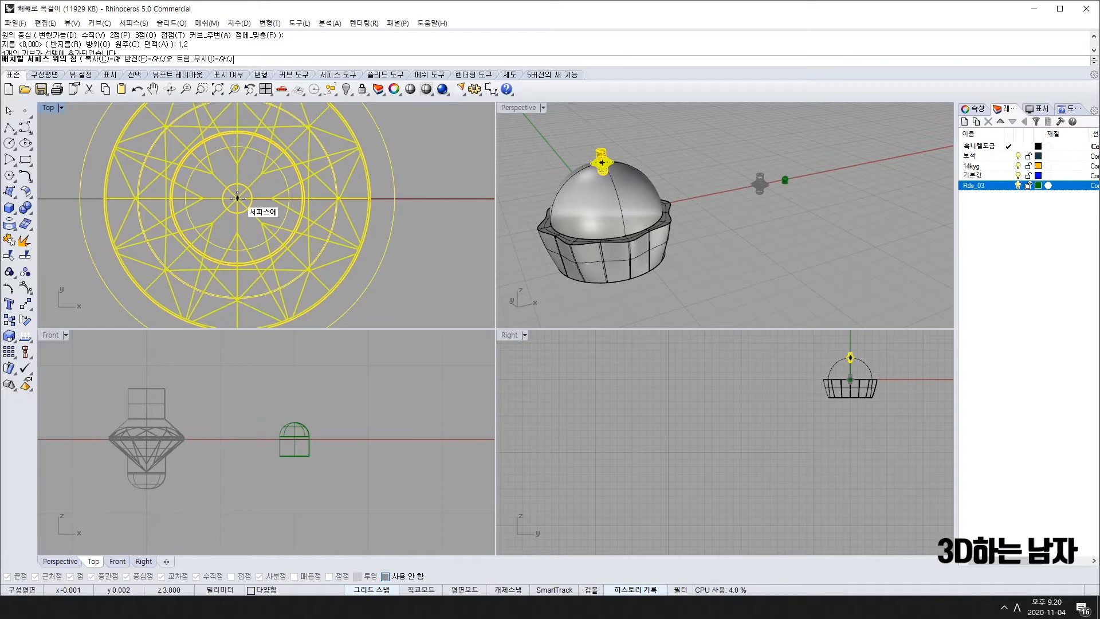
scroll(237, 198, down, 10)
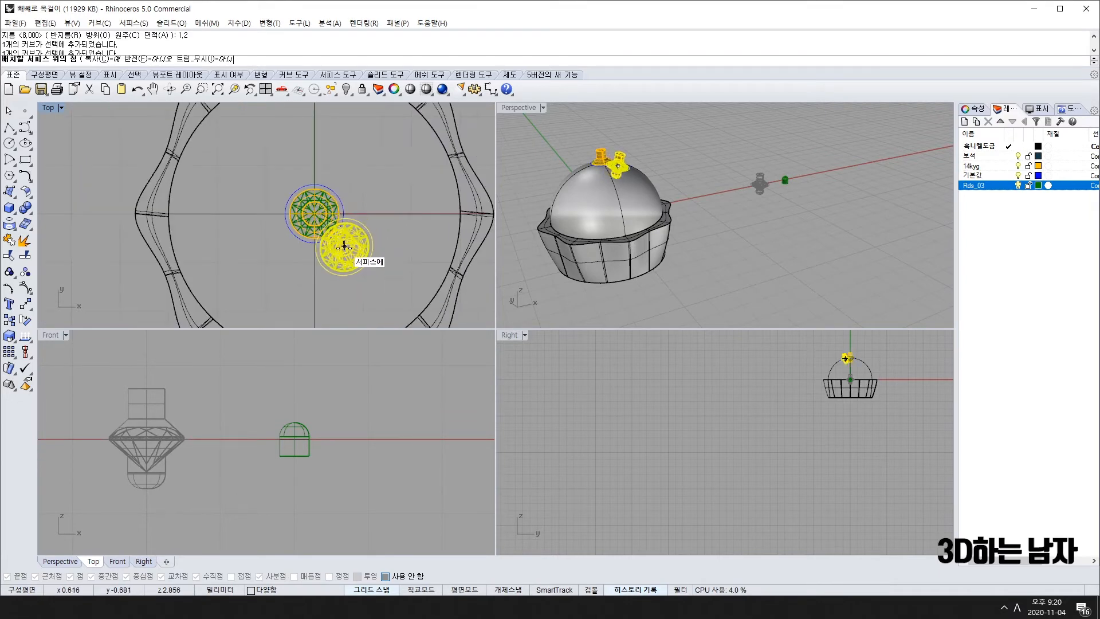
Step: Place a second gem set in front of the first on the dome's centre isocurve, with the spacing circles about touching
right_drag(634, 221, 627, 267)
double_click(508, 110)
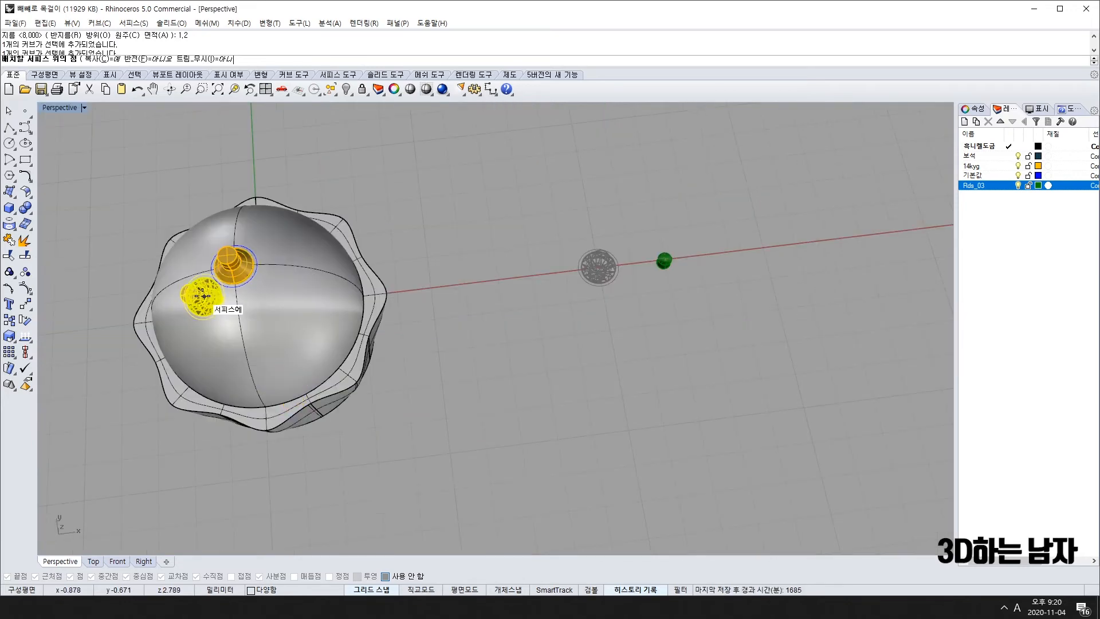
shift+right_drag(198, 297, 510, 324)
scroll(510, 325, up, 3)
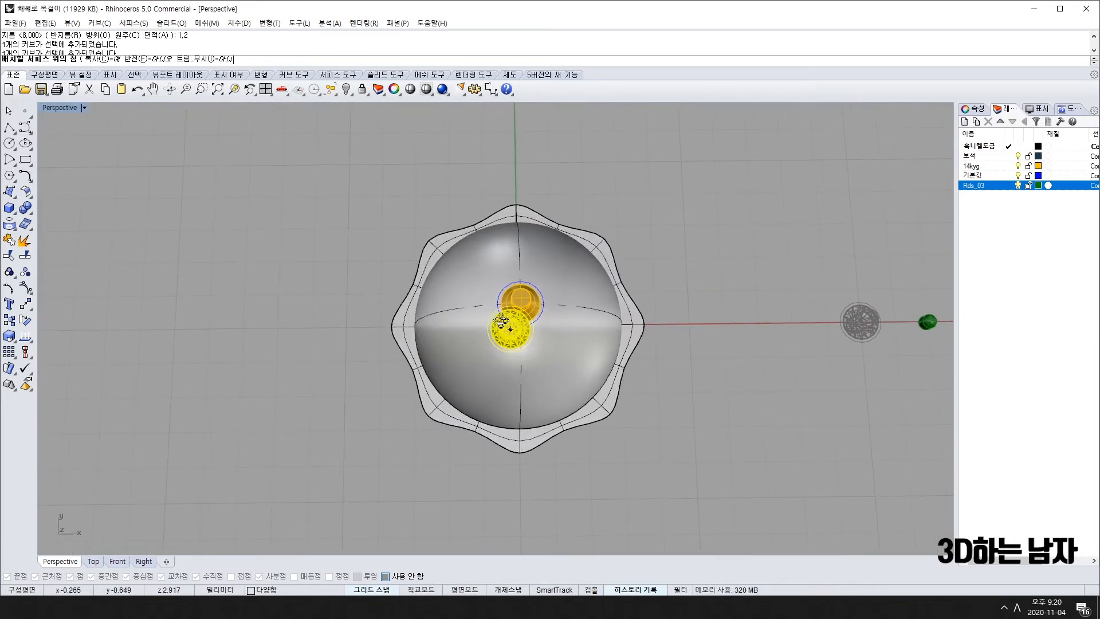
scroll(520, 332, up, 3)
scroll(527, 354, up, 2)
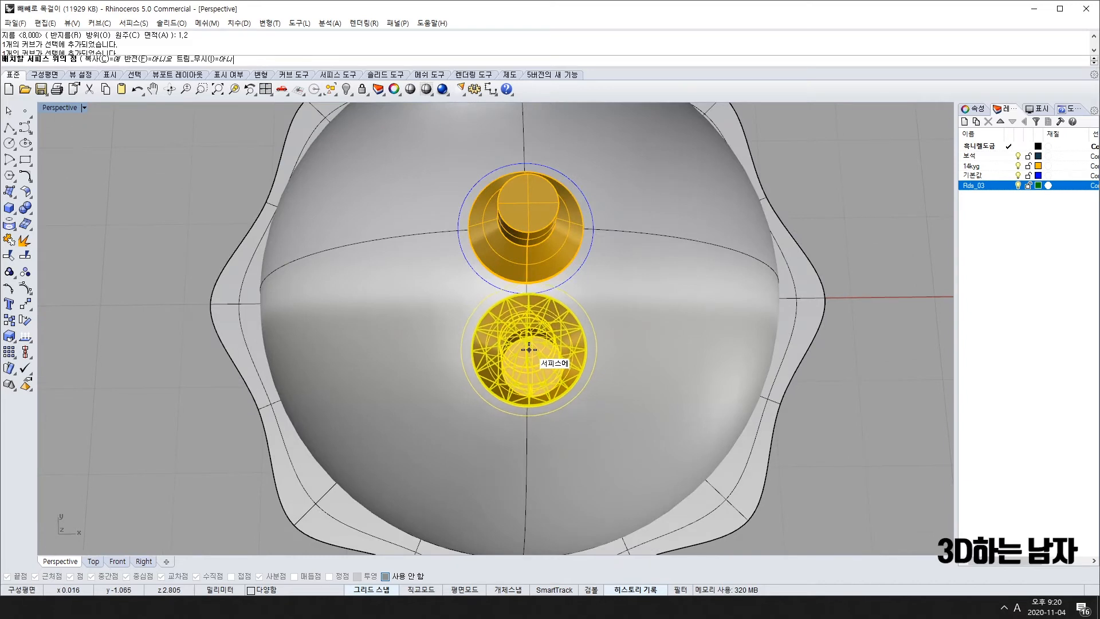
scroll(528, 347, up, 2)
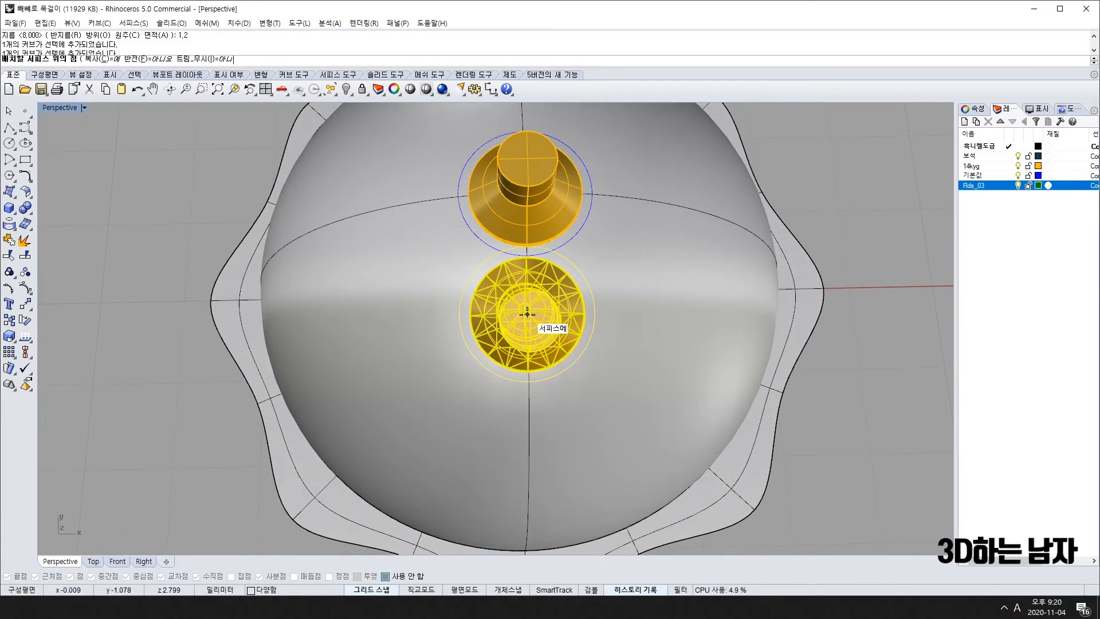
click(527, 314)
Step: Place two more gem sets down the front of the dome, spaced by their circles, and end the placement
right_drag(523, 408, 523, 359)
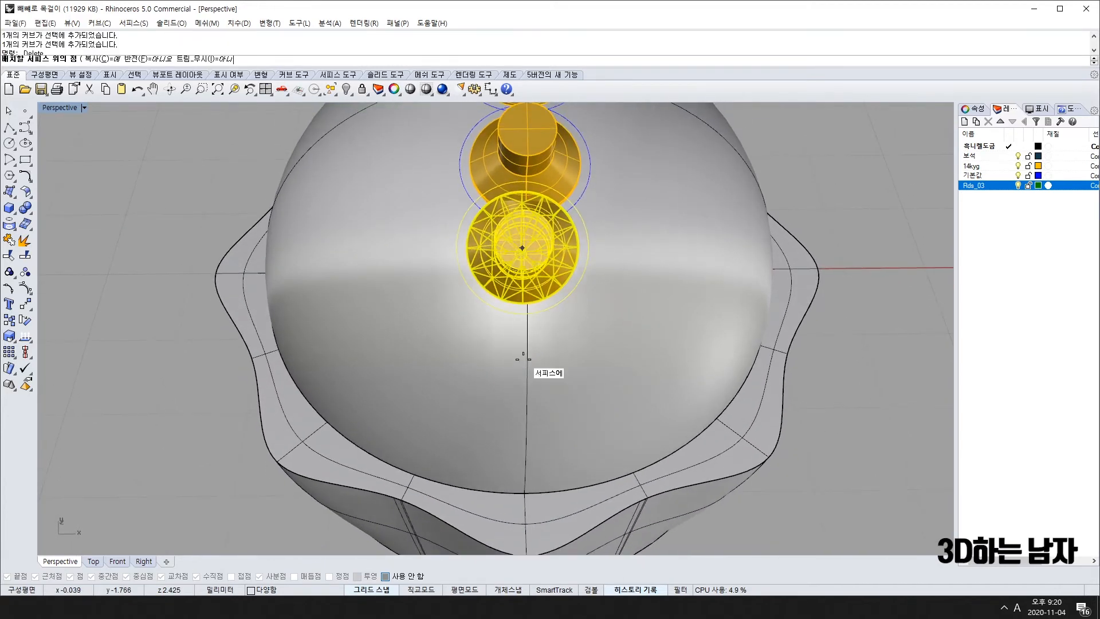
click(527, 283)
right_drag(526, 353, 523, 325)
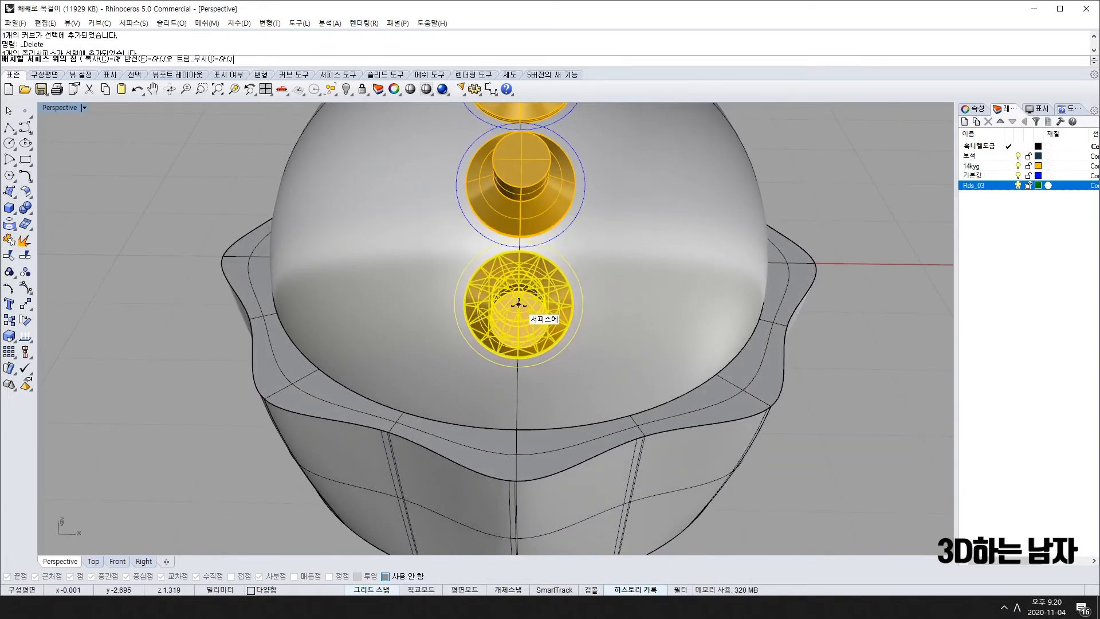
click(519, 304)
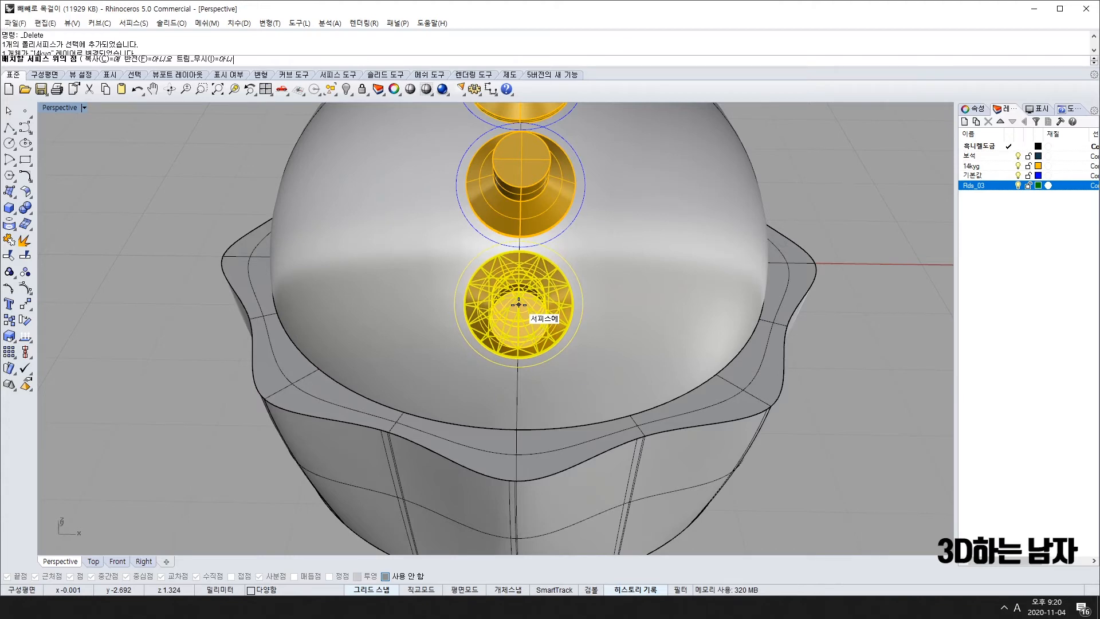
scroll(519, 355, down, 4)
right_drag(520, 381, 516, 342)
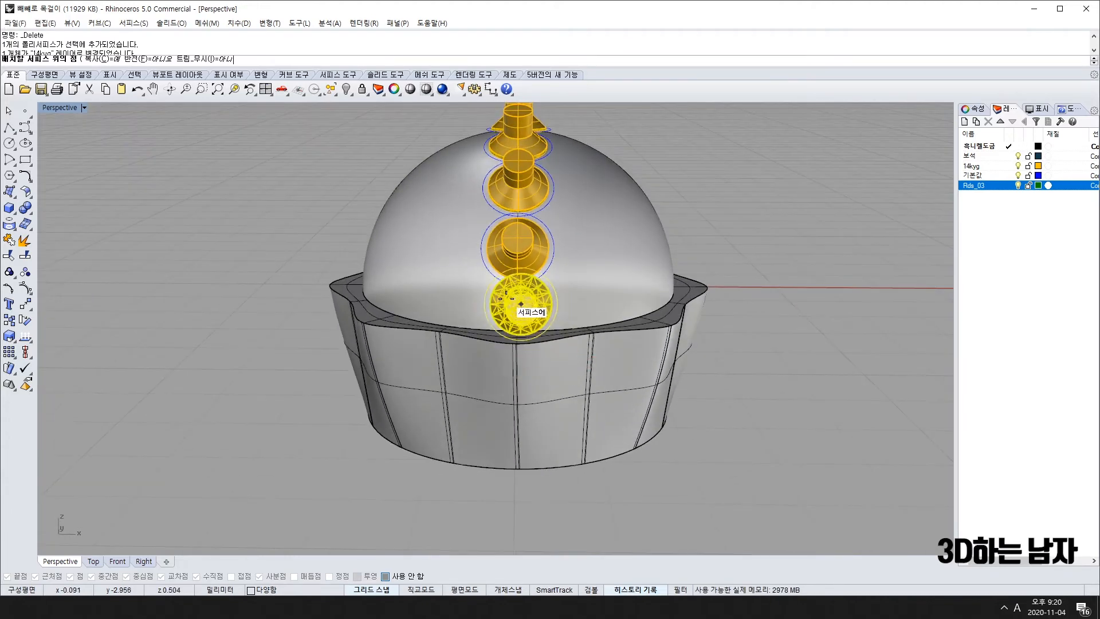
key(Escape)
Step: Remove the four placed gem sets from the dome and return to the four-viewport layout
right_drag(551, 201, 552, 236)
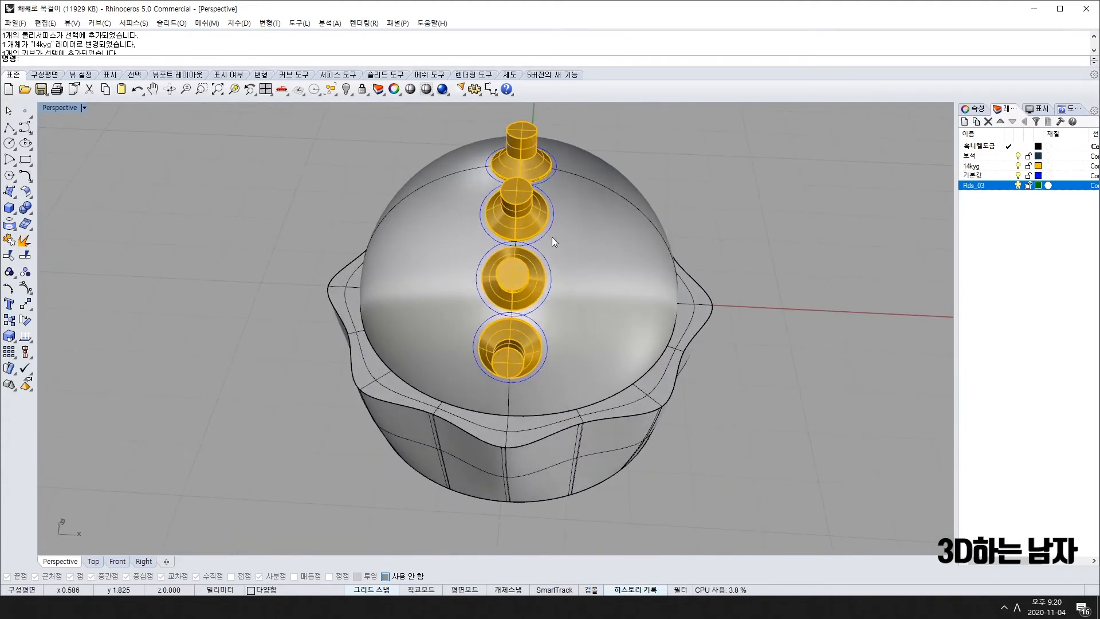
key(Delete)
double_click(58, 108)
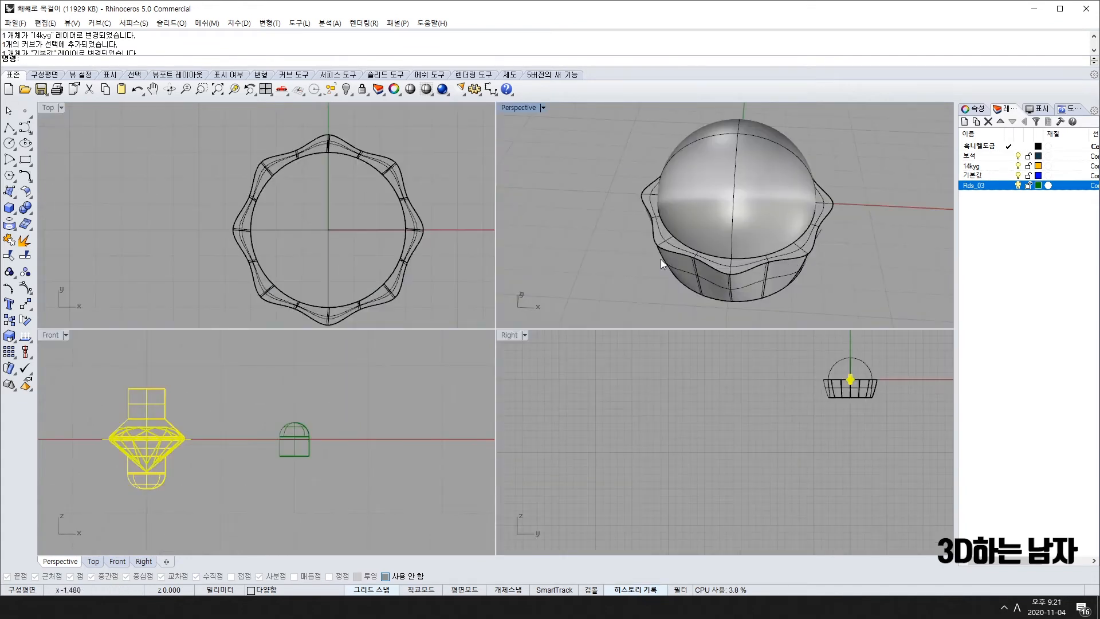
Step: Scale the whole gem set (stone, cutter and spacing circle) by 1.2 about its centre
scroll(515, 243, down, 10)
right_drag(386, 226, 160, 242)
scroll(255, 235, up, 10)
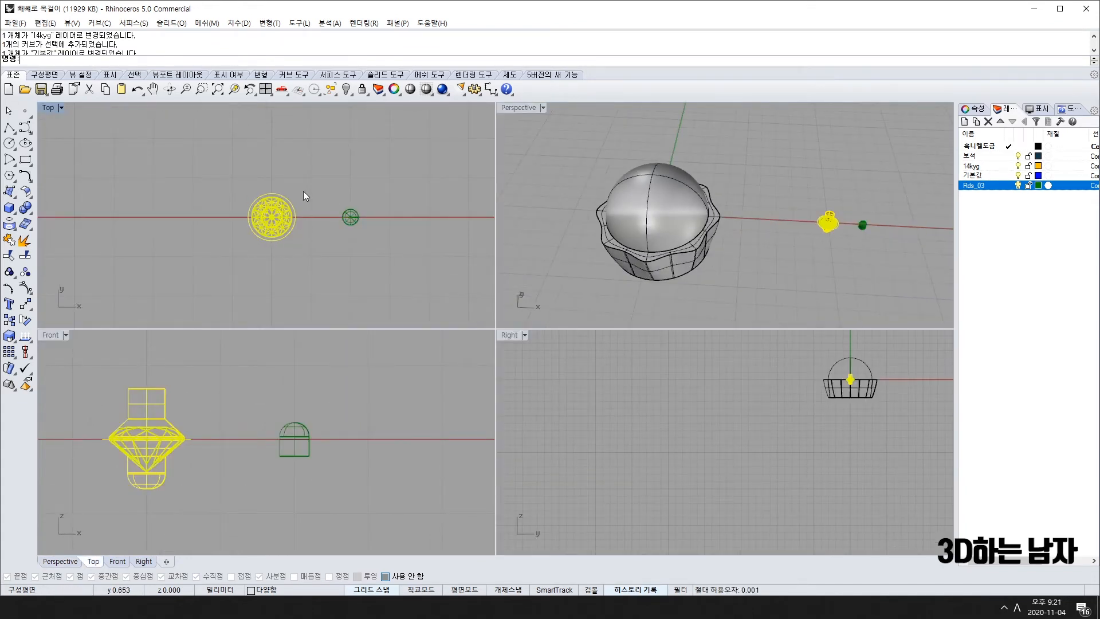
scroll(273, 216, up, 8)
scroll(275, 201, down, 3)
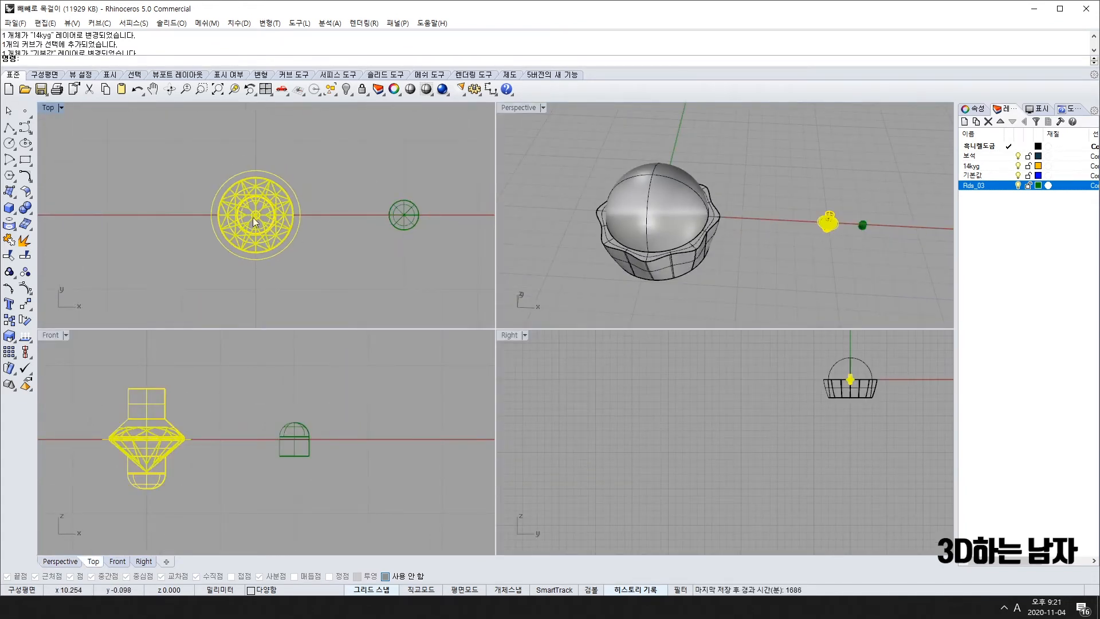
click(136, 160)
drag(164, 146, 322, 286)
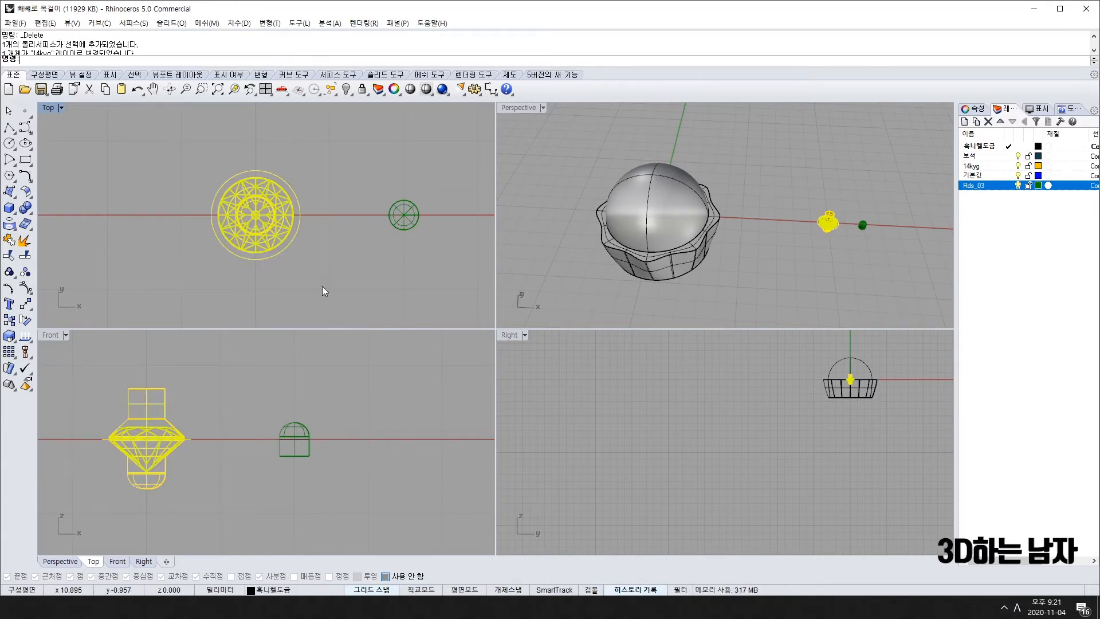
click(9, 338)
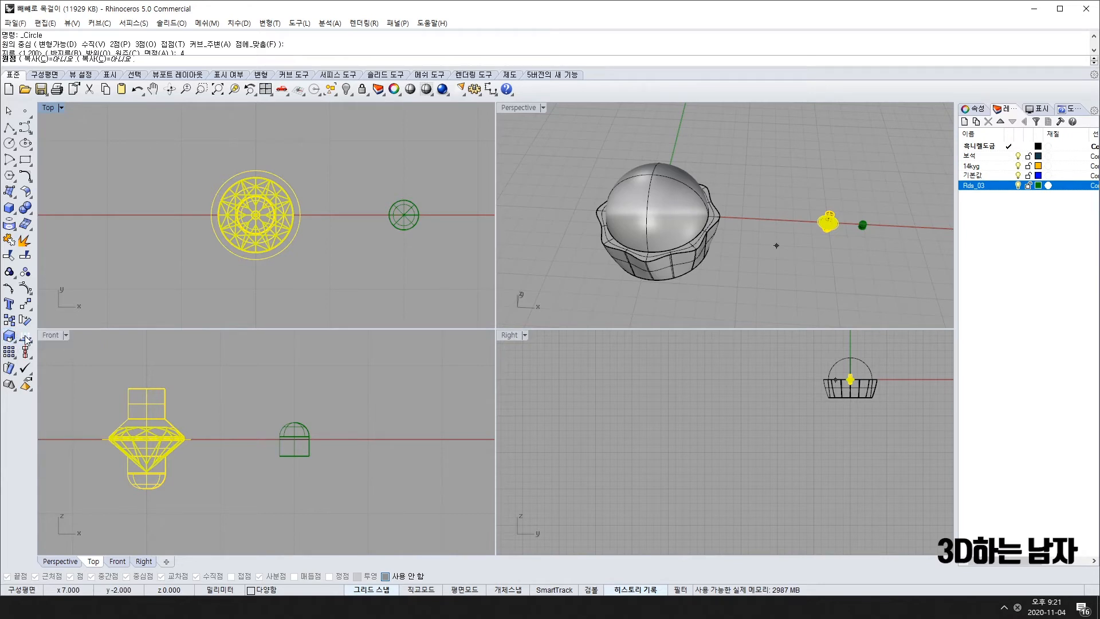
click(257, 215)
text(1)
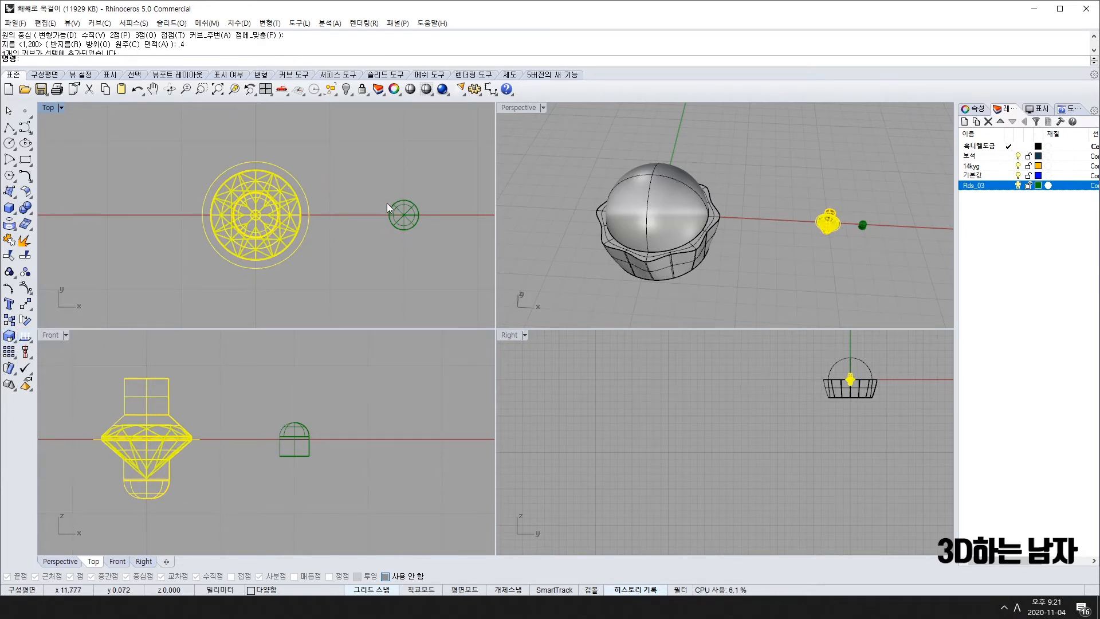
key(Return)
Step: Scale the separate domed prong by 1.2 about its centre
click(411, 224)
key(Return)
click(404, 214)
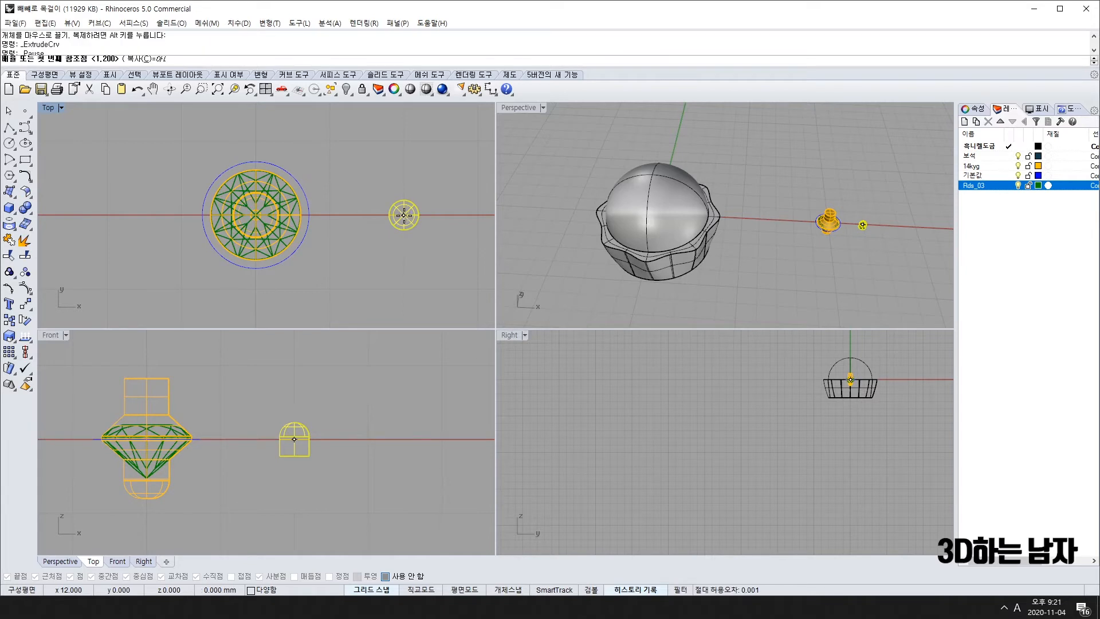
key(Return)
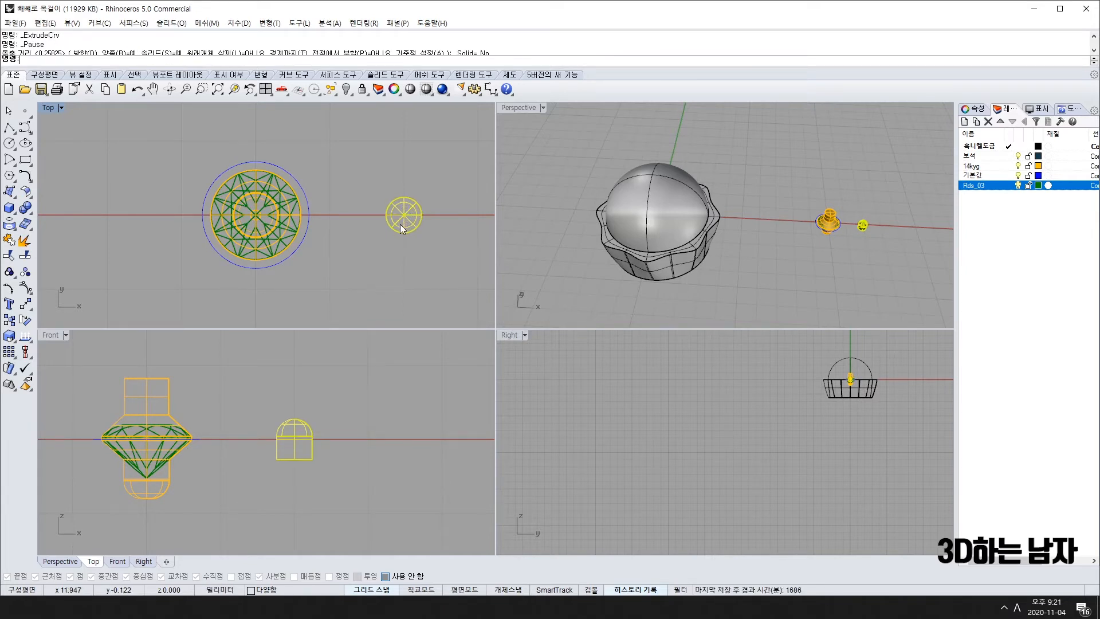
Step: Set up orienting the gem set onto the dome surface from its centre, at uniform scale 1.0 and angle 0.0, keeping the original
click(355, 256)
drag(189, 163, 338, 310)
key(Return)
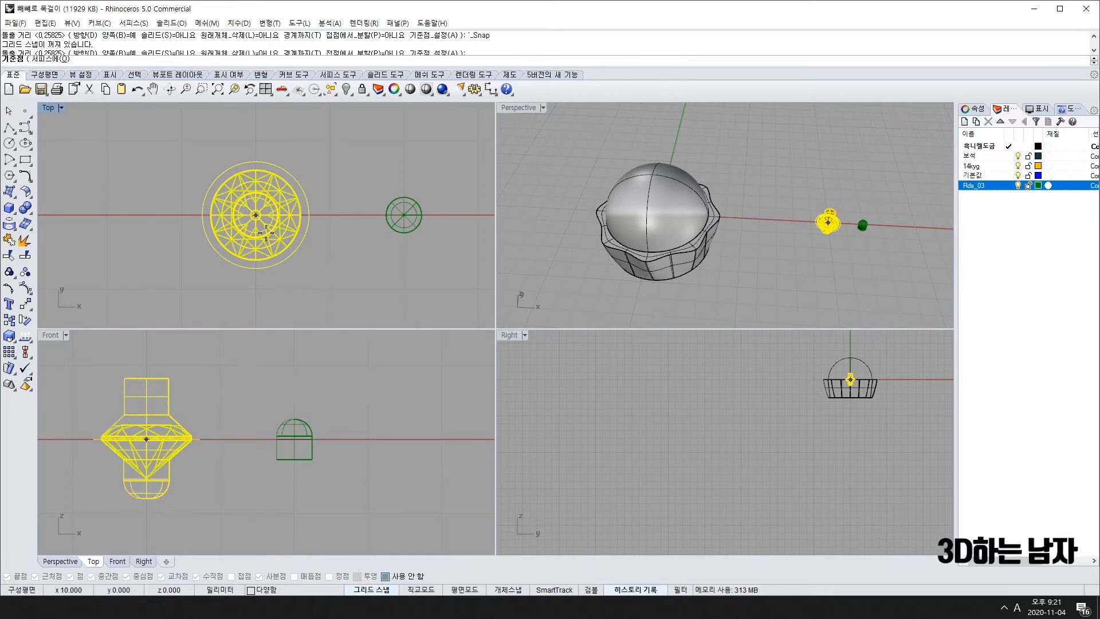
click(256, 216)
click(330, 216)
click(652, 204)
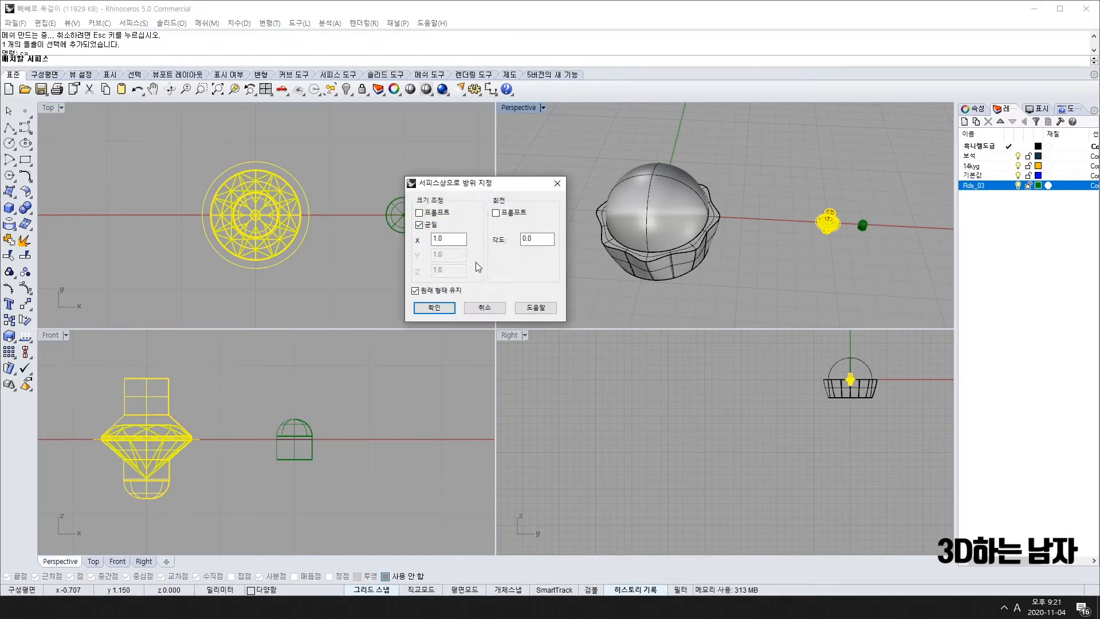
click(431, 308)
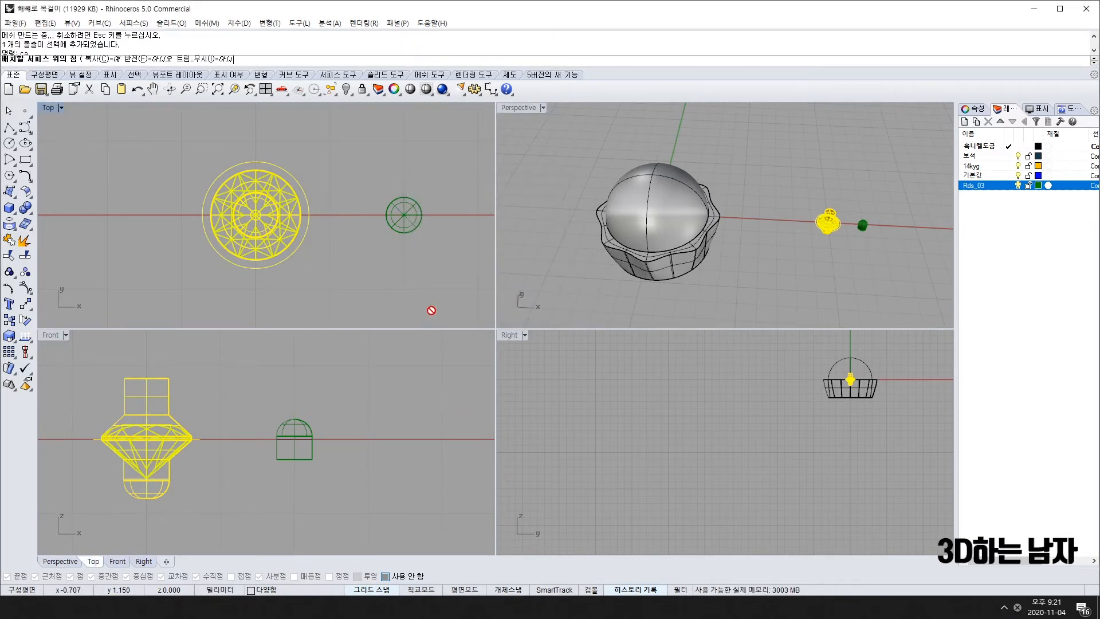
Step: Place the first copy of the enlarged gem set at the dome's apex in the top view
double_click(47, 109)
scroll(283, 304, down, 15)
right_drag(231, 316, 510, 302)
scroll(404, 298, up, 10)
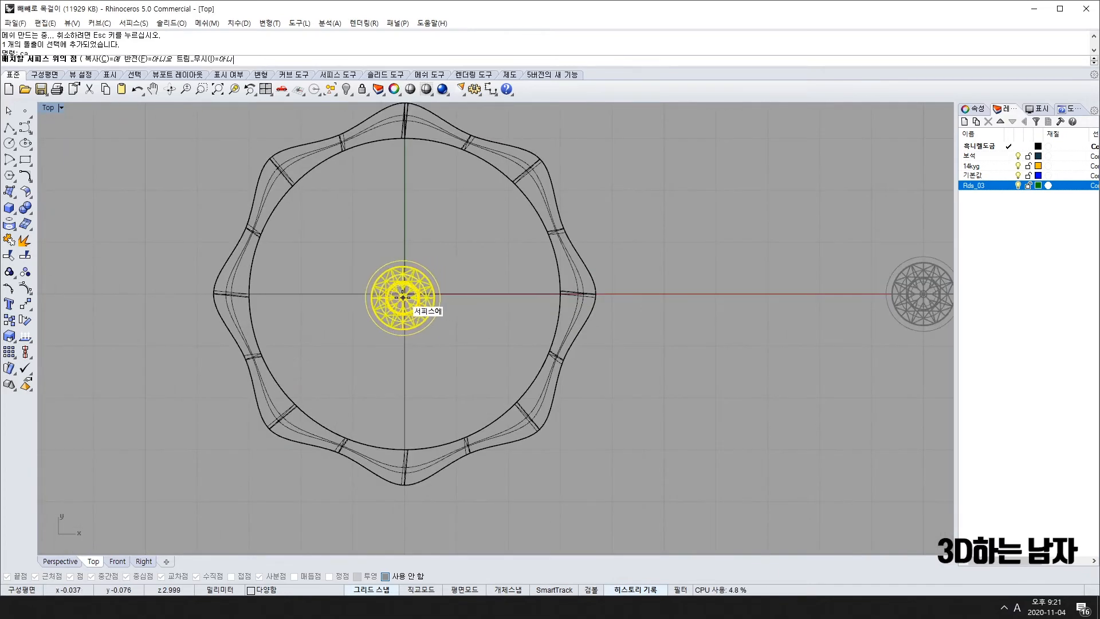
scroll(404, 297, up, 5)
scroll(411, 290, up, 5)
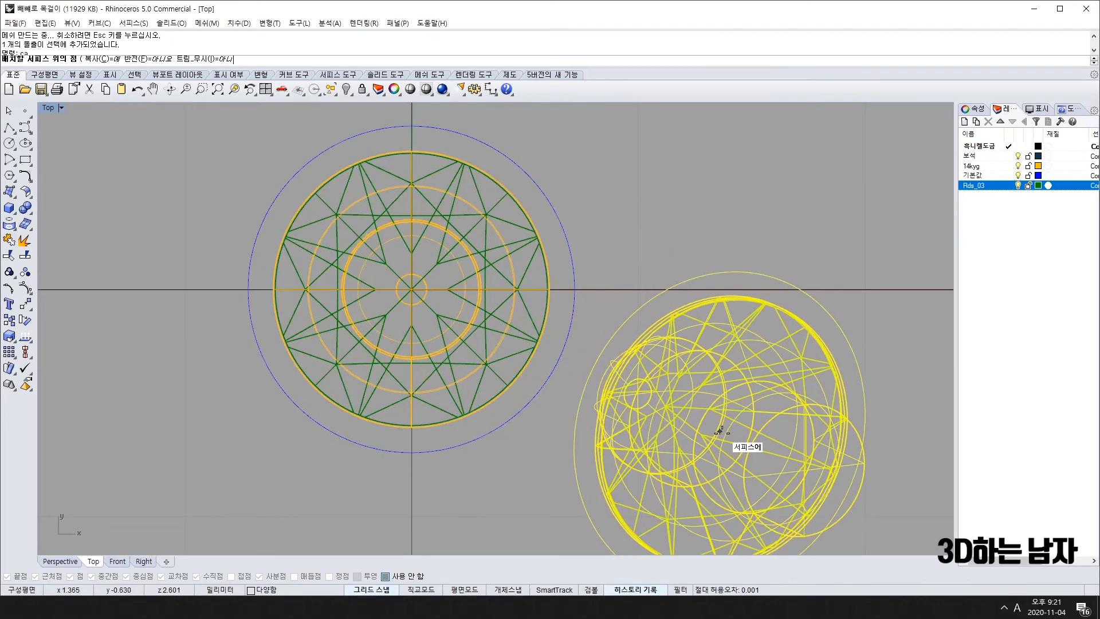
Step: Place a second enlarged gem set in front of the apex one on the centre isocurve, with their spacing circles about touching
double_click(48, 109)
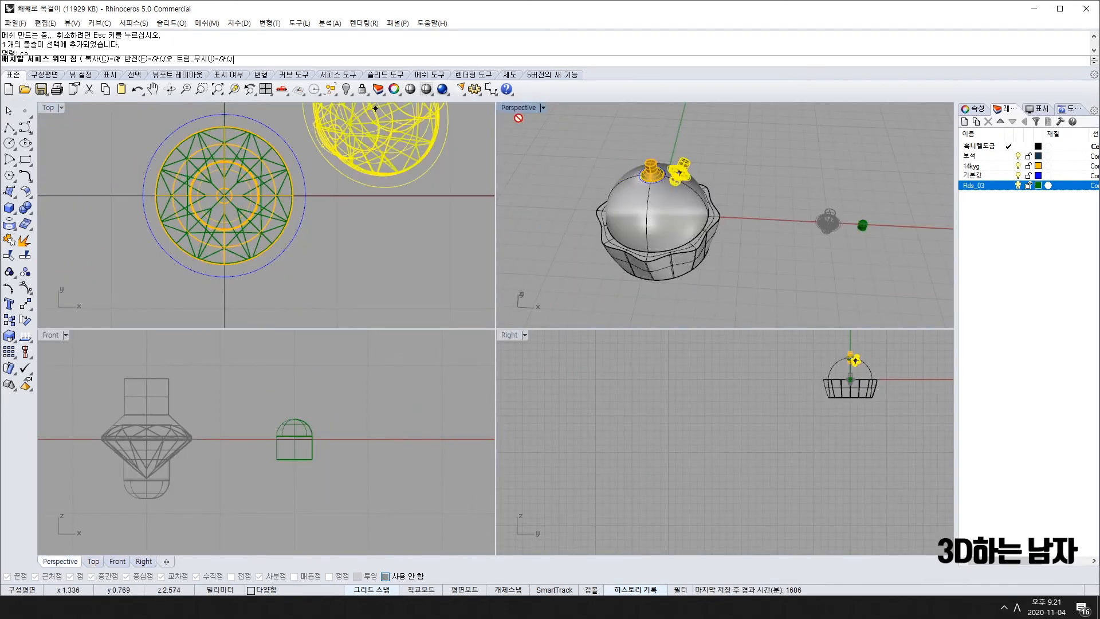
double_click(517, 111)
right_drag(317, 279, 375, 284)
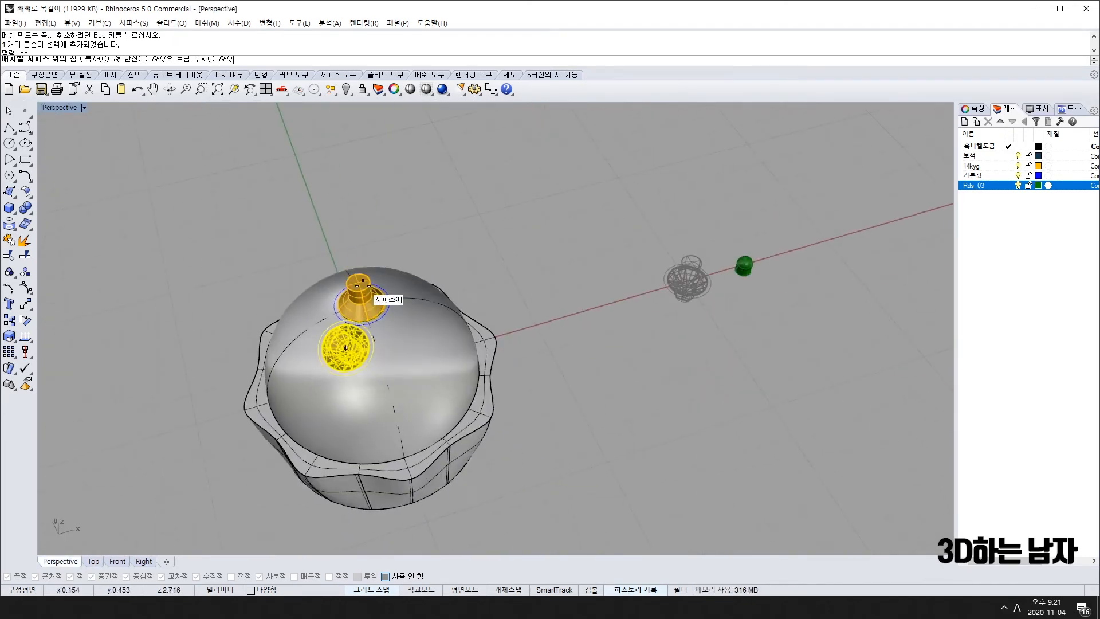
right_drag(368, 330, 336, 311)
scroll(334, 312, up, 10)
right_drag(414, 306, 407, 358)
right_drag(378, 491, 388, 454)
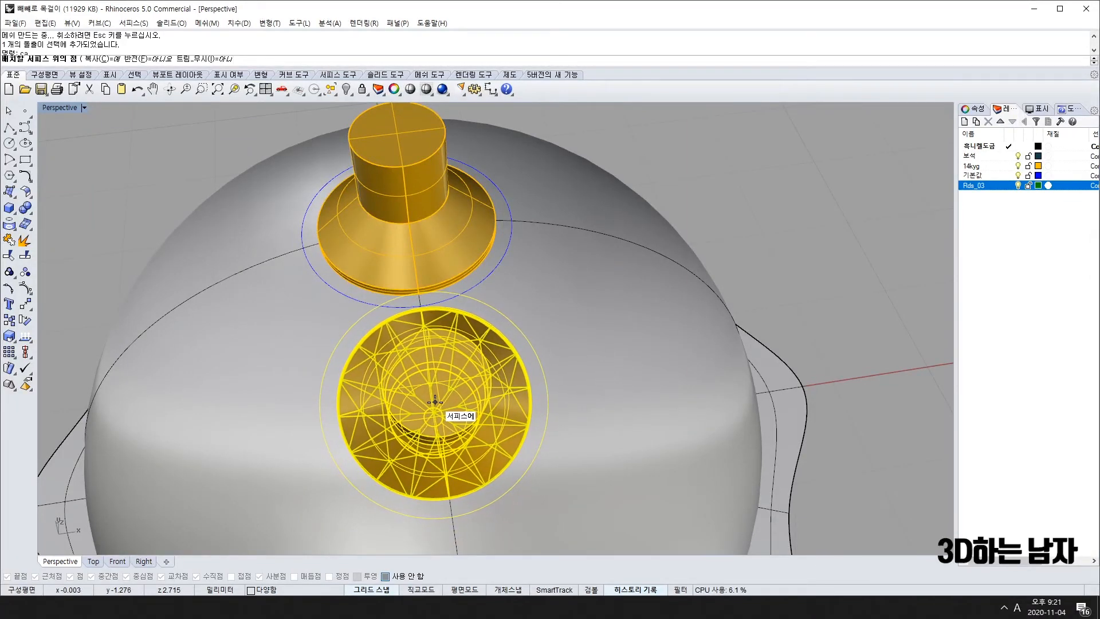
click(435, 401)
Step: Place a third and fourth gem set further down the dome's front isocurve, spaced by their circles, and end the placement
scroll(451, 405, down, 8)
right_drag(465, 429, 459, 409)
scroll(402, 415, up, 7)
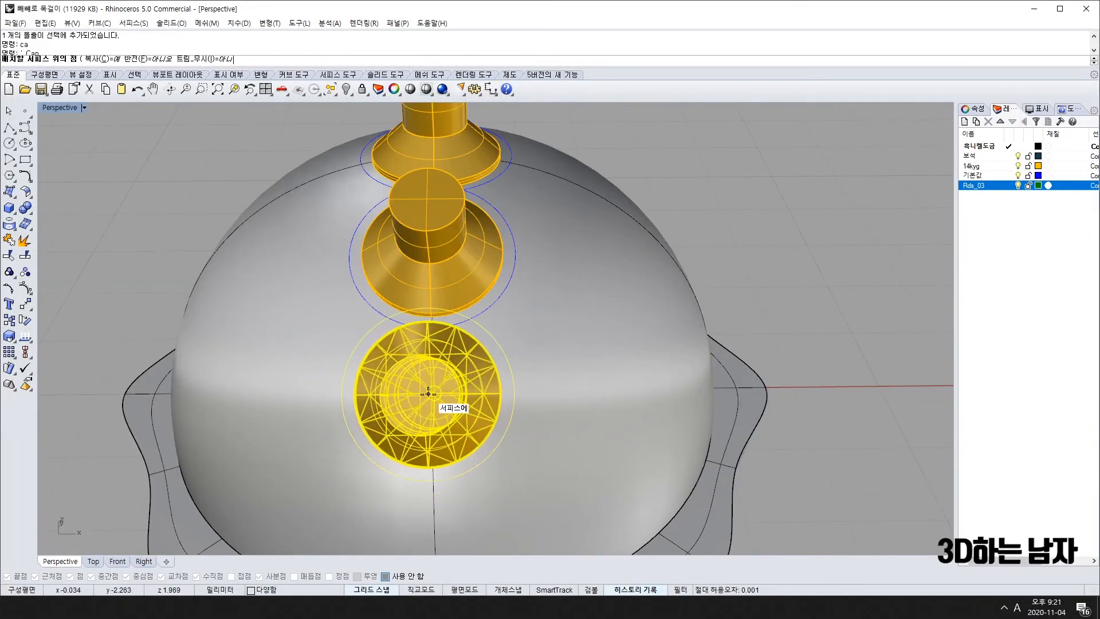
click(432, 401)
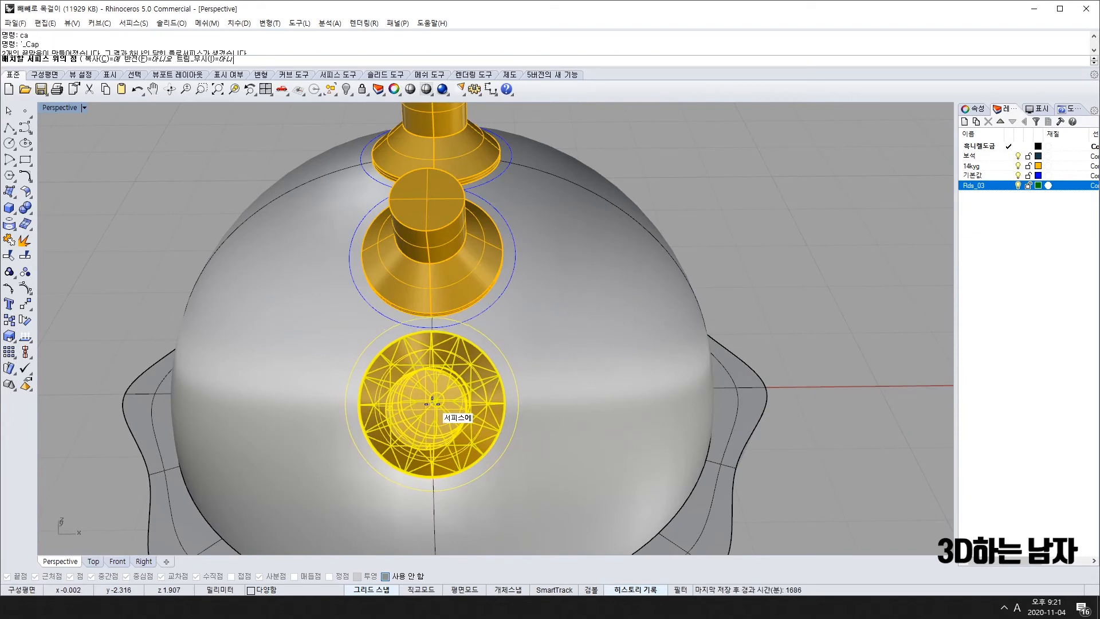
right_drag(417, 449, 422, 401)
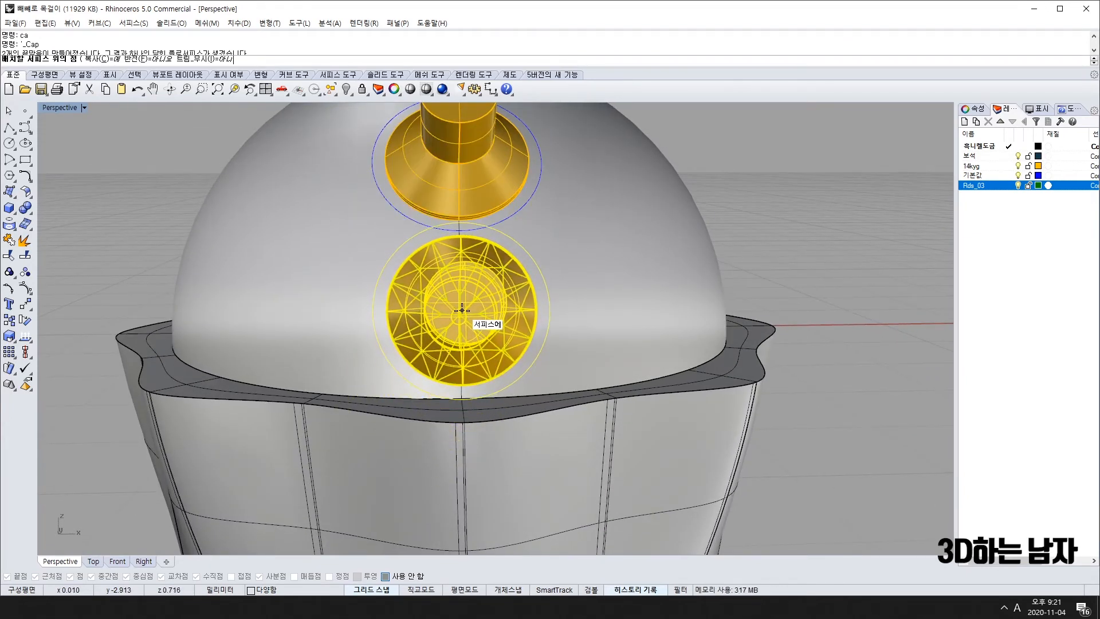
click(462, 310)
scroll(545, 315, down, 8)
key(Return)
right_drag(663, 202, 523, 241)
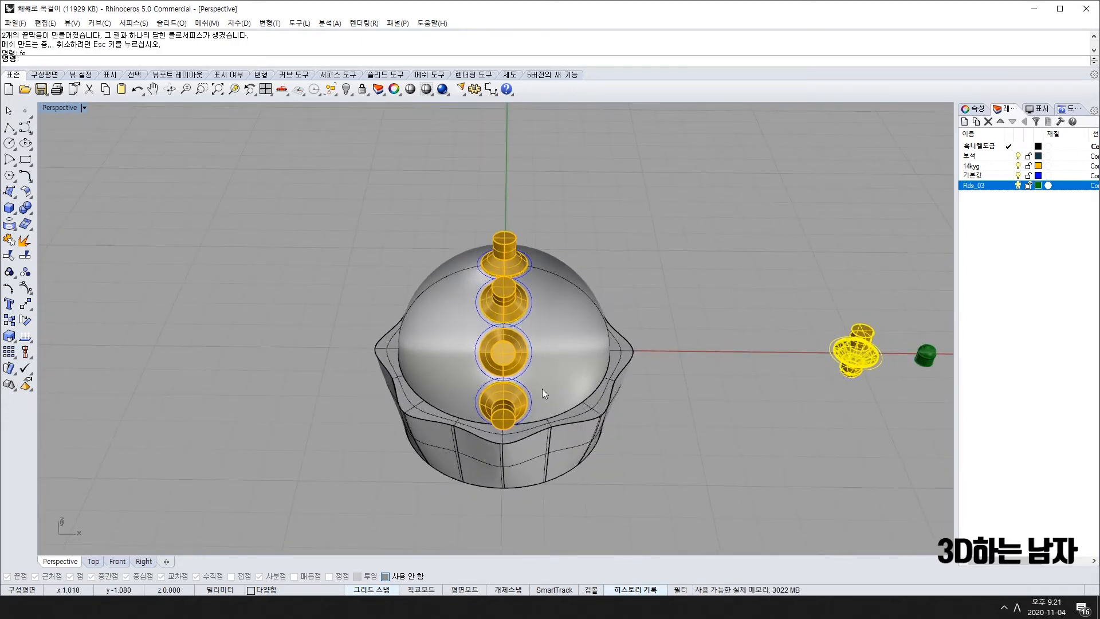
right_drag(542, 388, 290, 314)
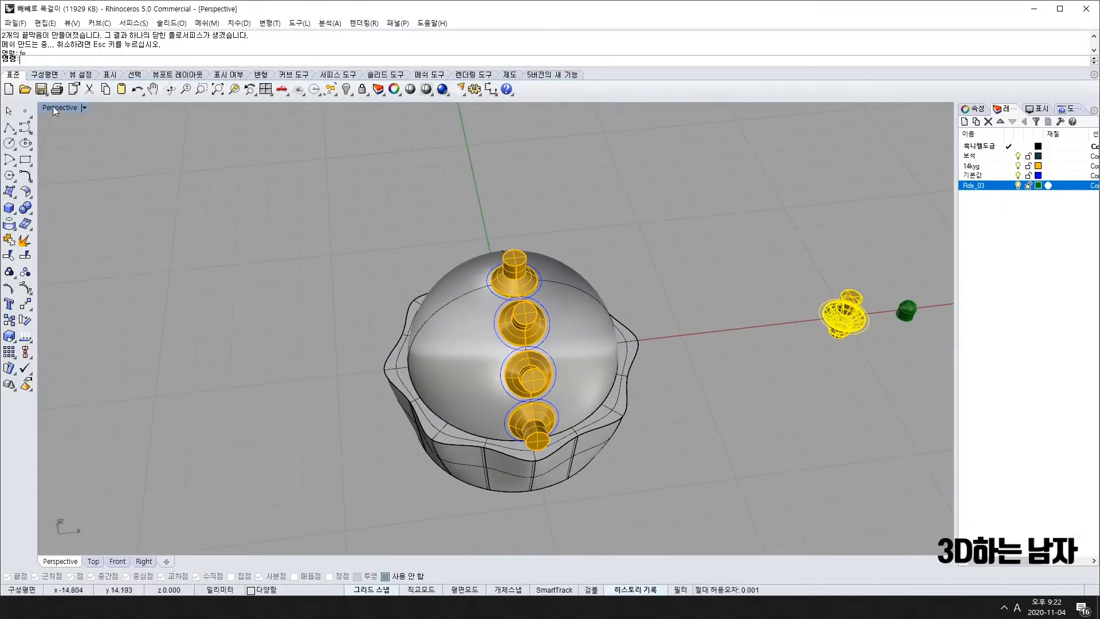
Step: Polar-array the second gem set around the dome's centre in the top view, with 6 items over 360 degrees
double_click(52, 108)
scroll(370, 253, down, 3)
right_drag(372, 267, 292, 208)
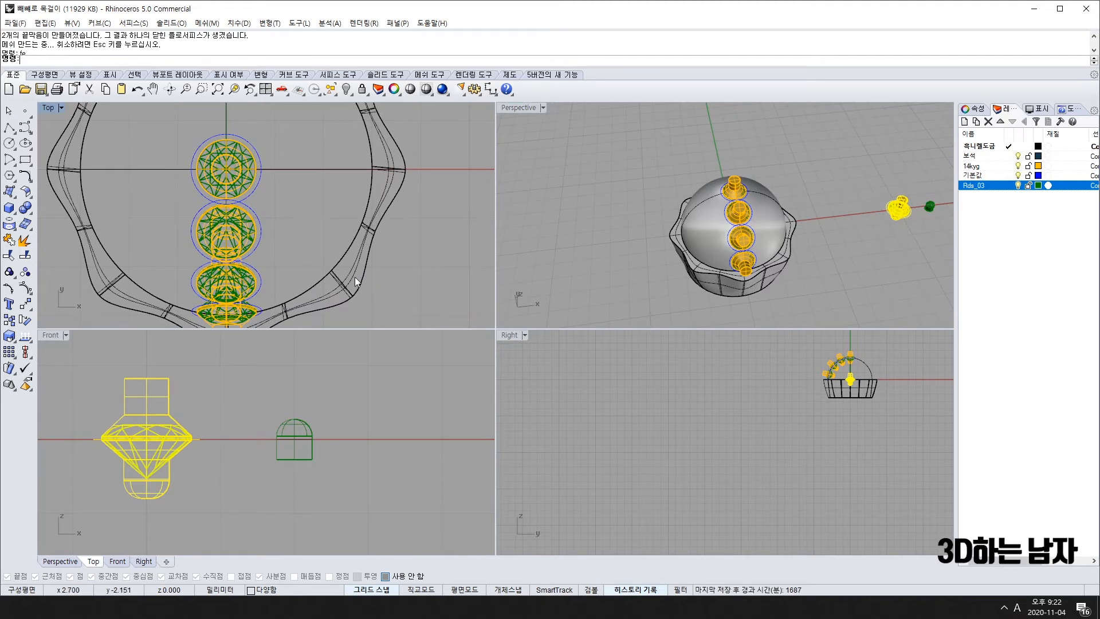
drag(141, 187, 304, 277)
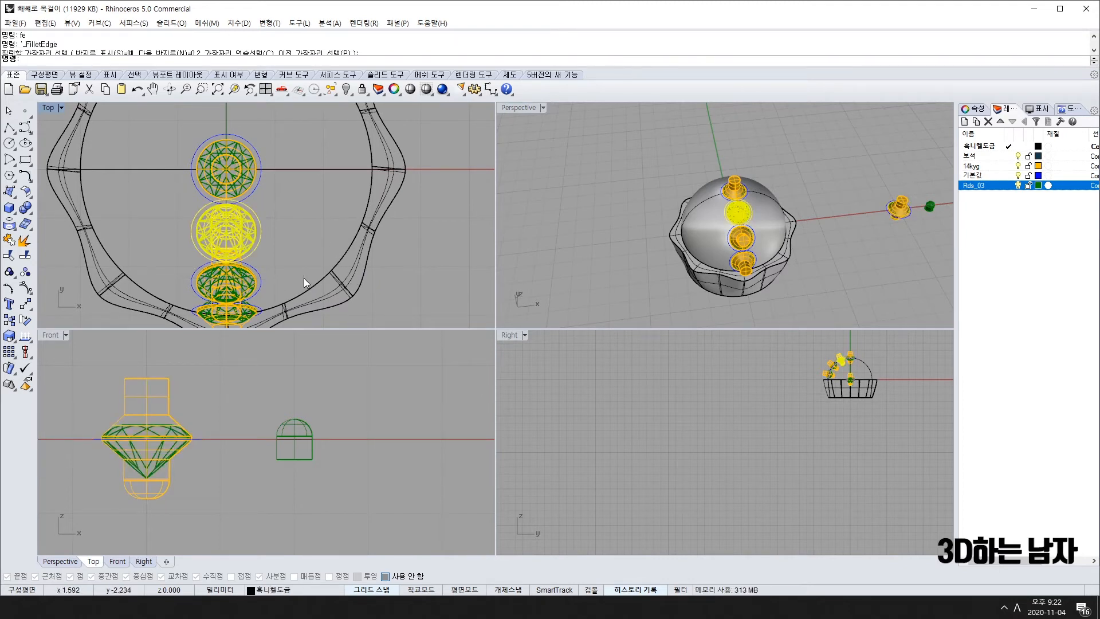
right_drag(190, 250, 211, 262)
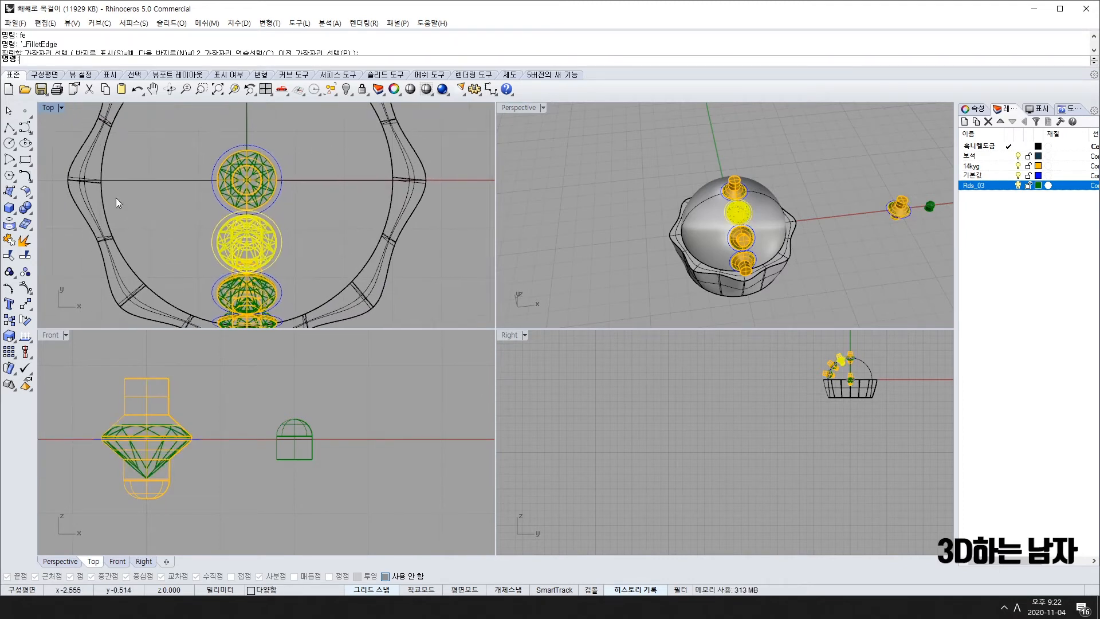
double_click(48, 108)
scroll(395, 252, down, 8)
right_drag(430, 268, 402, 275)
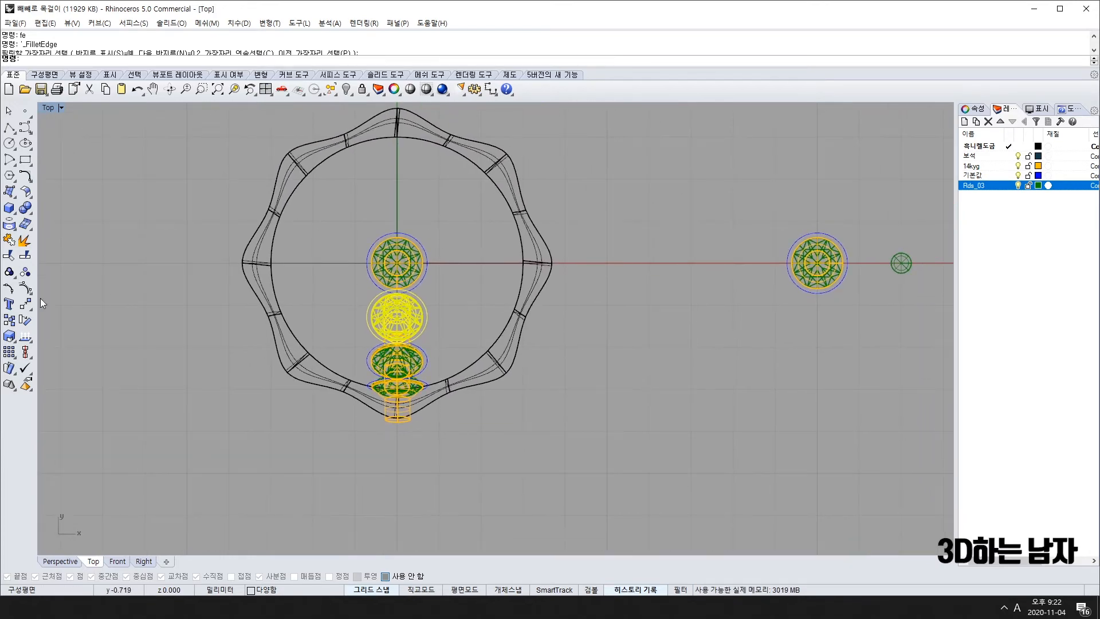
click(27, 308)
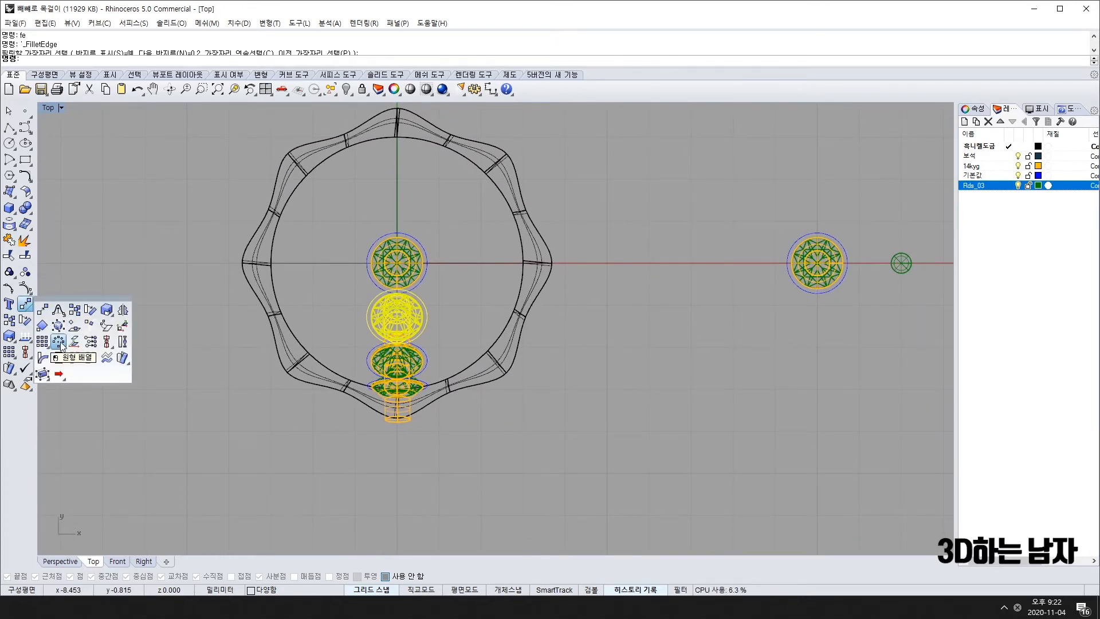
click(58, 342)
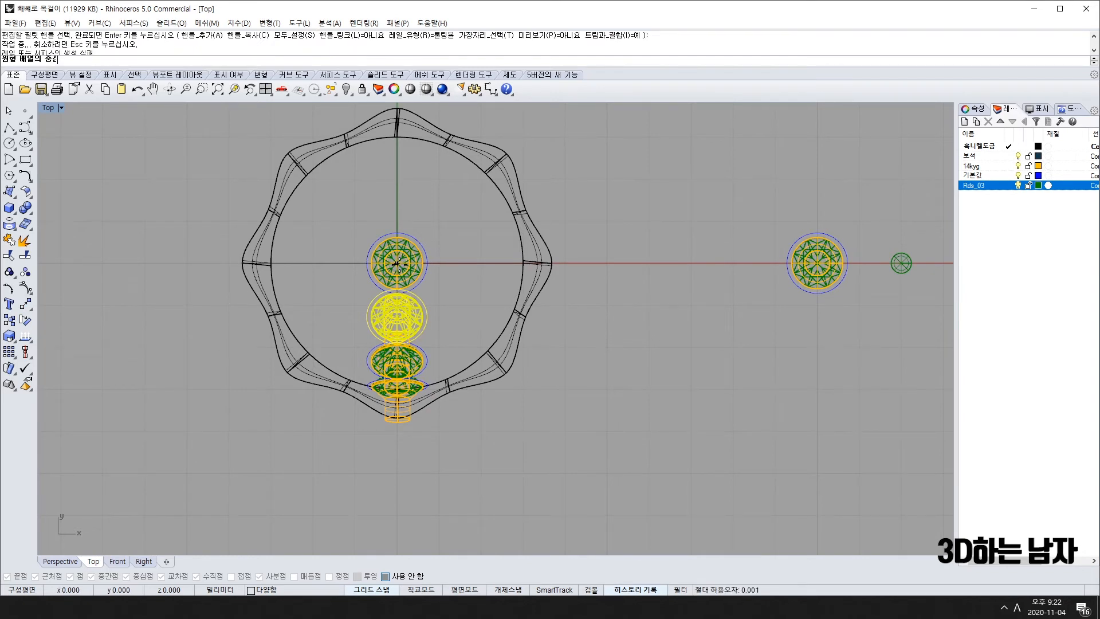
click(397, 263)
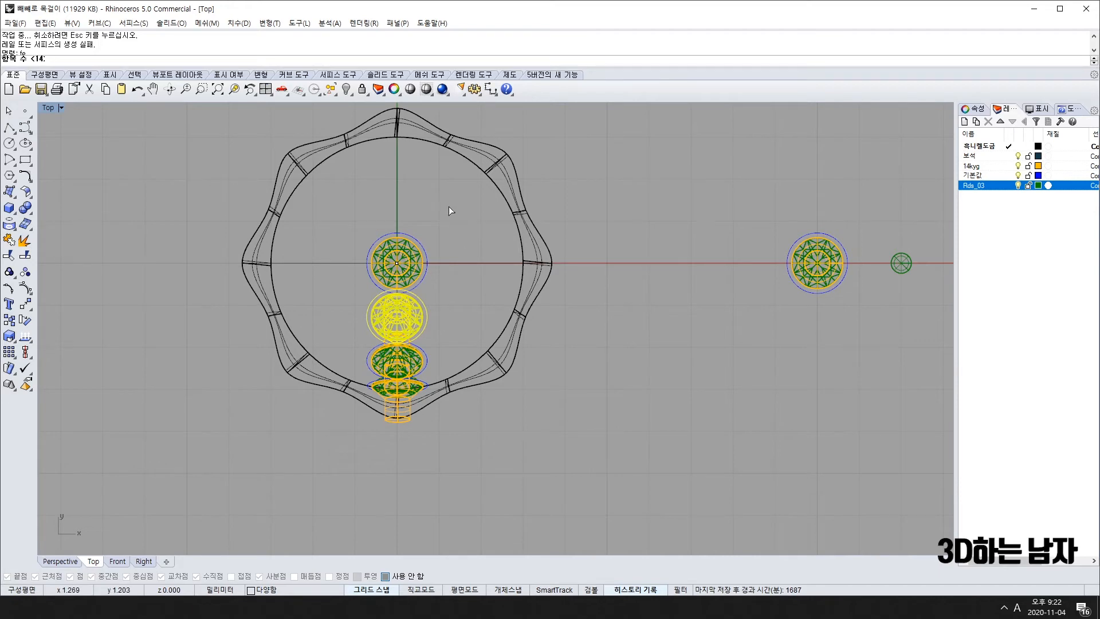
text(6)
key(Return)
key(Return)
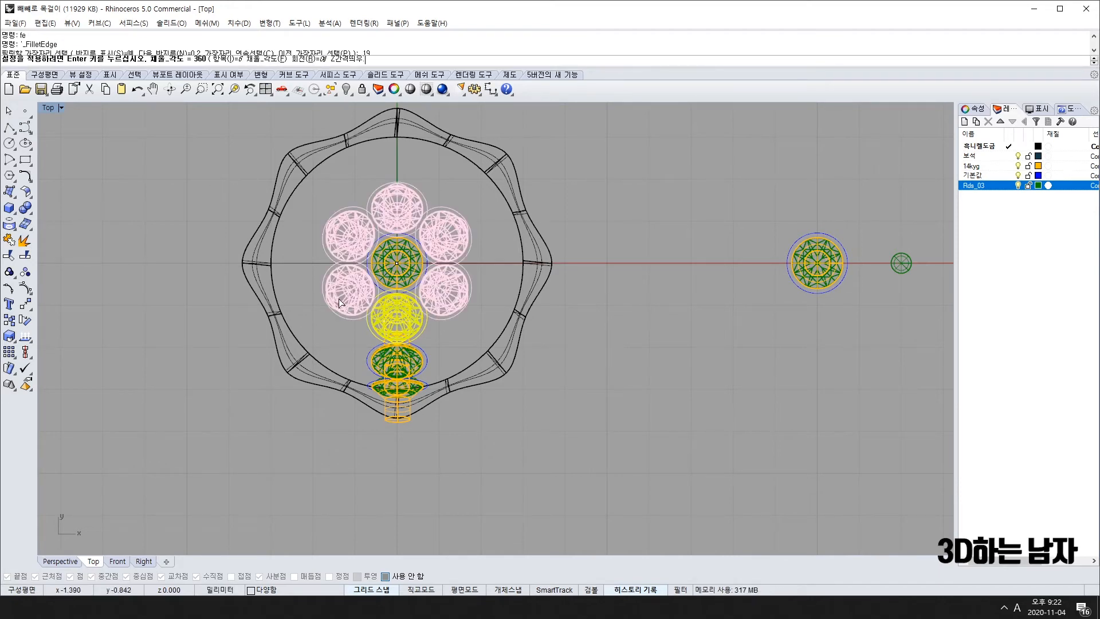
Step: Check the spacing between neighbouring gem sets in the array preview and accept the array
scroll(426, 267, up, 10)
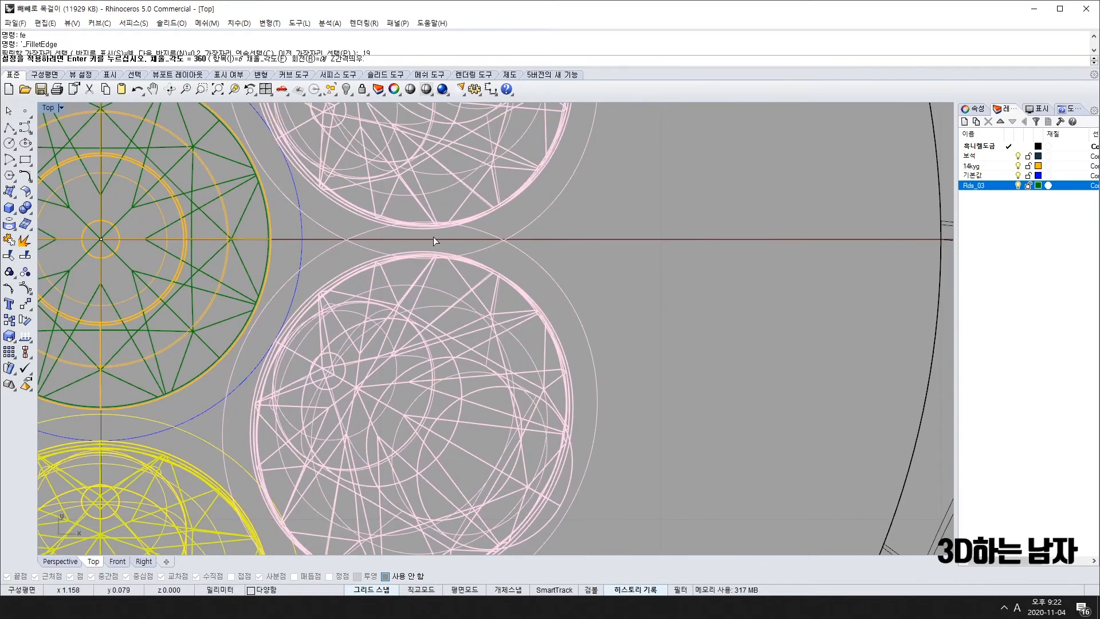
scroll(431, 238, down, 5)
scroll(417, 244, up, 5)
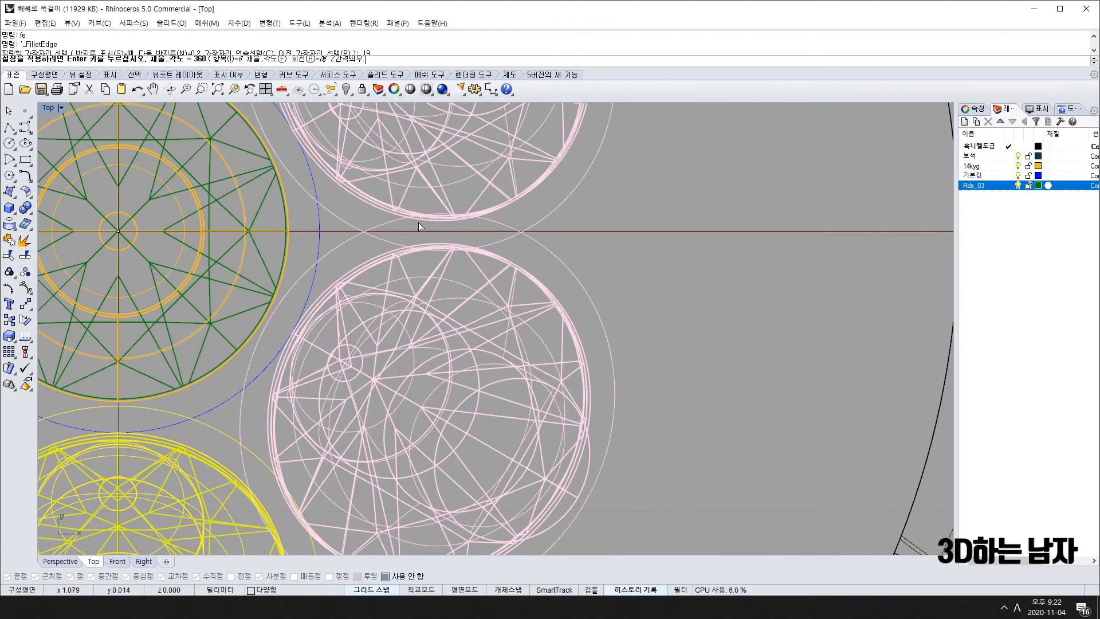
scroll(418, 227, down, 8)
key(Return)
scroll(324, 293, up, 2)
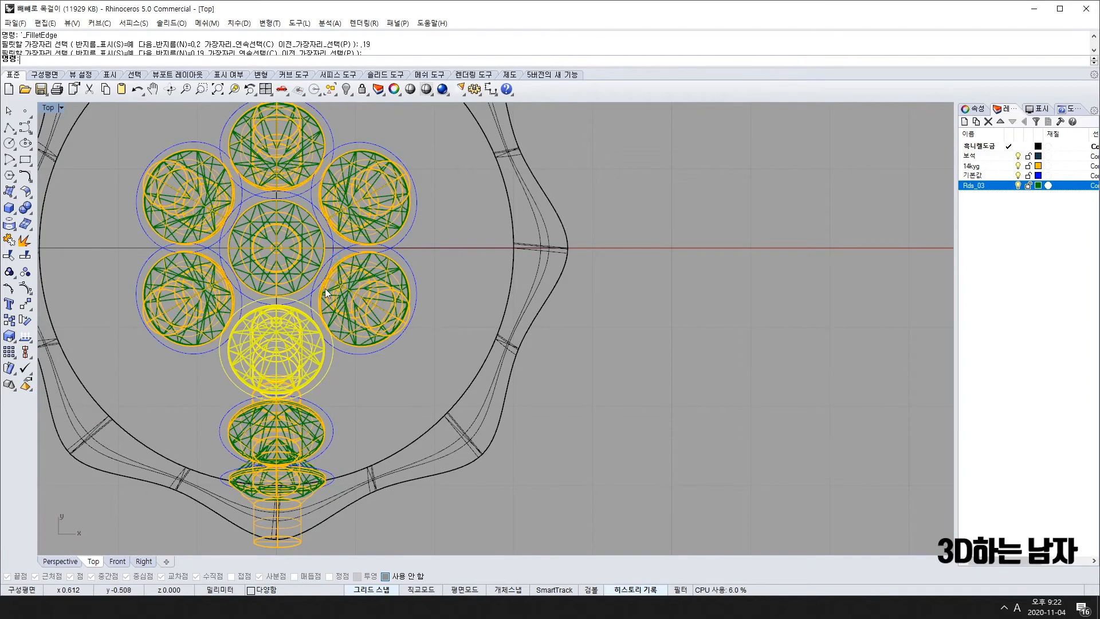
Step: Select the third gem set down the dome's front, just below the six-item ring
scroll(325, 290, down, 2)
double_click(51, 108)
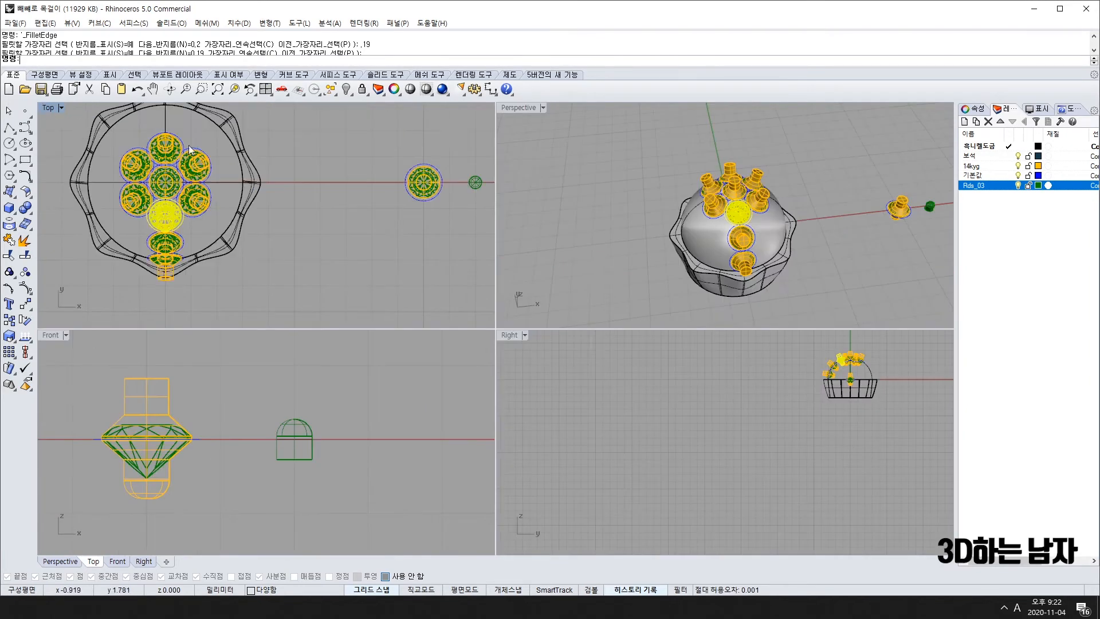
right_drag(702, 239, 653, 209)
drag(639, 198, 743, 245)
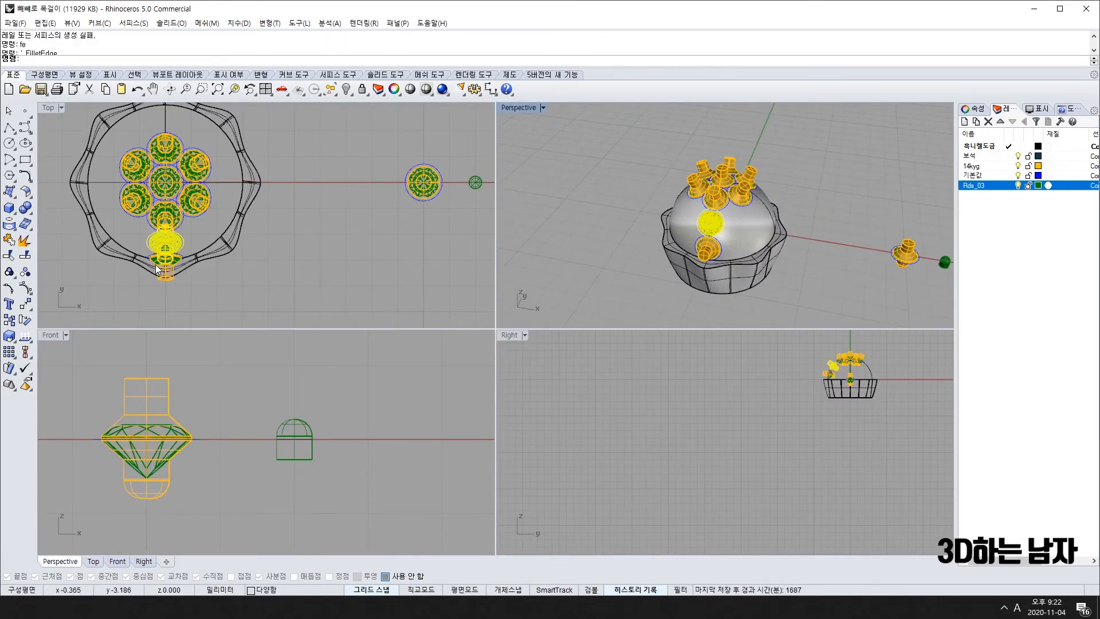
Step: Try a polar array of the third gem set around the dome's centre with 12 items over 360 degrees
scroll(160, 223, up, 7)
right_drag(162, 220, 231, 236)
scroll(231, 245, down, 5)
text(ap)
key(Return)
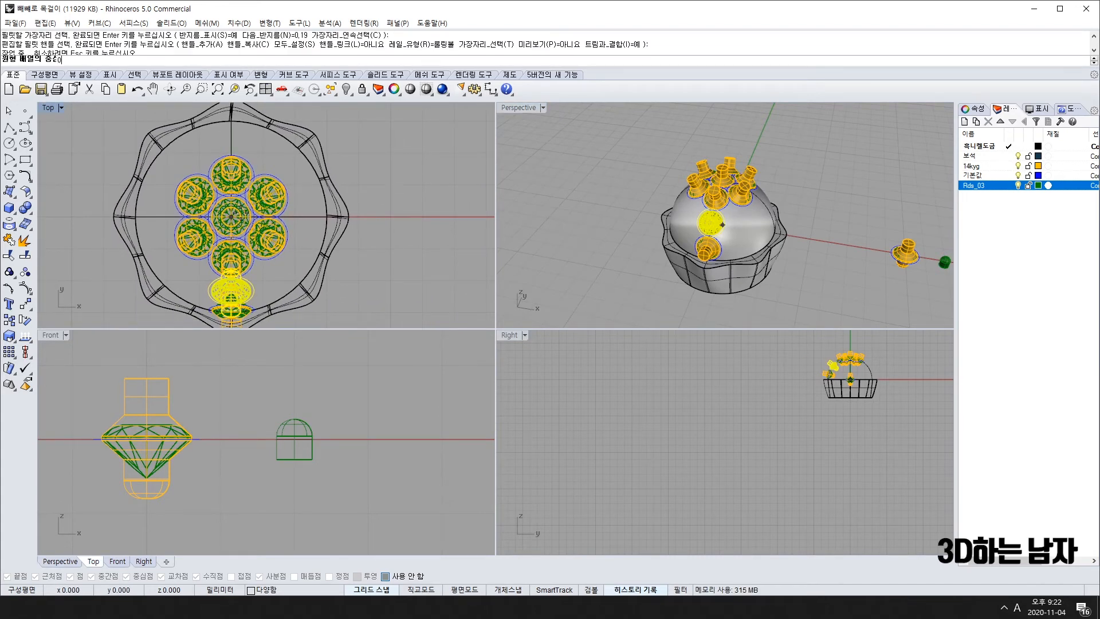
click(231, 217)
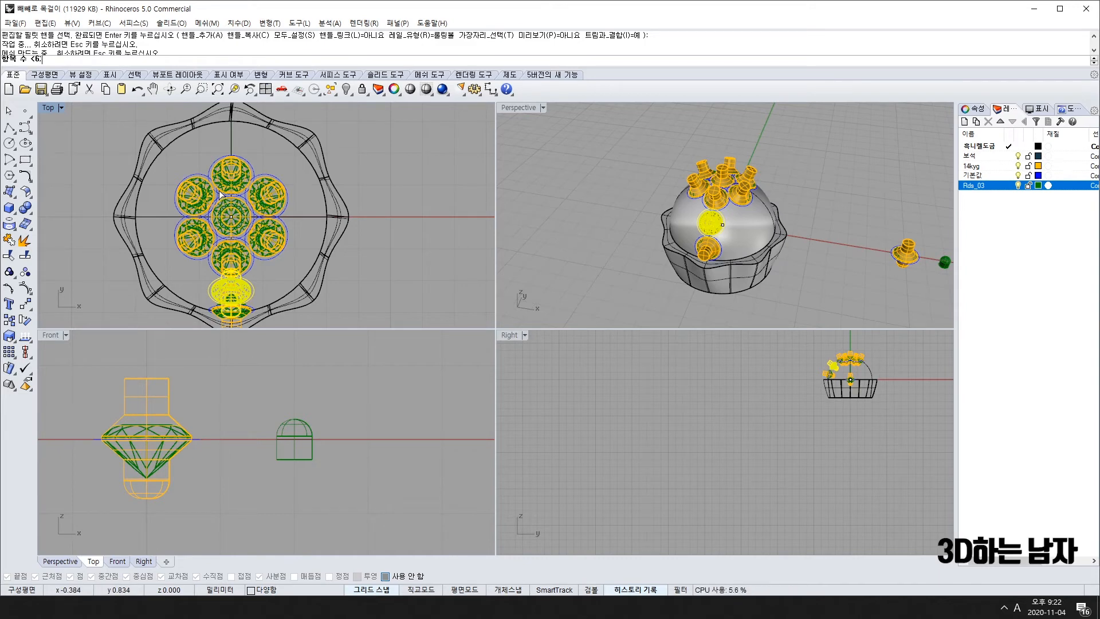
text(12)
key(Return)
scroll(248, 291, up, 6)
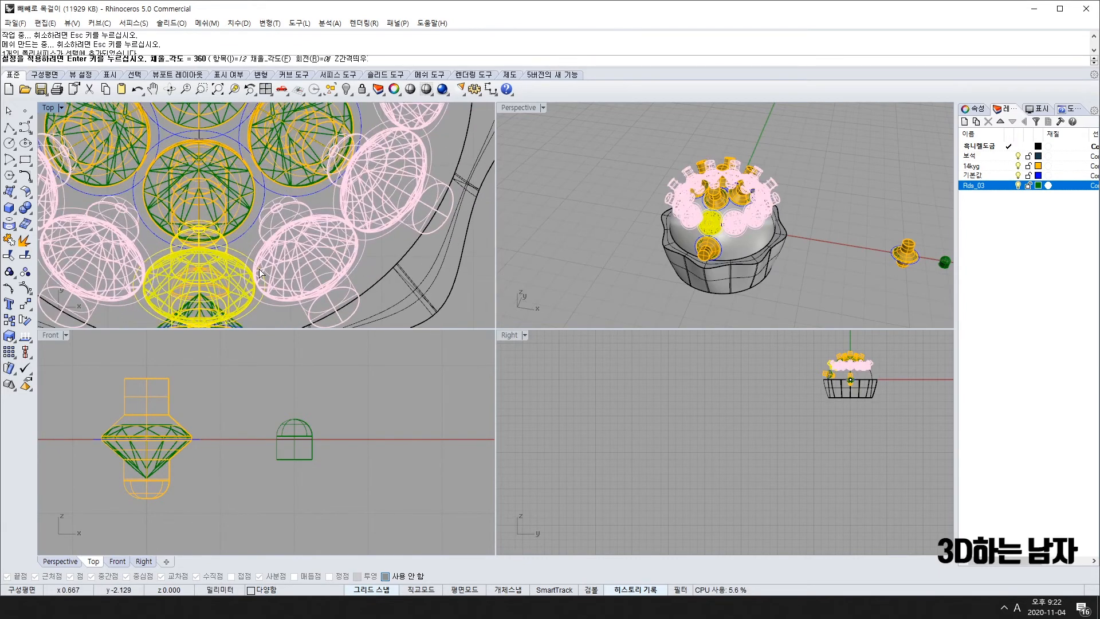
scroll(217, 190, up, 3)
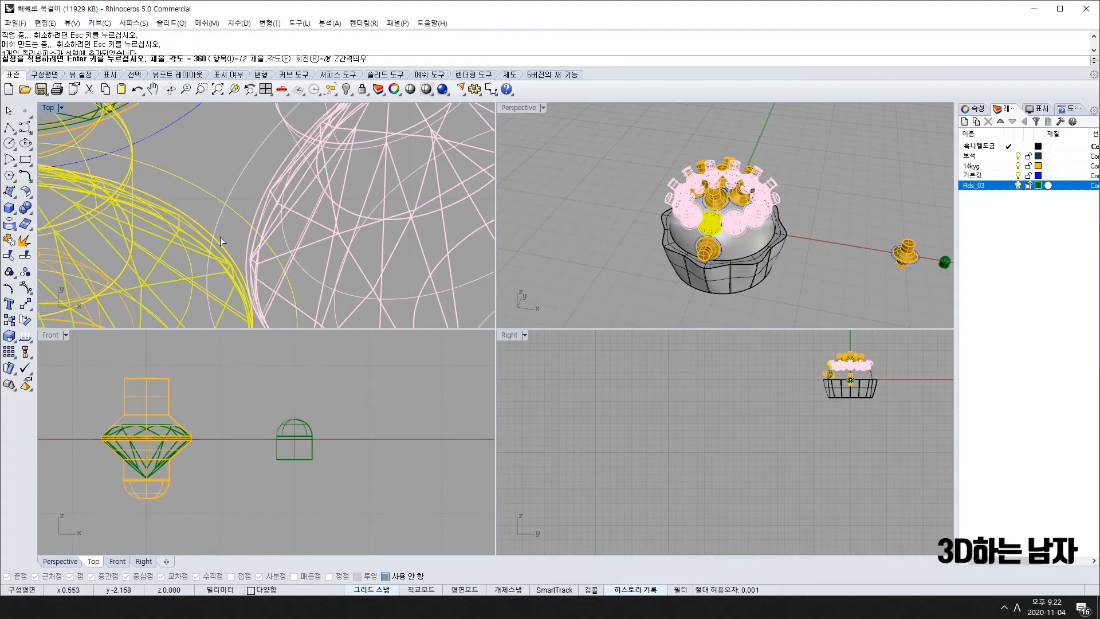
key(Escape)
scroll(253, 262, down, 6)
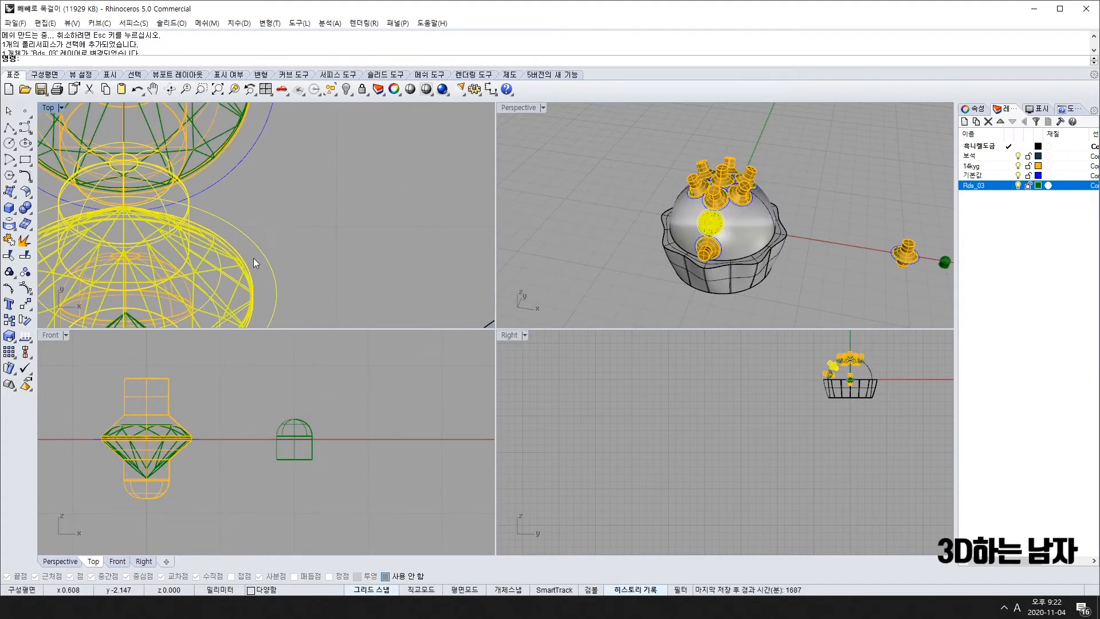
Step: Try the polar array of the third gem set around the origin with 10 items over 360 degrees
text(A)
key(Return)
text(0)
key(Return)
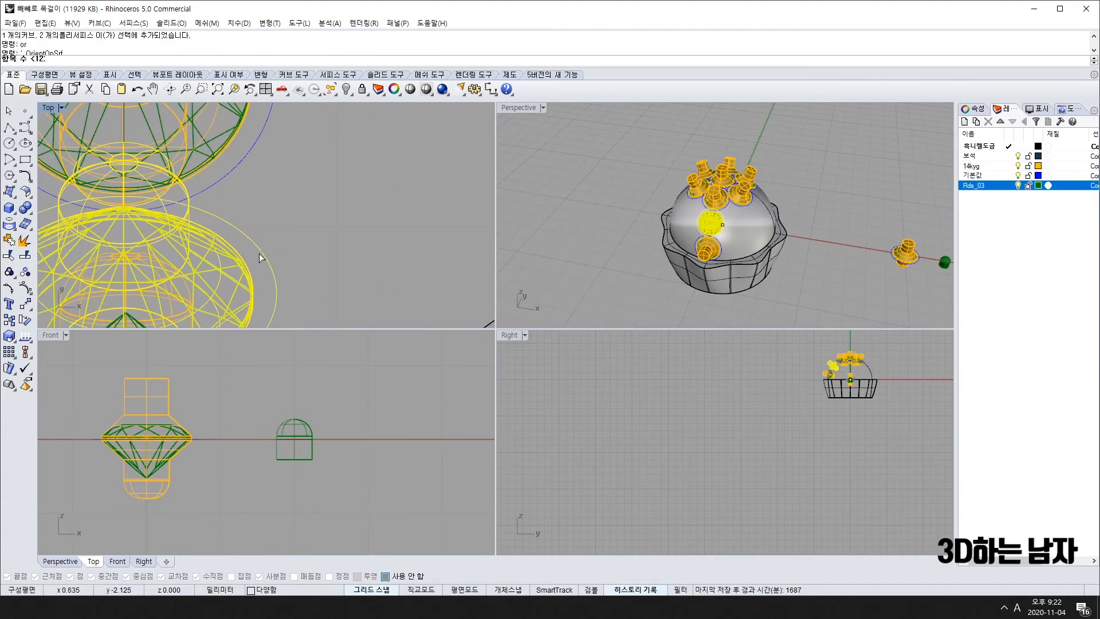
text(10)
key(Return)
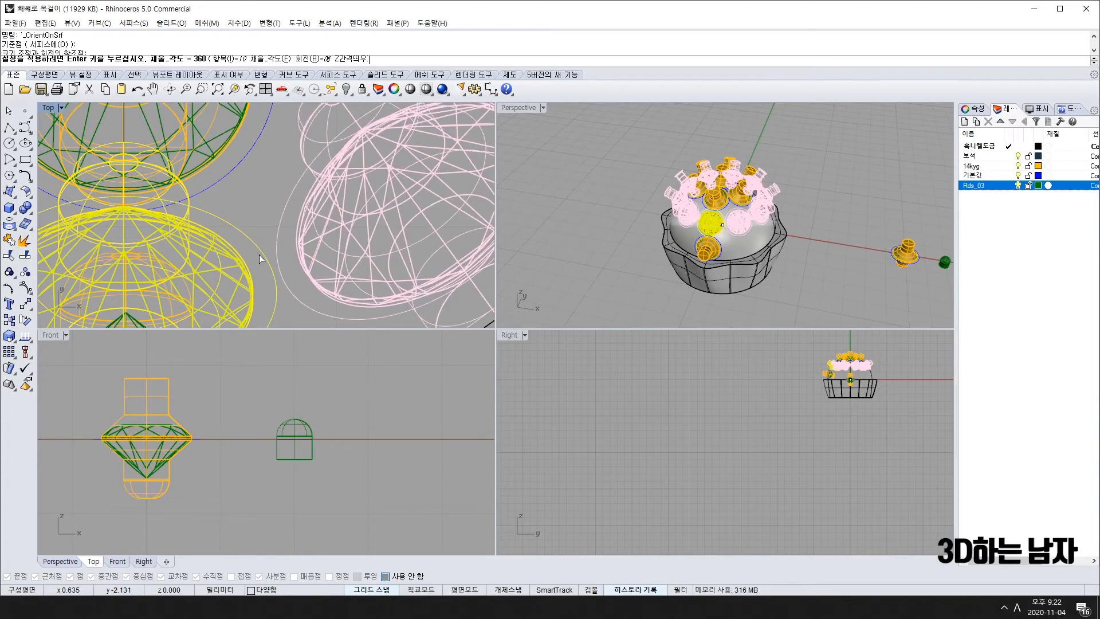
scroll(269, 262, up, 2)
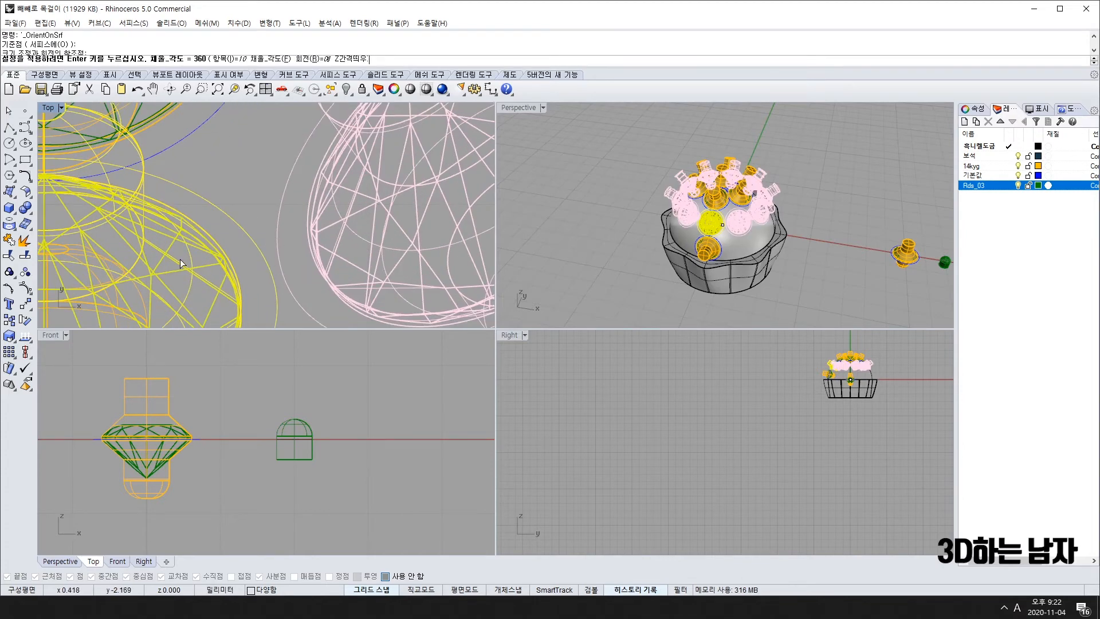
key(Return)
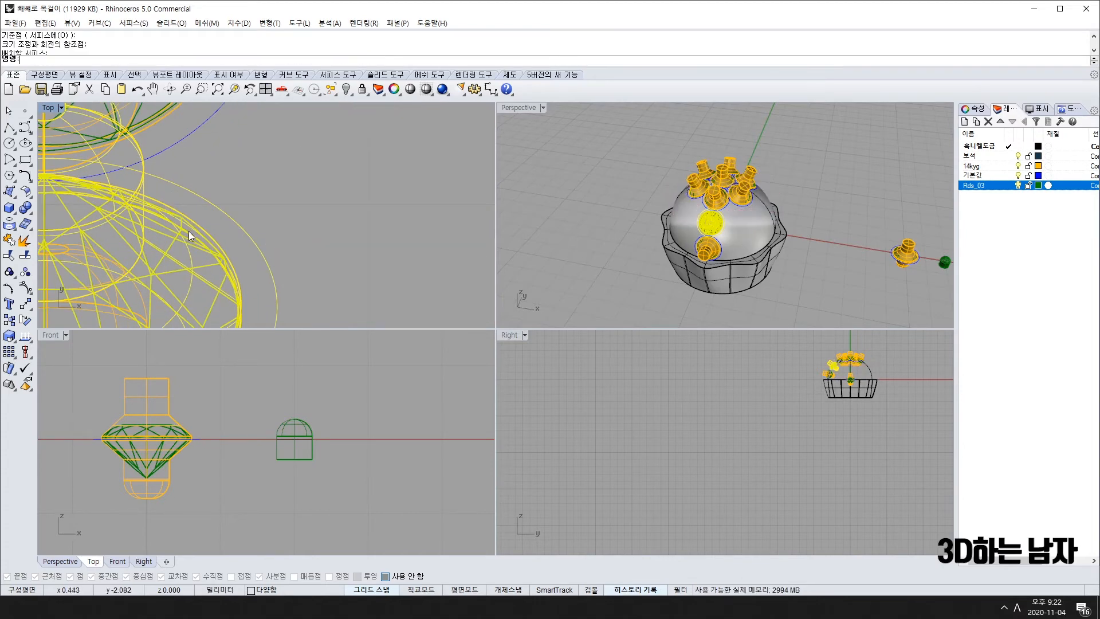
Step: Polar-array the third gem set around the origin with 11 items over 360 degrees and accept the result
right_click(198, 211)
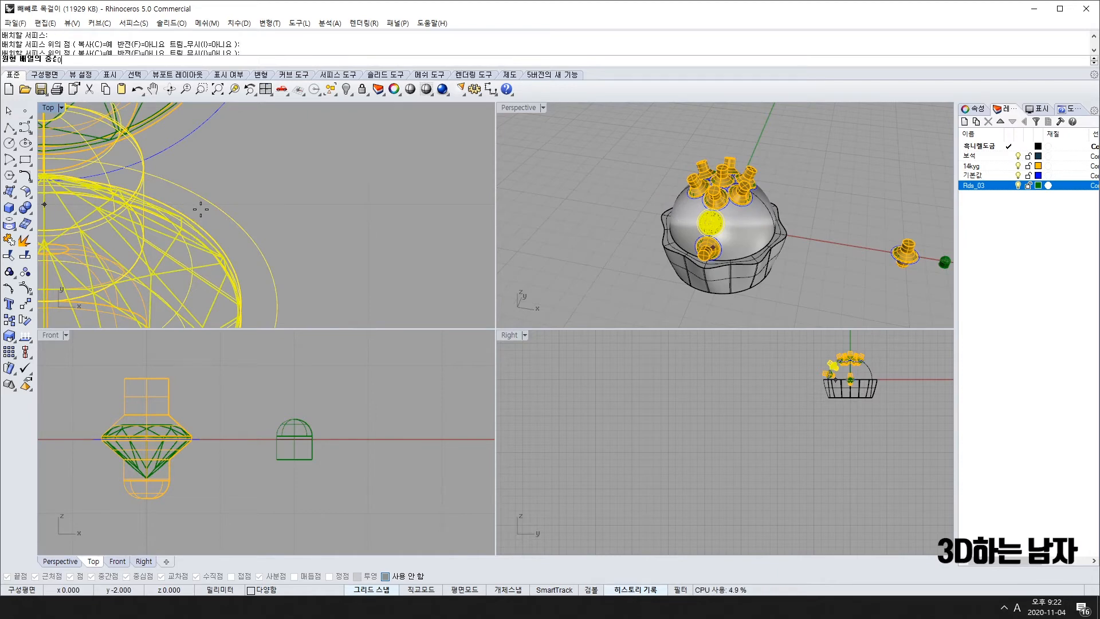
text(0)
key(Return)
key(Return)
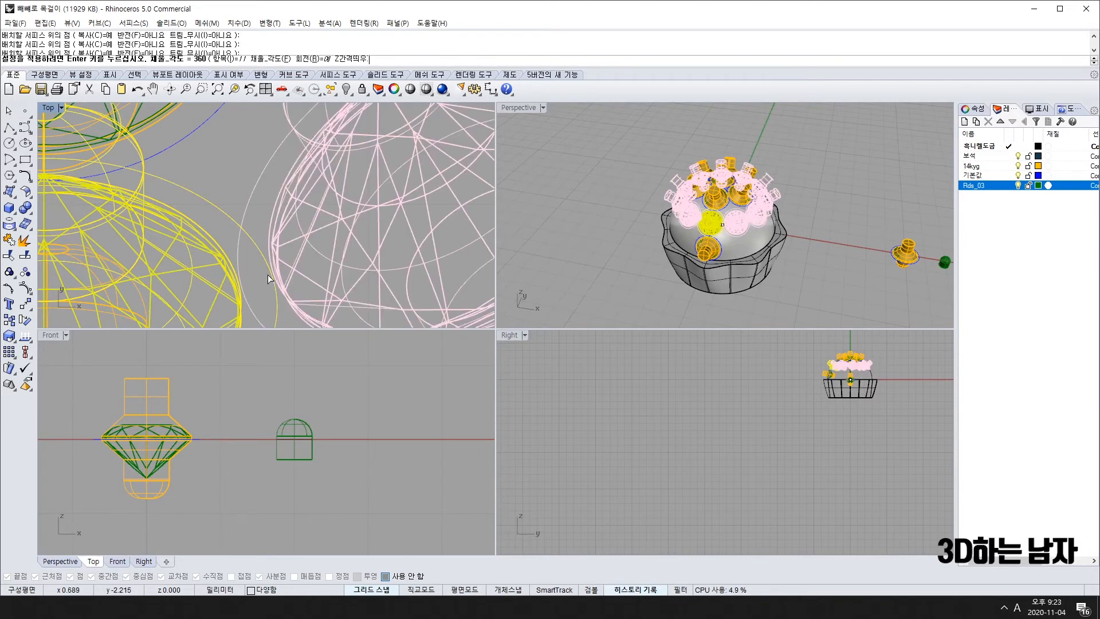
scroll(268, 275, up, 4)
scroll(275, 265, down, 15)
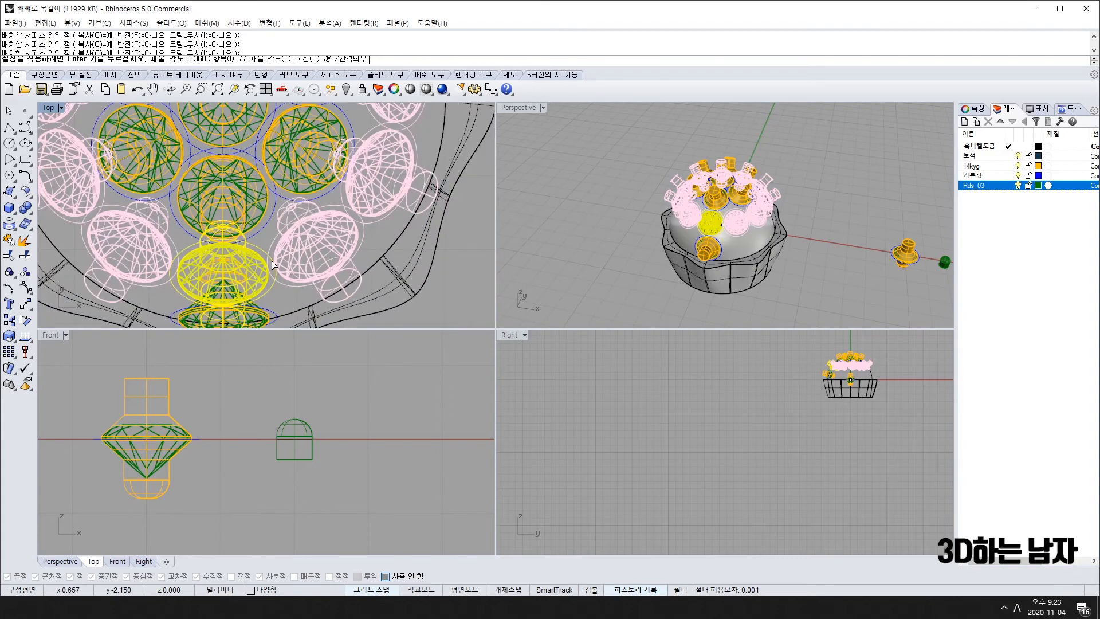
key(Return)
Step: Select the fourth gem set, near the lower front edge of the dome
right_drag(743, 252, 788, 161)
scroll(710, 180, up, 9)
click(905, 199)
right_drag(906, 200, 644, 188)
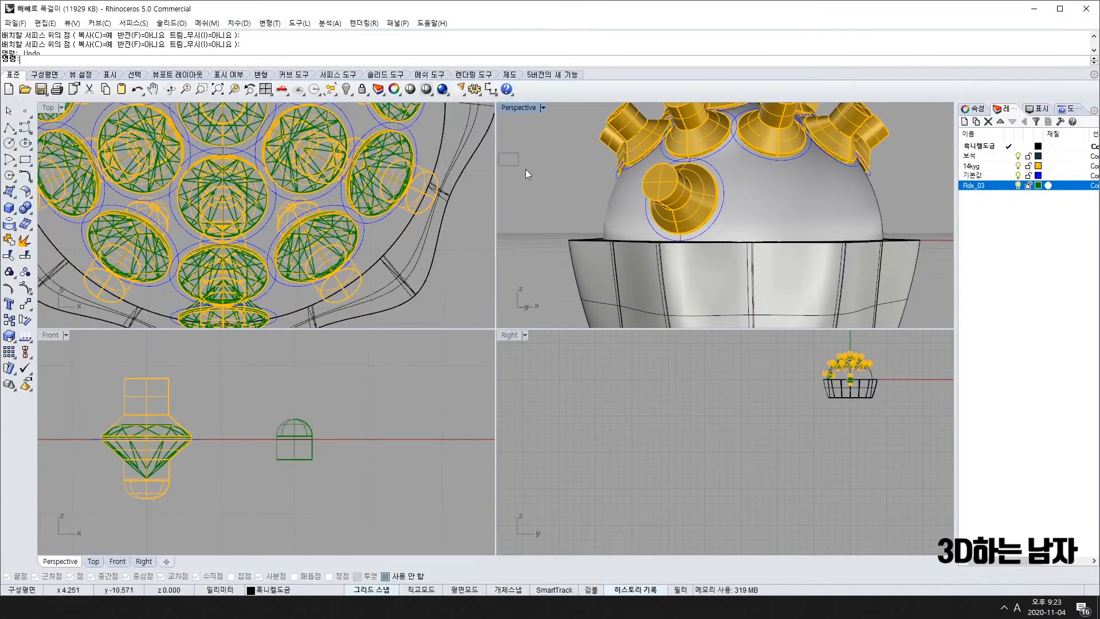
drag(525, 170, 778, 250)
right_drag(651, 217, 684, 259)
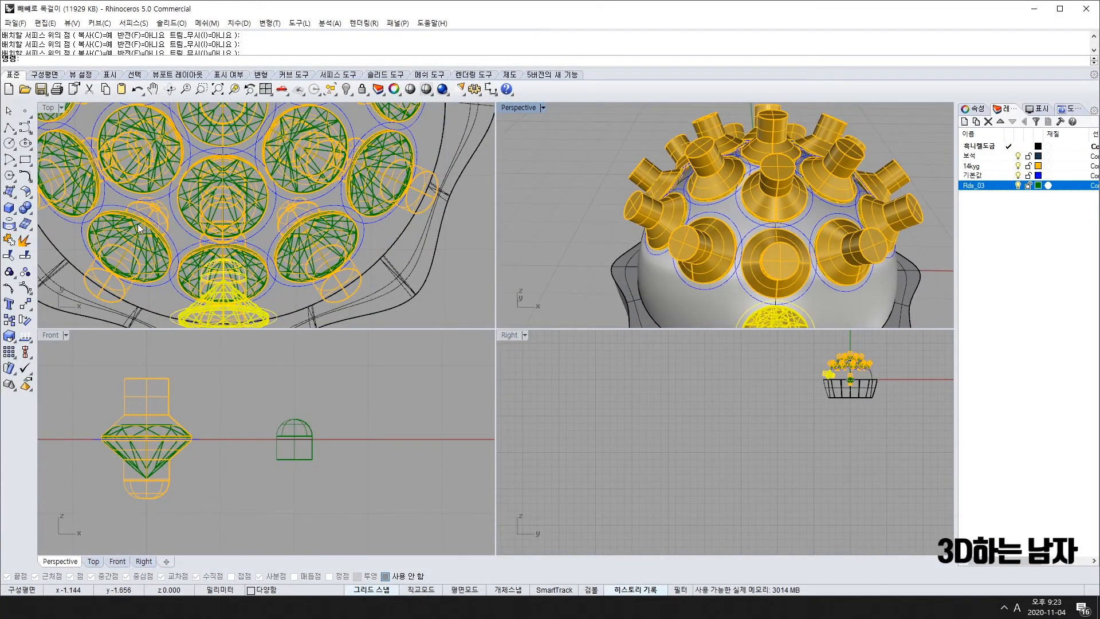
Step: Try a polar array of the fourth gem set around the origin with 15 items over 360 degrees
scroll(139, 228, down, 5)
key(Return)
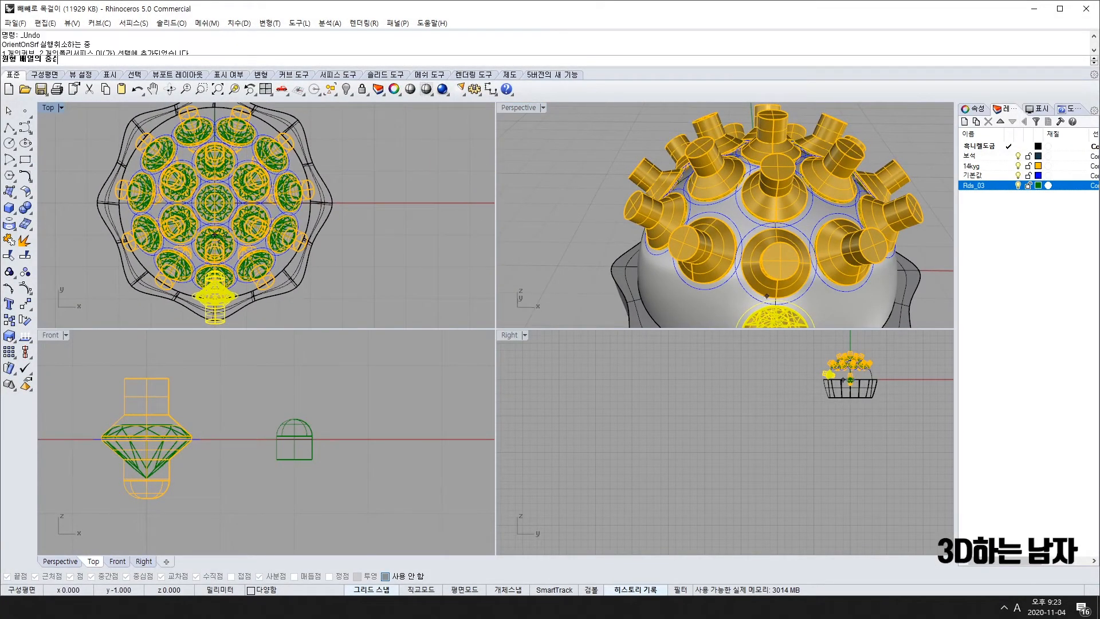
text(0)
key(Return)
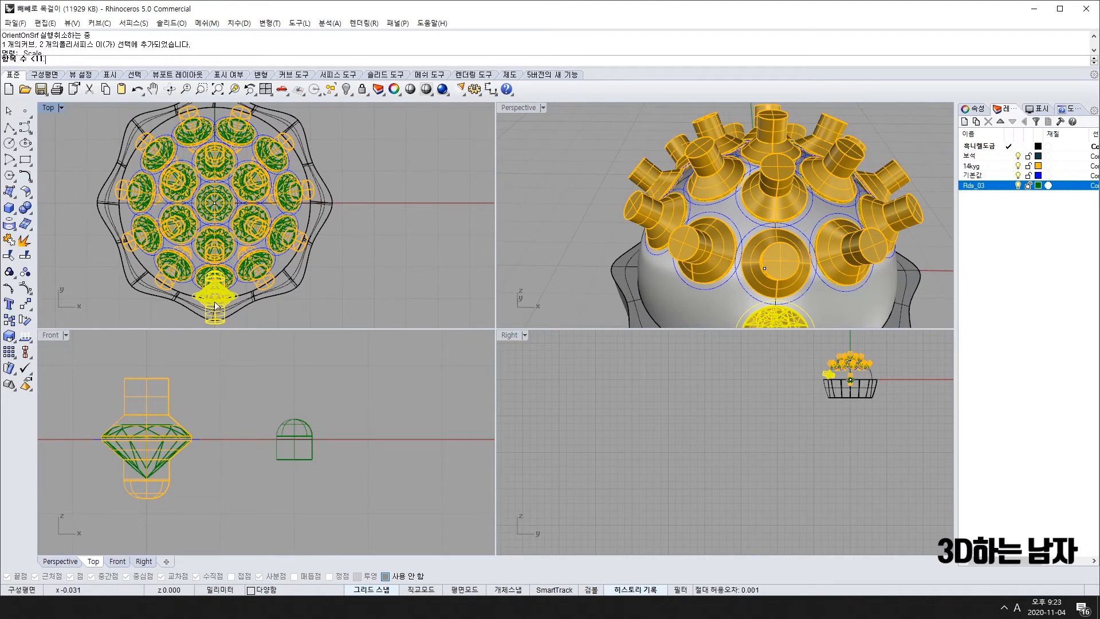
text(15)
key(Return)
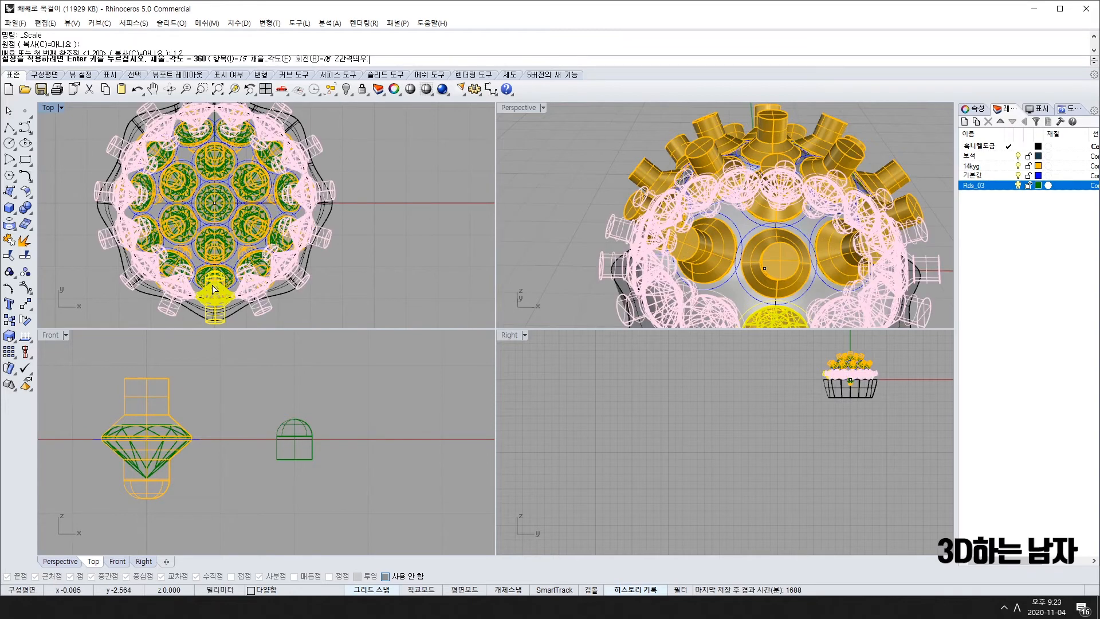
scroll(712, 279, up, 8)
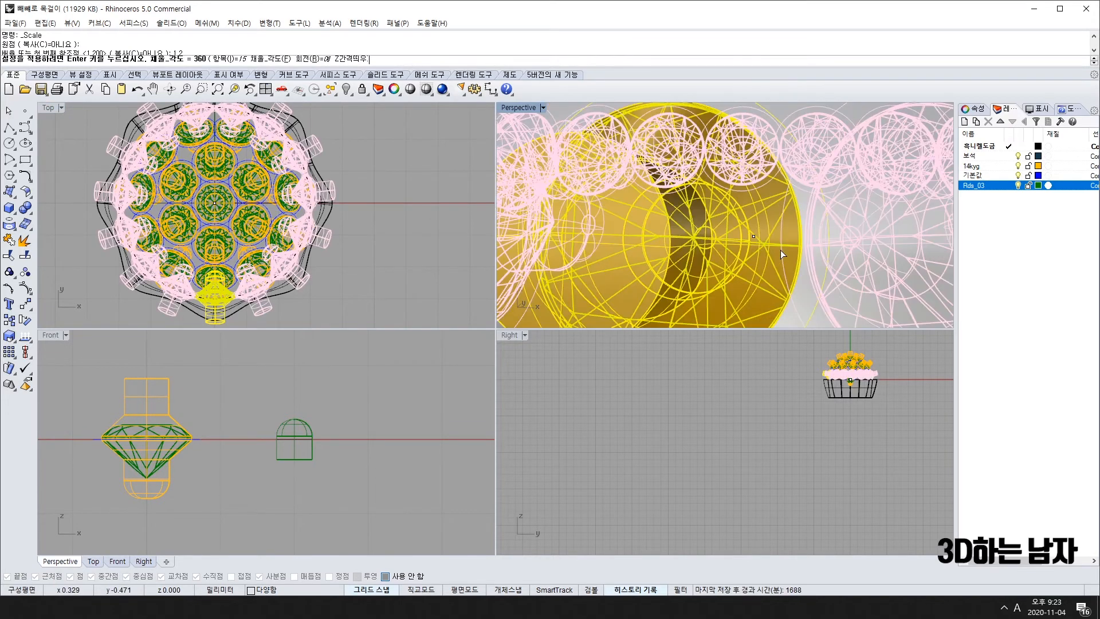
right_drag(821, 253, 809, 257)
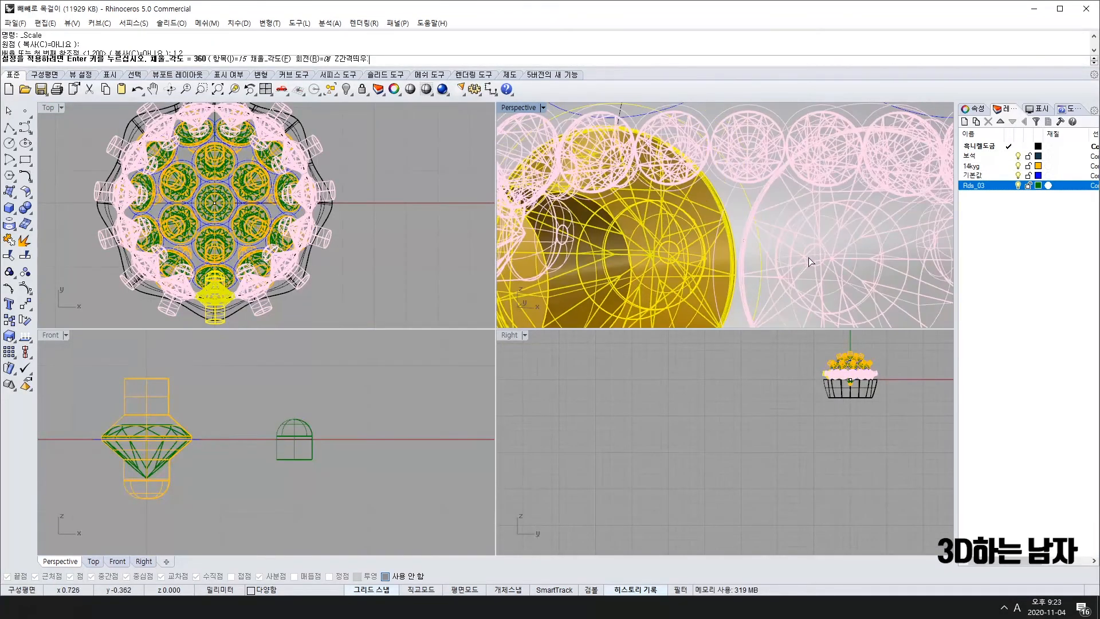
key(Escape)
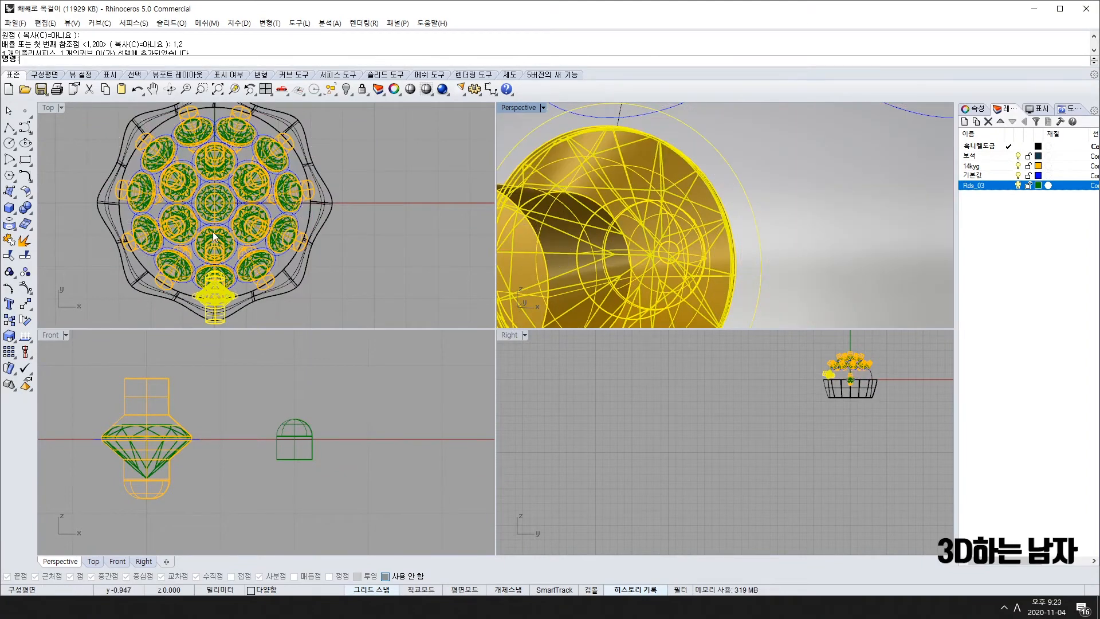
Step: Polar-array the fourth gem set around the origin with 14 items over 360 degrees, accept it and inspect the completed ring
right_drag(213, 236, 250, 249)
right_click(239, 247)
text(0)
key(Return)
text(1)
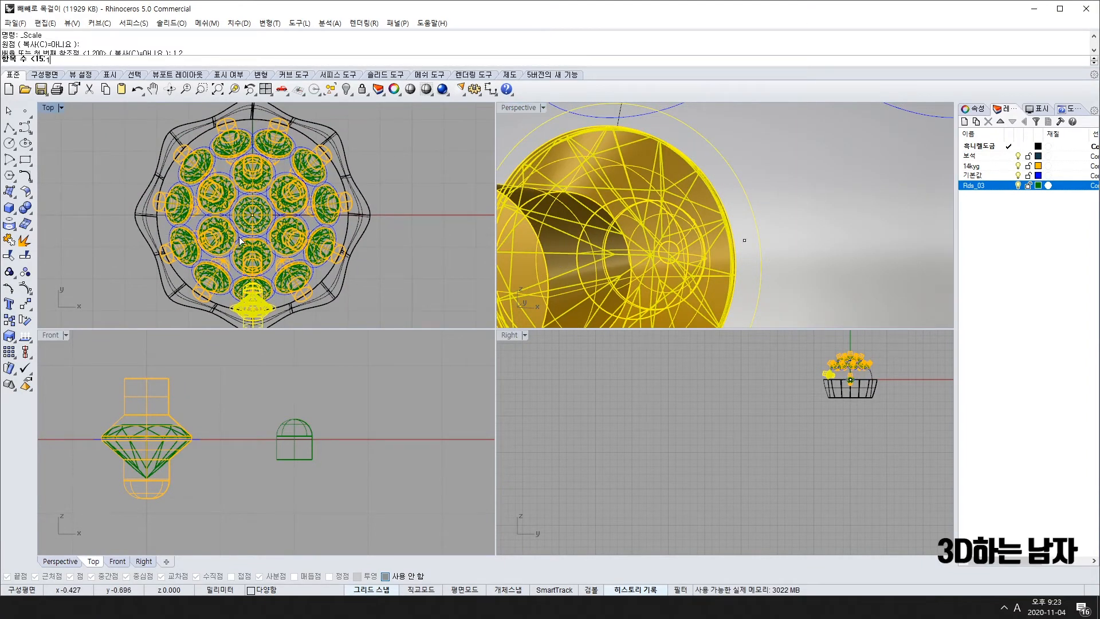
text(4)
key(Return)
right_drag(778, 238, 778, 251)
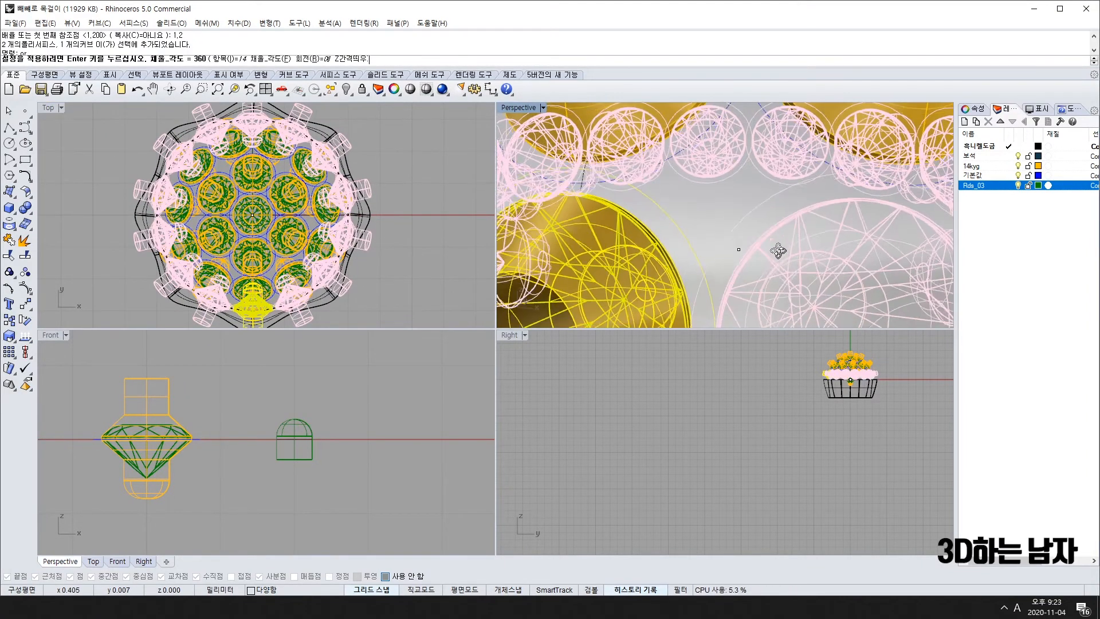
scroll(725, 254, down, 10)
right_click(725, 254)
click(908, 203)
right_drag(908, 203, 762, 183)
scroll(414, 258, down, 6)
Step: Start orienting the small separate prong onto the dome surface with uniform scale 1.0, rotation 0.0 and its original shape kept
right_drag(414, 258, 250, 244)
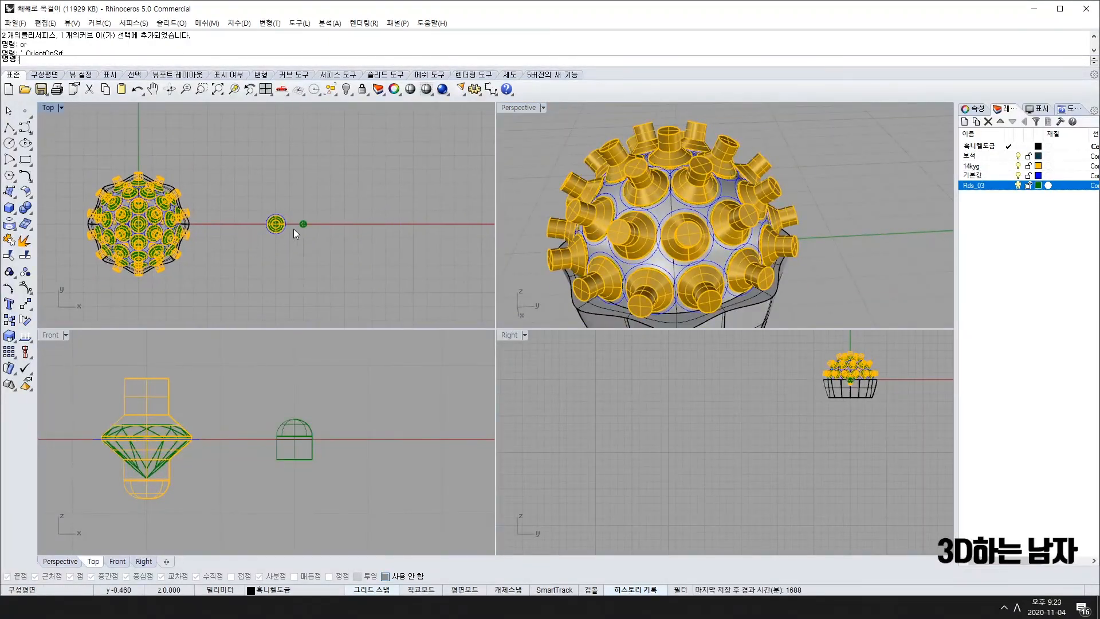
scroll(294, 229, up, 12)
drag(279, 196, 384, 265)
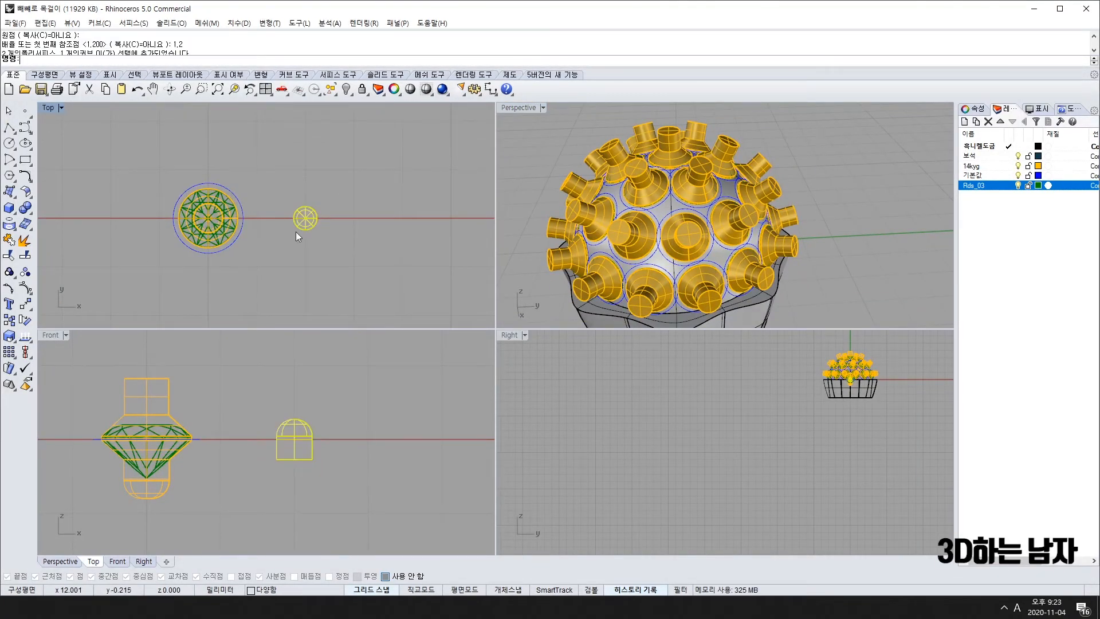
click(27, 304)
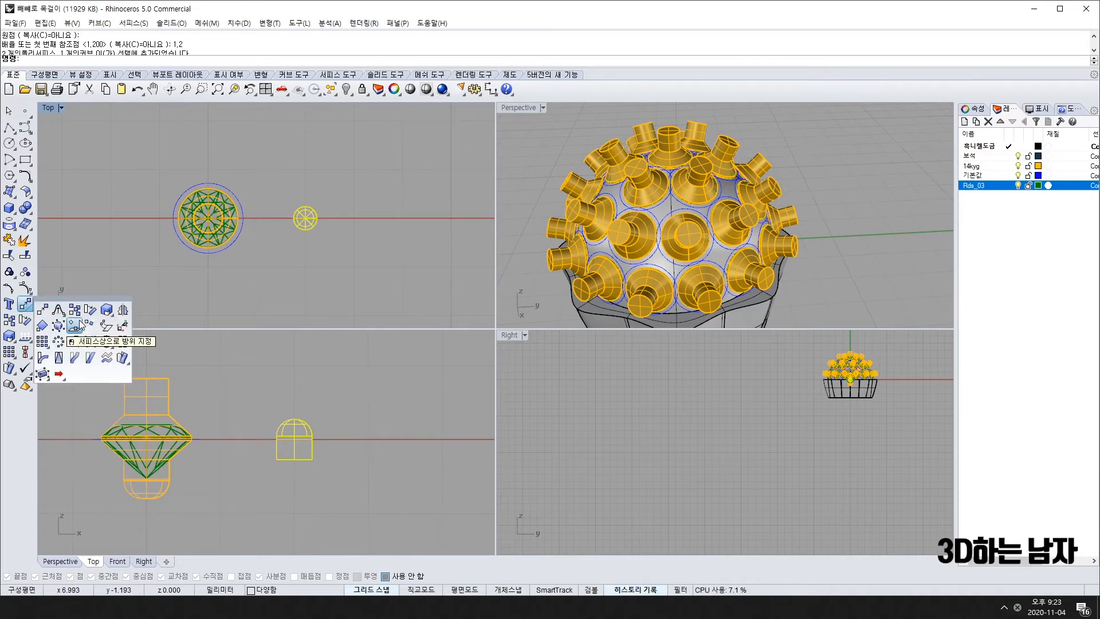
click(74, 325)
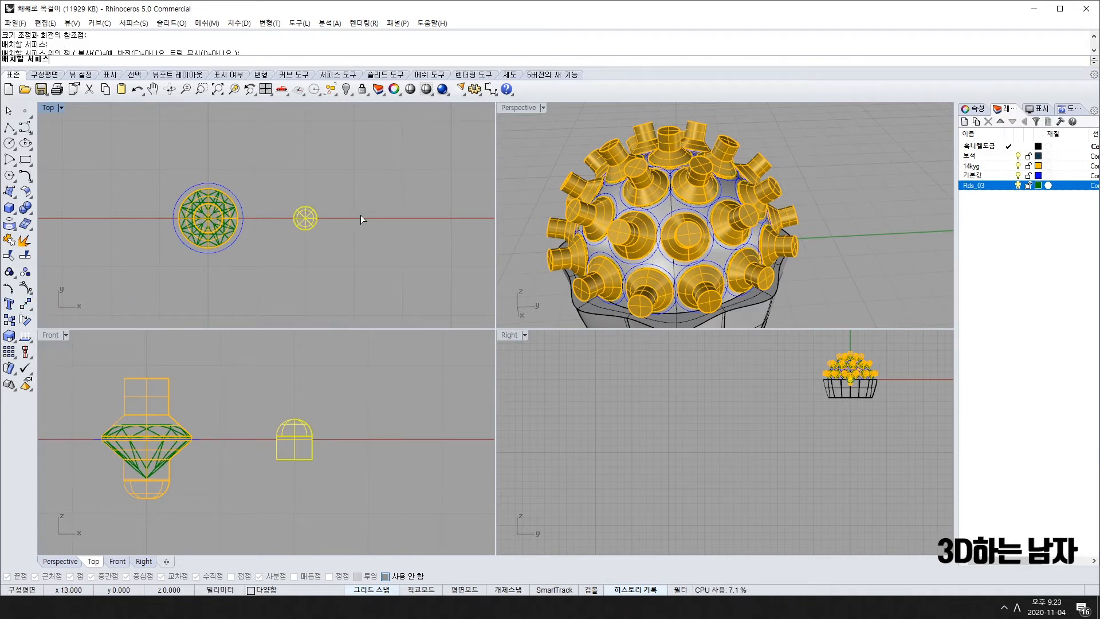
scroll(682, 209, up, 5)
click(681, 210)
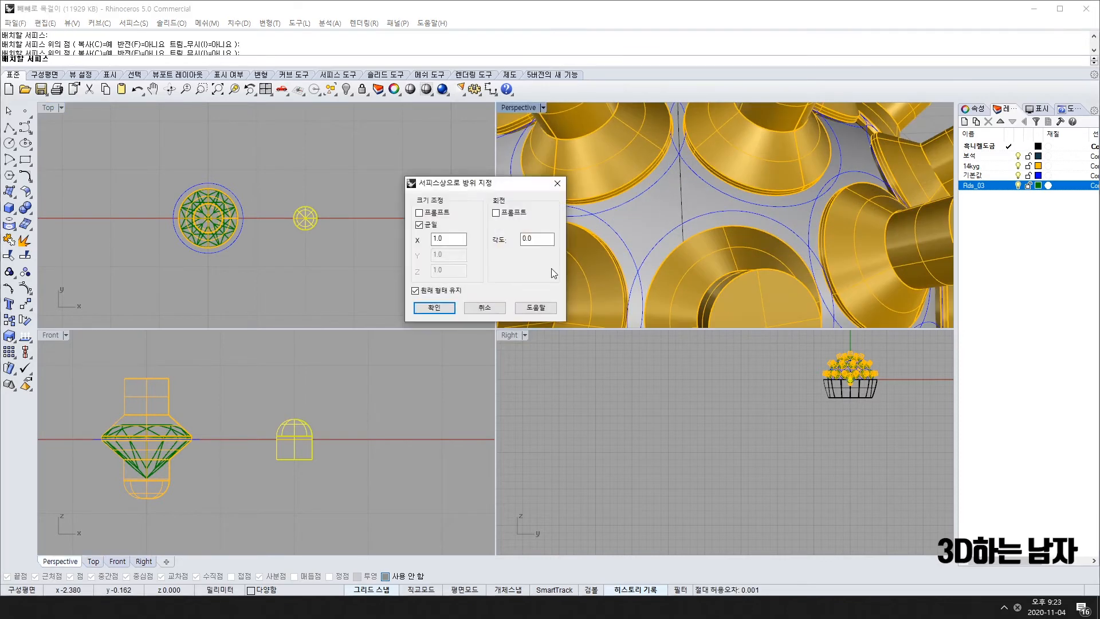
click(433, 308)
Step: Place a copy of the prong on the dome surface in the gap between the central gem set and two adjacent first-ring sets
scroll(628, 195, down, 5)
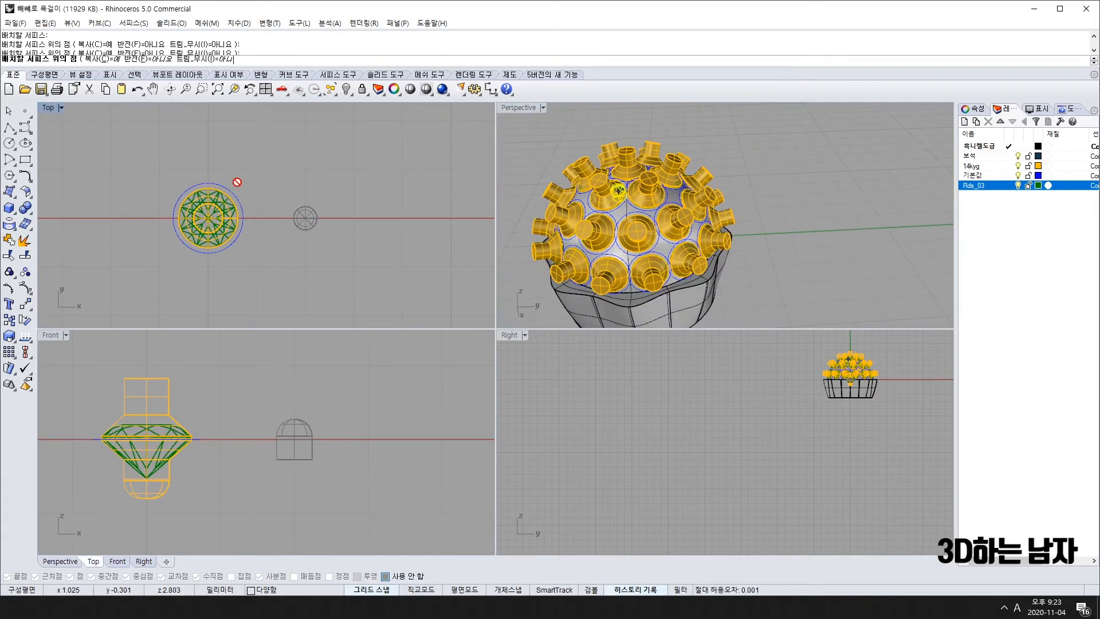
scroll(240, 221, down, 3)
scroll(227, 195, up, 8)
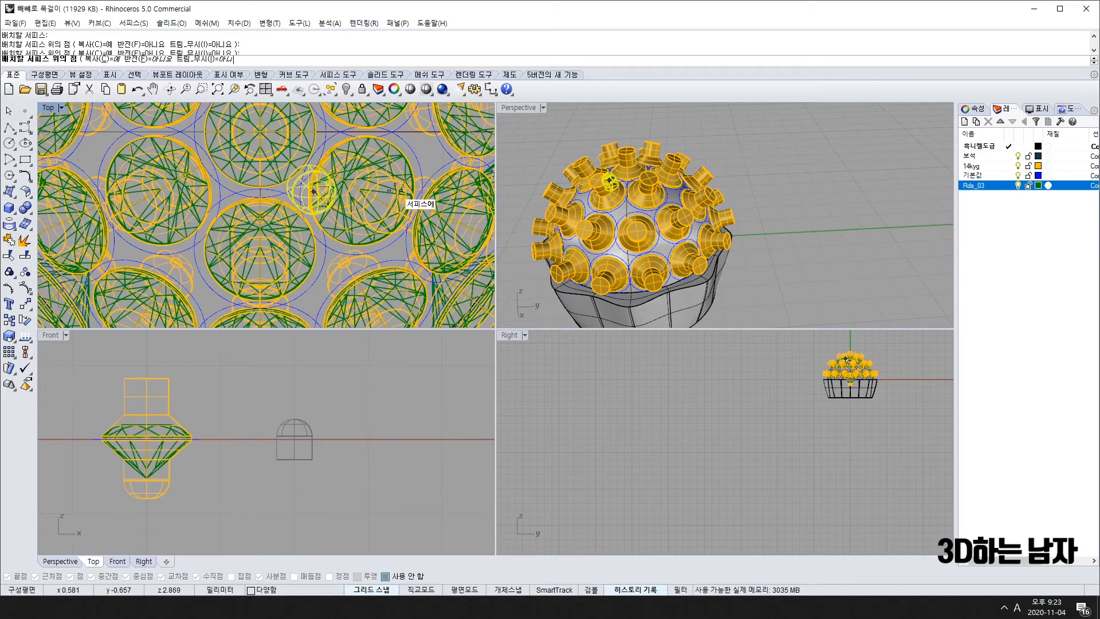
double_click(519, 108)
scroll(280, 261, down, 7)
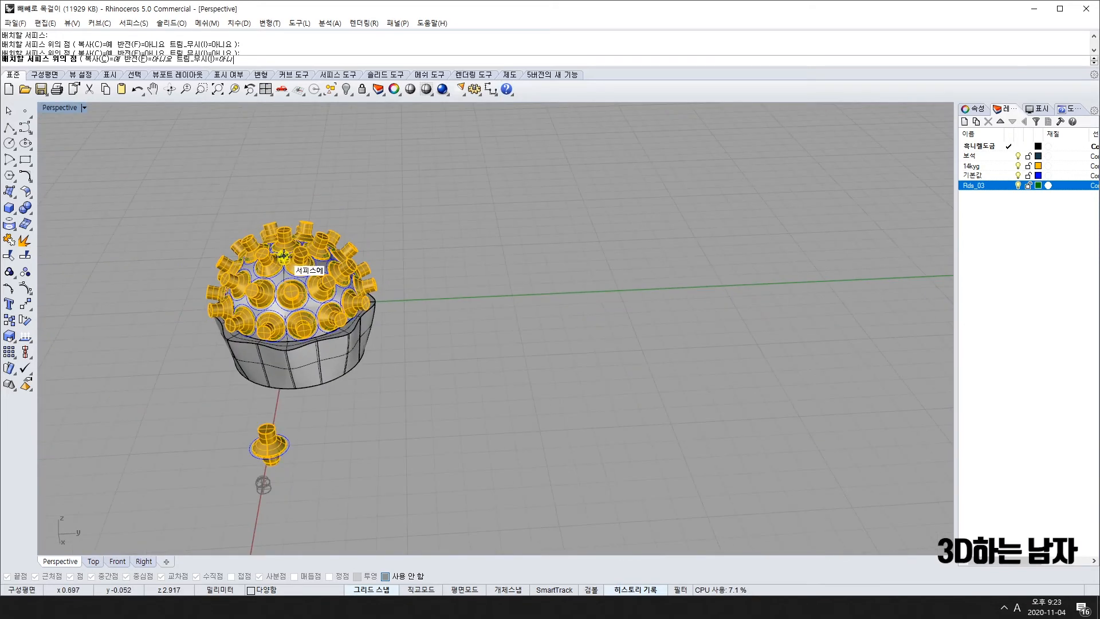
right_drag(281, 261, 332, 314)
scroll(295, 380, up, 6)
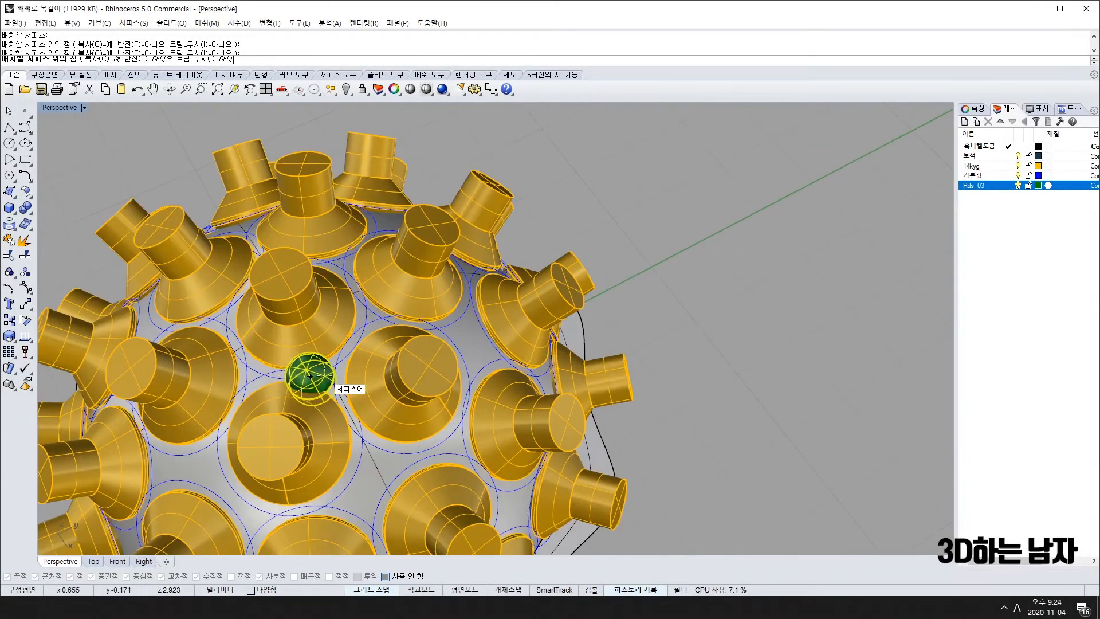
double_click(60, 108)
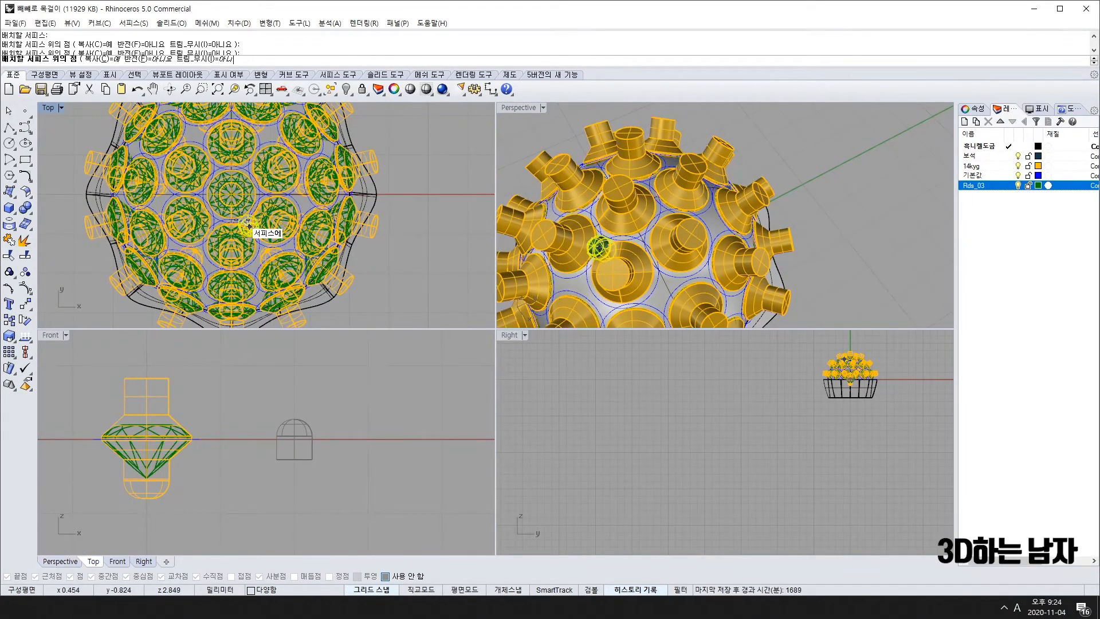
scroll(242, 227, up, 5)
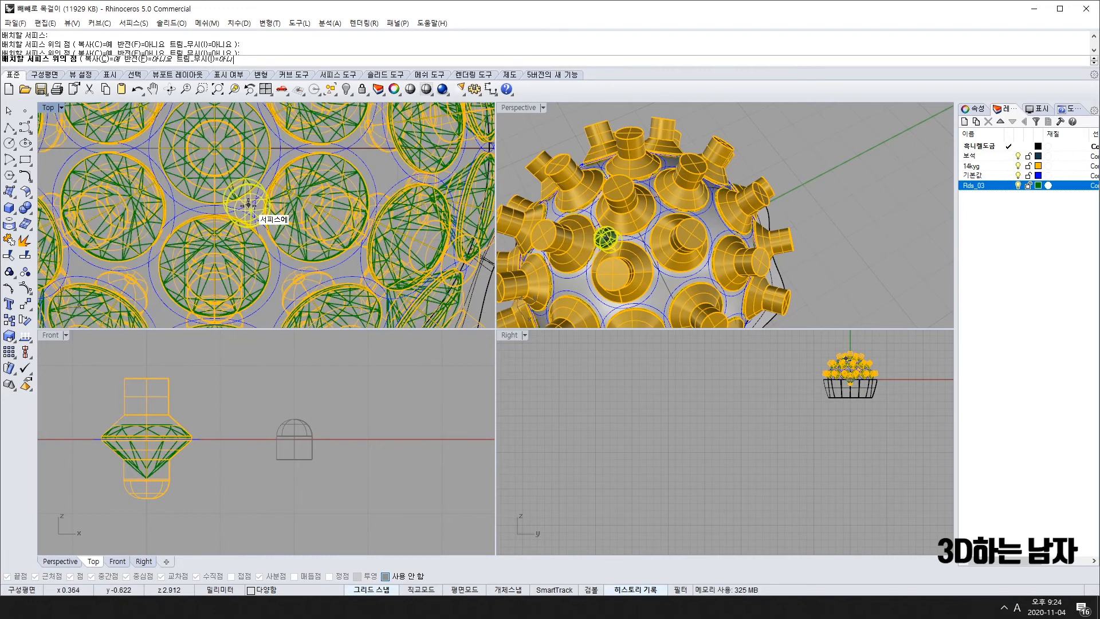
scroll(248, 203, up, 5)
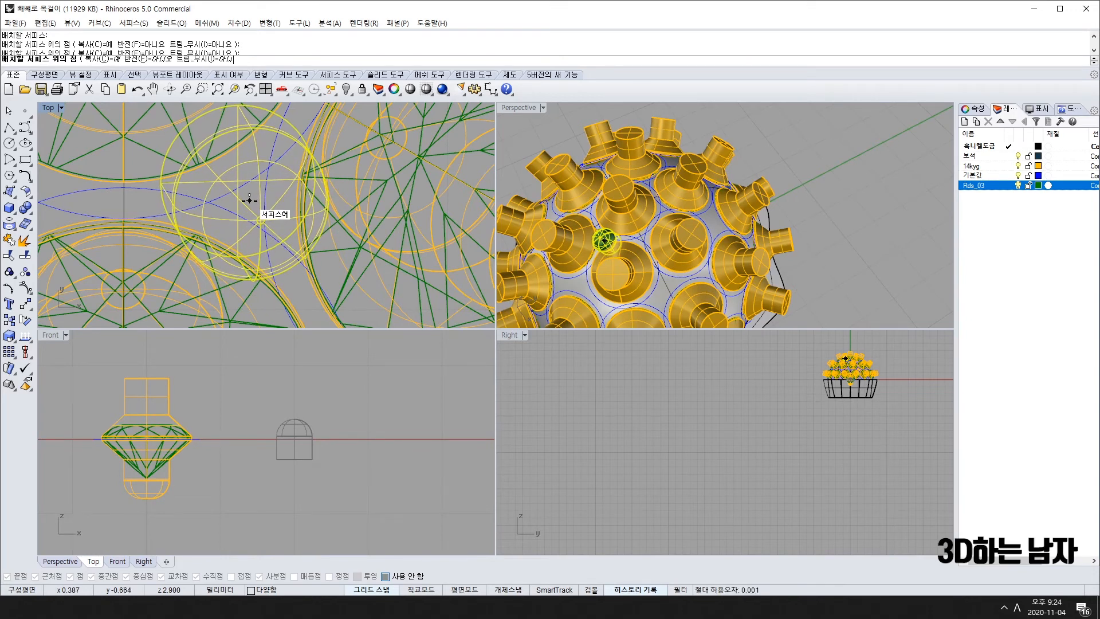
click(250, 199)
key(Return)
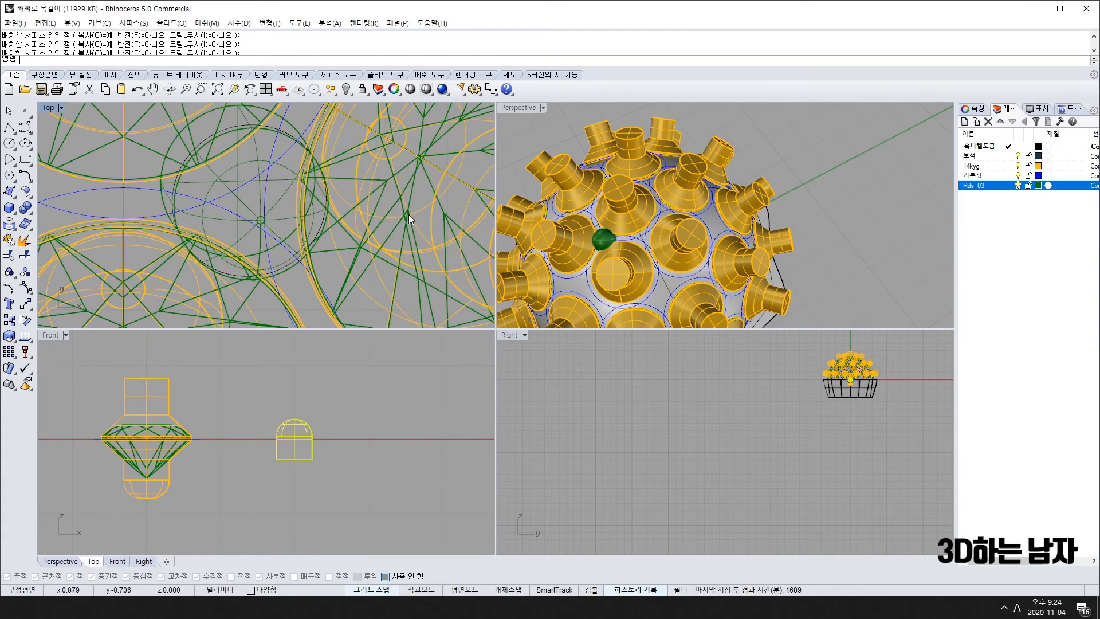
Step: Inspect how the placed prong sits against the neighbouring gem sets from above and at an angle
scroll(611, 245, up, 10)
right_drag(606, 247, 690, 231)
scroll(631, 244, down, 7)
click(707, 229)
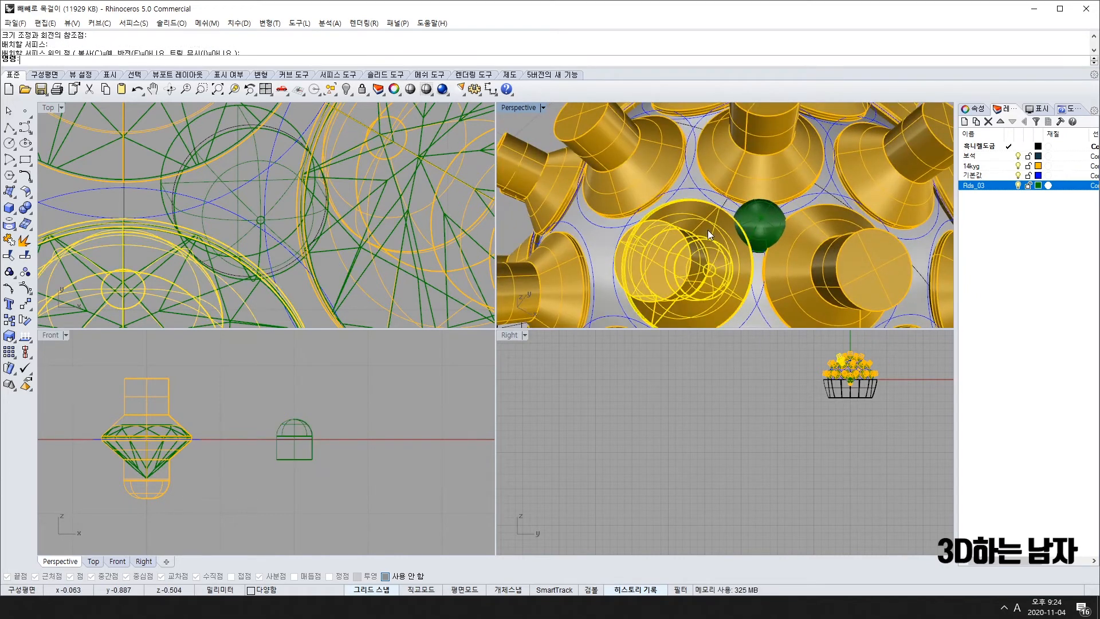
click(805, 253)
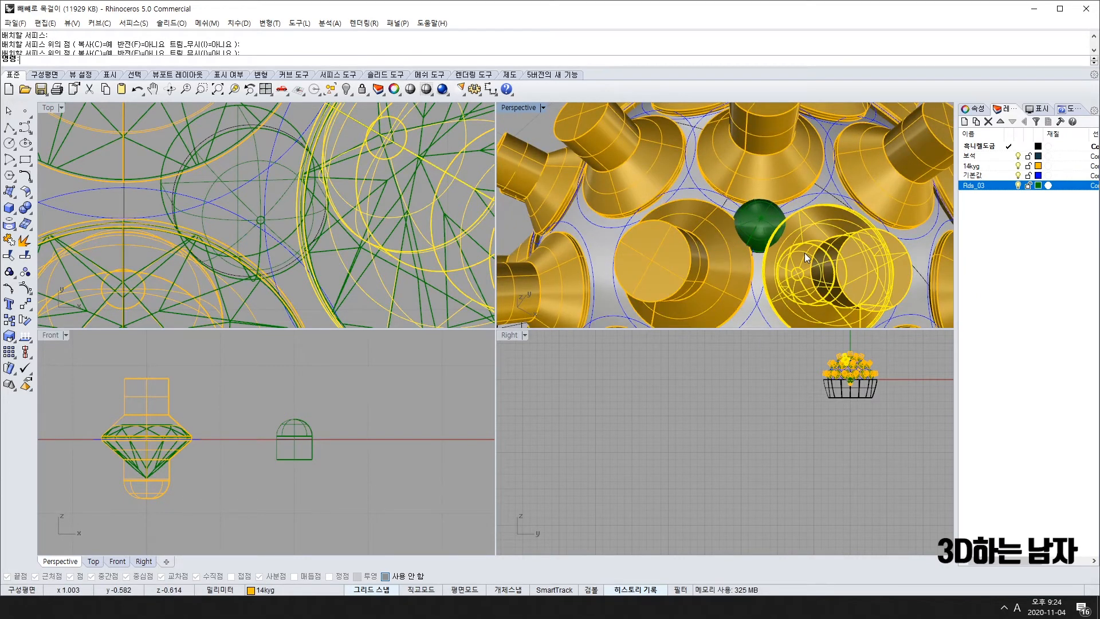
click(764, 223)
scroll(764, 260, down, 6)
right_drag(759, 283, 758, 253)
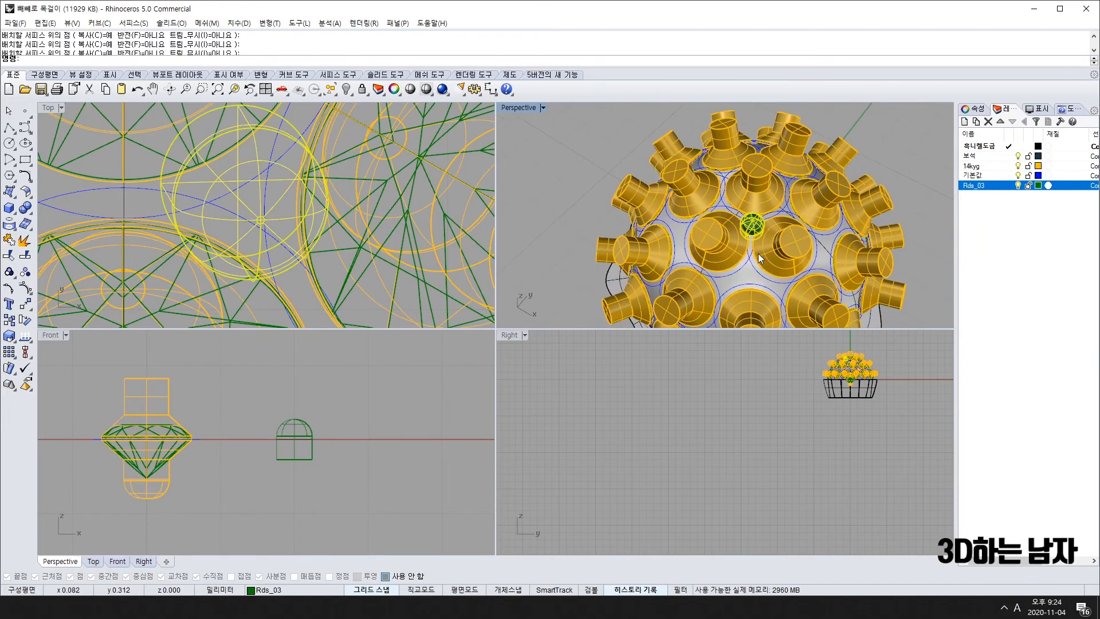
scroll(280, 229, down, 6)
scroll(272, 225, up, 5)
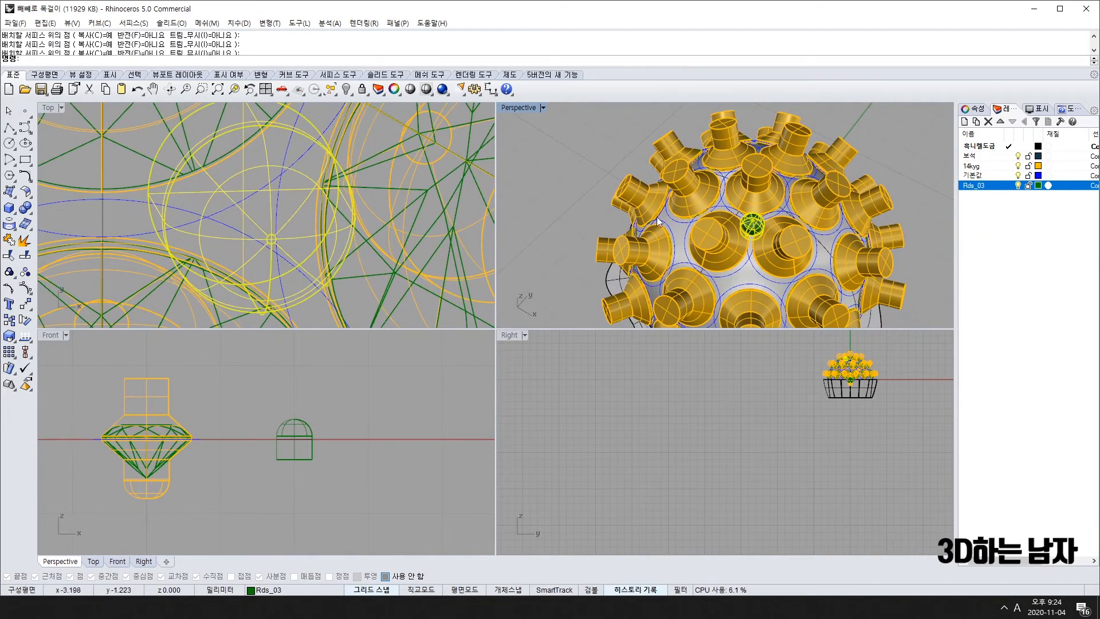
Step: Check the guide circles overlapping the placed prong and examine how its base meets the dome surface
click(327, 126)
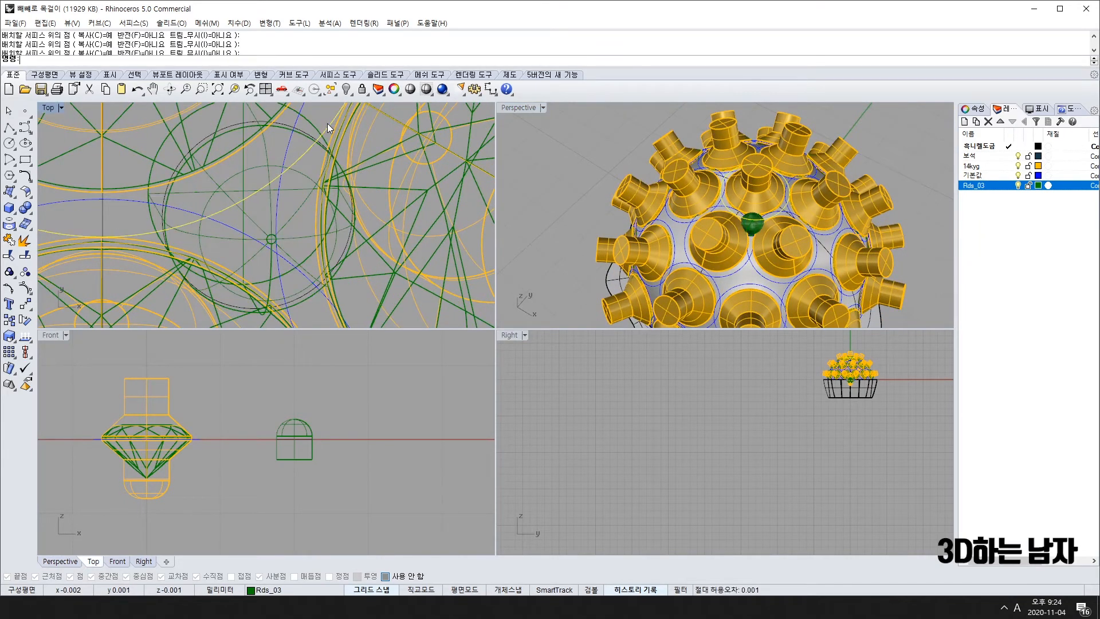
click(197, 214)
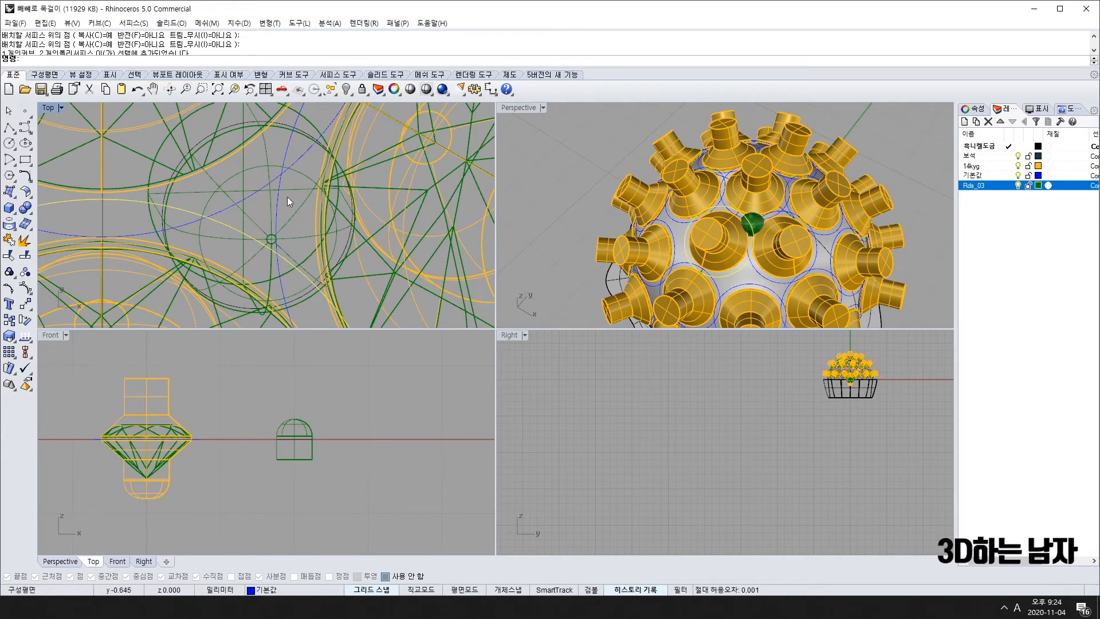
click(283, 147)
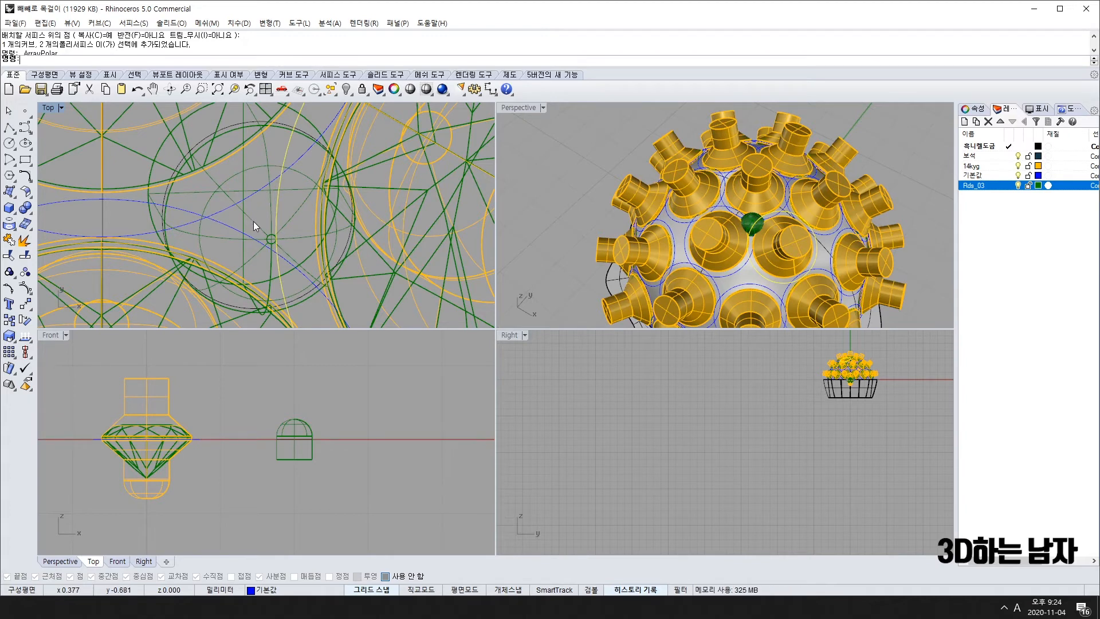
scroll(256, 218, down, 5)
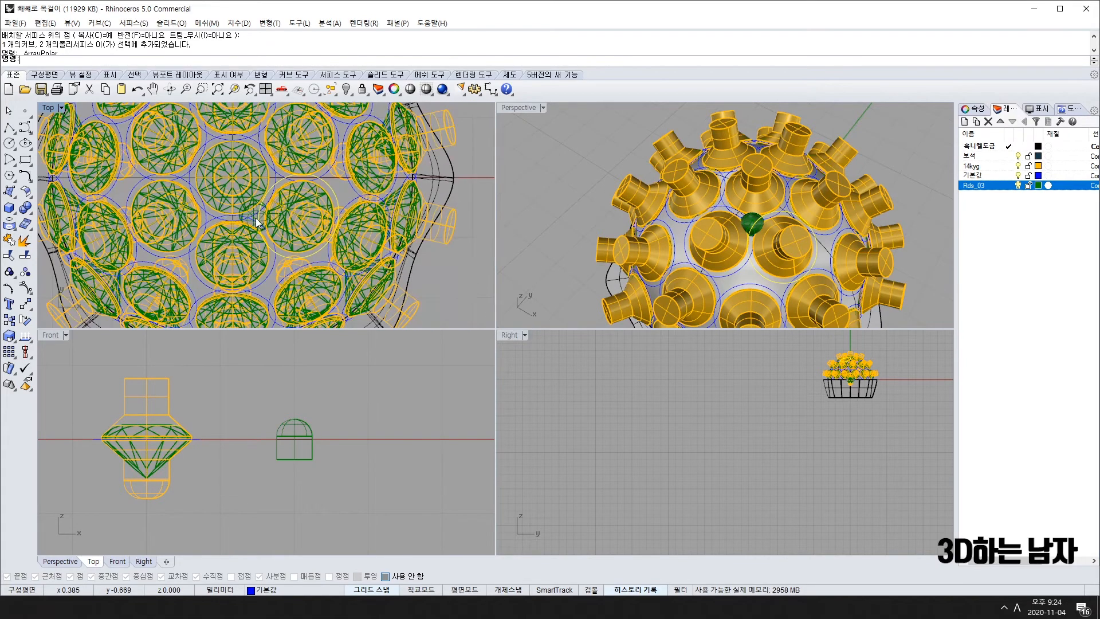
scroll(753, 248, up, 10)
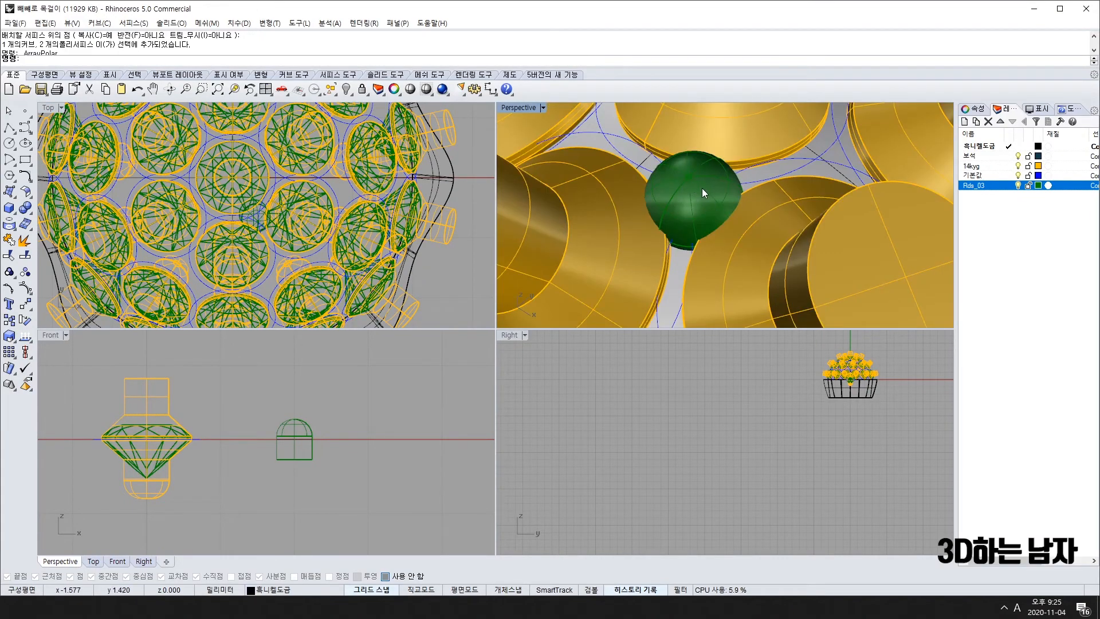
scroll(702, 191, down, 10)
right_drag(703, 192, 714, 123)
scroll(713, 123, up, 4)
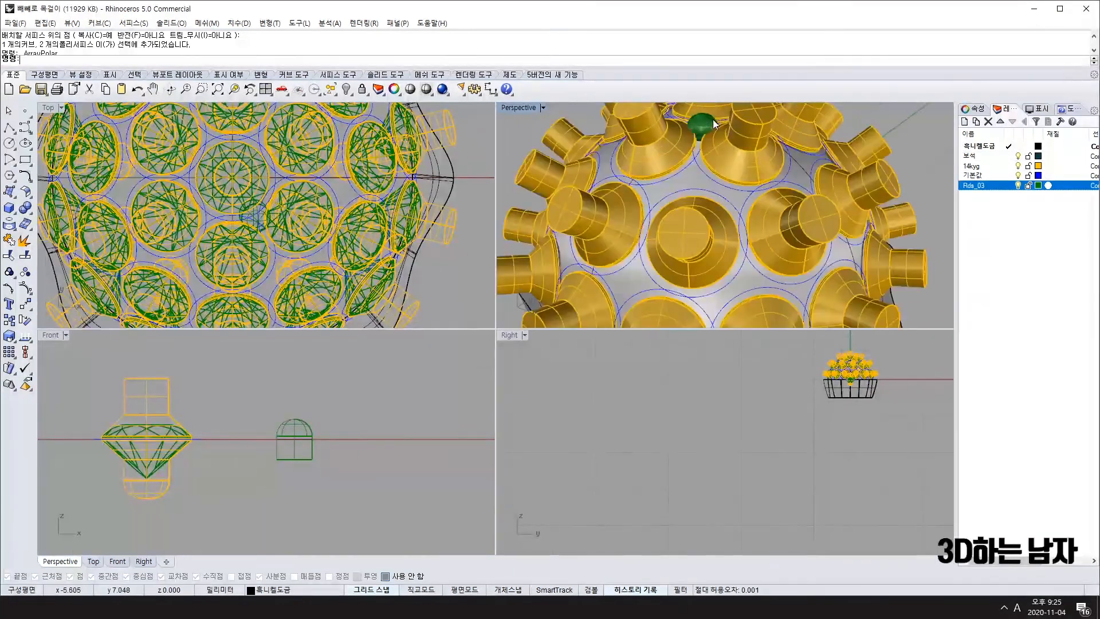
scroll(714, 123, up, 6)
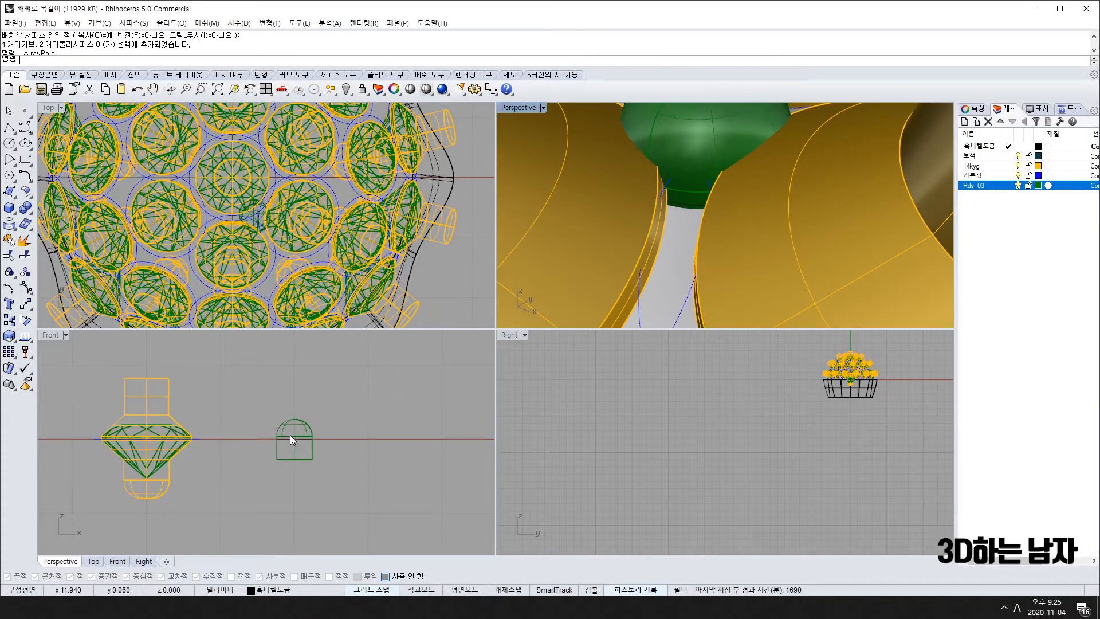
Step: Raise the original prong in small increments in the front view to lift its history-linked copy, and check that copy on the dome
scroll(290, 435, up, 4)
click(302, 422)
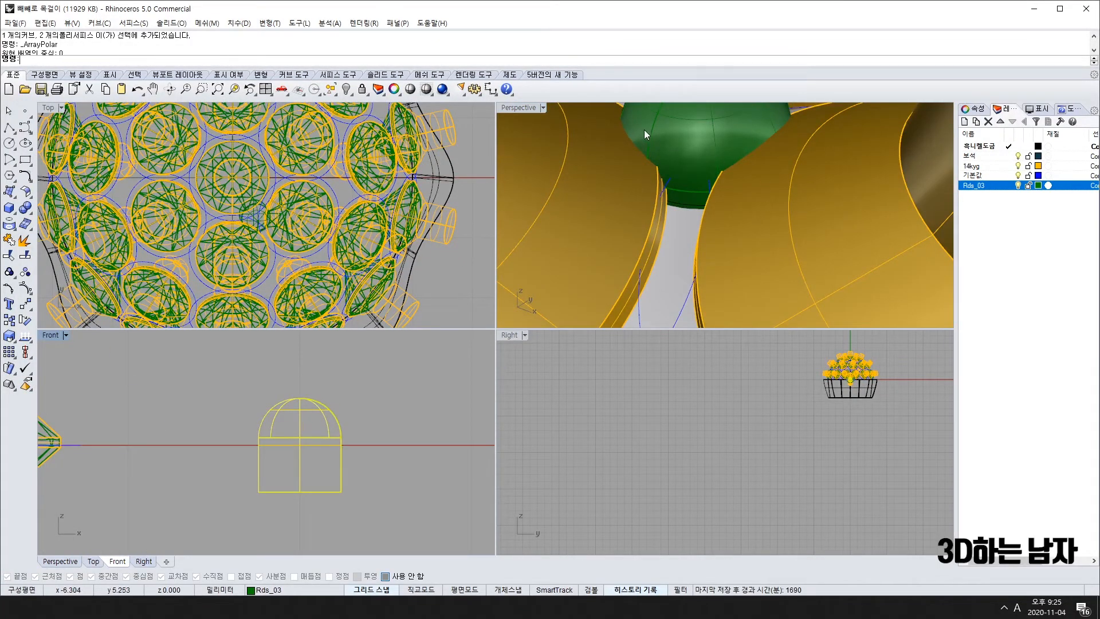
drag(291, 441, 292, 436)
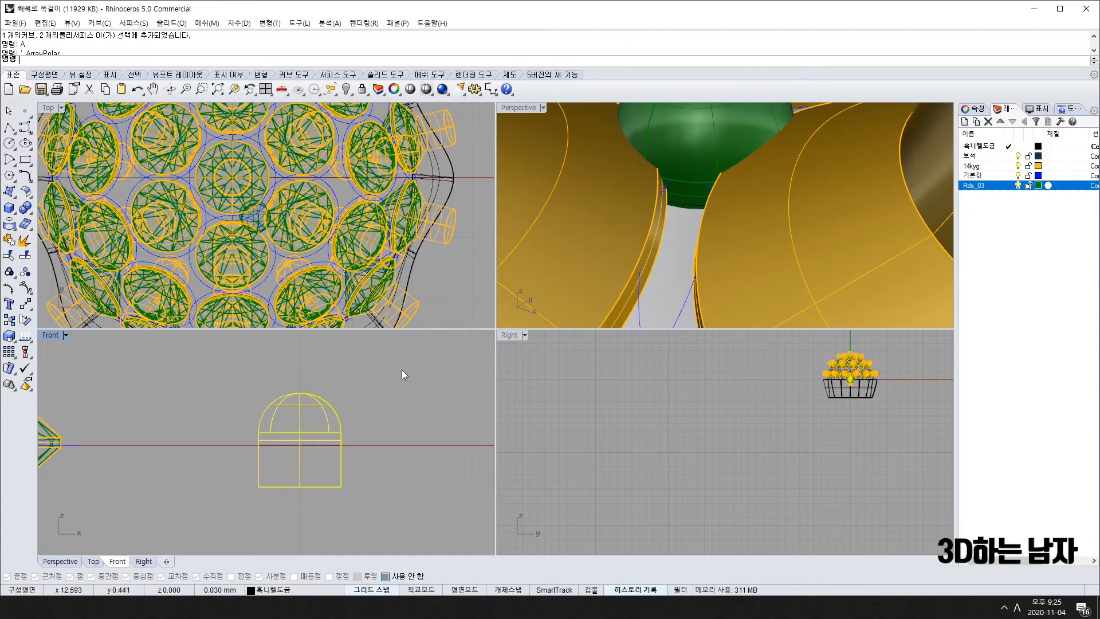
key(alt+Up)
key(alt+Up)
key(alt+Up)
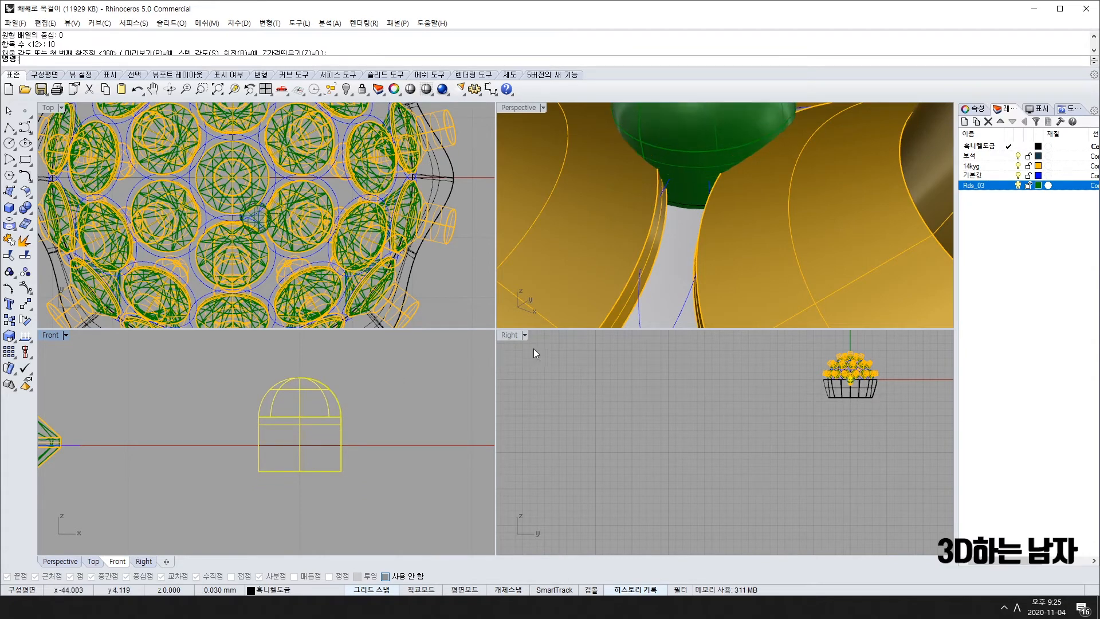
scroll(636, 256, down, 10)
key(alt+Up)
scroll(651, 242, up, 10)
scroll(651, 242, down, 5)
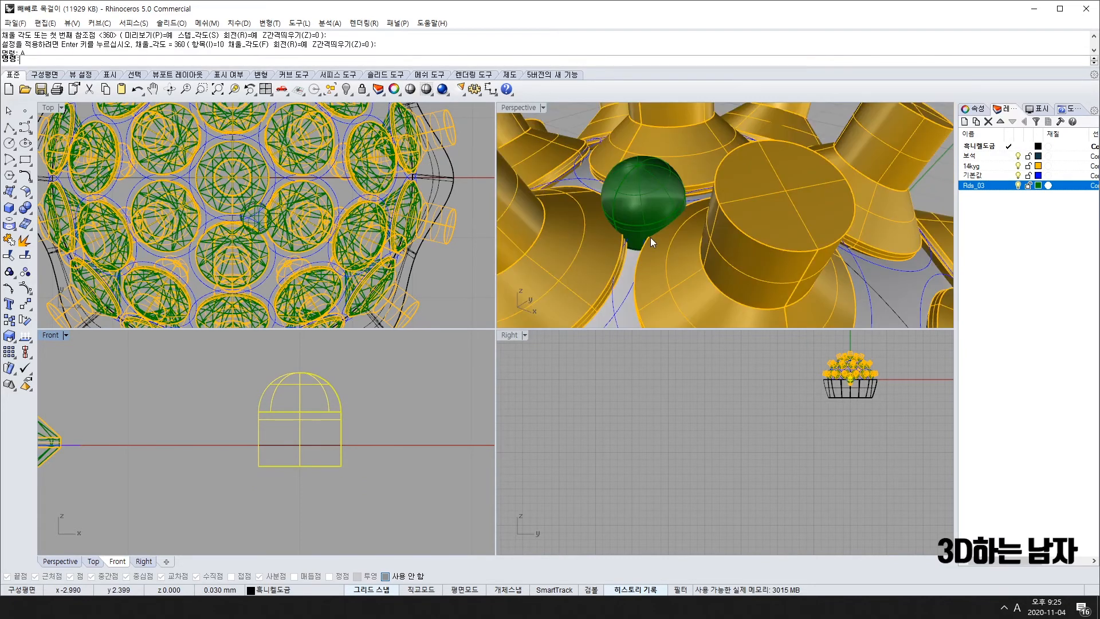
mouse_move(651, 237)
right_down()
mouse_move(624, 253)
mouse_move(646, 245)
right_up()
click(657, 233)
scroll(605, 269, down, 8)
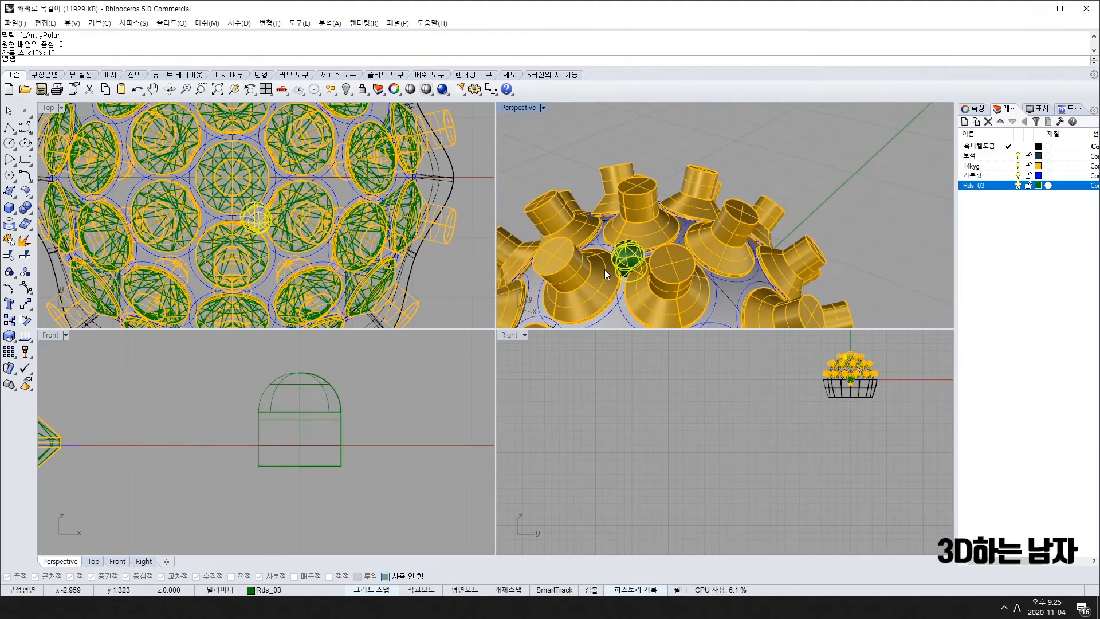
Step: Orient a second copy of the raised prong onto the dome surface in the gap just outside the first placed prong, positioning it in wireframe display
scroll(430, 263, down, 5)
right_drag(449, 252, 257, 221)
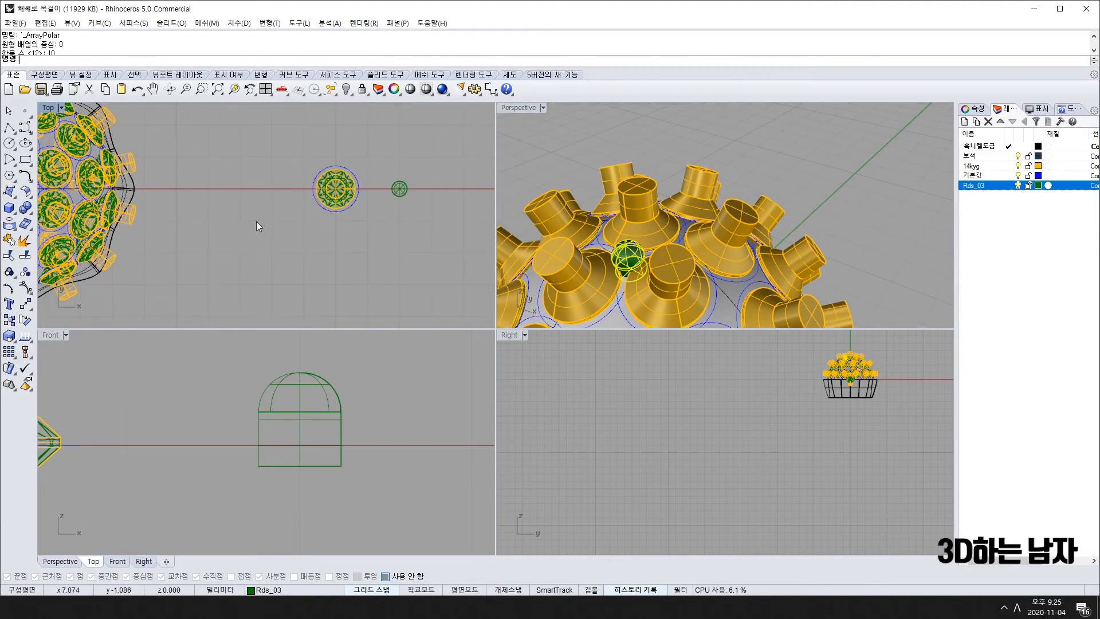
key(Return)
scroll(418, 204, up, 3)
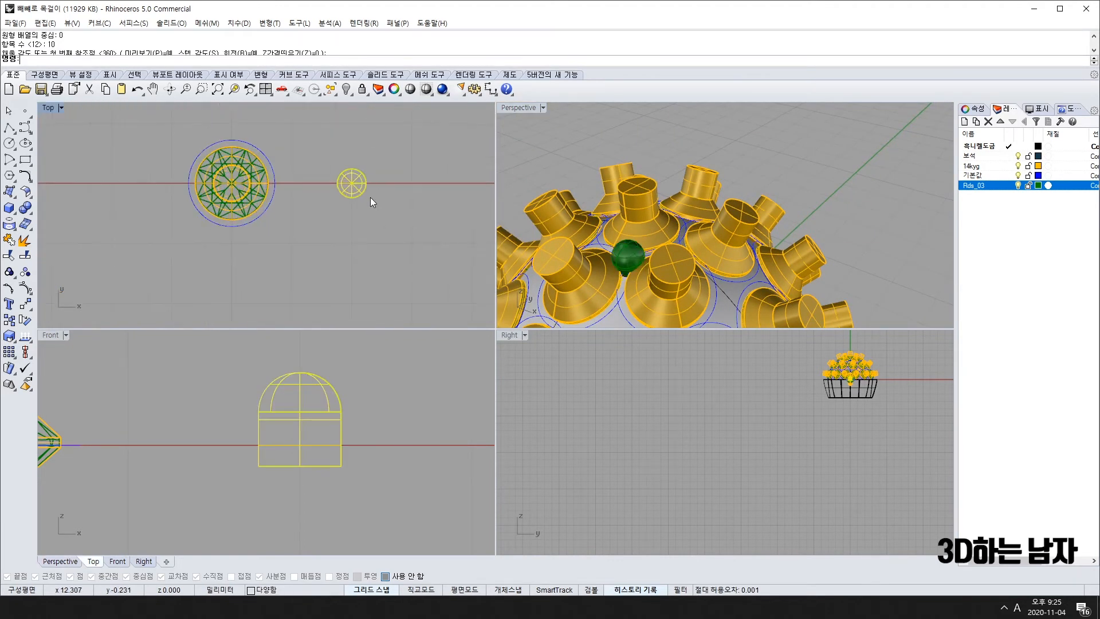
click(419, 187)
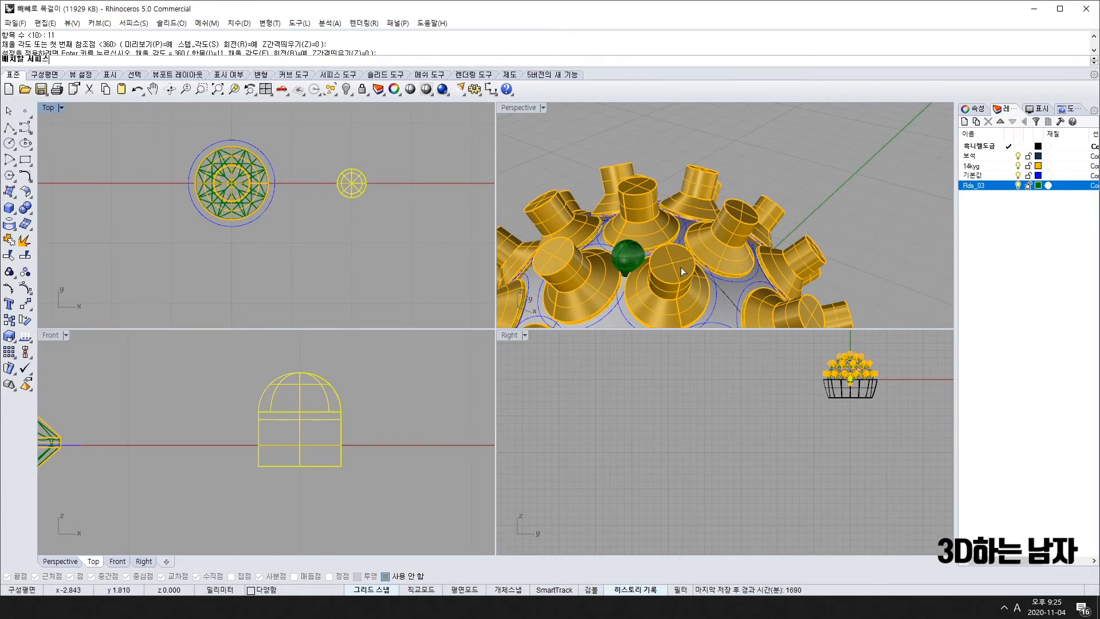
click(726, 305)
click(434, 308)
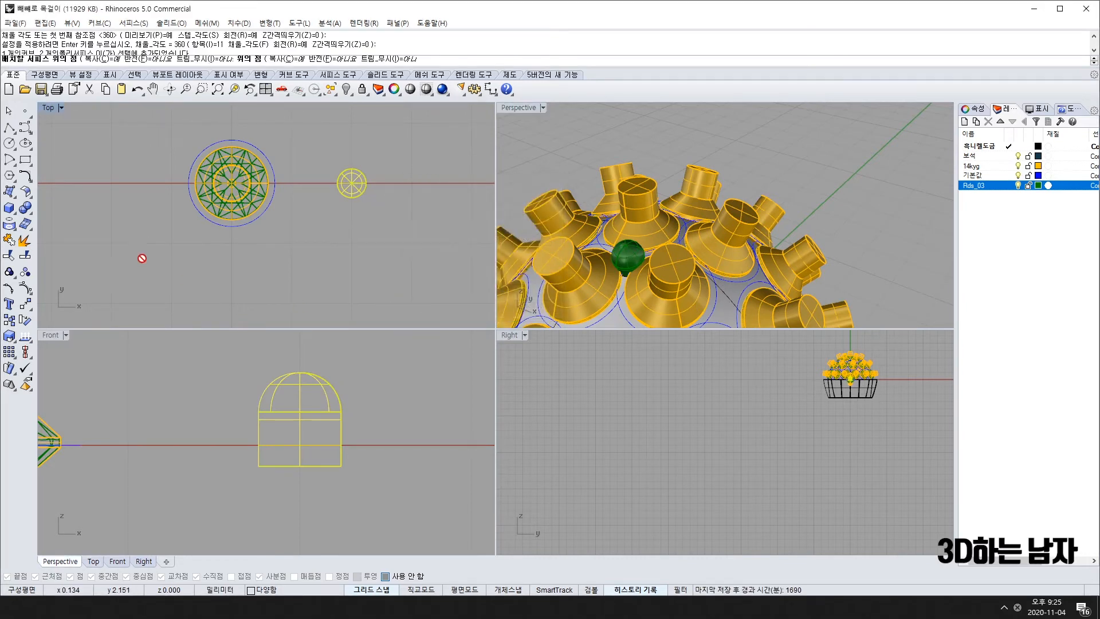
scroll(143, 255, down, 2)
scroll(614, 295, down, 5)
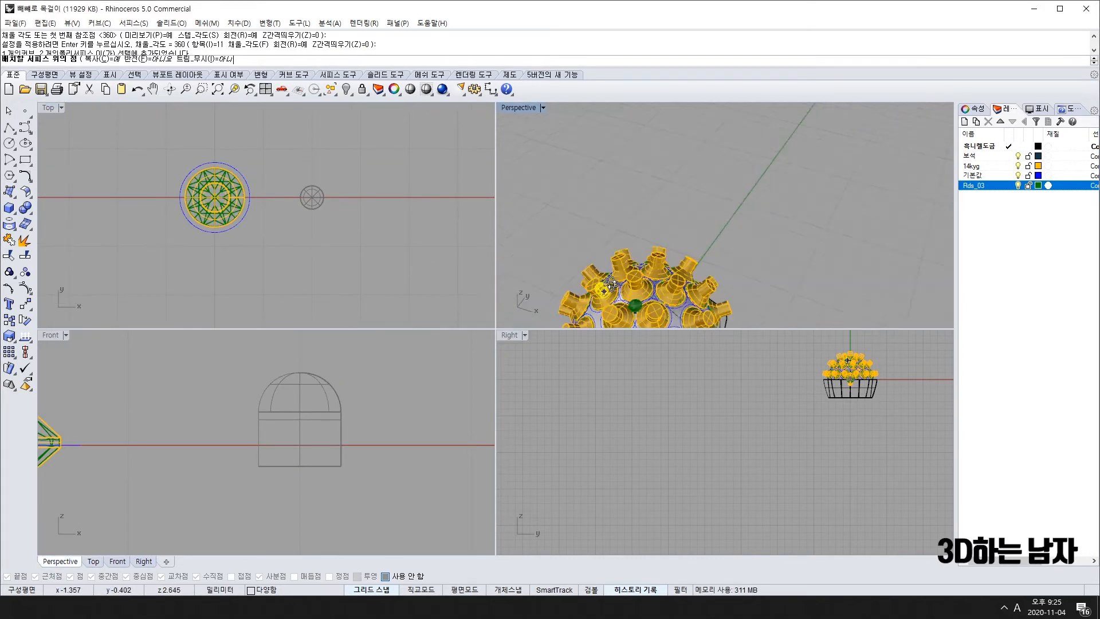
double_click(519, 109)
scroll(405, 330, up, 10)
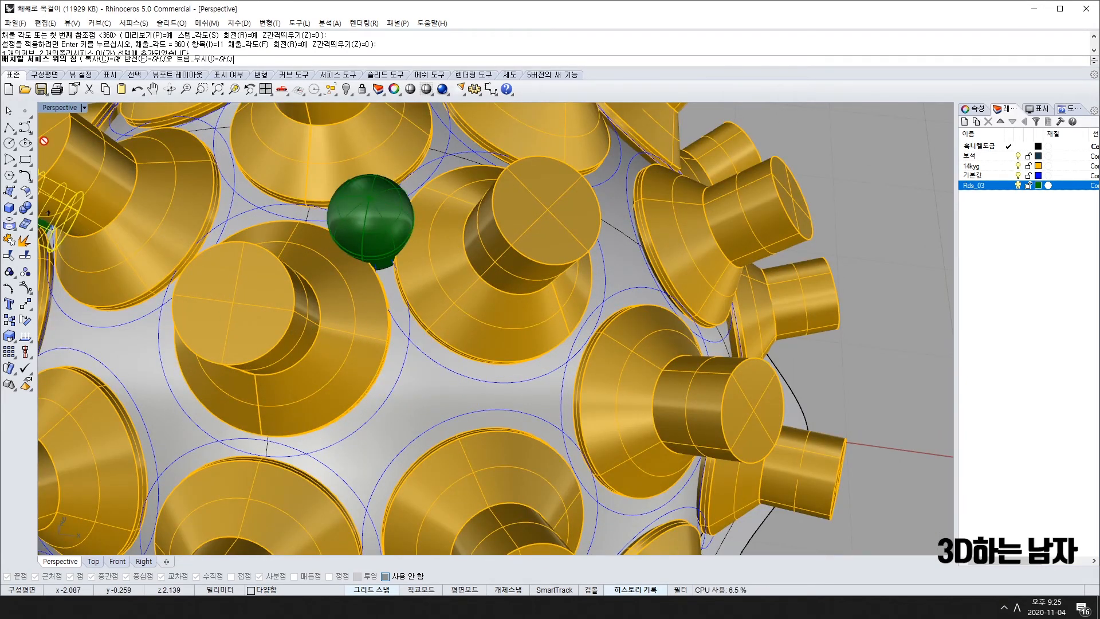
click(64, 113)
click(74, 139)
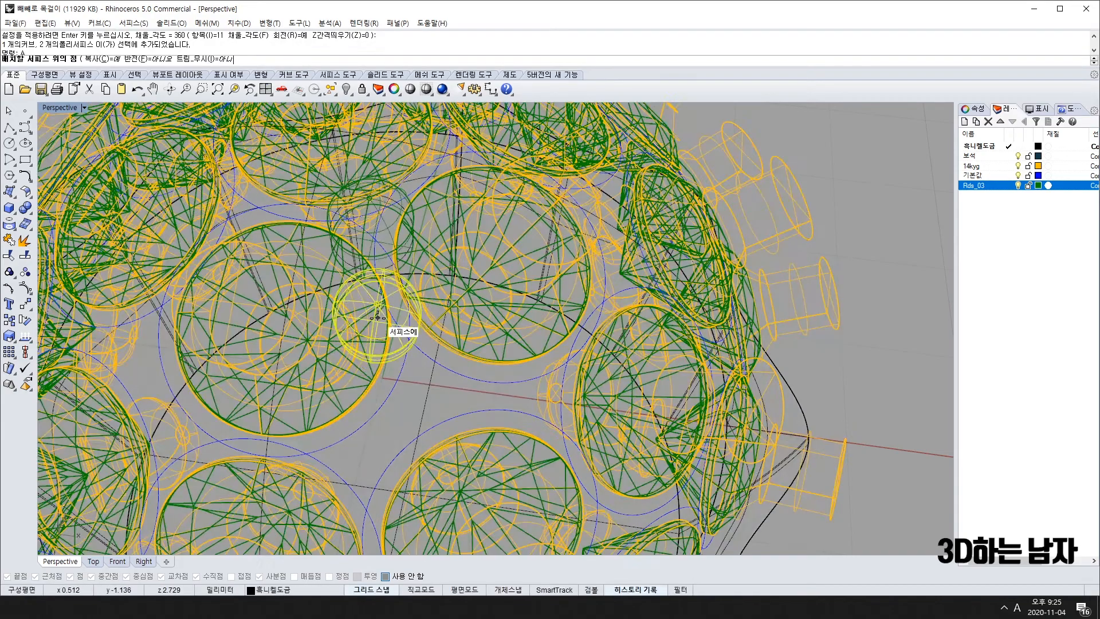
scroll(411, 347, up, 8)
scroll(422, 312, down, 4)
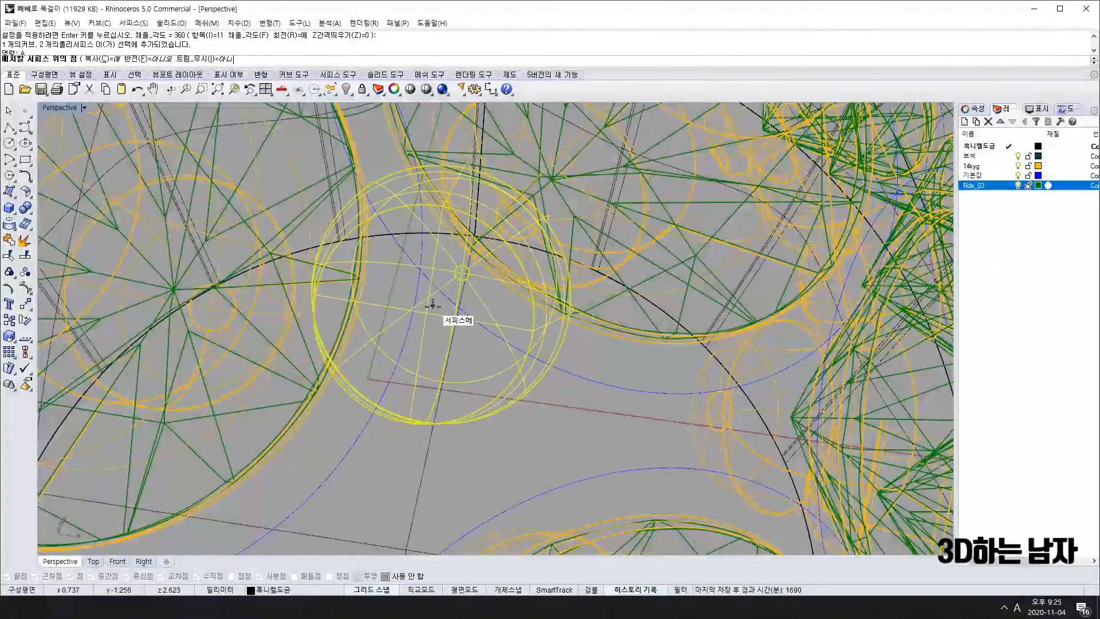
Step: Examine the placed prongs and the remaining gaps between gem sets in shaded display, from above and from the side
scroll(504, 344, down, 6)
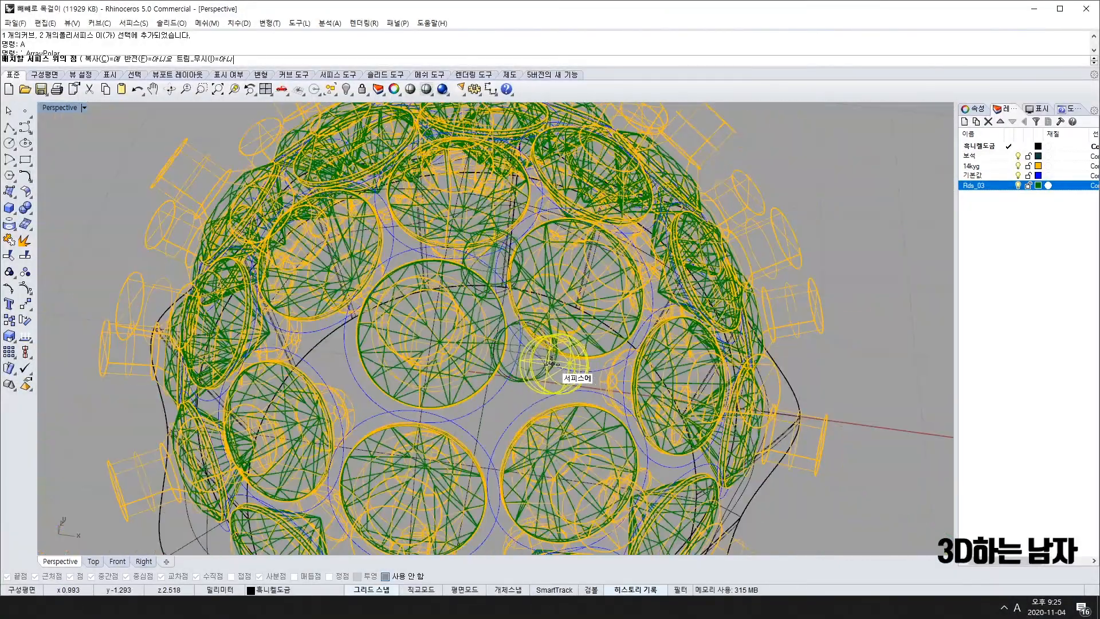
right_drag(560, 403, 559, 366)
click(58, 108)
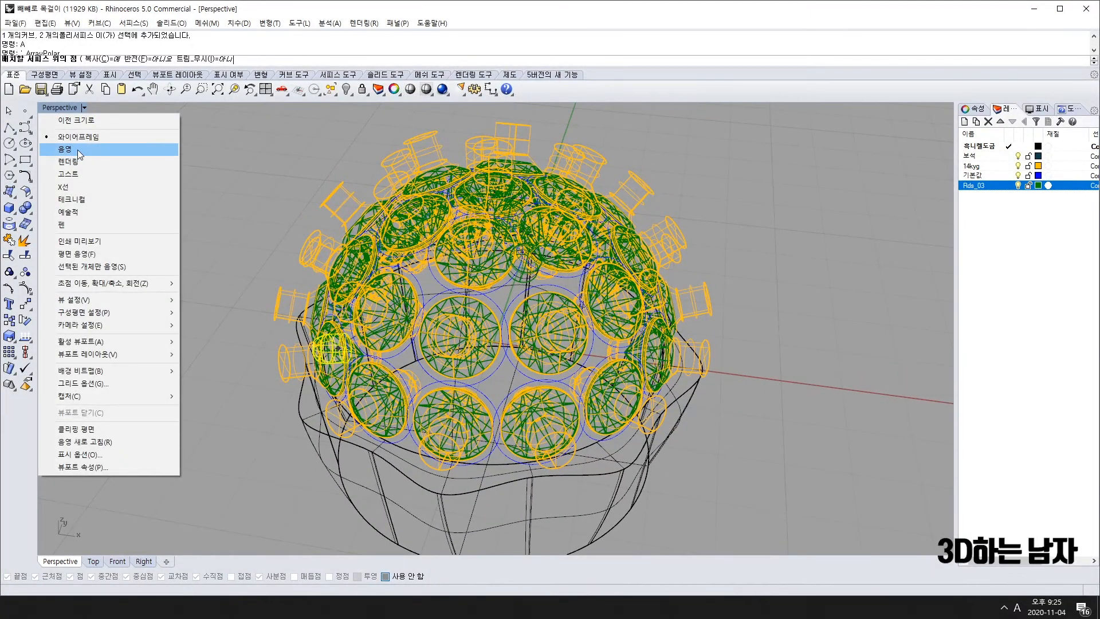
click(78, 149)
scroll(516, 329, up, 6)
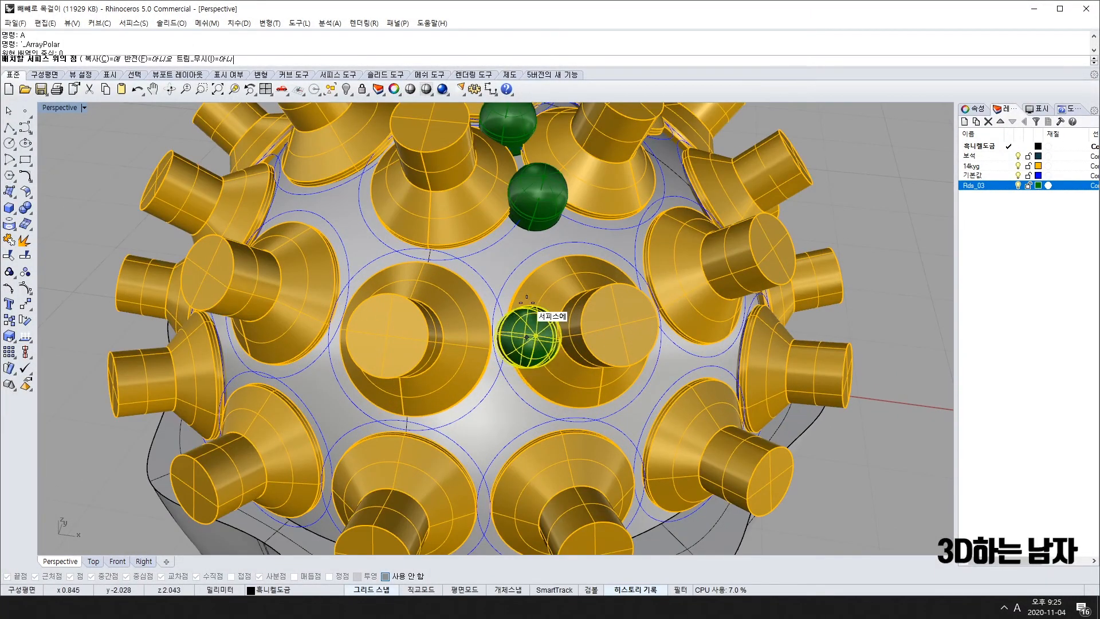
right_drag(582, 271, 562, 332)
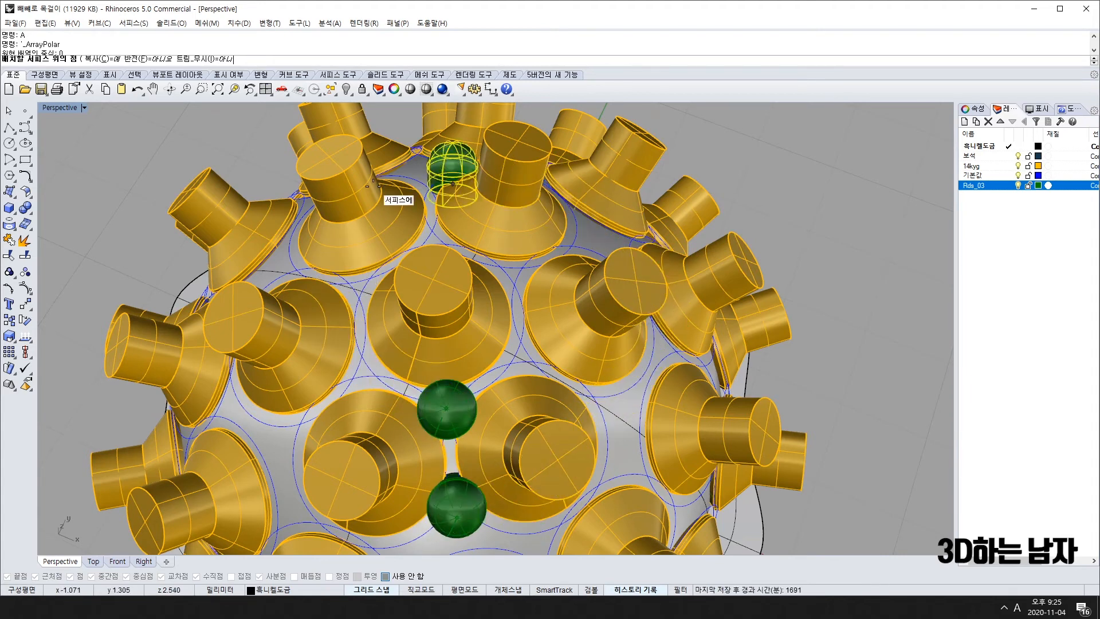
scroll(437, 439, down, 5)
right_drag(459, 486, 480, 405)
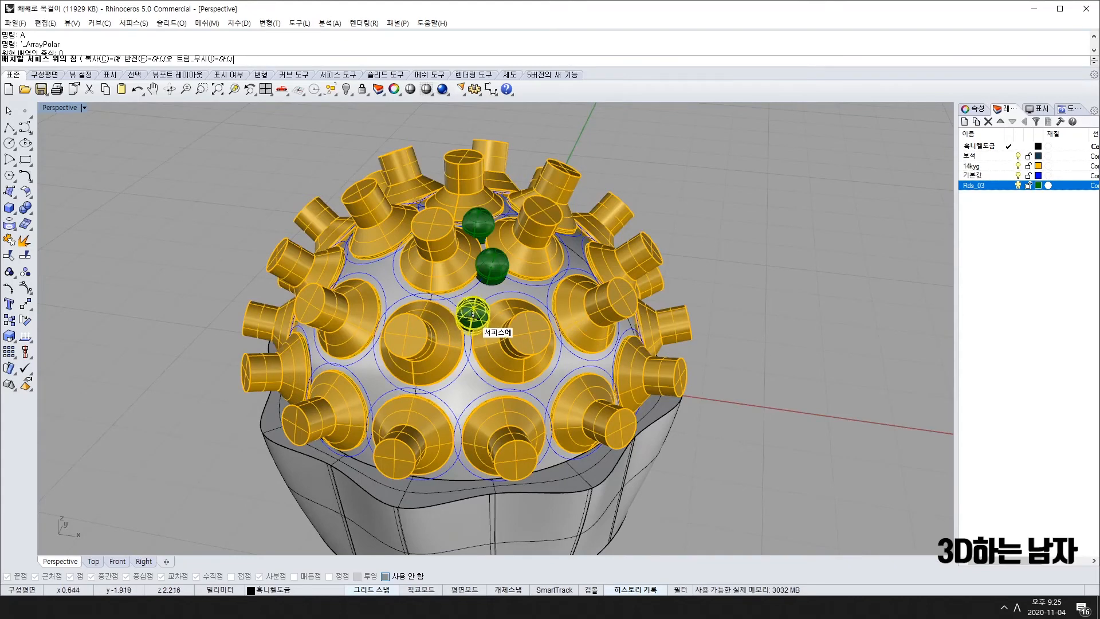
right_drag(487, 384, 496, 334)
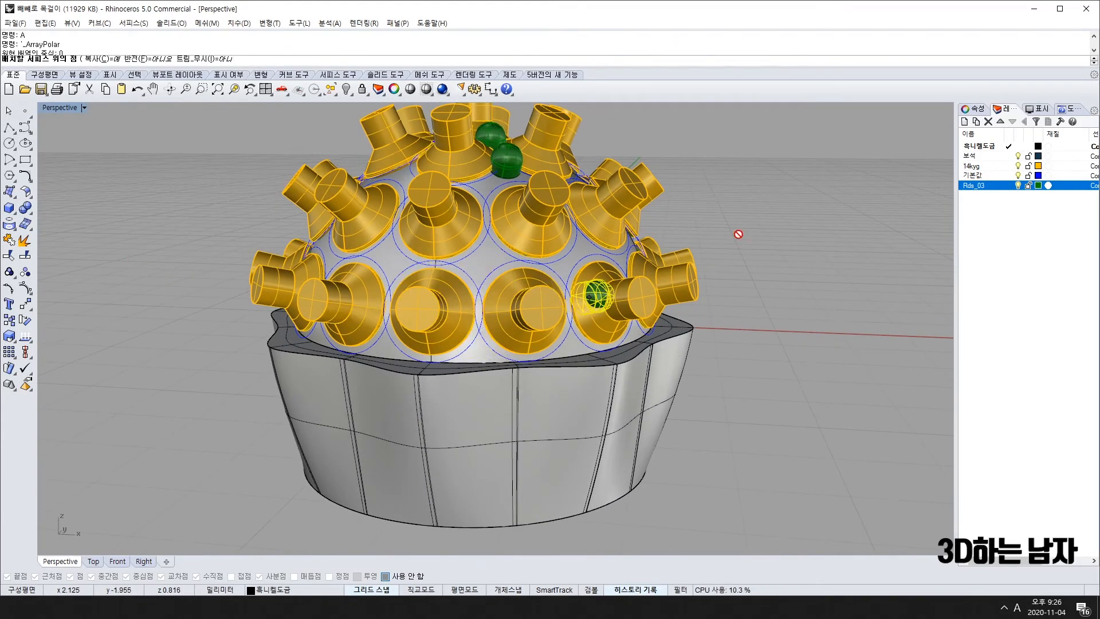
right_drag(538, 248, 553, 332)
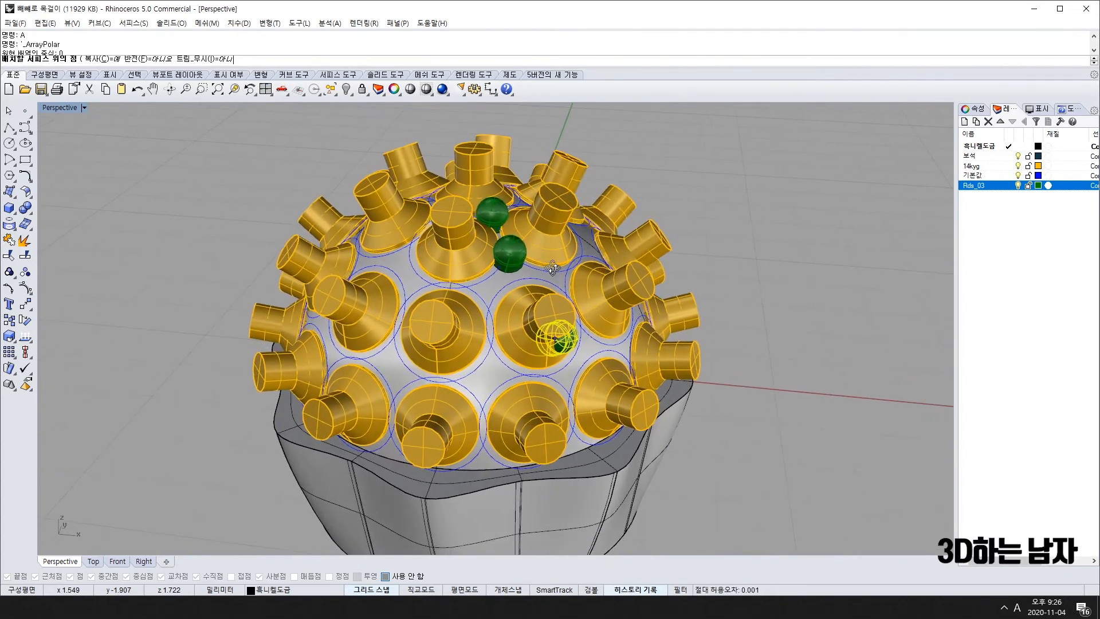
scroll(508, 293, up, 3)
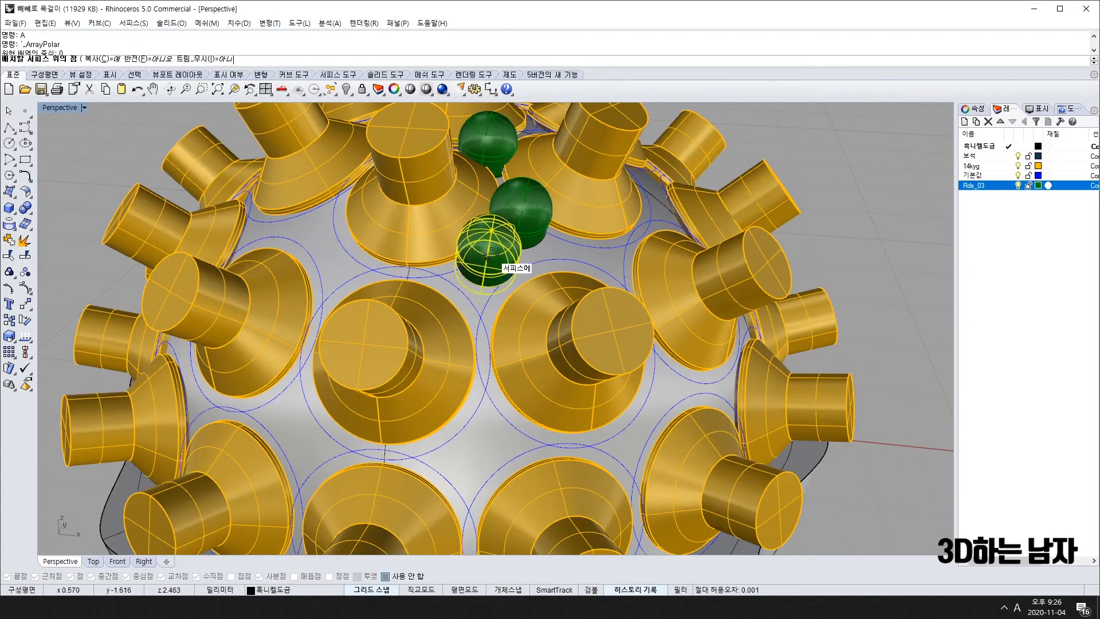
Step: In wireframe display, place the third and fourth prong copies on the dome surface in the next gaps down from the second prong
click(61, 108)
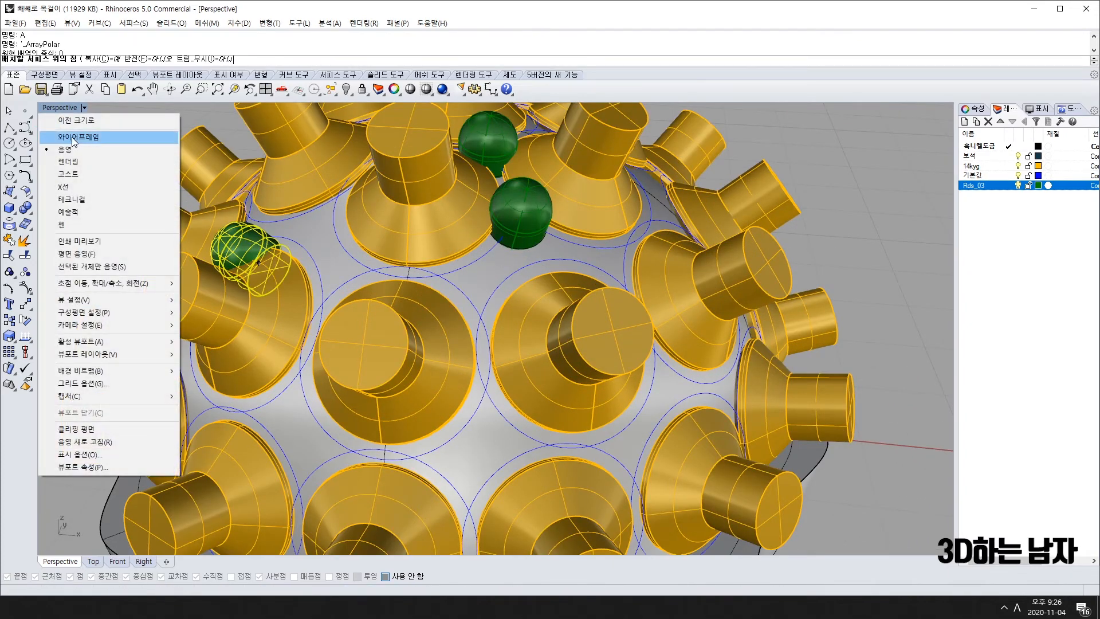
click(74, 138)
scroll(493, 306, up, 6)
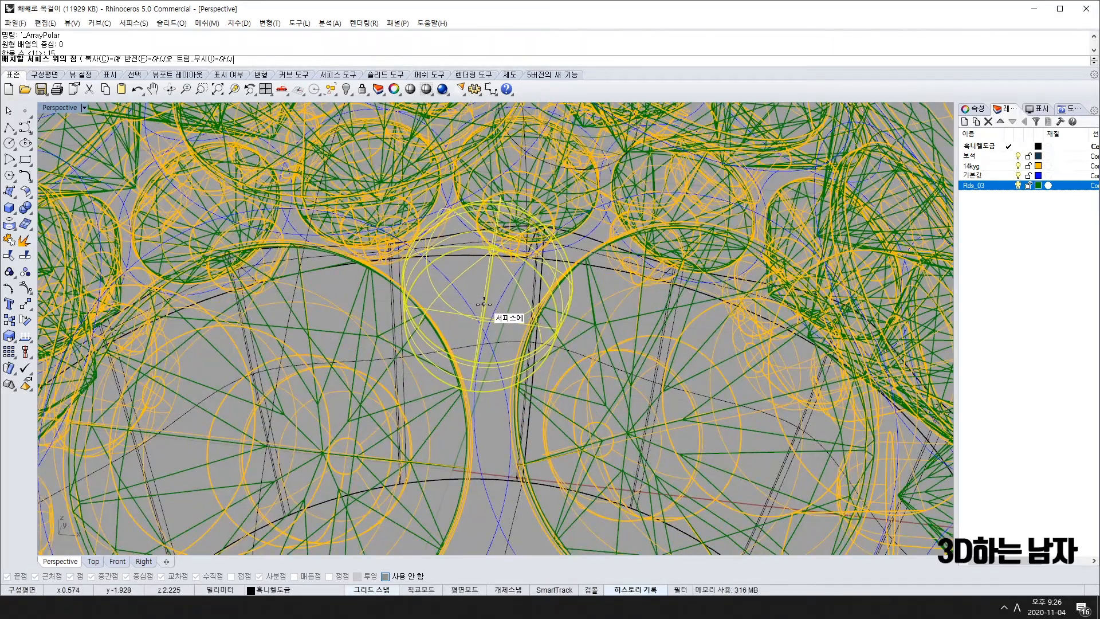
click(483, 304)
mouse_move(539, 420)
right_down()
mouse_move(525, 390)
mouse_move(527, 405)
right_up()
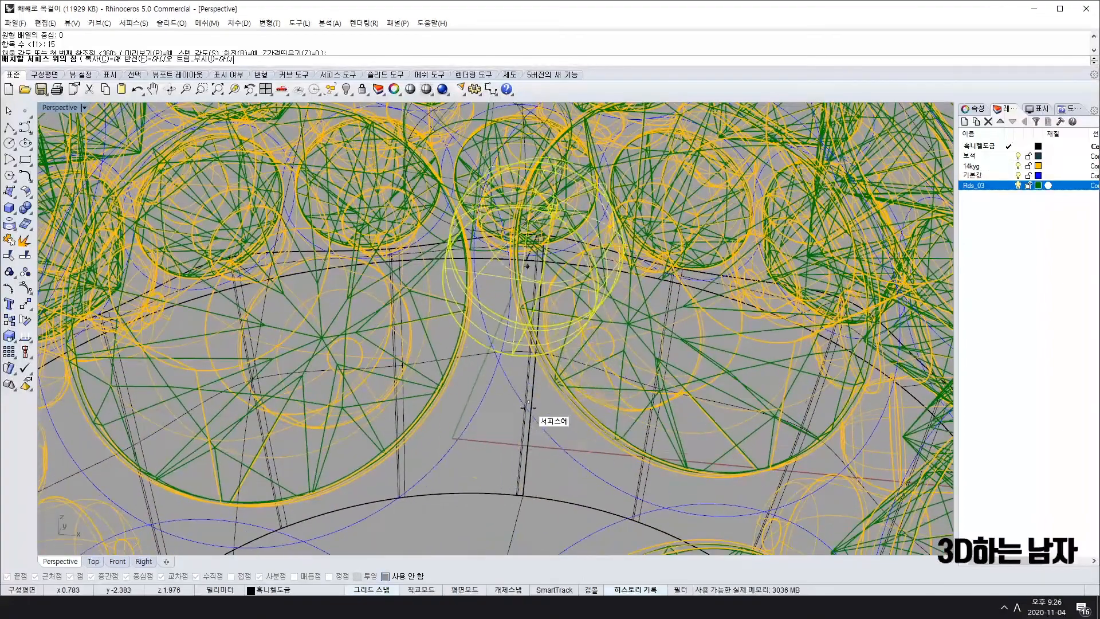
scroll(515, 405, down, 5)
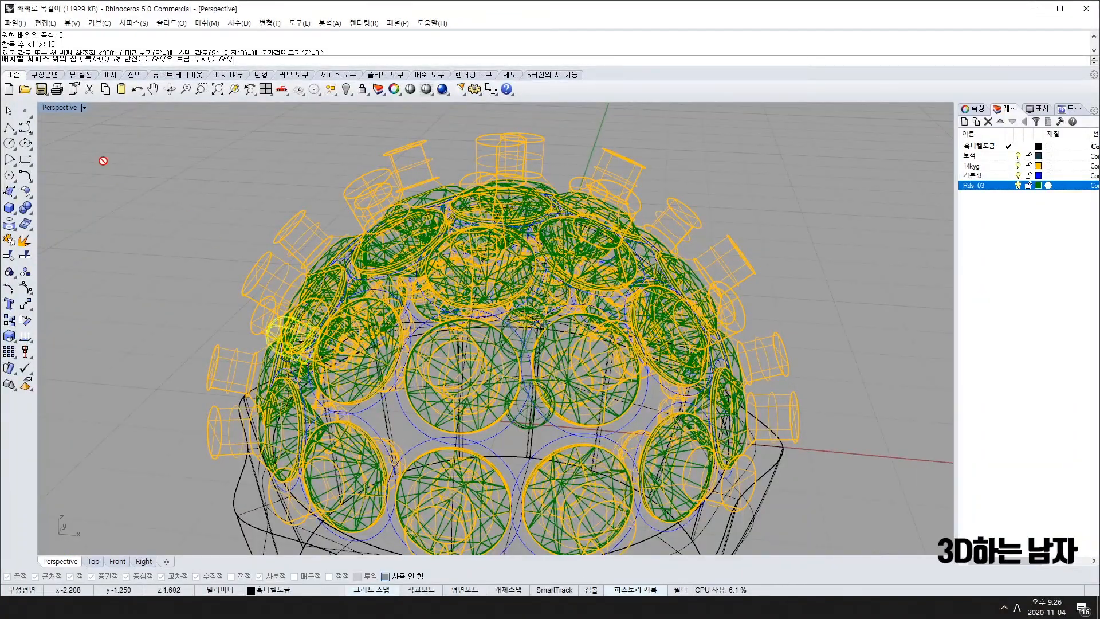
Step: In shaded display, place two more prong copies above and below the narrow gap between two lowest-ring gem sets
click(63, 109)
click(80, 146)
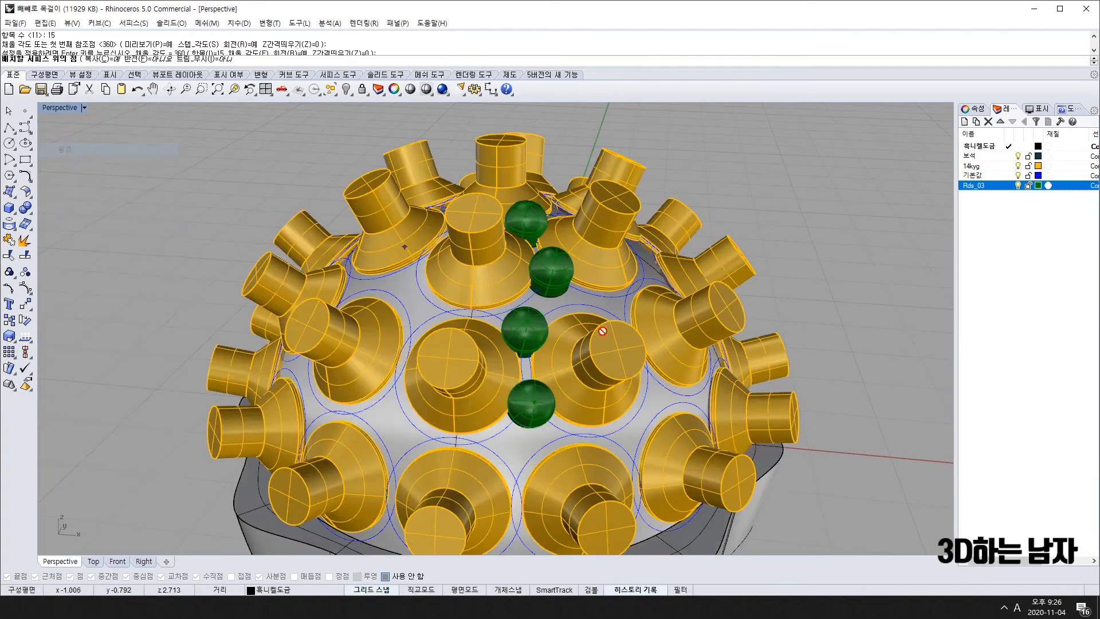
scroll(554, 478, up, 8)
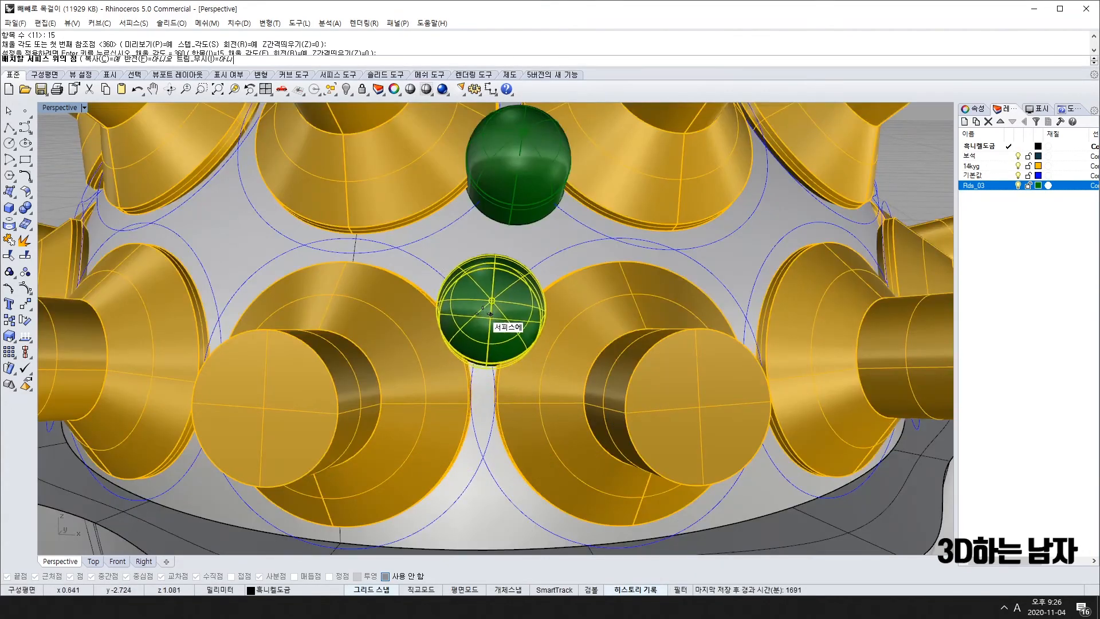
click(481, 304)
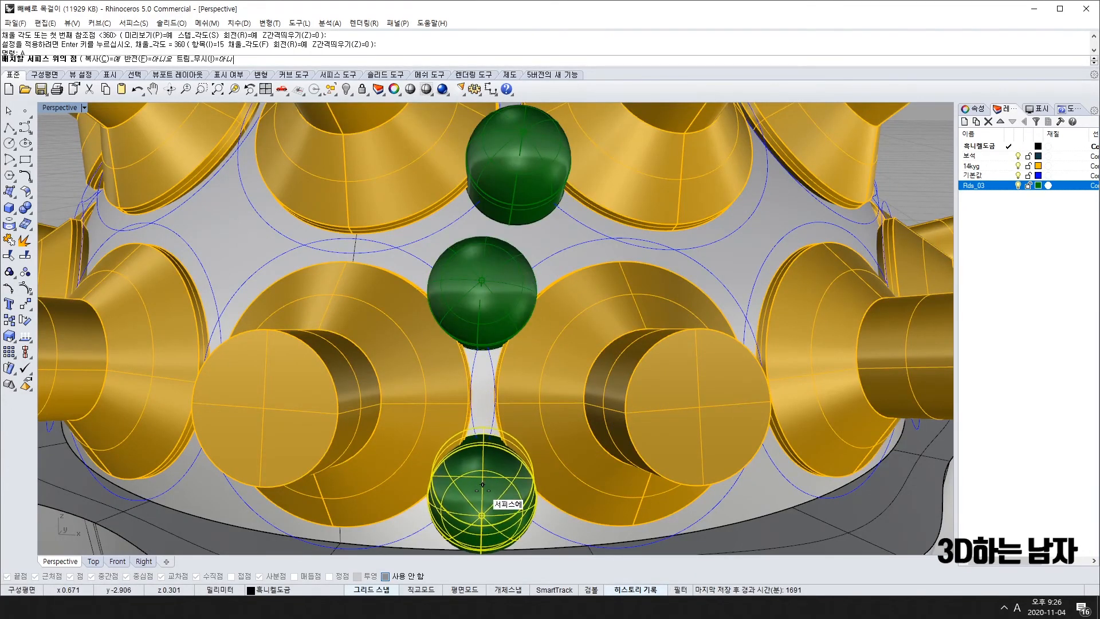
click(482, 487)
Step: Finish orienting prong copies on the dome and restore the four-viewport layout
scroll(690, 420, down, 7)
mouse_move(772, 432)
right_down()
mouse_move(720, 407)
mouse_move(760, 421)
right_up()
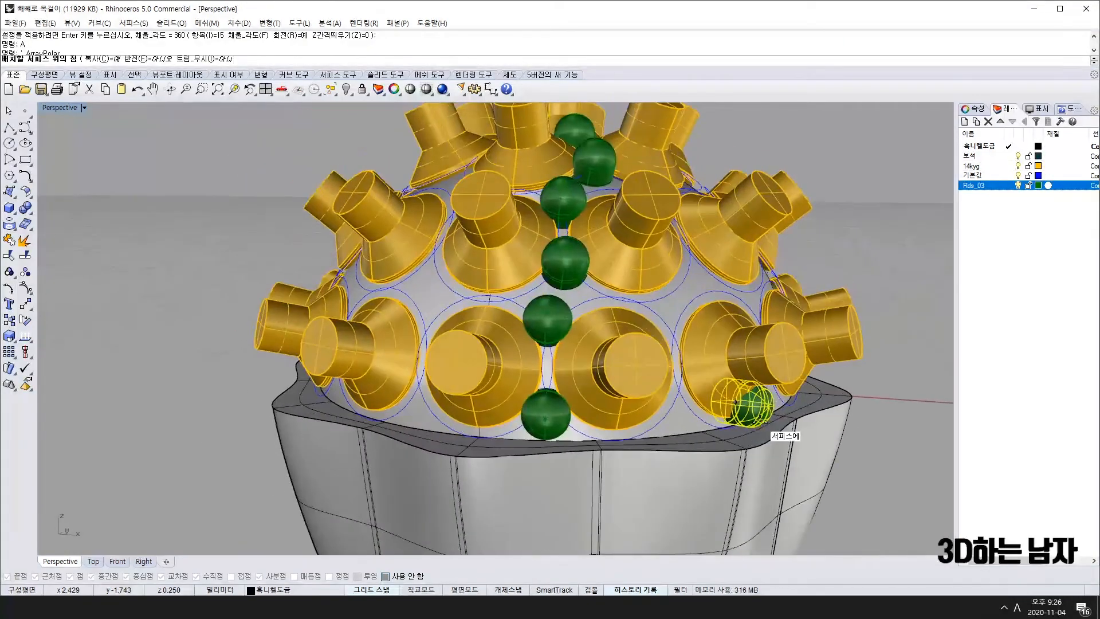
scroll(606, 289, down, 5)
text(v)
right_drag(607, 286, 583, 354)
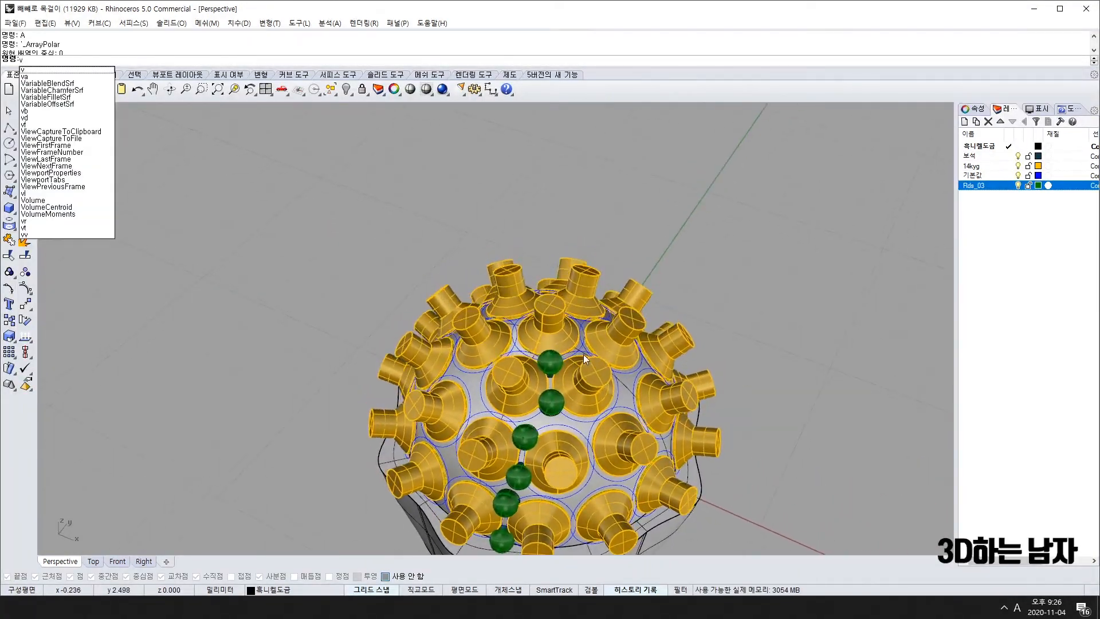
key(space)
double_click(65, 109)
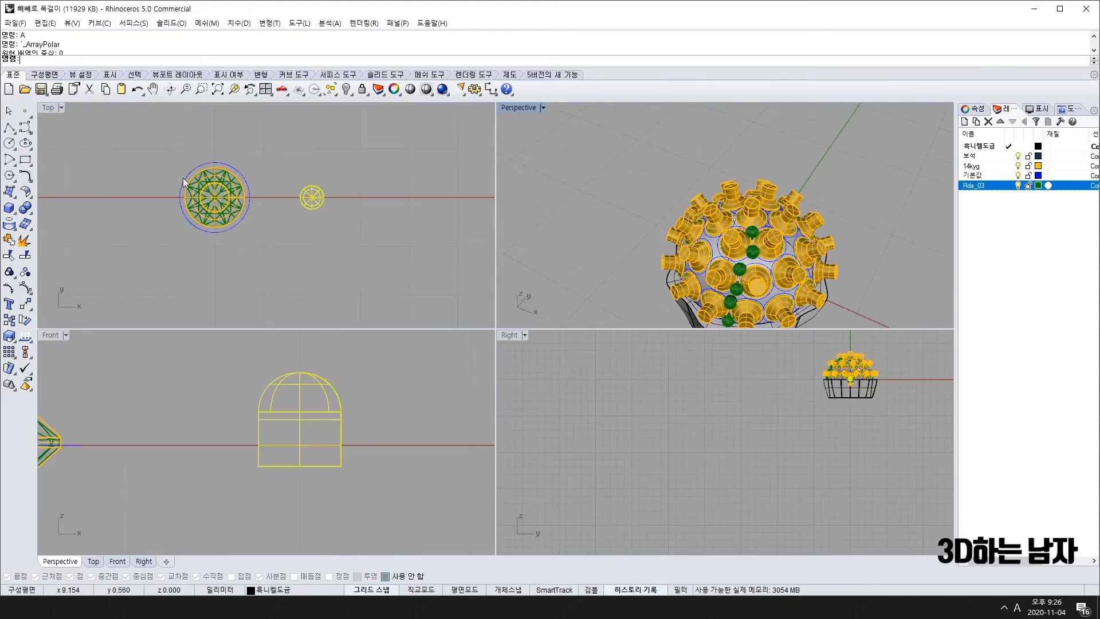
Step: Polar-array the innermost prong around the origin with 6 items in the top view
scroll(175, 253, up, 8)
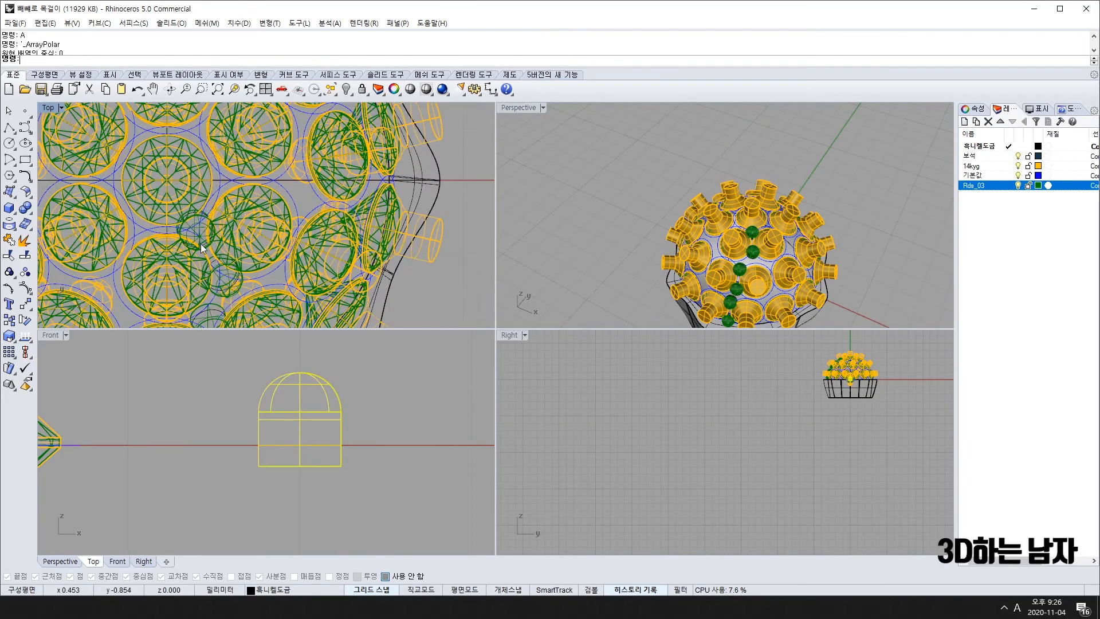
right_drag(201, 243, 228, 274)
click(222, 225)
scroll(222, 224, down, 3)
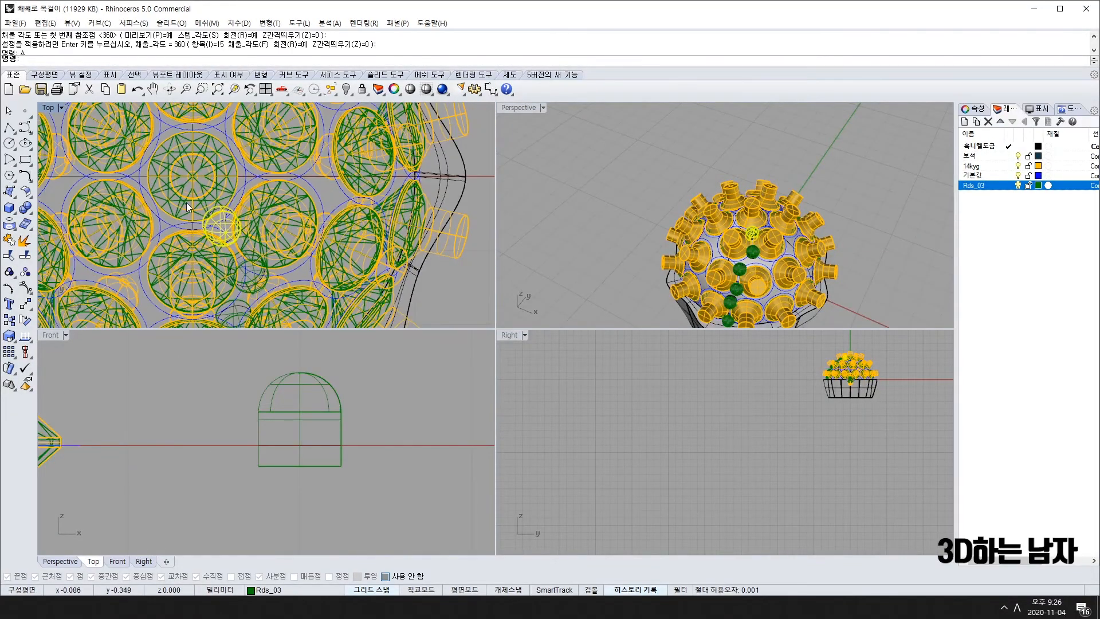
right_drag(187, 201, 206, 242)
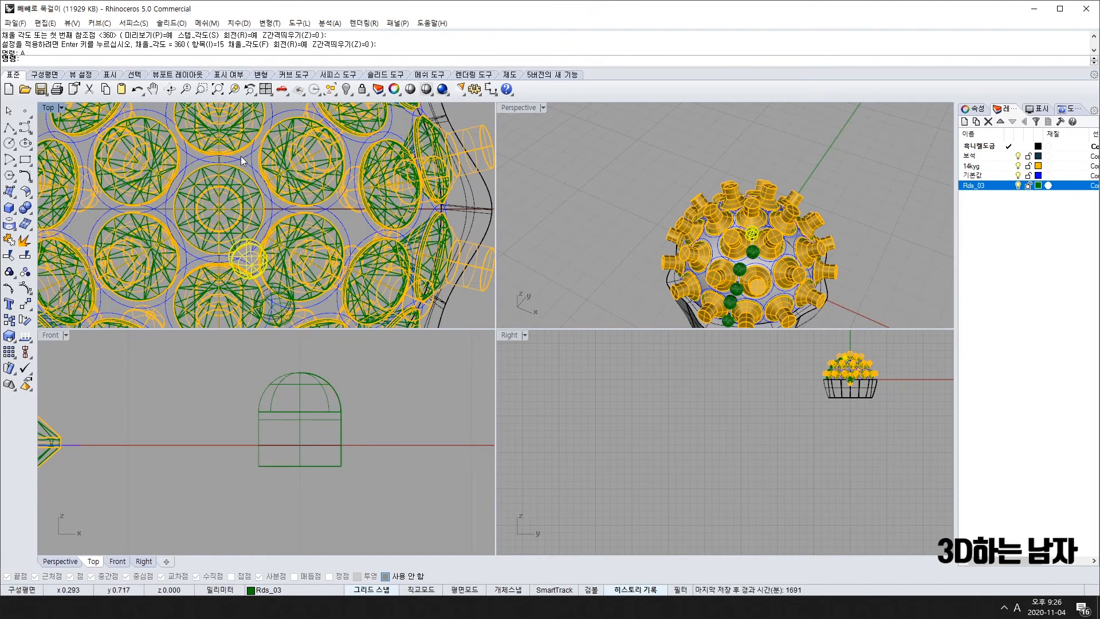
scroll(229, 202, down, 3)
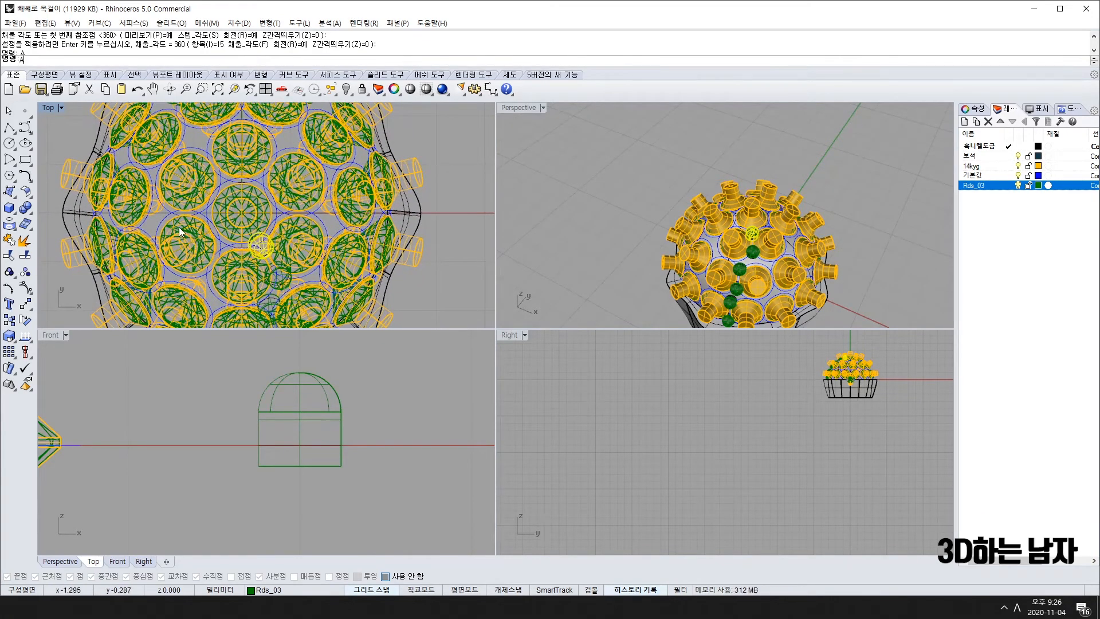
key(Return)
text(0)
key(Return)
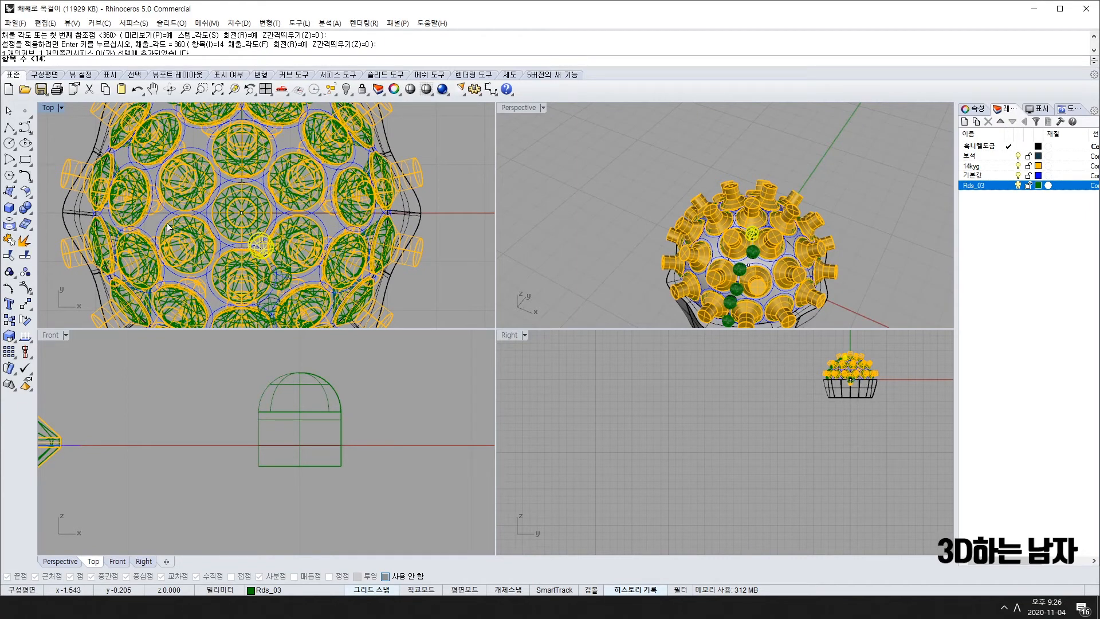
text(6)
key(Return)
key(Return)
key(Return)
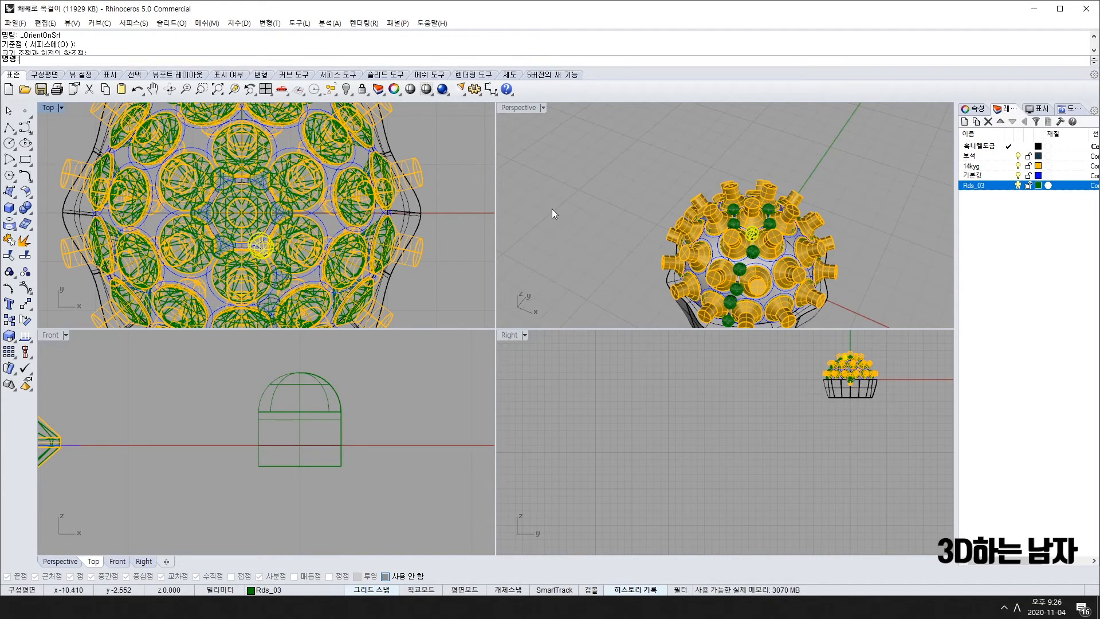
Step: Polar-array the second prong out from the dome's centre around the origin with 6 items
scroll(778, 223, up, 8)
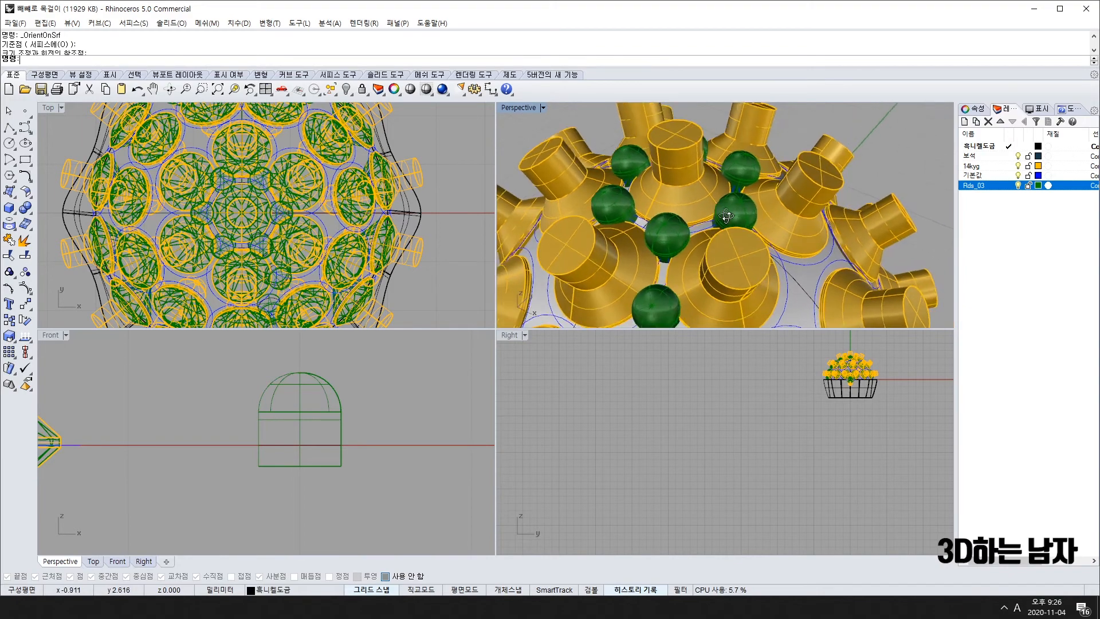
right_drag(683, 203, 754, 245)
click(755, 245)
right_drag(275, 273, 266, 250)
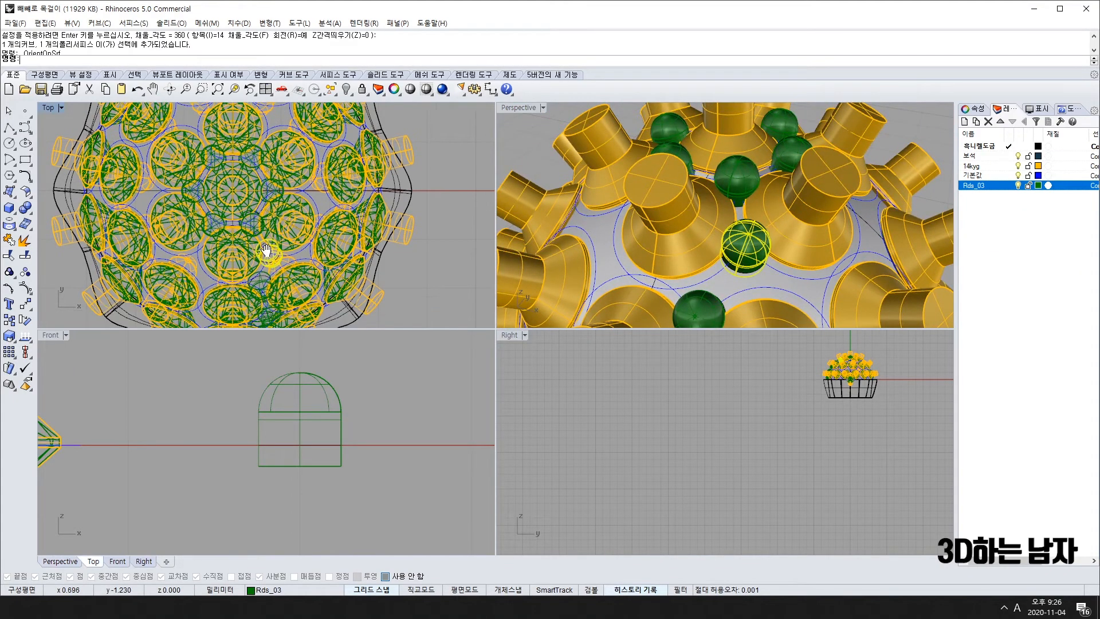
right_drag(222, 211, 204, 214)
text(ap)
key(Return)
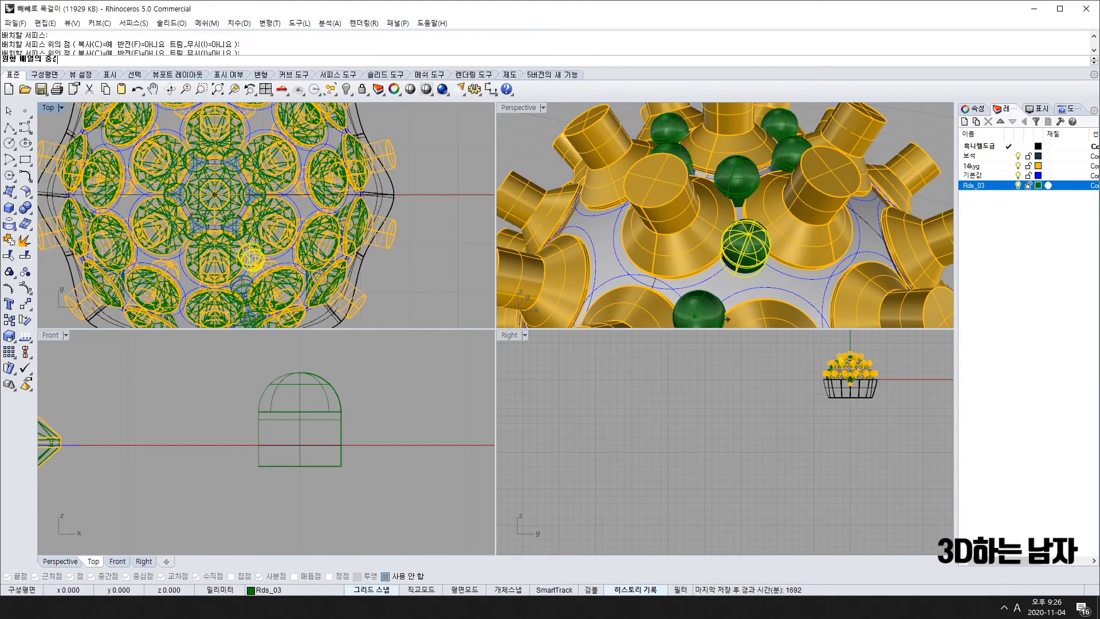
text(0)
key(Return)
text(6)
key(Return)
key(Return)
key(Return)
Step: Polar-array the third and fourth prongs together around the origin with 11 items over 360 degrees
scroll(785, 235, down, 6)
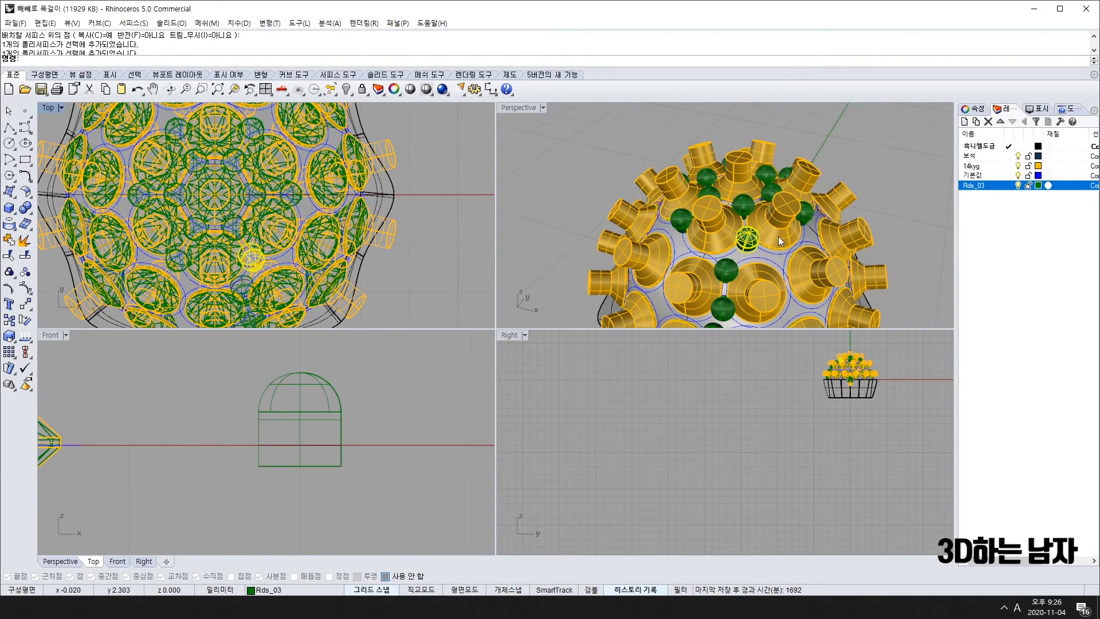
right_drag(785, 234, 738, 198)
click(739, 195)
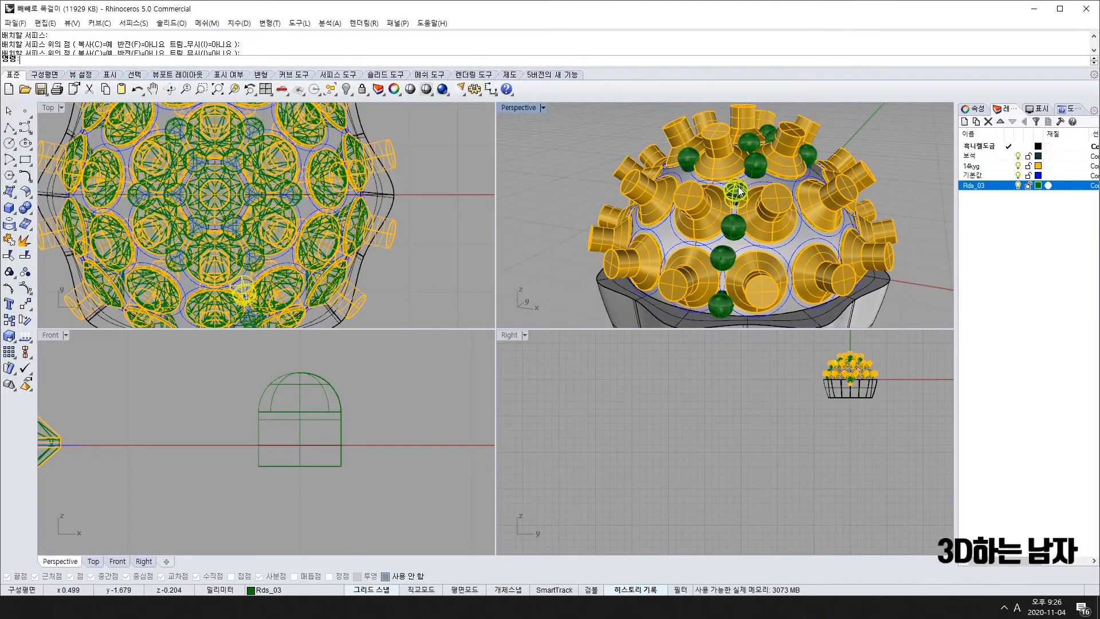
right_drag(663, 229, 682, 269)
scroll(269, 226, down, 2)
text(ar)
key(space)
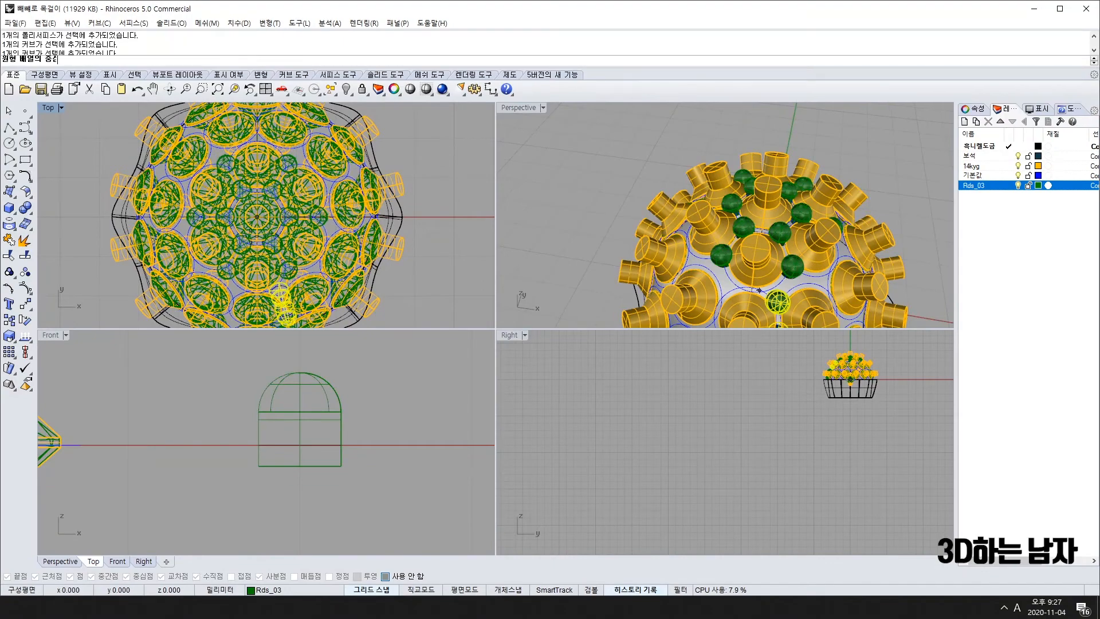
key(Return)
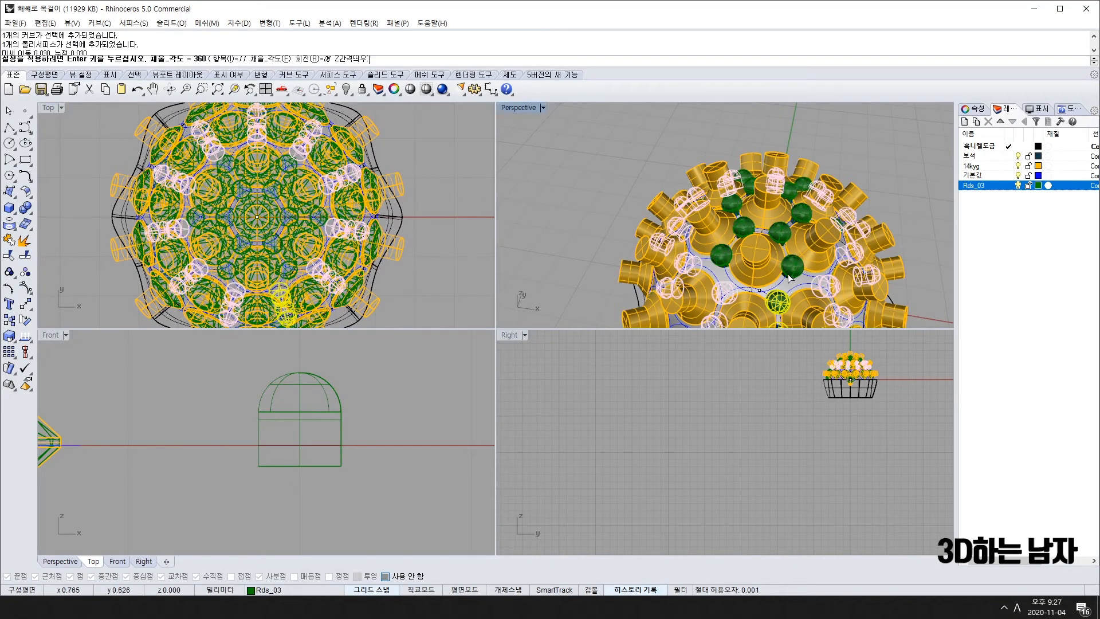
right_drag(788, 279, 709, 179)
key(Return)
Step: Polar-array the two lowest prongs together around the origin with 14 items
scroll(600, 178, up, 4)
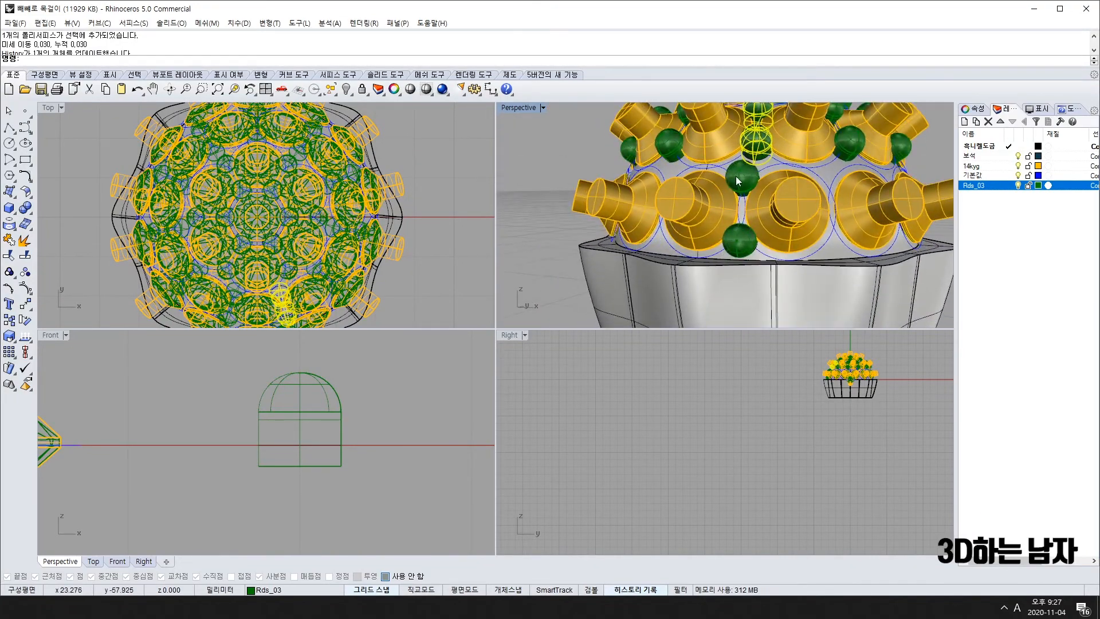
click(738, 181)
shift+click(741, 241)
scroll(319, 238, down, 2)
mouse_move(319, 238)
right_down()
mouse_move(269, 251)
mouse_move(276, 238)
right_up()
key(Return)
text(0)
key(Return)
text(1)
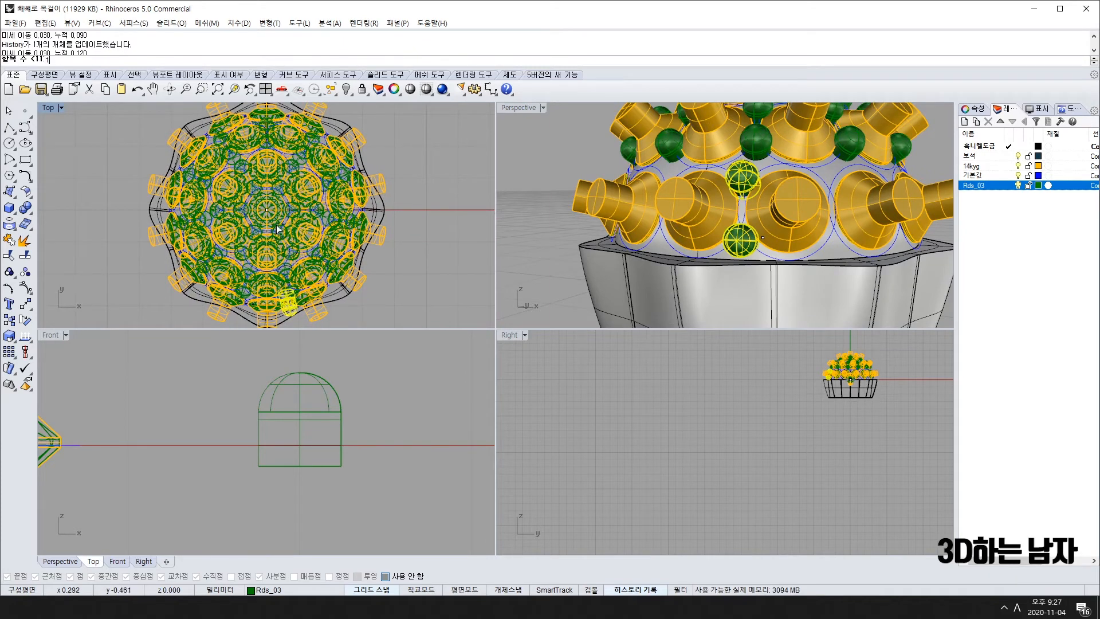
text(4)
key(Return)
key(Return)
right_drag(868, 238, 773, 238)
key(Return)
Step: Select all objects on the Rds_03 layer to check which parts it contains, and clear the selection
click(887, 254)
right_drag(882, 256, 682, 163)
scroll(662, 171, up, 5)
scroll(690, 194, down, 6)
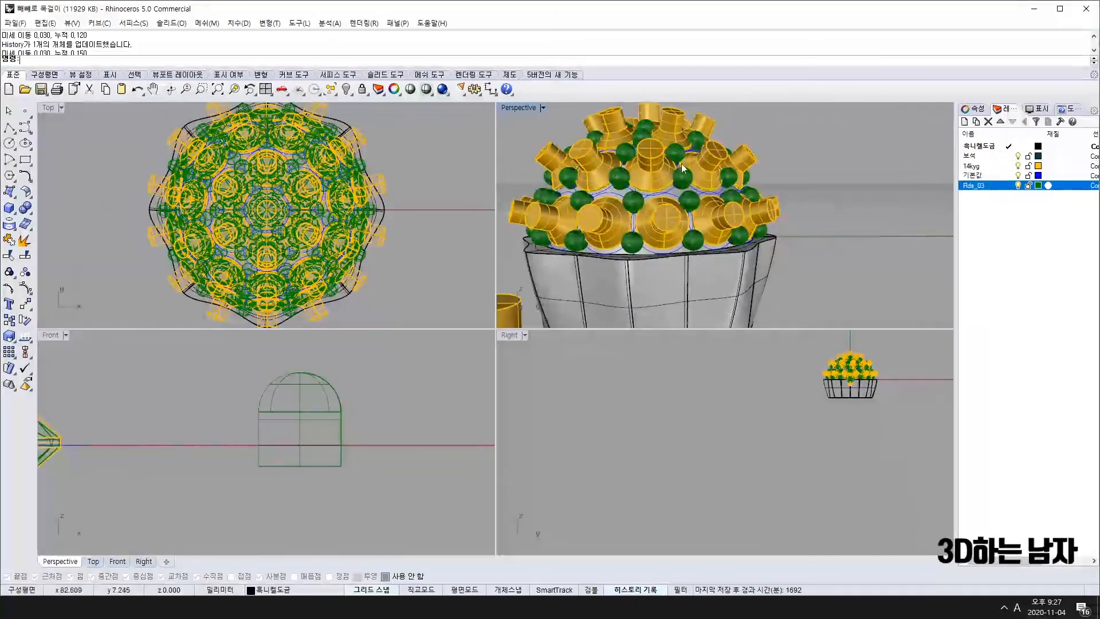
click(720, 284)
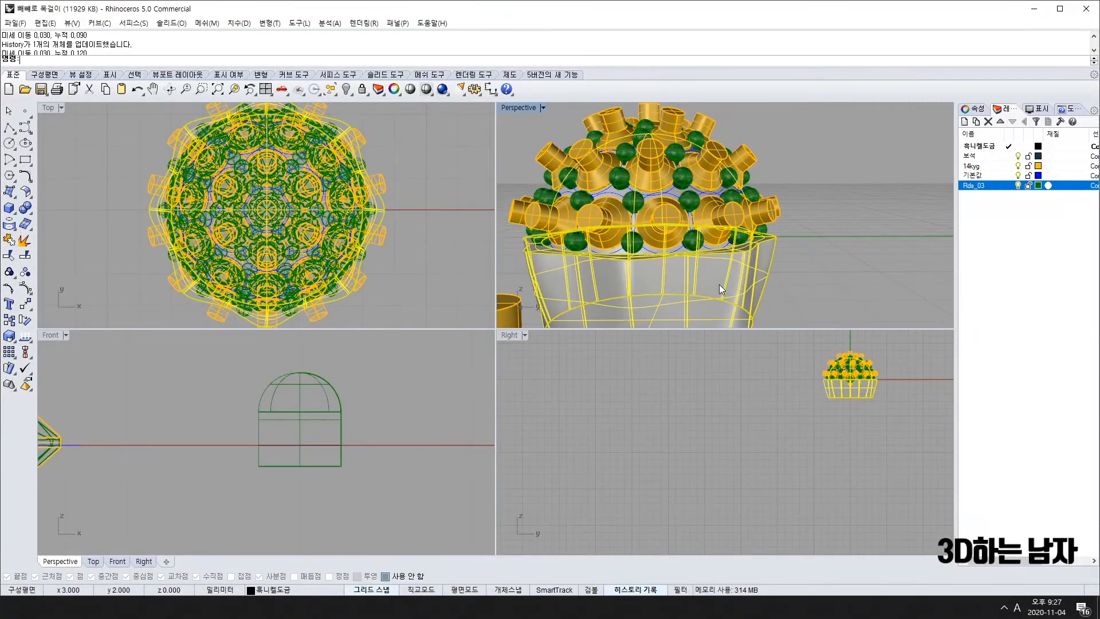
right_click(990, 189)
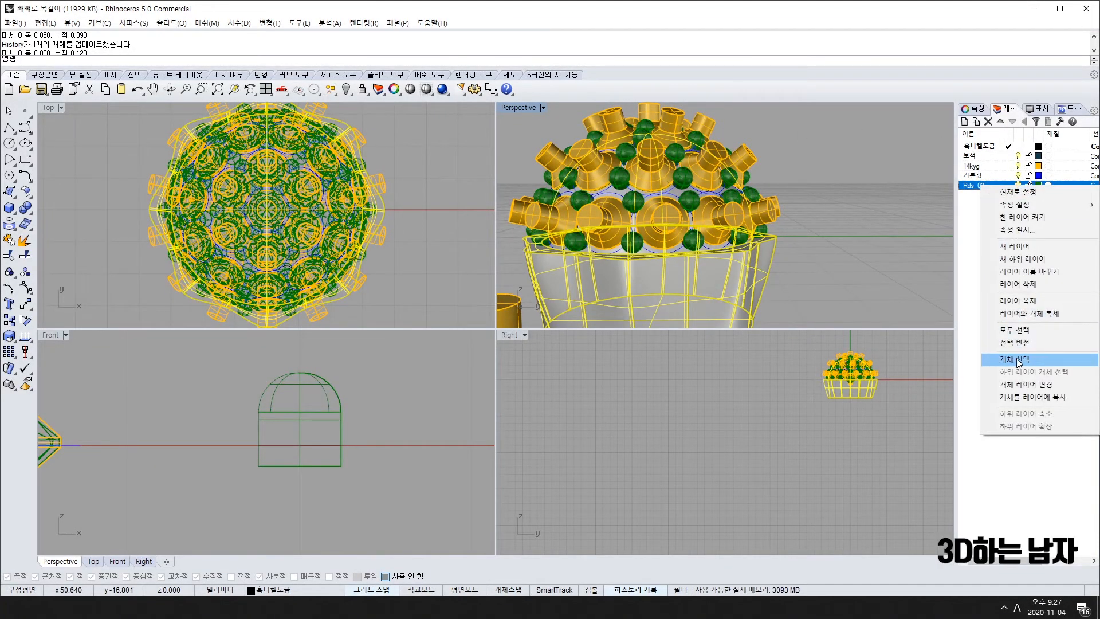
click(1017, 359)
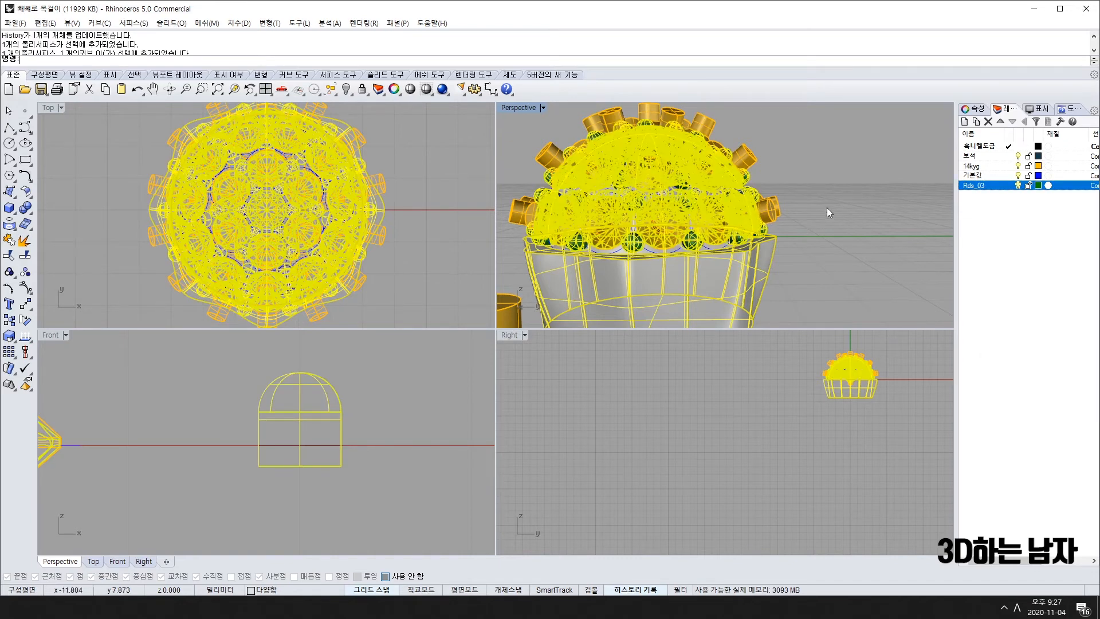
click(888, 190)
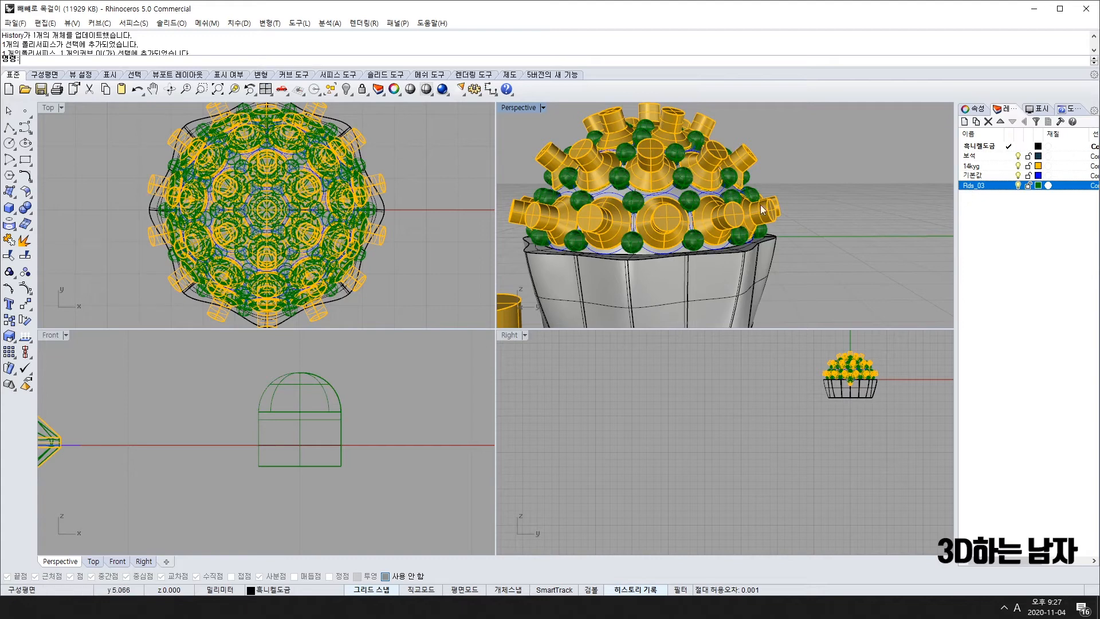
Step: Try to pick the prongs one by one between the gem sets on the dome's lower rings, and clear the selection
click(648, 170)
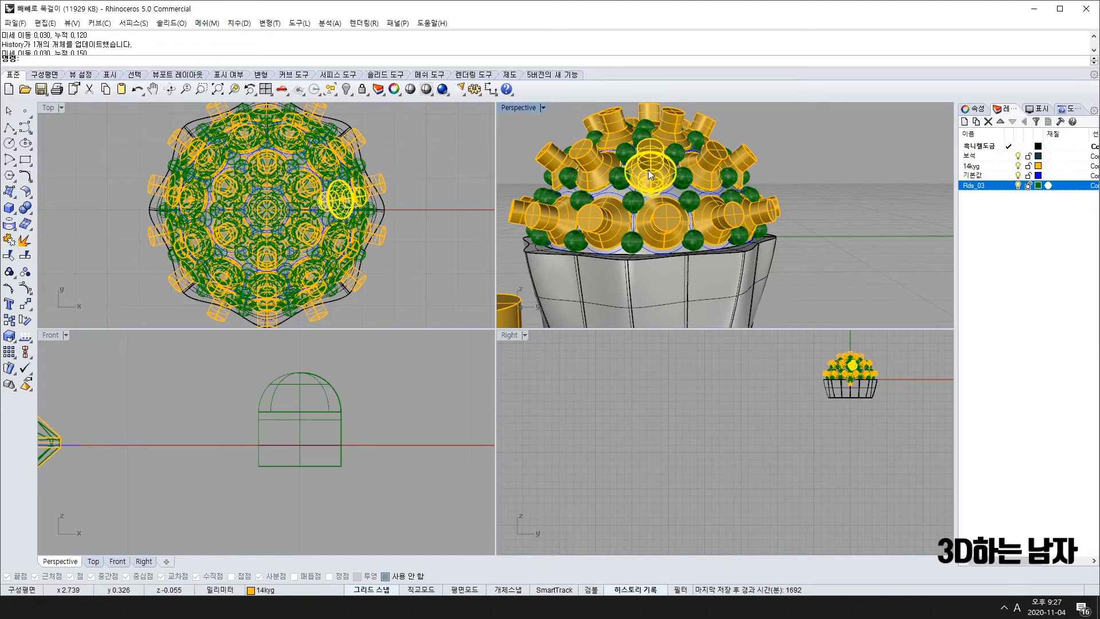
click(841, 171)
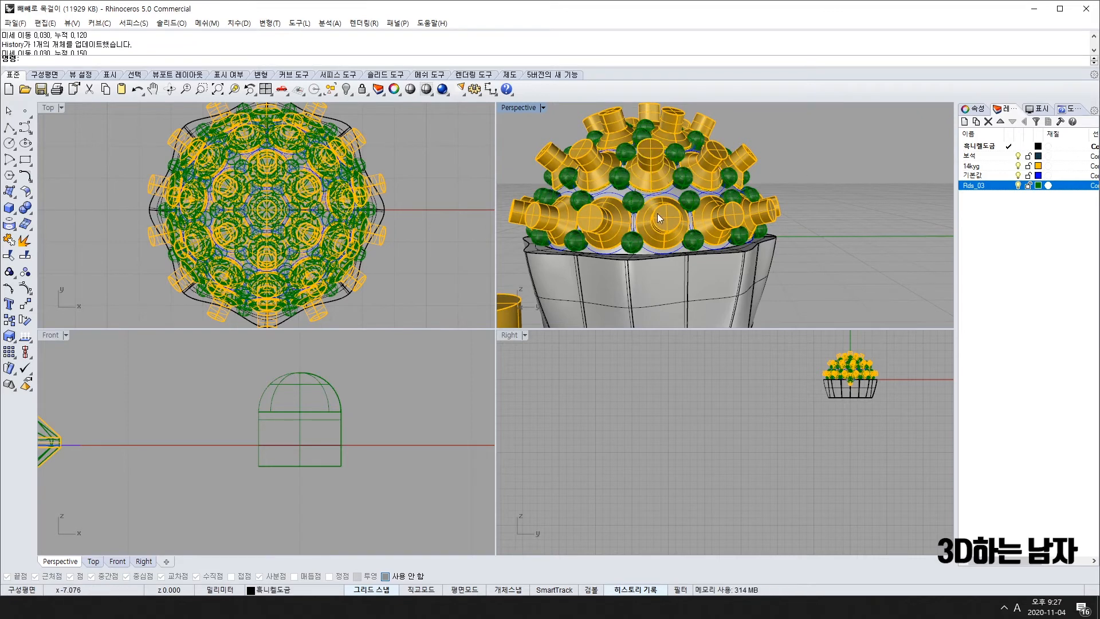
click(689, 202)
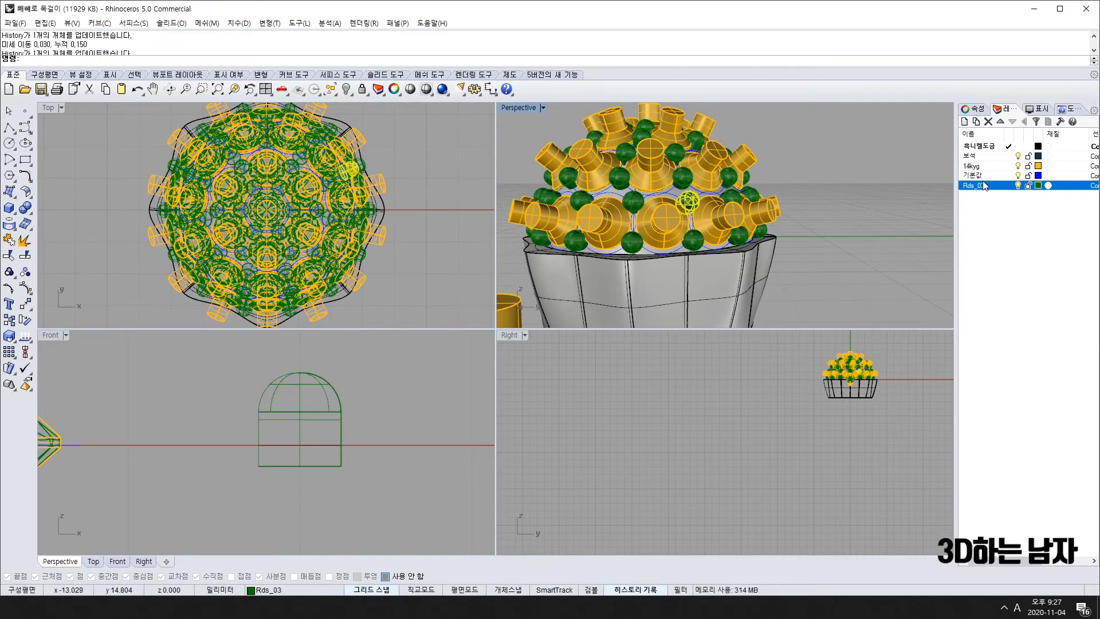
shift+click(694, 243)
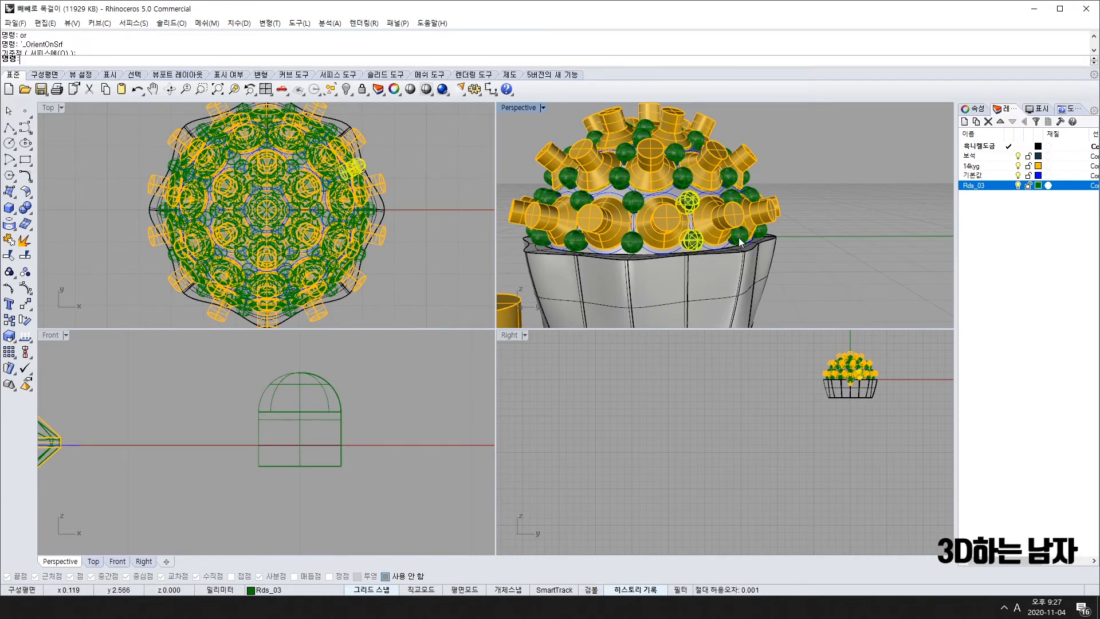
shift+click(738, 237)
right_drag(786, 248, 719, 272)
shift+click(658, 212)
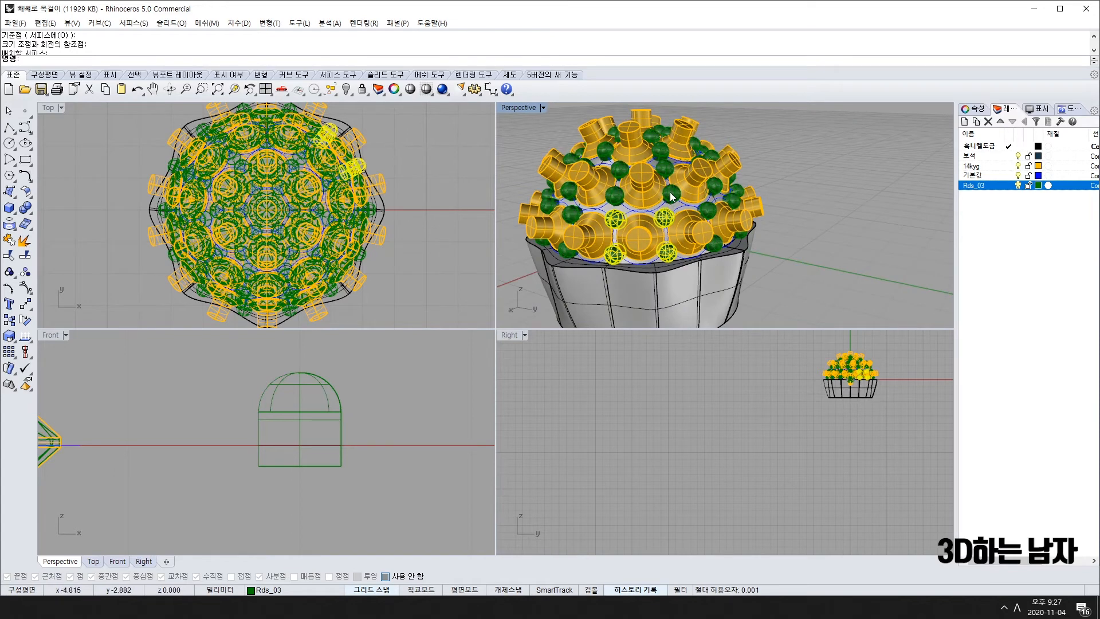
shift+click(672, 197)
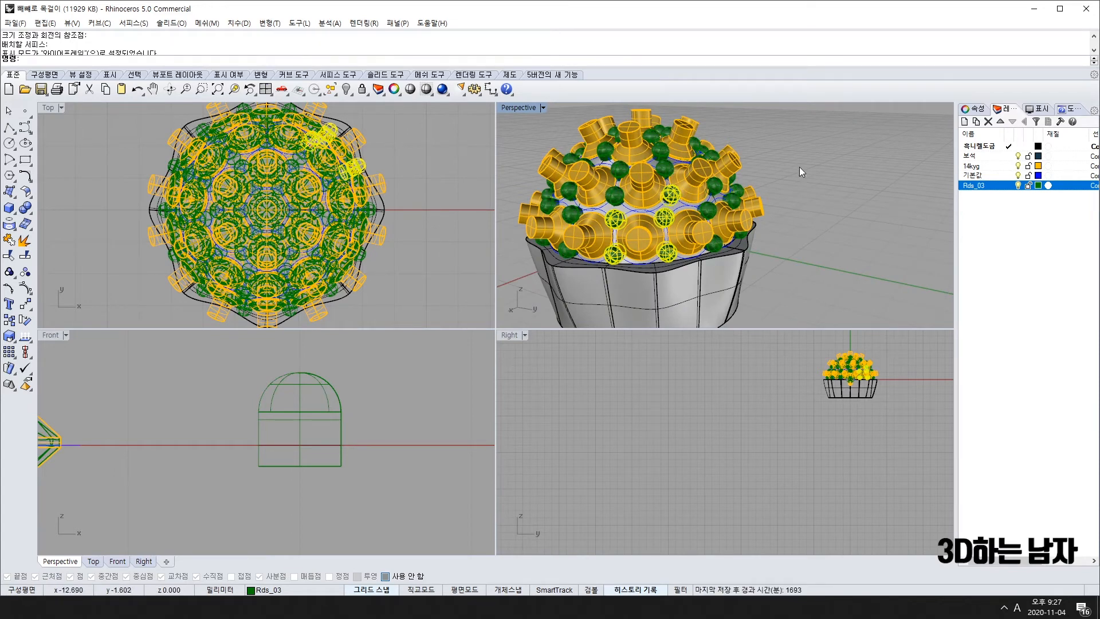
click(831, 165)
Step: Undo the prong arrays and the copies placed on the dome, back to the single innermost prong
key(ctrl+z)
key(ctrl+z)
key(ctrl+z)
key(ctrl+z)
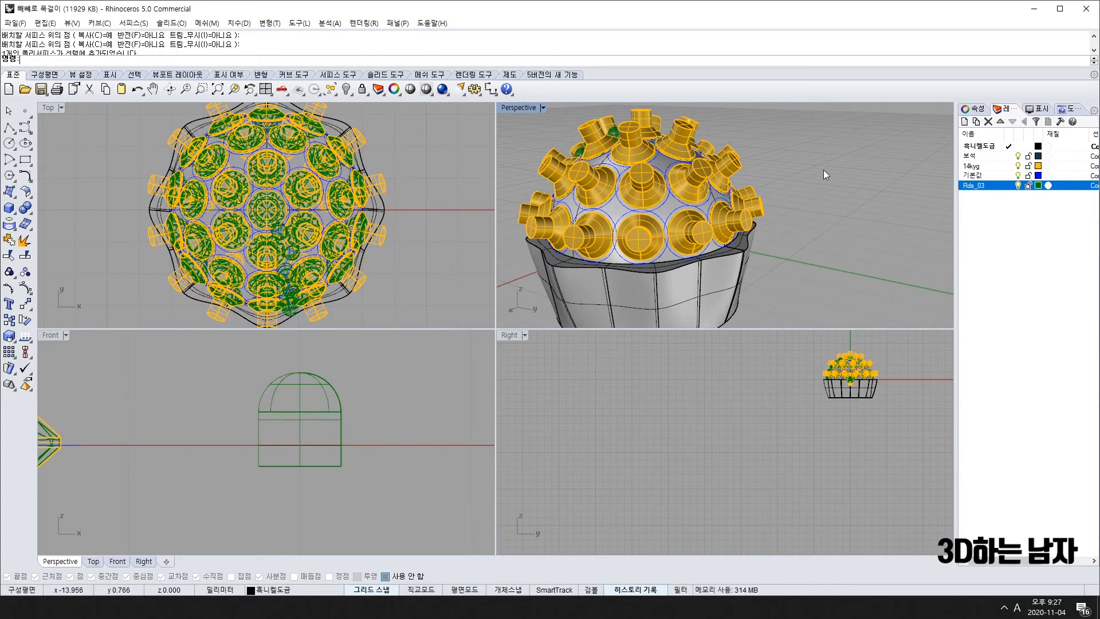
right_drag(823, 170, 752, 223)
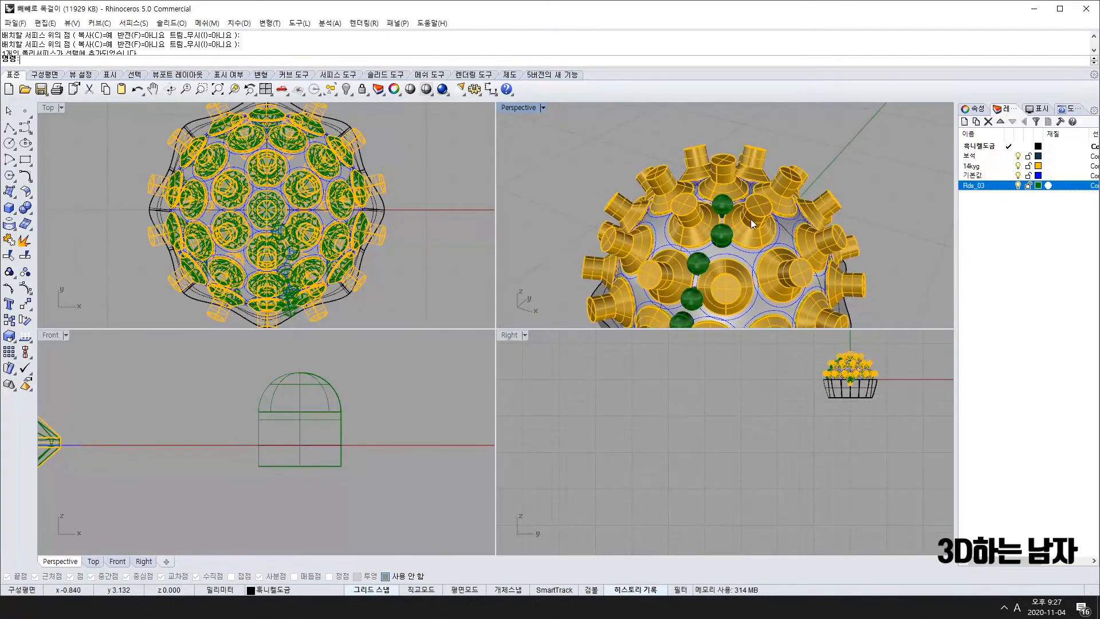
key(ctrl+z)
scroll(384, 225, down, 4)
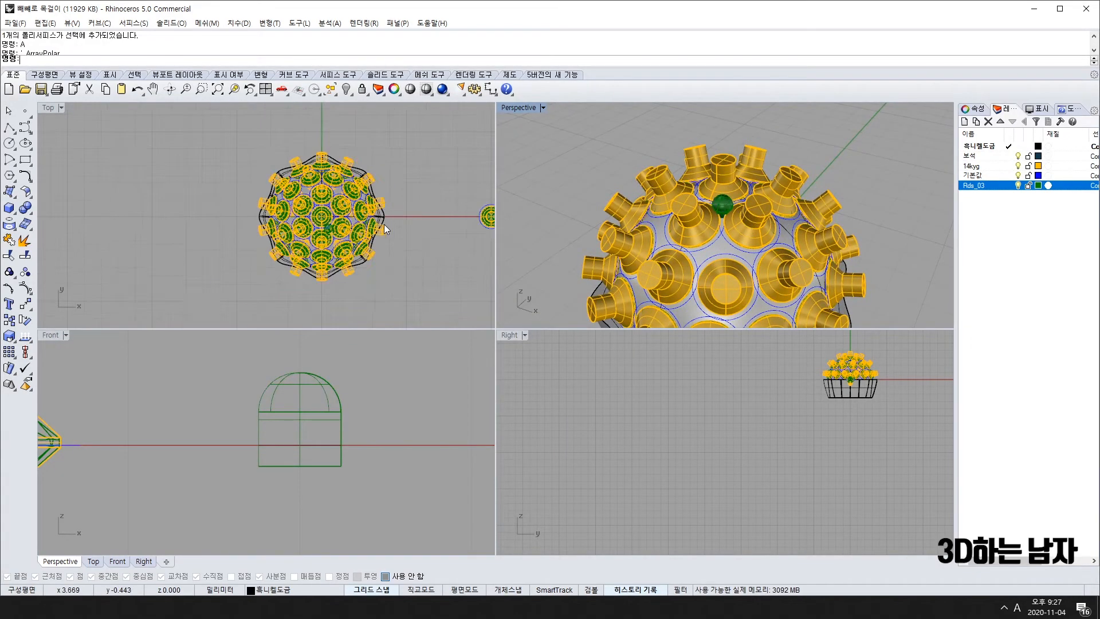
Step: Select the original prong beside the dome and the dome's innermost prong, and create a new layer coloured red
scroll(355, 221, up, 8)
click(356, 229)
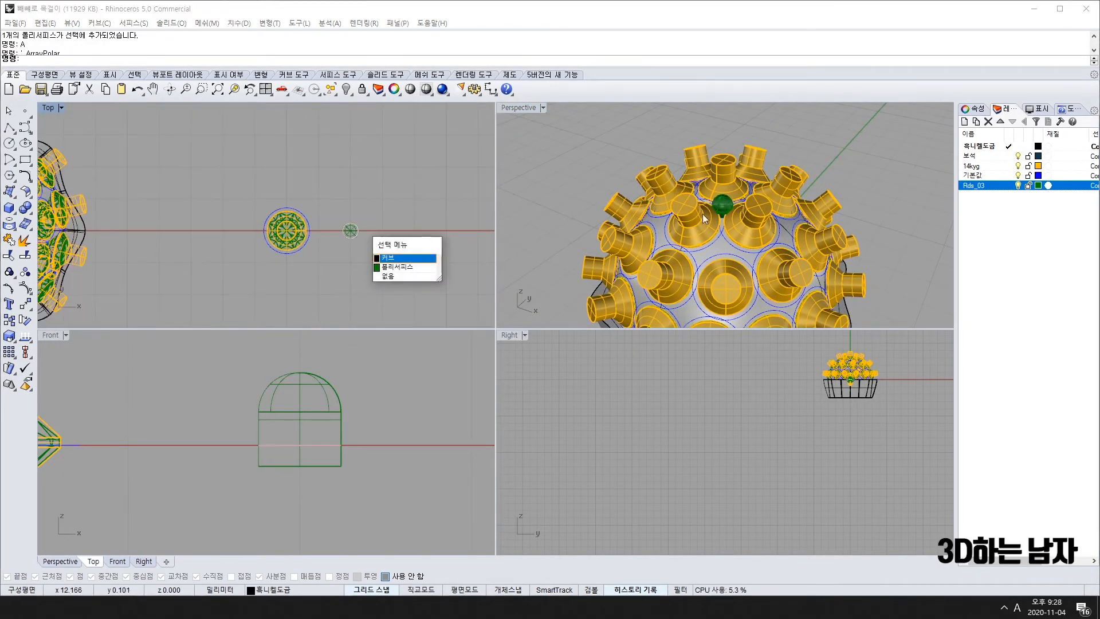
drag(336, 189, 384, 260)
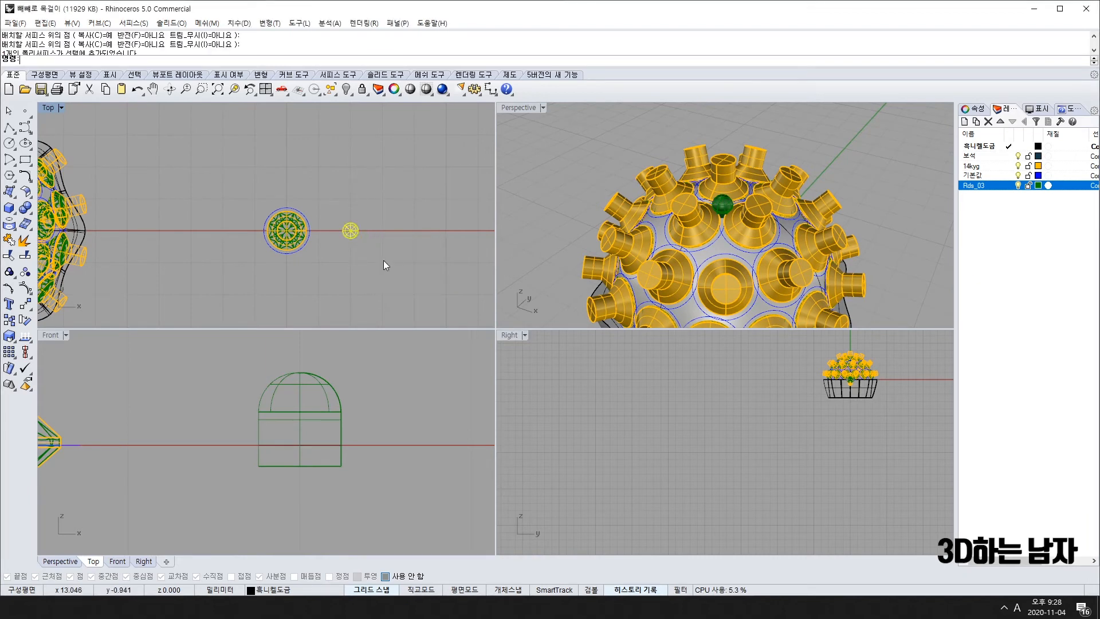
shift+click(722, 207)
right_click(1040, 217)
click(1038, 223)
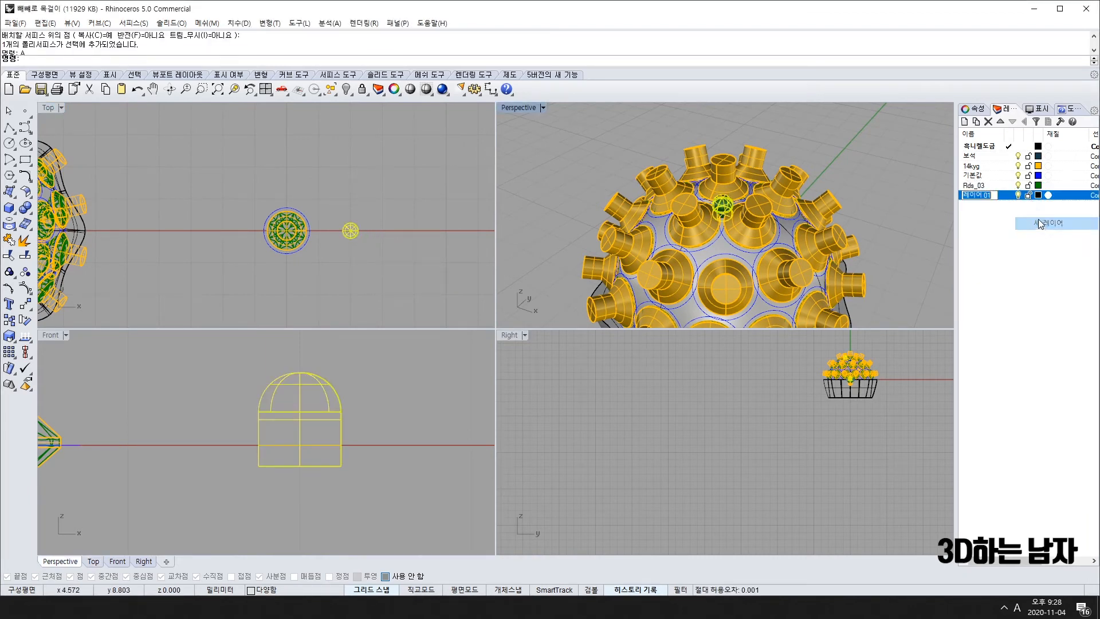
click(1037, 195)
drag(334, 296, 338, 331)
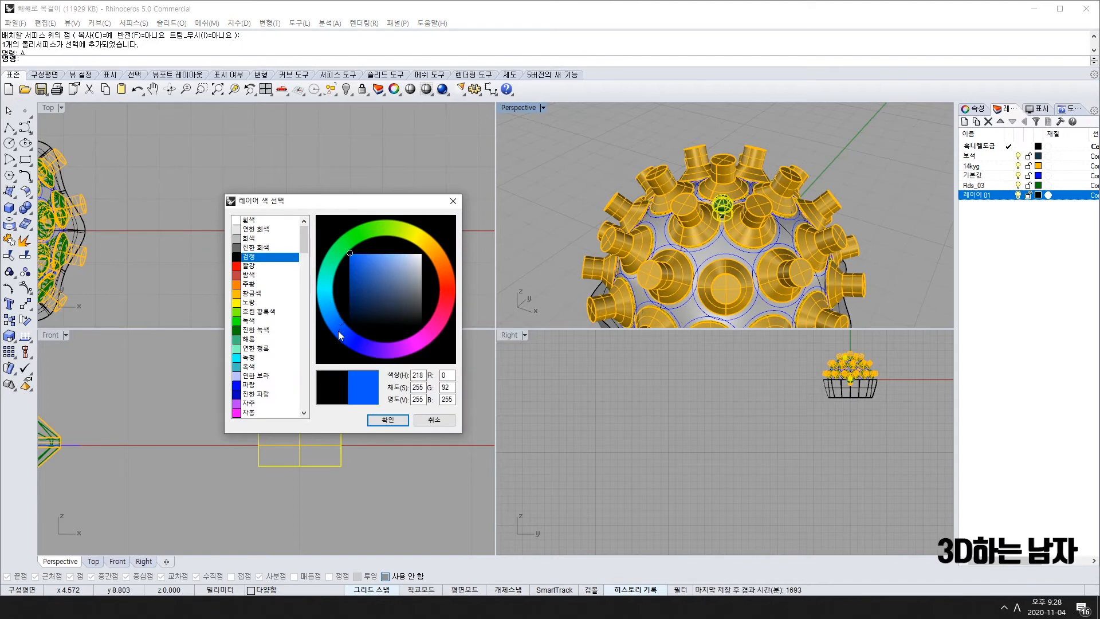
click(240, 267)
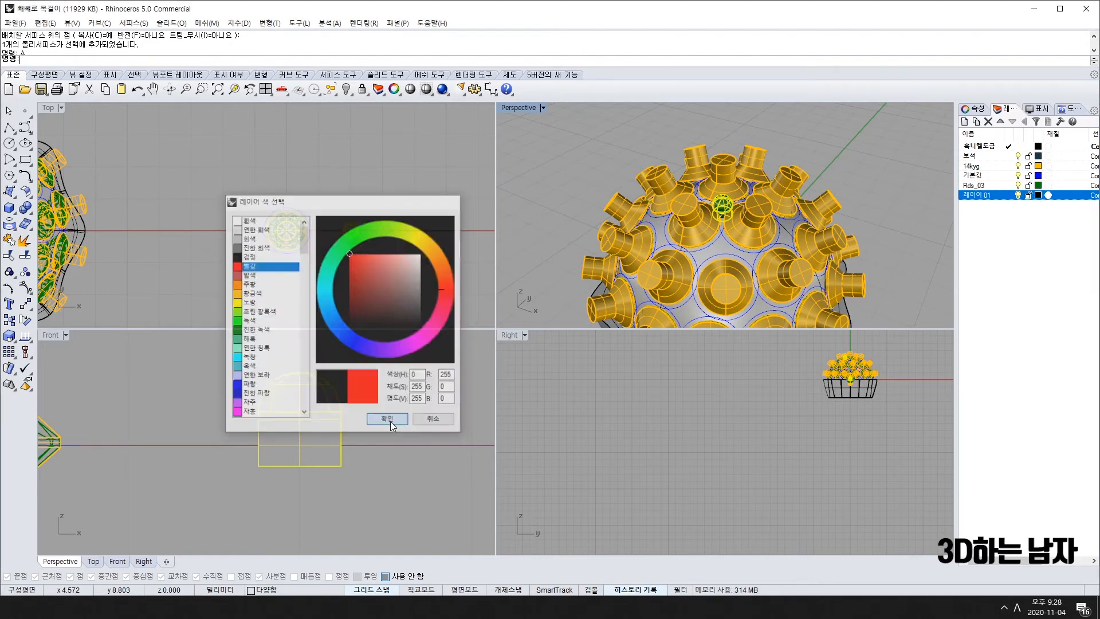
click(389, 420)
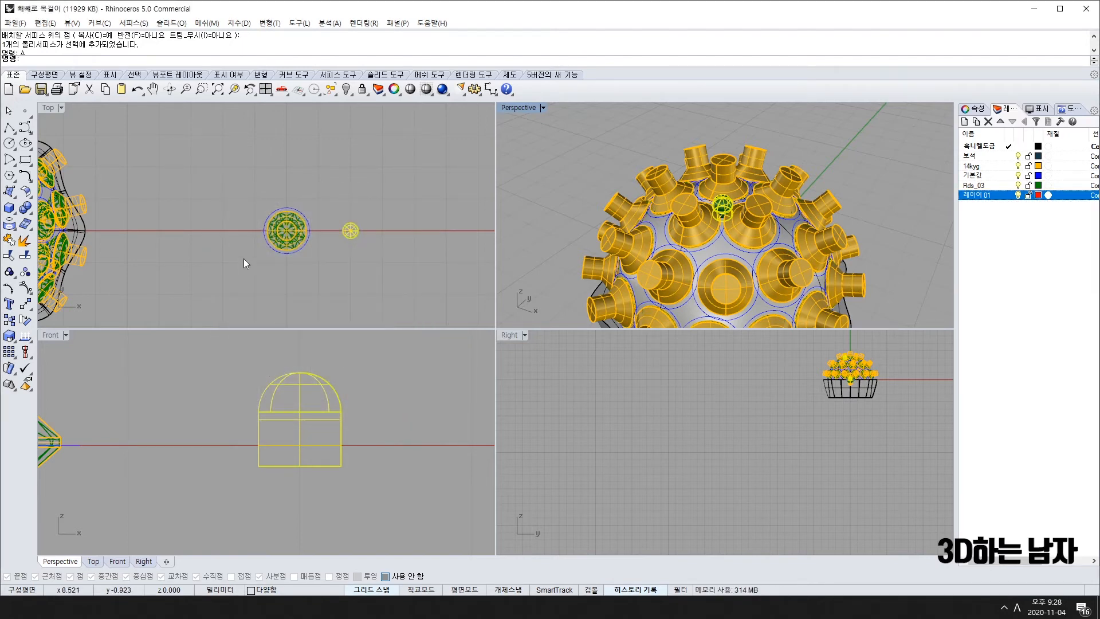
Step: Move the two selected prongs onto the new red layer
right_click(991, 198)
click(1026, 388)
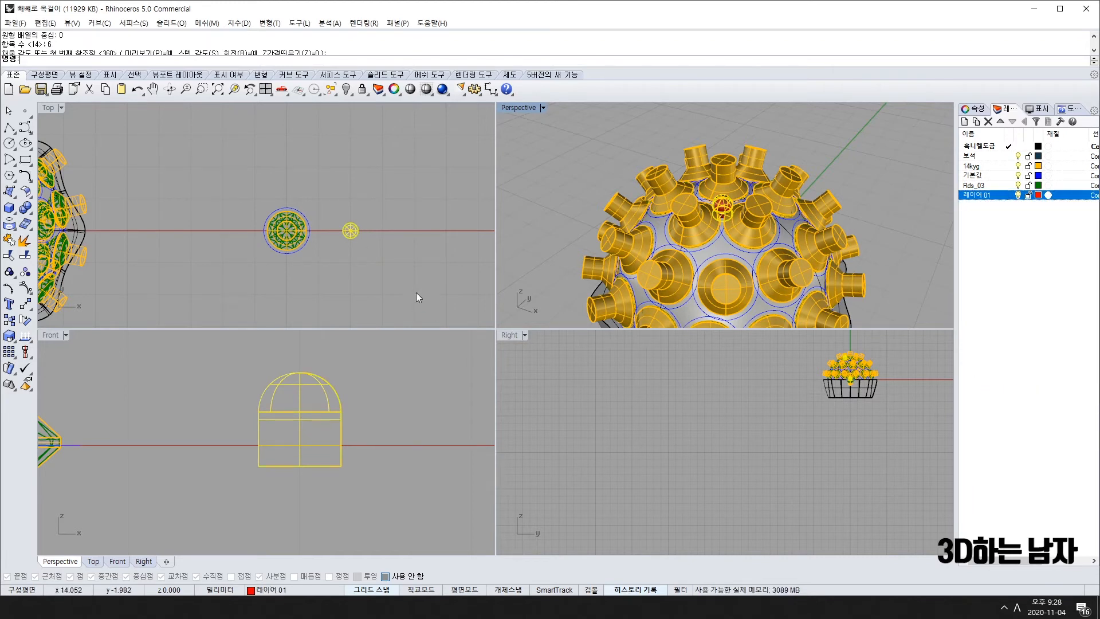
click(416, 292)
Step: Orient a copy of the original prong from its centre onto the dome surface at uniform scale 1.0, just outside the innermost prong
click(351, 232)
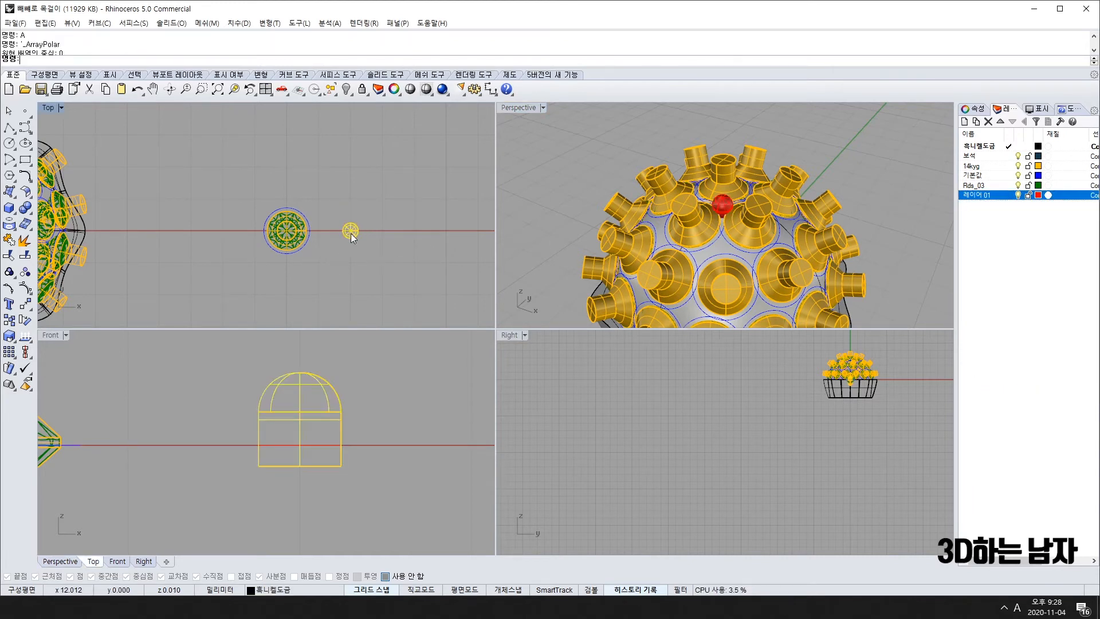
key(Return)
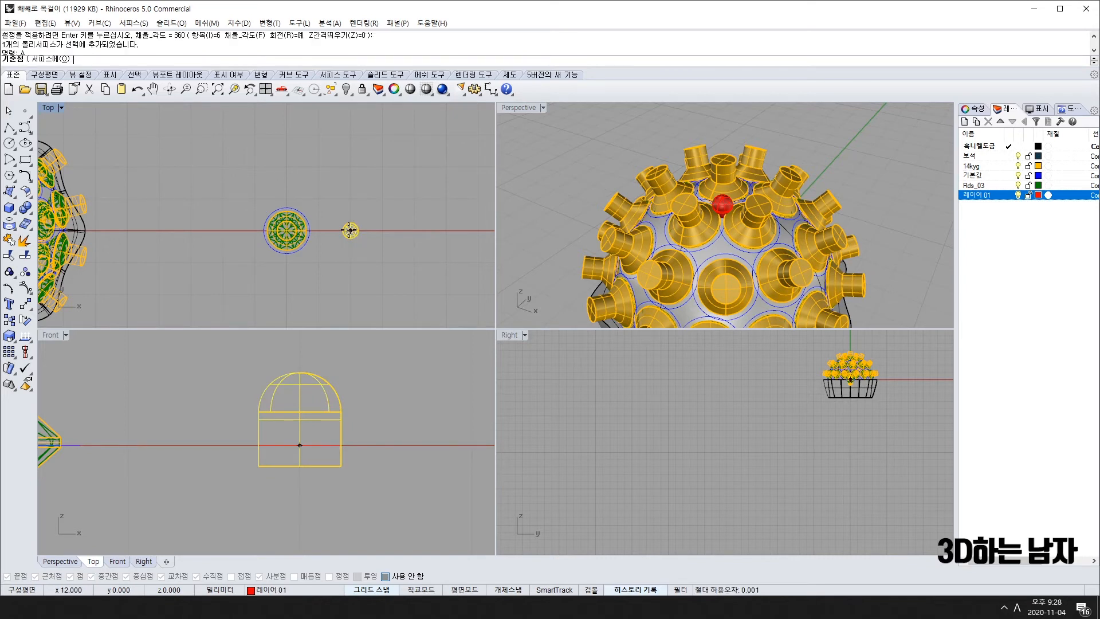
click(350, 230)
click(387, 230)
click(723, 250)
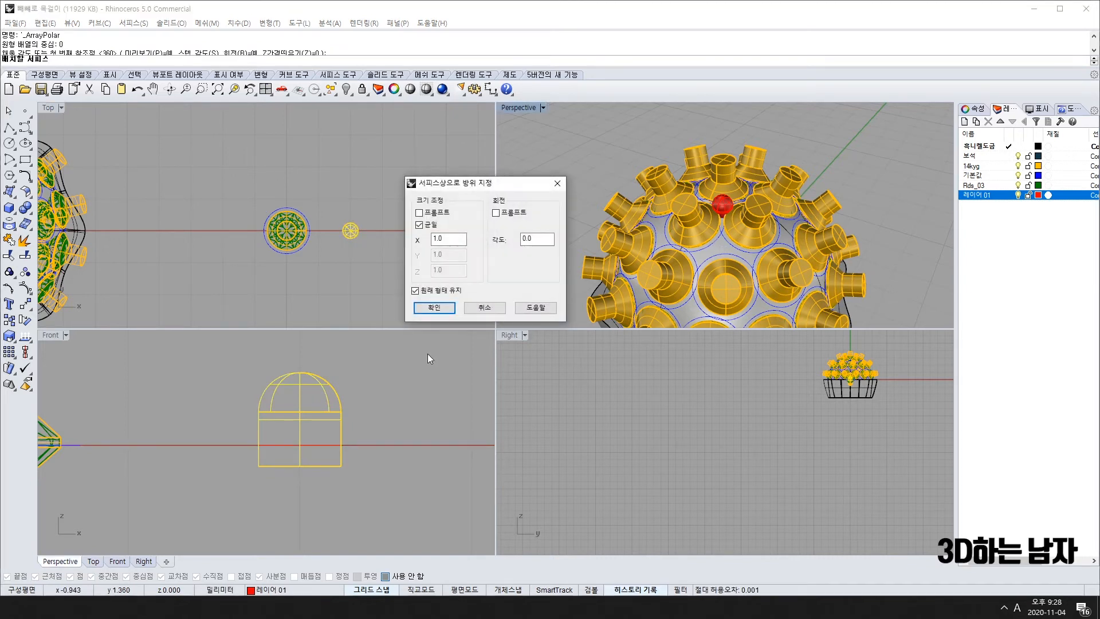
click(437, 312)
scroll(138, 216, down, 6)
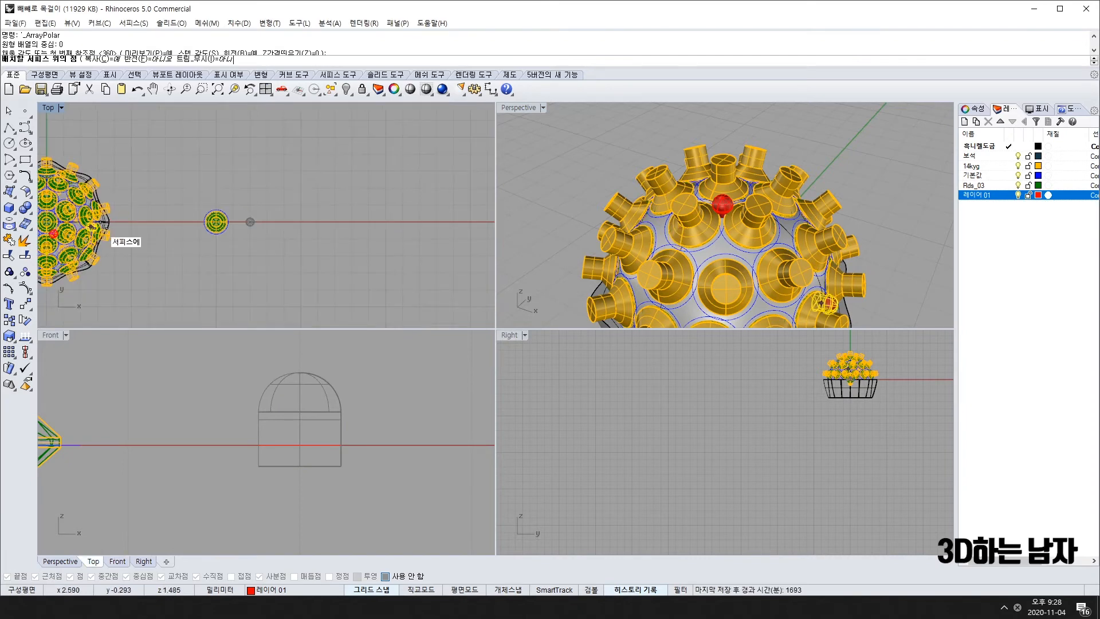
right_drag(99, 223, 261, 206)
scroll(218, 213, up, 5)
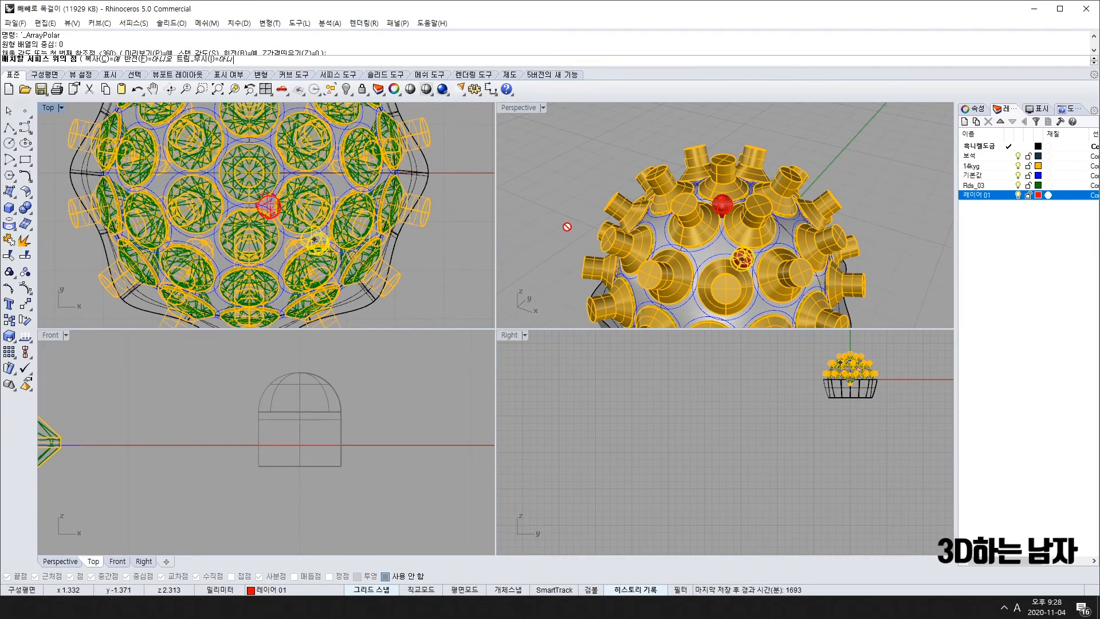
scroll(802, 251, up, 10)
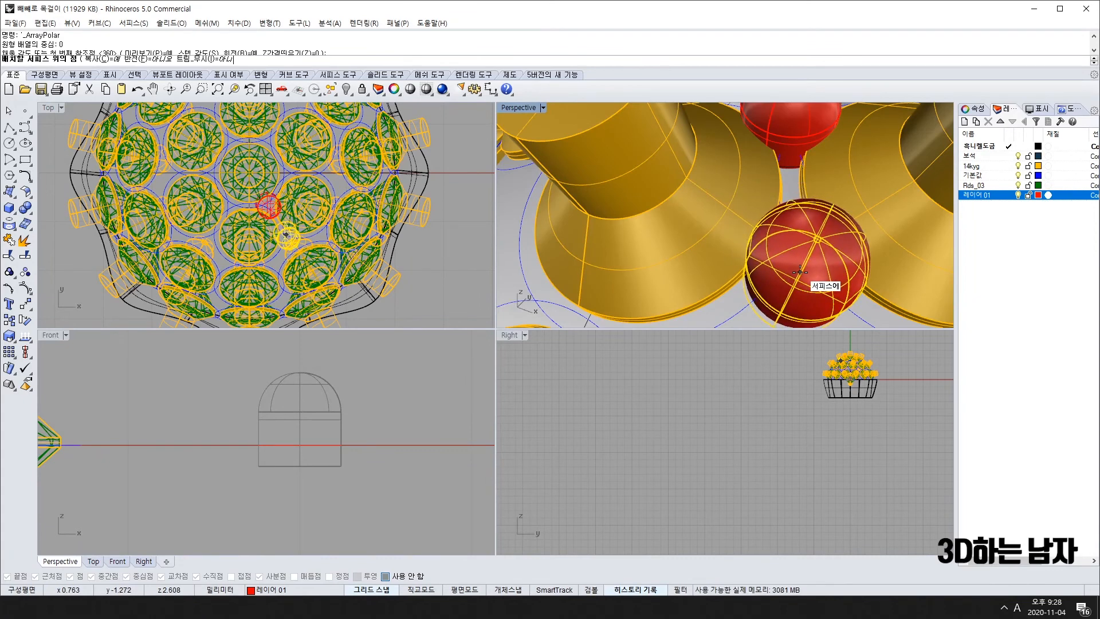
click(810, 270)
Step: Place the third and fourth prong copies farther down the dome in the gaps between the gem sets
scroll(849, 256, down, 8)
scroll(868, 240, down, 3)
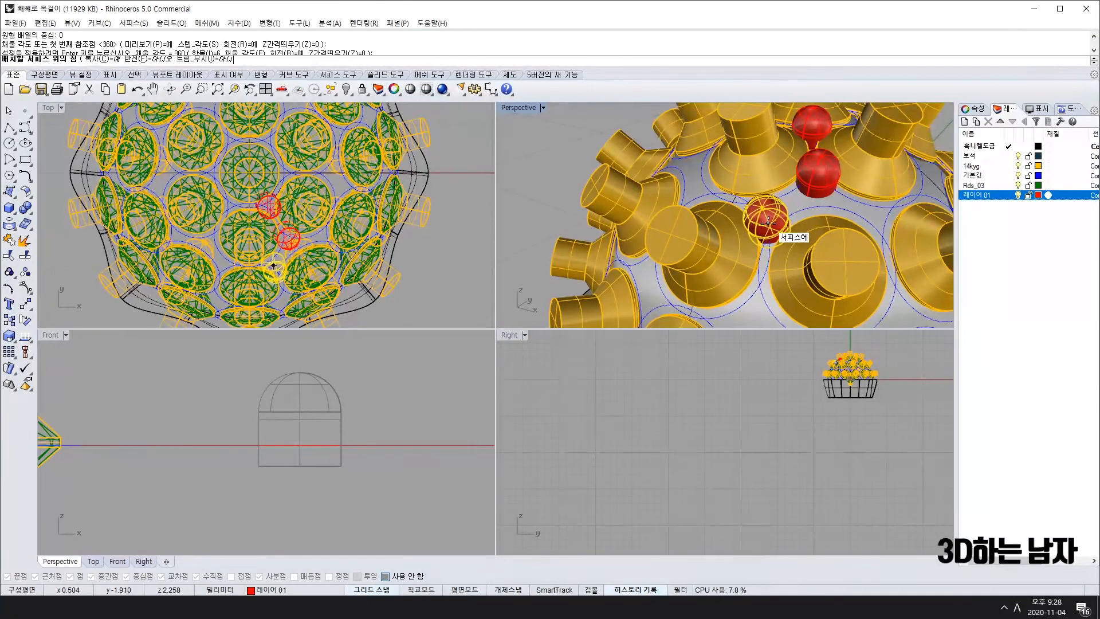
click(768, 221)
click(755, 287)
scroll(882, 190, down, 6)
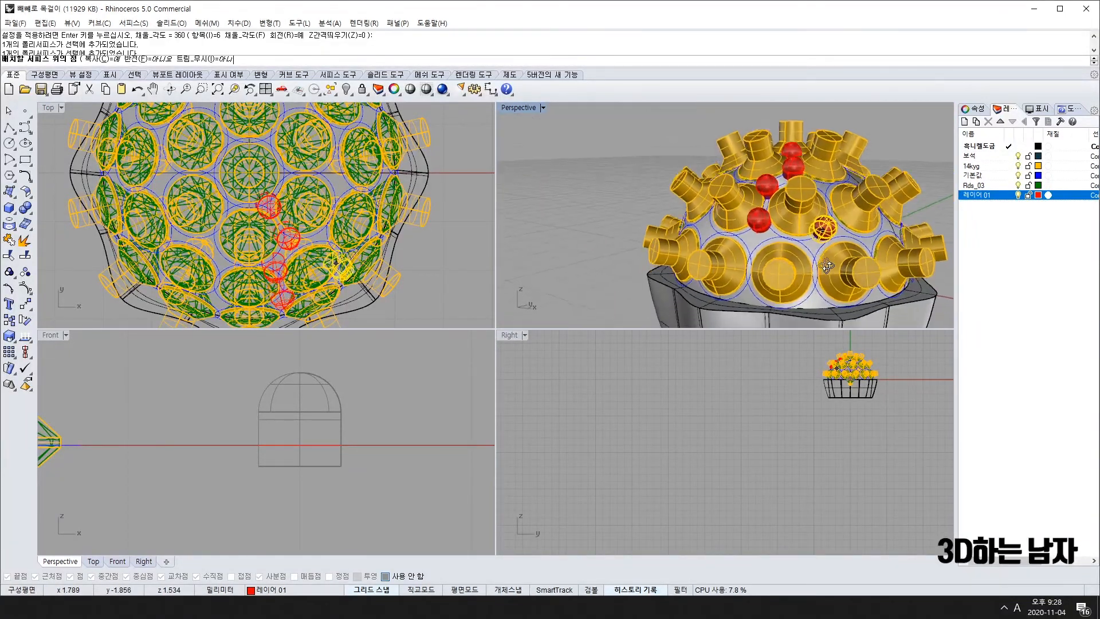
Step: Place two more prong copies above and below the gap between the lowest gem sets, and end the surface orientation
scroll(882, 190, up, 5)
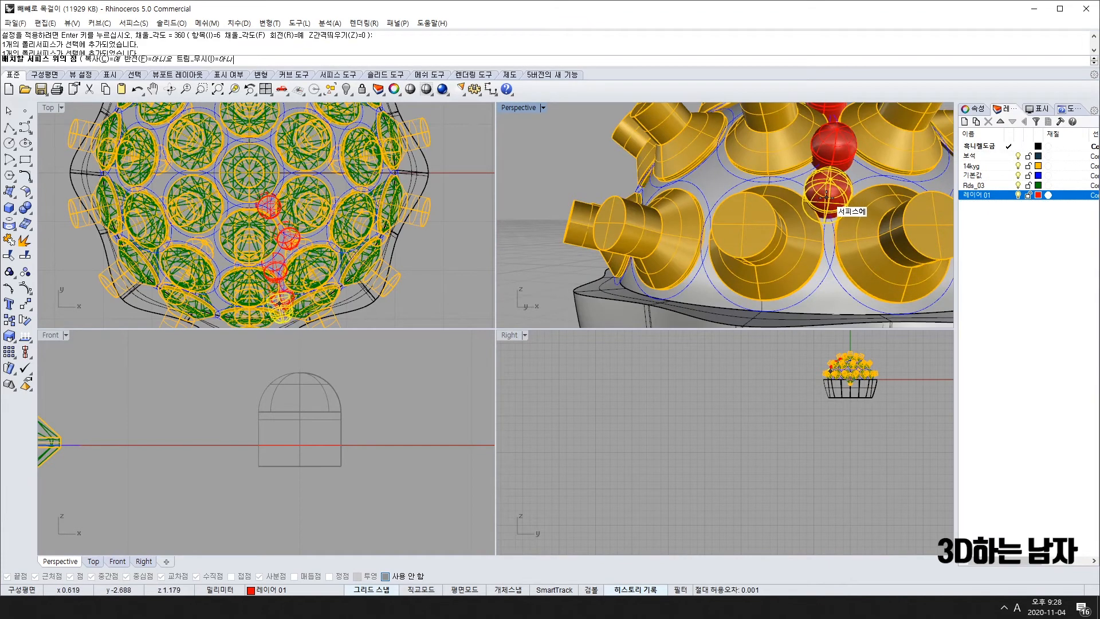
click(828, 195)
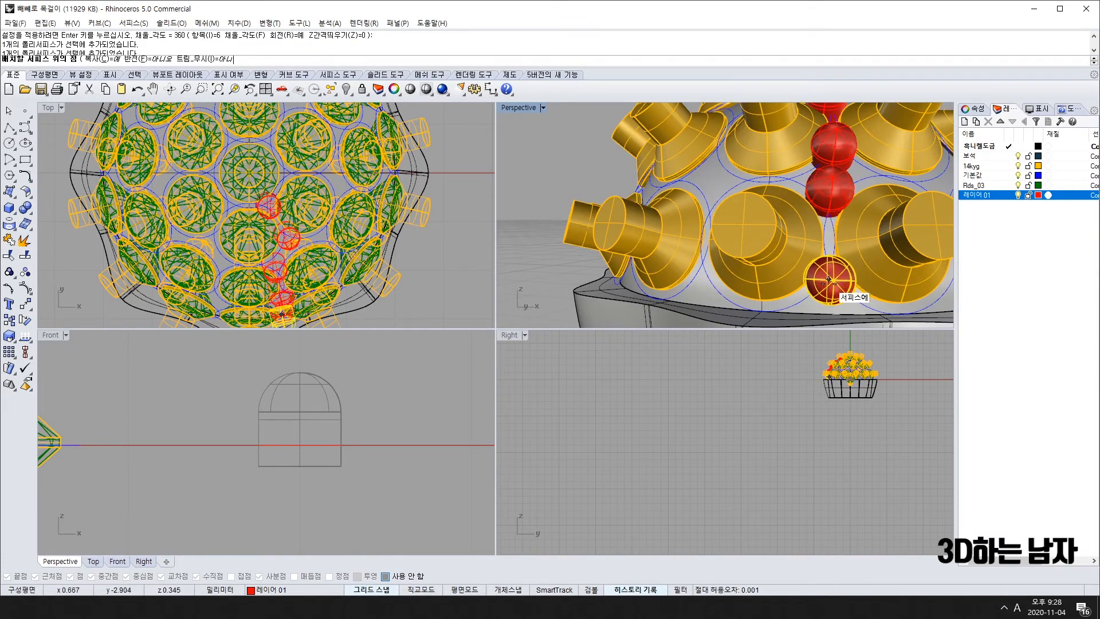
click(828, 282)
scroll(778, 290, down, 7)
key(Return)
Step: Polar-array the two innermost prongs together around the origin with 6 items
right_drag(881, 245, 841, 309)
click(809, 240)
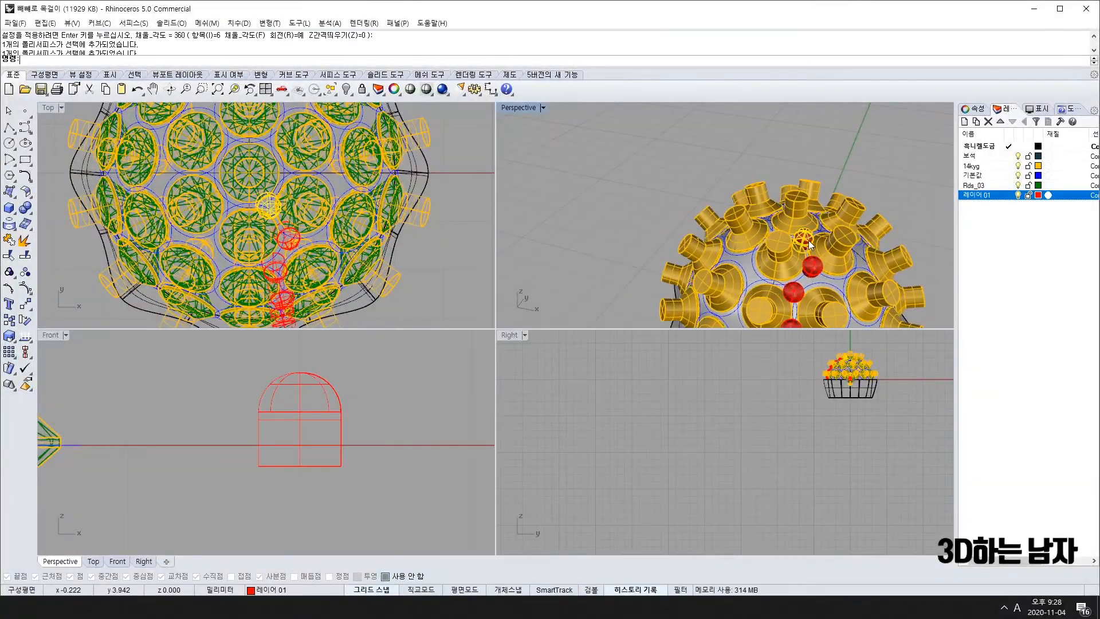
click(812, 265)
click(269, 205)
scroll(270, 206, down, 4)
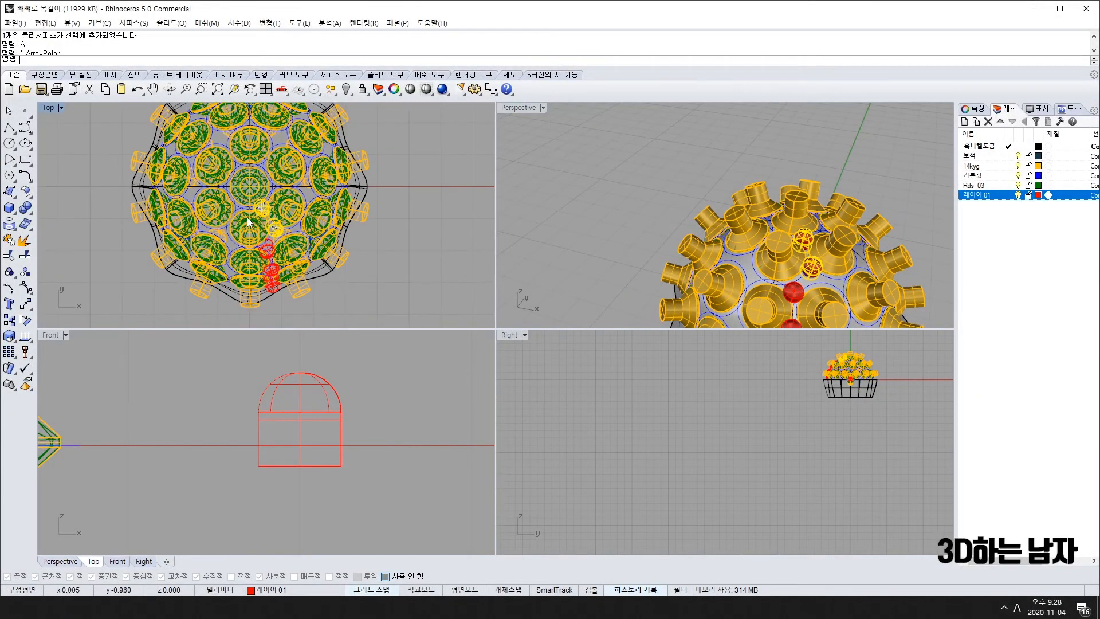
right_drag(249, 205, 225, 221)
text(a)
key(Return)
text(0)
key(Return)
text(6)
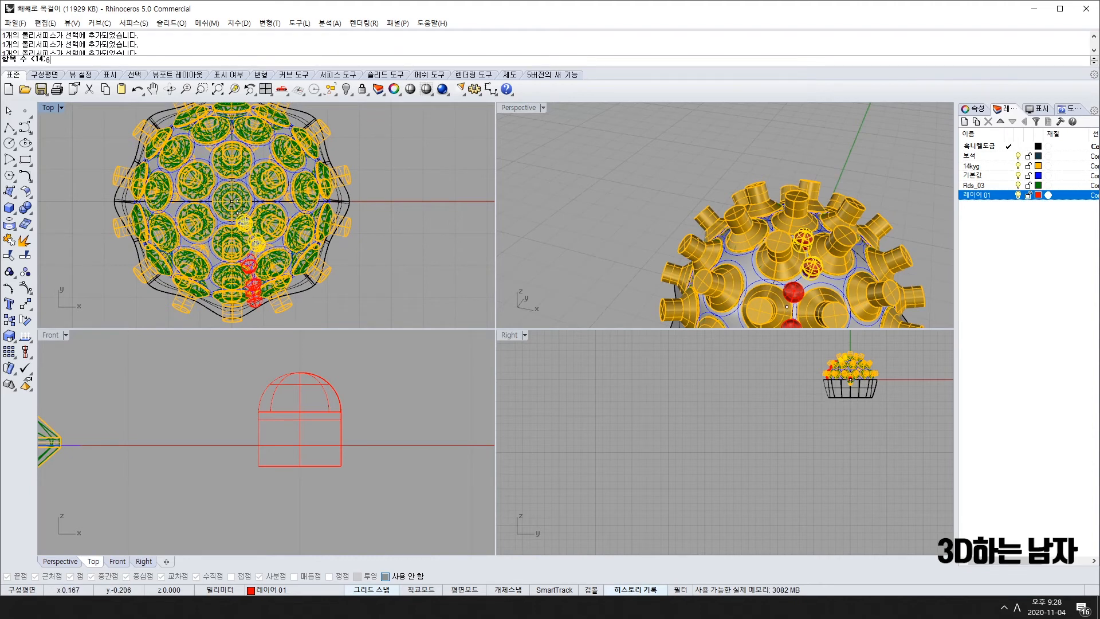
key(Return)
key(Return)
key(Return)
click(379, 230)
right_drag(818, 293, 809, 261)
click(801, 256)
shift+click(801, 297)
text(a)
key(Return)
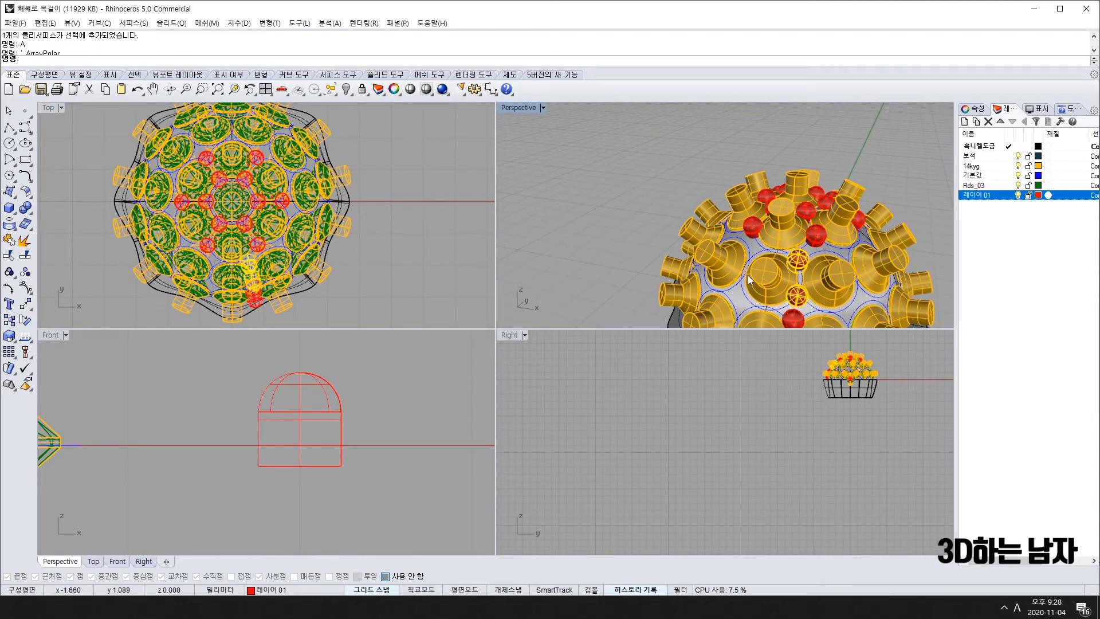
key(Escape)
Step: Delete the third prong down the dome, in the gap between the gem sets
scroll(815, 275, up, 5)
scroll(798, 259, up, 3)
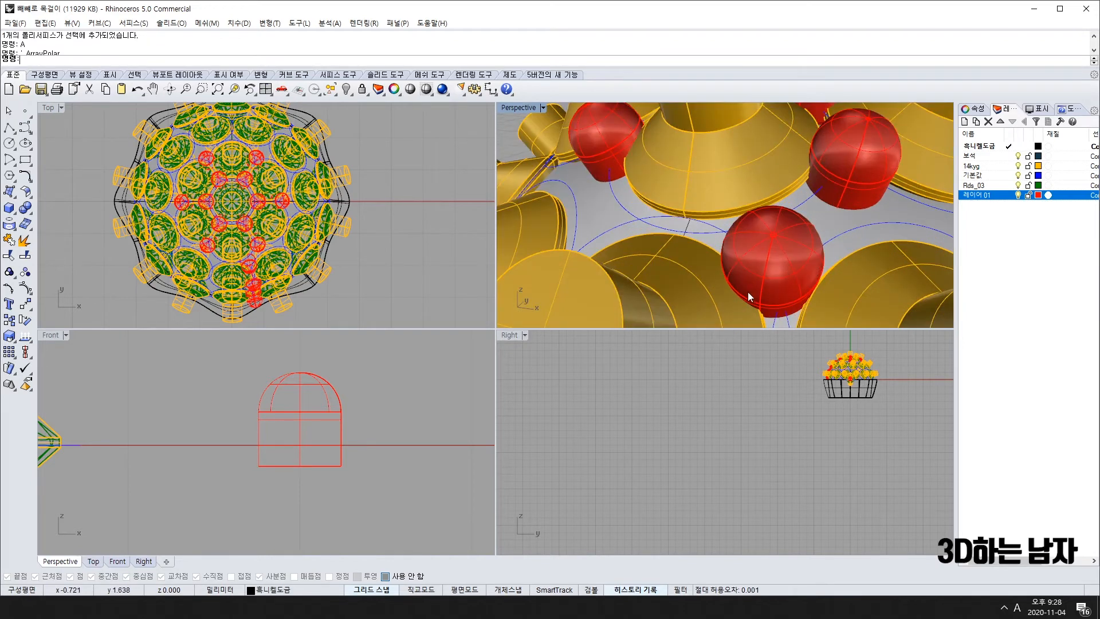
click(775, 246)
key(Delete)
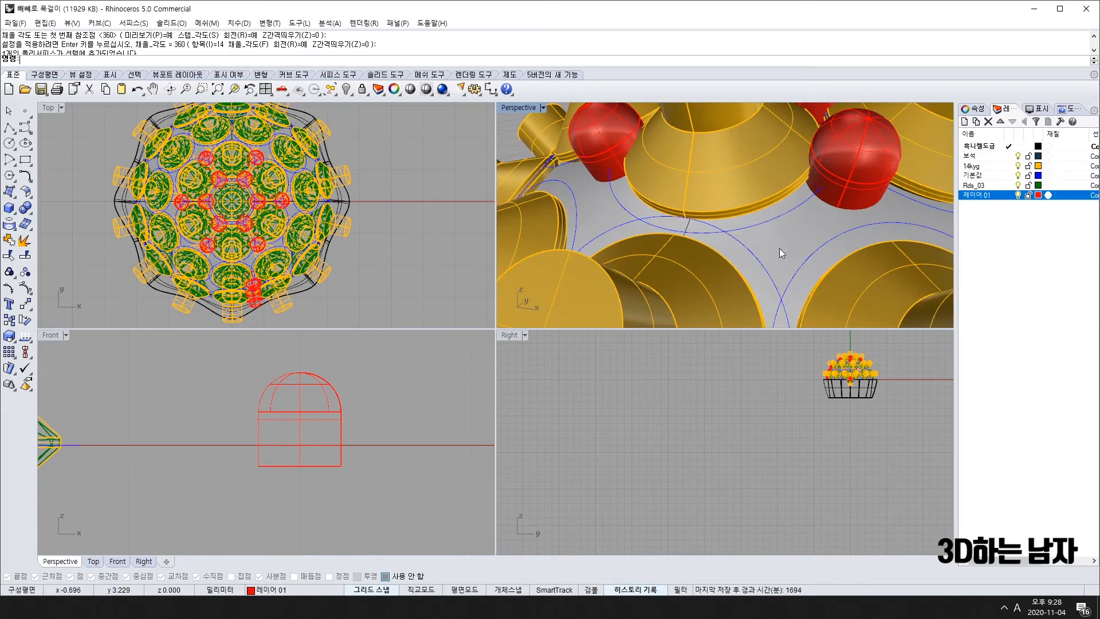
Step: Orient a new copy of the original prong from its centre onto the dome at uniform scale 1.0, in the deleted prong's gap
scroll(307, 247, down, 5)
scroll(362, 231, up, 3)
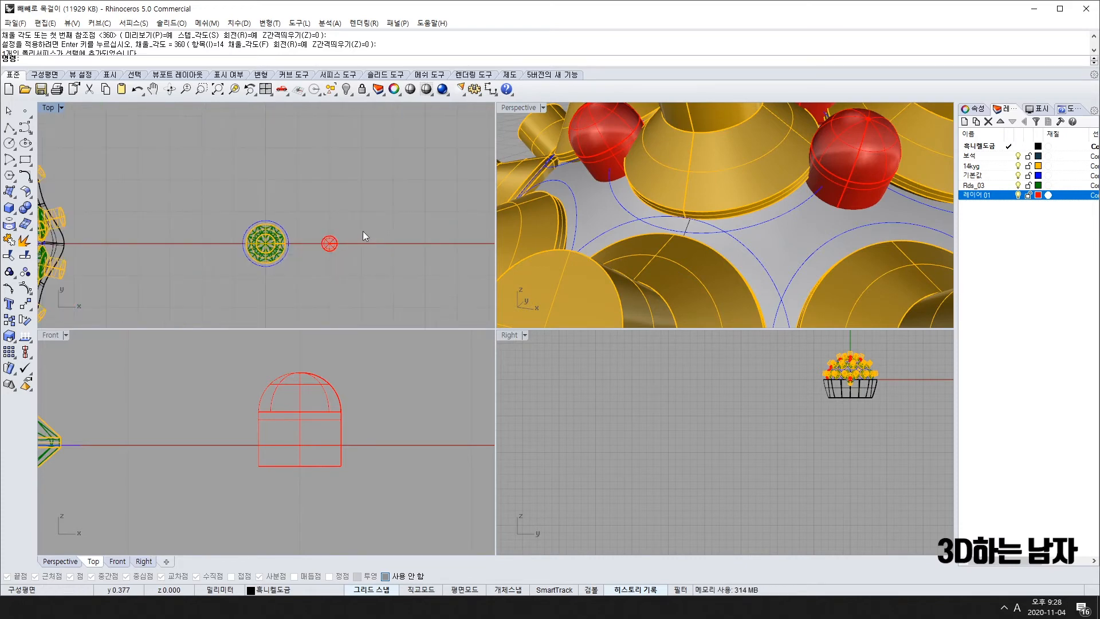
click(335, 242)
click(379, 280)
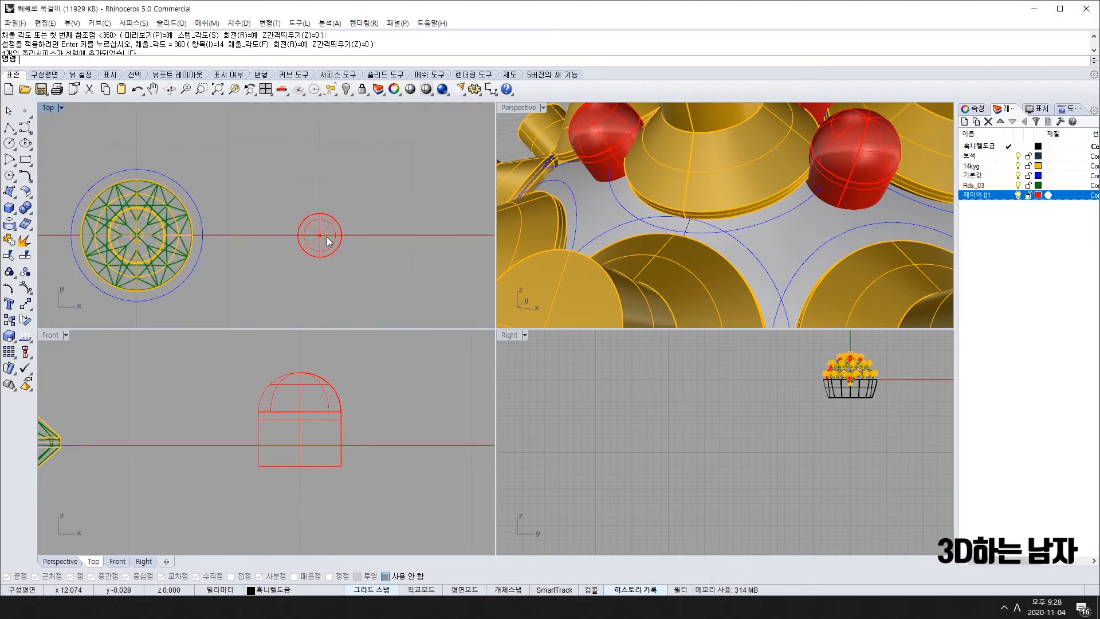
scroll(315, 235, up, 5)
key(Return)
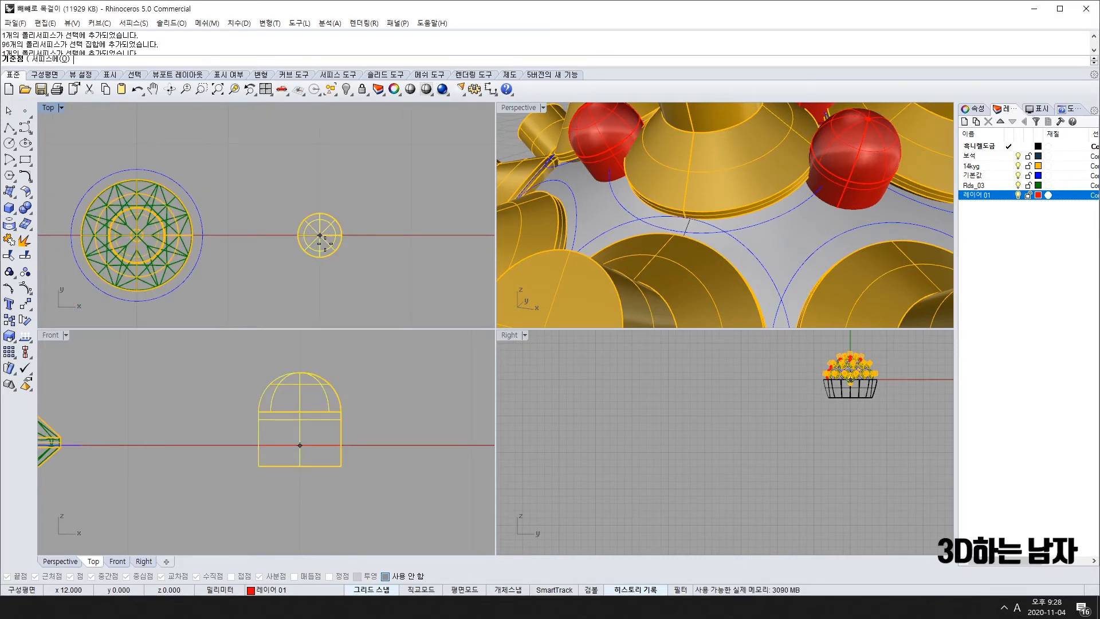
click(319, 235)
click(410, 235)
click(792, 236)
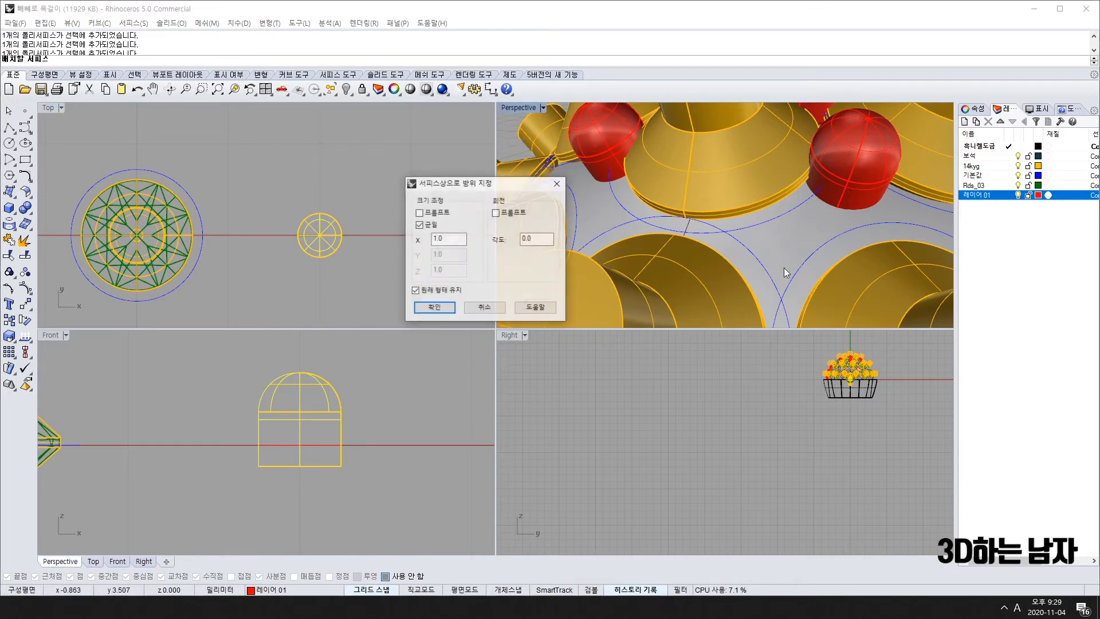
click(432, 315)
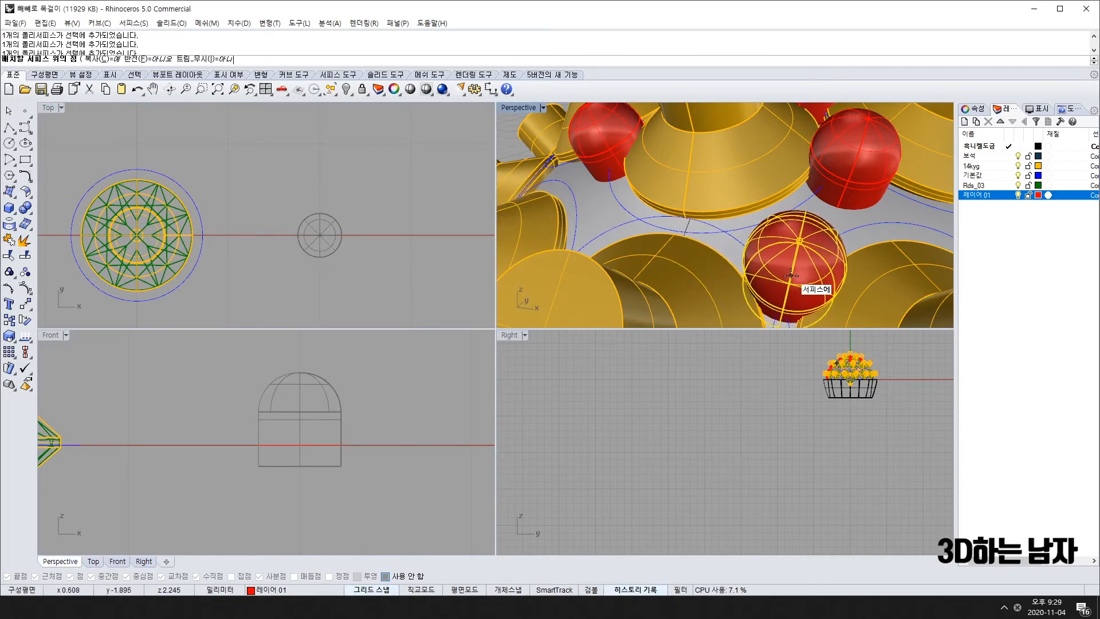
click(791, 280)
key(Return)
Step: Polar-array the third and fourth prongs down the dome together around the origin with 11 items
scroll(811, 275, down, 8)
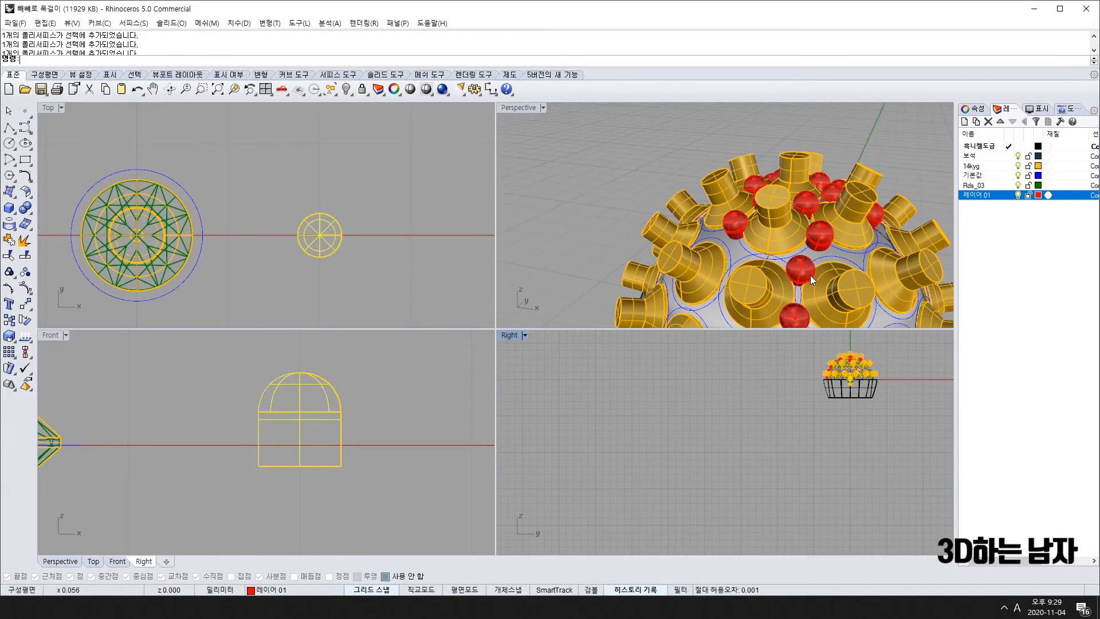
right_drag(810, 275, 811, 247)
click(780, 198)
shift+click(770, 243)
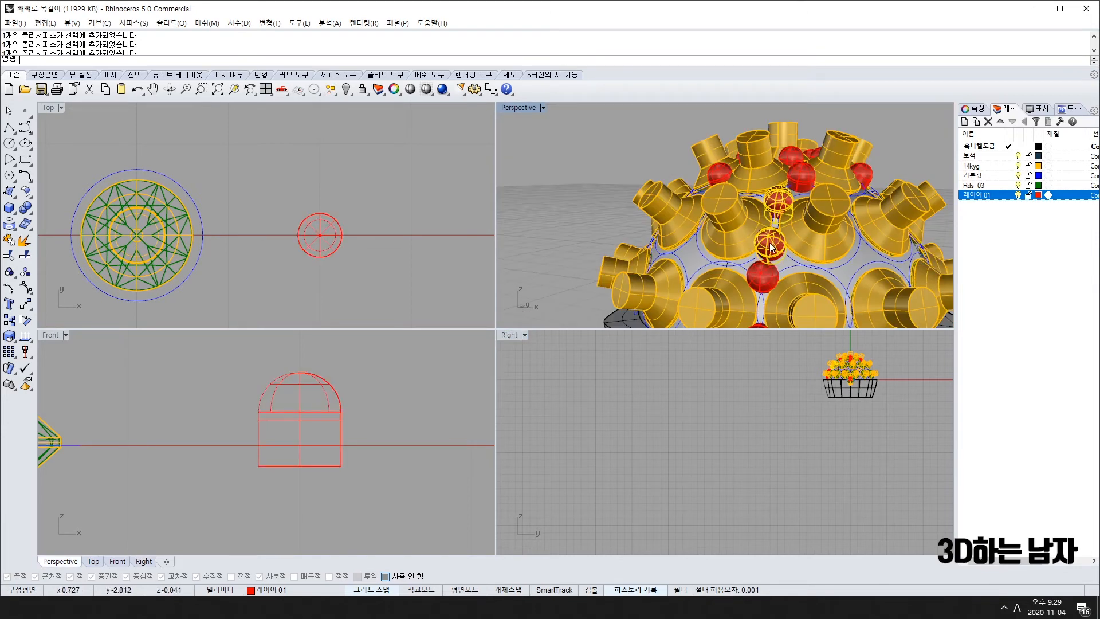
scroll(153, 246, down, 15)
right_drag(150, 247, 354, 193)
right_drag(208, 165, 210, 190)
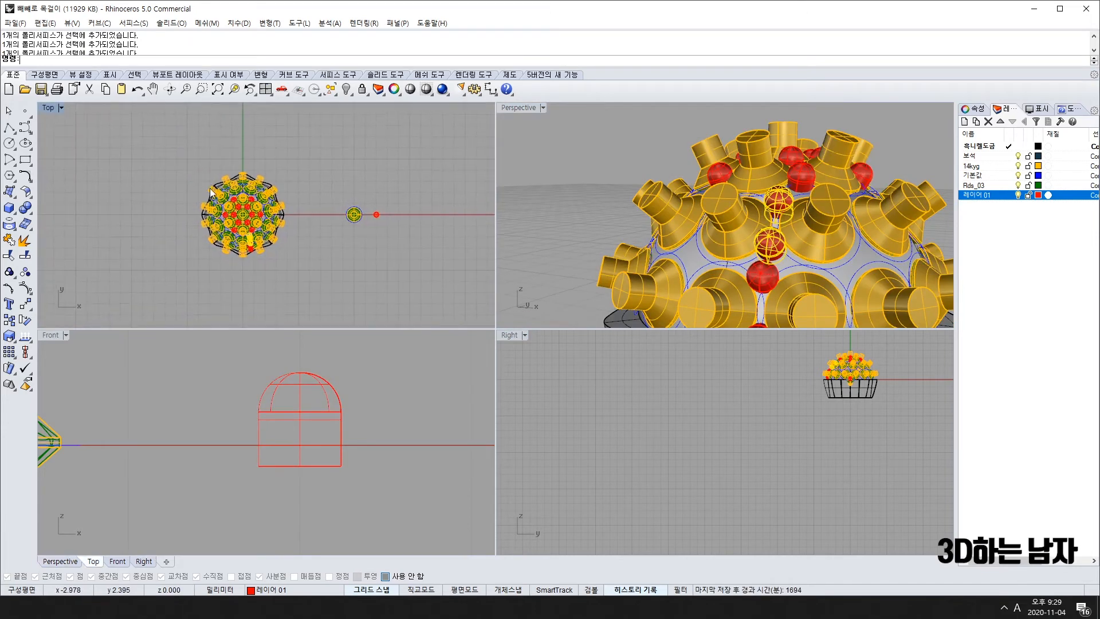
text(A)
key(Return)
text(0)
key(Return)
text(11)
key(Return)
key(Return)
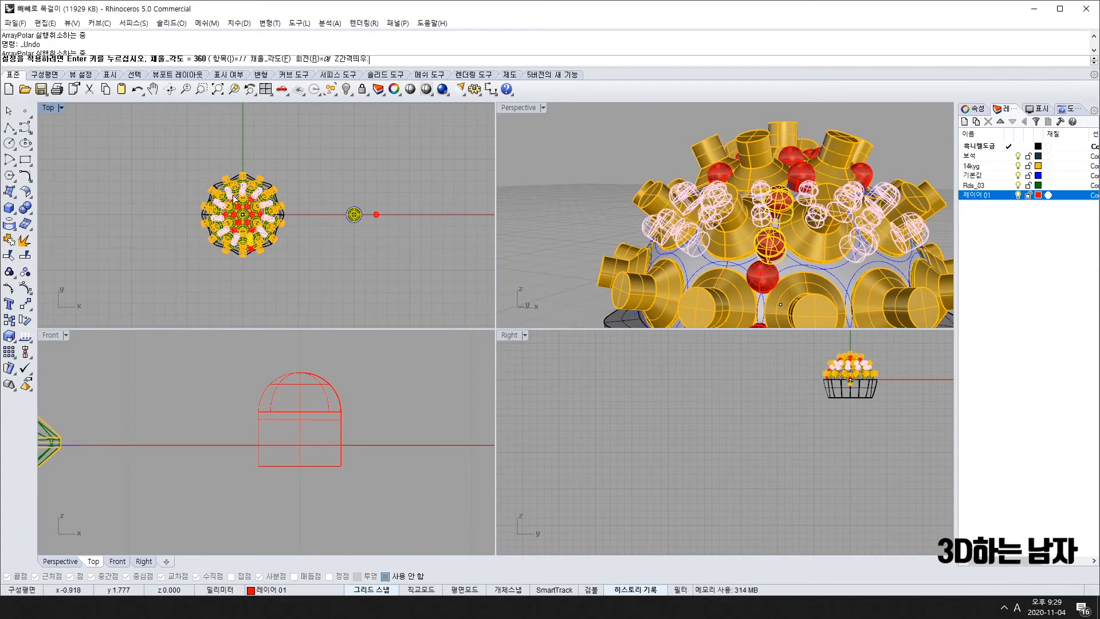
key(Return)
Step: Polar-array the two lowest prongs together around the dome's centre to form the bottom rings
right_drag(659, 226, 747, 217)
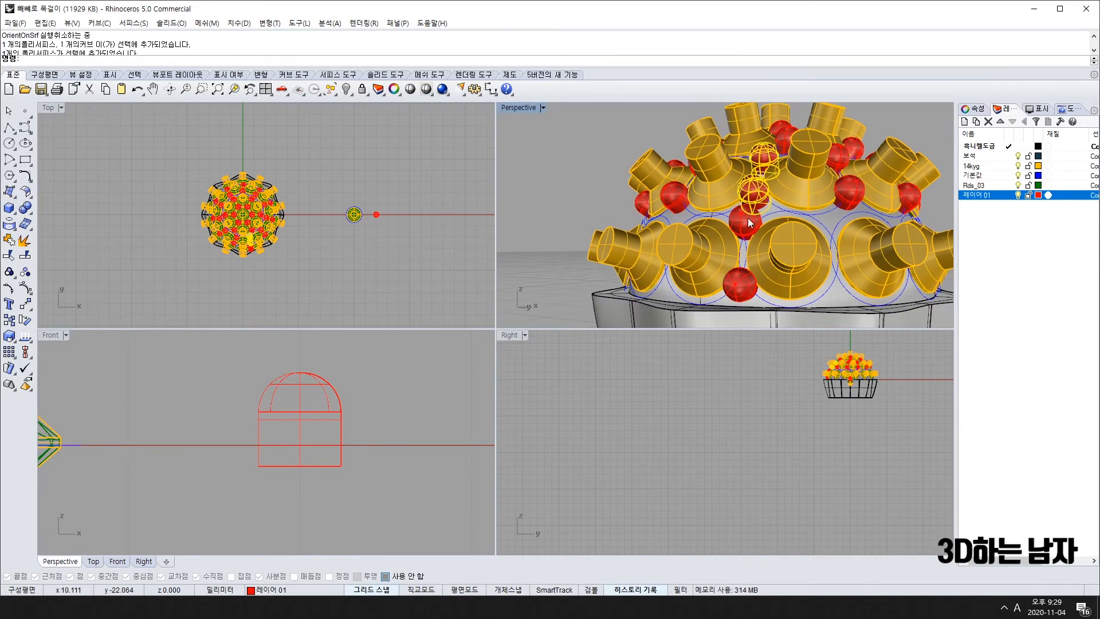
shift+click(747, 283)
mouse_move(275, 203)
right_down()
mouse_move(314, 204)
mouse_move(293, 212)
right_up()
text(ar)
key(Return)
click(262, 221)
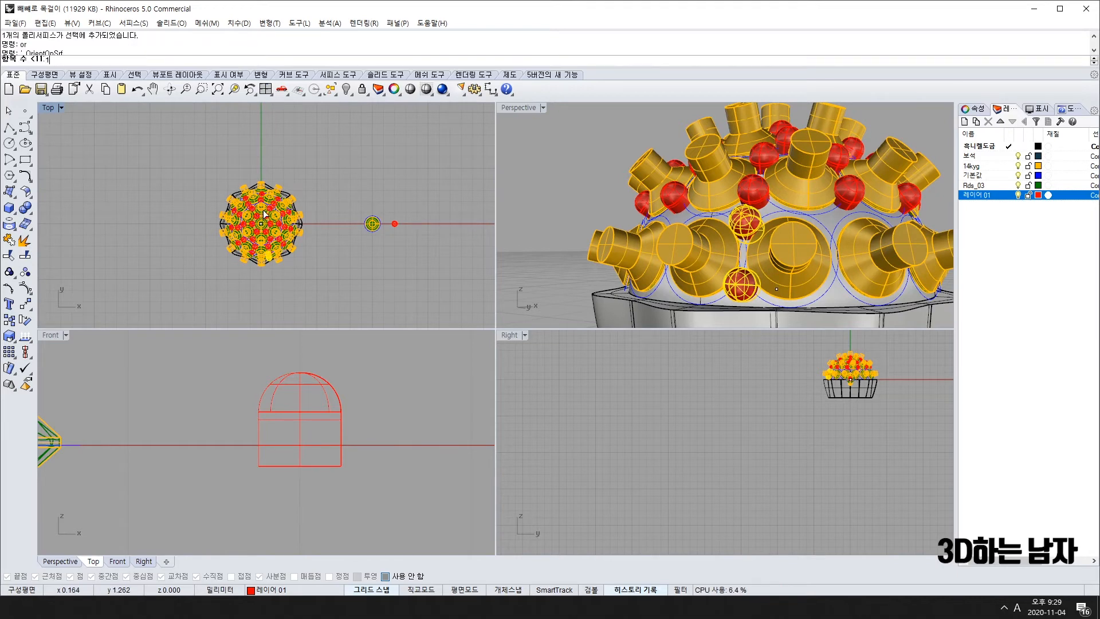
key(Return)
key(Return)
Step: Boolean-subtract all objects on layer 14kyg from the cup body and all prongs on layer 레이어 01
right_drag(694, 228, 683, 283)
scroll(744, 265, down, 7)
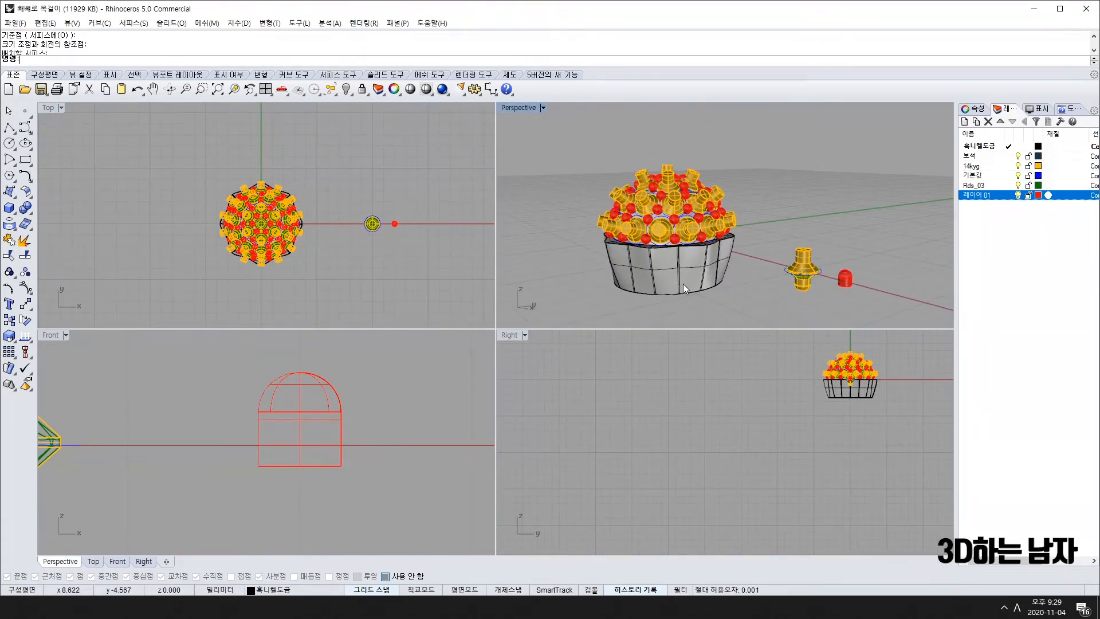
click(683, 284)
scroll(767, 233, down, 4)
right_click(994, 199)
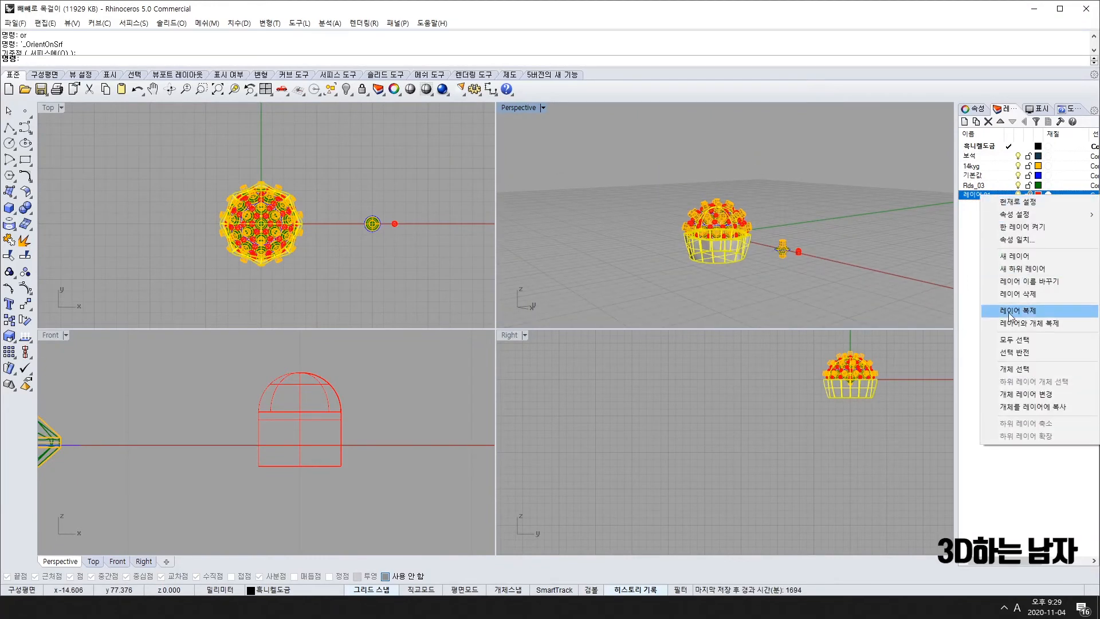
click(1003, 370)
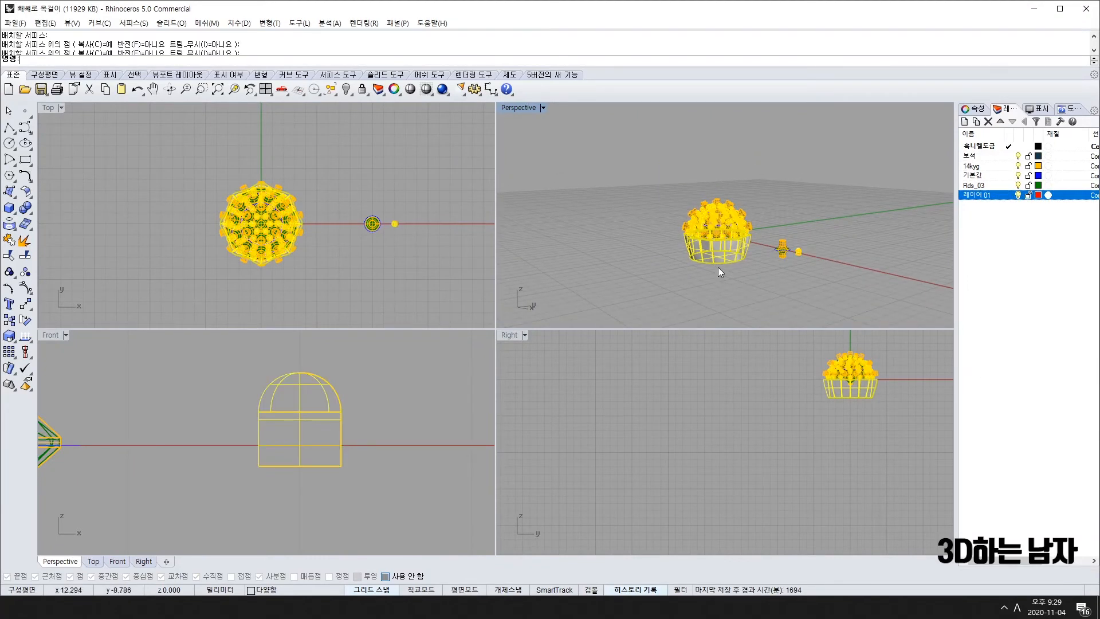
click(26, 212)
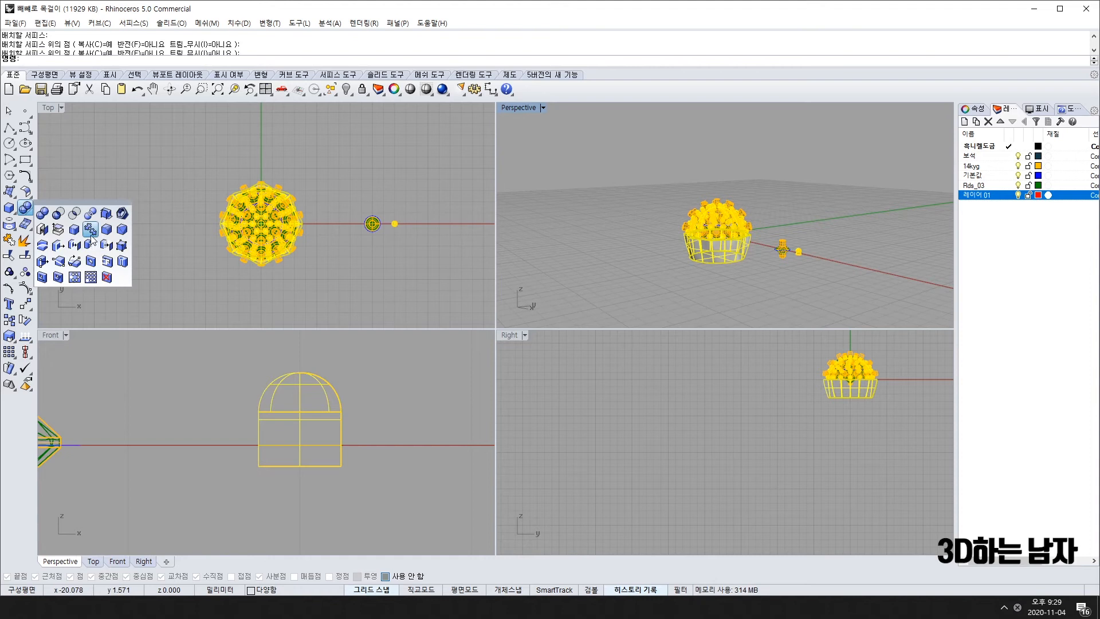
click(61, 216)
right_click(981, 167)
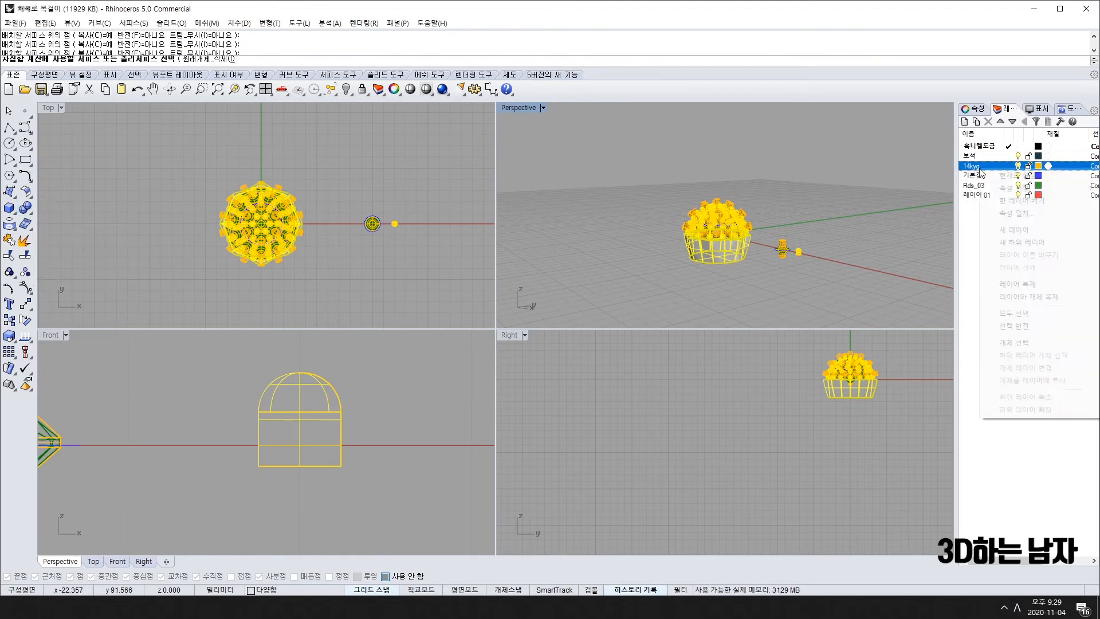
click(1026, 342)
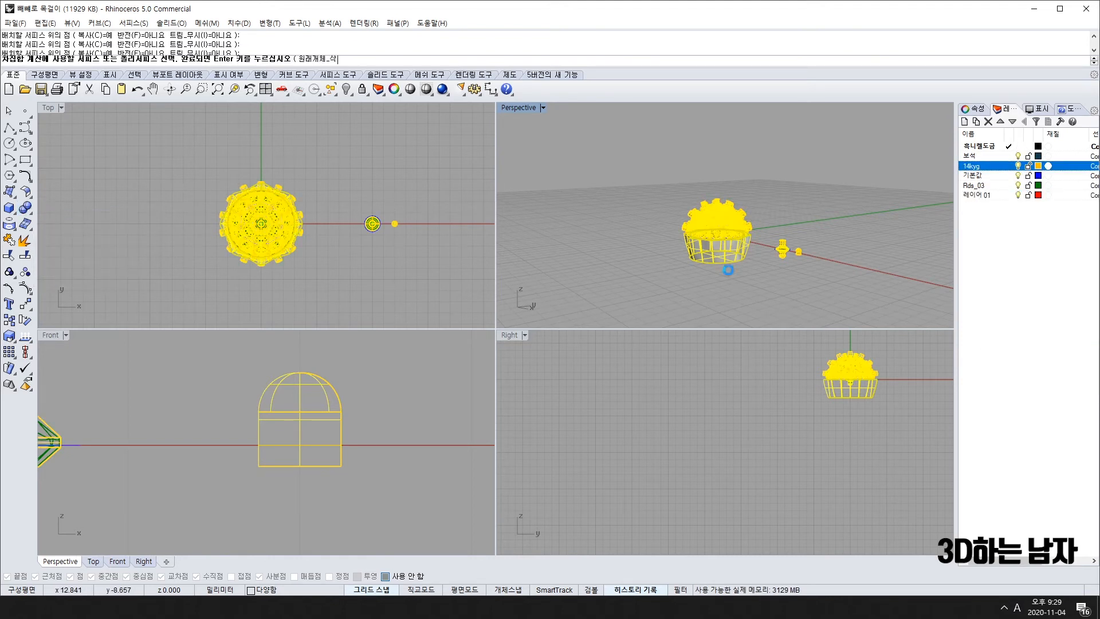
key(Return)
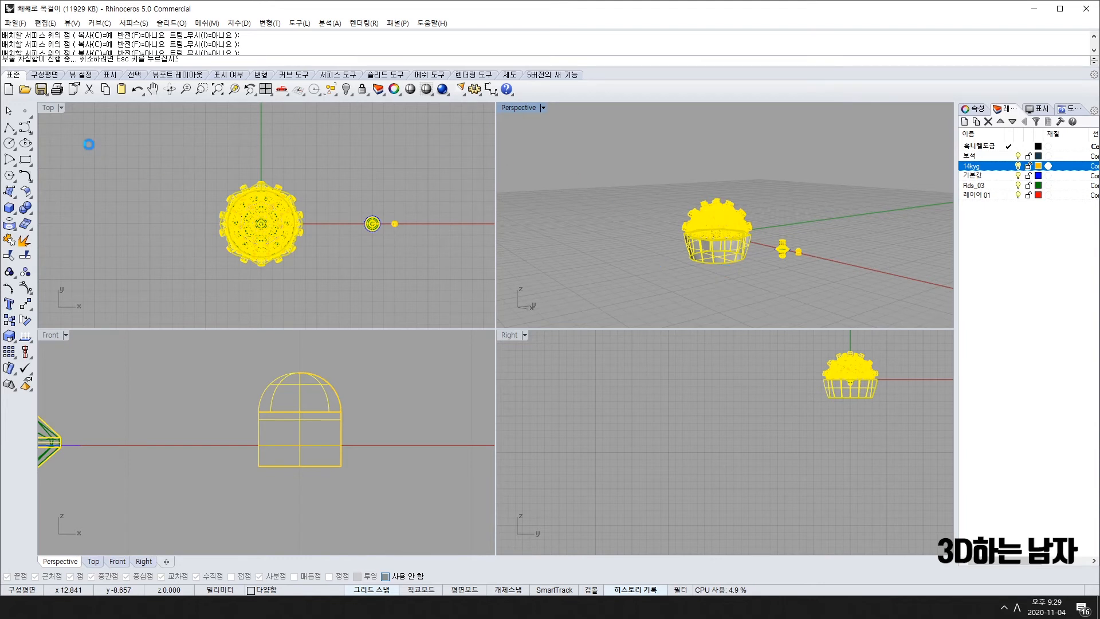
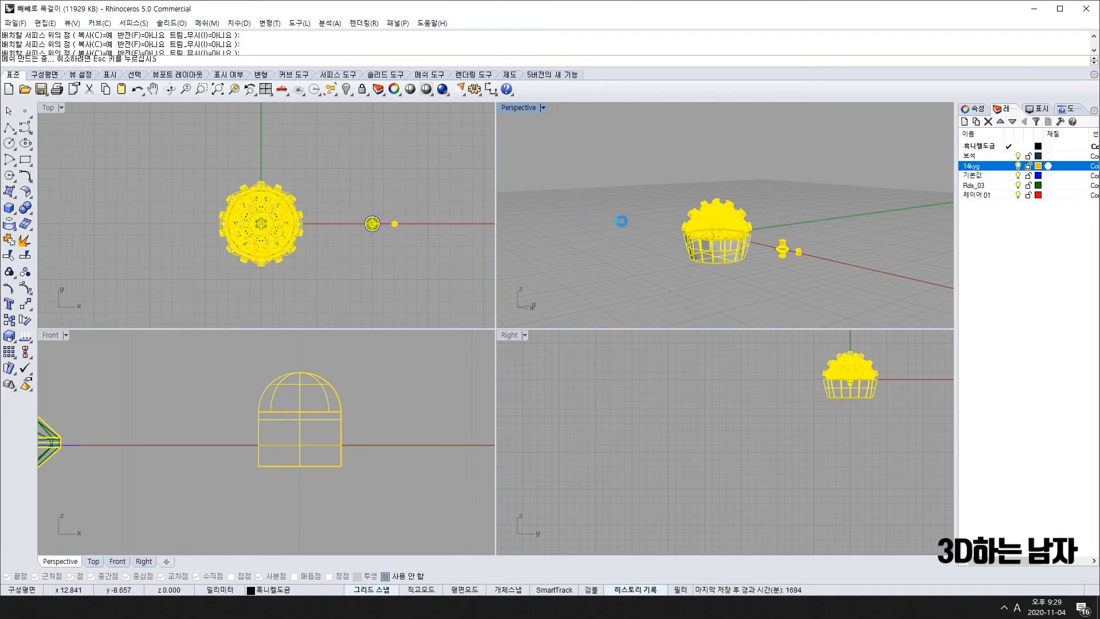
Step: Hide the Rds_03 gem layer to examine the cut seats and trimmed prongs, and show the gems again
scroll(731, 223, up, 8)
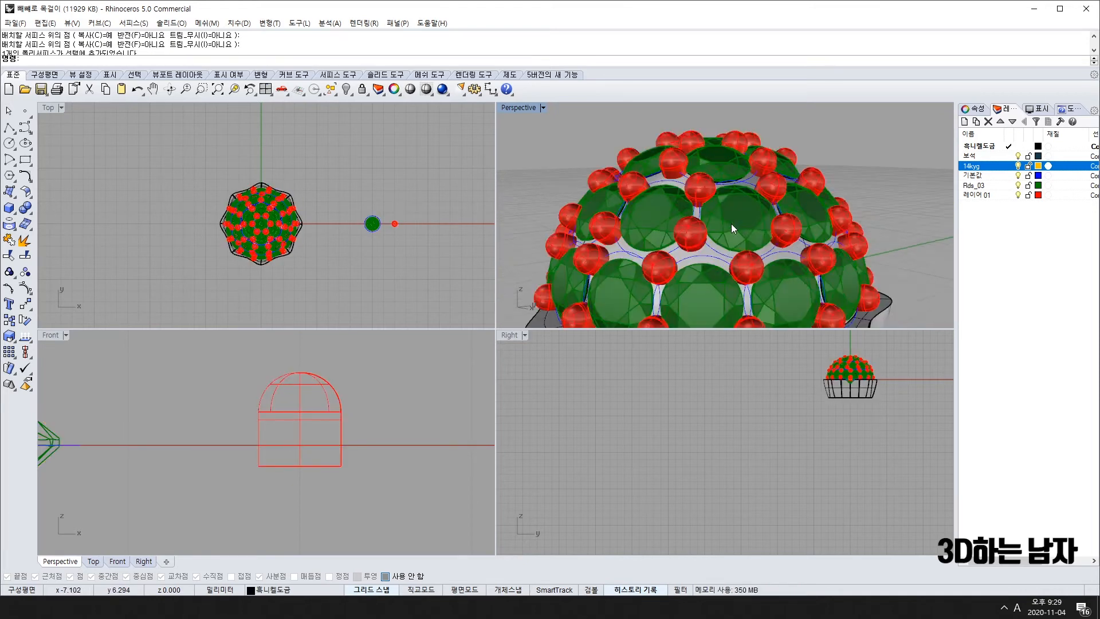
click(1018, 186)
right_drag(737, 277, 649, 298)
scroll(636, 257, up, 4)
scroll(615, 138, up, 5)
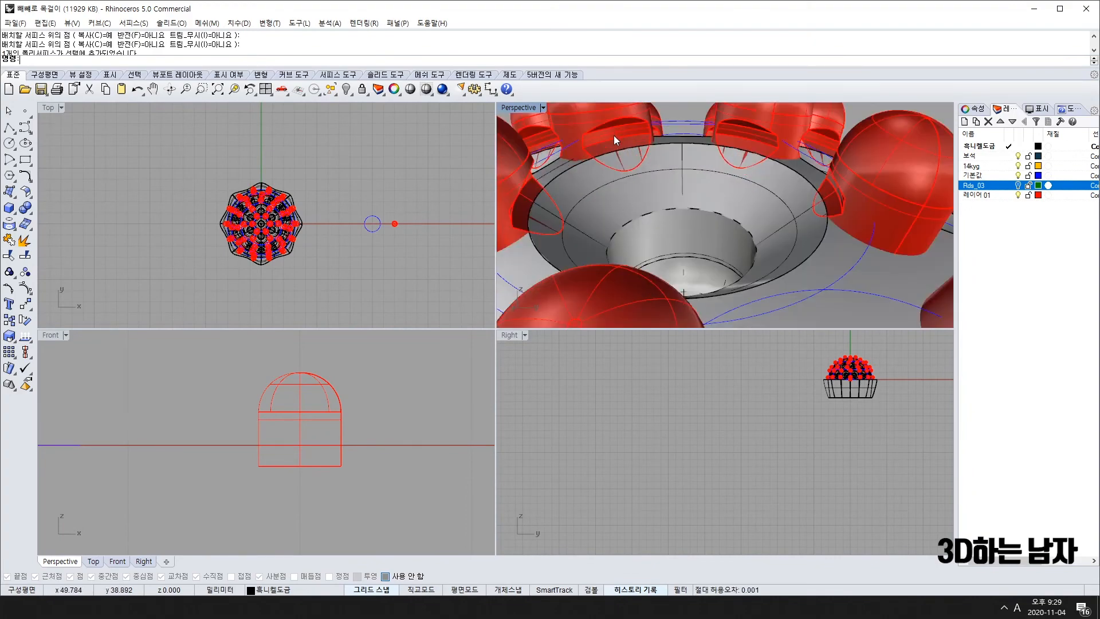
scroll(765, 160, down, 5)
right_drag(765, 161, 827, 241)
scroll(819, 136, down, 4)
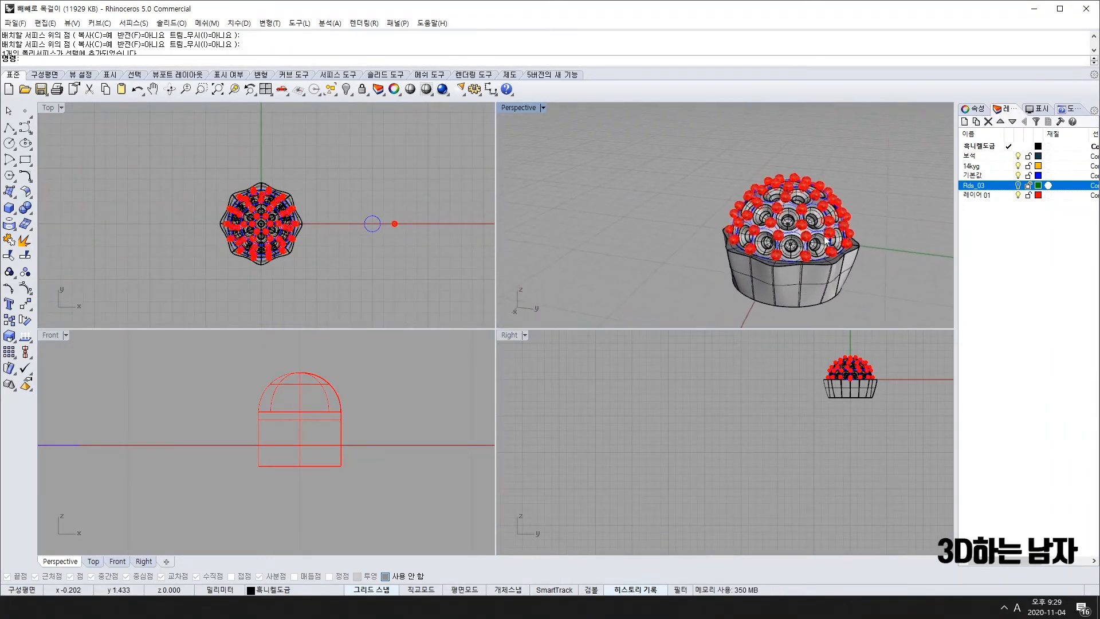
click(1018, 185)
right_drag(716, 178, 501, 191)
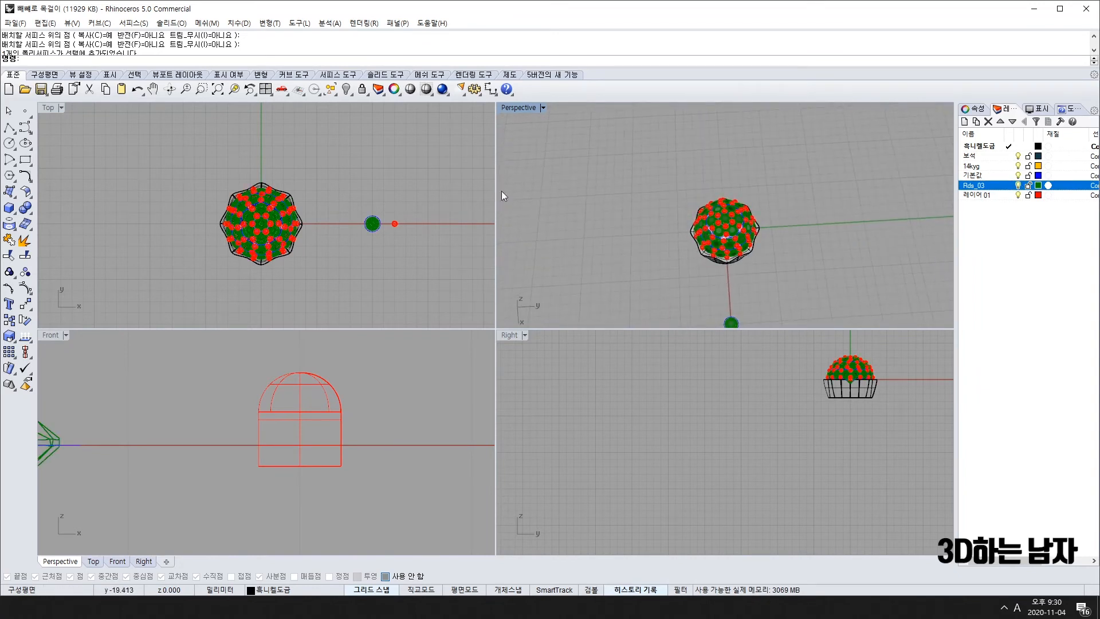
Step: Delete all curves in the model and the leftover source gem and prong beside the pendant
click(336, 95)
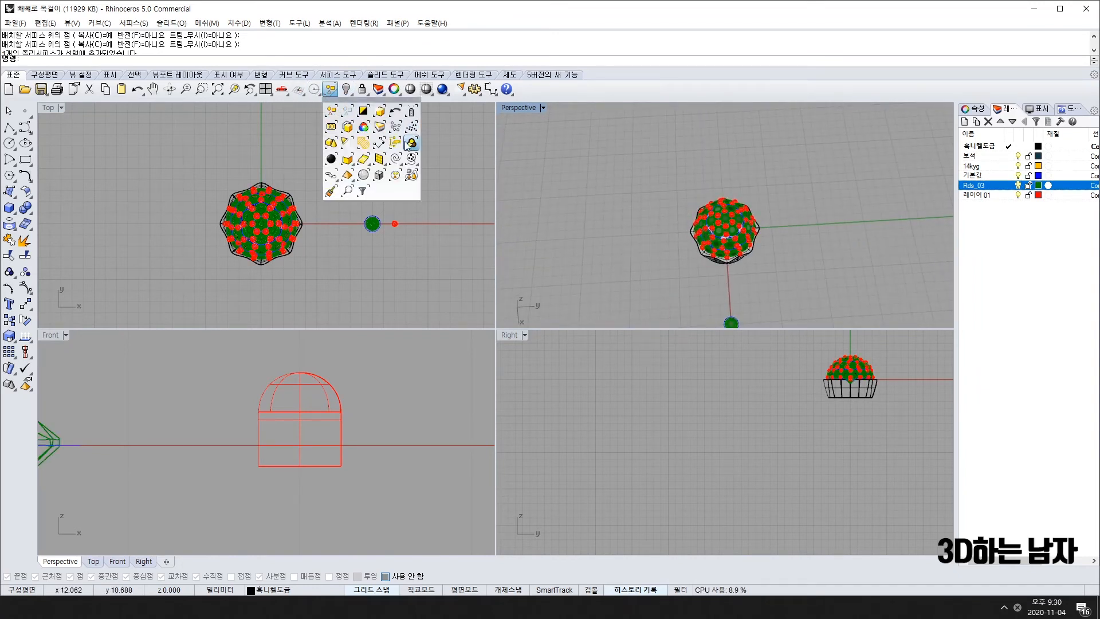
click(395, 158)
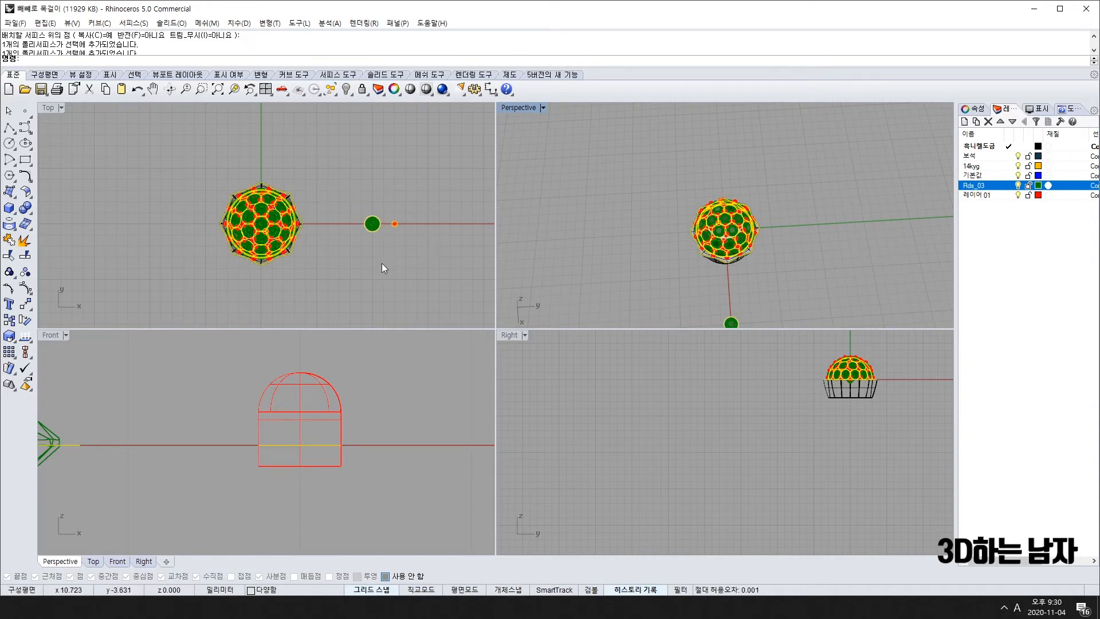
drag(332, 196, 415, 250)
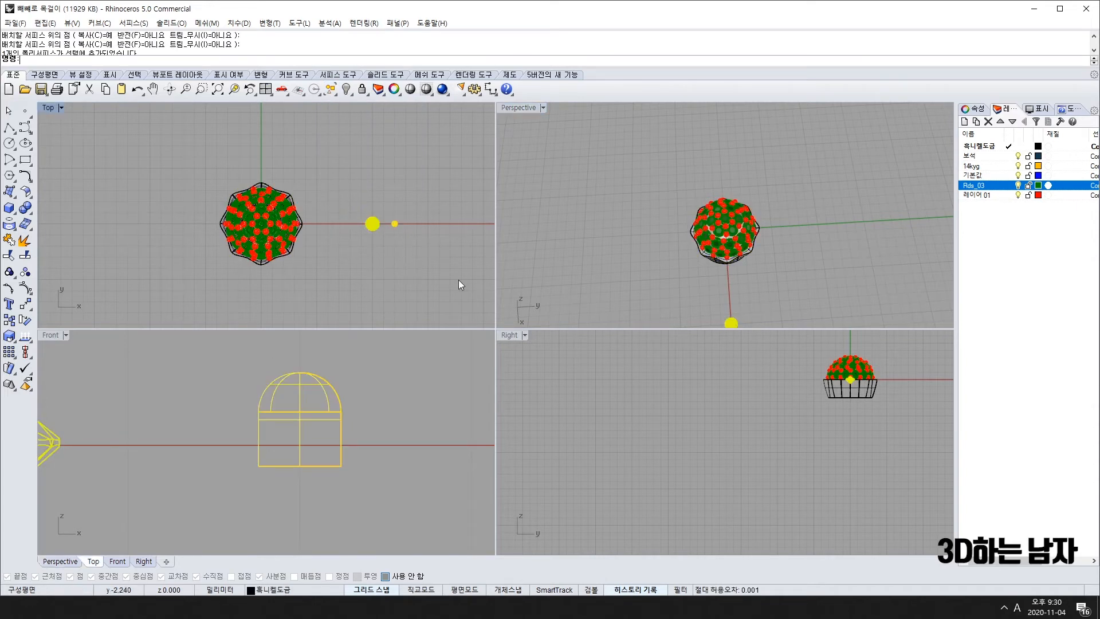
key(Delete)
Step: Group all the remaining parts of the pendant
right_drag(729, 315, 666, 166)
scroll(724, 187, up, 8)
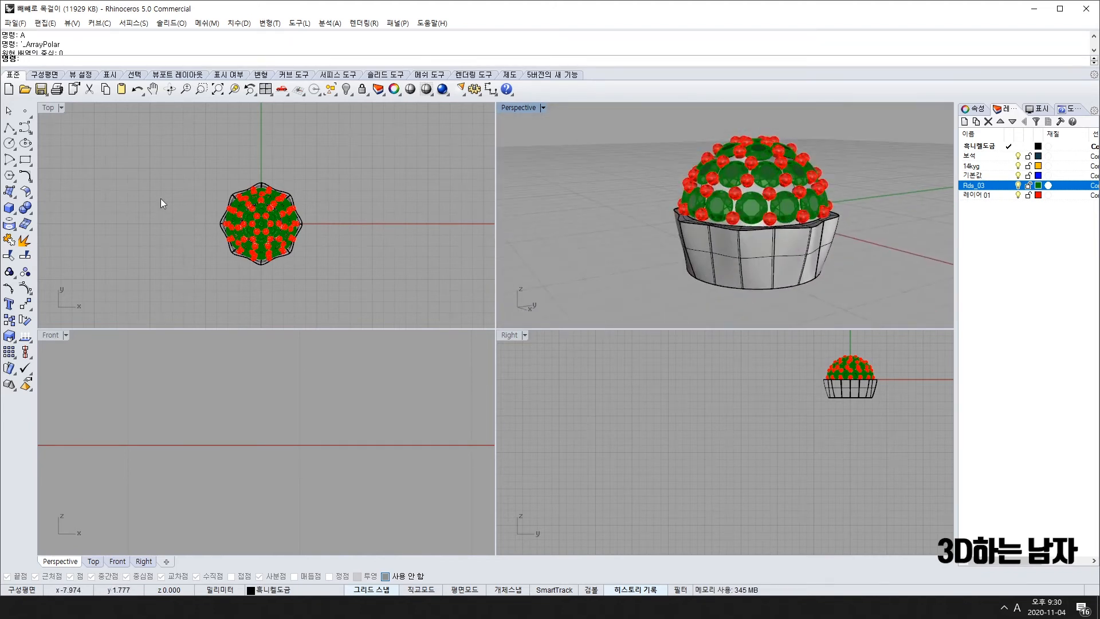
drag(140, 150, 379, 293)
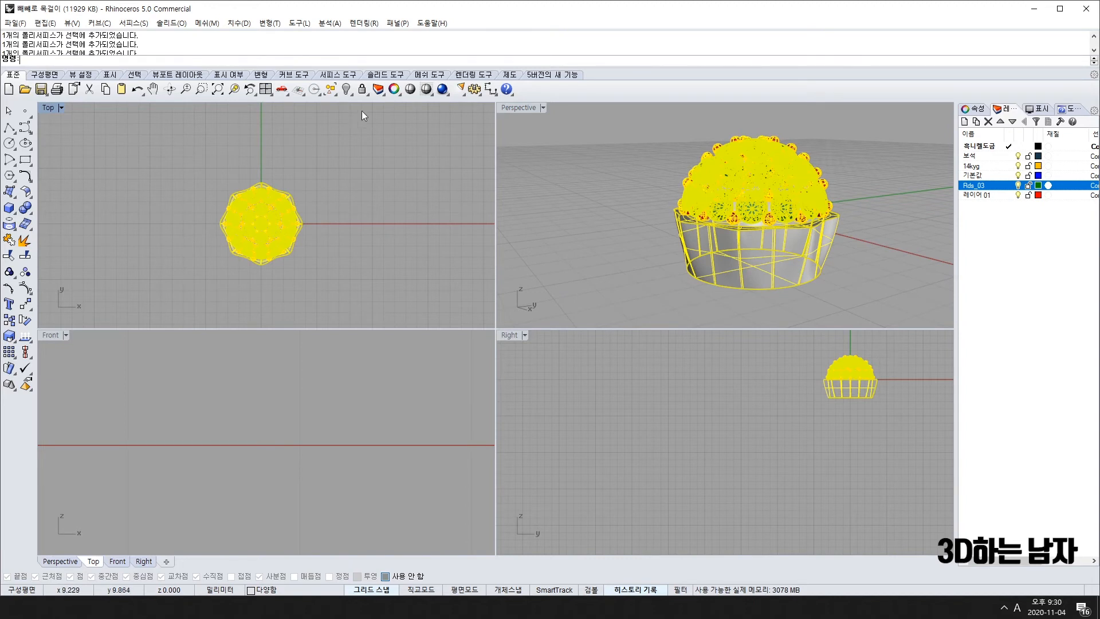
click(12, 279)
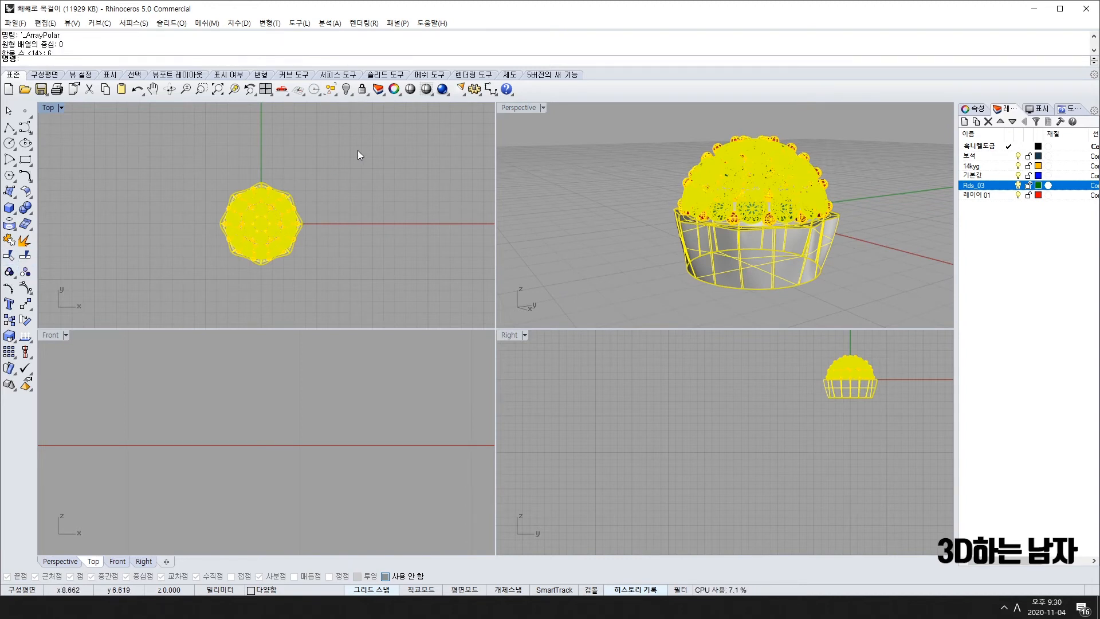
click(487, 191)
Step: Hide the Rds_03 gem layer and view the seats and prongs on the dome up close
scroll(779, 187, up, 5)
scroll(780, 188, down, 7)
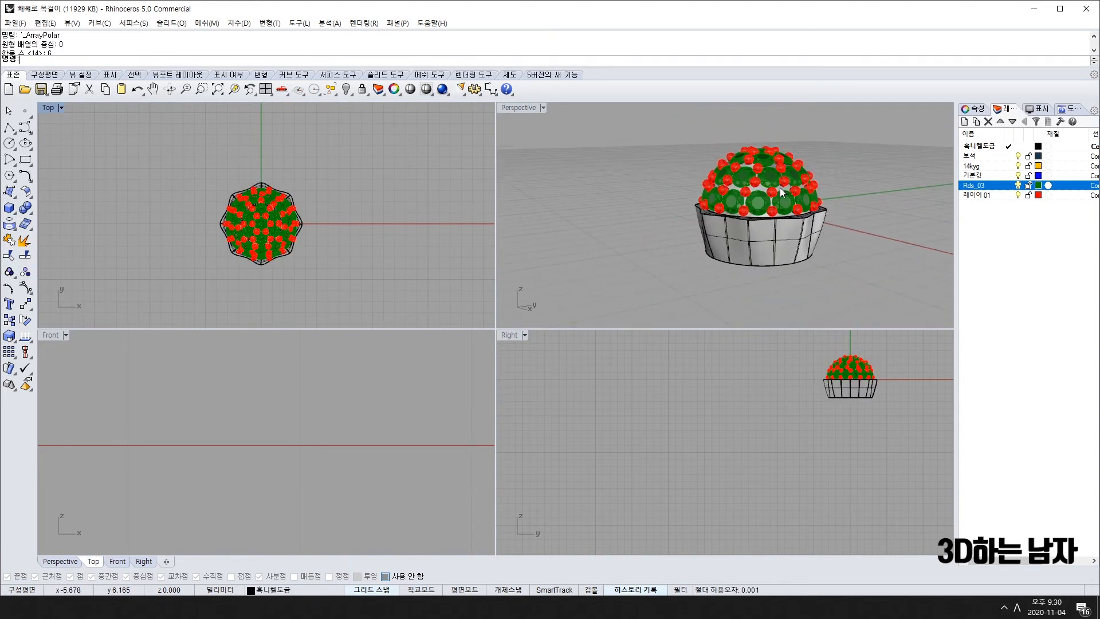
right_drag(782, 192, 735, 201)
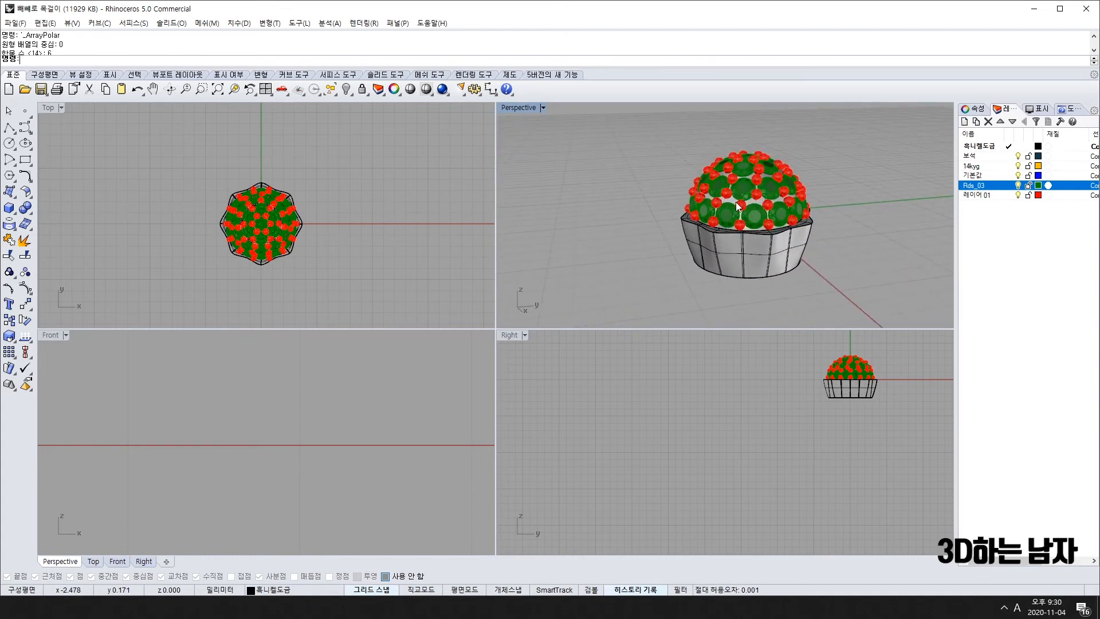
click(1017, 186)
scroll(762, 181, up, 4)
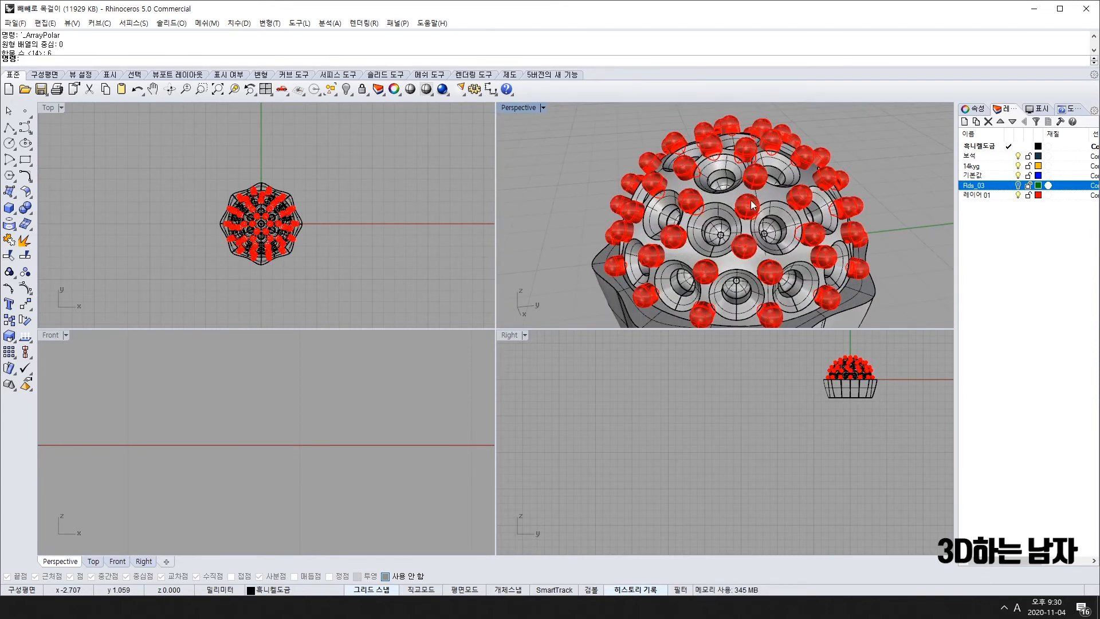
Step: Move the whole visible pendant, body and prongs, onto the 흑니켈도금 layer
scroll(745, 209, down, 5)
drag(626, 146, 845, 297)
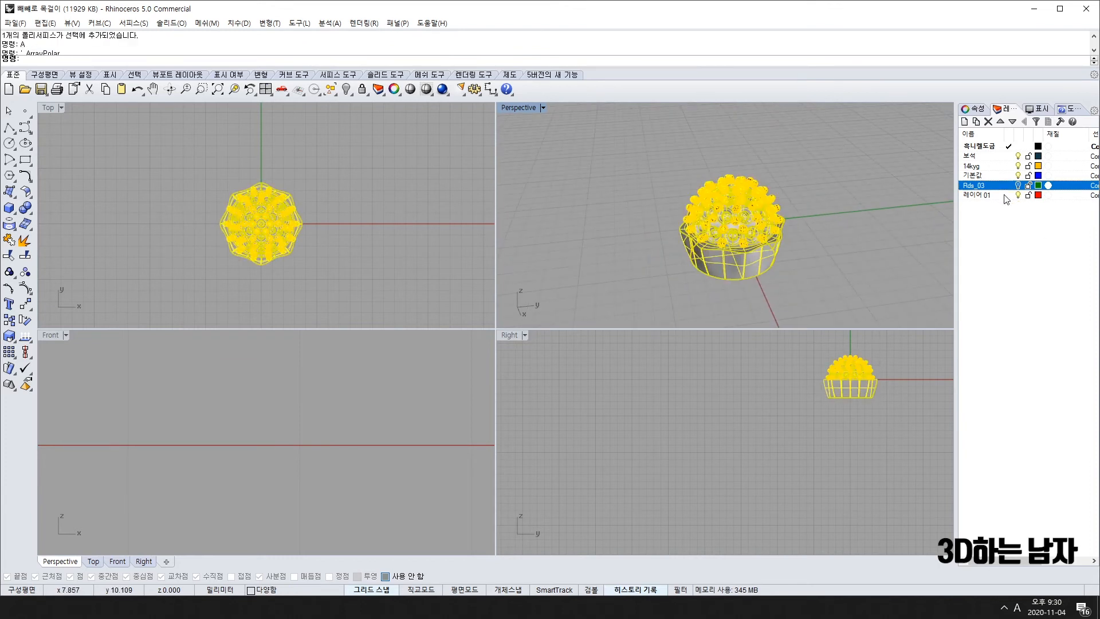
right_click(987, 146)
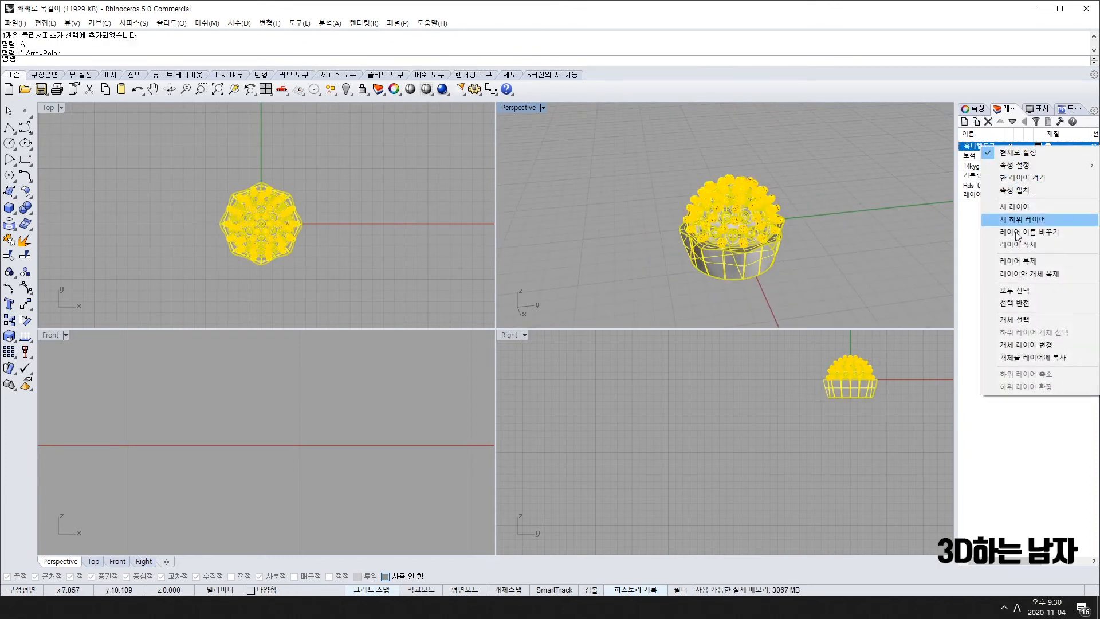
click(1037, 345)
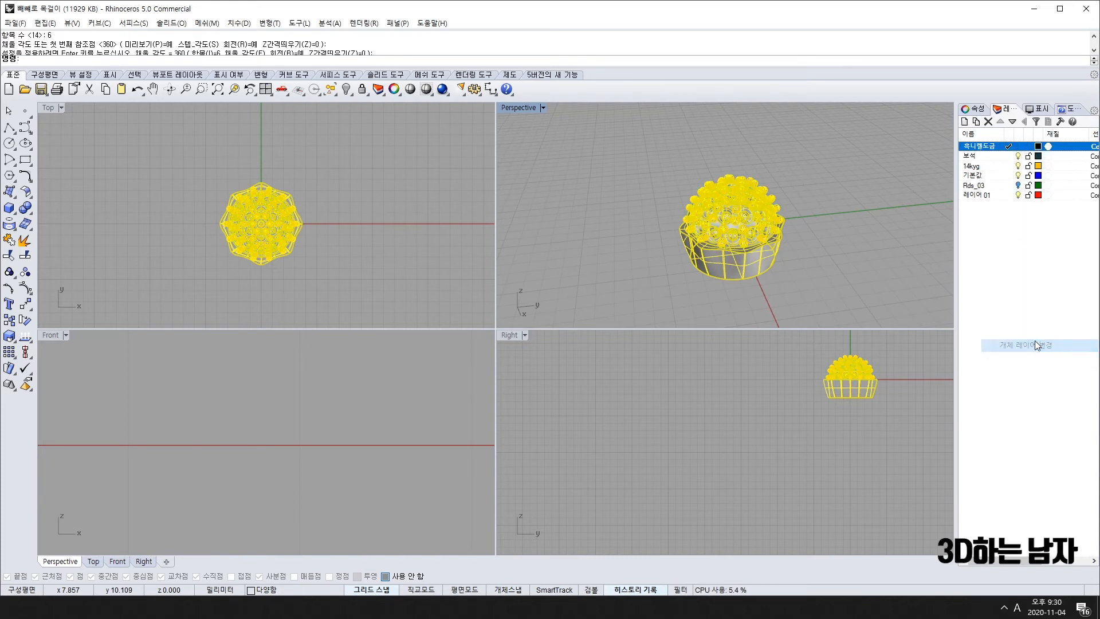
key(Escape)
Step: Show the Rds_03 gem layer again and set its layer colour to white (흰색)
scroll(762, 234, up, 3)
right_drag(762, 234, 733, 213)
click(1019, 187)
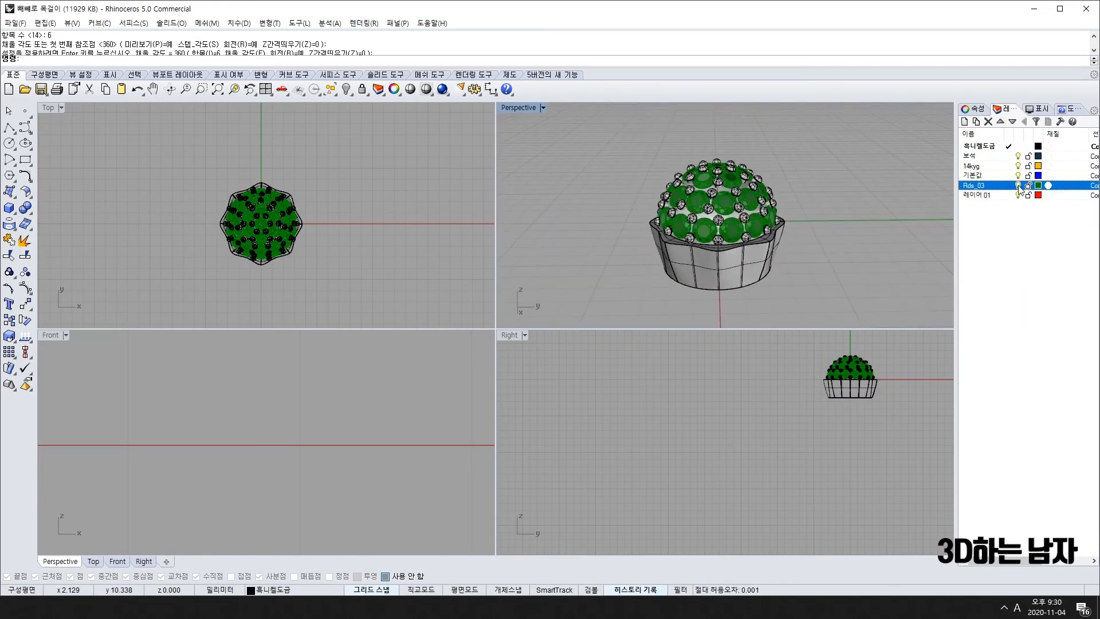
click(1019, 186)
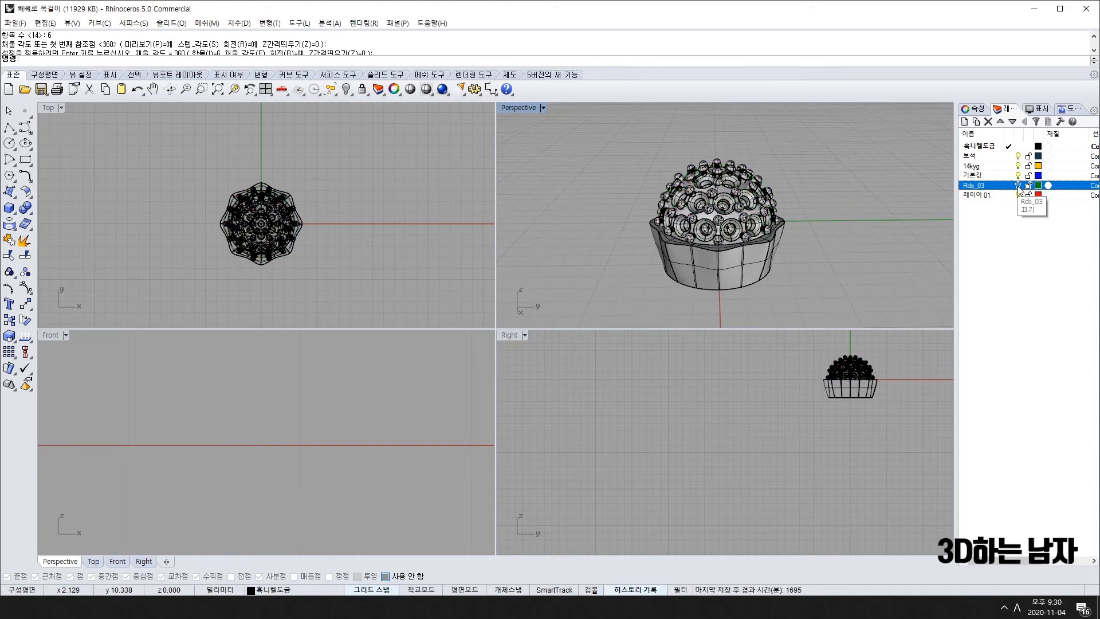
click(1018, 186)
click(1037, 186)
click(252, 220)
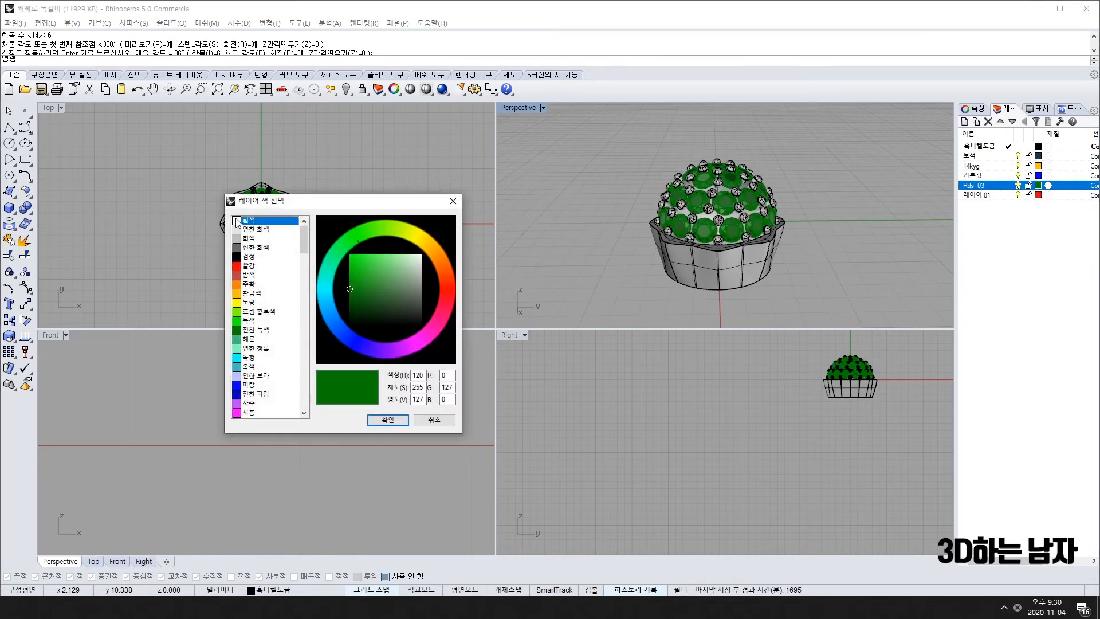
click(398, 417)
Step: Ungroup the pendant into its individual gems, prongs and body
right_drag(689, 283, 774, 259)
scroll(763, 194, up, 5)
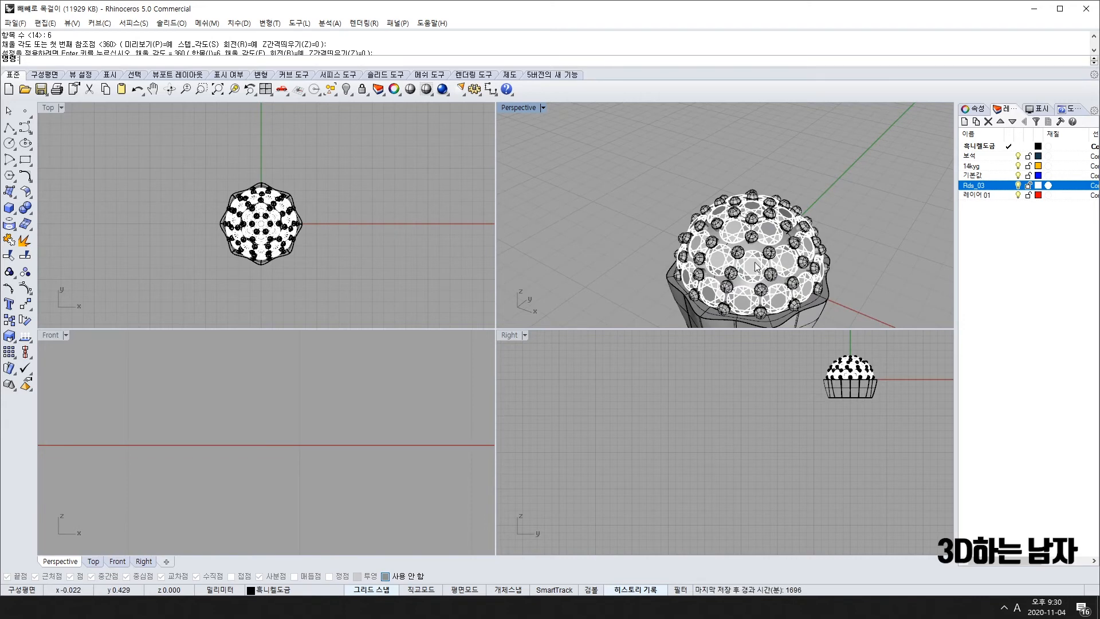
right_drag(794, 232, 787, 248)
click(768, 248)
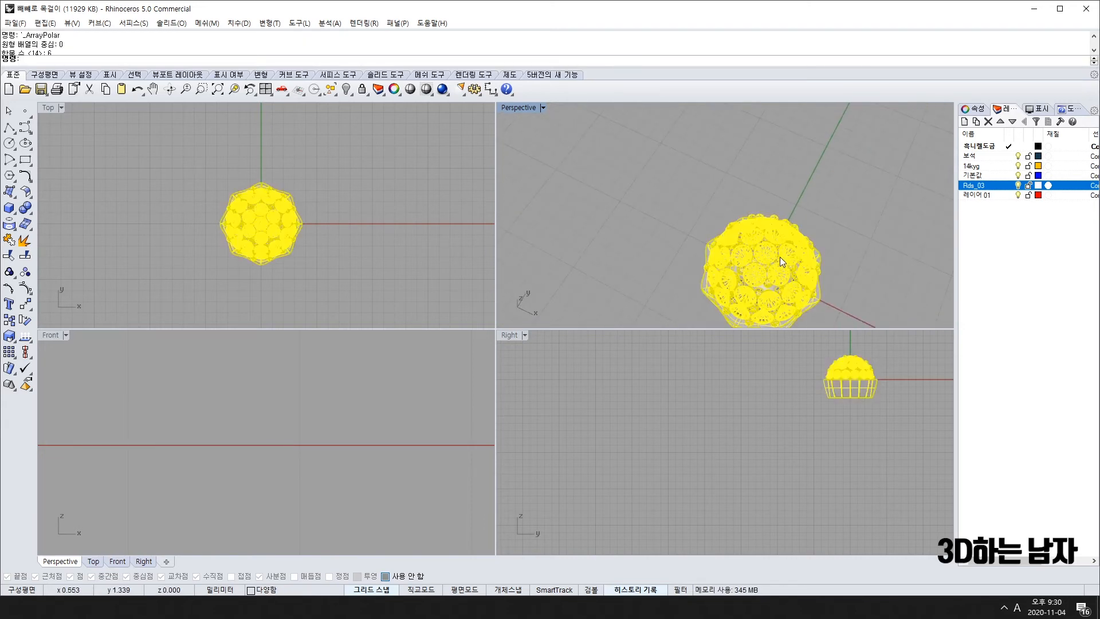
key(Return)
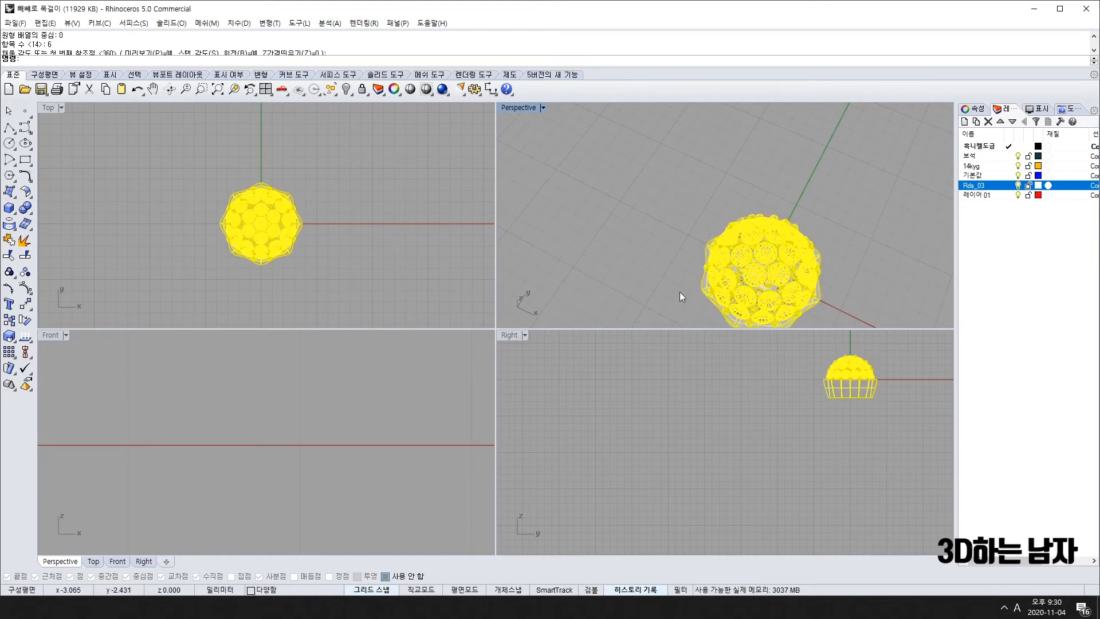
click(778, 162)
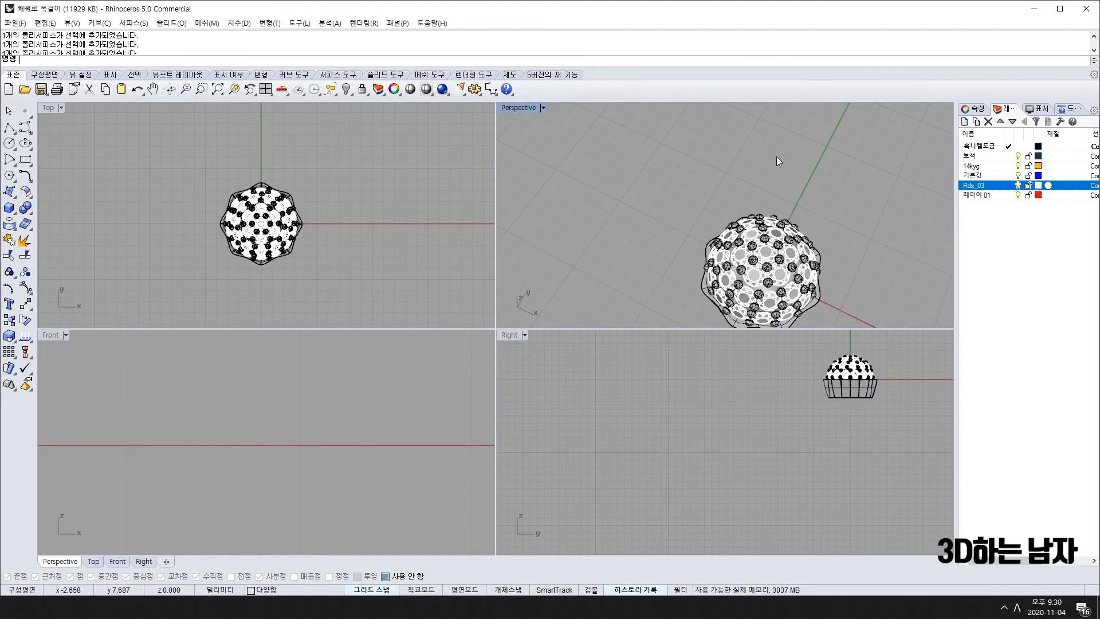
Step: Select the dome's topmost gem together with five gems scattered around its sides
scroll(756, 269, up, 3)
click(752, 265)
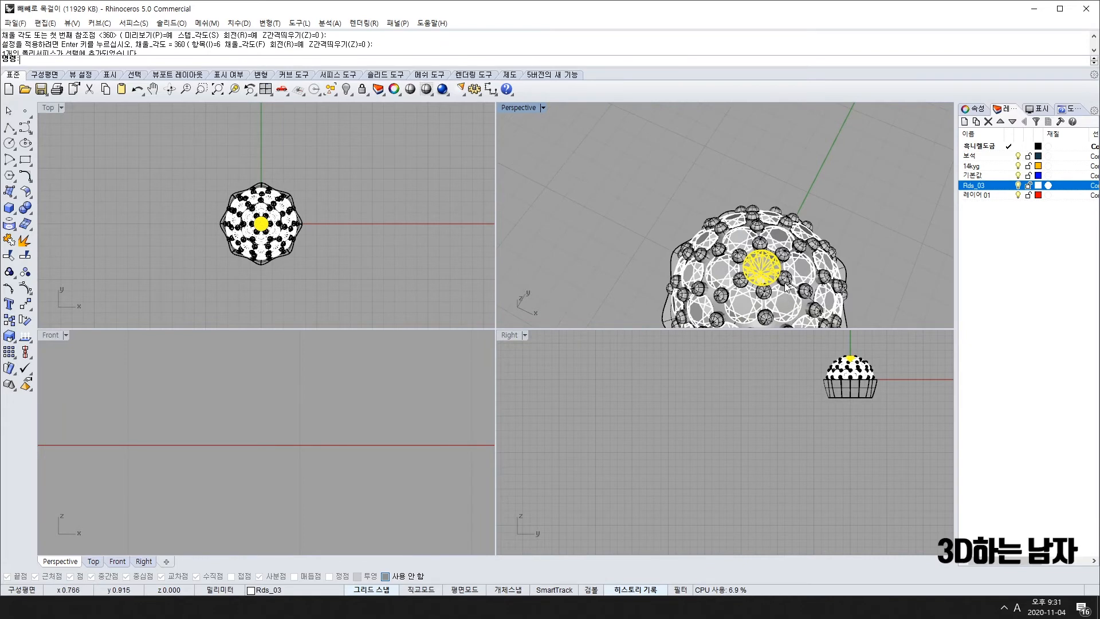
shift+right_drag(785, 283, 746, 241)
shift+click(783, 264)
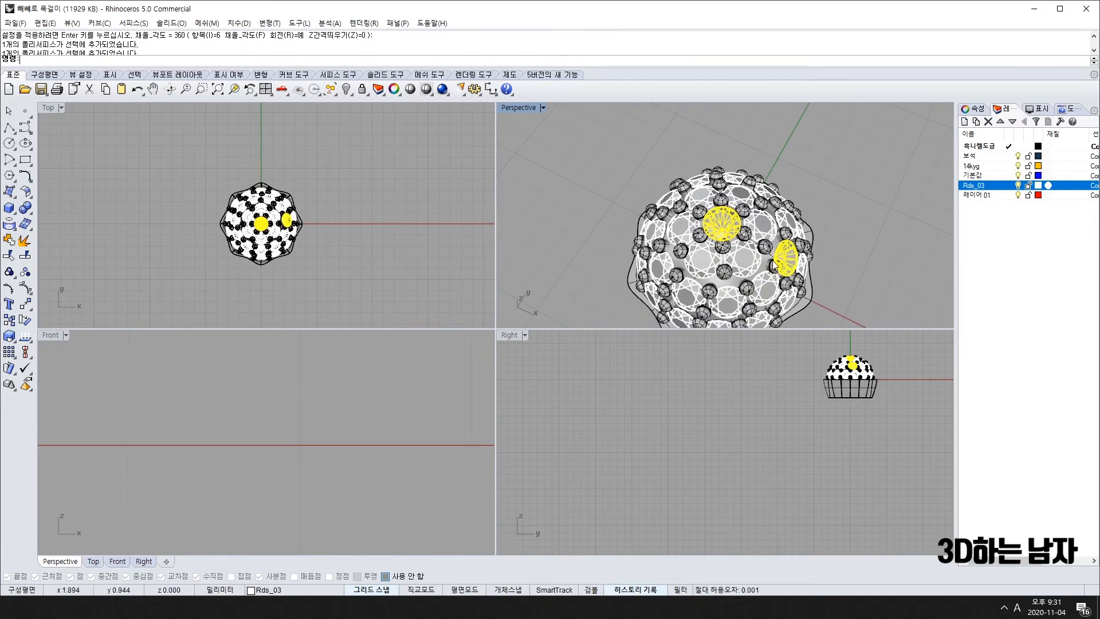
shift+click(657, 271)
right_drag(667, 255, 745, 297)
shift+click(694, 220)
key(Delete)
right_drag(798, 258, 756, 227)
shift+click(772, 199)
right_drag(762, 281, 791, 265)
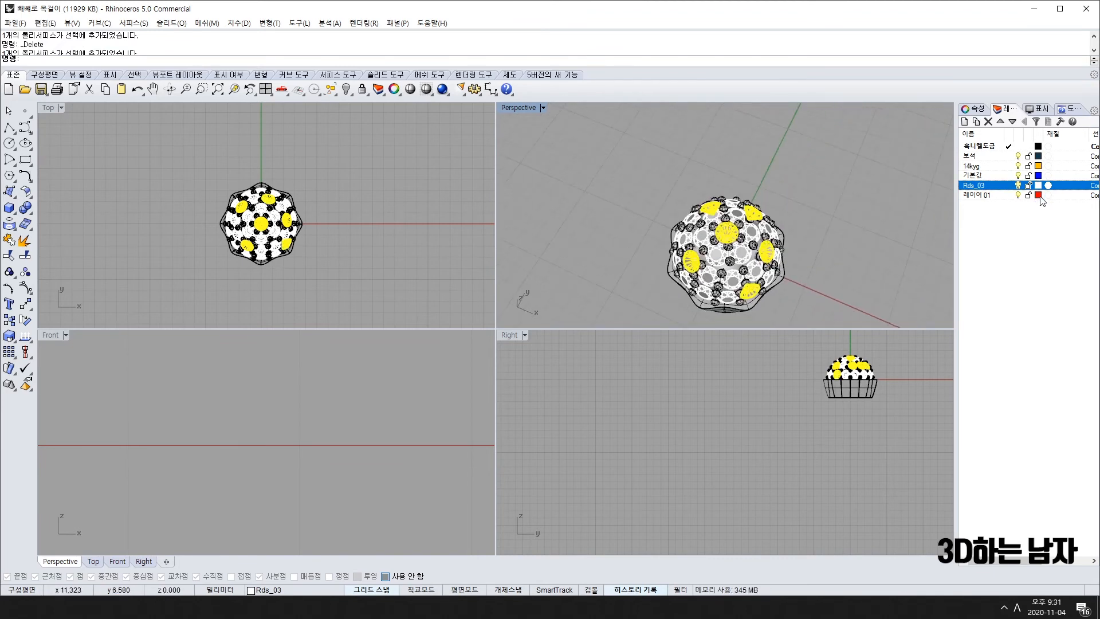
Step: Create the new layer 레이어 04 with a cyan colour and move the selected gems onto it
right_click(1004, 226)
click(1039, 228)
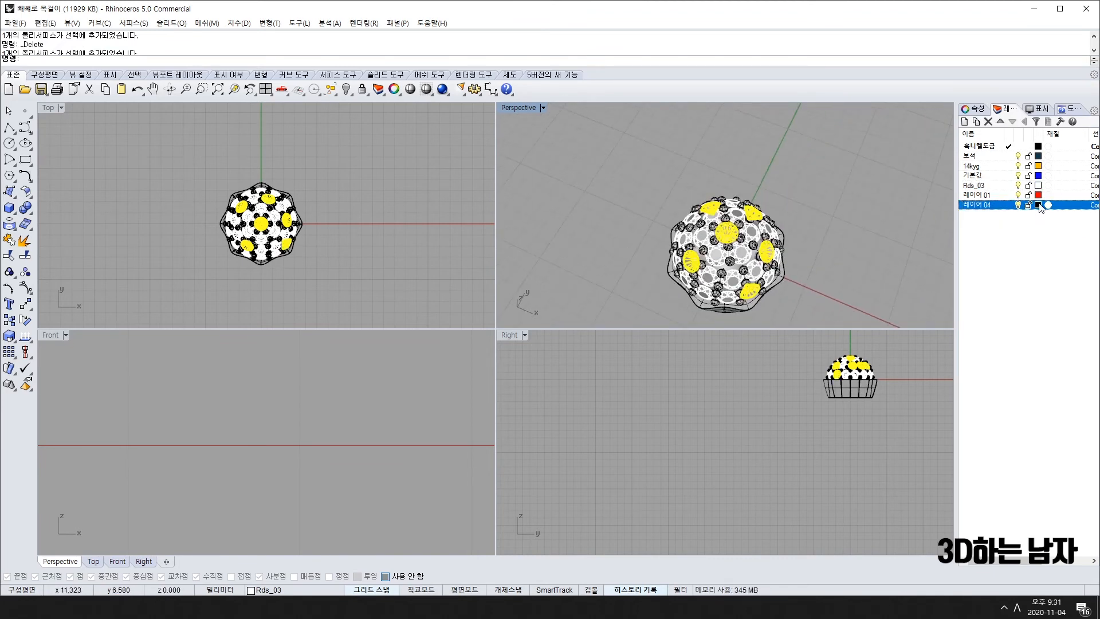
click(1038, 205)
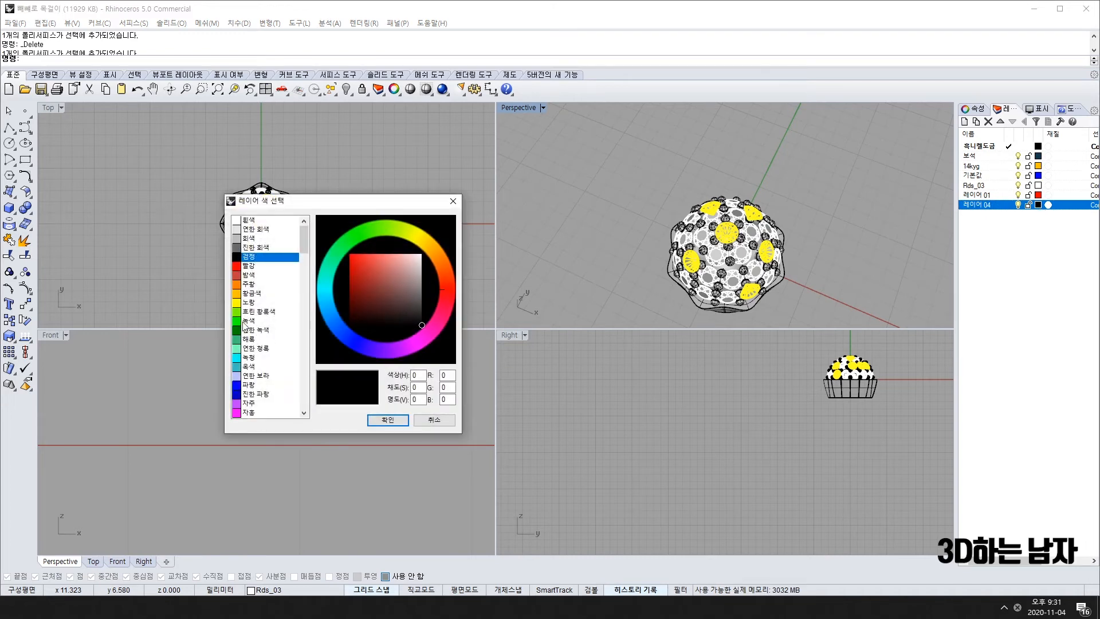
click(249, 357)
click(388, 421)
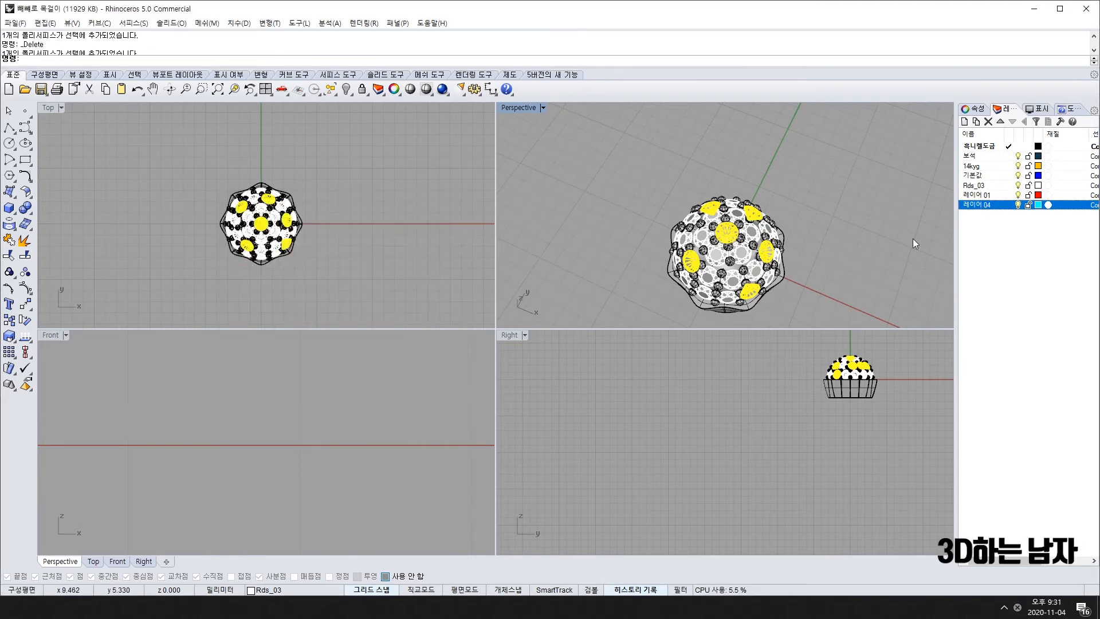
right_click(996, 210)
click(1023, 406)
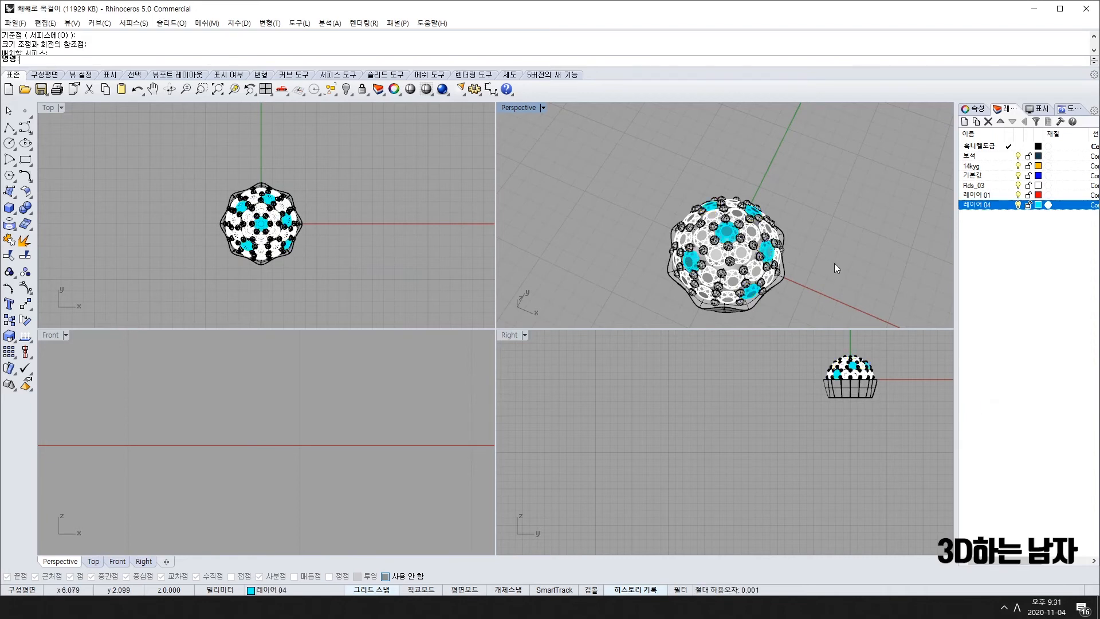
Step: Select a second set of scattered white gems all around the dome, between the cyan ones
right_drag(834, 263, 668, 211)
click(749, 245)
text(or)
key(Return)
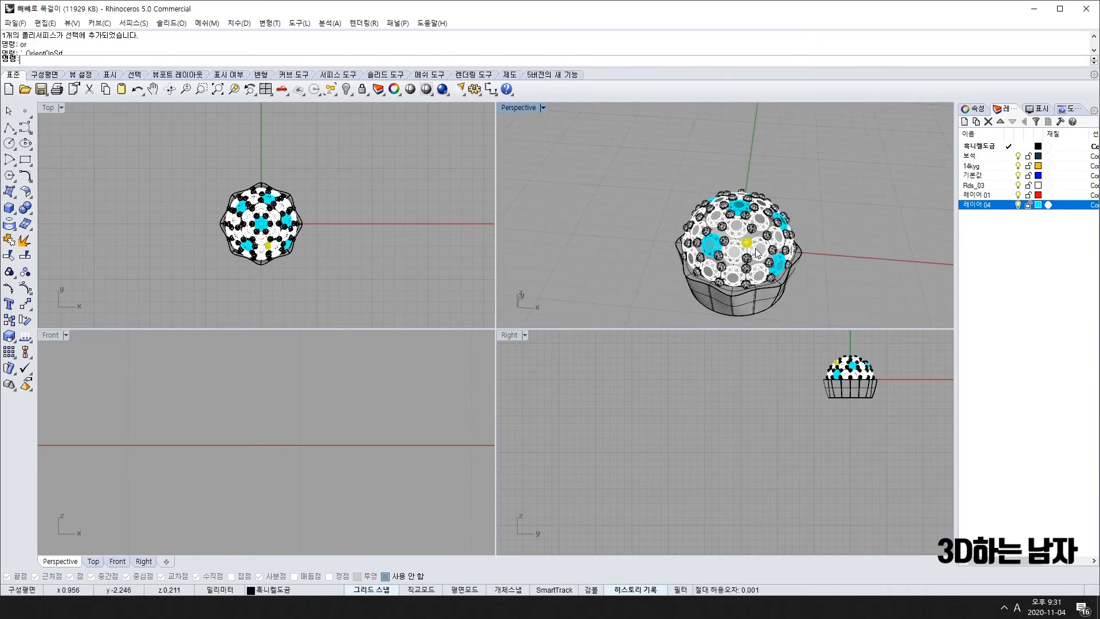
key(Escape)
click(759, 249)
right_drag(687, 231, 773, 278)
shift+click(756, 230)
right_drag(757, 221, 766, 257)
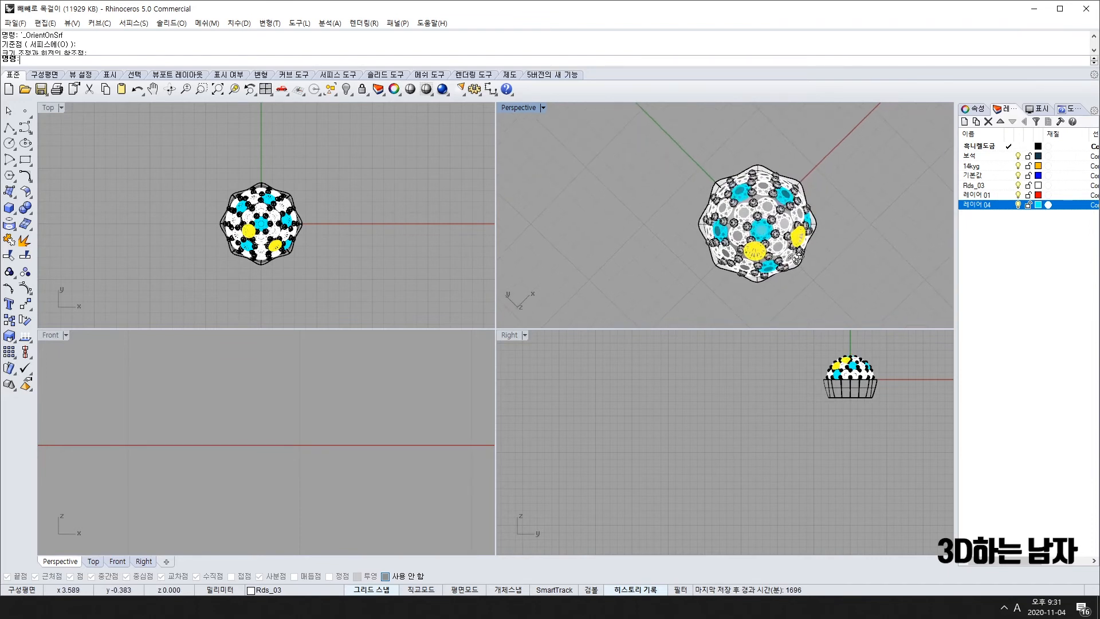
shift+click(764, 188)
right_drag(764, 188, 779, 128)
click(775, 239)
right_drag(680, 225, 696, 243)
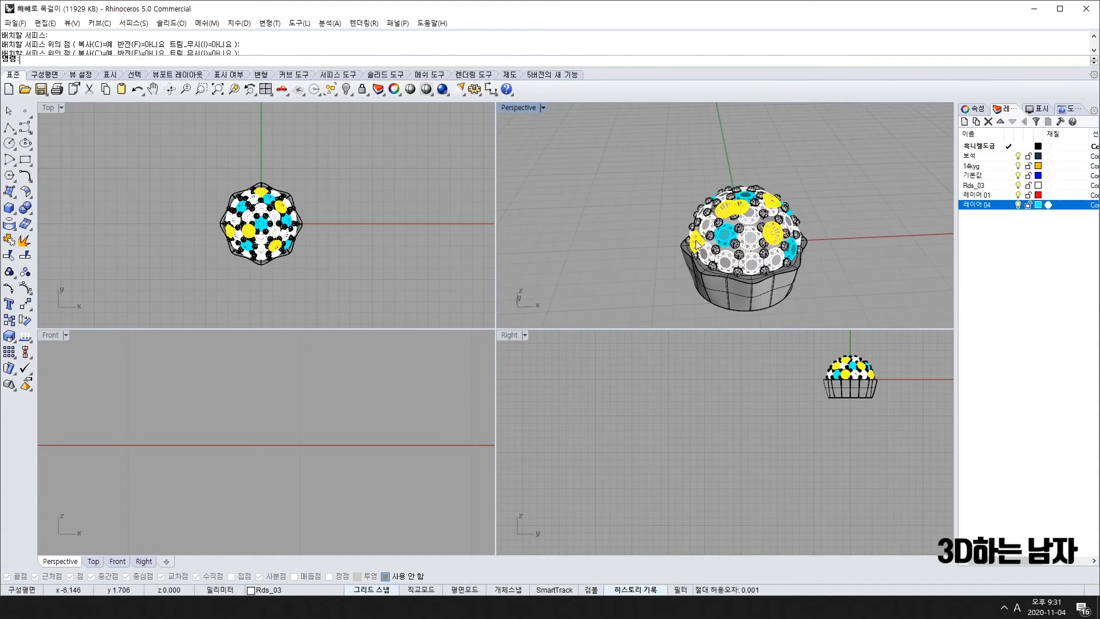
click(748, 265)
Step: Create the new layer 레이어 05 with a light purple colour (연한 보라) and move the selected gems onto it
right_click(1033, 243)
click(1057, 239)
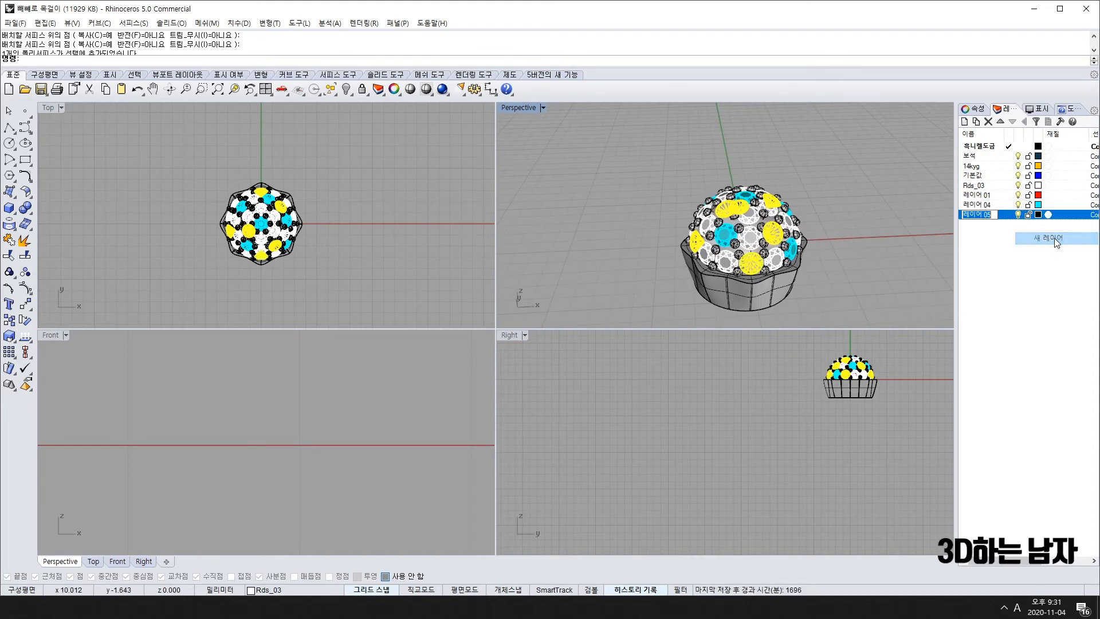
click(1038, 215)
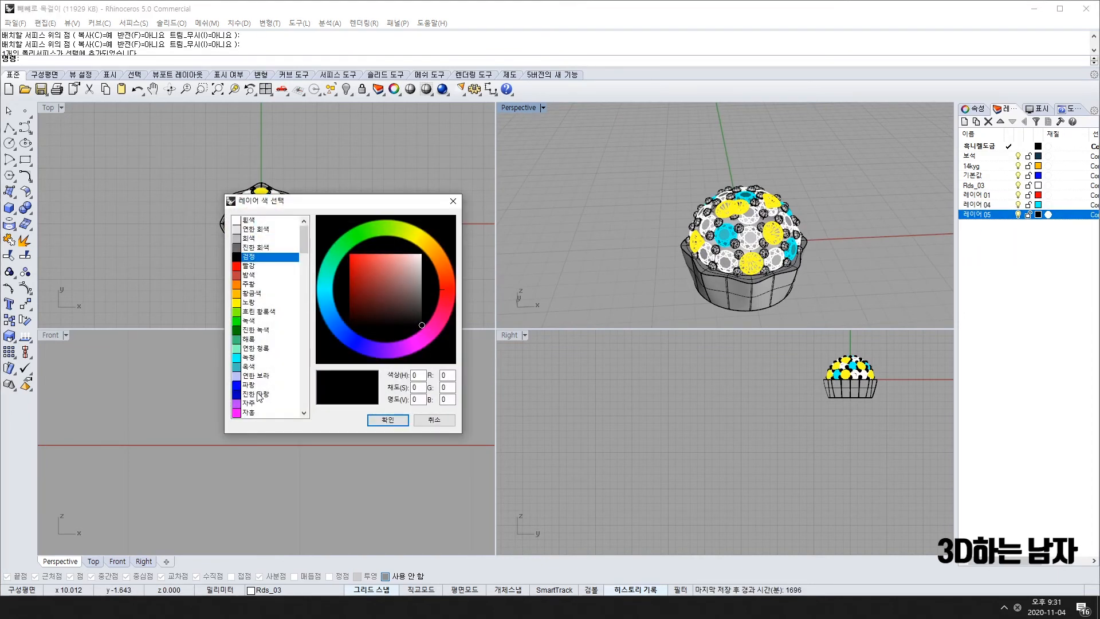
click(267, 377)
click(388, 420)
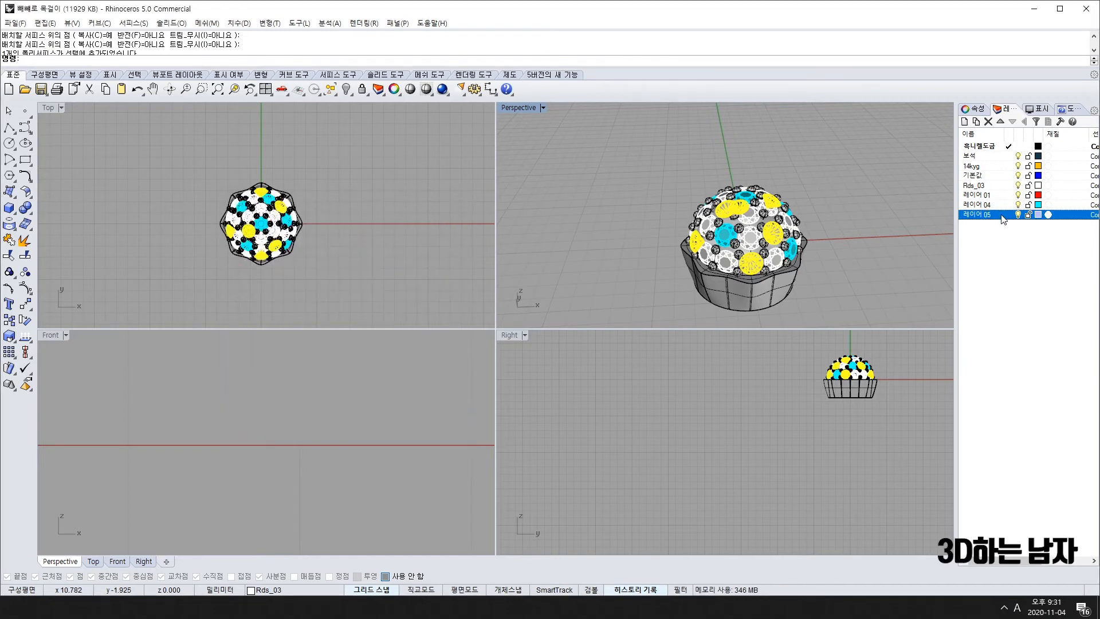
right_click(1002, 217)
click(1031, 414)
click(626, 240)
Step: Hide the entire pendant, including its gems, prongs and body
right_drag(727, 210, 747, 275)
scroll(757, 205, up, 5)
drag(170, 152, 379, 293)
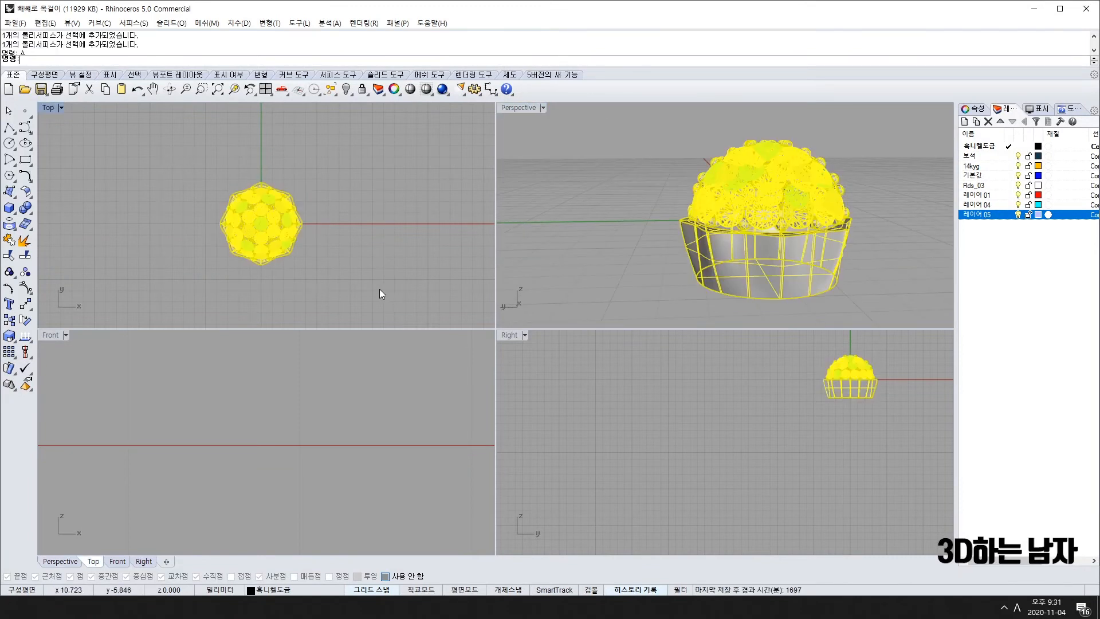
right_drag(281, 380, 320, 454)
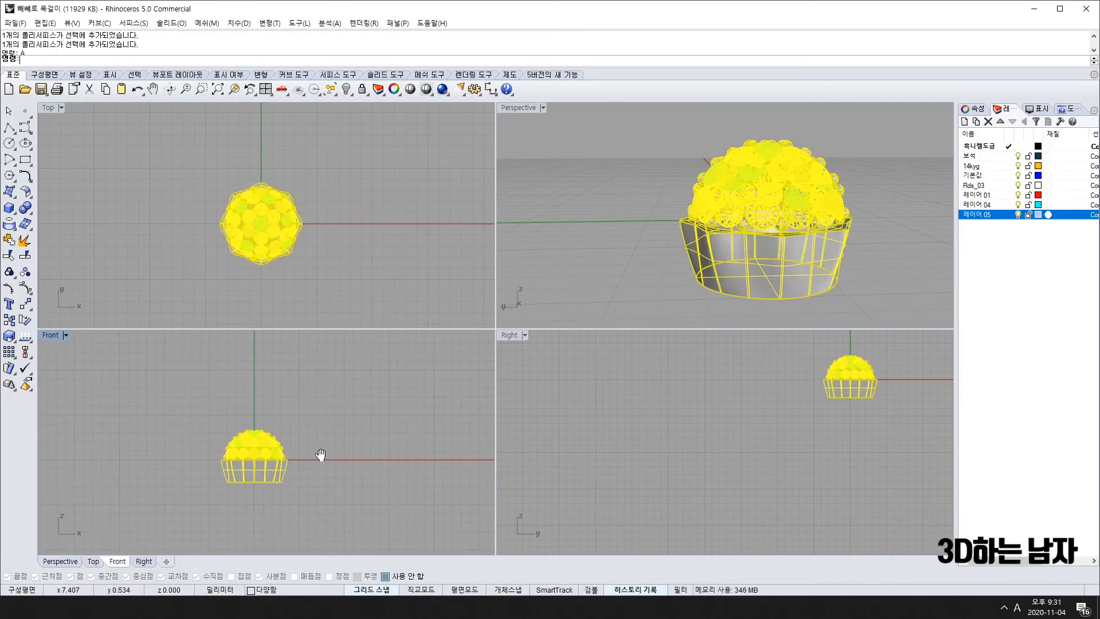
click(346, 90)
Step: Draw a circle with a 16 mm diameter centred on the origin in the enlarged Front view
right_drag(277, 441, 318, 413)
right_drag(338, 454, 312, 480)
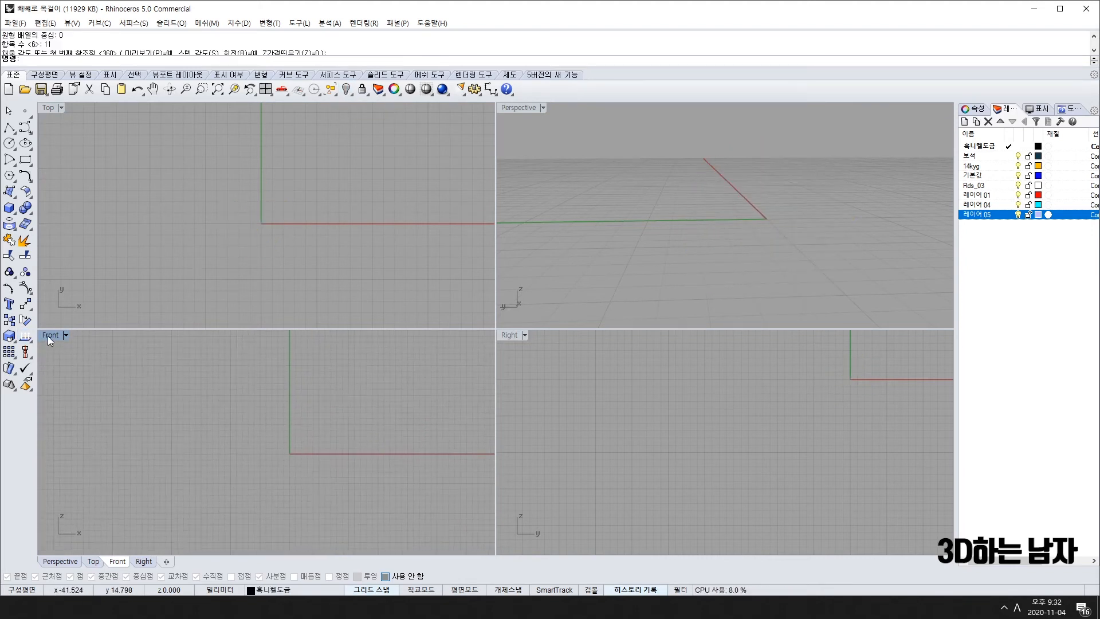
double_click(47, 335)
right_drag(515, 335, 463, 365)
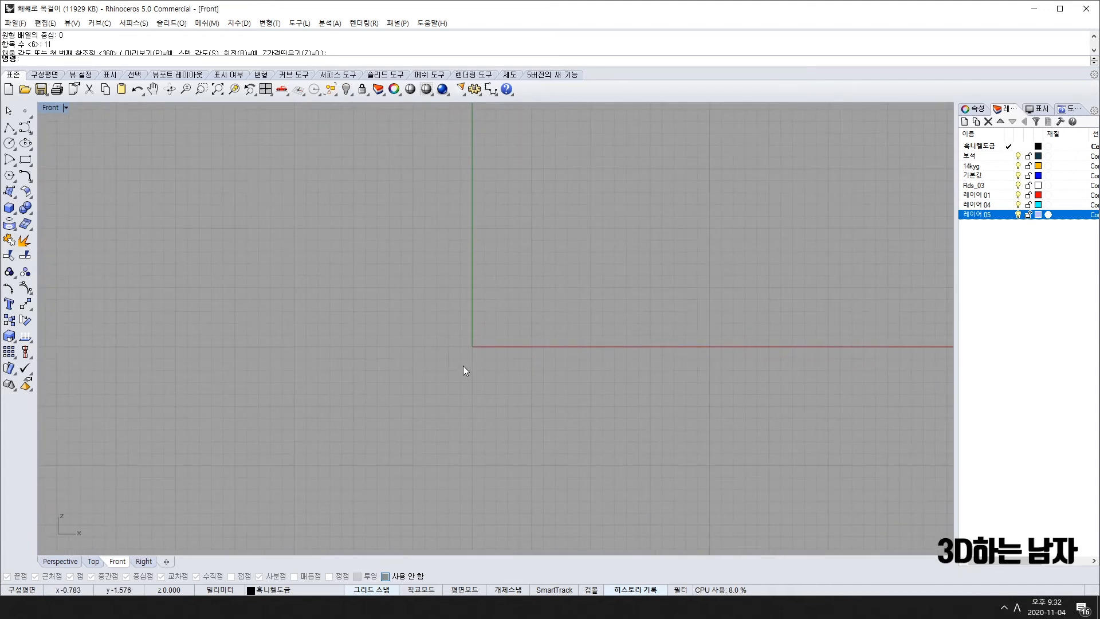
text(c)
key(Return)
text(0)
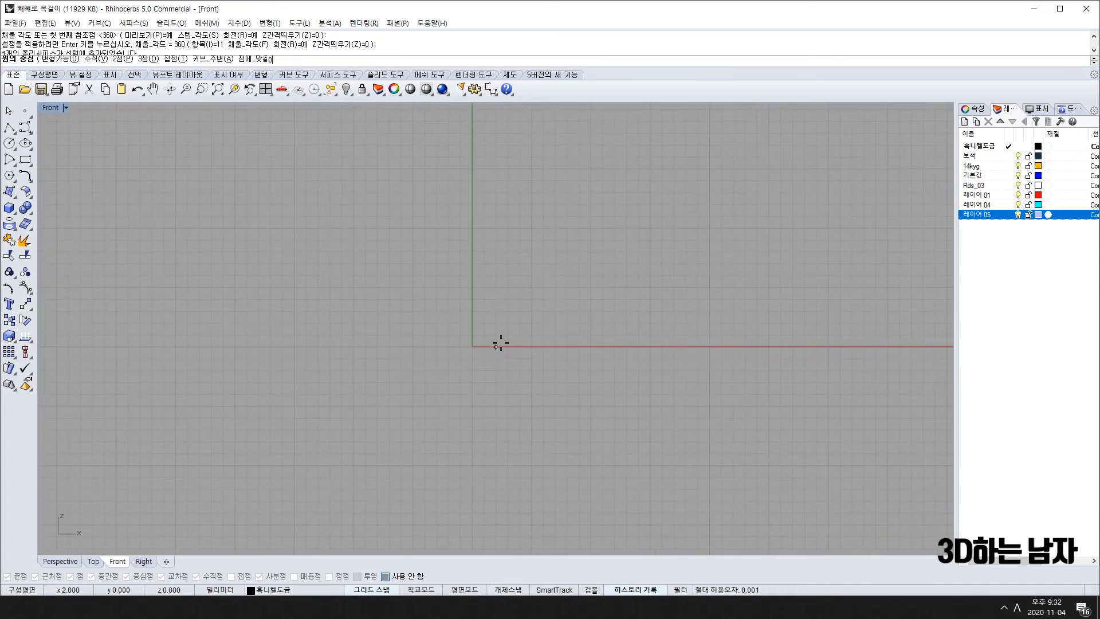
key(Return)
text(1)
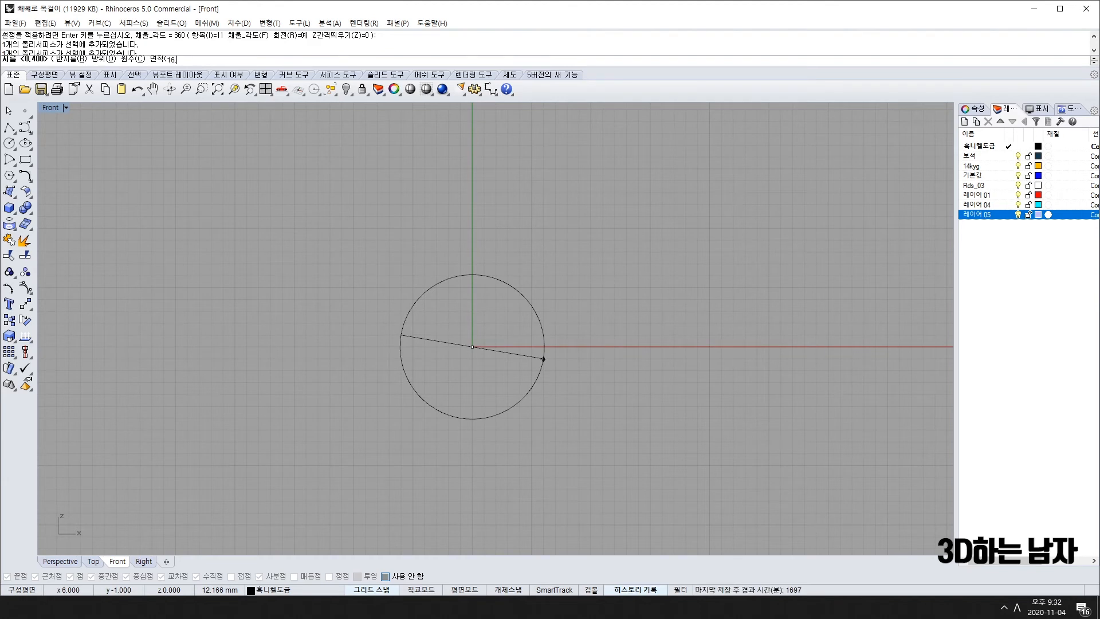
text(6)
key(Return)
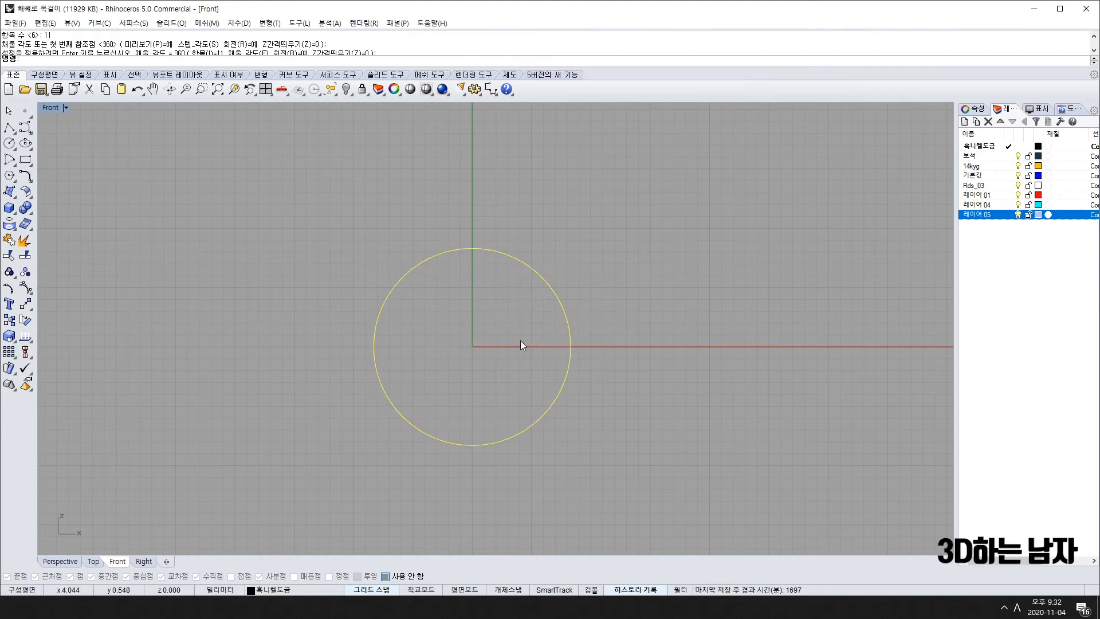
Step: Offset the circle outward by 2 mm
text(o)
key(Return)
text(2)
key(Return)
click(662, 344)
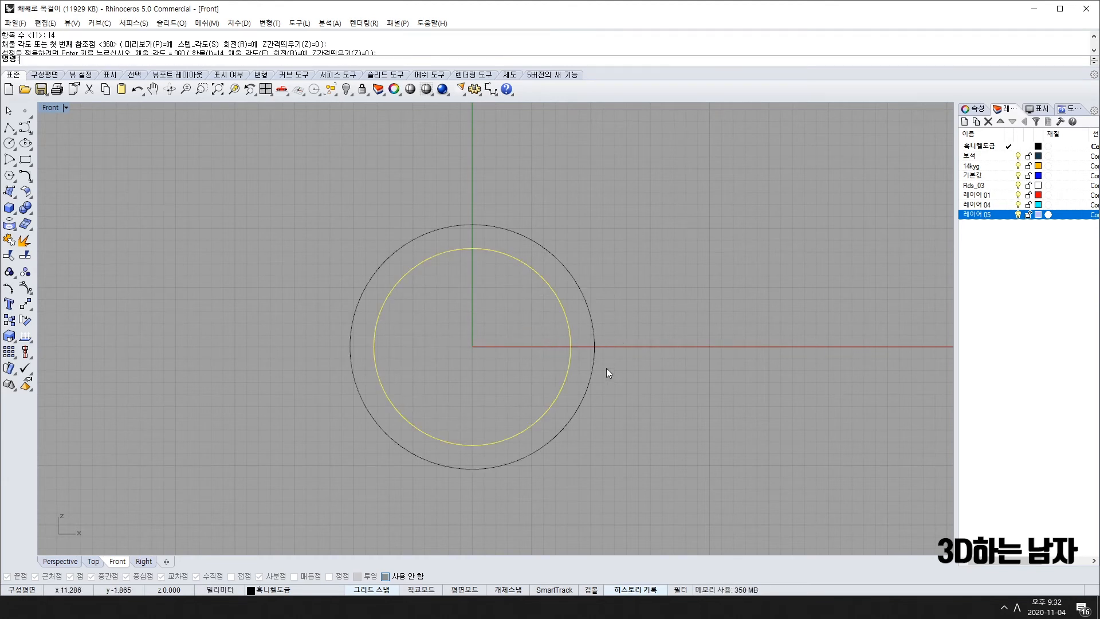
Step: Rotate both circles about the origin, from the positive X axis down towards the bottom of the circles
scroll(575, 357, up, 5)
scroll(573, 339, down, 4)
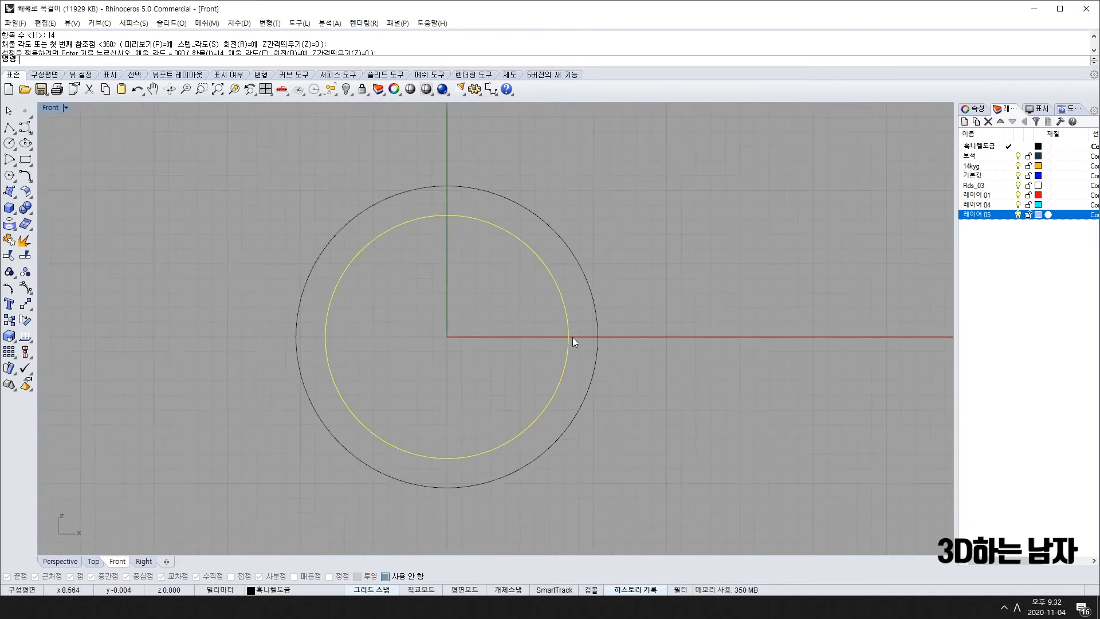
drag(688, 294, 430, 359)
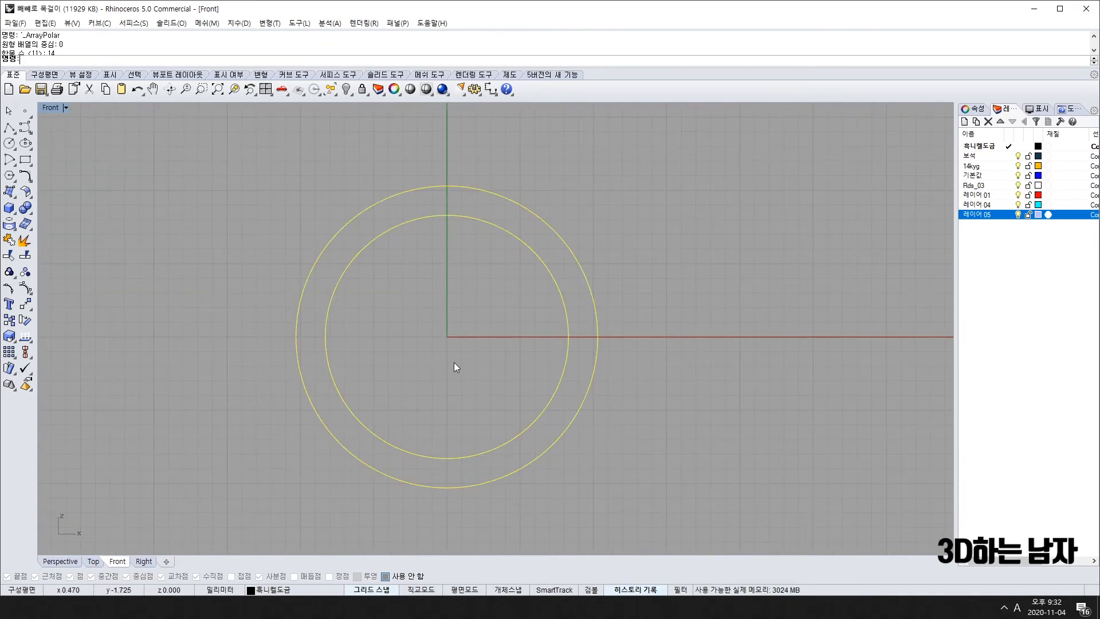
text(ro)
key(Return)
text(0)
key(Return)
click(711, 338)
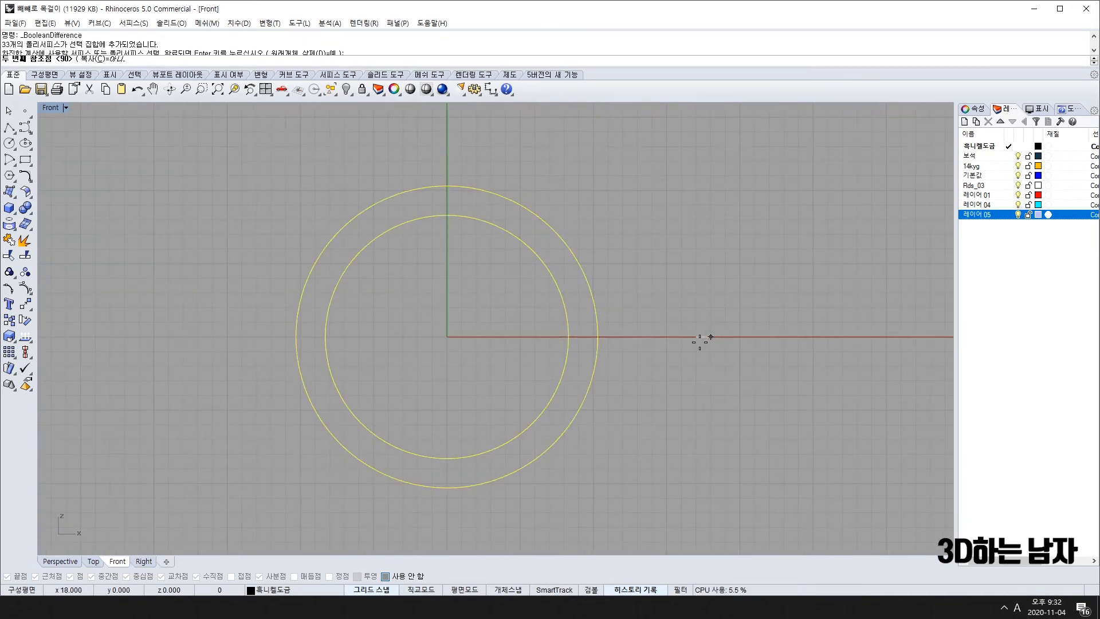
click(465, 489)
scroll(487, 356, down, 2)
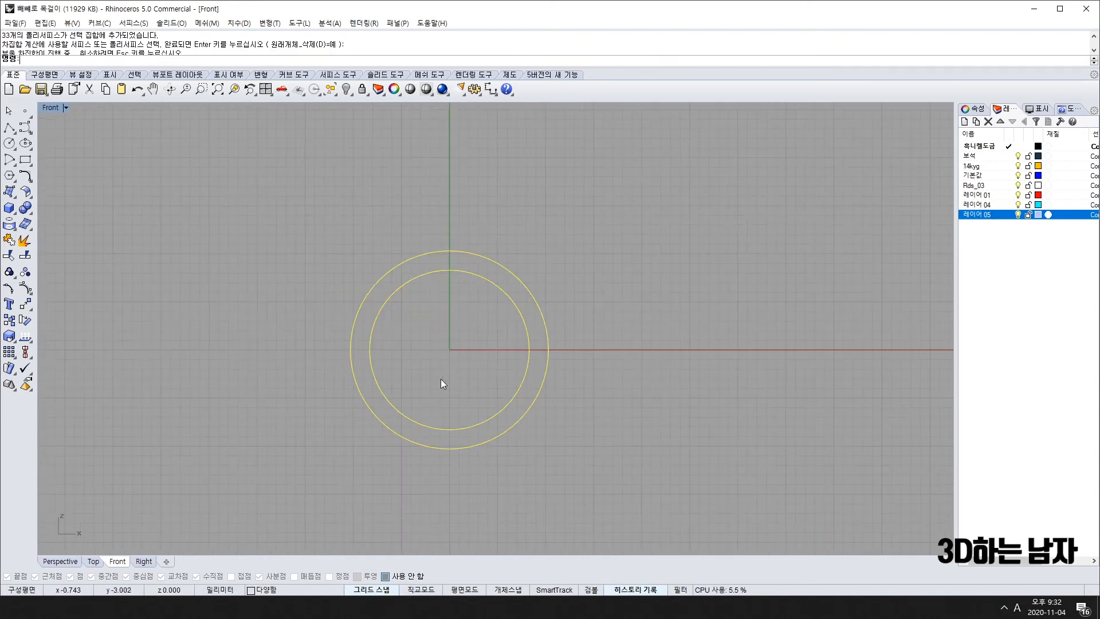
Step: Rebuild both concentric circles with 12 points and degree 3
text(re)
key(Return)
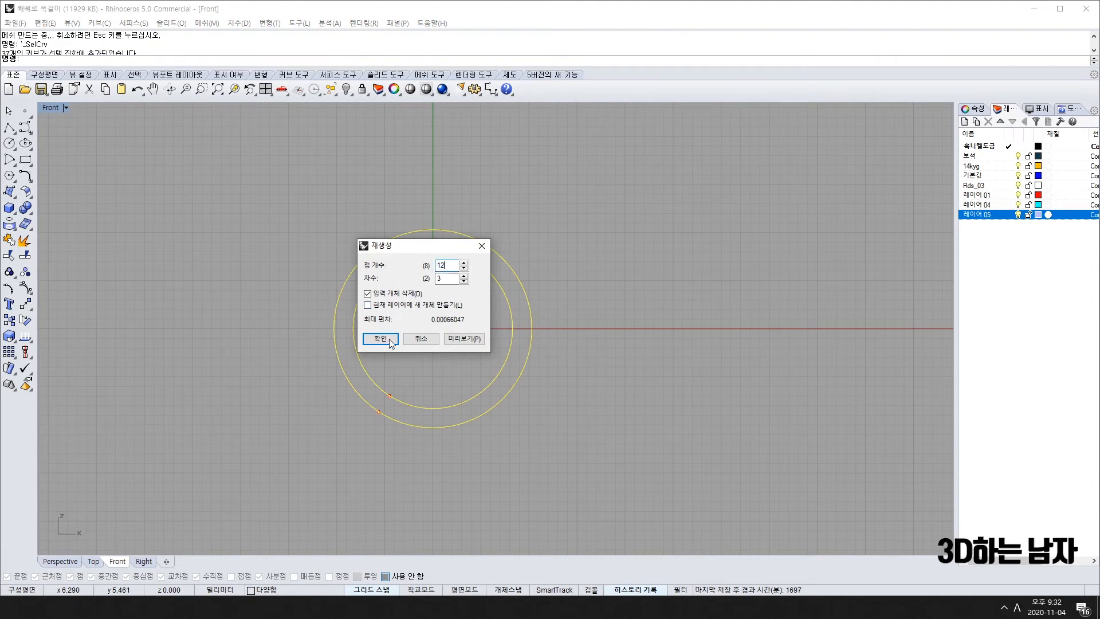
click(381, 338)
Step: Show the outer circle's control points and stretch its upper points upward with a one-directional scale
click(428, 229)
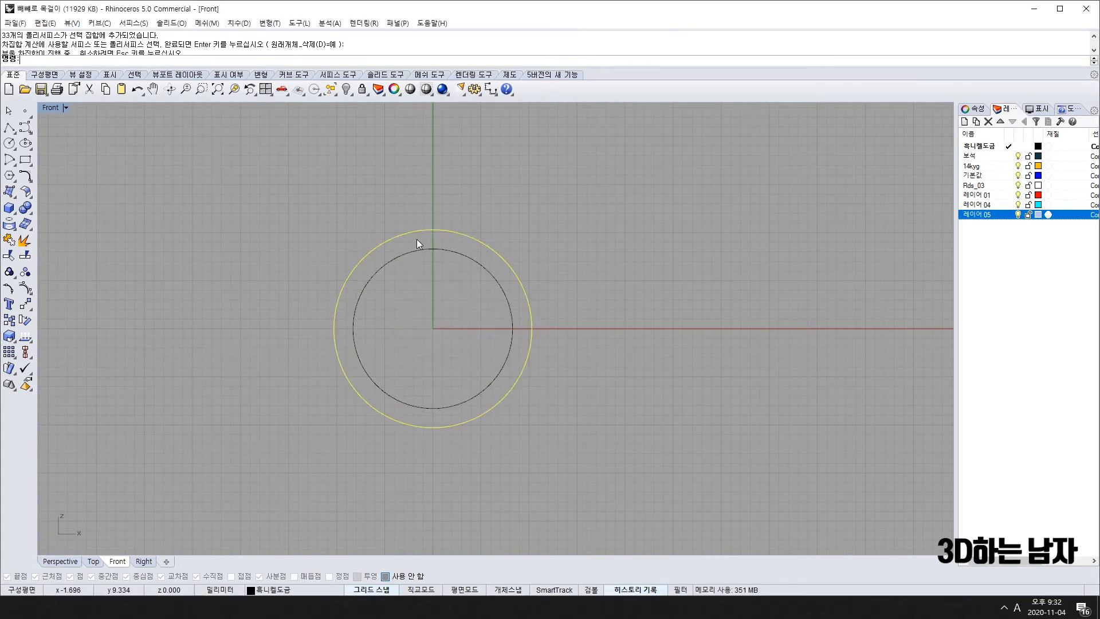
key(F10)
drag(276, 200, 590, 296)
text(s1)
key(Return)
click(589, 386)
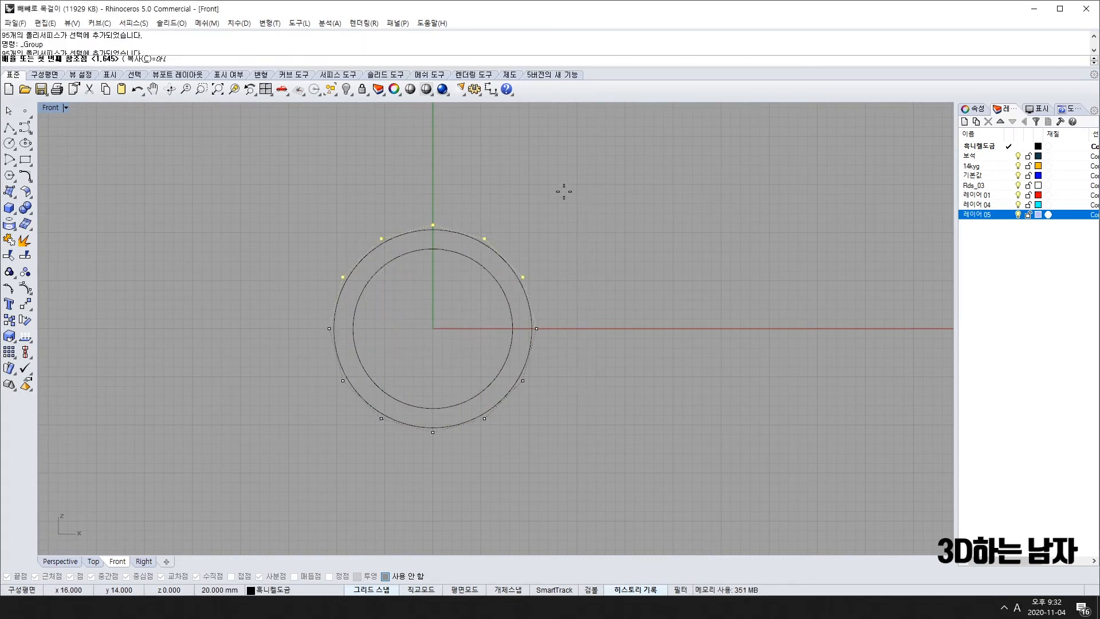
shift+click(562, 192)
click(562, 190)
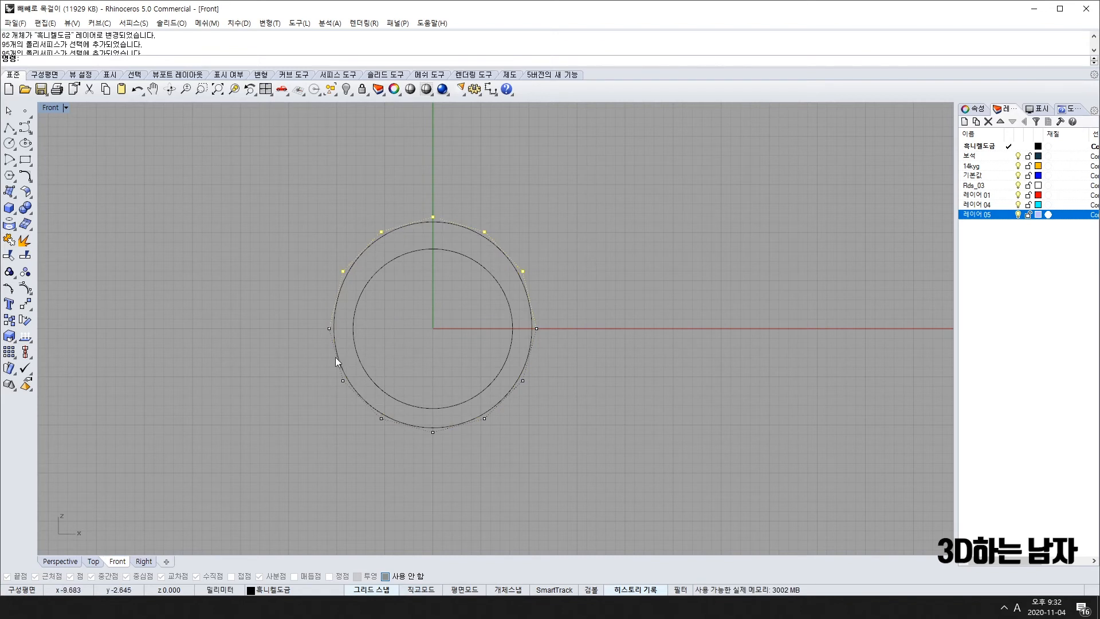
Step: Squeeze the outer circle's lower control points up towards the inner circle with a one-directional scale
drag(335, 356, 563, 458)
key(Return)
click(589, 308)
shift+click(580, 488)
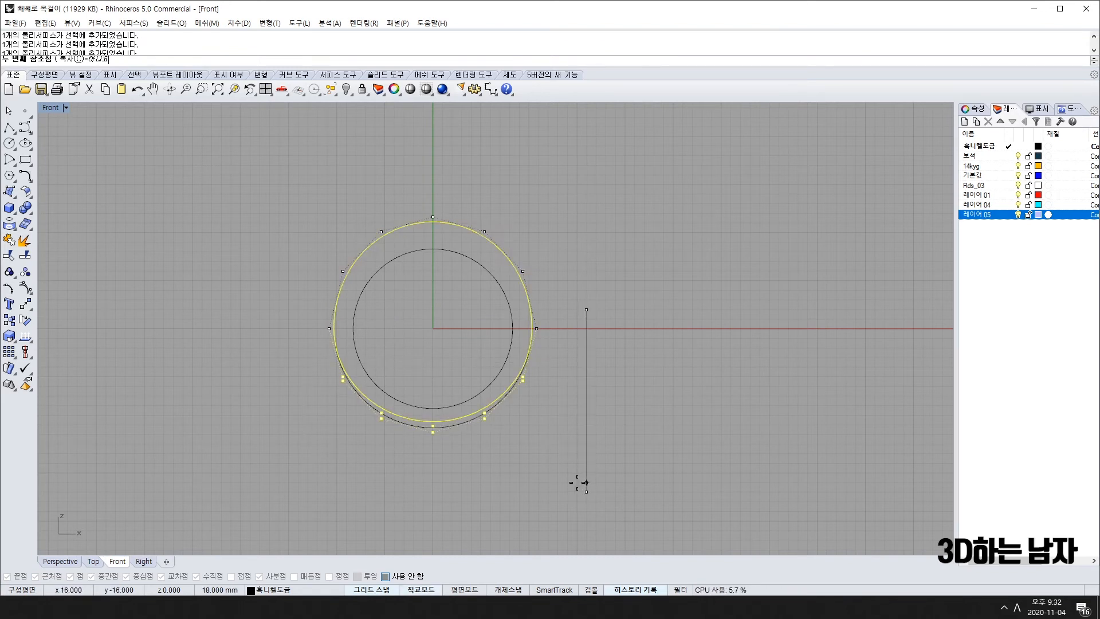
click(580, 486)
key(Escape)
scroll(478, 299, up, 4)
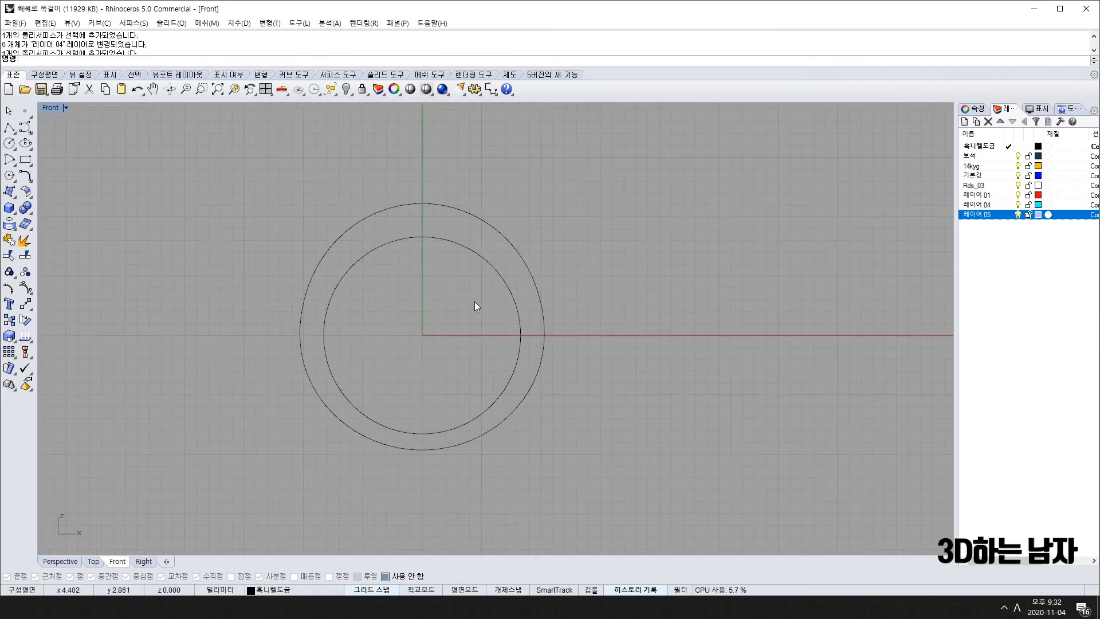
Step: Dimension the gap between the two ring curves at the top, bottom and side on the positive X axis
click(490, 90)
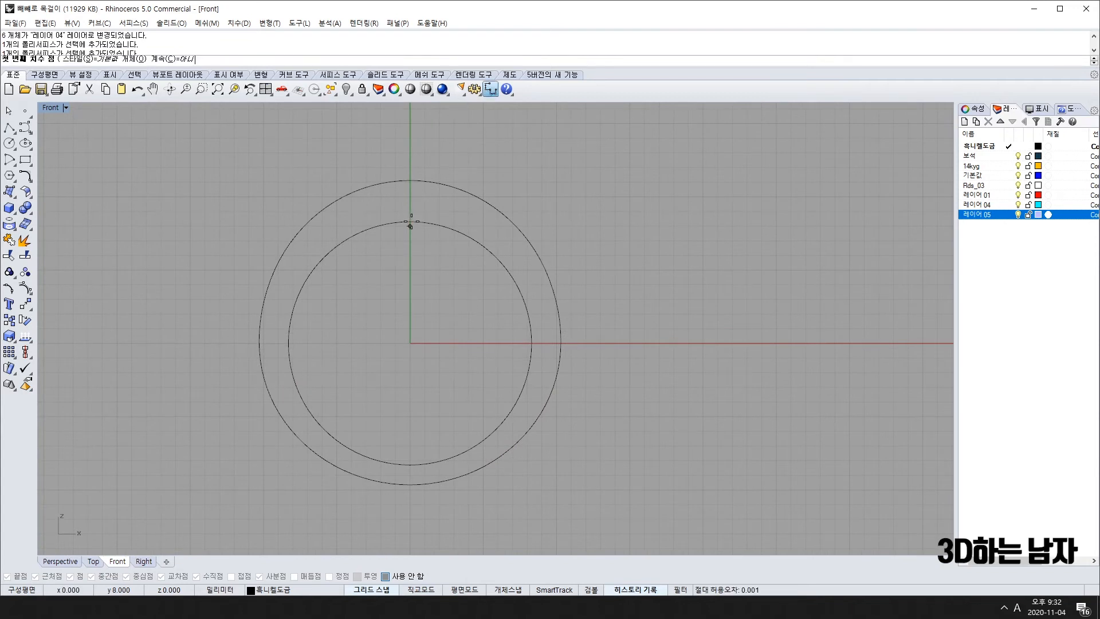
click(420, 222)
click(420, 181)
click(603, 199)
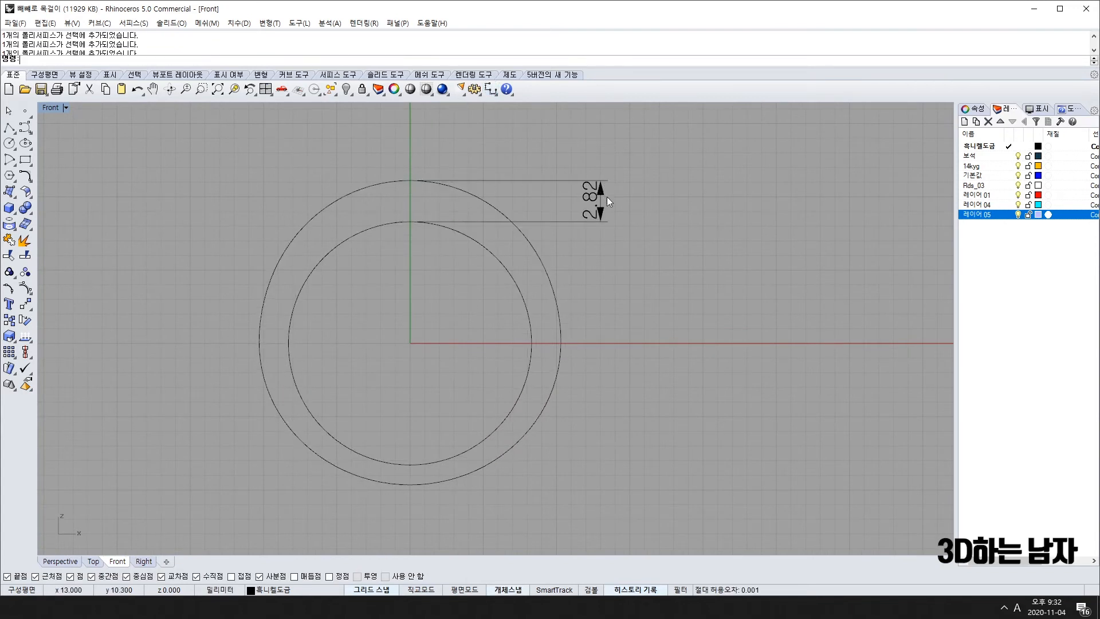
right_click(411, 479)
click(410, 464)
click(410, 484)
click(729, 463)
right_click(528, 347)
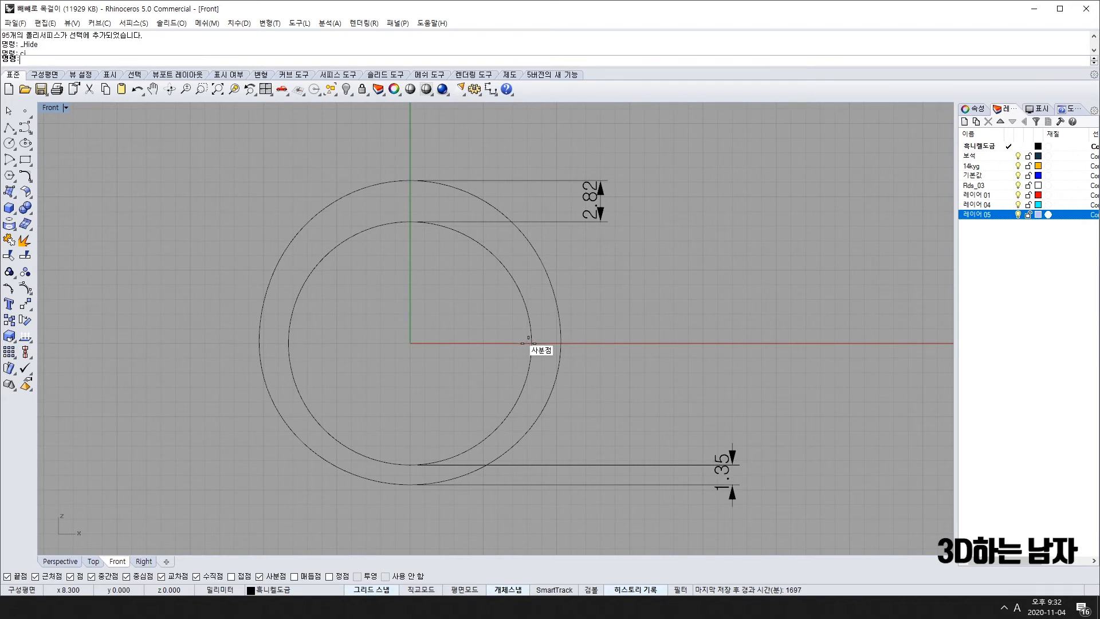
click(531, 343)
click(560, 343)
click(558, 533)
Step: Delete the three gap dimensions around the ring curves
scroll(579, 461, down, 5)
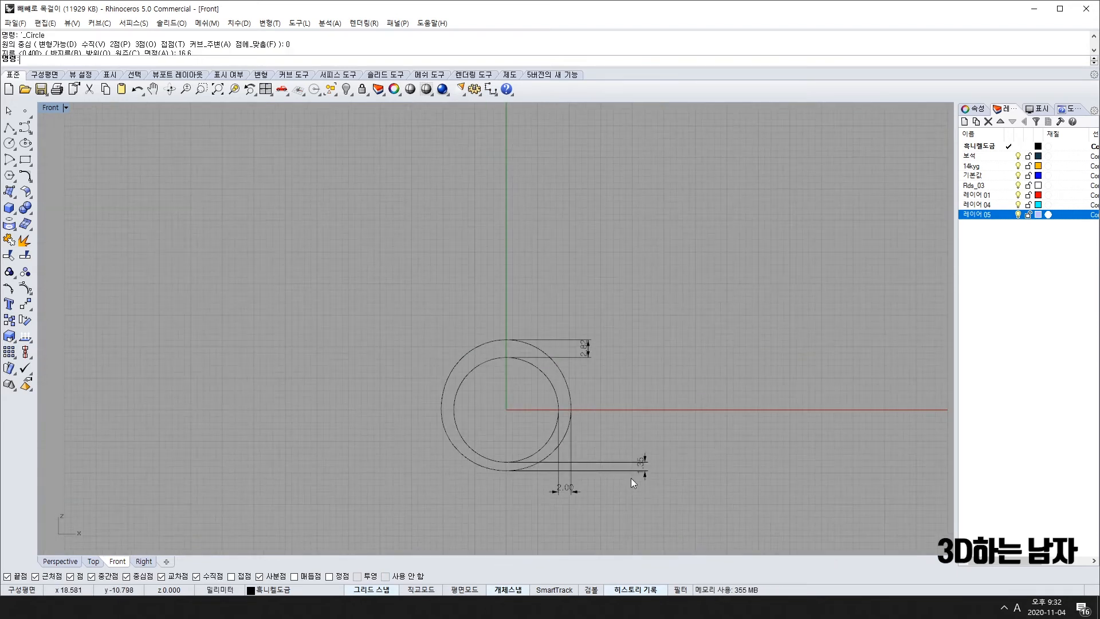
drag(607, 507, 607, 507)
key(Delete)
click(569, 488)
key(Delete)
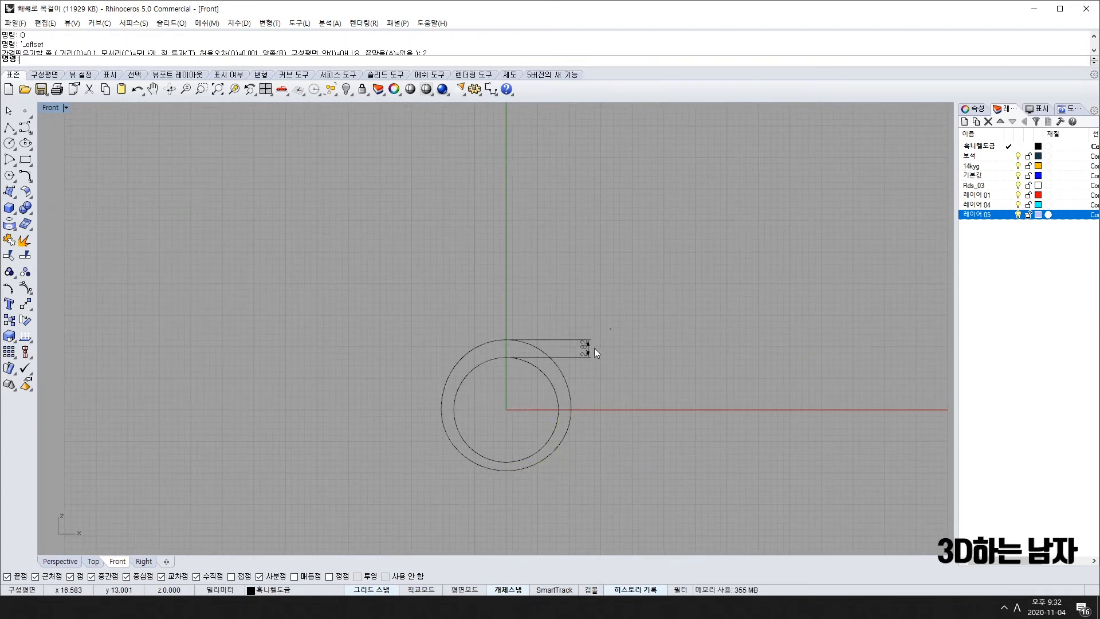
click(589, 350)
key(Delete)
Step: Return to the four-view layout and show the hidden pendant
double_click(50, 108)
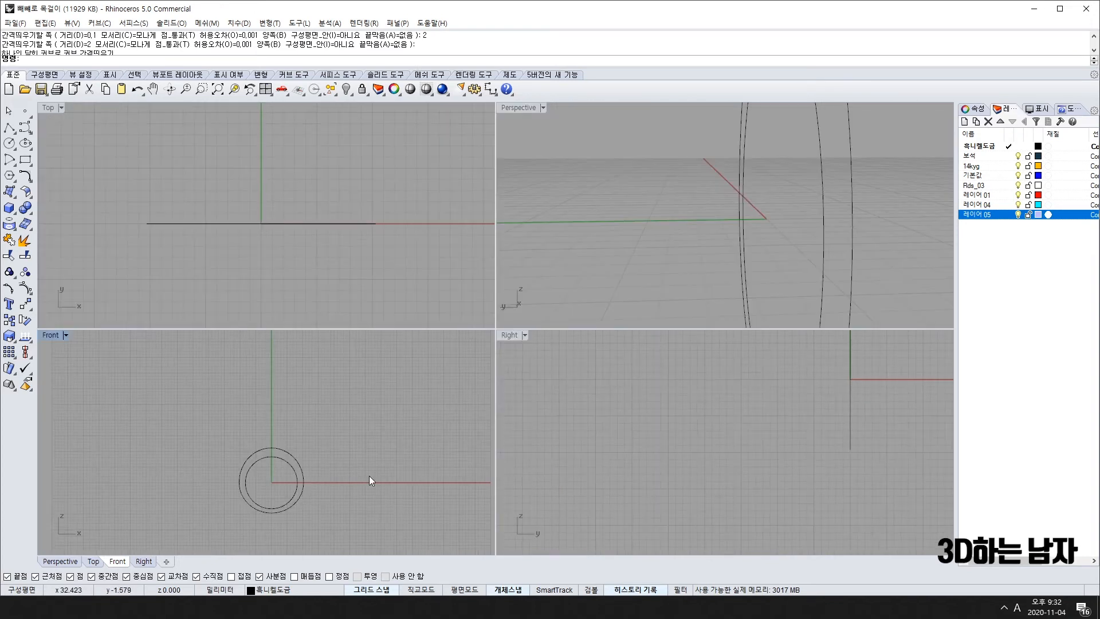
scroll(326, 243, down, 6)
scroll(305, 449, down, 4)
right_drag(316, 484, 287, 472)
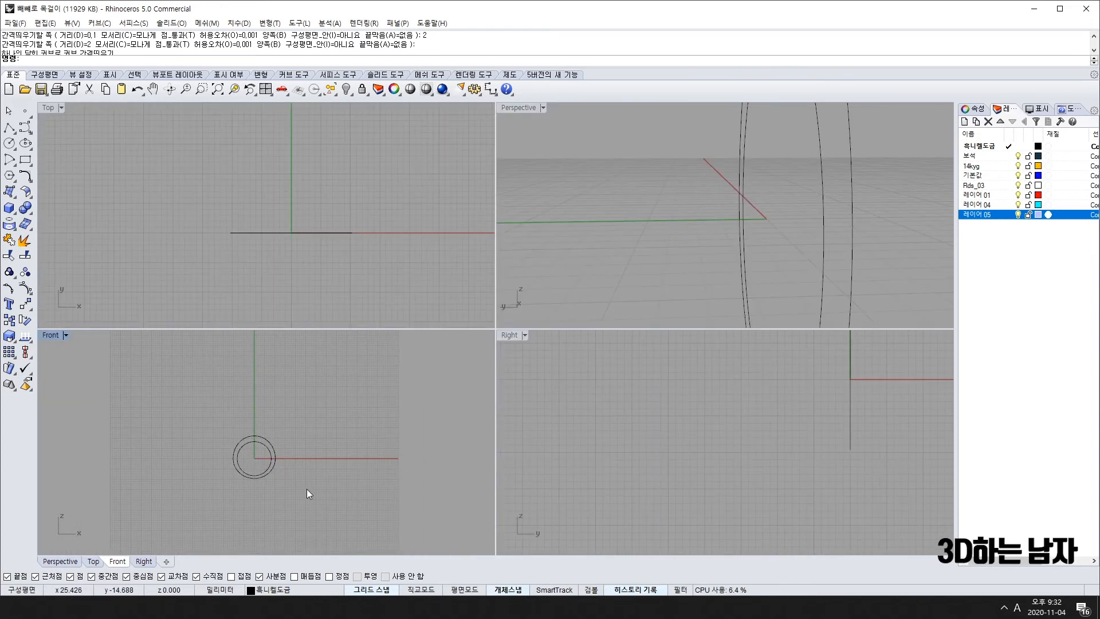
click(347, 90)
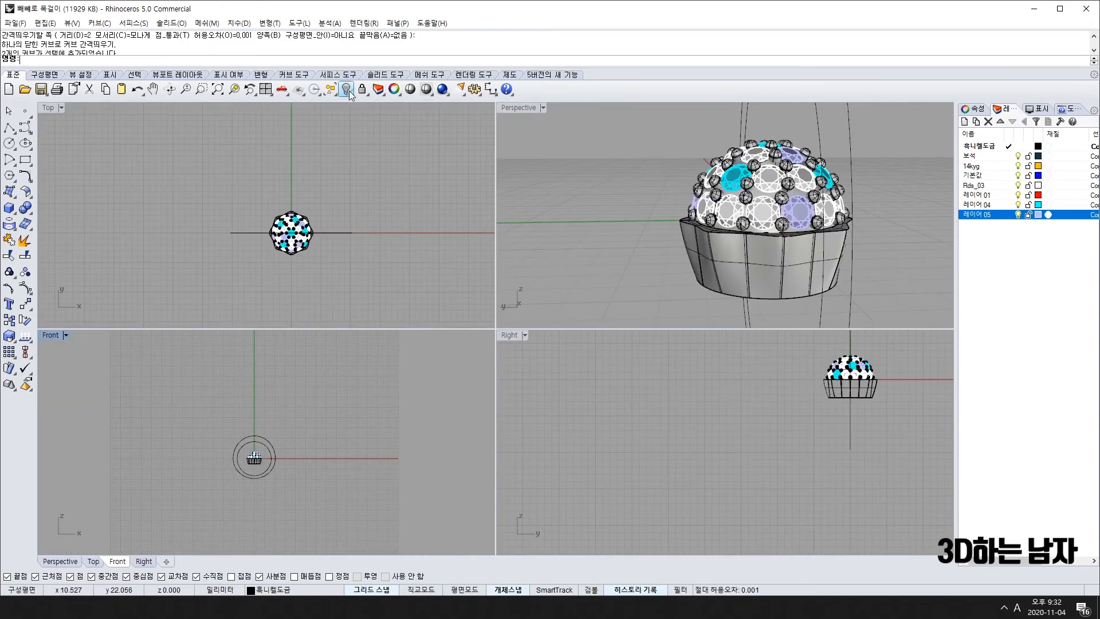
Step: Select the whole pendant in the Front view and move it straight up onto the top of the ring curves
scroll(269, 451, up, 5)
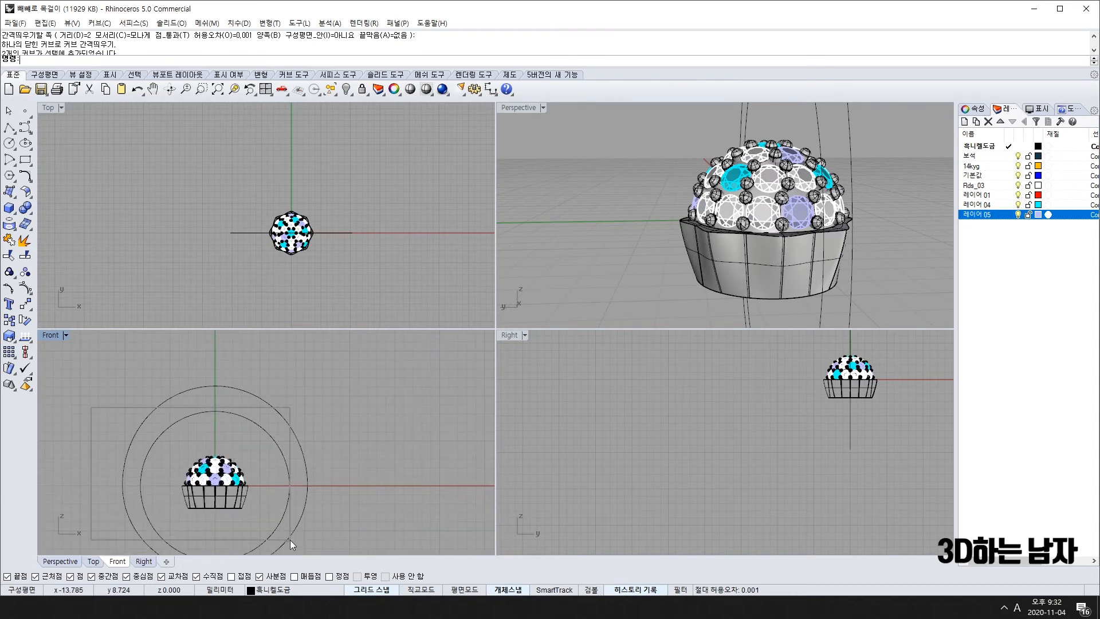
drag(282, 526, 134, 418)
drag(229, 487, 223, 390)
scroll(218, 414, up, 2)
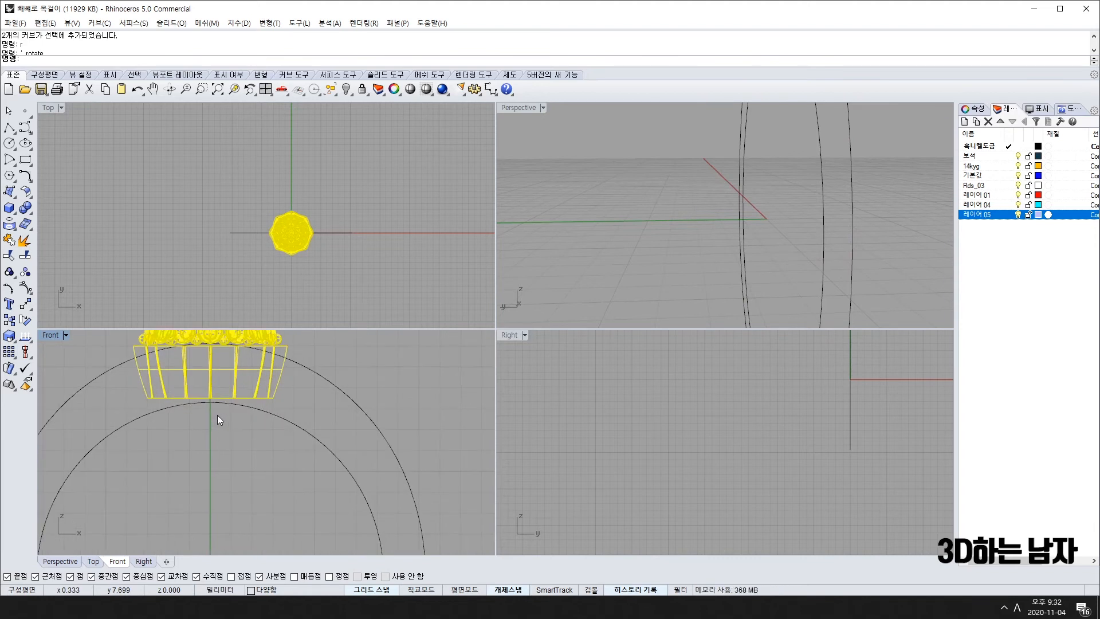
Step: Examine how the pendant sits on the ring curves in the Perspective and Front views
scroll(826, 223, down, 5)
click(747, 197)
right_drag(722, 200, 755, 227)
scroll(762, 192, down, 4)
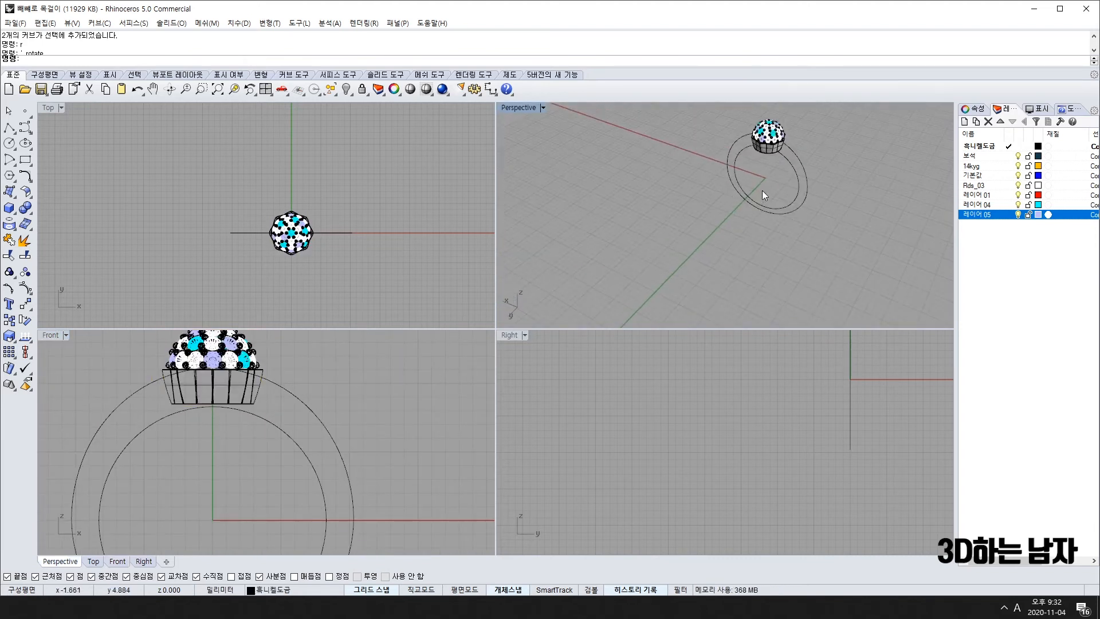
shift+right_drag(762, 189, 554, 252)
scroll(762, 220, up, 3)
scroll(219, 394, up, 2)
scroll(219, 394, down, 2)
right_drag(203, 415, 205, 440)
right_drag(137, 359, 144, 392)
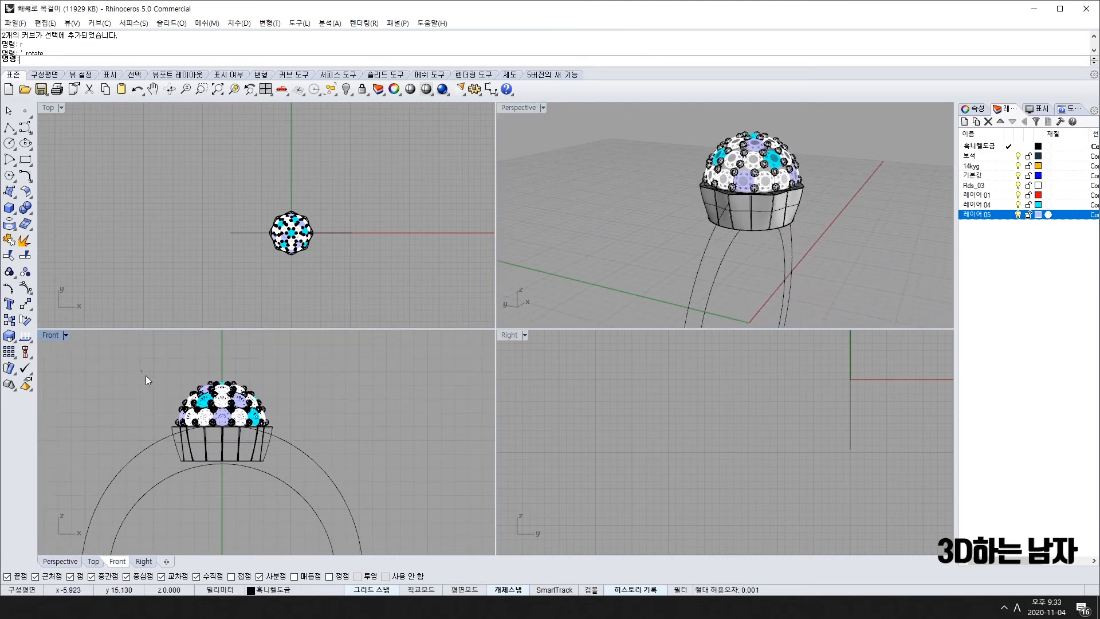
Step: Nudge the whole pendant down in small steps until its base meets the top of the inner ring curve
drag(145, 374, 346, 490)
scroll(235, 458, up, 4)
right_drag(222, 466, 235, 460)
scroll(228, 457, up, 4)
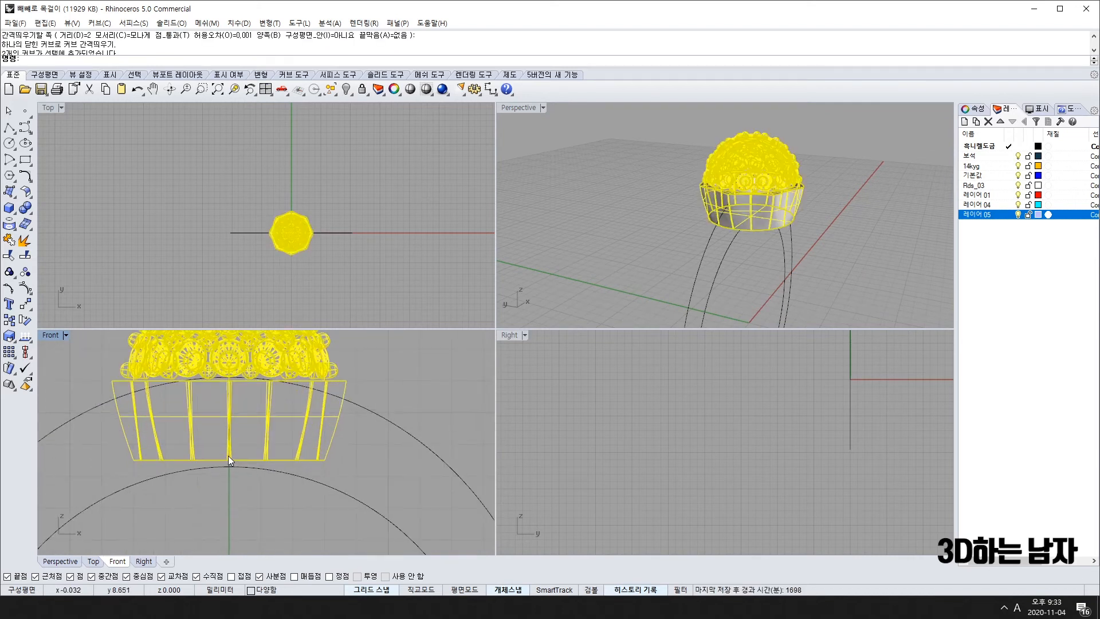
key(alt+Down)
key(alt+Down)
key(alt+Down)
key(alt+Down)
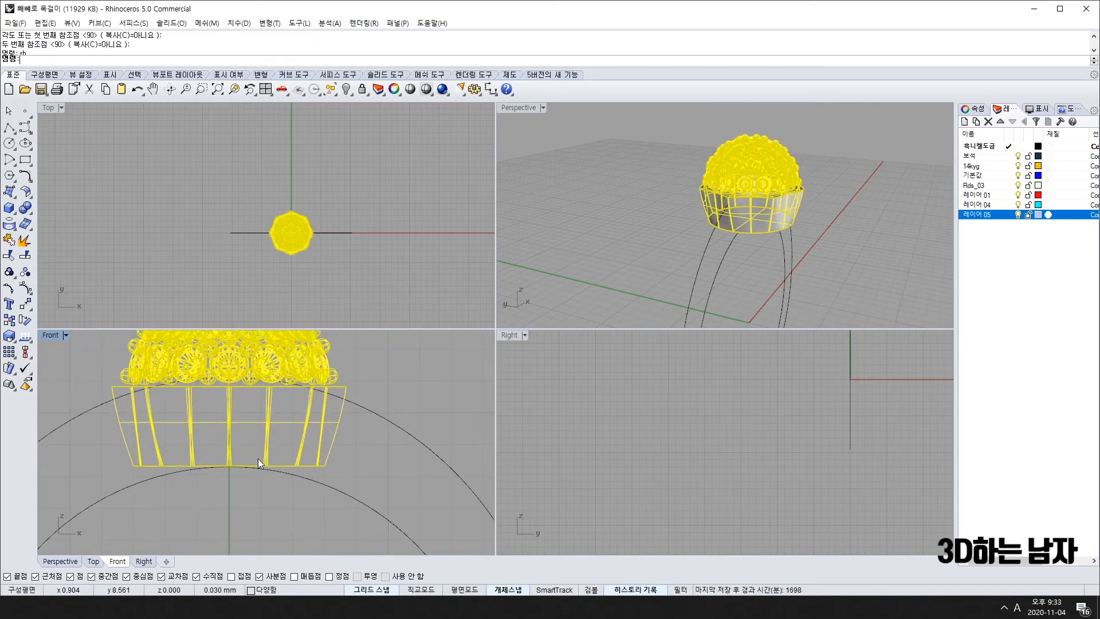
scroll(261, 461, down, 4)
Step: Check the pendant's fit on the ring curves in the Perspective view and hide the whole pendant
click(613, 218)
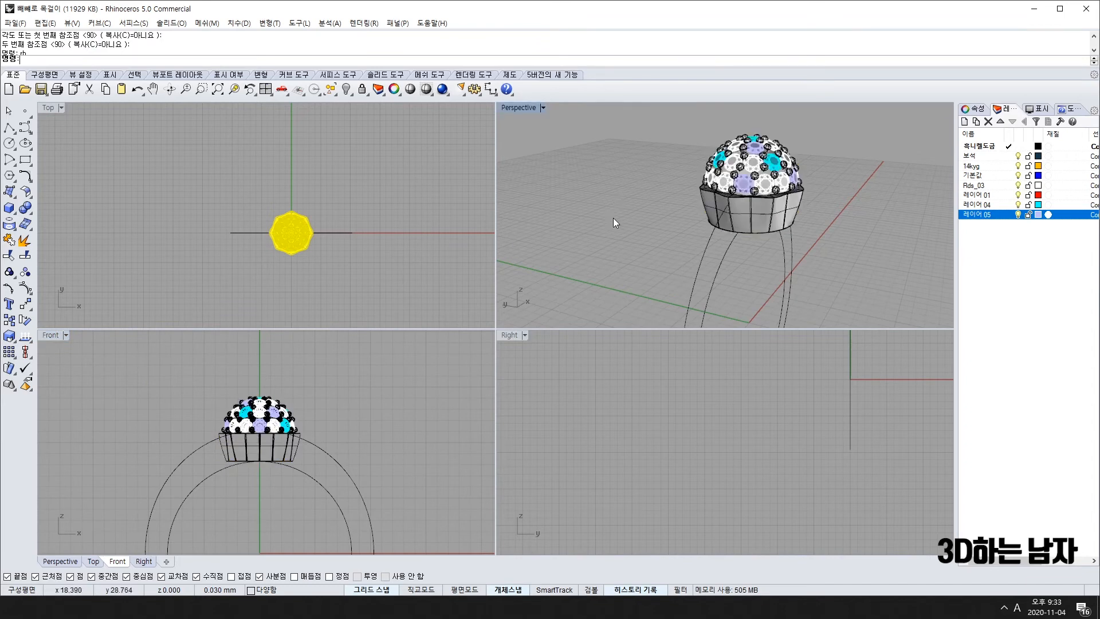
right_drag(613, 218, 920, 194)
scroll(778, 184, up, 5)
scroll(813, 163, down, 4)
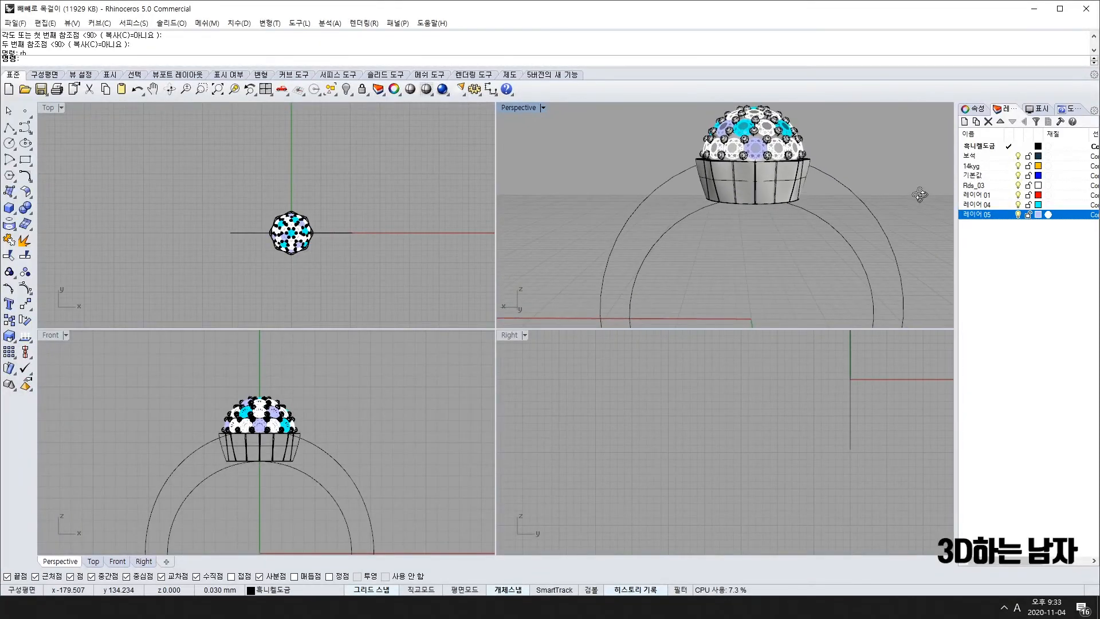
scroll(280, 449, down, 3)
drag(225, 388, 300, 475)
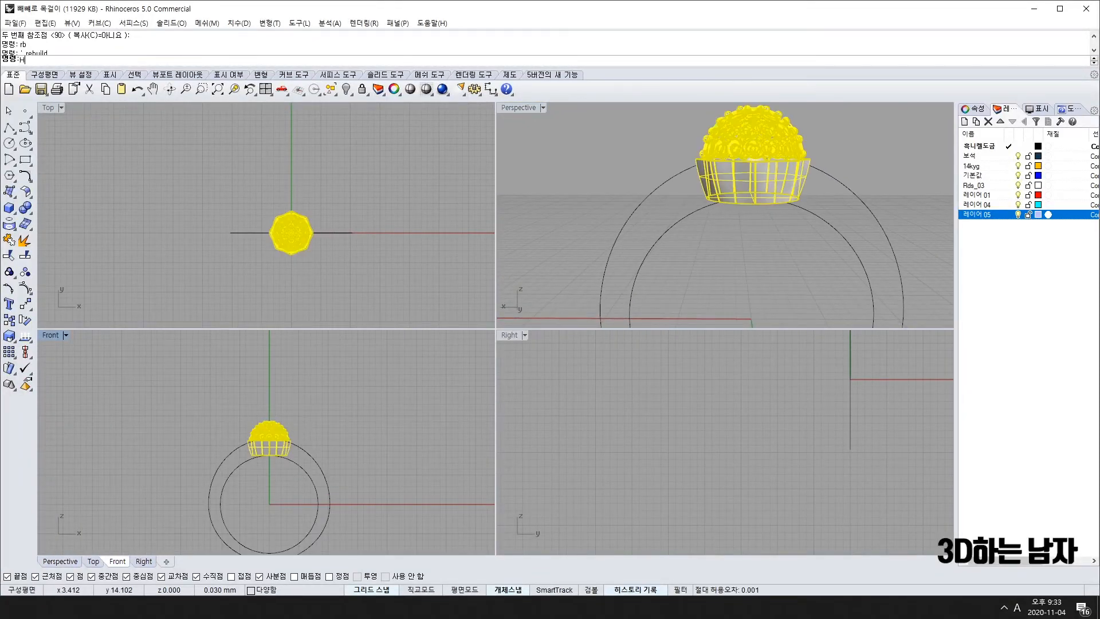
key(Delete)
Step: Draw a vertical line from the origin up past the top of both ring curves in the Front view
click(319, 462)
right_drag(246, 531, 253, 459)
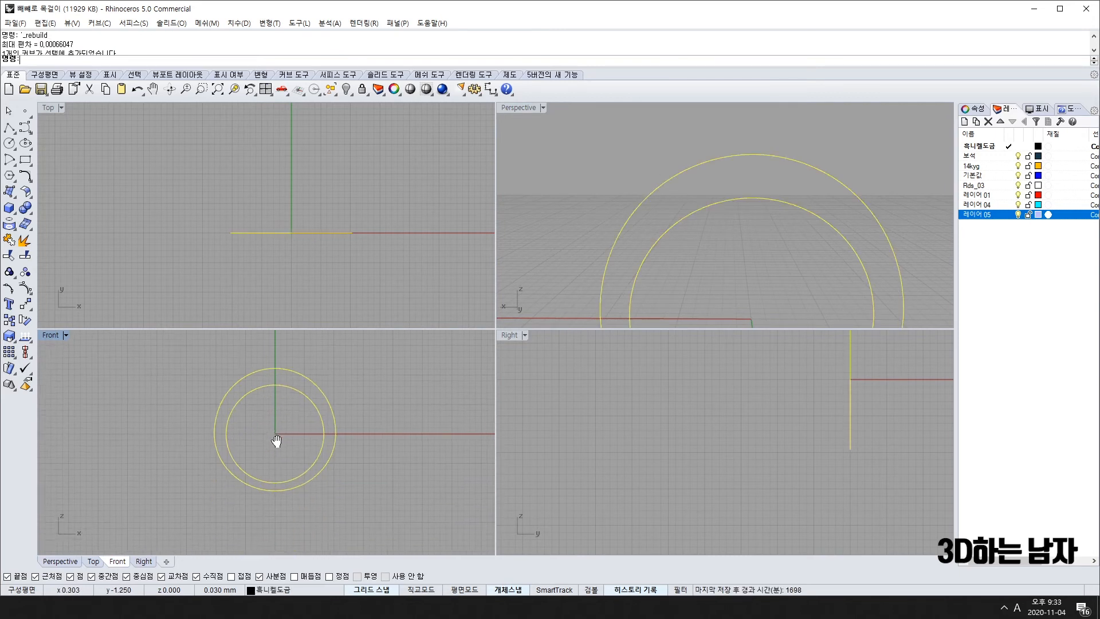
text(pl)
key(Return)
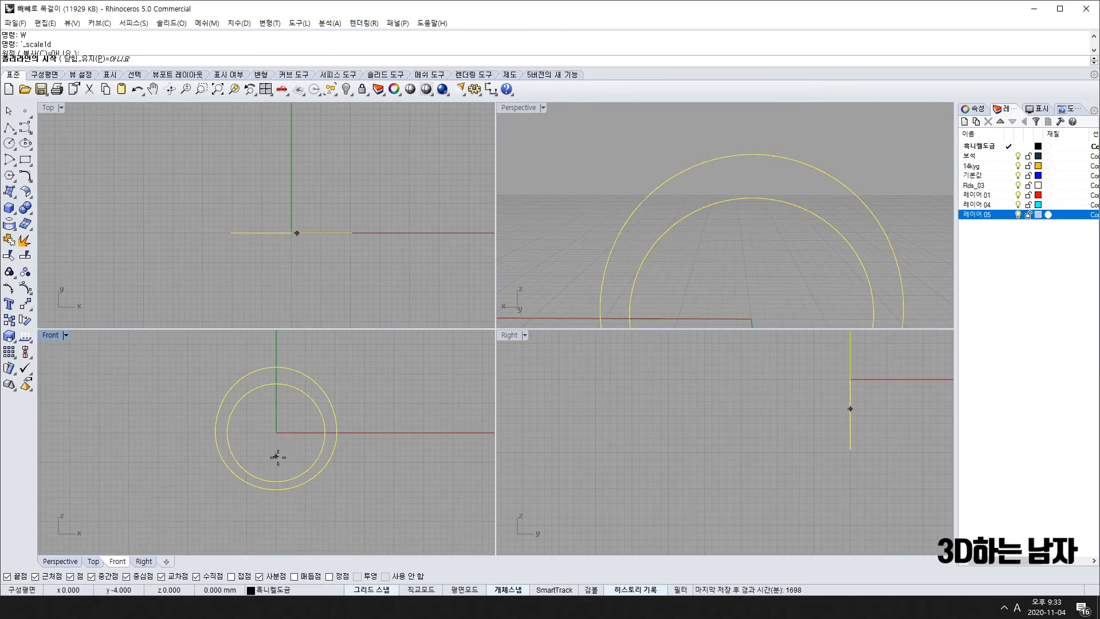
click(276, 433)
scroll(257, 407, down, 6)
shift+click(271, 351)
key(Return)
Step: Lengthen the vertical line downward past the bottom of both ring curves with a one-directional scale
click(266, 360)
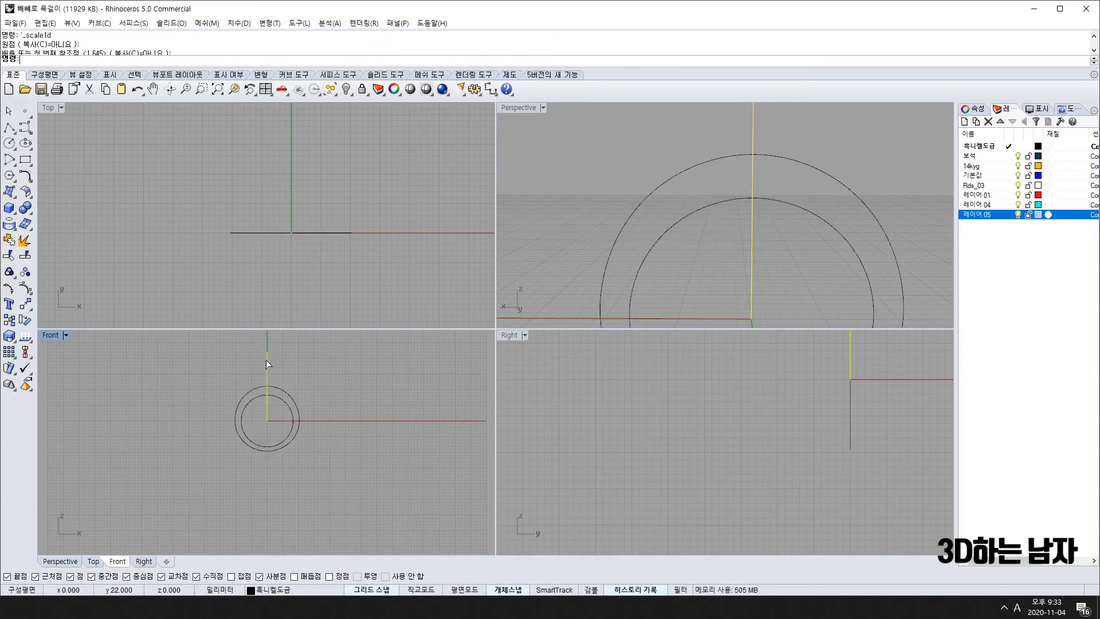
text(s1)
key(Return)
click(229, 361)
shift+click(229, 380)
shift+click(229, 401)
Step: Trim away the negative-X halves of both ring curves with the vertical line, and delete the line
text(tr)
key(Return)
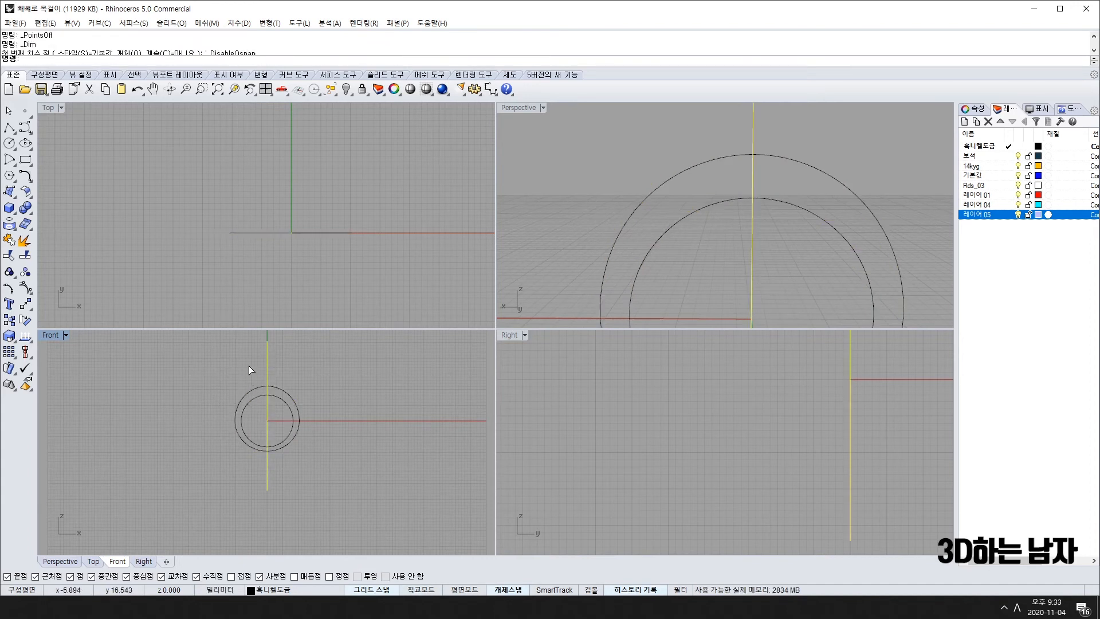
drag(249, 365, 214, 491)
key(Return)
key(Delete)
Step: Inspect the control points of both half ring curves
drag(292, 427, 241, 449)
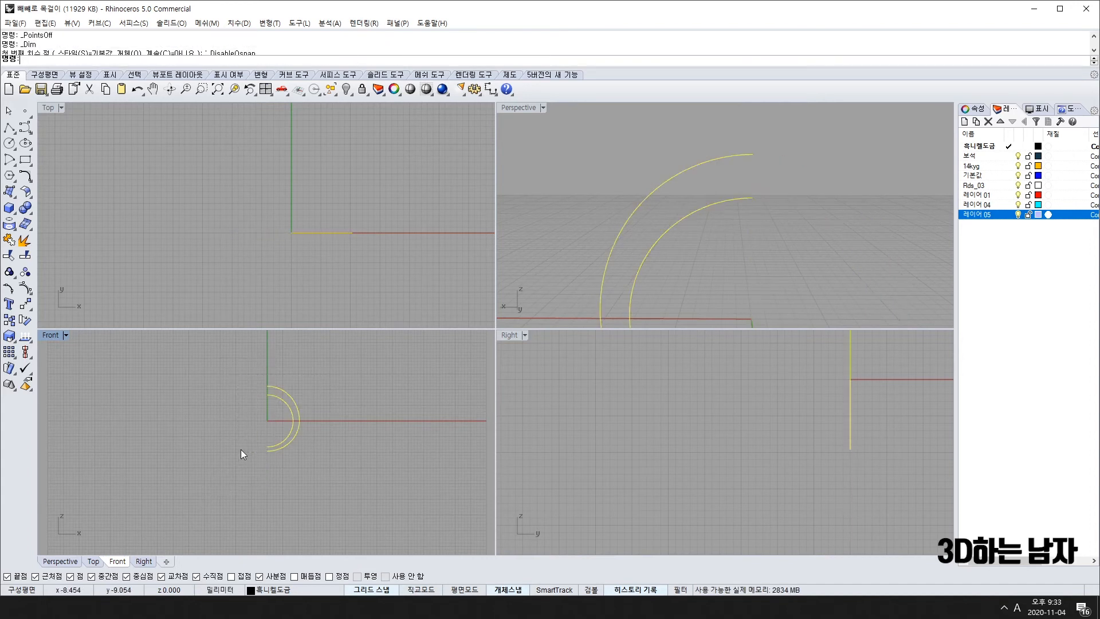
key(F10)
scroll(278, 397, up, 8)
scroll(278, 399, down, 5)
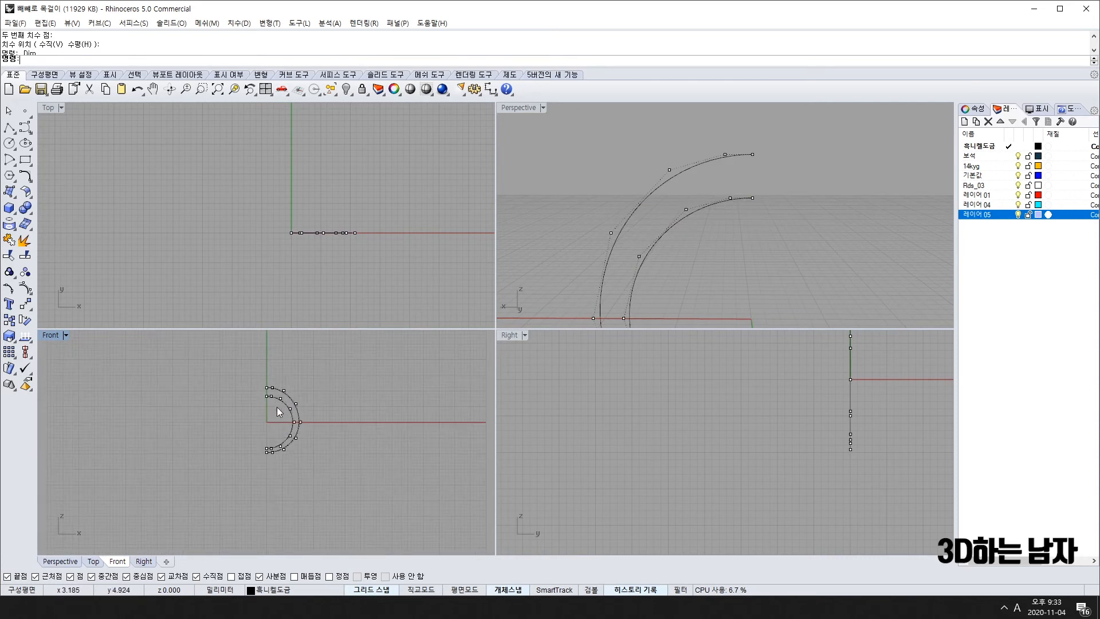
Step: Extrude both half ring curves 1.5 mm to both sides as open surfaces
click(400, 177)
key(ctrl+a)
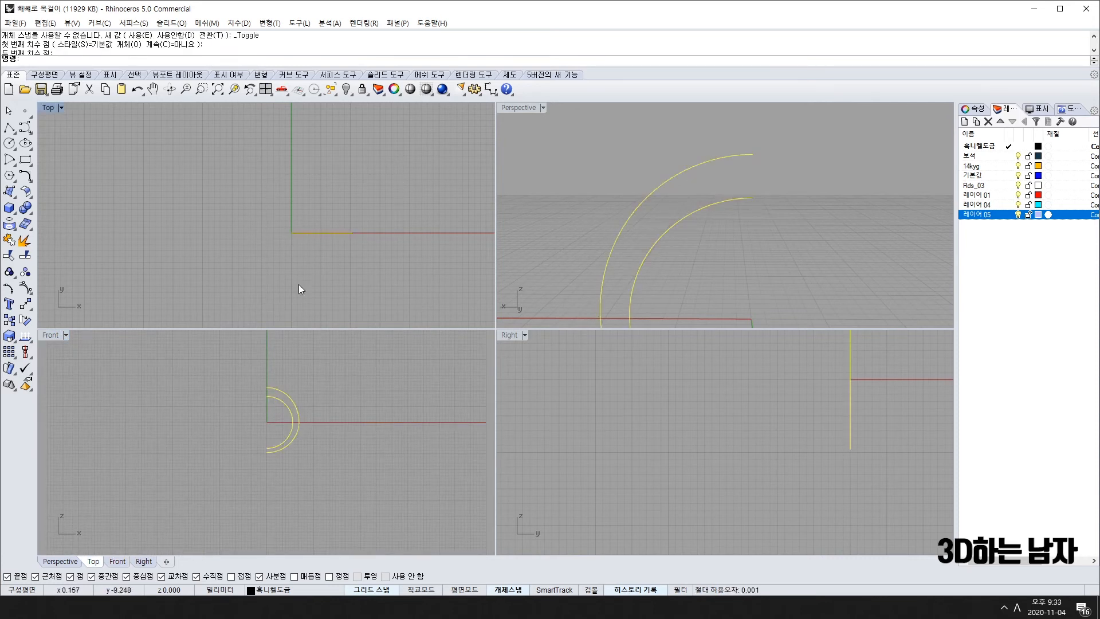
scroll(302, 205, up, 5)
text(e)
key(space)
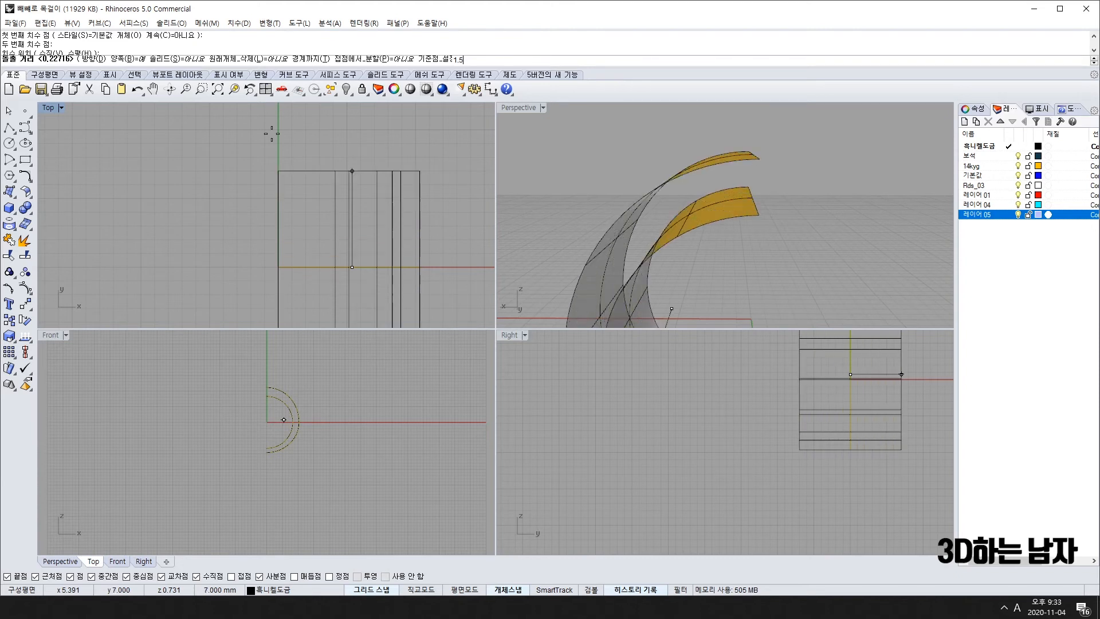
text(.5)
key(Return)
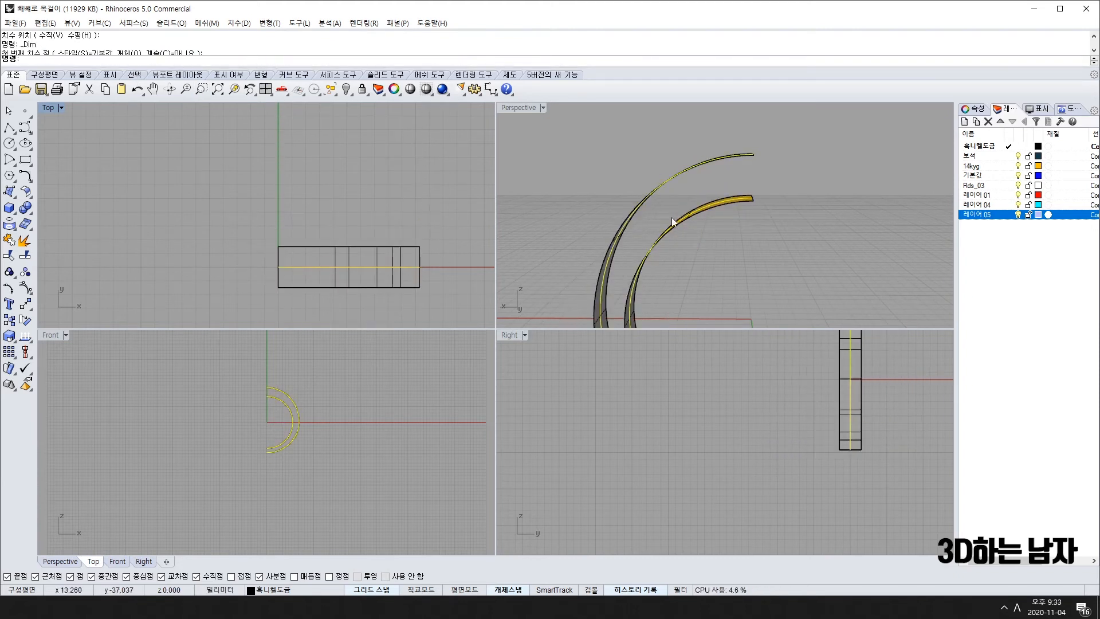
Step: Change the degree of the two extruded band surfaces, accepting a U degree of 3
right_drag(766, 241, 700, 208)
click(703, 206)
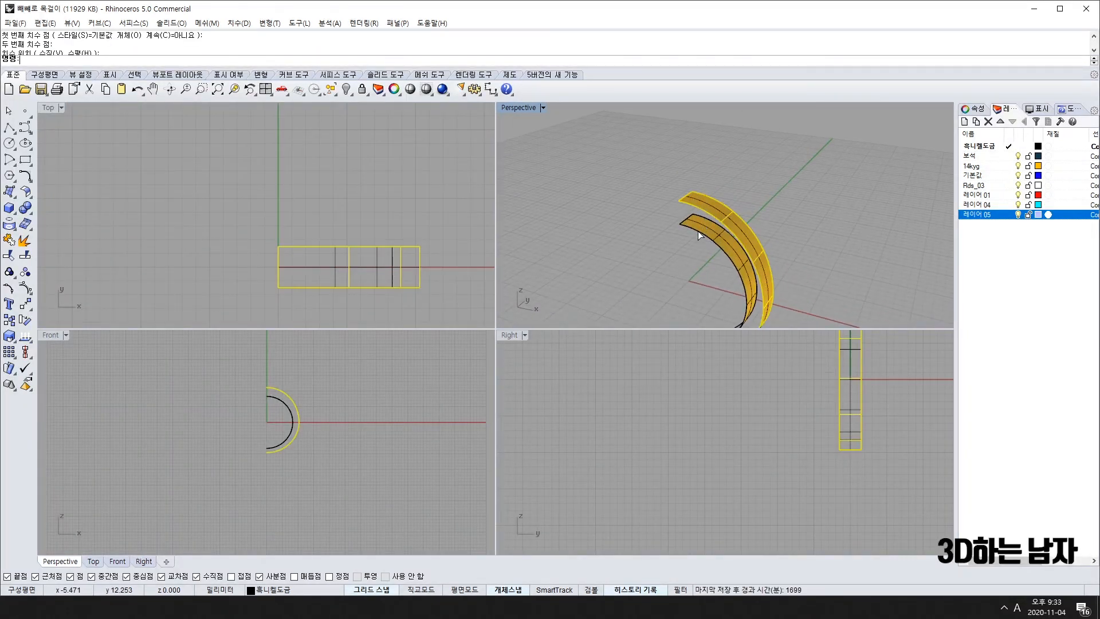
shift+click(702, 226)
click(310, 257)
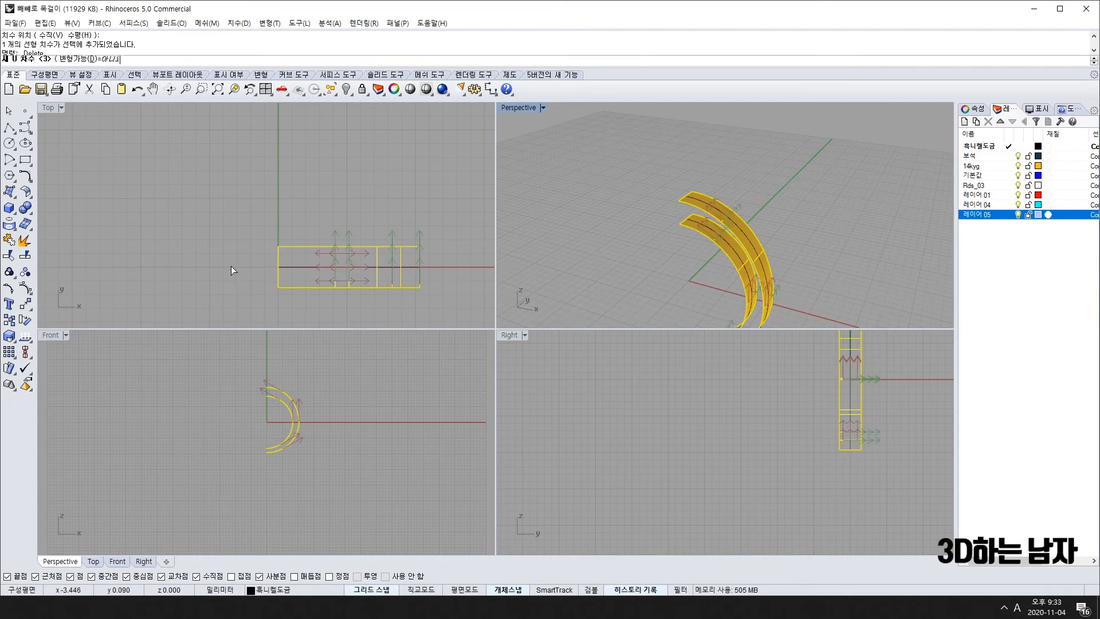
key(Delete)
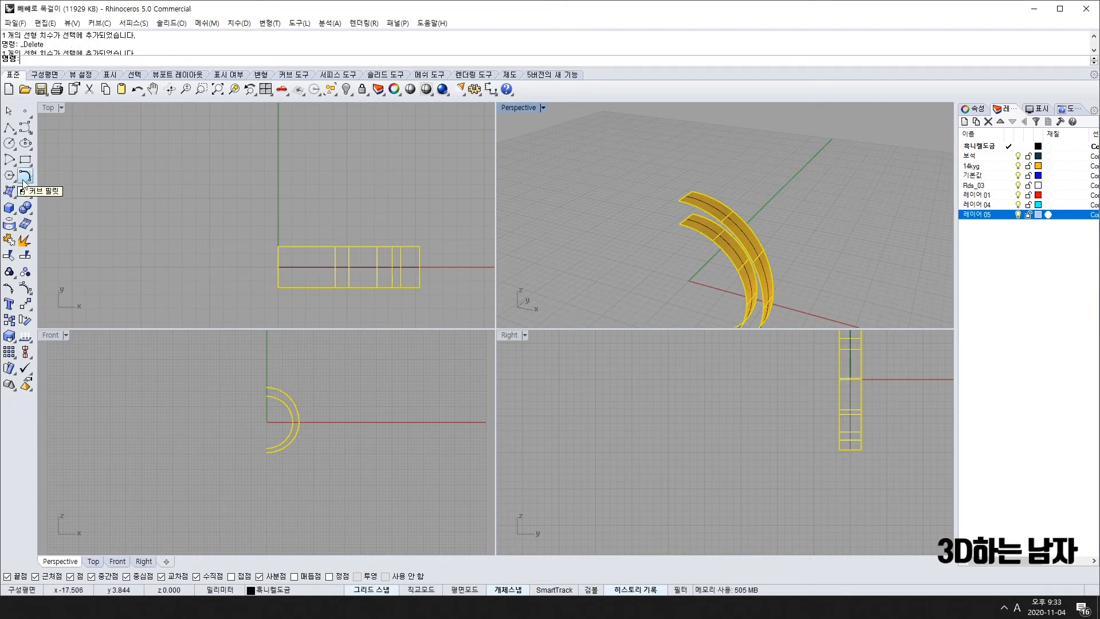
click(25, 192)
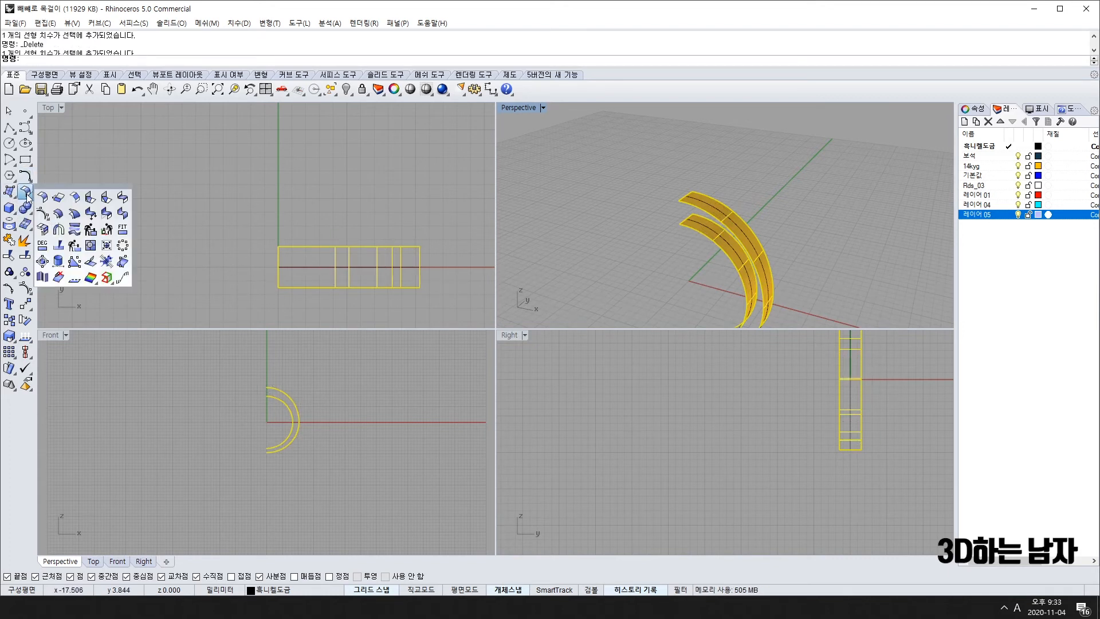
click(43, 246)
key(Return)
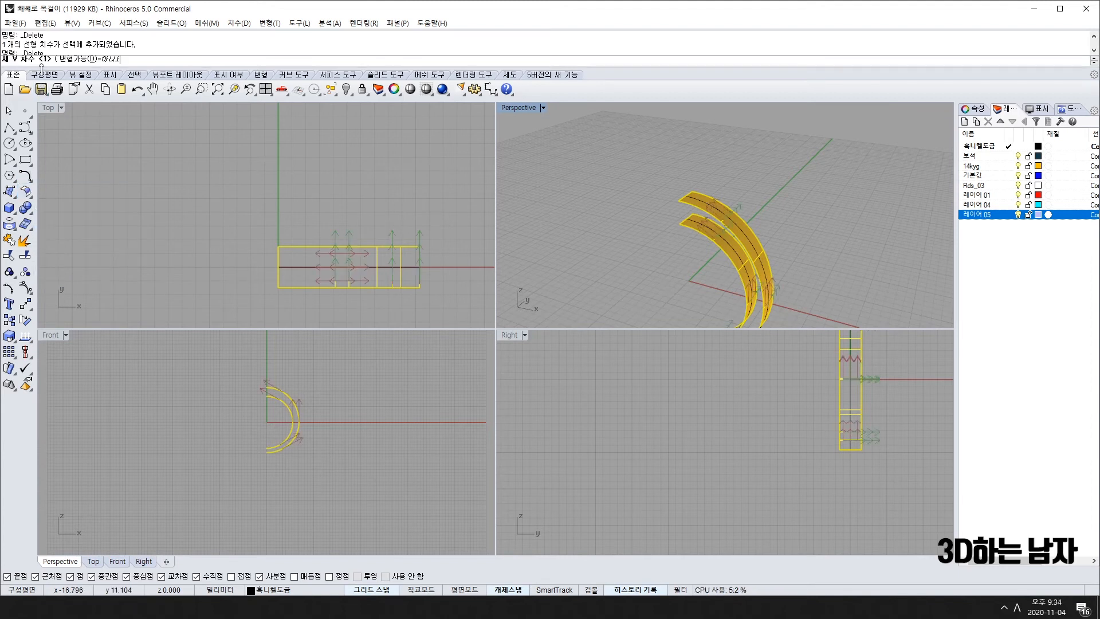
Step: Finish the degree change on both half-ring surfaces and show their control points
key(Return)
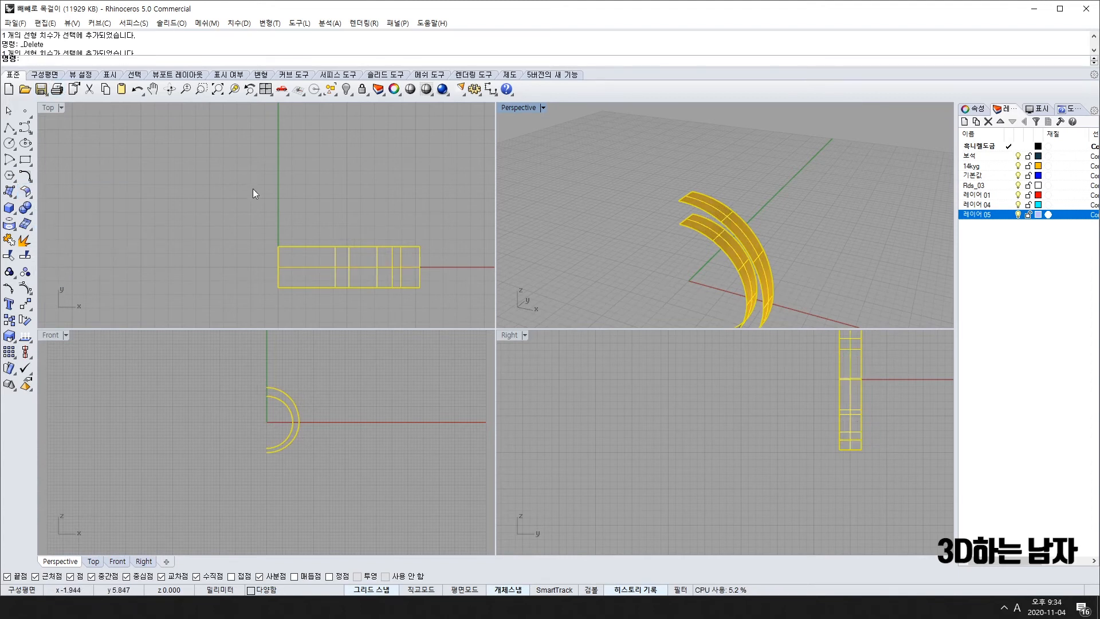
key(F10)
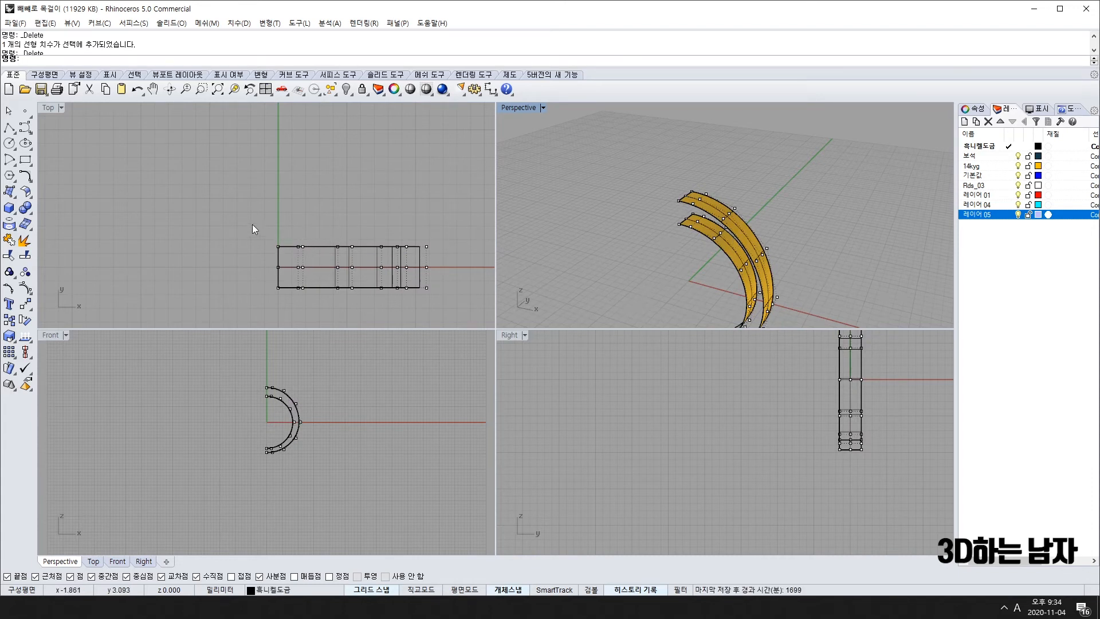
Step: Narrow the upper ends of both half-ring surfaces by scaling their first two control-point columns along Y about the origin
drag(233, 209, 317, 312)
drag(234, 430, 278, 477)
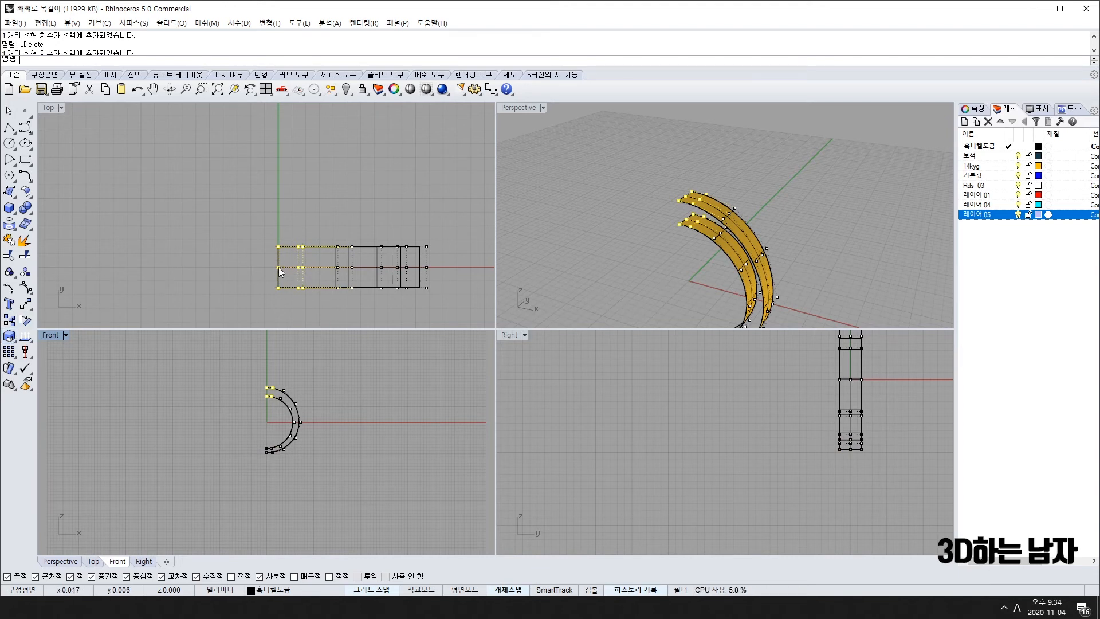
key(Return)
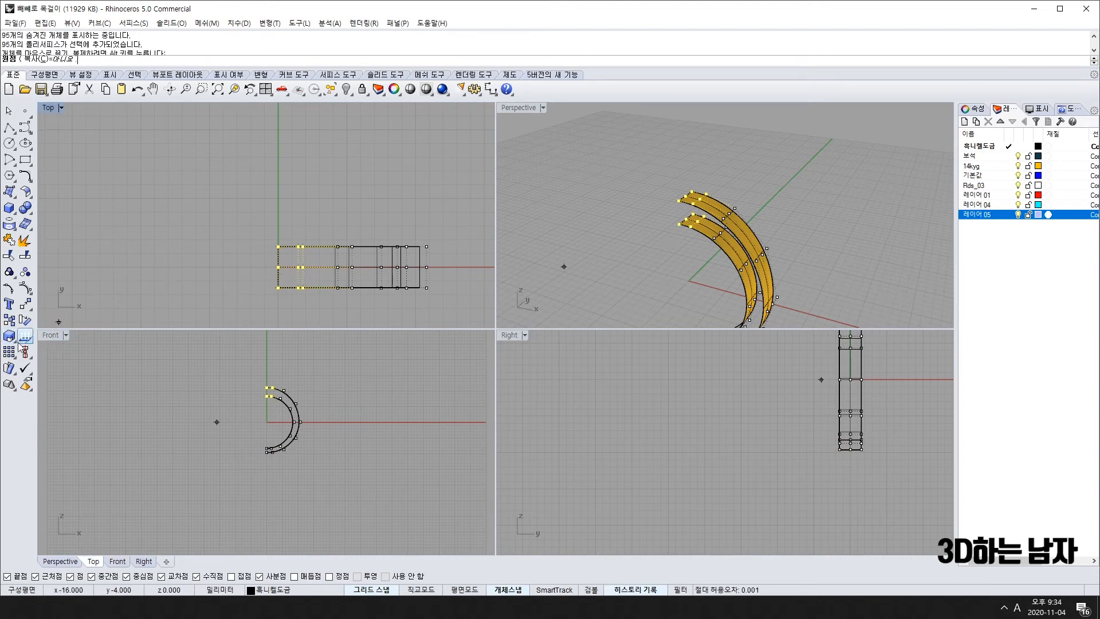
click(277, 267)
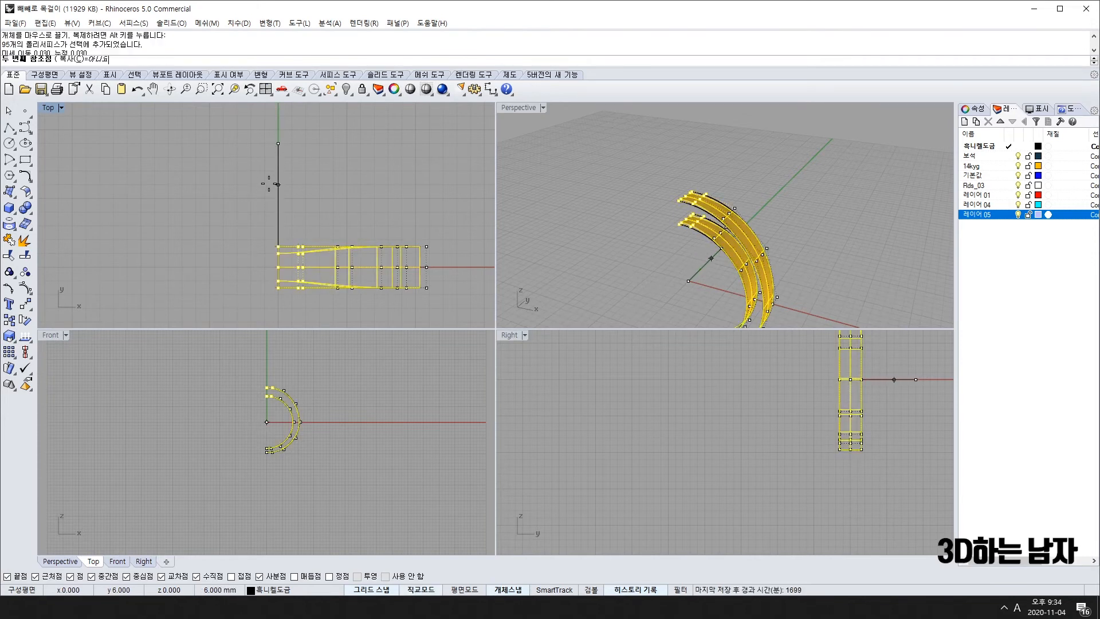
key(F9)
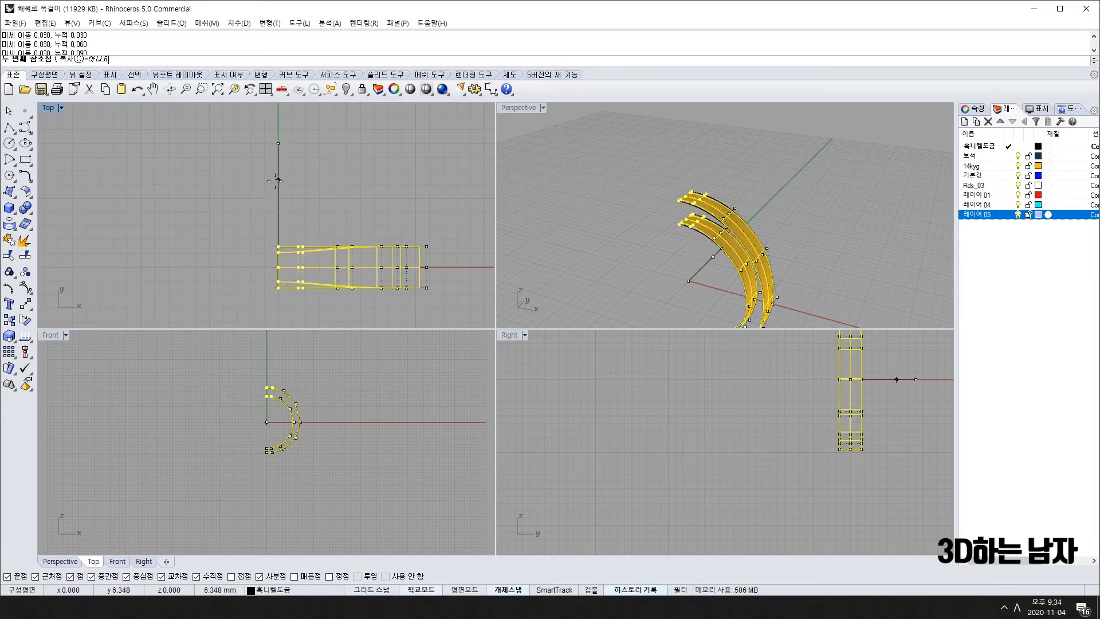
click(276, 179)
Step: Taper the upper tips further by scaling only the outermost end control points inward along Y about the origin
ctrl+drag(289, 211, 327, 296)
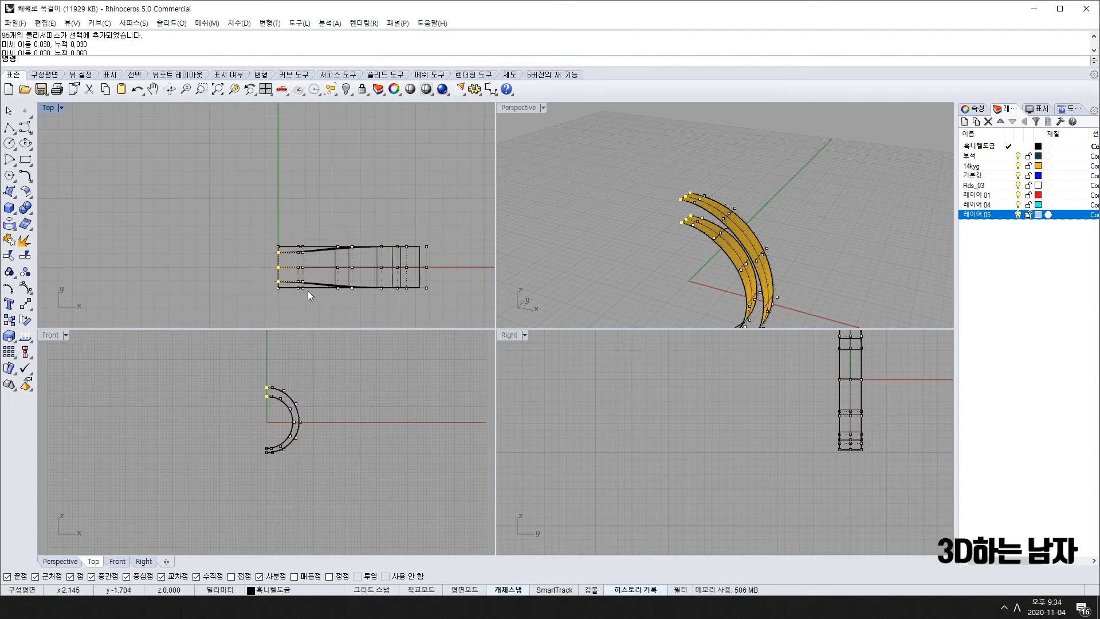
text(W)
key(space)
click(277, 267)
shift+click(278, 138)
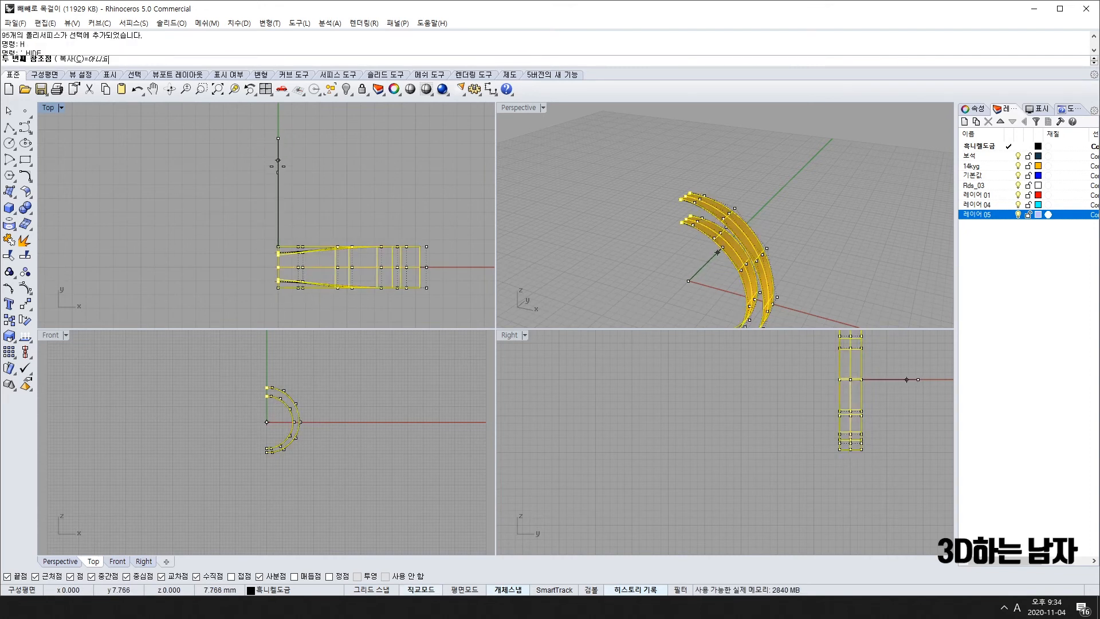
click(278, 174)
Step: Widen the lower half of both half-ring surfaces slightly by scaling its control points along Y about the origin
mouse_move(602, 291)
right_down()
mouse_move(602, 253)
mouse_move(609, 311)
mouse_move(598, 297)
right_up()
drag(229, 428, 301, 449)
right_drag(298, 267, 286, 265)
text(s1)
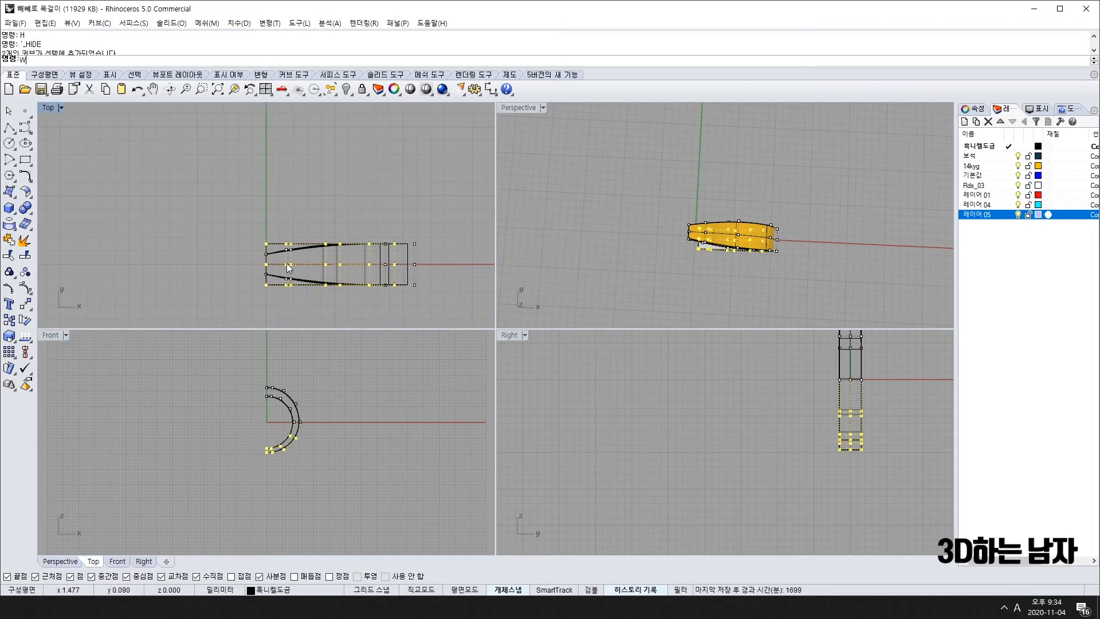
key(Return)
text(0)
key(Return)
click(266, 188)
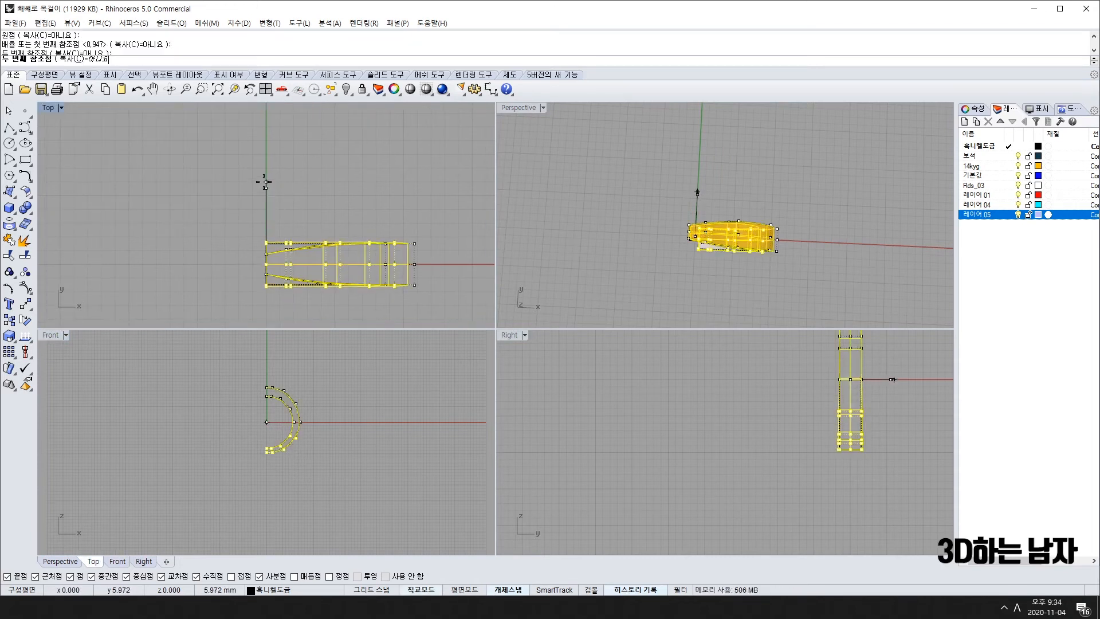
click(266, 181)
Step: Keep only the control points near the lower ends selected, widen them along Y by about 1.03, and hide the control points
text(t)
key(Return)
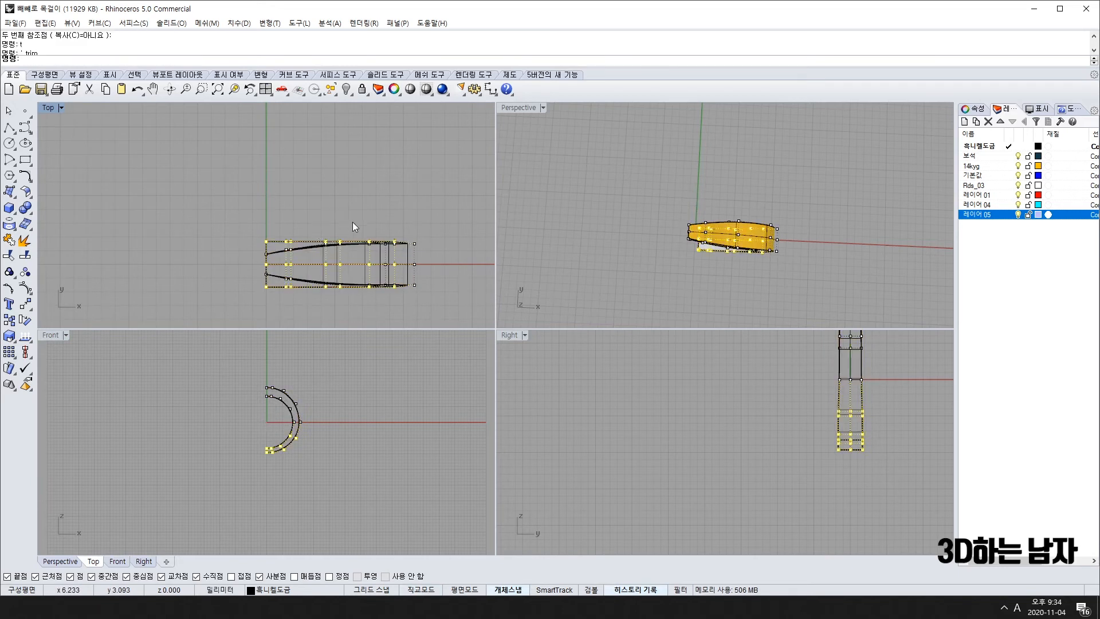
ctrl+drag(360, 219, 473, 321)
text(w)
key(Return)
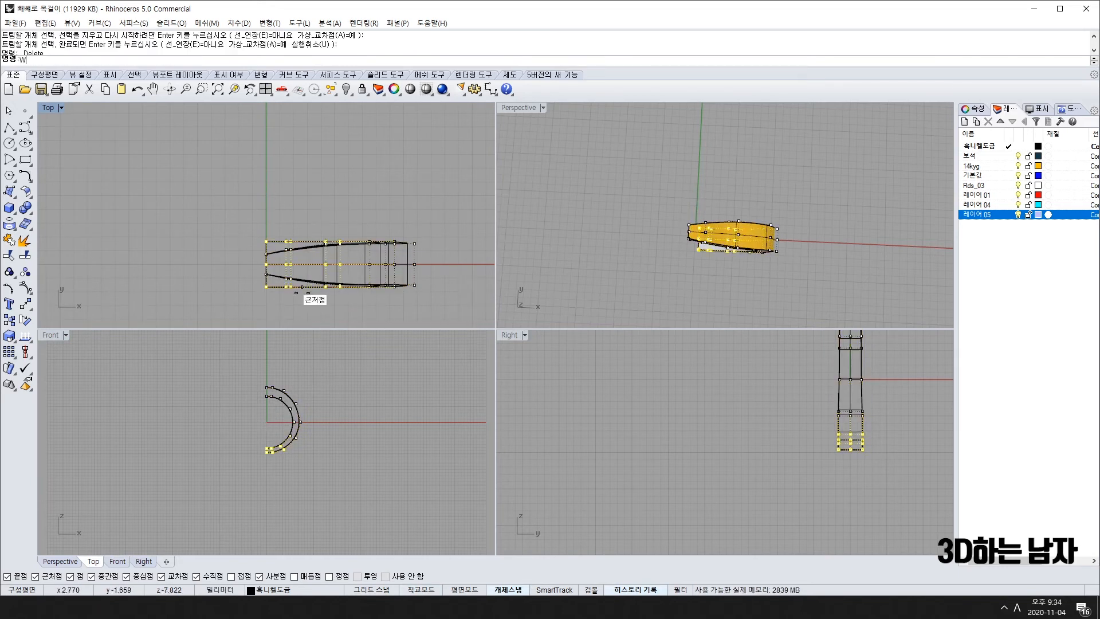
text(0)
key(Return)
shift+click(268, 187)
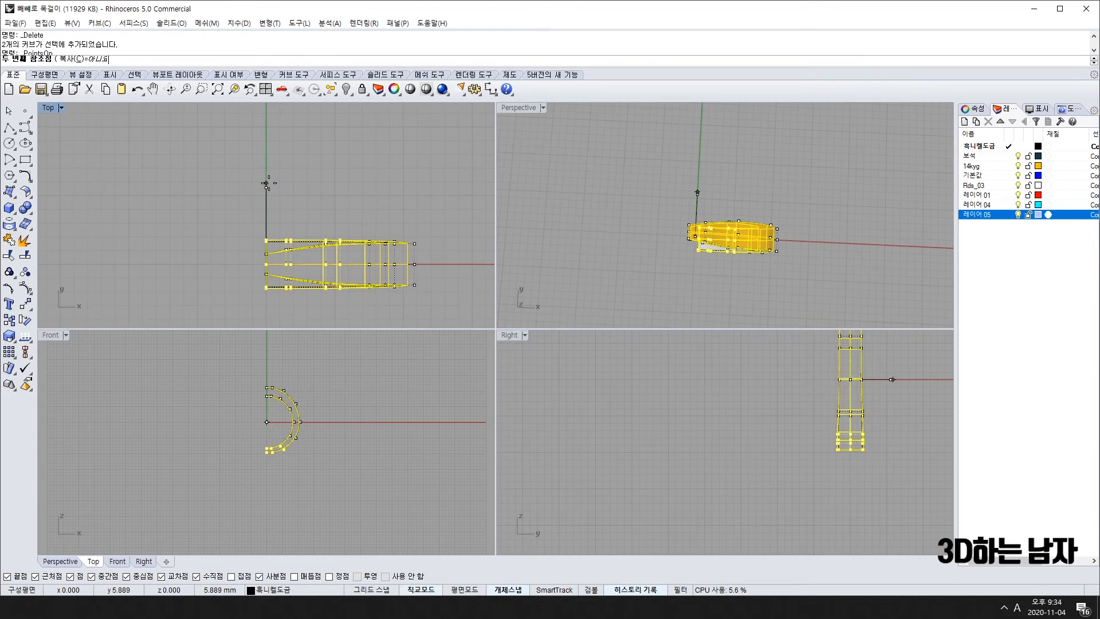
click(265, 183)
key(Escape)
right_drag(742, 256, 715, 295)
scroll(842, 404, down, 4)
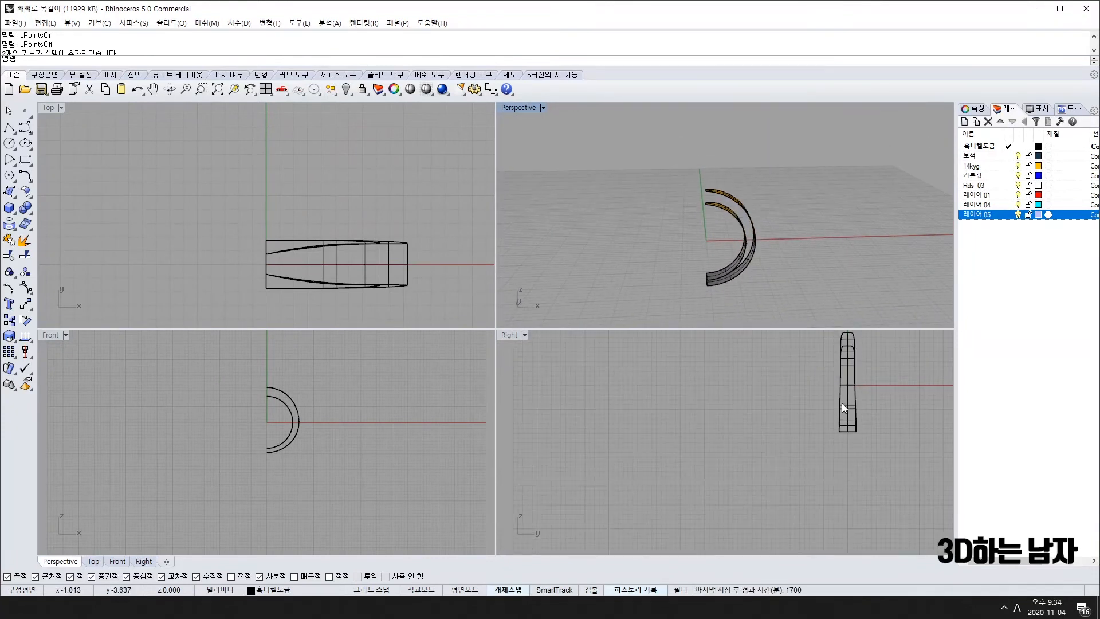
Step: Widen both half-ring surfaces slightly at mid-height by scaling their middle control points along Y about the origin, and hide the points
click(841, 403)
scroll(840, 430, up, 4)
key(ctrl+a)
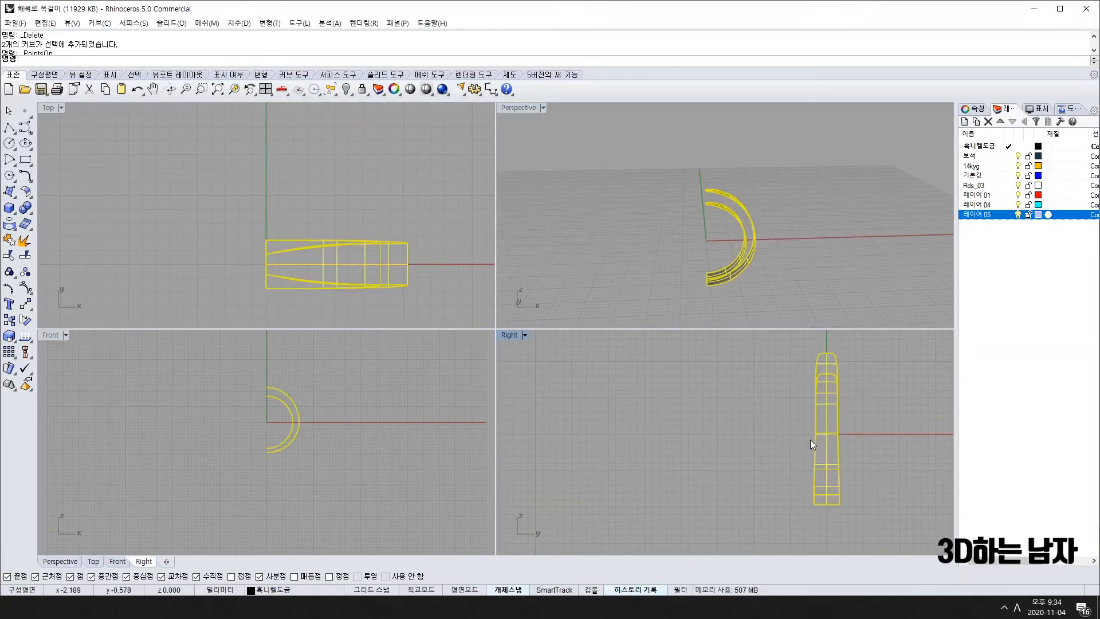
right_drag(372, 289, 312, 279)
key(Return)
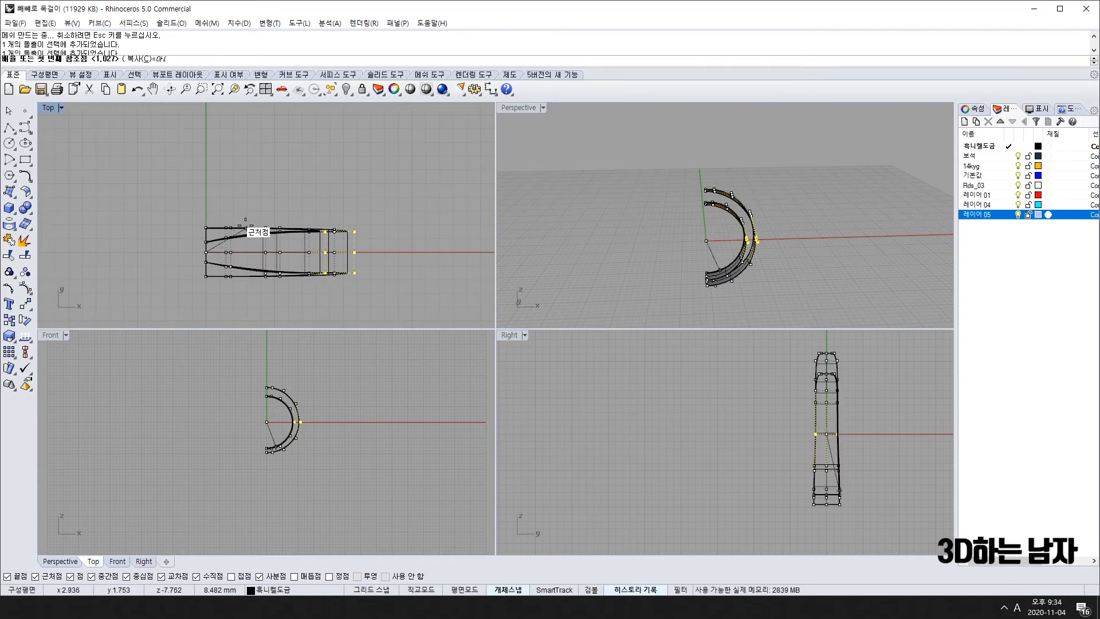
key(Escape)
text(W)
key(Return)
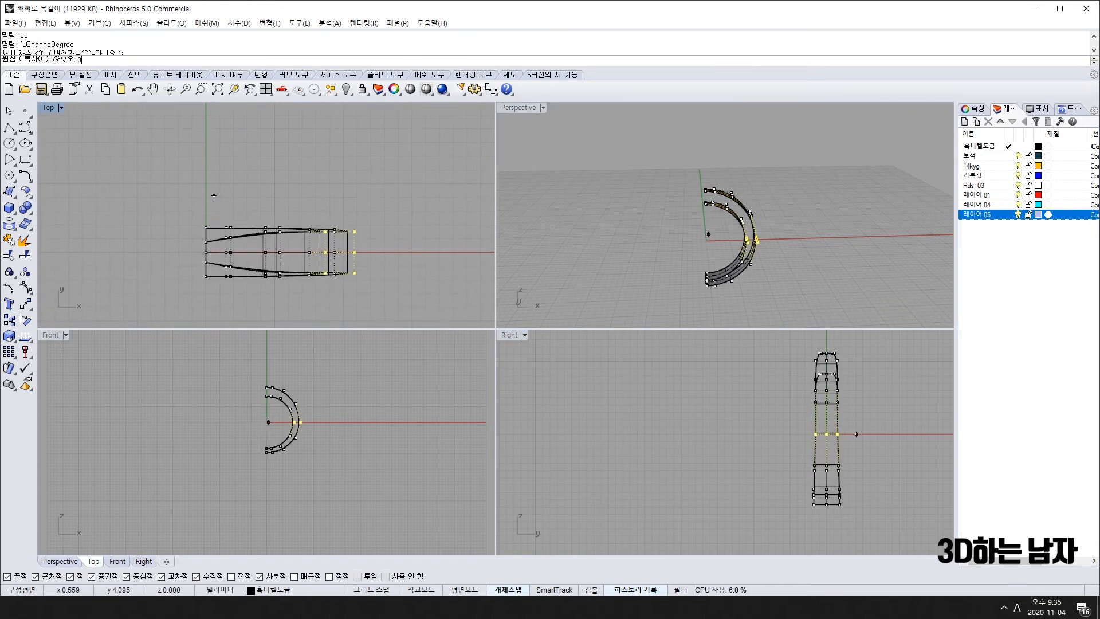
click(206, 227)
click(206, 172)
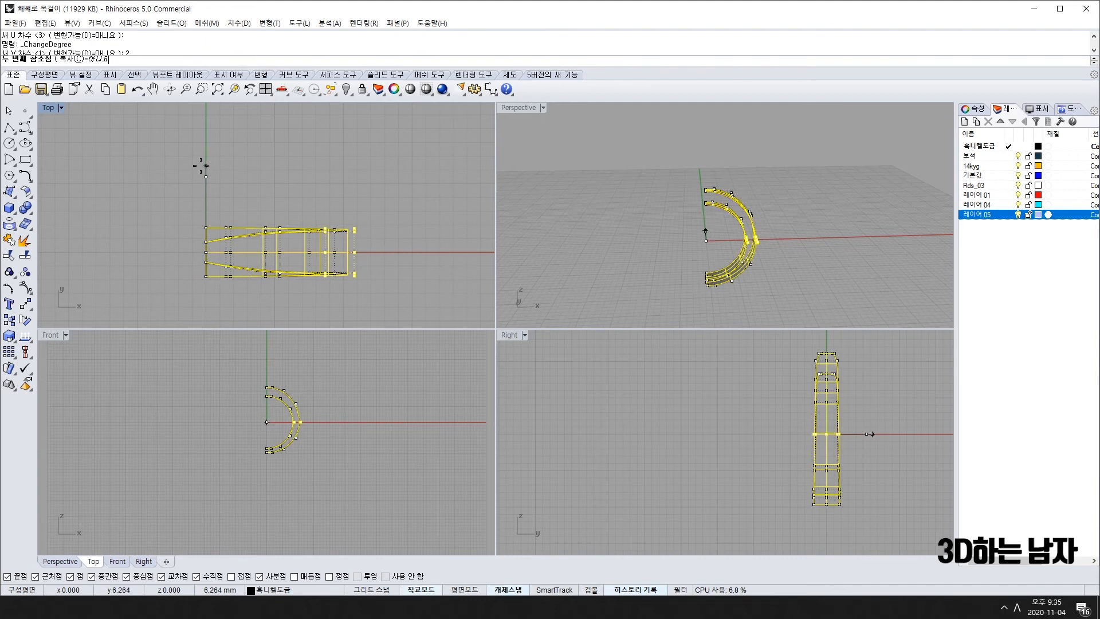
click(200, 166)
click(900, 467)
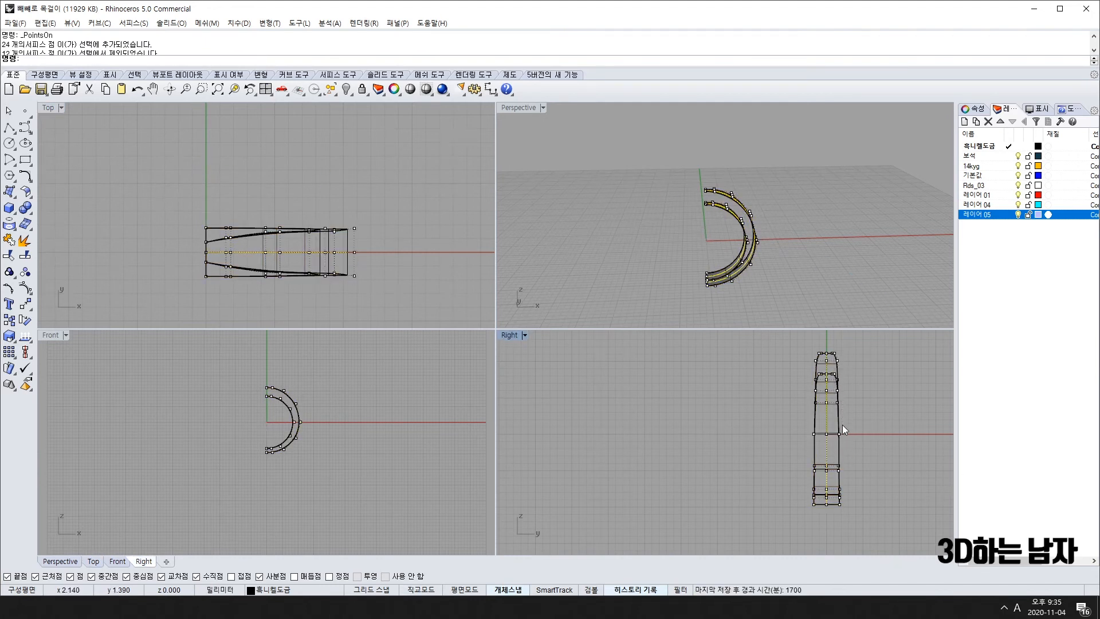
key(Escape)
Step: Show the outer half-ring surface's control points and select the rows along both side edges, excluding the centre row
mouse_move(723, 174)
right_down()
mouse_move(619, 248)
mouse_move(710, 293)
mouse_move(824, 170)
mouse_move(659, 273)
mouse_move(650, 214)
right_up()
scroll(216, 255, up, 2)
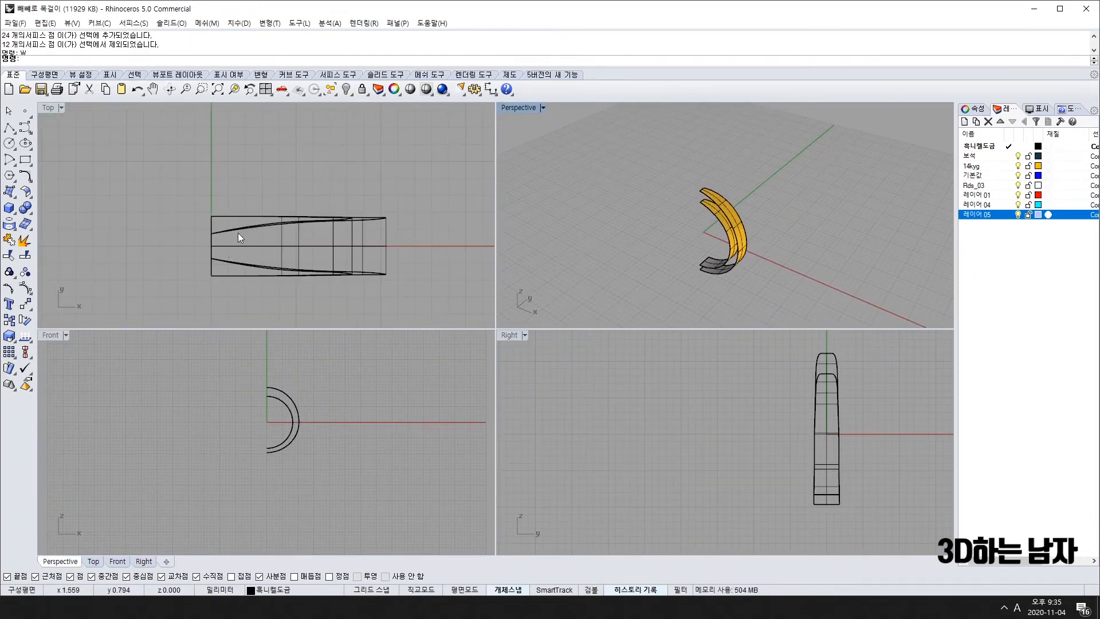
click(238, 232)
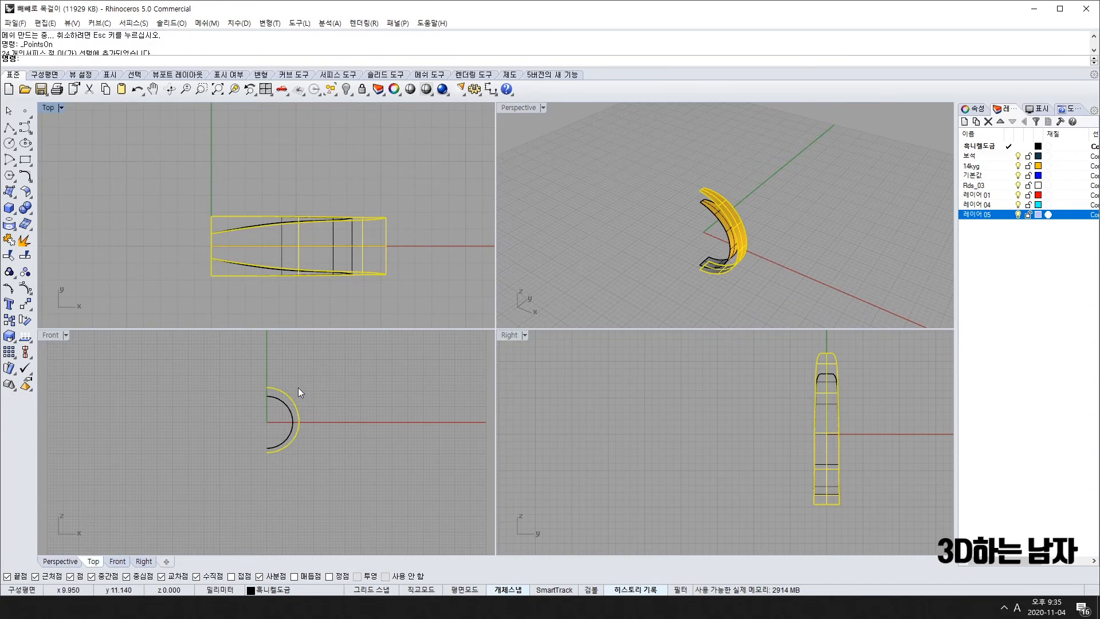
key(F10)
drag(162, 175, 452, 240)
shift+drag(187, 253, 417, 330)
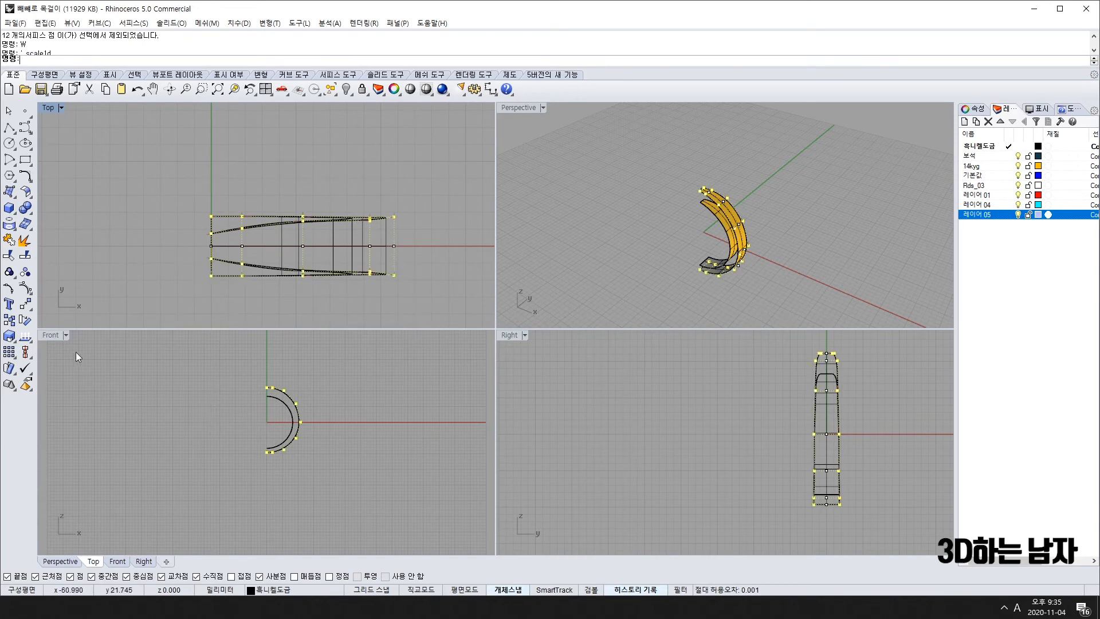
Step: Scale the selected edge rows inward in 2D about the origin in the Front view, by a factor of about 0.97
double_click(55, 336)
right_drag(479, 337, 428, 384)
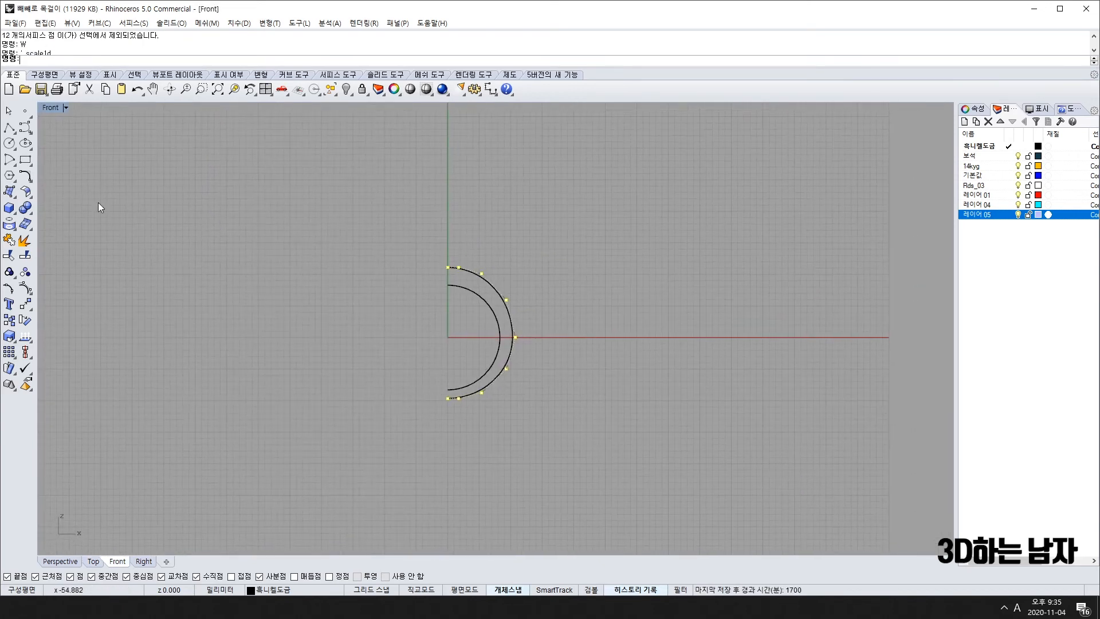
click(6, 338)
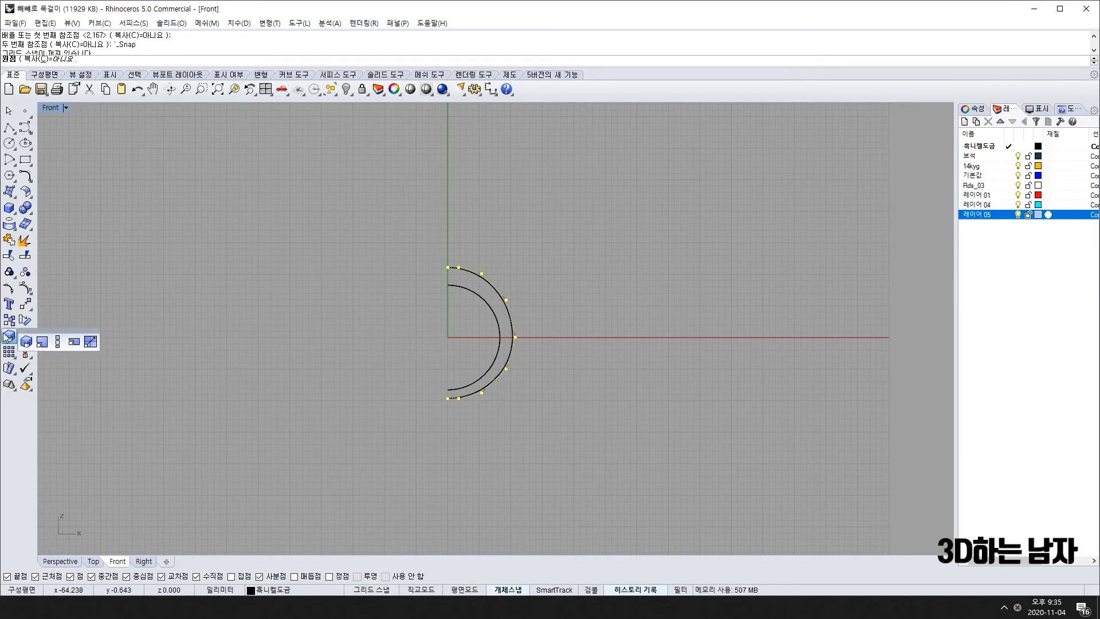
click(46, 342)
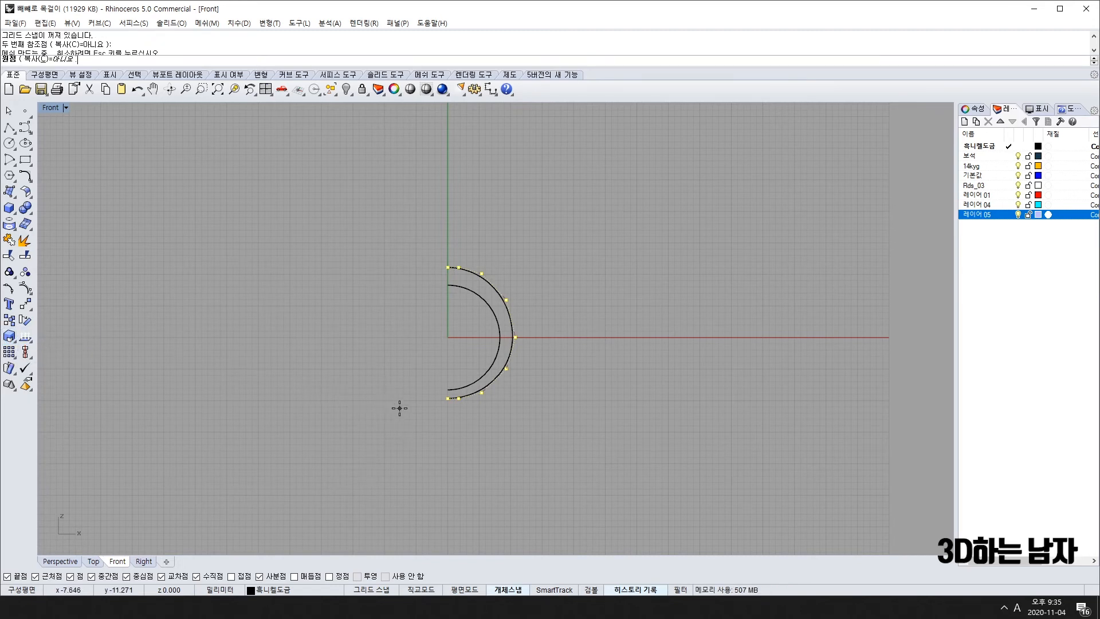
text(w)
key(Return)
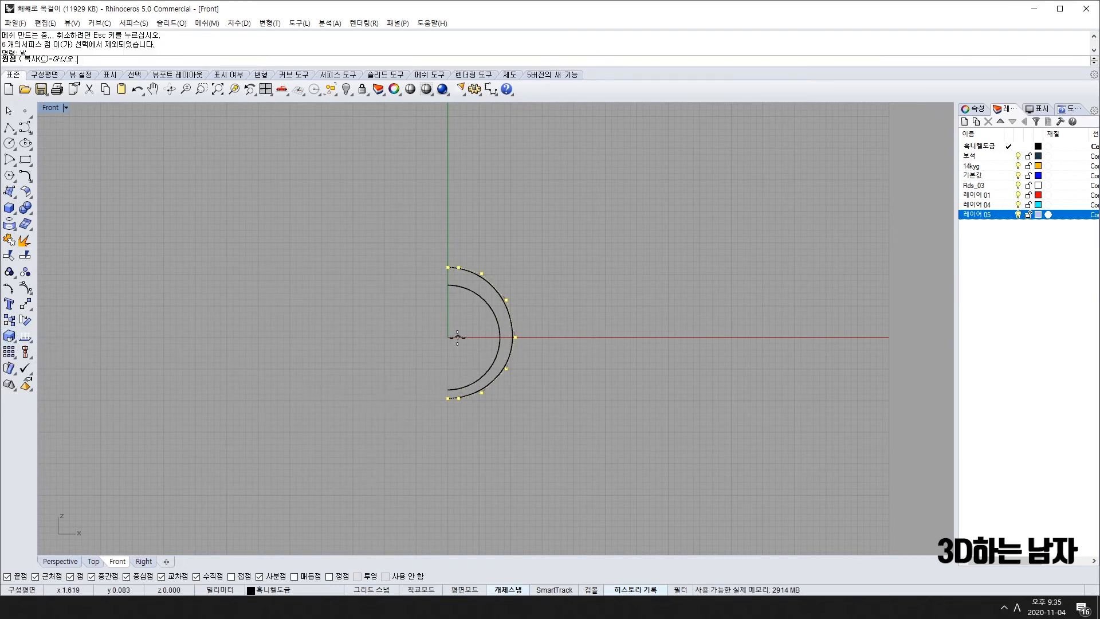
text(0)
key(Return)
click(709, 336)
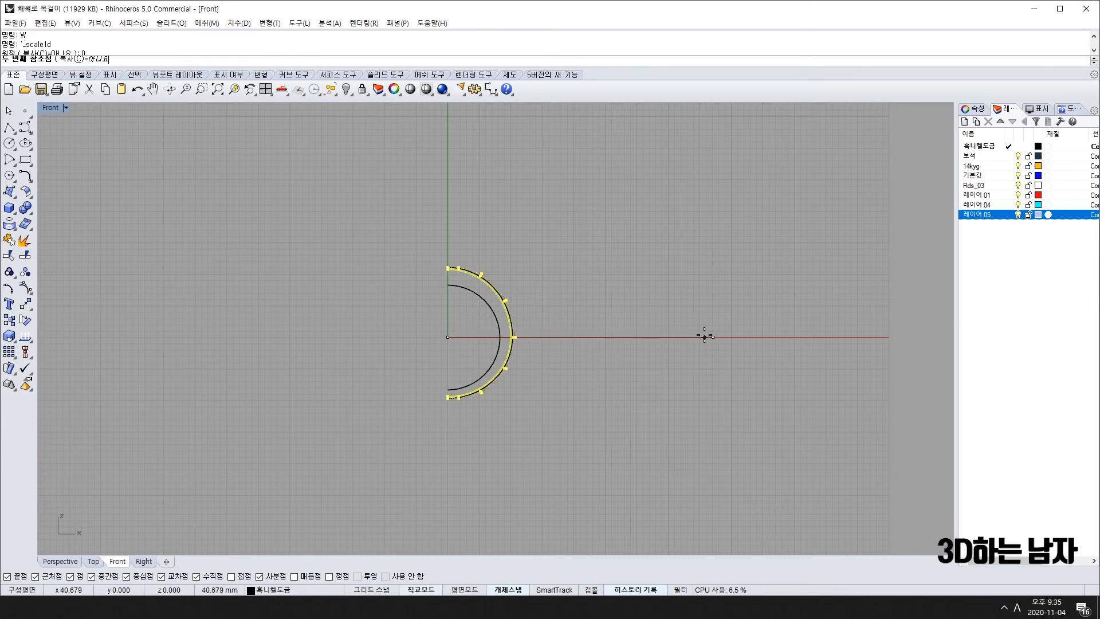
click(704, 337)
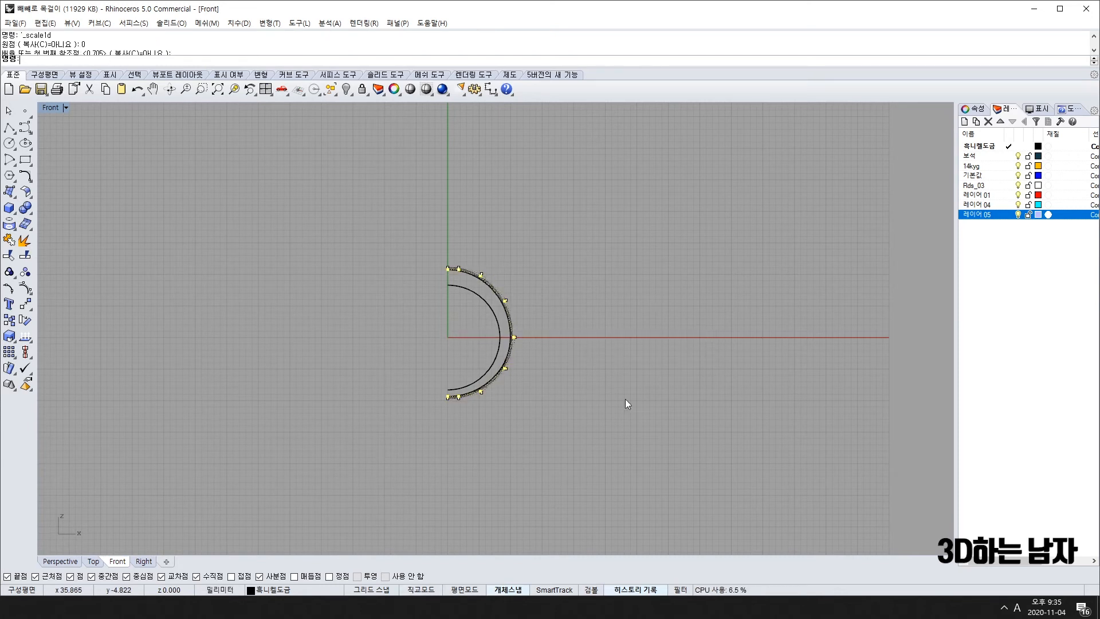
Step: Return to the four-view layout and select the centre row of control points on the outer half-ring surface
double_click(50, 107)
drag(178, 239, 446, 250)
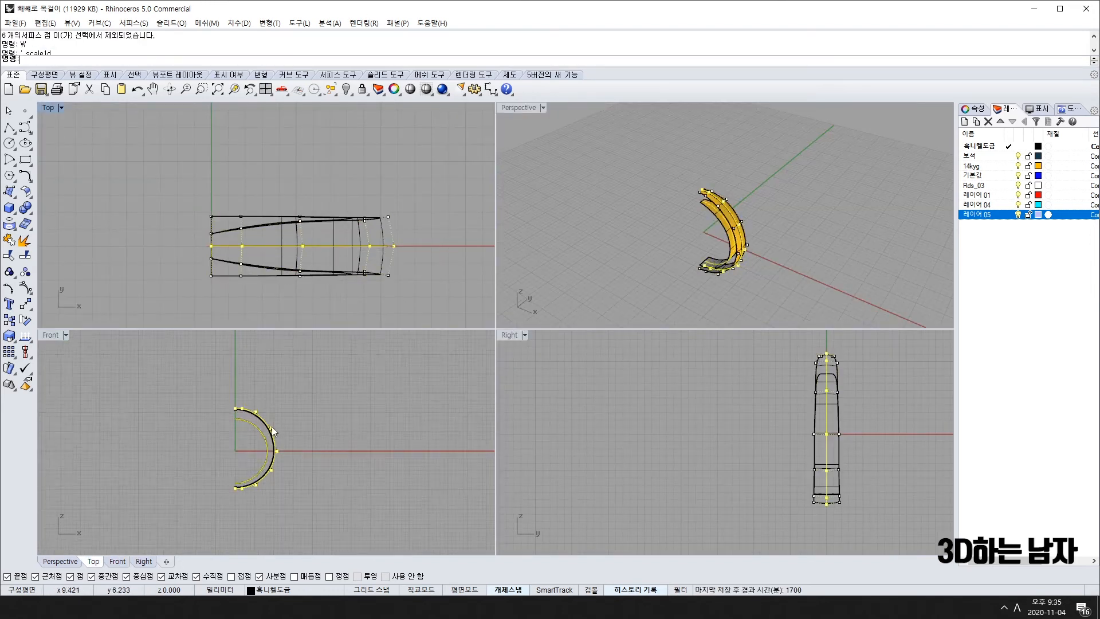
Step: Try to scale the centre control points outward about the origin in the Front view with the inner half-ring also selected
scroll(273, 427, up, 8)
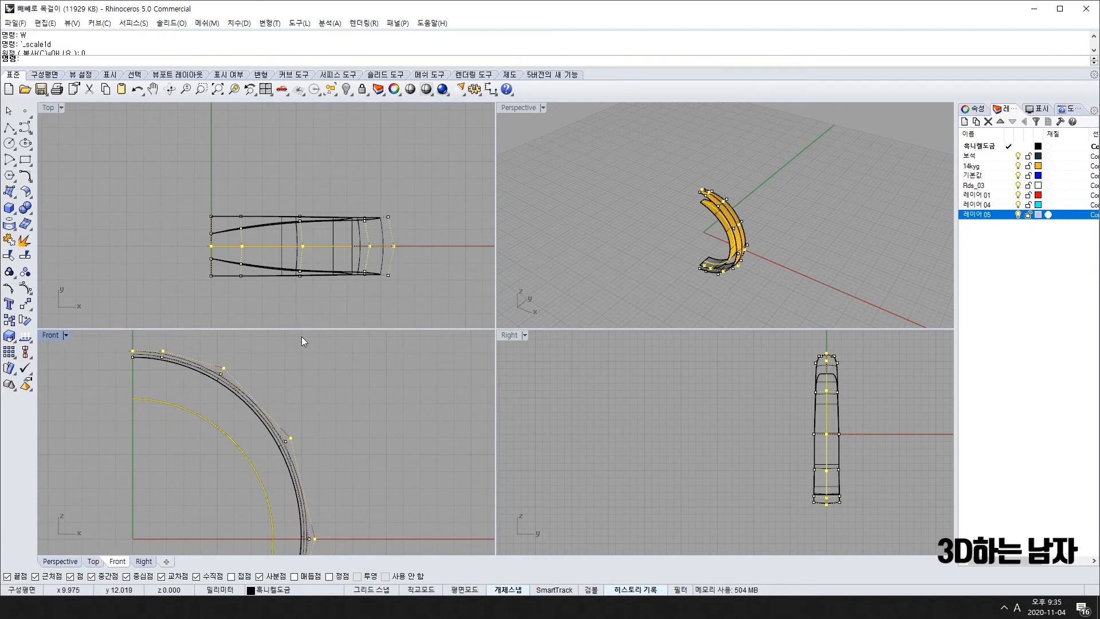
key(Return)
text(0)
key(Return)
scroll(289, 387, up, 3)
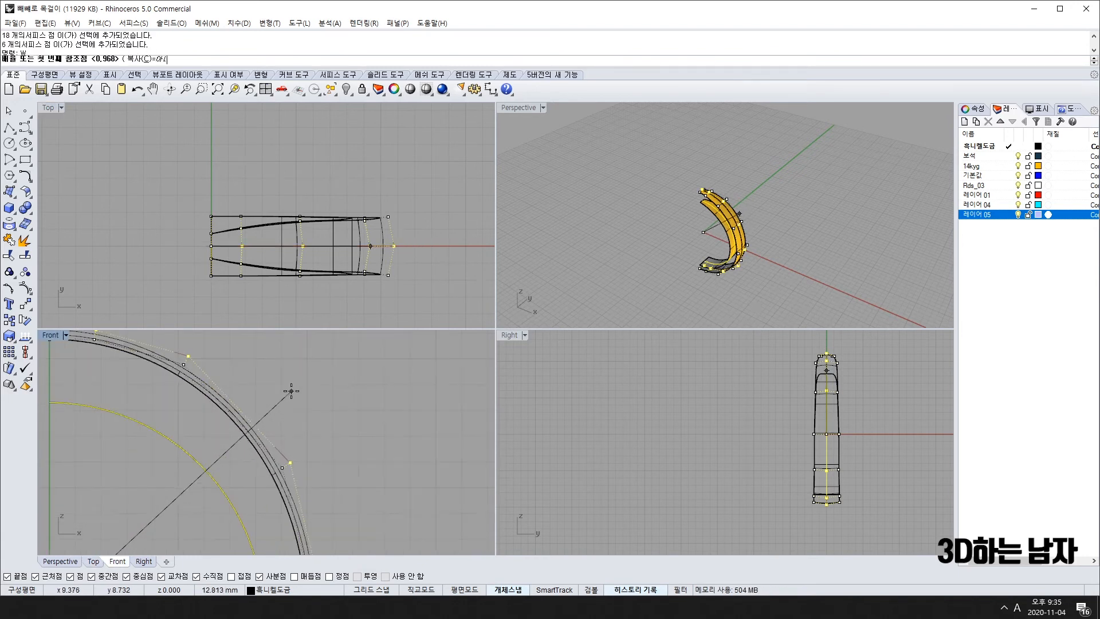
click(285, 380)
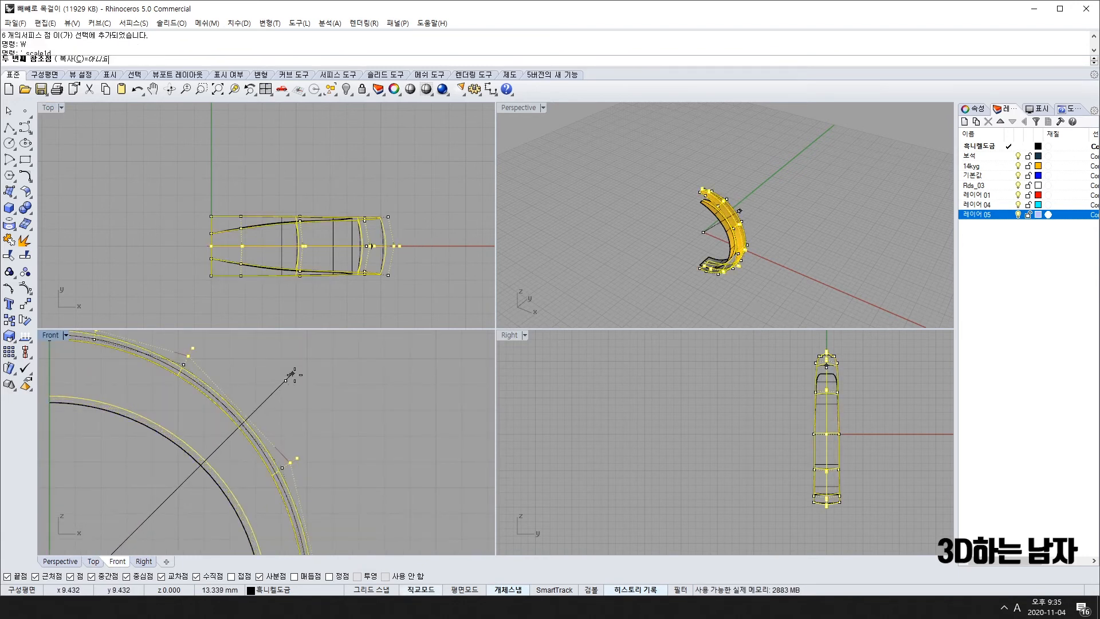
click(292, 374)
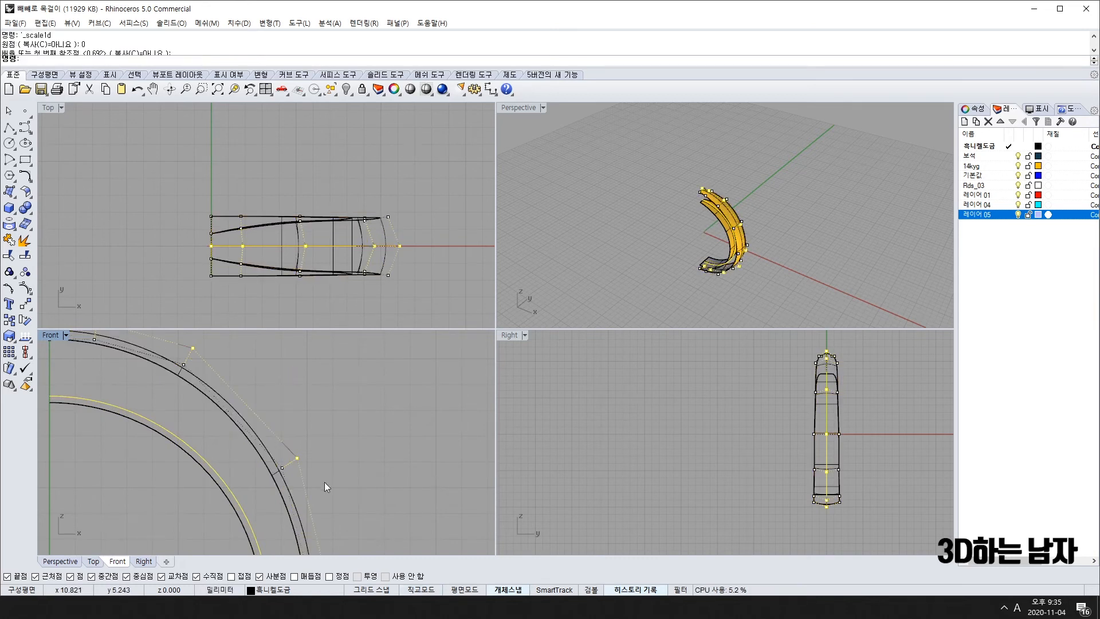
key(Escape)
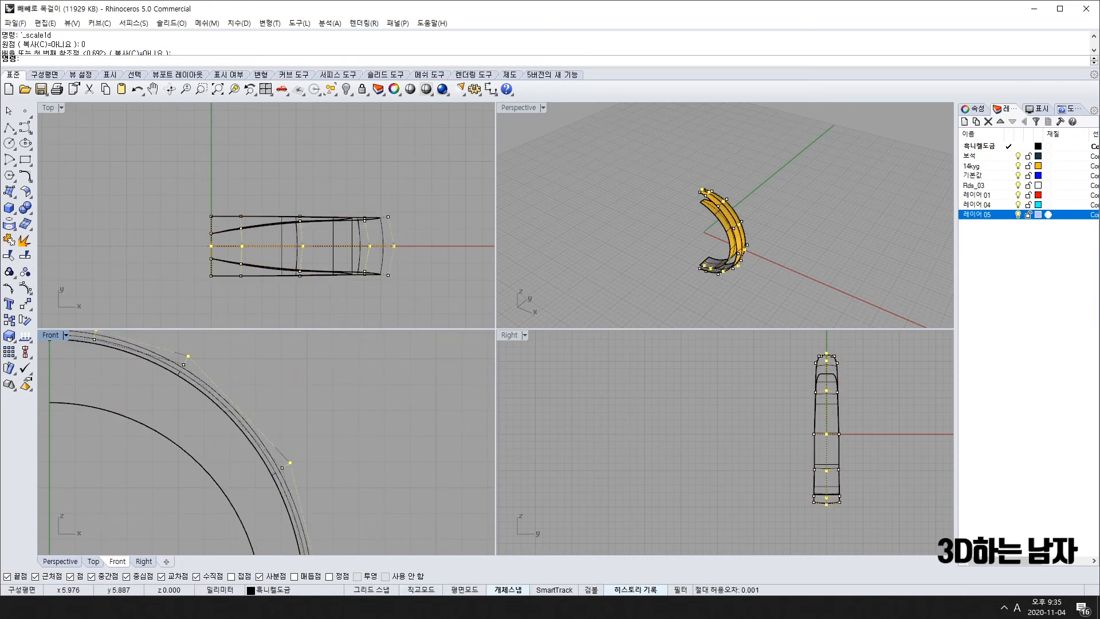
Step: Scale the outer half-ring's centre control points outward in 2D about the origin in the Front view by about 1.03
text(s1)
key(Return)
text(0)
key(Return)
shift+click(280, 386)
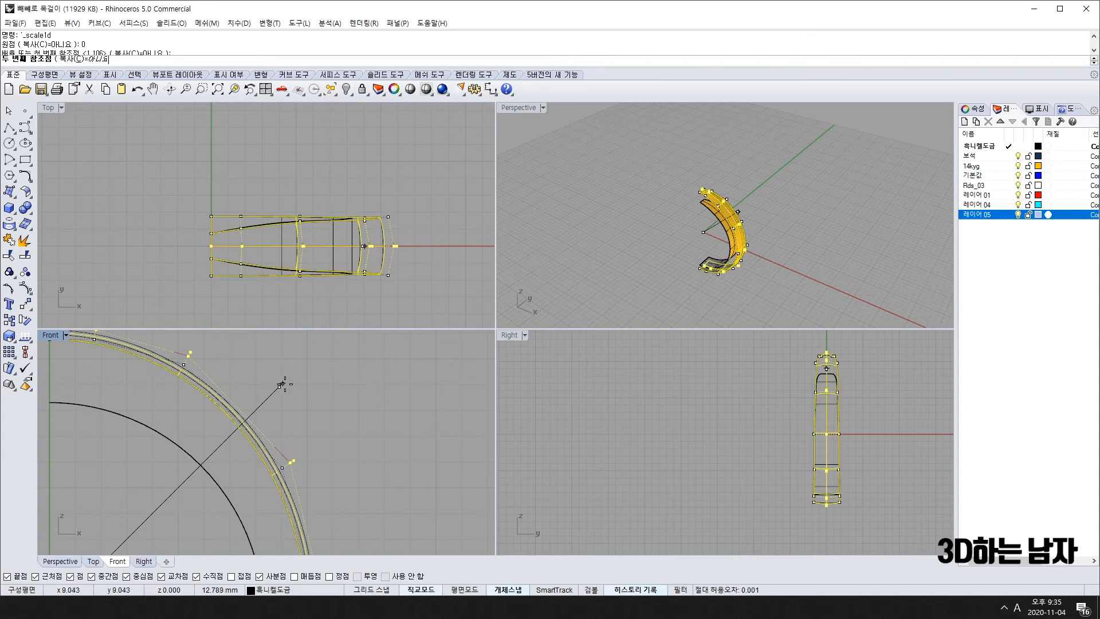
click(286, 384)
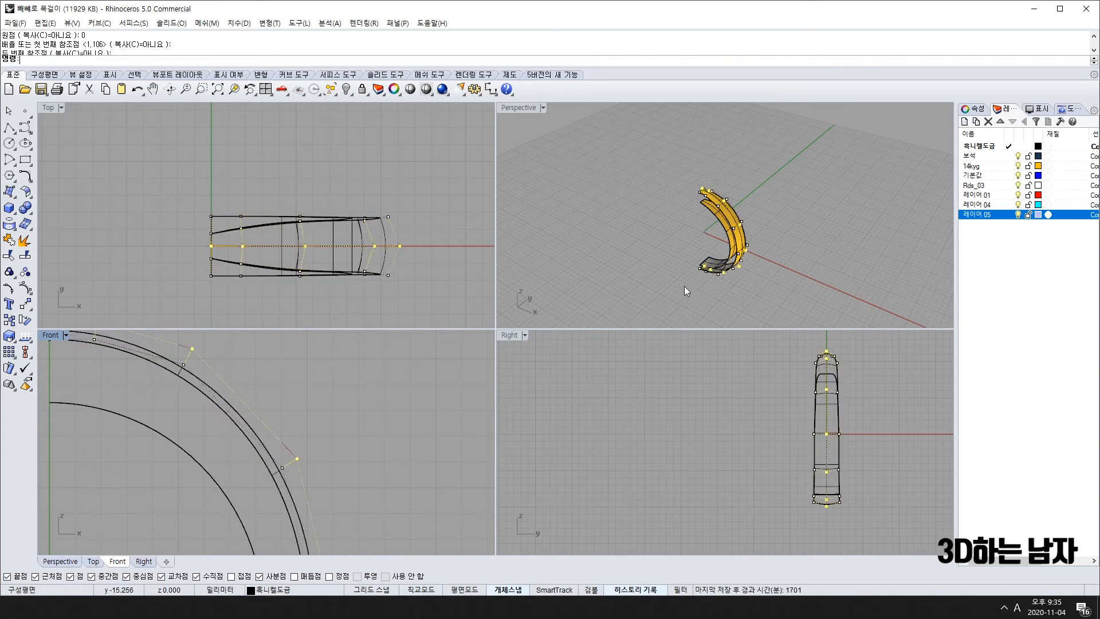
right_drag(684, 287, 696, 236)
scroll(715, 197, up, 10)
right_drag(715, 198, 786, 239)
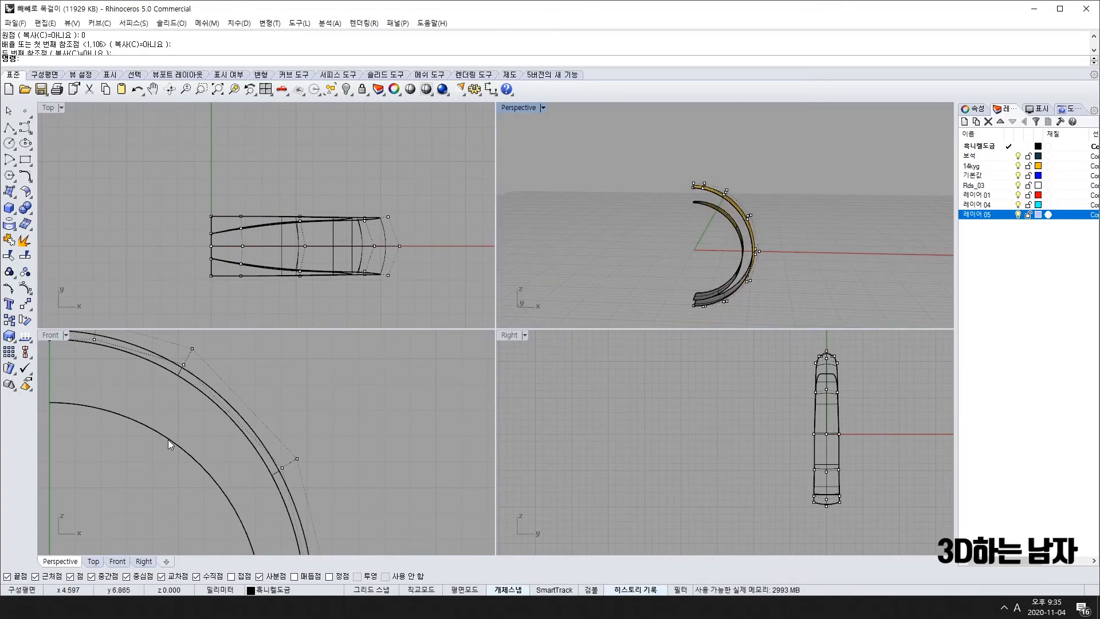
Step: Show the inner half-ring surface's control points and select the rows along both side edges, excluding the centre row
click(143, 420)
click(138, 424)
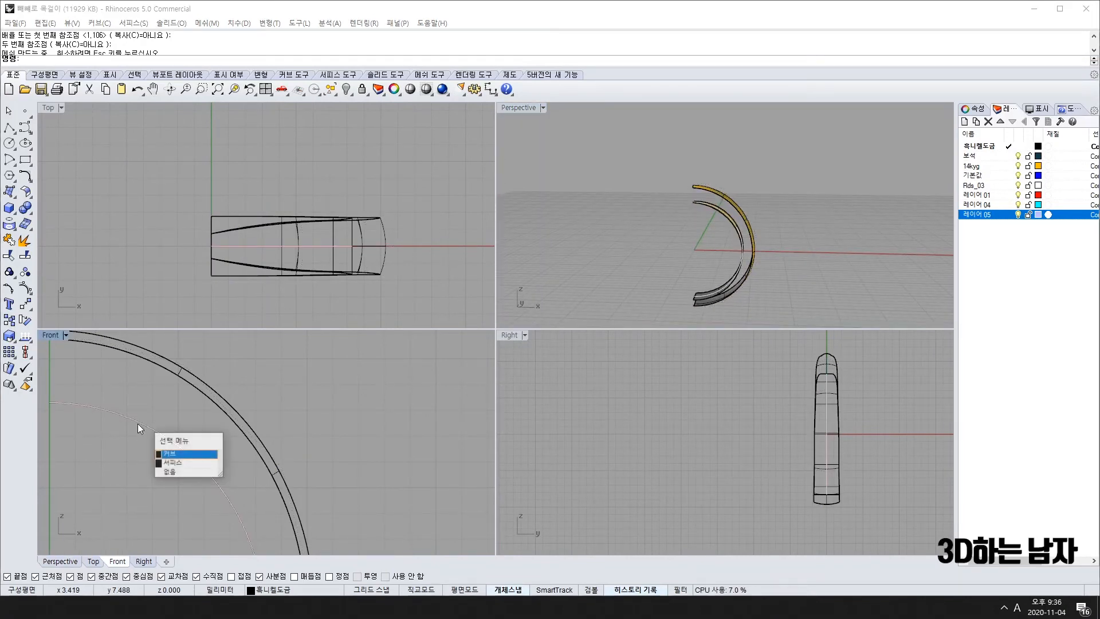
right_drag(700, 171, 713, 216)
scroll(714, 216, up, 9)
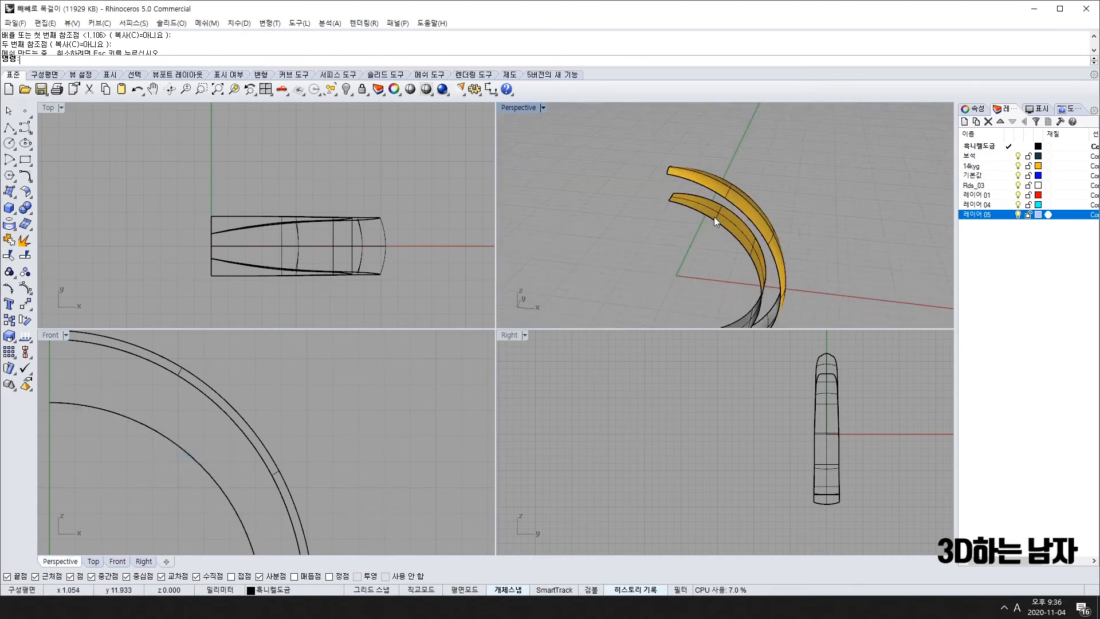
click(717, 221)
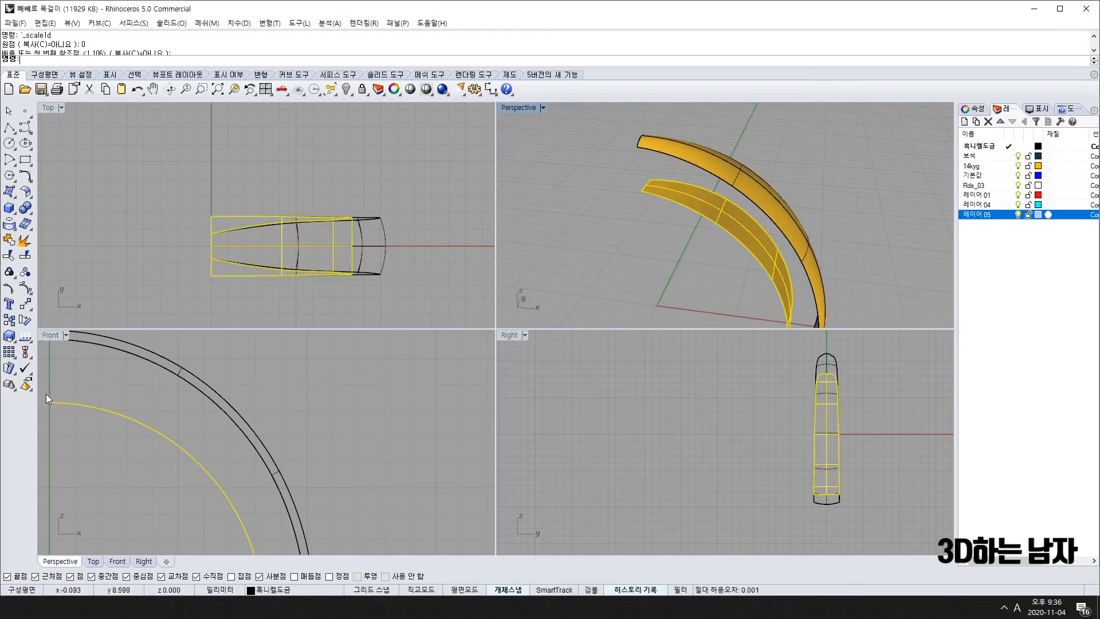
key(F10)
drag(167, 192, 438, 237)
shift+drag(282, 286, 401, 305)
Step: Scale the inner half-ring's edge rows outward in 2D about the origin in the Front view by about 1.05
scroll(73, 472, down, 5)
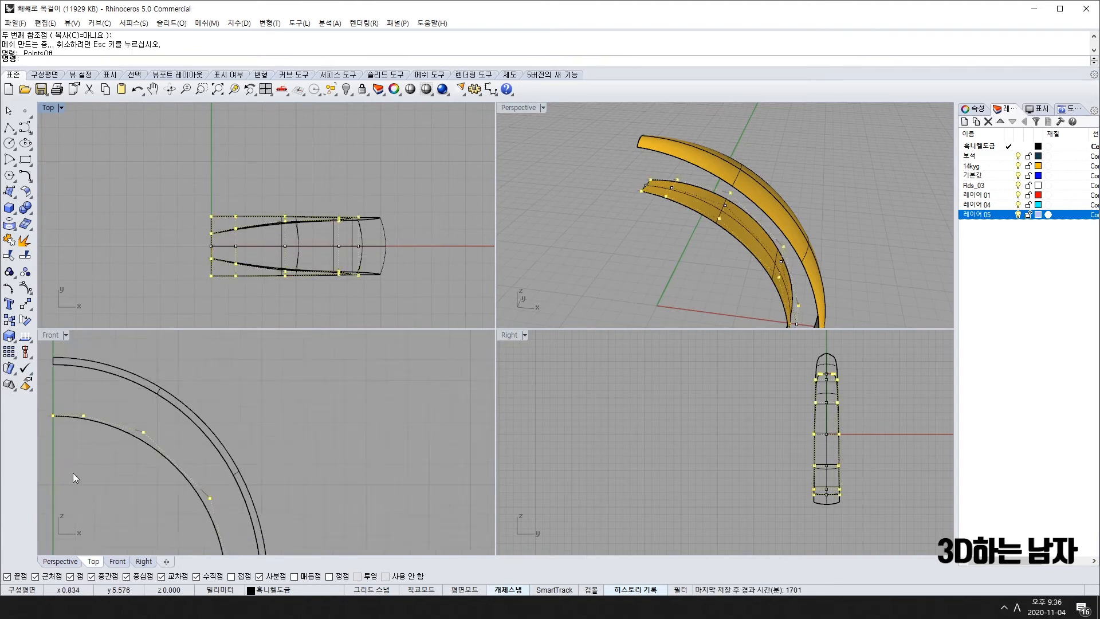
text(W2)
key(Return)
text(0)
key(Return)
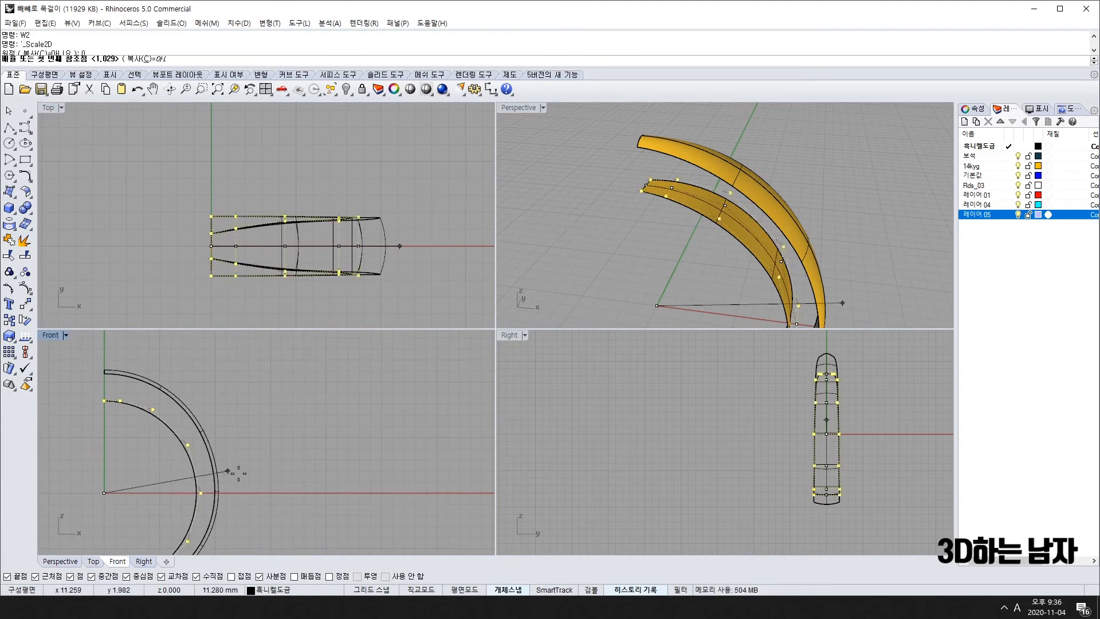
shift+click(293, 496)
click(302, 494)
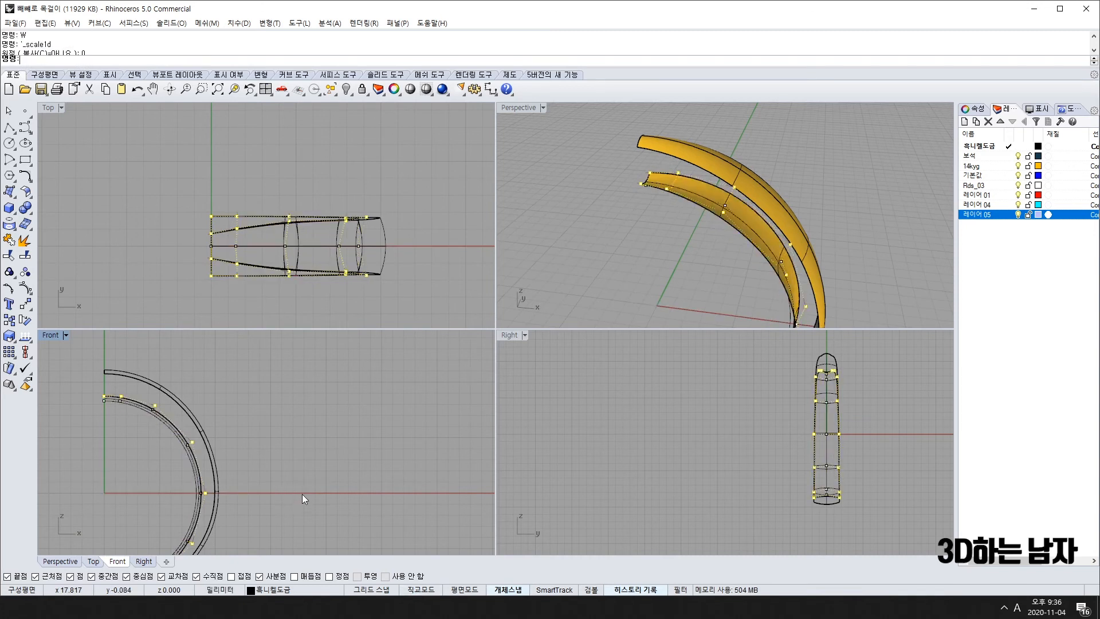
Step: Select only the centre row of control points on the inner half-ring, removing the outer half-ring from the selection
drag(183, 240, 435, 248)
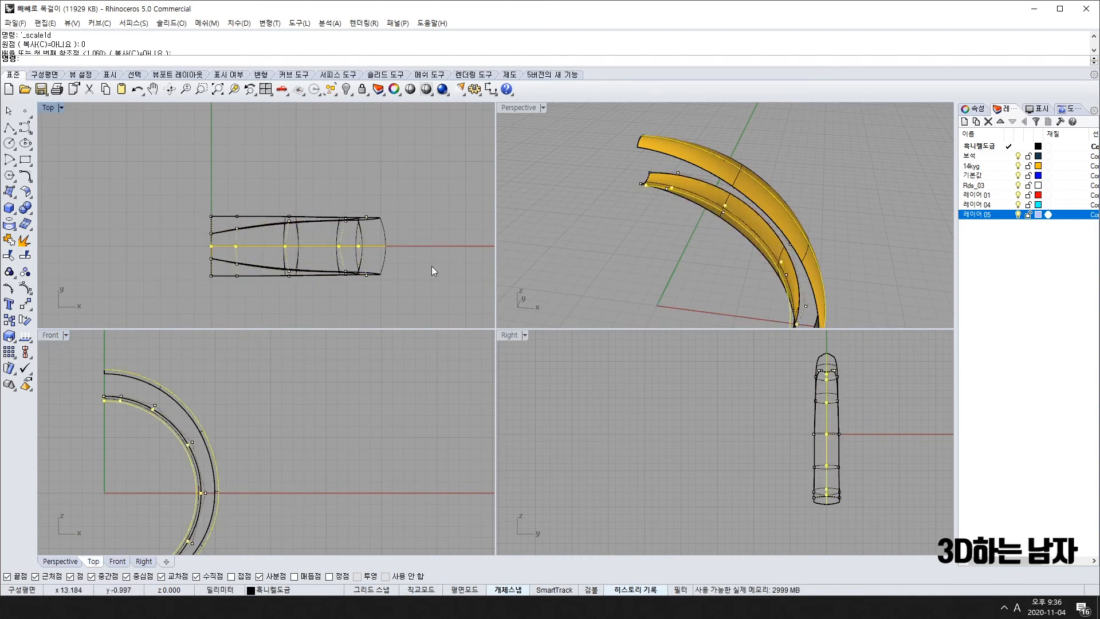
ctrl+click(169, 426)
ctrl+click(194, 408)
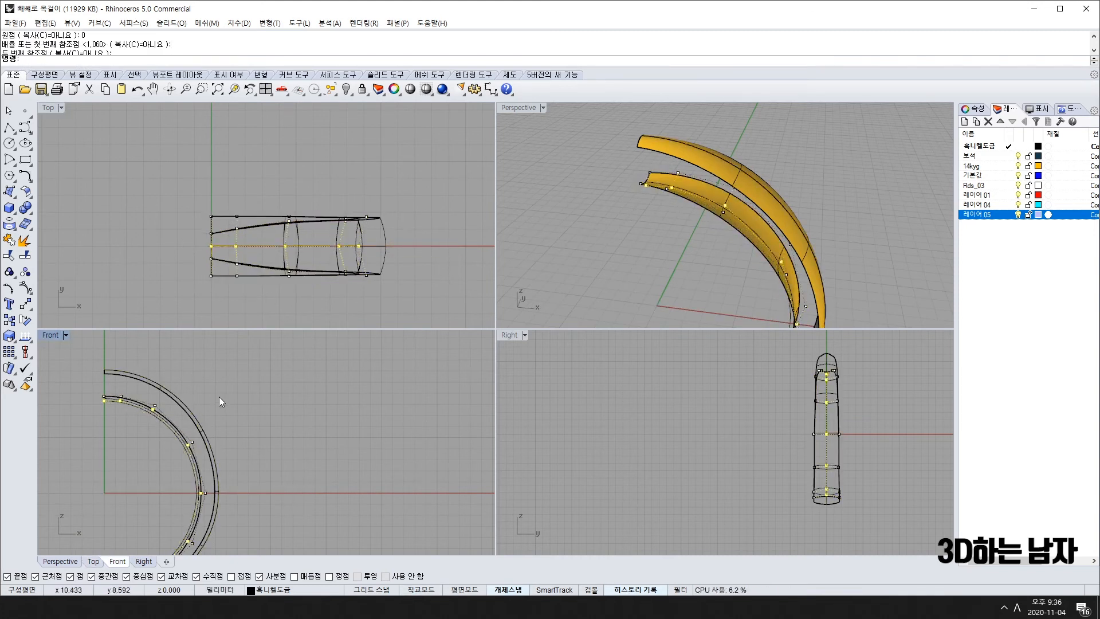
Step: Scale the inner half-ring's centre row slightly inward in 2D about the origin in the Front view and hide the control points
text(s2)
key(Return)
text(0)
key(Return)
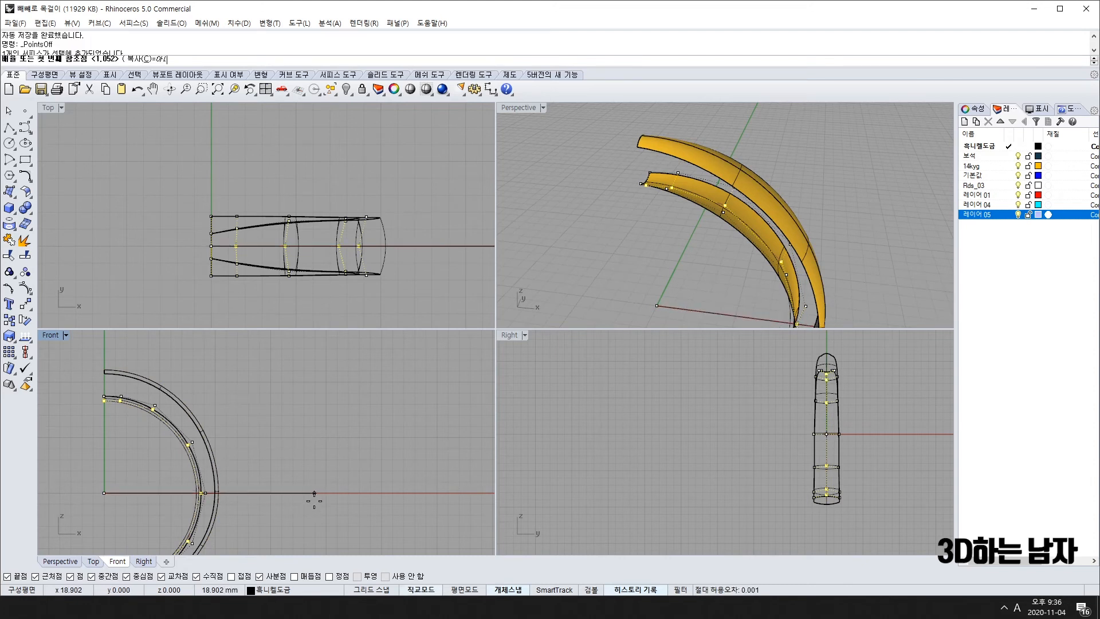
click(313, 499)
scroll(312, 497, up, 3)
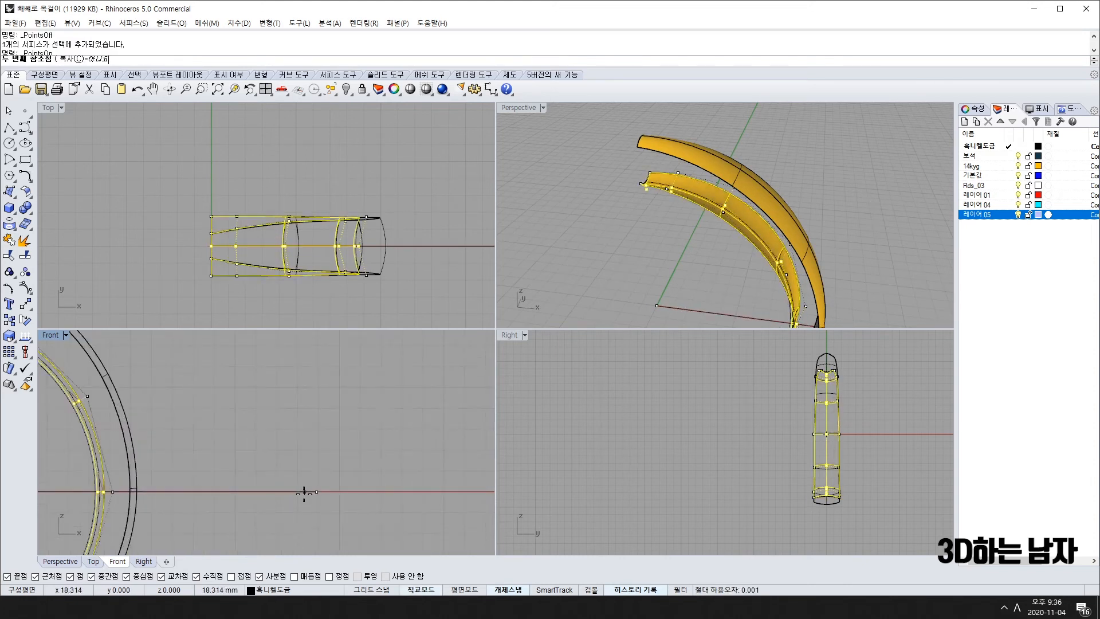
click(297, 496)
right_drag(104, 458, 227, 442)
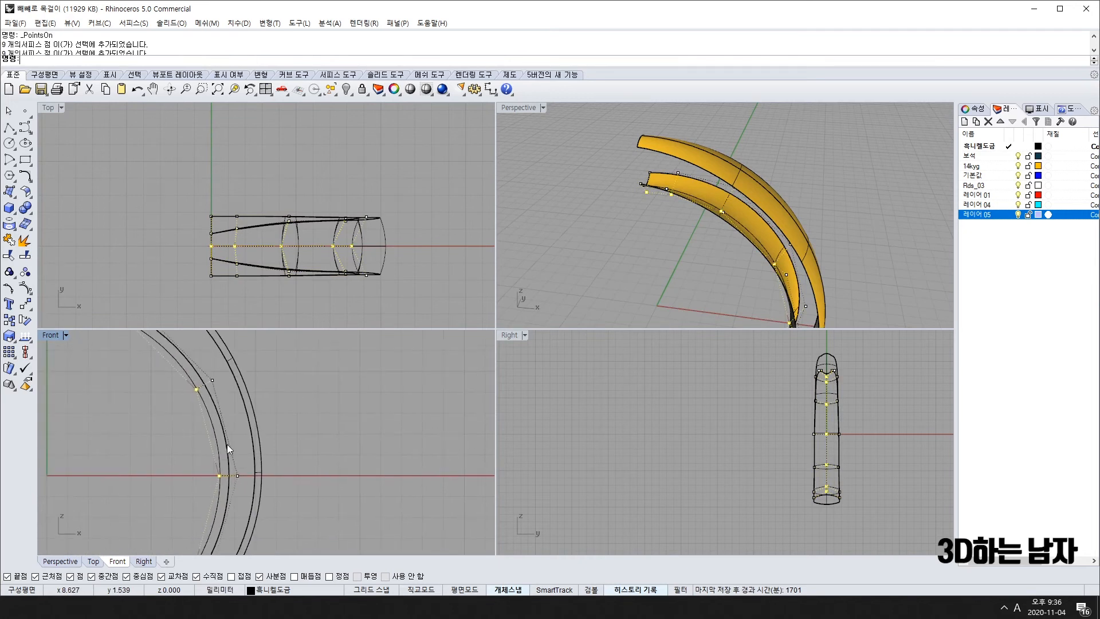
scroll(225, 441, down, 4)
key(Escape)
key(Escape)
Step: Draw a slightly outward-bulging three-point control point curve joining the side-edge endpoints of the outer and inner half-rings at the narrow end
right_drag(676, 199, 802, 230)
scroll(802, 389, up, 3)
right_drag(815, 370, 766, 444)
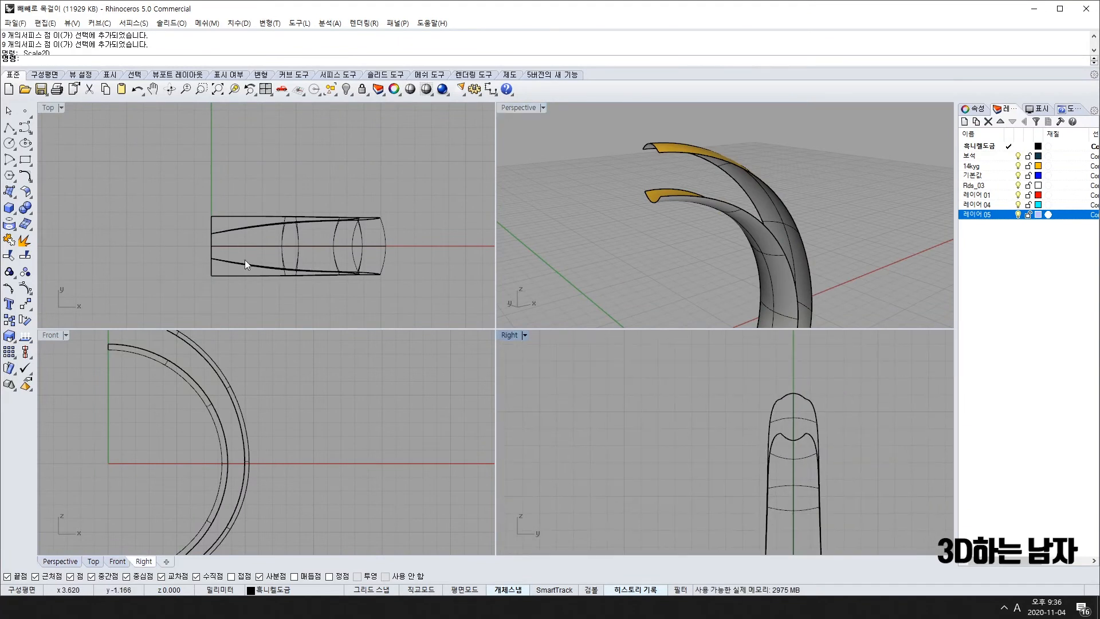
click(21, 131)
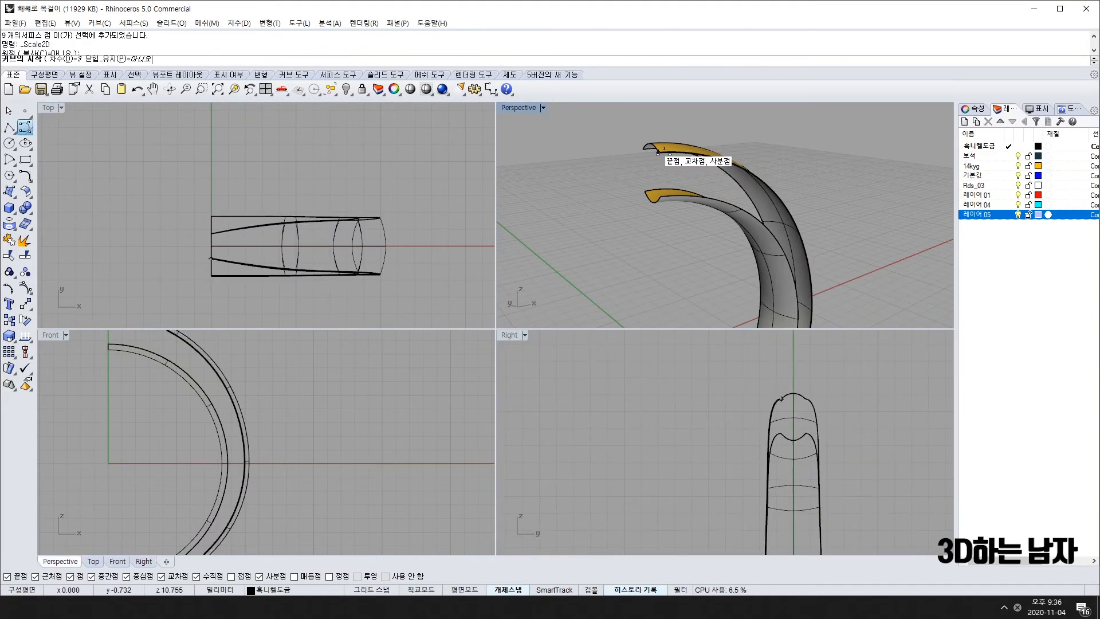
click(662, 153)
scroll(791, 413, up, 4)
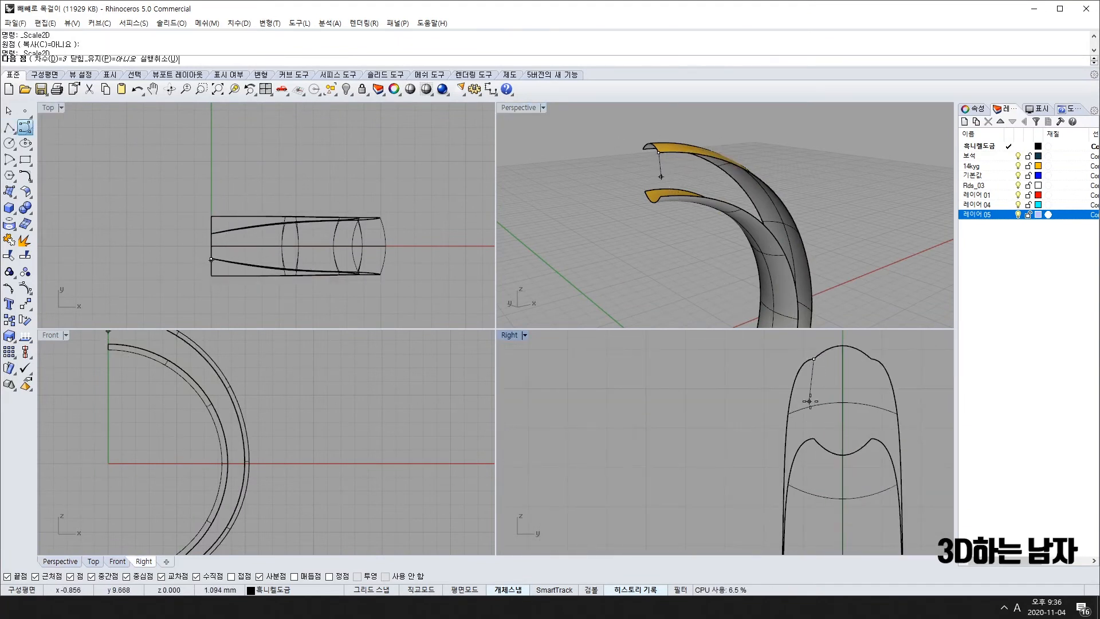
click(805, 401)
click(814, 438)
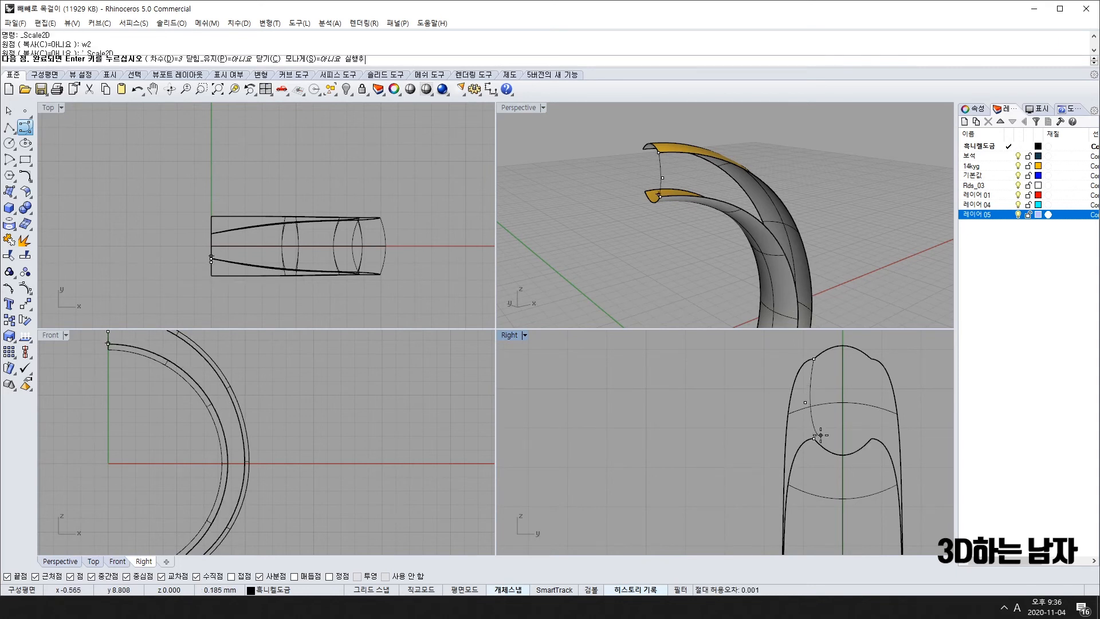
right_click(817, 434)
Step: Sweep the connecting curve along the matching side edges of the outer and inner half-rings with a two-rail sweep, keeping the default options
right_drag(618, 187, 751, 150)
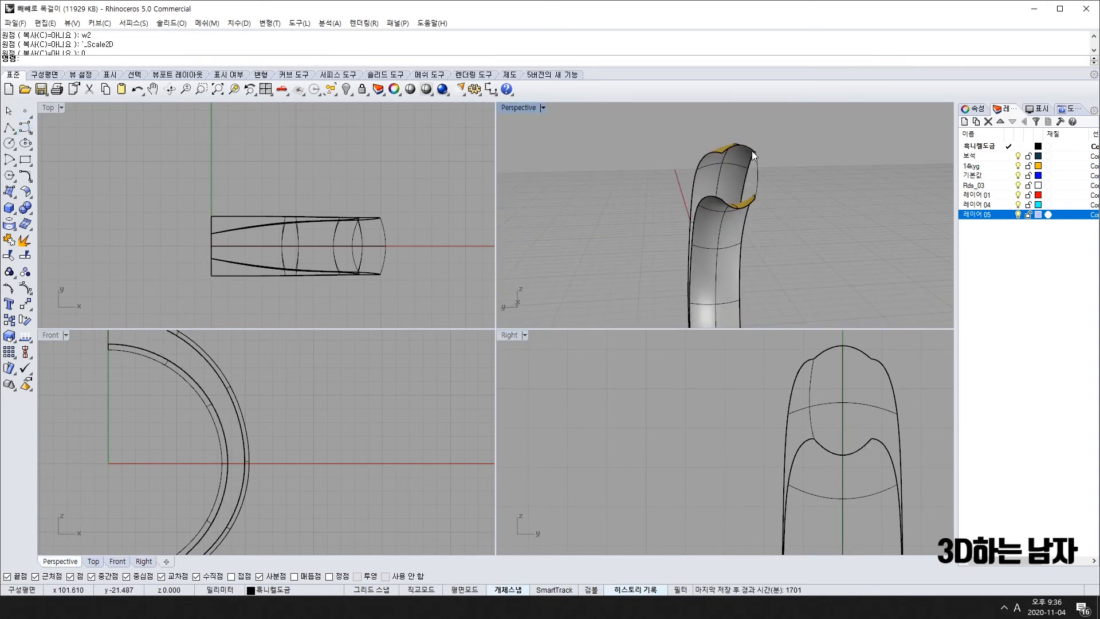
right_drag(835, 228, 664, 243)
right_drag(147, 397, 180, 450)
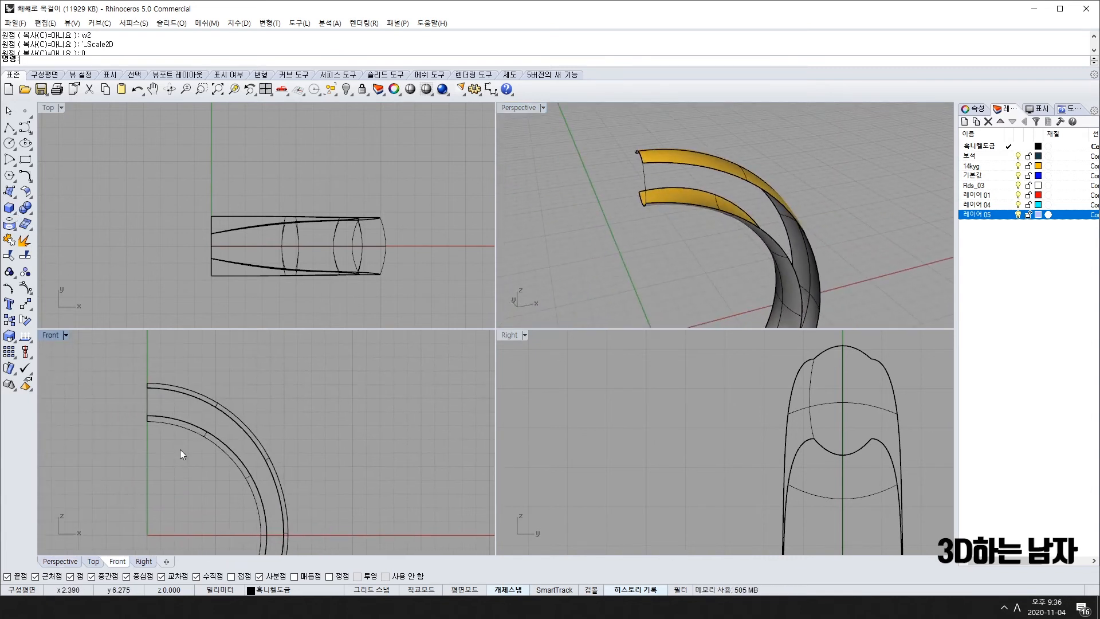
click(11, 194)
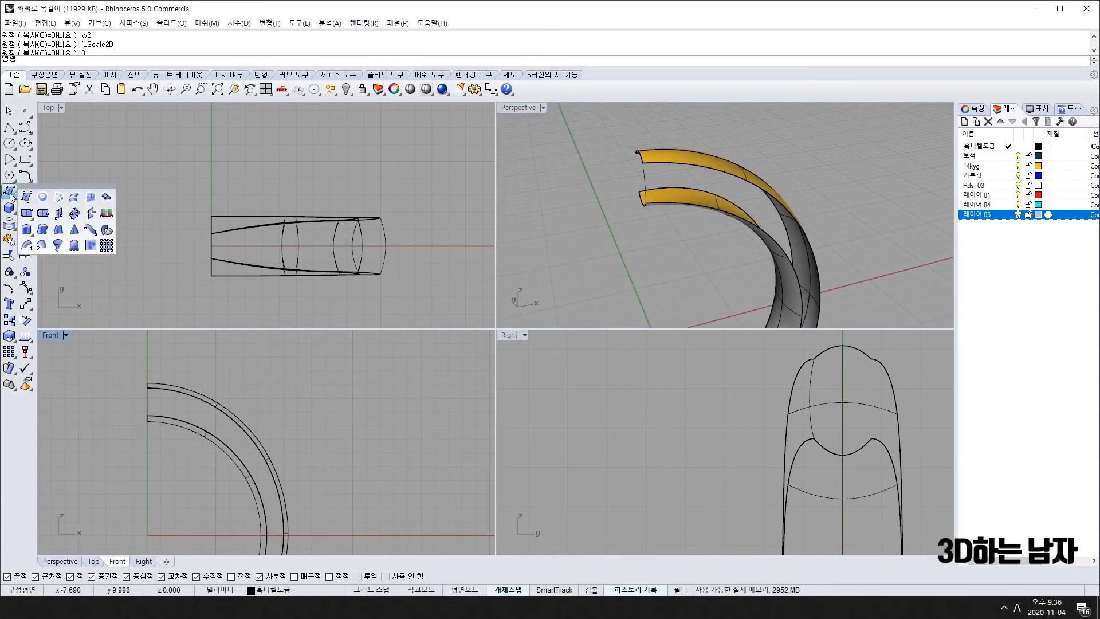
click(41, 247)
click(655, 159)
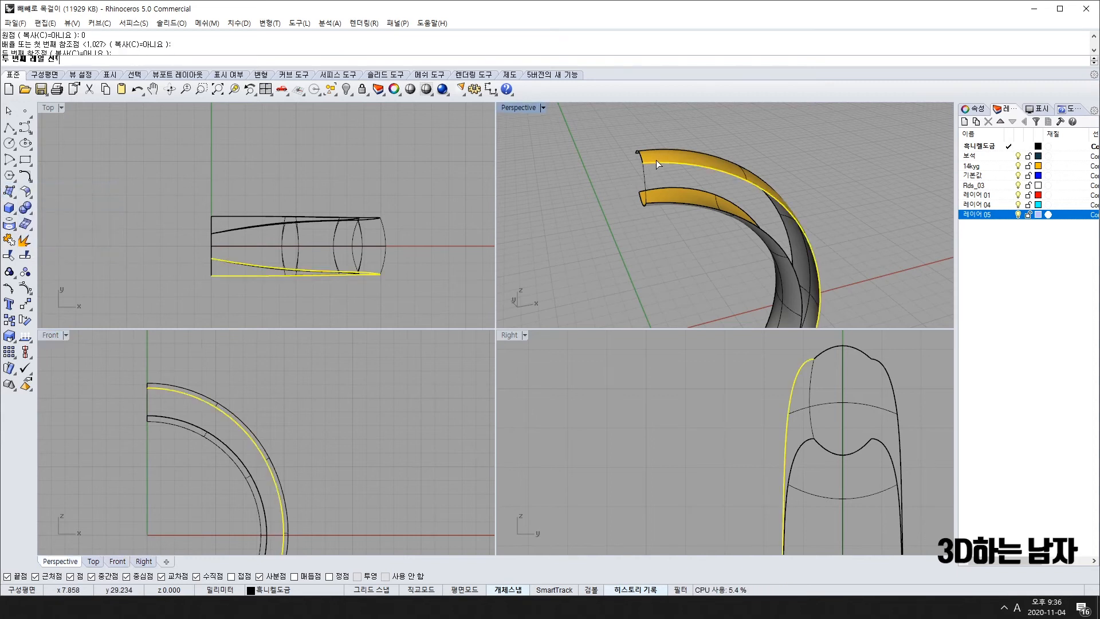
click(658, 195)
click(642, 177)
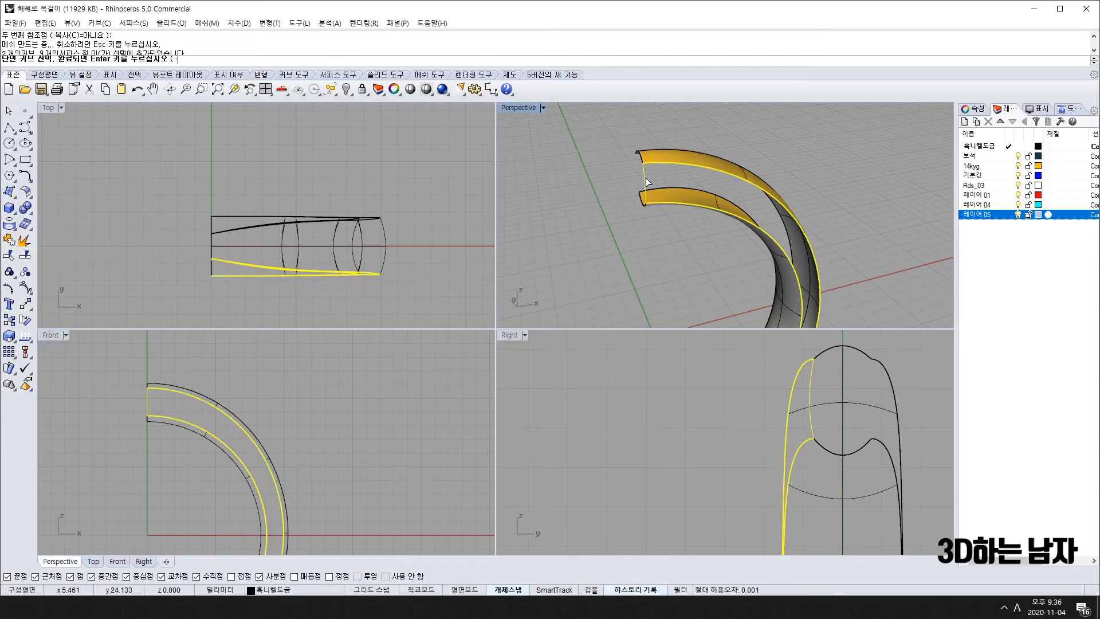
right_drag(646, 178, 682, 219)
key(Return)
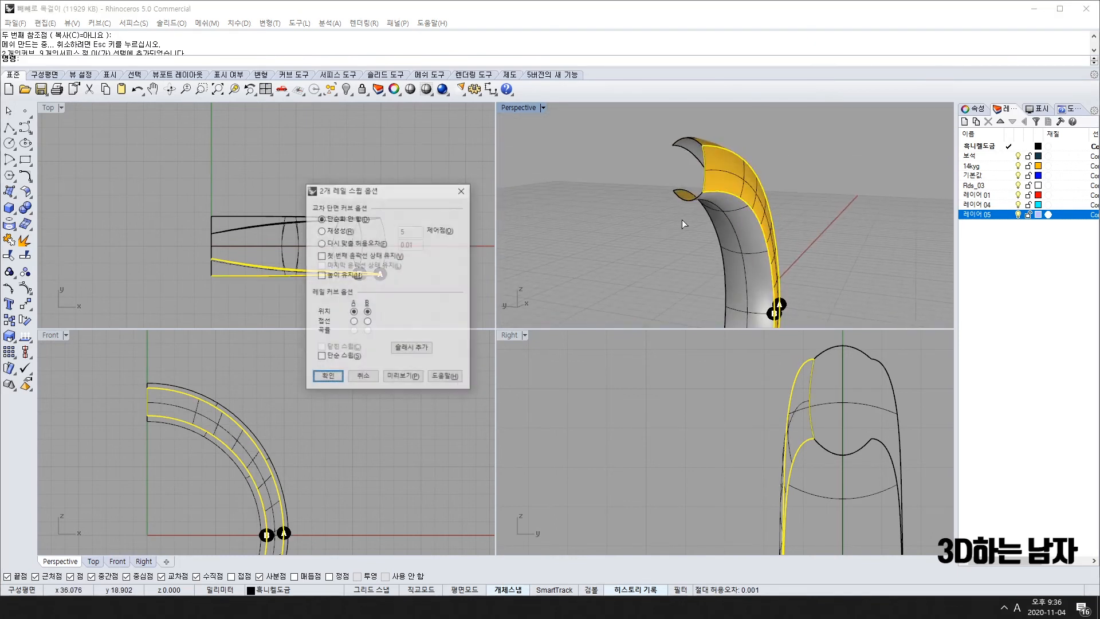
key(Return)
Step: Mirror the swept side surface across the X axis through the origin in the Top view
right_drag(861, 210, 671, 297)
click(707, 244)
scroll(261, 241, down, 2)
right_drag(251, 246, 231, 271)
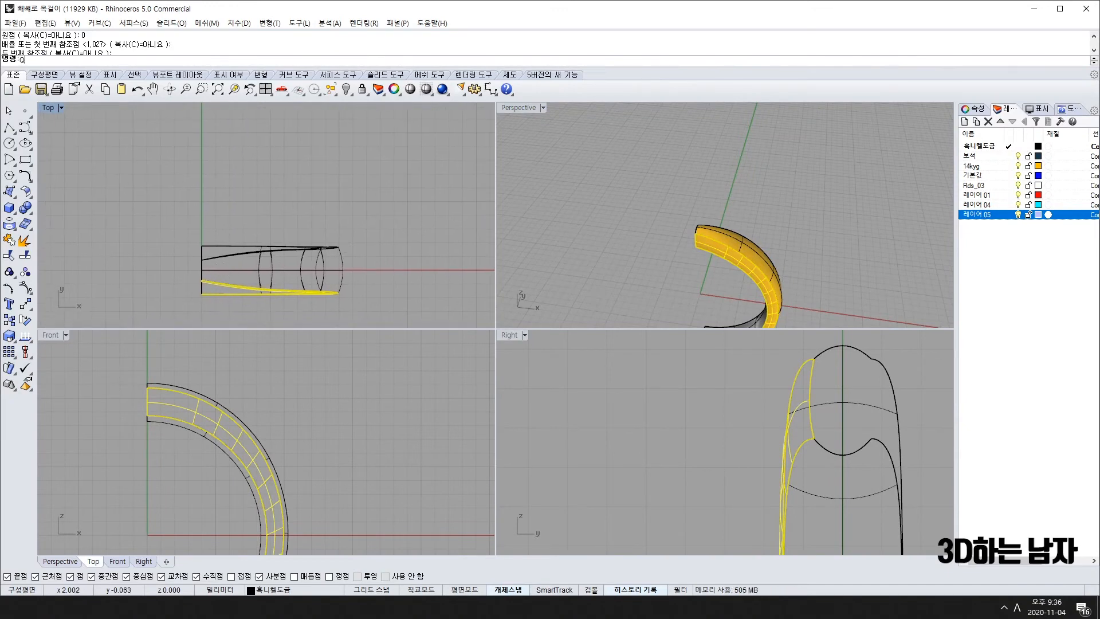
text(mi)
key(Return)
text(0)
key(Return)
shift+click(410, 275)
click(410, 285)
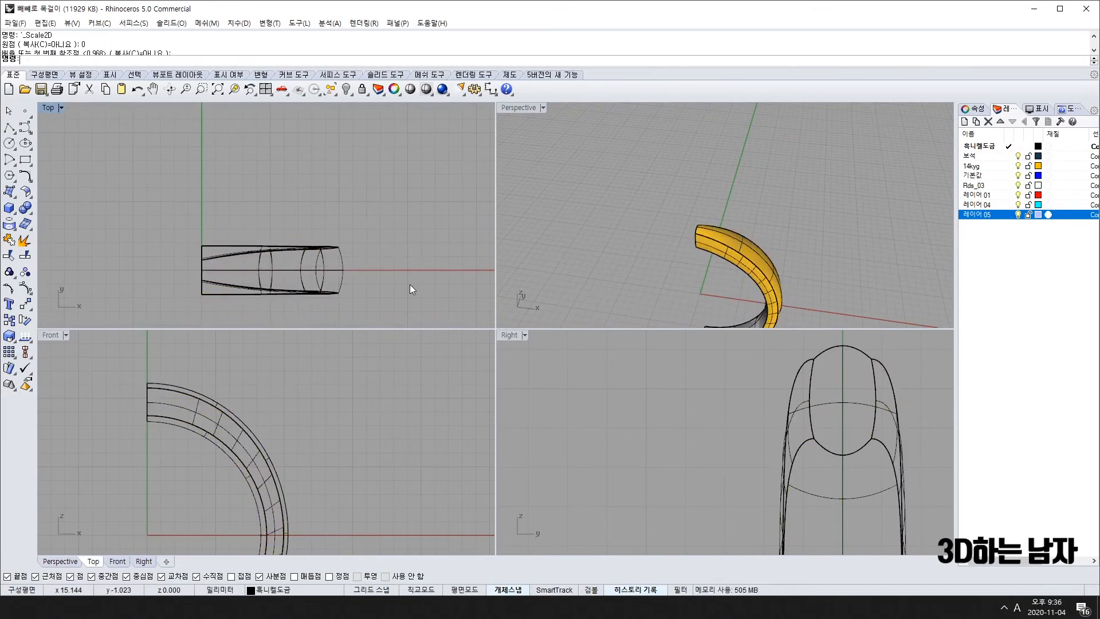
Step: Try to join all the half-ring surfaces into one polysurface
drag(287, 321, 296, 318)
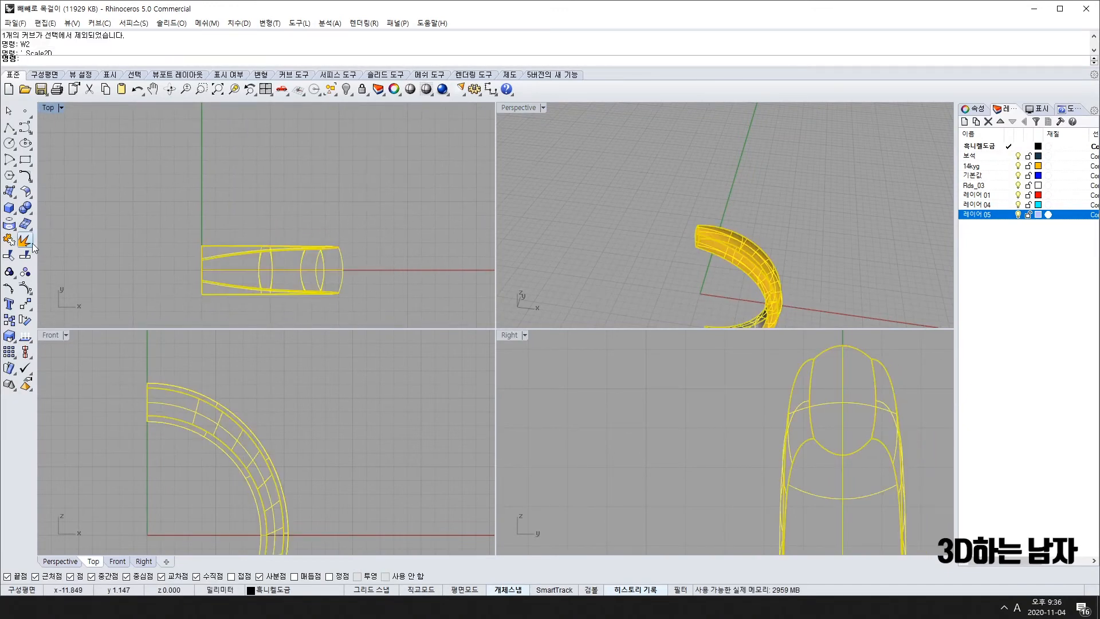
click(10, 243)
right_drag(708, 247, 802, 201)
right_drag(829, 174, 730, 263)
key(ctrl+z)
Step: Mirror the selected half-ring surfaces across the Y axis through the origin in the Top view to complete the ring
right_drag(134, 265, 191, 265)
text(mi)
key(Return)
text(0)
key(Return)
click(261, 172)
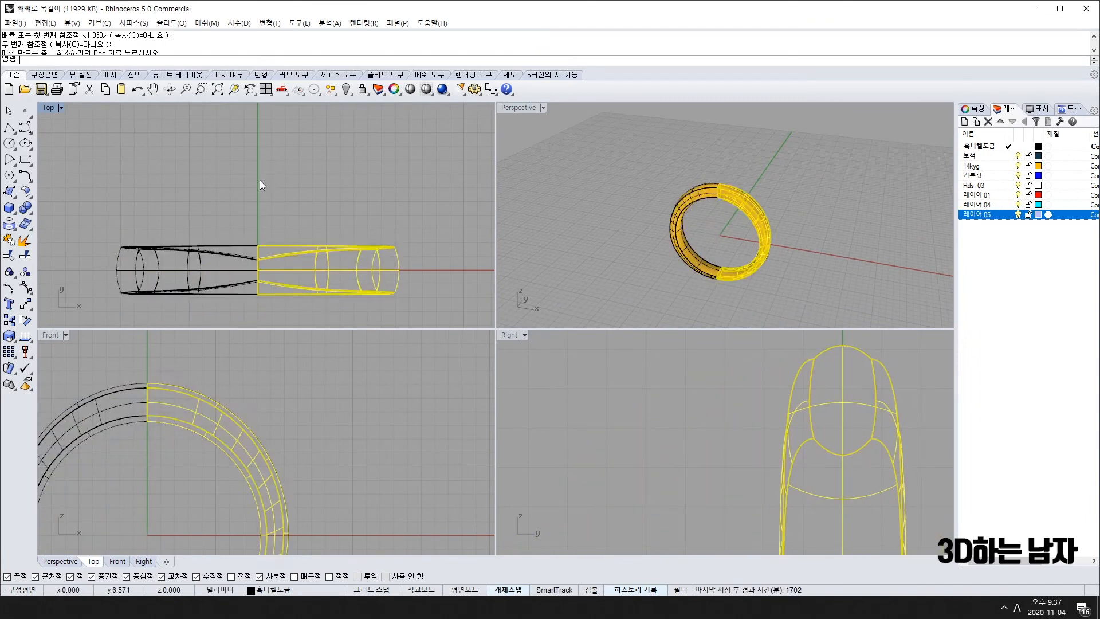
key(Escape)
Step: Select all the ring surfaces and join them together
right_drag(644, 234, 743, 247)
scroll(742, 271, up, 8)
scroll(742, 271, down, 5)
drag(724, 240, 716, 249)
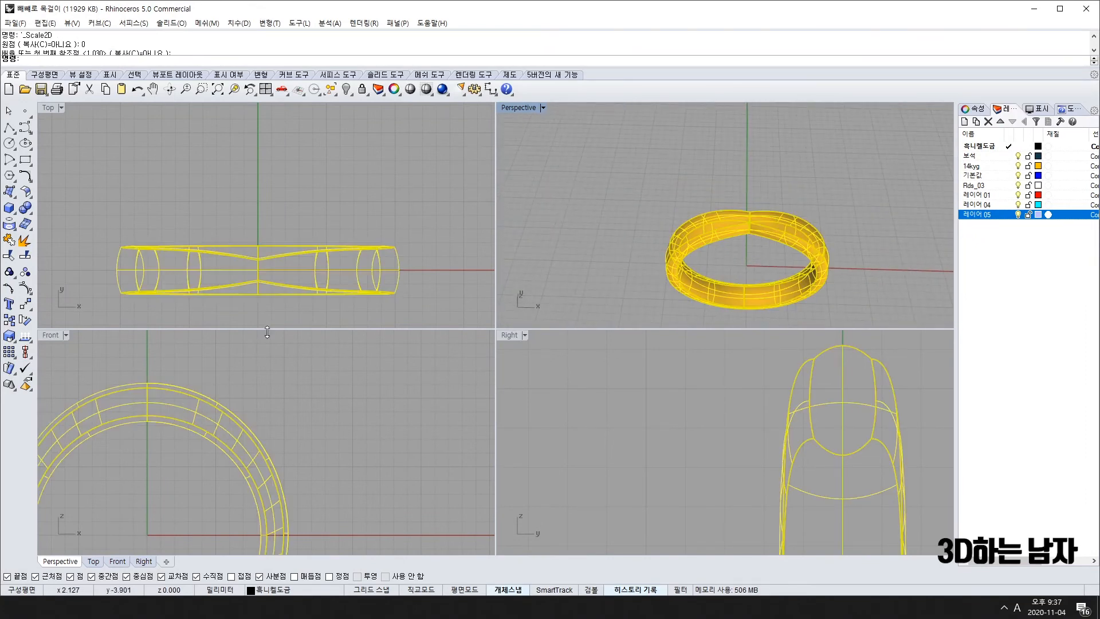
click(9, 240)
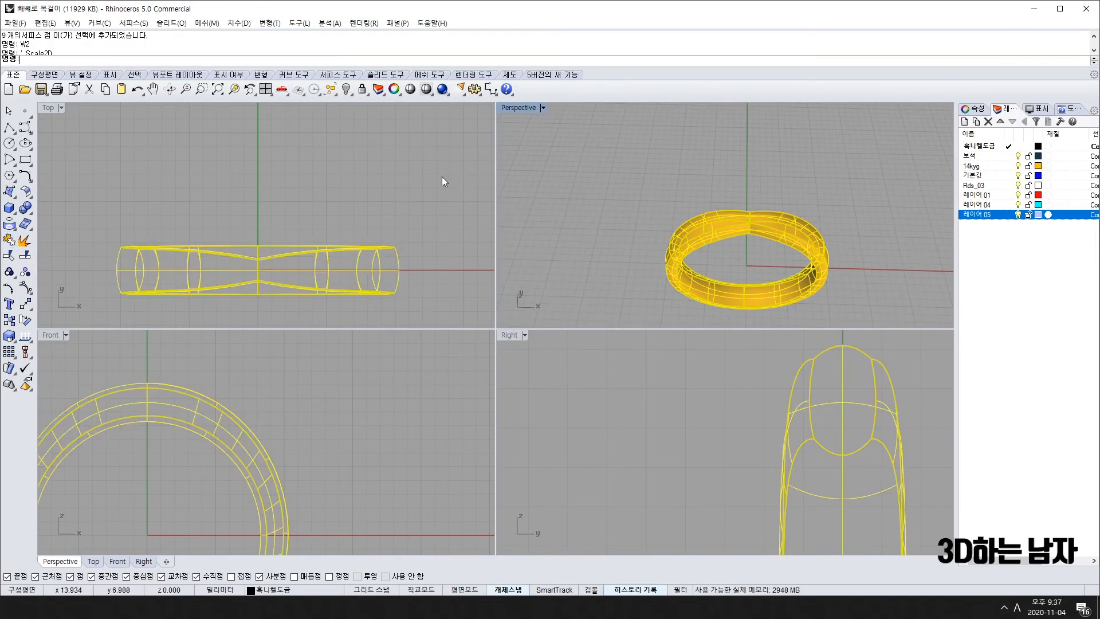
click(222, 189)
Step: Inspect the seam between the two ring halves and undo the join and the mirrored half
mouse_move(745, 241)
right_down()
mouse_move(786, 213)
mouse_move(776, 203)
right_up()
scroll(776, 203, up, 8)
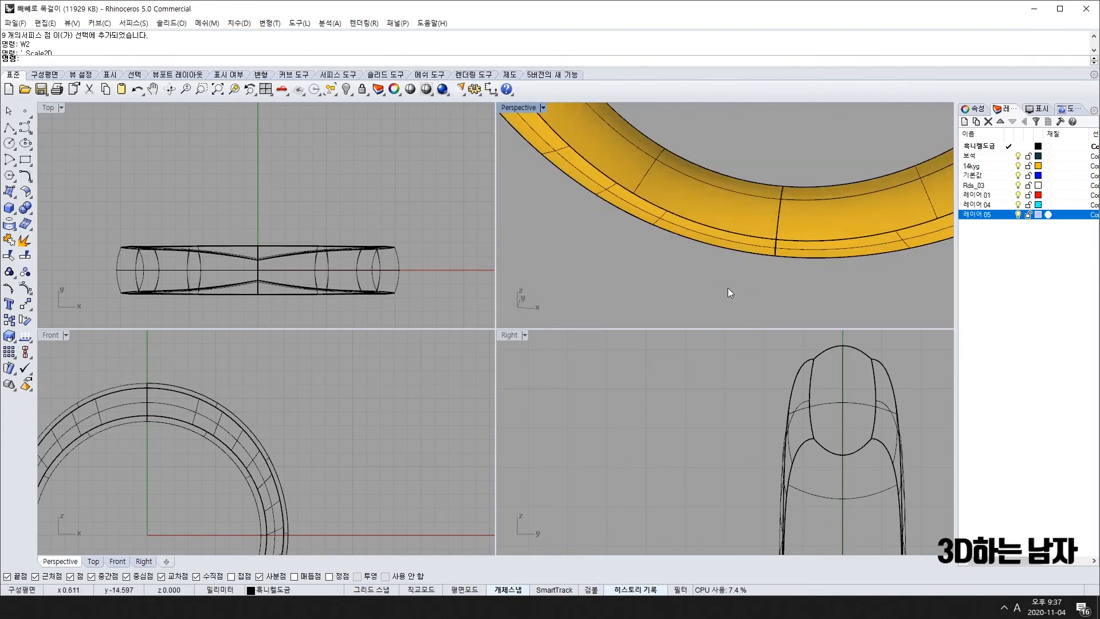
scroll(665, 293, down, 8)
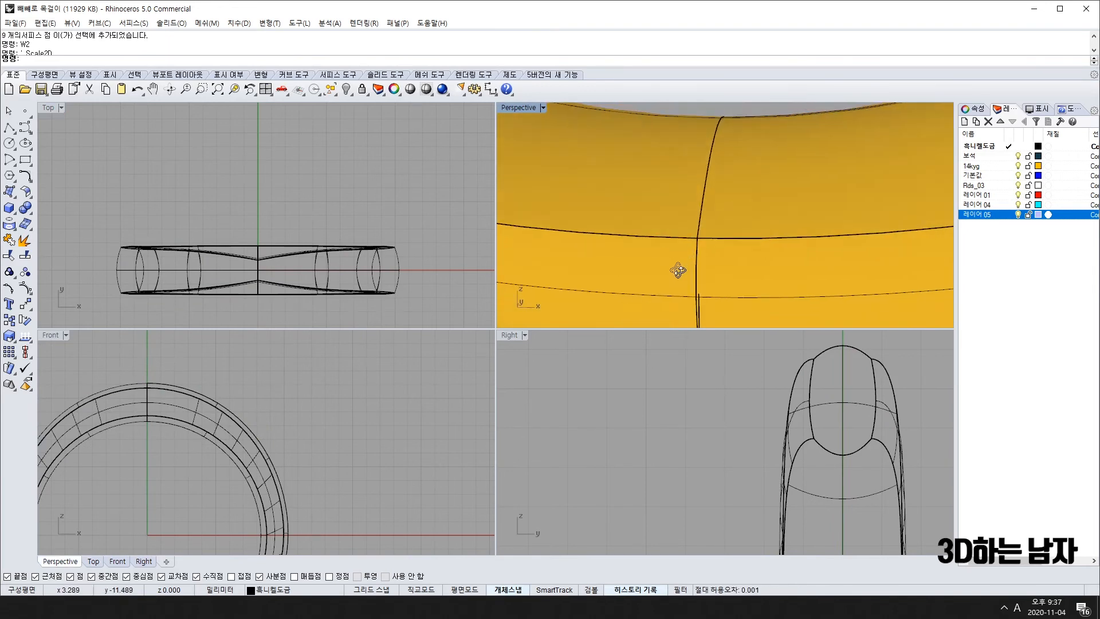
click(708, 227)
key(ctrl+z)
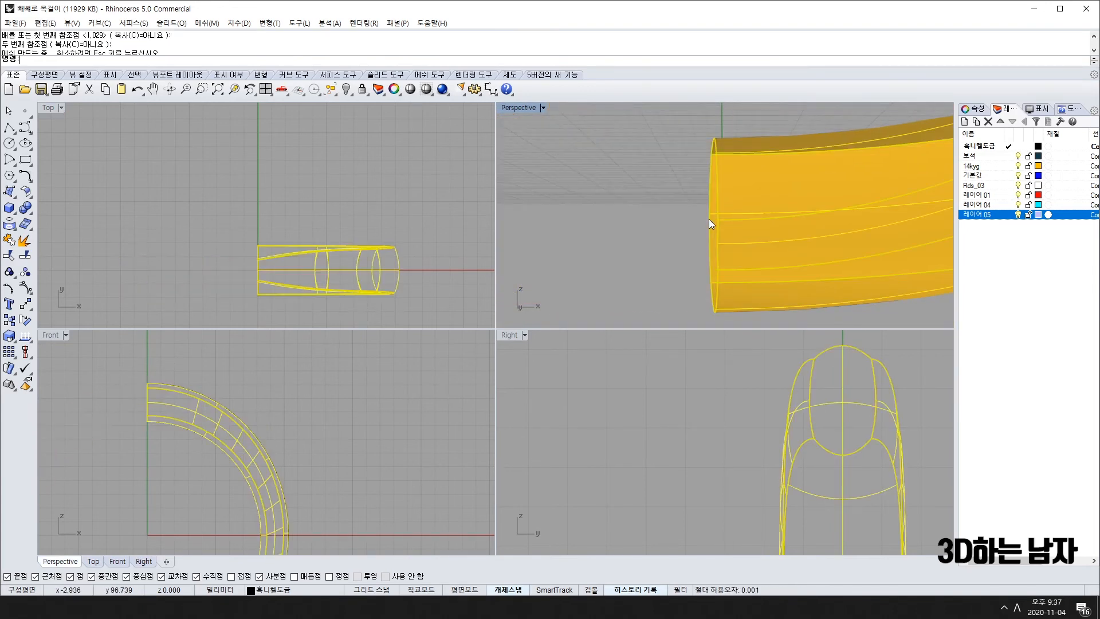
Step: Explode the half ring and nudge its lower-end control points in the Front view past the Y axis in 0.03 mm steps
click(673, 261)
right_drag(673, 261, 718, 249)
scroll(174, 479, up, 10)
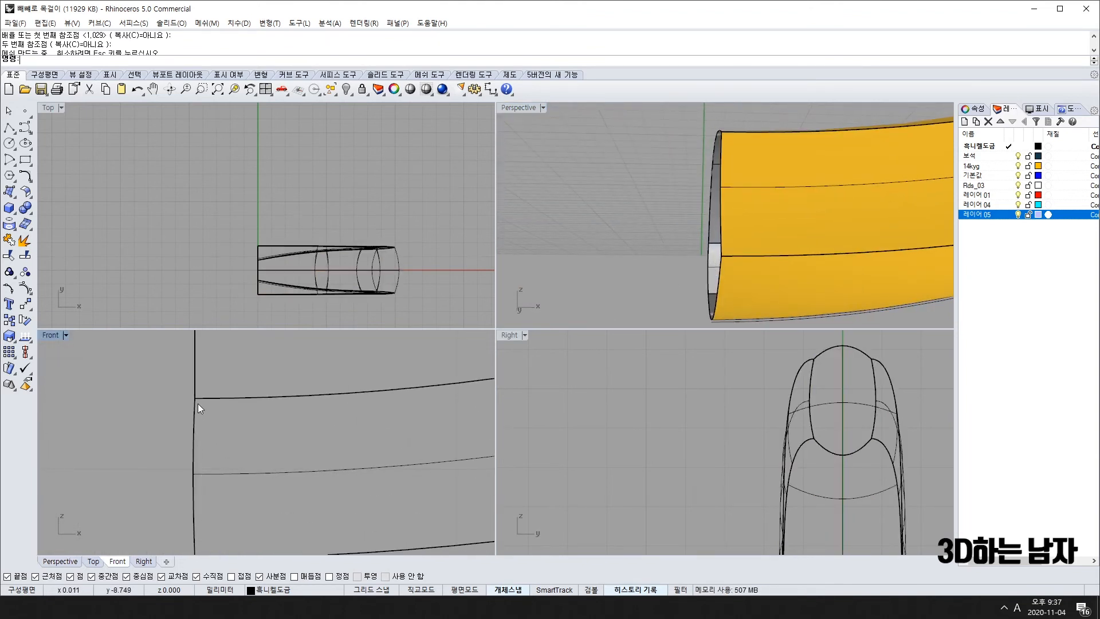
scroll(197, 510, down, 6)
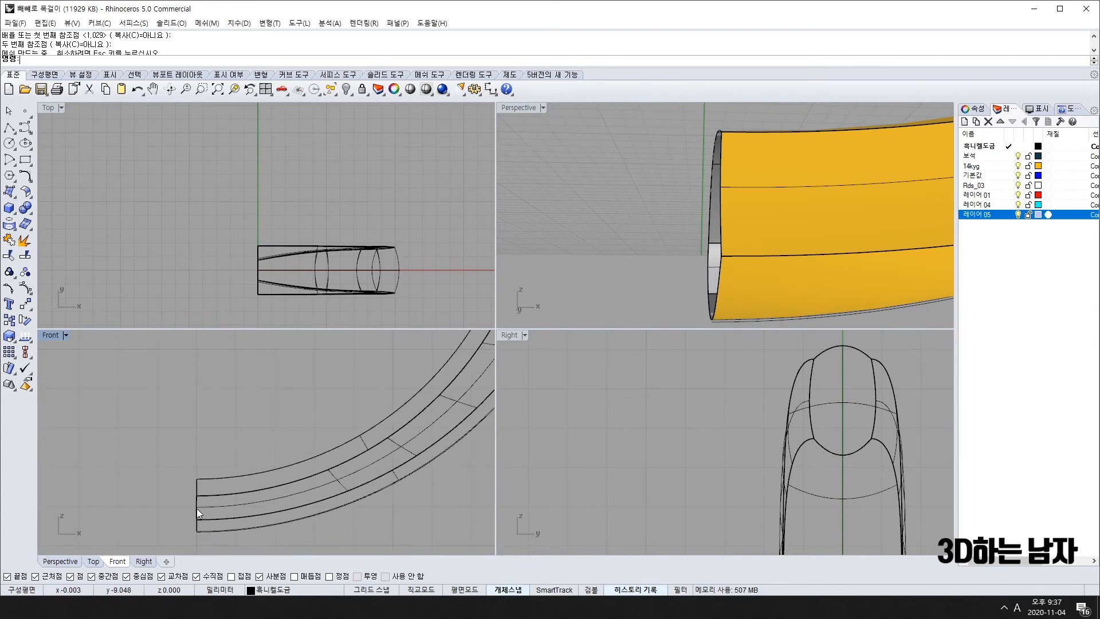
key(ctrl+a)
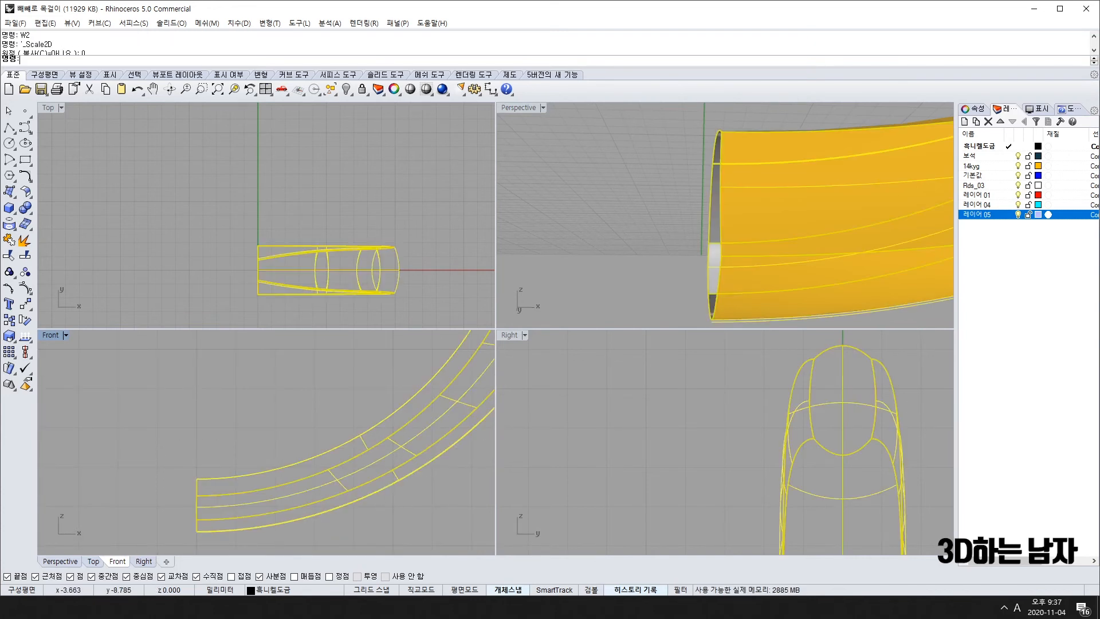
click(25, 241)
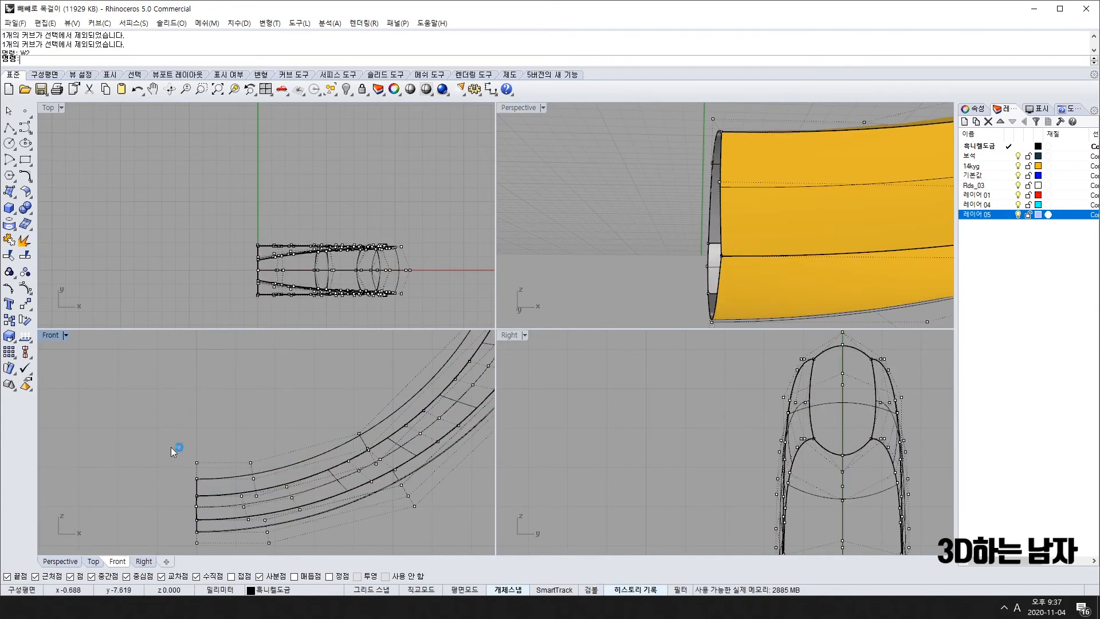
right_drag(191, 494, 226, 467)
scroll(212, 511, up, 6)
key(alt+Left)
key(alt+Left)
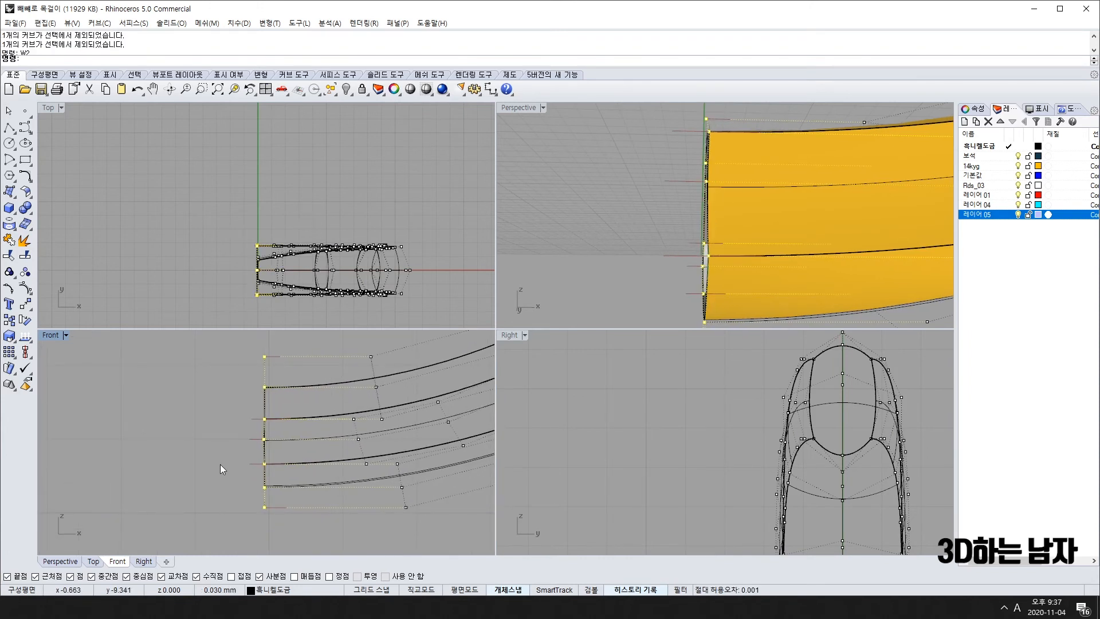
key(Escape)
key(Escape)
Step: Draw a vertical line in the Front view from the origin down past the half ring's lower end
scroll(220, 463, down, 6)
text(pl)
key(Return)
text(0)
key(Return)
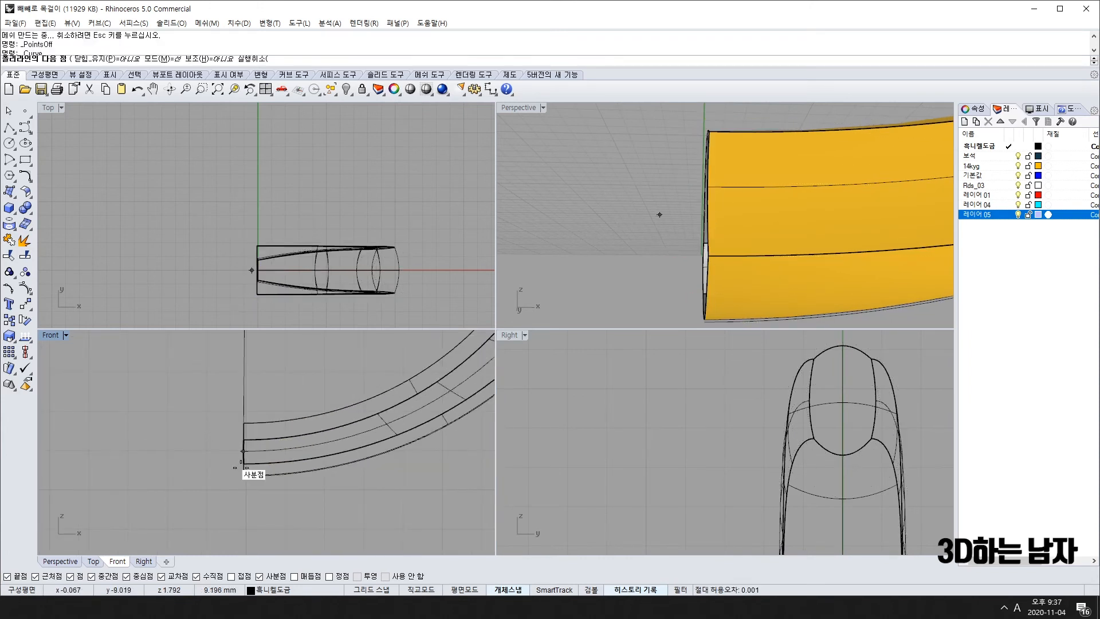
shift+click(247, 536)
key(Return)
Step: Trim the half-ring surfaces that overhang the vertical line and delete the line
scroll(243, 423, up, 5)
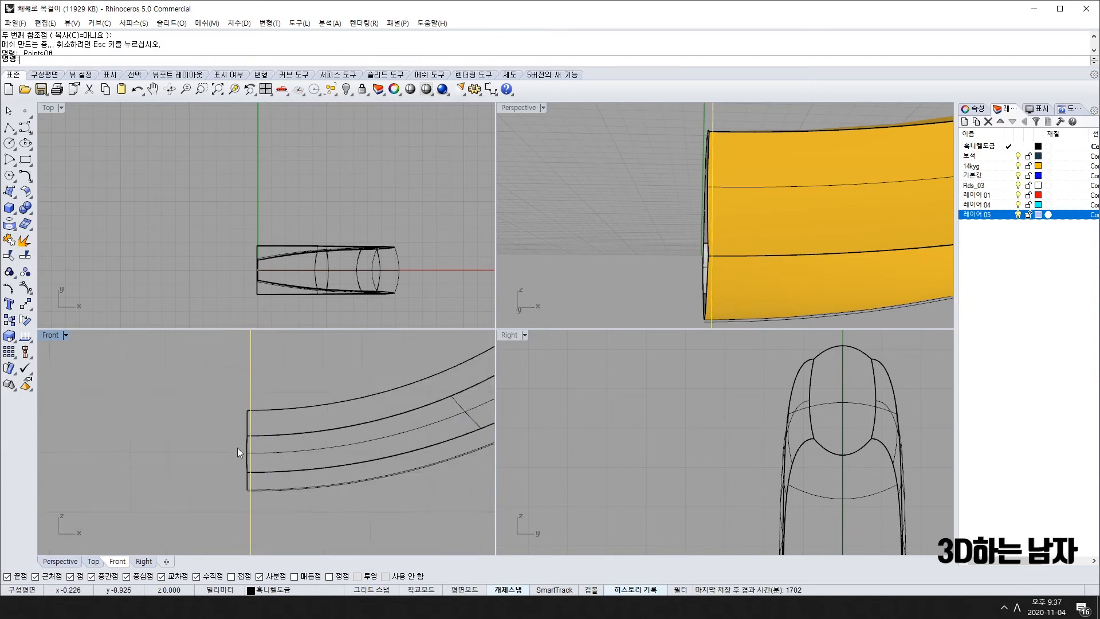
key(ctrl+t)
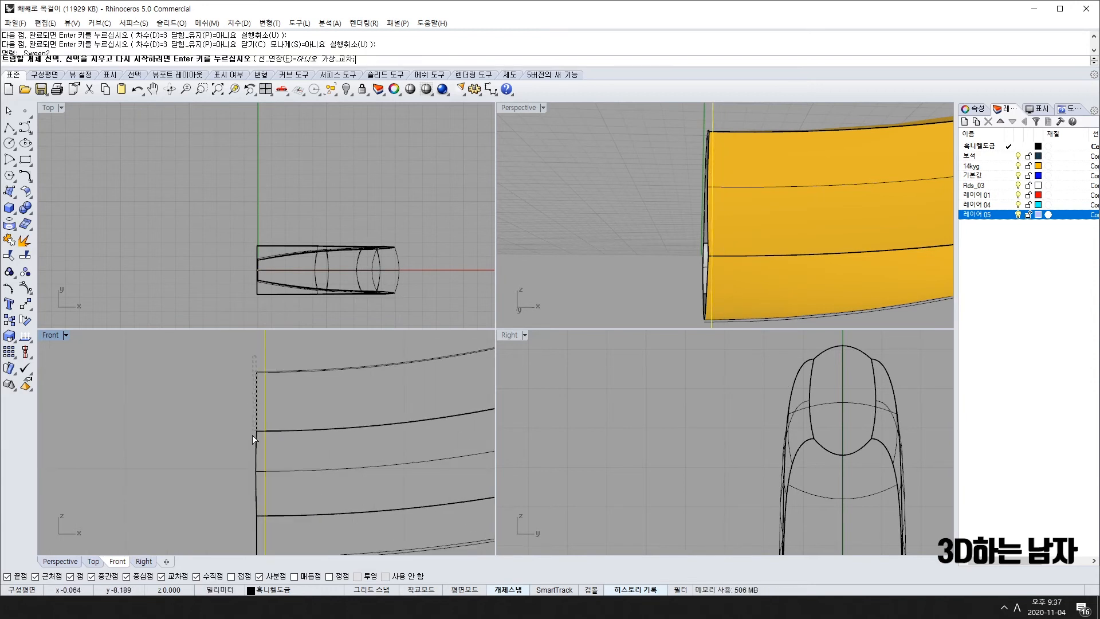
click(258, 481)
click(258, 373)
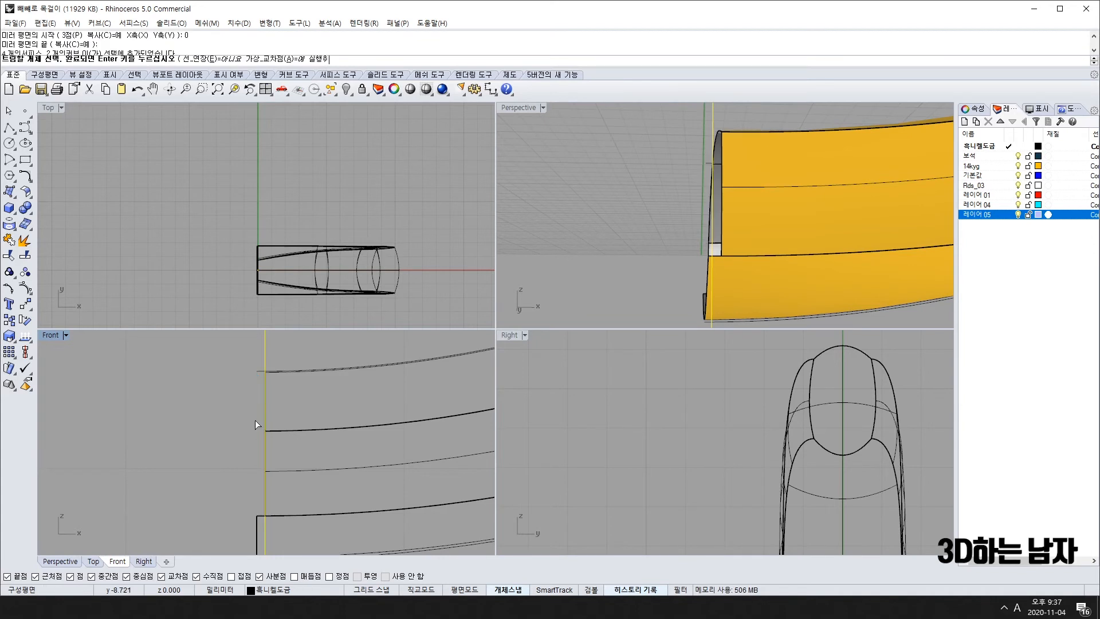
right_drag(243, 473, 236, 398)
click(250, 445)
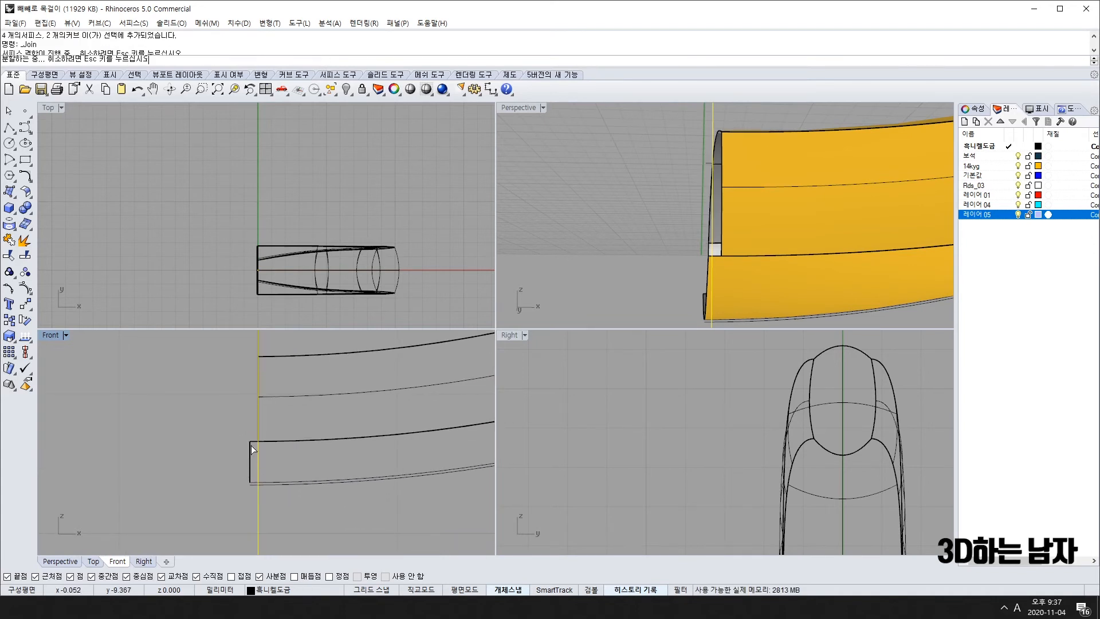
right_click(238, 474)
key(Delete)
Step: Check the upper end of the half ring against the Y axis, and join all the trimmed surfaces
scroll(229, 459, down, 8)
right_drag(230, 428, 285, 355)
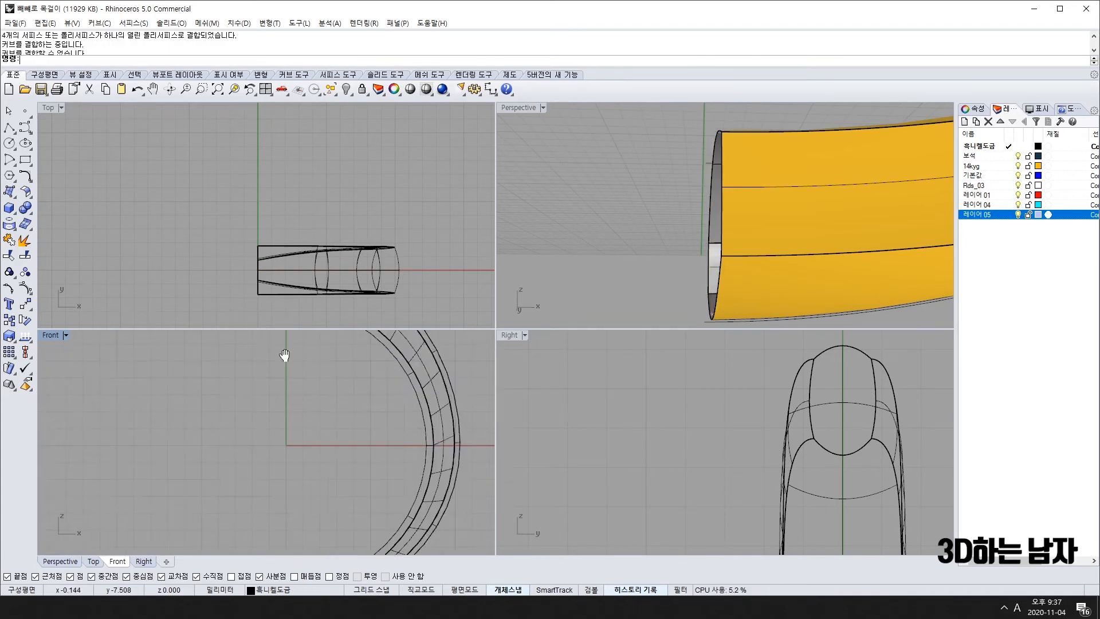
scroll(282, 458, up, 10)
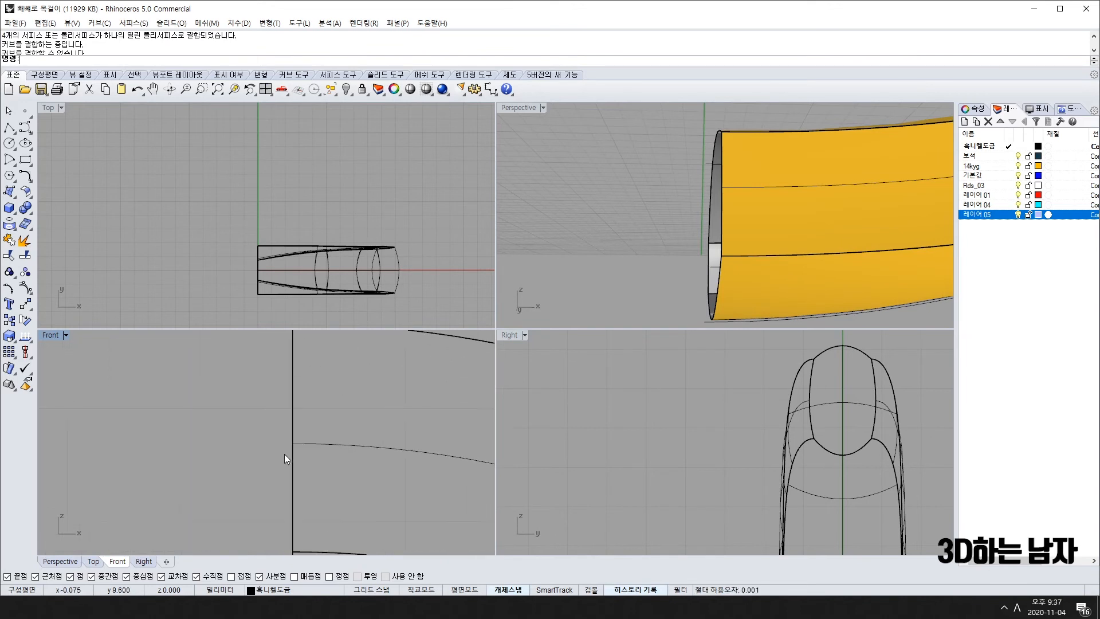
scroll(285, 460, down, 8)
scroll(297, 427, up, 6)
scroll(297, 424, down, 9)
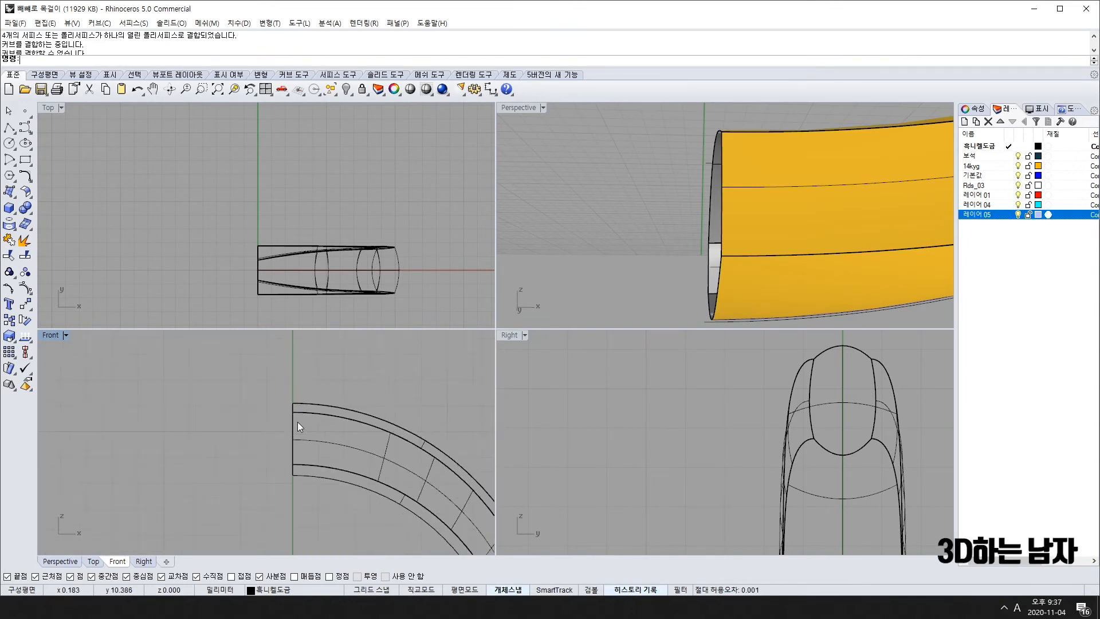
scroll(298, 422, down, 5)
key(ctrl+a)
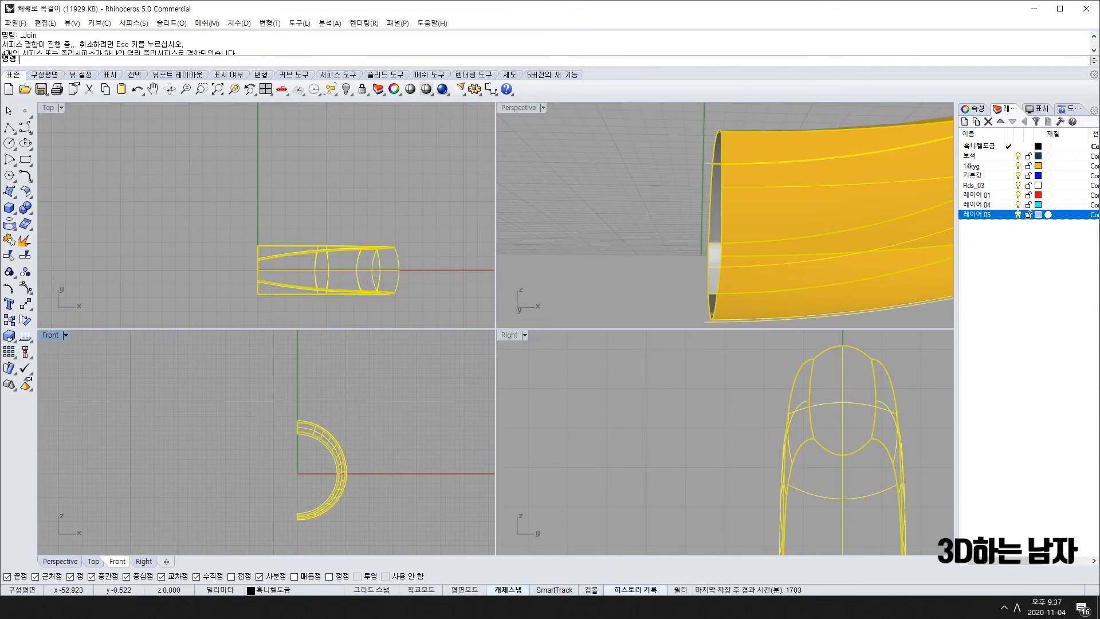
click(9, 241)
Step: Mirror the half ring across the vertical axis through the origin and join both halves into a full ring
text(0)
key(Return)
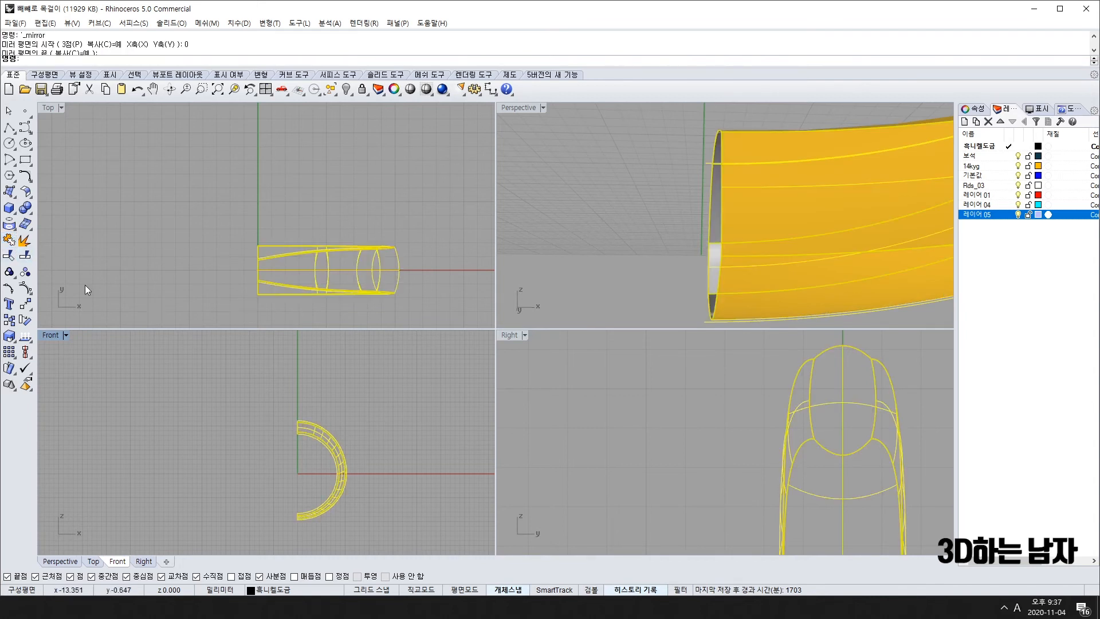
click(324, 410)
key(ctrl+a)
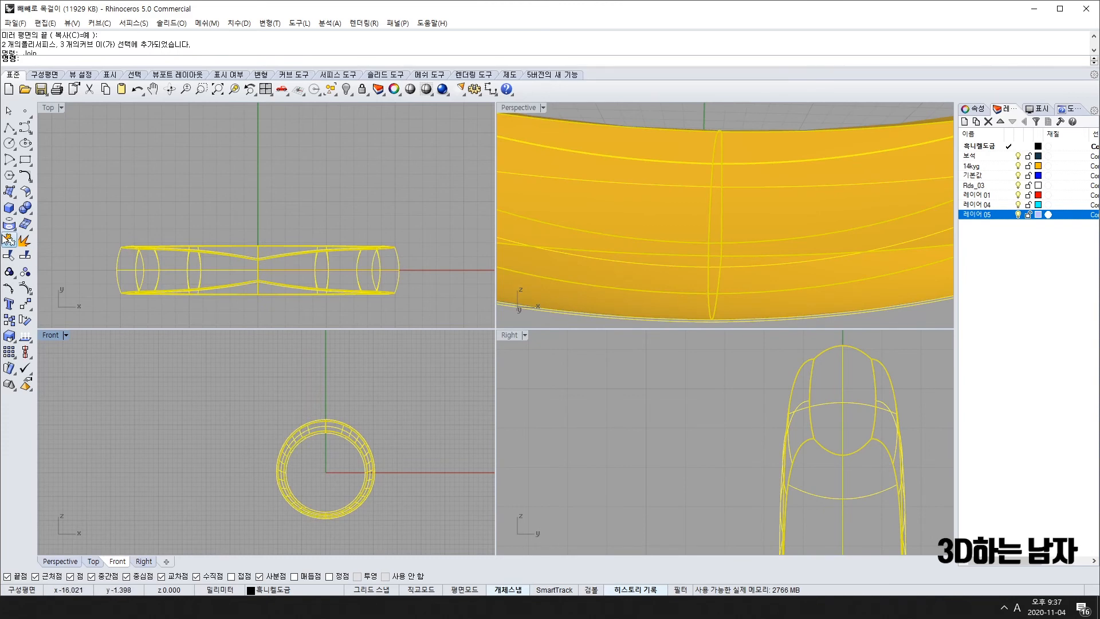
key(ctrl+z)
key(ctrl+z)
right_drag(539, 214, 704, 211)
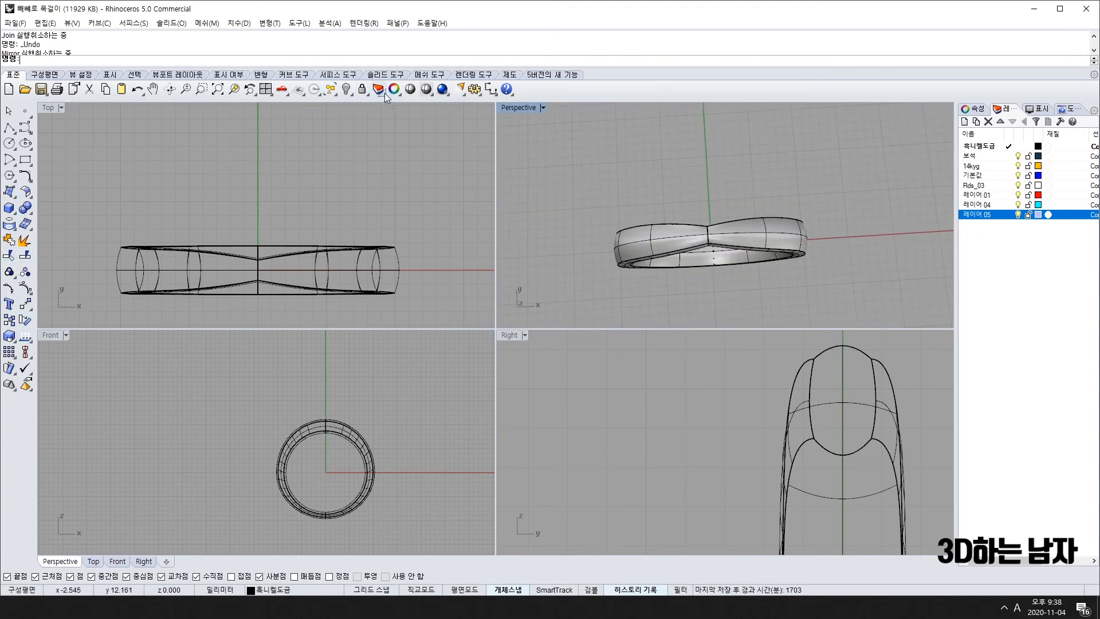
Step: Show the hidden gem-set head and view how it sits on top of the ring band
right_click(347, 90)
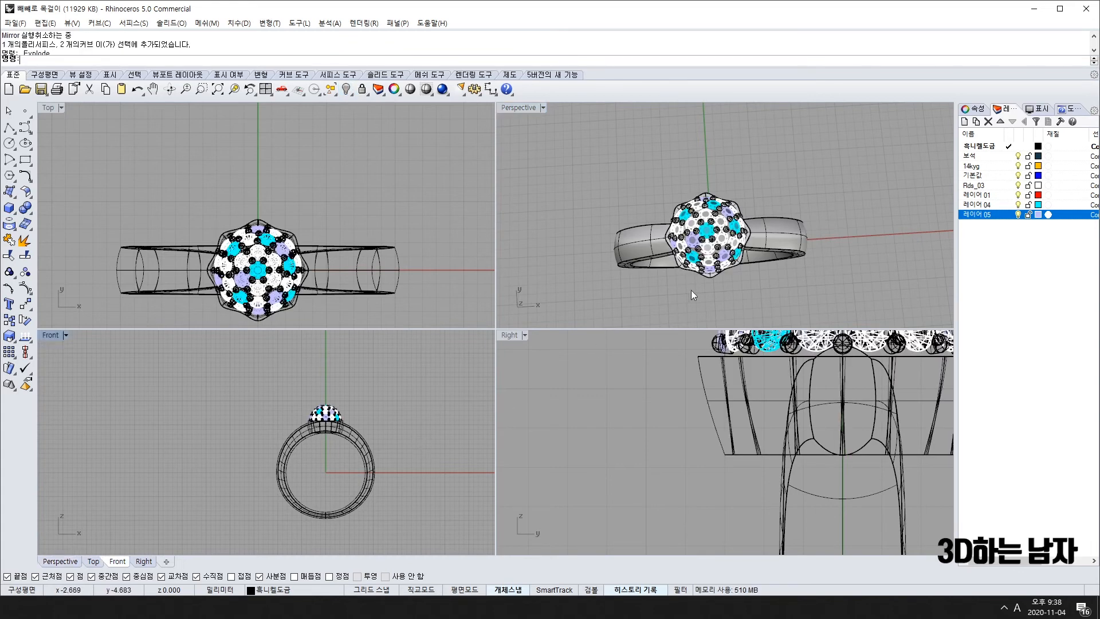
right_drag(691, 290, 735, 235)
scroll(722, 149, up, 5)
scroll(331, 440, up, 3)
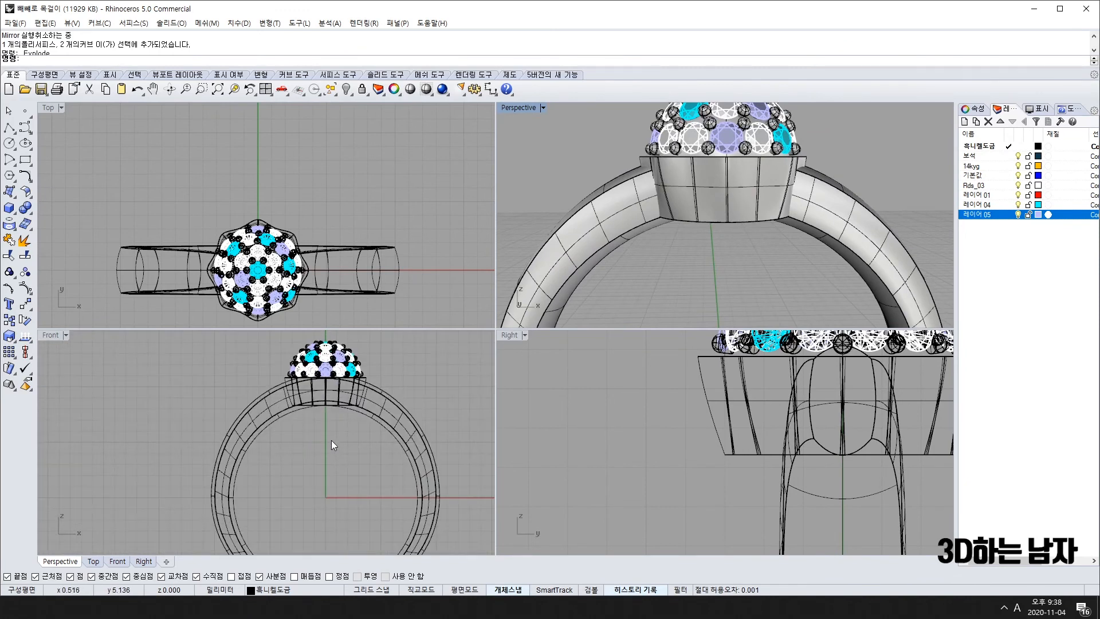
scroll(346, 397, up, 3)
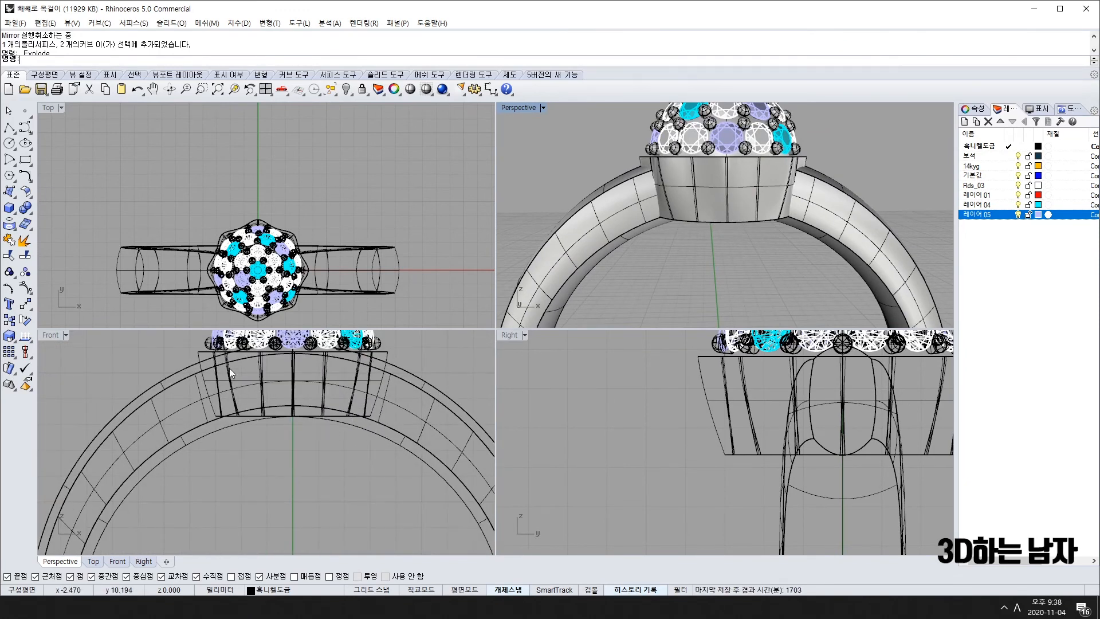
right_drag(230, 369, 252, 404)
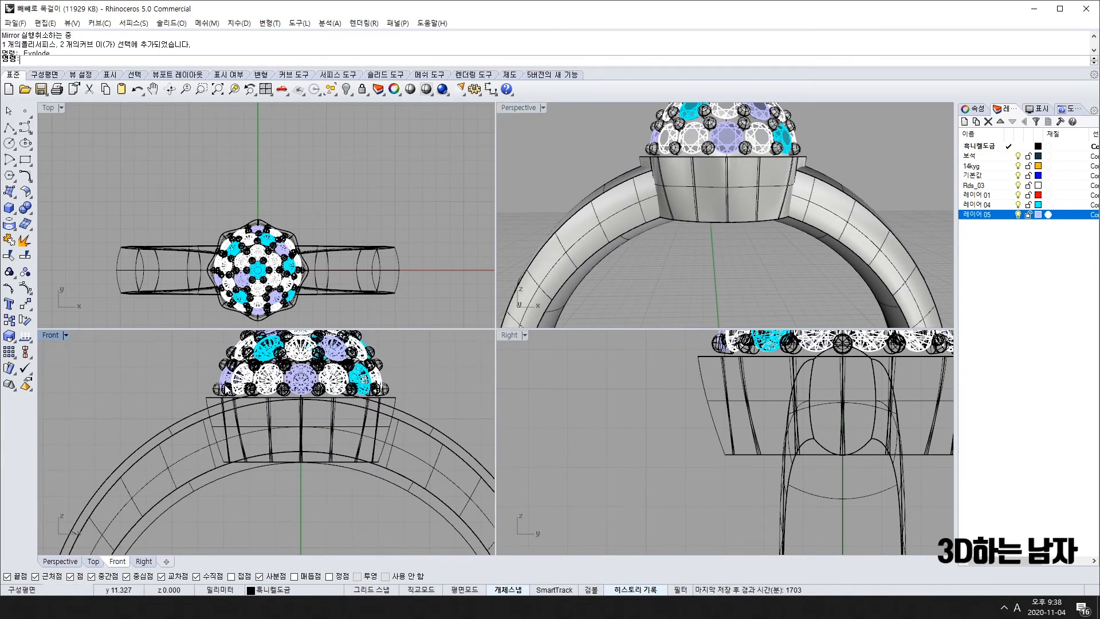
Step: Select the ring band and examine where it crosses the basket under the gem-set head
click(192, 422)
click(184, 426)
key(ctrl+z)
key(ctrl+z)
key(ctrl+z)
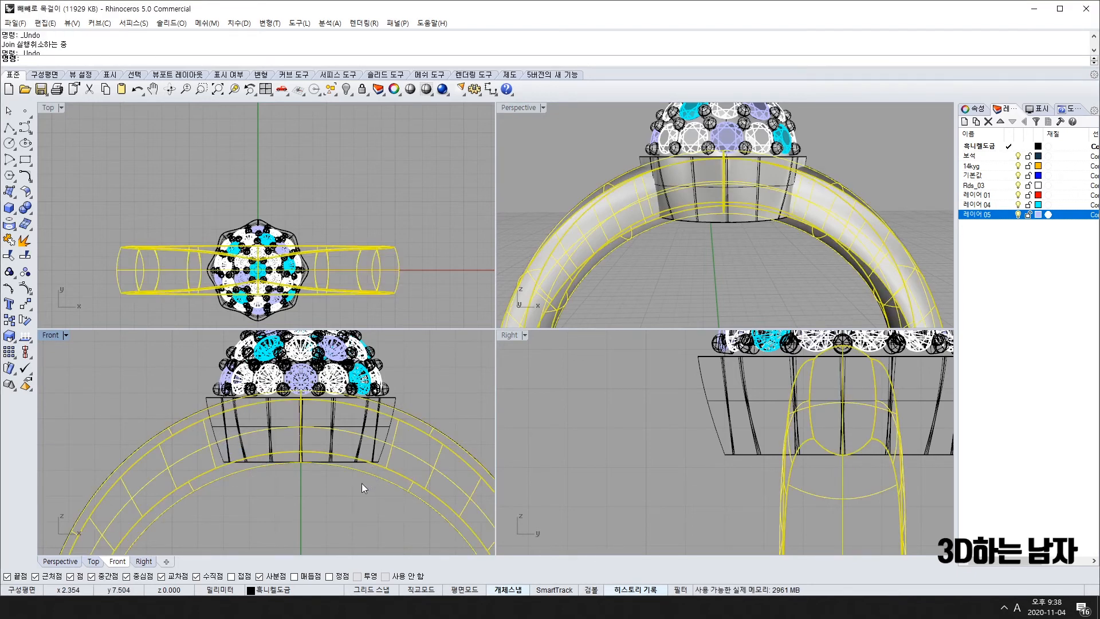
scroll(362, 494, down, 3)
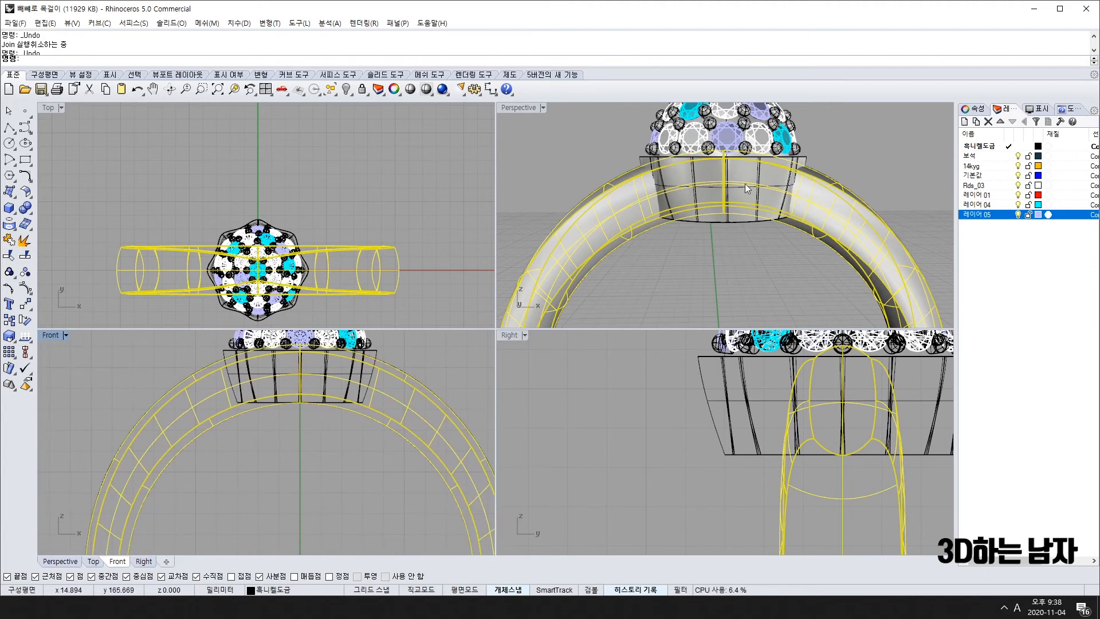
scroll(294, 356, down, 4)
right_drag(294, 357, 305, 440)
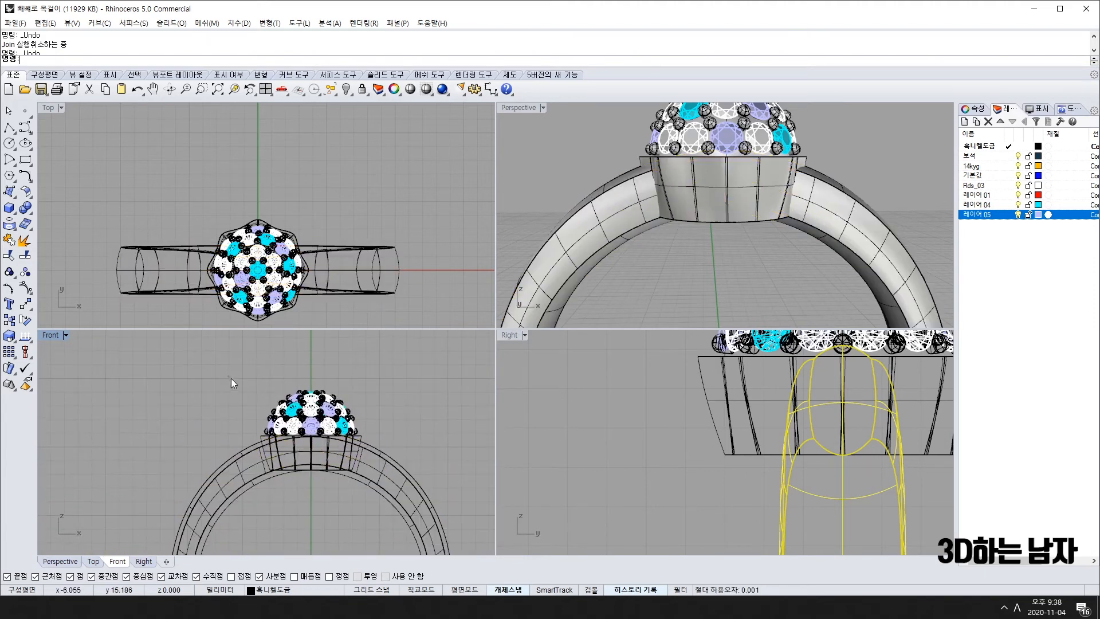
Step: Try lowering the whole gem-set head slightly into the ring band in the Front view
drag(231, 379, 390, 501)
scroll(340, 465, up, 8)
shift+drag(353, 467, 353, 482)
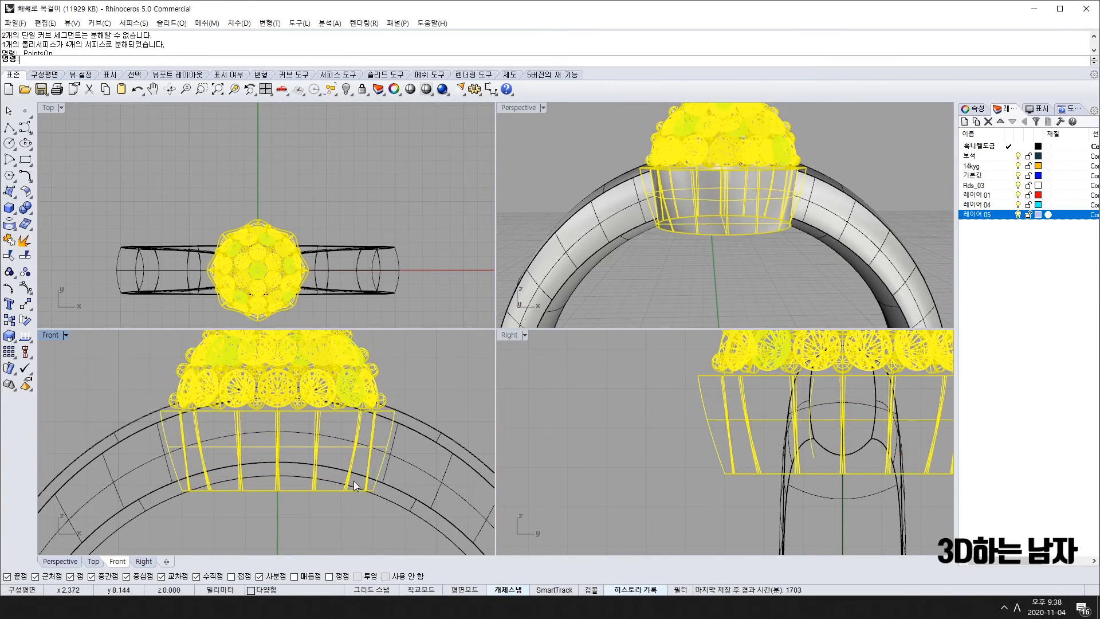
click(575, 160)
right_drag(575, 159, 607, 303)
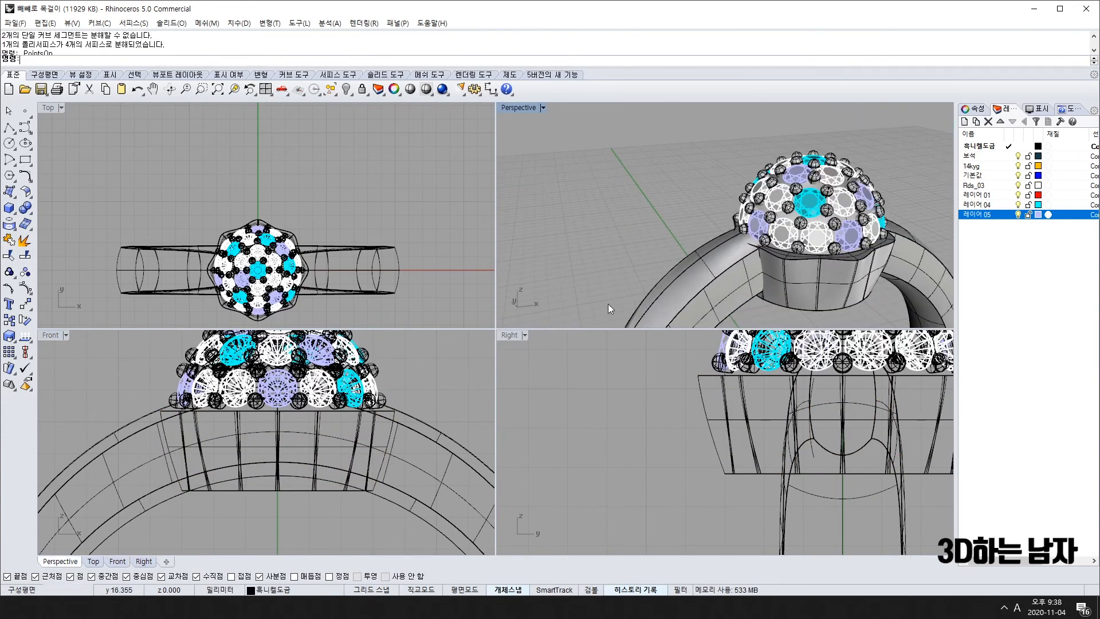
key(ctrl+z)
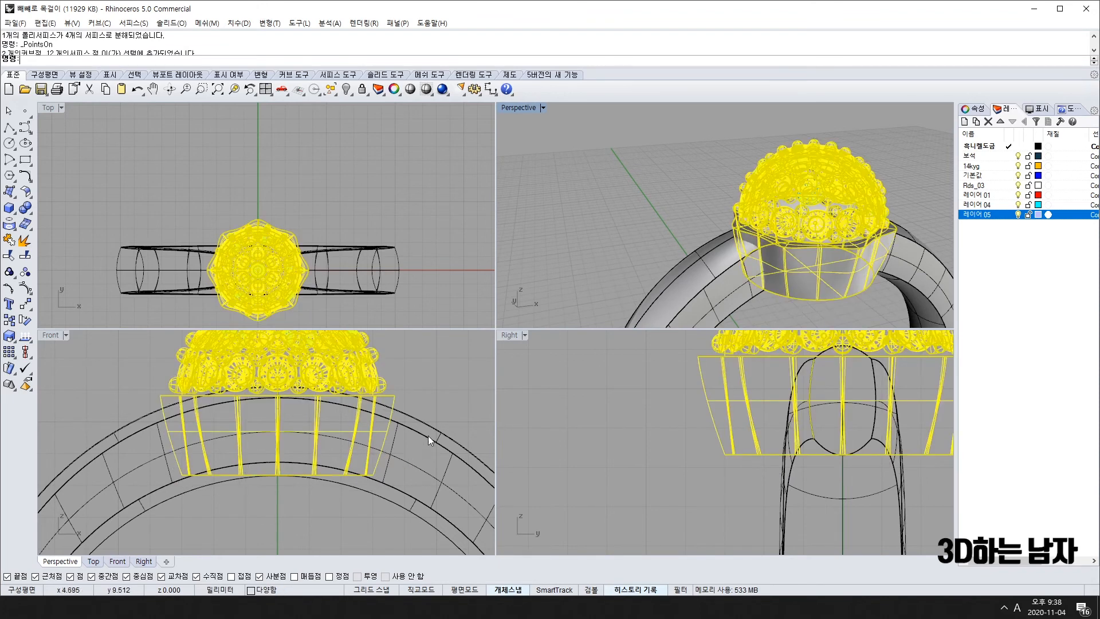
Step: Hide the ring band so that the gem-set head and the guide arcs stay displayed
click(428, 433)
scroll(363, 492, down, 2)
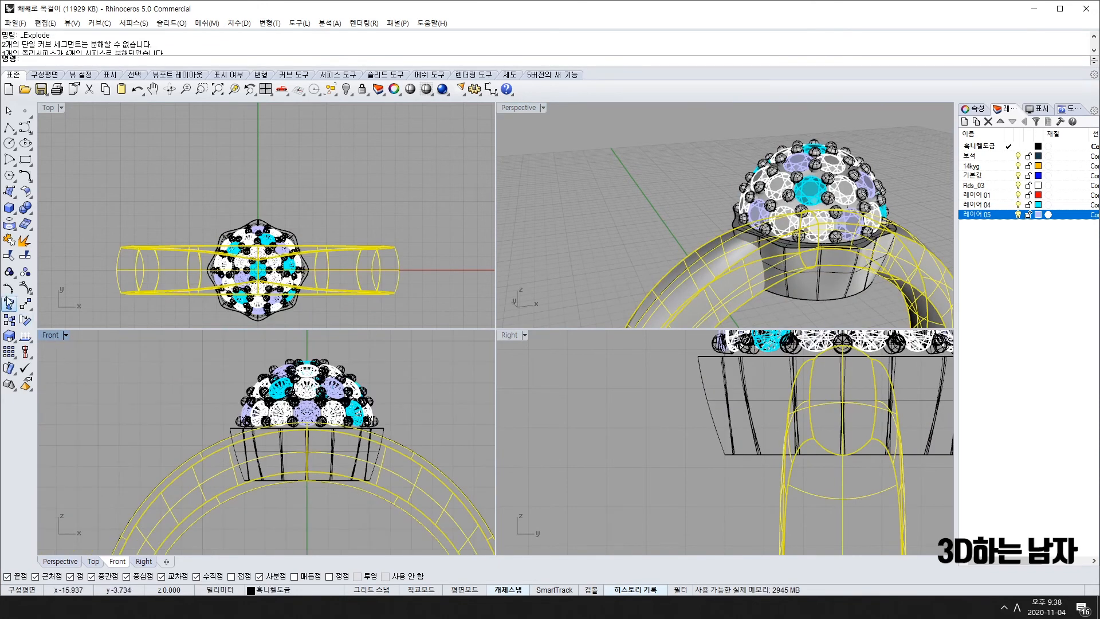
click(346, 89)
Step: Explode the basket under the gem-set head into separate surfaces
drag(447, 436, 400, 561)
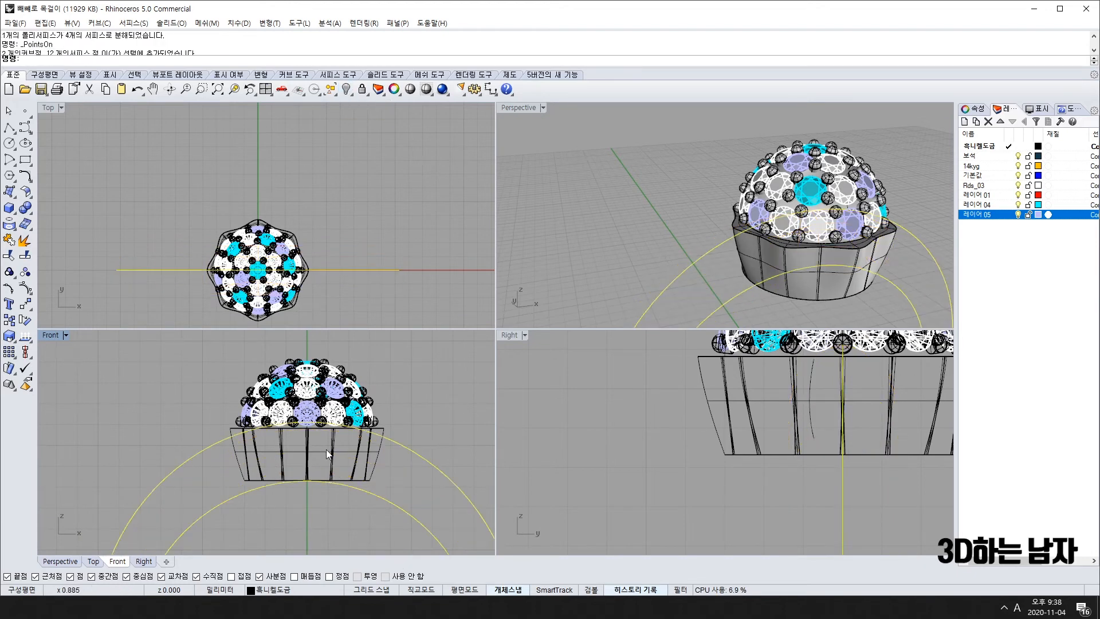
key(ctrl+i)
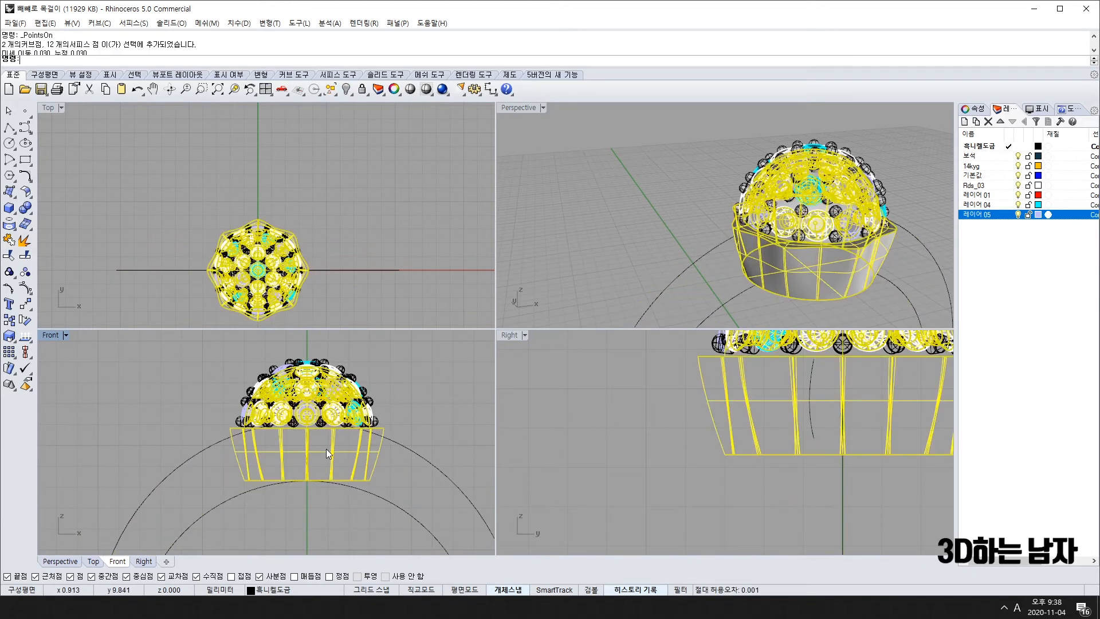
click(23, 242)
click(315, 537)
Step: Try deleting the basket's side wall between the top rim and the bottom cap to look inside
click(359, 479)
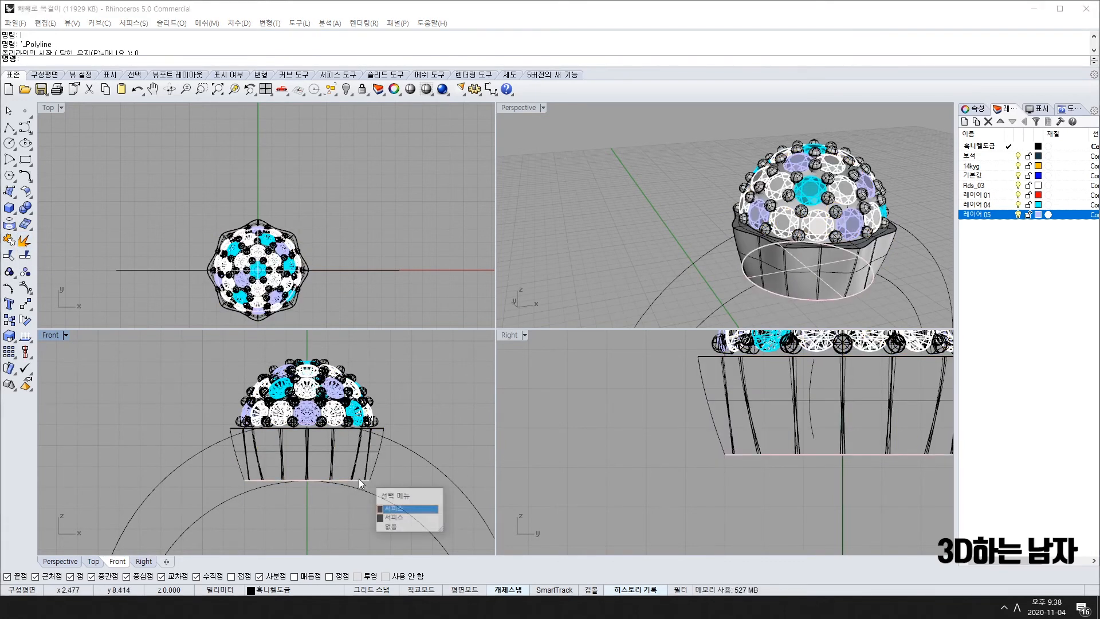
click(404, 527)
click(825, 297)
right_drag(829, 291, 814, 270)
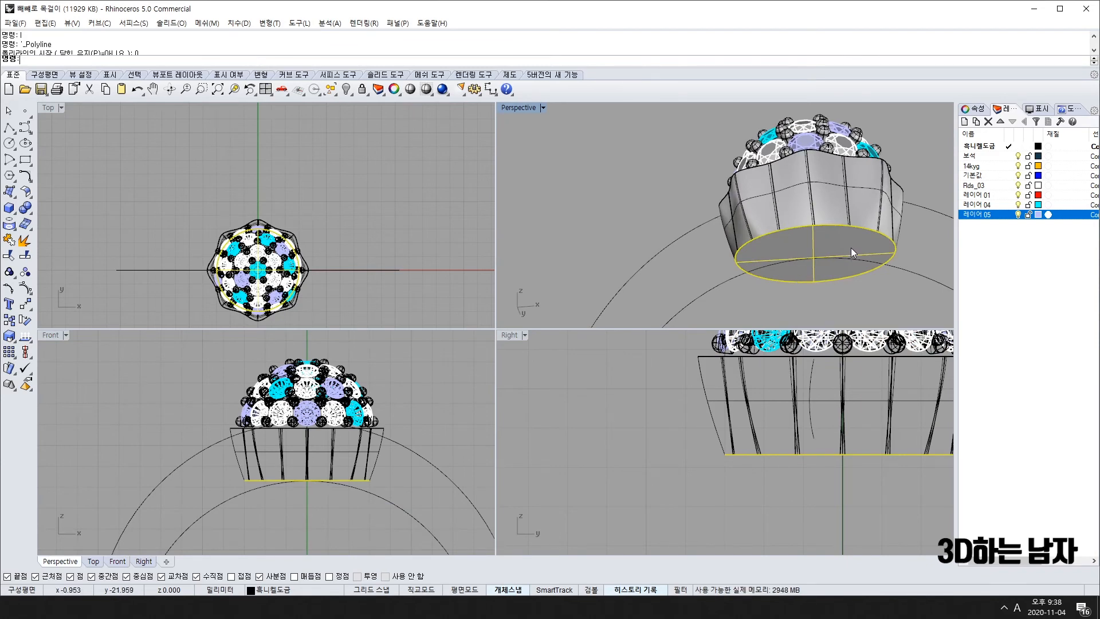
click(858, 207)
key(Delete)
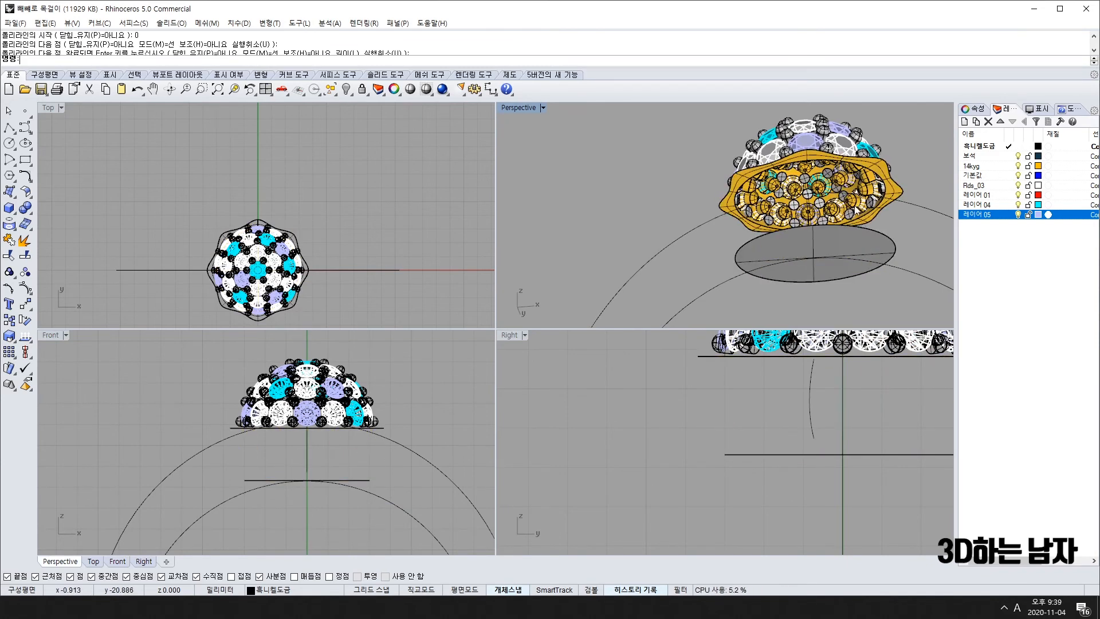
right_drag(854, 223, 800, 225)
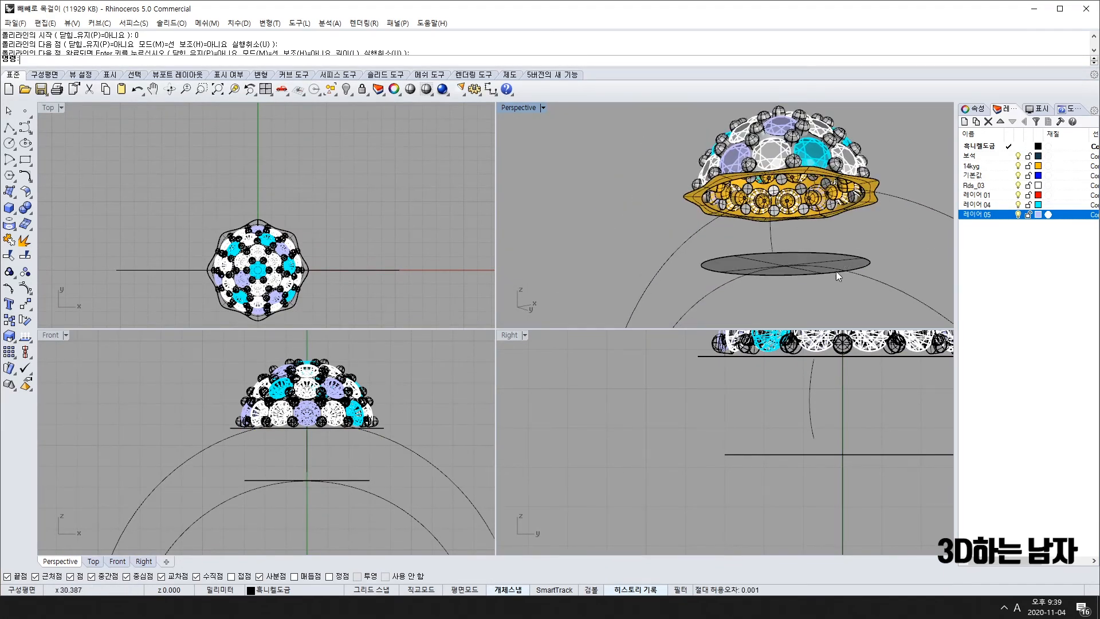
key(ctrl+z)
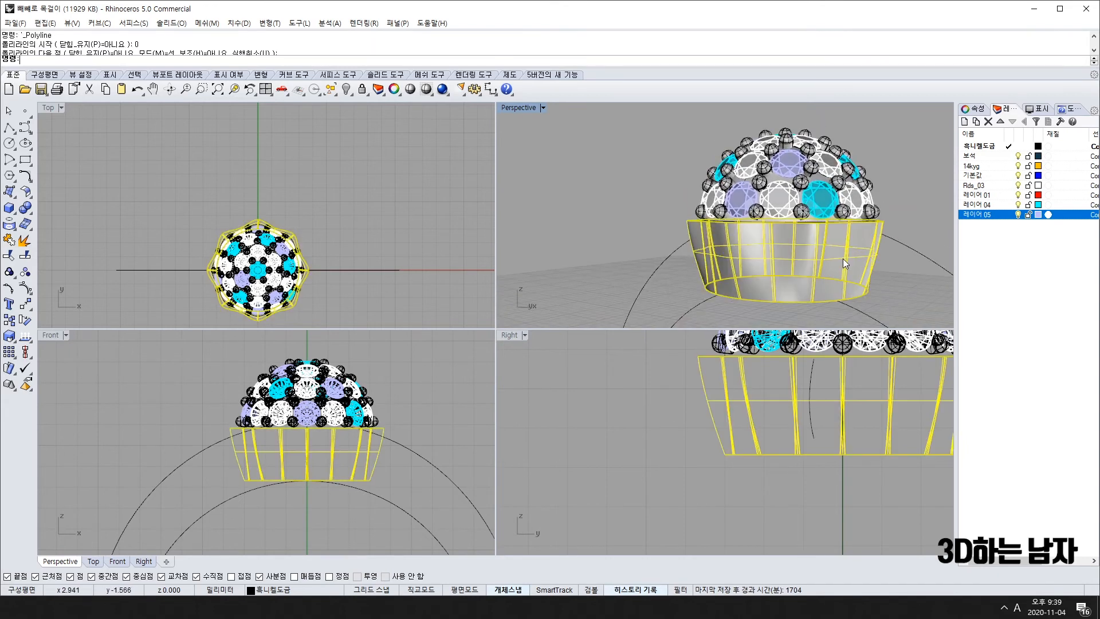
Step: Remove the basket's side wall, keeping the top rim surfaces and the bottom cap
right_drag(777, 286, 865, 266)
text(t)
key(space)
click(818, 270)
key(space)
key(ctrl+z)
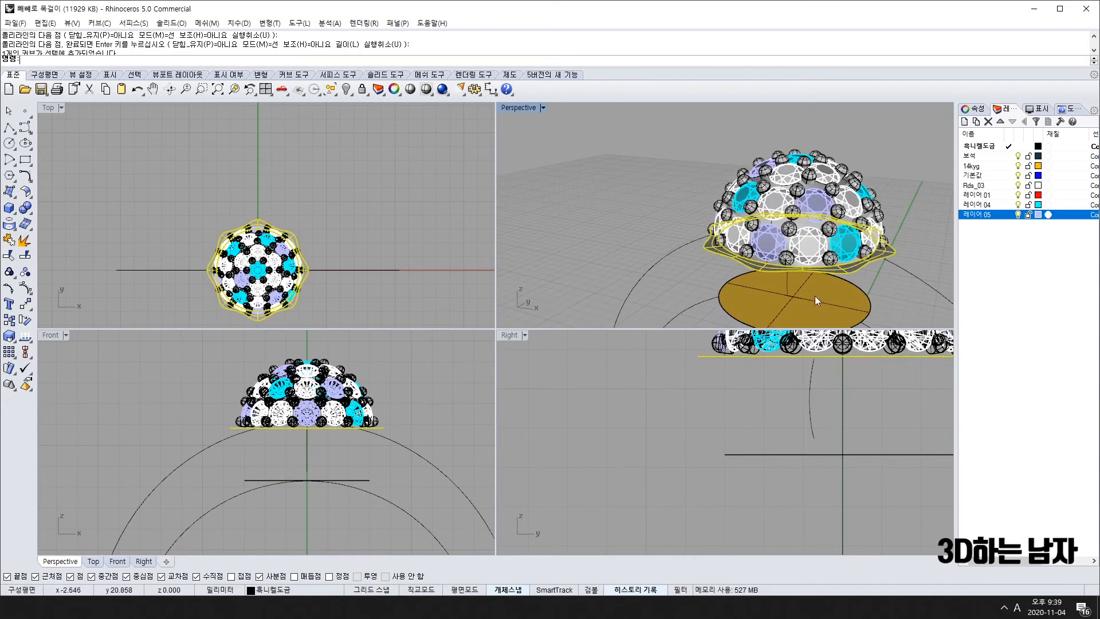
Step: Duplicate the outer edge of the top rim and the edge of the bottom cap as curves
click(16, 224)
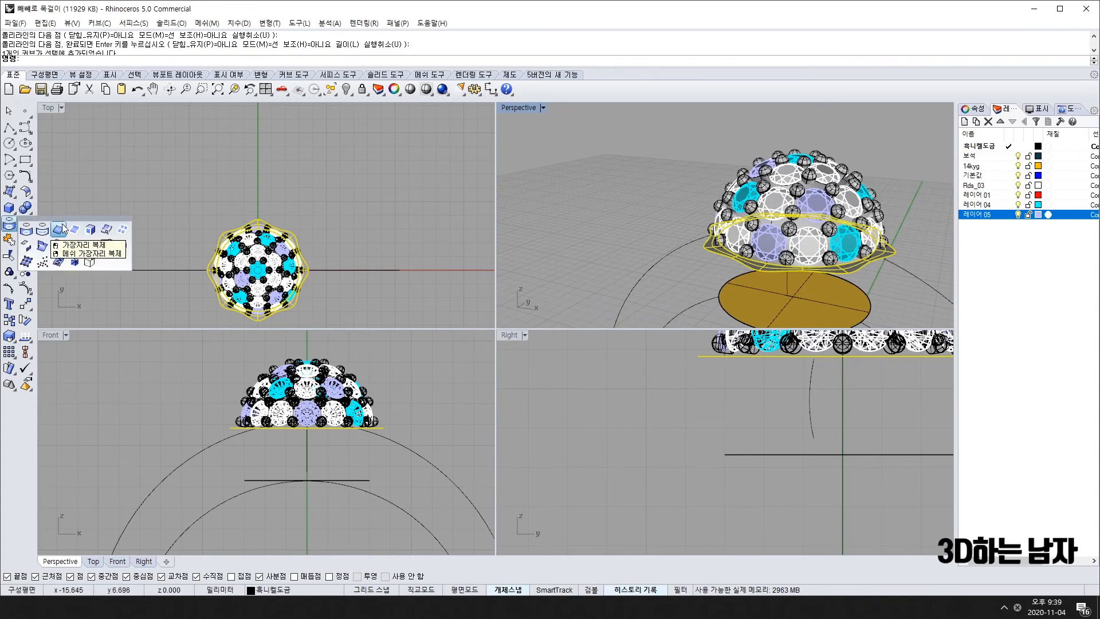
click(63, 229)
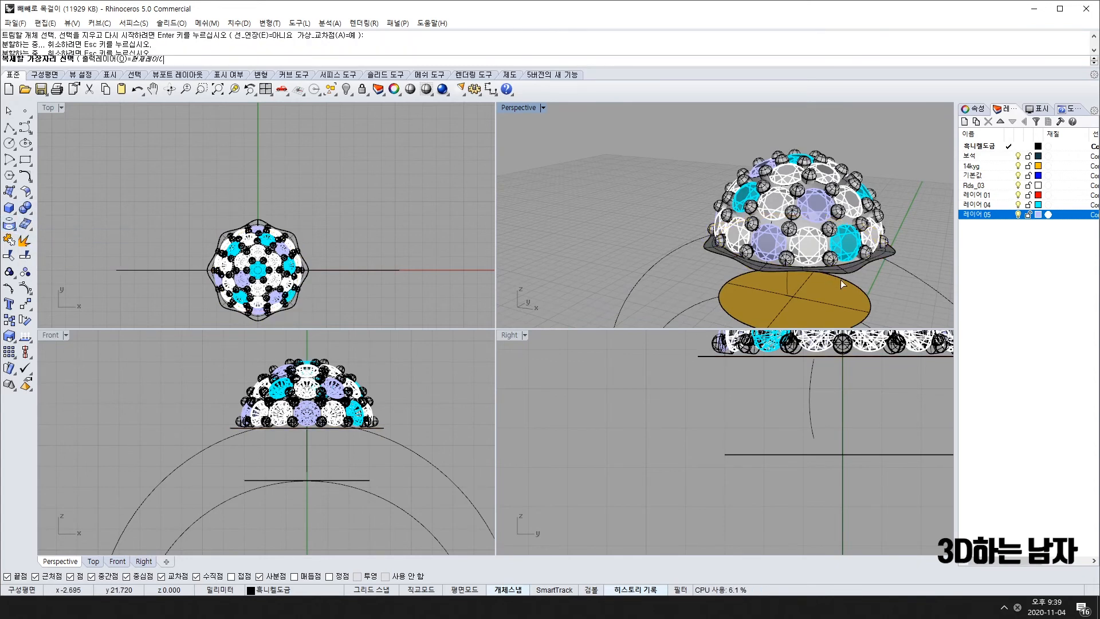
click(729, 319)
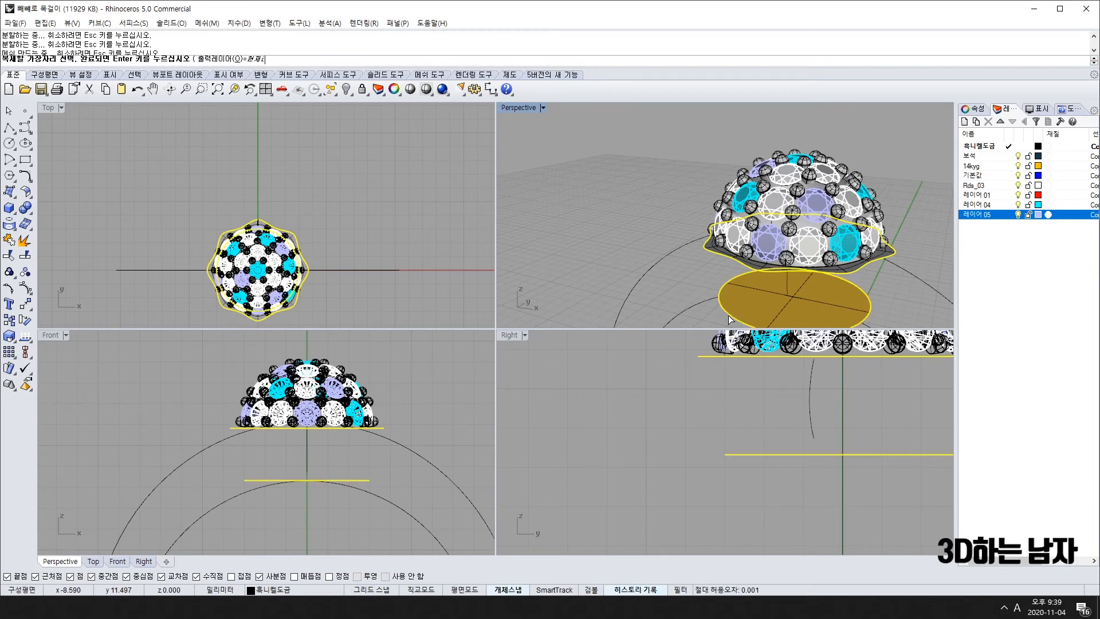
key(Return)
right_drag(821, 291, 820, 277)
right_drag(779, 323, 796, 309)
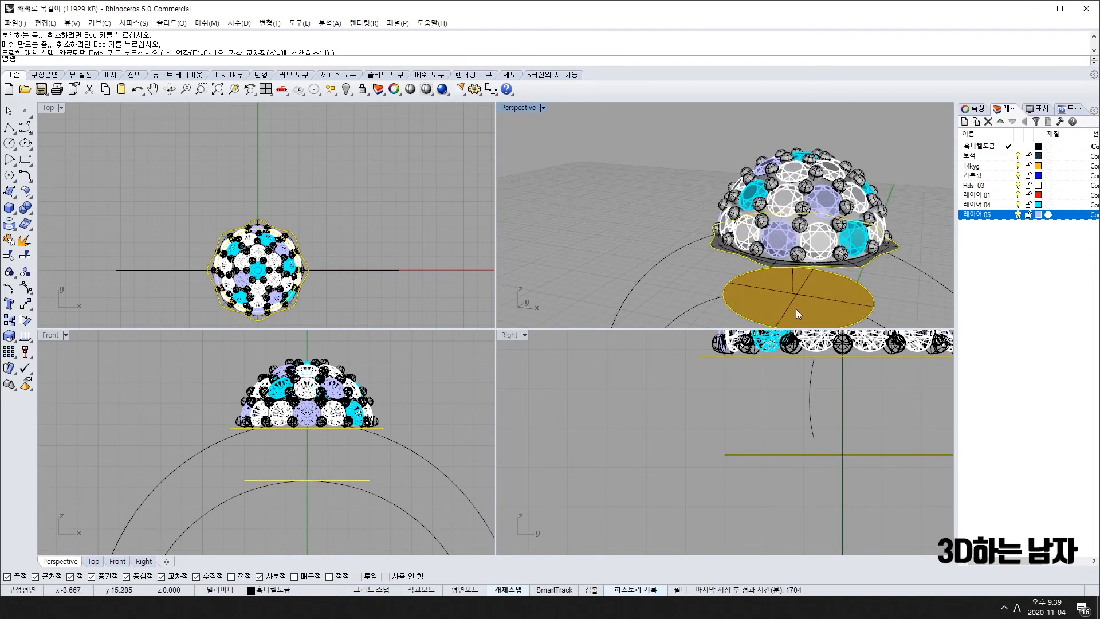
Step: Delete the bottom cap surface and lower its outline curve slightly below the inner guide arc in the Front view
click(796, 308)
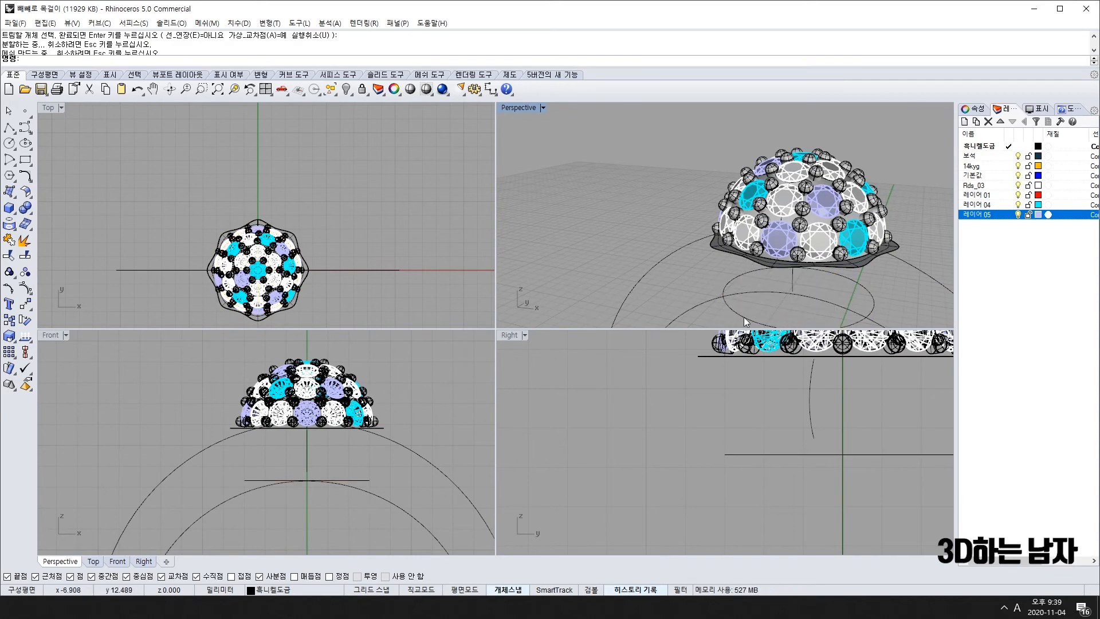
scroll(345, 492, up, 3)
drag(363, 472, 364, 496)
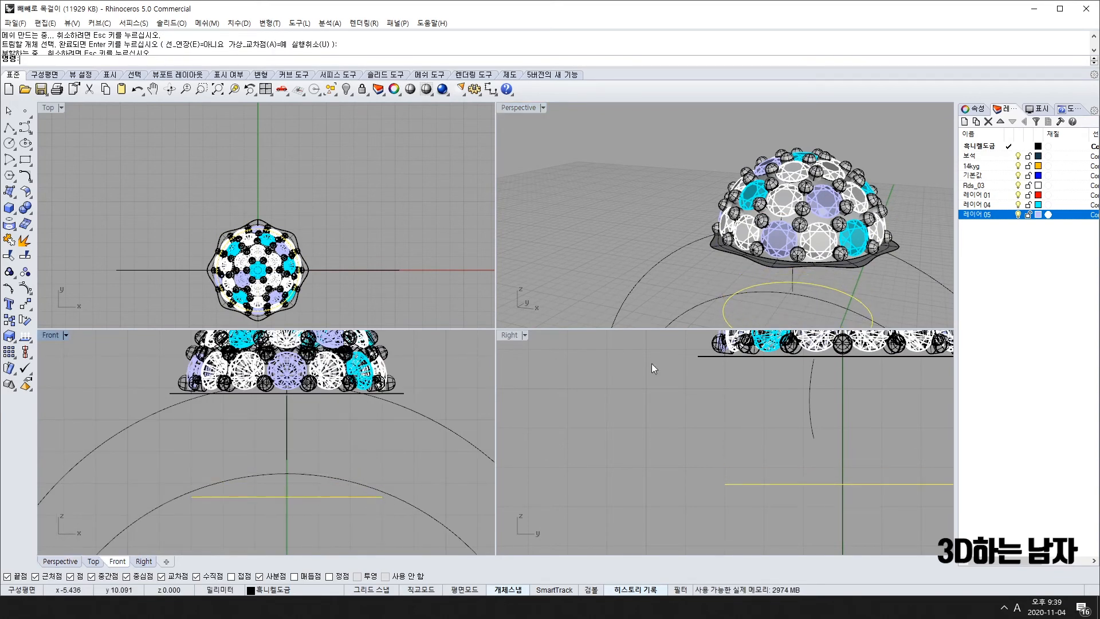
Step: Join the duplicated rim edge curves and the bottom outline curves
click(878, 255)
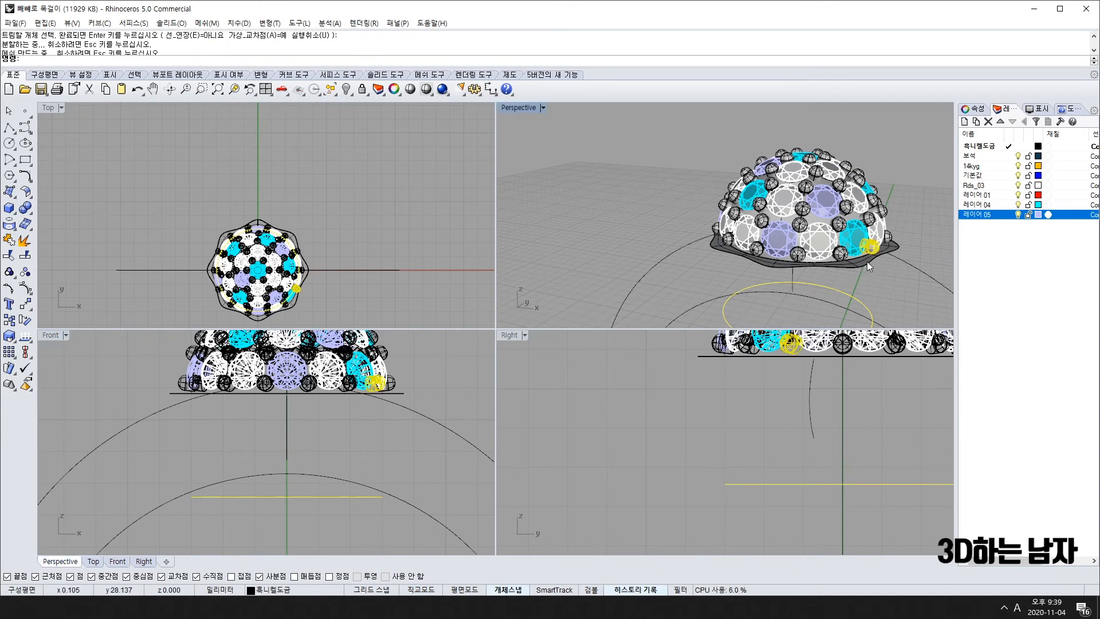
click(868, 266)
click(898, 298)
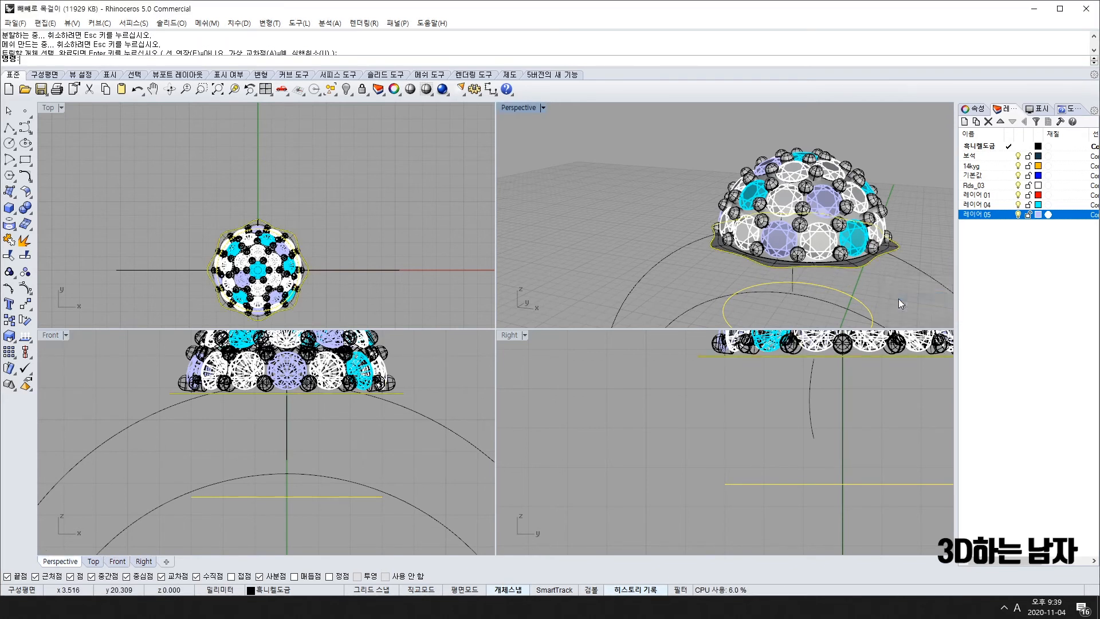
text(j)
key(Return)
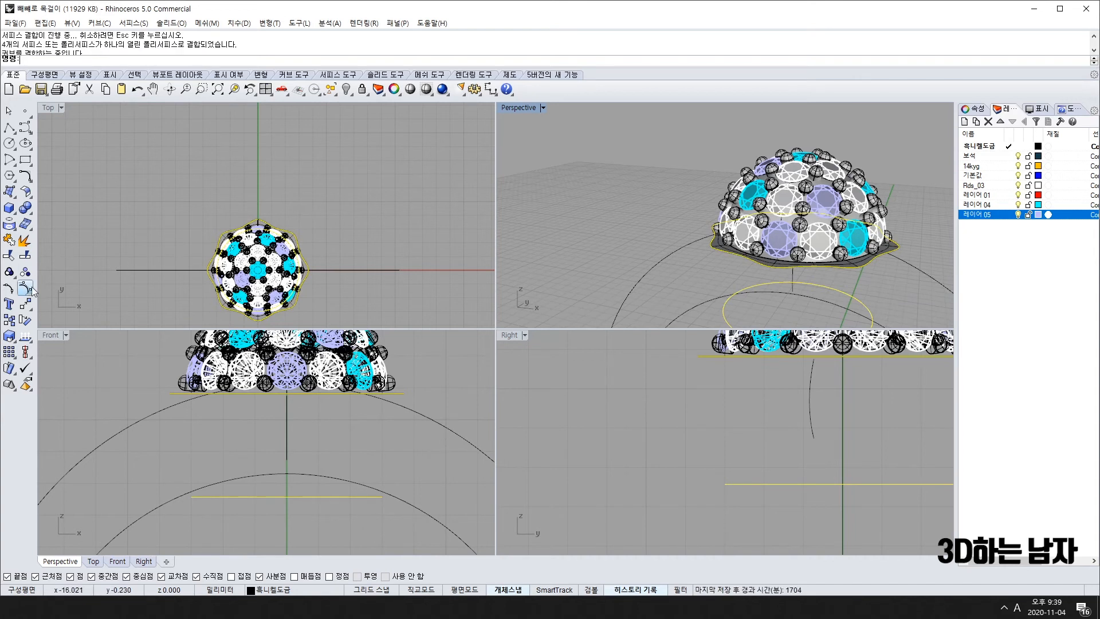
text(LO)
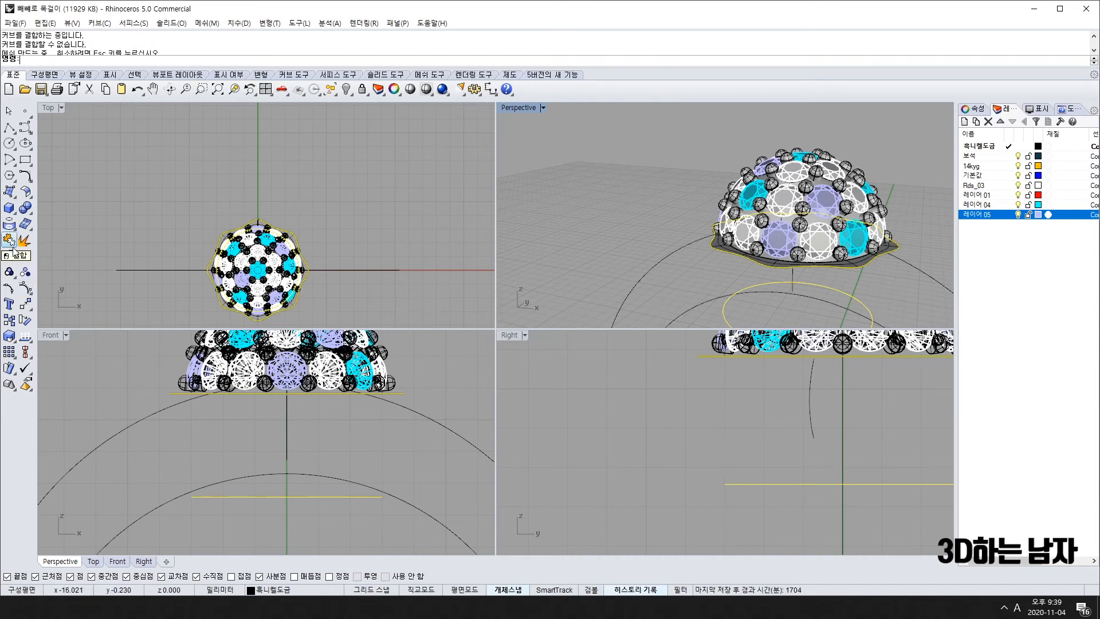
text(Q)
key(Return)
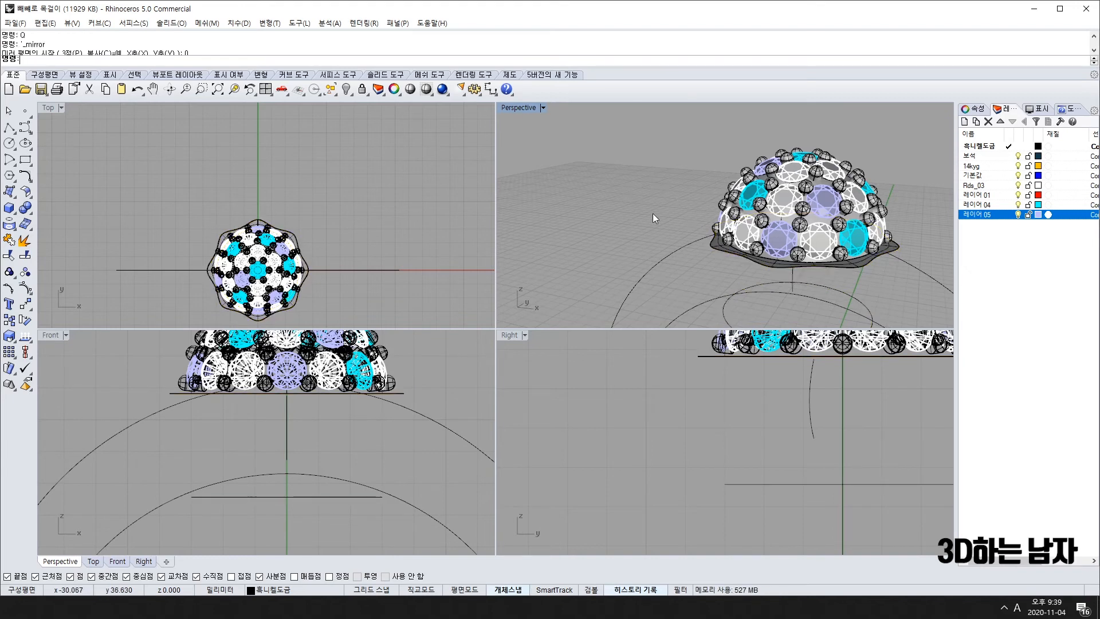
Step: Try to loft a surface between the rim outline and the bottom circle
click(781, 268)
click(803, 299)
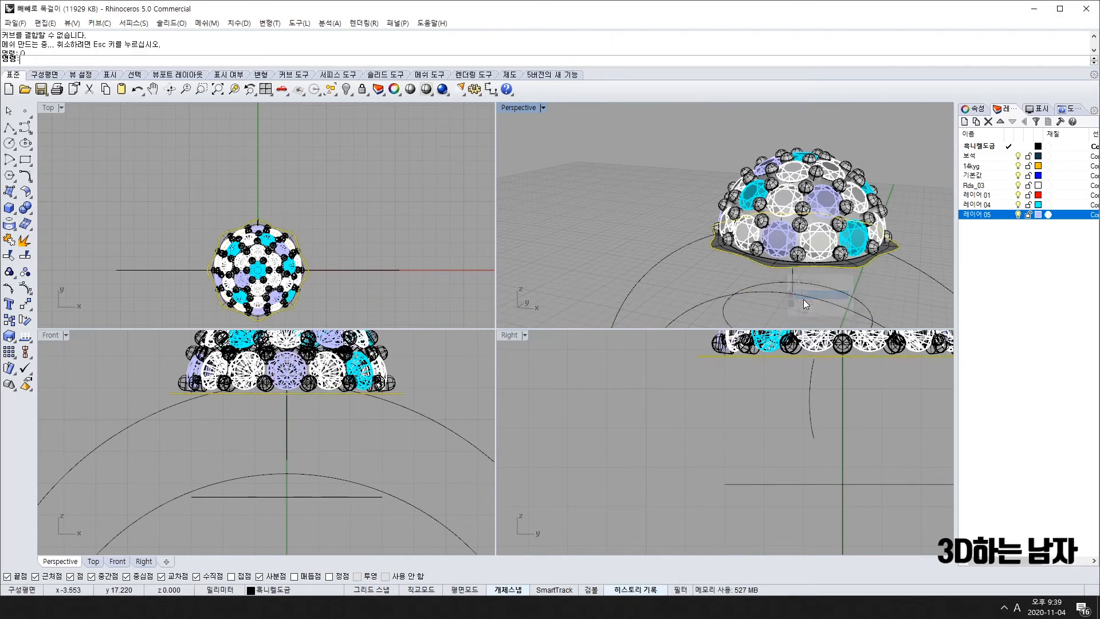
scroll(744, 293, down, 2)
click(740, 315)
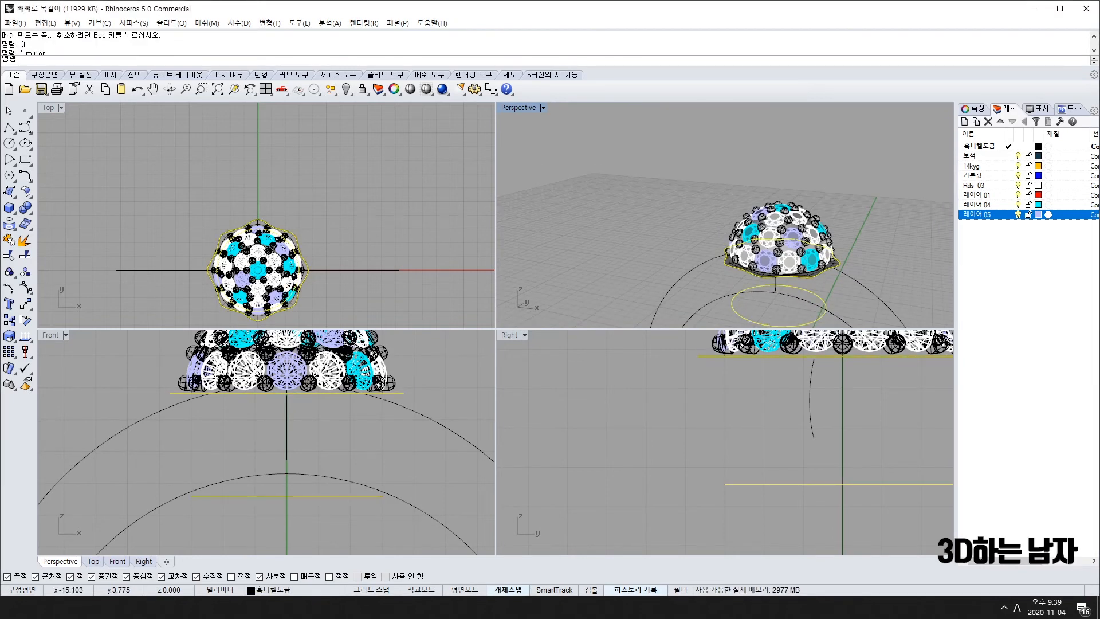
click(9, 191)
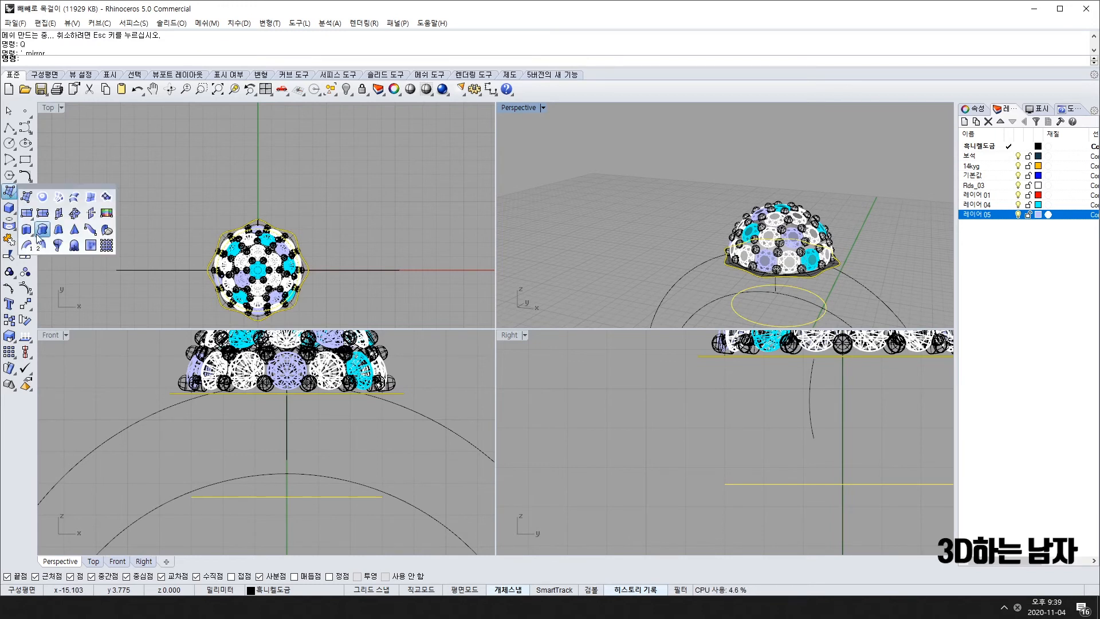
click(74, 198)
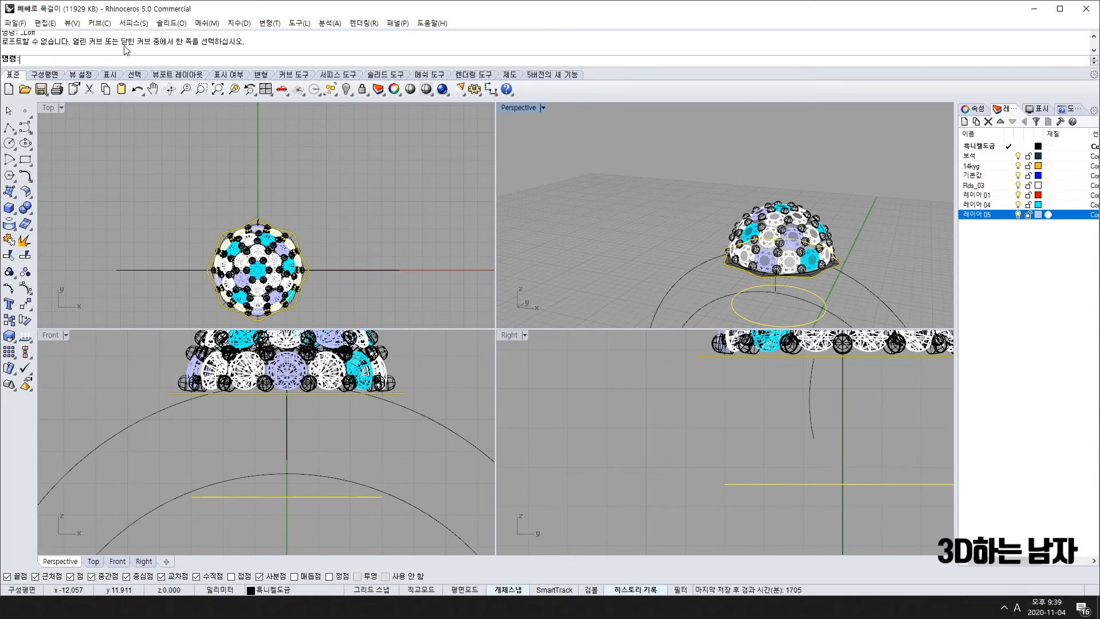
Step: Isolate the rim outline and the bottom circle, and examine the rim outline for gaps
scroll(769, 290, up, 2)
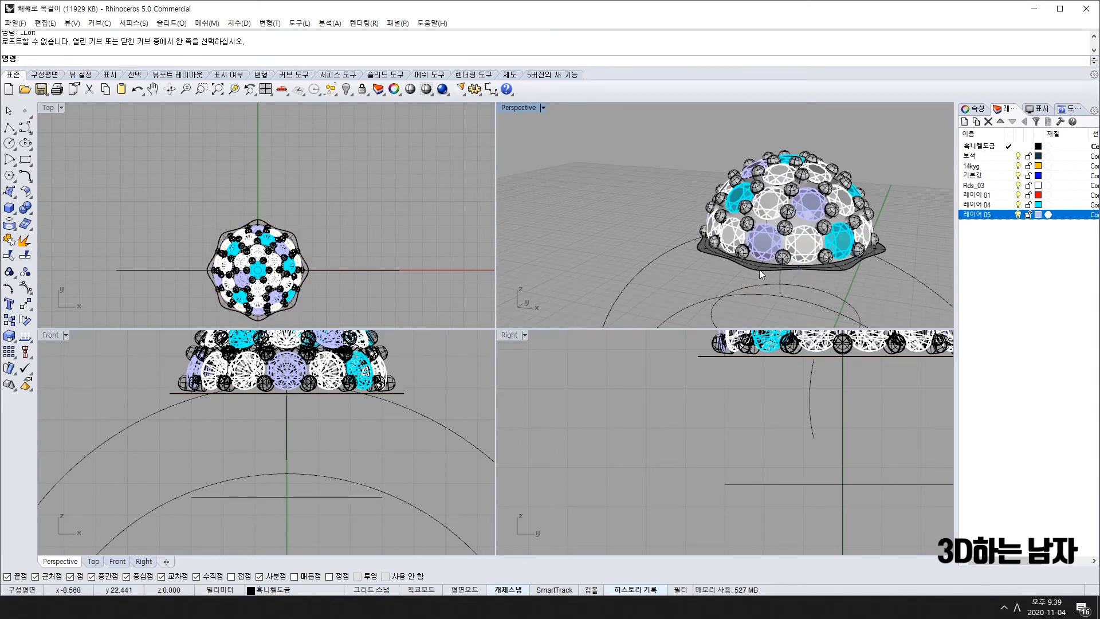
click(758, 269)
click(792, 299)
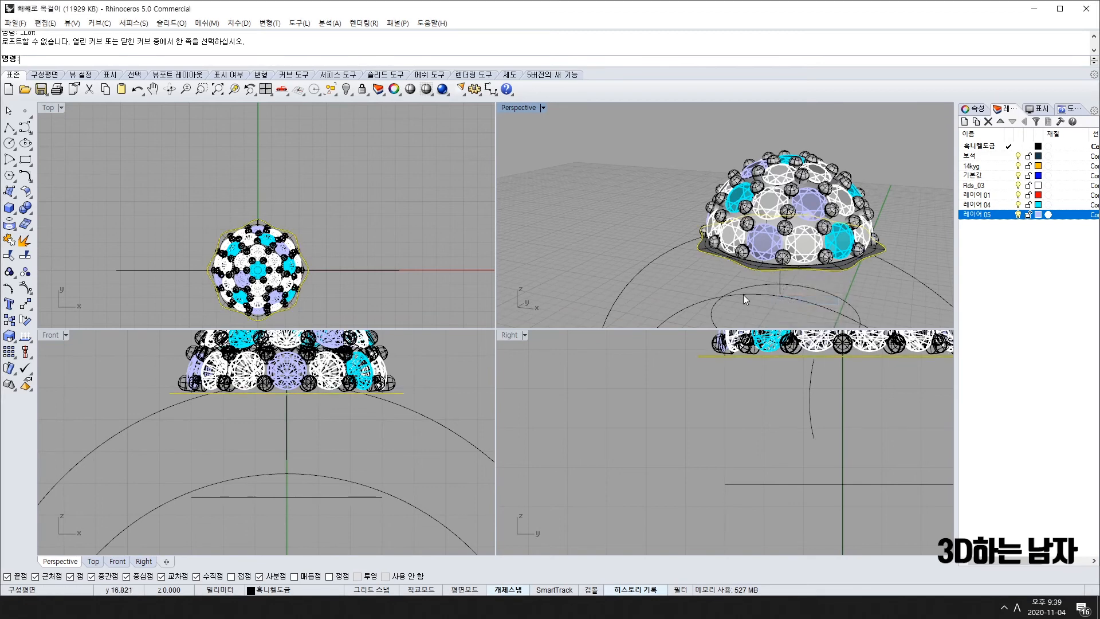
shift+click(338, 498)
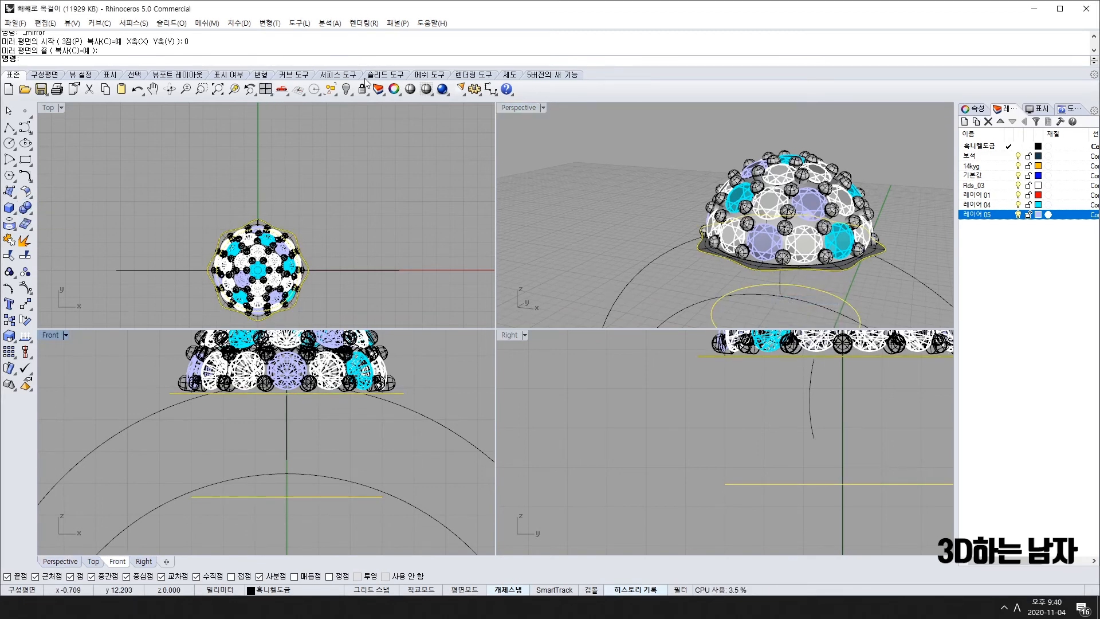
click(344, 92)
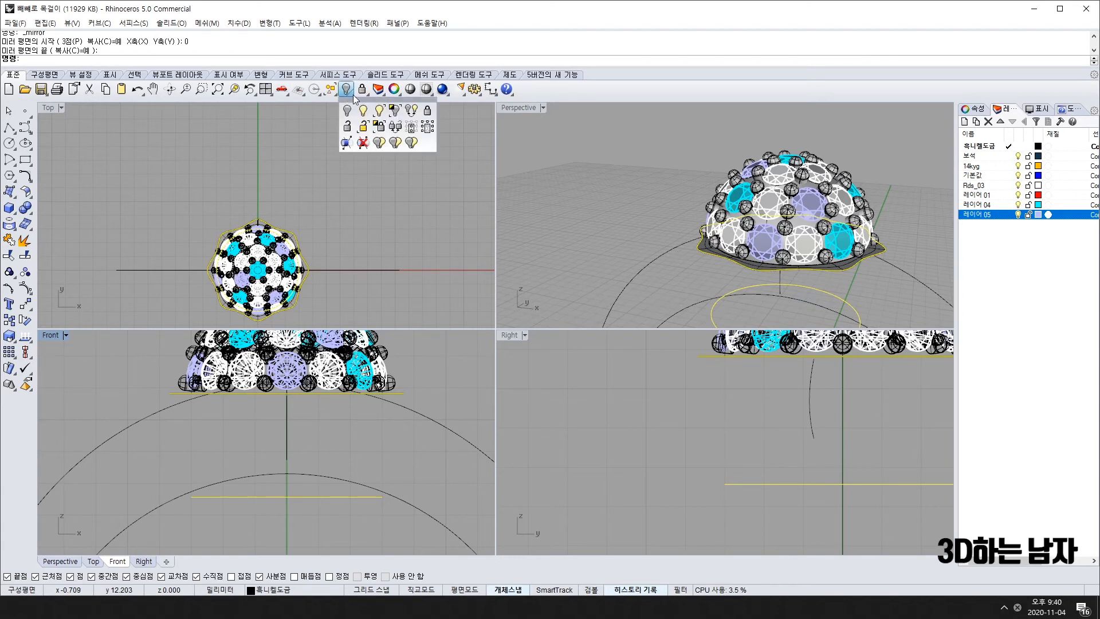
click(395, 109)
scroll(739, 194, up, 8)
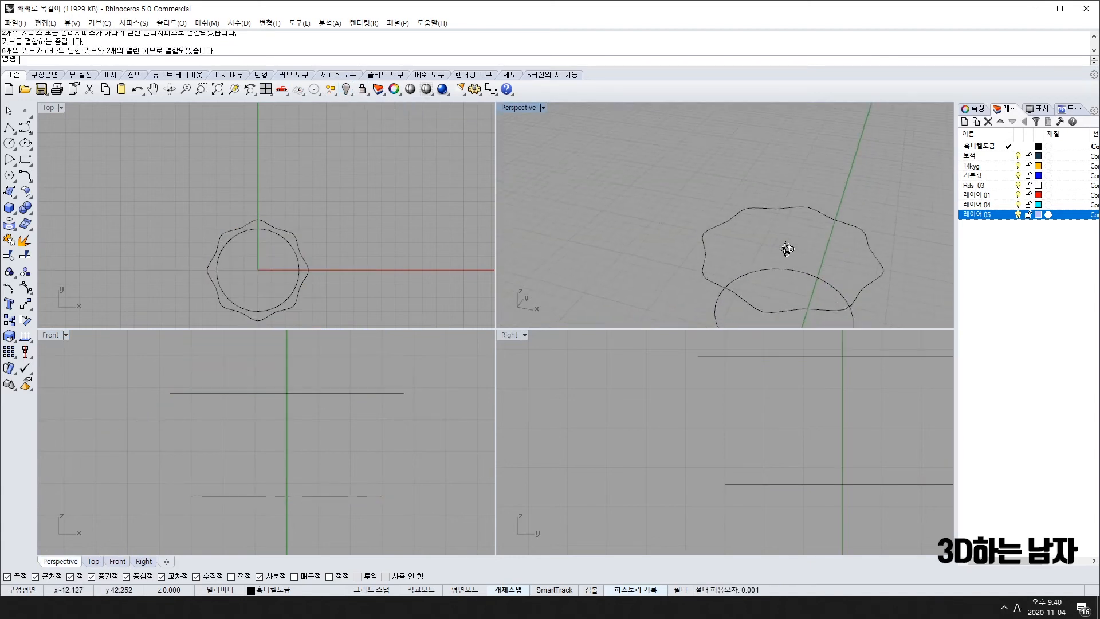
click(820, 198)
scroll(252, 225, up, 10)
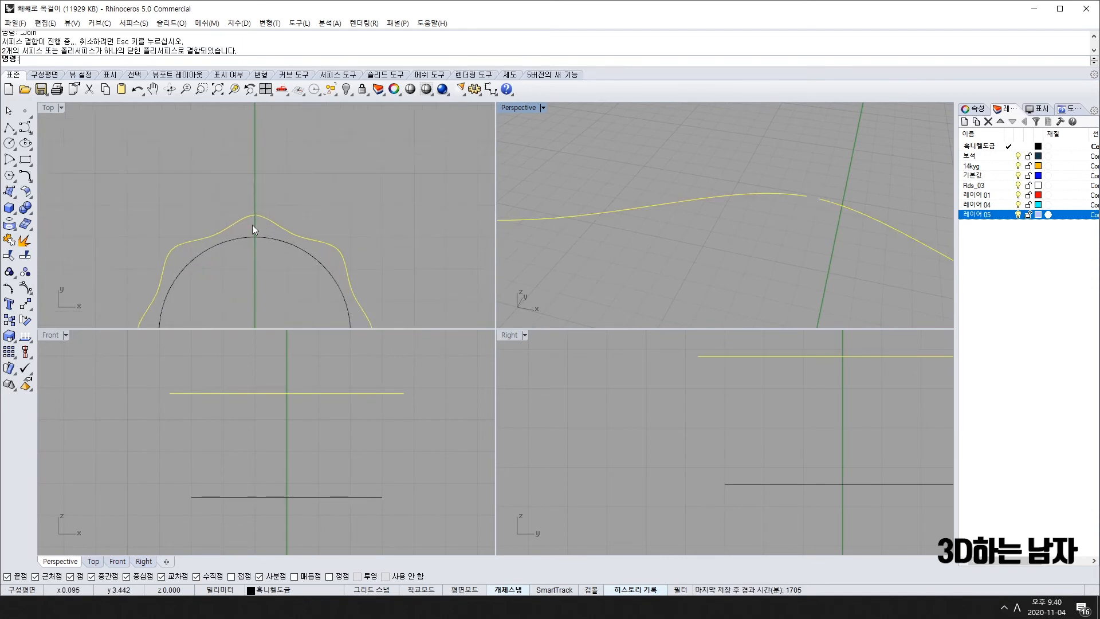
scroll(280, 204, down, 8)
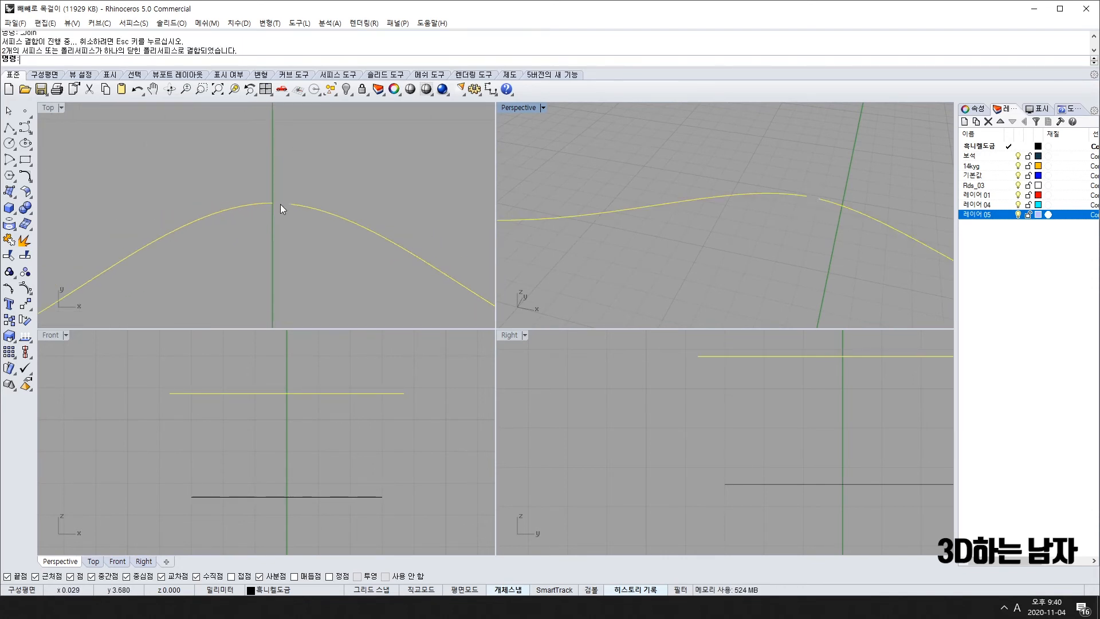
Step: Redisplay the hidden objects and duplicate the short rim edge beside the centre axis in the Top view
key(ctrl+alt+h)
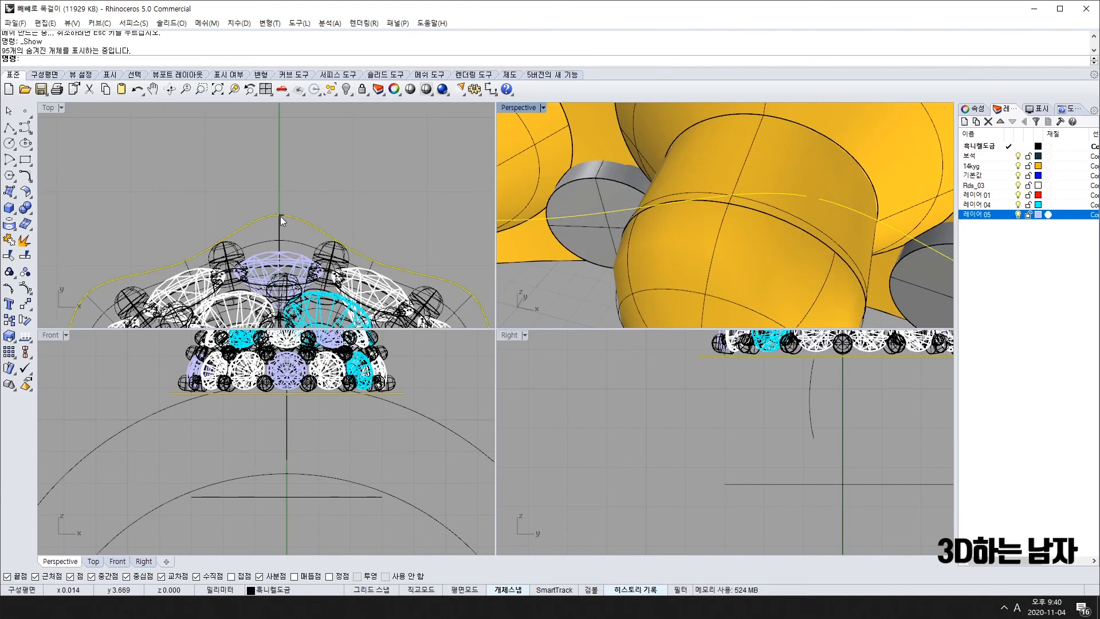
scroll(281, 216, up, 5)
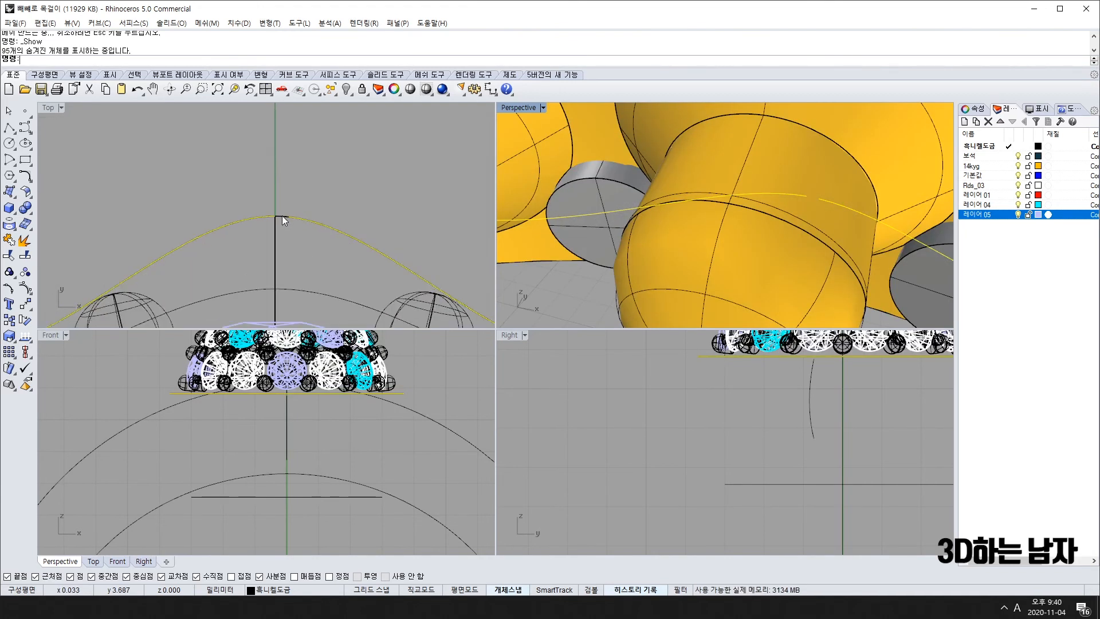
click(10, 224)
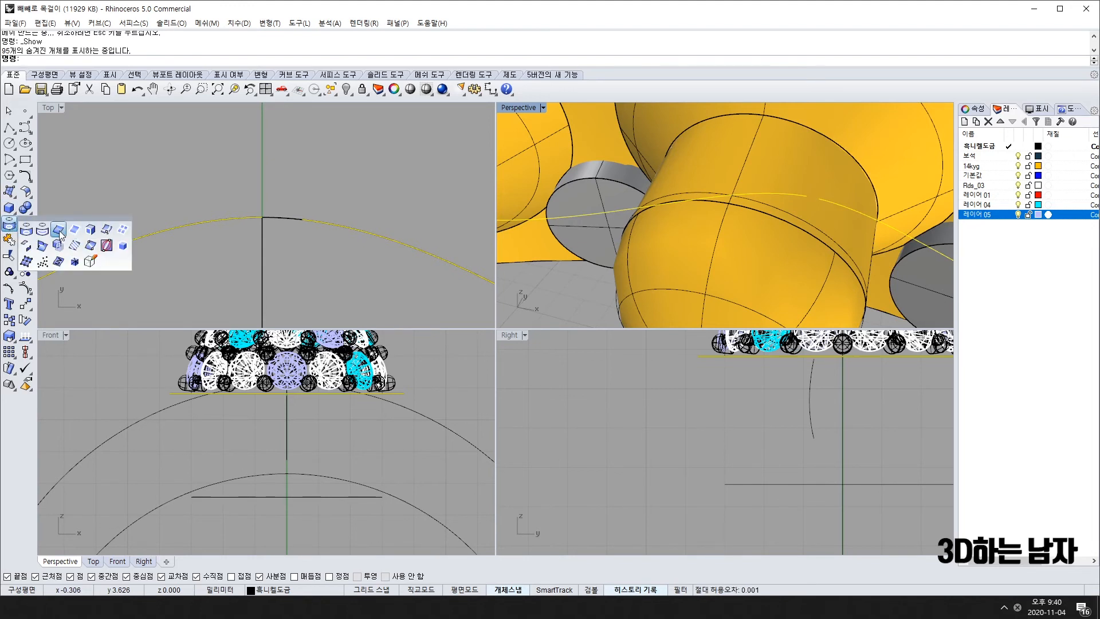
click(57, 231)
click(278, 216)
key(Return)
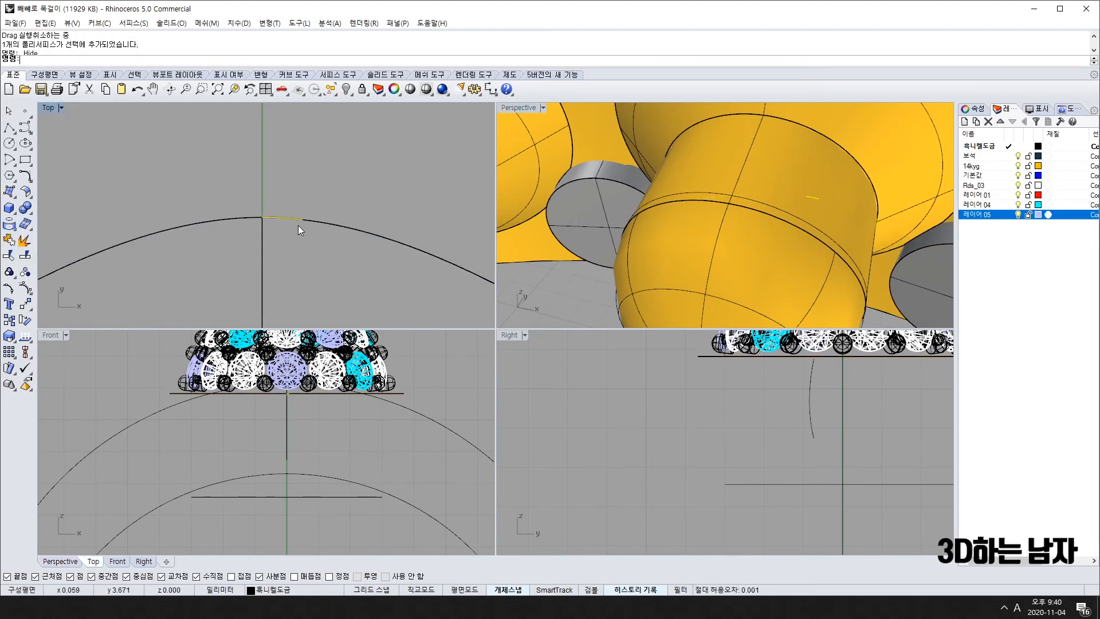
Step: Join the short edge segment with the rest of the rim outline into a closed curve
click(314, 223)
click(348, 253)
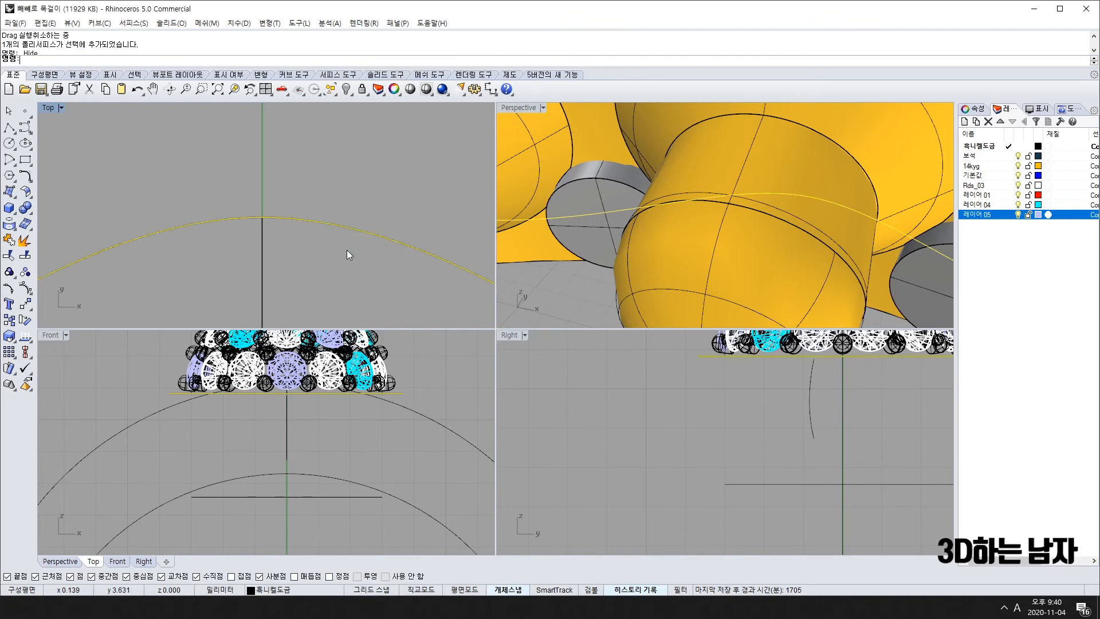
click(9, 255)
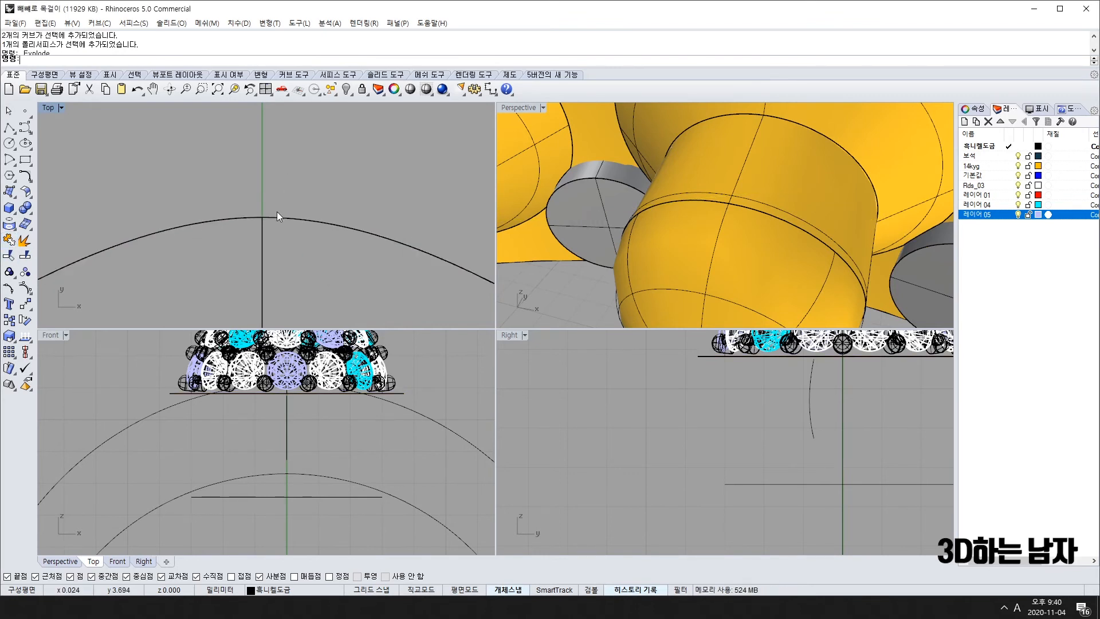
Step: Loft a new basket wall between the closed rim outline and the bottom circle, moving the rim's seam point onto the centre axis
click(277, 217)
click(326, 247)
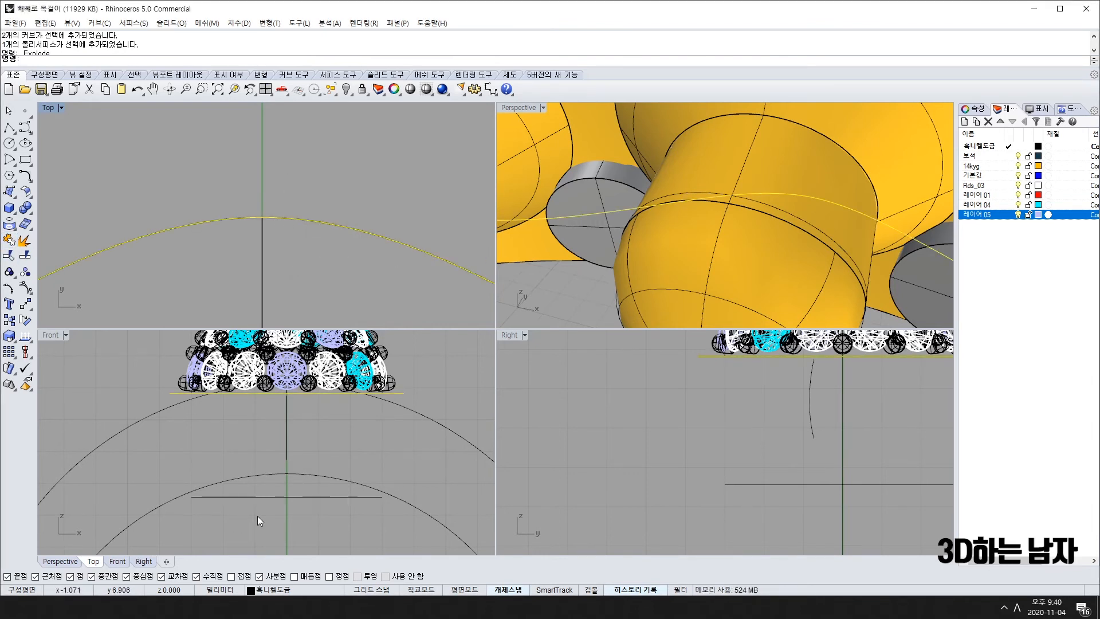
shift+click(300, 496)
text(loft)
key(Return)
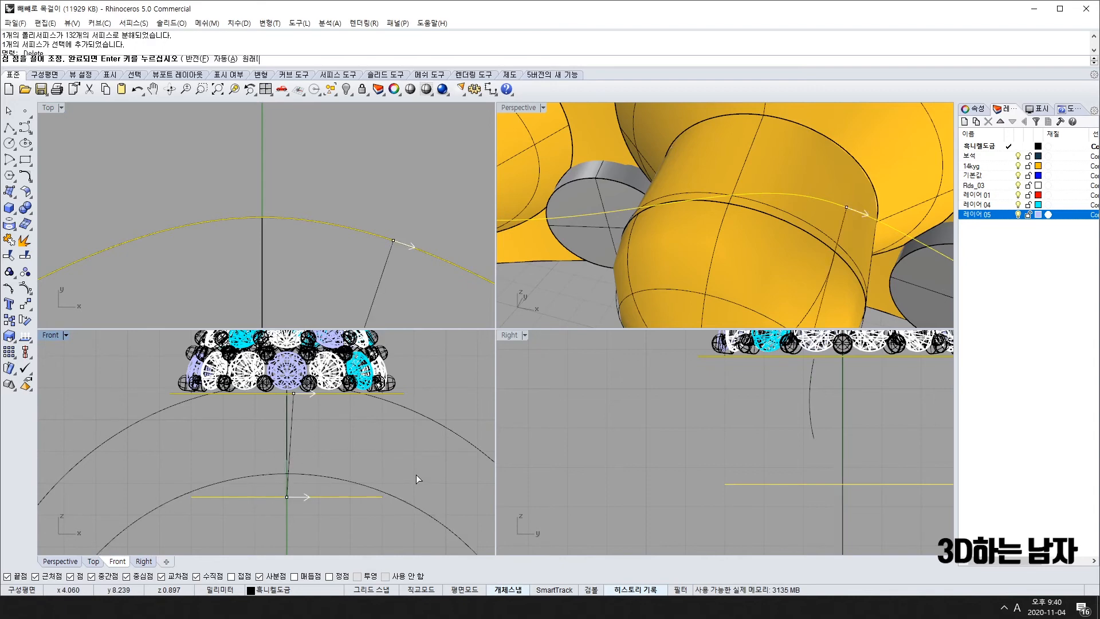
scroll(841, 220, down, 10)
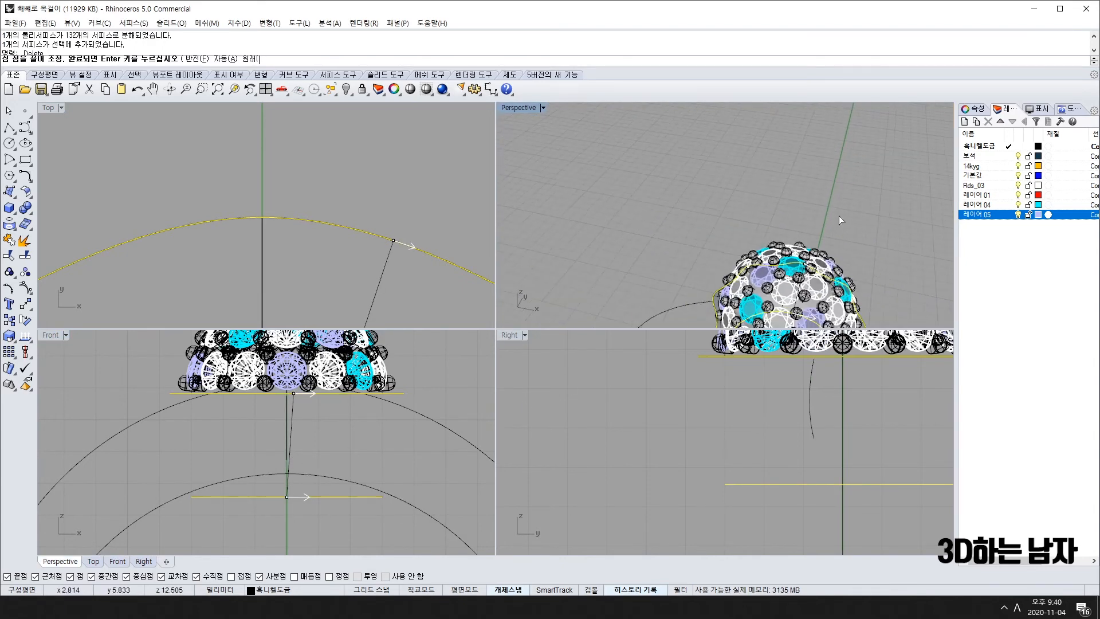
drag(393, 241, 262, 217)
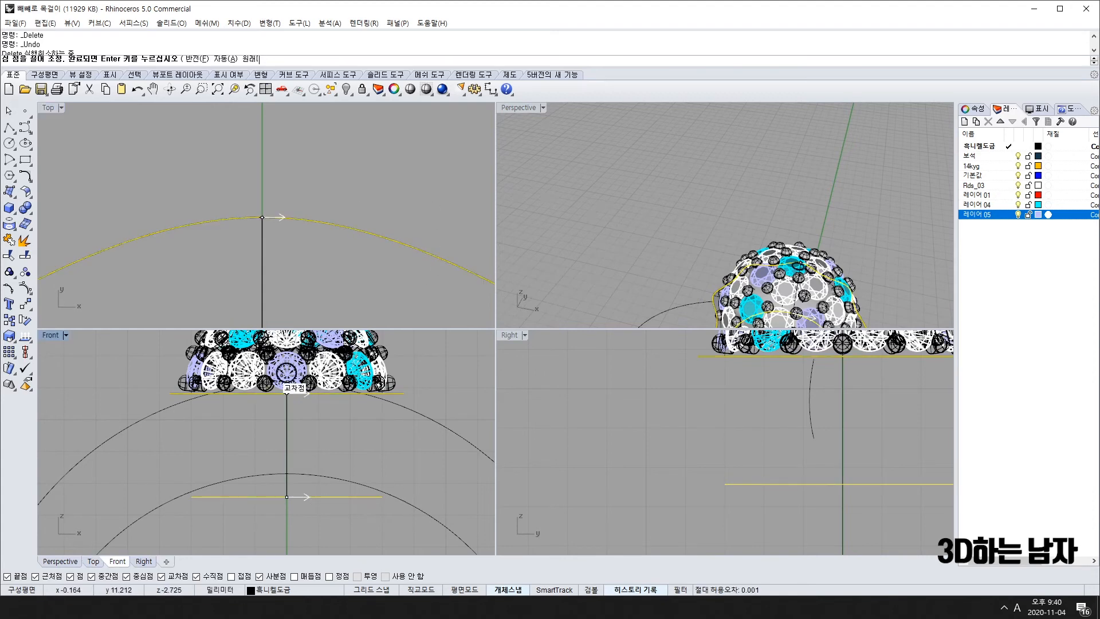
key(Return)
click(424, 362)
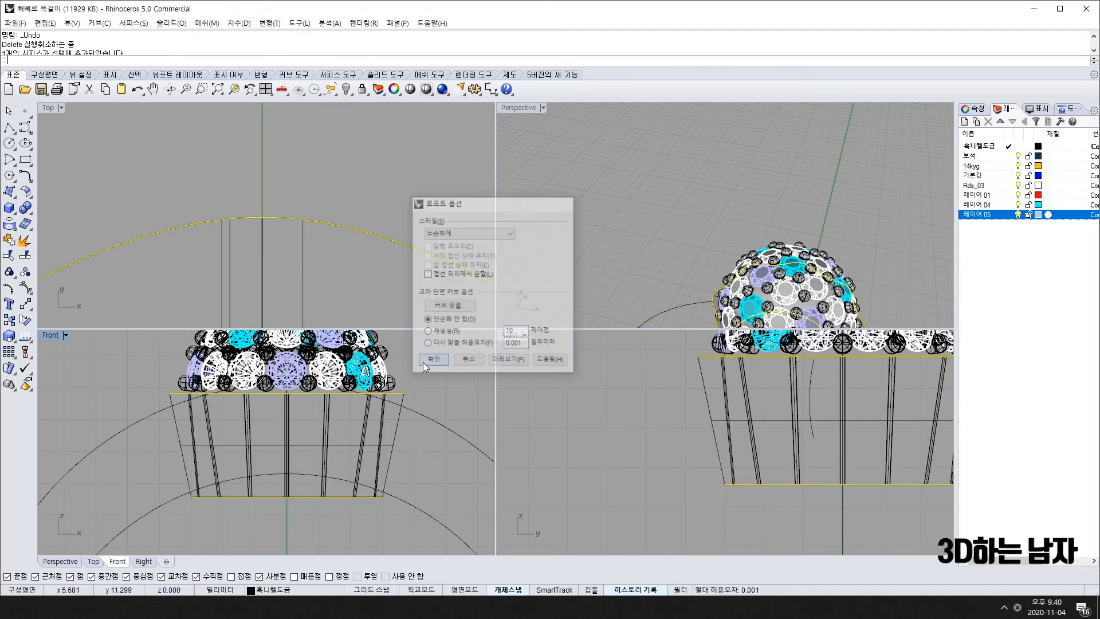
click(690, 203)
scroll(739, 229, down, 9)
right_drag(742, 281, 740, 203)
scroll(762, 224, up, 9)
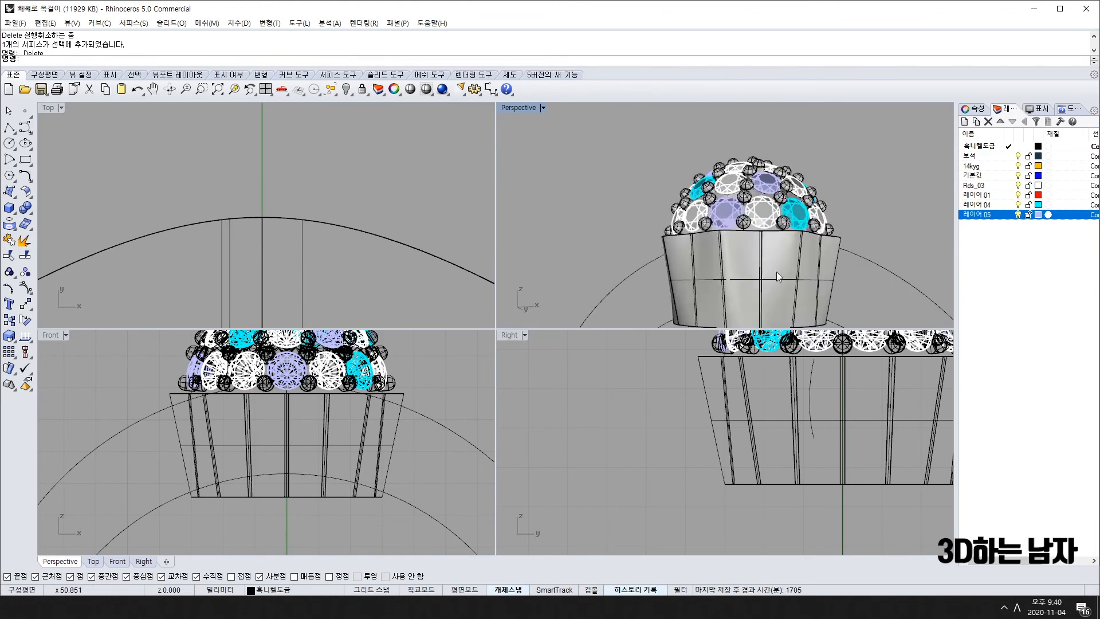
Step: Undo the last deletion and join the surfaces of the gem-set head's basket
right_drag(779, 275, 782, 308)
key(ctrl+z)
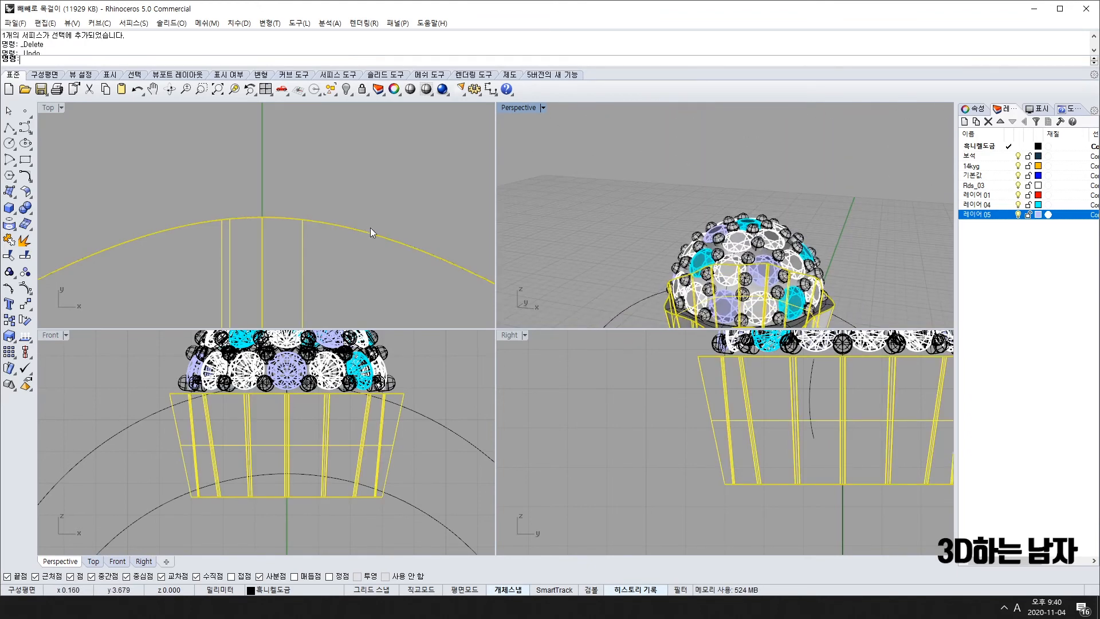
scroll(335, 404, down, 10)
right_drag(334, 404, 316, 449)
drag(222, 388, 352, 515)
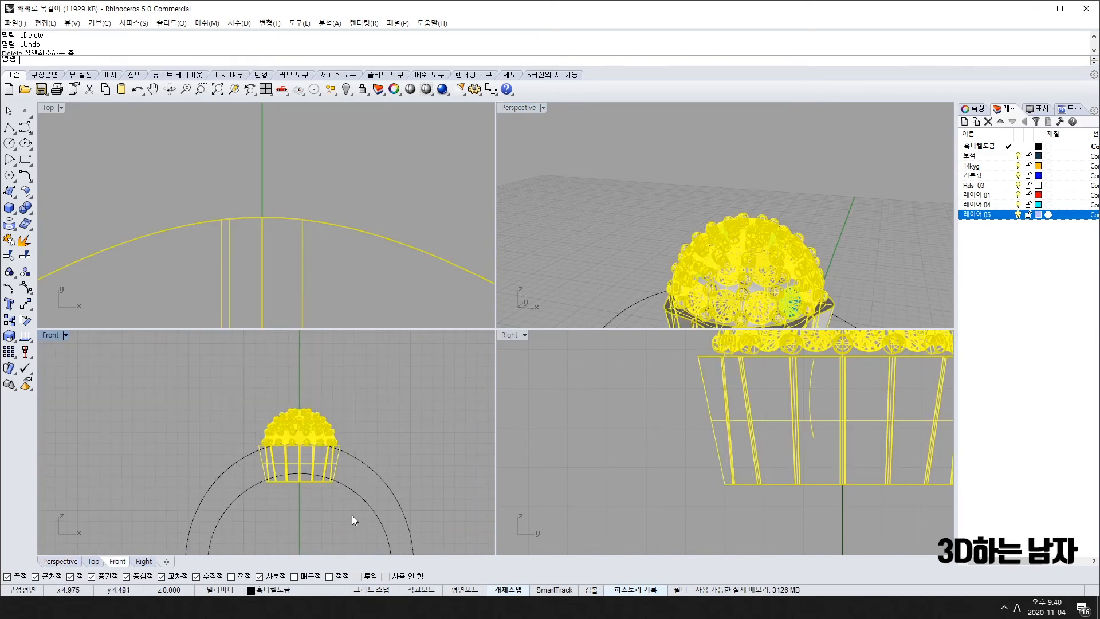
click(11, 241)
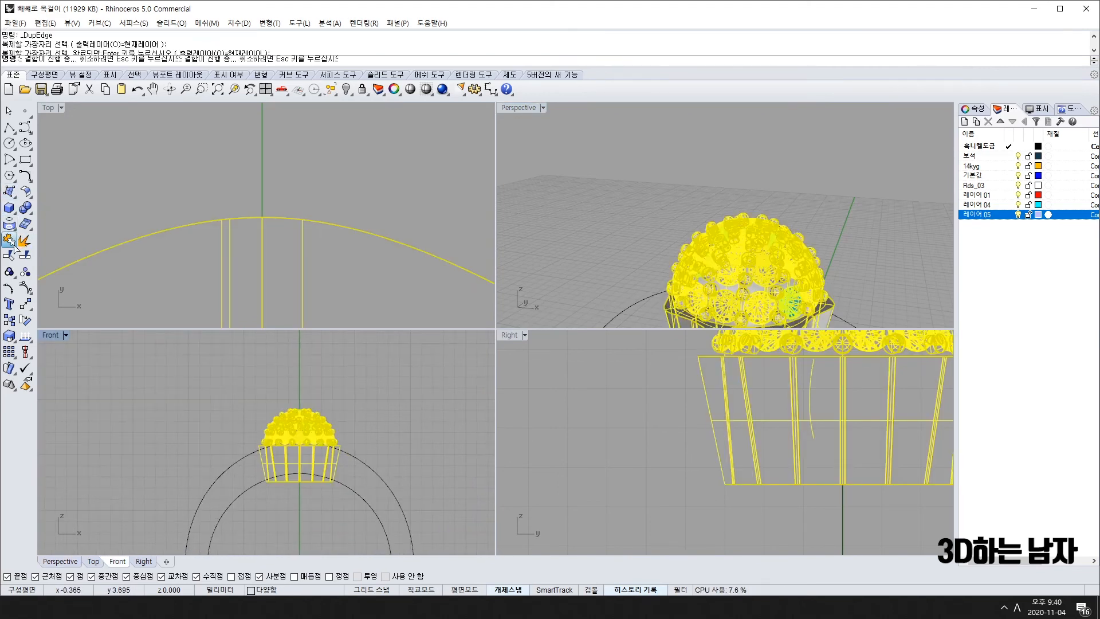
key(Escape)
key(Escape)
click(325, 470)
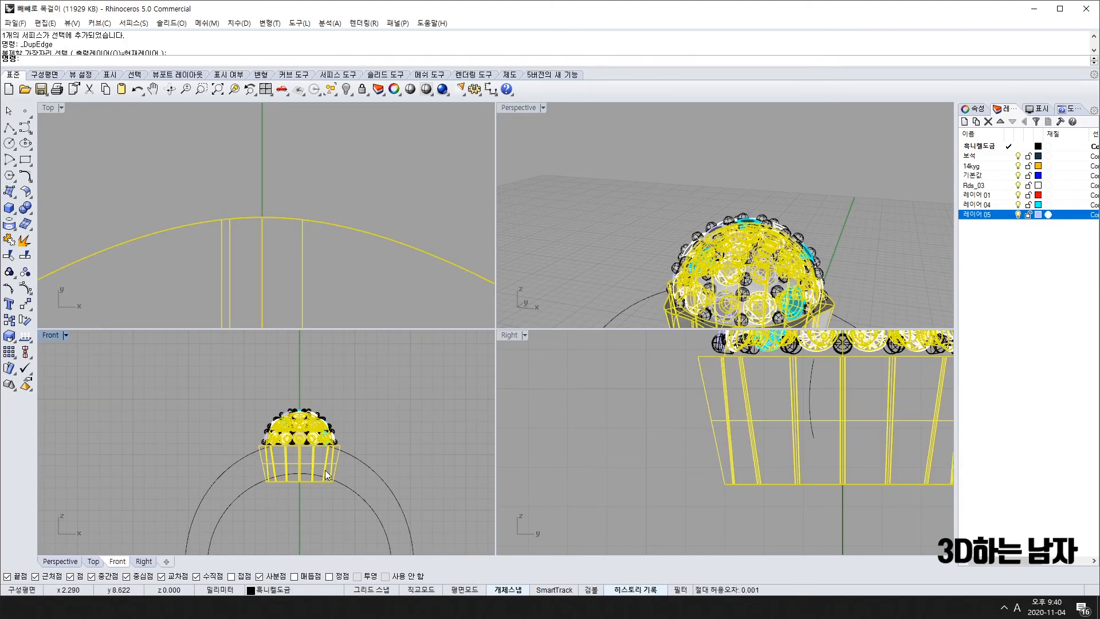
click(329, 453)
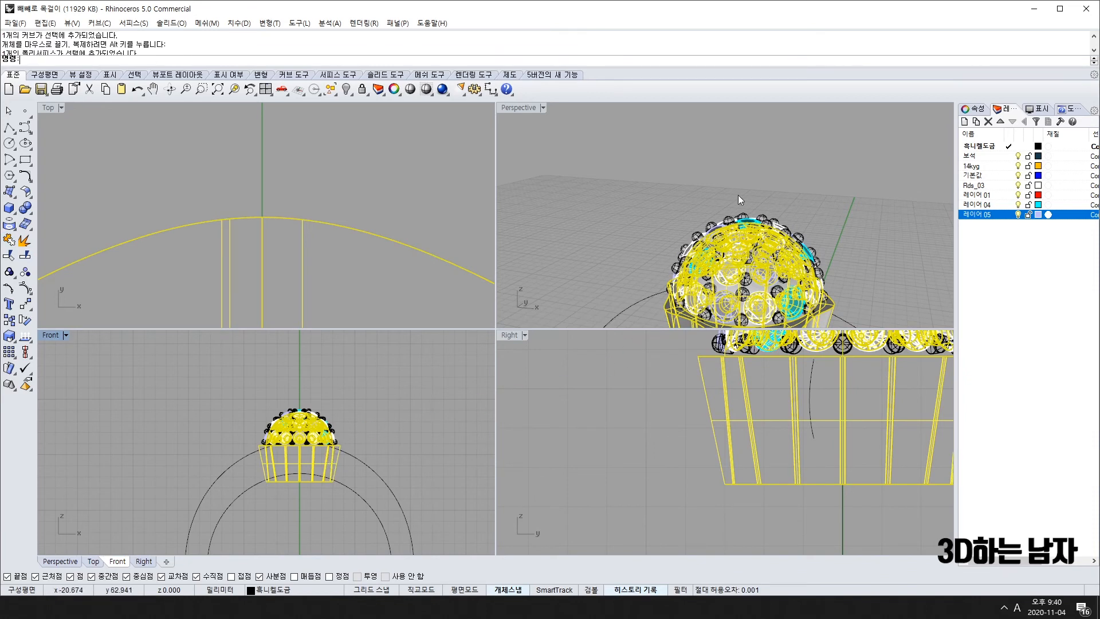
click(614, 212)
Step: Try to extrude the existing inner ring circle
right_drag(706, 265, 827, 119)
right_drag(311, 506, 295, 448)
key(Delete)
click(336, 437)
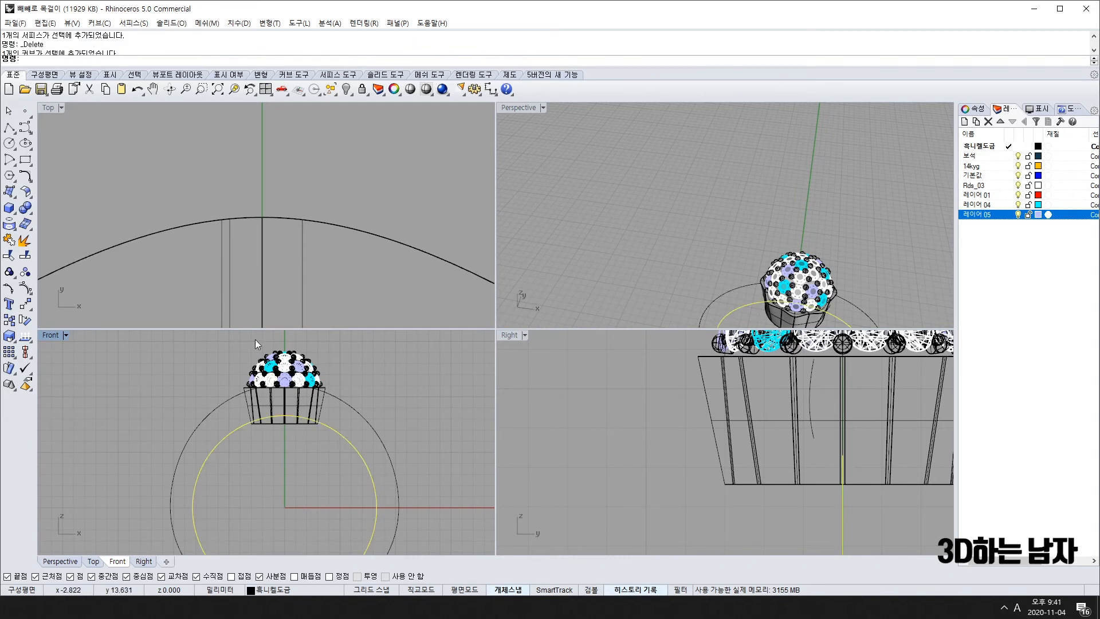
key(space)
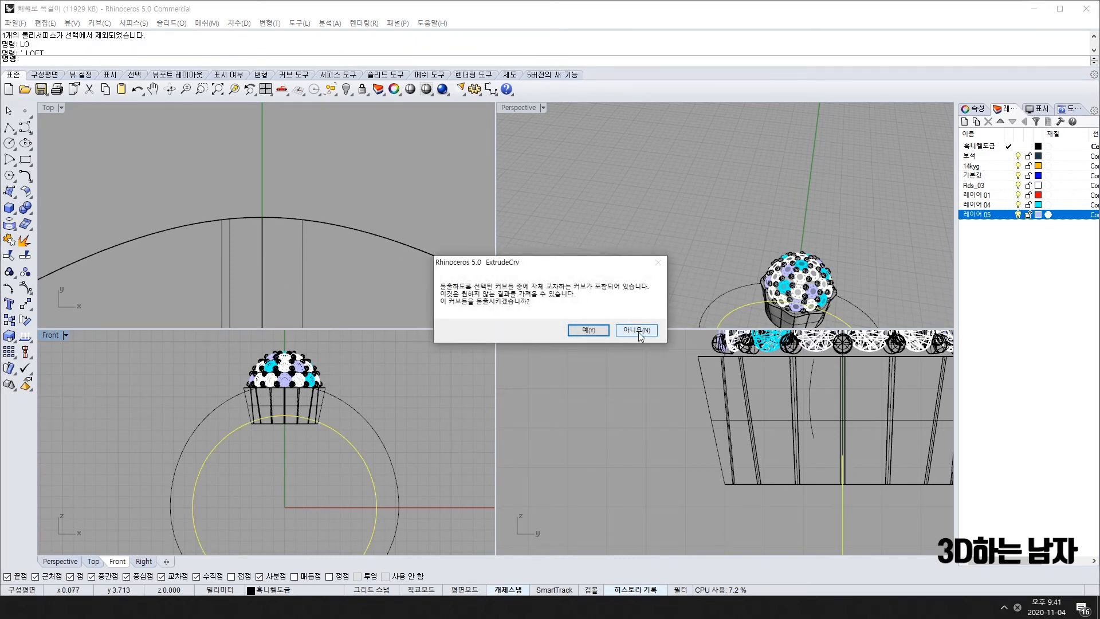
click(637, 331)
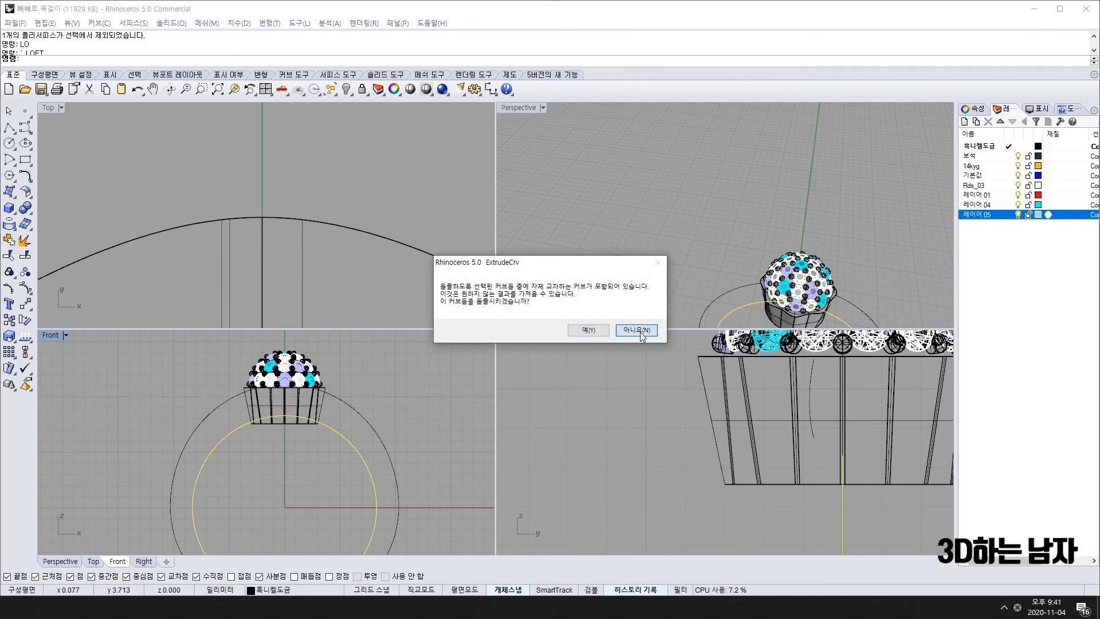
Step: Replace the inner ring circle with a new 16.6 mm diameter circle centred on the origin in the Front view
click(352, 448)
scroll(624, 269, down, 5)
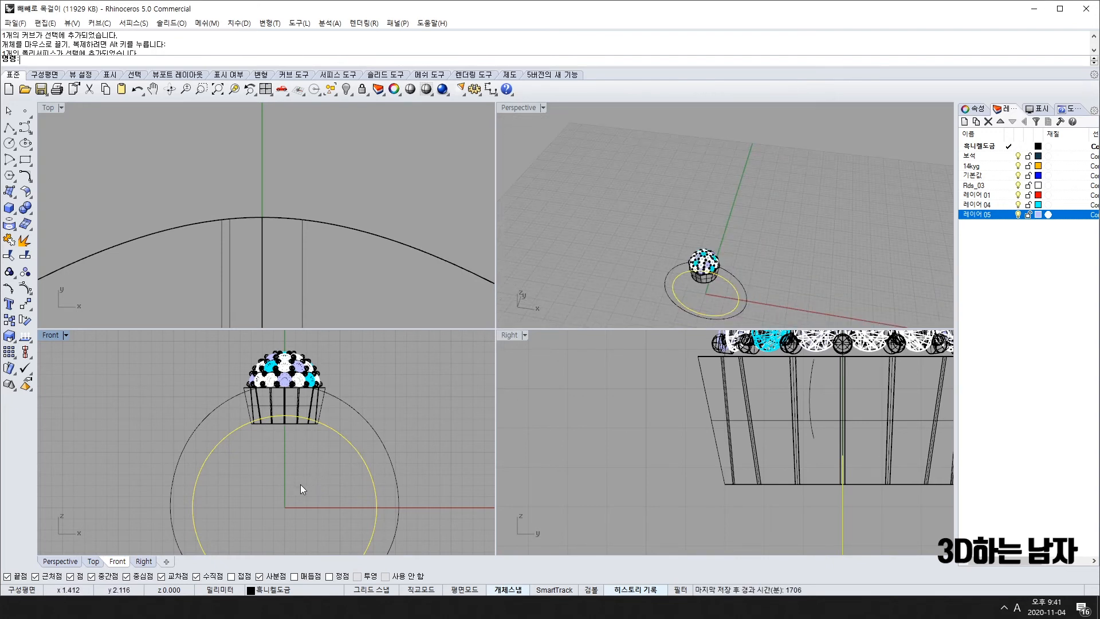
key(Delete)
text(C)
right_drag(302, 493, 315, 428)
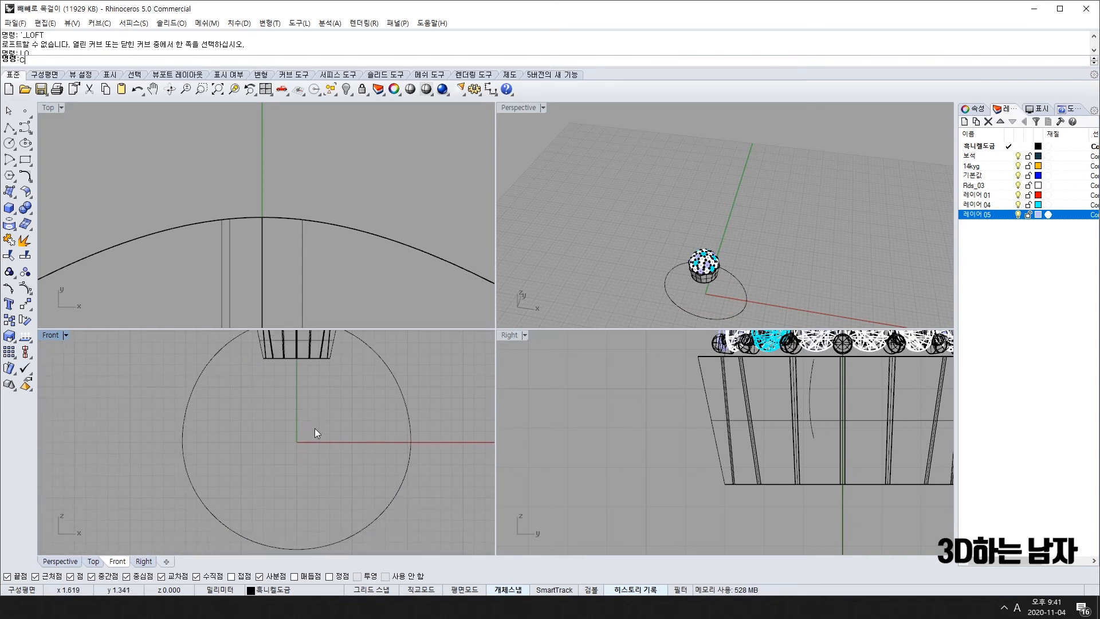
key(Return)
click(296, 441)
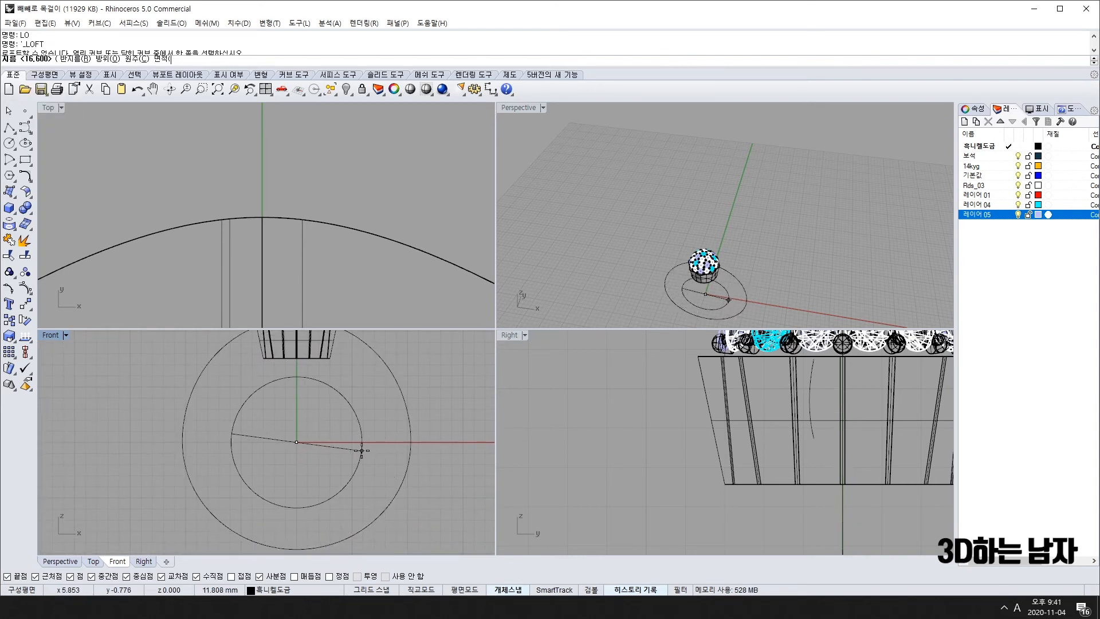
click(384, 425)
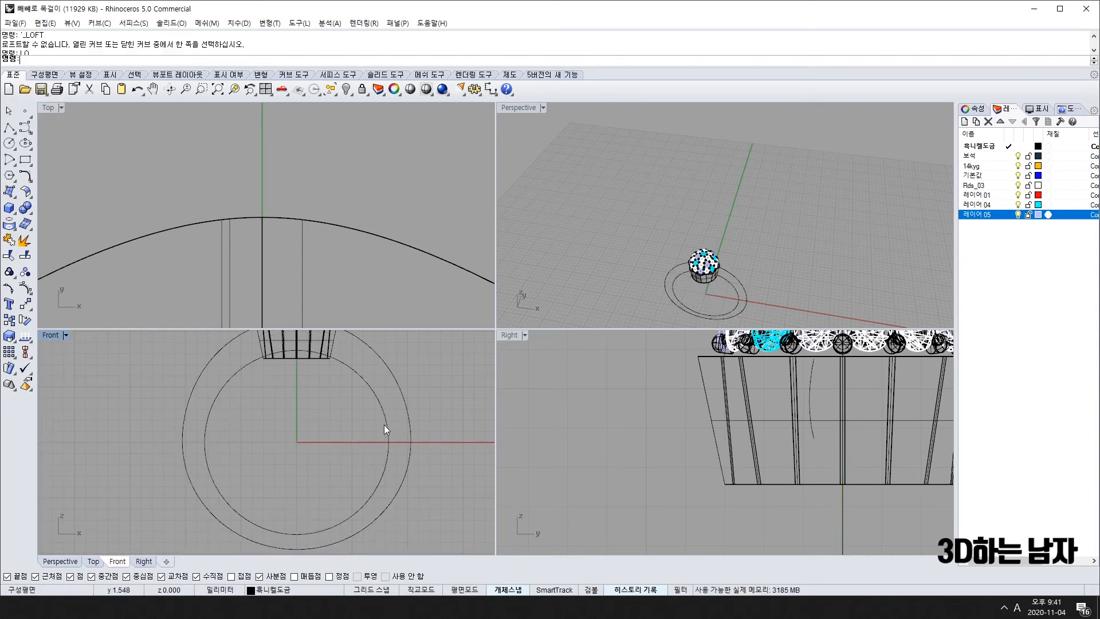
Step: Extrude the new inner circle about 5.5 mm to both sides and cap it into a solid cylinder
click(384, 420)
text(e)
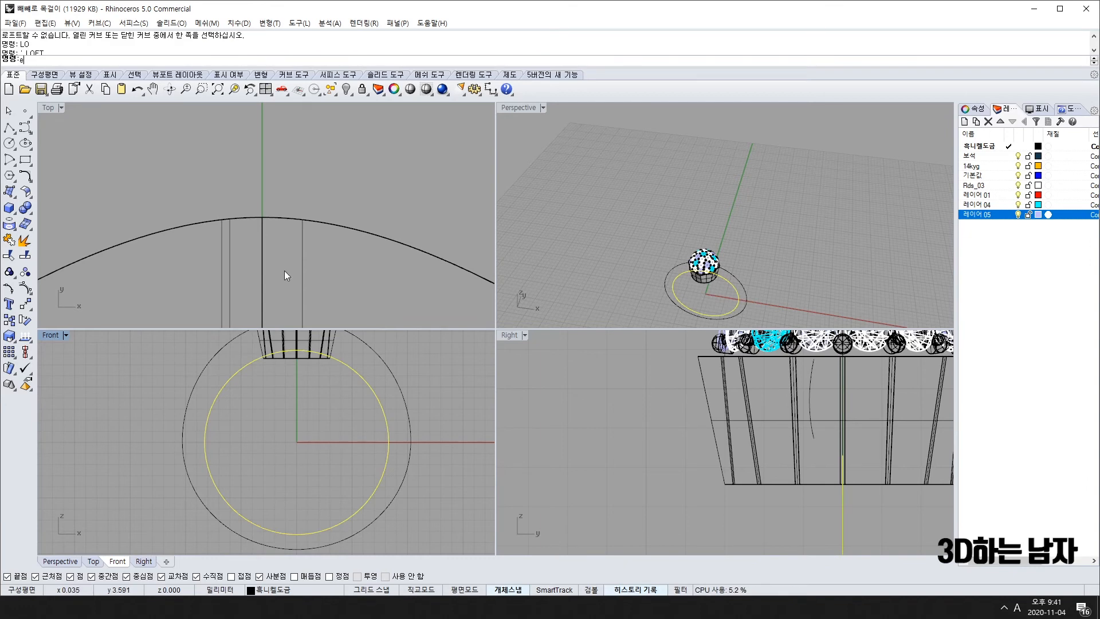
key(Return)
scroll(311, 134, down, 15)
scroll(312, 132, down, 6)
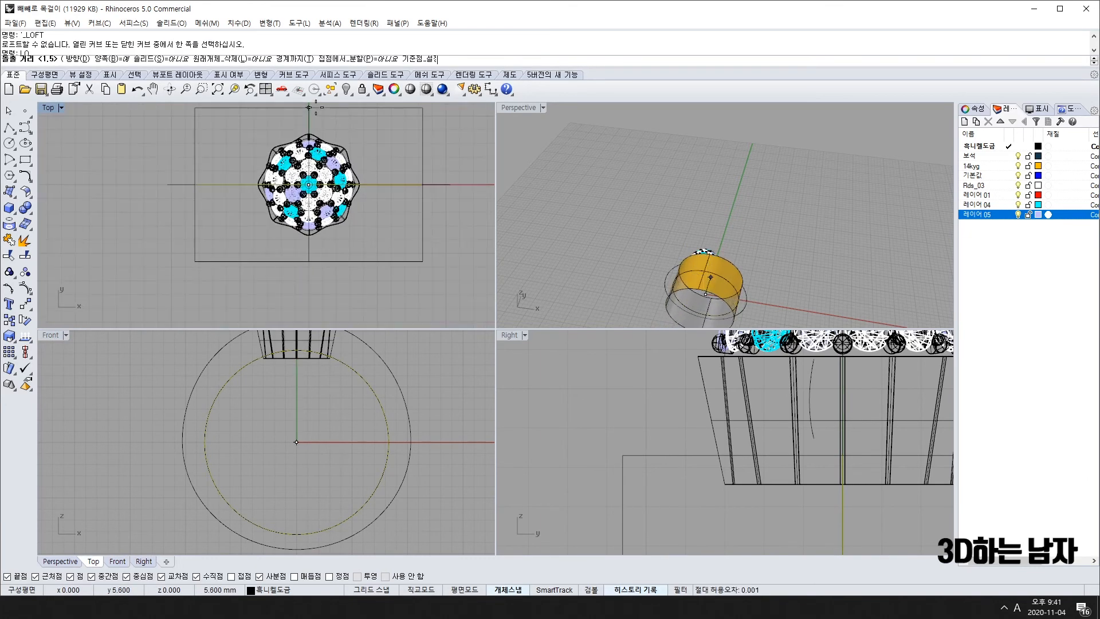
click(312, 110)
click(761, 304)
right_drag(761, 304, 757, 280)
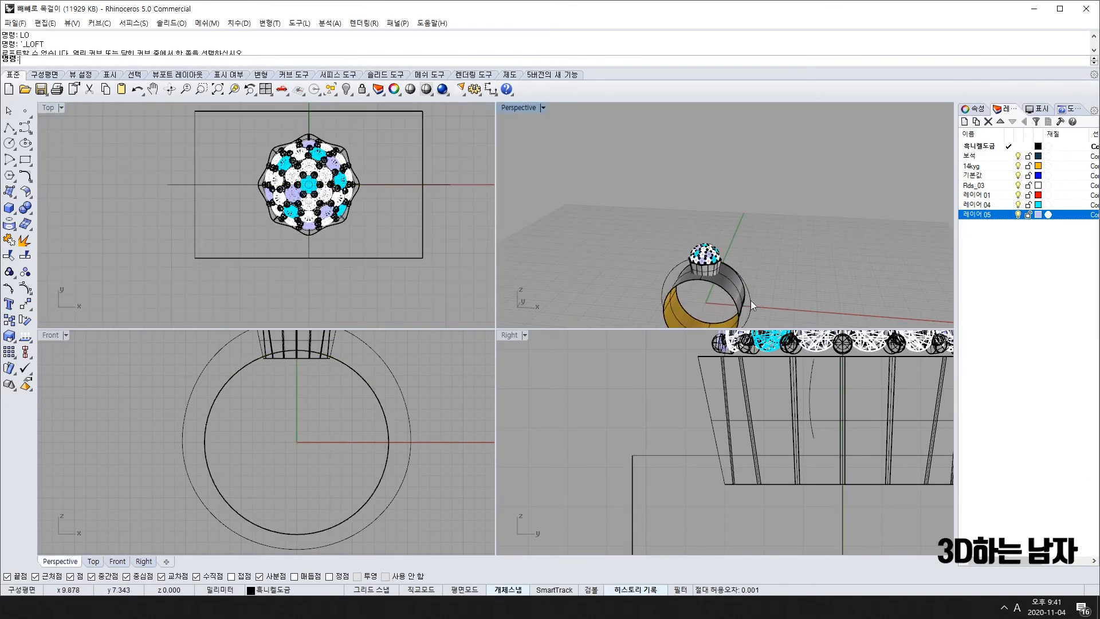
click(734, 294)
text(cap)
key(Return)
Step: Subtract the finger-hole cylinder from the head's basket with a Boolean difference and delete the leftover cylinder
scroll(763, 268, up, 5)
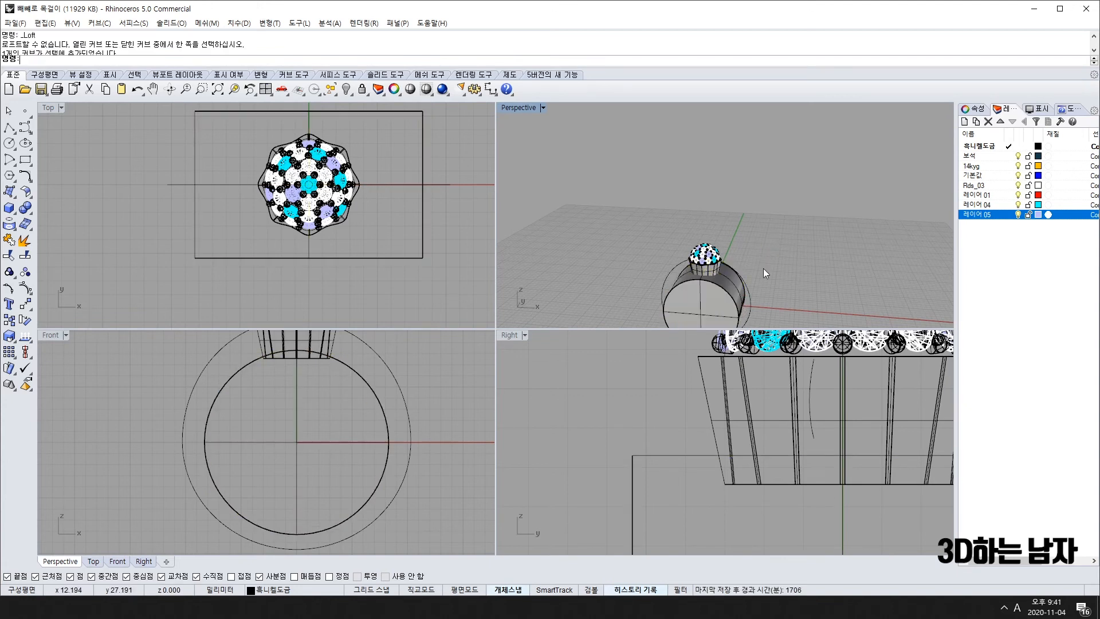
click(717, 228)
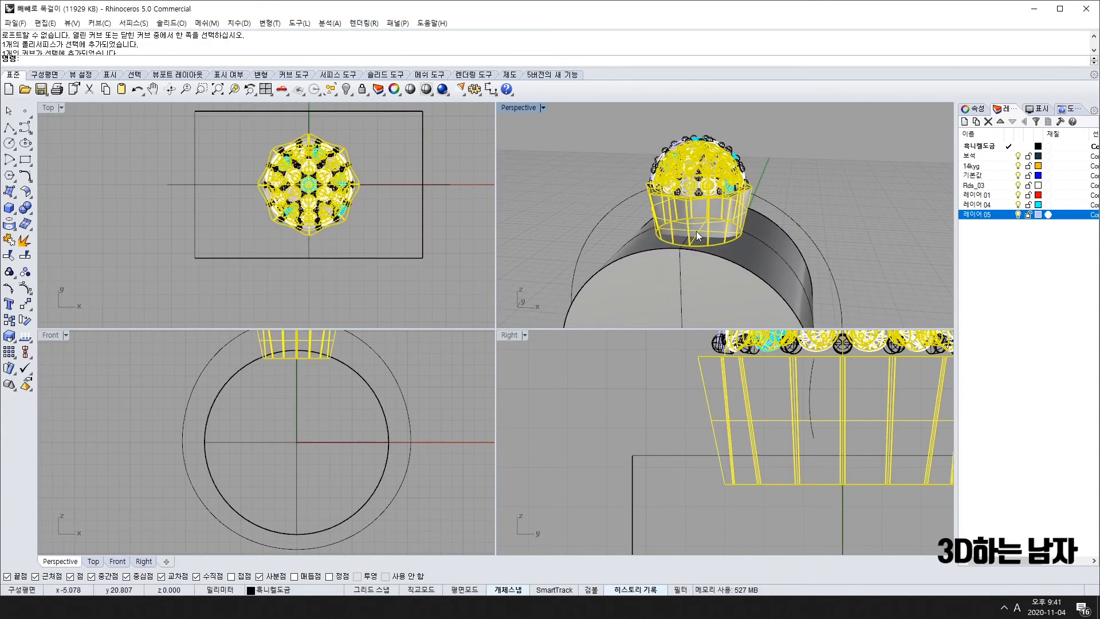
text(bd)
key(Return)
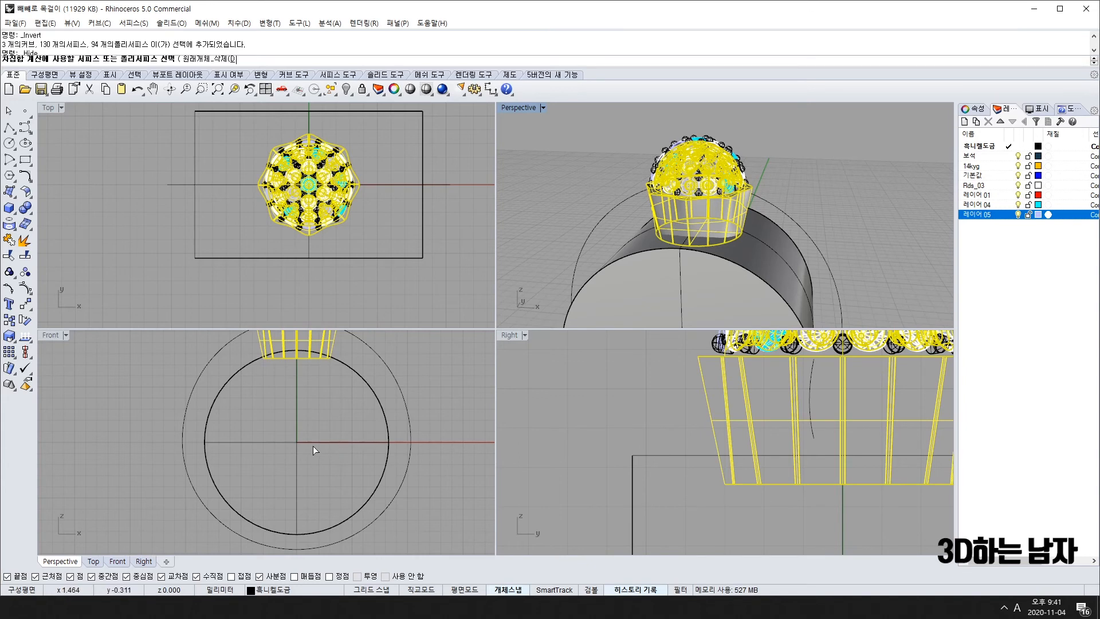
click(313, 446)
key(Return)
right_drag(724, 270, 713, 236)
click(722, 206)
key(Delete)
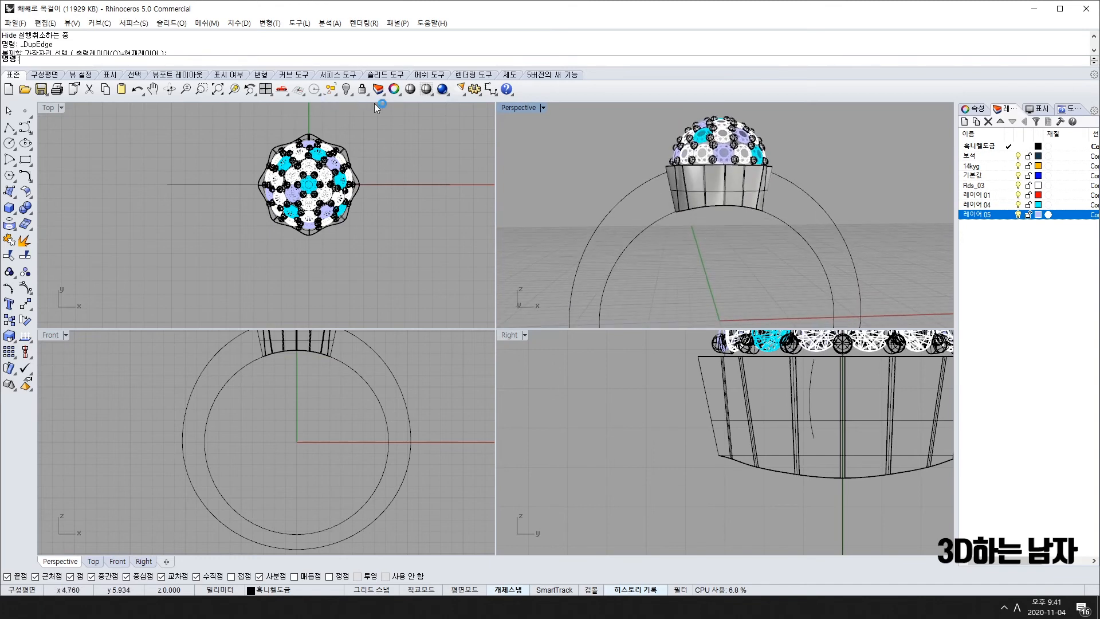
Step: Redisplay the hidden ring band around the trimmed basket
right_click(347, 90)
mouse_move(755, 247)
right_down()
mouse_move(765, 223)
mouse_move(716, 167)
mouse_move(695, 195)
mouse_move(787, 220)
mouse_move(751, 164)
mouse_move(694, 235)
mouse_move(775, 192)
mouse_move(760, 229)
right_up()
scroll(725, 183, up, 5)
scroll(776, 187, down, 6)
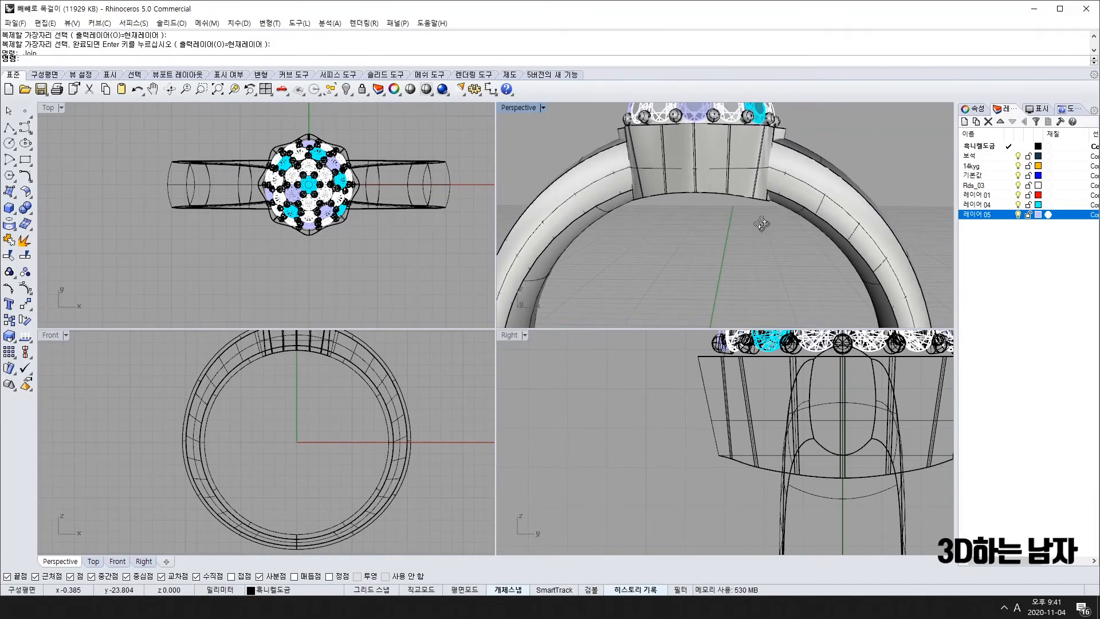
Step: Try to fillet the basket's curved bottom edge with a 0.19 mm radius
click(727, 194)
text(LO)
key(Return)
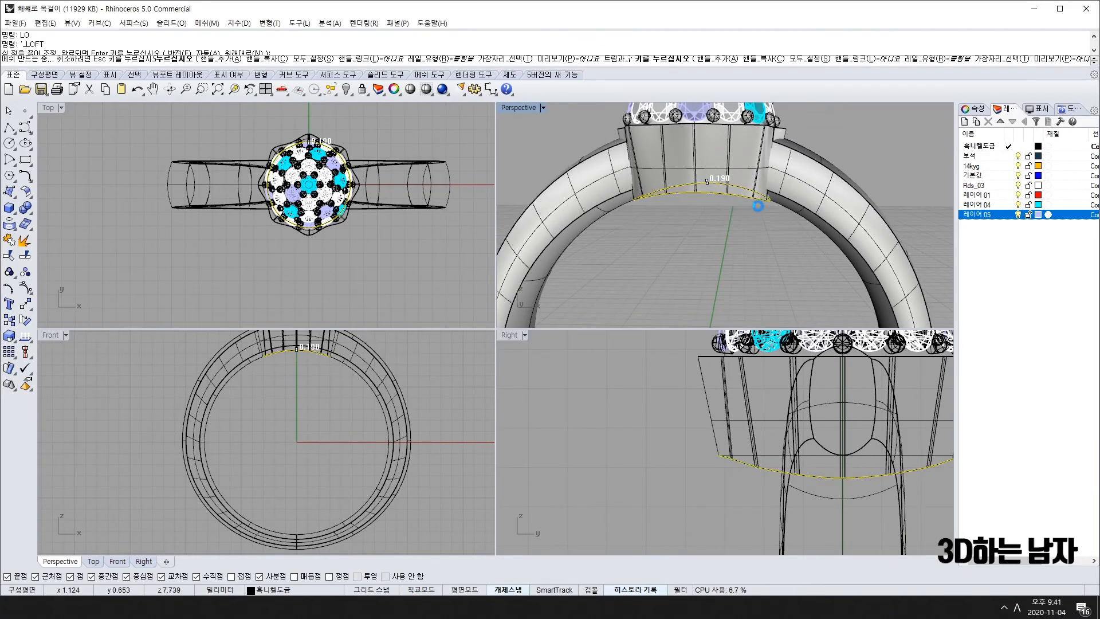
key(Return)
scroll(759, 205, up, 8)
right_drag(769, 189, 739, 180)
Step: Fillet the basket's curved bottom edge with a 0.3 mm radius
key(Return)
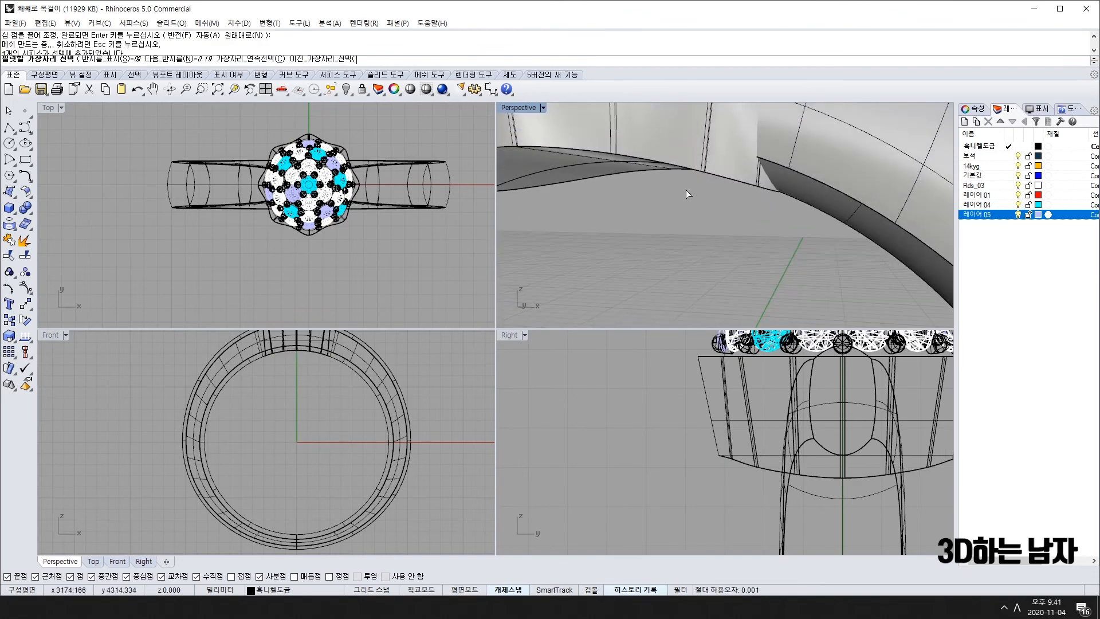
click(726, 175)
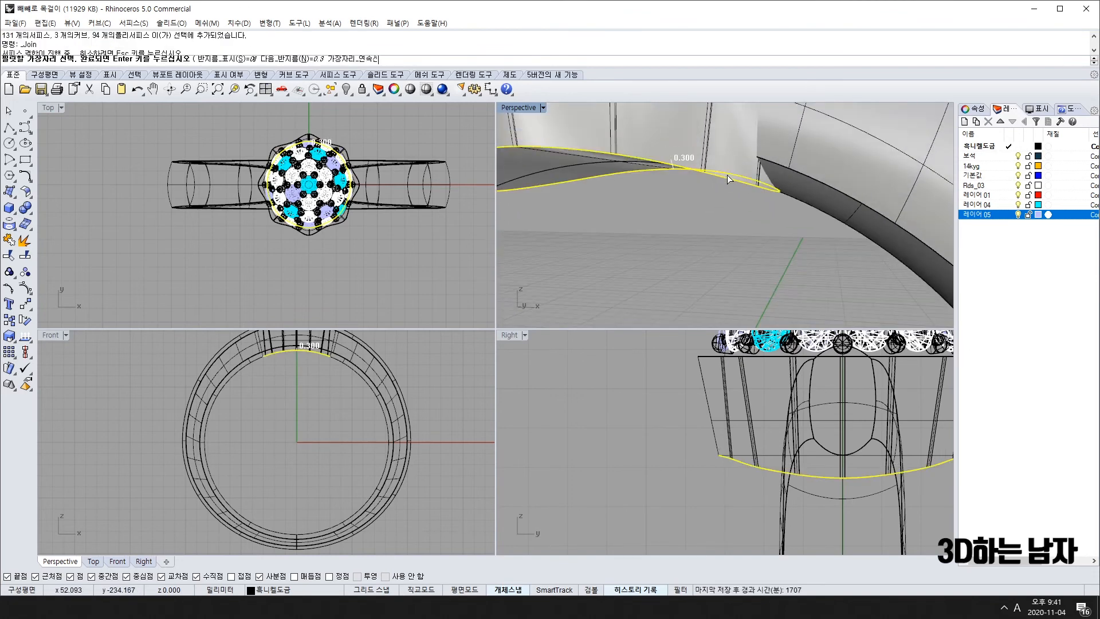
key(Return)
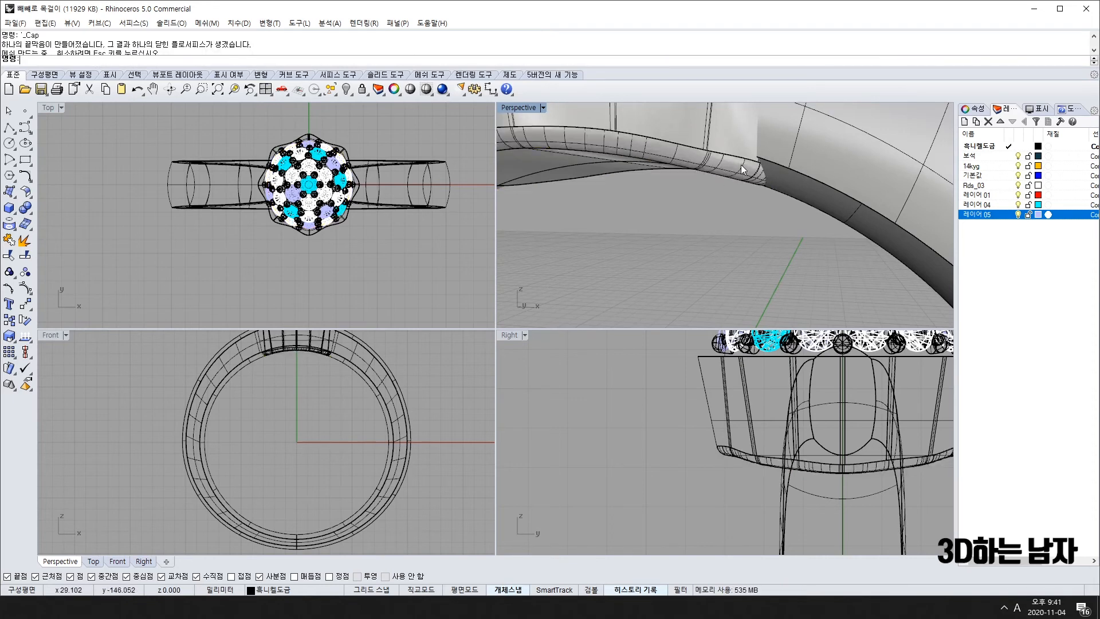
Step: Fillet the outer edge of the basket's scalloped upper rim with a 0.3 mm radius
right_drag(741, 164, 720, 236)
scroll(721, 237, down, 5)
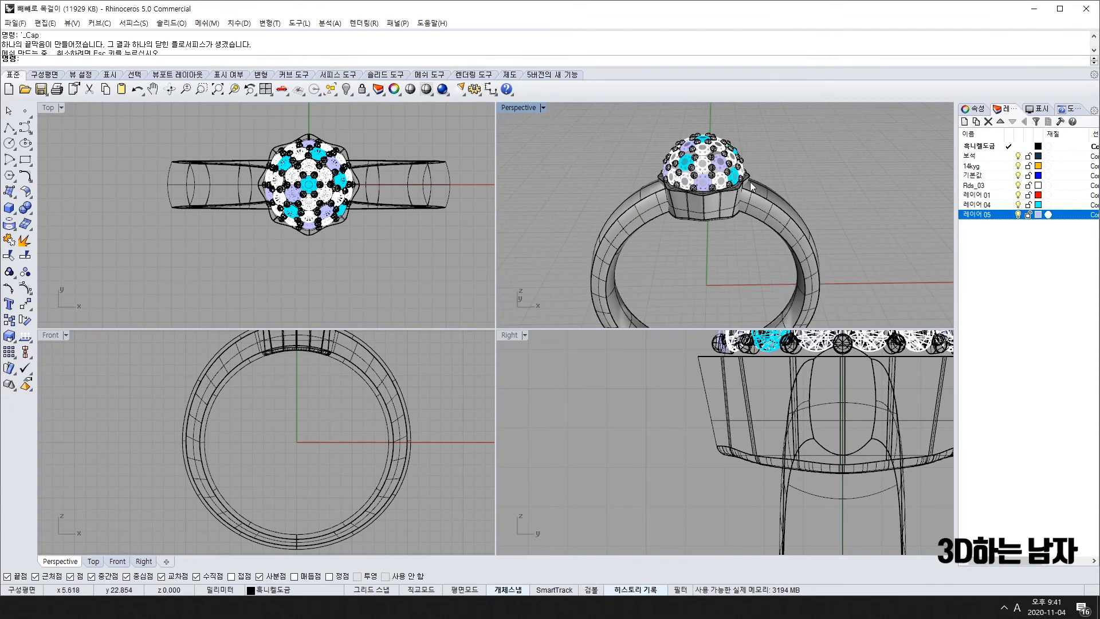
scroll(746, 181, up, 5)
click(744, 167)
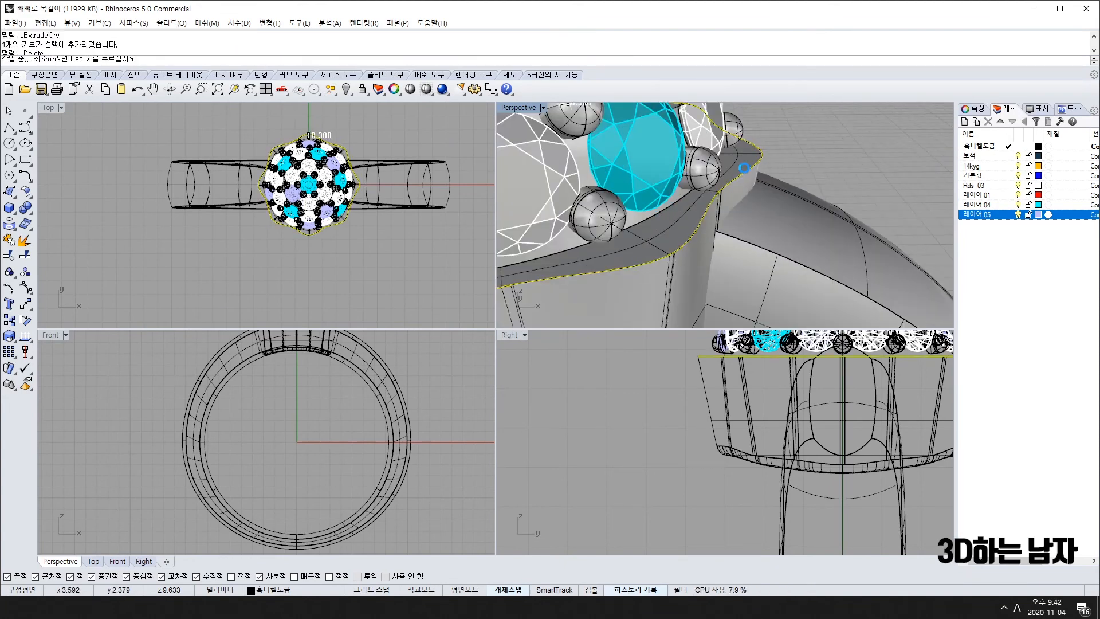
key(Return)
key(Return)
Step: Delete the leftover outline curve around the basket's upper rim
scroll(720, 211, down, 6)
right_drag(720, 211, 724, 155)
click(717, 155)
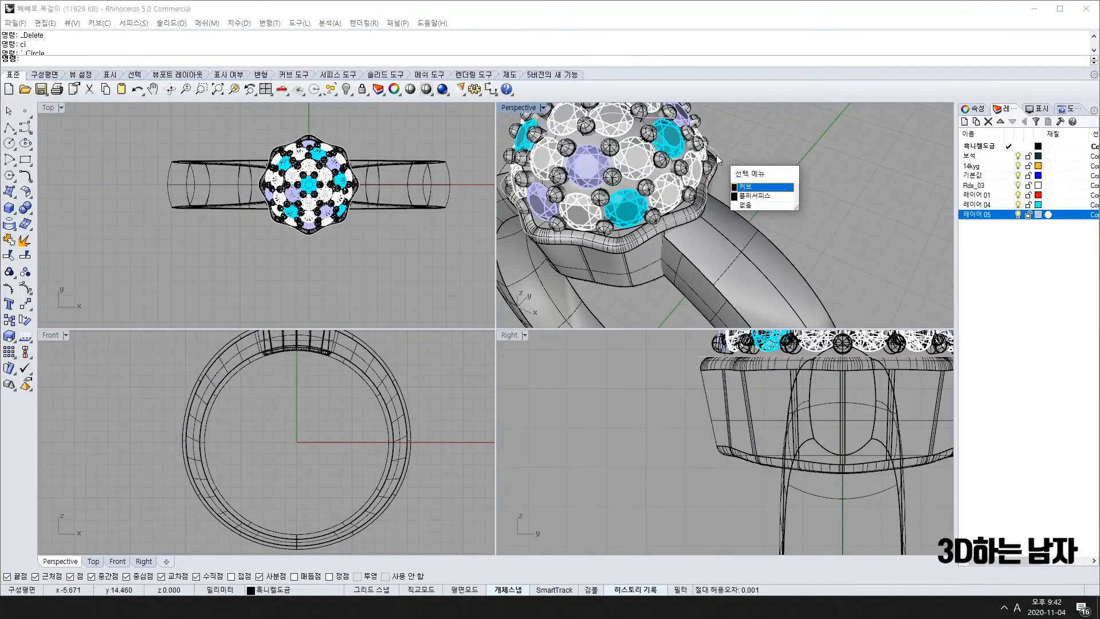
click(751, 187)
key(Delete)
Step: Examine the assembled ring from several angles, checking how the filleted basket meets the band and the gem dome
scroll(666, 252, down, 6)
right_drag(666, 252, 704, 168)
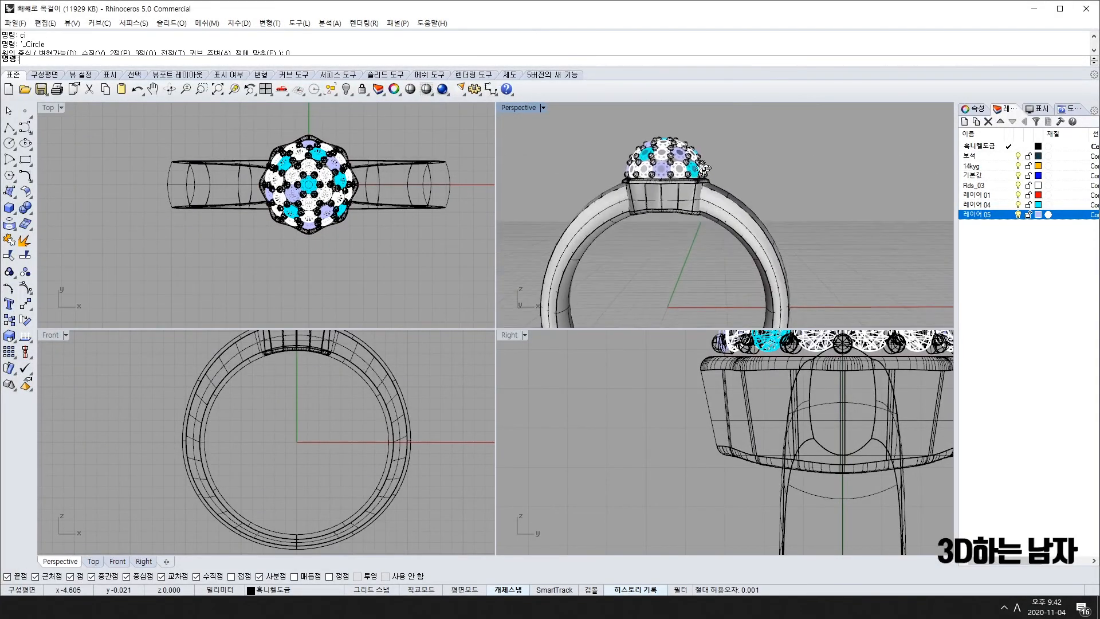
scroll(731, 225, down, 5)
right_drag(731, 224, 702, 154)
scroll(726, 243, down, 6)
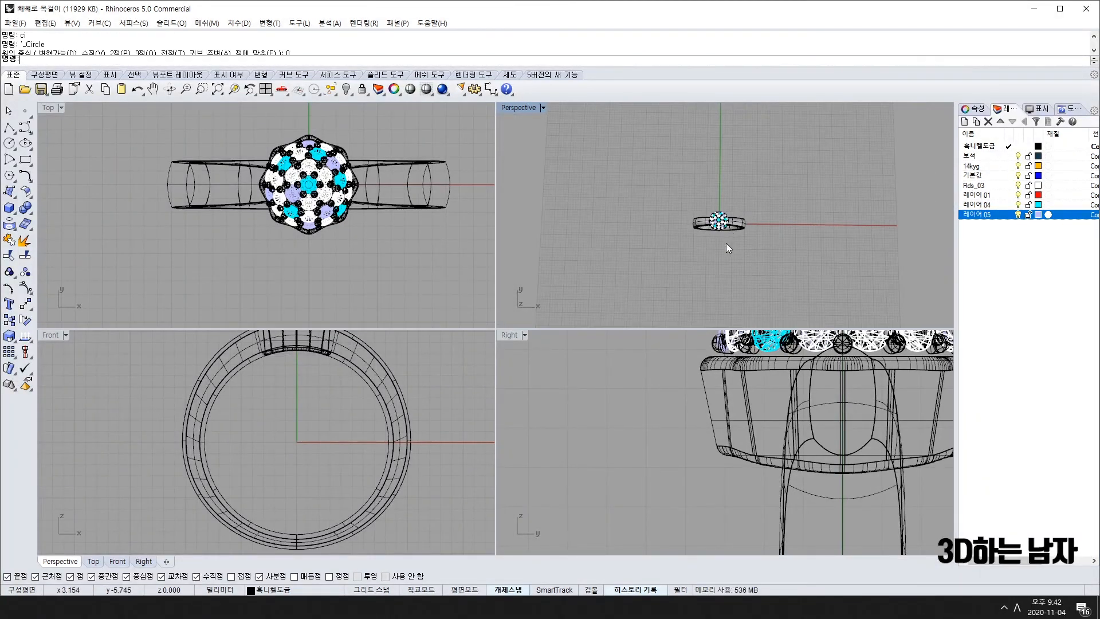
right_drag(726, 243, 746, 273)
scroll(744, 226, up, 6)
scroll(315, 452, up, 6)
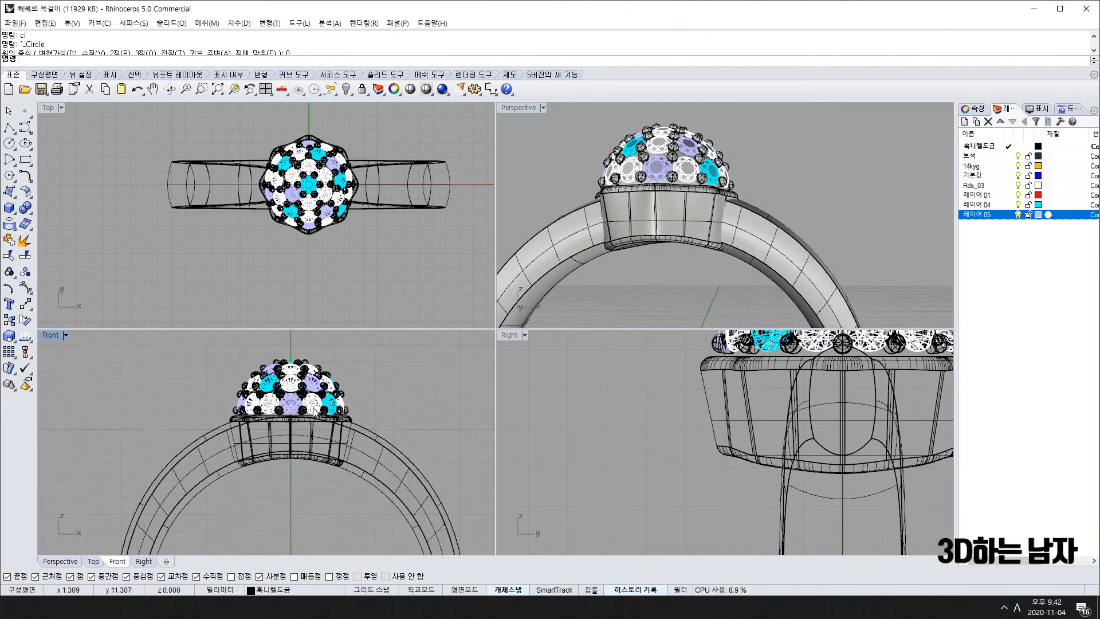
scroll(313, 411, up, 5)
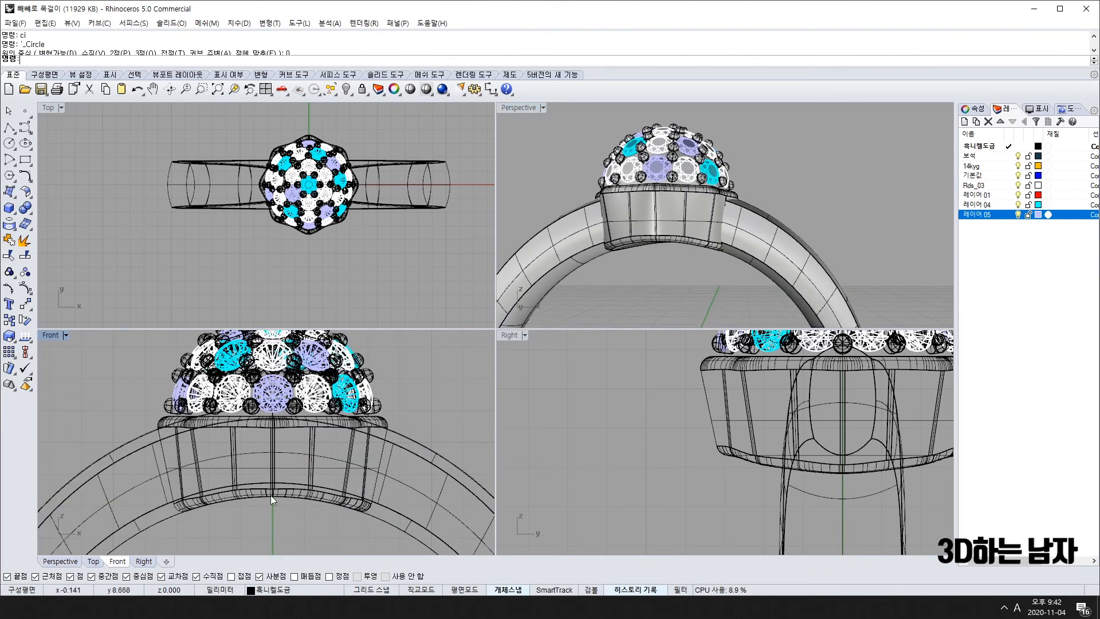
scroll(349, 443, down, 2)
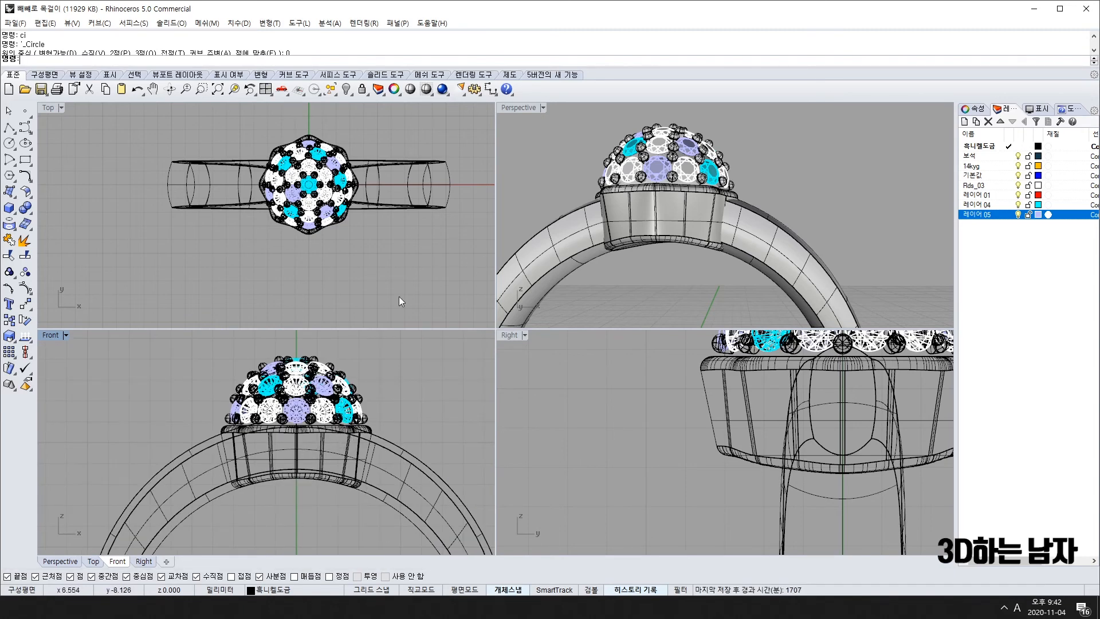
right_drag(727, 205, 706, 265)
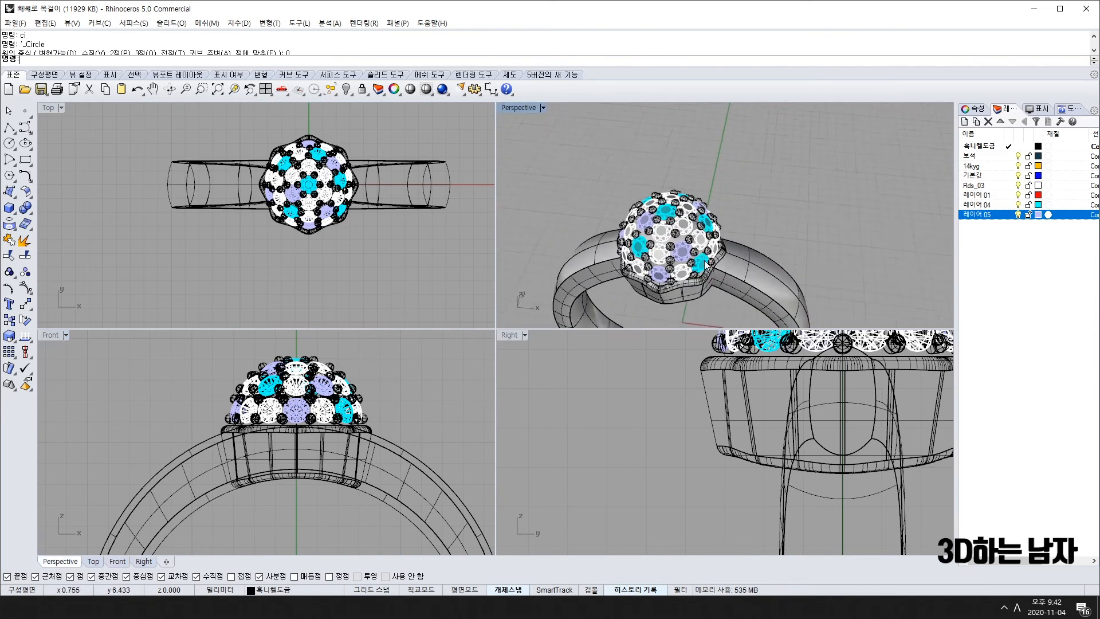
scroll(723, 286, up, 5)
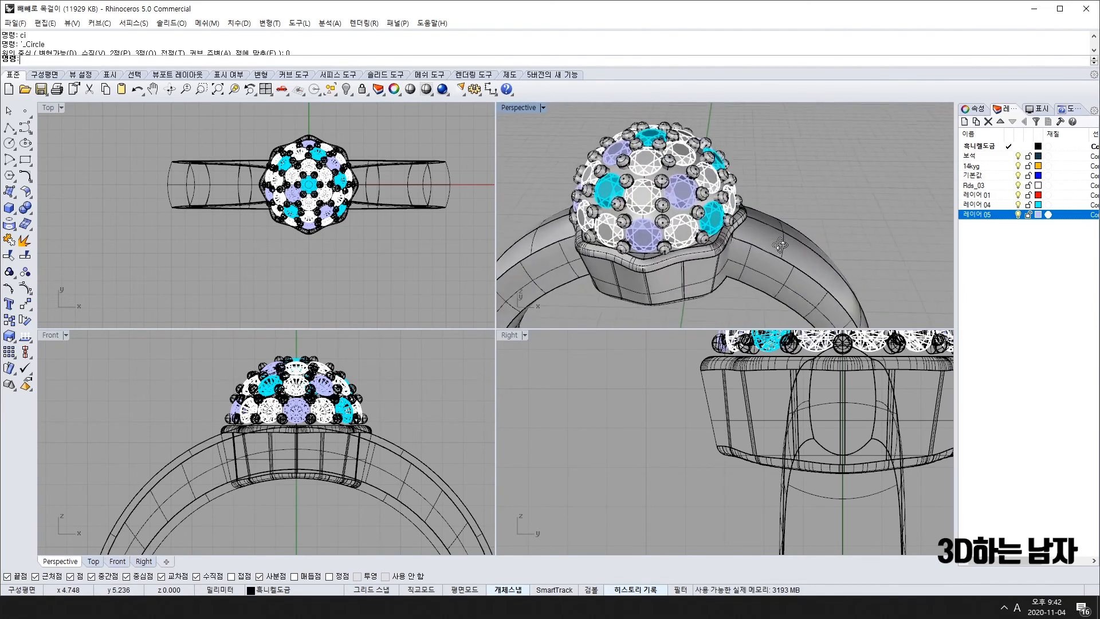
scroll(779, 242, down, 6)
shift+right_drag(779, 240, 803, 185)
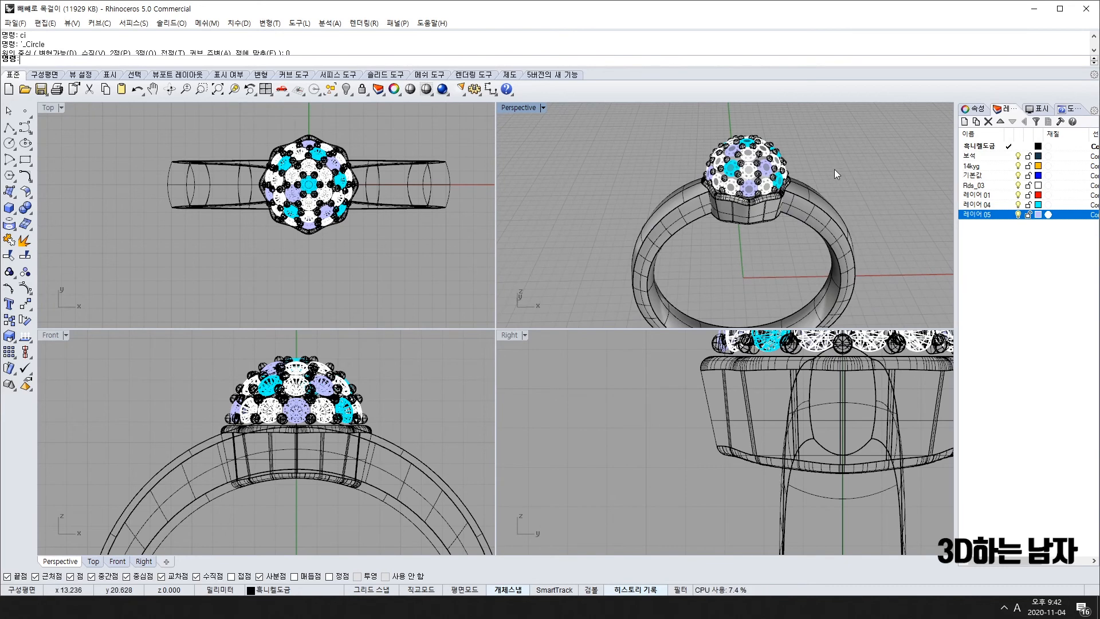
Step: Examine the gem dome, basket and band of the finished ring up close and as a whole in the perspective view
scroll(768, 173, up, 4)
click(771, 143)
click(769, 182)
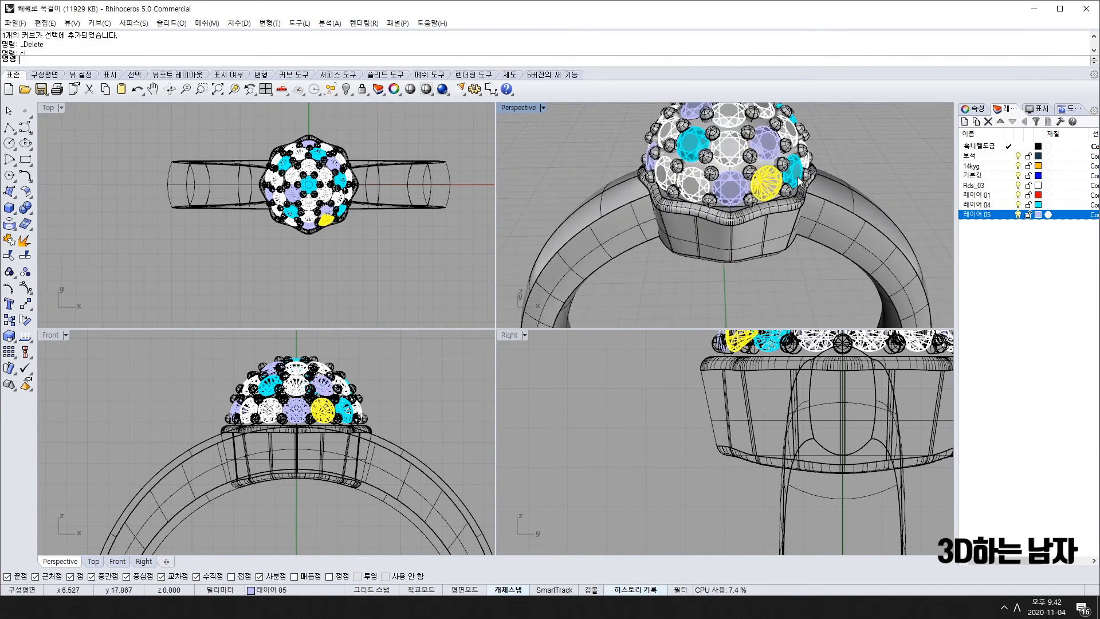
click(794, 176)
click(776, 228)
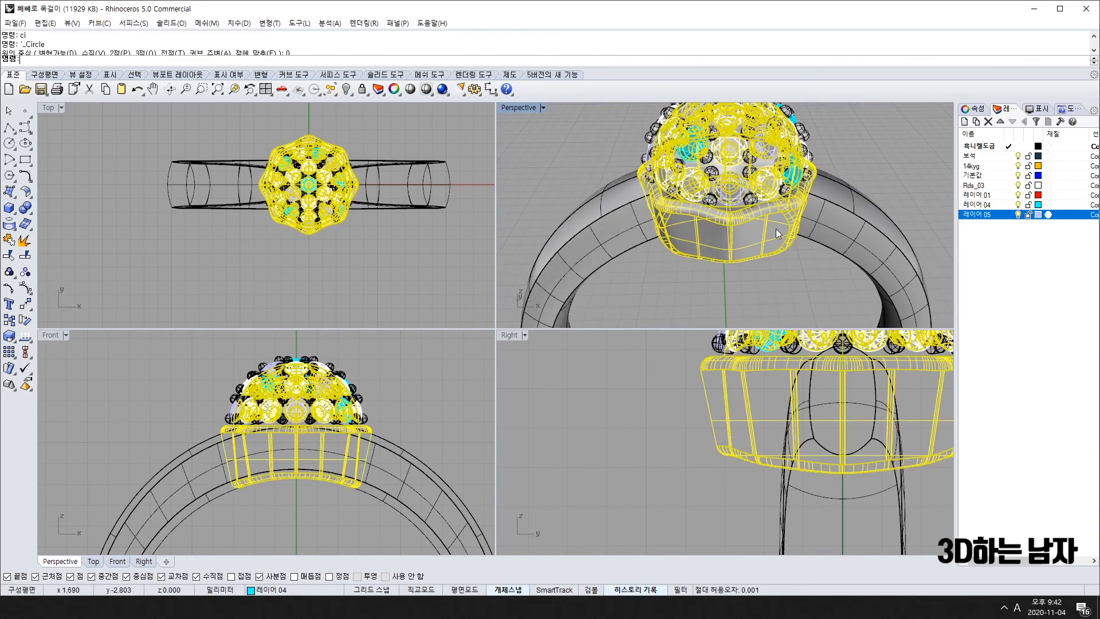
click(837, 221)
scroll(823, 222, down, 7)
scroll(835, 211, down, 8)
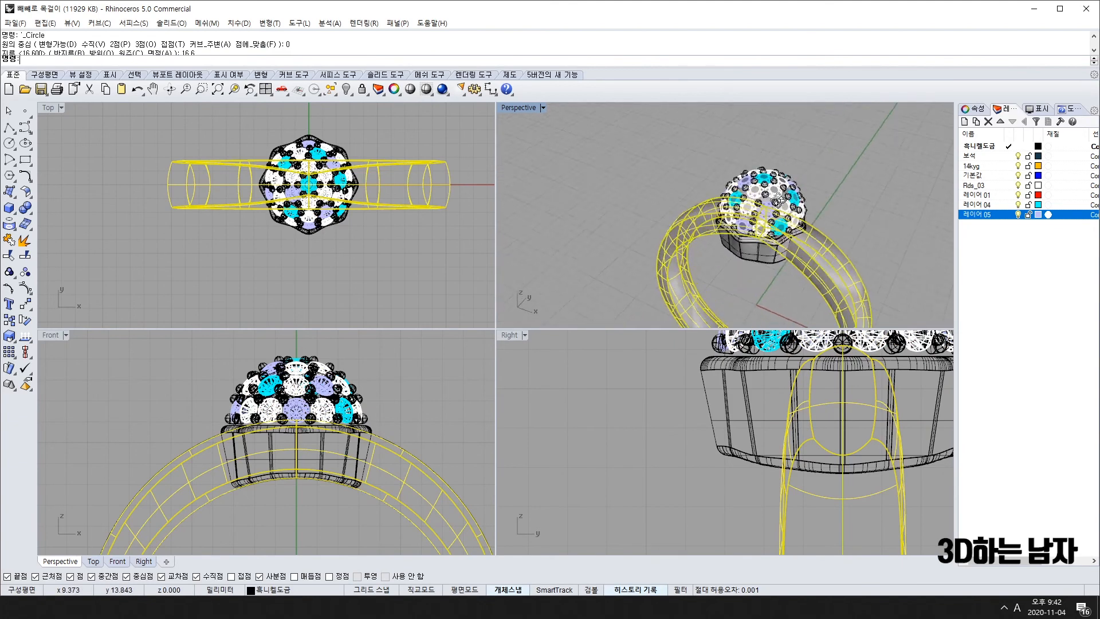
click(610, 169)
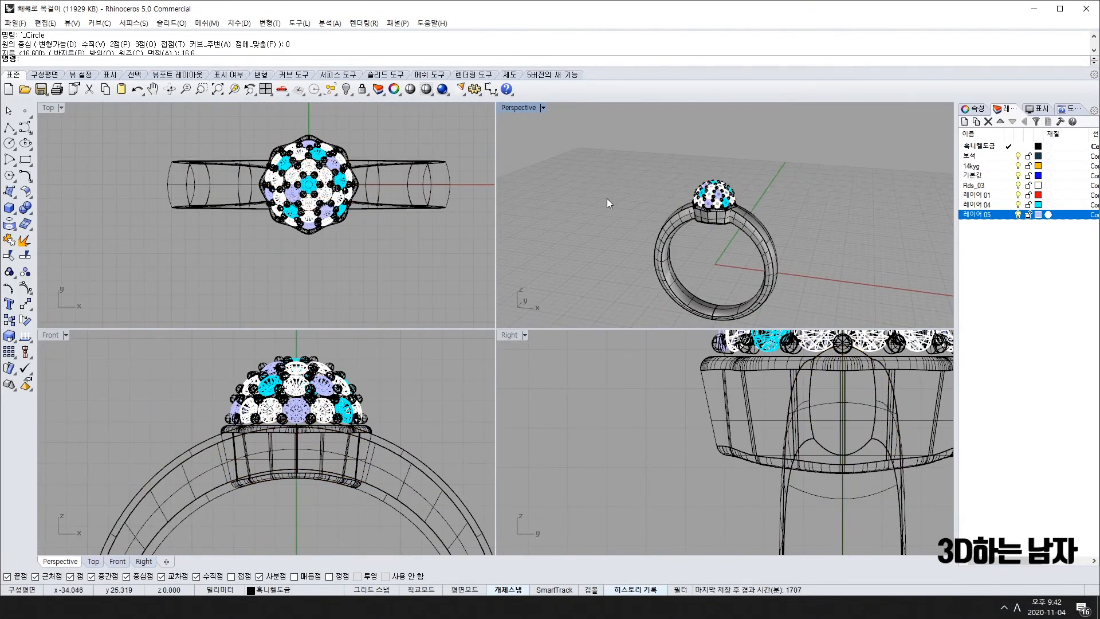
shift+right_drag(607, 198, 653, 151)
Step: Save the model under the new name 머핀 반지 on the desktop as a Rhino 5 3D model
click(15, 26)
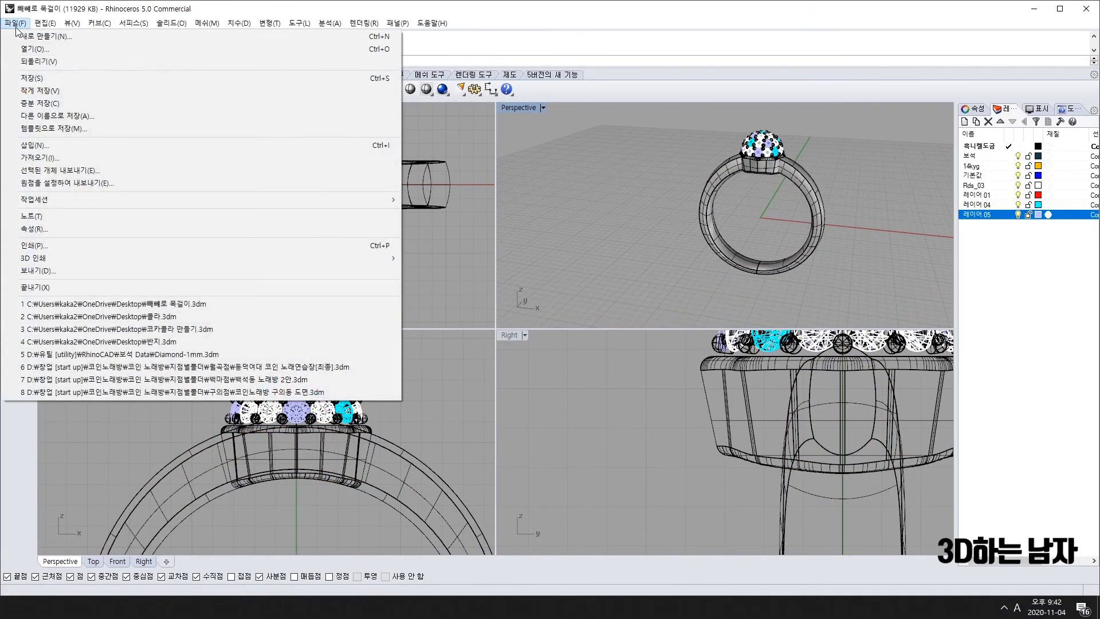
click(57, 116)
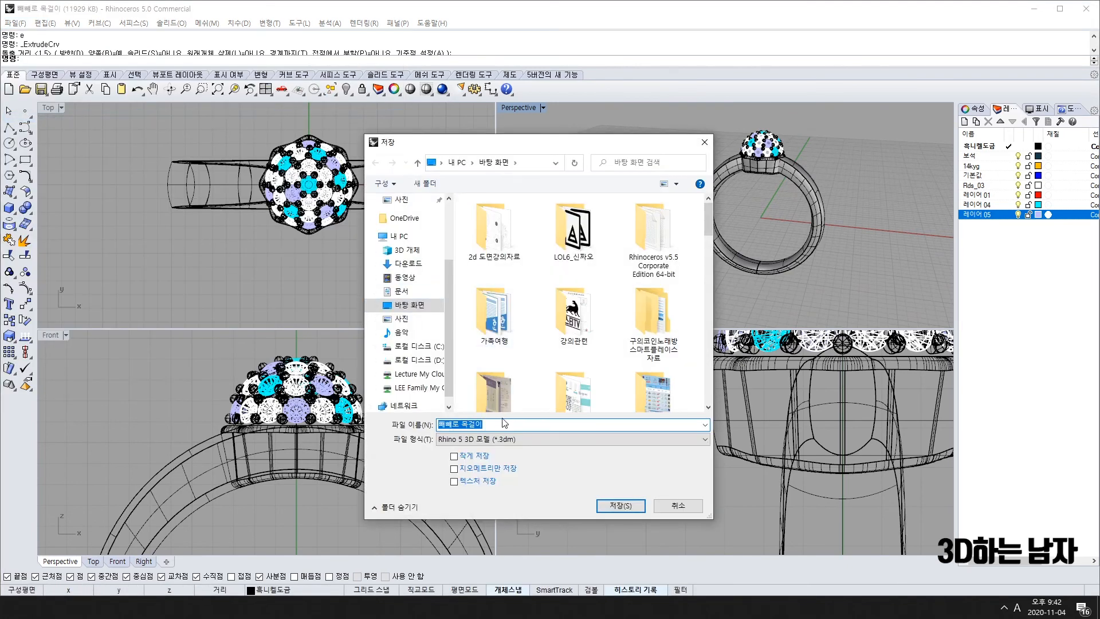
text(머핀 반지)
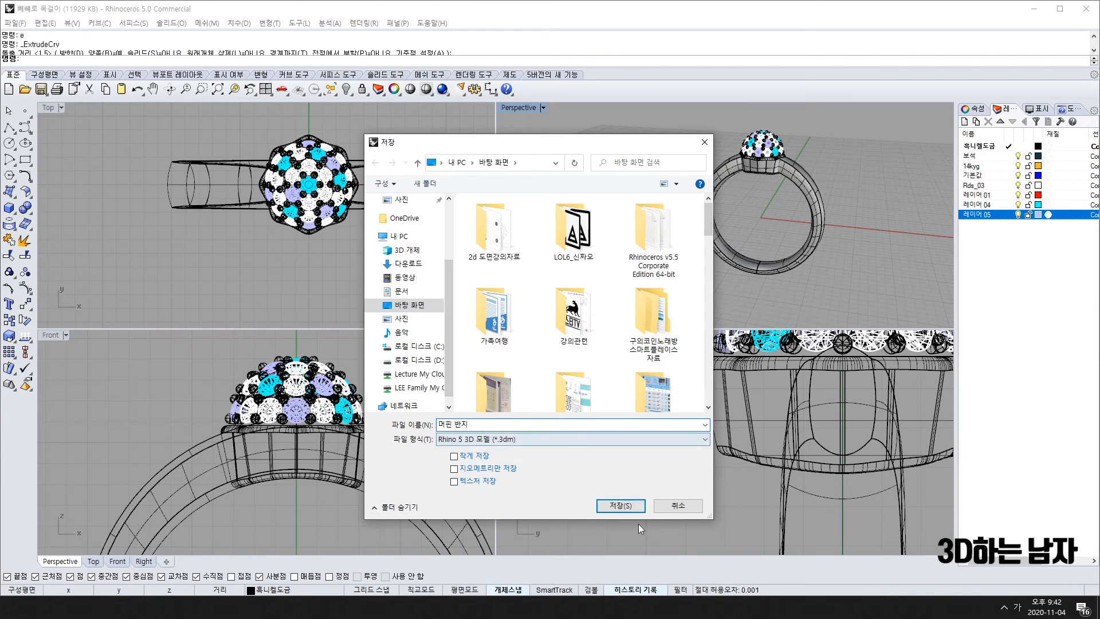
click(617, 504)
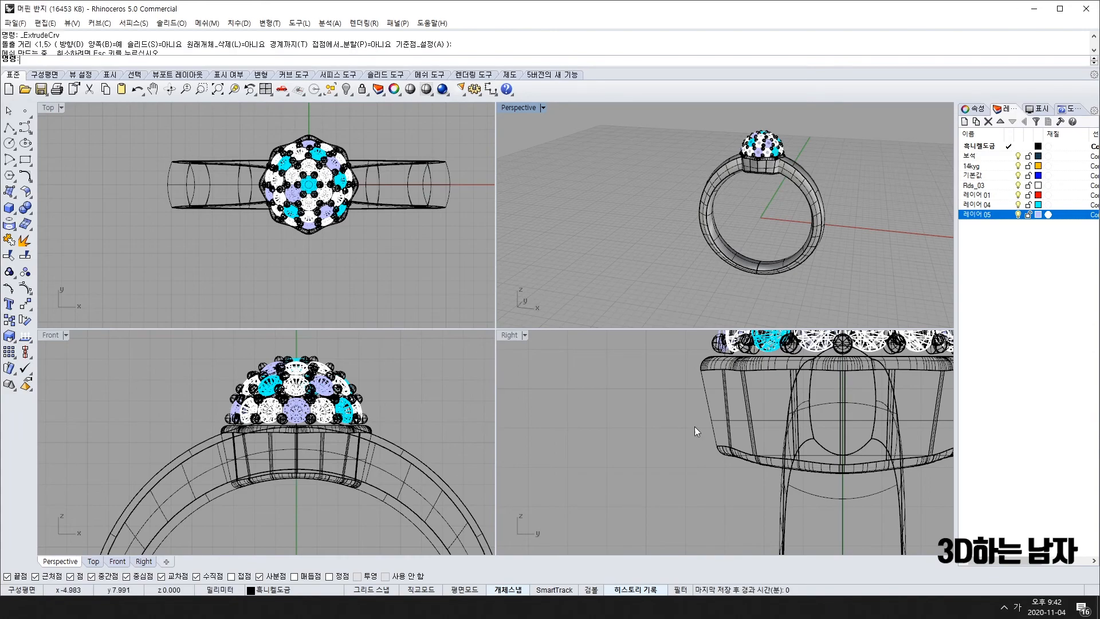
Step: Switch to KeyShot 6 and import 머핀 반지.3dm with its NURBS data
click(1042, 10)
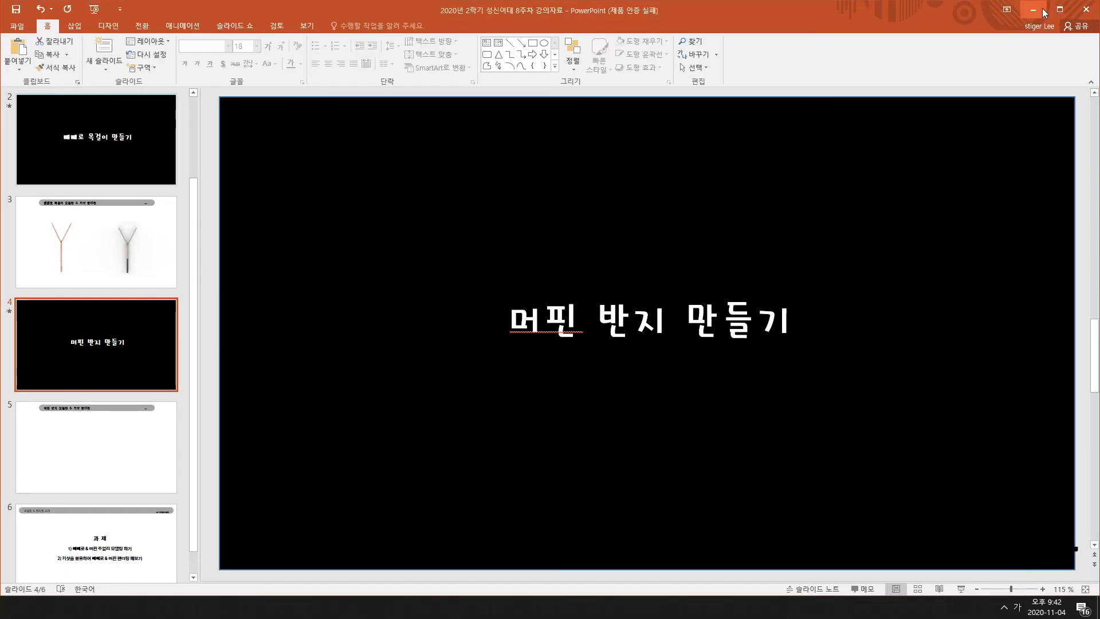
click(1041, 10)
click(768, 202)
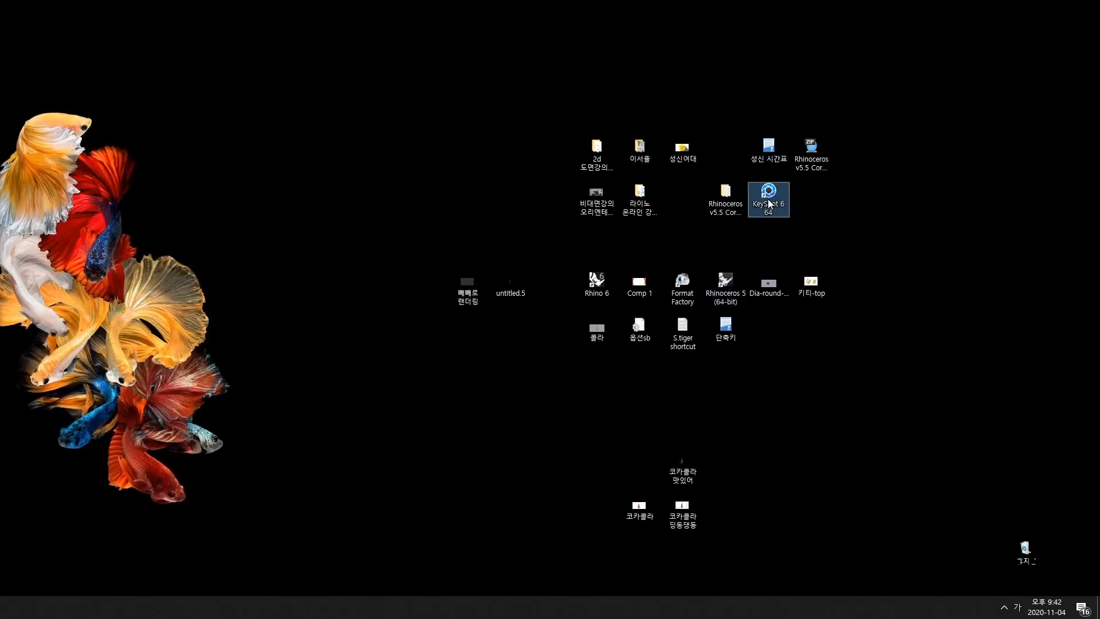
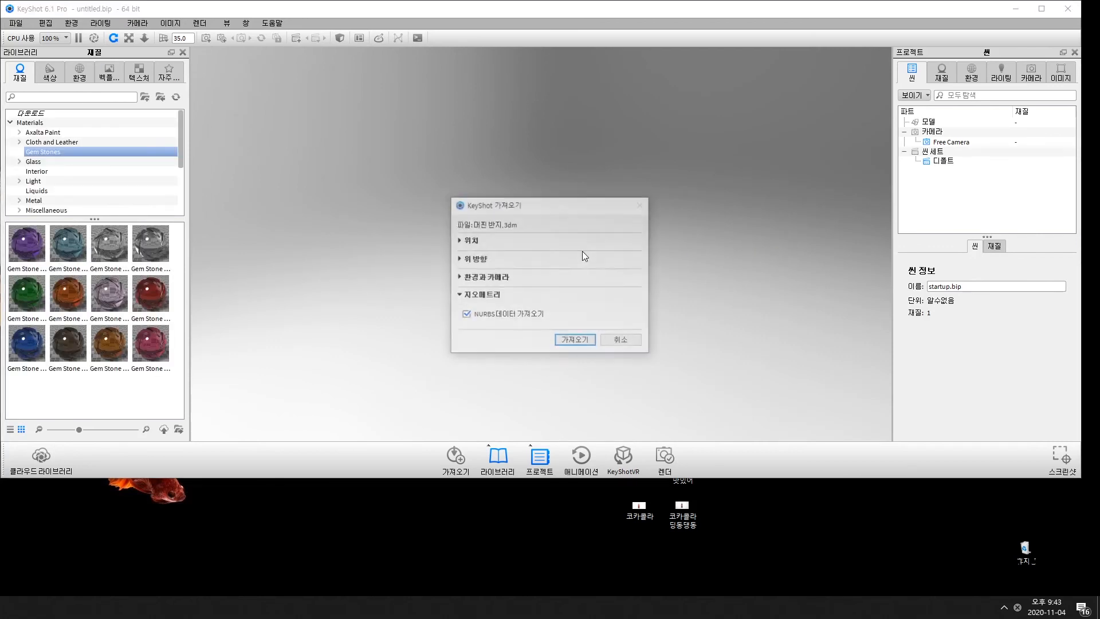
click(574, 342)
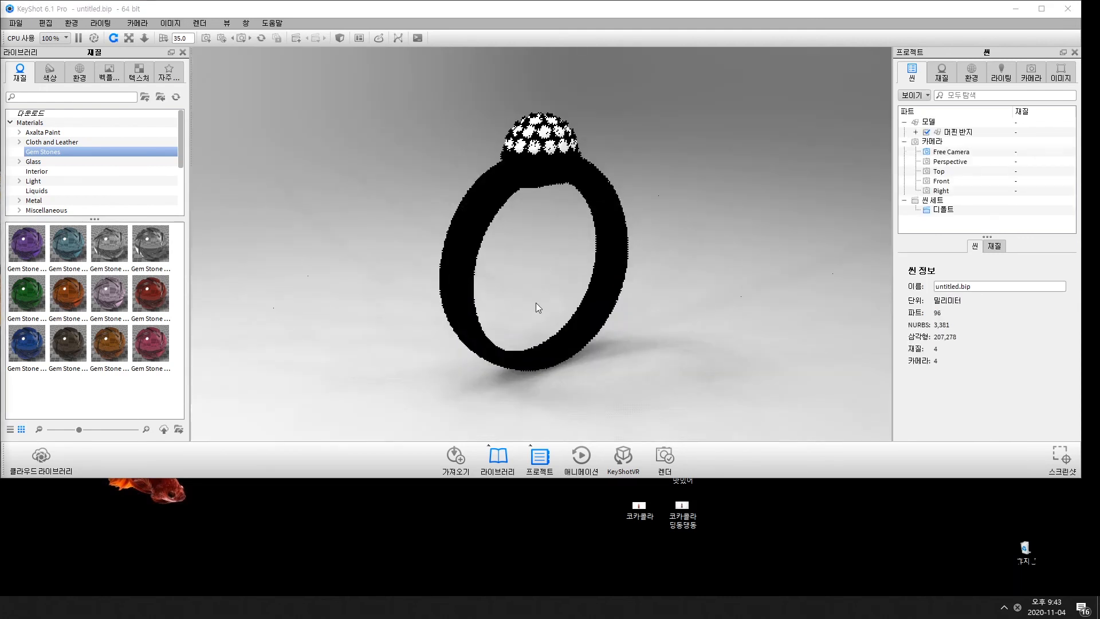
Step: Try textured copper finishes from the full material library on the ring's metal parts, settling on Copper Polished
drag(686, 280, 402, 259)
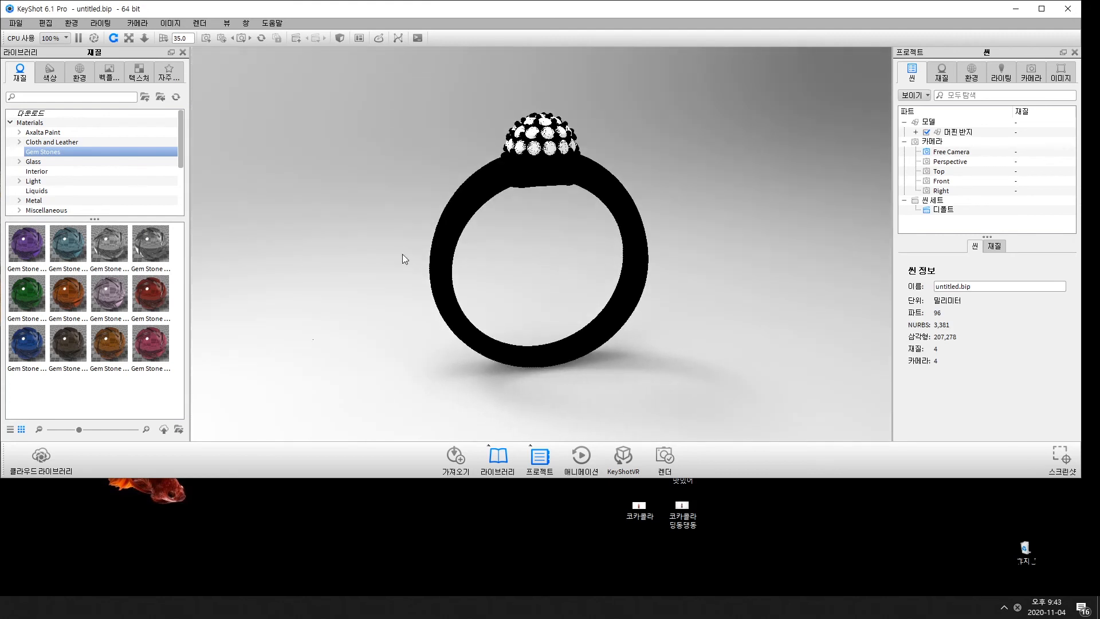
click(35, 123)
scroll(86, 190, down, 2)
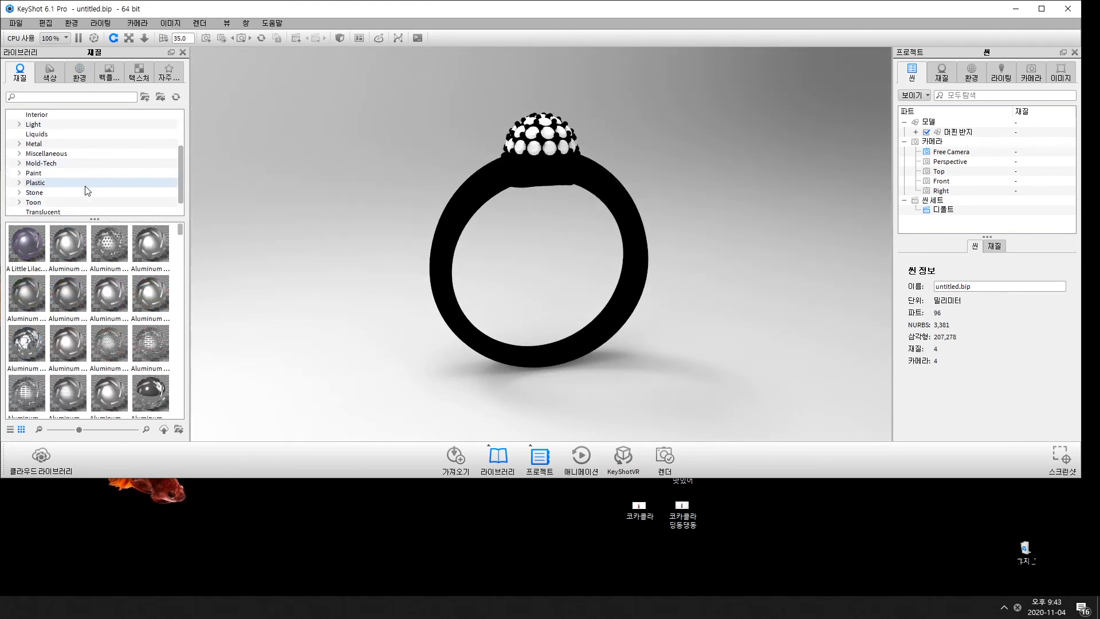
scroll(87, 348, down, 3)
scroll(79, 360, down, 3)
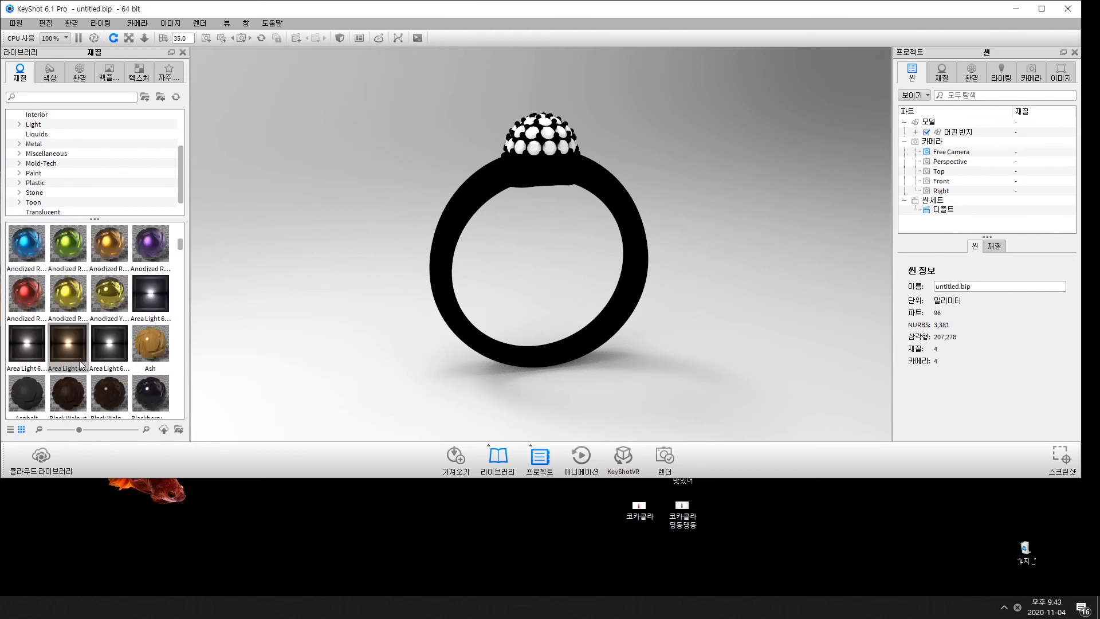
scroll(74, 358, down, 5)
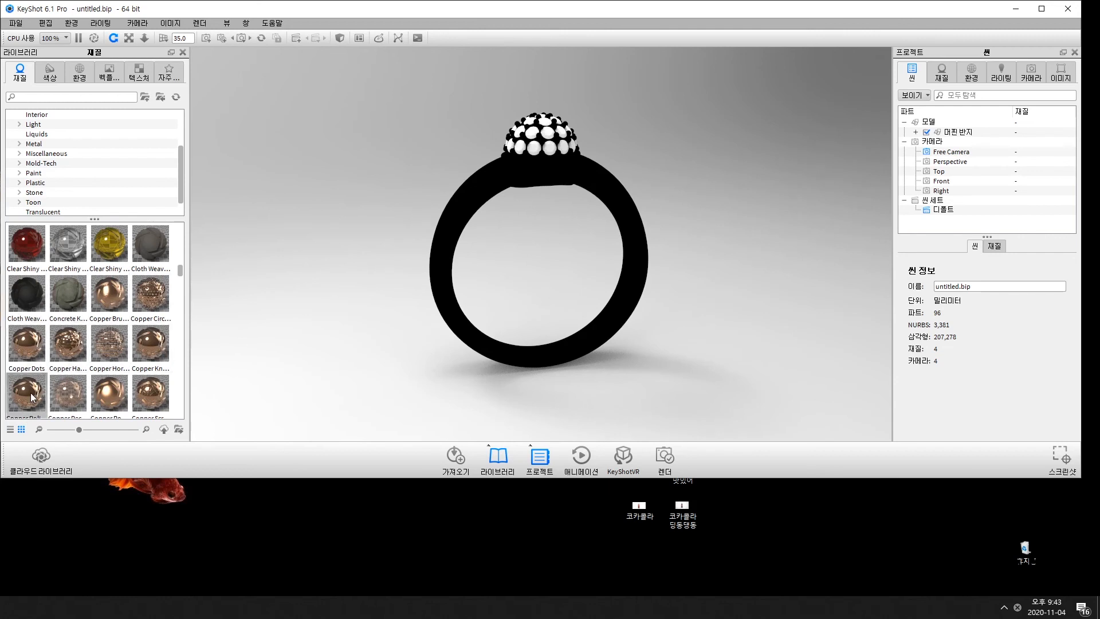
scroll(69, 355, down, 3)
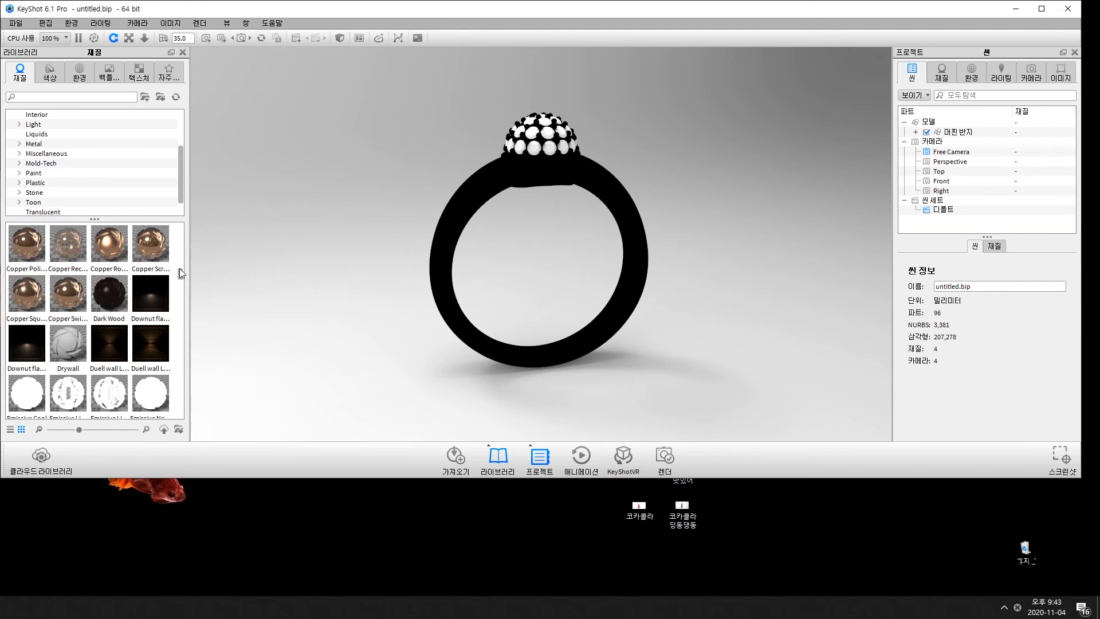
drag(181, 276, 180, 273)
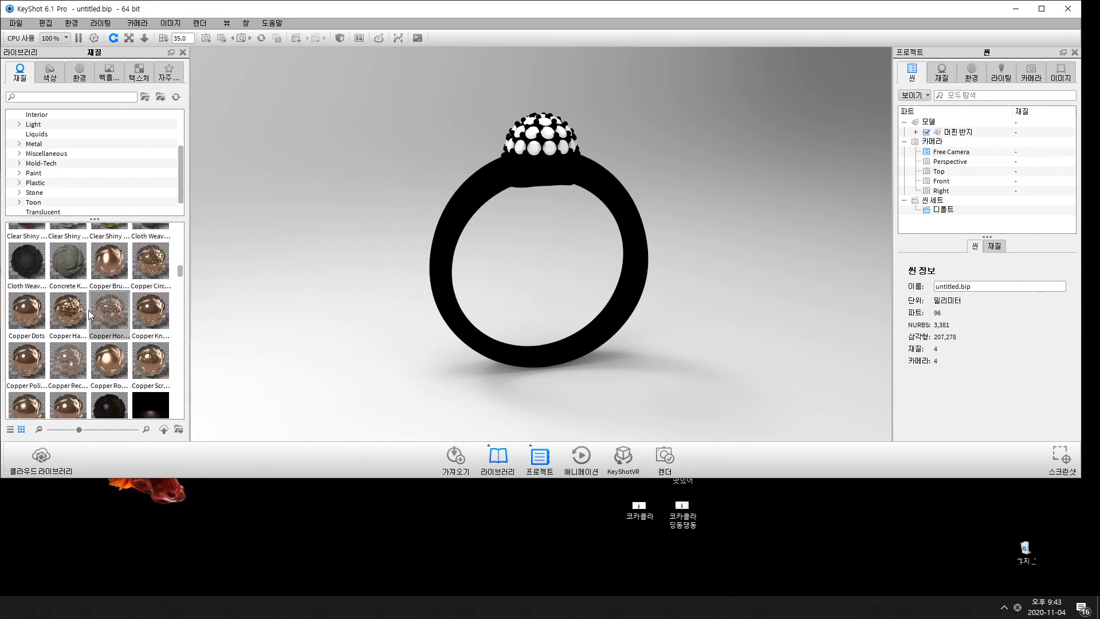
drag(67, 309, 476, 184)
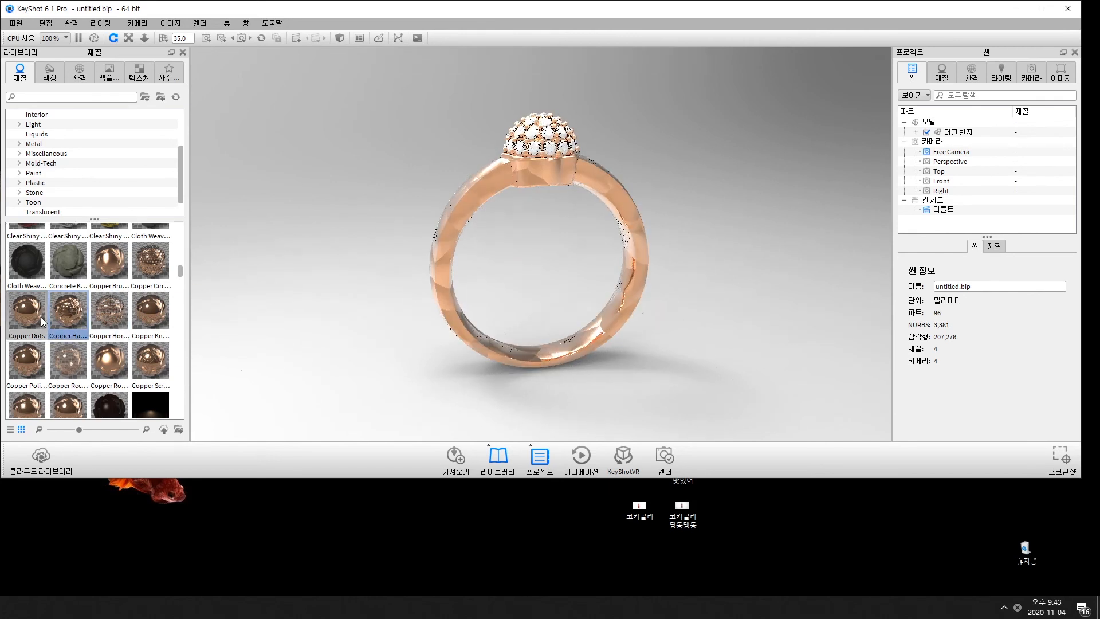
drag(161, 306, 467, 197)
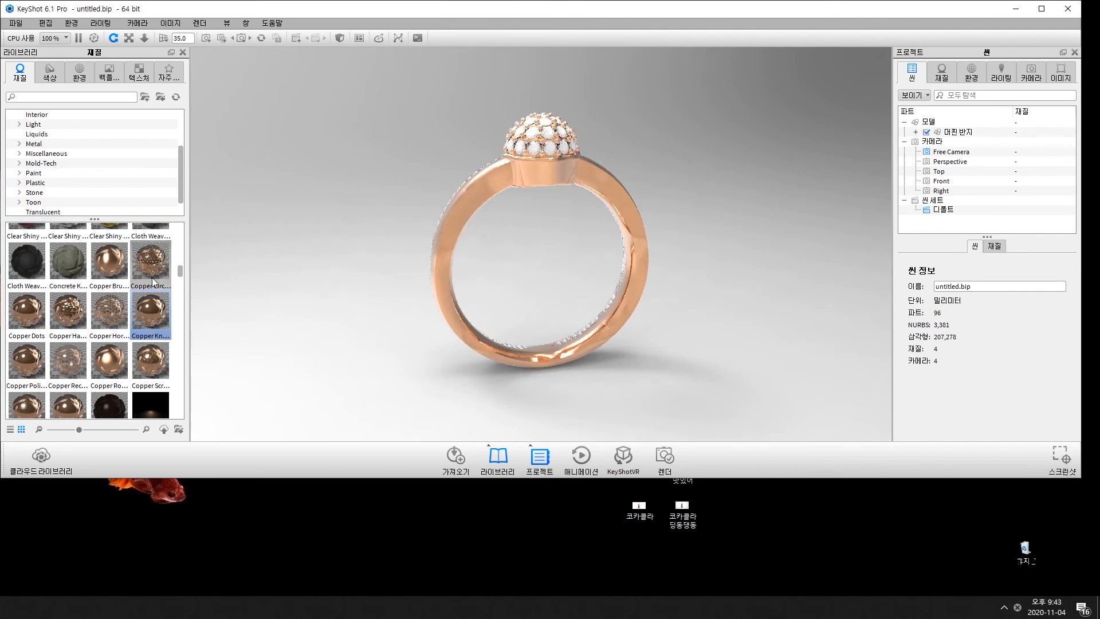
drag(33, 363, 472, 188)
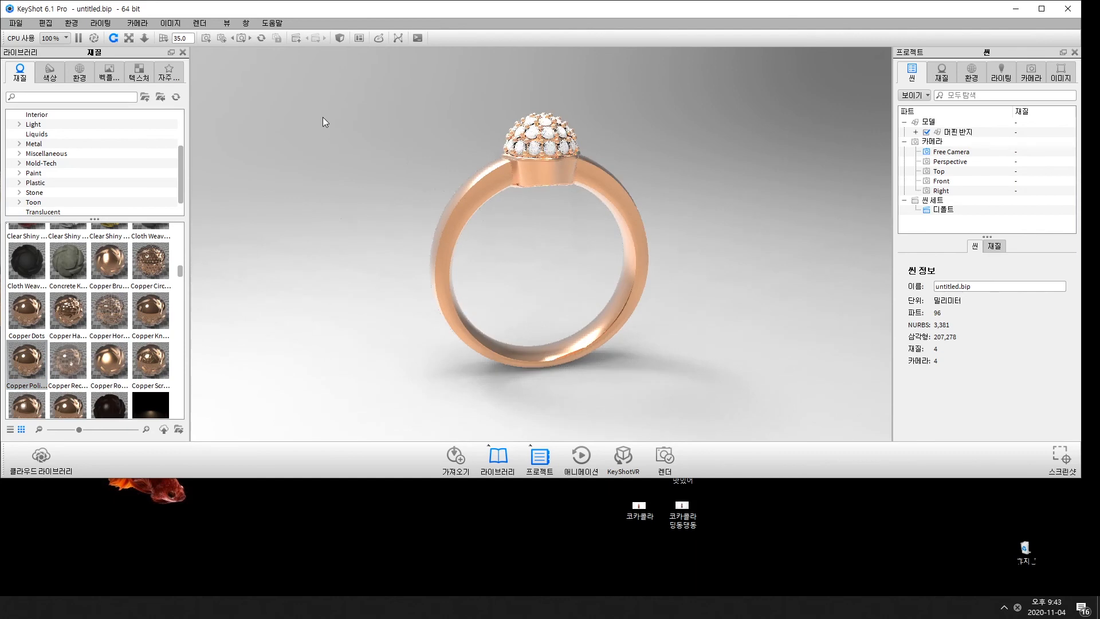
Step: Apply Gem Stone Aquamarine to the stones in 레이어 04 and Gem Stone Ruby to those in 레이어 05
drag(366, 103, 872, 240)
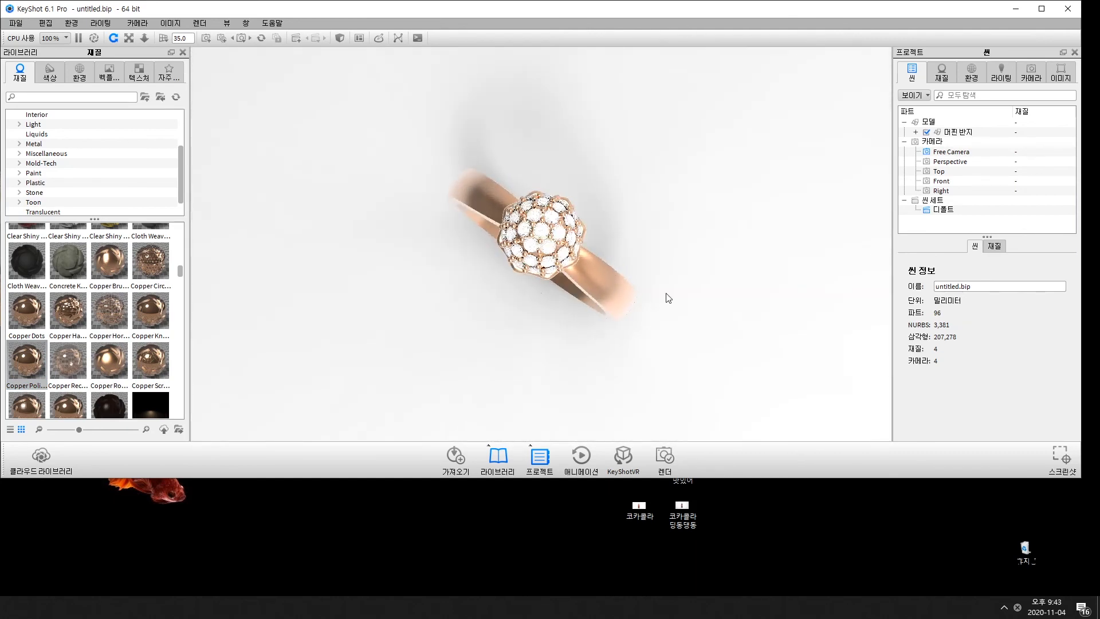
scroll(538, 248, up, 5)
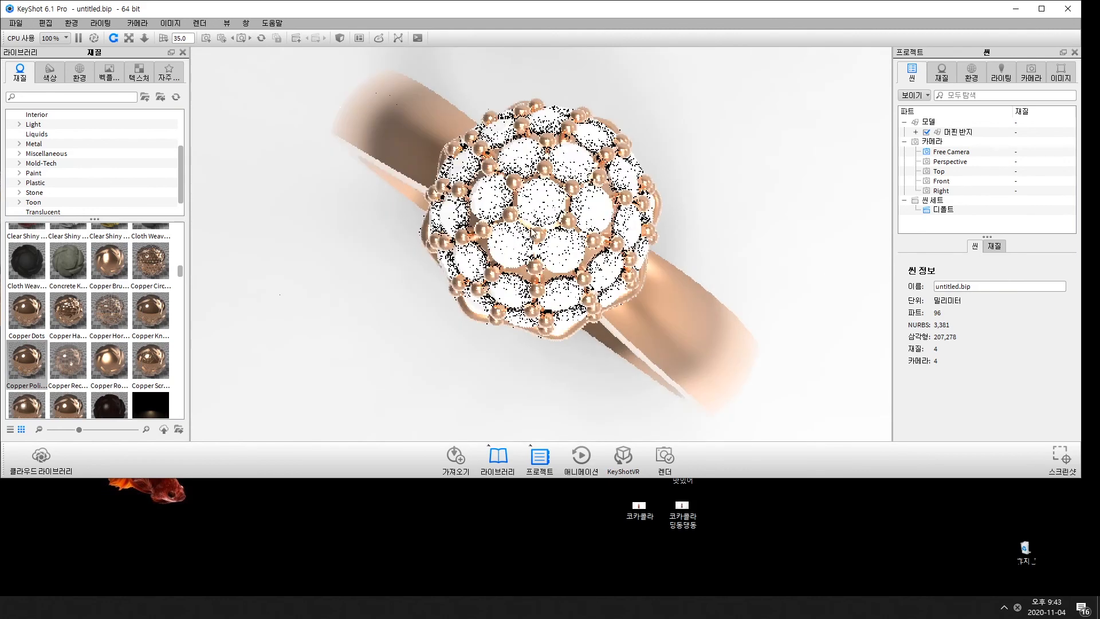
scroll(69, 157, up, 2)
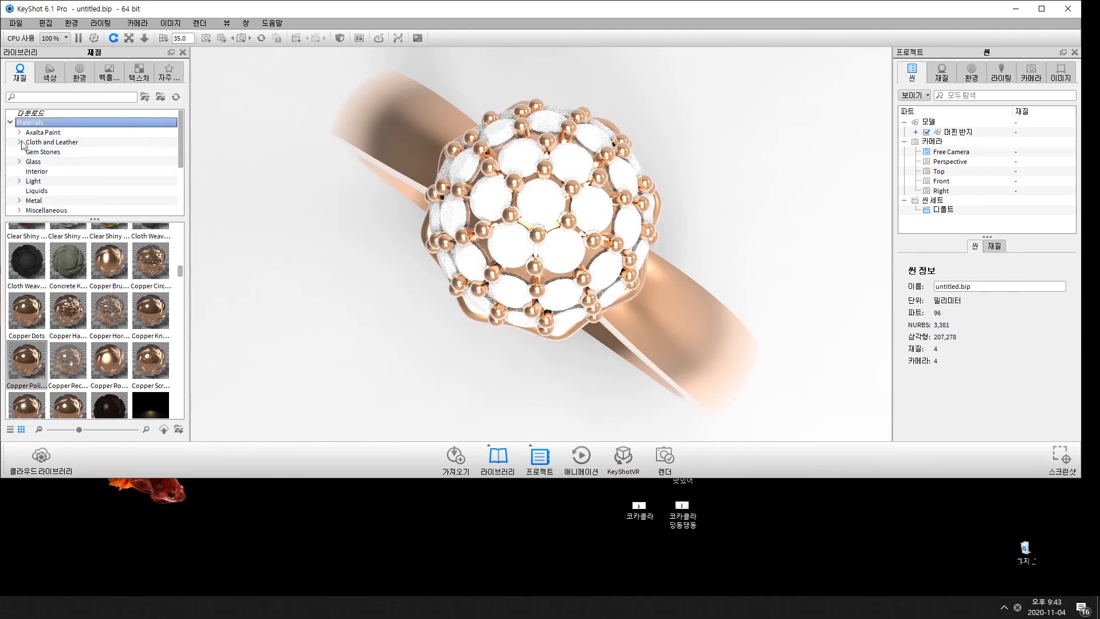
click(47, 153)
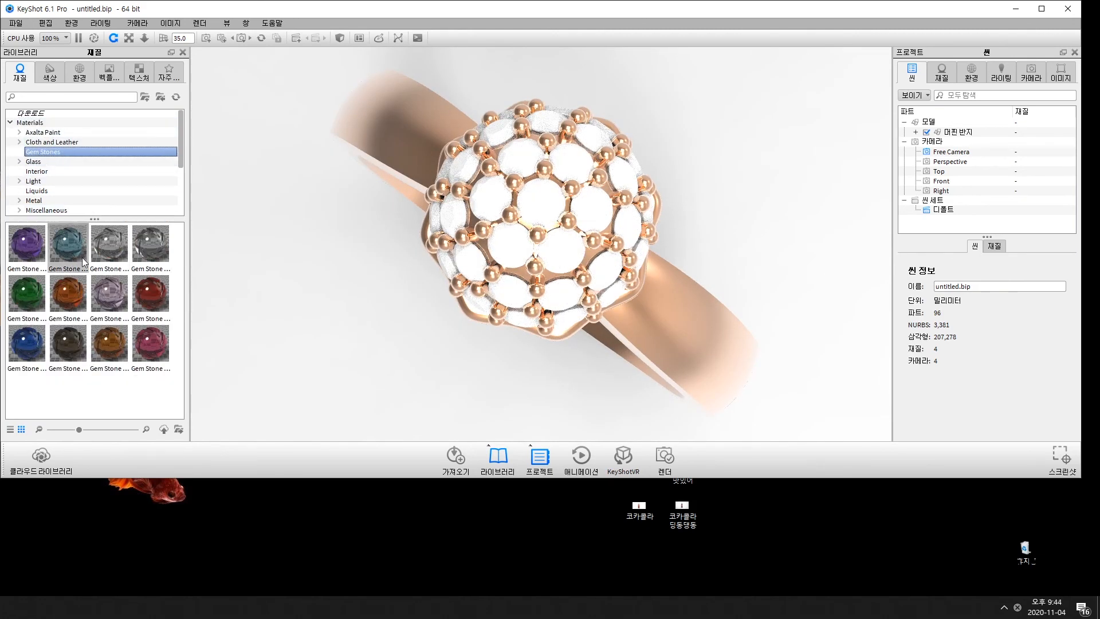
mouse_move(71, 246)
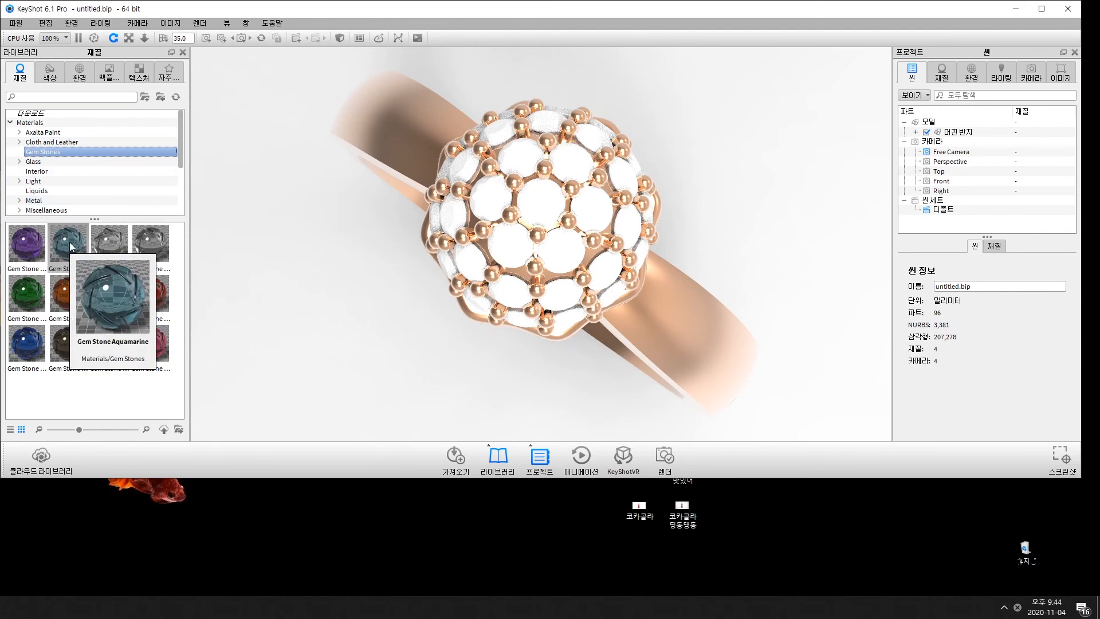
drag(614, 273, 551, 127)
scroll(552, 128, down, 5)
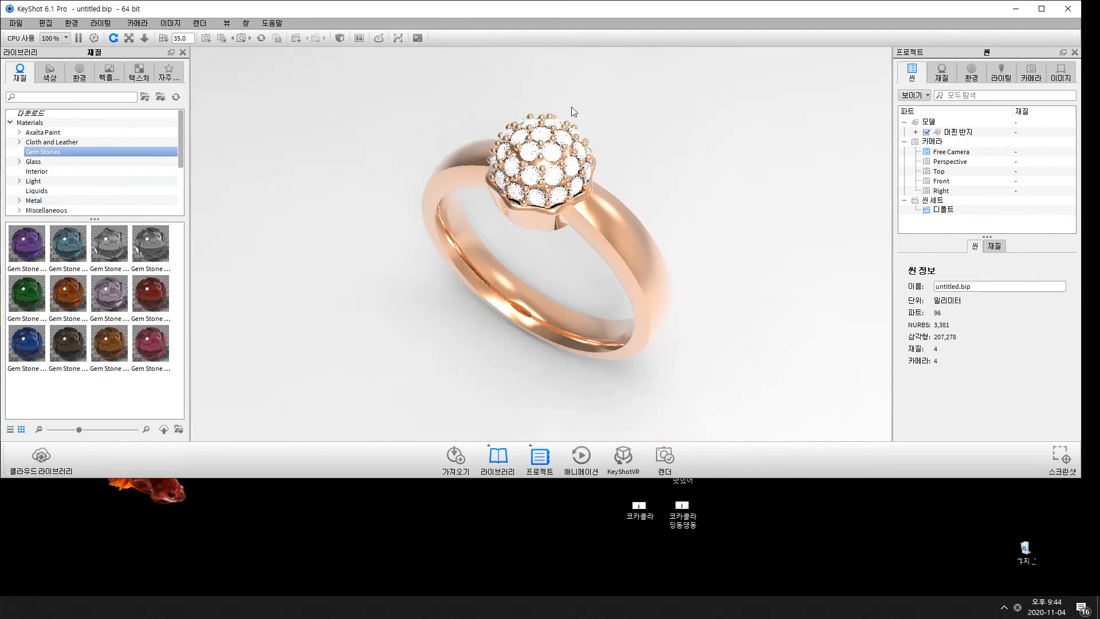
click(916, 132)
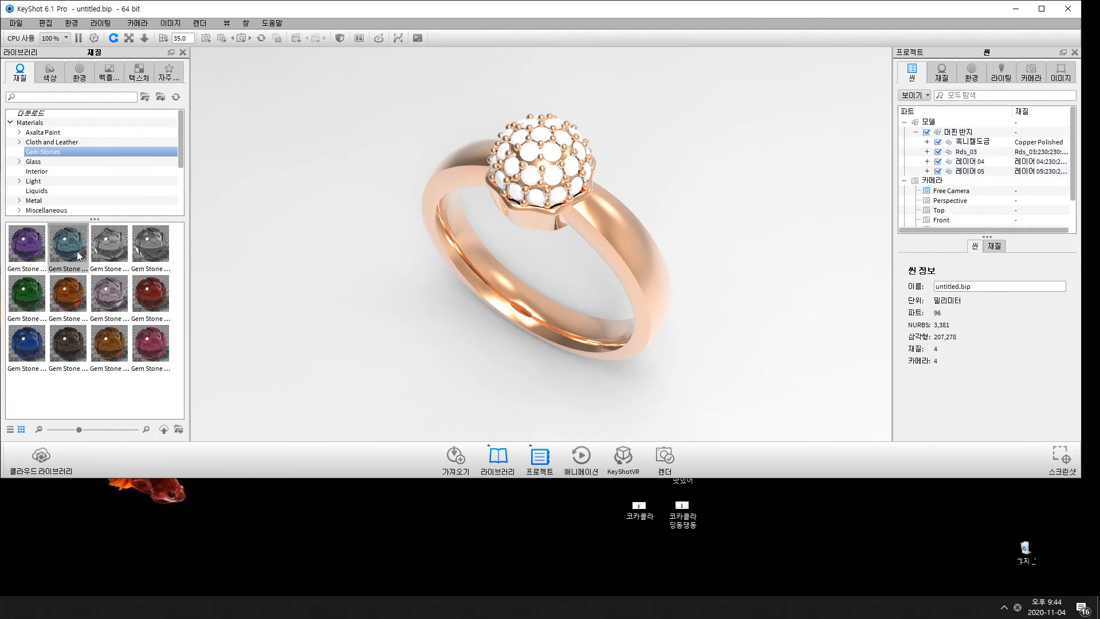
drag(79, 256, 980, 165)
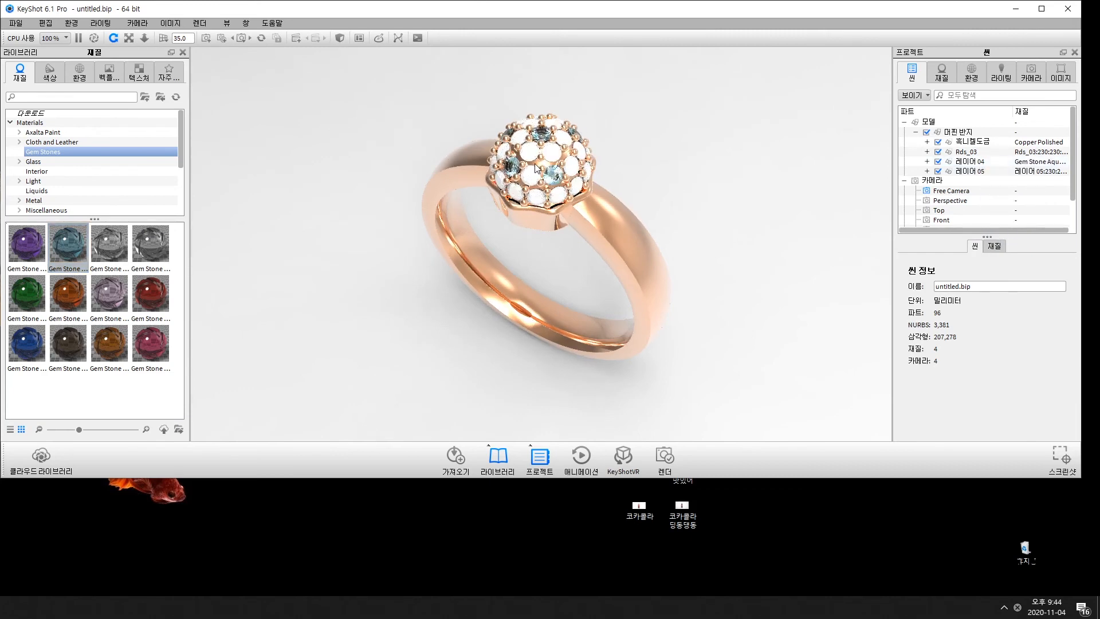
scroll(542, 140, up, 5)
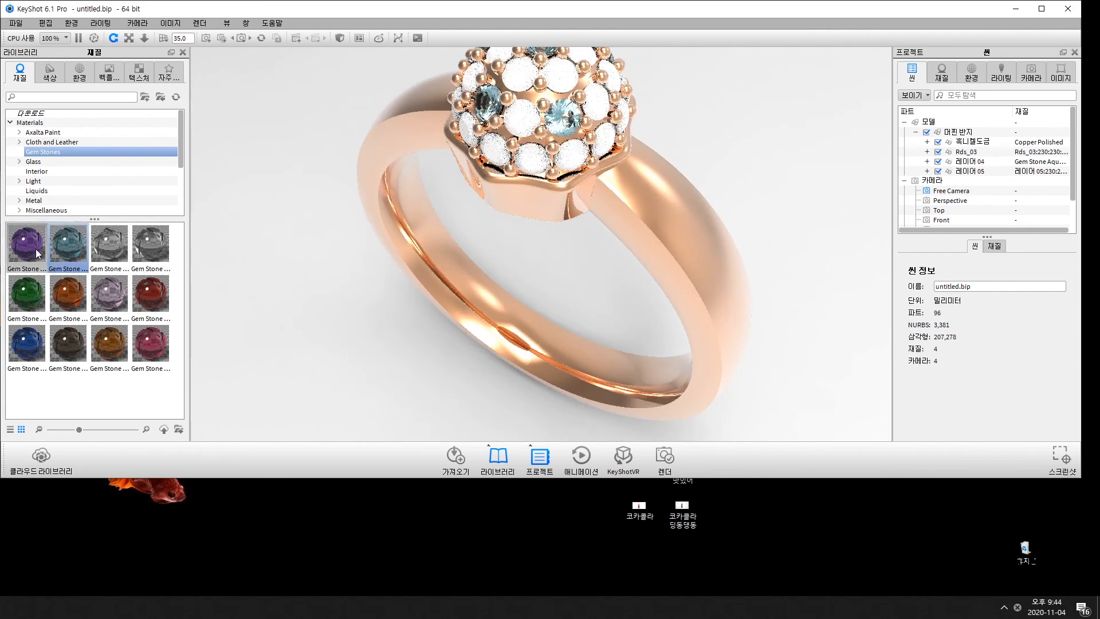
drag(153, 305, 981, 171)
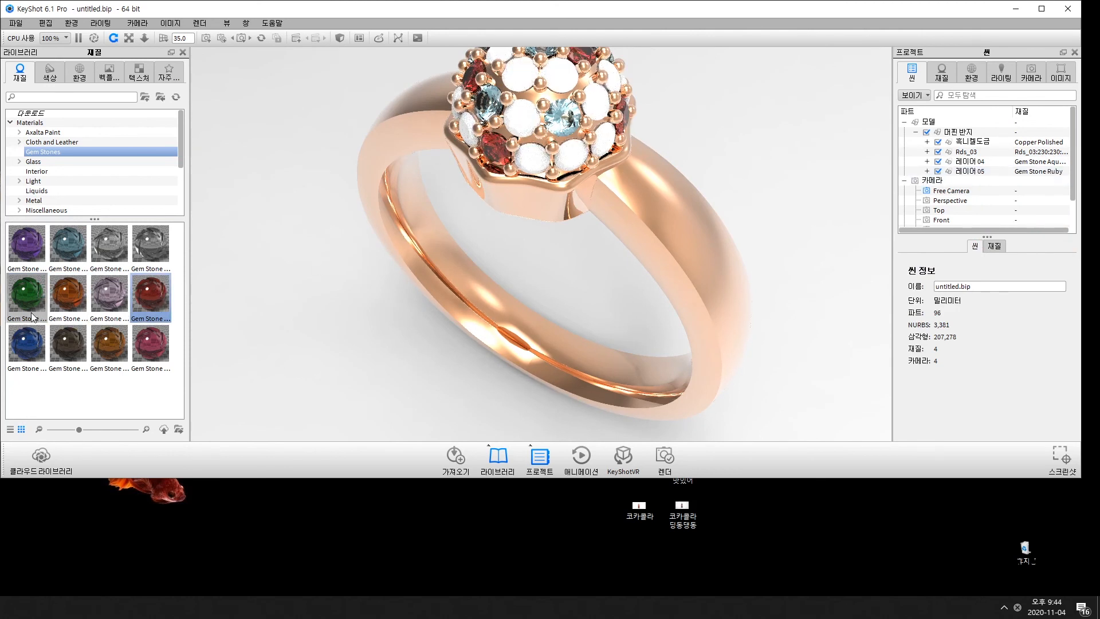
Step: Try the green emerald gem material on the Rds_03 stones and replace it with Gem Stone Crystal
drag(29, 303, 982, 152)
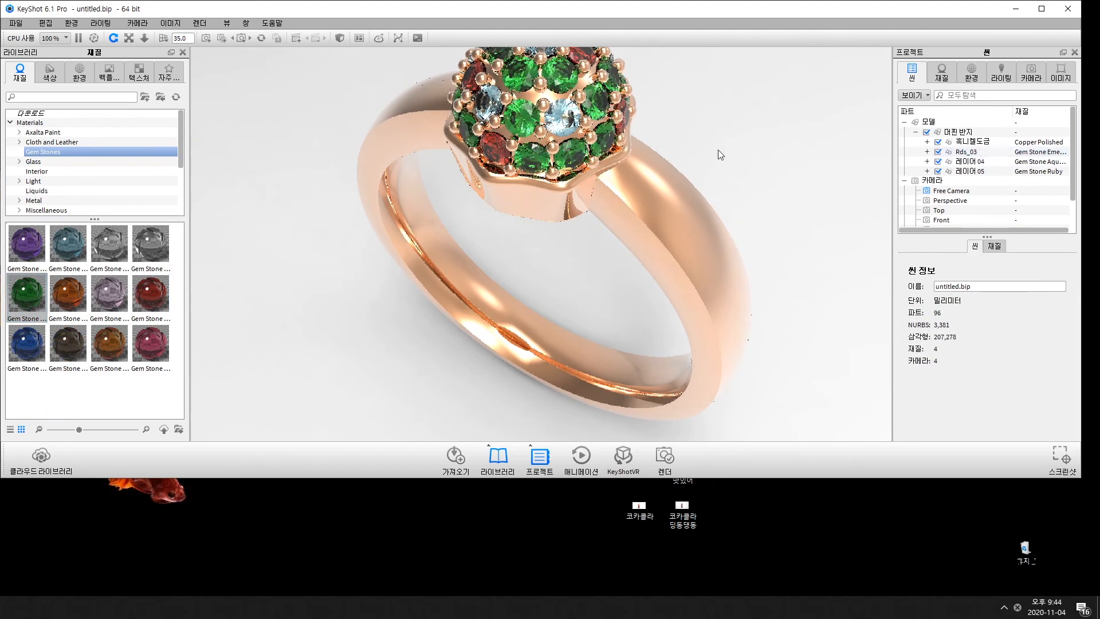
scroll(685, 146, down, 5)
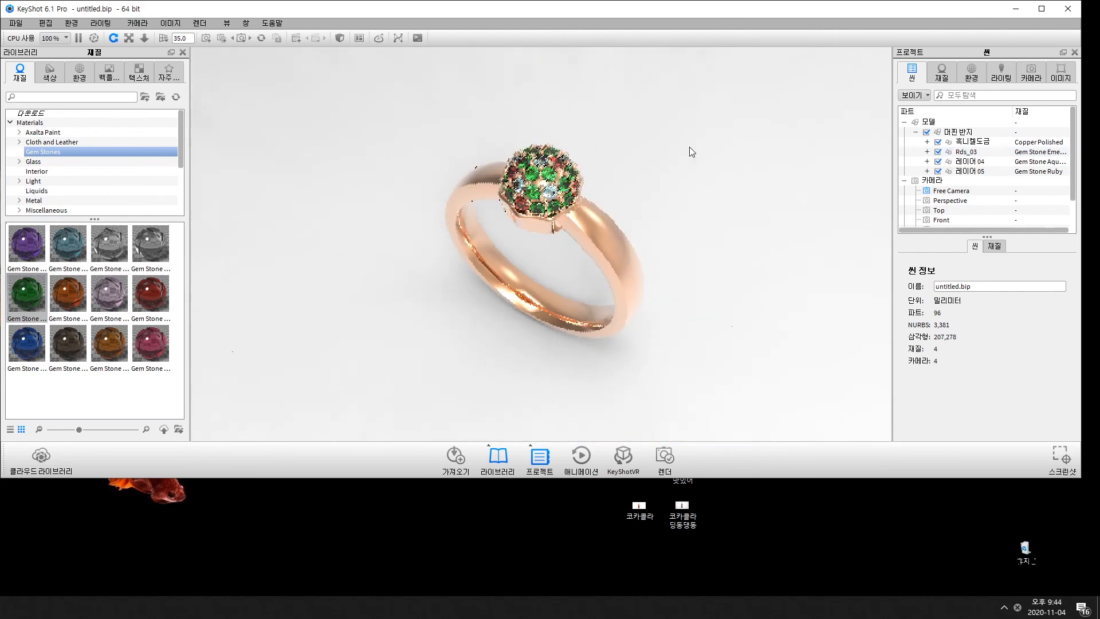
drag(730, 147, 298, 189)
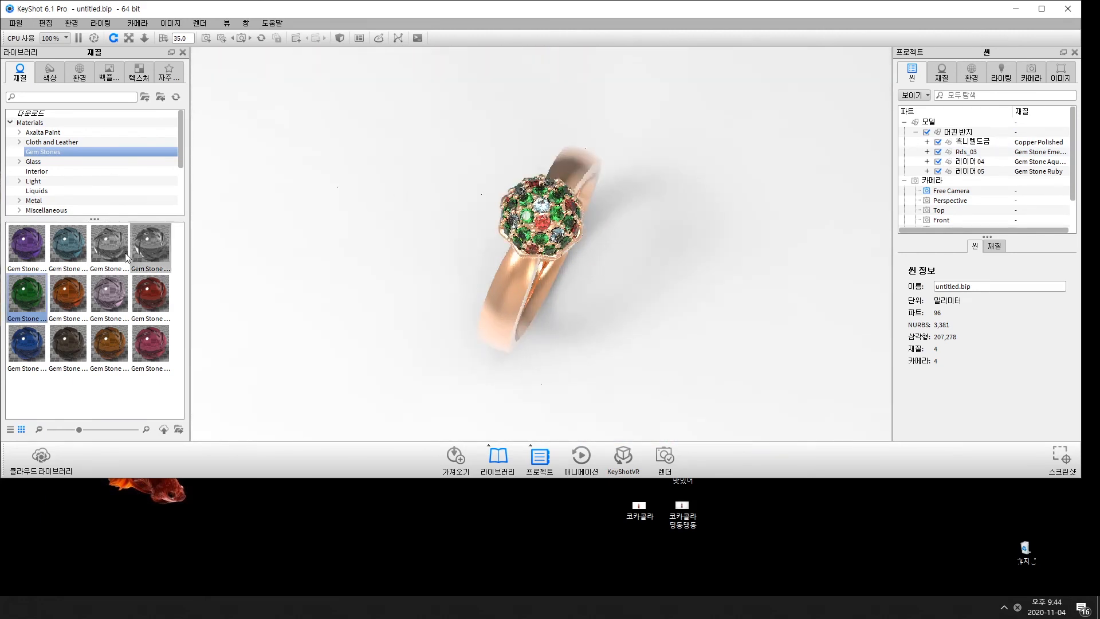
drag(107, 249, 981, 153)
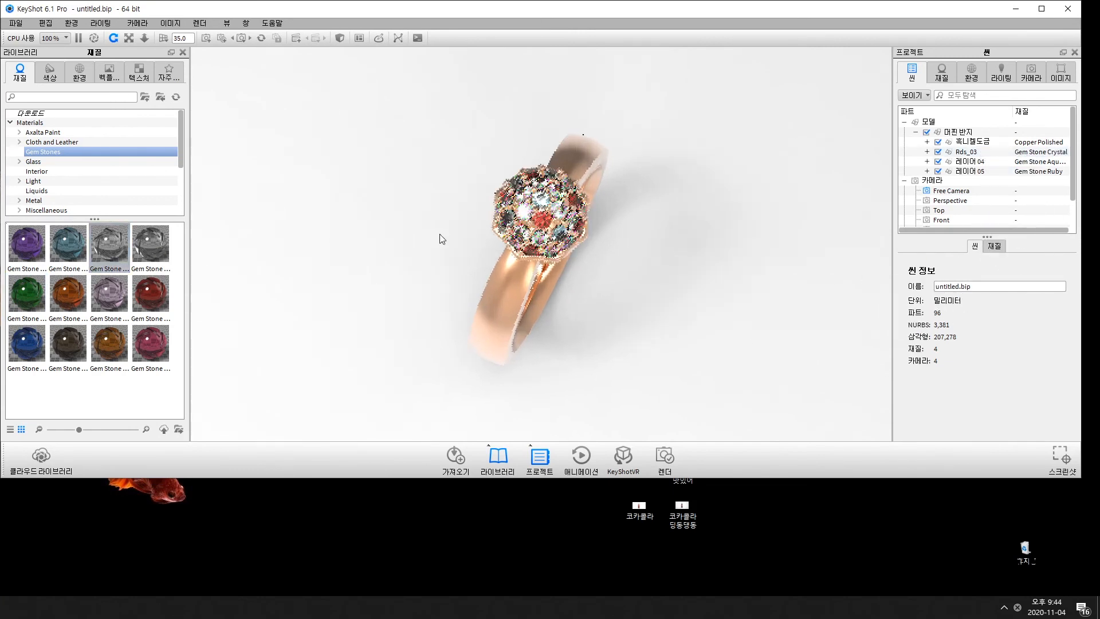
Step: Replace the ring's copper finish with Chrome Polished from the full material library
scroll(440, 237, down, 5)
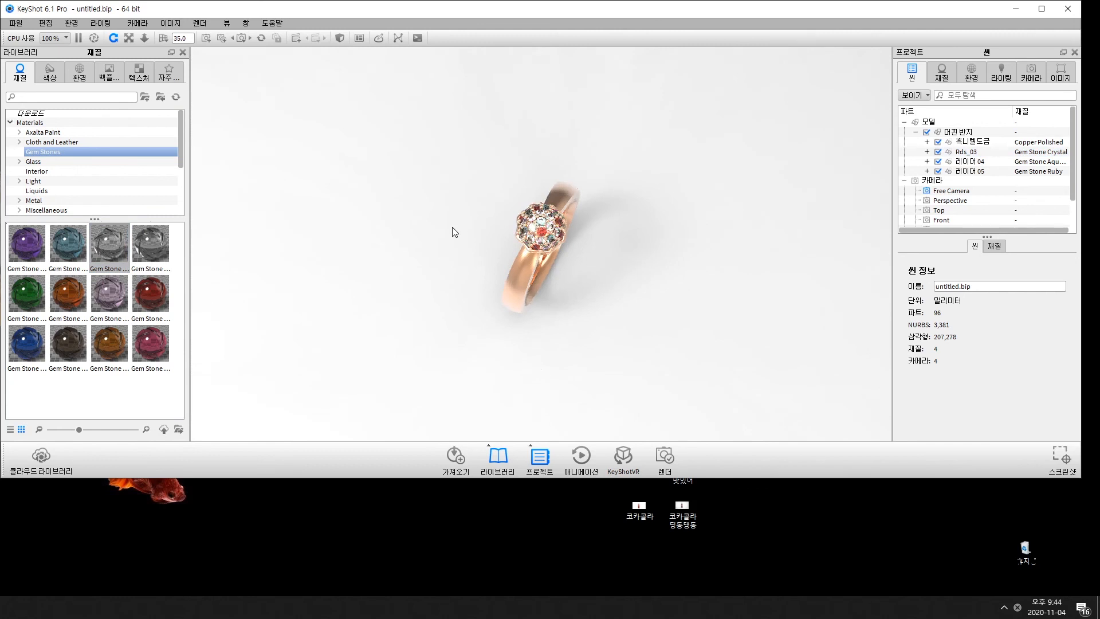
drag(454, 232, 650, 194)
drag(426, 265, 545, 286)
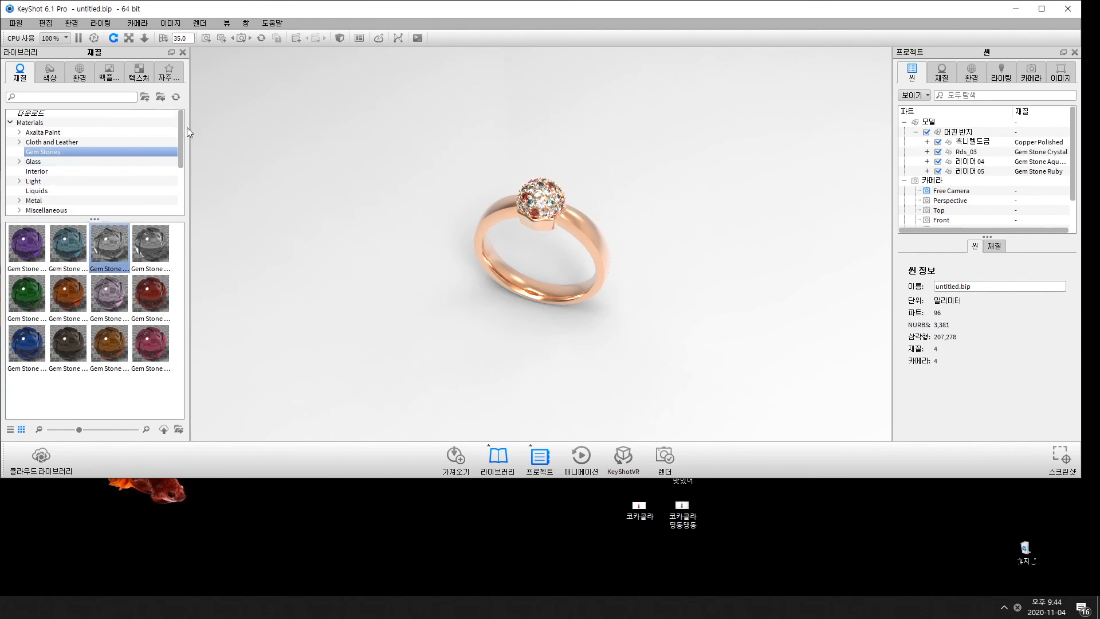
click(35, 123)
scroll(92, 338, down, 5)
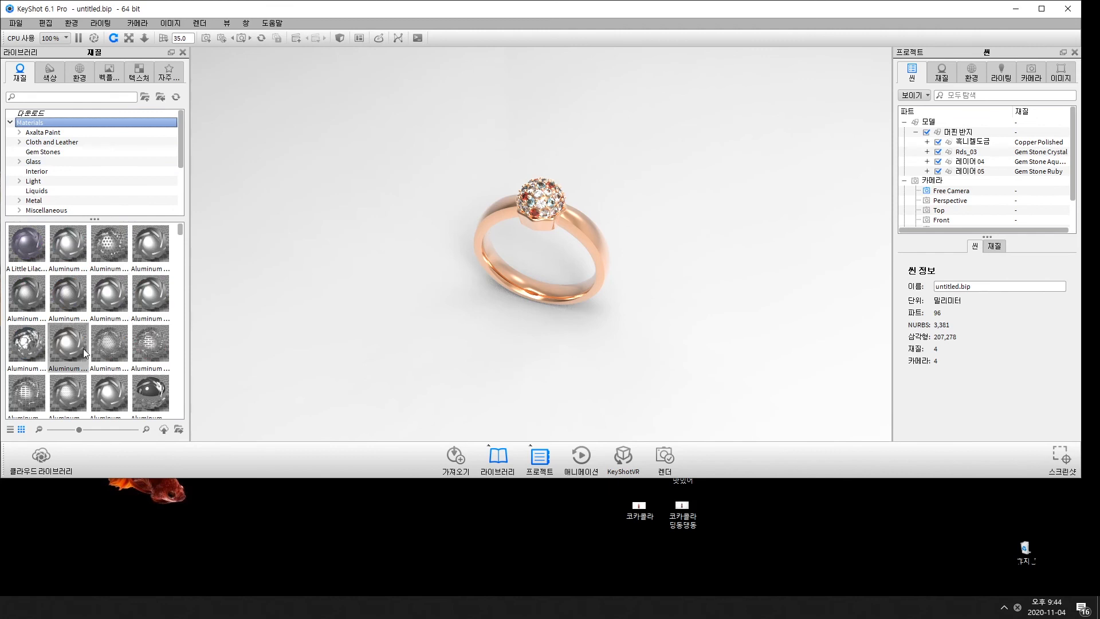
scroll(92, 342, up, 3)
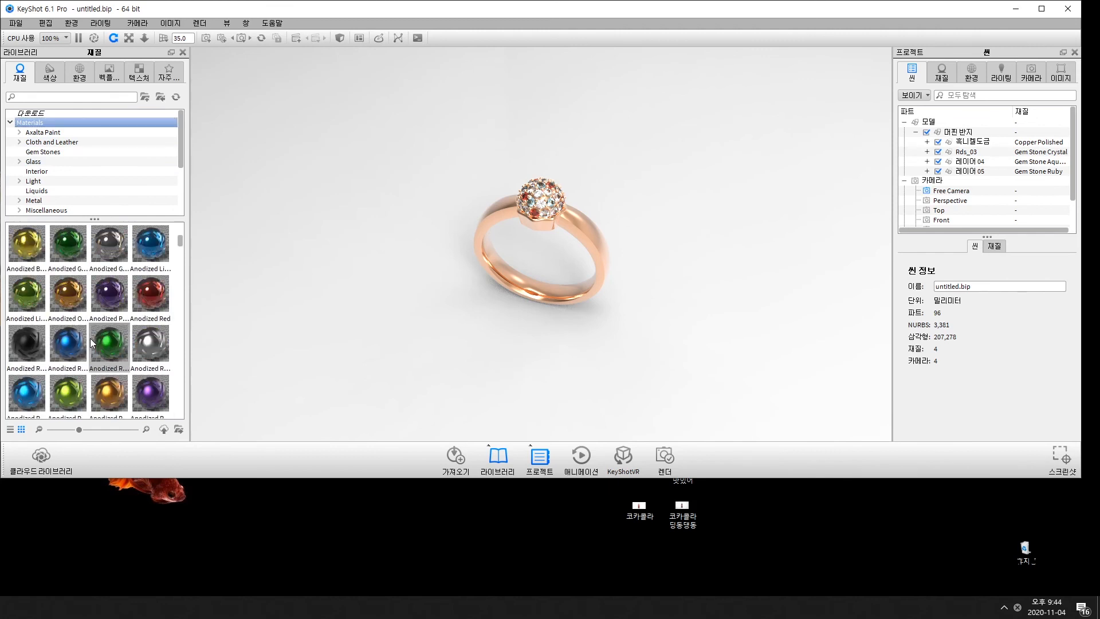
scroll(92, 343, down, 5)
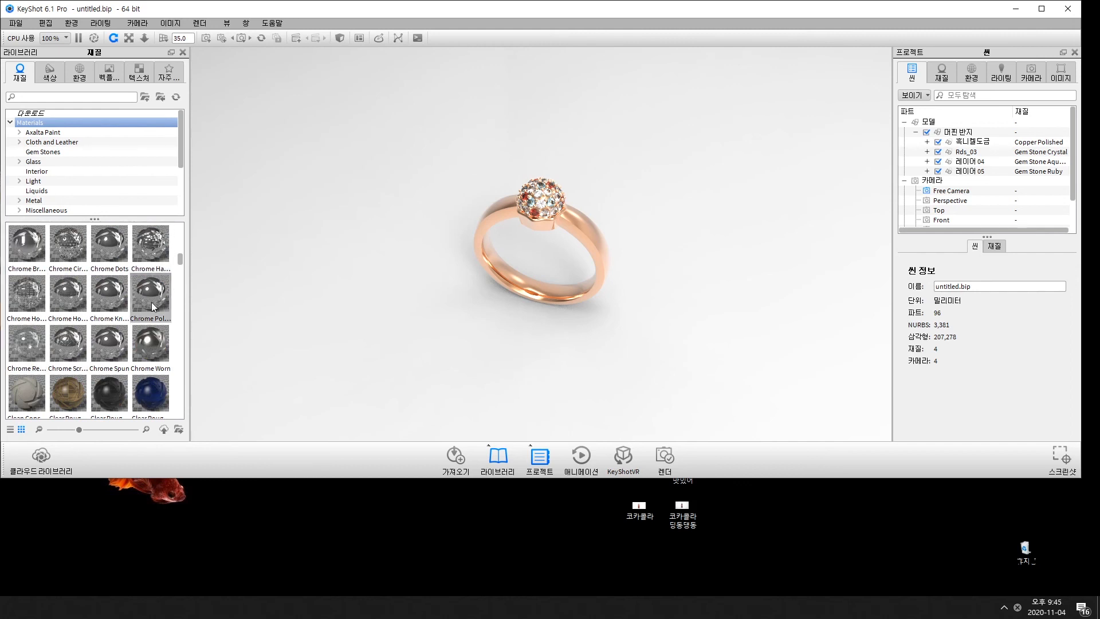
drag(153, 305, 504, 208)
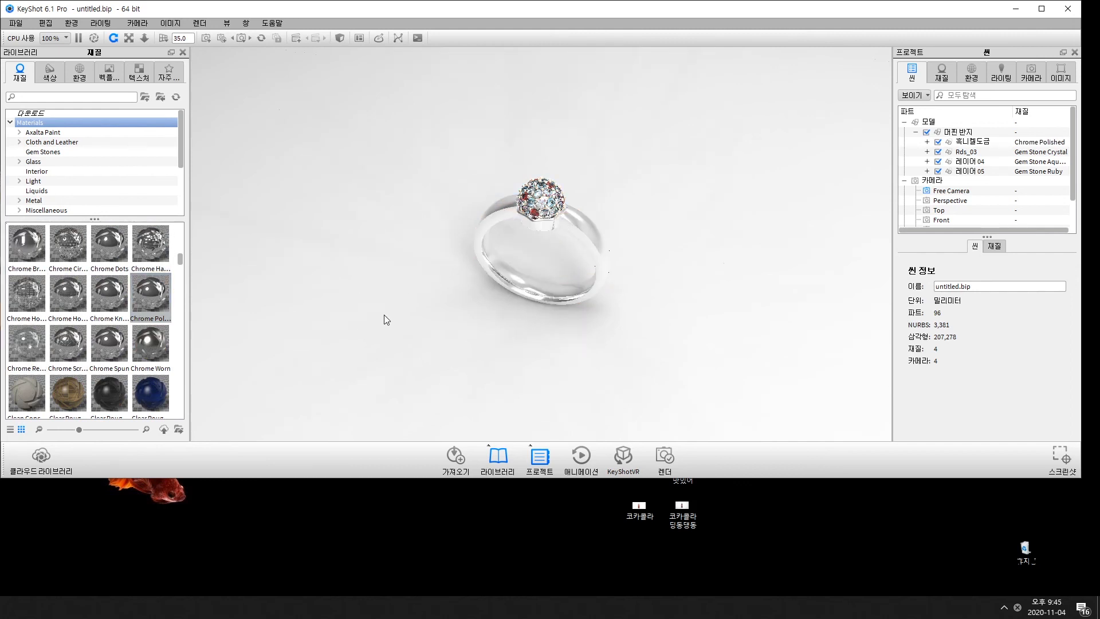
Step: Switch the scene's lighting preset to Product (제품)
drag(353, 253, 421, 214)
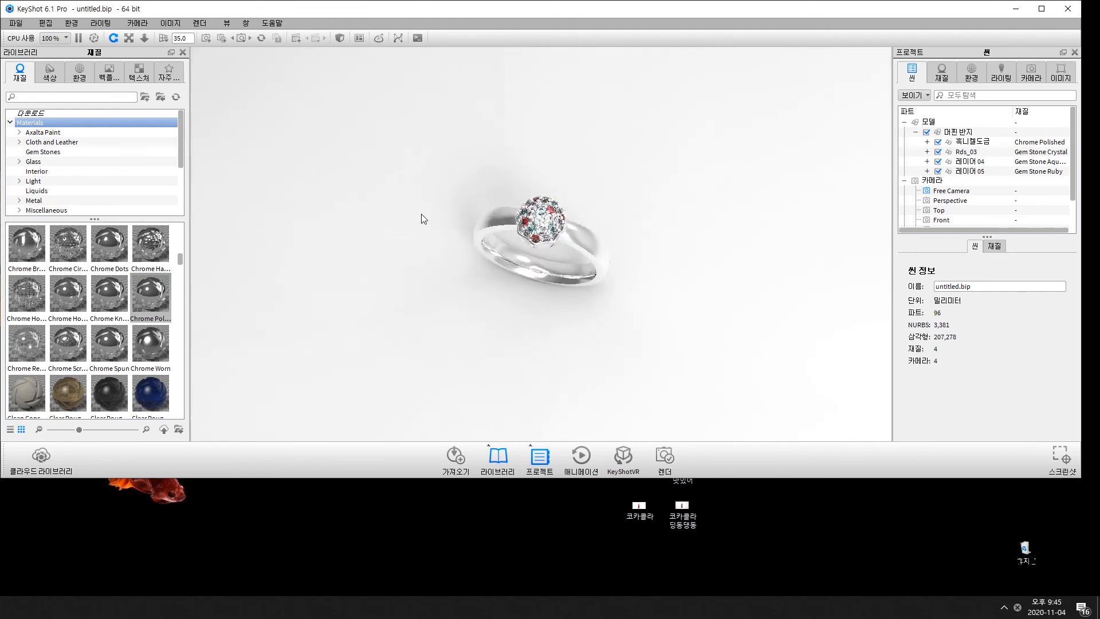
click(114, 26)
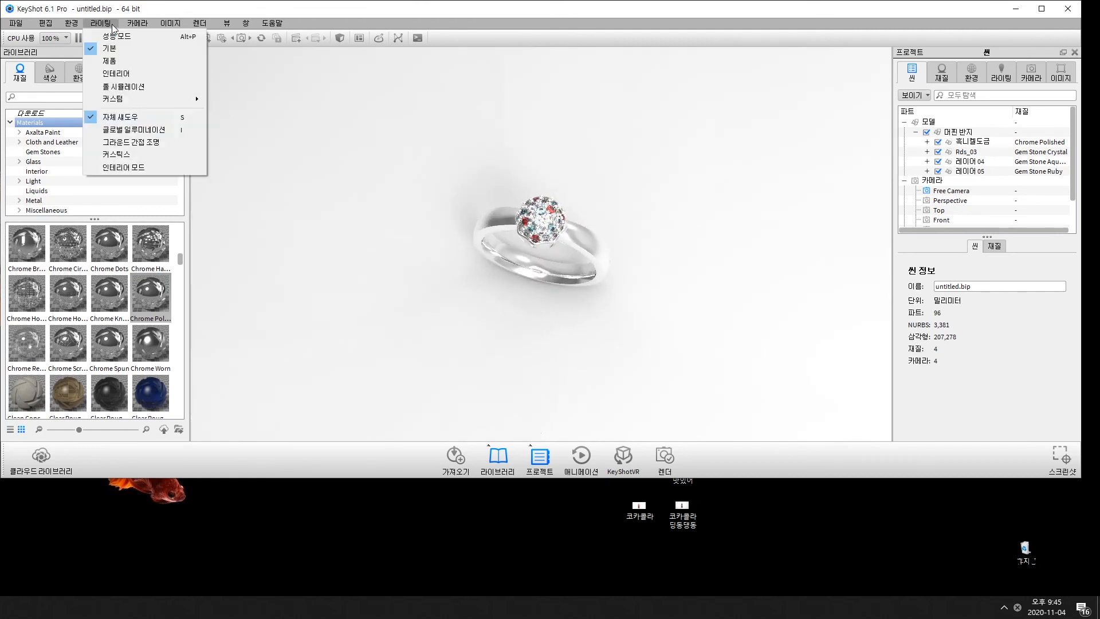
click(116, 62)
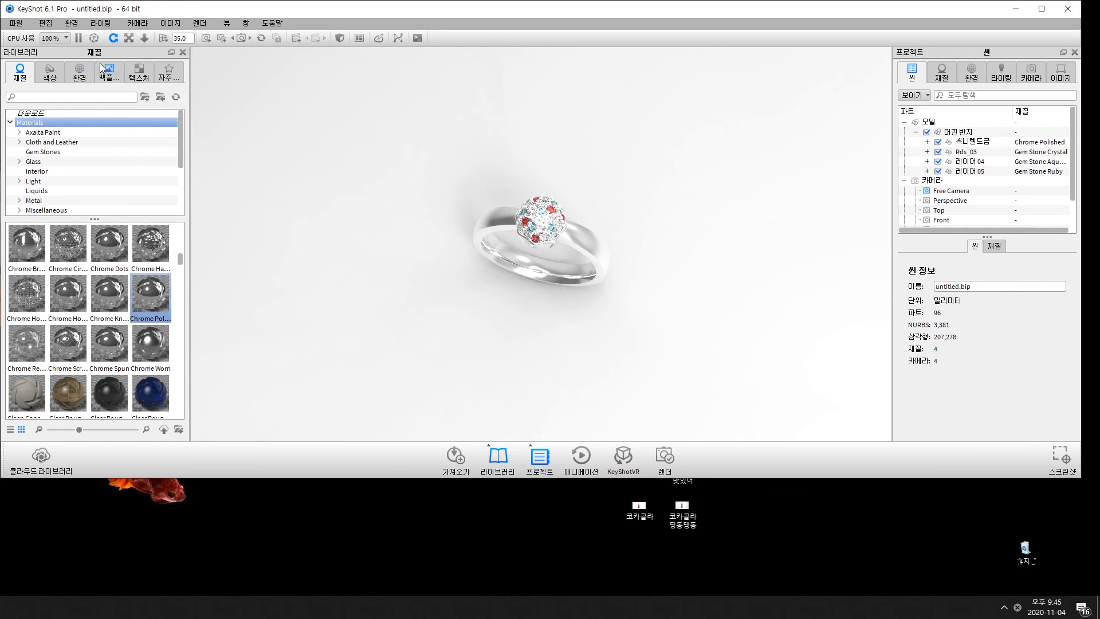
Step: Try the White Solid Vignette studio backplate and replace it with a solid grey background colour of RGB 180, 180, 180
click(110, 72)
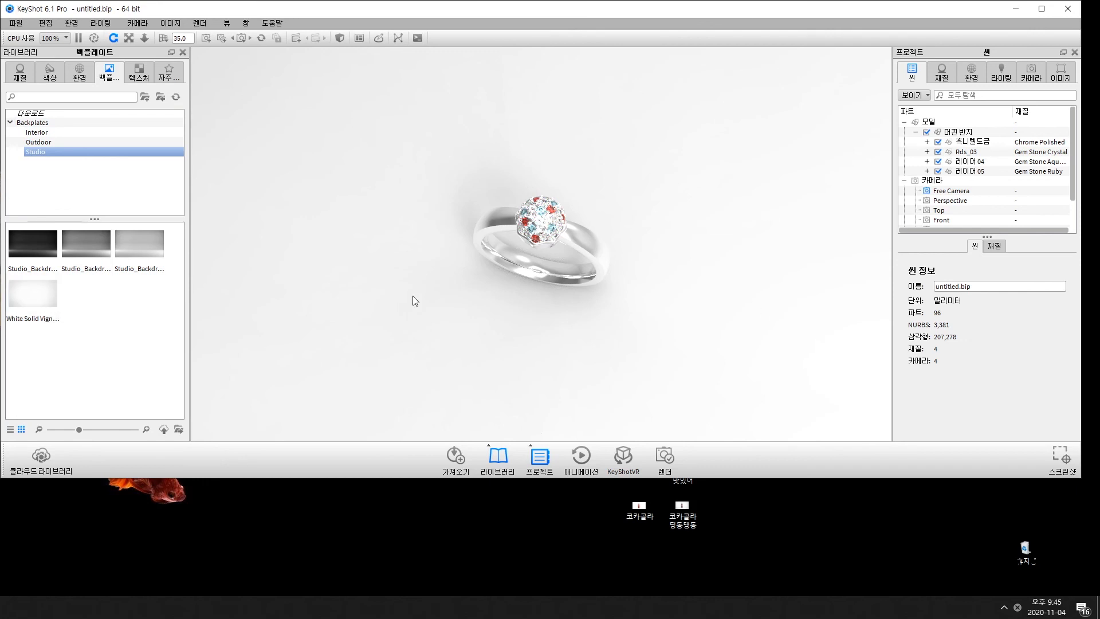
drag(40, 304, 422, 298)
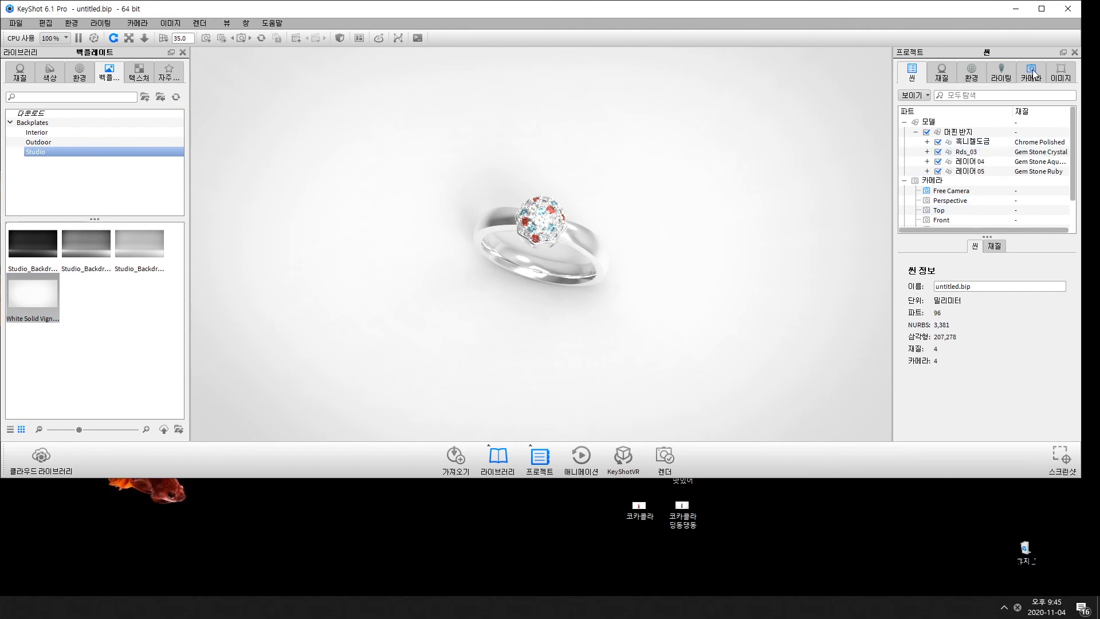
click(972, 73)
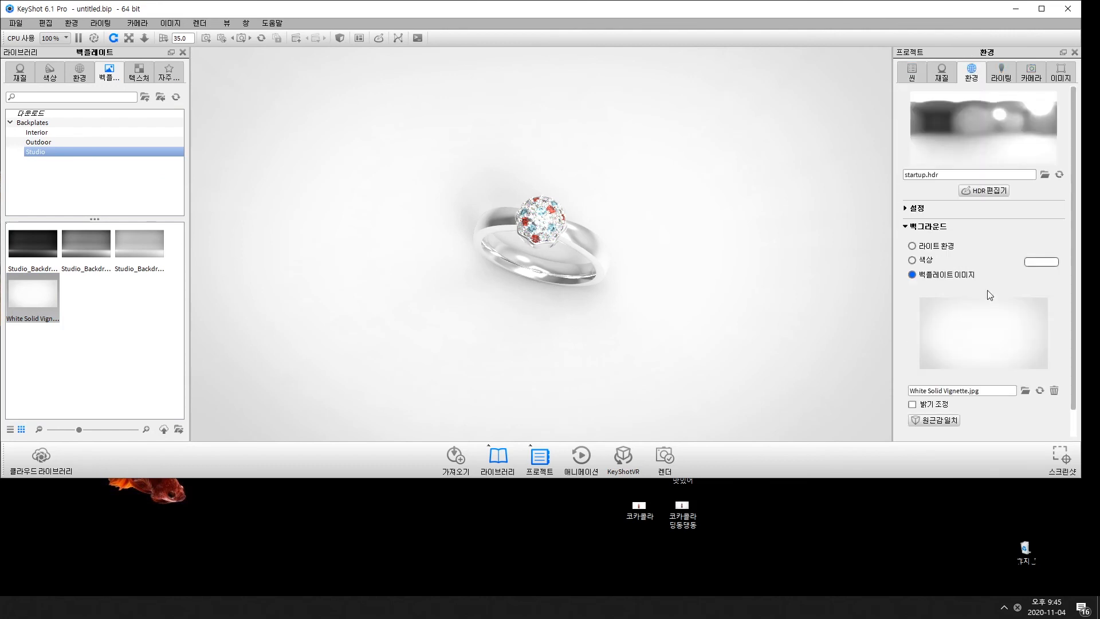
click(1047, 265)
click(926, 249)
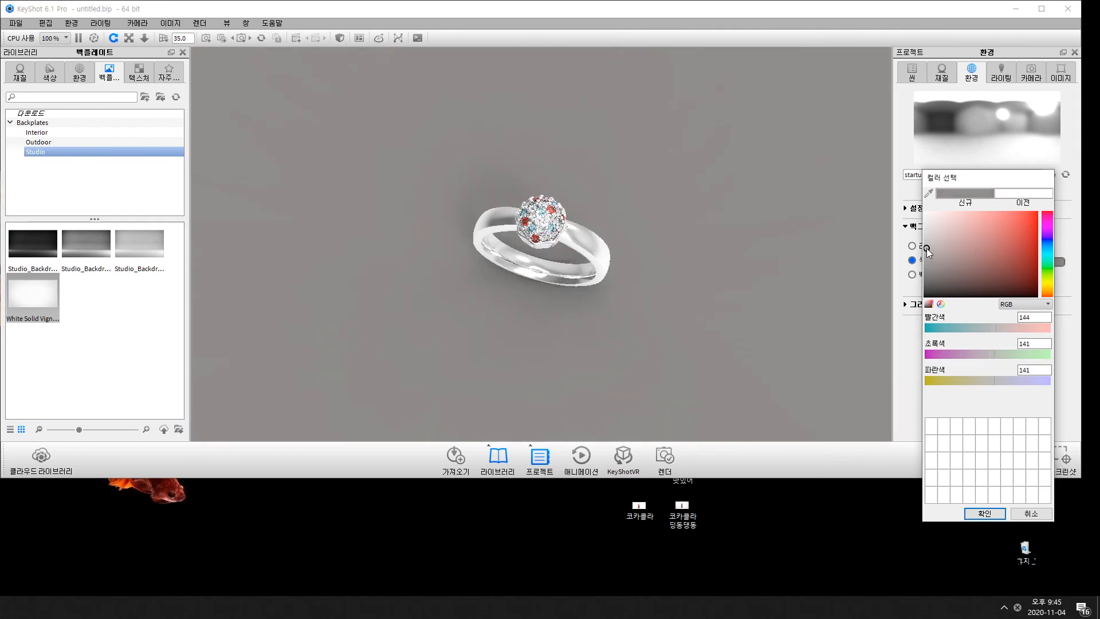
drag(926, 246, 923, 238)
drag(654, 307, 487, 259)
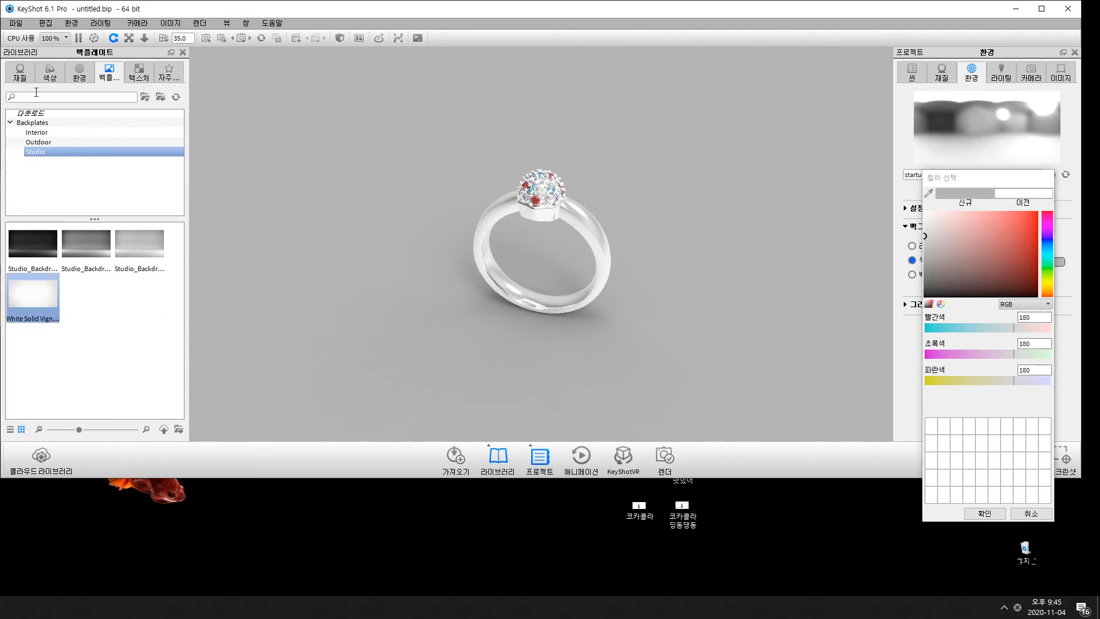
Step: Try two 3 Point Sharp studio environments, 3 Panels Straight and 2 Panels 2k on the chrome ring
click(81, 74)
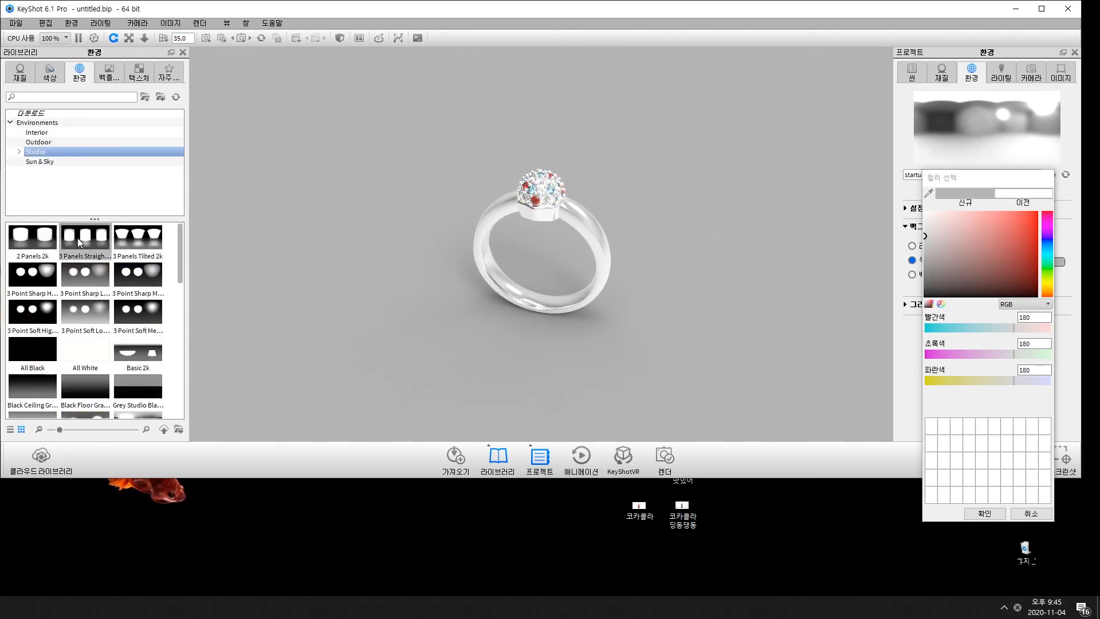
drag(138, 274, 377, 219)
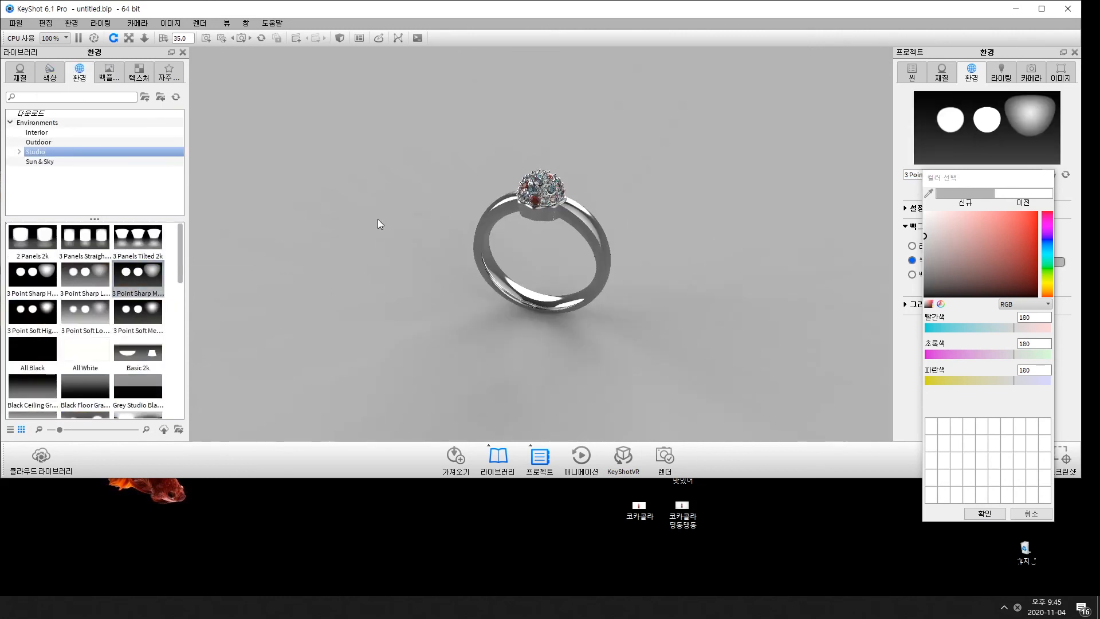
drag(77, 282, 447, 199)
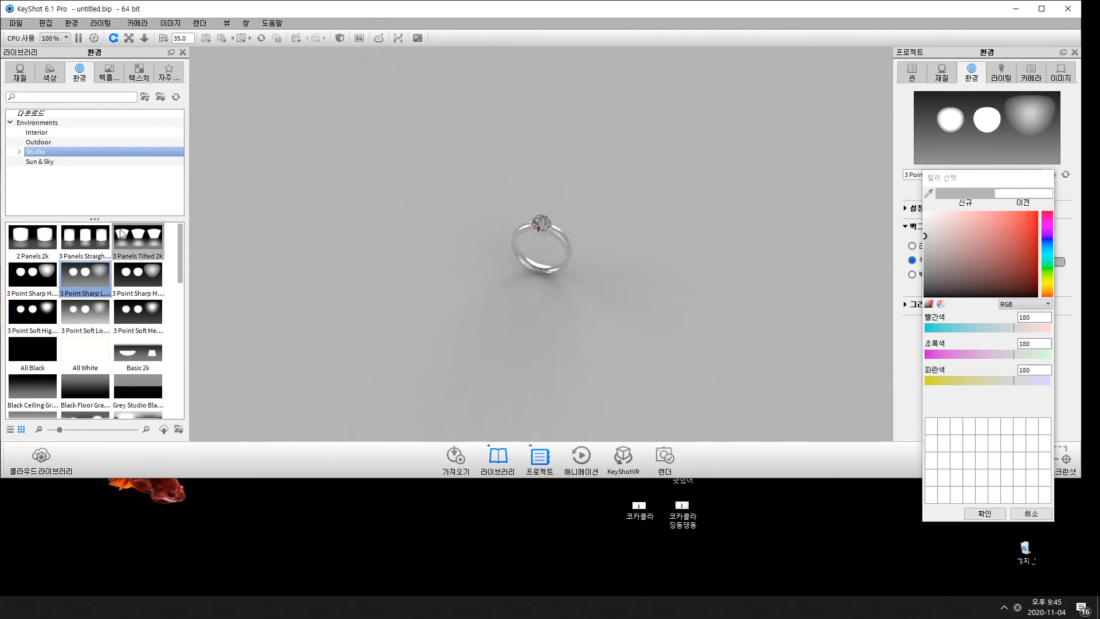
drag(85, 236, 367, 253)
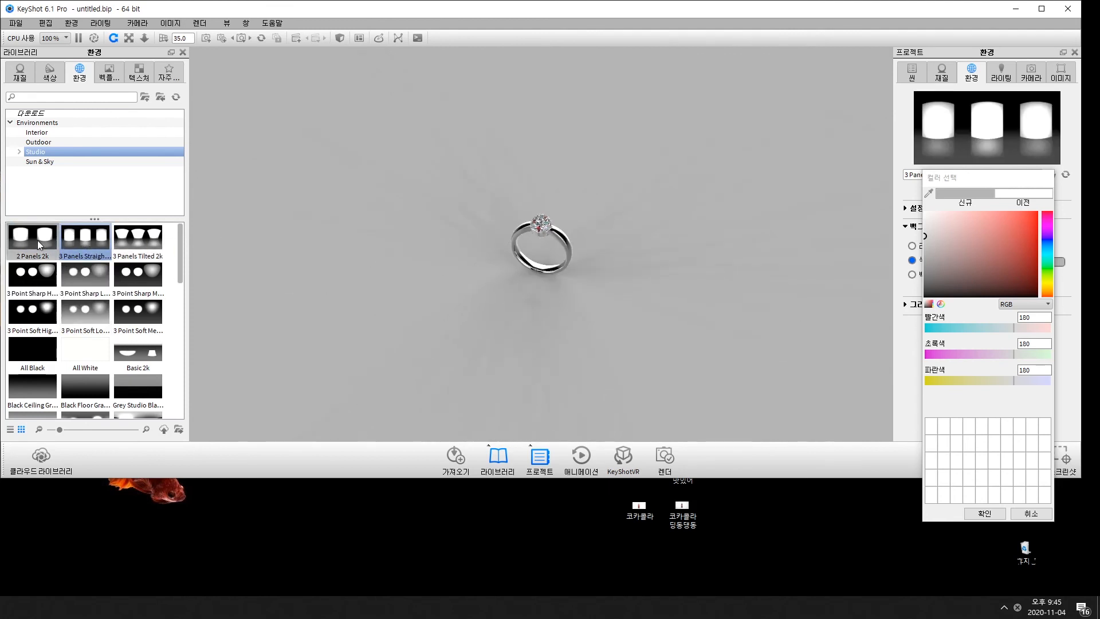
drag(39, 244, 409, 235)
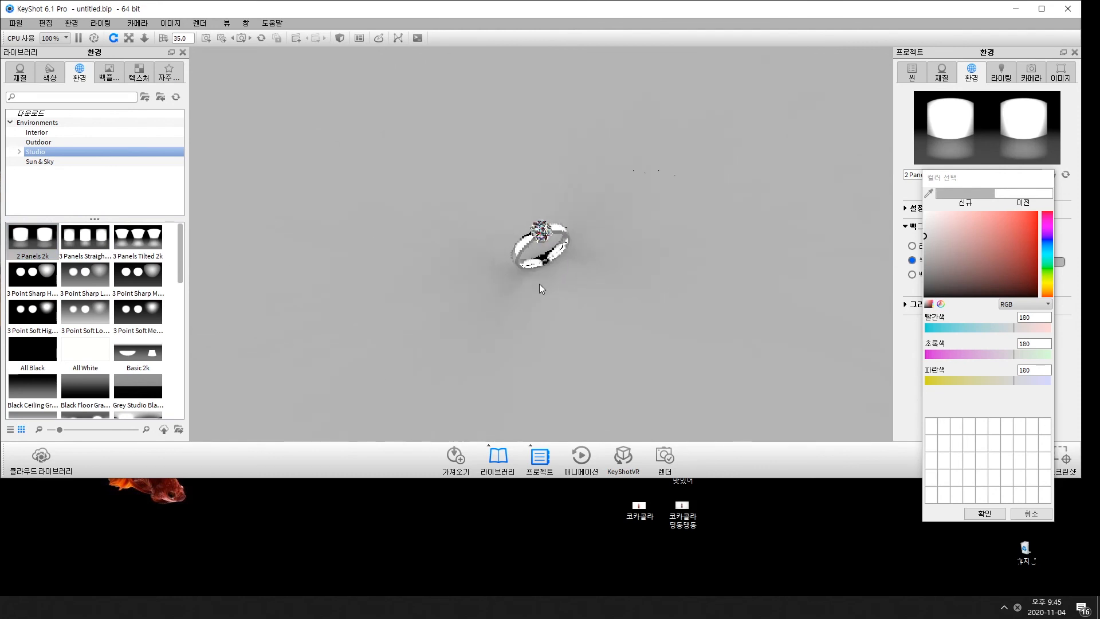
Step: Try a Light Tent White and a Light Tent Spot studio environment on the ring
scroll(86, 349, down, 10)
scroll(85, 327, up, 2)
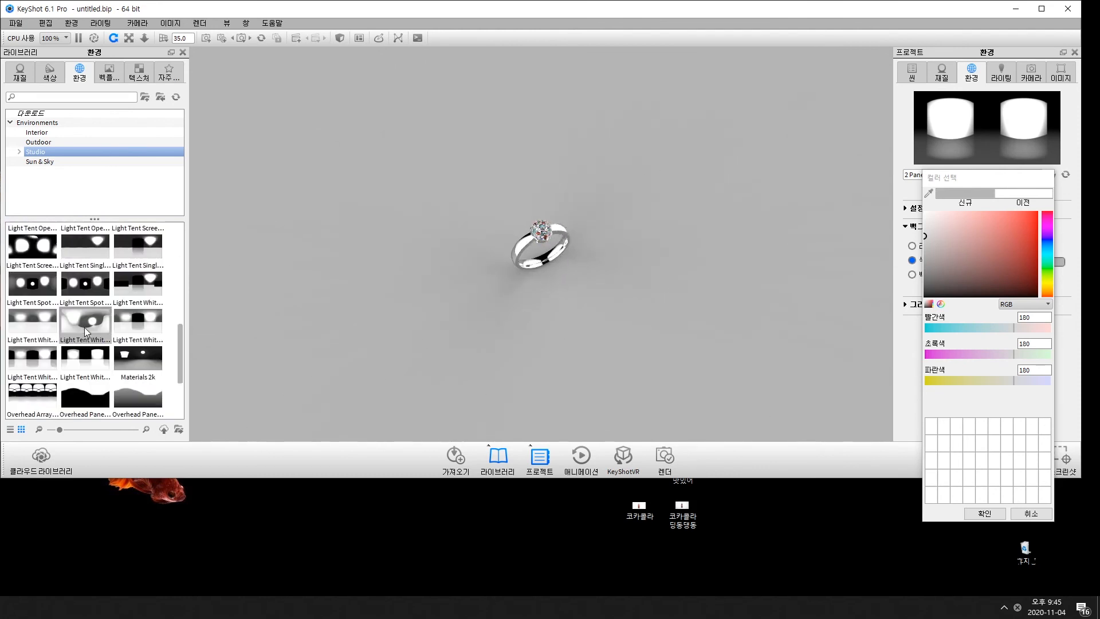
drag(84, 328, 339, 256)
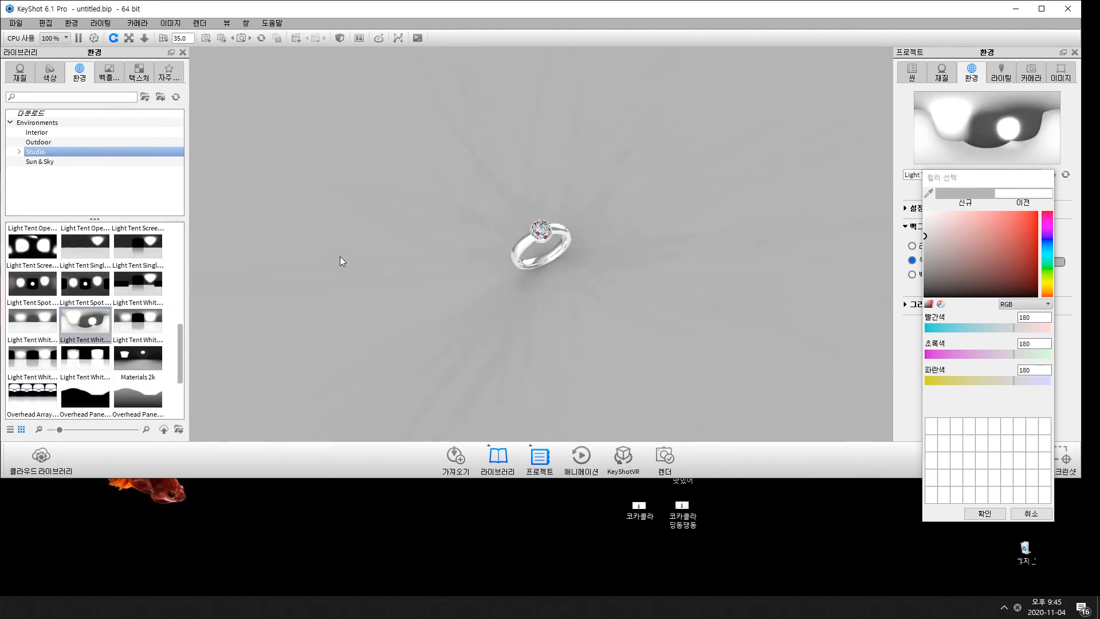
drag(23, 290, 356, 273)
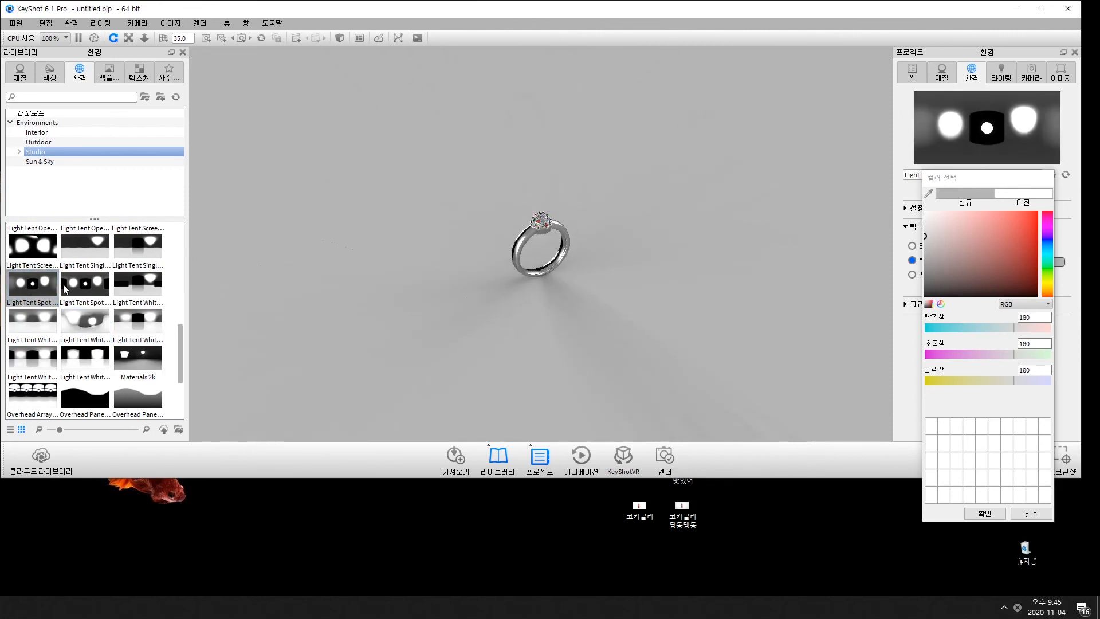
Step: Try the Basic 2k environment and a Light Tent Single environment, checking the ring from several angles
scroll(115, 318, up, 3)
scroll(115, 319, up, 3)
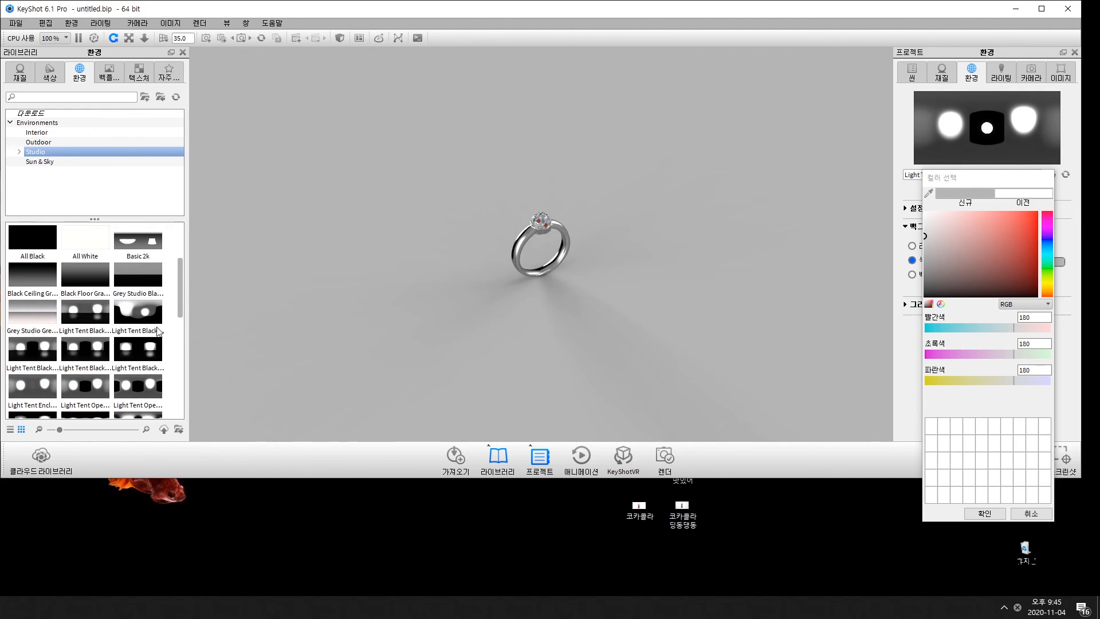
scroll(91, 332, up, 3)
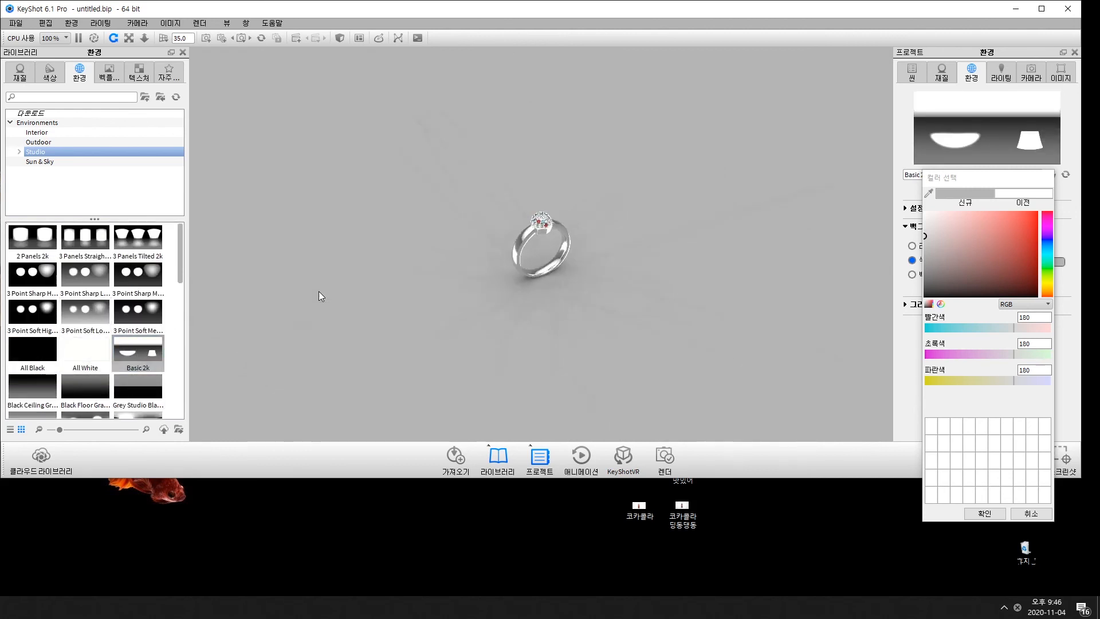
scroll(139, 301, down, 10)
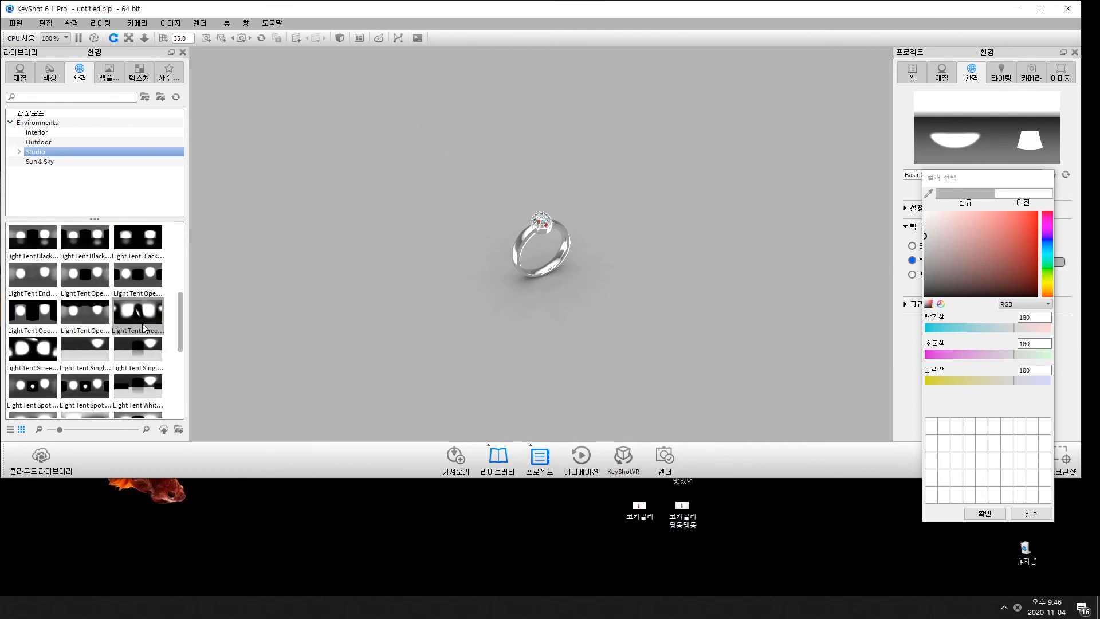
drag(84, 355, 391, 308)
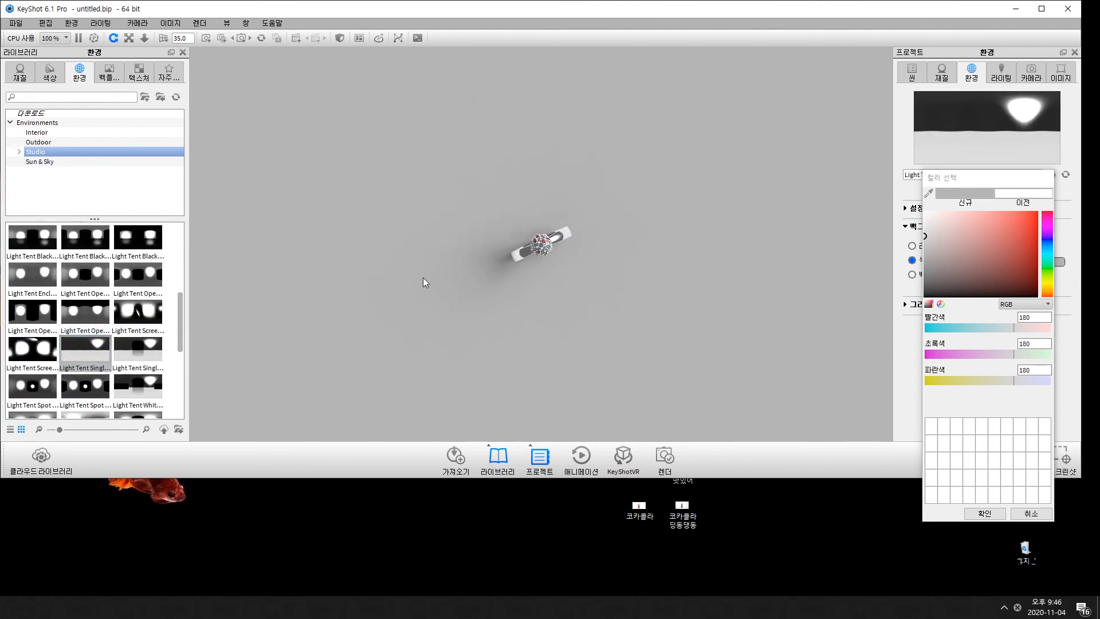
drag(529, 277, 576, 197)
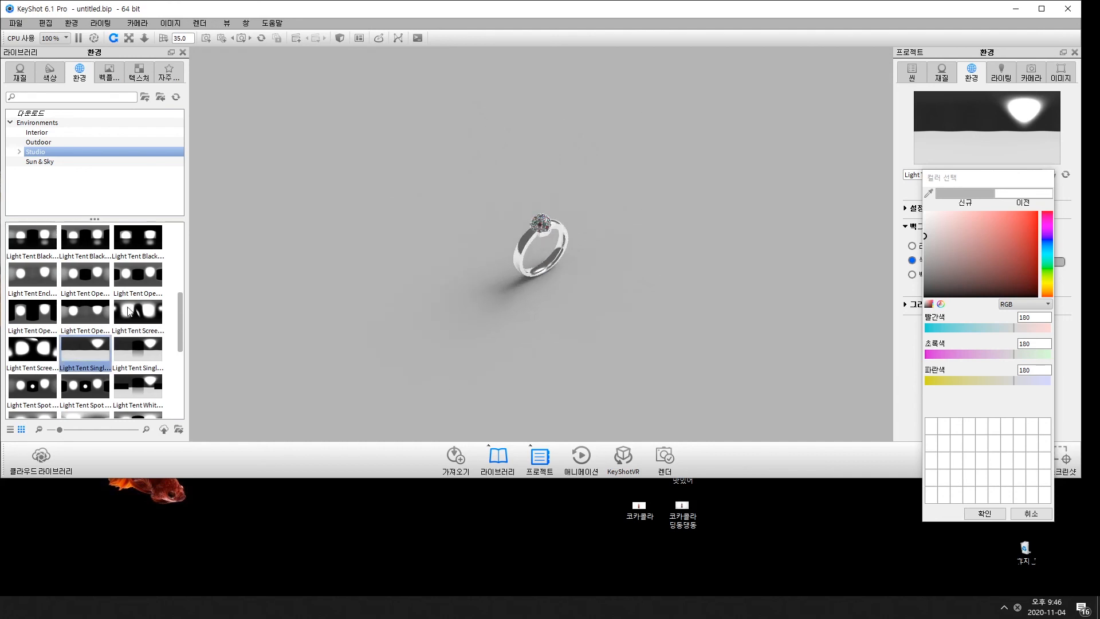
Step: Try the 2 Panels 2k environment again and inspect the reflections on the band and stones
scroll(92, 315, up, 10)
drag(32, 237, 304, 268)
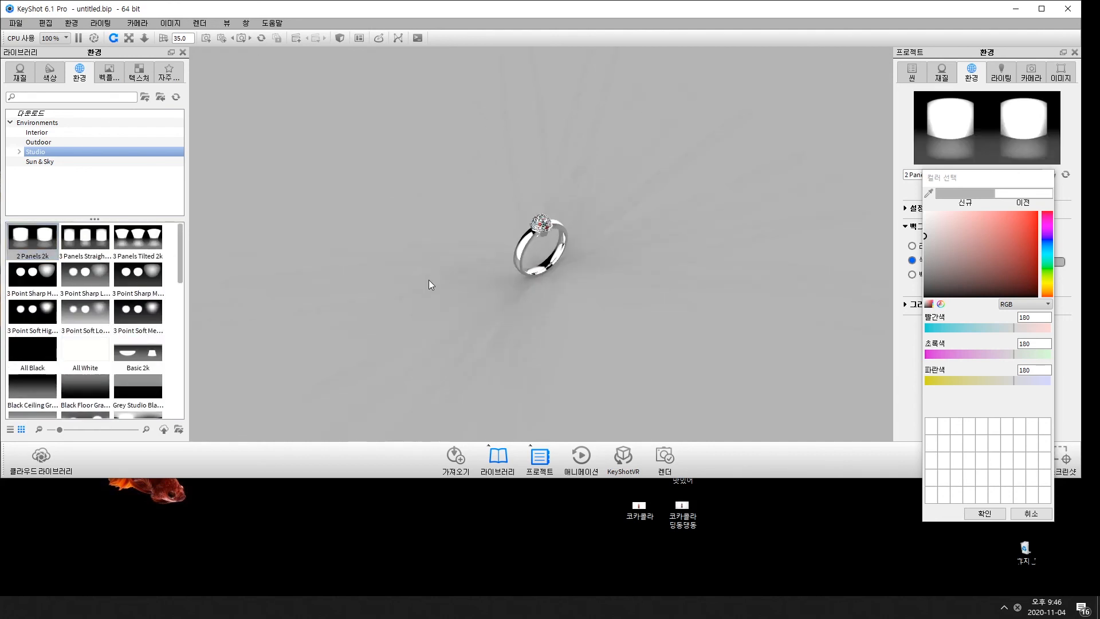
scroll(525, 246, down, 3)
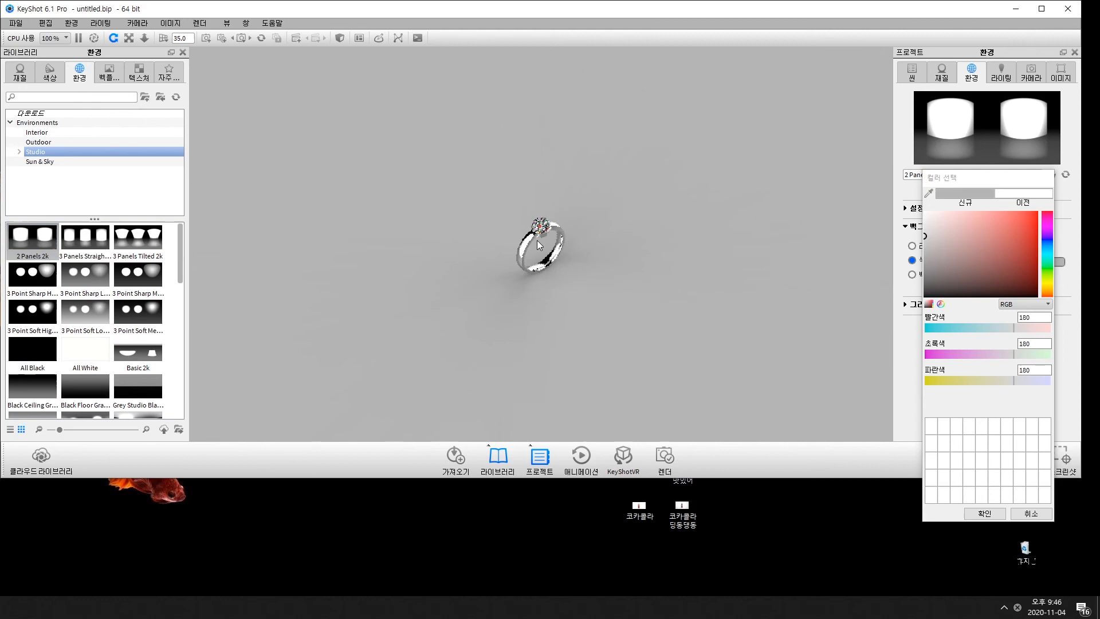
scroll(525, 228, up, 8)
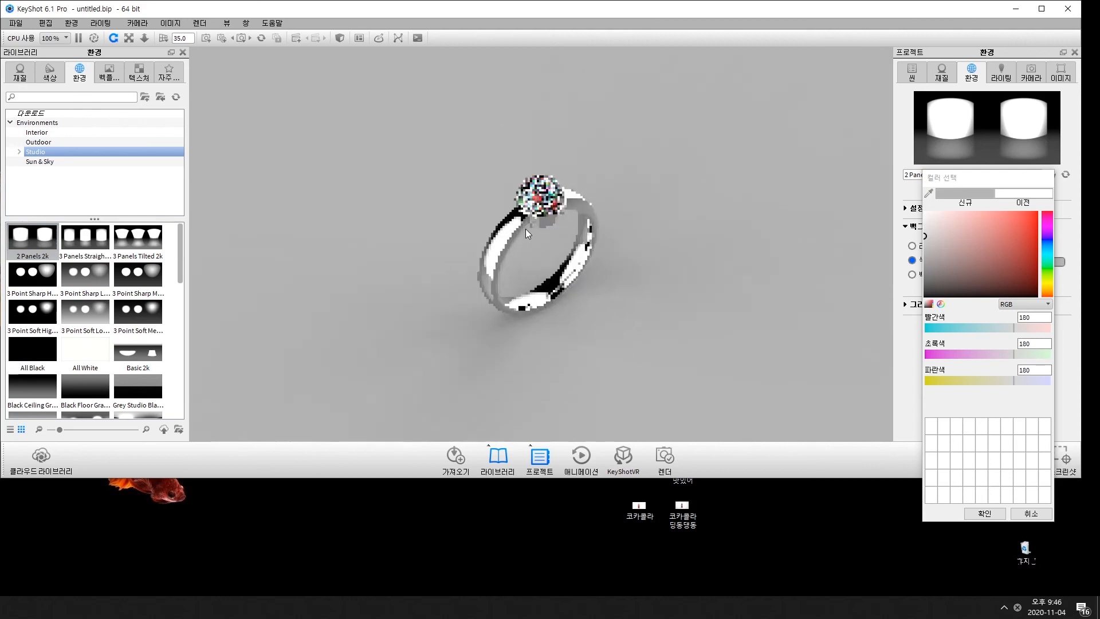
drag(382, 236, 486, 252)
scroll(484, 250, down, 5)
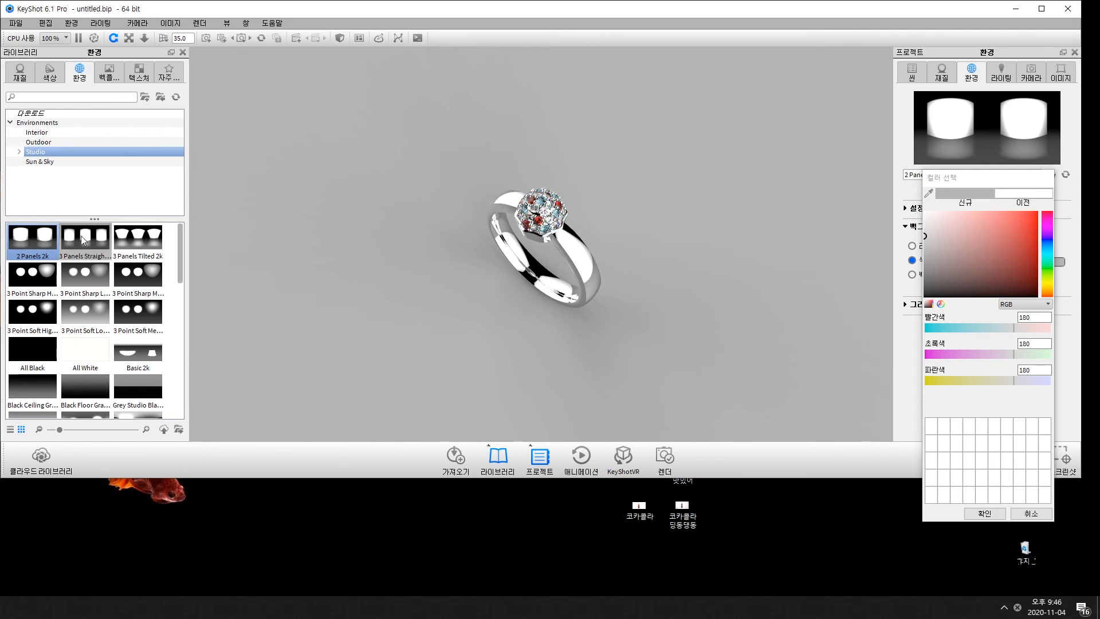
Step: Light the ring with the 3 Panels Straight studio environment
drag(80, 235, 329, 229)
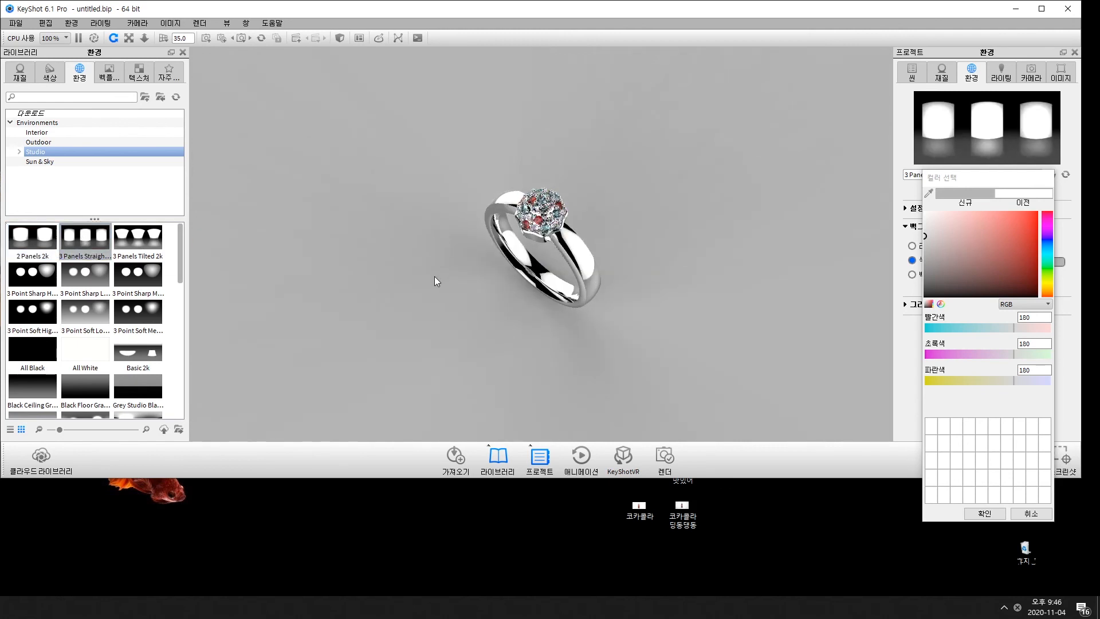
scroll(434, 276, down, 5)
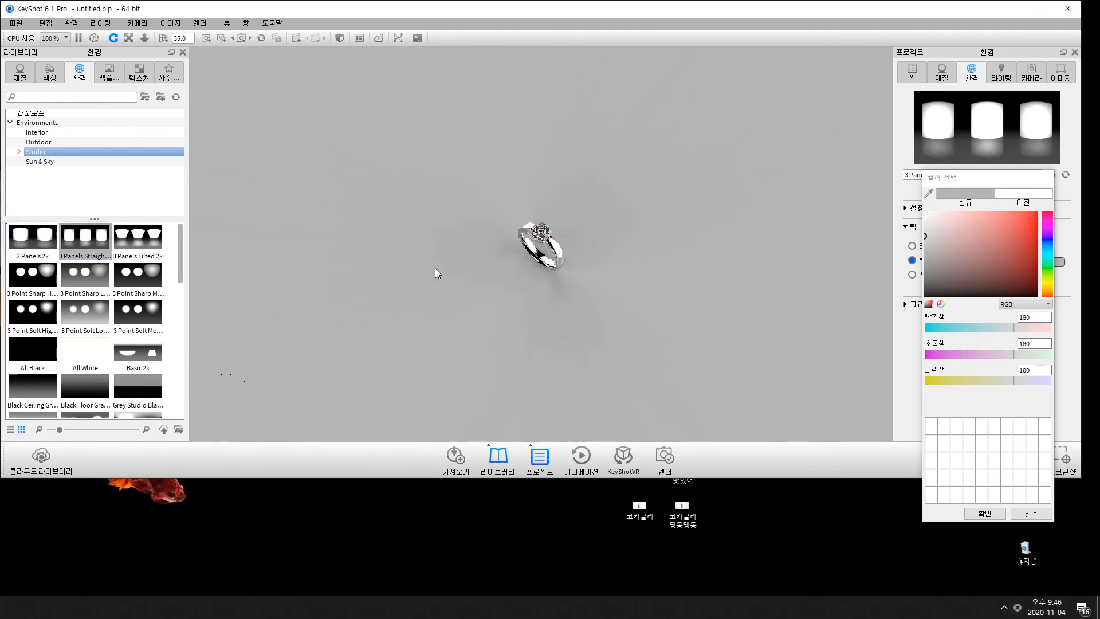
scroll(435, 268, up, 1)
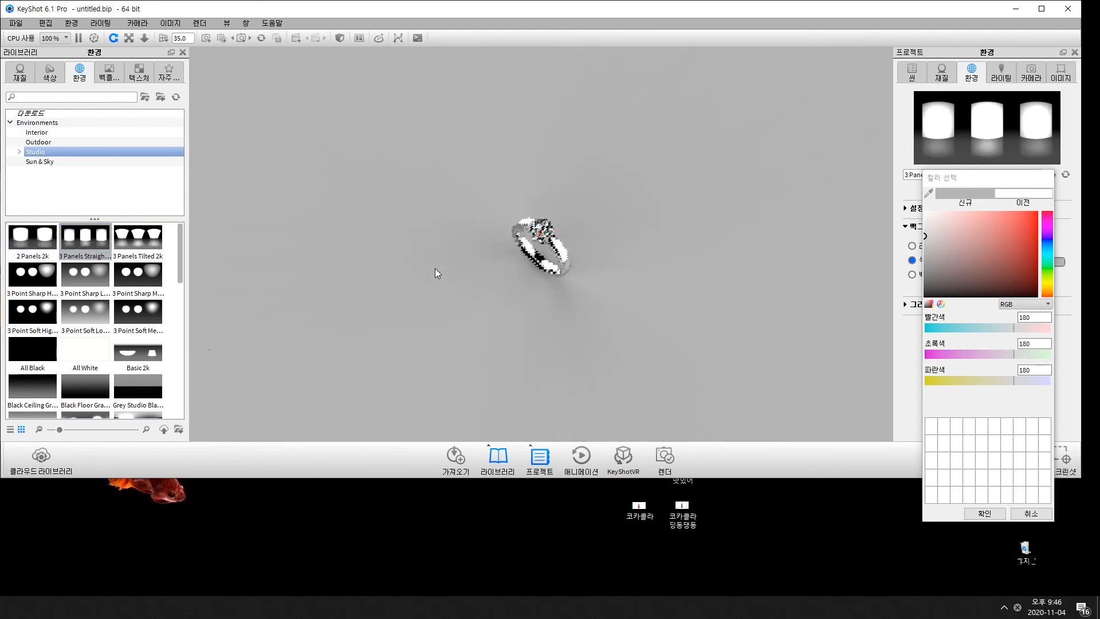
scroll(184, 250, down, 1)
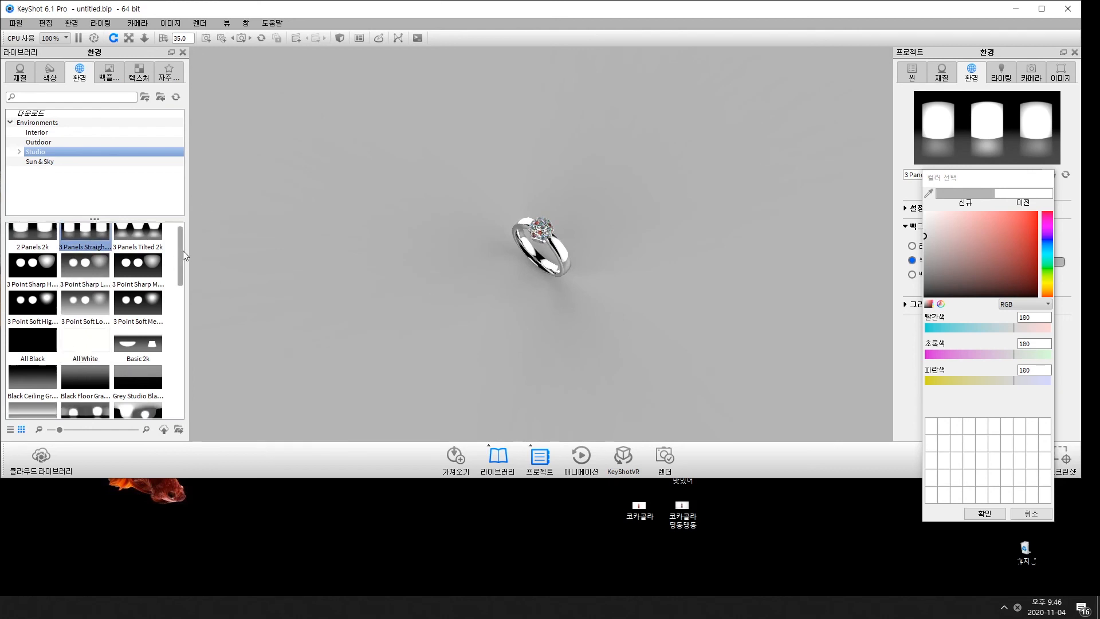
Step: Try an Overhead Panel studio environment with a round light and the Conference Room interior environment on the ring
drag(183, 250, 180, 387)
drag(138, 322, 497, 218)
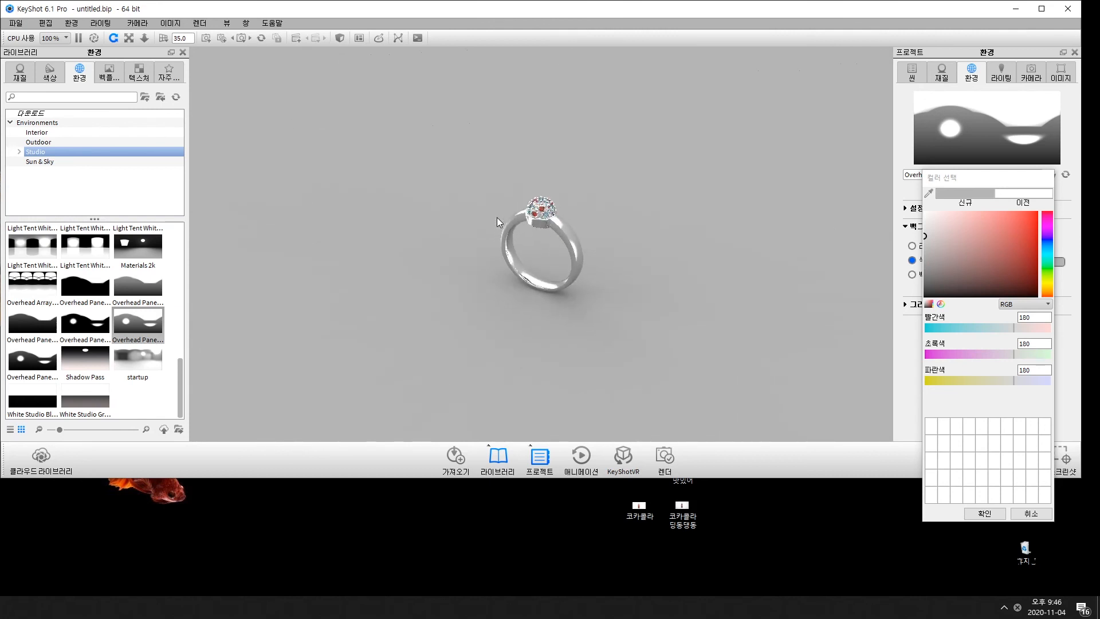
click(50, 133)
drag(33, 237, 284, 225)
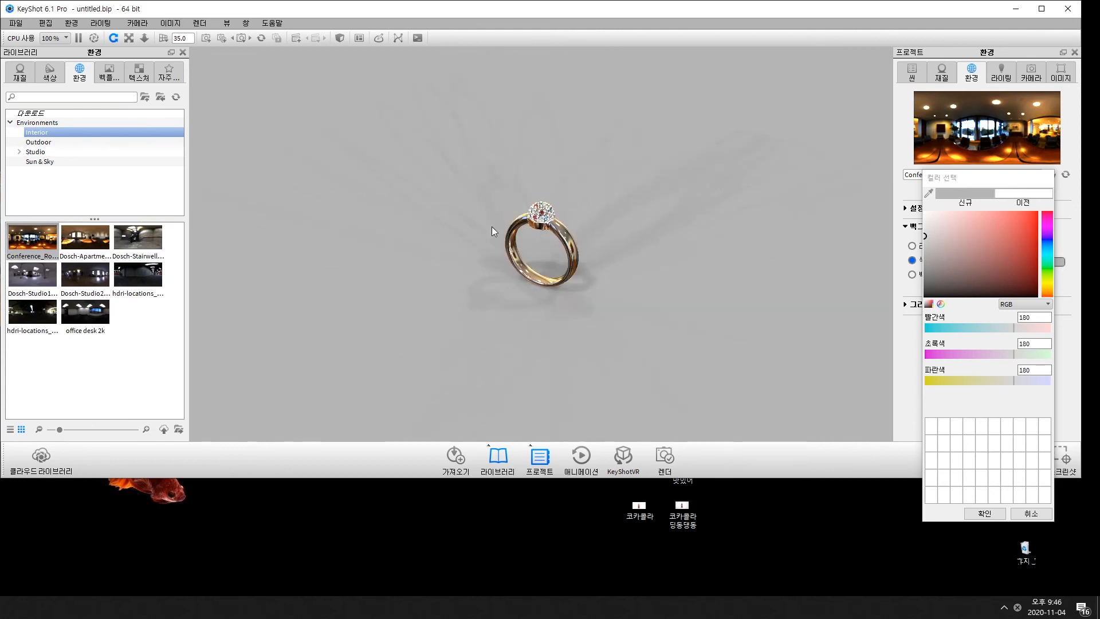
Step: Try the first Dosch-Design outdoor environment and check the ring's reflections and shadow from above
click(44, 142)
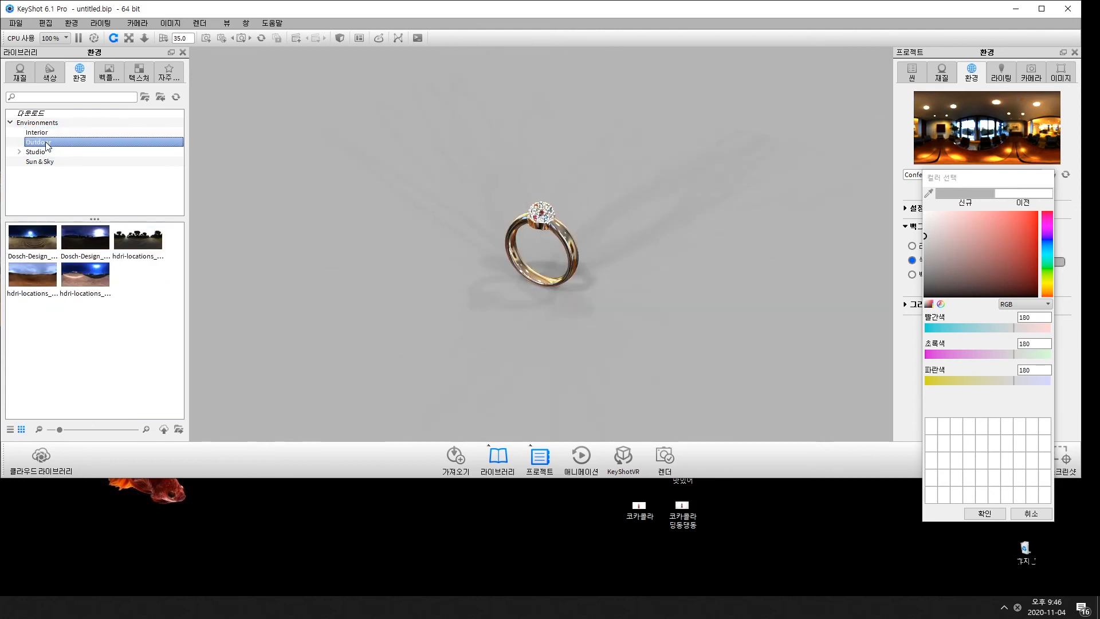
drag(31, 237, 308, 220)
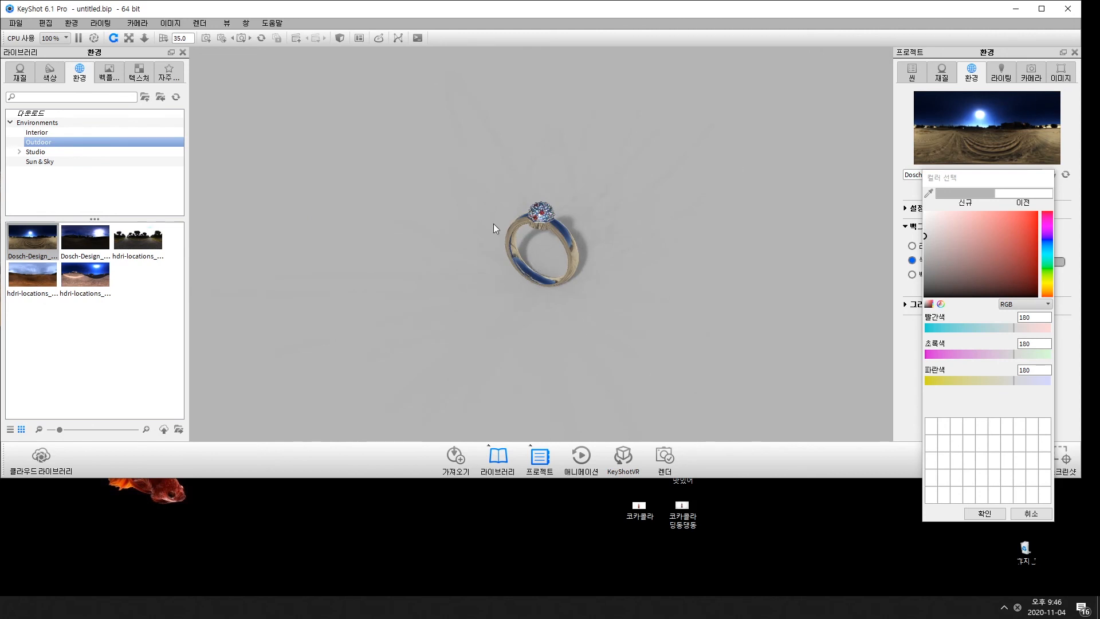
drag(575, 243, 603, 321)
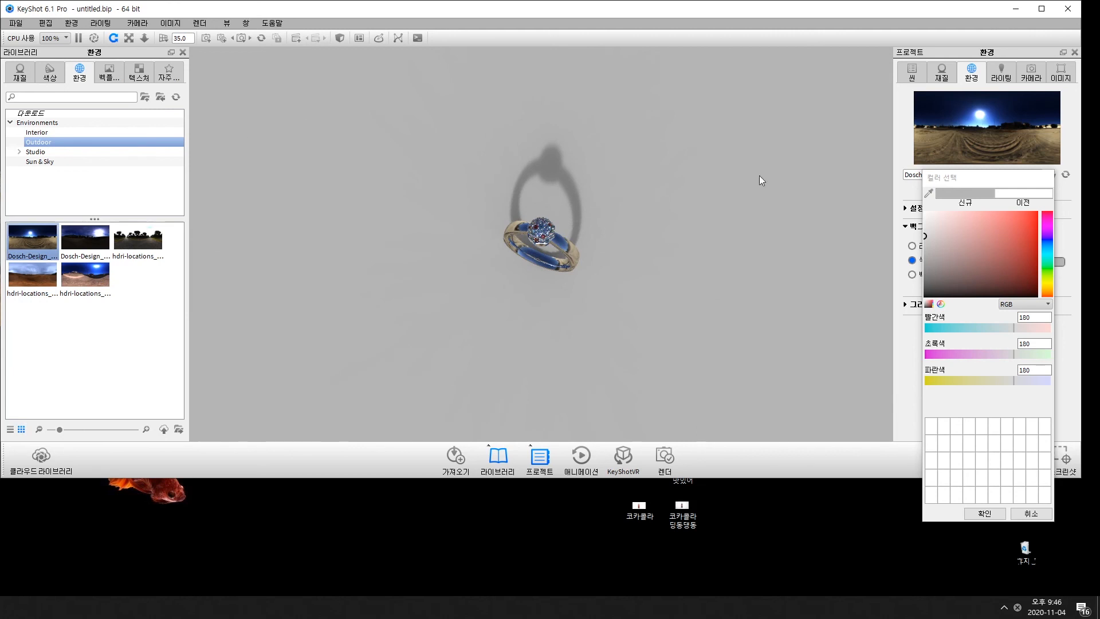
Step: Light the ring with the tree-lined road hdri-locations outdoor environment and check the band and stones from several angles and distances
drag(138, 236, 328, 257)
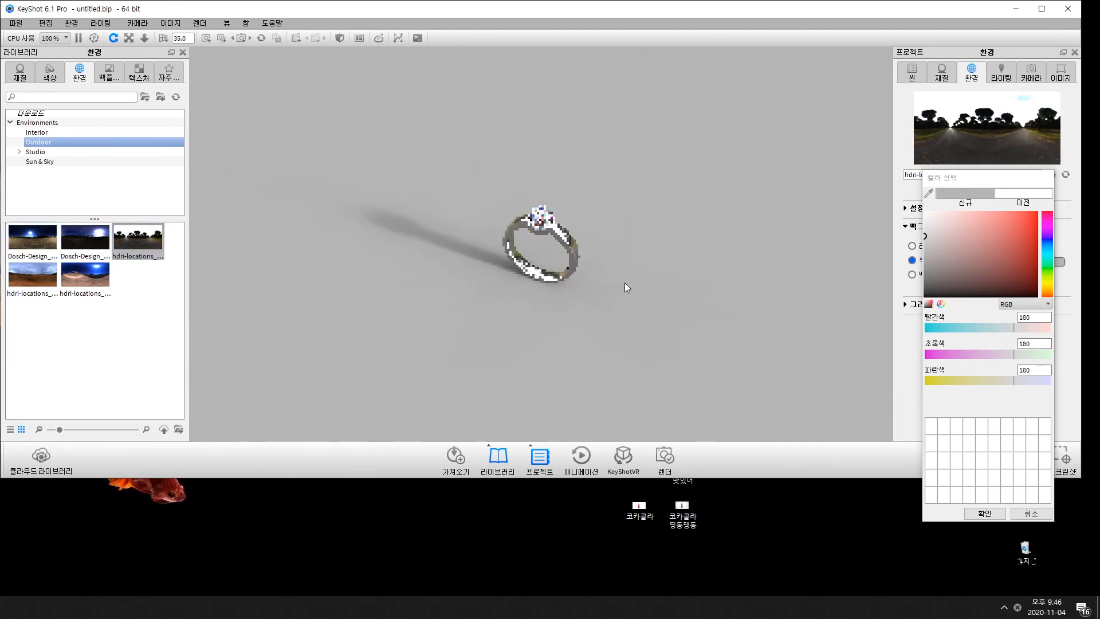
drag(625, 283, 588, 232)
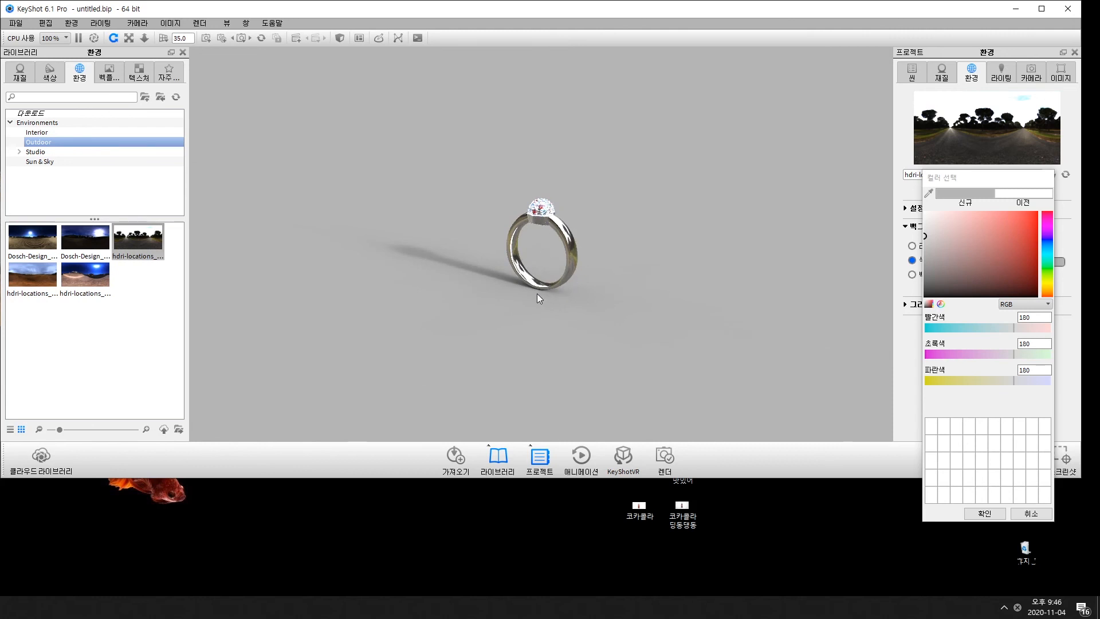
scroll(481, 240, down, 3)
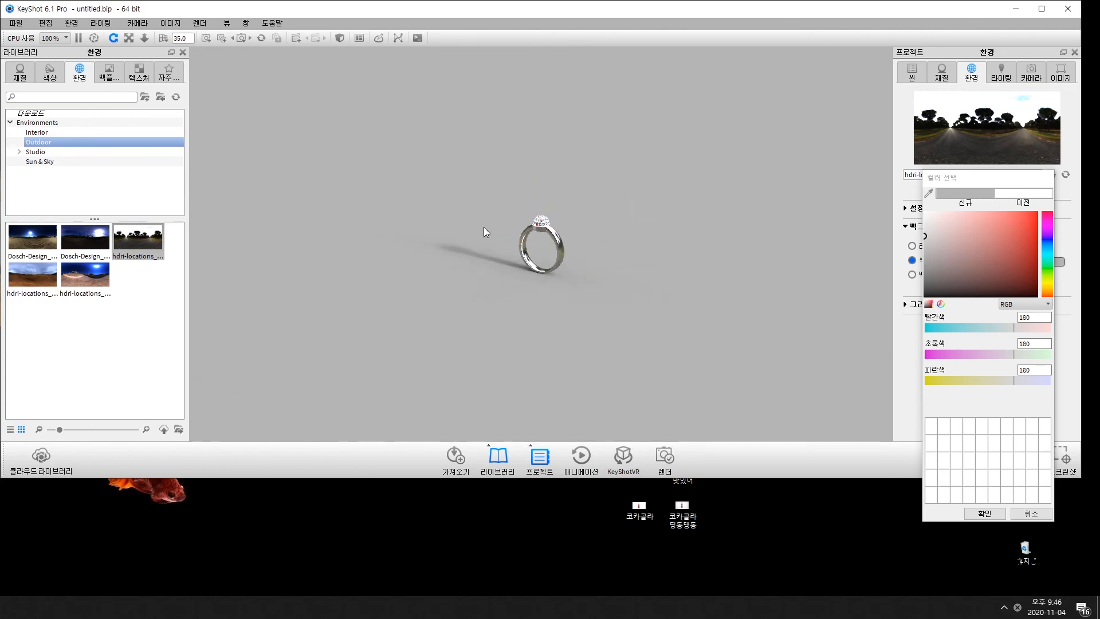
drag(453, 168, 476, 259)
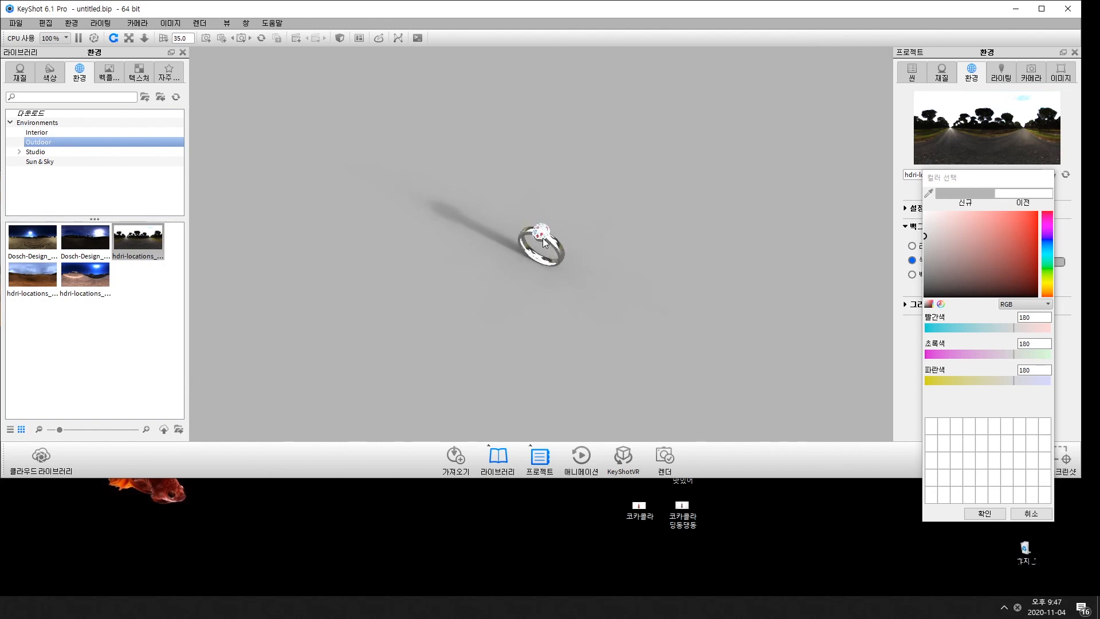
scroll(542, 238, up, 3)
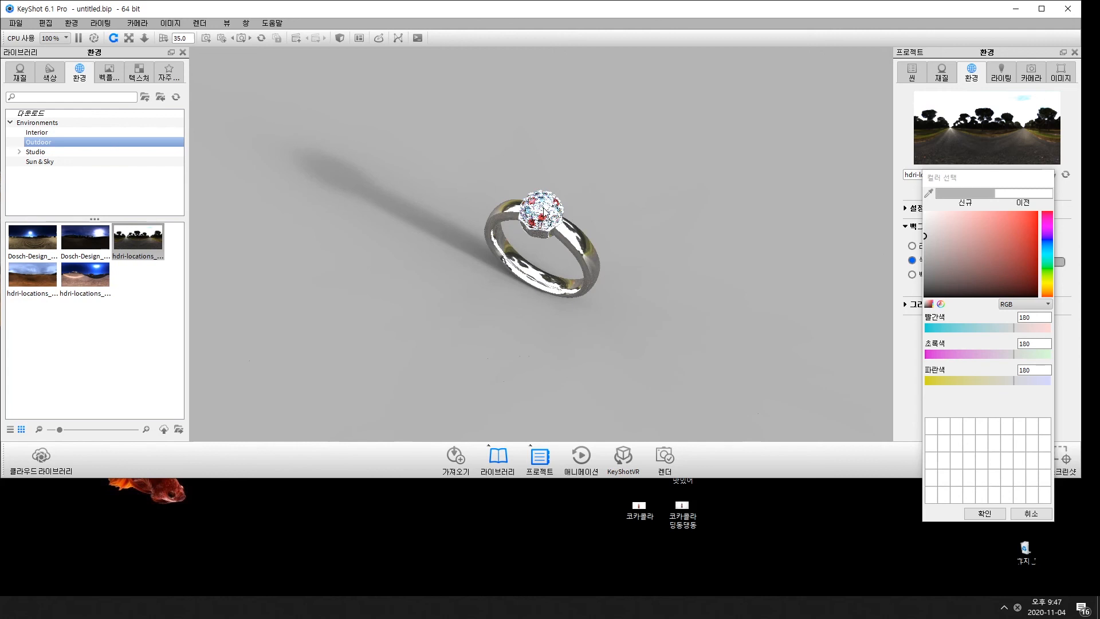
scroll(545, 214, up, 2)
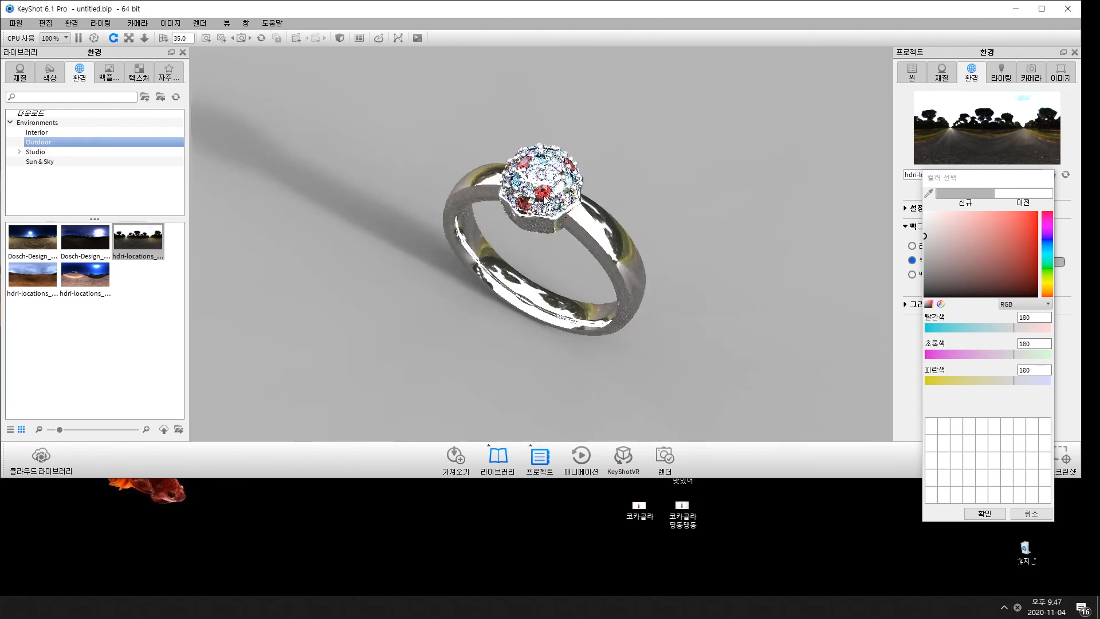
scroll(546, 220, up, 3)
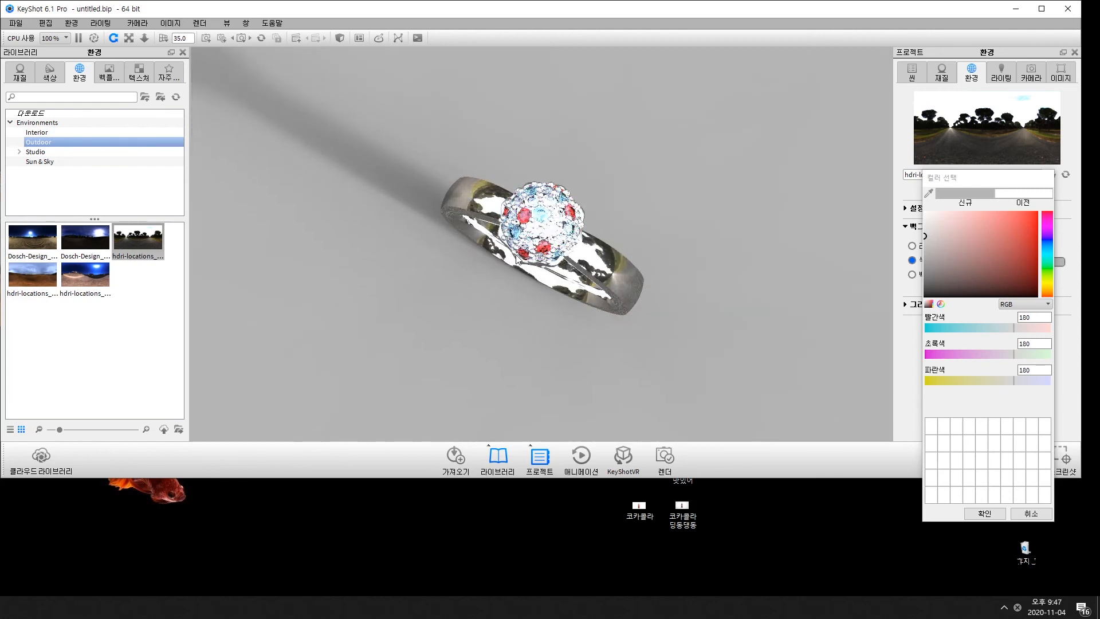
drag(504, 308, 524, 232)
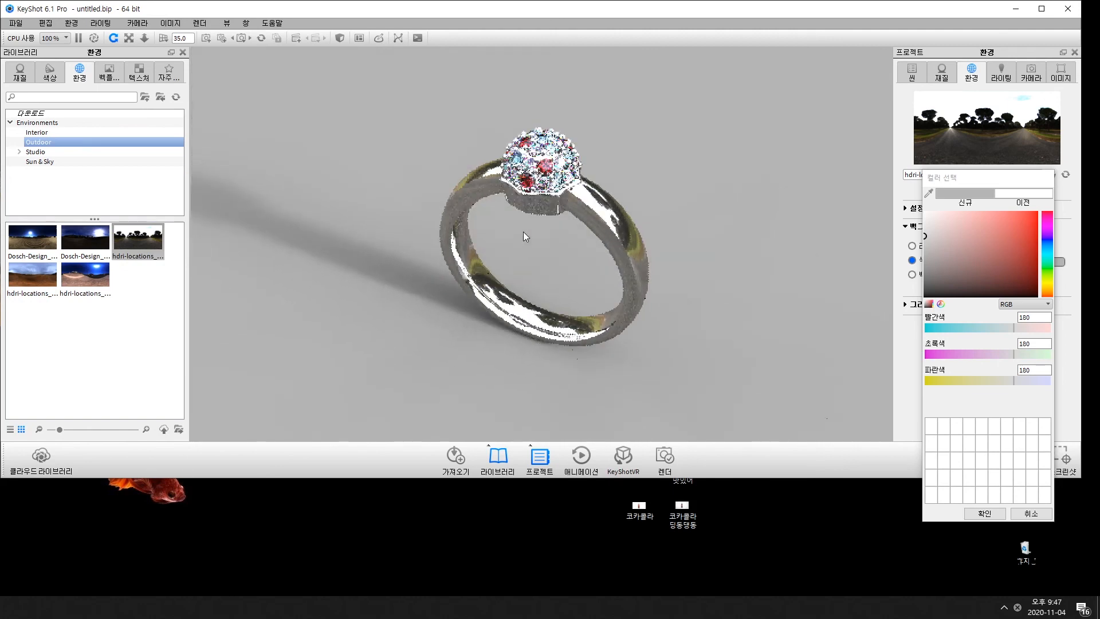
scroll(500, 209, up, 4)
scroll(498, 210, down, 6)
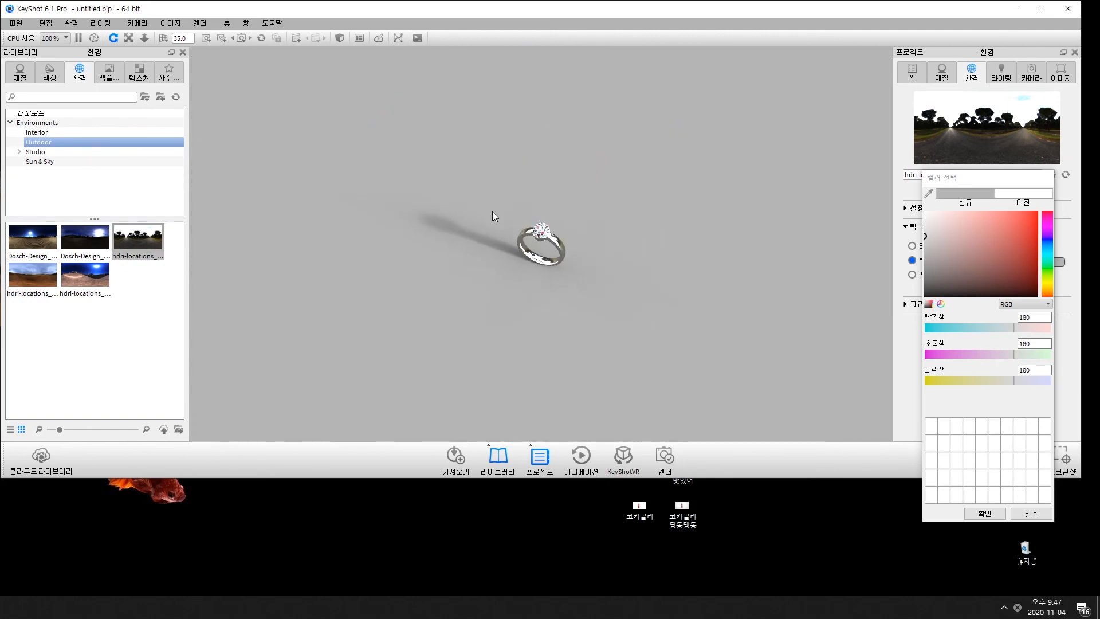
Step: Open the render settings and set the still image format to PNG with alpha (transparency) included
click(204, 23)
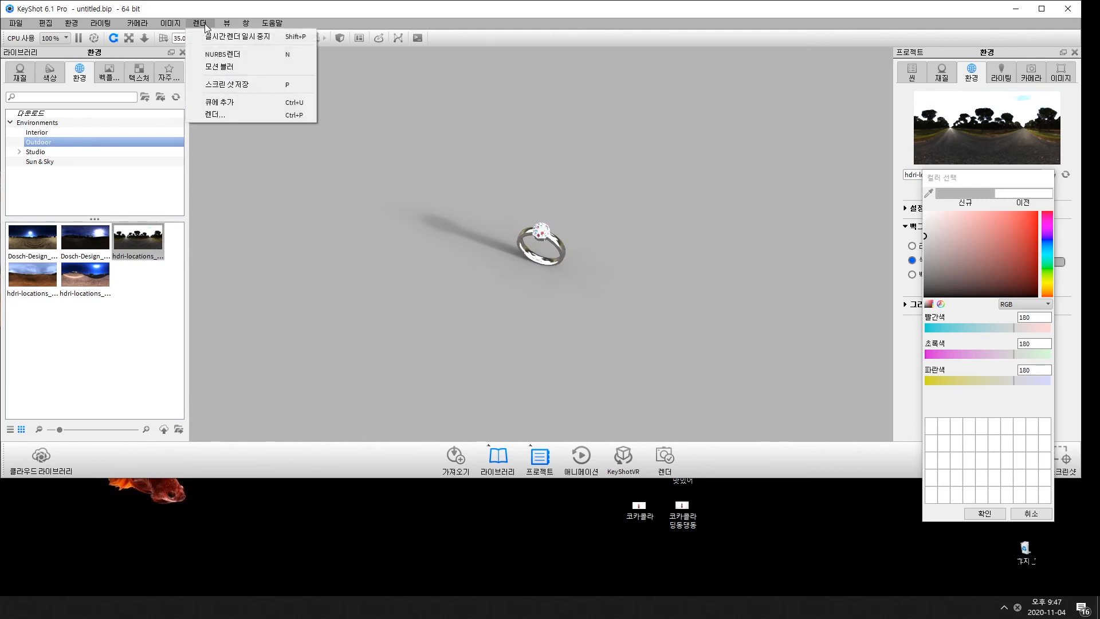
click(248, 103)
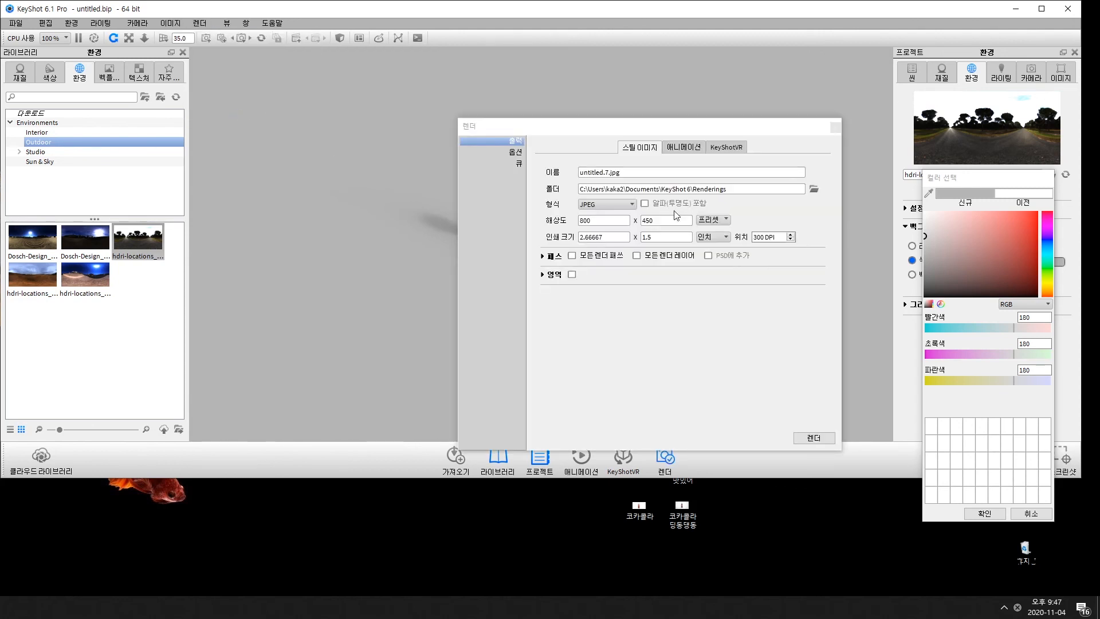
click(615, 204)
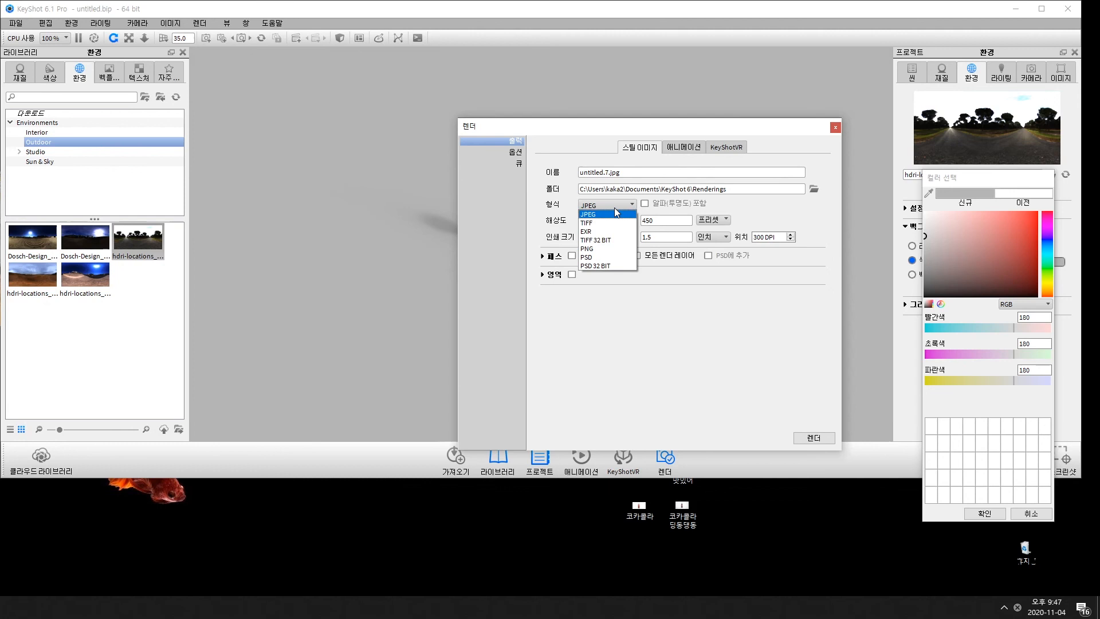
click(596, 252)
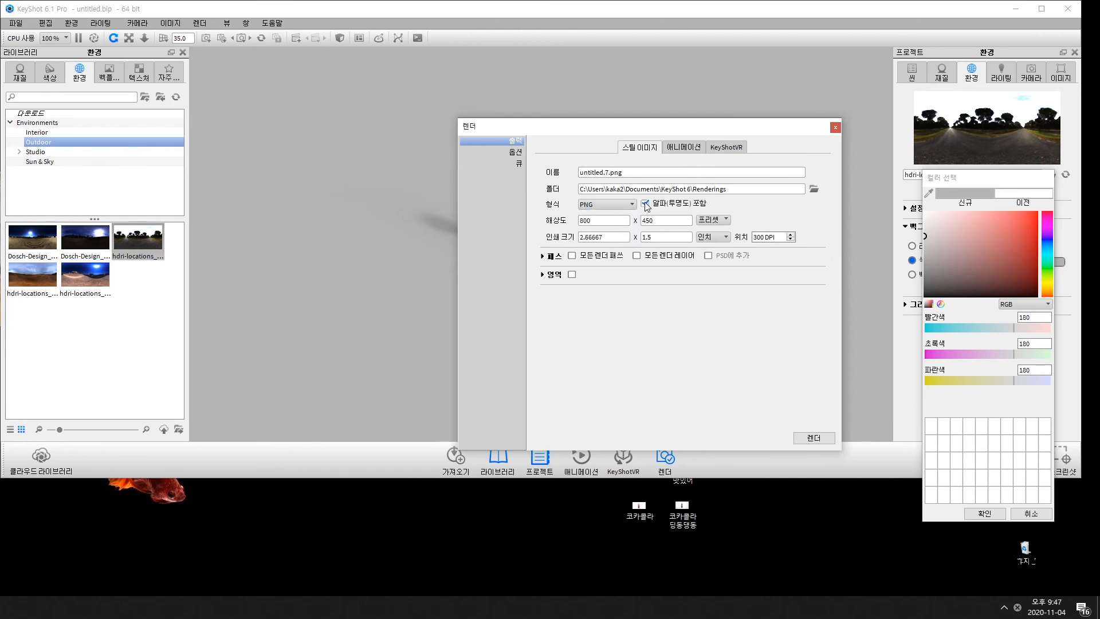
Step: Render the still image with 24 samples, 4 ray bounces and 1.198 shadow quality, and close the render windows
click(513, 152)
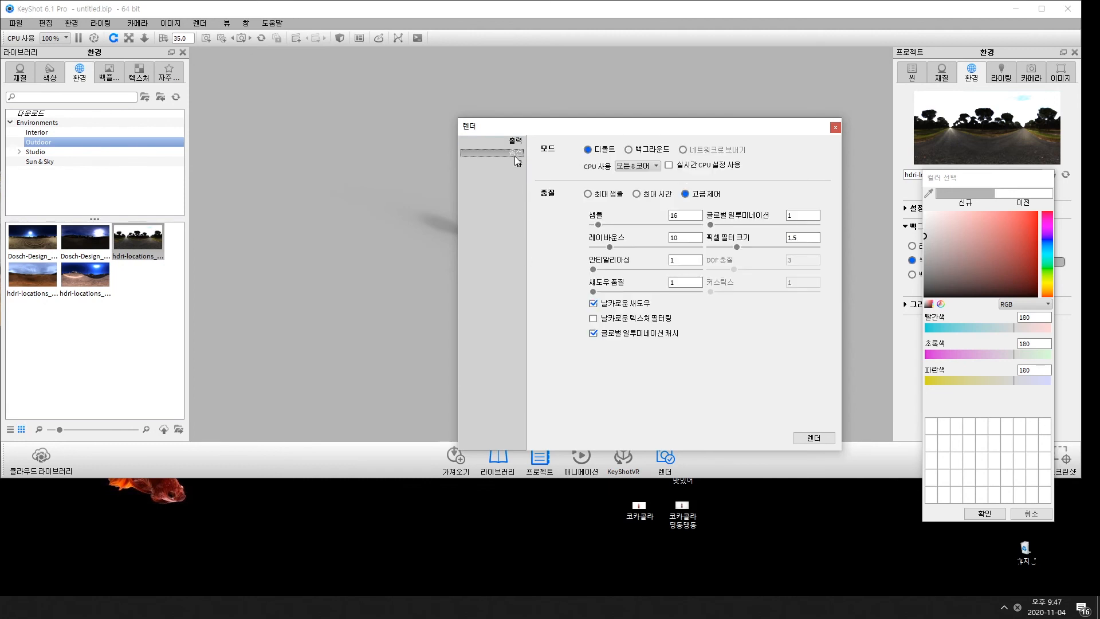
click(608, 247)
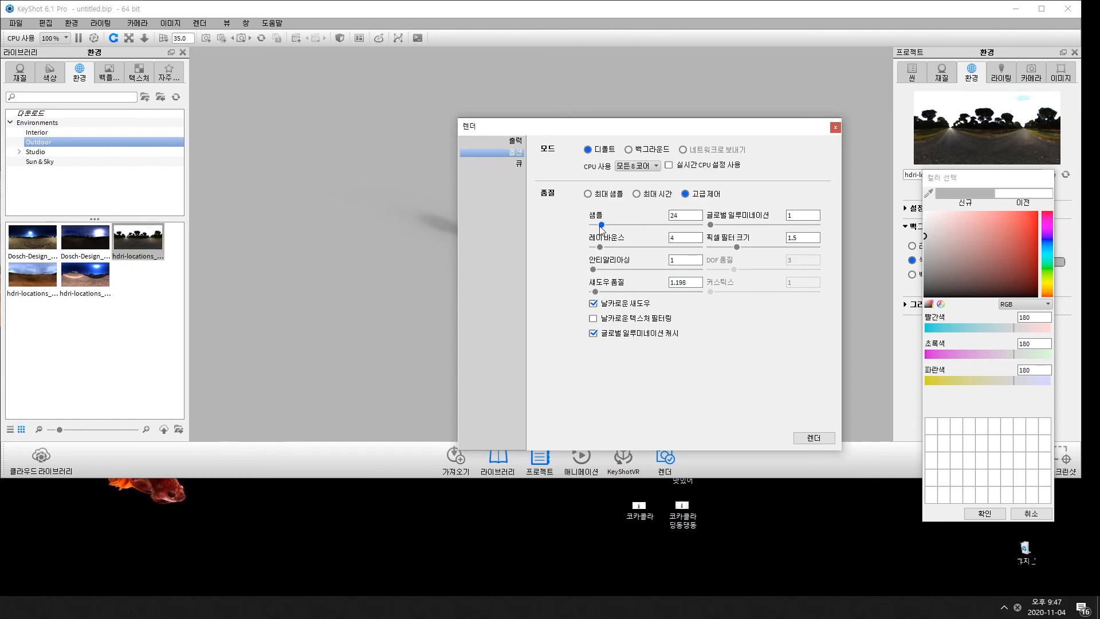
click(814, 437)
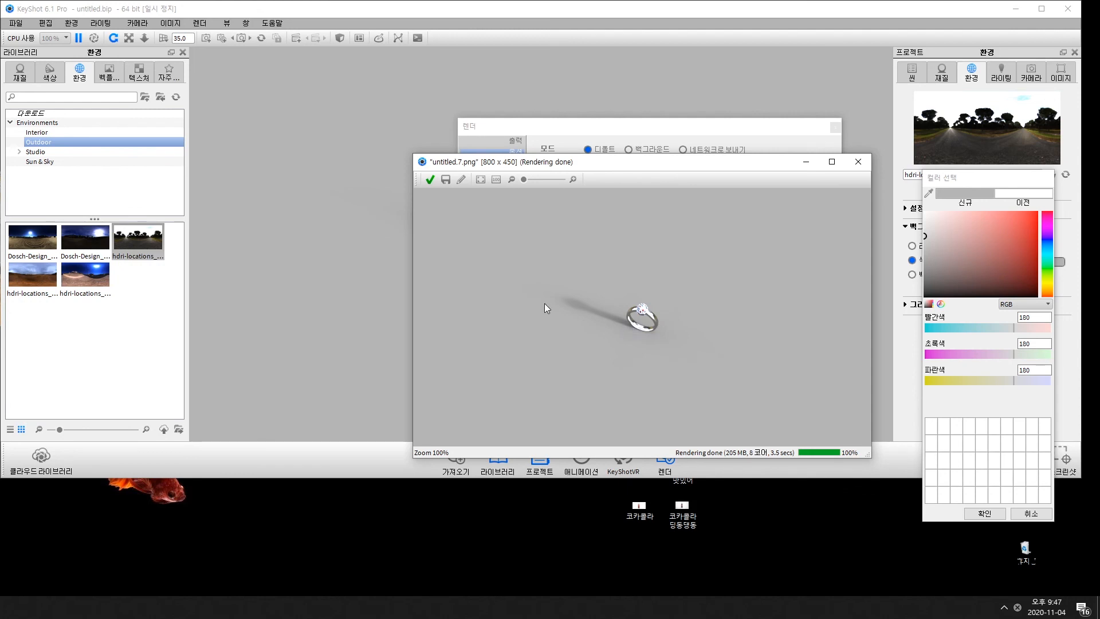
click(858, 162)
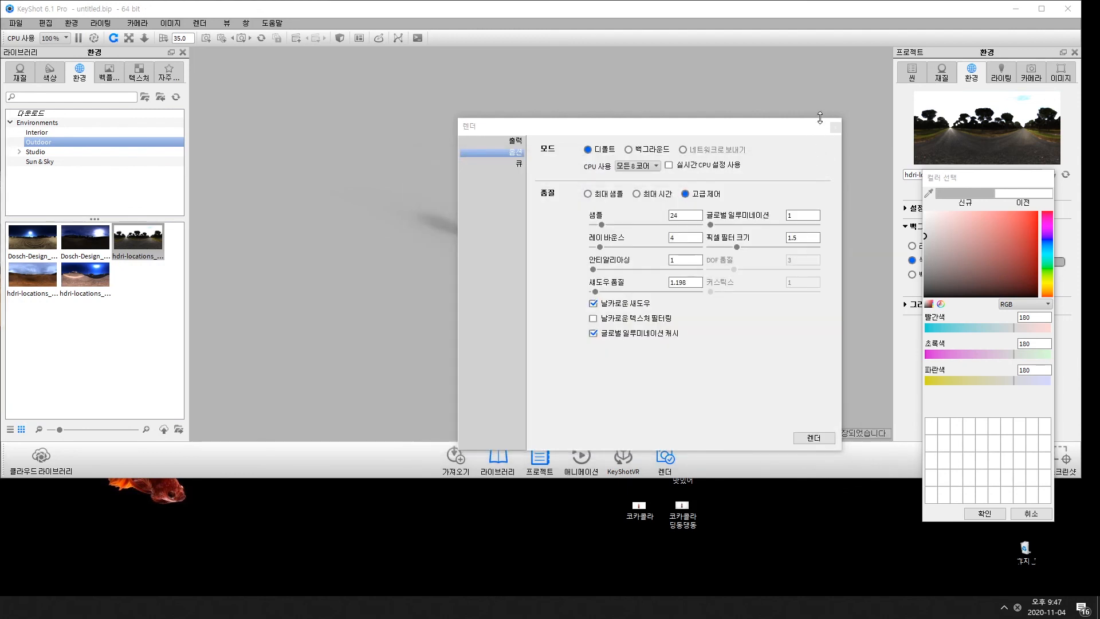
click(829, 122)
click(835, 128)
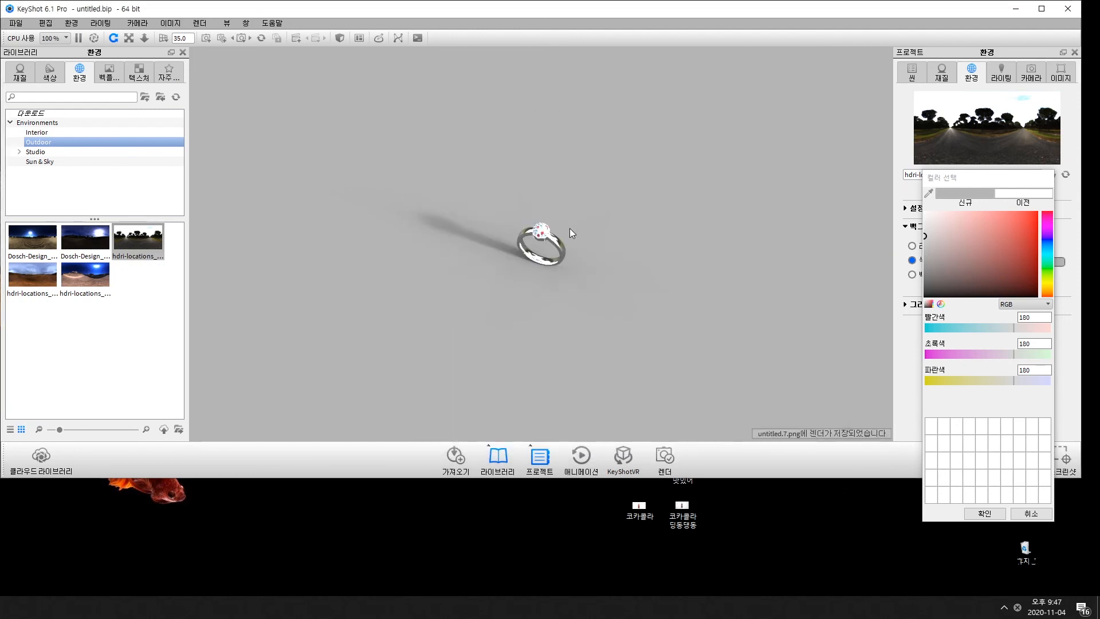
scroll(551, 242, up, 6)
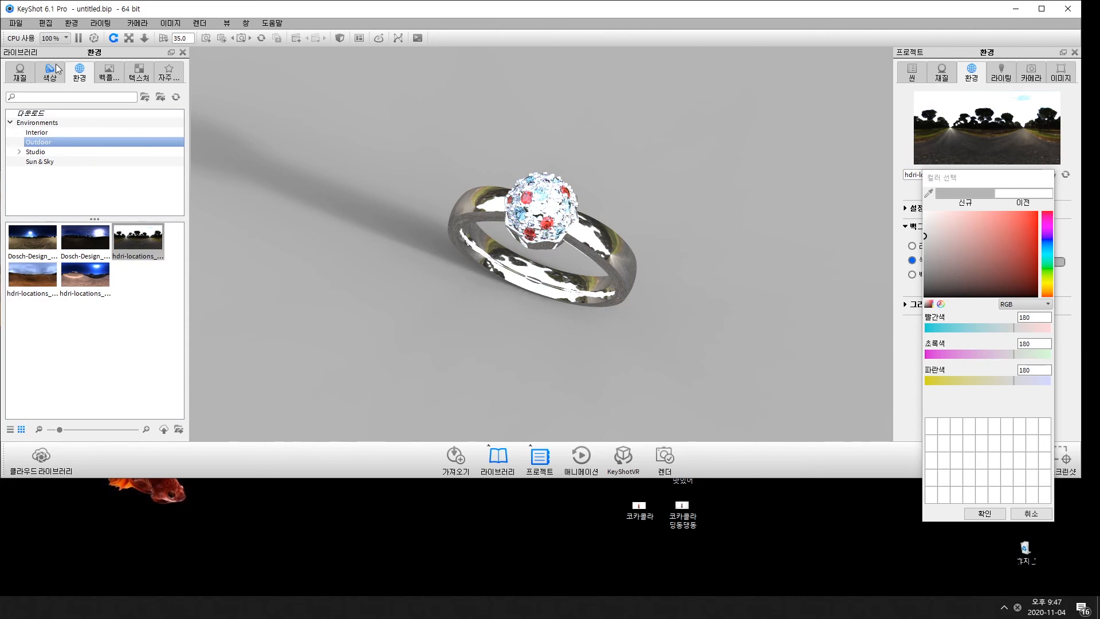
click(112, 75)
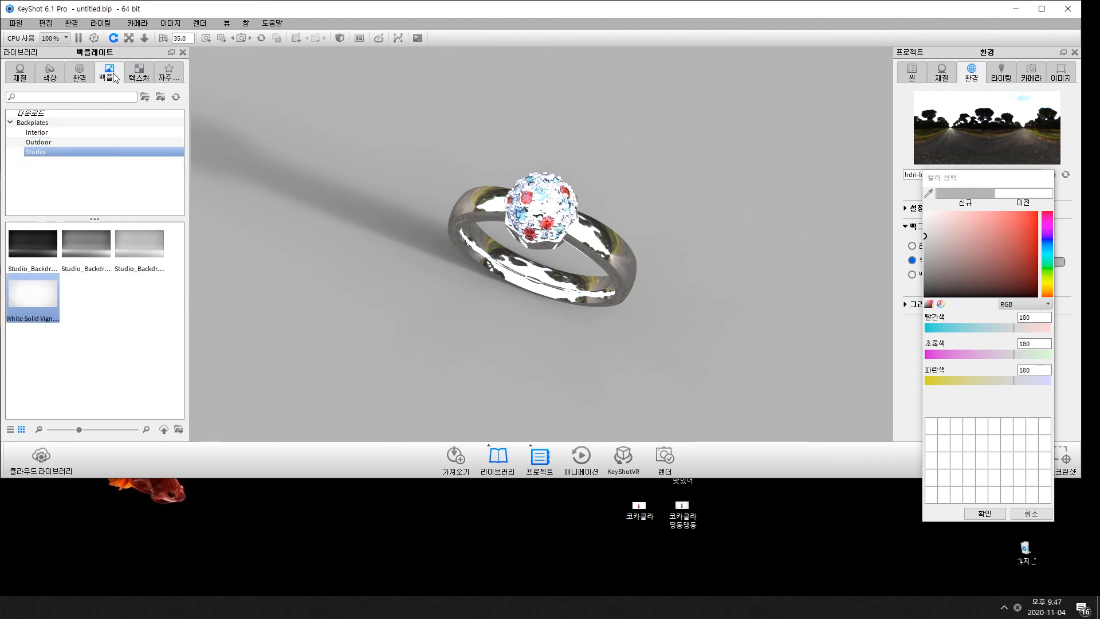
click(51, 74)
click(79, 74)
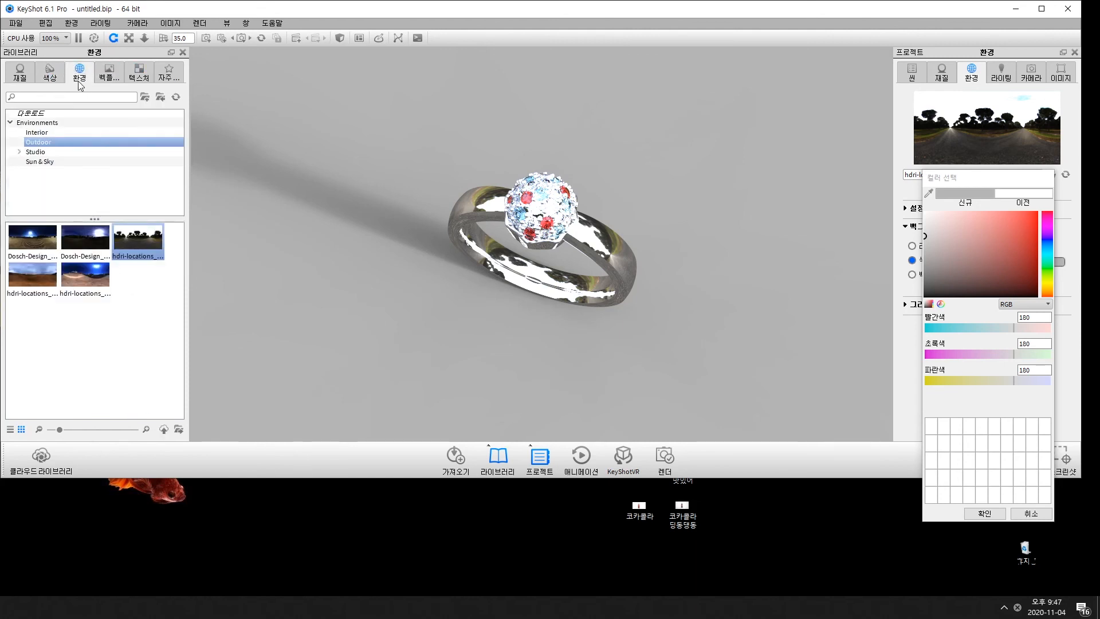
Step: Try the All Black and All White studio environments on the ring
click(39, 163)
click(38, 142)
click(36, 152)
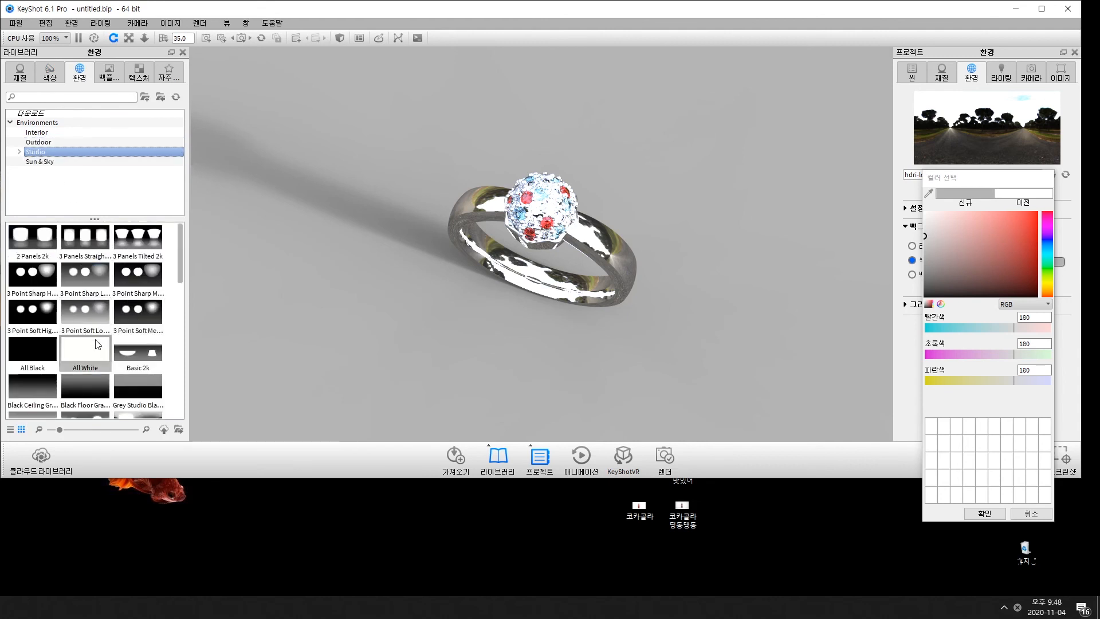
drag(34, 350, 315, 302)
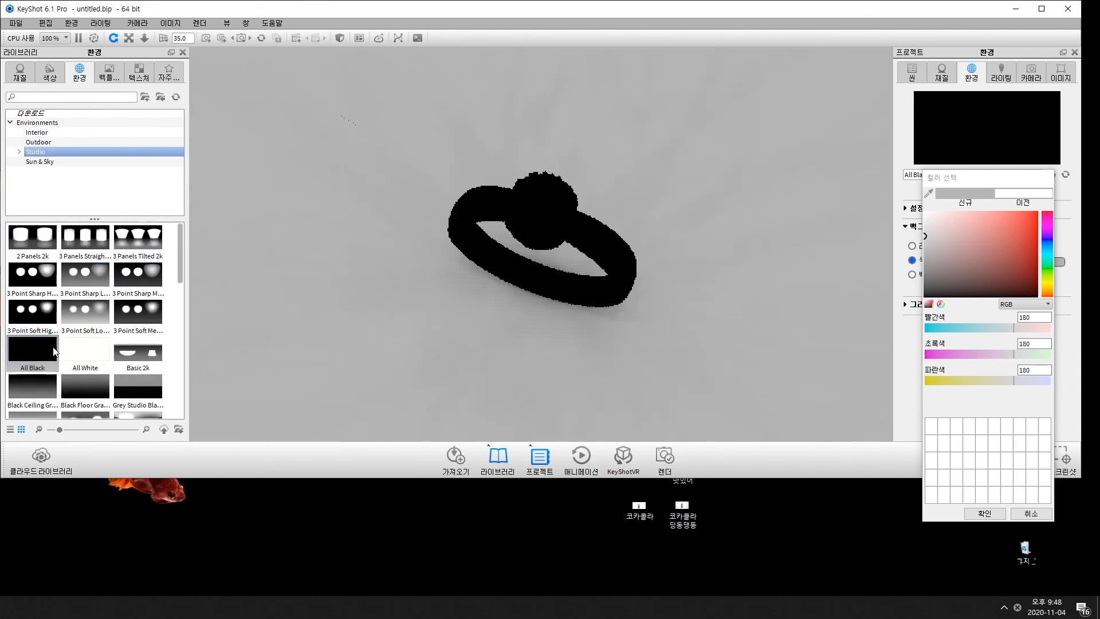
drag(85, 350, 257, 315)
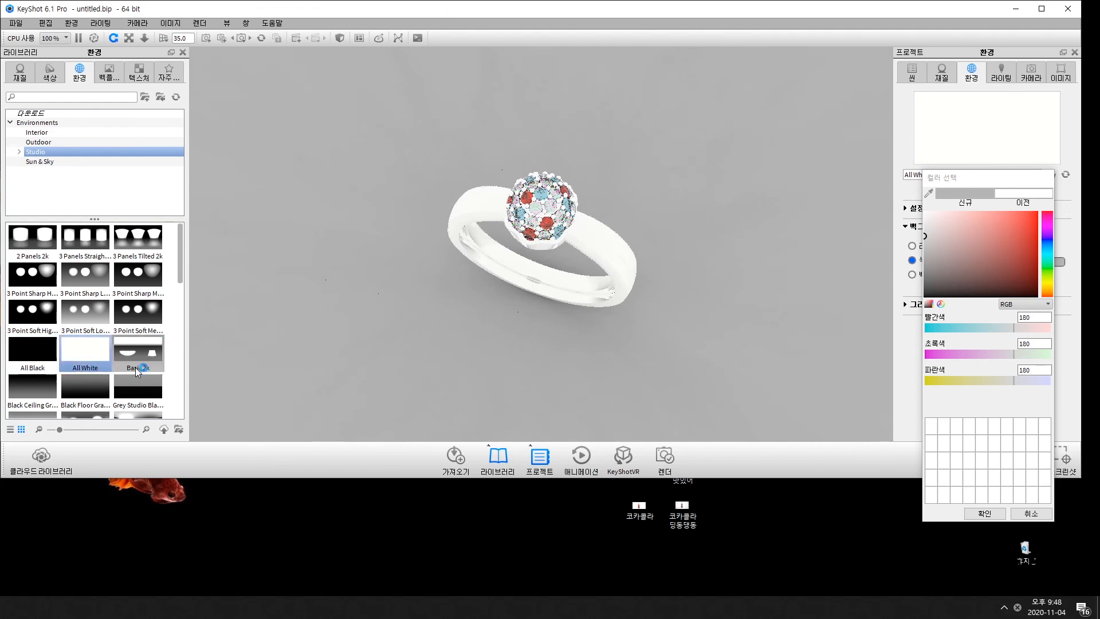
Step: Try the Basic 2k, 3 Point Sharp High and 2 Panels 2k studio environments, comparing the reflections on the ring
drag(137, 355, 264, 320)
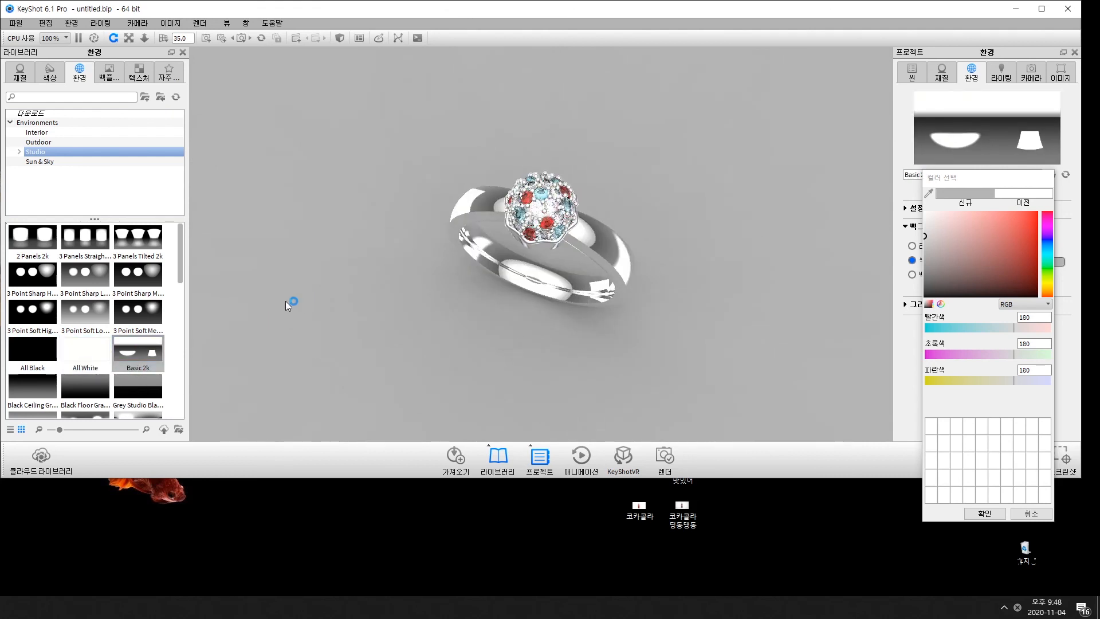
scroll(412, 248, up, 2)
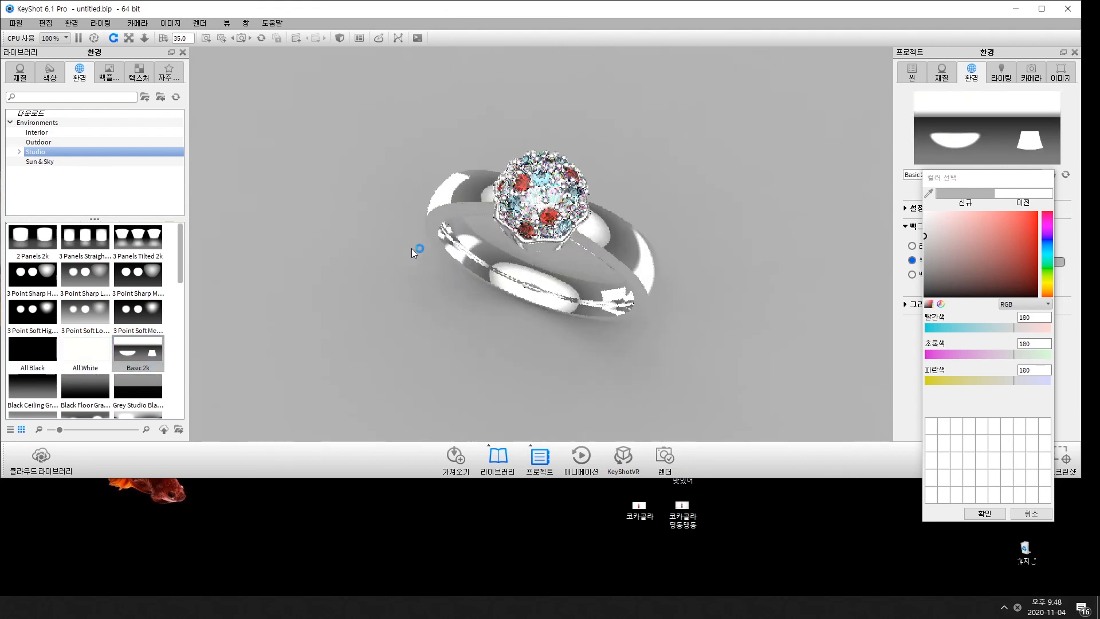
scroll(411, 249, down, 4)
mouse_move(463, 173)
mouse_down()
mouse_move(480, 259)
mouse_move(477, 176)
mouse_up()
drag(33, 274, 411, 245)
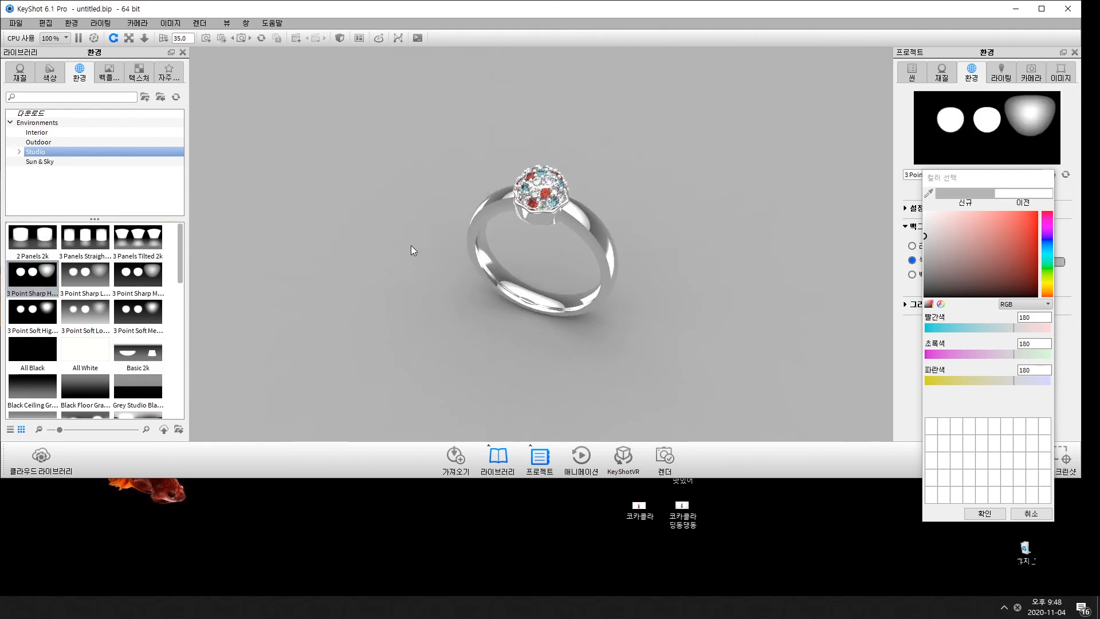
drag(39, 256, 258, 288)
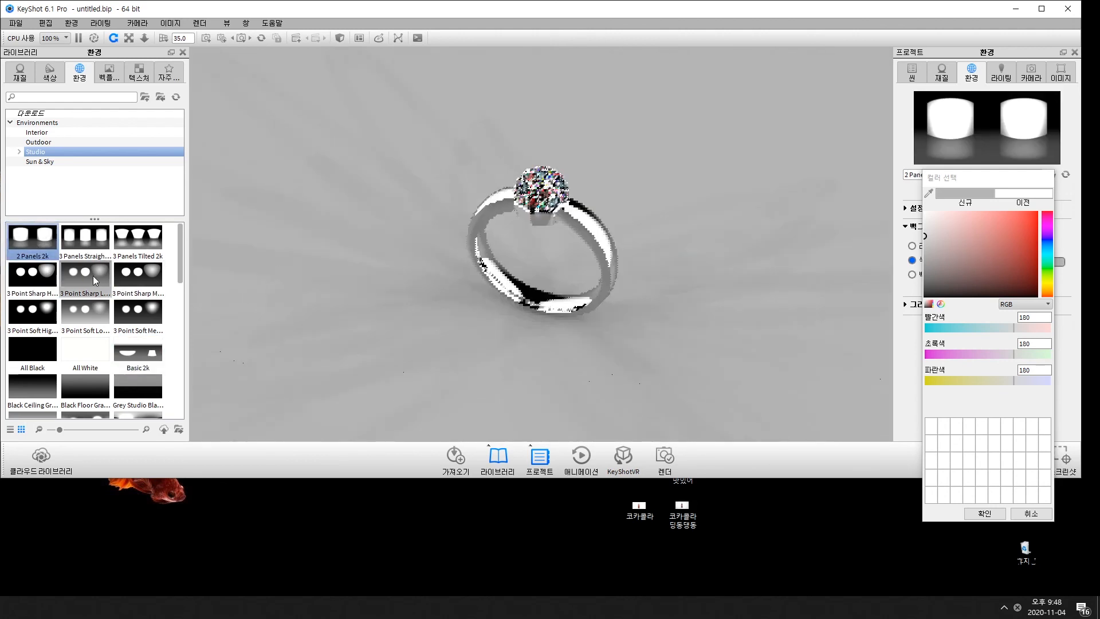
Step: Light the ring with the 3 Point Sharp Low studio environment and view it from a higher angle
drag(92, 276, 321, 277)
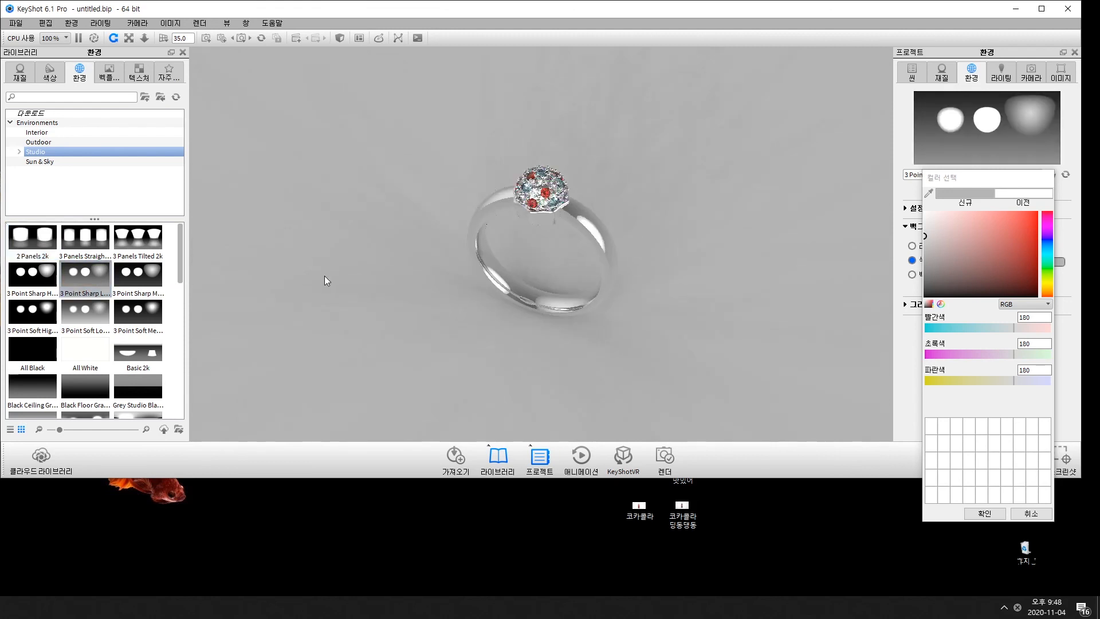
drag(441, 196, 435, 230)
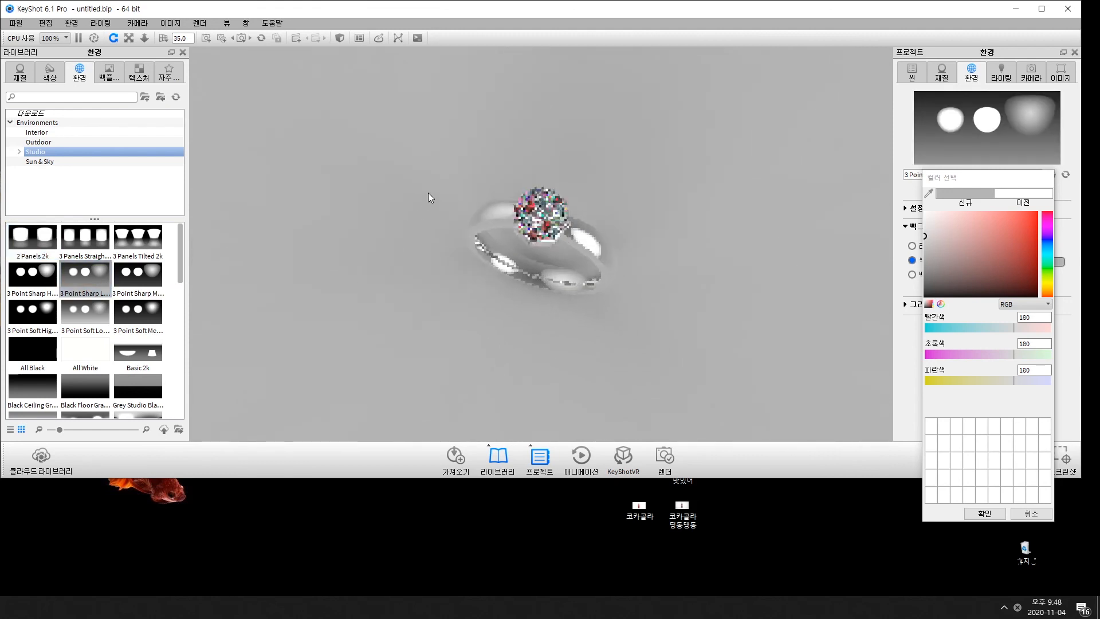
Step: Try the Interior and Full Simulation lighting presets on the ring and return to the Product preset
scroll(454, 222, down, 5)
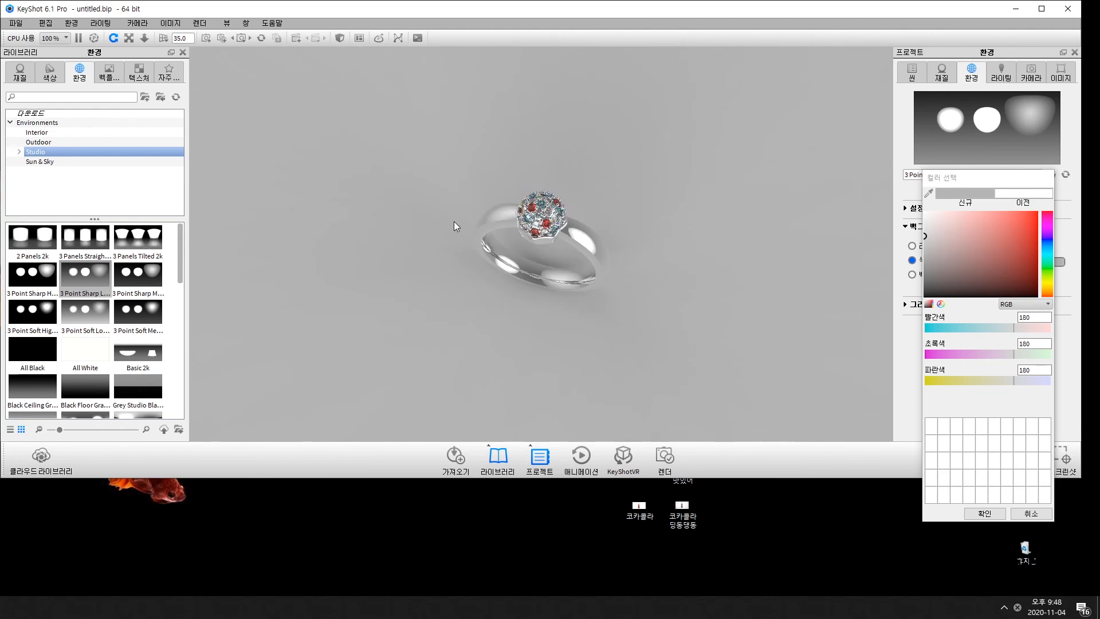
scroll(166, 269, down, 3)
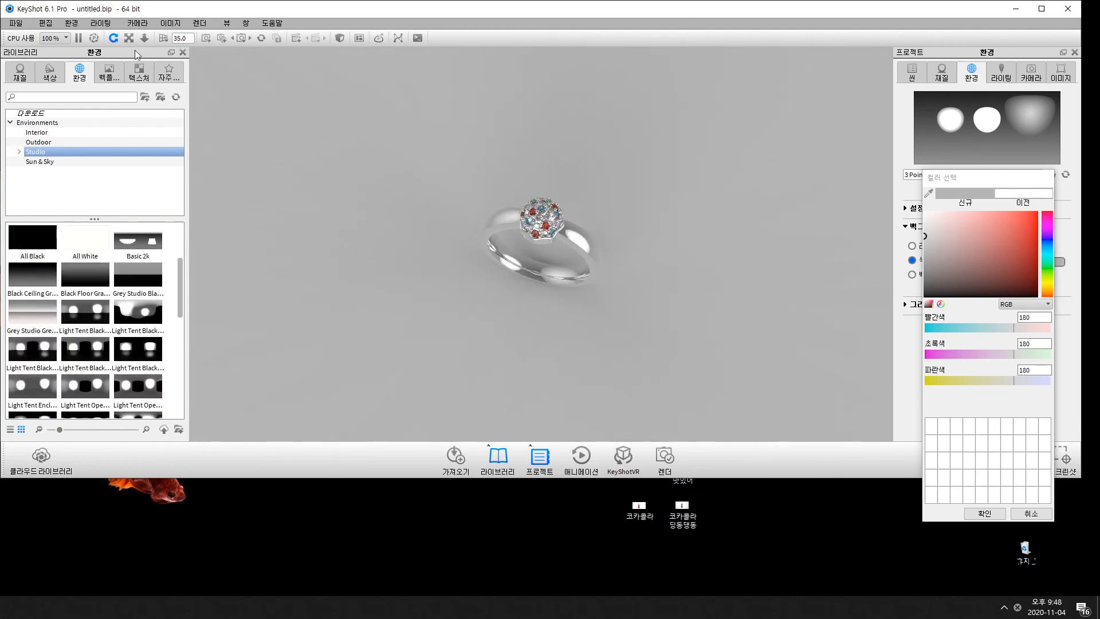
click(101, 23)
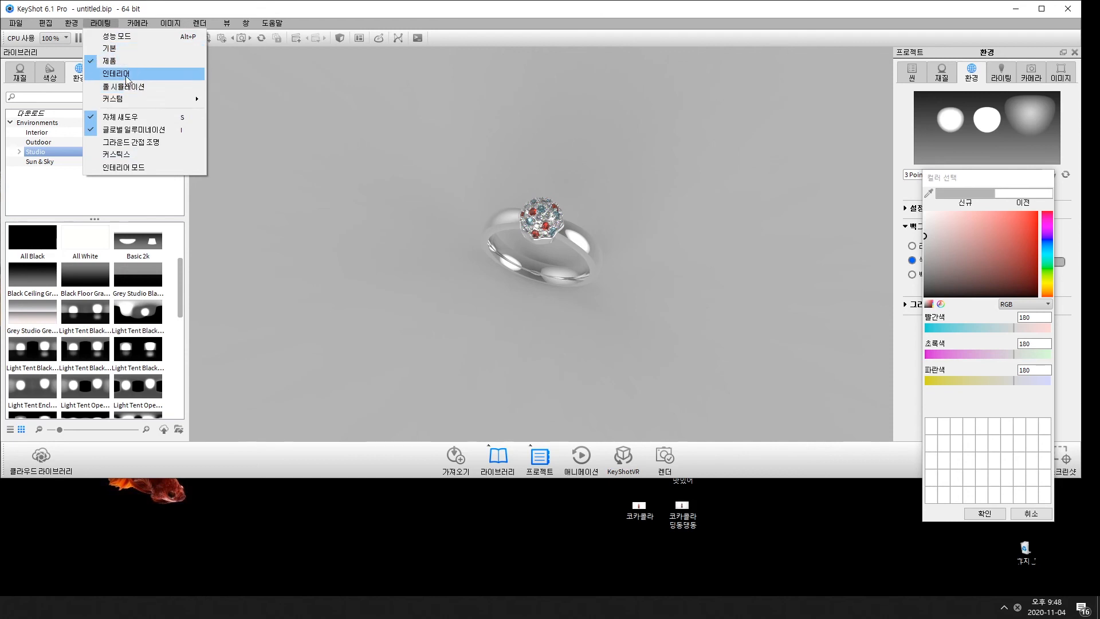
click(126, 76)
click(102, 23)
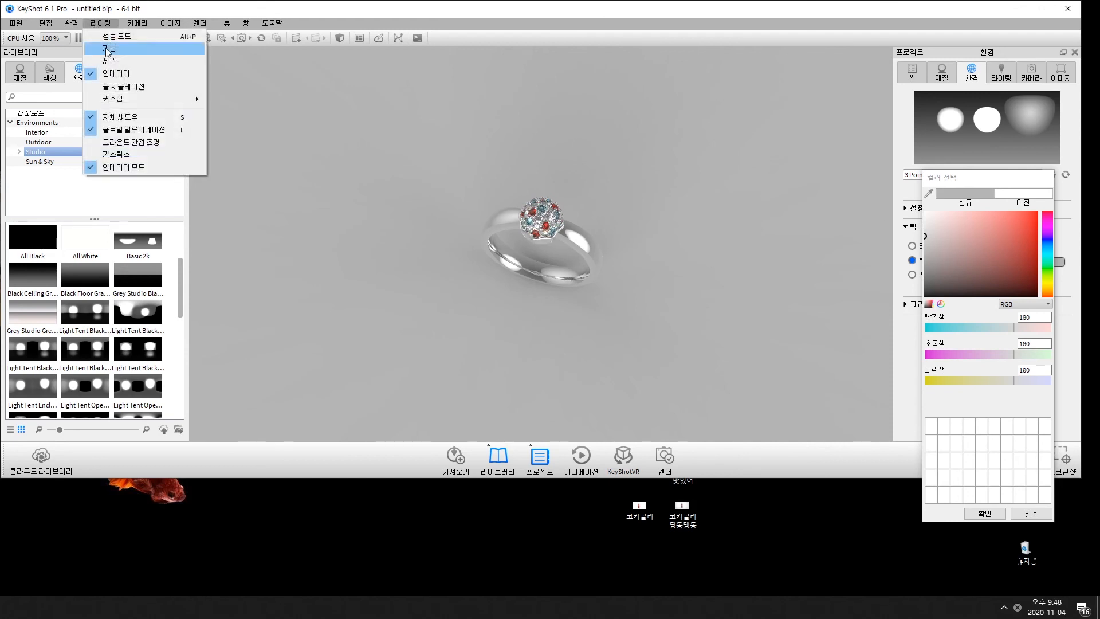
click(114, 88)
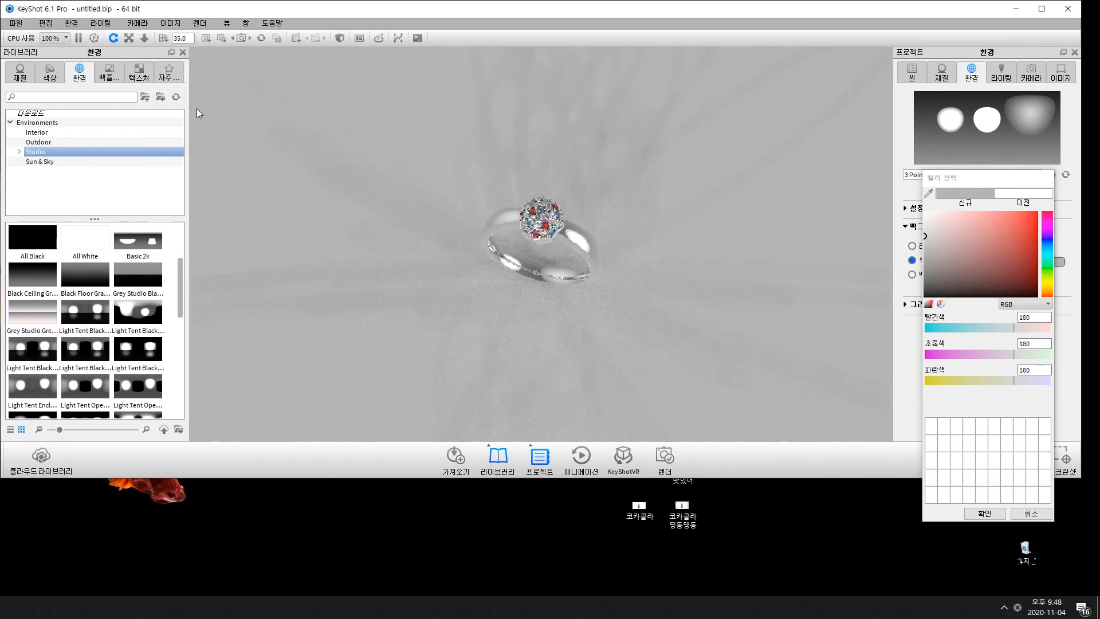
click(104, 25)
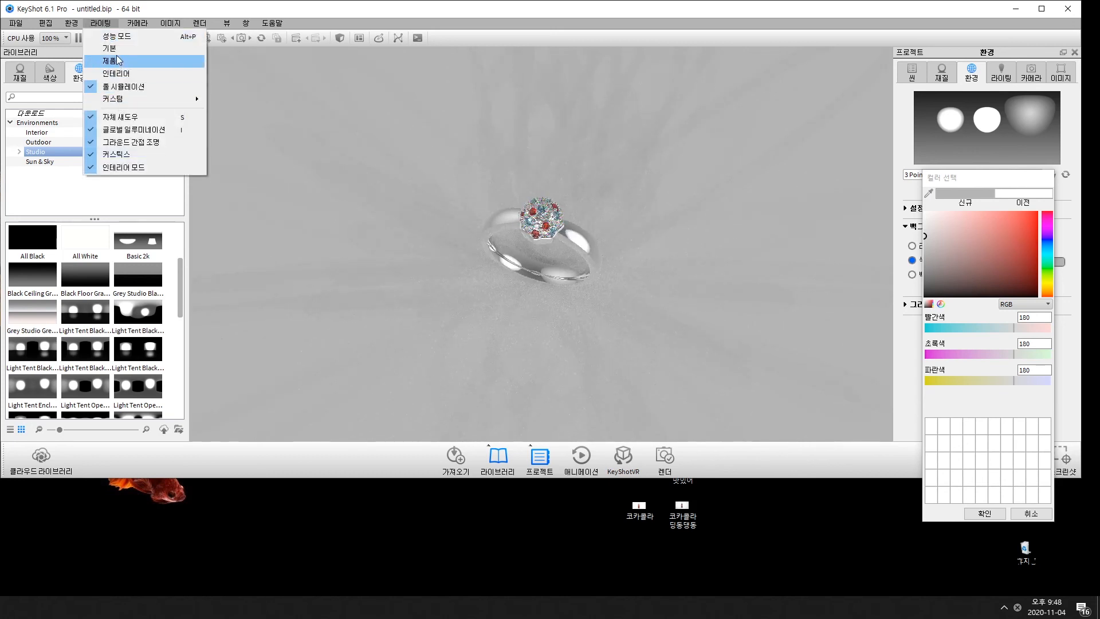
click(117, 59)
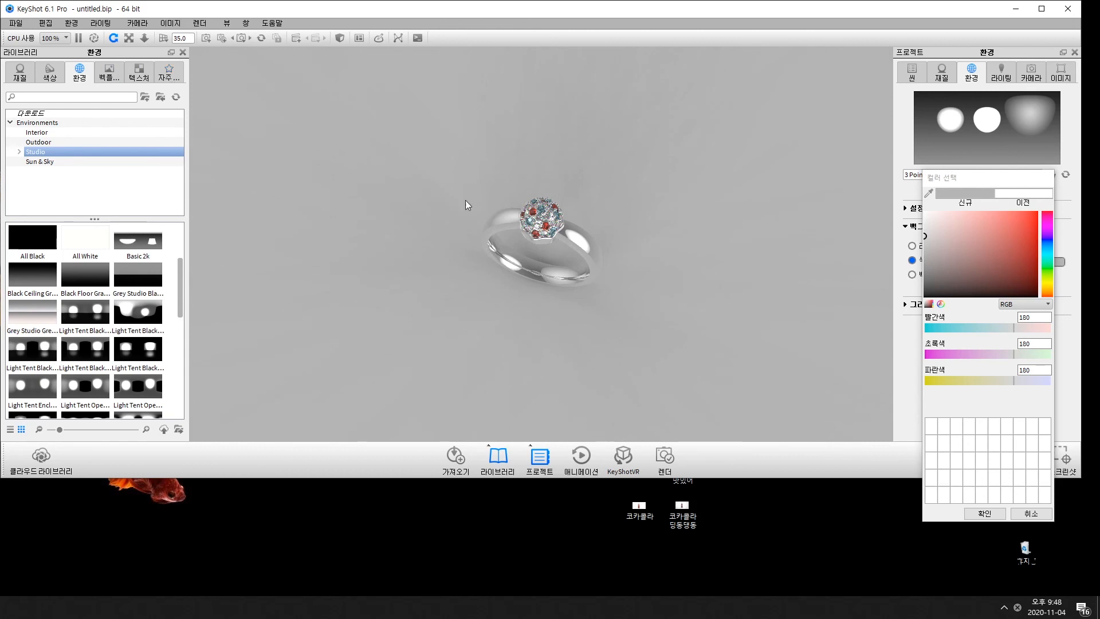
Step: Try two Light Tent studio environments, an open and an enclosed one, on the ring from a higher viewing angle
scroll(137, 344, down, 3)
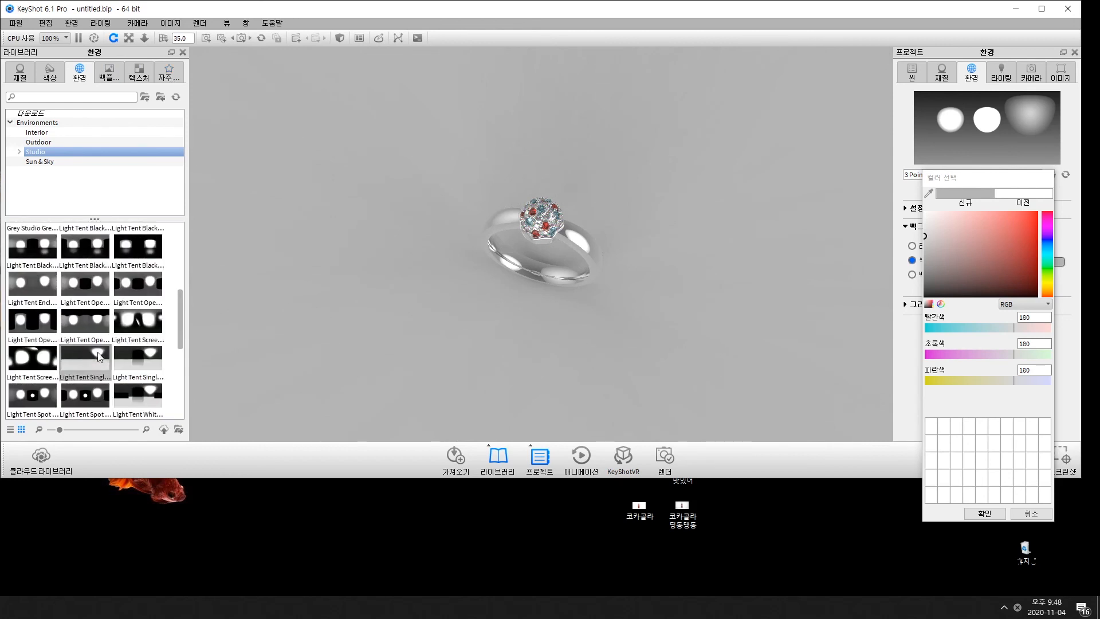
drag(84, 287, 350, 288)
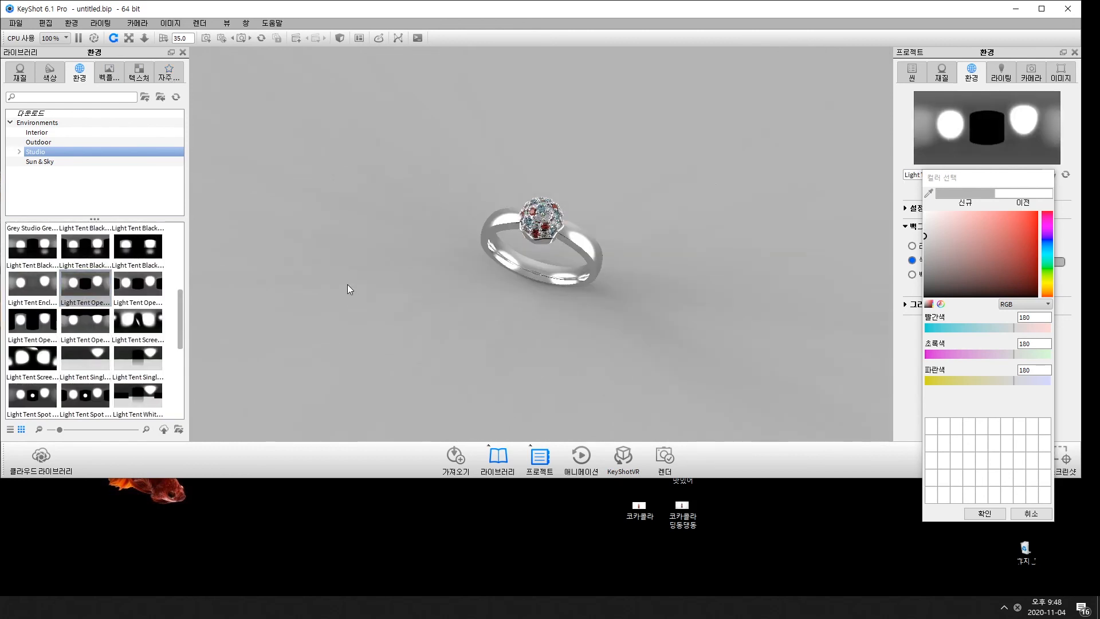
drag(385, 224, 383, 260)
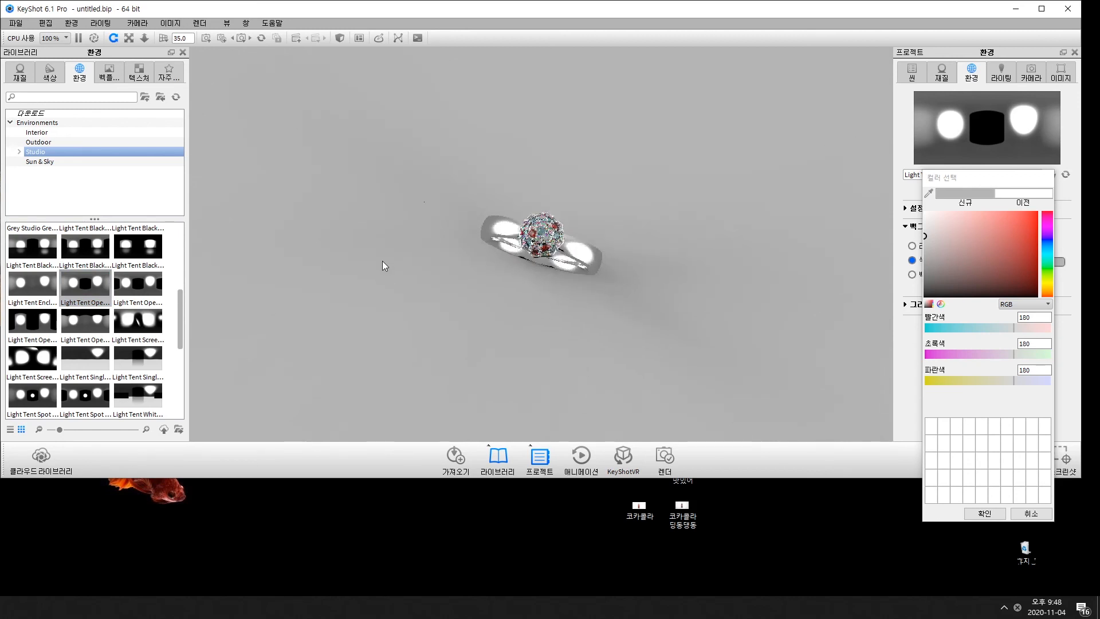
drag(33, 284, 348, 277)
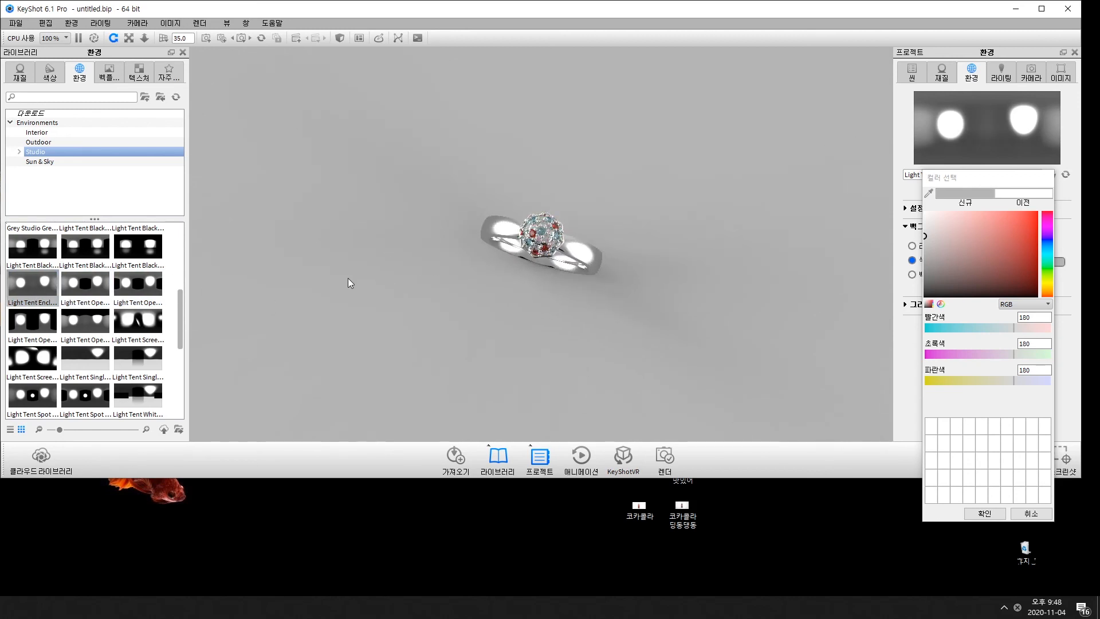
Step: Try an Overhead Panels studio environment and the Desaturated and Los Angeles sun-and-sky environments on the ring
scroll(69, 332, down, 5)
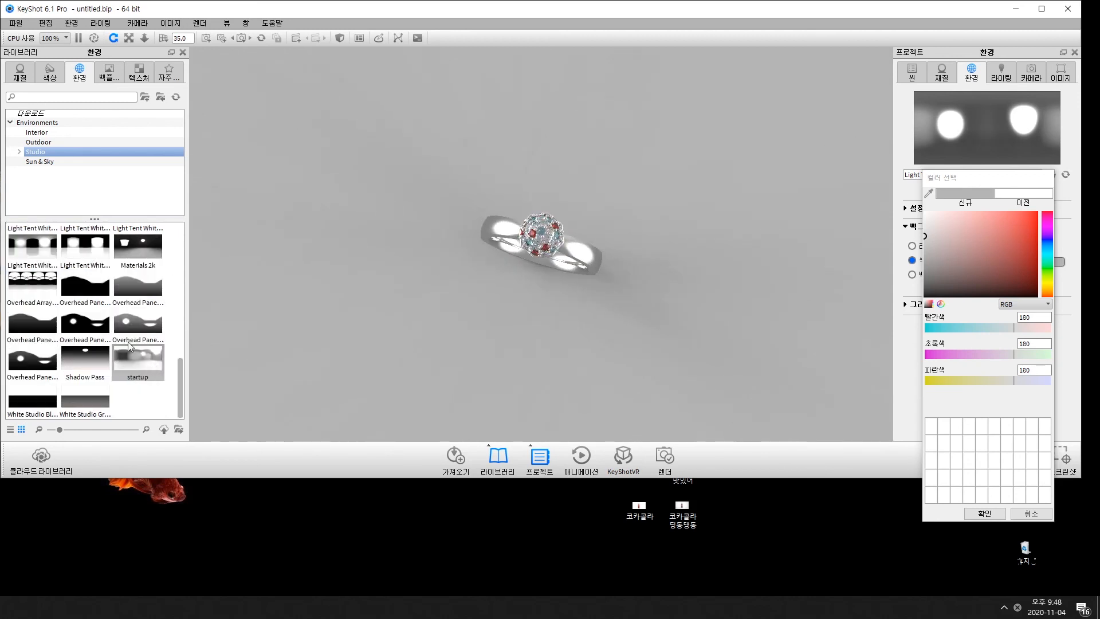
drag(136, 322, 410, 259)
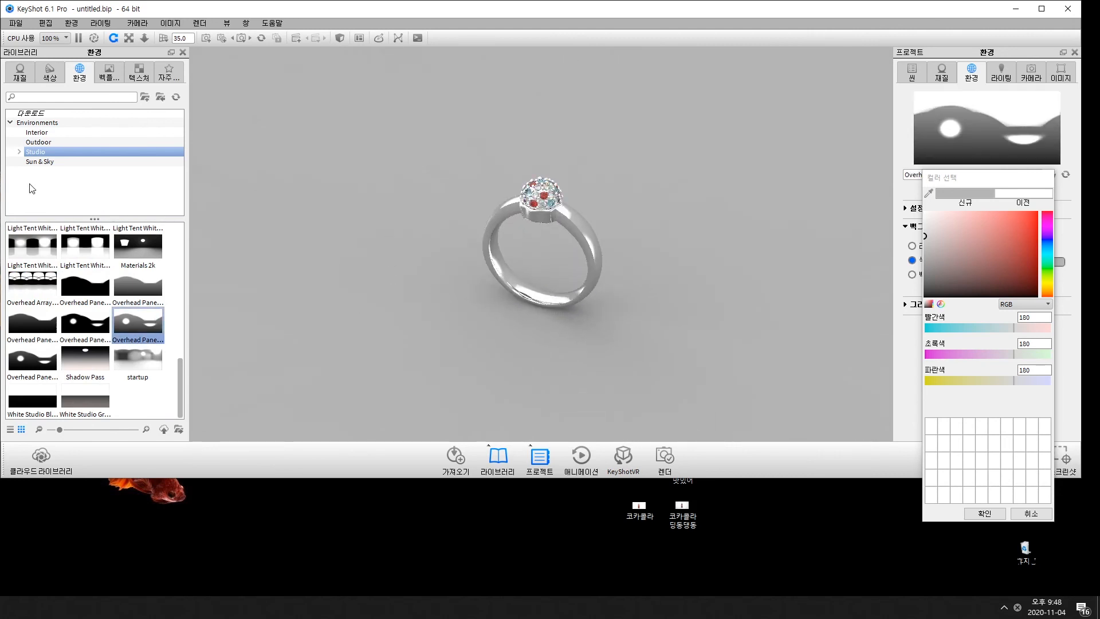
click(41, 161)
drag(37, 241, 322, 234)
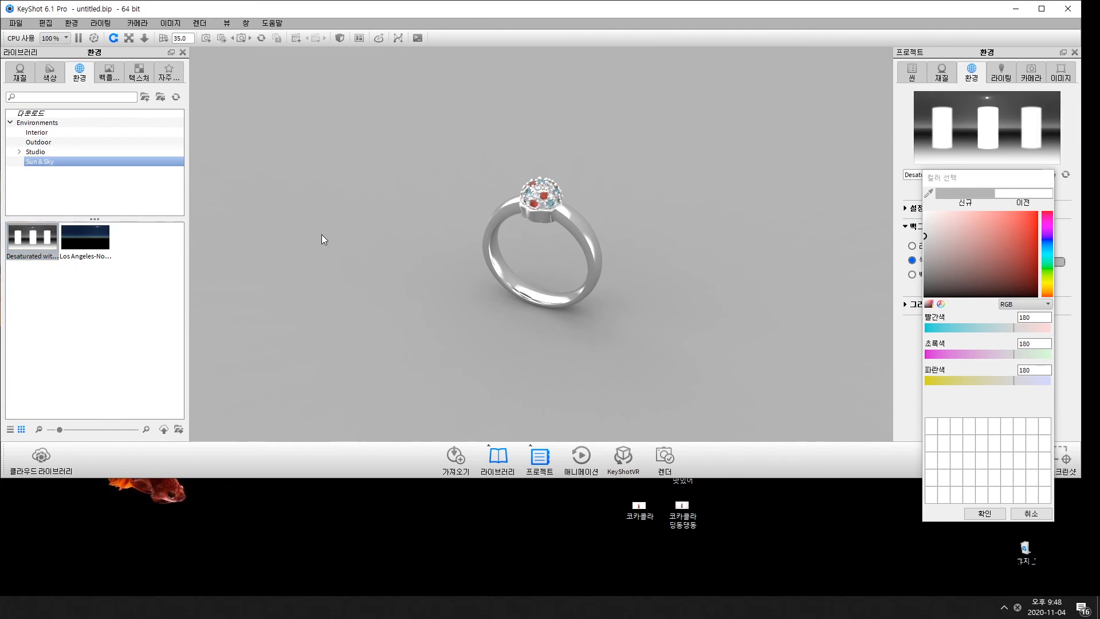
drag(85, 238, 295, 235)
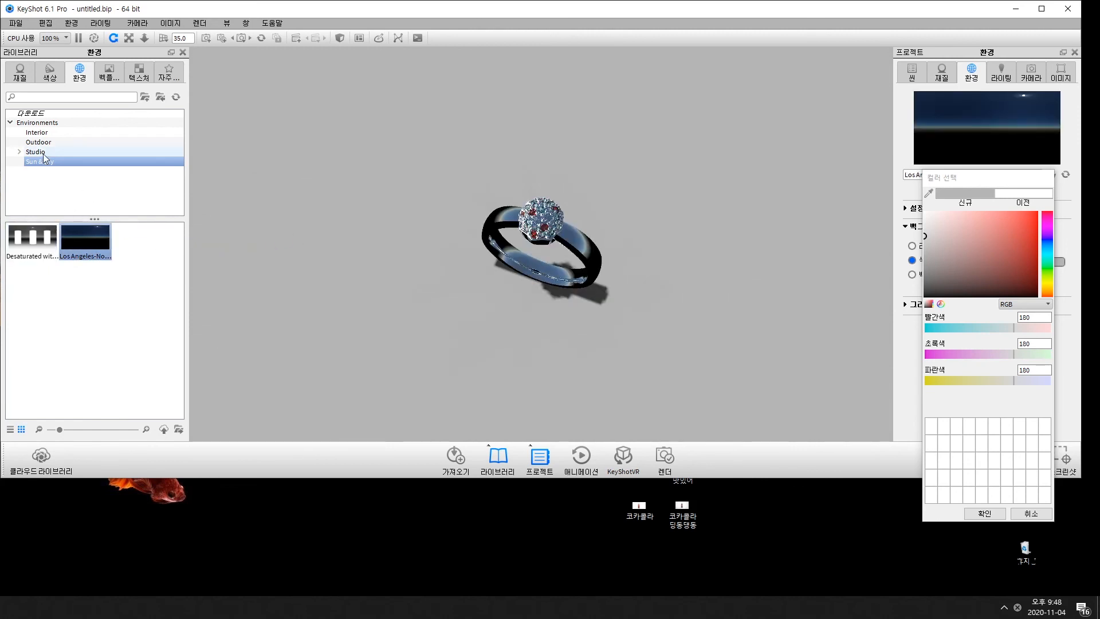
Step: Compare the Dosch-Studio2 and Dosch-Stairwell interior environments on the ring, keeping Dosch-Stairwell for a smaller view of it
click(41, 131)
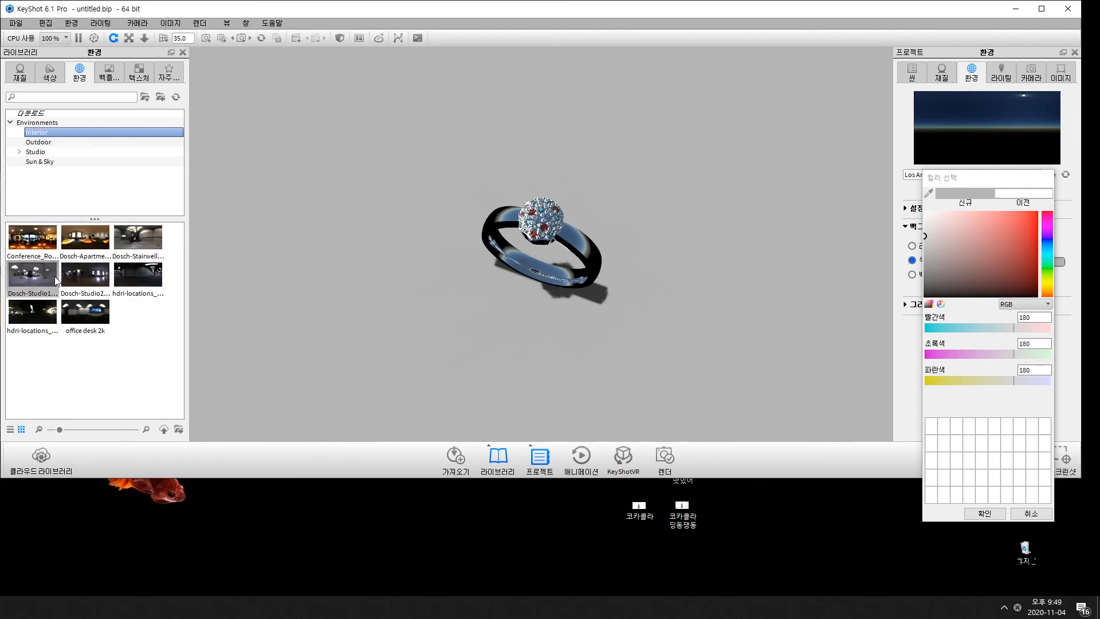
drag(84, 279, 299, 261)
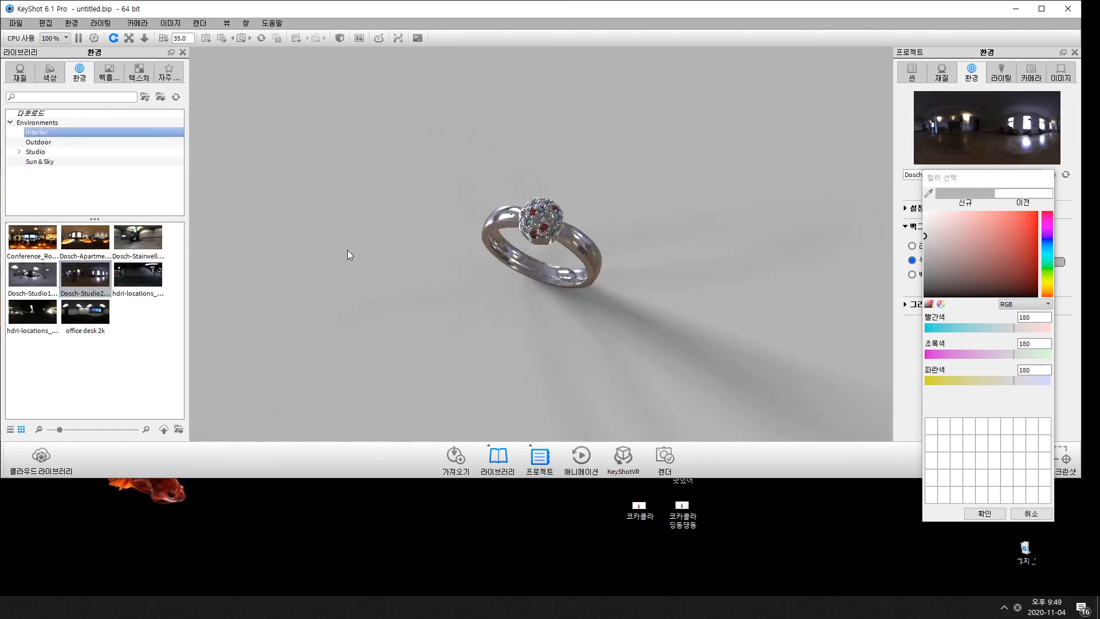
scroll(483, 251, up, 5)
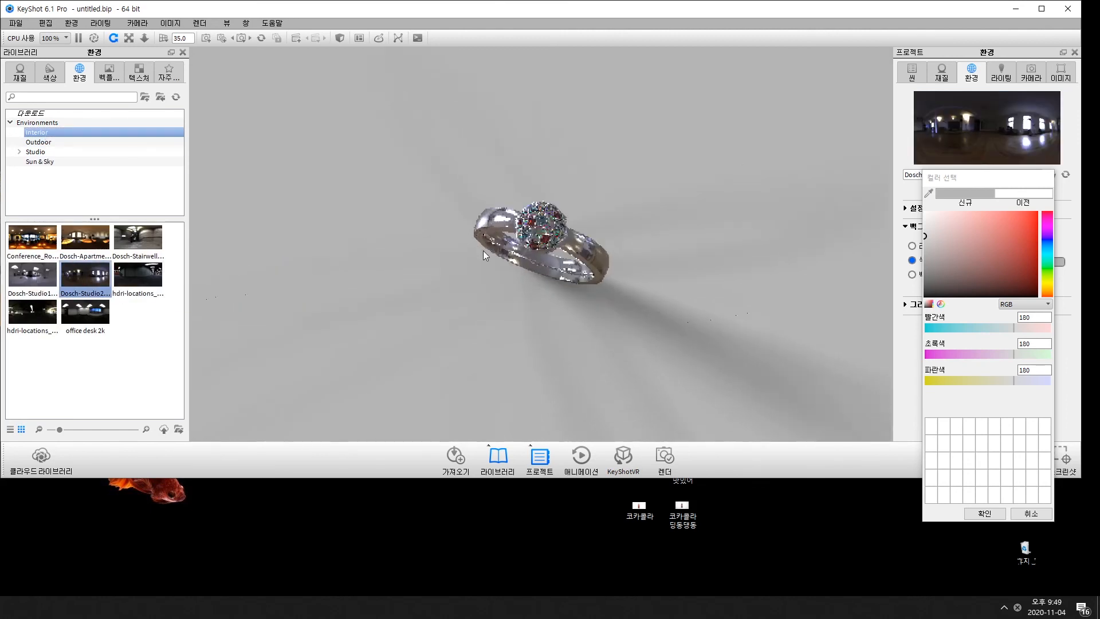
scroll(480, 259, down, 6)
drag(138, 237, 418, 236)
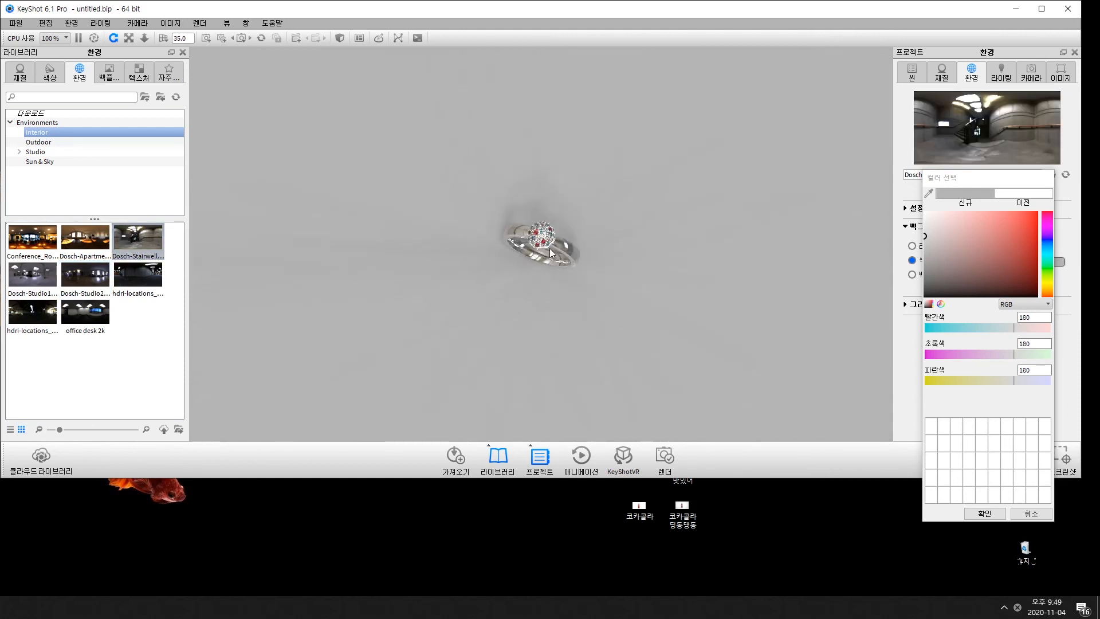
mouse_move(473, 316)
mouse_down()
mouse_move(456, 226)
mouse_move(484, 306)
mouse_up()
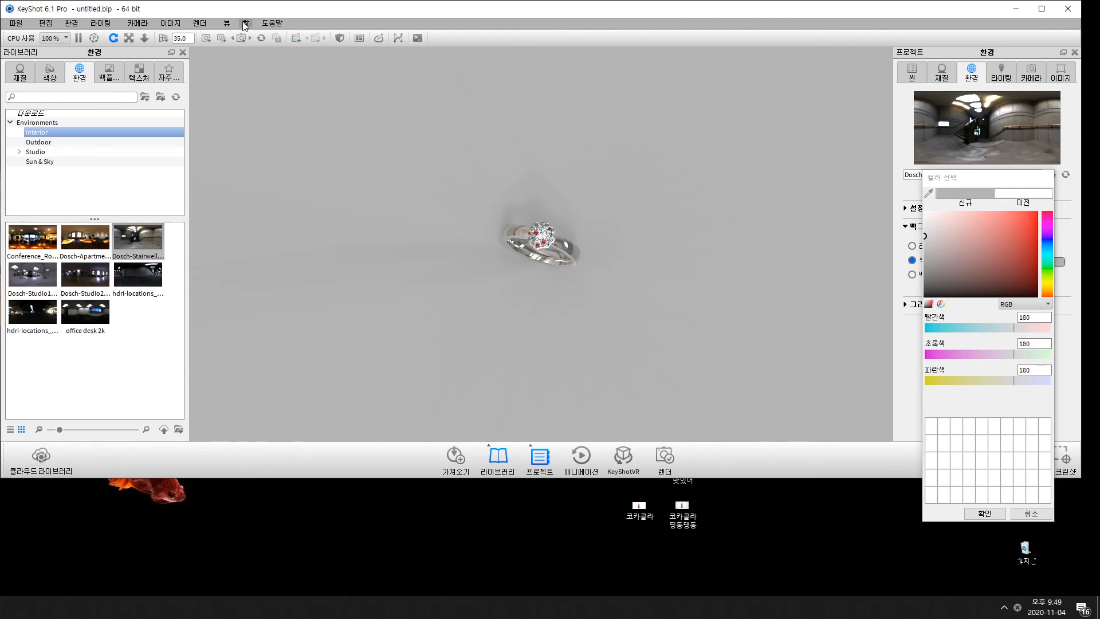
Step: Reduce the ray bounces to 12 and lower the shadow quality in the render options
click(211, 26)
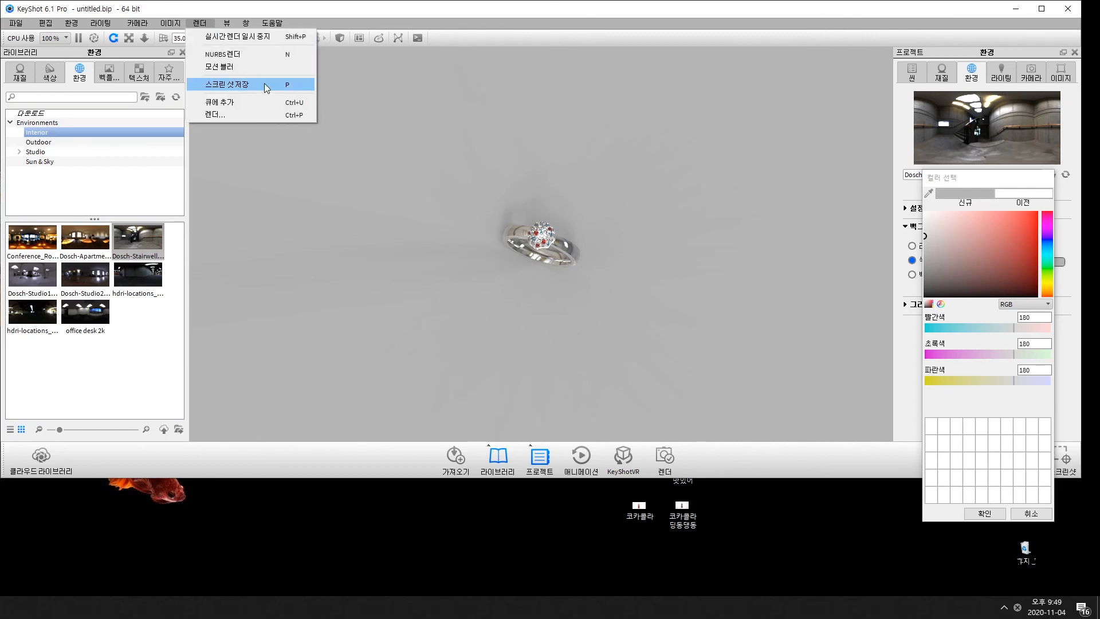
click(242, 109)
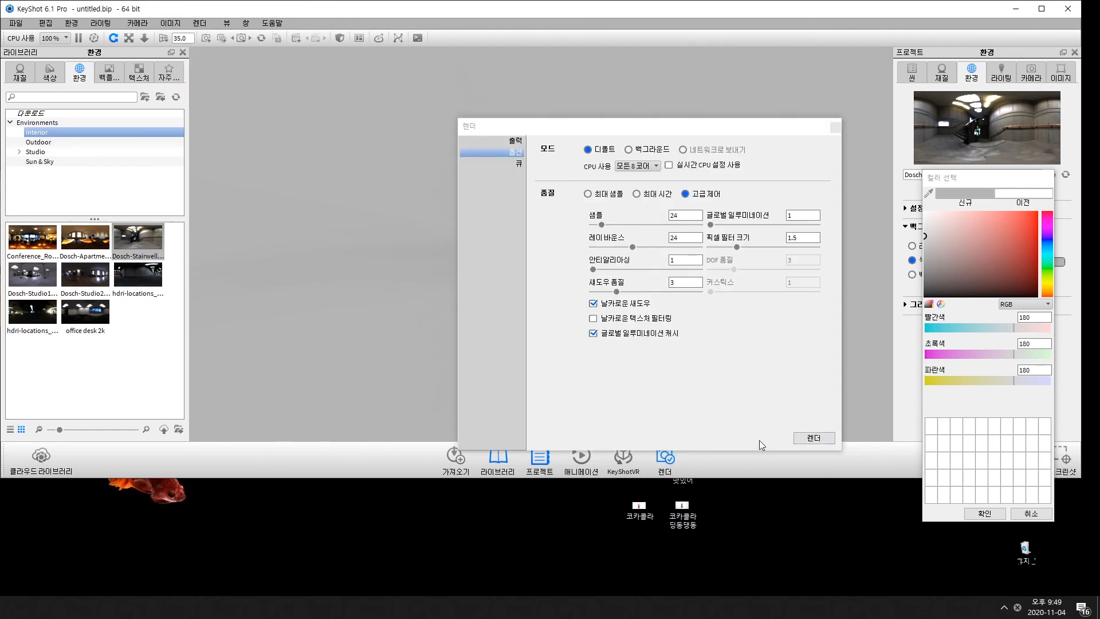
drag(633, 247, 599, 247)
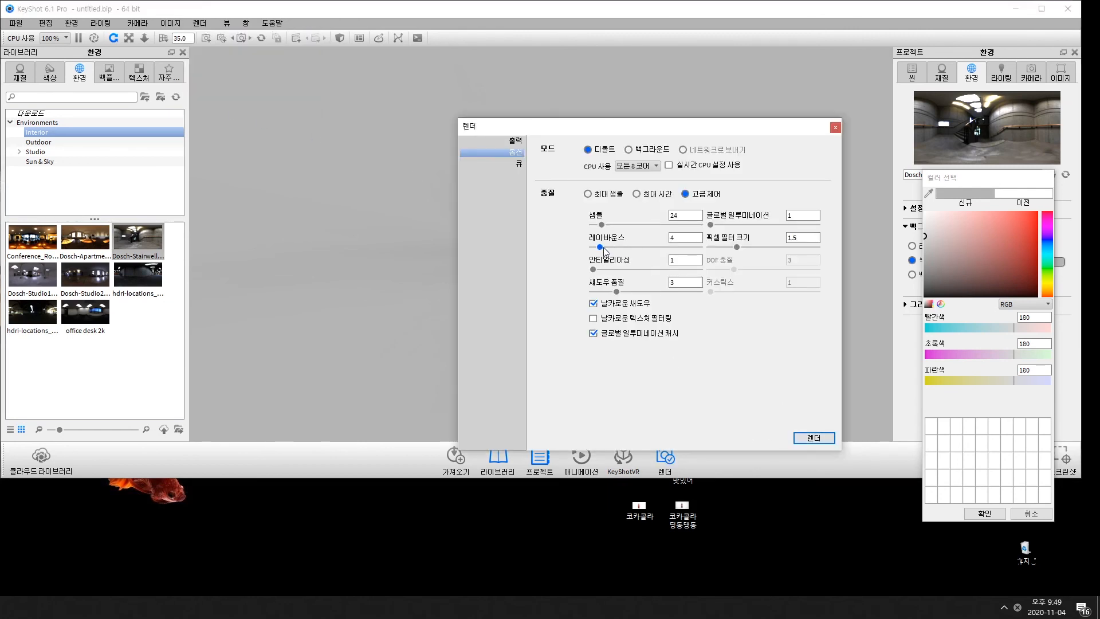
drag(656, 127, 268, 115)
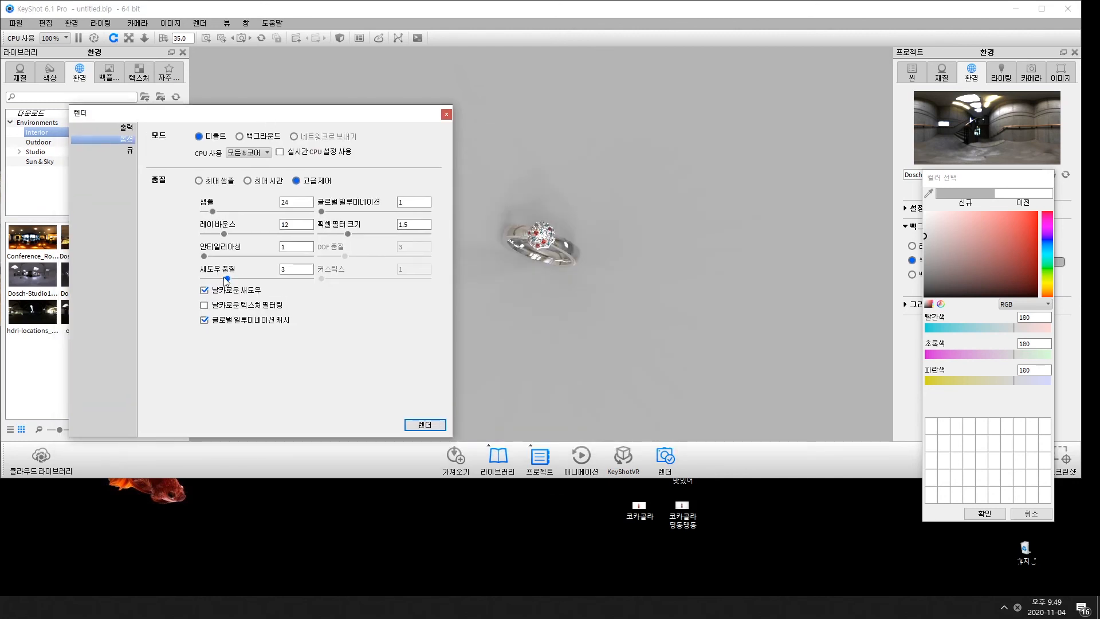
drag(227, 280, 209, 279)
Step: Set the output folder to the Desktop and render and save the 800 x 450 PNG still with alpha as untitled.8.png
click(126, 127)
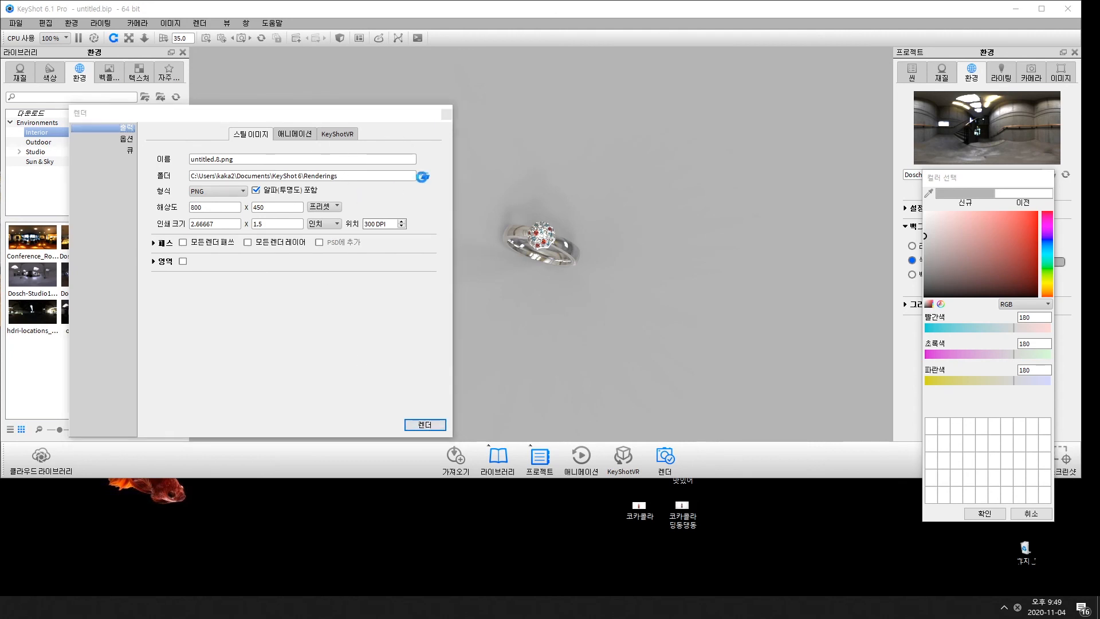
click(425, 176)
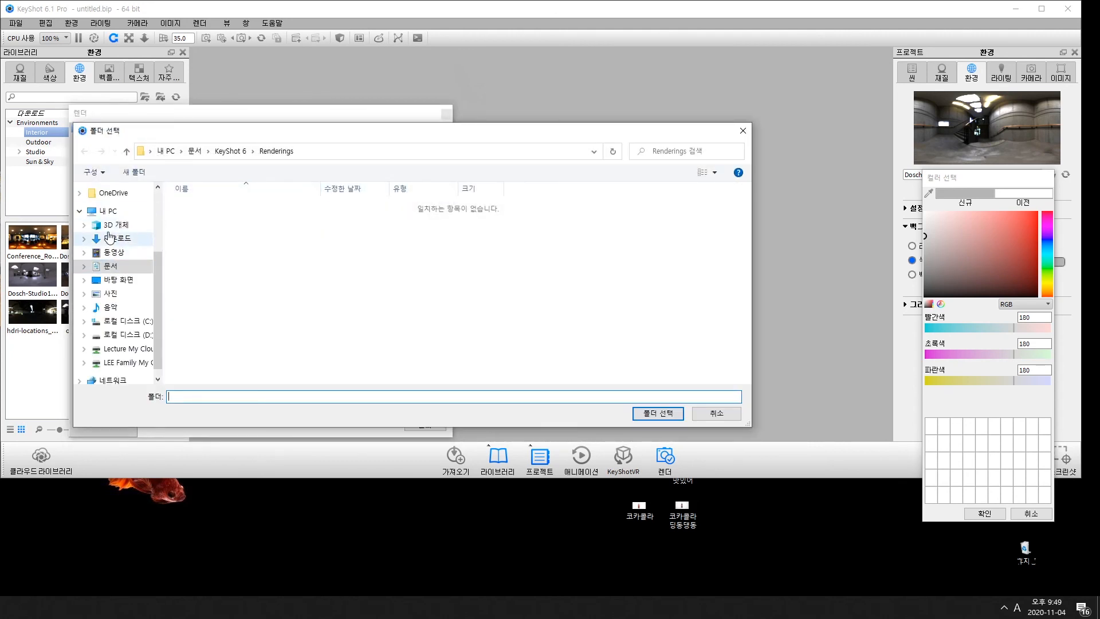
click(657, 413)
click(425, 425)
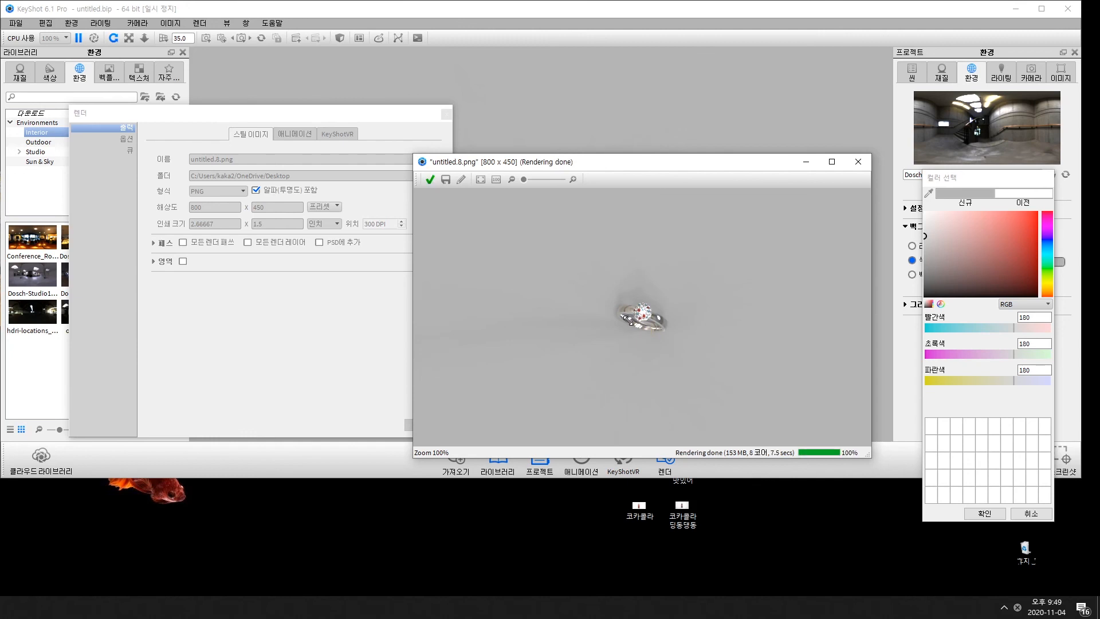
click(446, 180)
click(858, 162)
Step: Switch to the PowerPoint lecture deck and insert the untitled.8 image from the desktop onto the muffin ring title slide
click(1016, 8)
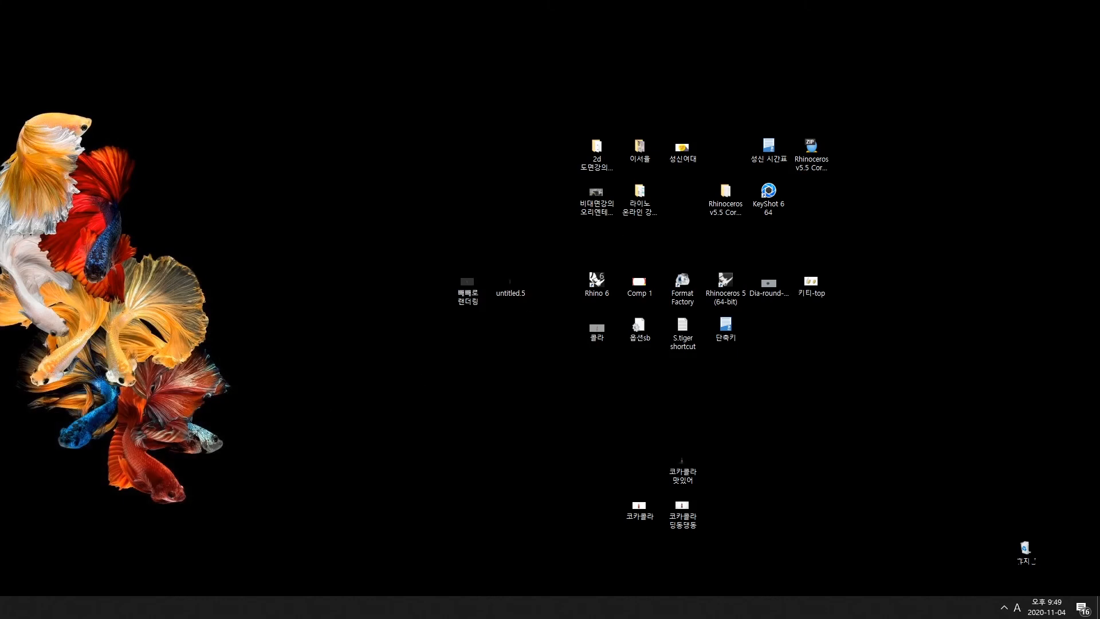
drag(84, 395, 755, 479)
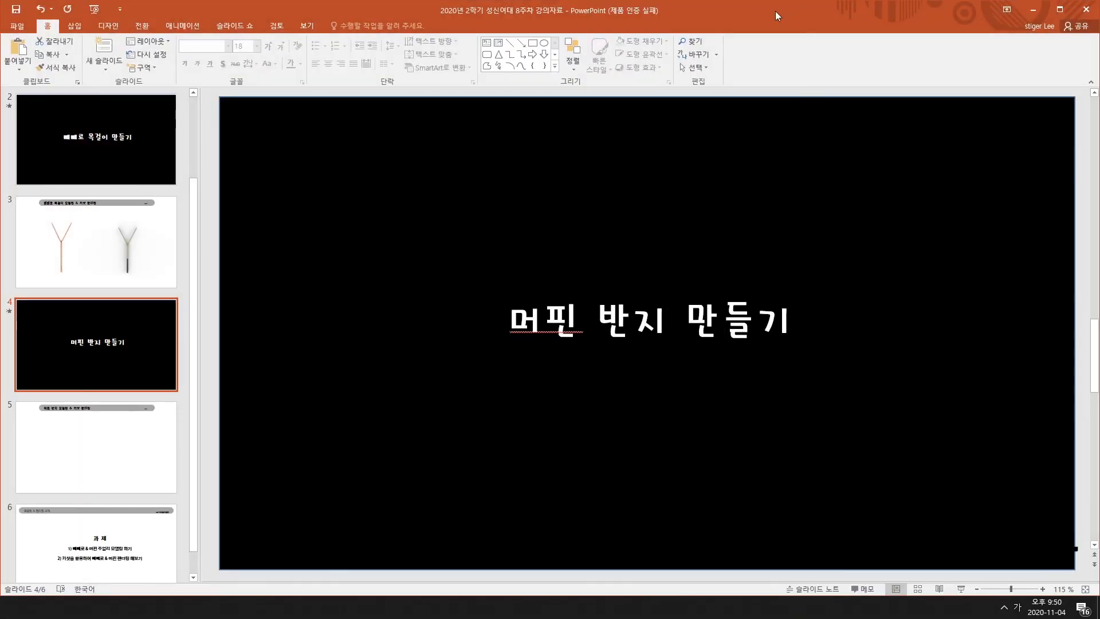
drag(666, 11, 187, 75)
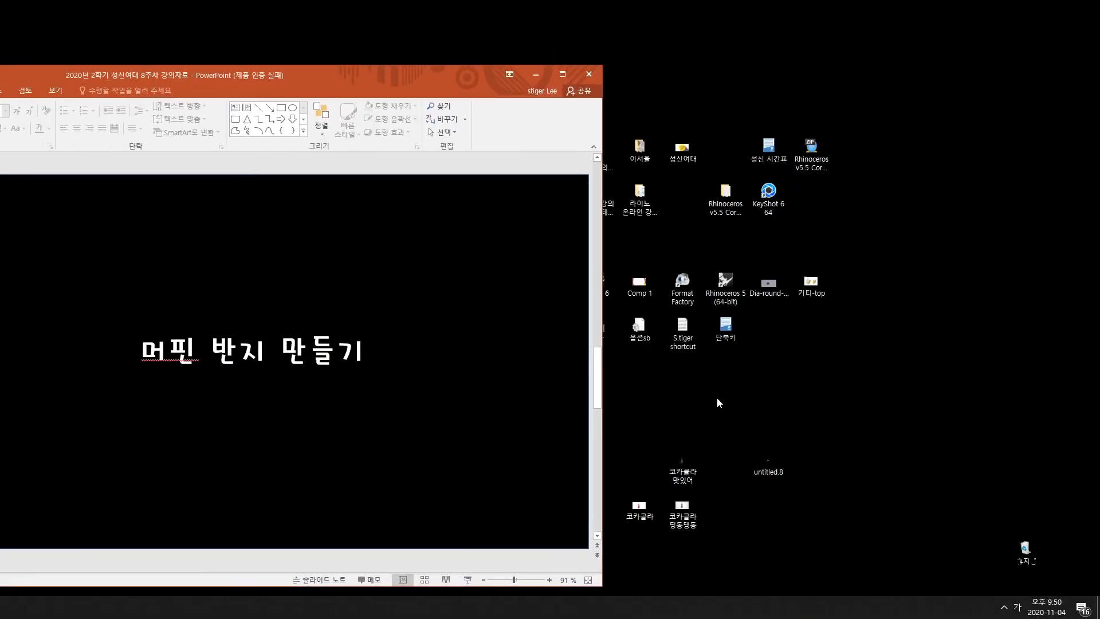
drag(770, 478, 245, 452)
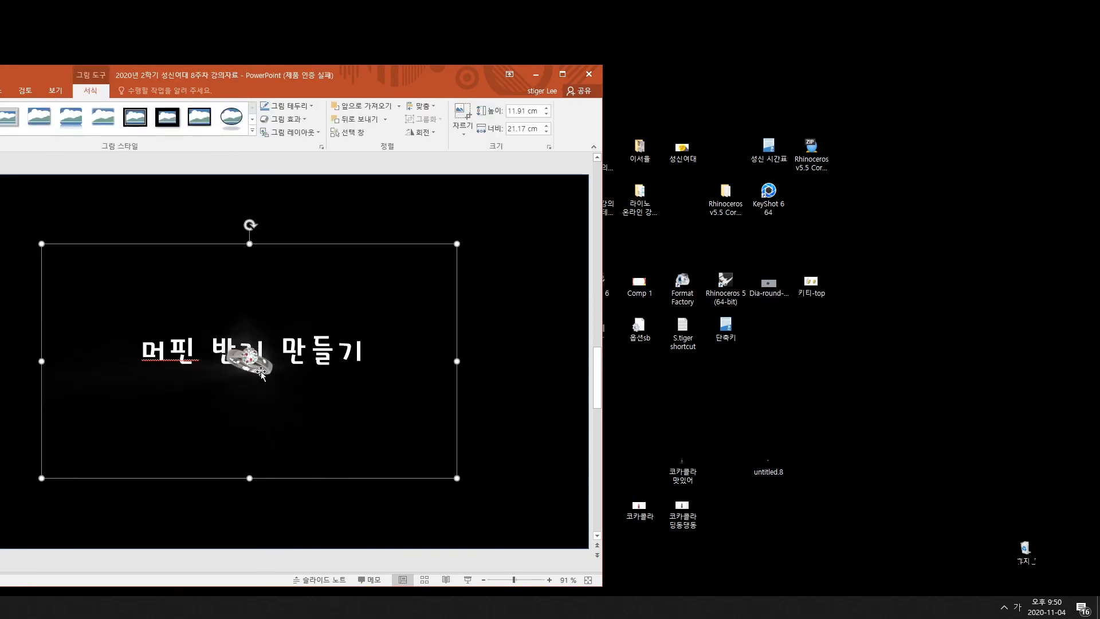
drag(333, 78, 825, 1)
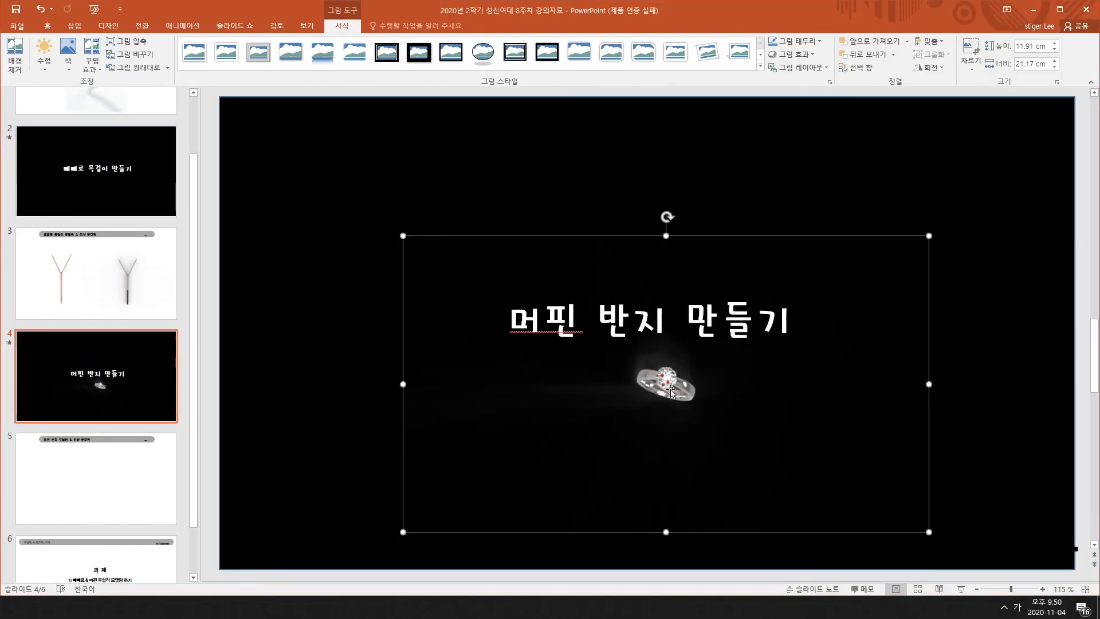
Step: Move the ring picture to the left of the slide title and remove its overlapping duplicate
drag(670, 392, 451, 330)
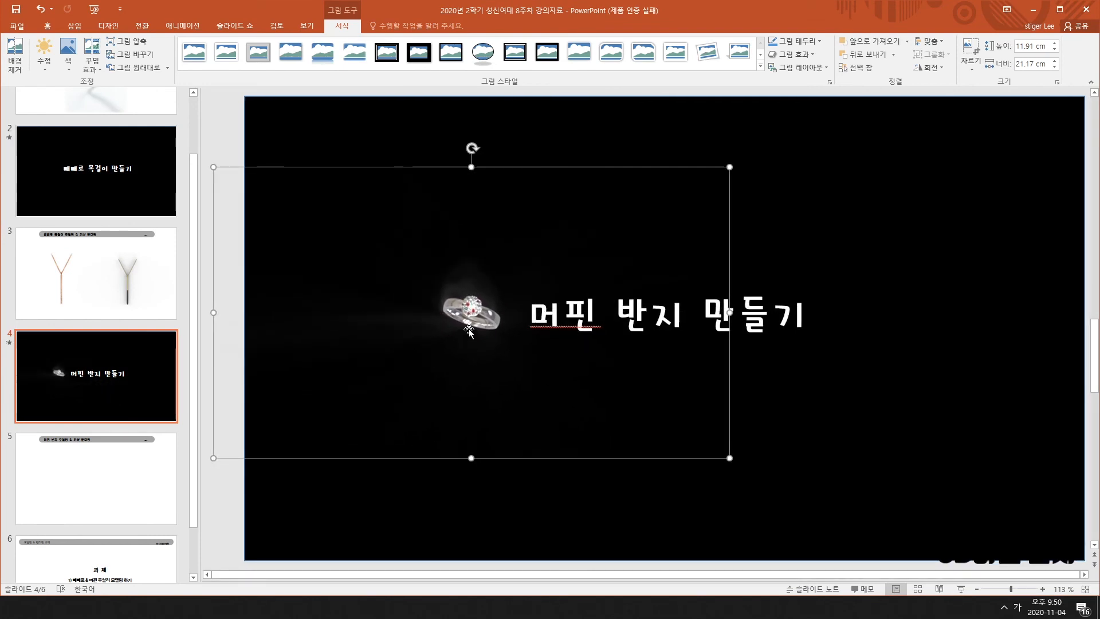
key(ctrl+z)
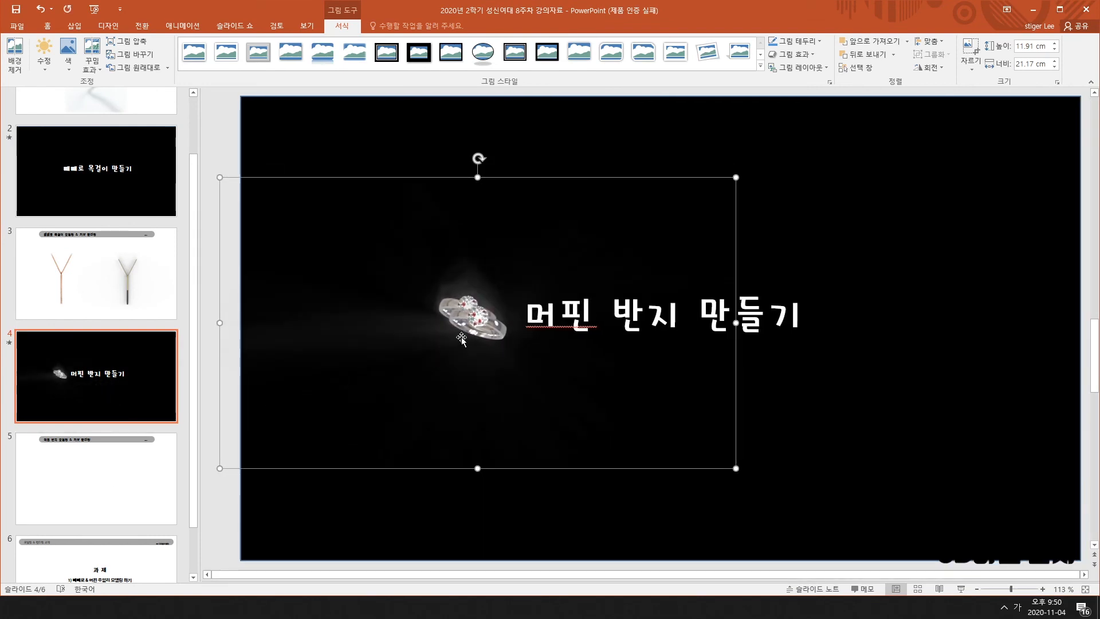
key(Delete)
click(370, 392)
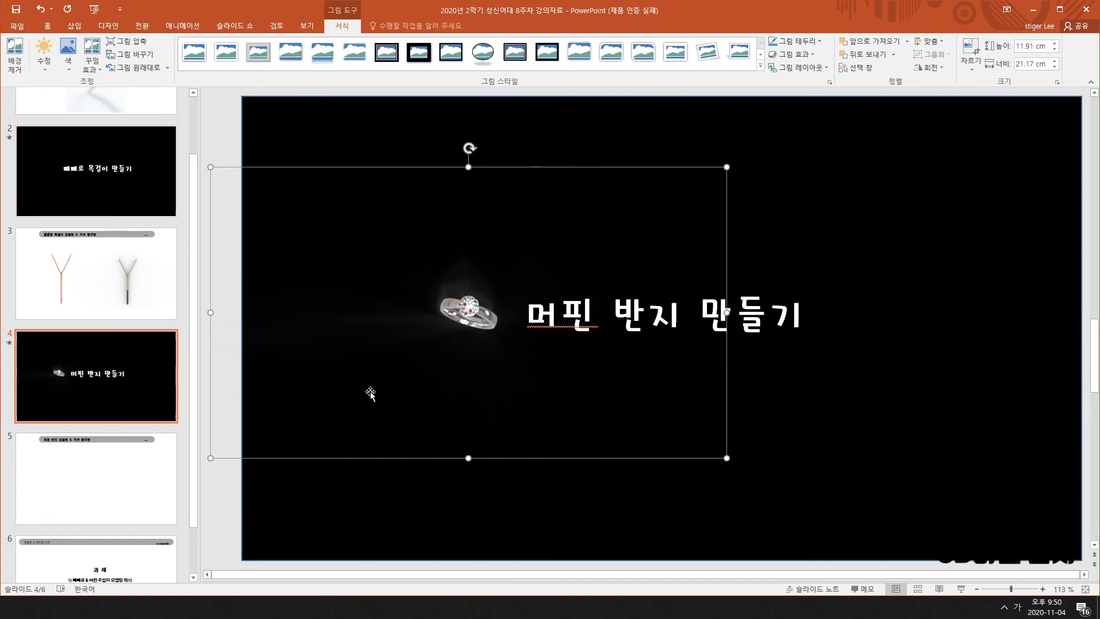
Step: Paste the copied ring render onto slide 5, the muffin ring modeling and KeyShot rendering slide, and move it toward the middle
click(129, 487)
key(ctrl+v)
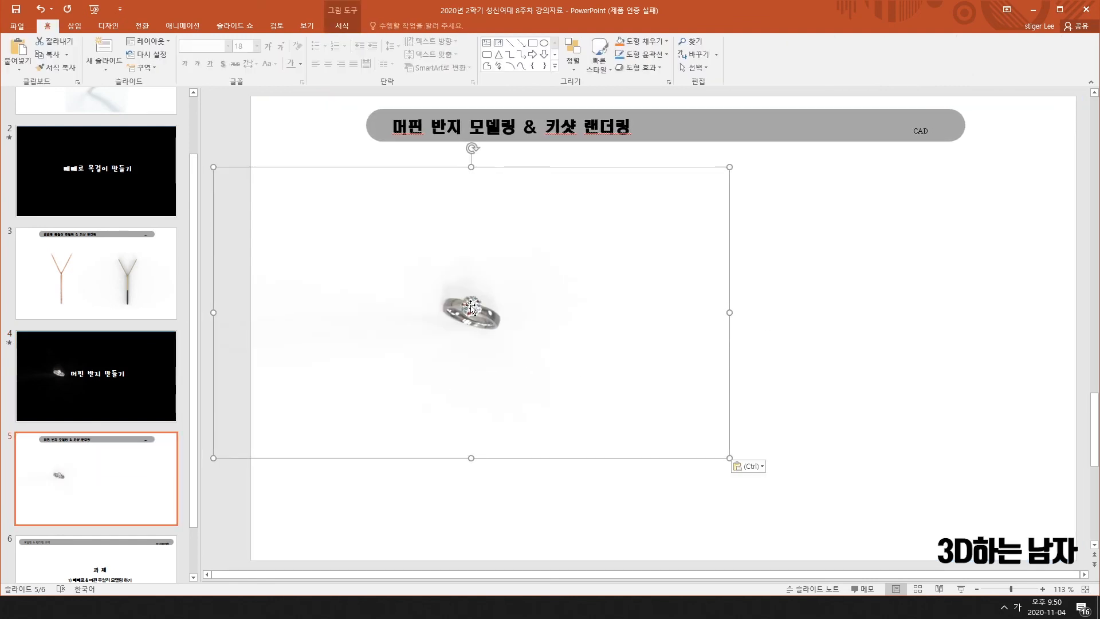
drag(471, 307, 639, 299)
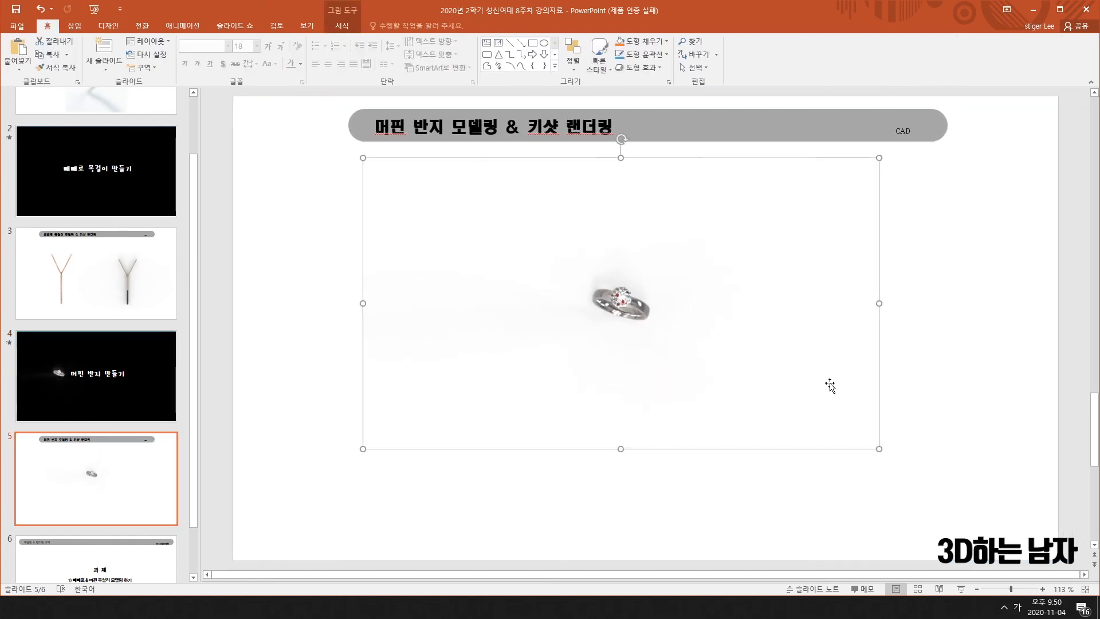
Step: Crop the ring render on all four sides to about 4.12 x 5.27 cm and place it in the slide's lower right area
click(342, 26)
click(971, 48)
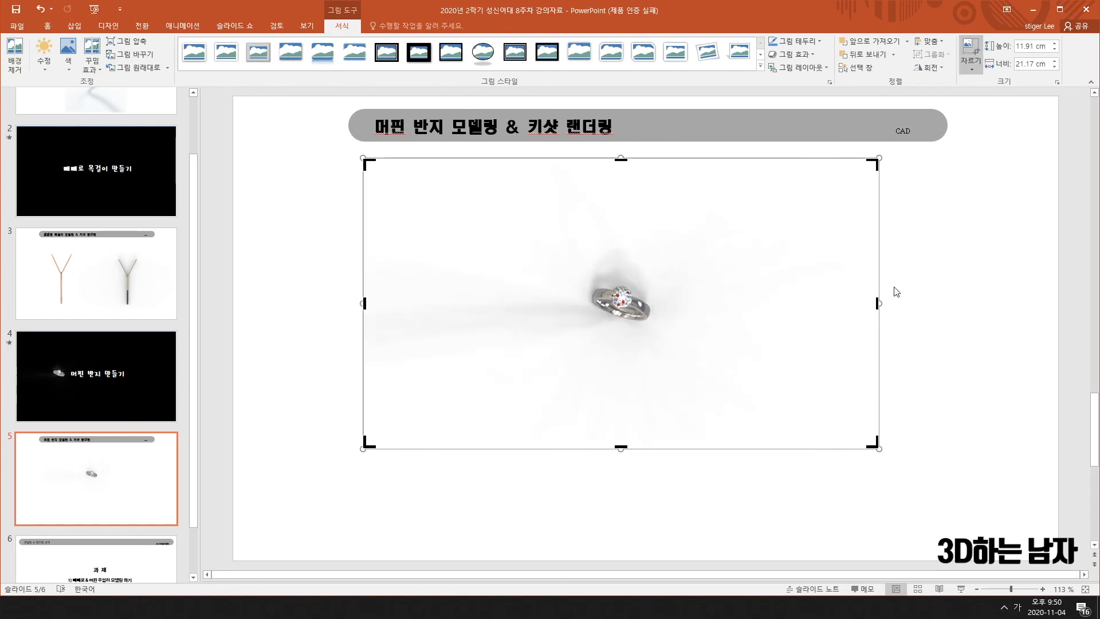
drag(879, 299, 710, 301)
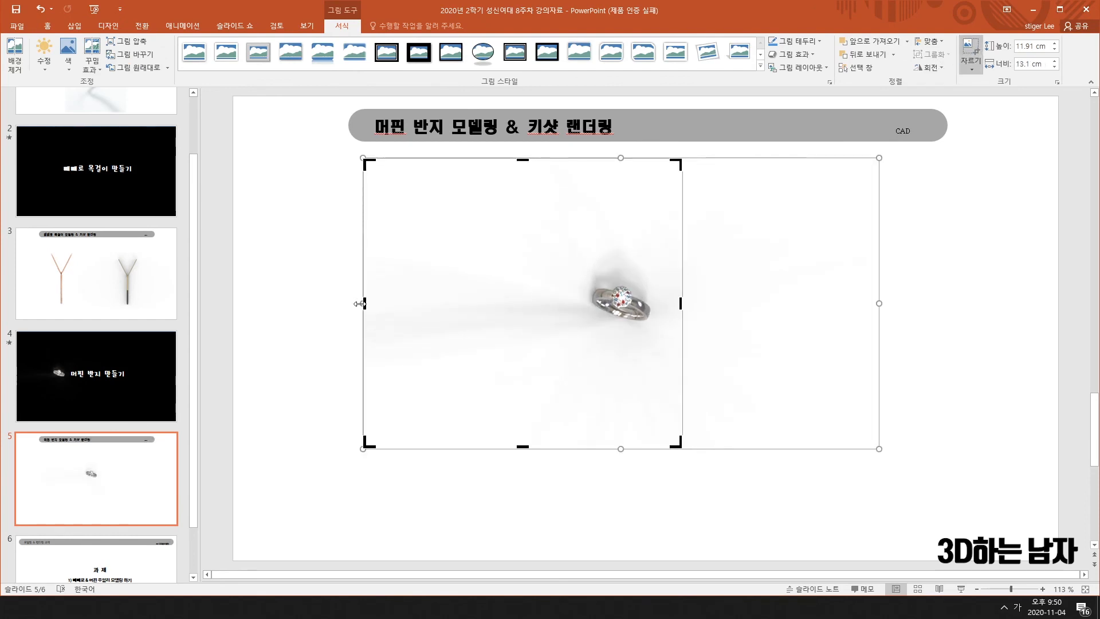
drag(364, 304, 556, 303)
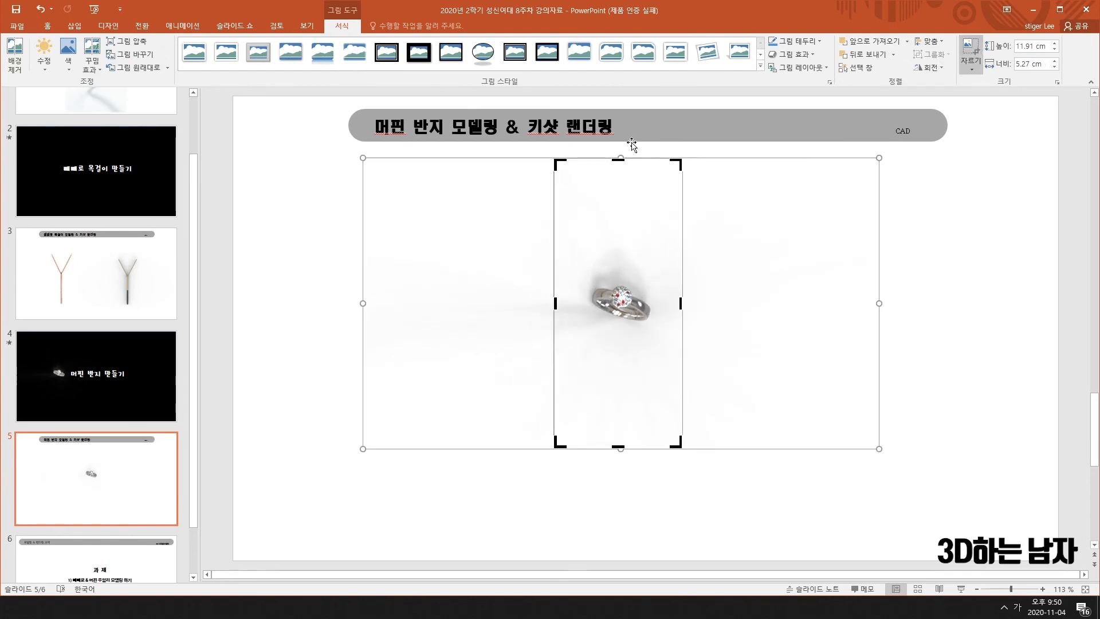
drag(618, 159, 606, 247)
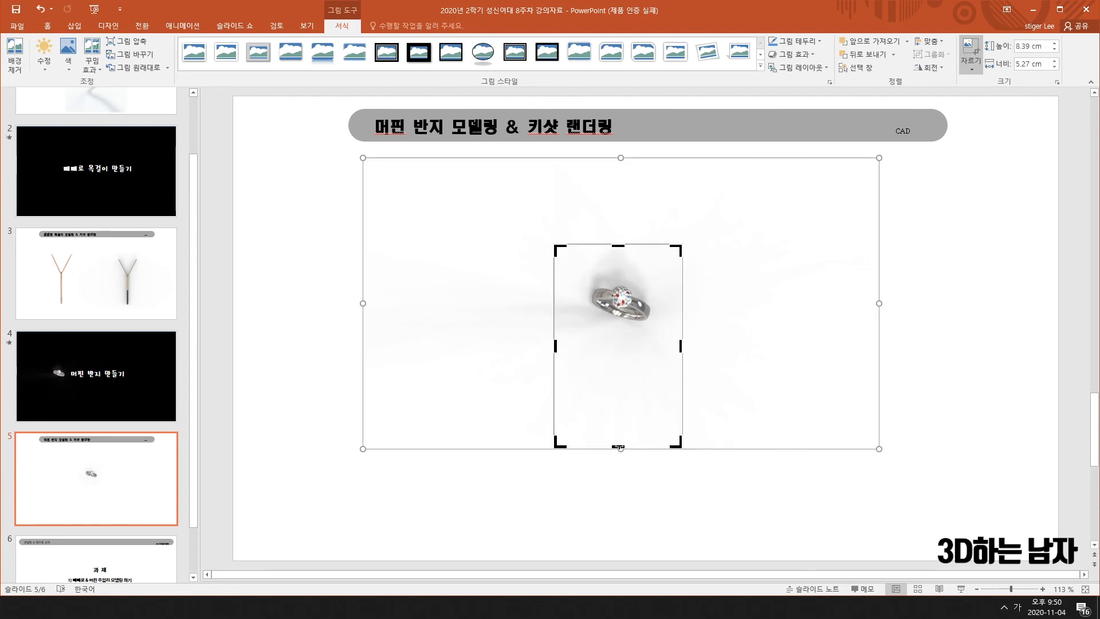
drag(620, 448, 911, 474)
click(532, 538)
click(632, 311)
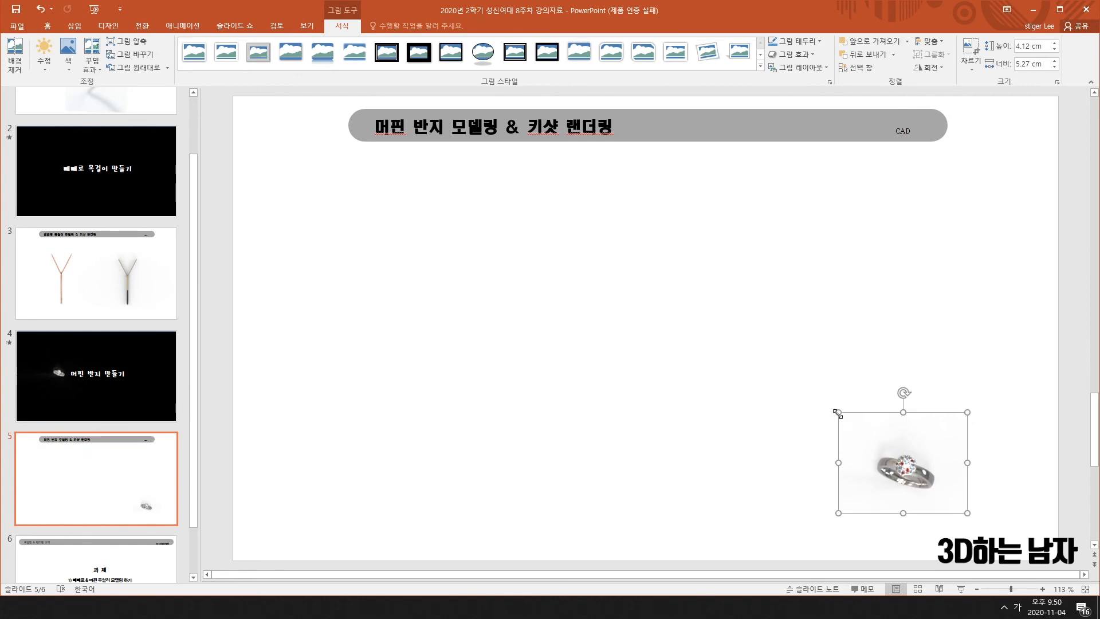
Step: Enlarge the cropped ring render and position it in the right half of the slide at mid-height
drag(833, 408, 697, 290)
drag(876, 457, 947, 455)
drag(768, 287, 837, 332)
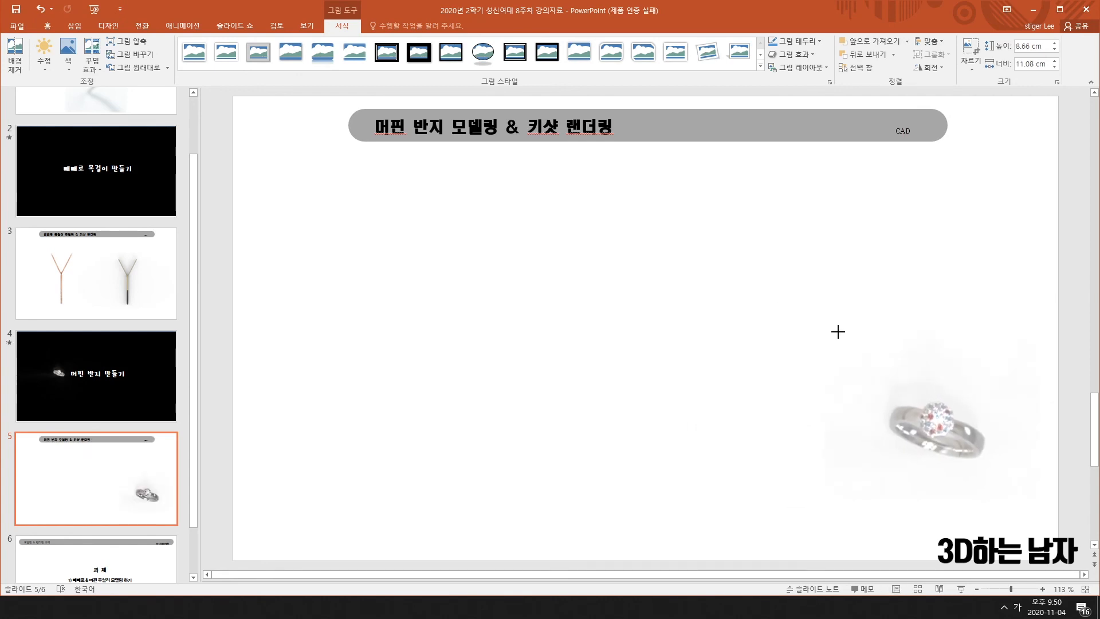
drag(939, 421, 860, 335)
click(527, 330)
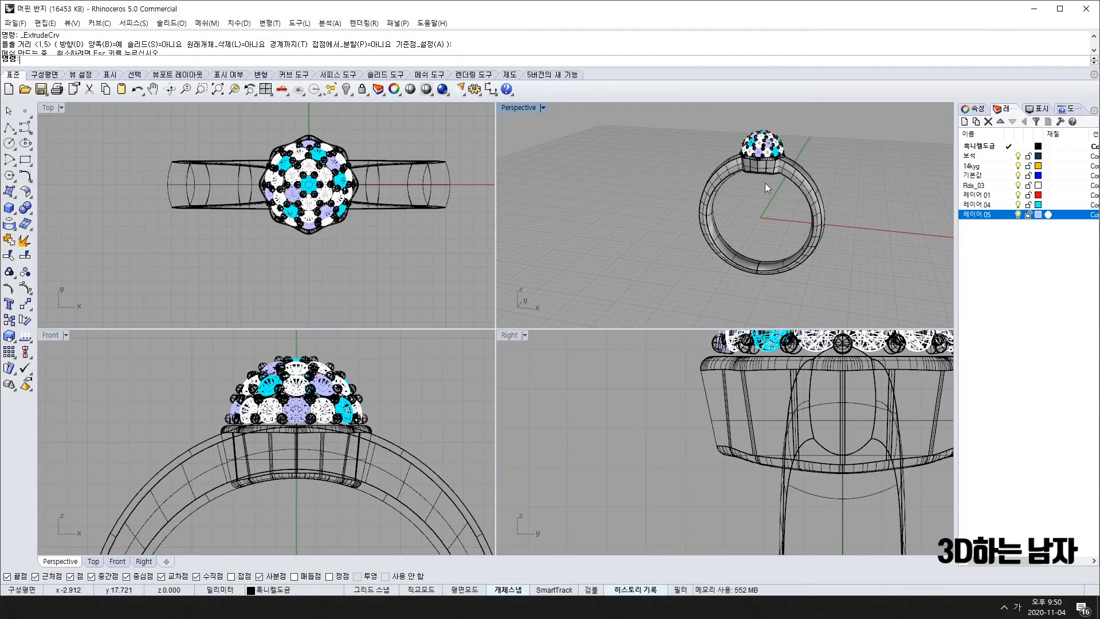
Step: Switch to Rhino, maximize the Perspective view with the whole muffin ring in an angled view, and capture the screen region around it
right_drag(765, 184, 774, 211)
scroll(780, 180, up, 4)
scroll(757, 171, down, 2)
double_click(514, 112)
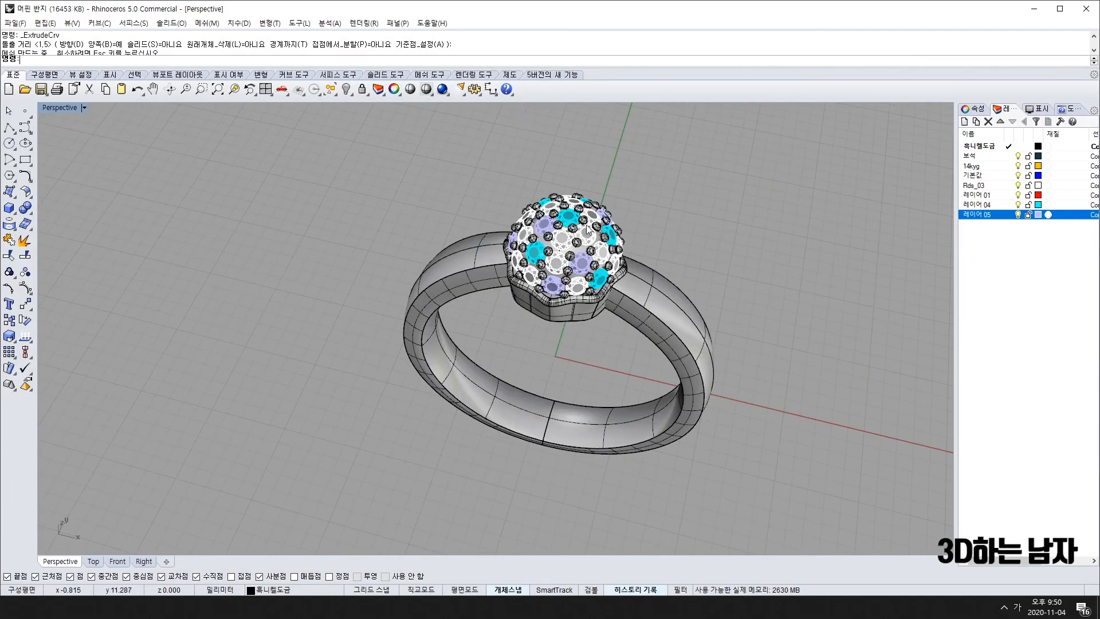
right_drag(504, 189, 490, 219)
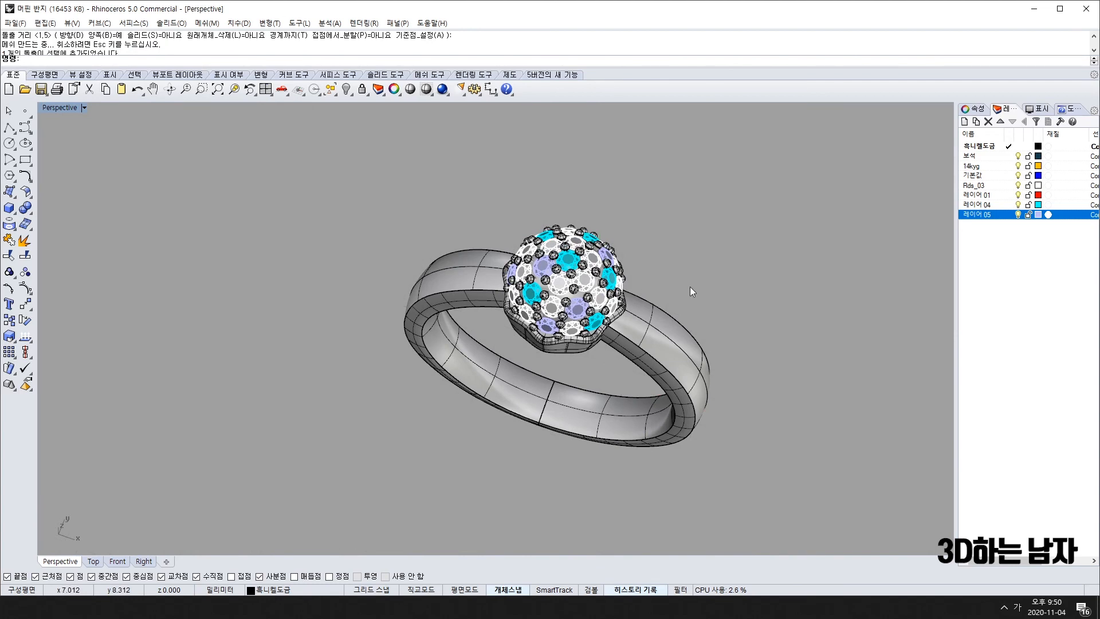
right_drag(656, 335, 646, 293)
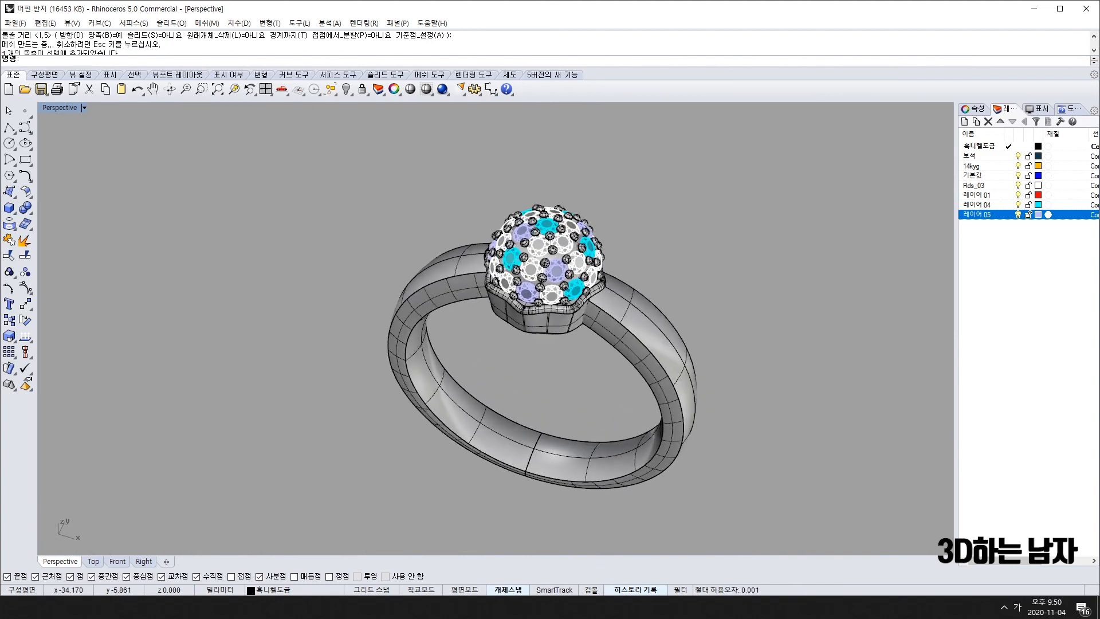
key(ctrl+shift+c)
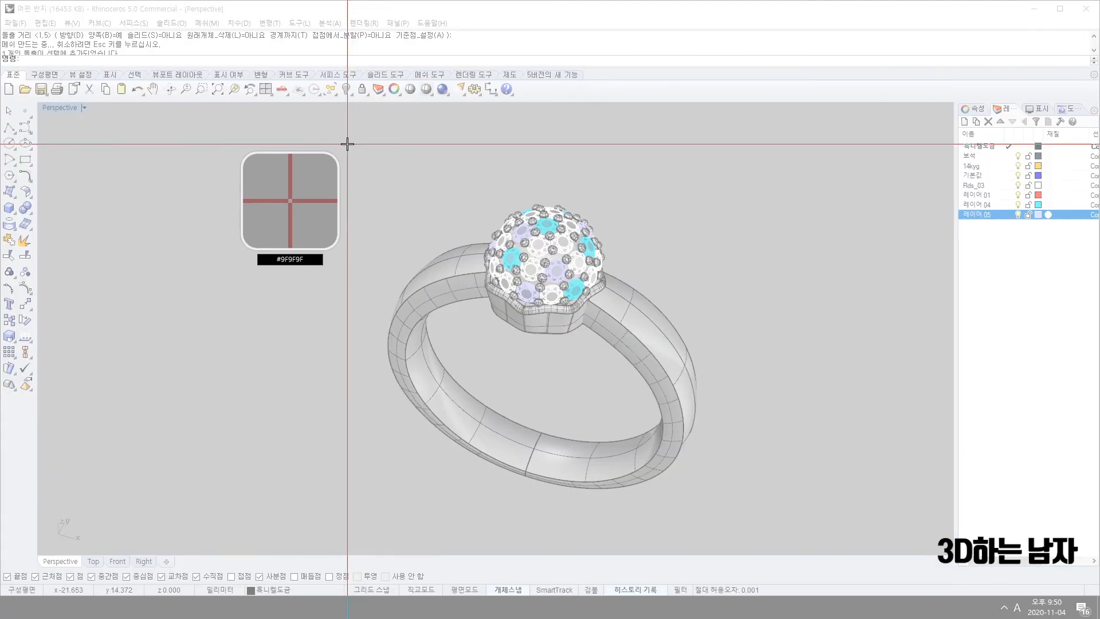
drag(346, 143, 770, 539)
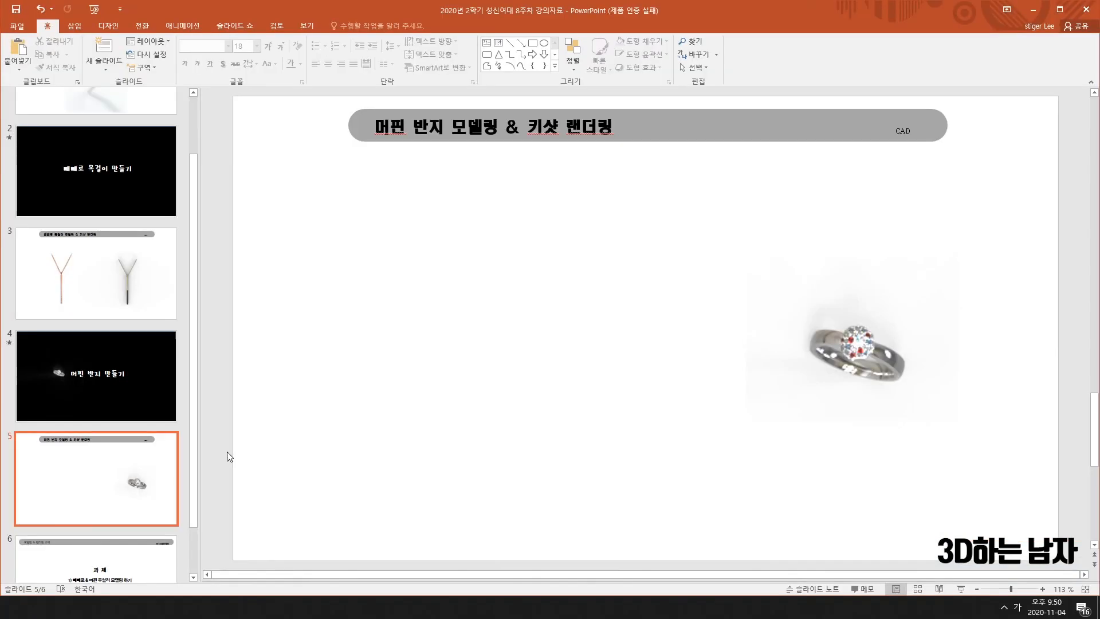
Step: Switch back to PowerPoint, paste the Rhino ring capture onto slide 5, scale it down and place it left of the render
click(886, 386)
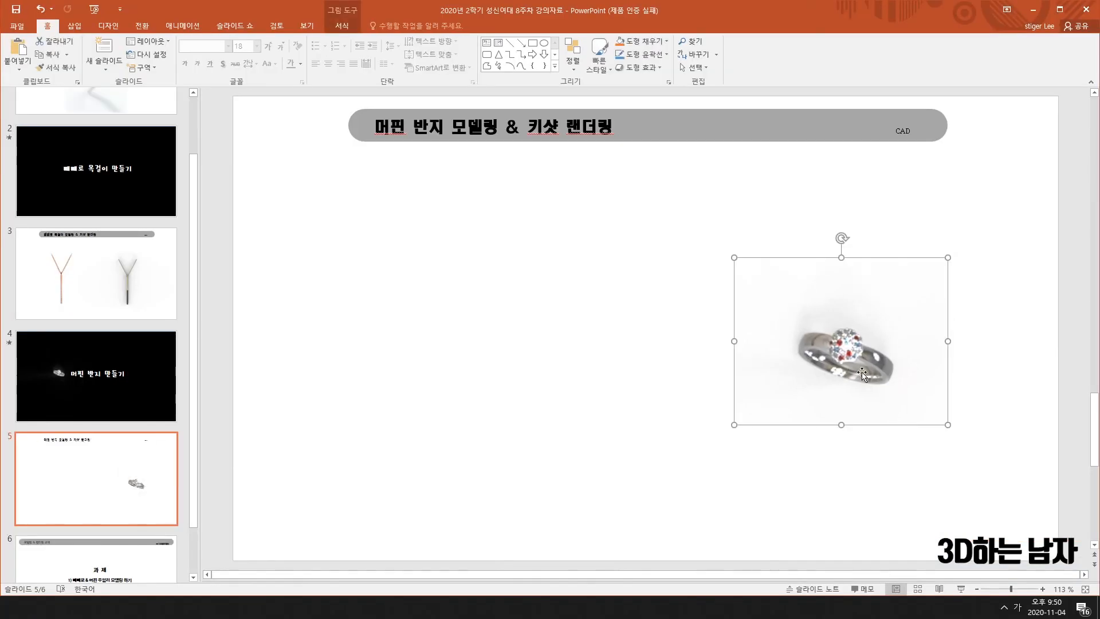
click(614, 367)
key(ctrl+v)
drag(876, 106, 713, 265)
drag(583, 391, 561, 336)
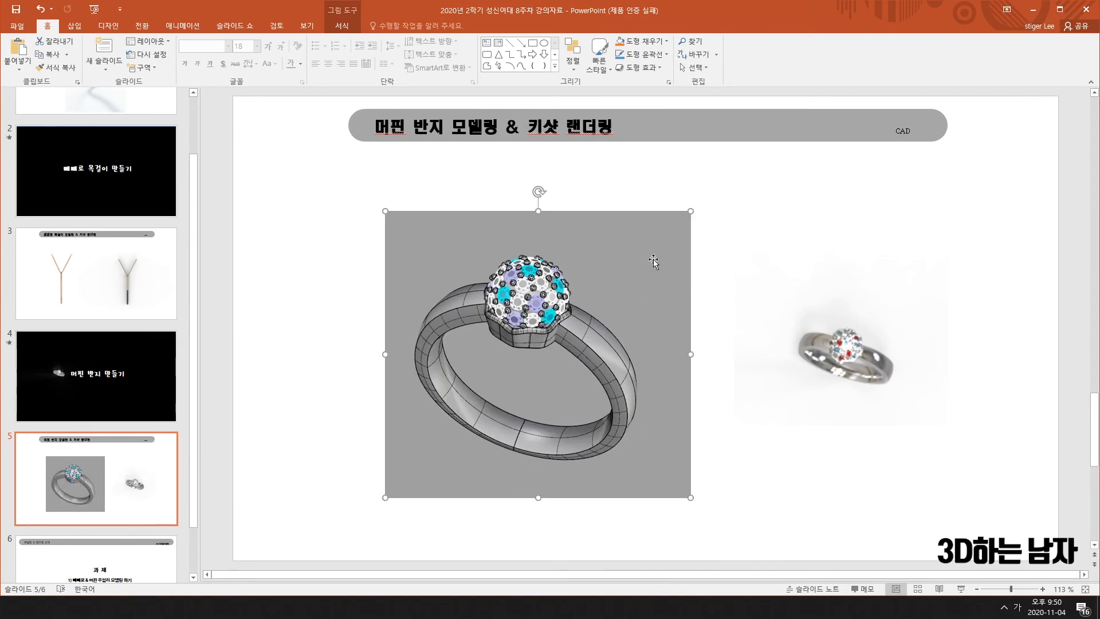
Step: Enlarge the rendered ring picture, shift the Rhino capture further left and arrange the two pictures side by side
drag(851, 368, 842, 364)
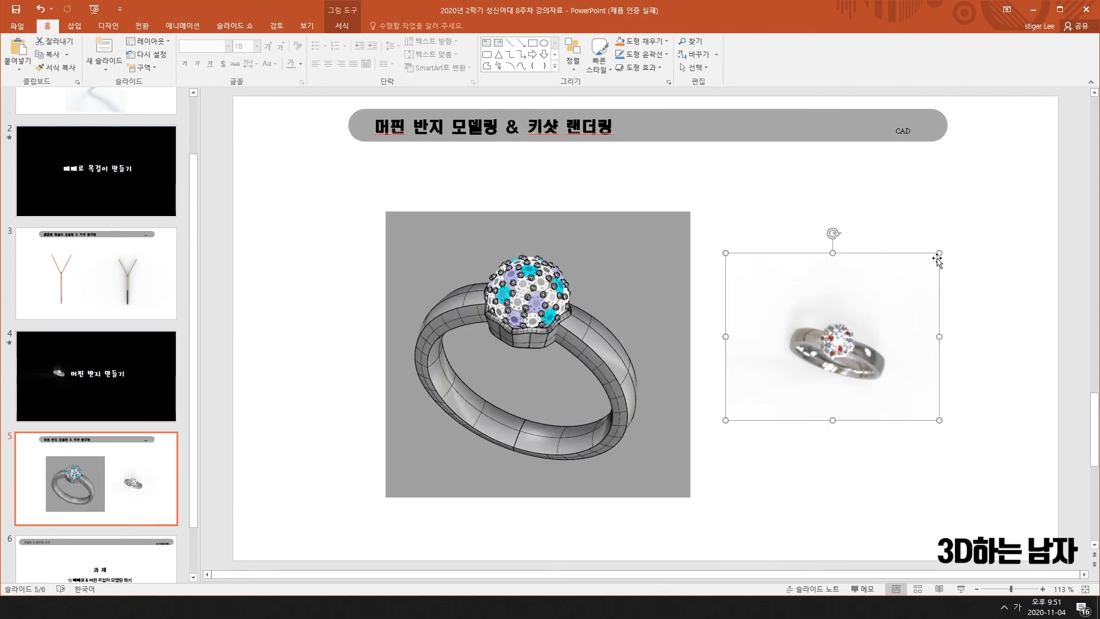
drag(939, 253, 994, 212)
drag(870, 342, 855, 388)
drag(569, 342, 525, 342)
drag(855, 375, 817, 376)
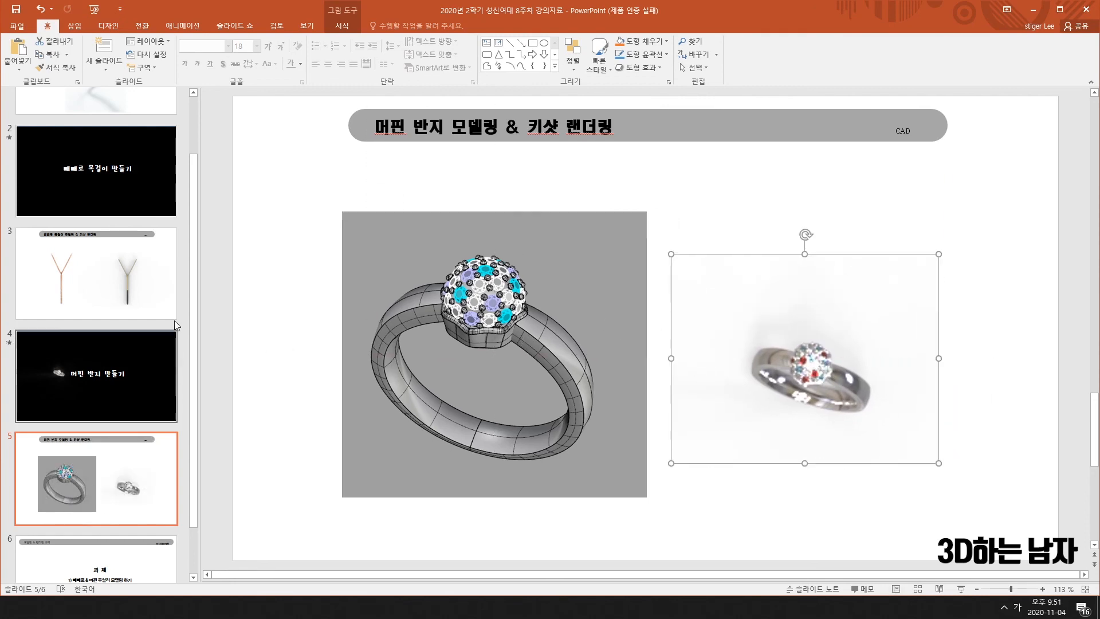
Step: Check the layout of necklace slide 3, then shrink the ring render on slide 5 to about half its width and recenter it beside the capture
click(170, 273)
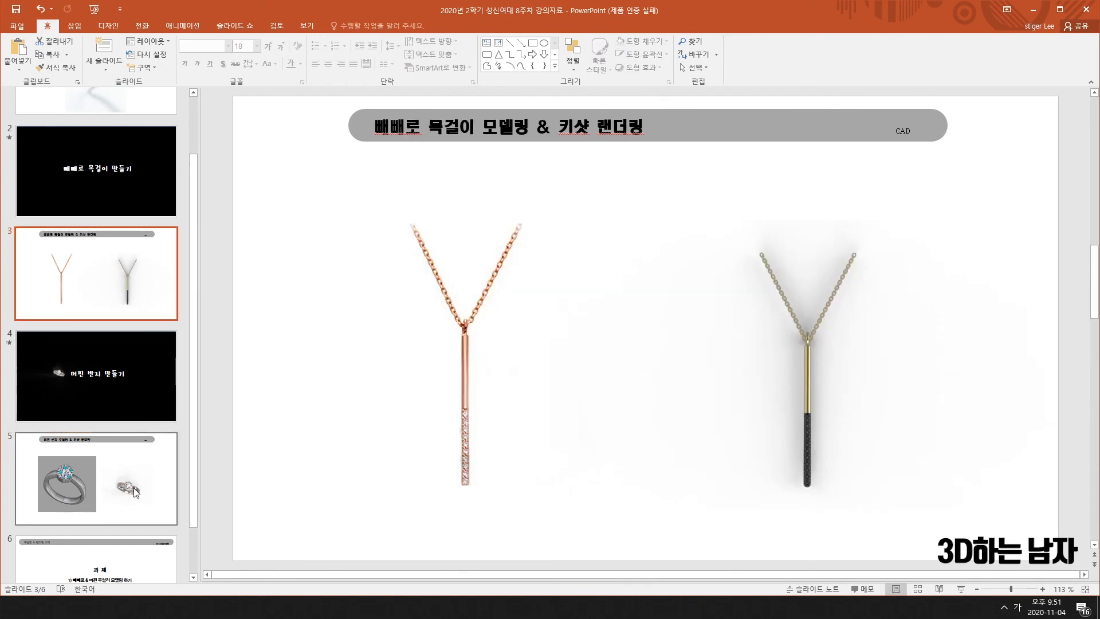
click(114, 479)
click(808, 394)
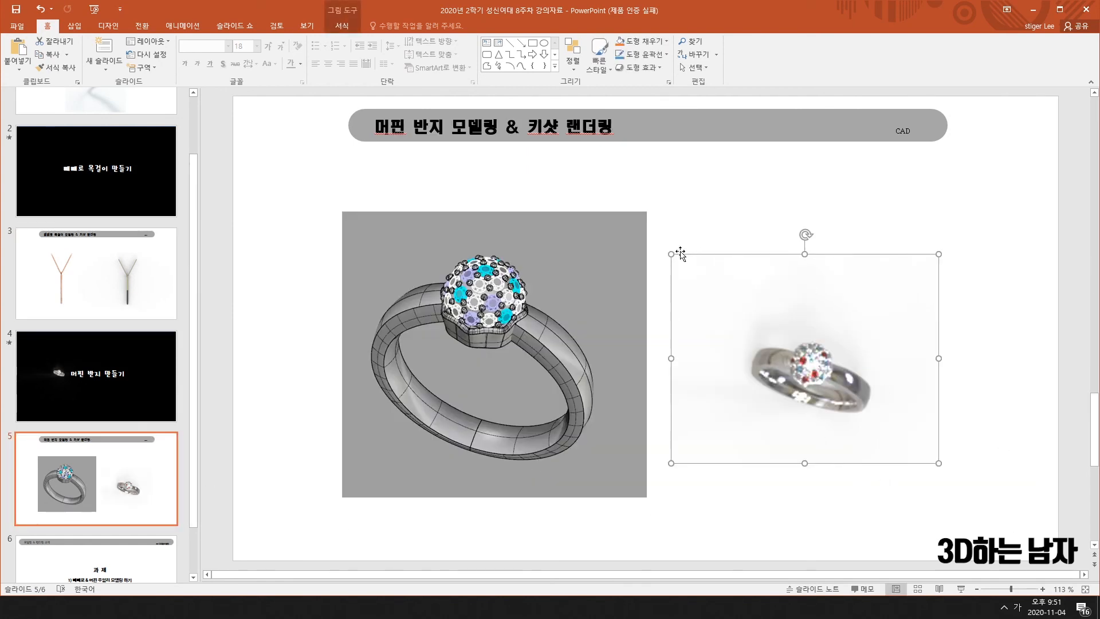
drag(675, 252, 807, 358)
drag(869, 411, 825, 352)
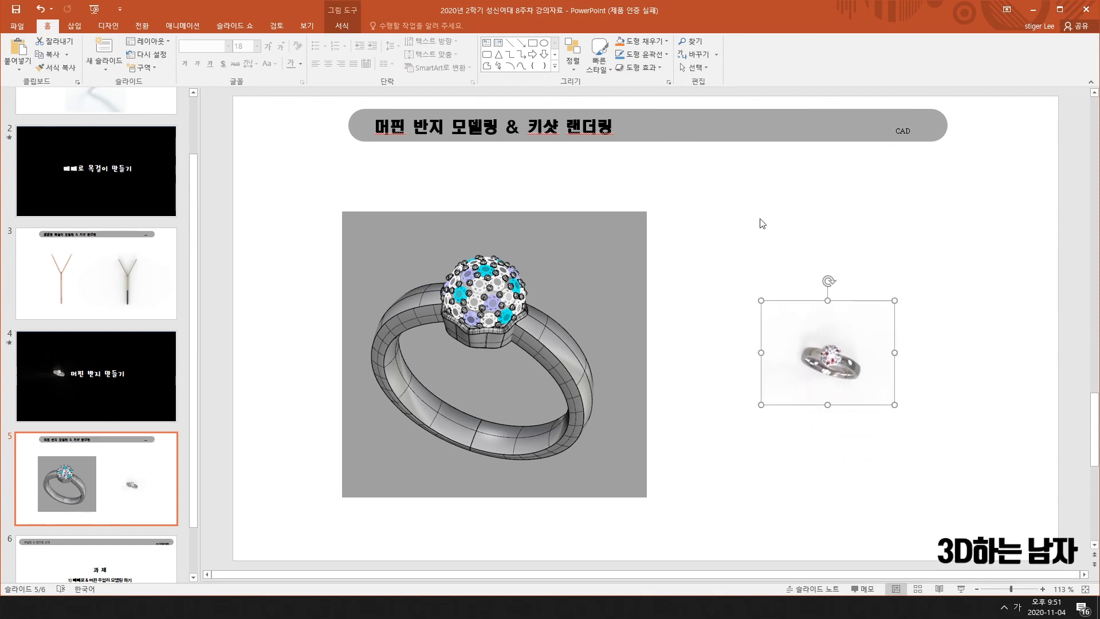
Step: Go to the assignment slide 6, save the lecture deck and close PowerPoint
click(90, 442)
scroll(97, 476, up, 2)
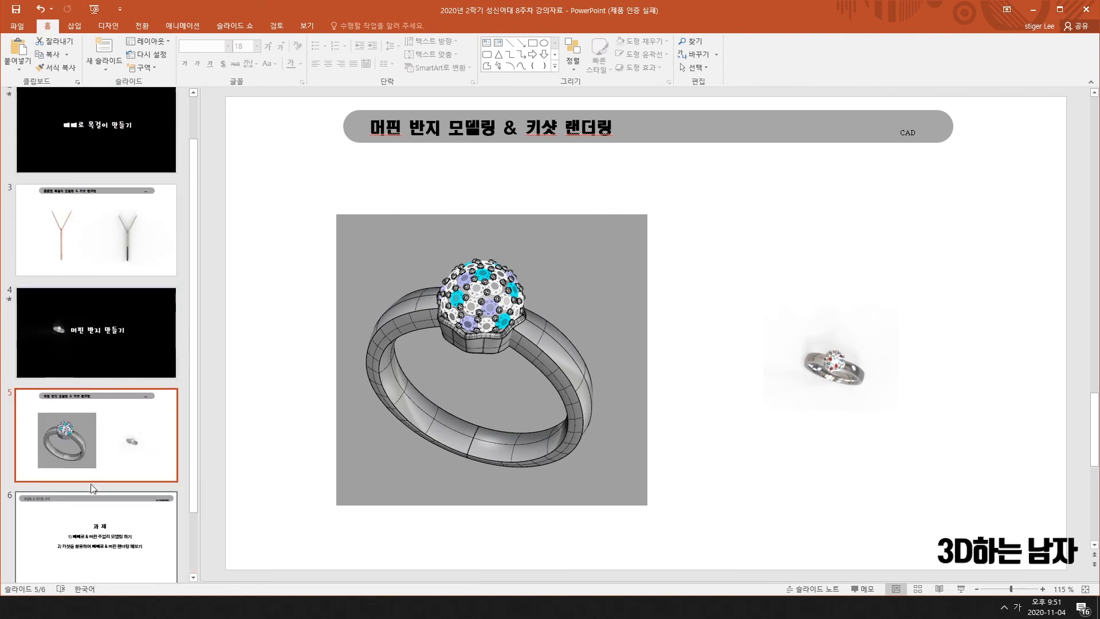
click(92, 498)
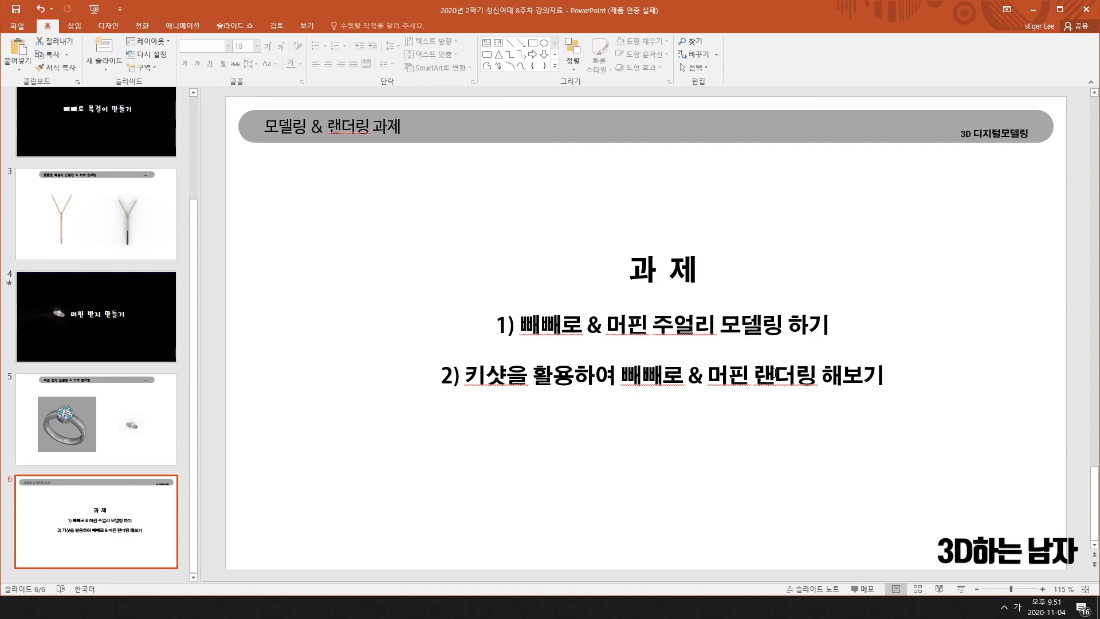
click(13, 11)
click(1095, 7)
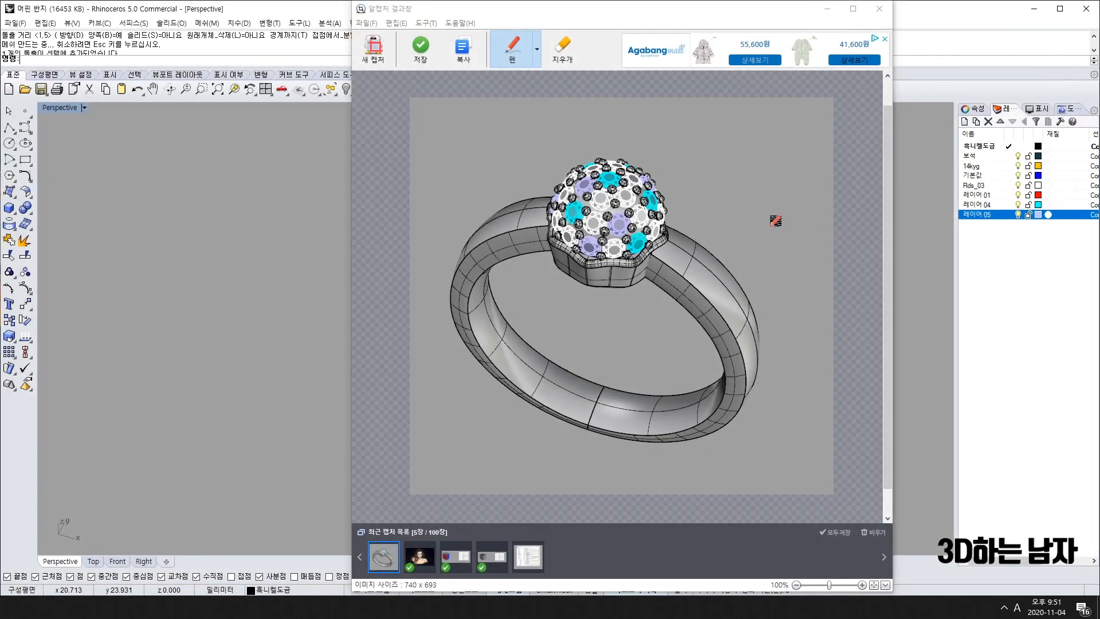